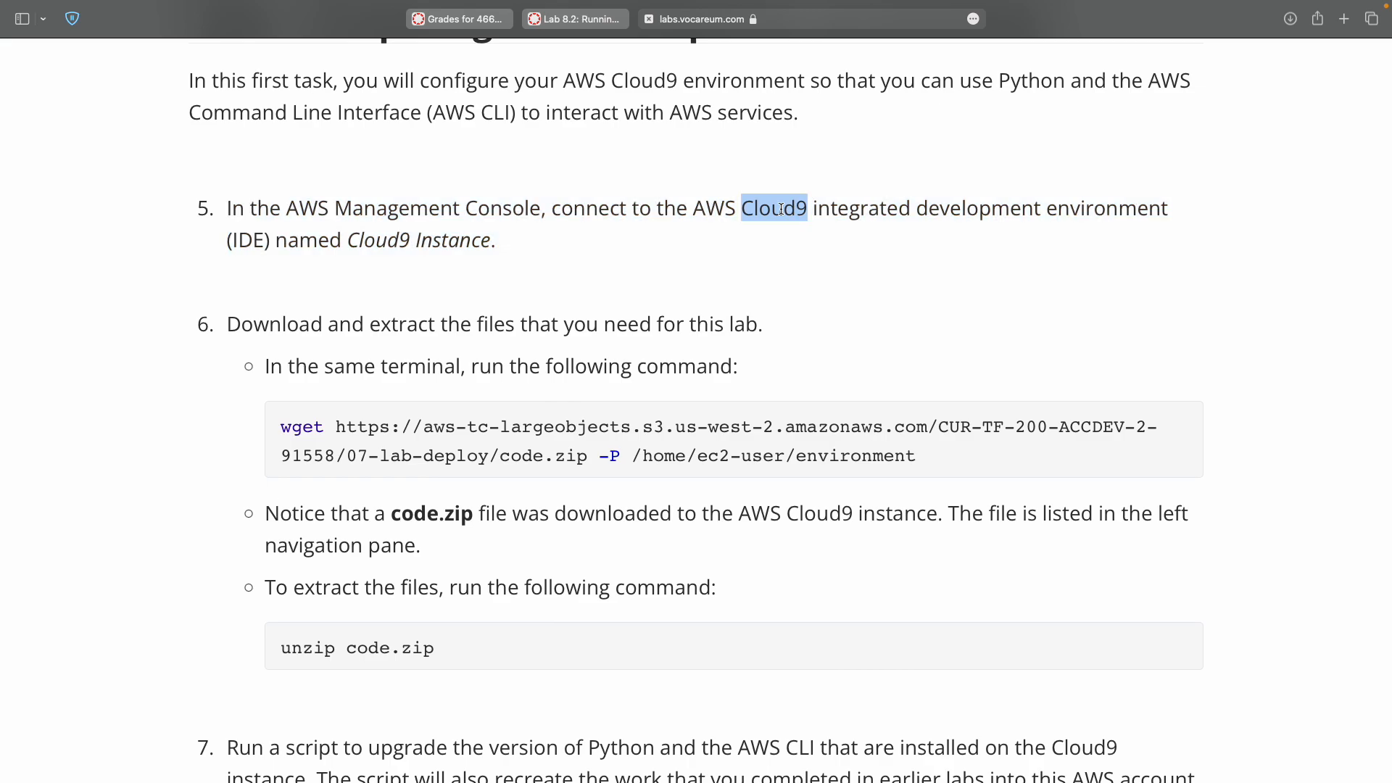
# Search the console services for Cloud9.
pyautogui.hotkey('ctrl', 'Right')
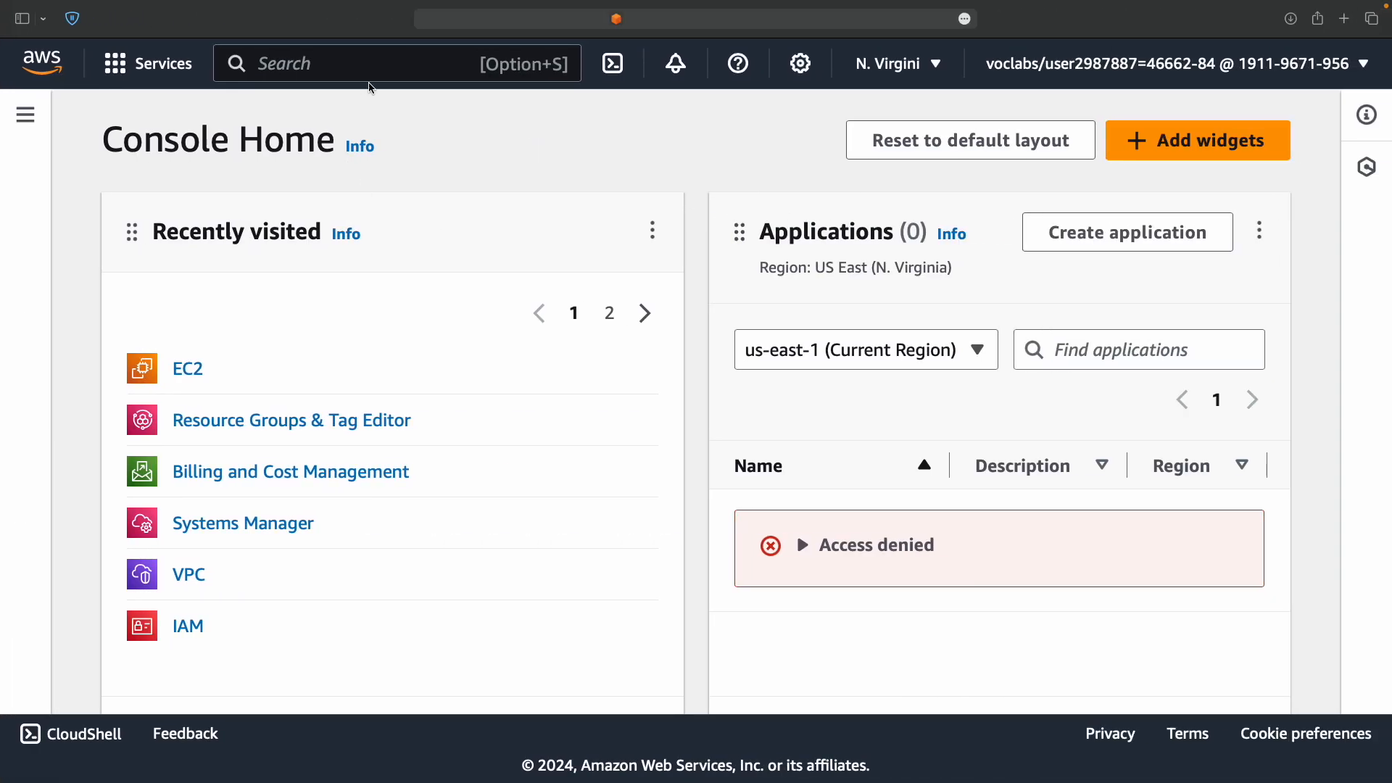
pyautogui.write('Cloud9')
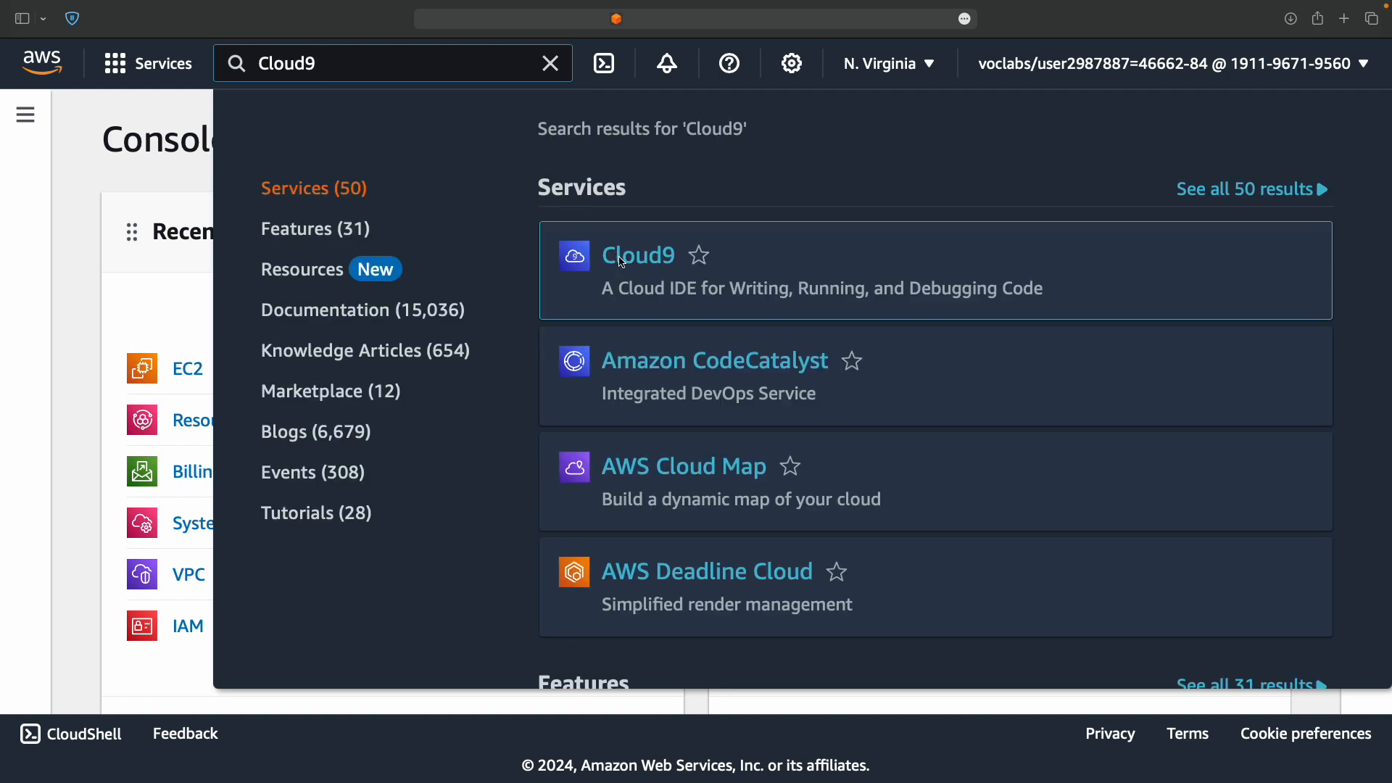
pyautogui.hotkey('ctrl', 'Left')
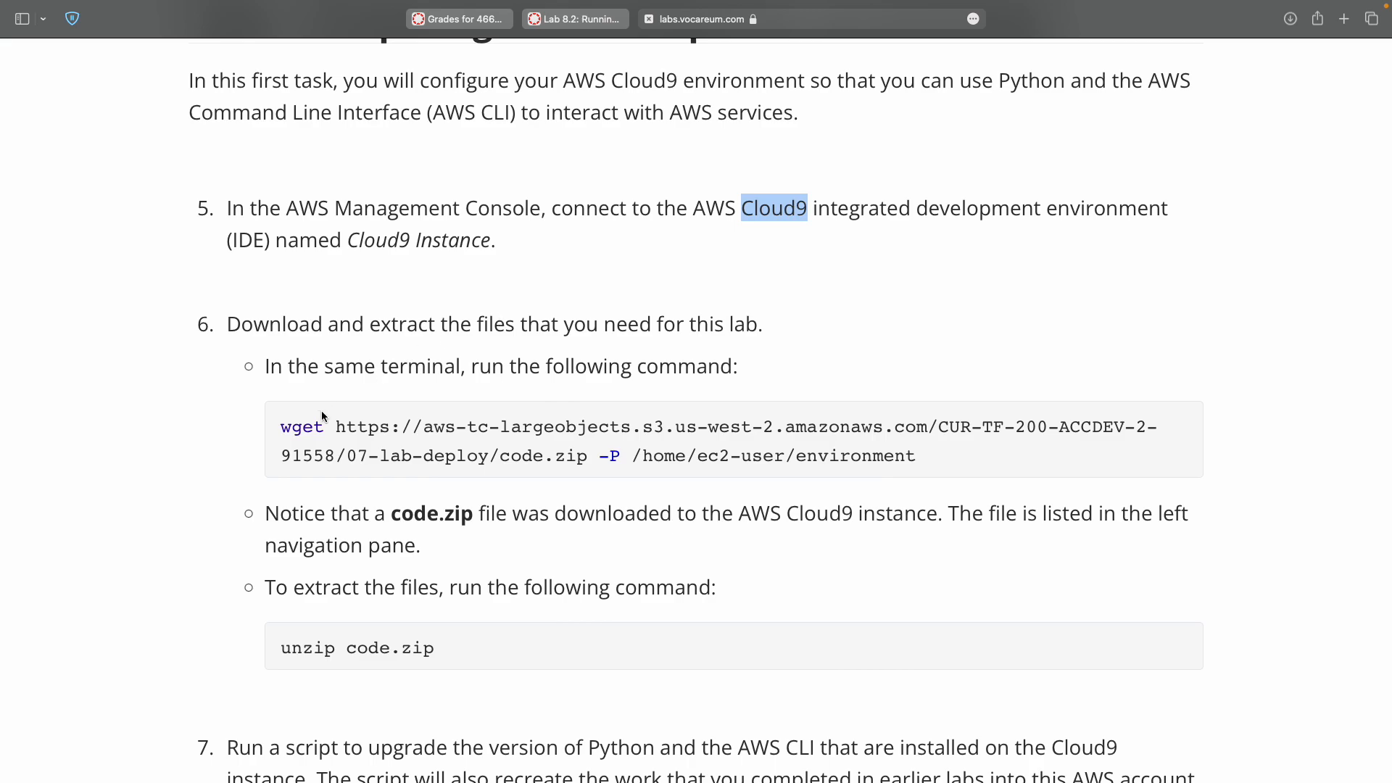
# Copy the lab's wget download command and open the Cloud9 Instance IDE.
pyautogui.doubleClick(289, 429)
pyautogui.keyDown('shift'); pyautogui.click(878, 459); pyautogui.keyUp('shift')
pyautogui.press('super+c')
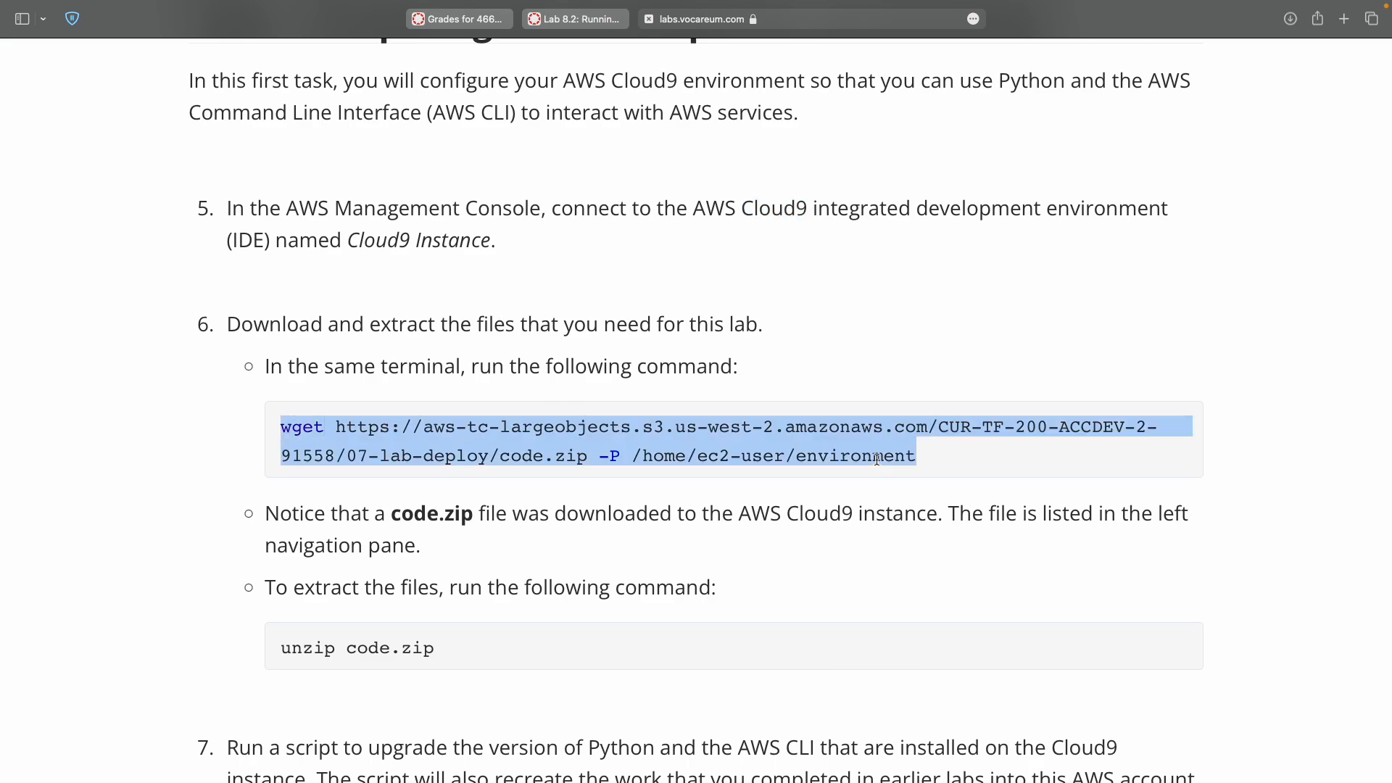
pyautogui.hotkey('ctrl', 'Right')
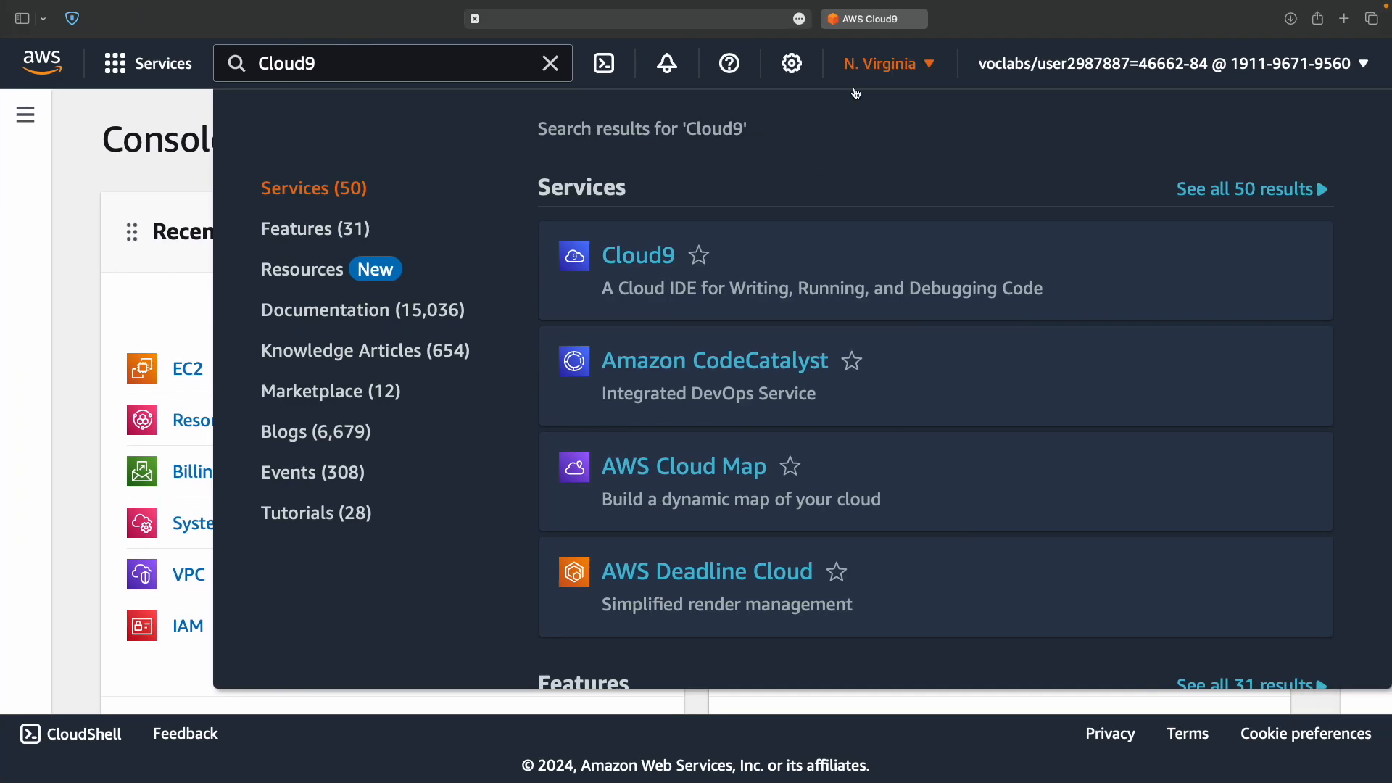
pyautogui.hotkey('ctrl', 'Tab')
pyautogui.click(640, 591)
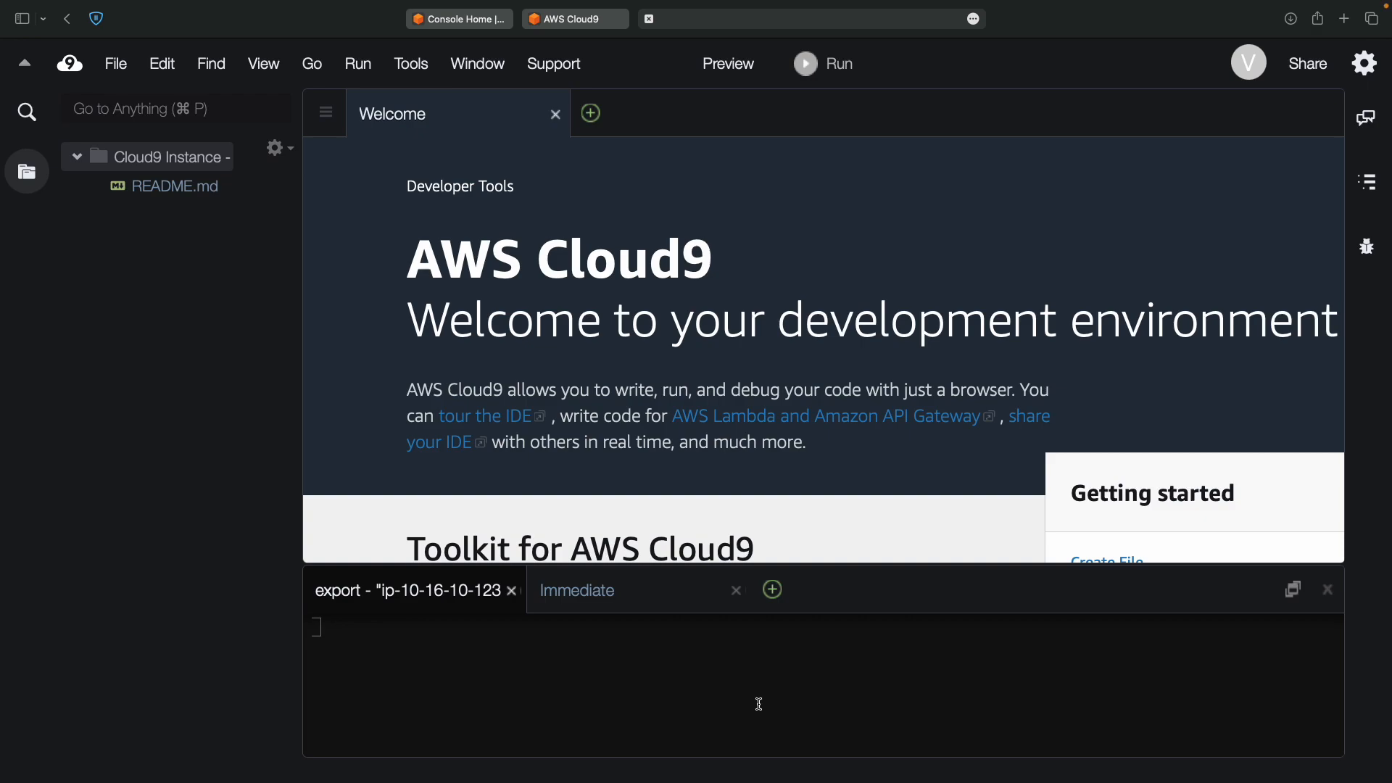
# Download code.zip with the wget command and extract it with 'unzip code.zip'.
pyautogui.press('super+v')
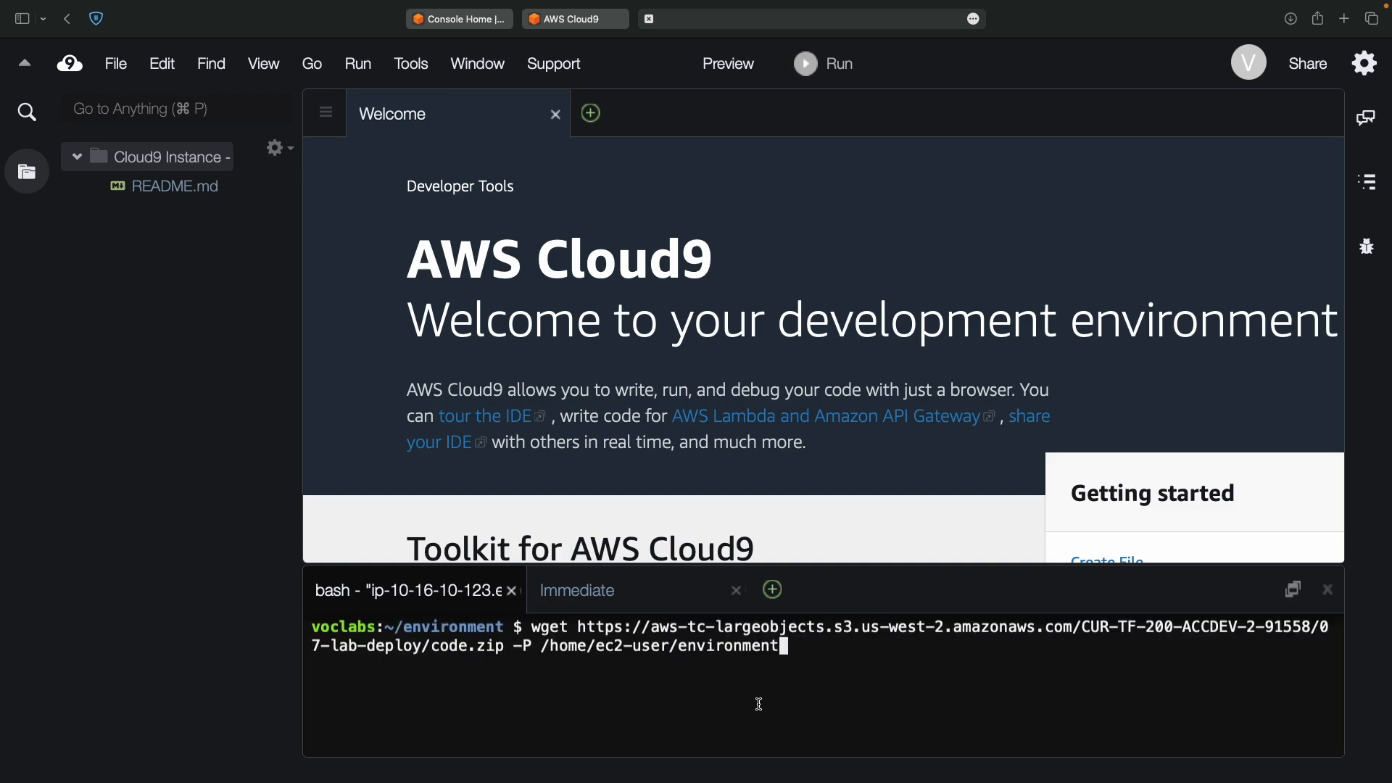
pyautogui.press('Return')
pyautogui.hotkey('ctrl', 'Left')
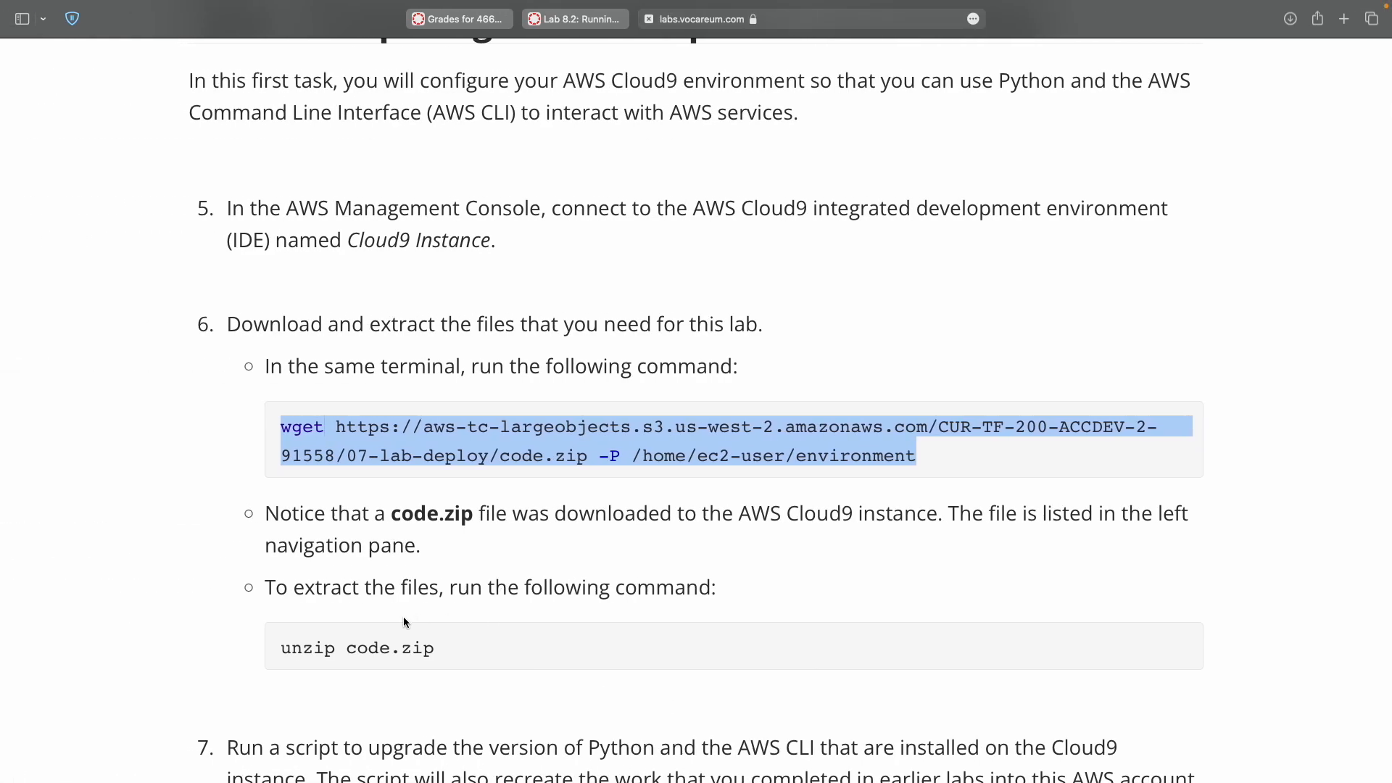
pyautogui.click(286, 649)
pyautogui.keyDown('shift'); pyautogui.click(447, 645); pyautogui.keyUp('shift')
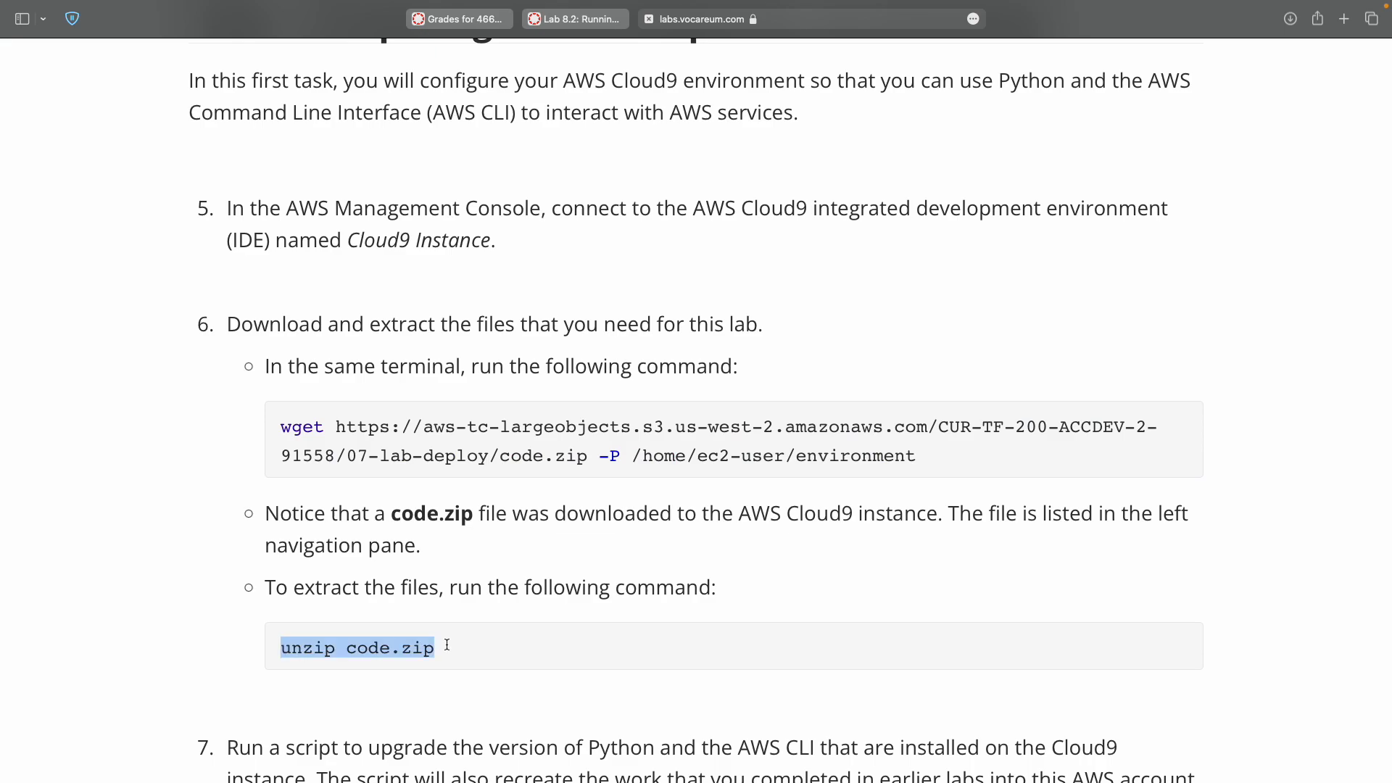
pyautogui.press('super+c')
pyautogui.hotkey('ctrl', 'Right')
pyautogui.press('super+v')
pyautogui.press('Return')
# Run 'chmod +x ./resources/setup.sh && ./resources/setup.sh' in the terminal.
pyautogui.hotkey('ctrl', 'Left')
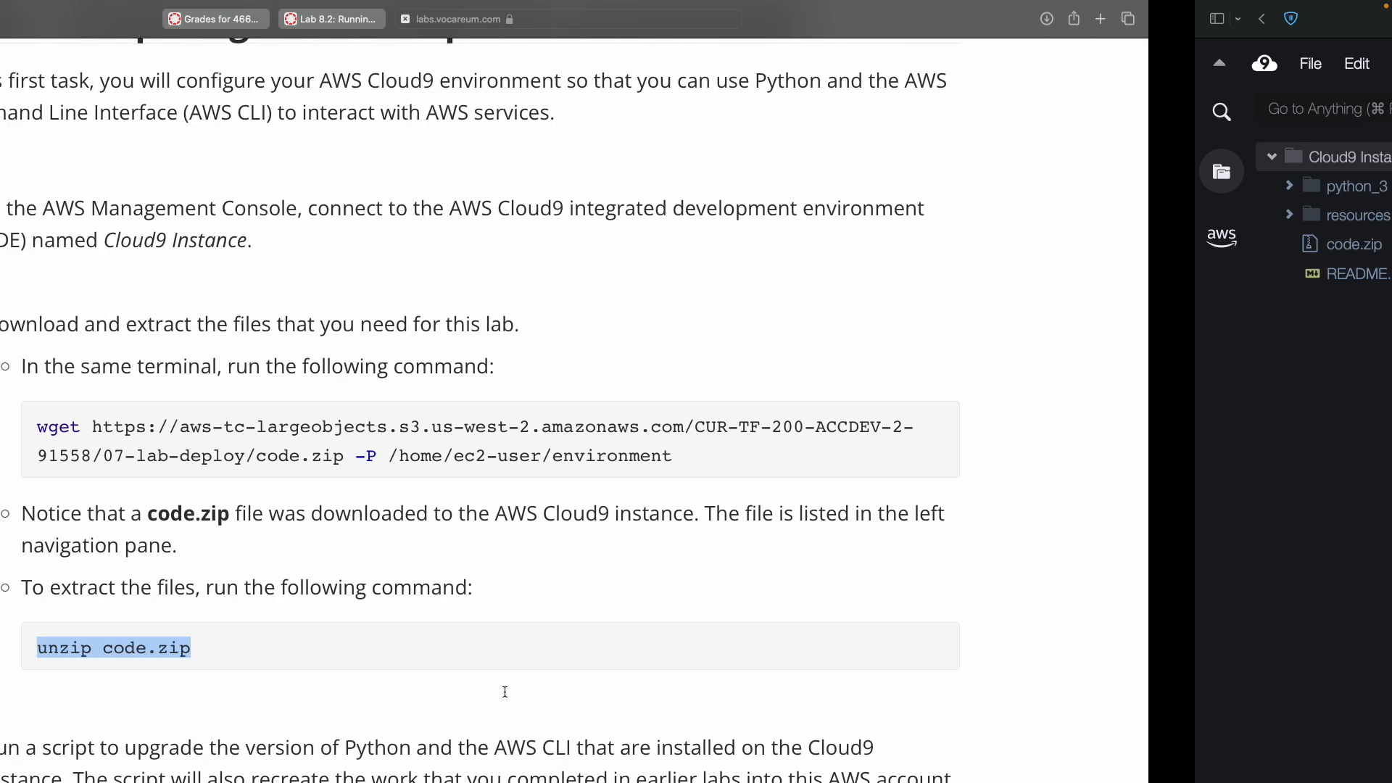
pyautogui.scroll(-8, 374, 614)
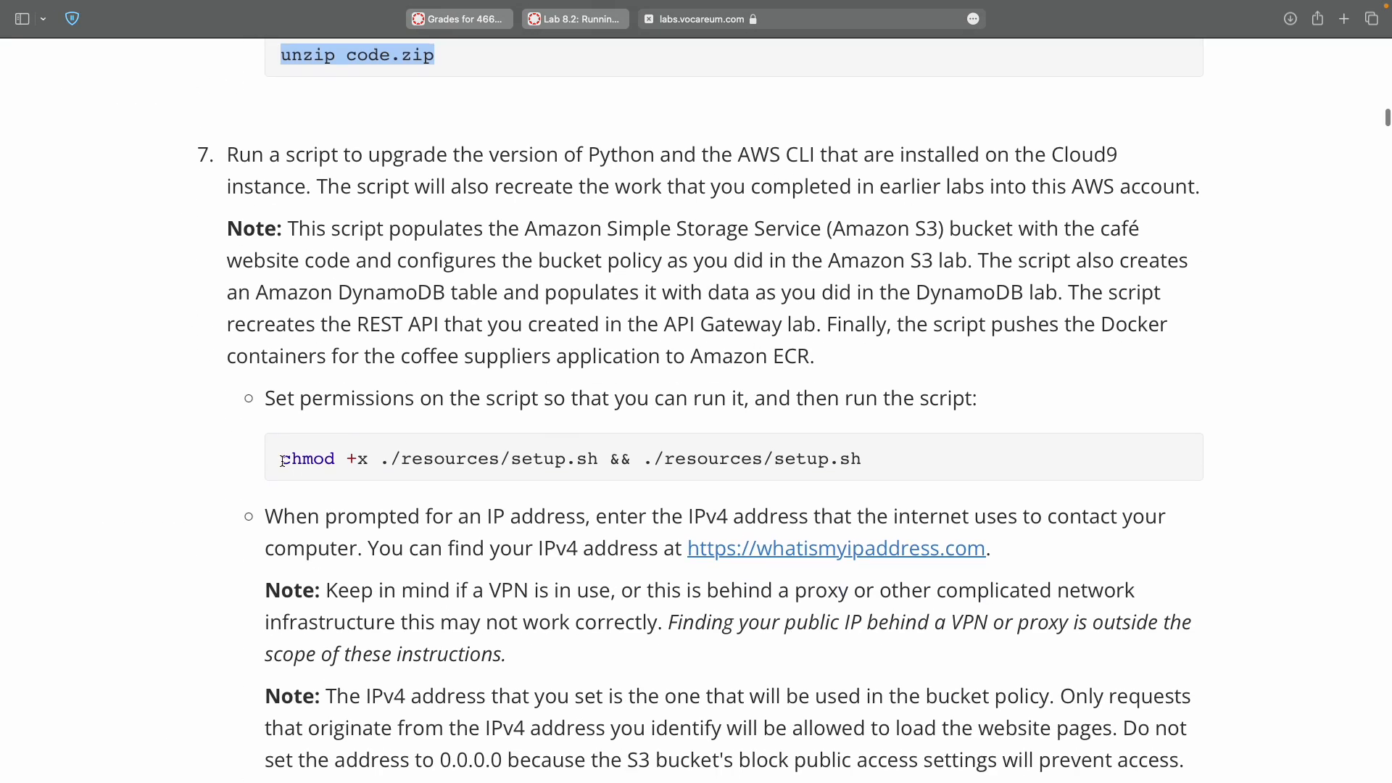
pyautogui.click(279, 458)
pyautogui.keyDown('shift'); pyautogui.click(876, 465); pyautogui.keyUp('shift')
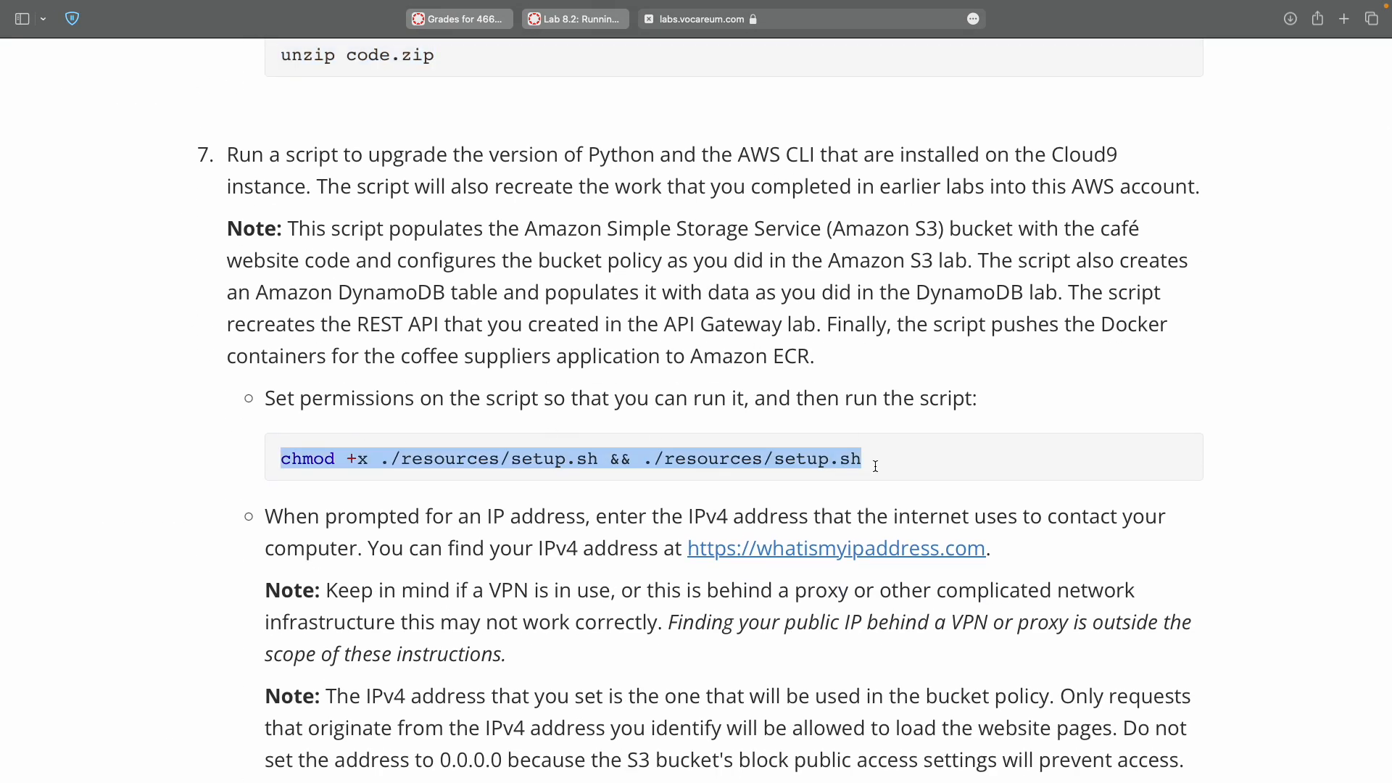
pyautogui.hotkey('ctrl', 'Right')
pyautogui.click(911, 739)
pyautogui.press('super+v')
pyautogui.hotkey('ctrl', 'Left')
pyautogui.click(806, 555)
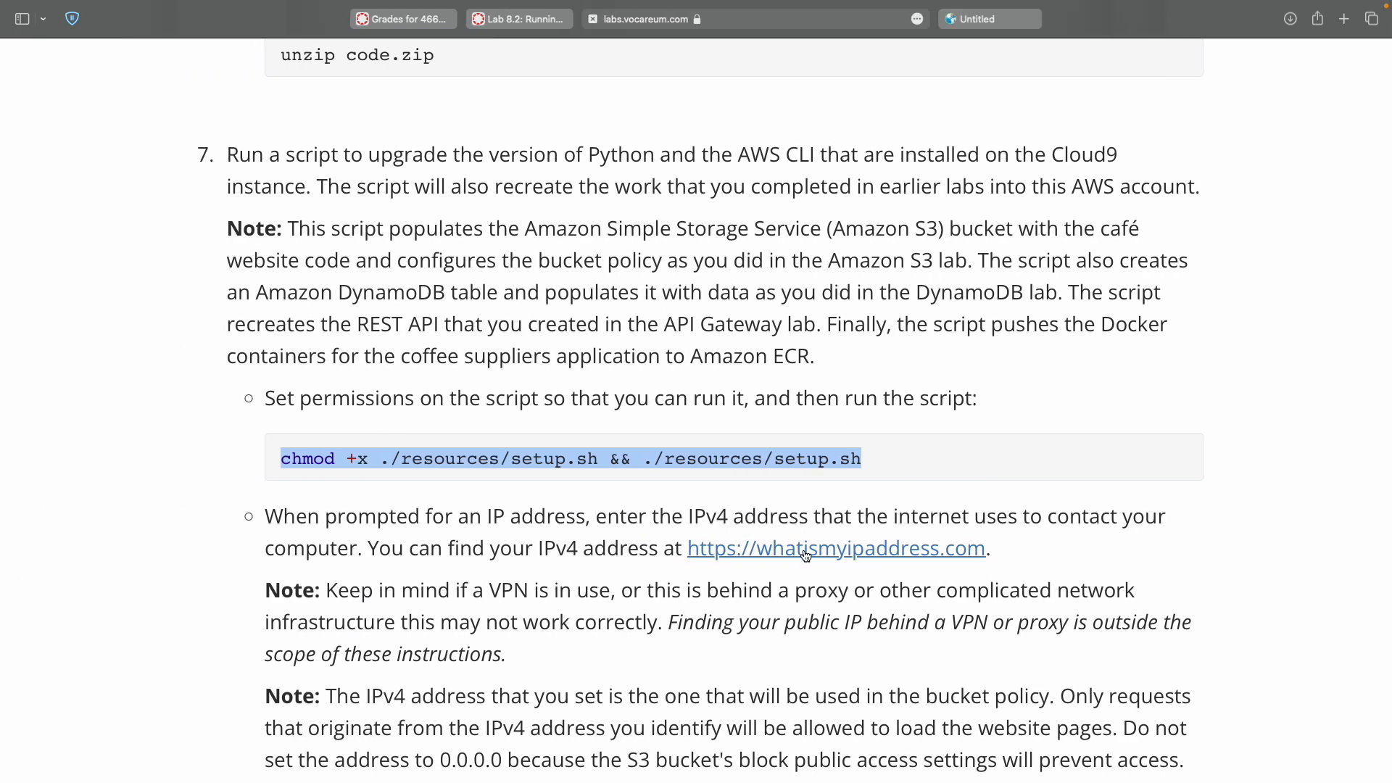
# Copy the public IP from whatismyipaddress.com and enter it at the setup script's prompt.
pyautogui.click(987, 18)
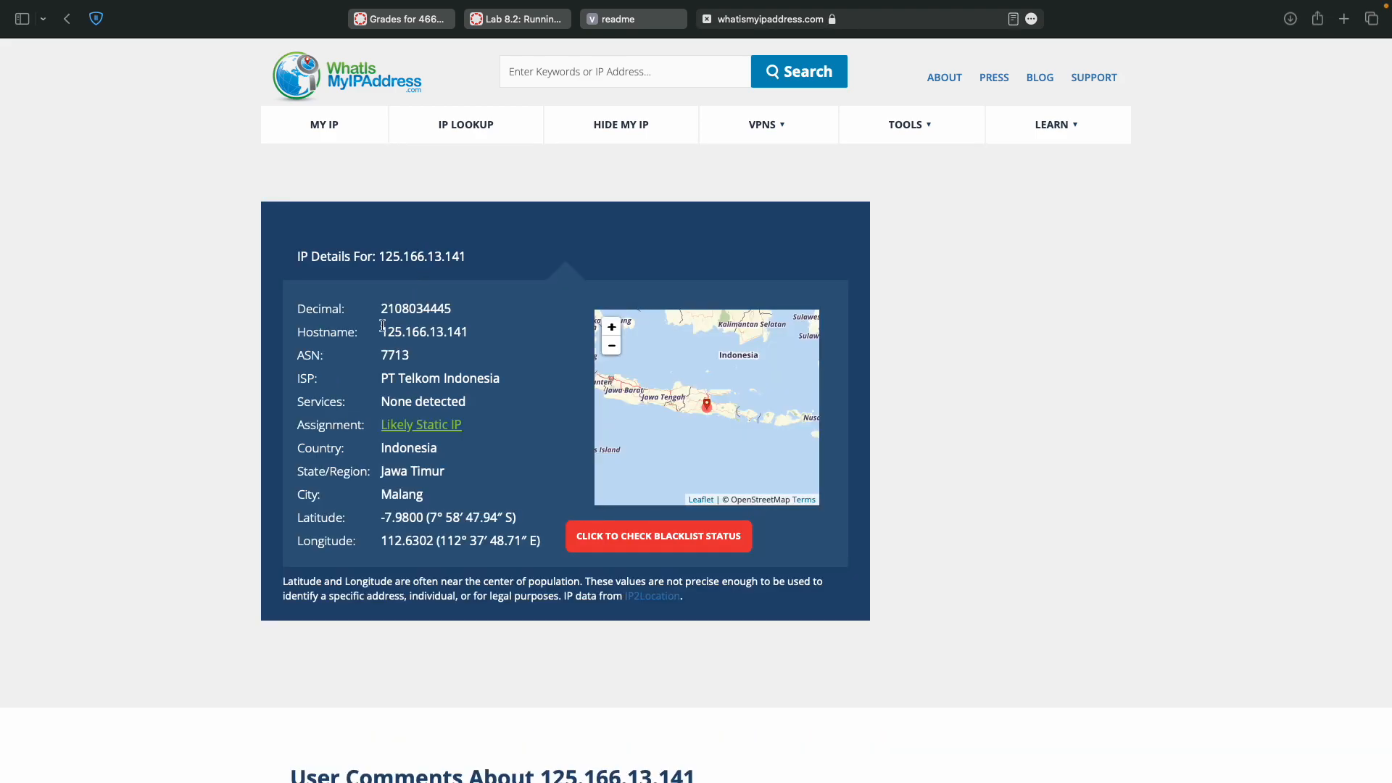
pyautogui.doubleClick(391, 330)
pyautogui.press('super+c')
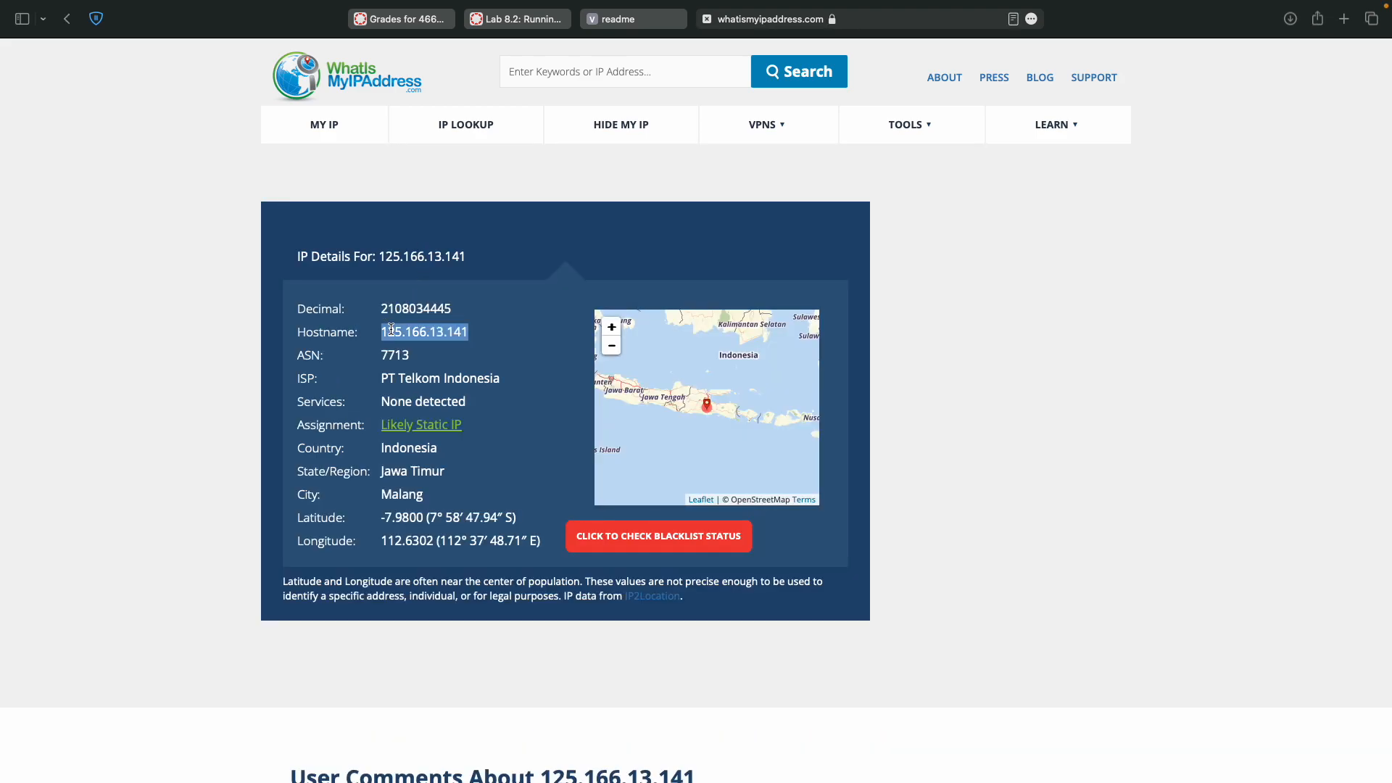
pyautogui.hotkey('ctrl', 'Right')
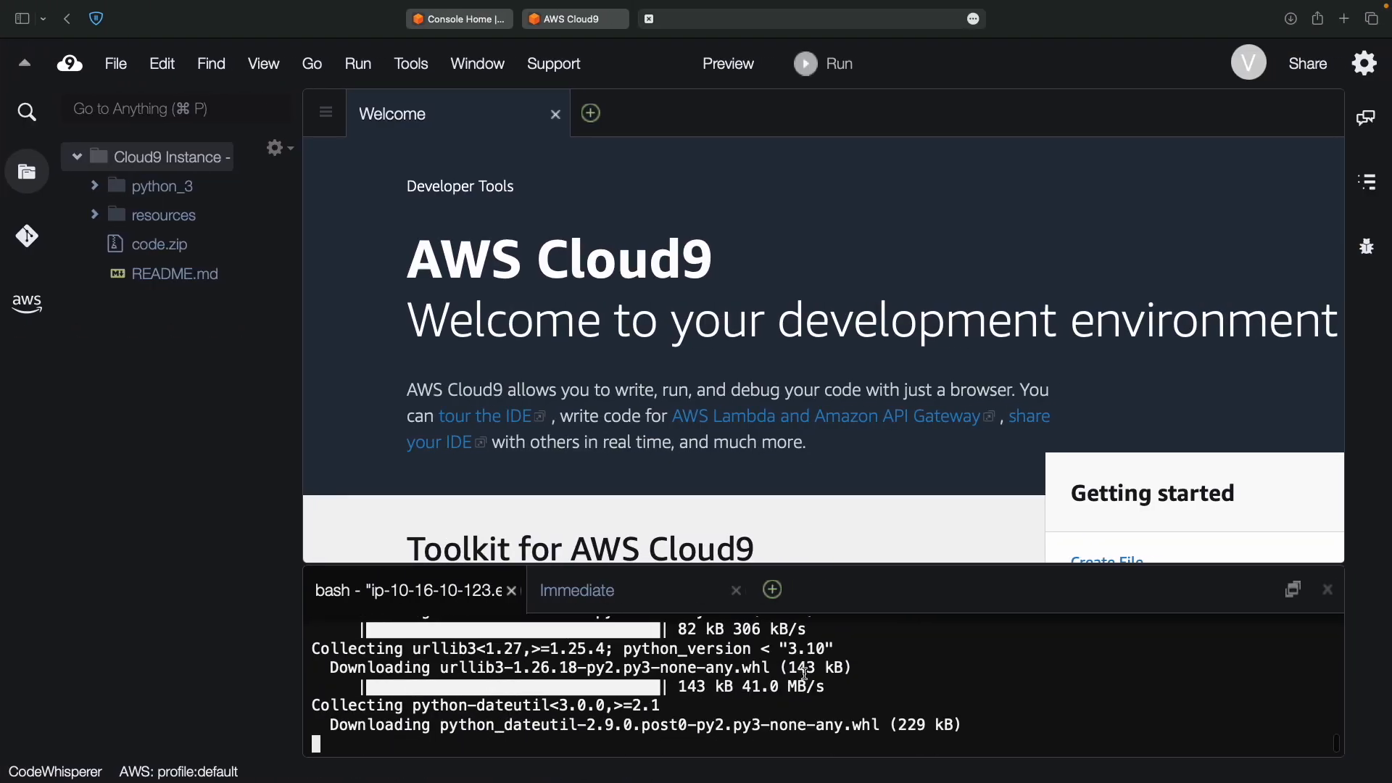
pyautogui.press('super+v')
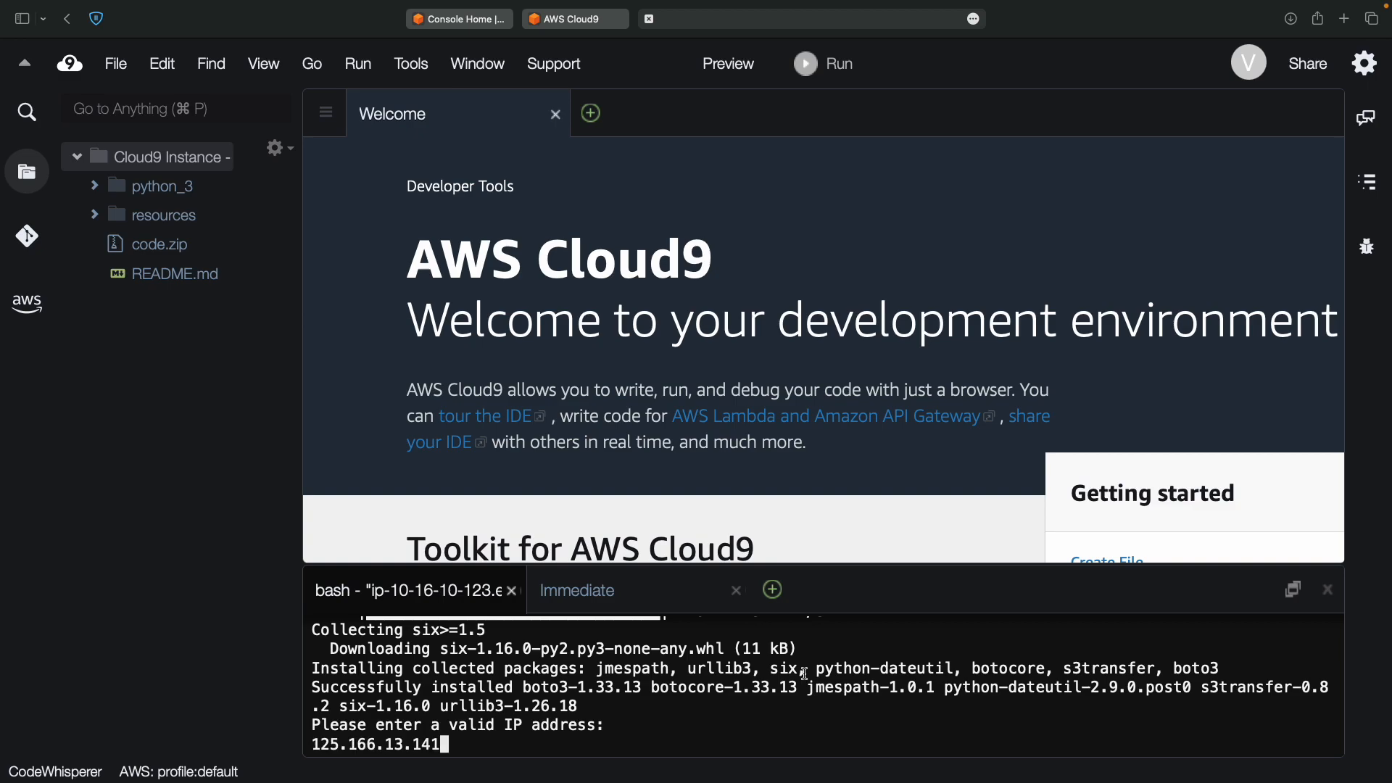
pyautogui.press('Return')
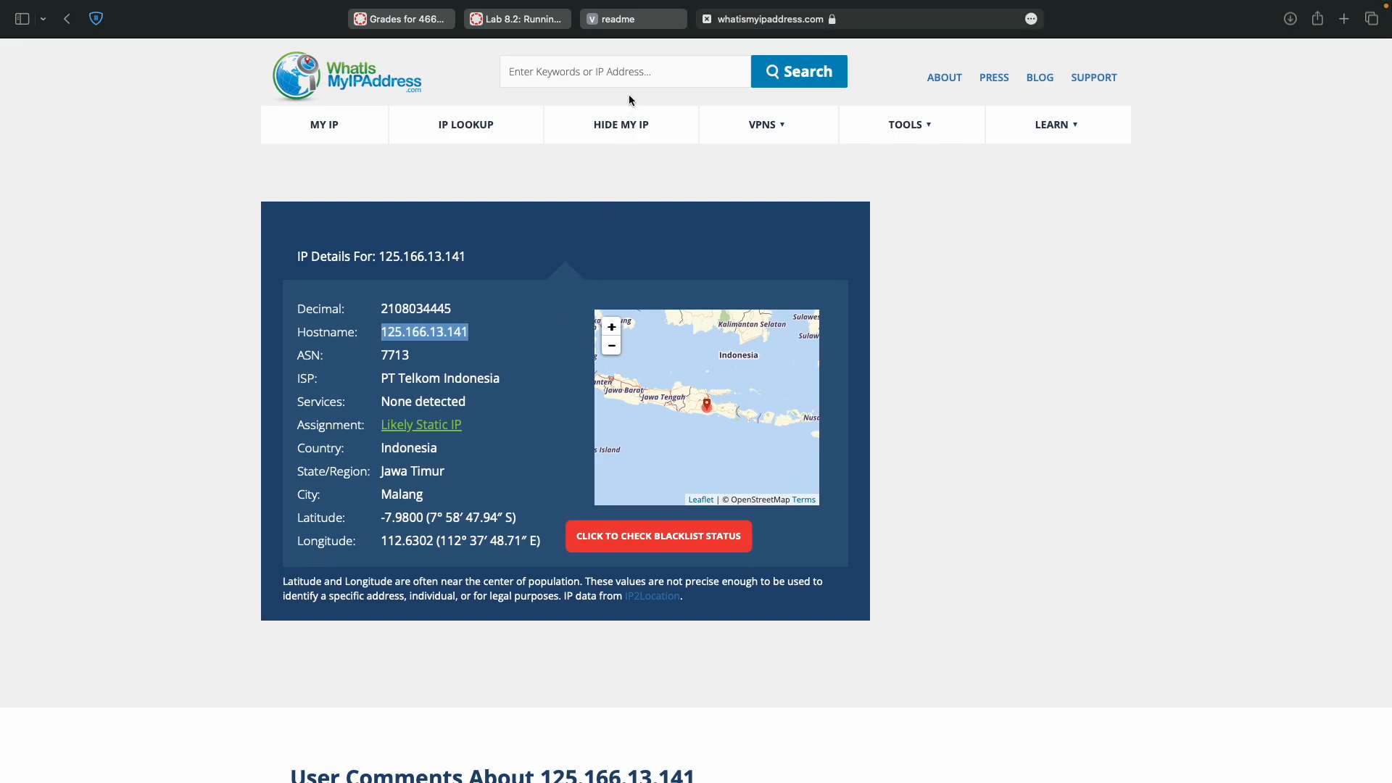
pyautogui.hotkey('ctrl', 'Tab')
pyautogui.hotkey('ctrl', 'Tab')
pyautogui.hotkey('ctrl', 'Tab')
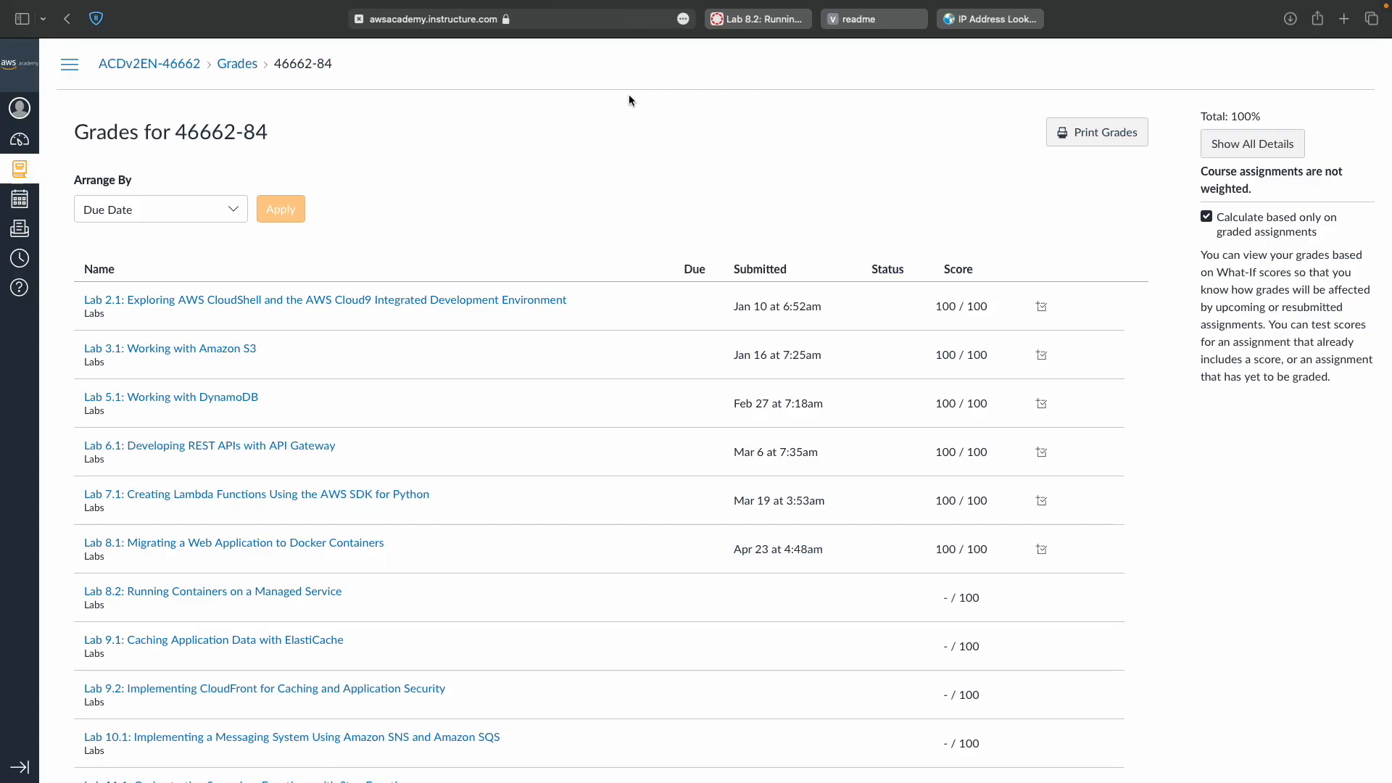
pyautogui.scroll(-10, 618, 335)
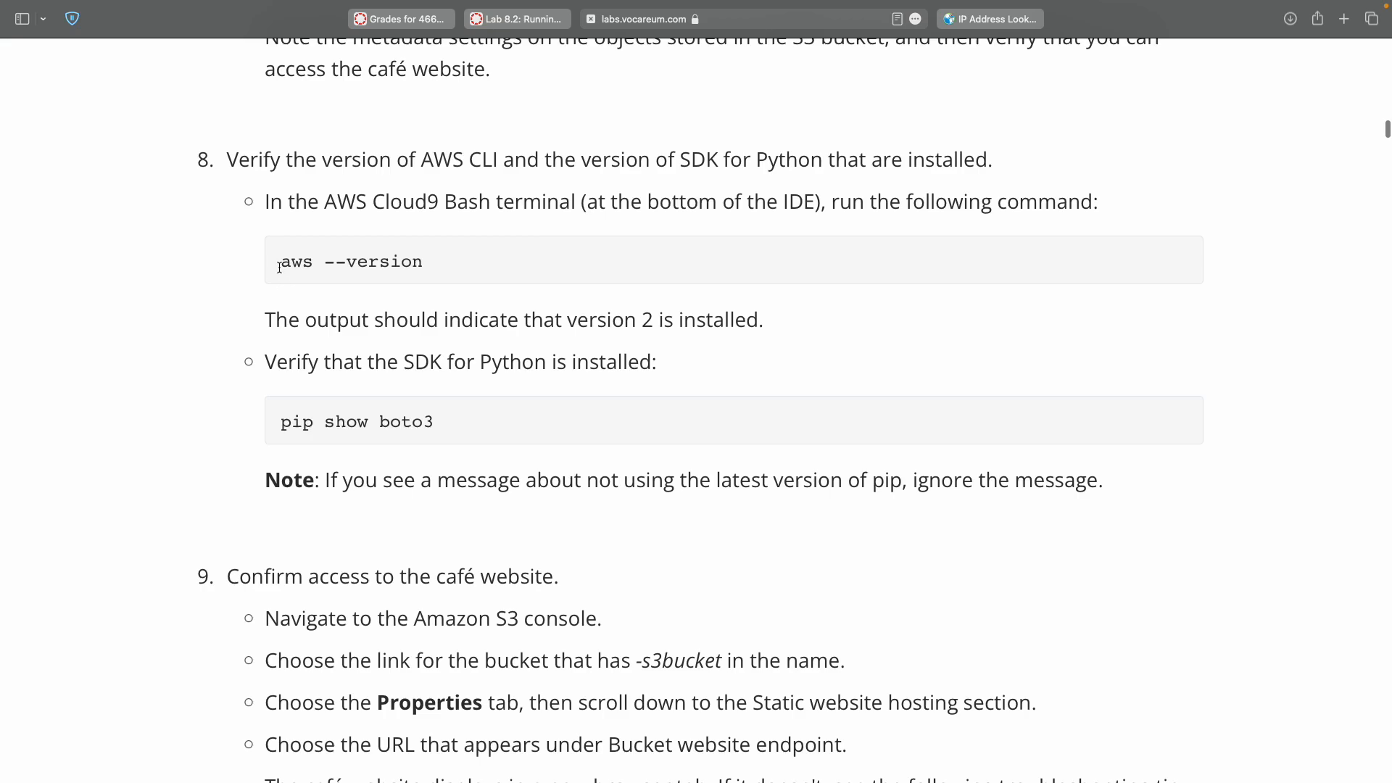
# Run 'aws --version' to confirm AWS CLI version 2.15.38.
pyautogui.tripleClick(449, 266)
pyautogui.hotkey('ctrl', 'Right')
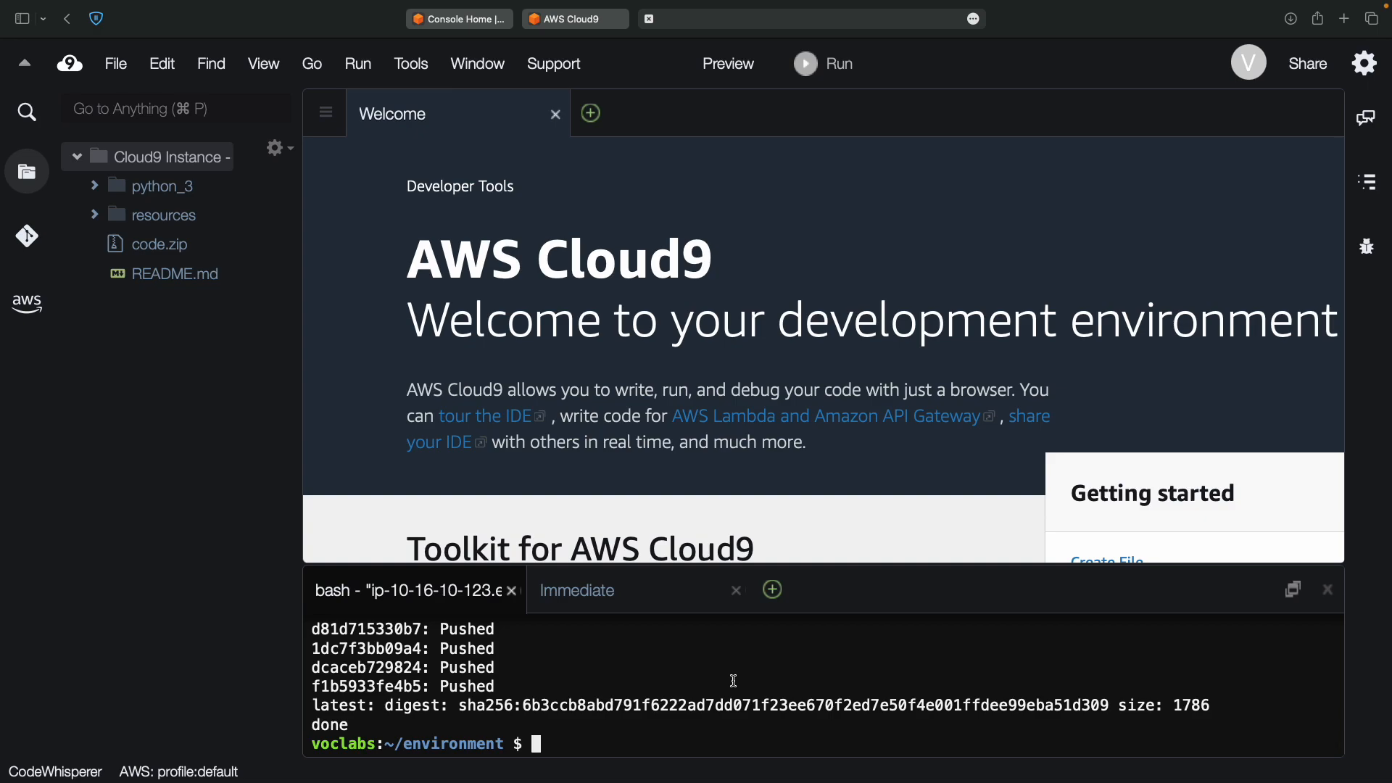
pyautogui.write('aws --version')
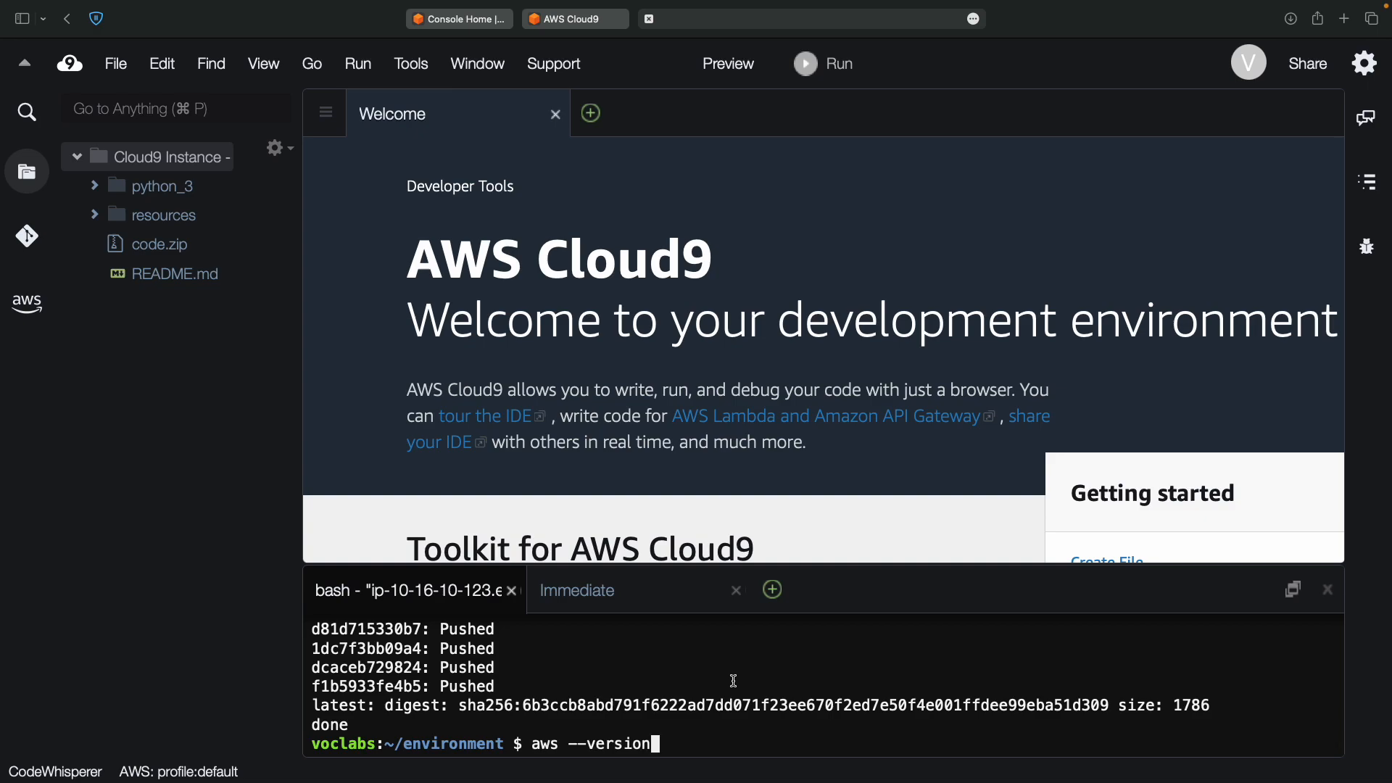
pyautogui.press('Return')
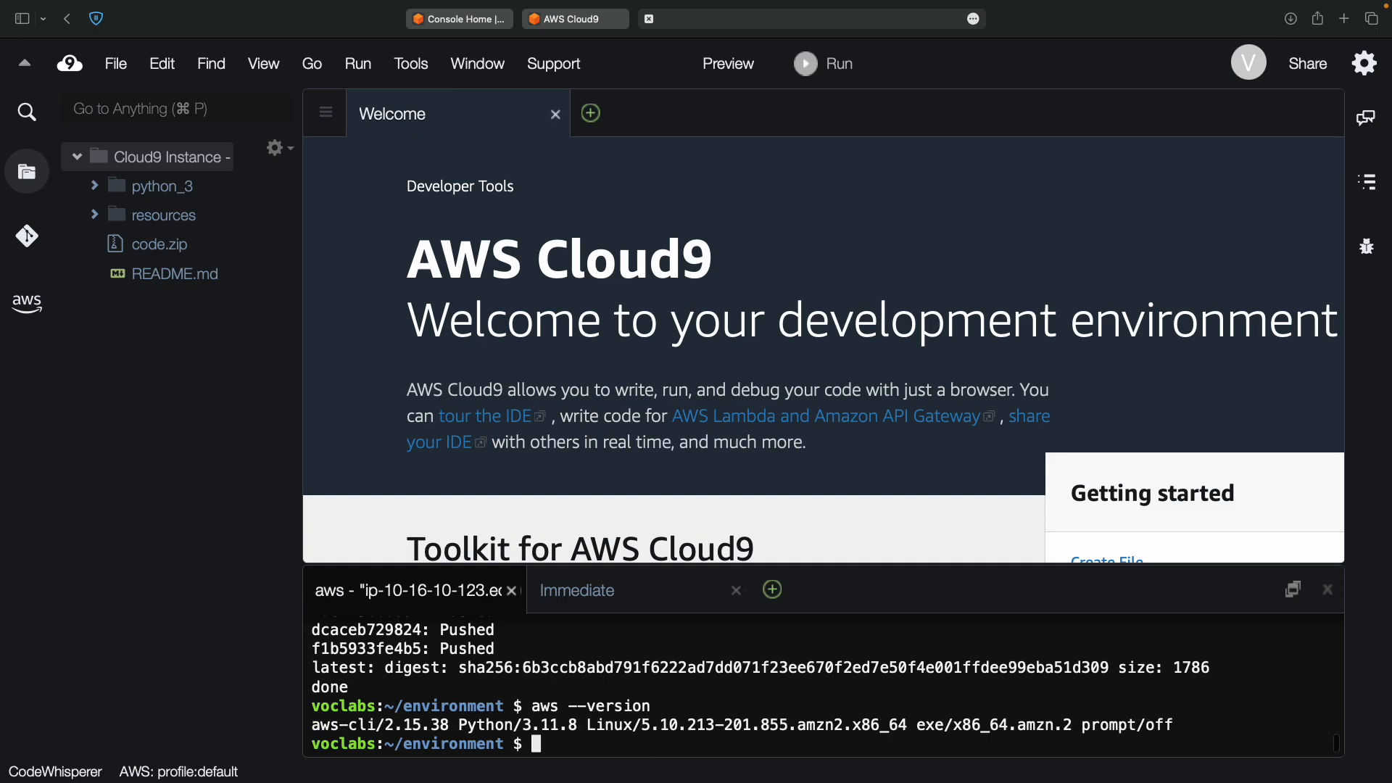
# Run 'pip show boto3', which reports the package not found.
pyautogui.hotkey('ctrl', 'Left')
pyautogui.moveTo(282, 429); pyautogui.dragTo(410, 410)
pyautogui.press('super+c')
pyautogui.hotkey('ctrl', 'Right')
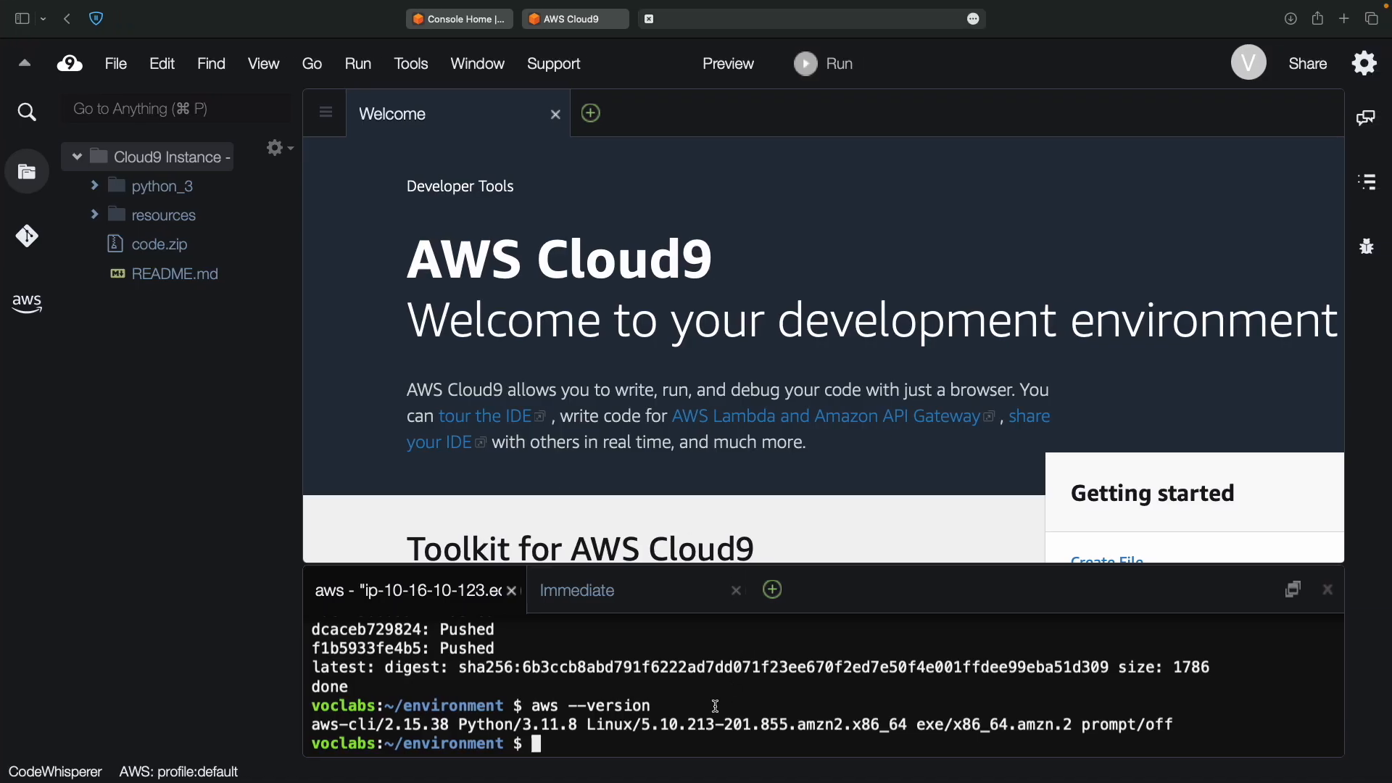
pyautogui.press('super+v')
pyautogui.press('Return')
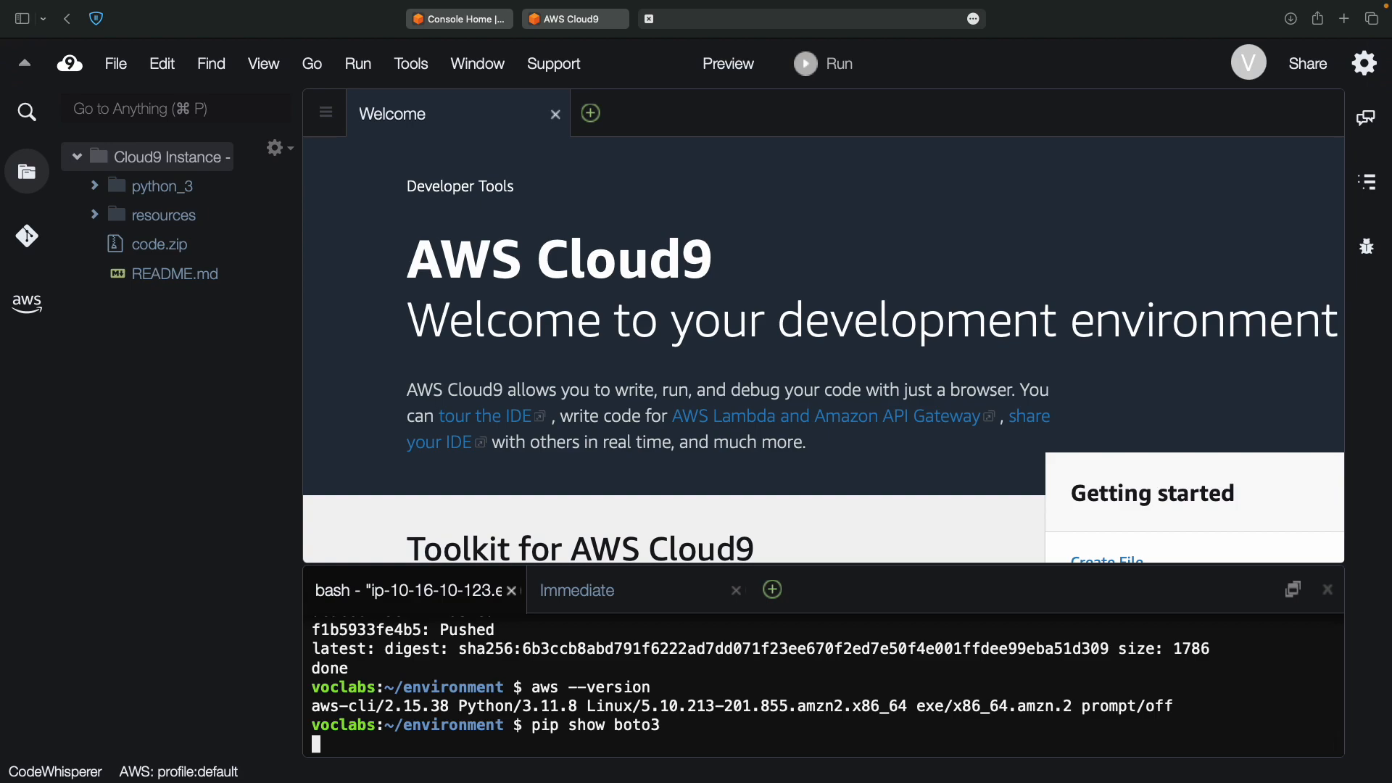
# Mark S3 in lab step 9 and return to the Console Home tab.
pyautogui.hotkey('ctrl', 'Left')
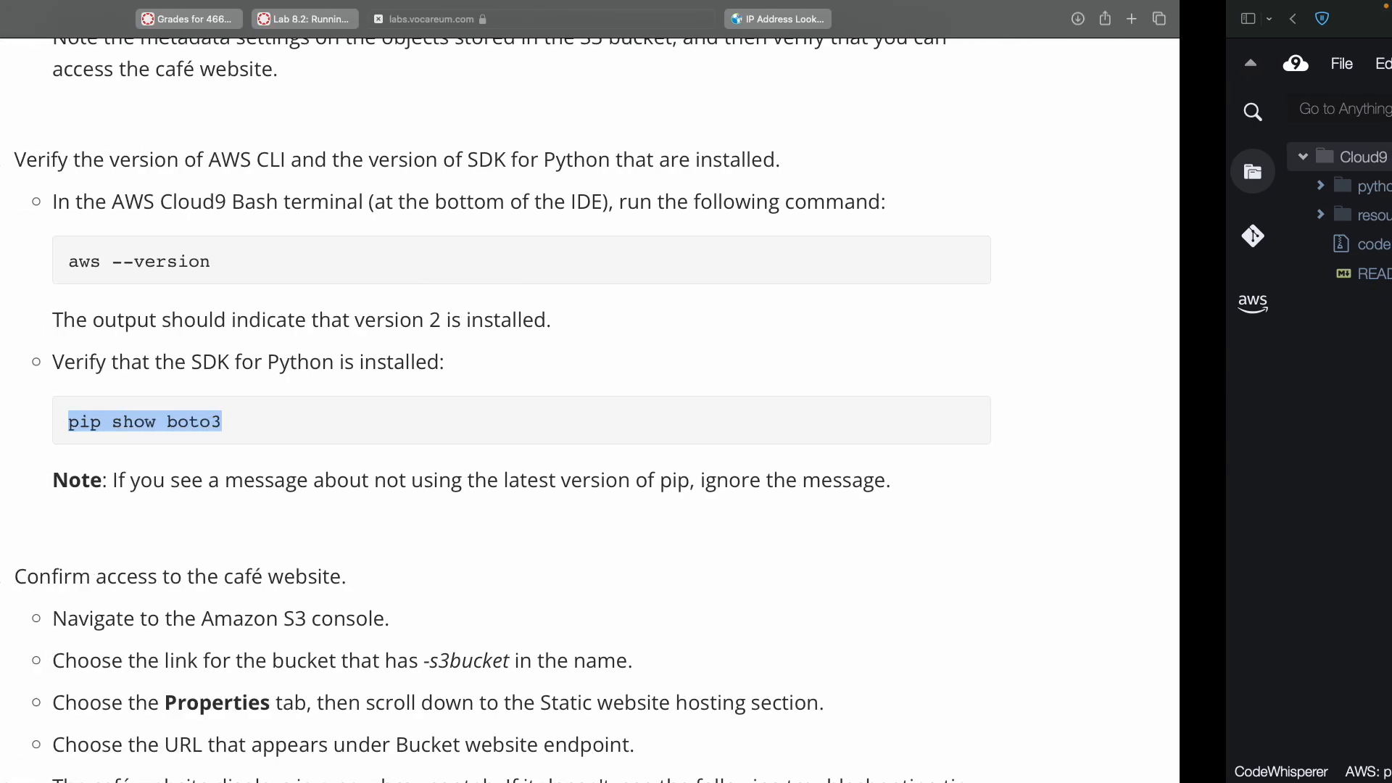
pyautogui.scroll(-5, 568, 615)
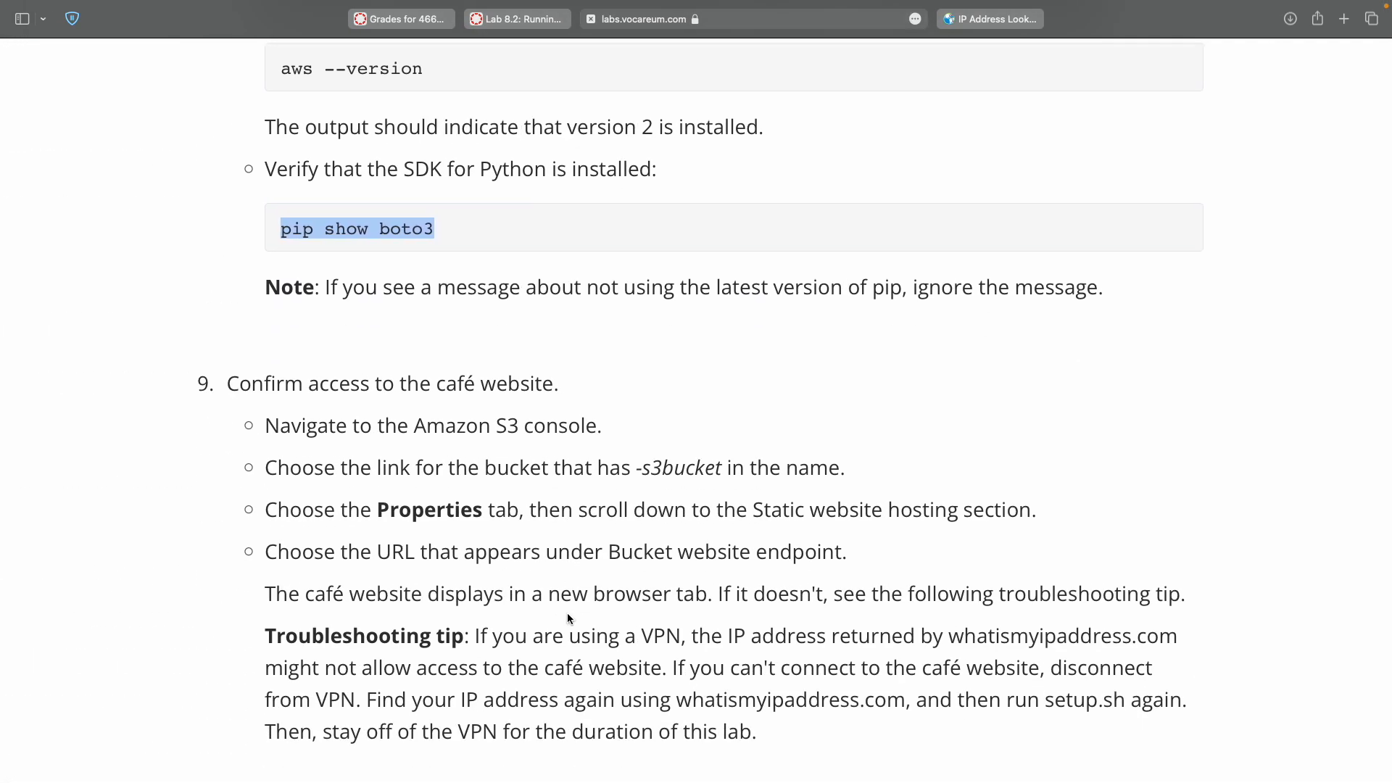
pyautogui.scroll(-5, 567, 612)
pyautogui.doubleClick(505, 222)
pyautogui.hotkey('ctrl', 'Right')
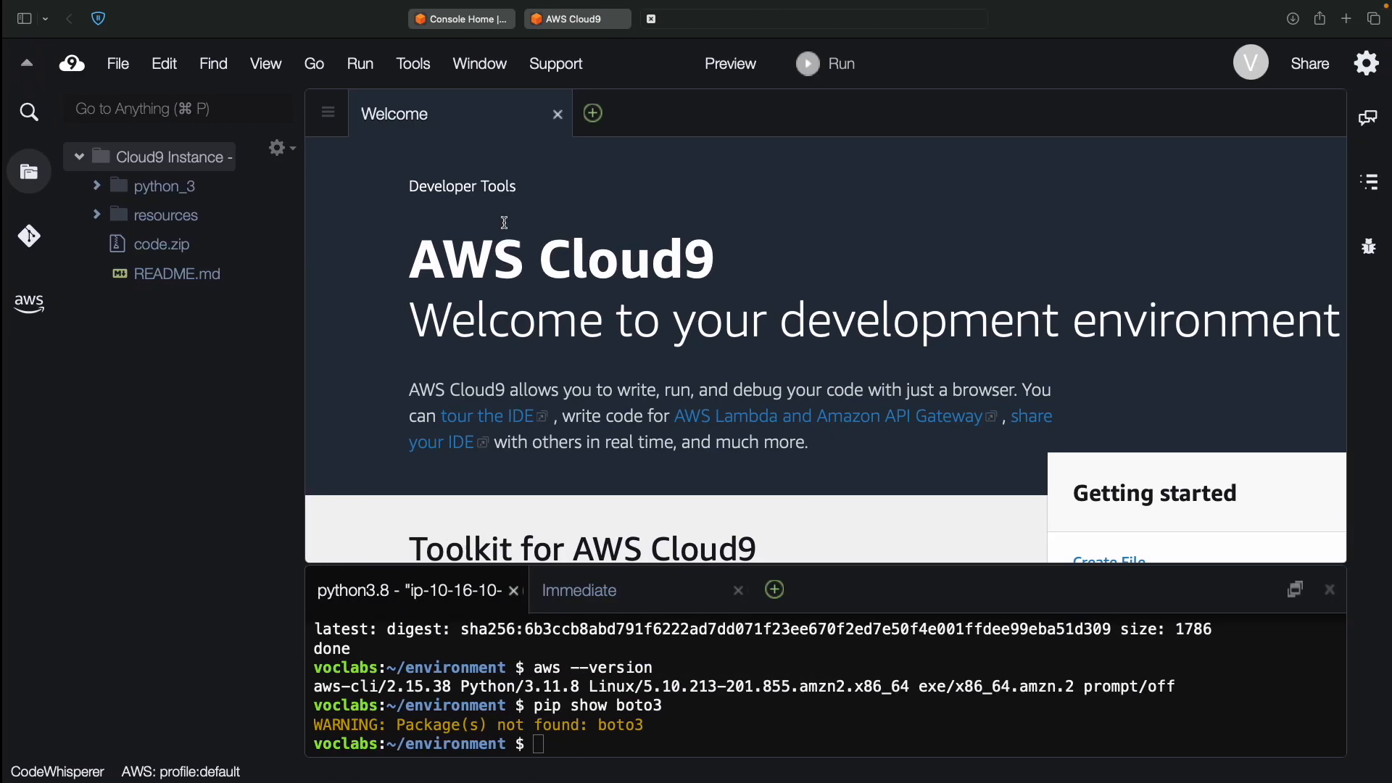
pyautogui.click(475, 19)
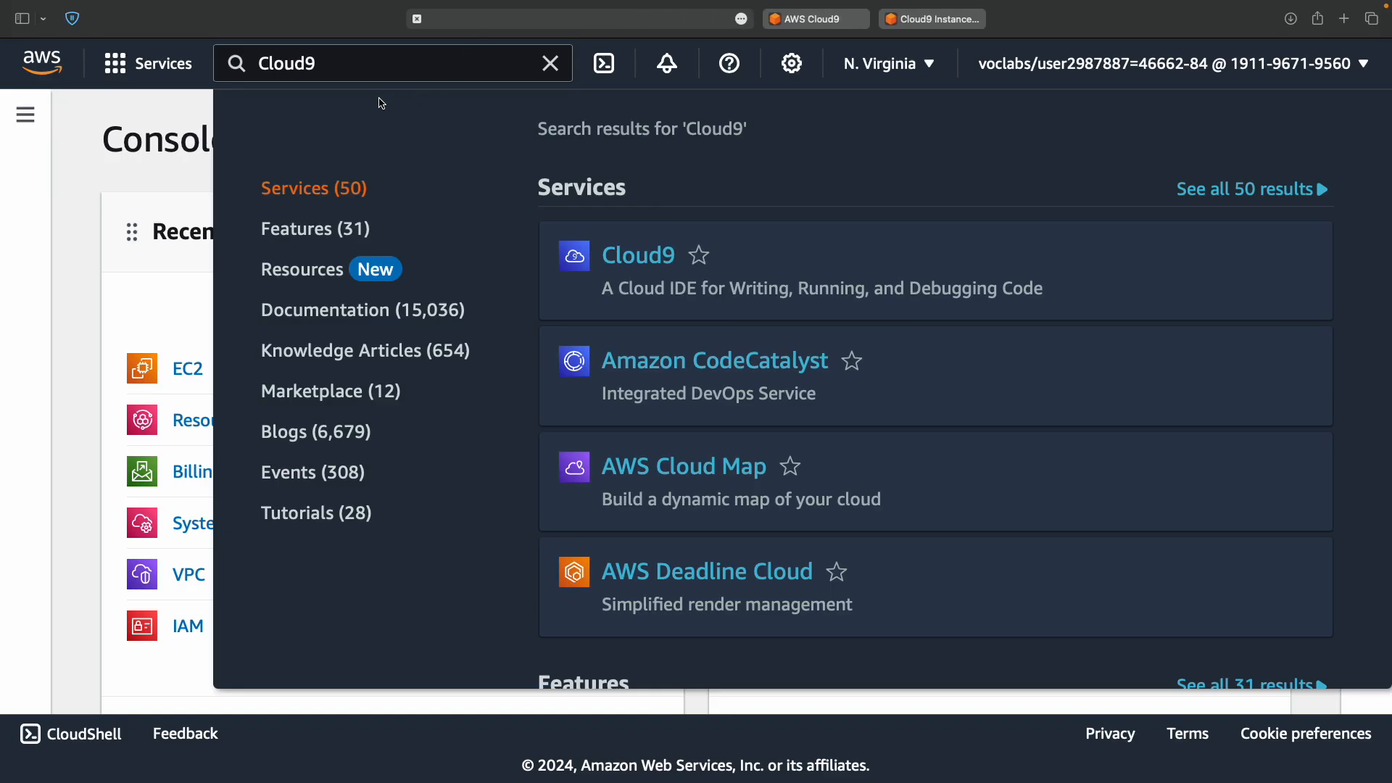
# Search the console services for S3 and bring up the buckets list.
pyautogui.click(462, 71)
pyautogui.press('super+v')
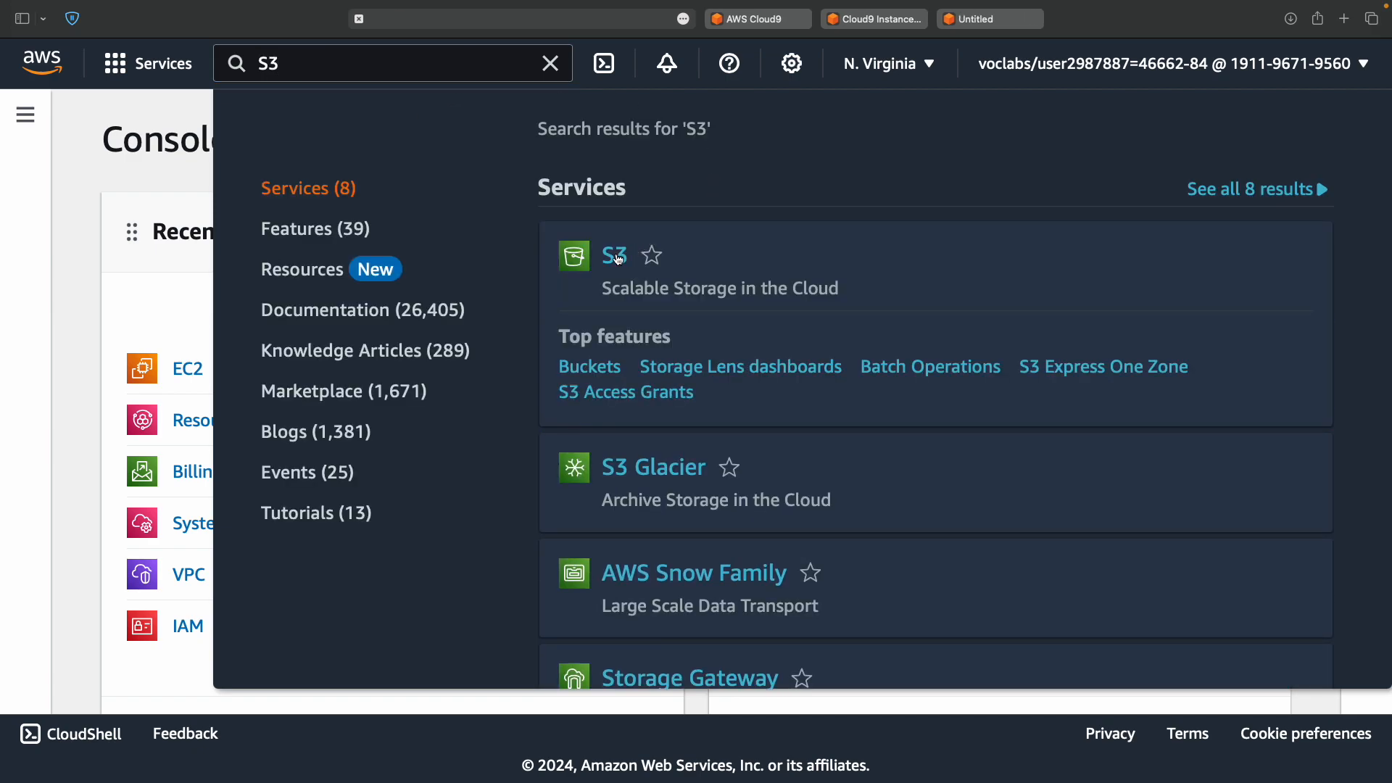
pyautogui.click(990, 19)
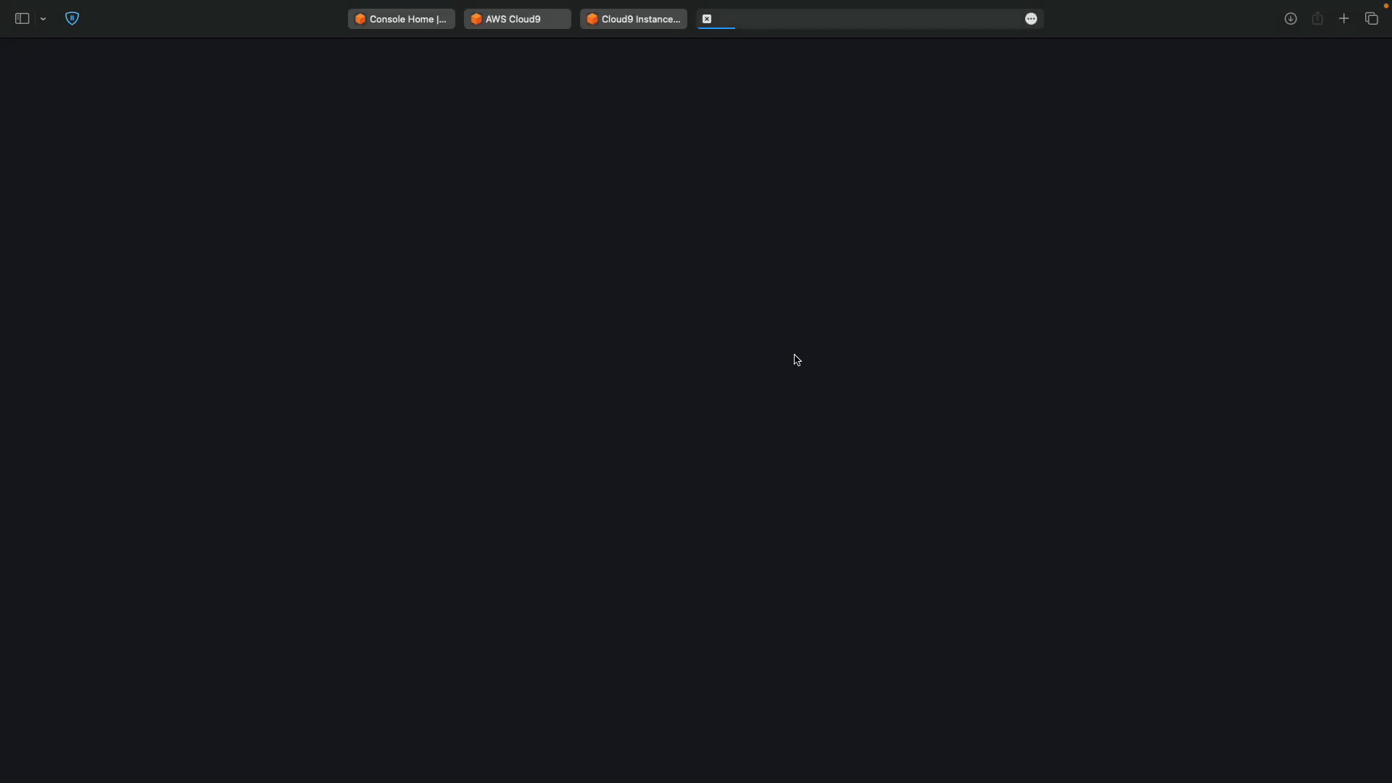
pyautogui.scroll(-2, 795, 355)
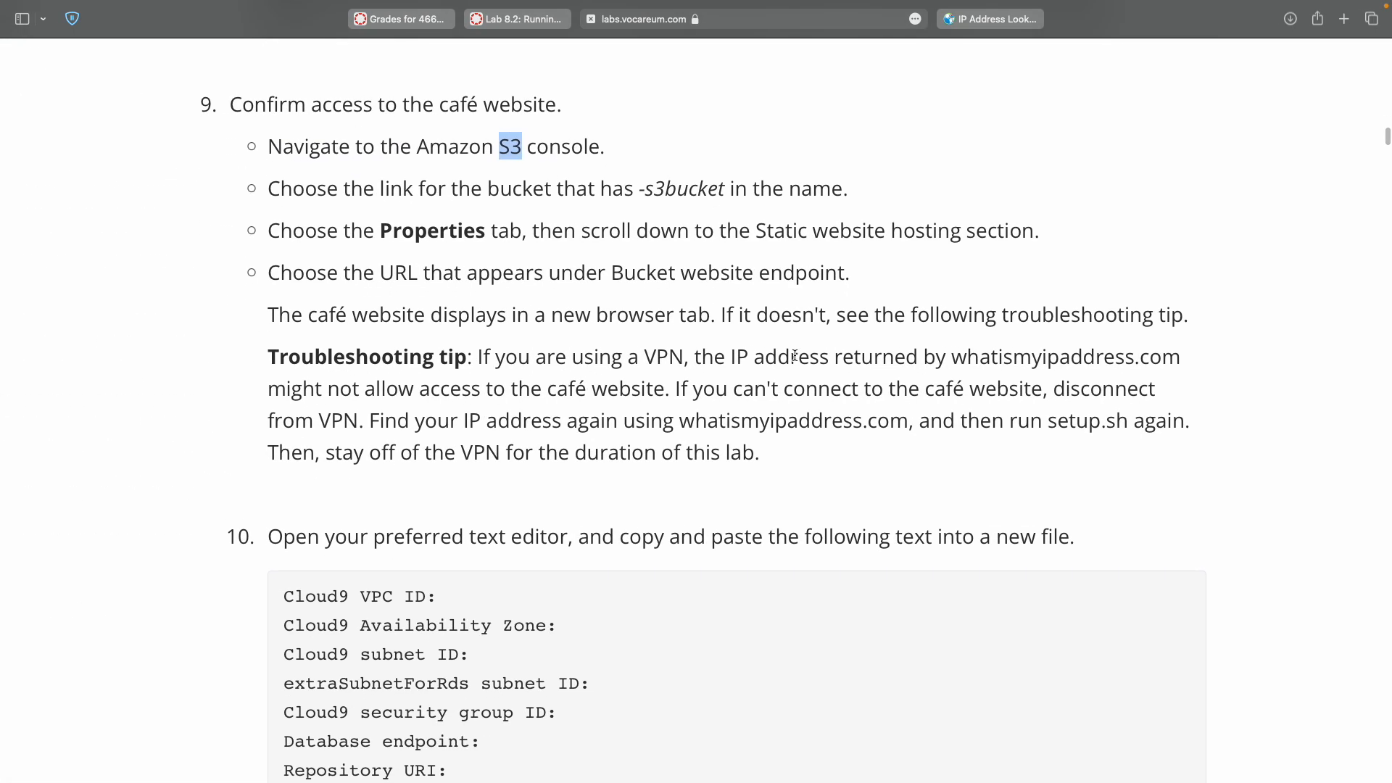
pyautogui.hotkey('ctrl', 'Right')
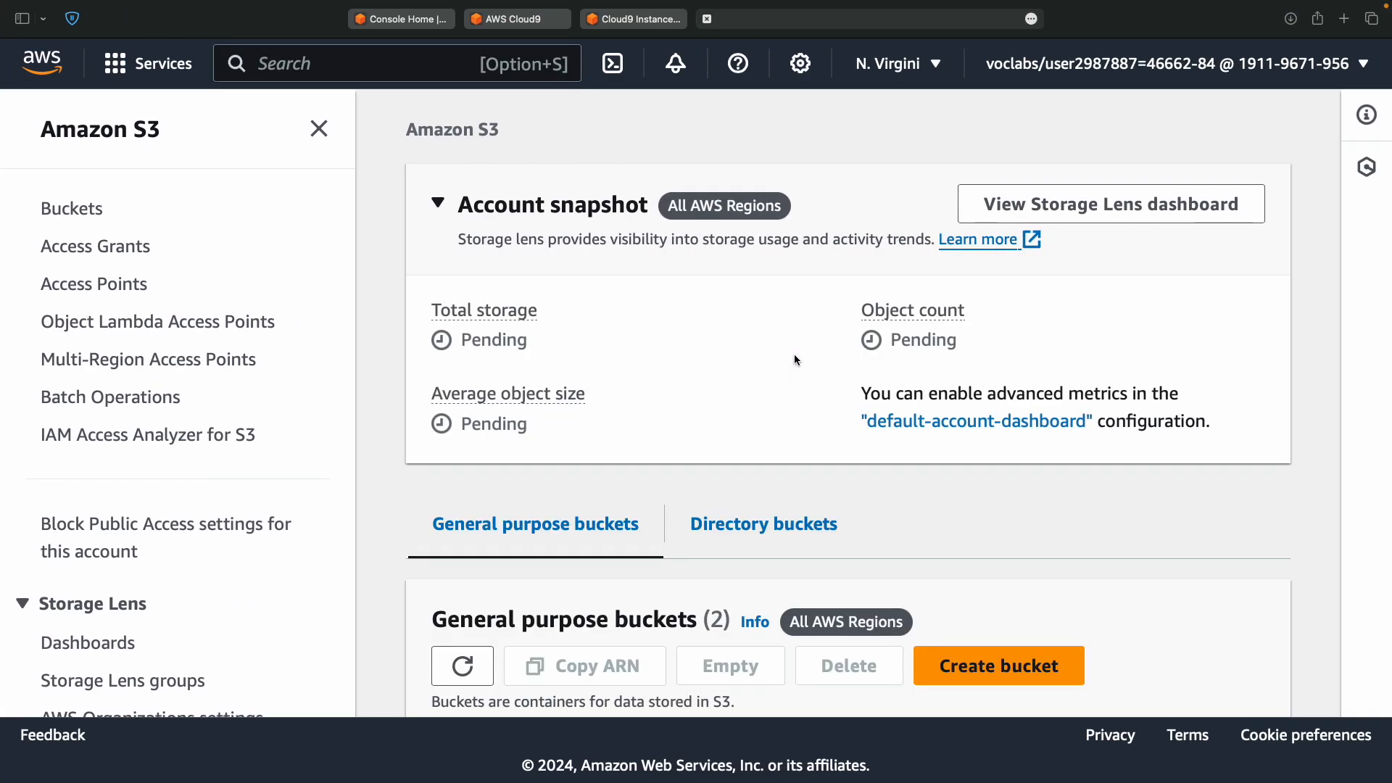
pyautogui.scroll(-5, 542, 366)
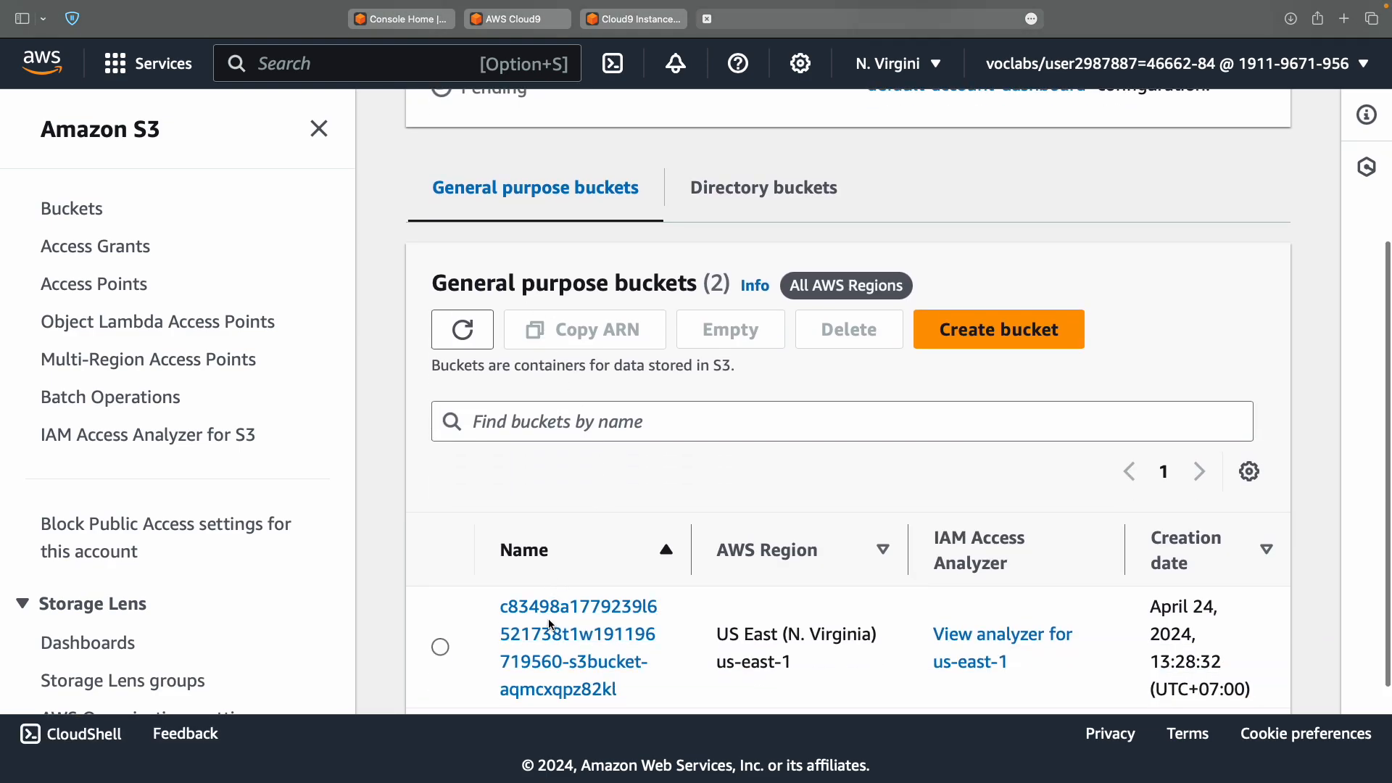
# Open the s3bucket bucket's Bucket website endpoint from its Properties.
pyautogui.click(551, 625)
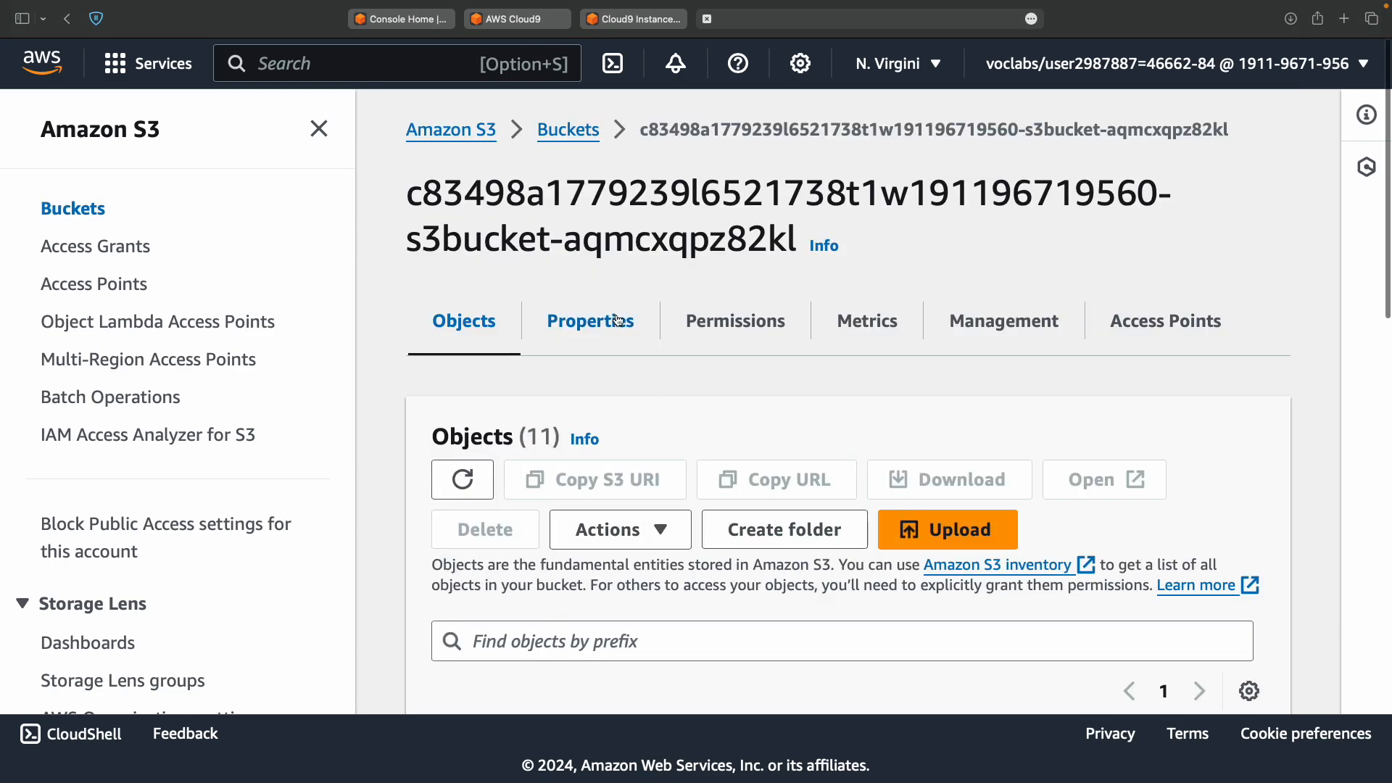
pyautogui.click(626, 318)
pyautogui.scroll(-20, 728, 499)
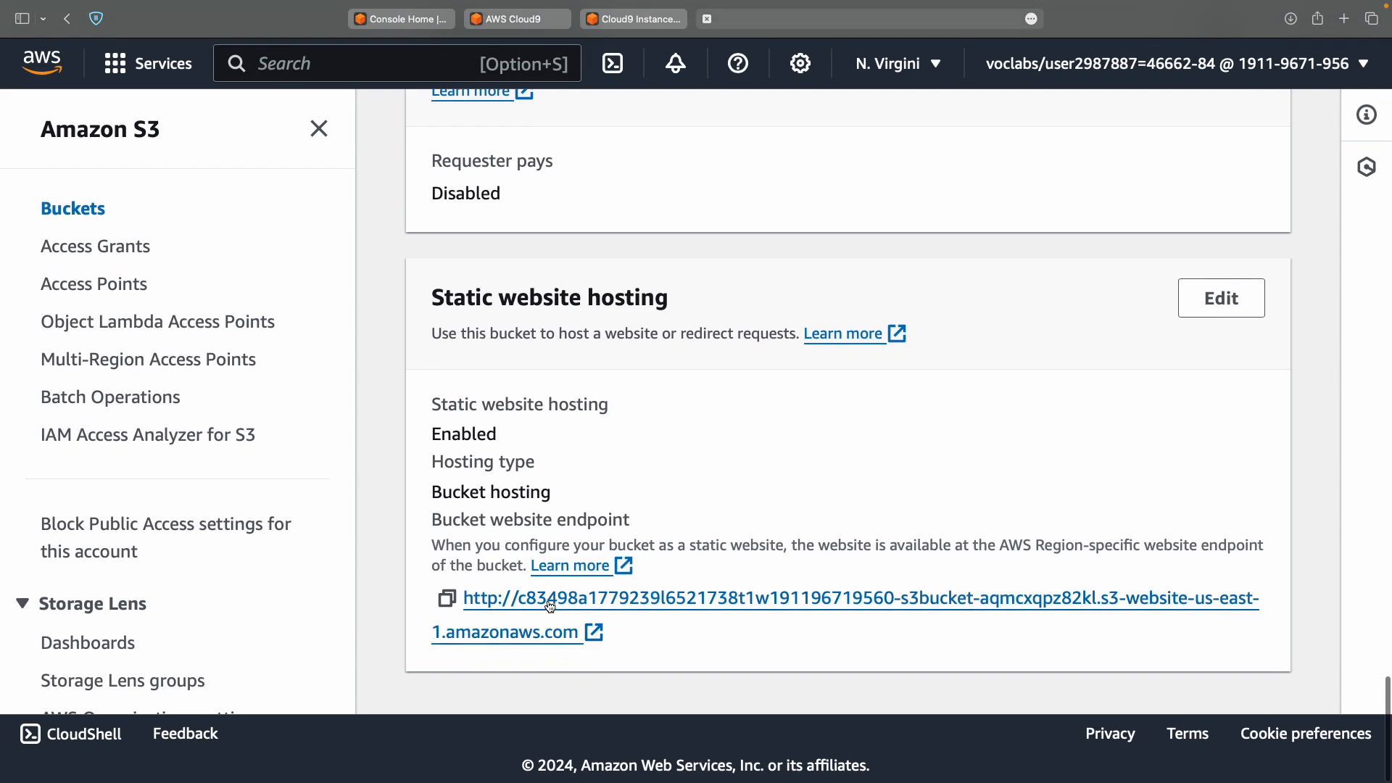
pyautogui.click(551, 606)
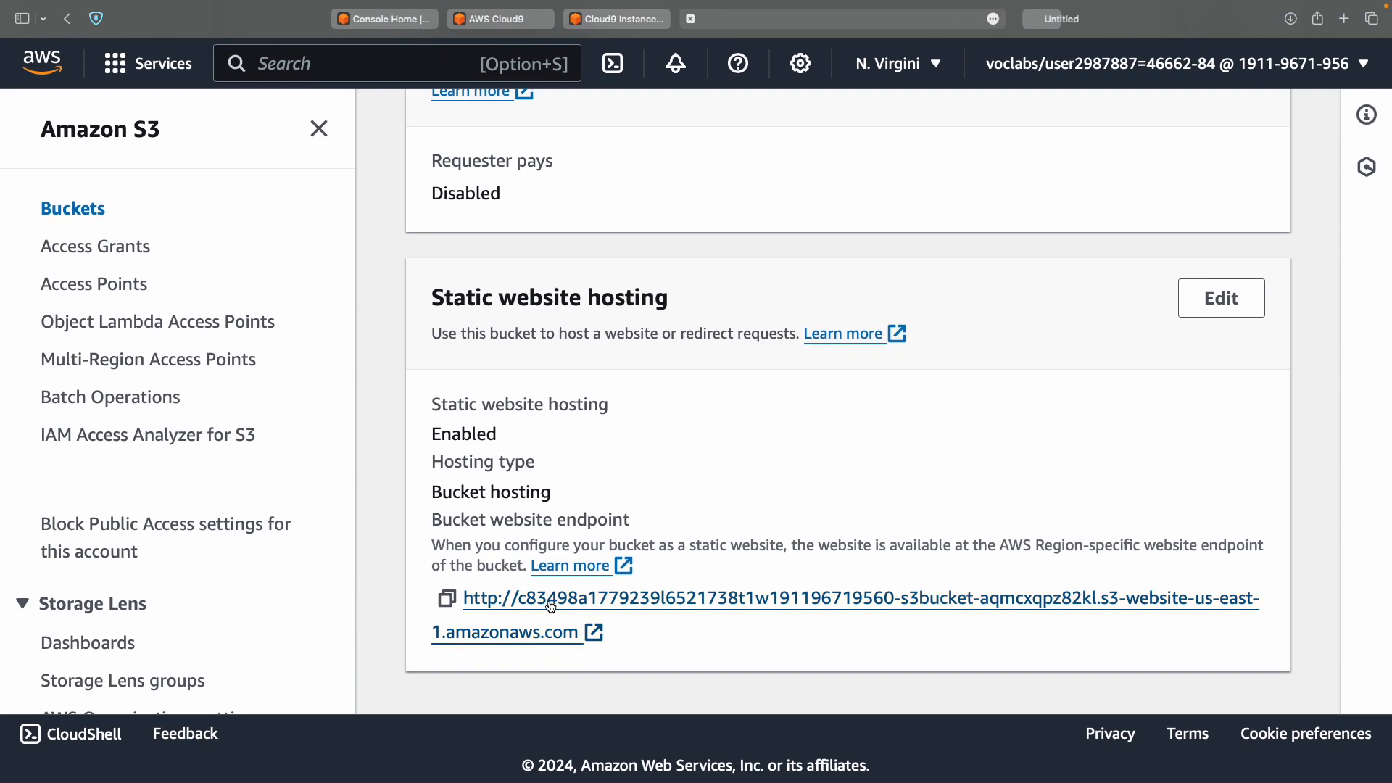
pyautogui.click(1055, 16)
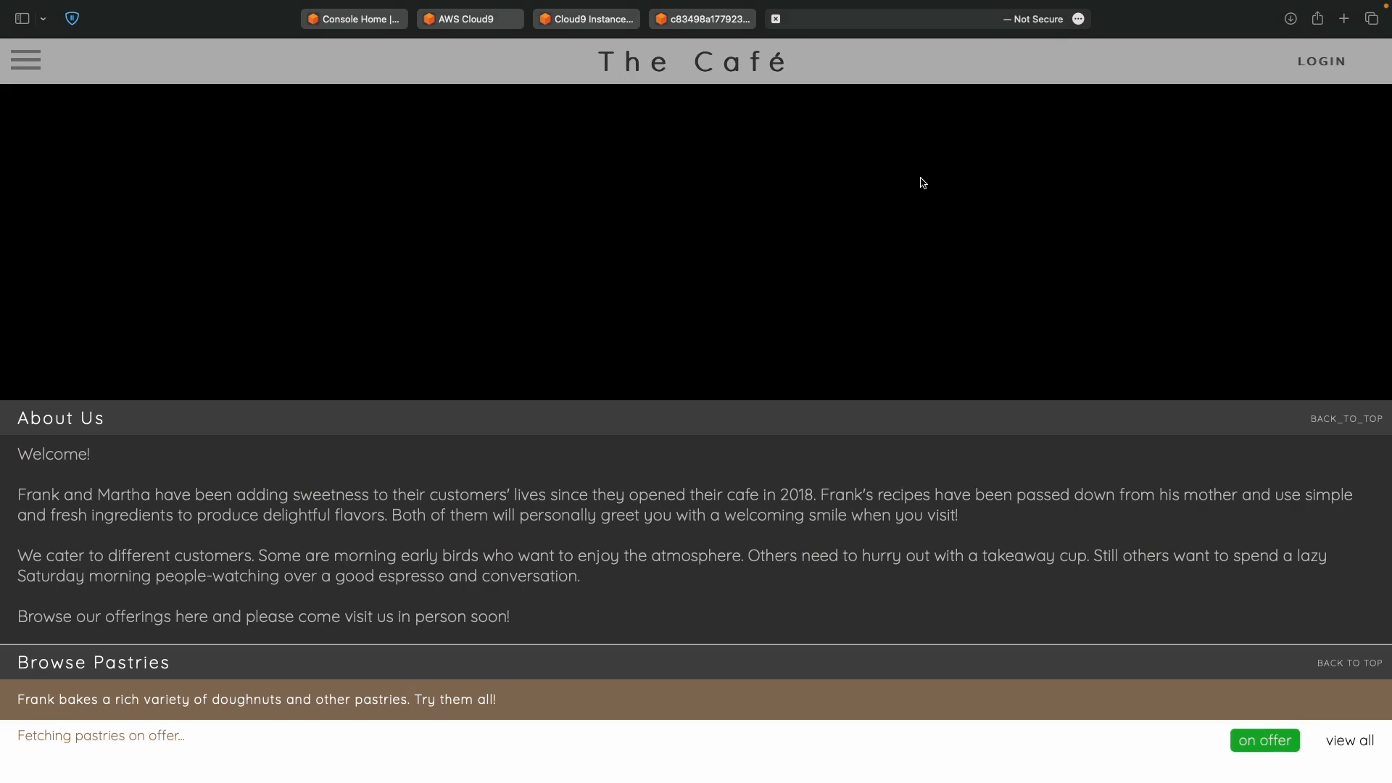
# Enlarge The Café page and paste the step 10 resource-ID template into the untitled text file.
pyautogui.press('super+equal')
pyautogui.press('super+equal')
pyautogui.press('super+equal')
pyautogui.press('super+equal')
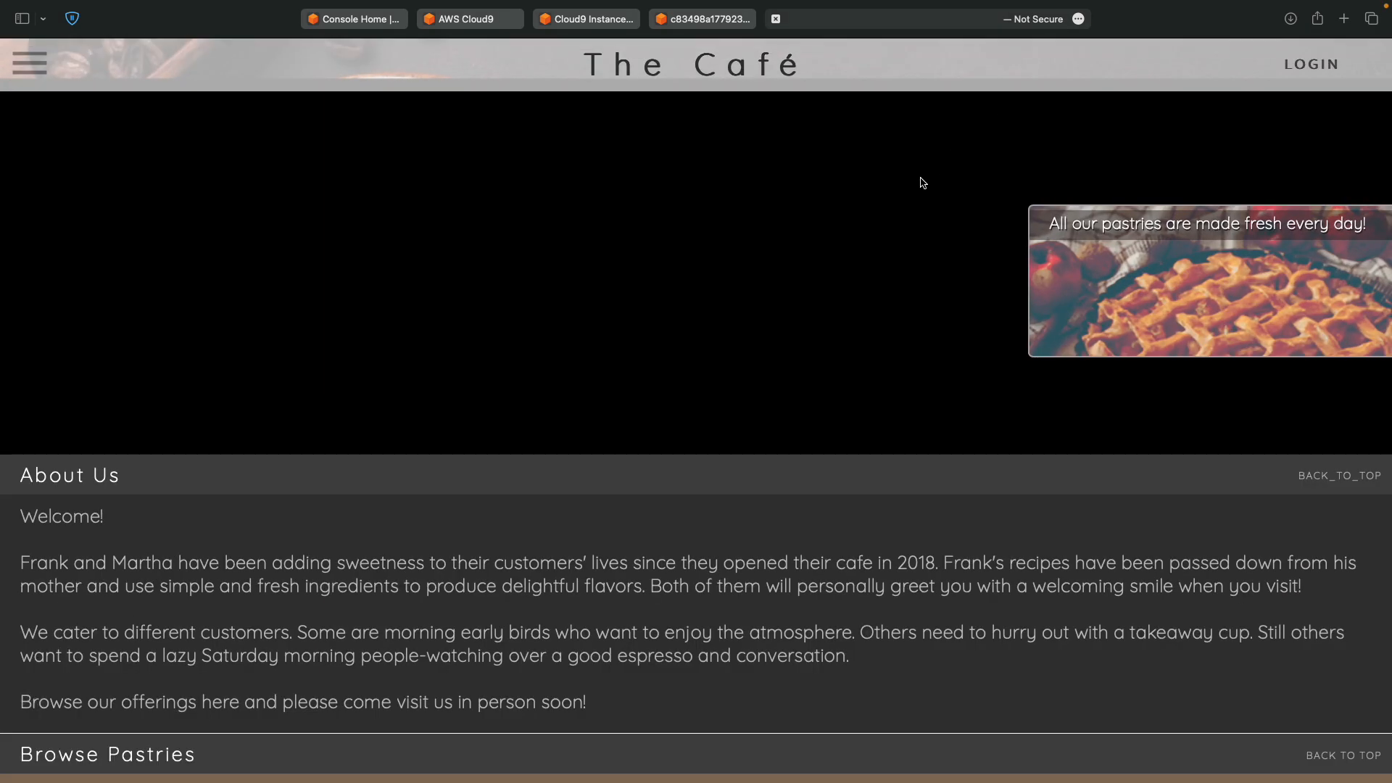
pyautogui.hotkey('ctrl', 'Left')
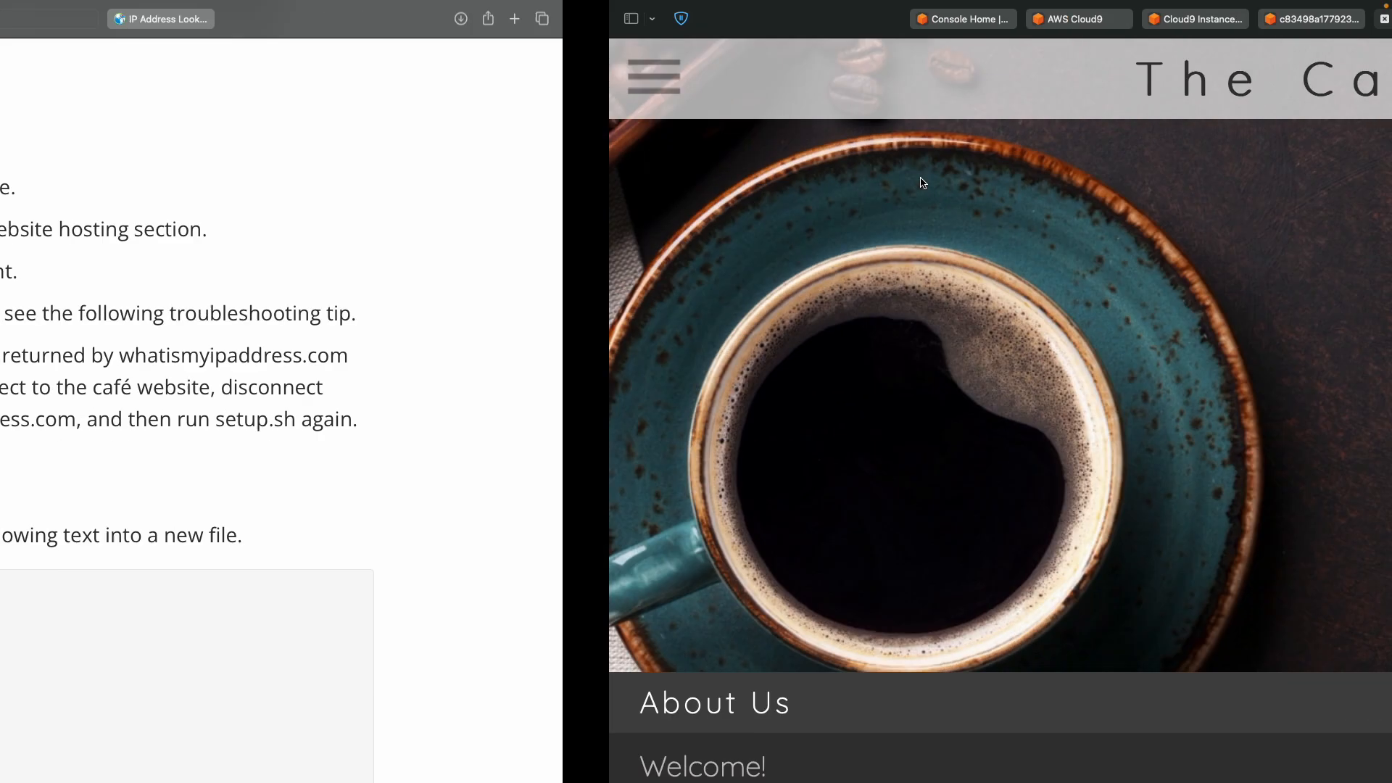
pyautogui.scroll(-1, 694, 347)
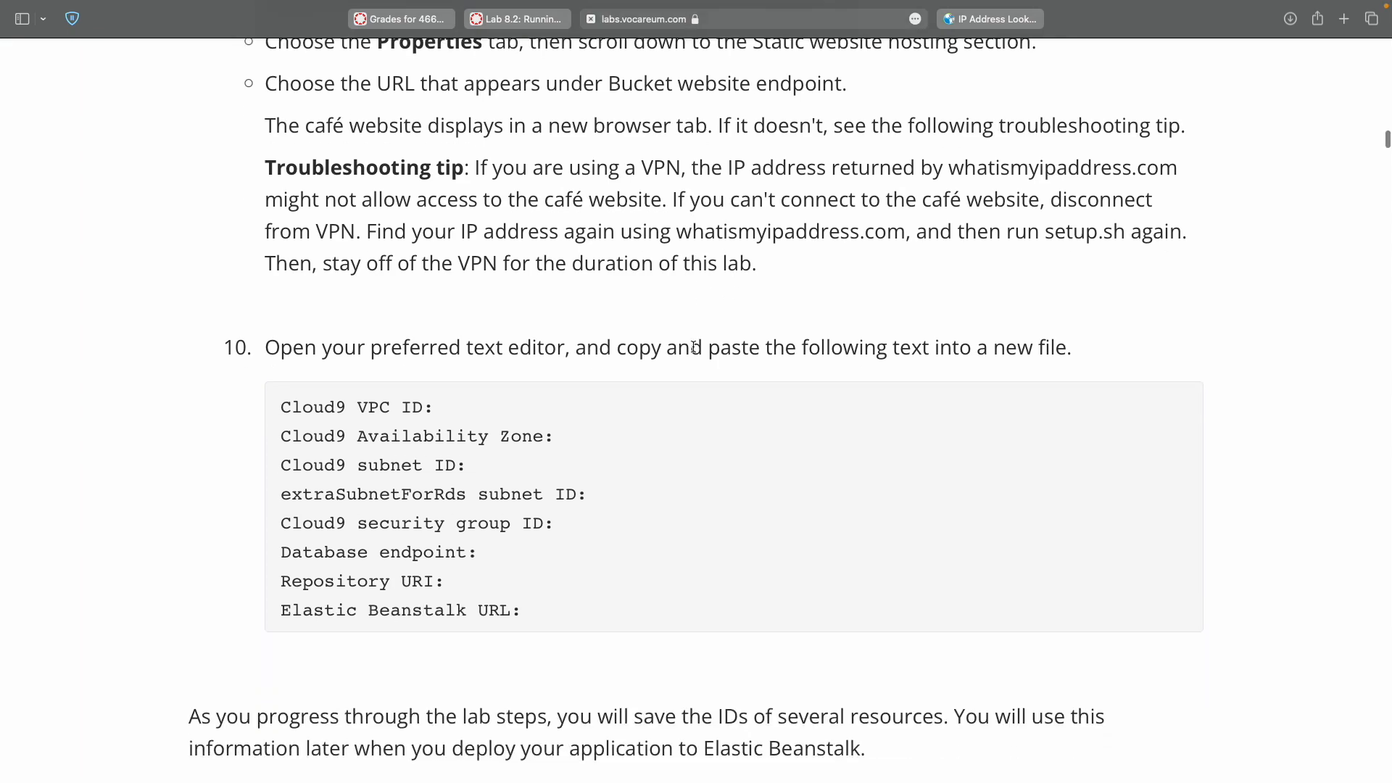
pyautogui.keyDown('shift'); pyautogui.click(527, 606); pyautogui.keyUp('shift')
pyautogui.press('super+c')
pyautogui.hotkey('ctrl', 'Left')
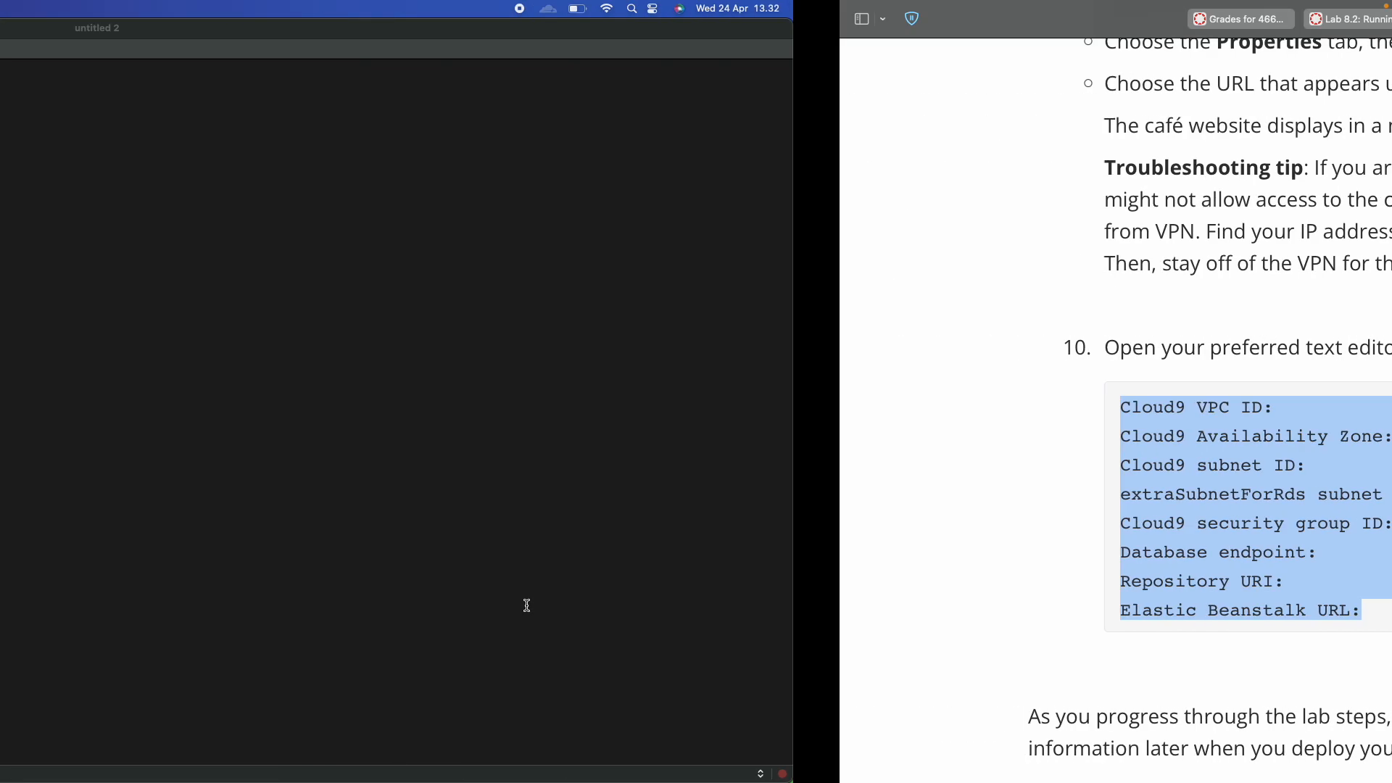
pyautogui.click(693, 540)
pyautogui.press('super+a')
pyautogui.press('super+v')
# Replace the S3 search term with VPC in the console's service search.
pyautogui.hotkey('ctrl', 'Right')
pyautogui.scroll(-8, 693, 542)
pyautogui.scroll(-3, 692, 543)
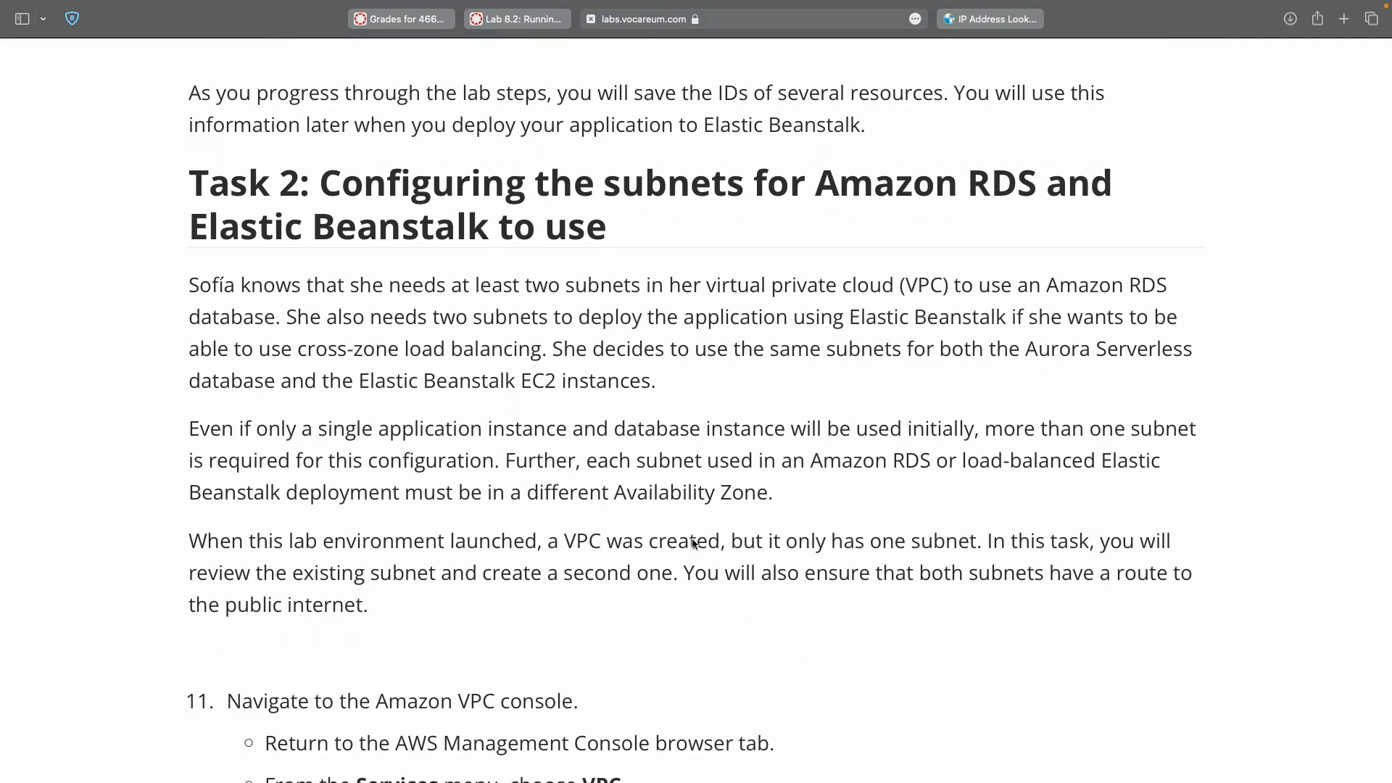
pyautogui.scroll(-8, 692, 542)
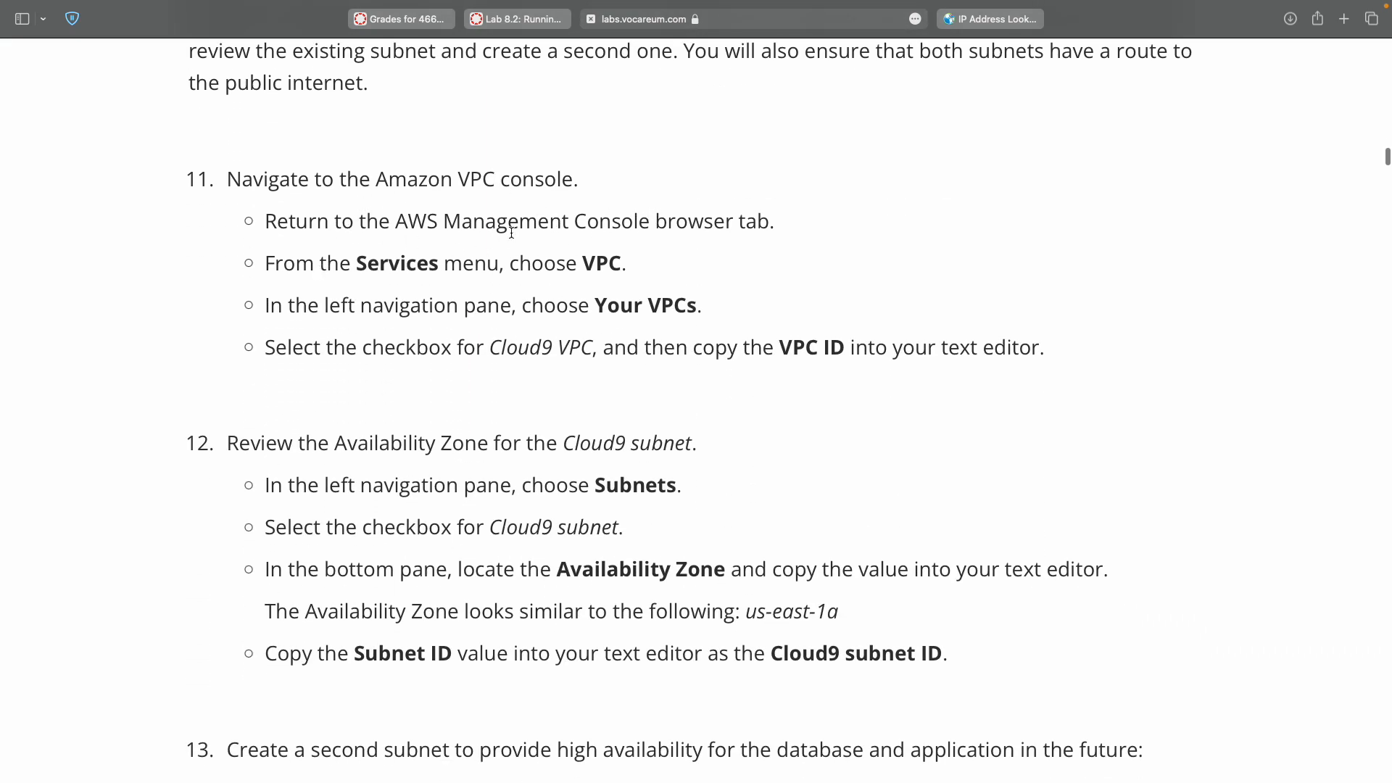
pyautogui.doubleClick(595, 257)
pyautogui.hotkey('ctrl', 'c')
pyautogui.hotkey('ctrl', 'Right')
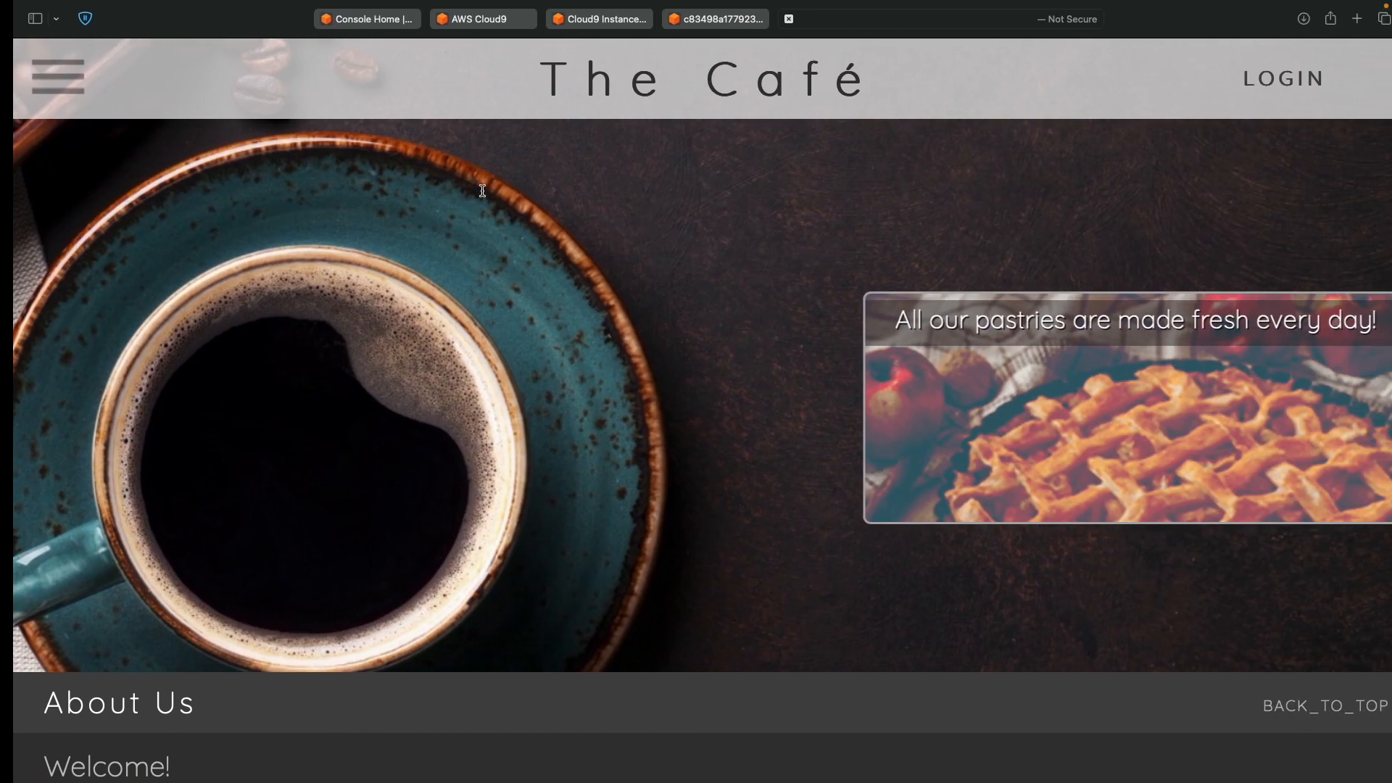
pyautogui.click(385, 21)
pyautogui.hotkey('ctrl', 'a')
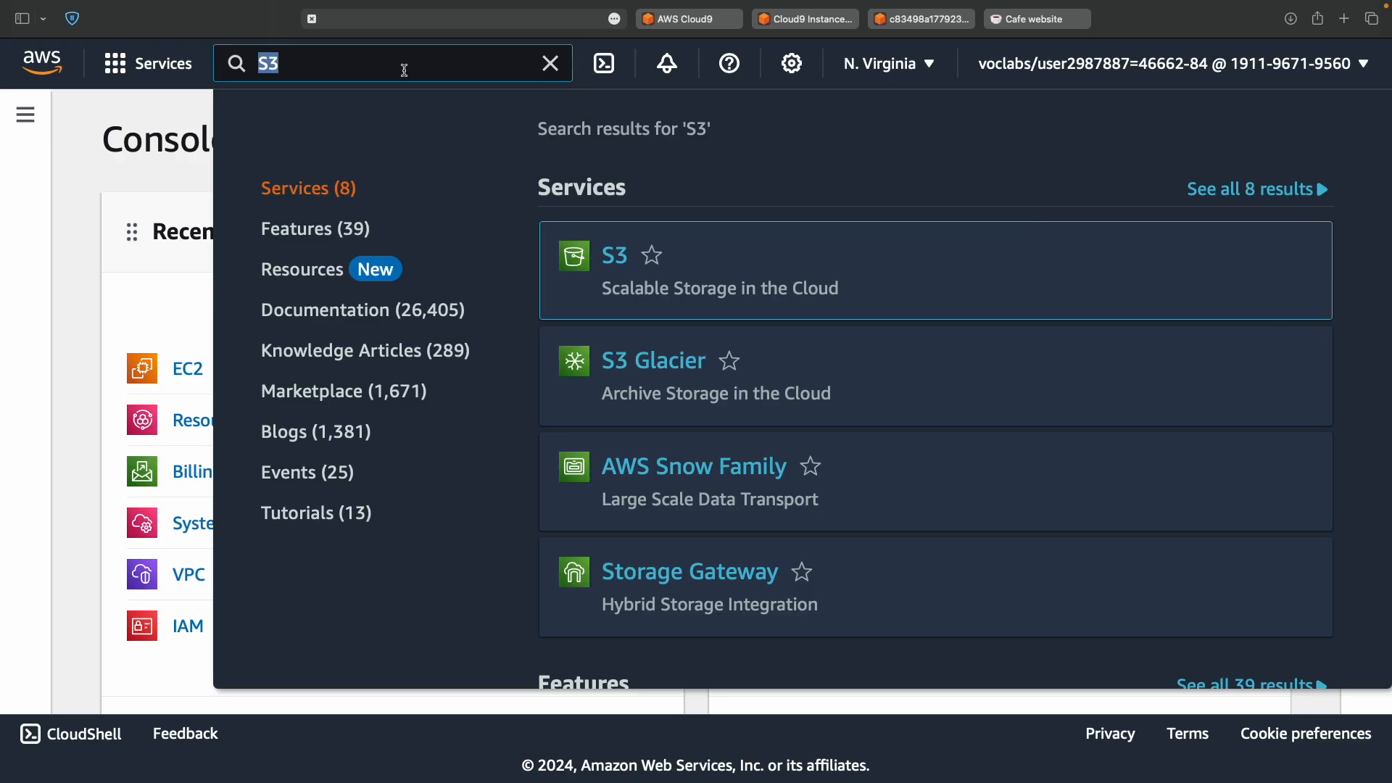
pyautogui.hotkey('ctrl', 'v')
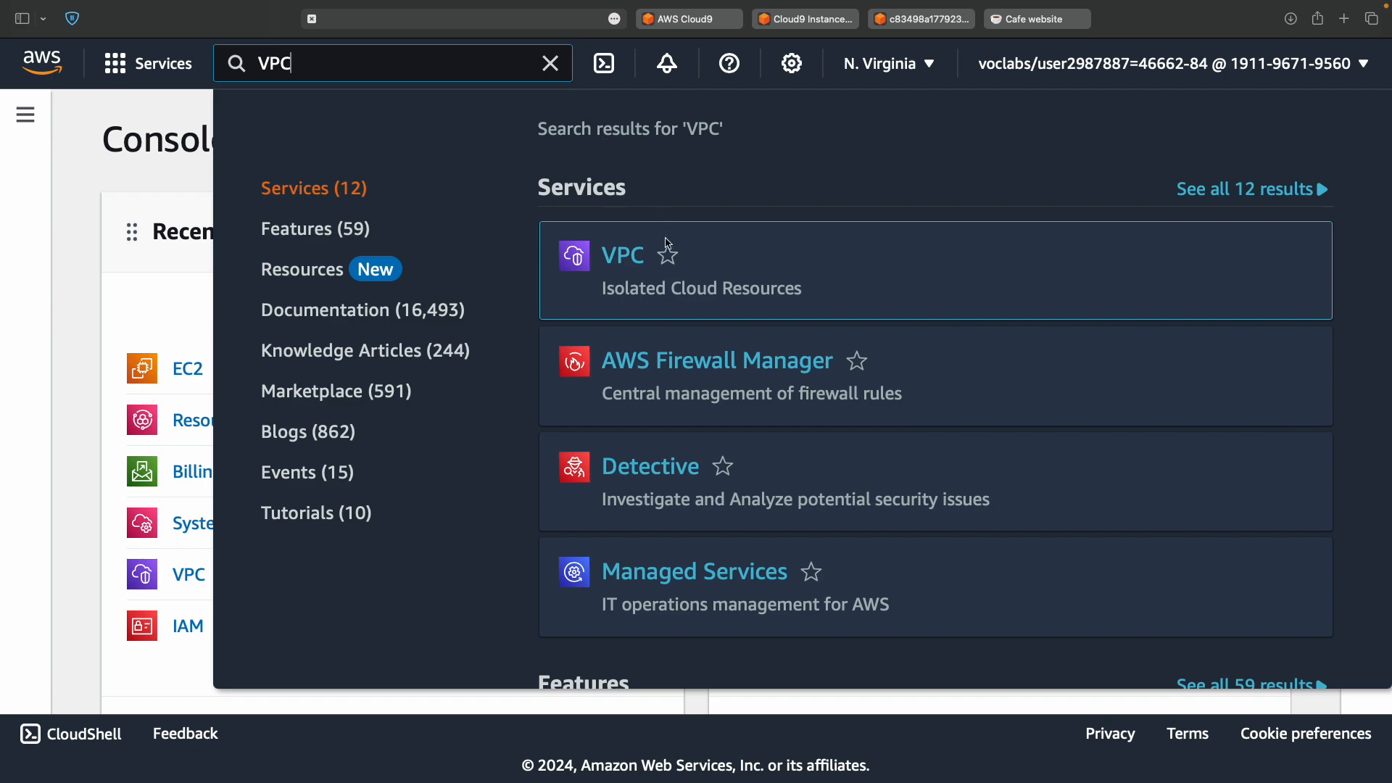
# Open the VPC console and go to the Your VPCs list.
pyautogui.hotkey('ctrl', 'Left')
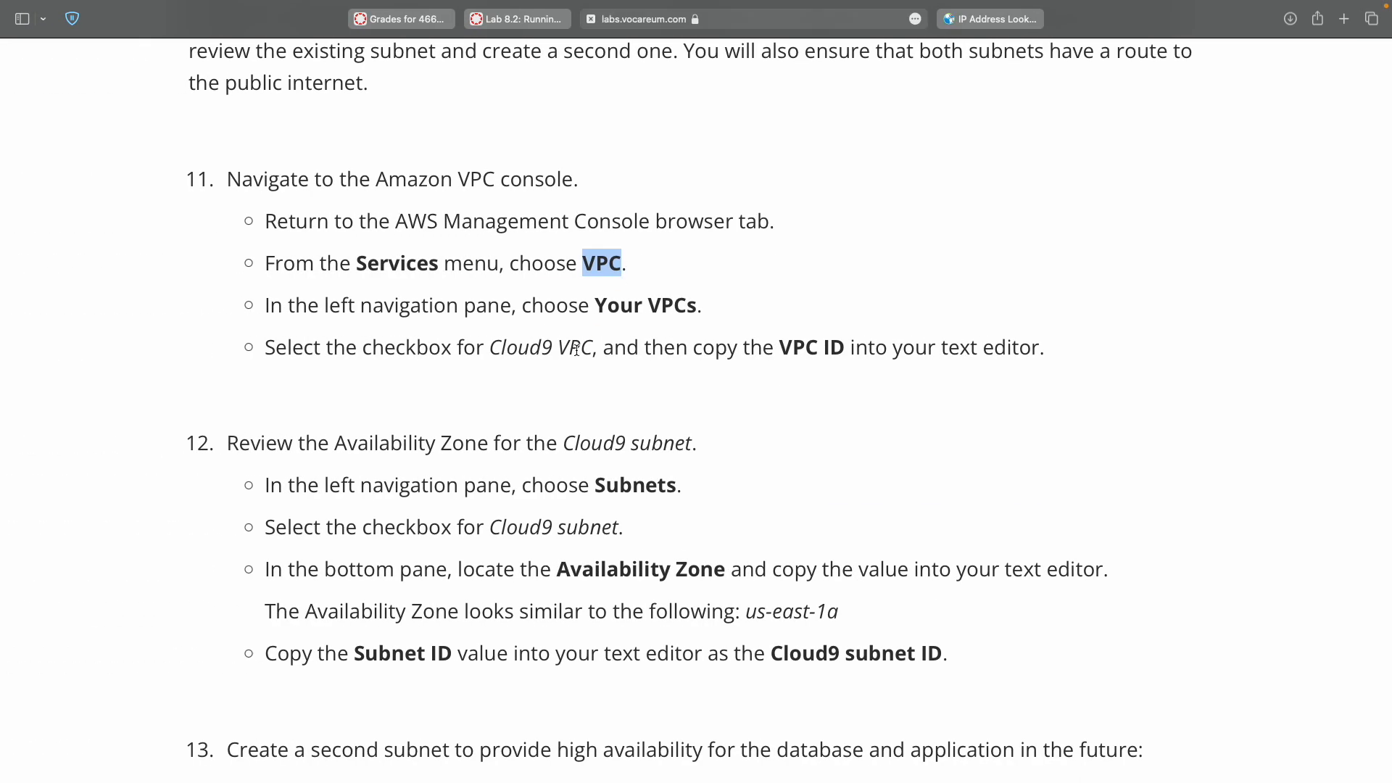
pyautogui.doubleClick(600, 306)
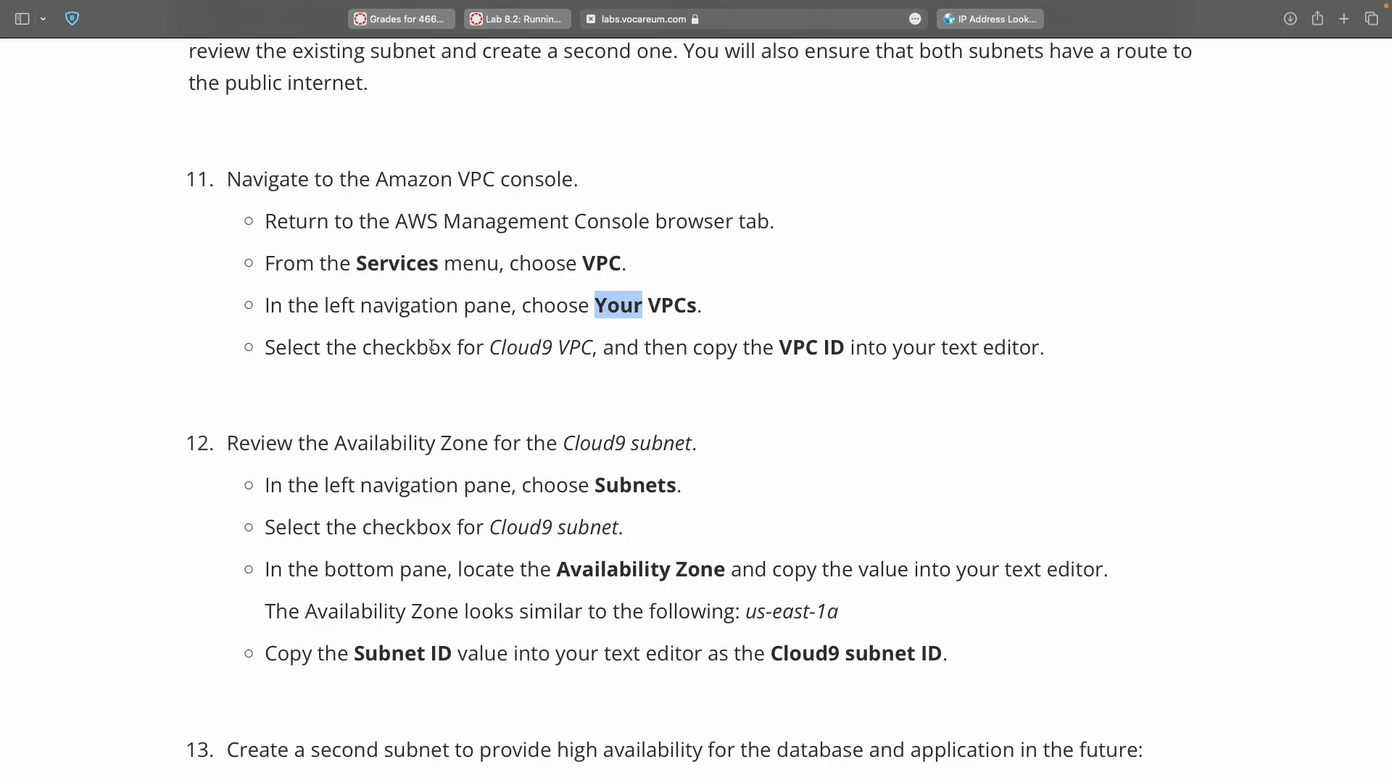
pyautogui.hotkey('ctrl', 'Right')
pyautogui.click(1074, 20)
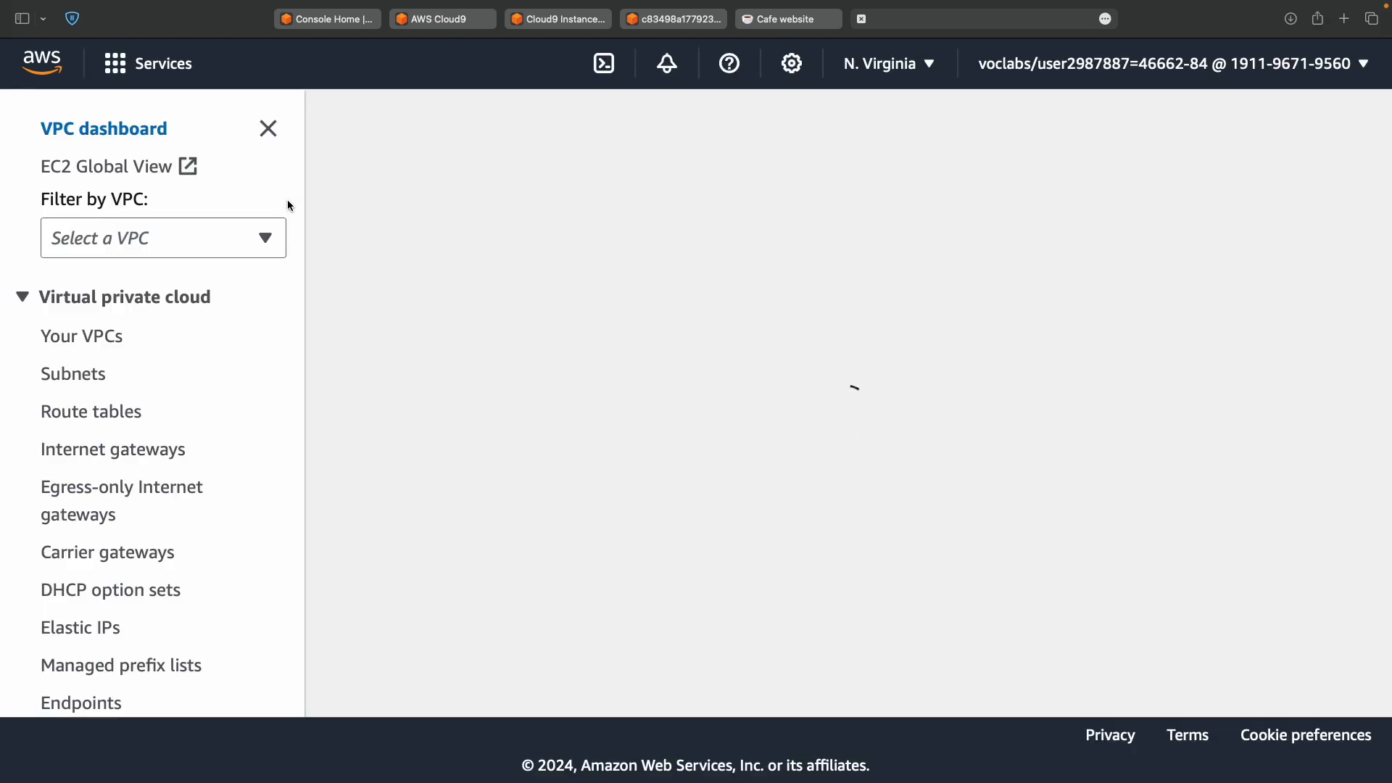
pyautogui.click(93, 339)
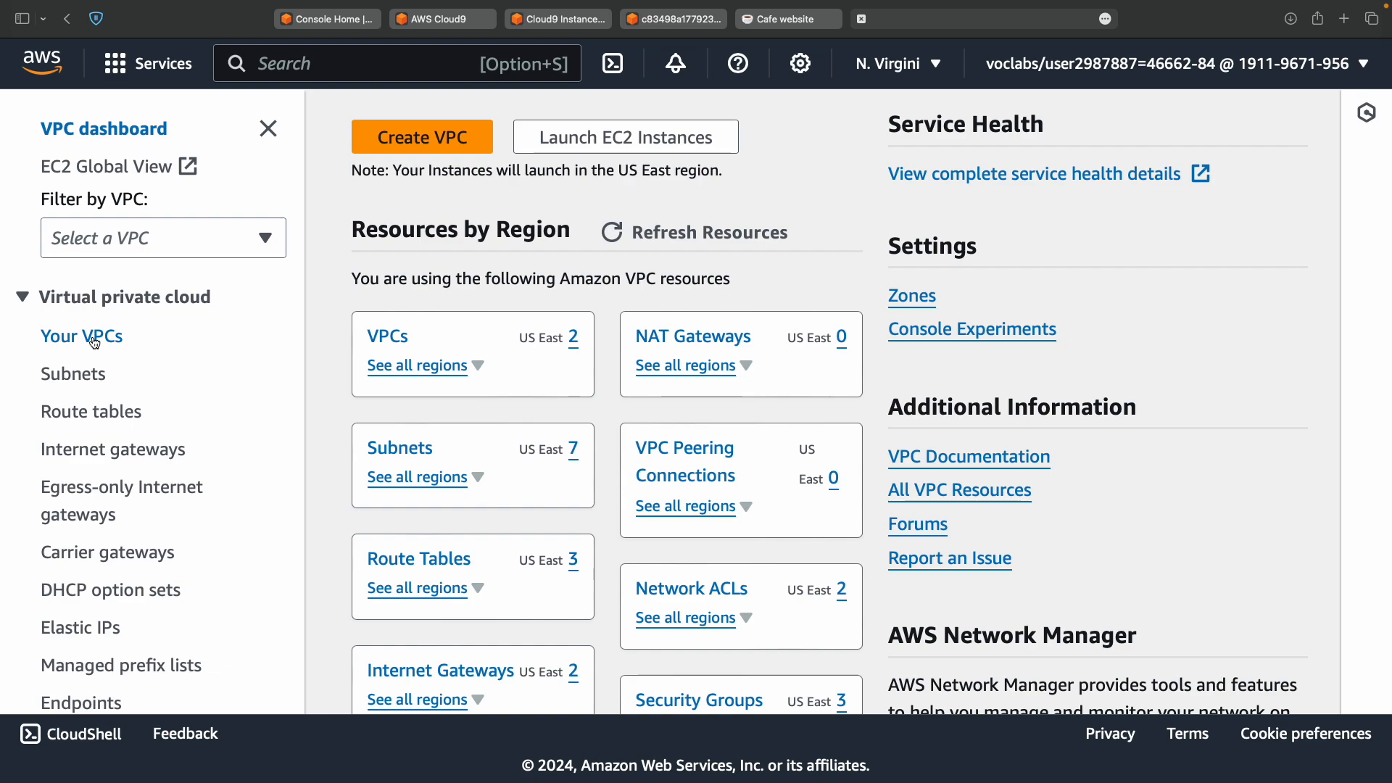
# Open Your VPCs and select the Cloud9 VPC to show its details.
pyautogui.click(95, 343)
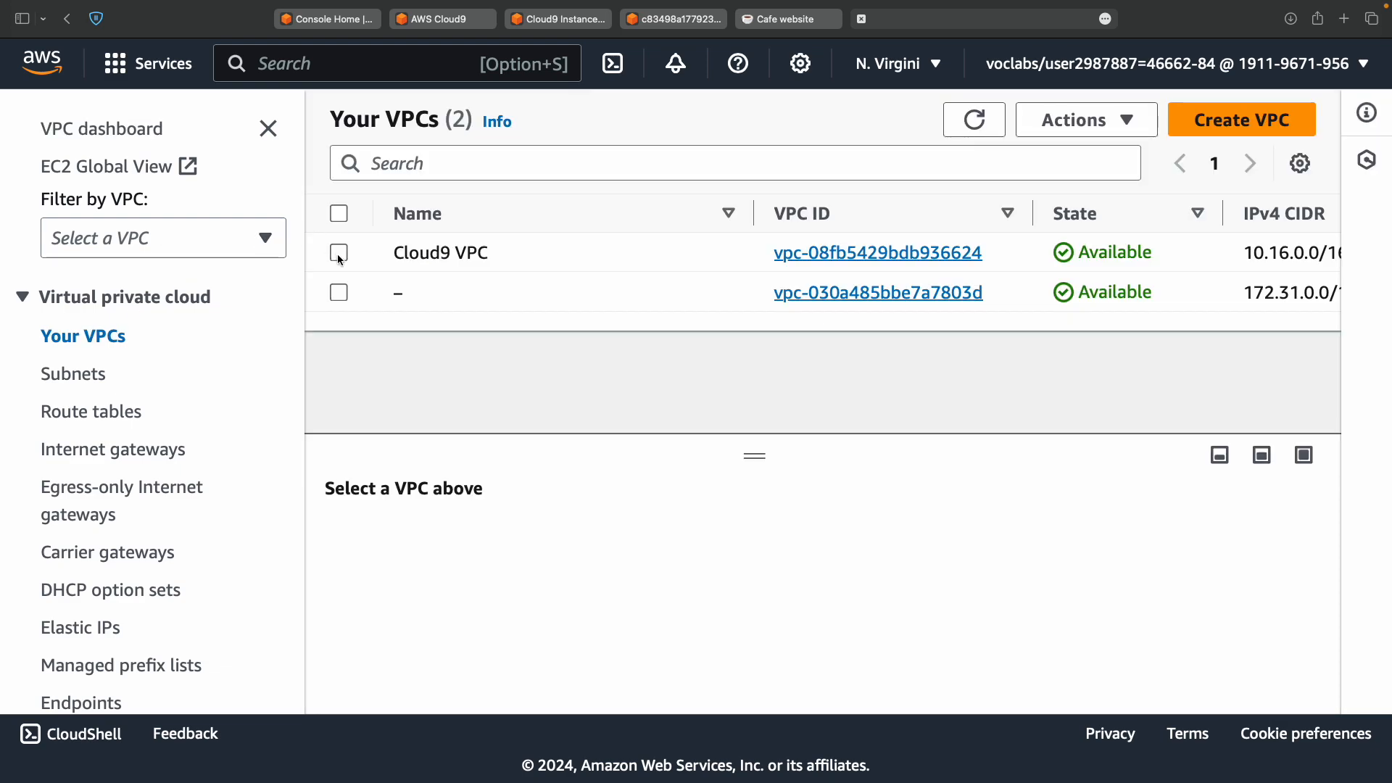
pyautogui.hscroll(8, 474, 265)
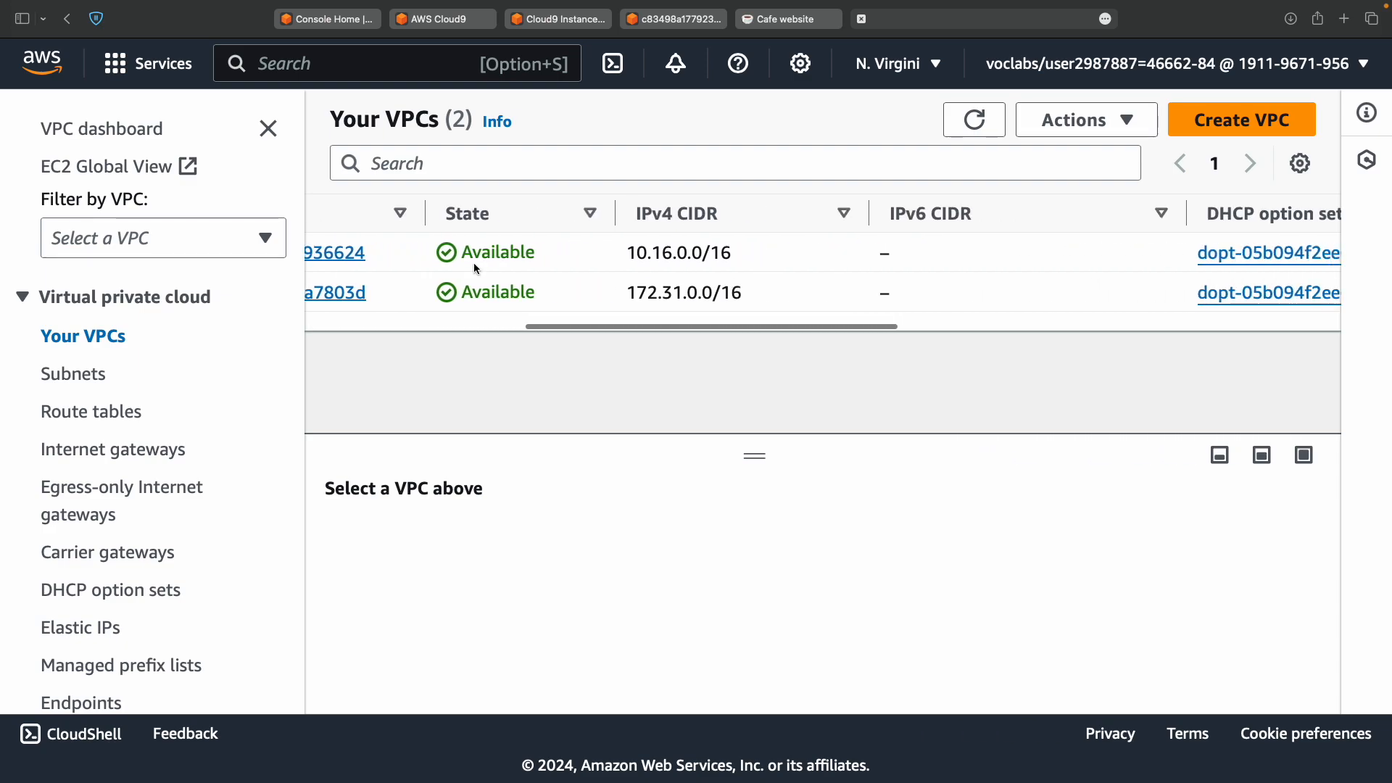
pyautogui.hscroll(10, 476, 269)
pyautogui.hscroll(-15, 475, 266)
pyautogui.hscroll(-5, 474, 265)
pyautogui.hscroll(5, 475, 266)
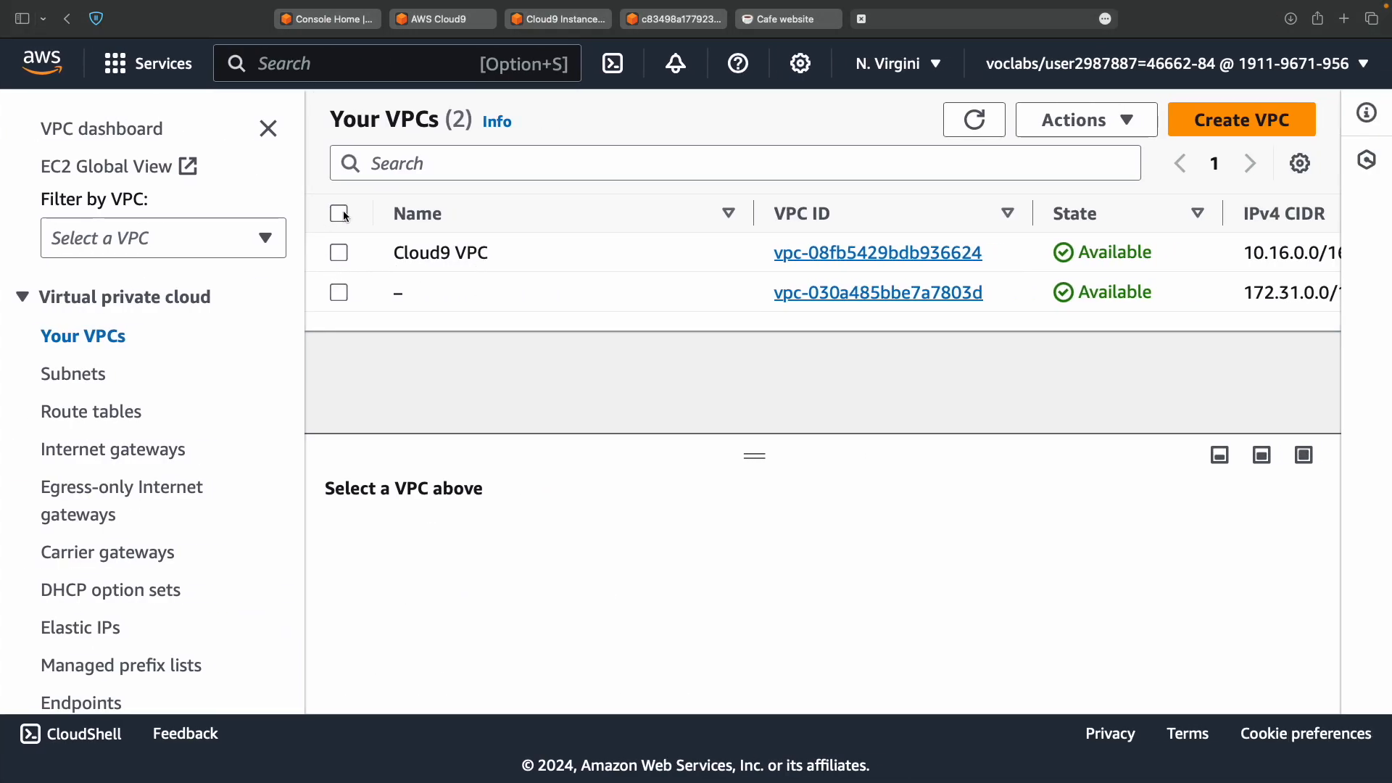
pyautogui.click(340, 255)
# Copy the Cloud9 VPC's ID into the notes after 'Cloud9 VPC ID:'.
pyautogui.hotkey('ctrl', 'Left')
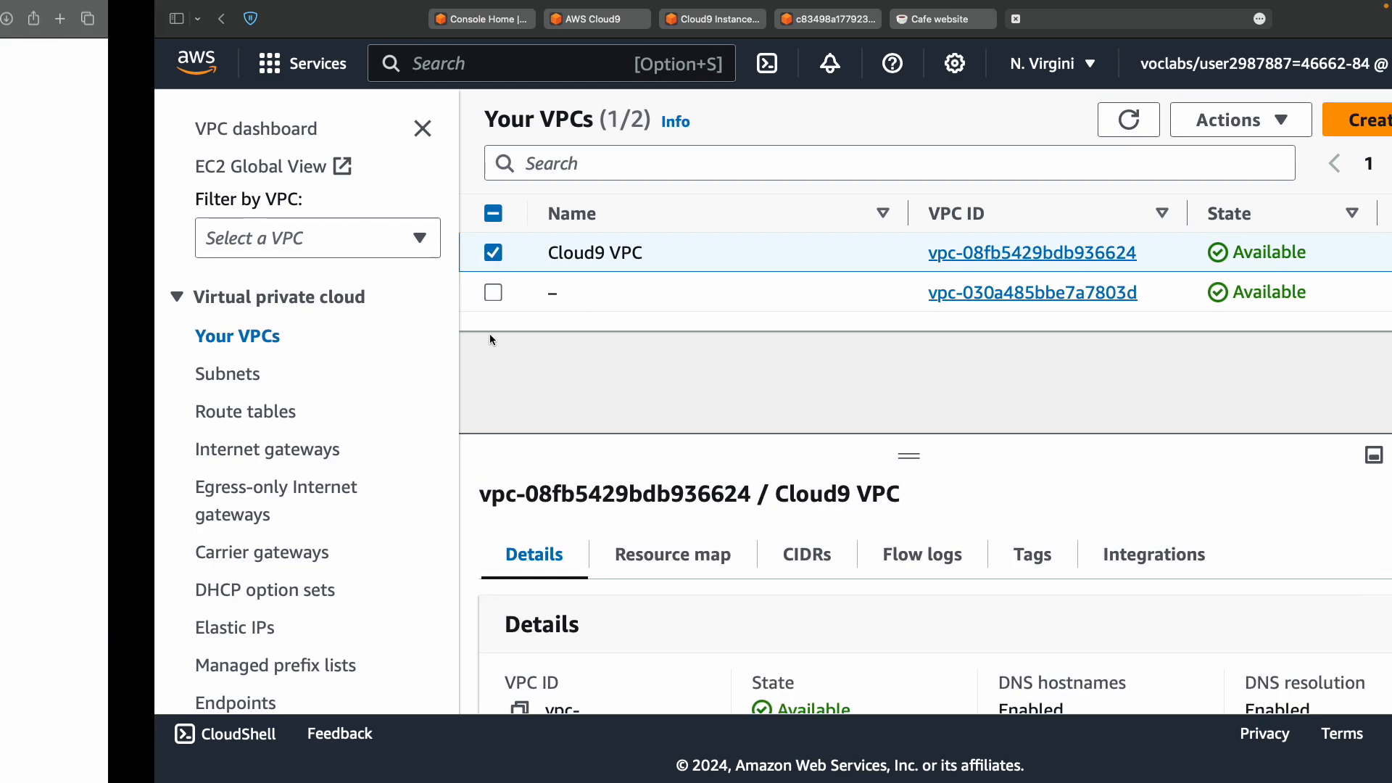
pyautogui.scroll(-2, 552, 421)
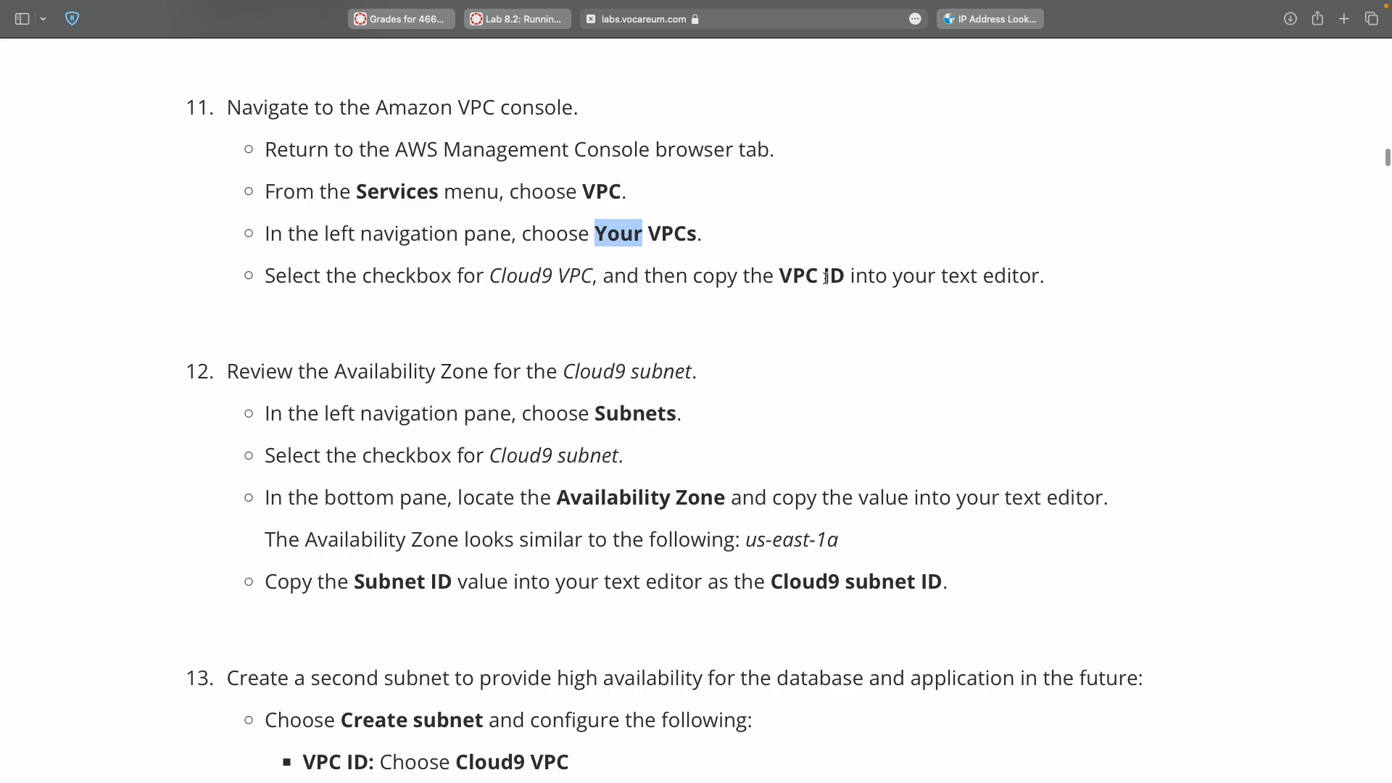
pyautogui.hotkey('ctrl', 'Right')
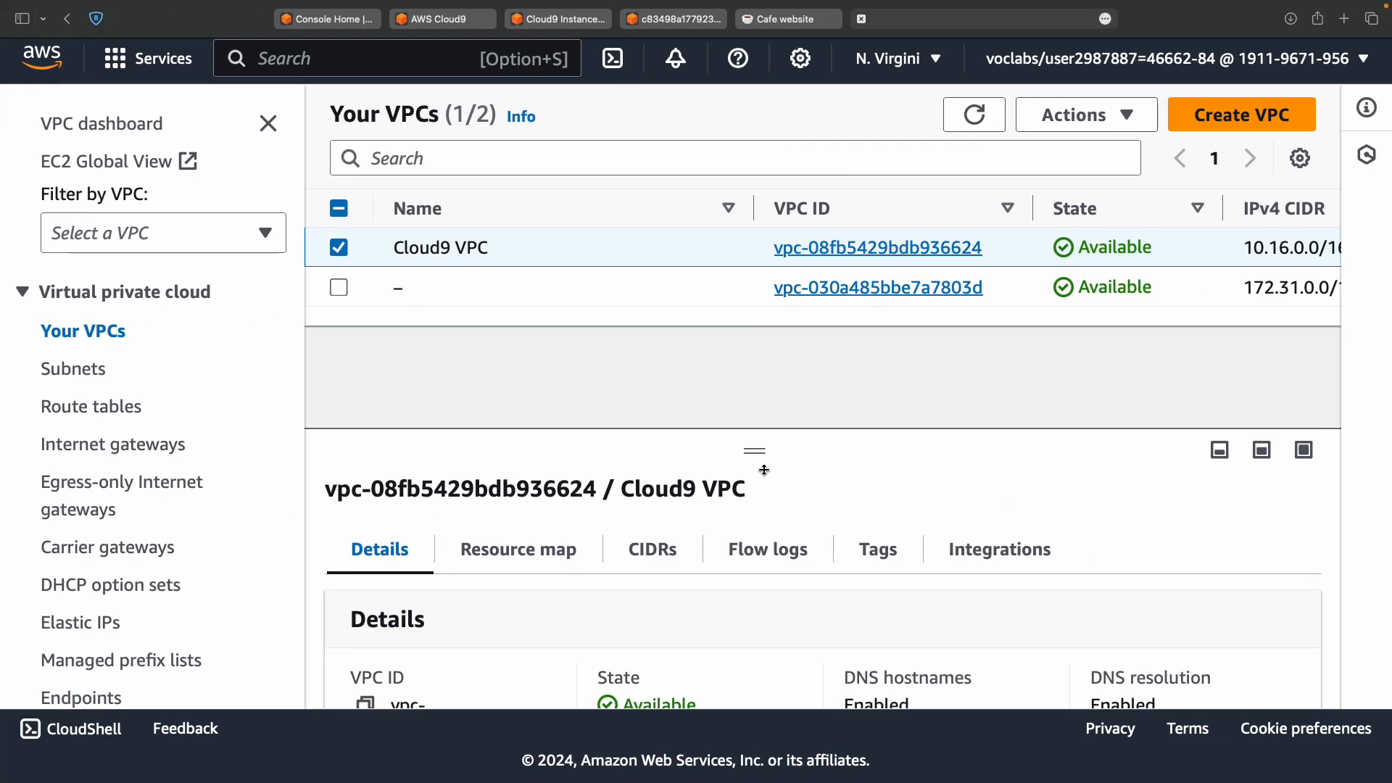
pyautogui.scroll(-5, 741, 584)
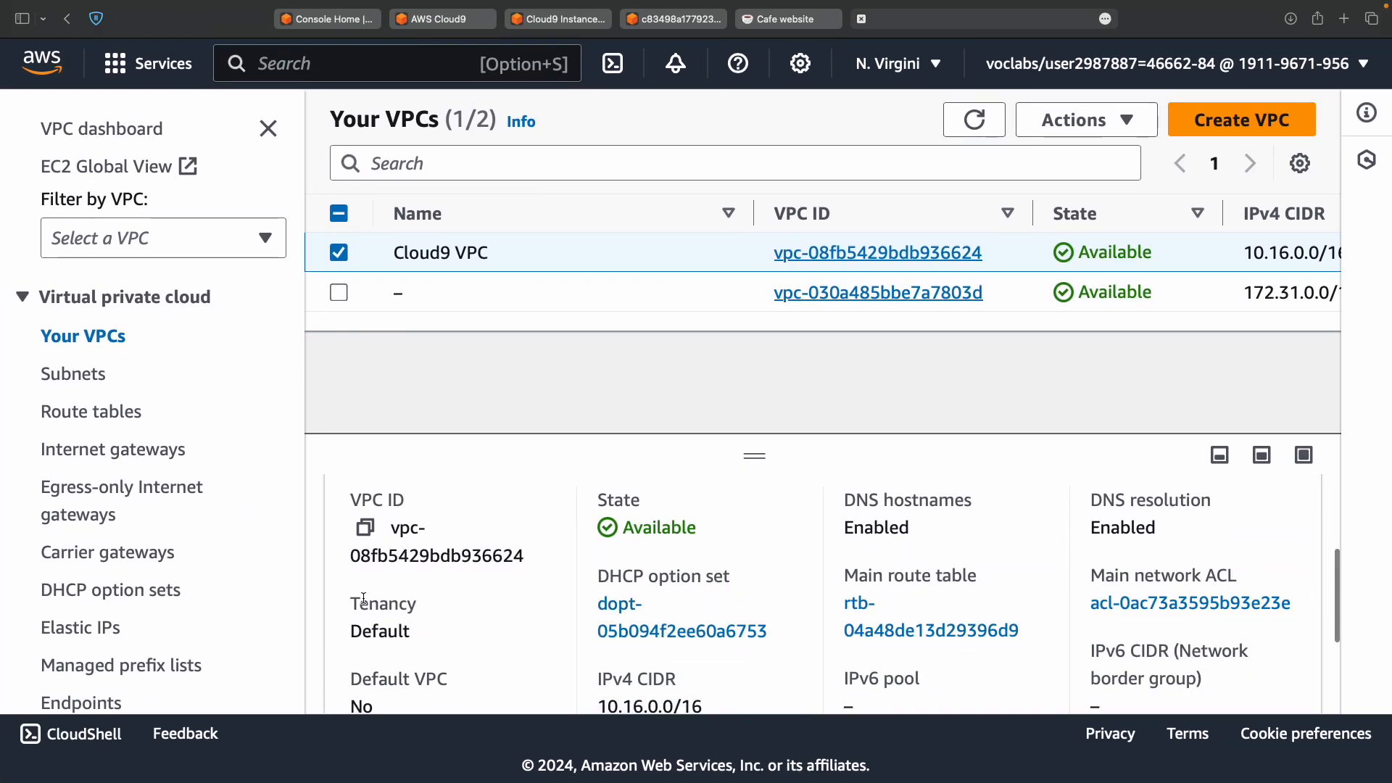
pyautogui.click(365, 528)
pyautogui.hotkey('ctrl', 'Left')
pyautogui.hotkey('ctrl', 'Left')
pyautogui.click(376, 80)
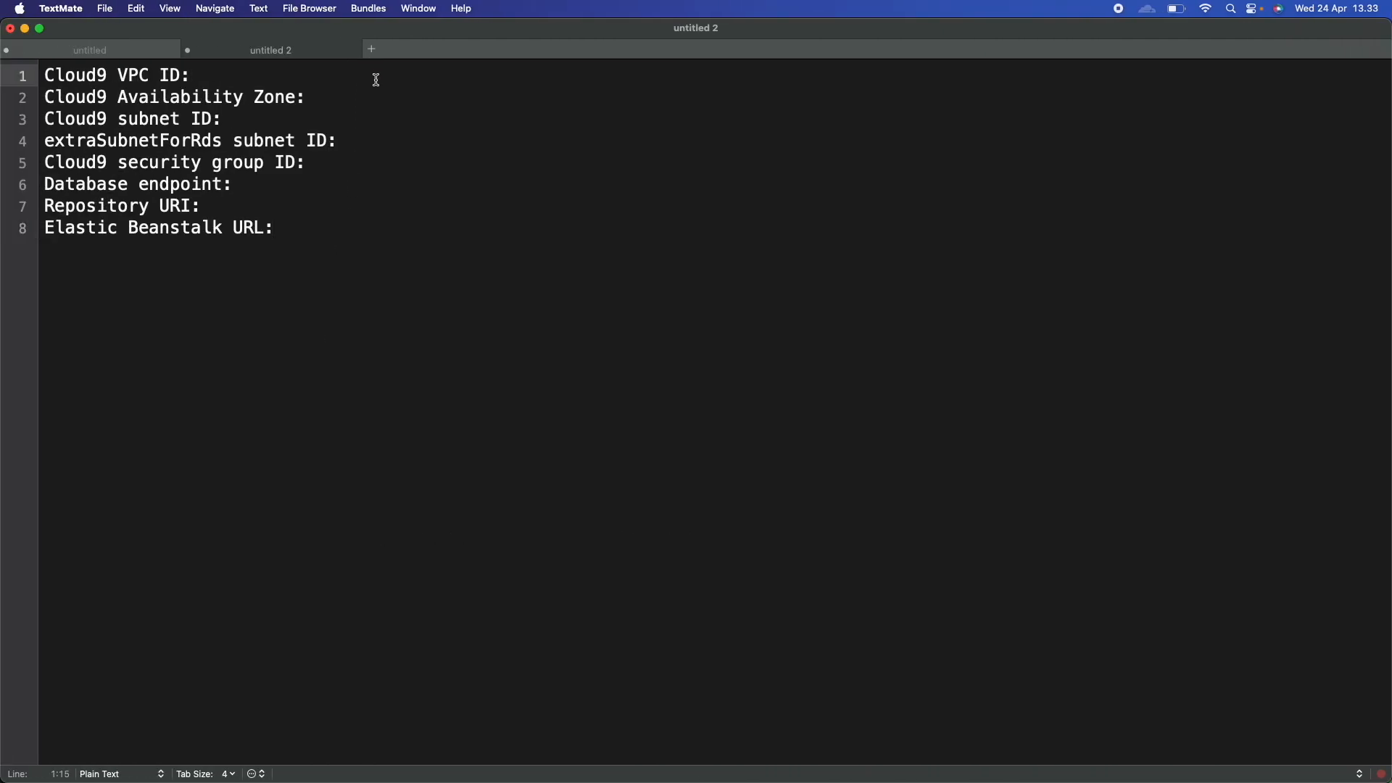
pyautogui.press('cmd+v')
# Show the Subnets list in the VPC console.
pyautogui.hotkey('ctrl', 'Right')
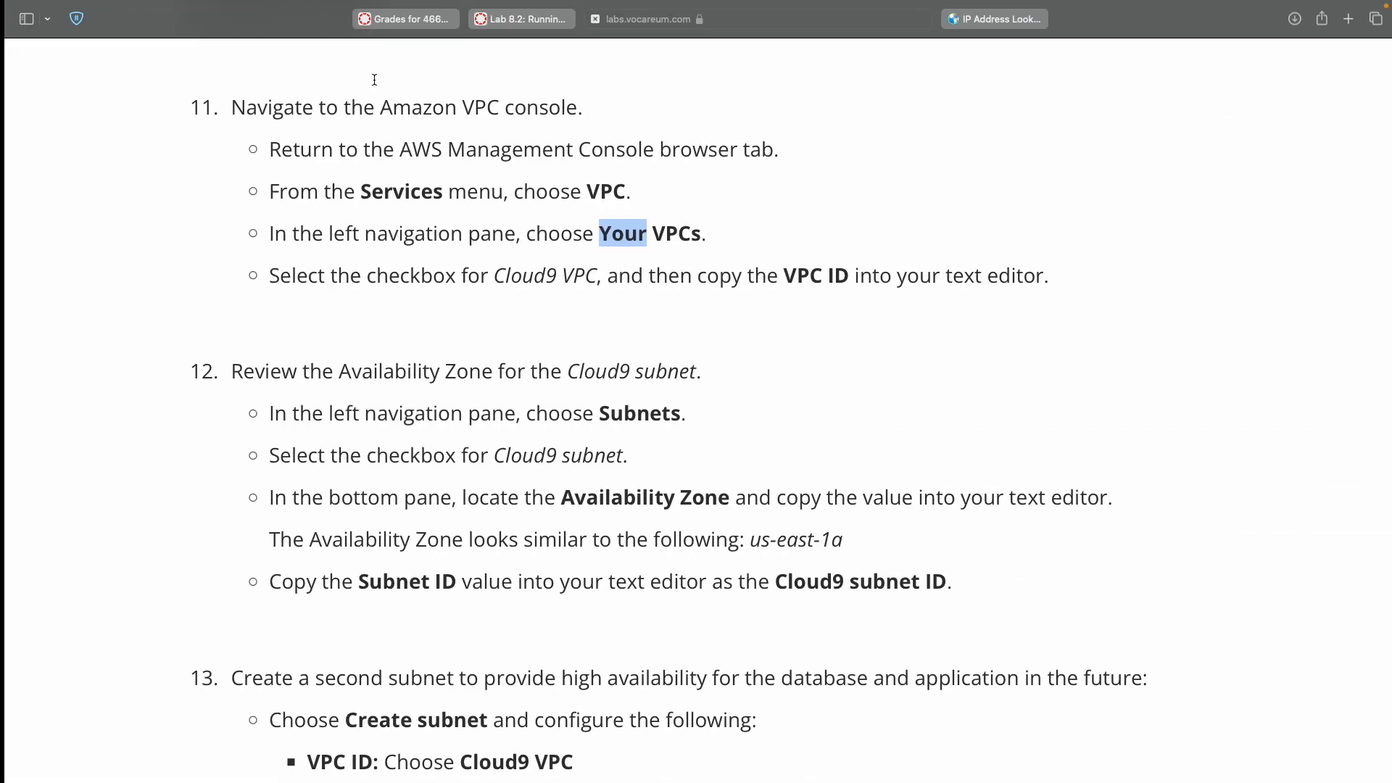
pyautogui.scroll(-3, 573, 323)
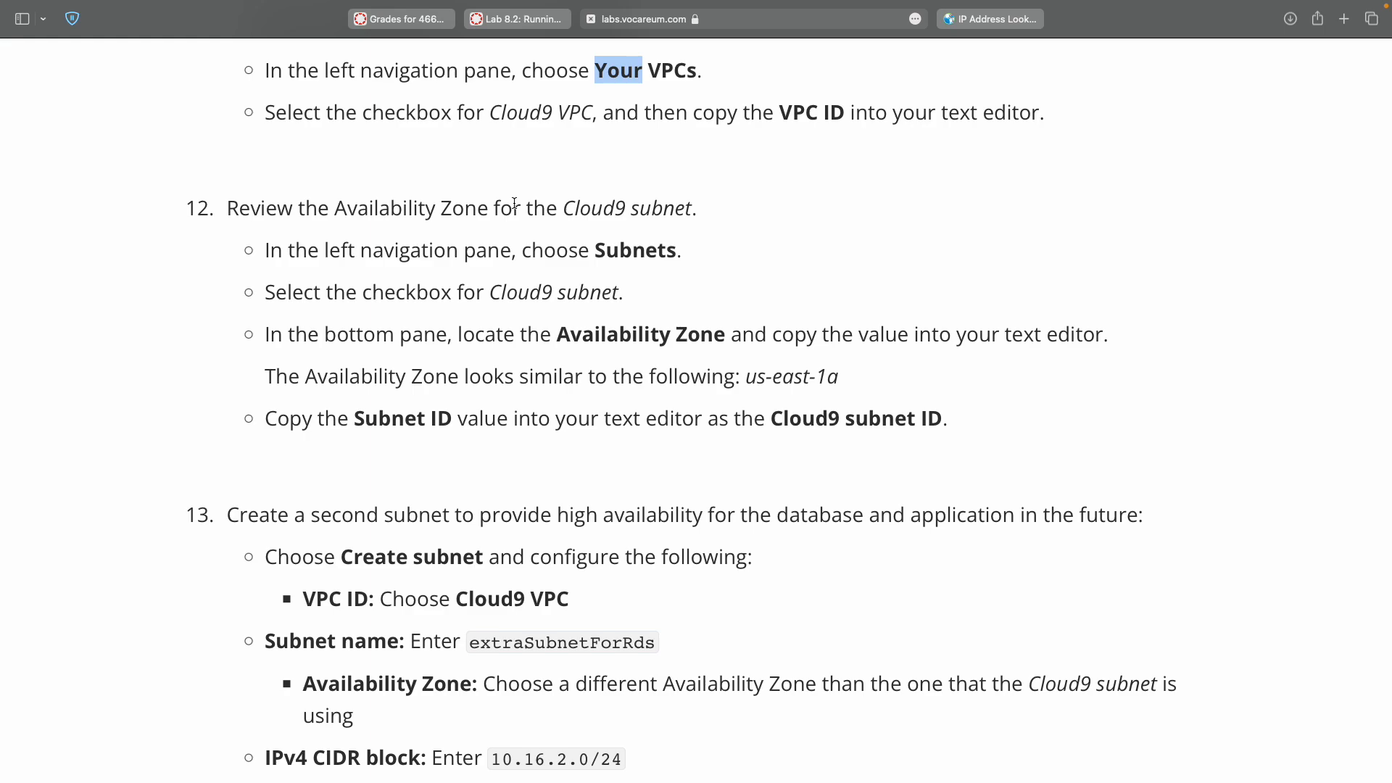
pyautogui.doubleClick(615, 251)
pyautogui.hotkey('ctrl', 'Right')
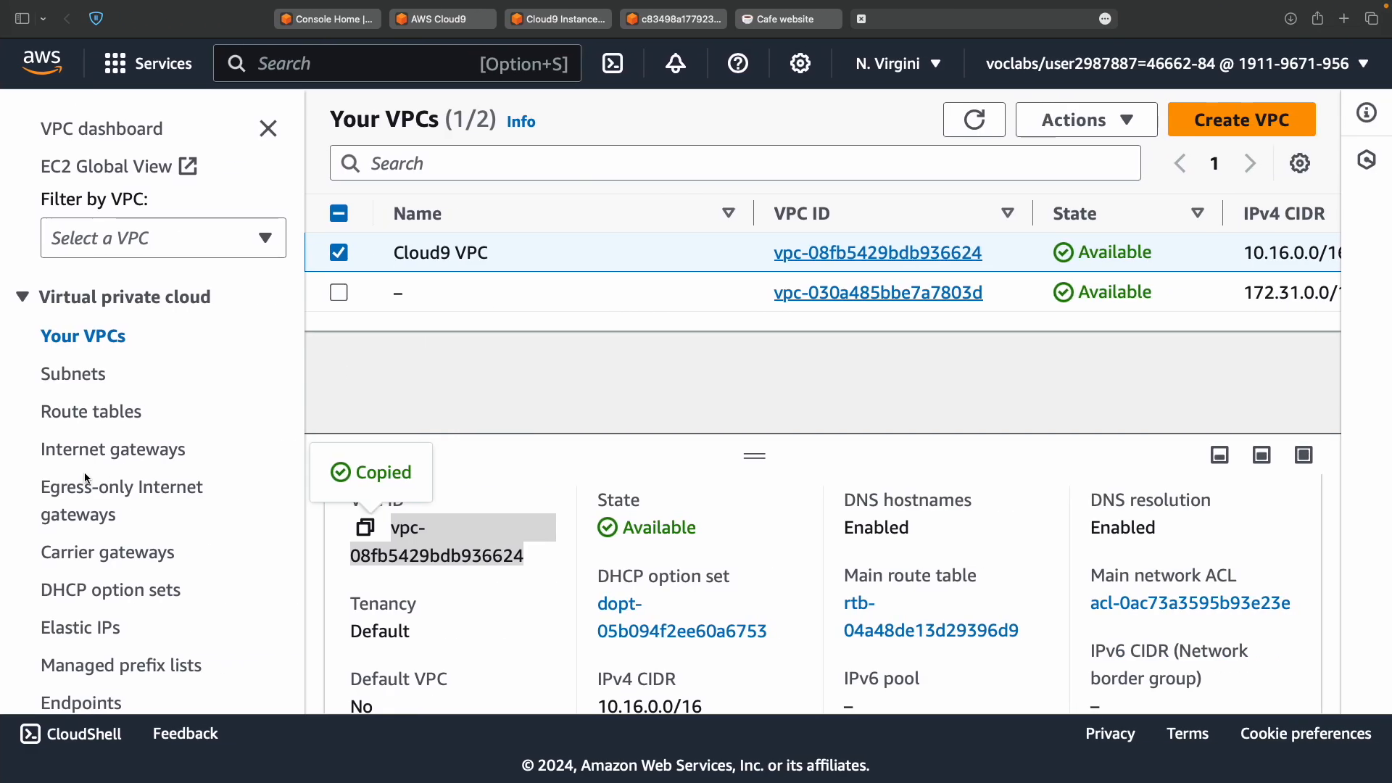
pyautogui.click(95, 375)
pyautogui.hotkey('ctrl', 'Left')
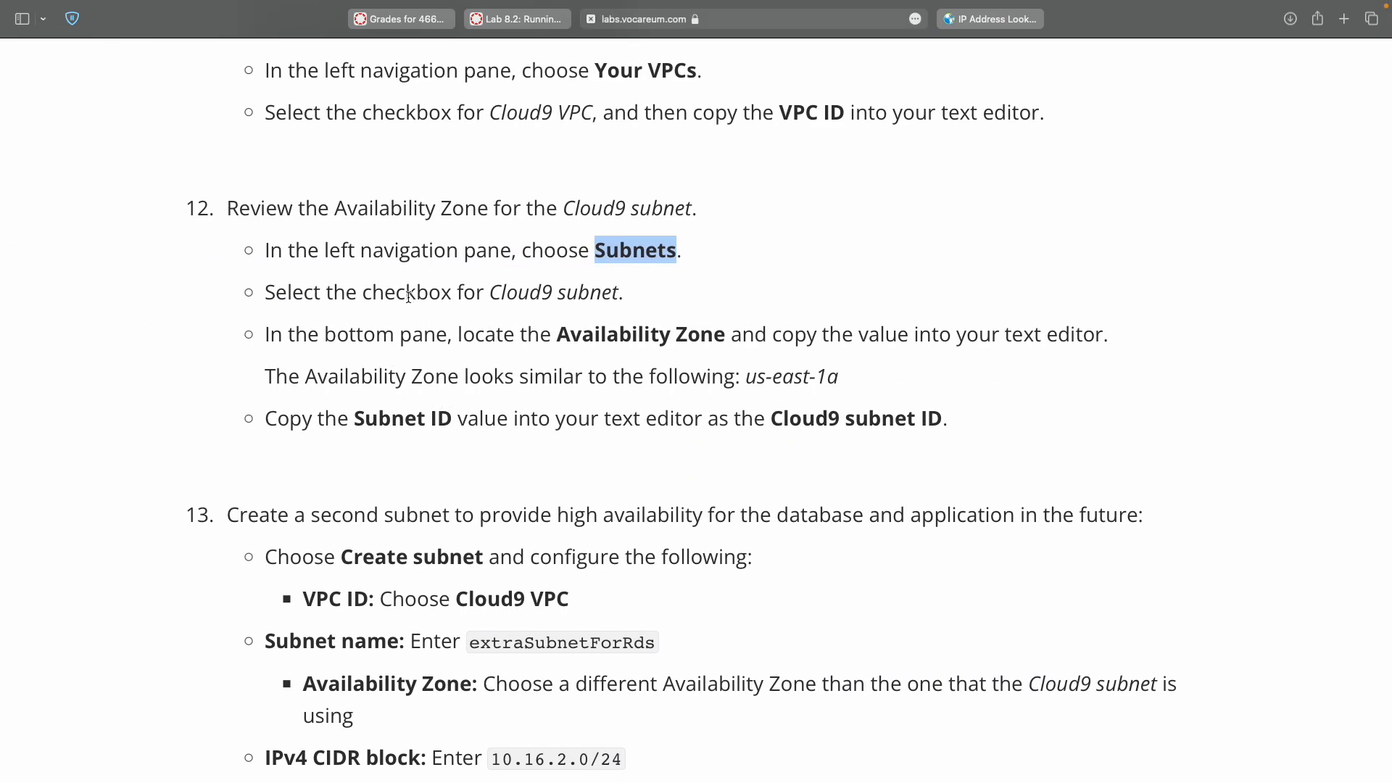
pyautogui.hotkey('ctrl', 'Right')
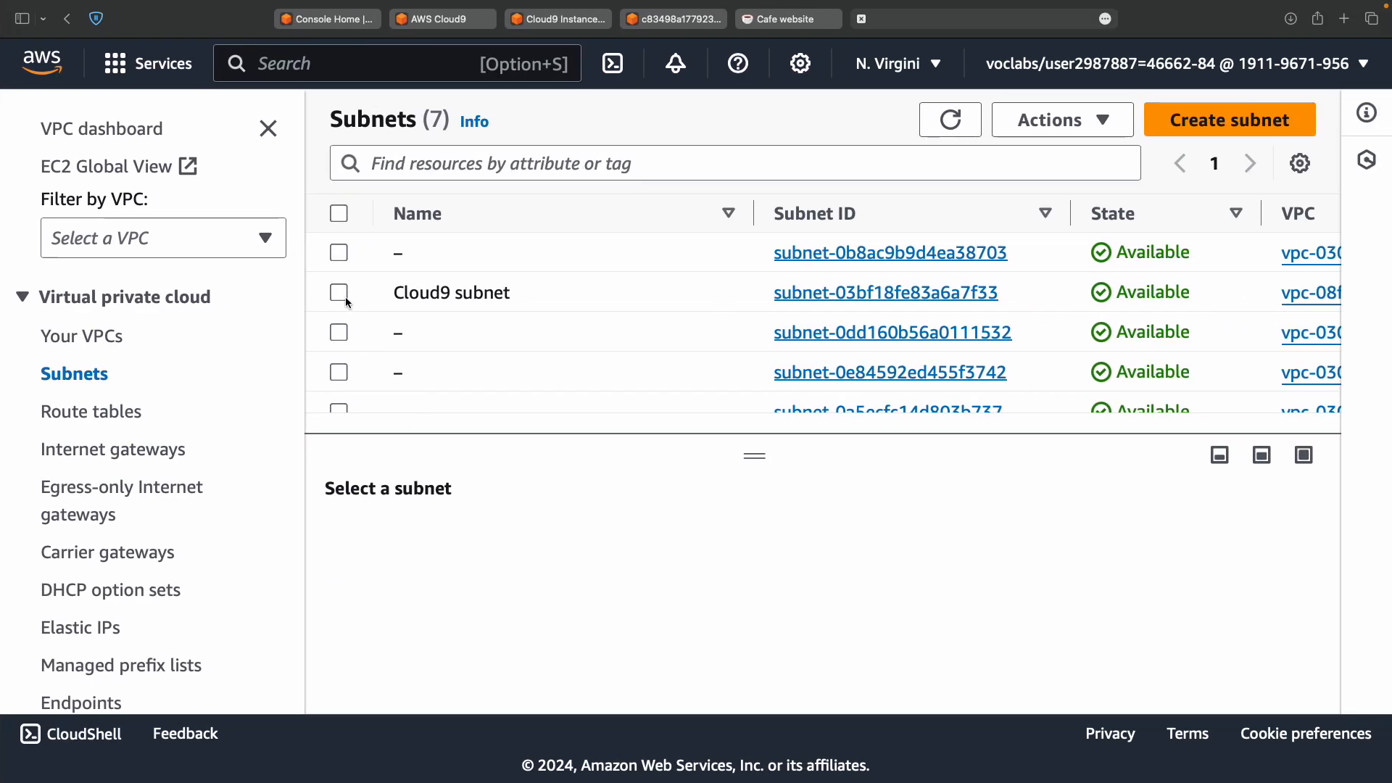
# Select the Cloud9 subnet and scroll to its details.
pyautogui.click(339, 293)
pyautogui.hotkey('ctrl', 'Left')
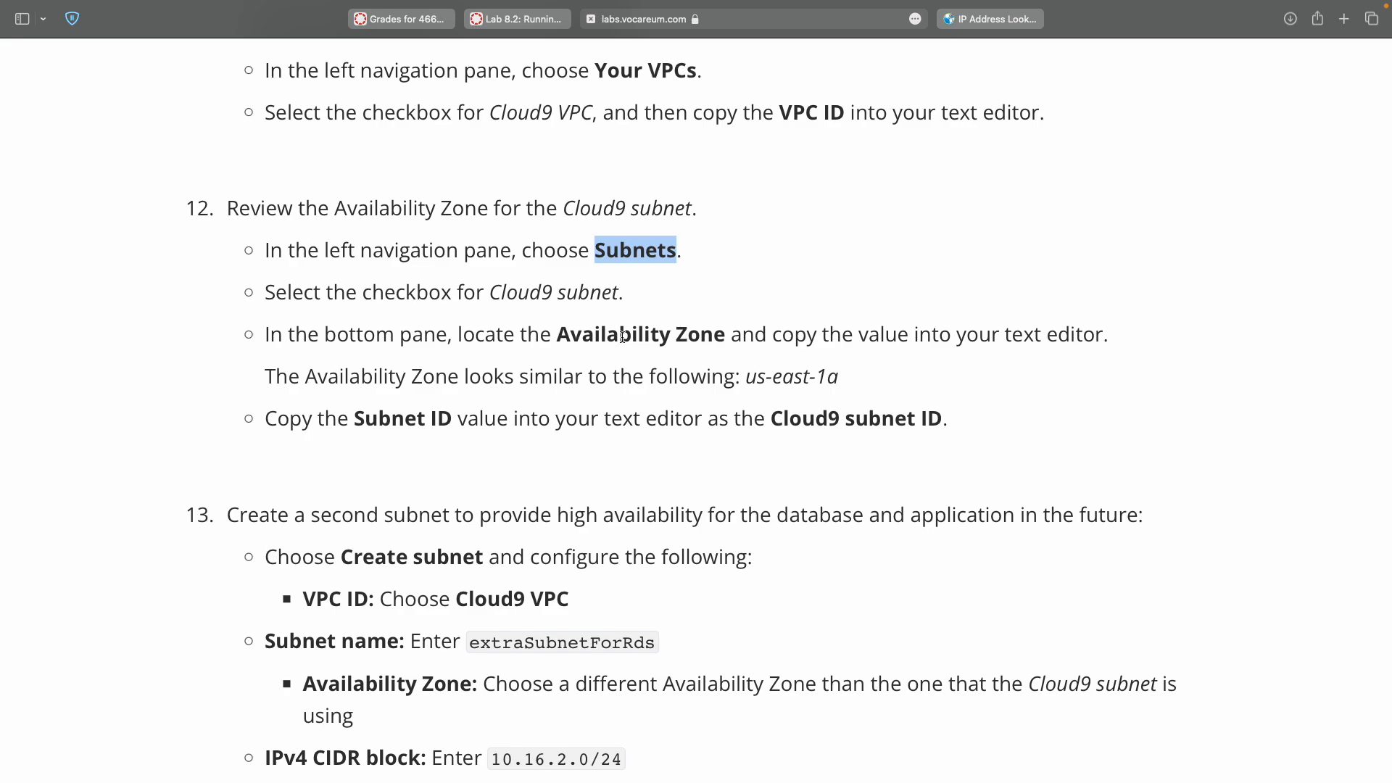
pyautogui.hotkey('ctrl', 'Right')
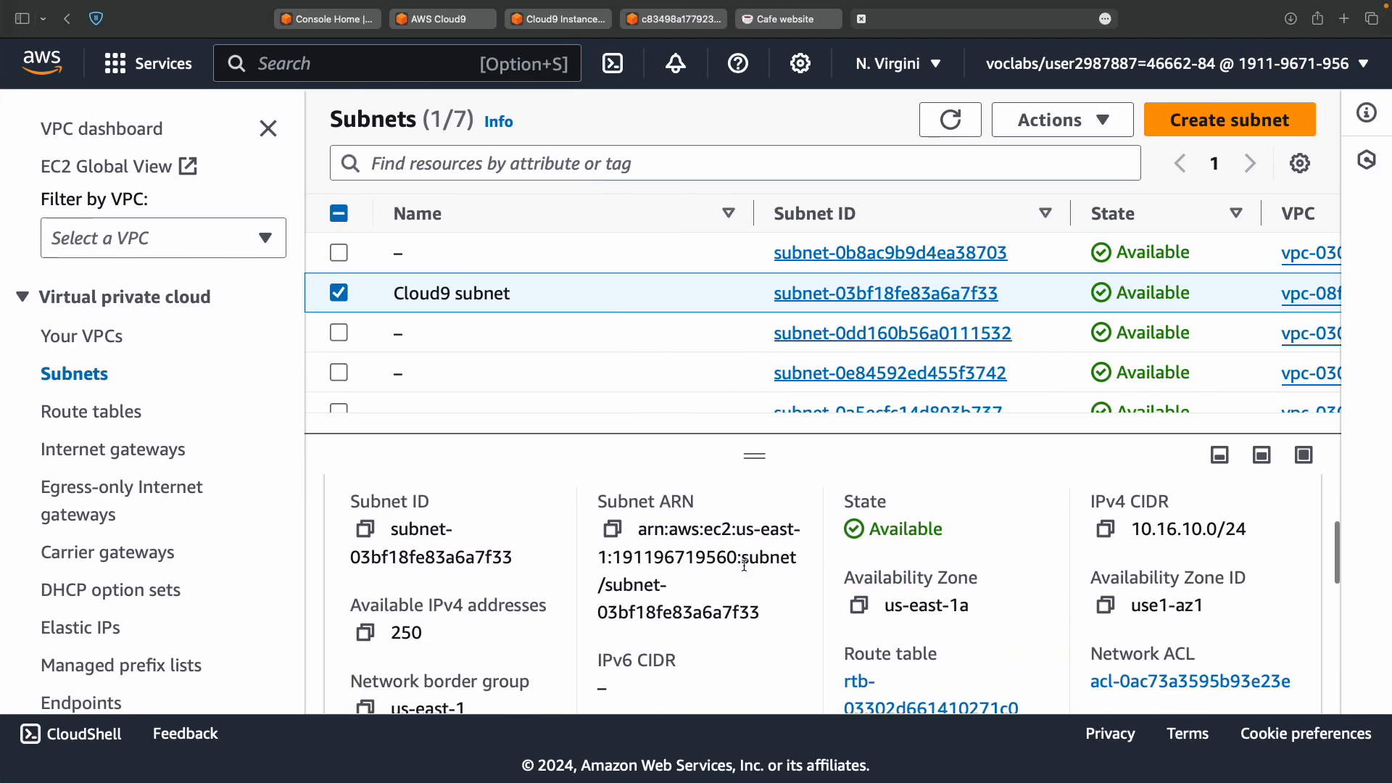
pyautogui.scroll(-3, 744, 565)
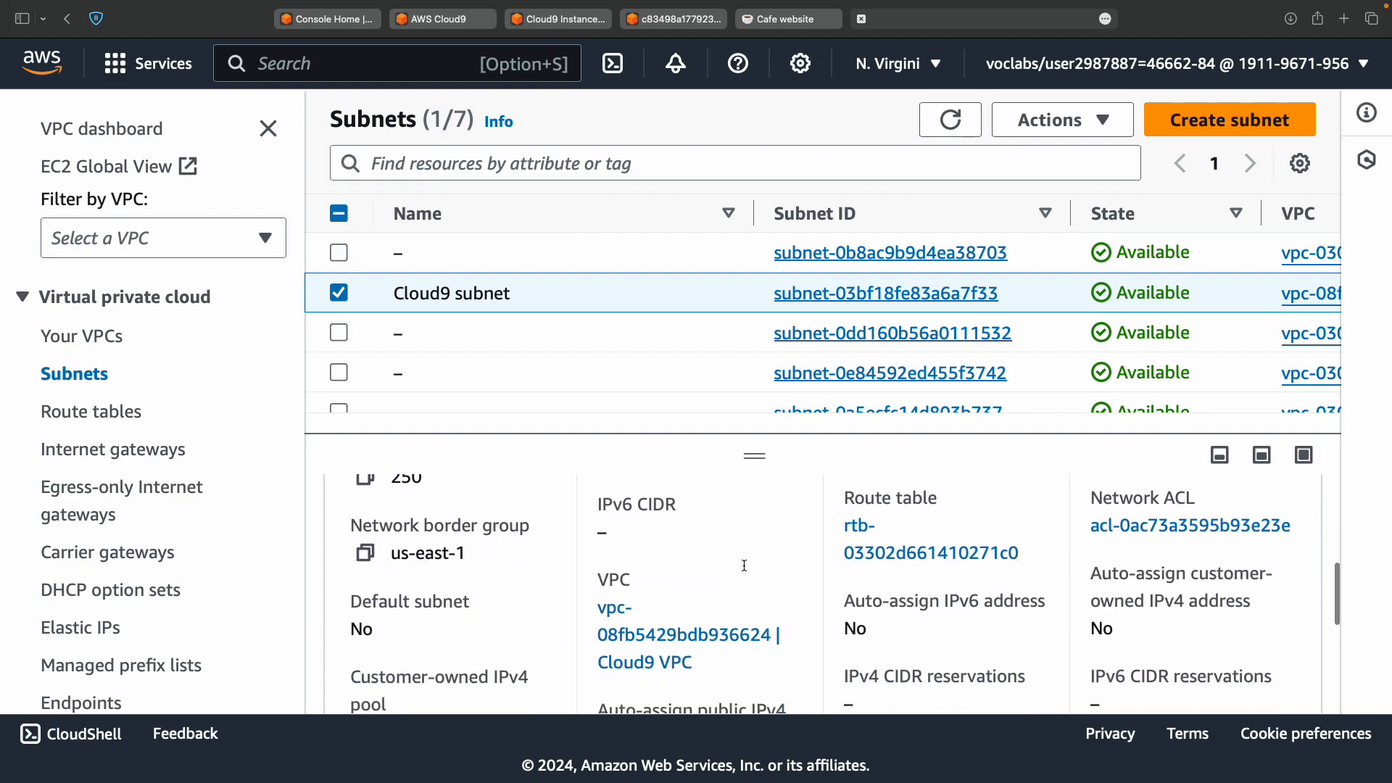
pyautogui.scroll(-5, 744, 570)
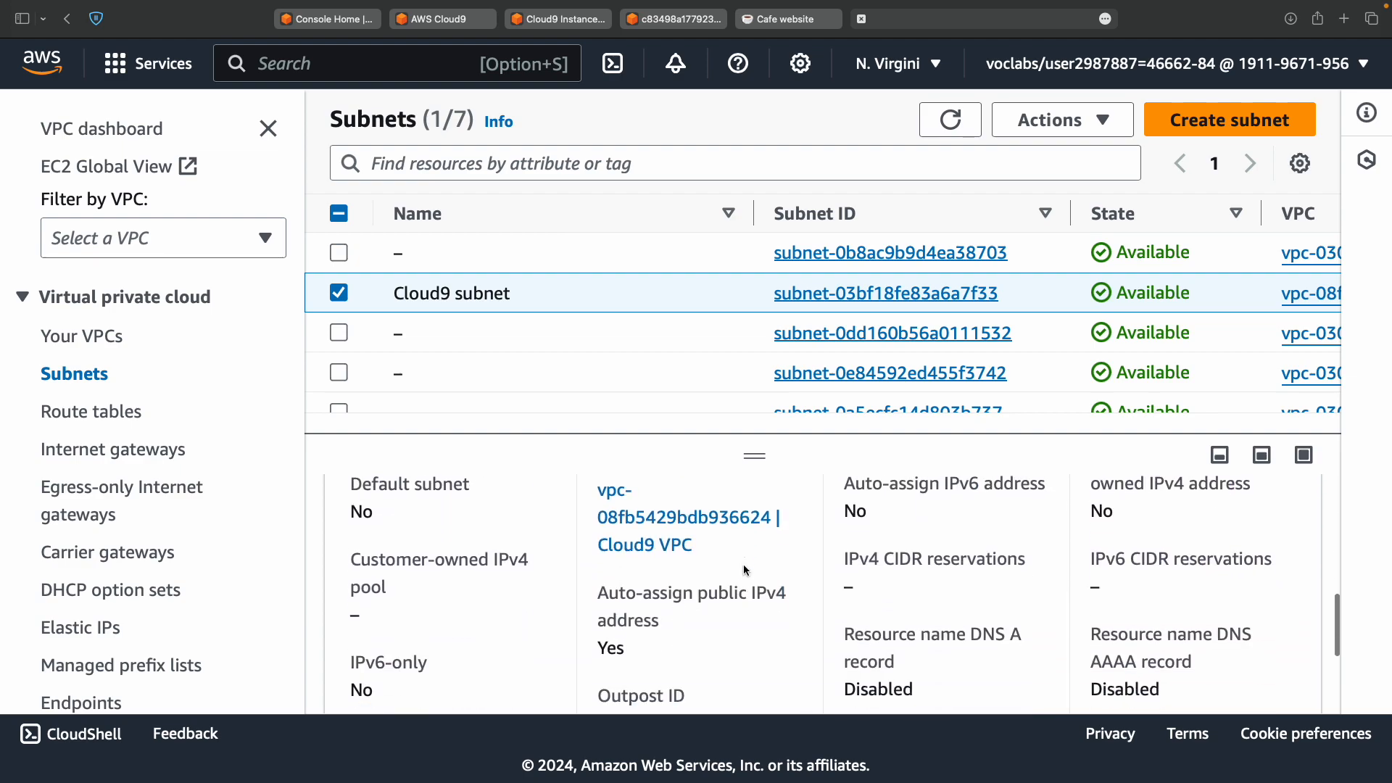
pyautogui.scroll(10, 746, 571)
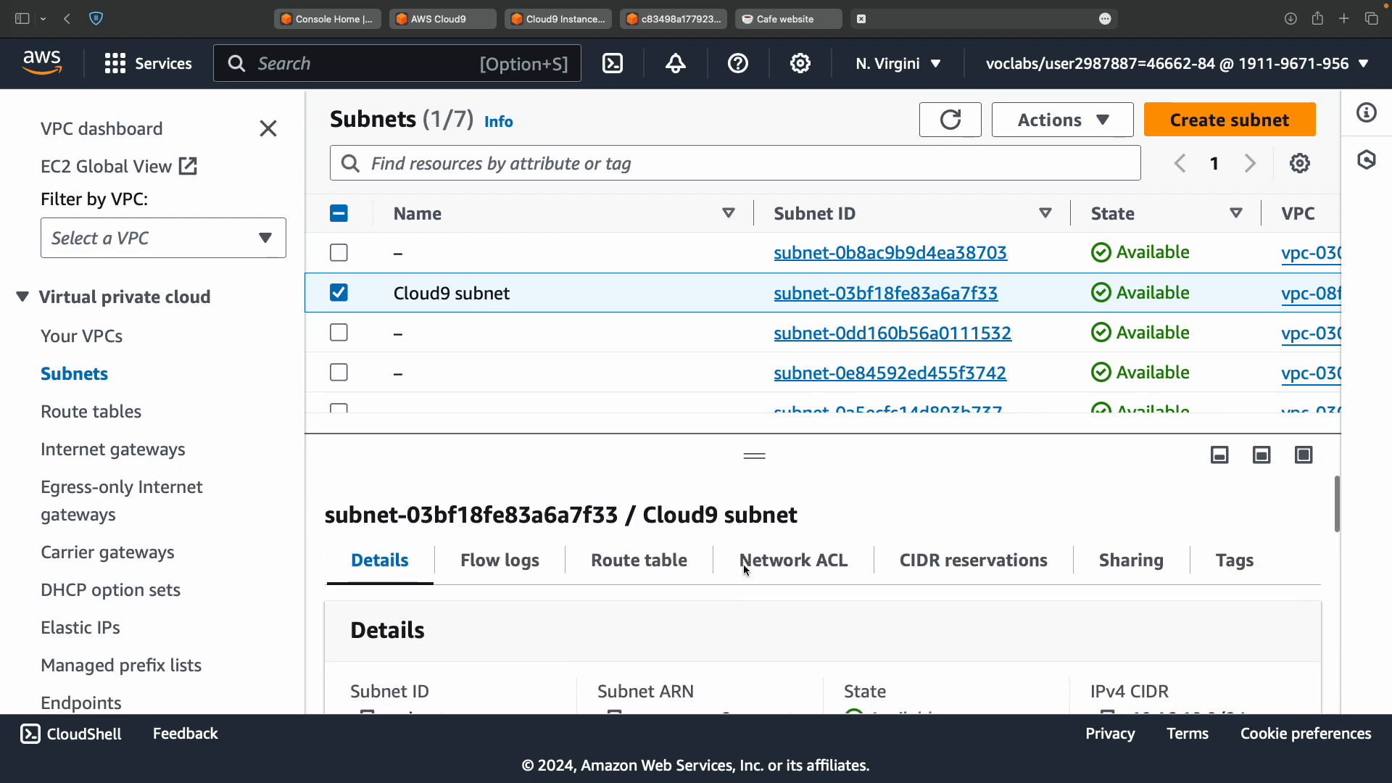
pyautogui.scroll(-3, 745, 576)
pyautogui.scroll(-1, 751, 610)
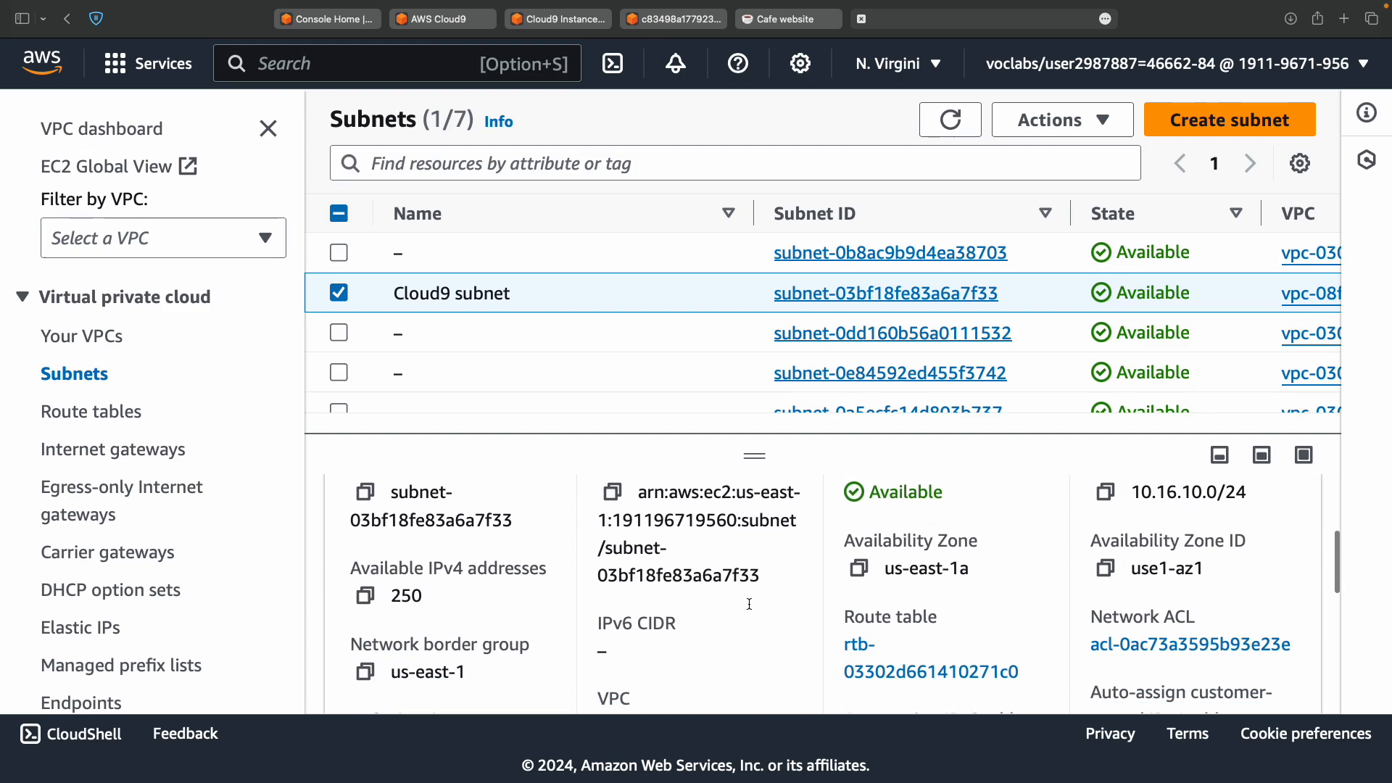
# Paste the Cloud9 subnet's Availability Zone, us-east-1a, after 'Cloud9 Availability Zone:' in the notes.
pyautogui.click(860, 561)
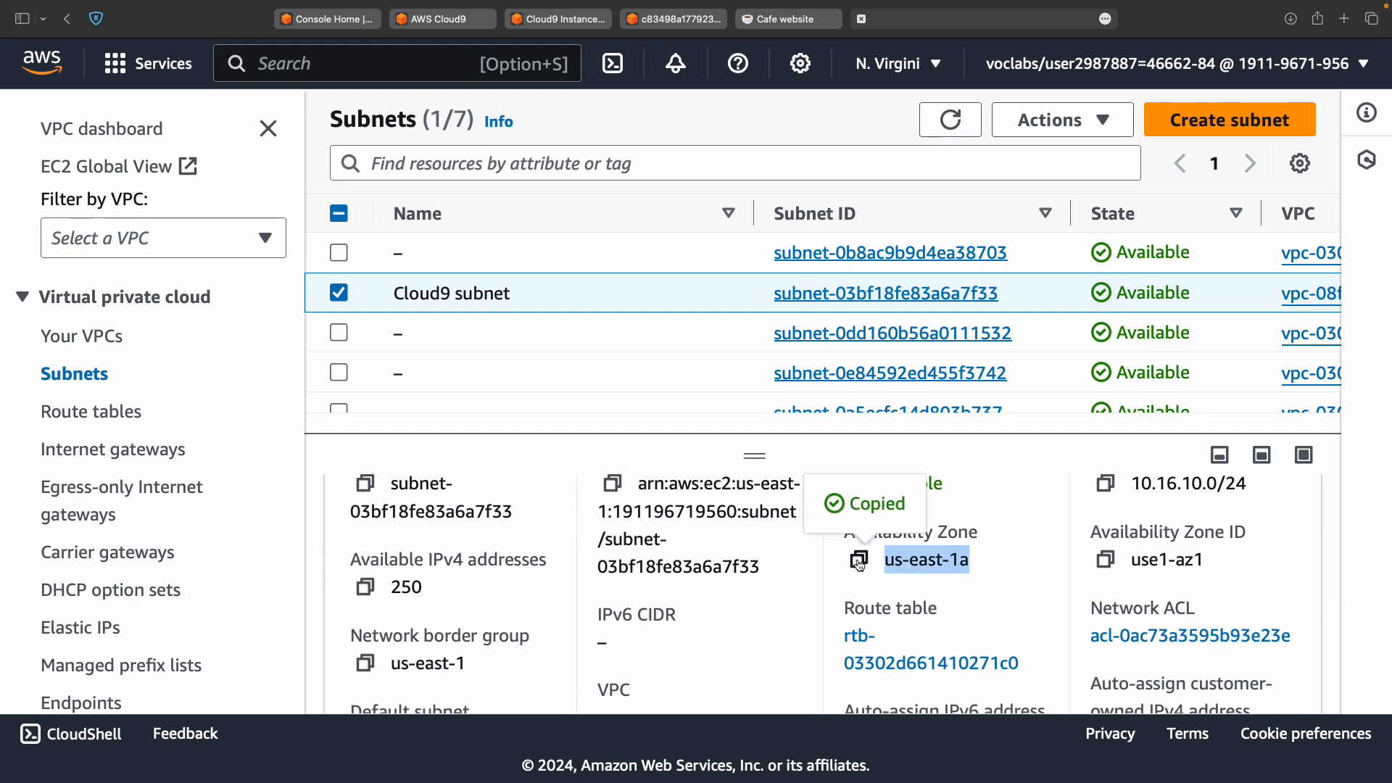
pyautogui.hotkey('ctrl', 'Left')
pyautogui.hotkey('ctrl', 'Left')
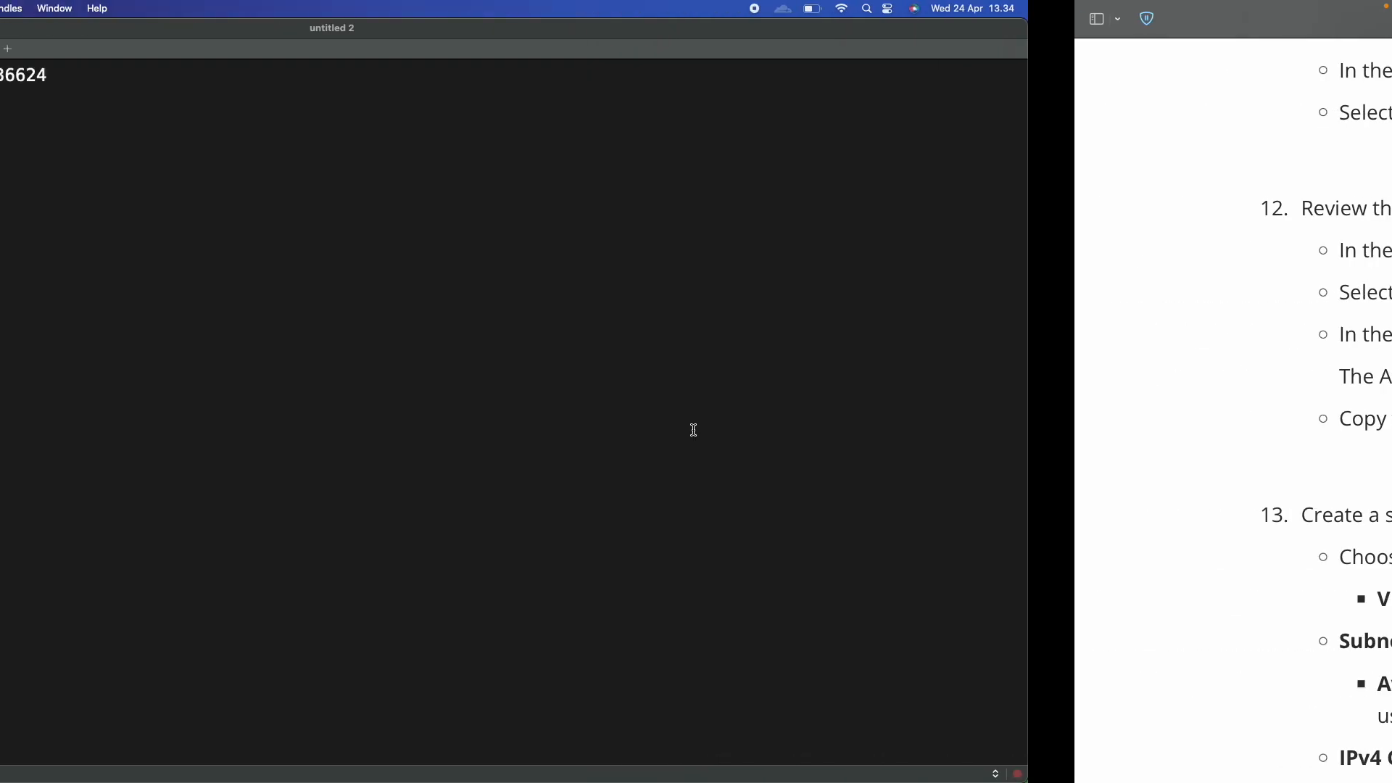
pyautogui.click(464, 101)
pyautogui.press('super+v')
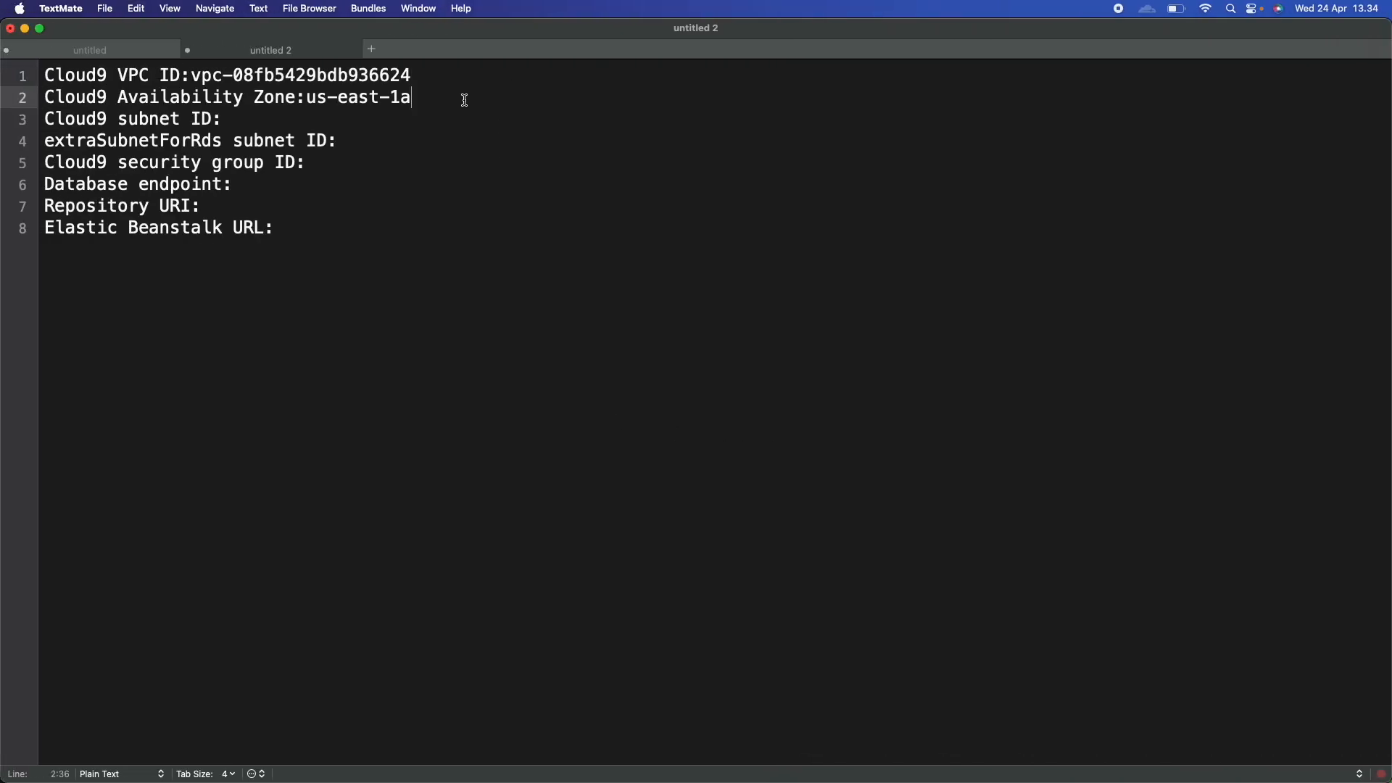
pyautogui.hotkey('ctrl', 'Right')
pyautogui.hotkey('ctrl', 'Right')
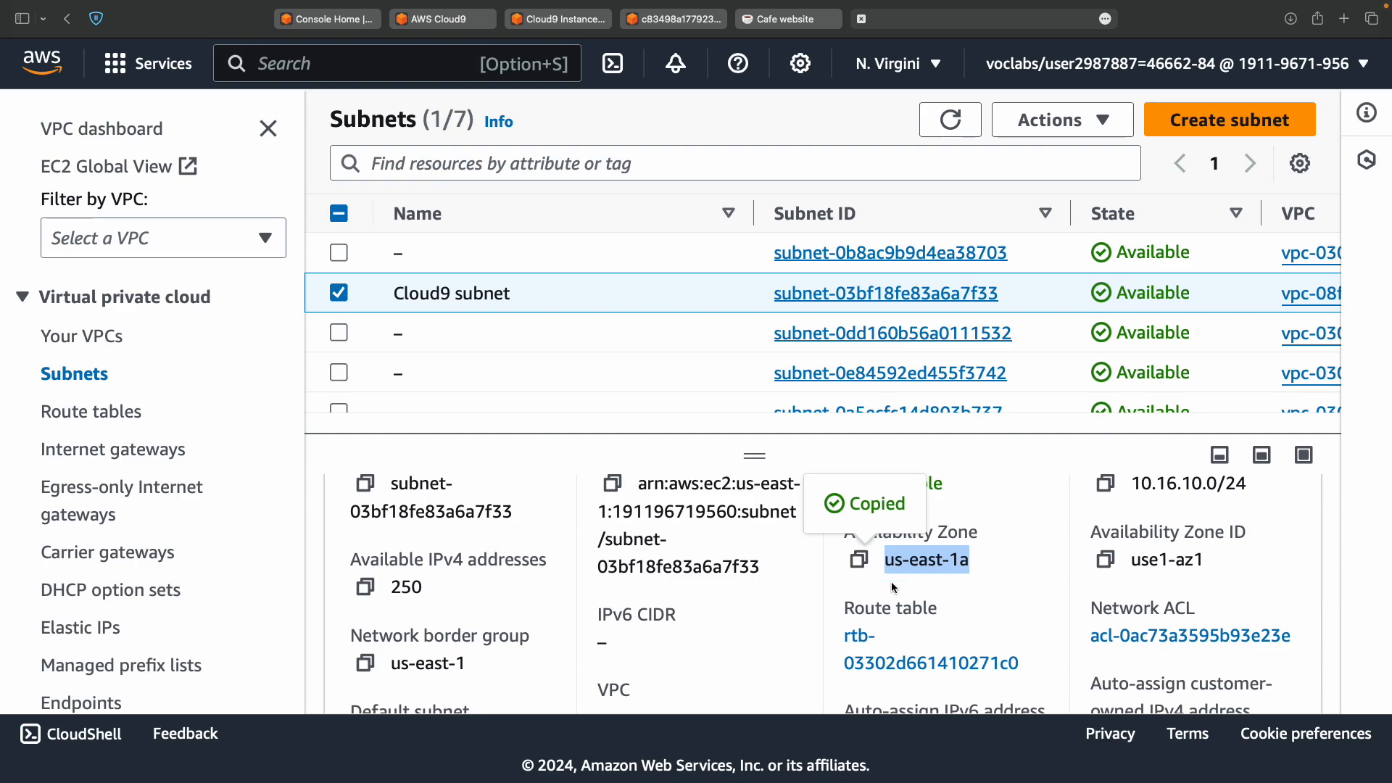
# Place the cursor at the end of the Cloud9 subnet ID line and return to the subnet details.
pyautogui.hotkey('ctrl', 'Left')
pyautogui.hotkey('ctrl', 'Left')
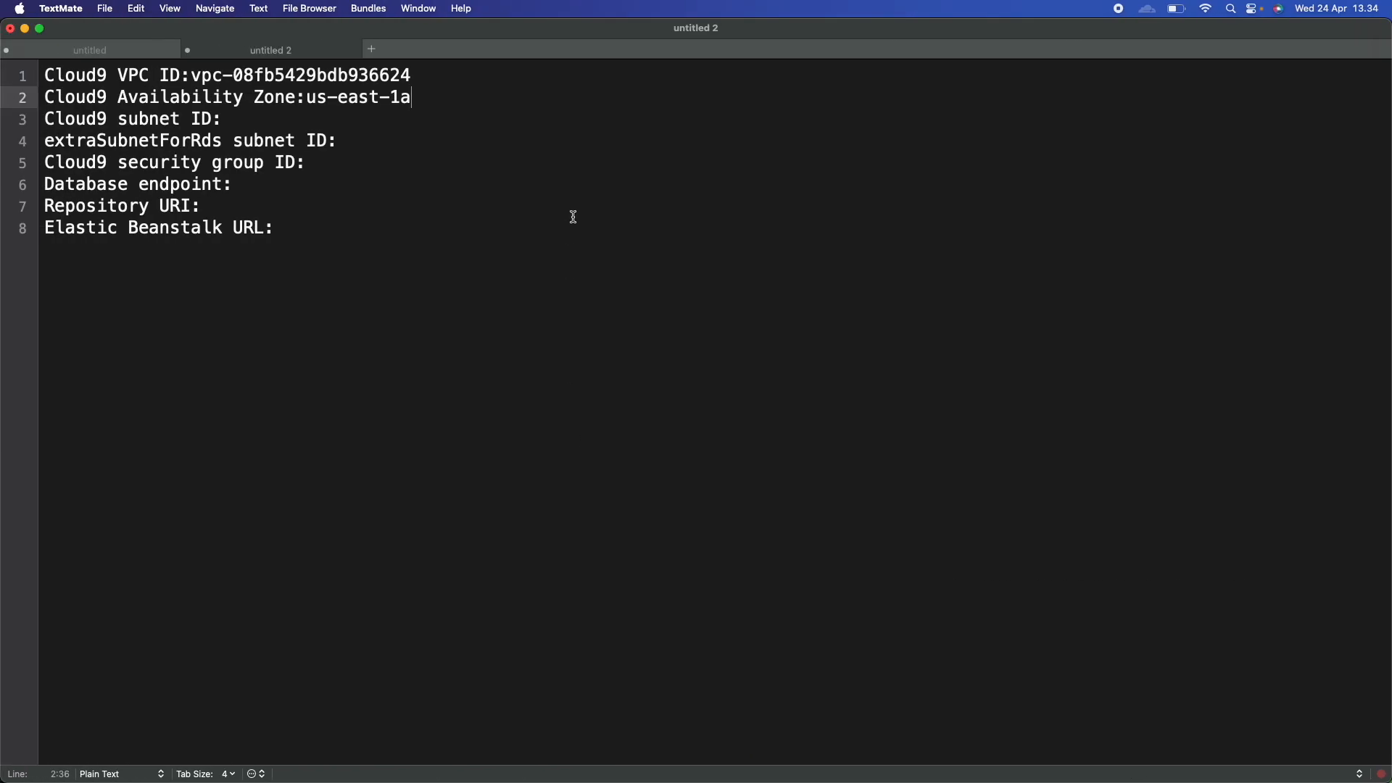
pyautogui.click(642, 143)
pyautogui.click(684, 121)
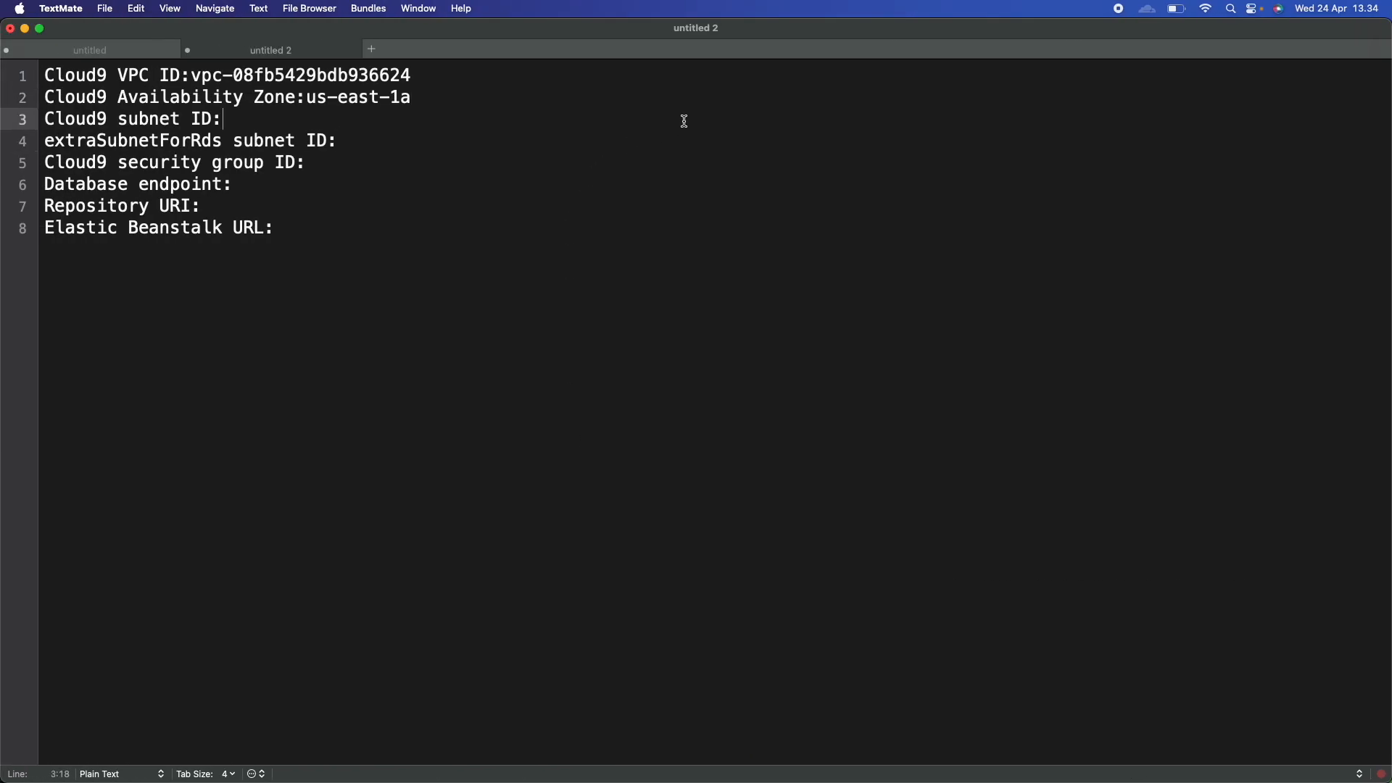
pyautogui.hotkey('ctrl', 'Right')
pyautogui.hotkey('ctrl', 'Right')
pyautogui.hotkey('ctrl', 'Left')
pyautogui.scroll(-2, 690, 310)
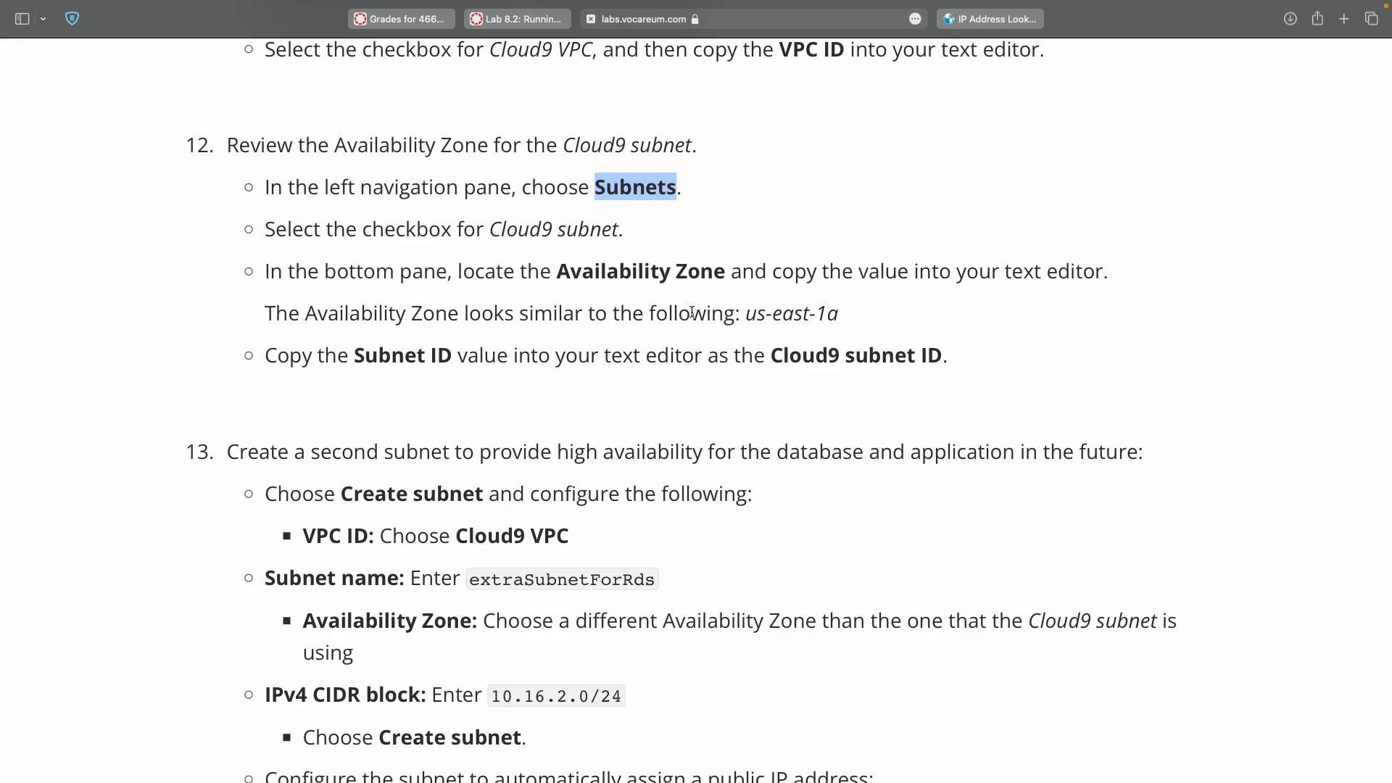
pyautogui.hotkey('ctrl', 'Right')
pyautogui.scroll(3, 687, 539)
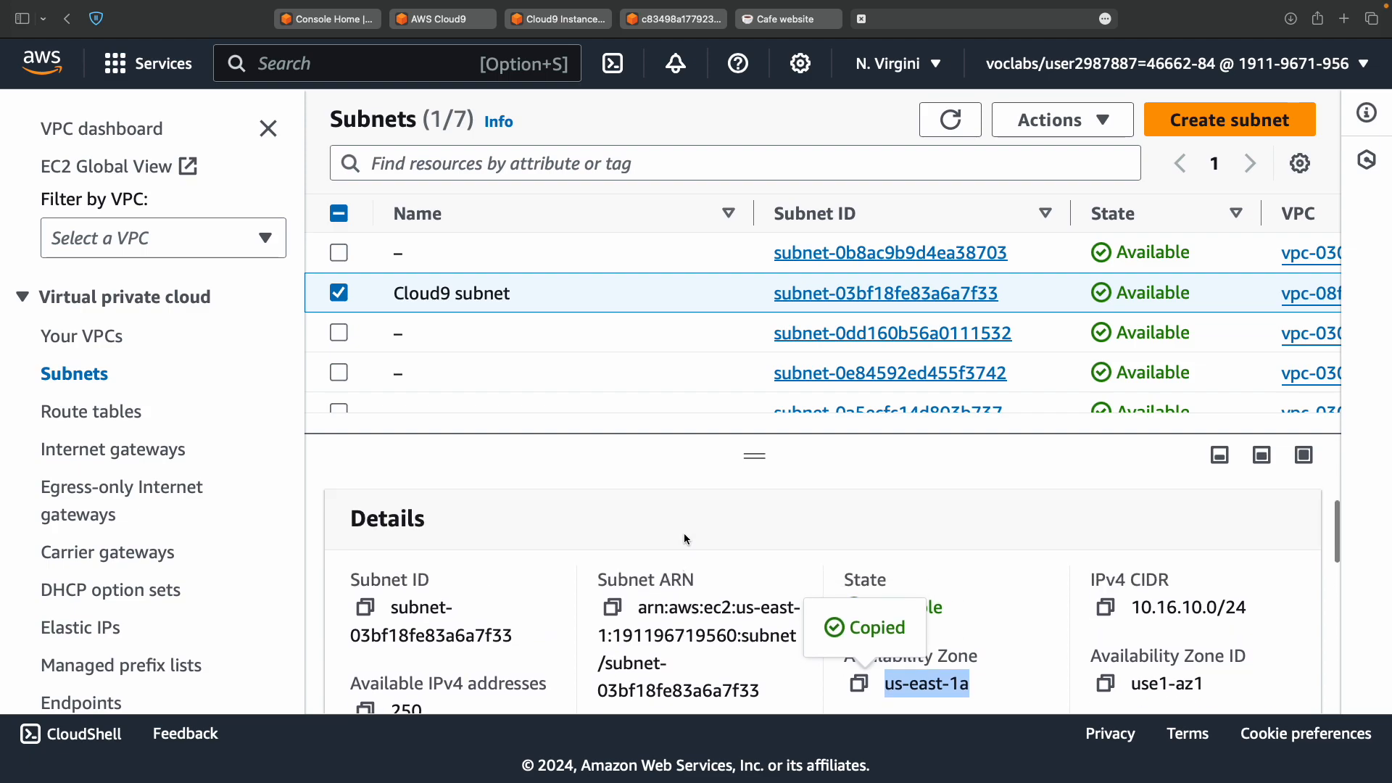
# Copy subnet-03bf18fe83a6a7f33 into the notes after 'Cloud9 subnet ID:'.
pyautogui.click(365, 609)
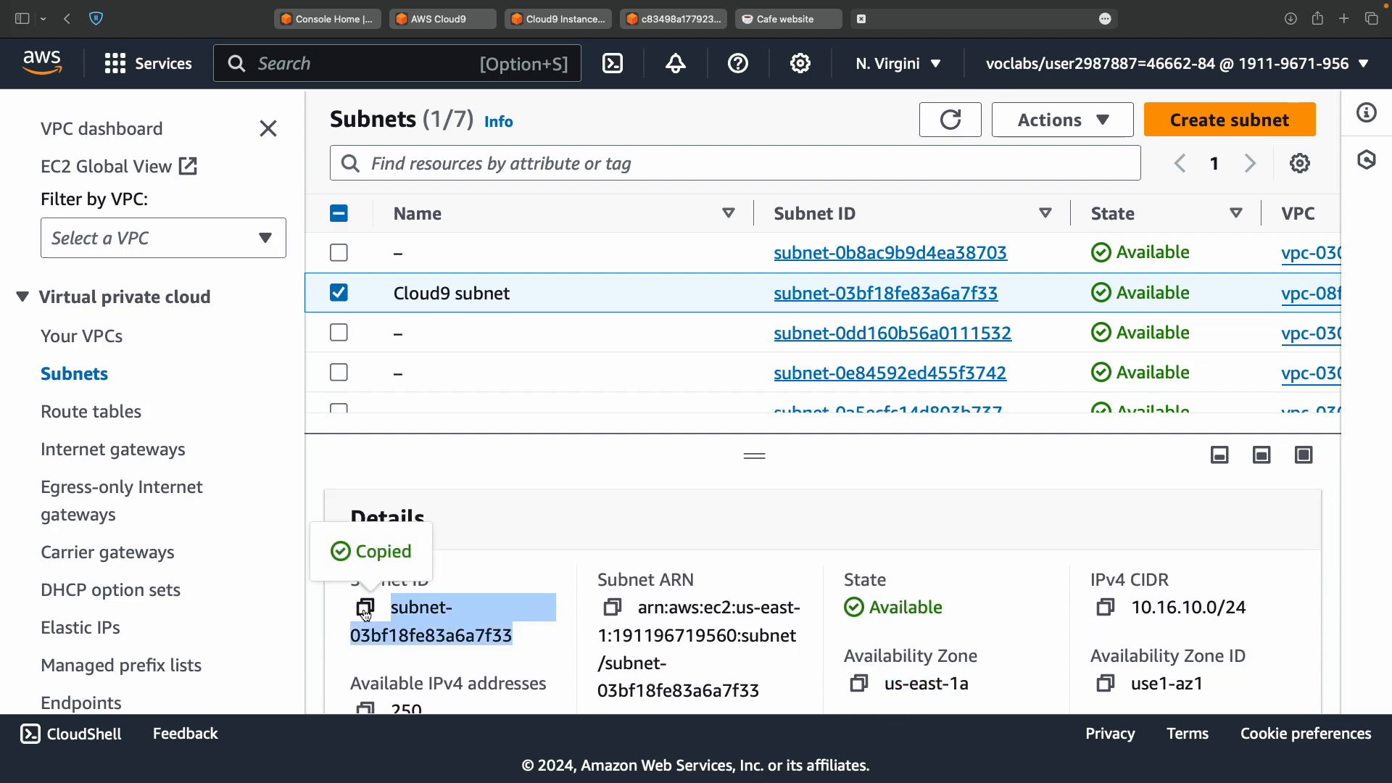
pyautogui.hotkey('ctrl', 'Left')
pyautogui.hotkey('ctrl', 'Left')
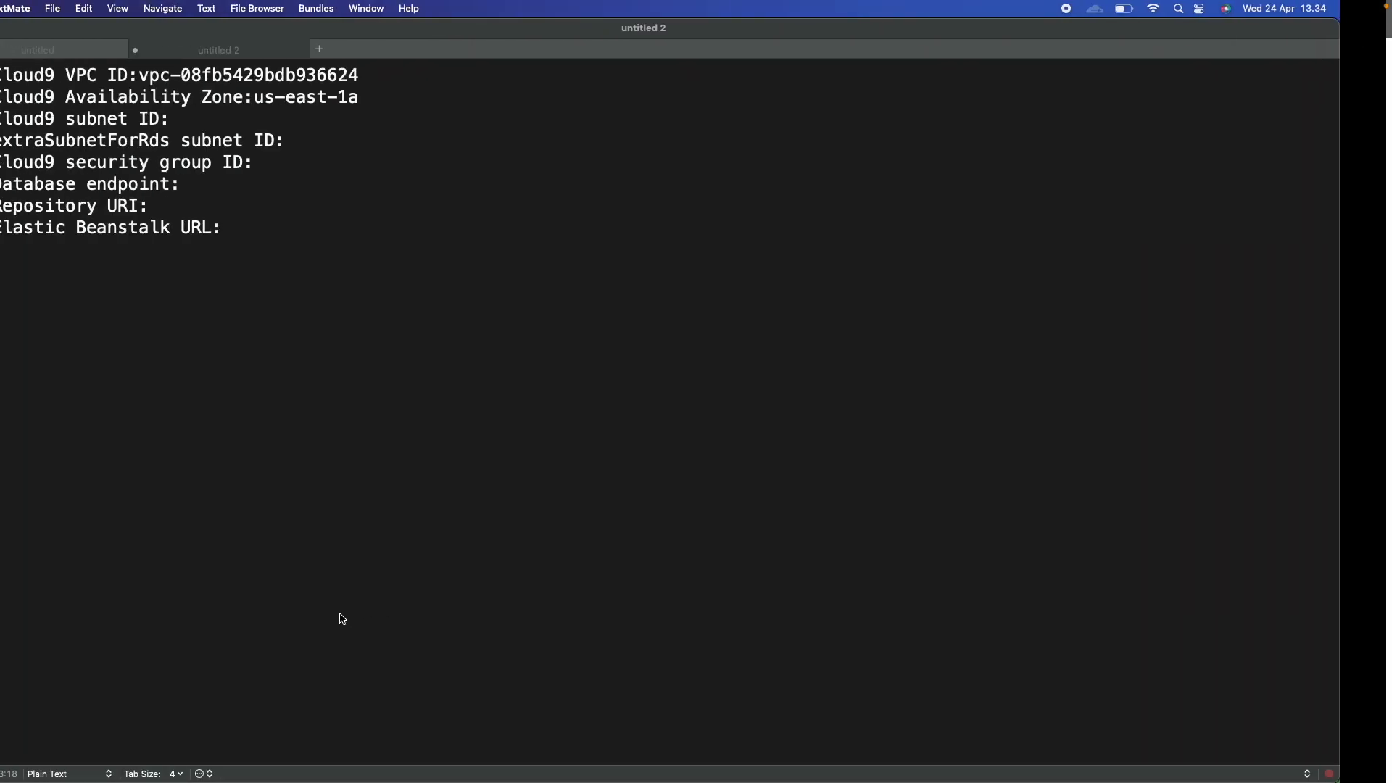
pyautogui.press('super+v')
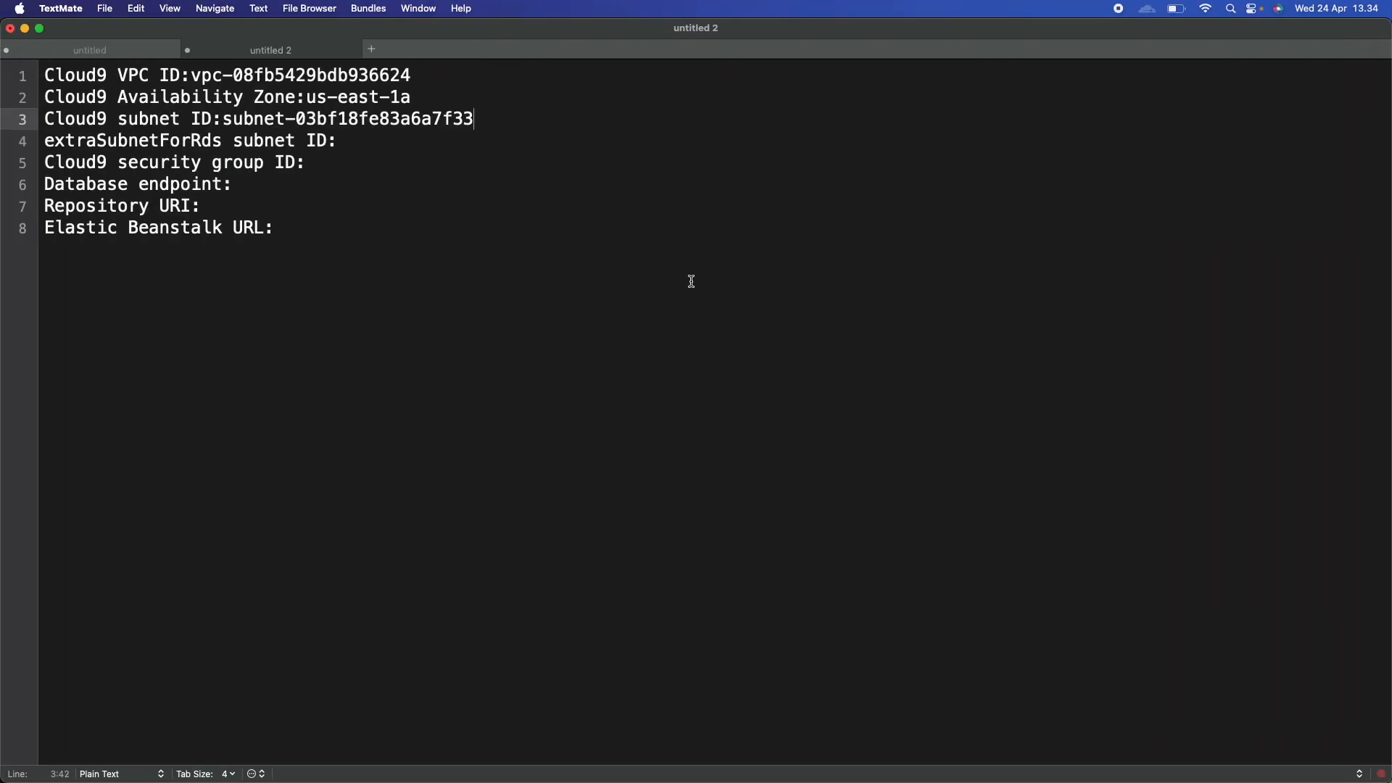
pyautogui.hotkey('ctrl', 'Right')
pyautogui.hotkey('ctrl', 'Right')
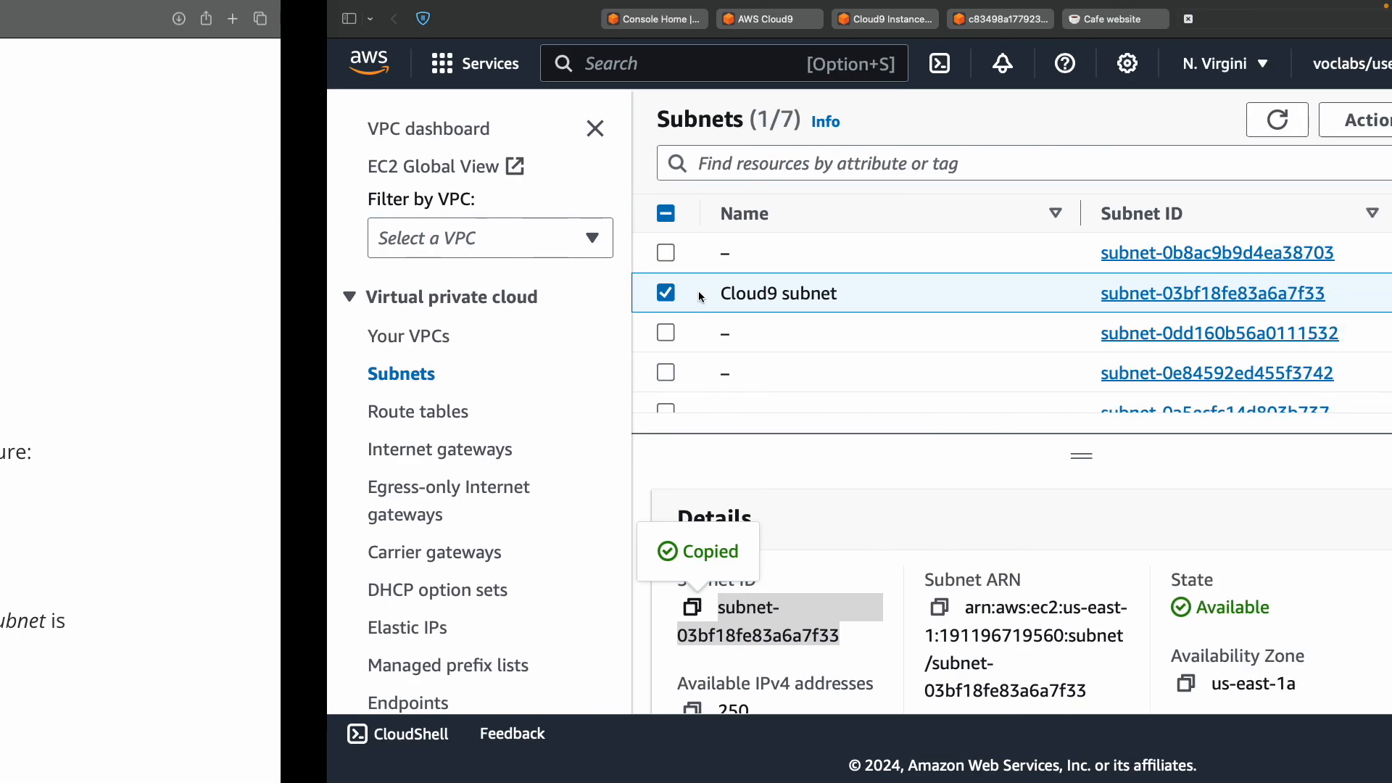
# Read ahead in the lab instructions to the Create subnet step.
pyautogui.scroll(-2, 875, 605)
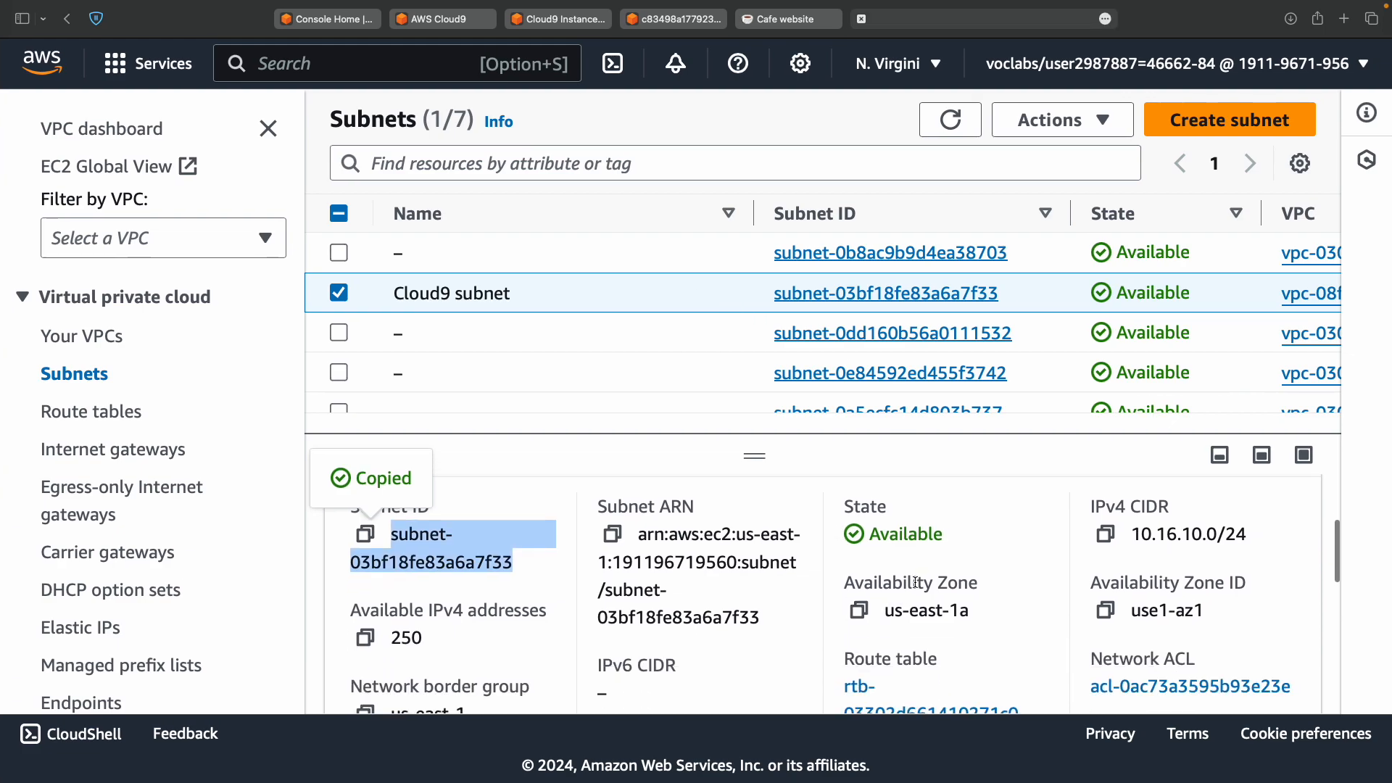
pyautogui.doubleClick(918, 583)
pyautogui.doubleClick(382, 506)
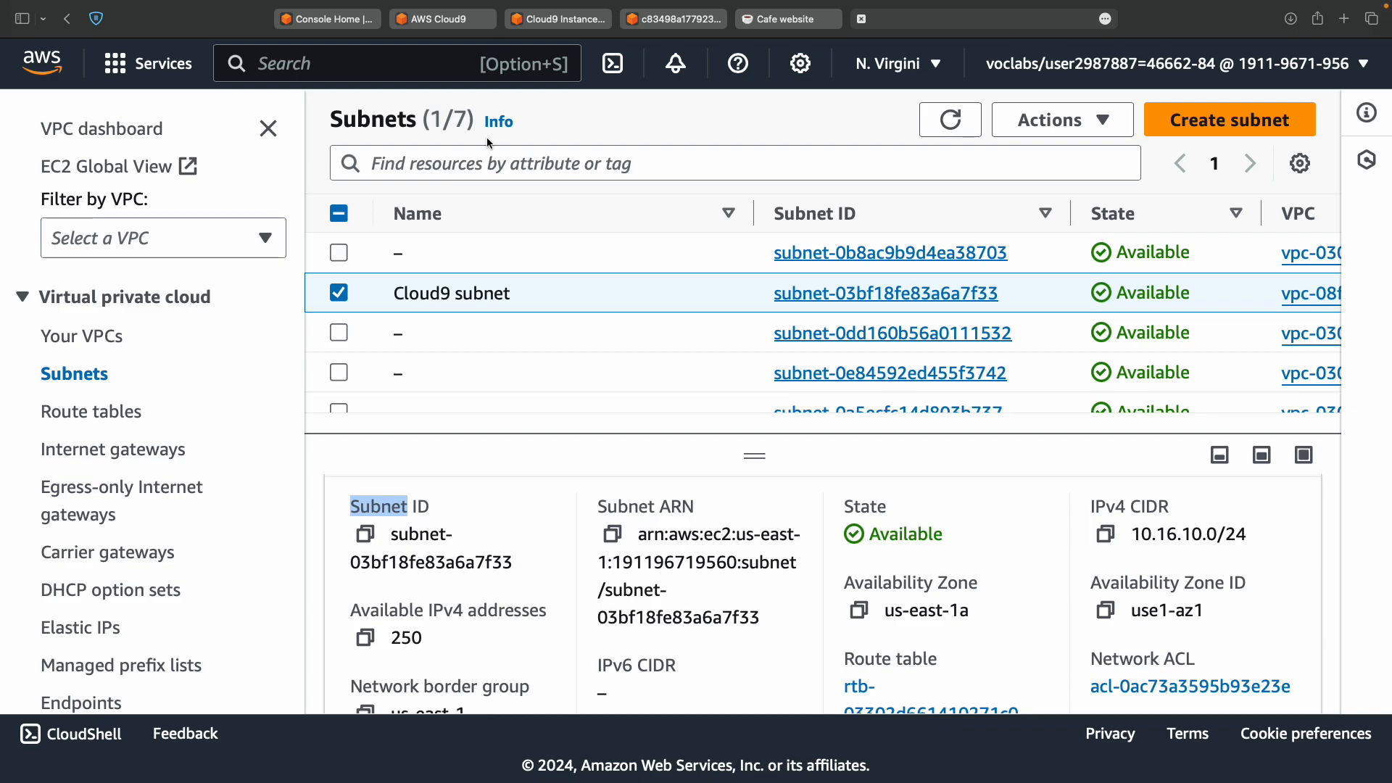
pyautogui.hotkey('ctrl', 'Left')
pyautogui.scroll(-3, 570, 333)
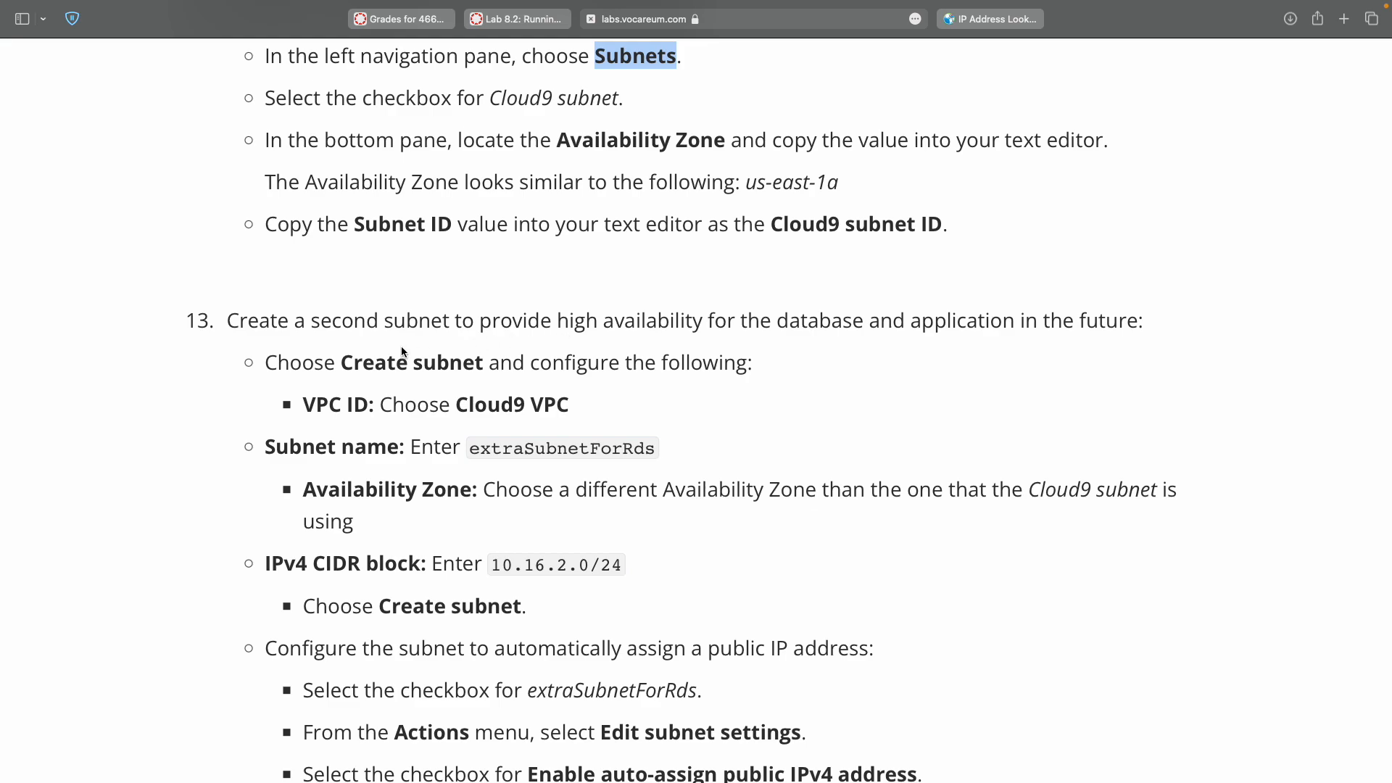
pyautogui.doubleClick(364, 364)
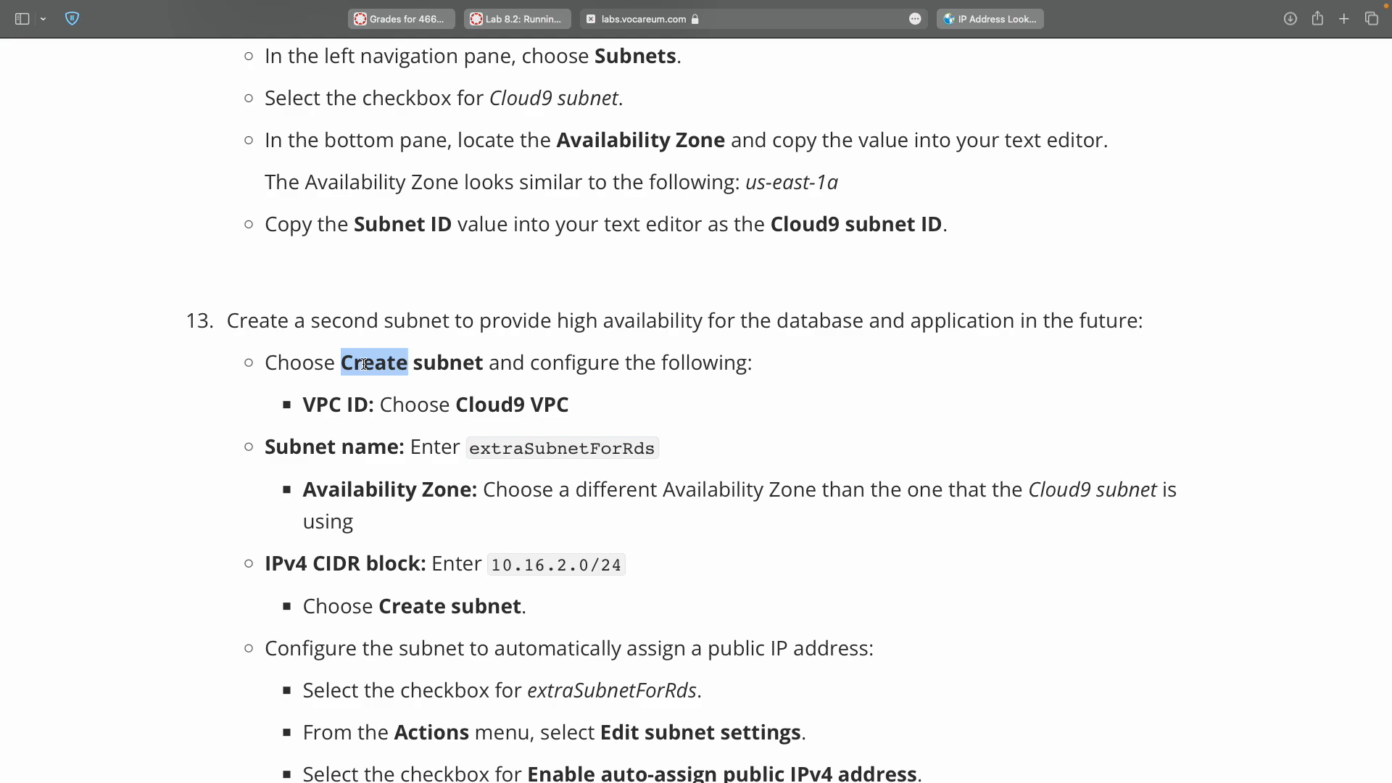
pyautogui.hotkey('ctrl', 'Right')
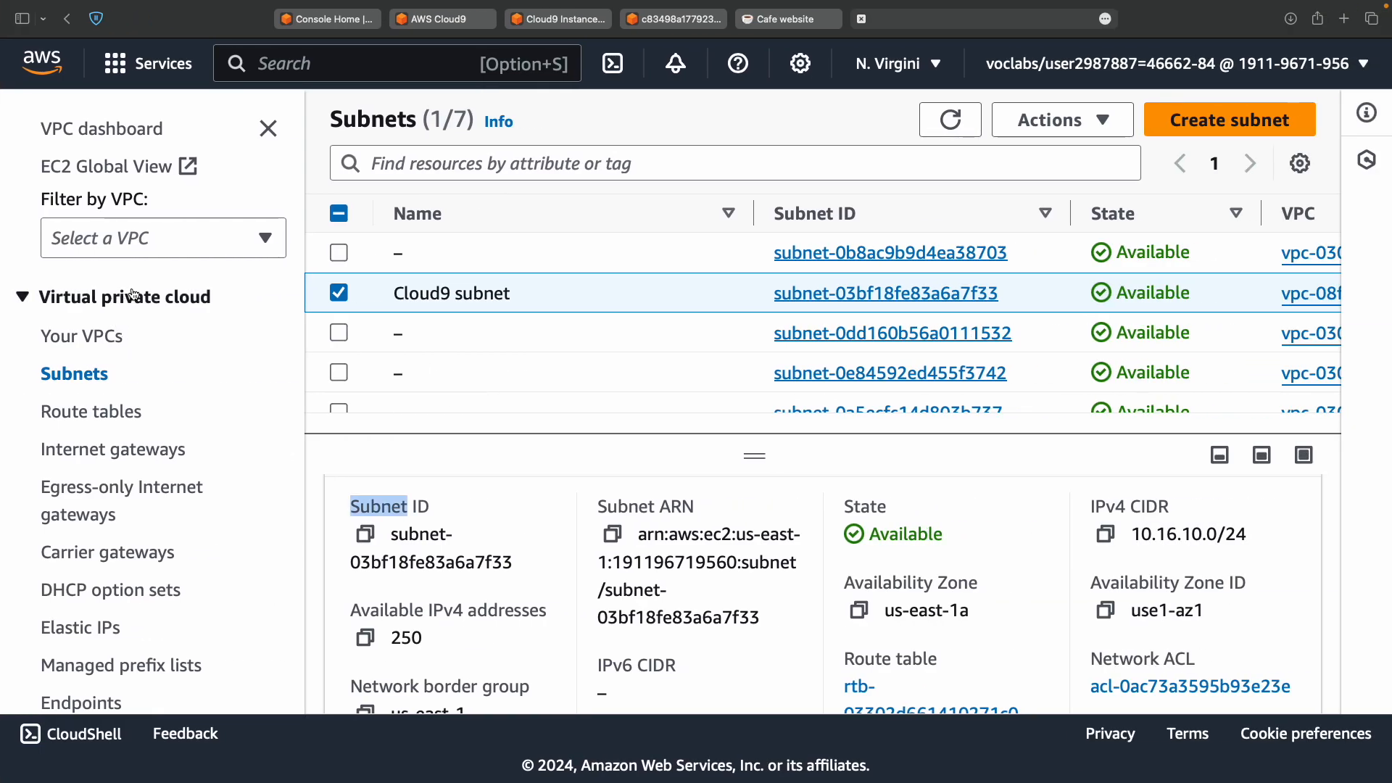
# Start a new subnet and assign it to the Cloud9 VPC.
pyautogui.click(1207, 134)
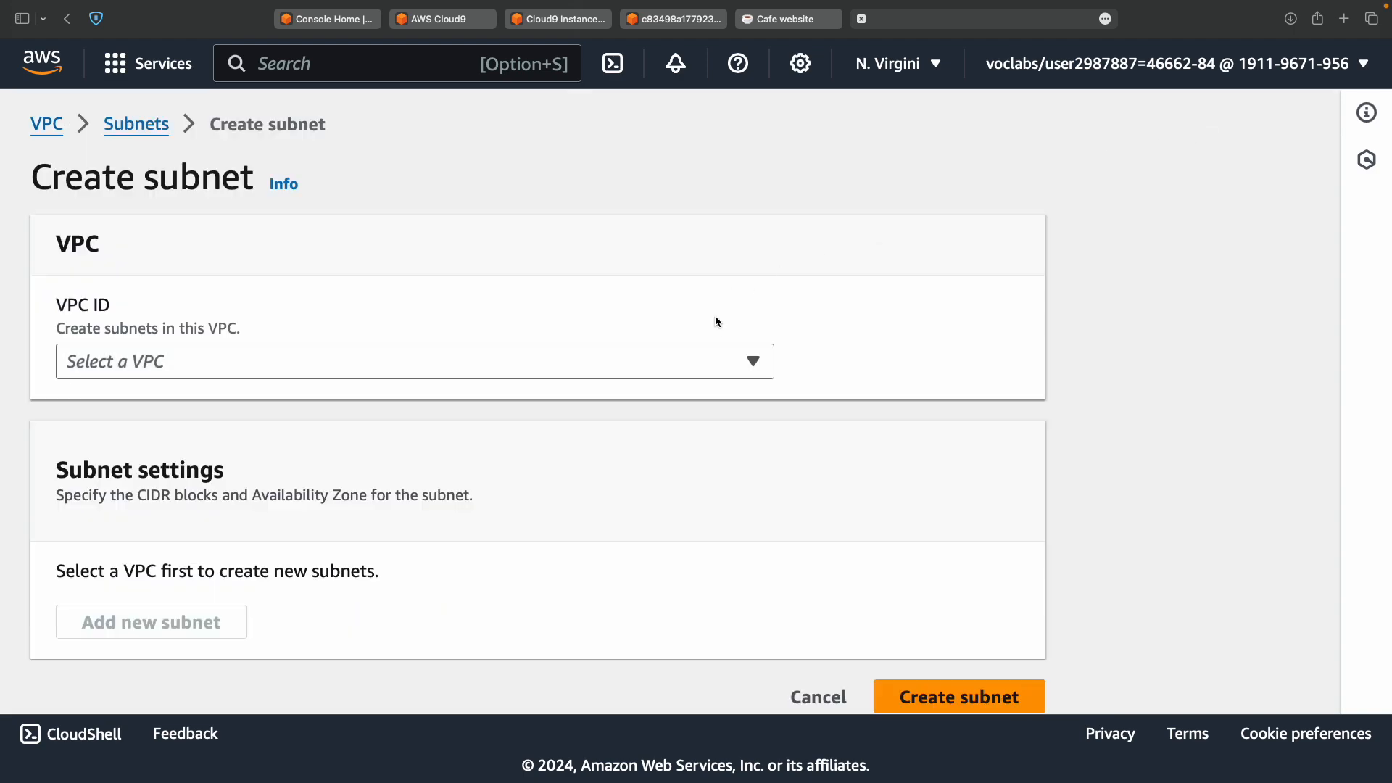
pyautogui.hotkey('ctrl', 'Left')
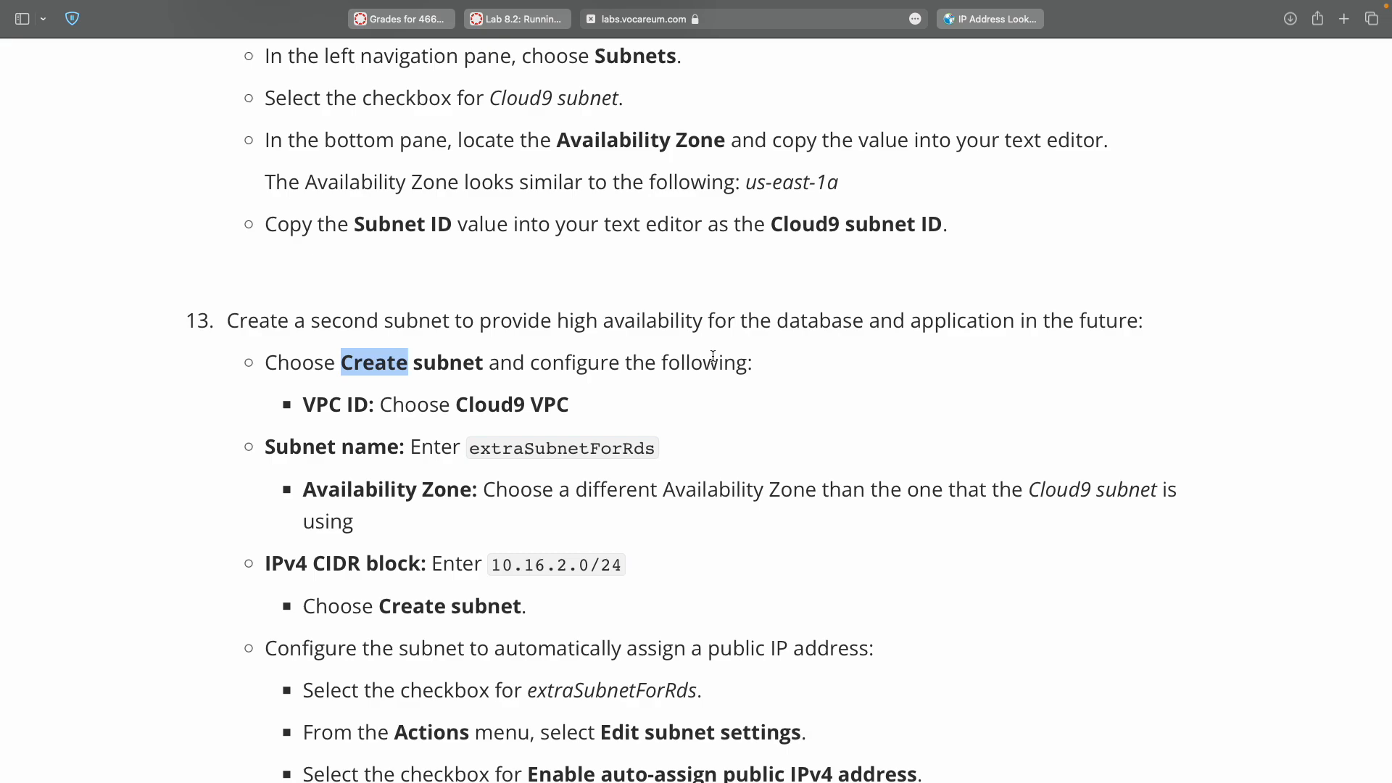
pyautogui.hotkey('ctrl', 'Right')
pyautogui.click(714, 361)
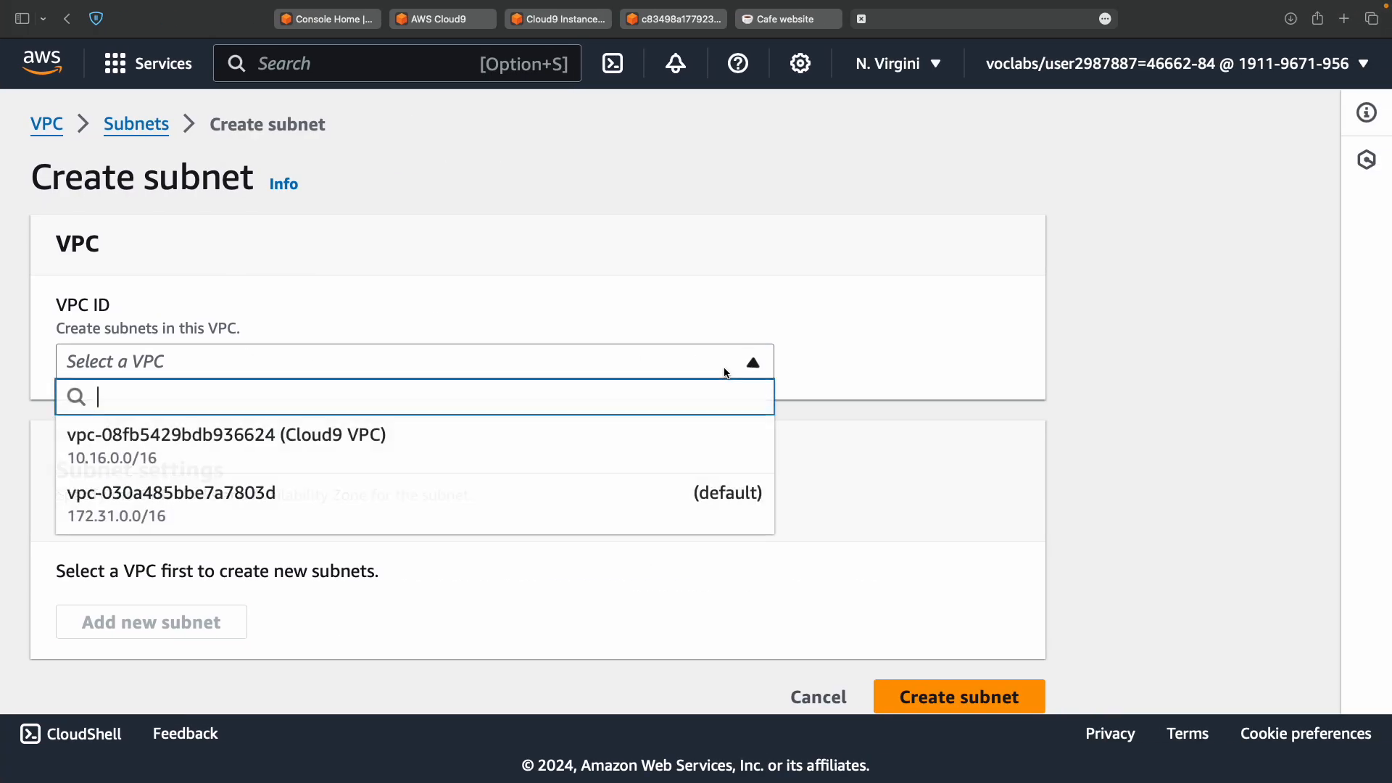
pyautogui.click(716, 452)
# Copy extraSubnetForRds from the lab instructions into the Subnet name field.
pyautogui.hotkey('ctrl', 'Left')
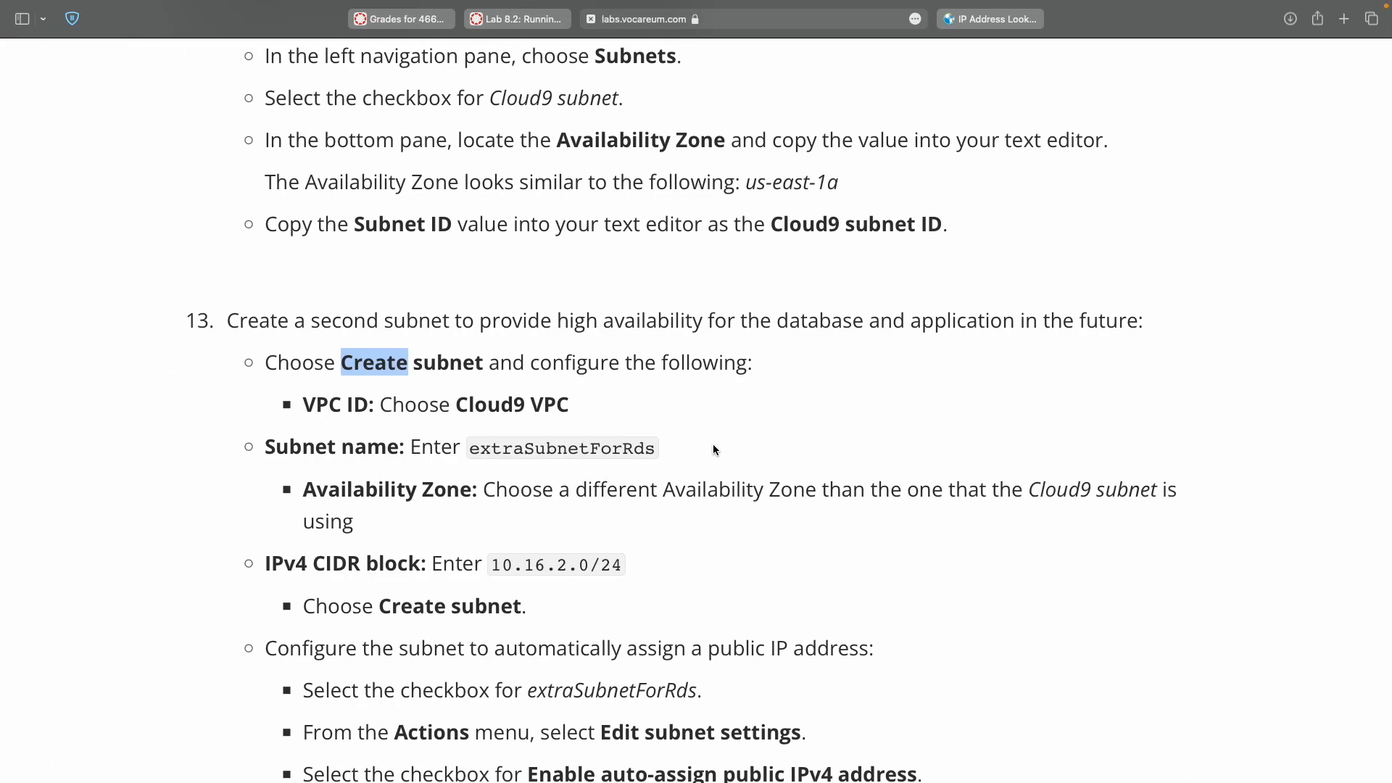
pyautogui.scroll(-3, 714, 449)
pyautogui.doubleClick(539, 332)
pyautogui.press('super+c')
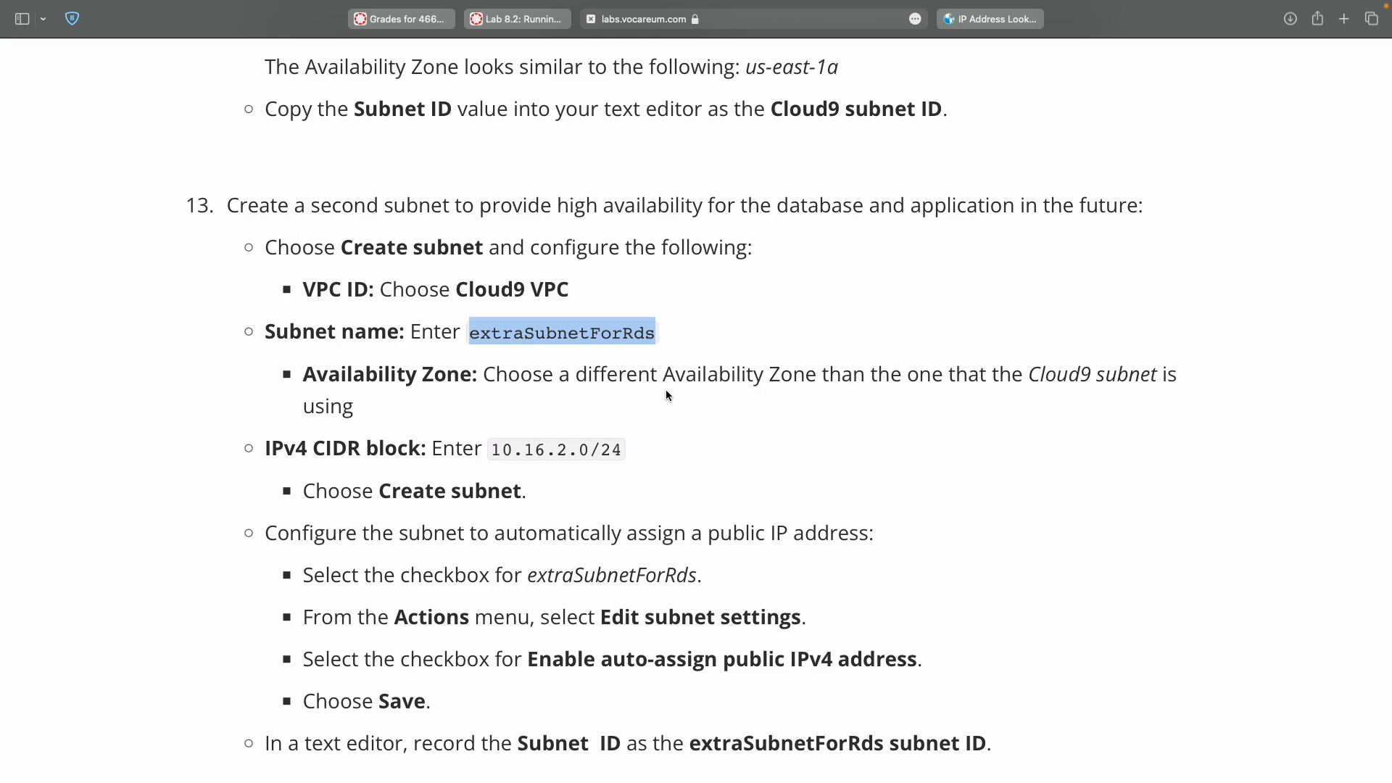
pyautogui.hotkey('ctrl', 'Right')
pyautogui.scroll(-4, 665, 389)
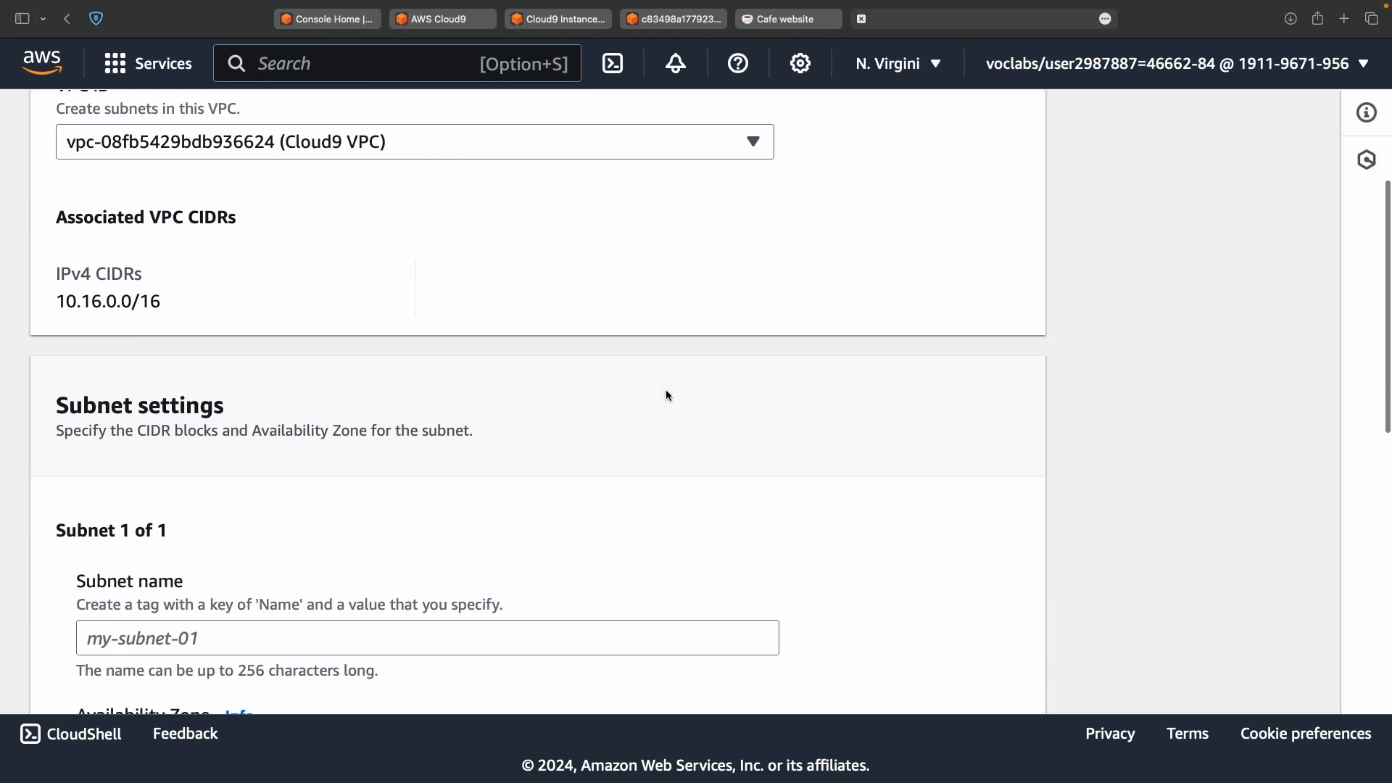
pyautogui.scroll(-3, 665, 395)
pyautogui.click(584, 445)
pyautogui.press('super+v')
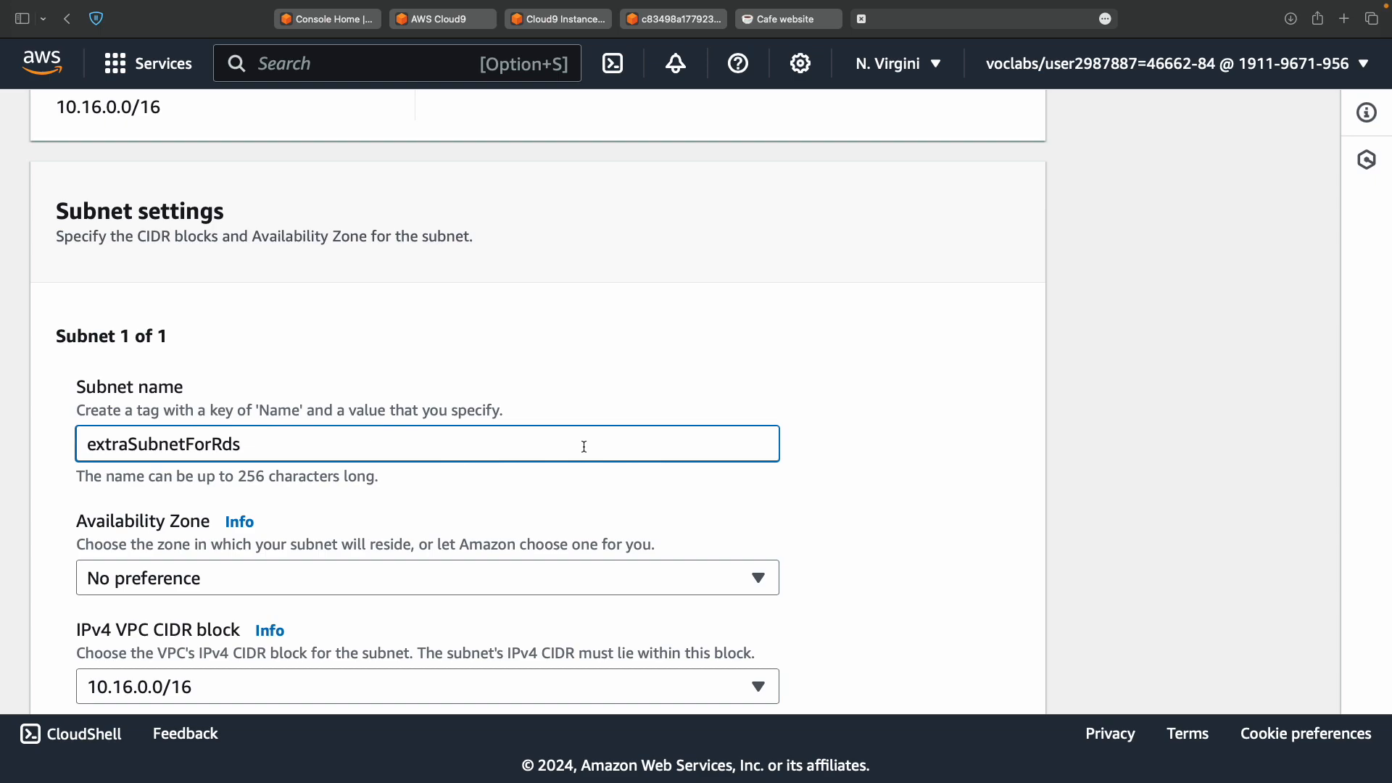
pyautogui.hotkey('ctrl', 'Left')
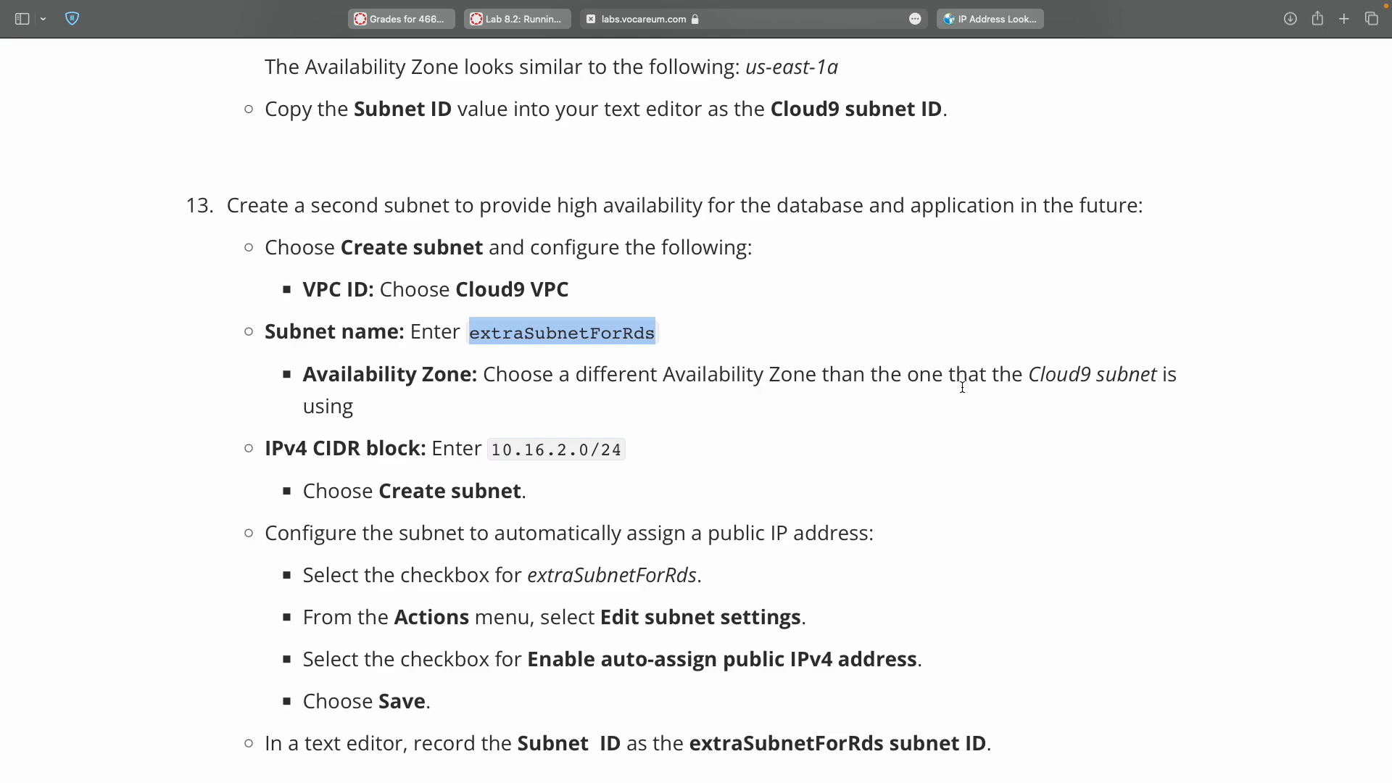
pyautogui.hotkey('ctrl', 'Right')
pyautogui.click(674, 443)
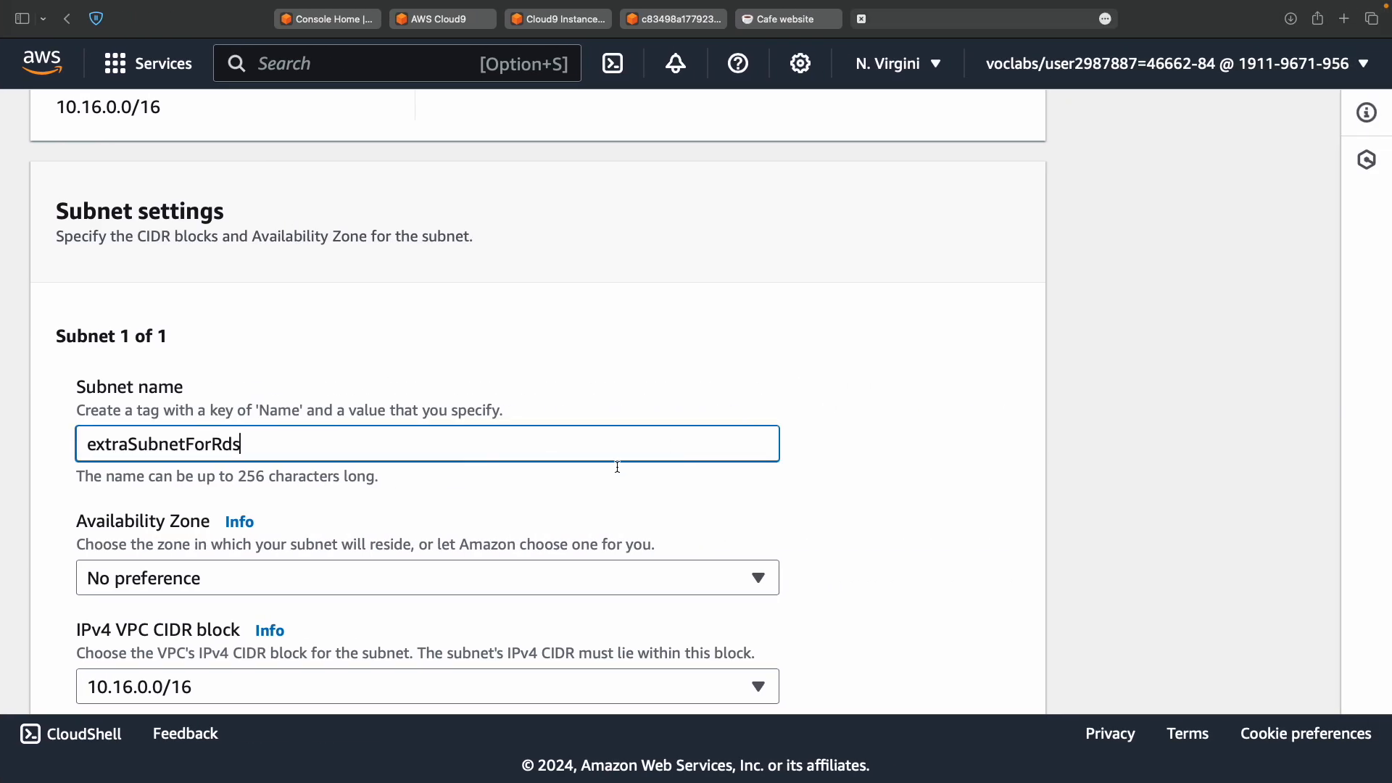
# Place the subnet in Availability Zone us-east-1b, unlike Cloud9's zone 1a.
pyautogui.click(505, 586)
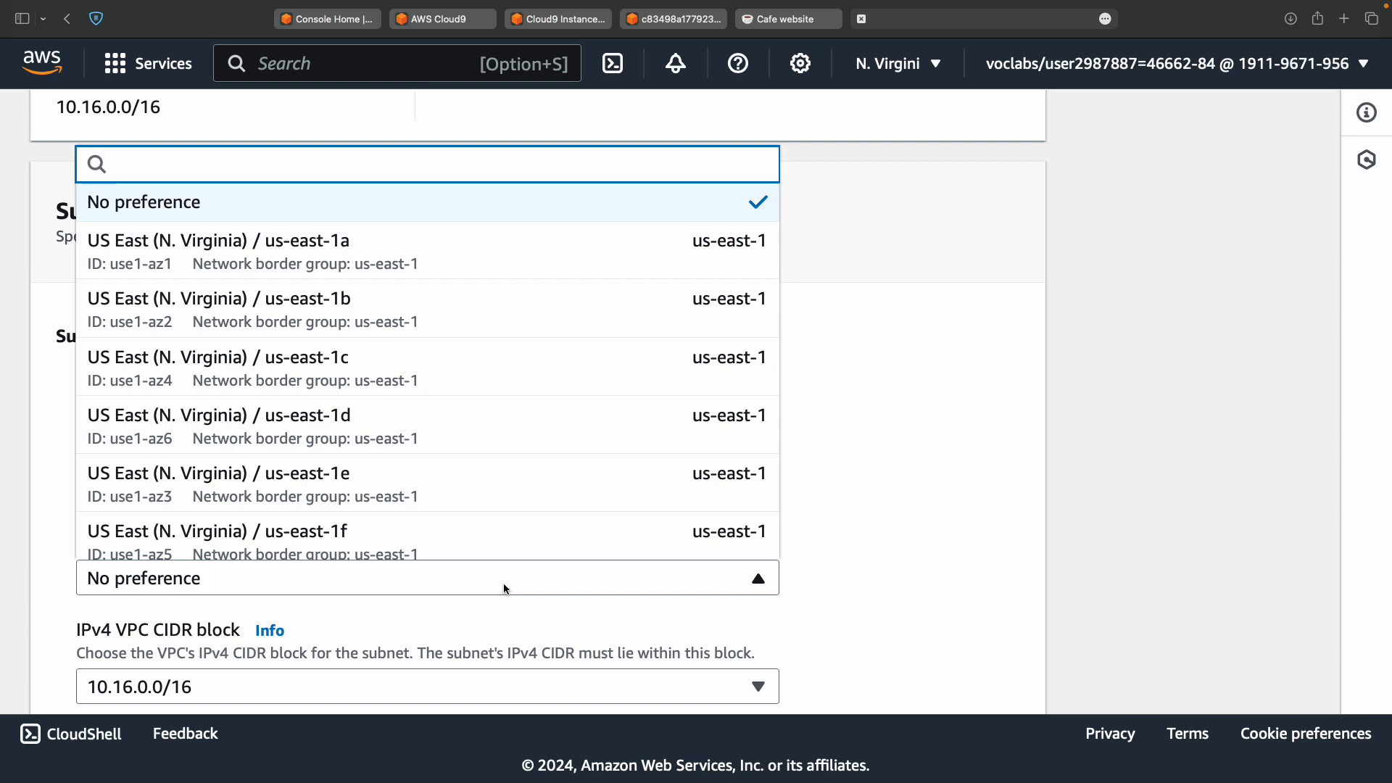
pyautogui.hotkey('ctrl', 'Left')
pyautogui.hotkey('ctrl', 'Left')
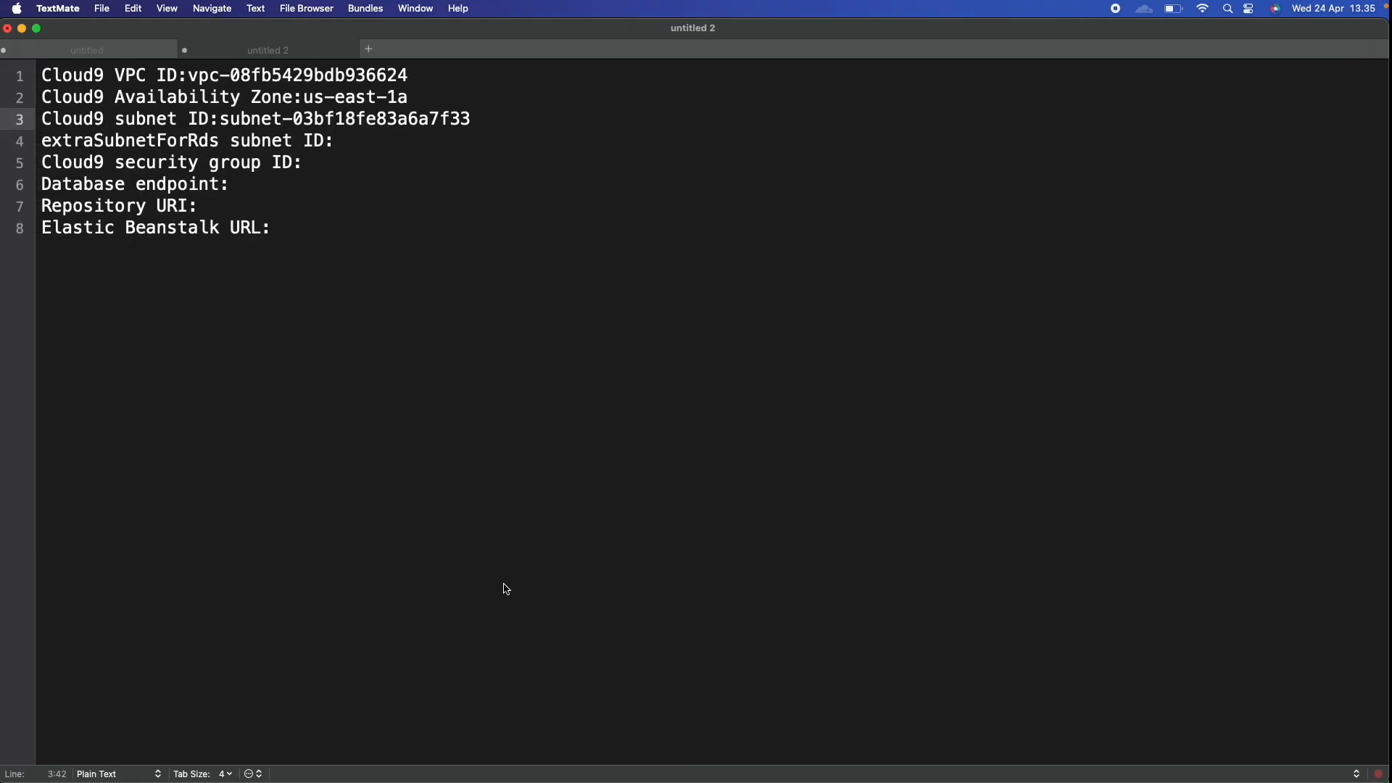
pyautogui.hotkey('ctrl', 'Right')
pyautogui.hotkey('ctrl', 'Right')
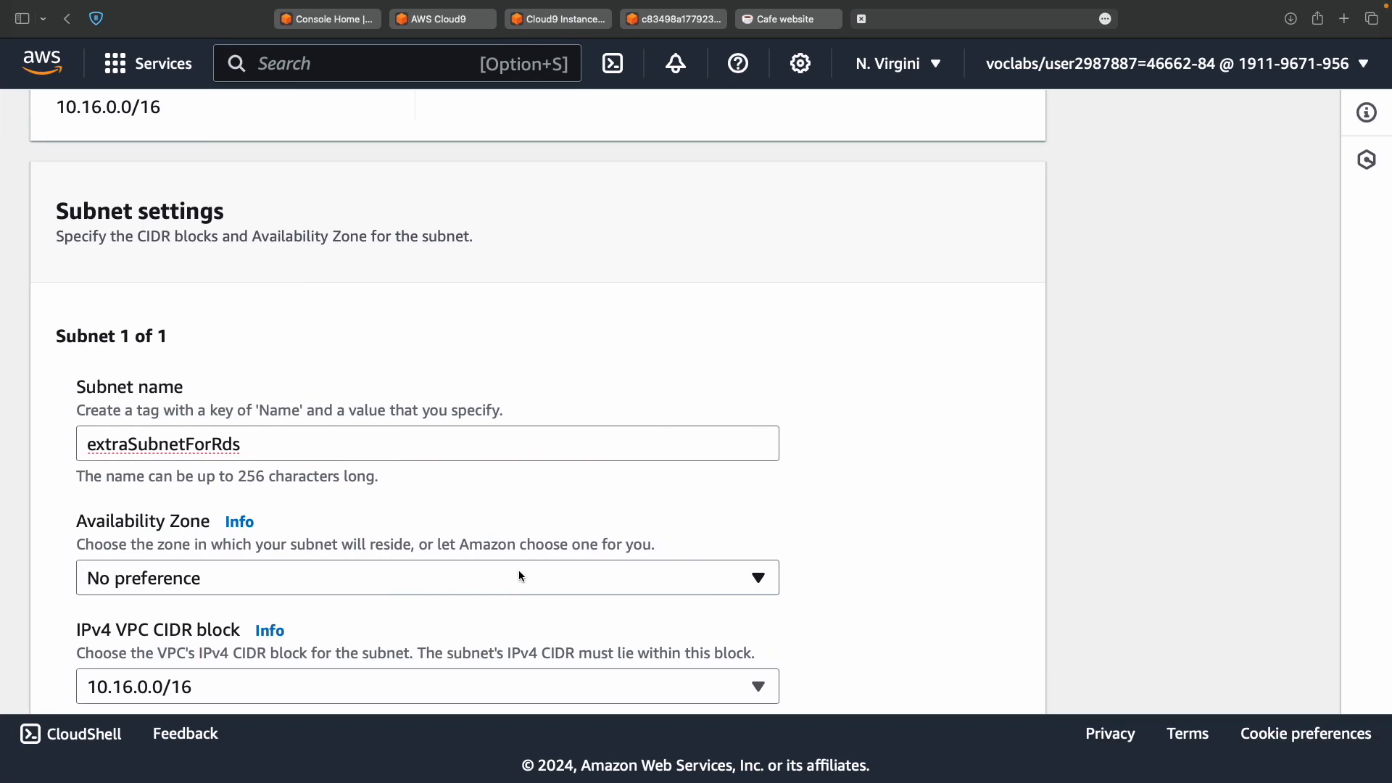
pyautogui.click(520, 578)
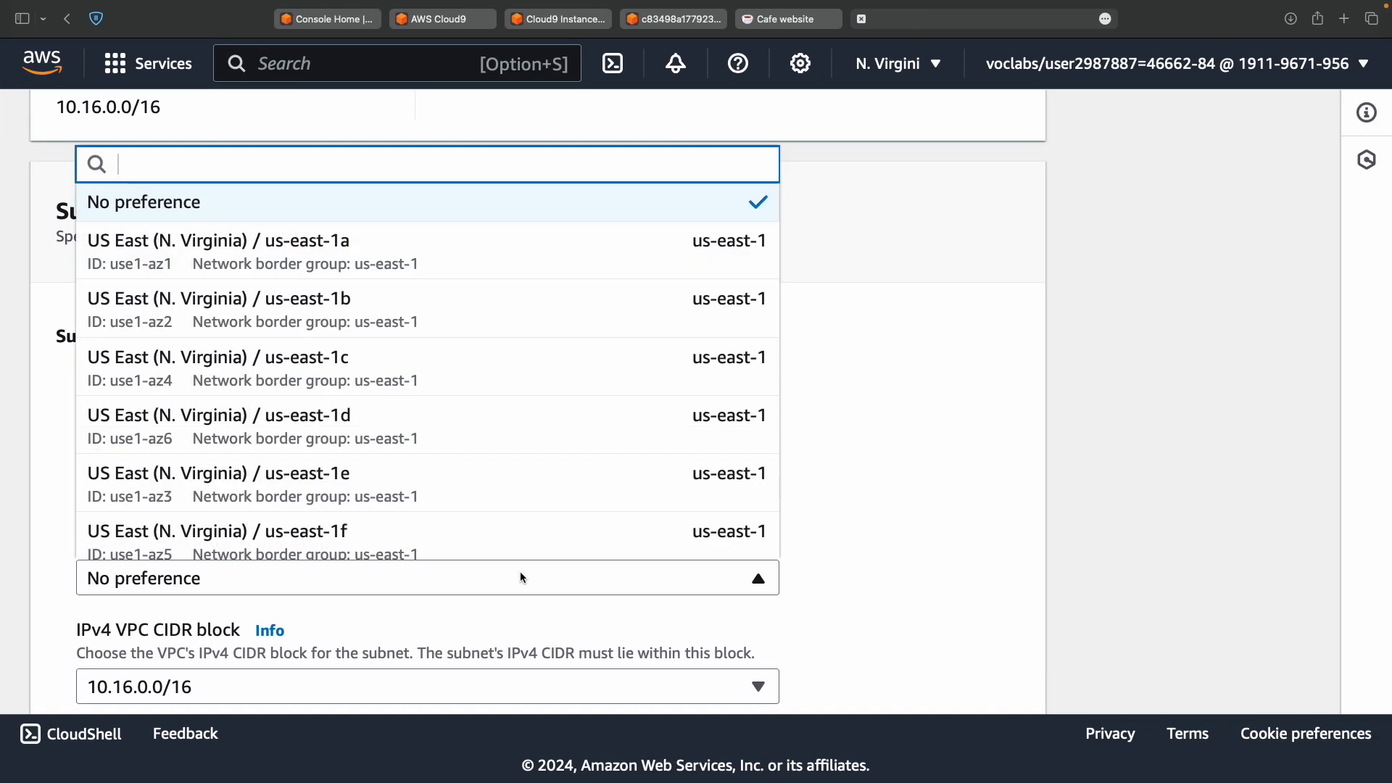
pyautogui.click(568, 327)
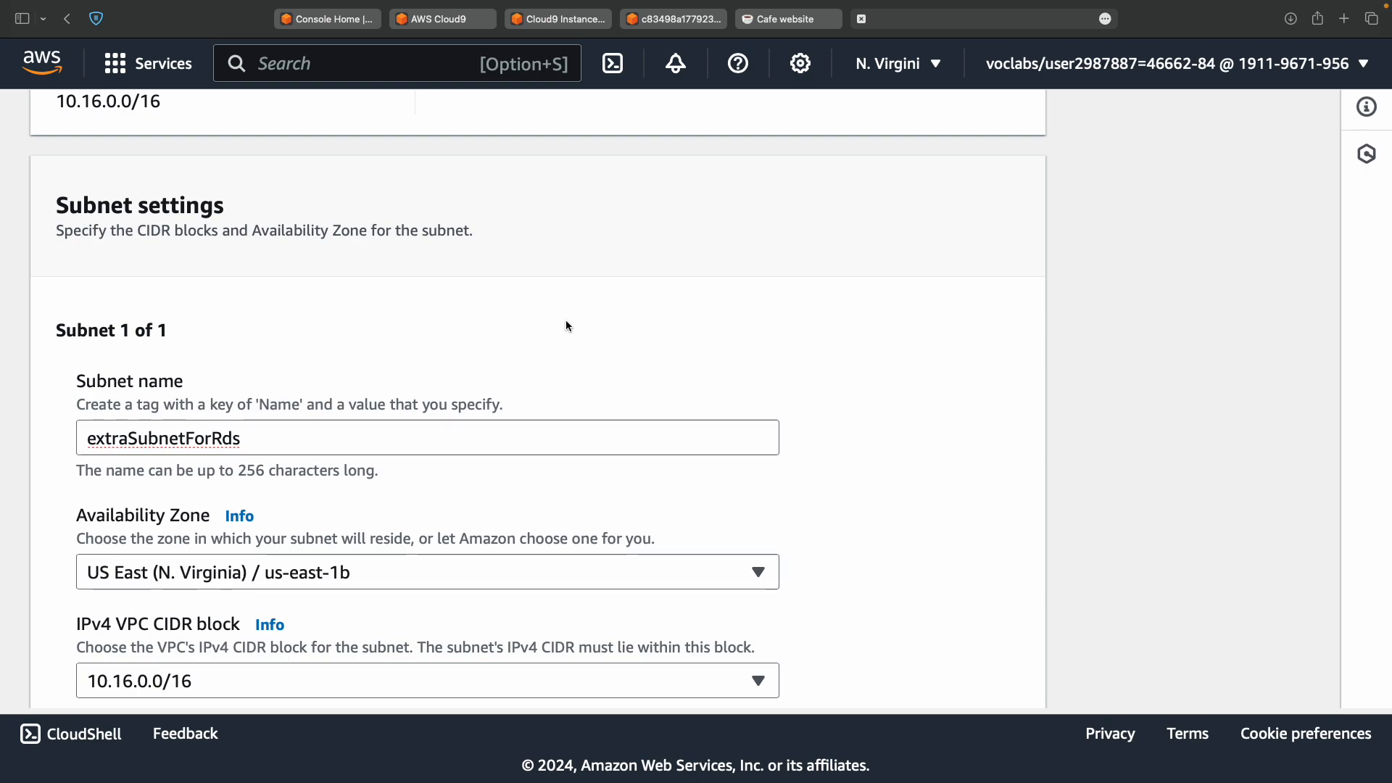
pyautogui.hotkey('ctrl', 'Left')
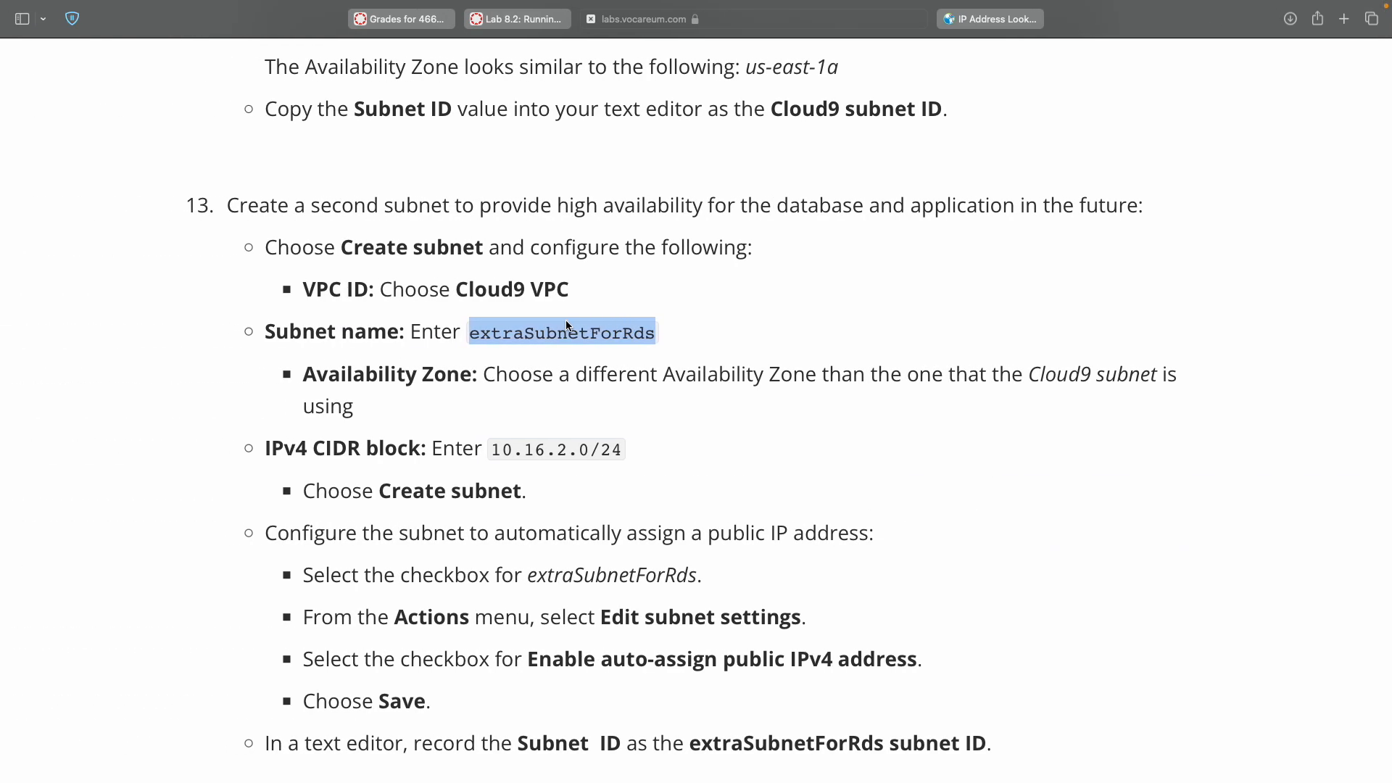
pyautogui.scroll(5, 588, 371)
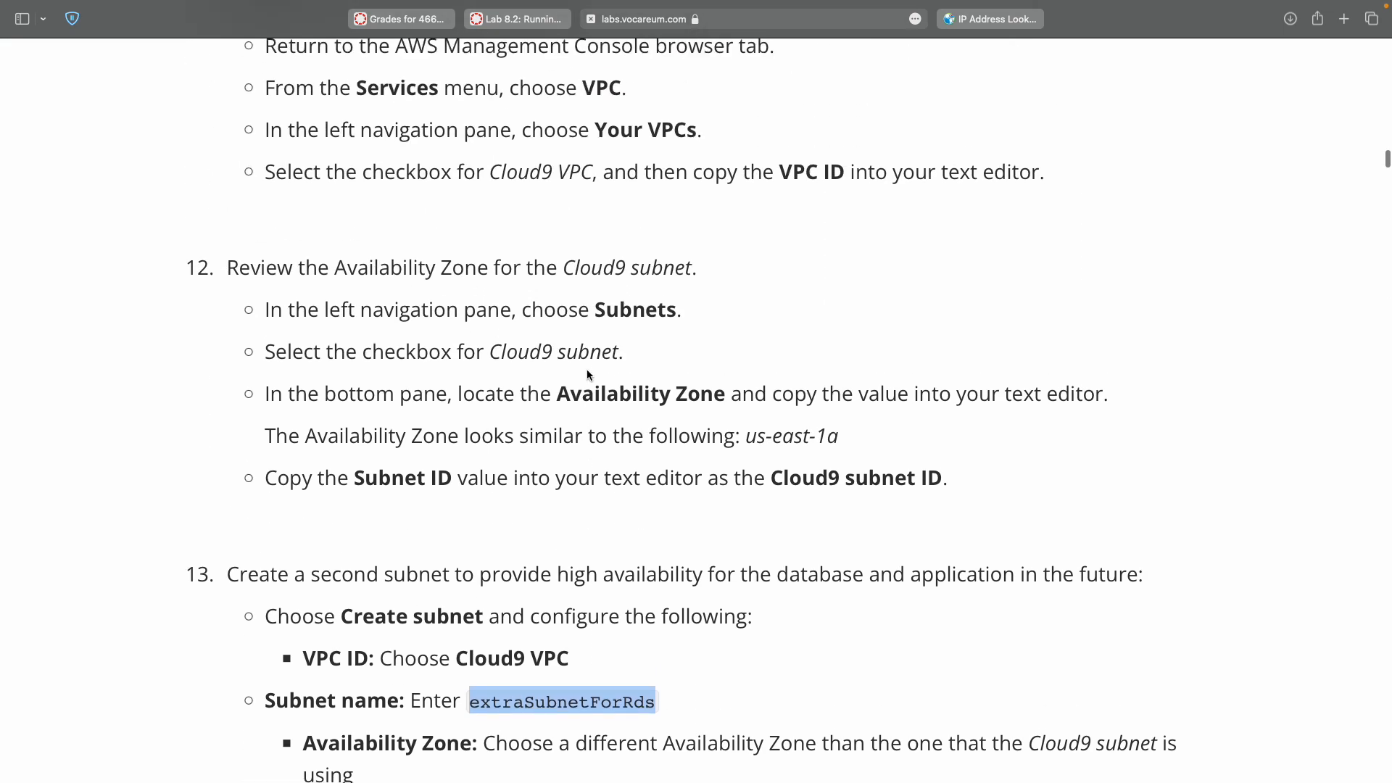
pyautogui.scroll(-3, 585, 368)
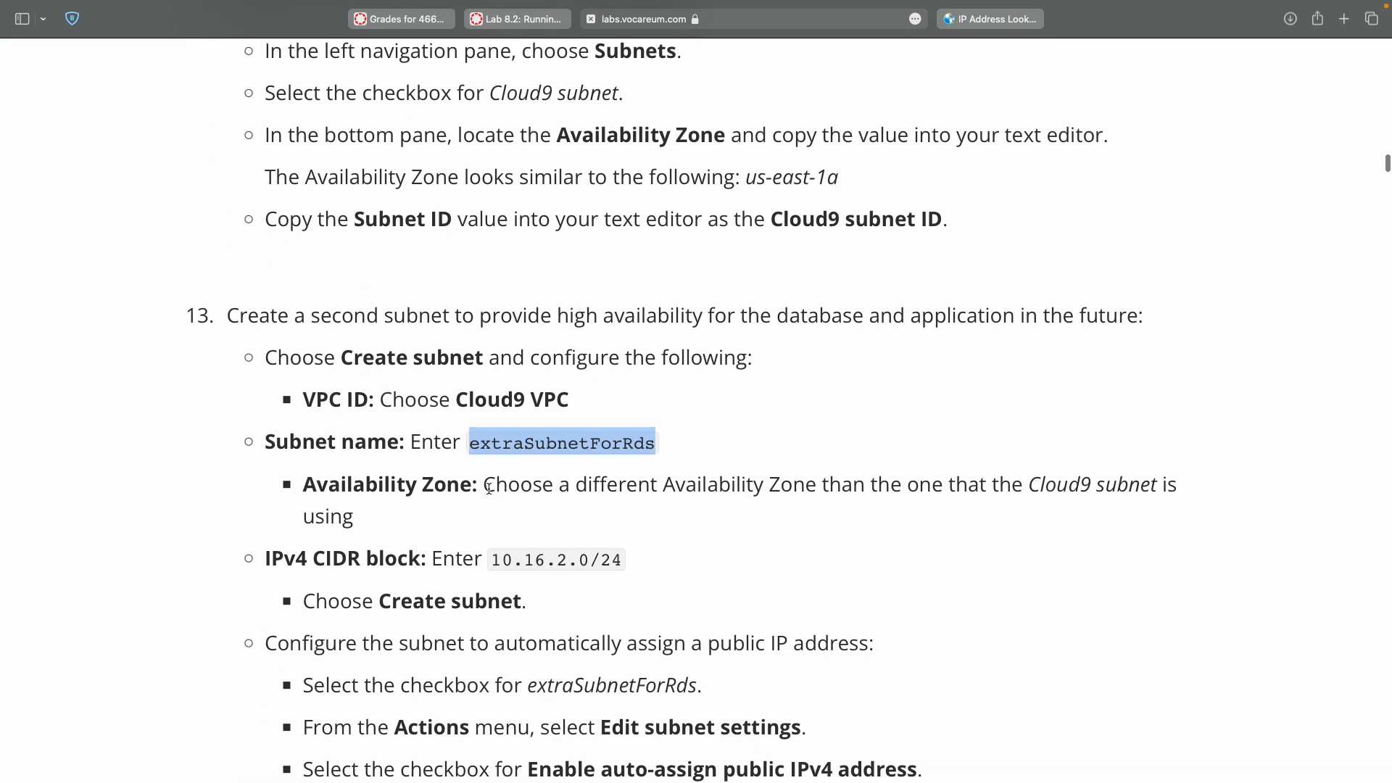
pyautogui.moveTo(485, 488); pyautogui.dragTo(816, 484)
pyautogui.hotkey('ctrl', 'Left')
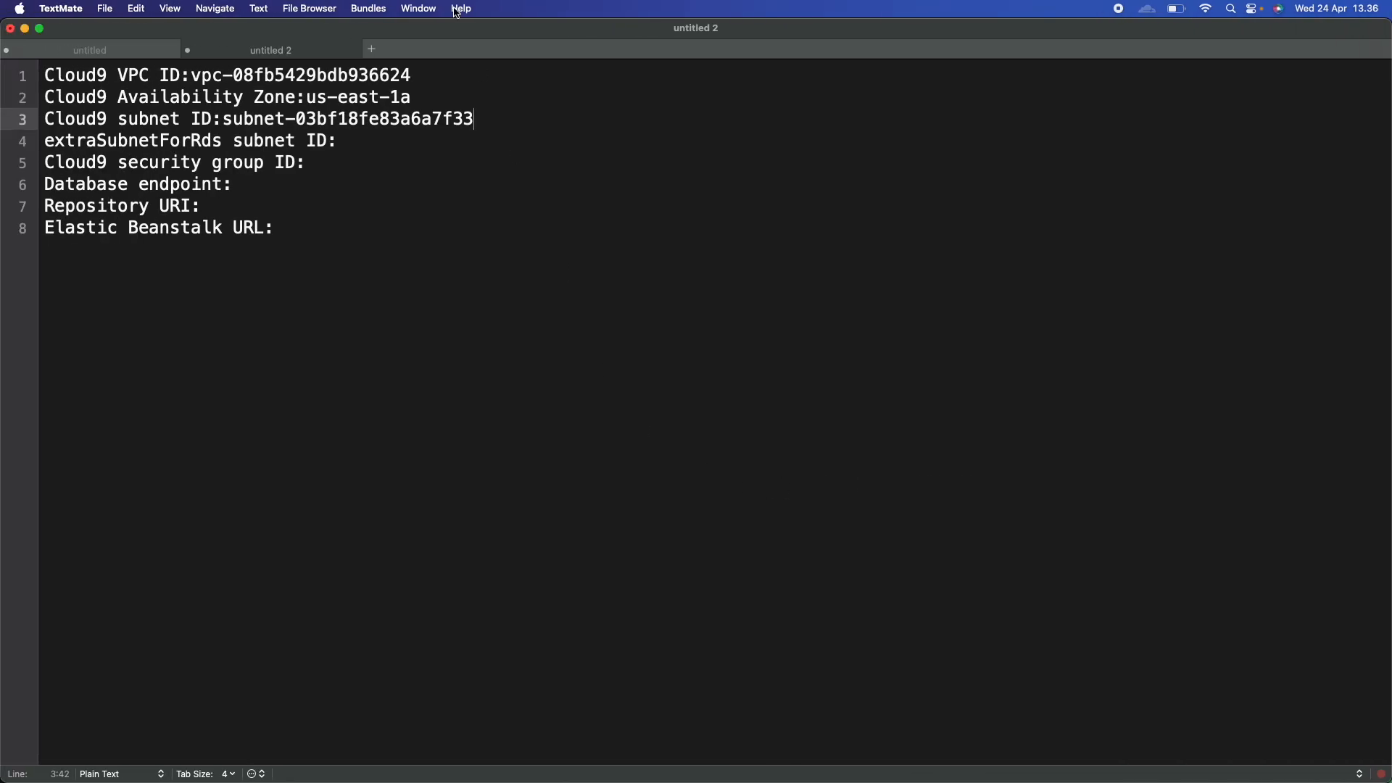
pyautogui.doubleClick(398, 95)
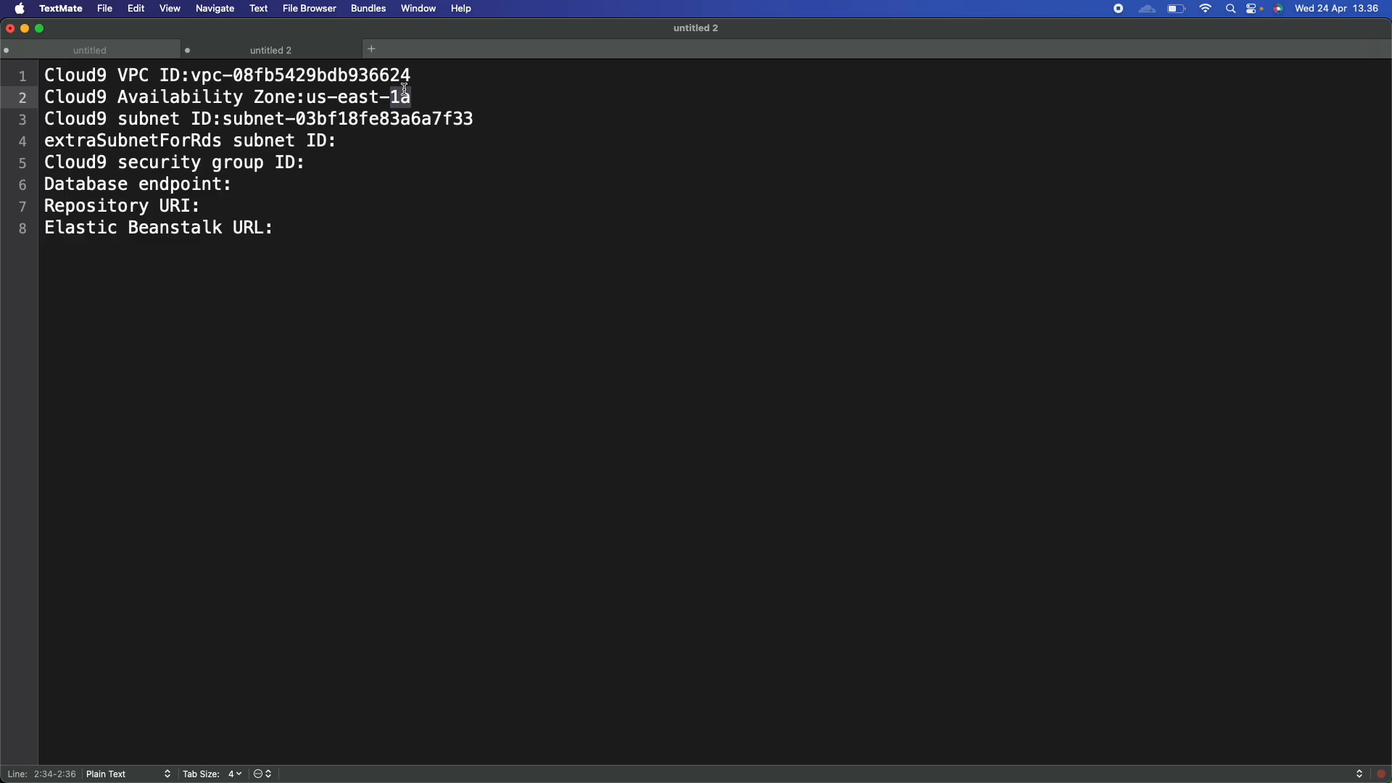
pyautogui.hotkey('ctrl', 'Right')
pyautogui.hotkey('ctrl', 'Right')
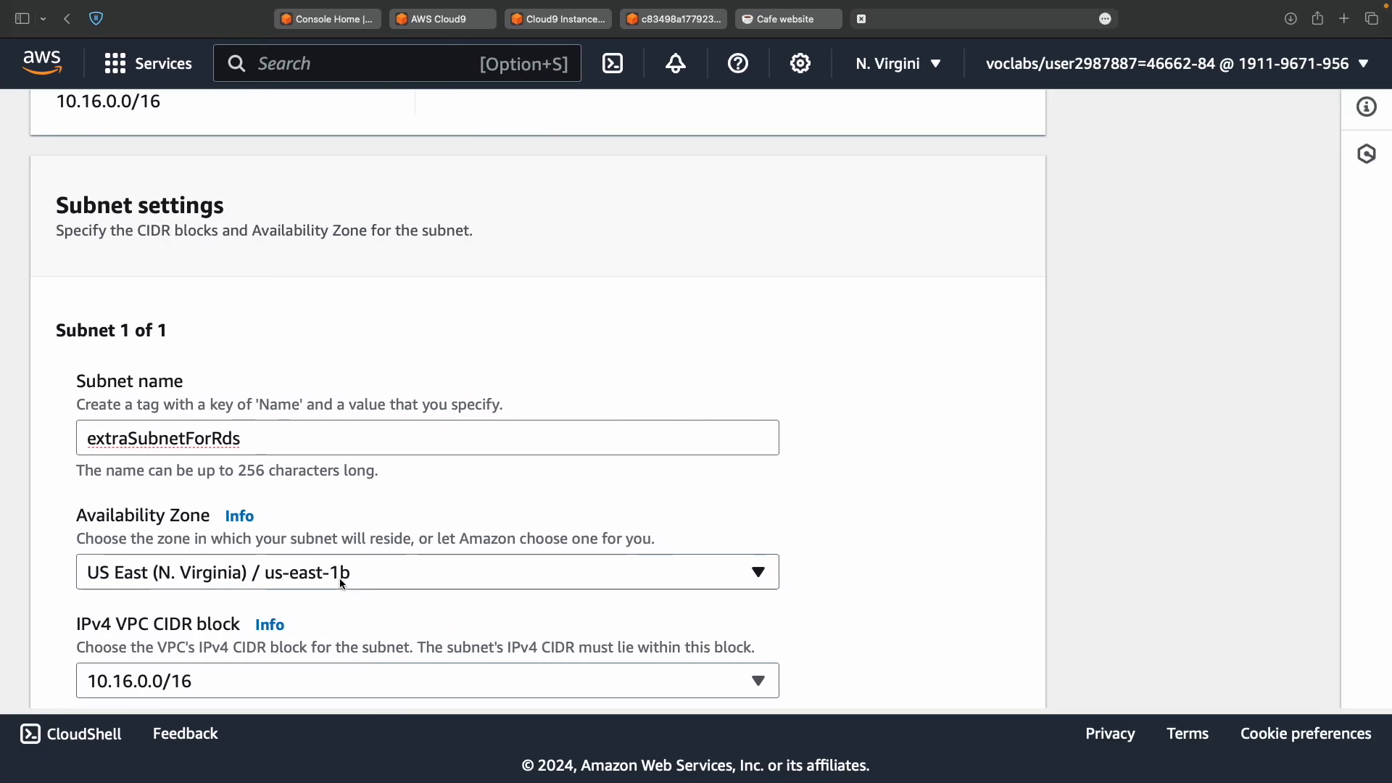
pyautogui.scroll(-3, 343, 584)
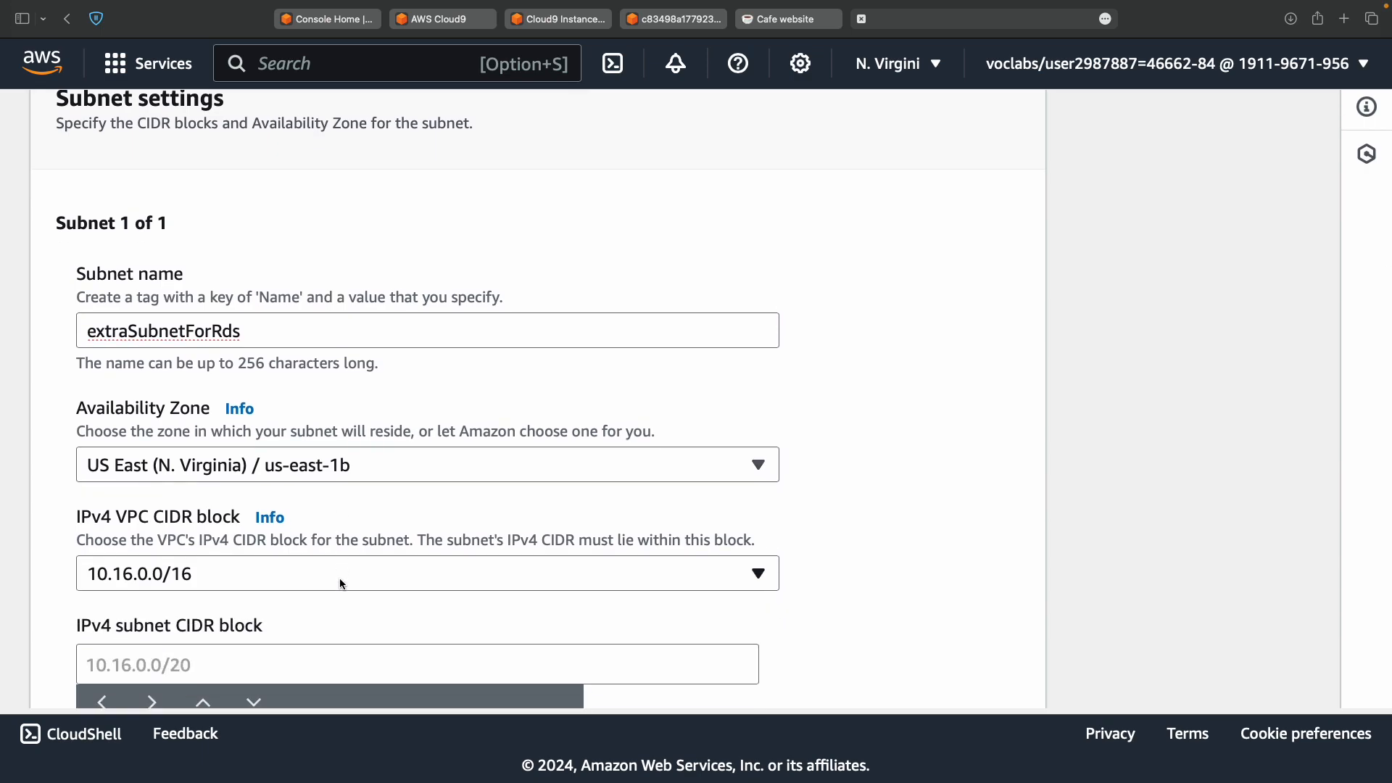
# Enter 10.16.2.0/24 as the IPv4 subnet CIDR block within VPC block 10.16.0.0/16.
pyautogui.hotkey('ctrl', 'Left')
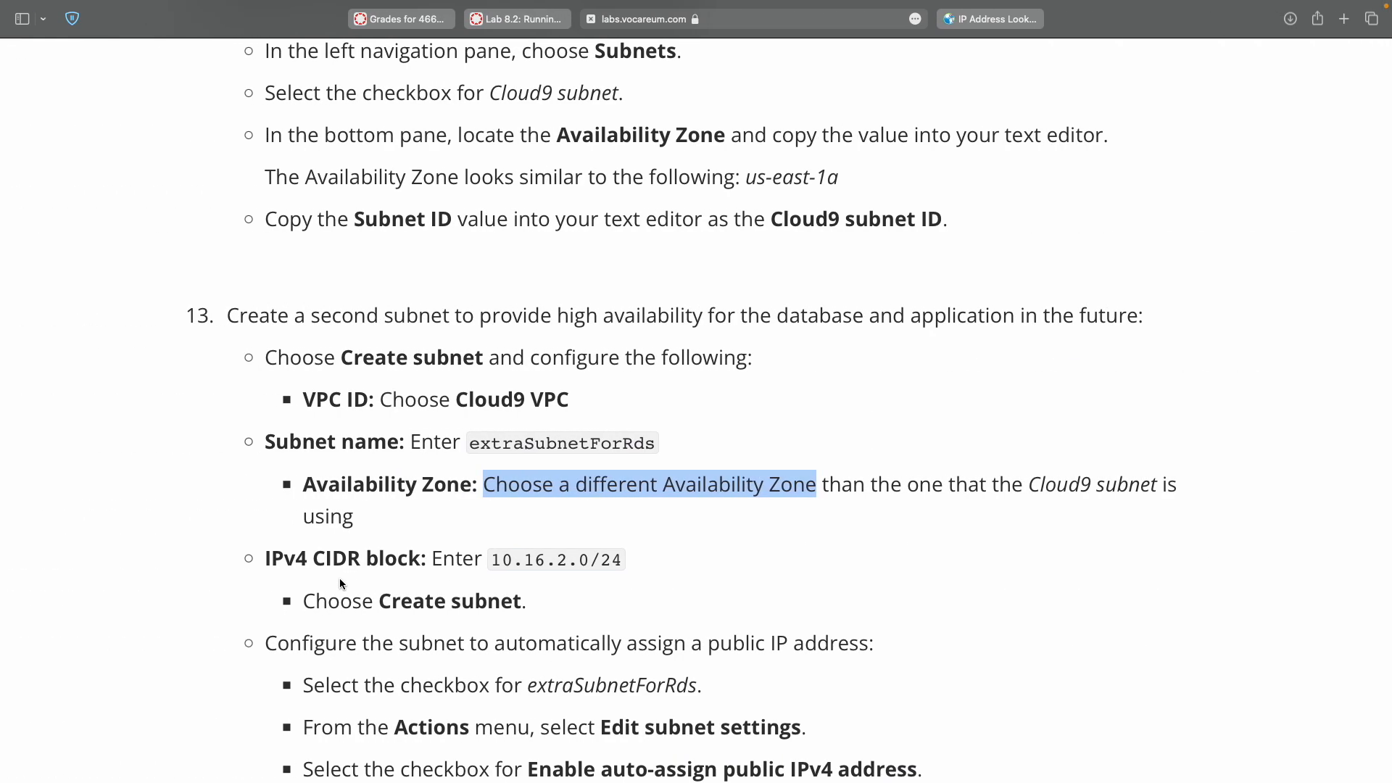
pyautogui.doubleClick(491, 559)
pyautogui.keyDown('shift'); pyautogui.click(615, 562); pyautogui.keyUp('shift')
pyautogui.press('super+c')
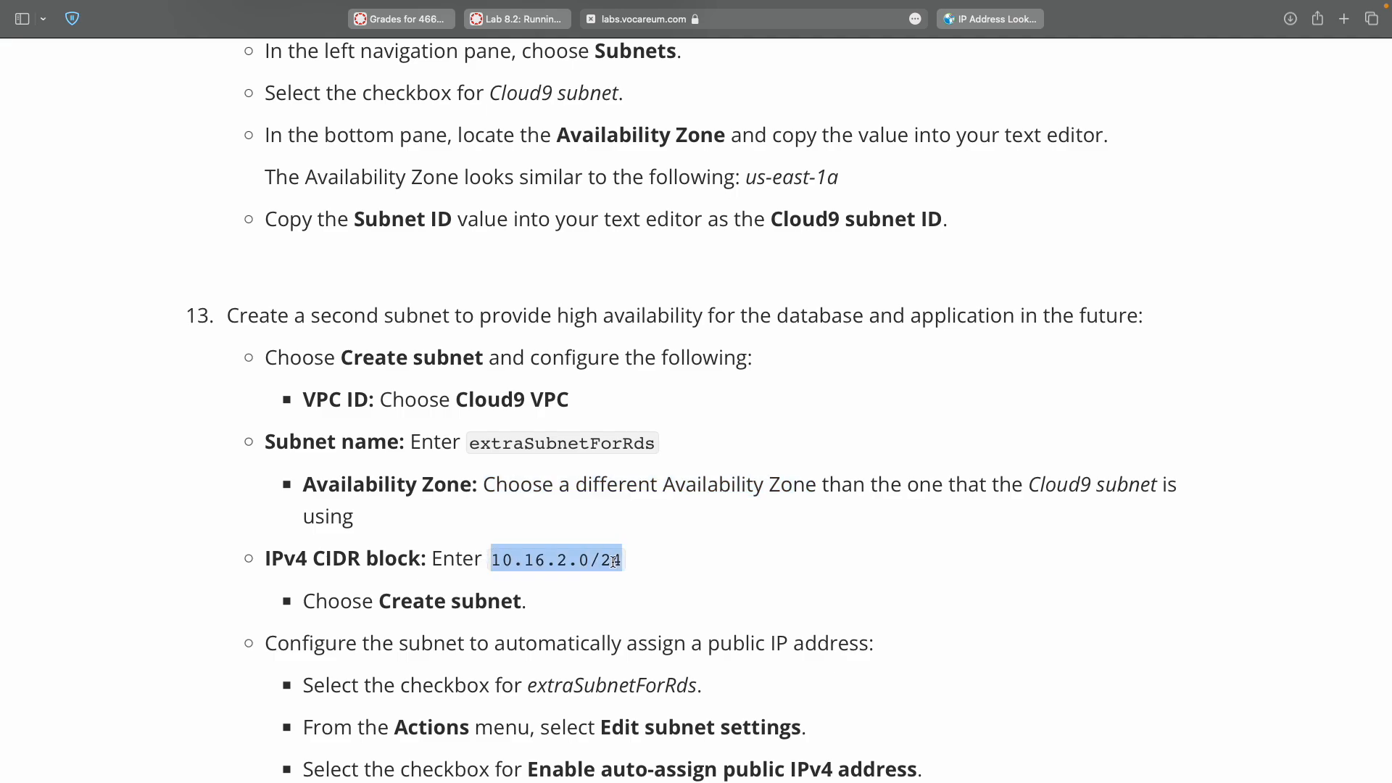
pyautogui.hotkey('ctrl', 'Right')
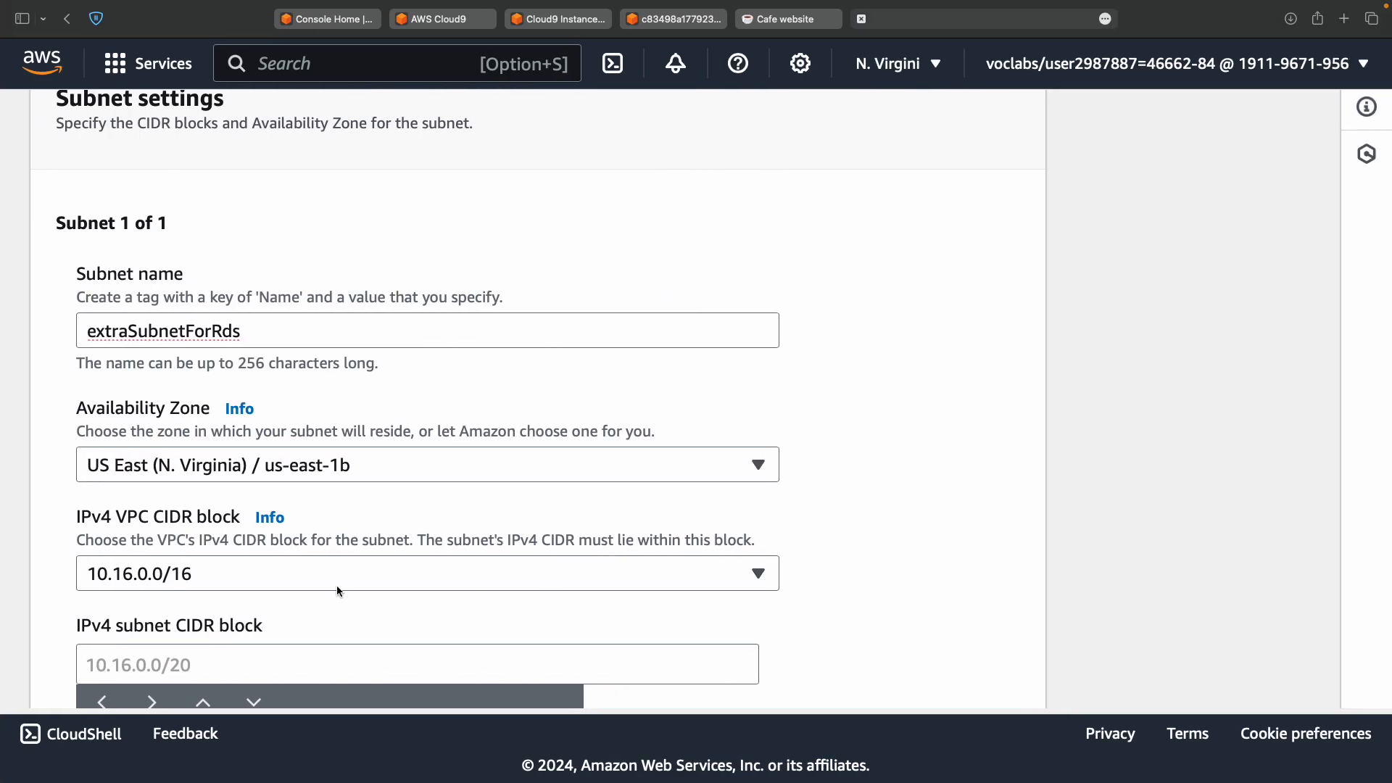
pyautogui.click(359, 576)
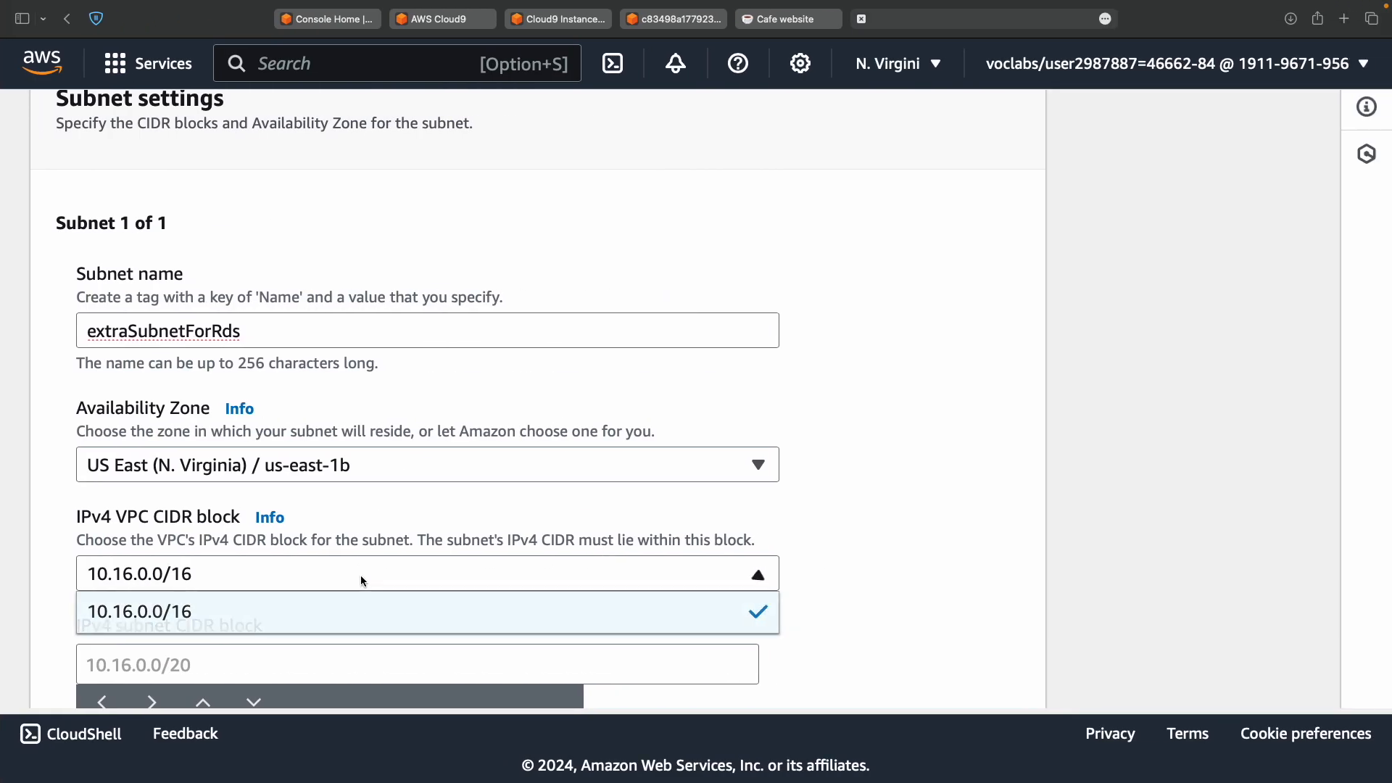
pyautogui.click(329, 667)
pyautogui.press('super+v')
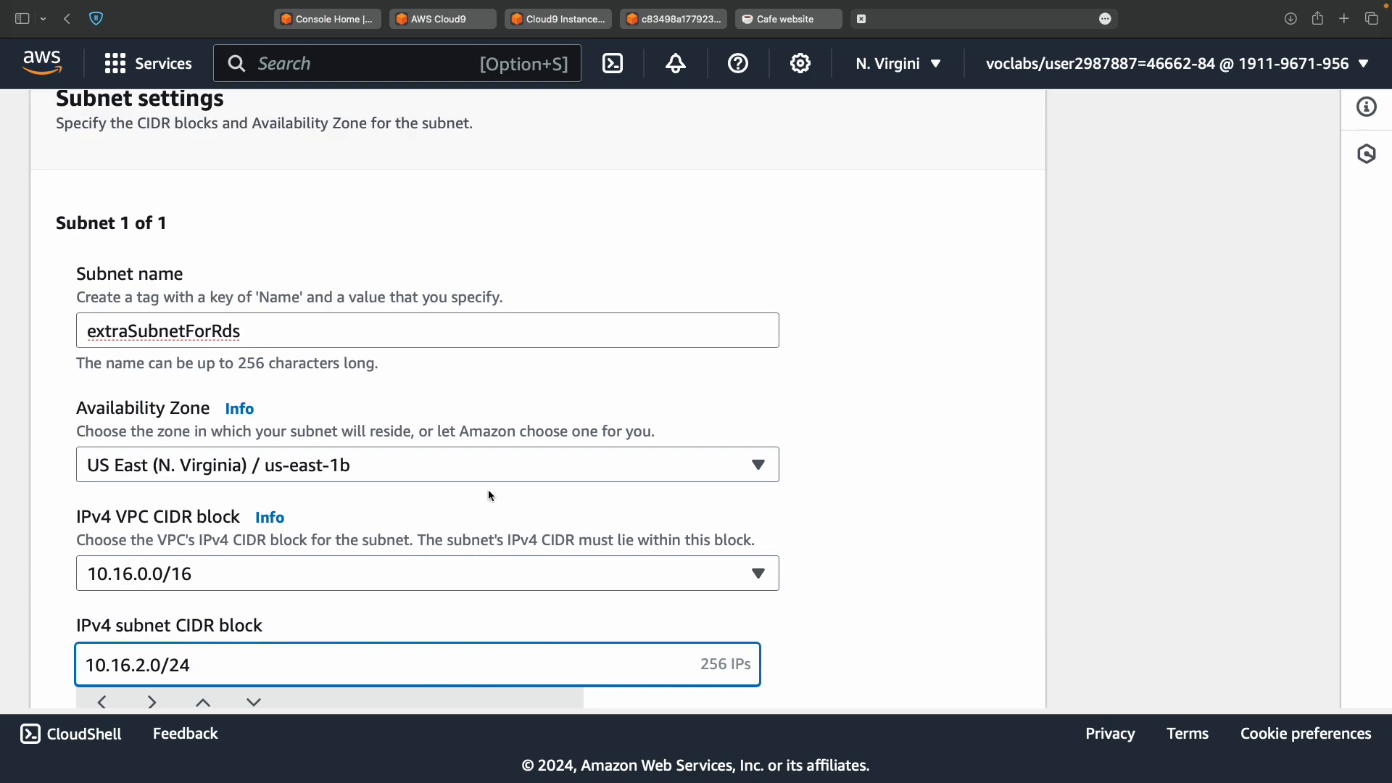
# Create the extraSubnetForRds subnet.
pyautogui.scroll(-5, 489, 490)
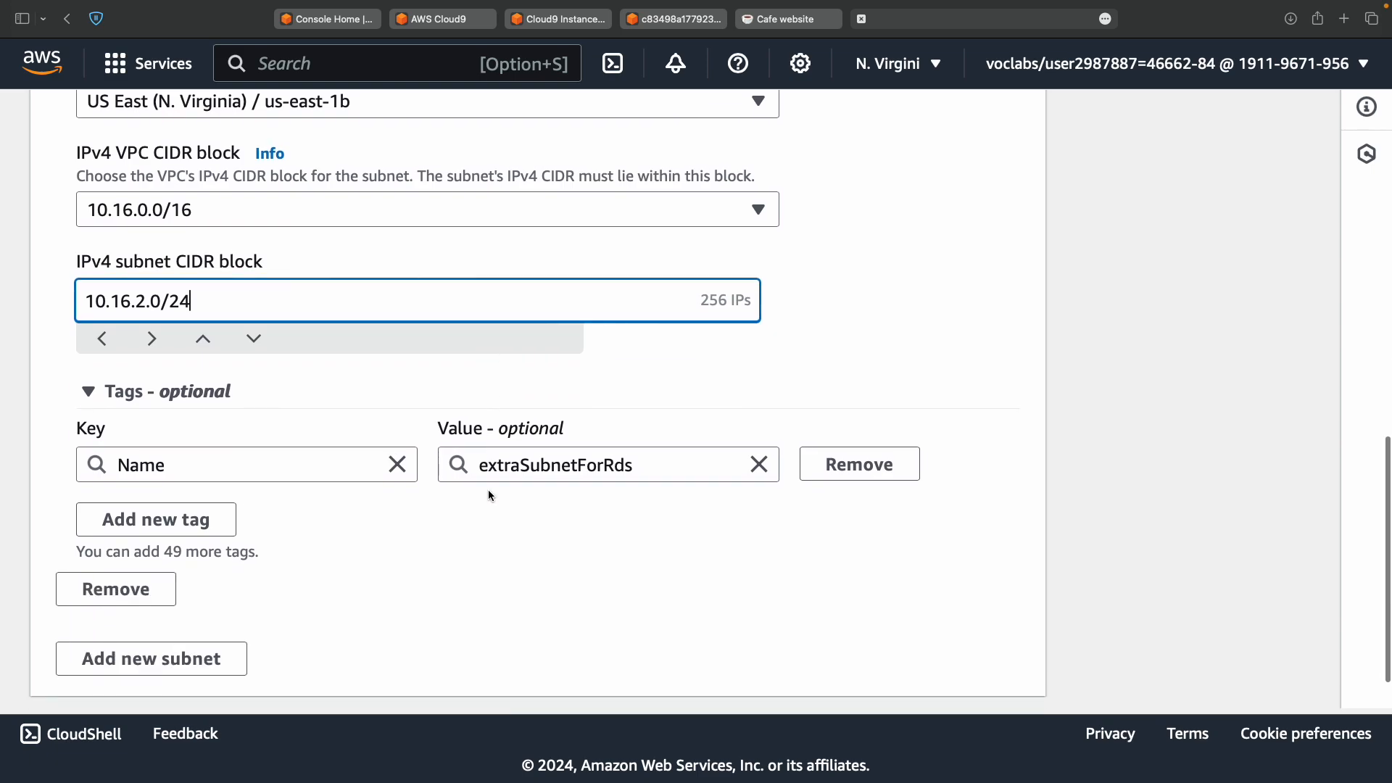
pyautogui.hotkey('ctrl', 'Left')
pyautogui.scroll(-3, 489, 496)
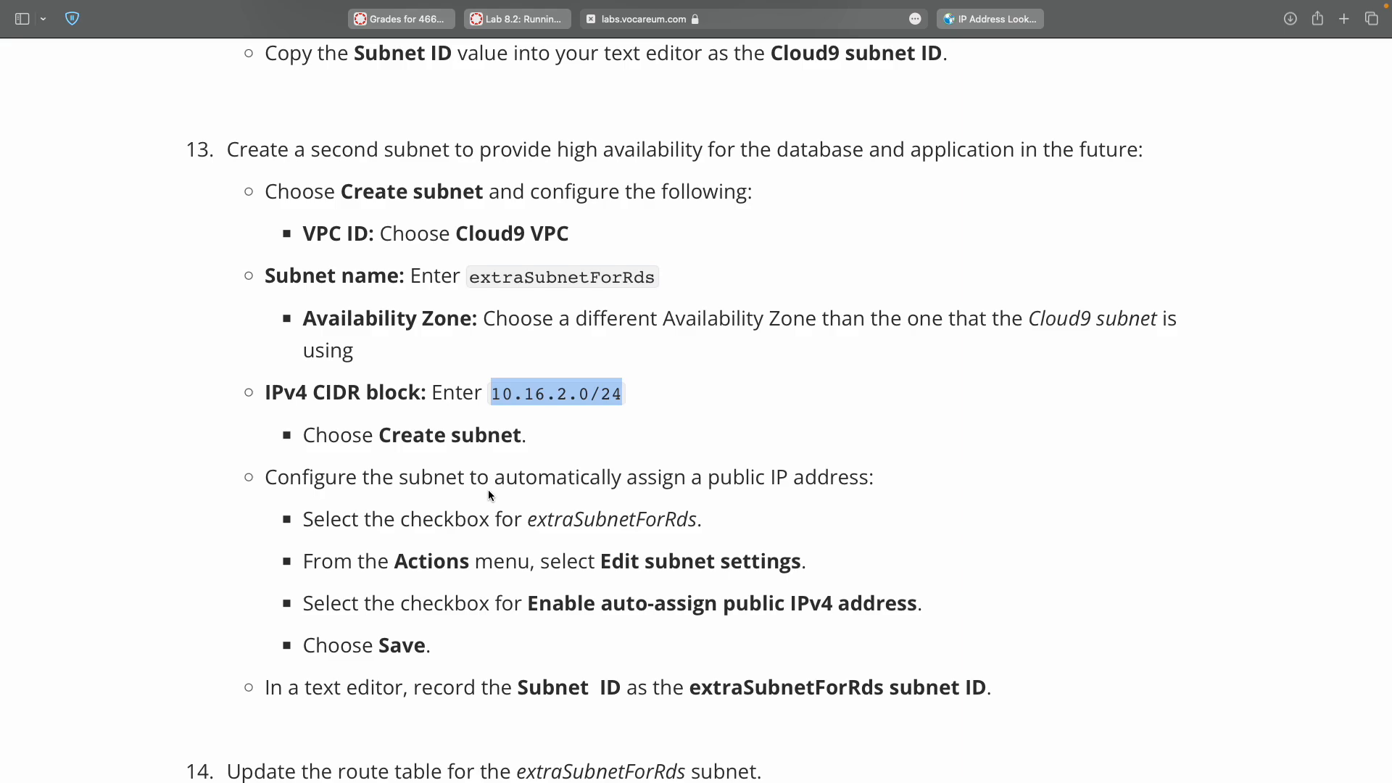
pyautogui.hotkey('ctrl', 'Right')
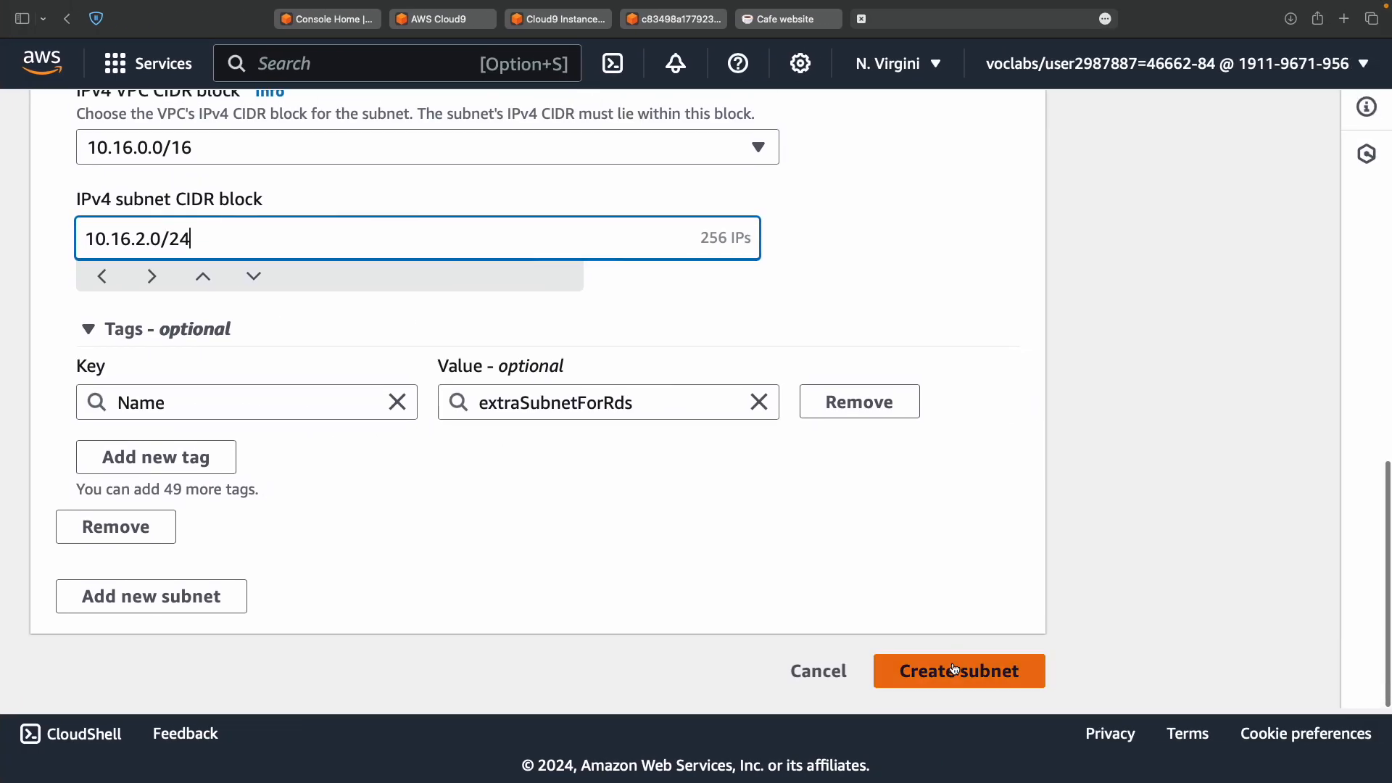
pyautogui.click(947, 668)
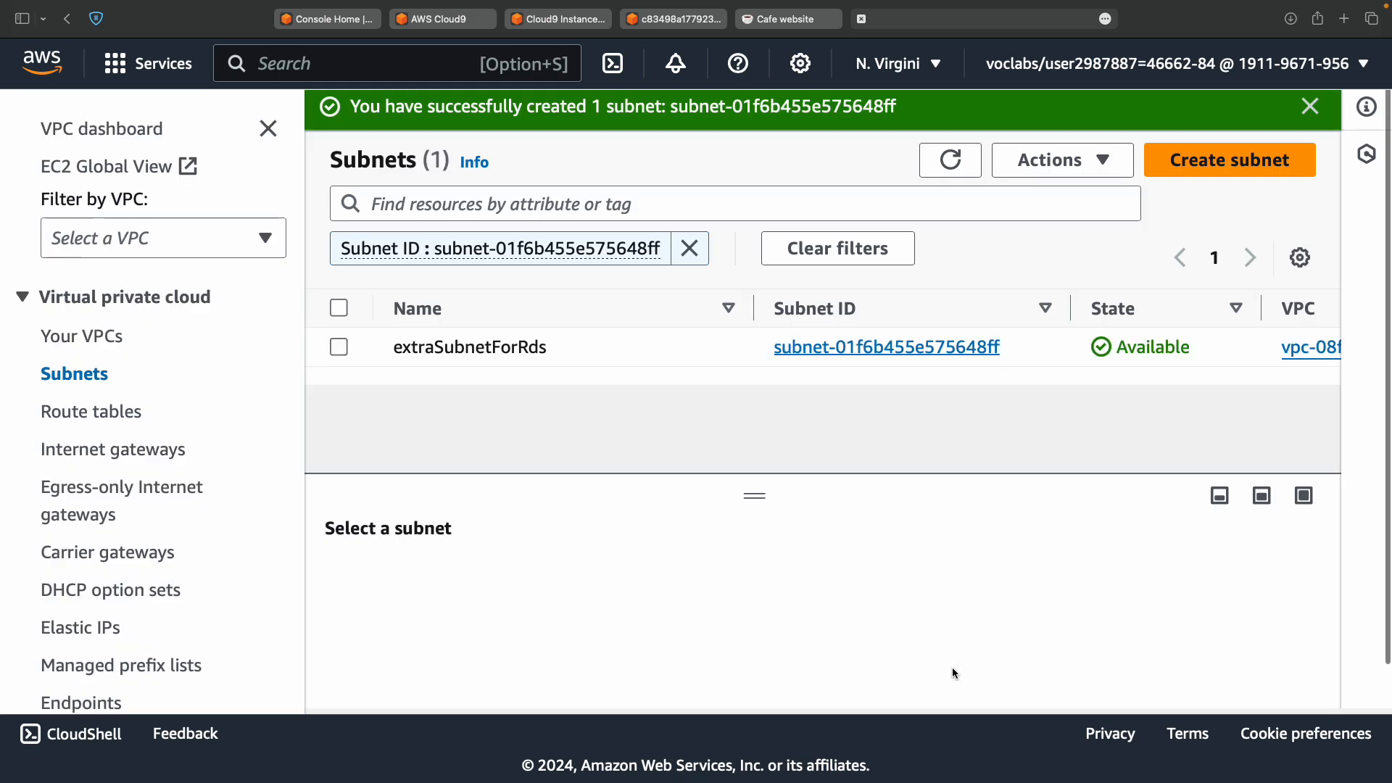
# Select extraSubnetForRds in the Subnets list and choose Actions > Edit subnet settings.
pyautogui.hotkey('ctrl', 'Left')
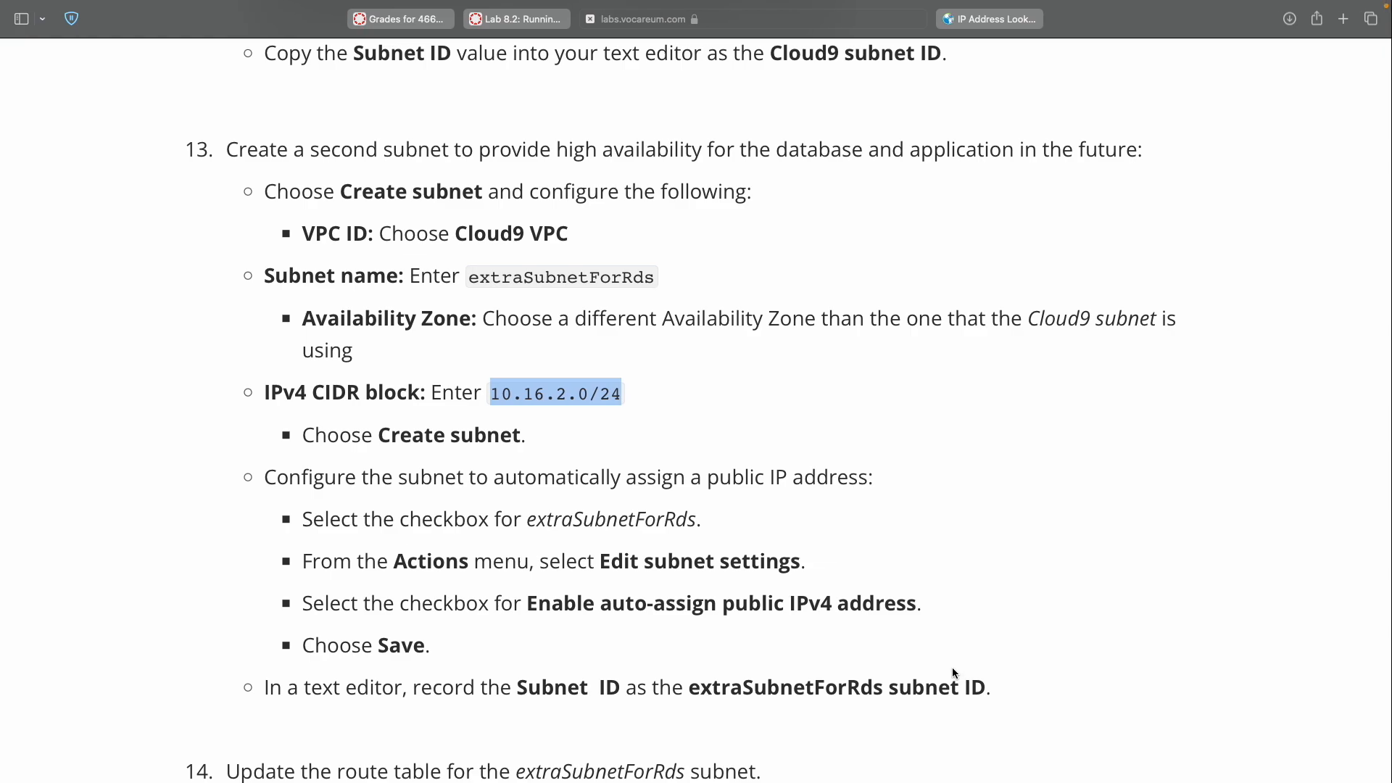
pyautogui.scroll(-1, 836, 500)
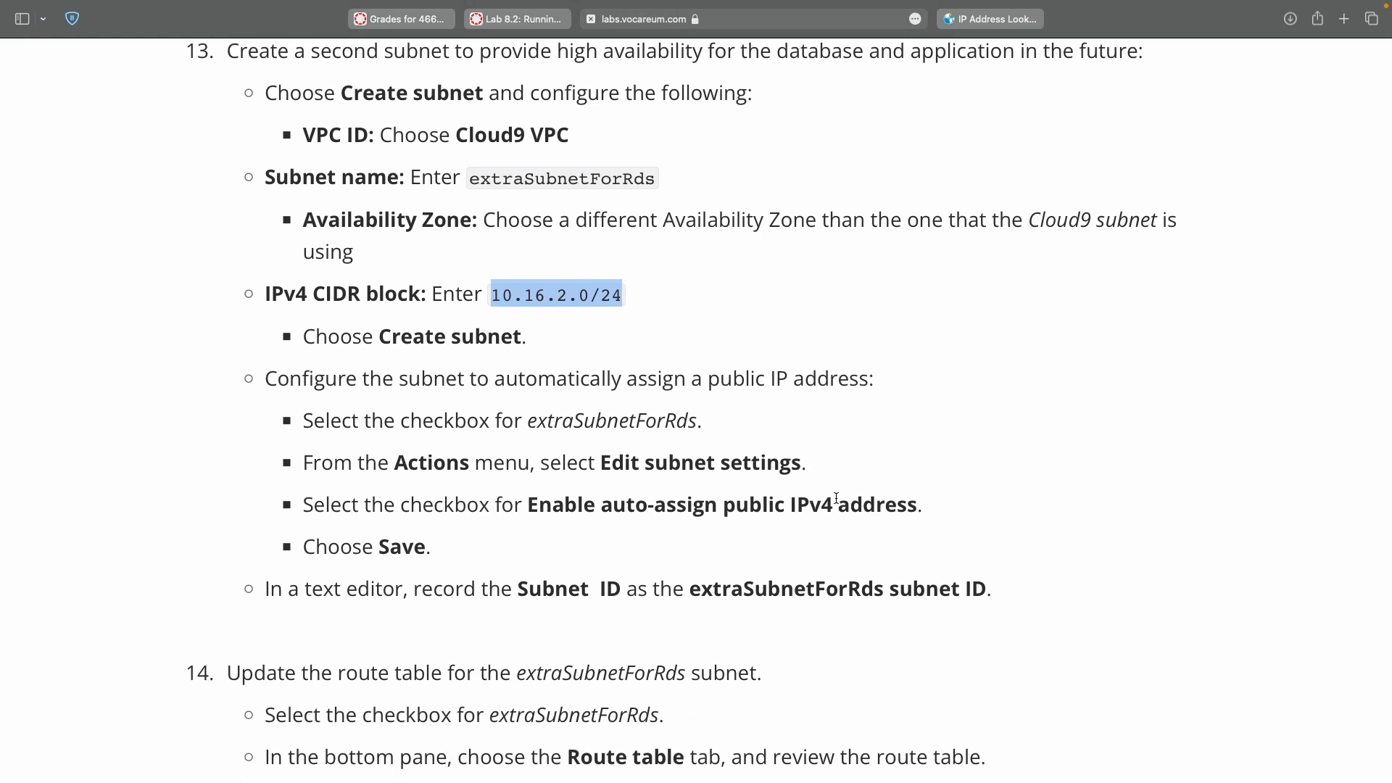
pyautogui.doubleClick(589, 424)
pyautogui.hotkey('ctrl', 'Right')
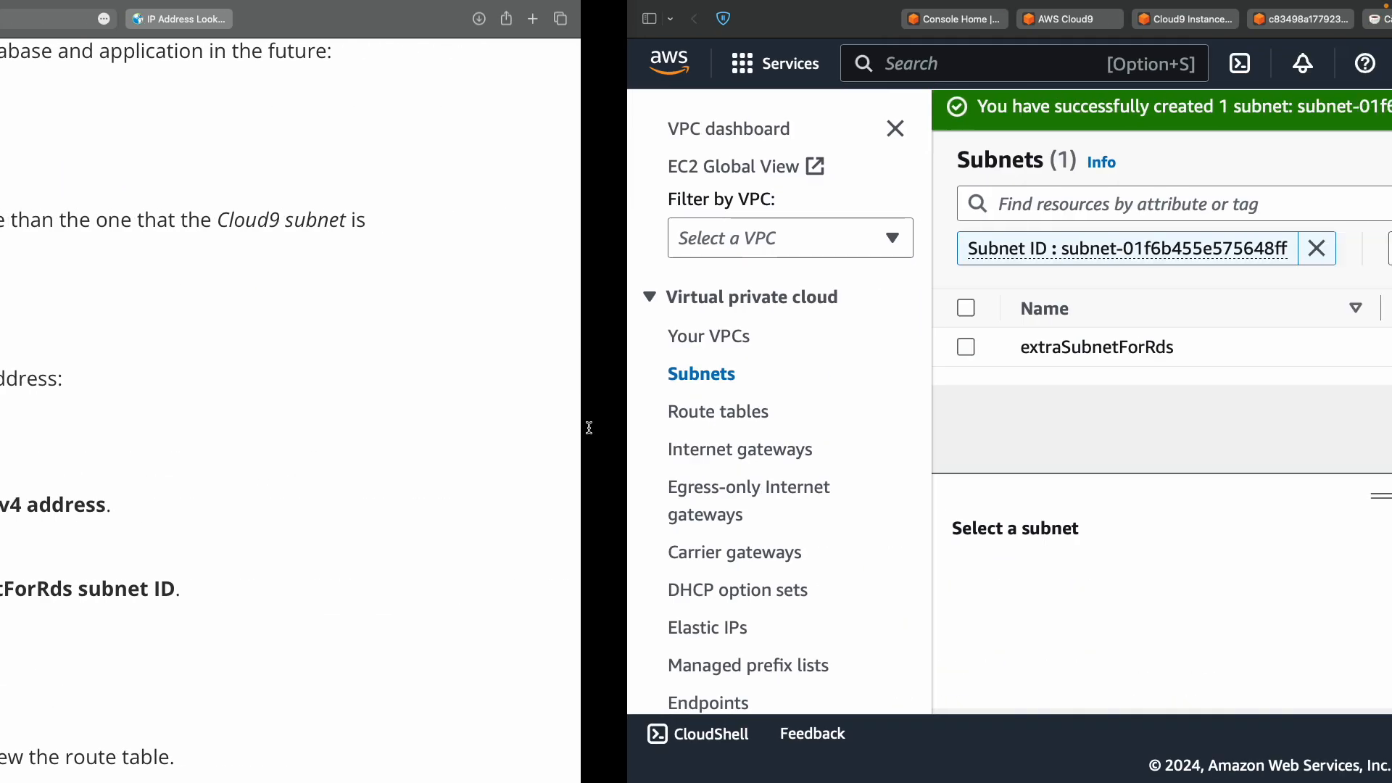
pyautogui.click(345, 349)
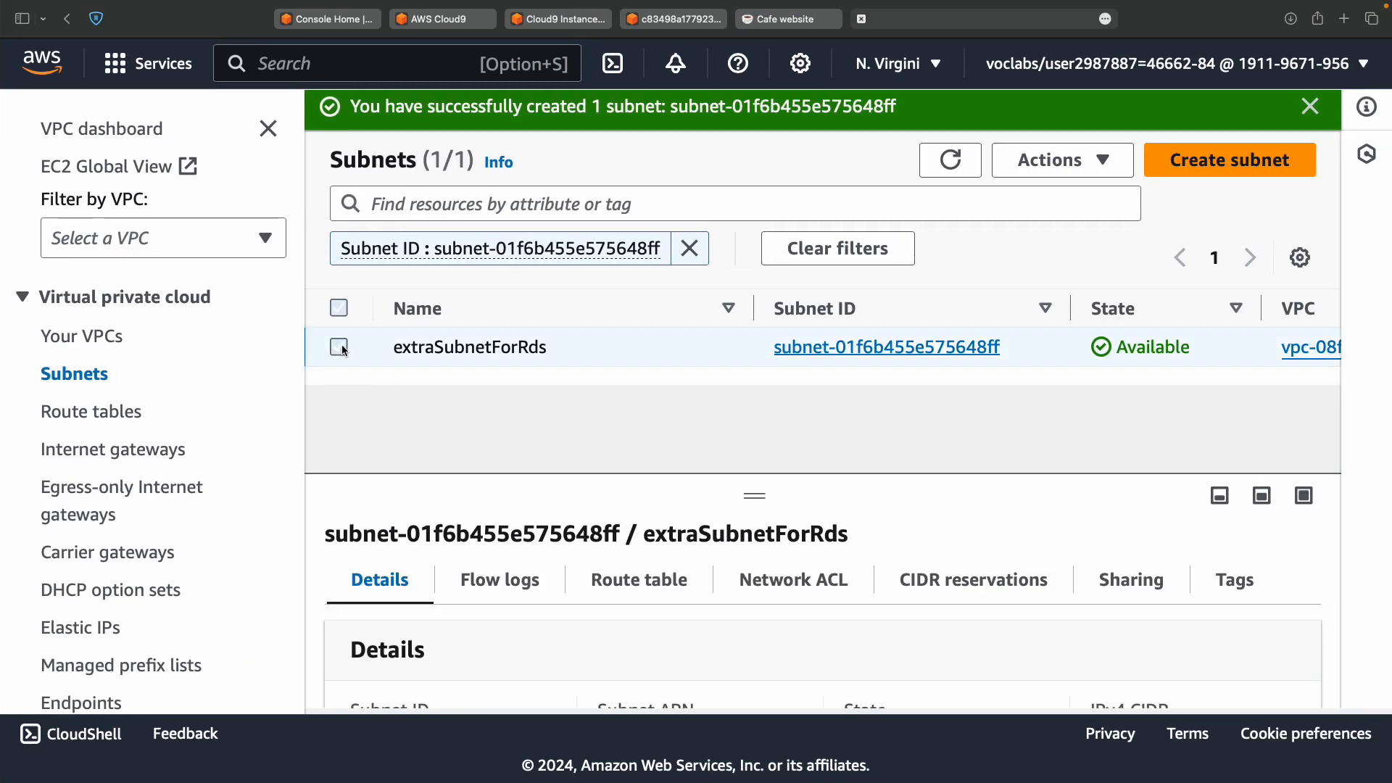
pyautogui.hotkey('ctrl', 'Left')
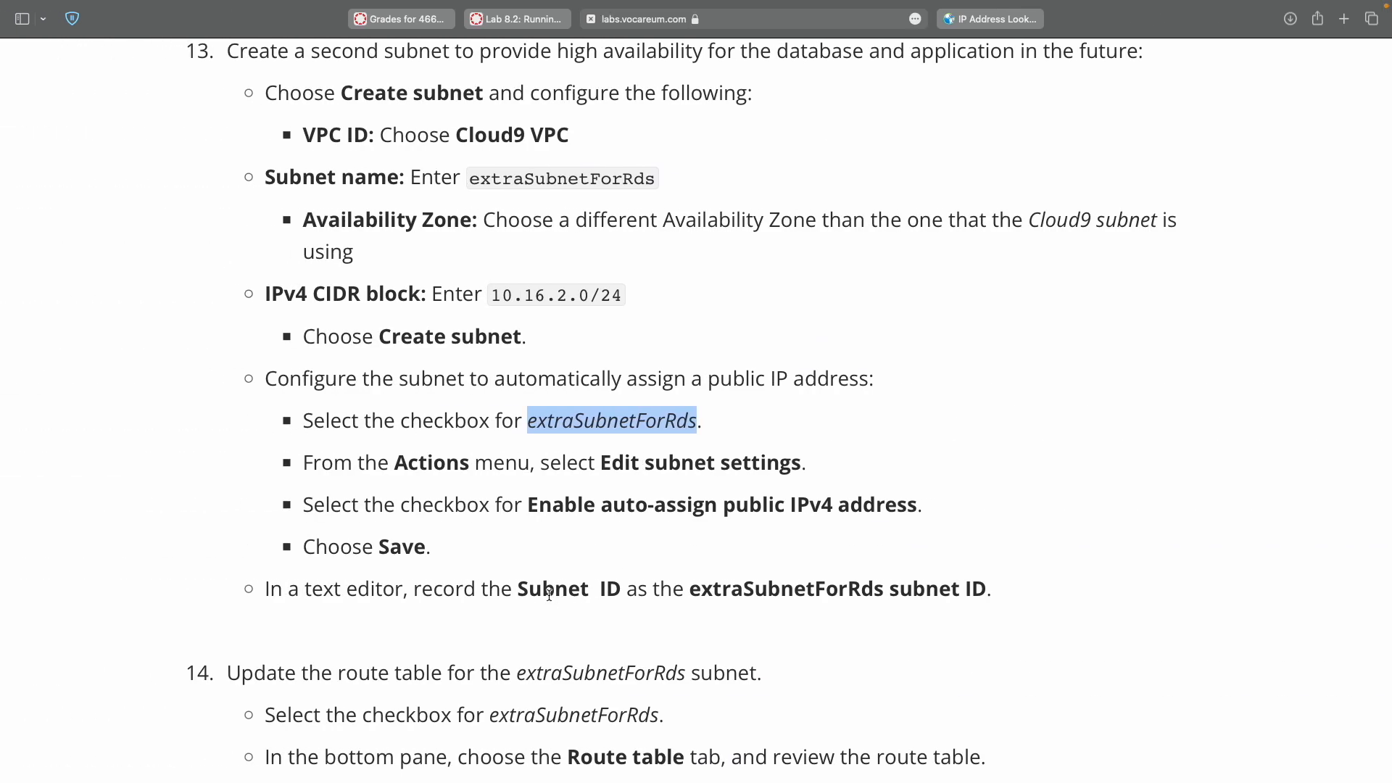
pyautogui.hotkey('ctrl', 'Right')
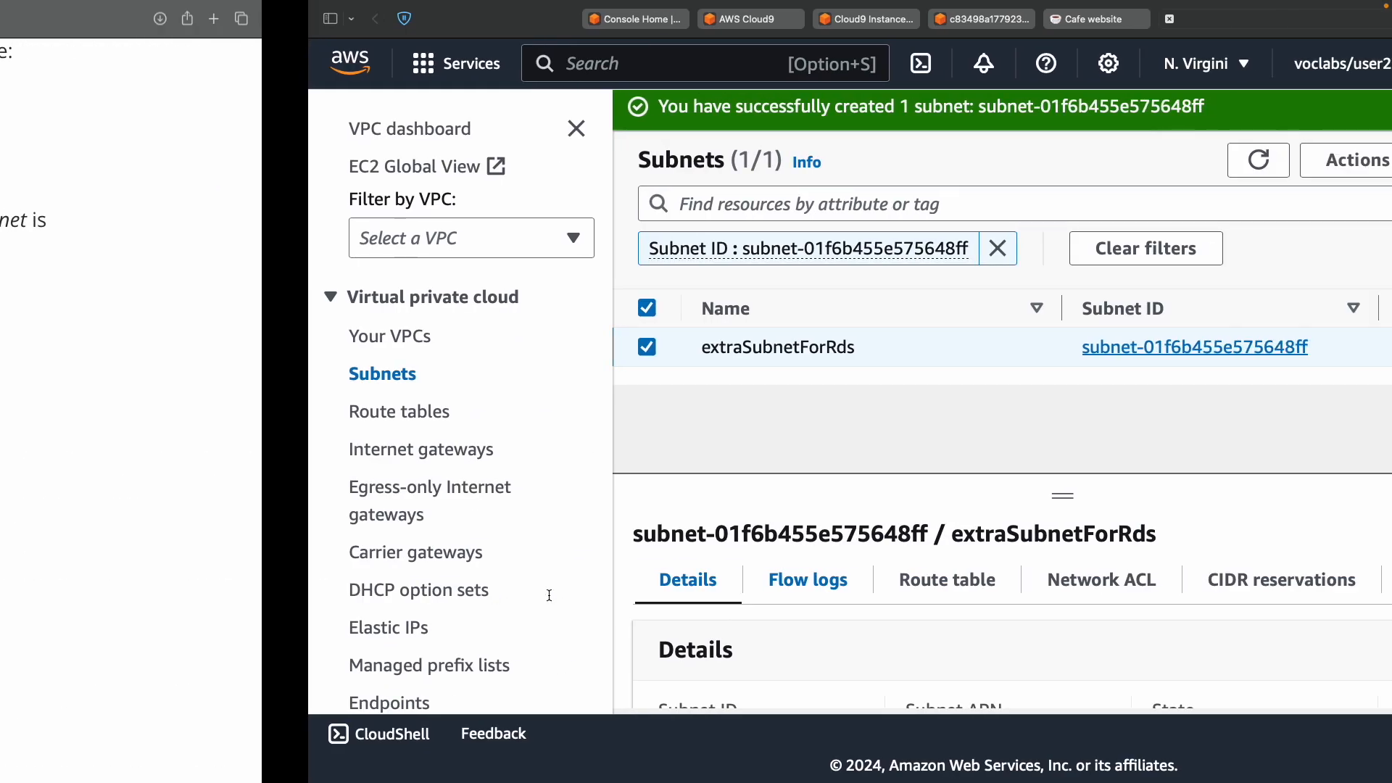
pyautogui.click(1091, 161)
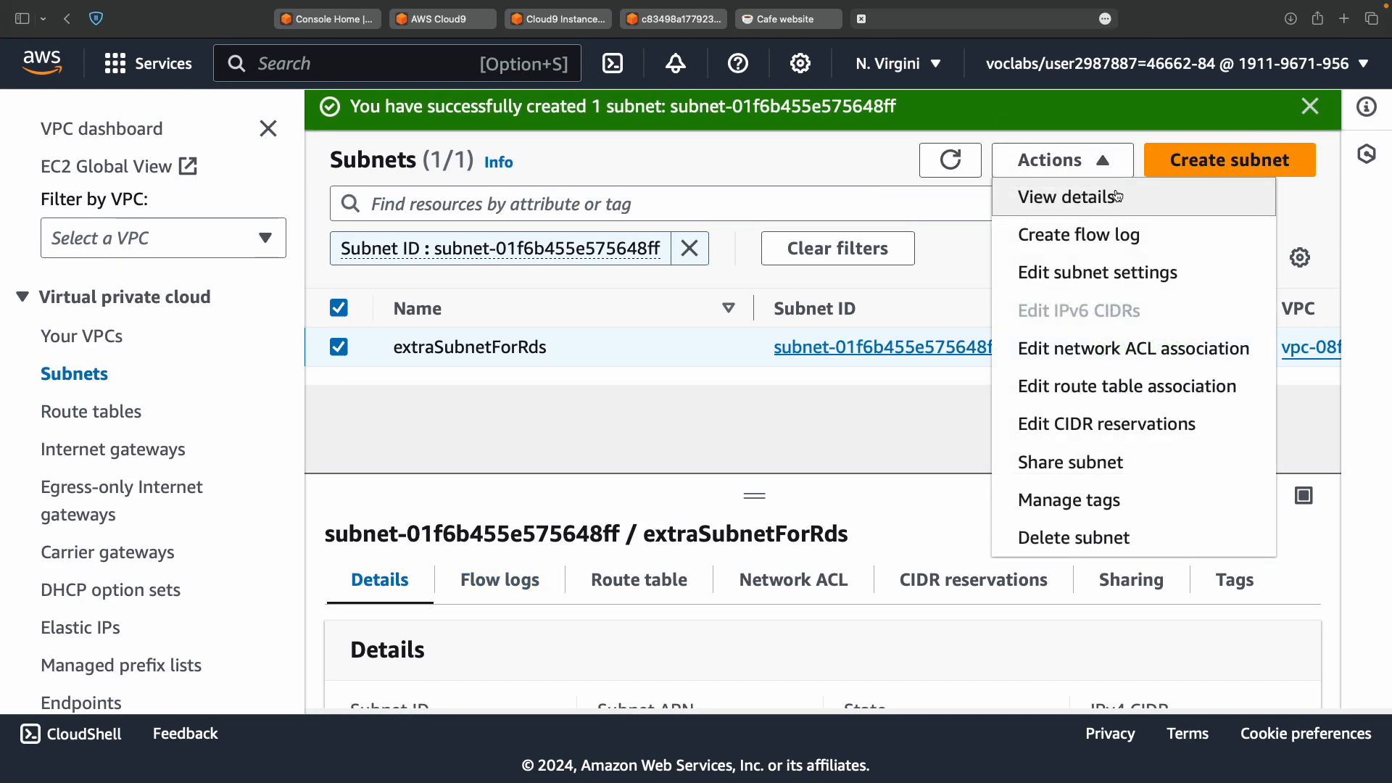
pyautogui.click(1113, 288)
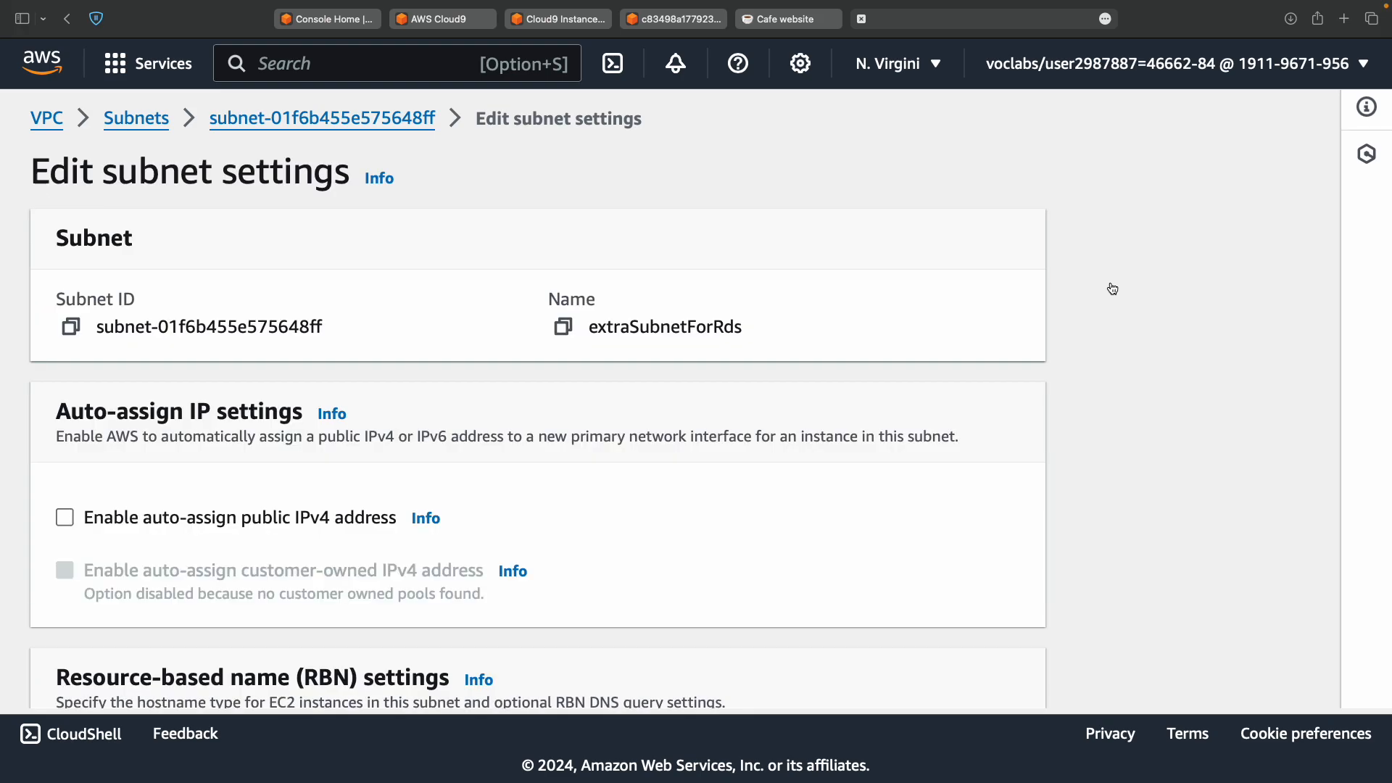
# Tick Enable auto-assign public IPv4 address for extraSubnetForRds and save the change.
pyautogui.hotkey('ctrl', 'Left')
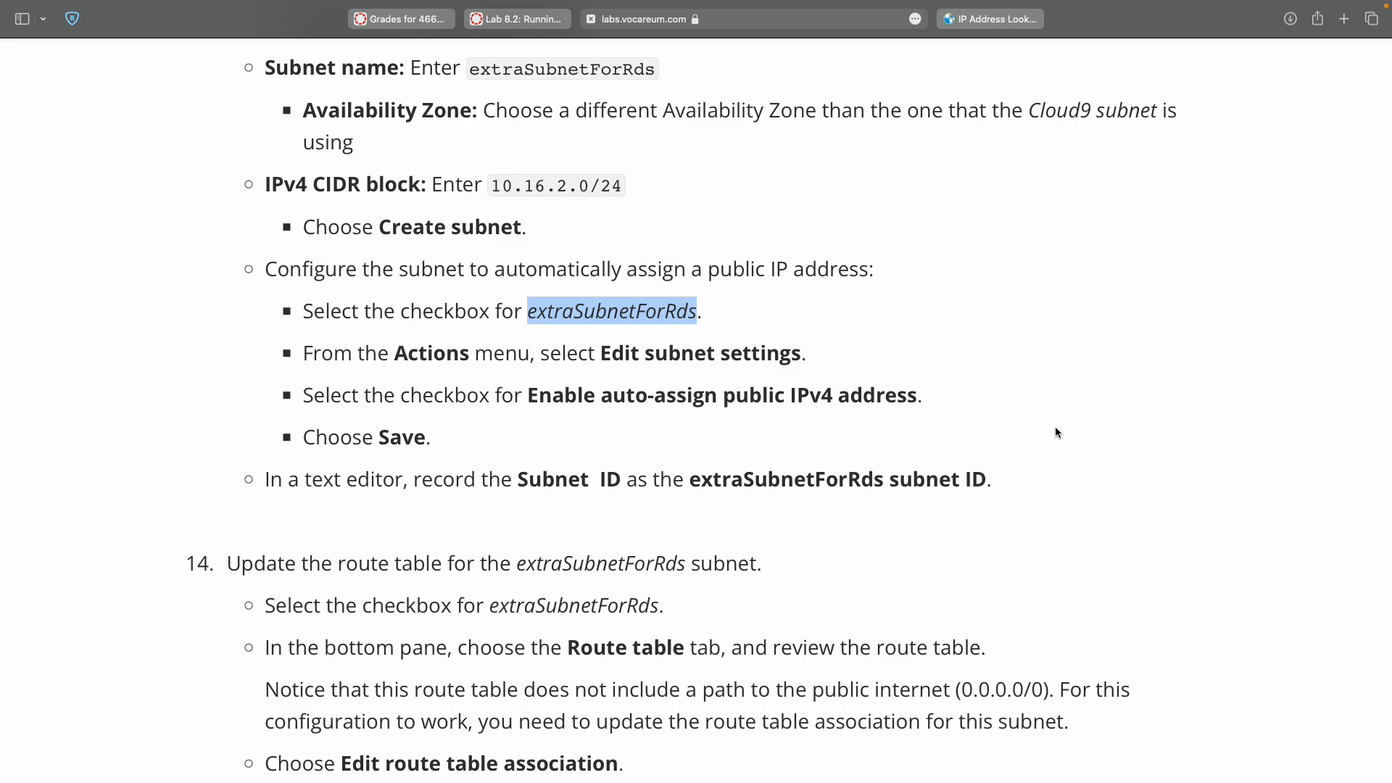
pyautogui.hotkey('ctrl', 'Right')
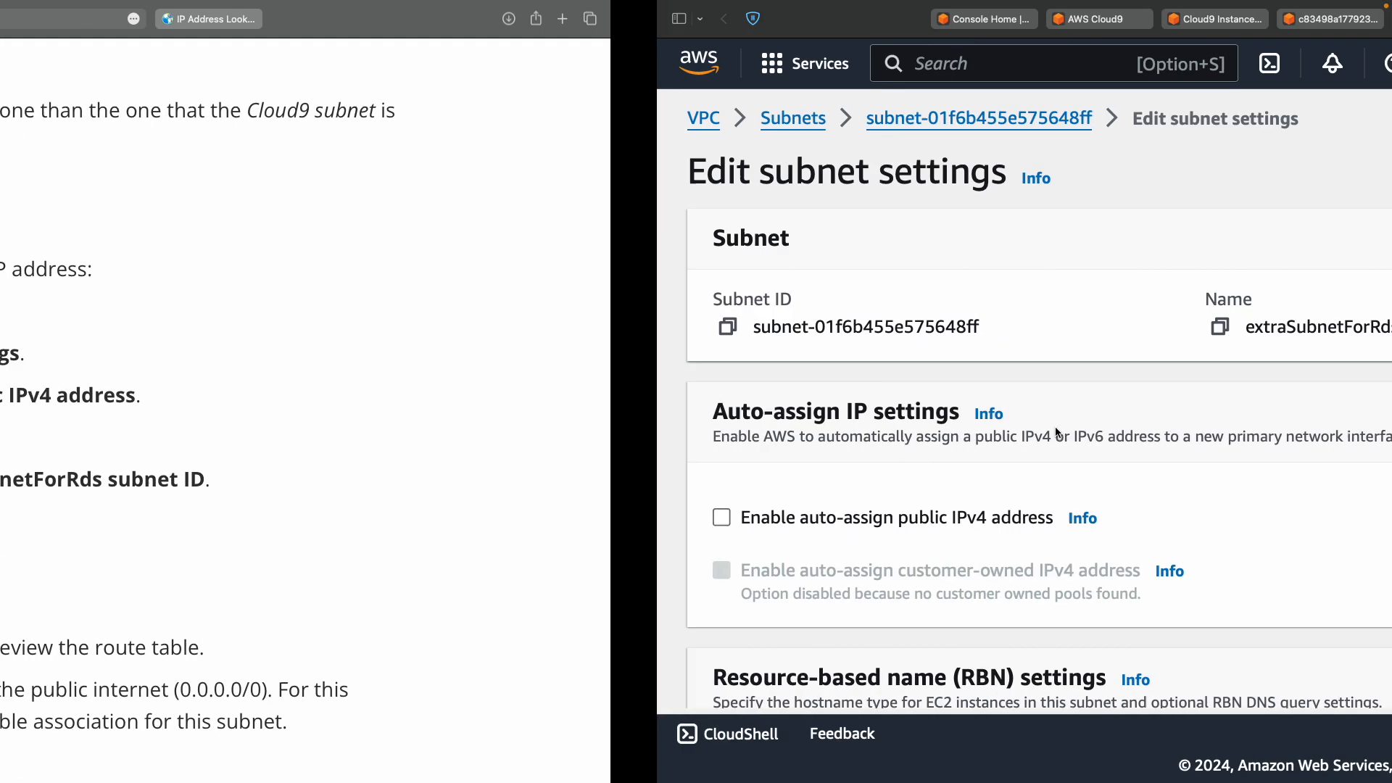
pyautogui.scroll(-3, 117, 385)
pyautogui.click(228, 335)
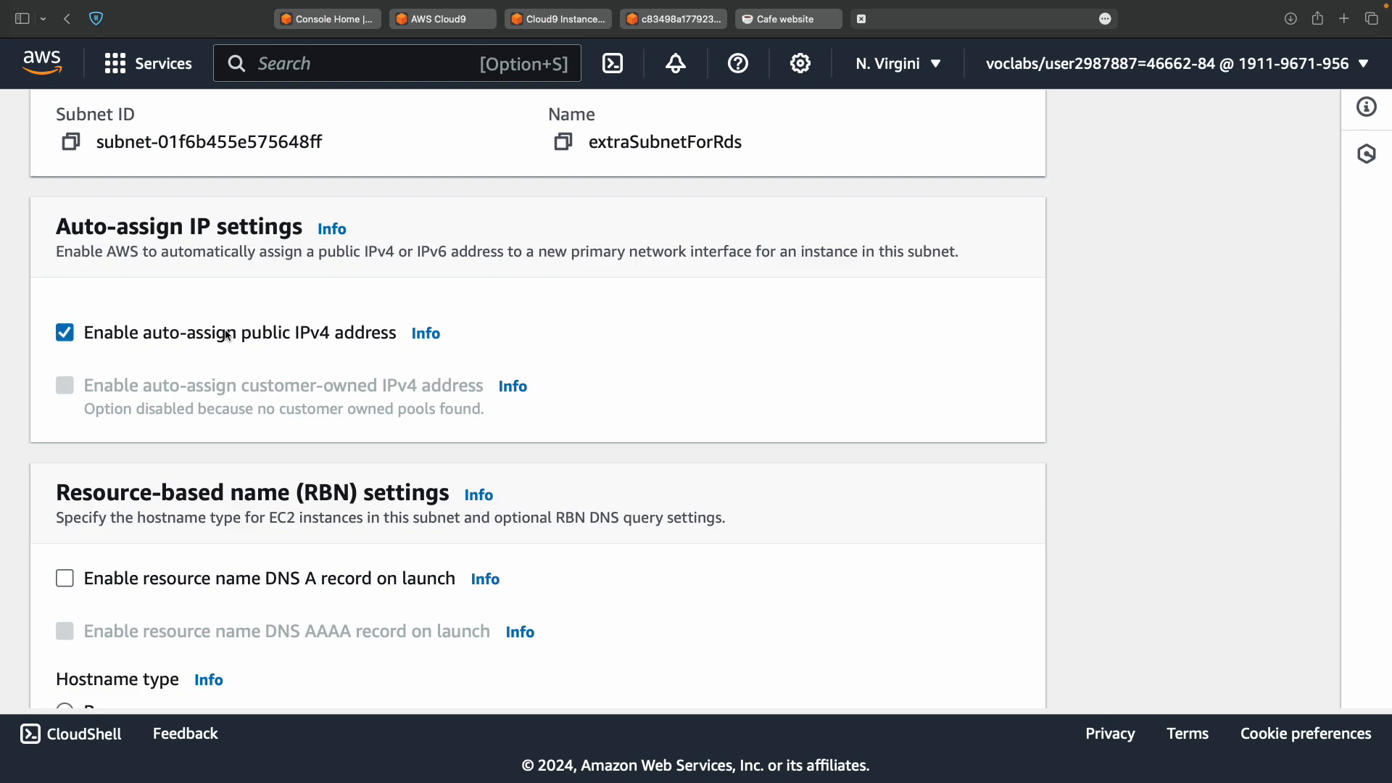
pyautogui.hotkey('ctrl', 'Left')
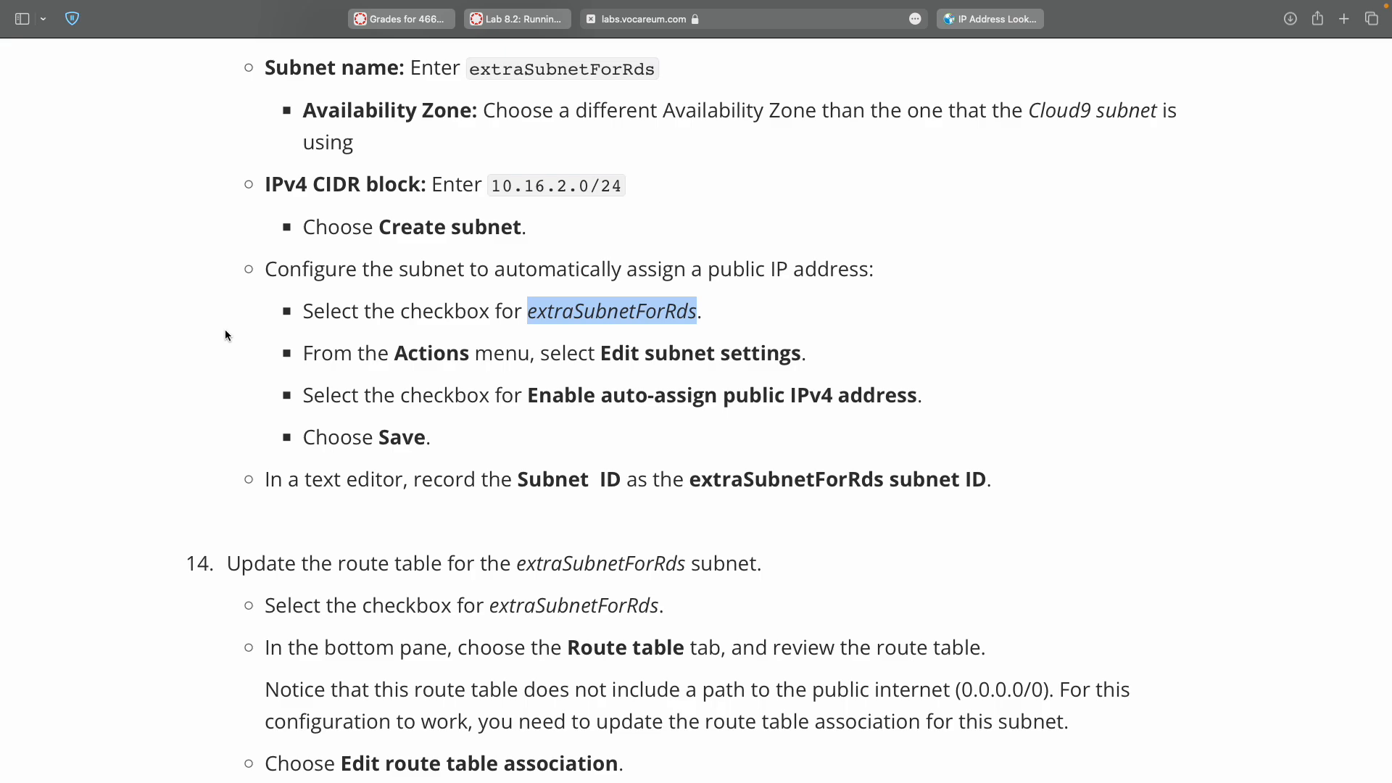
pyautogui.hotkey('ctrl', 'Right')
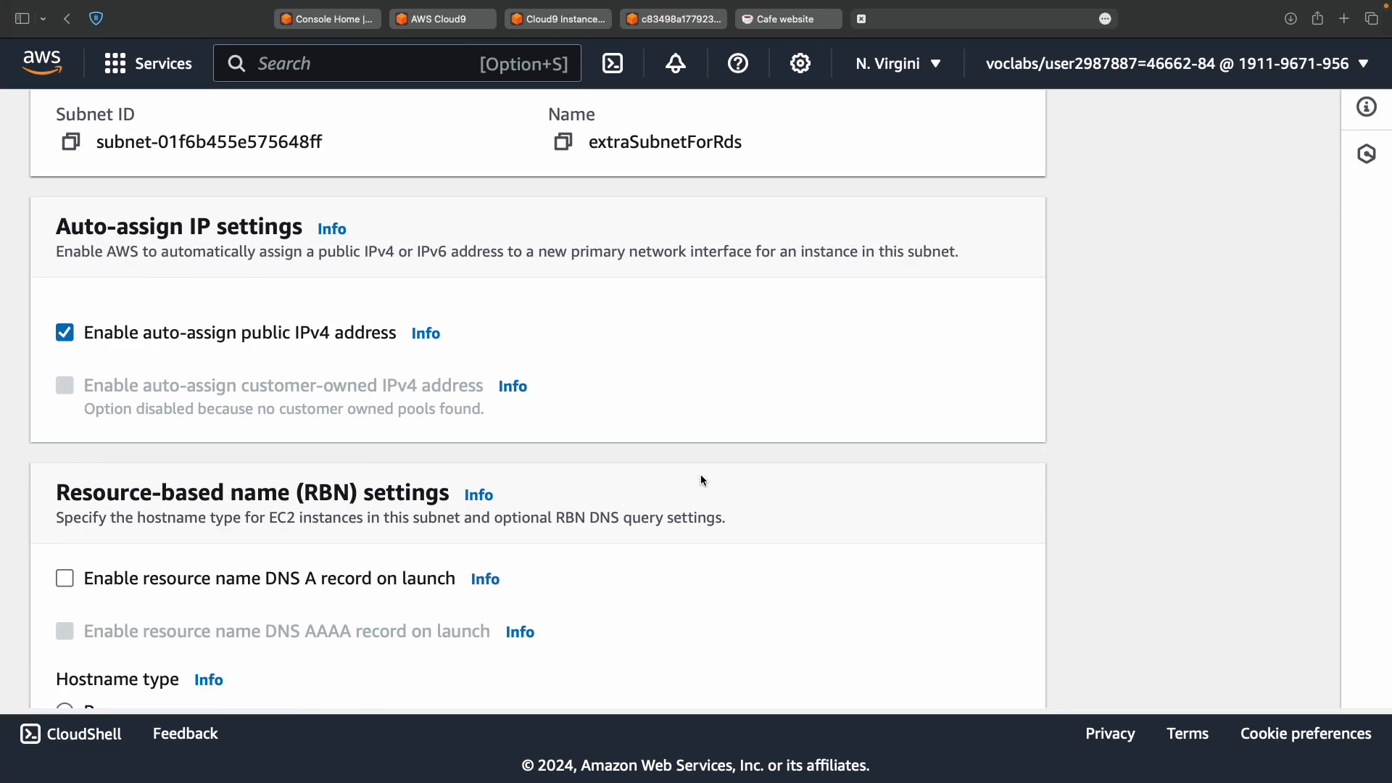
pyautogui.scroll(-3, 702, 480)
pyautogui.scroll(7, 702, 480)
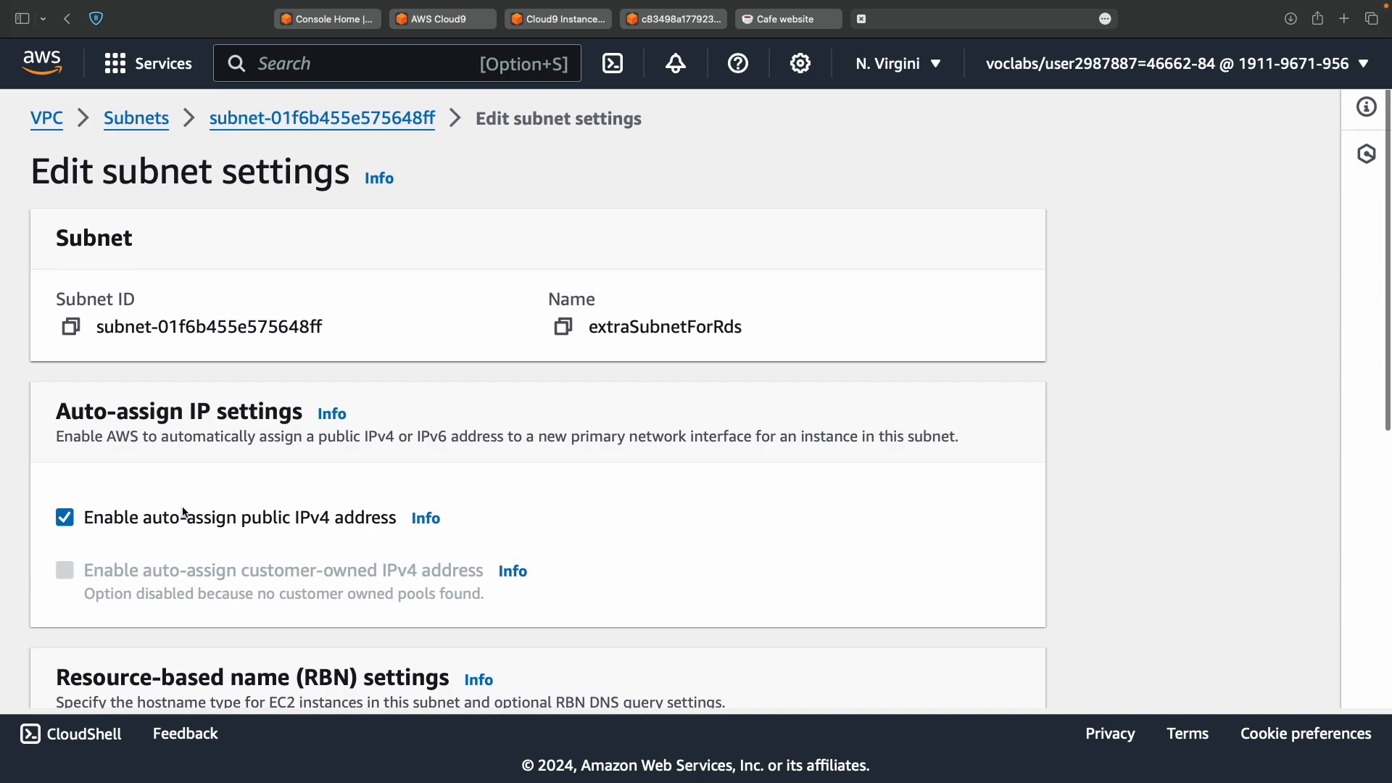
pyautogui.scroll(-5, 476, 519)
pyautogui.scroll(-1, 476, 519)
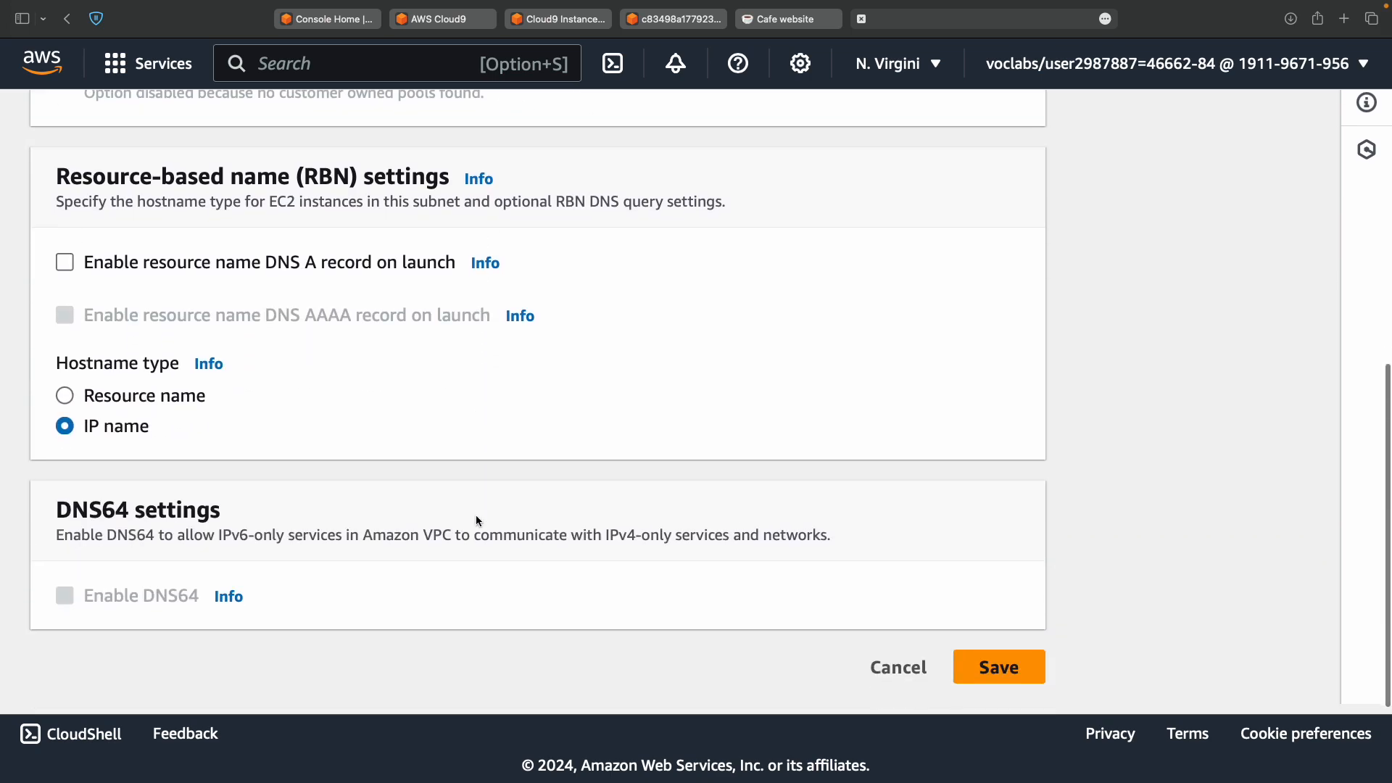
pyautogui.click(992, 674)
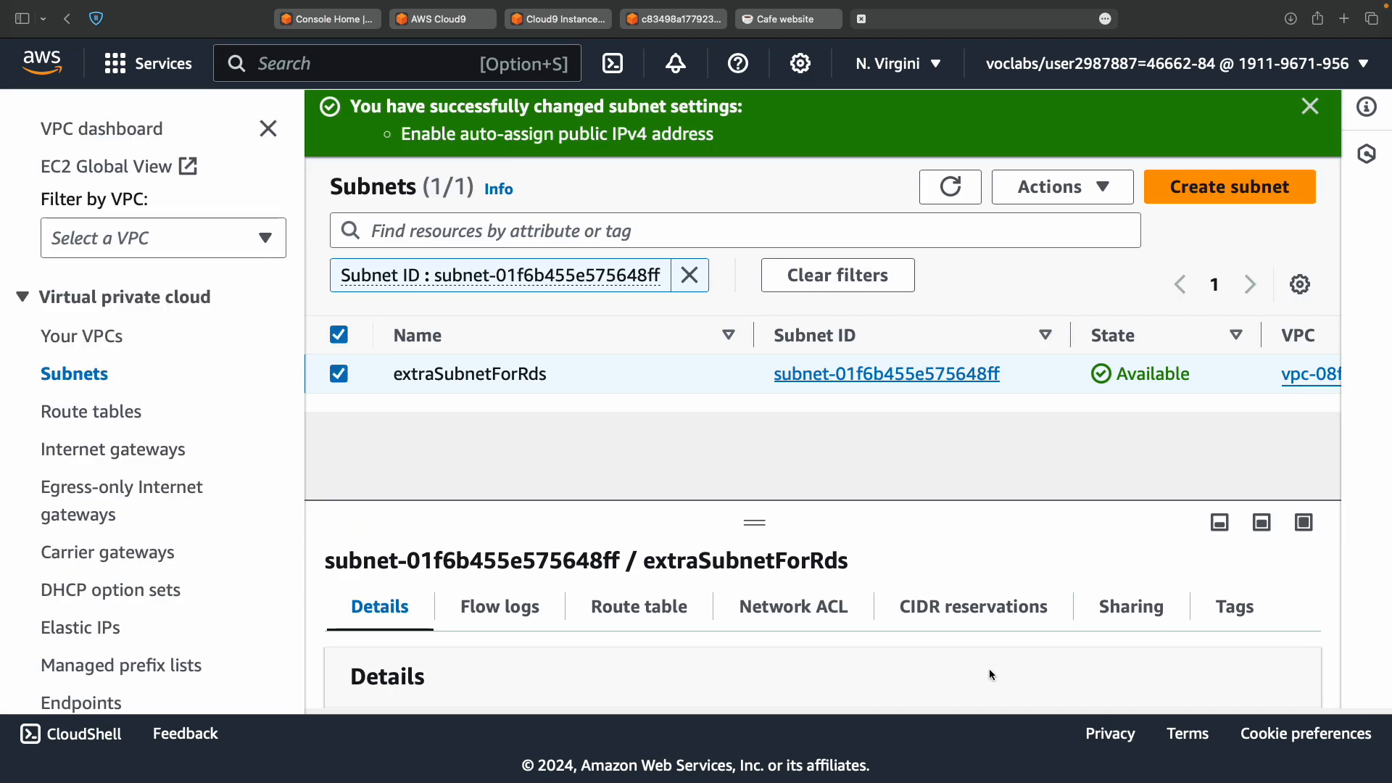
# Copy the extraSubnetForRds subnet ID from the Details pane and bring up the TextMate notes.
pyautogui.scroll(-4, 825, 545)
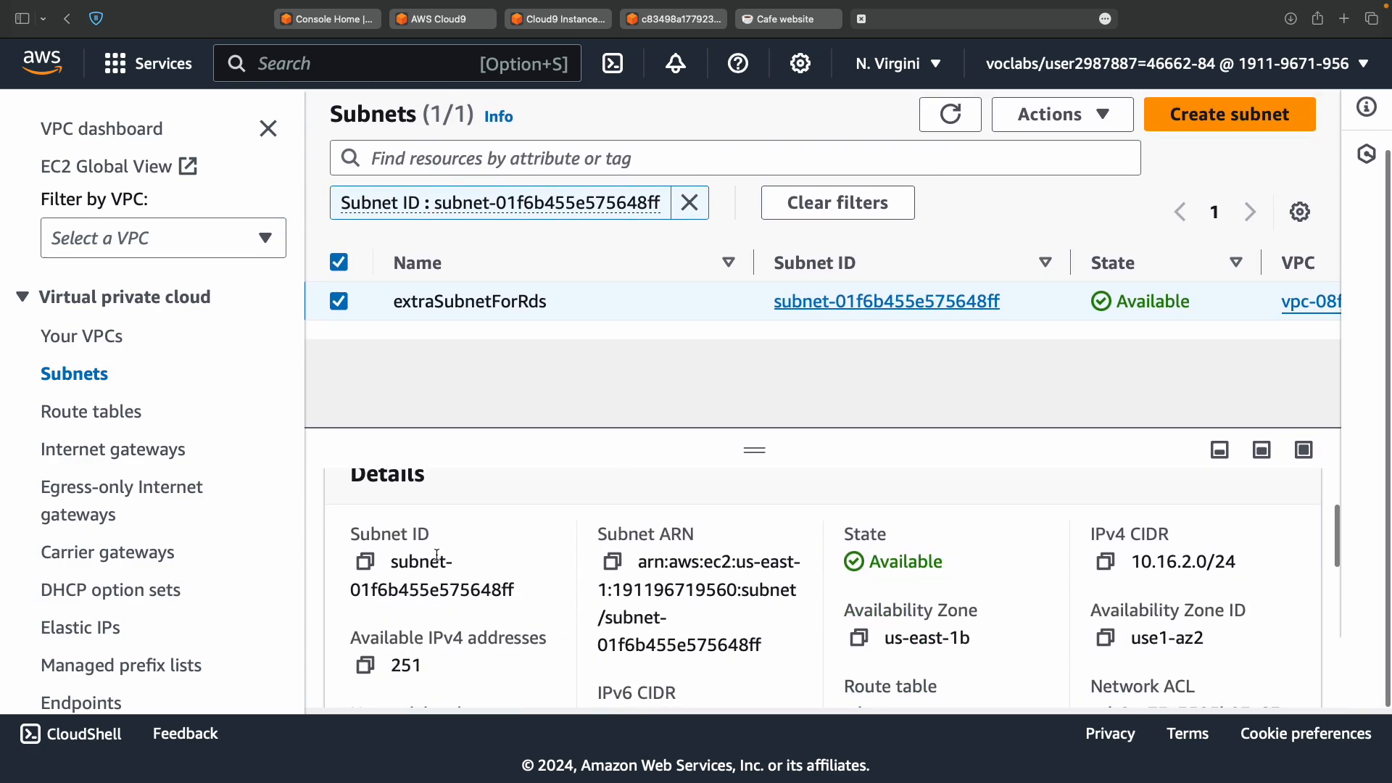
pyautogui.click(366, 562)
pyautogui.hotkey('ctrl', 'Left')
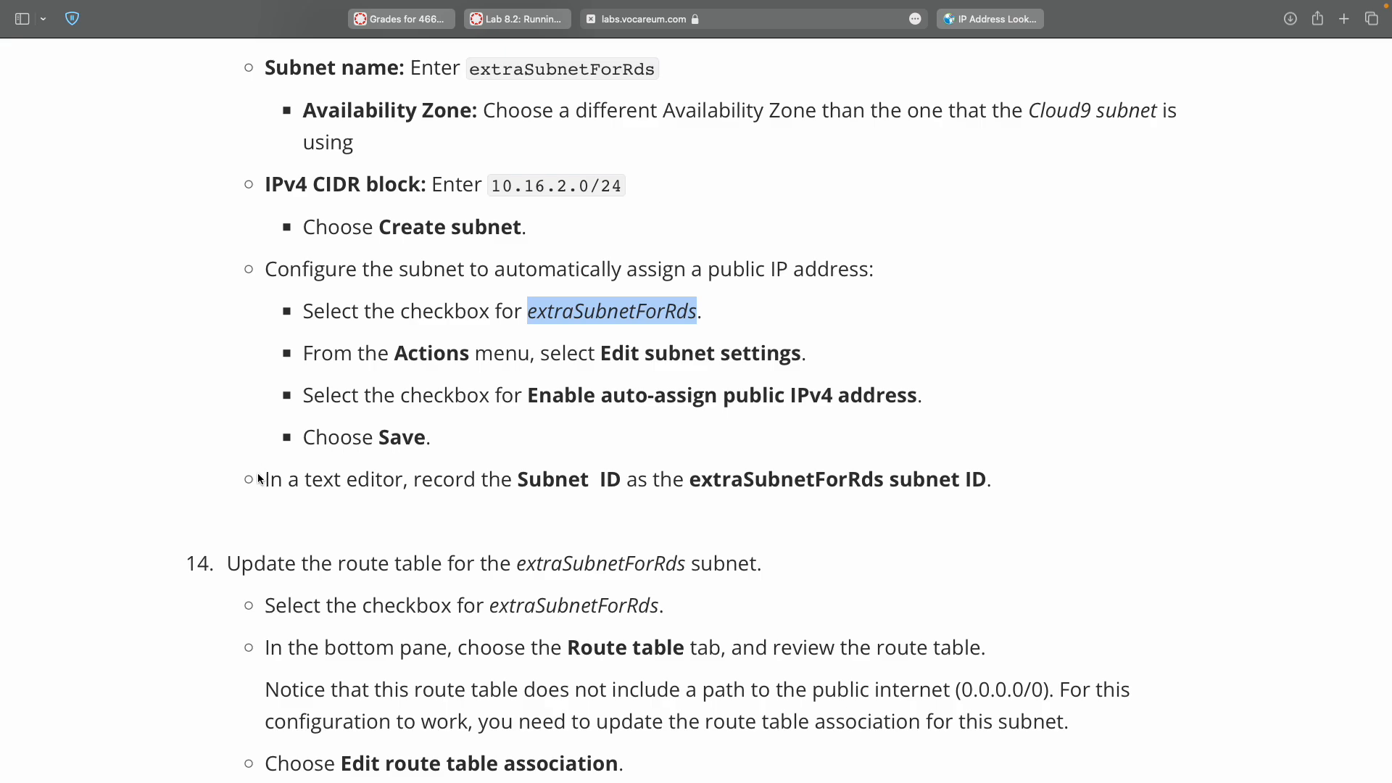
pyautogui.moveTo(258, 475); pyautogui.dragTo(264, 493)
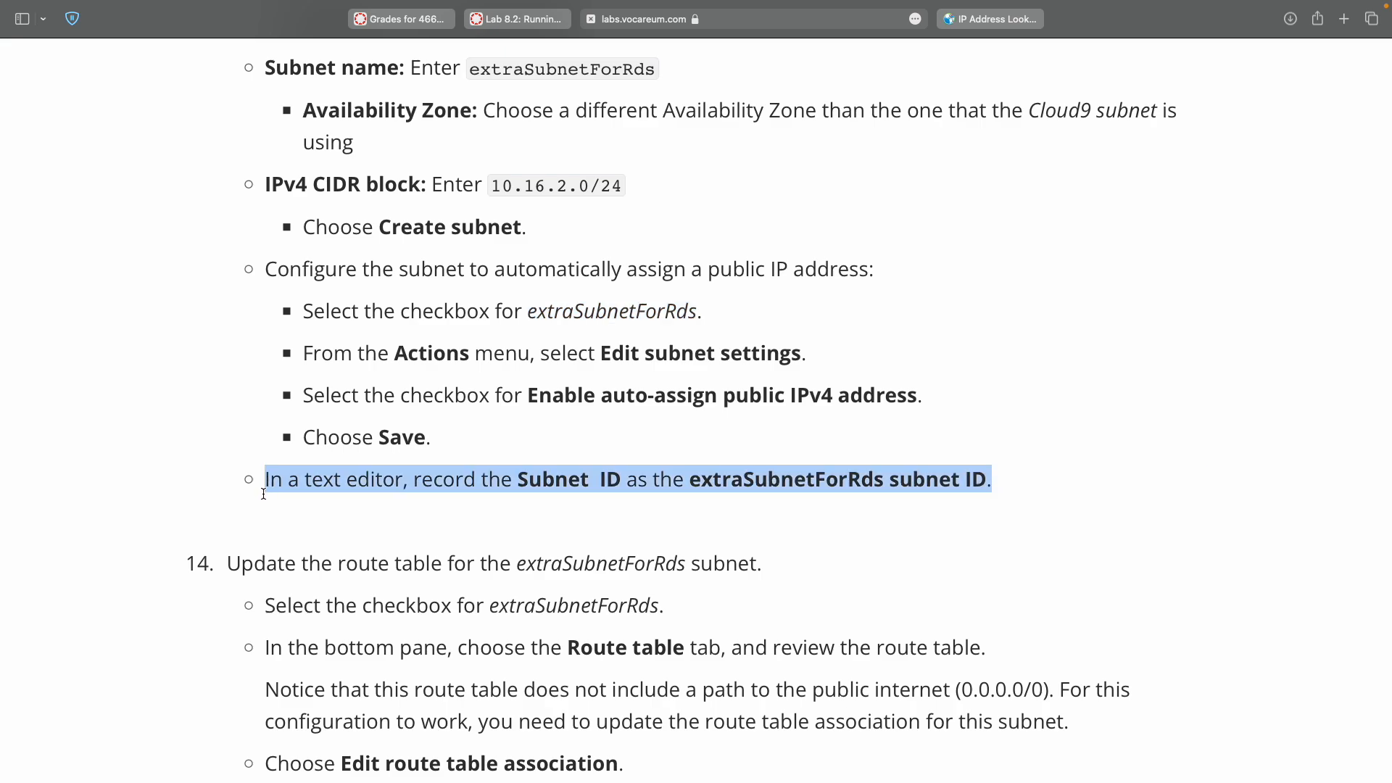
pyautogui.hotkey('ctrl', 'Left')
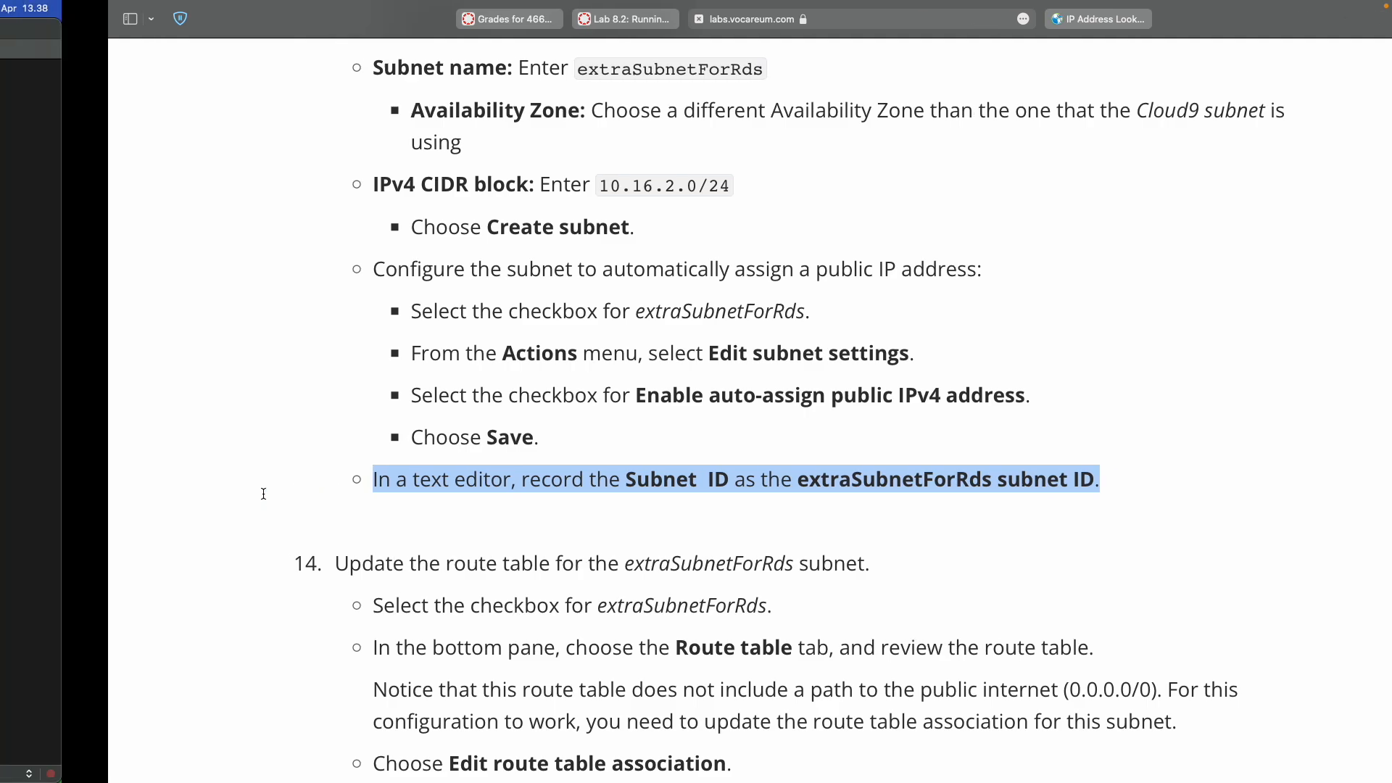
# Paste subnet-01f6b455e575648ff after 'extraSubnetForRds subnet ID:' on line 4 of the notes.
pyautogui.click(433, 144)
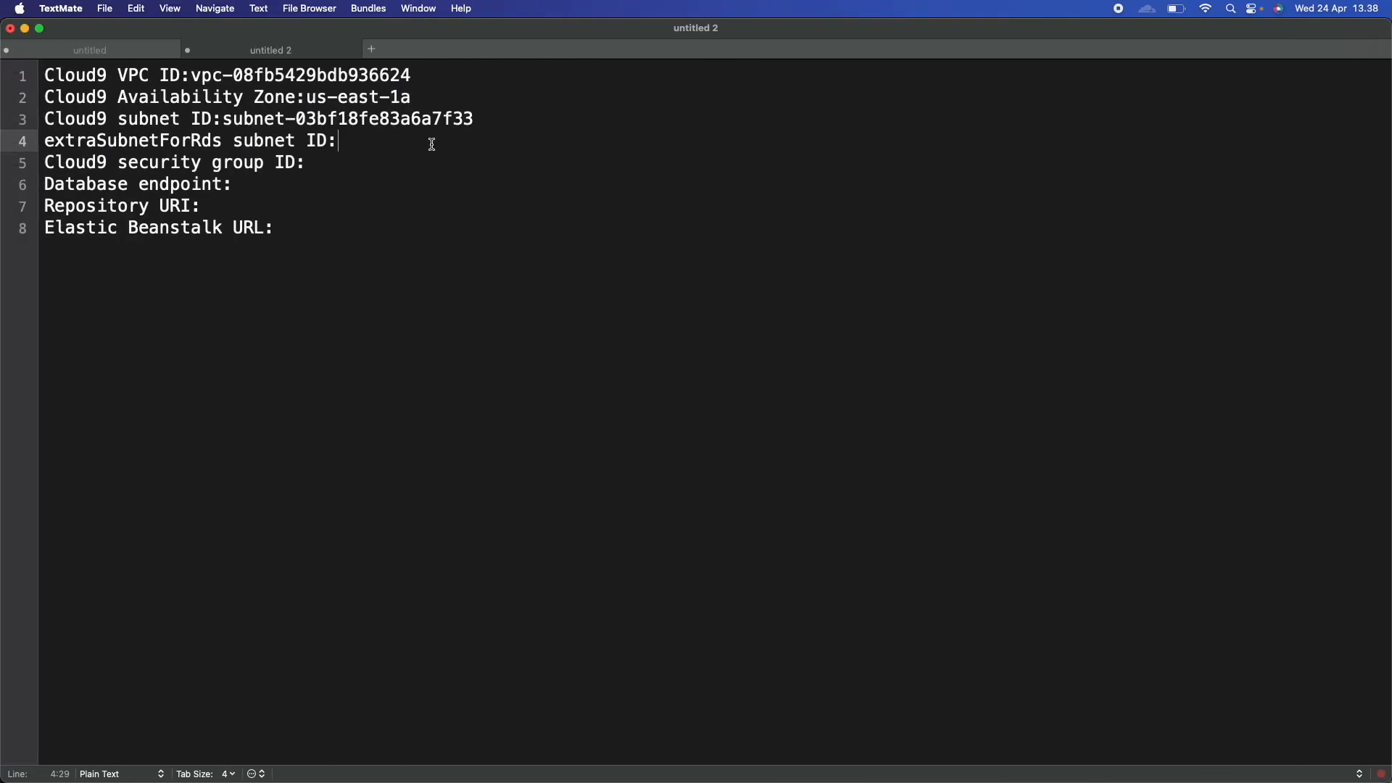
pyautogui.press('super+v')
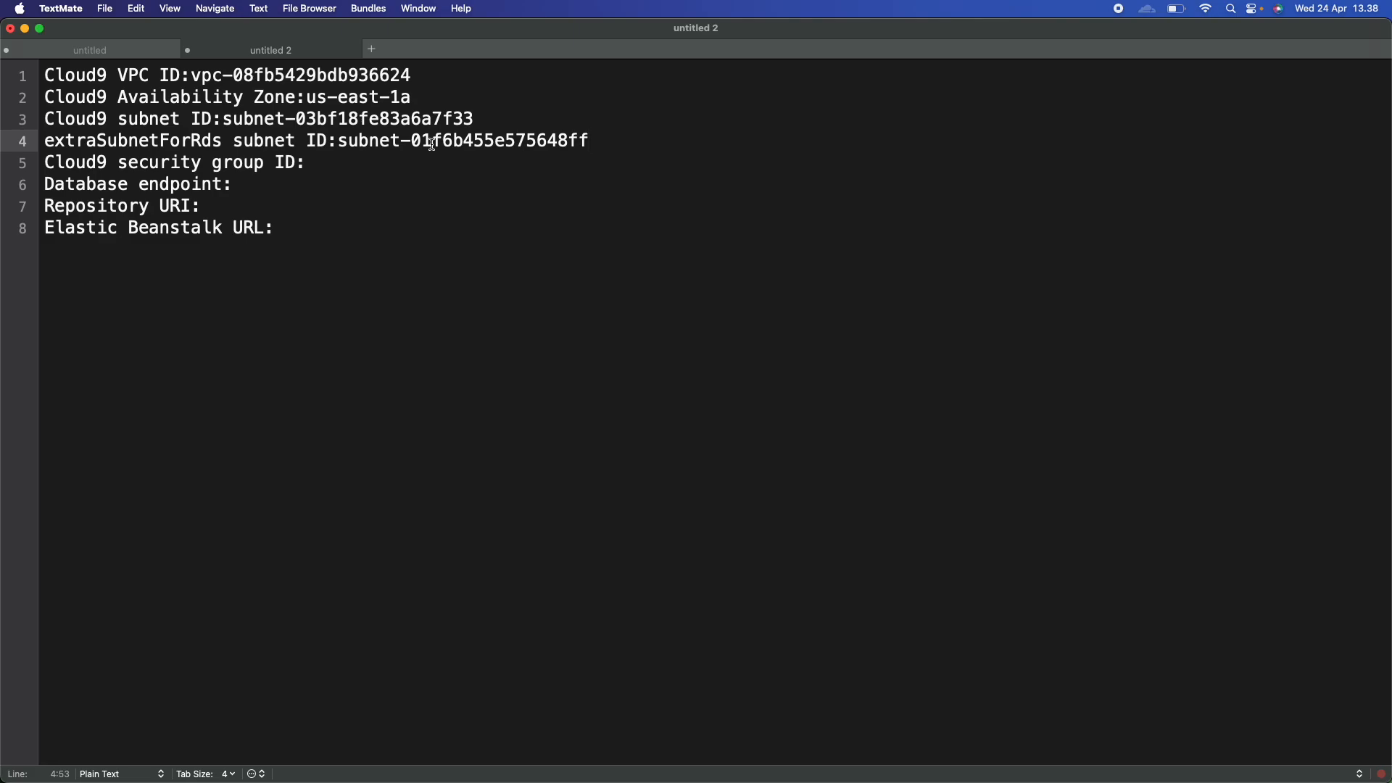
pyautogui.hotkey('ctrl', 'Right')
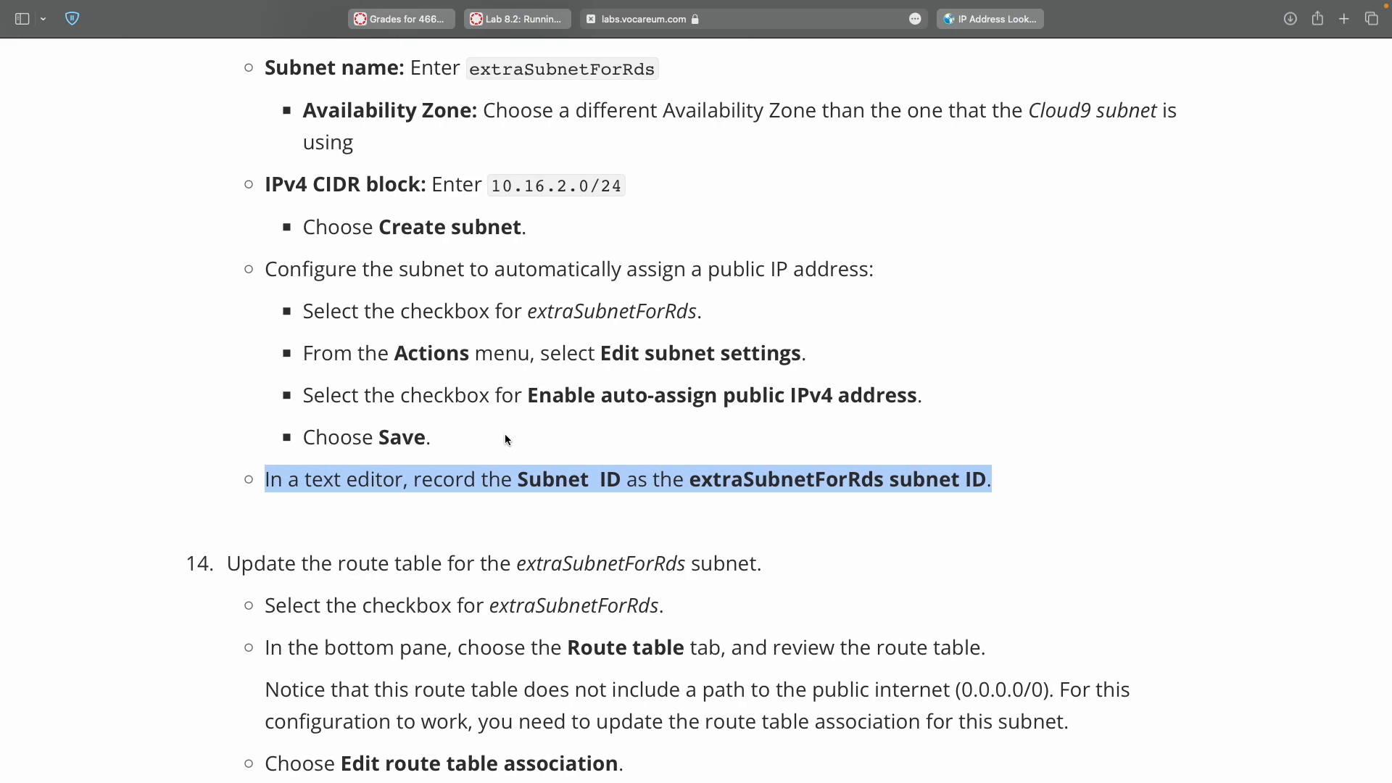
pyautogui.scroll(-3, 505, 441)
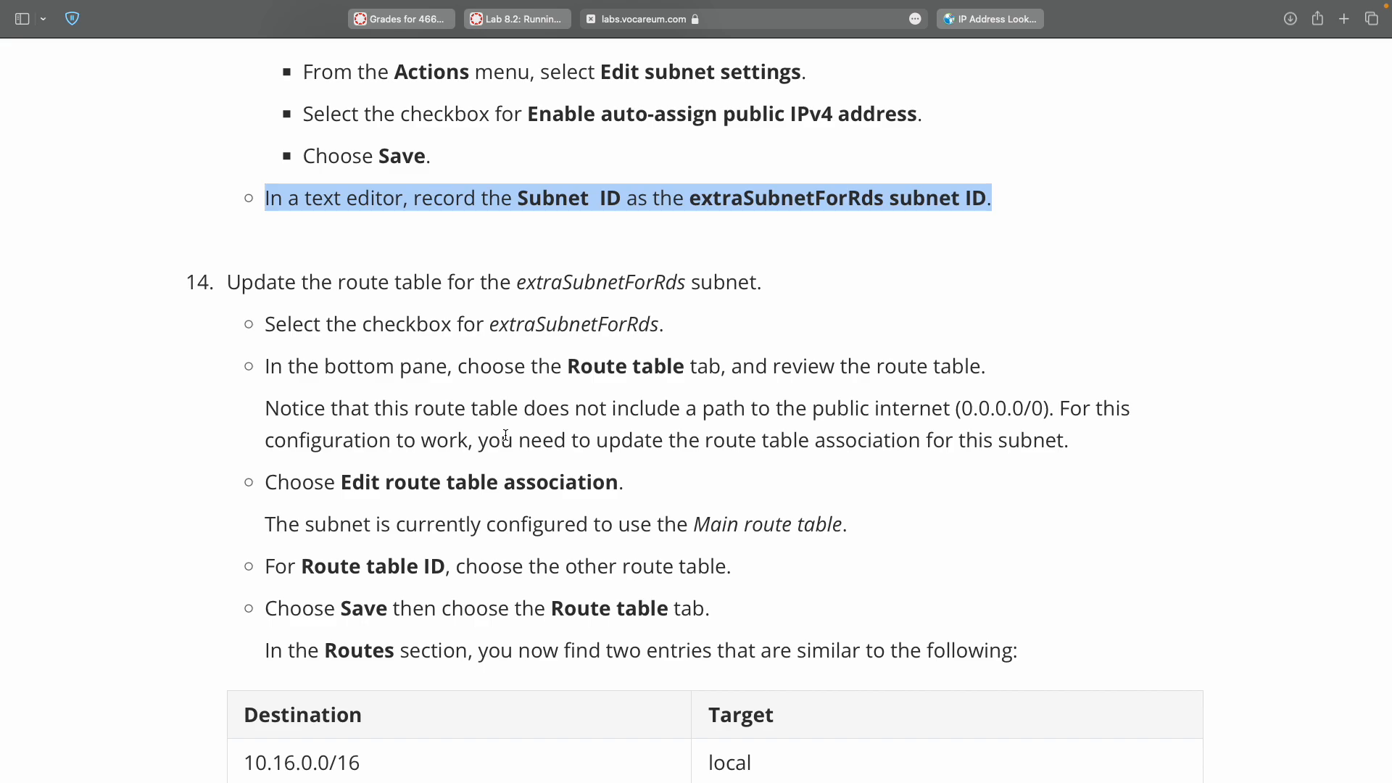
# View the Route table tab for extraSubnetForRds: rtb-04a48de13d29396d9 with a single route.
pyautogui.doubleClick(612, 280)
pyautogui.scroll(-4, 612, 274)
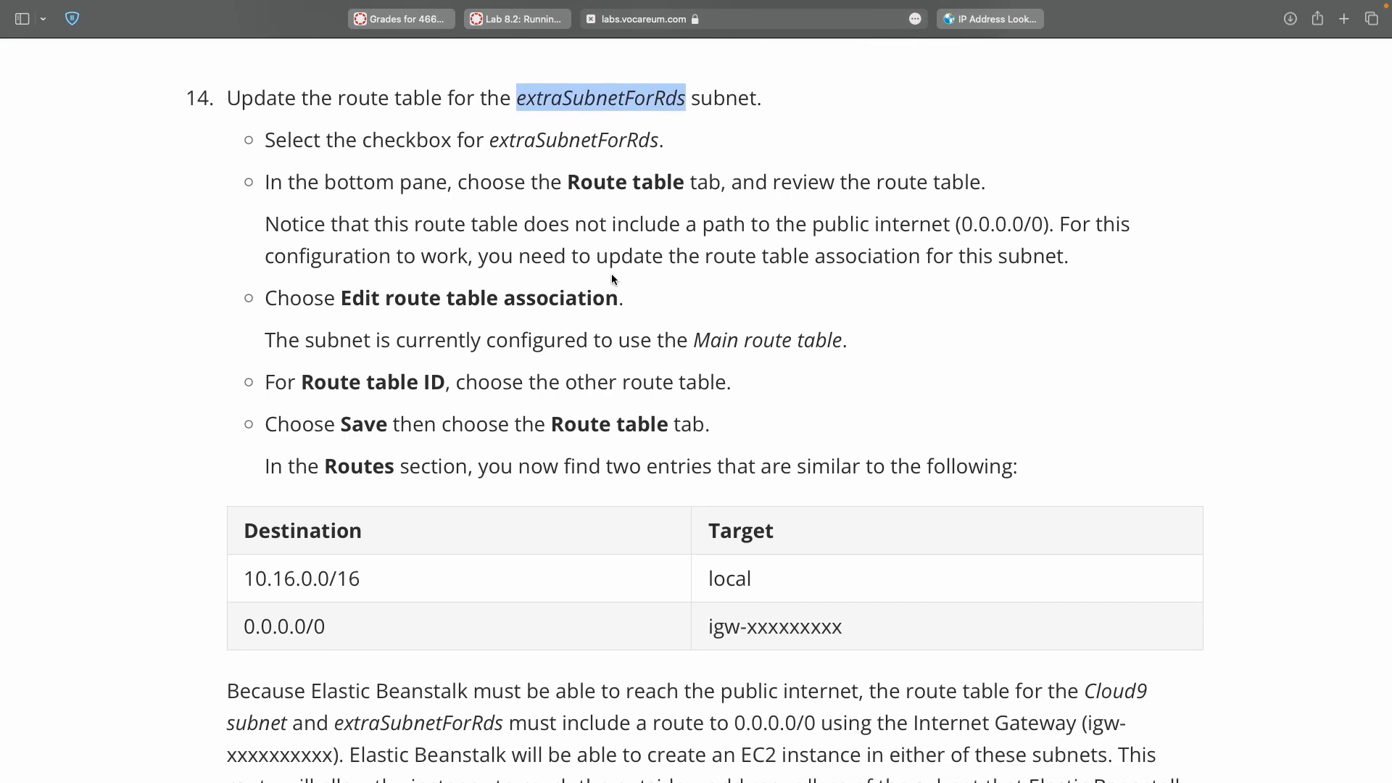
pyautogui.doubleClick(568, 138)
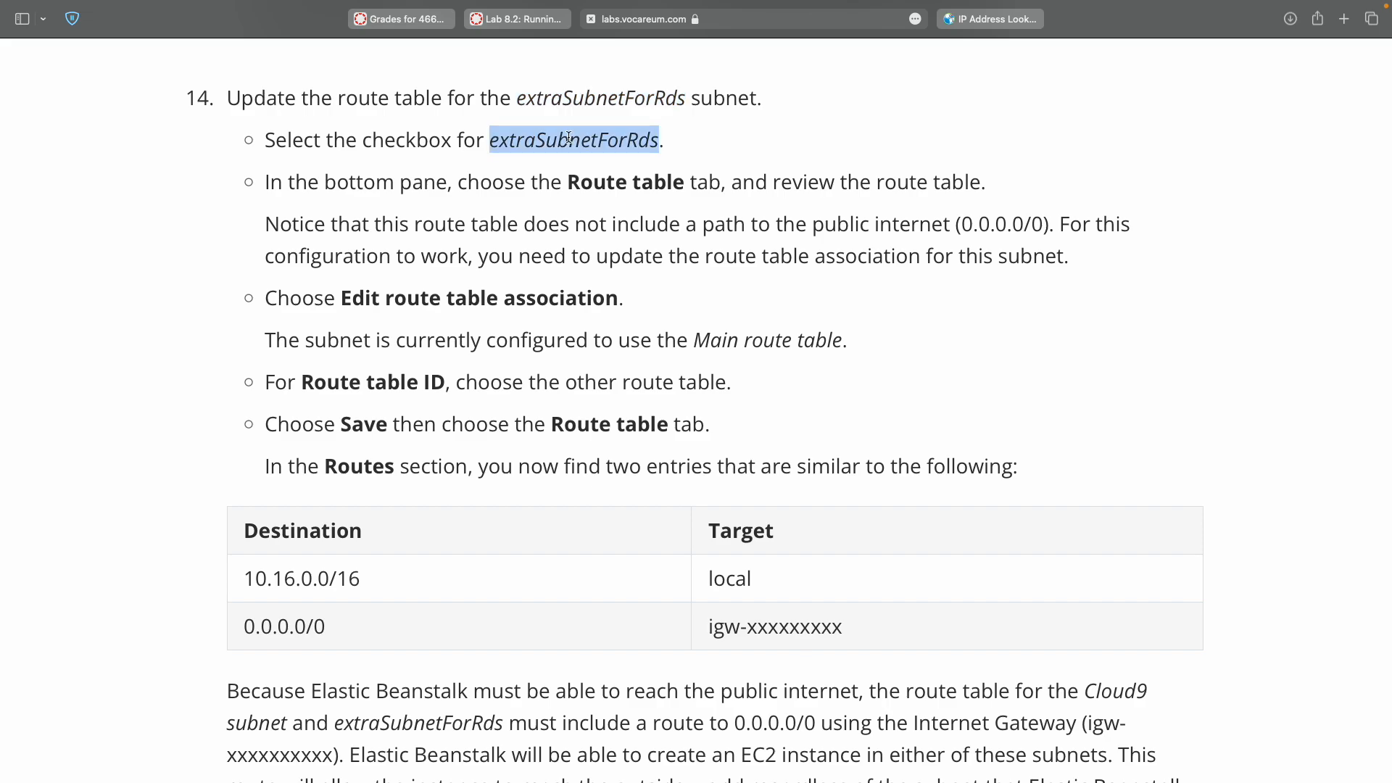
pyautogui.hotkey('ctrl', 'Right')
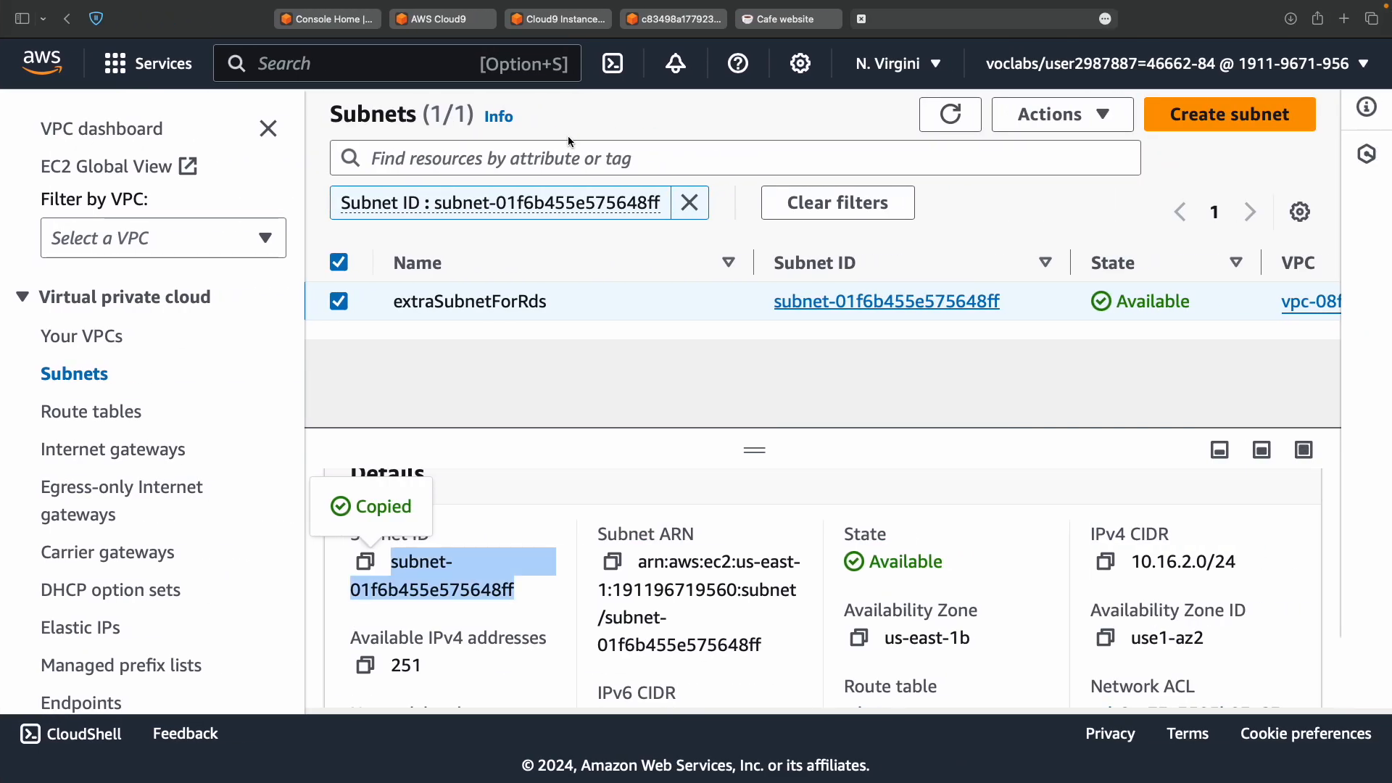
pyautogui.hotkey('ctrl', 'Left')
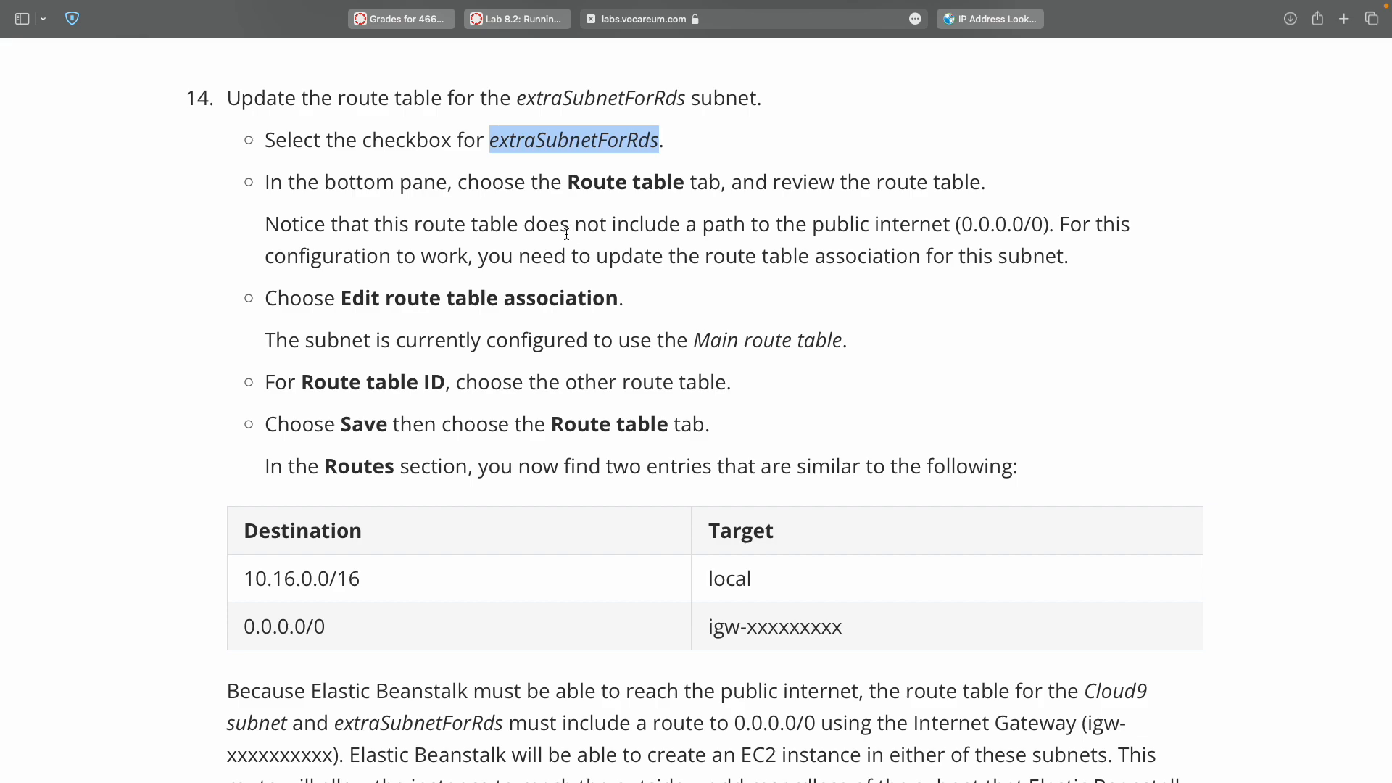
pyautogui.hotkey('ctrl', 'Right')
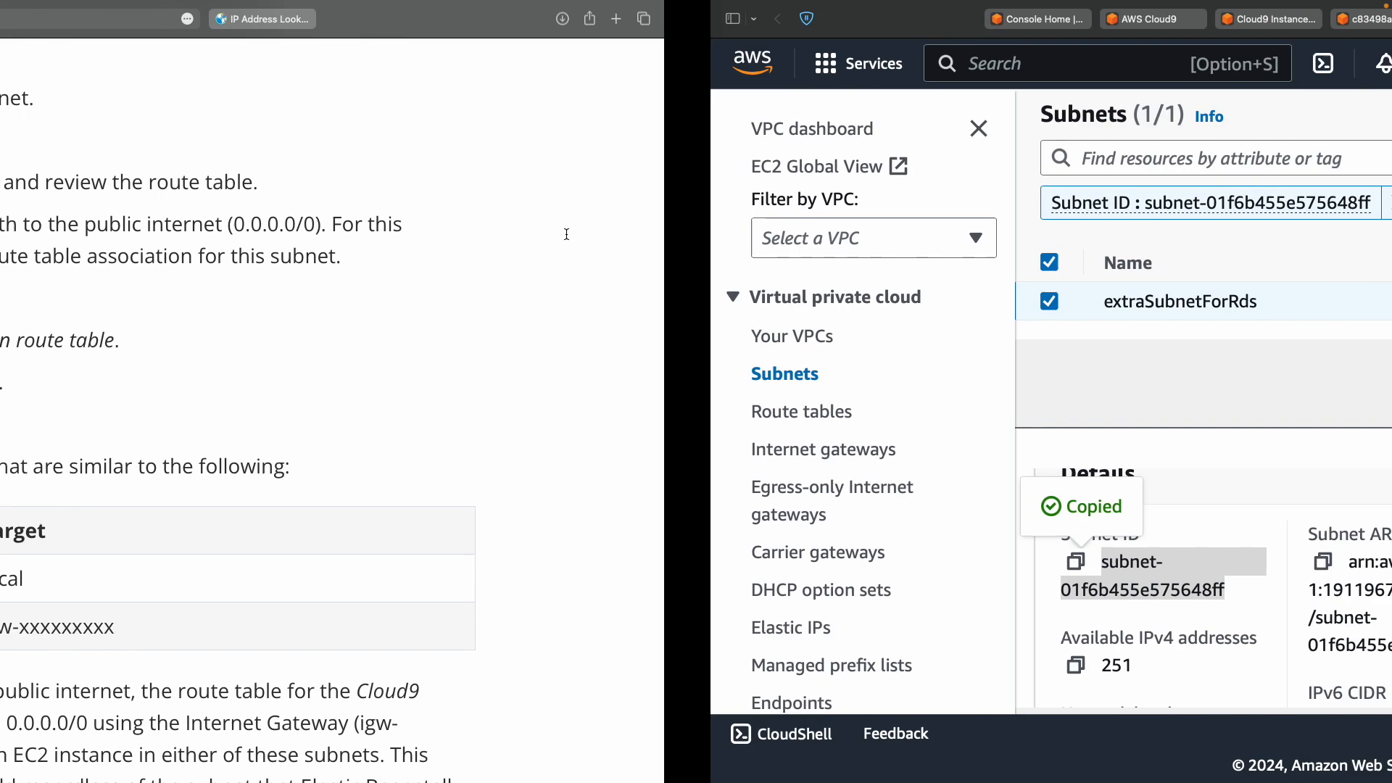
pyautogui.scroll(-5, 543, 580)
pyautogui.scroll(-4, 542, 580)
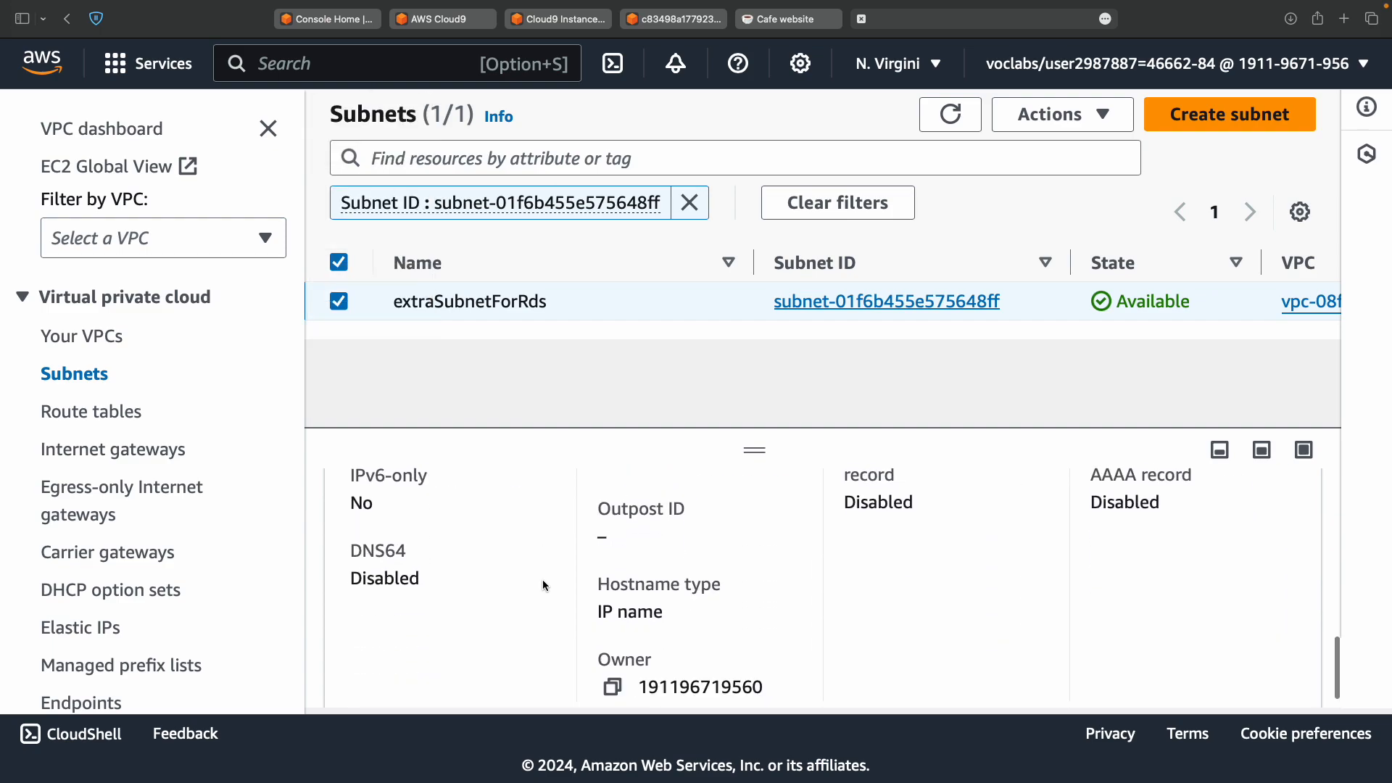
pyautogui.scroll(4, 542, 580)
pyautogui.scroll(5, 542, 581)
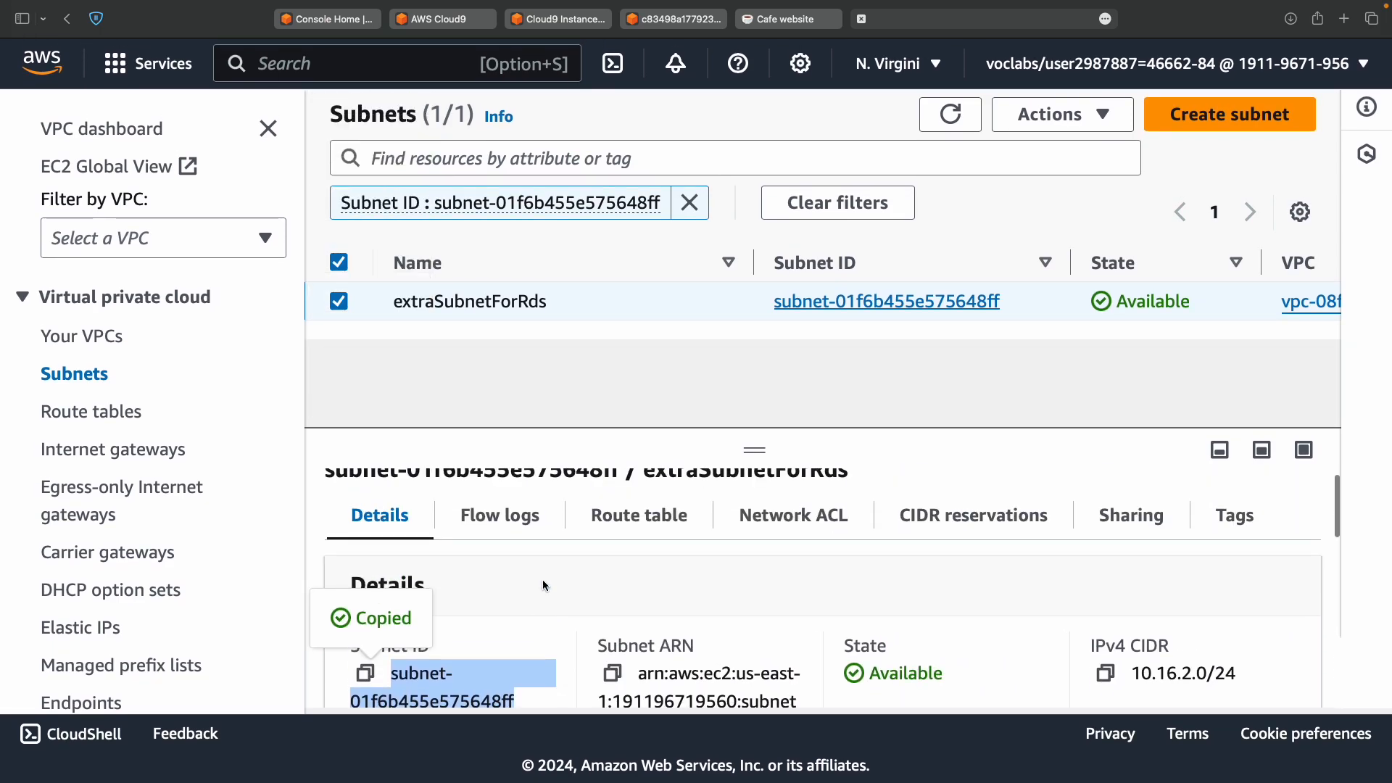
pyautogui.click(638, 519)
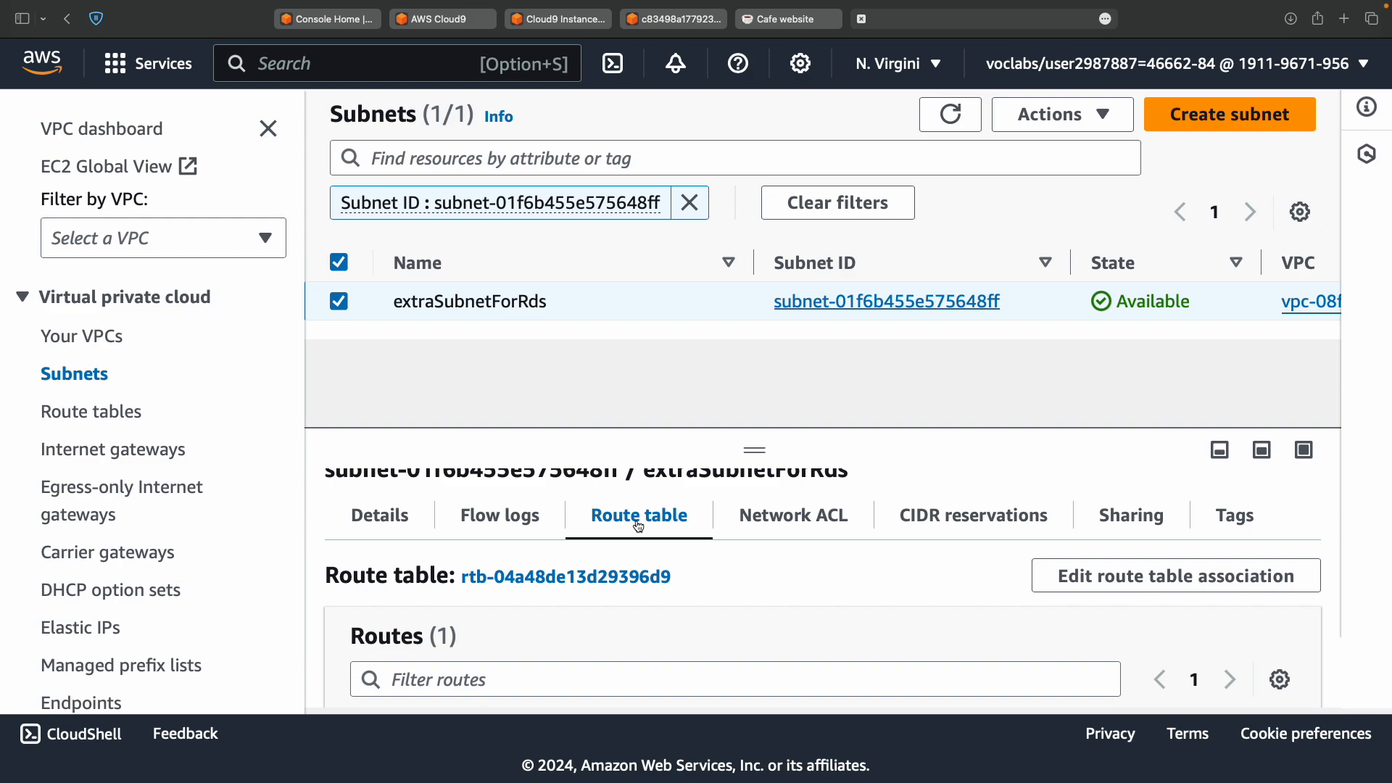
pyautogui.hotkey('ctrl', 'Left')
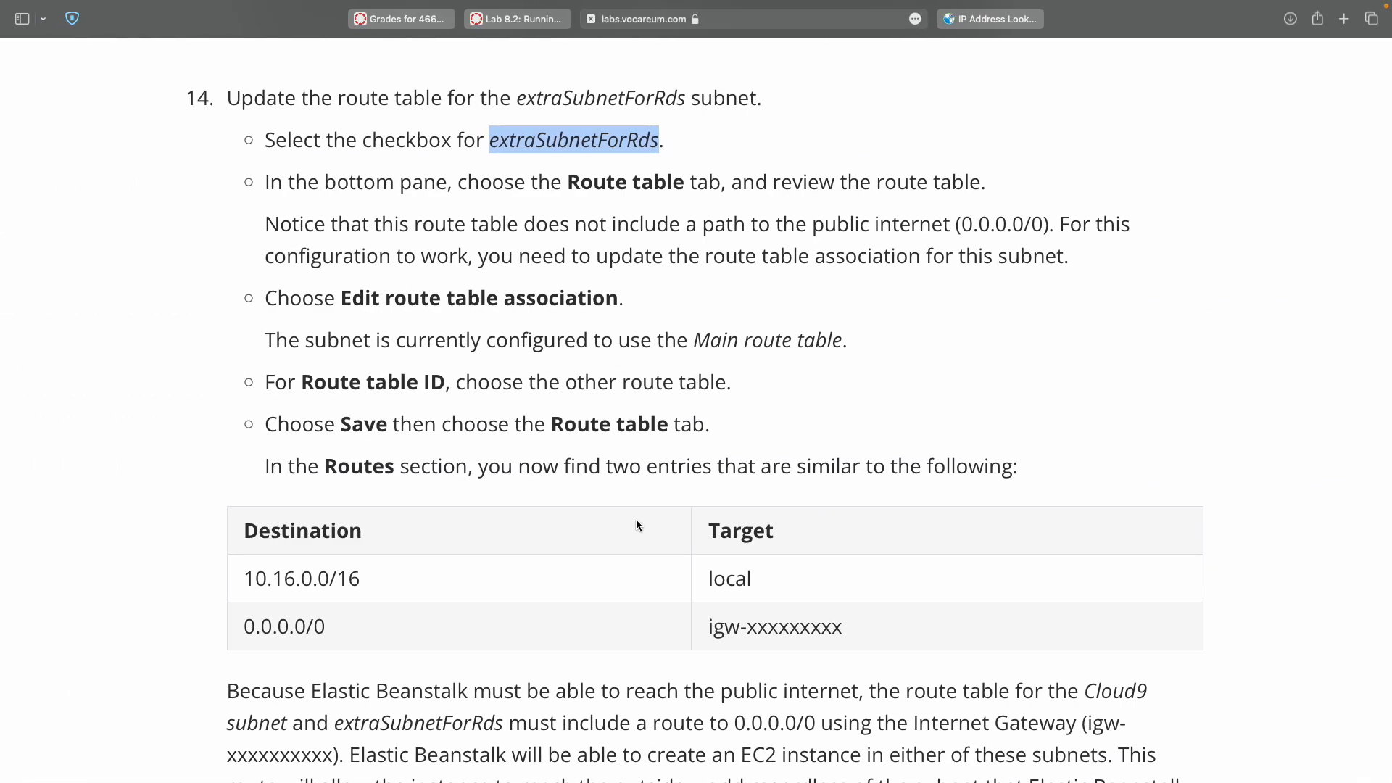
# Check the Cloud9 zone 1a recorded on line 2 of the notes.
pyautogui.scroll(5, 636, 520)
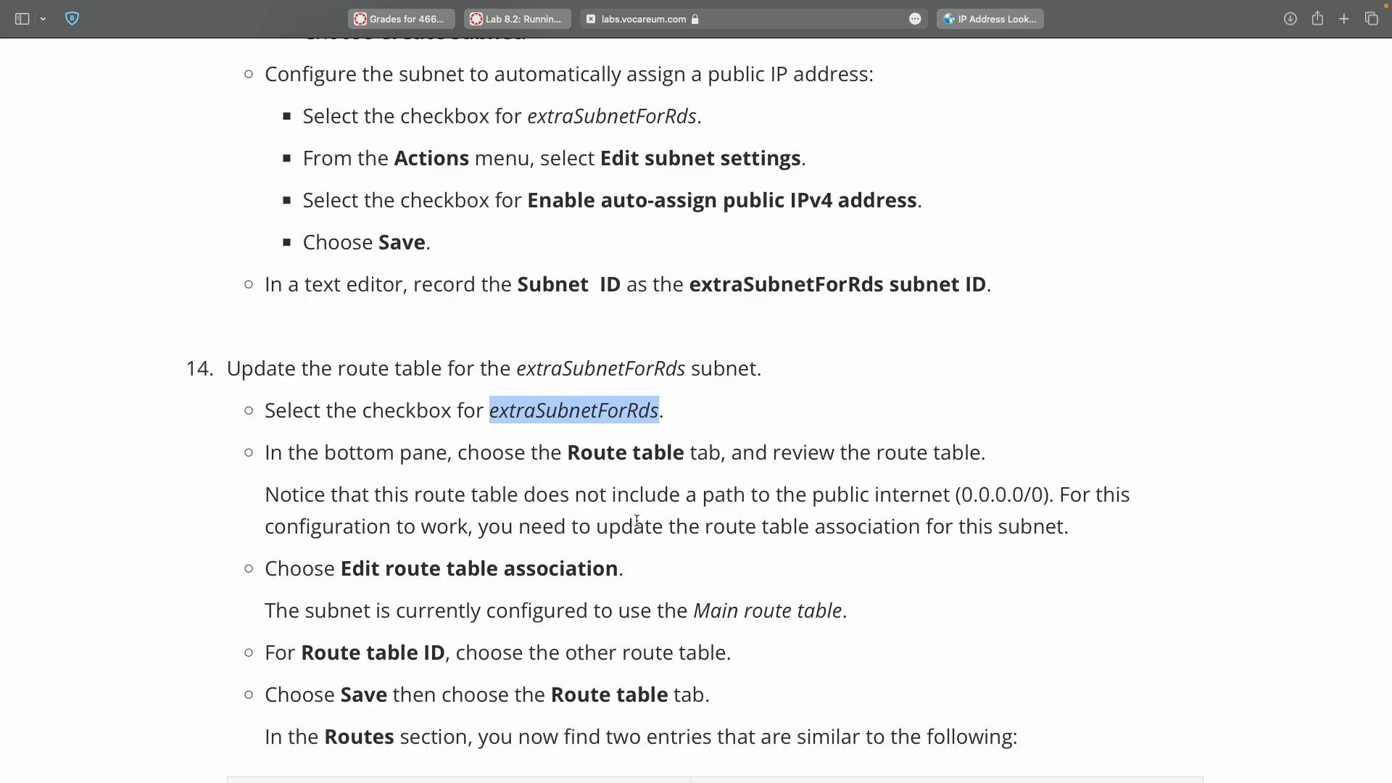
pyautogui.press('super+Tab')
pyautogui.click(384, 97)
pyautogui.doubleClick(384, 96)
pyautogui.doubleClick(405, 98)
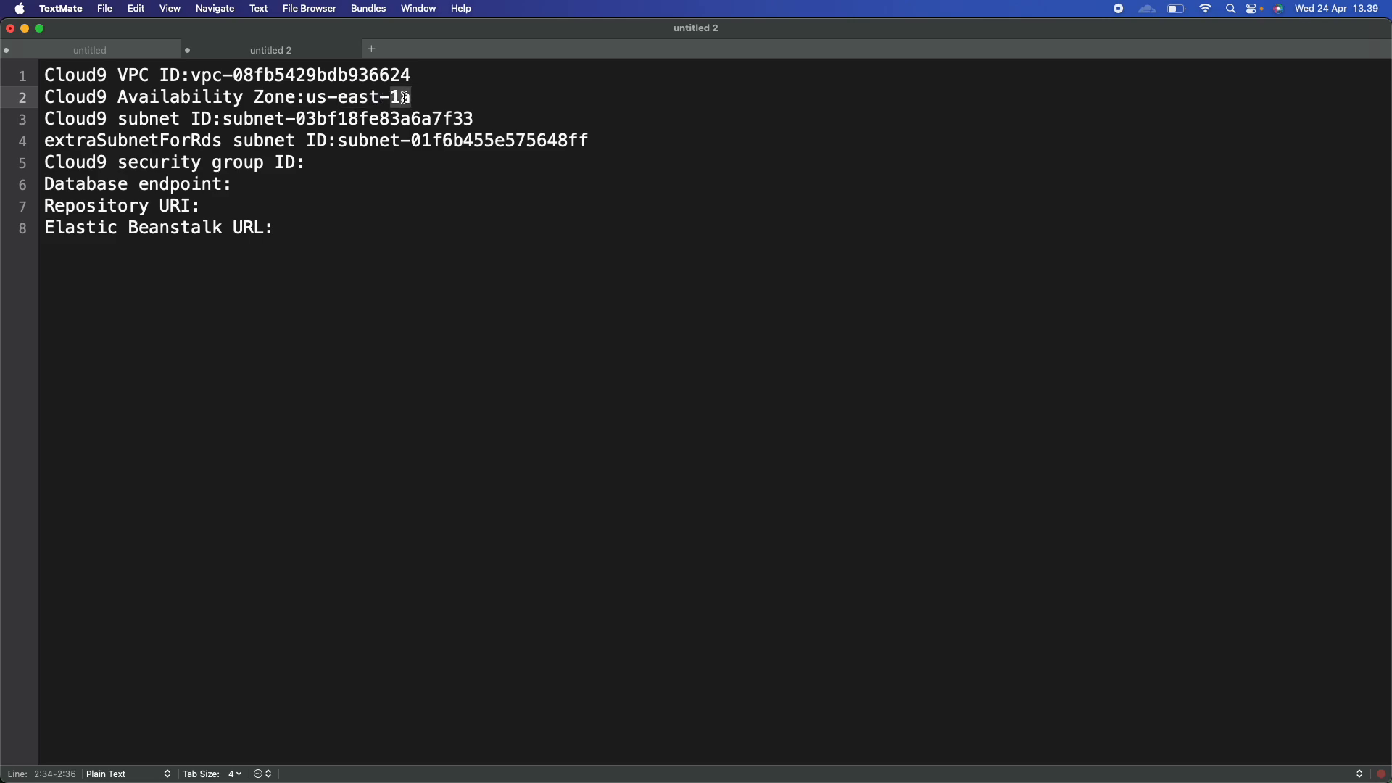
pyautogui.moveTo(426, 95); pyautogui.dragTo(403, 95)
pyautogui.doubleClick(403, 95)
# Review the lab's 10.16.2.0 CIDR, Create subnet and auto-assign public IP instructions.
pyautogui.hotkey('ctrl', 'Right')
pyautogui.scroll(7, 560, 238)
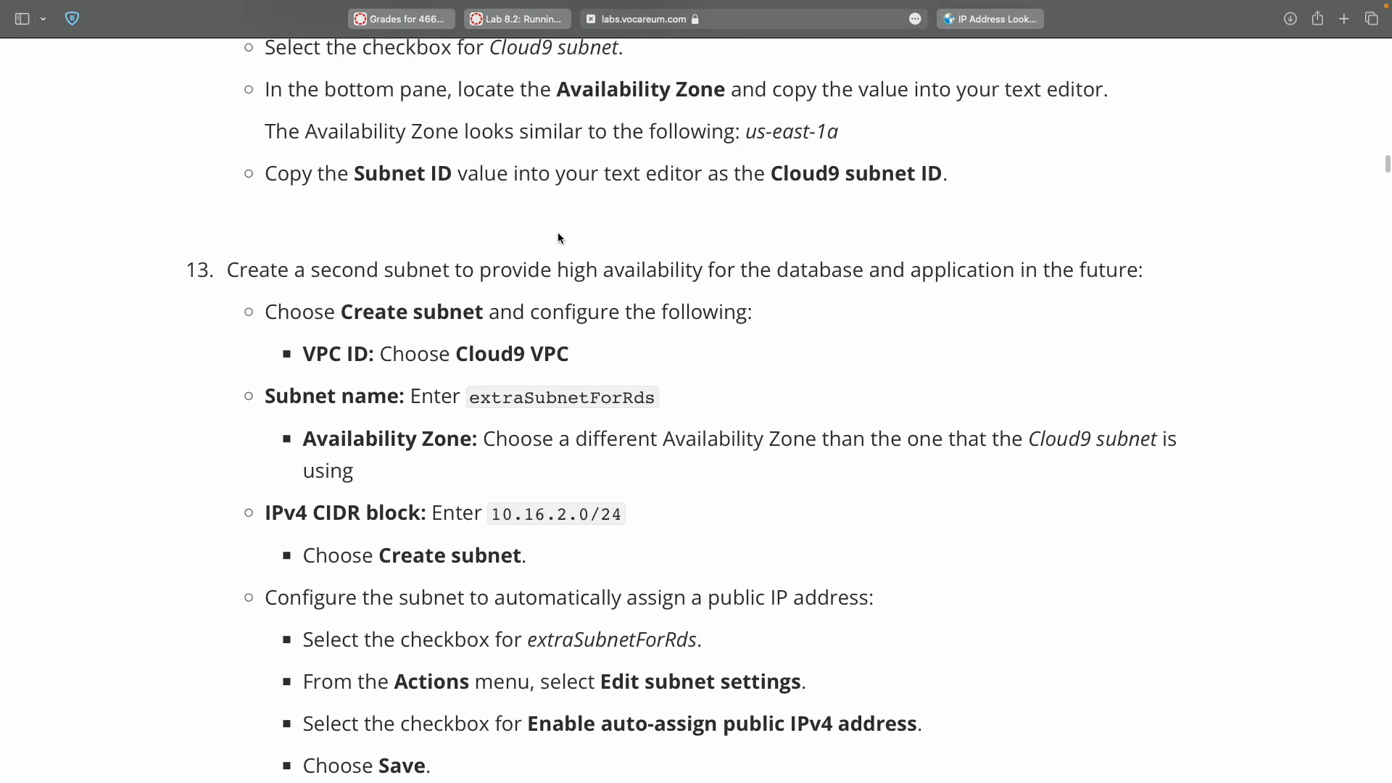
pyautogui.doubleClick(494, 515)
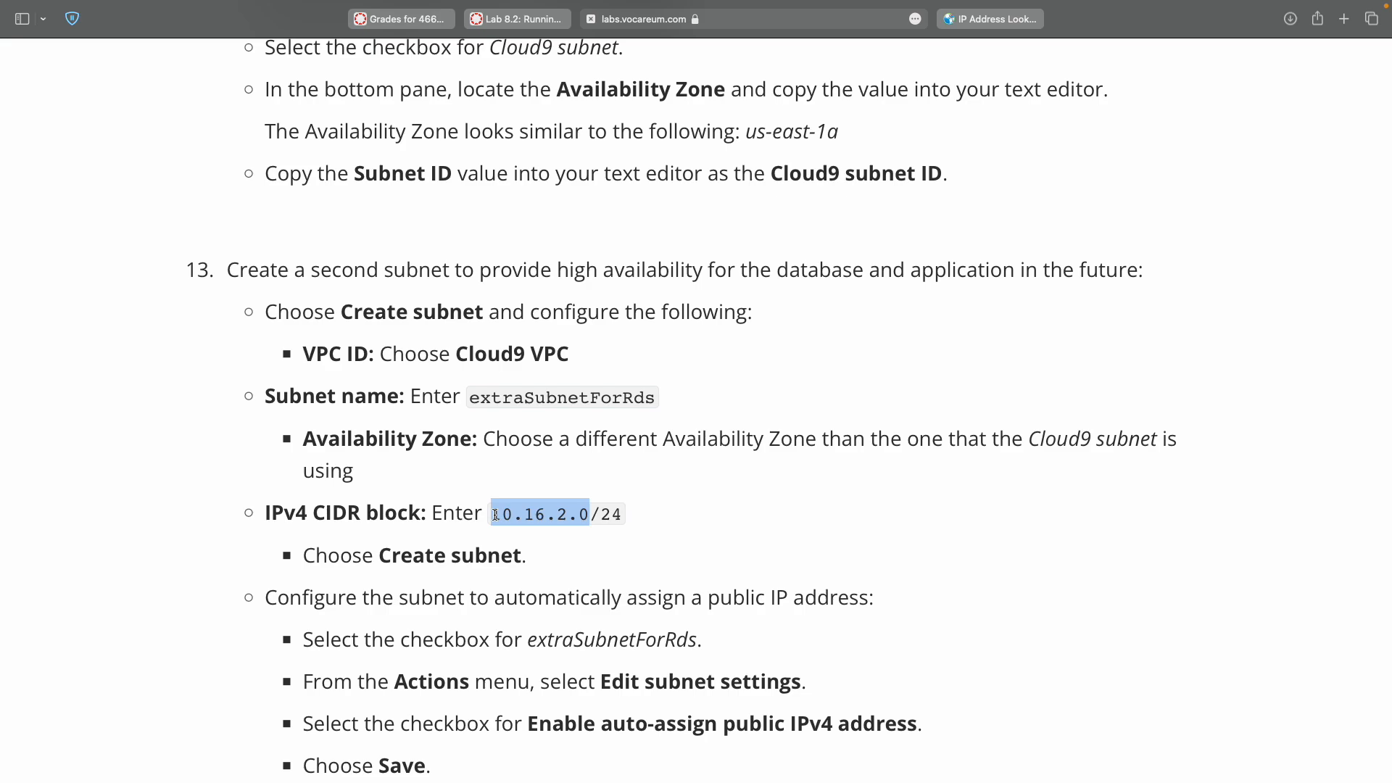
pyautogui.scroll(-5, 495, 515)
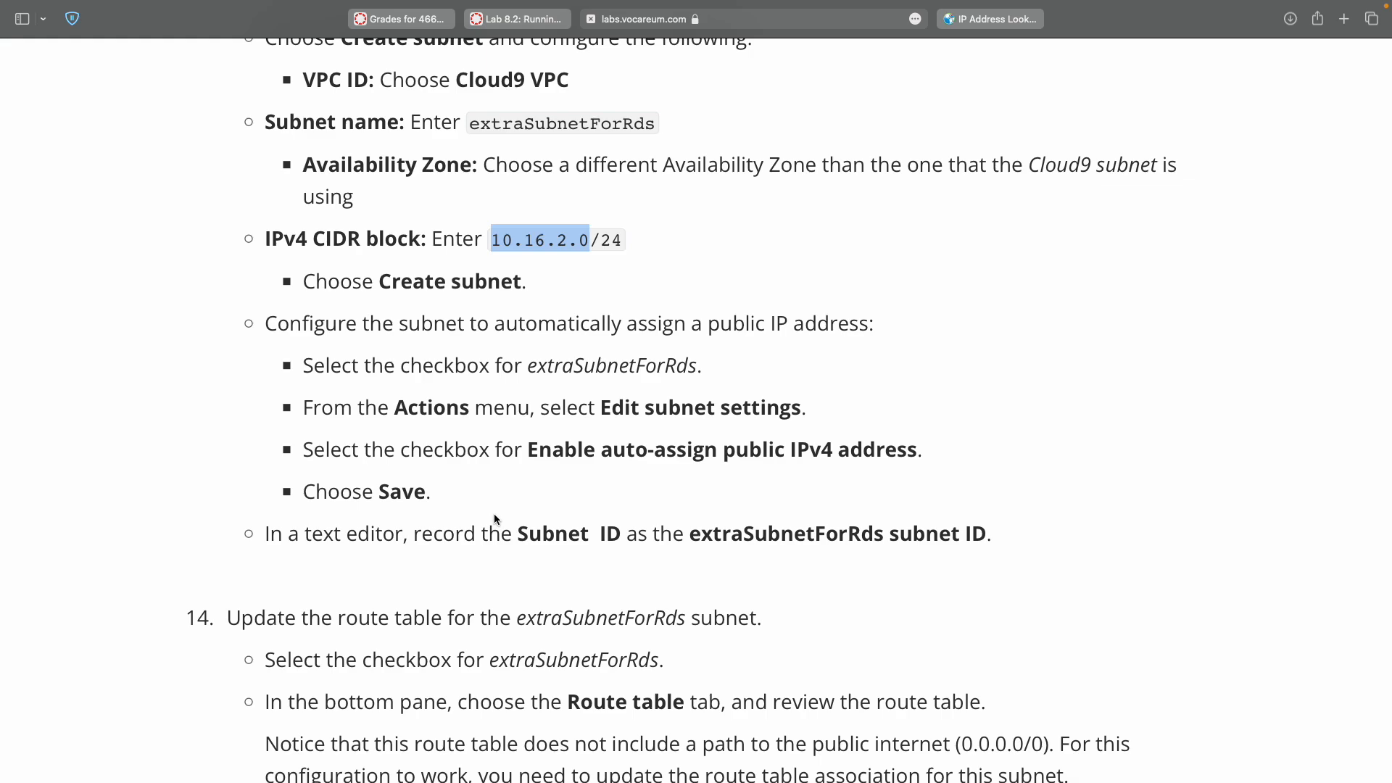
pyautogui.doubleClick(407, 281)
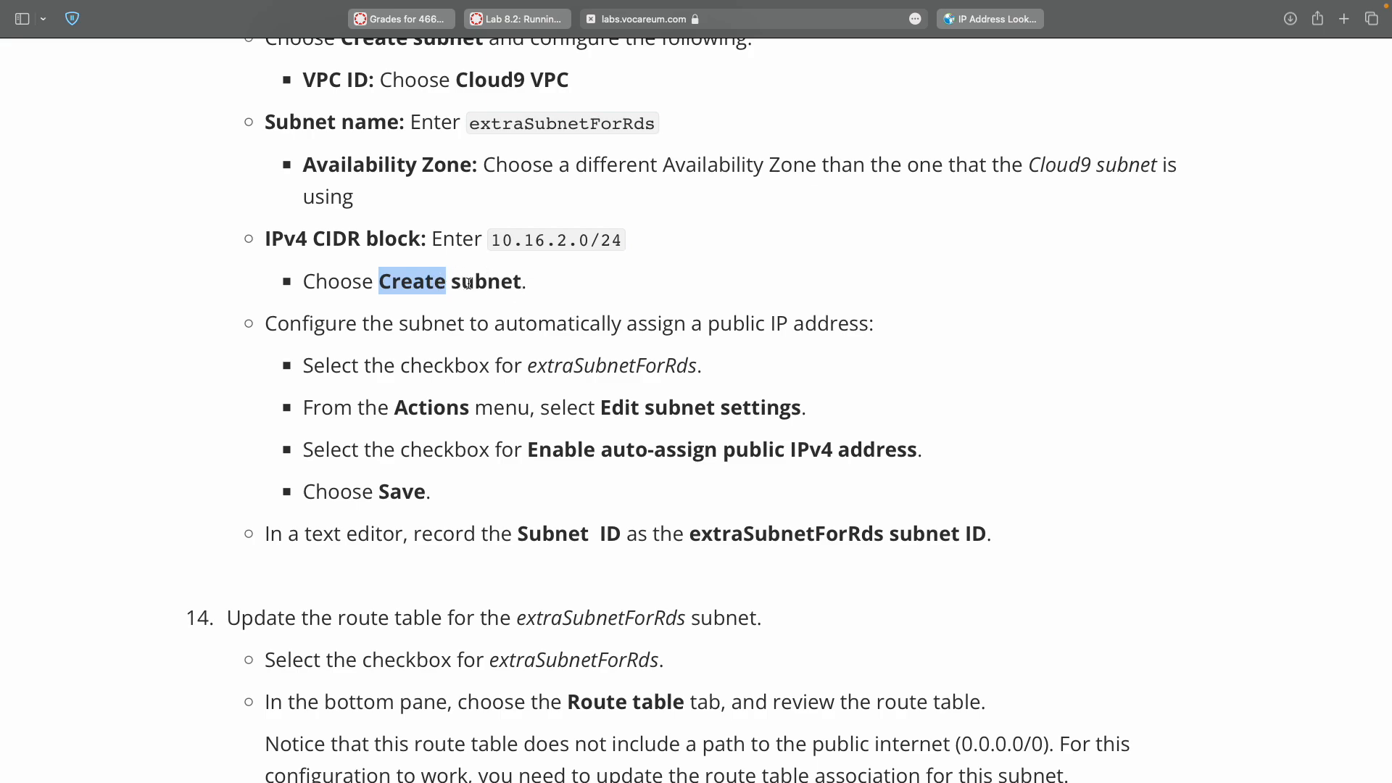
pyautogui.scroll(-2, 468, 282)
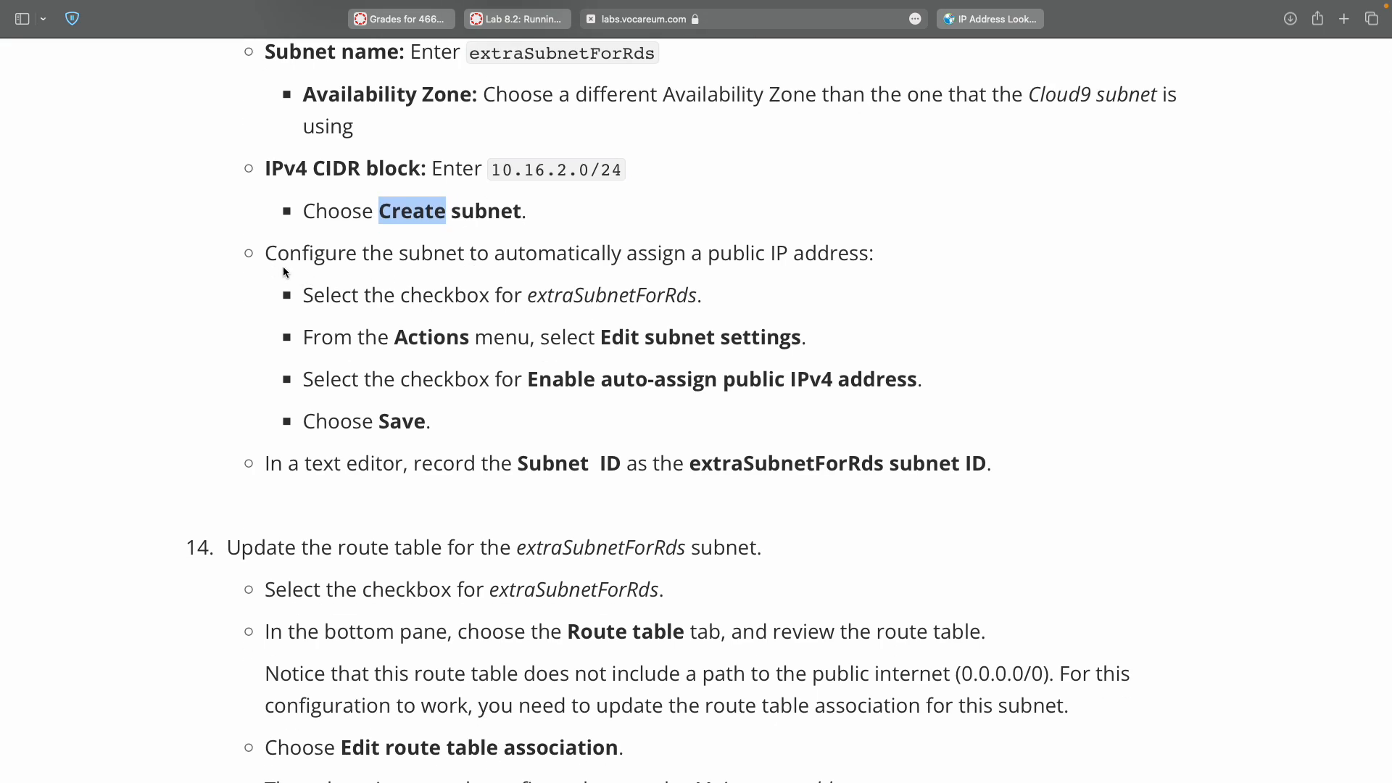
pyautogui.moveTo(264, 247); pyautogui.dragTo(261, 450)
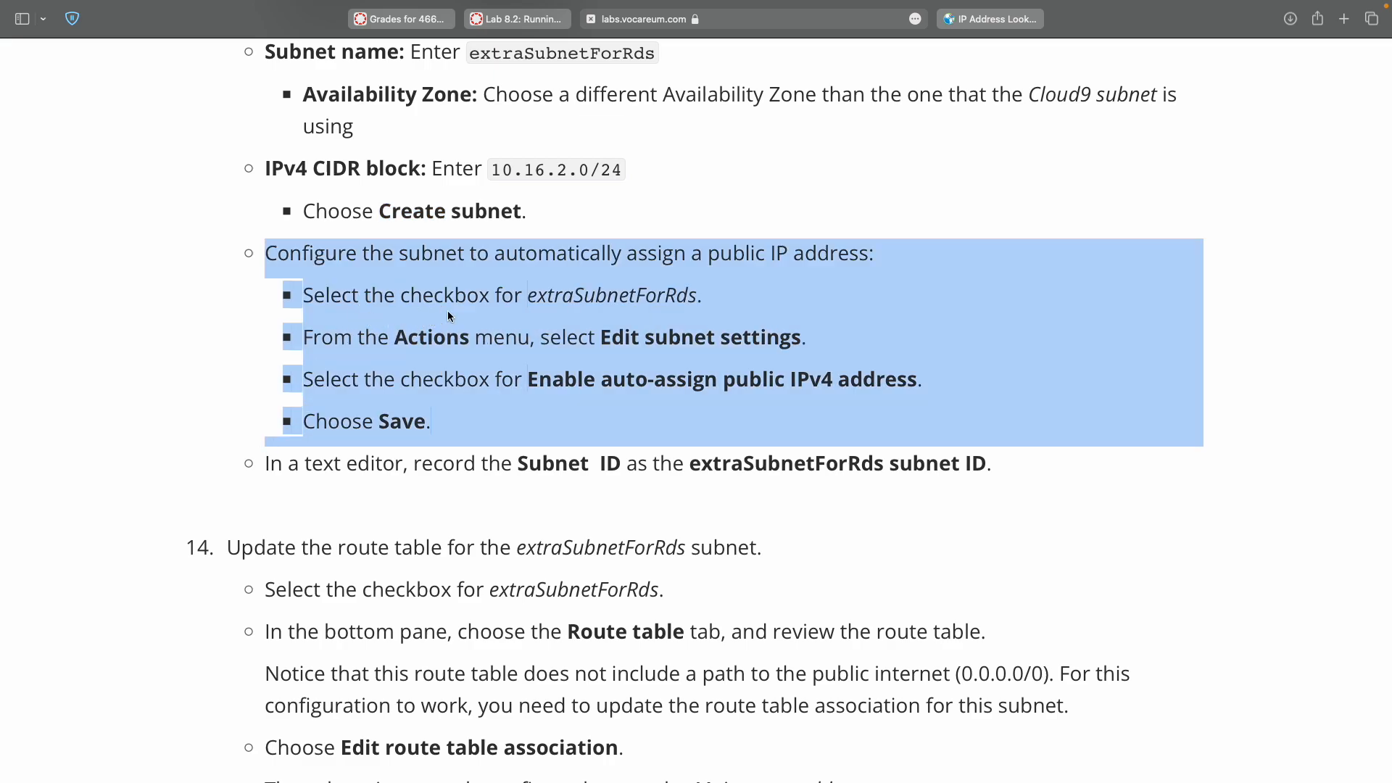
pyautogui.hotkey('ctrl', 'Right')
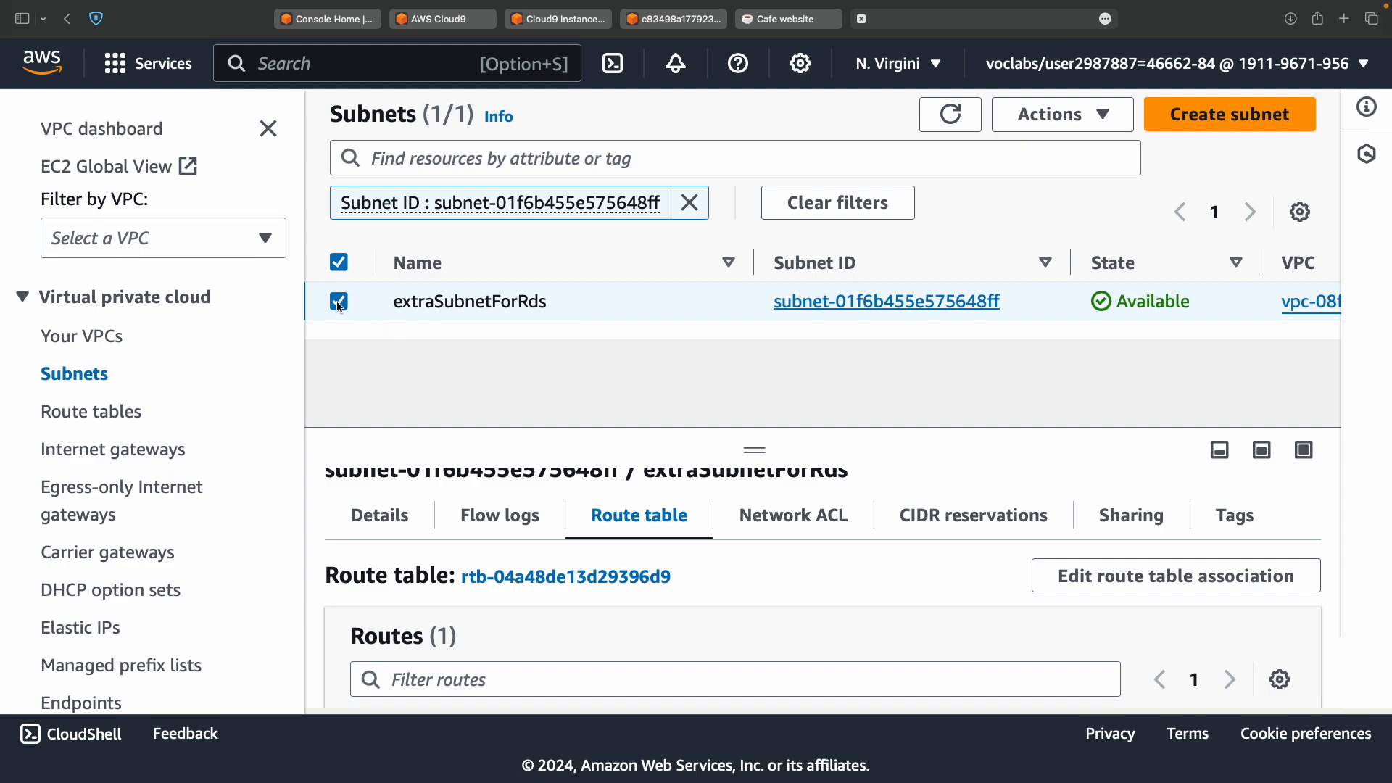
# Reopen Edit subnet settings, confirm auto-assign public IPv4 is already on, and cancel.
pyautogui.click(1101, 122)
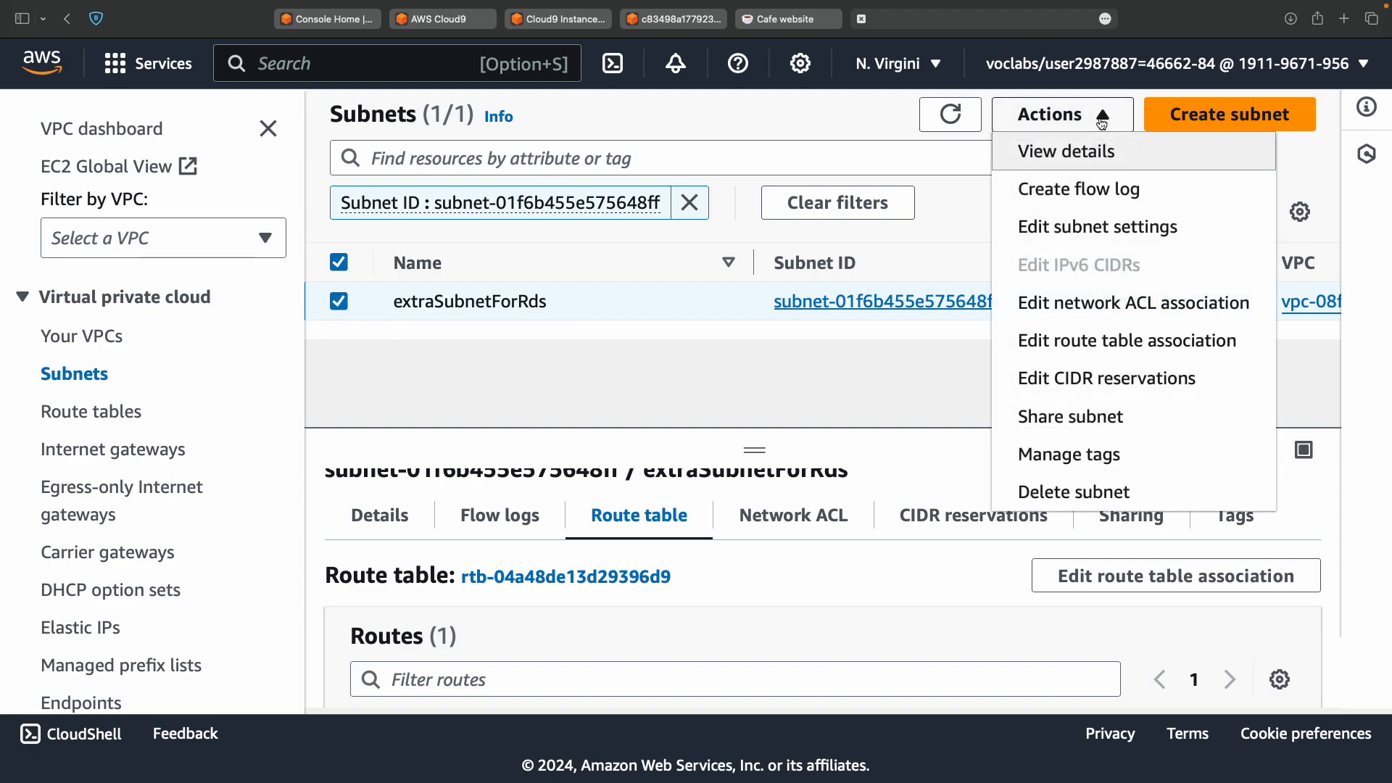
pyautogui.click(1096, 247)
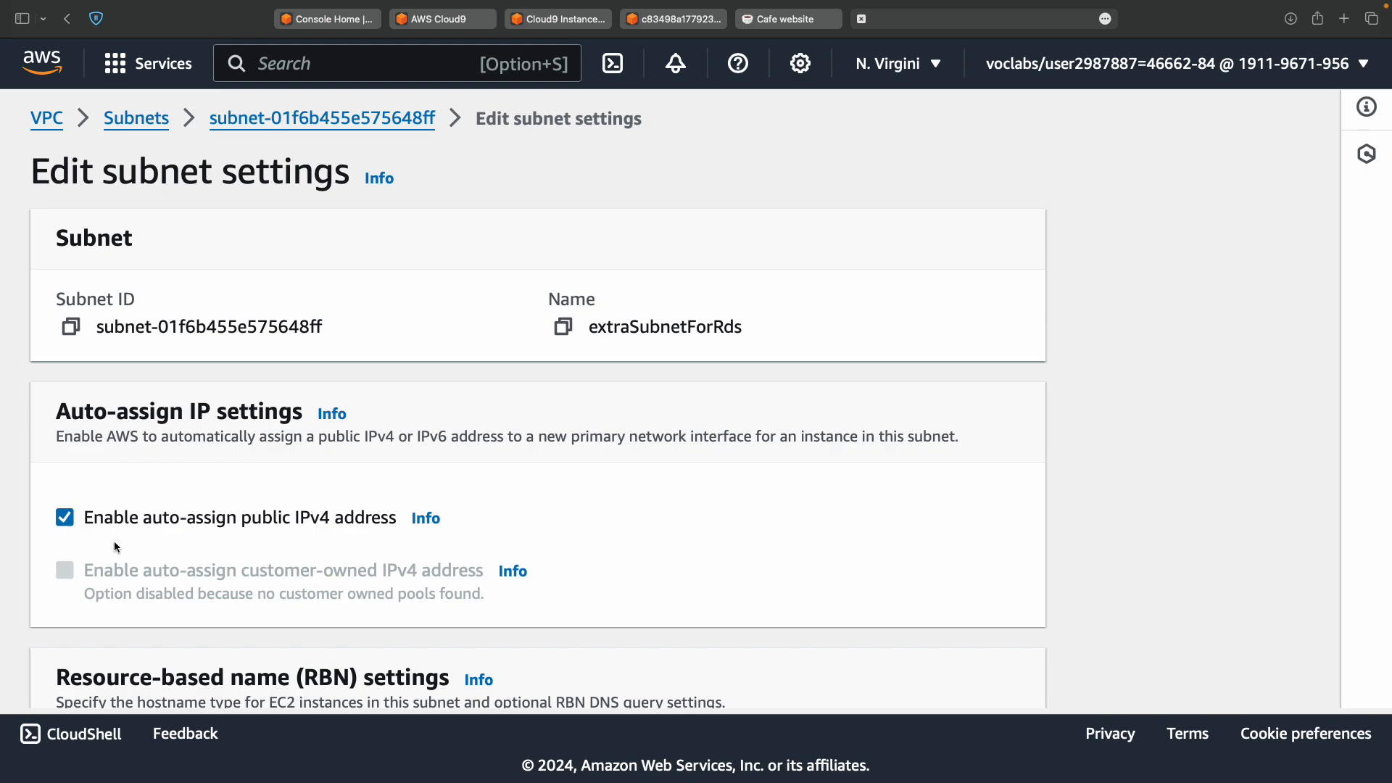
pyautogui.scroll(-7, 114, 546)
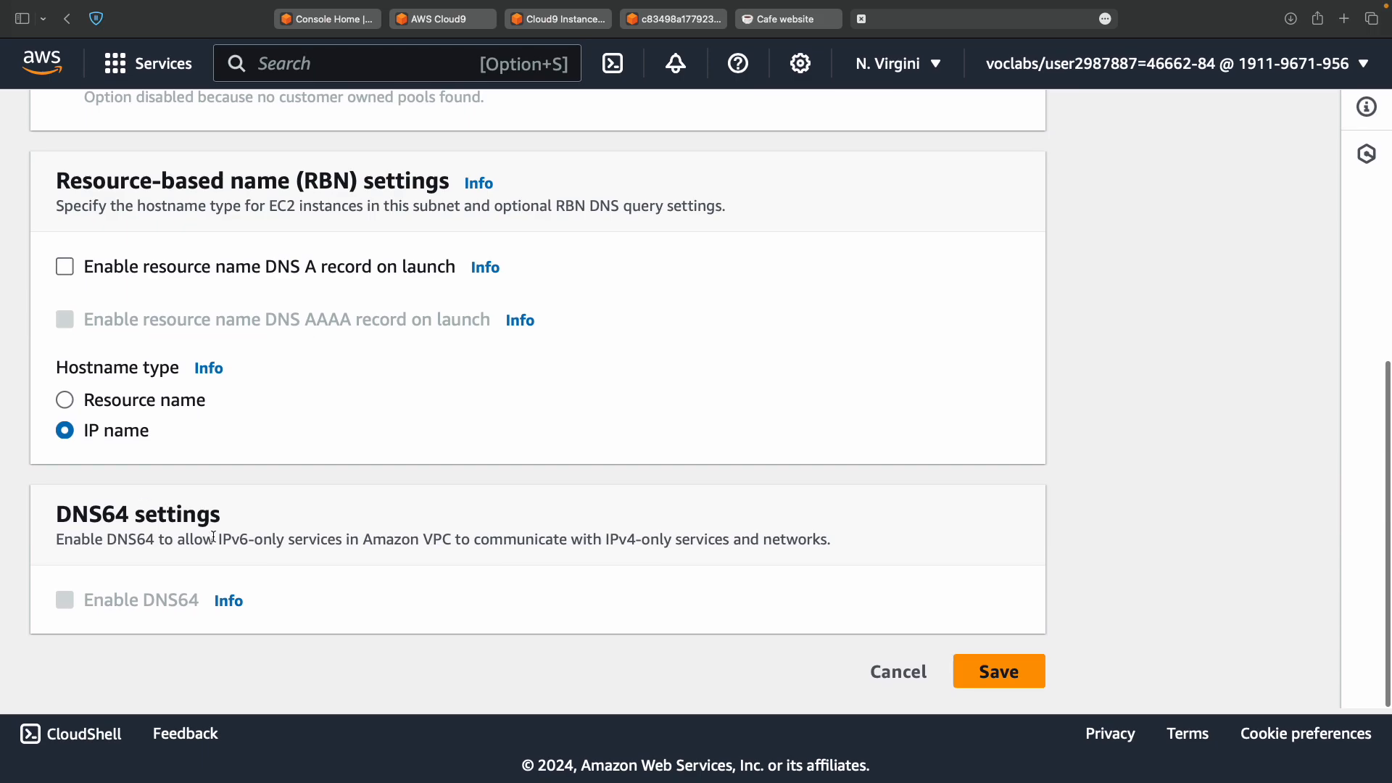
pyautogui.click(915, 674)
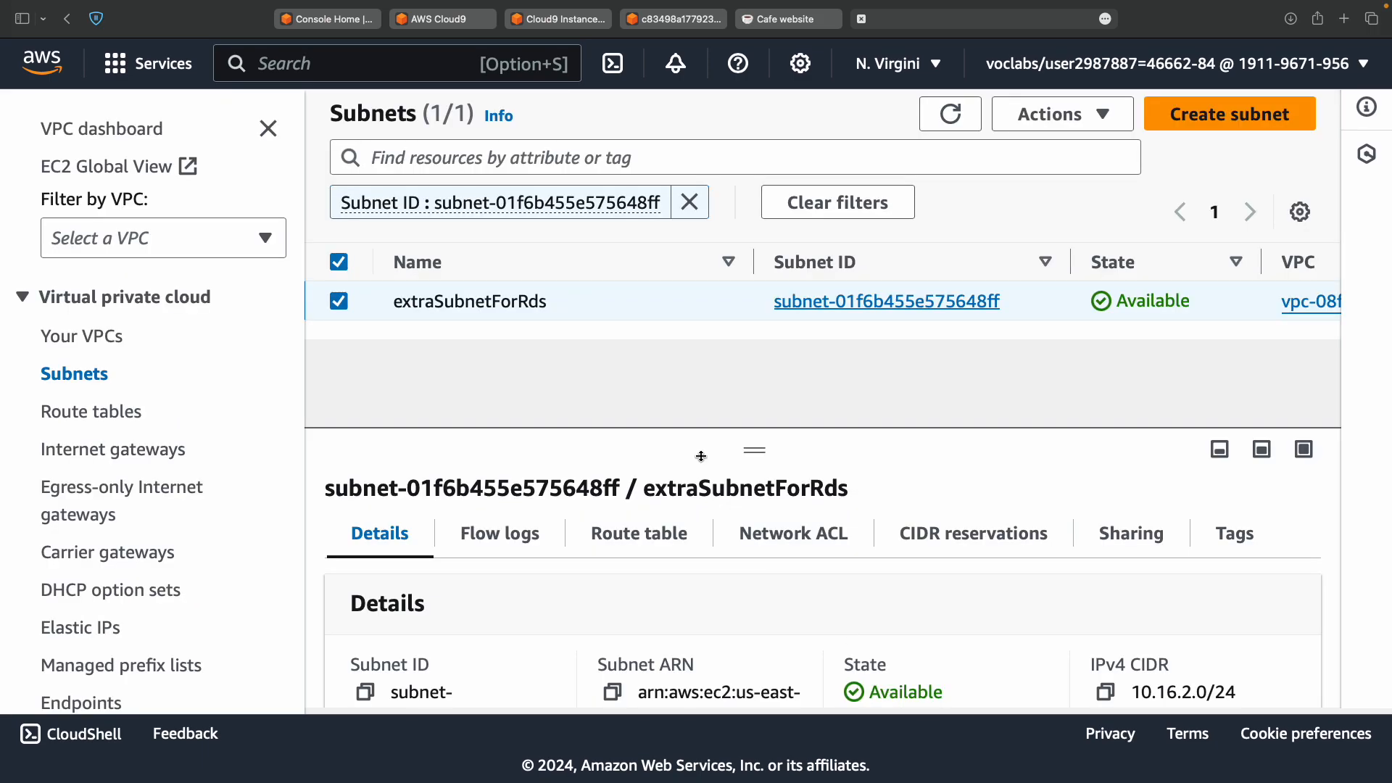
pyautogui.hotkey('ctrl', 'Left')
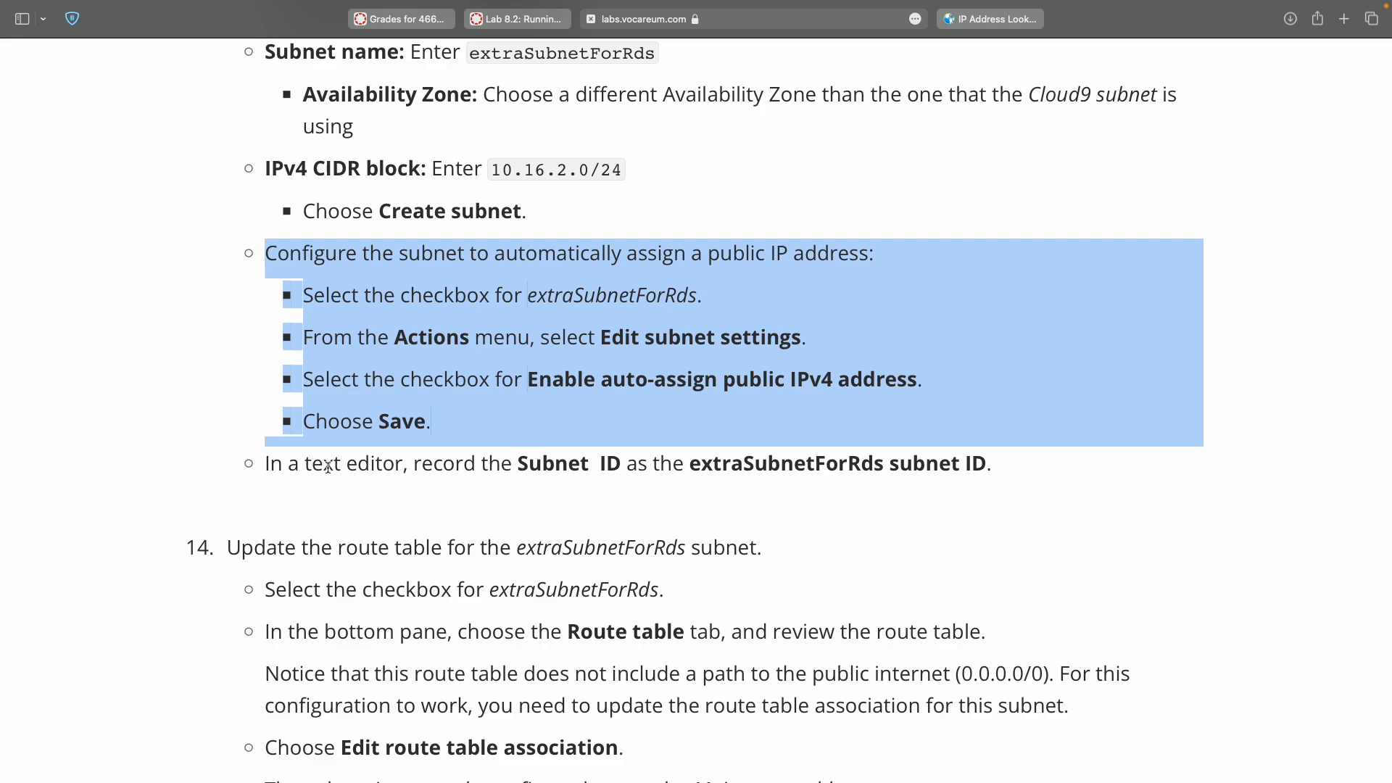
# Copy the extraSubnetForRds subnet ID from its Details pane again.
pyautogui.click(552, 466)
pyautogui.doubleClick(551, 466)
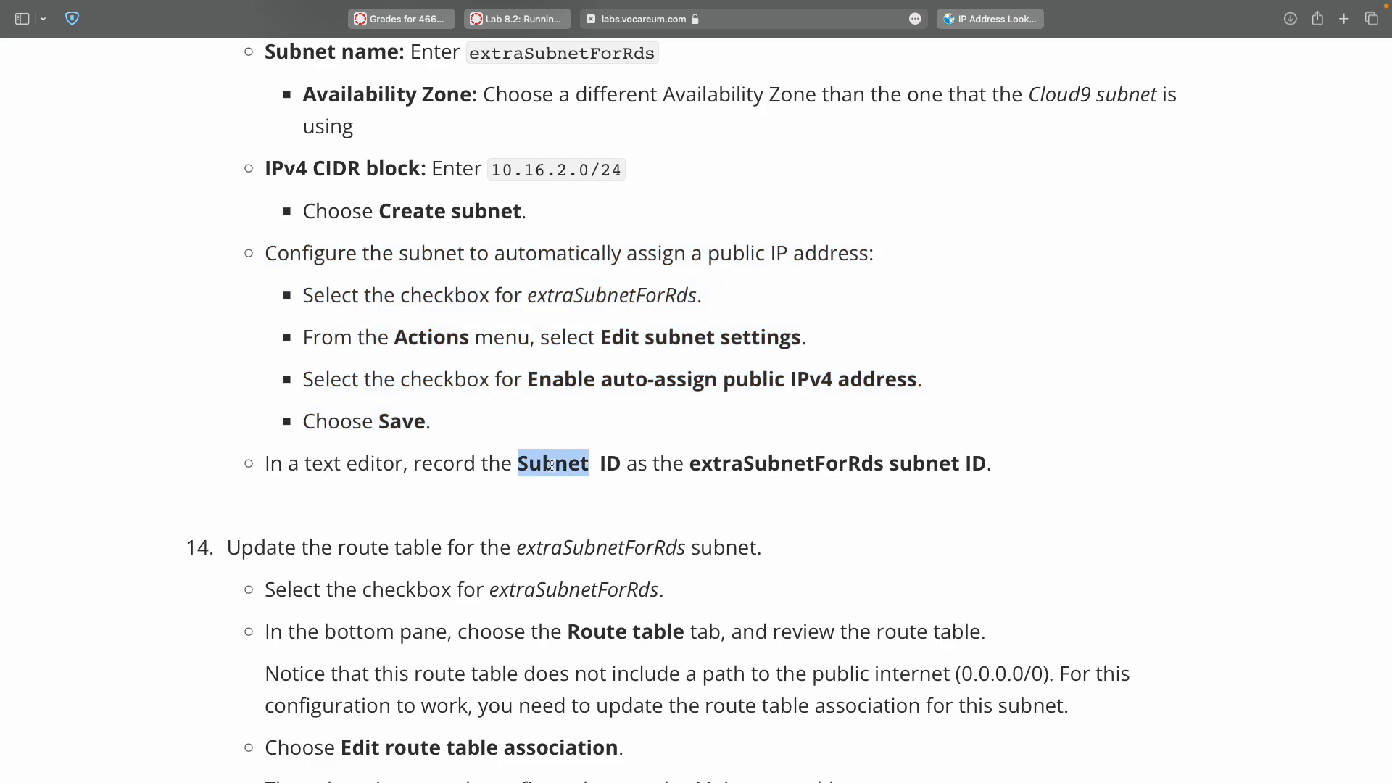
pyautogui.doubleClick(739, 464)
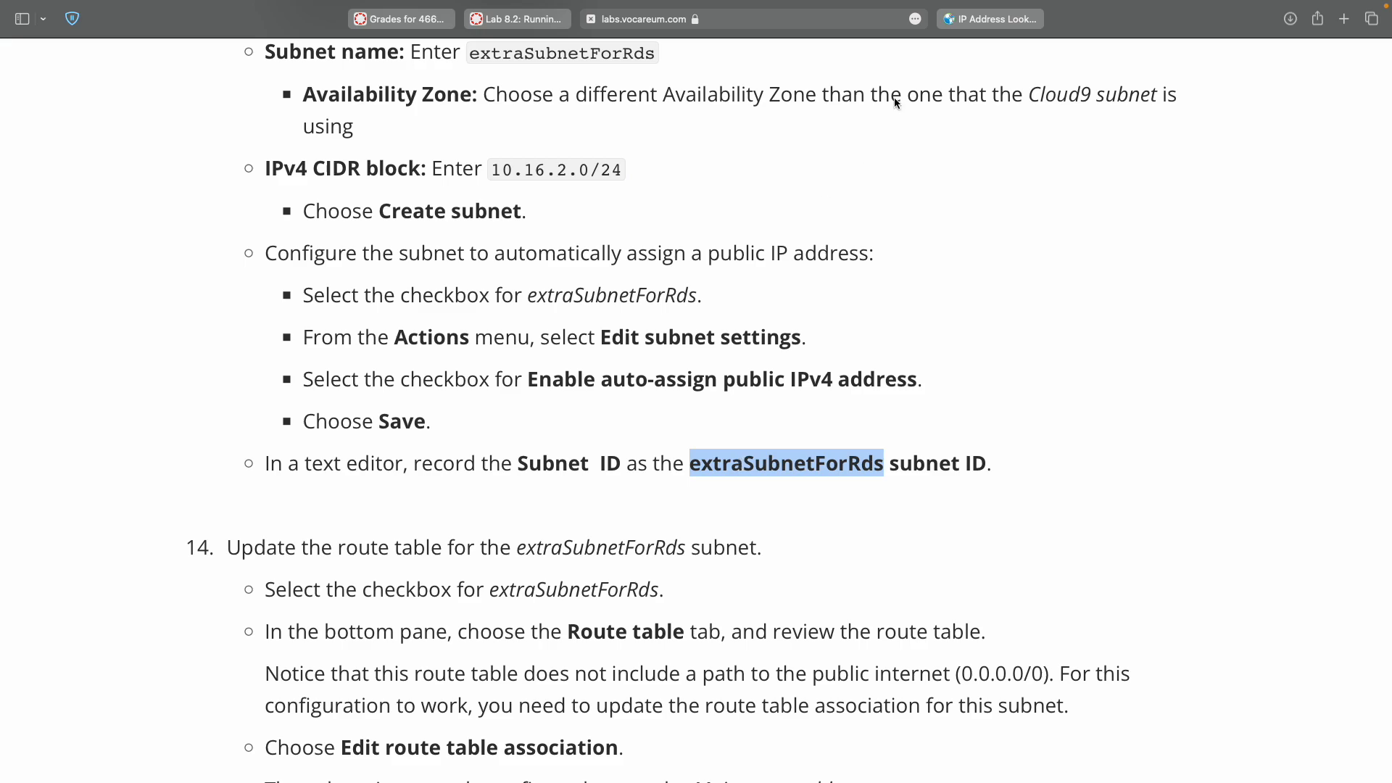
pyautogui.hotkey('ctrl', 'Right')
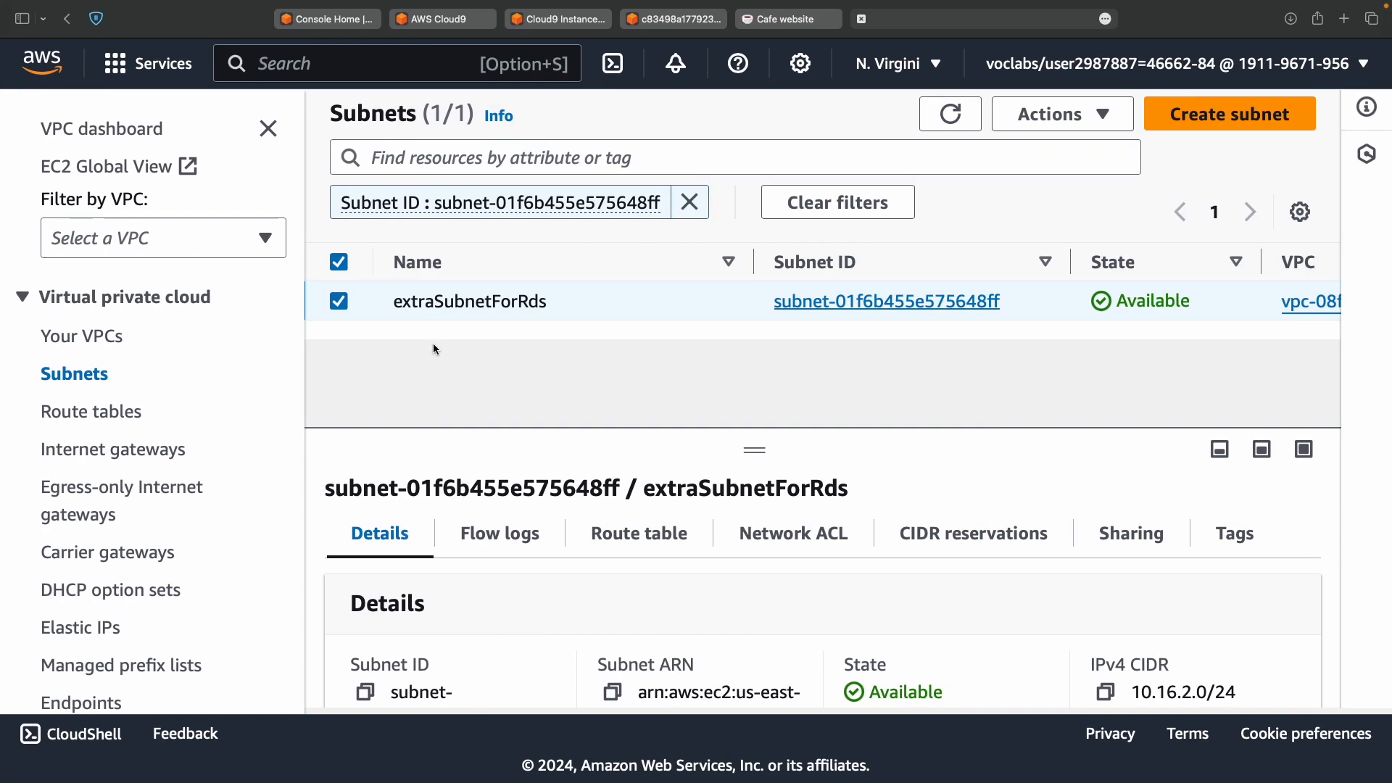
pyautogui.scroll(-3, 365, 551)
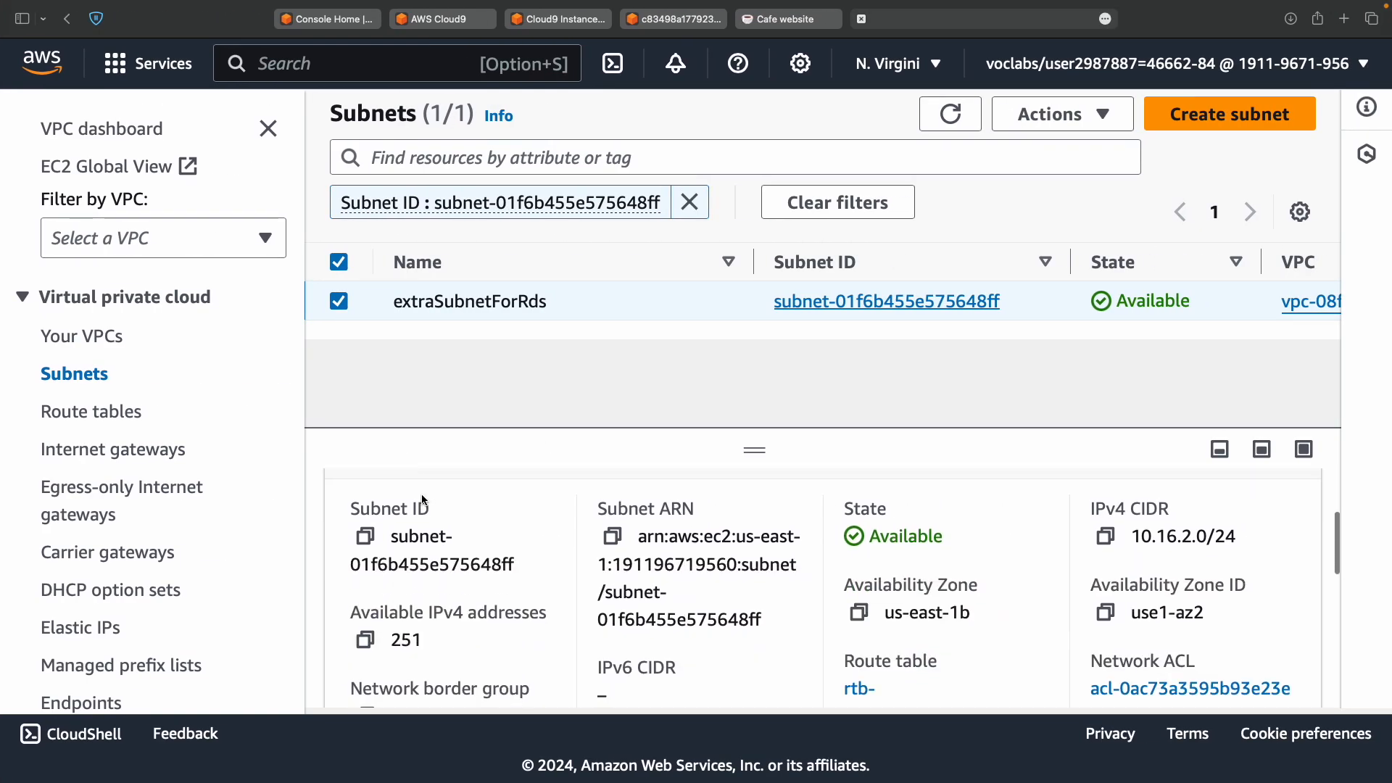
pyautogui.click(365, 536)
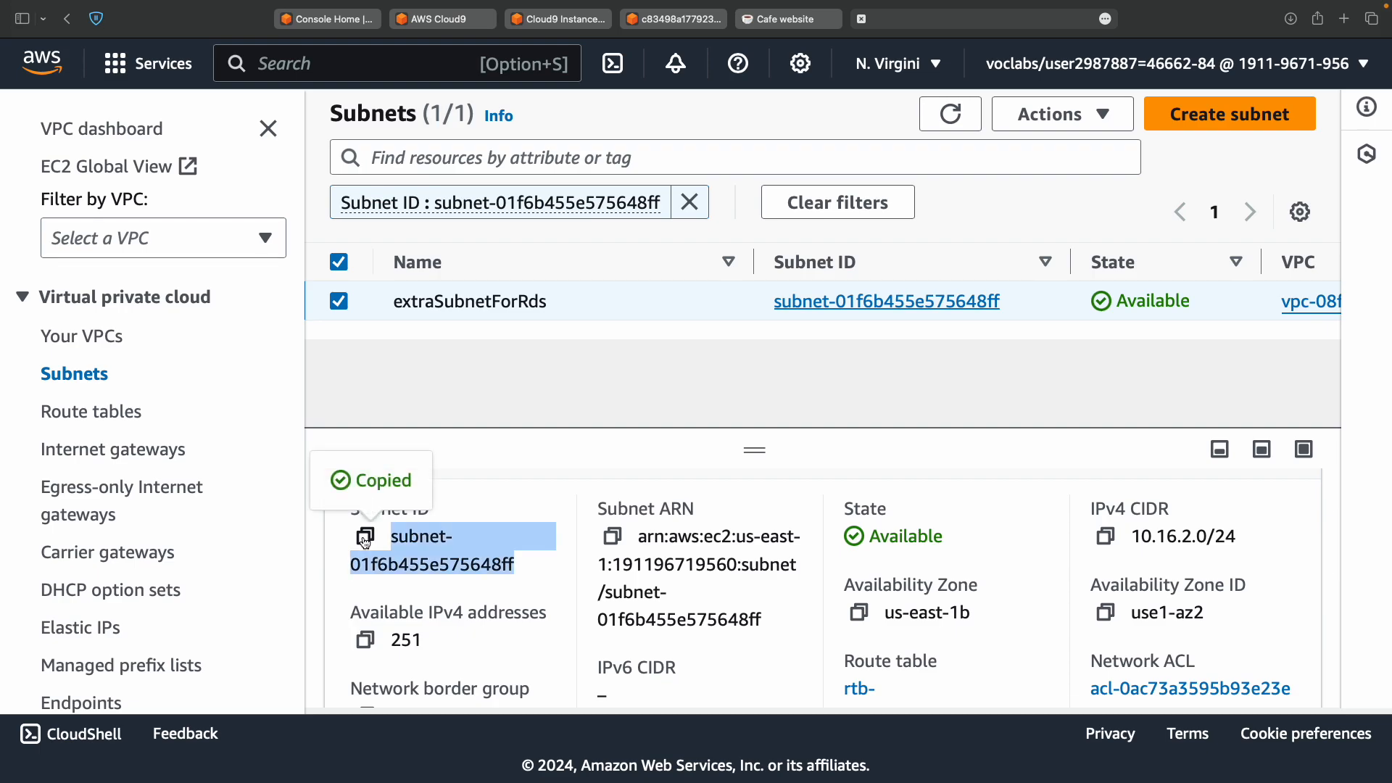
# Compare the console's subnet ID with the one recorded on line 4 of the notes.
pyautogui.hotkey('ctrl', 'Left')
pyautogui.hotkey('ctrl', 'Left')
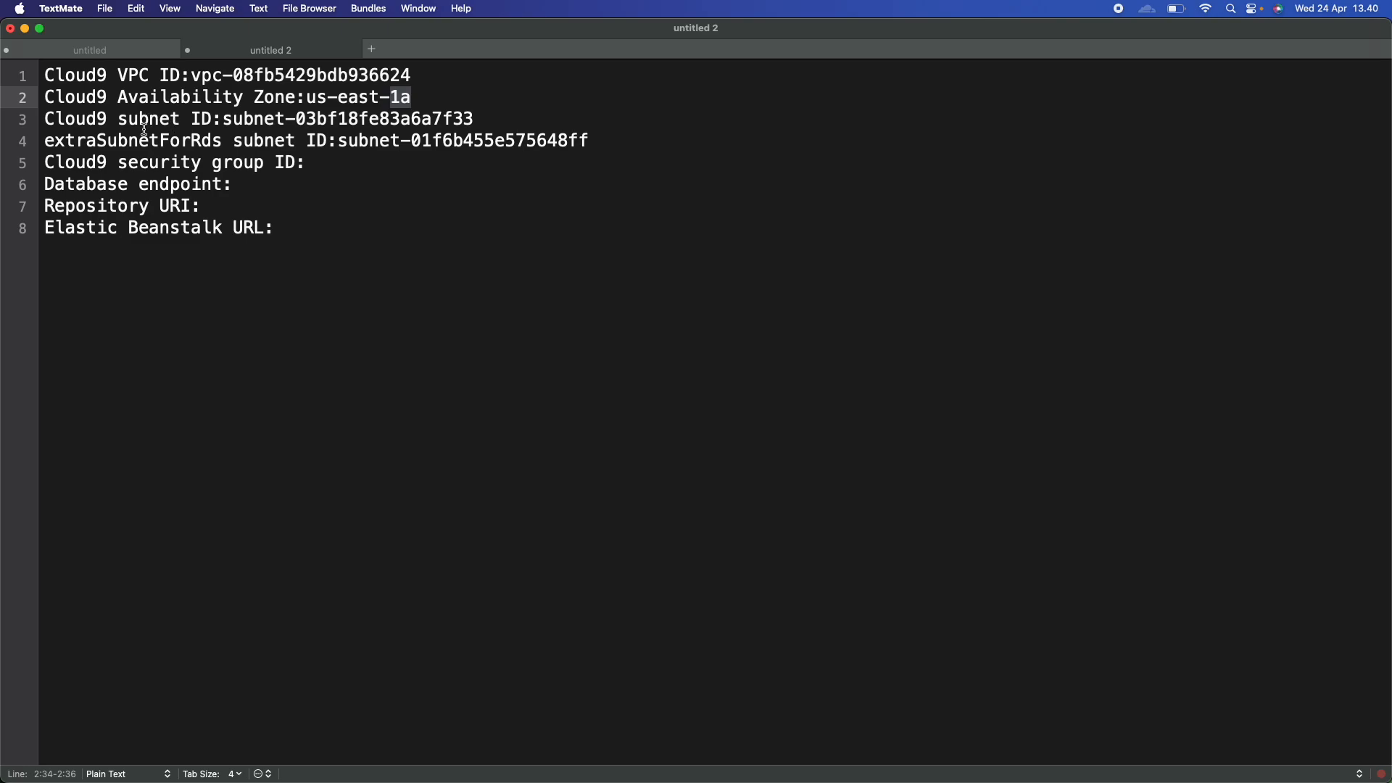
pyautogui.click(143, 137)
pyautogui.doubleClick(142, 138)
pyautogui.doubleClick(379, 140)
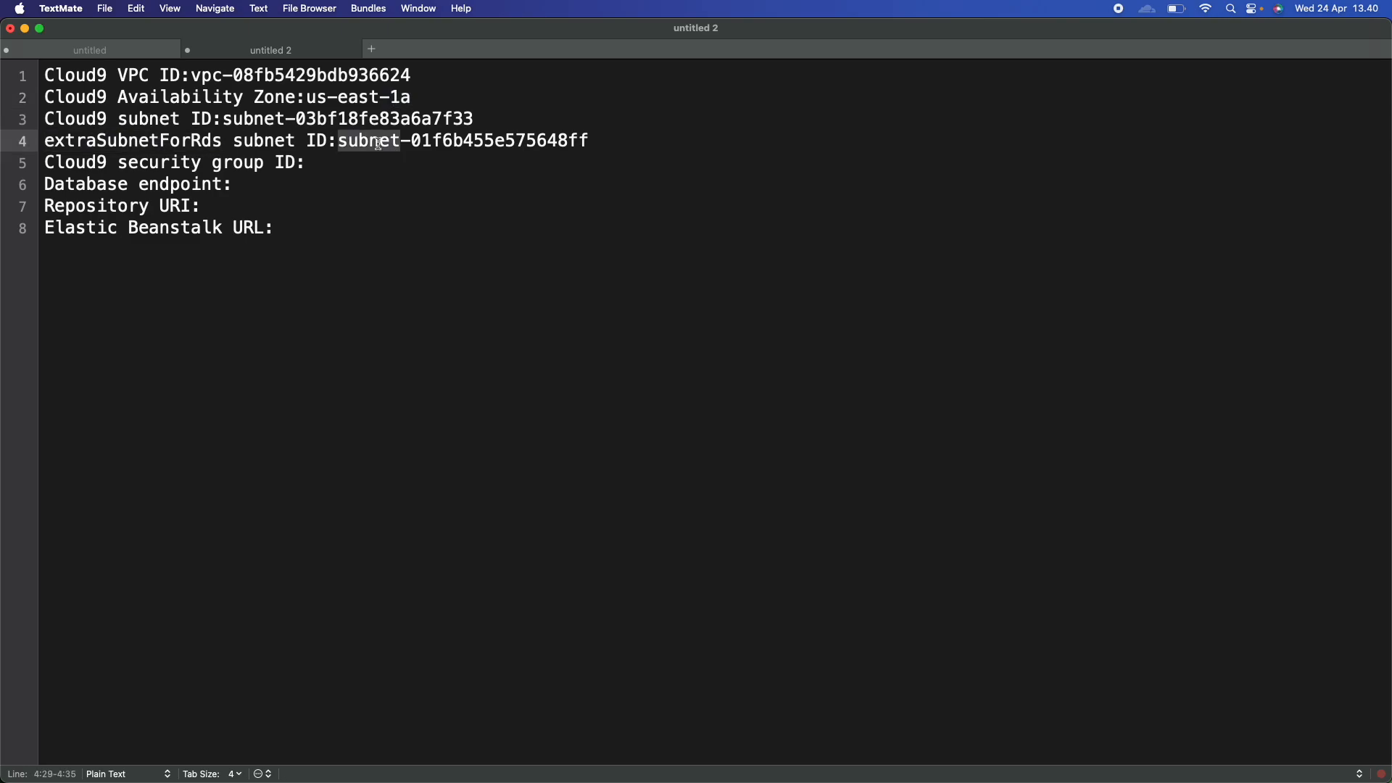
pyautogui.hotkey('ctrl', 'Right')
pyautogui.hotkey('ctrl', 'Right')
pyautogui.tripleClick(406, 569)
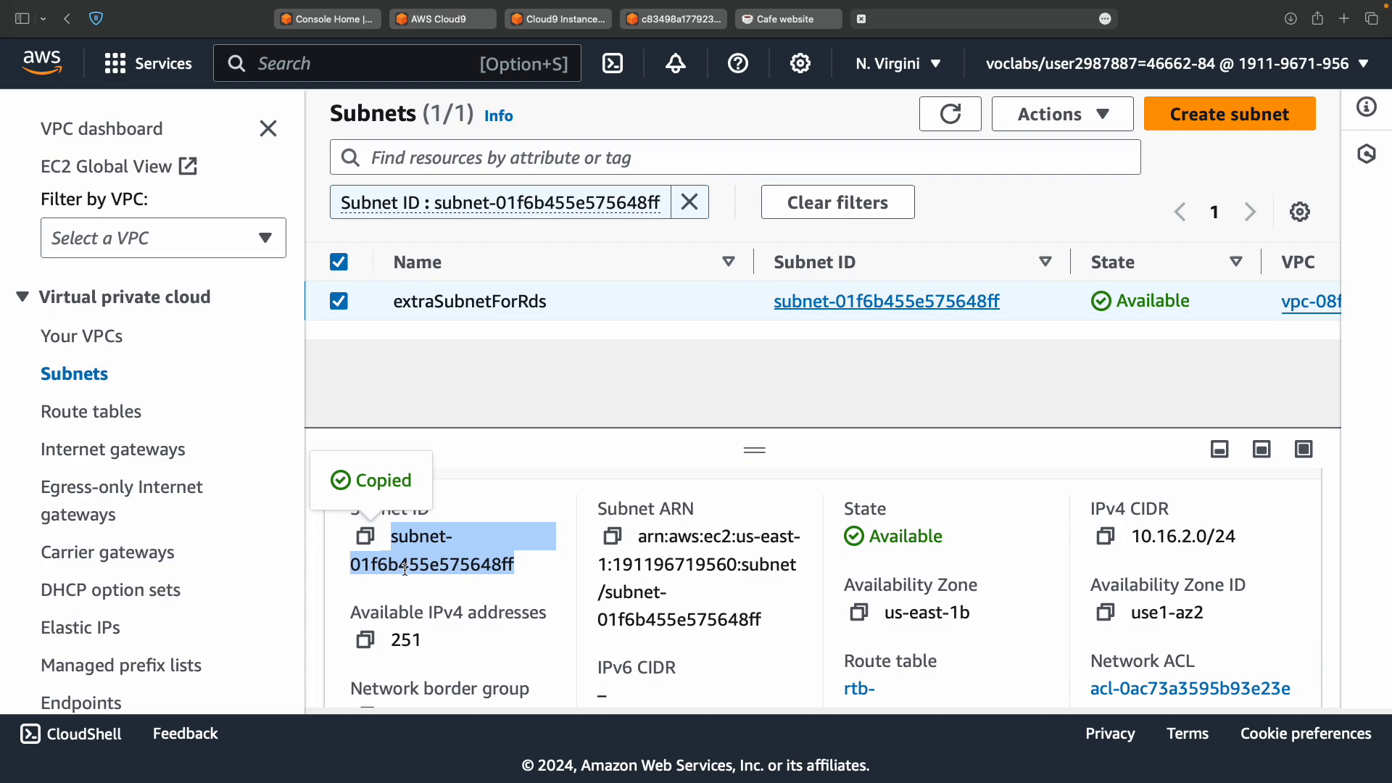
# Find the step 14 route table instructions in the lab guide.
pyautogui.hotkey('ctrl', 'Left')
pyautogui.scroll(-5, 590, 532)
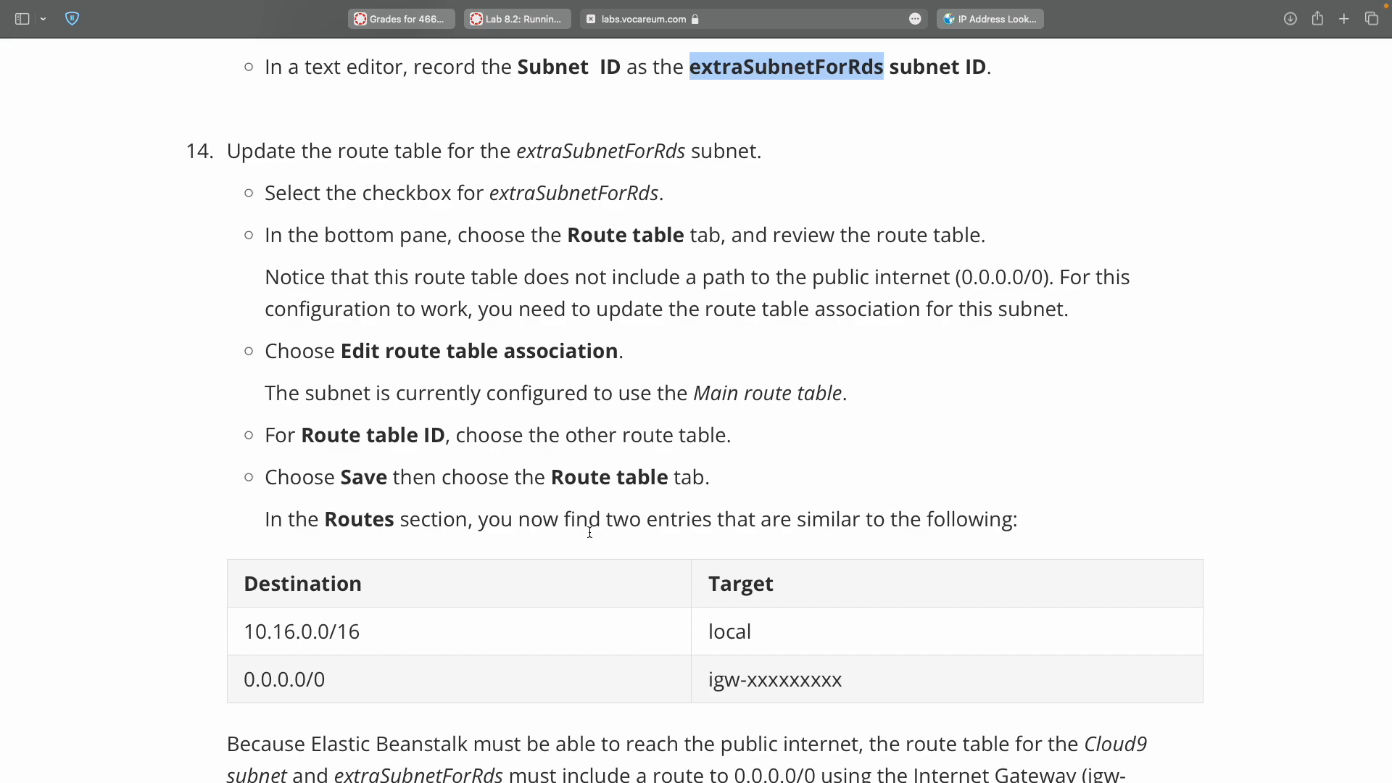
pyautogui.click(585, 235)
pyautogui.doubleClick(586, 235)
pyautogui.hotkey('ctrl', 'Right')
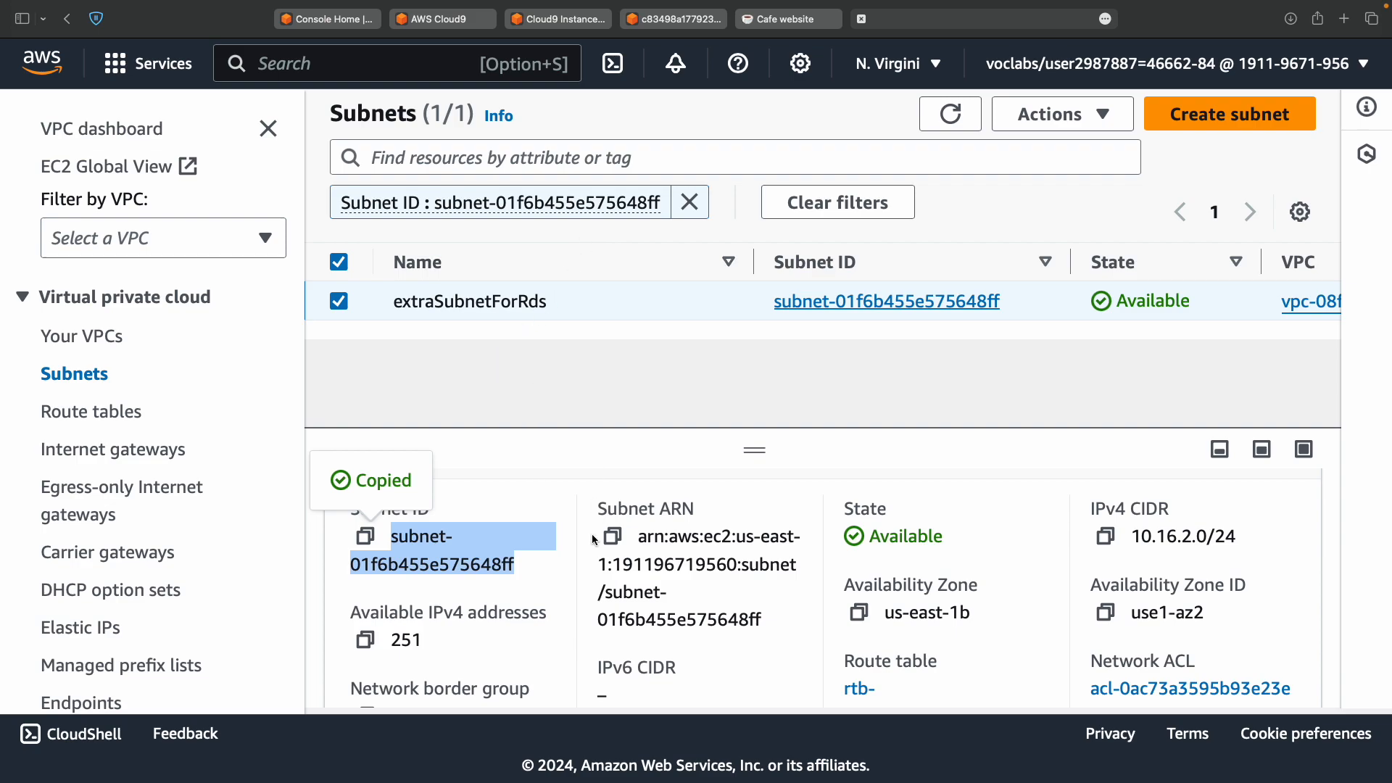
# Show extraSubnetForRds's route table, which has only the local 10.16.0.0/16 route, and begin editing its association.
pyautogui.scroll(3, 592, 533)
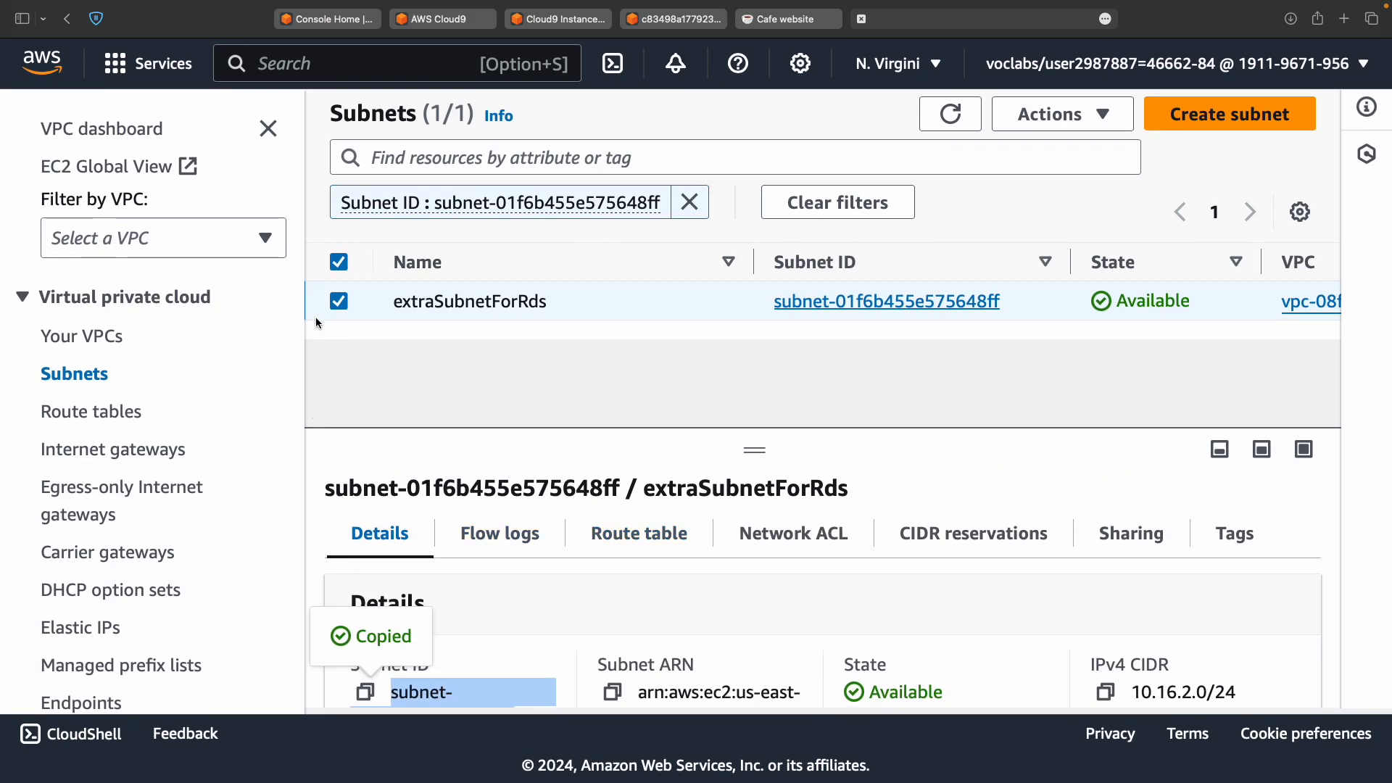
pyautogui.click(636, 544)
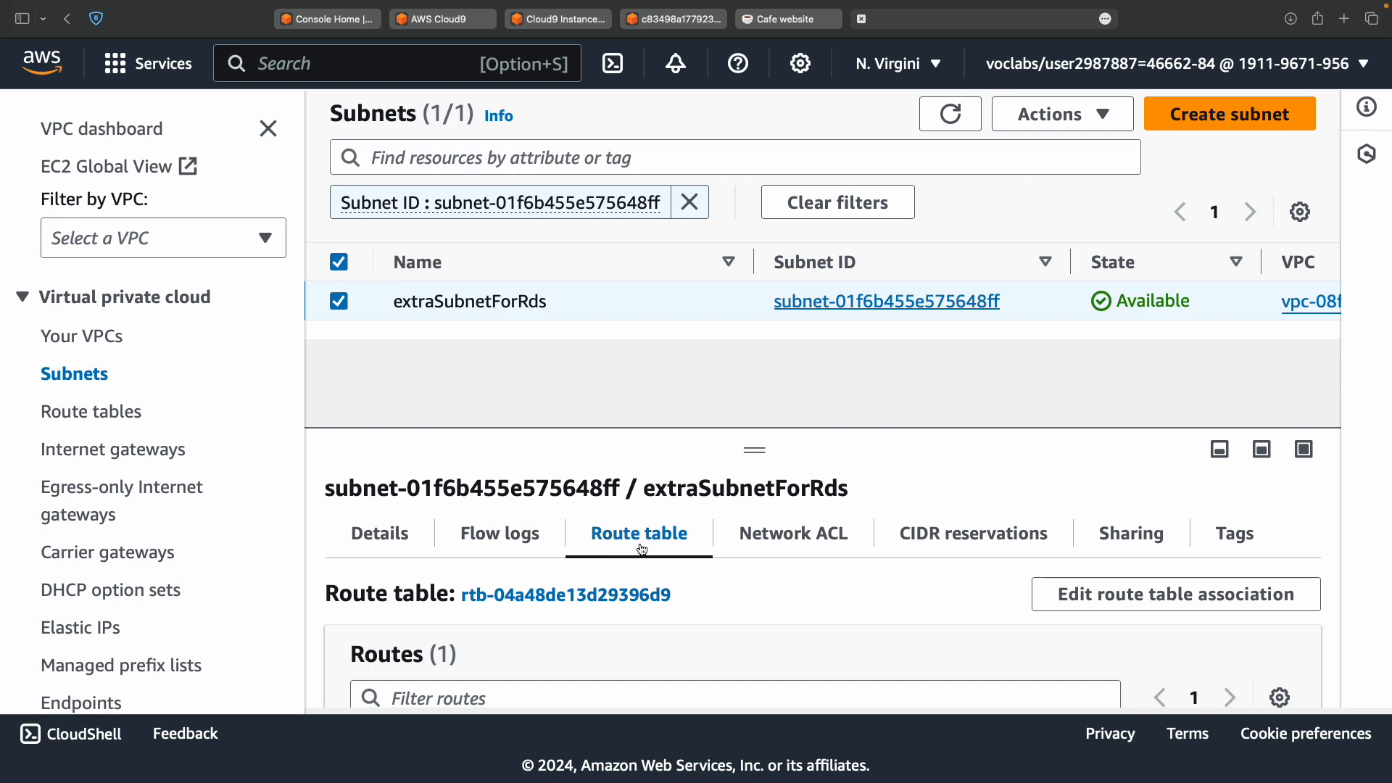
pyautogui.hotkey('ctrl', 'Left')
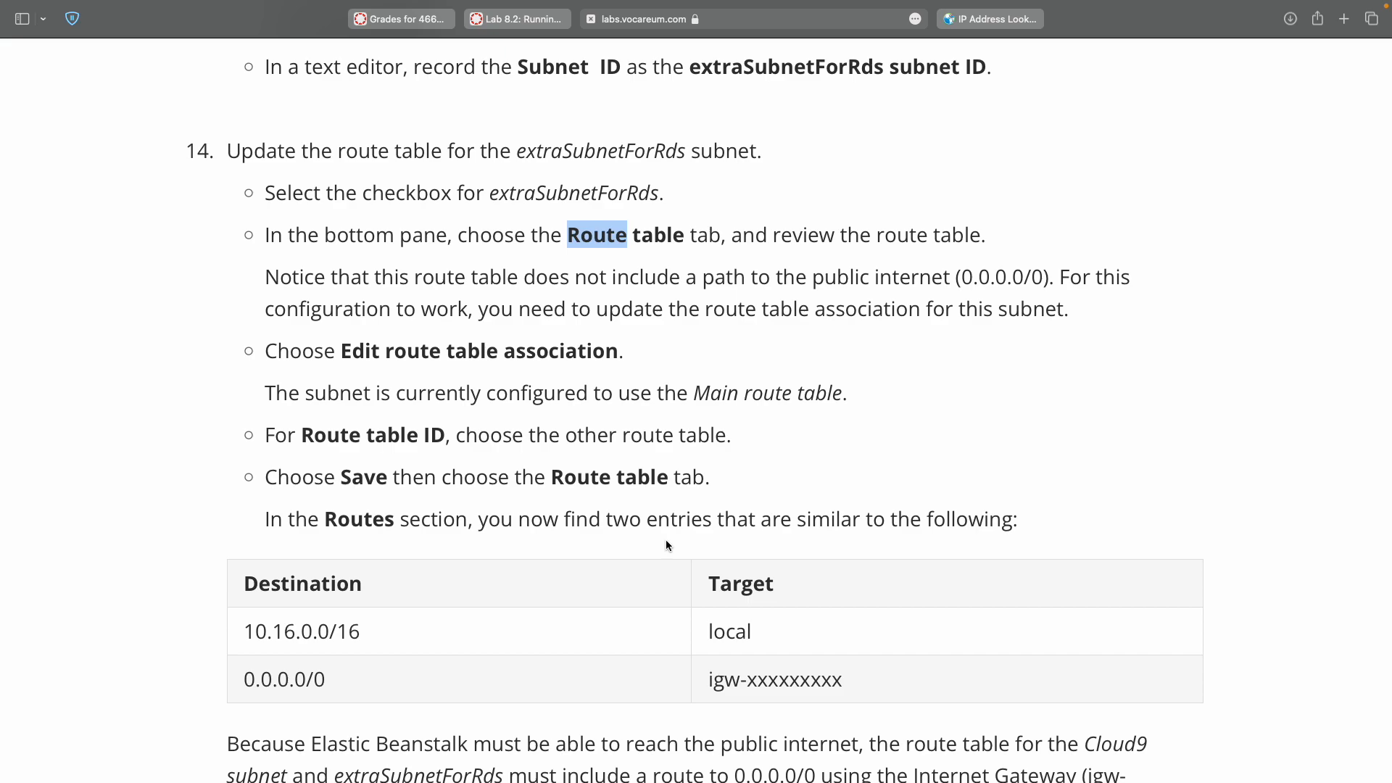
pyautogui.hotkey('ctrl', 'Right')
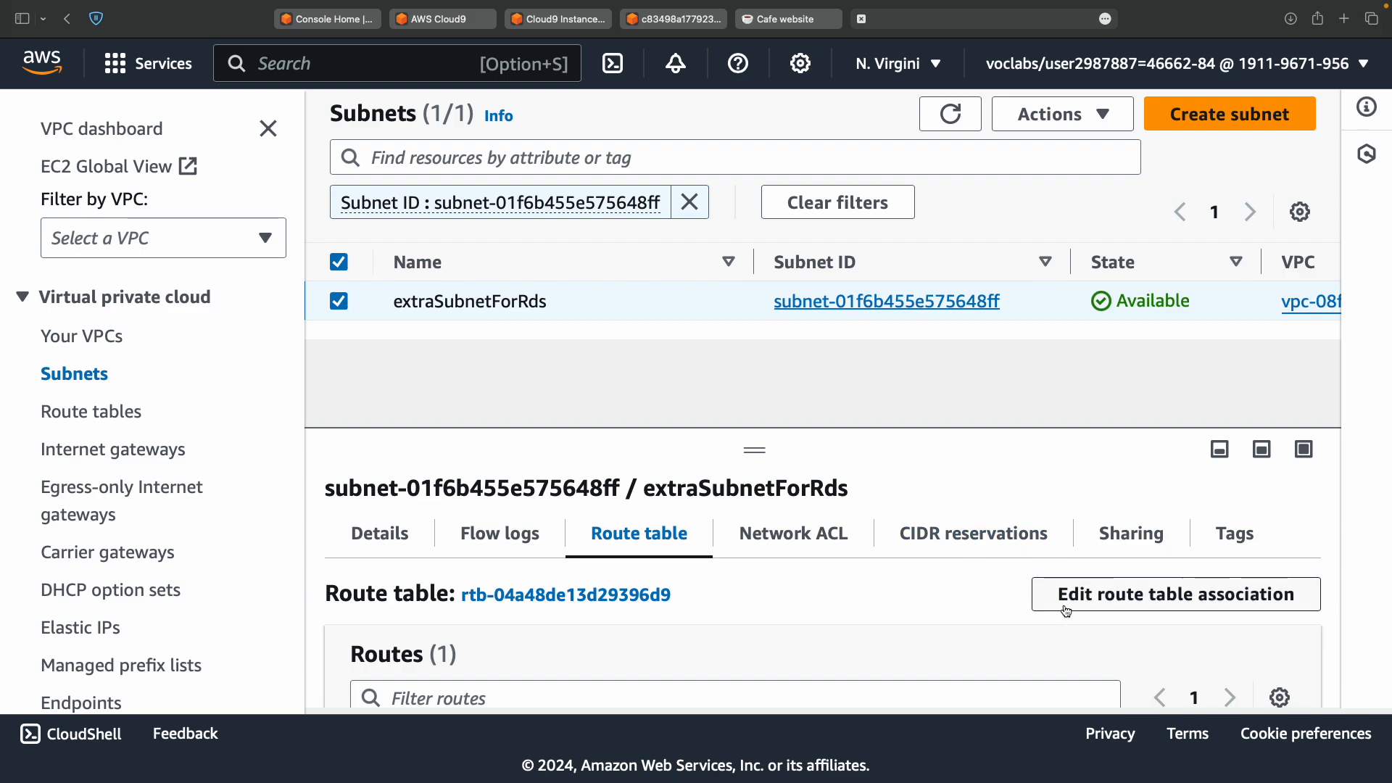
pyautogui.click(1079, 604)
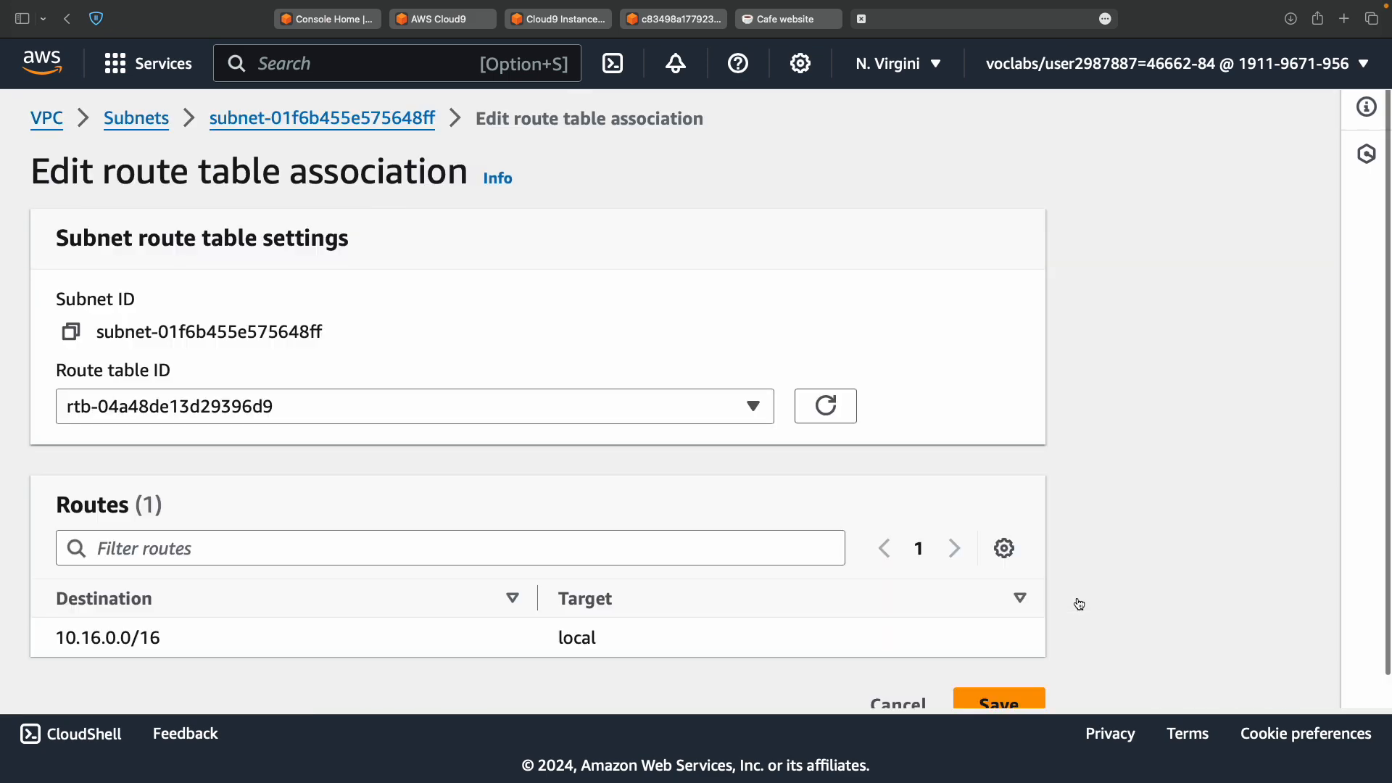
# Associate extraSubnetForRds with route table rtb-03302d661410271c0 and save the association.
pyautogui.hotkey('ctrl', 'Left')
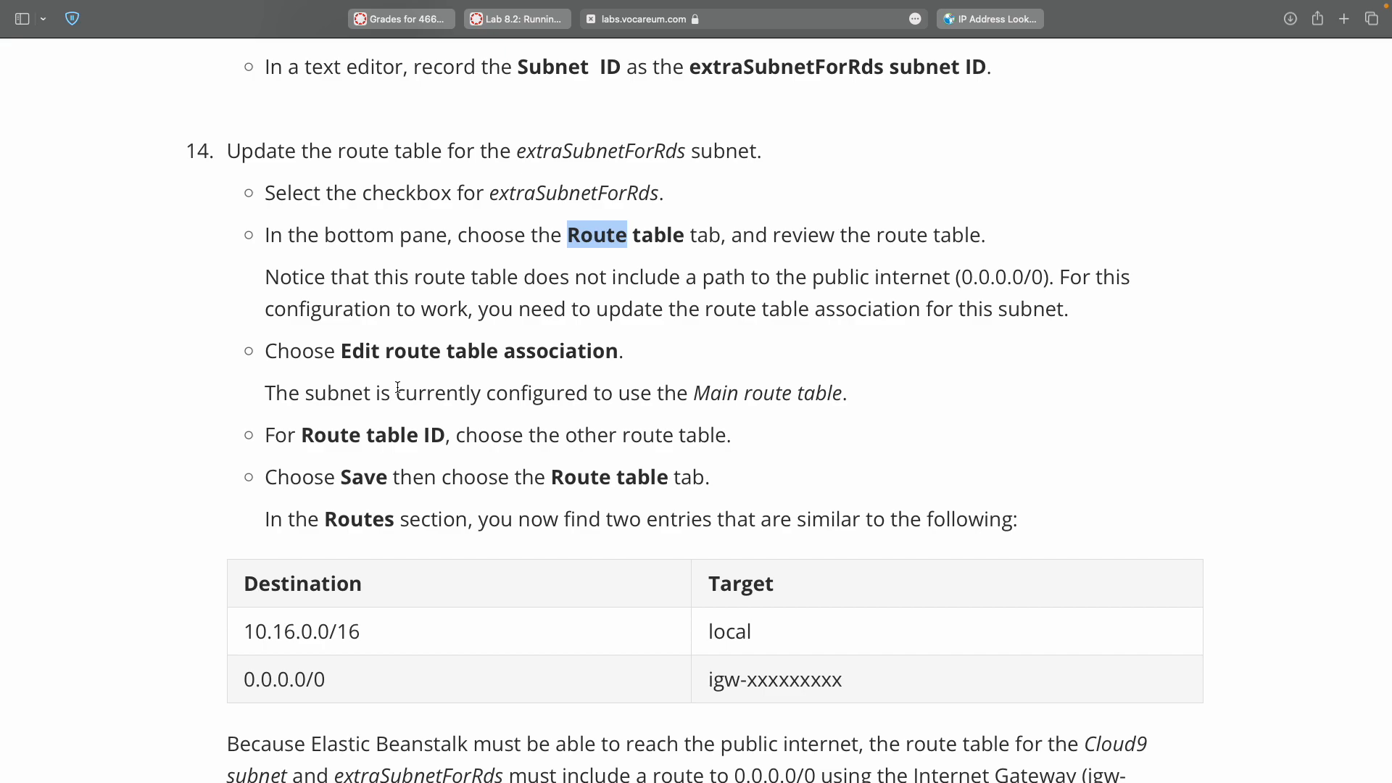
pyautogui.doubleClick(320, 435)
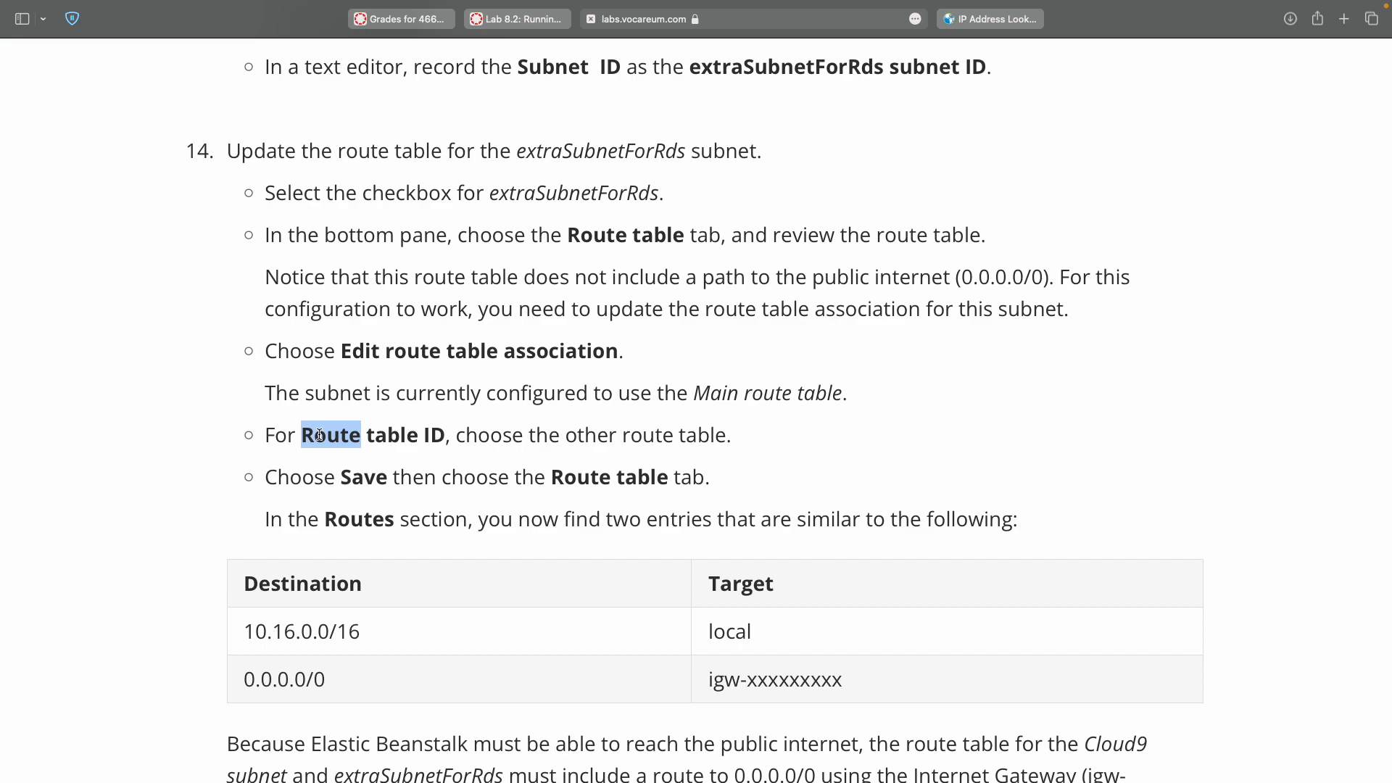
pyautogui.hotkey('ctrl', 'Right')
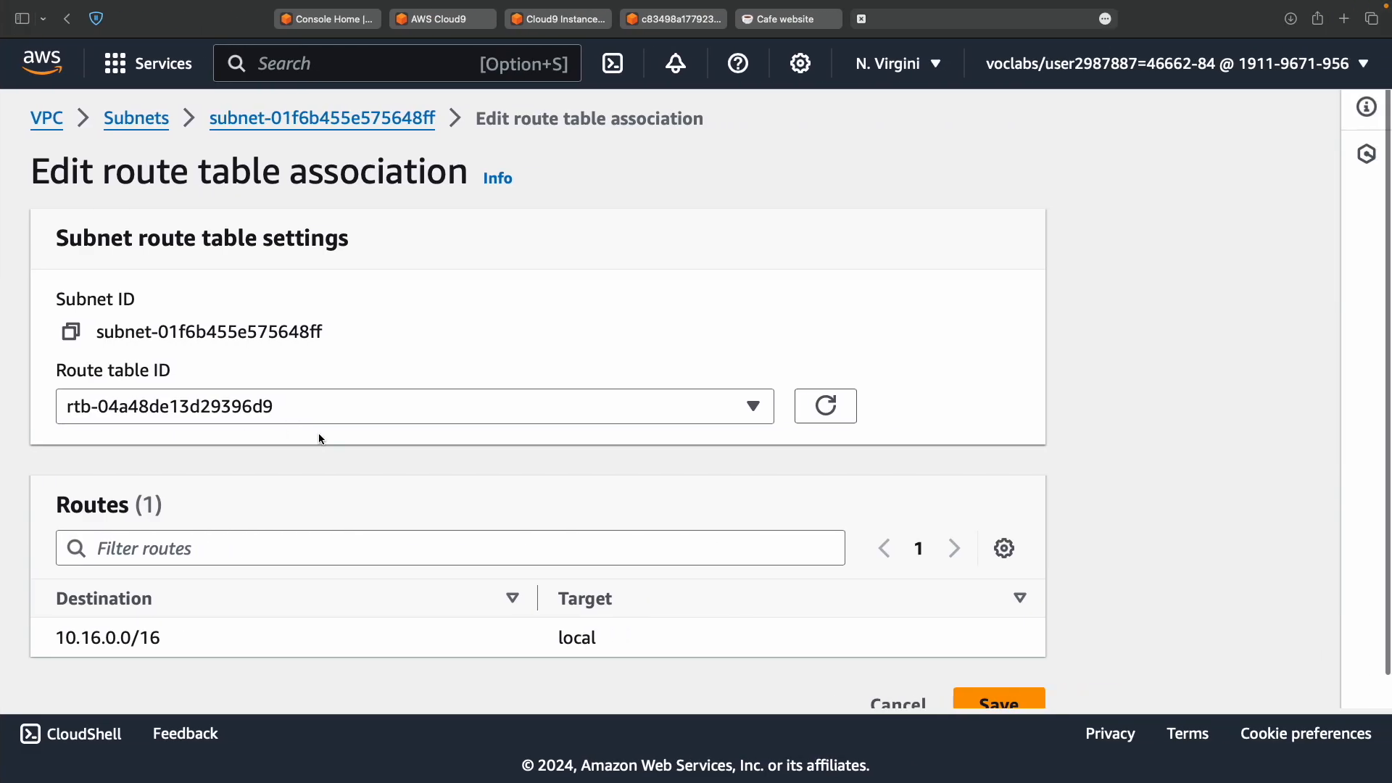
pyautogui.click(293, 406)
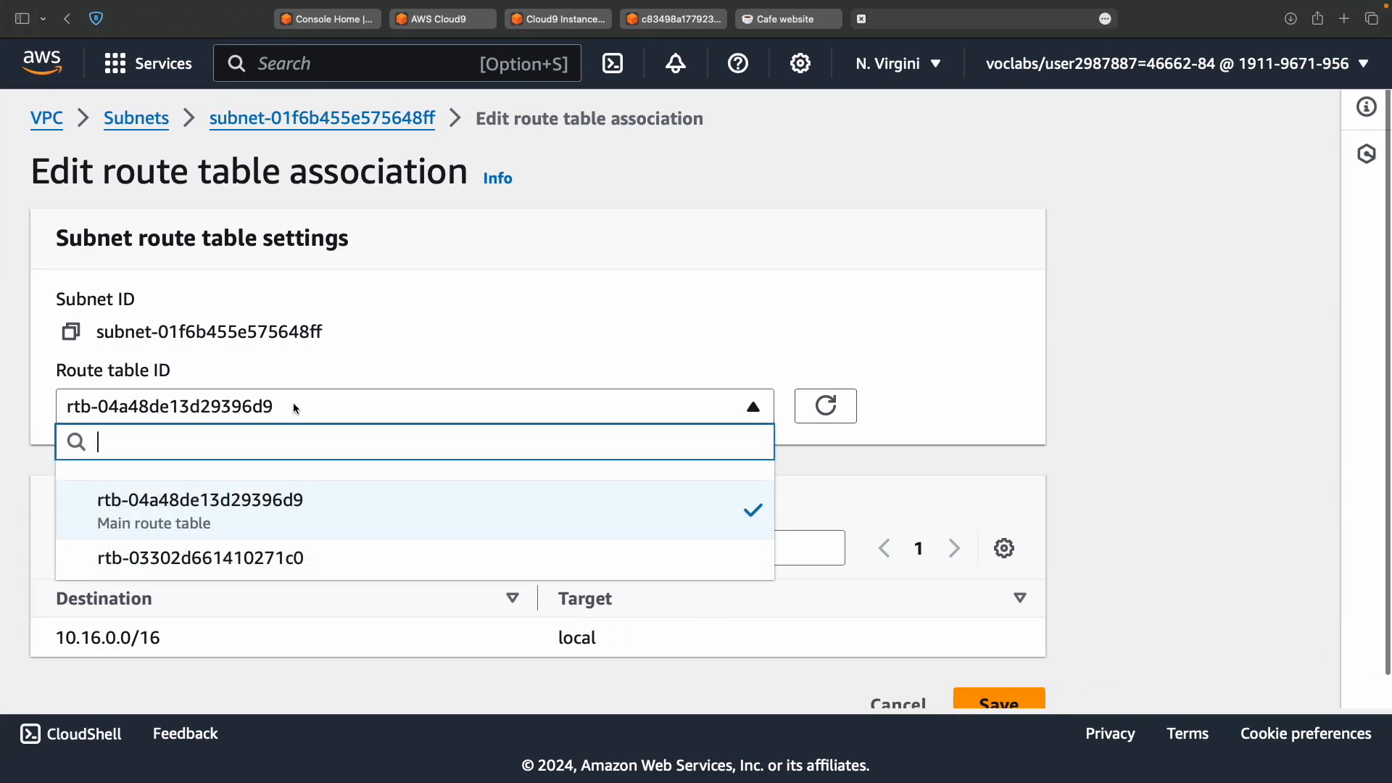
pyautogui.click(287, 565)
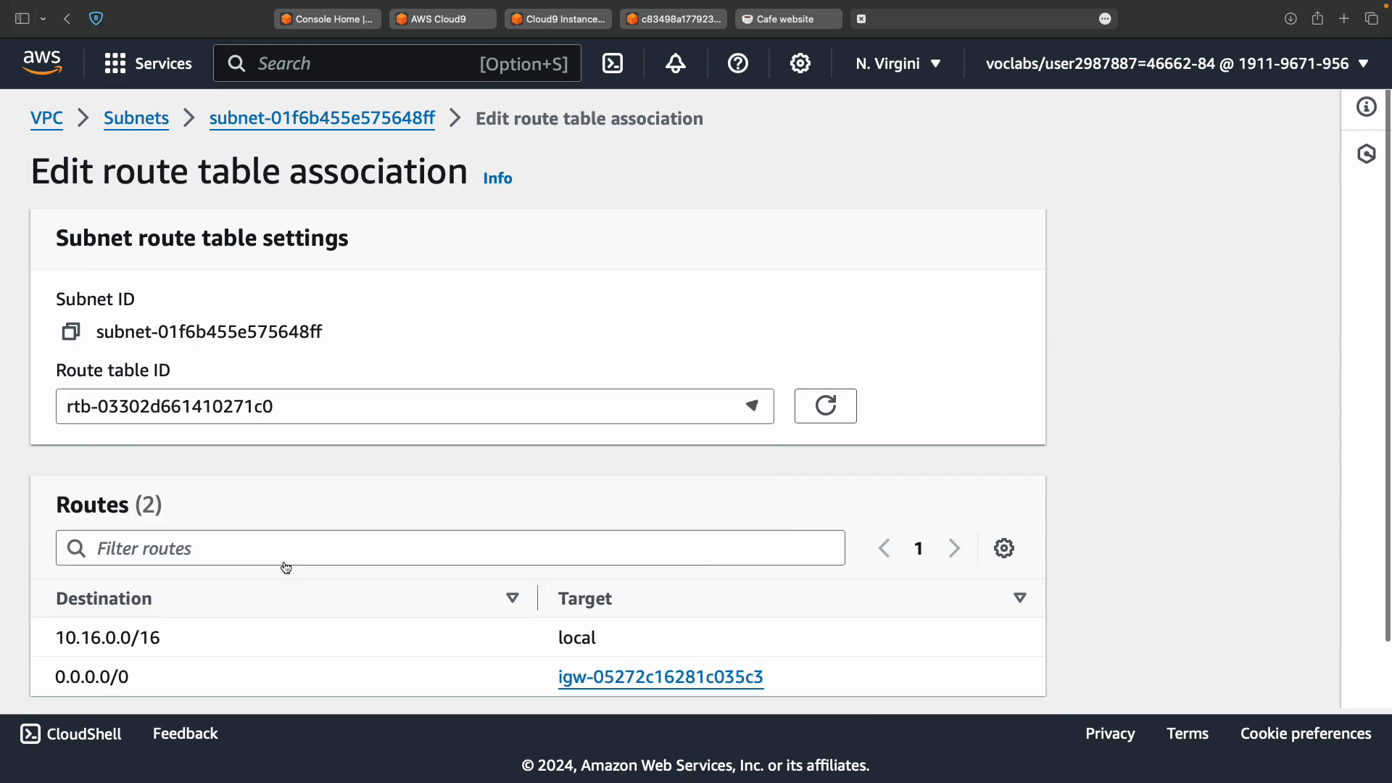
pyautogui.click(372, 408)
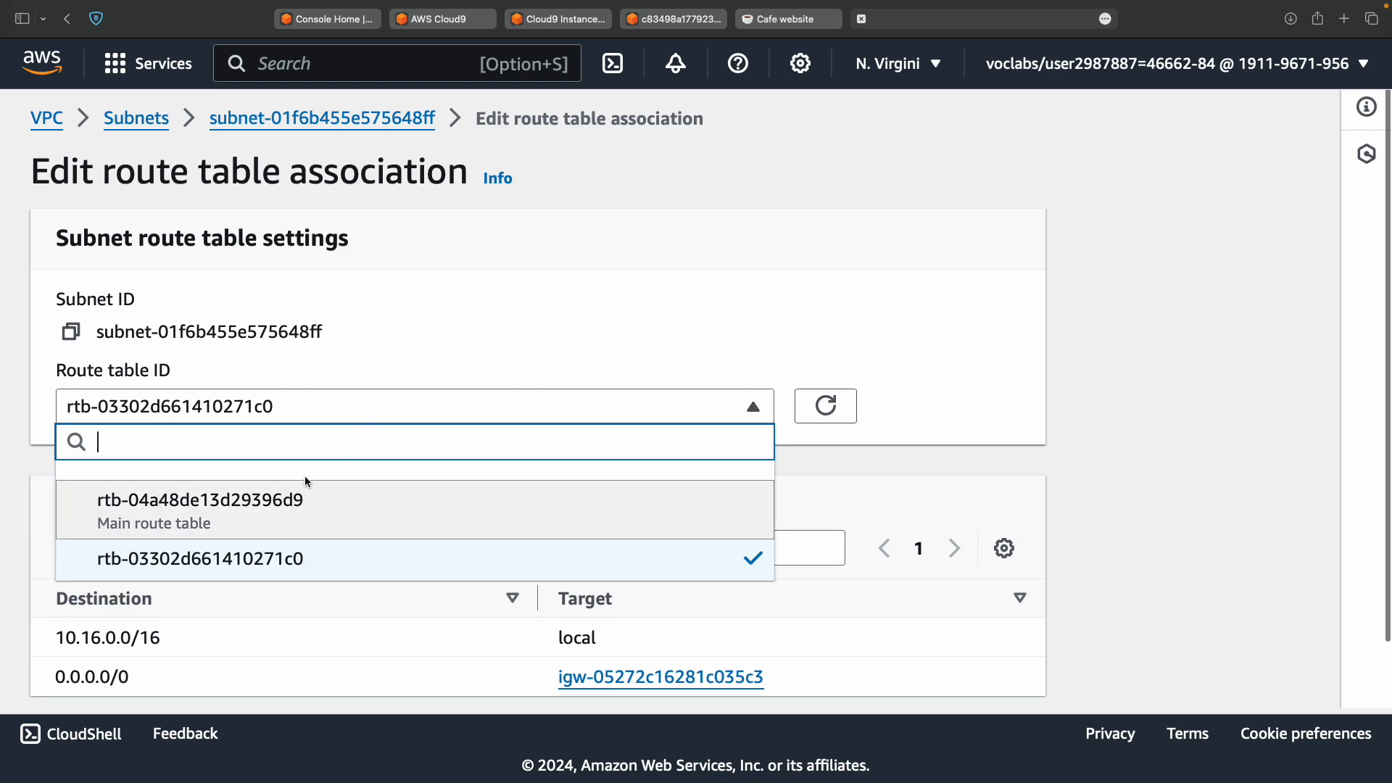
pyautogui.click(327, 551)
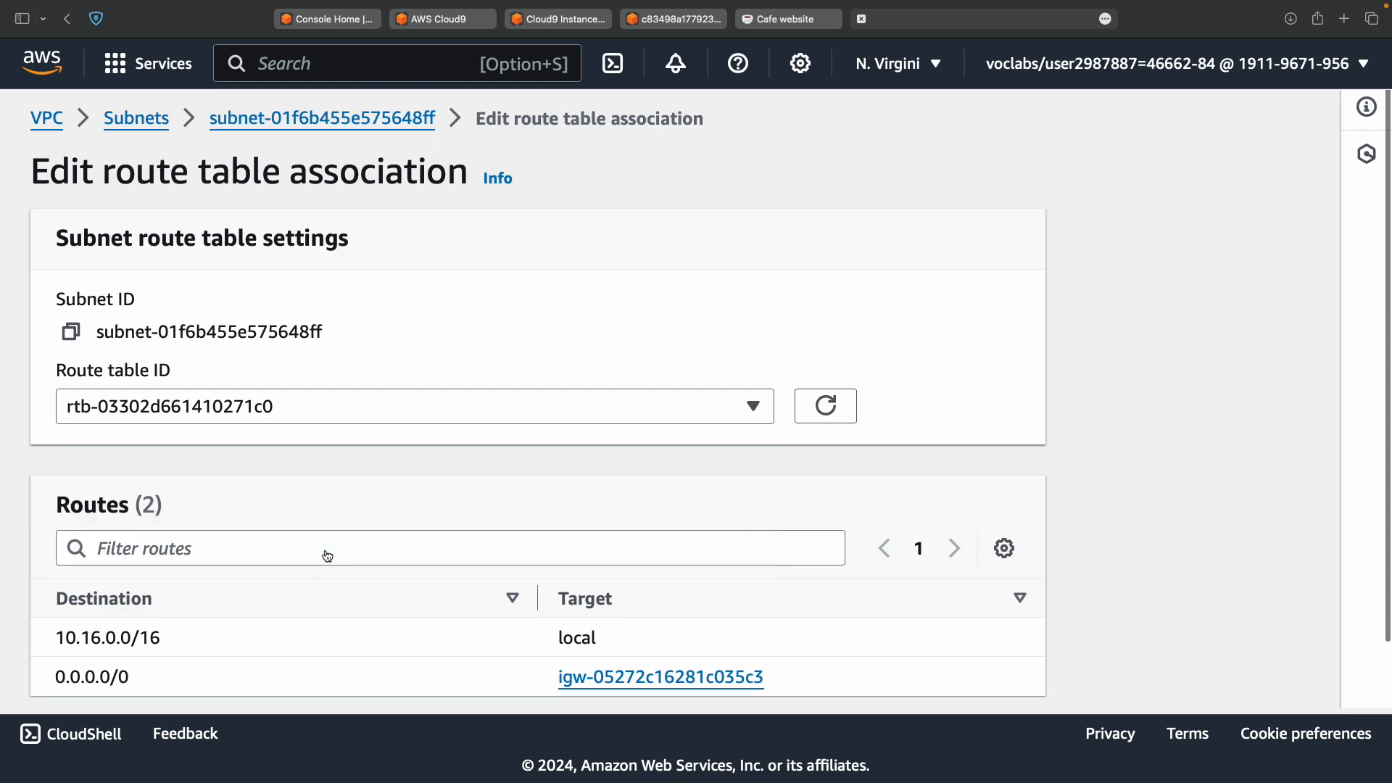
pyautogui.hotkey('ctrl', 'Left')
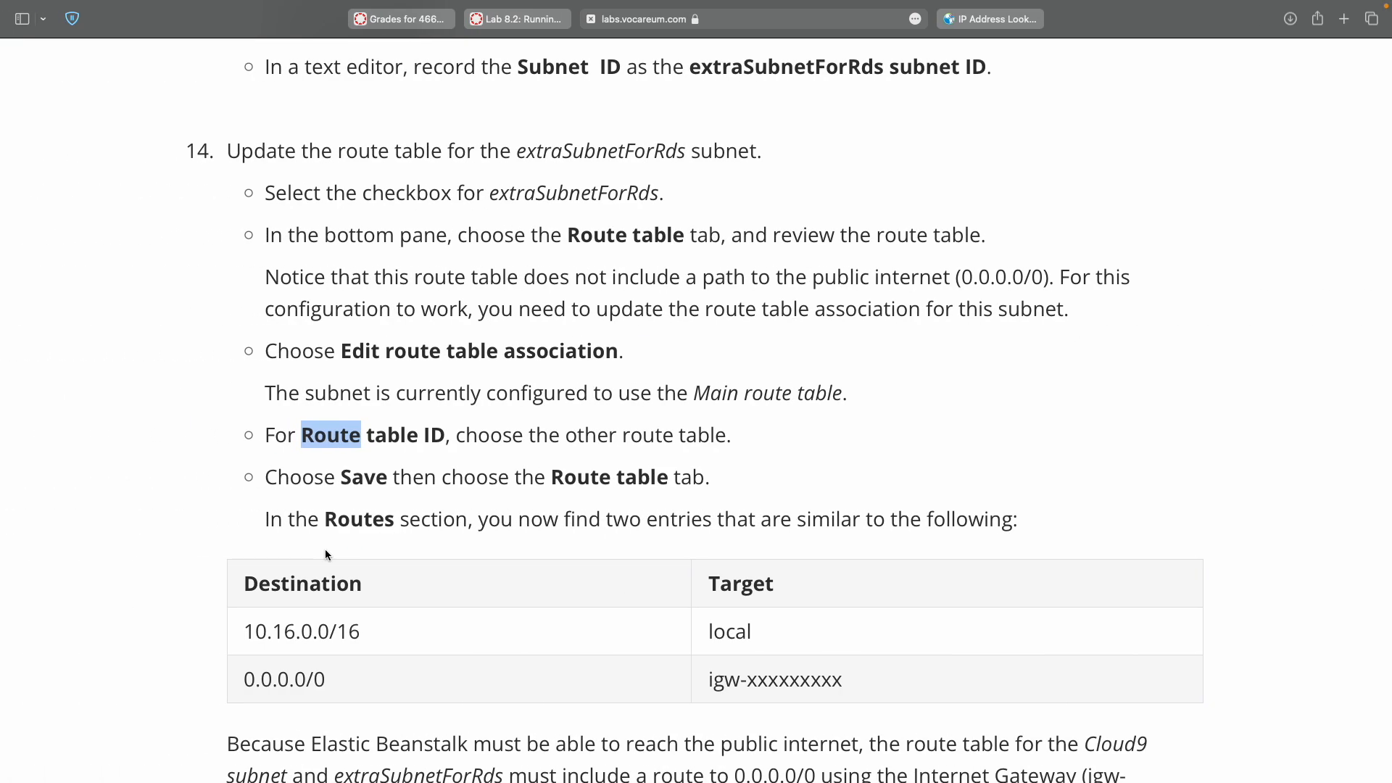
pyautogui.scroll(-2, 325, 550)
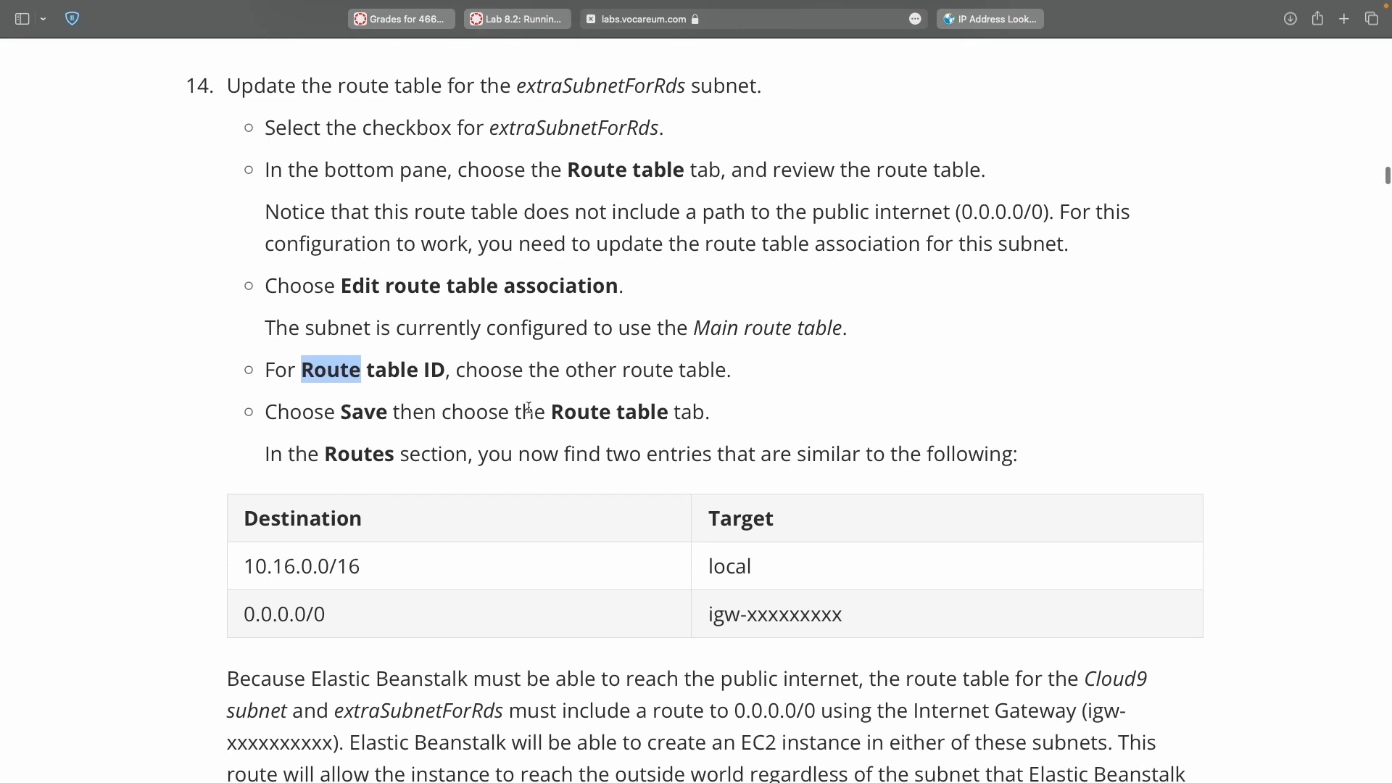
pyautogui.hotkey('ctrl', 'Right')
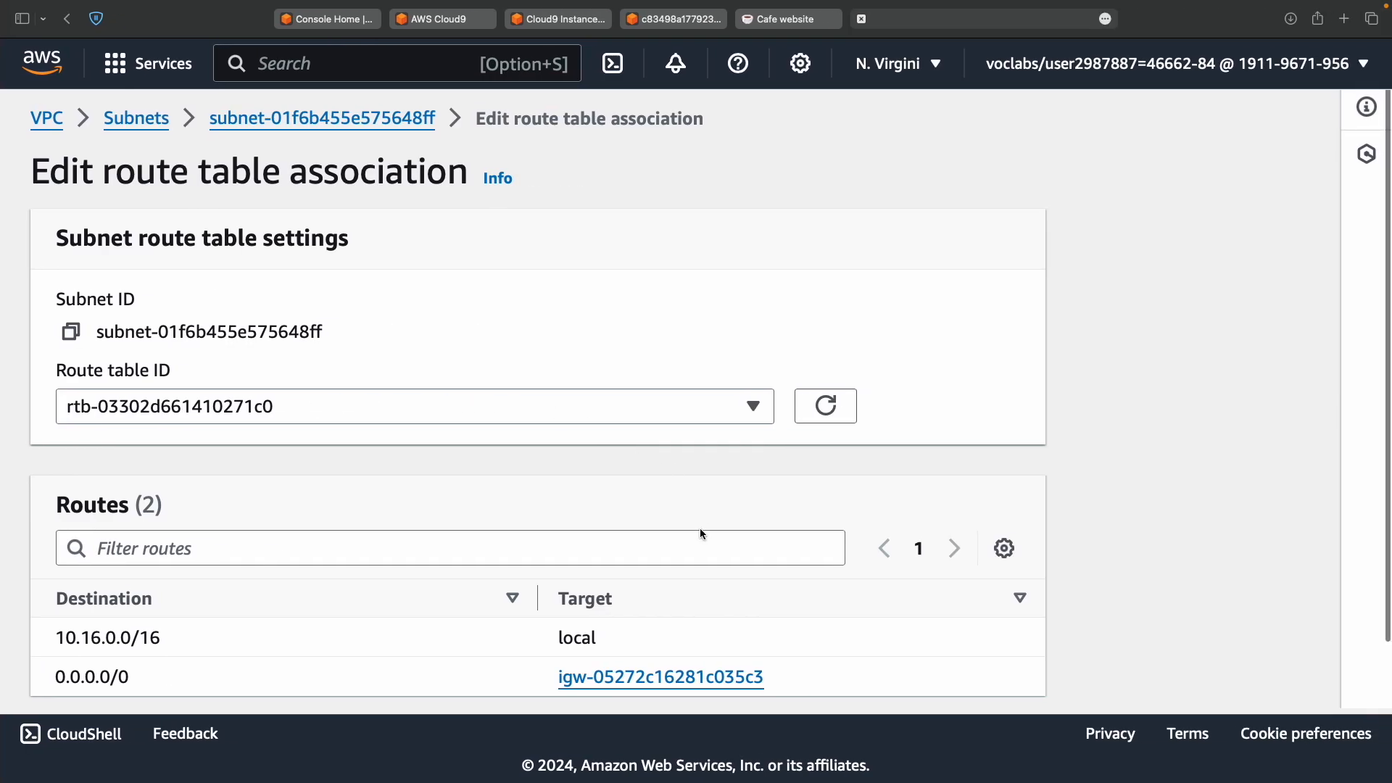
pyautogui.scroll(-2, 699, 519)
pyautogui.click(975, 672)
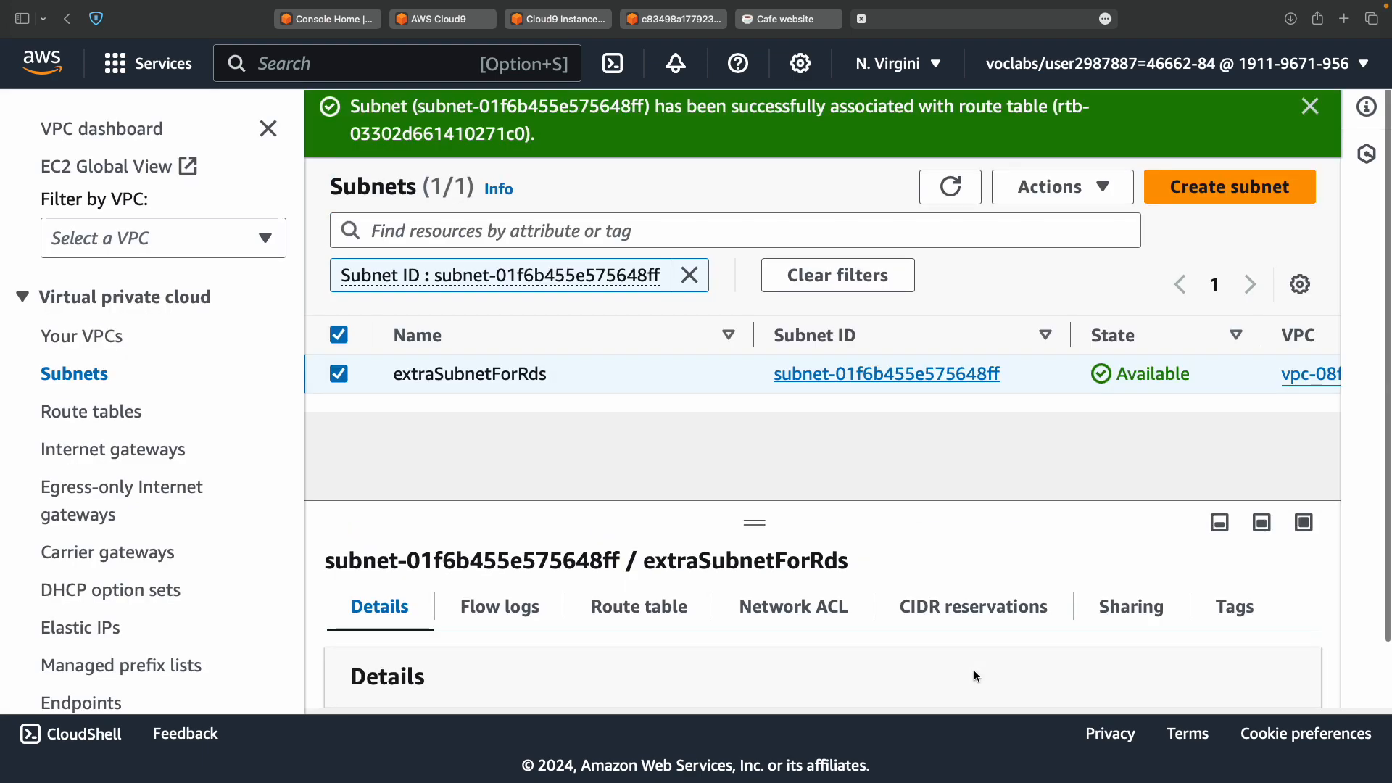
# Check that the subnet's route table now lists 0.0.0.0/0 to the internet gateway.
pyautogui.click(662, 608)
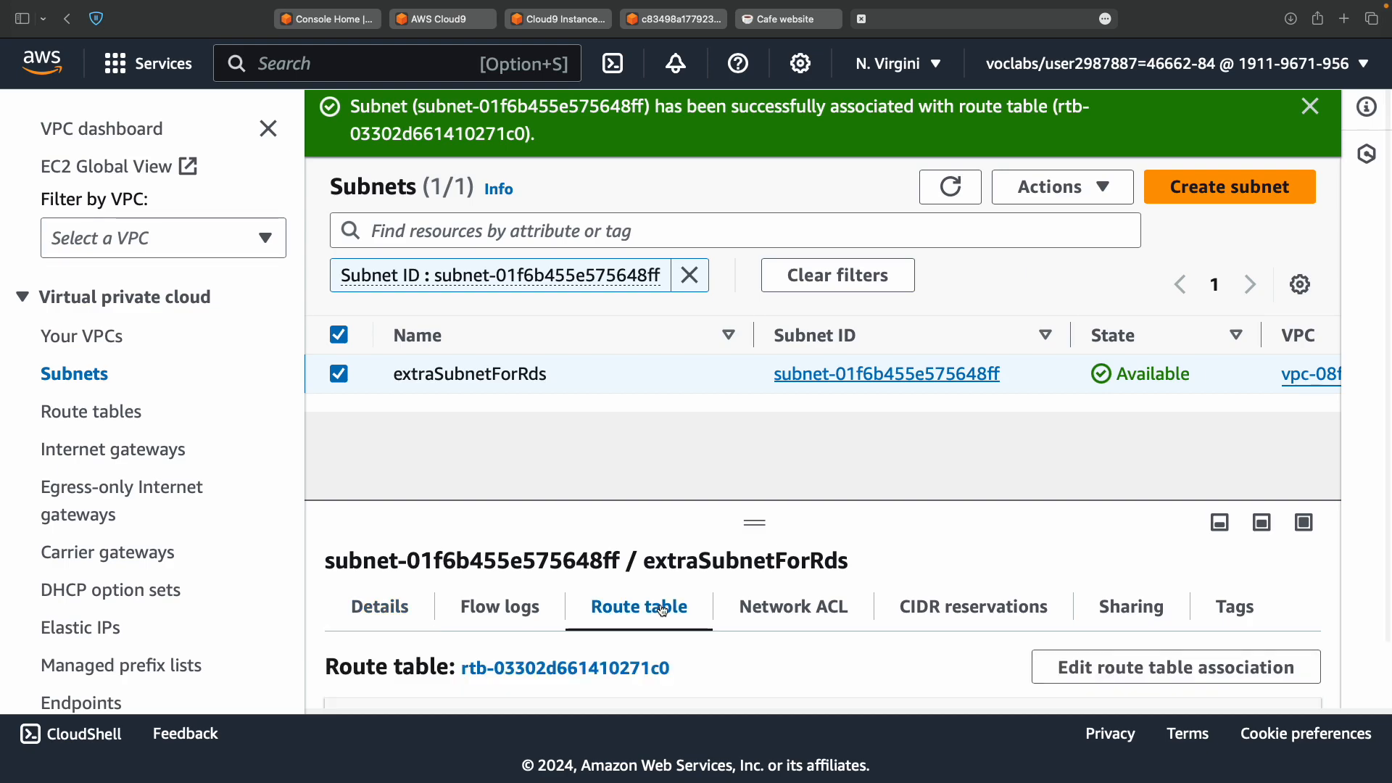
pyautogui.hotkey('ctrl', 'Left')
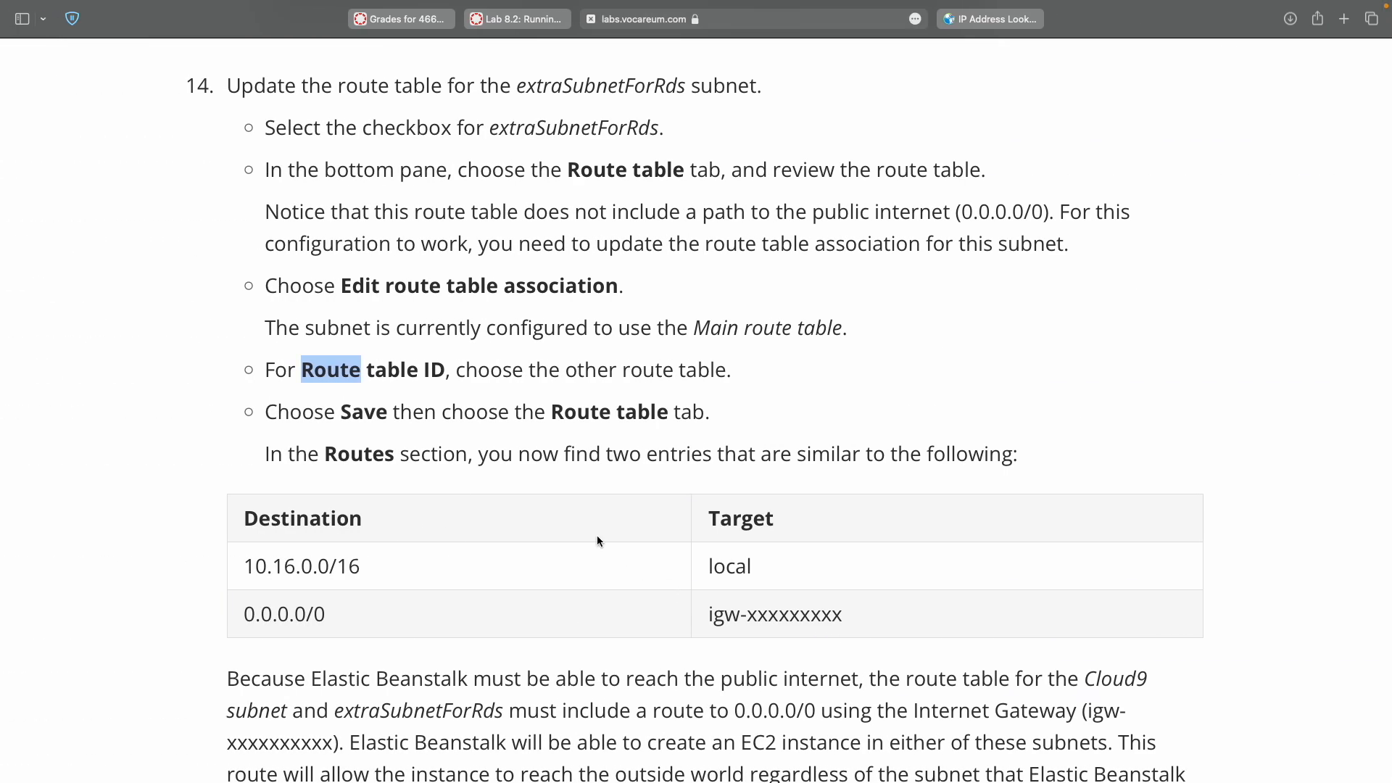
pyautogui.doubleClick(349, 455)
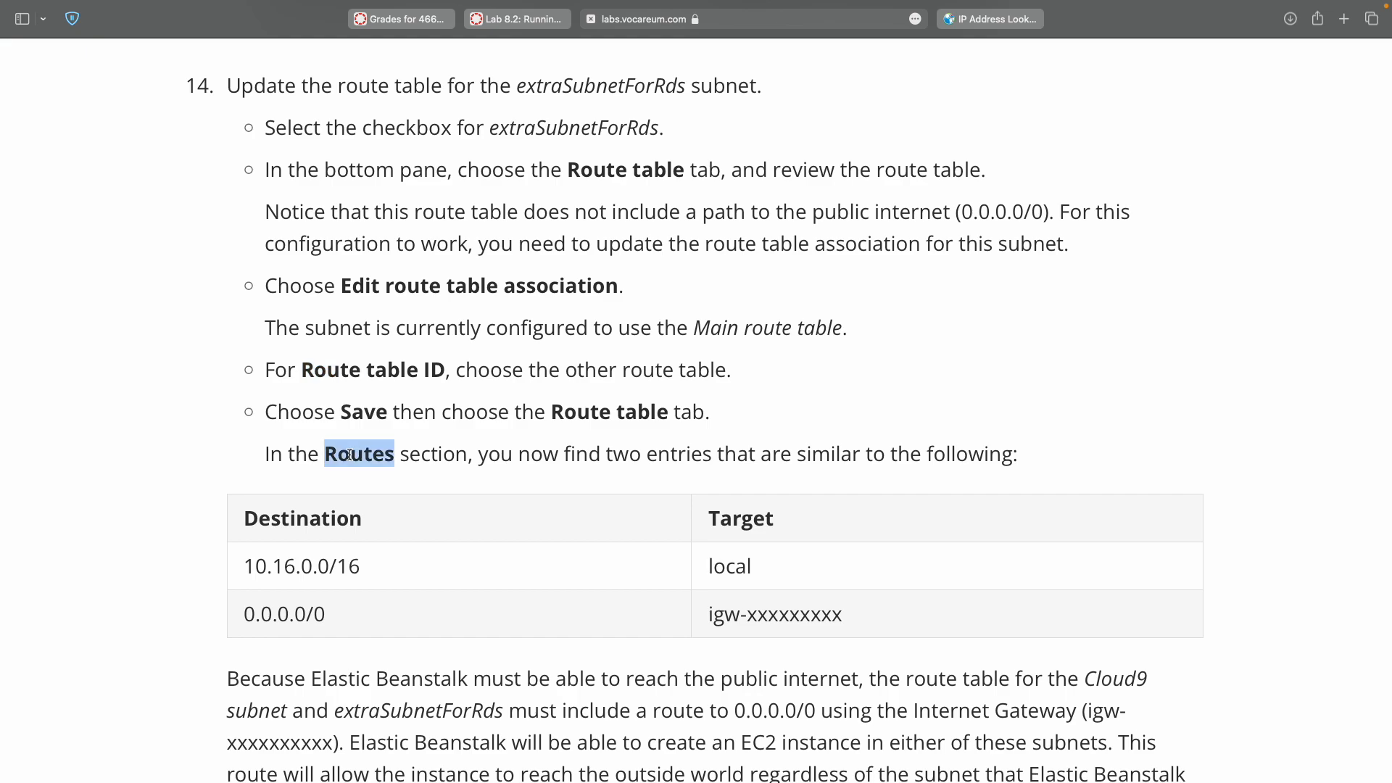
pyautogui.hotkey('ctrl', 'Right')
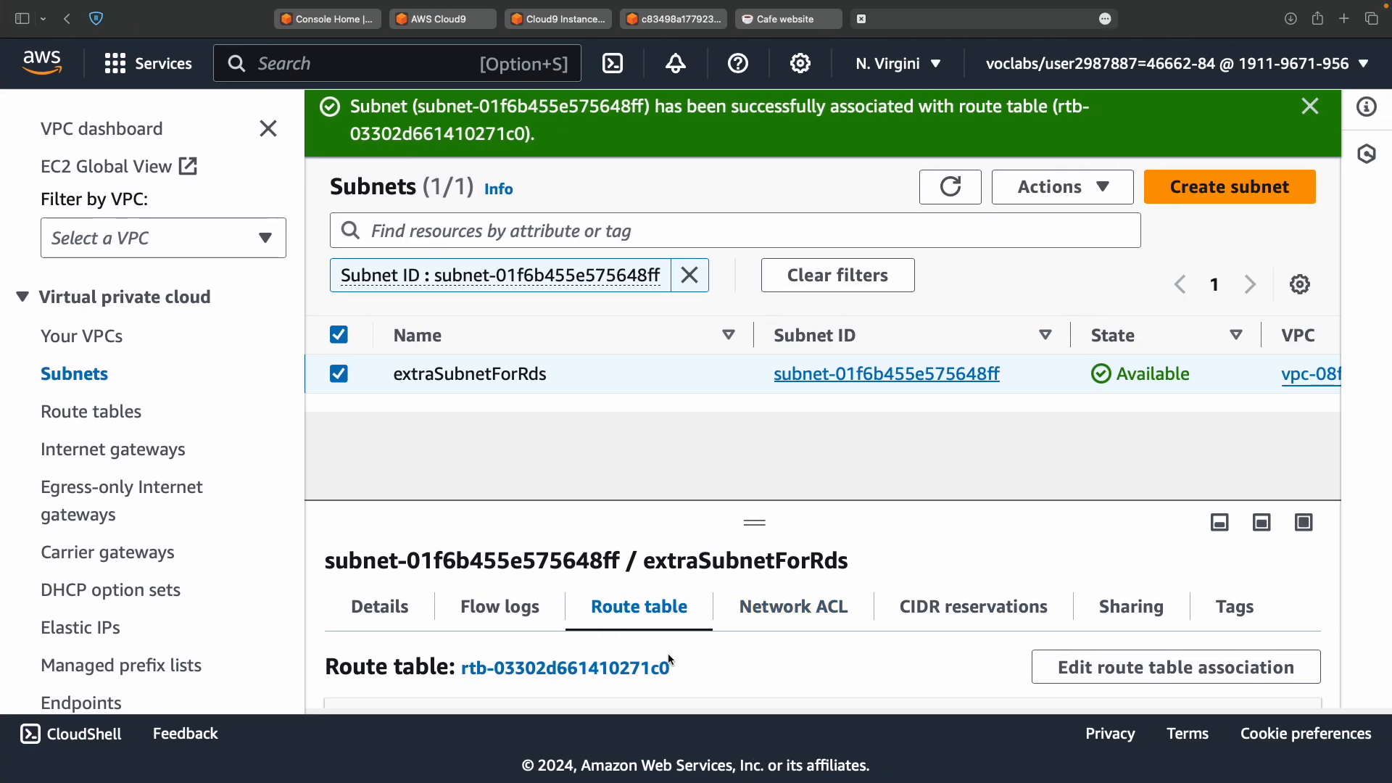
pyautogui.scroll(-3, 691, 676)
pyautogui.scroll(-2, 693, 684)
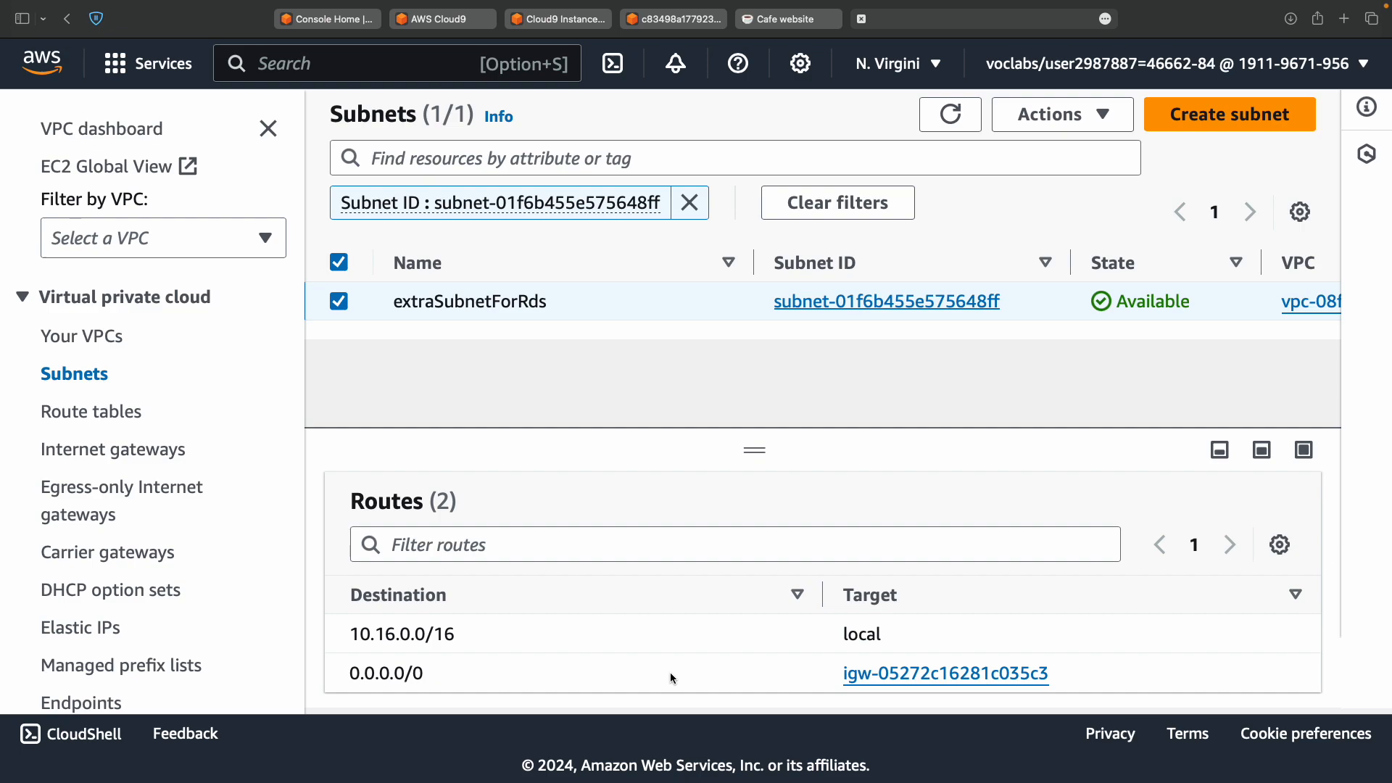
pyautogui.scroll(2, 671, 677)
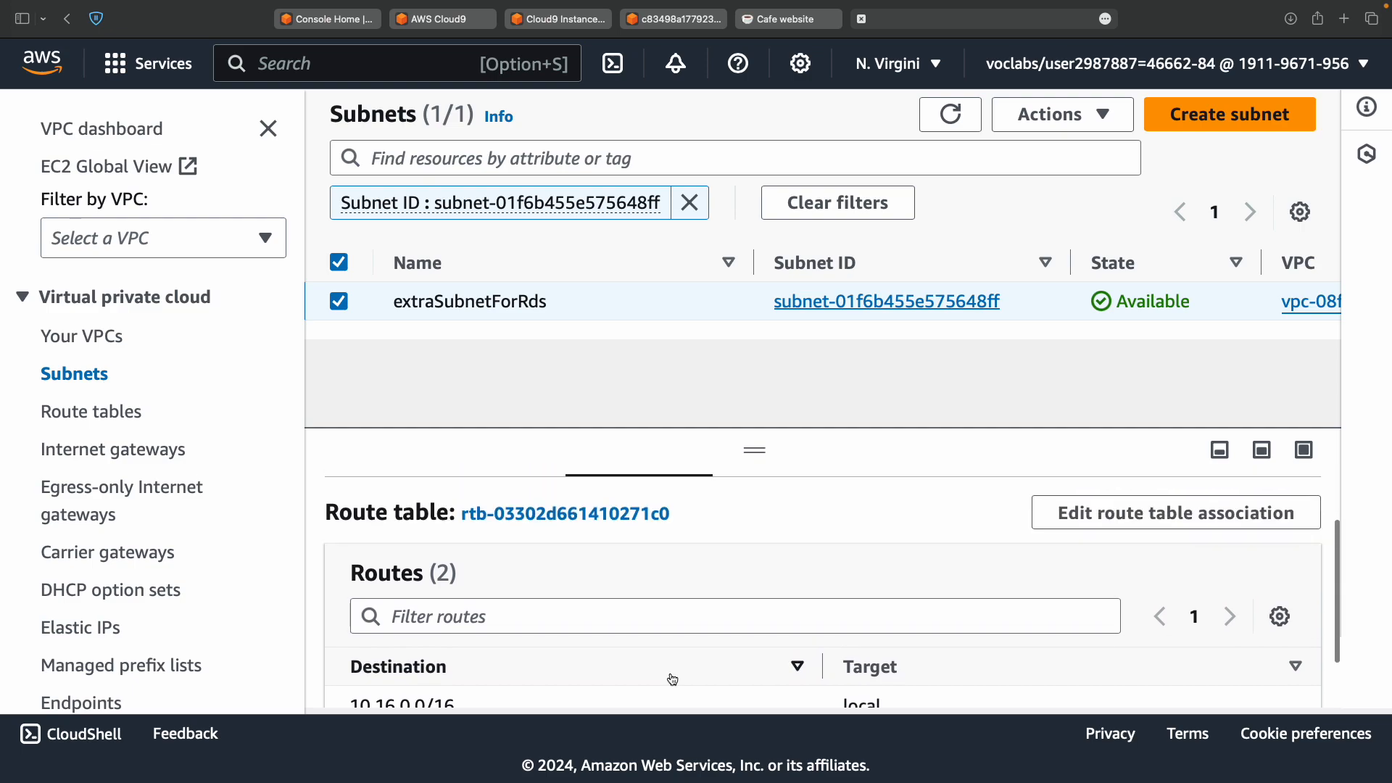
pyautogui.scroll(-2, 673, 679)
# Compare the routes with the lab's two expected entries, then scroll the instructions to Task 3.
pyautogui.hotkey('ctrl', 'Left')
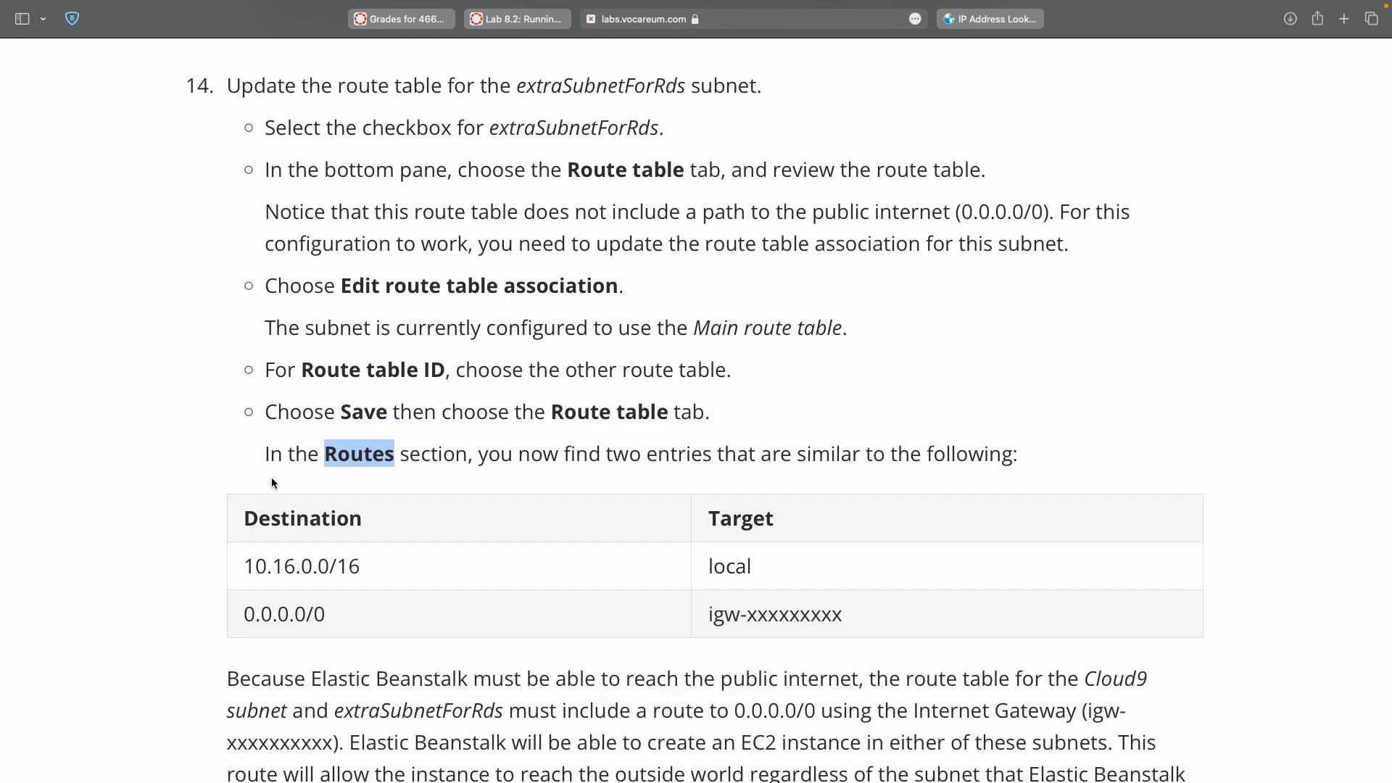
pyautogui.moveTo(230, 552); pyautogui.dragTo(227, 630)
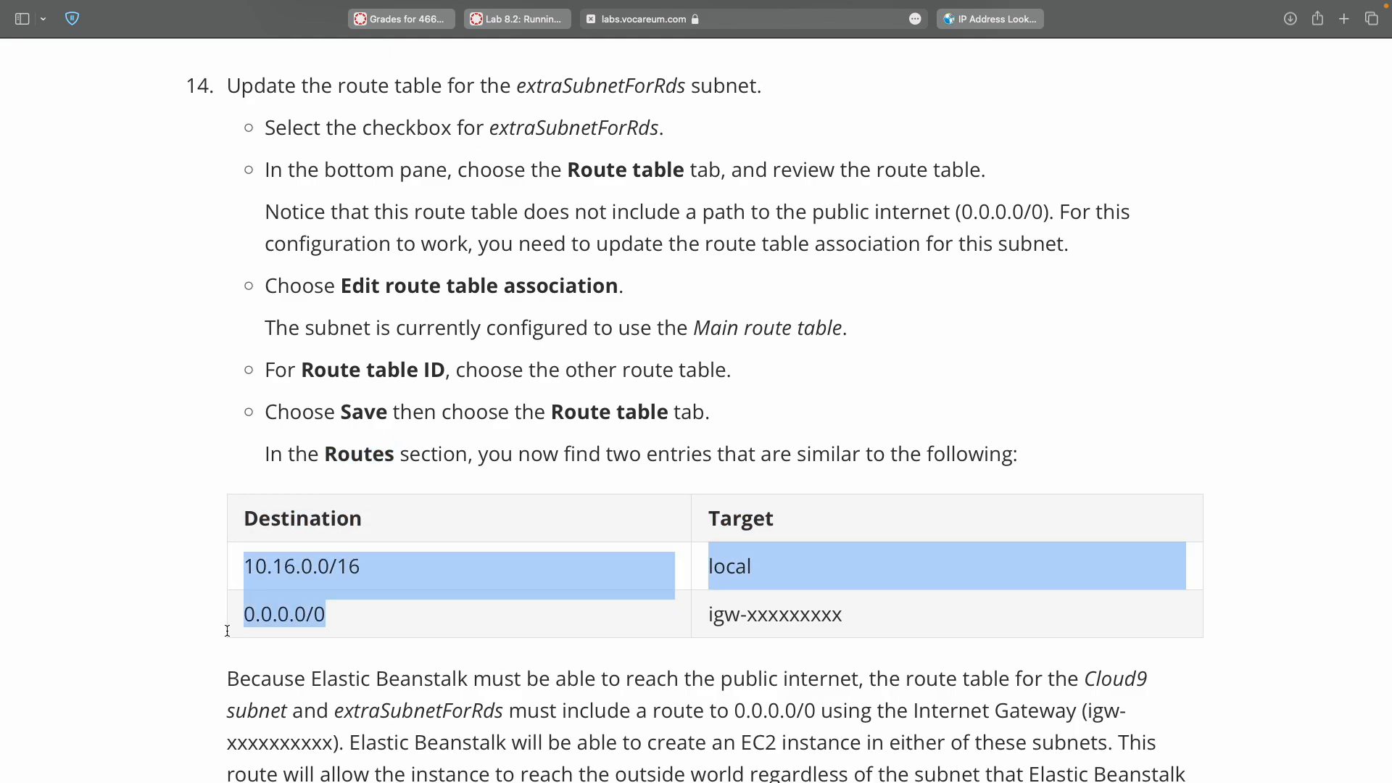
pyautogui.hotkey('ctrl', 'Right')
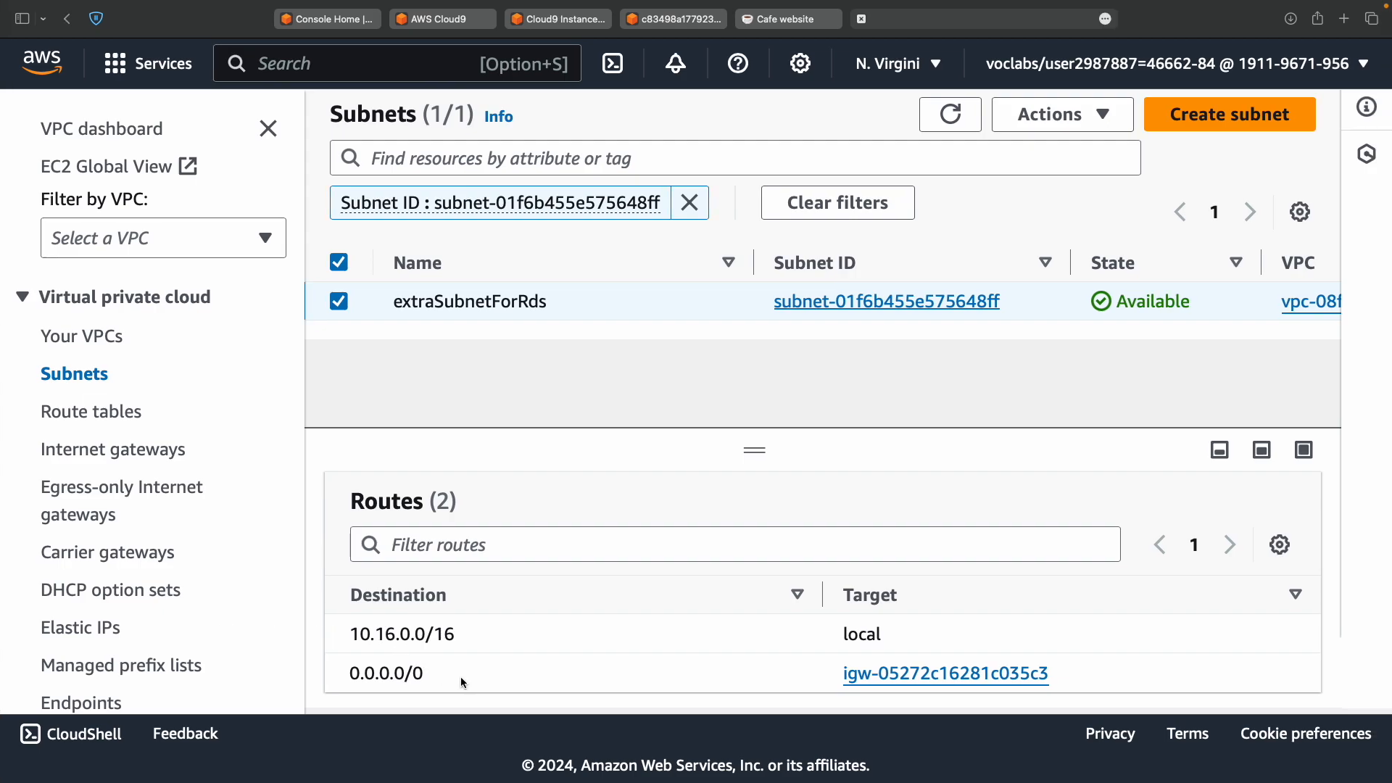
pyautogui.hotkey('ctrl', 'Left')
pyautogui.scroll(-5, 461, 678)
pyautogui.scroll(-5, 461, 676)
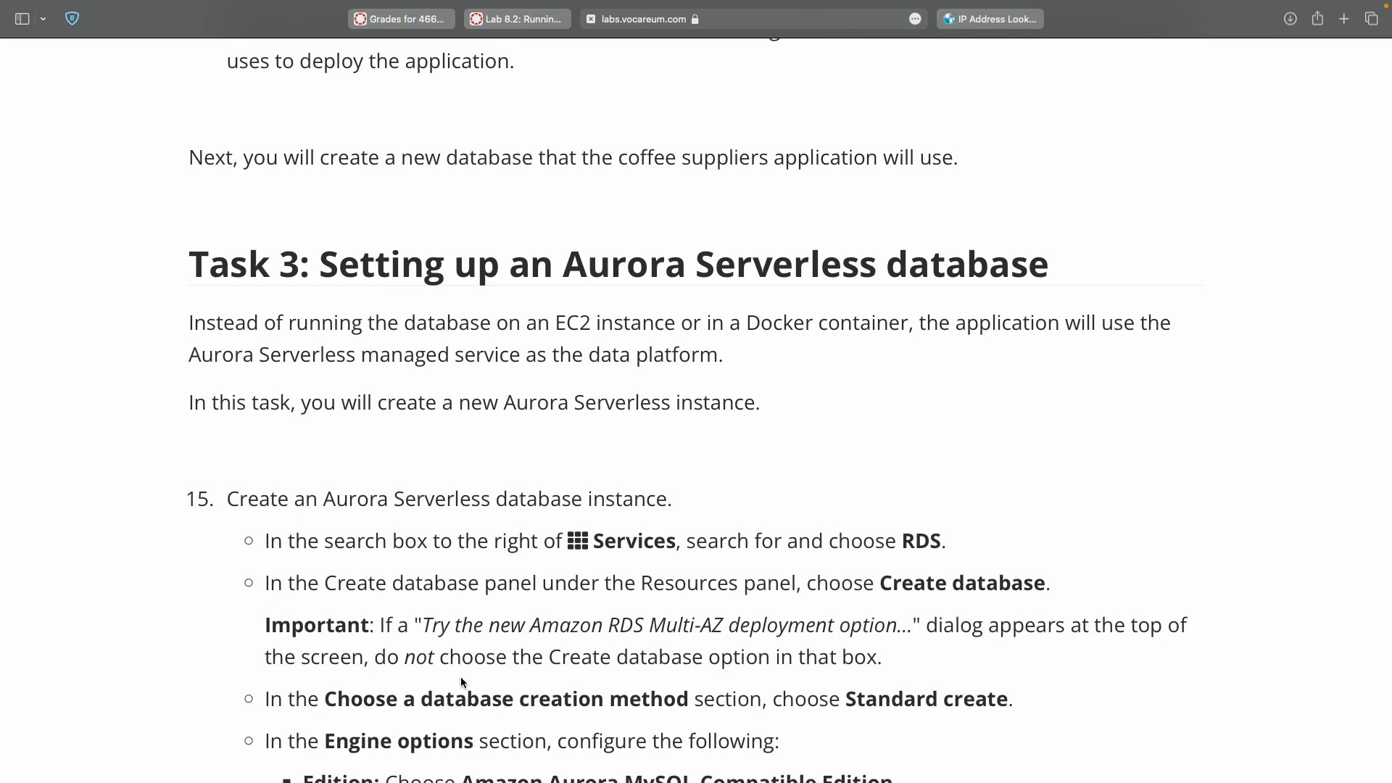
# Replace the VPC search on Console Home with RDS and open the RDS dashboard.
pyautogui.scroll(-3, 461, 682)
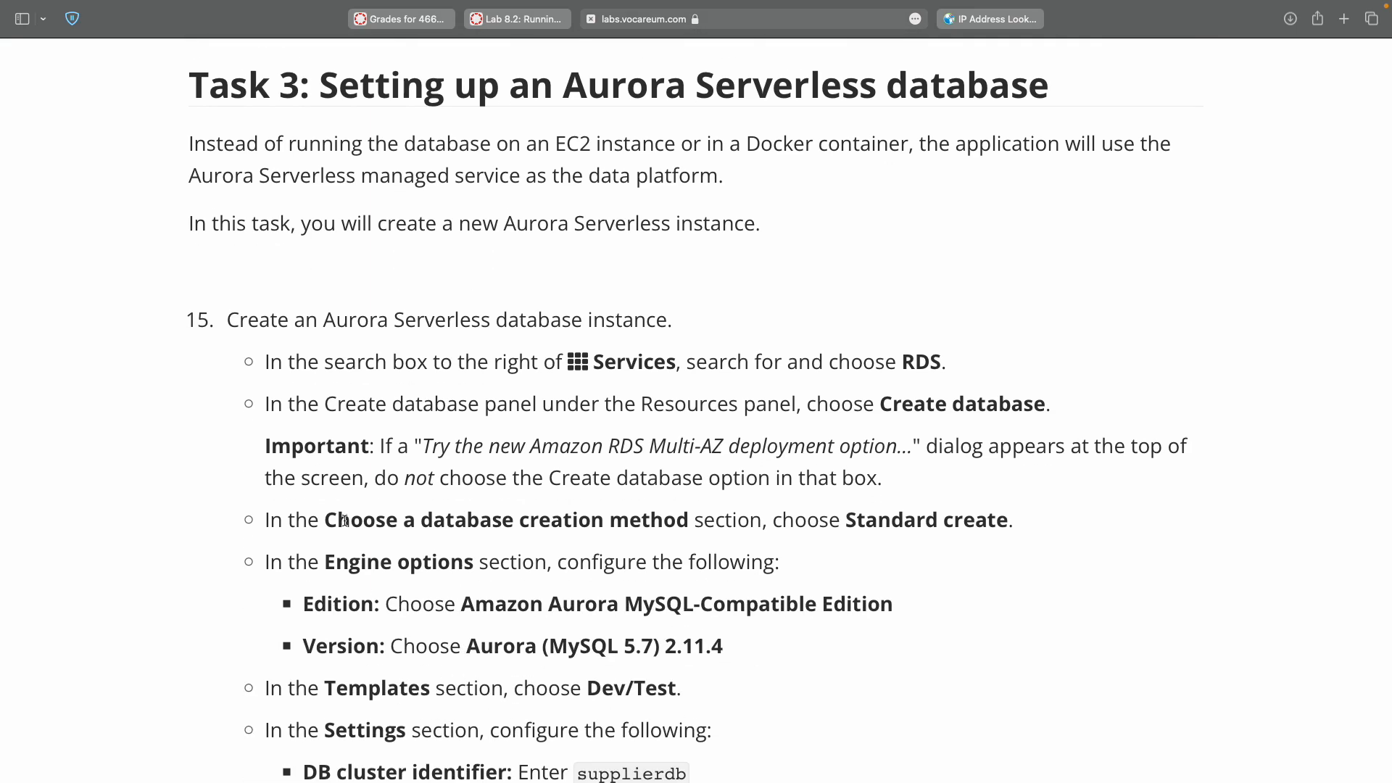
pyautogui.scroll(-2, 349, 455)
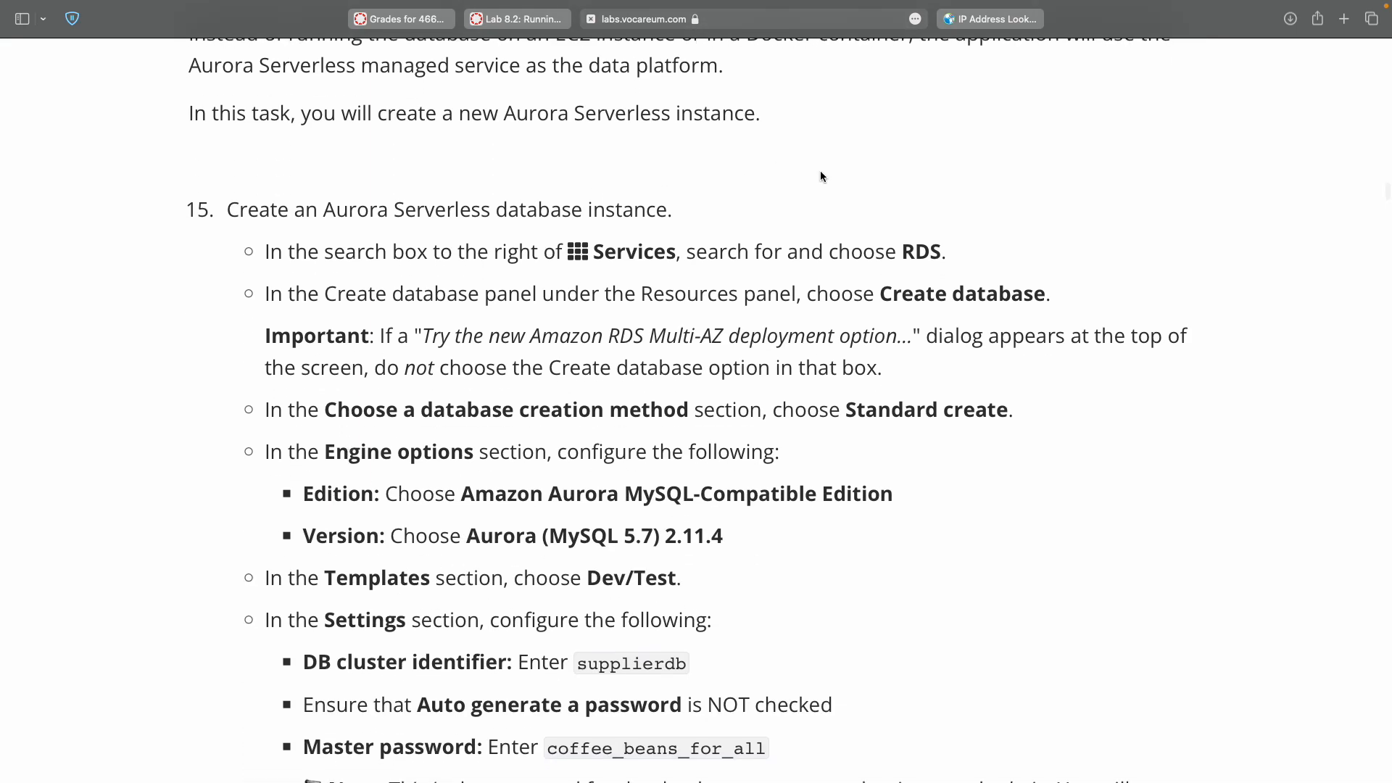
pyautogui.doubleClick(907, 252)
pyautogui.press('super+c')
pyautogui.hotkey('ctrl', 'Right')
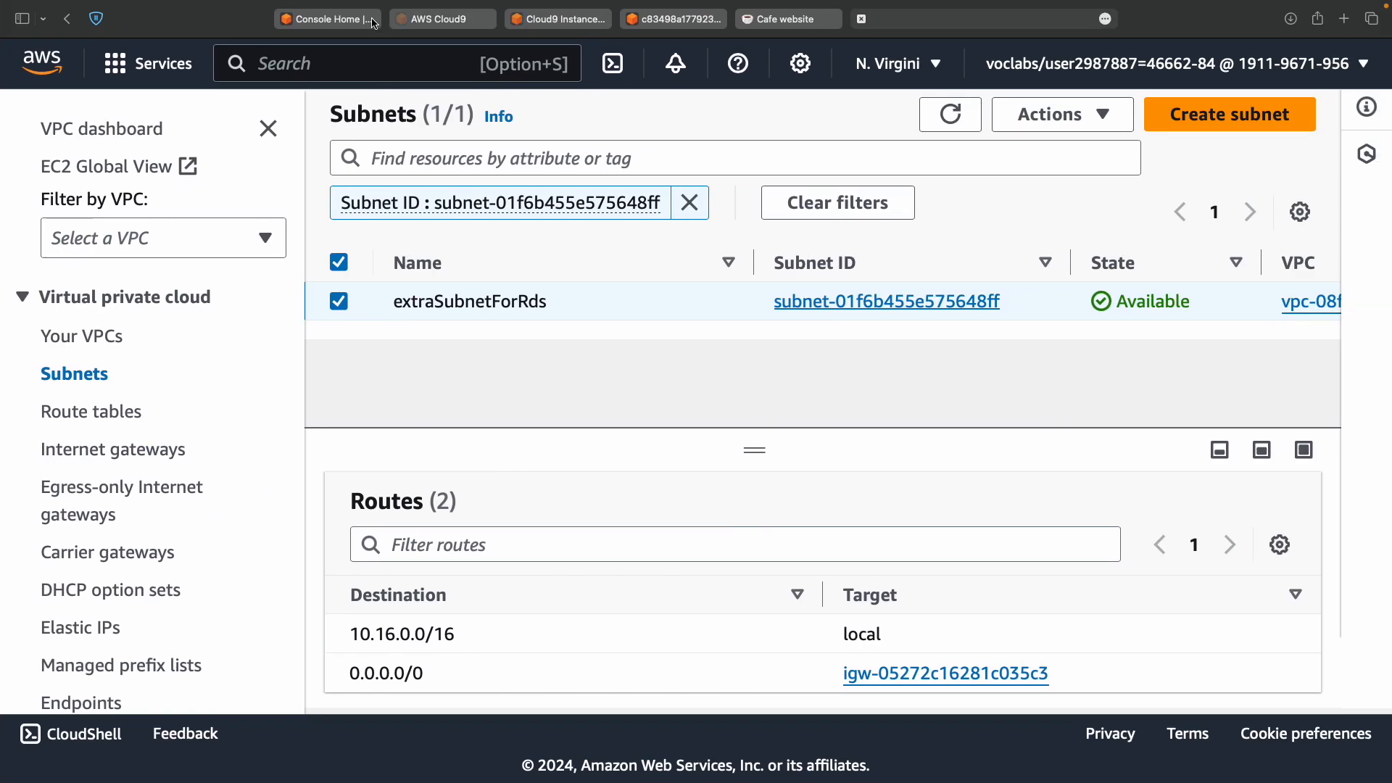
pyautogui.click(329, 26)
pyautogui.click(405, 70)
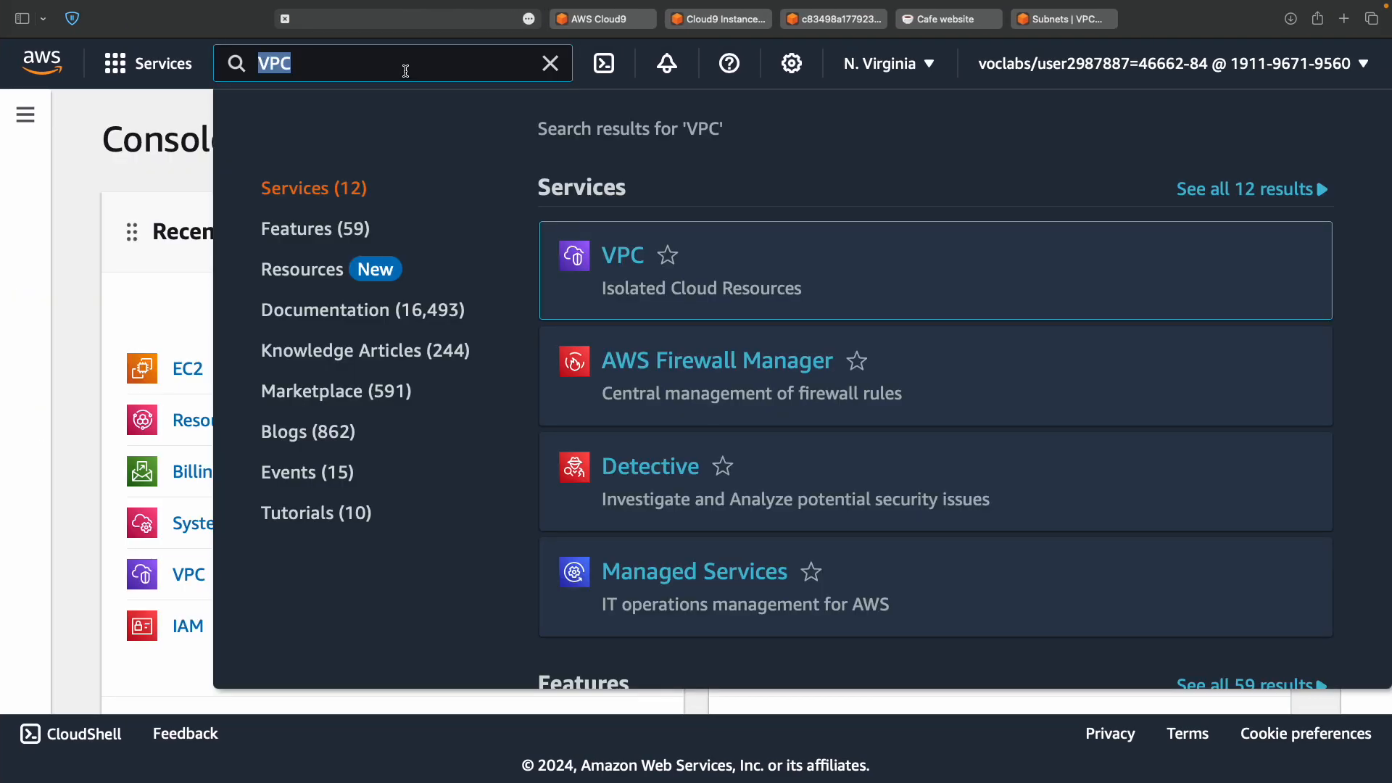
pyautogui.press('super+v')
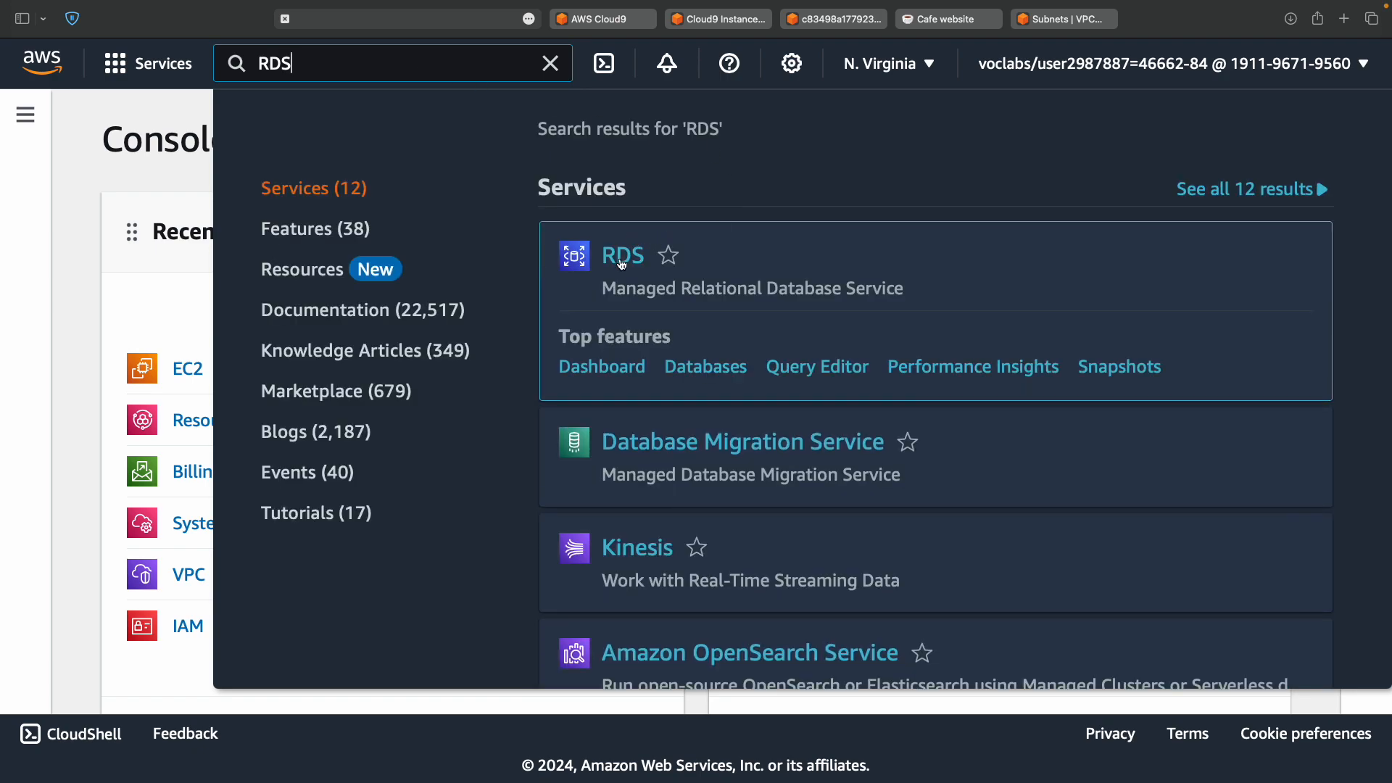
pyautogui.hotkey('ctrl', 'Left')
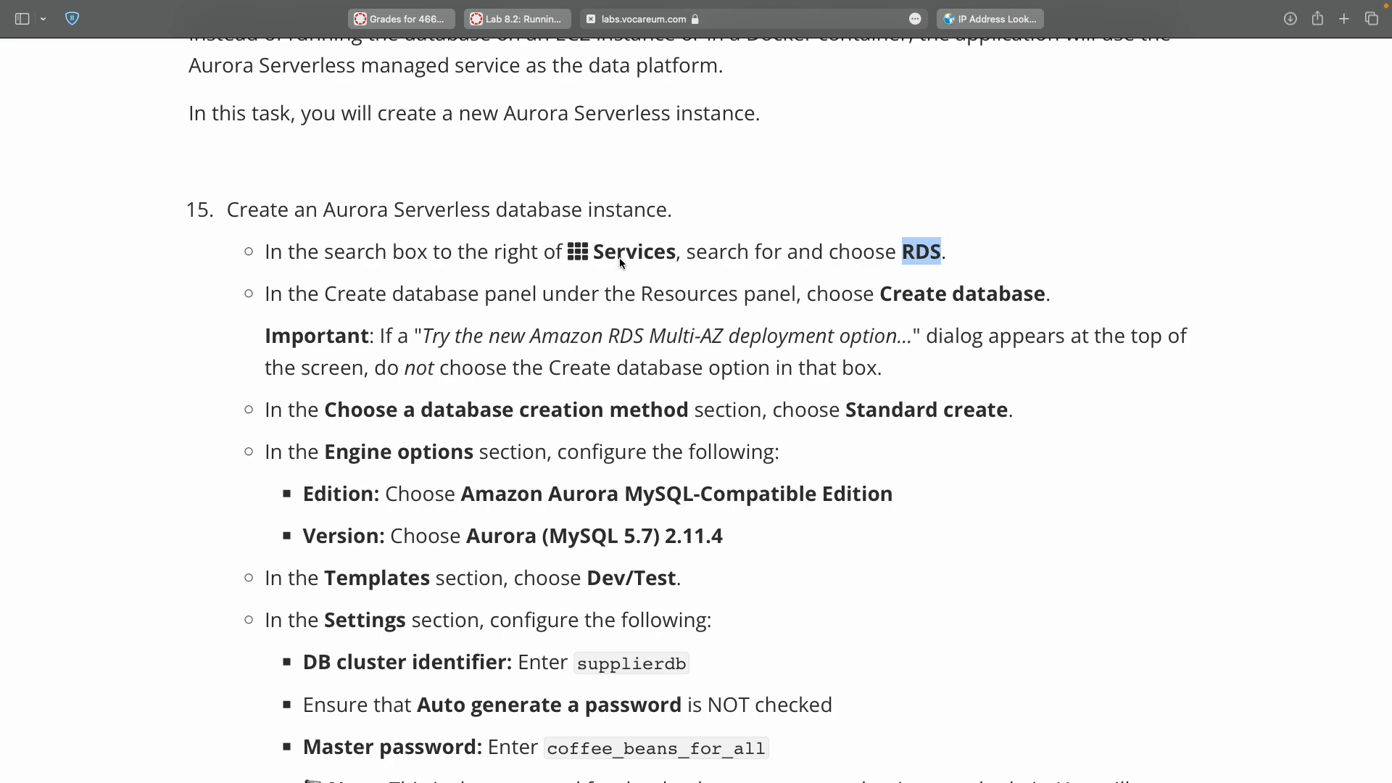
pyautogui.hotkey('ctrl', 'Right')
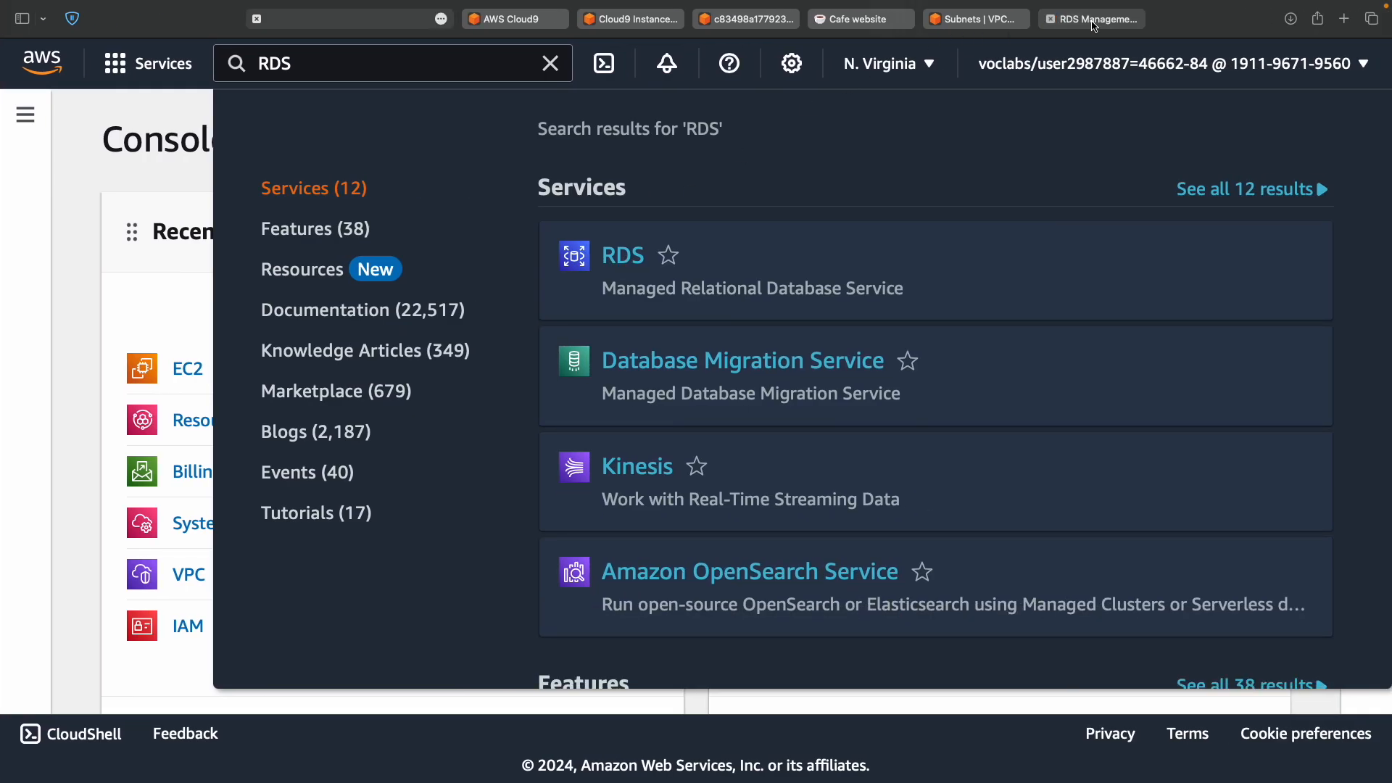
pyautogui.click(1095, 24)
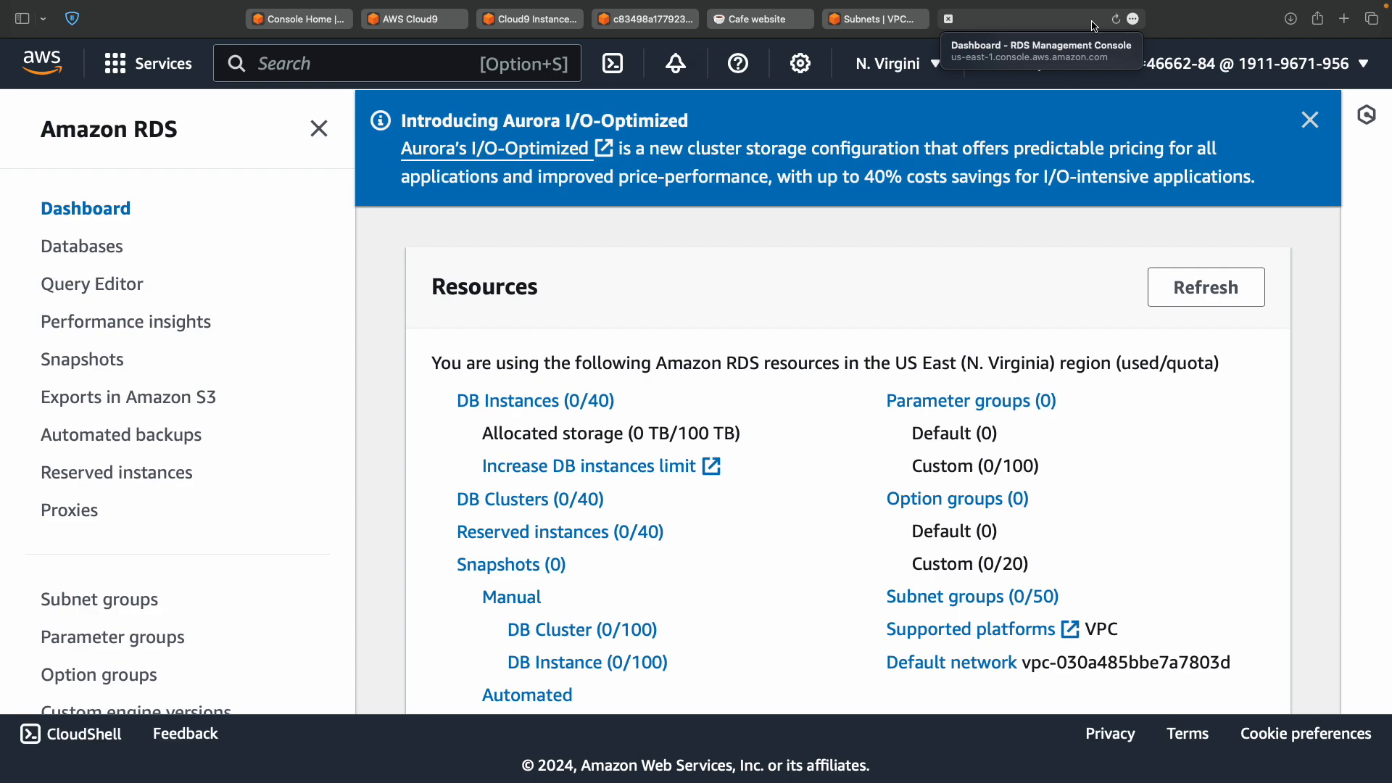
# Start Create database from the RDS dashboard, then review the lab's step 15 database details.
pyautogui.scroll(-10, 997, 321)
pyautogui.scroll(5, 998, 321)
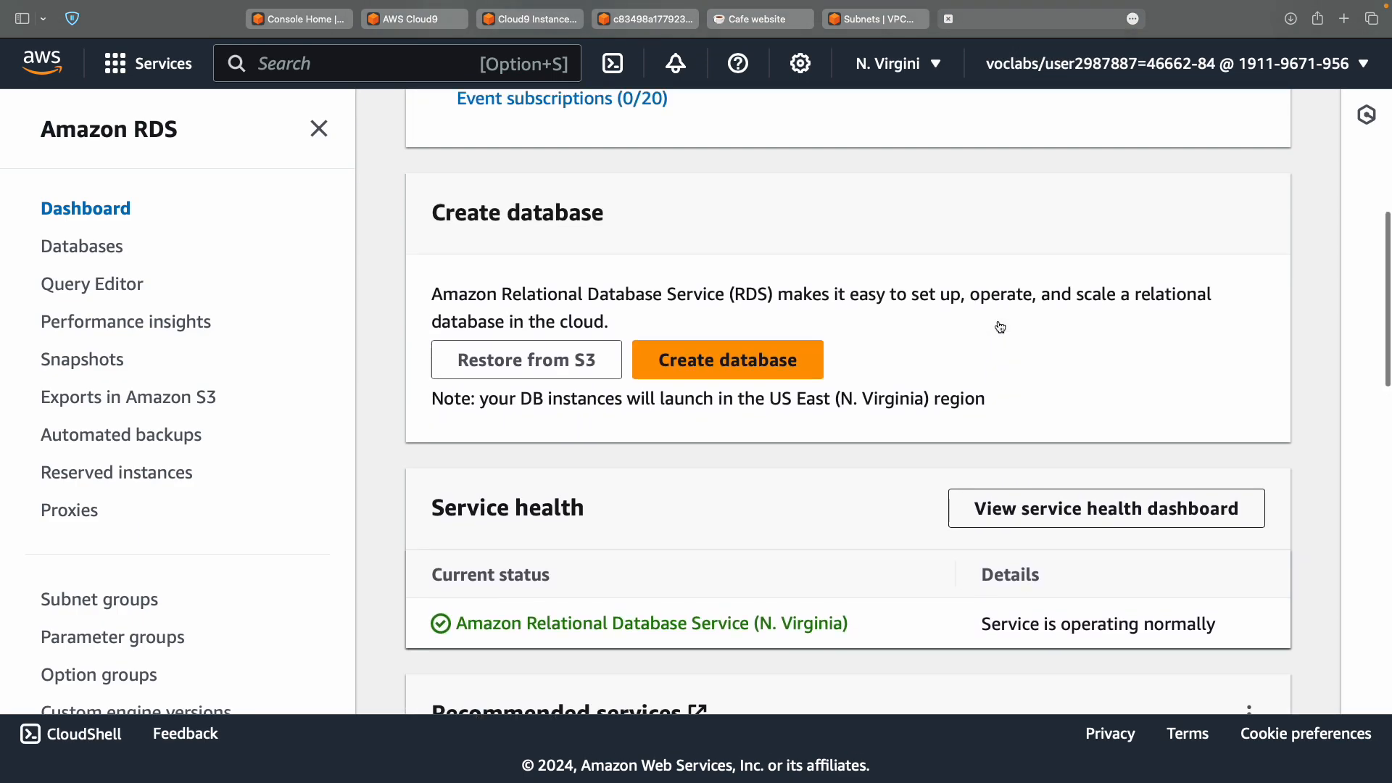
pyautogui.scroll(-4, 997, 321)
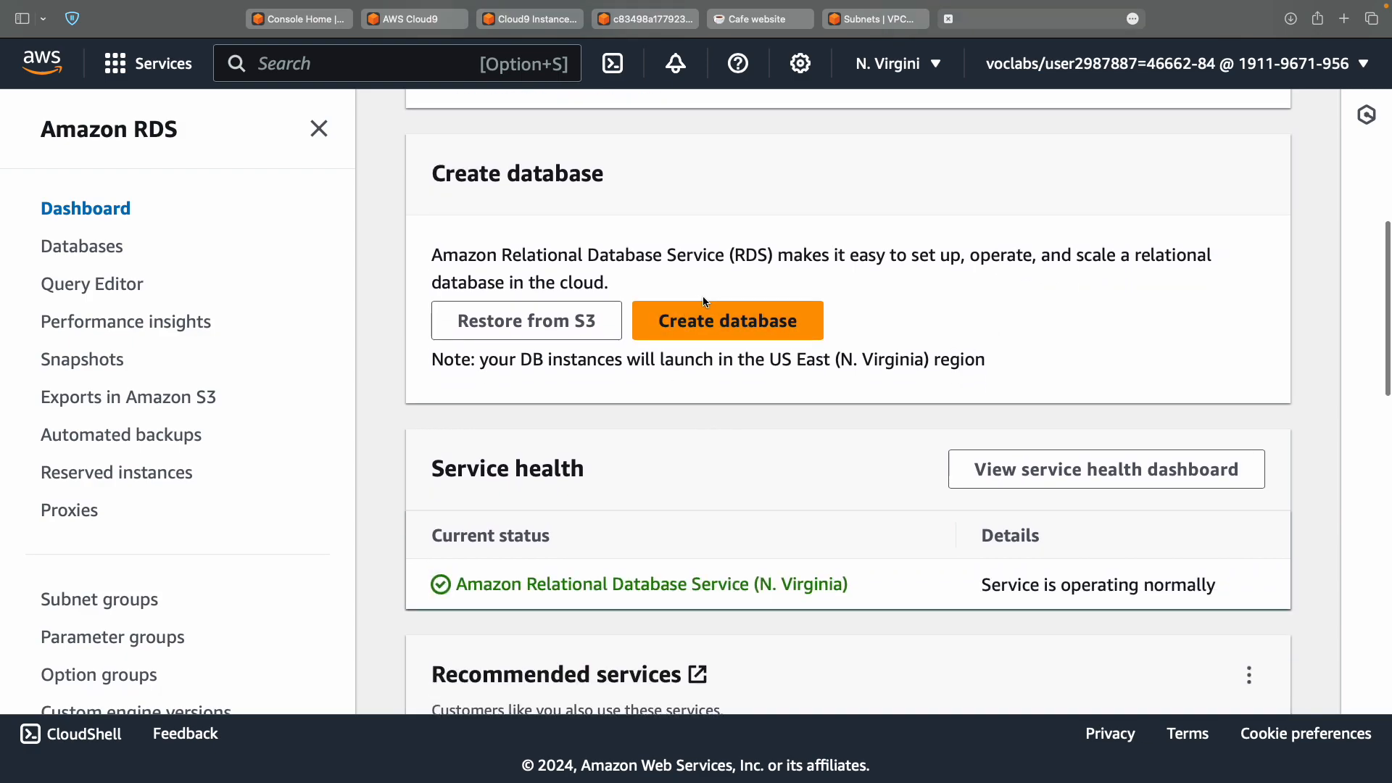
pyautogui.click(720, 320)
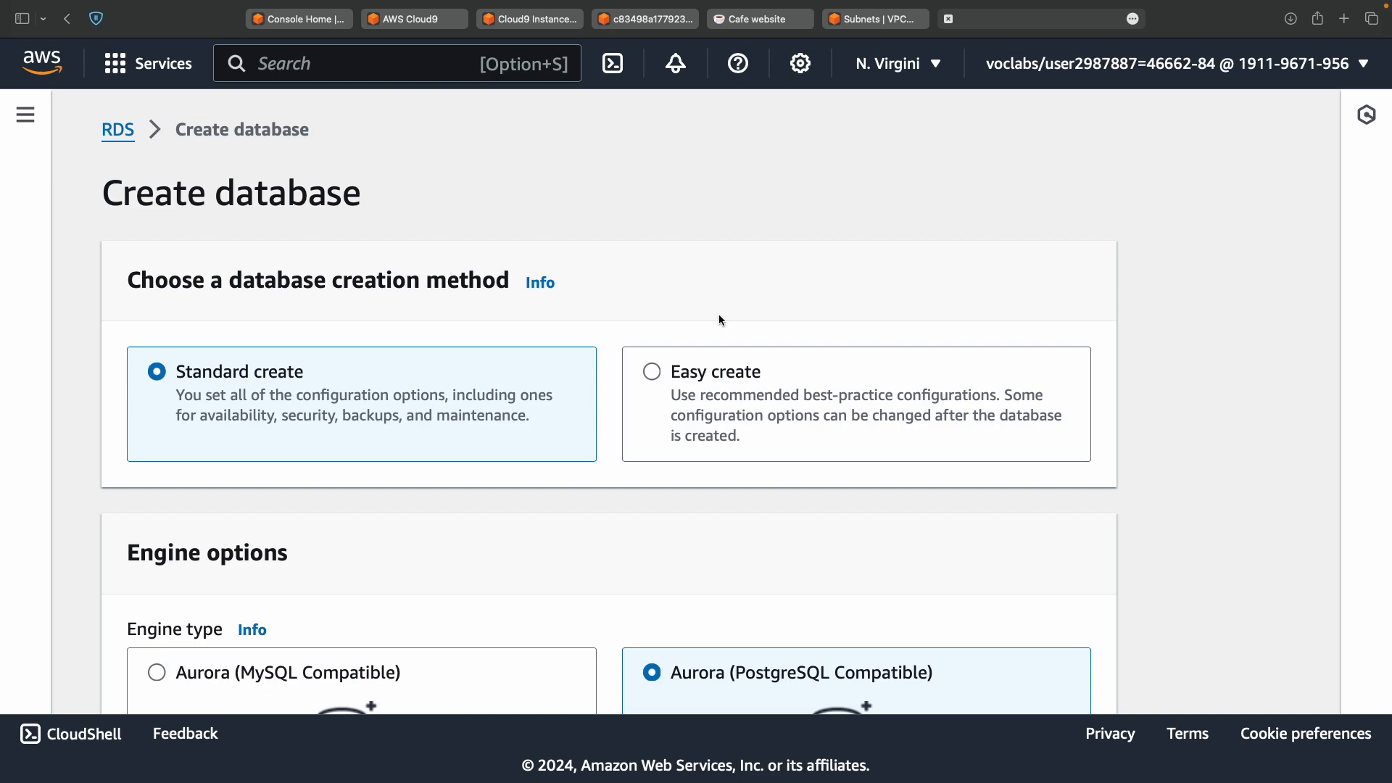
pyautogui.hotkey('ctrl', 'Left')
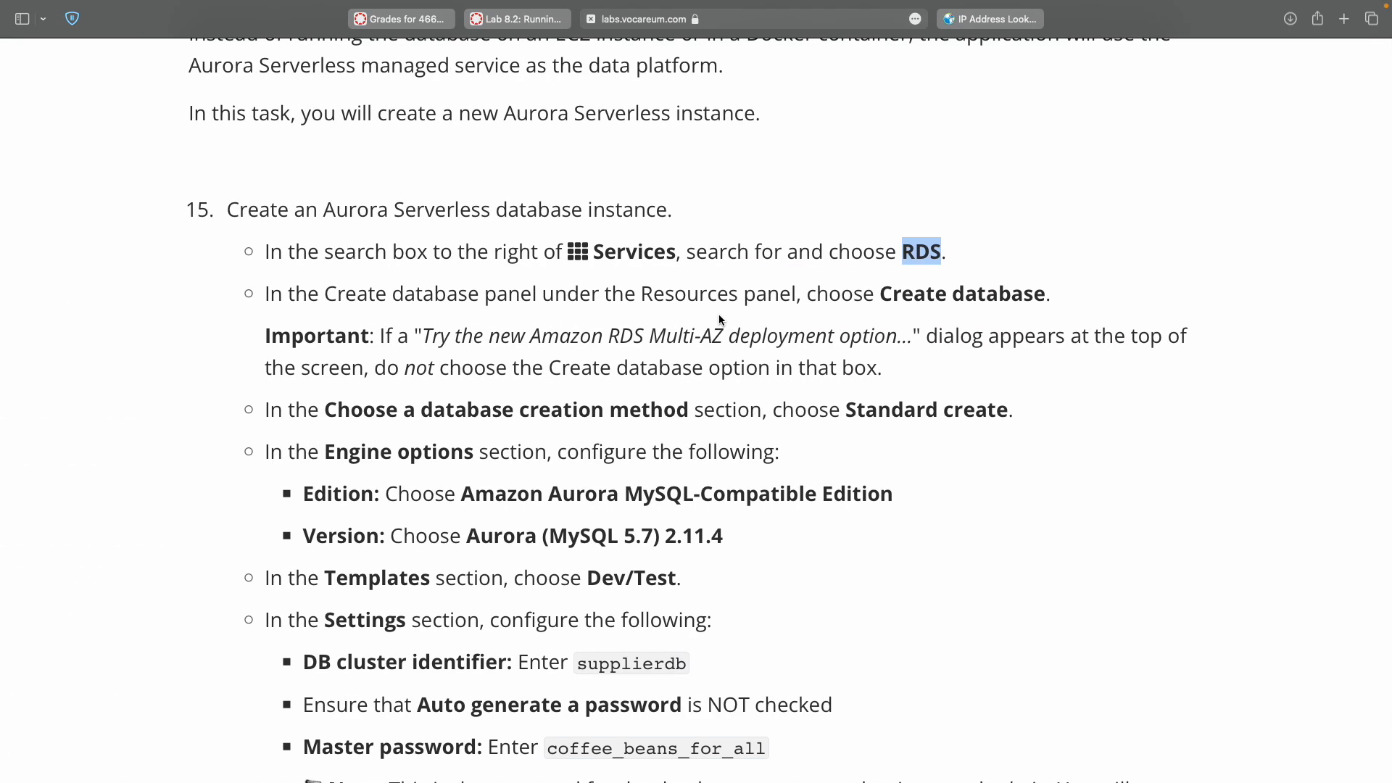
pyautogui.scroll(-3, 534, 412)
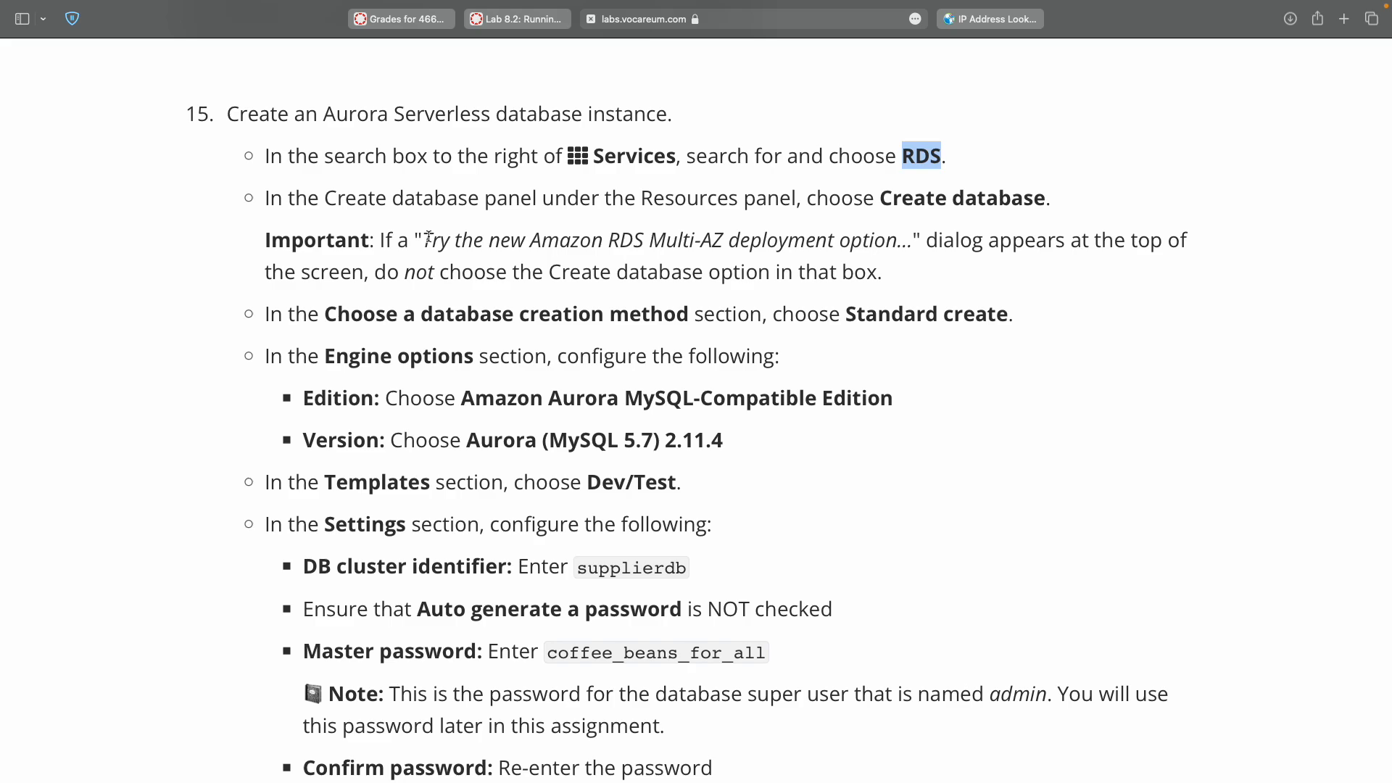
pyautogui.hotkey('ctrl', 'Right')
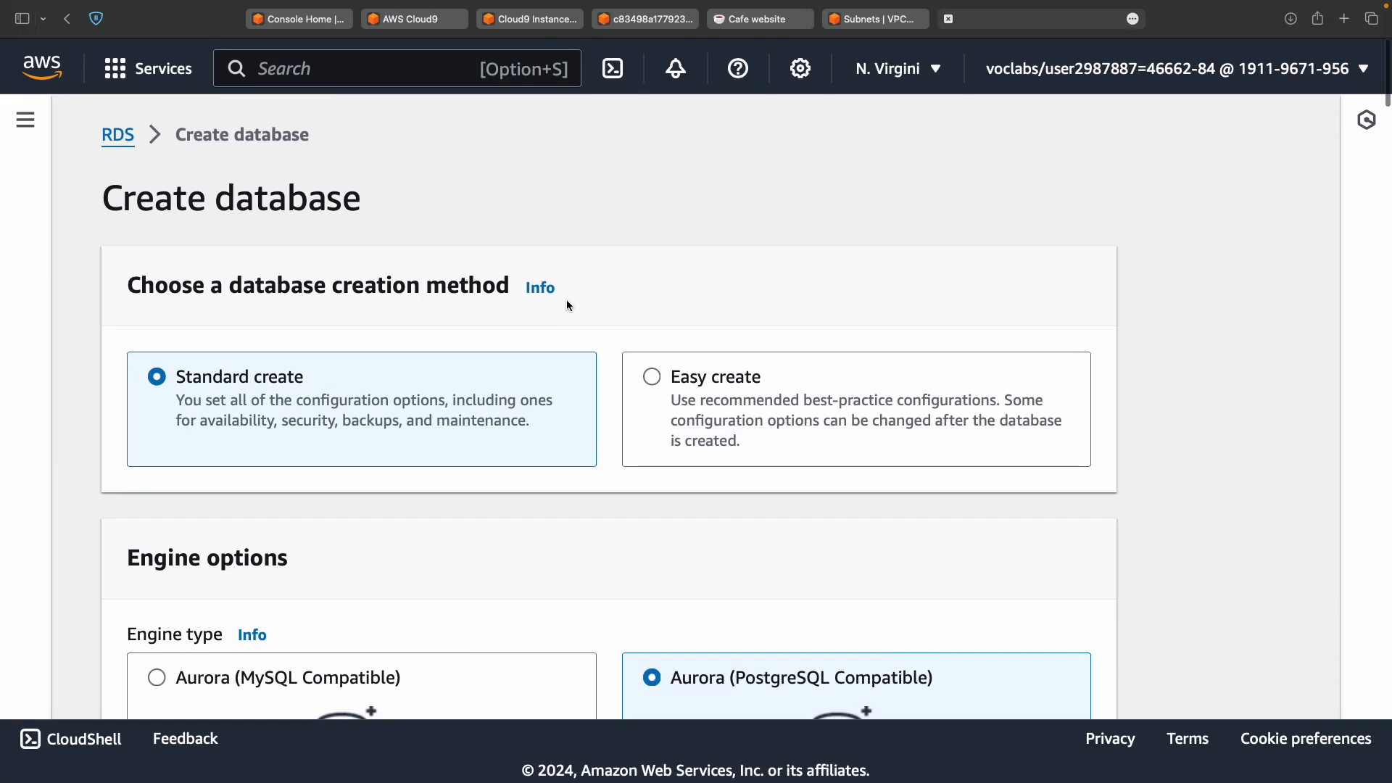
pyautogui.scroll(-15, 567, 301)
pyautogui.scroll(-15, 567, 305)
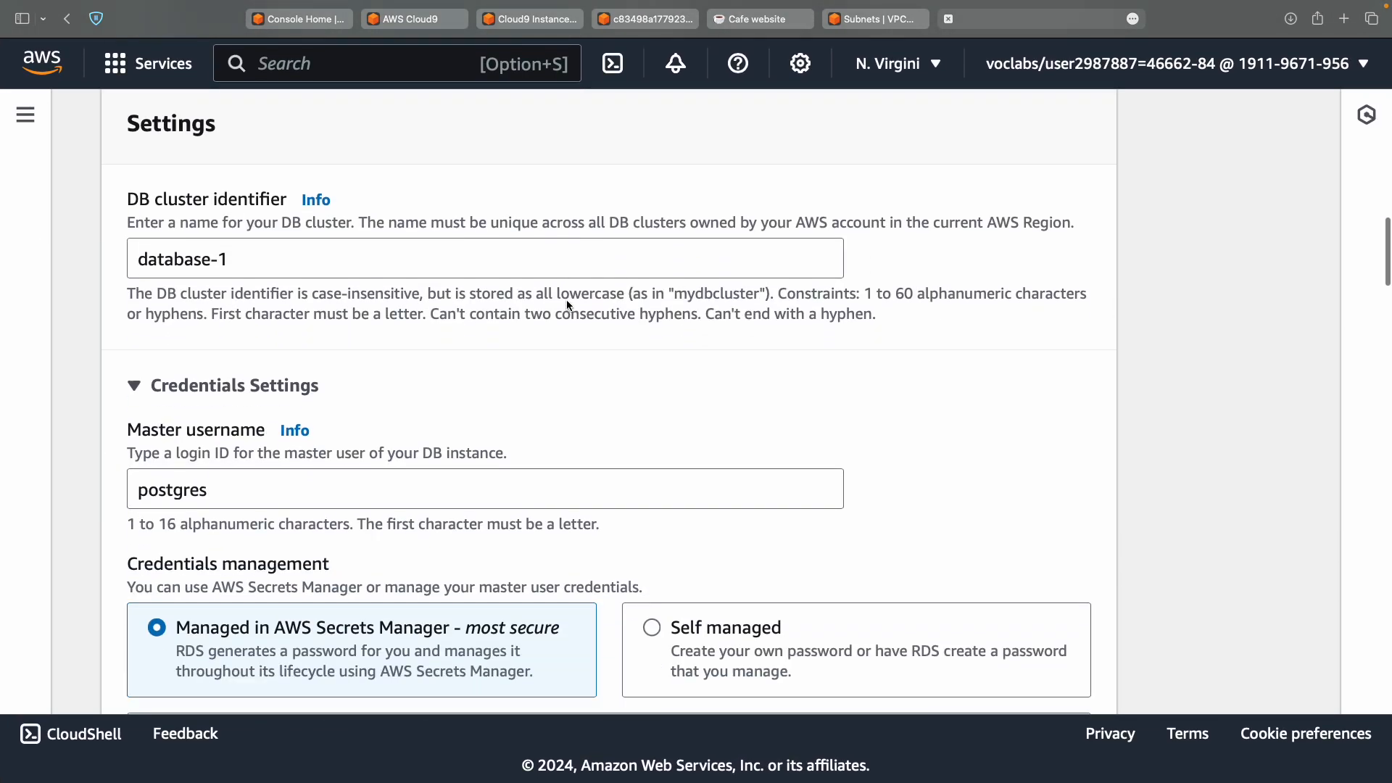
pyautogui.scroll(20, 567, 306)
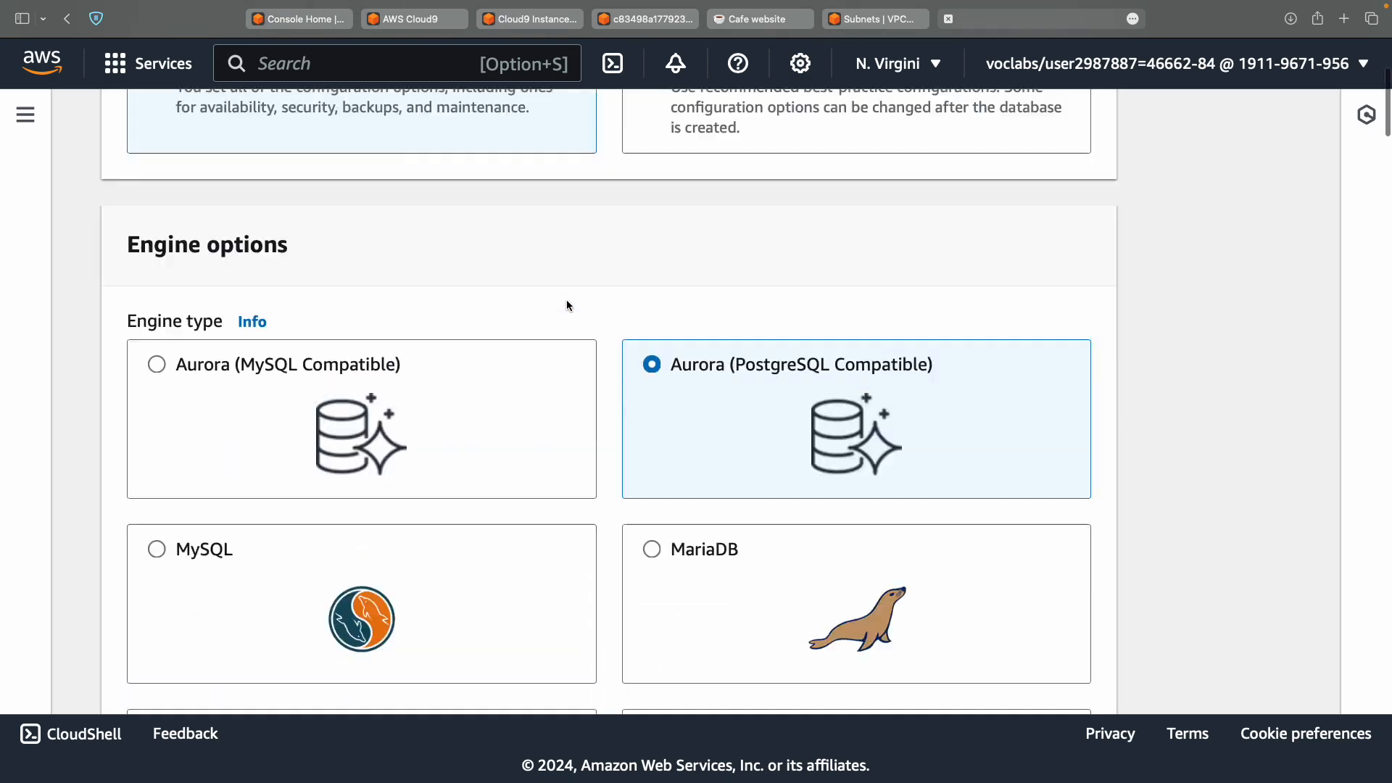
pyautogui.hotkey('ctrl', 'Left')
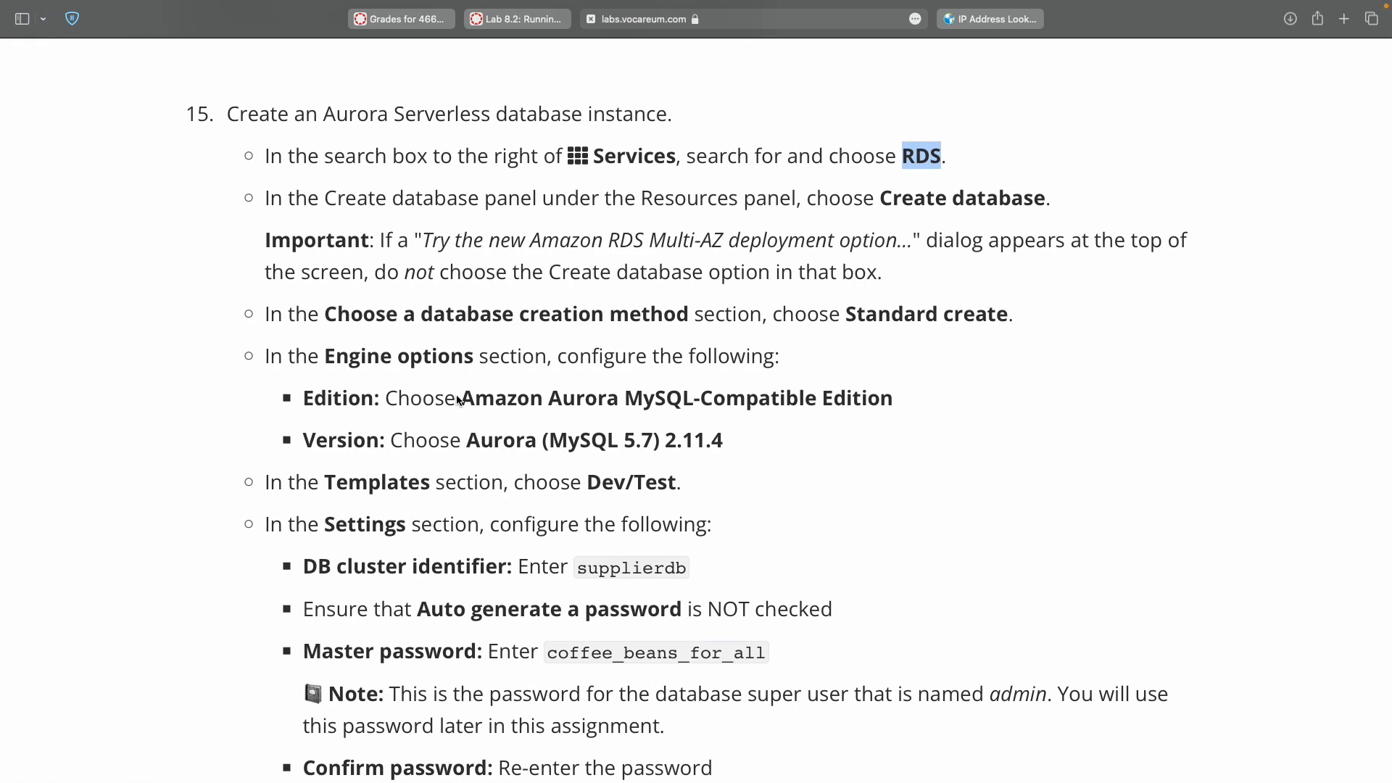
pyautogui.scroll(-3, 311, 305)
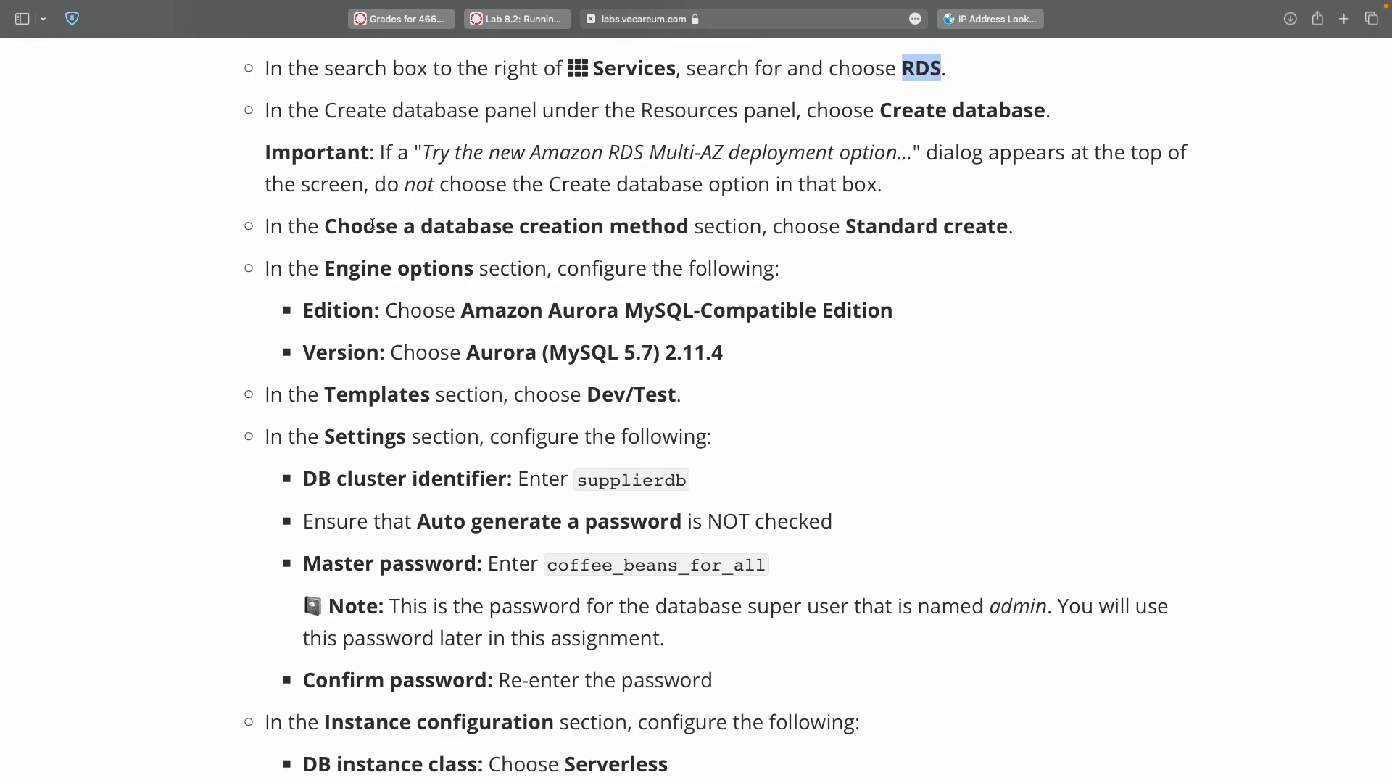
pyautogui.click(638, 229)
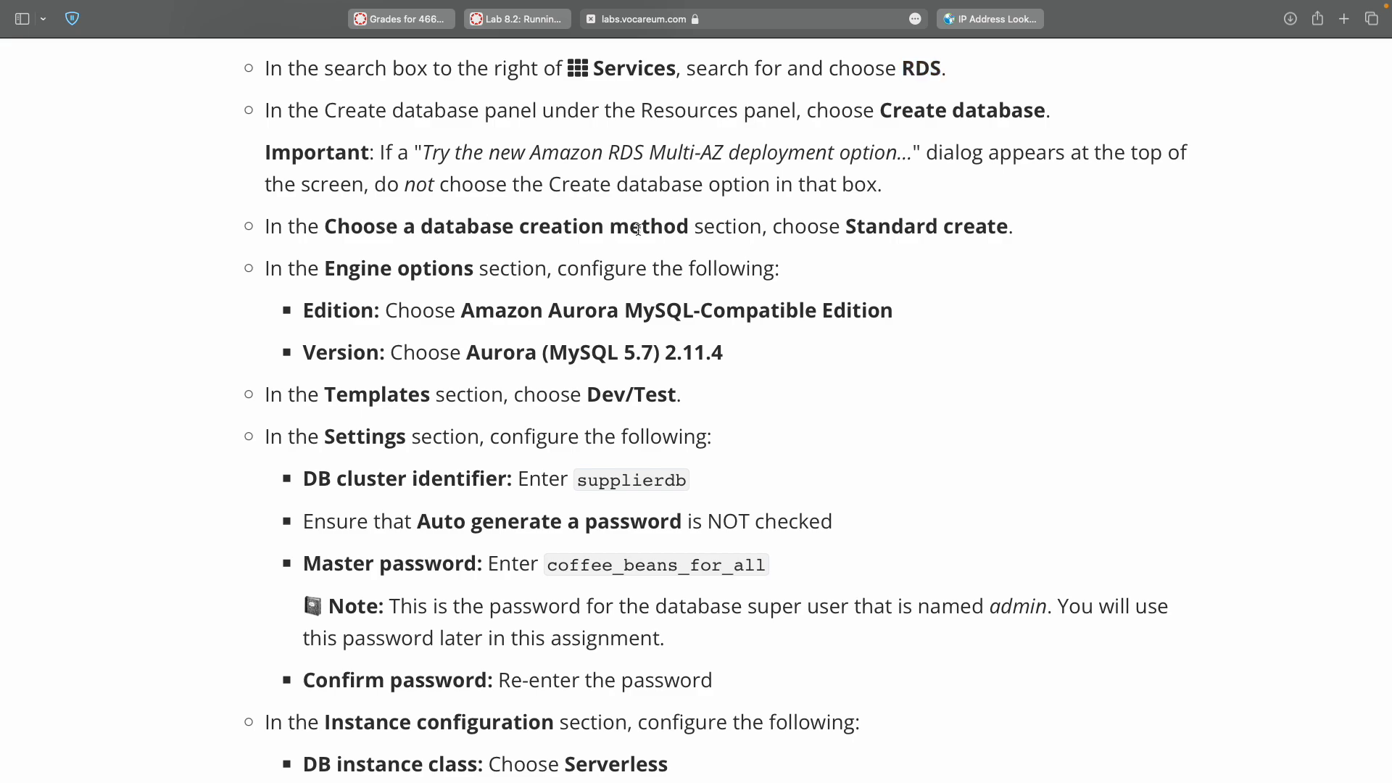
pyautogui.doubleClick(860, 227)
pyautogui.hotkey('ctrl', 'Right')
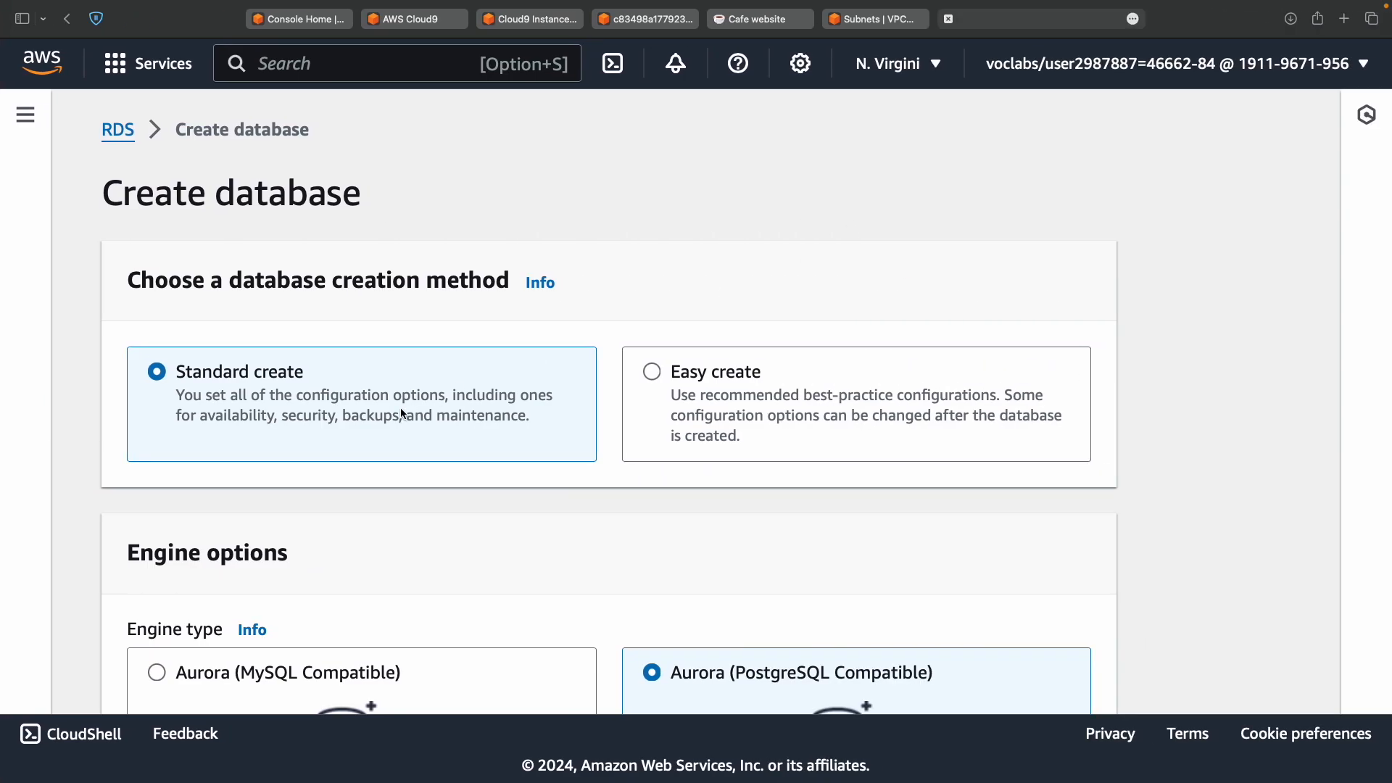
pyautogui.hotkey('ctrl', 'Left')
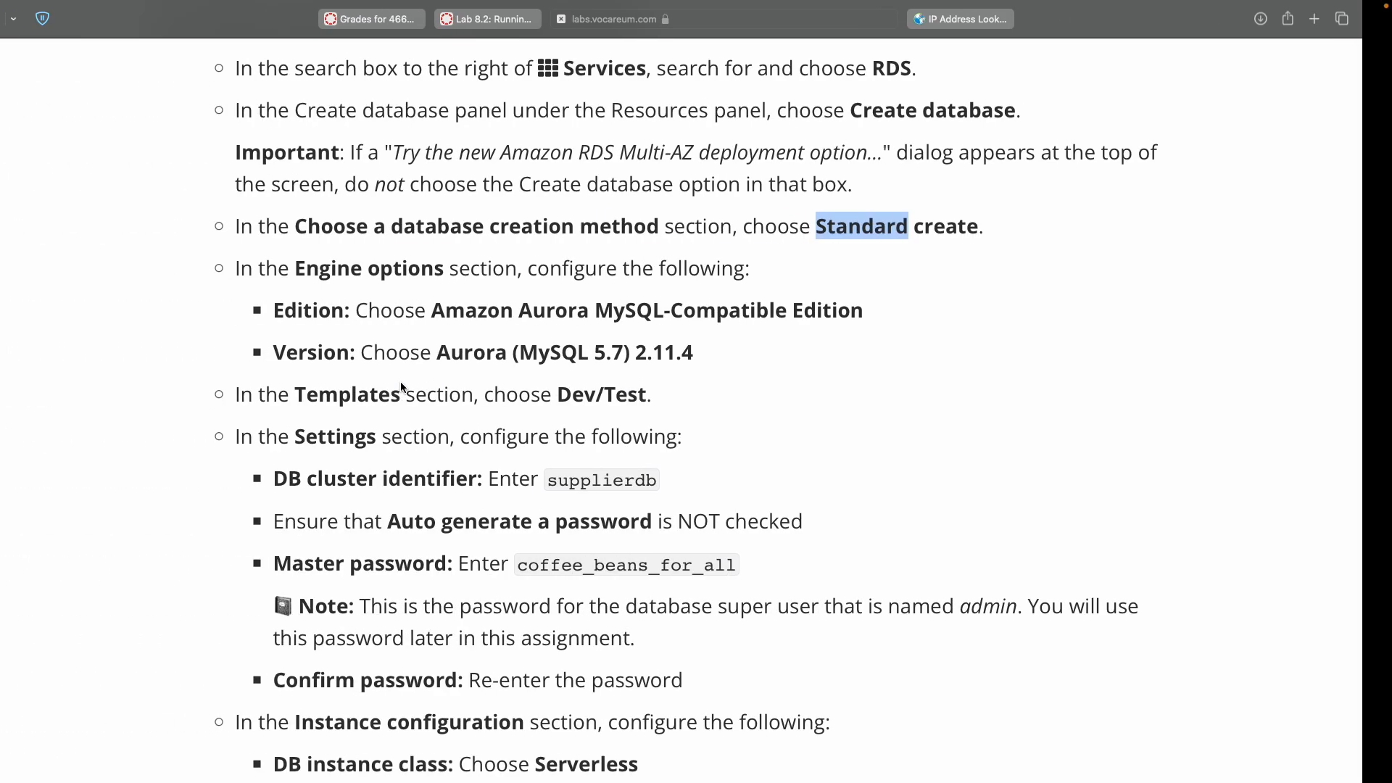
pyautogui.scroll(-2, 334, 218)
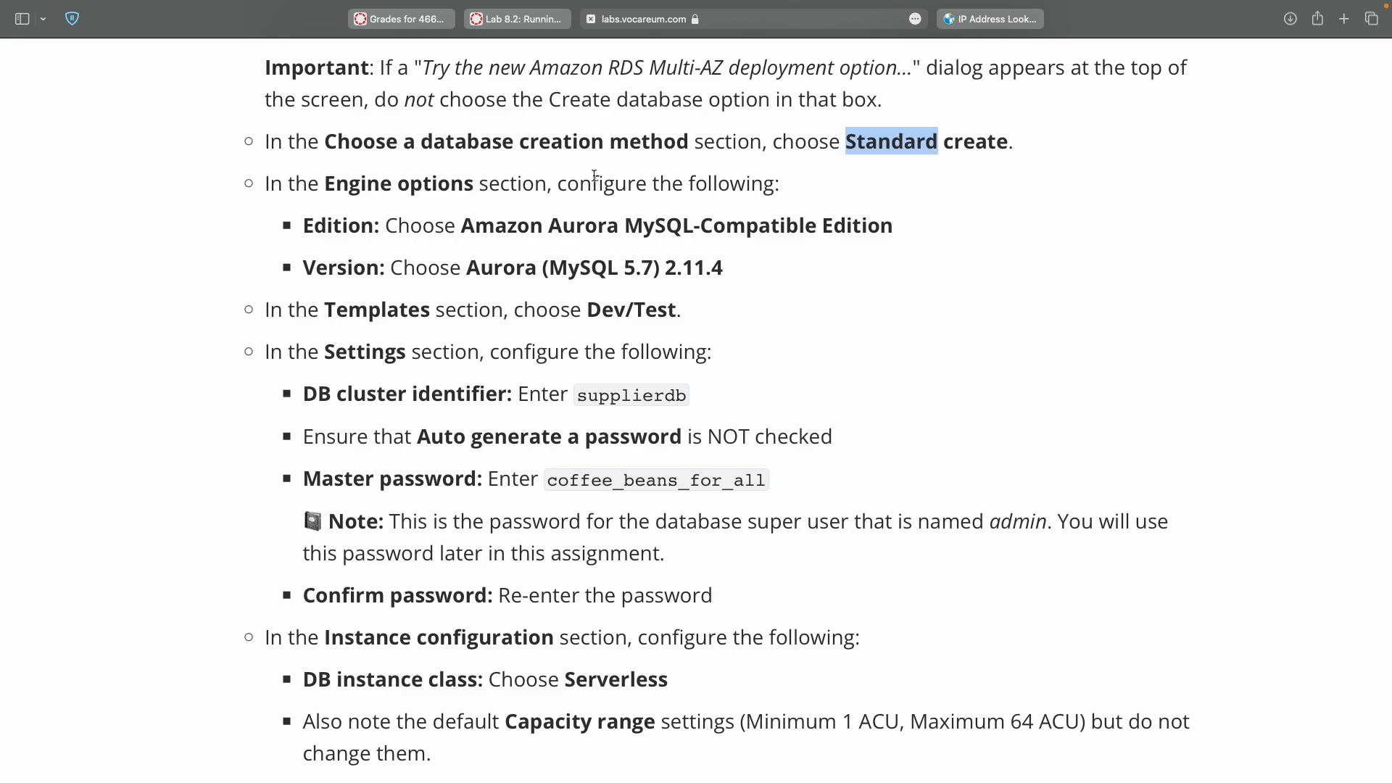
pyautogui.doubleClick(355, 227)
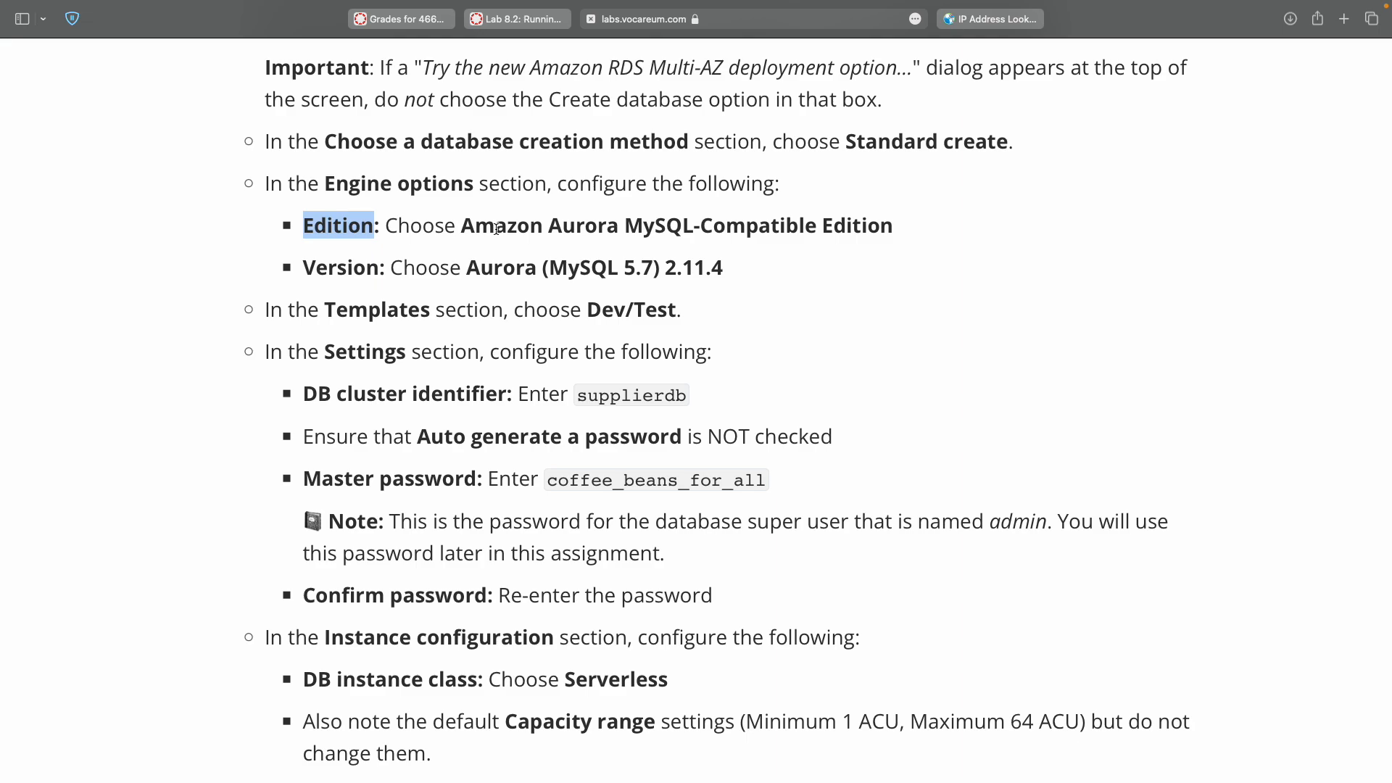
pyautogui.hotkey('ctrl', 'Right')
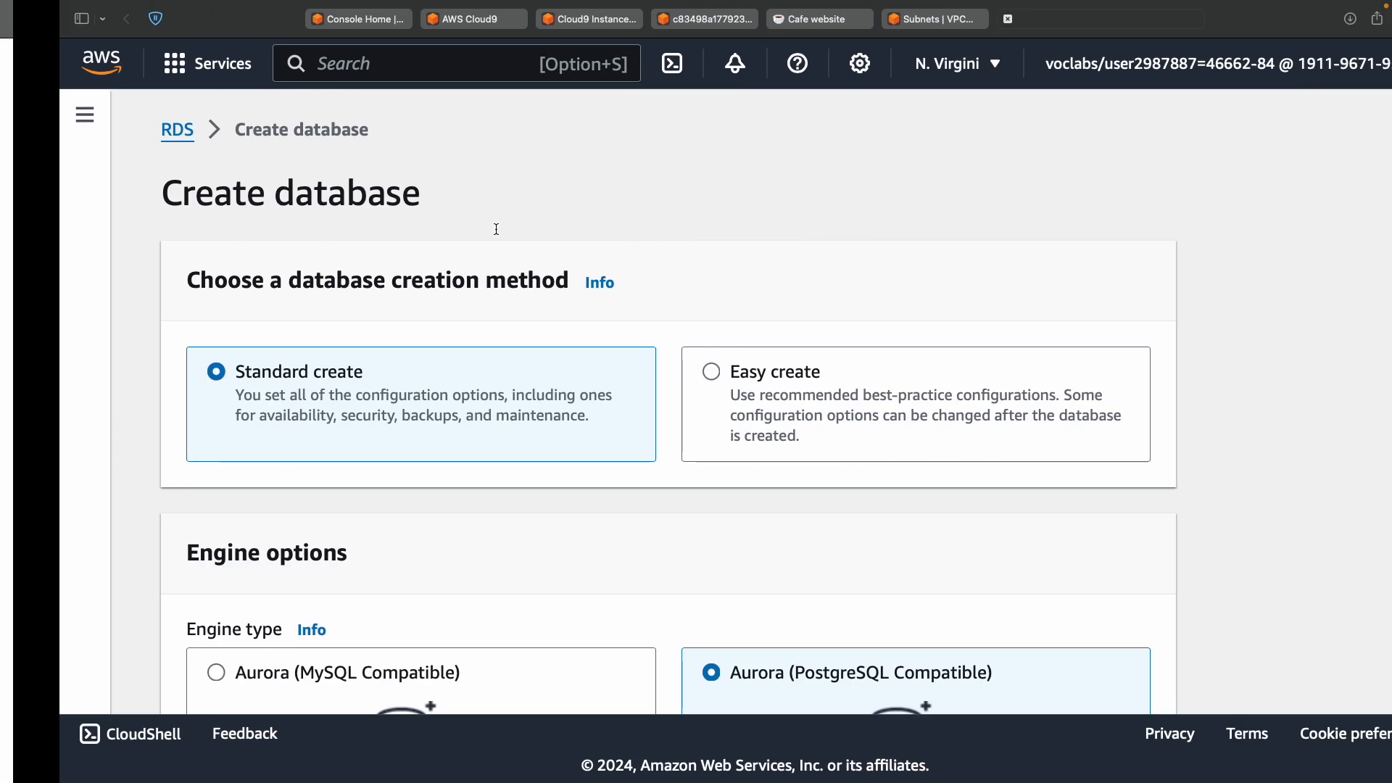
pyautogui.scroll(-3, 487, 487)
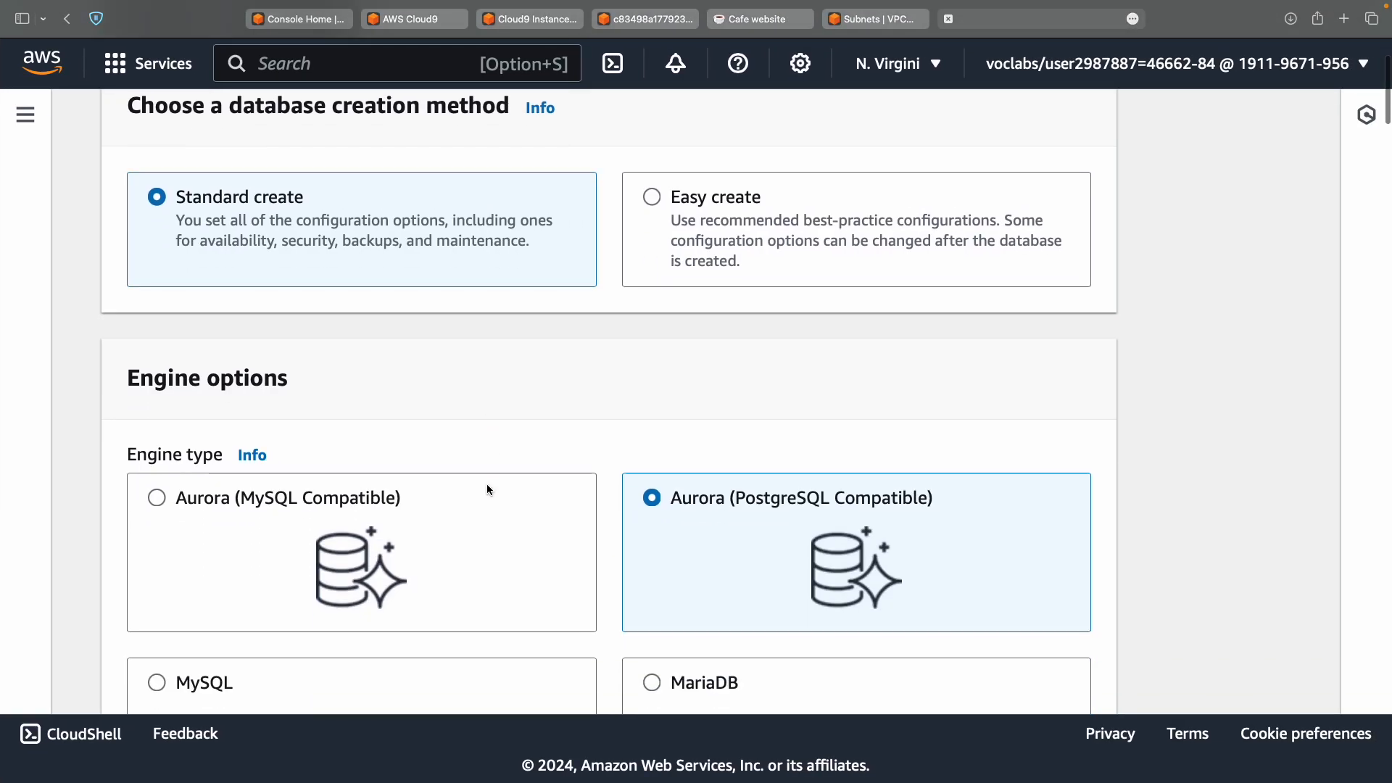
# Choose Aurora (MySQL Compatible) as the database engine type.
pyautogui.click(228, 499)
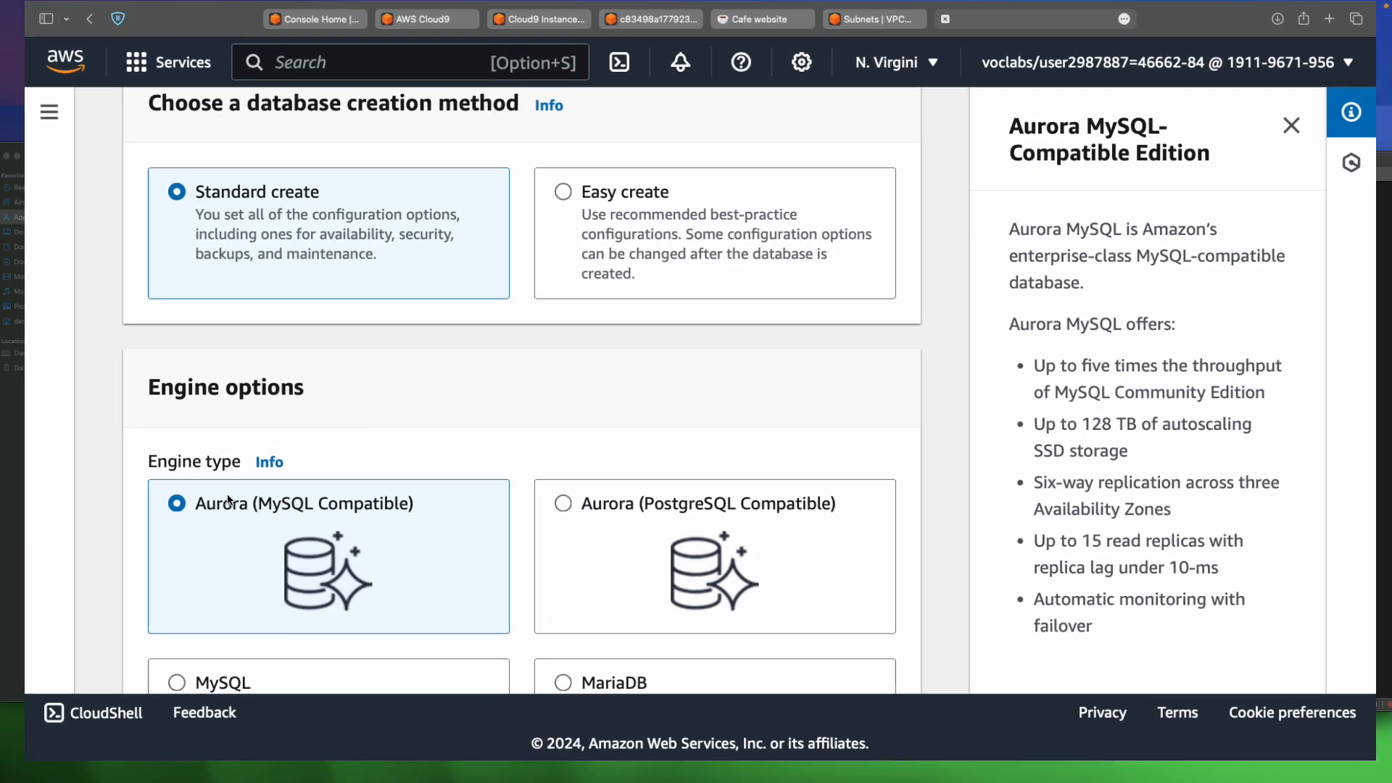
pyautogui.hotkey('ctrl', 'Left')
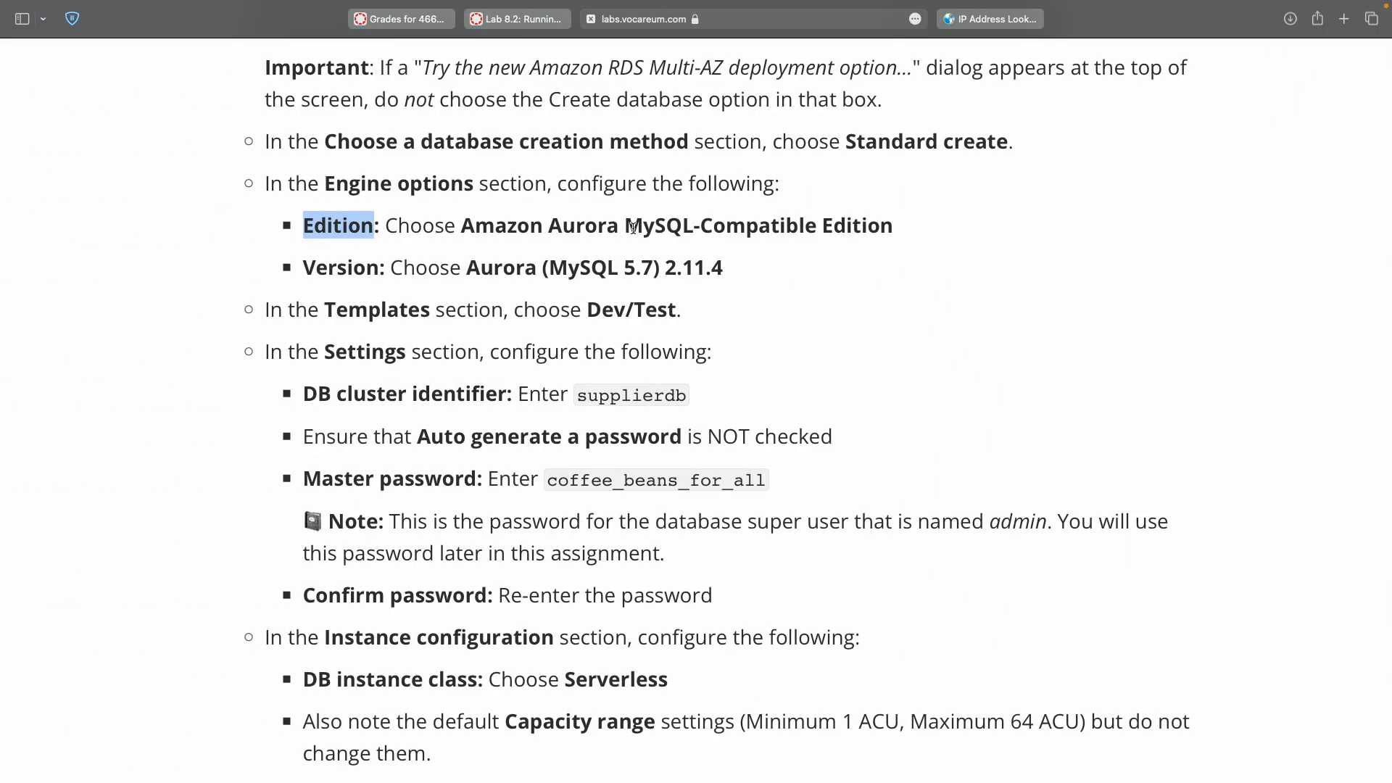
pyautogui.hotkey('ctrl', 'Right')
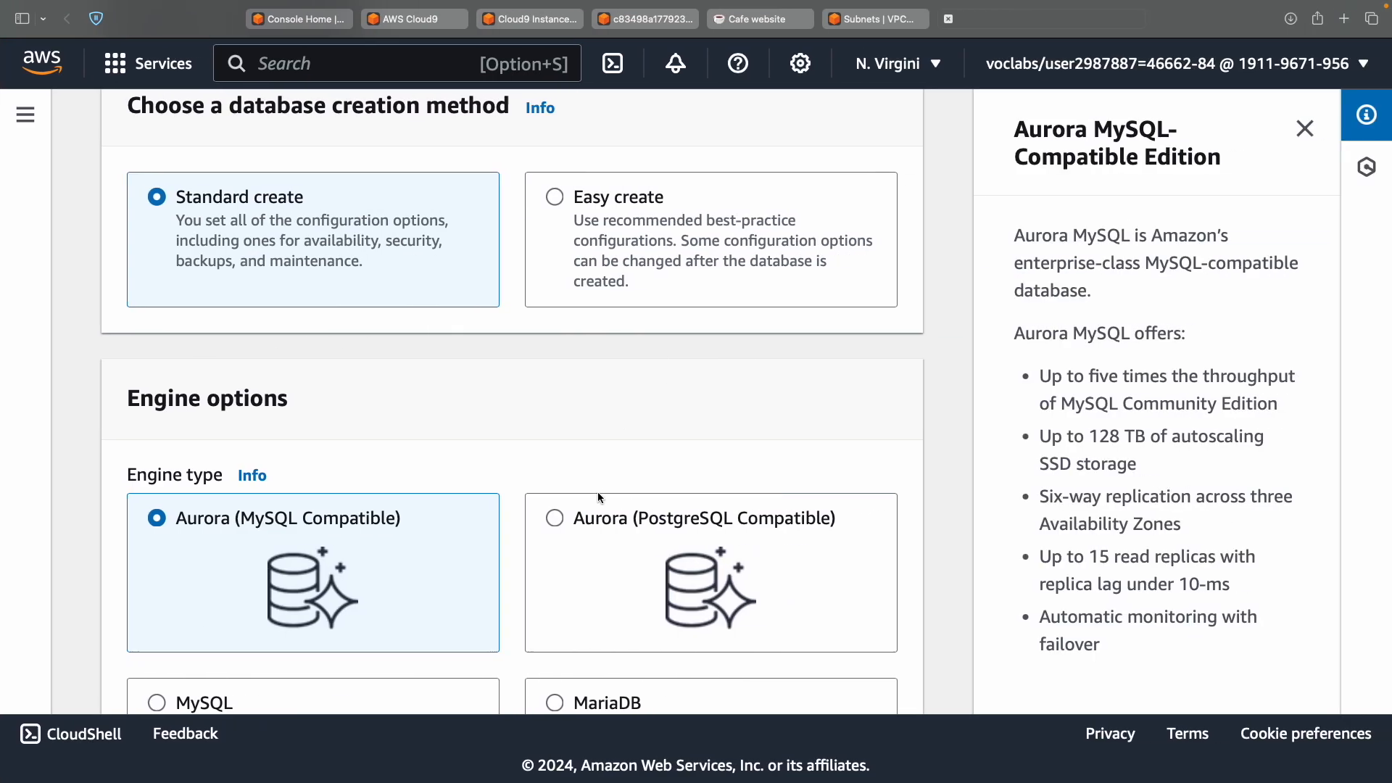
pyautogui.scroll(-4, 598, 497)
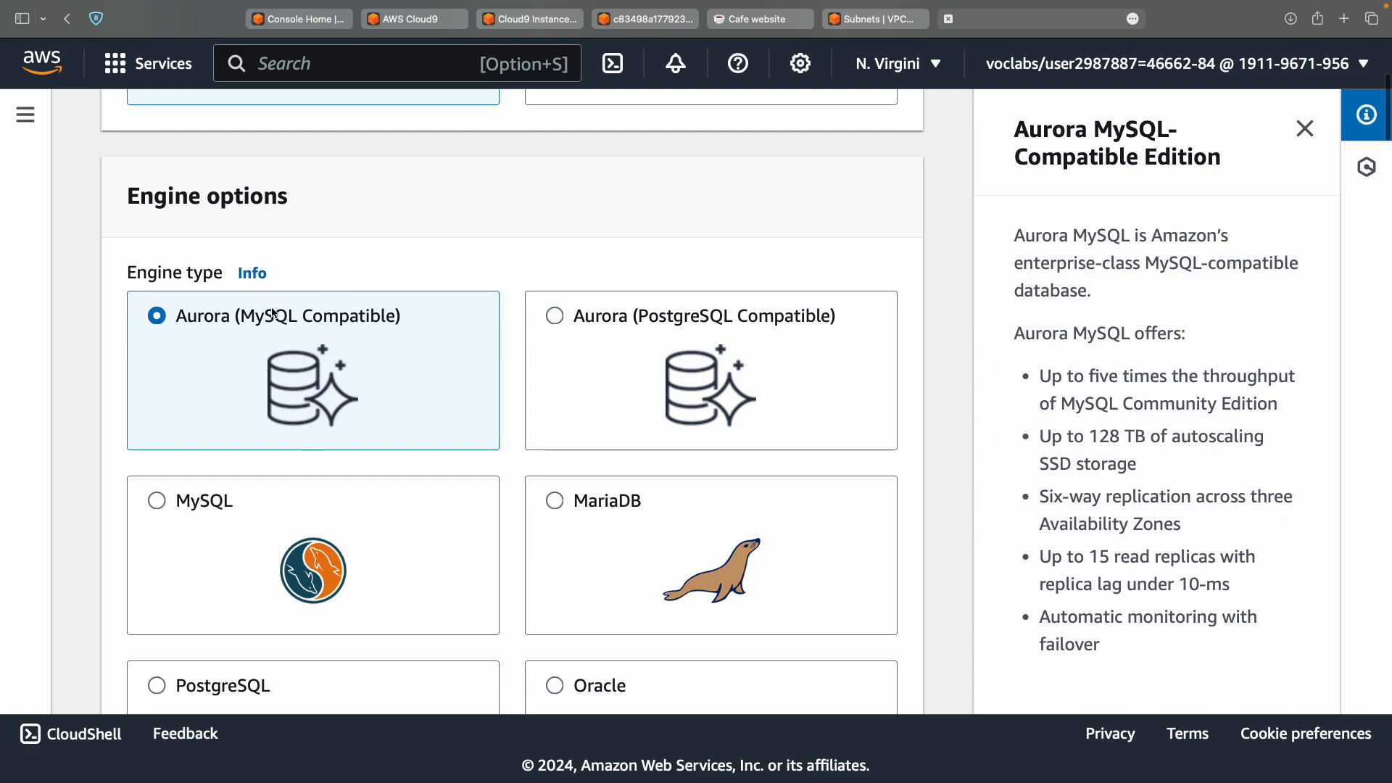
pyautogui.scroll(-10, 406, 334)
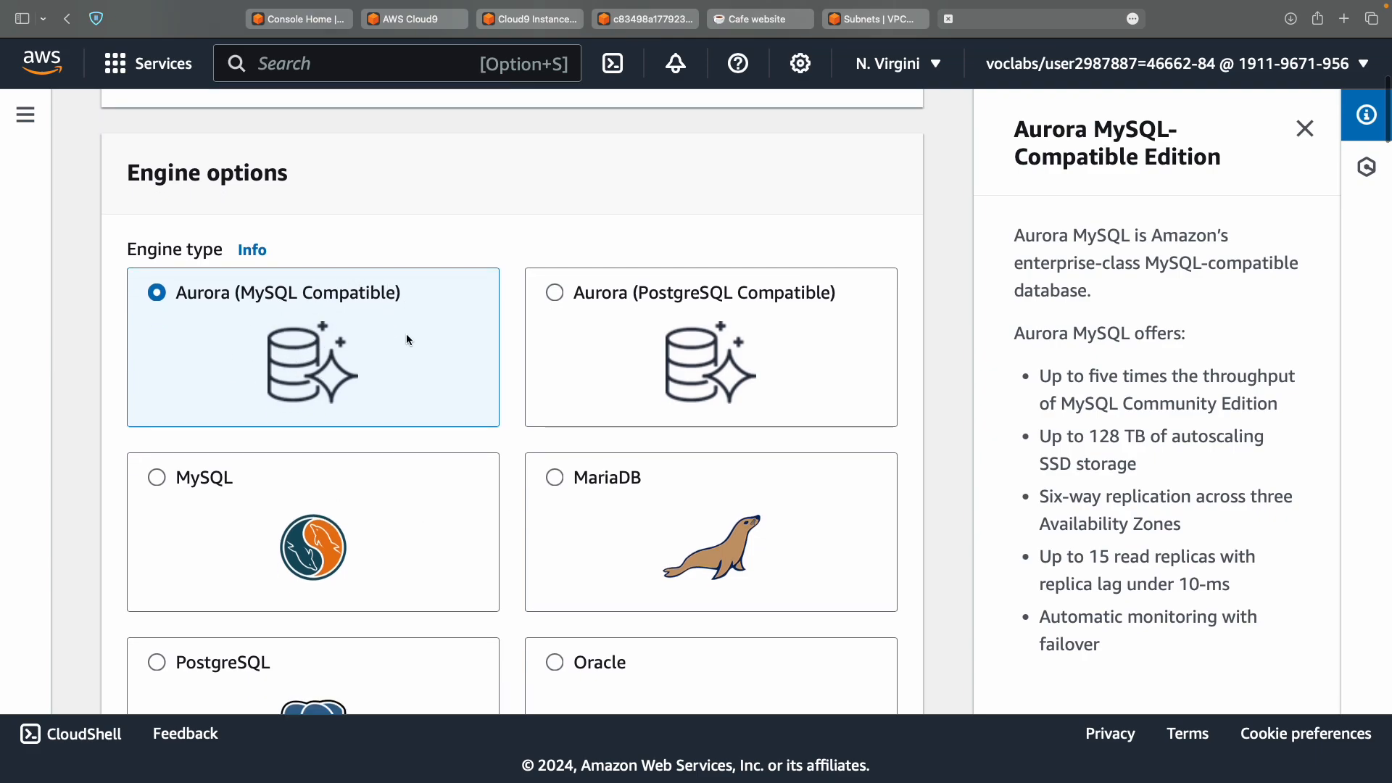
# Look up the required engine version, Aurora MySQL 5.7, in the lab instructions.
pyautogui.hotkey('ctrl', 'Left')
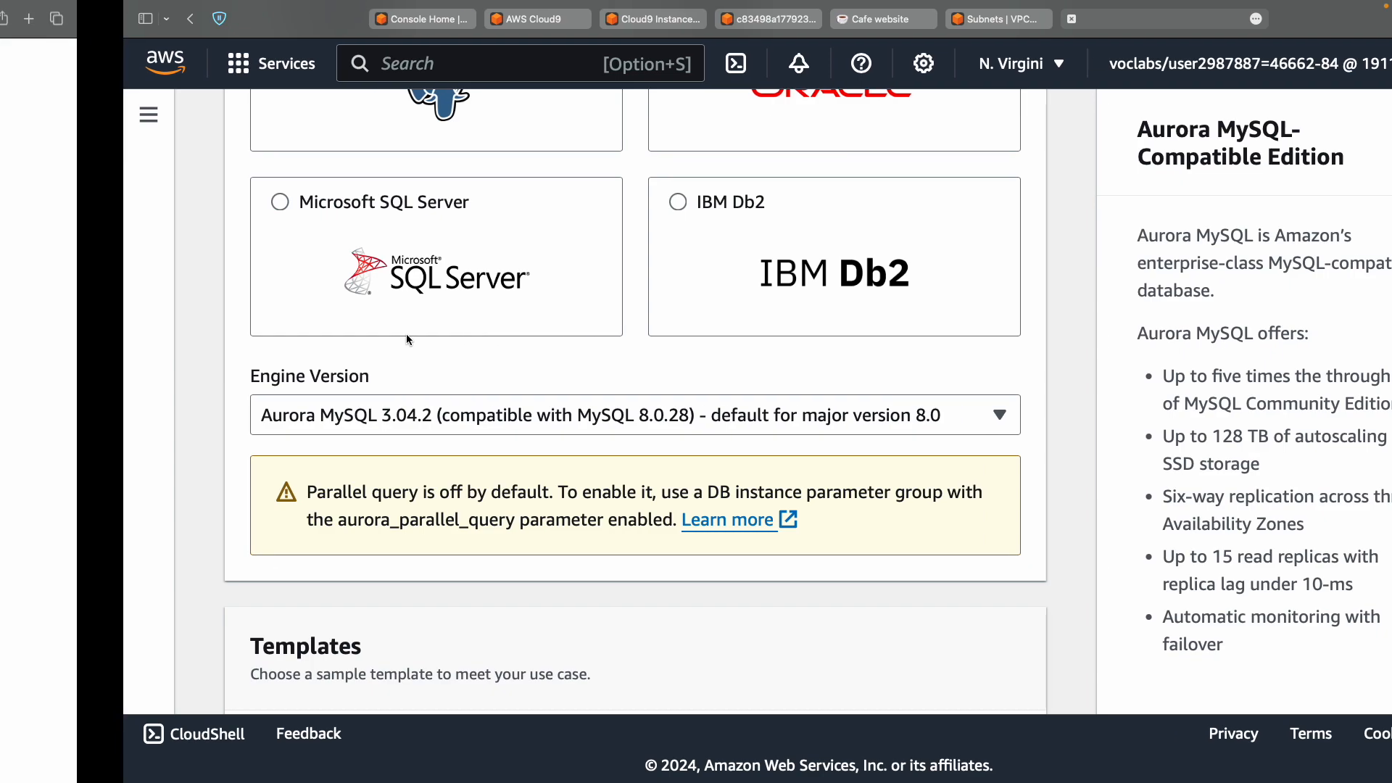
pyautogui.doubleClick(356, 269)
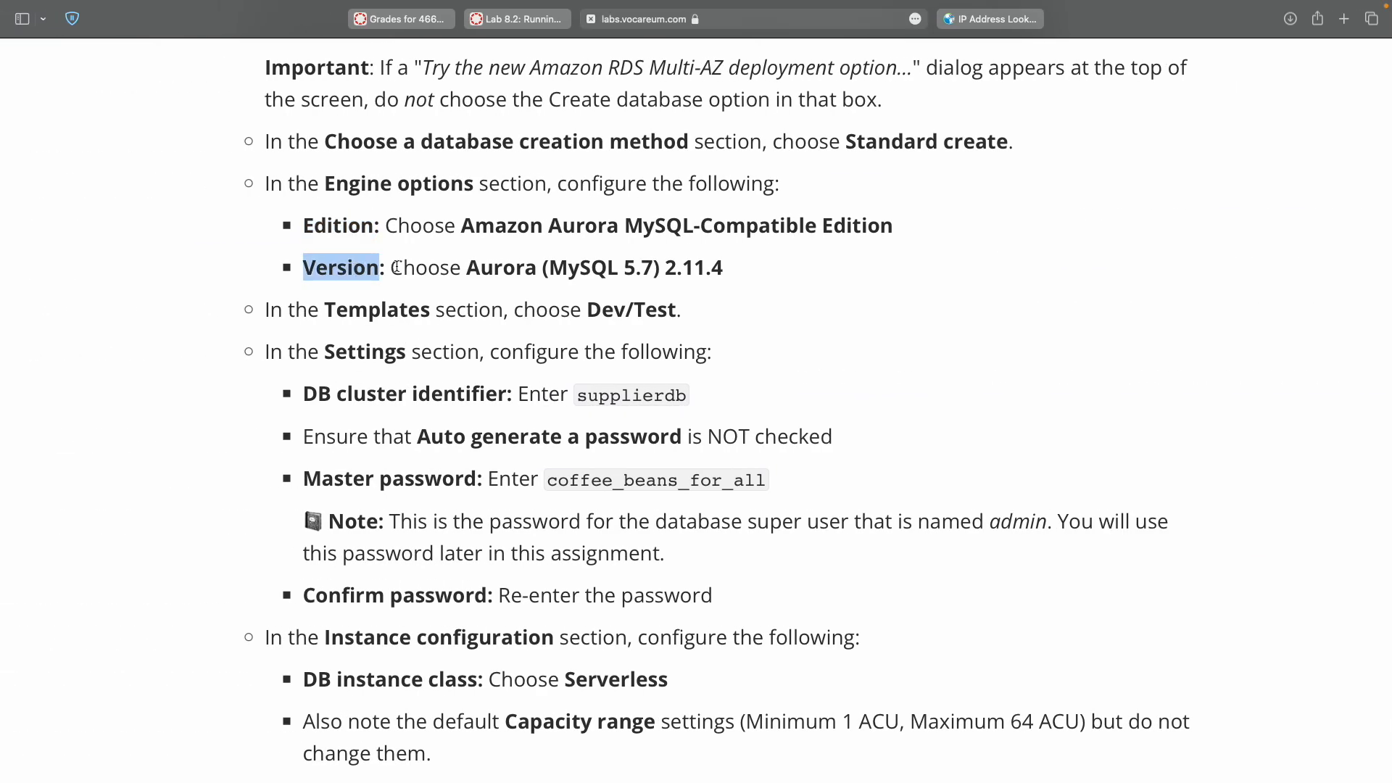
pyautogui.doubleClick(593, 267)
pyautogui.doubleClick(633, 268)
pyautogui.click(628, 269)
pyautogui.doubleClick(628, 269)
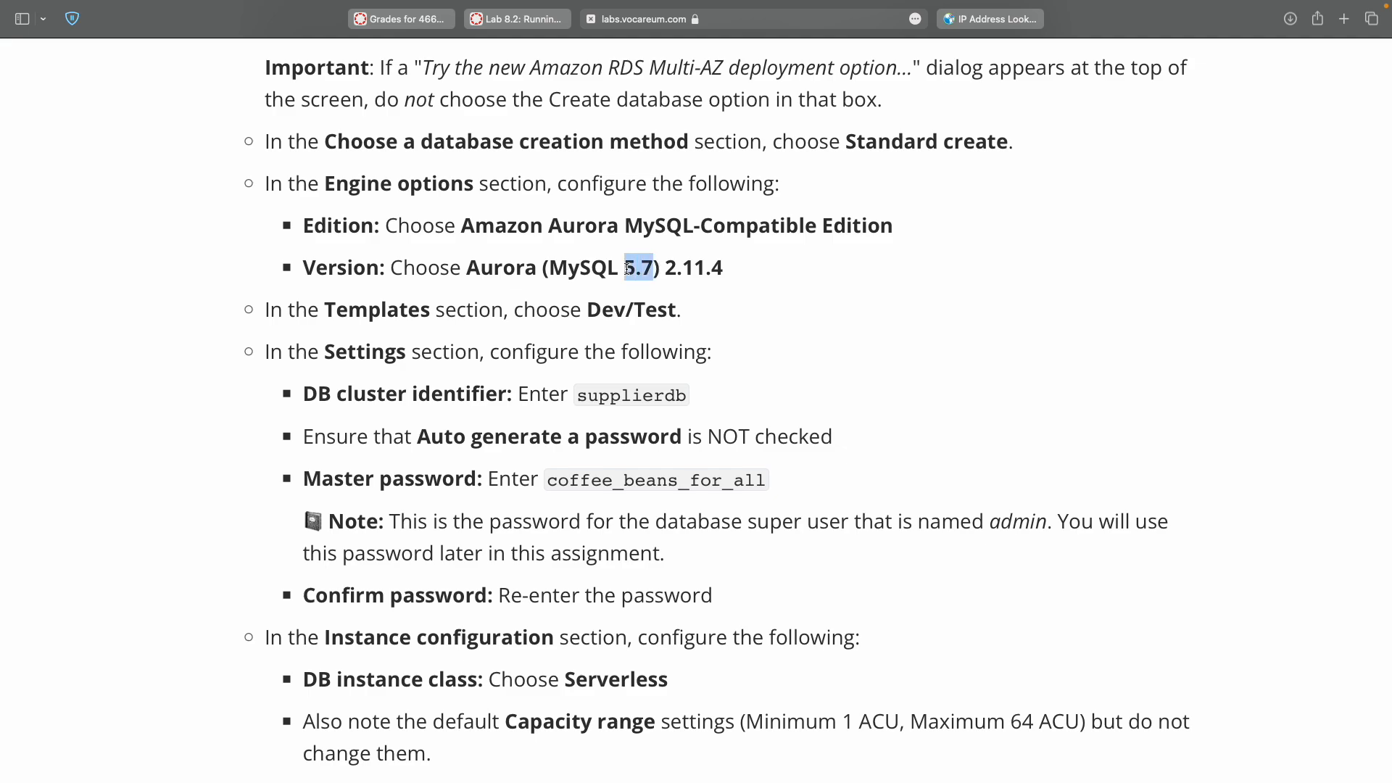
pyautogui.hotkey('ctrl', 'Right')
# Pick Aurora (MySQL 5.7) 2.11.4 from the Engine Version list.
pyautogui.click(489, 400)
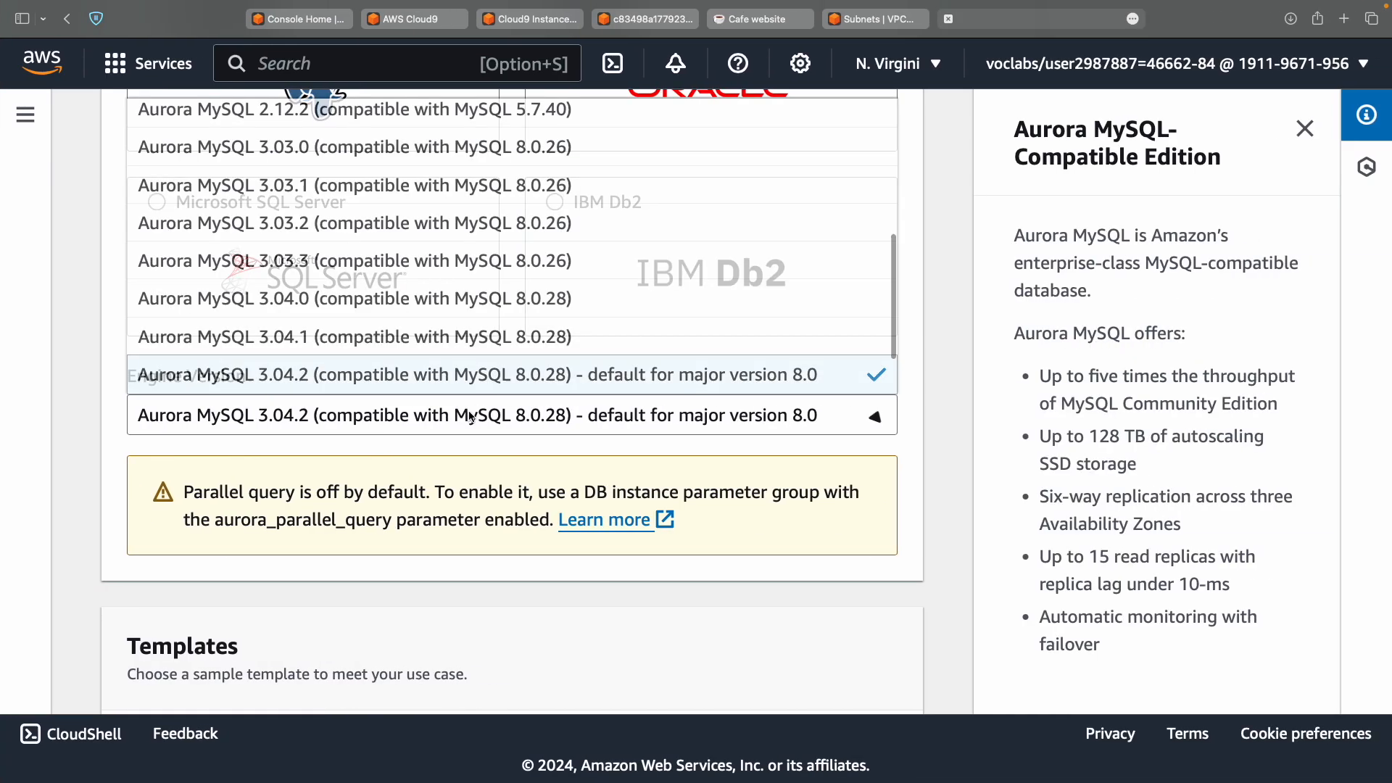
pyautogui.scroll(2, 471, 417)
pyautogui.scroll(-2, 472, 417)
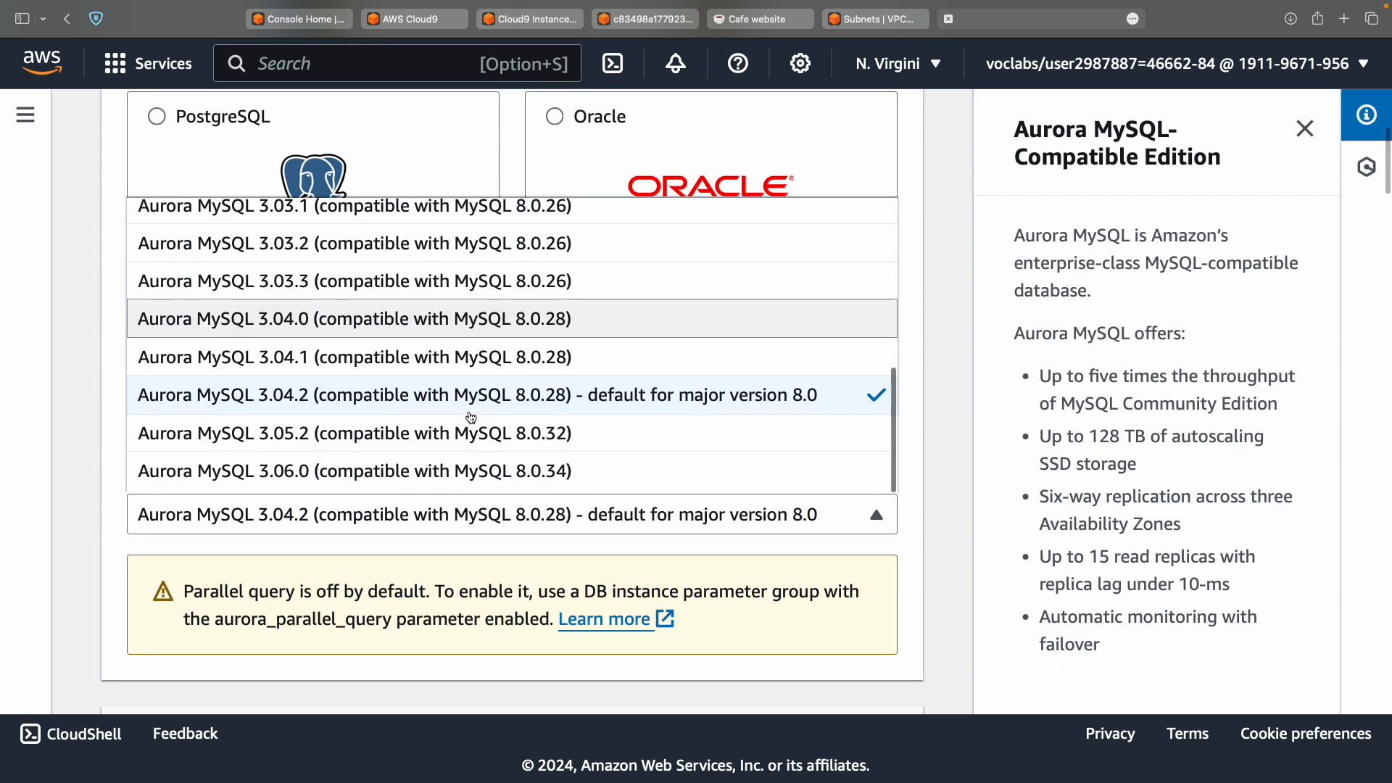
pyautogui.scroll(3, 471, 417)
pyautogui.scroll(5, 471, 417)
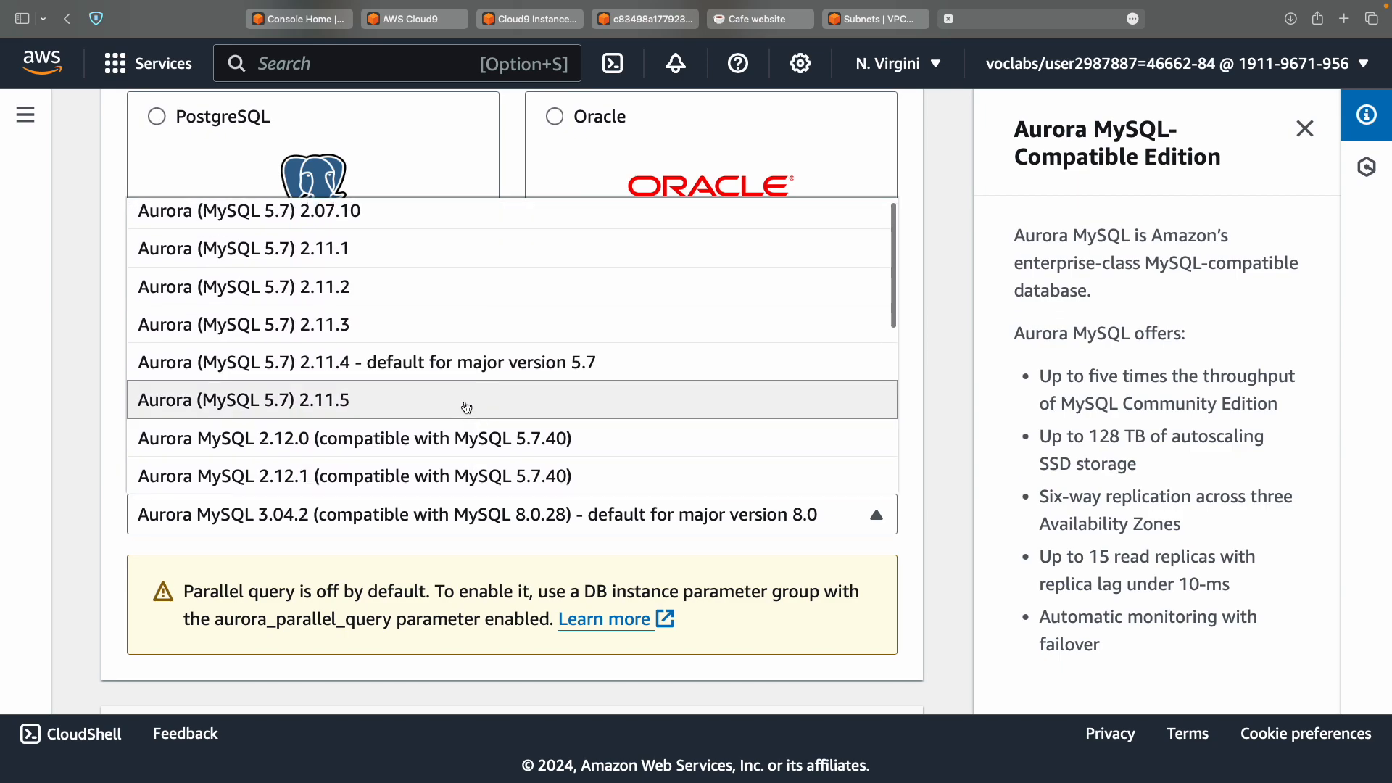
pyautogui.hotkey('ctrl', 'Left')
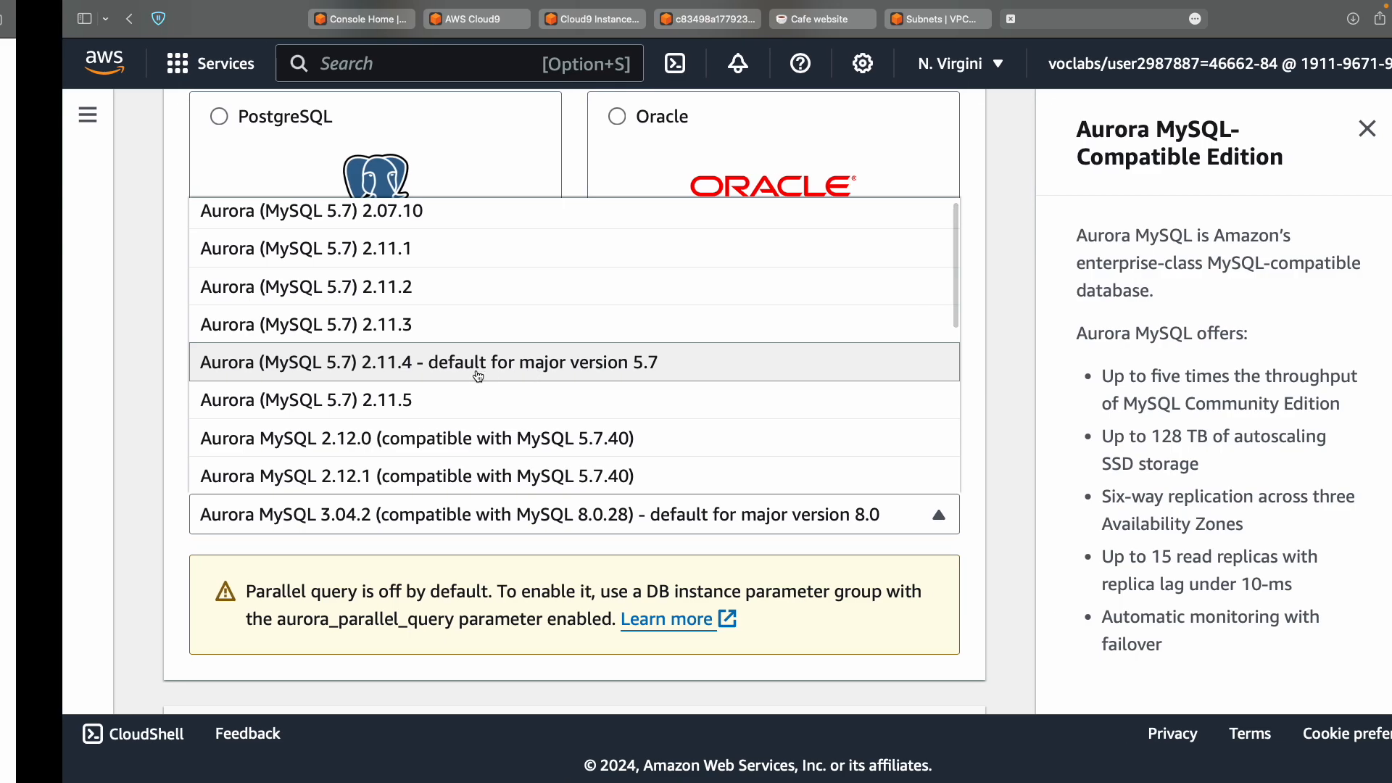
pyautogui.hotkey('ctrl', 'Right')
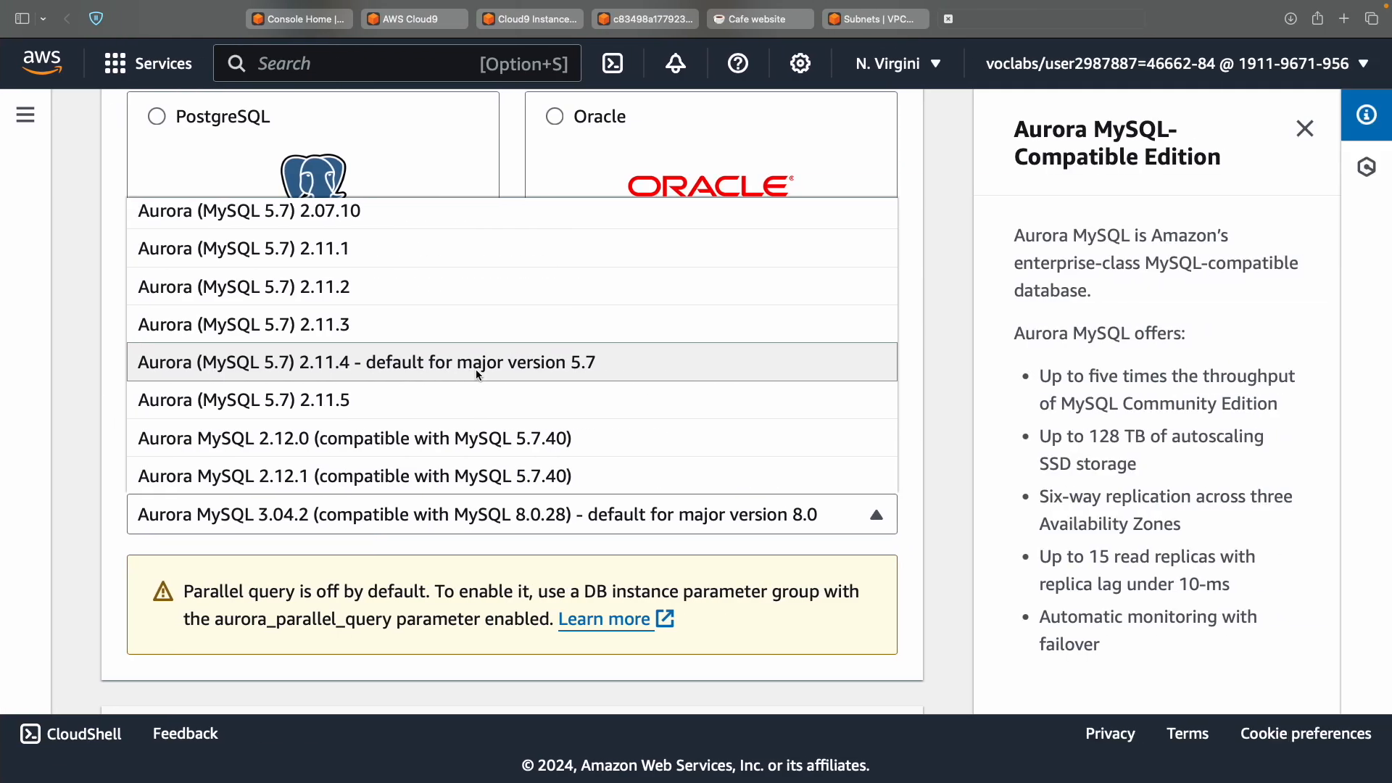
pyautogui.click(476, 368)
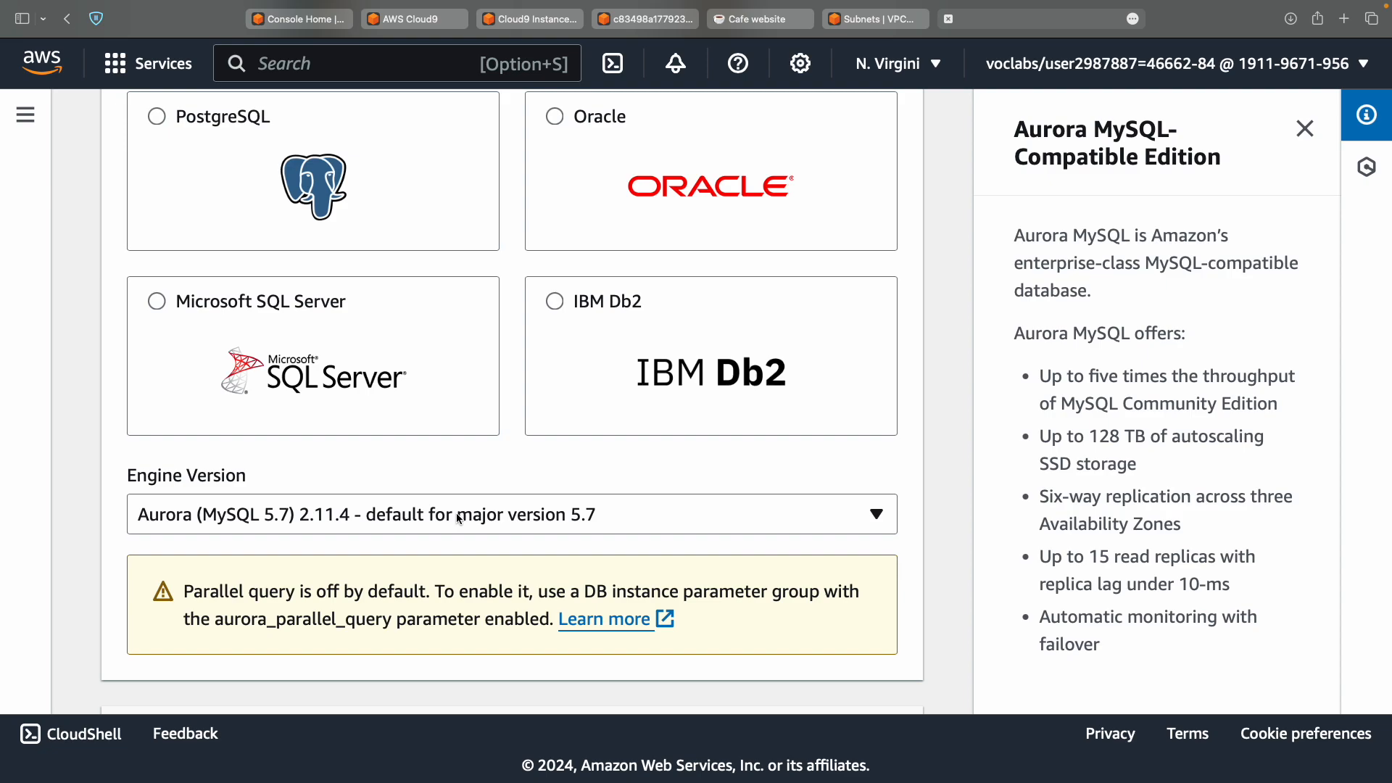
pyautogui.scroll(7, 458, 517)
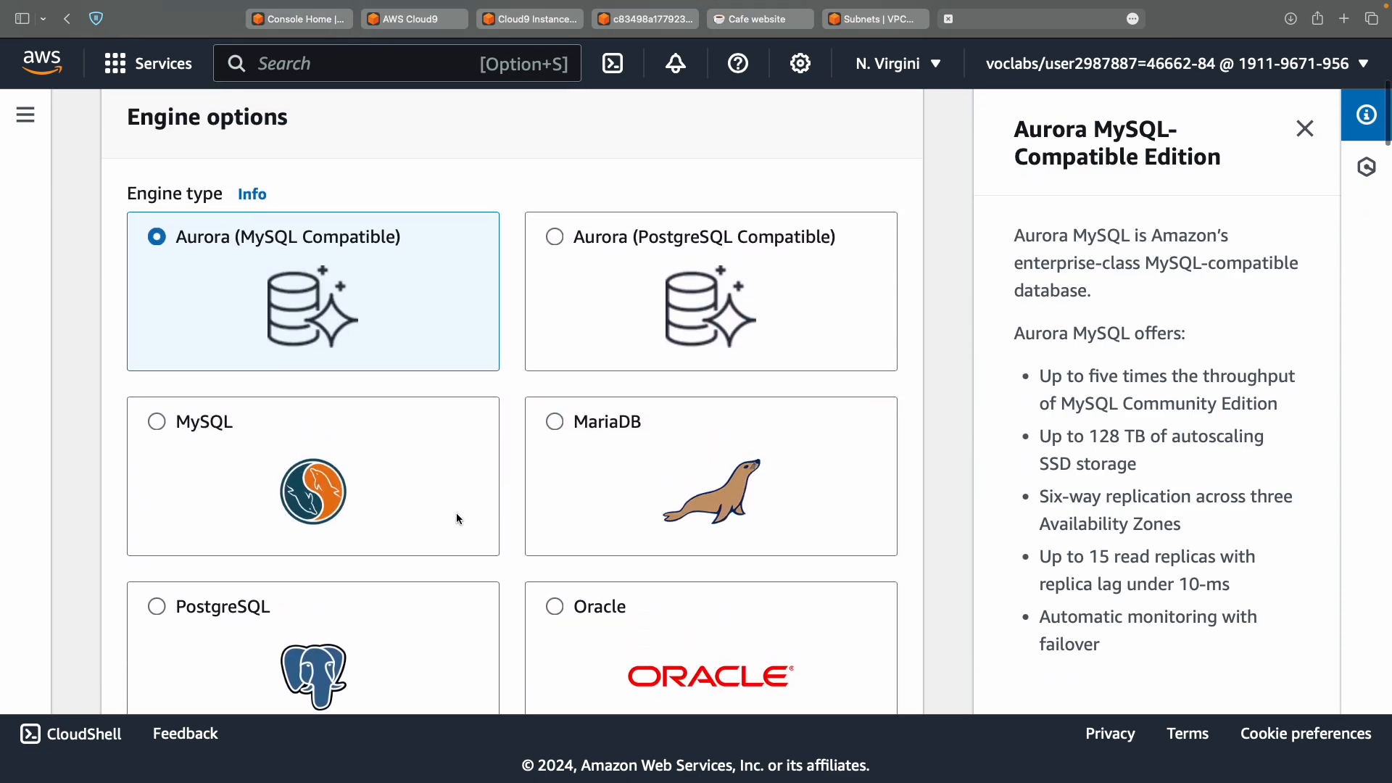
pyautogui.scroll(-6, 457, 518)
pyautogui.scroll(-3, 457, 516)
# Choose the Dev/Test template for the new database.
pyautogui.hotkey('ctrl', 'Left')
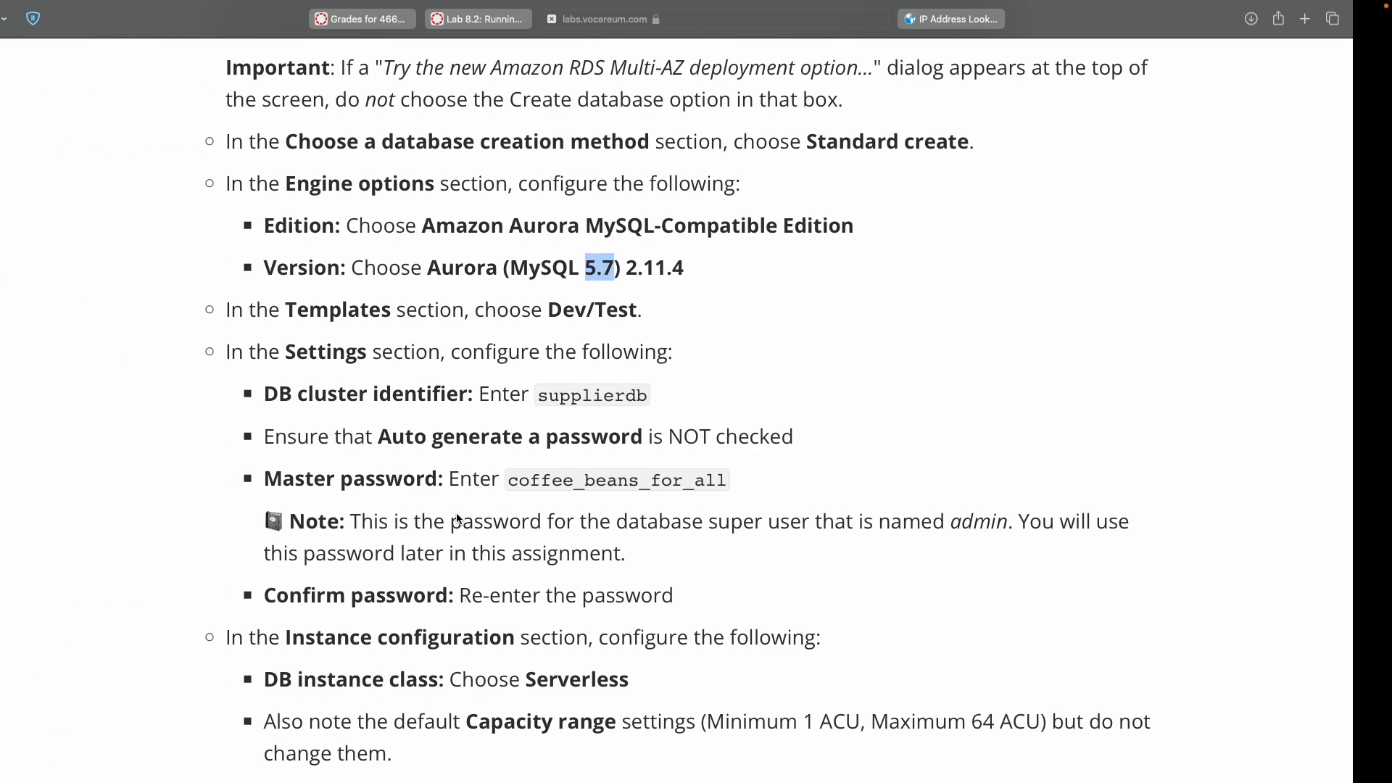
pyautogui.doubleClick(377, 310)
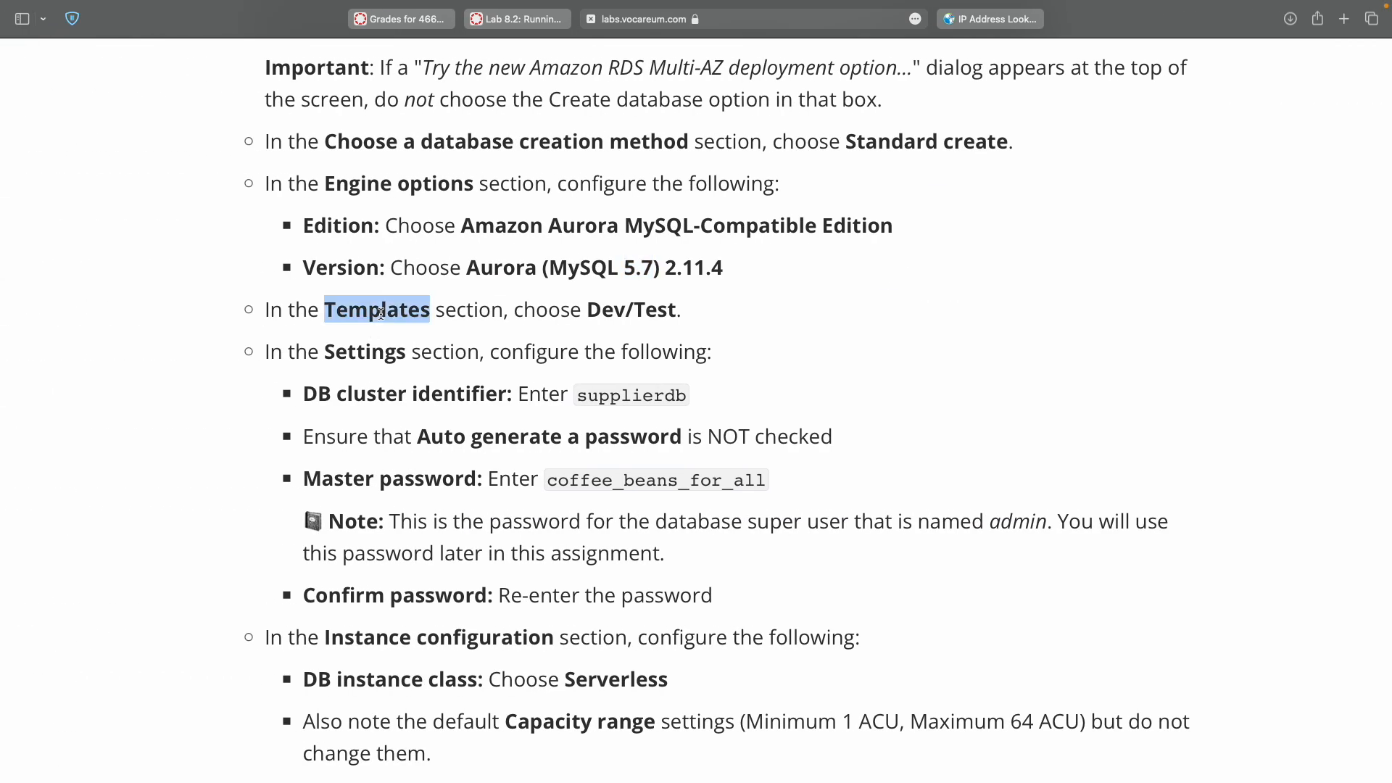
pyautogui.click(599, 313)
pyautogui.doubleClick(599, 312)
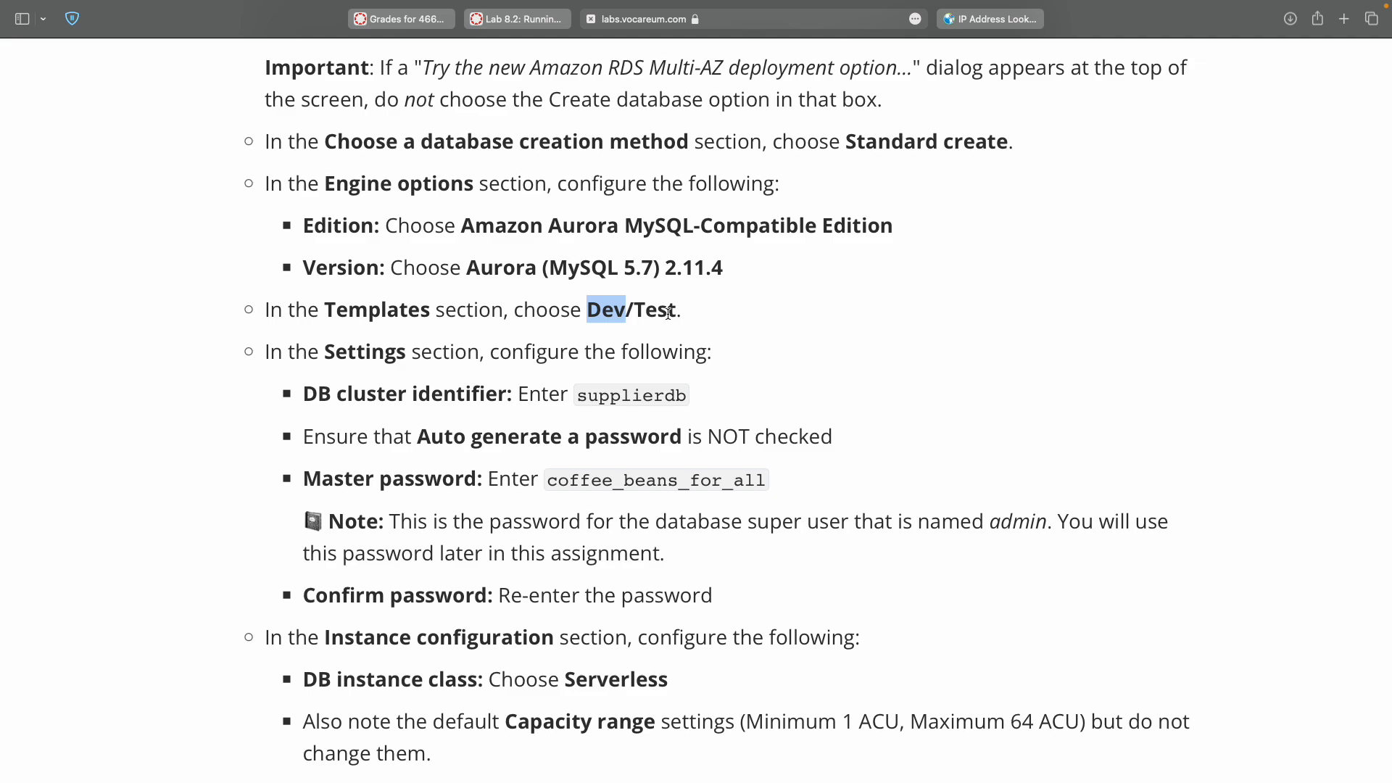
pyautogui.hotkey('ctrl', 'Right')
pyautogui.scroll(-3, 573, 583)
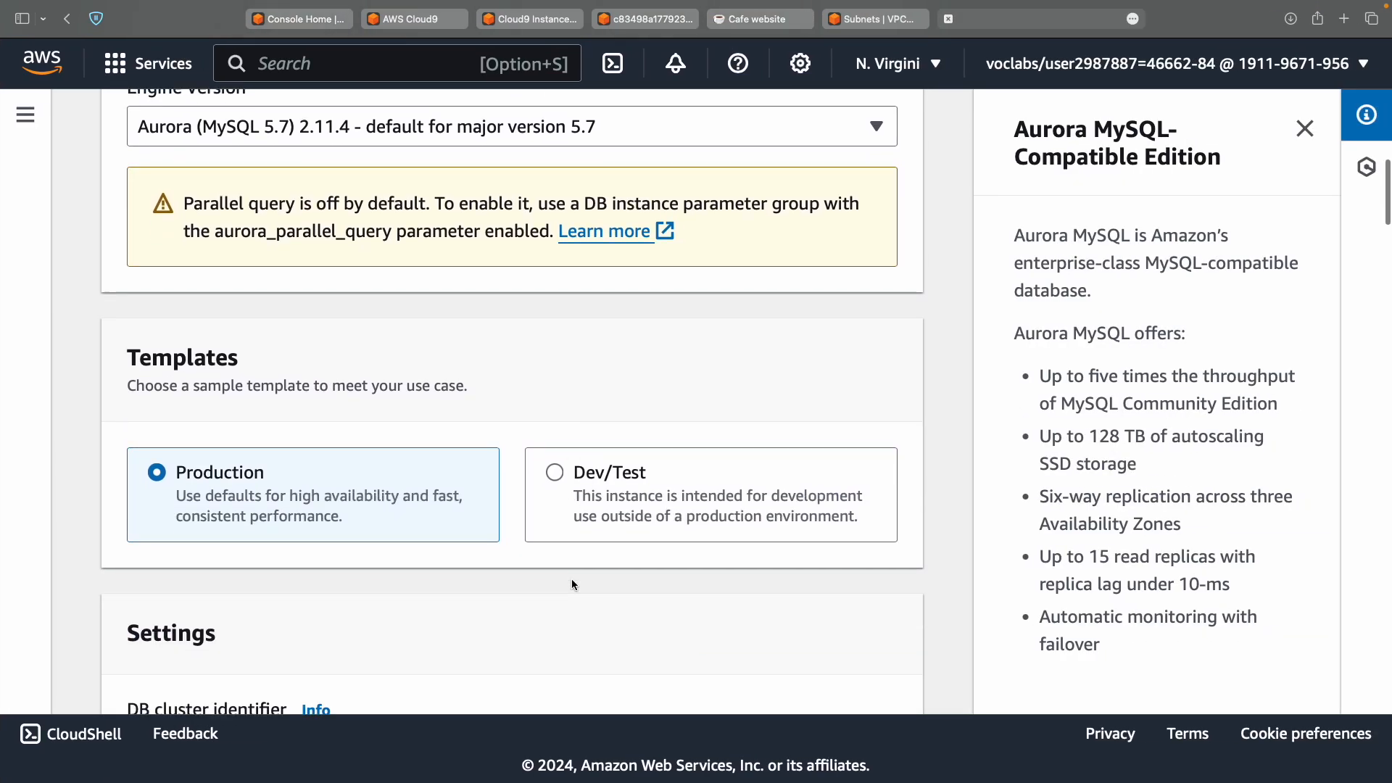
pyautogui.click(602, 472)
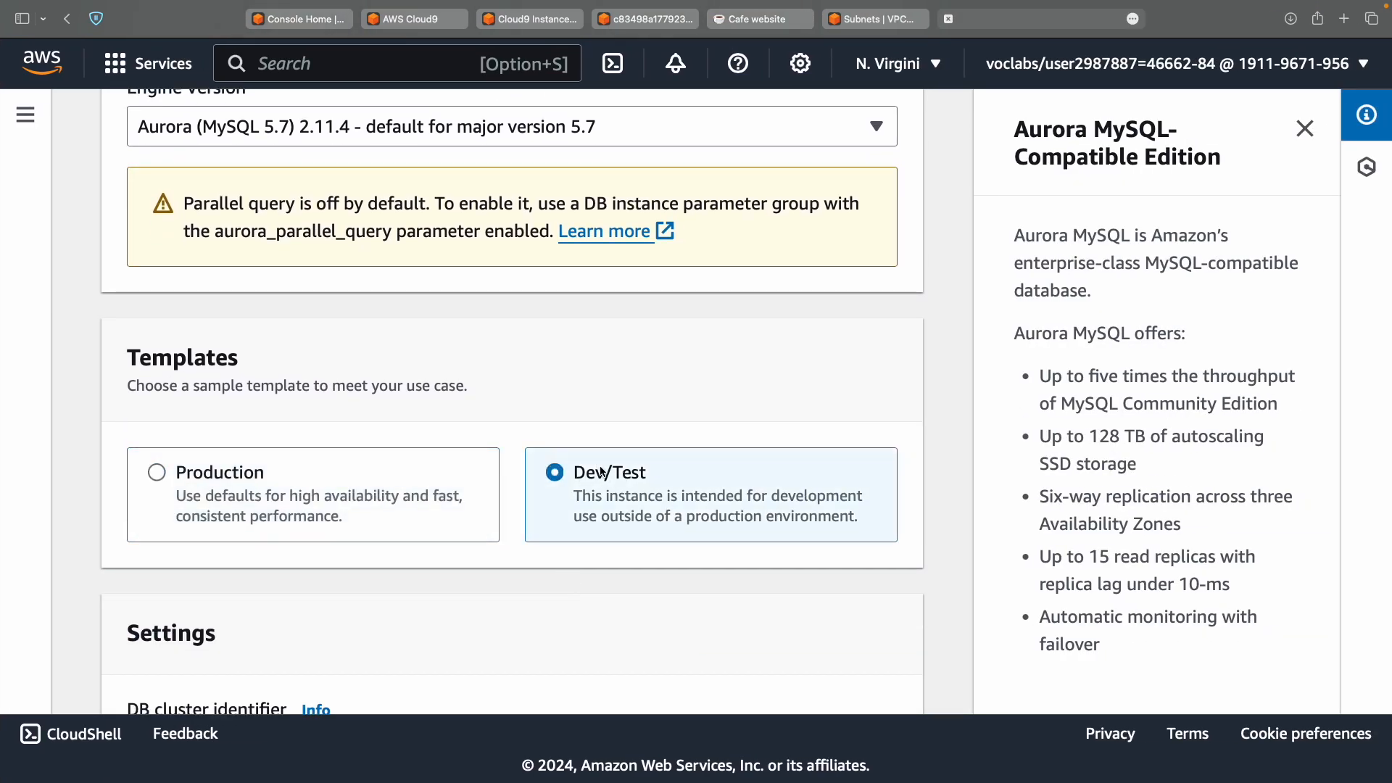
# Replace the default database-1 DB cluster identifier with supplierdb.
pyautogui.hotkey('ctrl', 'Left')
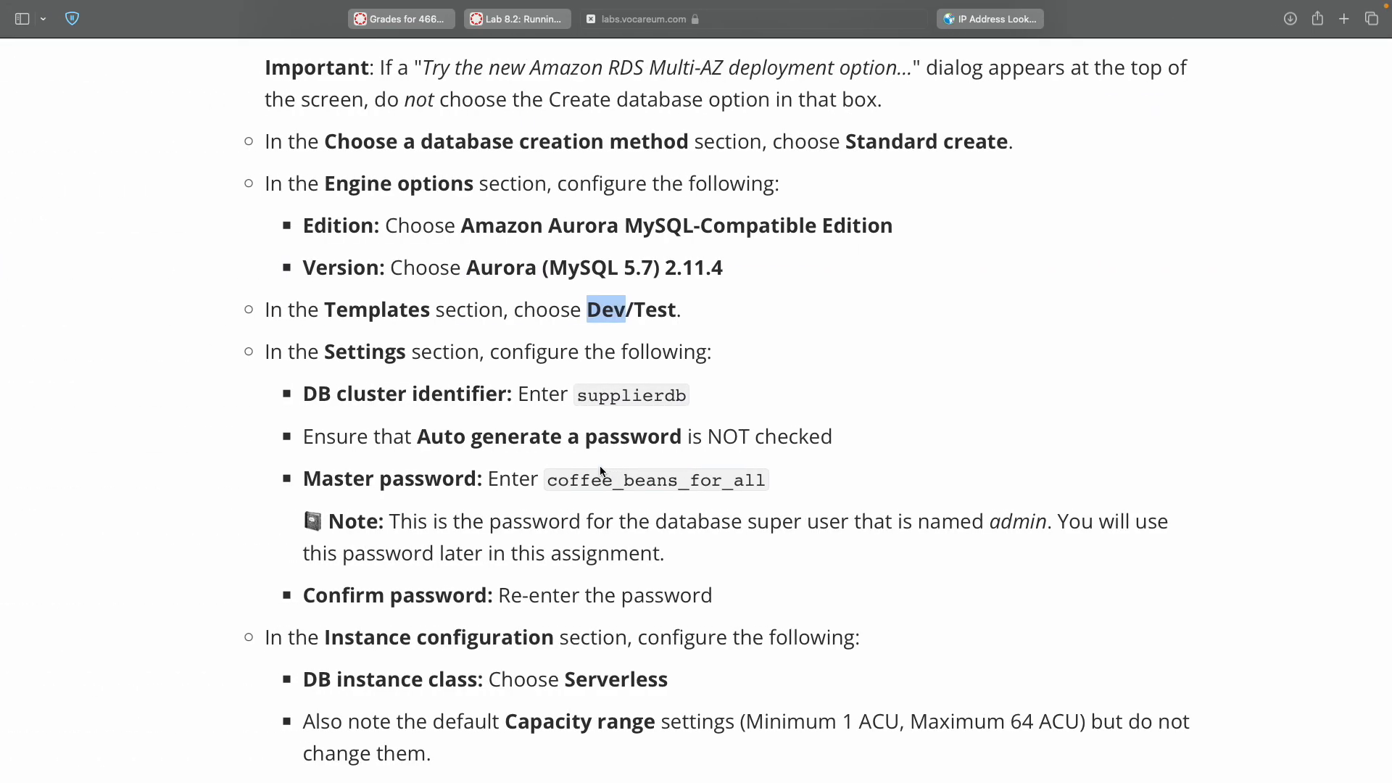
pyautogui.scroll(-3, 601, 467)
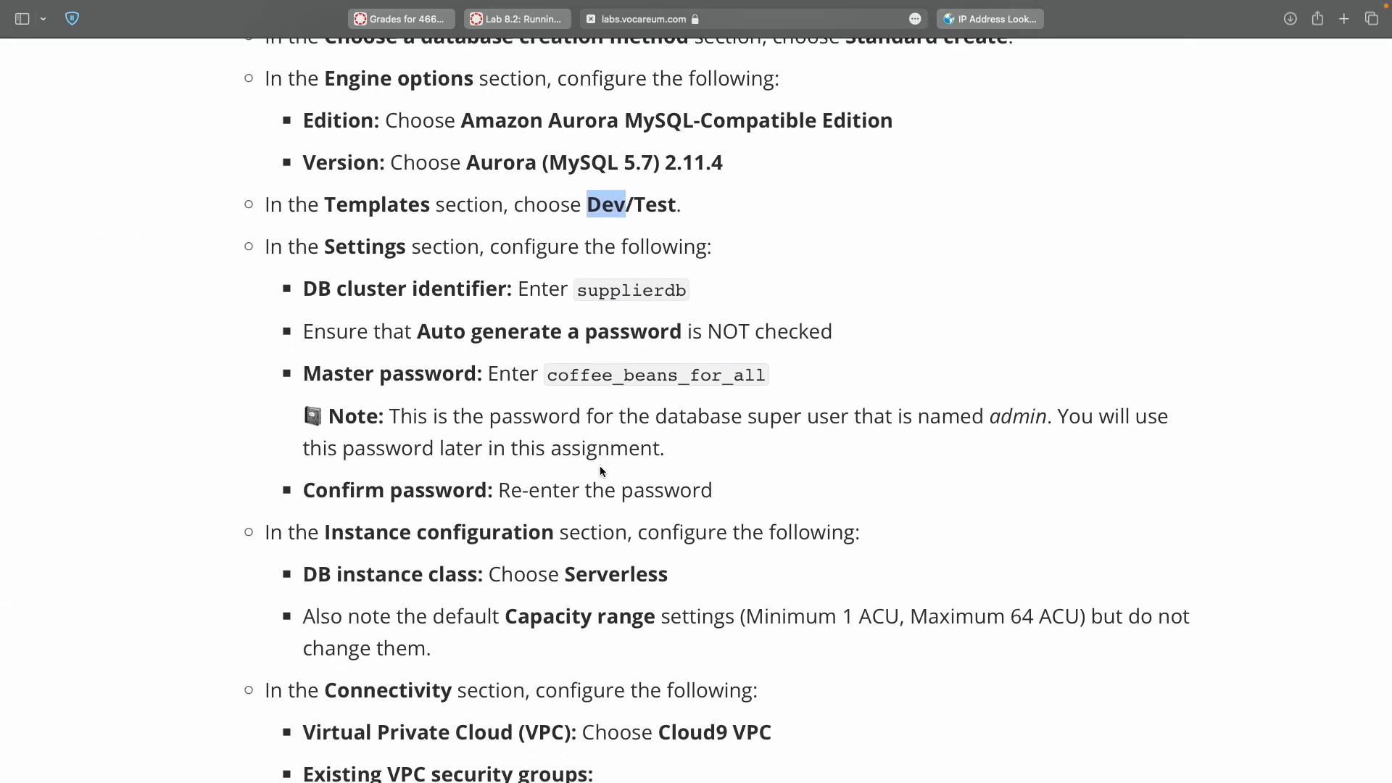
pyautogui.doubleClick(628, 288)
pyautogui.press('super+c')
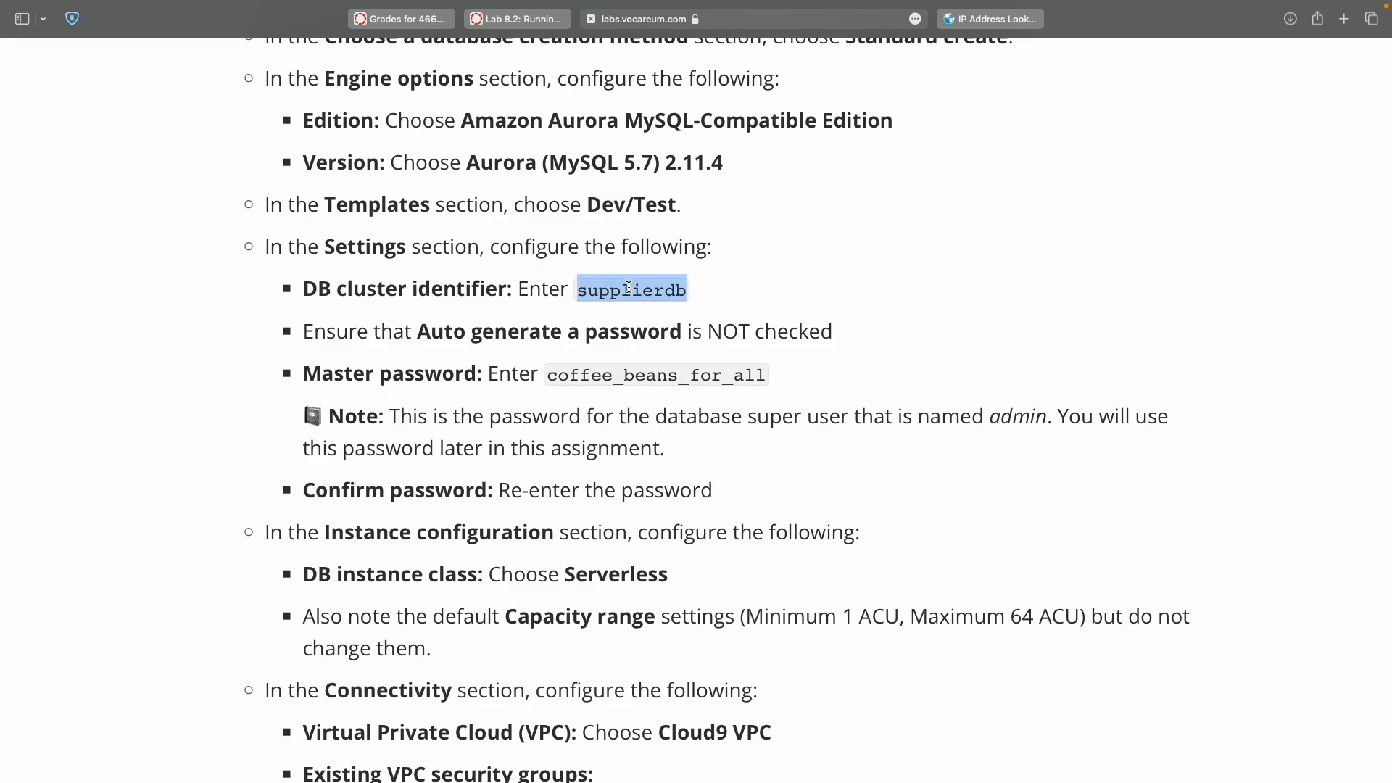
pyautogui.hotkey('ctrl', 'Right')
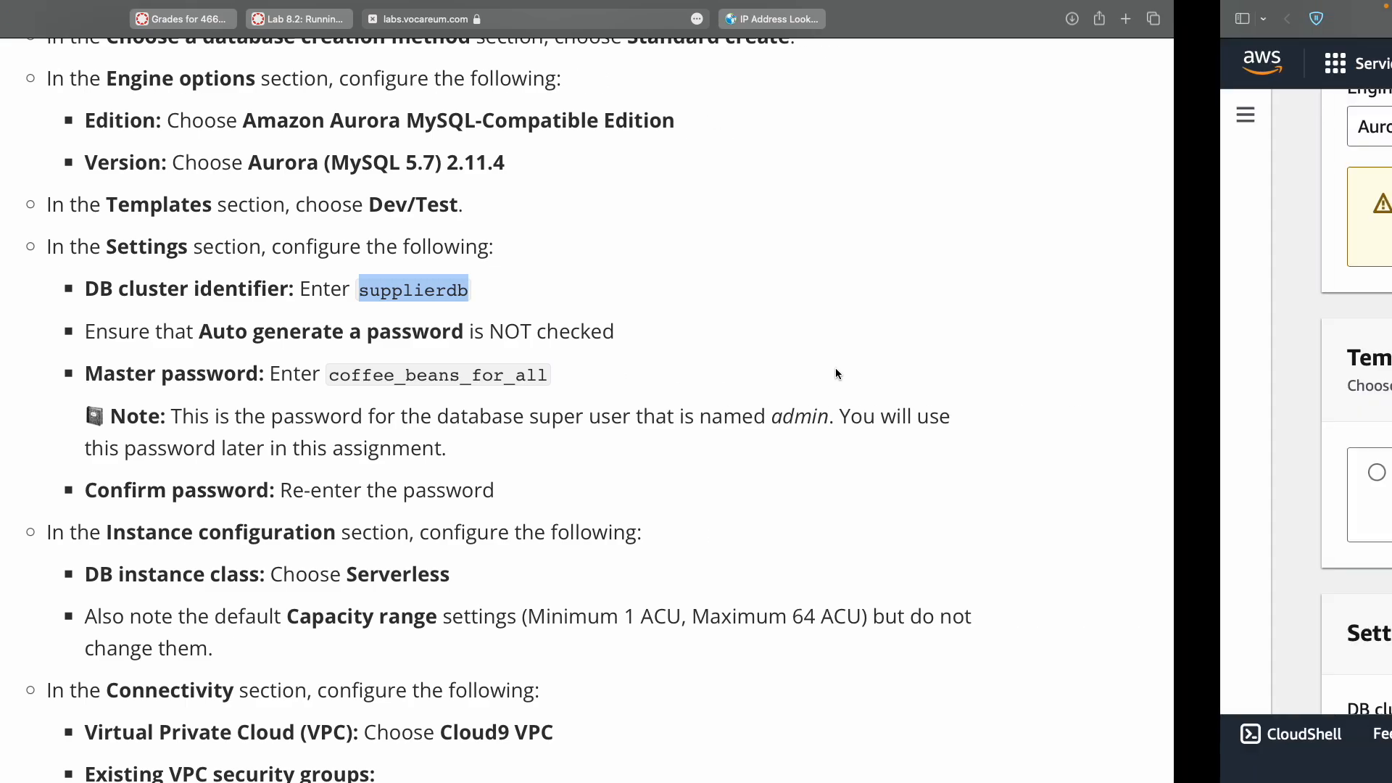
pyautogui.scroll(-5, 451, 531)
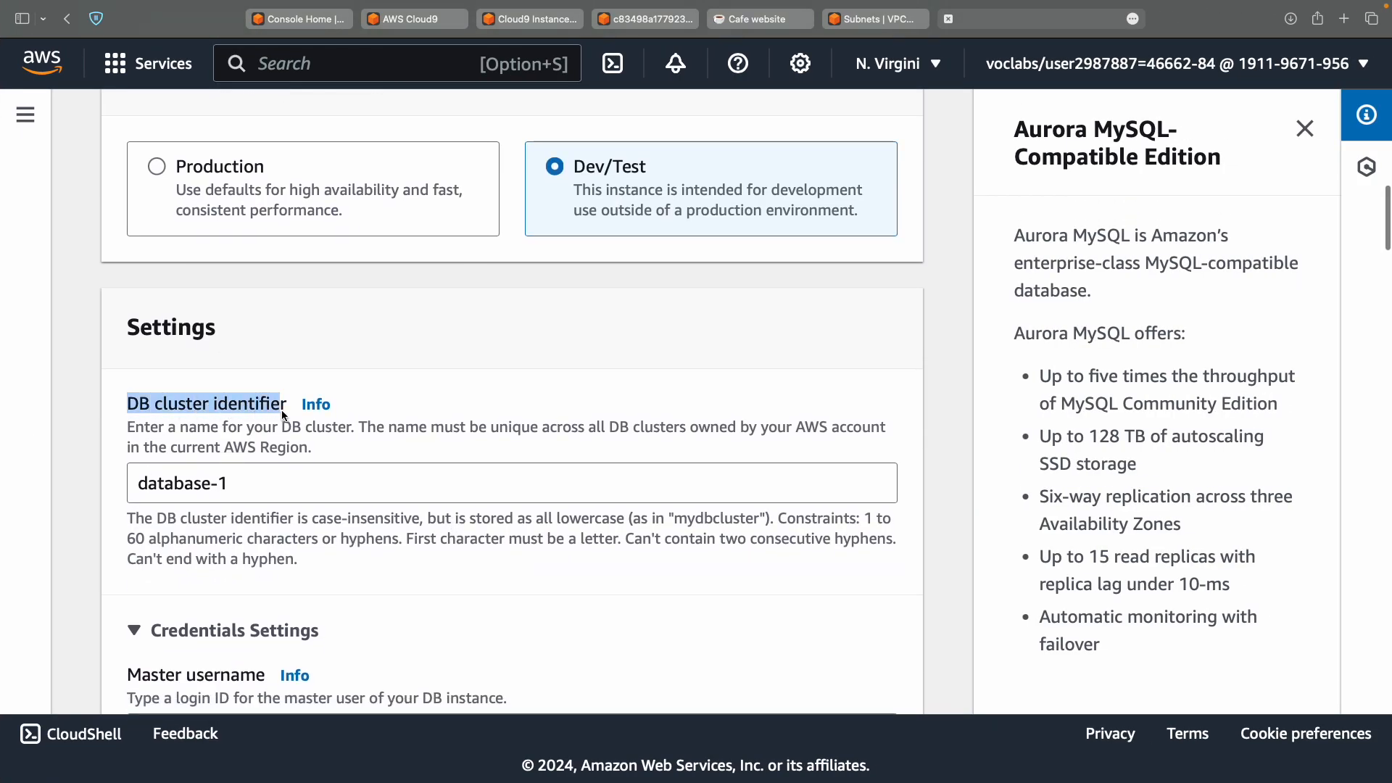
pyautogui.click(267, 484)
pyautogui.press('super+a')
pyautogui.press('super+v')
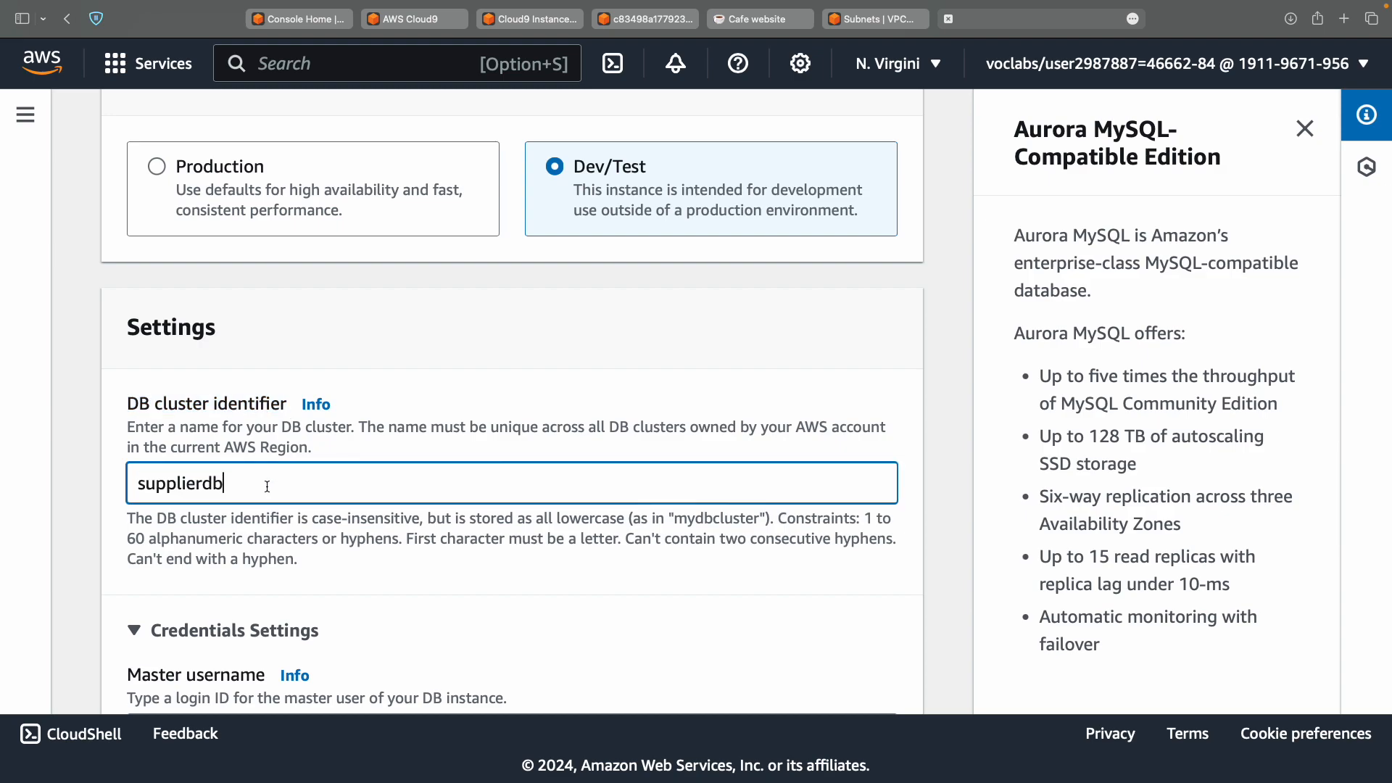
pyautogui.hotkey('ctrl', 'Left')
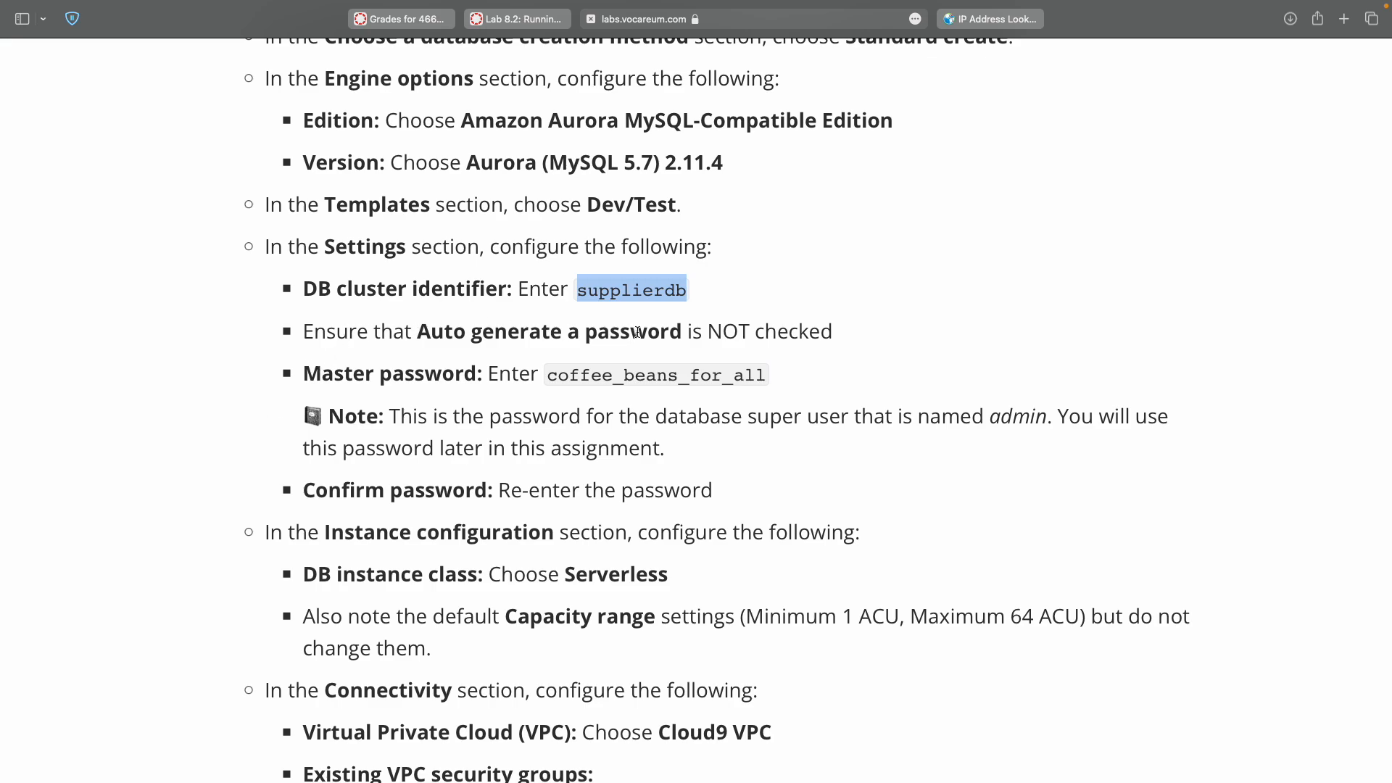
pyautogui.doubleClick(717, 331)
pyautogui.hotkey('ctrl', 'Right')
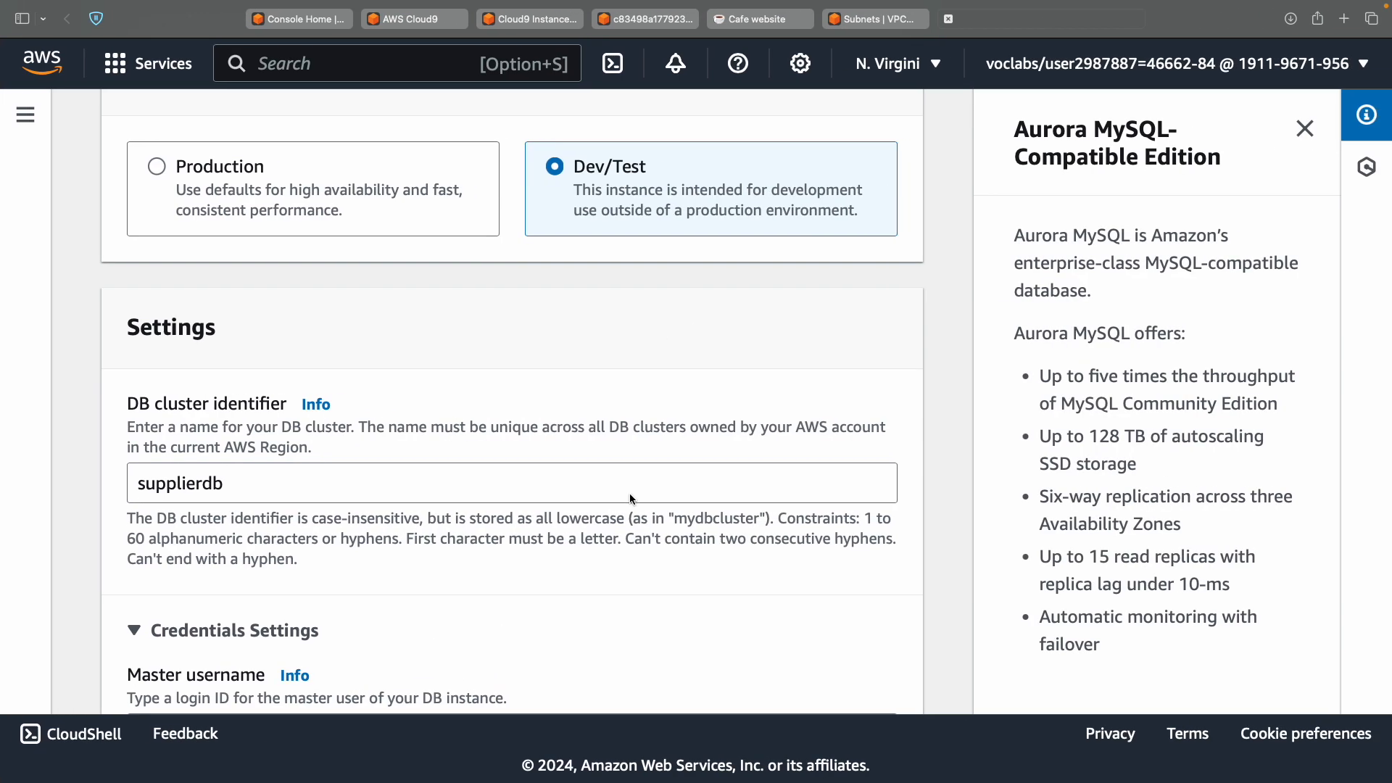
# Scroll to the credentials settings and check the lab's Auto generate password instruction.
pyautogui.scroll(-2, 628, 507)
pyautogui.scroll(-6, 629, 512)
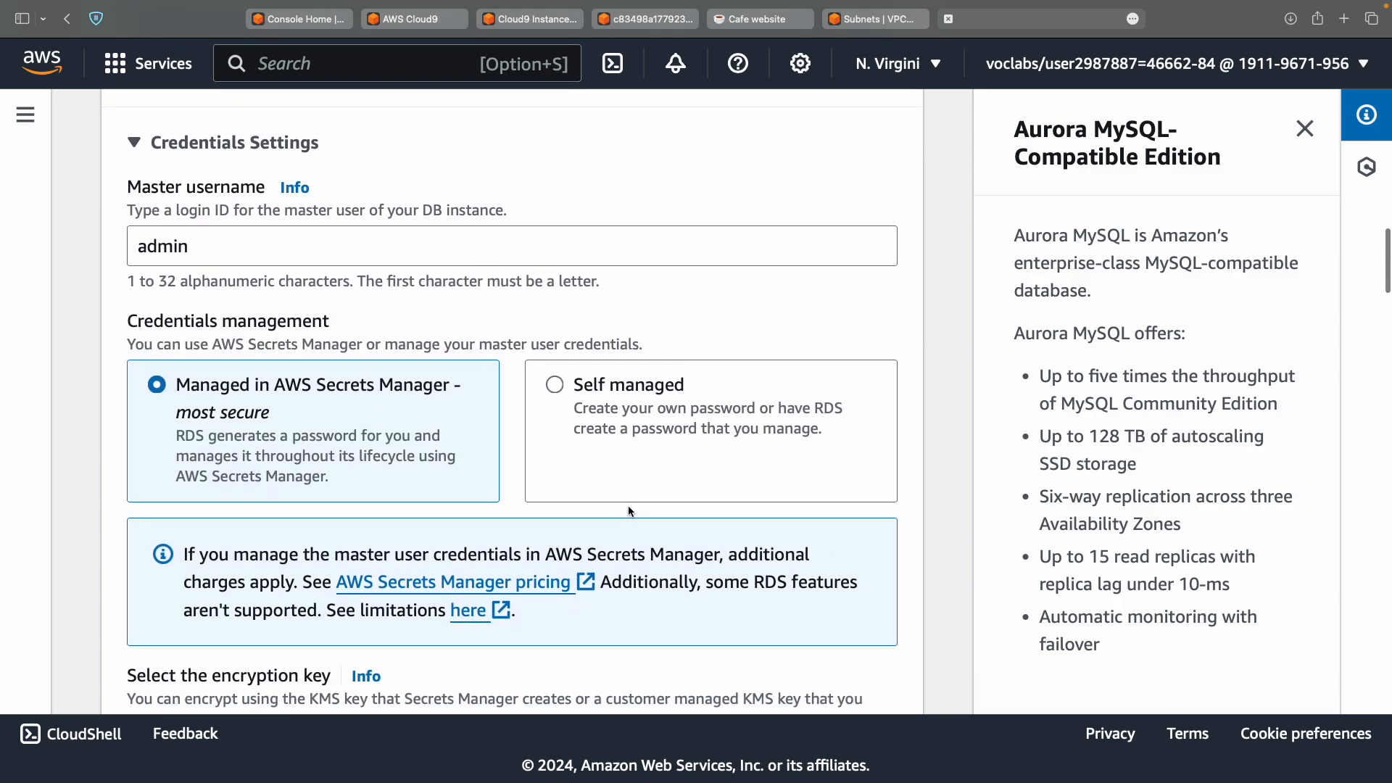
pyautogui.scroll(-4, 628, 509)
pyautogui.scroll(4, 628, 510)
pyautogui.scroll(3, 627, 510)
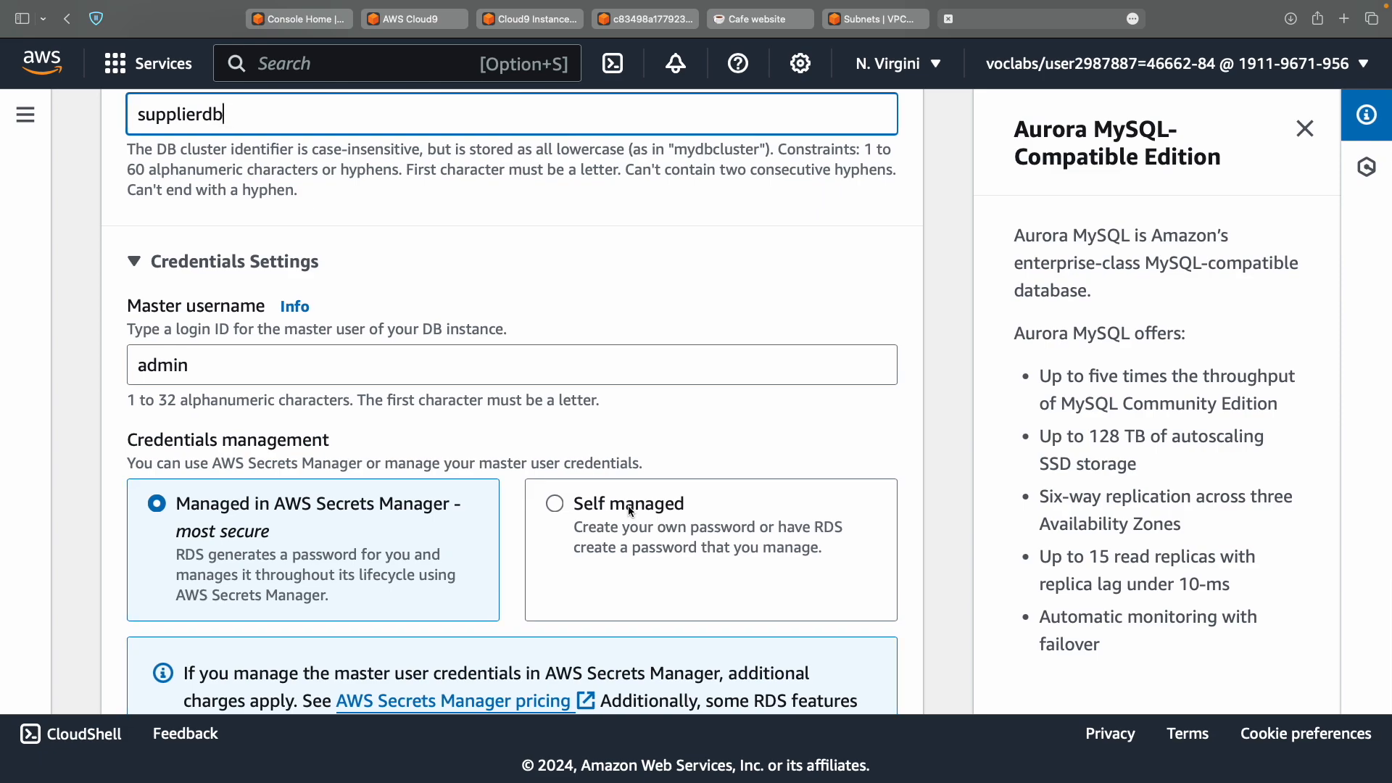
pyautogui.scroll(-3, 629, 511)
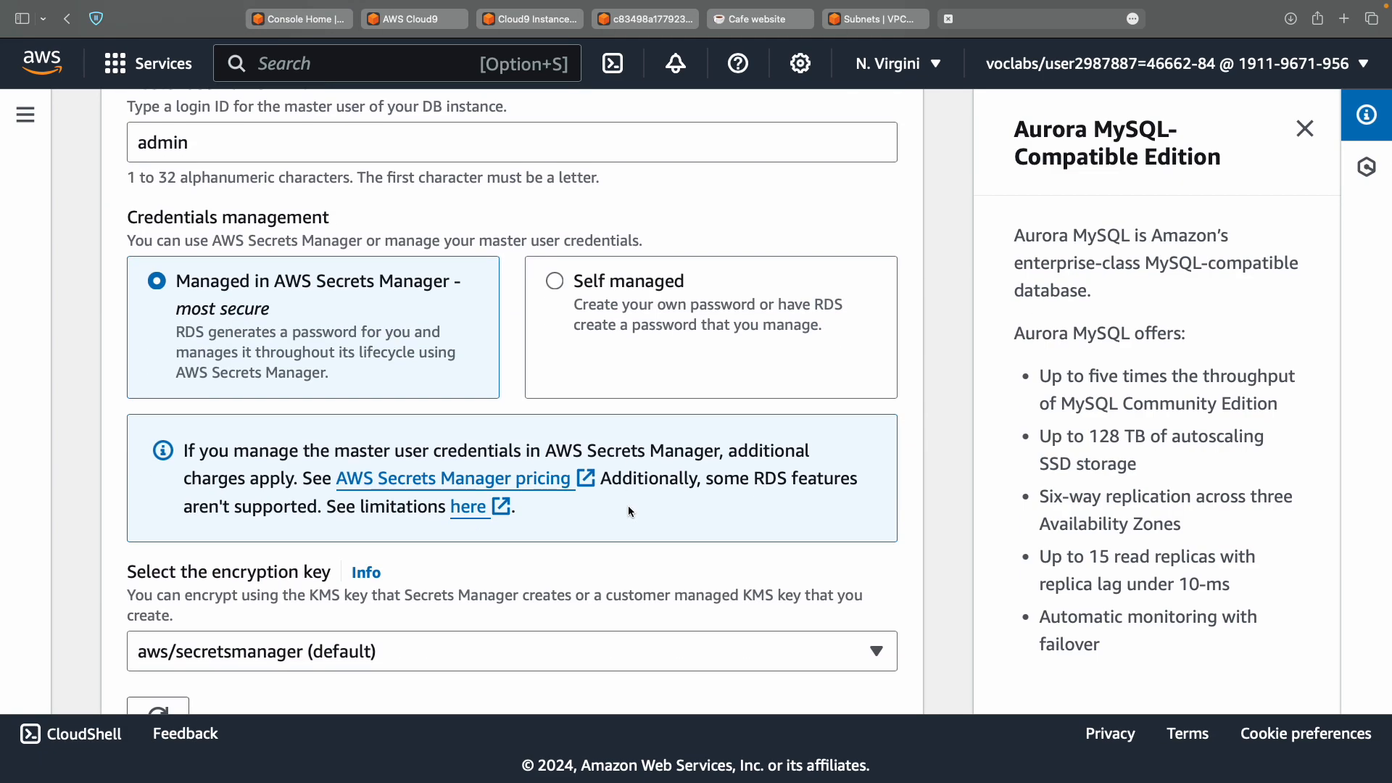
pyautogui.scroll(-8, 630, 512)
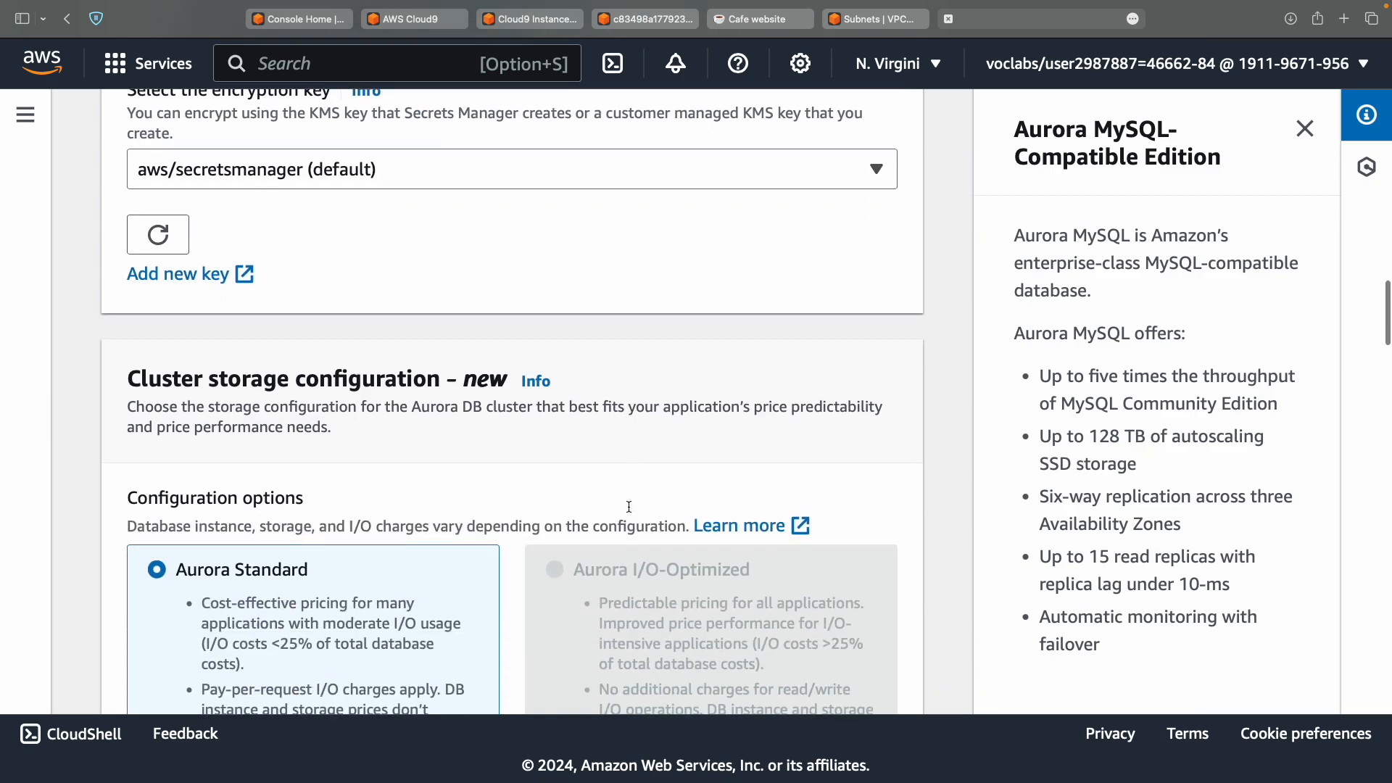
pyautogui.scroll(-20, 629, 512)
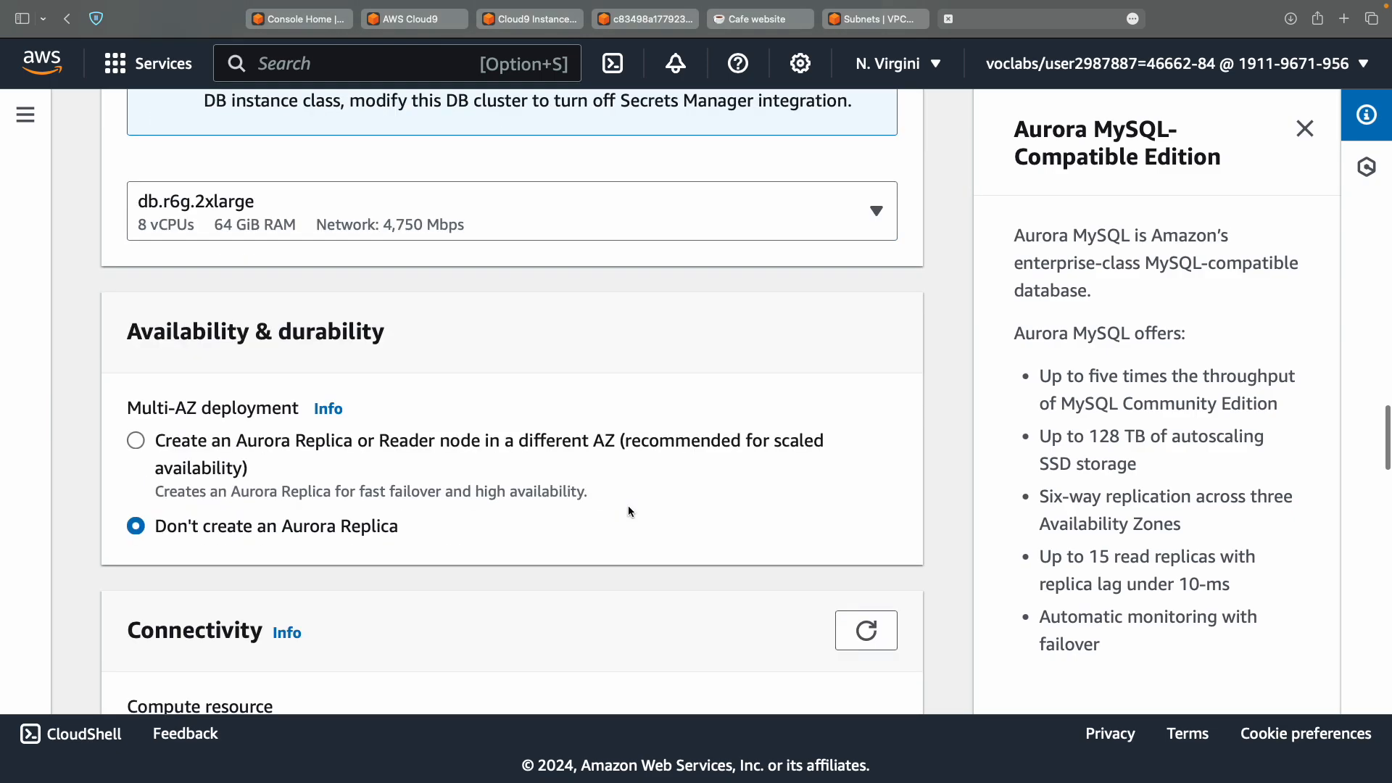
pyautogui.scroll(-5, 628, 511)
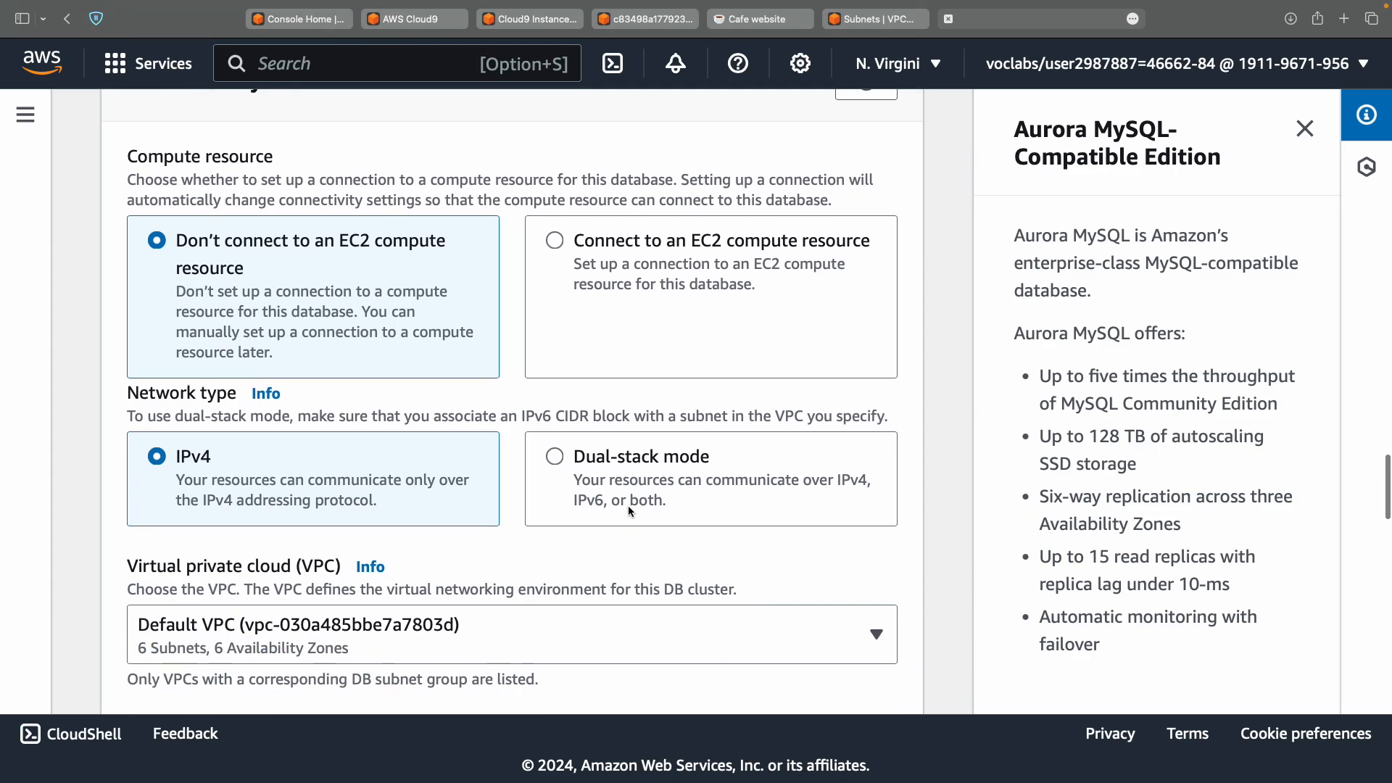
pyautogui.hotkey('ctrl', 'Left')
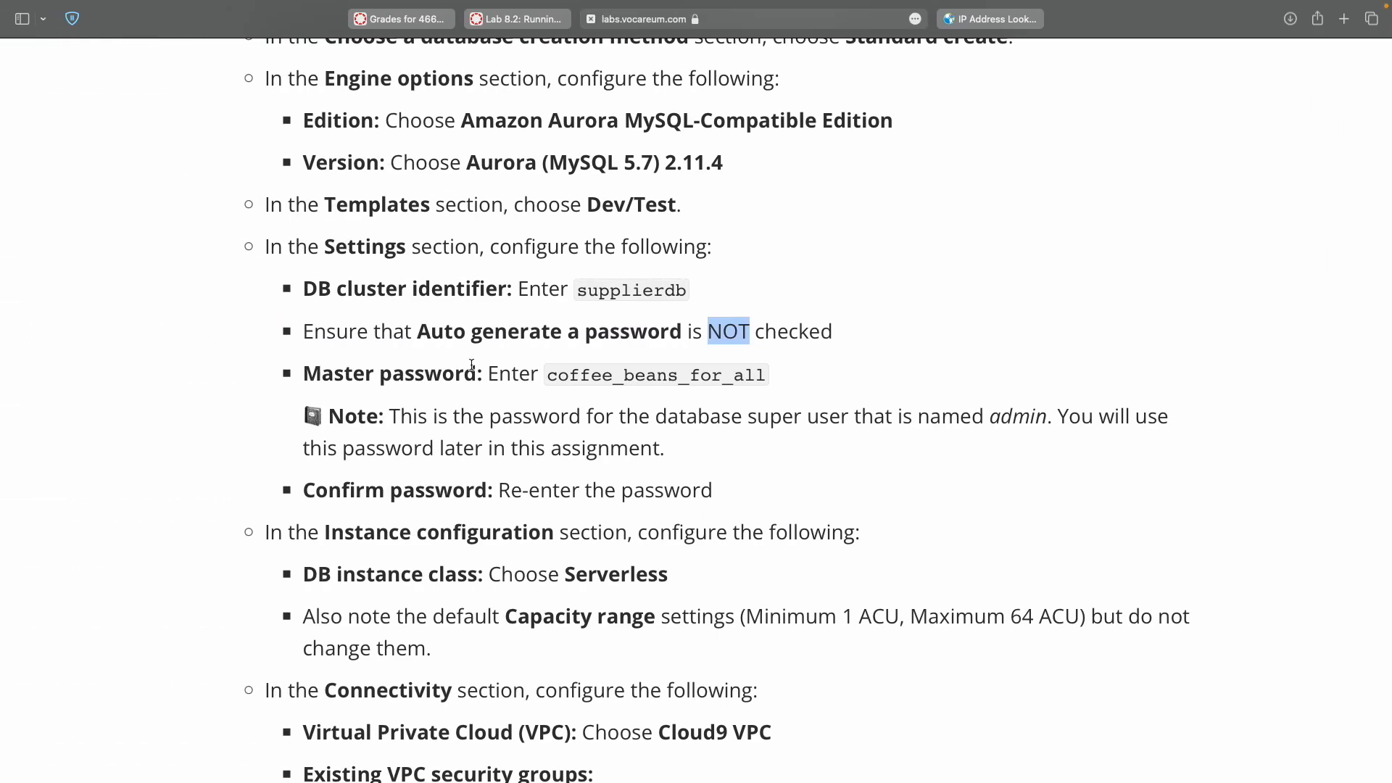
pyautogui.doubleClick(440, 334)
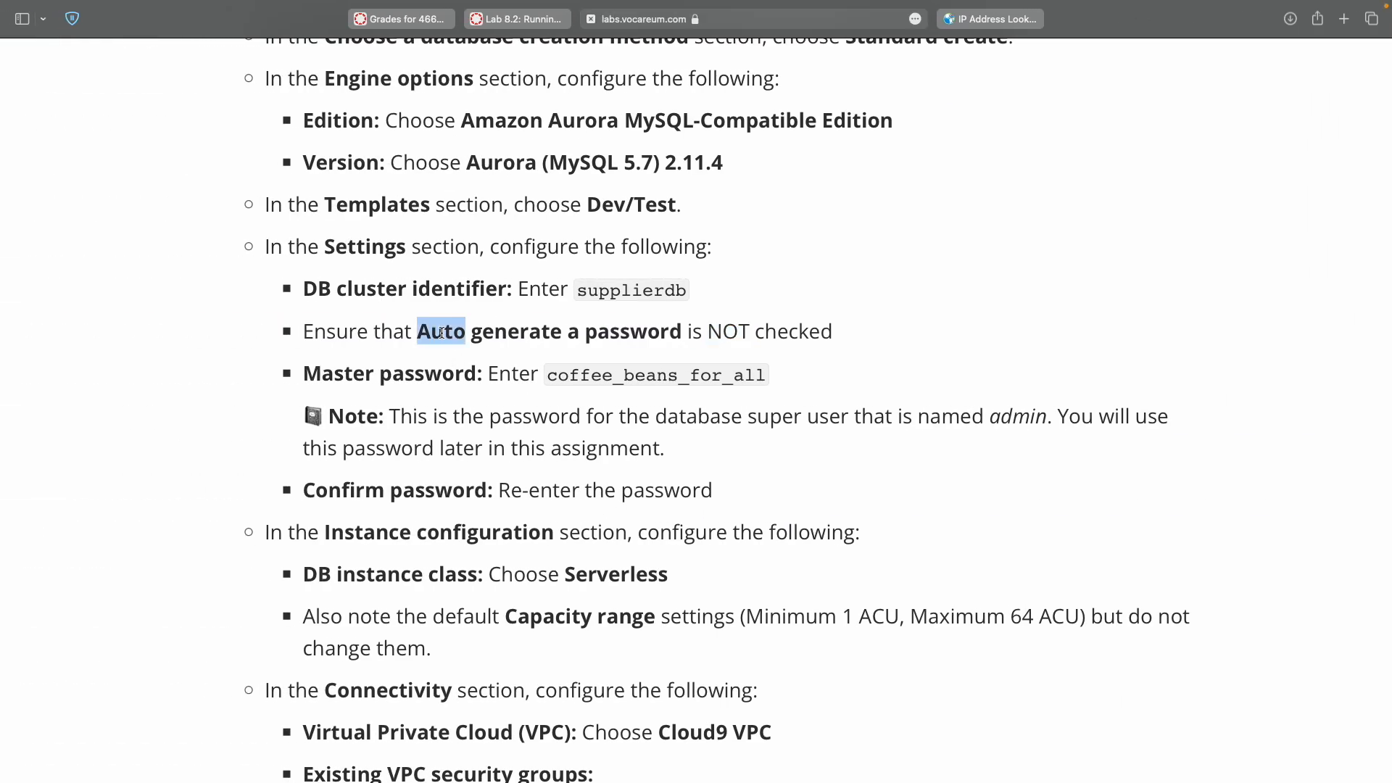
pyautogui.doubleClick(630, 335)
pyautogui.hotkey('ctrl', 'Right')
# Set credentials management to Self managed, toggling the Auto generate password checkbox.
pyautogui.scroll(10, 629, 335)
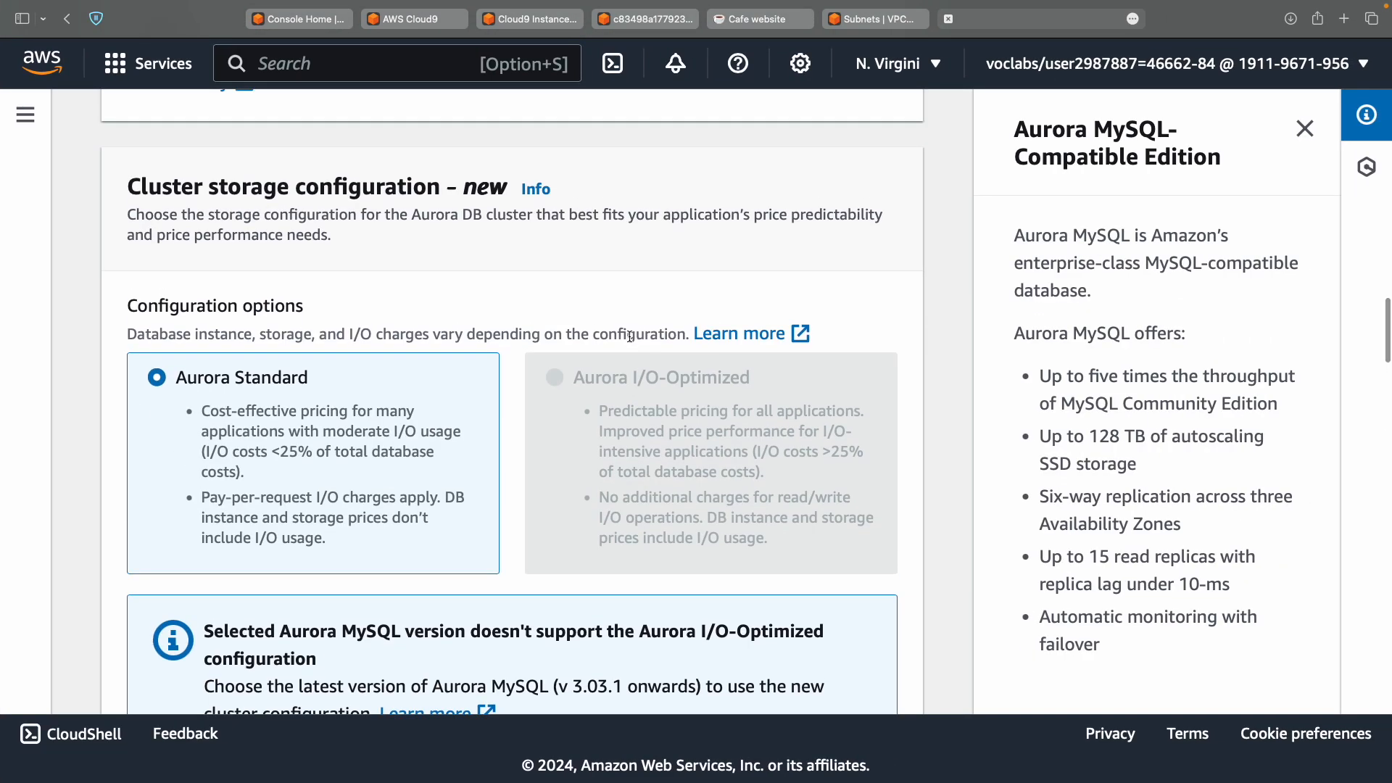
pyautogui.scroll(5, 630, 336)
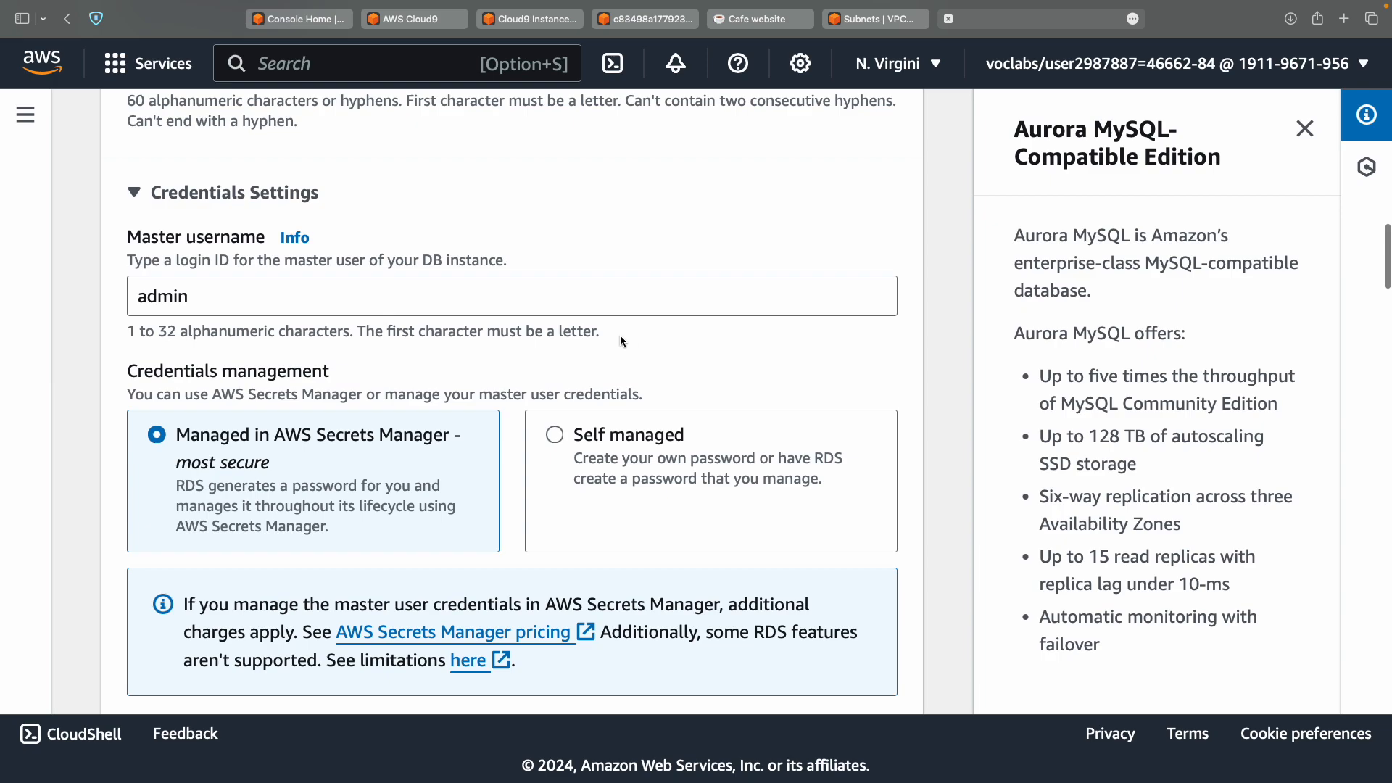
pyautogui.click(563, 439)
pyautogui.click(226, 443)
pyautogui.click(640, 443)
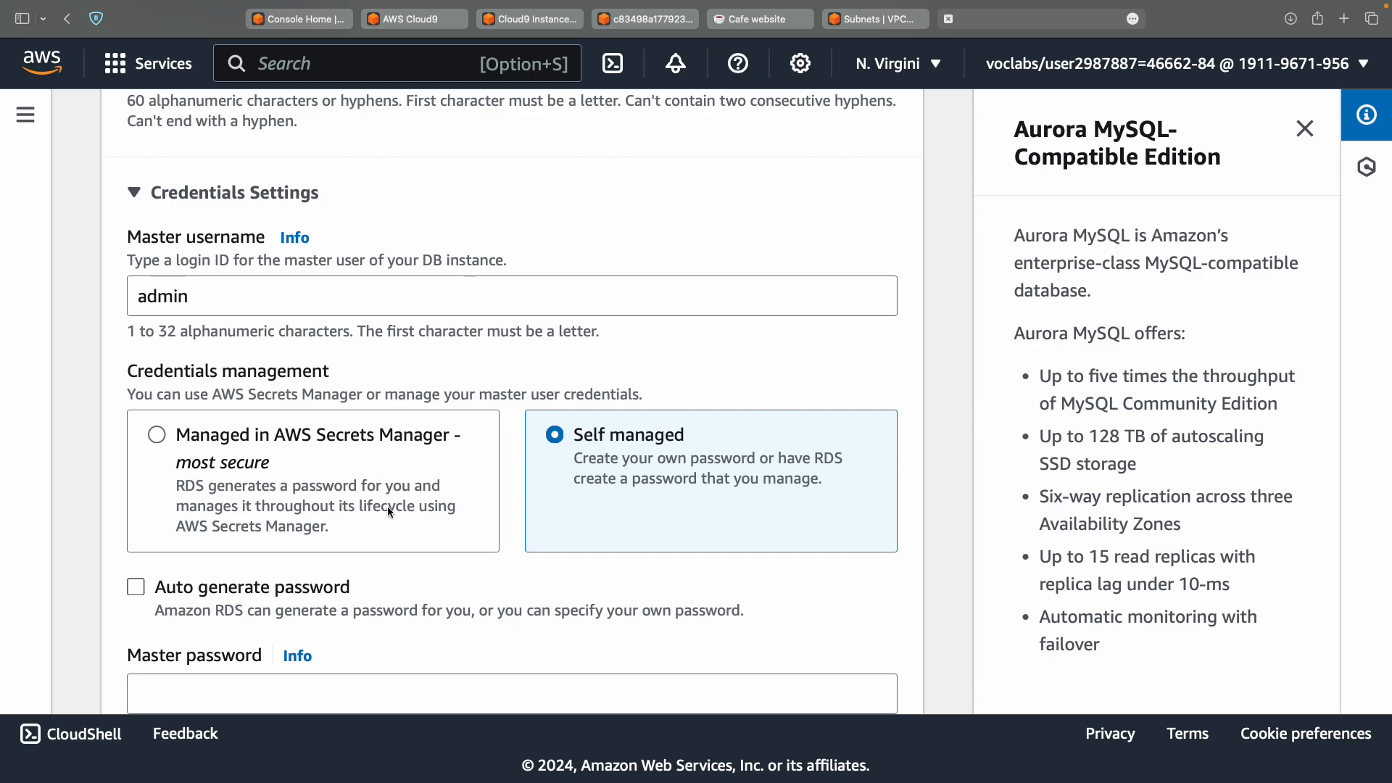
pyautogui.click(222, 592)
# Leave Auto generate password unchecked and copy the master password from the lab instructions.
pyautogui.click(222, 592)
pyautogui.click(222, 591)
pyautogui.click(222, 592)
pyautogui.hotkey('ctrl', 'Left')
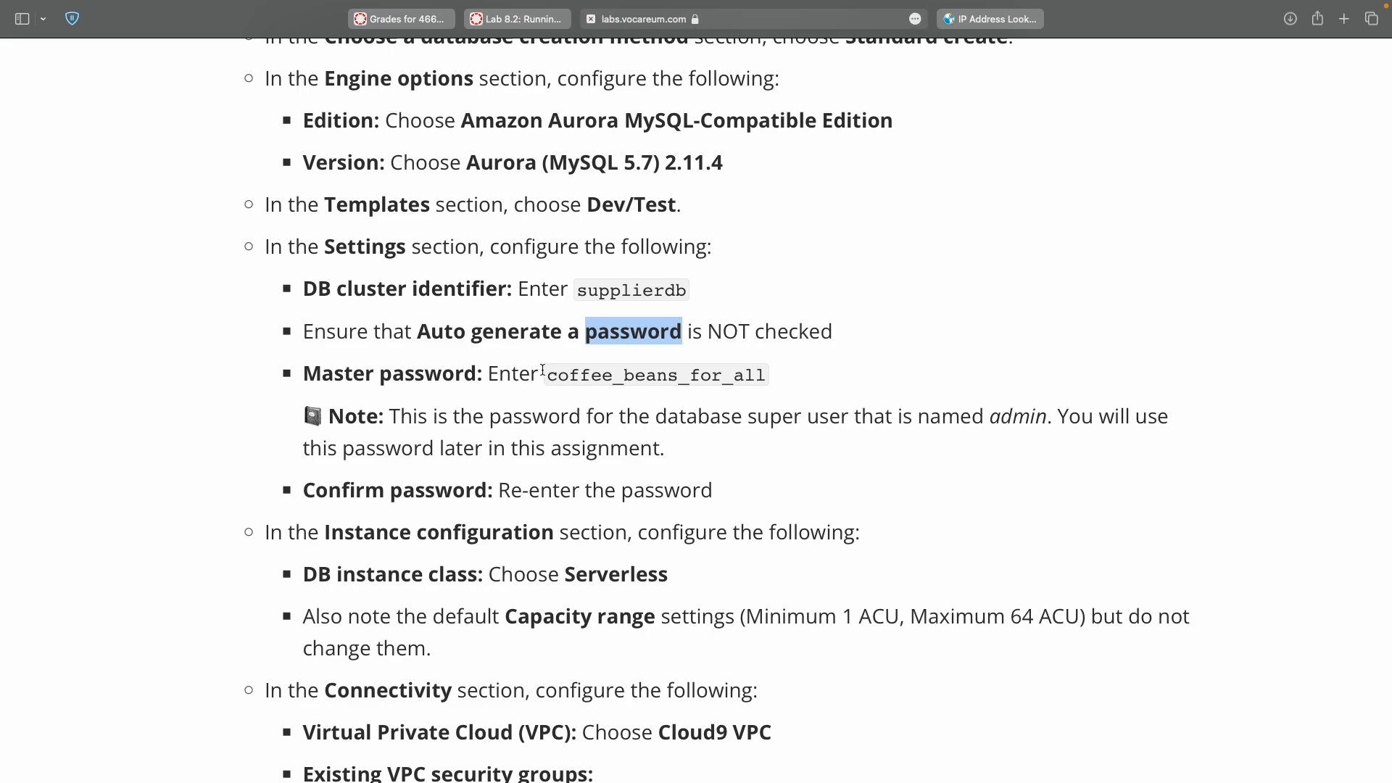
pyautogui.doubleClick(580, 375)
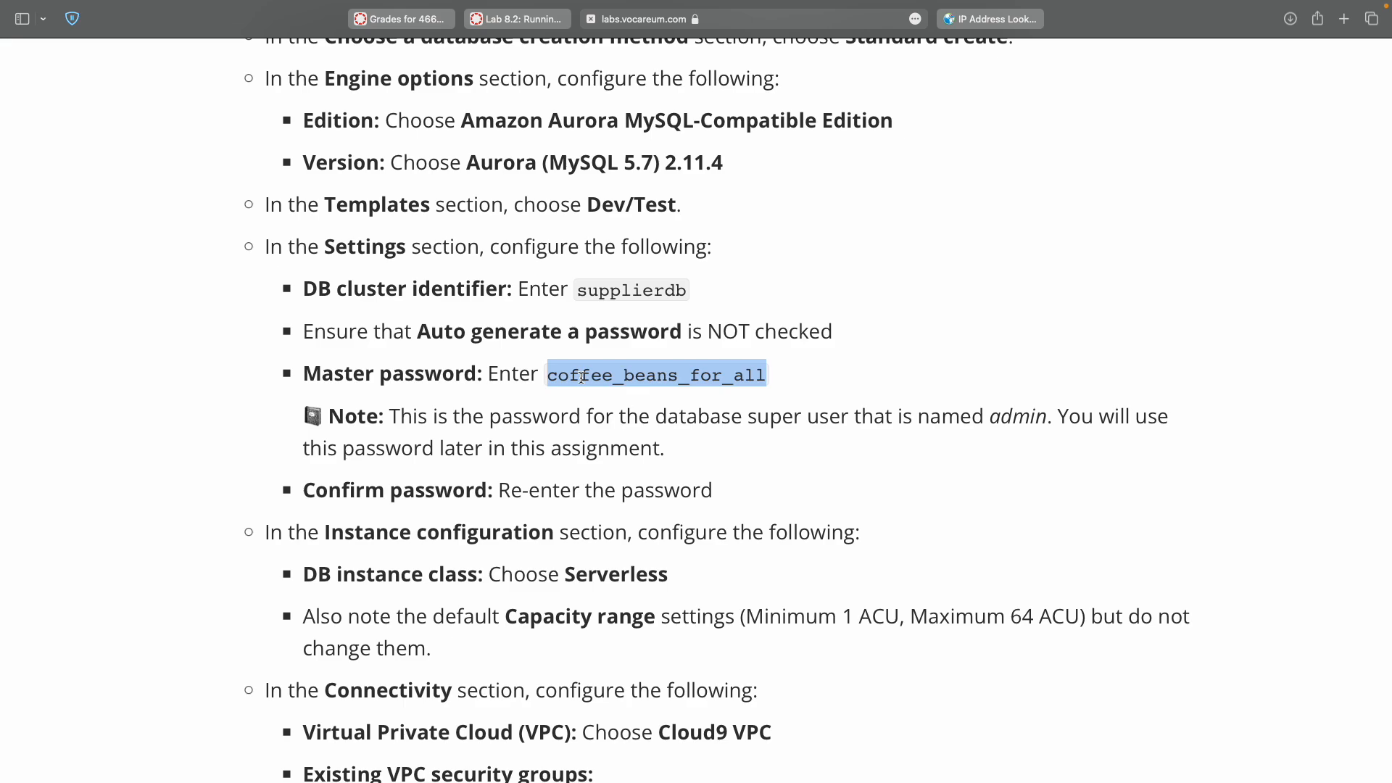
pyautogui.hotkey('ctrl', 'Right')
# Dismiss the browser's suggested strong password in favour of your own password.
pyautogui.scroll(-3, 495, 563)
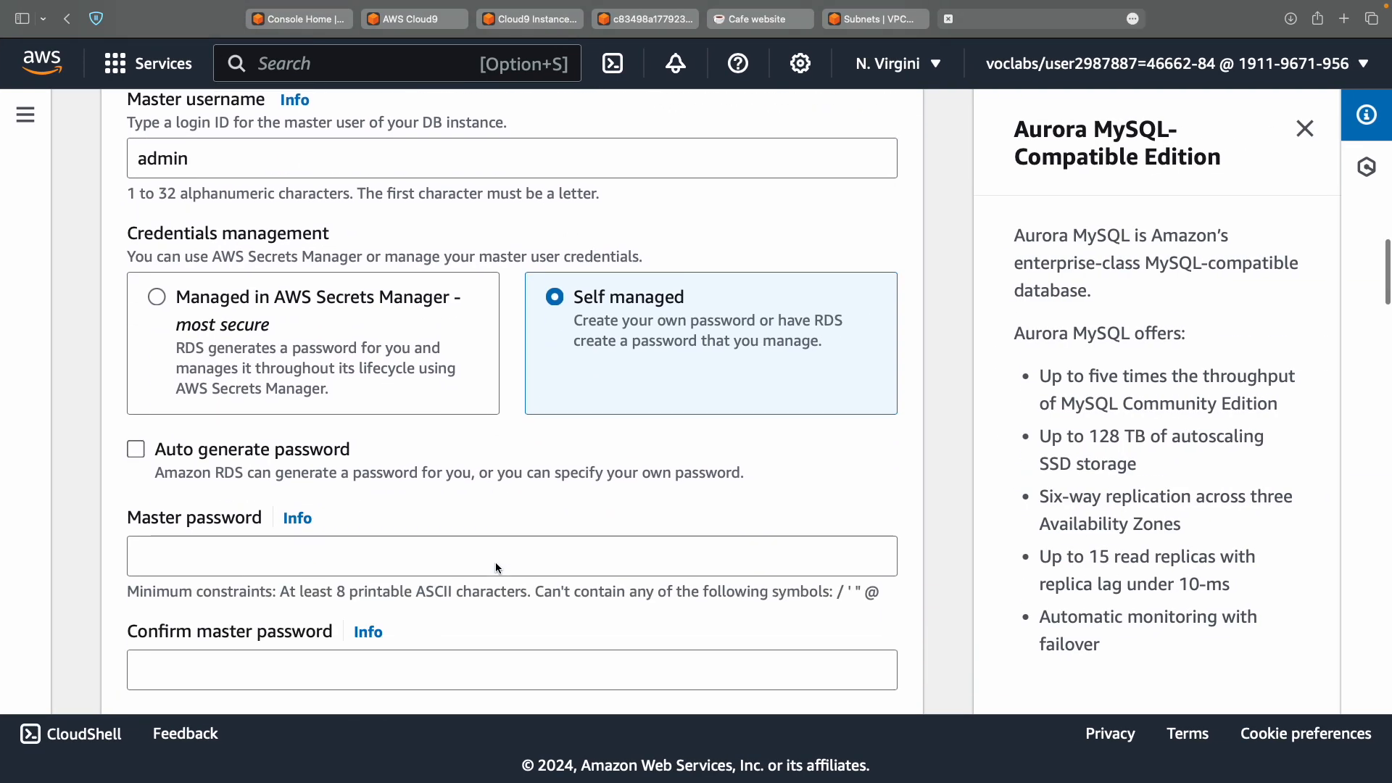
pyautogui.click(476, 563)
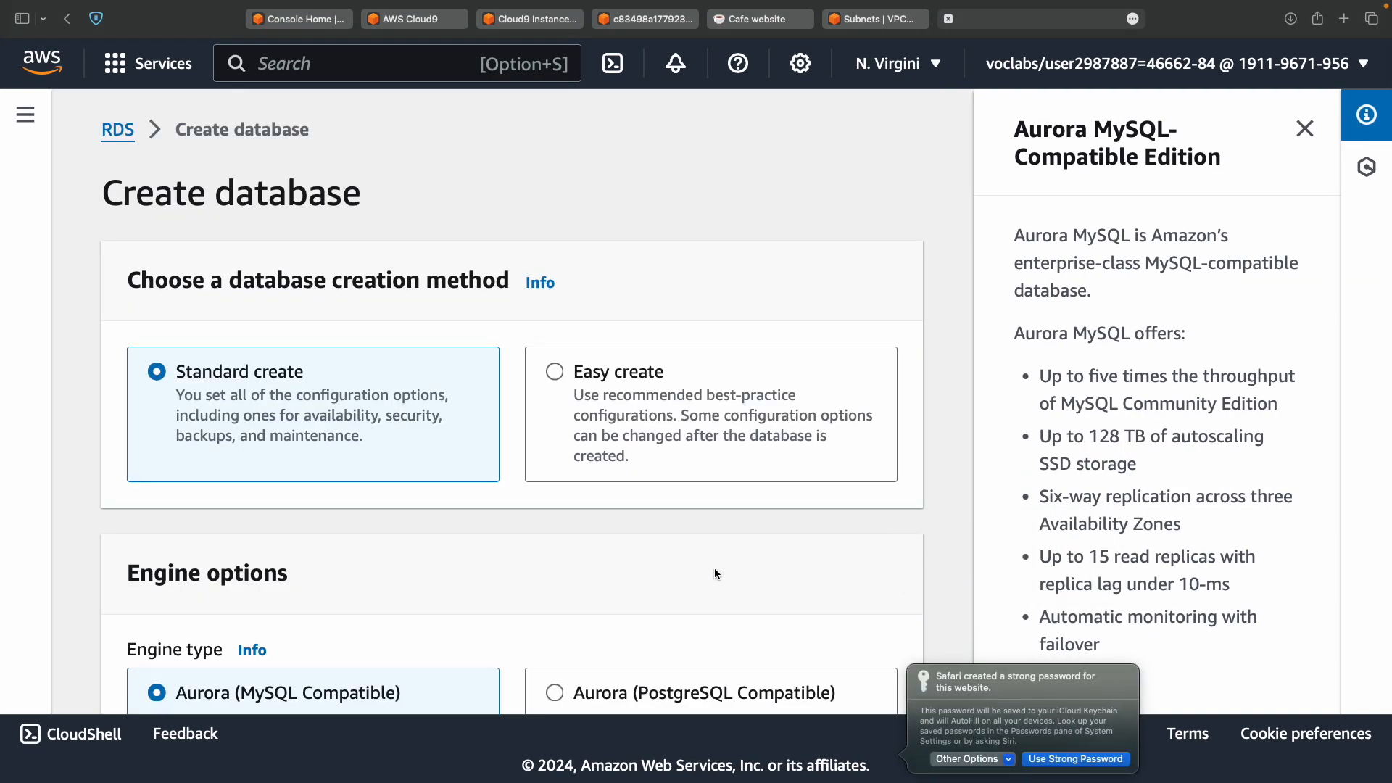
pyautogui.click(972, 759)
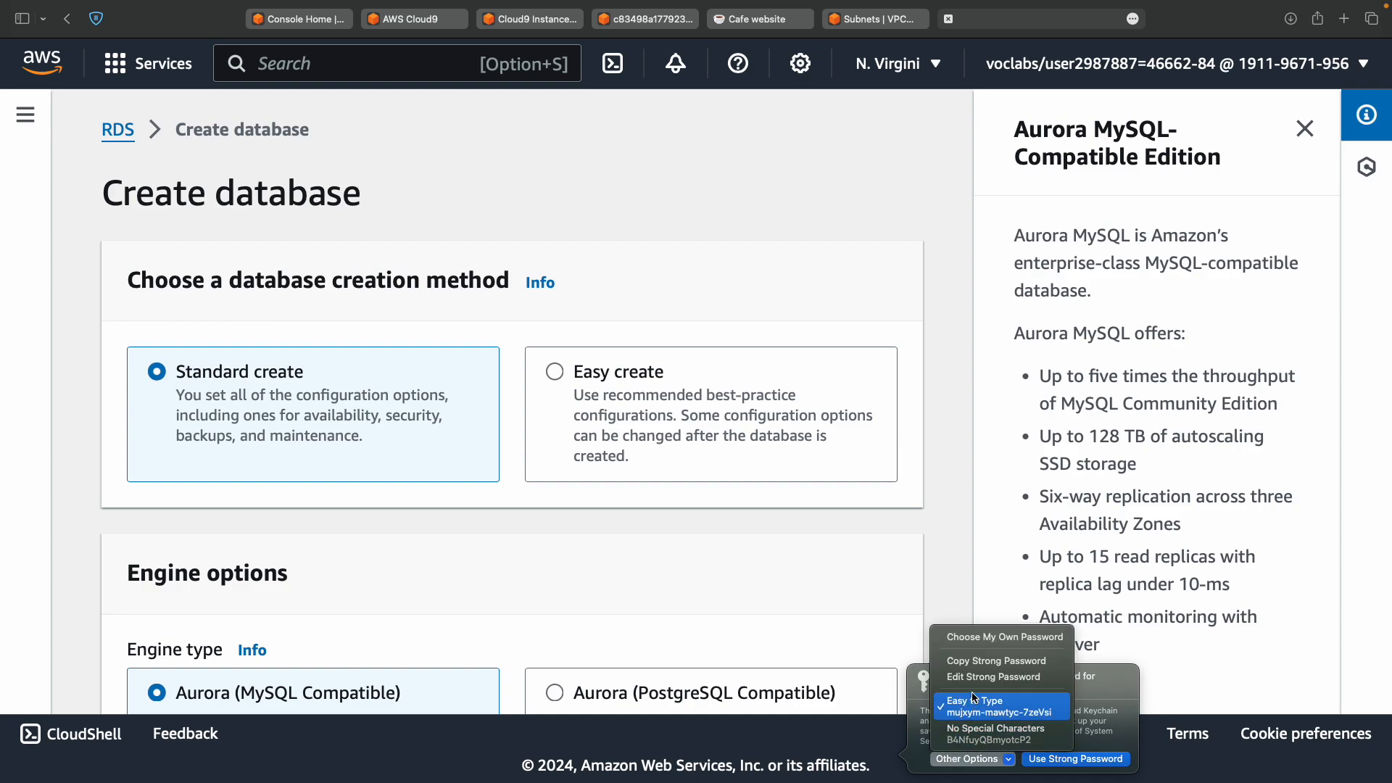
pyautogui.click(994, 638)
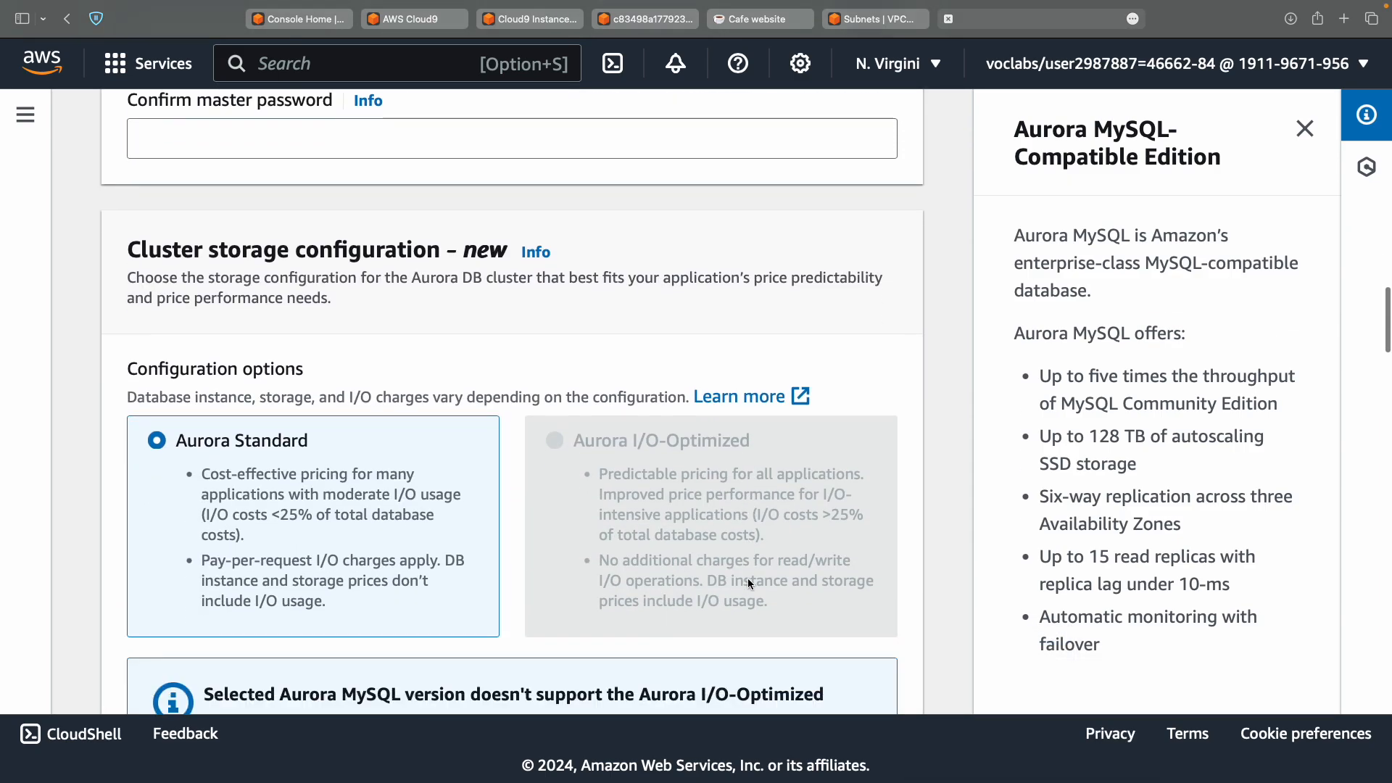
# Verify the cluster name supplierdb and master username admin on the form.
pyautogui.scroll(10, 747, 577)
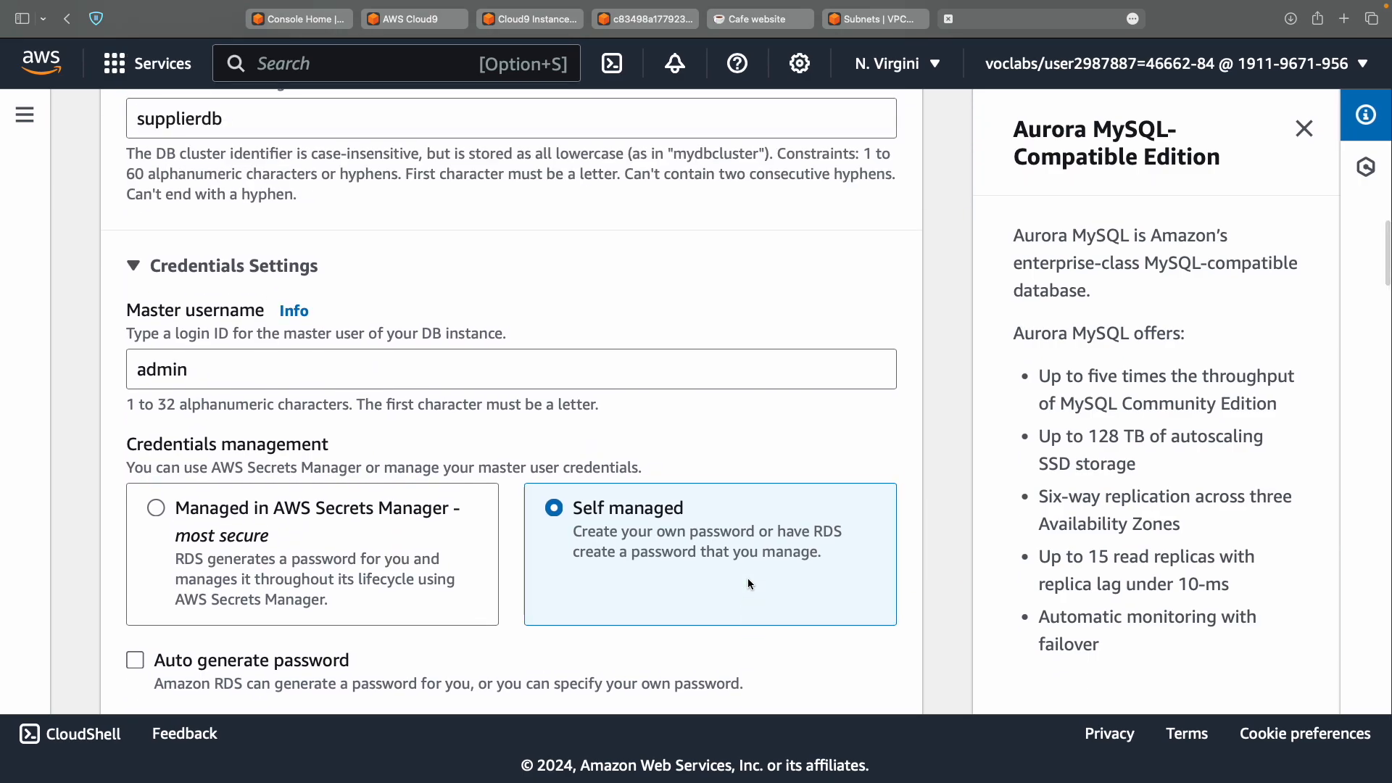
pyautogui.scroll(-2, 529, 392)
pyautogui.scroll(3, 308, 201)
pyautogui.scroll(2, 307, 207)
pyautogui.doubleClick(259, 371)
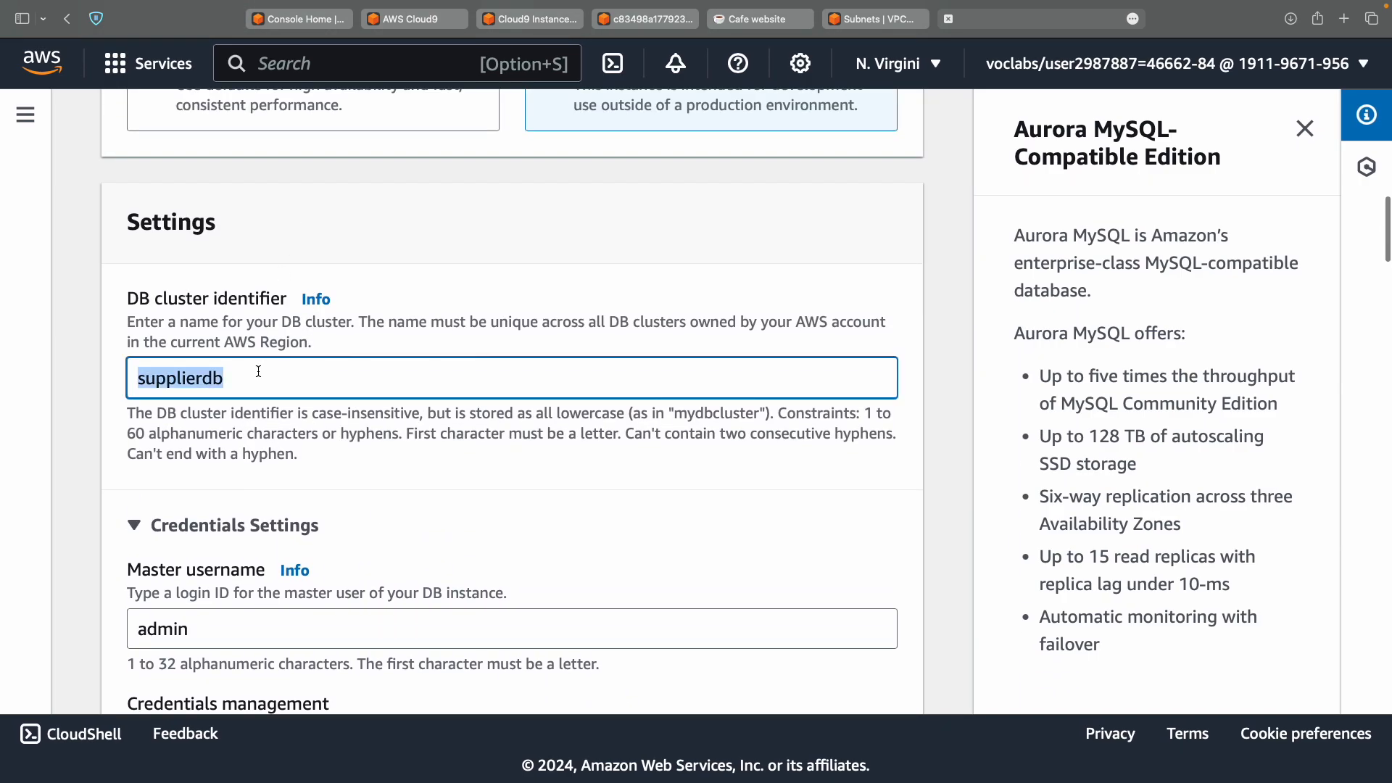
pyautogui.scroll(-5, 259, 370)
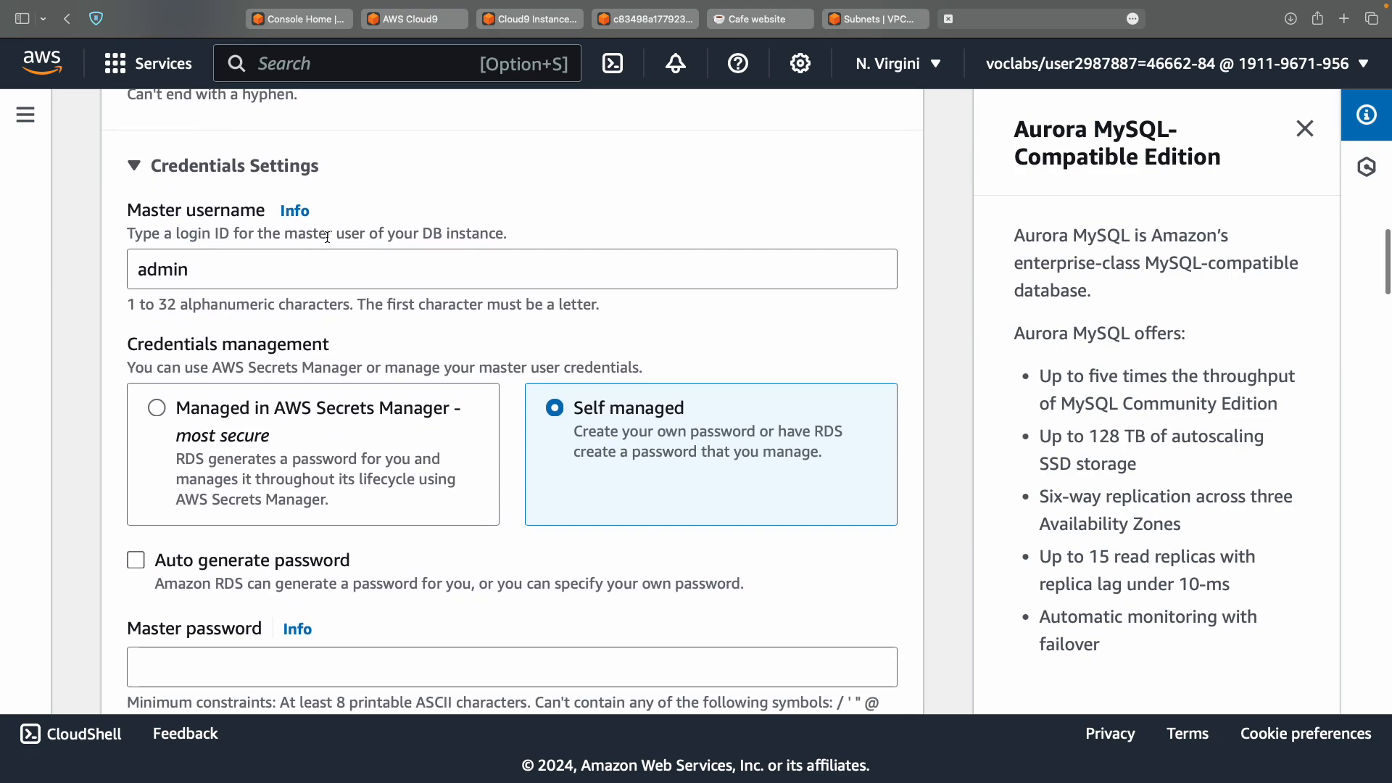
pyautogui.click(428, 276)
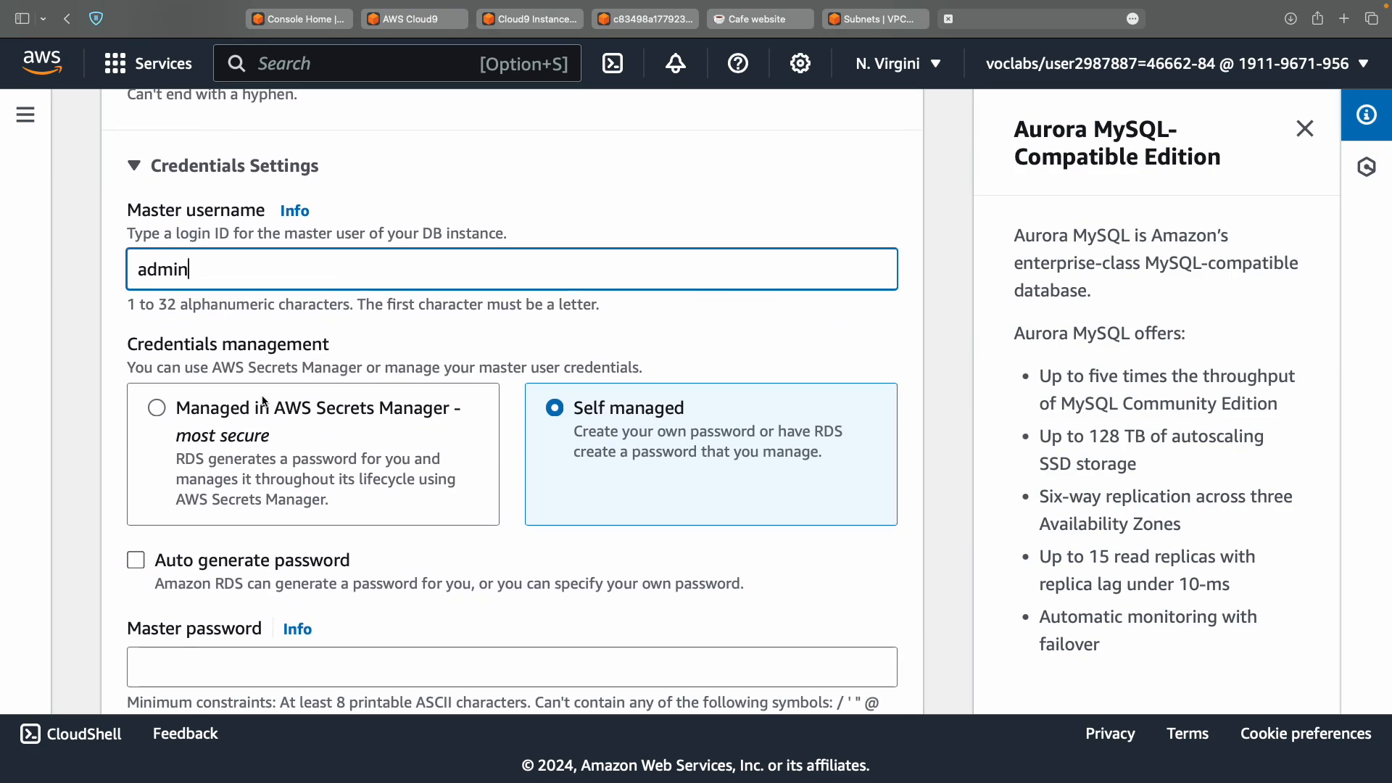
pyautogui.click(646, 468)
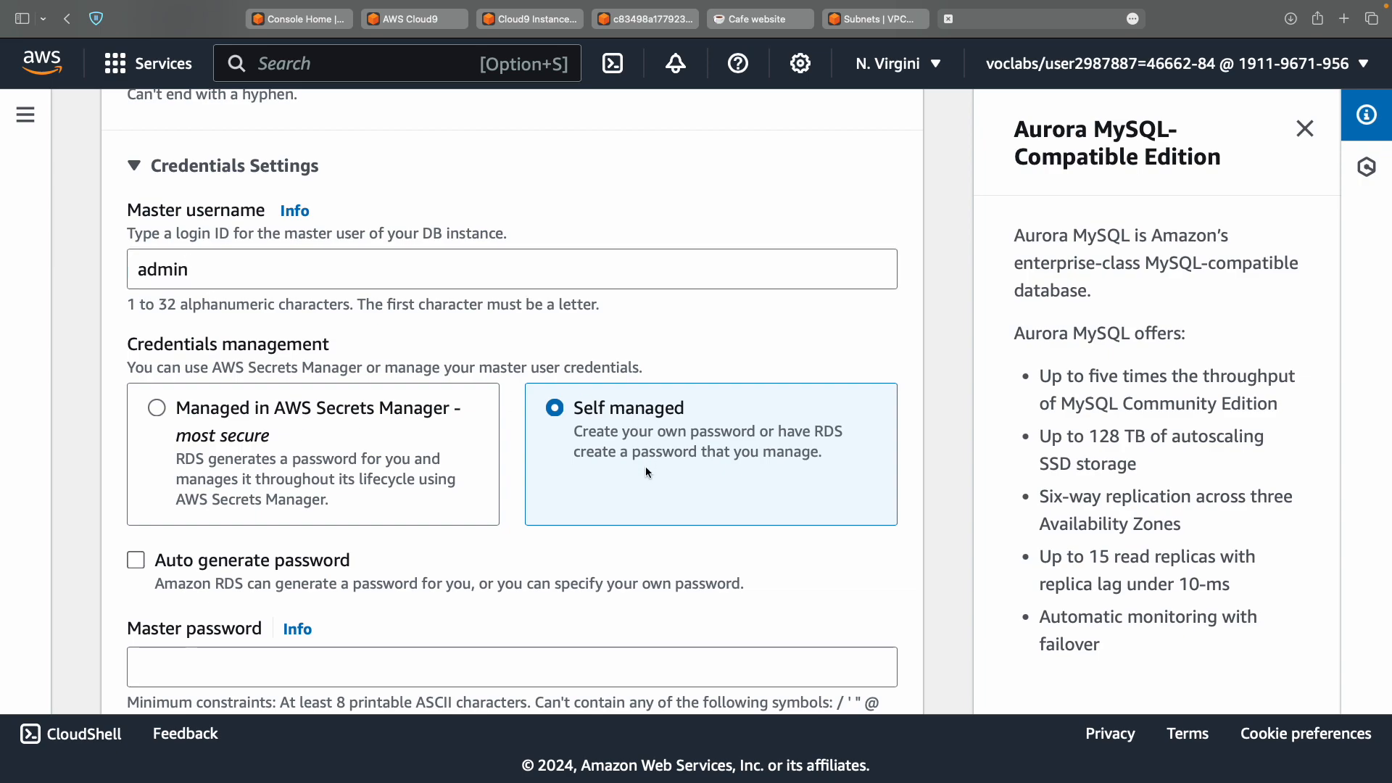
pyautogui.scroll(-3, 645, 468)
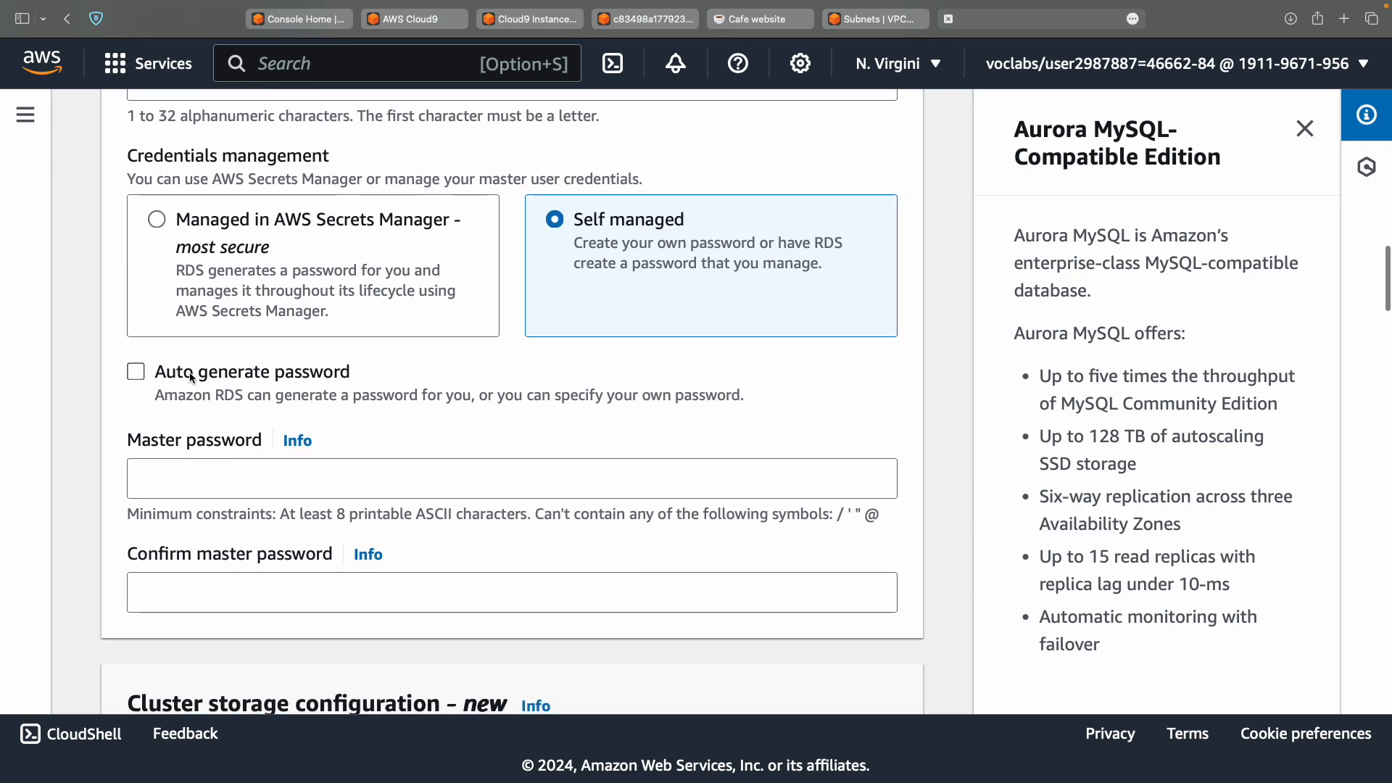
# Paste the lab's master password into Master password and Confirm master password.
pyautogui.click(224, 496)
pyautogui.press('super+v')
pyautogui.click(229, 604)
pyautogui.press('super+v')
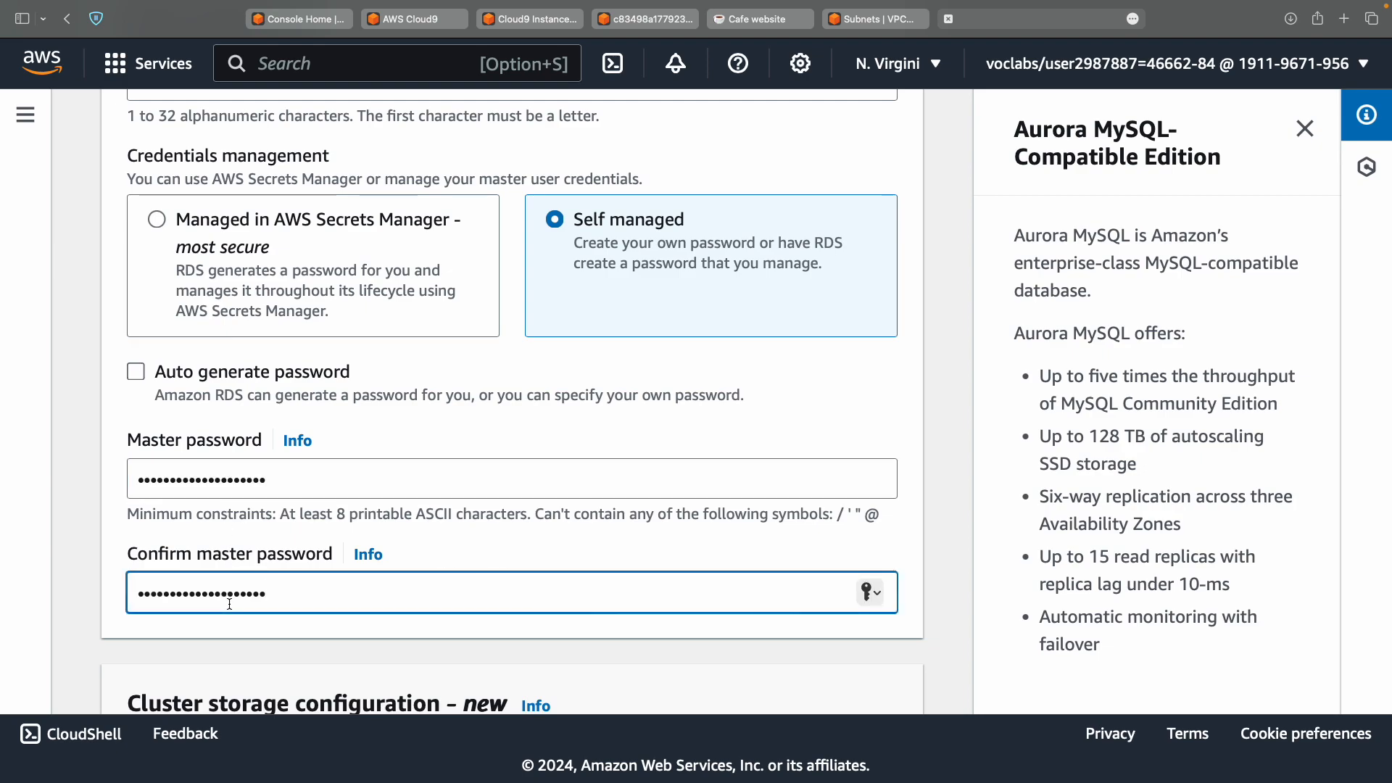
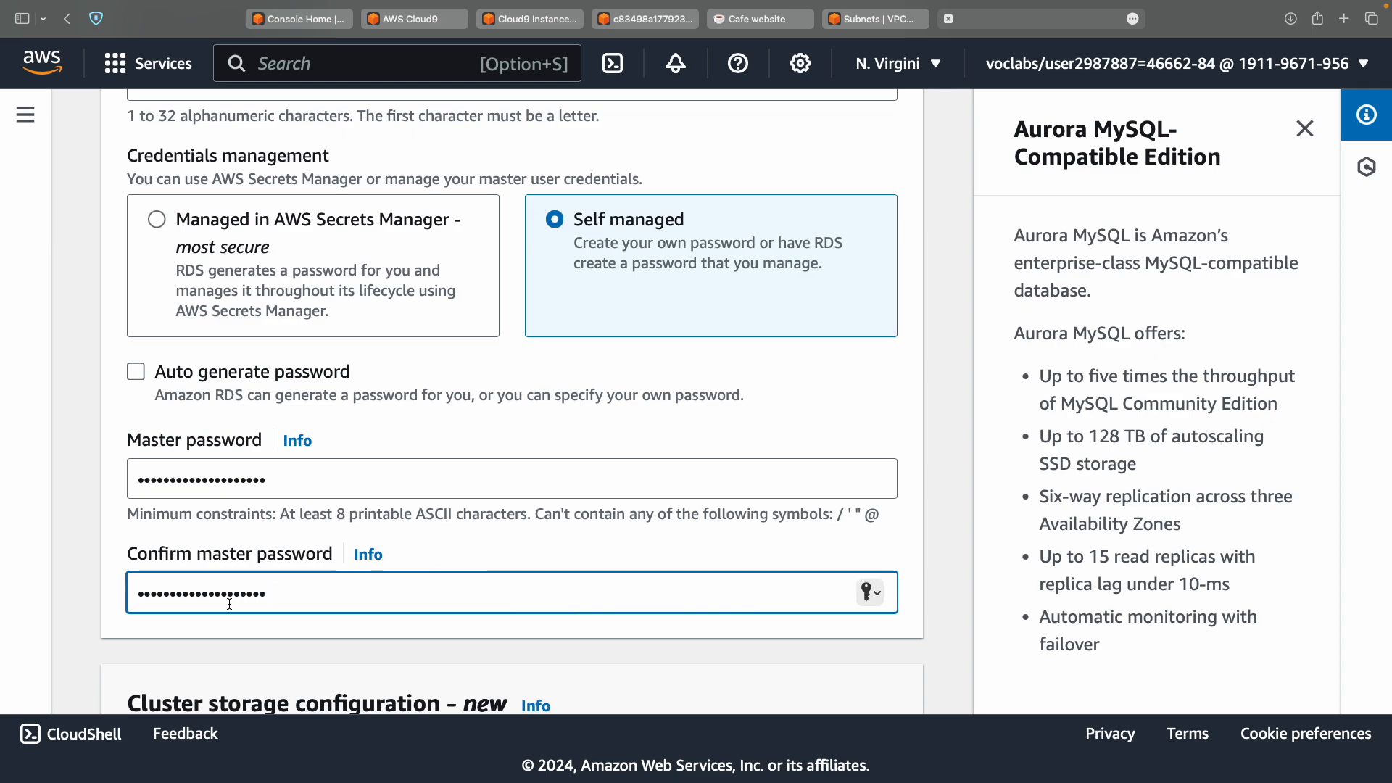
# Choose Serverless as the DB instance class under Instance configuration.
pyautogui.hotkey('ctrl', 'Left')
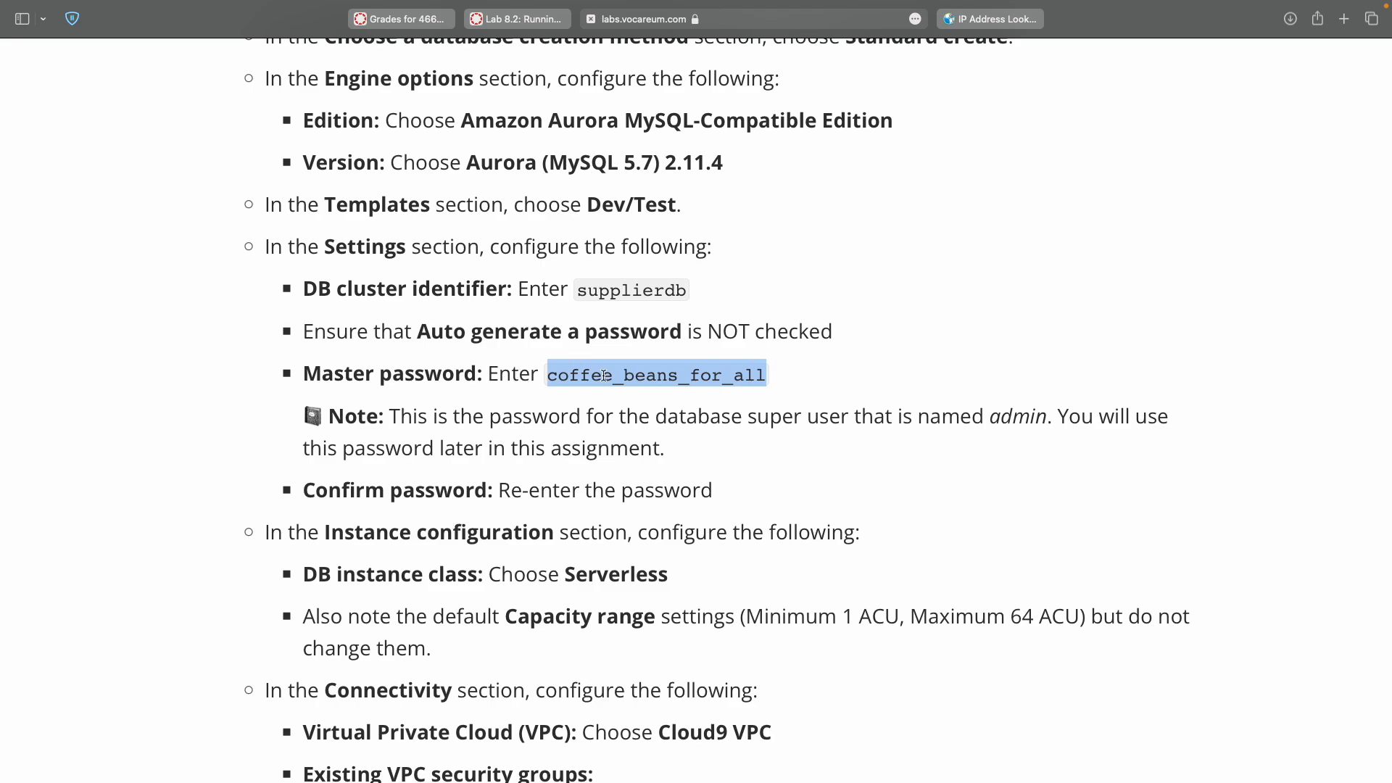
pyautogui.scroll(-2, 470, 493)
pyautogui.scroll(-1, 470, 495)
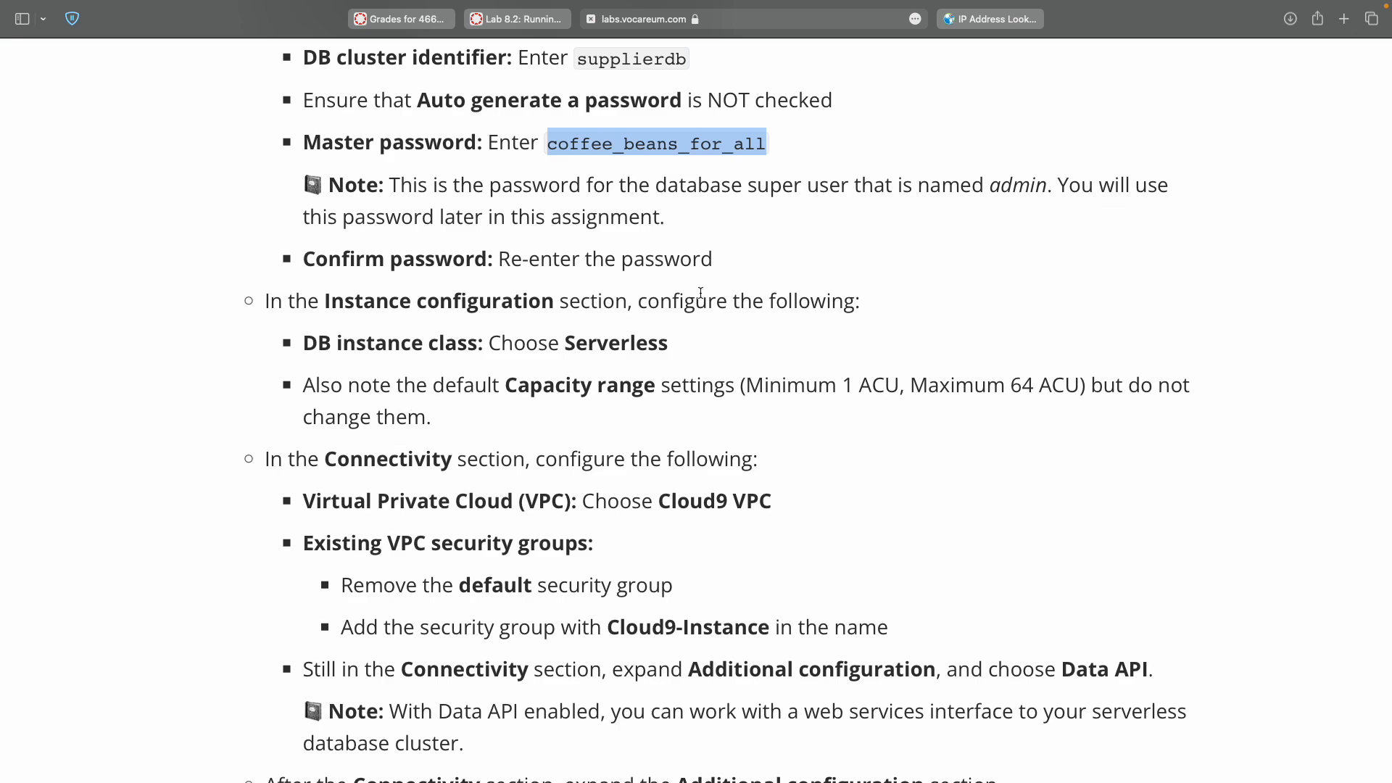
pyautogui.doubleClick(322, 343)
pyautogui.hotkey('ctrl', 'Right')
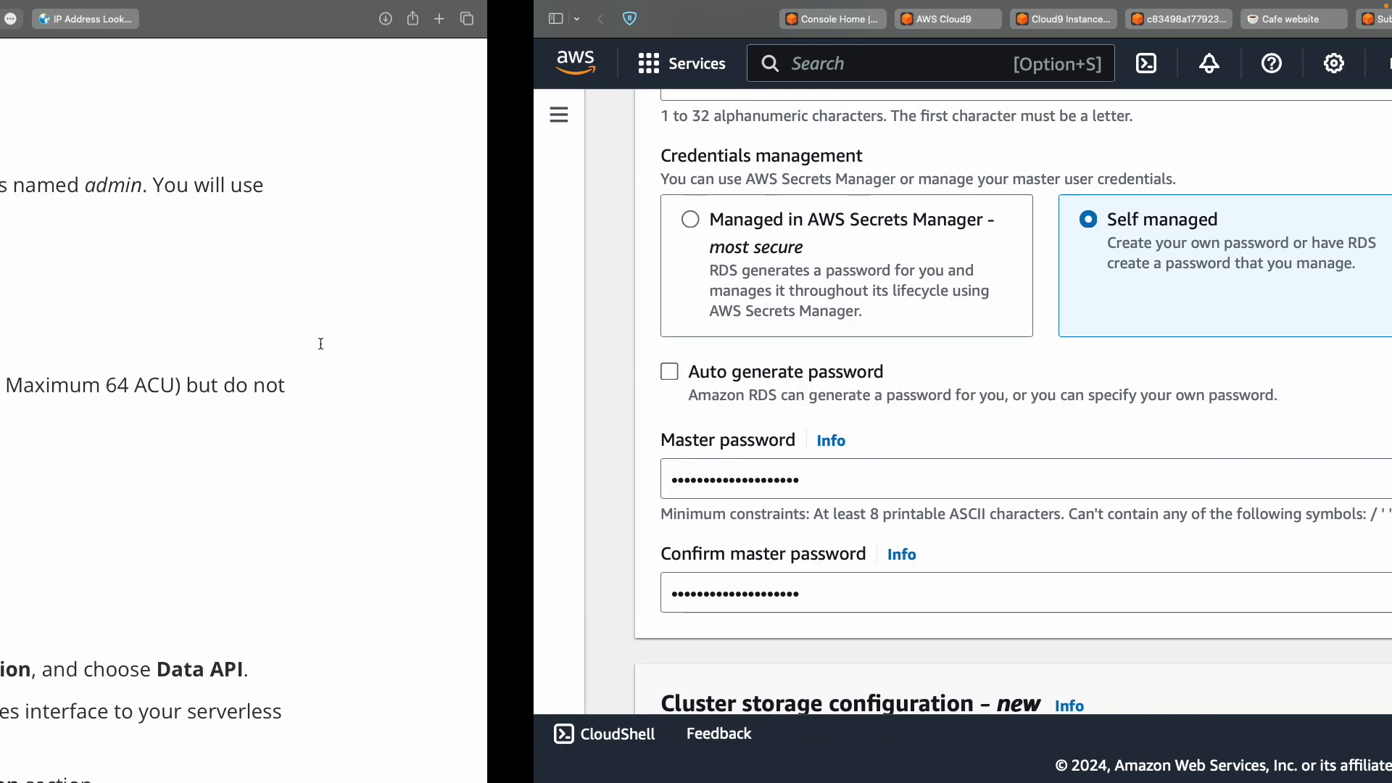
pyautogui.scroll(-2, 517, 399)
pyautogui.scroll(-10, 517, 401)
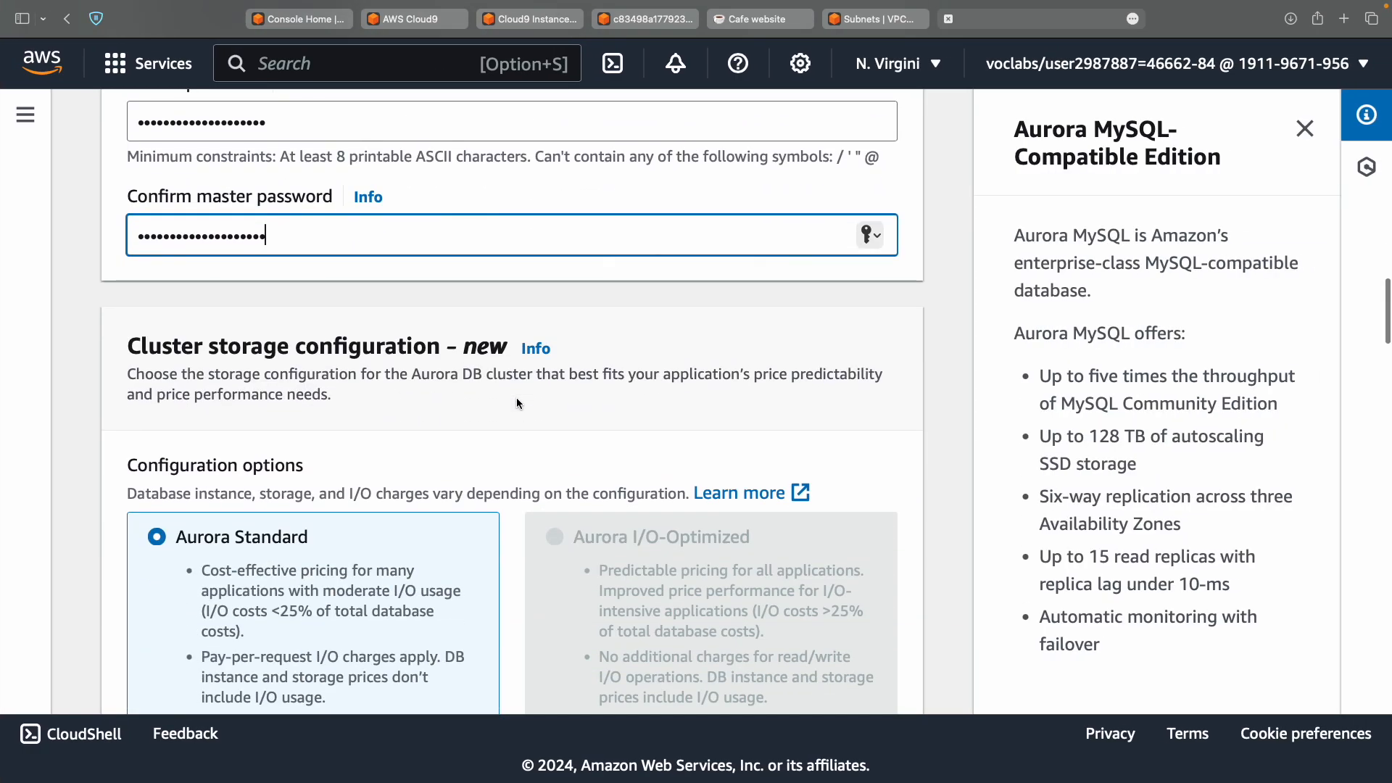
pyautogui.scroll(-2, 517, 399)
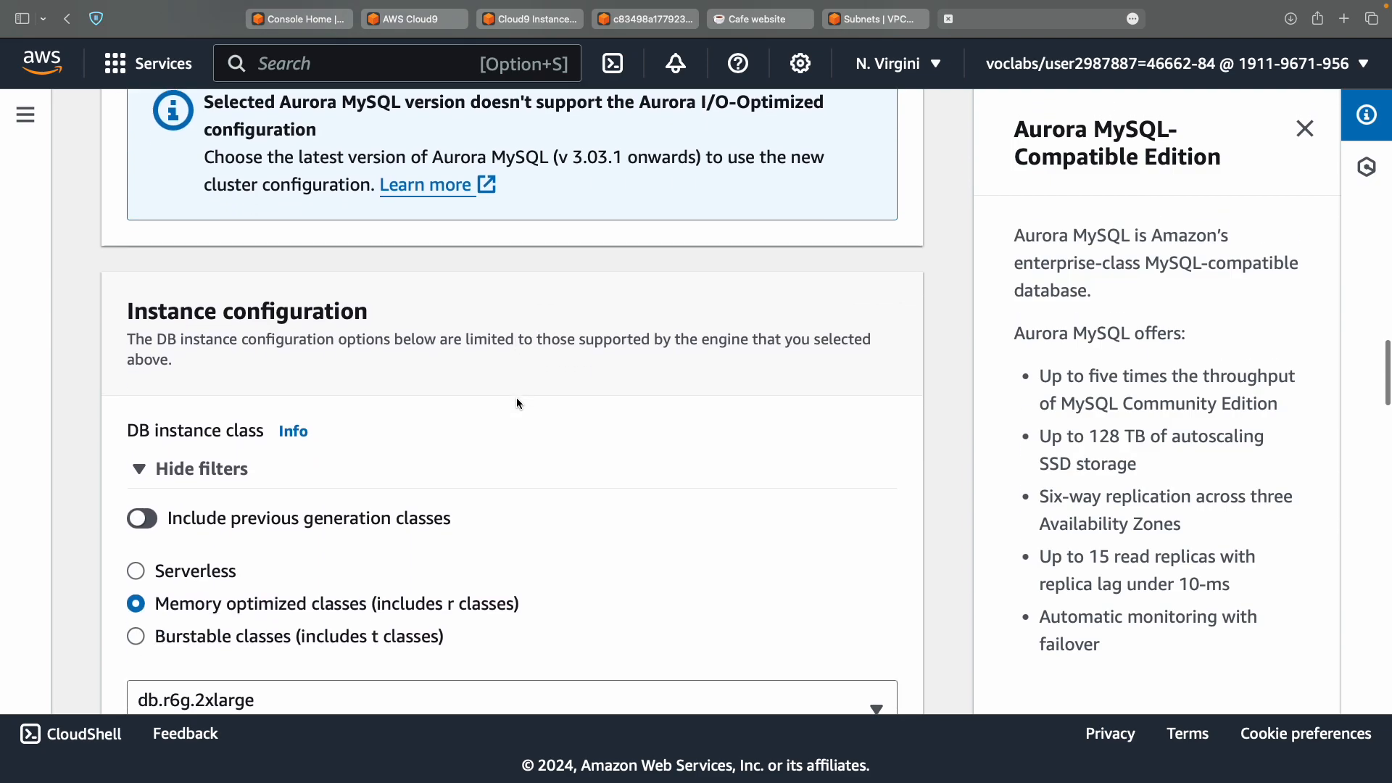
pyautogui.scroll(-2, 516, 398)
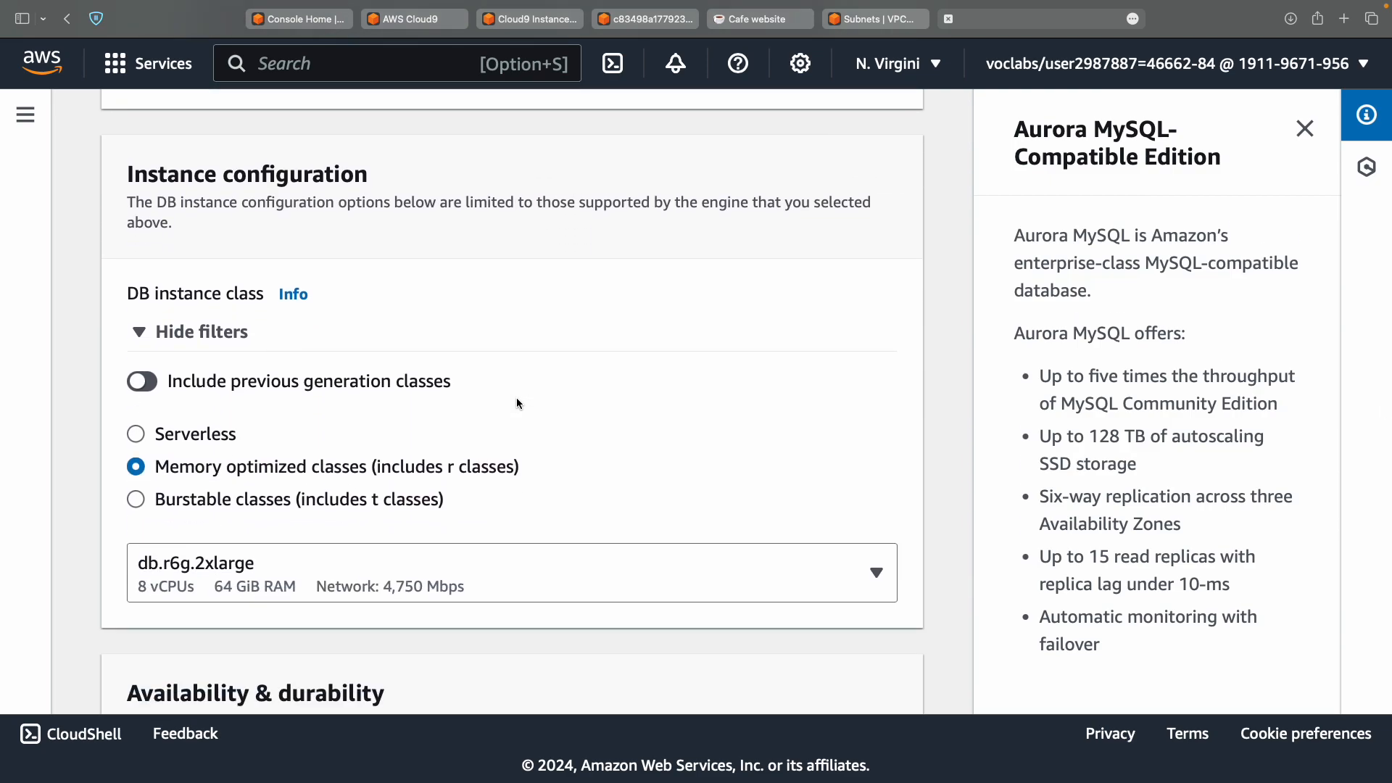
pyautogui.scroll(8, 516, 398)
pyautogui.scroll(-6, 516, 398)
pyautogui.scroll(-1, 516, 397)
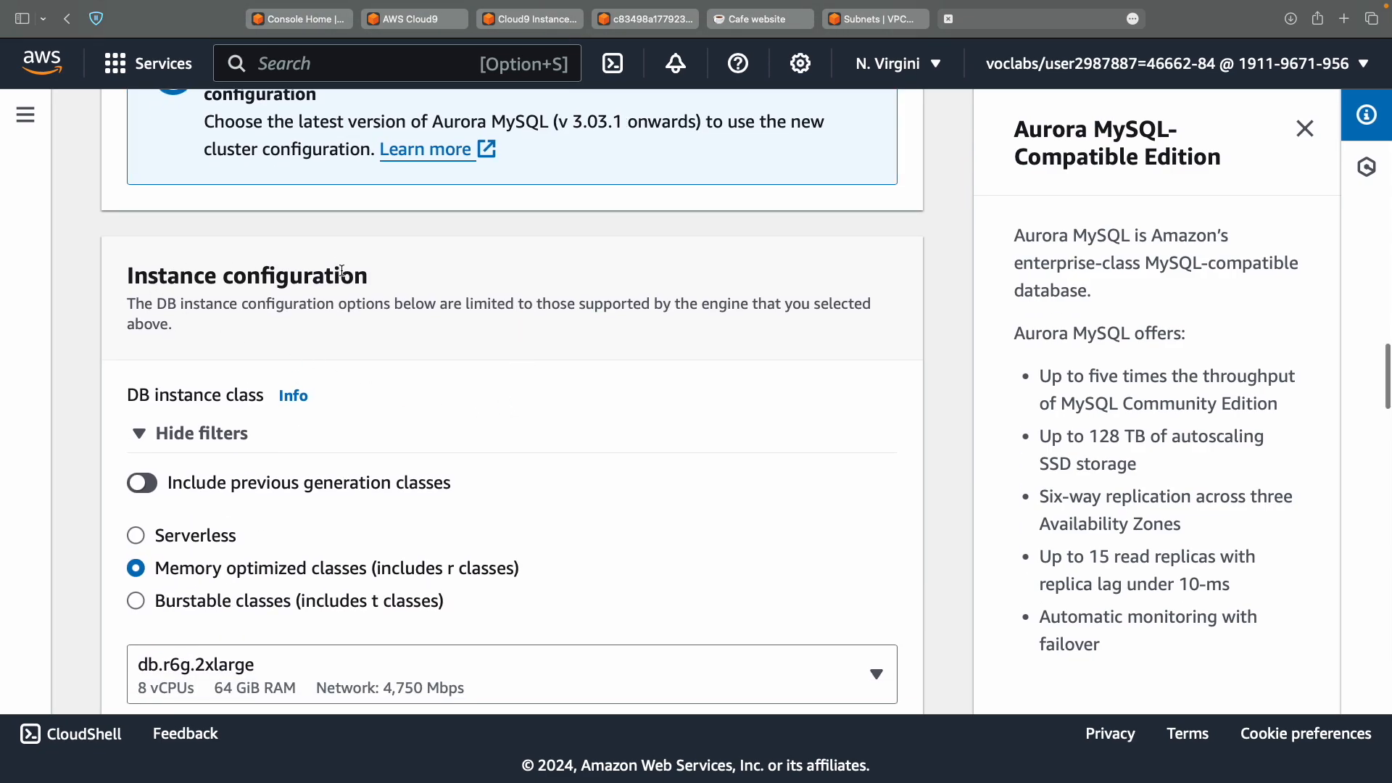
pyautogui.scroll(-3, 339, 274)
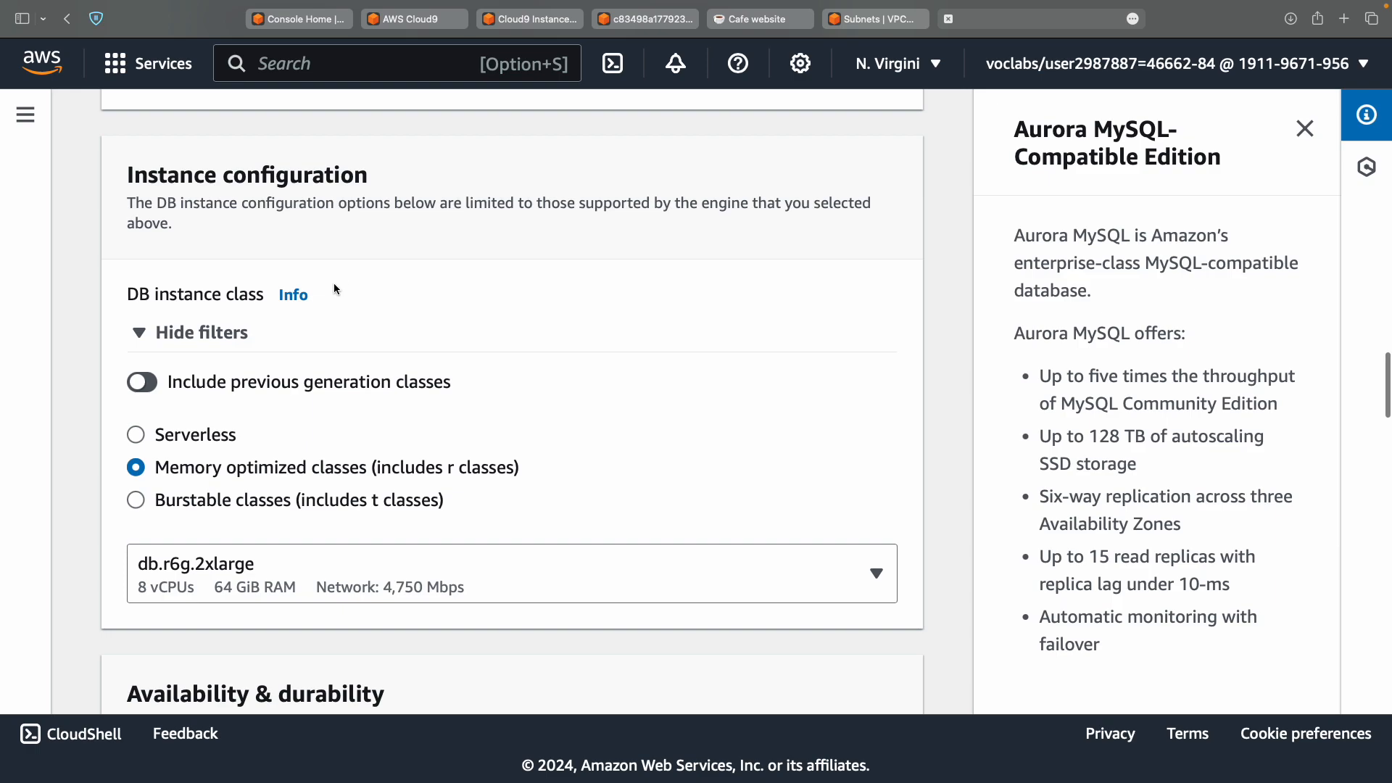
pyautogui.click(202, 441)
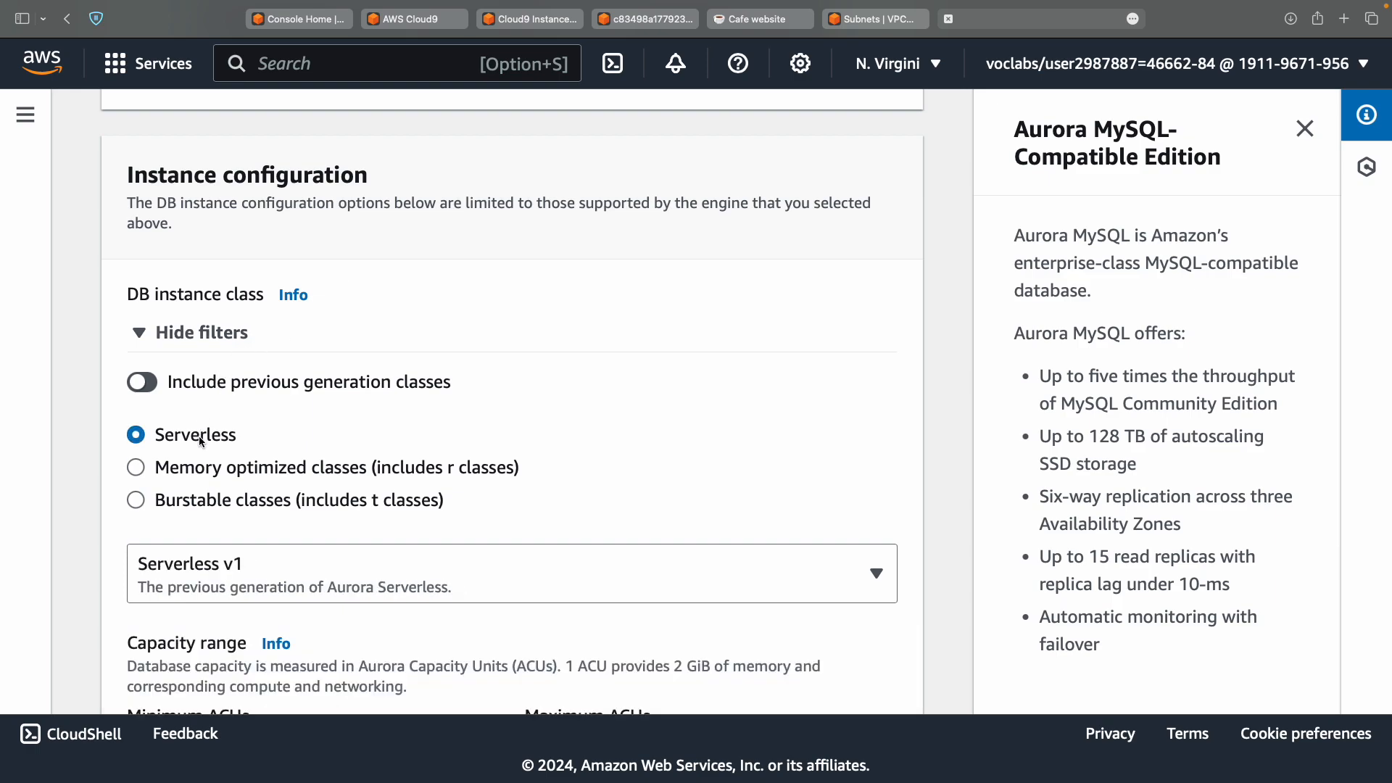
# Check the lab requirement and keep the capacity range at the default 1 to 64 ACU.
pyautogui.hotkey('ctrl', 'Left')
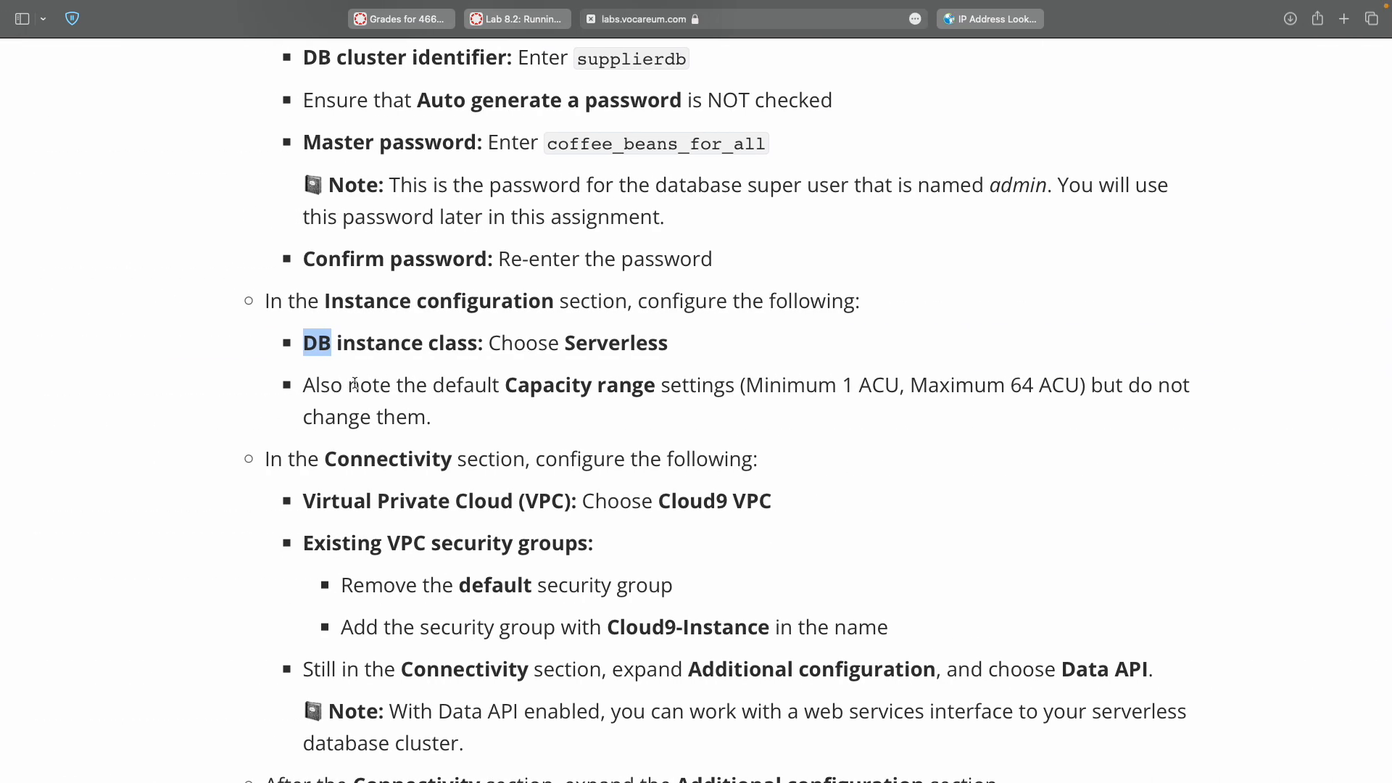
pyautogui.doubleClick(552, 385)
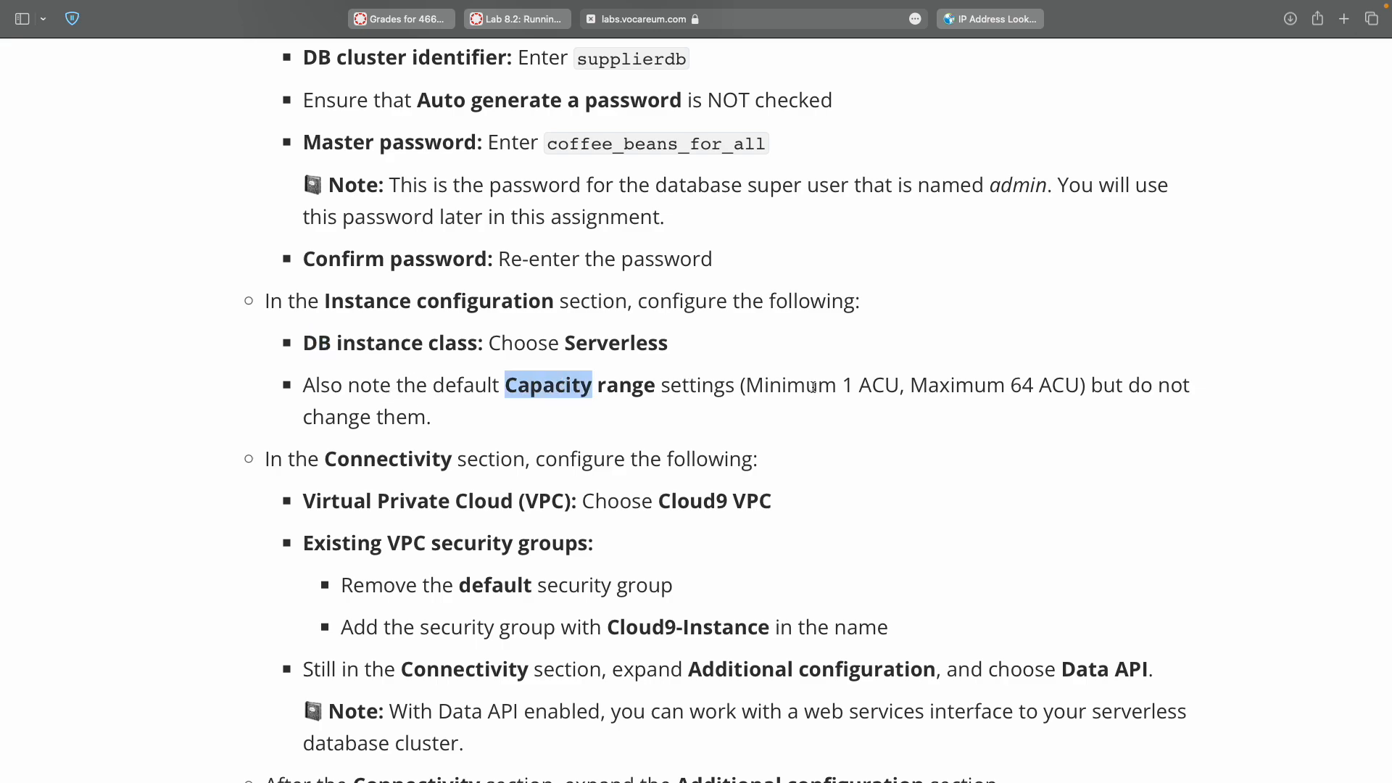
pyautogui.doubleClick(847, 386)
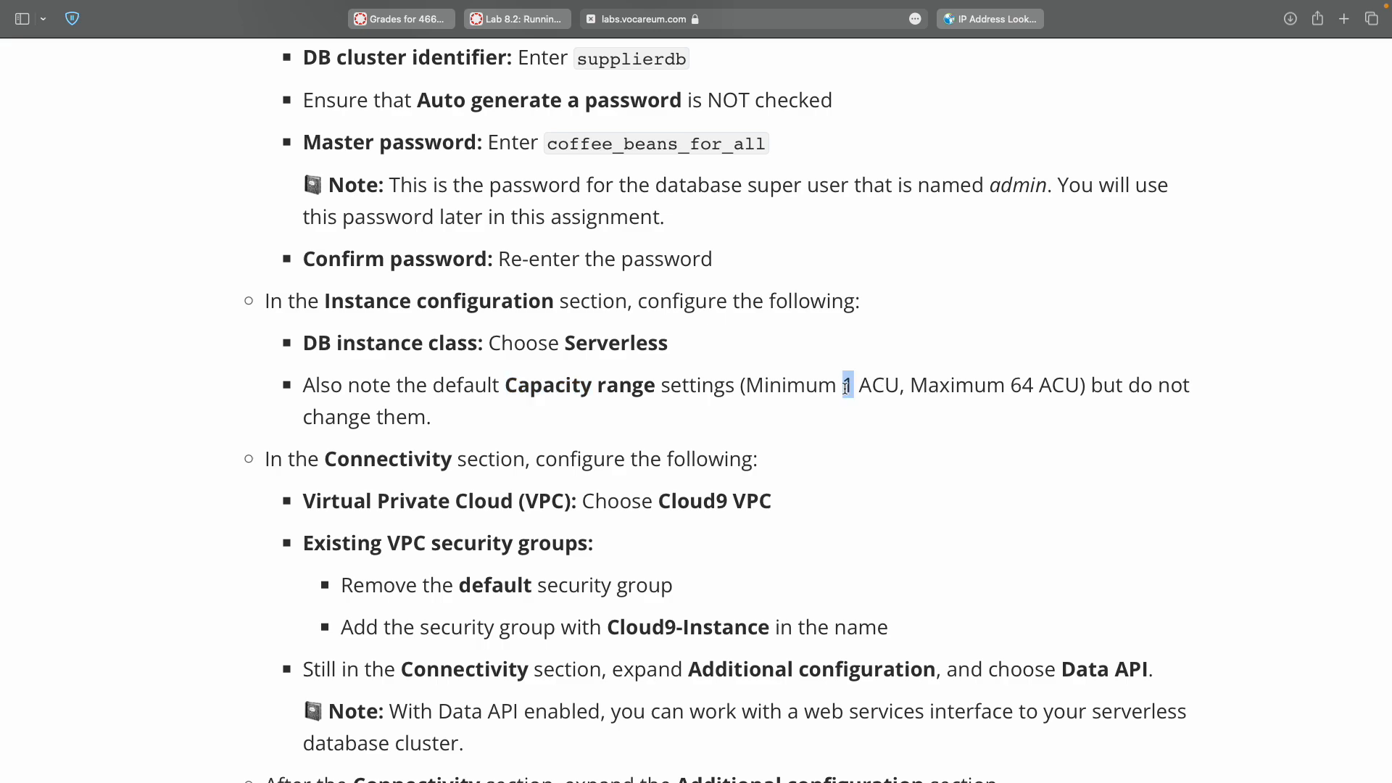
pyautogui.doubleClick(1022, 386)
pyautogui.hotkey('ctrl', 'Right')
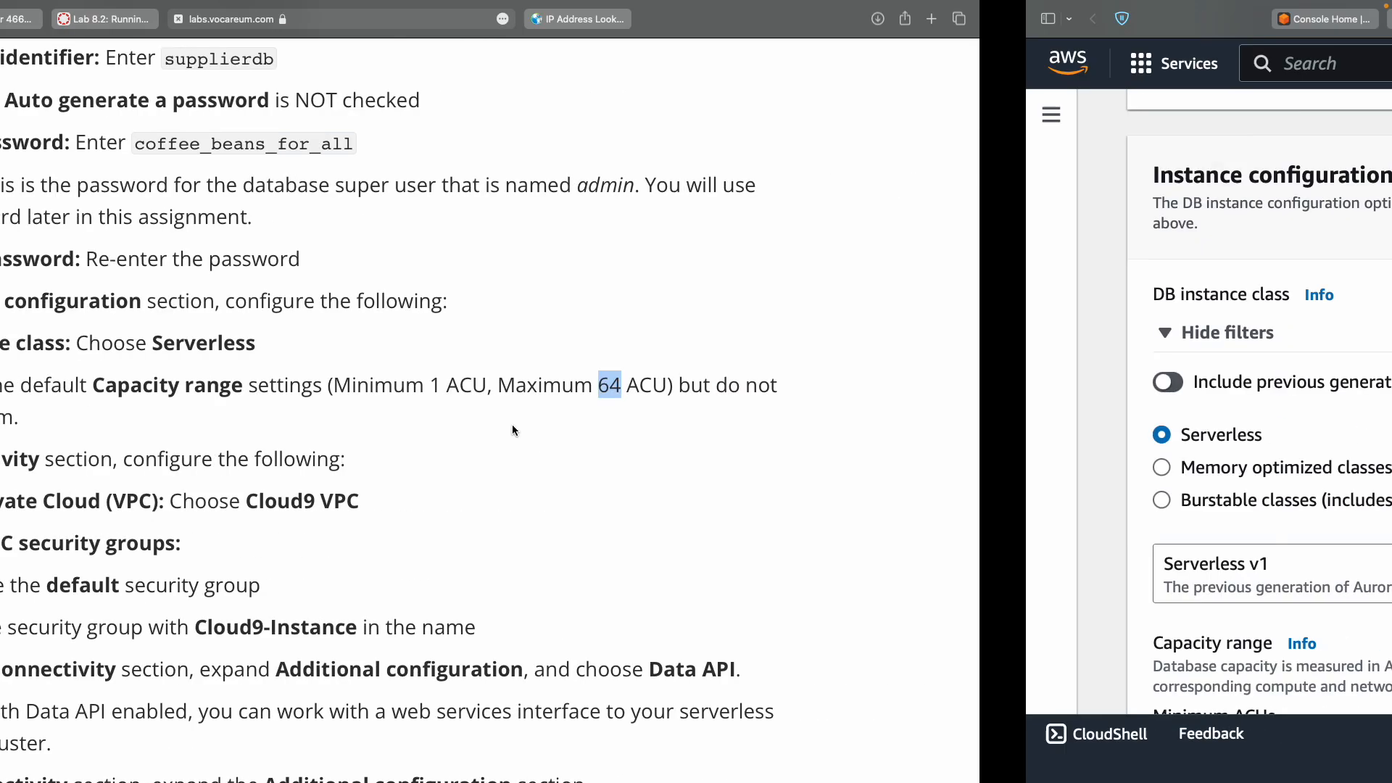
pyautogui.scroll(-3, 495, 489)
pyautogui.scroll(-2, 496, 496)
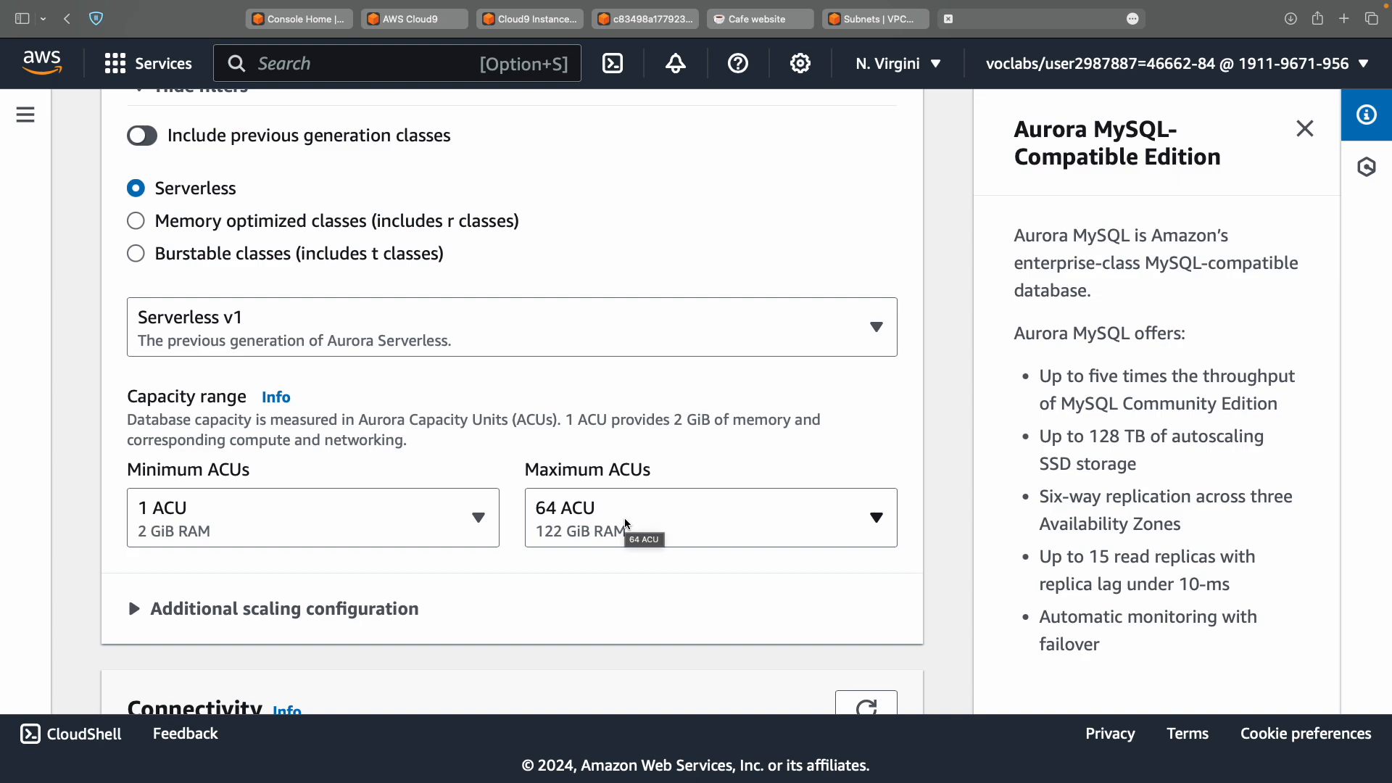
pyautogui.hotkey('ctrl', 'Left')
# Select Cloud9 VPC as the database's Virtual private cloud instead of the Default VPC.
pyautogui.scroll(-3, 624, 523)
pyautogui.scroll(-1, 625, 523)
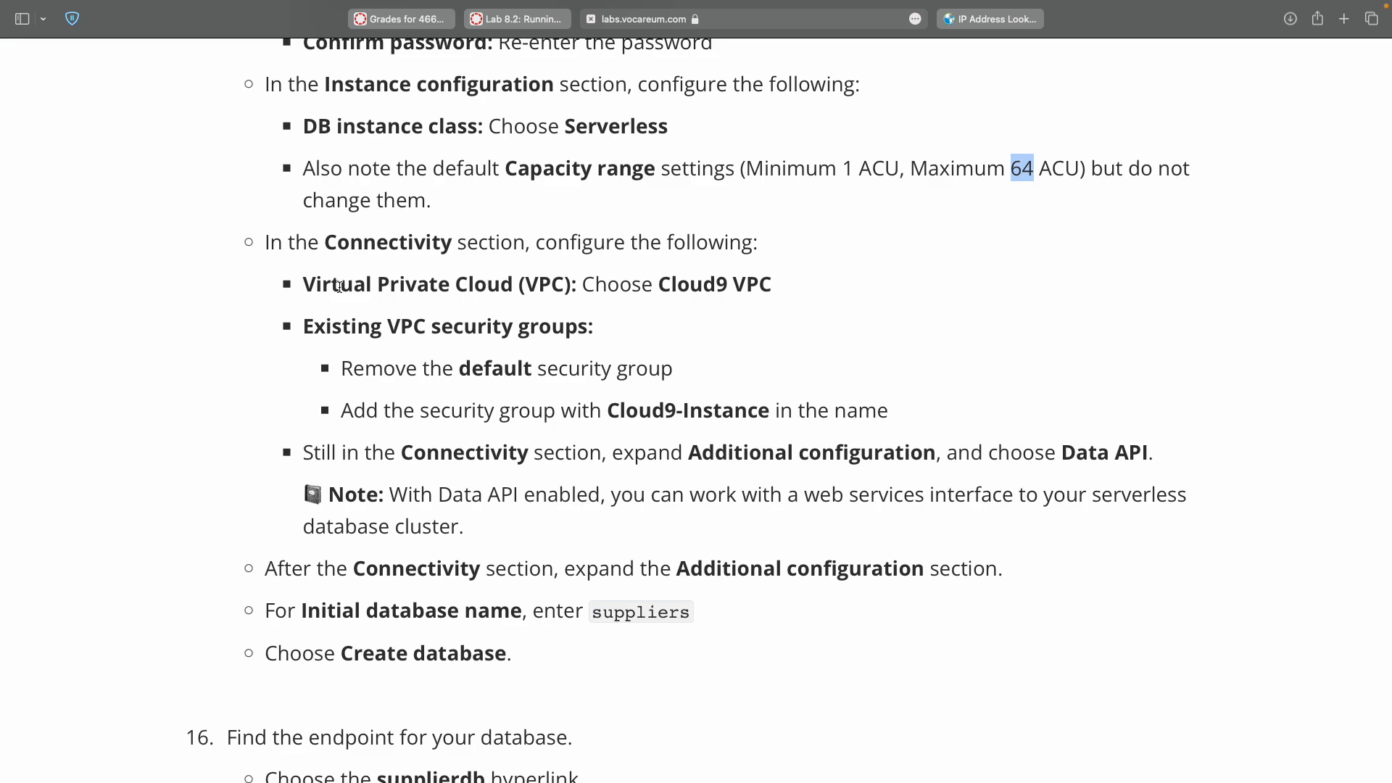
pyautogui.doubleClick(683, 285)
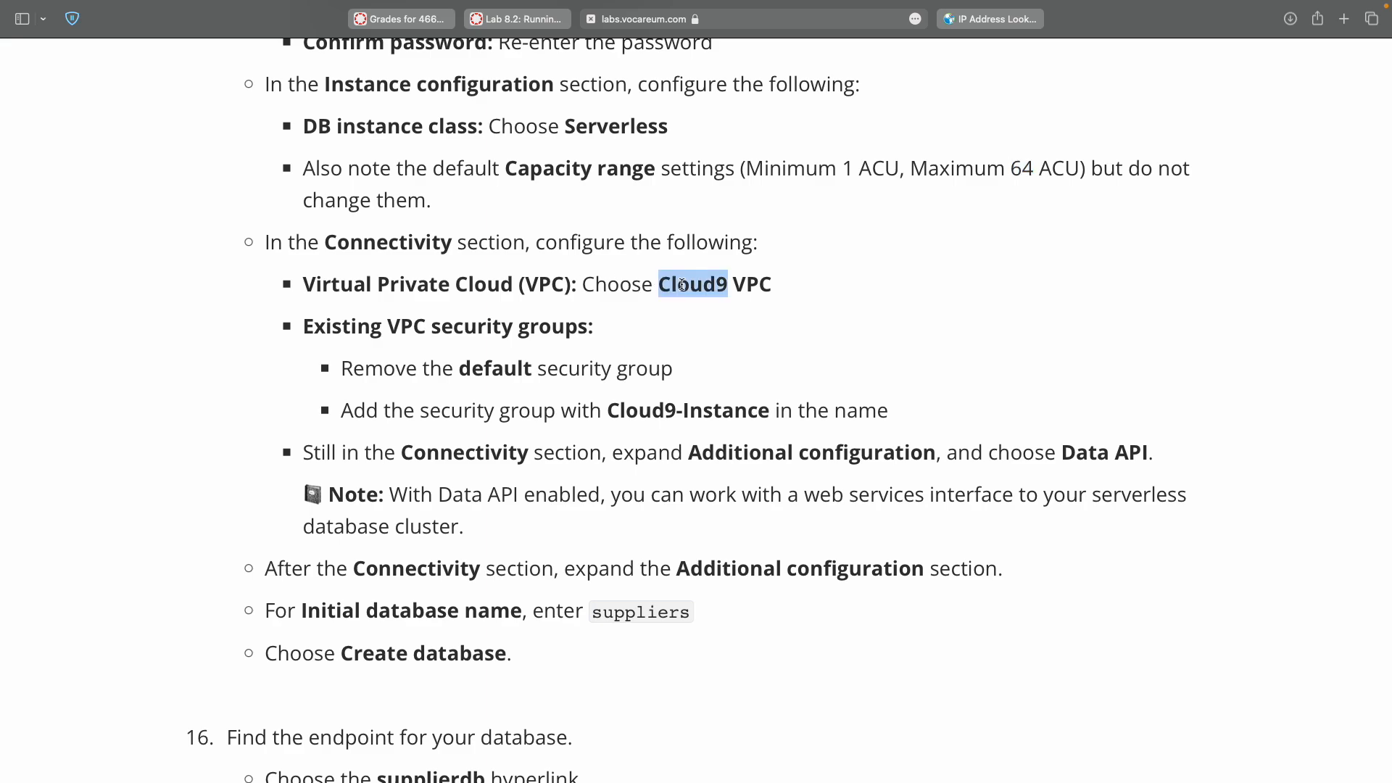
pyautogui.hotkey('ctrl', 'Right')
pyautogui.scroll(-5, 568, 402)
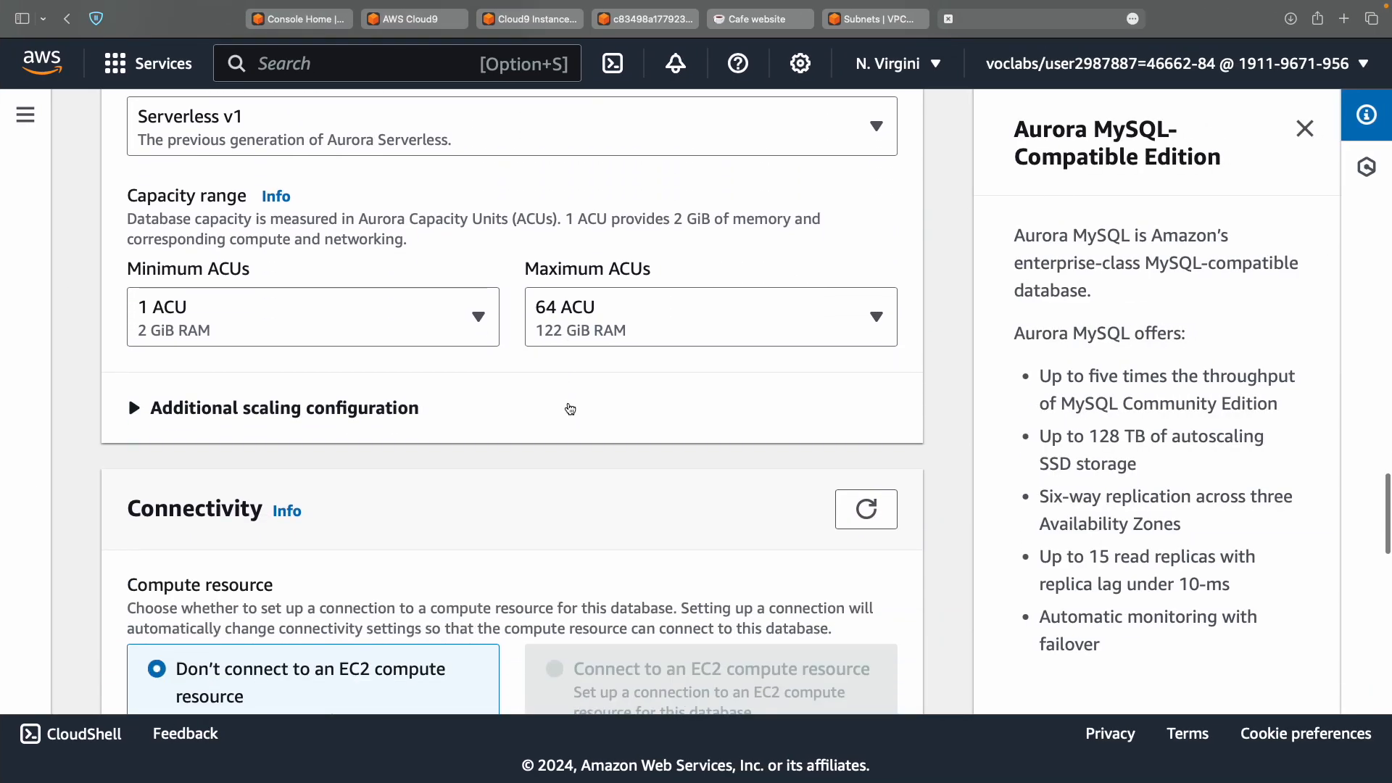
pyautogui.scroll(-2, 570, 409)
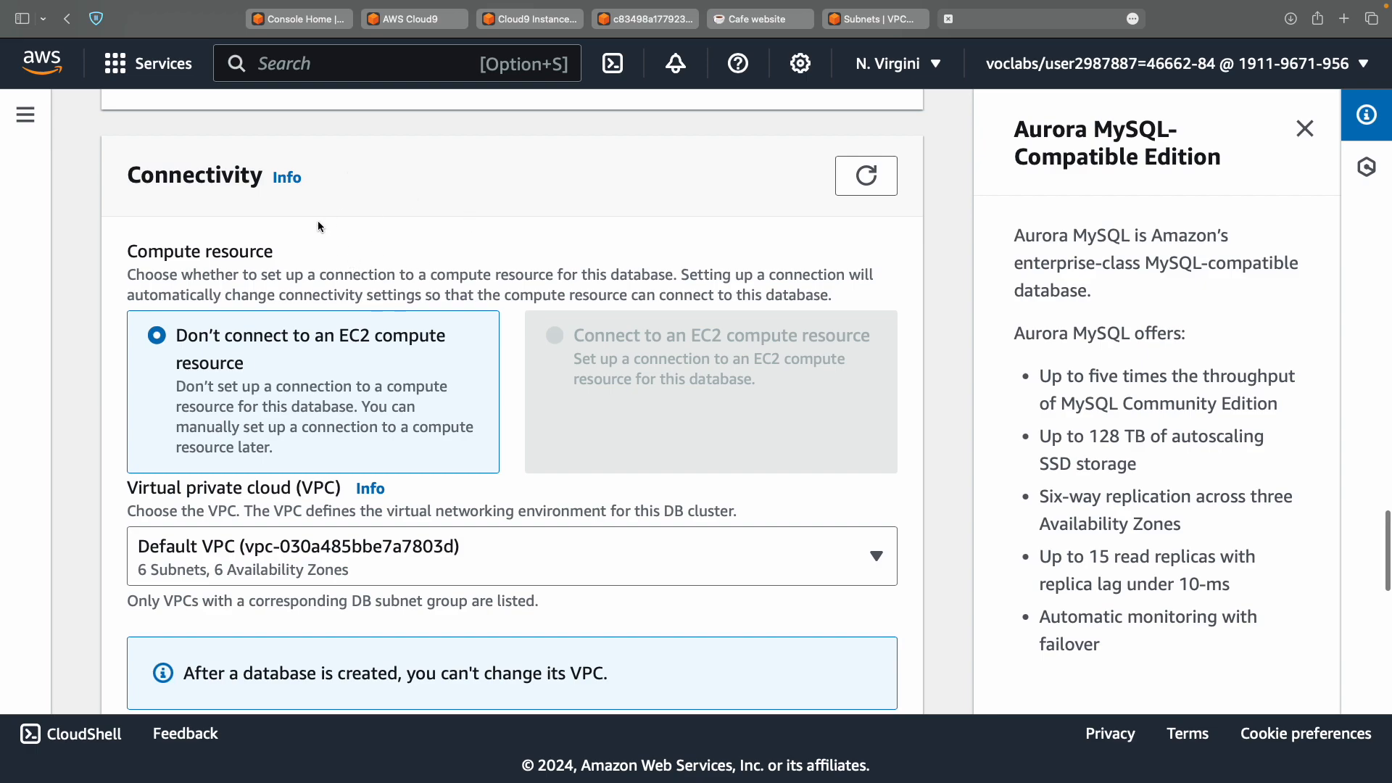
pyautogui.click(309, 555)
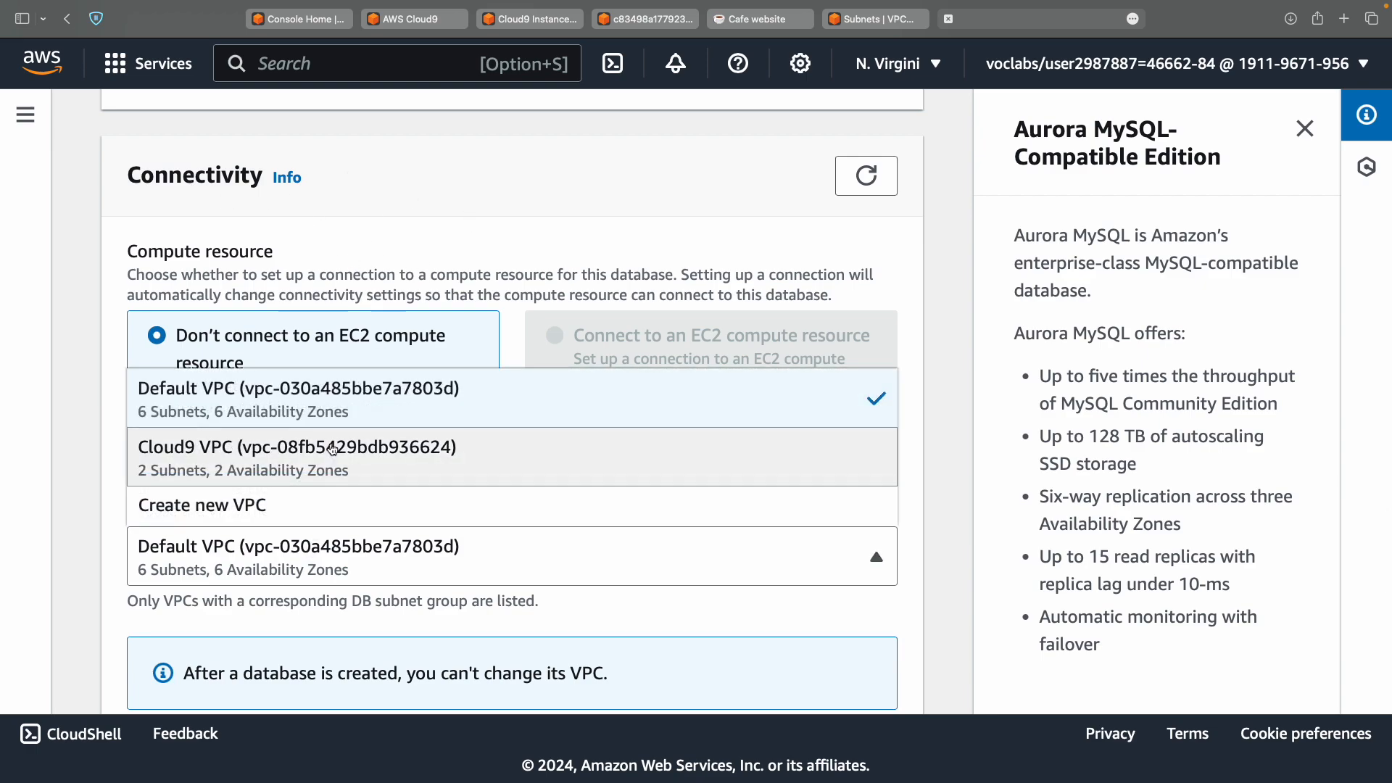
pyautogui.click(333, 449)
pyautogui.click(319, 559)
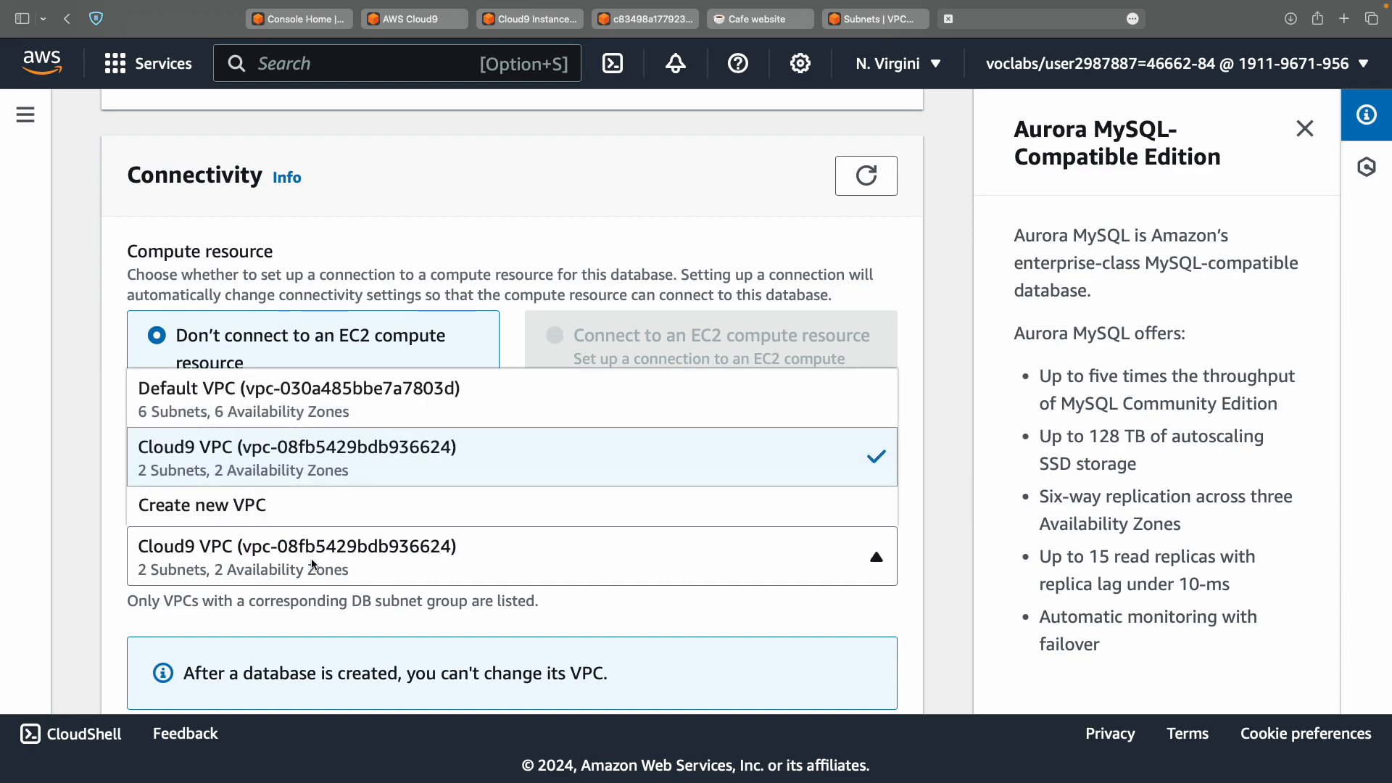
pyautogui.click(386, 444)
# Review the lab steps for removing the default security group and adding Cloud9-Instance.
pyautogui.scroll(-5, 455, 522)
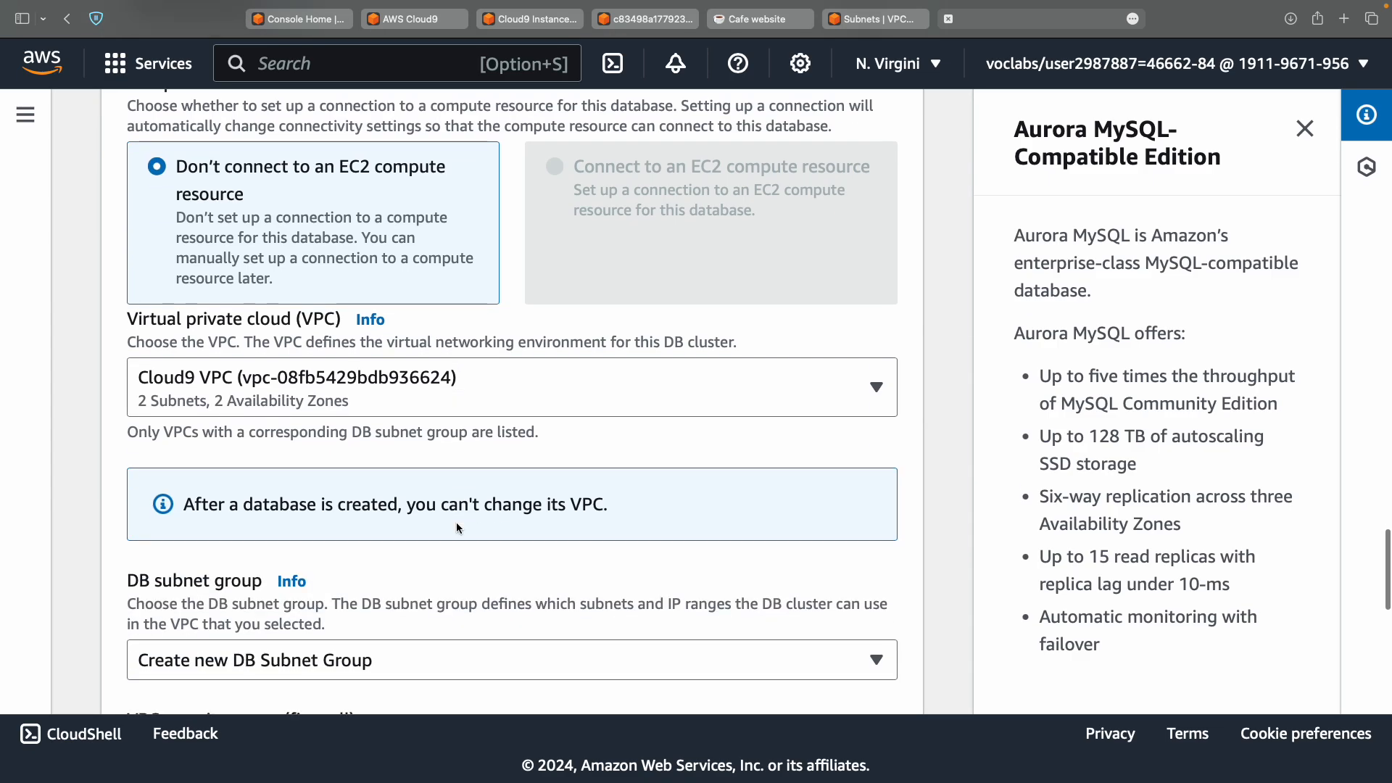
pyautogui.hotkey('ctrl', 'Left')
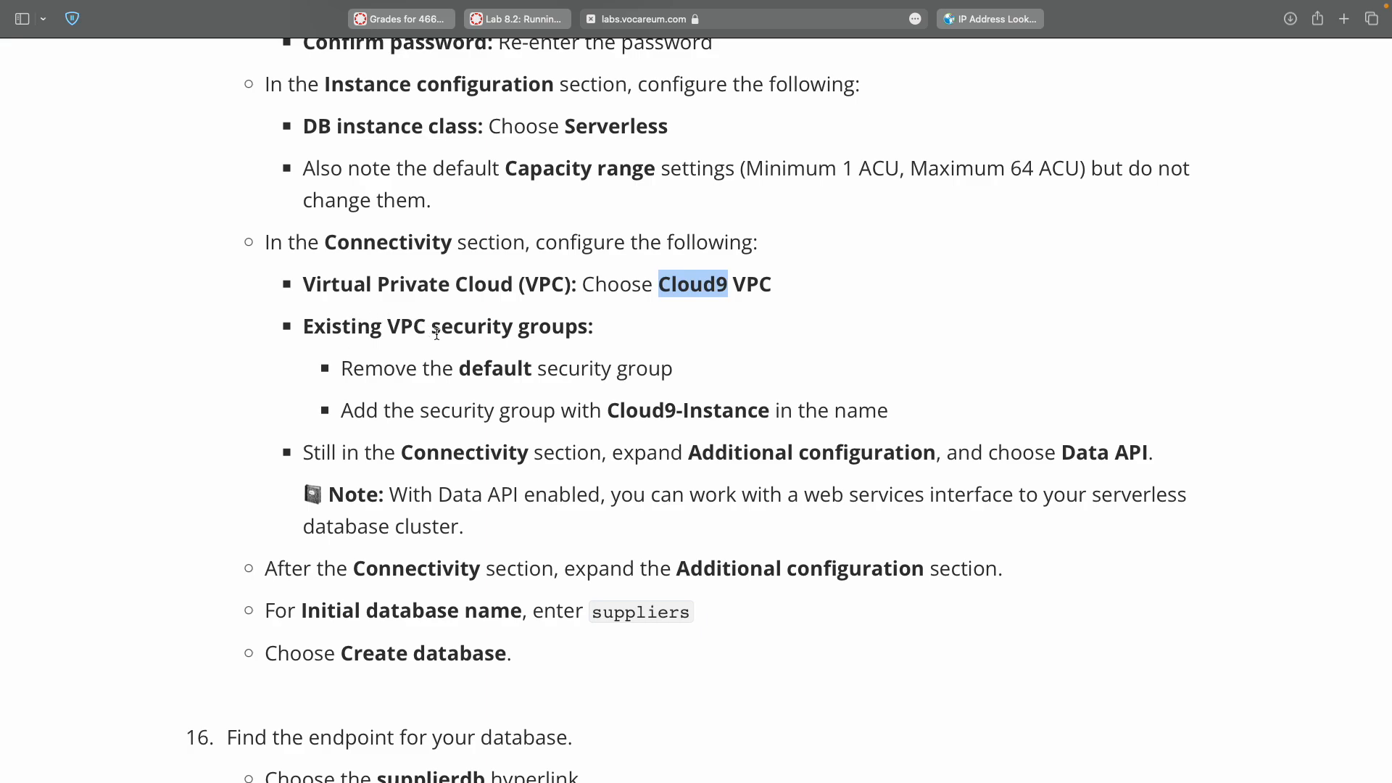
pyautogui.doubleClick(503, 368)
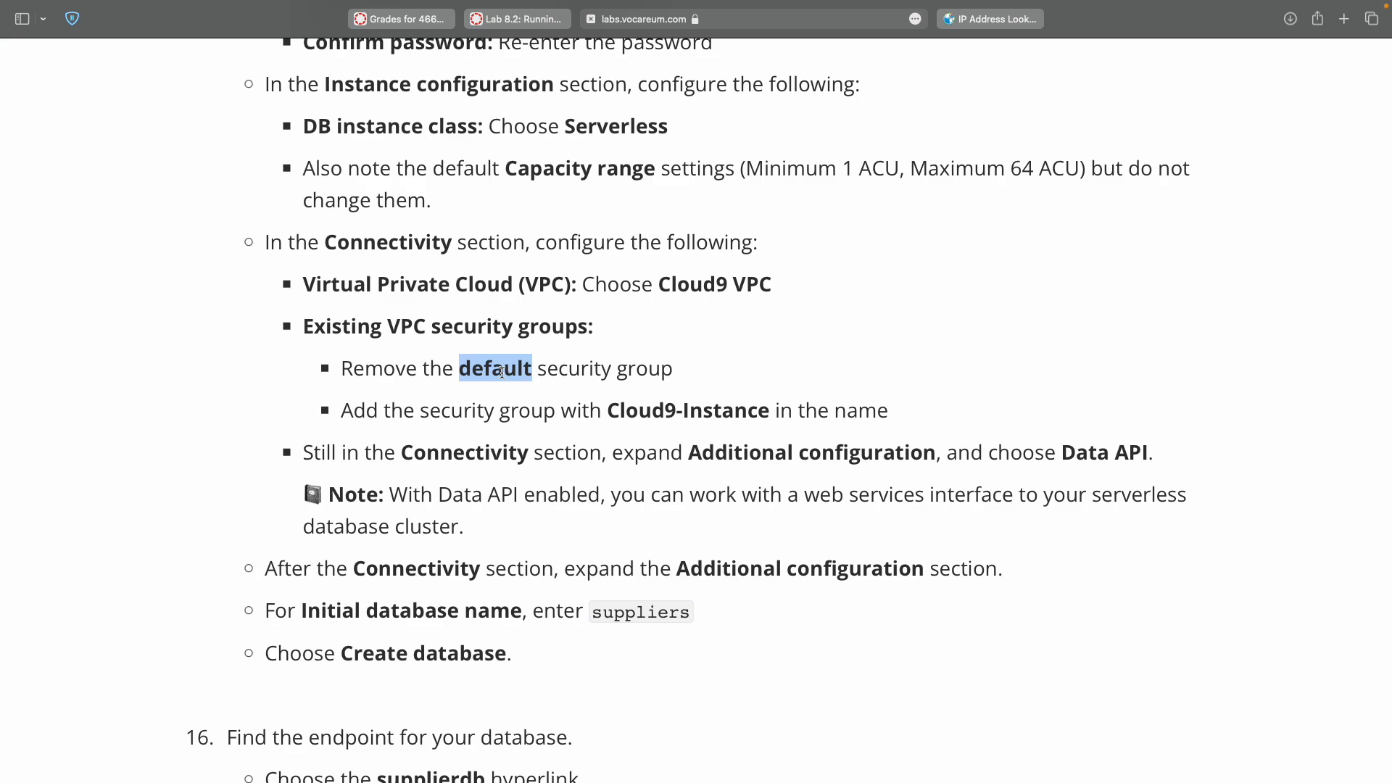
pyautogui.doubleClick(645, 411)
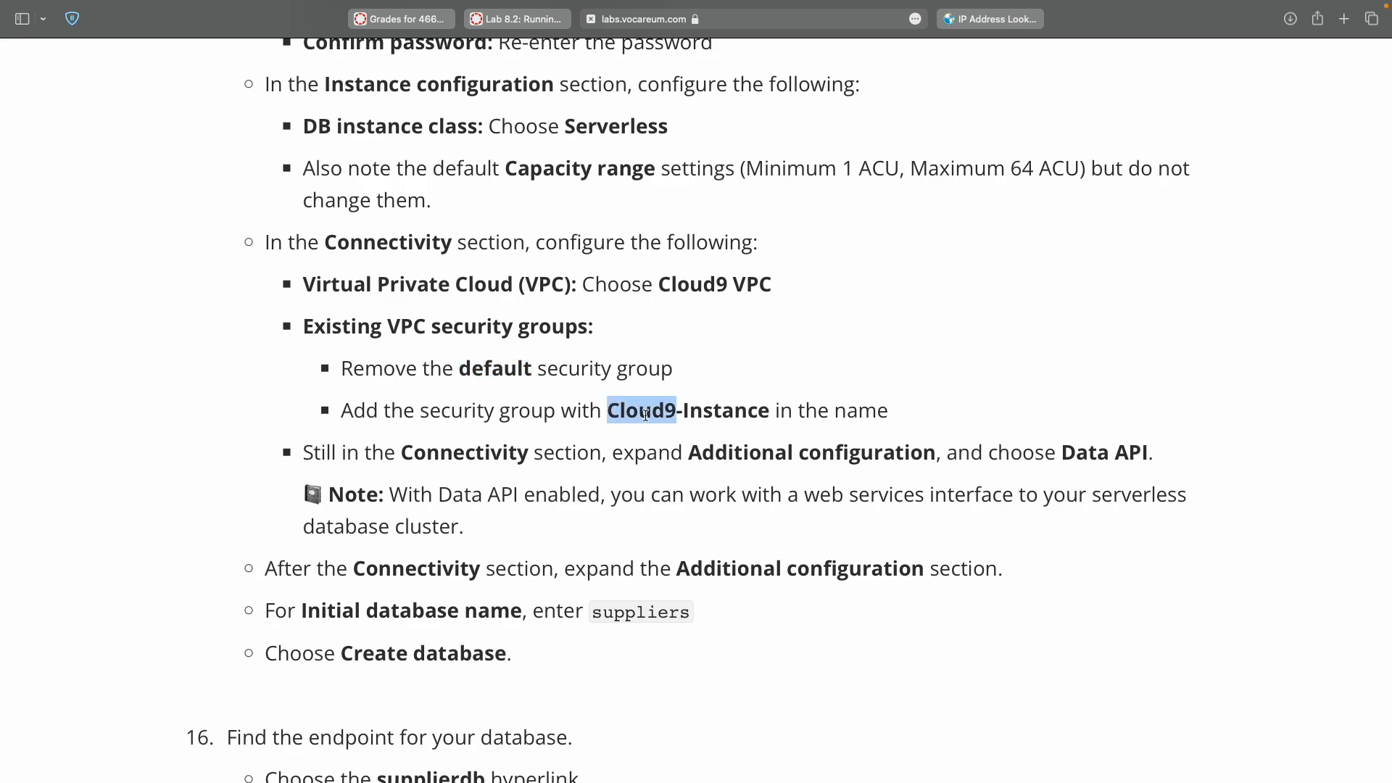
pyautogui.hotkey('ctrl', 'Right')
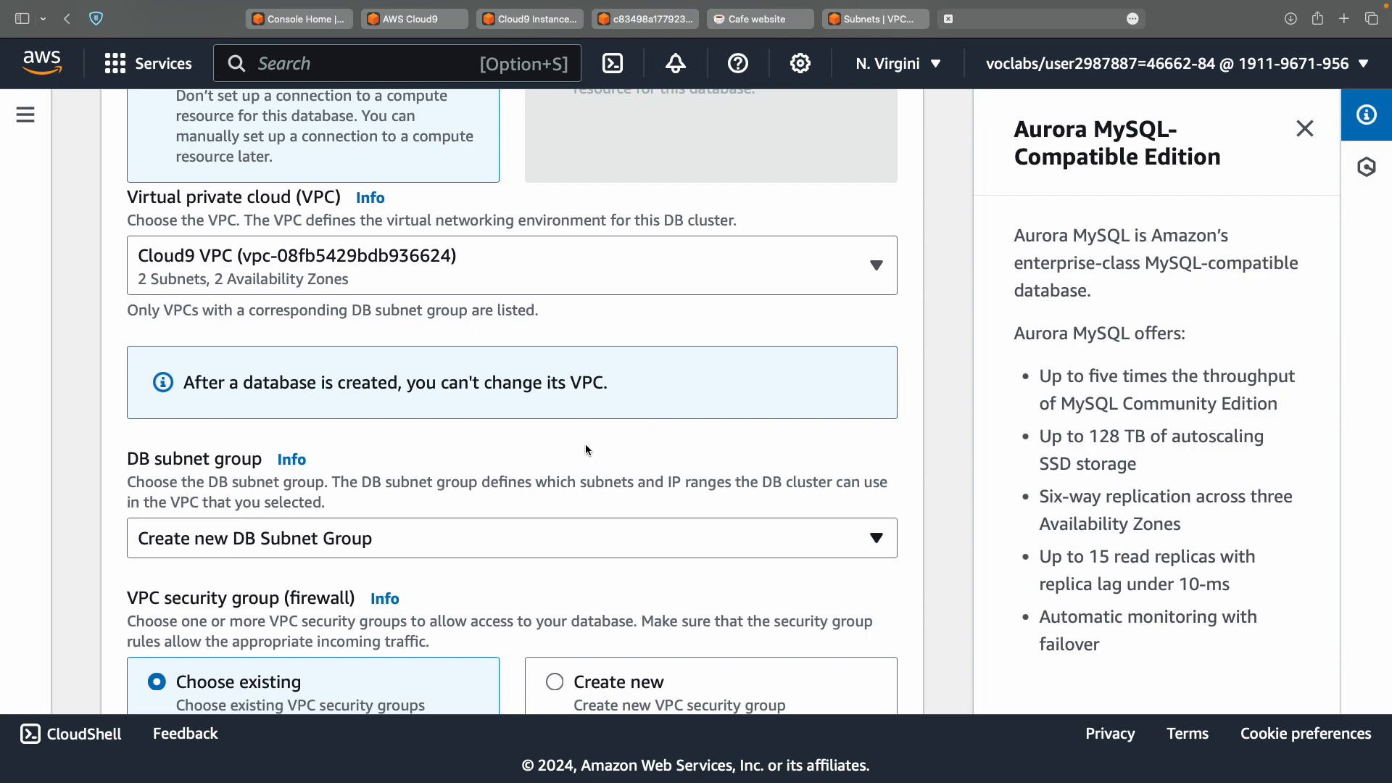
# Remove the default security group and add the aws-cloud9 InstanceSecurityGroup instead.
pyautogui.scroll(-5, 585, 444)
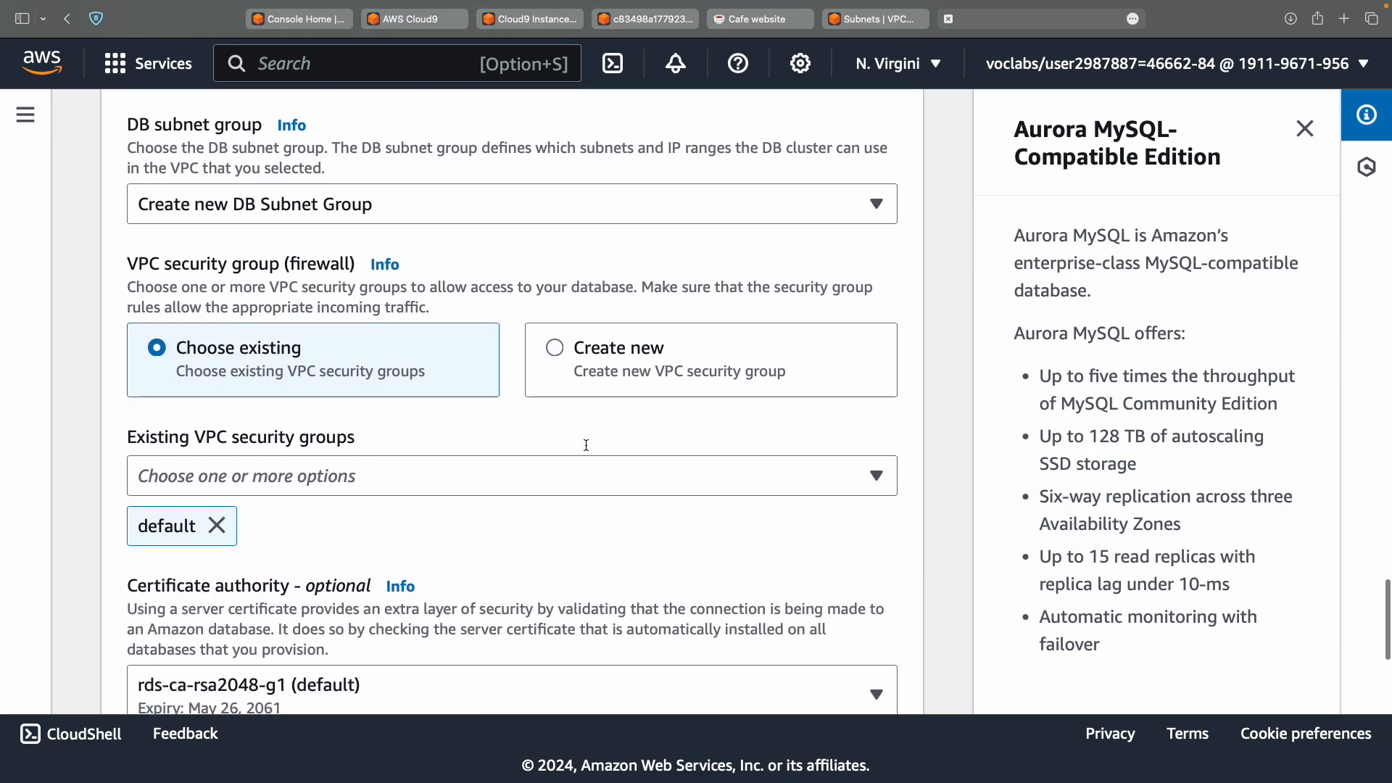
pyautogui.click(218, 532)
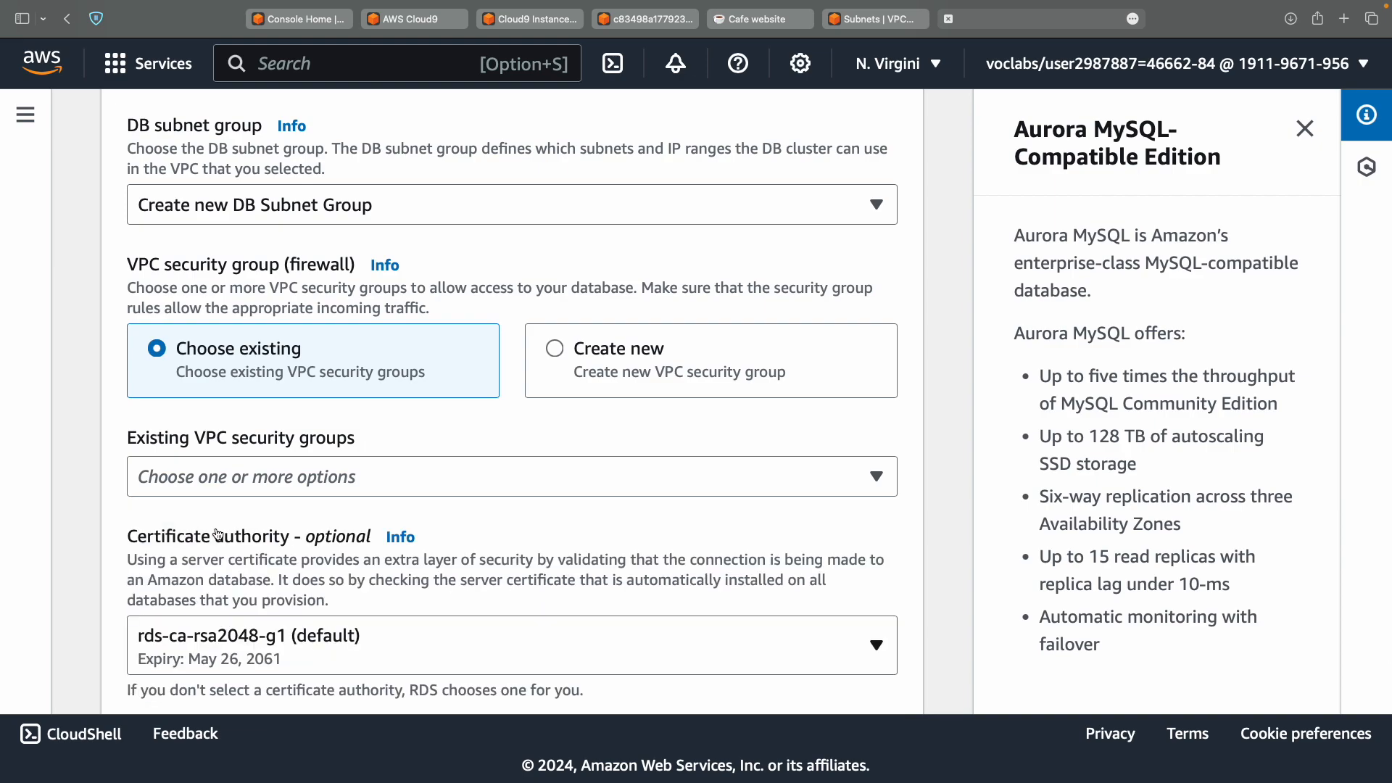
pyautogui.click(303, 476)
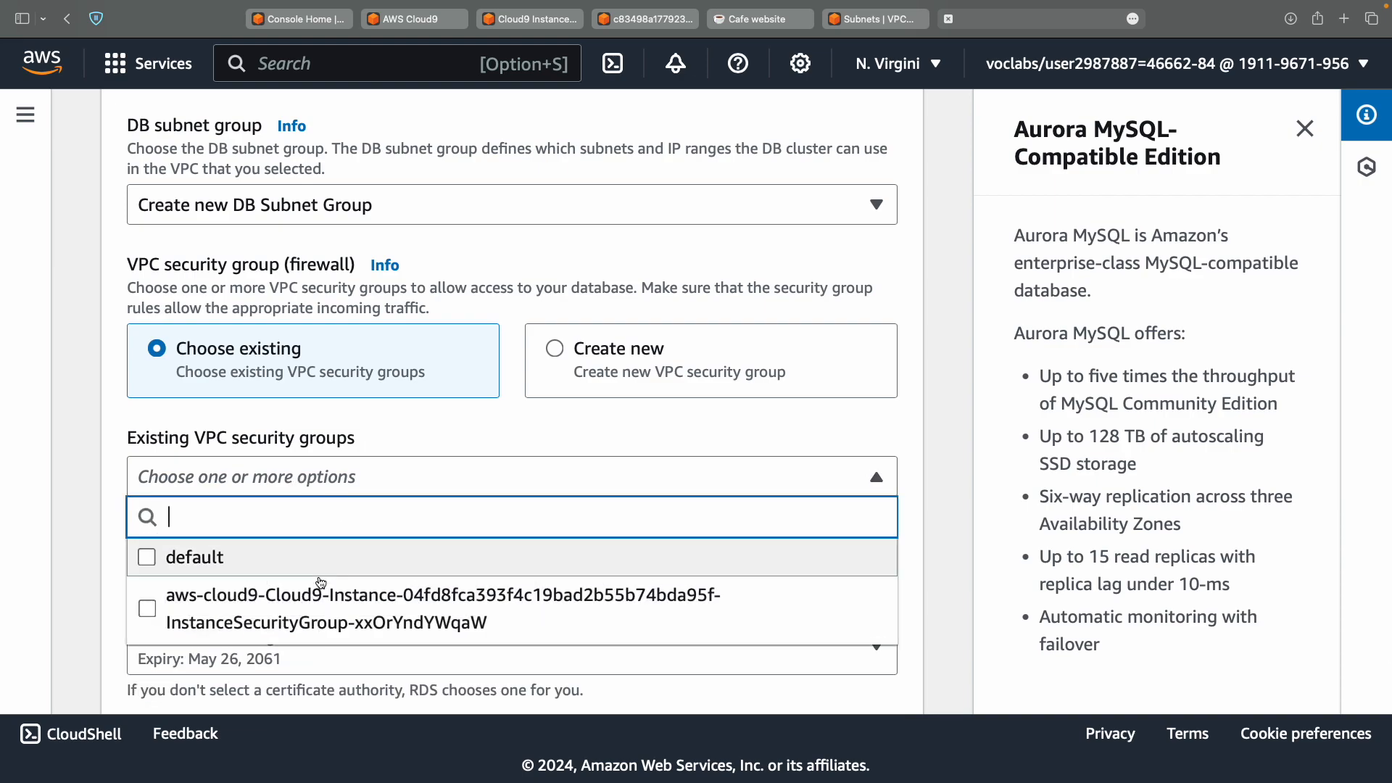
pyautogui.click(308, 619)
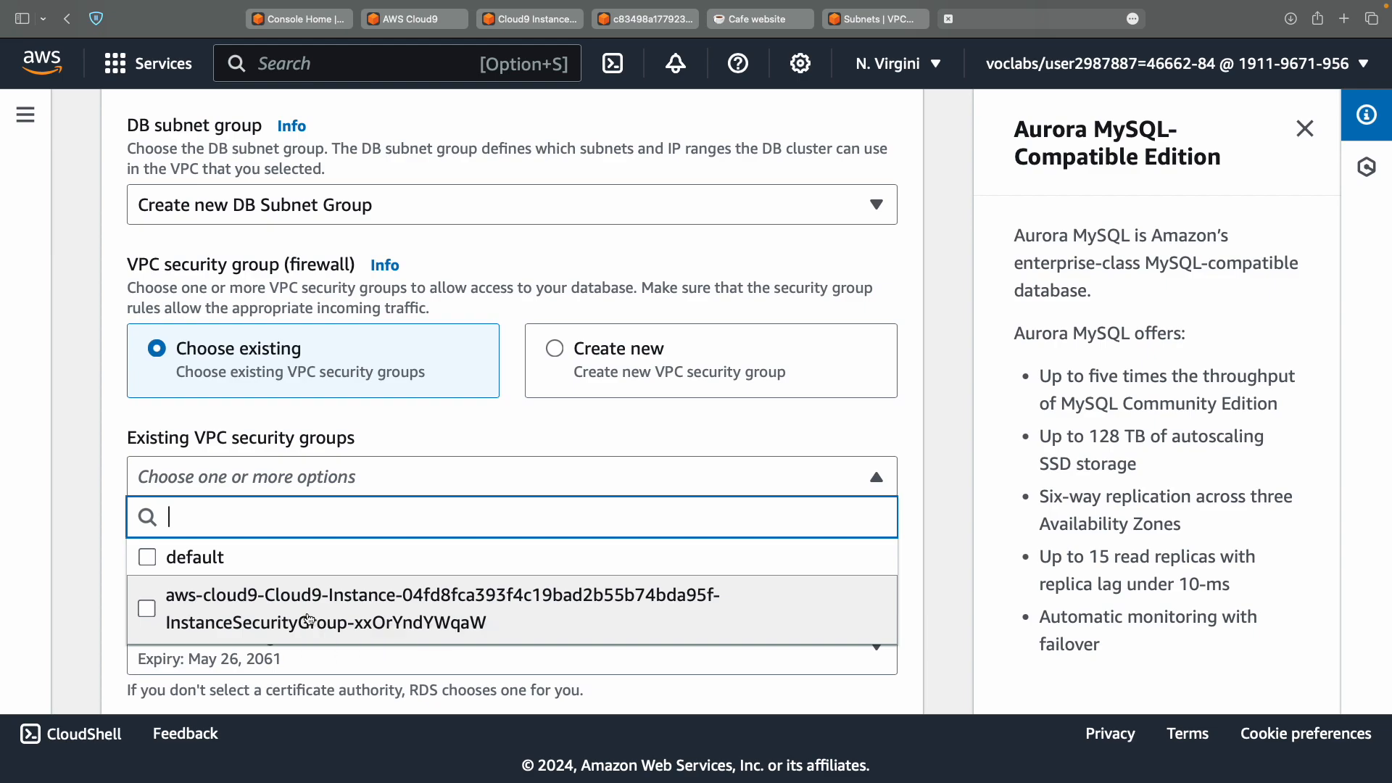
pyautogui.click(464, 473)
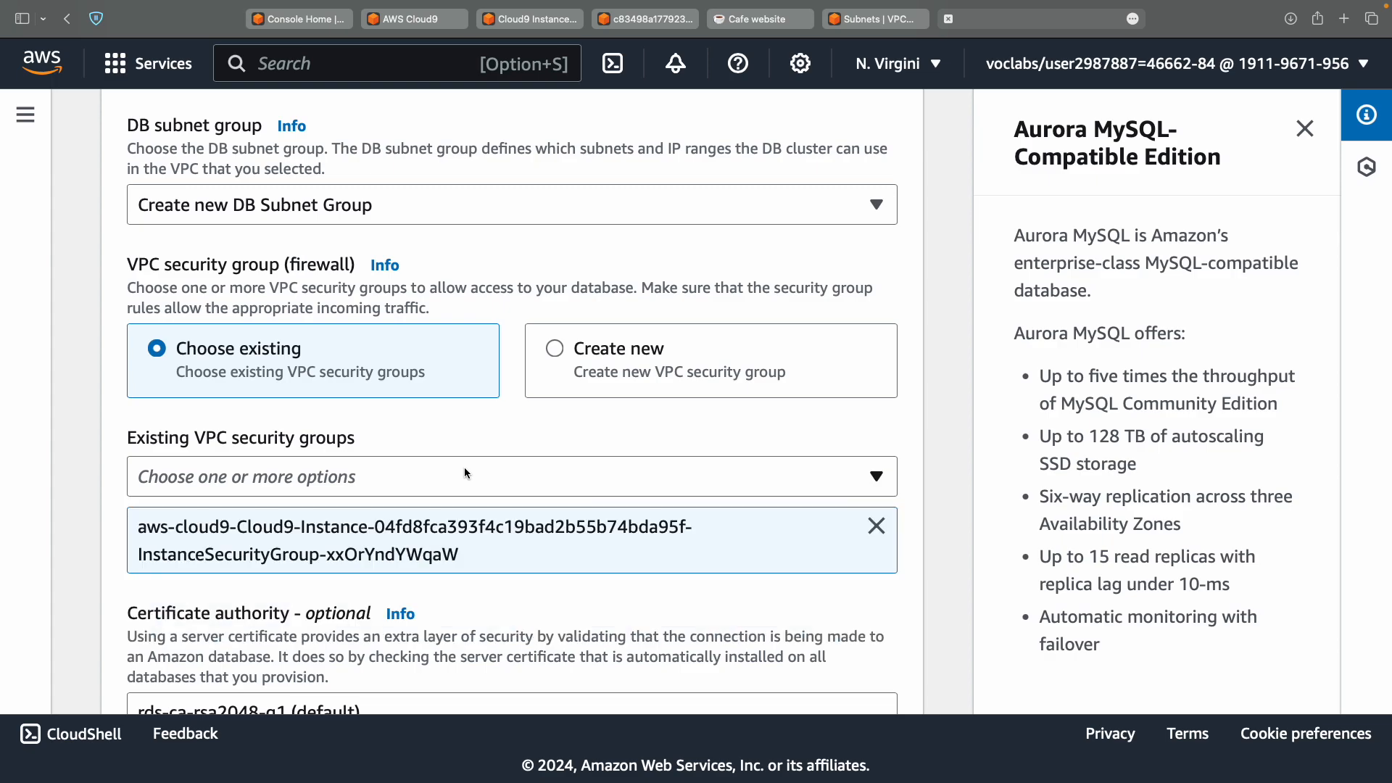
pyautogui.hotkey('ctrl', 'Left')
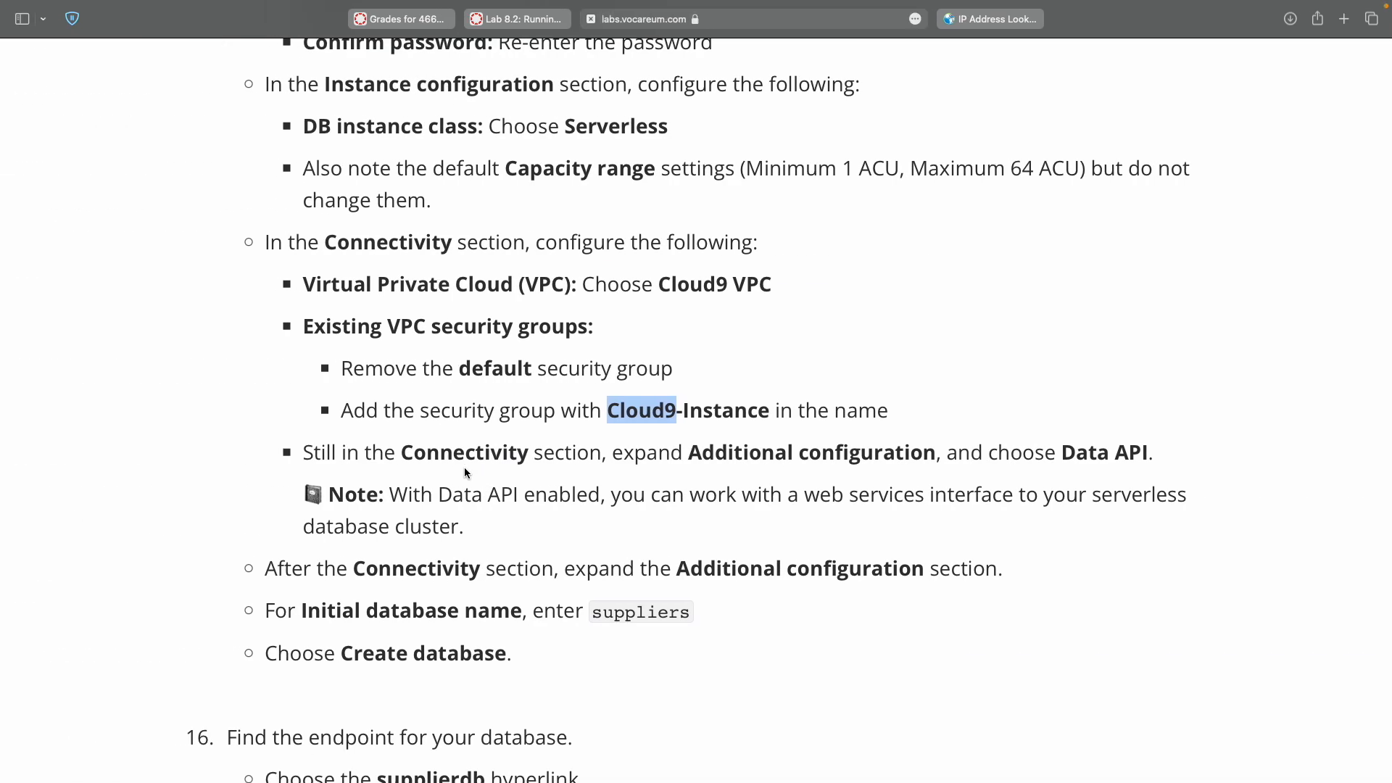
pyautogui.scroll(-3, 465, 472)
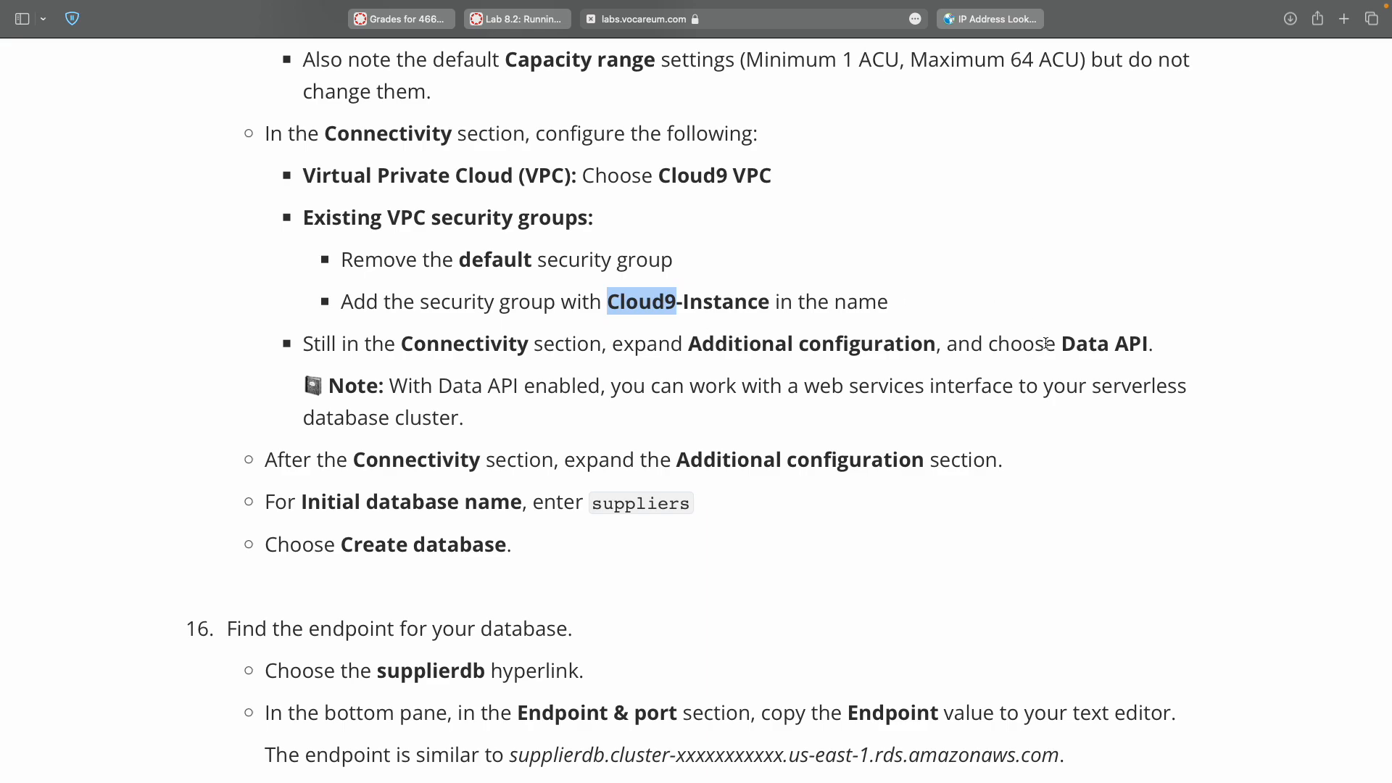
pyautogui.hotkey('ctrl', 'Right')
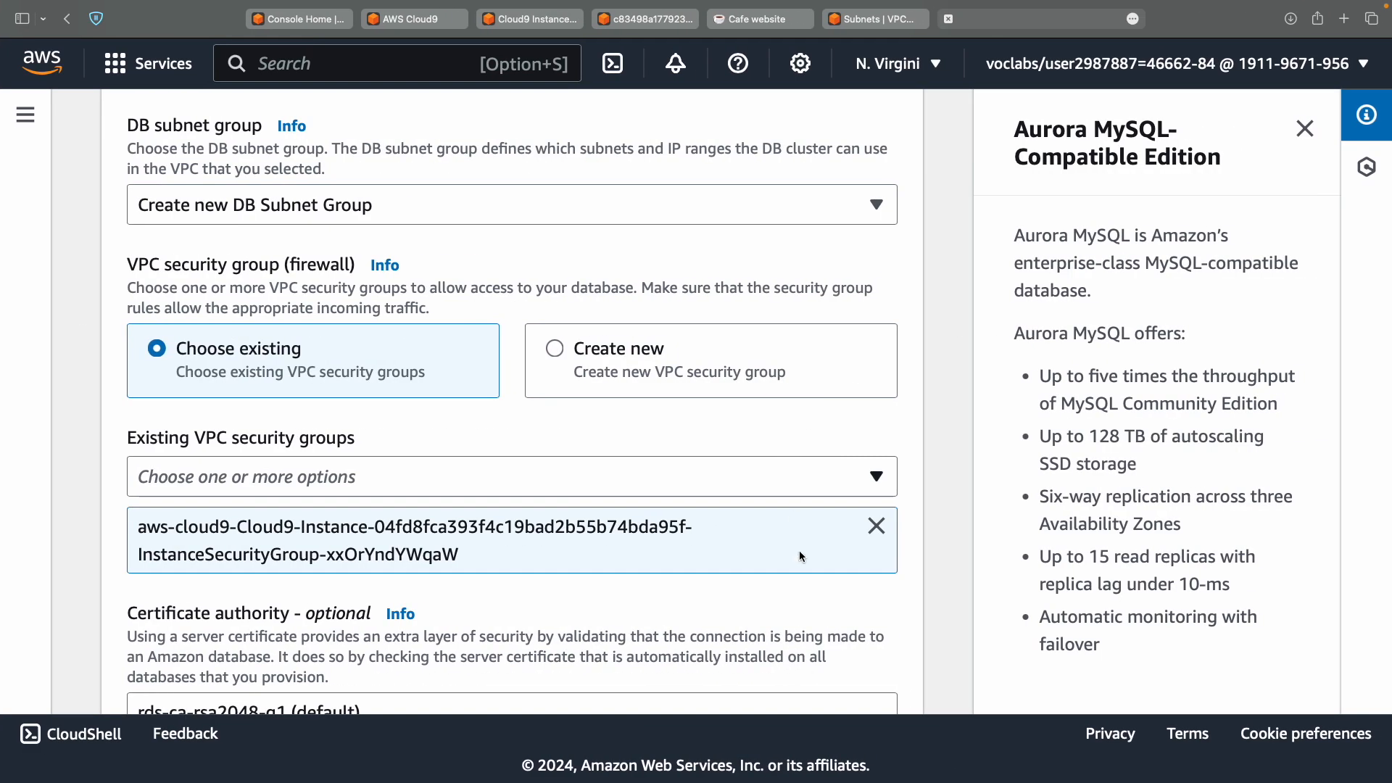
pyautogui.scroll(-3, 797, 565)
# Expand Additional configuration under Connectivity and tick the Data API checkbox.
pyautogui.scroll(-5, 804, 607)
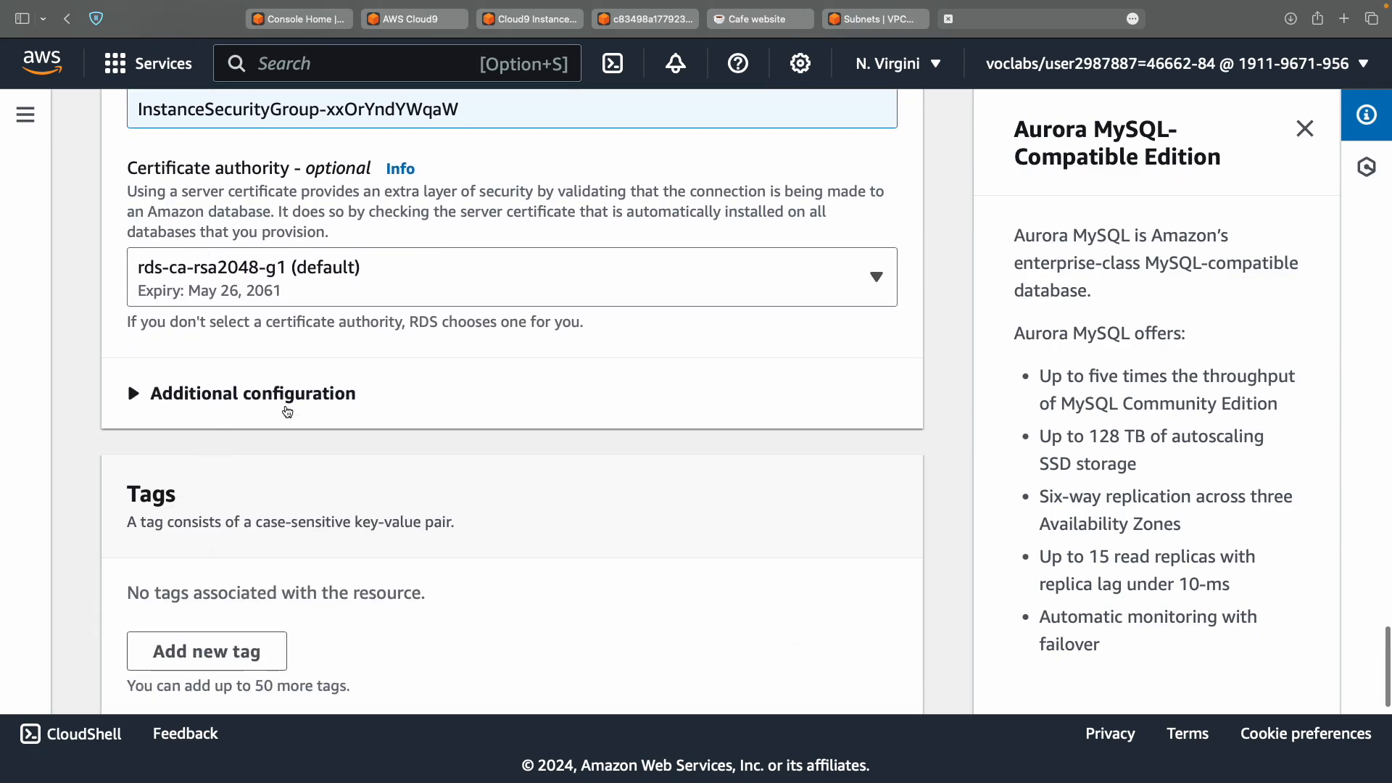
pyautogui.click(305, 398)
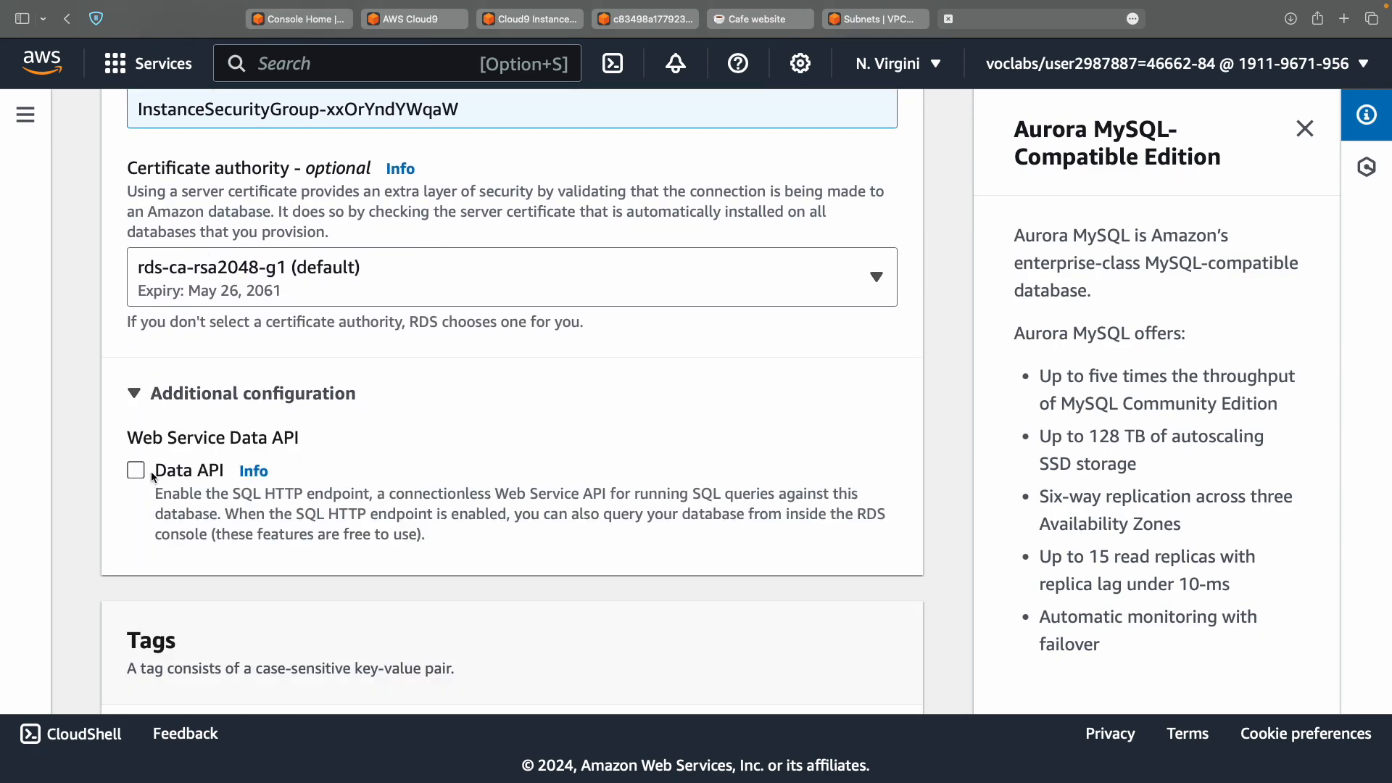
pyautogui.click(172, 474)
pyautogui.press('super+Tab')
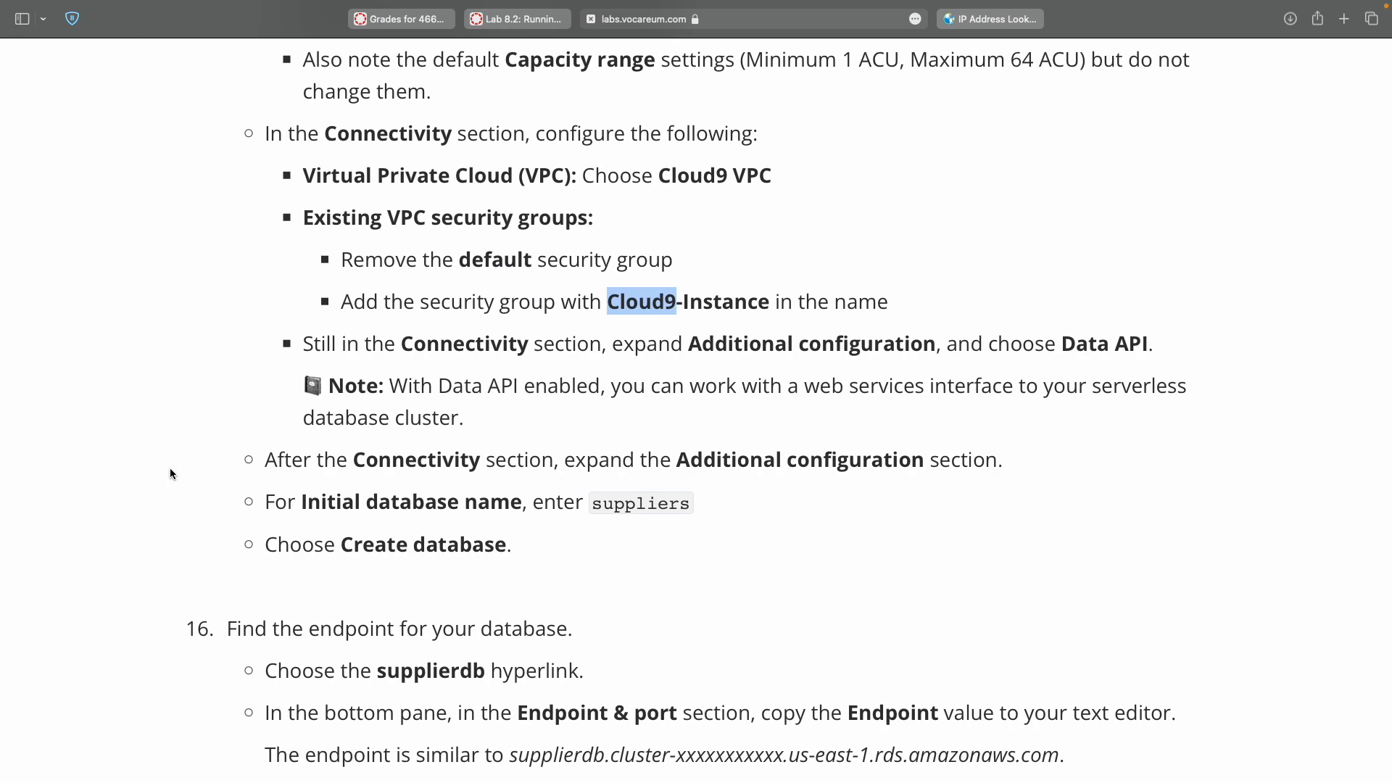
pyautogui.press('super+Tab')
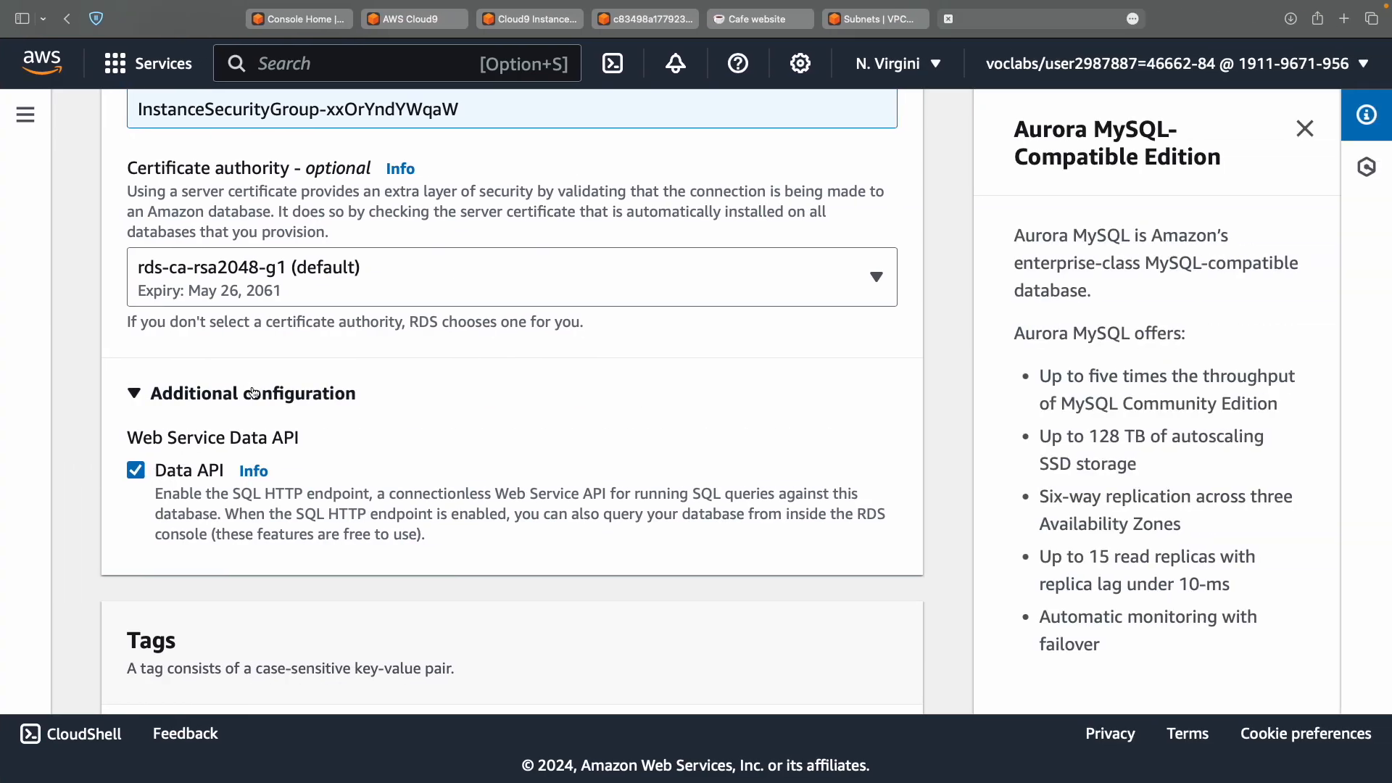
pyautogui.press('super+Tab')
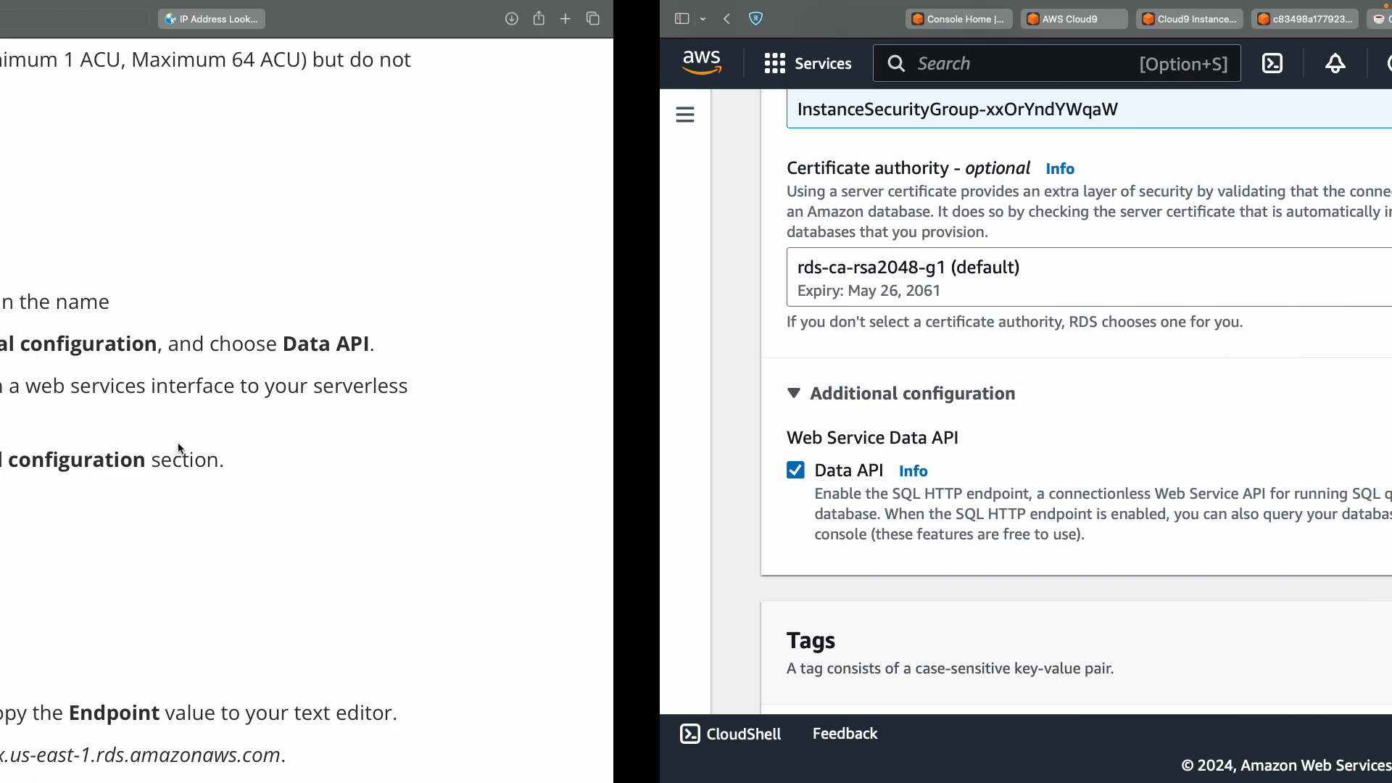
pyautogui.press('super+Tab')
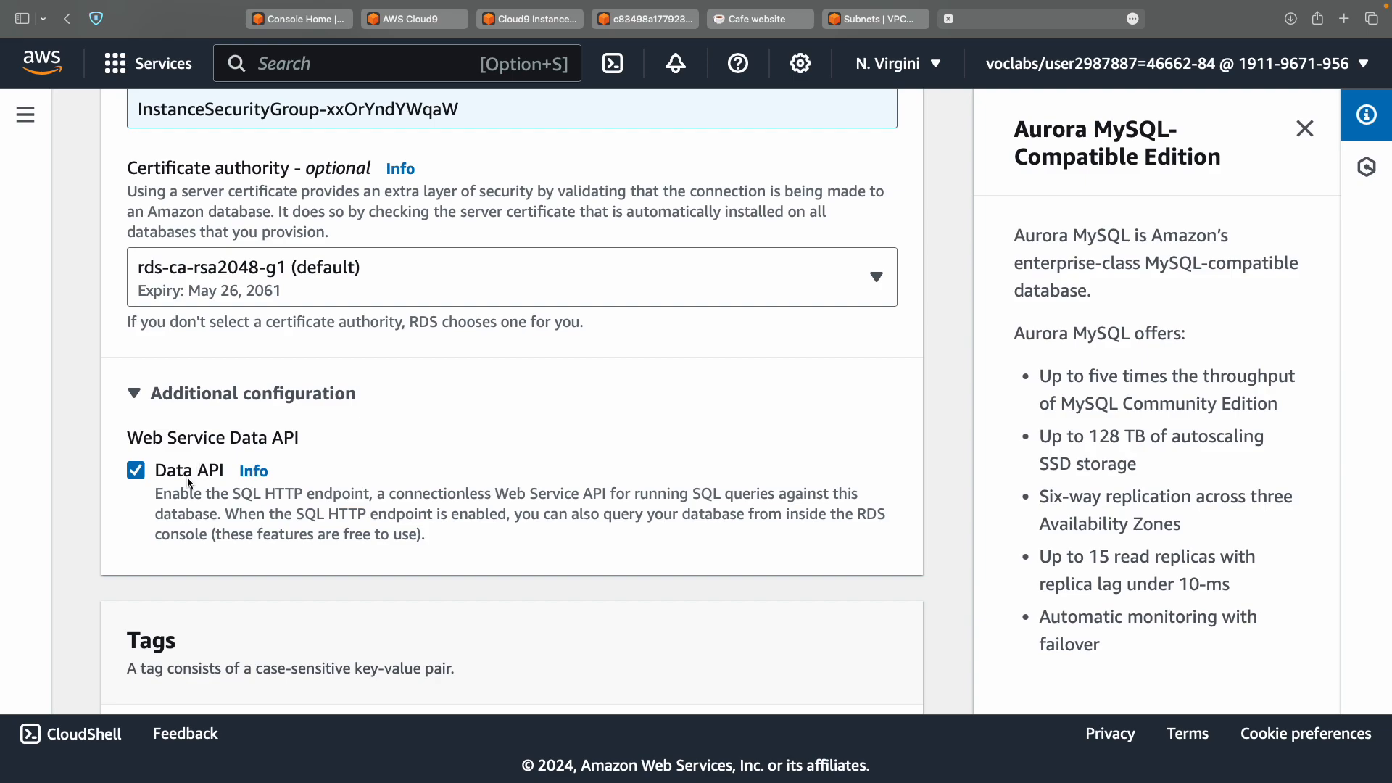
pyautogui.scroll(-3, 190, 483)
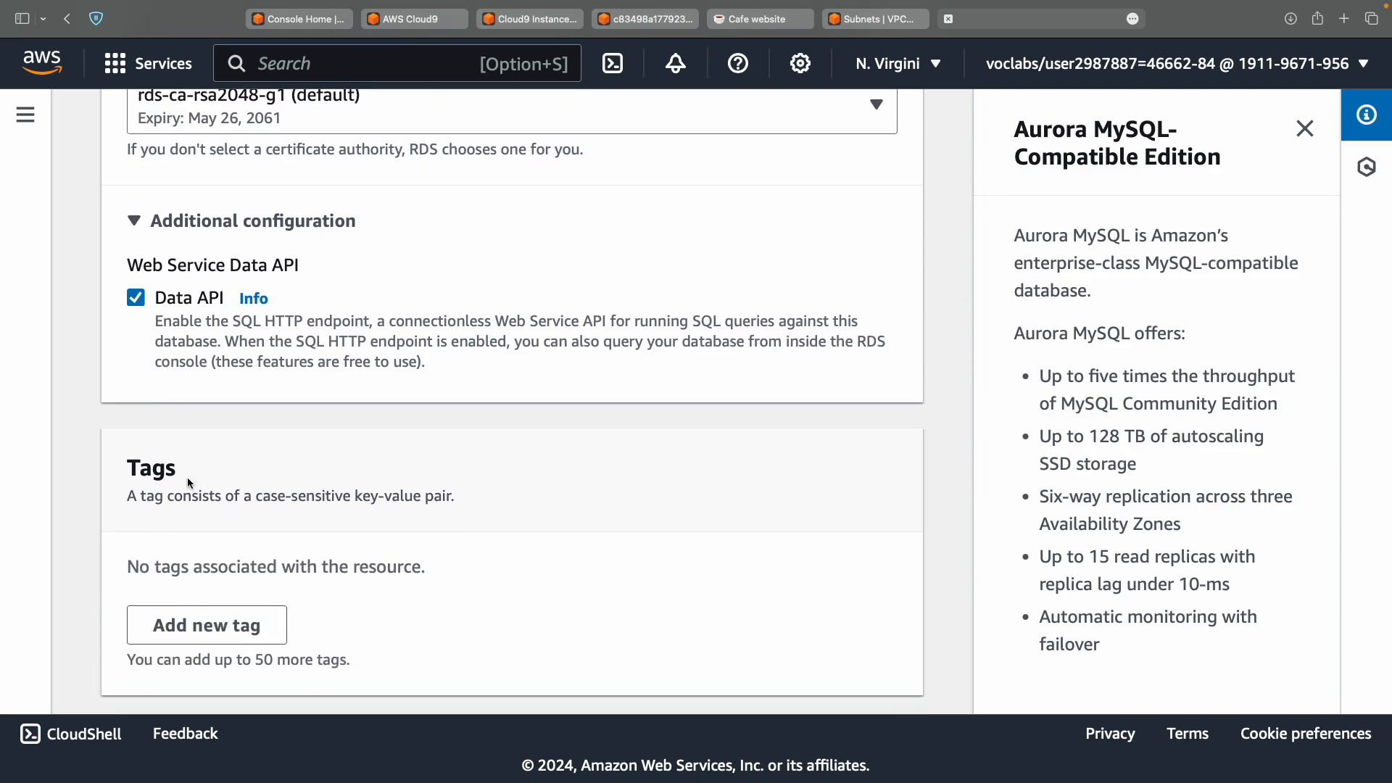
pyautogui.press('super+Tab')
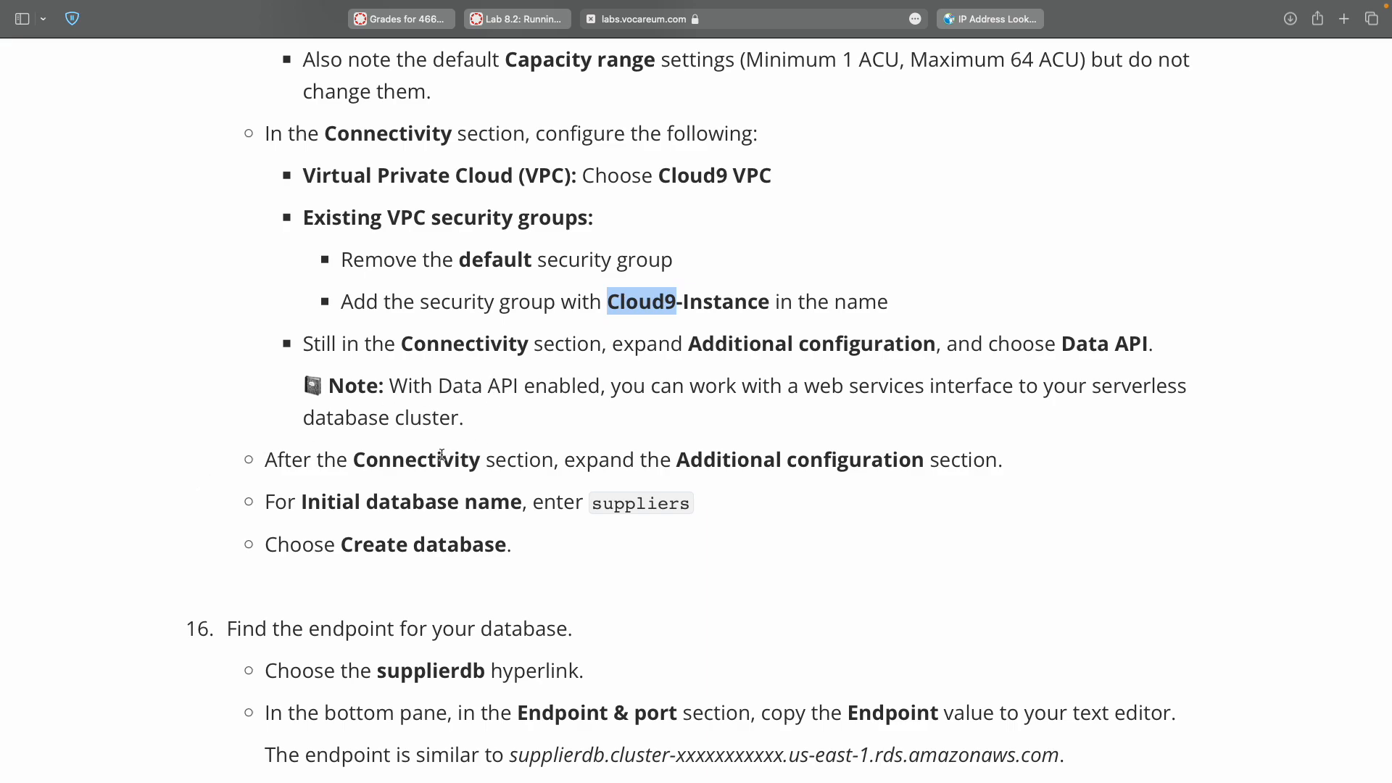
pyautogui.doubleClick(704, 461)
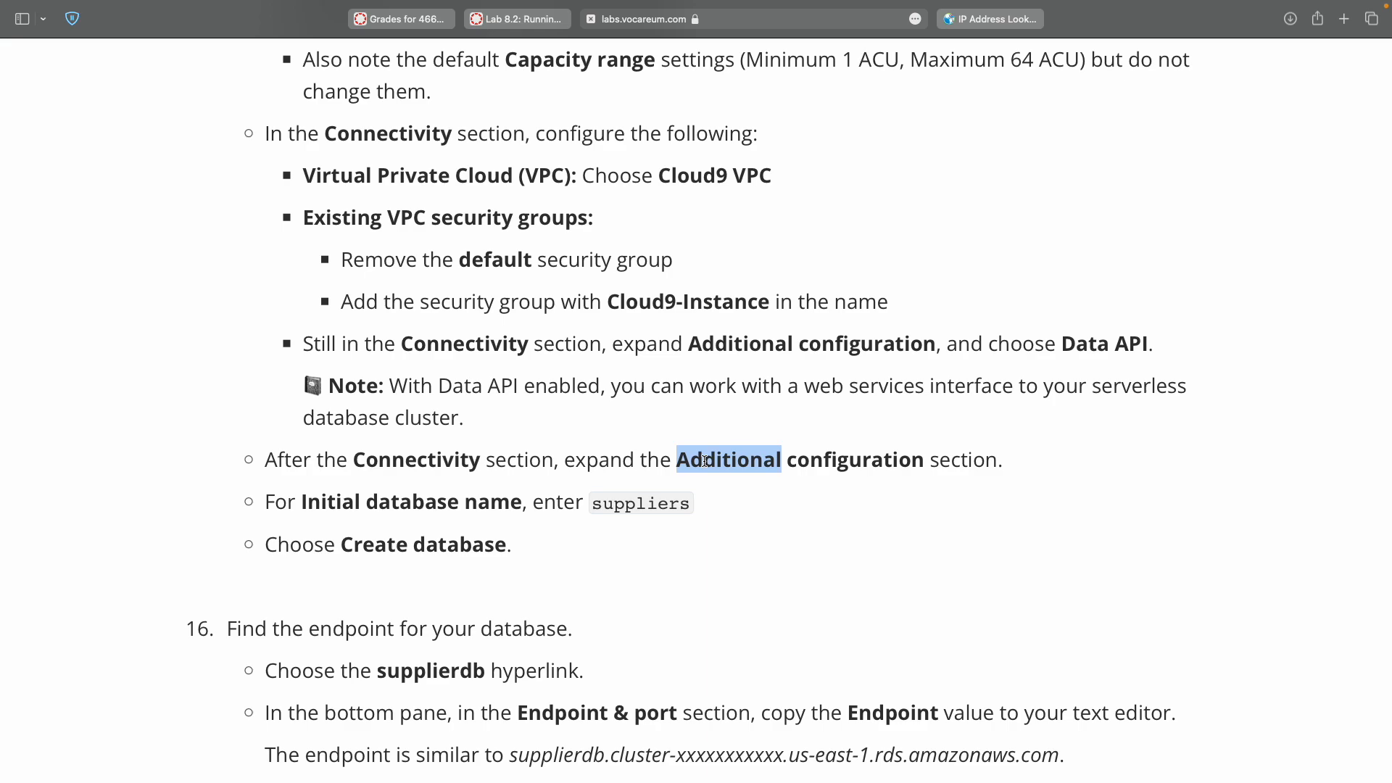
pyautogui.press('super+Tab')
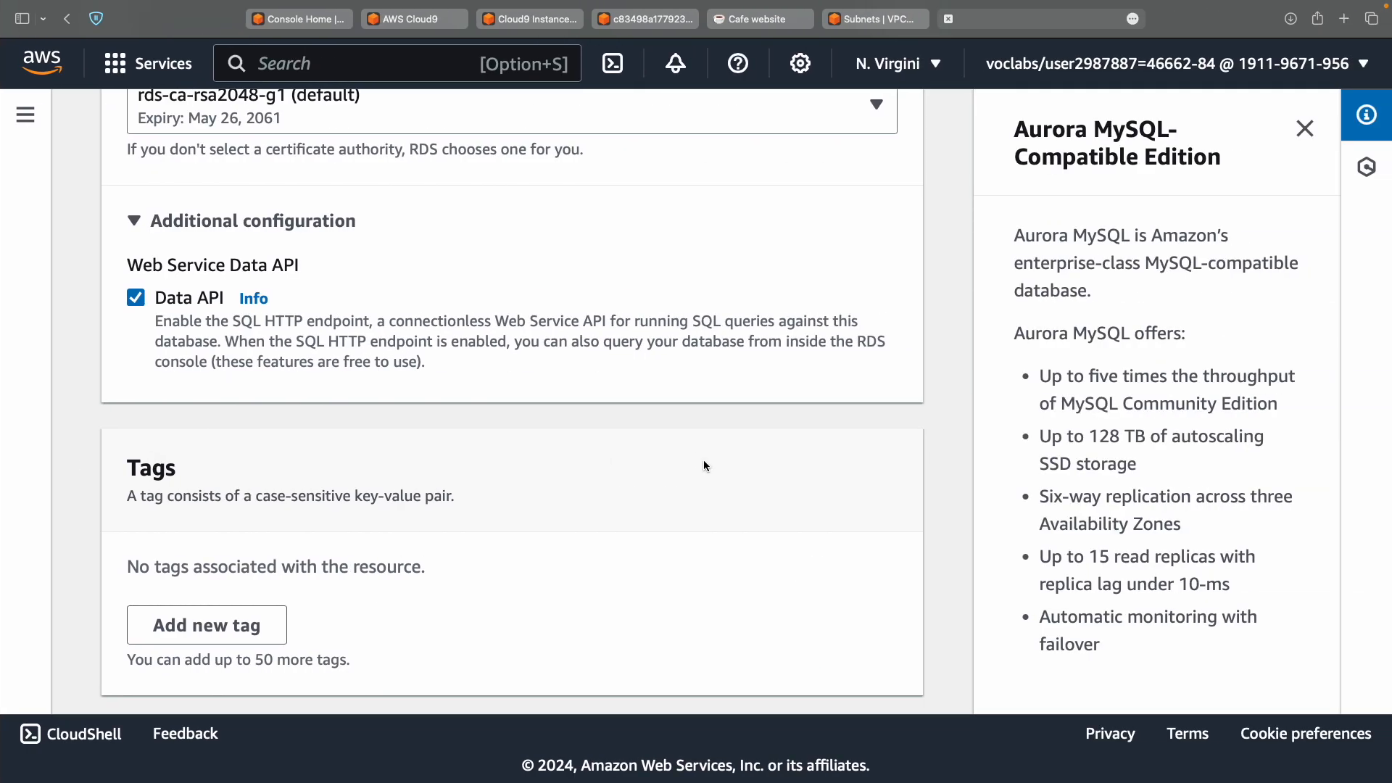
pyautogui.scroll(-8, 704, 464)
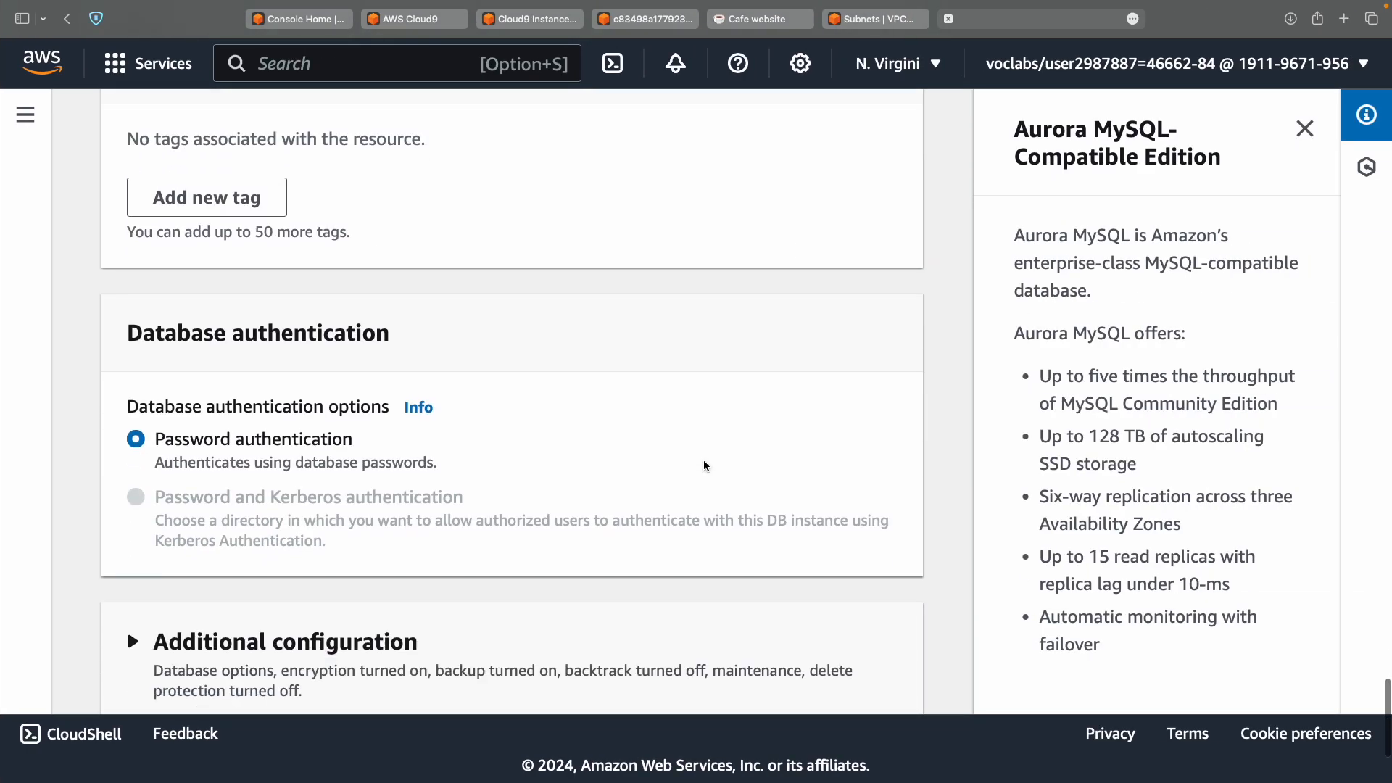
# Expand the bottom Additional configuration and paste 'suppliers' as the Initial database name.
pyautogui.scroll(-2, 705, 465)
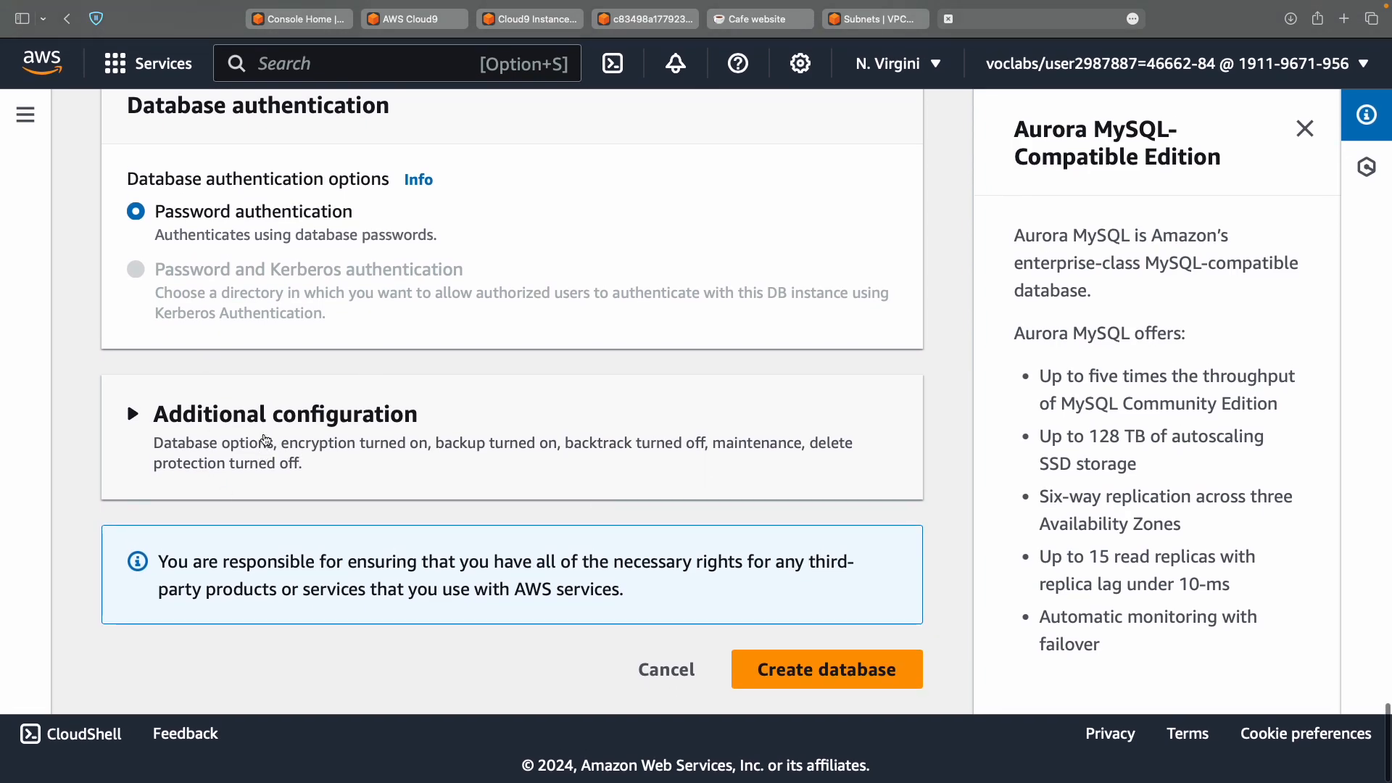
pyautogui.click(290, 427)
pyautogui.scroll(-5, 290, 426)
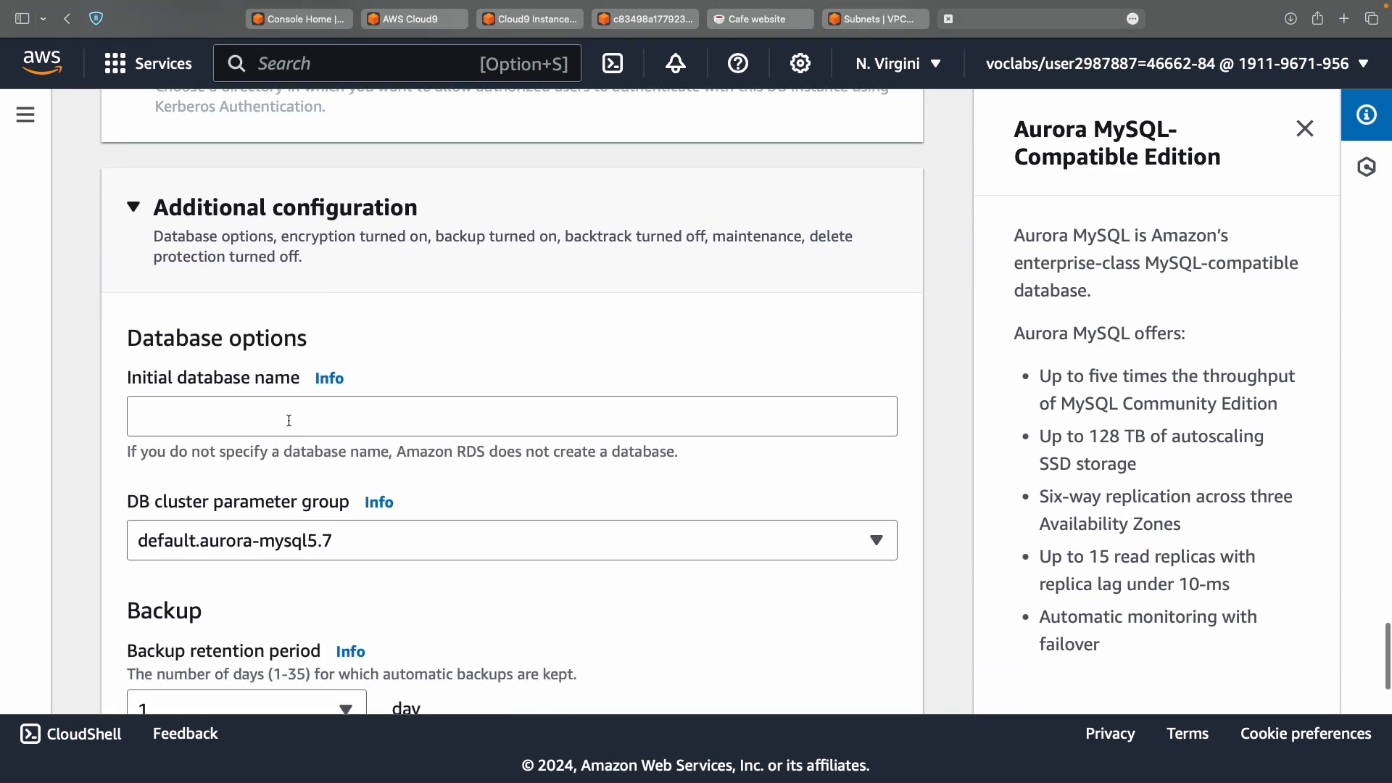
pyautogui.hotkey('ctrl', 'Left')
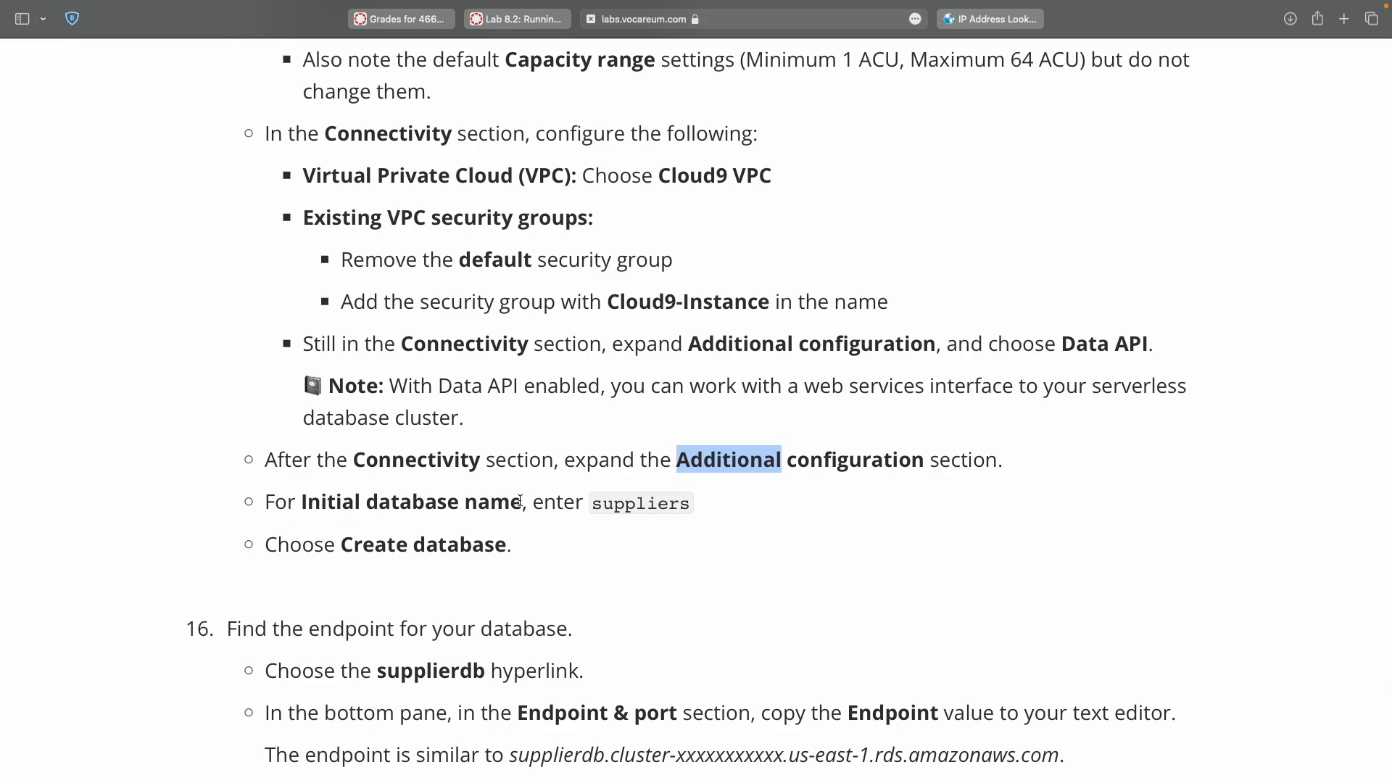
pyautogui.doubleClick(641, 494)
pyautogui.press('super+c')
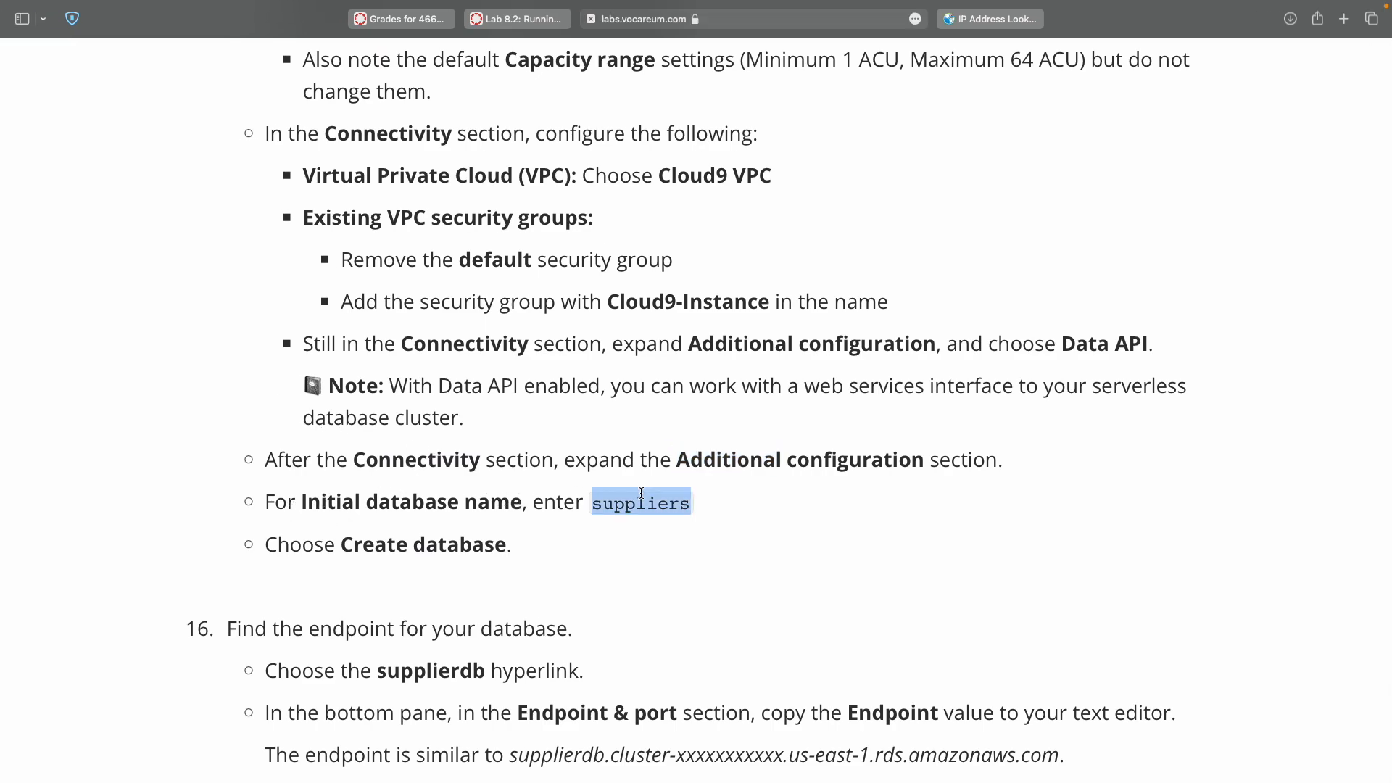
pyautogui.hotkey('ctrl', 'Right')
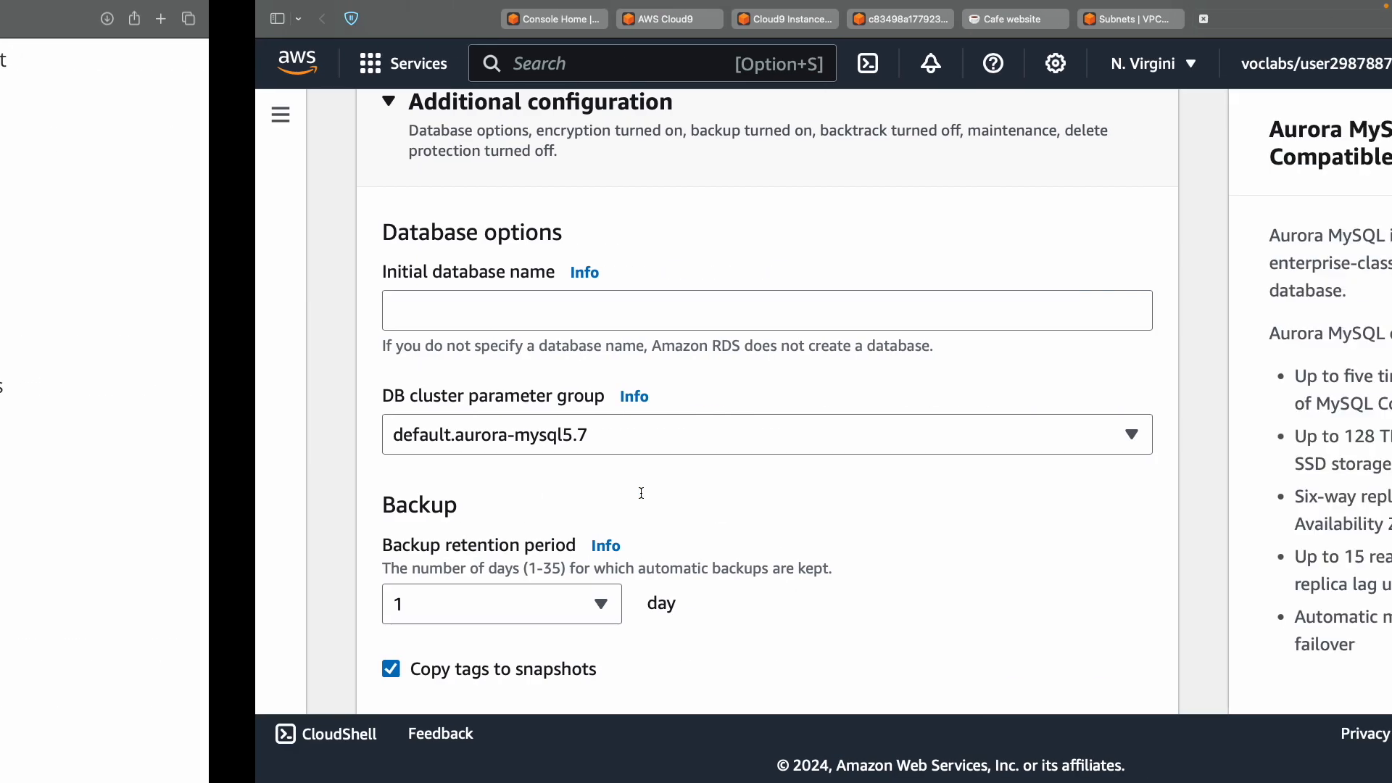
pyautogui.click(436, 325)
pyautogui.press('super+v')
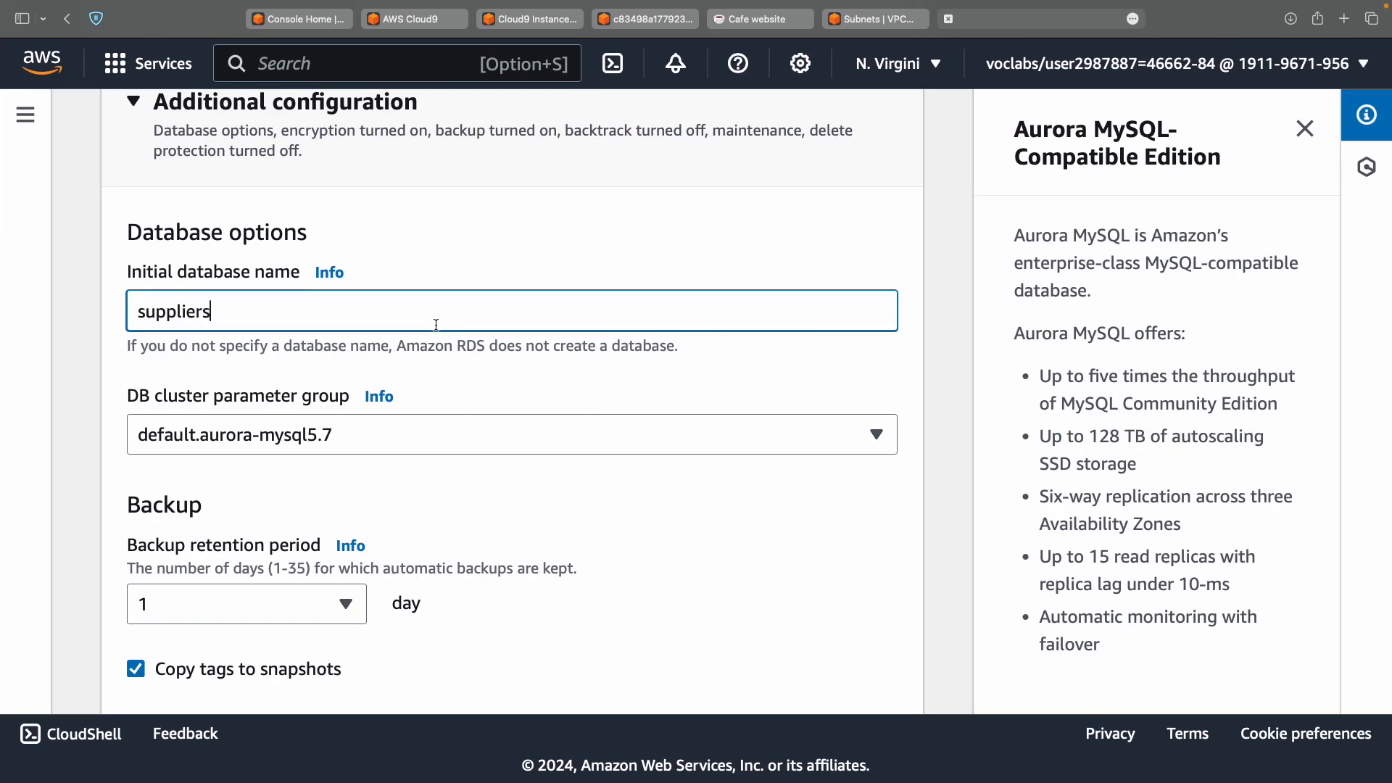
pyautogui.click(564, 512)
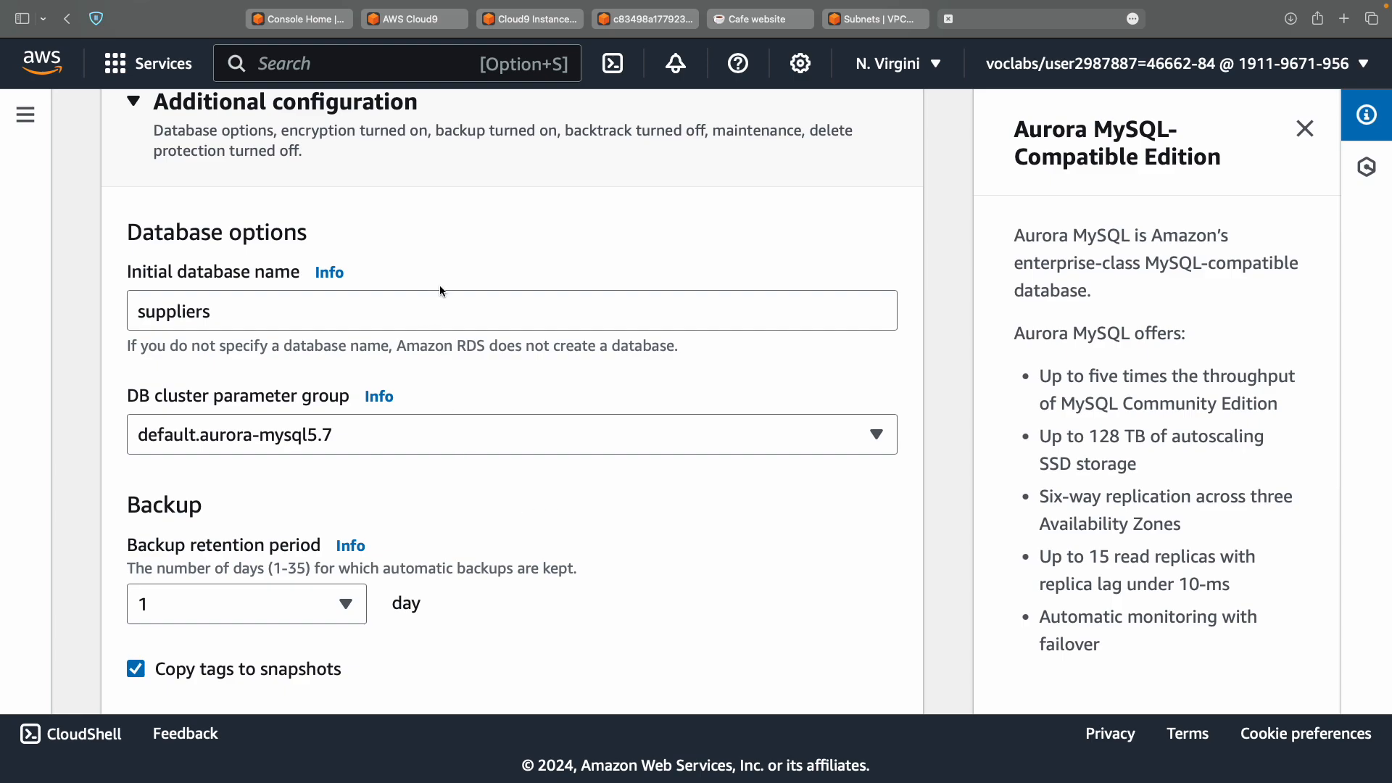
# Recheck the suppliers database name and scroll down to the Create database button.
pyautogui.scroll(2, 441, 290)
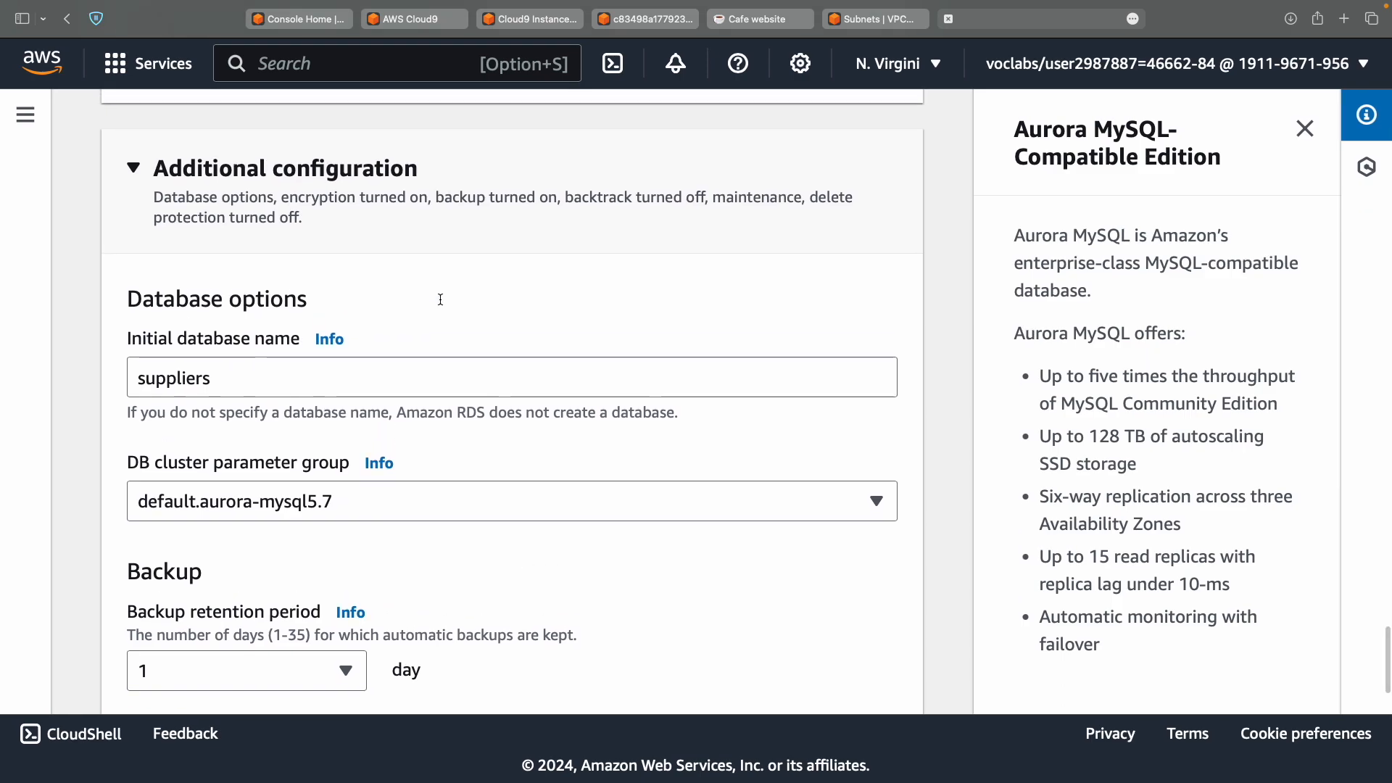
pyautogui.click(269, 380)
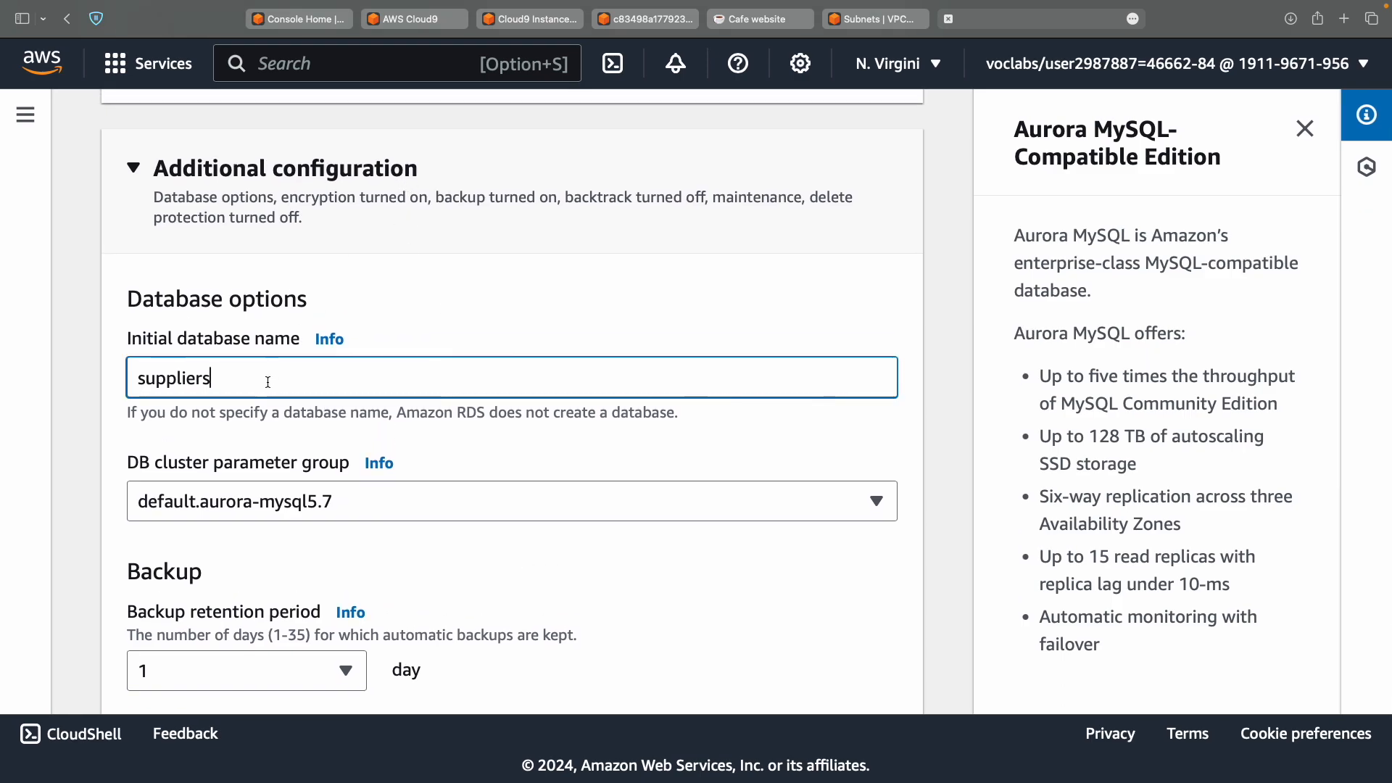
pyautogui.scroll(-10, 268, 382)
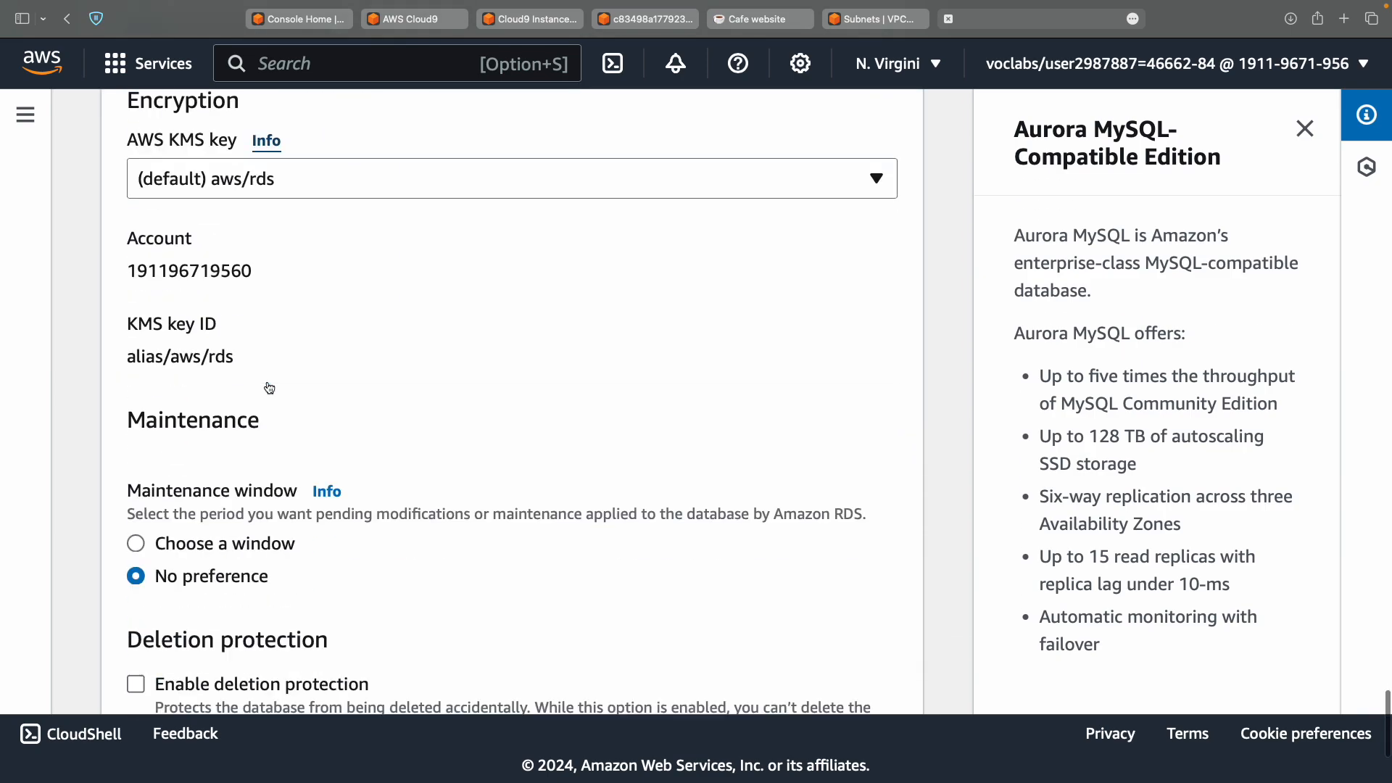
pyautogui.scroll(-3, 268, 387)
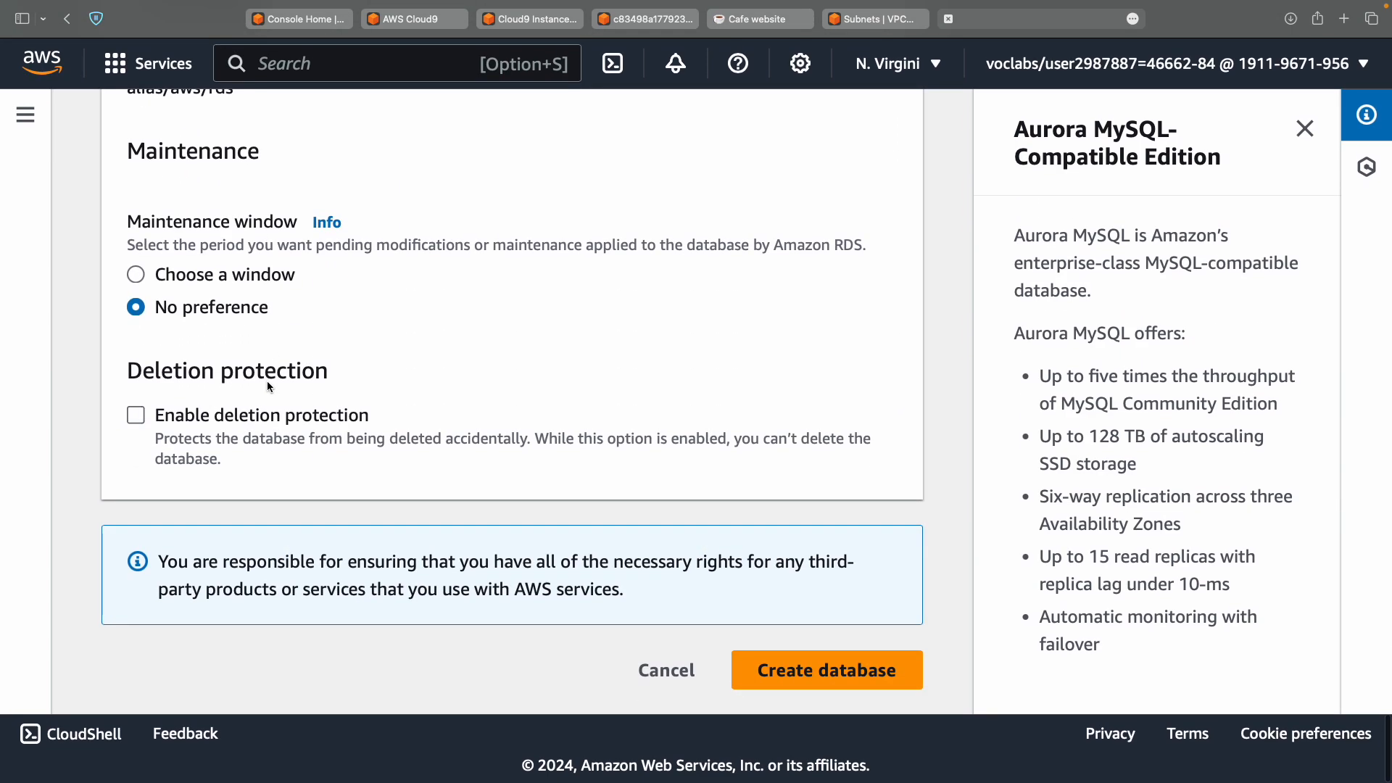
pyautogui.hotkey('ctrl', 'Left')
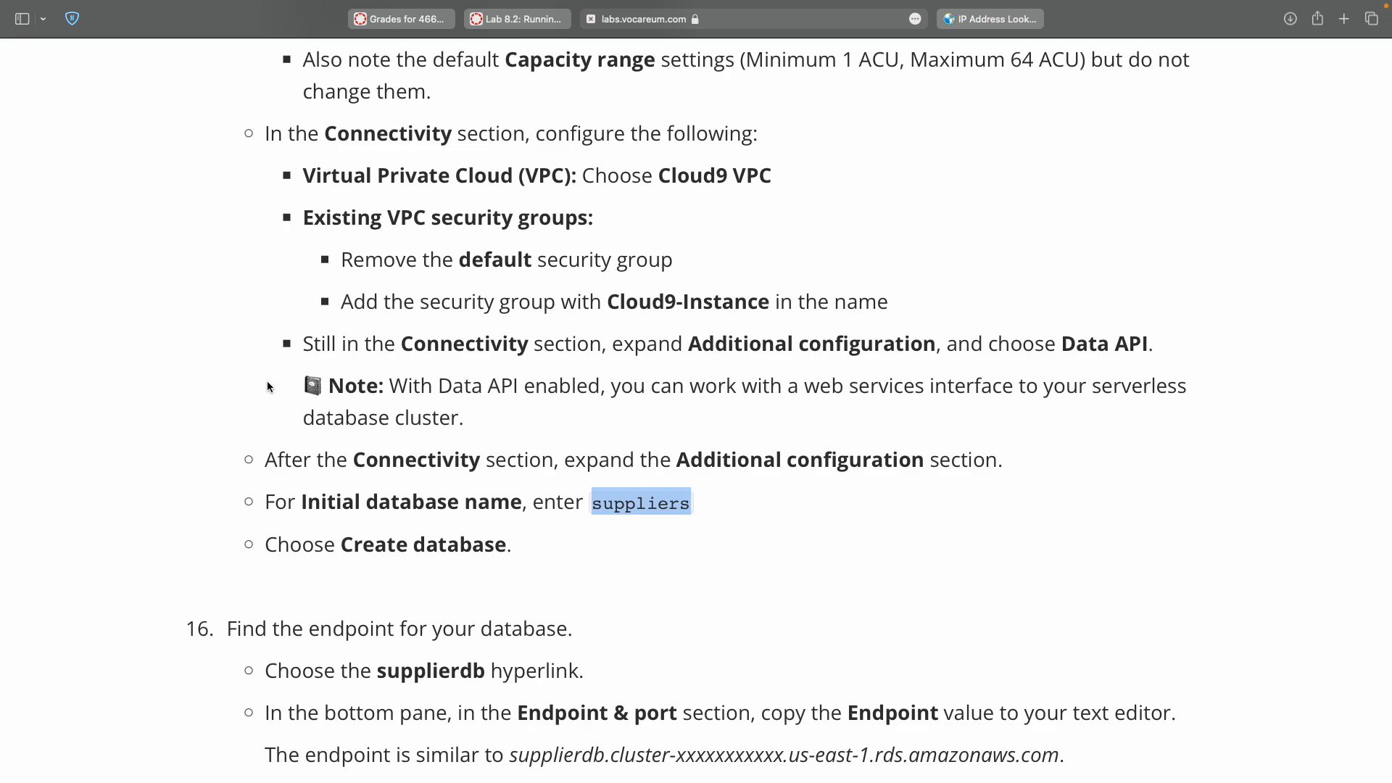
pyautogui.hotkey('ctrl', 'Right')
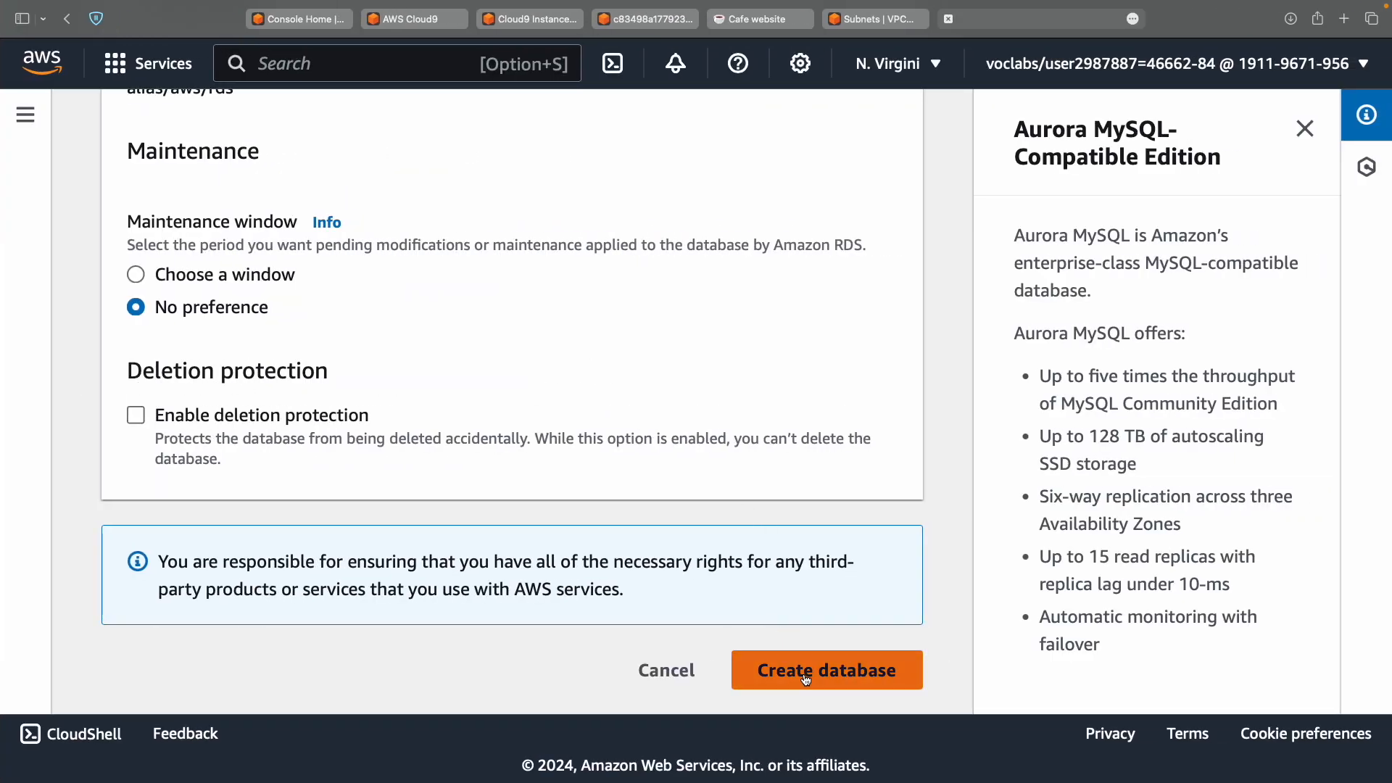
# Create the supplierdb database, decline saving the password, and close the add-ons offer.
pyautogui.click(805, 679)
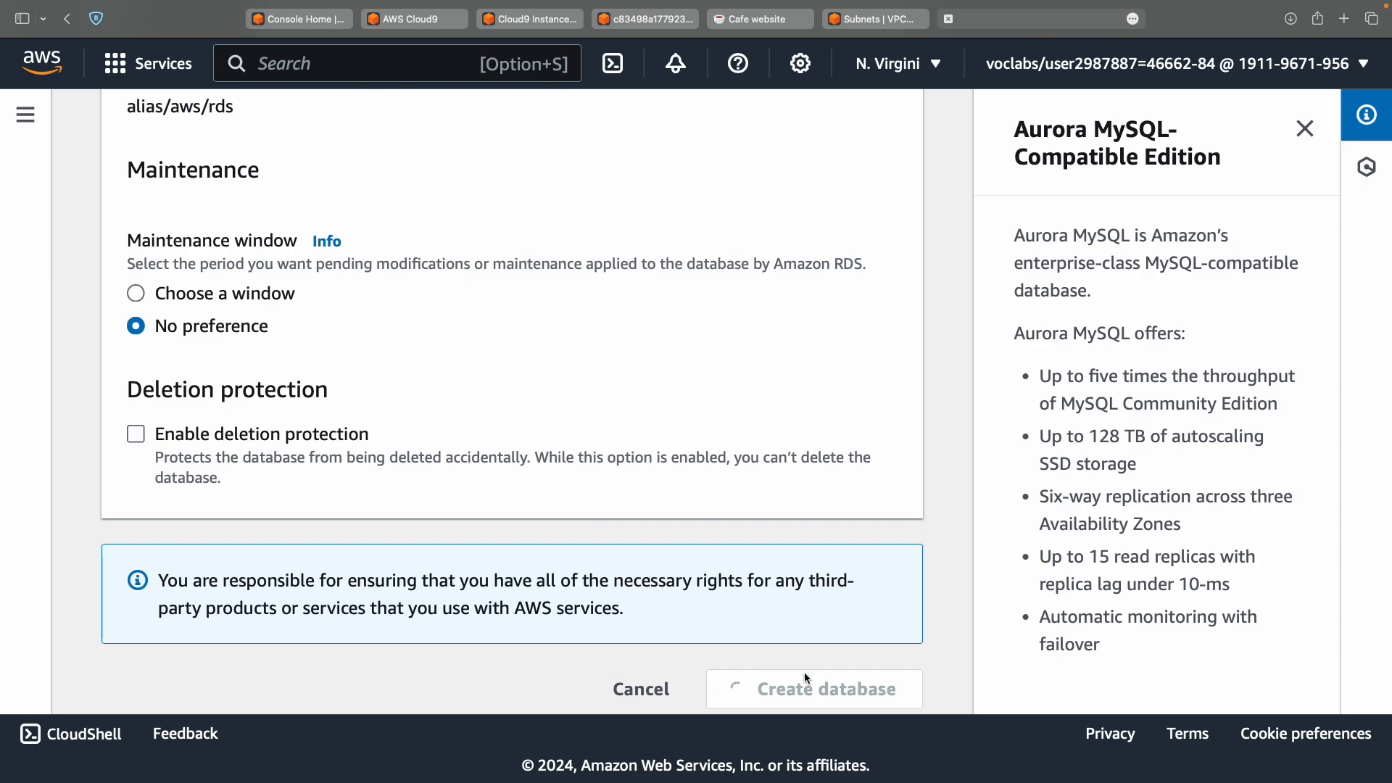
pyautogui.hotkey('ctrl', 'Left')
pyautogui.scroll(-4, 725, 508)
pyautogui.scroll(-2, 725, 509)
pyautogui.hotkey('ctrl', 'Right')
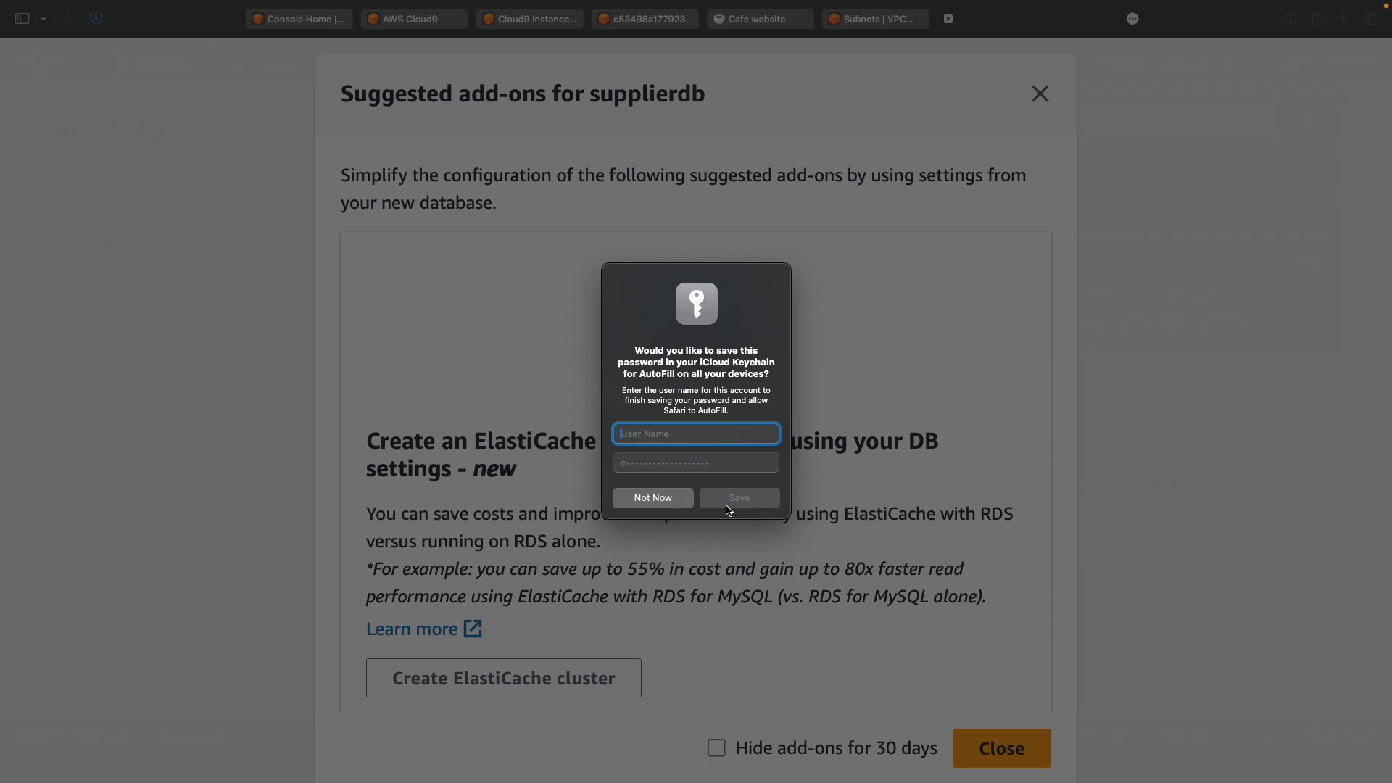
pyautogui.click(683, 500)
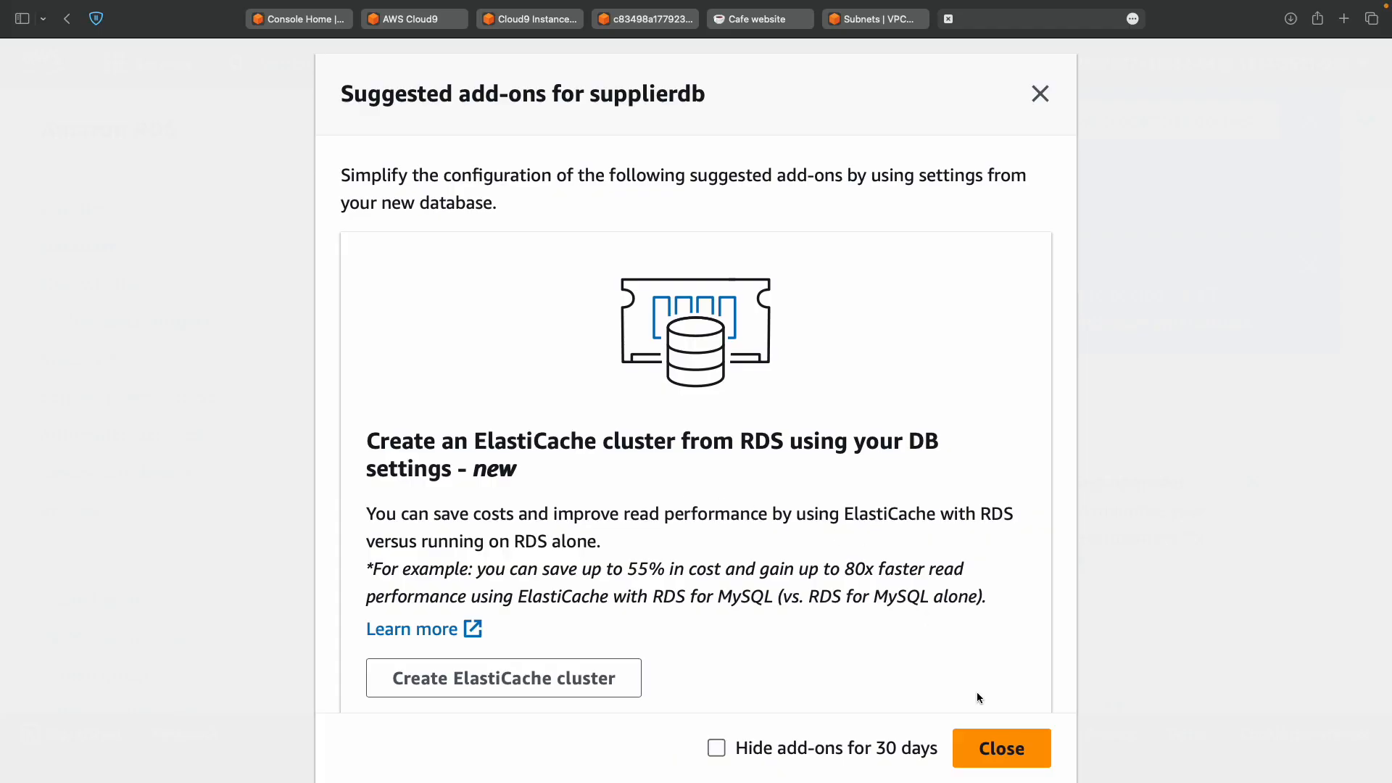
pyautogui.click(1000, 751)
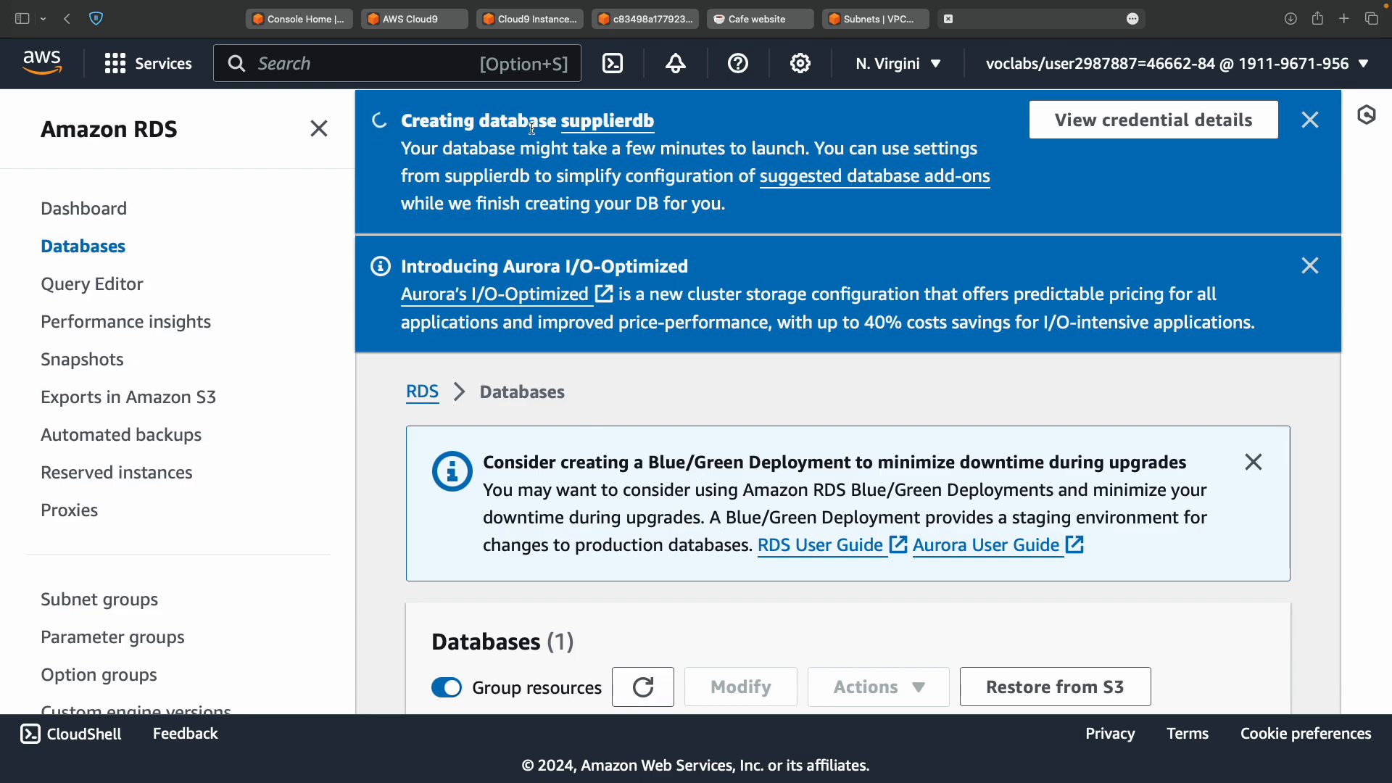
# Open the supplierdb database details from the RDS Databases list.
pyautogui.hotkey('ctrl', 'Left')
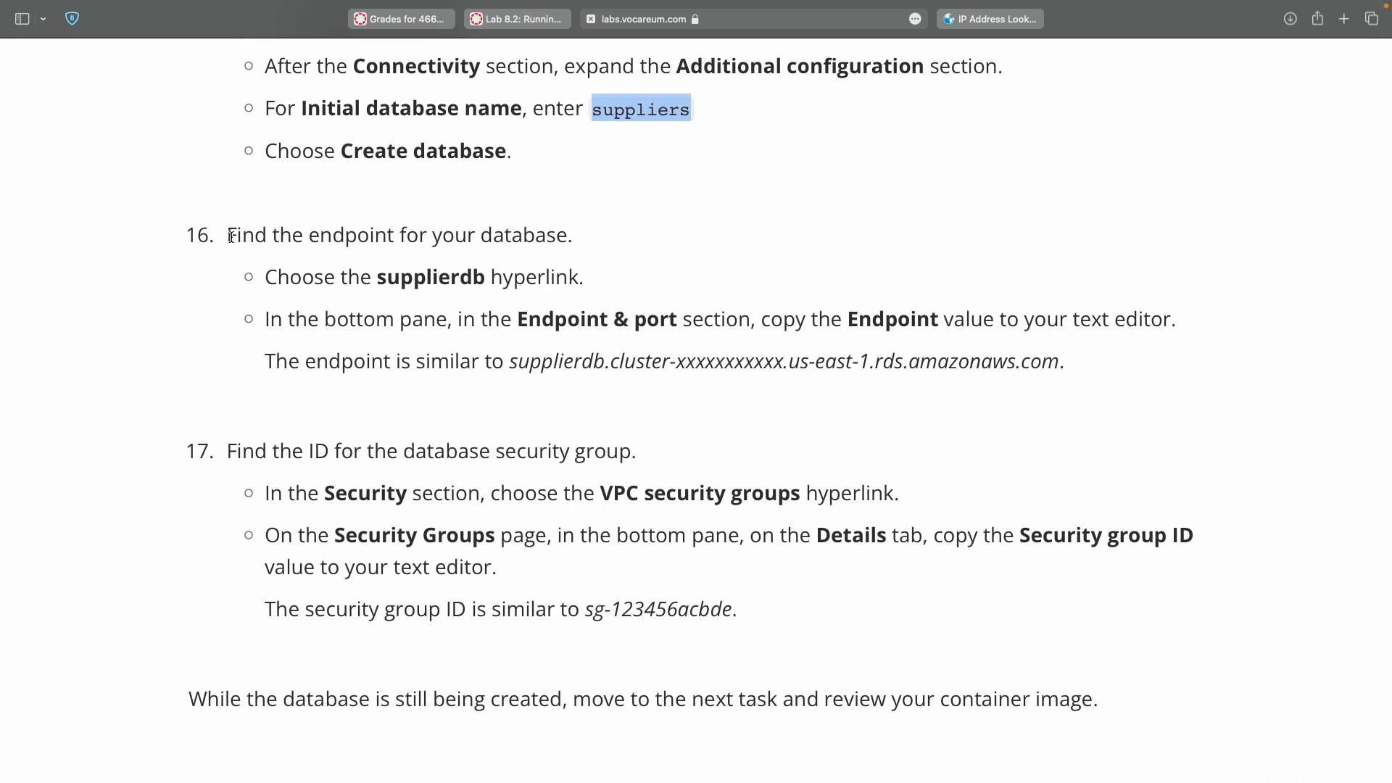
pyautogui.doubleClick(421, 280)
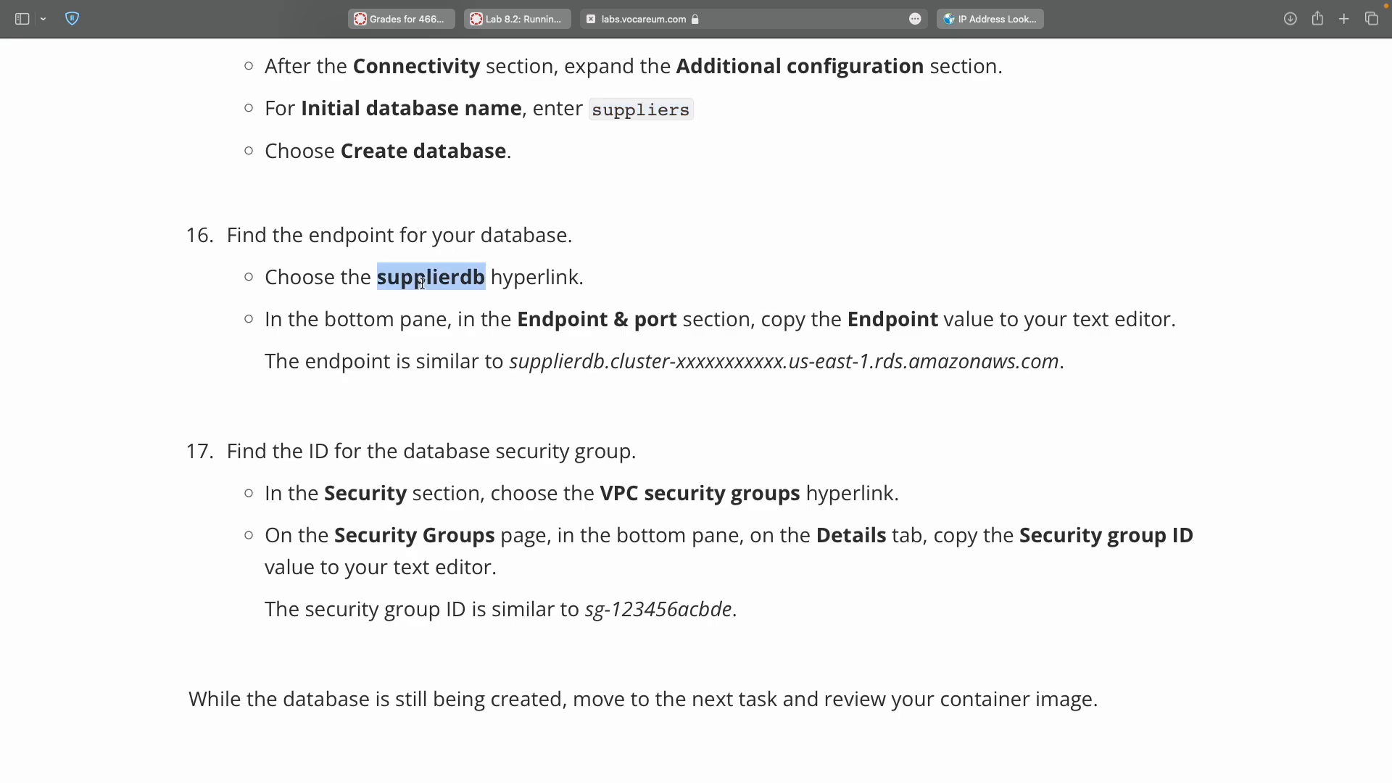
pyautogui.hotkey('ctrl', 'Right')
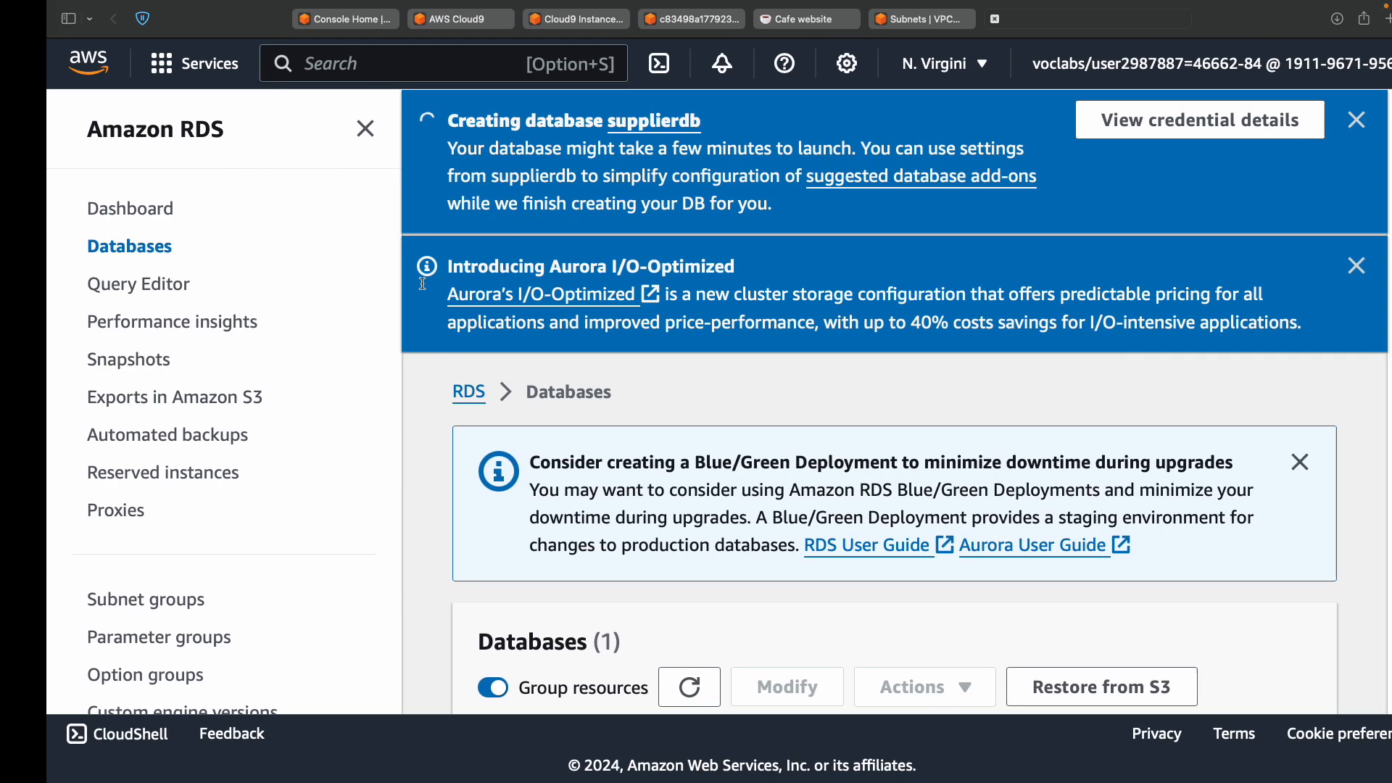
pyautogui.scroll(5, 642, 464)
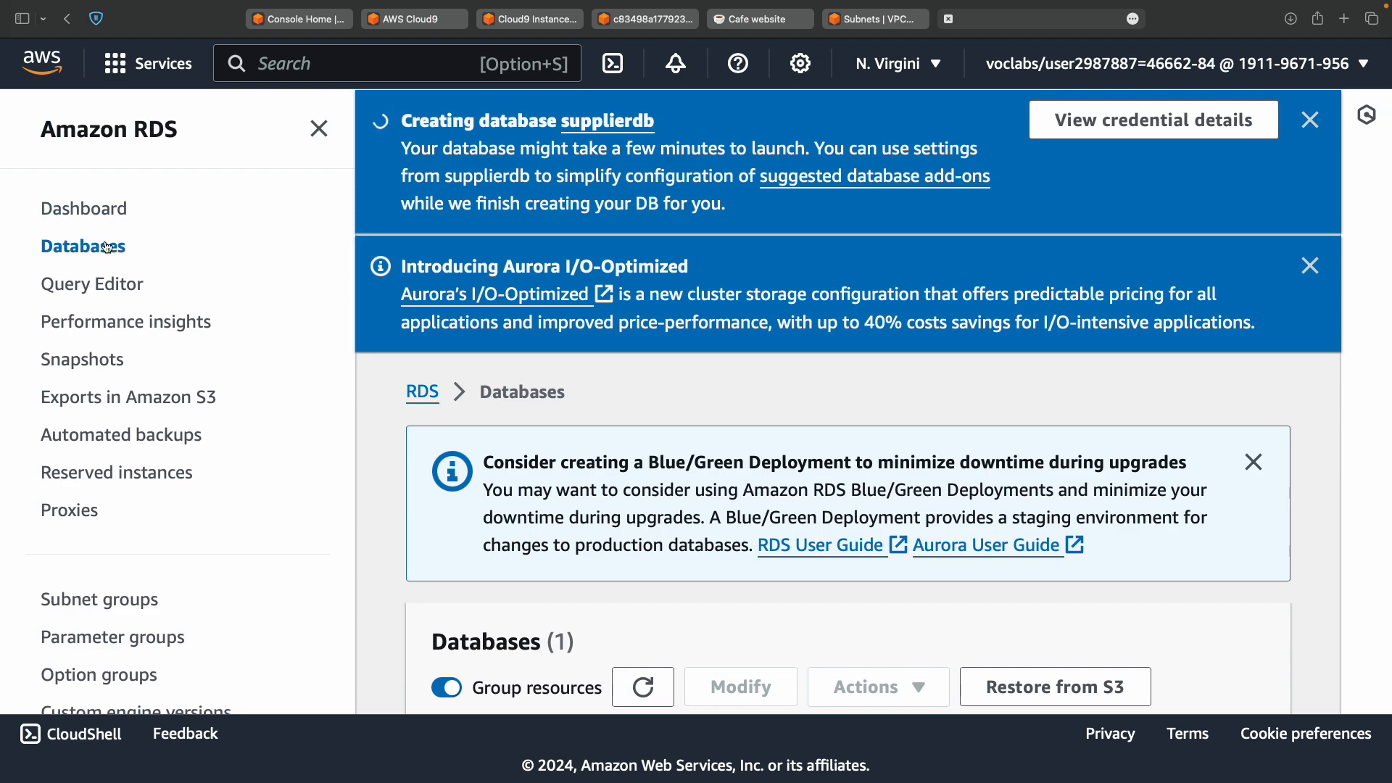
pyautogui.scroll(-5, 528, 523)
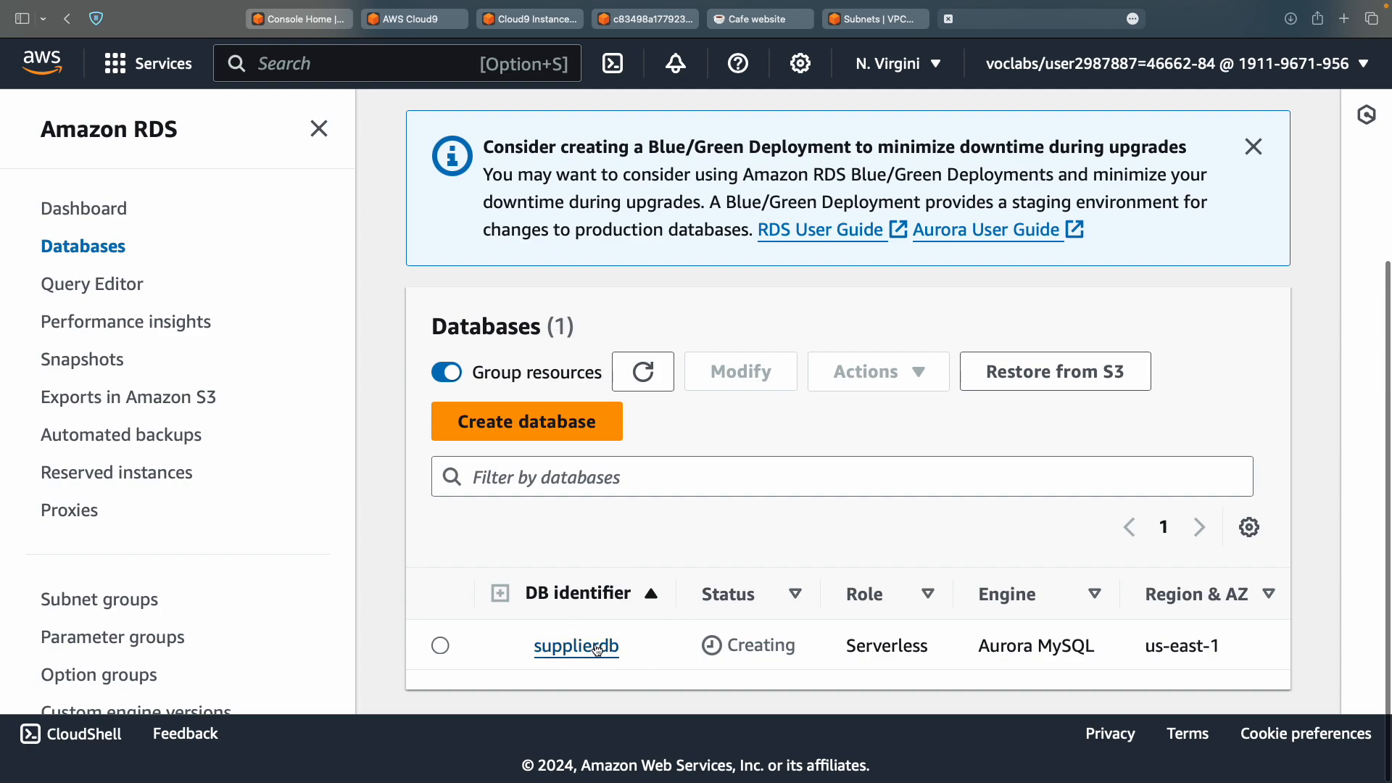
pyautogui.click(597, 647)
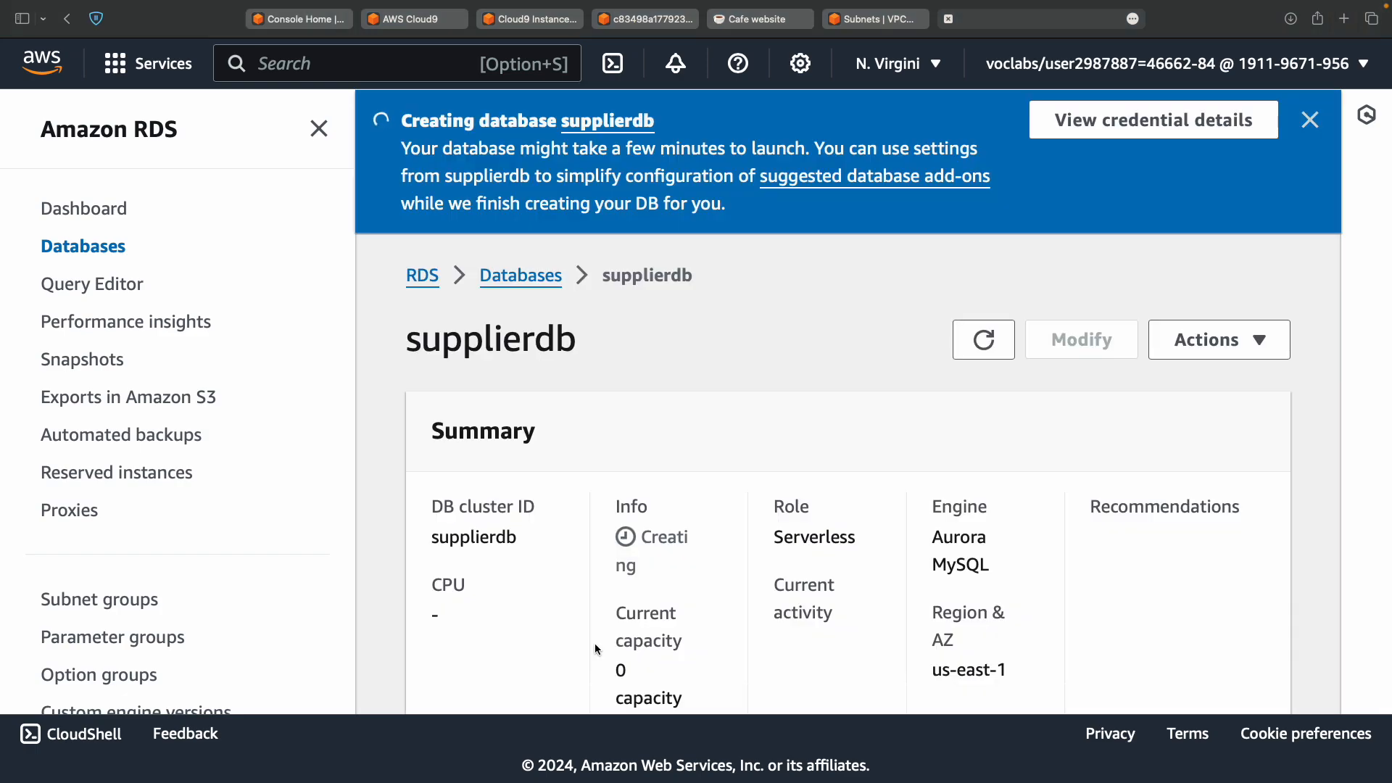
# Copy the supplierdb cluster endpoint from the Connectivity & security section.
pyautogui.hotkey('ctrl', 'Left')
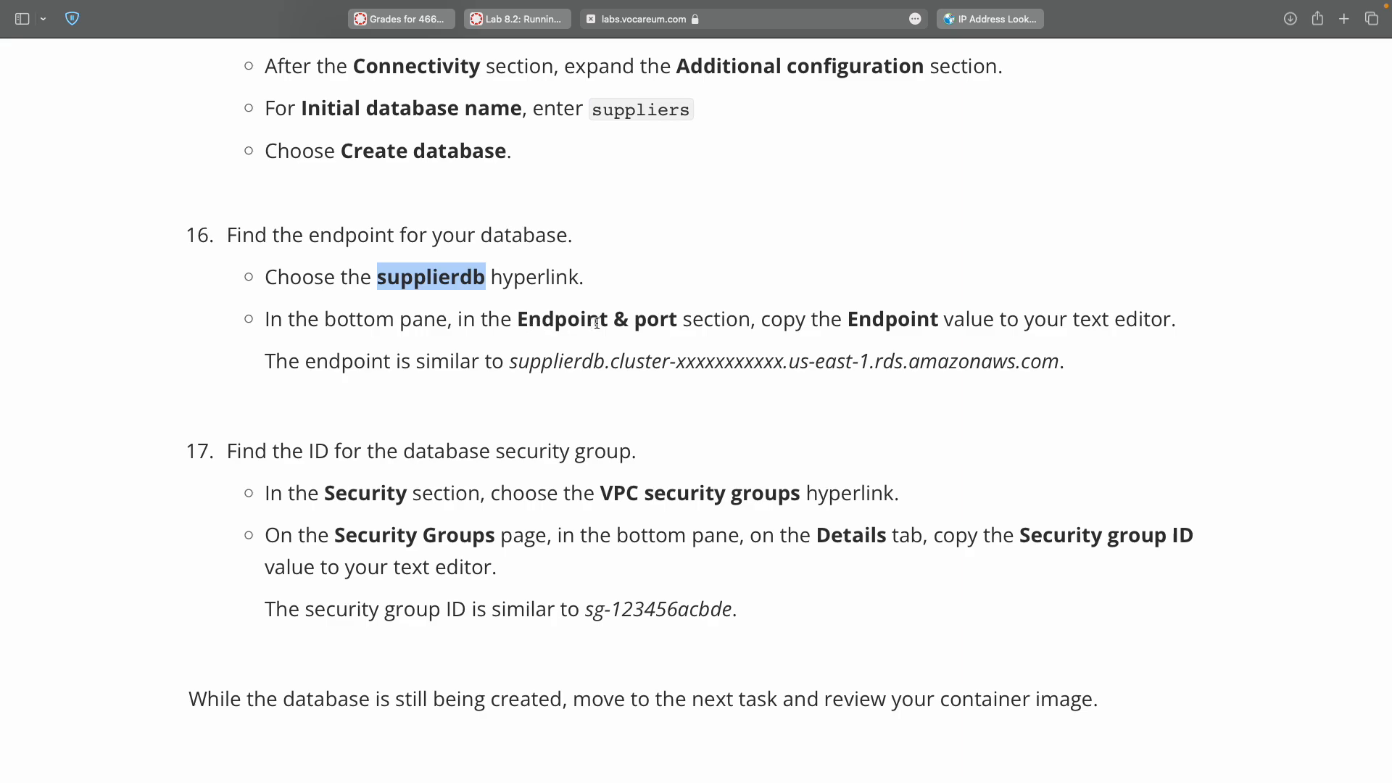
pyautogui.doubleClick(889, 323)
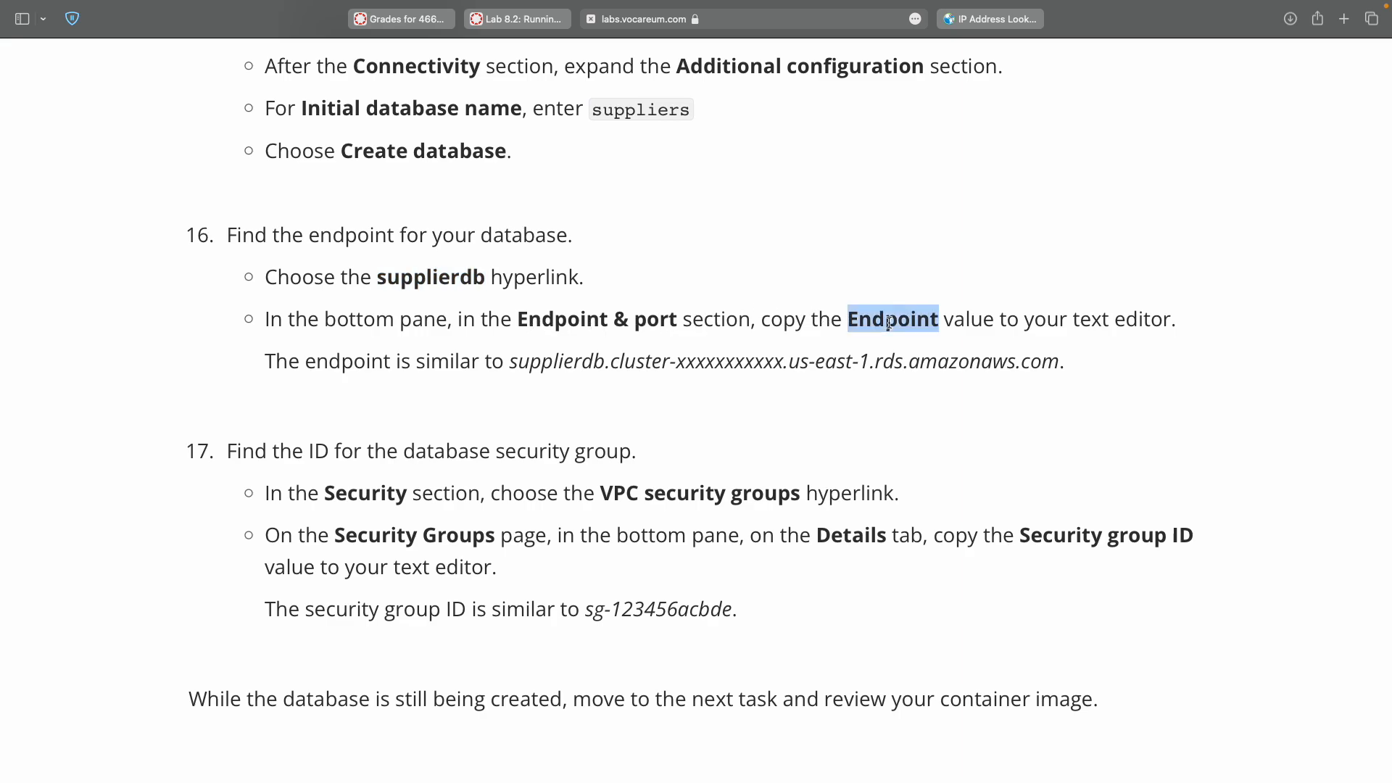
pyautogui.hotkey('ctrl', 'Right')
pyautogui.scroll(-6, 889, 323)
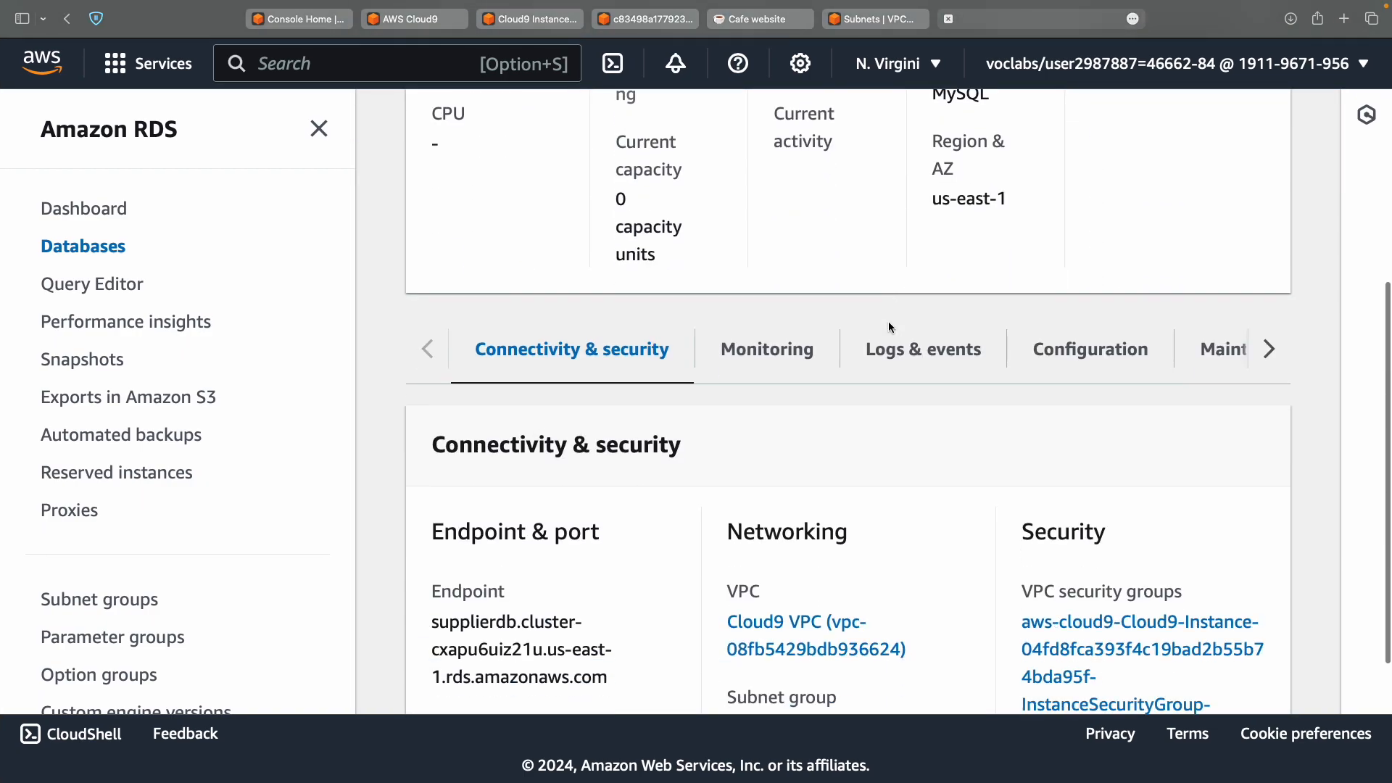
pyautogui.scroll(-3, 891, 328)
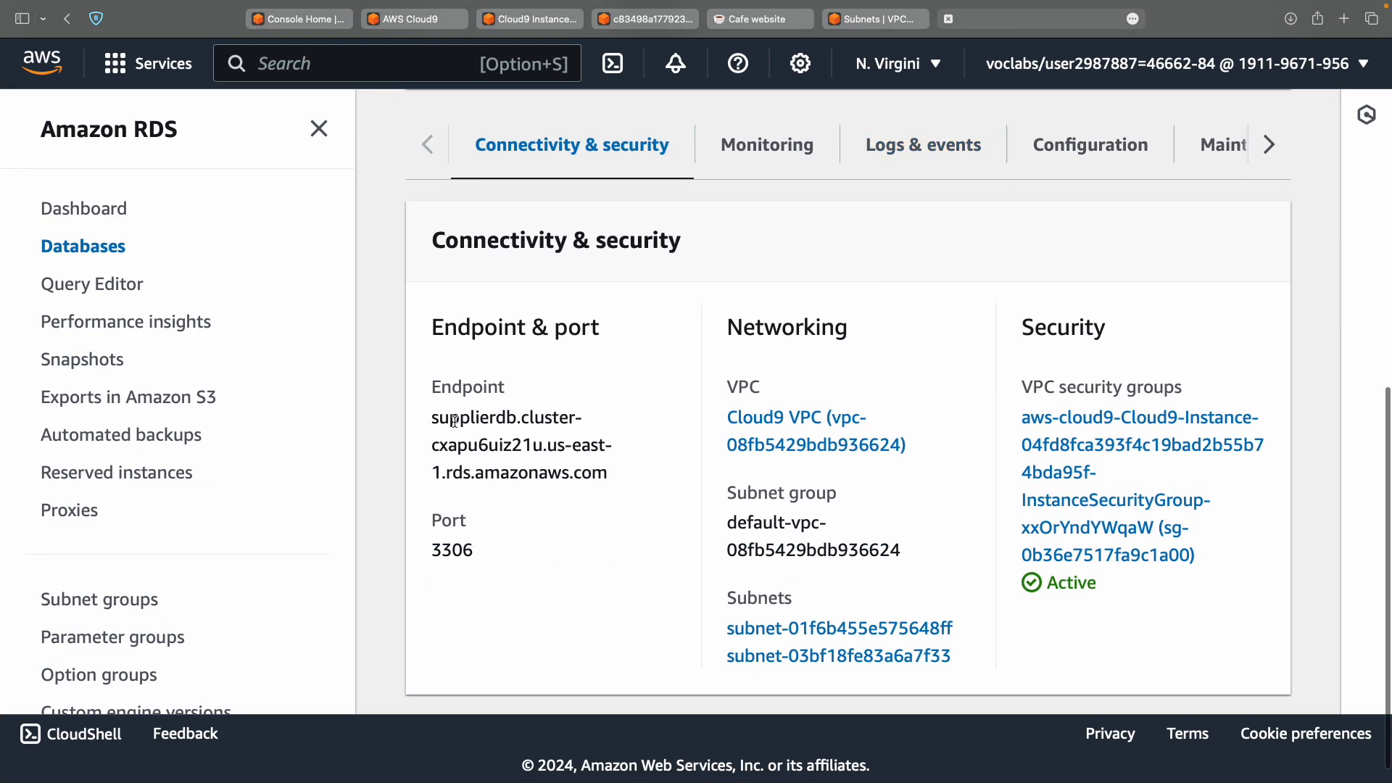
pyautogui.doubleClick(454, 421)
pyautogui.tripleClick(598, 471)
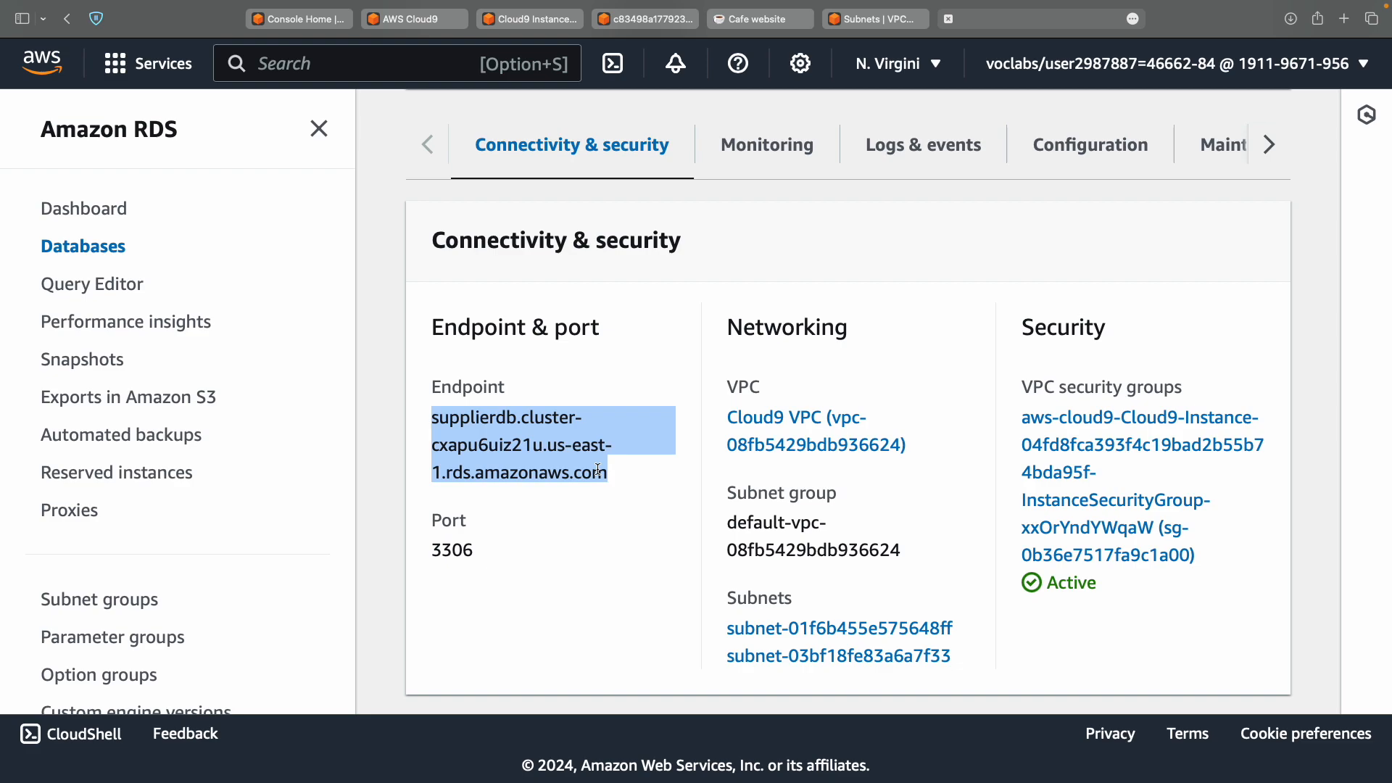
pyautogui.press('super+c')
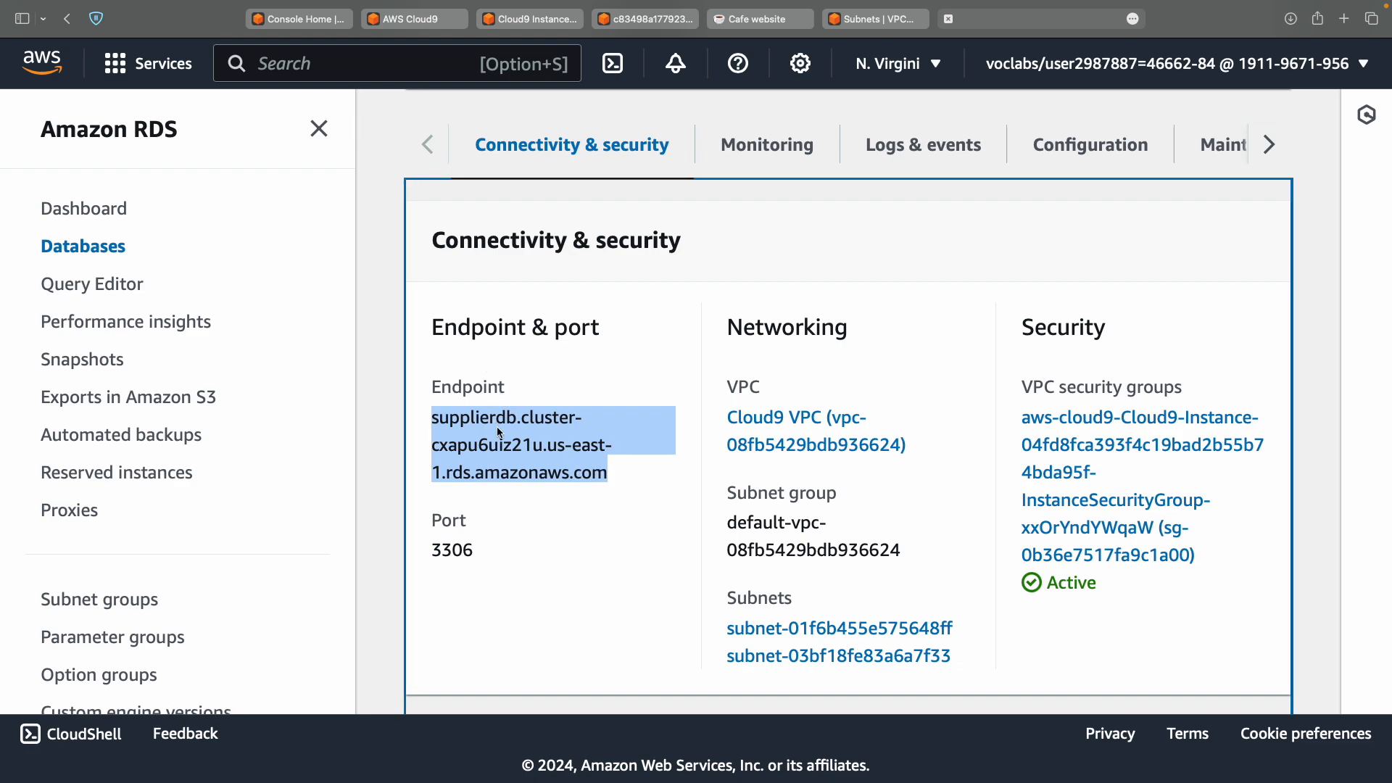
pyautogui.hotkey('ctrl', 'Left')
pyautogui.hotkey('ctrl', 'Left')
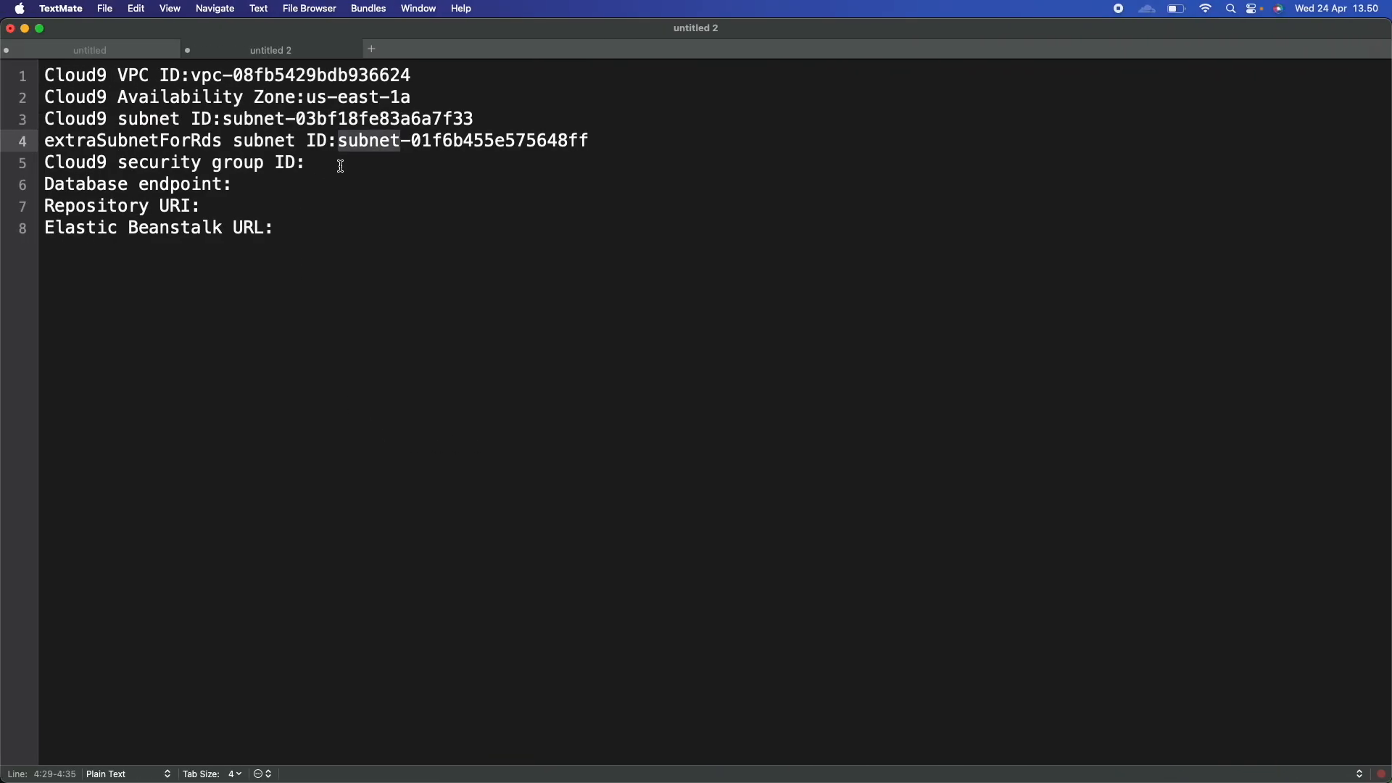
# Paste the supplierdb endpoint after 'Database endpoint:' in the TextMate notes.
pyautogui.click(362, 182)
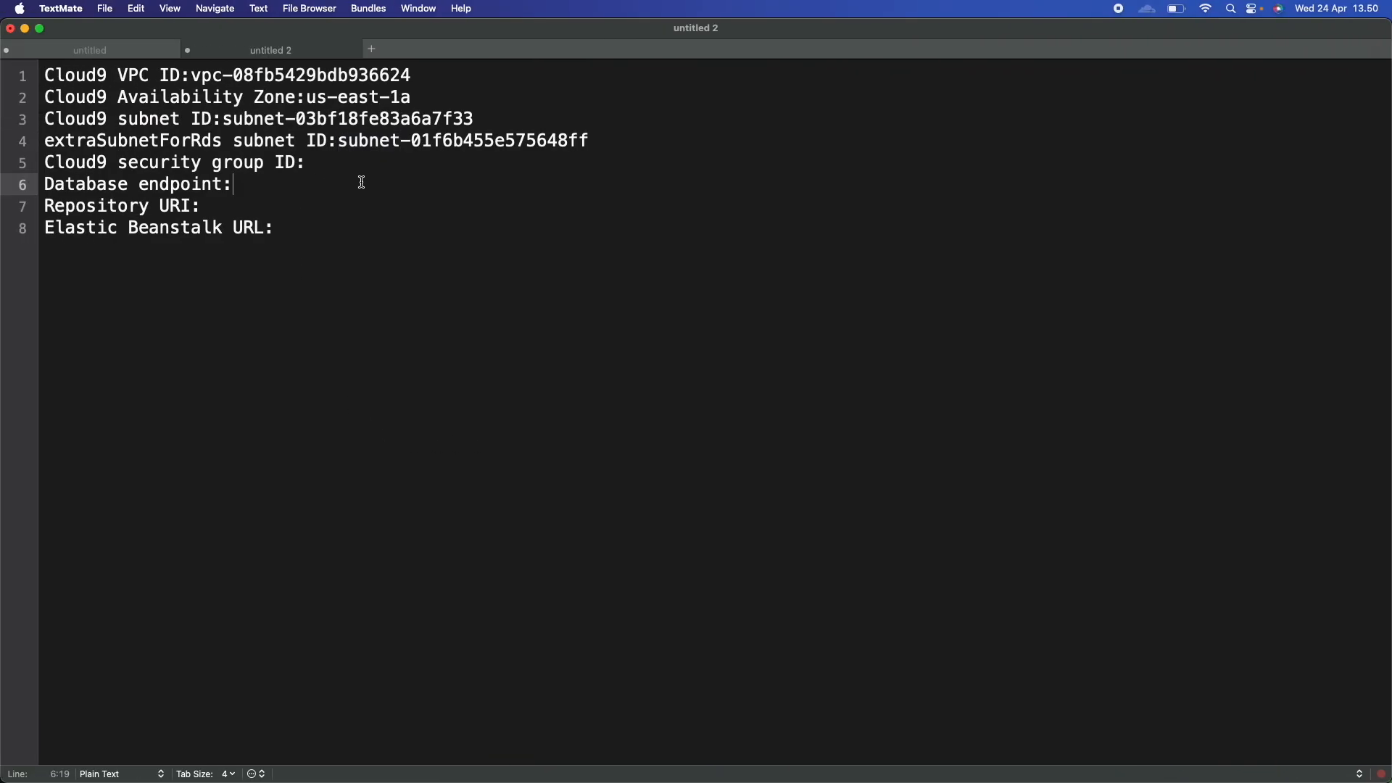
pyautogui.press('super+v')
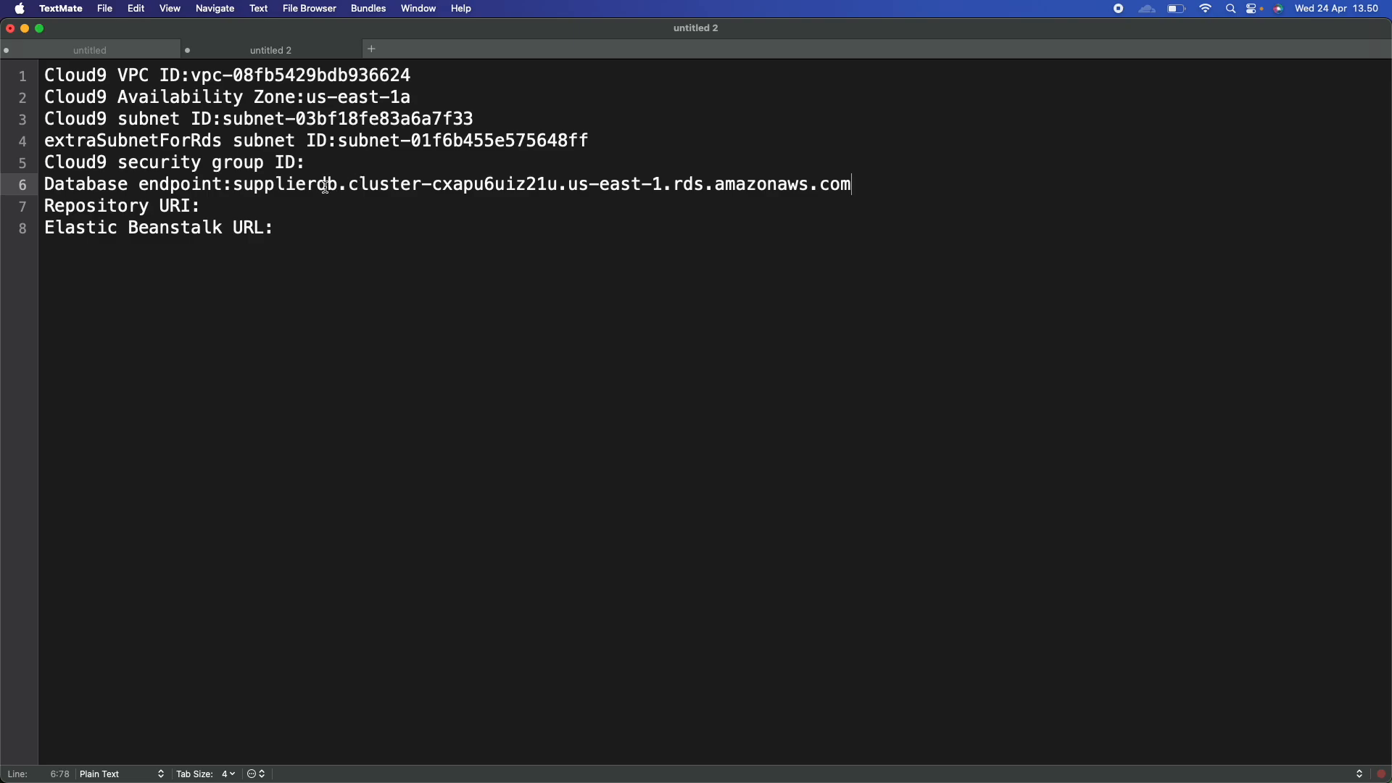
pyautogui.click(342, 164)
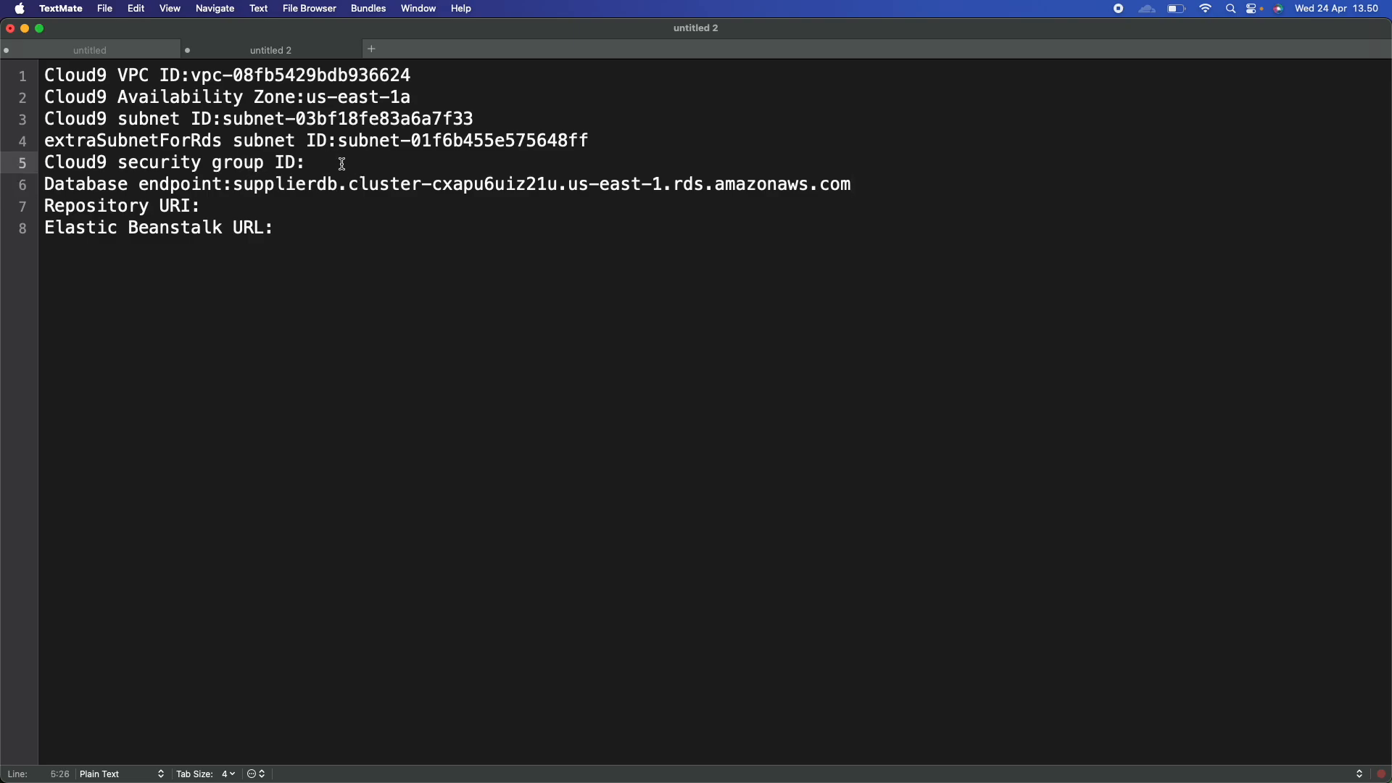
# Review the lab's notes template and take the word 'security' from the notes to search for.
pyautogui.hotkey('ctrl', 'Right')
pyautogui.scroll(3, 341, 163)
pyautogui.scroll(15, 342, 167)
pyautogui.scroll(16, 342, 168)
pyautogui.scroll(16, 343, 168)
pyautogui.scroll(6, 343, 168)
pyautogui.press('super+Tab')
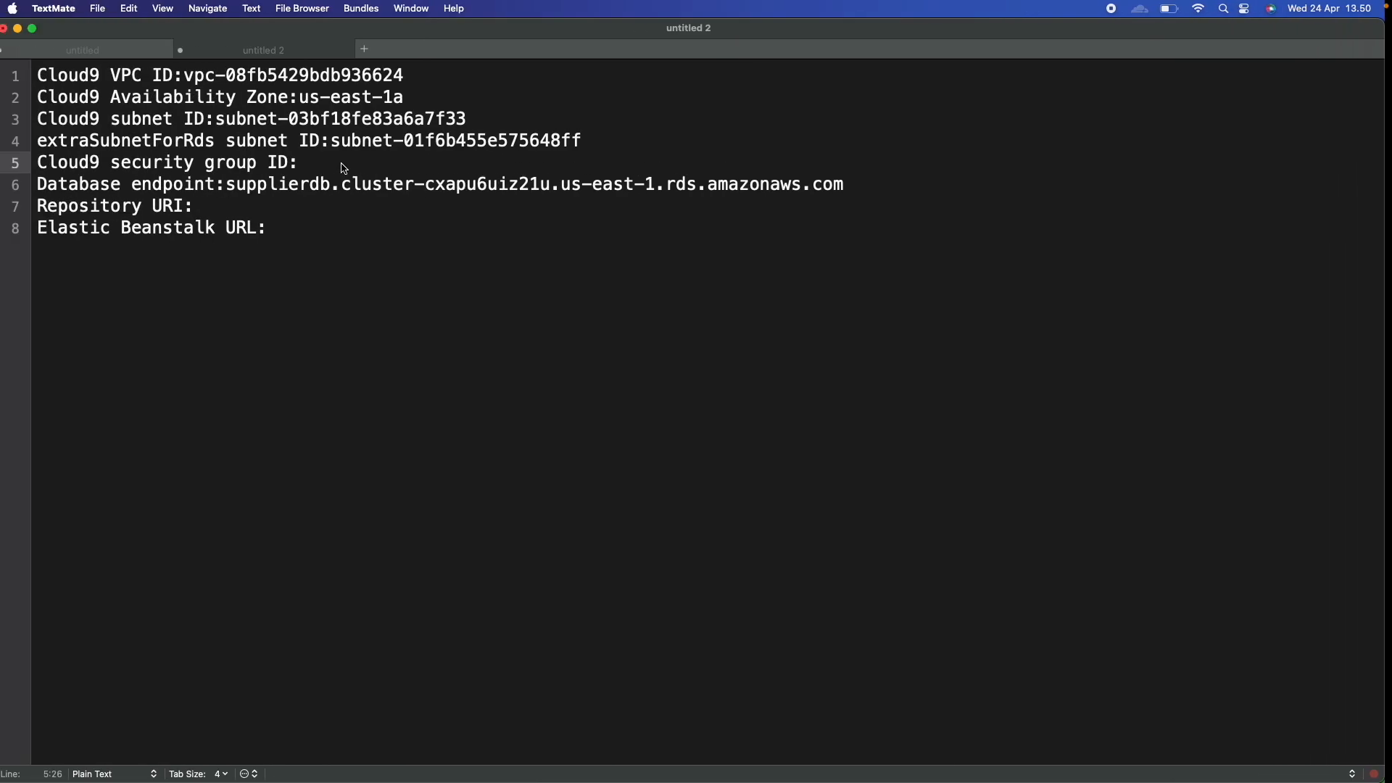
pyautogui.doubleClick(163, 163)
pyautogui.press('super+c')
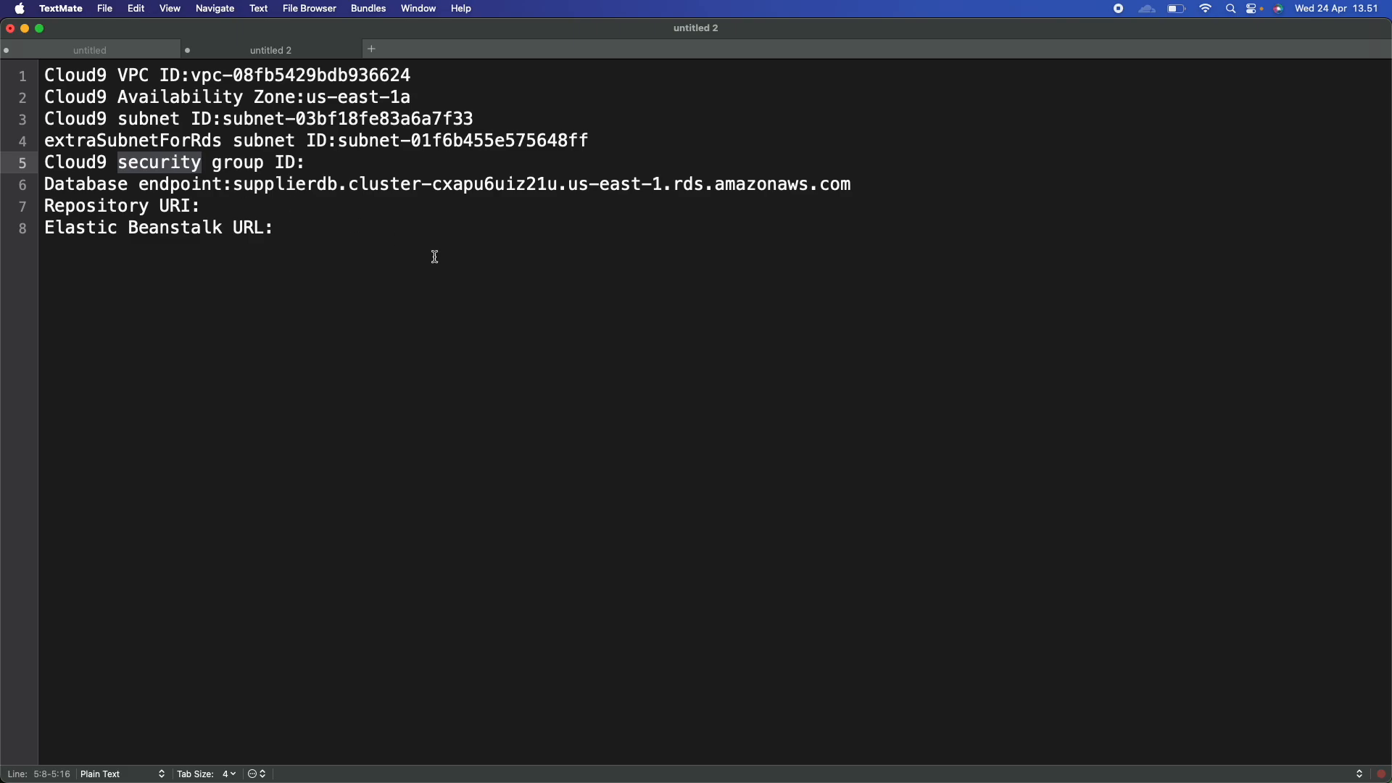
pyautogui.press('super+Tab')
pyautogui.press('super+f')
# Search the instructions for 'security' and locate step 17 about the database's VPC security group.
pyautogui.press('super+v')
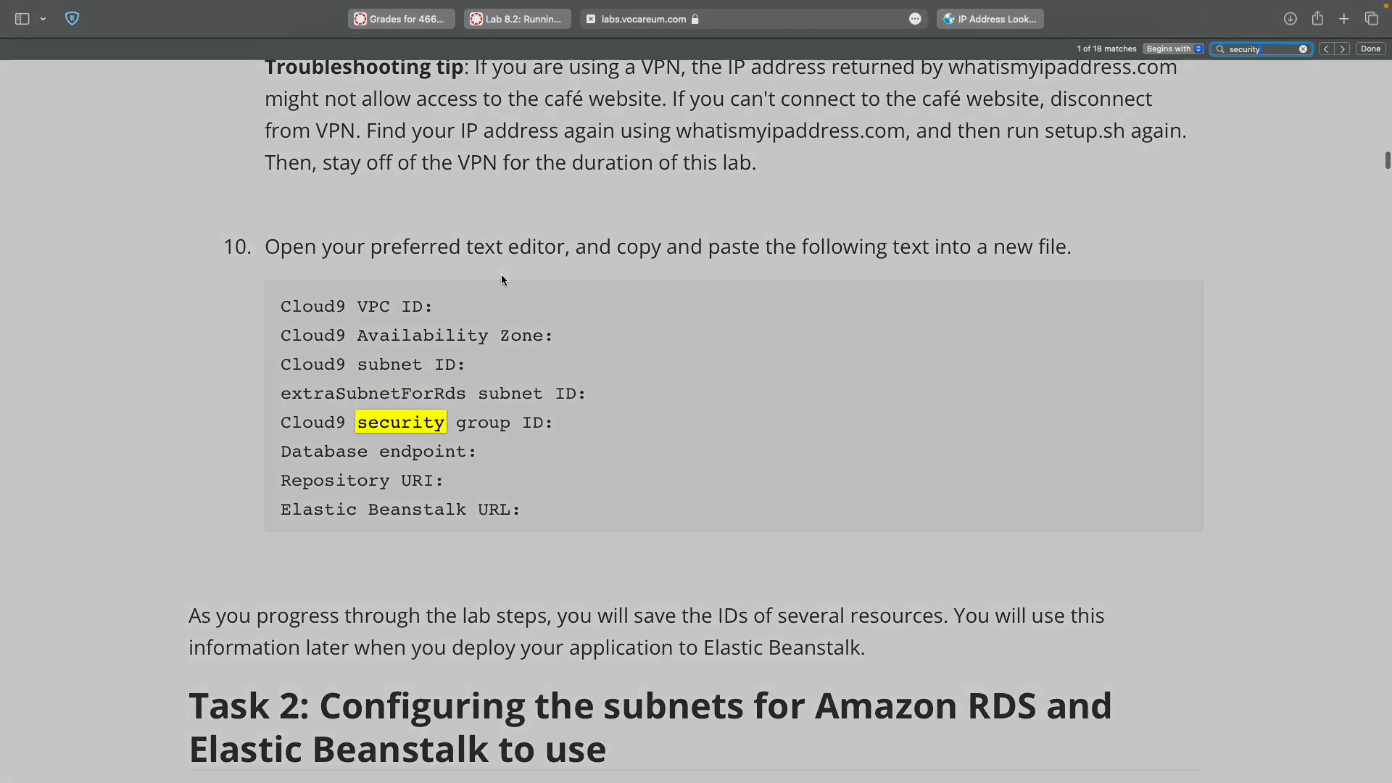
pyautogui.click(1342, 49)
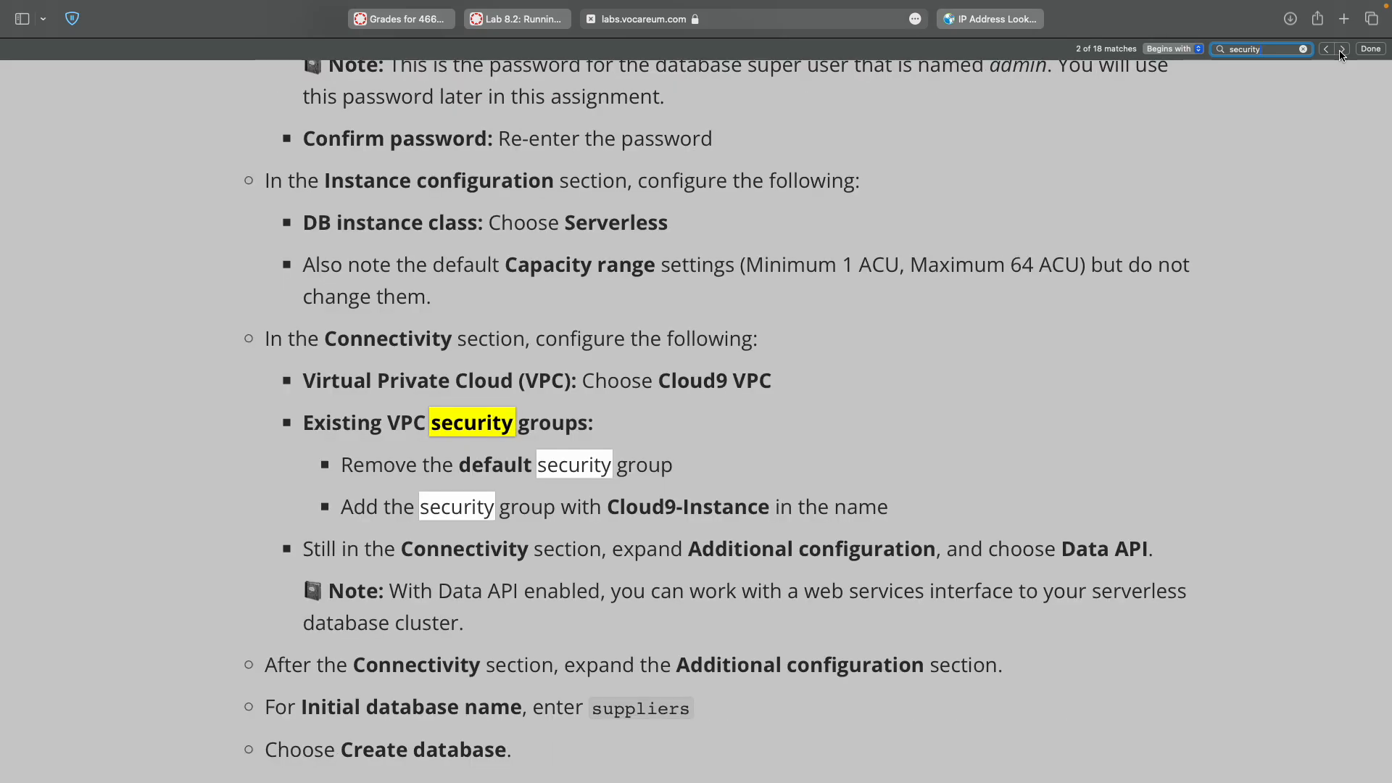
pyautogui.click(1342, 49)
pyautogui.click(1341, 49)
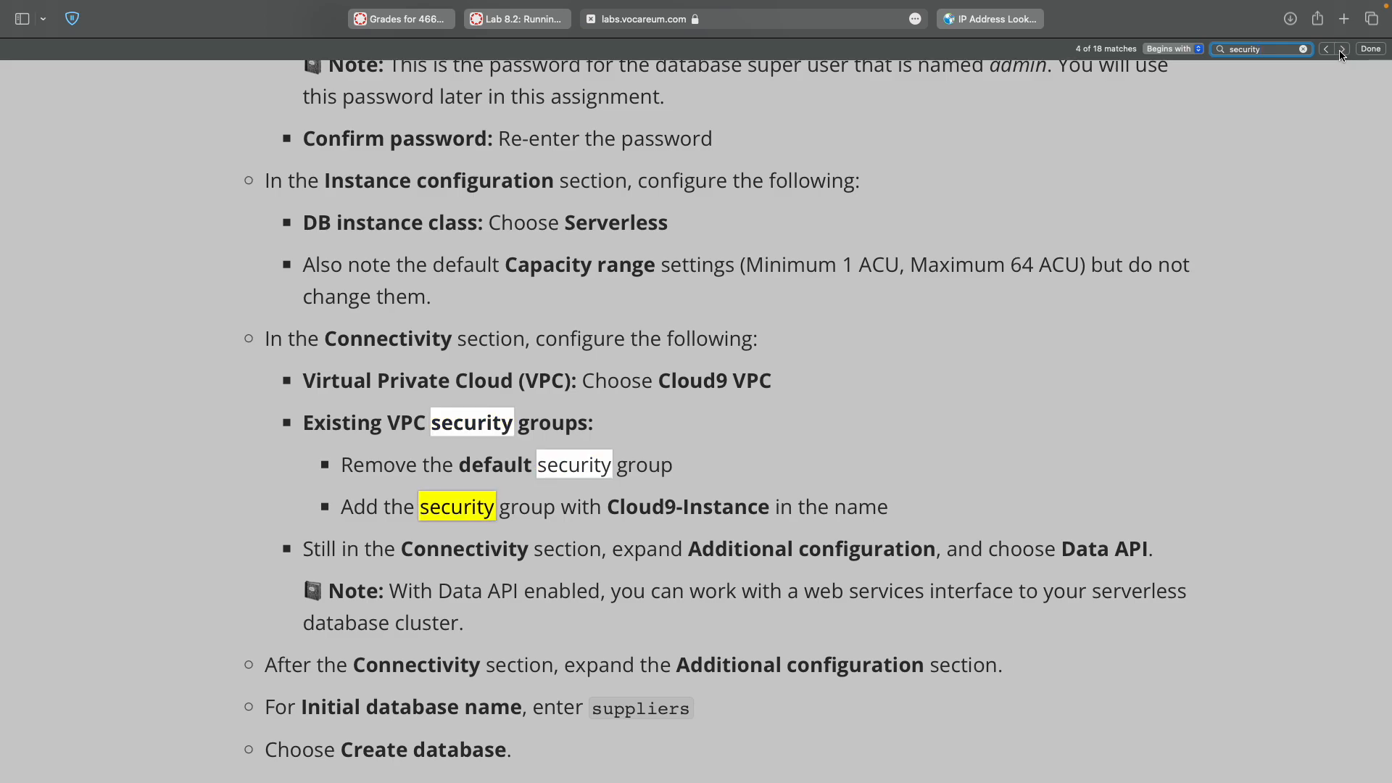
pyautogui.click(1370, 48)
pyautogui.scroll(-8, 1086, 330)
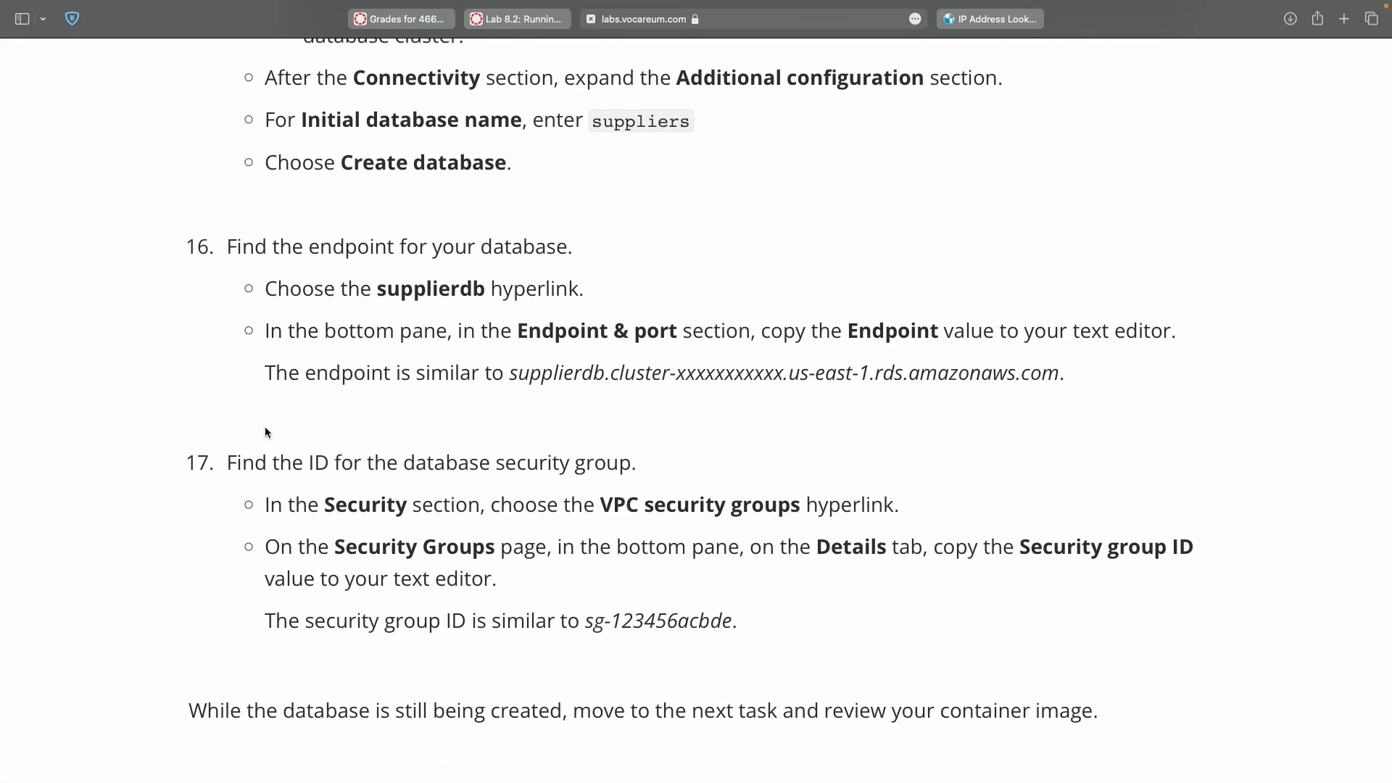
pyautogui.scroll(-3, 239, 410)
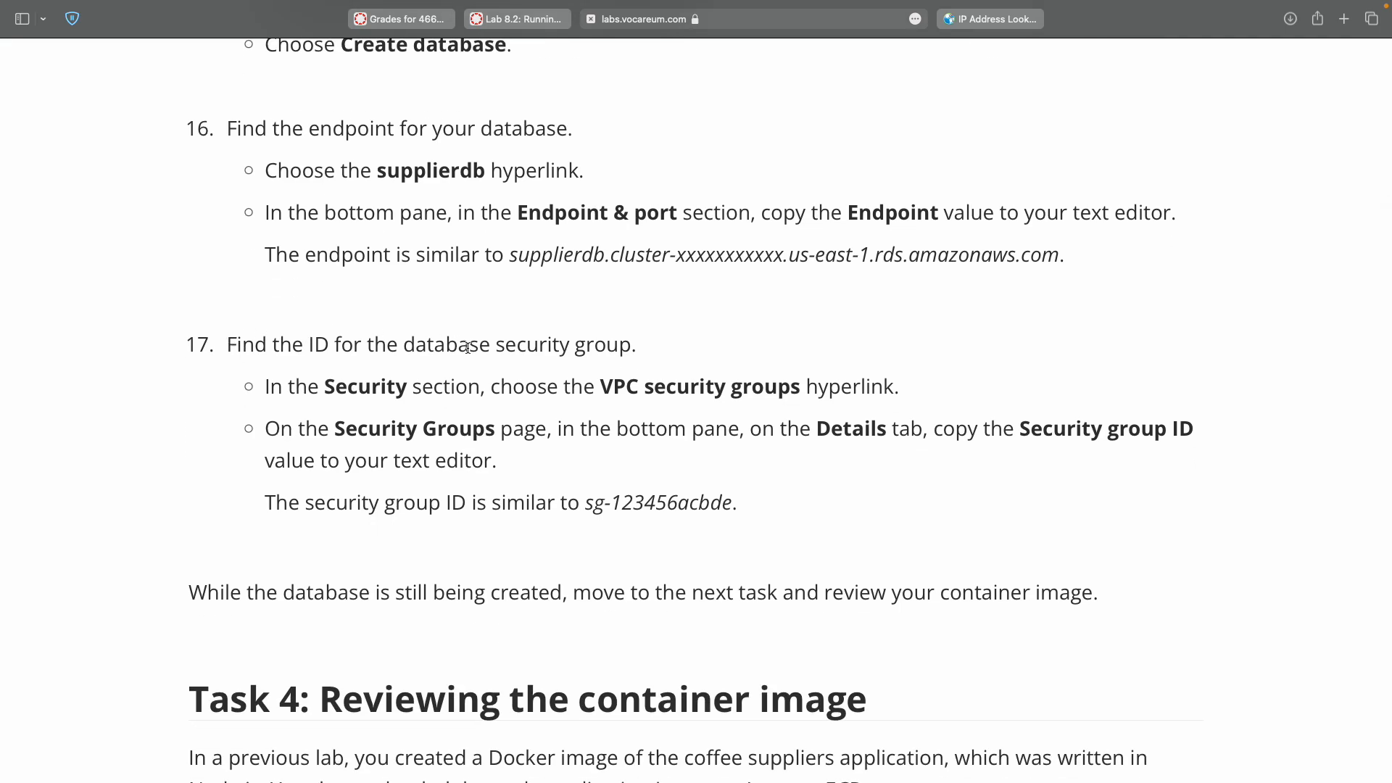
pyautogui.hotkey('ctrl', 'Left')
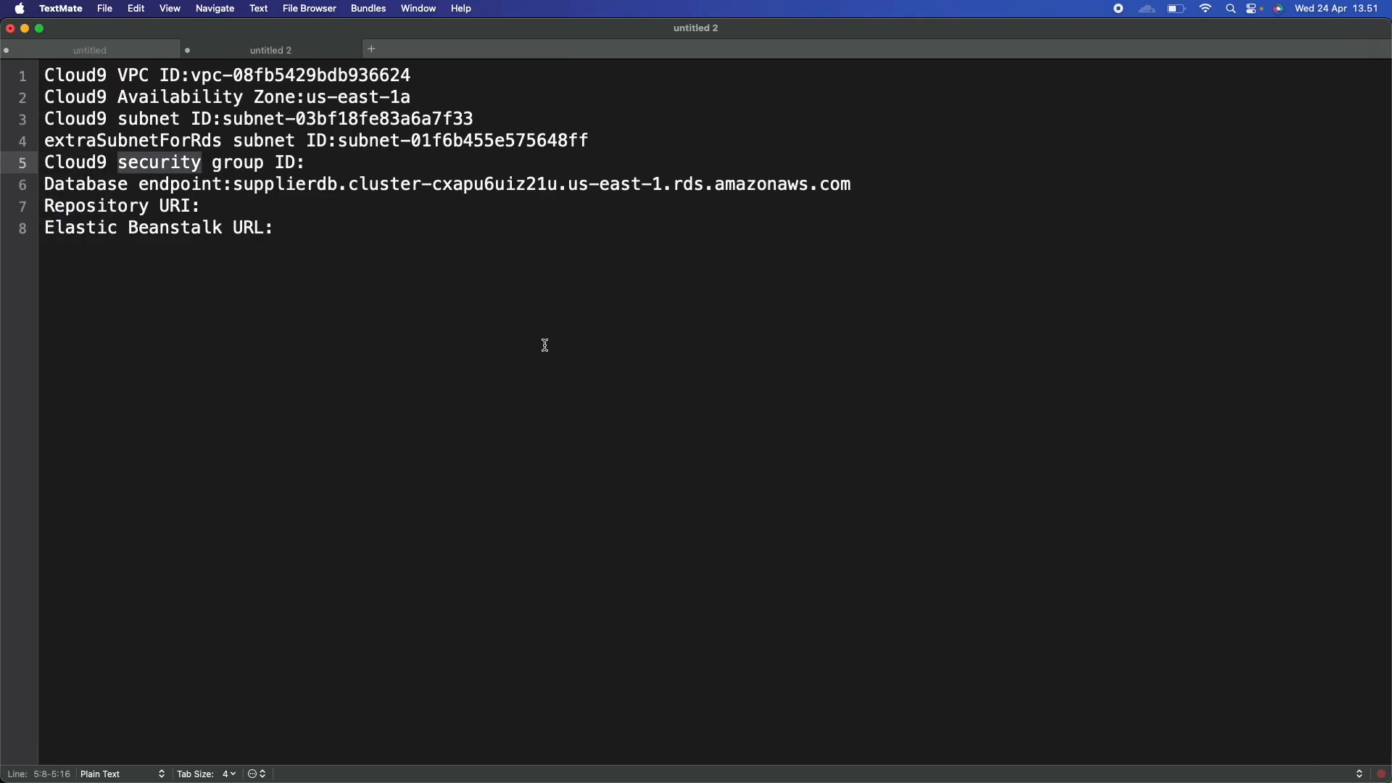
pyautogui.hotkey('ctrl', 'Right')
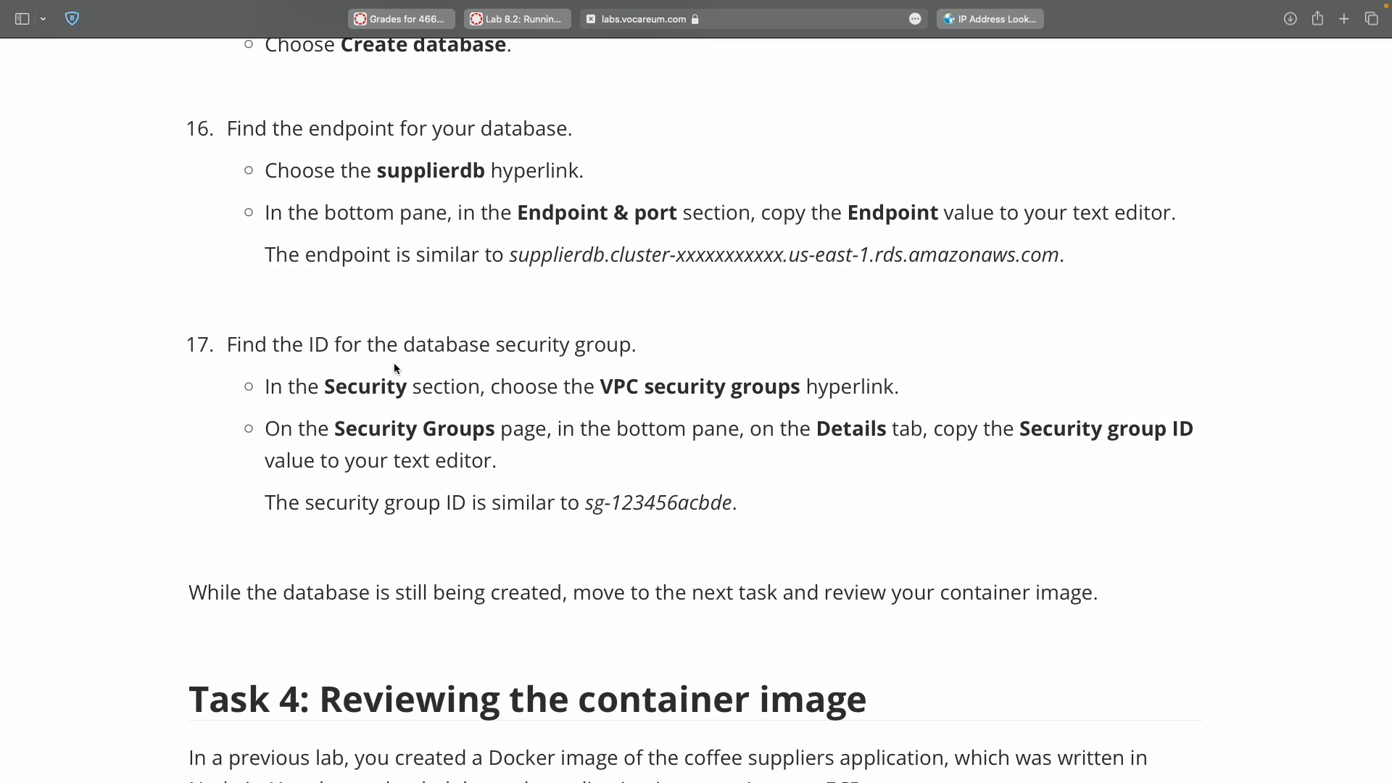
pyautogui.doubleClick(617, 386)
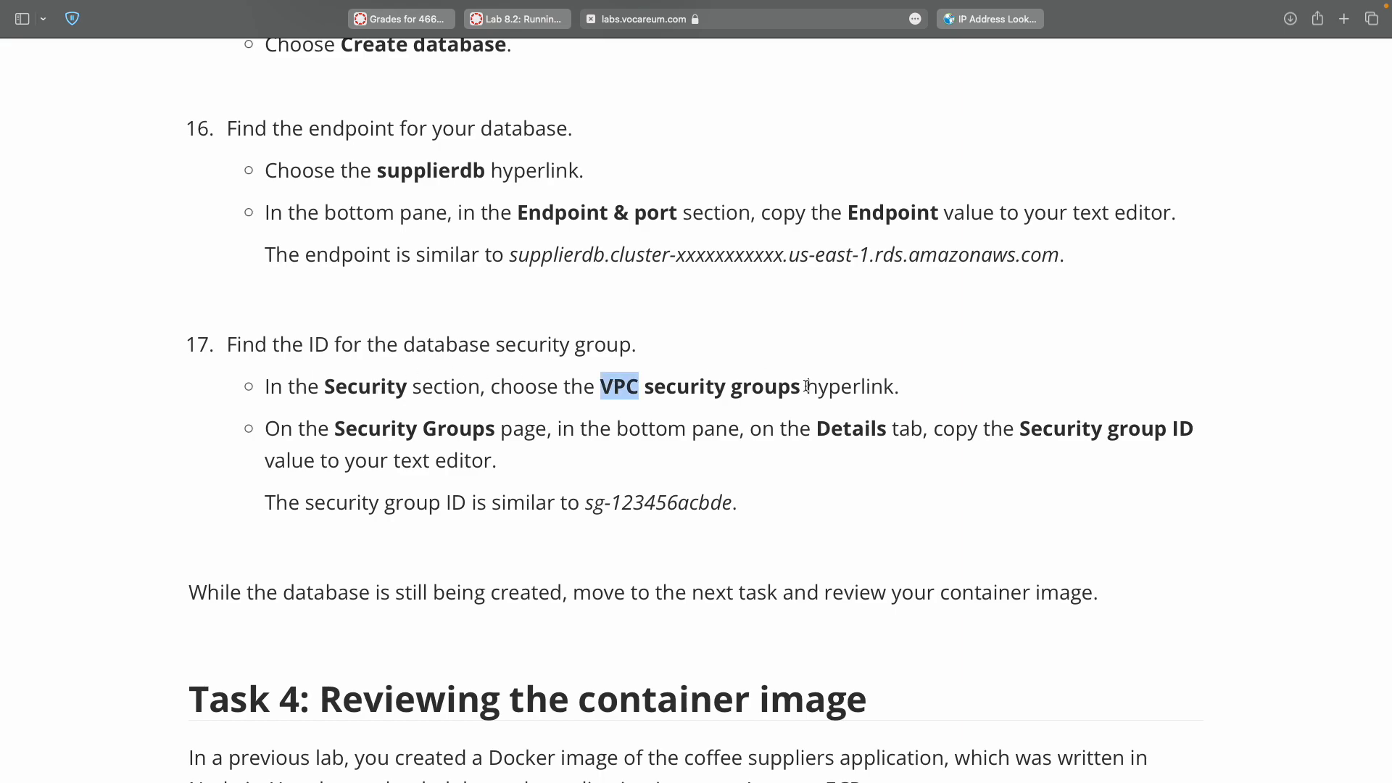
pyautogui.hotkey('ctrl', 'Right')
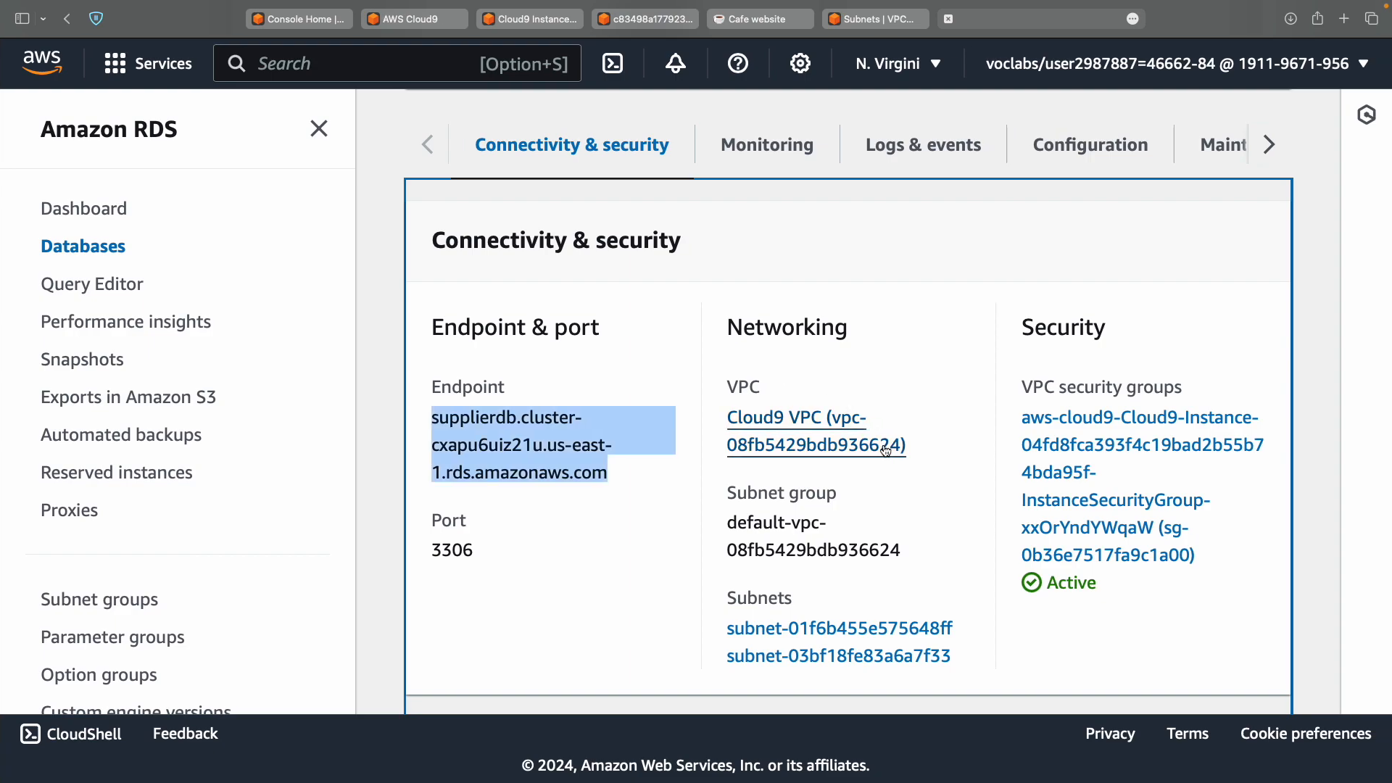
# Open the database's VPC security group sg-0b36e7517fa9c1a00 on the EC2 Security Groups page.
pyautogui.keyDown('super'); pyautogui.click(1054, 445); pyautogui.keyUp('super')
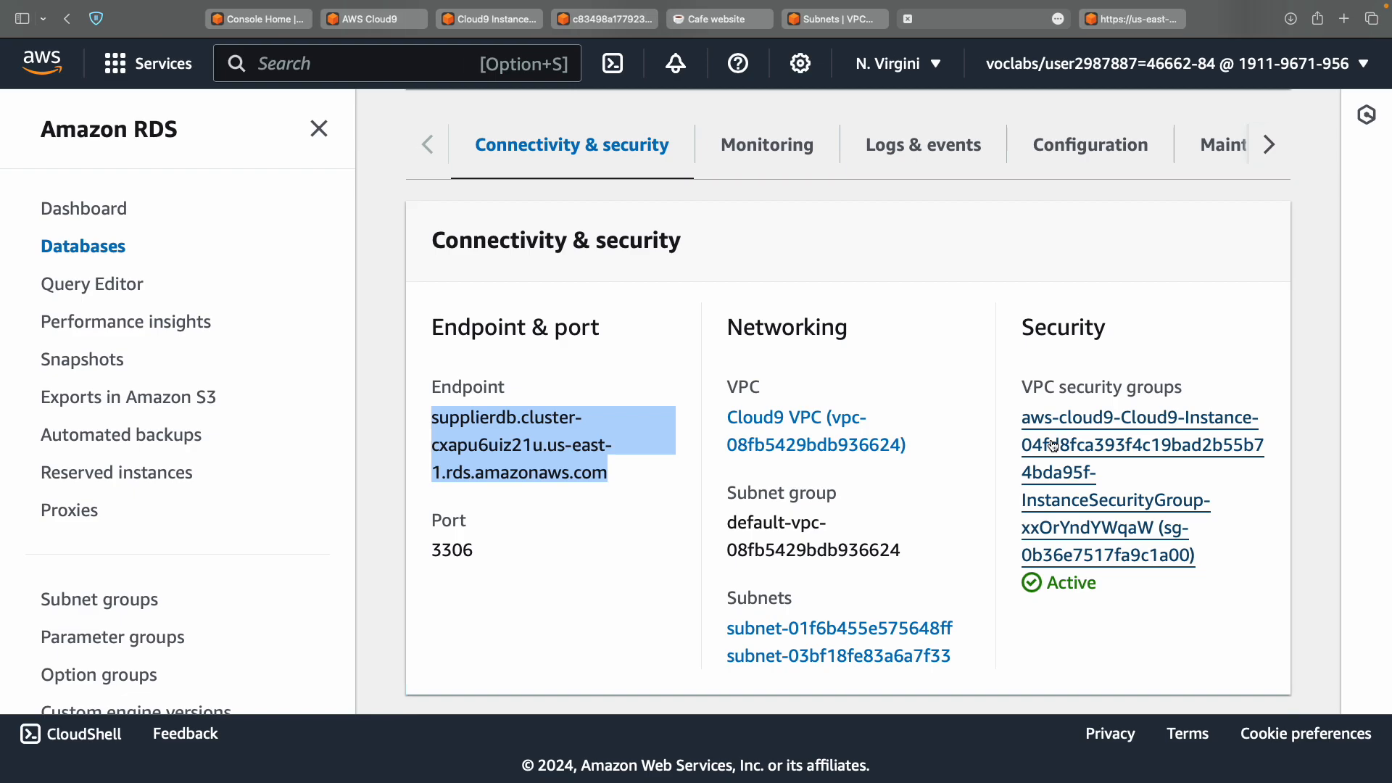
pyautogui.hotkey('ctrl', 'Right')
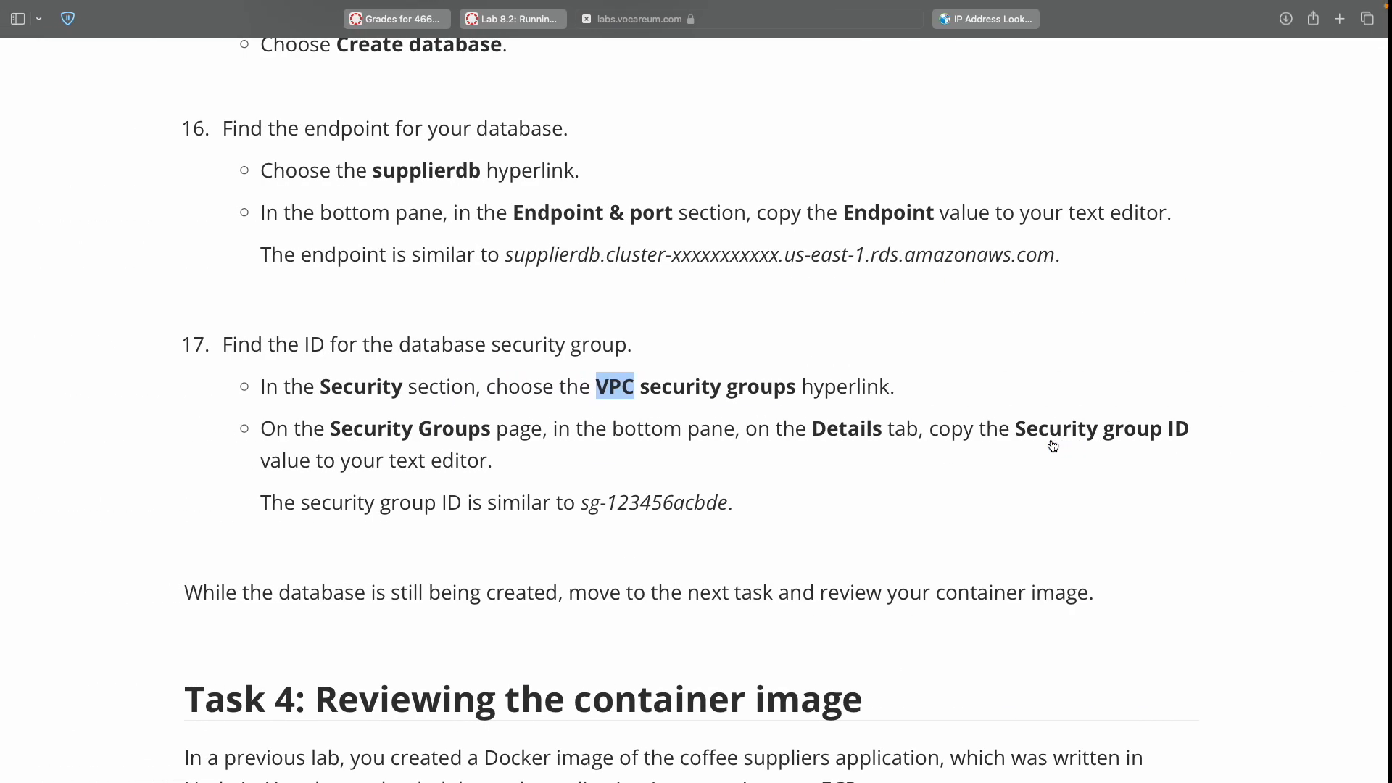
pyautogui.doubleClick(351, 429)
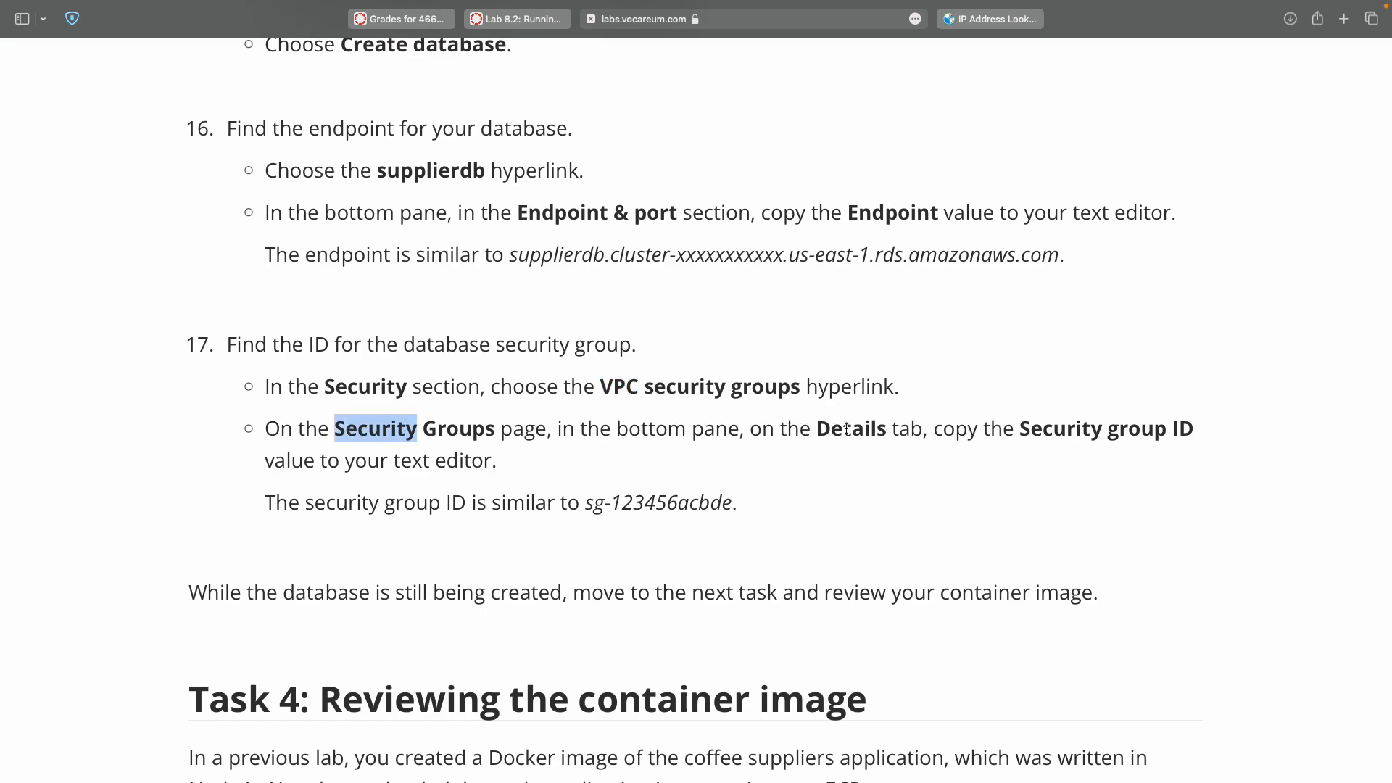
pyautogui.hotkey('ctrl', 'Right')
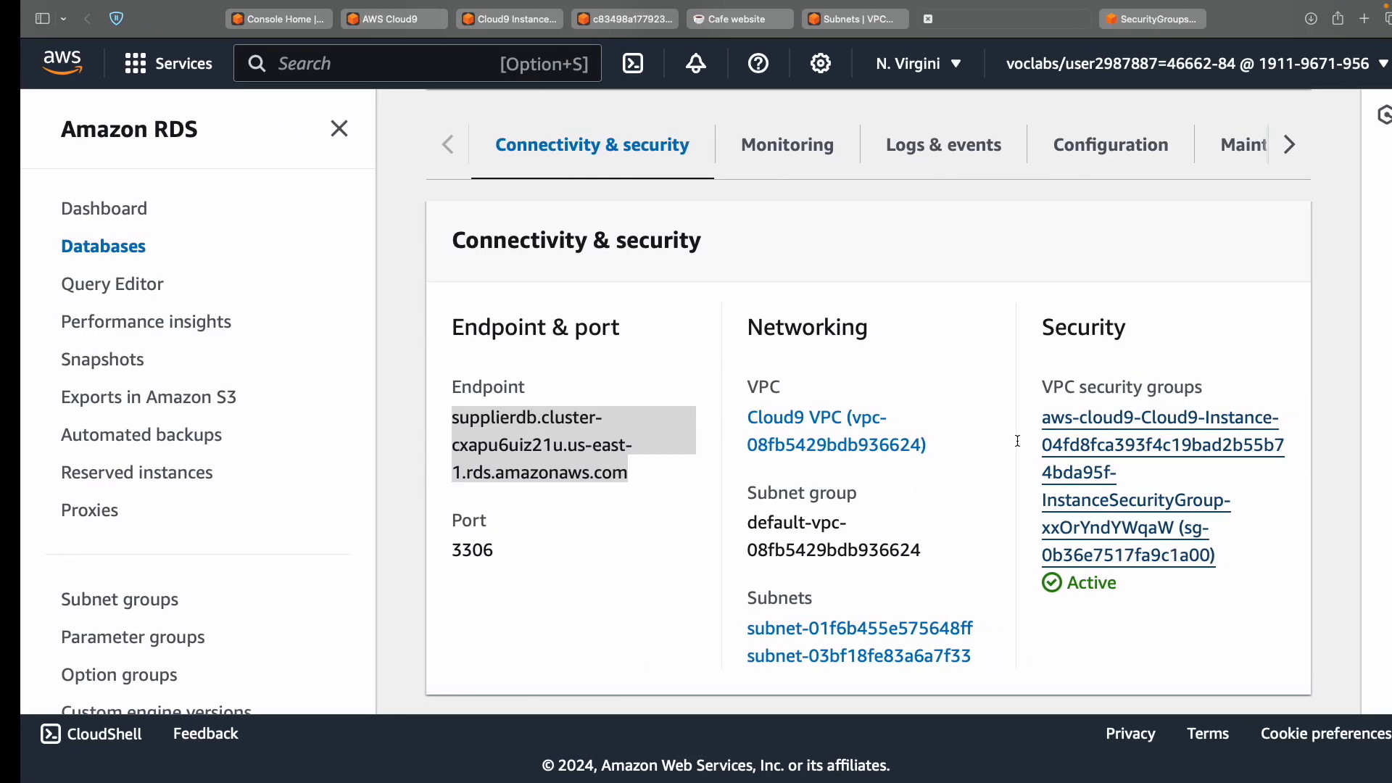
pyautogui.click(559, 555)
pyautogui.scroll(5, 560, 555)
pyautogui.scroll(4, 560, 555)
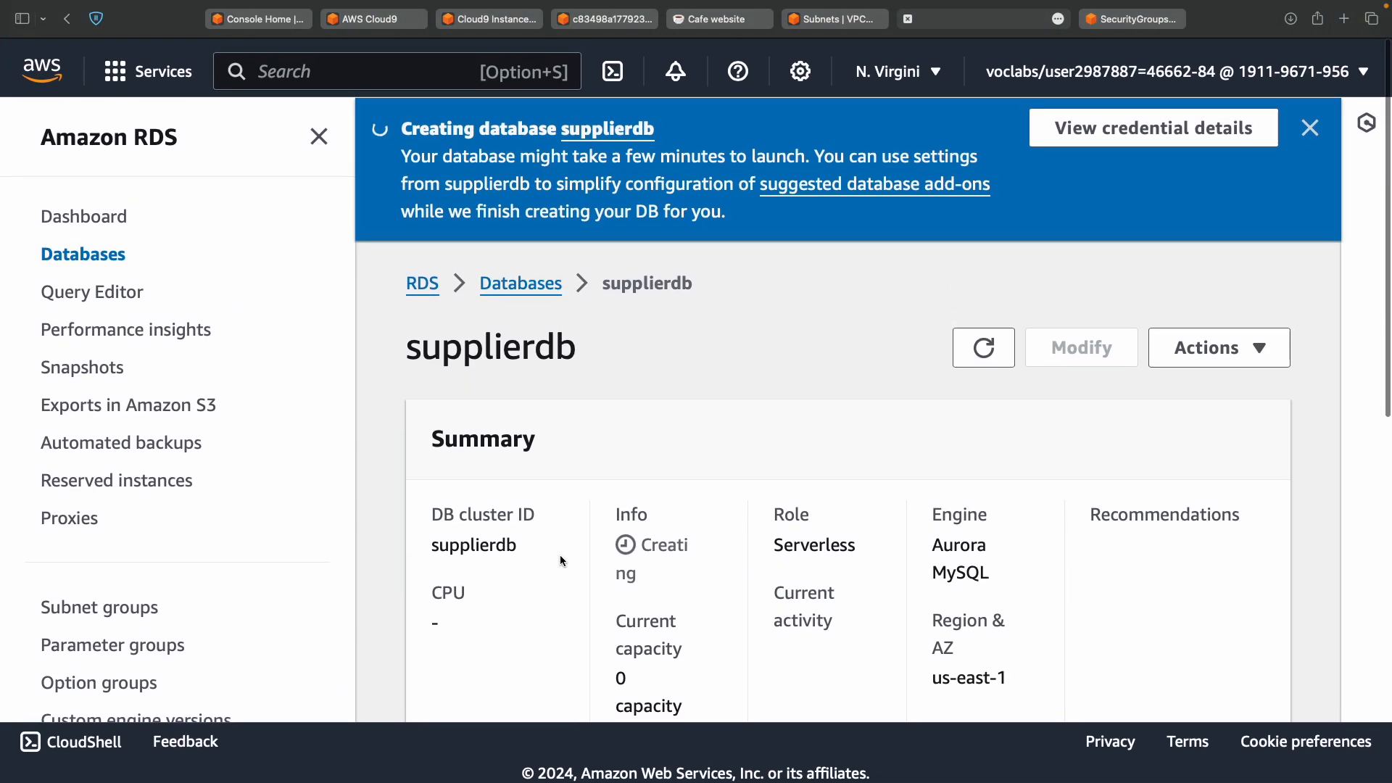
pyautogui.scroll(-10, 527, 340)
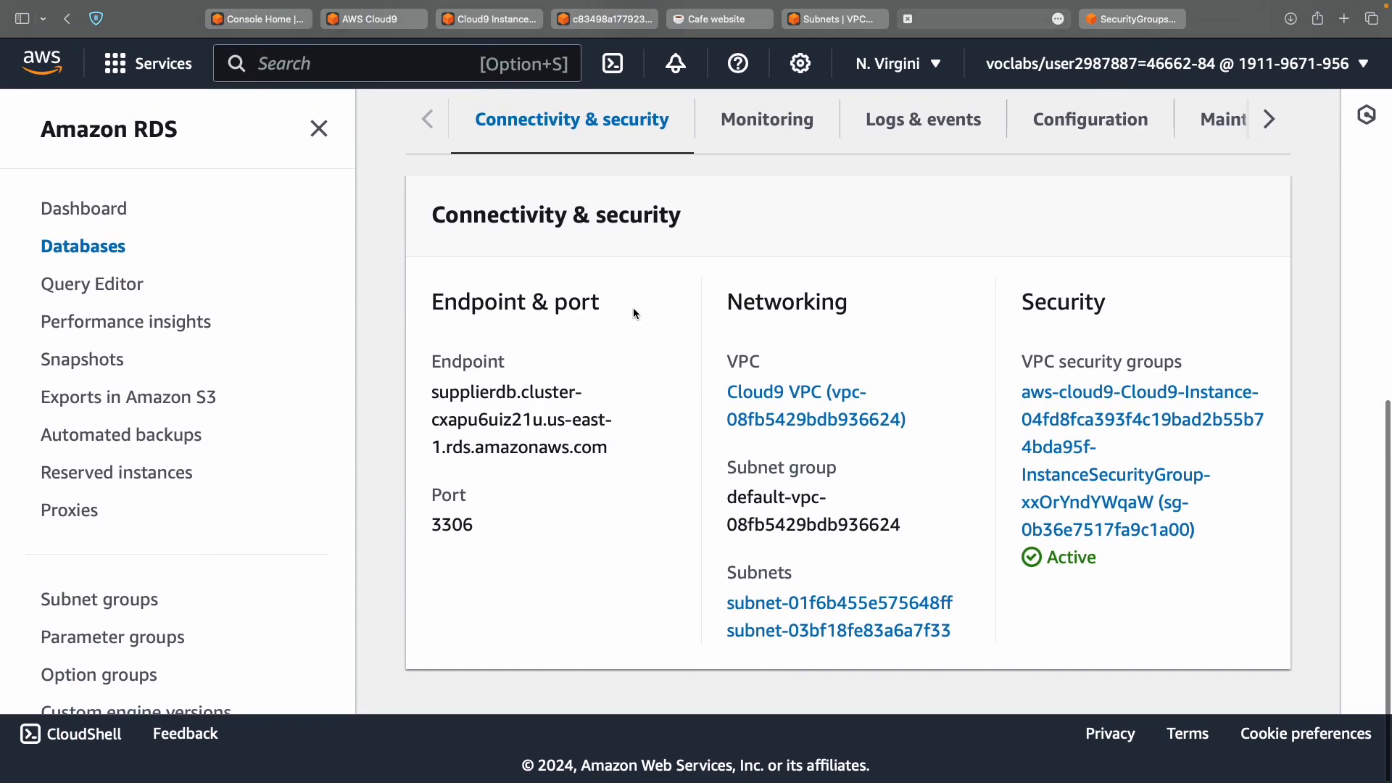
pyautogui.doubleClick(1077, 308)
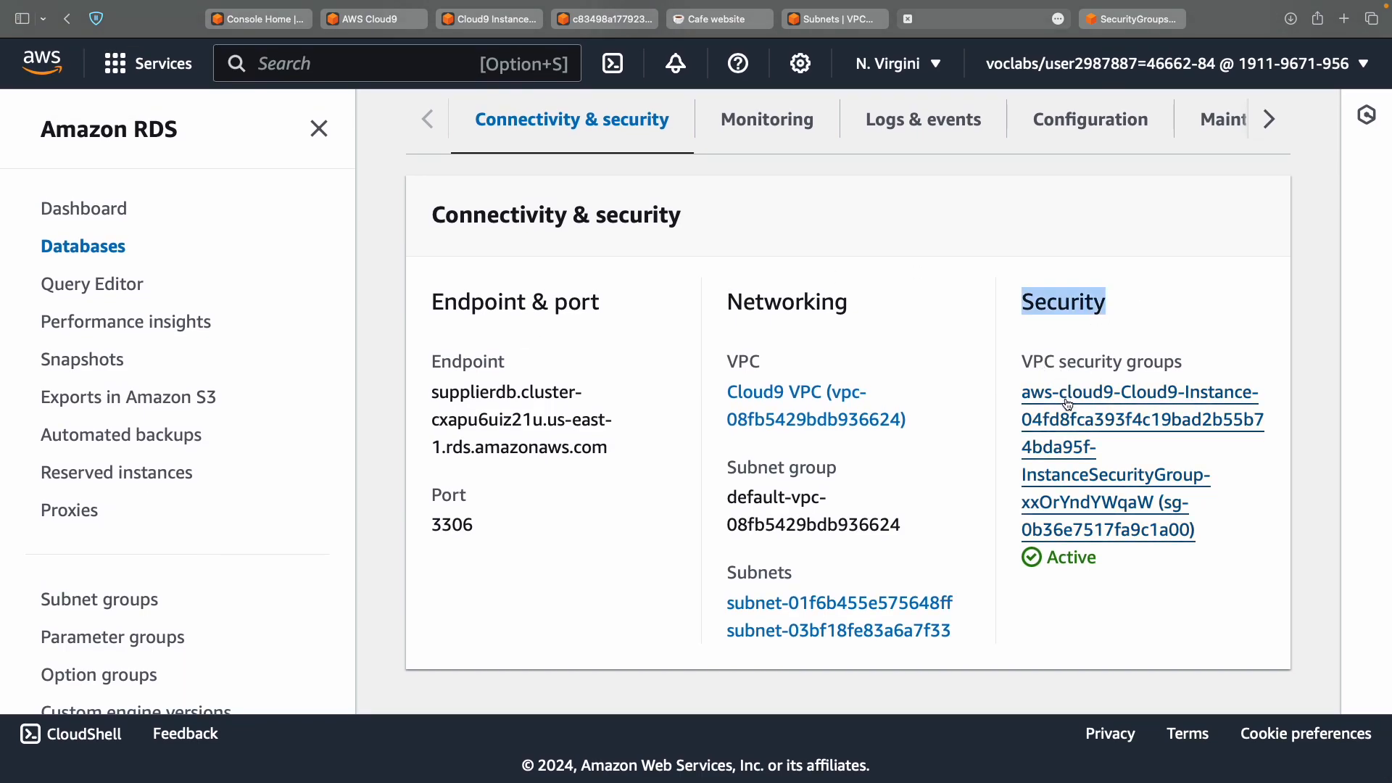
pyautogui.click(1133, 20)
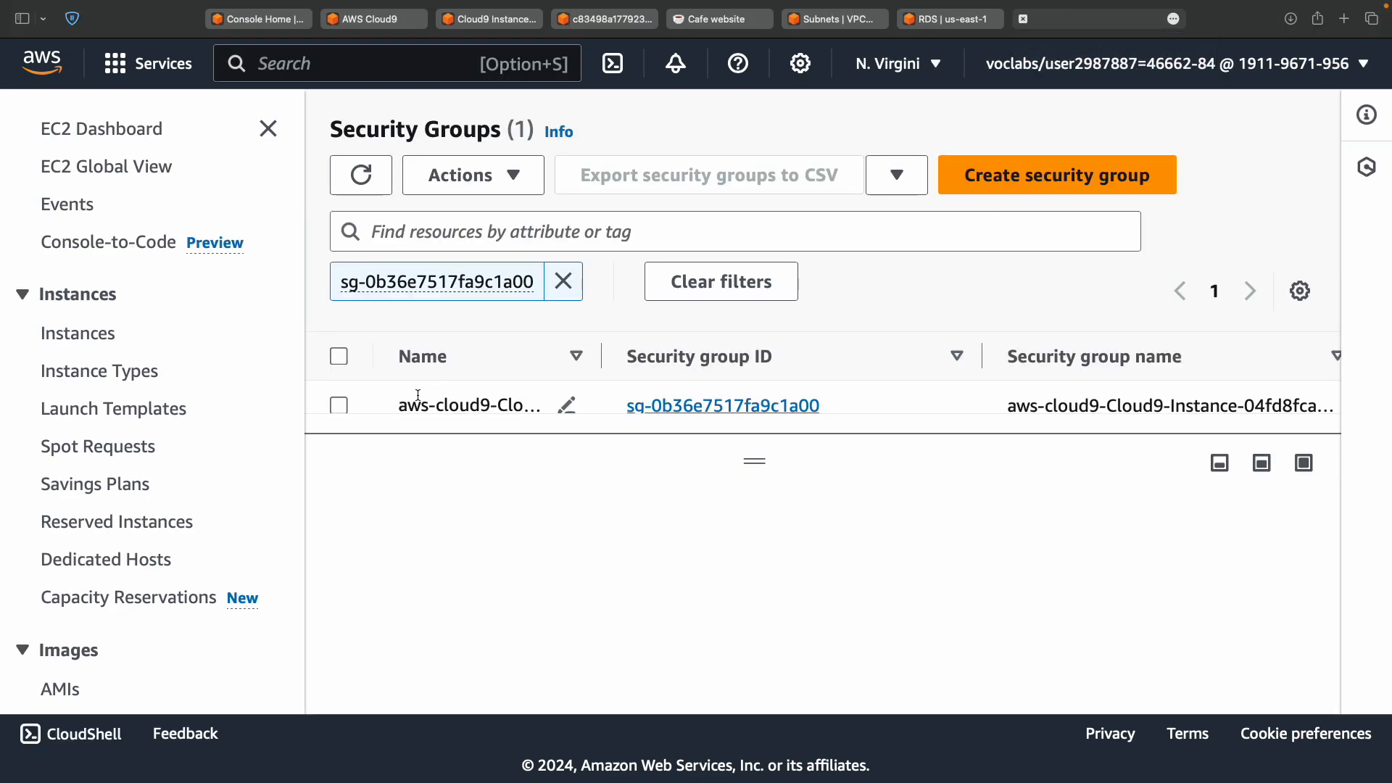
# Select the Cloud9 security group and copy its ID sg-0b36e7517fa9c1a00 from the Details tab.
pyautogui.scroll(-2, 417, 396)
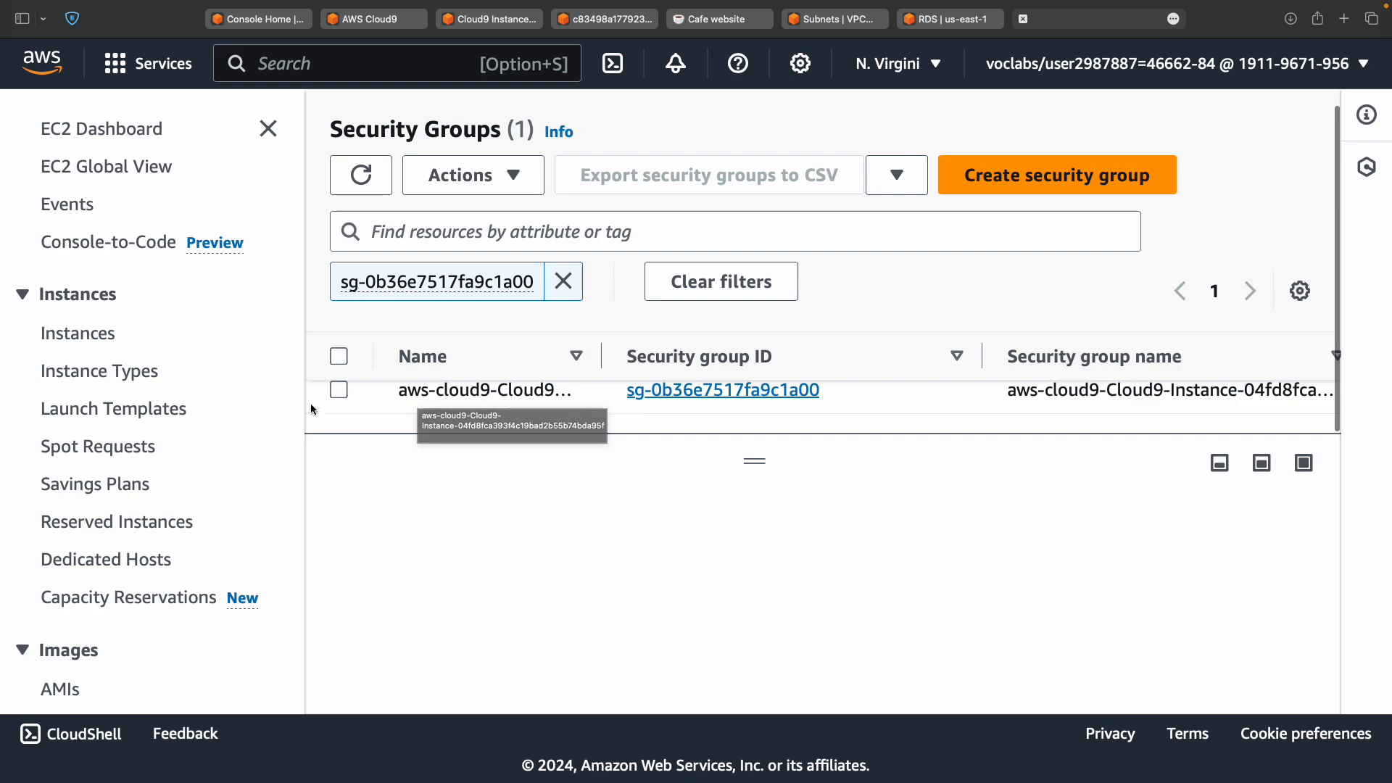
pyautogui.click(338, 391)
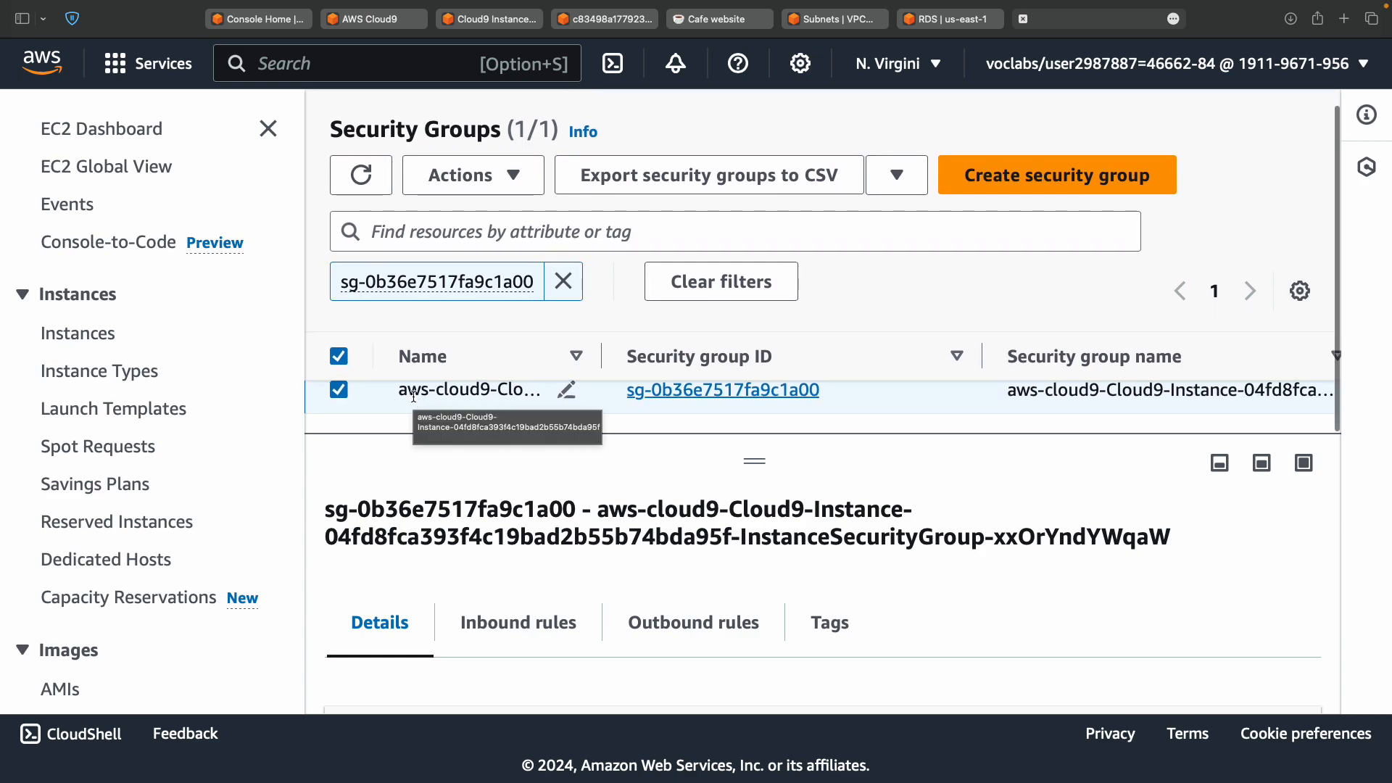
pyautogui.scroll(-2, 497, 640)
pyautogui.scroll(-5, 498, 639)
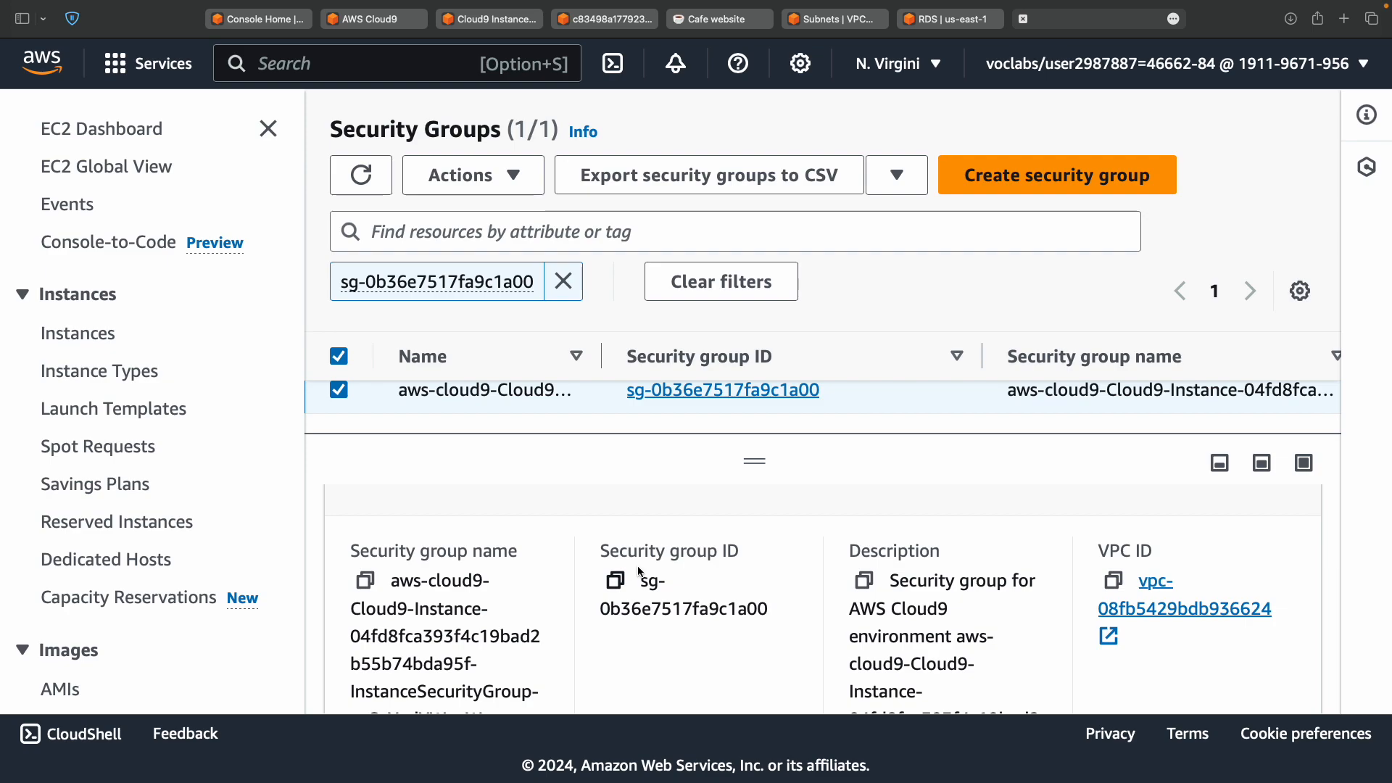
pyautogui.click(617, 582)
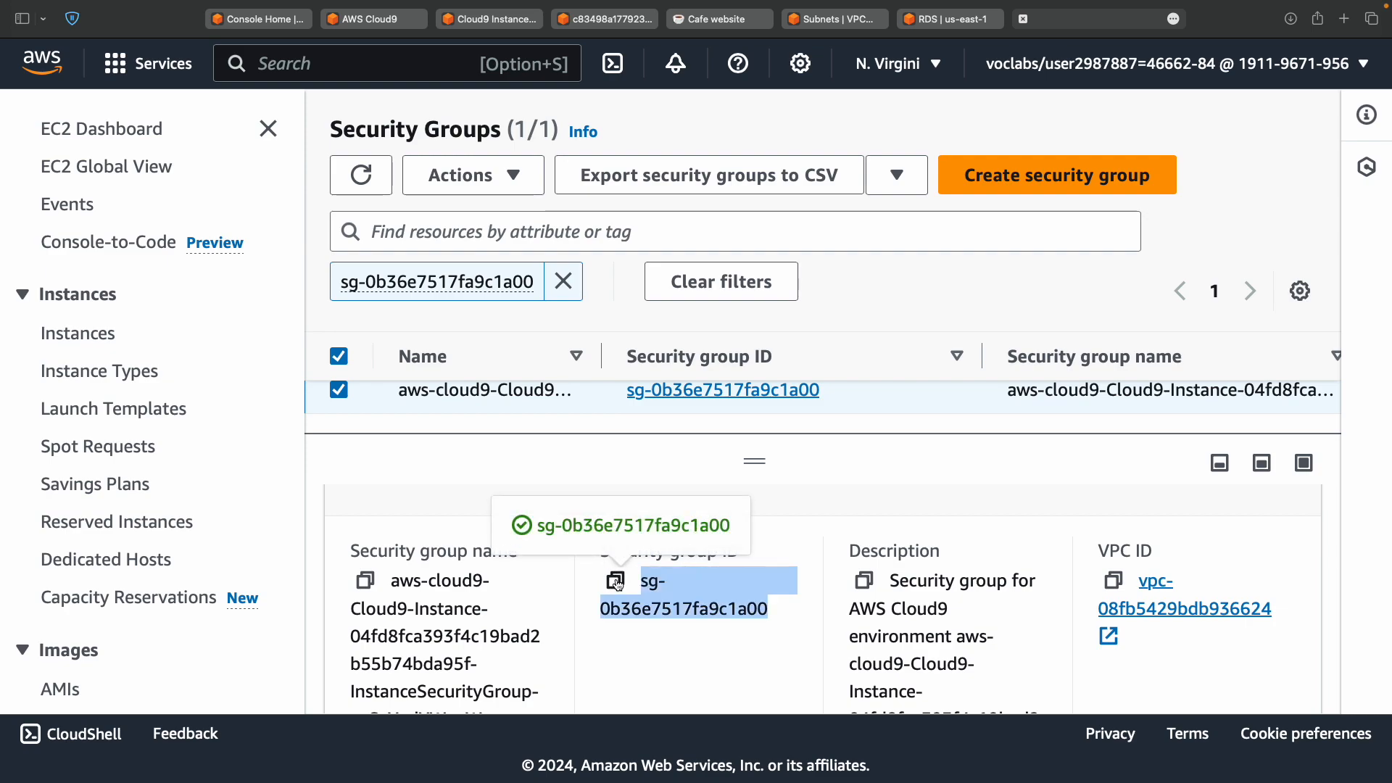
pyautogui.scroll(-2, 624, 602)
pyautogui.scroll(3, 638, 609)
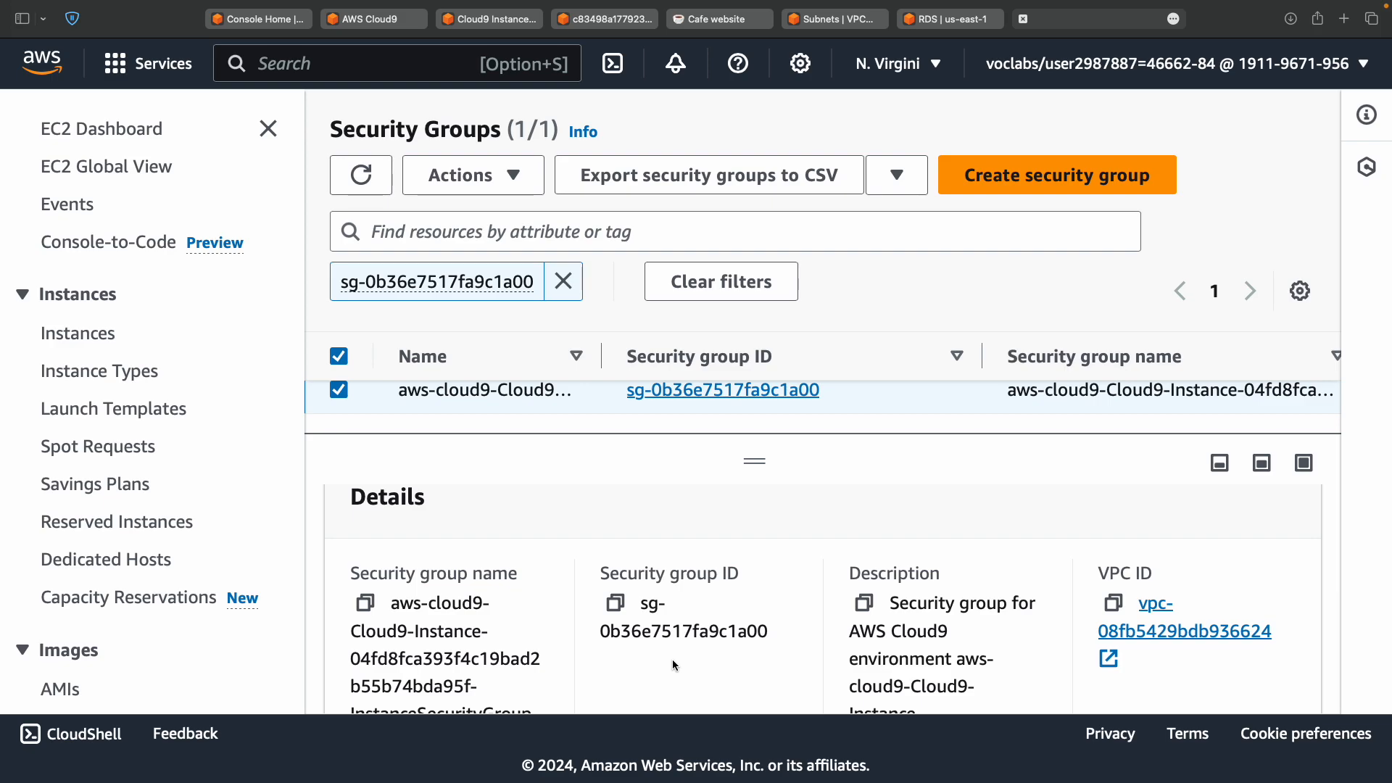
pyautogui.hotkey('ctrl', 'Left')
pyautogui.hotkey('ctrl', 'Left')
pyautogui.hotkey('ctrl', 'Right')
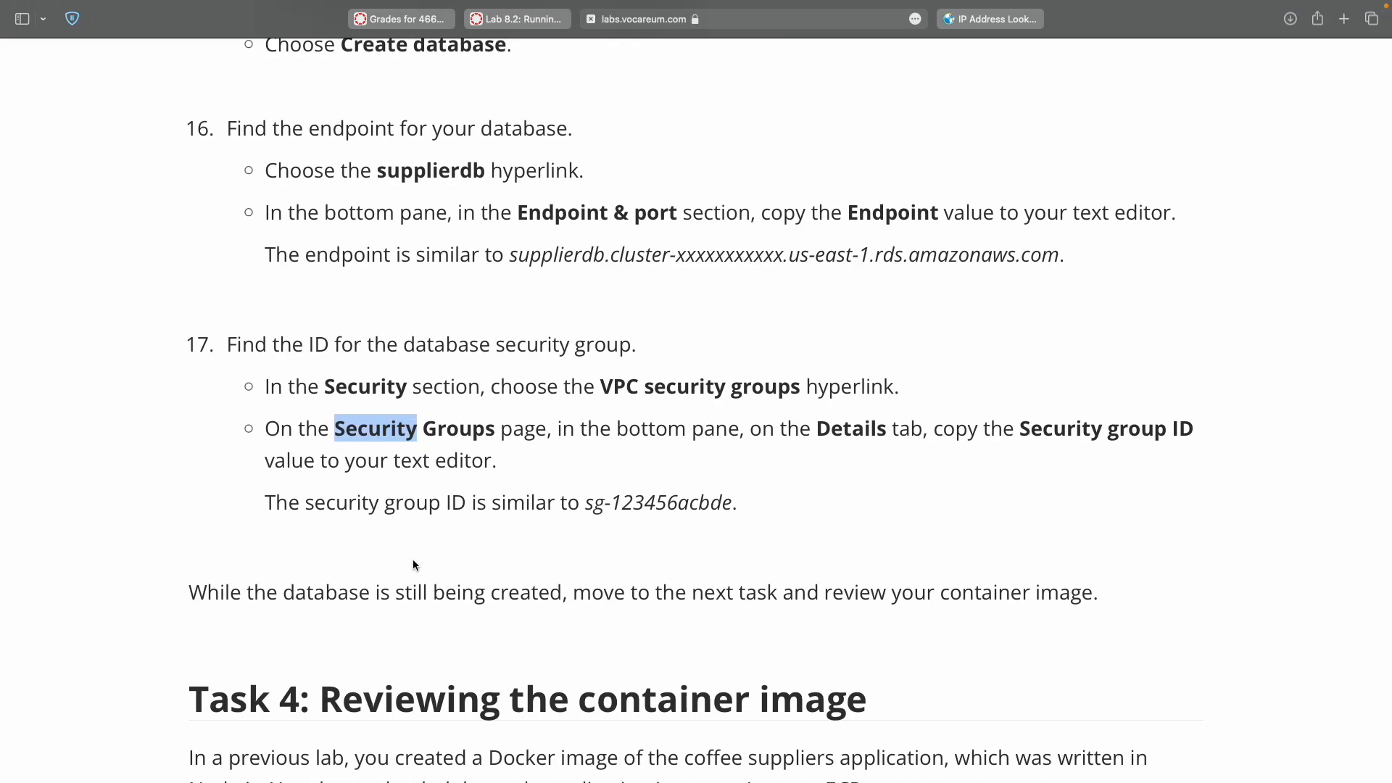
# Paste sg-0b36e7517fa9c1a00 at the end of line 5 in the TextMate notes.
pyautogui.hotkey('ctrl', 'Left')
pyautogui.click(394, 162)
pyautogui.press('super+v')
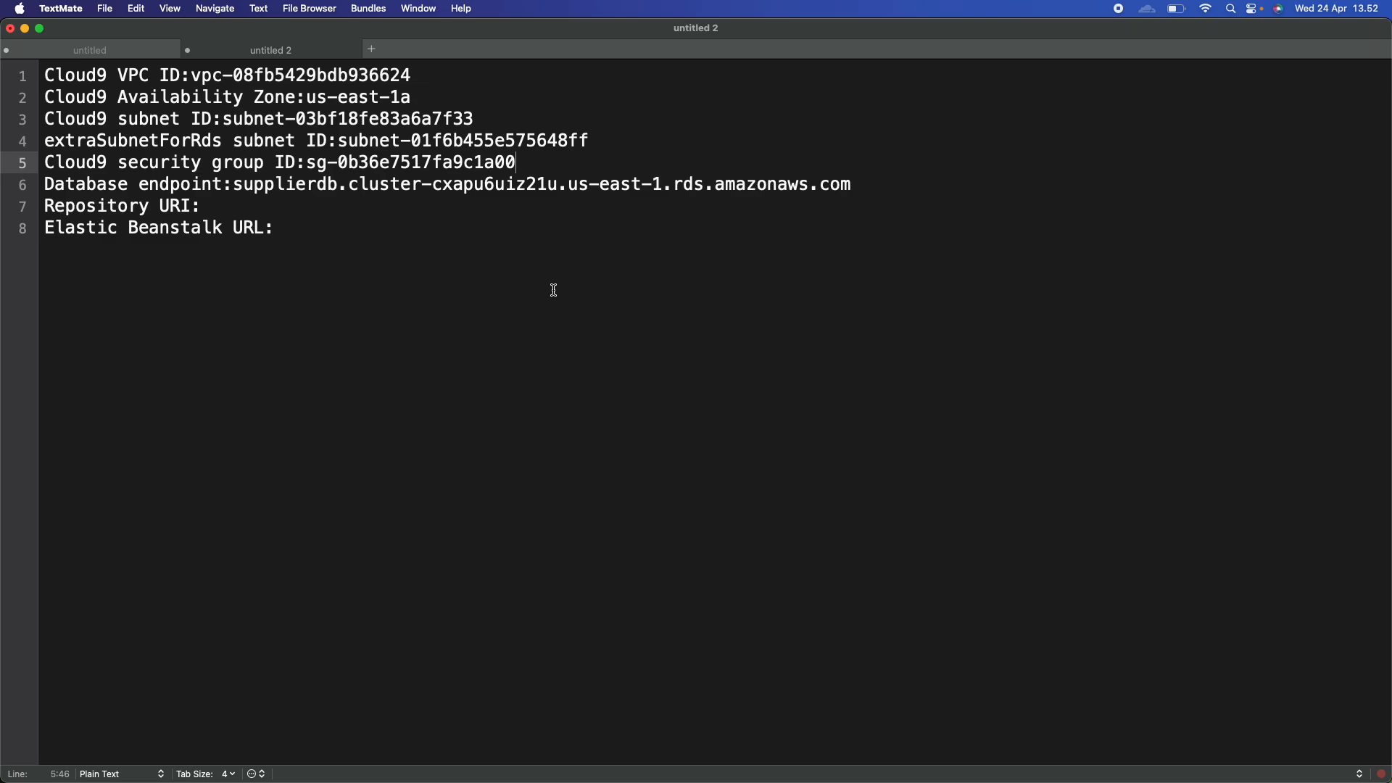
# In the lab instructions, select 'Elastic Container Registry' in step 18.
pyautogui.hotkey('ctrl', 'Right')
pyautogui.click(573, 451)
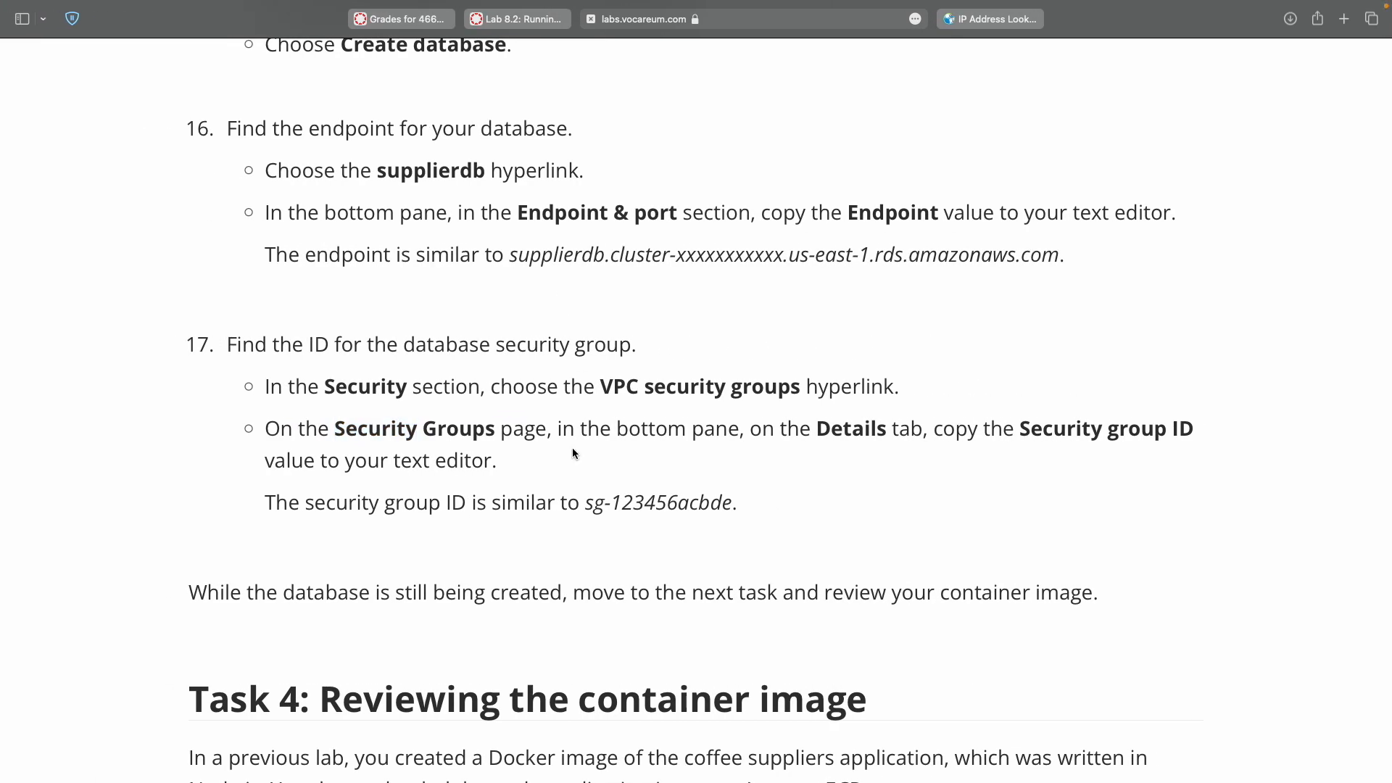
pyautogui.scroll(-5, 572, 447)
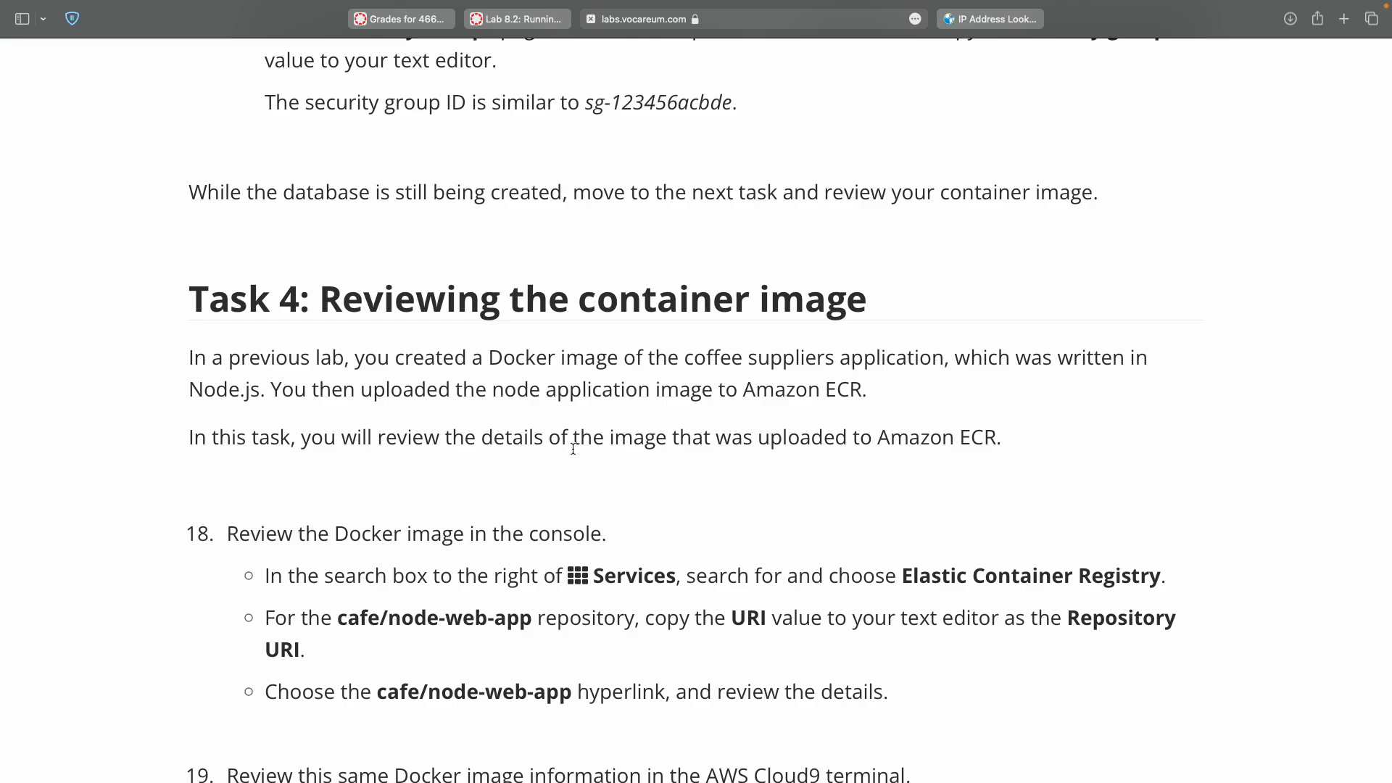
pyautogui.scroll(-3, 573, 448)
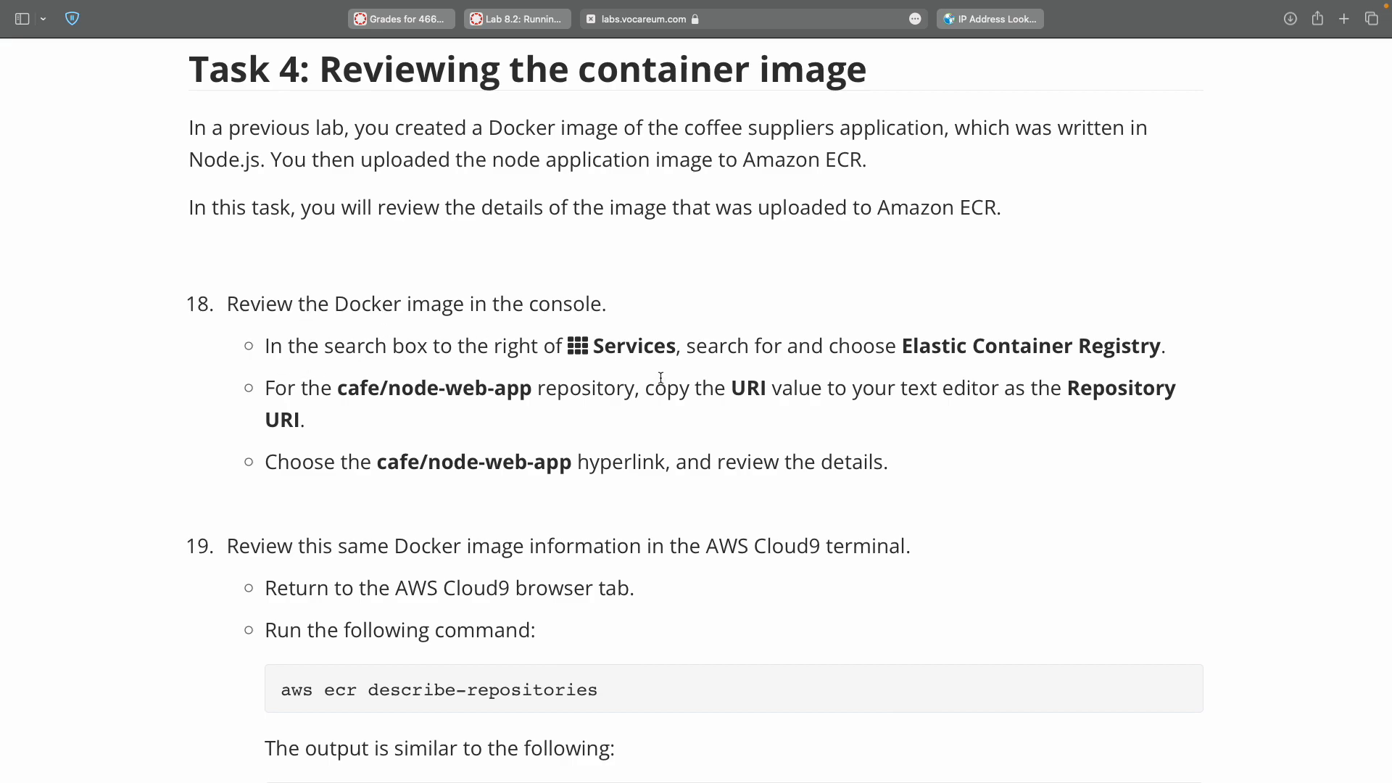
pyautogui.doubleClick(907, 346)
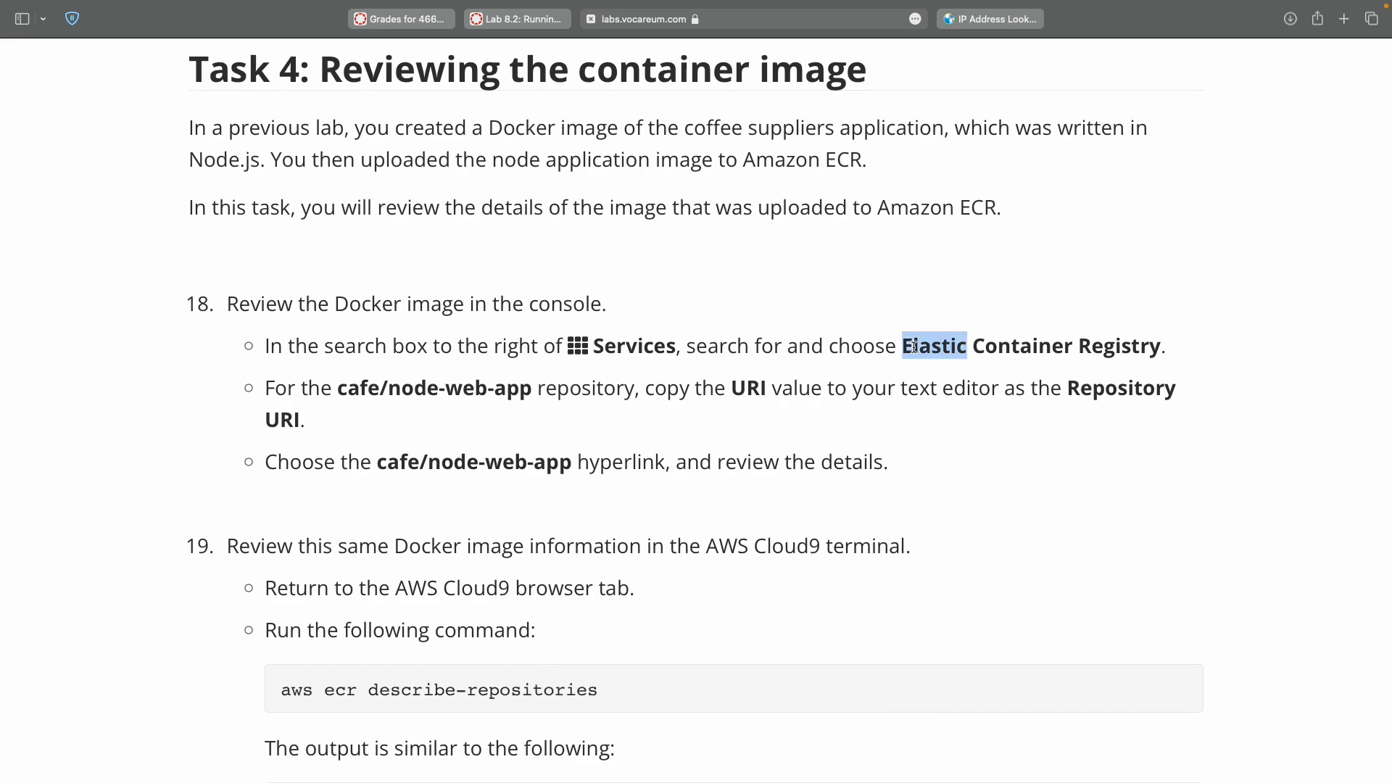
pyautogui.keyDown('shift'); pyautogui.click(1115, 350); pyautogui.keyUp('shift')
pyautogui.press('super+c')
# Search the console for Elastic Container Registry and open the service in its new tab.
pyautogui.hotkey('ctrl', 'Right')
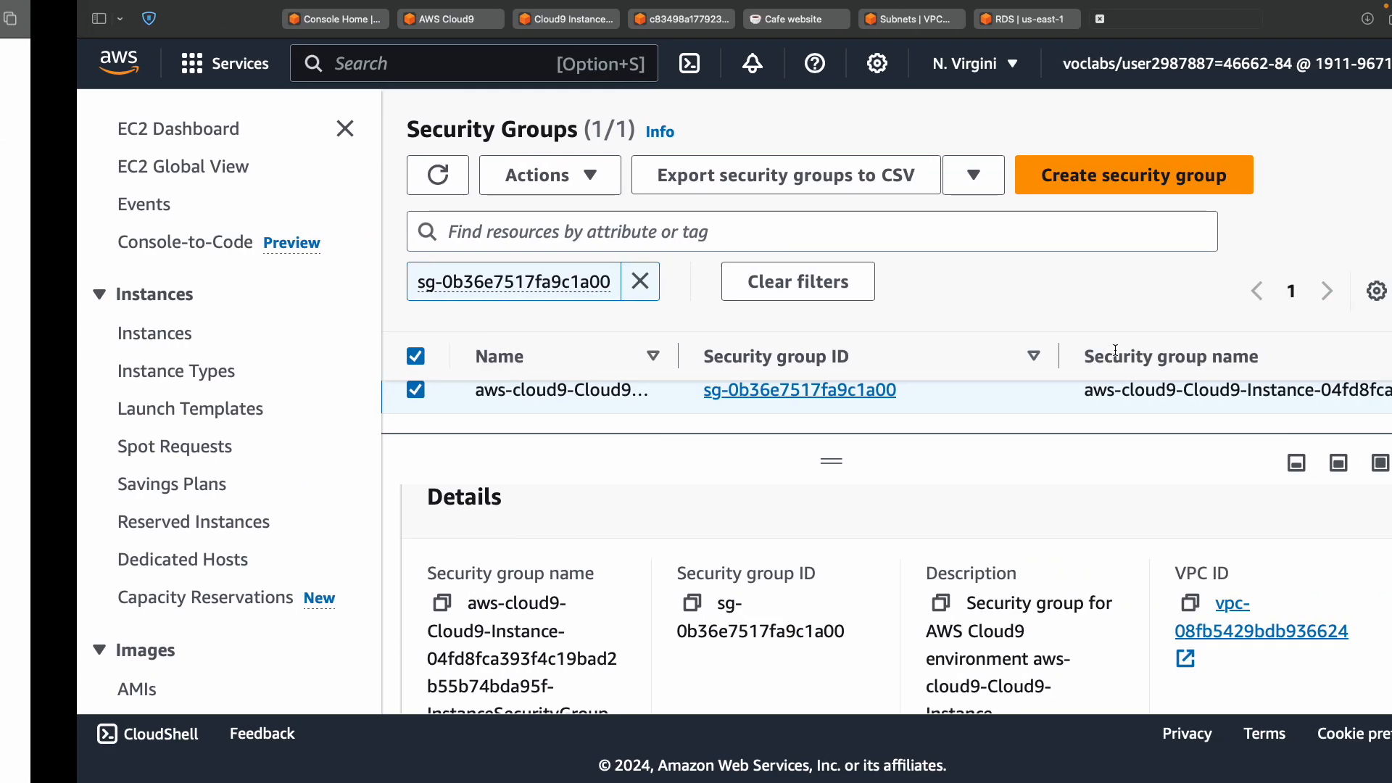
pyautogui.click(287, 26)
pyautogui.click(356, 72)
pyautogui.press('super+v')
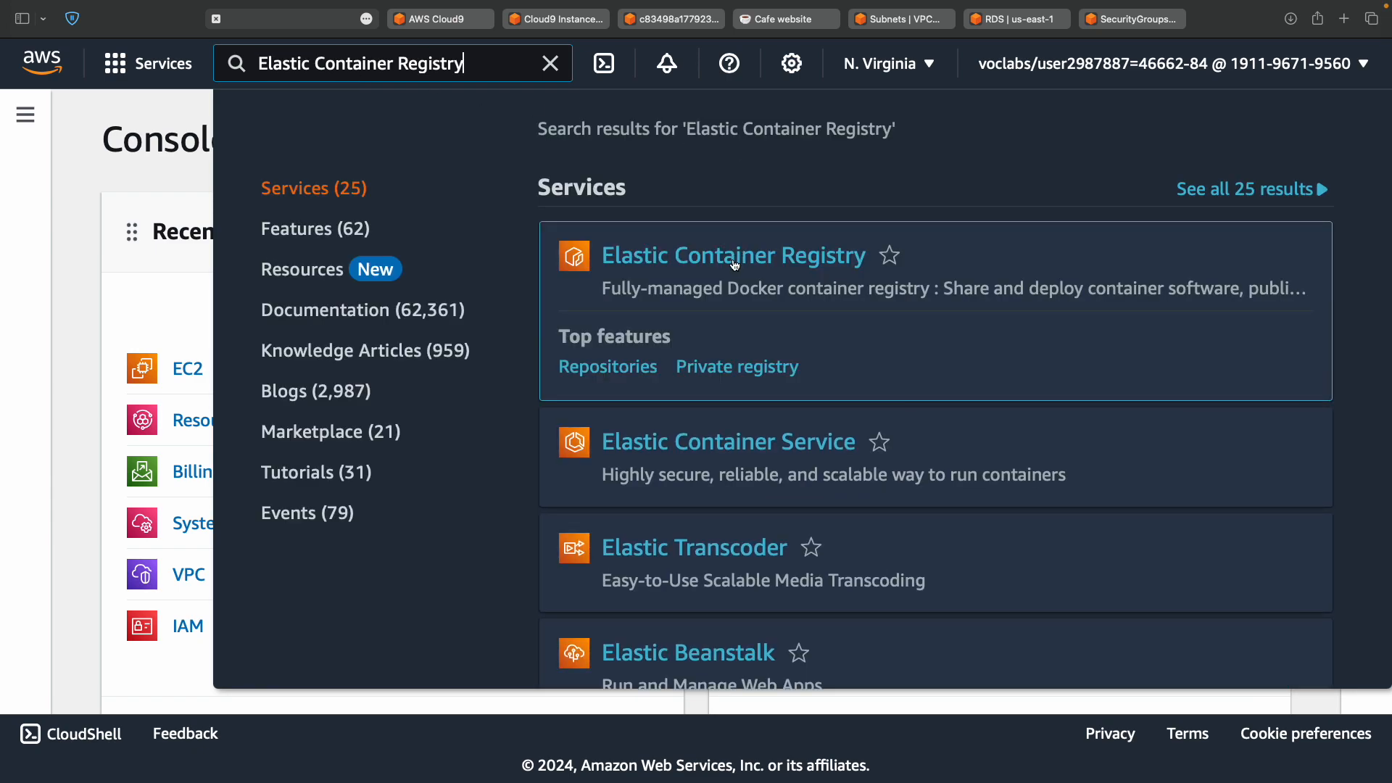
pyautogui.keyDown('super'); pyautogui.click(736, 265); pyautogui.keyUp('super')
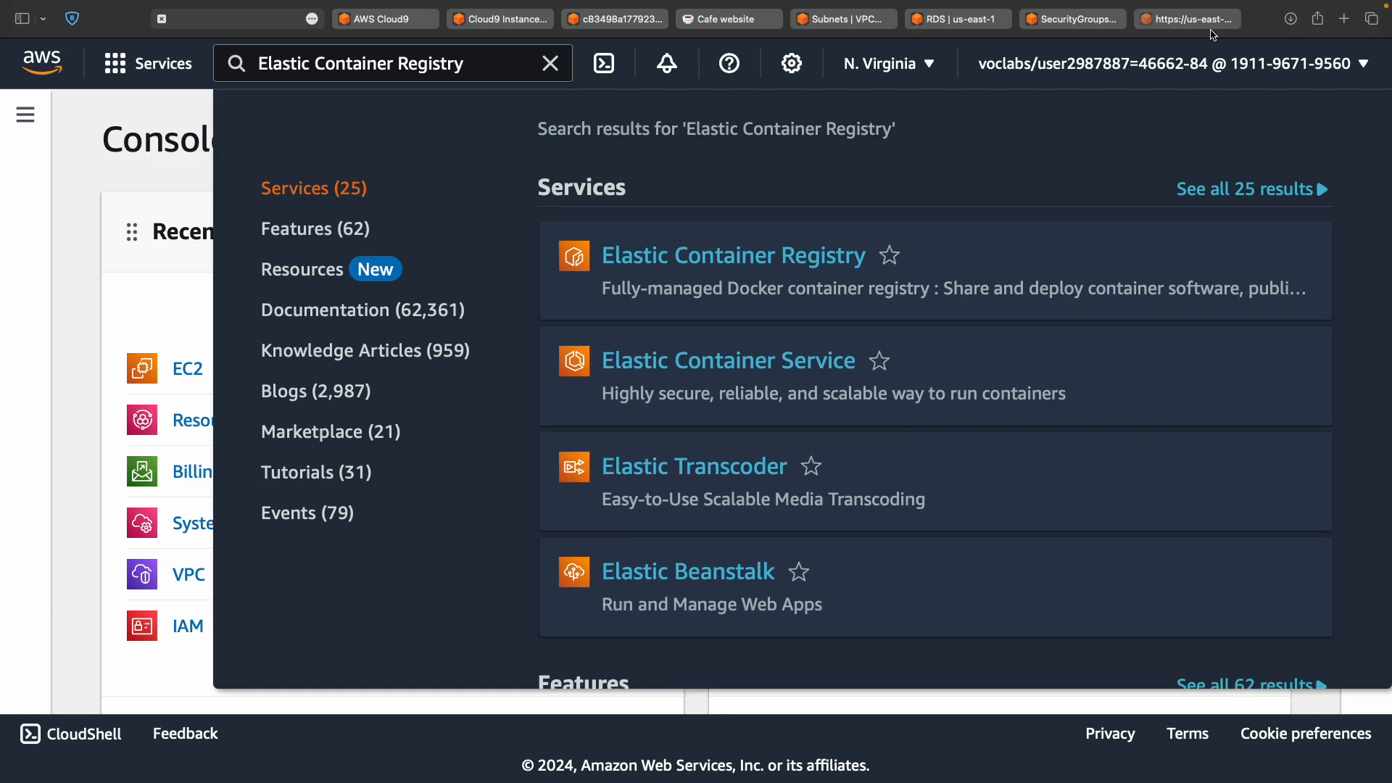
pyautogui.click(1214, 24)
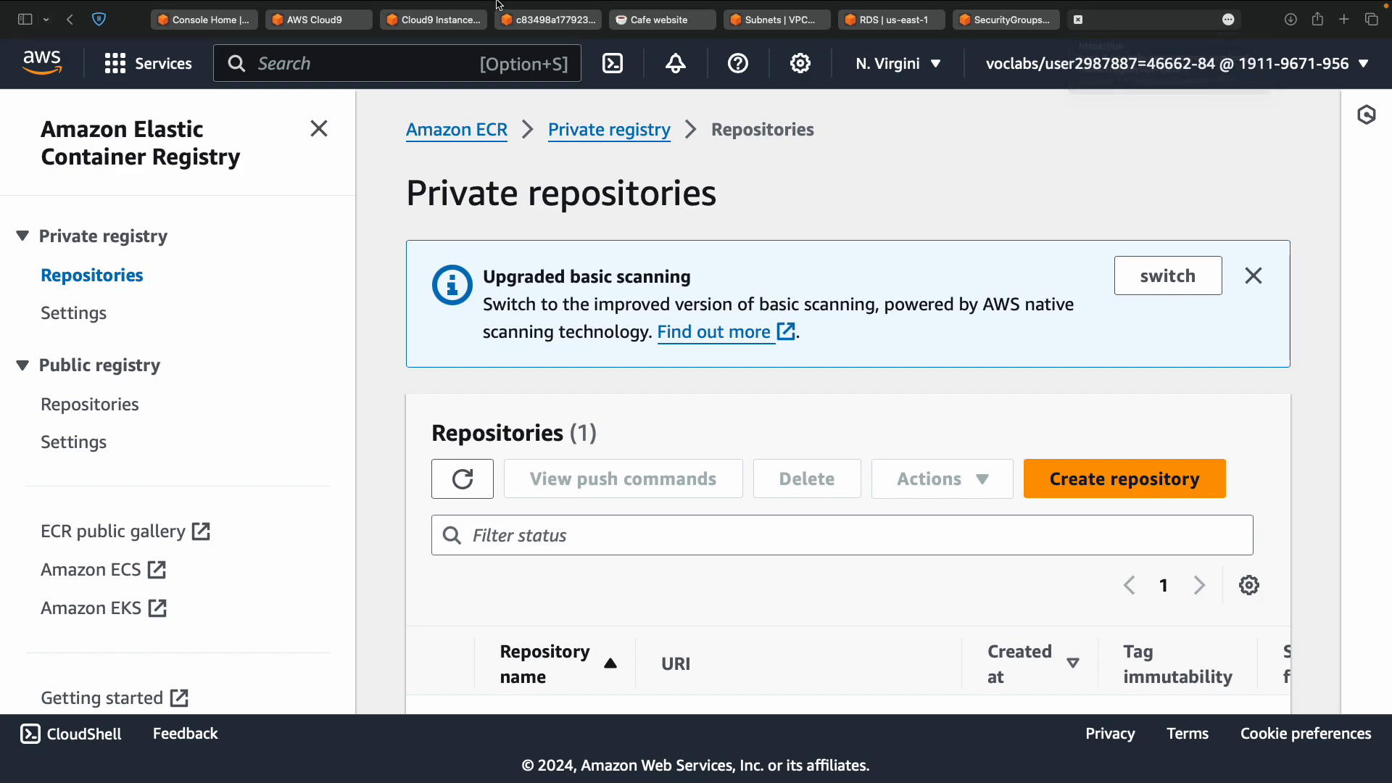
pyautogui.click(279, 37)
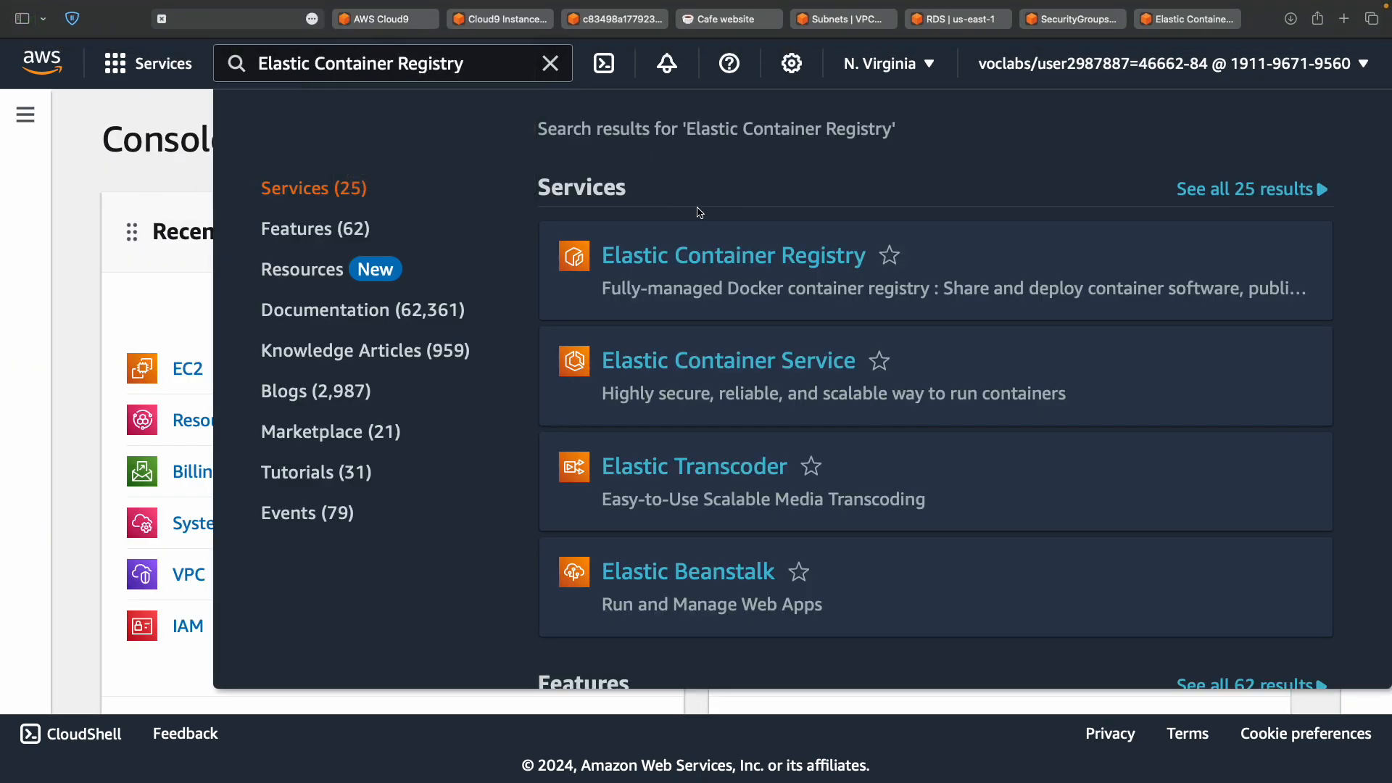
pyautogui.moveTo(702, 264)
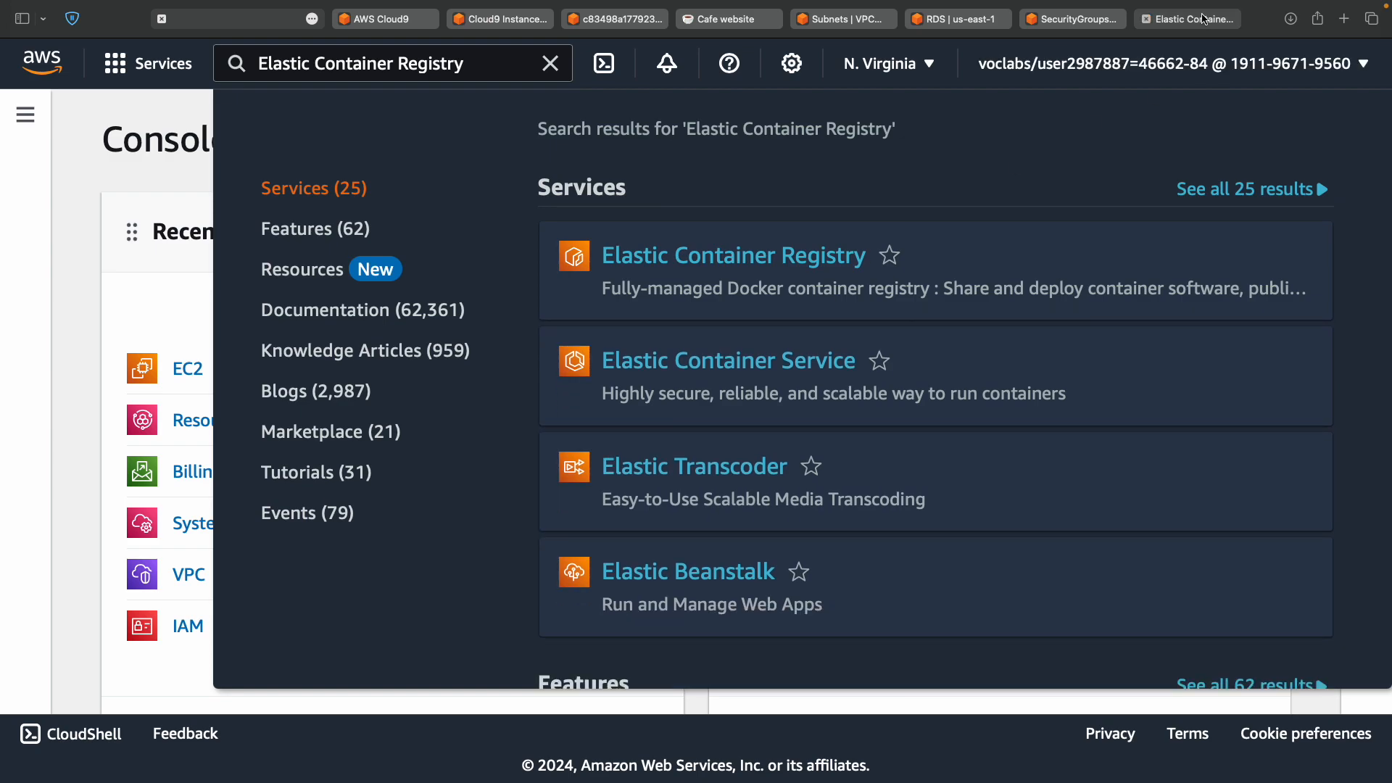
pyautogui.click(1189, 19)
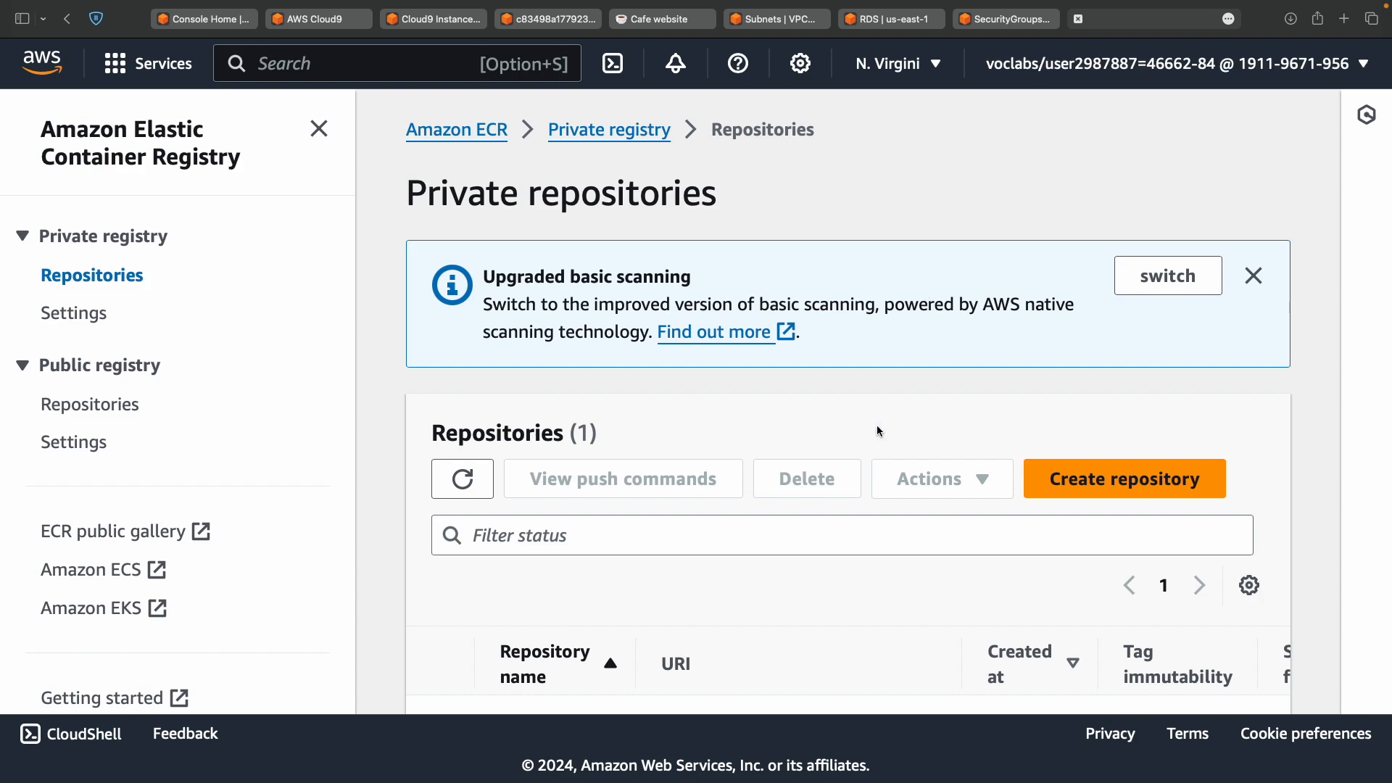
# Copy the cafe/node-web-app repository URI from the ECR Repositories table.
pyautogui.hotkey('ctrl', 'Left')
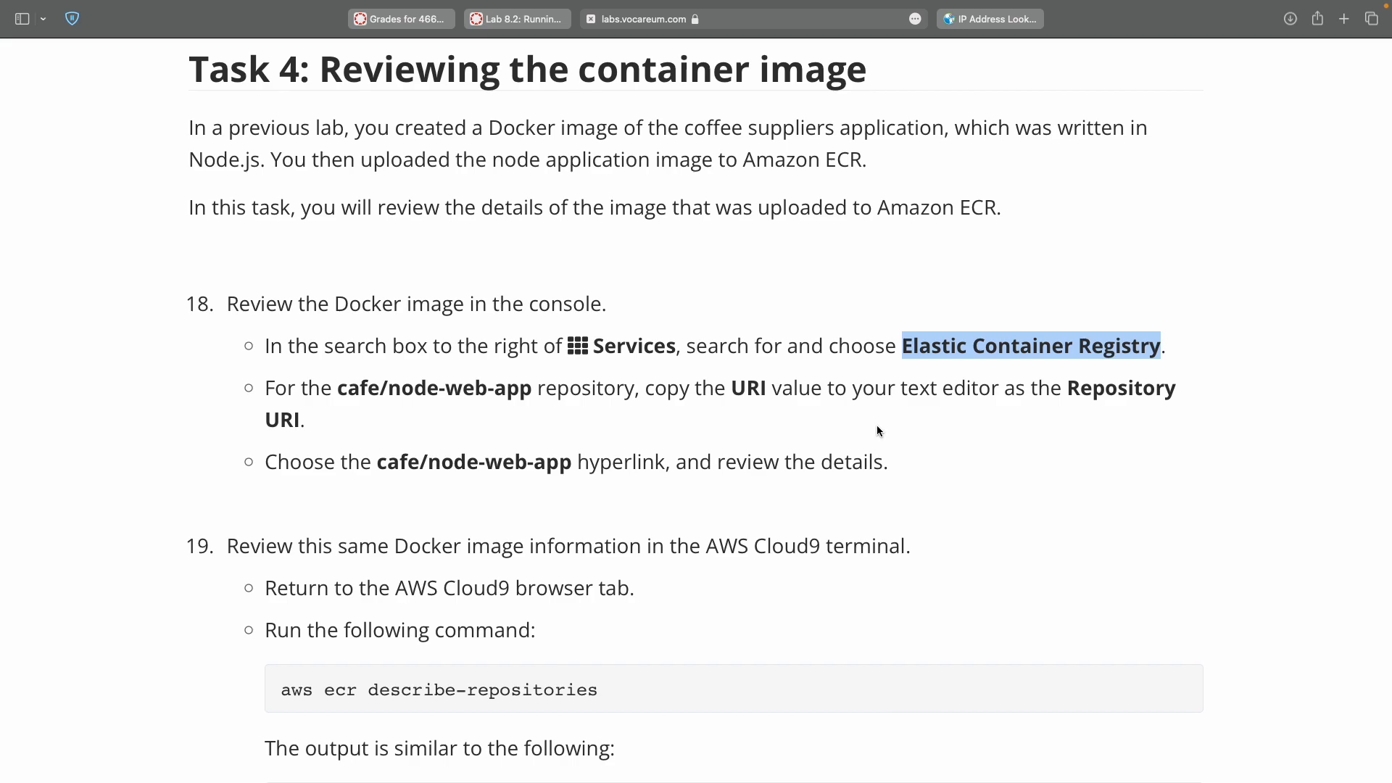
pyautogui.hotkey('ctrl', 'Right')
pyautogui.scroll(-3, 877, 431)
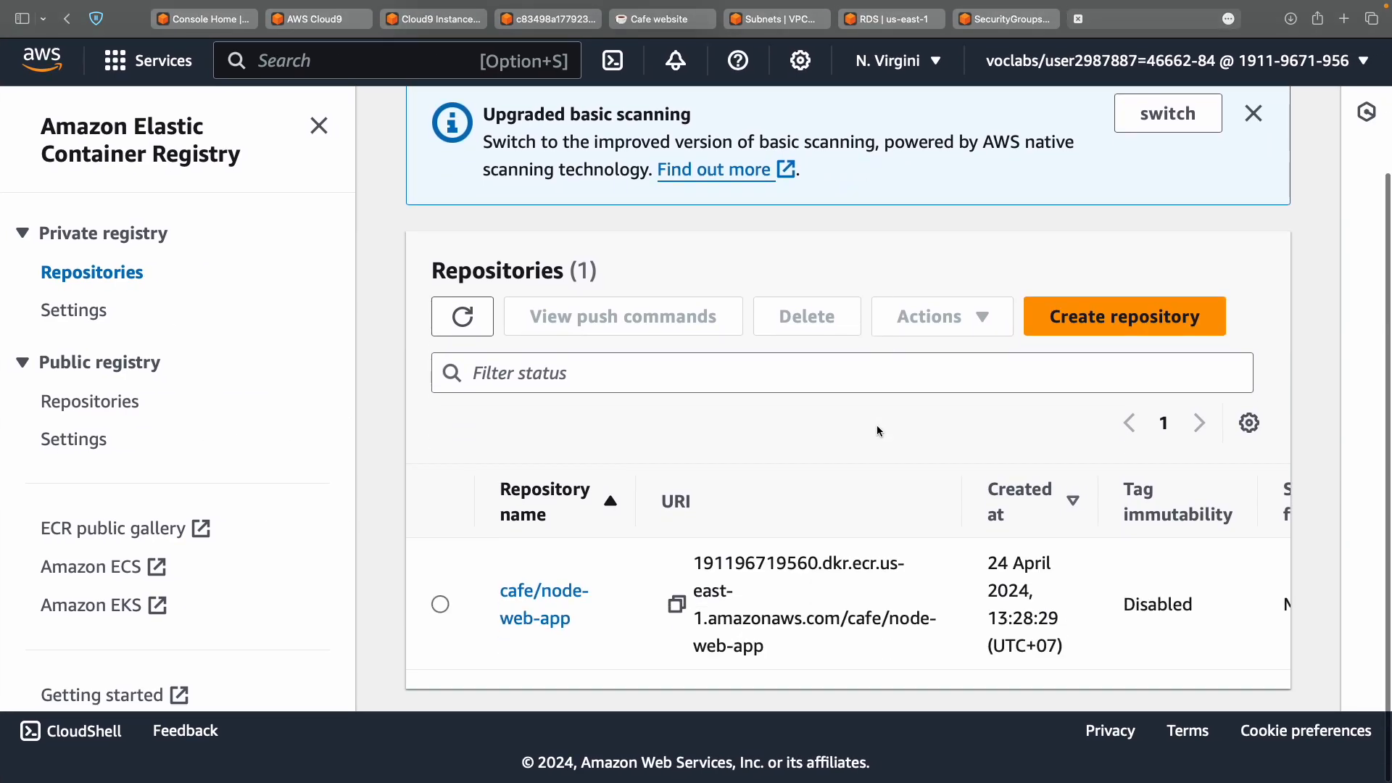
pyautogui.doubleClick(686, 502)
pyautogui.click(685, 611)
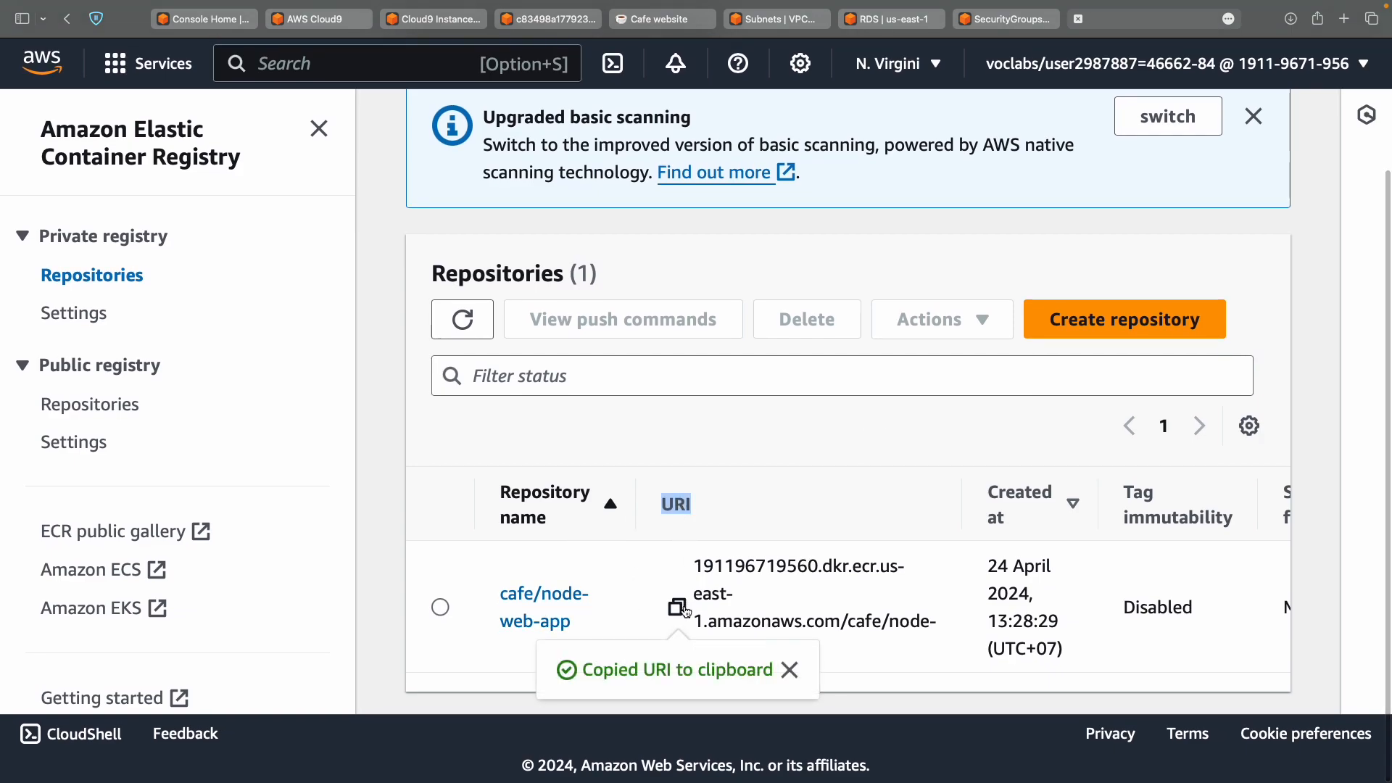
pyautogui.scroll(3, 685, 612)
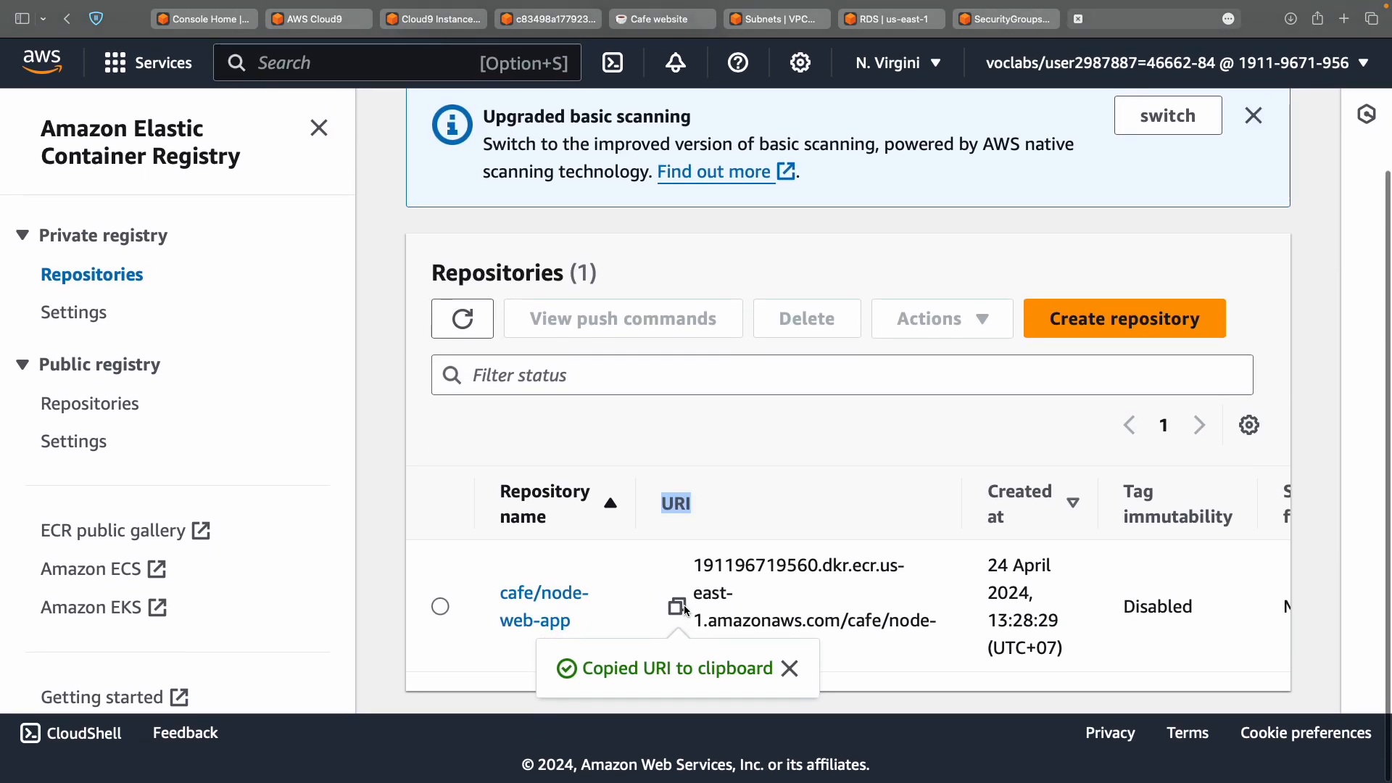
# Paste the URI after 'Repository URI:' on line 7 of the notes.
pyautogui.hotkey('ctrl', 'Left')
pyautogui.hotkey('ctrl', 'Left')
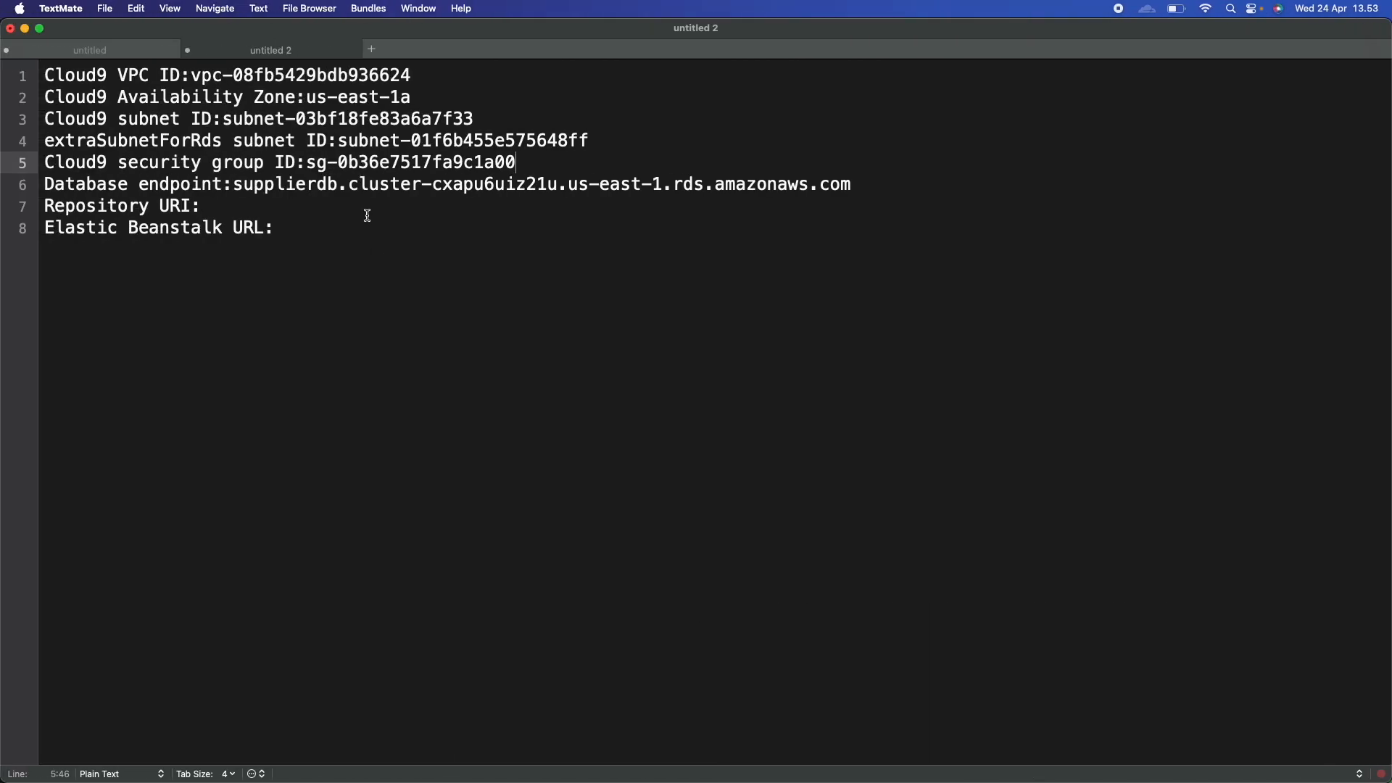
pyautogui.click(247, 207)
pyautogui.press('super+v')
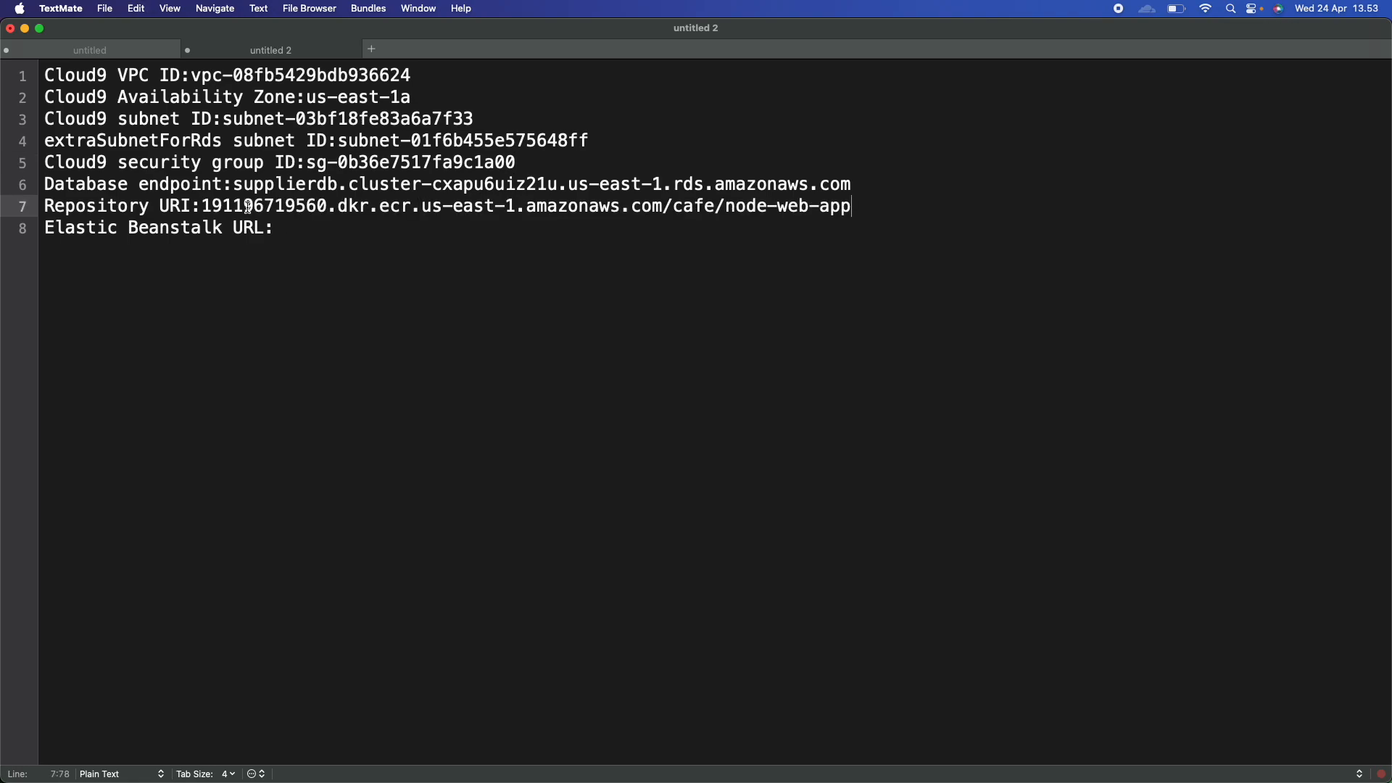
pyautogui.hotkey('ctrl', 'Right')
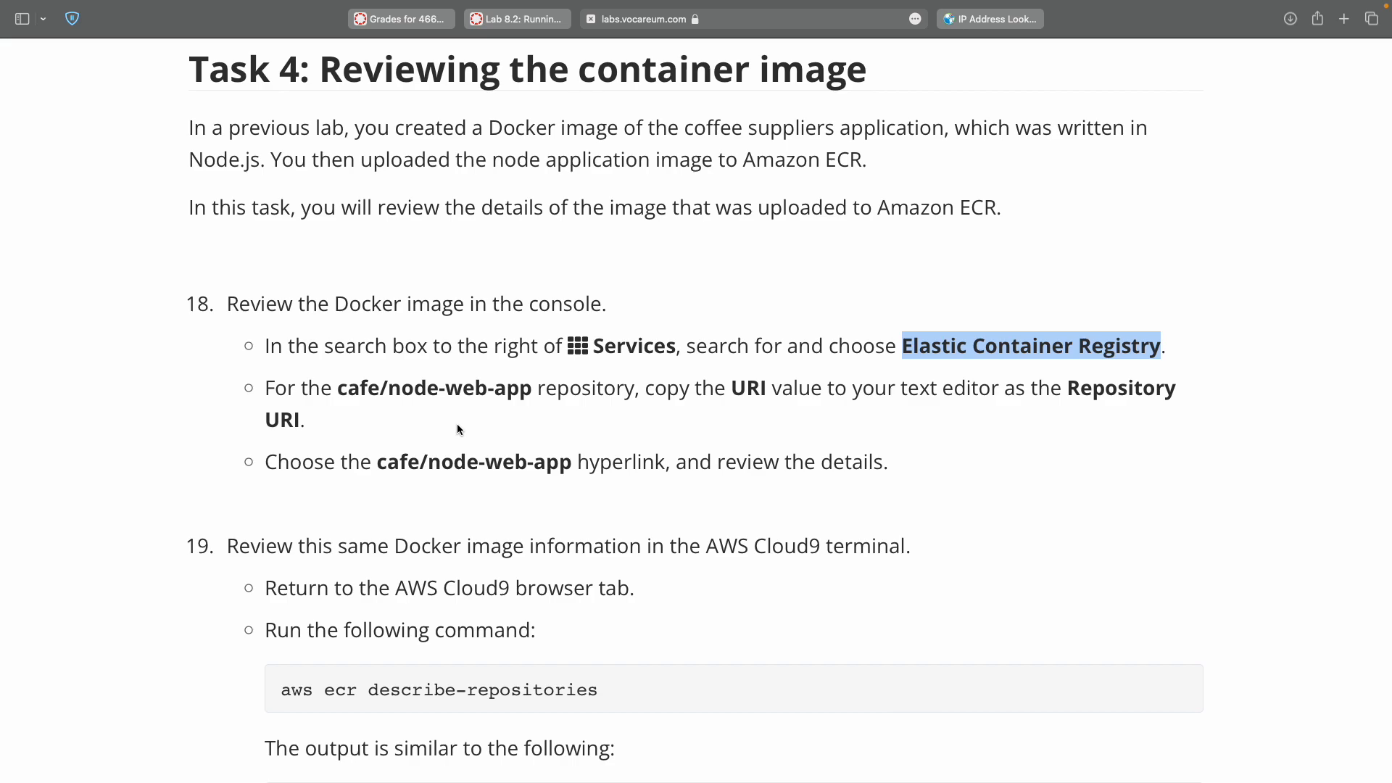
# Open the cafe/node-web-app repository from the ECR repositories list.
pyautogui.doubleClick(394, 466)
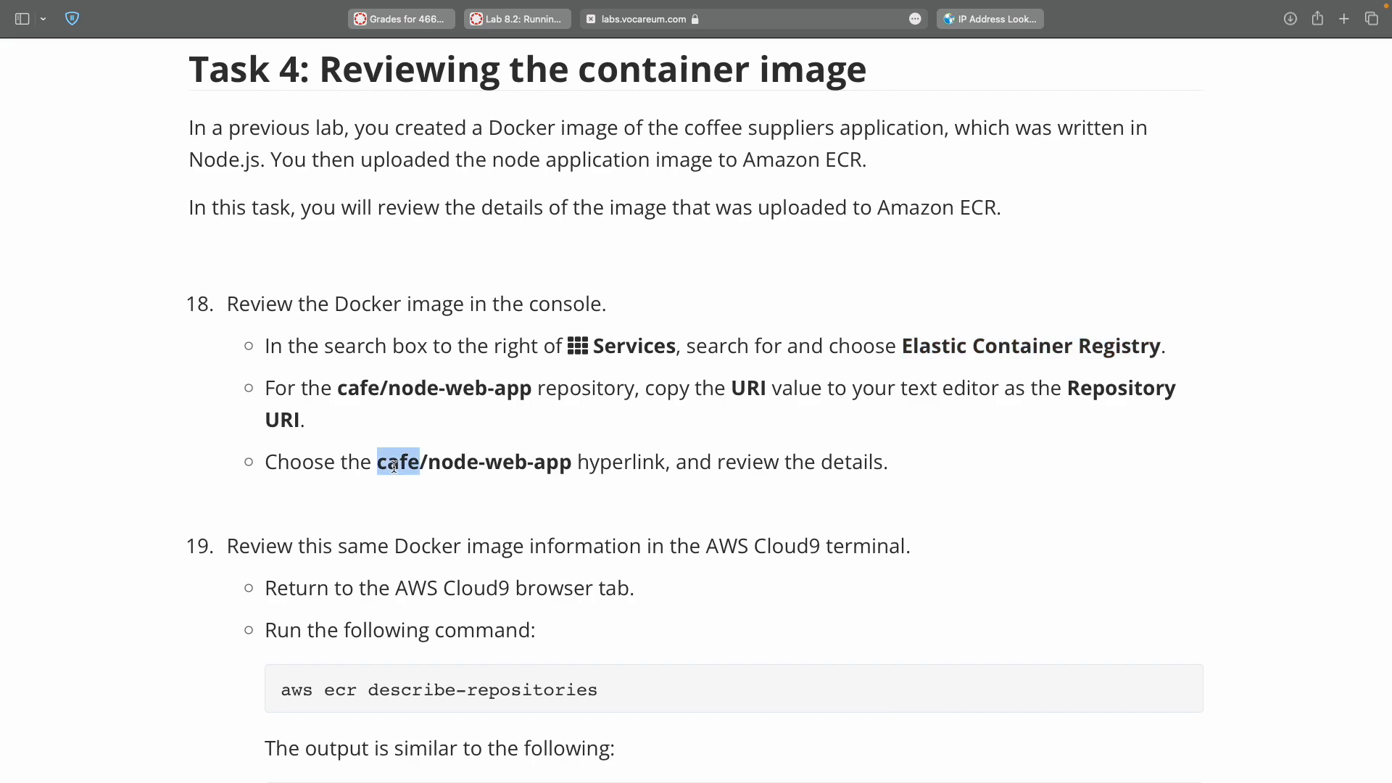
pyautogui.hotkey('ctrl', 'Right')
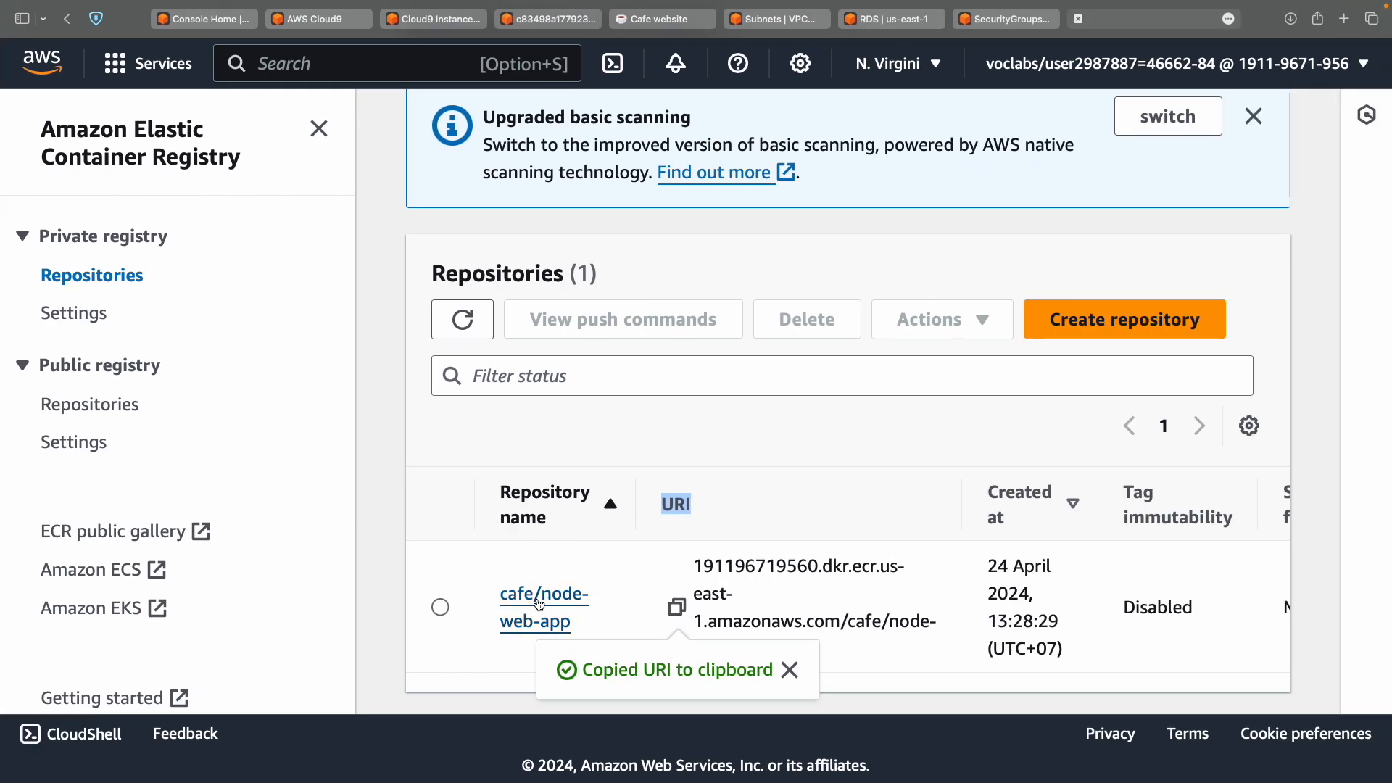
pyautogui.click(536, 598)
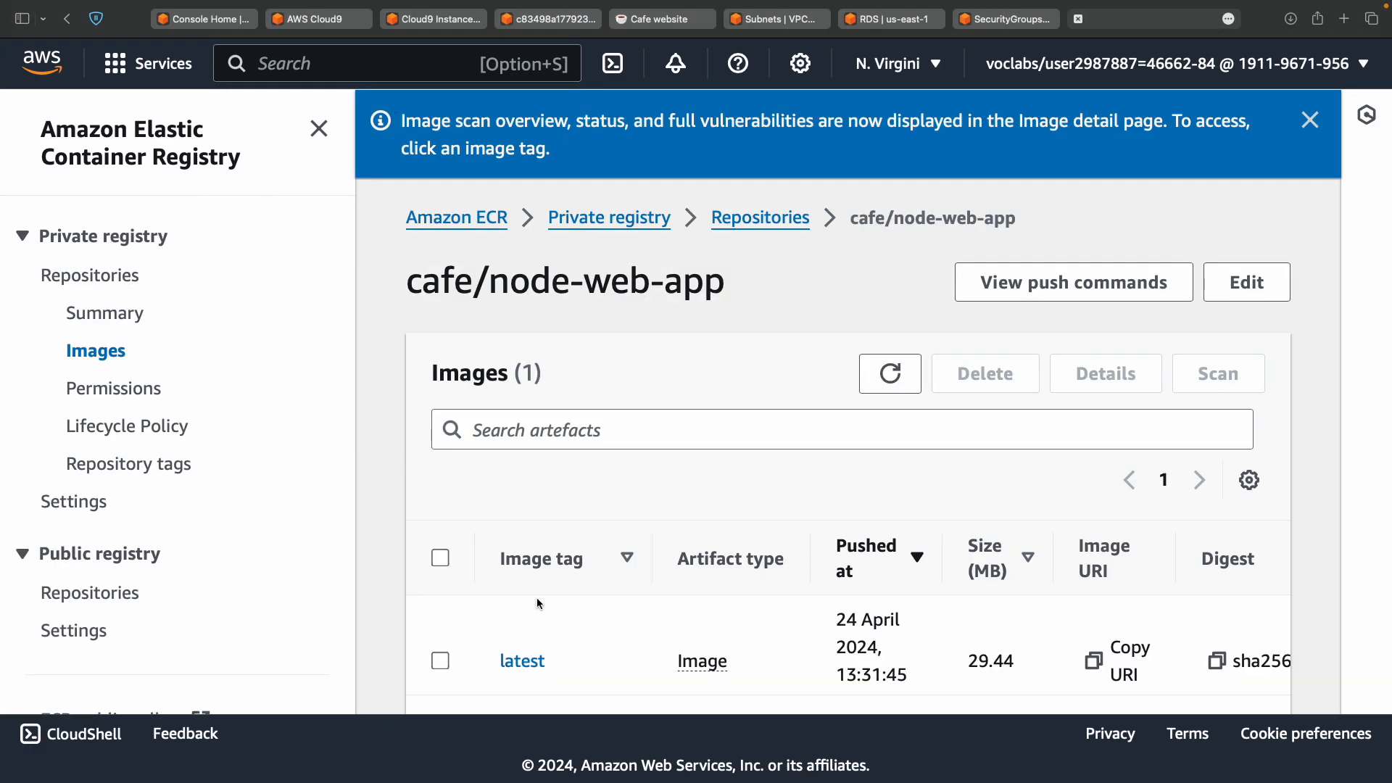
pyautogui.scroll(-1, 746, 575)
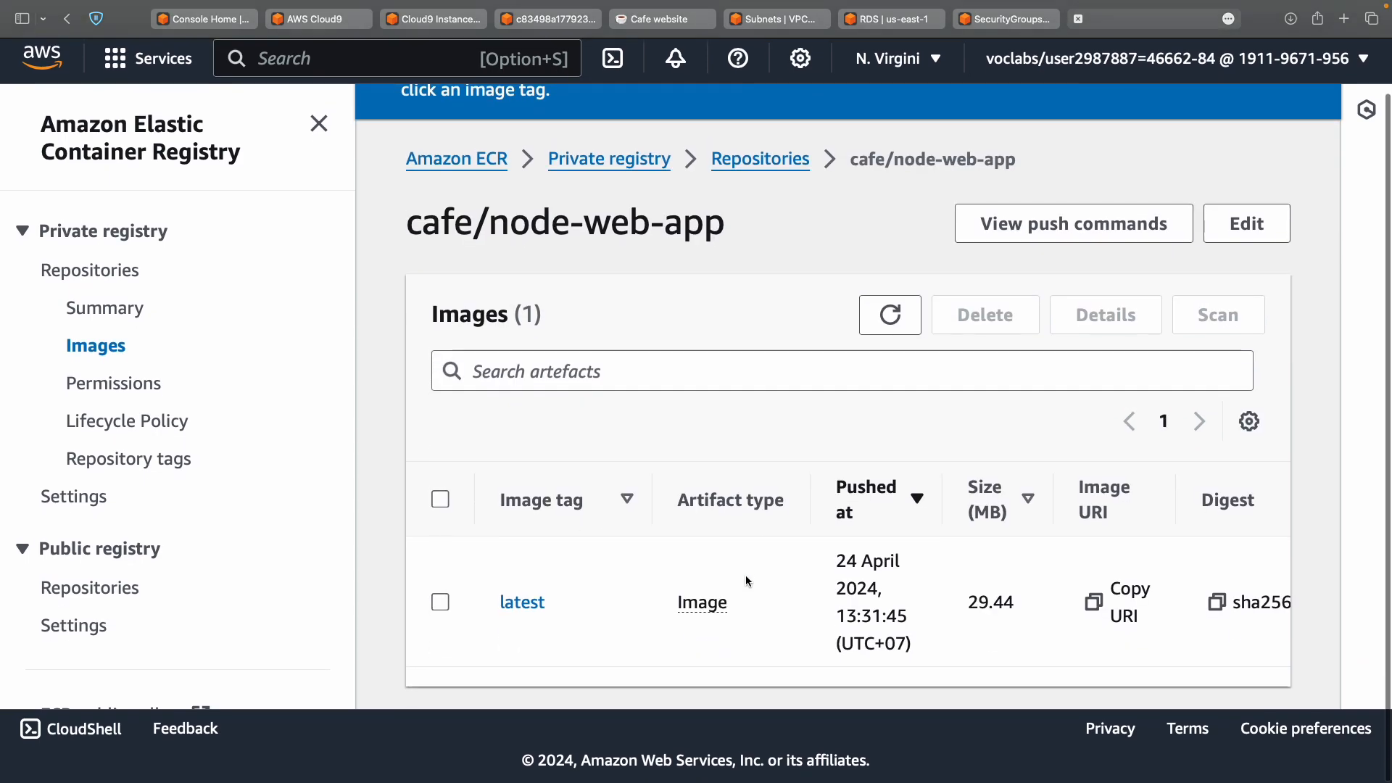
pyautogui.scroll(1, 745, 520)
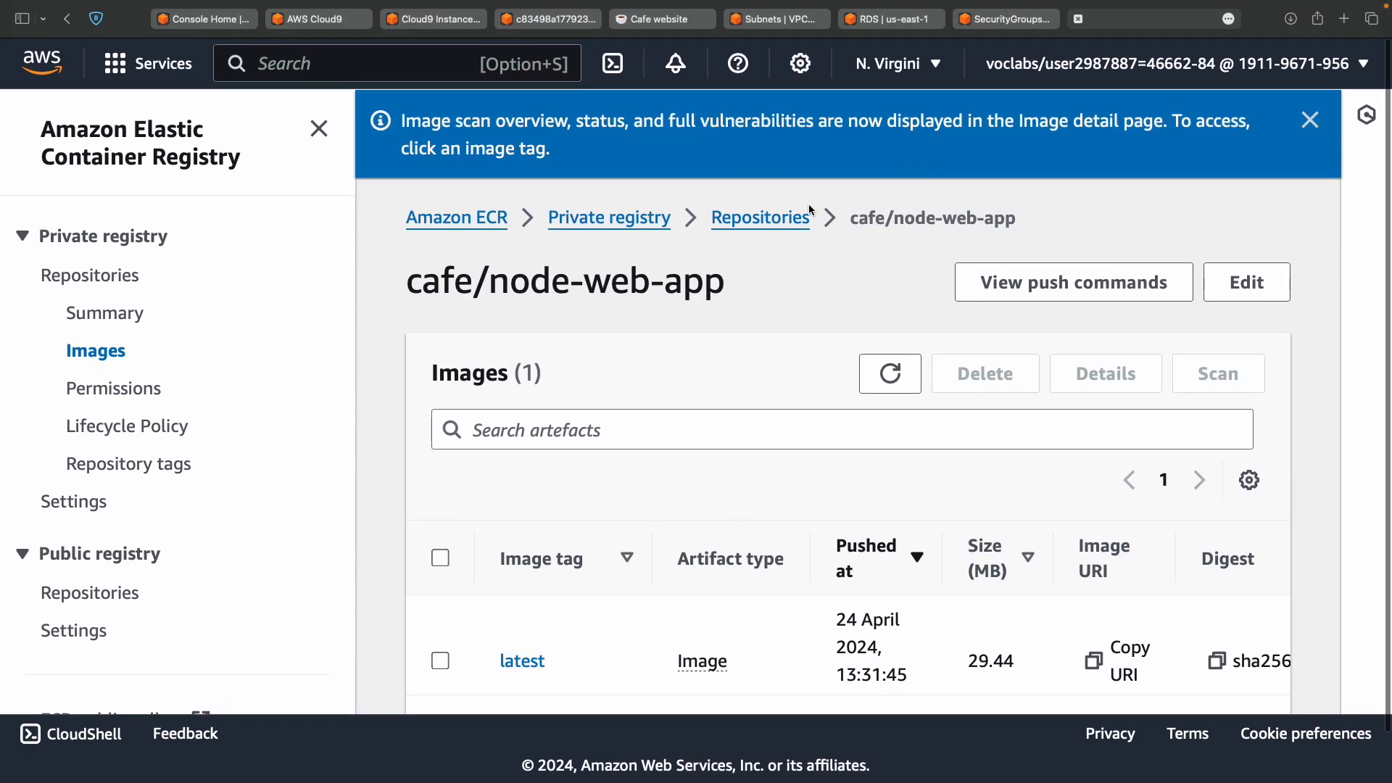
pyautogui.click(794, 215)
pyautogui.scroll(-3, 565, 655)
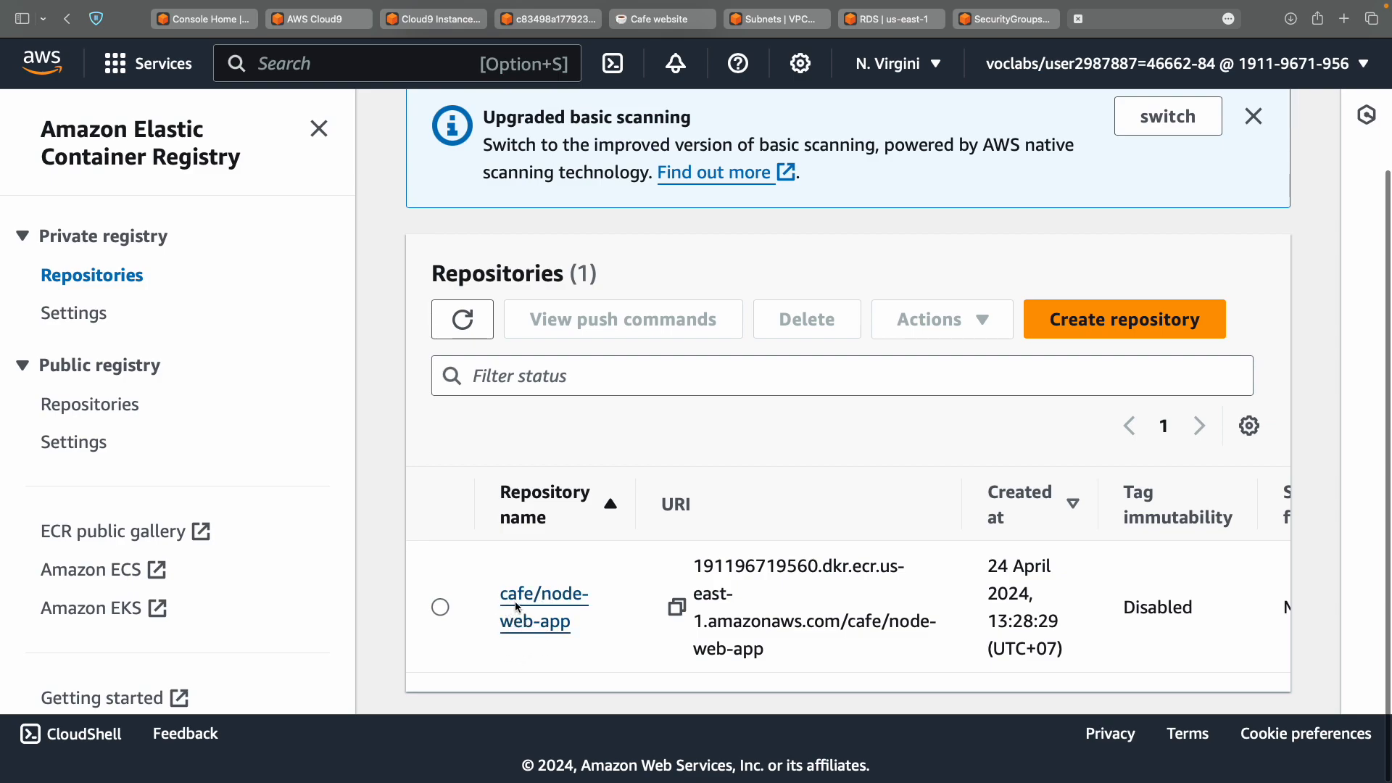
pyautogui.click(530, 607)
# Check the lab instructions and review the repository's latest image, 29.44 MB.
pyautogui.scroll(-1, 688, 583)
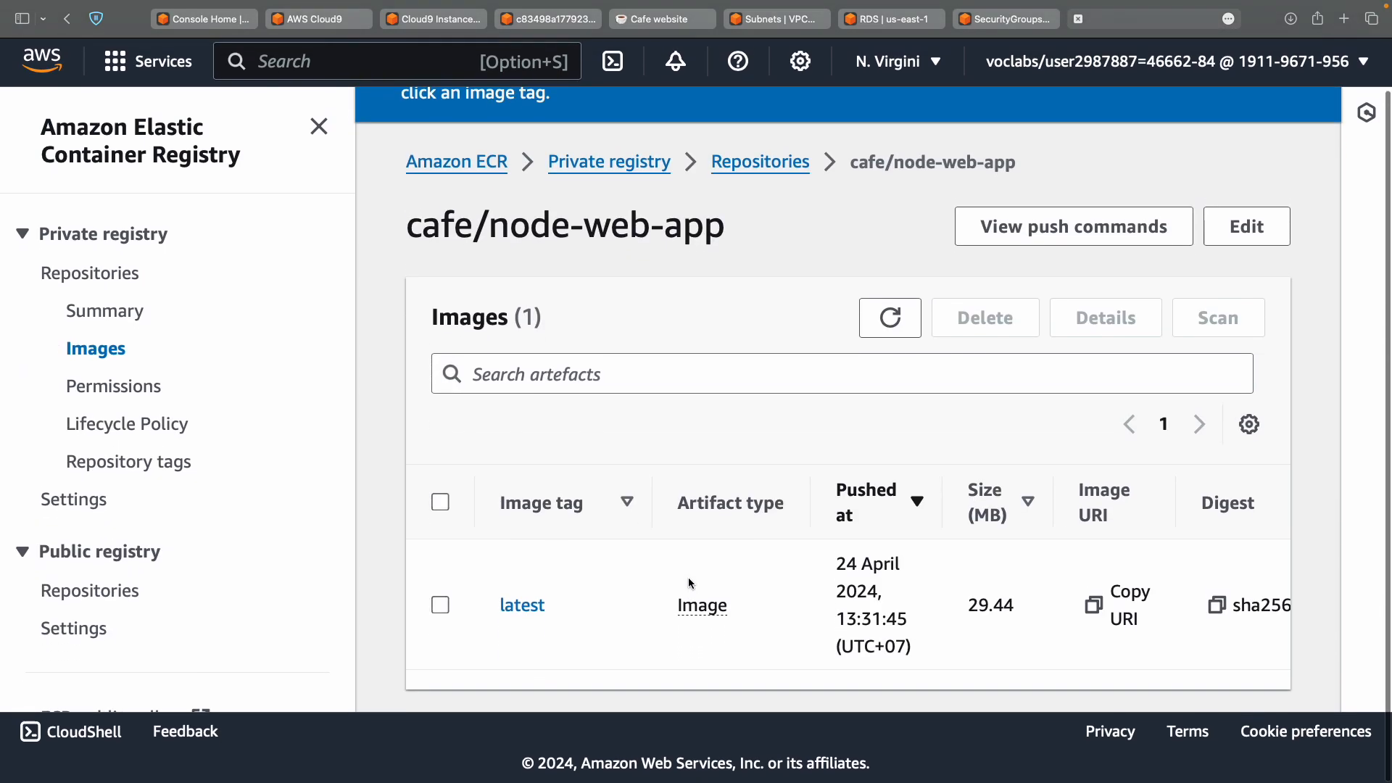
pyautogui.hotkey('ctrl', 'Left')
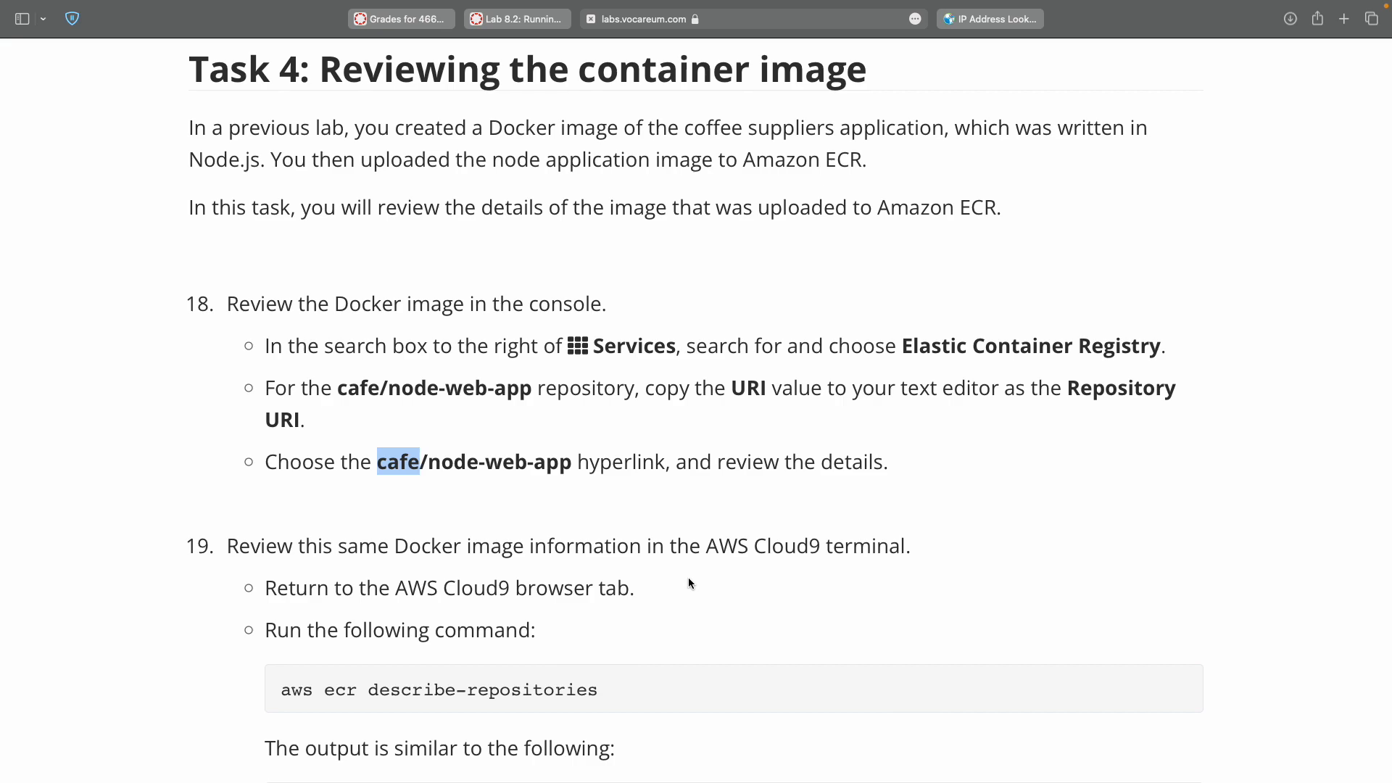
pyautogui.scroll(-3, 689, 577)
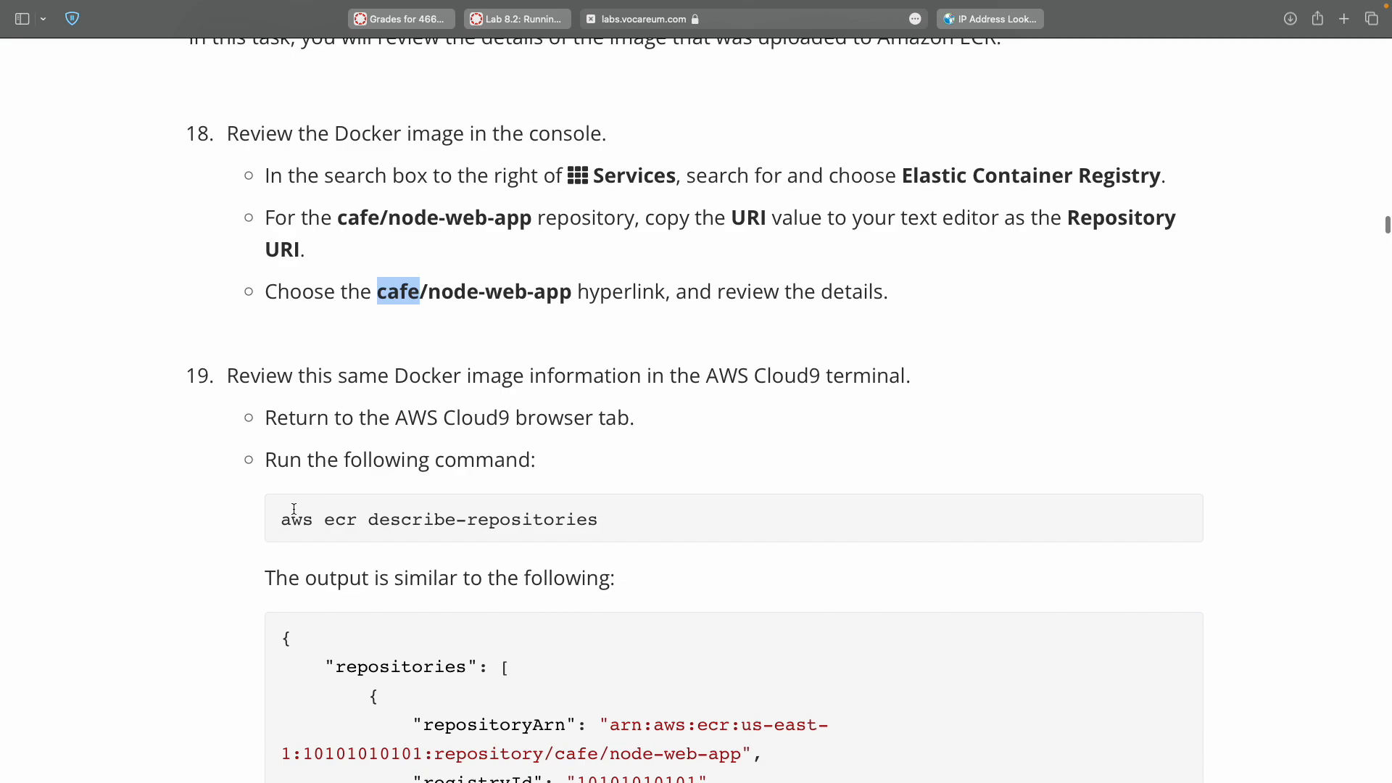
pyautogui.hotkey('ctrl', 'Right')
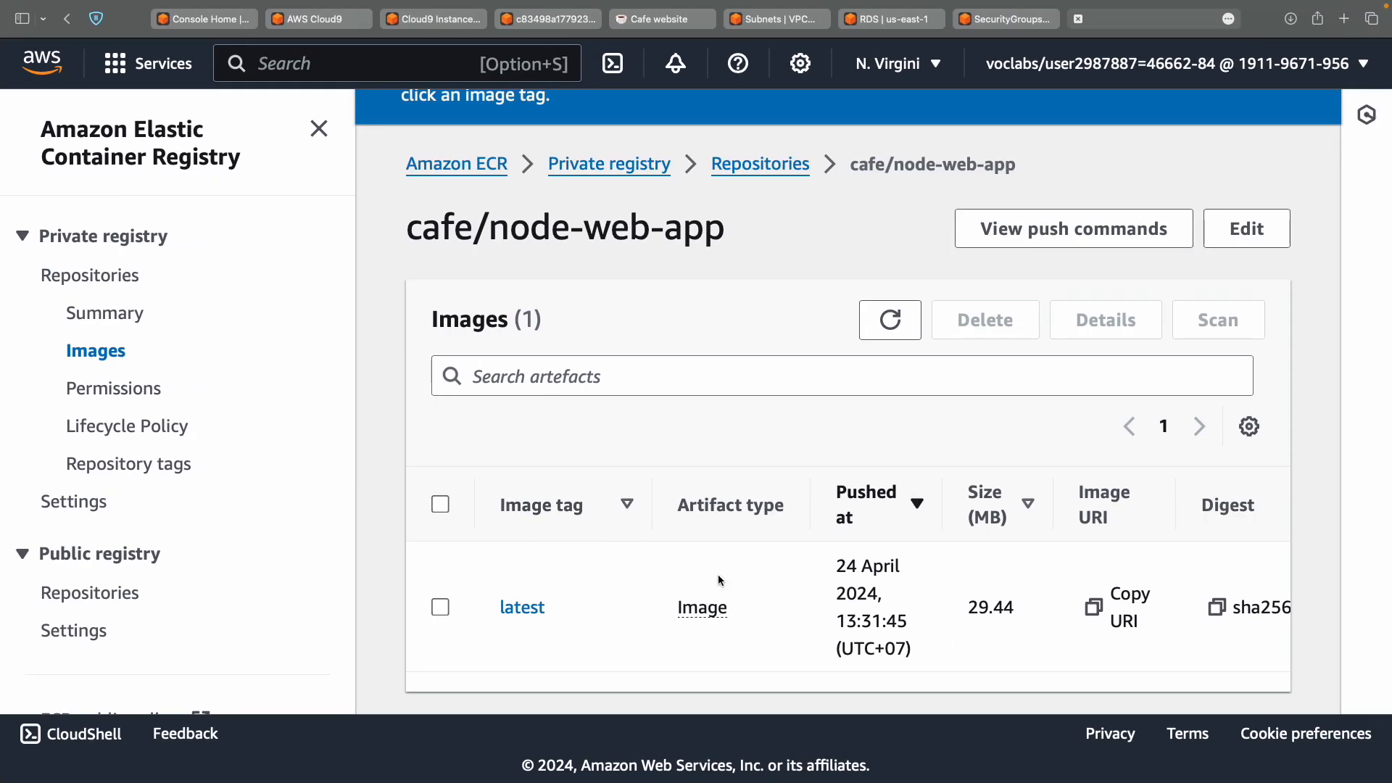
pyautogui.hscroll(3, 720, 580)
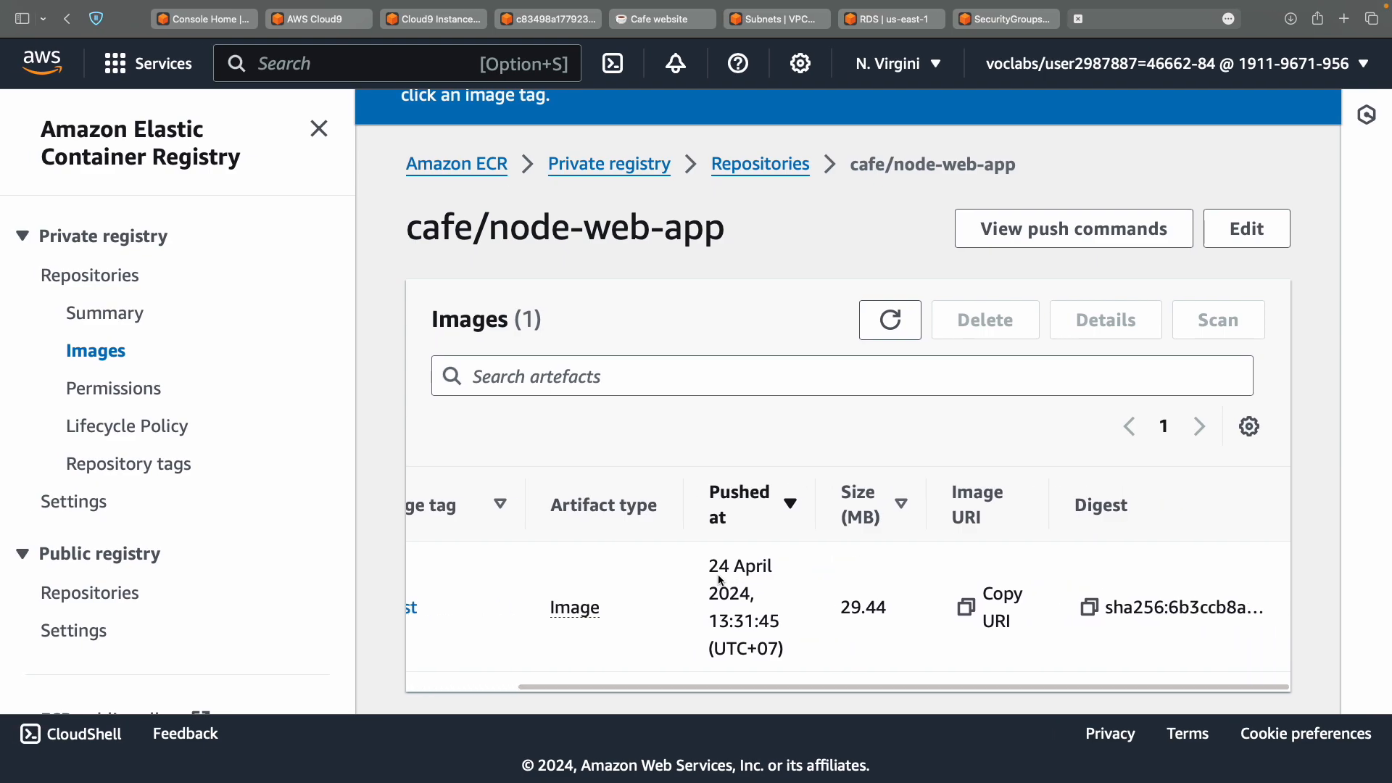
pyautogui.hscroll(-3, 720, 580)
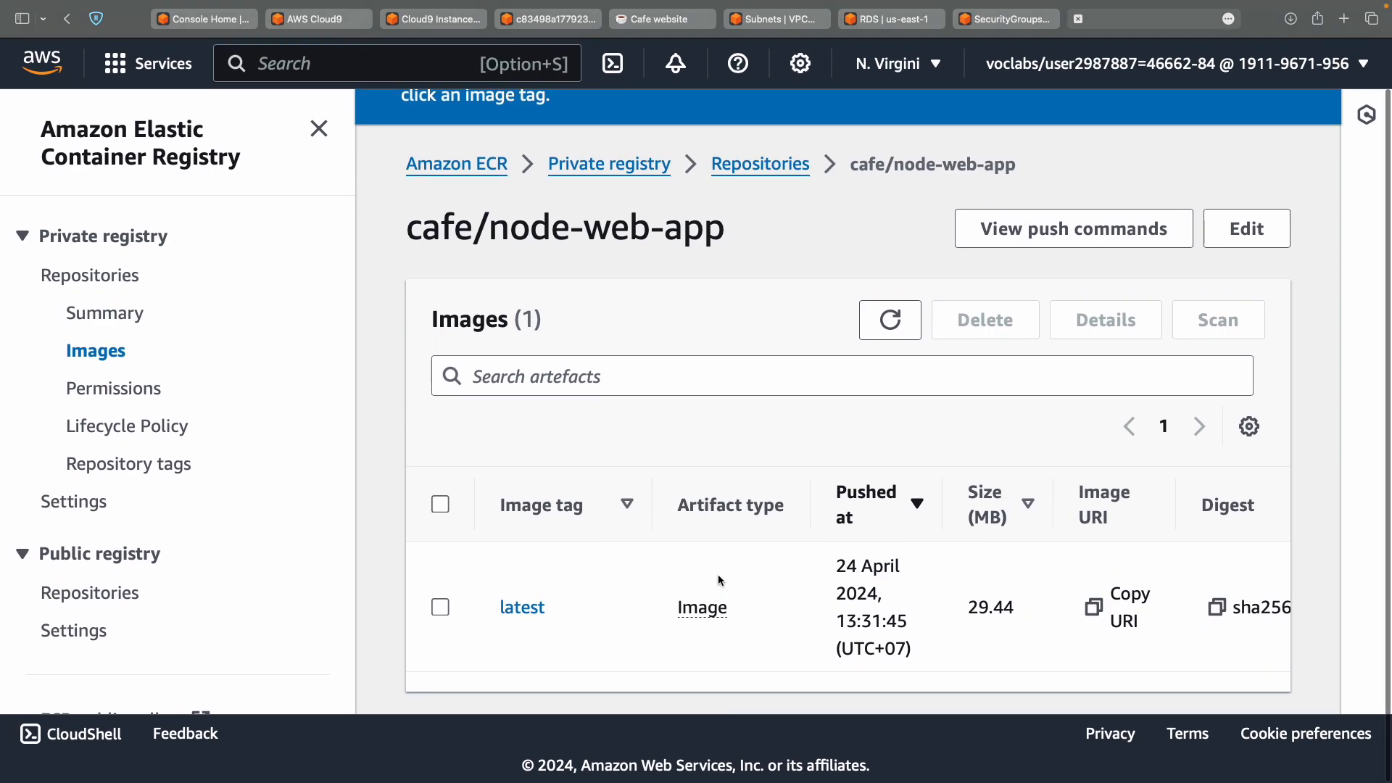
# Run the lab's aws ecr describe-repositories command in the Cloud9 terminal.
pyautogui.hotkey('ctrl', 'Left')
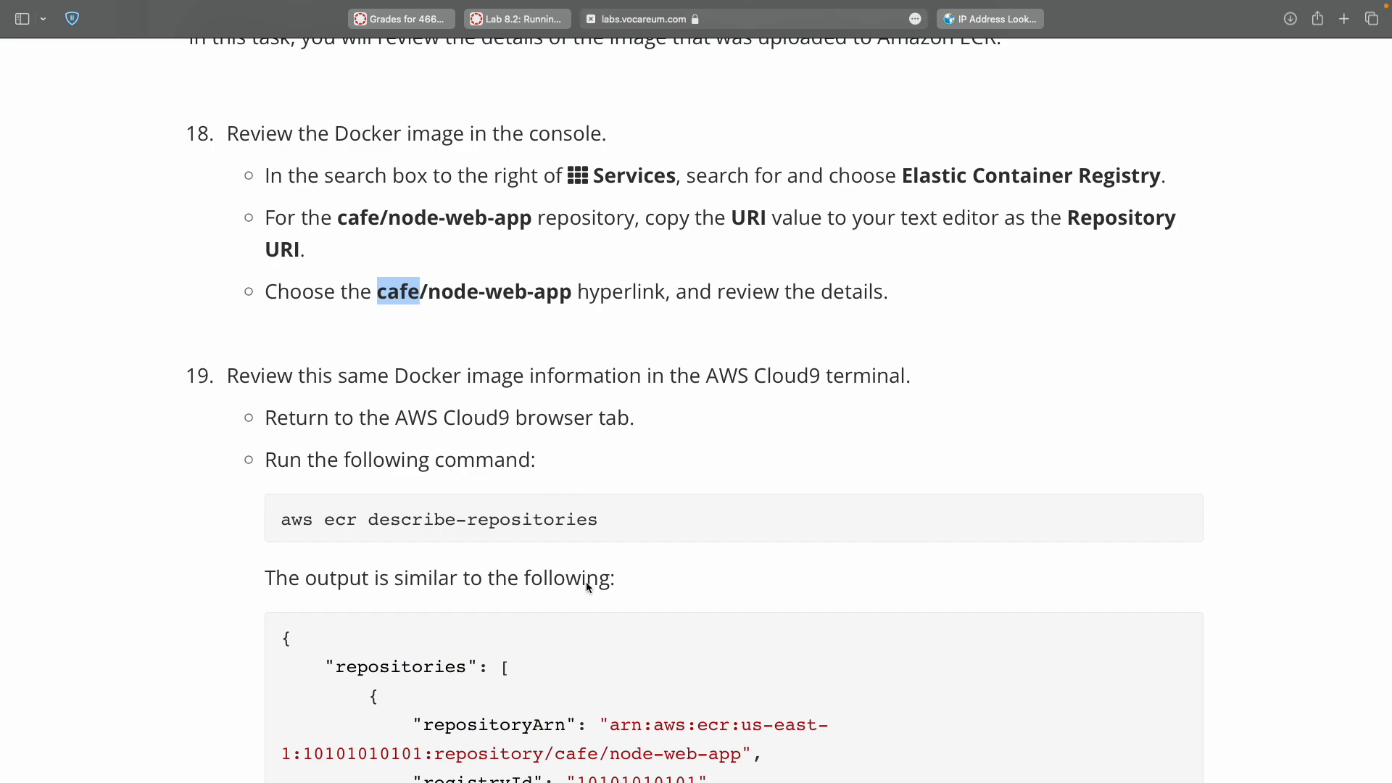
pyautogui.doubleClick(488, 417)
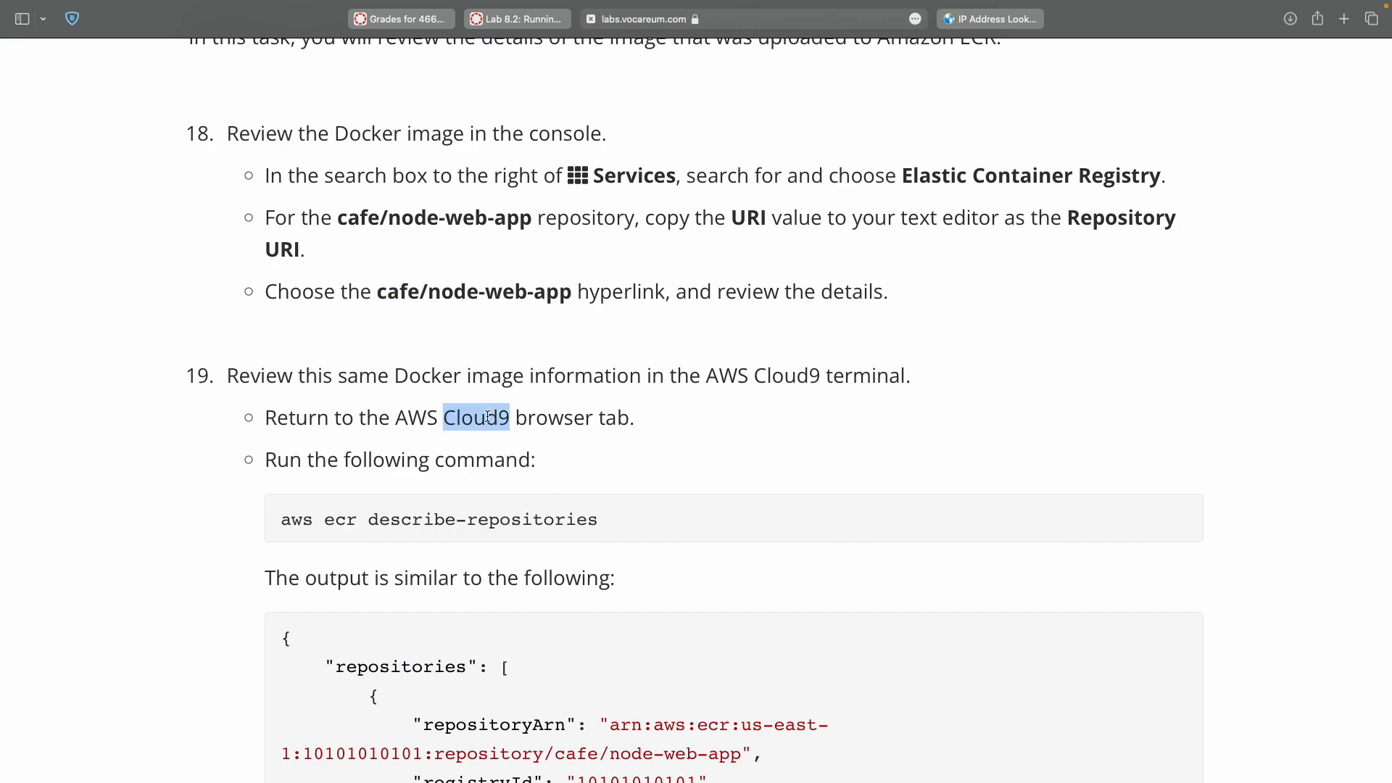
pyautogui.click(283, 520)
pyautogui.tripleClick(601, 529)
pyautogui.press('super+c')
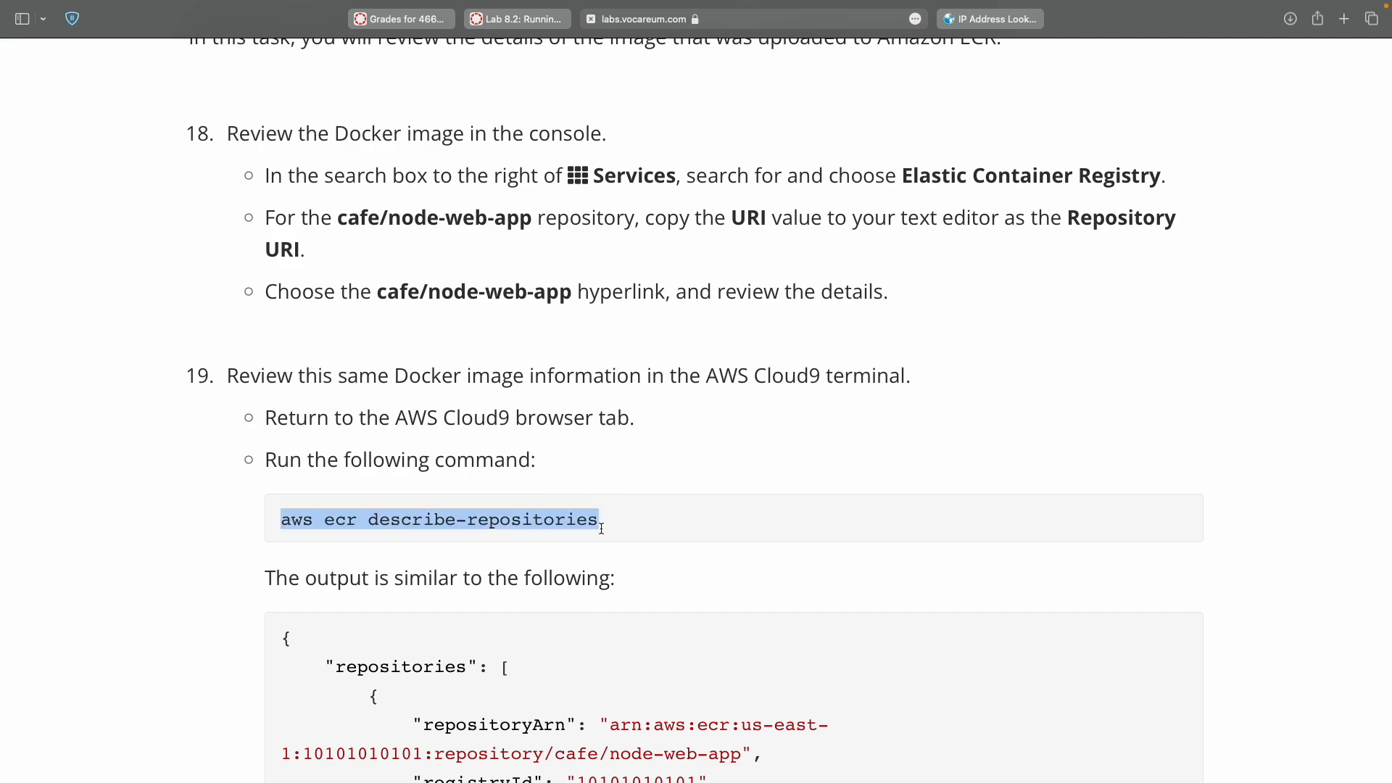
pyautogui.hotkey('ctrl', 'Right')
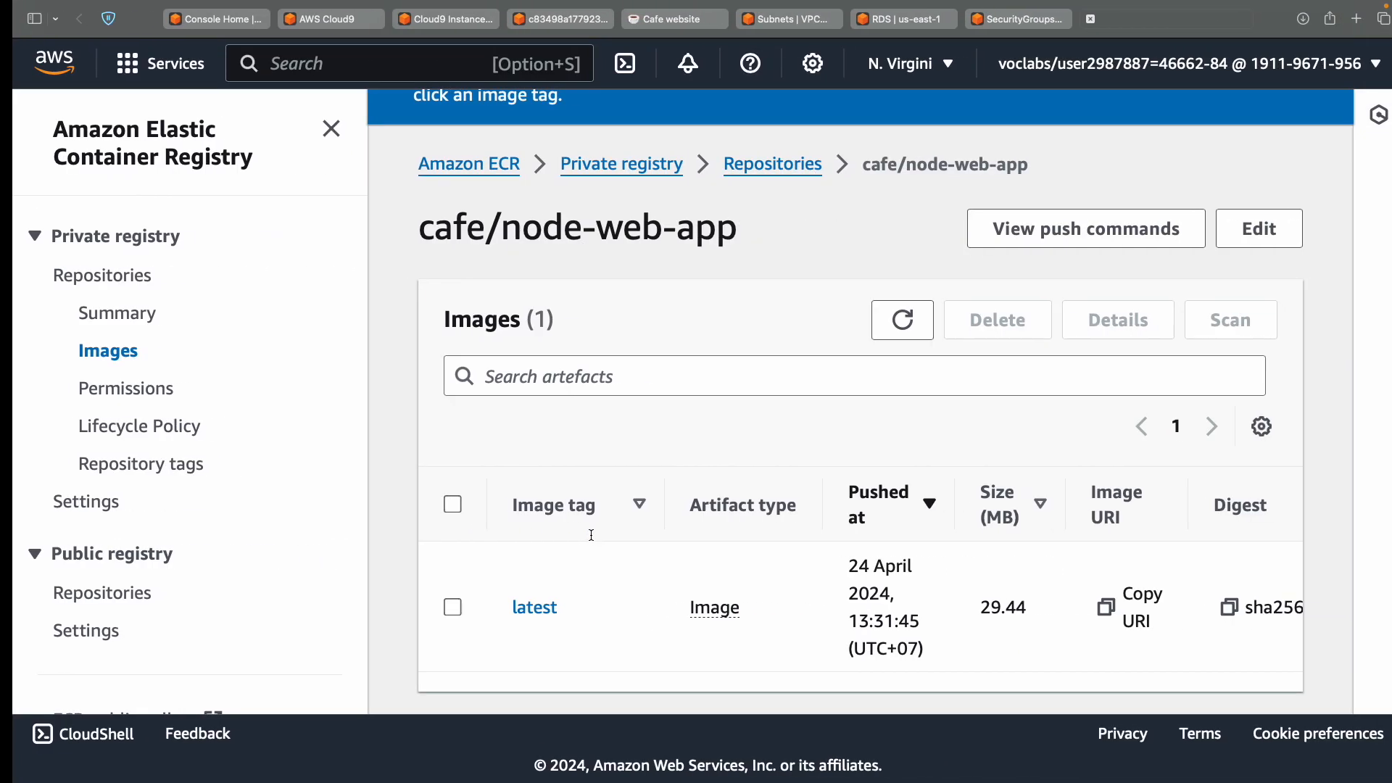
pyautogui.click(454, 26)
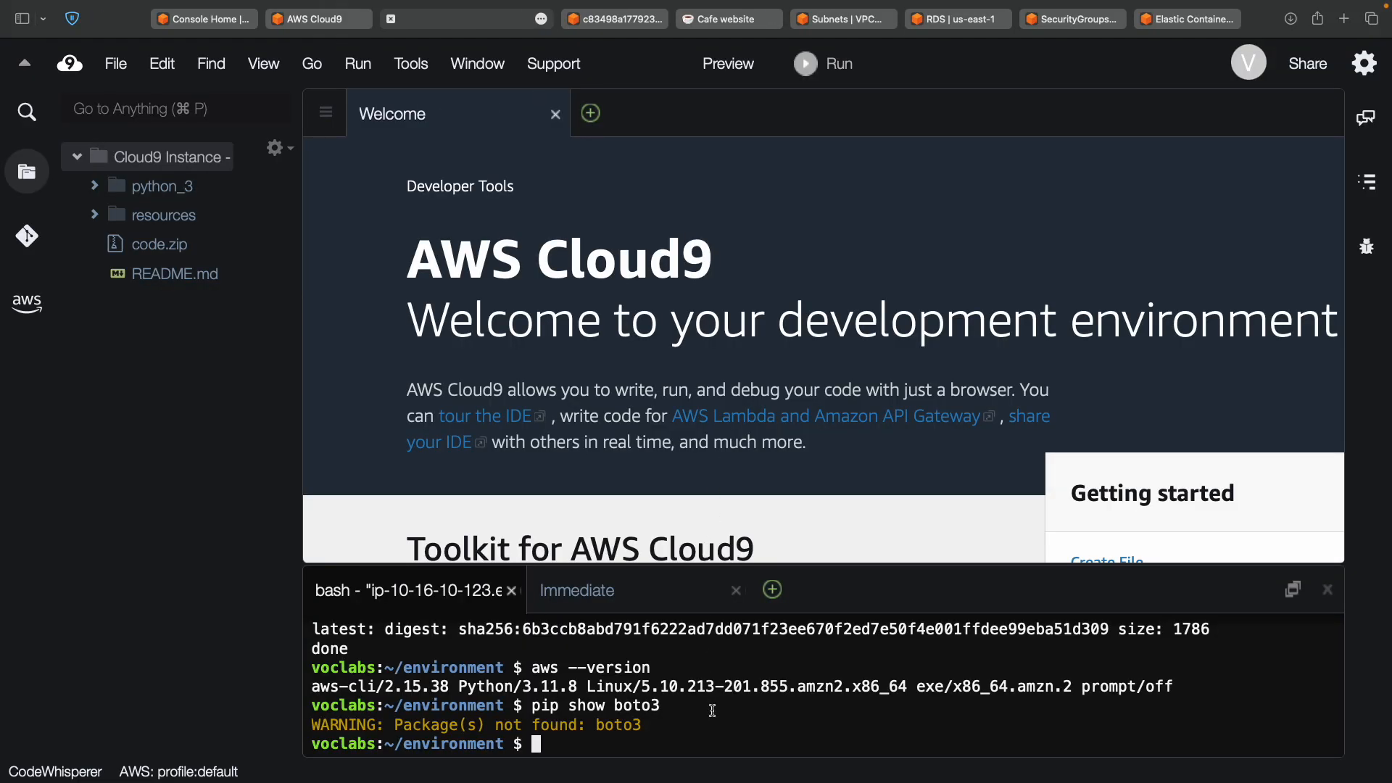
pyautogui.press('super+v')
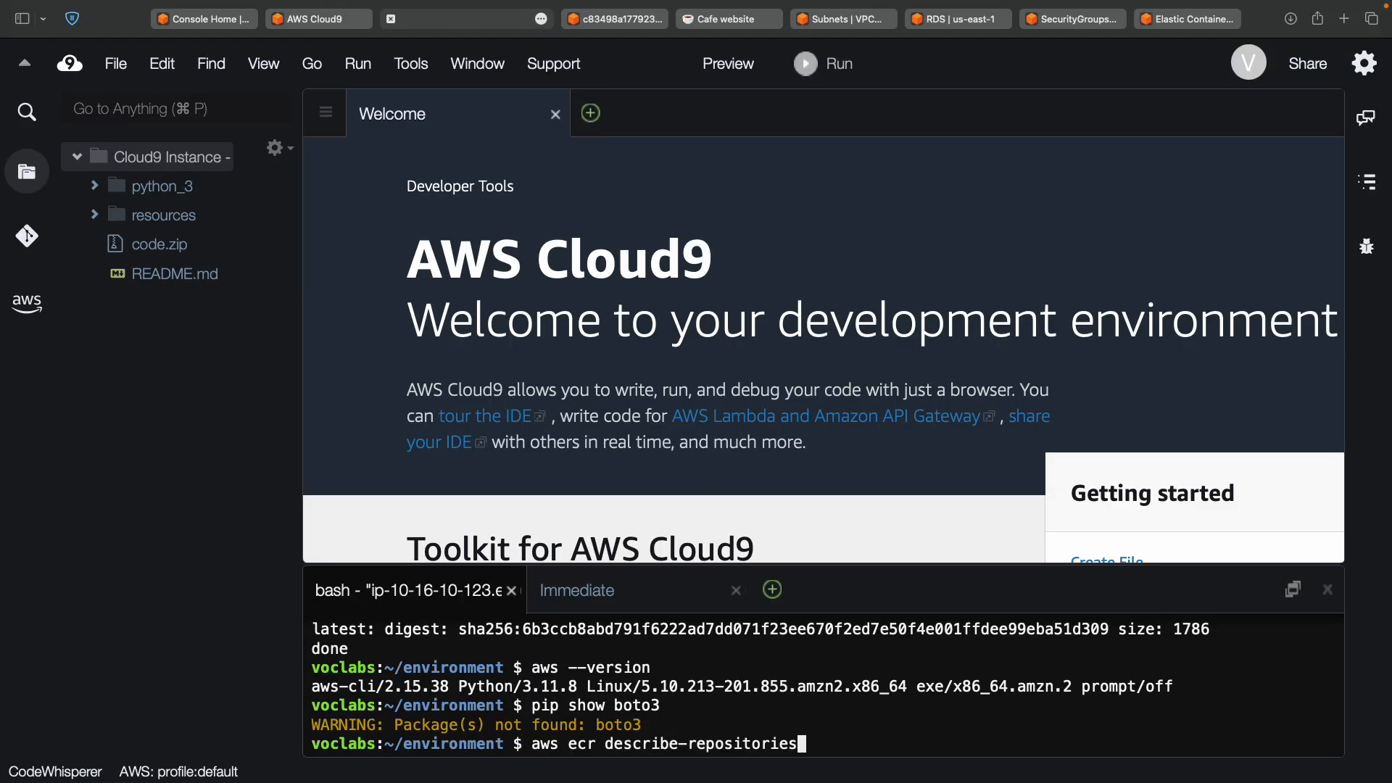
pyautogui.press('Return')
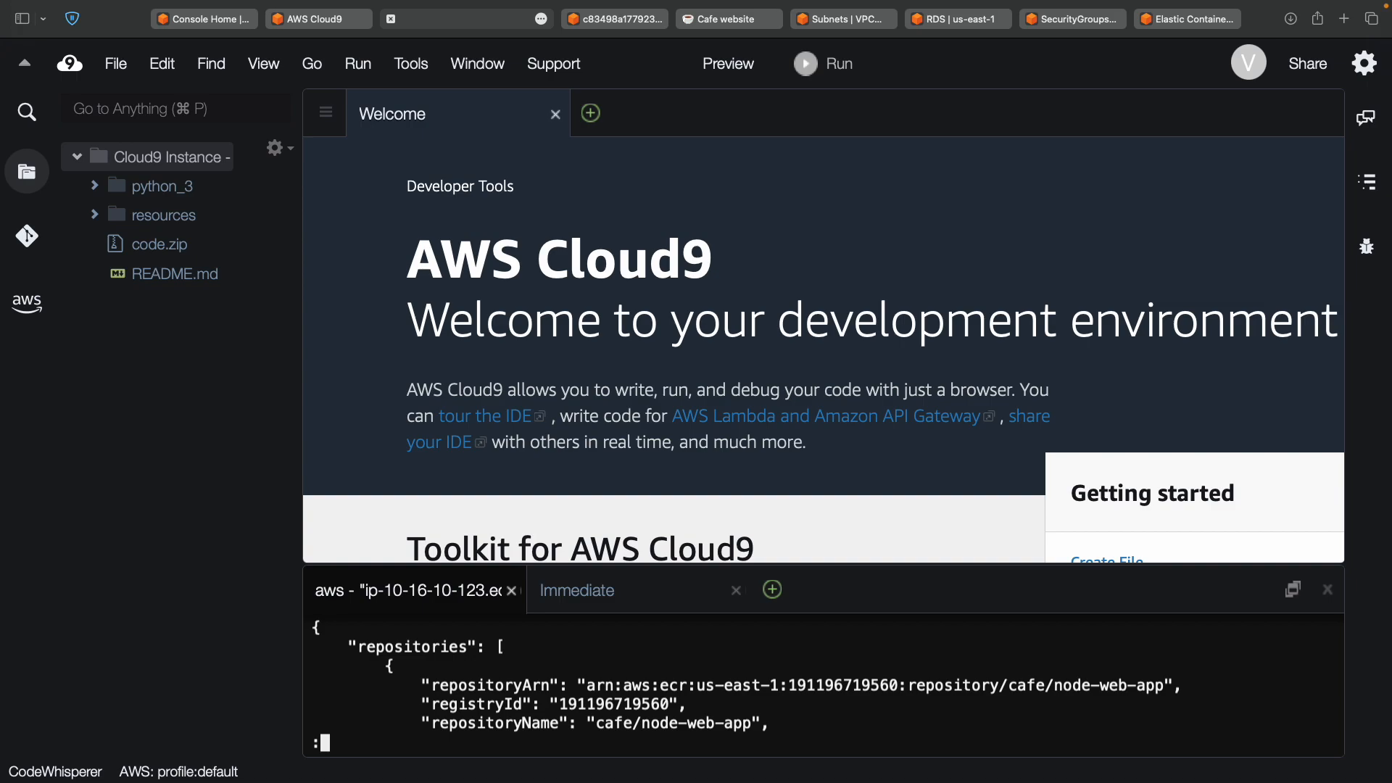
# Review the repository ARN and URI output against the console, then reach lab step 20.
pyautogui.scroll(-1, 702, 679)
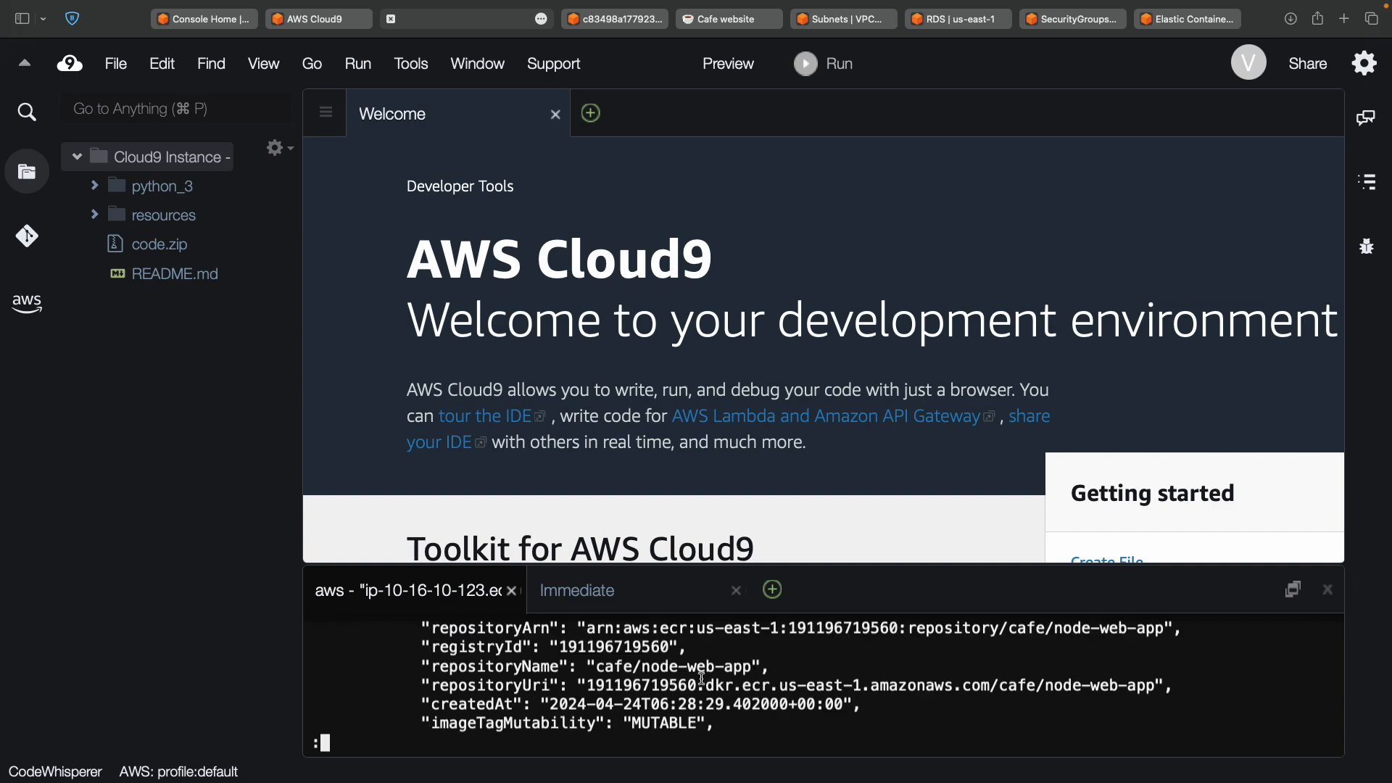
pyautogui.scroll(-3, 702, 679)
pyautogui.scroll(4, 702, 680)
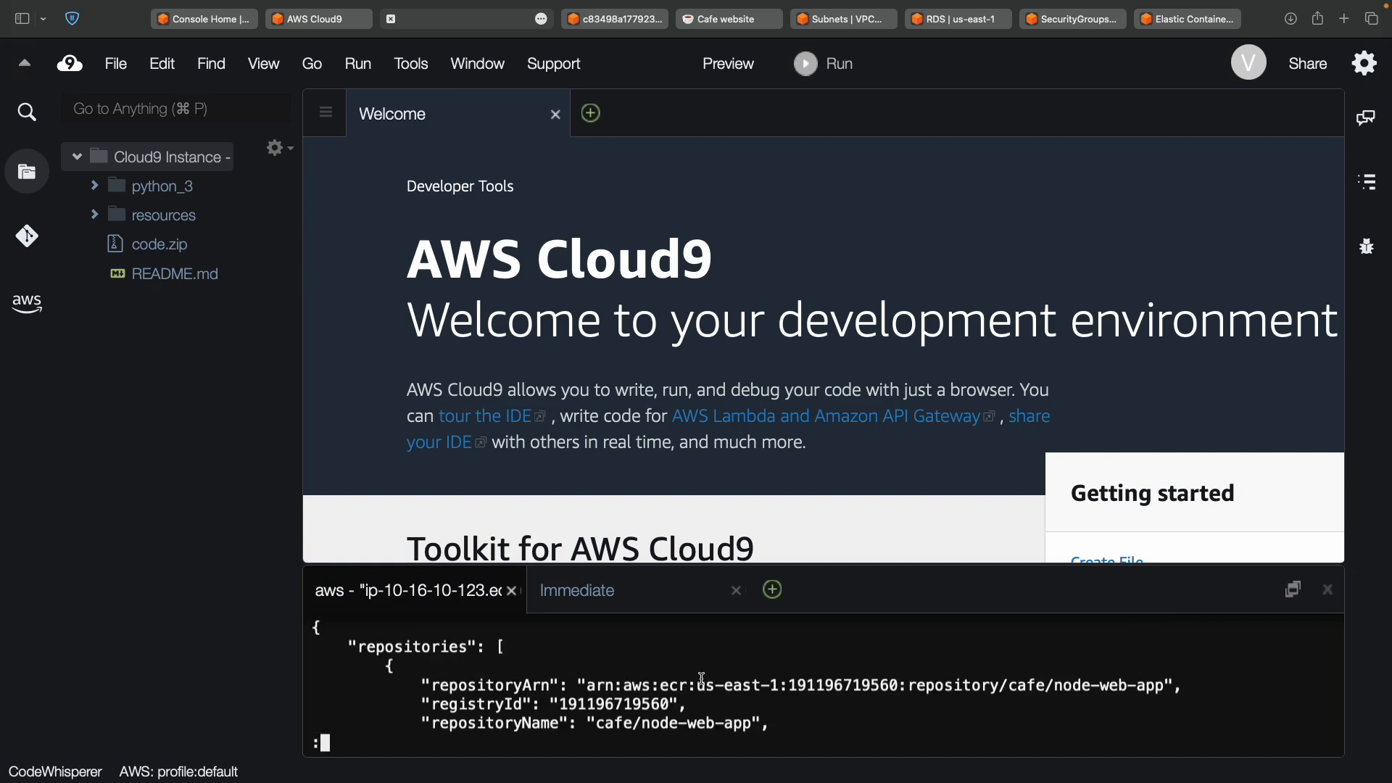
pyautogui.scroll(-4, 702, 679)
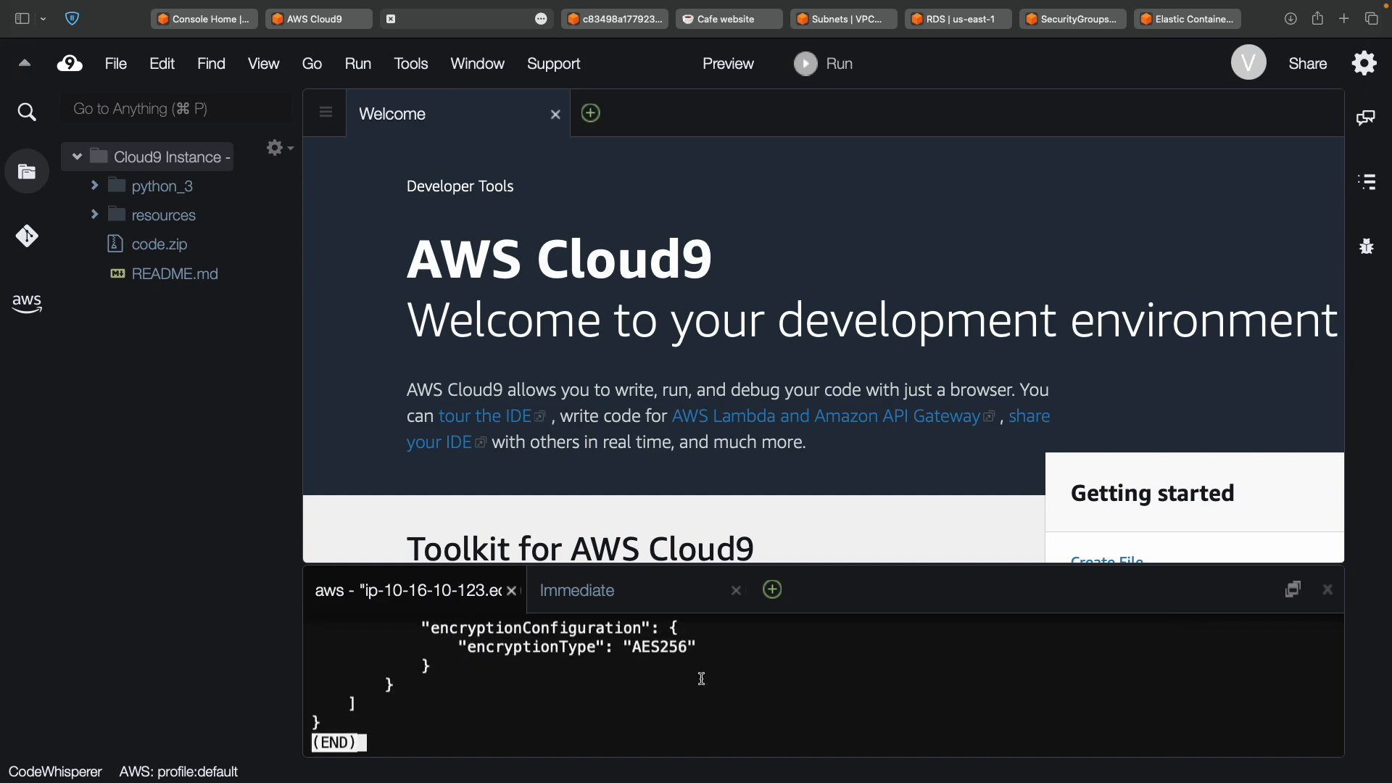
pyautogui.scroll(4, 701, 679)
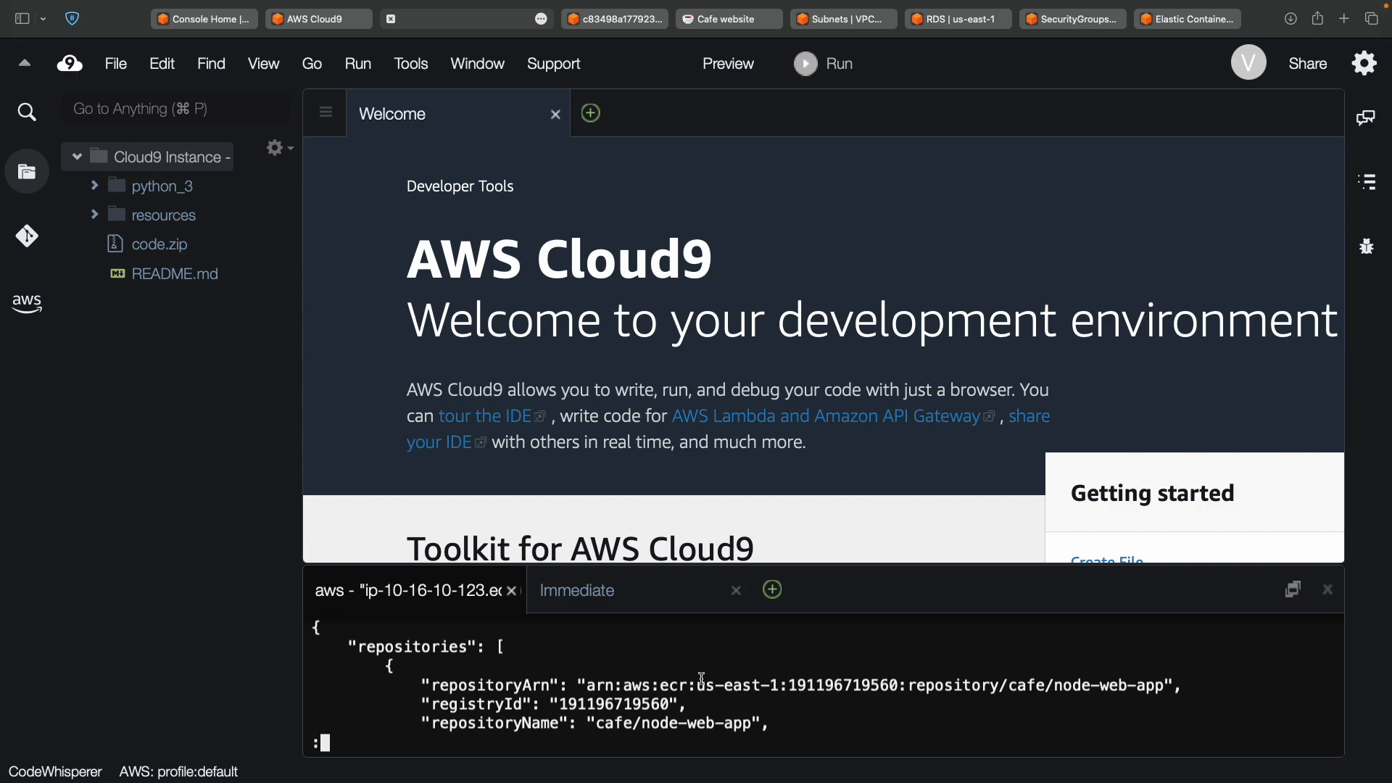
pyautogui.scroll(-4, 702, 680)
pyautogui.scroll(4, 702, 680)
pyautogui.click(1189, 26)
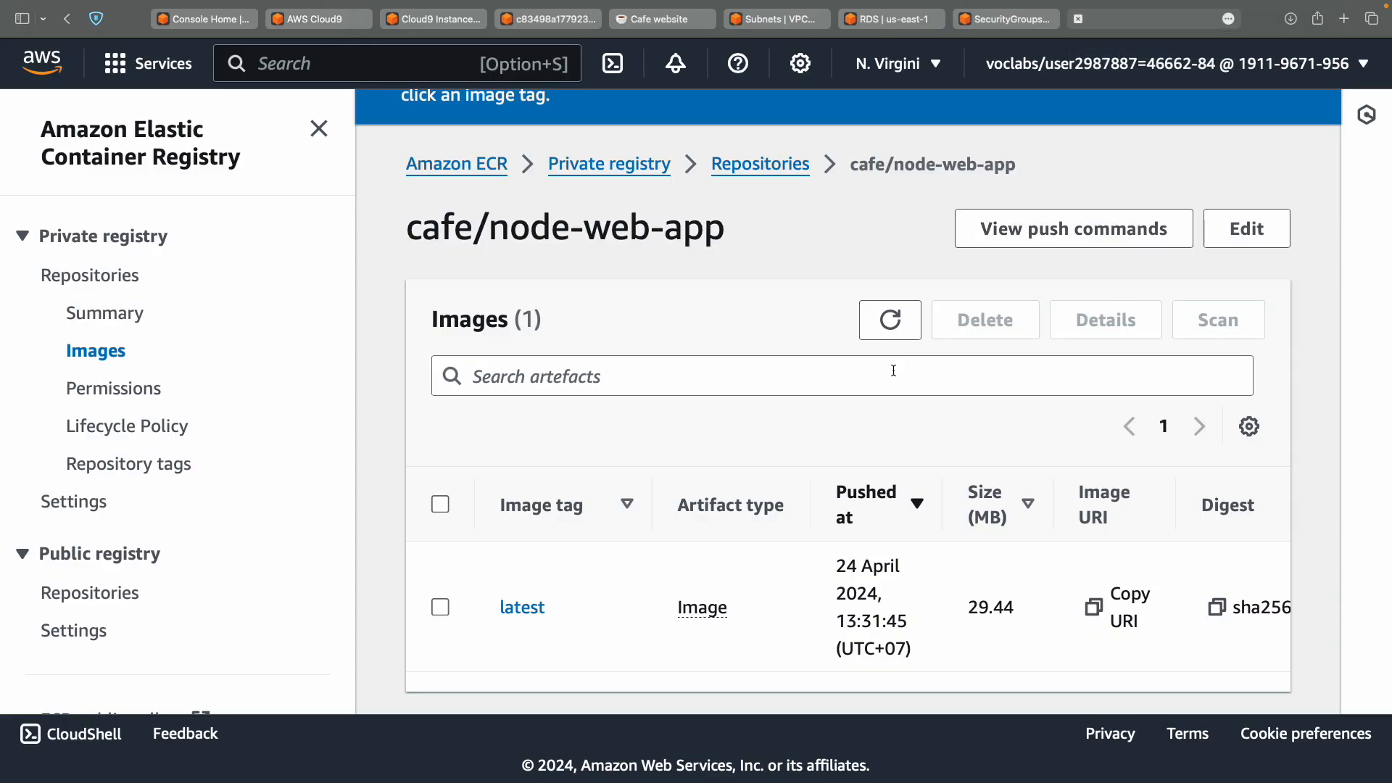
pyautogui.click(419, 22)
pyautogui.scroll(-3, 607, 690)
pyautogui.scroll(-2, 607, 691)
pyautogui.hotkey('ctrl', 'Left')
pyautogui.scroll(-2, 637, 441)
pyautogui.scroll(-10, 637, 438)
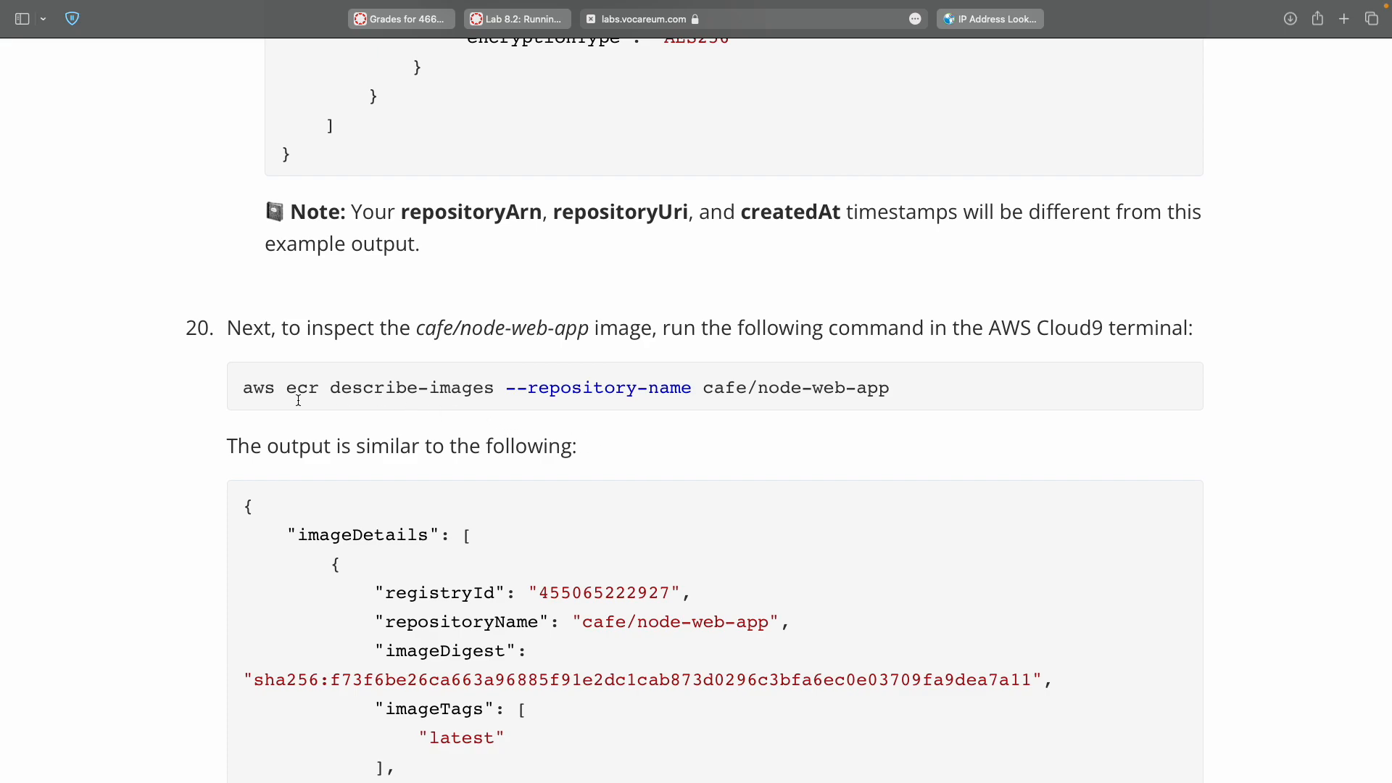
# Run aws ecr describe-images for cafe/node-web-app in the Cloud9 terminal.
pyautogui.tripleClick(913, 388)
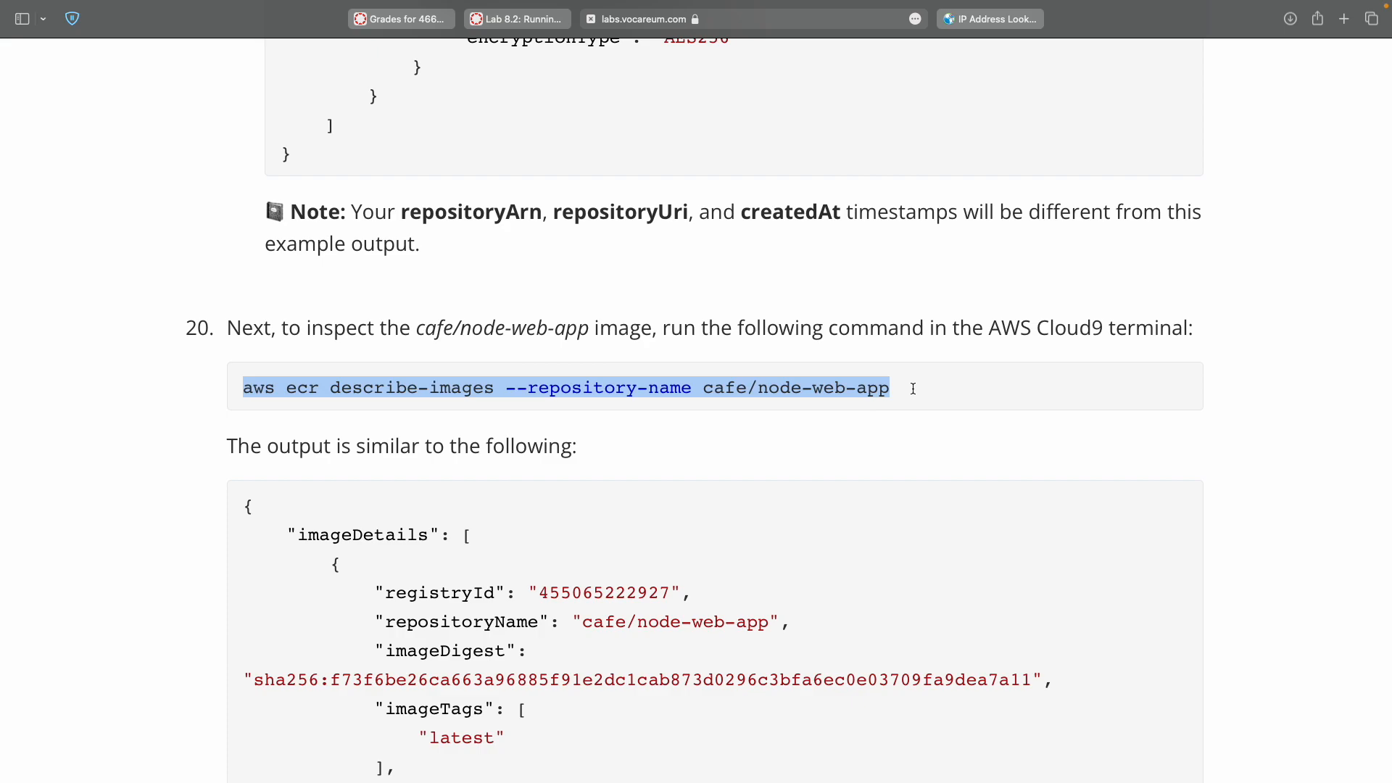
pyautogui.hotkey('ctrl', 'Right')
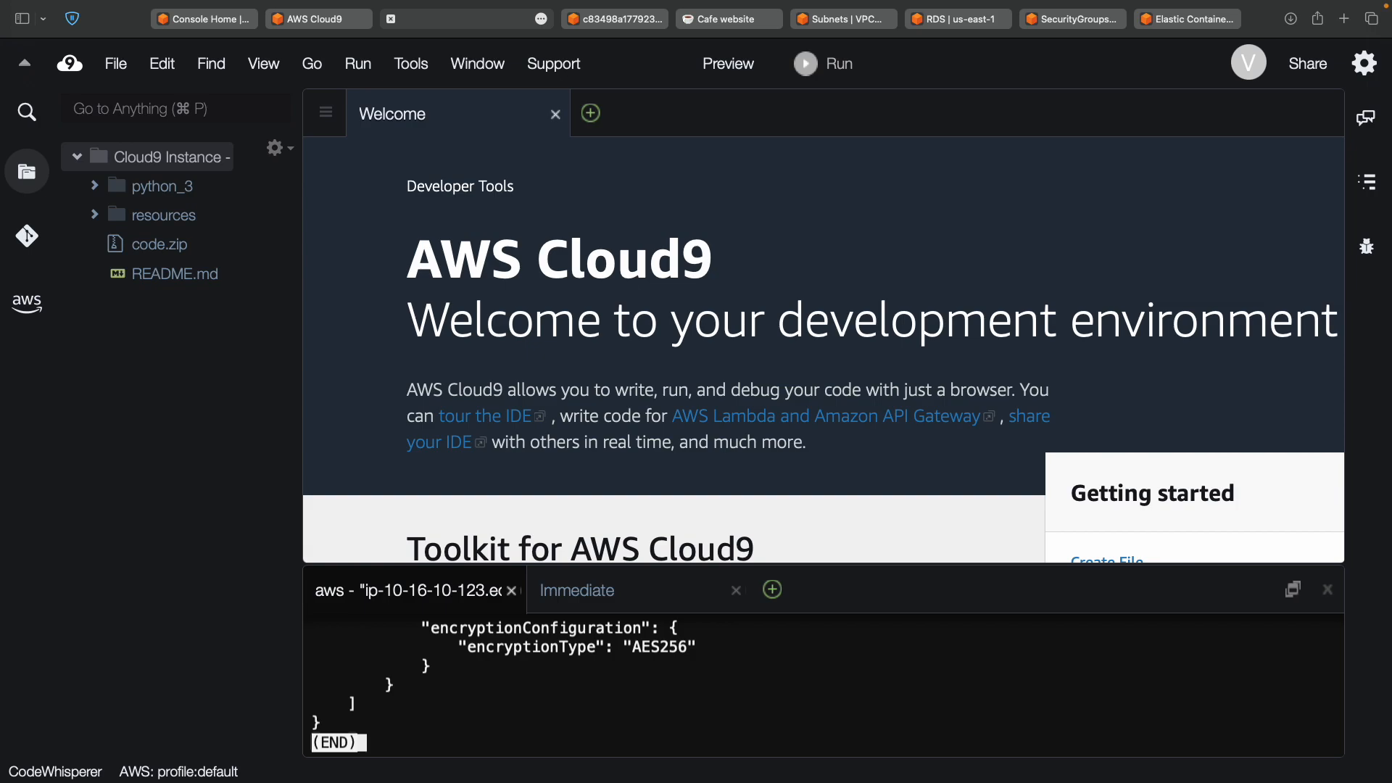
pyautogui.press('q')
pyautogui.press('super+v')
pyautogui.press('Return')
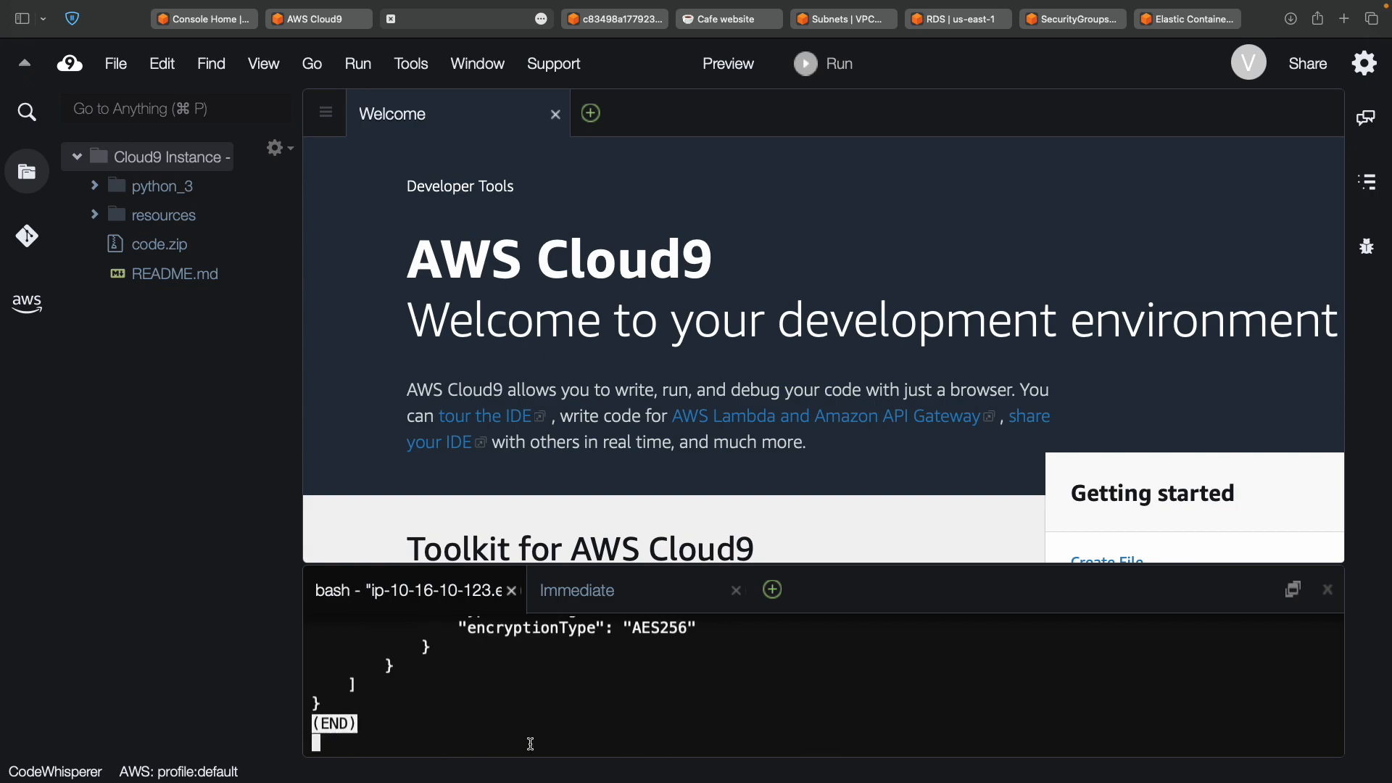
pyautogui.hotkey('ctrl', 'c')
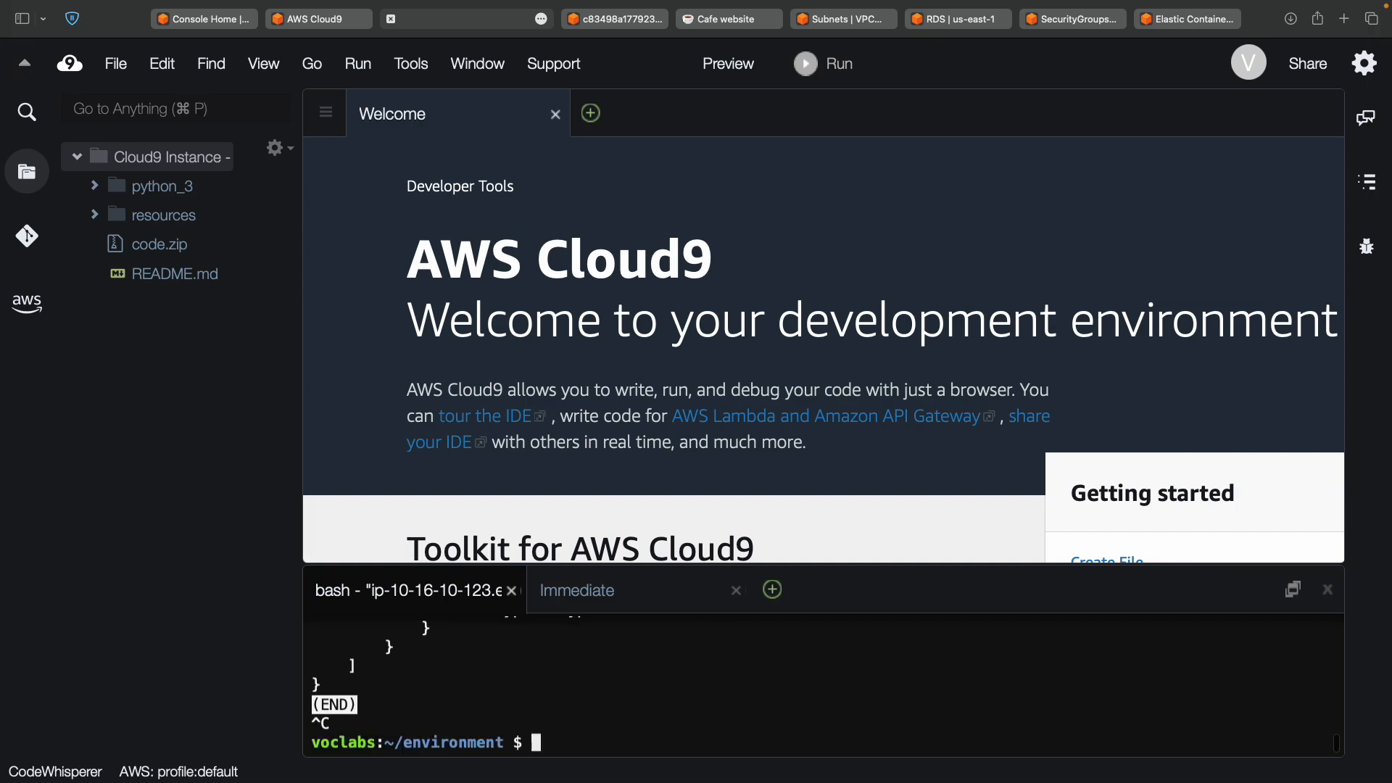
pyautogui.press('super+v')
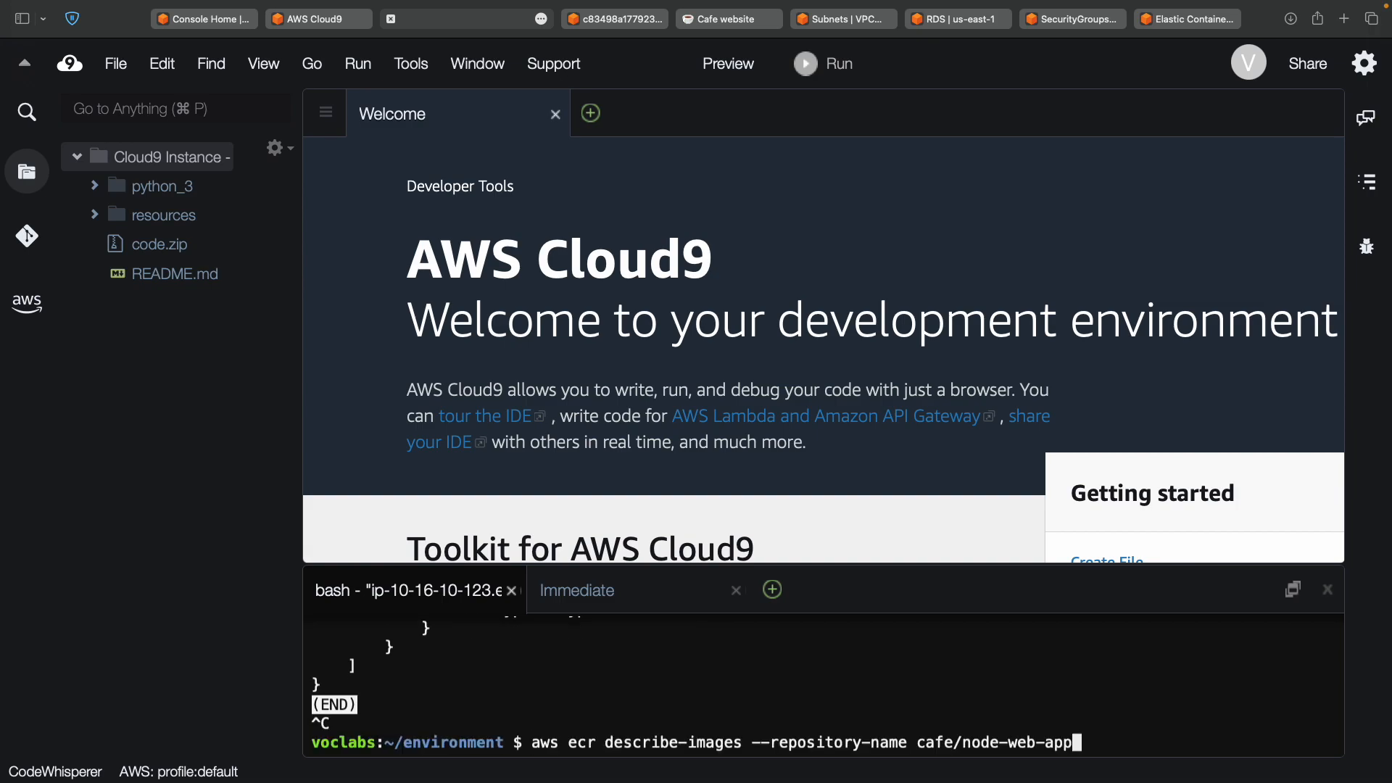
pyautogui.press('Return')
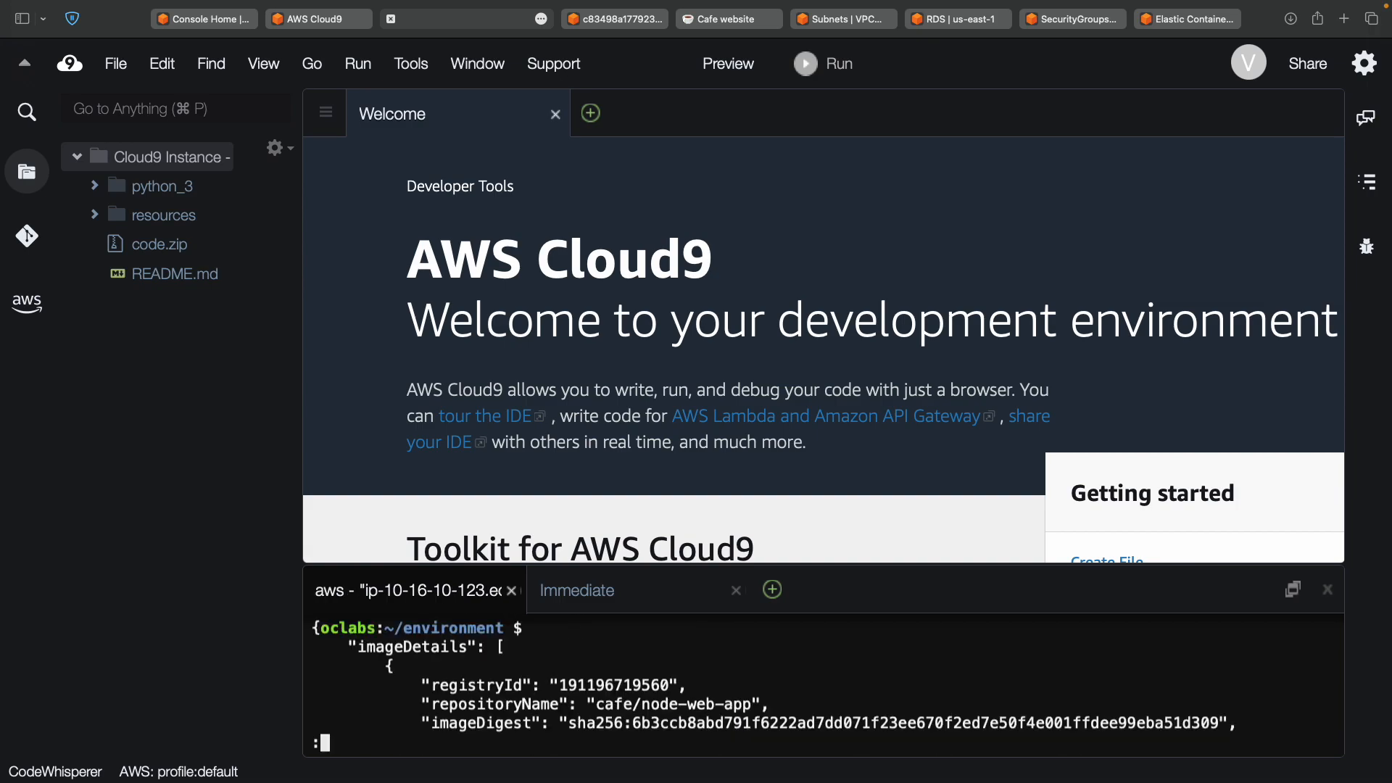
# Page through the image JSON showing the latest tag, then quit the pager.
pyautogui.scroll(-5, 533, 670)
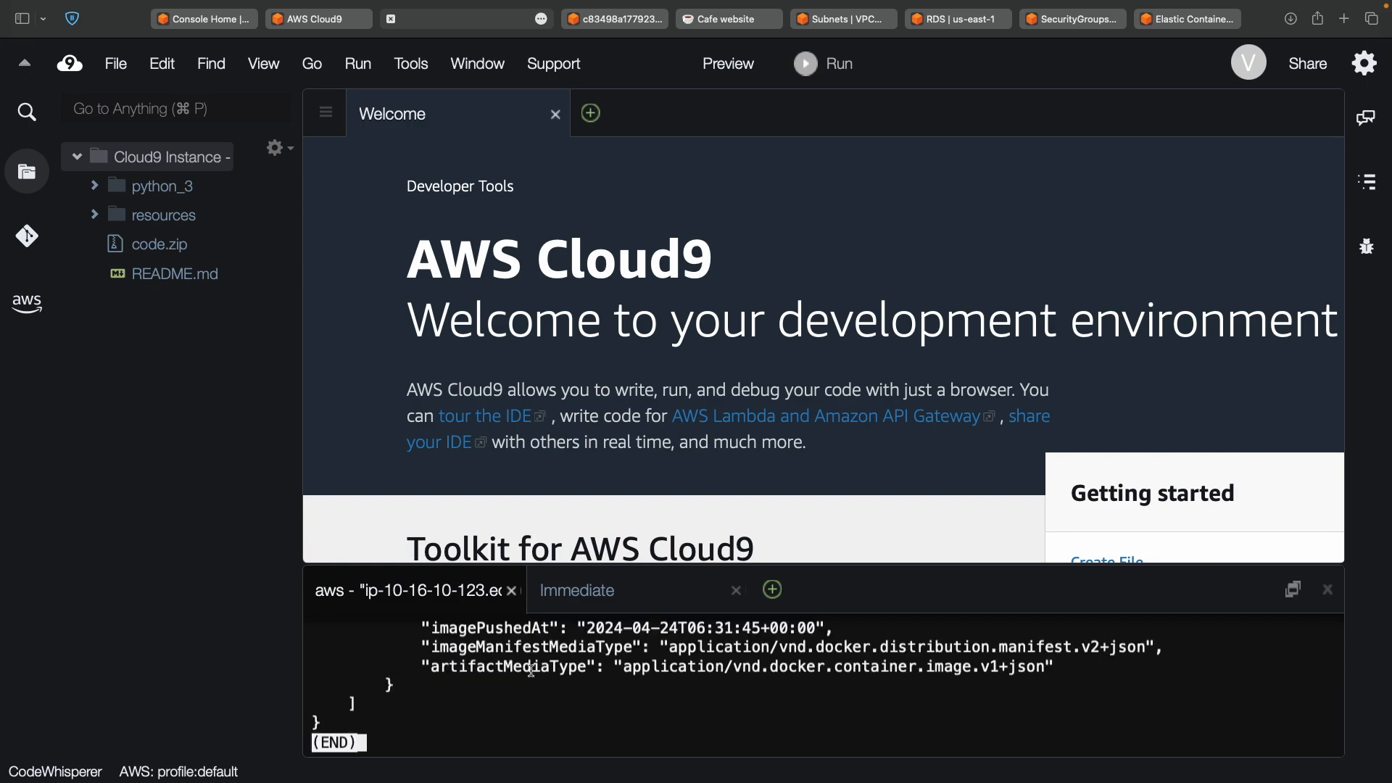
pyautogui.scroll(1, 533, 671)
pyautogui.scroll(3, 533, 670)
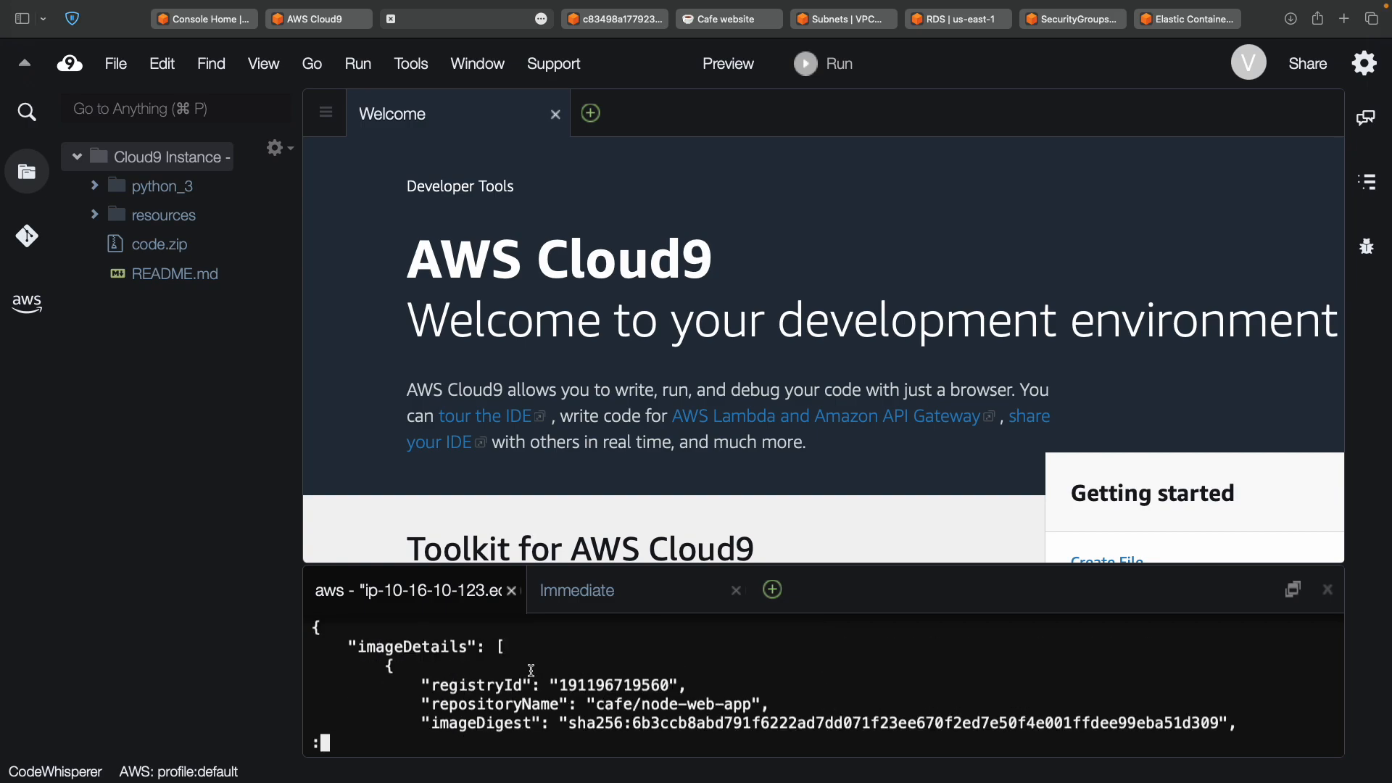
pyautogui.scroll(-5, 531, 671)
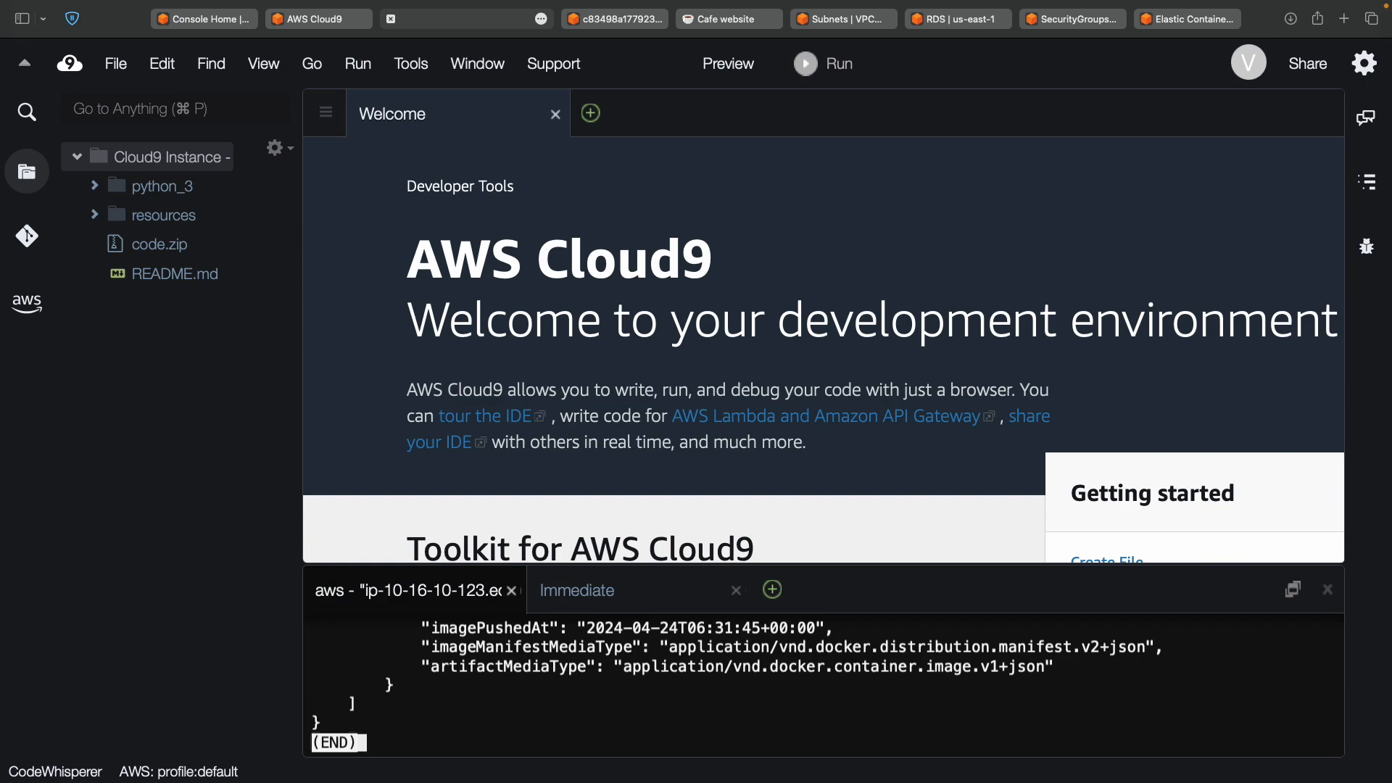
pyautogui.press('q')
pyautogui.scroll(1, 511, 710)
pyautogui.scroll(-1, 511, 710)
pyautogui.scroll(2, 511, 710)
pyautogui.scroll(-2, 512, 710)
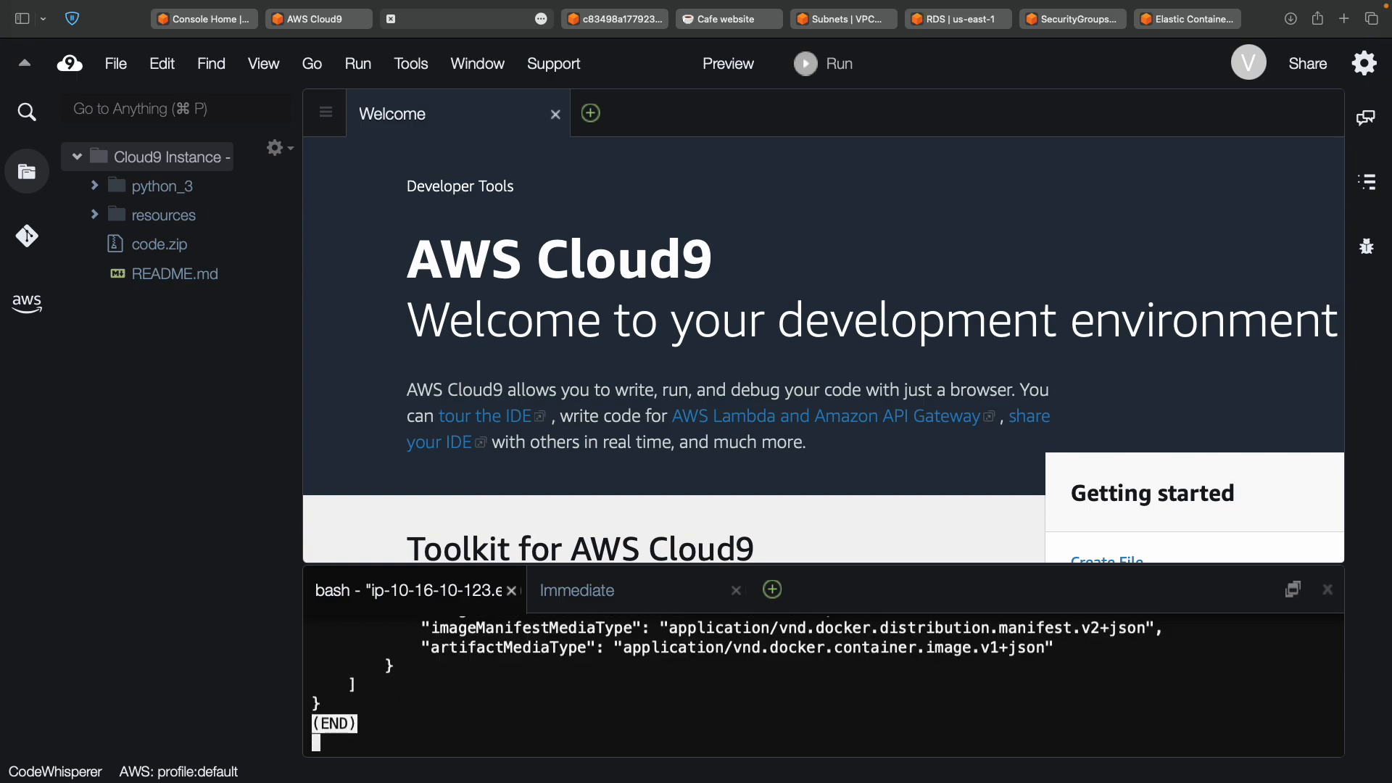
pyautogui.hotkey('ctrl', 'c')
pyautogui.scroll(3, 511, 710)
pyautogui.scroll(-3, 511, 710)
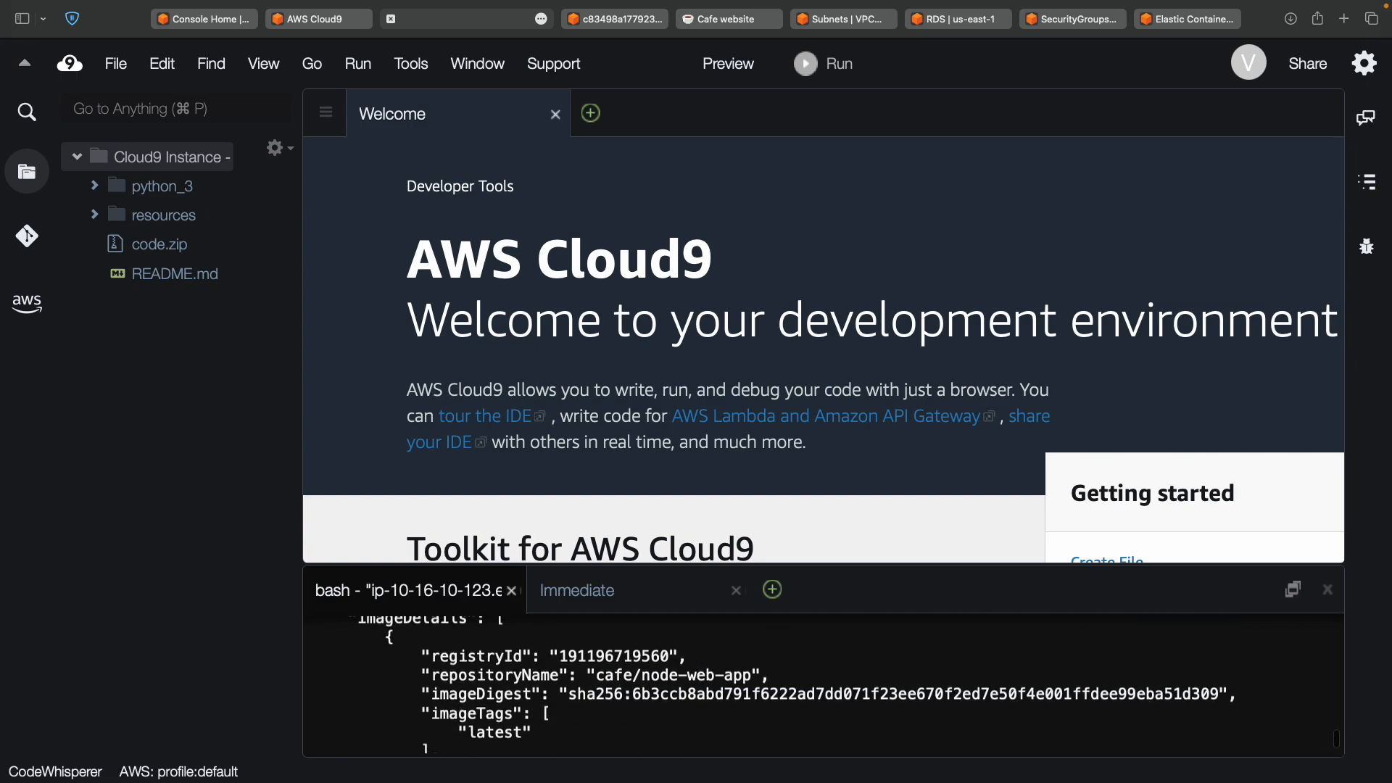
pyautogui.scroll(3, 512, 710)
pyautogui.scroll(-1, 511, 709)
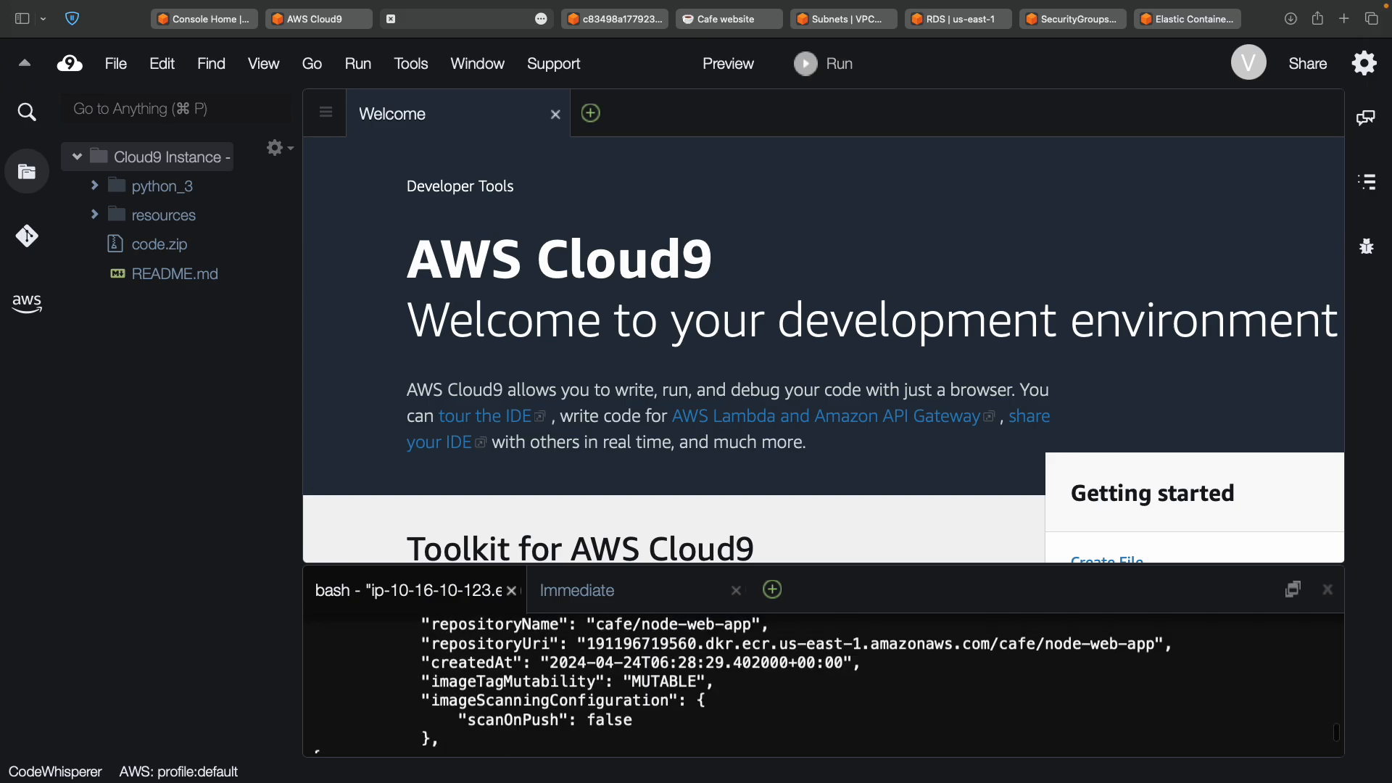
pyautogui.scroll(-3, 823, 685)
pyautogui.hotkey('ctrl', 'Left')
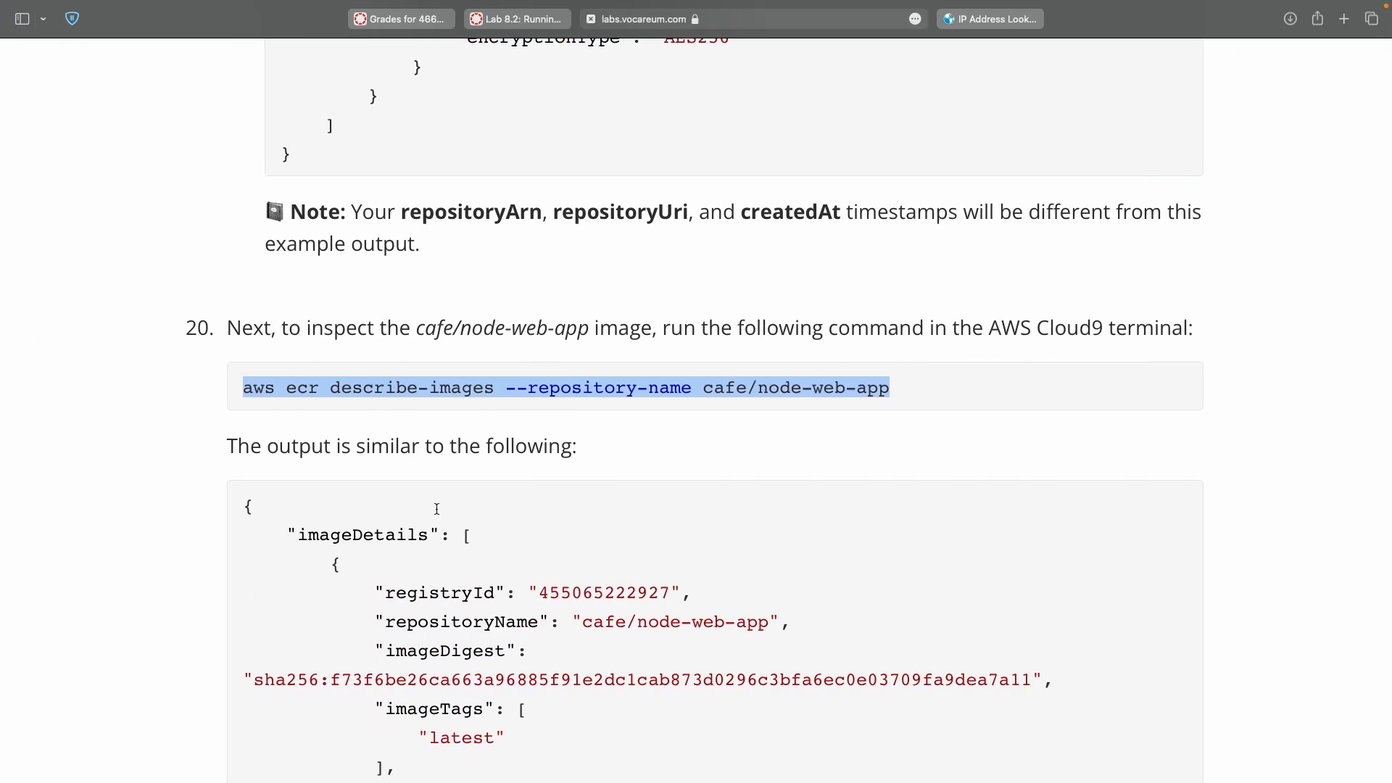
# Scroll the lab instructions to Task 5 and read how APP_DB_HOST is set.
pyautogui.scroll(-8, 437, 509)
pyautogui.scroll(-4, 436, 509)
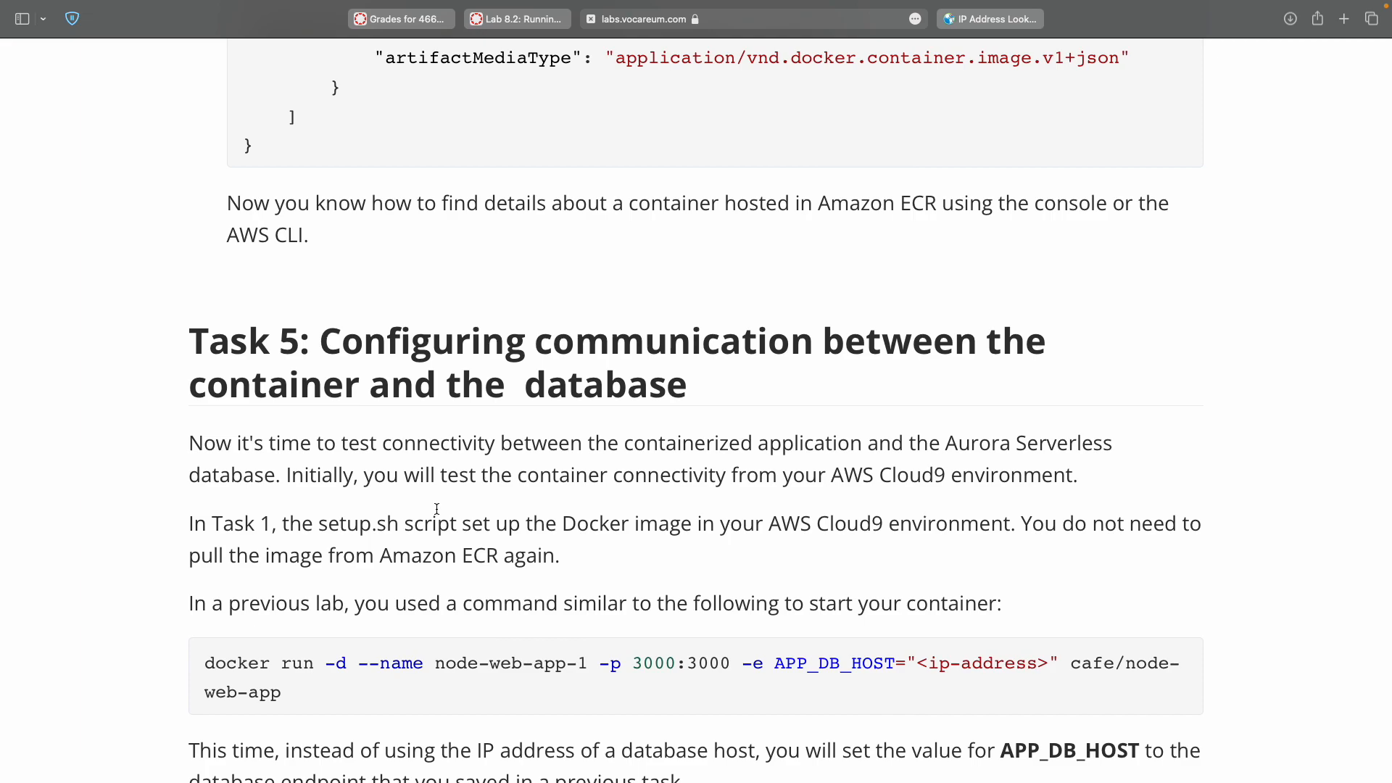
pyautogui.scroll(-3, 436, 509)
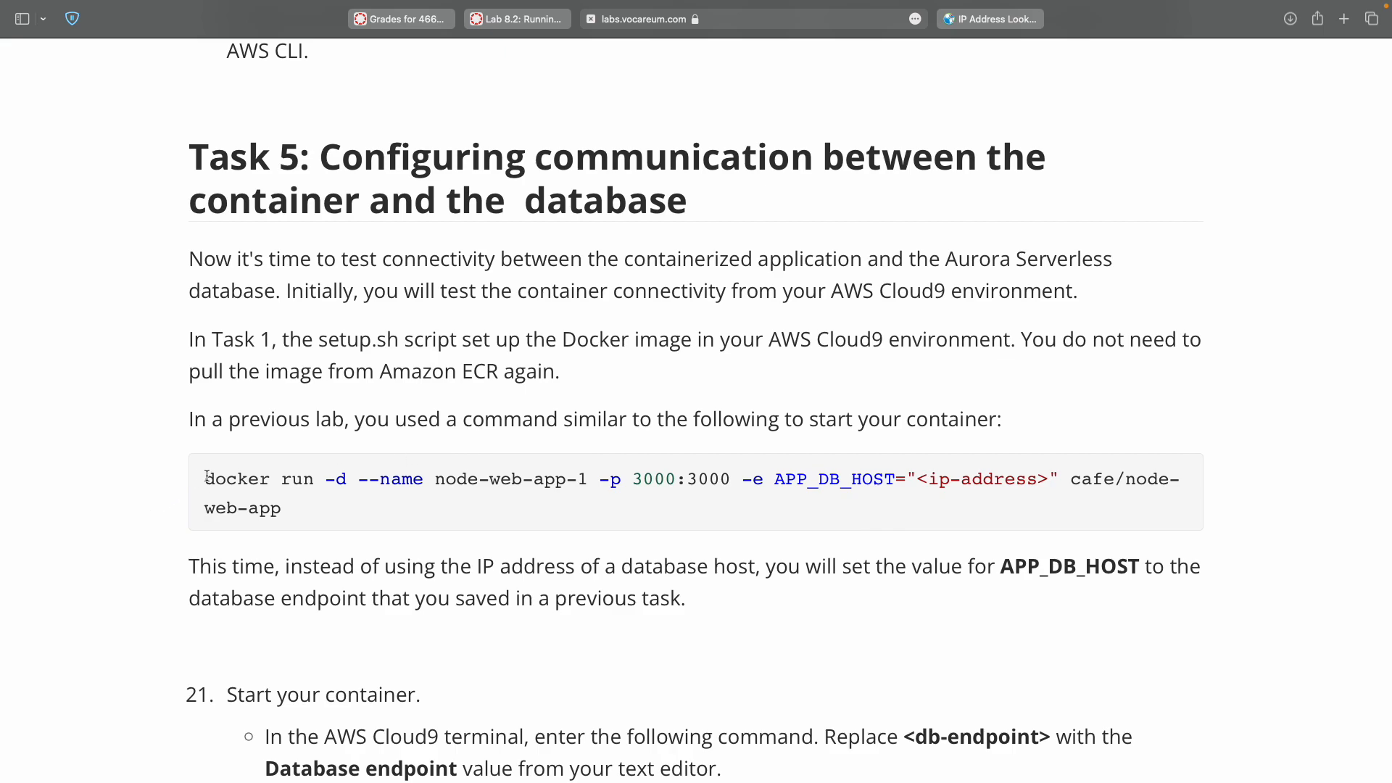
pyautogui.moveTo(206, 478); pyautogui.dragTo(316, 522)
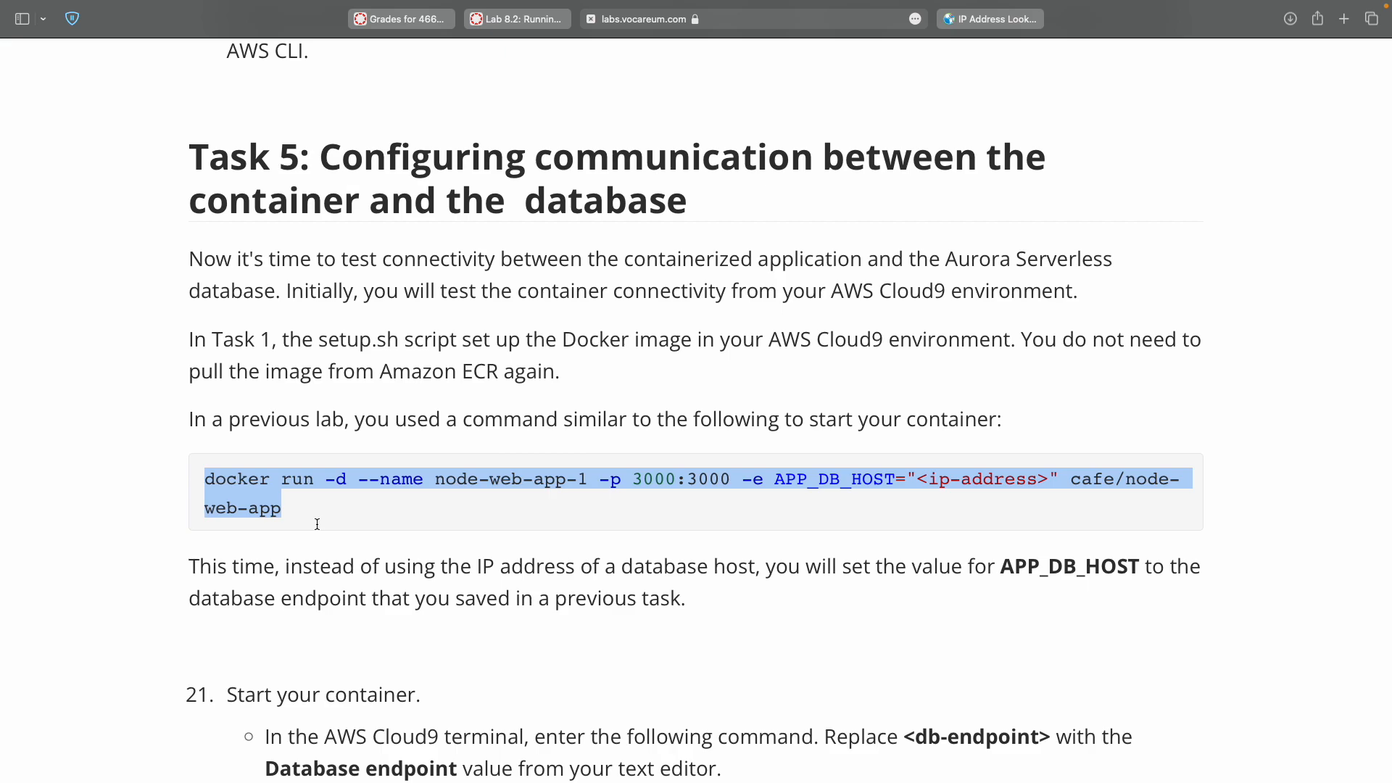
pyautogui.scroll(-2, 317, 524)
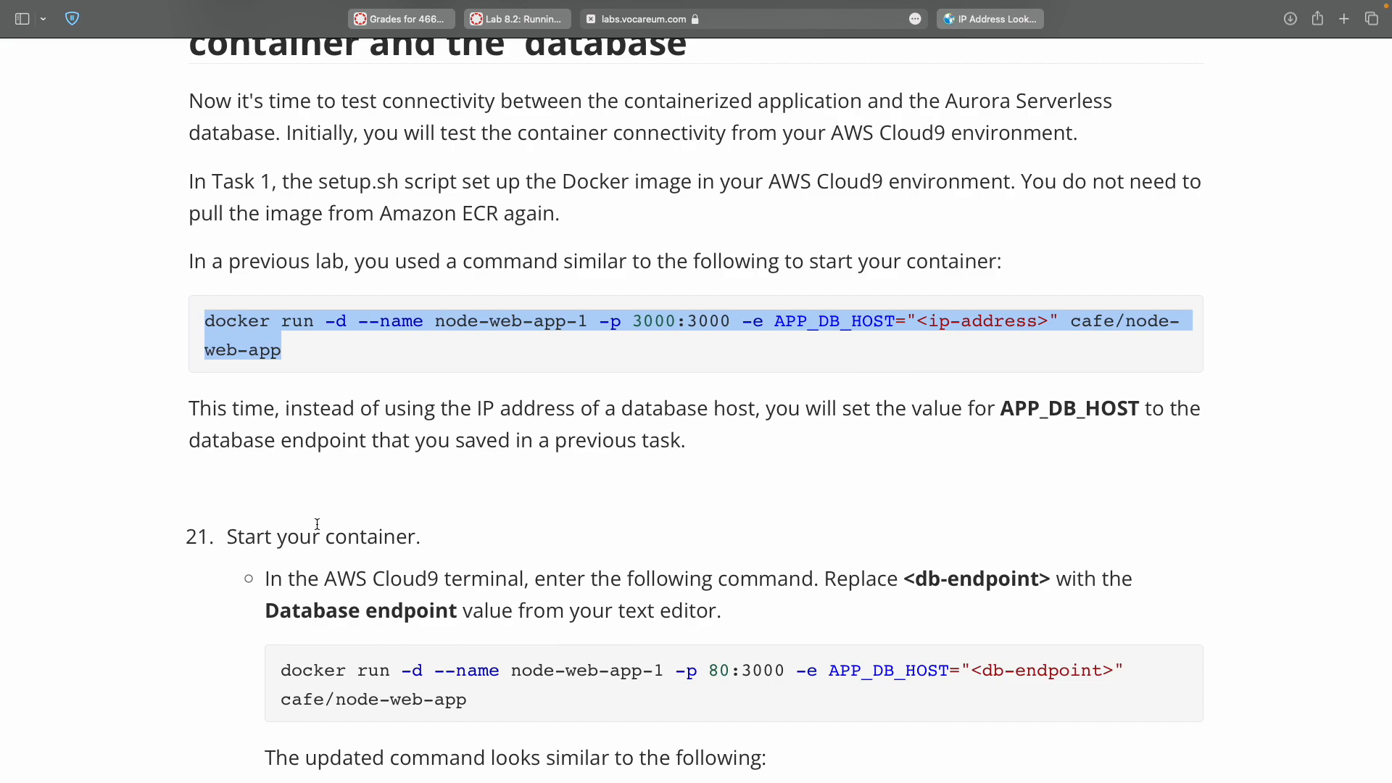
pyautogui.doubleClick(349, 411)
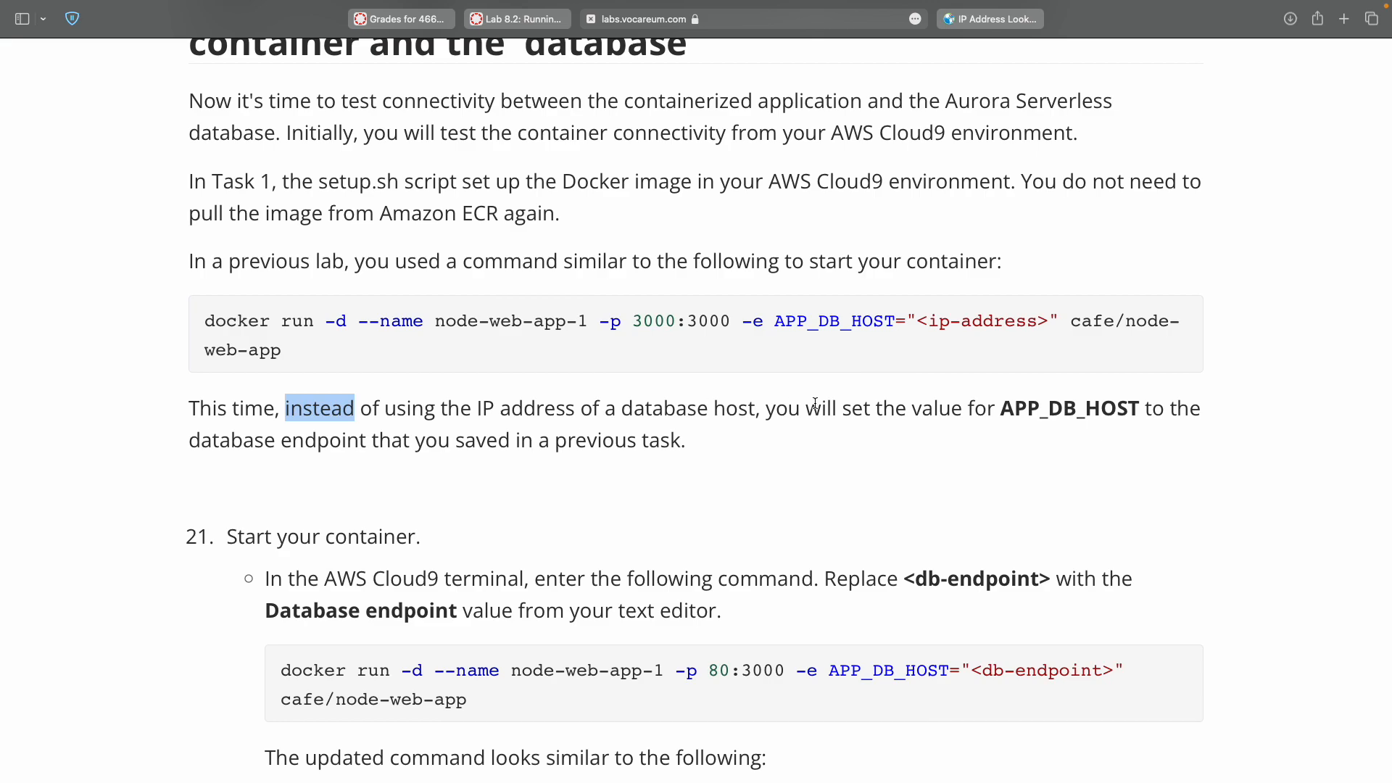
pyautogui.doubleClick(1009, 409)
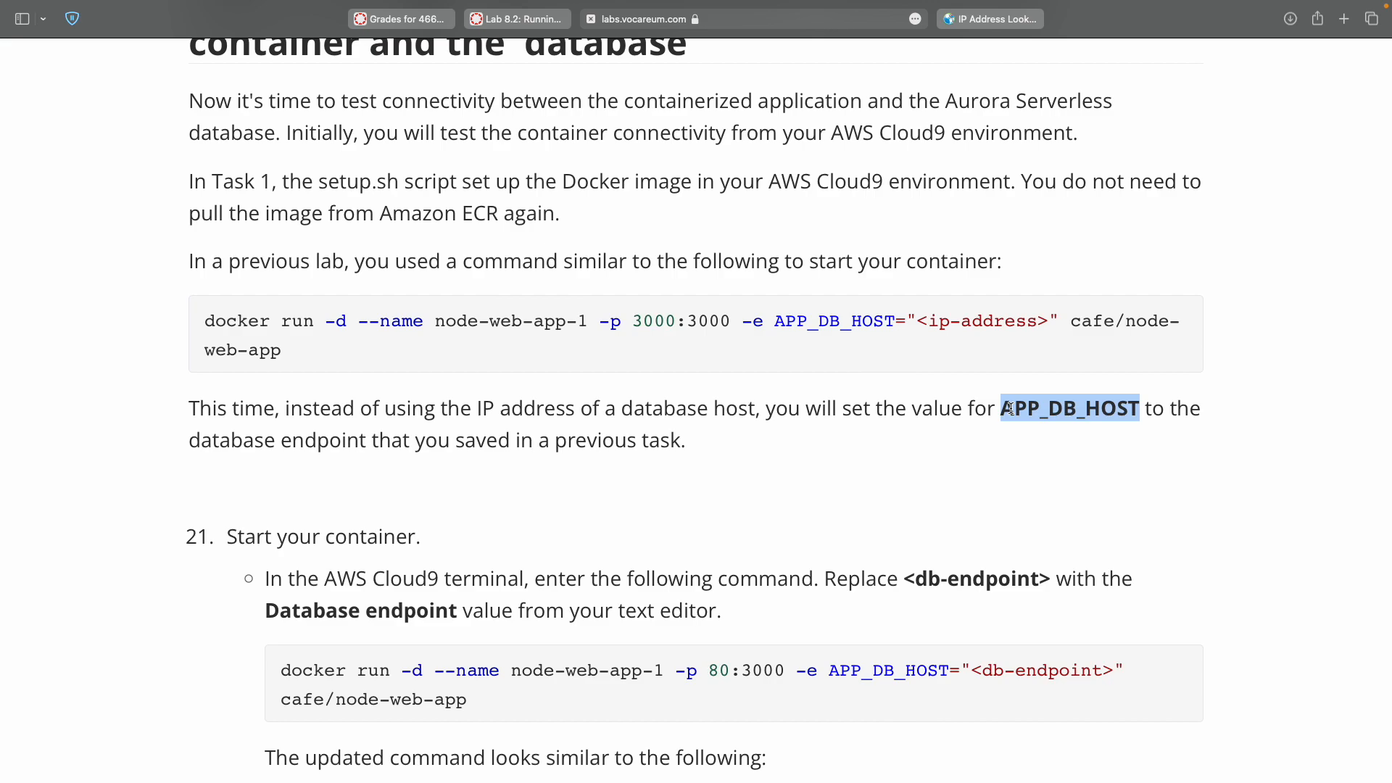
pyautogui.scroll(-5, 745, 489)
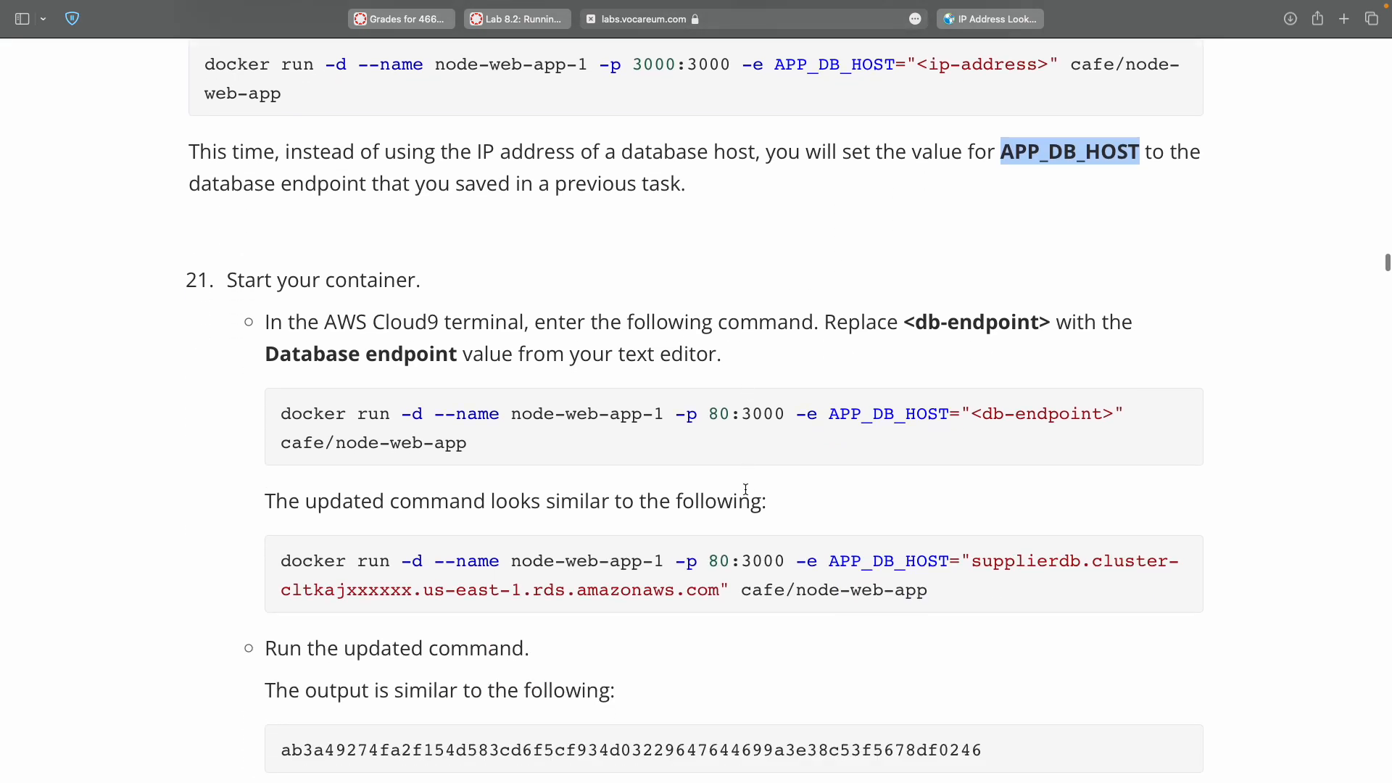
pyautogui.scroll(-2, 745, 488)
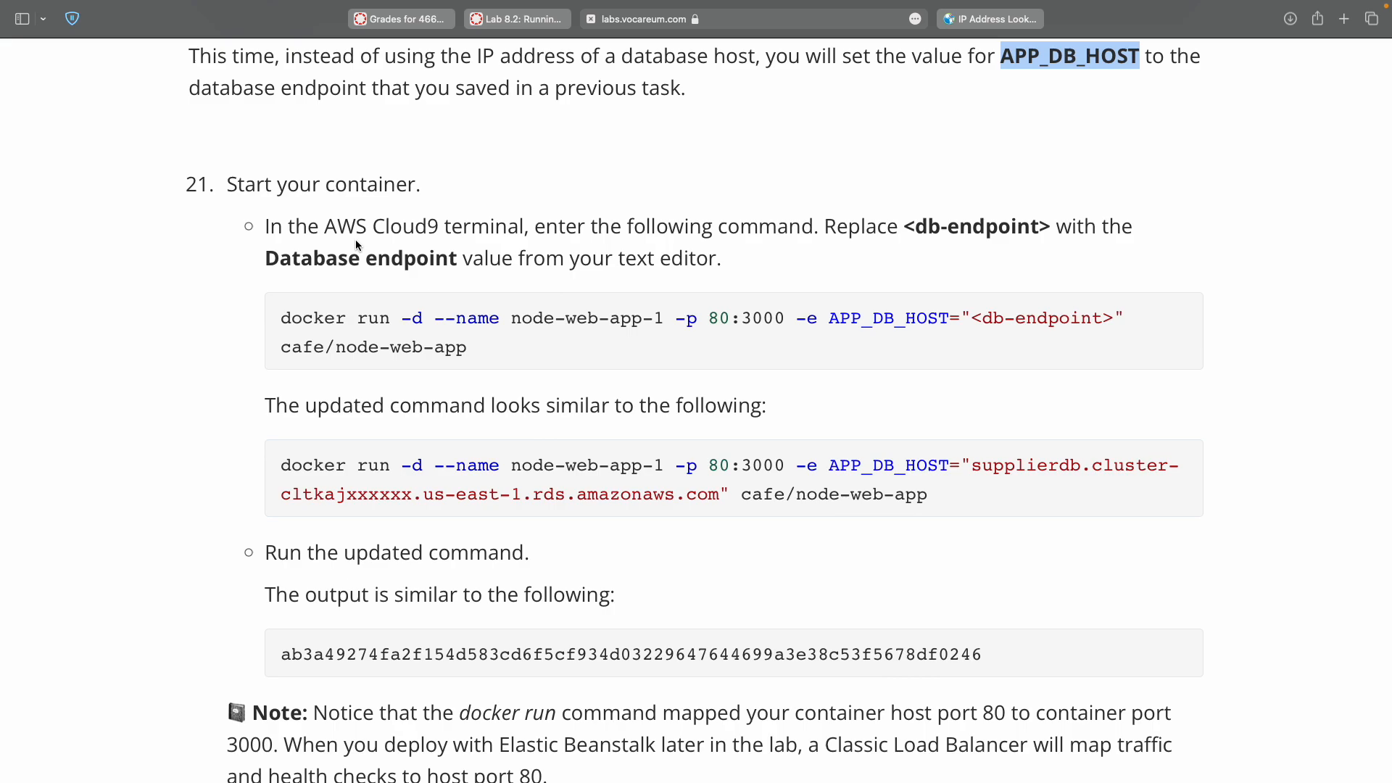
# Select the step 21 docker run command with its <db-endpoint> placeholder.
pyautogui.moveTo(939, 228); pyautogui.dragTo(949, 227)
pyautogui.doubleClick(961, 228)
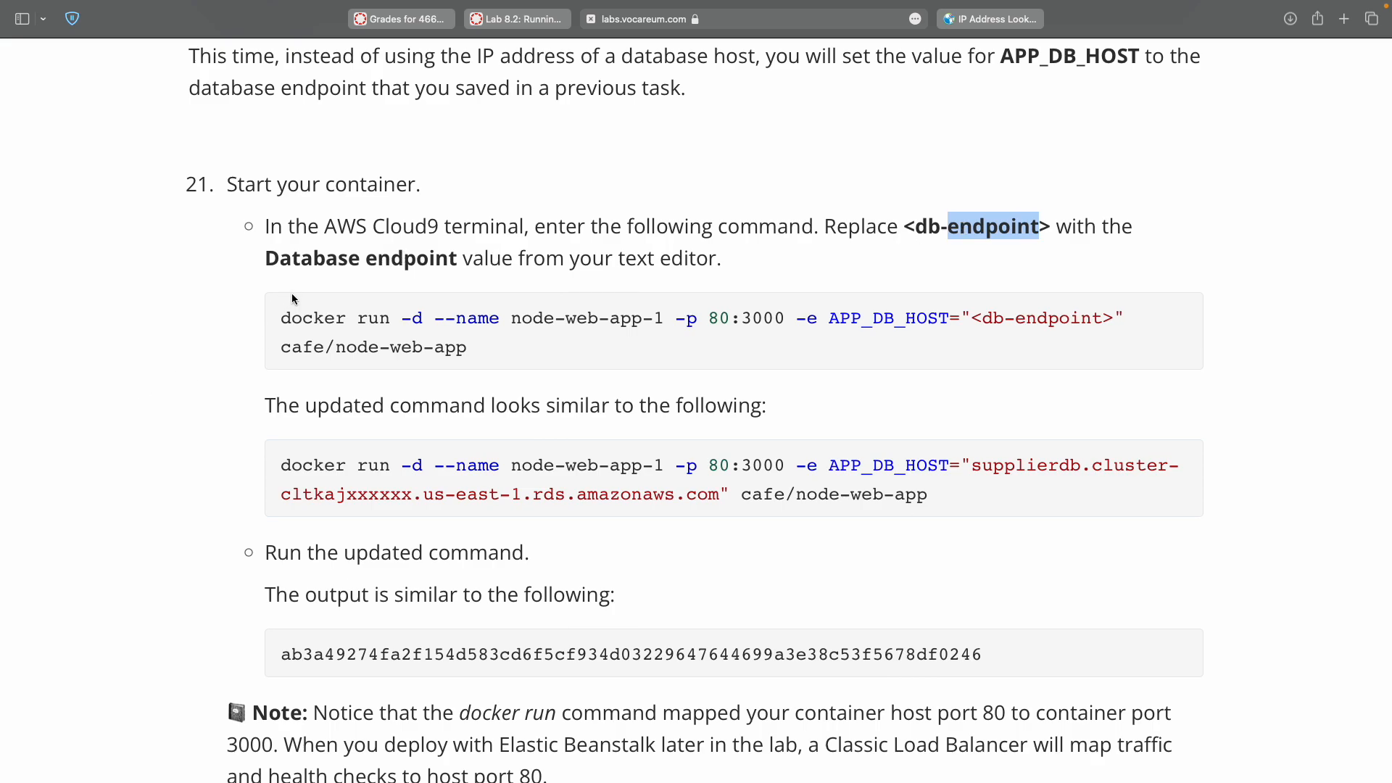
pyautogui.click(278, 319)
pyautogui.keyDown('shift'); pyautogui.click(475, 354); pyautogui.keyUp('shift')
pyautogui.press('super+c')
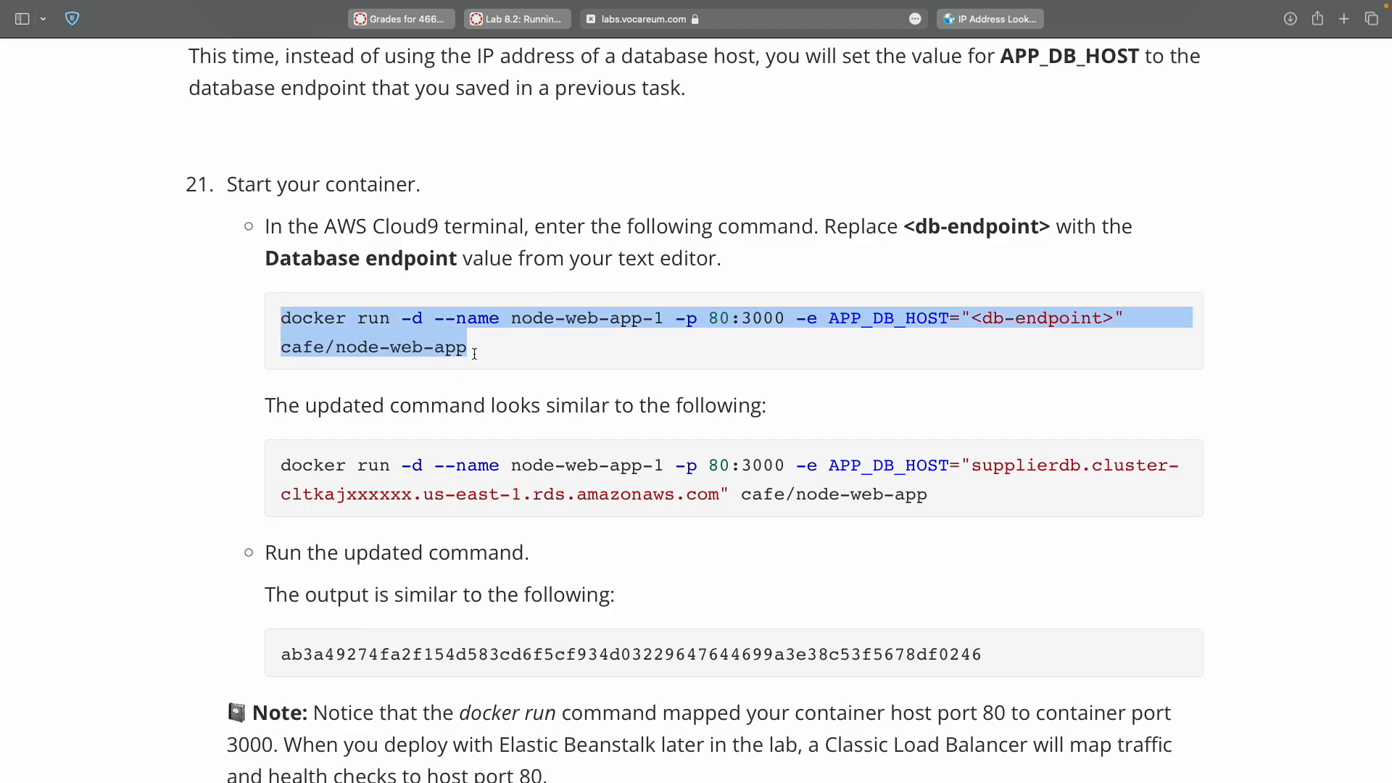
# Paste the docker run command onto a new line 10 of the TextMate notes.
pyautogui.press('super+Tab')
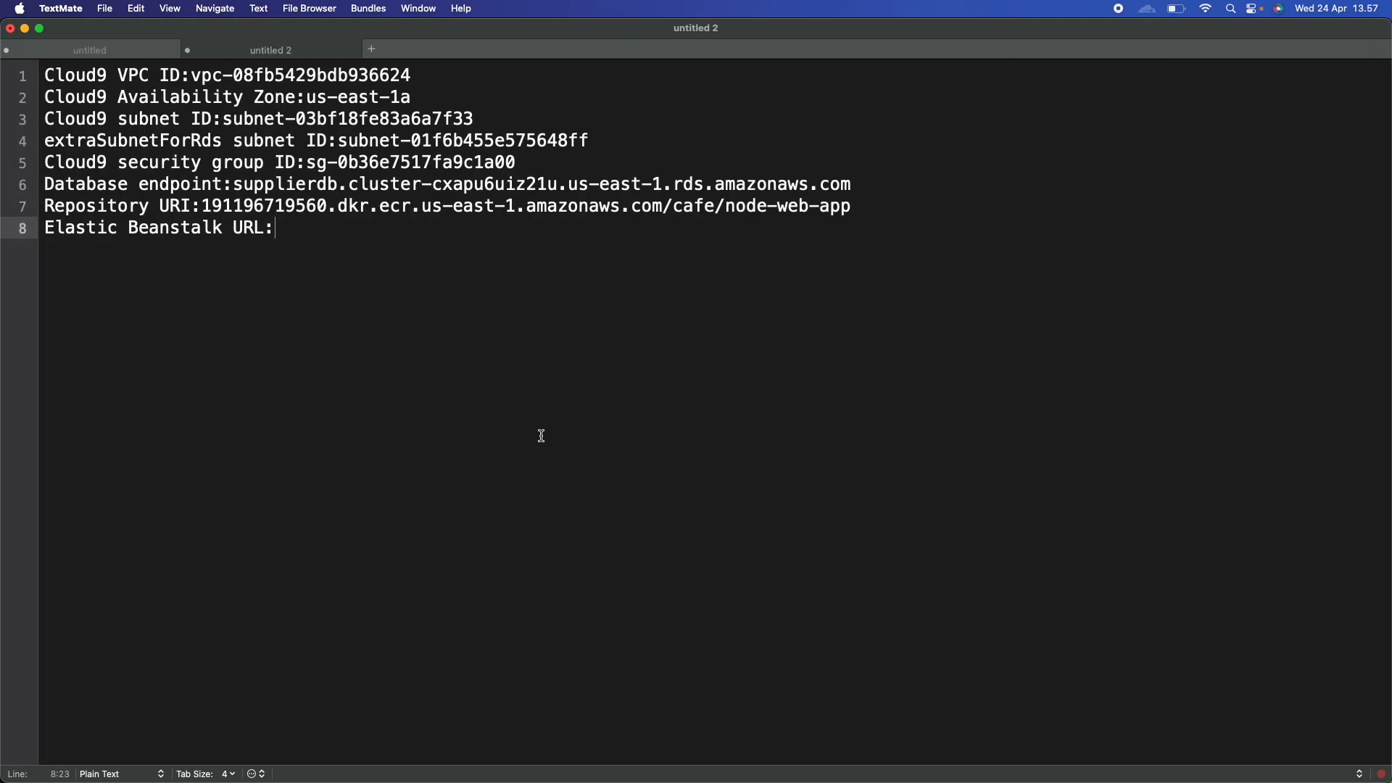
pyautogui.press('Return')
pyautogui.press('Return')
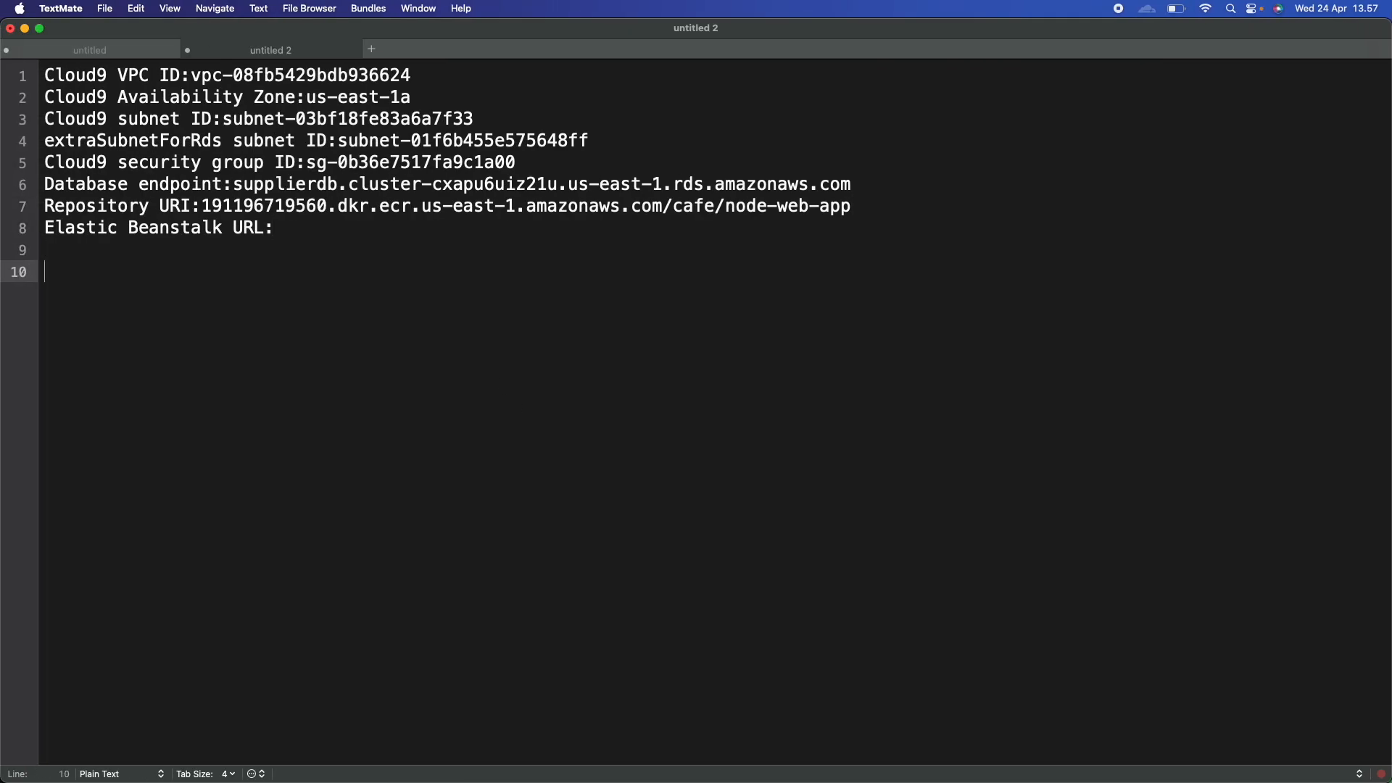
pyautogui.press('super+v')
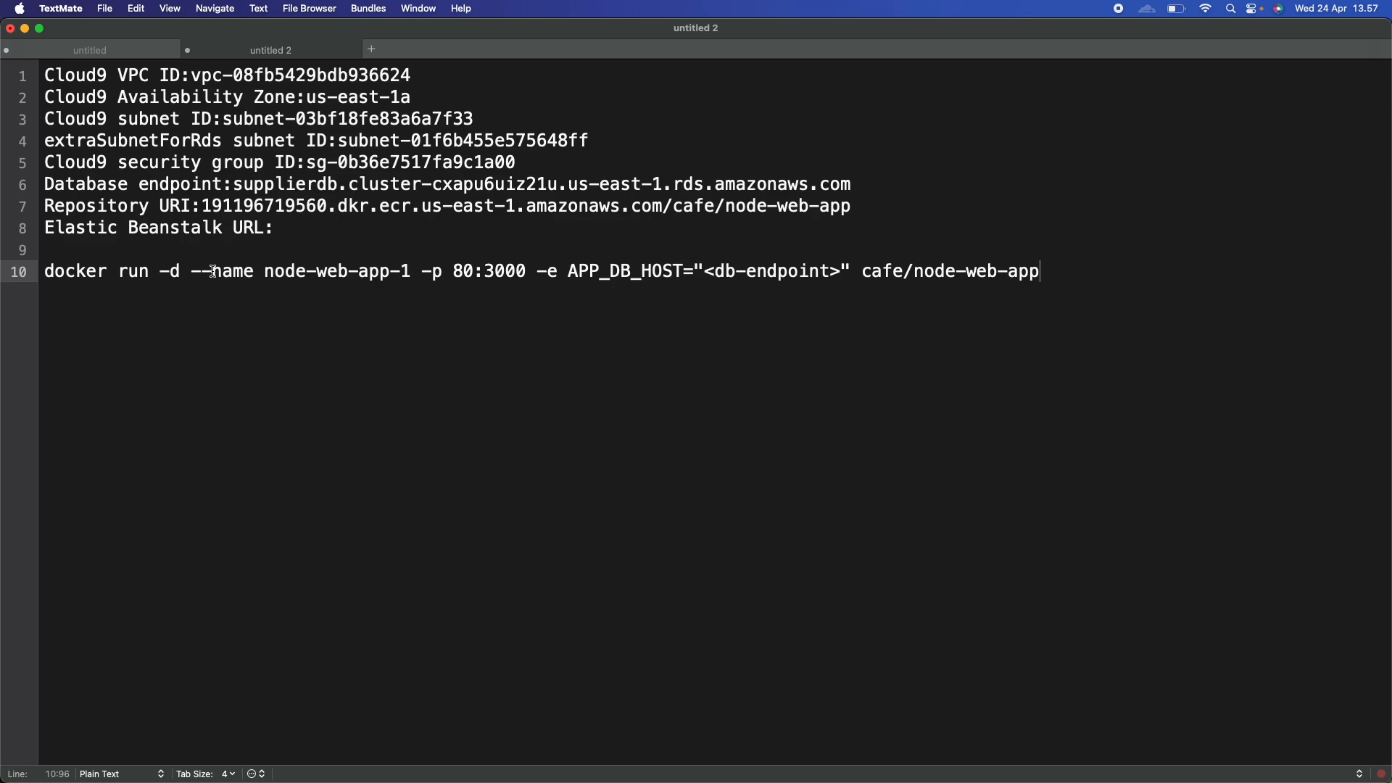
# Replace <db-endpoint> with the supplierdb database endpoint copied from line 6.
pyautogui.click(96, 182)
pyautogui.doubleClick(96, 182)
pyautogui.doubleClick(252, 183)
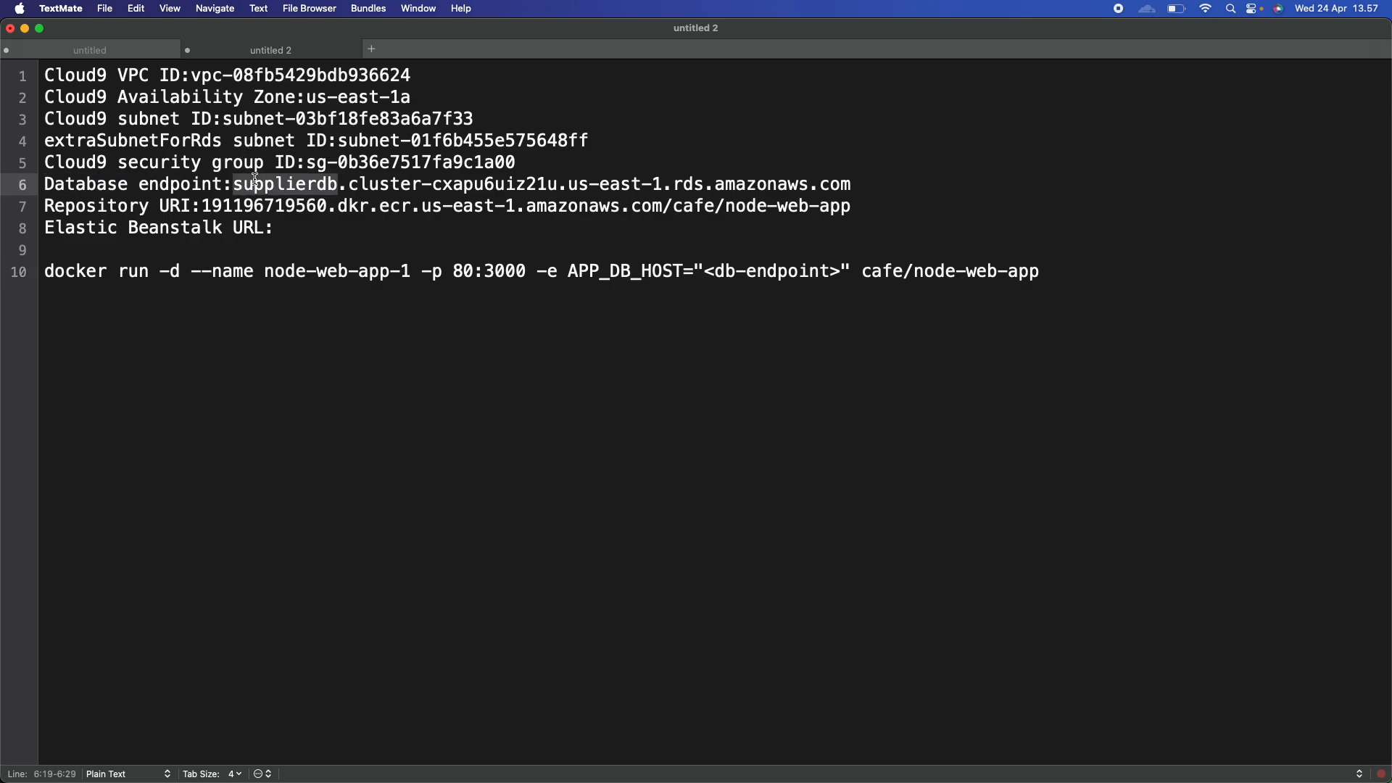
pyautogui.keyDown('shift'); pyautogui.click(842, 183); pyautogui.keyUp('shift')
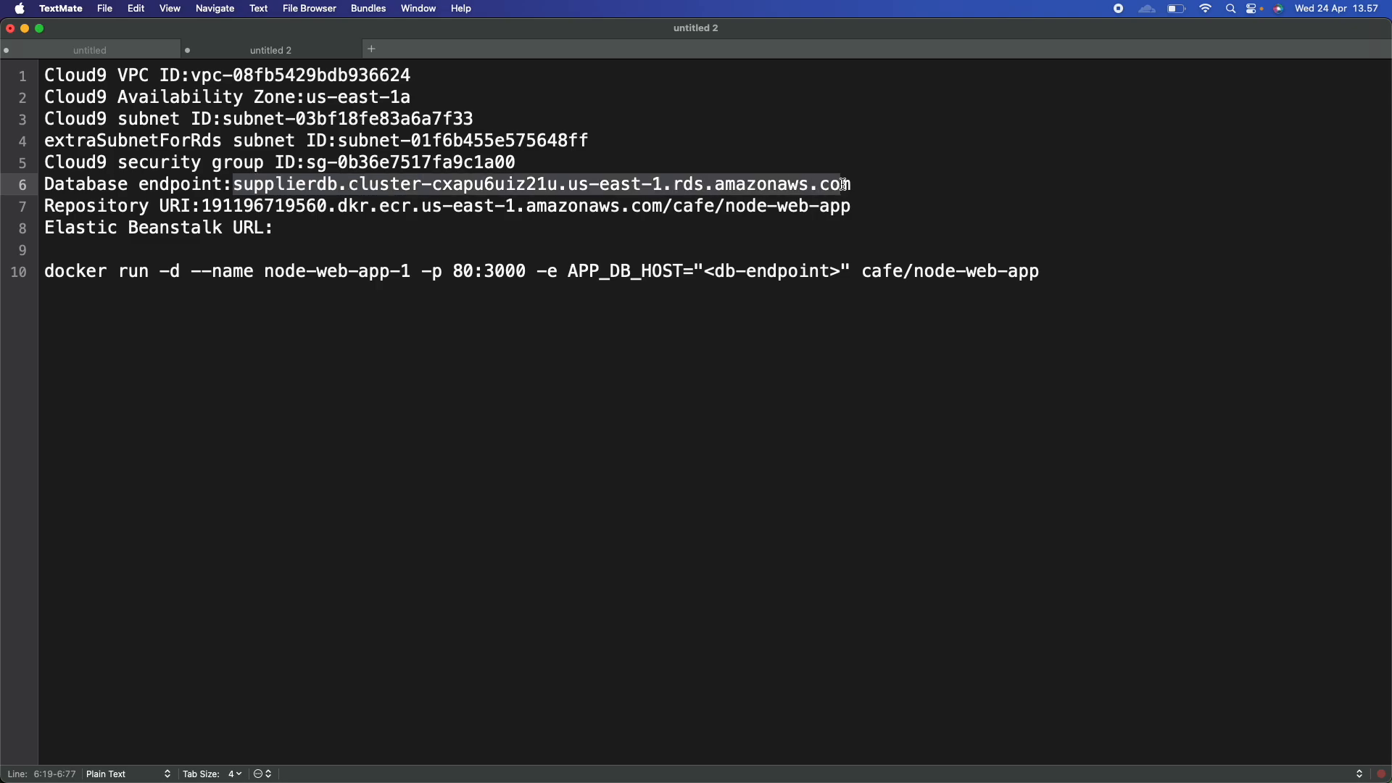
pyautogui.keyDown('shift'); pyautogui.click(847, 182); pyautogui.keyUp('shift')
pyautogui.press('super+c')
pyautogui.click(708, 273)
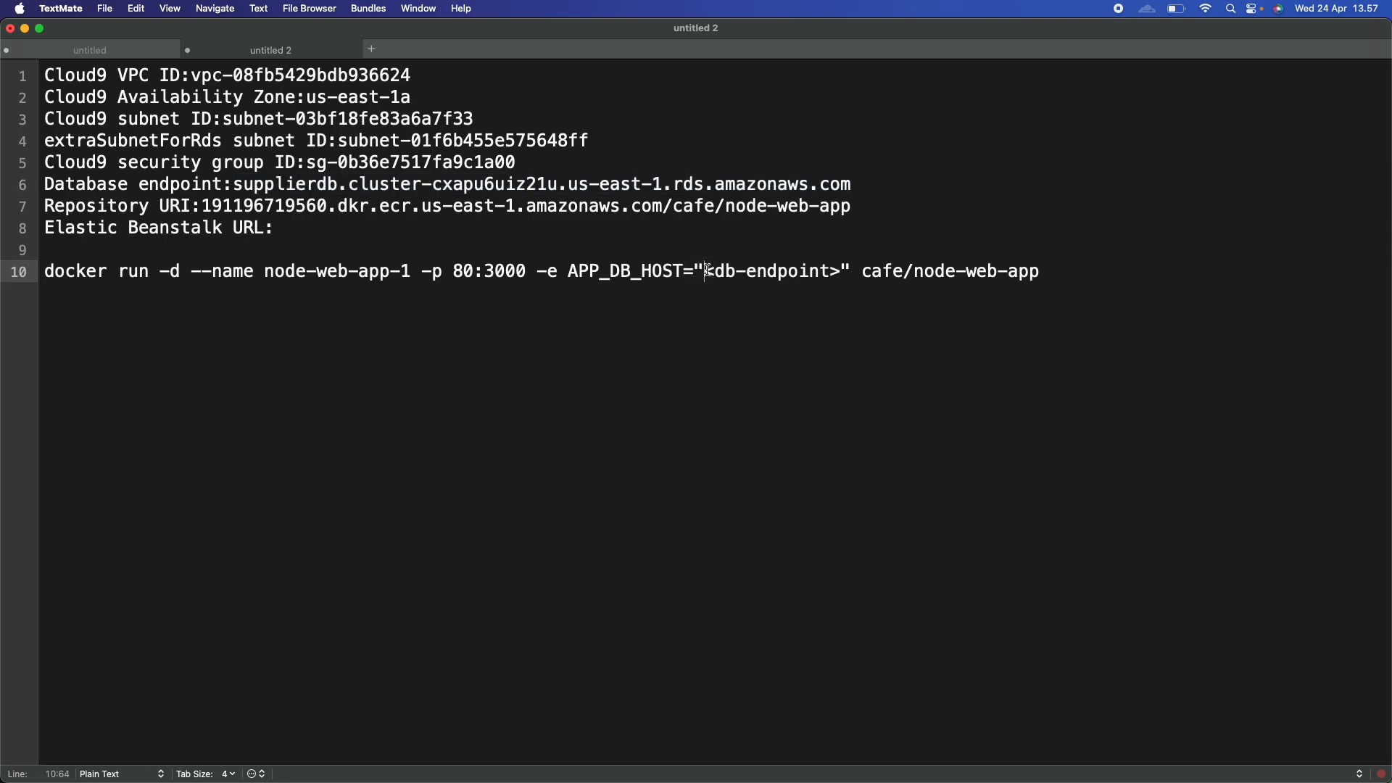
pyautogui.keyDown('shift'); pyautogui.click(841, 274); pyautogui.keyUp('shift')
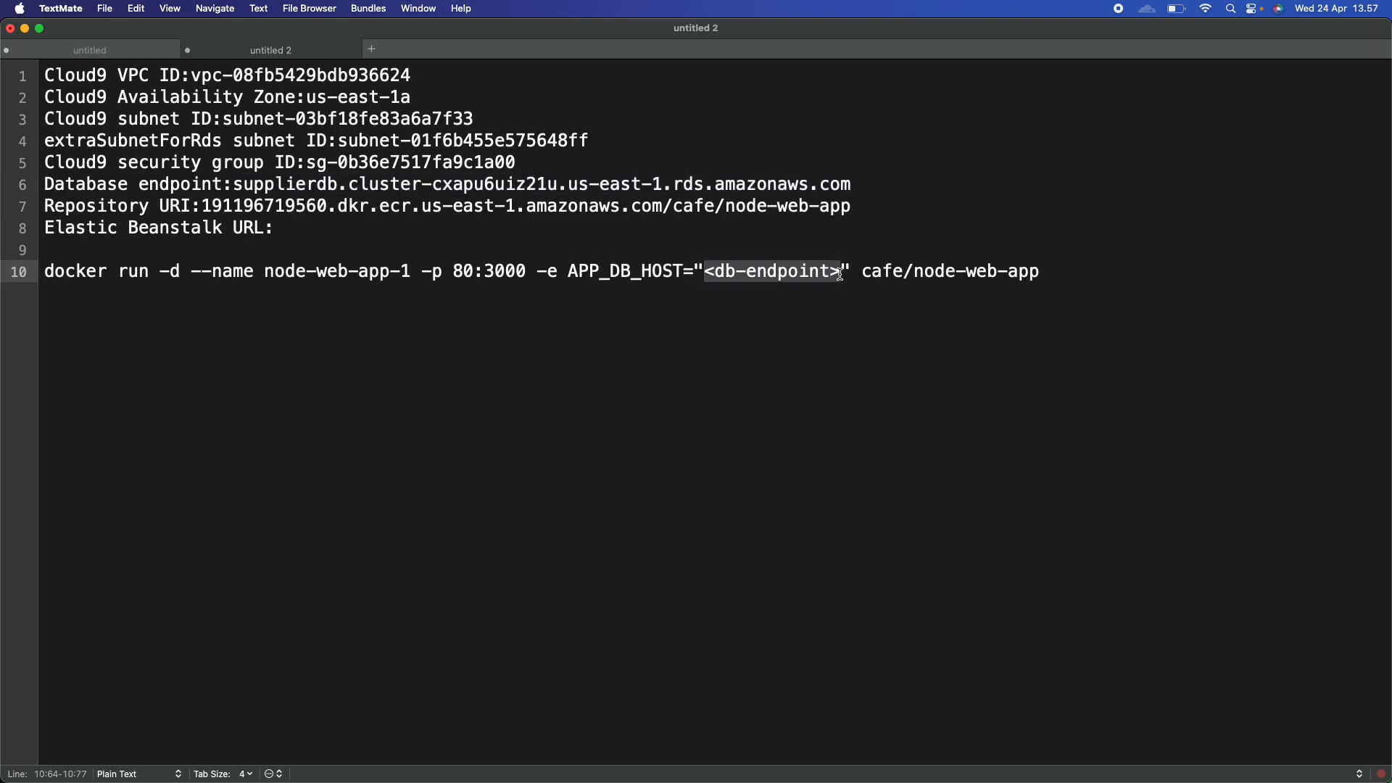
pyautogui.press('super+v')
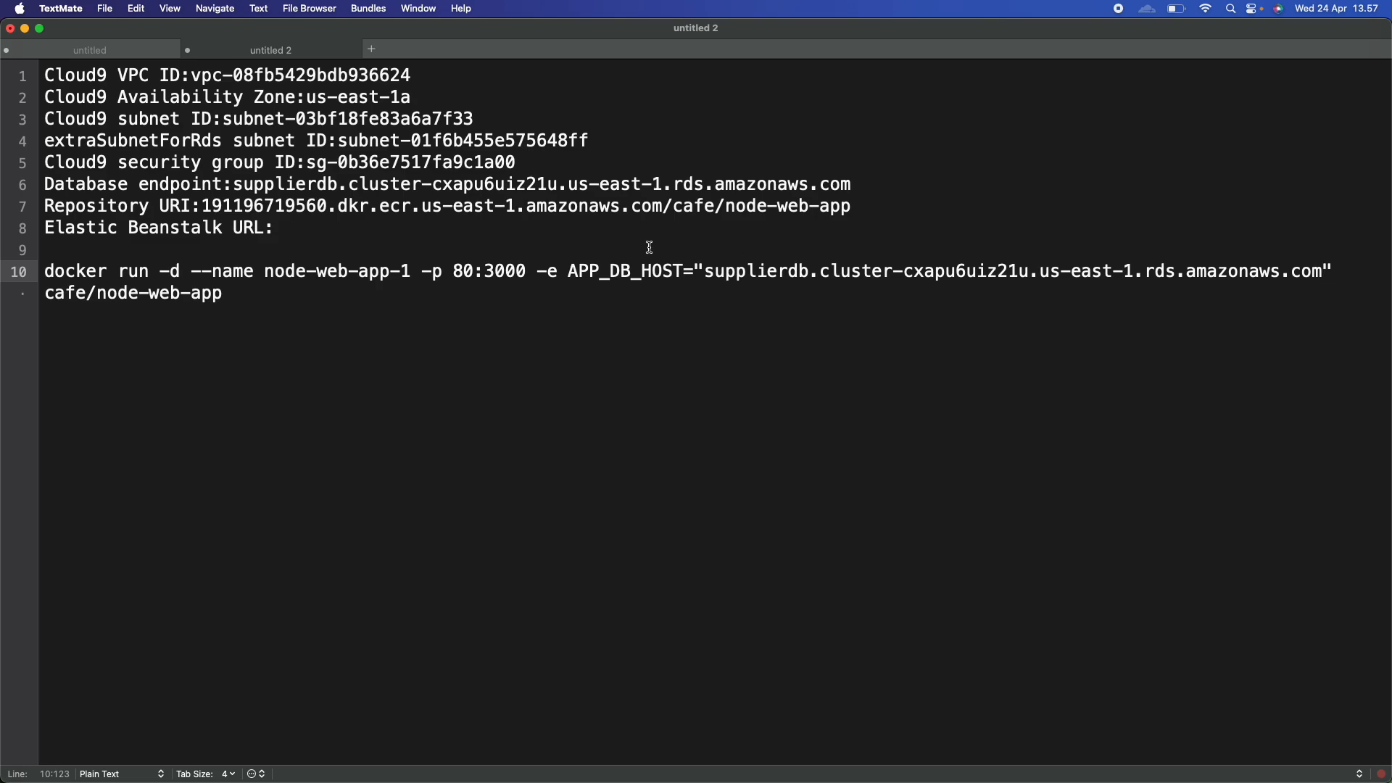
# Copy the completed node-web-app-1 docker run command.
pyautogui.click(18, 272)
pyautogui.hotkey('shift', 'Down')
pyautogui.press('super+c')
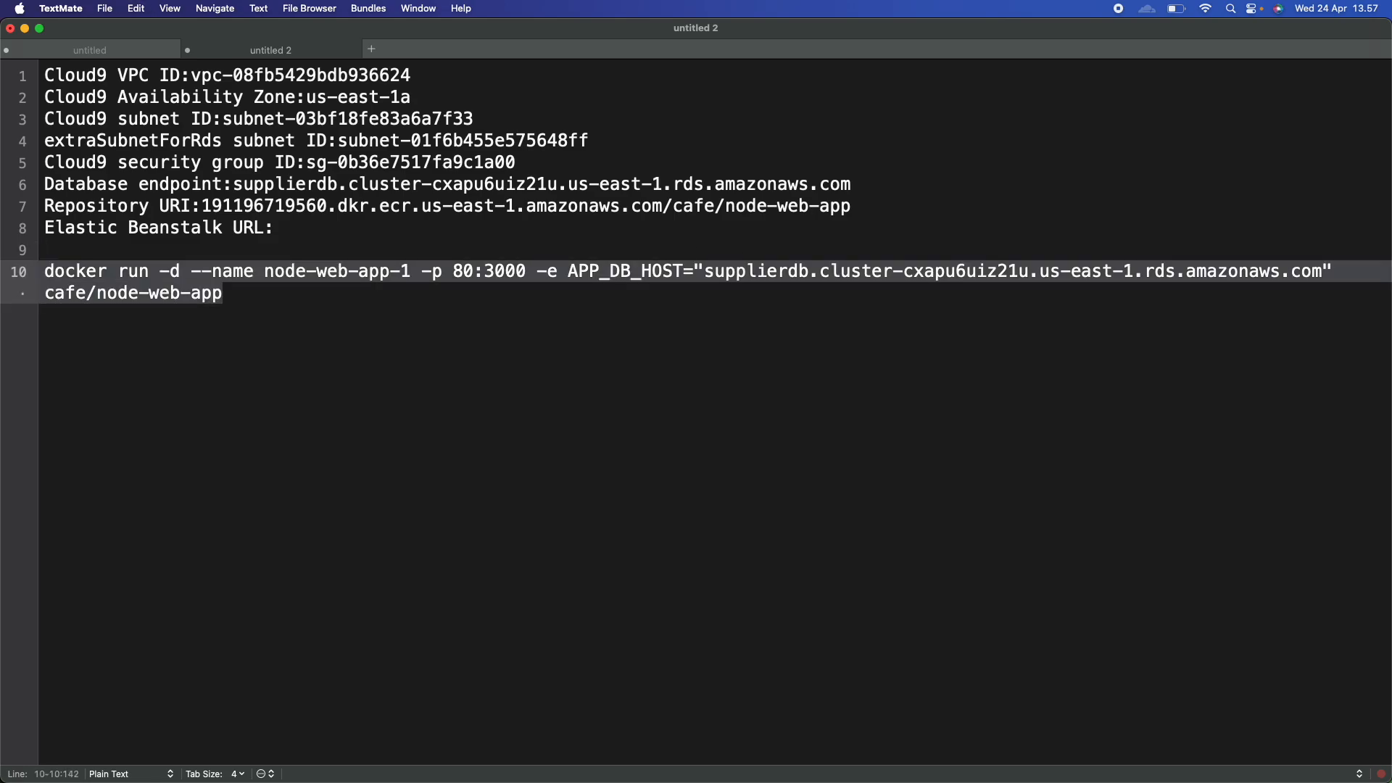
pyautogui.press('super+Tab')
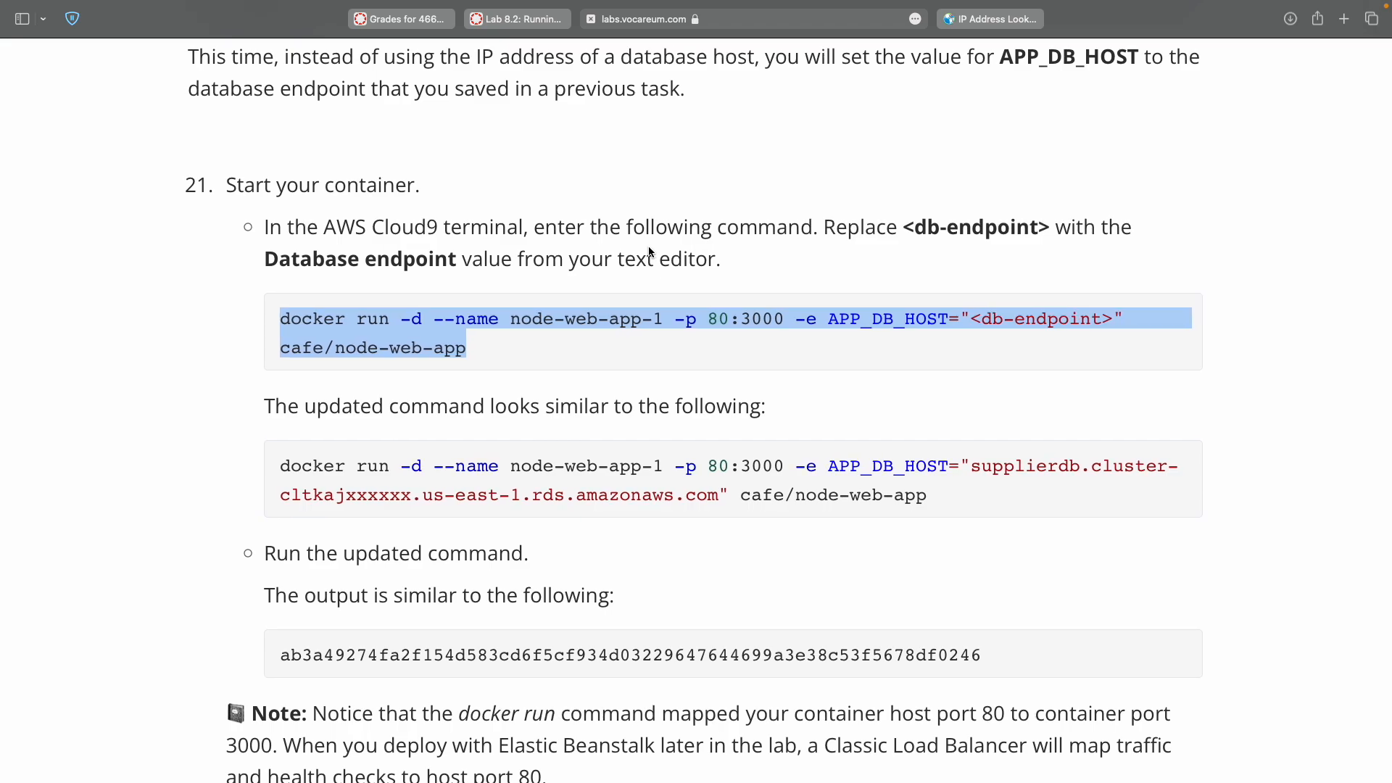
pyautogui.hotkey('ctrl', 'Right')
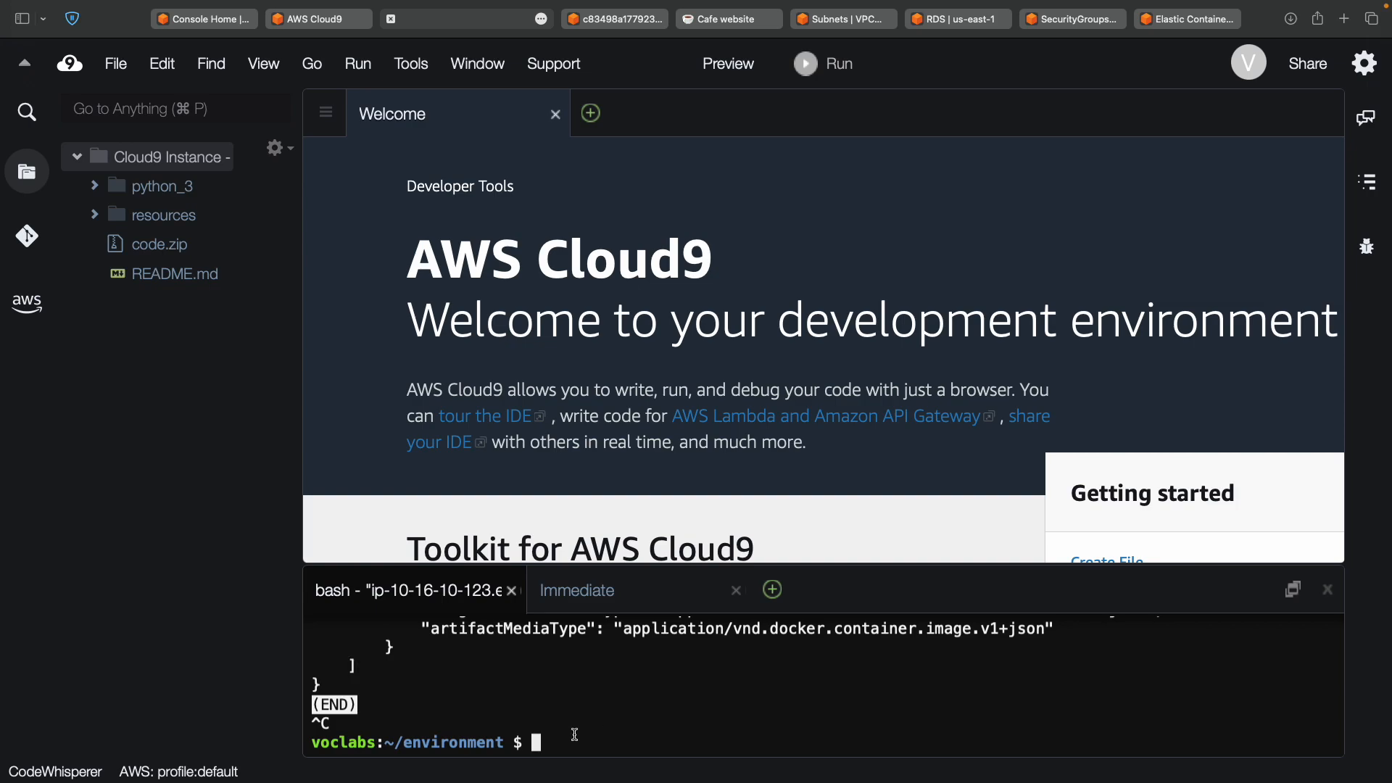
# Run the node-web-app-1 docker run command, then rerun it to get the name-in-use conflict.
pyautogui.press('Return')
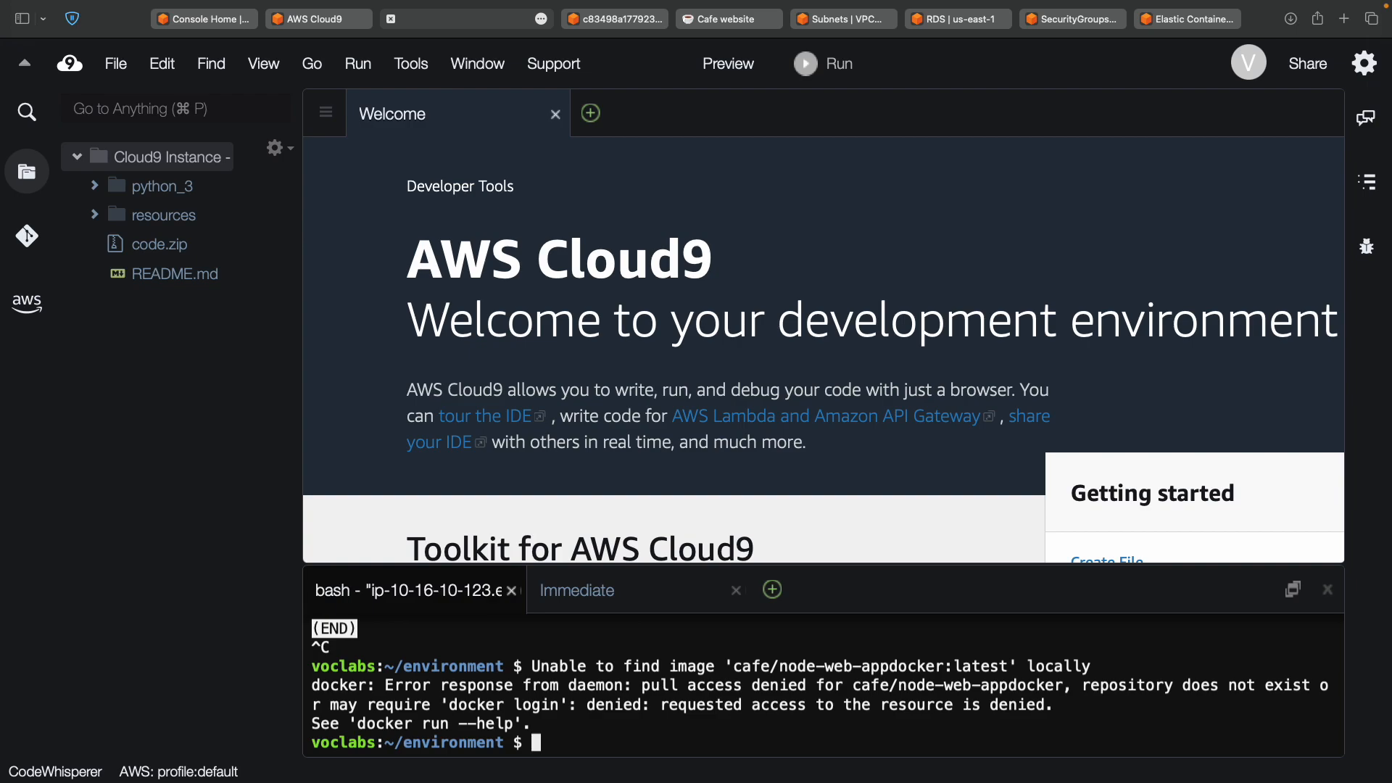
pyautogui.press('Return')
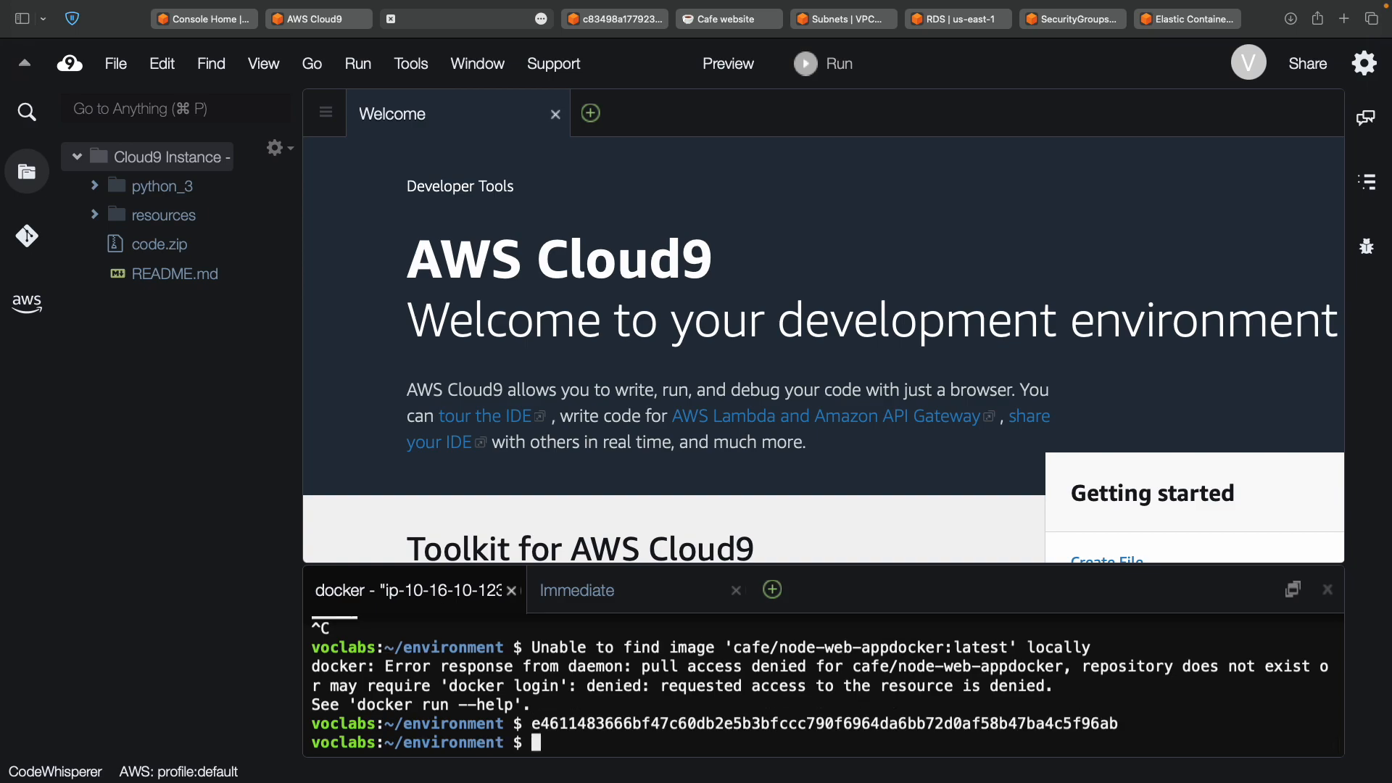
pyautogui.hotkey('ctrl', 'Left')
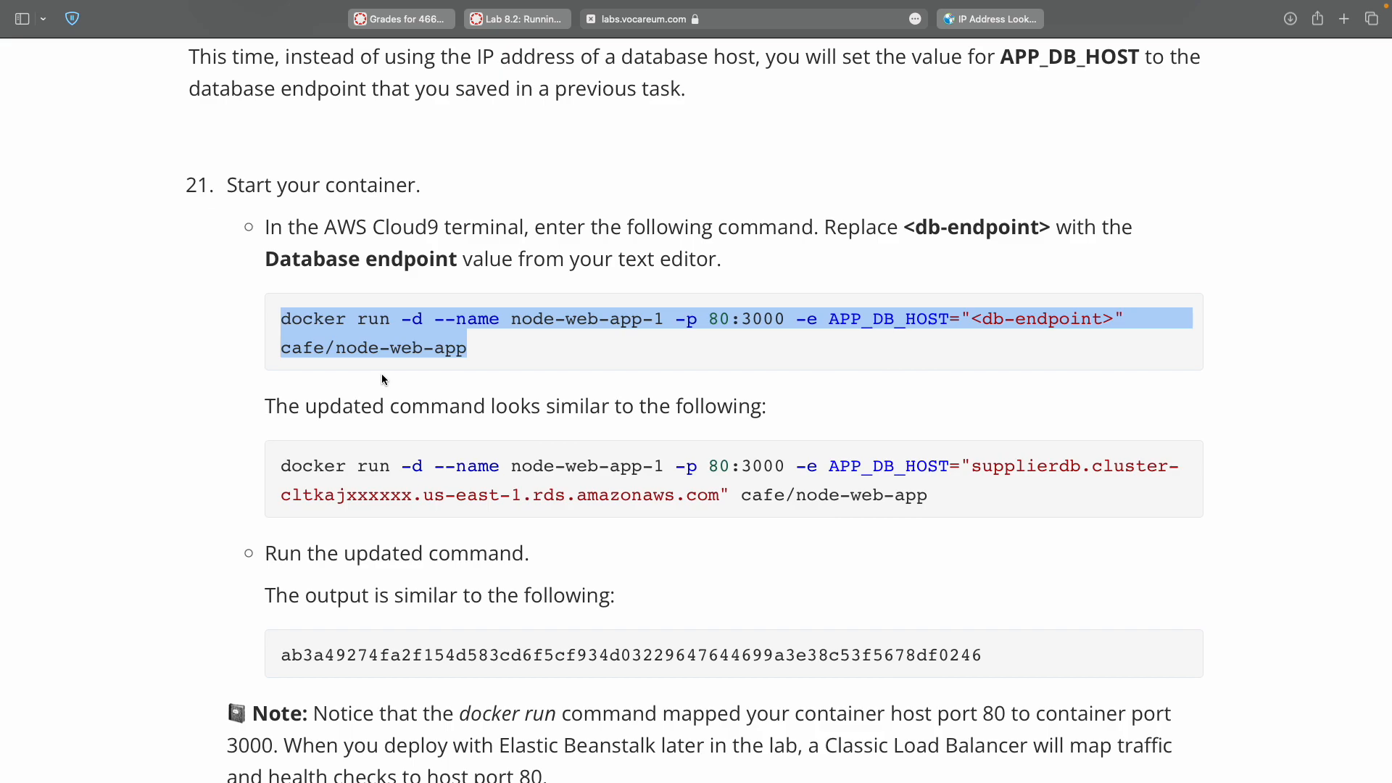
pyautogui.hotkey('ctrl', 'Right')
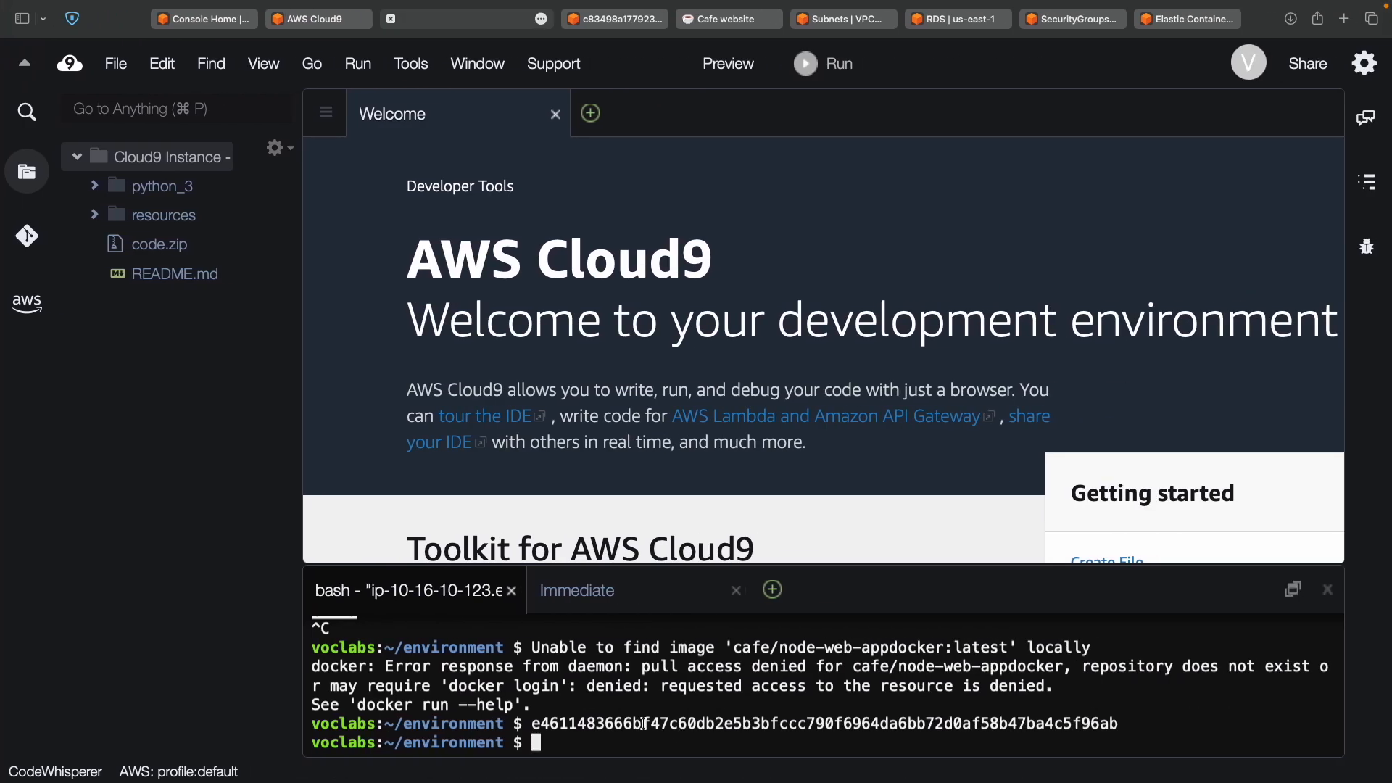
pyautogui.press('Return')
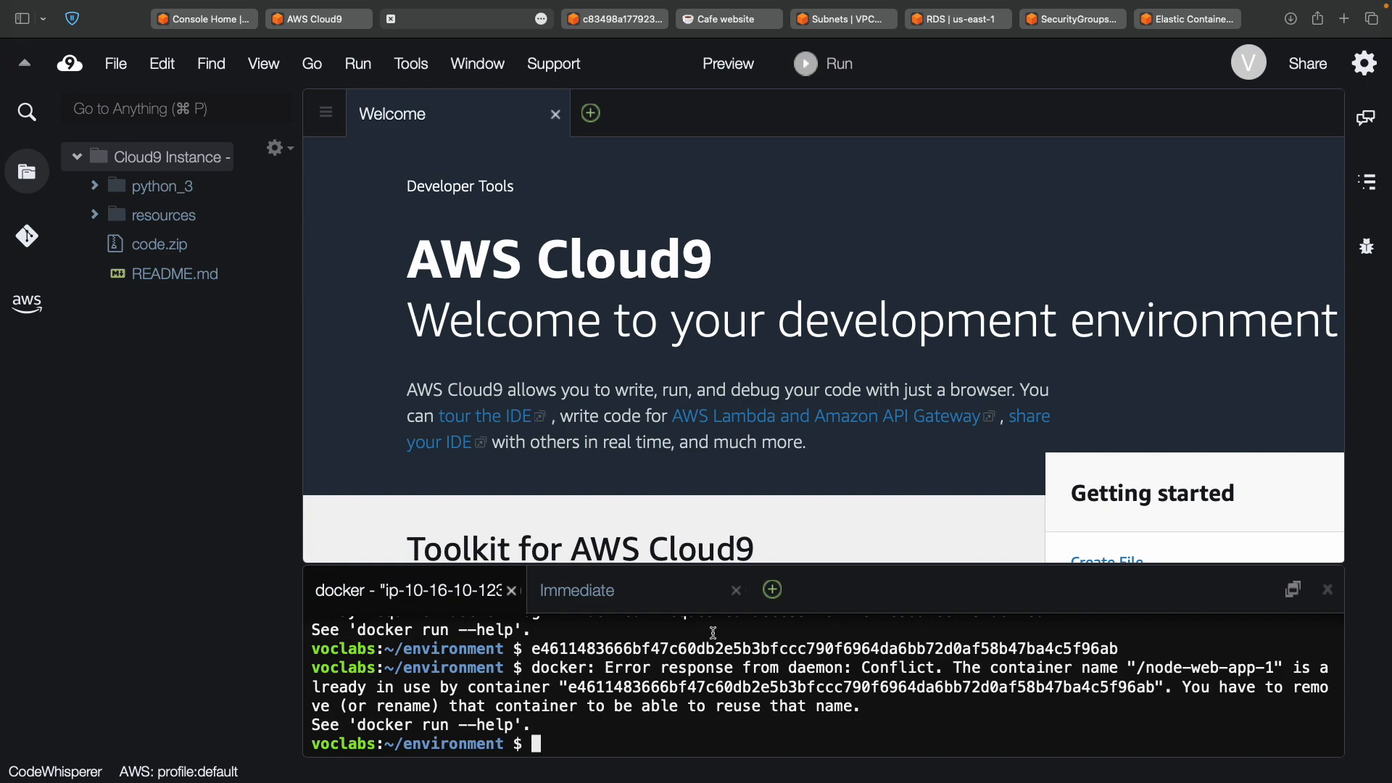
pyautogui.click(773, 590)
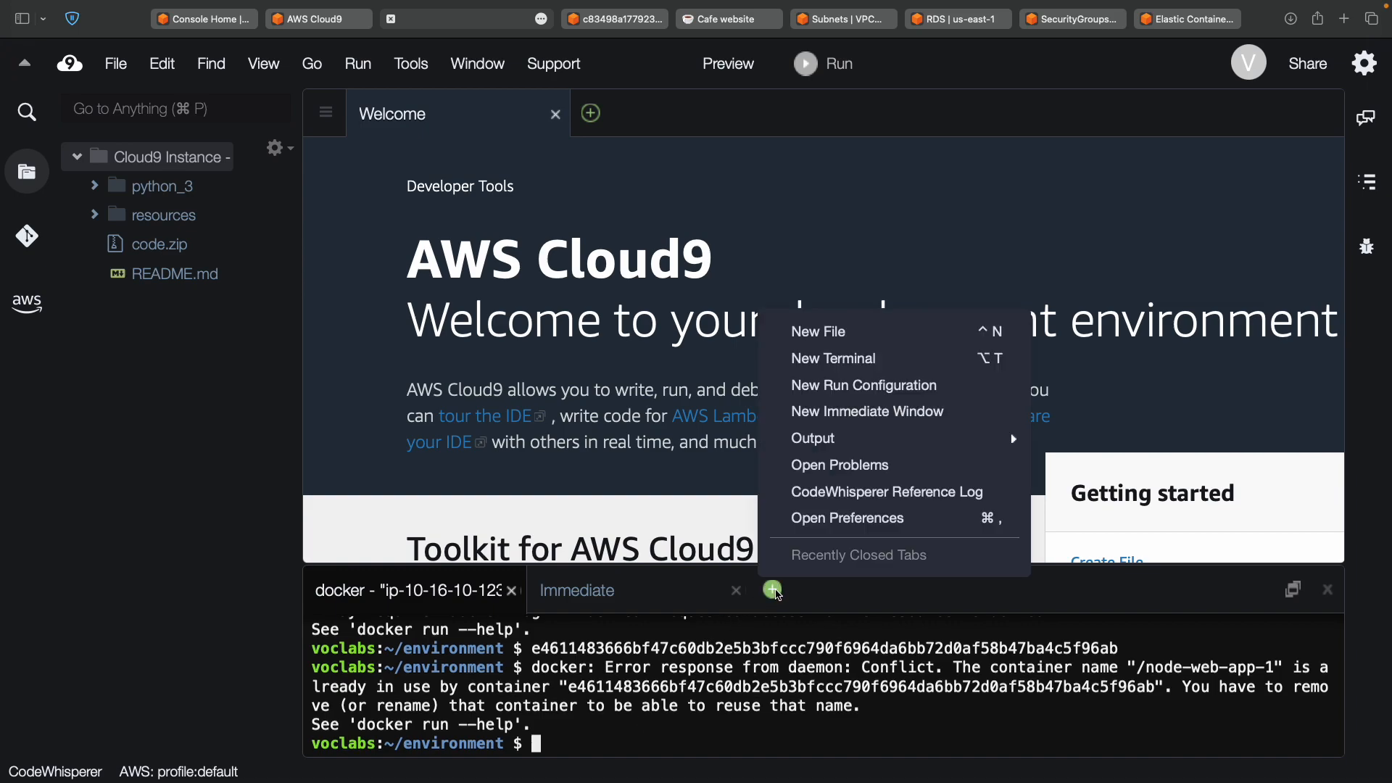
# Run the pasted step 21 docker run command in a new Cloud9 terminal.
pyautogui.click(857, 365)
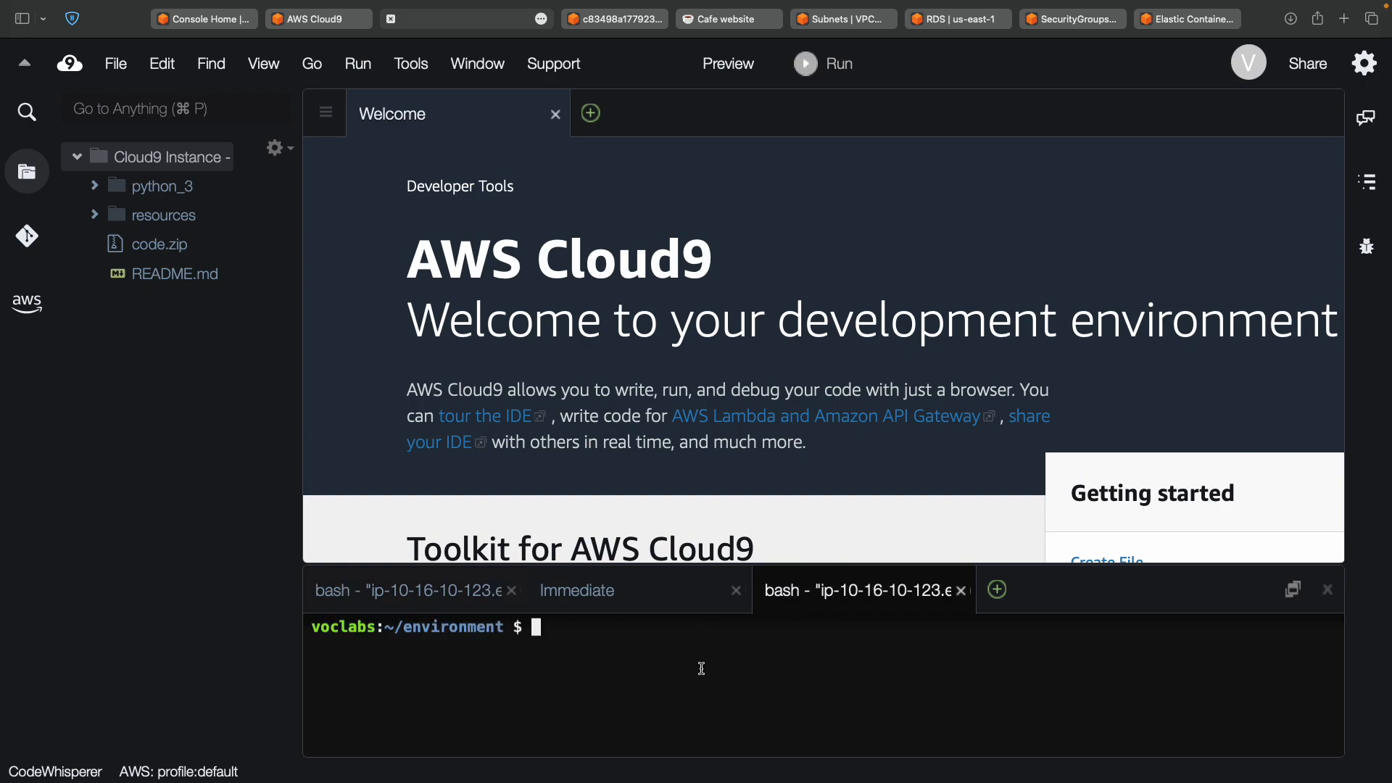
pyautogui.write('docker run -d --name node-web-app-1 -p 80:3000 -e APP_DB_HOST="<db-endpoint>" cafe/node-web-app')
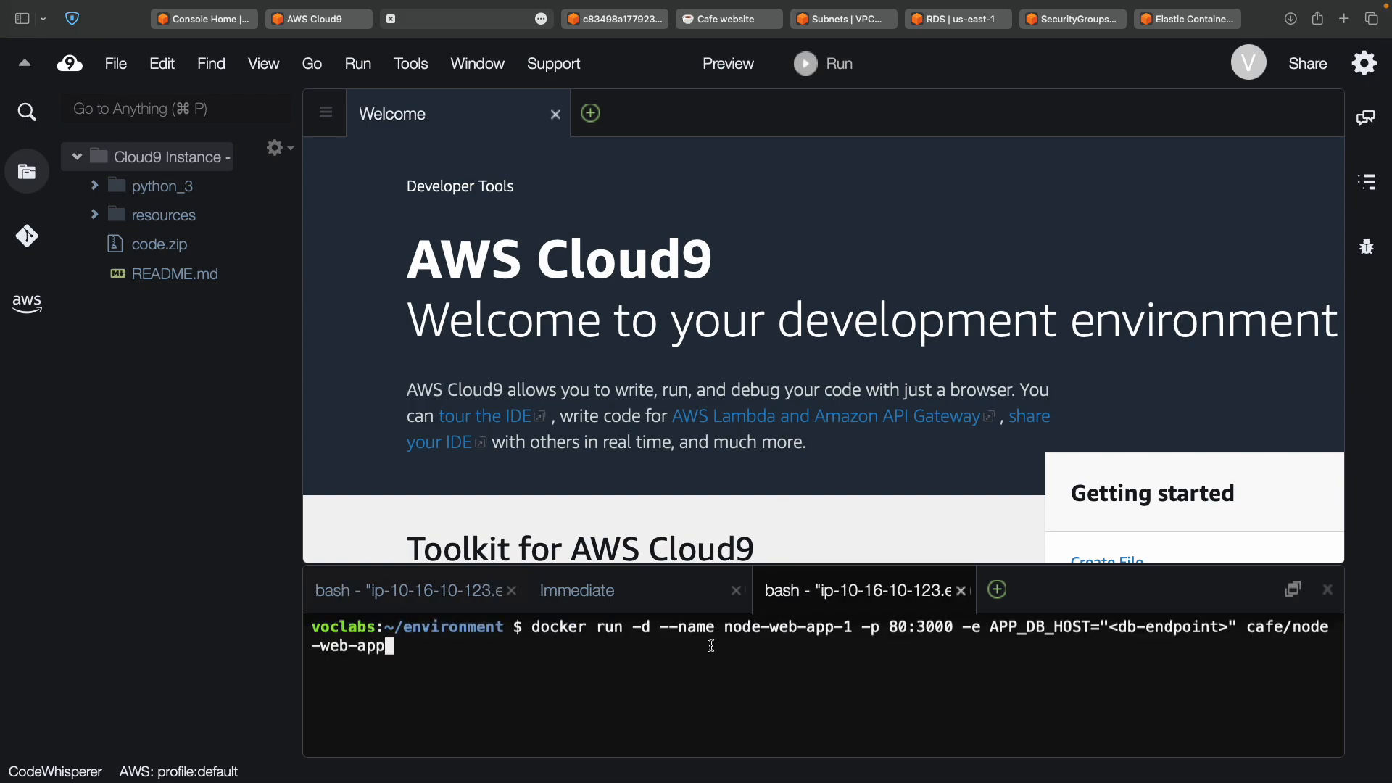
pyautogui.press('Return')
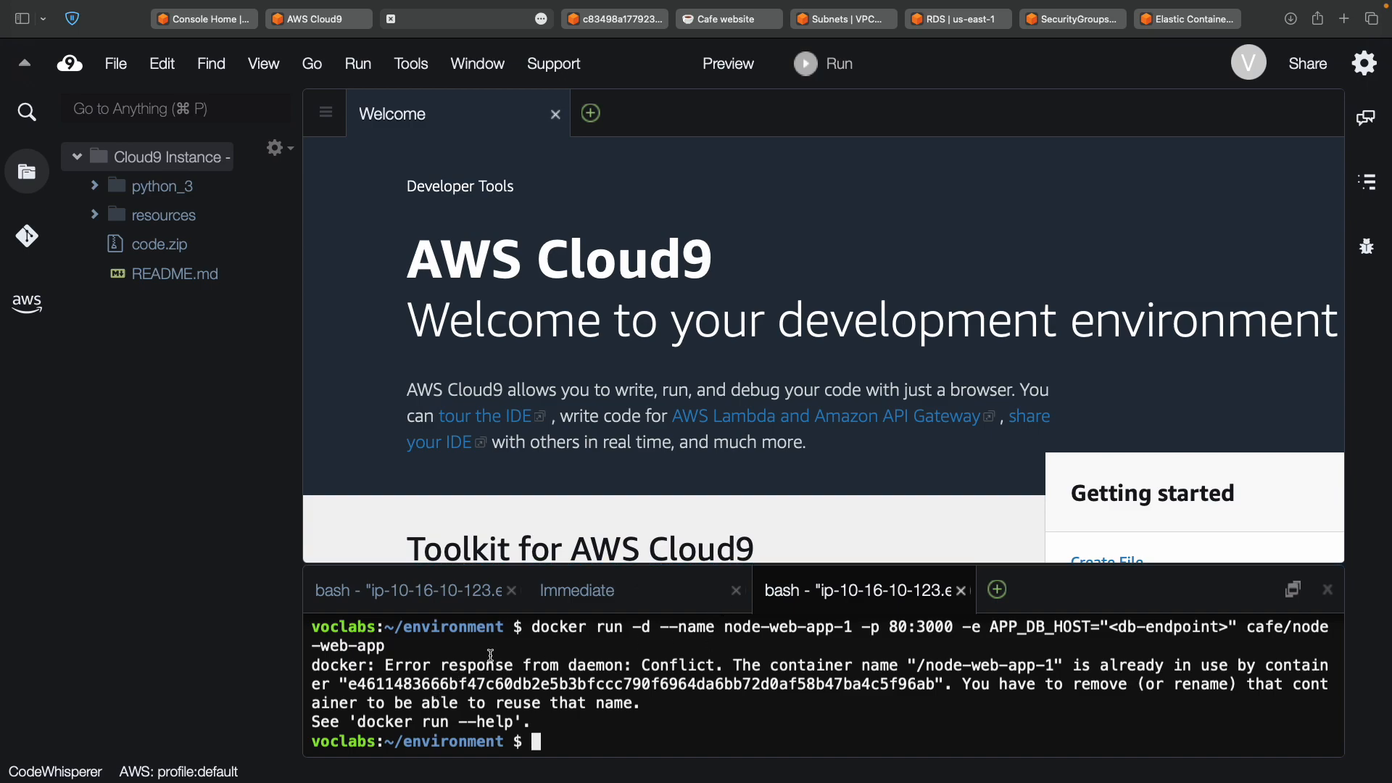
# Highlight the Conflict error and container ID, compare with the first terminal, then go to the lab instructions.
pyautogui.doubleClick(670, 665)
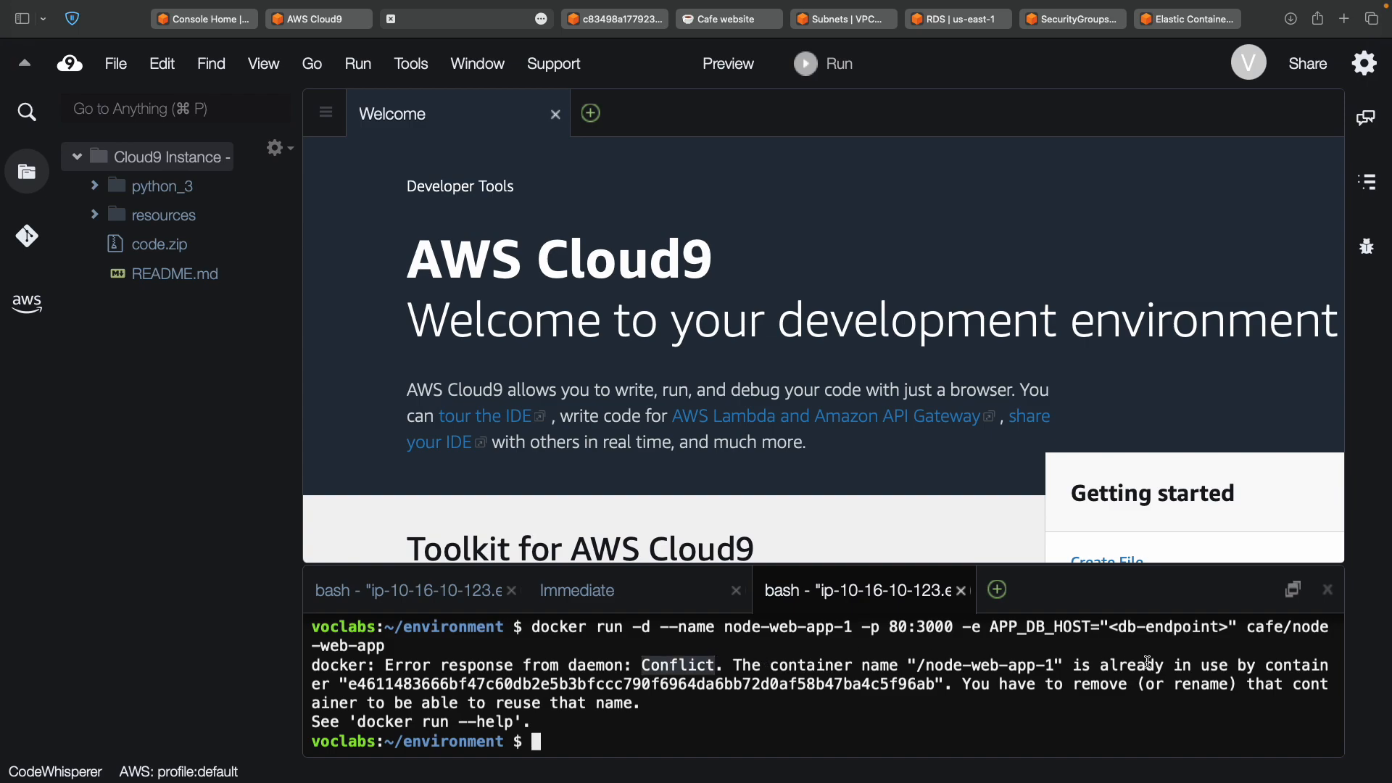
pyautogui.doubleClick(511, 681)
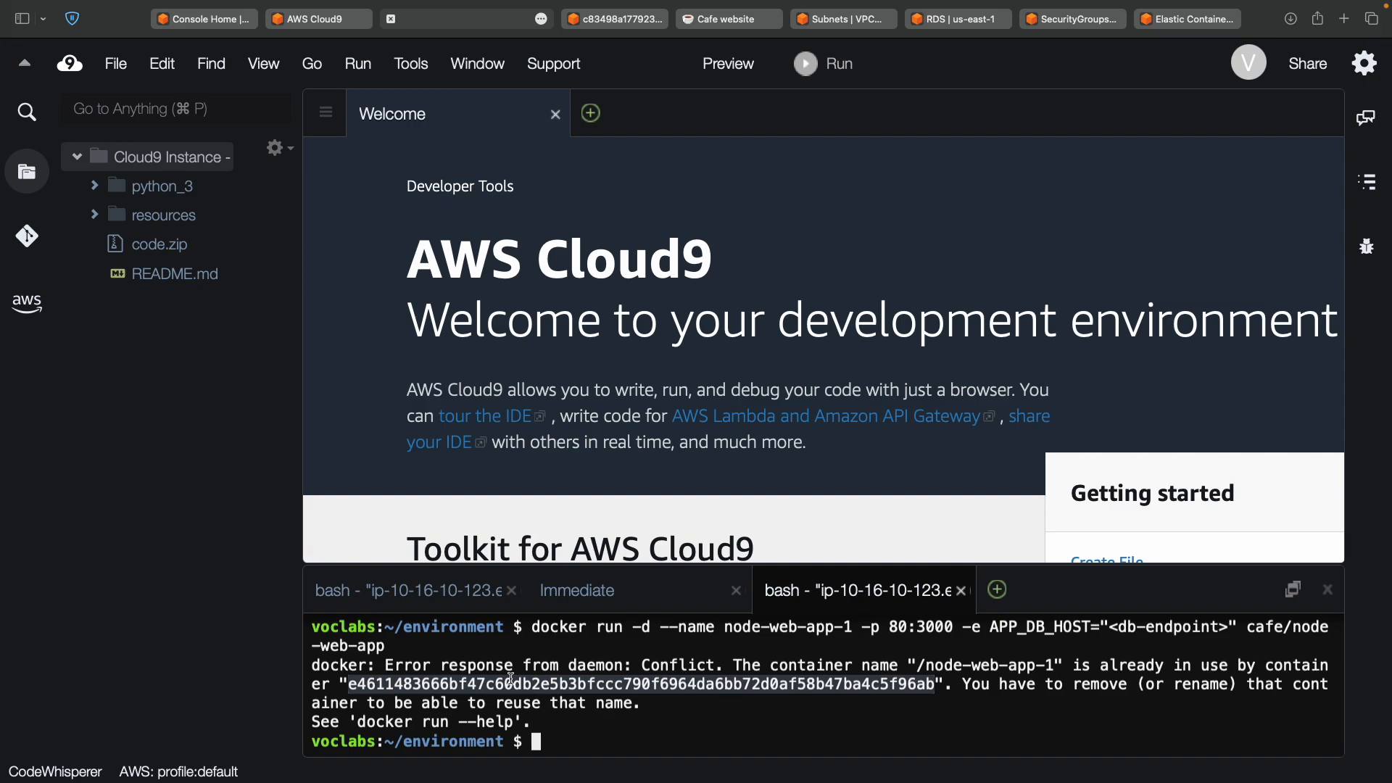
pyautogui.click(405, 590)
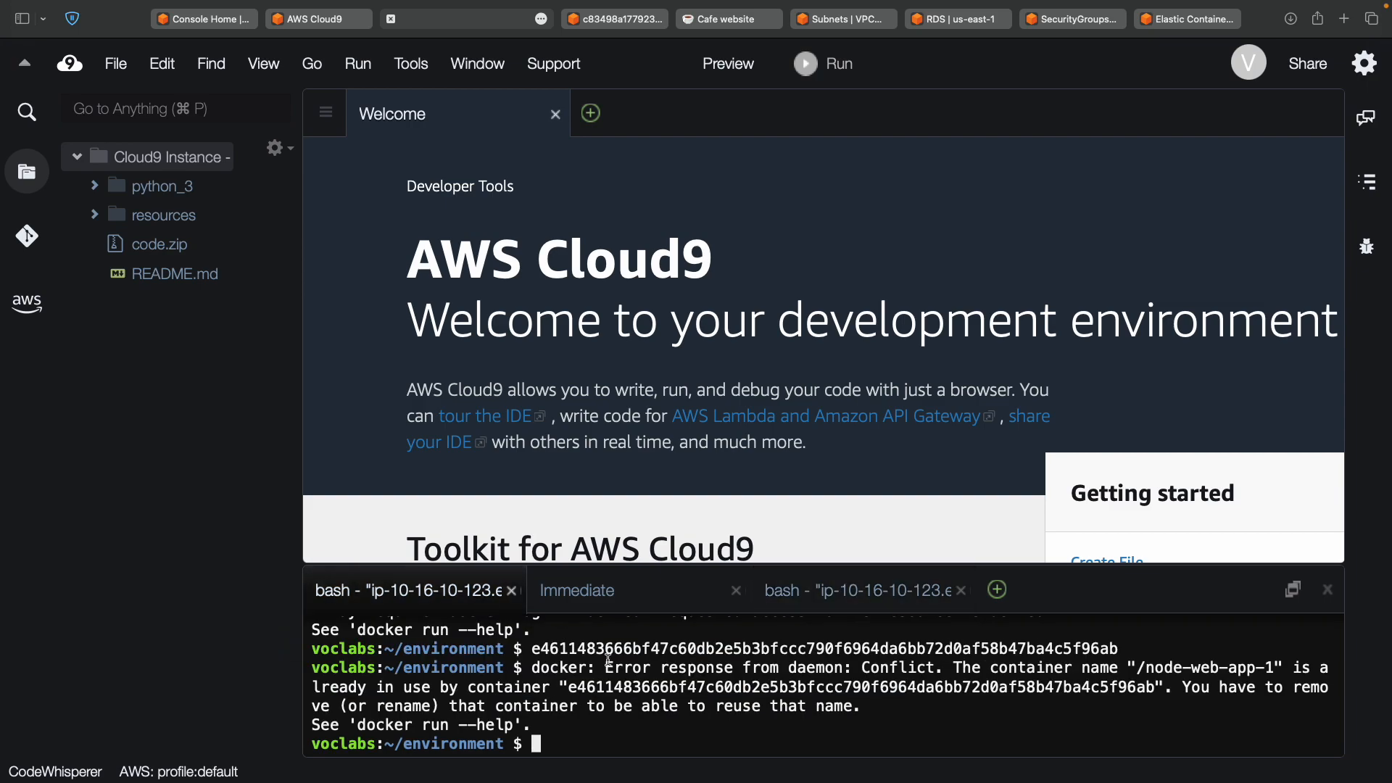
pyautogui.scroll(5, 612, 692)
pyautogui.scroll(-5, 613, 693)
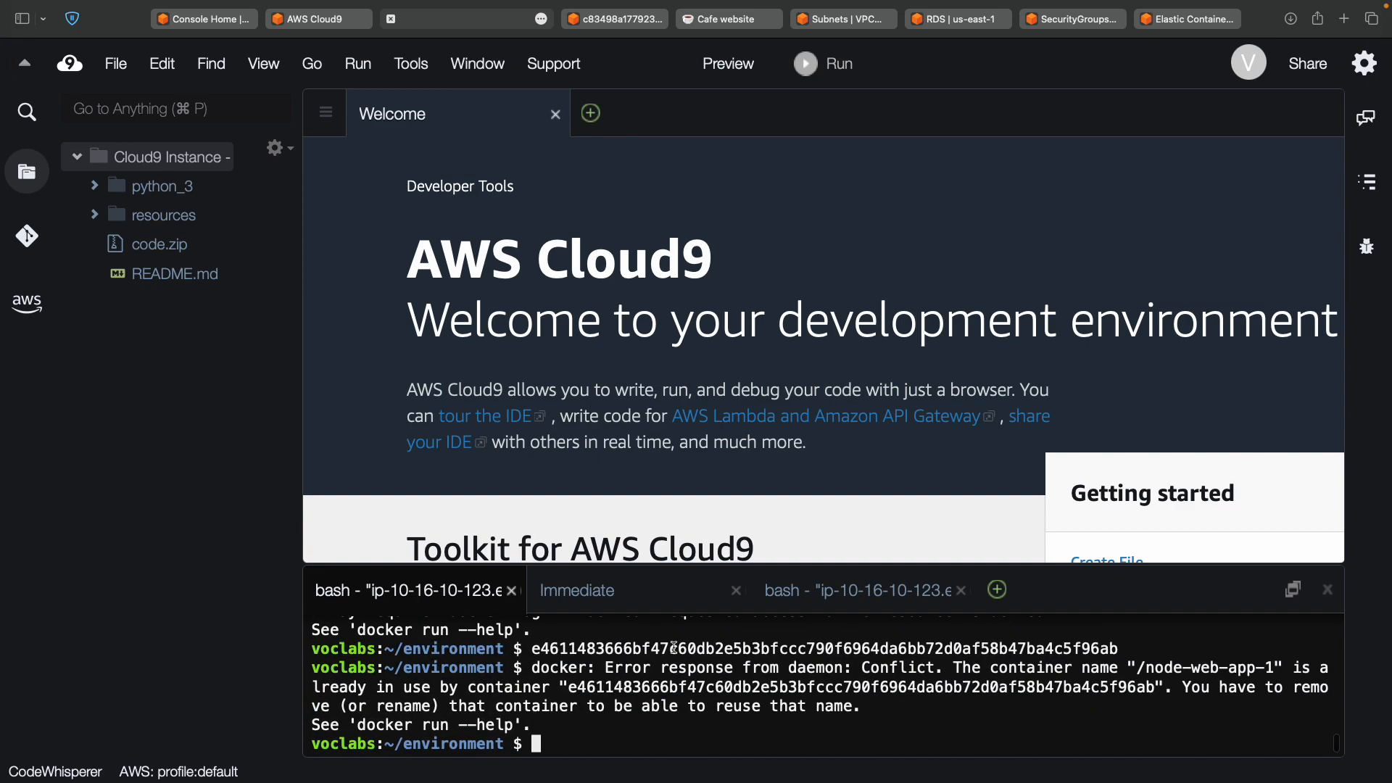
pyautogui.click(844, 592)
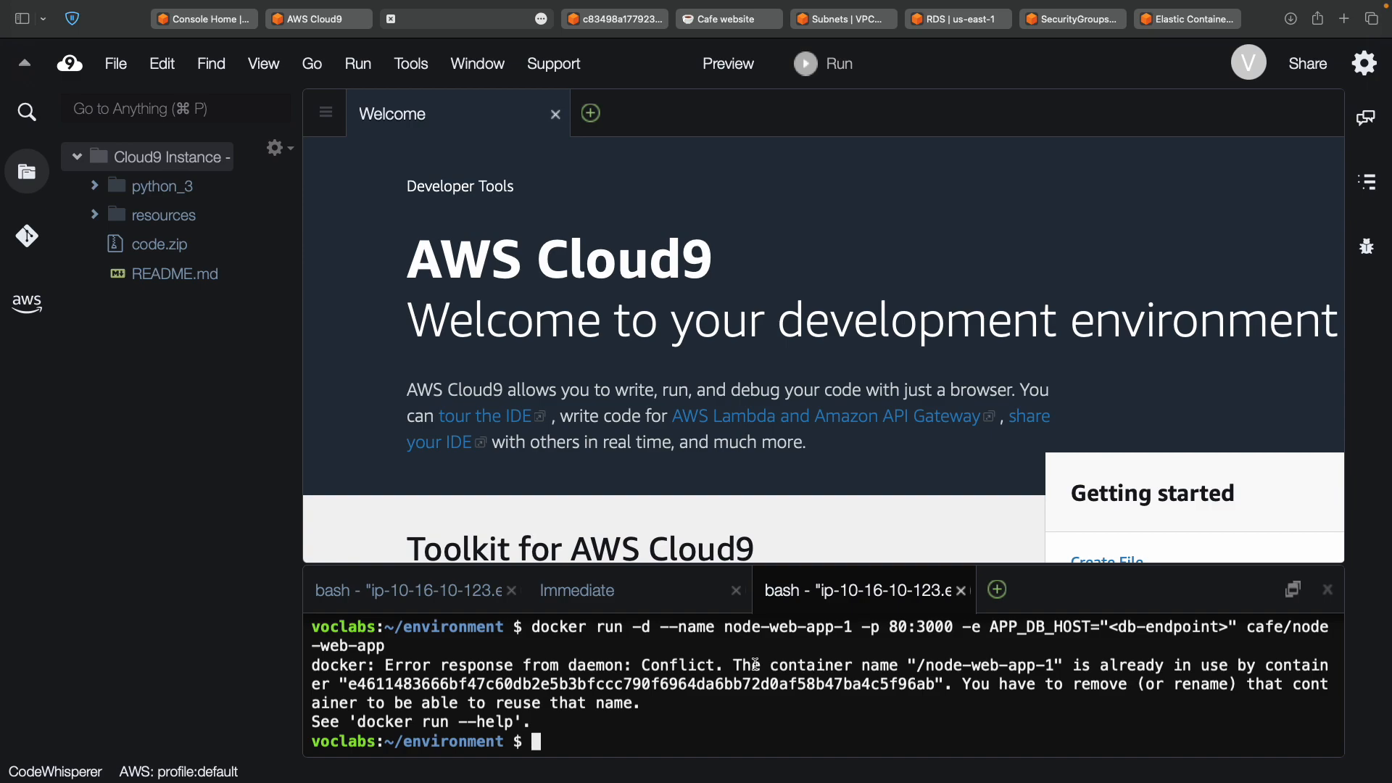
pyautogui.hotkey('ctrl', 'Left')
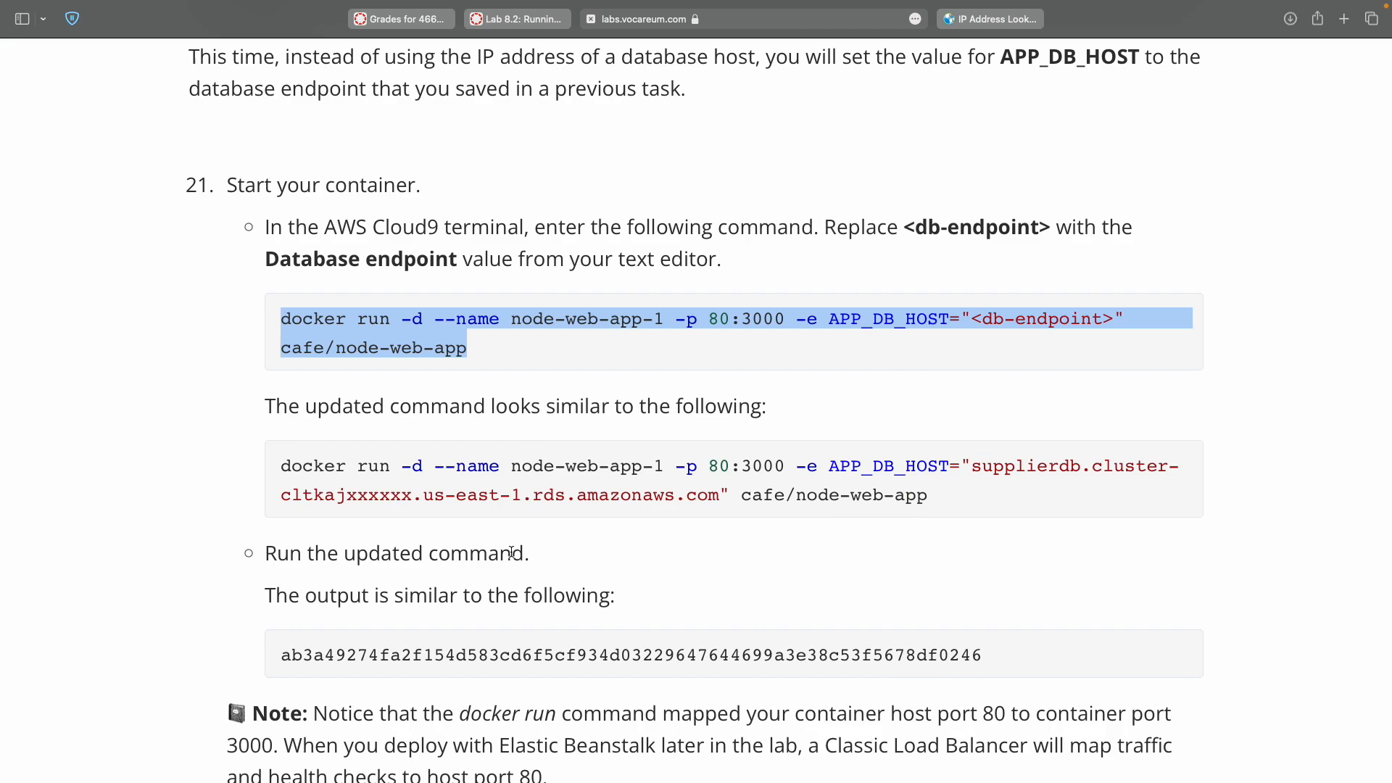
pyautogui.scroll(-5, 511, 552)
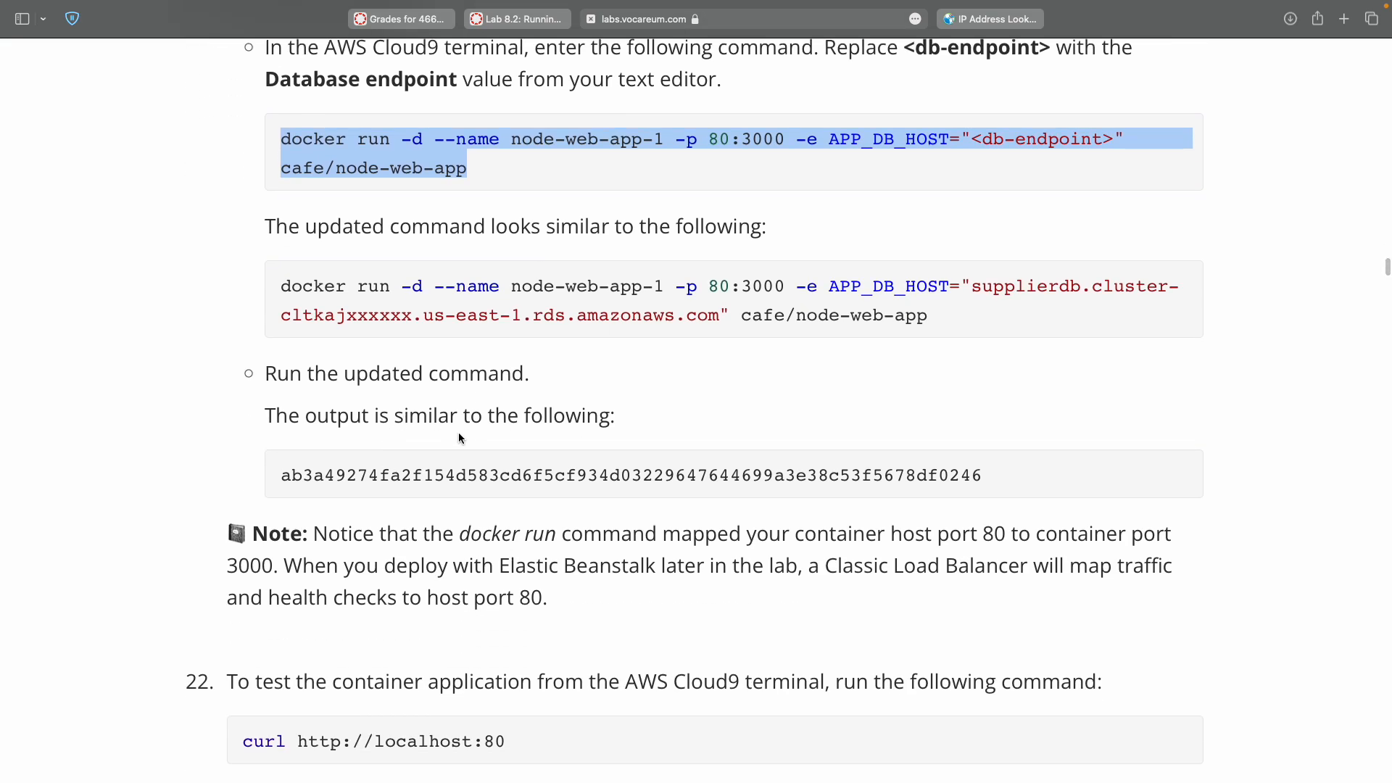
pyautogui.doubleClick(407, 475)
pyautogui.hotkey('ctrl', 'Right')
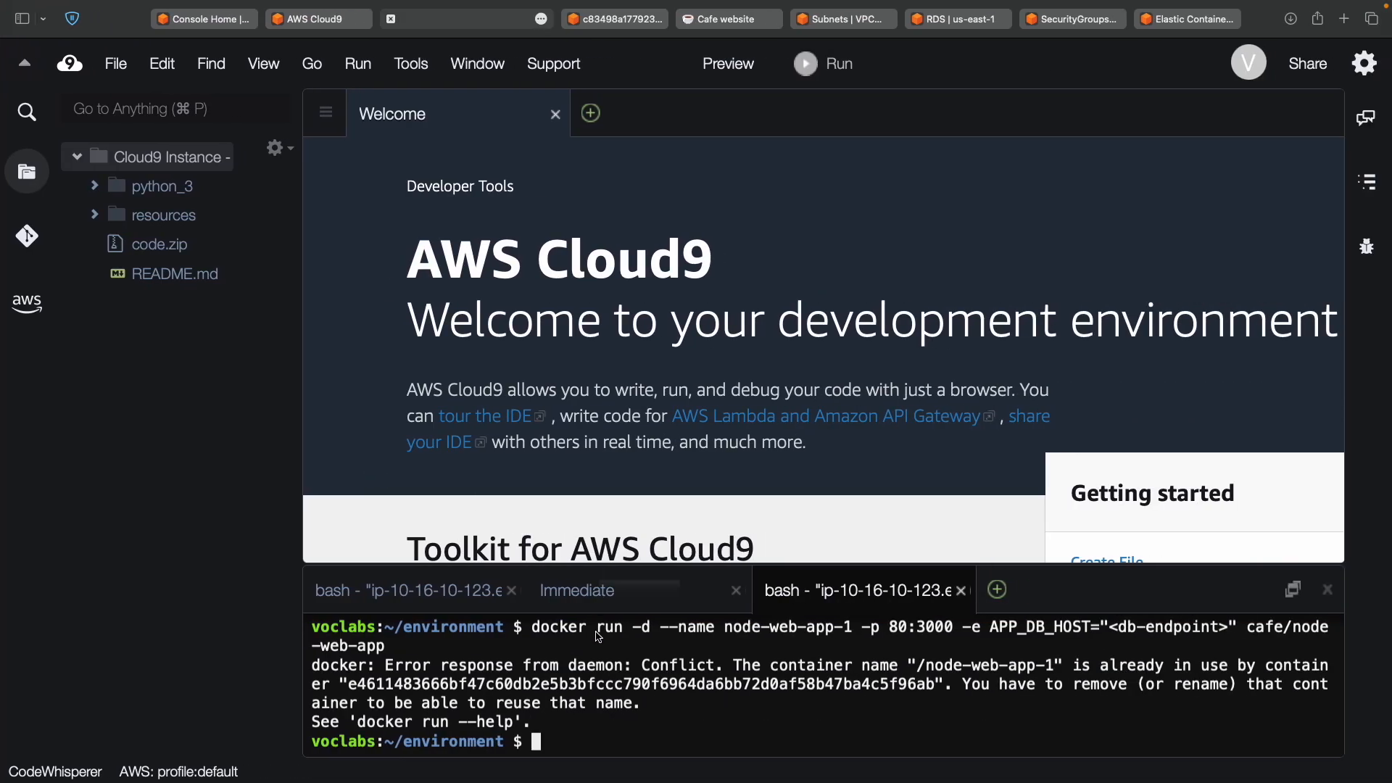
pyautogui.hotkey('ctrl', 'Left')
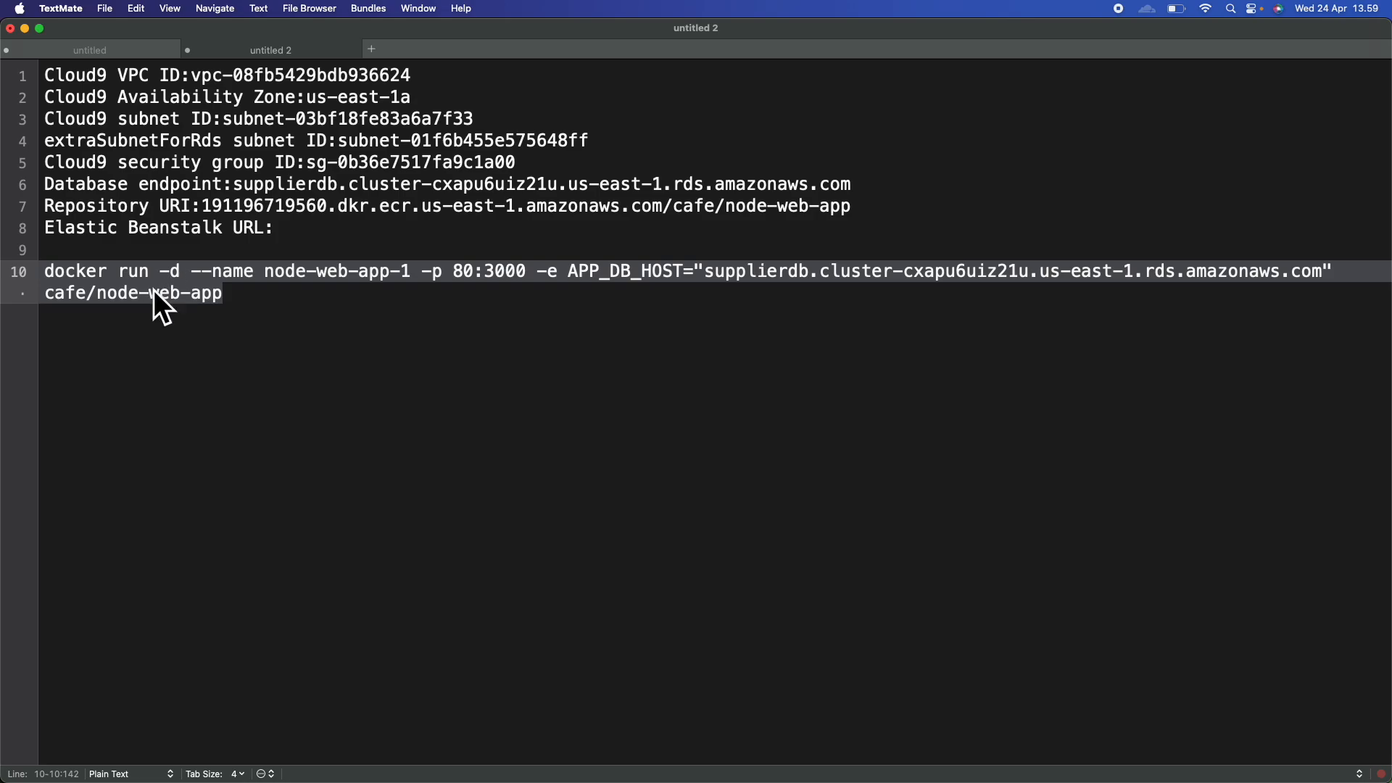
pyautogui.hotkey('ctrl', 'Right')
pyautogui.hotkey('ctrl', 'Right')
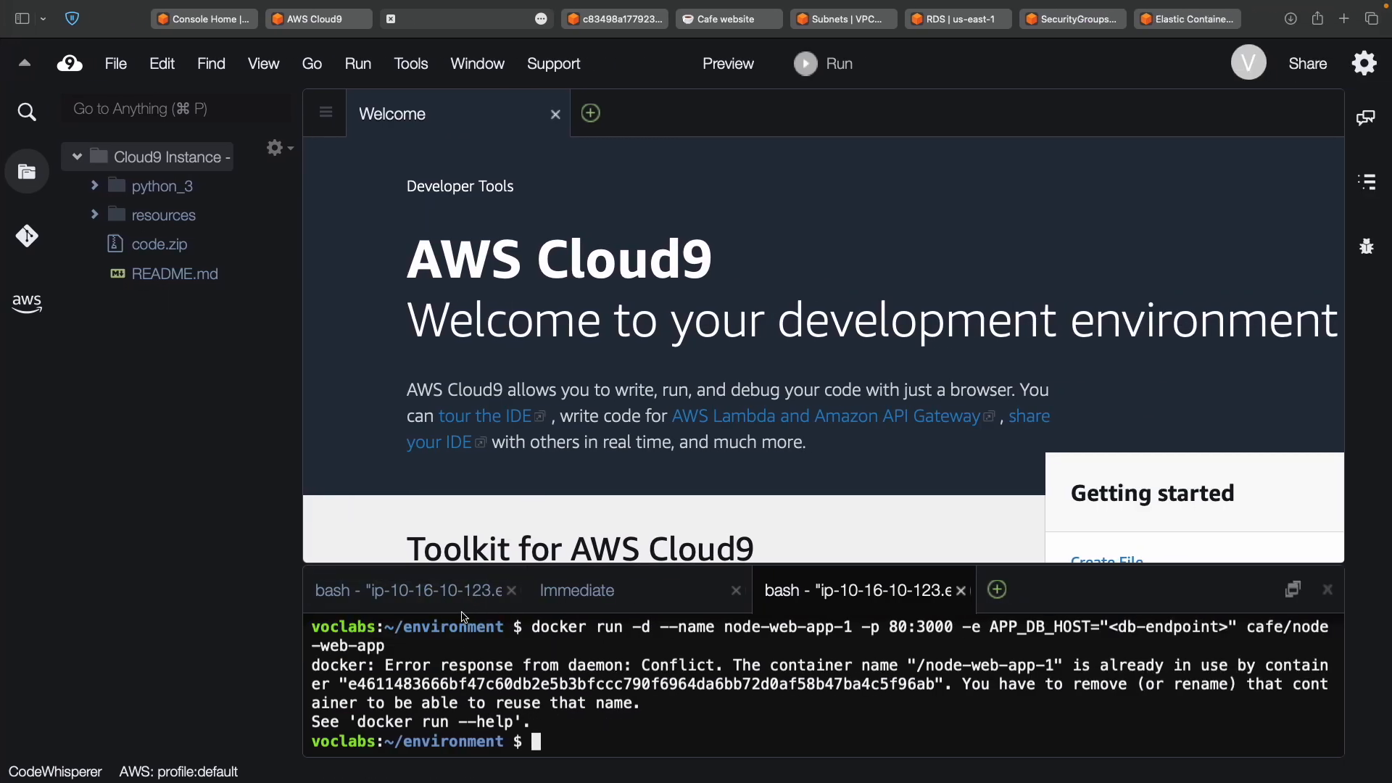
pyautogui.click(473, 596)
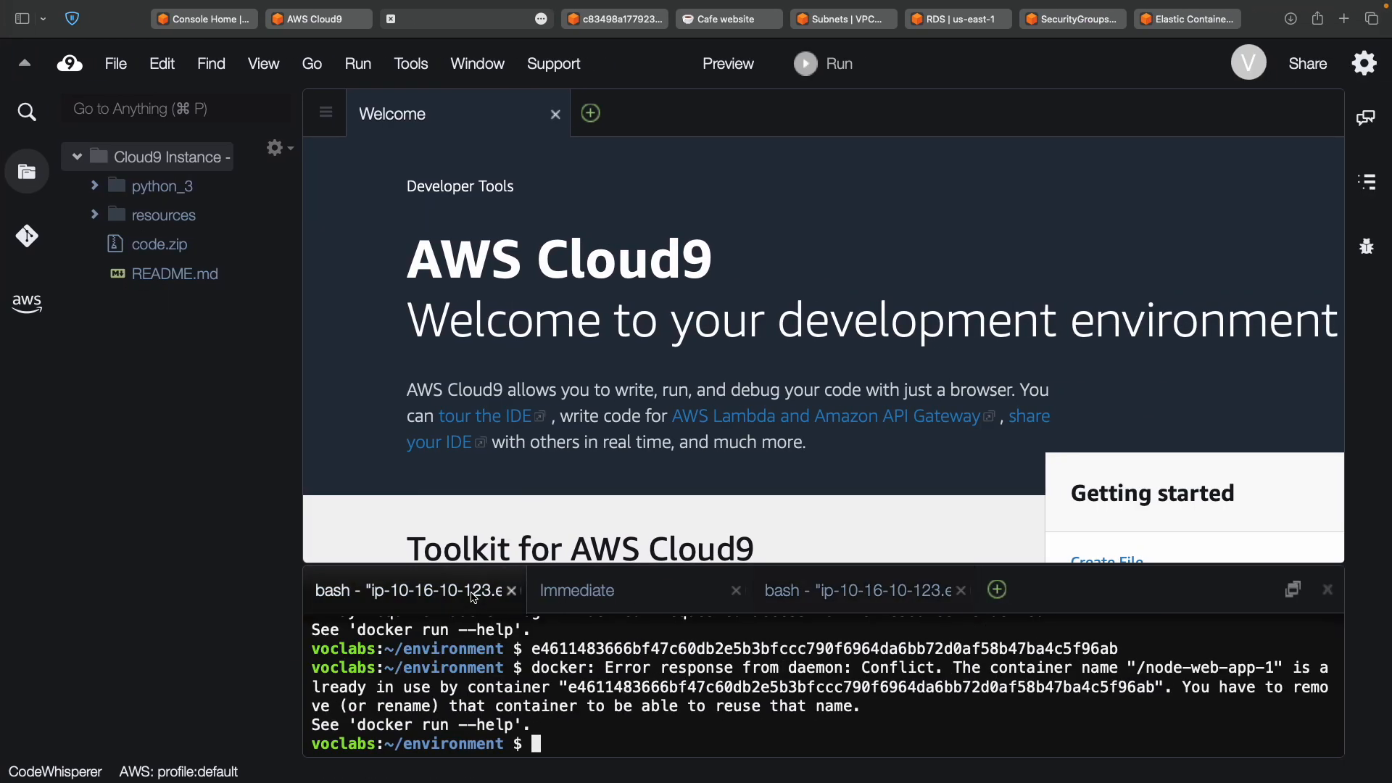
pyautogui.doubleClick(620, 649)
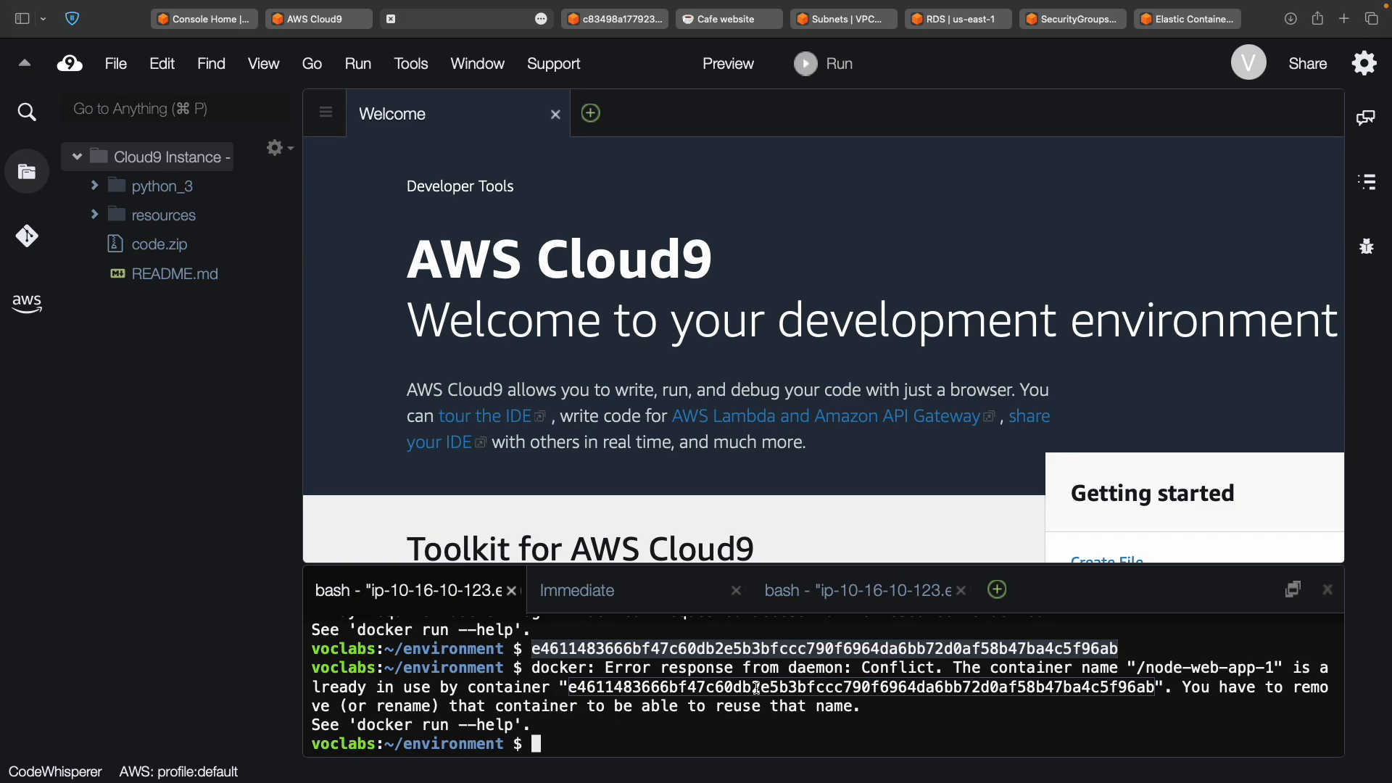
pyautogui.hotkey('ctrl', 'Left')
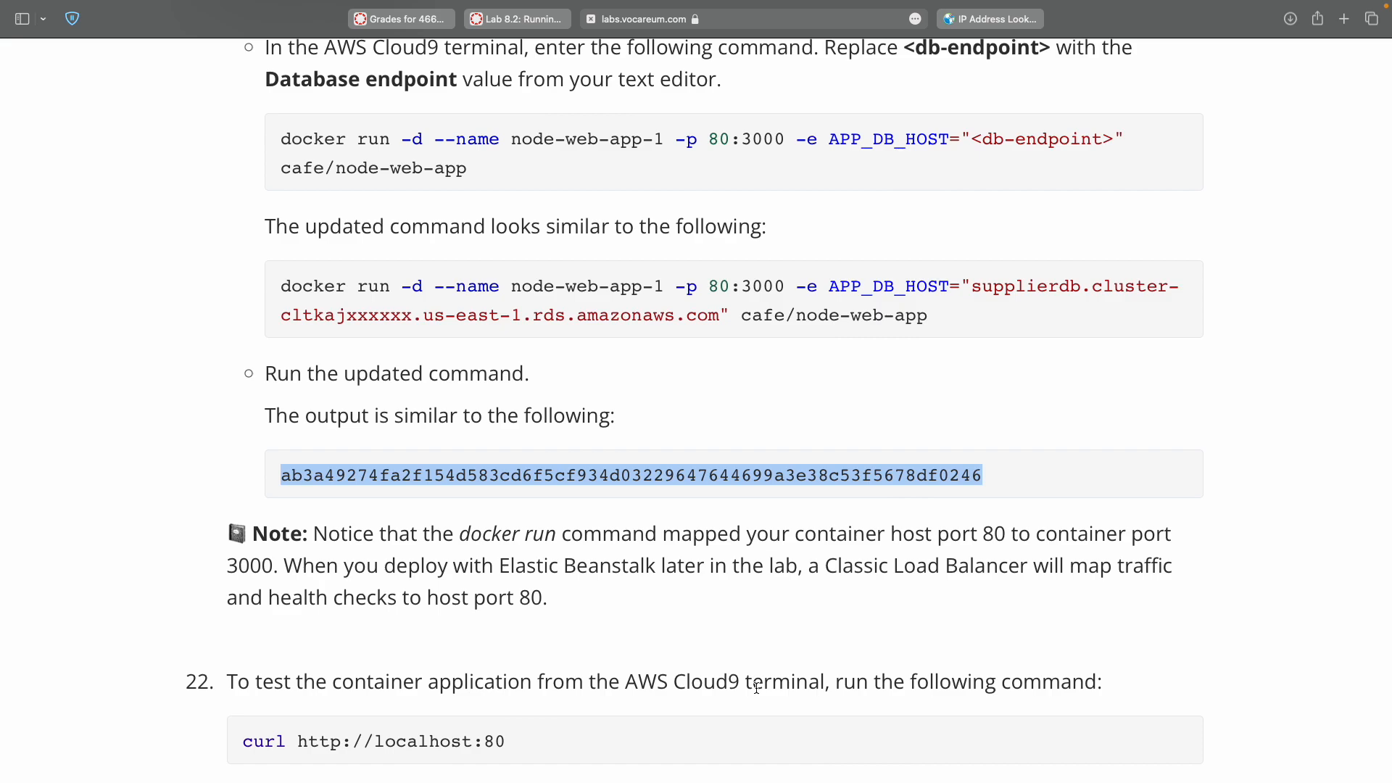
pyautogui.hotkey('ctrl', 'Left')
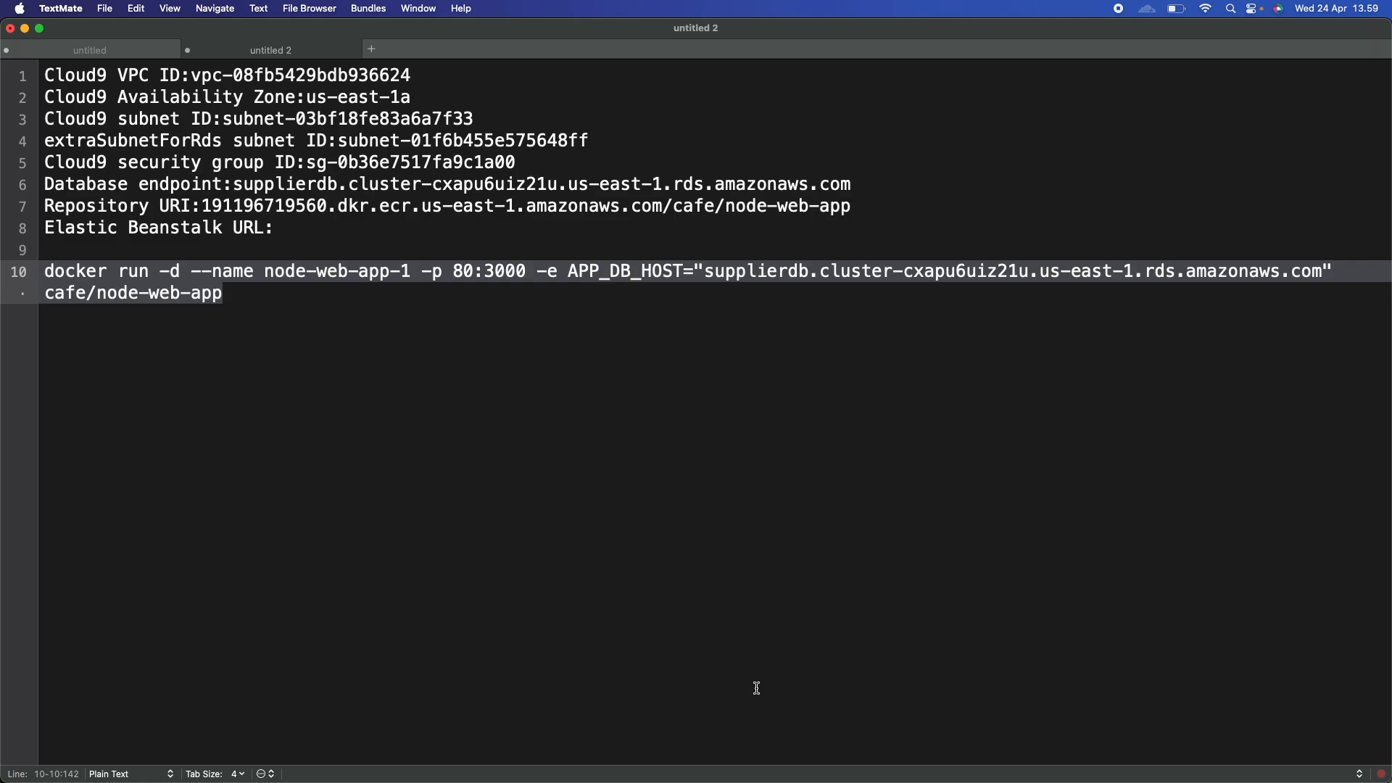
pyautogui.hotkey('ctrl', 'Right')
pyautogui.hotkey('ctrl', 'Right')
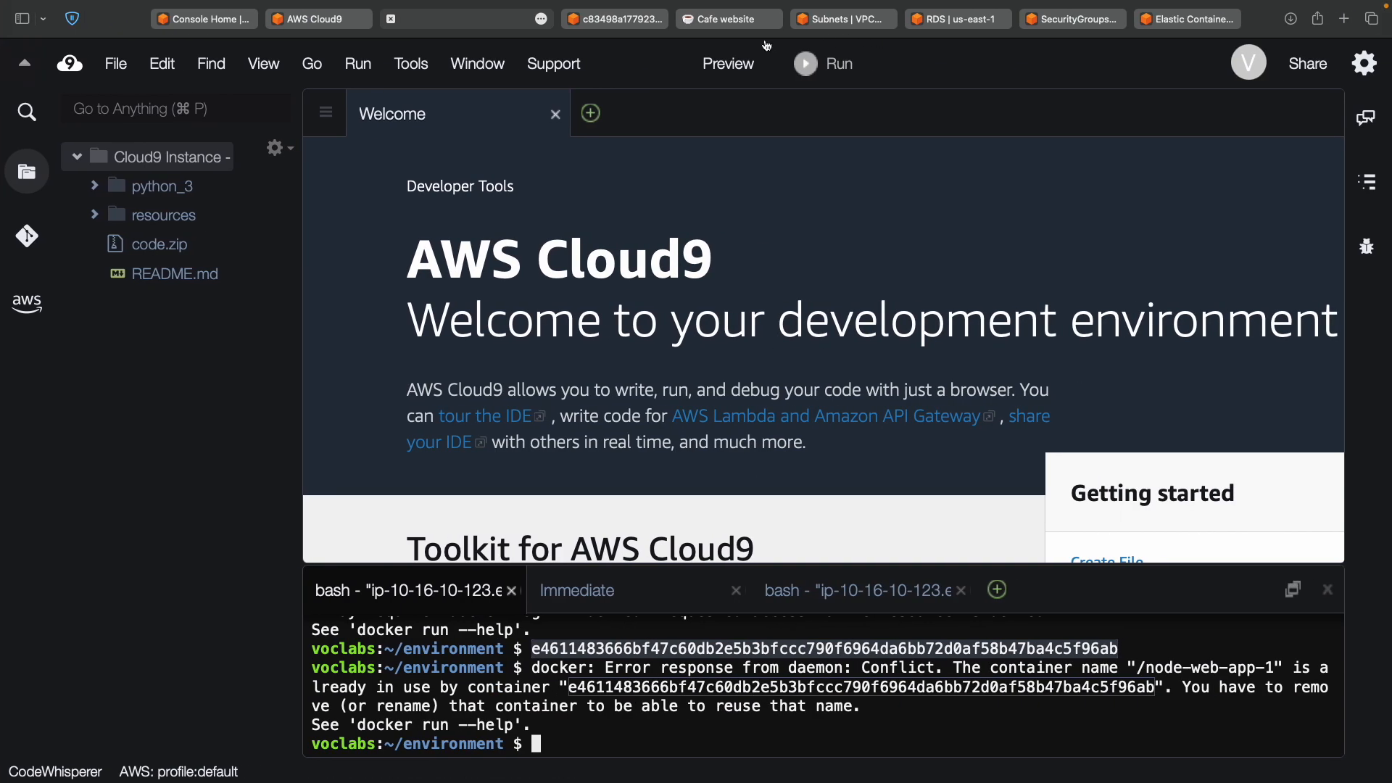
pyautogui.hotkey('ctrl', 'Left')
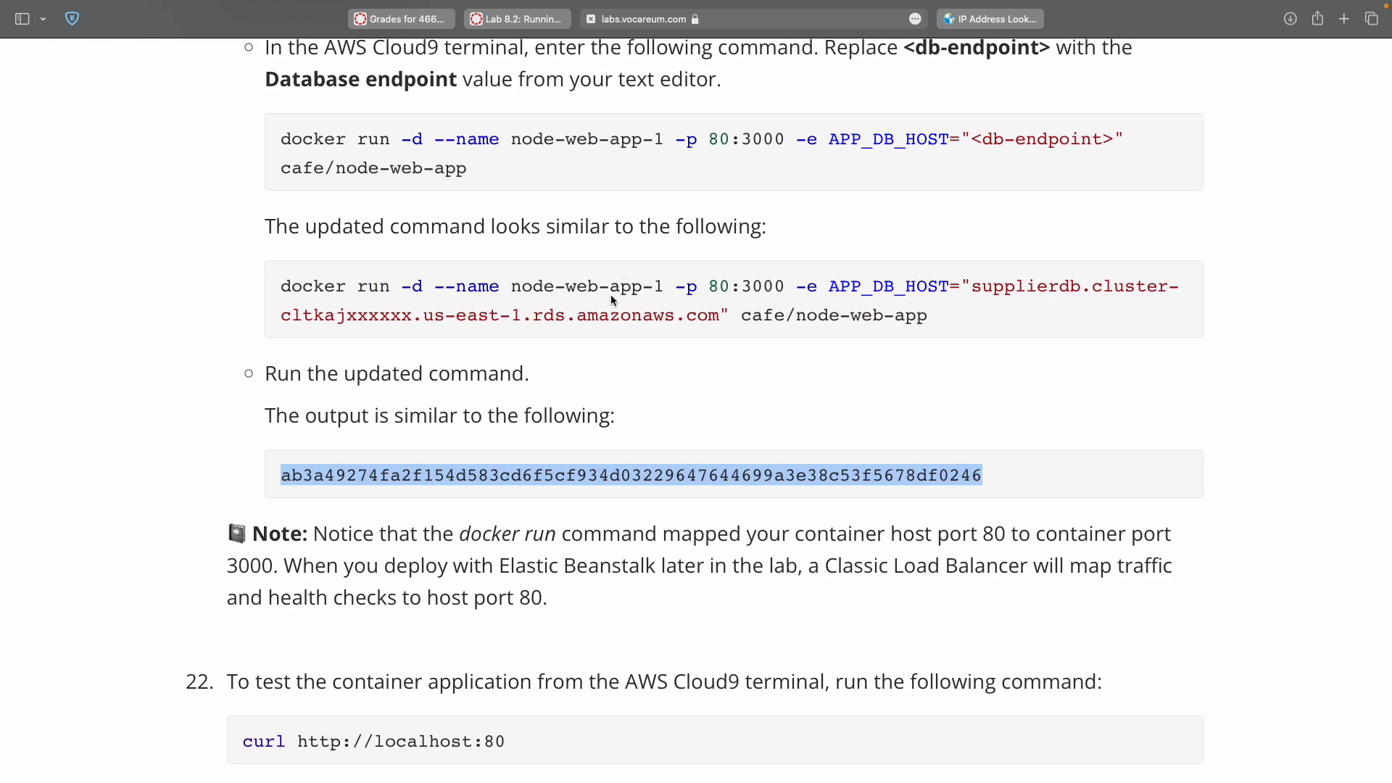
# Select the previous lab's docker run command and the step 21 docker run command.
pyautogui.scroll(5, 455, 168)
pyautogui.scroll(3, 455, 169)
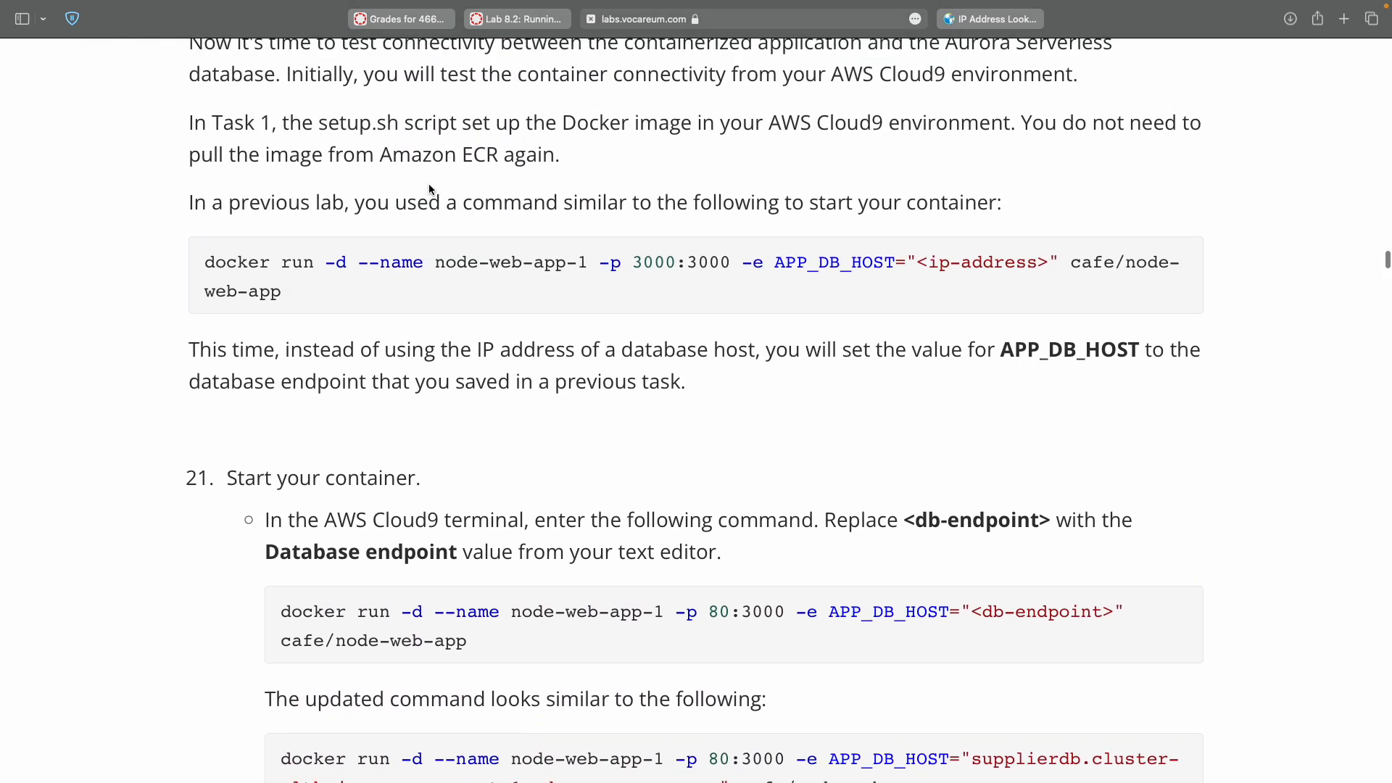
pyautogui.moveTo(204, 265); pyautogui.dragTo(208, 307)
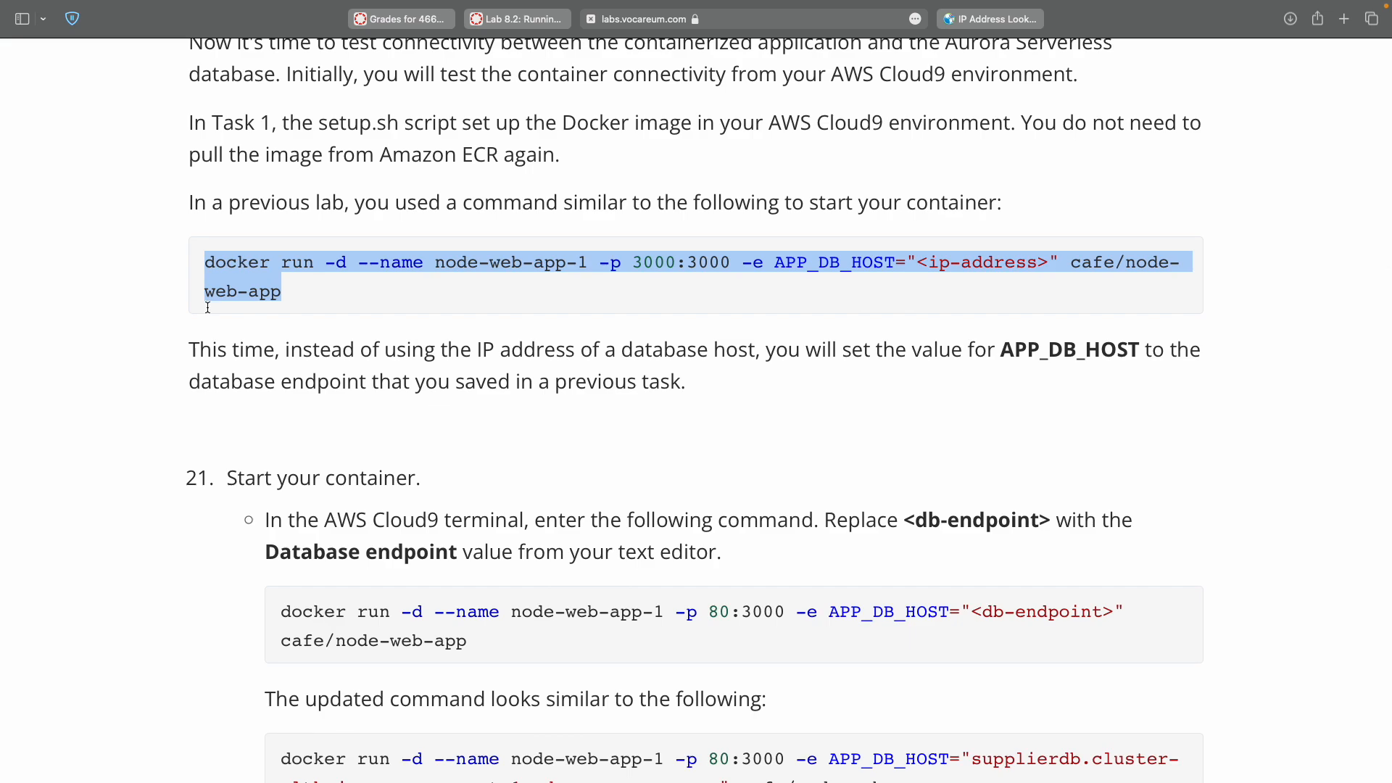
pyautogui.moveTo(275, 610); pyautogui.dragTo(276, 658)
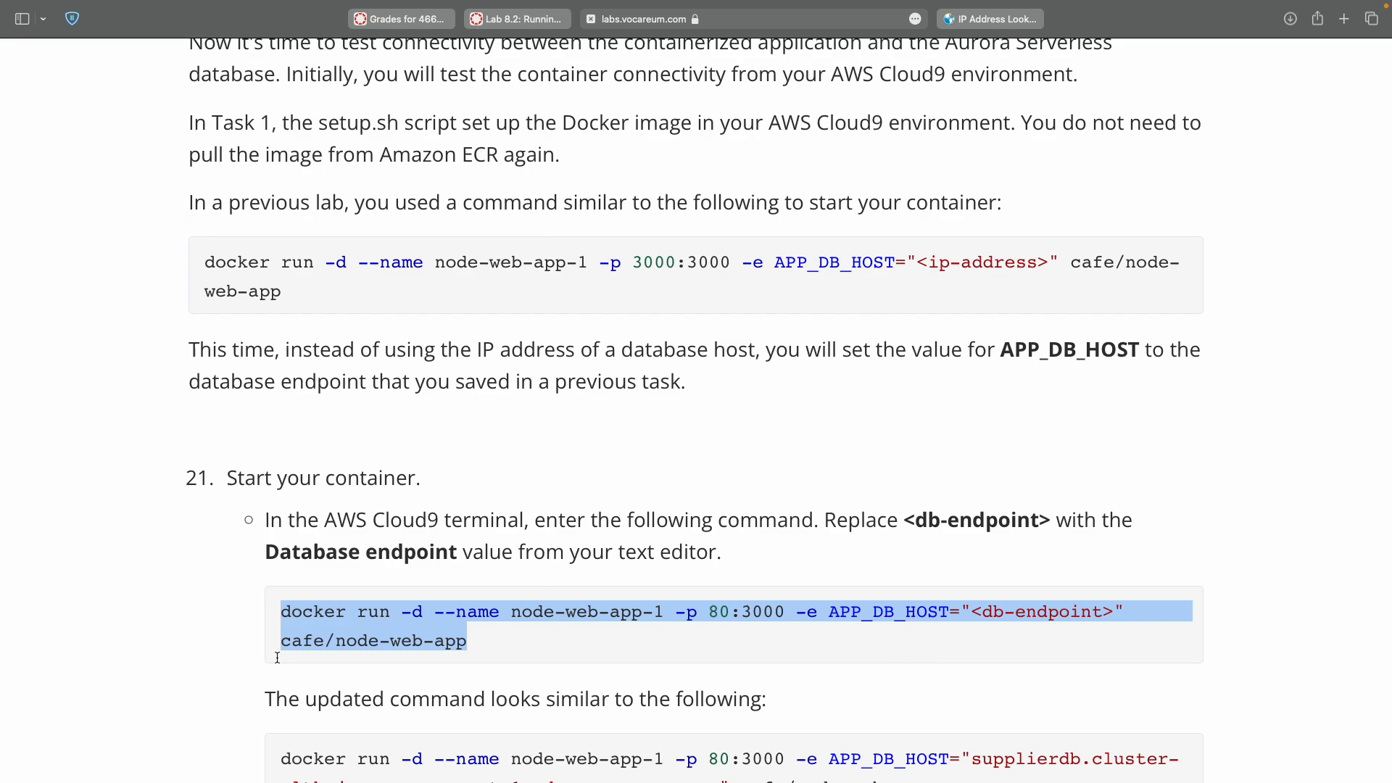
# Scroll down to step 22's curl test, then return to the Cloud9 terminal.
pyautogui.scroll(-3, 277, 658)
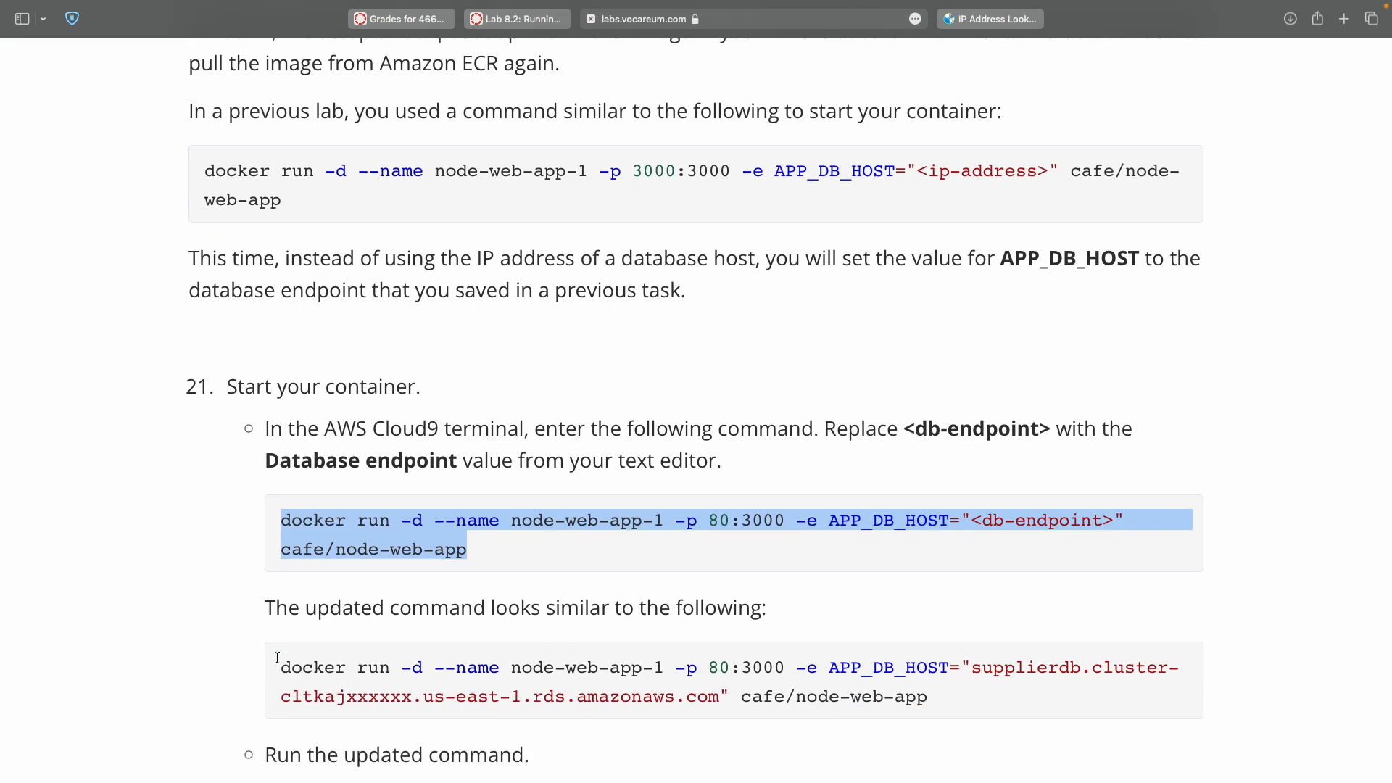
pyautogui.scroll(-3, 277, 657)
pyautogui.scroll(-3, 277, 657)
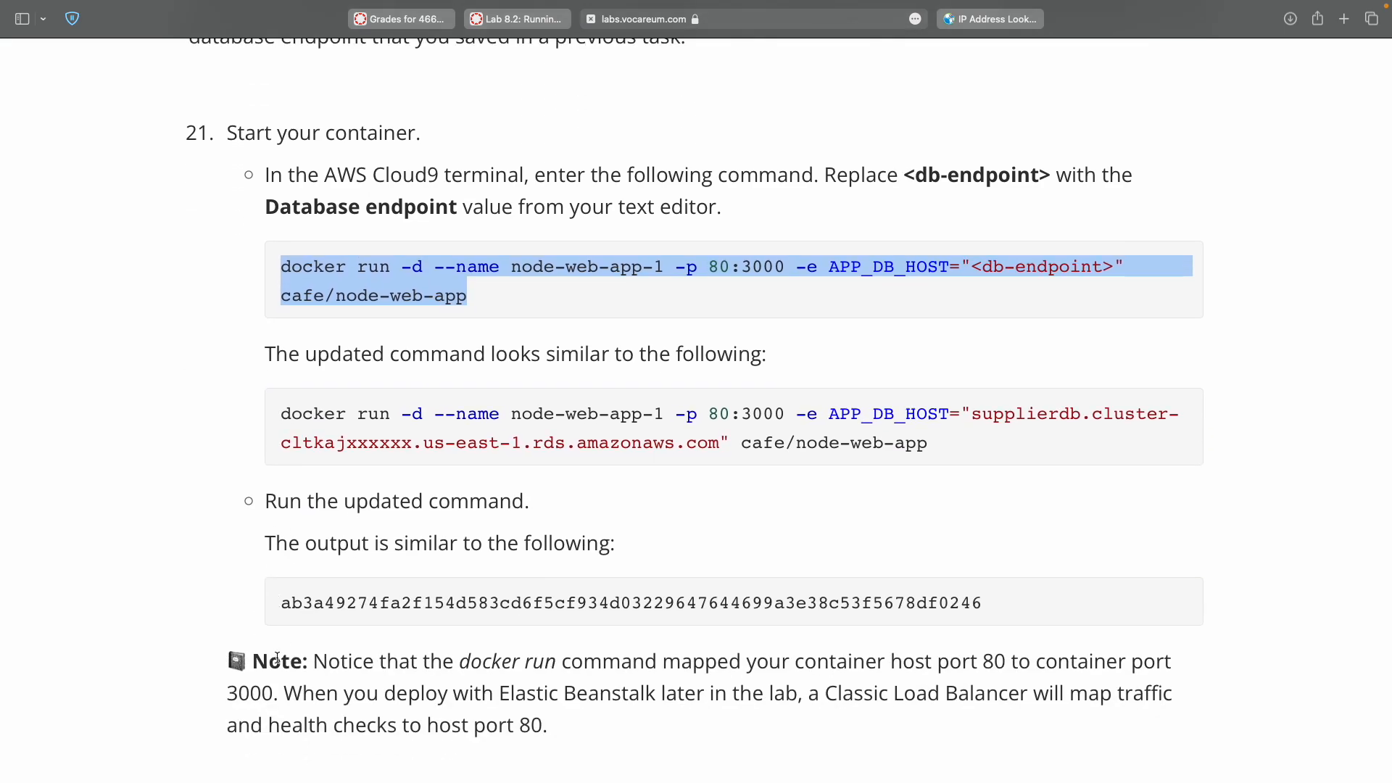
pyautogui.scroll(-5, 277, 657)
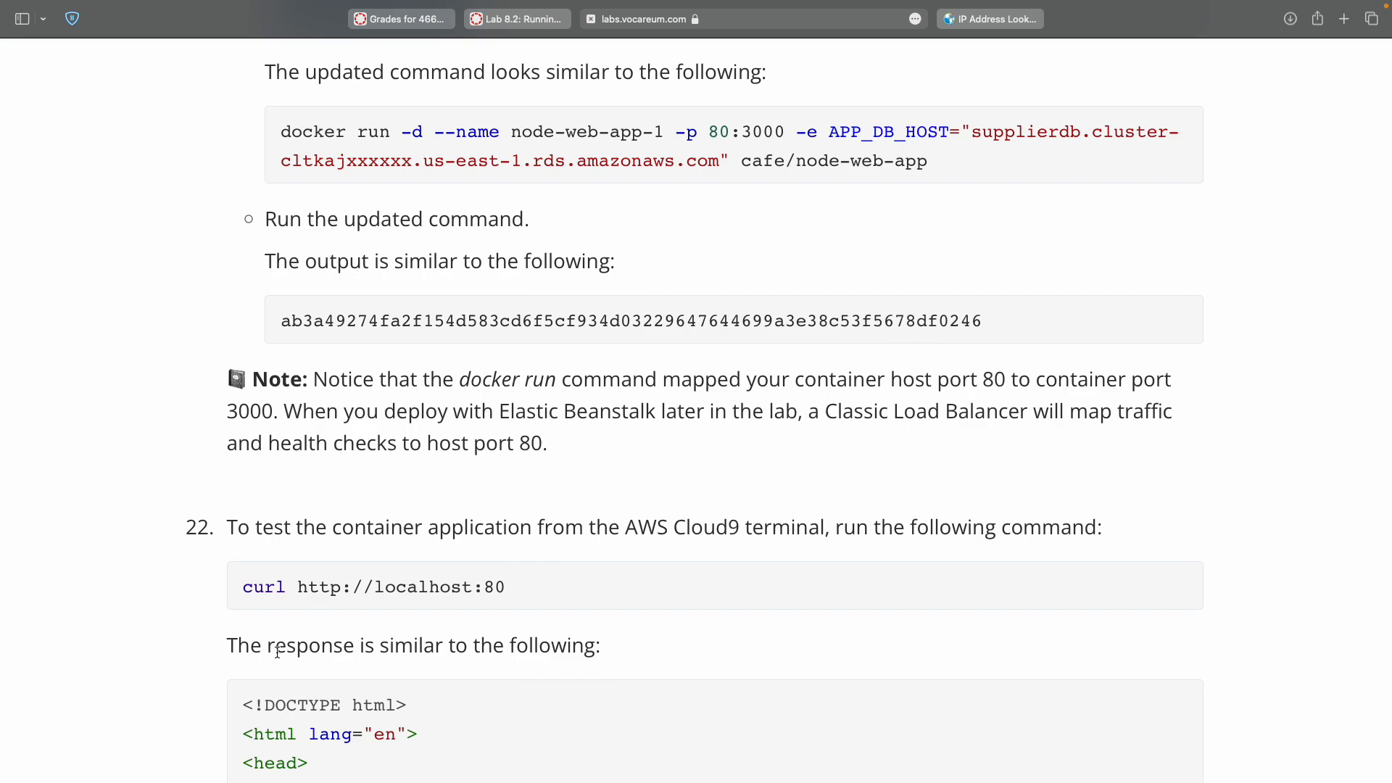
pyautogui.hotkey('ctrl', 'Right')
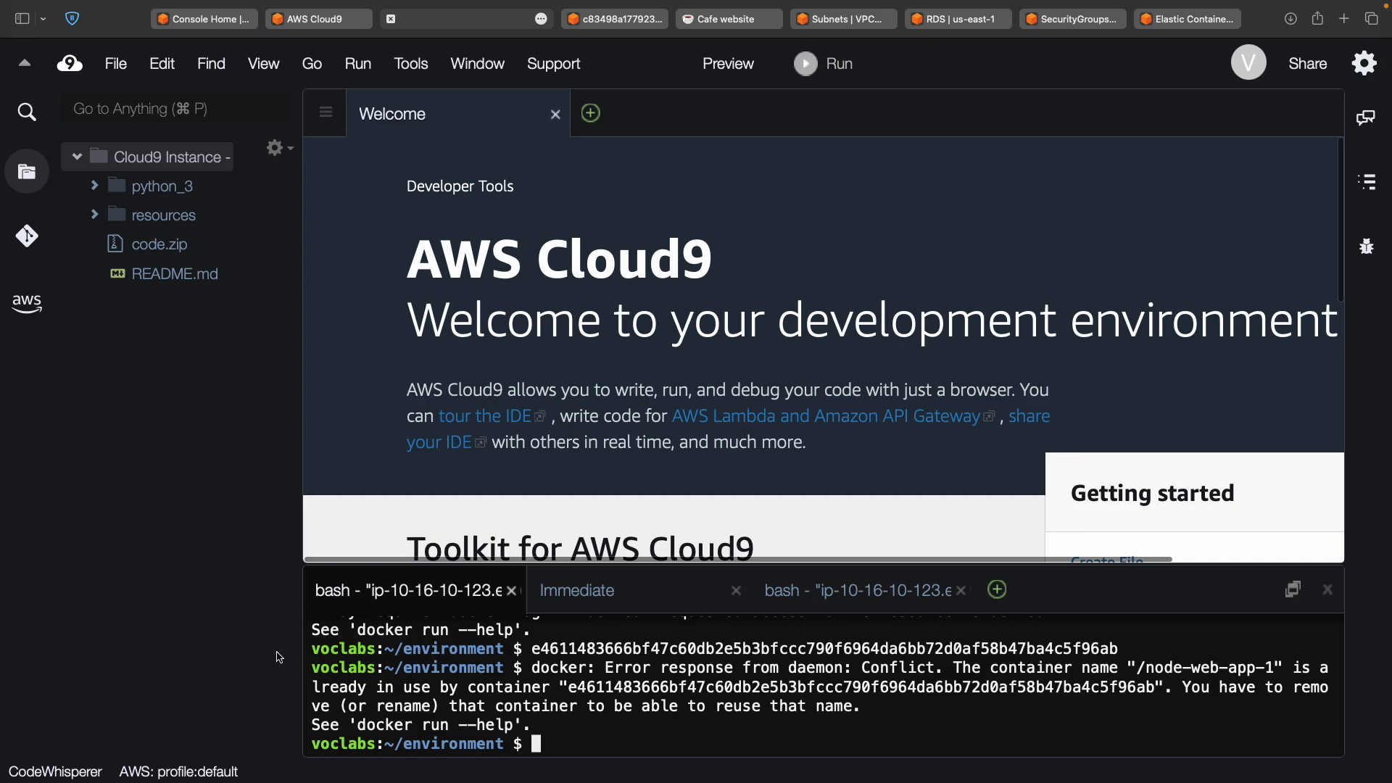
# In the lab instructions, select the example container ID output and scroll back up through step 21.
pyautogui.hotkey('ctrl', 'Left')
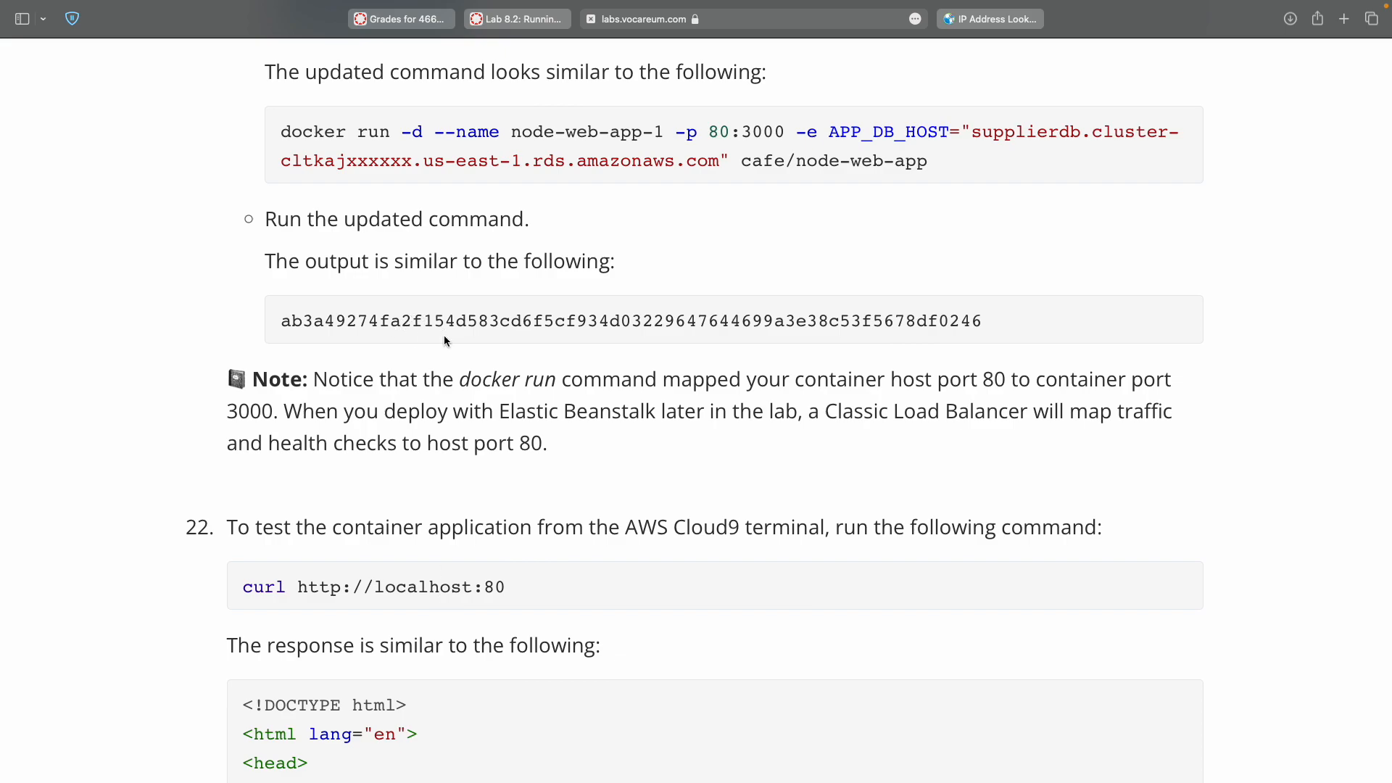
pyautogui.doubleClick(469, 319)
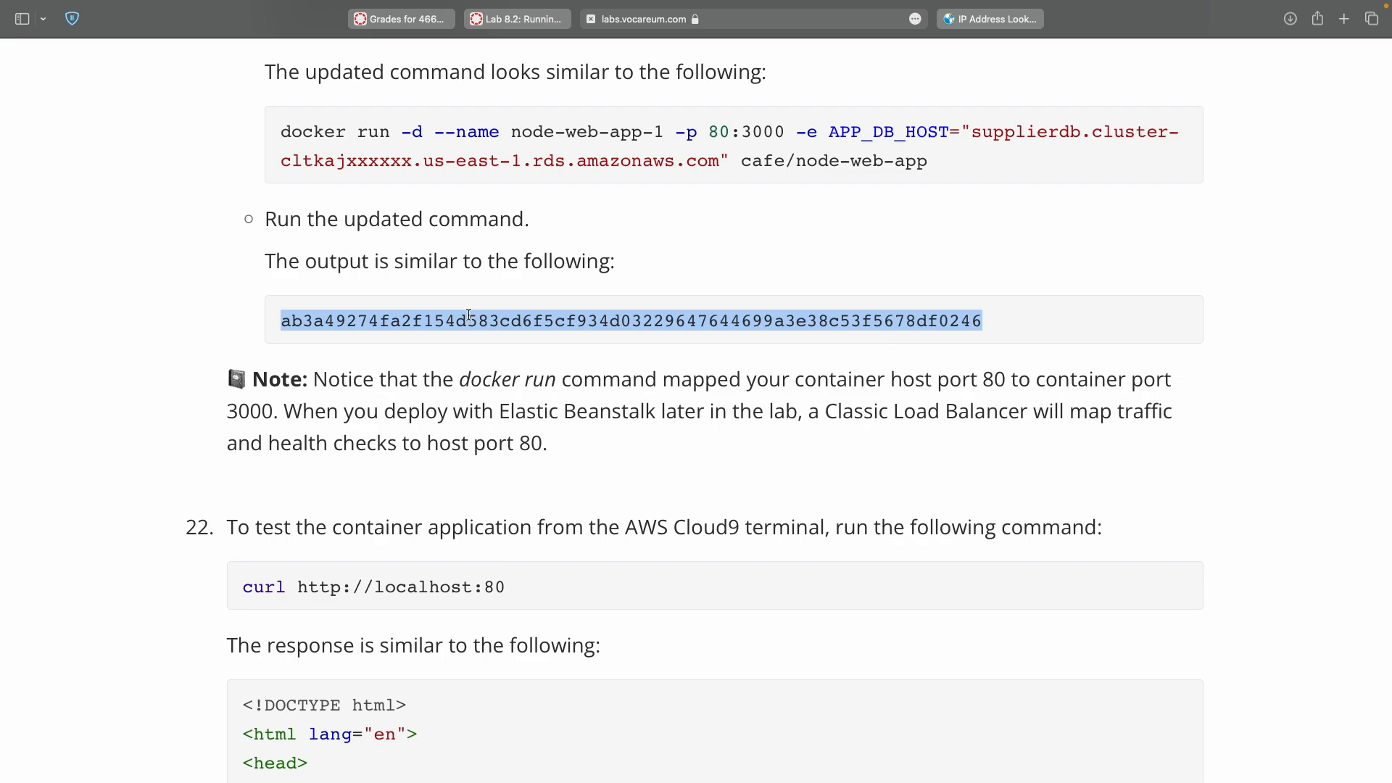
pyautogui.scroll(5, 469, 316)
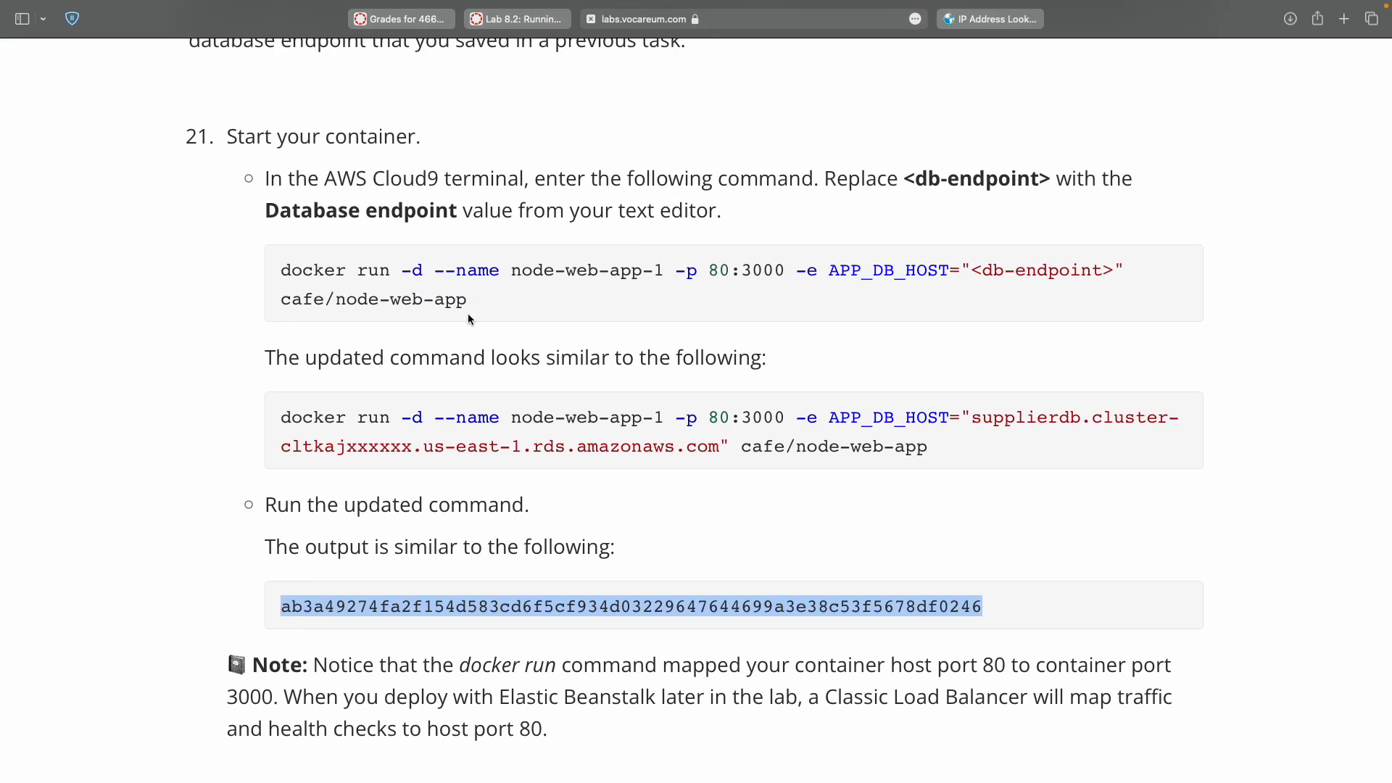
pyautogui.scroll(5, 467, 319)
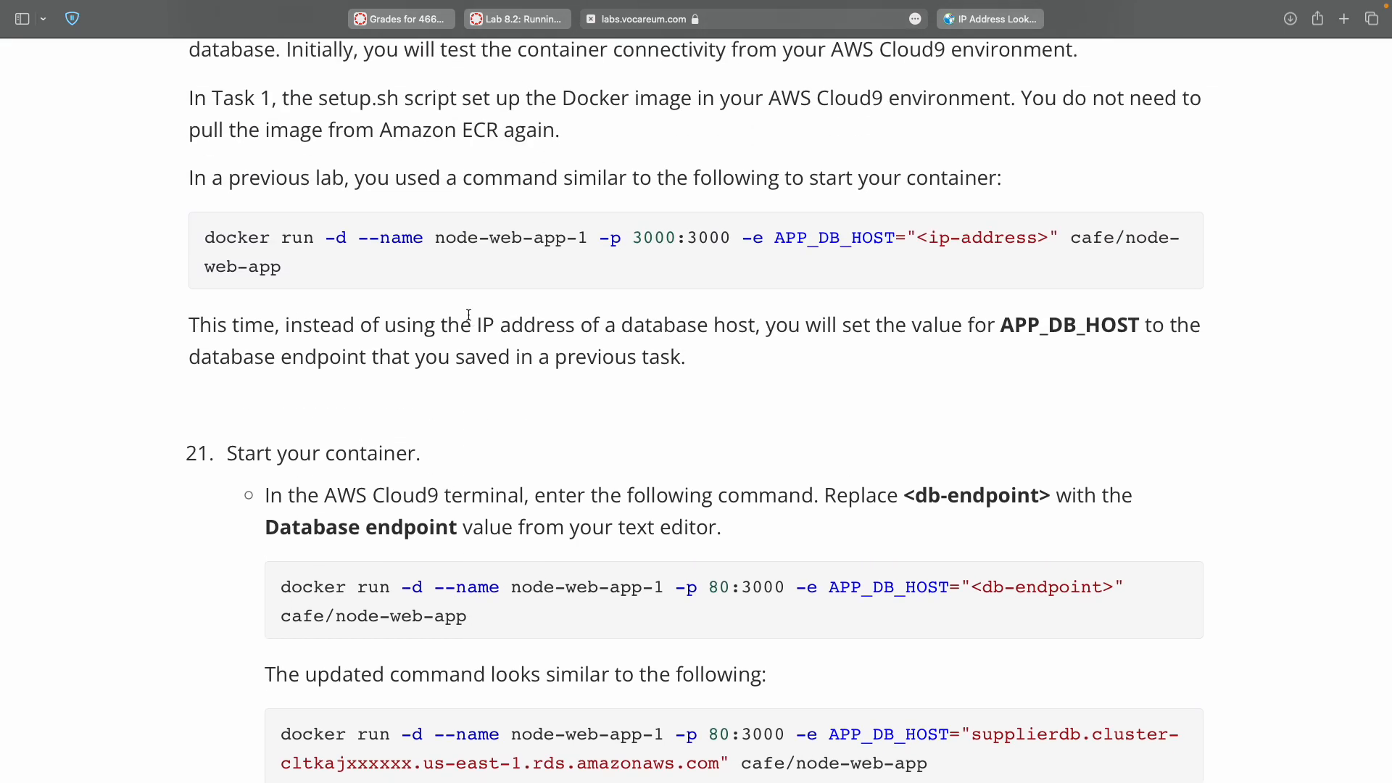
pyautogui.scroll(2, 469, 314)
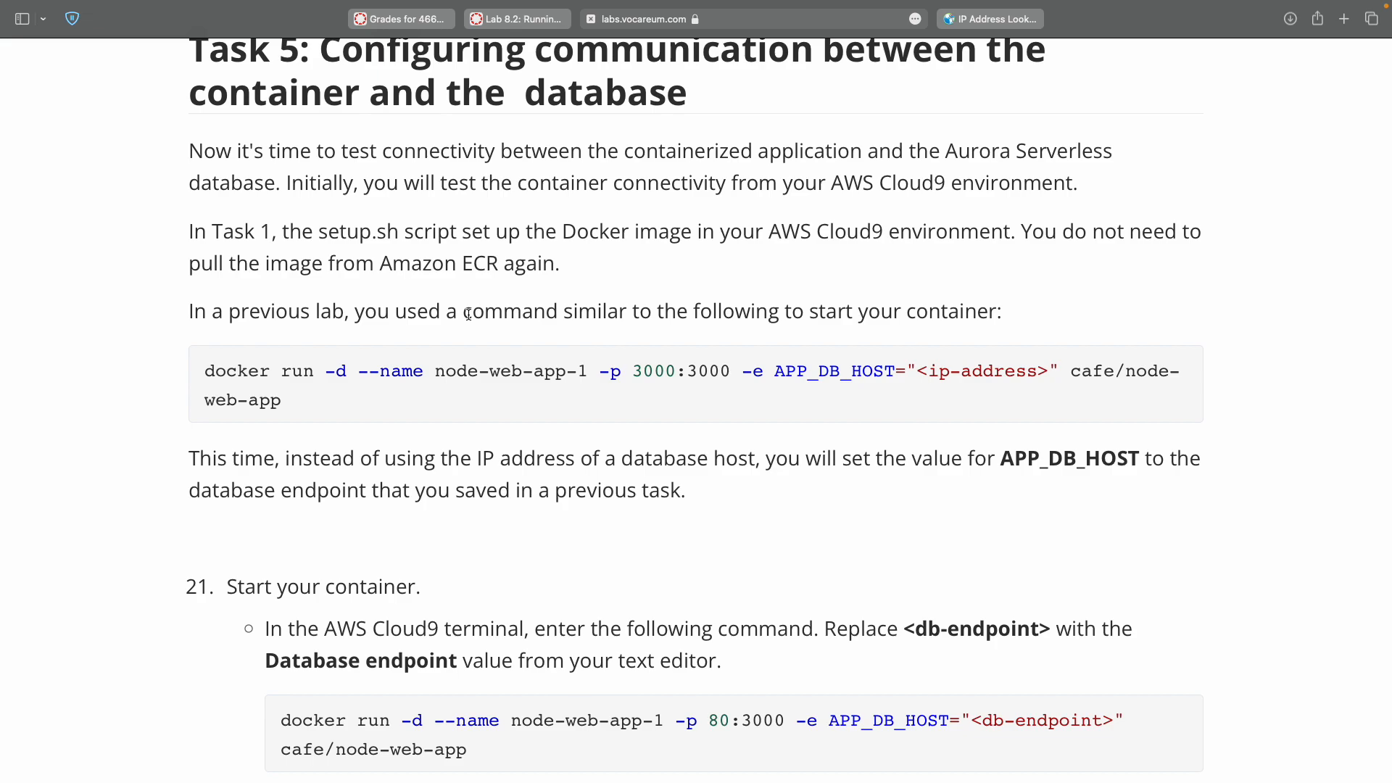
# Select step 22's full curl test command, then bring up the TextMate notes.
pyautogui.scroll(-15, 469, 314)
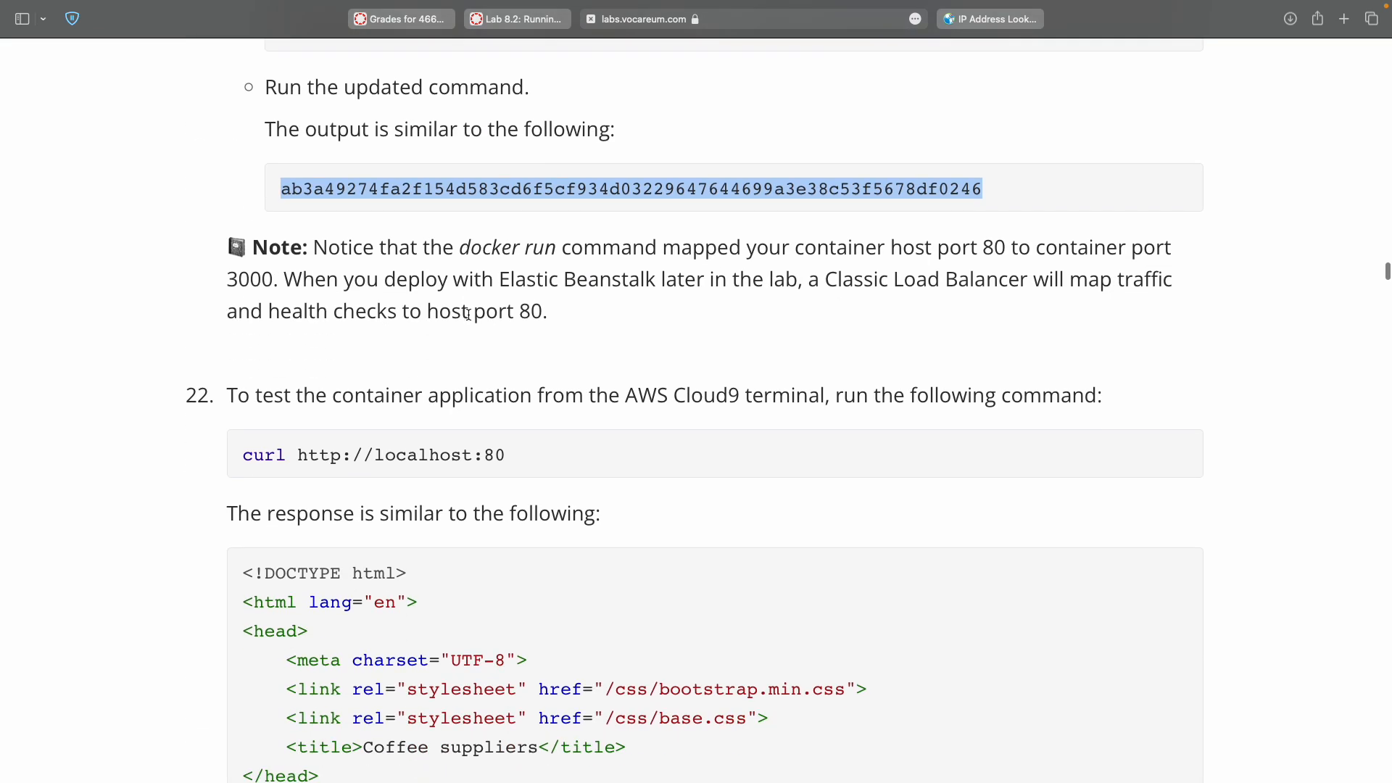
pyautogui.scroll(-1, 468, 314)
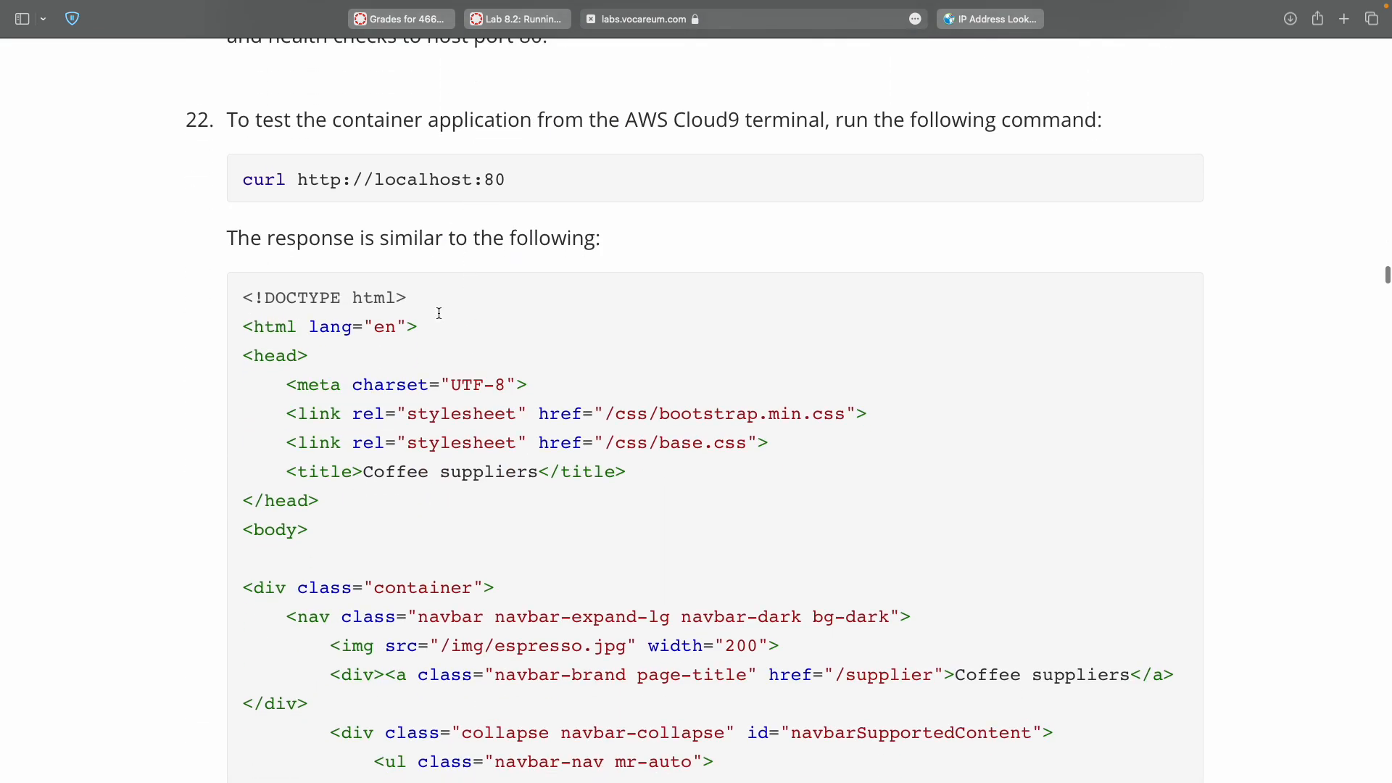
pyautogui.doubleClick(246, 181)
pyautogui.keyDown('shift'); pyautogui.click(496, 180); pyautogui.keyUp('shift')
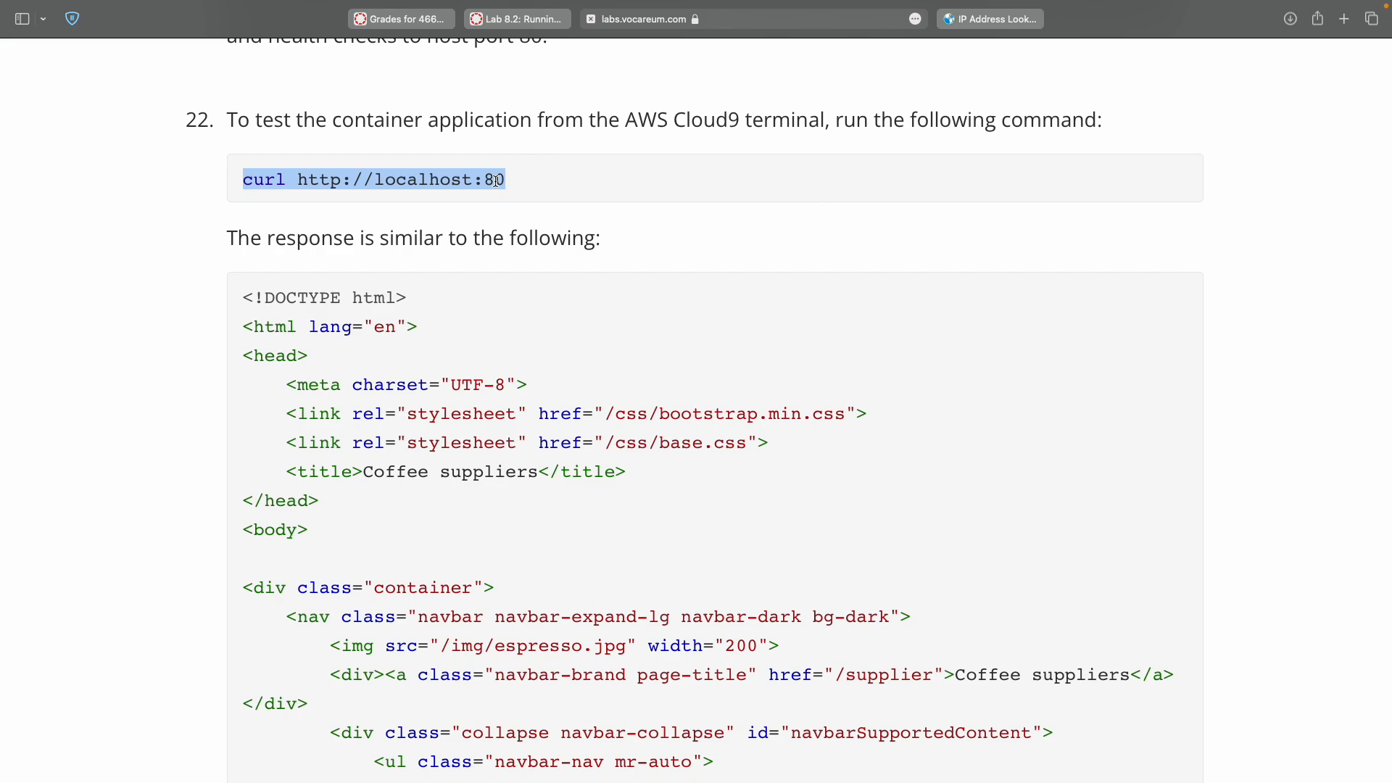
pyautogui.hotkey('ctrl', 'Left')
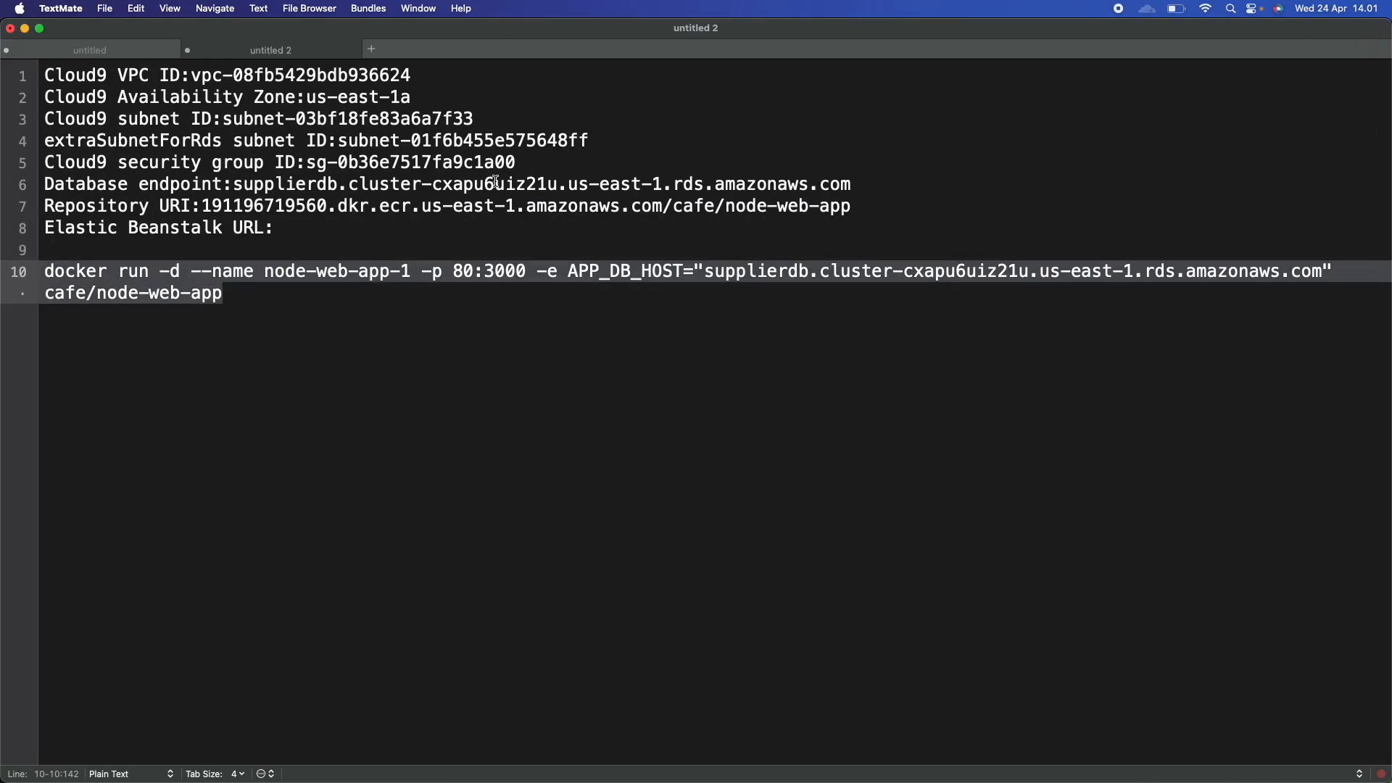
# Compare 'supplierdb' in the command's endpoint with the saved database endpoint, then return to Cloud9.
pyautogui.doubleClick(734, 274)
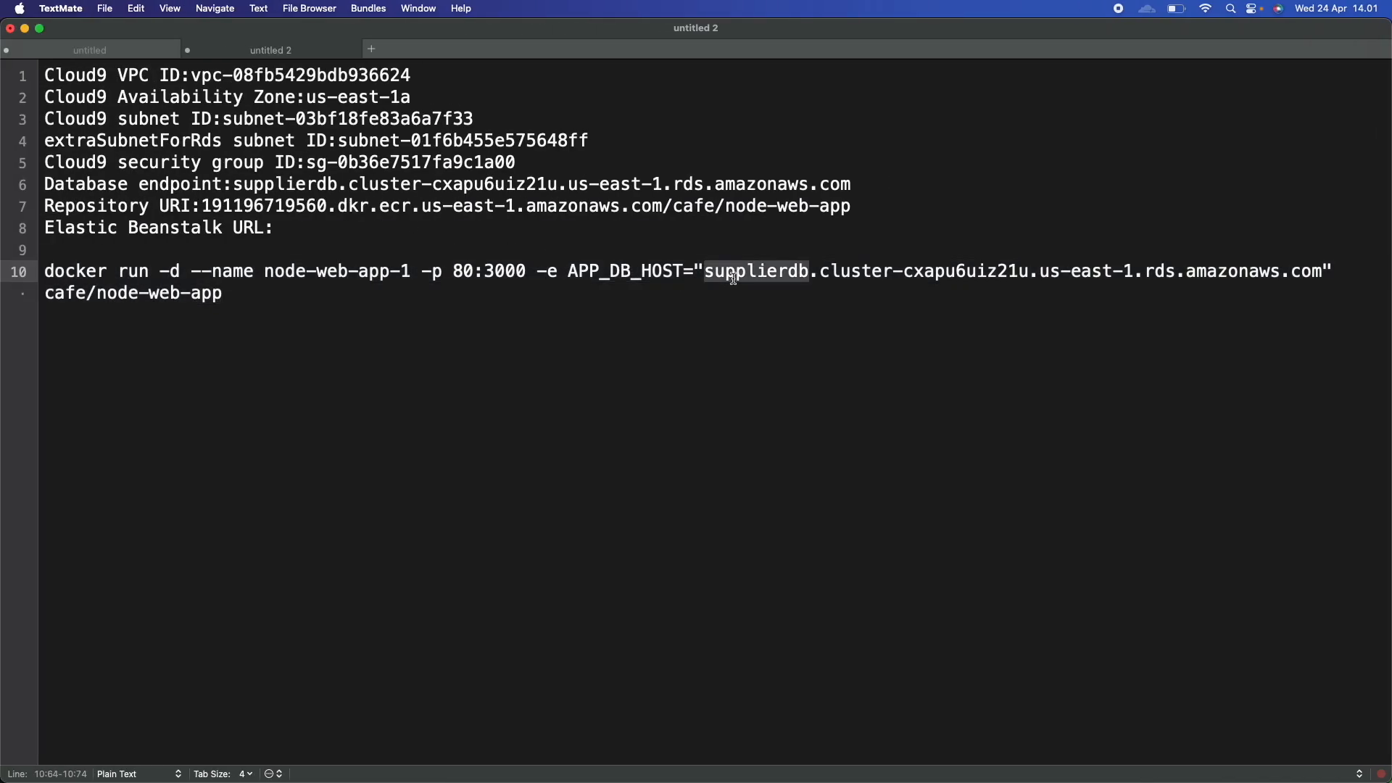
pyautogui.doubleClick(274, 182)
pyautogui.hotkey('ctrl', 'Right')
pyautogui.hotkey('ctrl', 'Right')
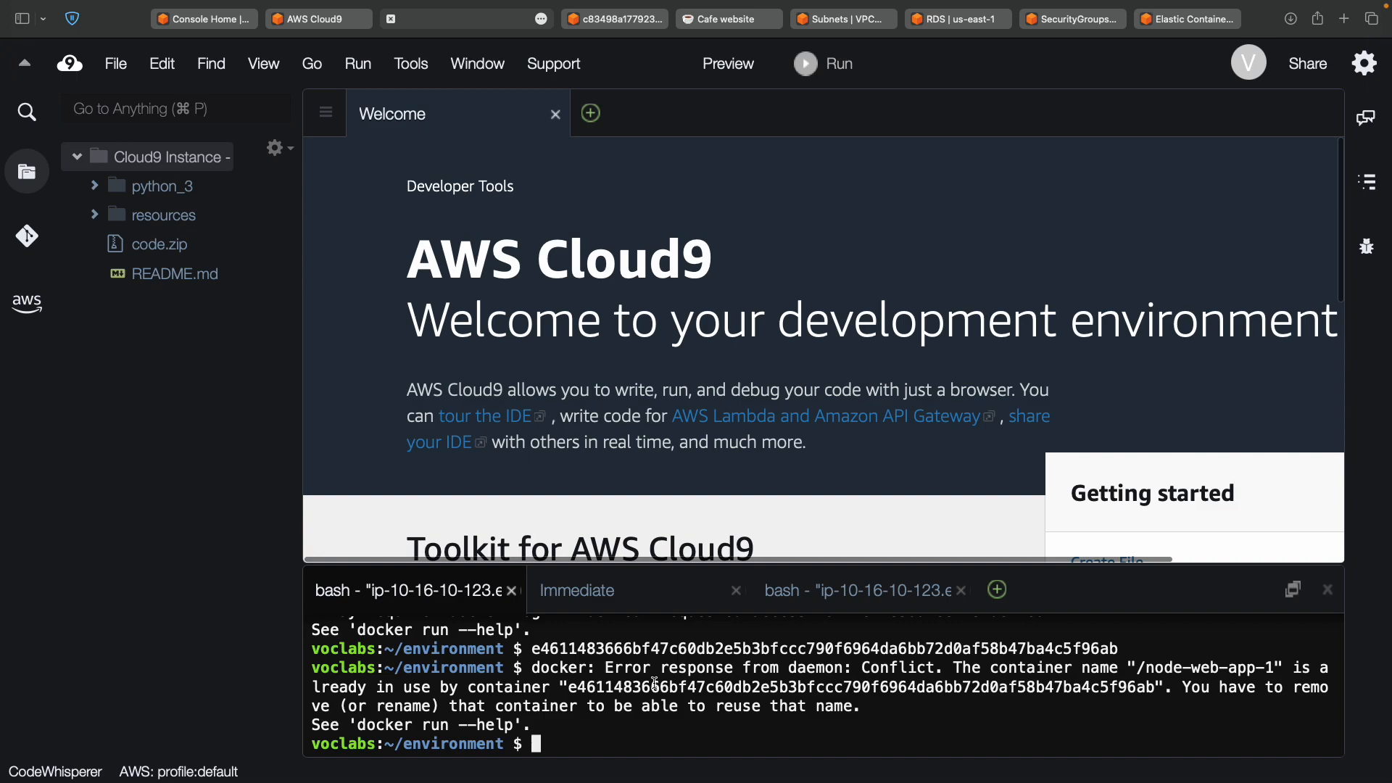
# Run 'docker ps' in the third Cloud9 terminal to list running containers.
pyautogui.write('docker')
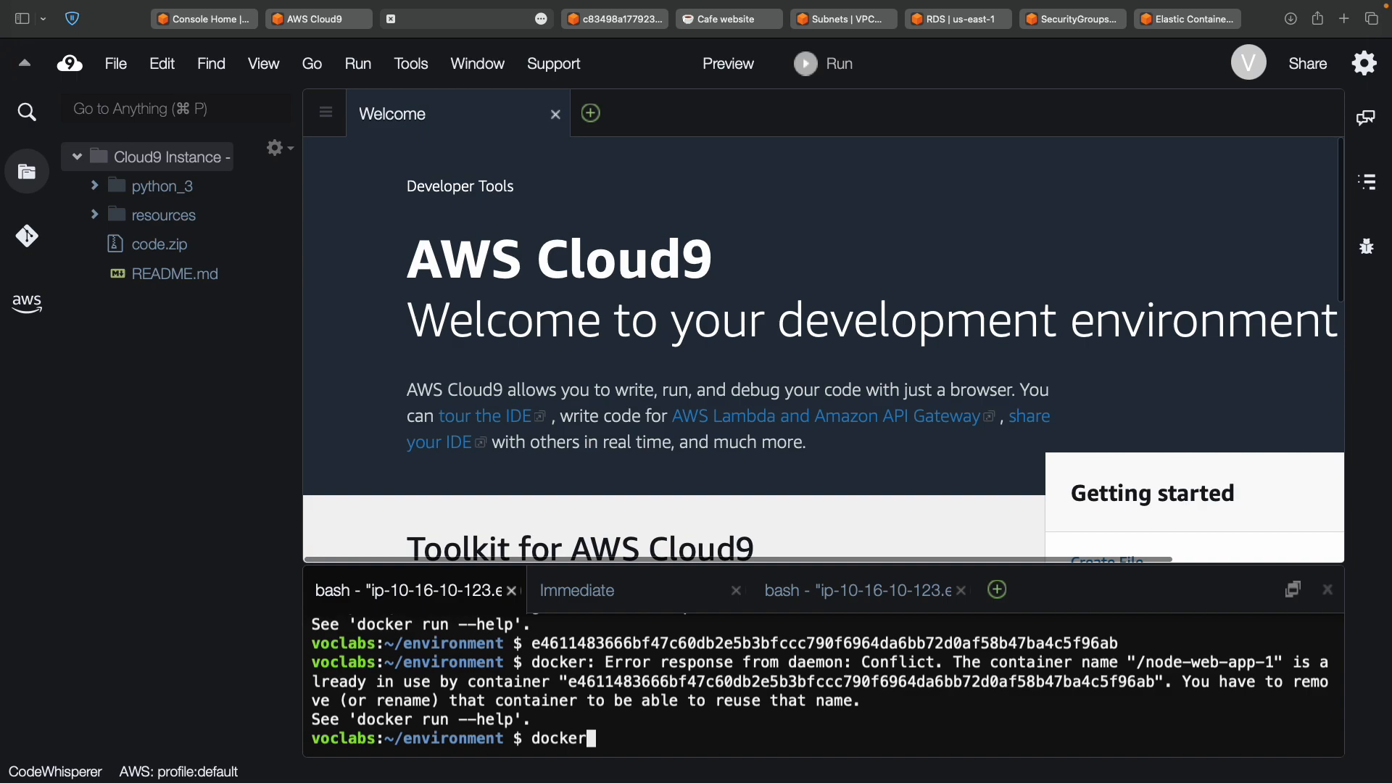
pyautogui.hotkey('ctrl', 'Tab')
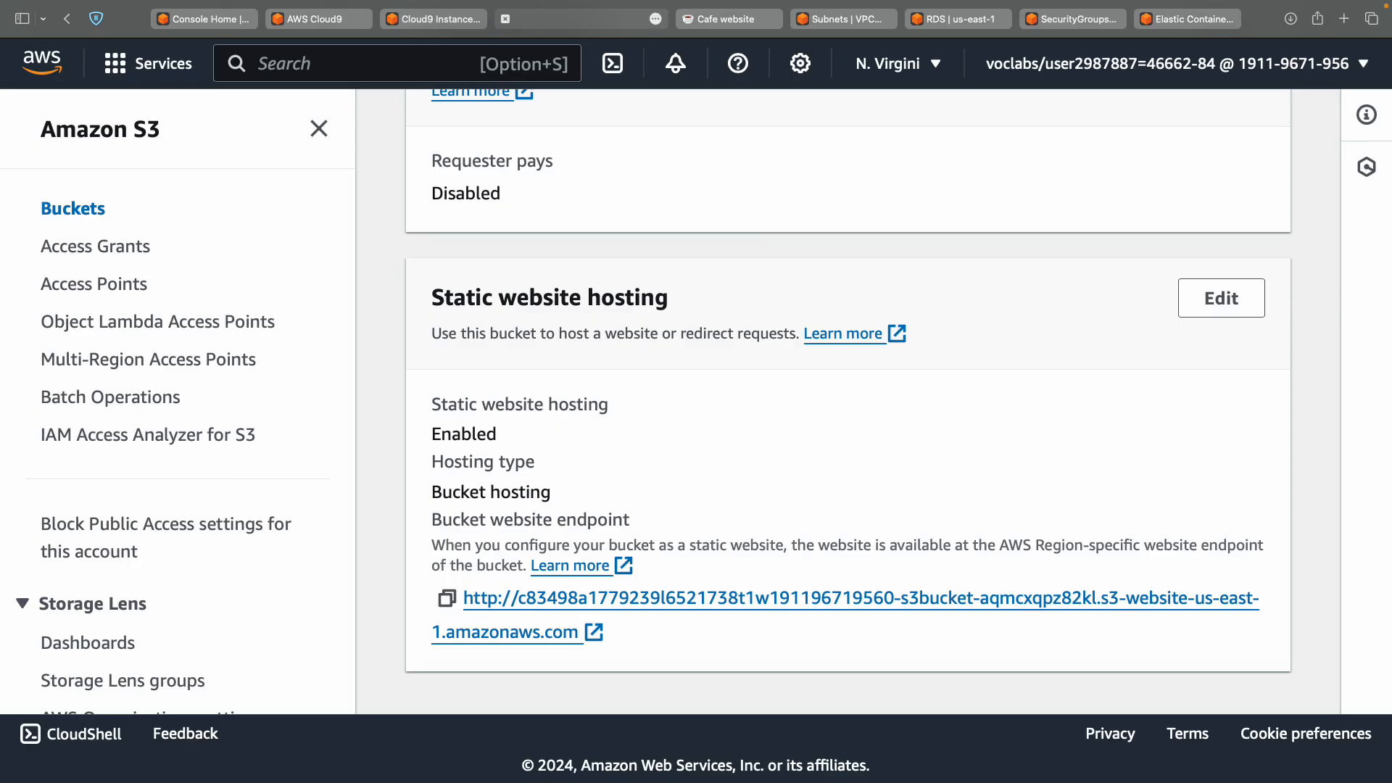
pyautogui.click(458, 20)
pyautogui.click(860, 590)
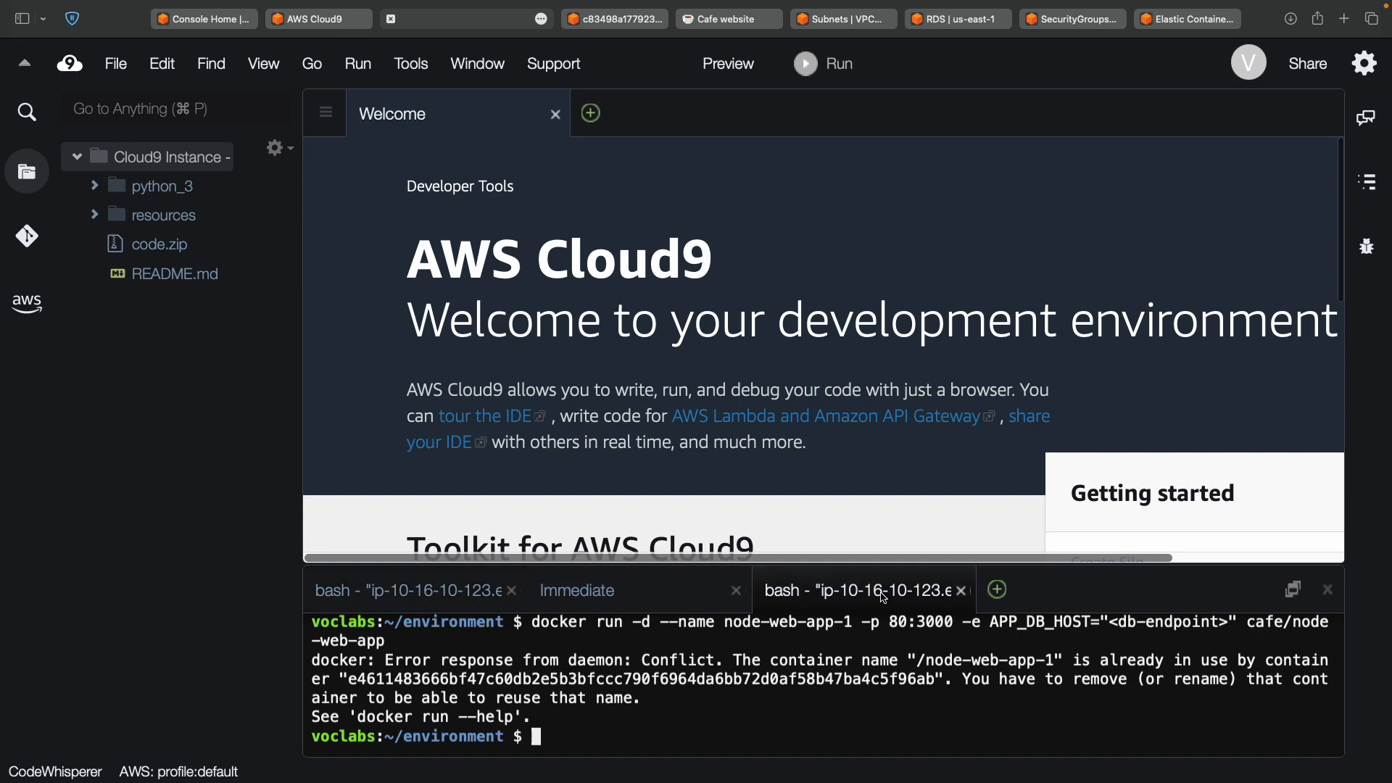
pyautogui.press('BackSpace')
pyautogui.press('BackSpace')
pyautogui.write('er ps')
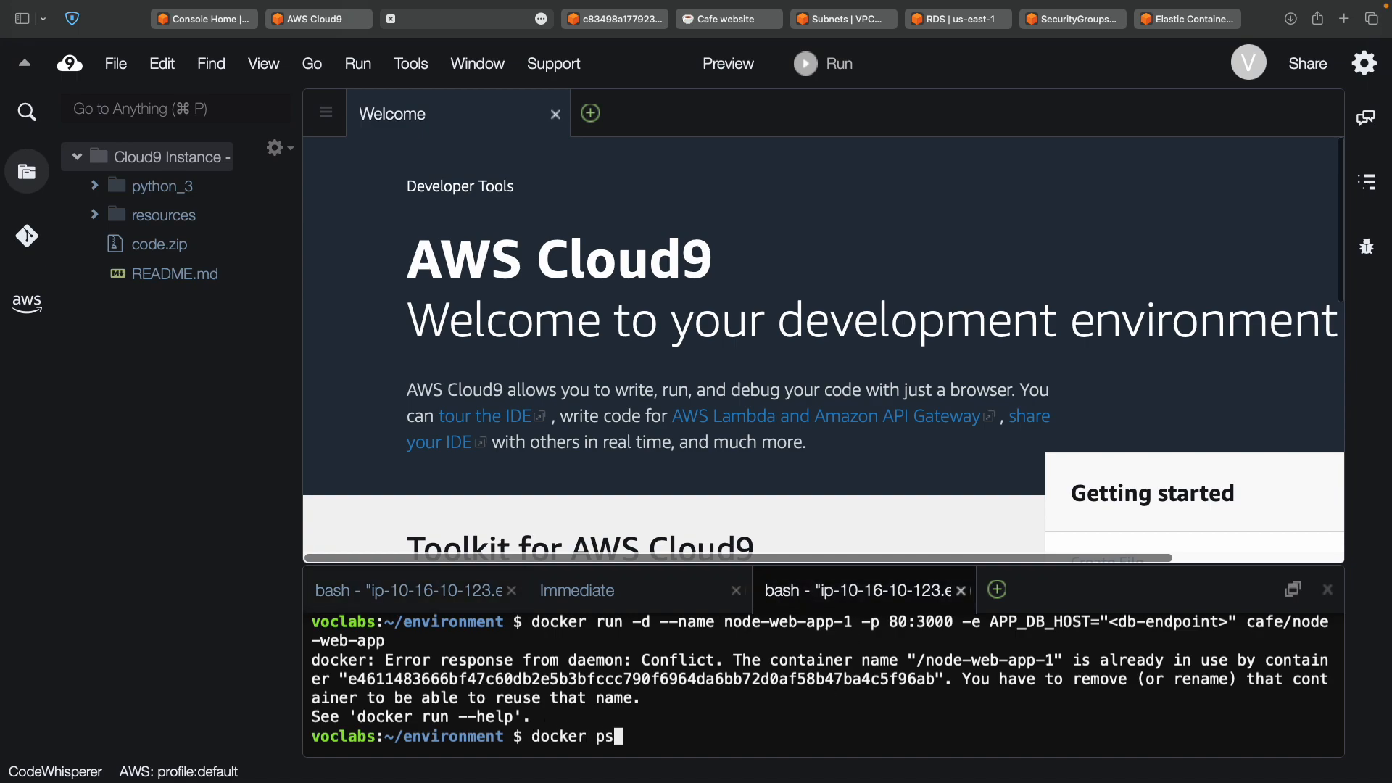
pyautogui.press('Return')
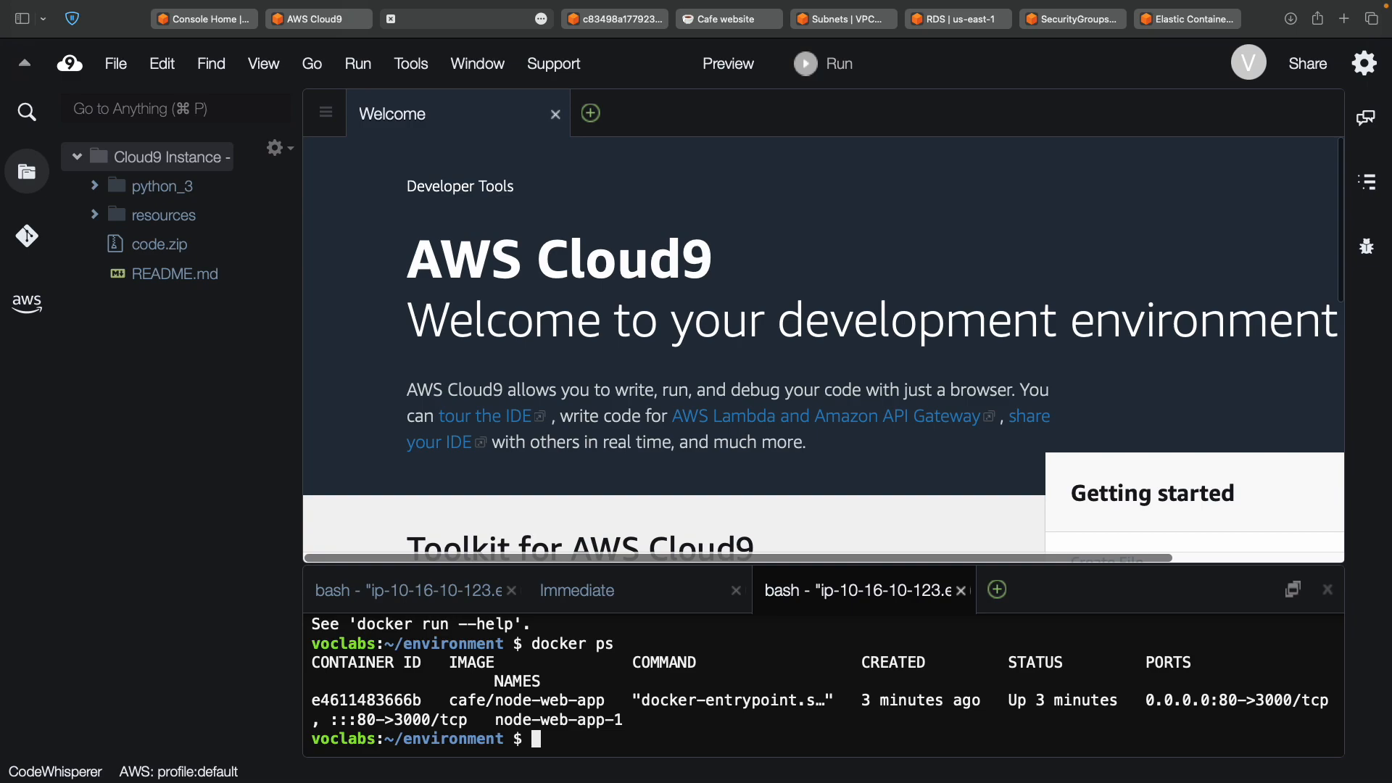
# Select the running node-web-app-1 container row in the docker ps output.
pyautogui.doubleClick(567, 642)
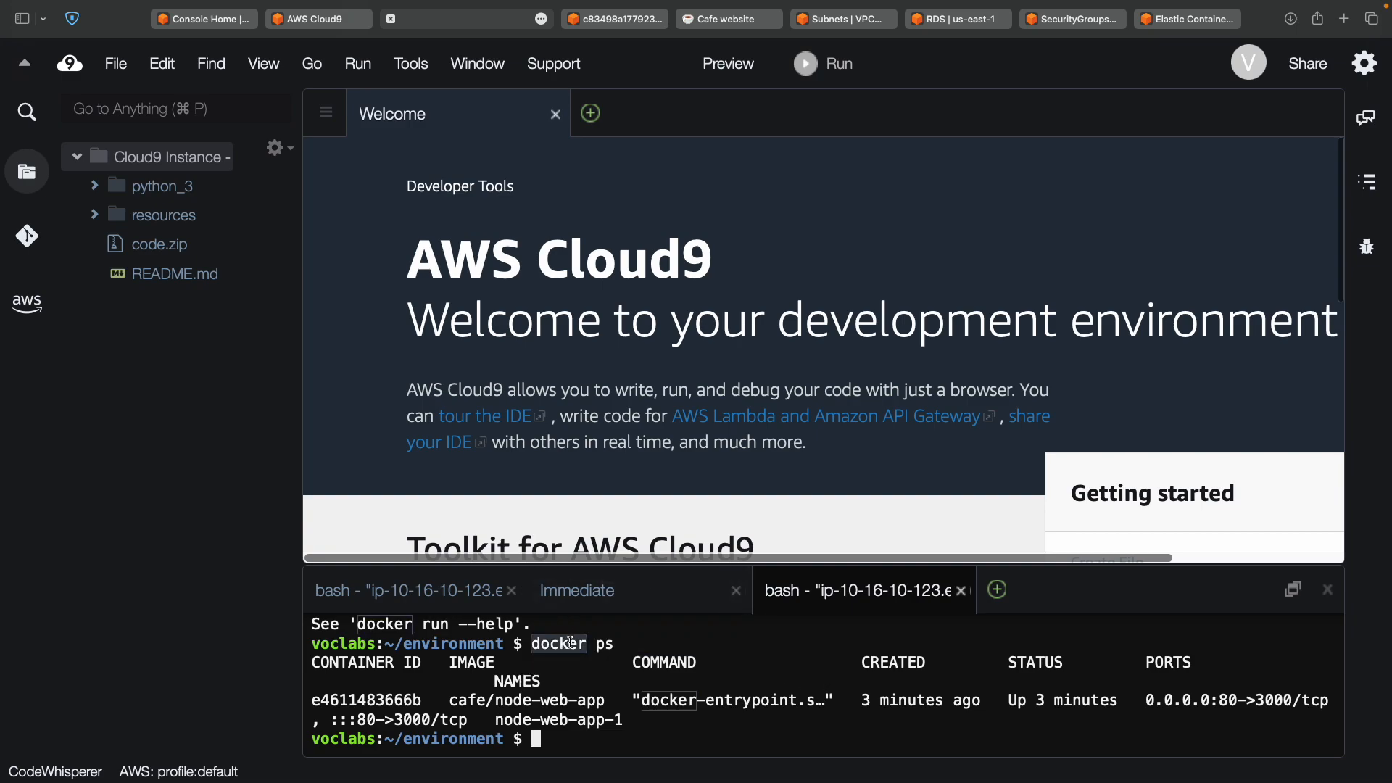
pyautogui.doubleClick(605, 643)
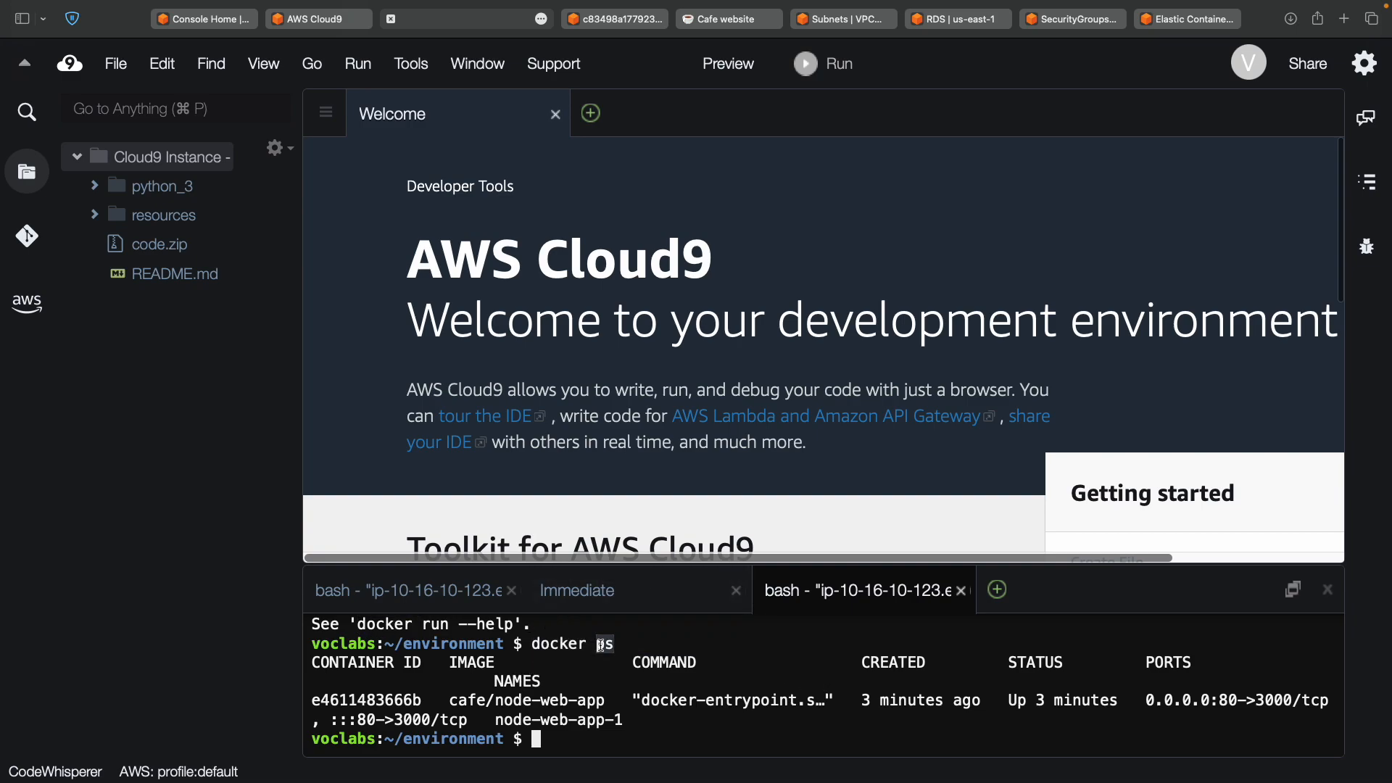
pyautogui.click(642, 648)
pyautogui.moveTo(312, 698); pyautogui.dragTo(313, 733)
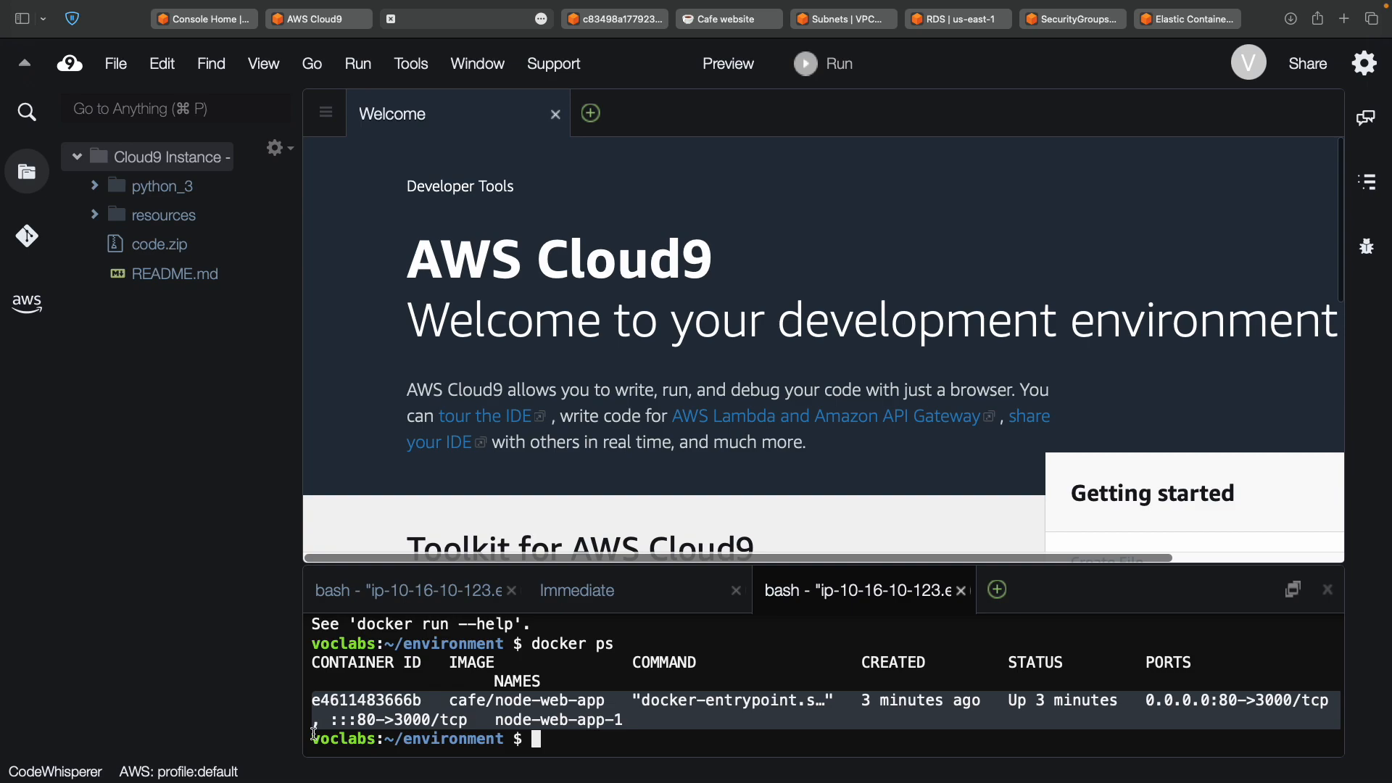
# Search 'how to remove docker container' in a new tab and open the docker container rm docs.
pyautogui.press('super+t')
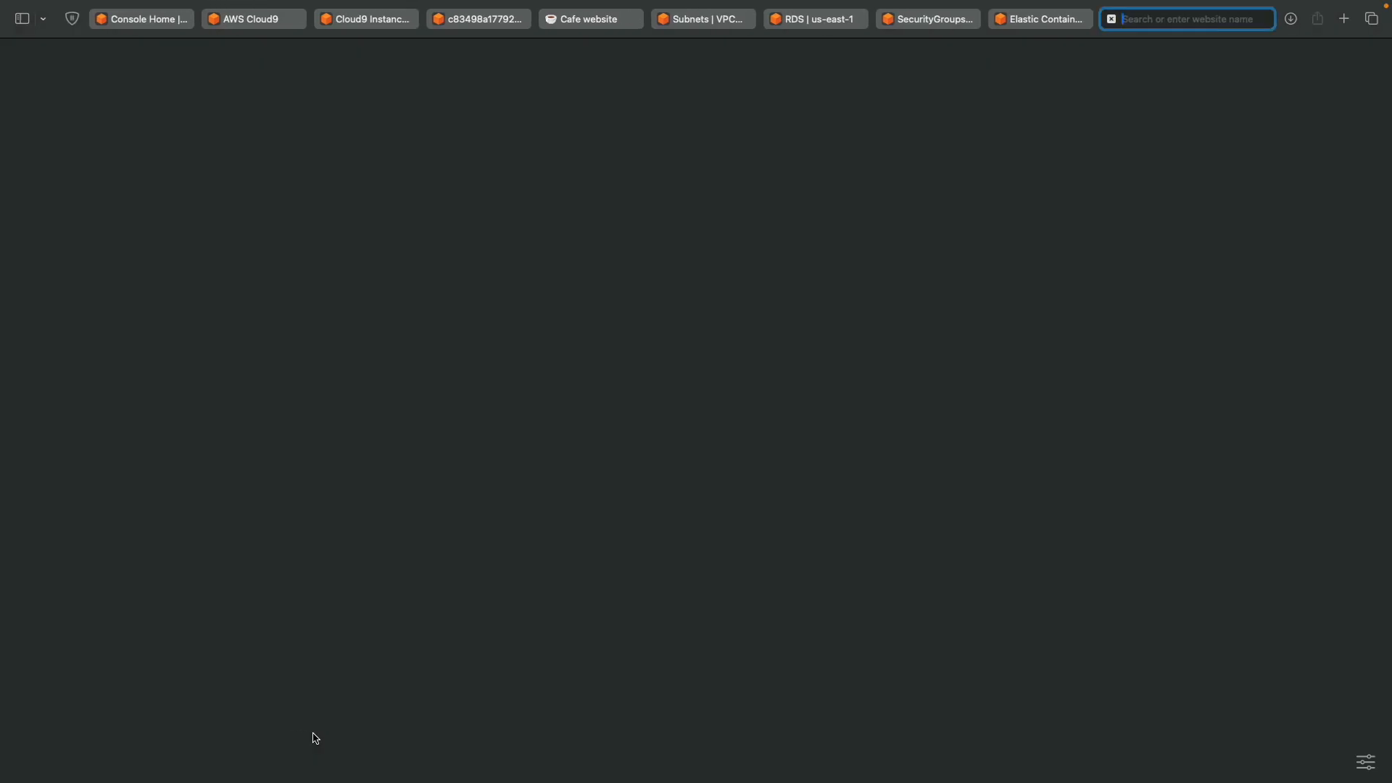
pyautogui.write('how to ')
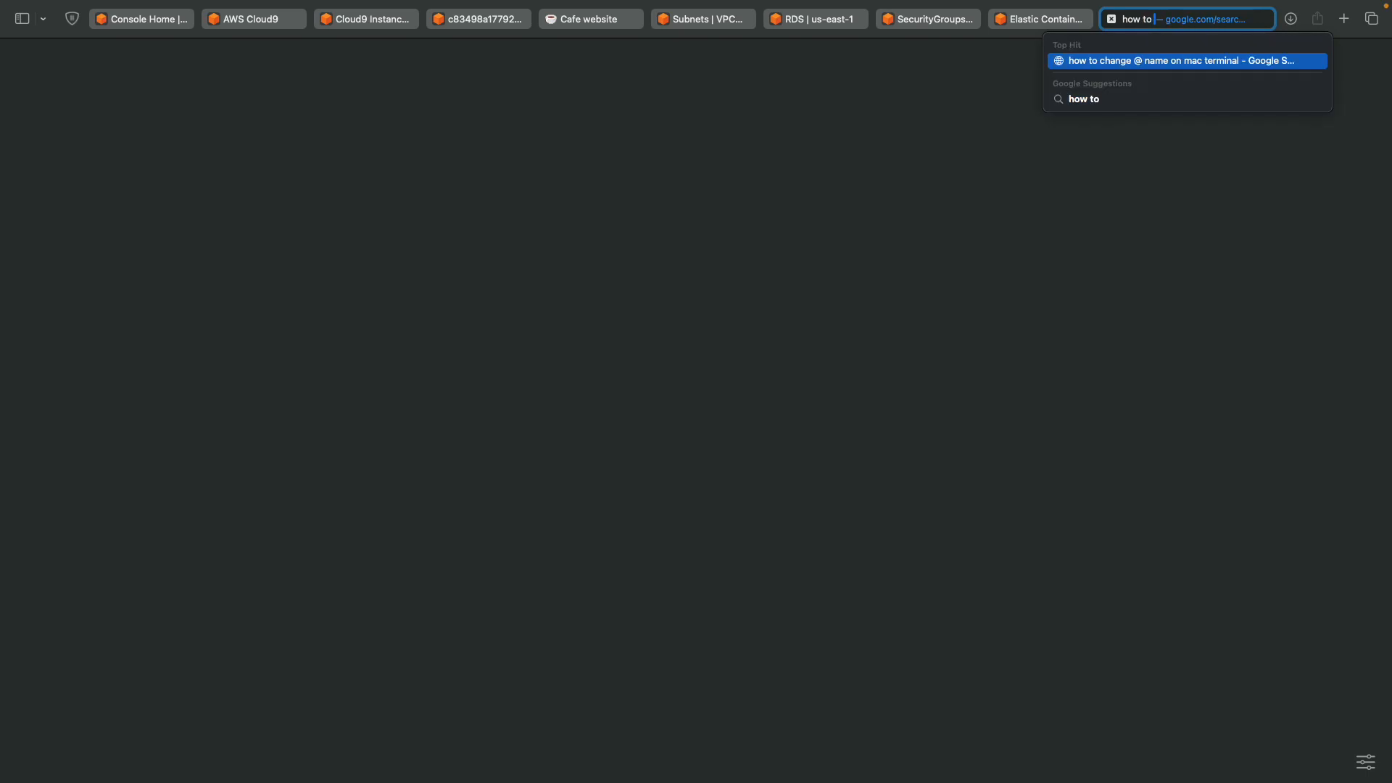
pyautogui.write('remove dock')
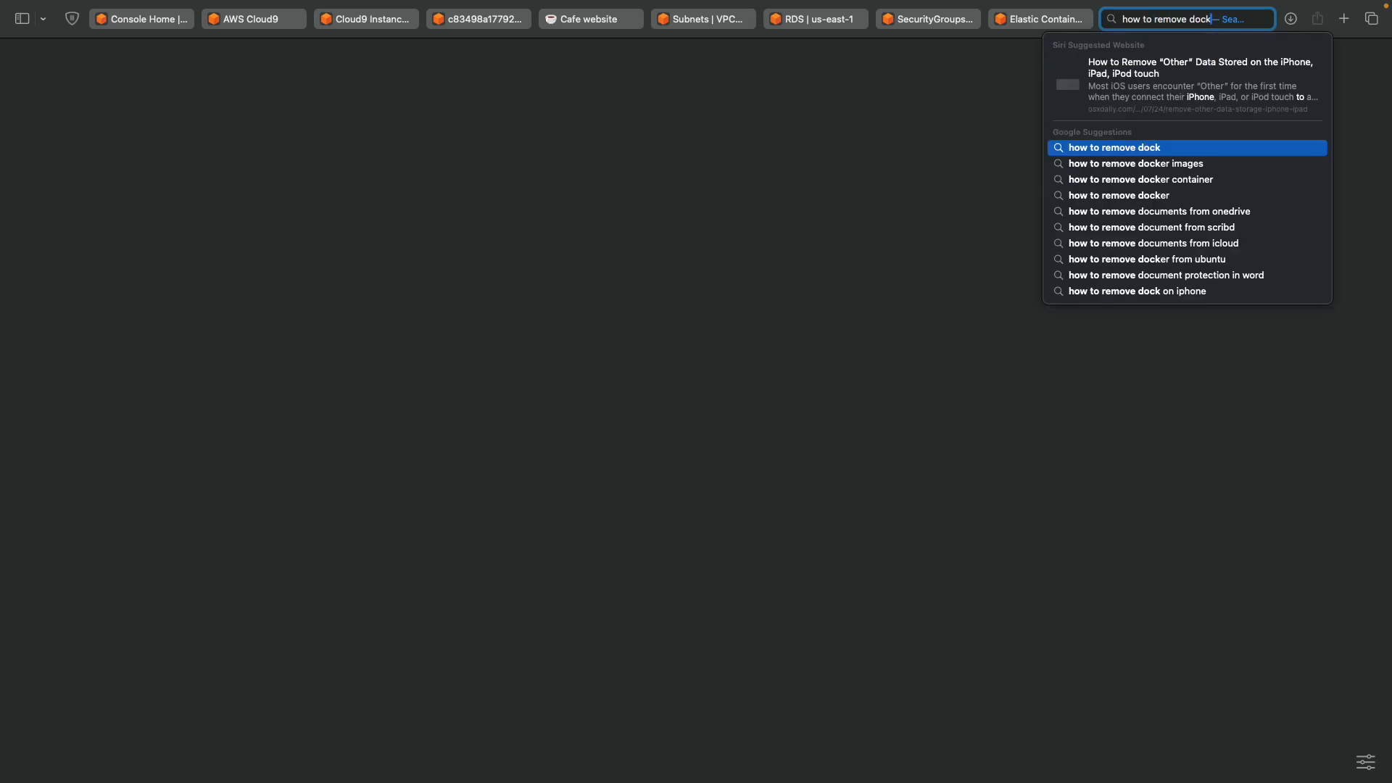
pyautogui.write('er contair')
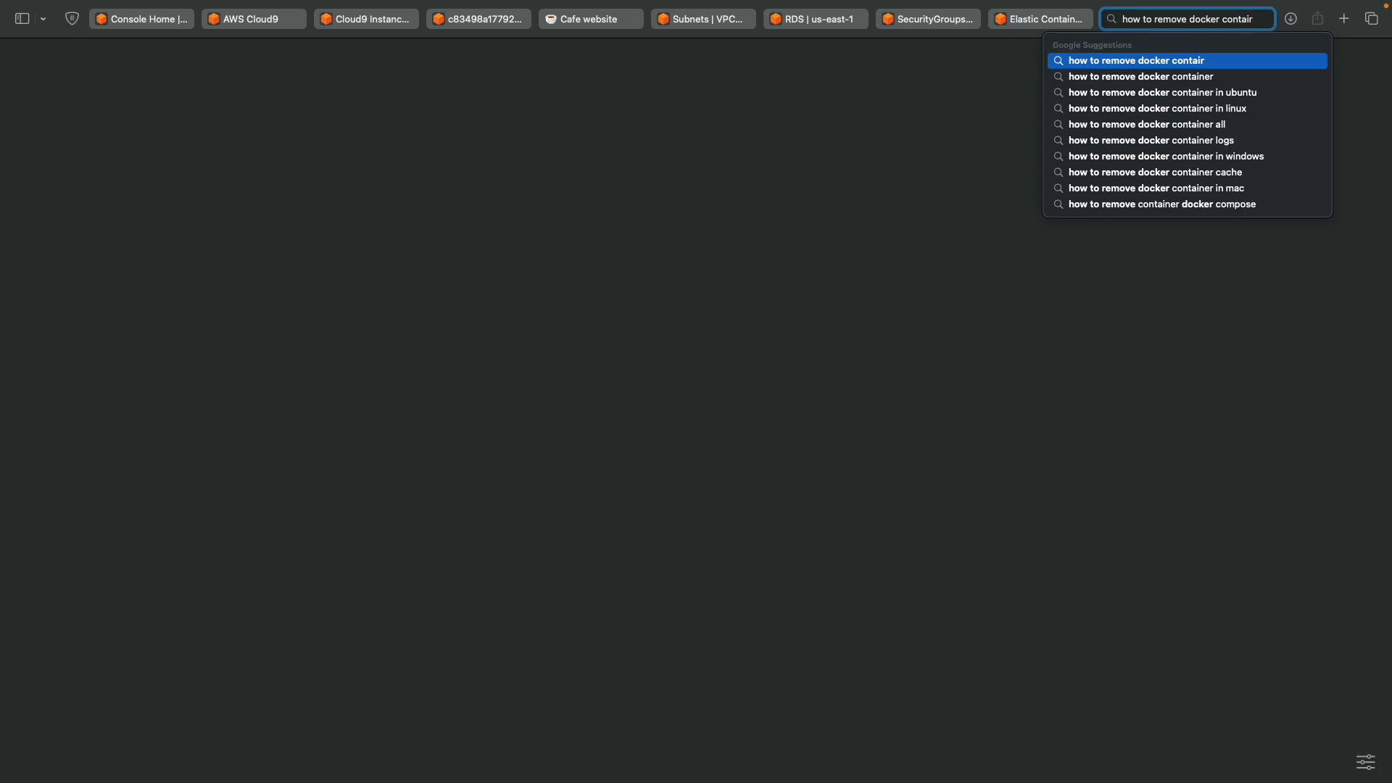
pyautogui.press('Down')
pyautogui.press('Return')
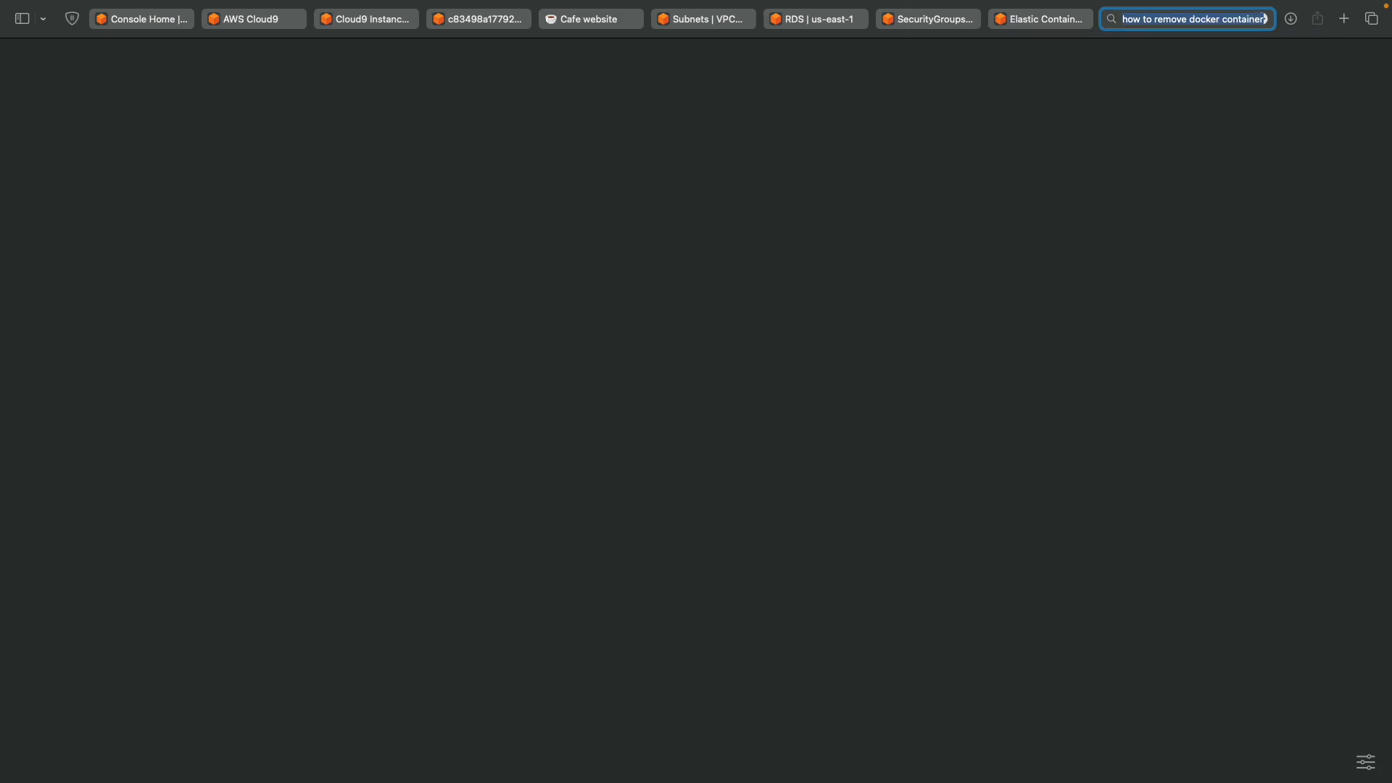
pyautogui.click(277, 225)
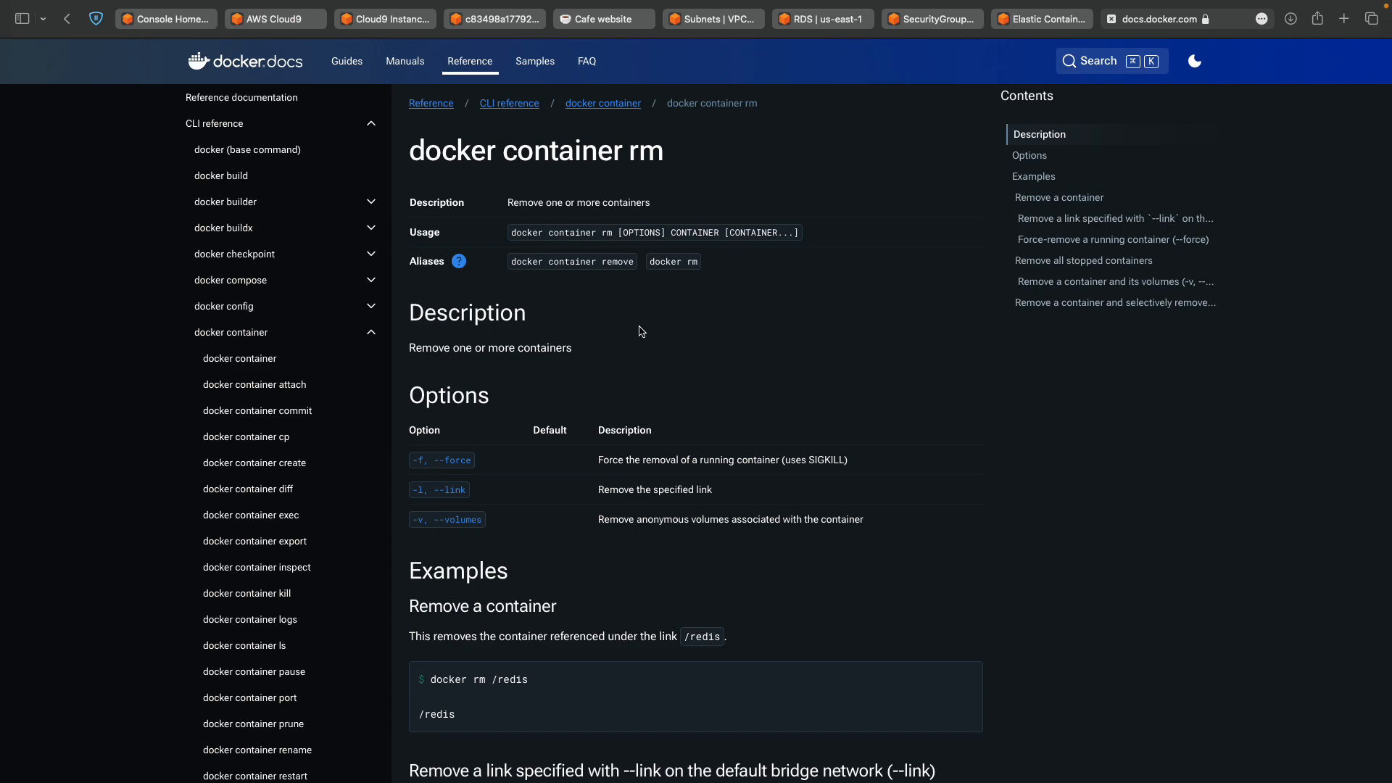
# Scroll through the docker container rm page's usage, options and examples.
pyautogui.scroll(-3, 640, 331)
pyautogui.scroll(-3, 641, 331)
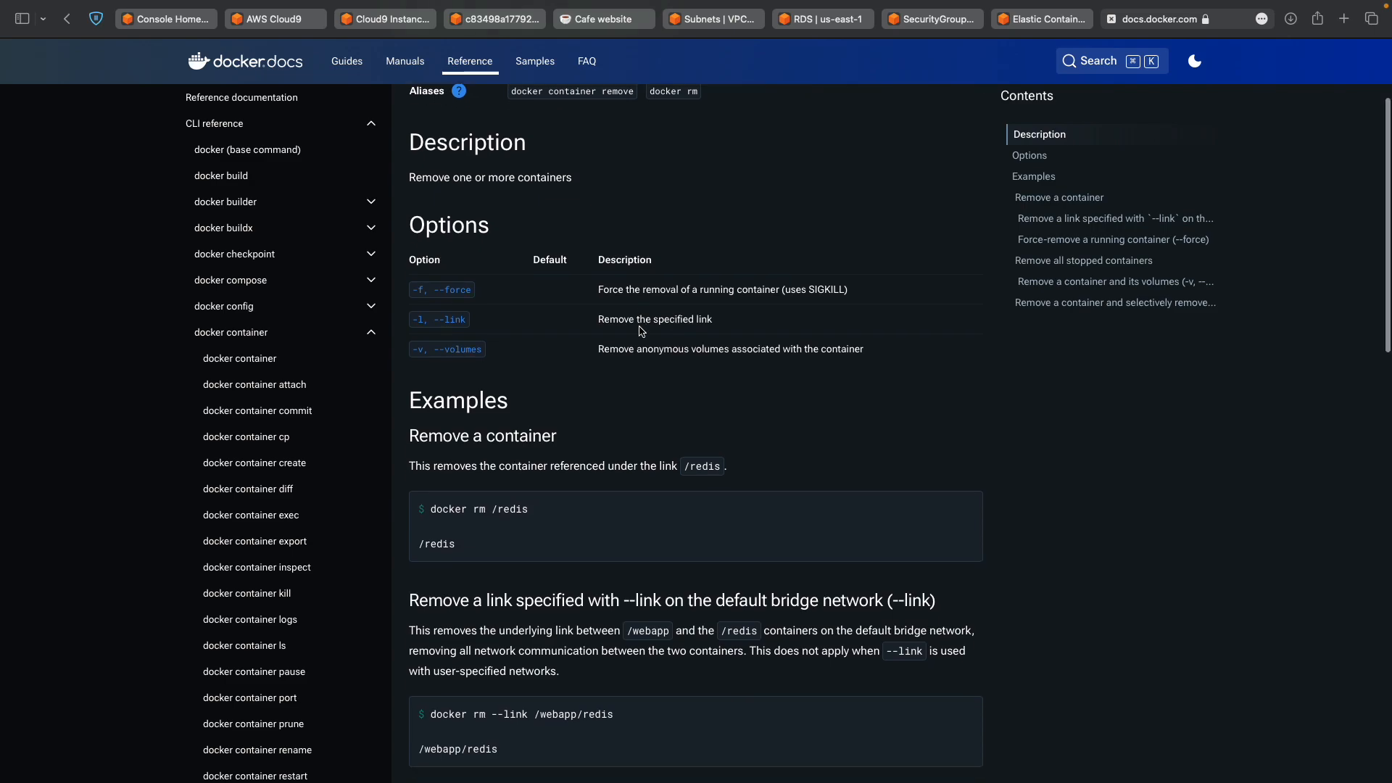
pyautogui.scroll(-5, 640, 327)
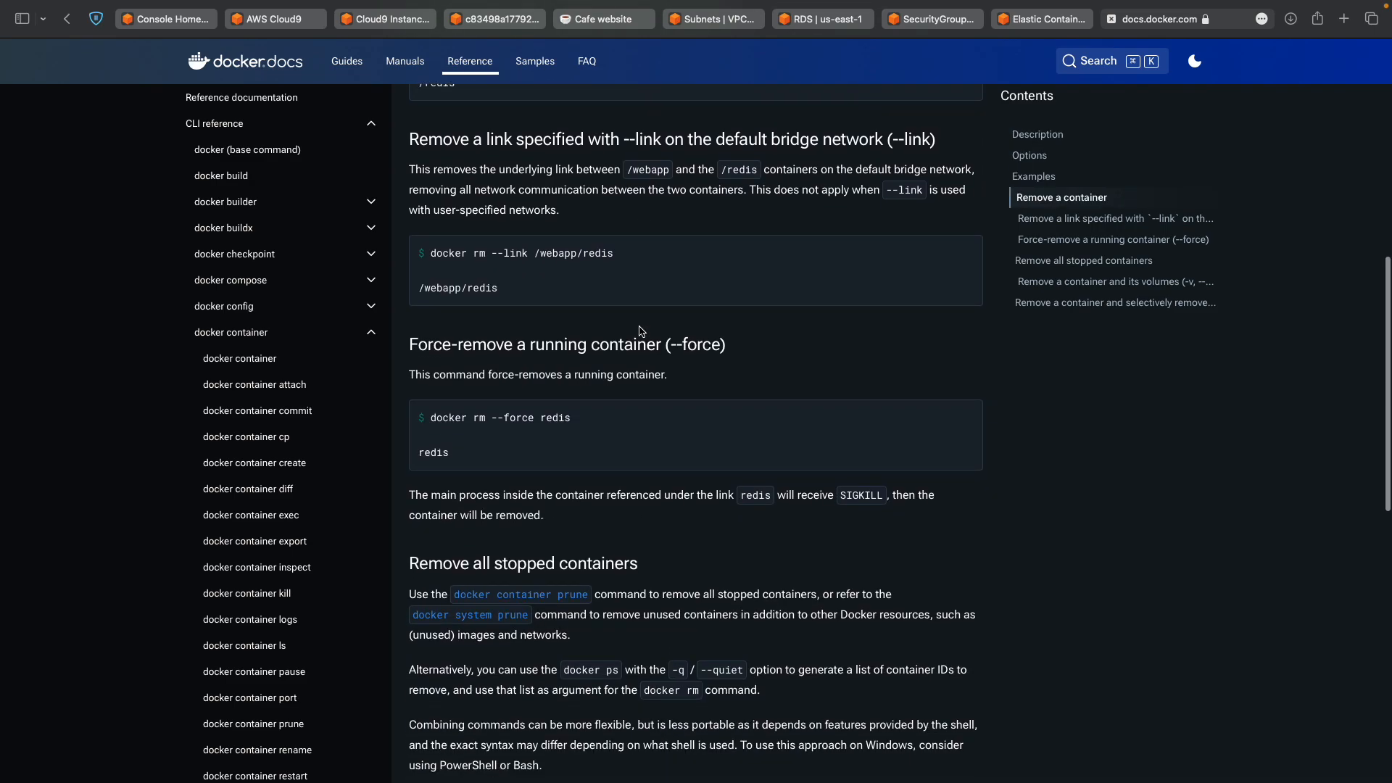
pyautogui.scroll(-2, 642, 331)
pyautogui.scroll(-5, 642, 332)
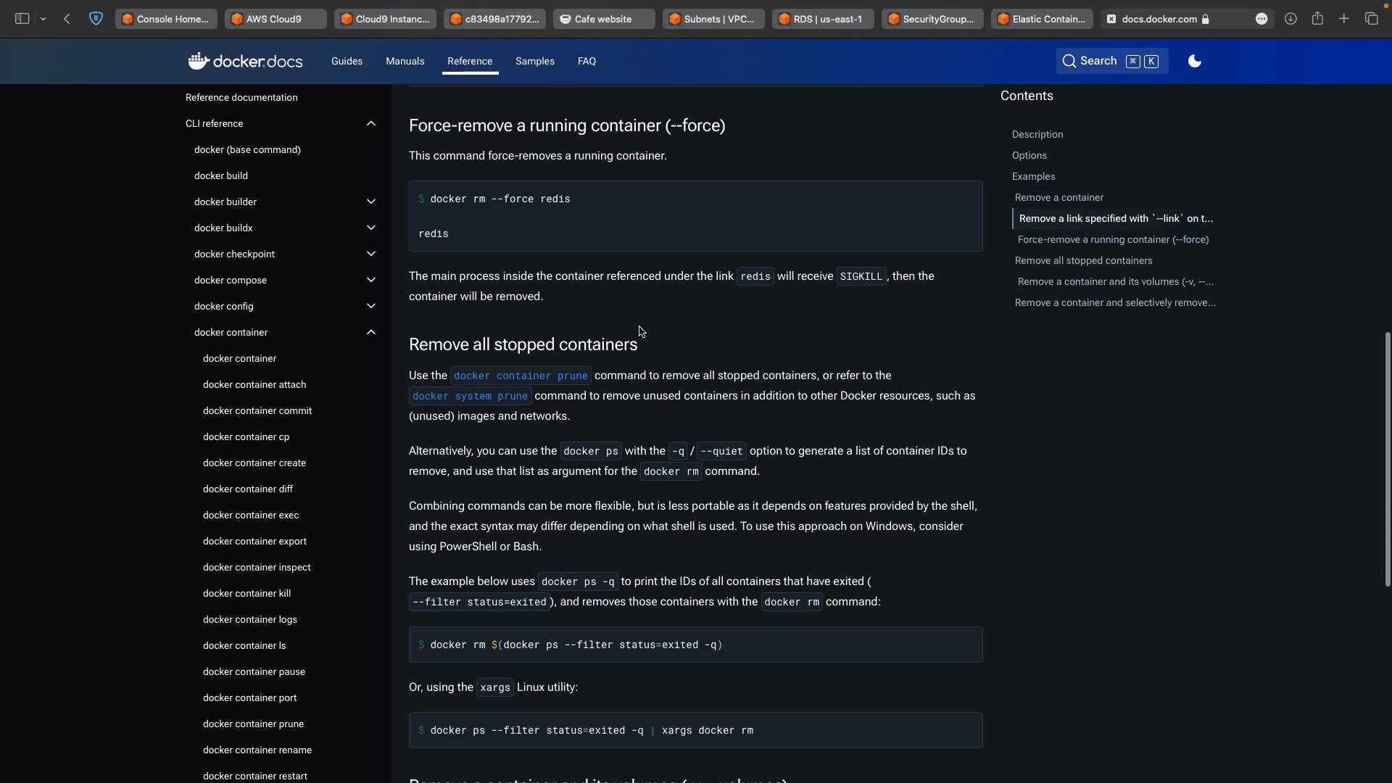
pyautogui.scroll(-4, 642, 331)
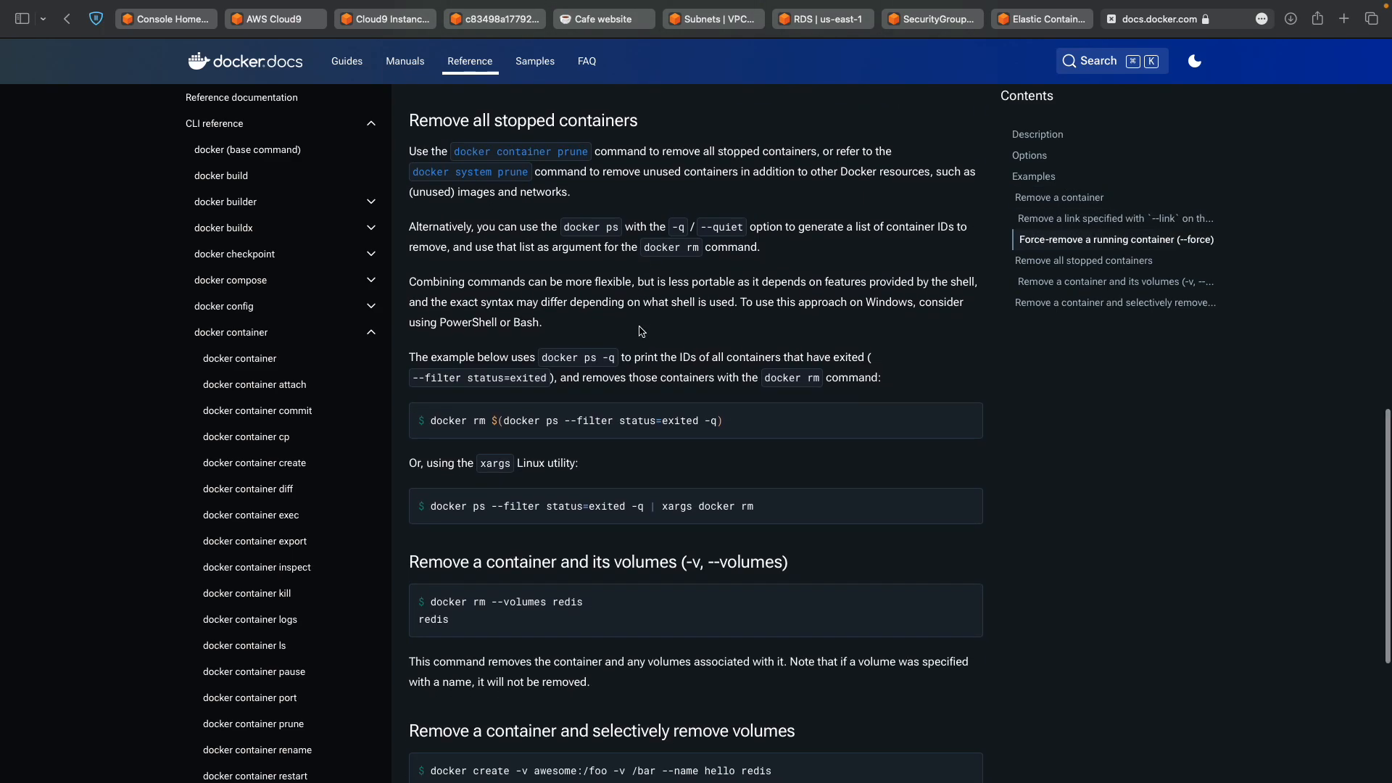
pyautogui.scroll(-2, 641, 332)
pyautogui.scroll(15, 641, 332)
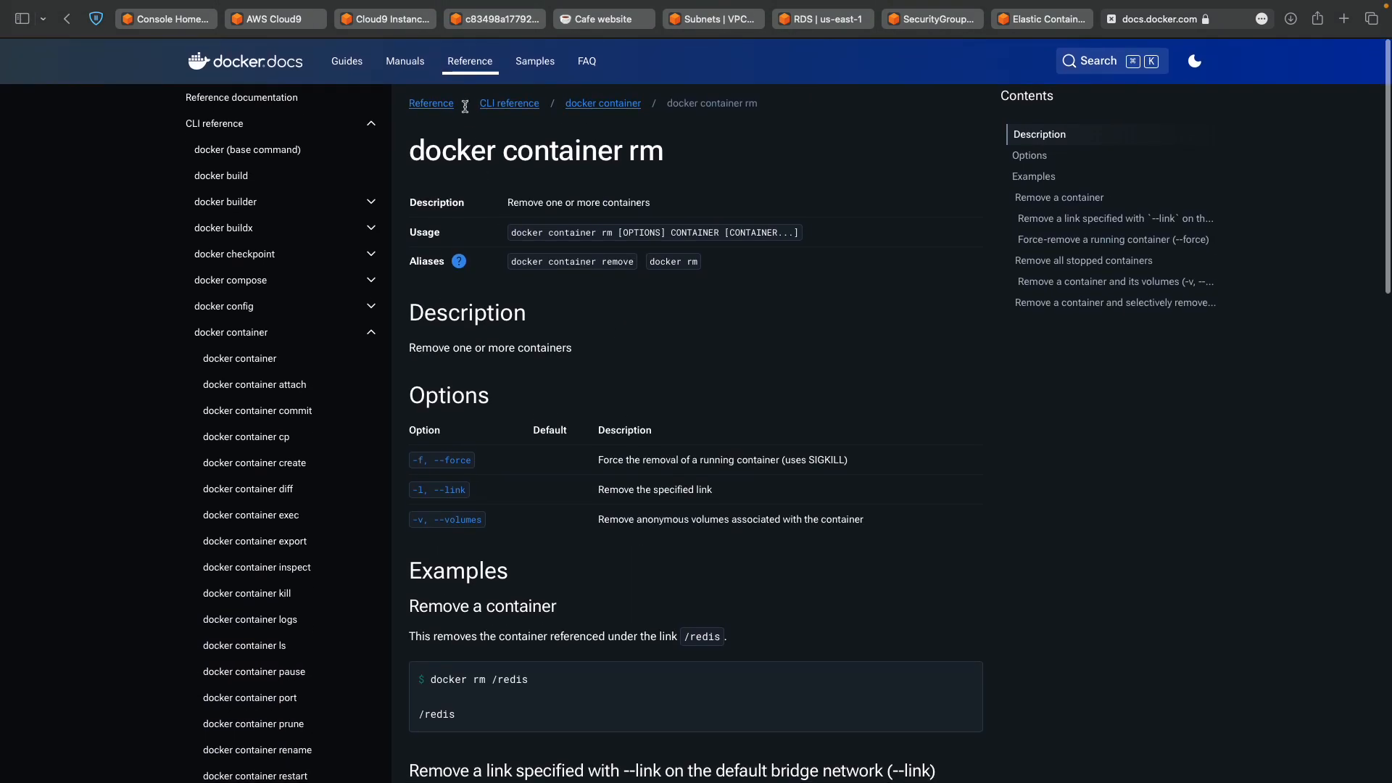
pyautogui.click(432, 20)
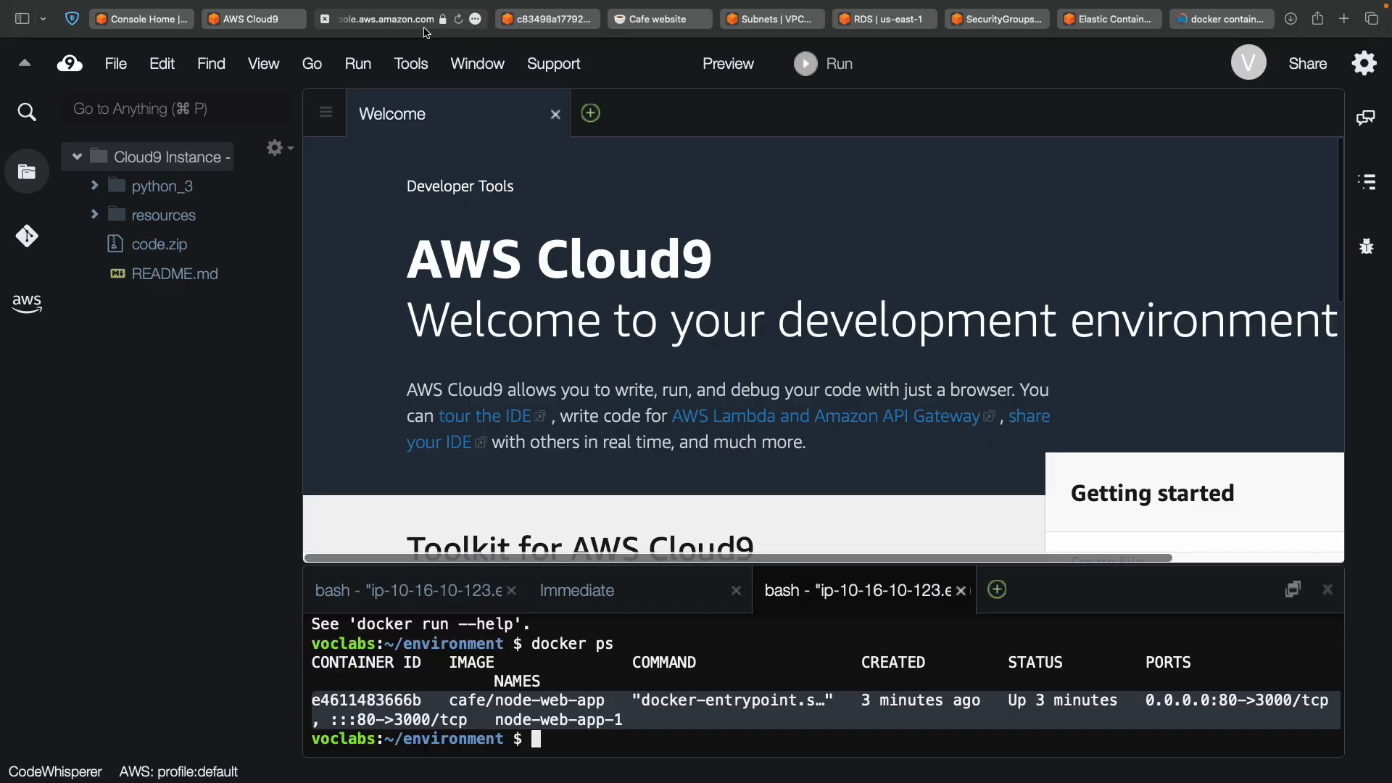
pyautogui.click(629, 682)
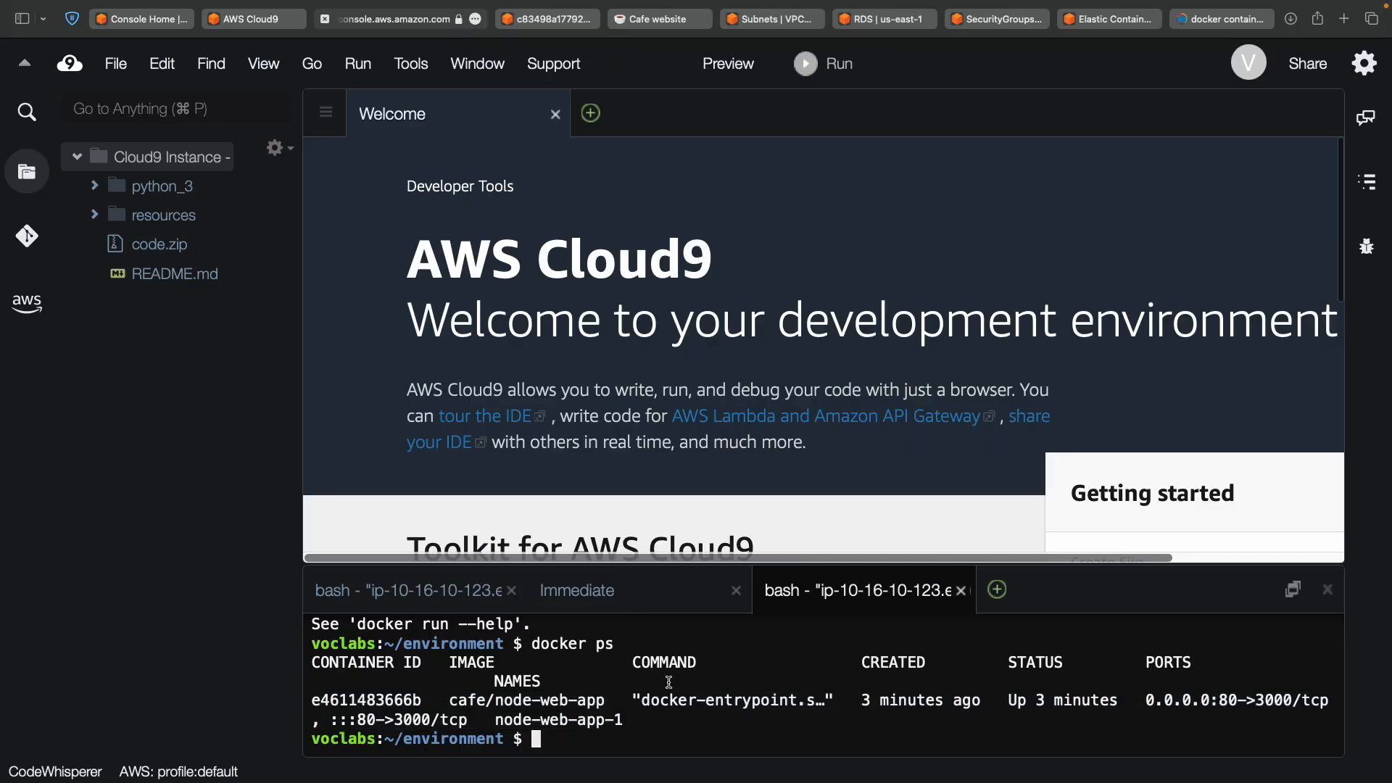
pyautogui.doubleClick(396, 700)
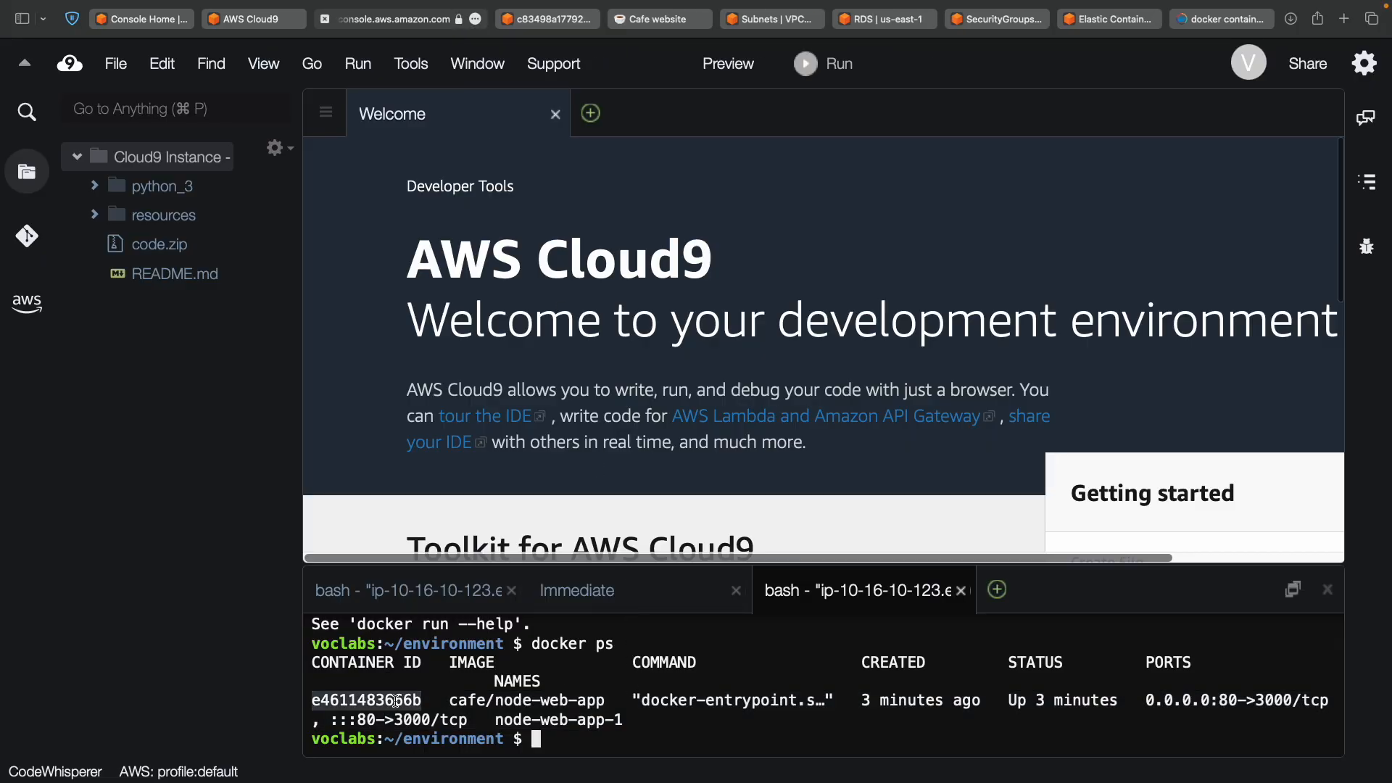
# Refine the Google search to removing a docker container by container id and open the IBM result.
pyautogui.click(1224, 19)
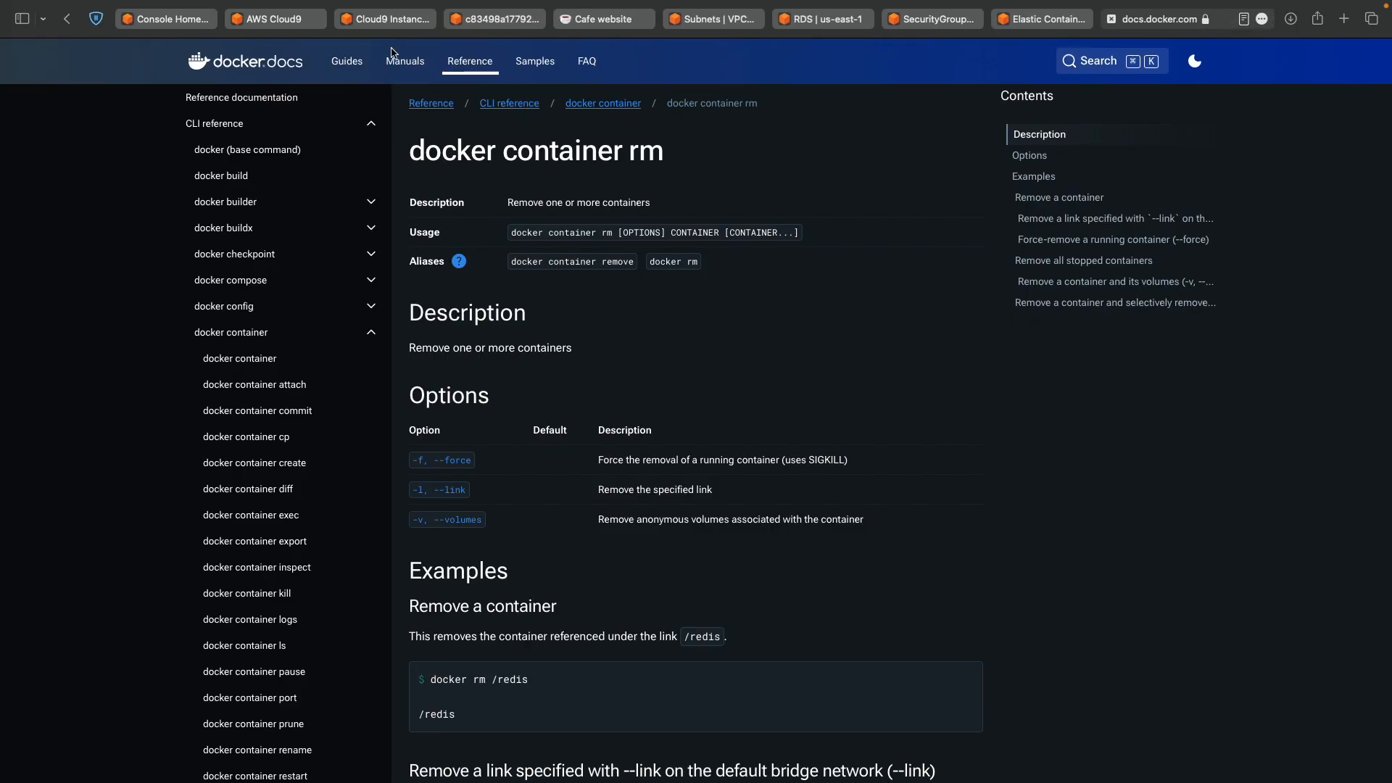
pyautogui.click(67, 18)
pyautogui.click(394, 78)
pyautogui.write('by cont')
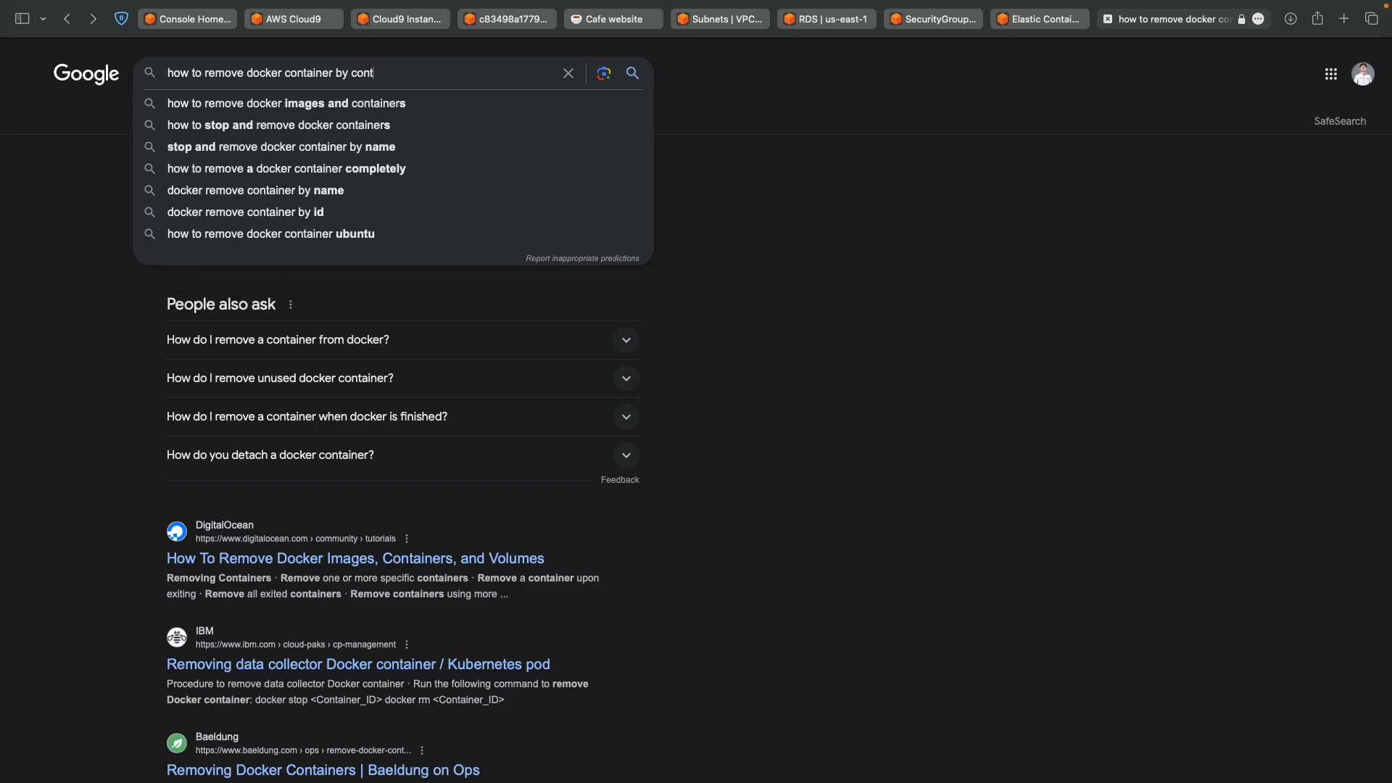
pyautogui.write('a')
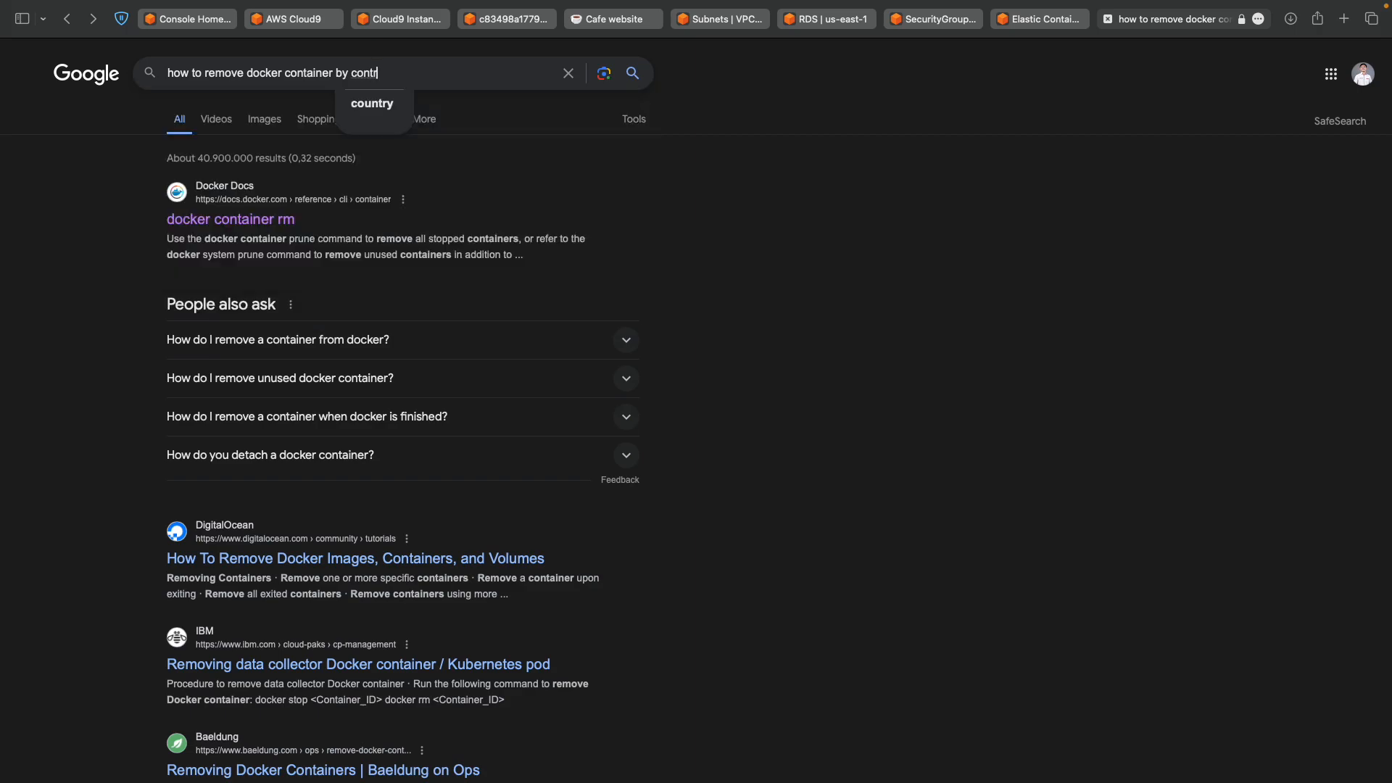
pyautogui.write('iner')
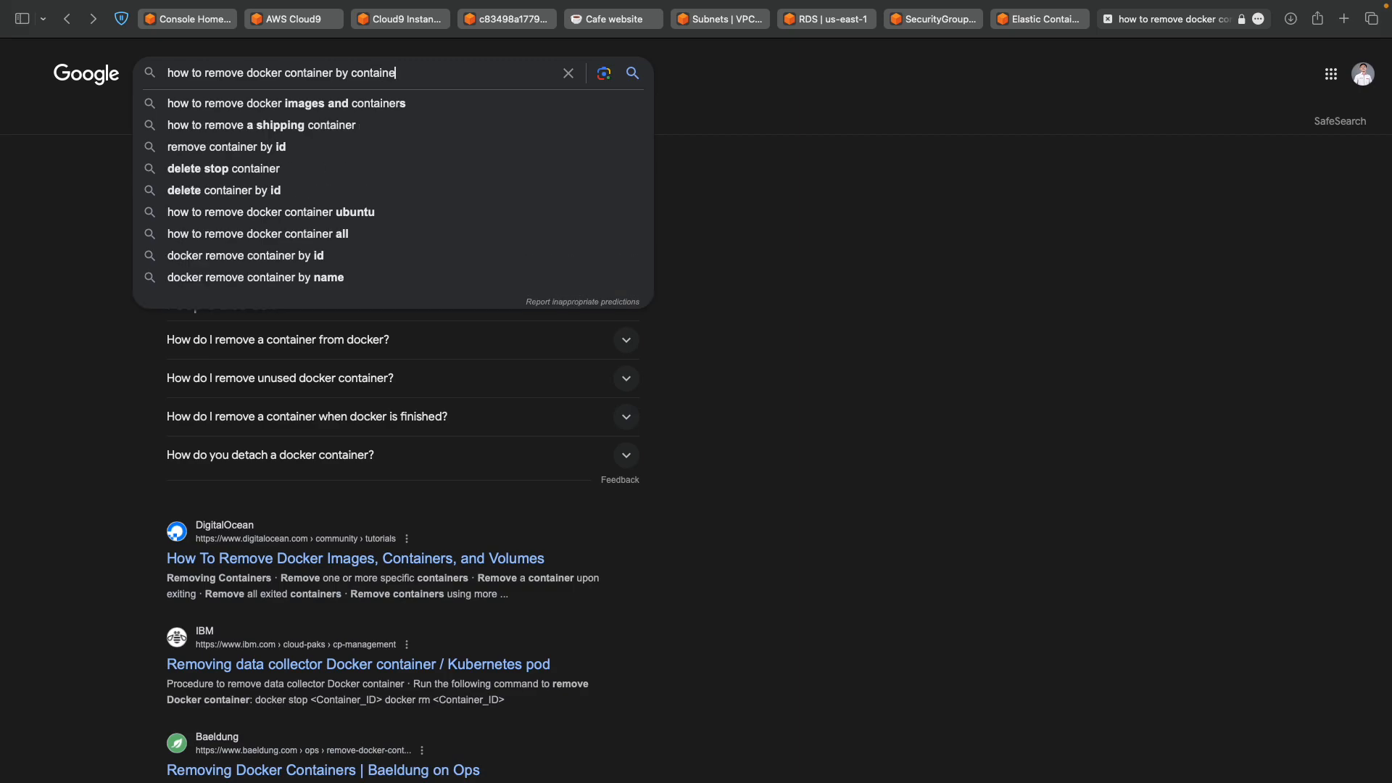
pyautogui.press('Down')
pyautogui.press('Down')
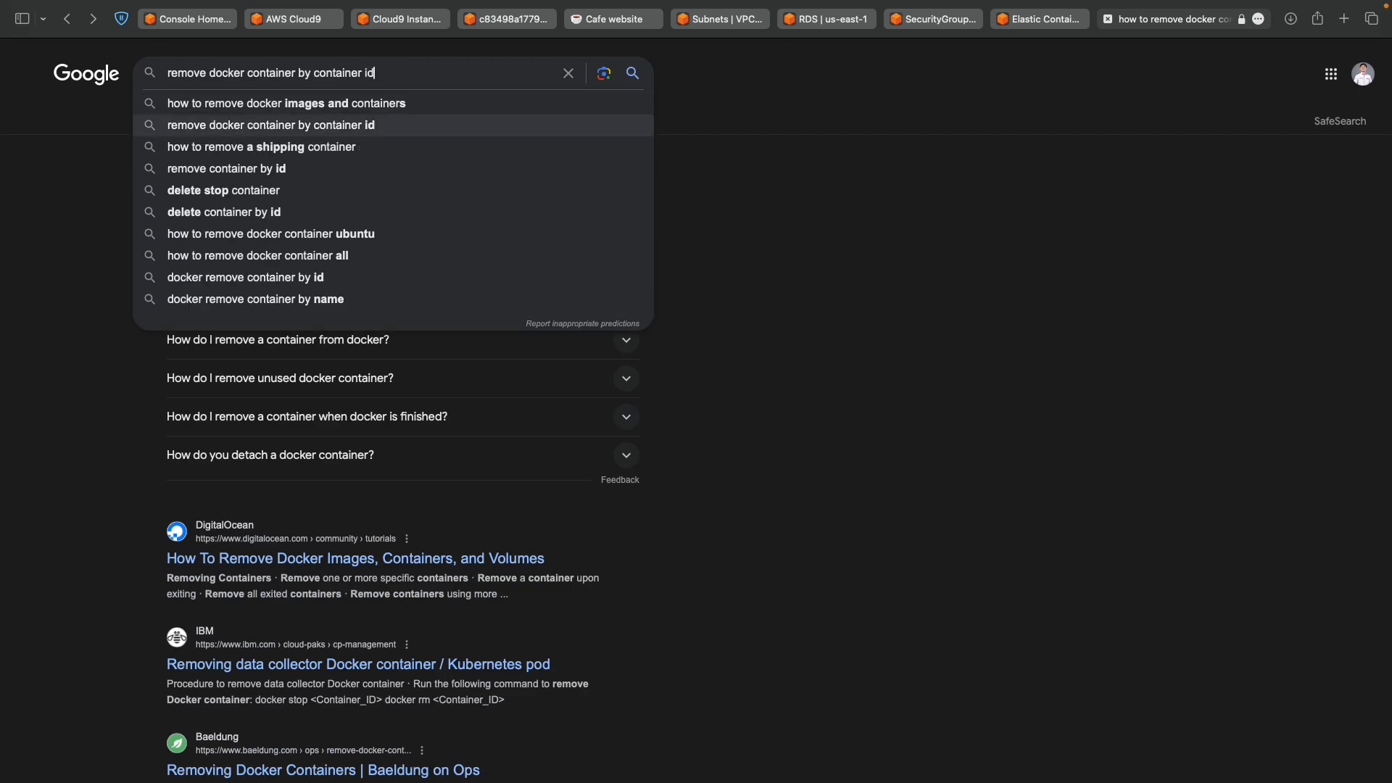
pyautogui.press('Return')
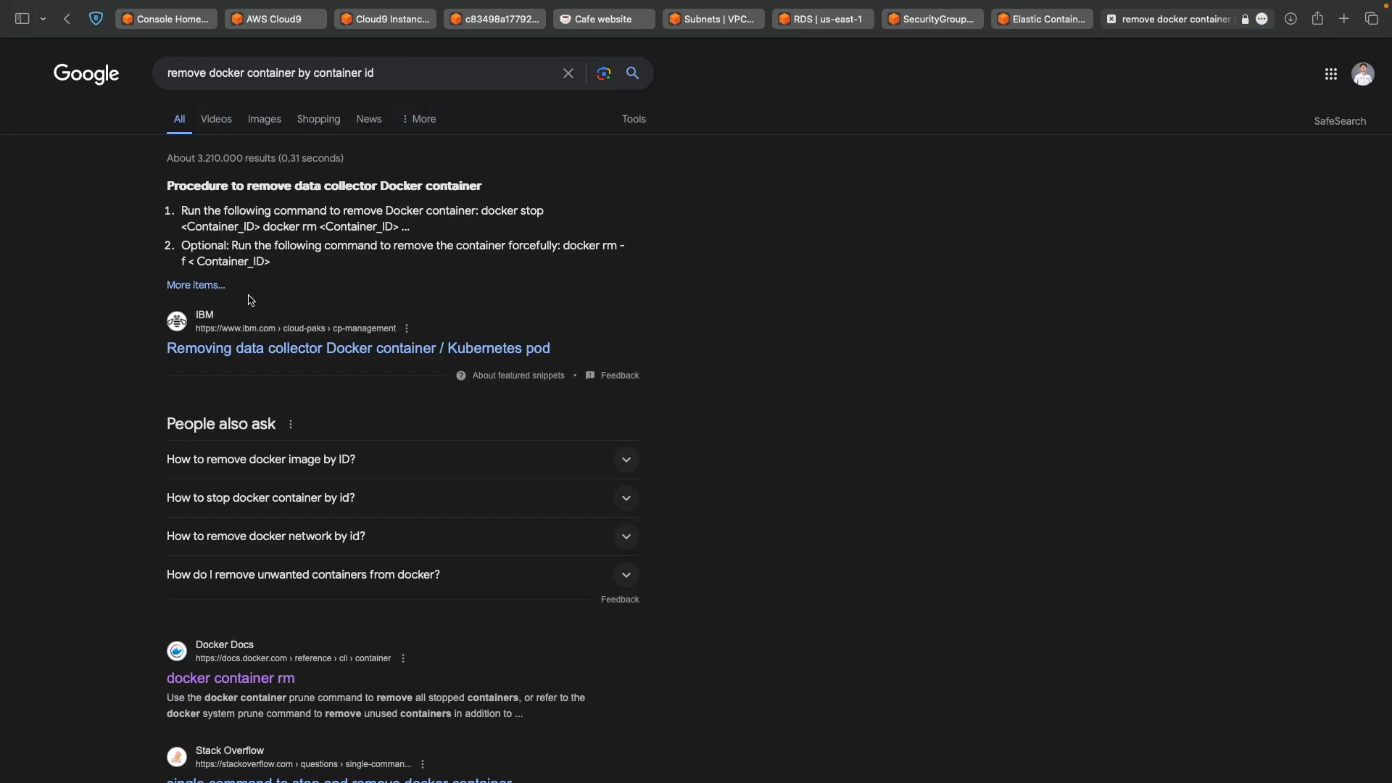
pyautogui.click(245, 346)
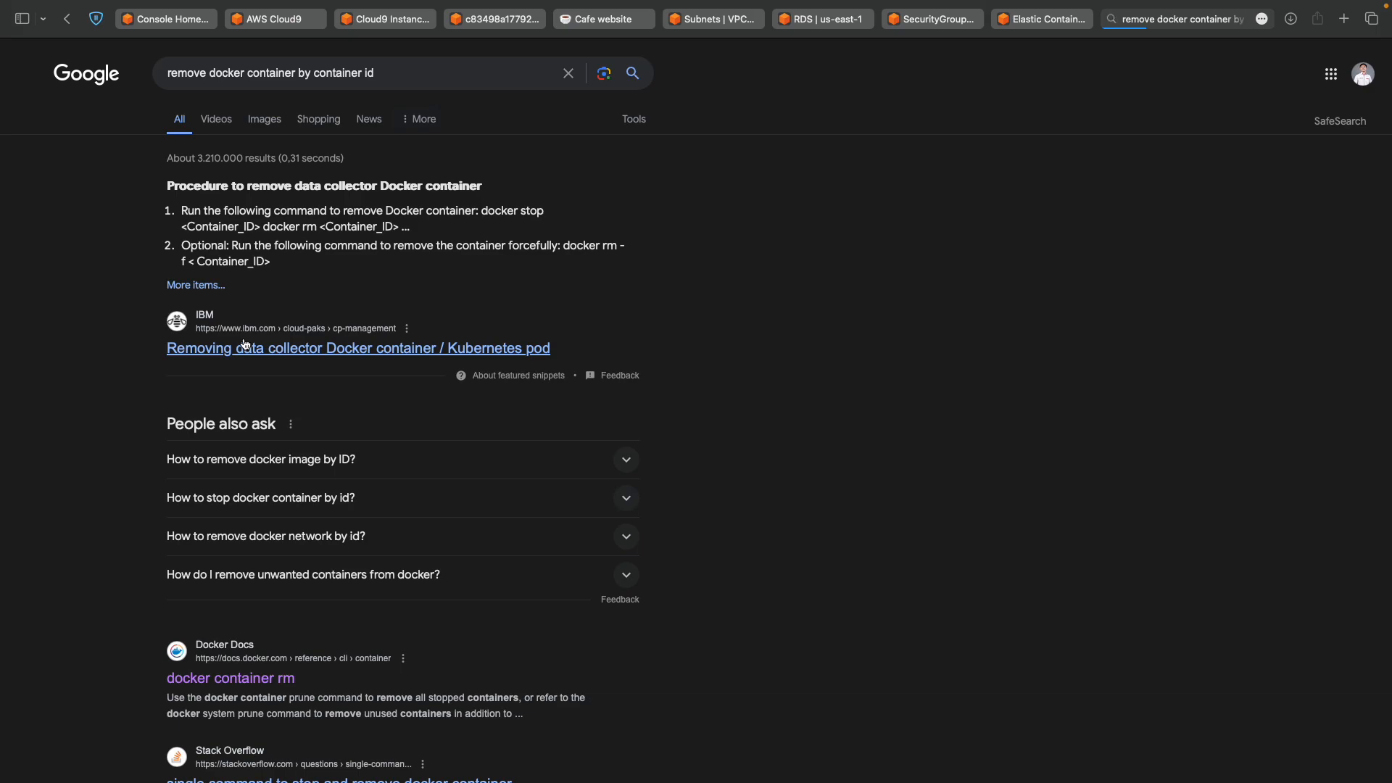
pyautogui.click(245, 346)
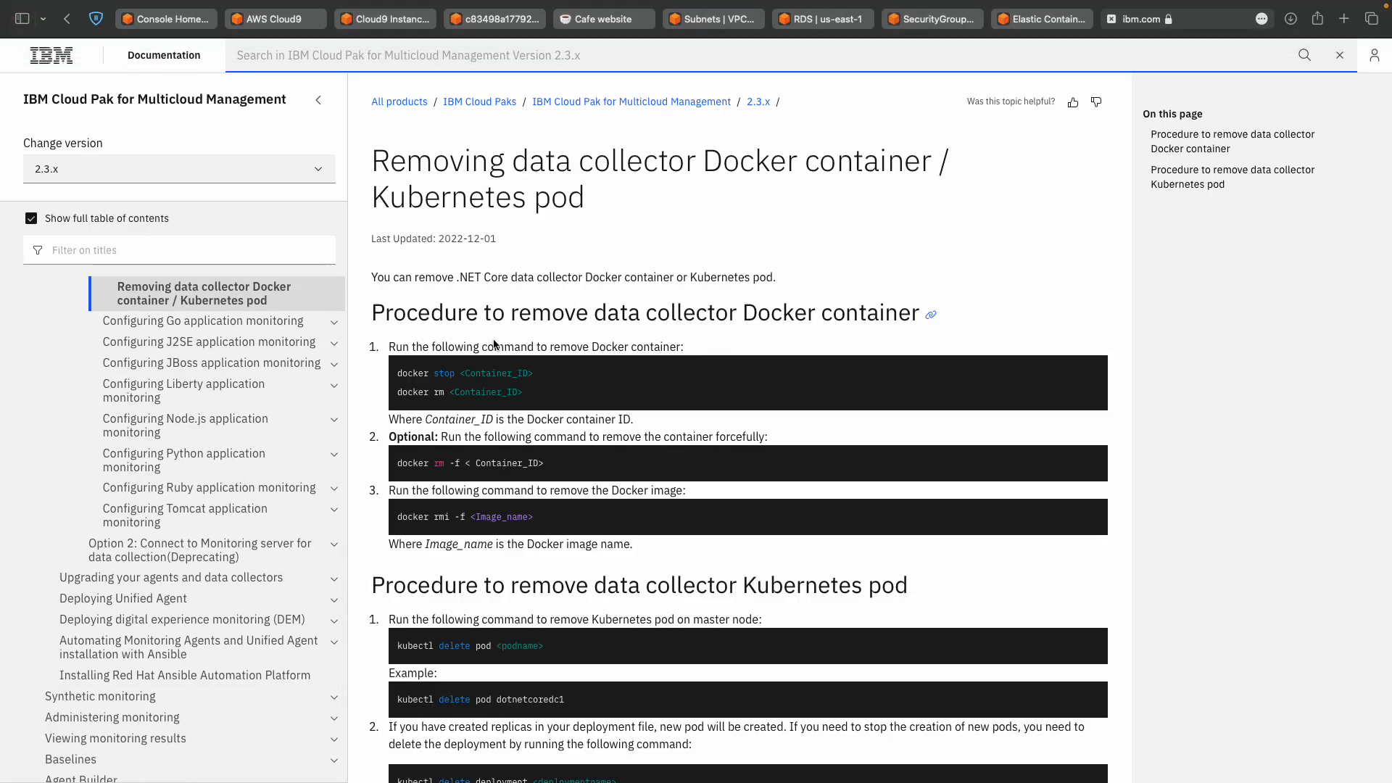
# Zoom the IBM page, hide its contents sidebar, and highlight Container_ID in the docker rm command.
pyautogui.doubleClick(400, 392)
pyautogui.press('super+equal')
pyautogui.press('super+equal')
pyautogui.press('super+equal')
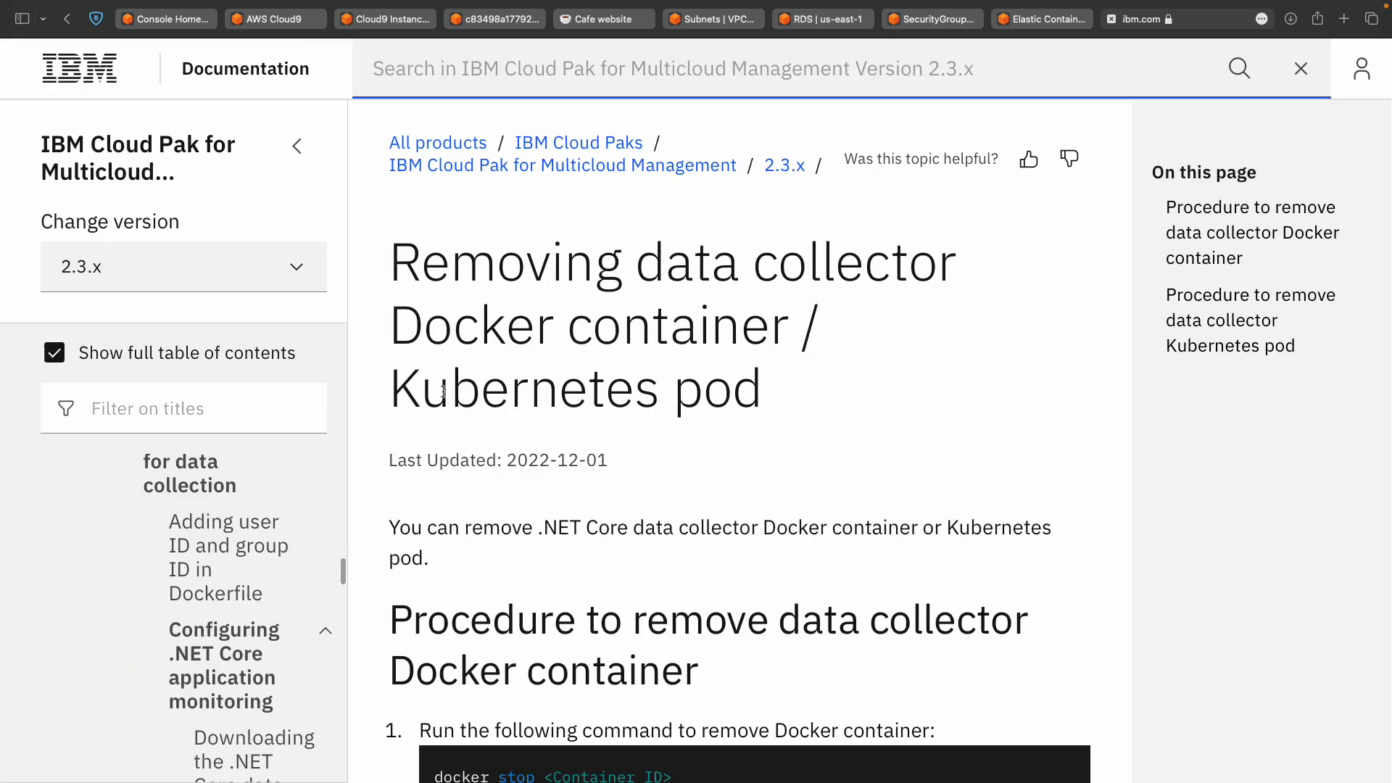
pyautogui.scroll(-3, 444, 392)
pyautogui.click(292, 151)
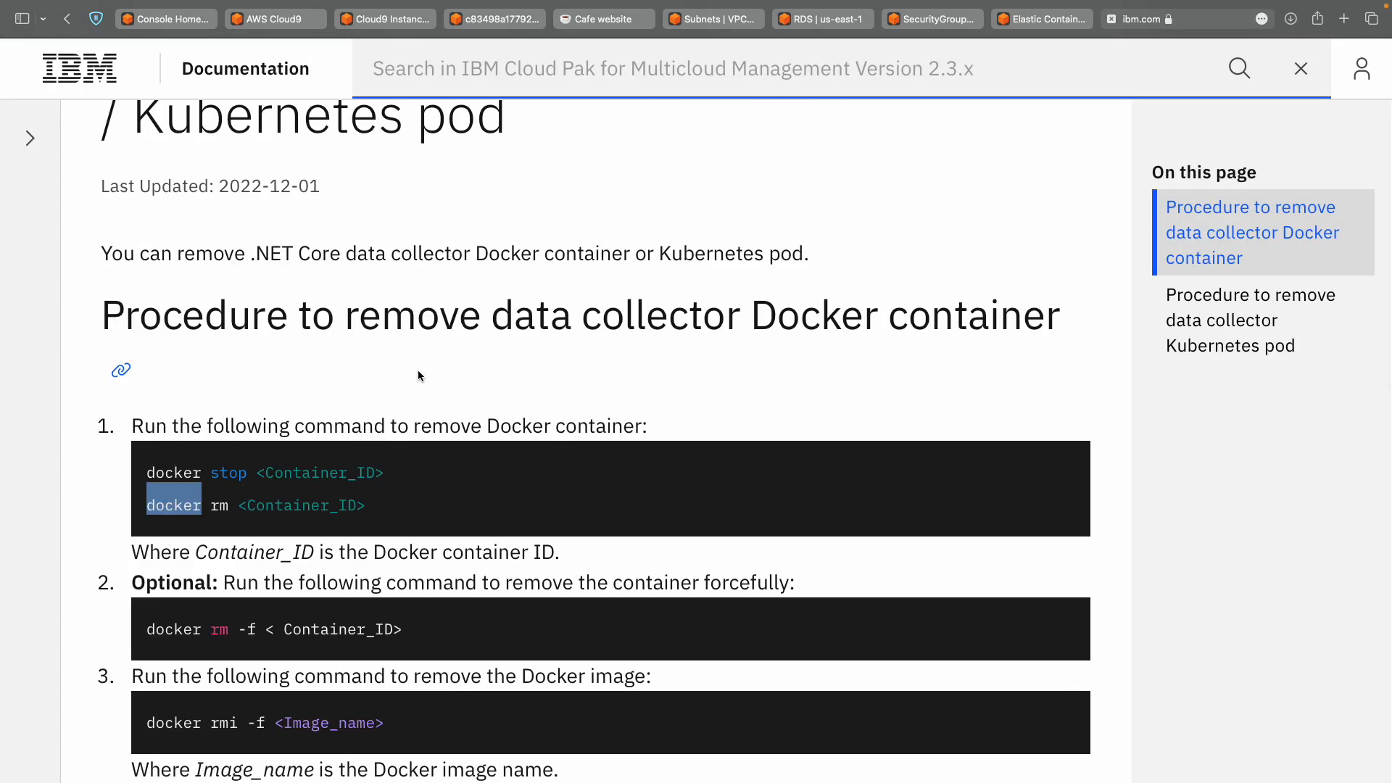
pyautogui.scroll(-1, 417, 370)
pyautogui.moveTo(242, 396); pyautogui.dragTo(221, 414)
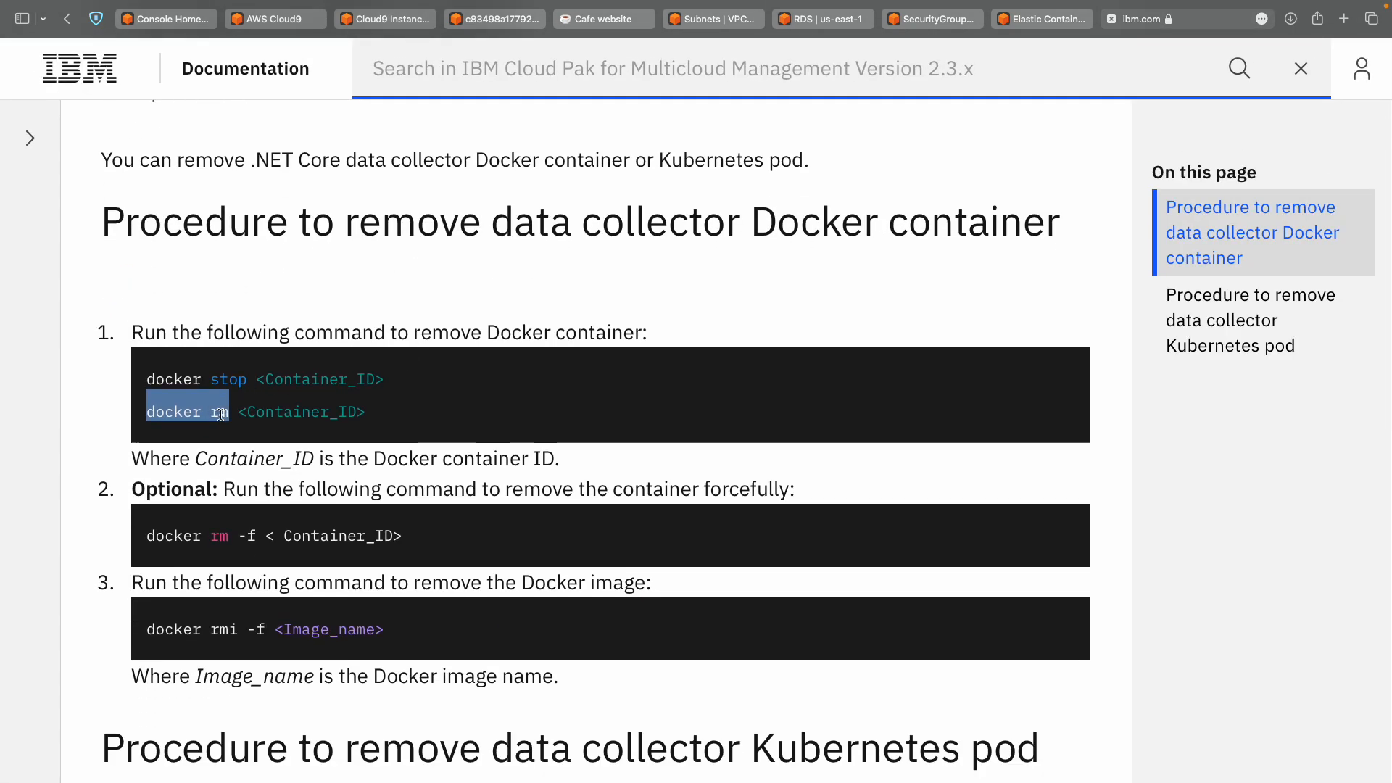
pyautogui.scroll(-1, 220, 415)
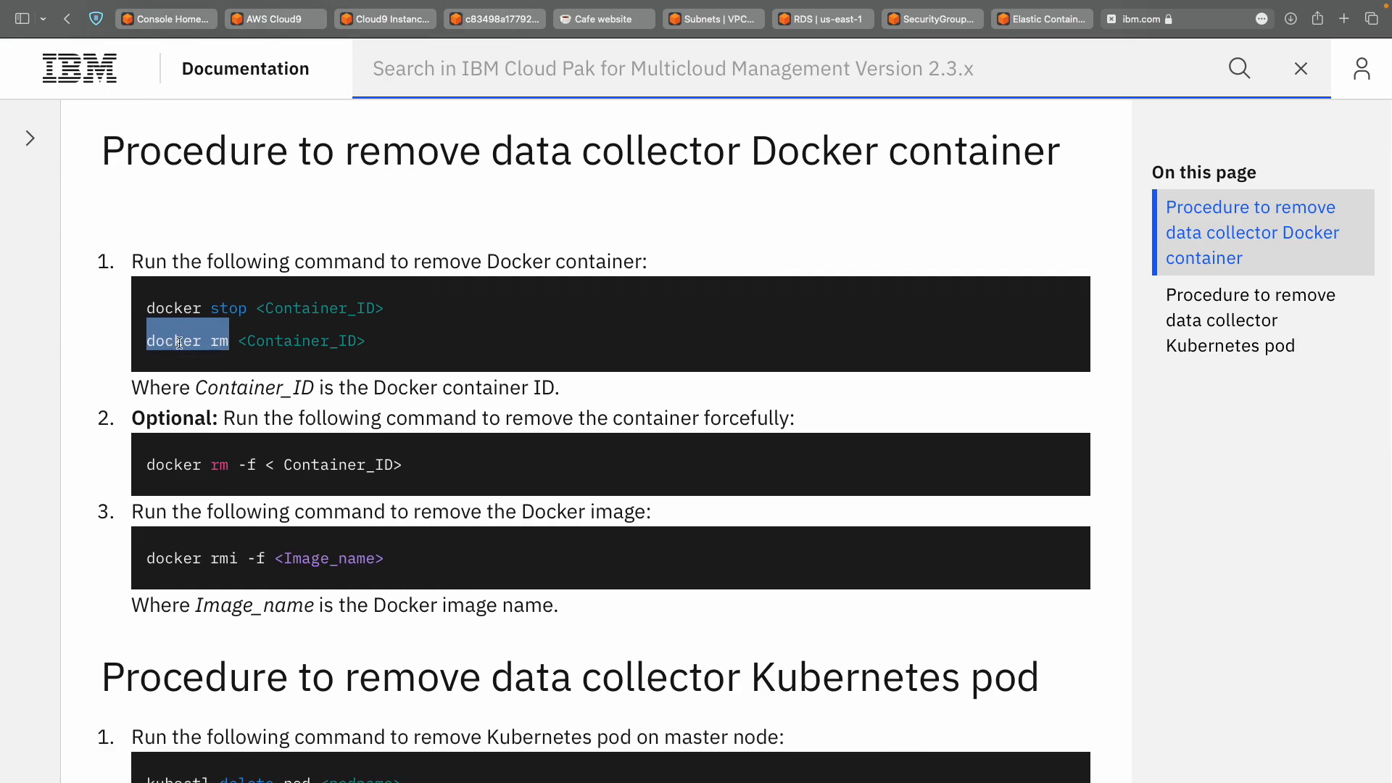
pyautogui.press('super+plus')
pyautogui.press('super+plus')
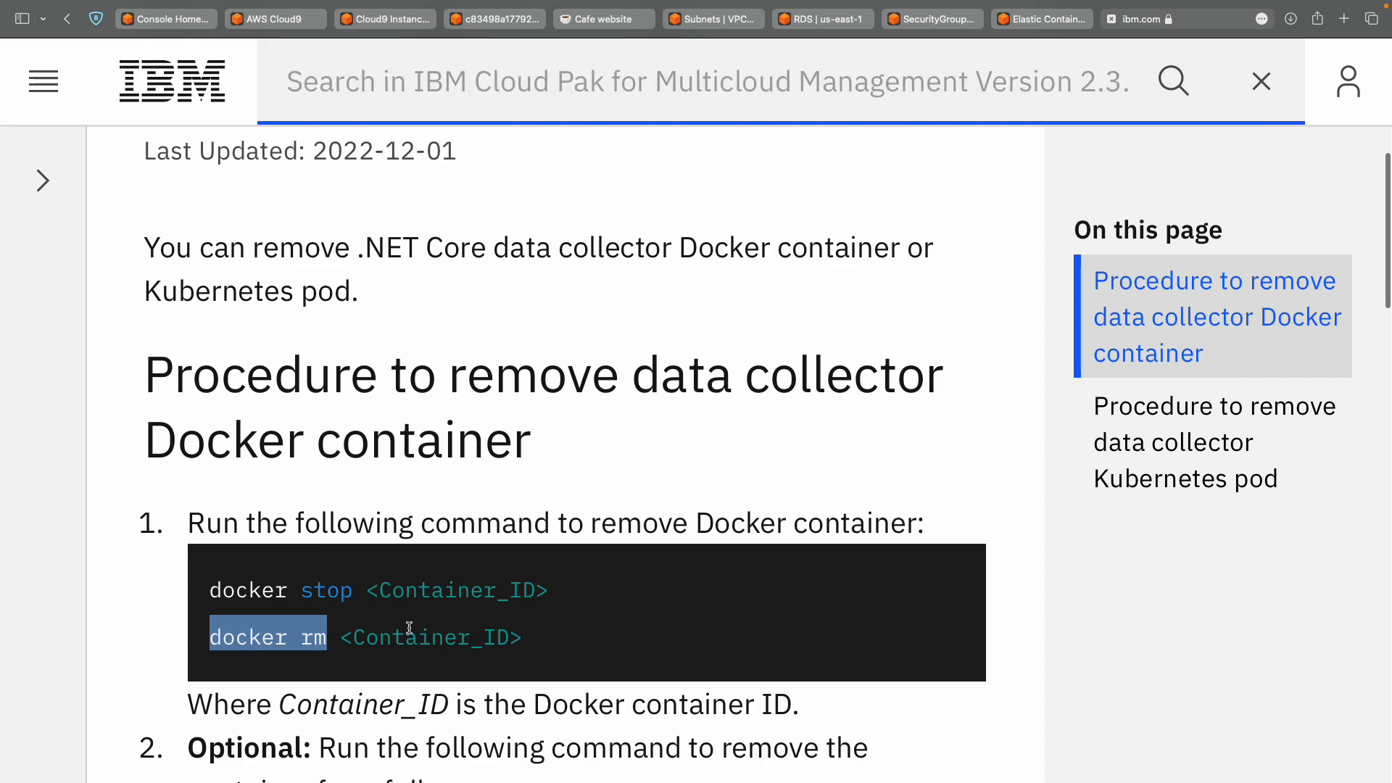
pyautogui.doubleClick(410, 627)
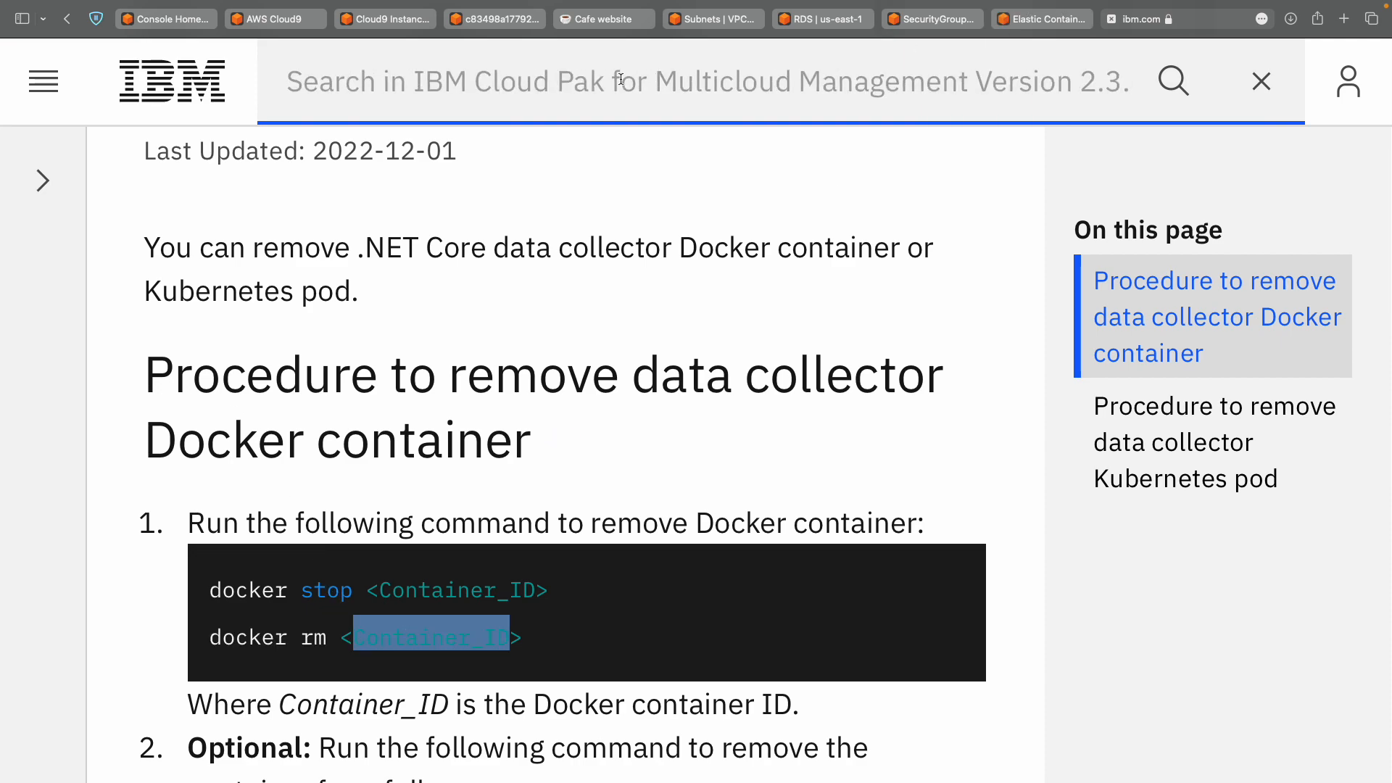
pyautogui.click(412, 20)
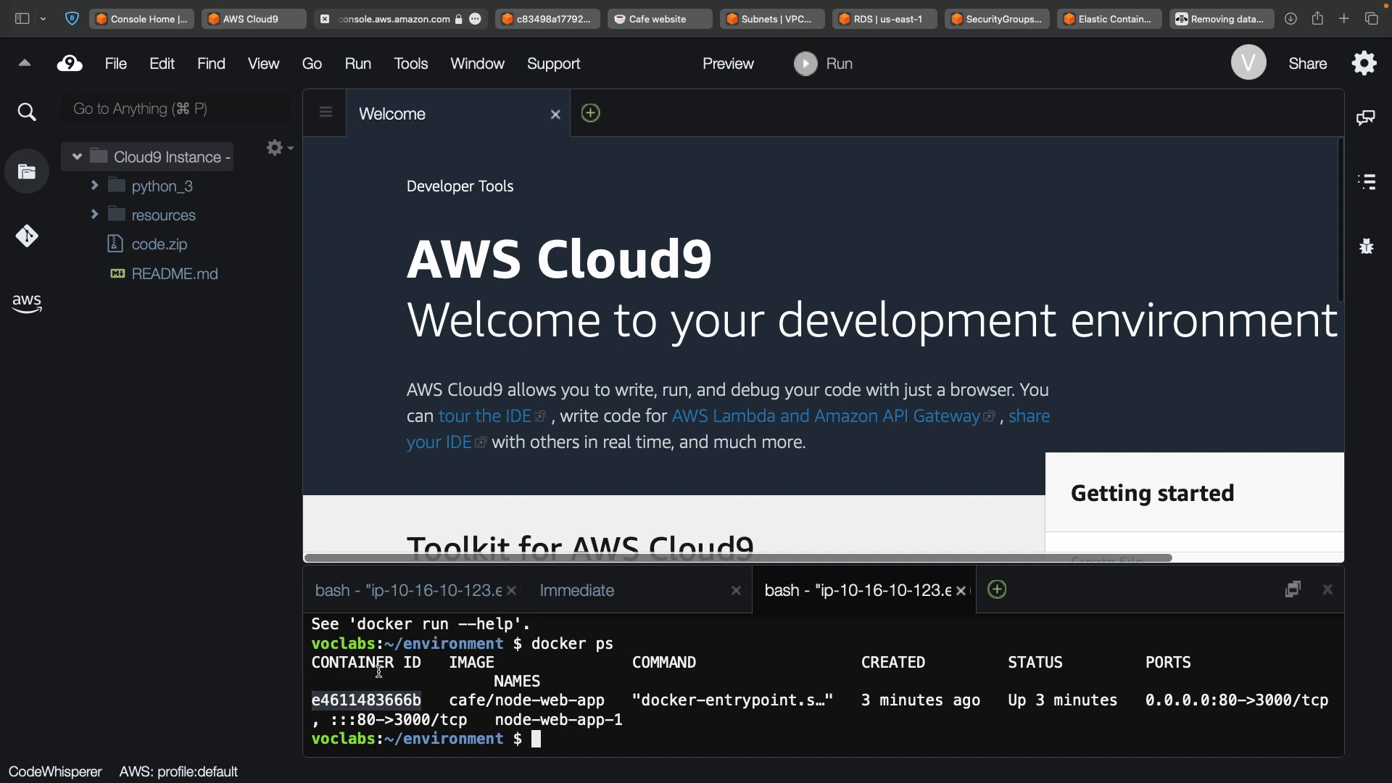
pyautogui.click(997, 591)
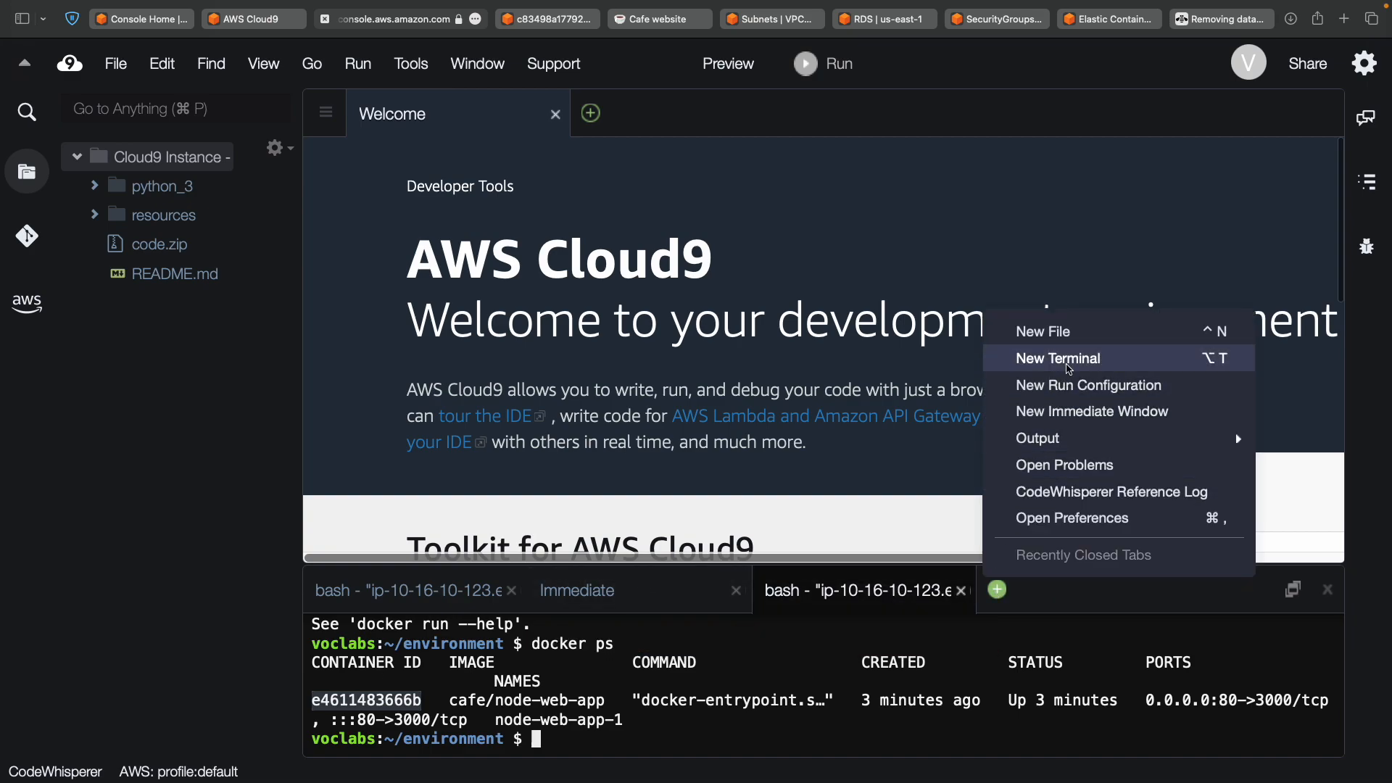
pyautogui.click(818, 647)
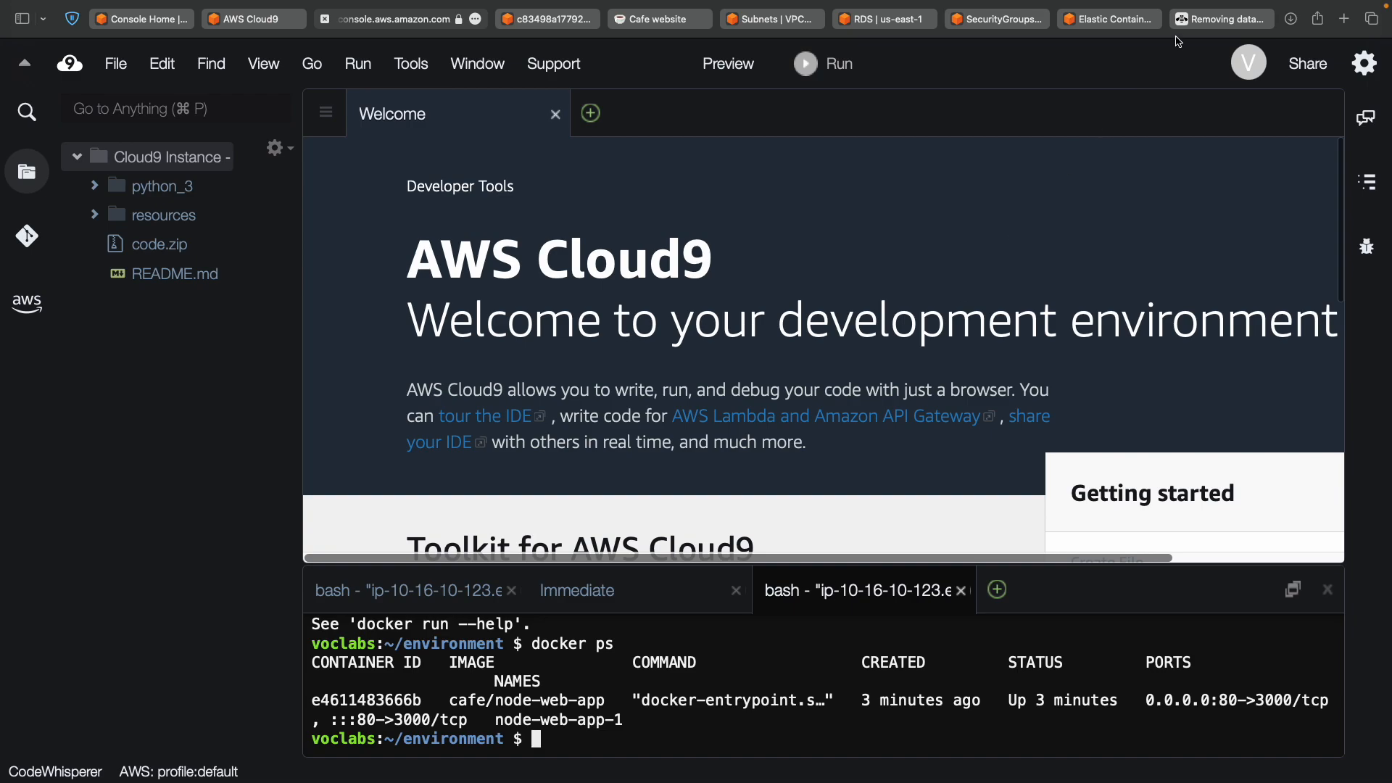
# Return to the IBM 'Removing data...' tab and highlight 'stop' in the docker stop command.
pyautogui.click(1246, 20)
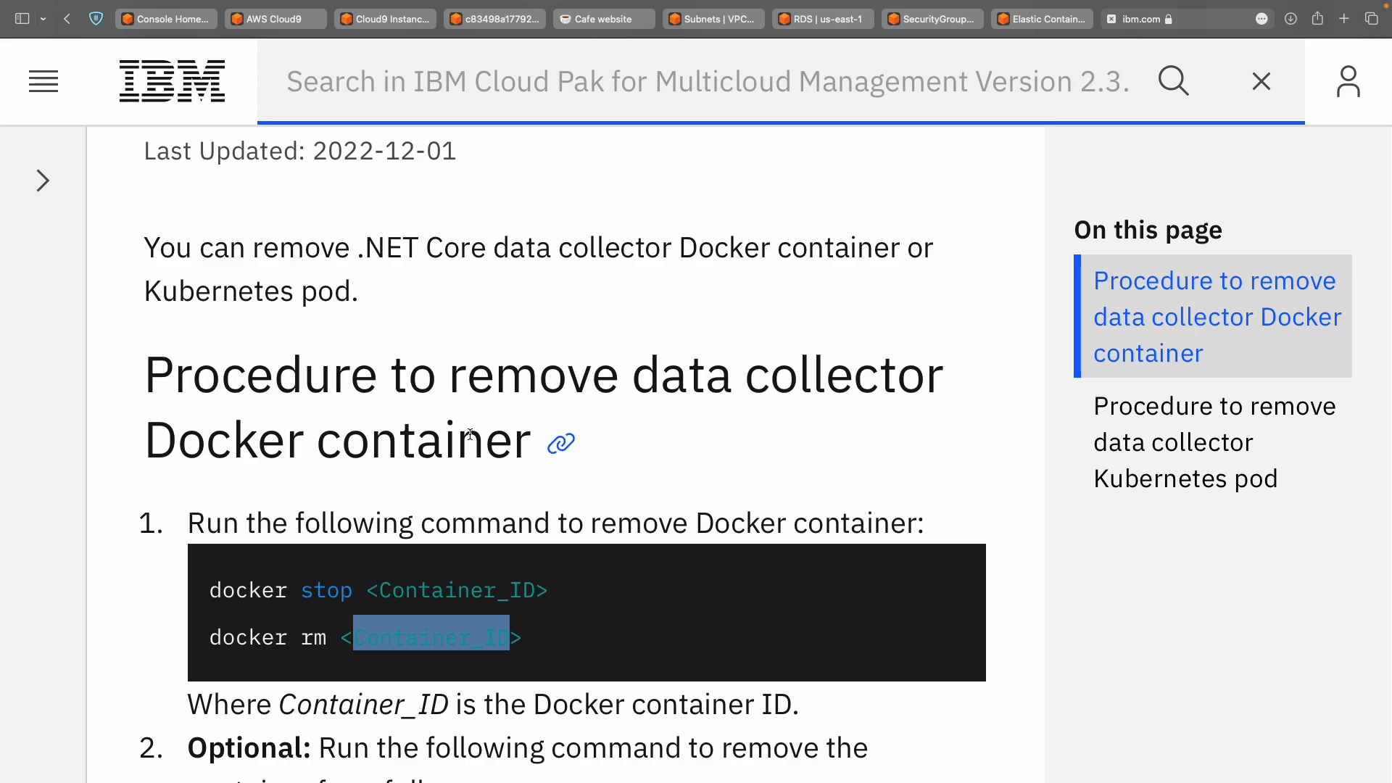
pyautogui.doubleClick(322, 586)
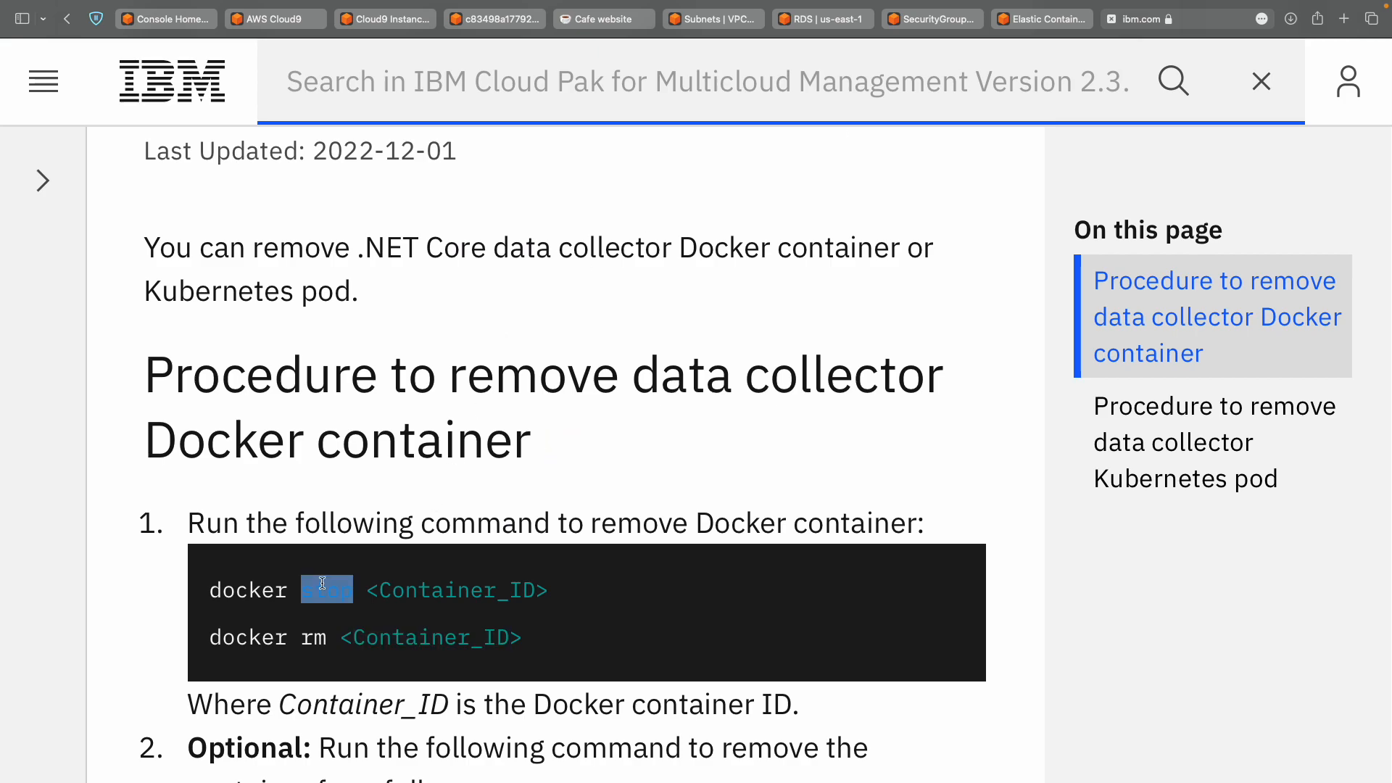
pyautogui.click(591, 647)
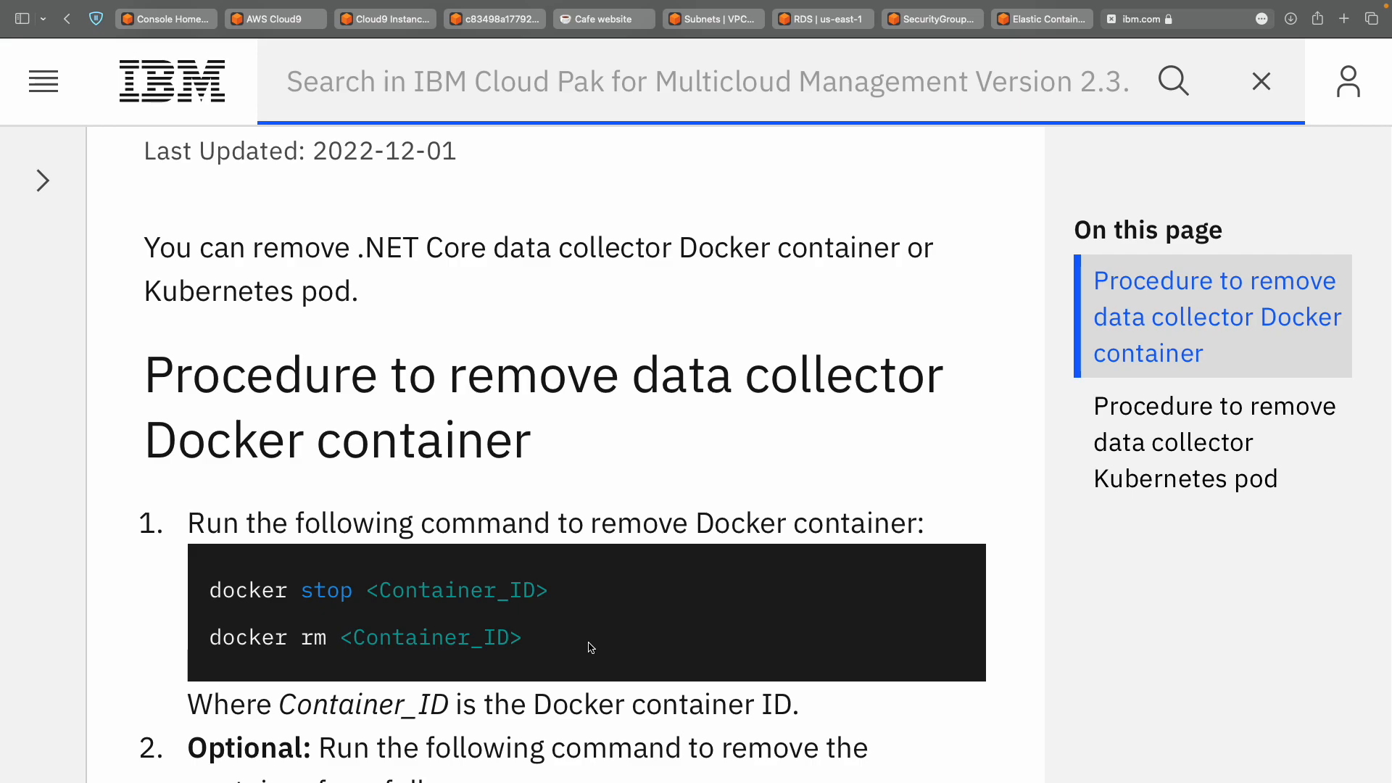
# Leave the IBM Docker page for the lab instructions at step 21, starting node-web-app-1.
pyautogui.scroll(10, 433, 428)
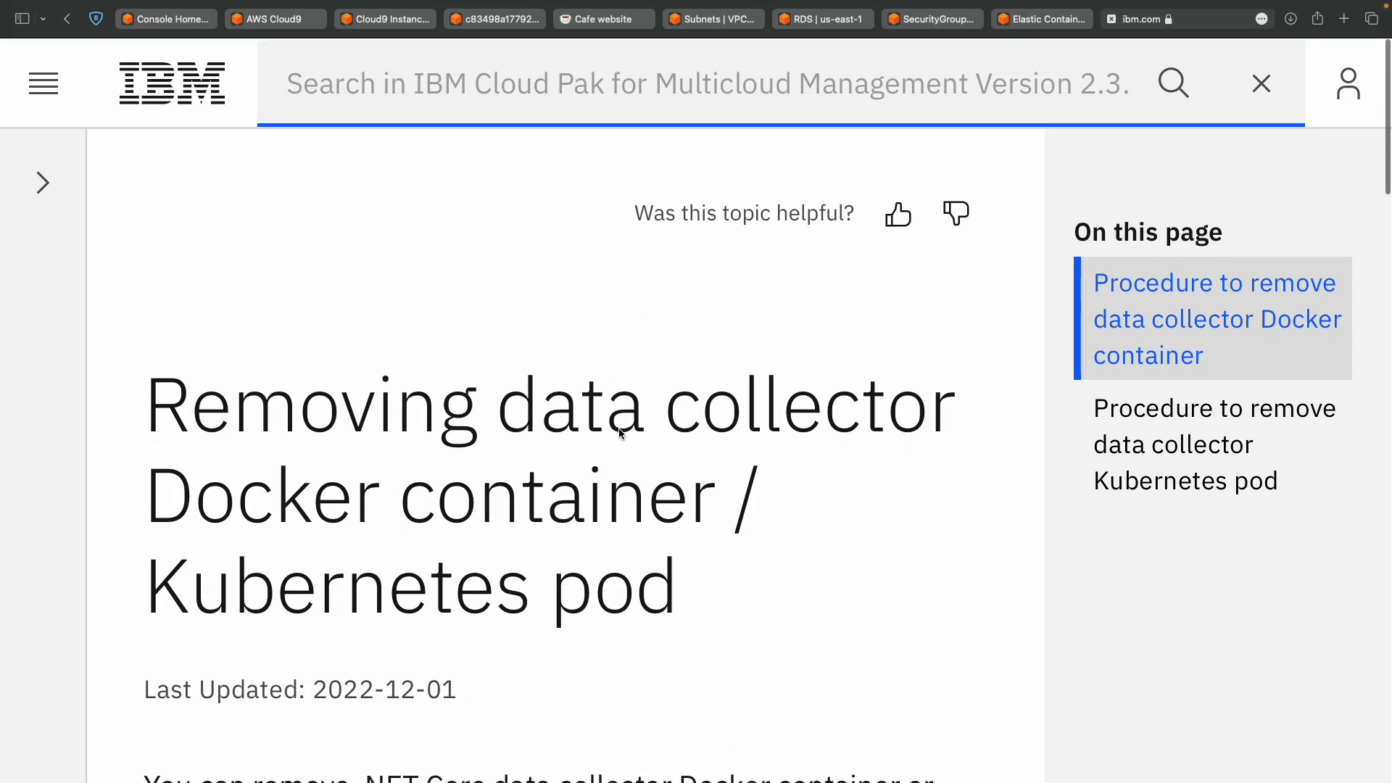
pyautogui.scroll(-5, 620, 432)
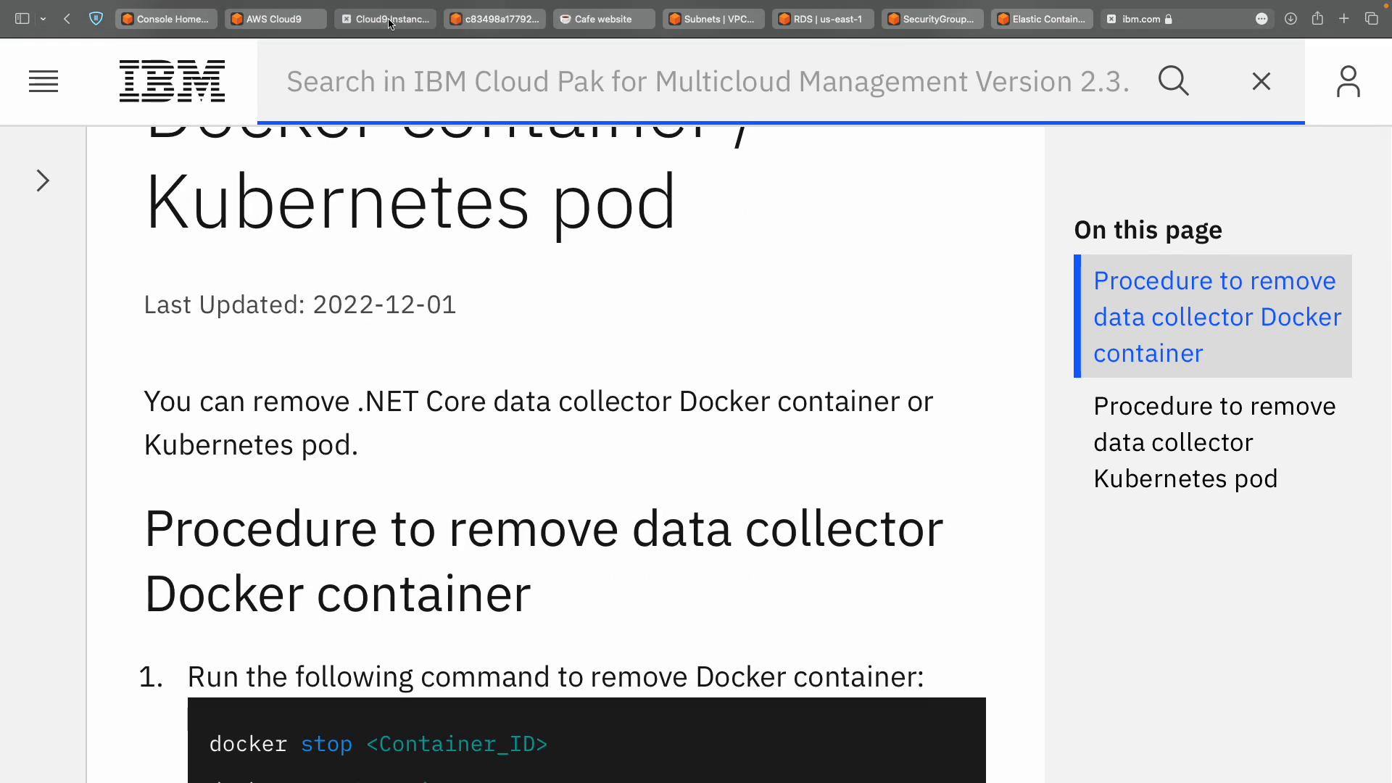
pyautogui.hotkey('ctrl', 'Left')
pyautogui.scroll(10, 652, 310)
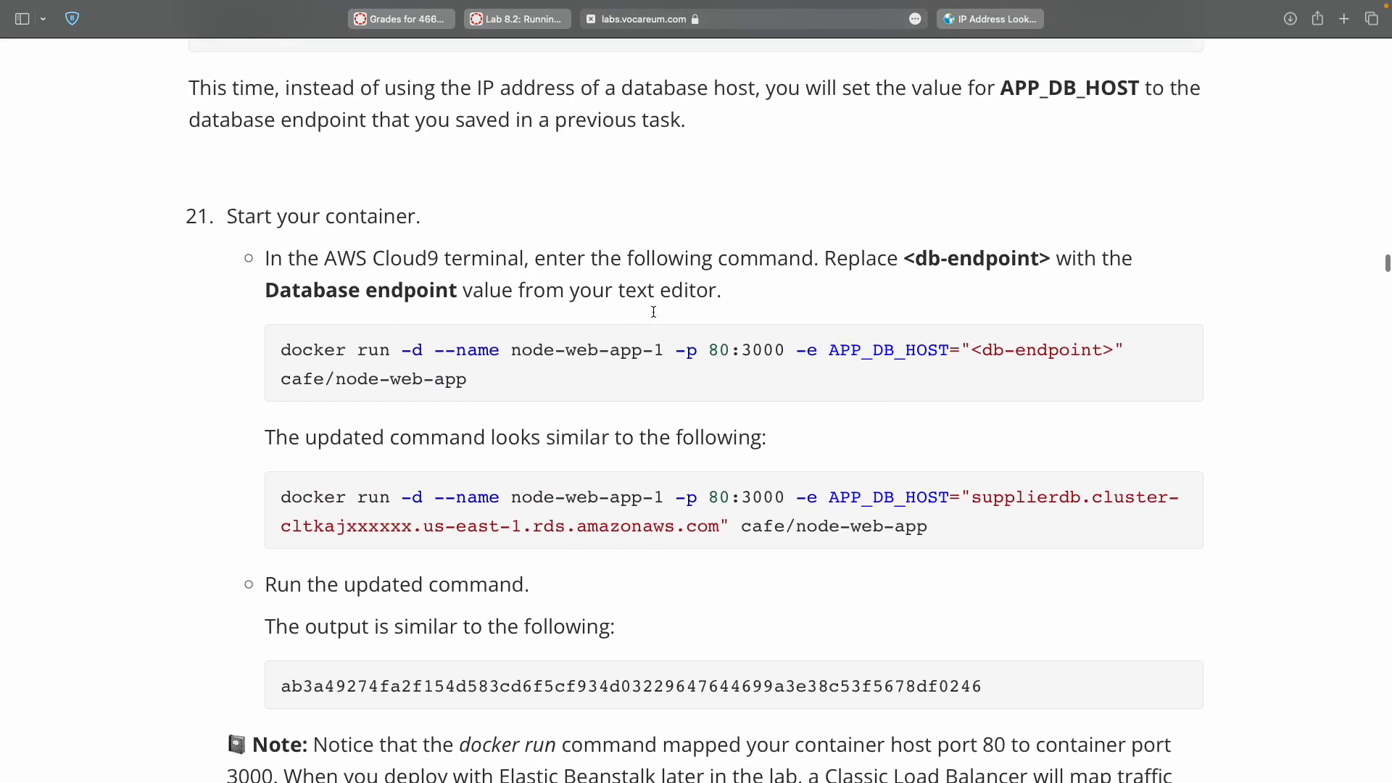
# Compare step 21's docker run command with the saved command in the notes.
pyautogui.moveTo(272, 353); pyautogui.dragTo(274, 402)
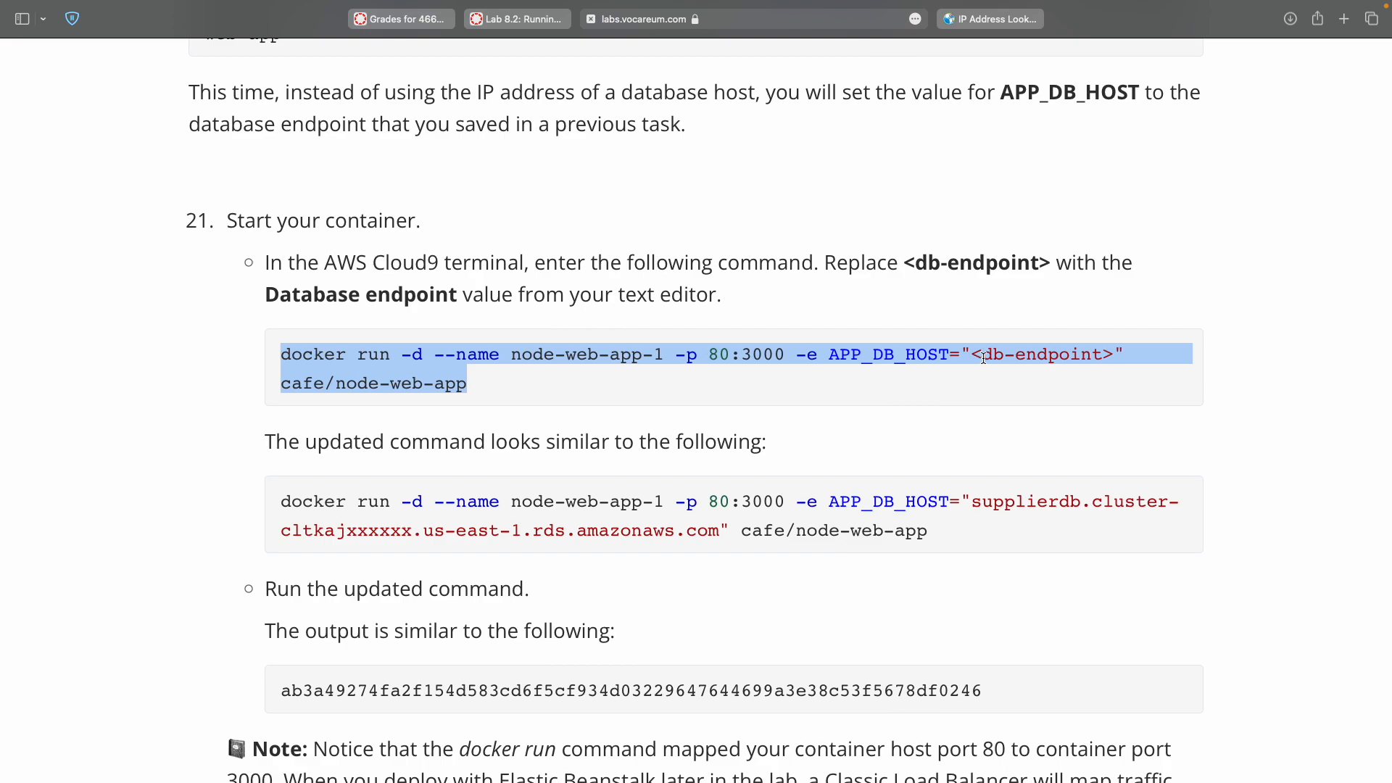
pyautogui.hotkey('ctrl', 'Left')
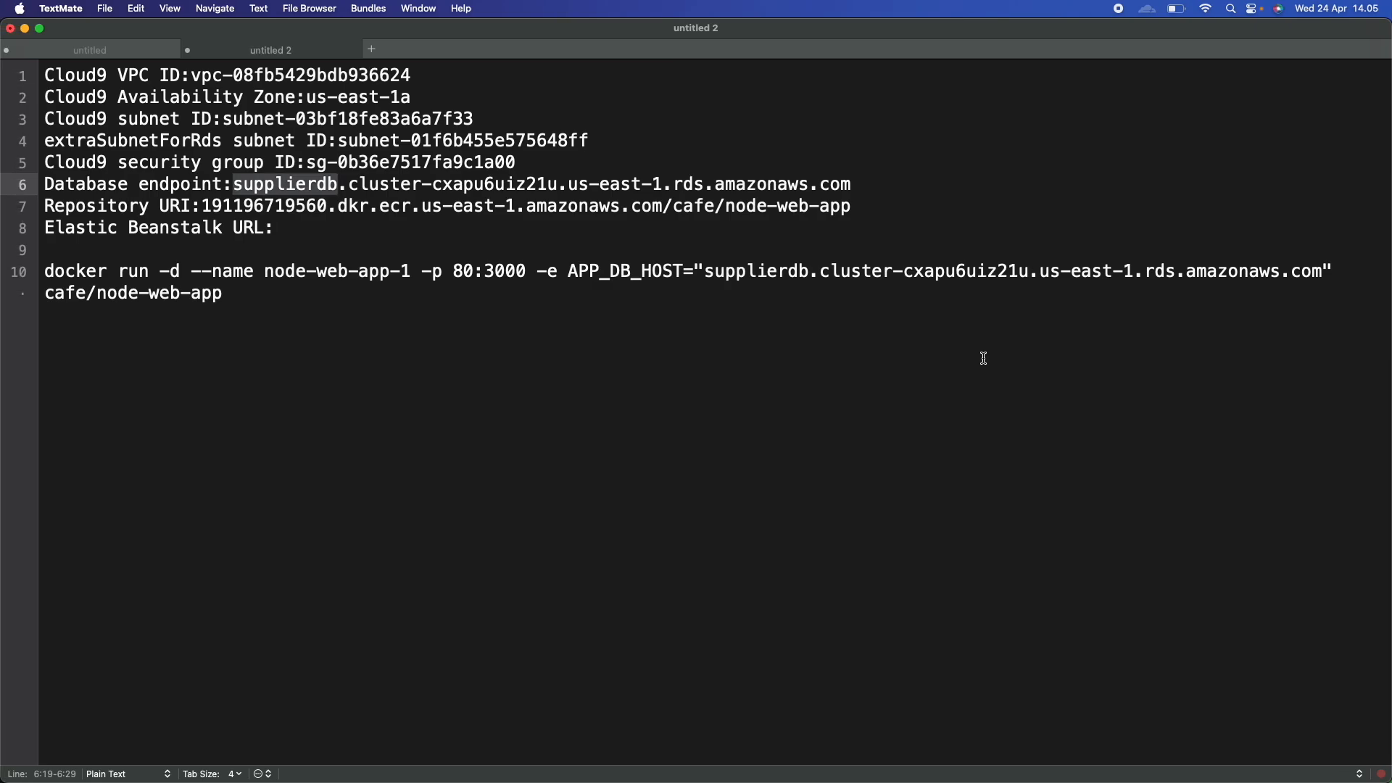
pyautogui.click(500, 364)
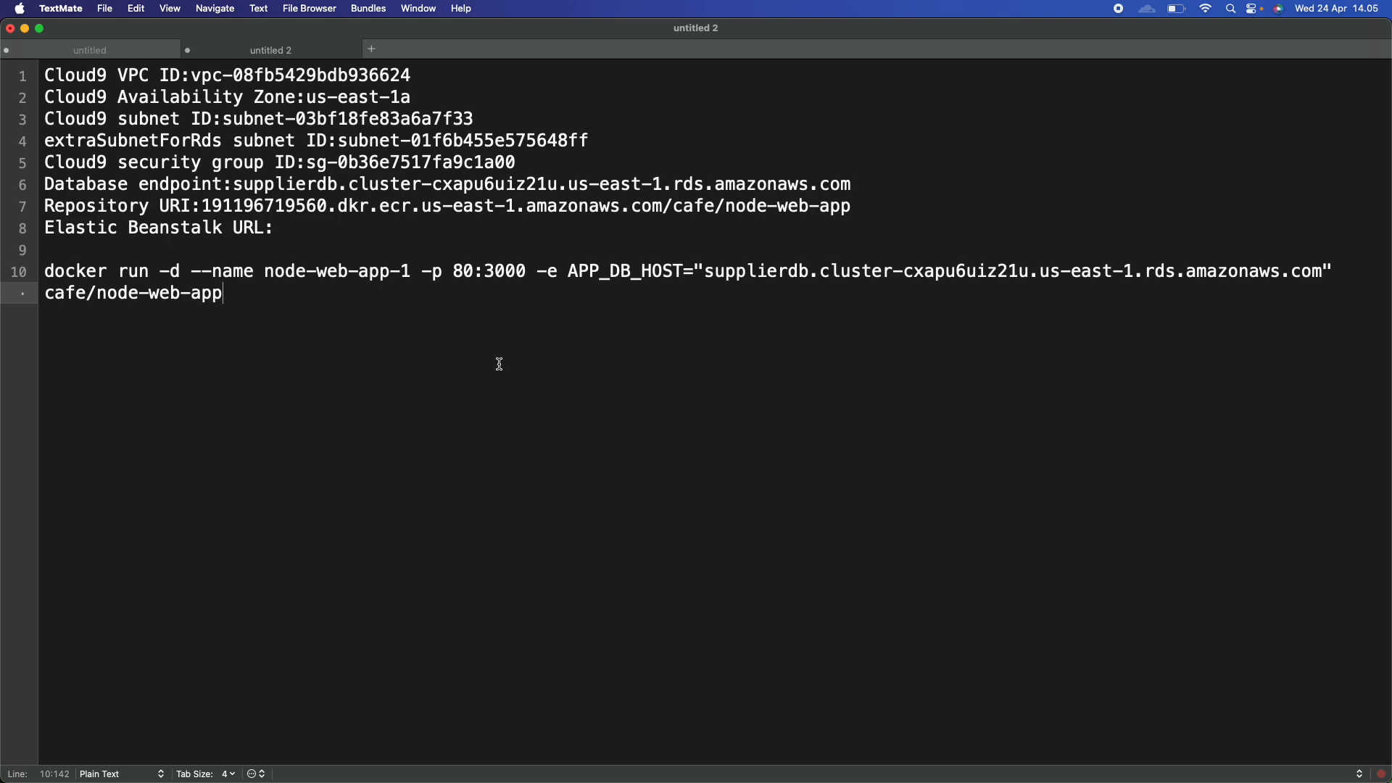
pyautogui.hotkey('ctrl', 'Right')
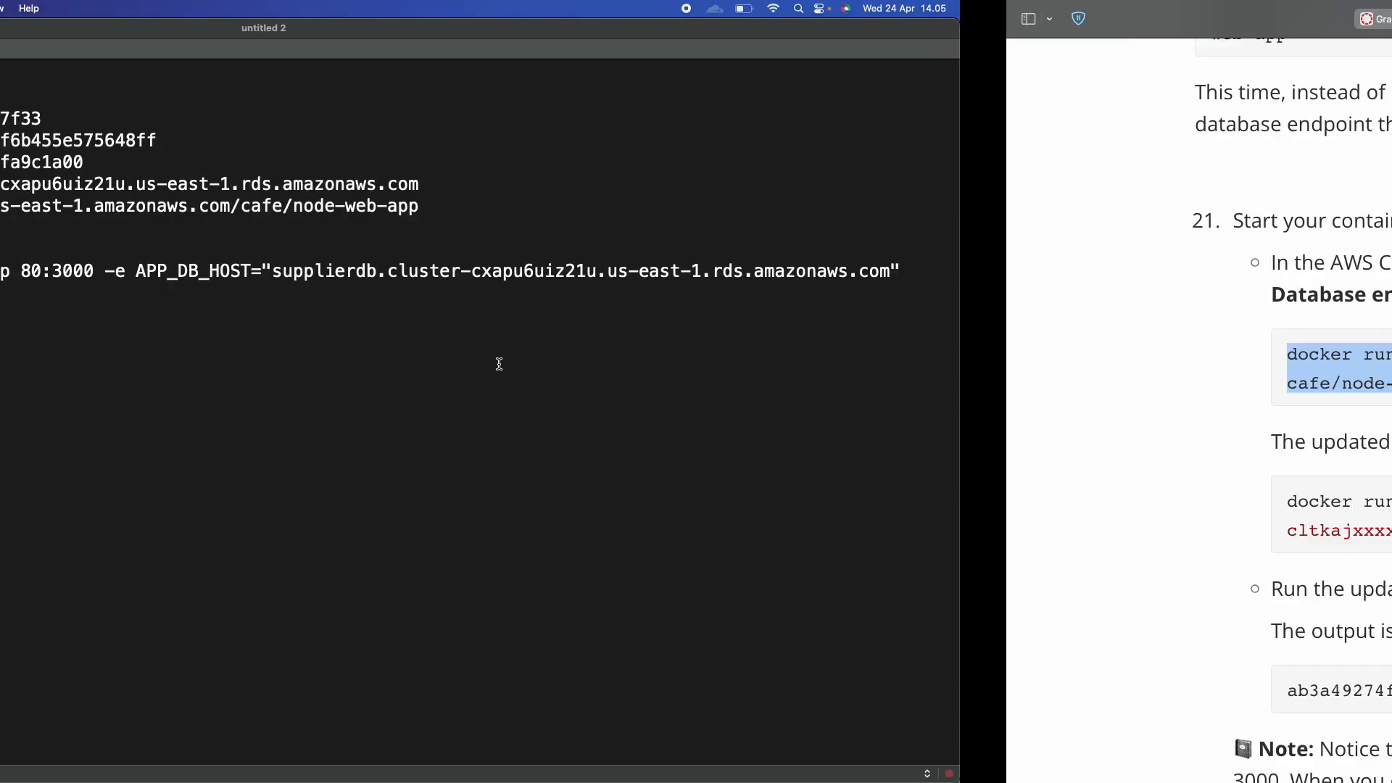
pyautogui.scroll(-4, 498, 363)
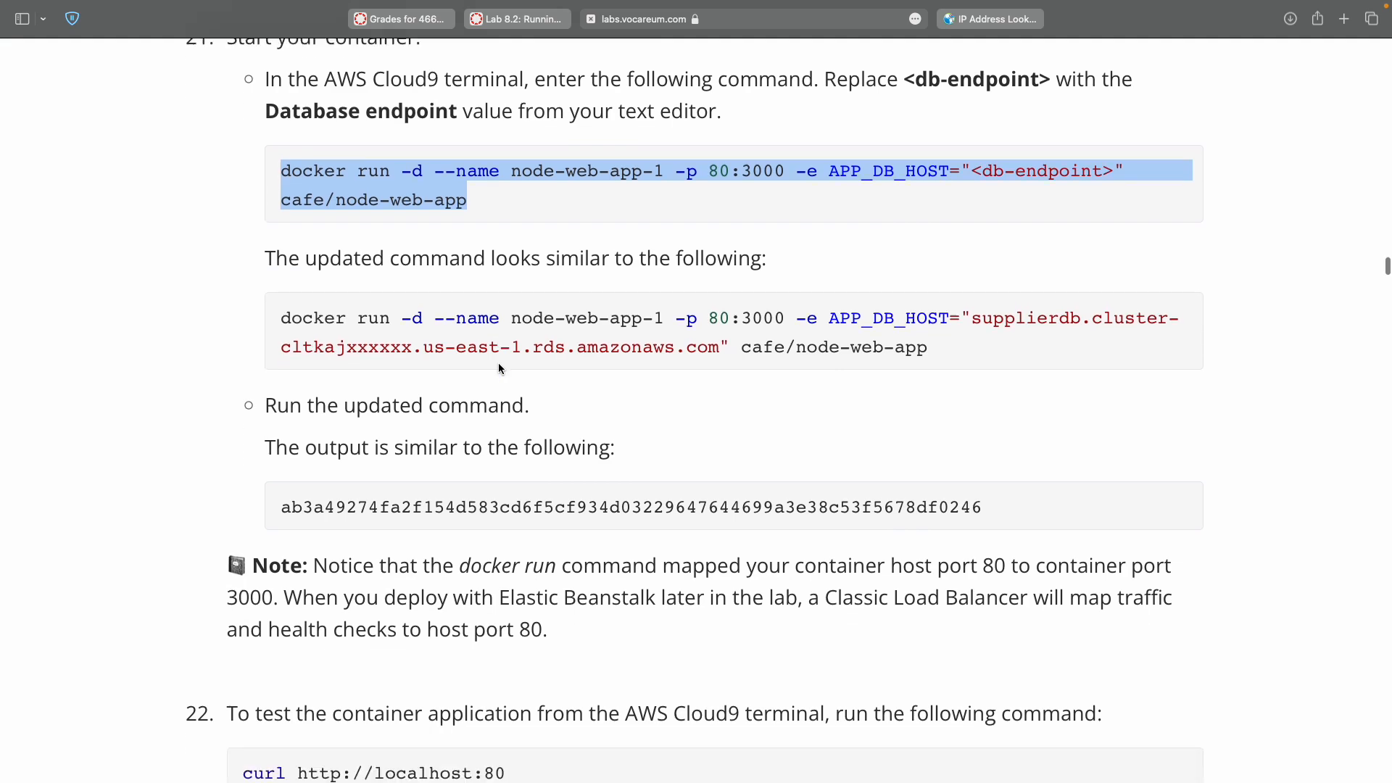
pyautogui.doubleClick(517, 408)
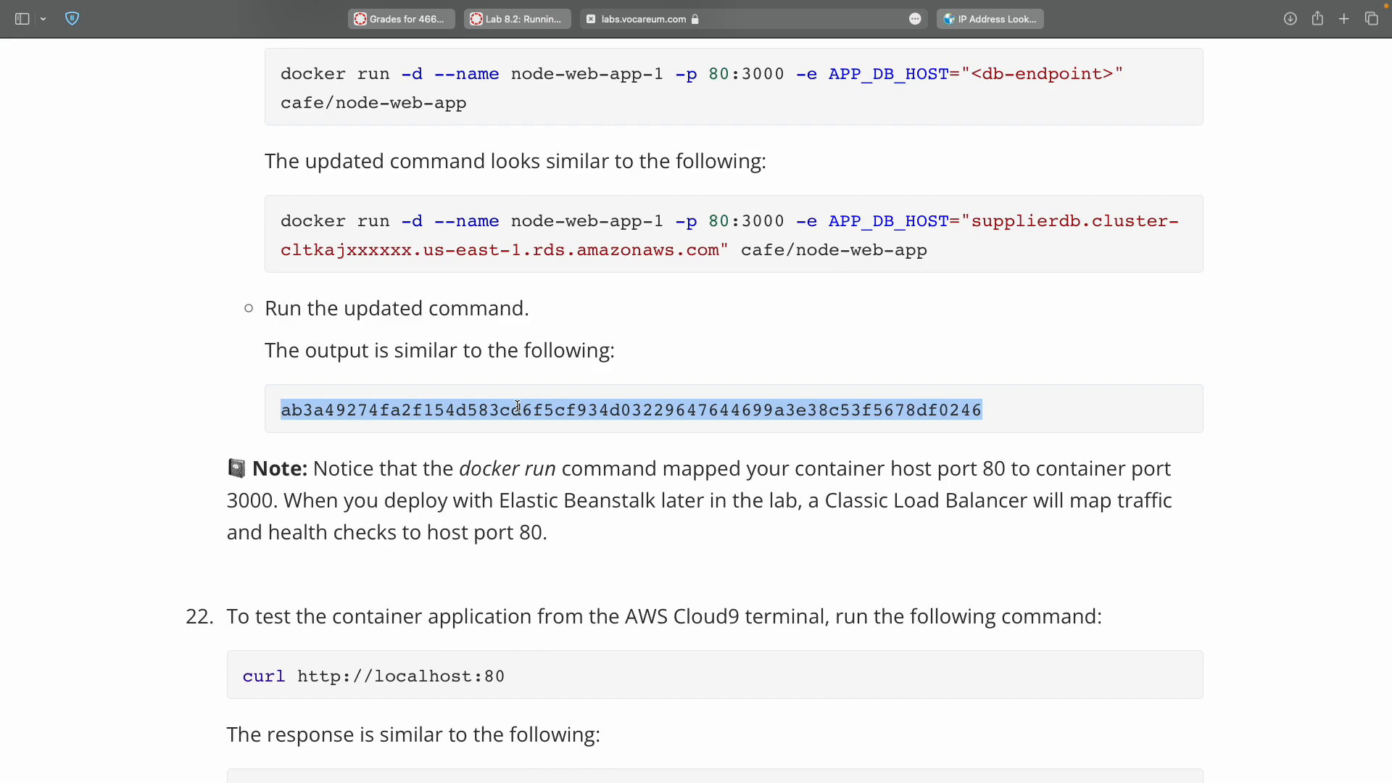
pyautogui.scroll(-7, 517, 406)
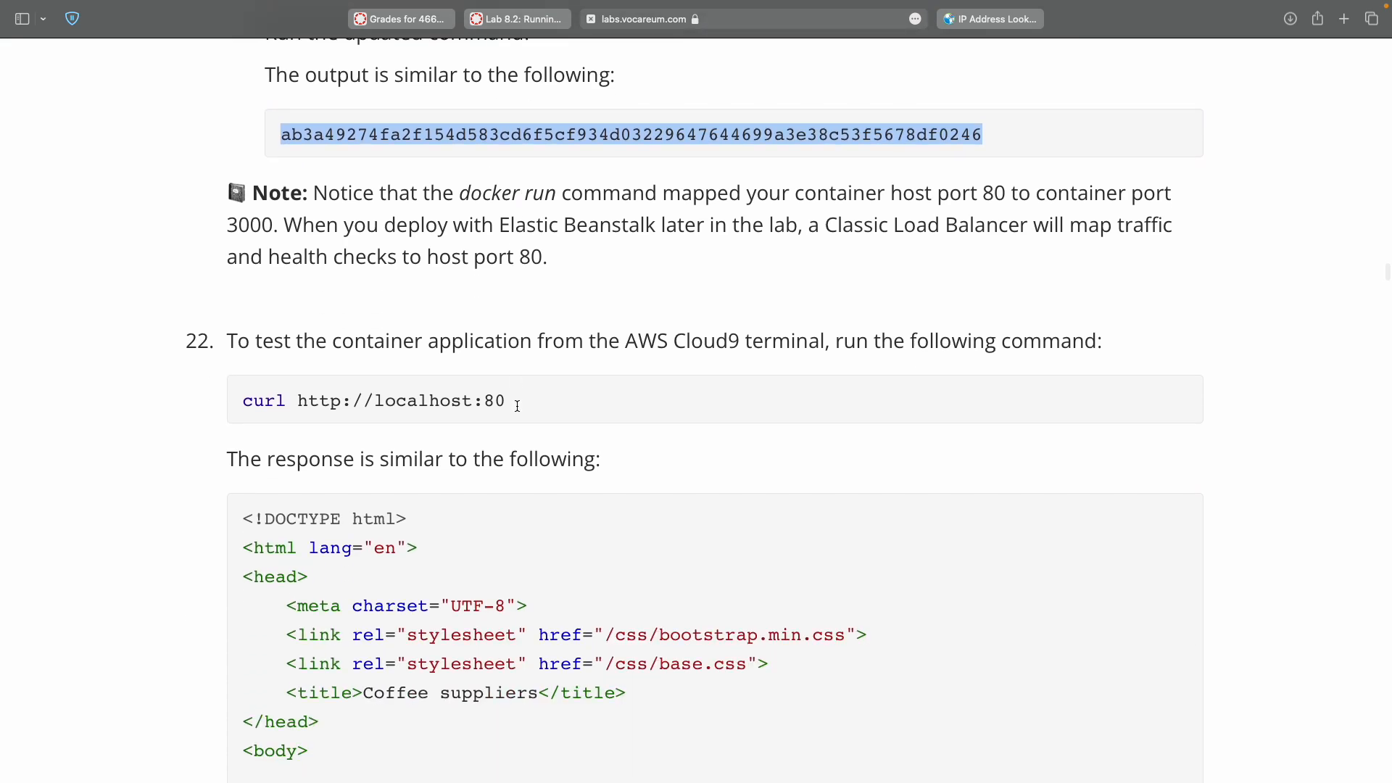
pyautogui.doubleClick(240, 406)
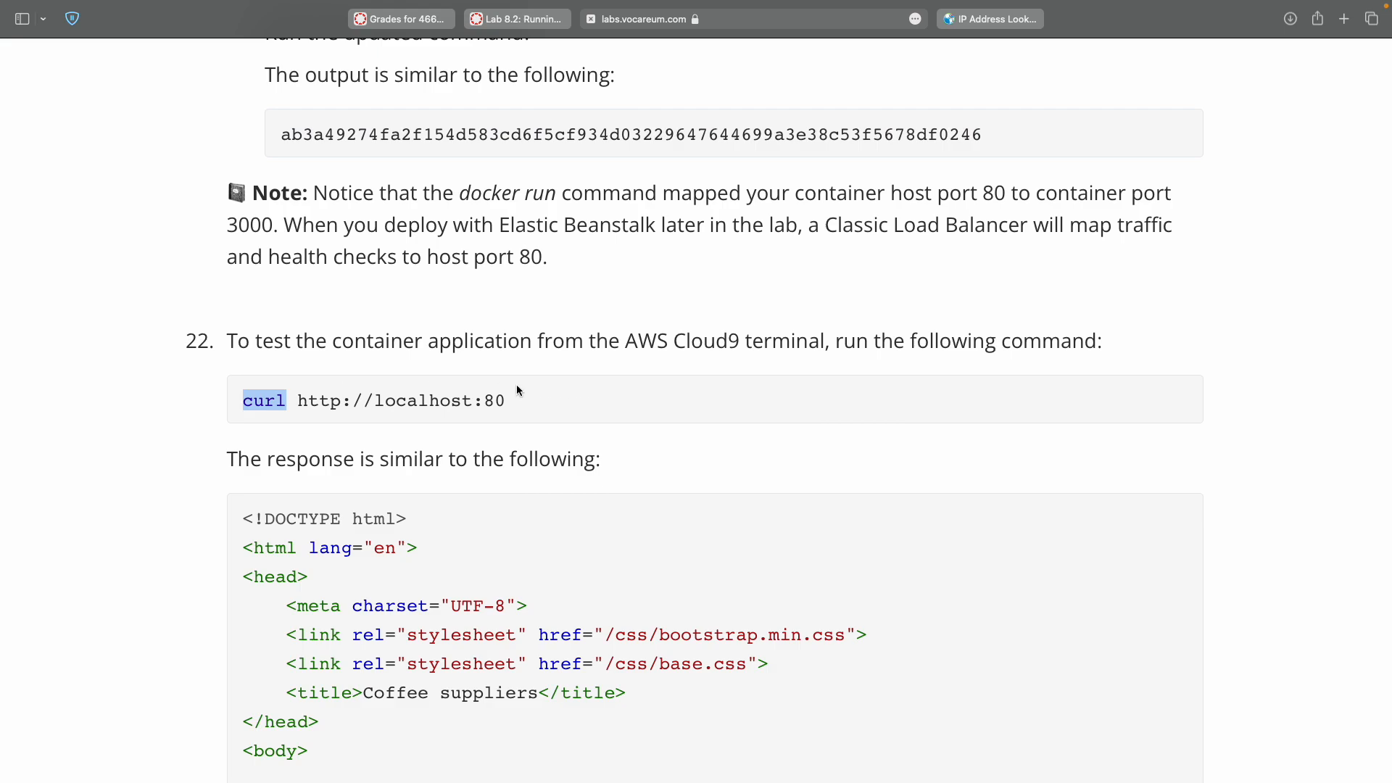
pyautogui.tripleClick(528, 407)
pyautogui.press('super+c')
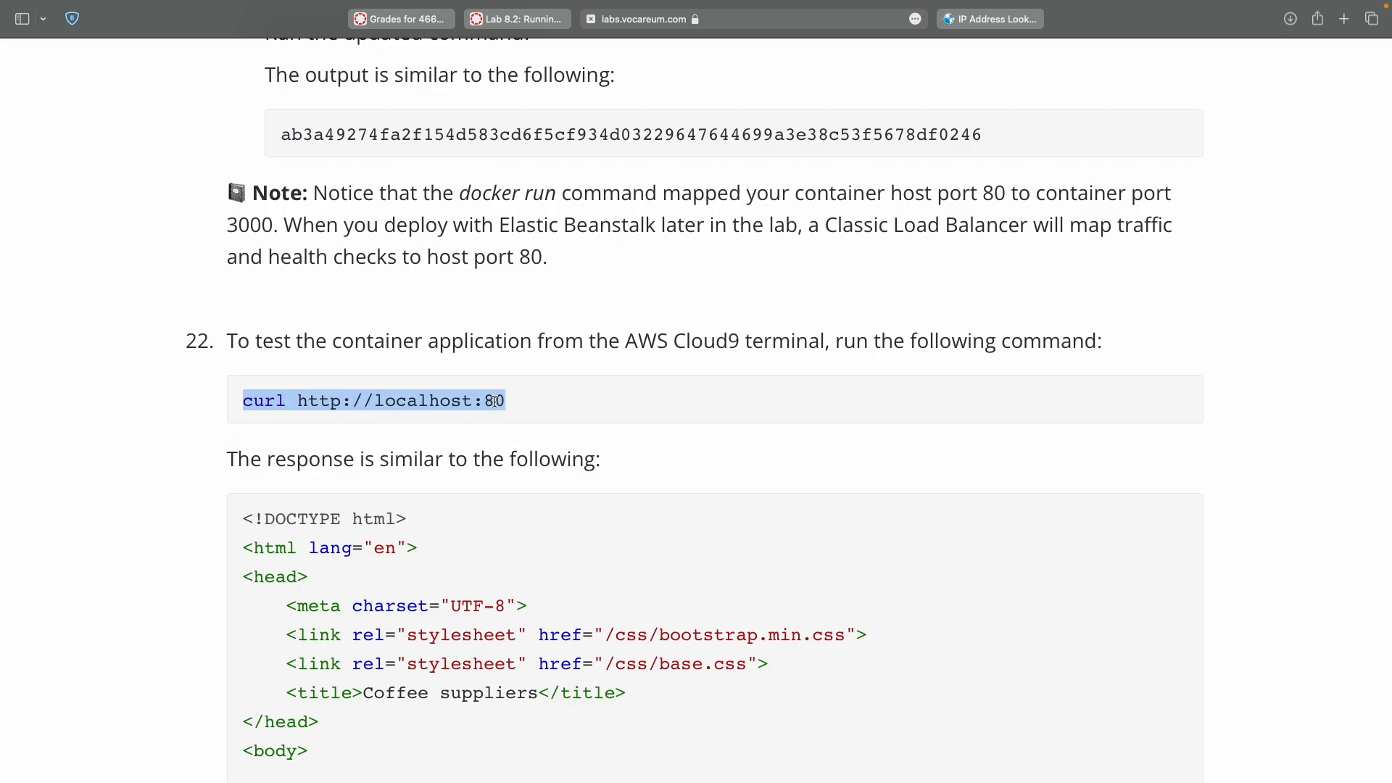
pyautogui.hotkey('ctrl', 'Right')
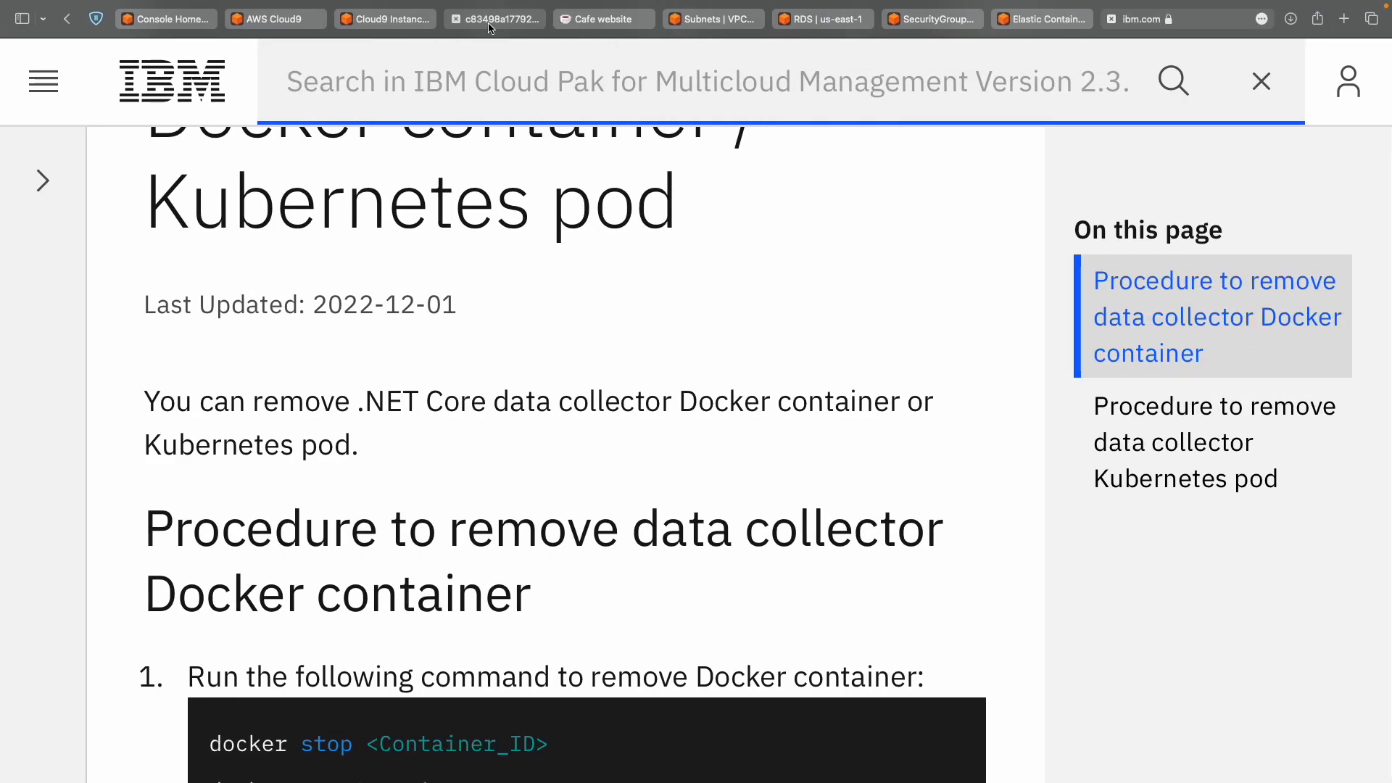
pyautogui.click(392, 19)
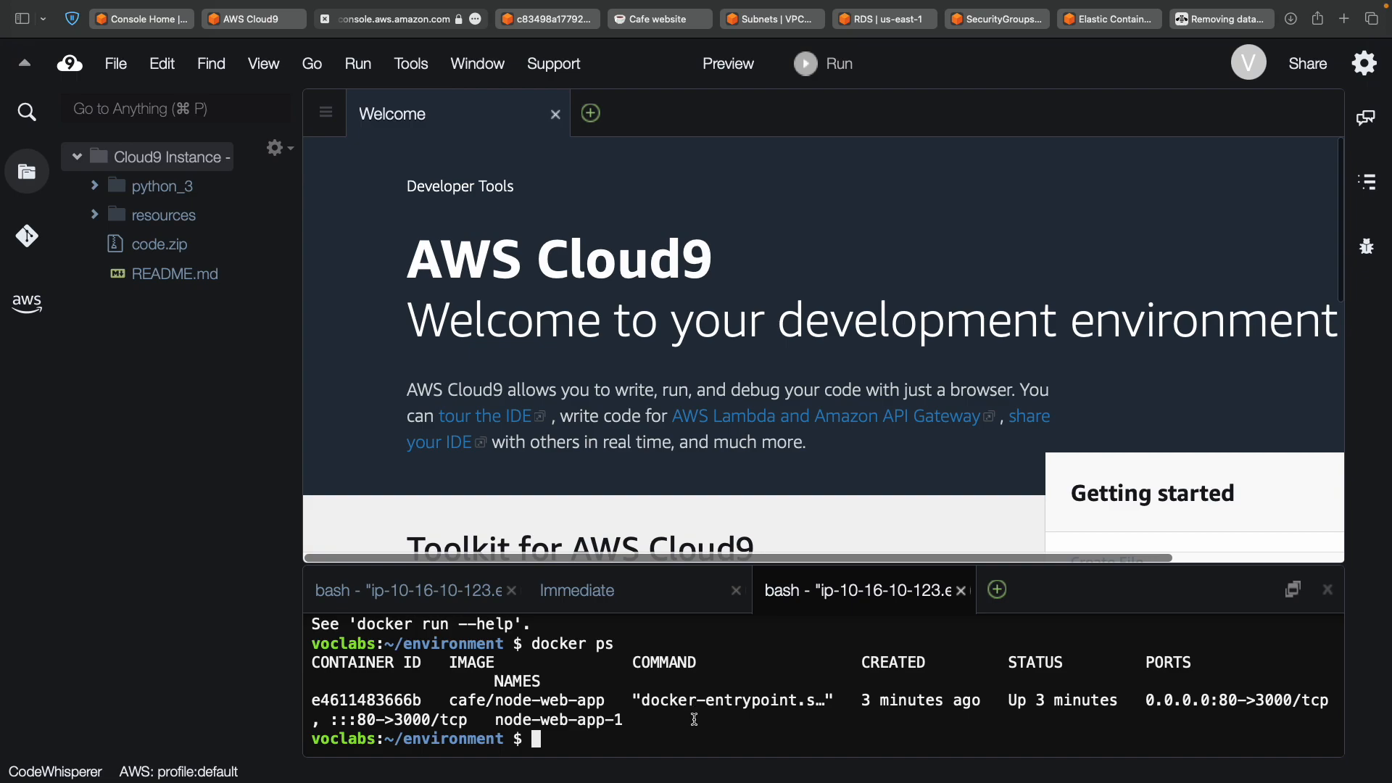
pyautogui.press('super+v')
pyautogui.press('Return')
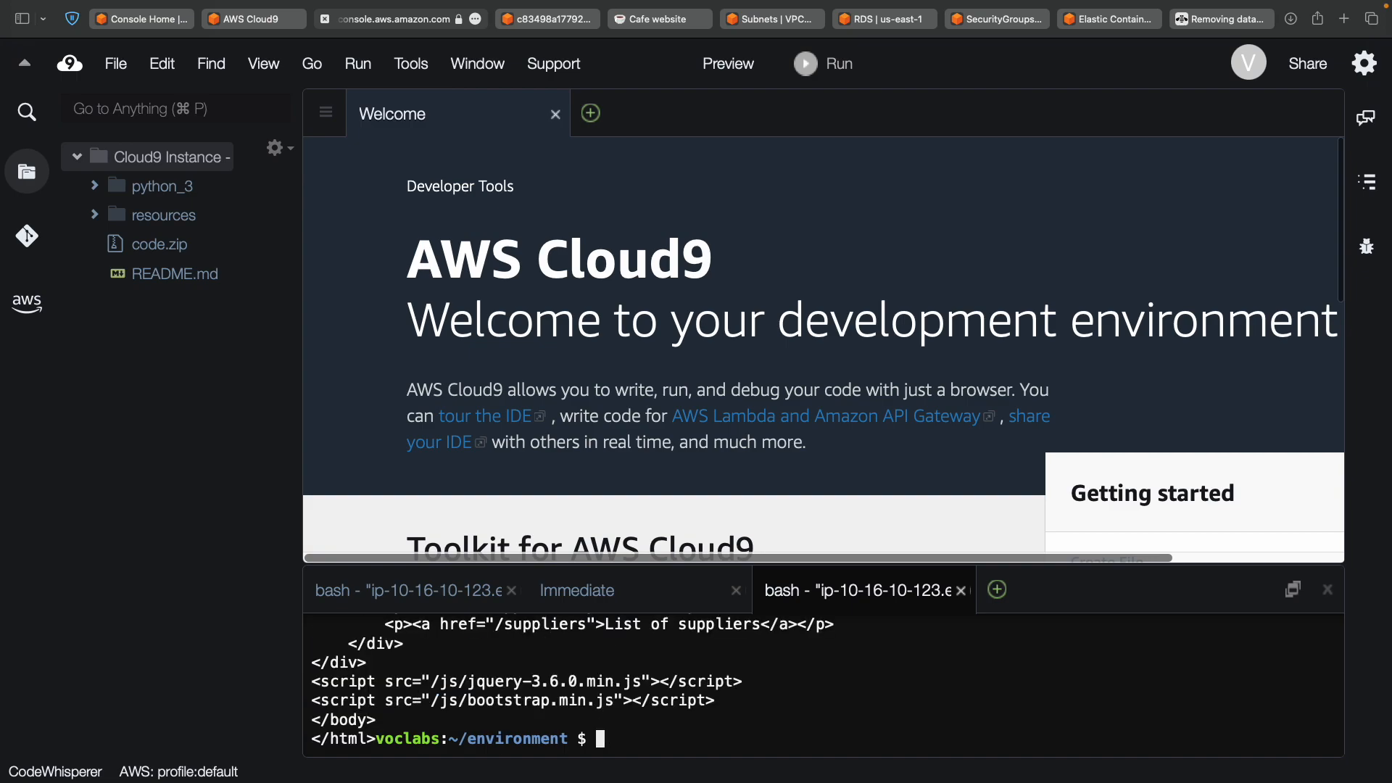
pyautogui.scroll(10, 823, 681)
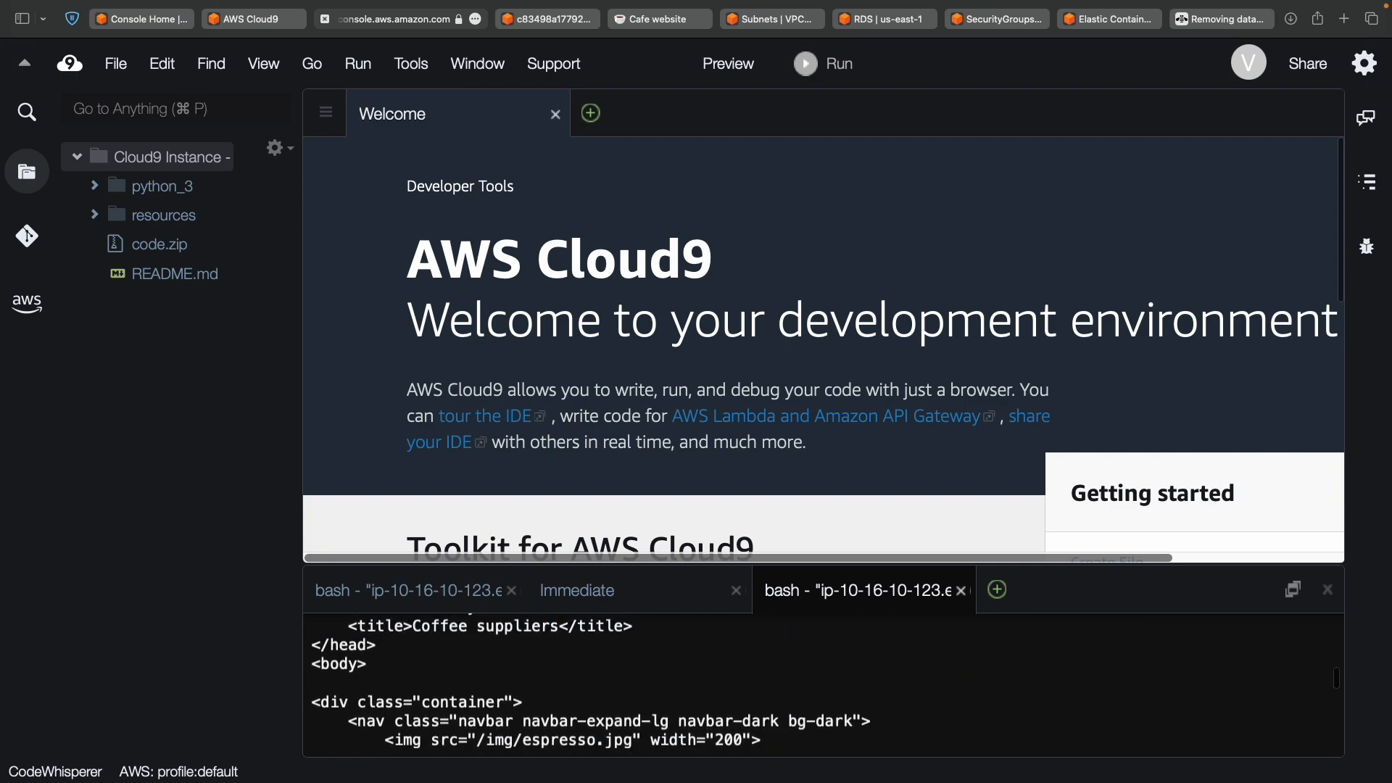
pyautogui.scroll(3, 535, 706)
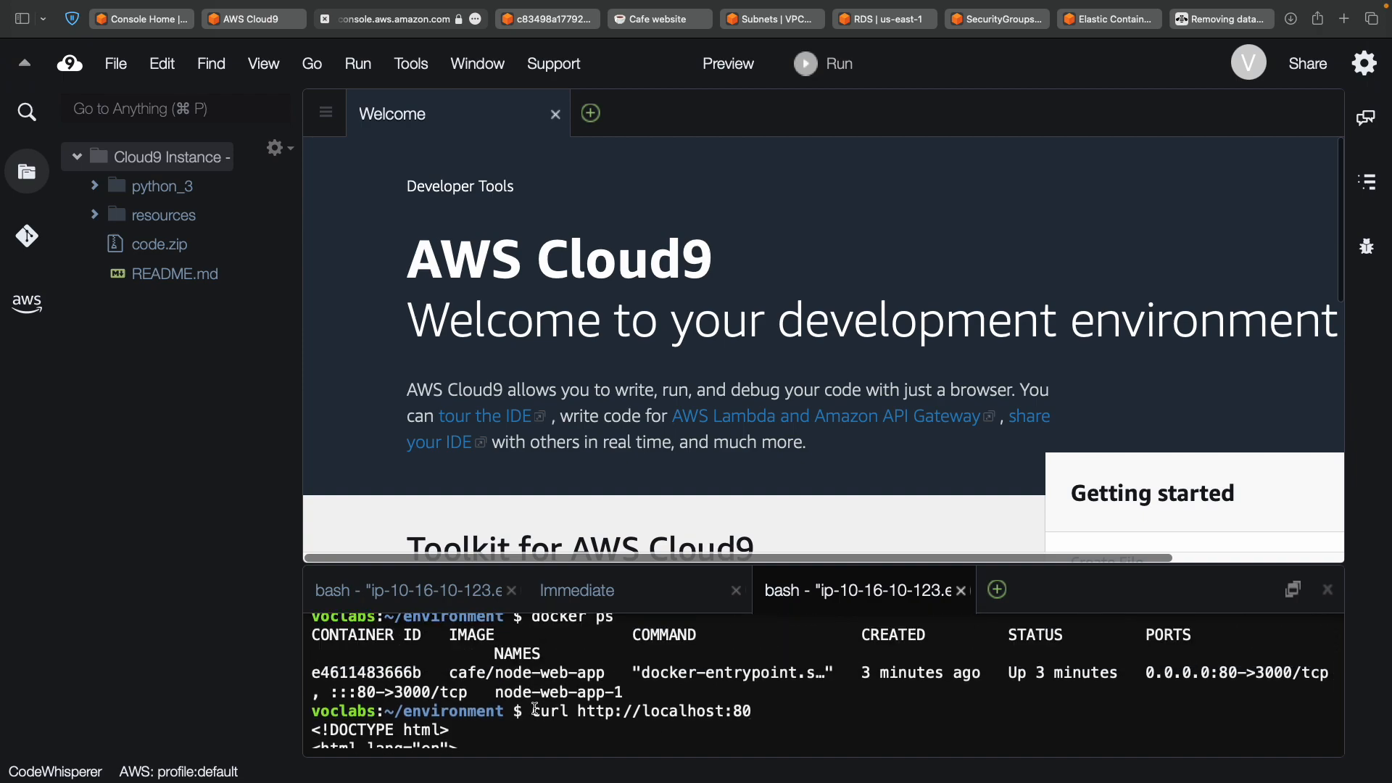
# Compare the returned Coffee suppliers HTML against the lab's expected output.
pyautogui.hotkey('ctrl', 'Left')
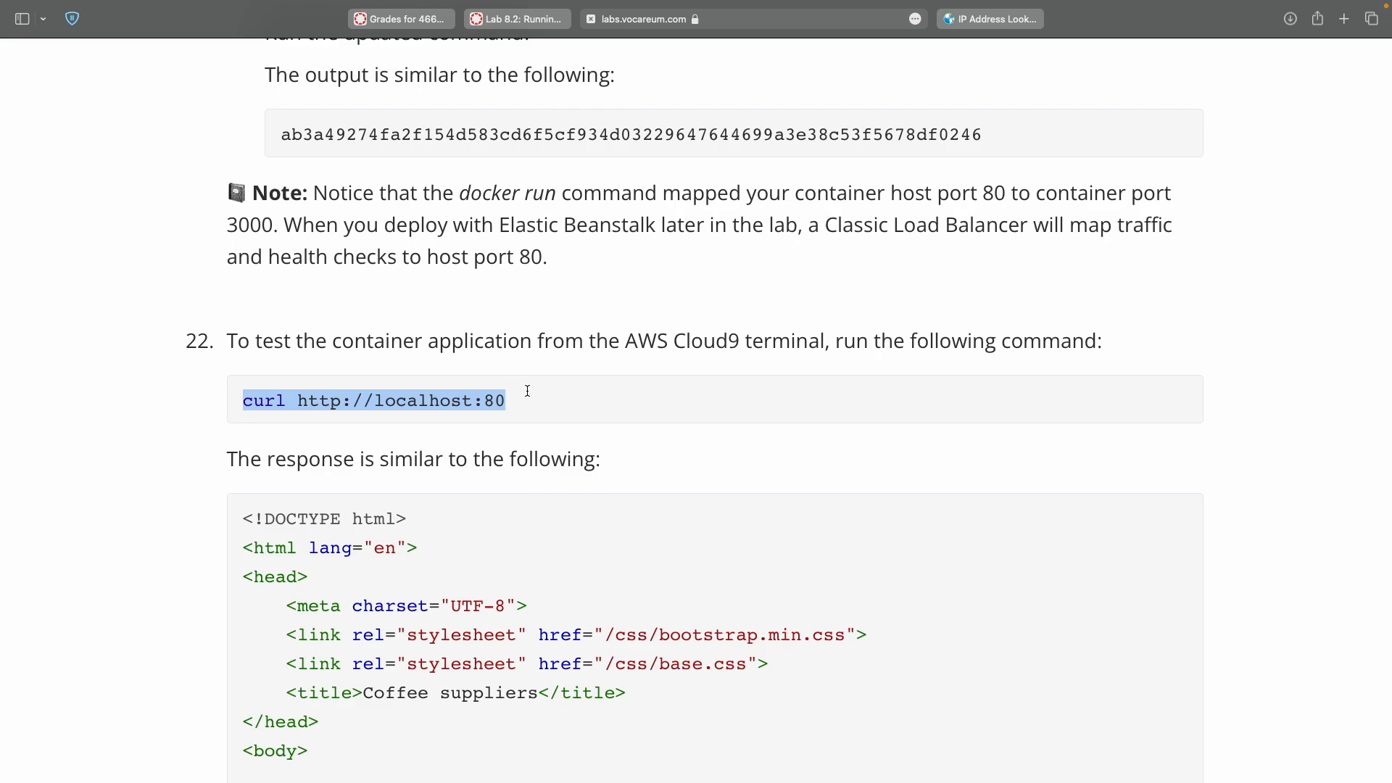
pyautogui.hotkey('ctrl', 'Right')
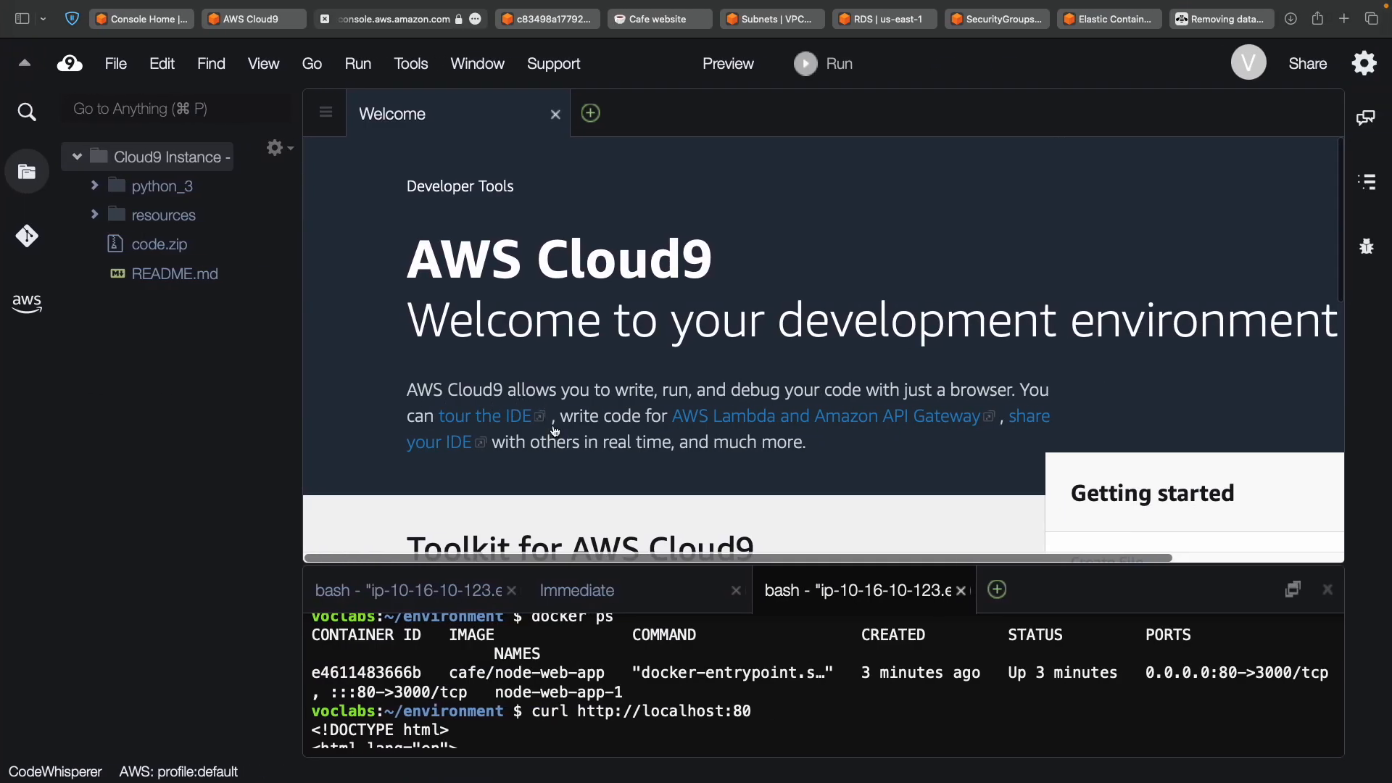
pyautogui.scroll(-15, 613, 694)
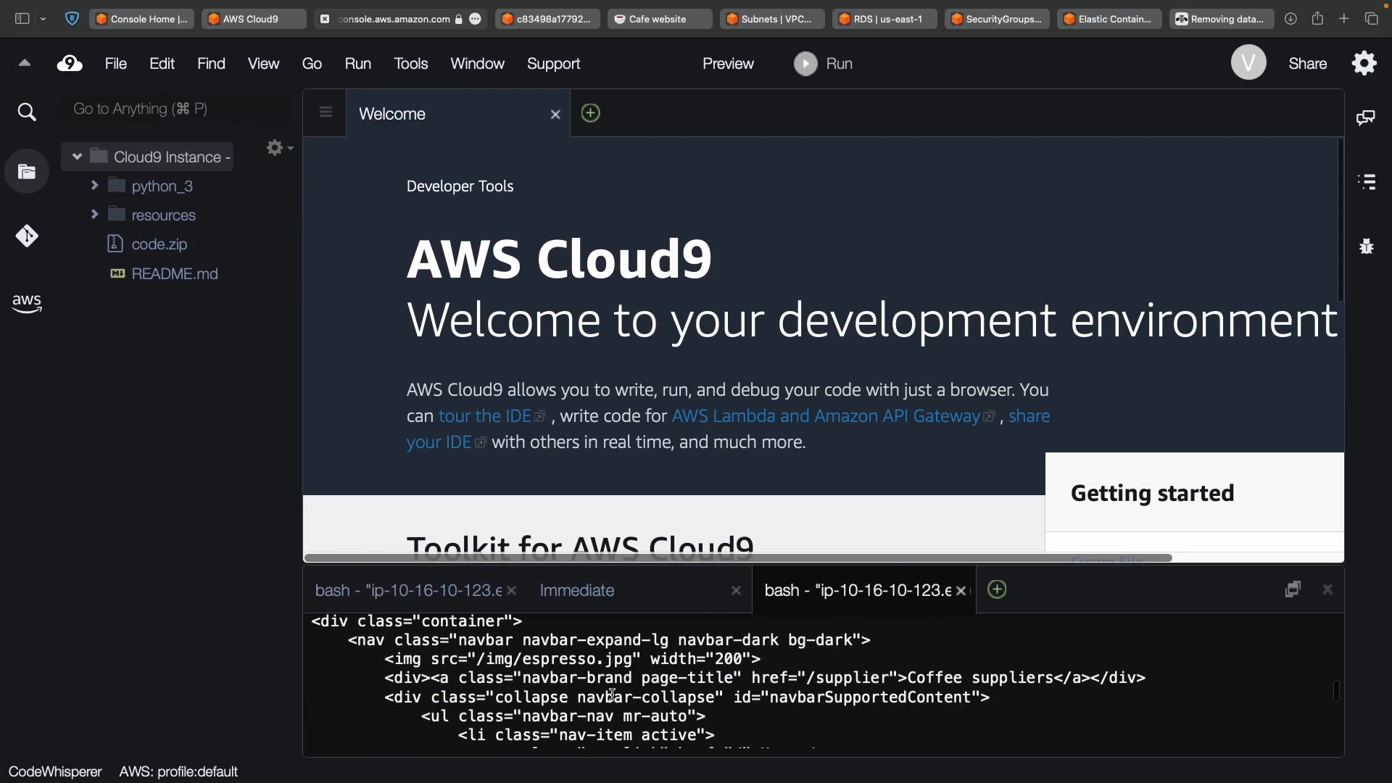
pyautogui.scroll(15, 612, 695)
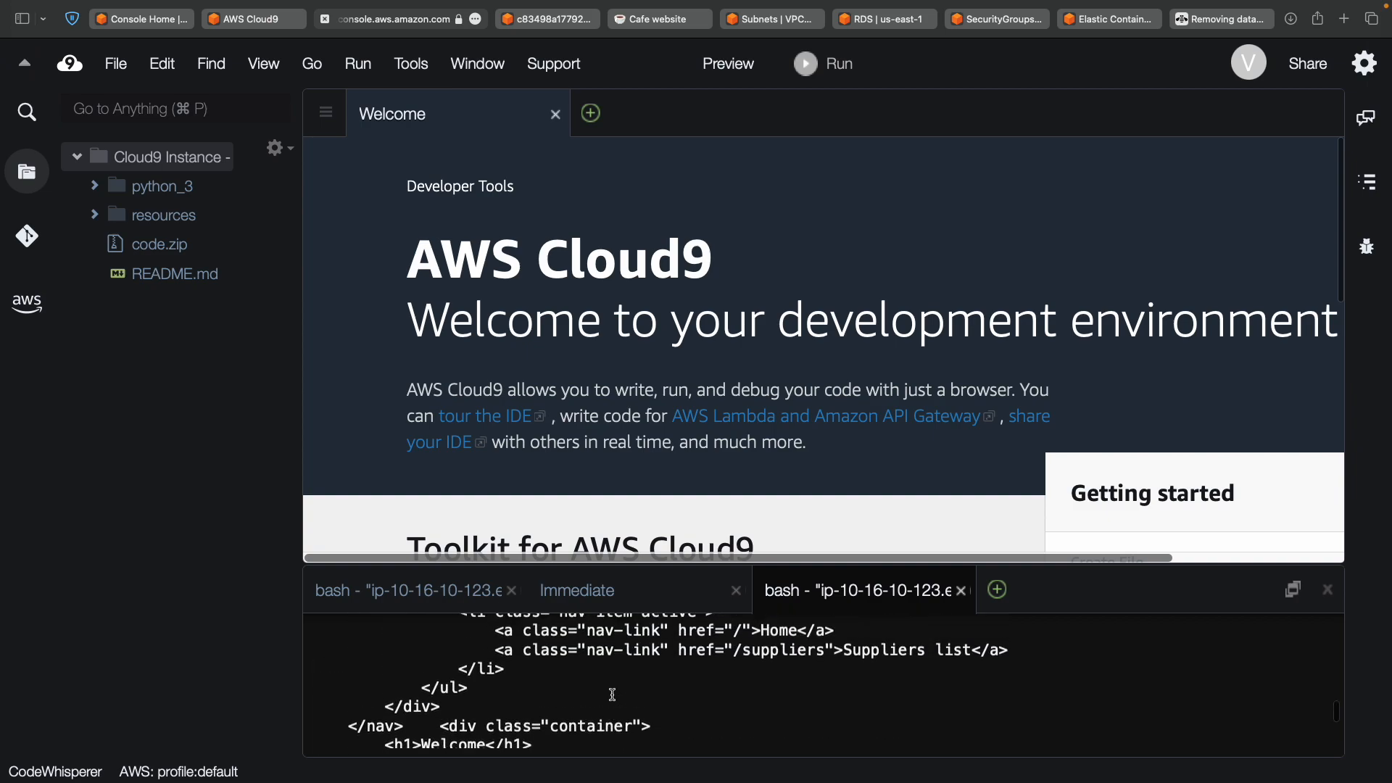
pyautogui.scroll(3, 612, 695)
pyautogui.scroll(-15, 613, 695)
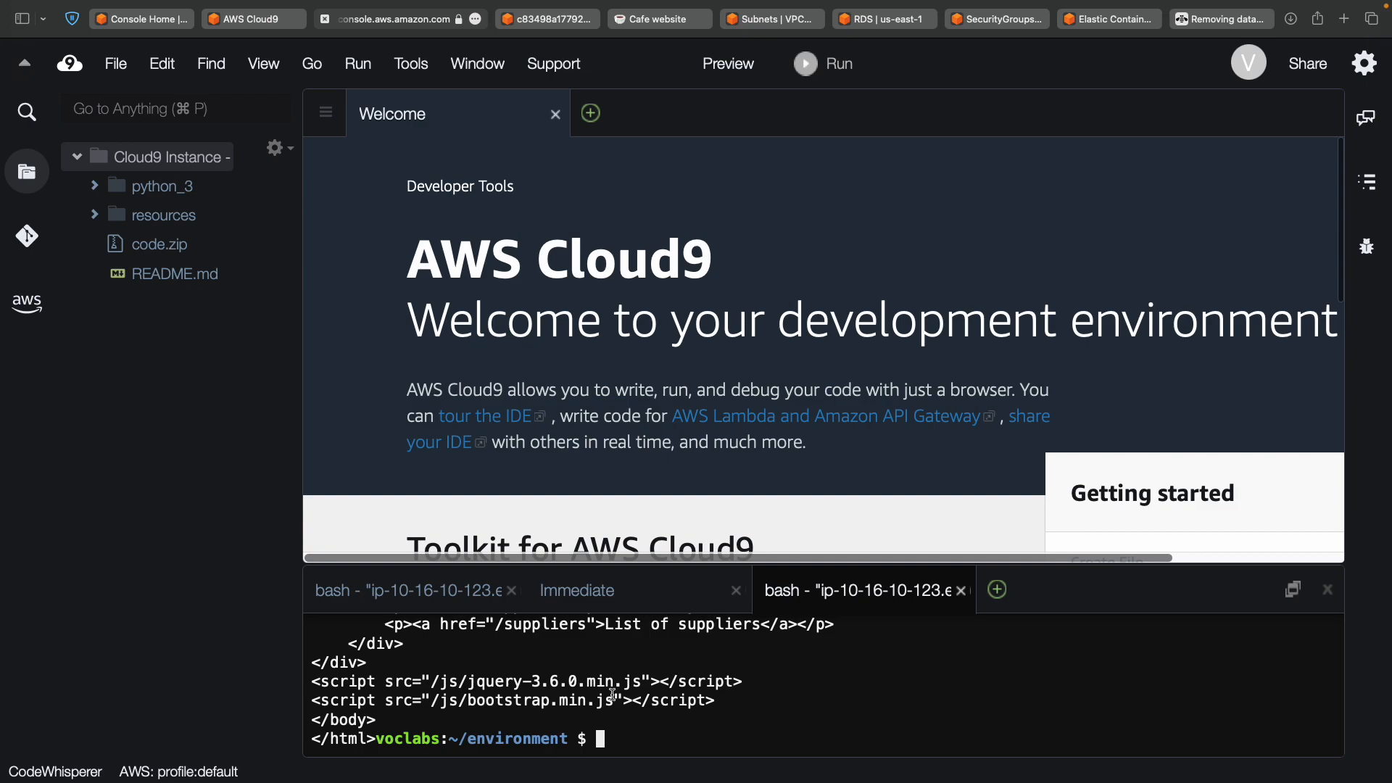
pyautogui.hotkey('ctrl', 'Left')
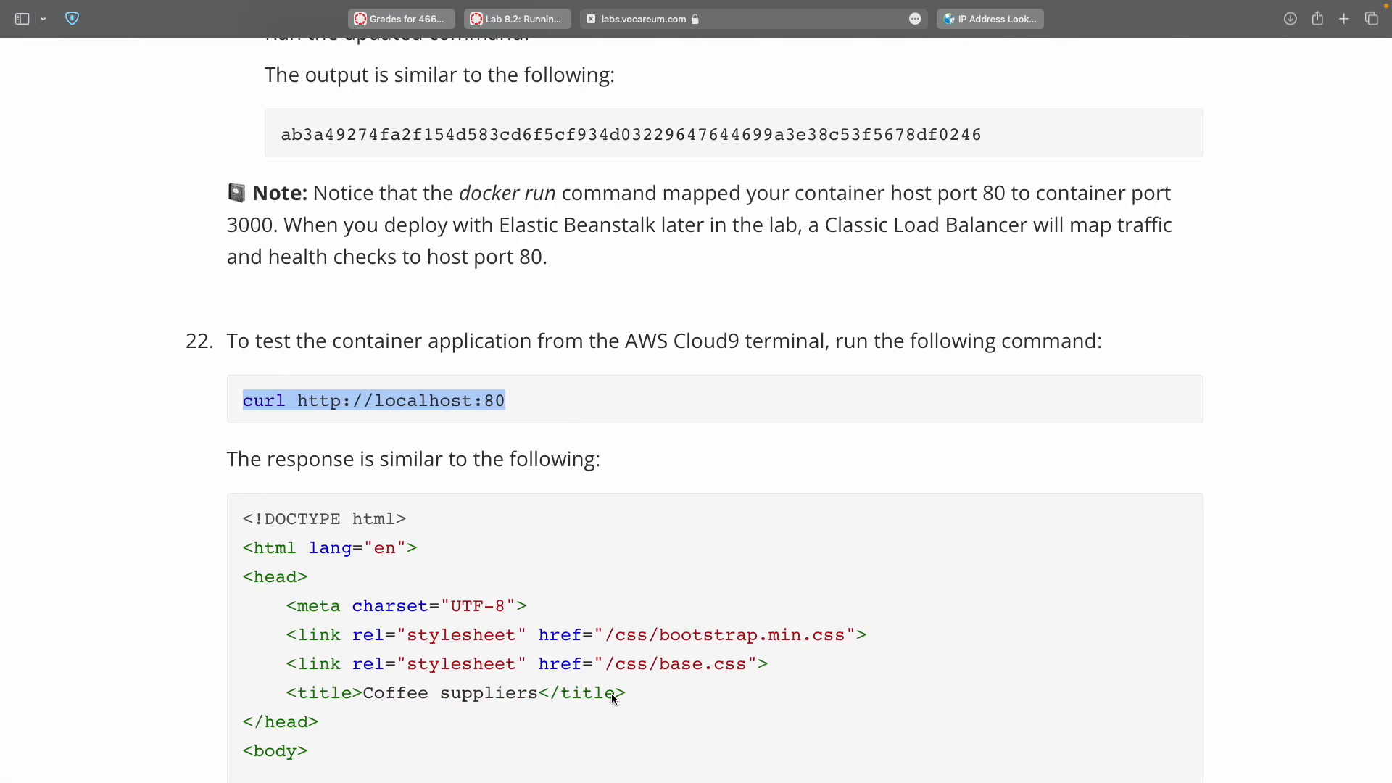
# Review step 22's sample HTML and step 23's EC2 security group rule directions.
pyautogui.scroll(-13, 611, 693)
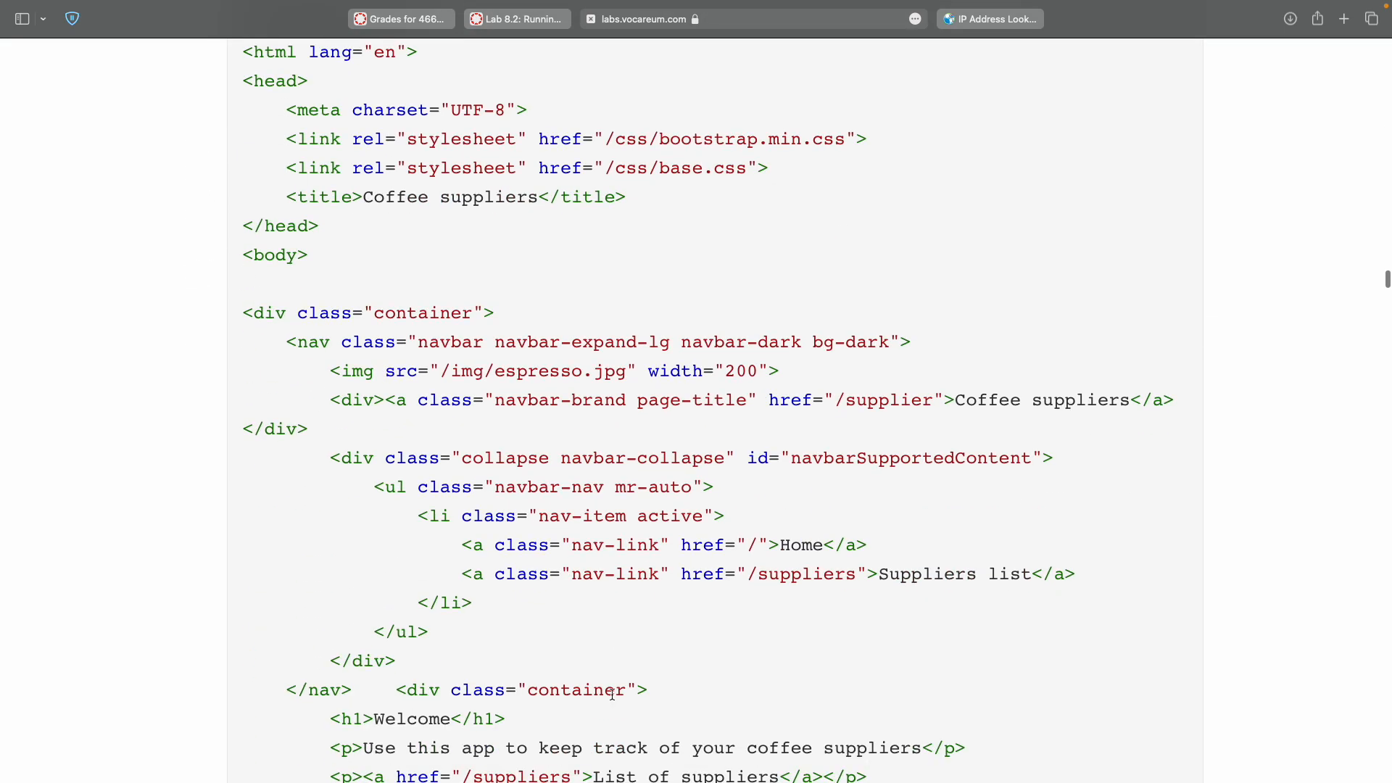
pyautogui.scroll(-7, 611, 694)
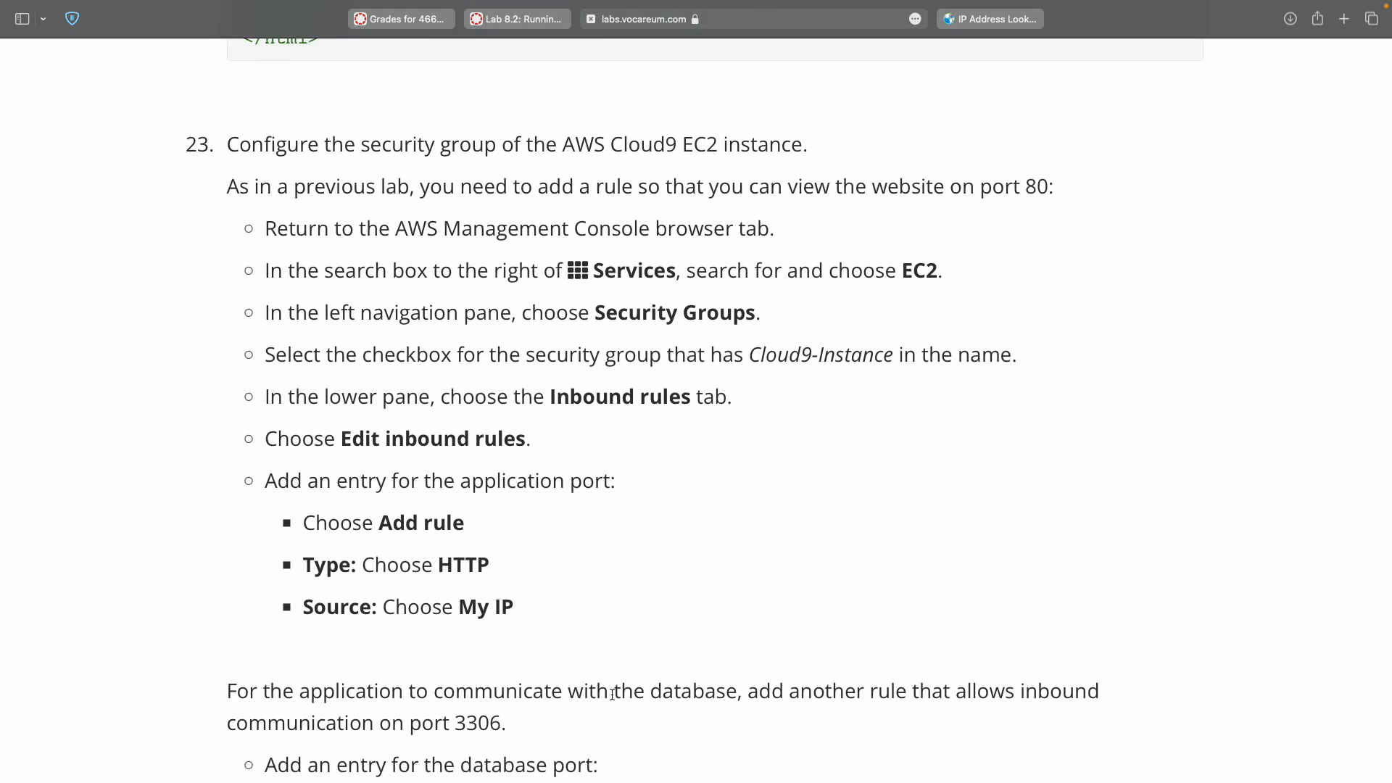
pyautogui.scroll(20, 613, 695)
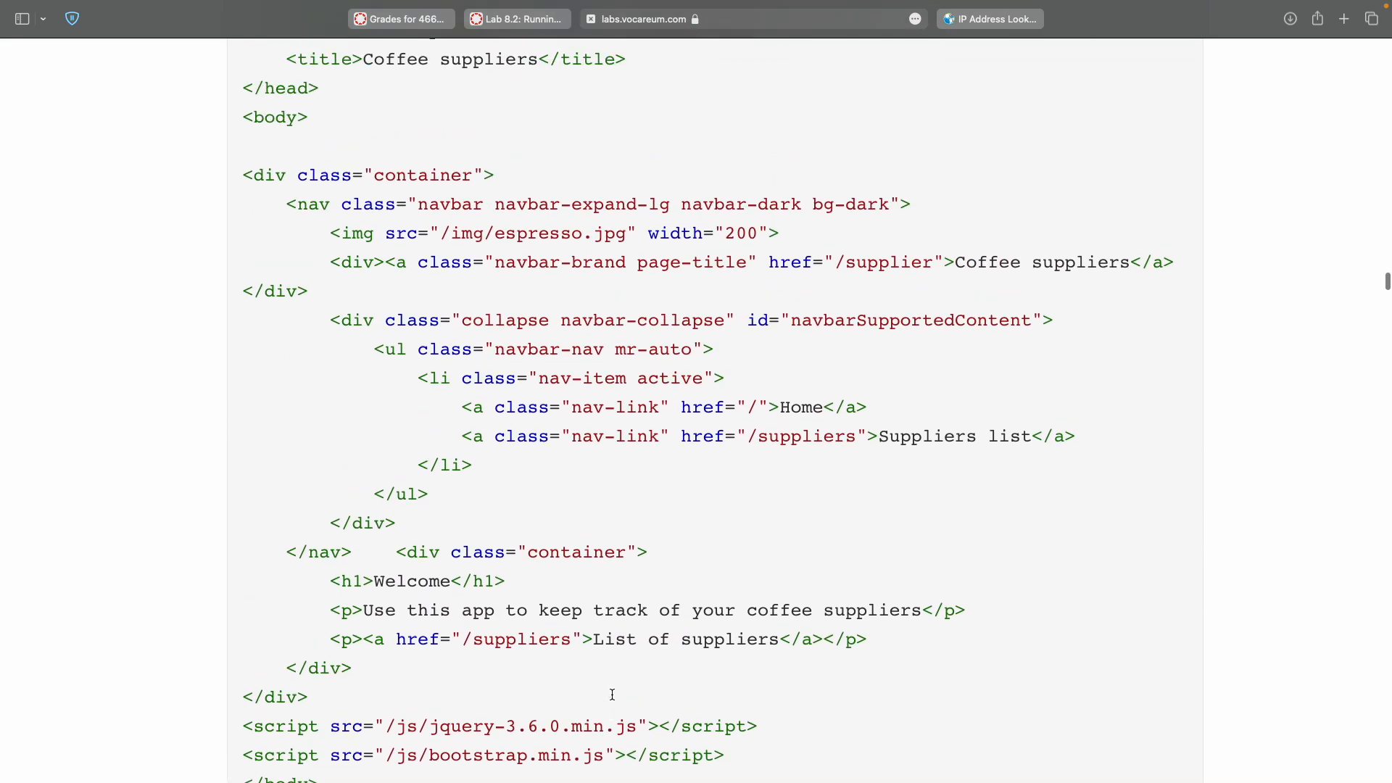
pyautogui.scroll(-1, 466, 374)
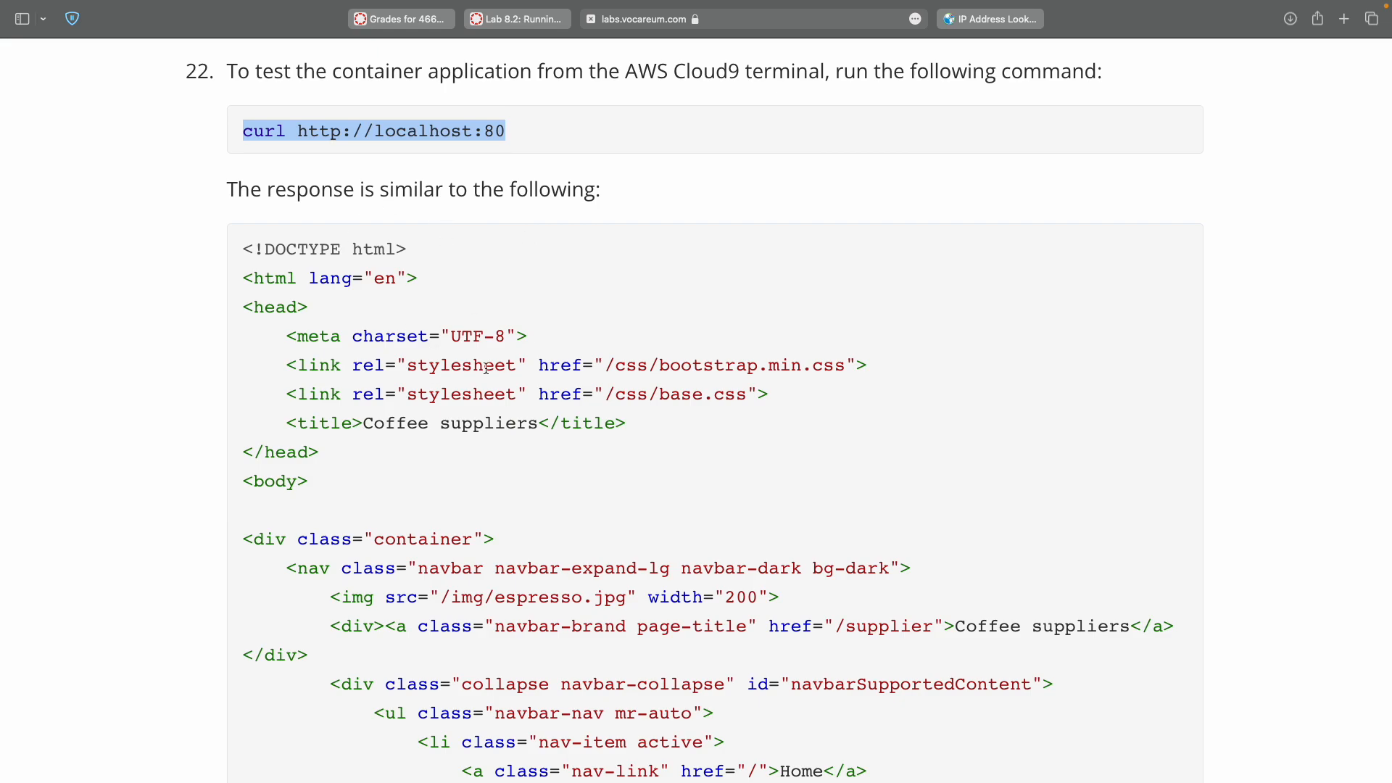
pyautogui.scroll(-10, 486, 387)
pyautogui.scroll(-6, 488, 388)
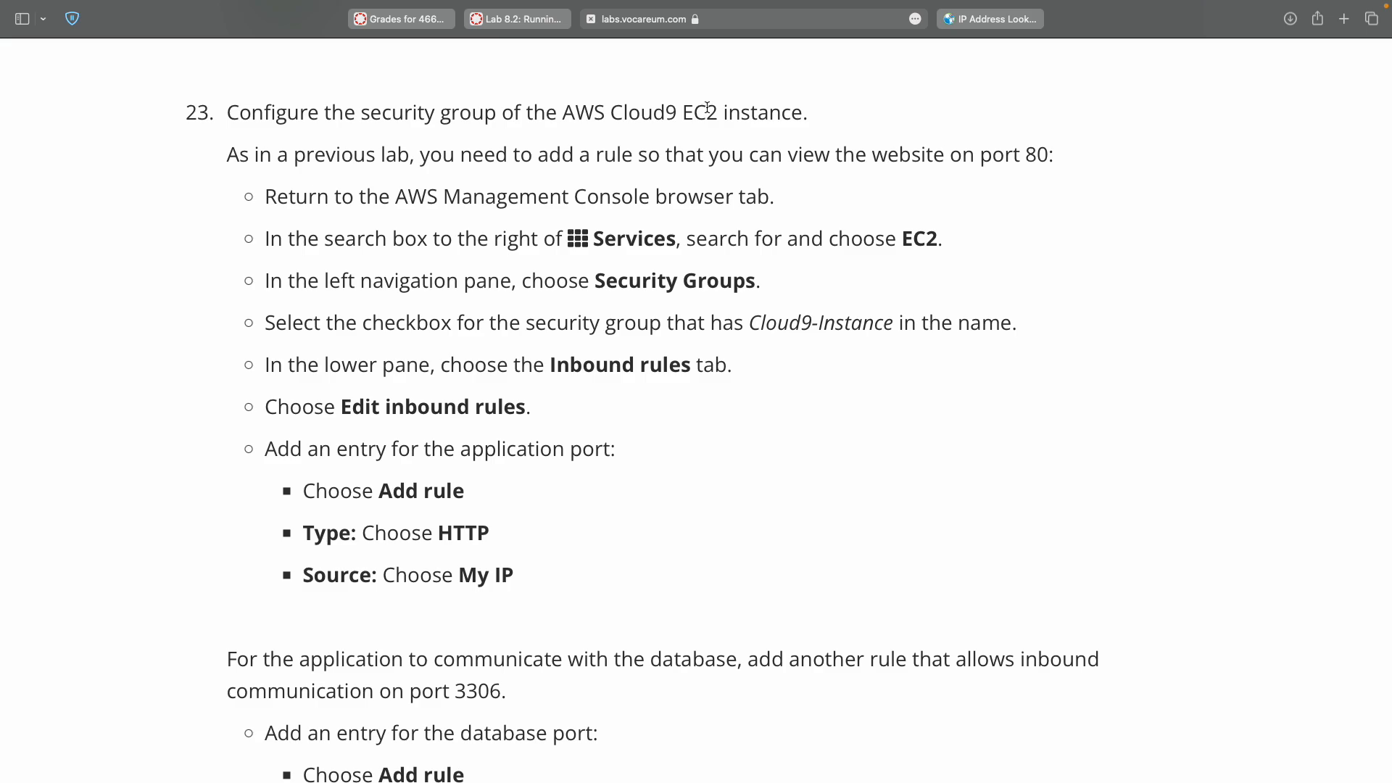
pyautogui.doubleClick(707, 107)
pyautogui.hotkey('ctrl', 'Right')
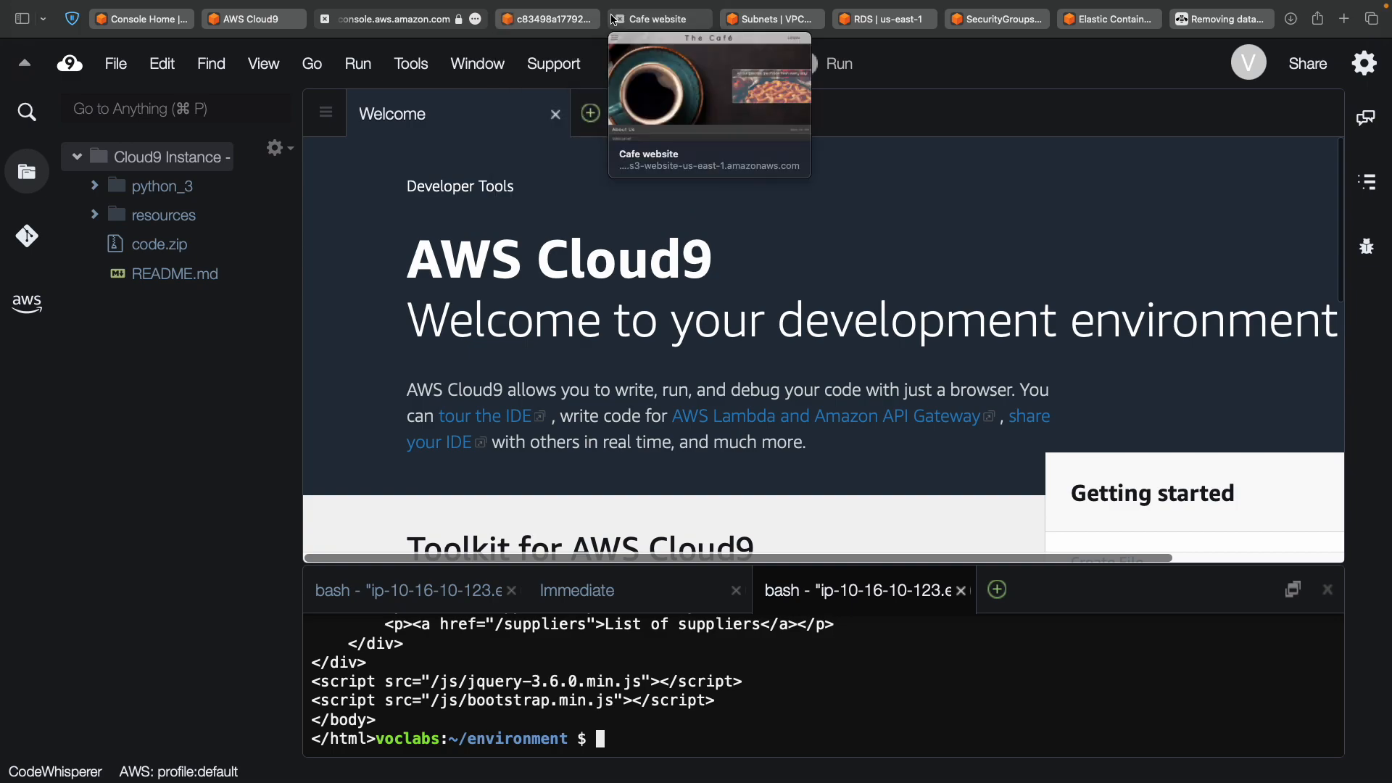
# Look through the open S3, VPC Subnets, RDS and security group tabs, returning to console home.
pyautogui.click(569, 20)
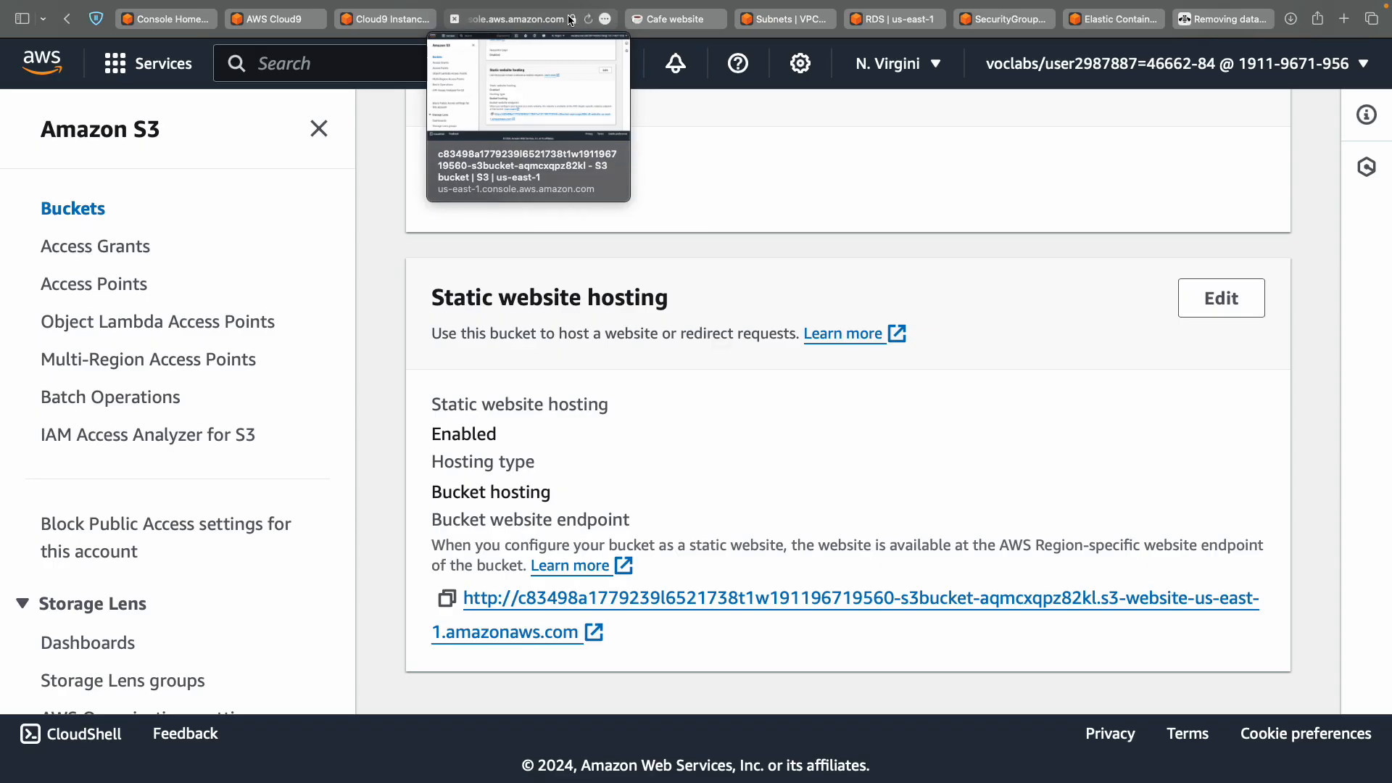
pyautogui.click(678, 19)
pyautogui.click(761, 22)
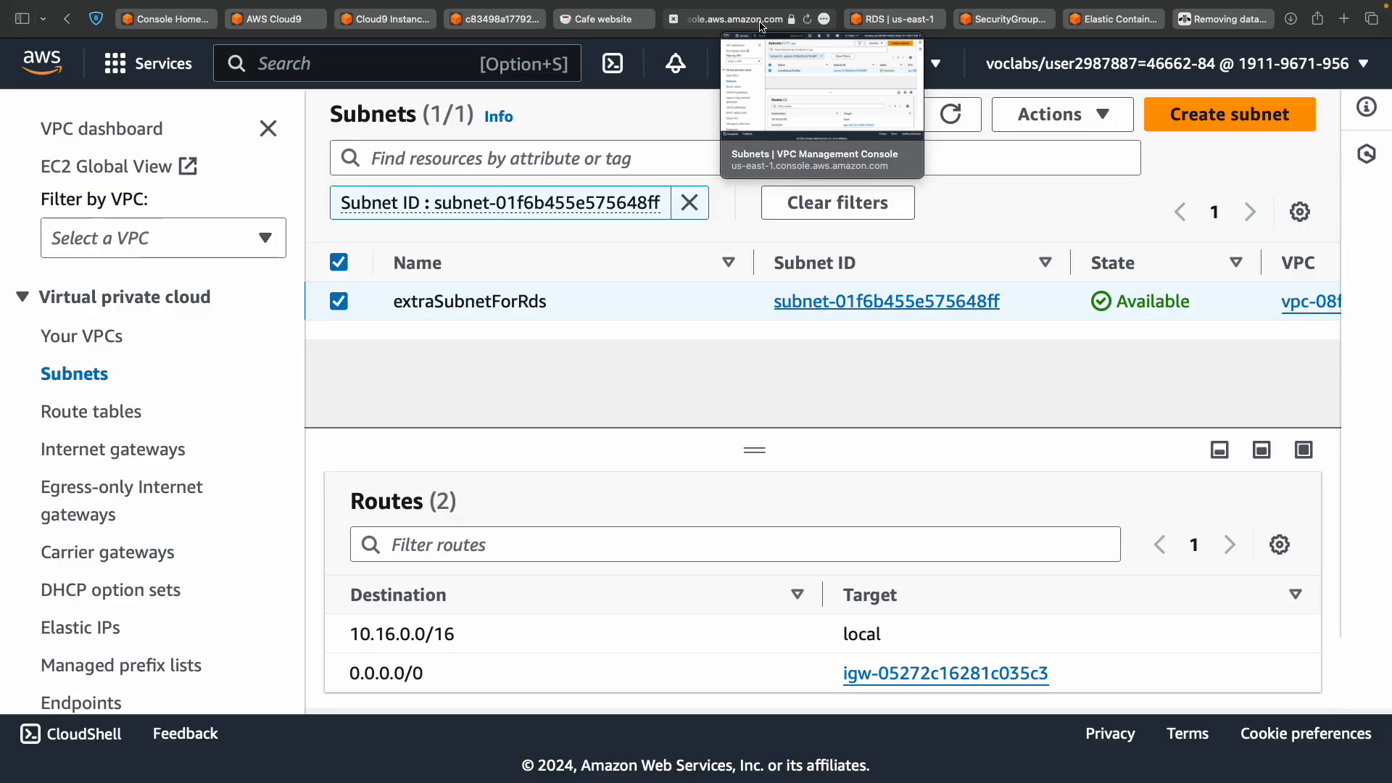
pyautogui.click(897, 20)
pyautogui.click(995, 28)
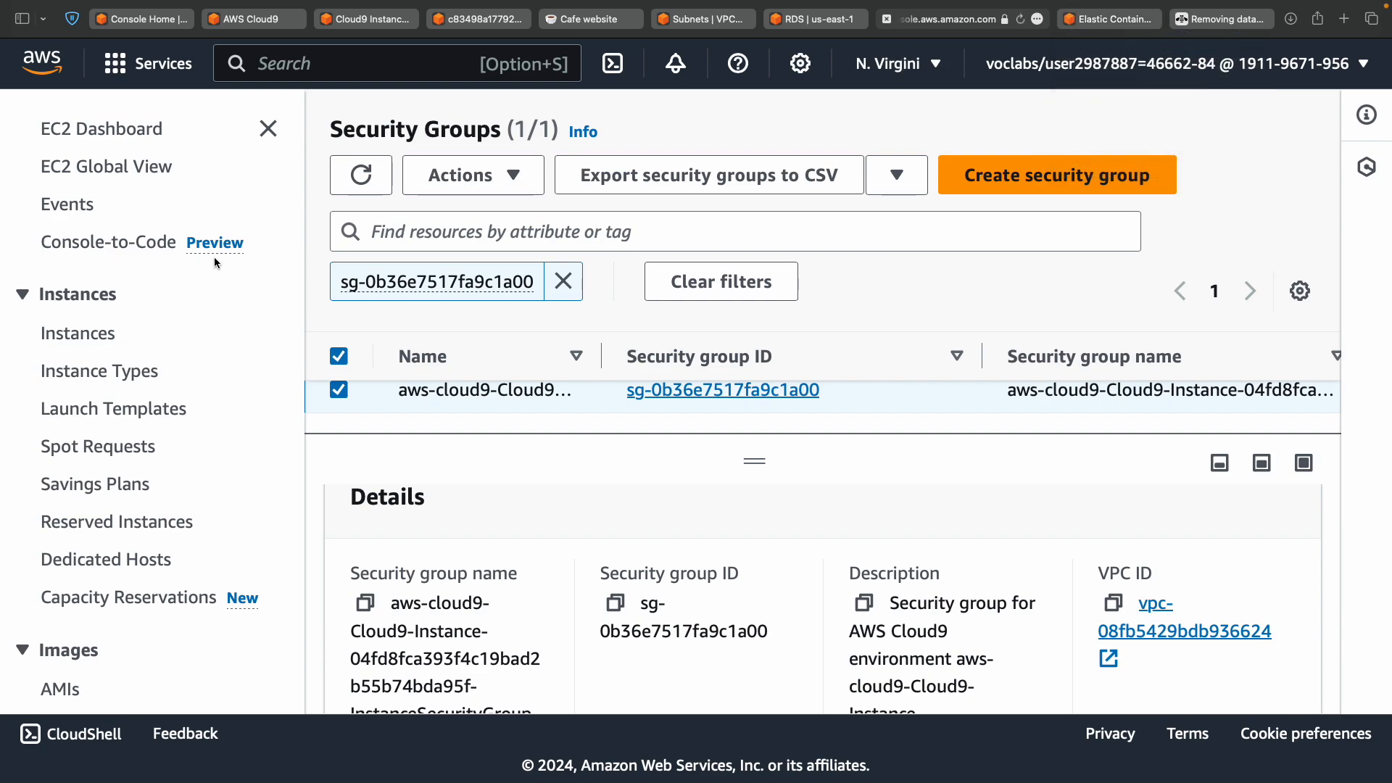
pyautogui.click(178, 22)
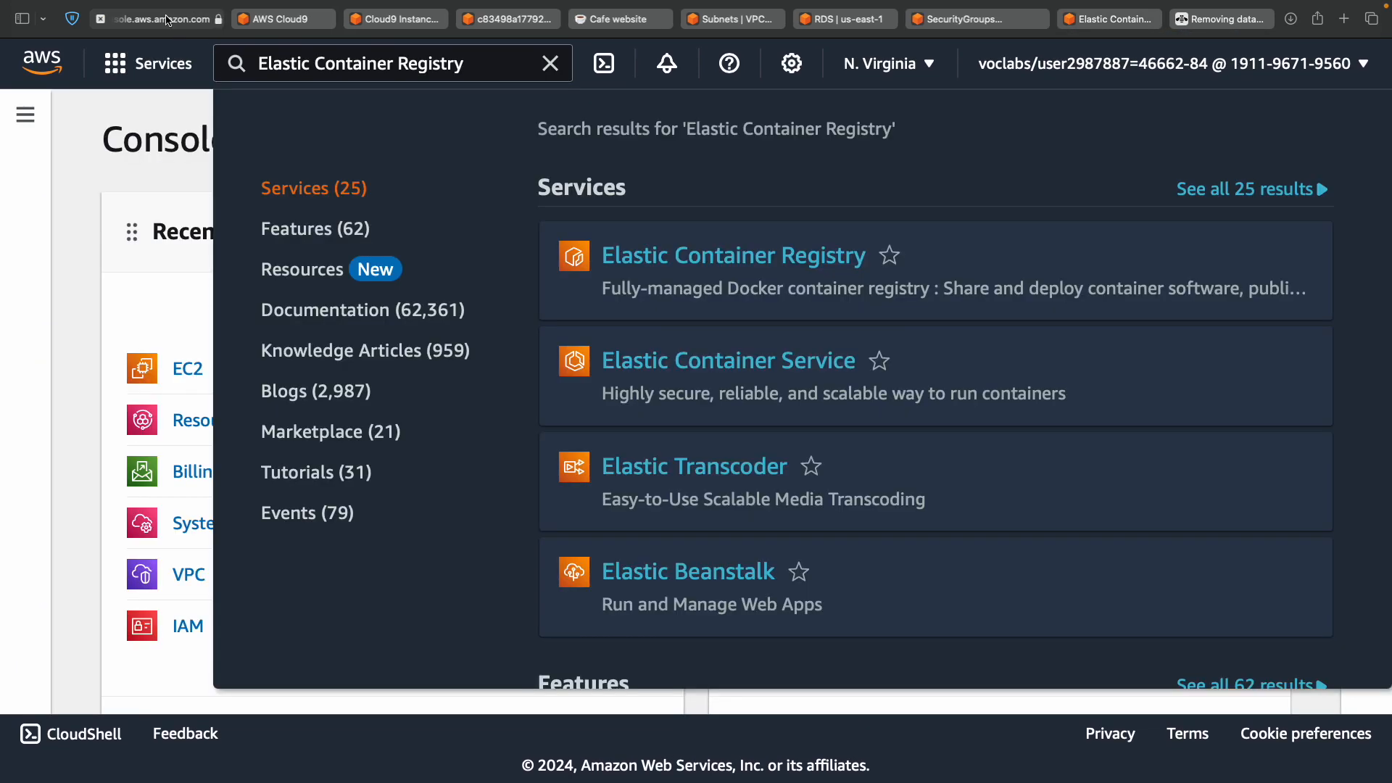
# Search the console for EC2 and open the EC2 service in a new tab.
pyautogui.click(388, 67)
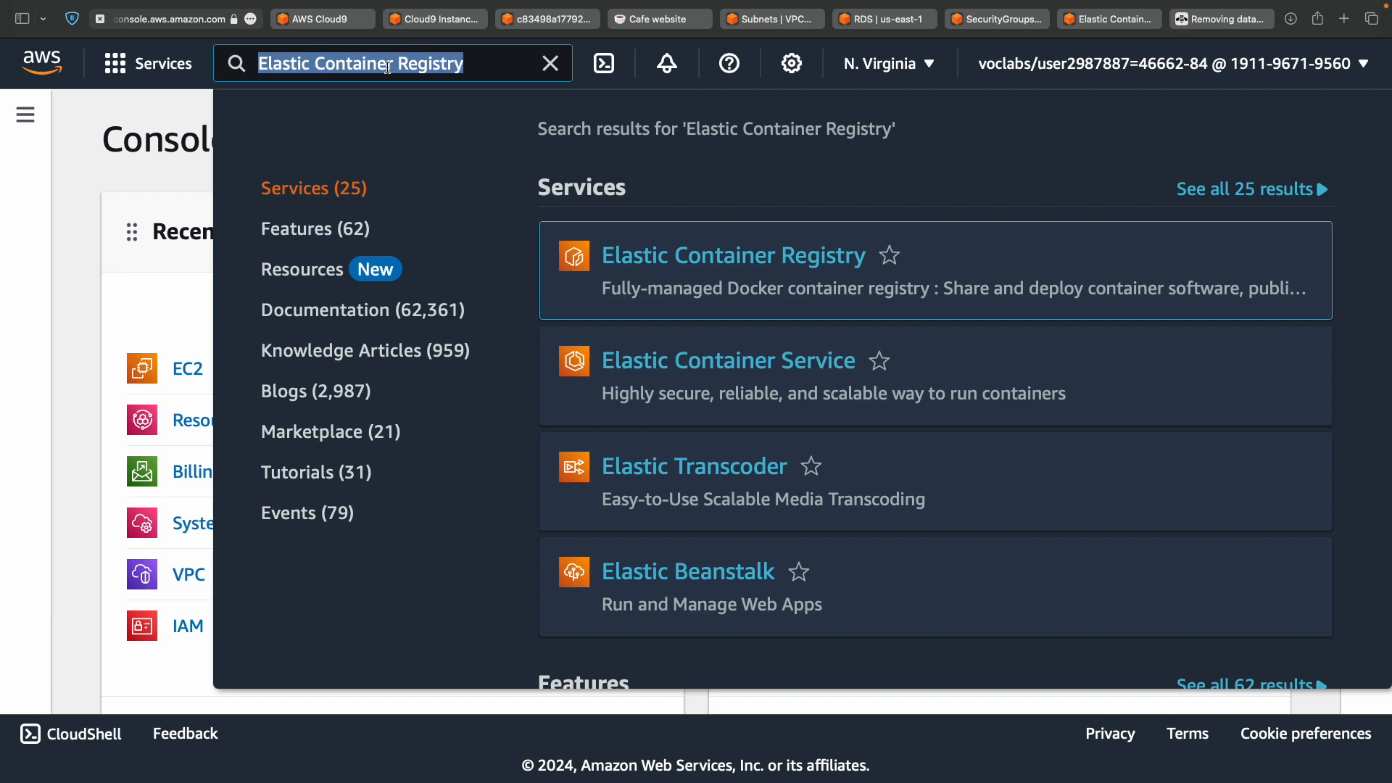
pyautogui.write('EC2')
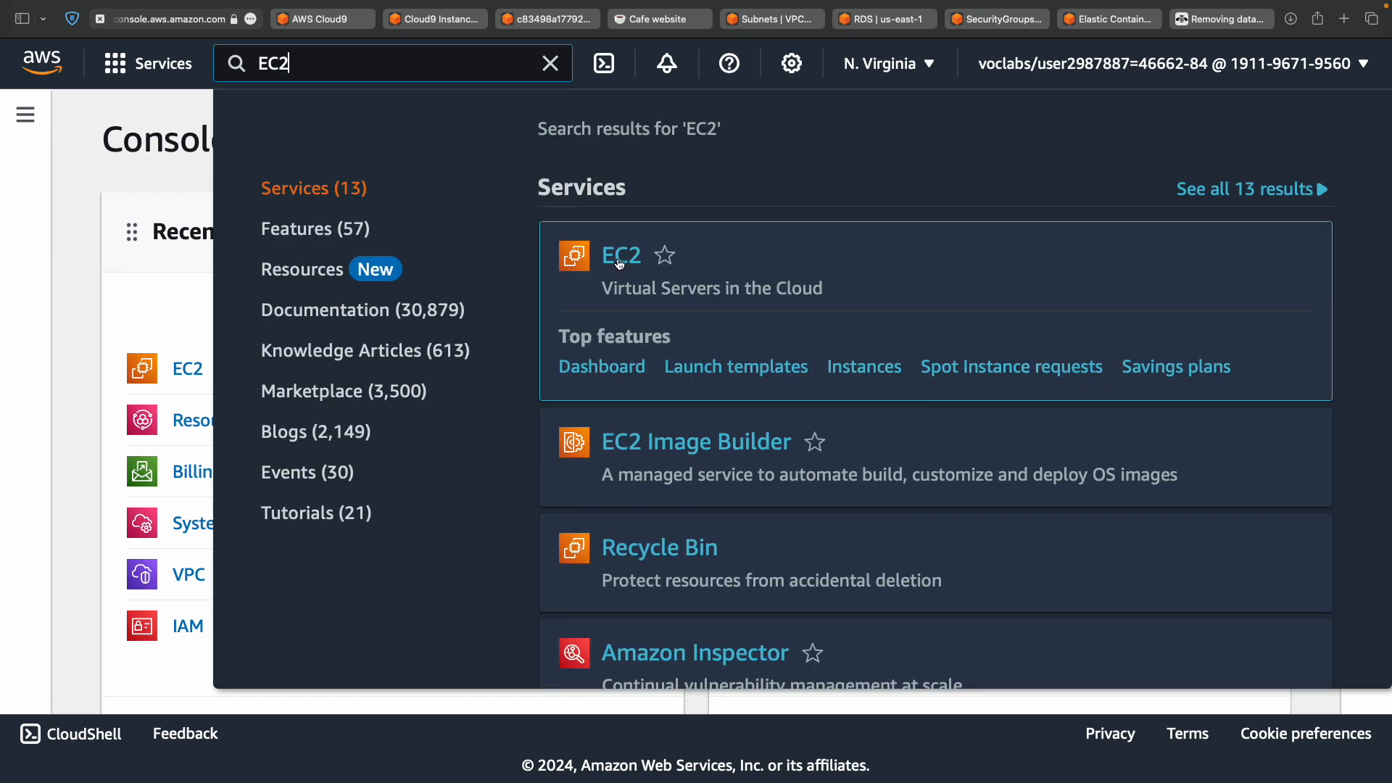
pyautogui.keyDown('super'); pyautogui.click(619, 265); pyautogui.keyUp('super')
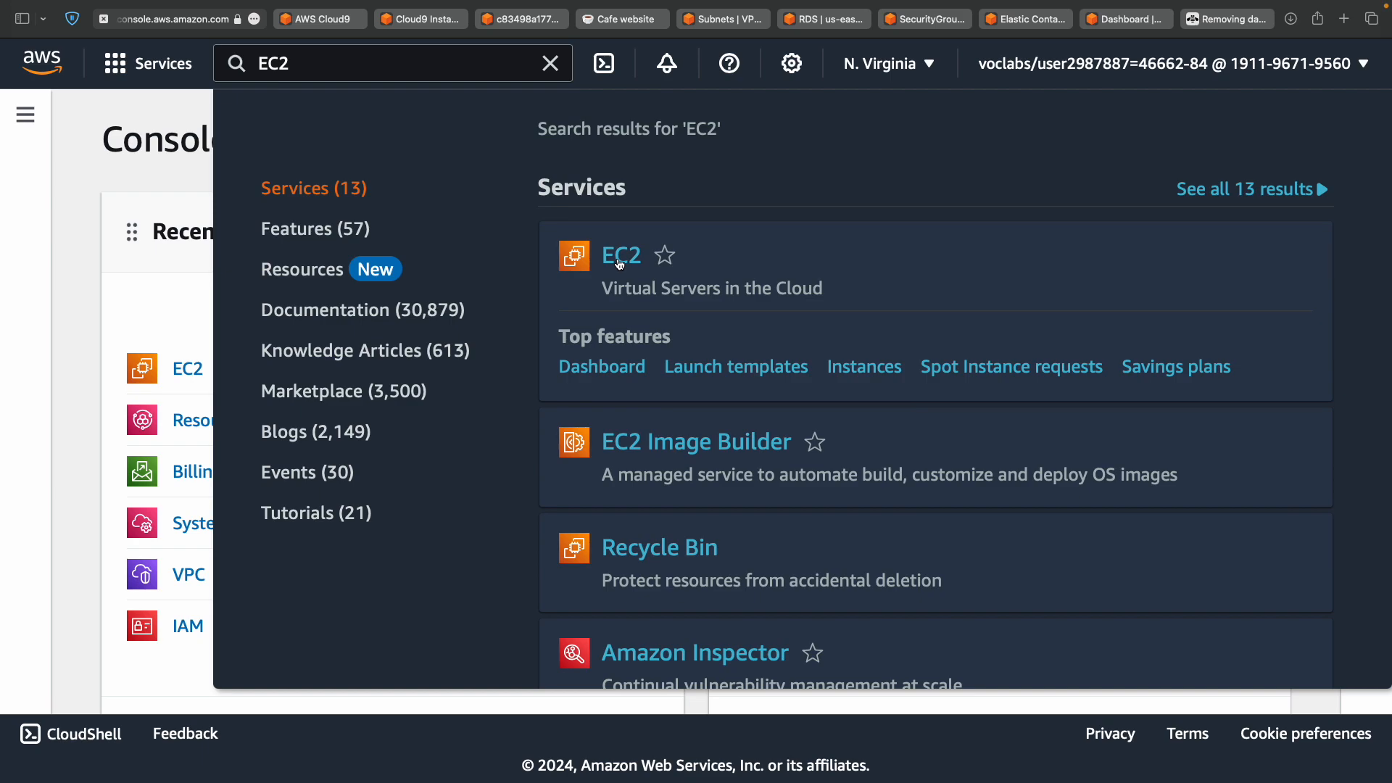
pyautogui.hotkey('ctrl', 'Left')
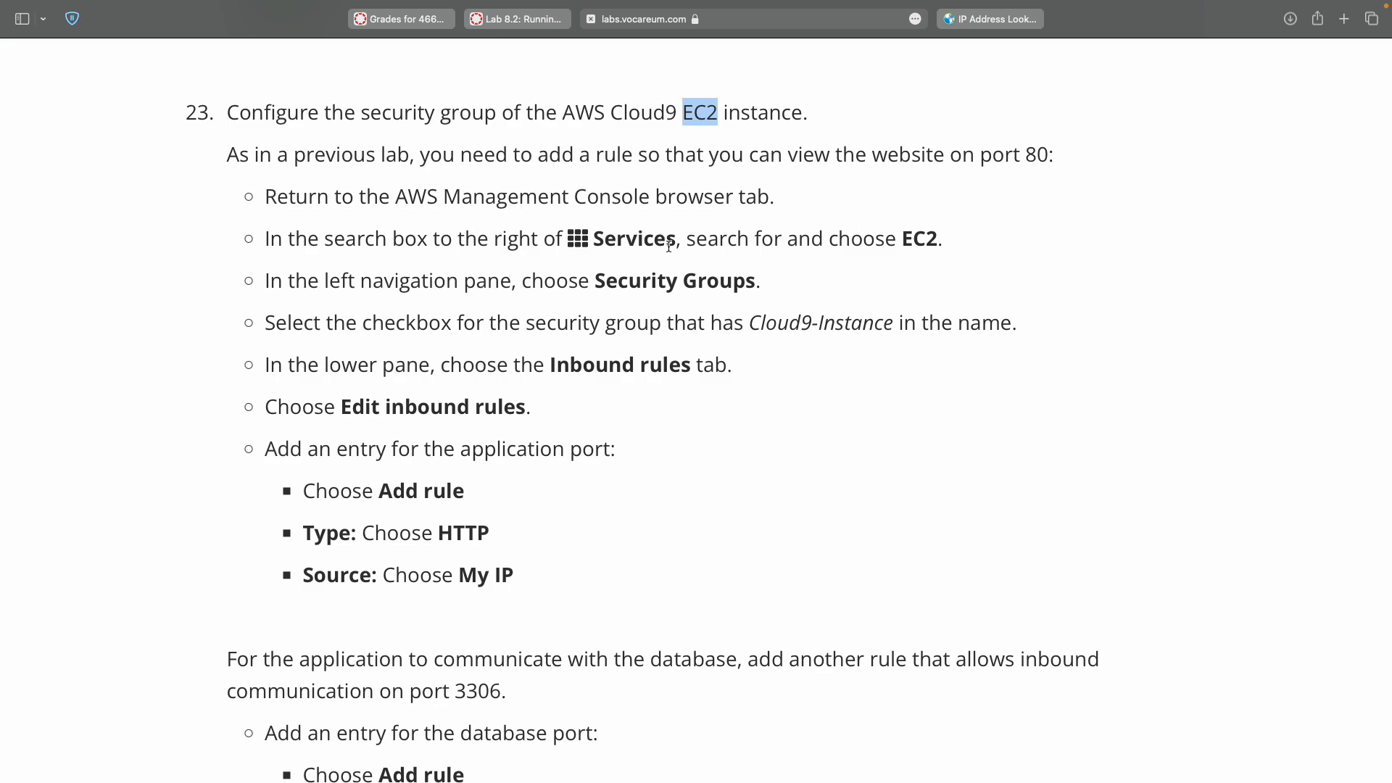
pyautogui.doubleClick(642, 283)
pyautogui.hotkey('ctrl', 'Right')
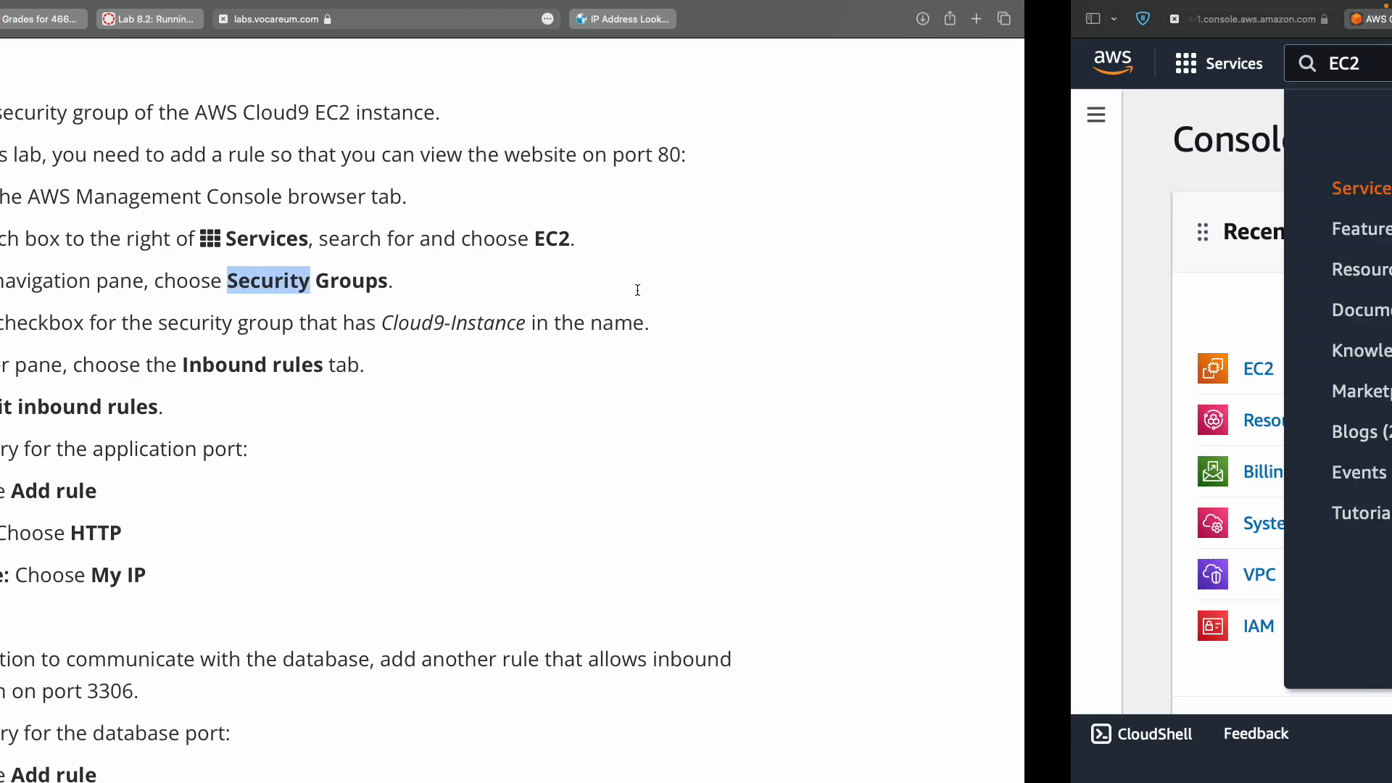
# Close the documentation tab, go to EC2 Security Groups and select the aws-cloud9 group.
pyautogui.click(1137, 22)
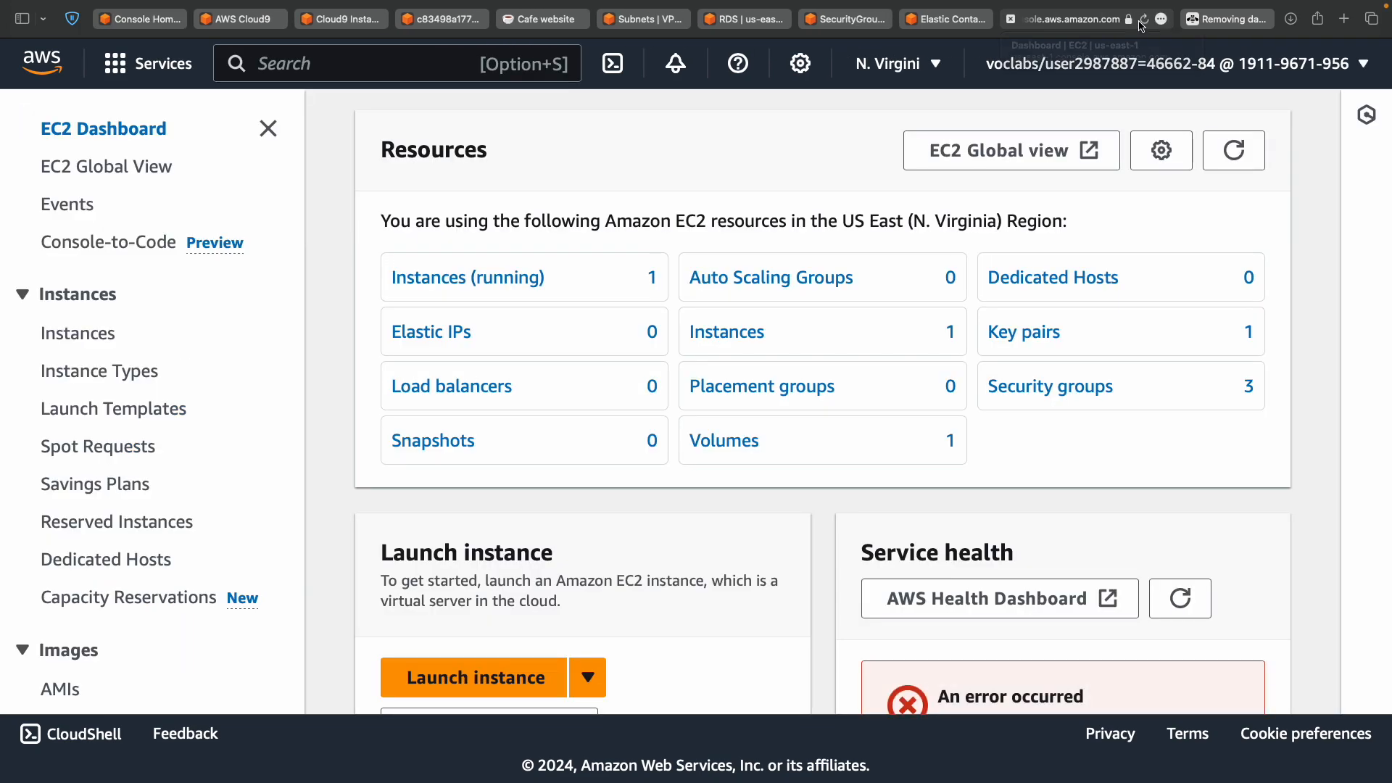
pyautogui.click(1192, 20)
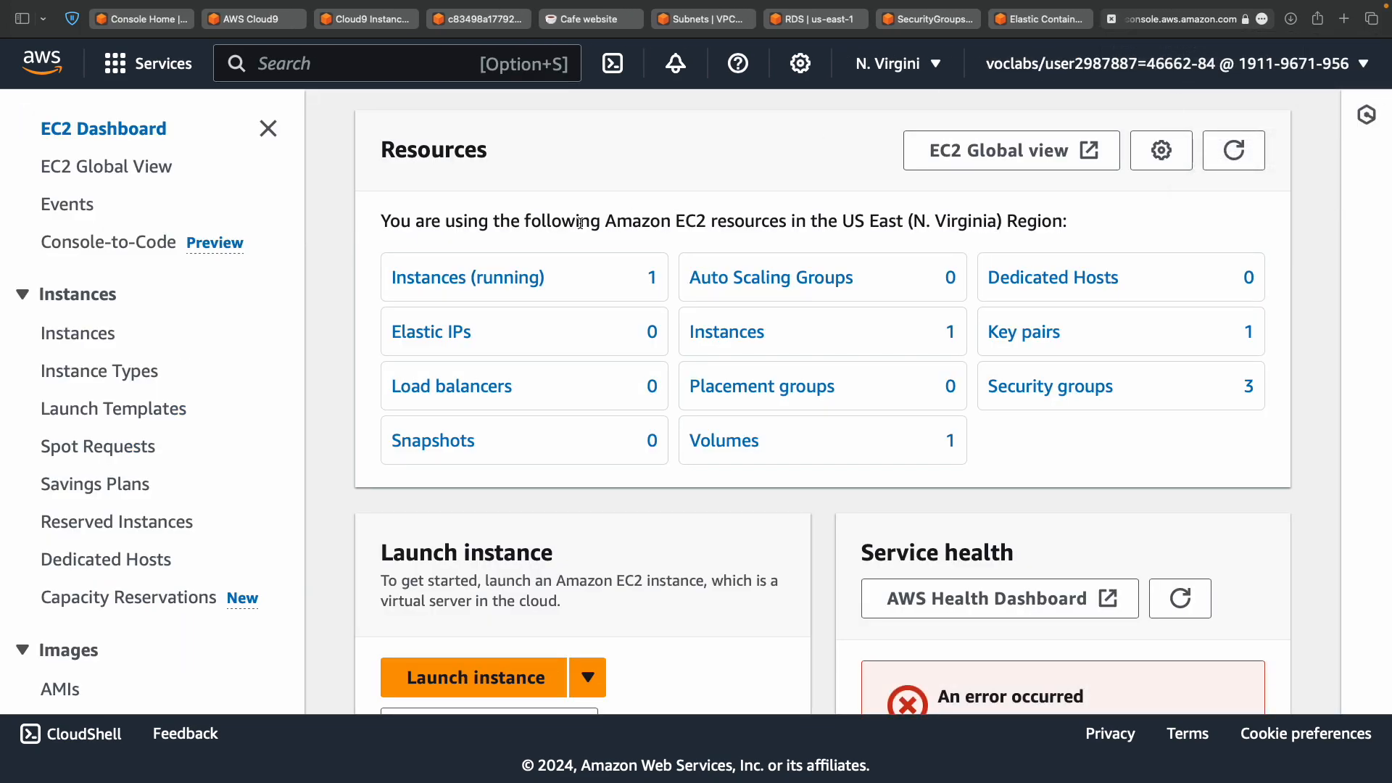
pyautogui.scroll(-5, 145, 418)
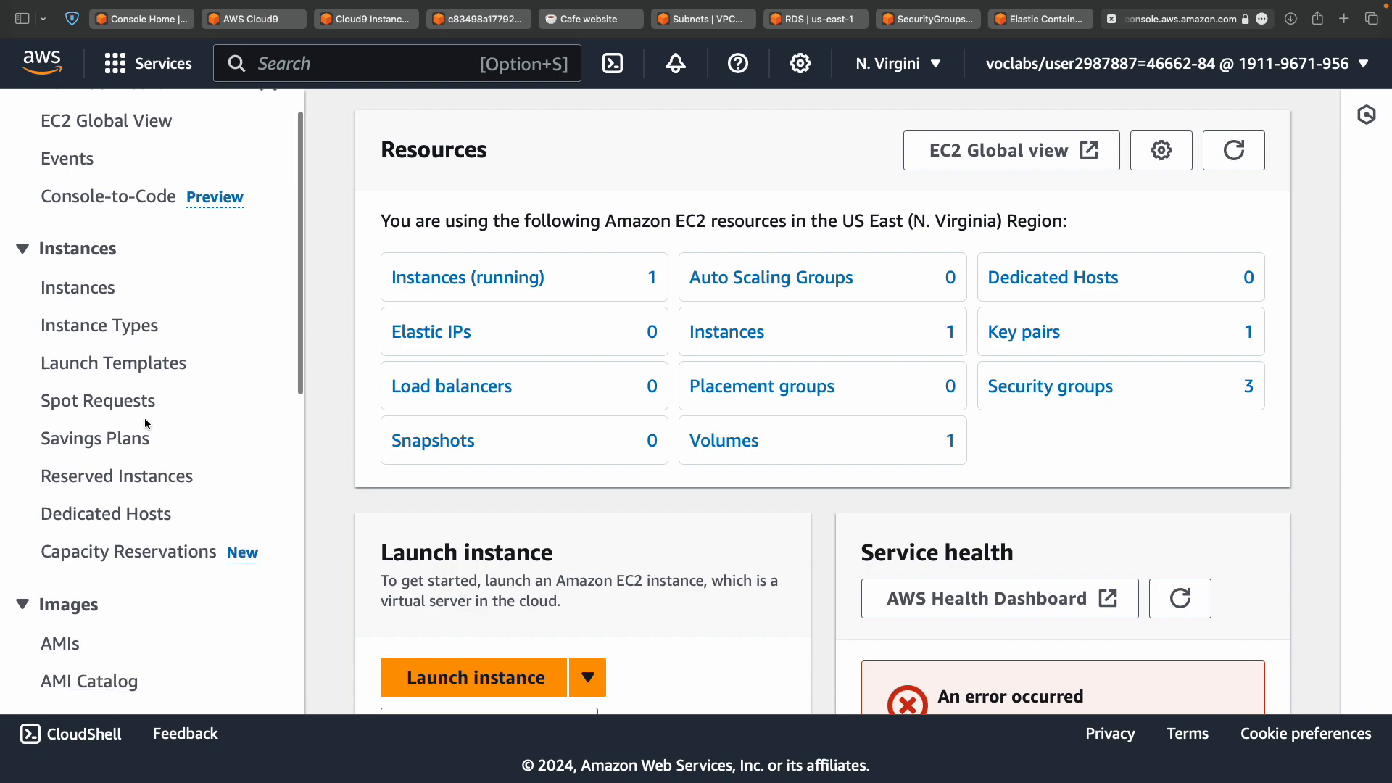
pyautogui.scroll(-5, 145, 417)
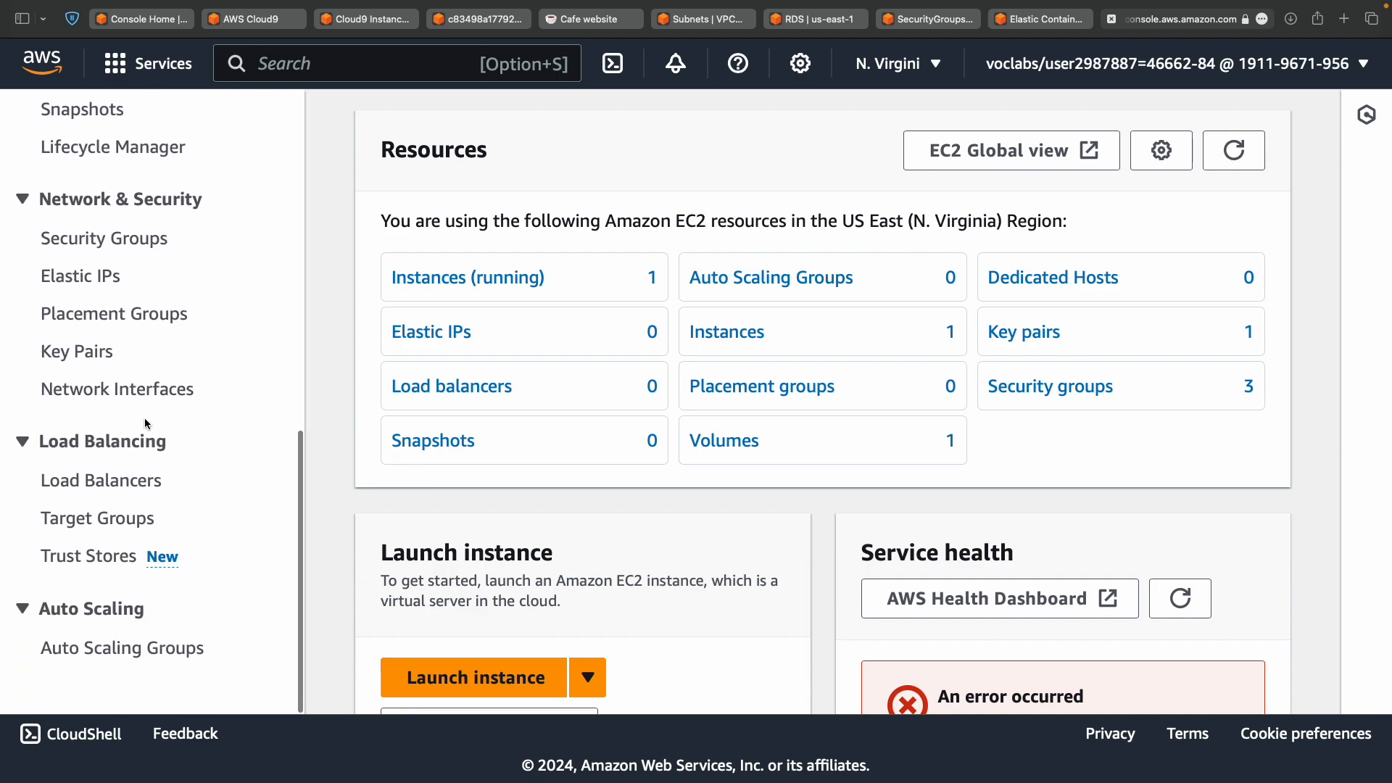
pyautogui.click(135, 248)
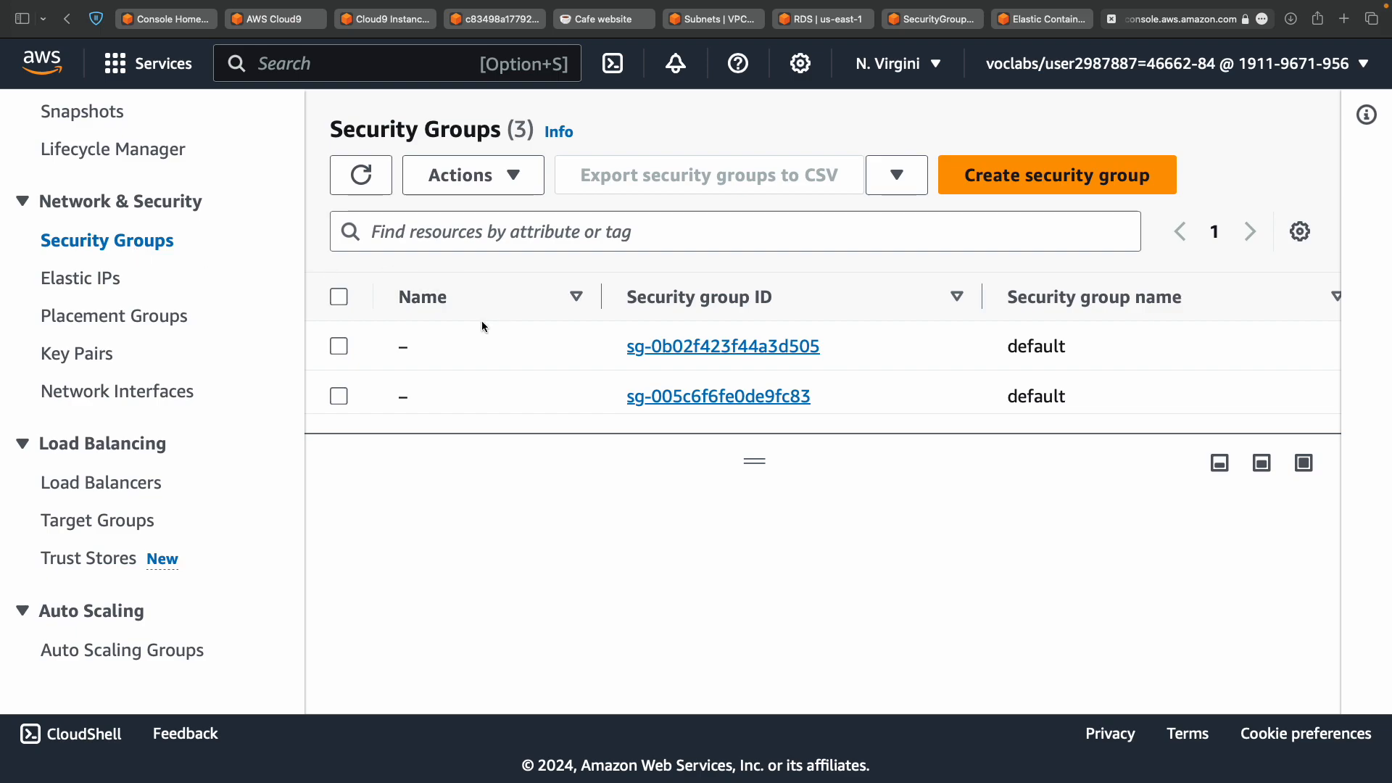
pyautogui.scroll(-2, 498, 362)
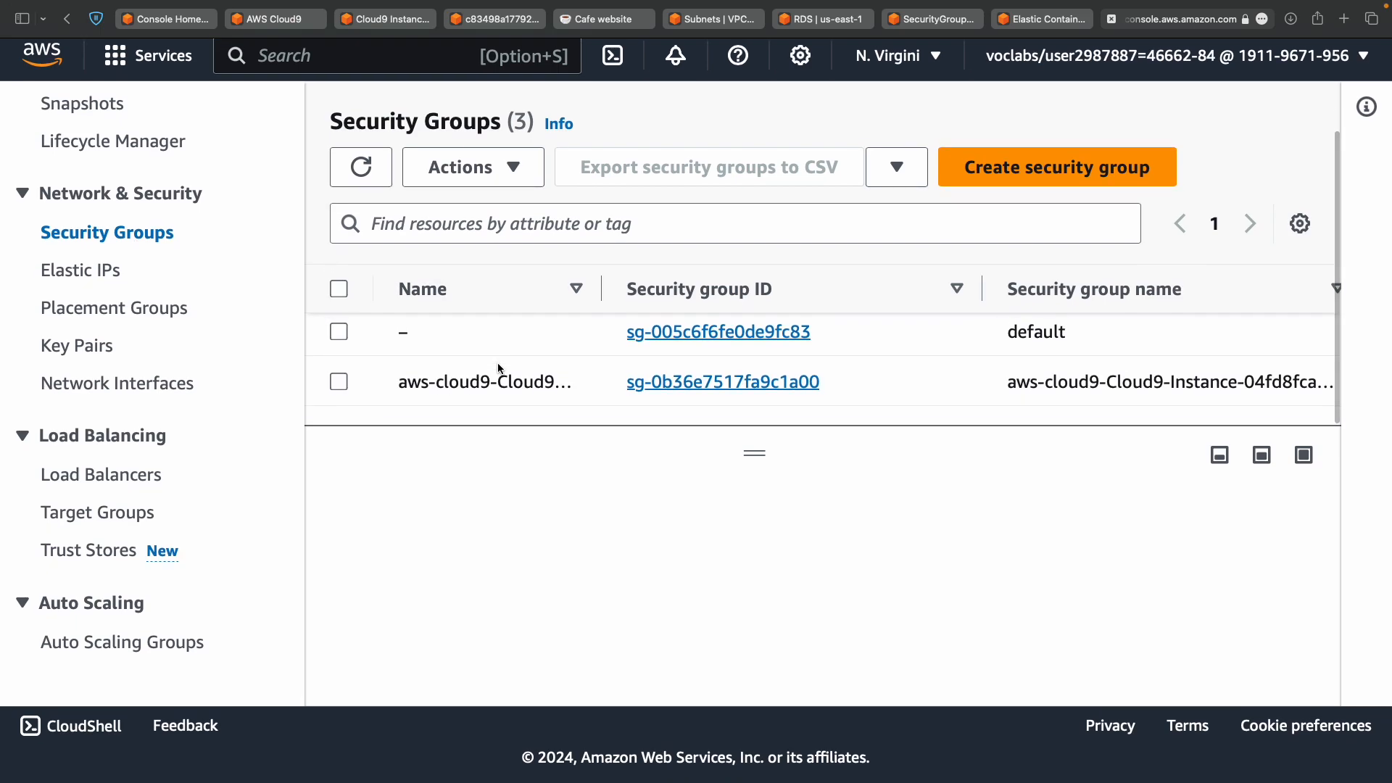
pyautogui.scroll(2, 498, 368)
pyautogui.scroll(-2, 498, 369)
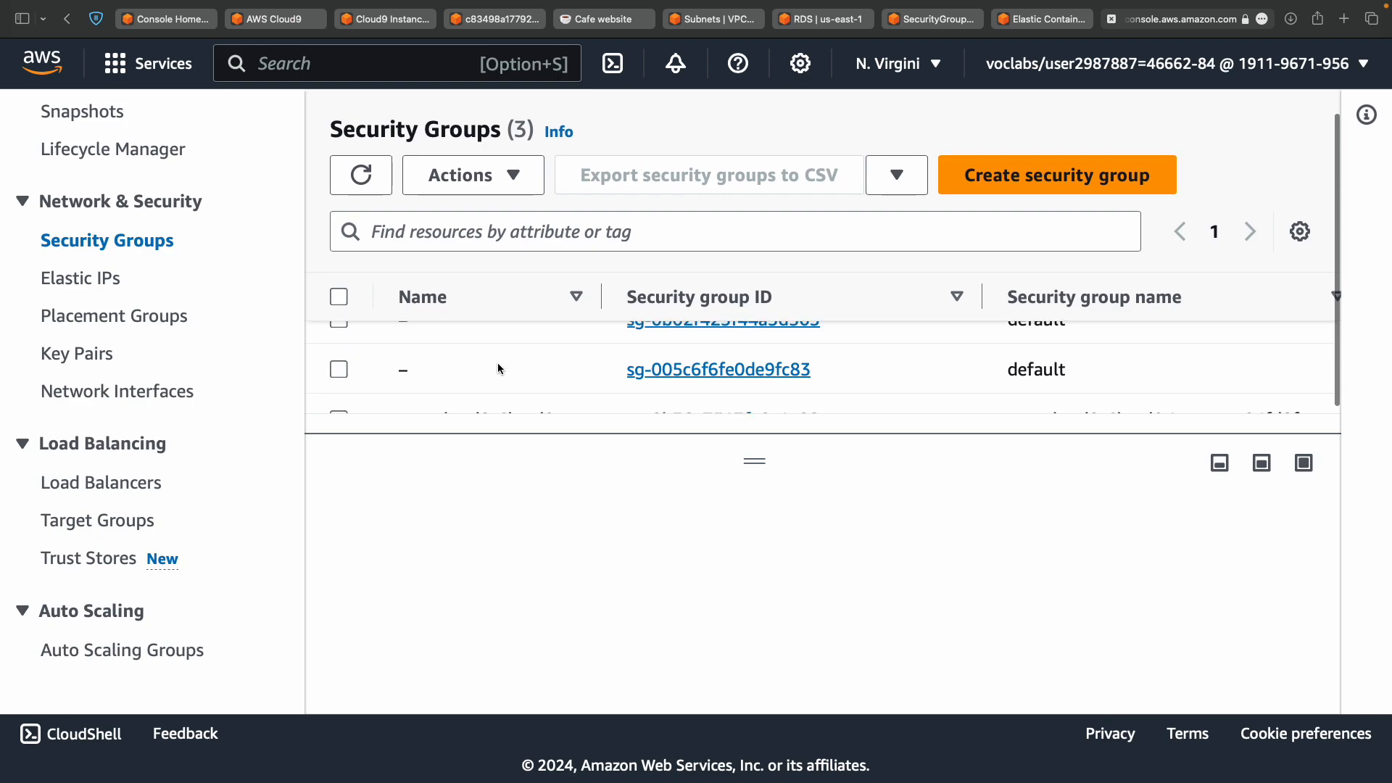
pyautogui.click(338, 390)
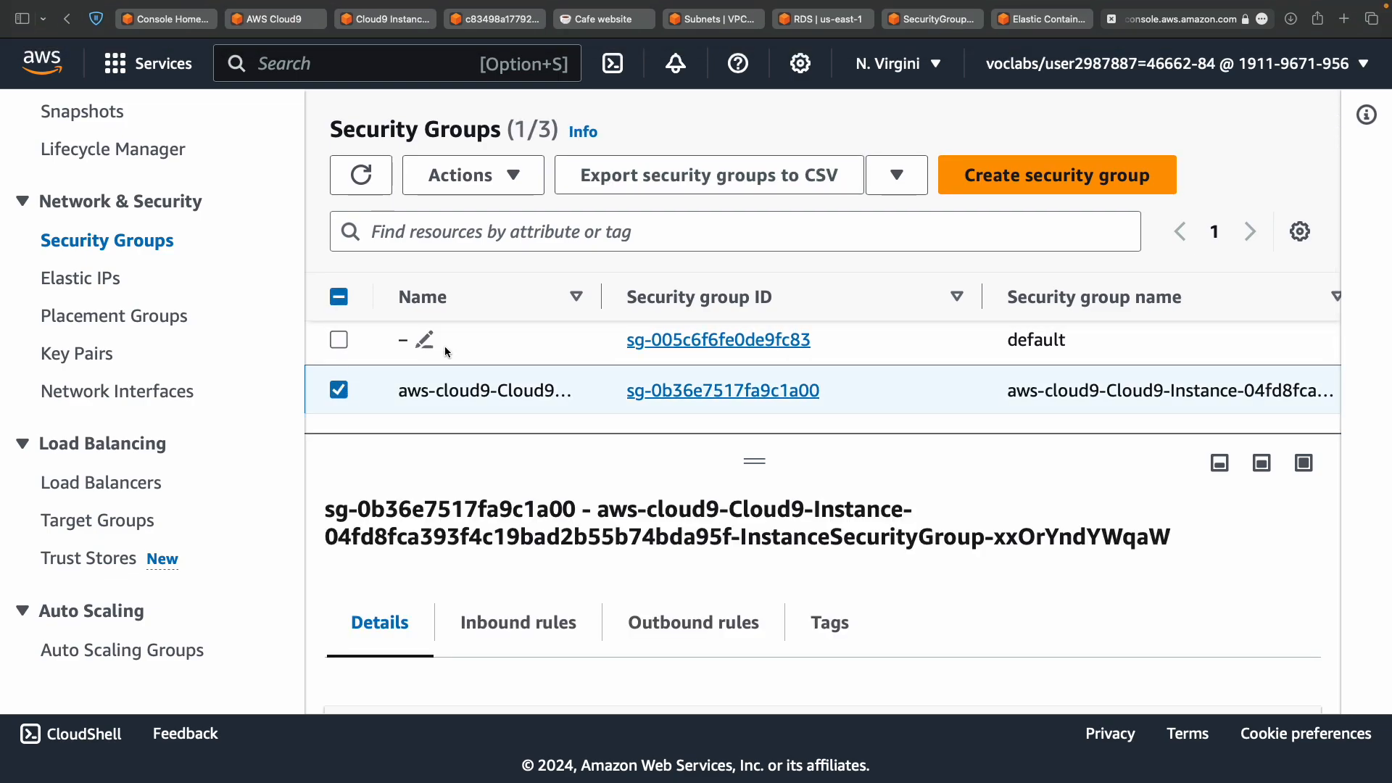
# Show the Cloud9-Instance group's two existing inbound rules, as the instructions direct.
pyautogui.hotkey('ctrl', 'Left')
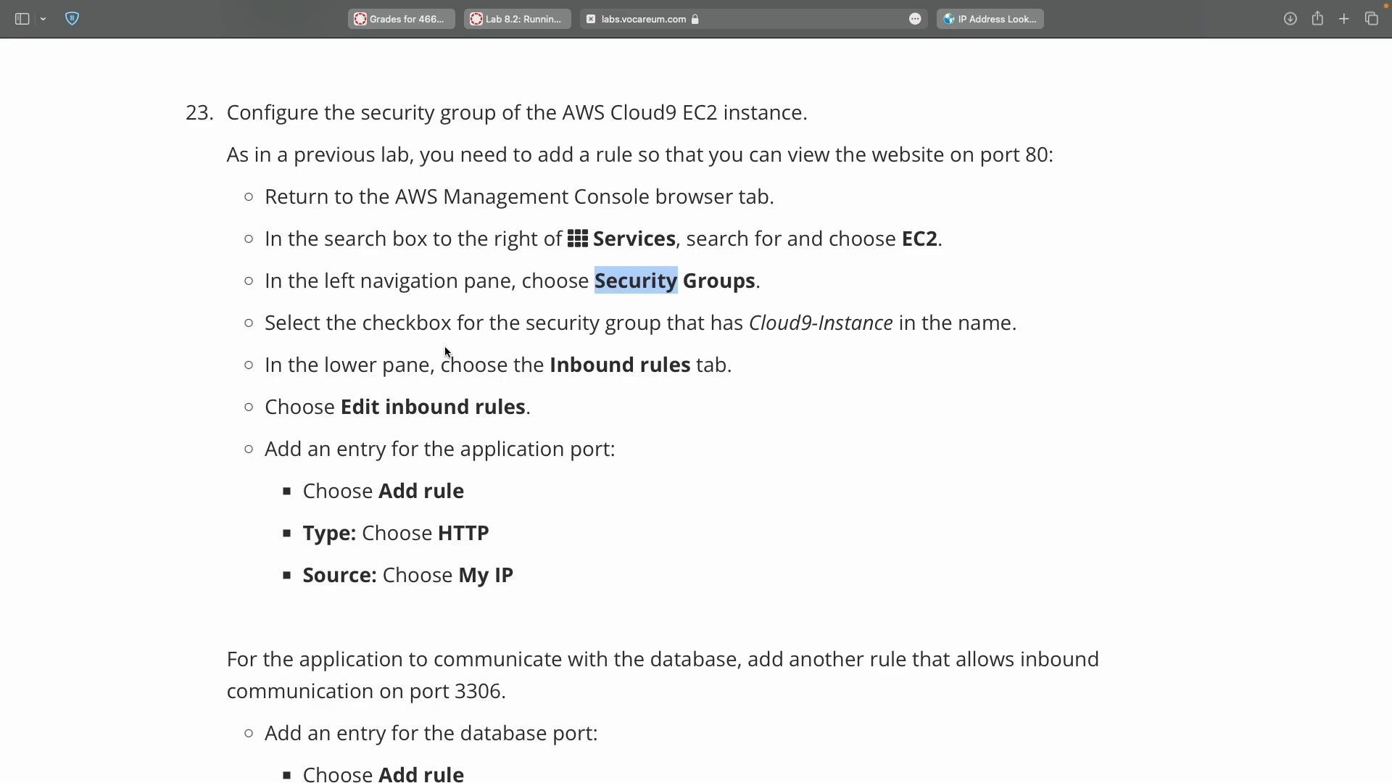
pyautogui.moveTo(807, 323); pyautogui.dragTo(815, 322)
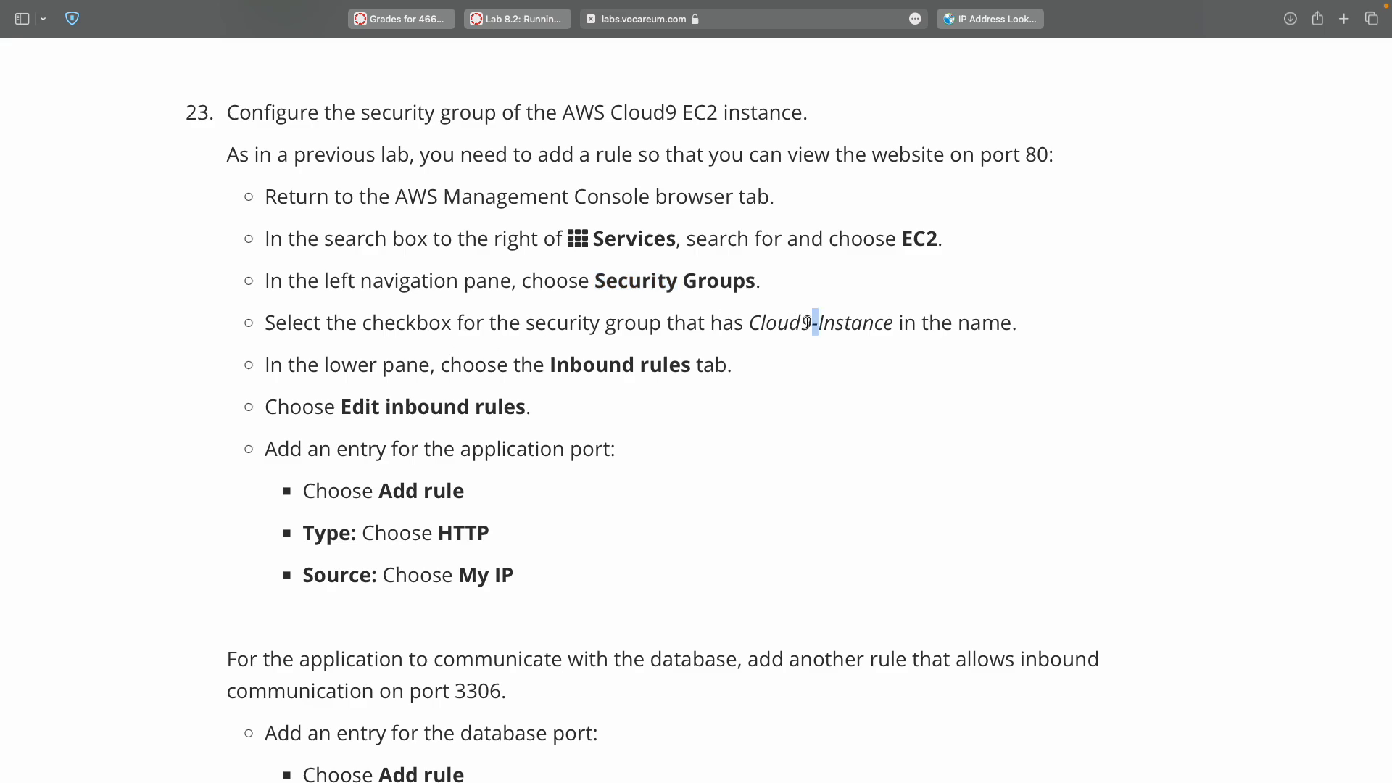
pyautogui.hotkey('ctrl', 'Right')
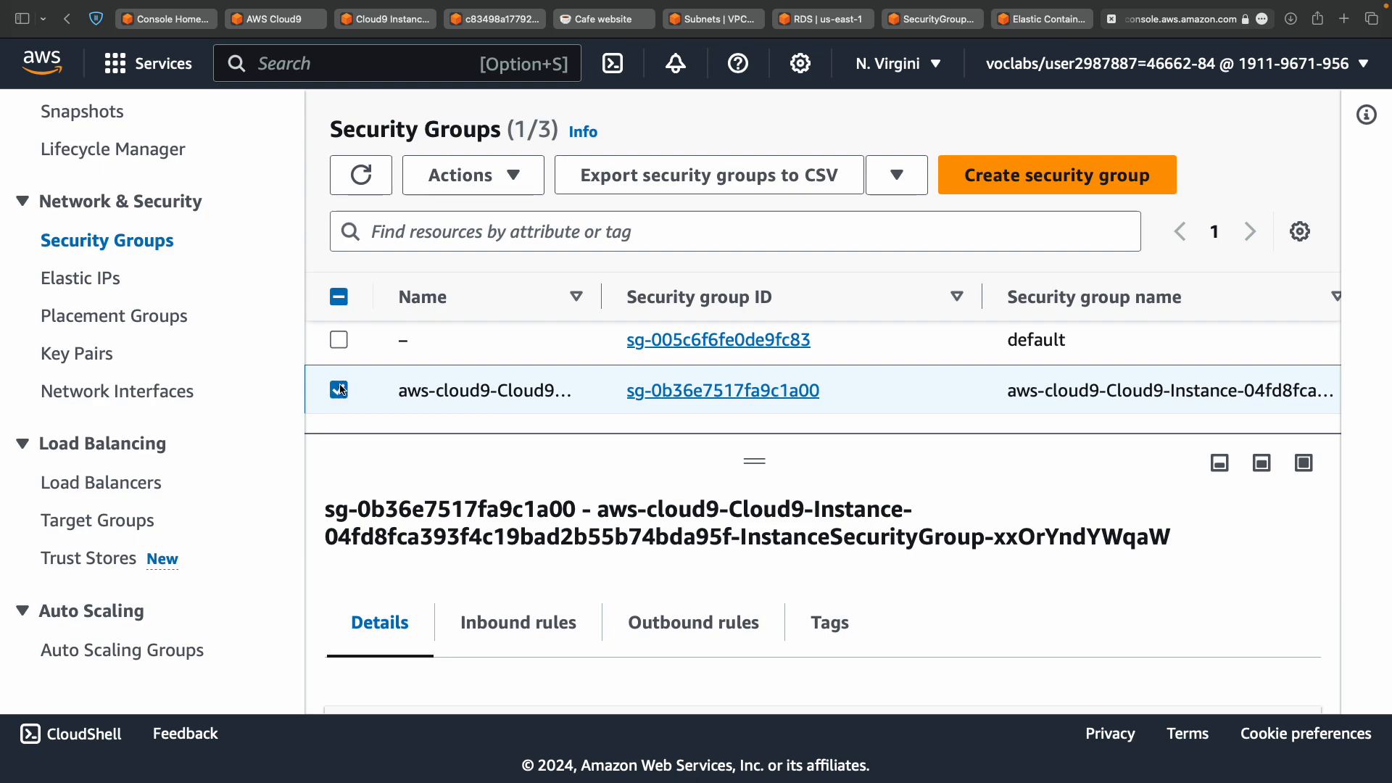
pyautogui.scroll(-1, 348, 388)
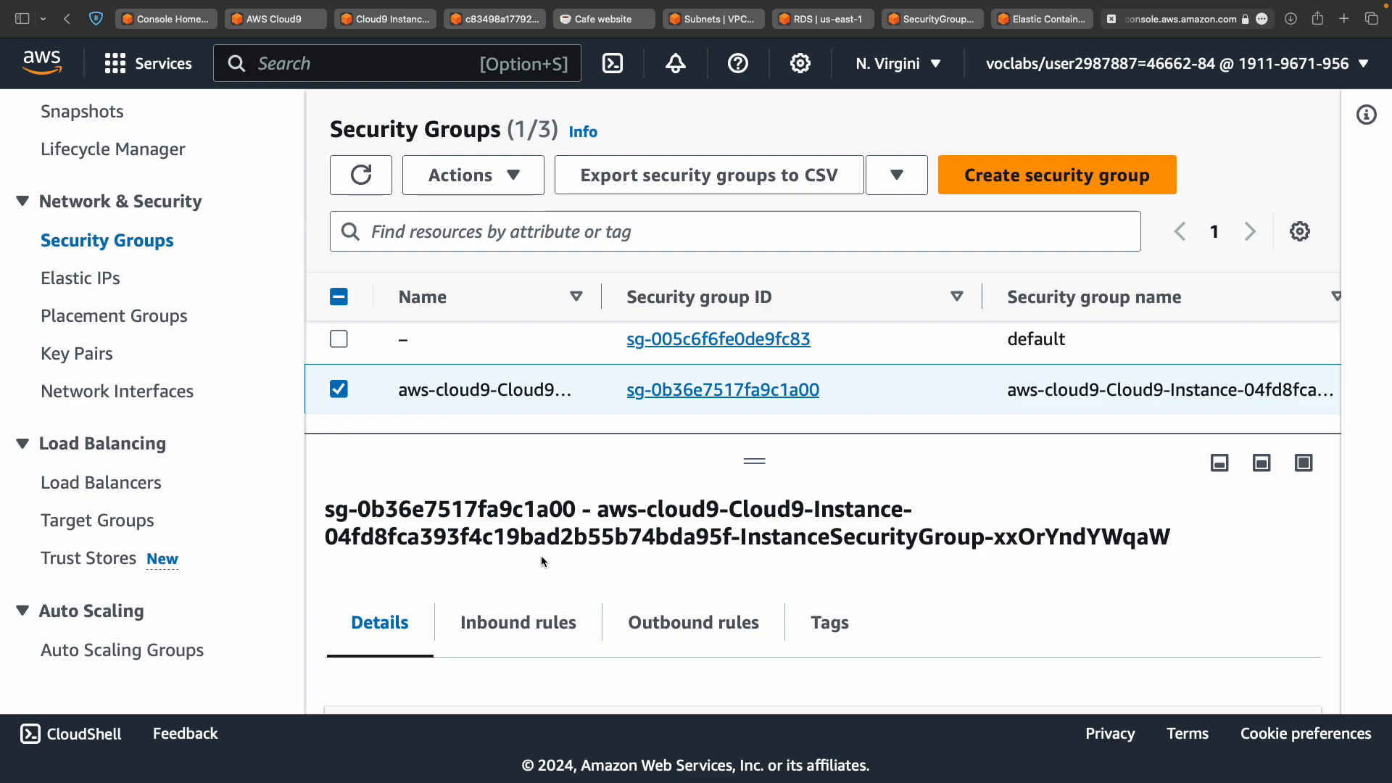
pyautogui.hotkey('ctrl', 'Left')
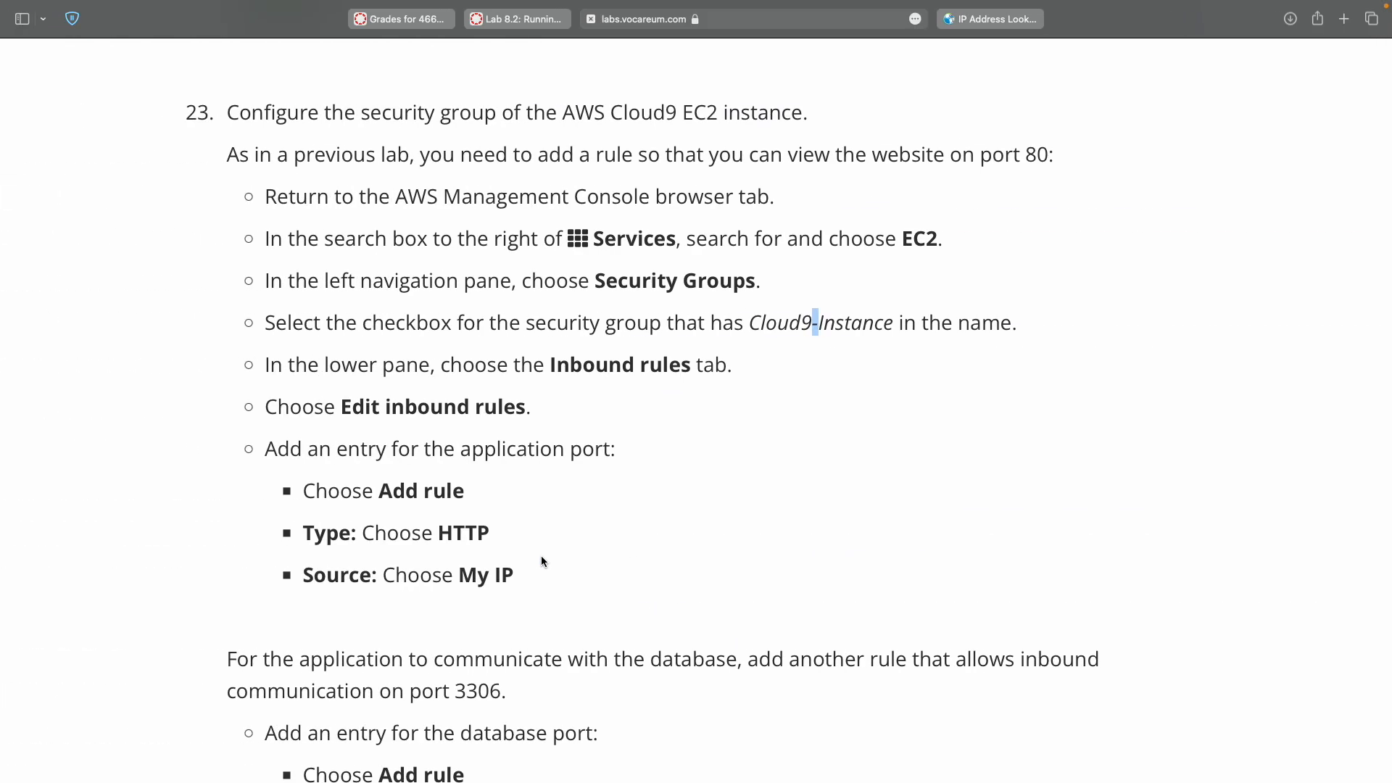
pyautogui.doubleClick(596, 364)
pyautogui.hotkey('ctrl', 'Right')
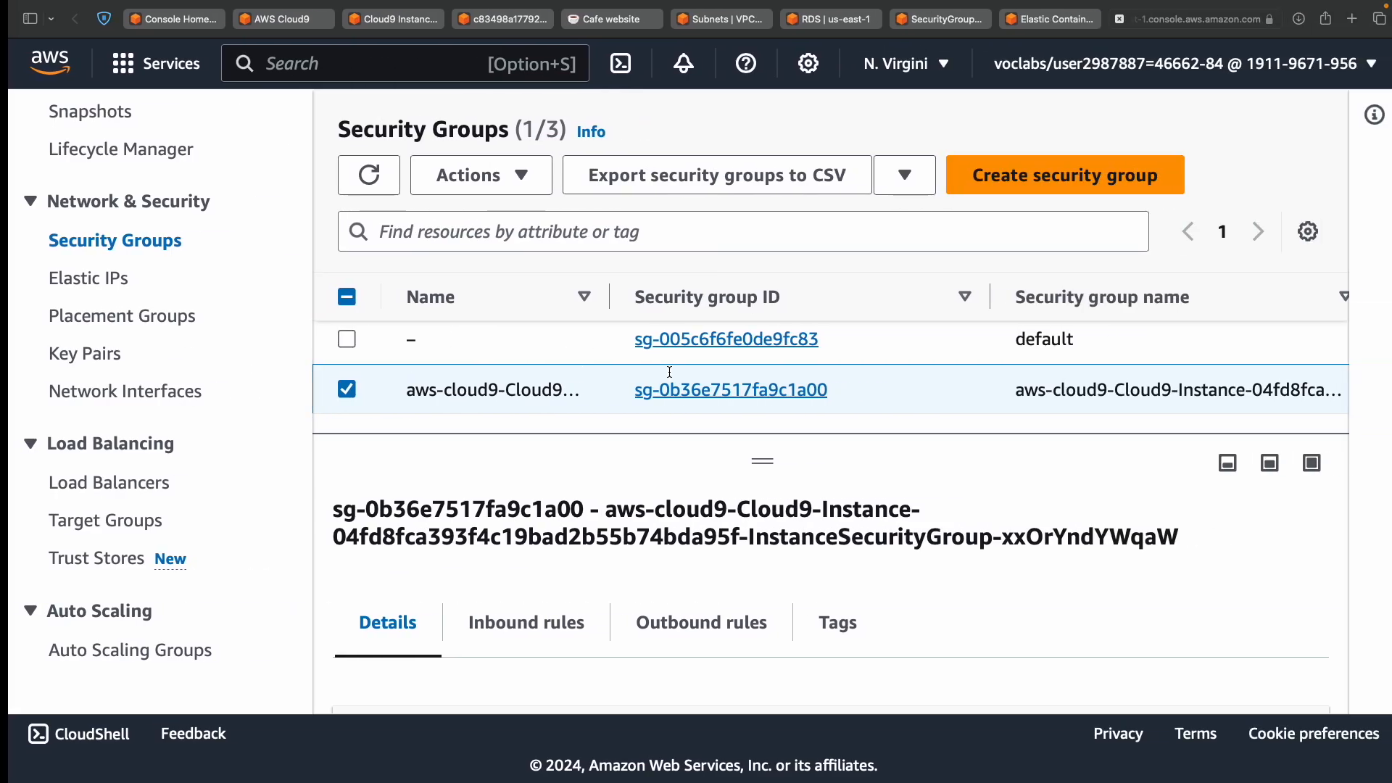
pyautogui.click(563, 628)
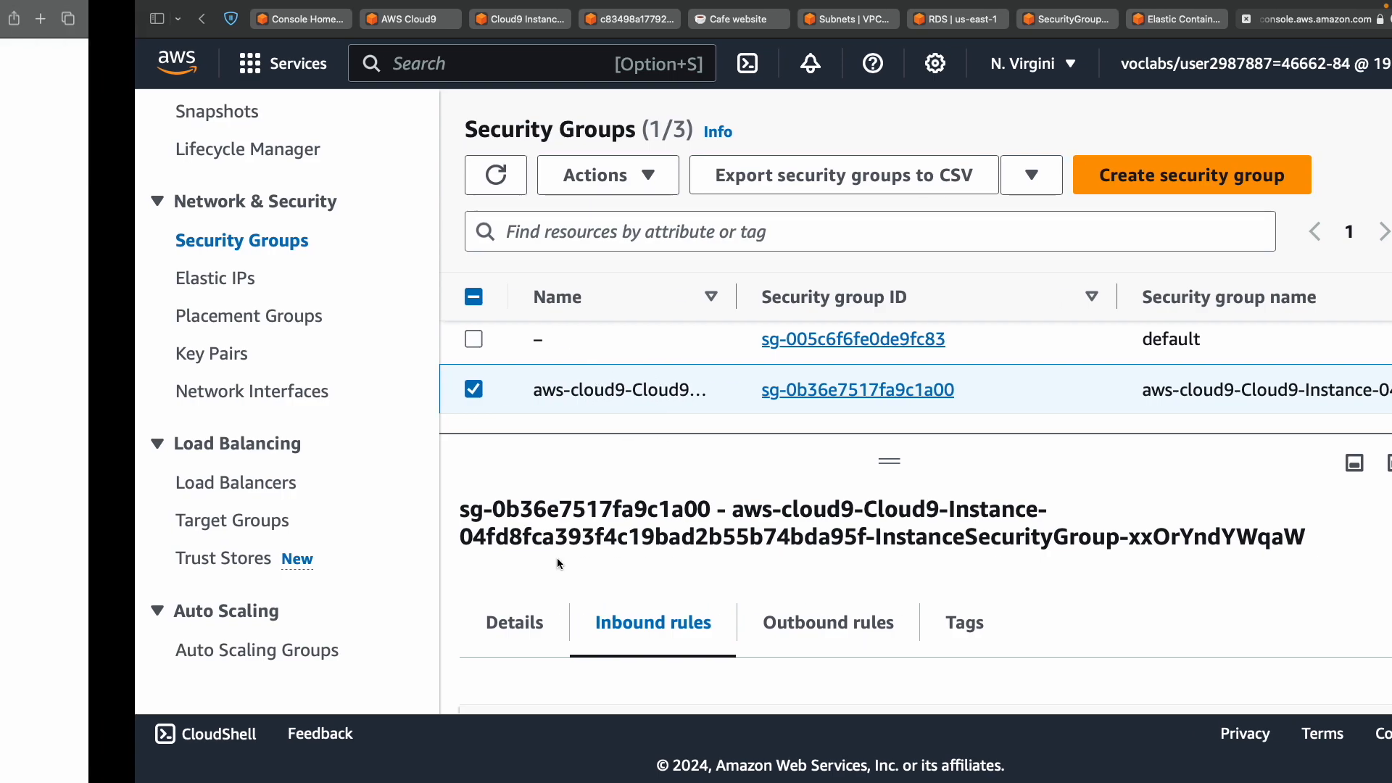
pyautogui.scroll(-5, 636, 583)
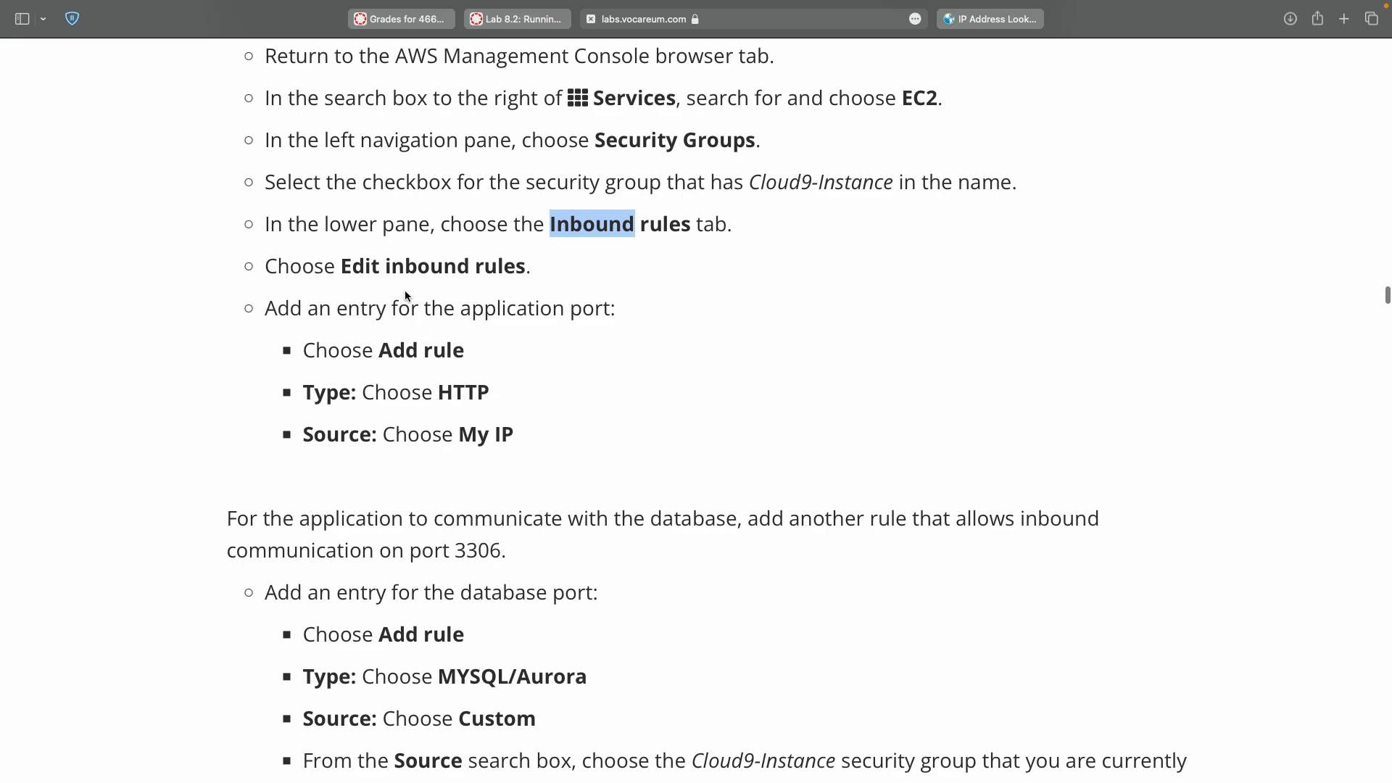
pyautogui.hotkey('ctrl', 'Right')
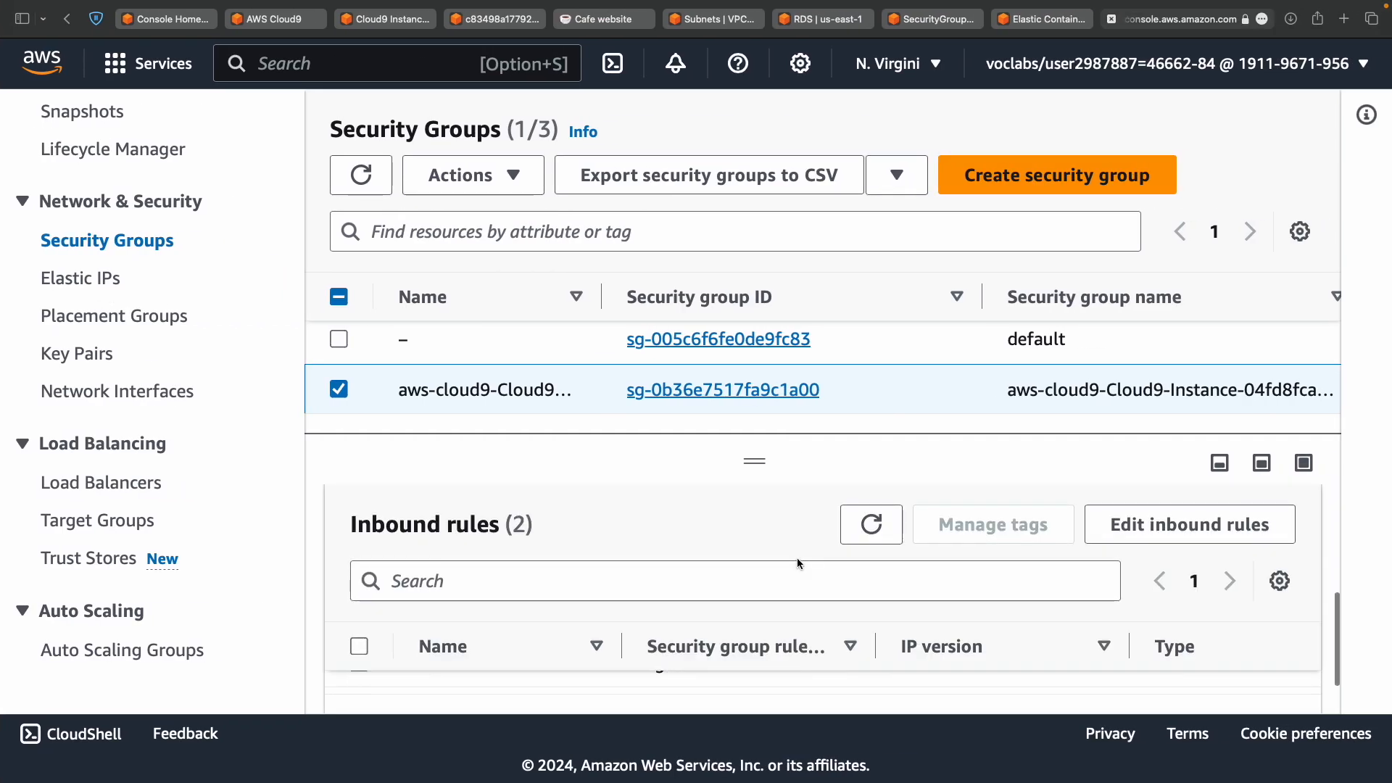
# Start editing the Cloud9 group's inbound rules, checking the instructions for the HTTP rule.
pyautogui.click(1222, 540)
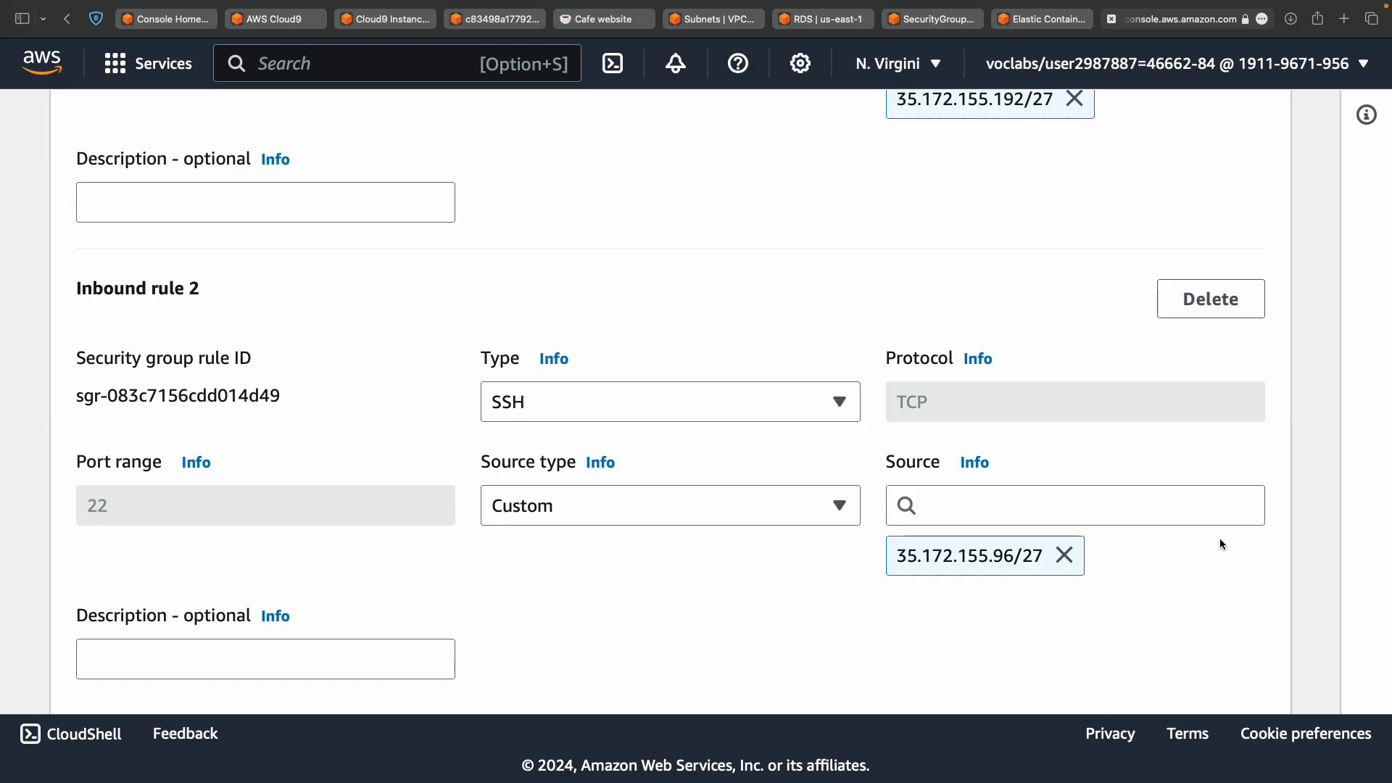
pyautogui.hotkey('ctrl', 'Left')
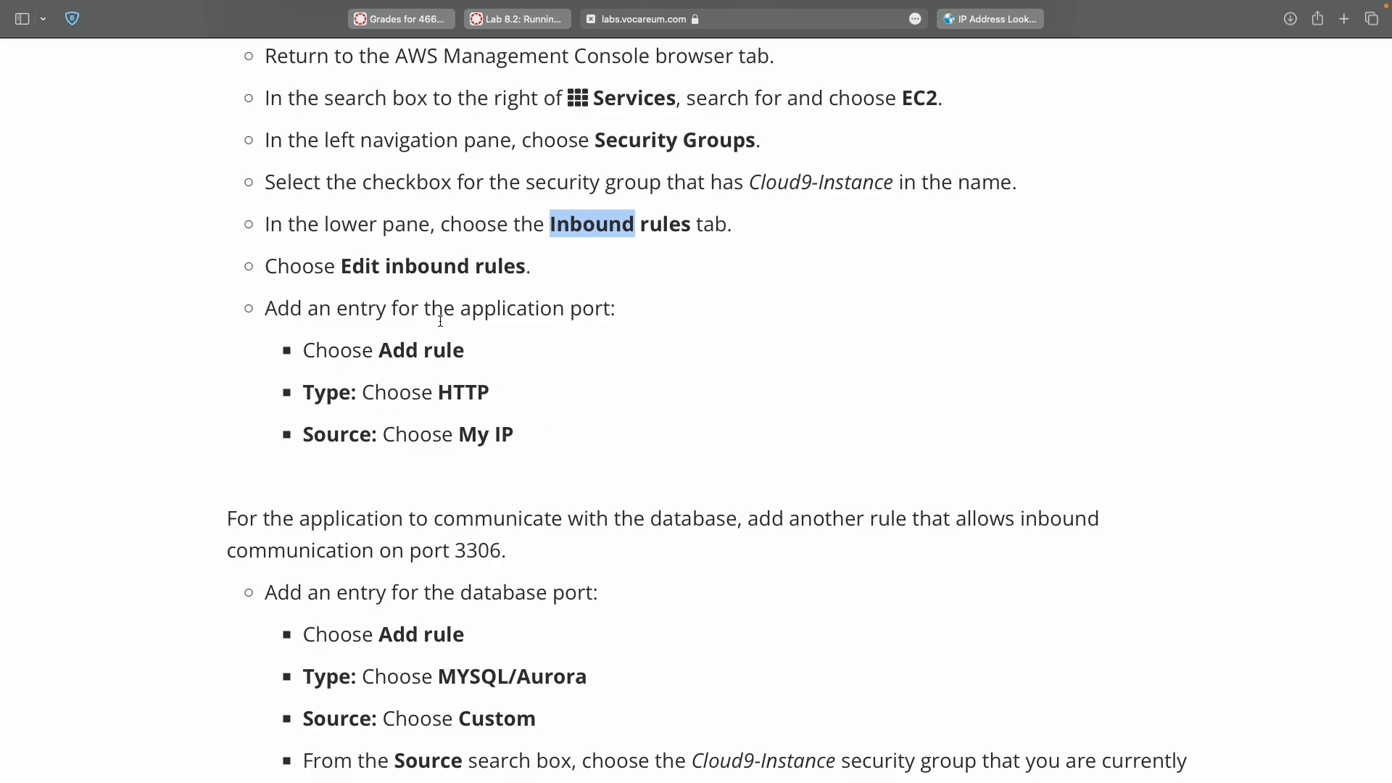
pyautogui.doubleClick(479, 393)
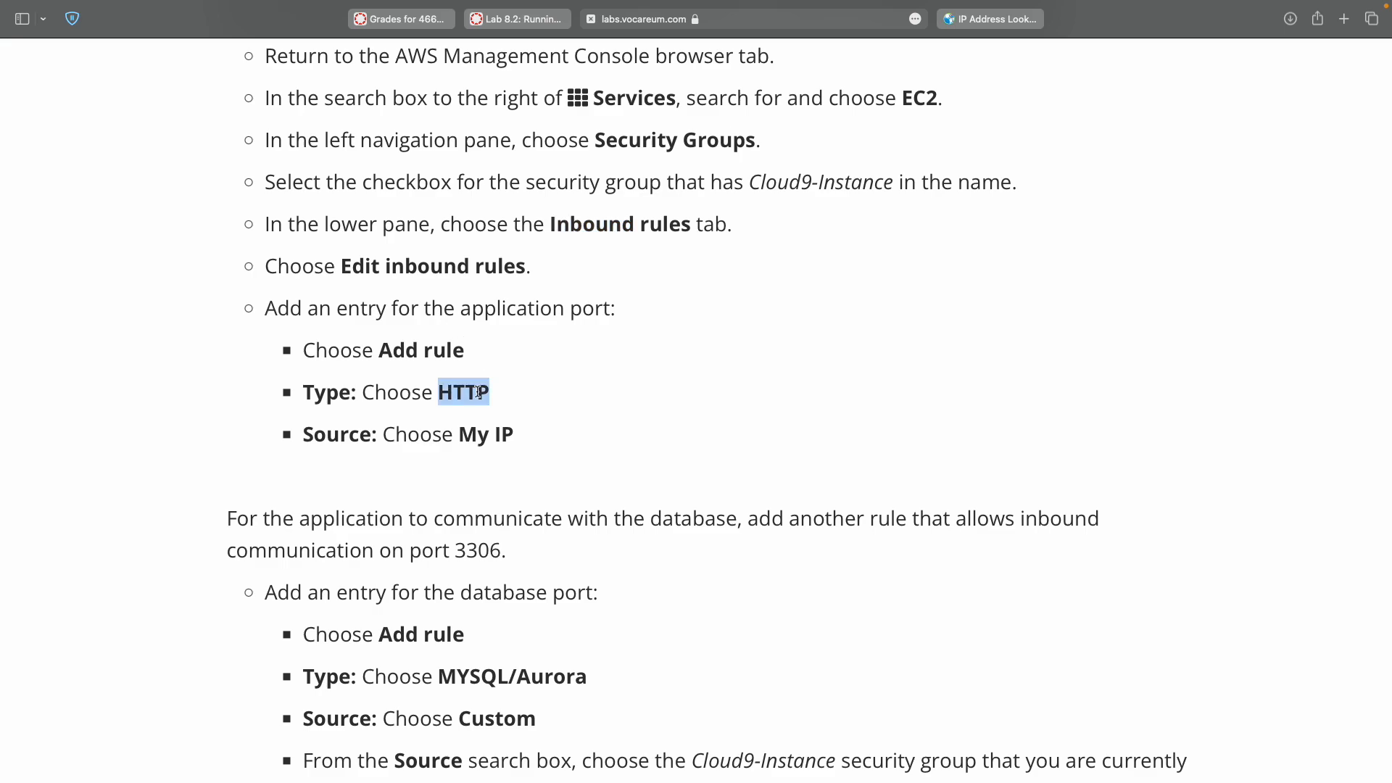
pyautogui.hotkey('ctrl', 'Right')
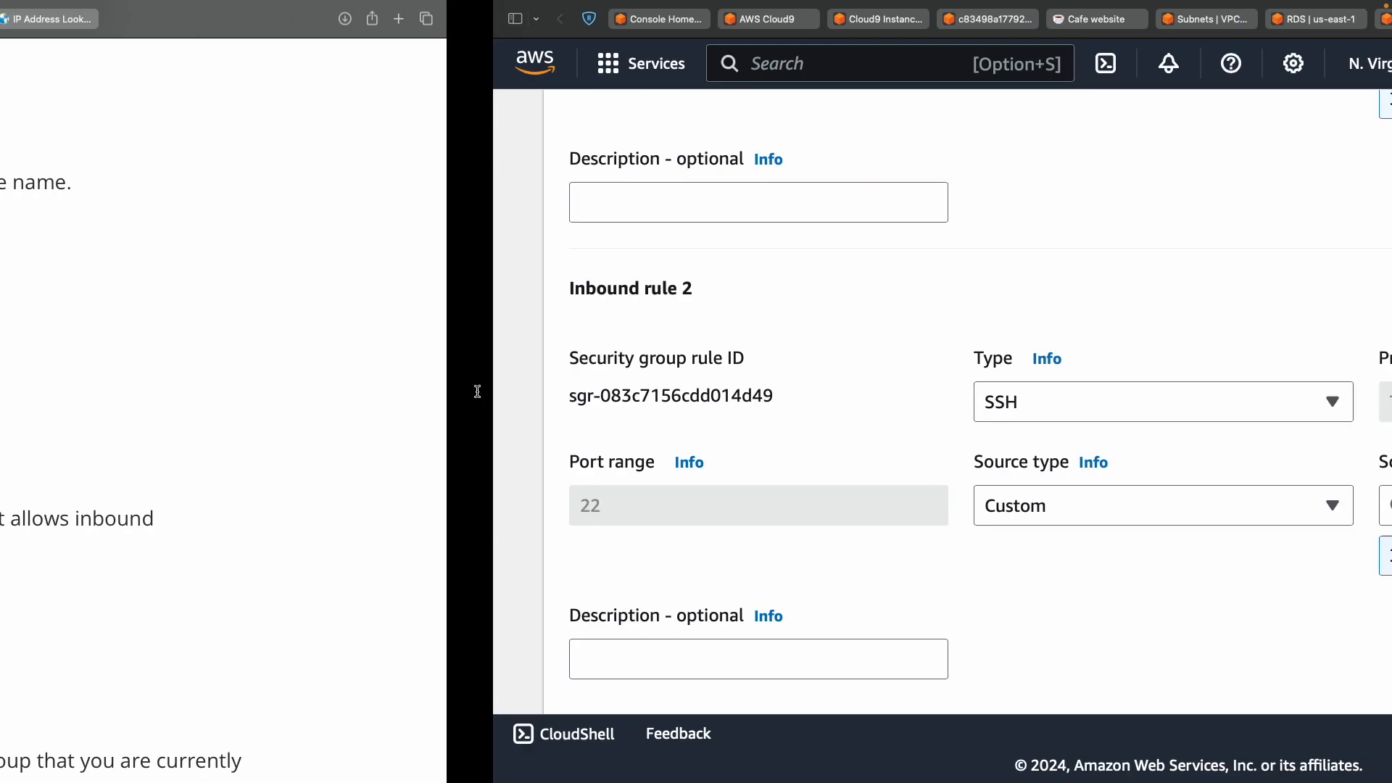
pyautogui.scroll(-3, 516, 563)
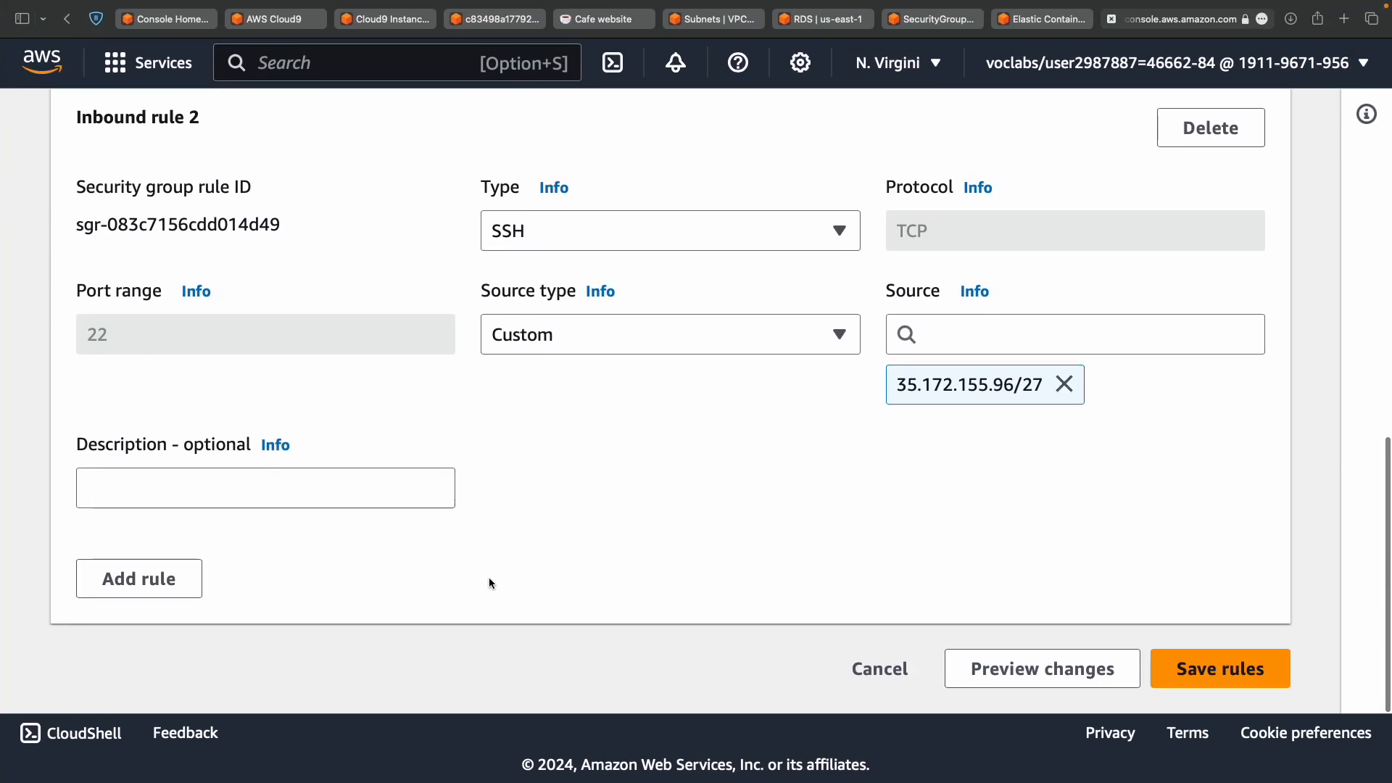
# Add a third inbound rule: type HTTP, port 80, source My IP.
pyautogui.click(186, 578)
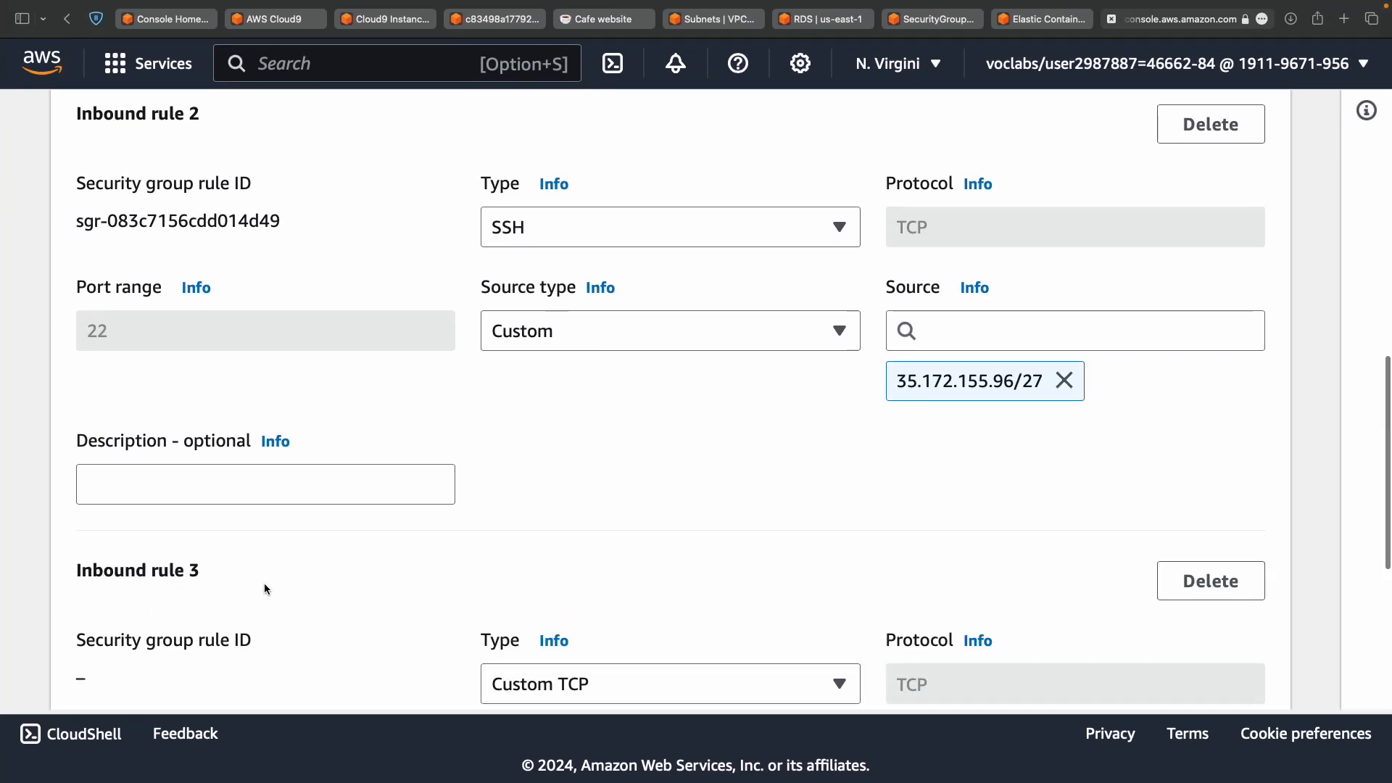
pyautogui.scroll(-5, 264, 589)
pyautogui.click(572, 341)
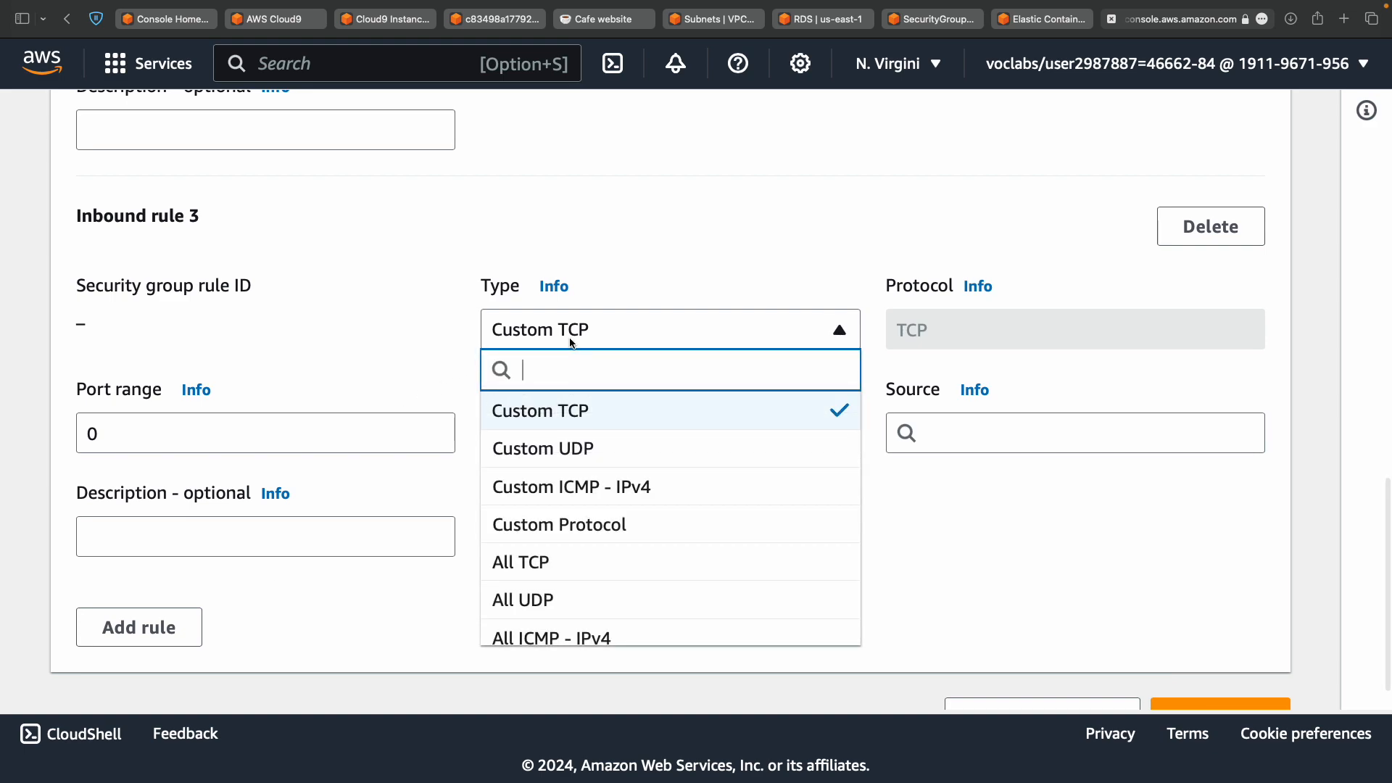
pyautogui.write('HTTP')
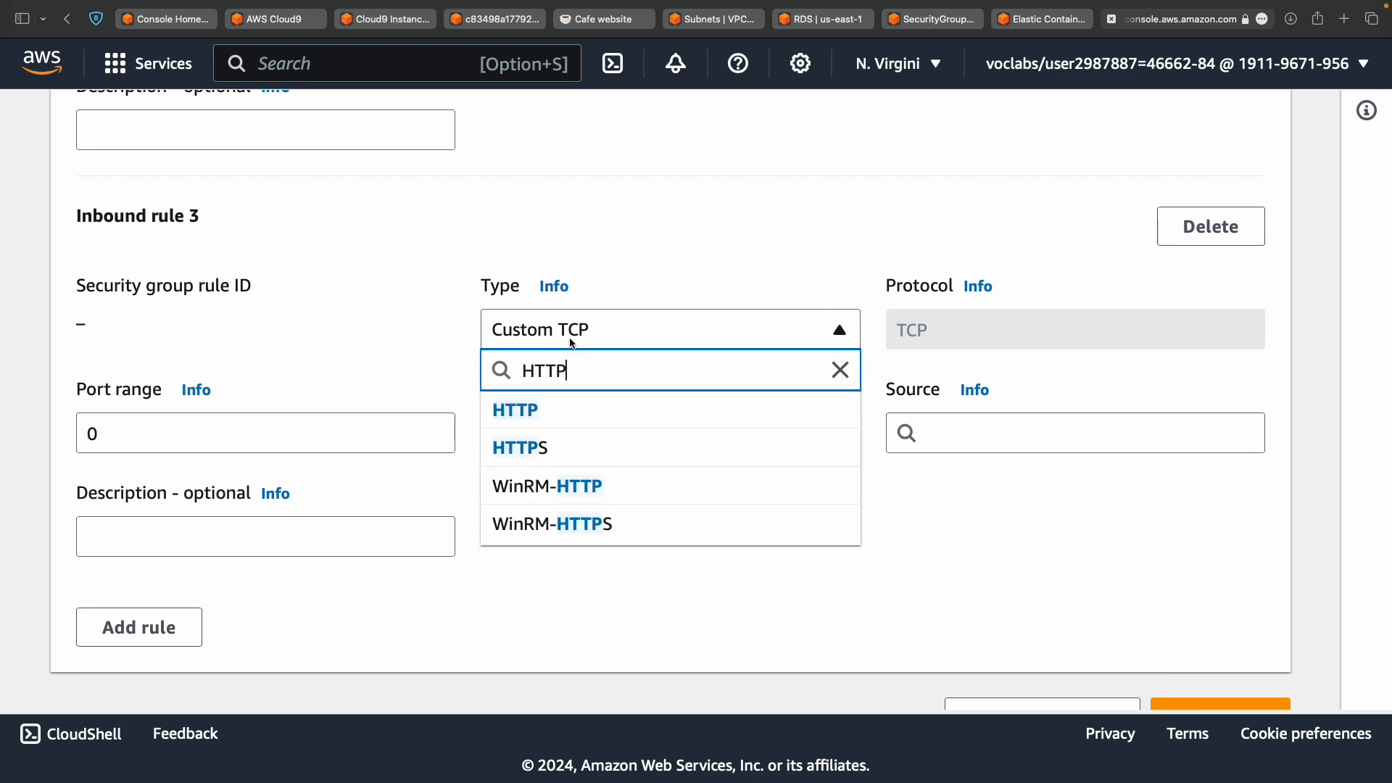
pyautogui.click(578, 419)
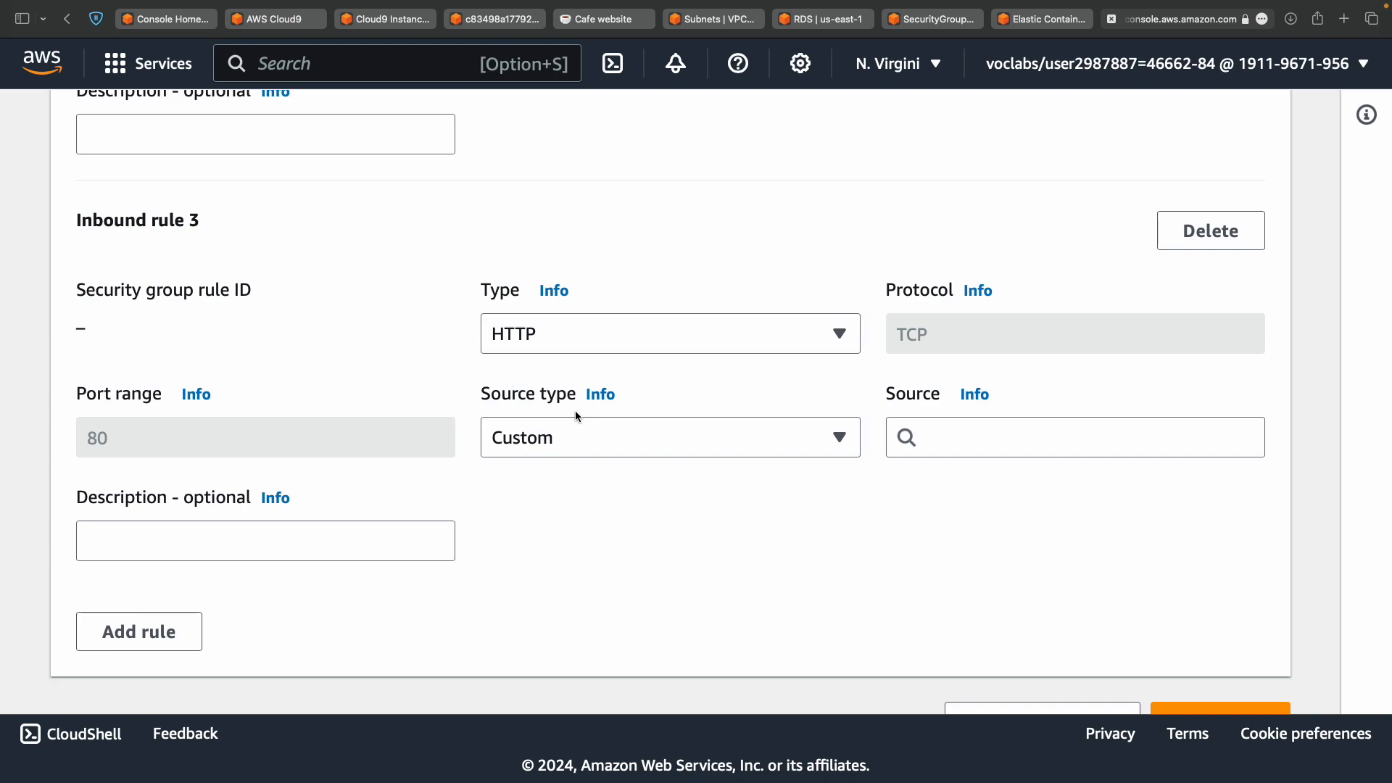
pyautogui.click(581, 438)
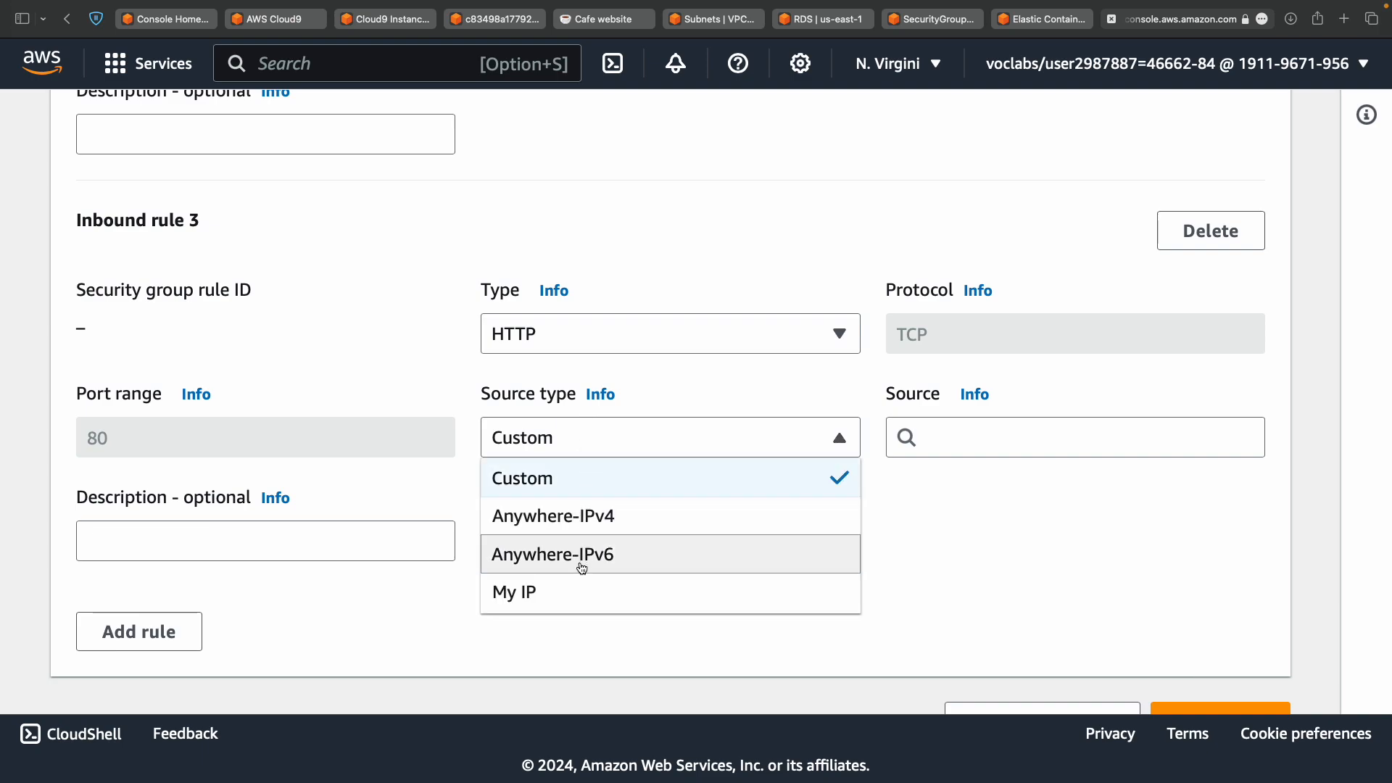
pyautogui.scroll(-1, 580, 597)
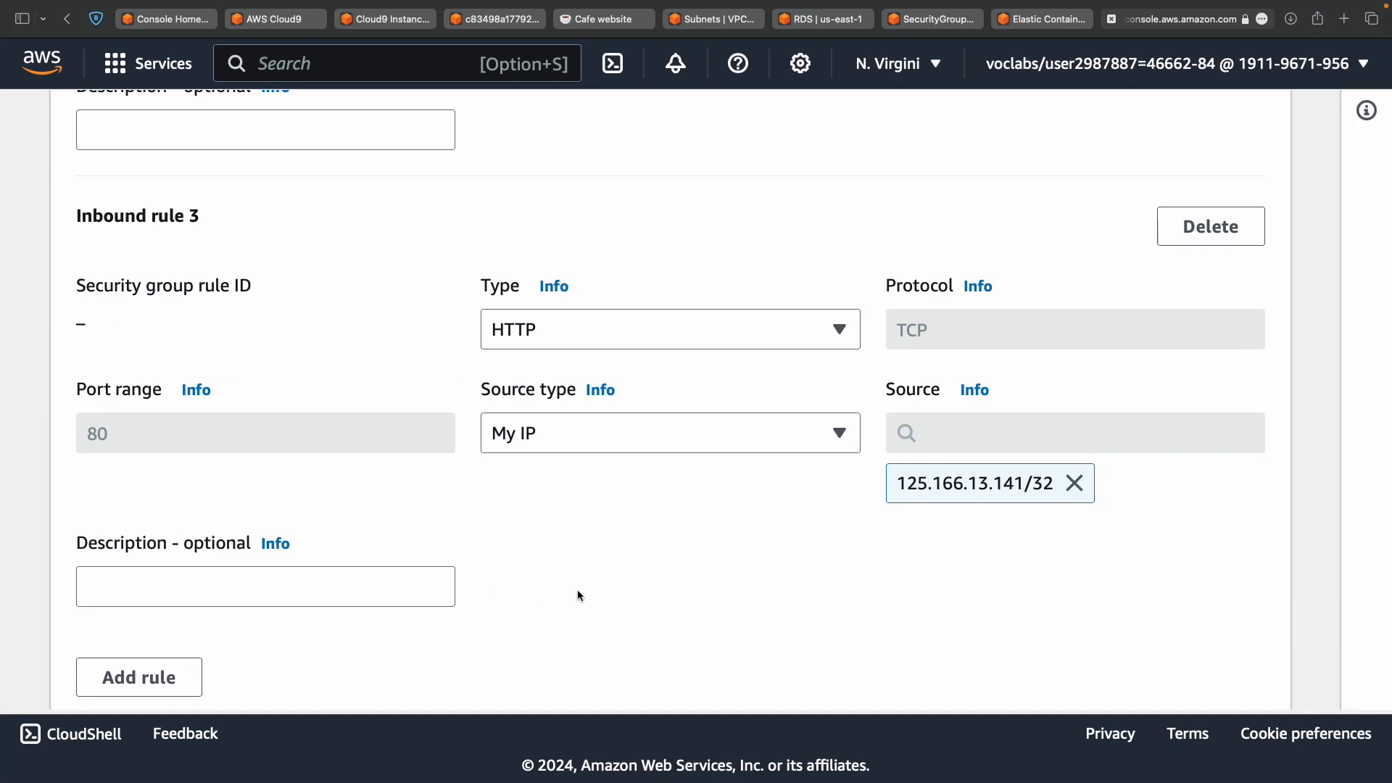
pyautogui.hotkey('ctrl', 'Left')
pyautogui.hotkey('ctrl', 'Right')
pyautogui.scroll(15, 577, 590)
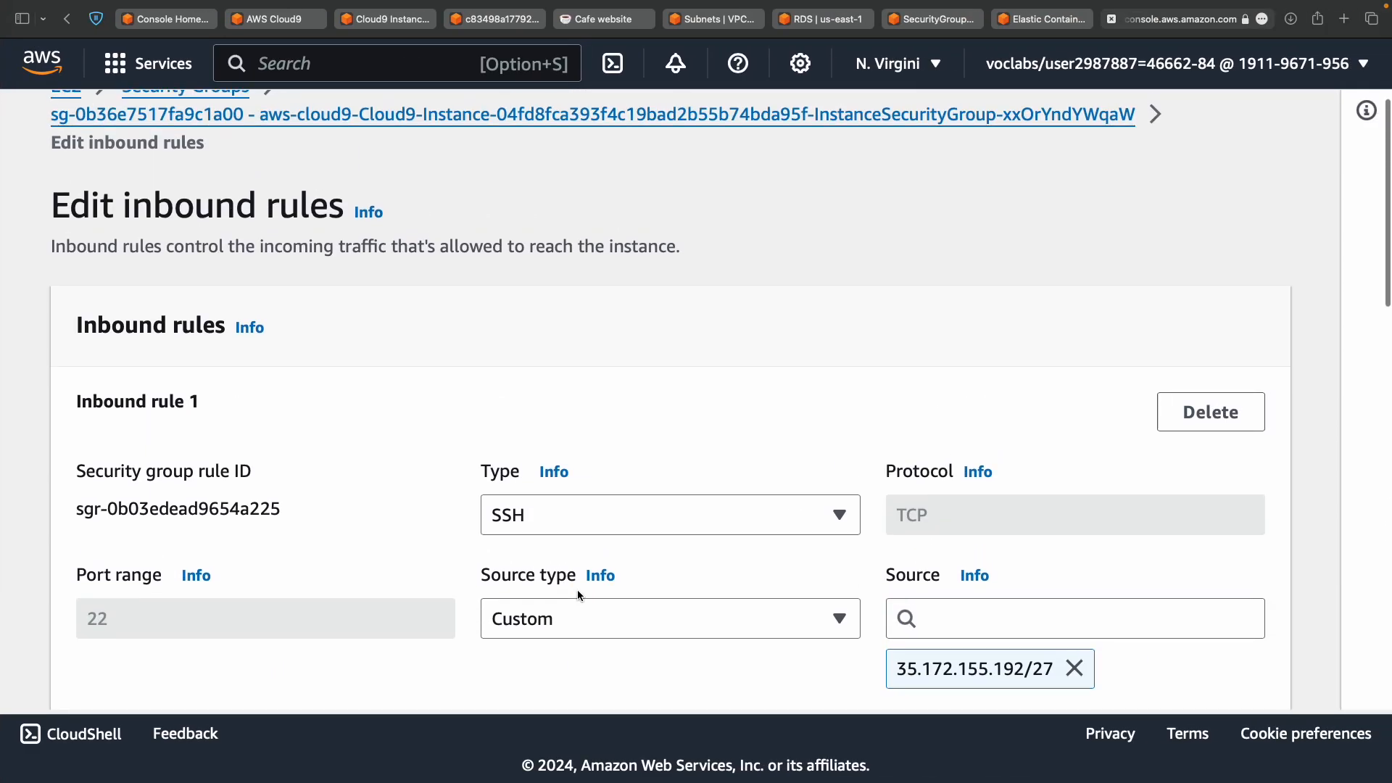
pyautogui.scroll(1, 578, 589)
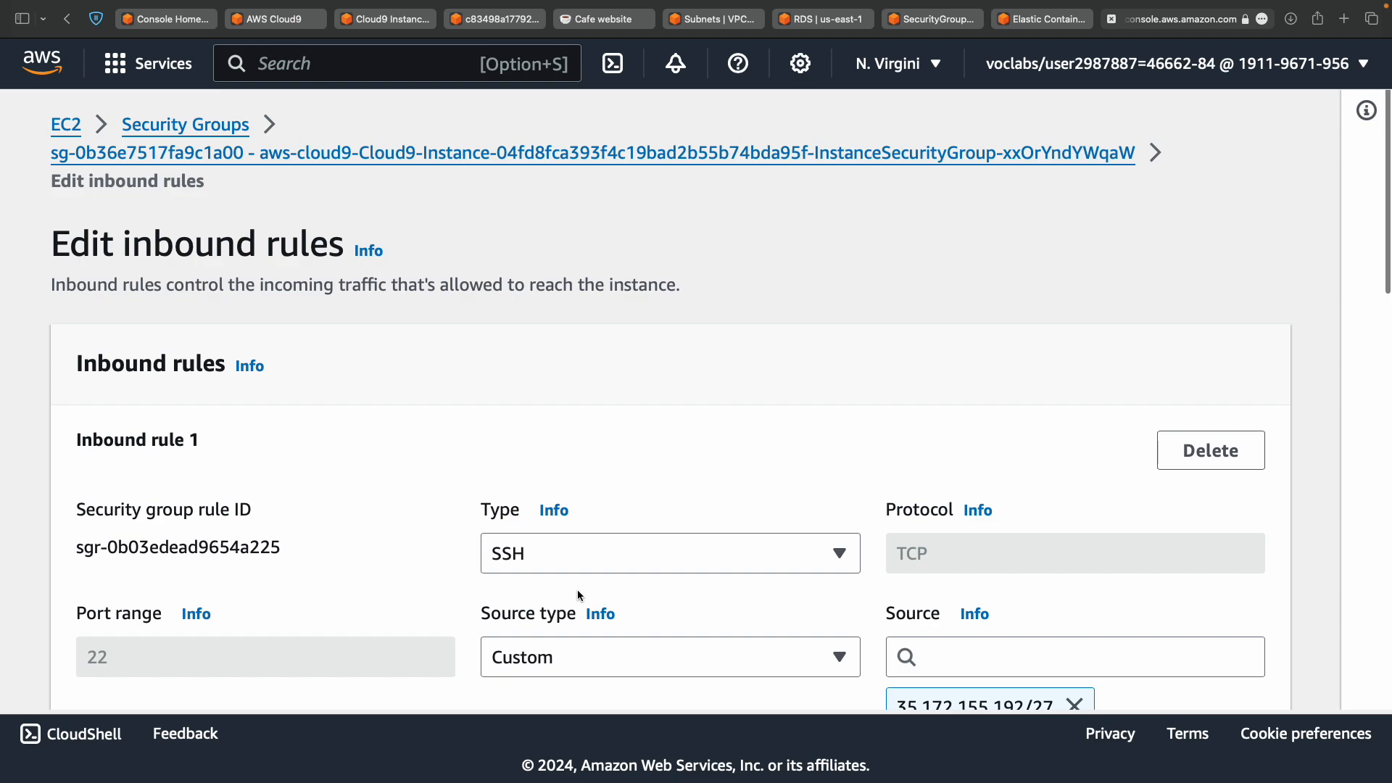
pyautogui.scroll(-15, 577, 590)
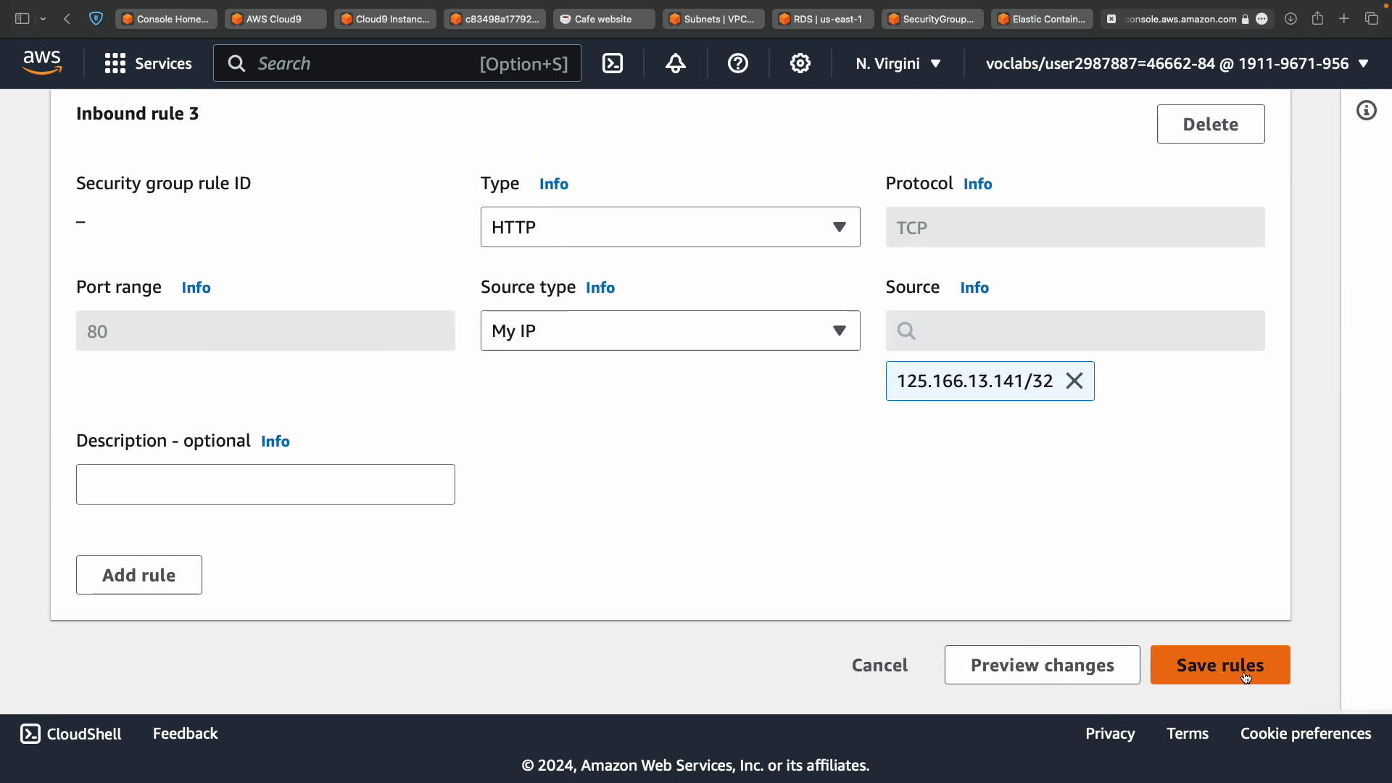
# Save the edited inbound rules and dismiss the success banner.
pyautogui.click(1247, 677)
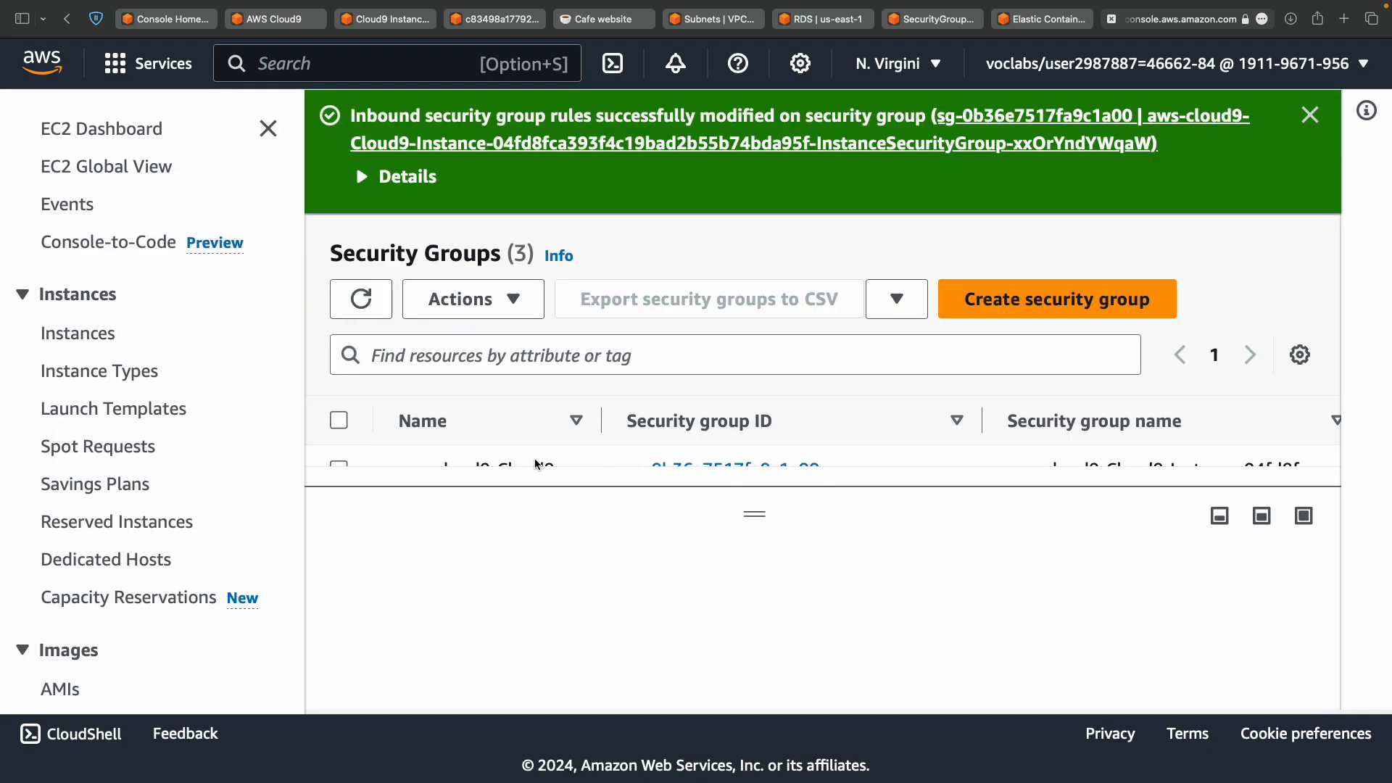
pyautogui.scroll(-3, 537, 456)
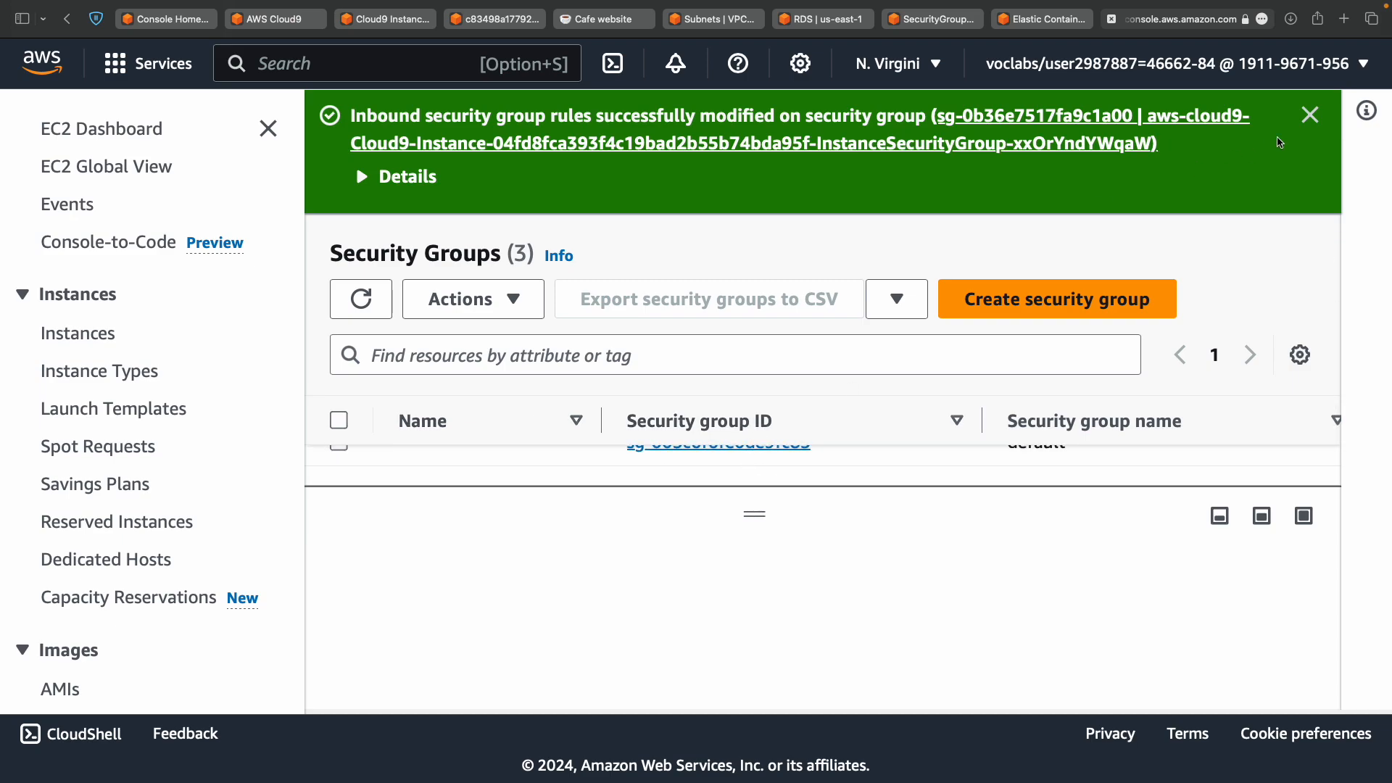
pyautogui.click(1310, 115)
# Select the Cloud9-Instance group and view its three inbound rules, including HTTP.
pyautogui.moveTo(767, 384); pyautogui.dragTo(755, 547)
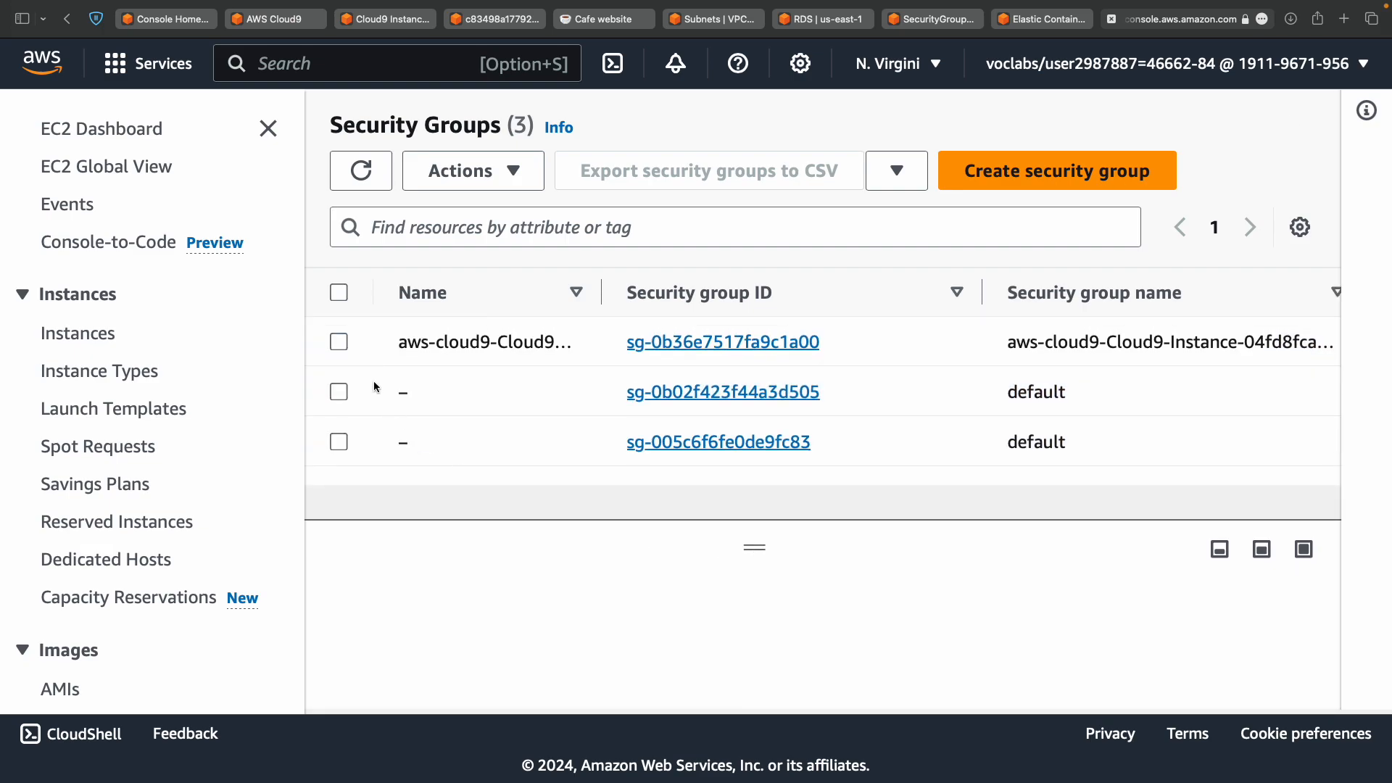
pyautogui.click(341, 344)
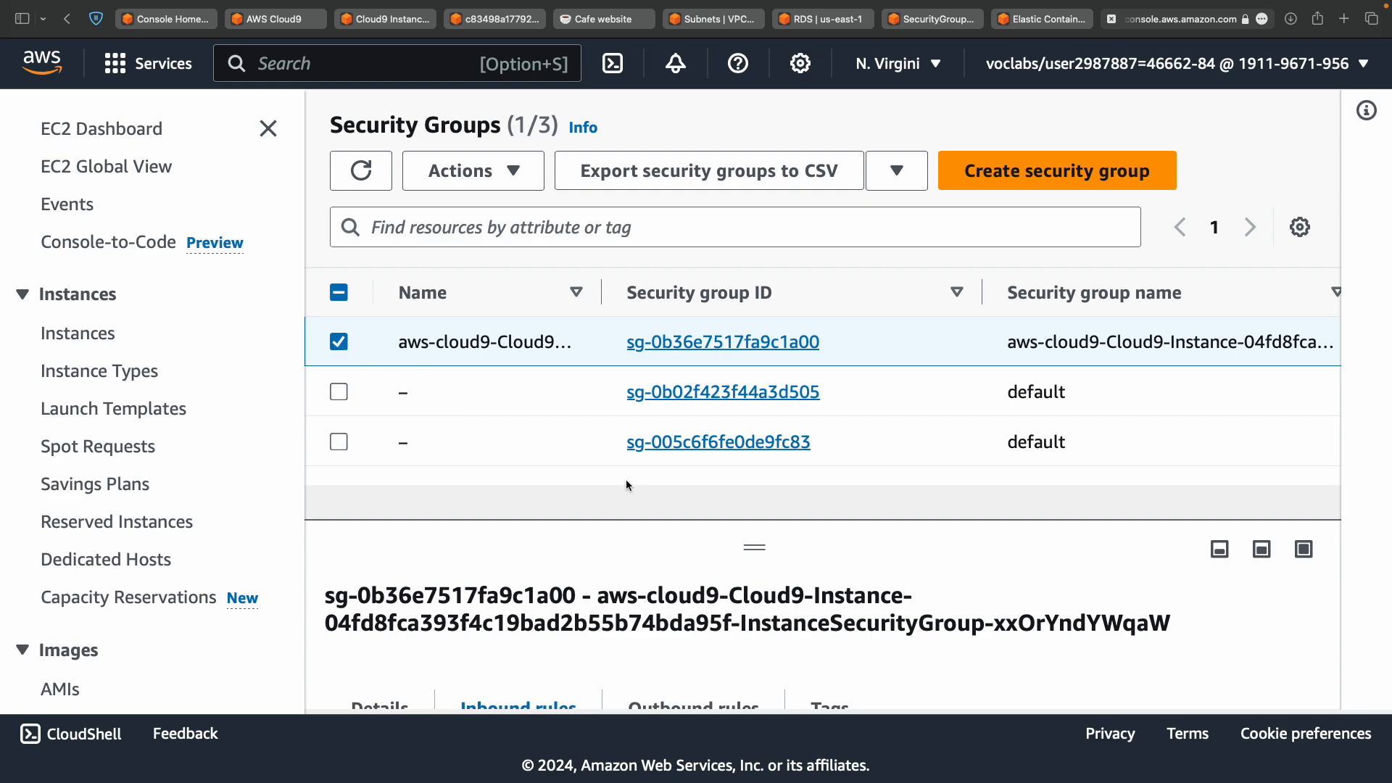
pyautogui.moveTo(755, 549); pyautogui.dragTo(755, 473)
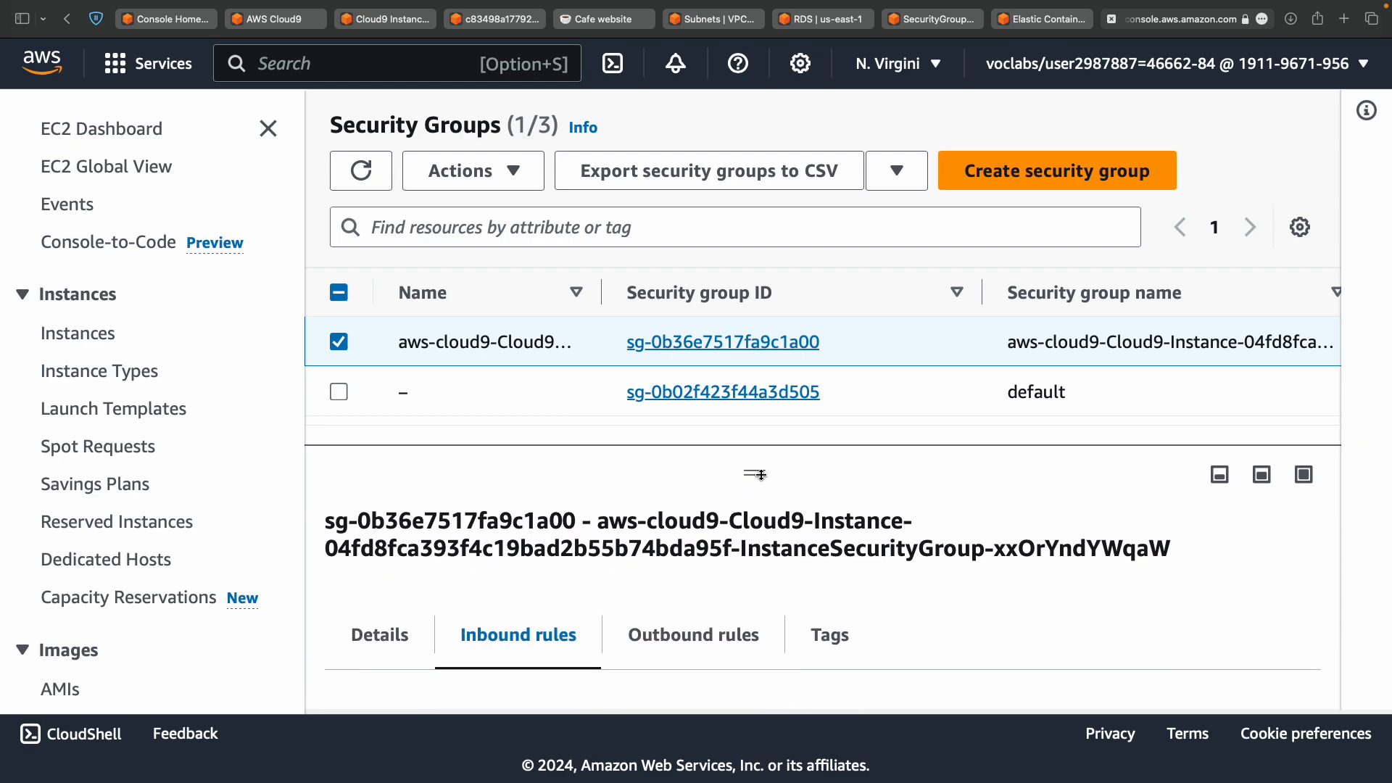
pyautogui.scroll(-3, 543, 641)
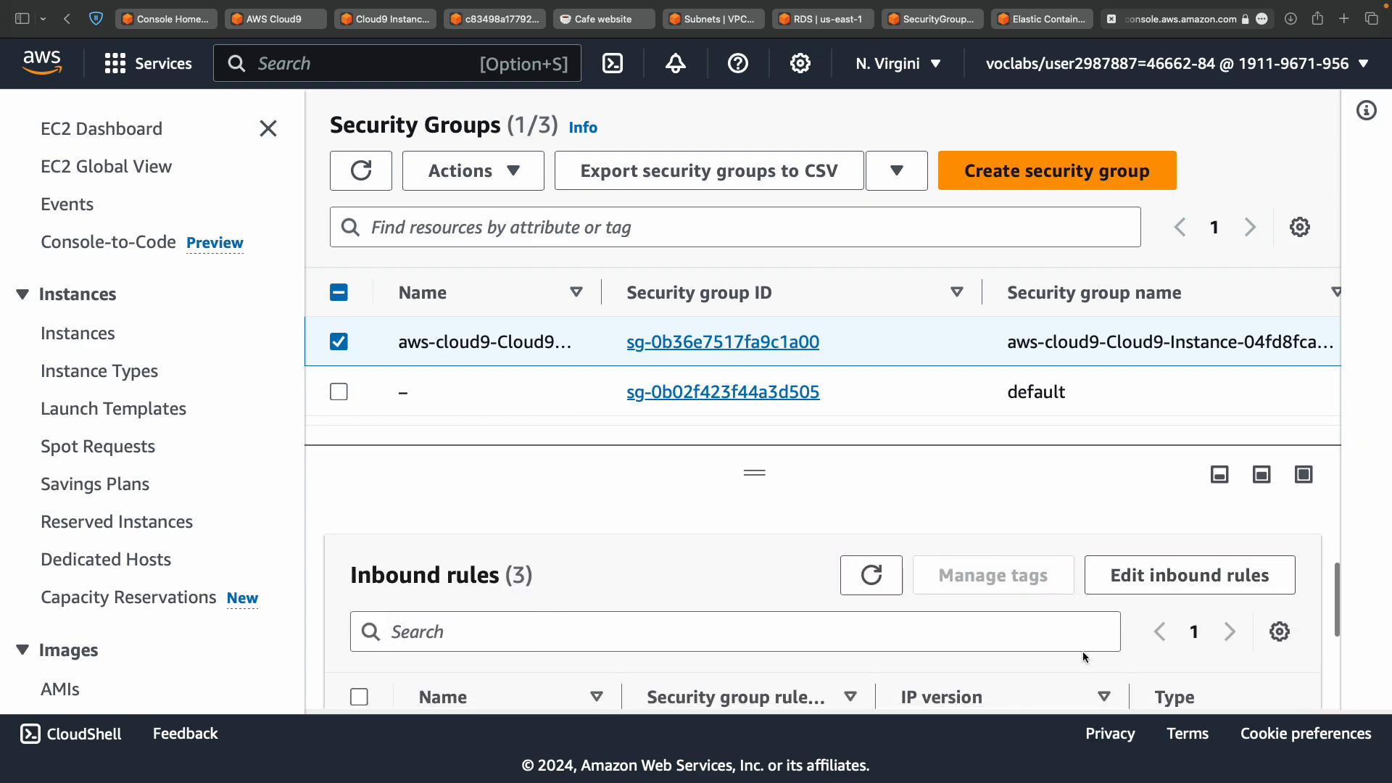
pyautogui.scroll(-1, 906, 566)
pyautogui.moveTo(755, 473); pyautogui.dragTo(755, 404)
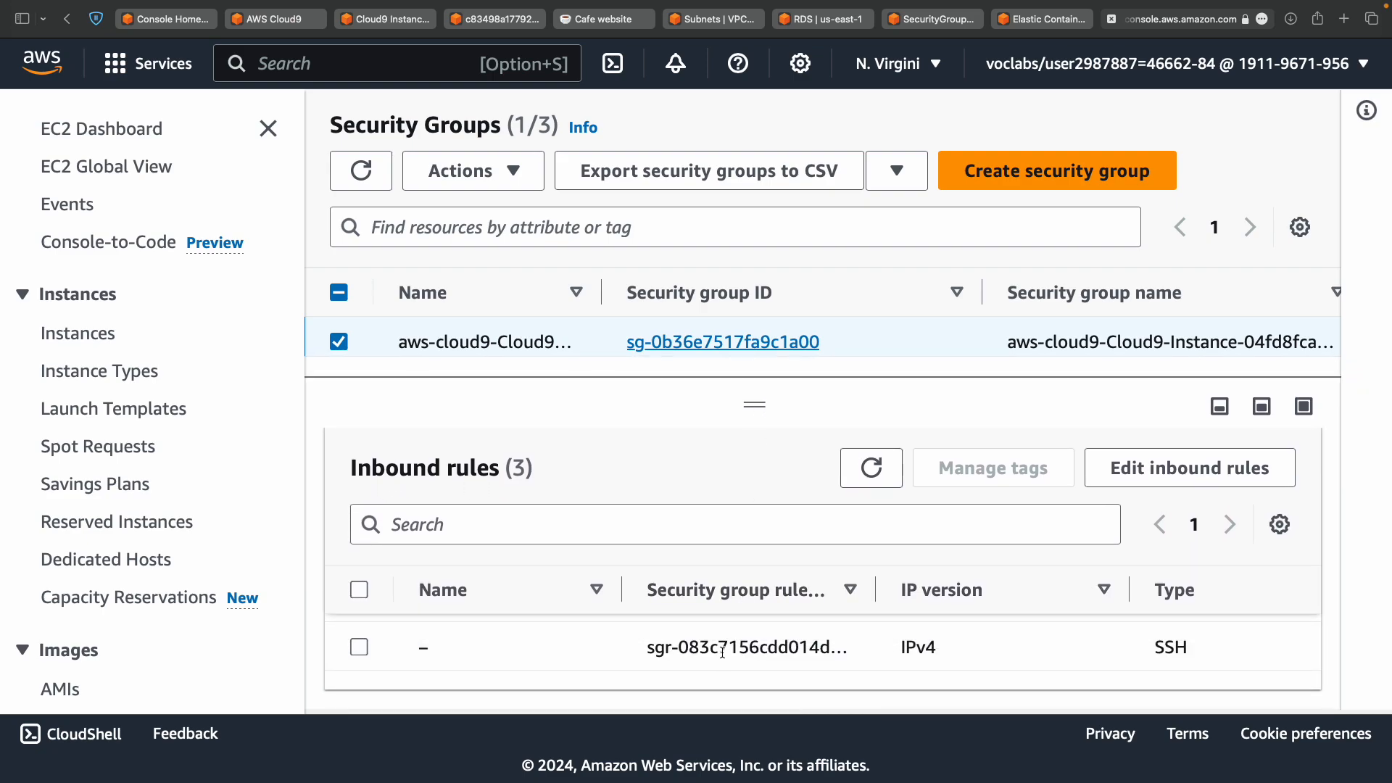
pyautogui.click(1145, 468)
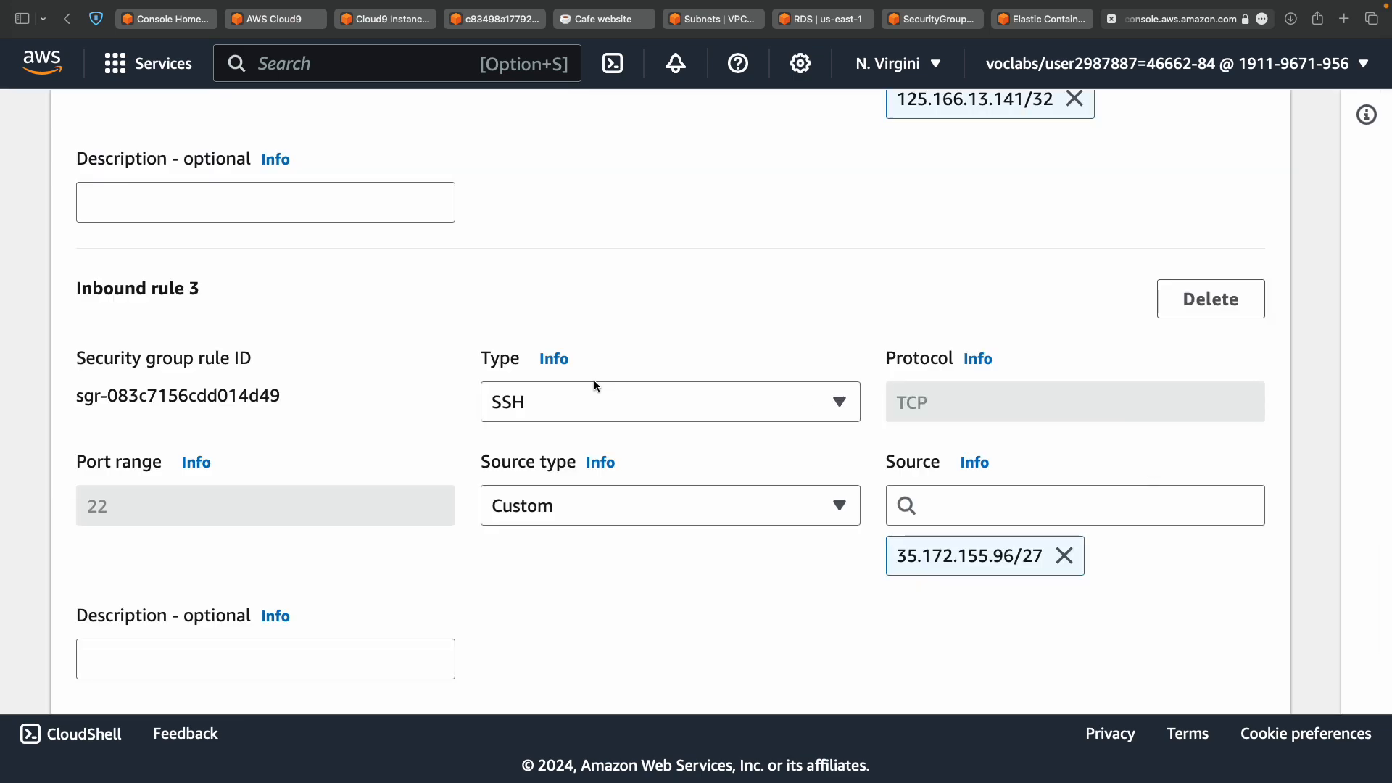
pyautogui.scroll(-3, 595, 382)
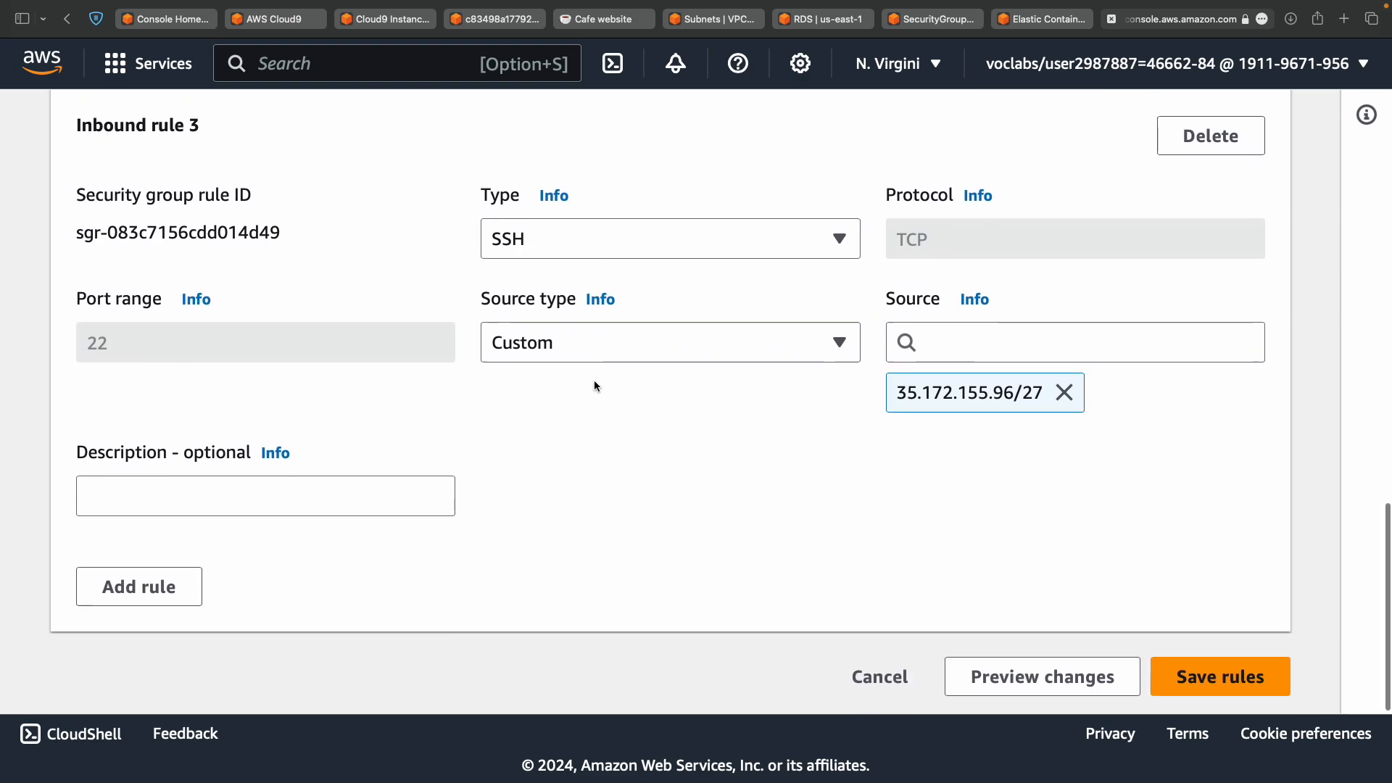
pyautogui.scroll(15, 594, 386)
pyautogui.scroll(-7, 594, 380)
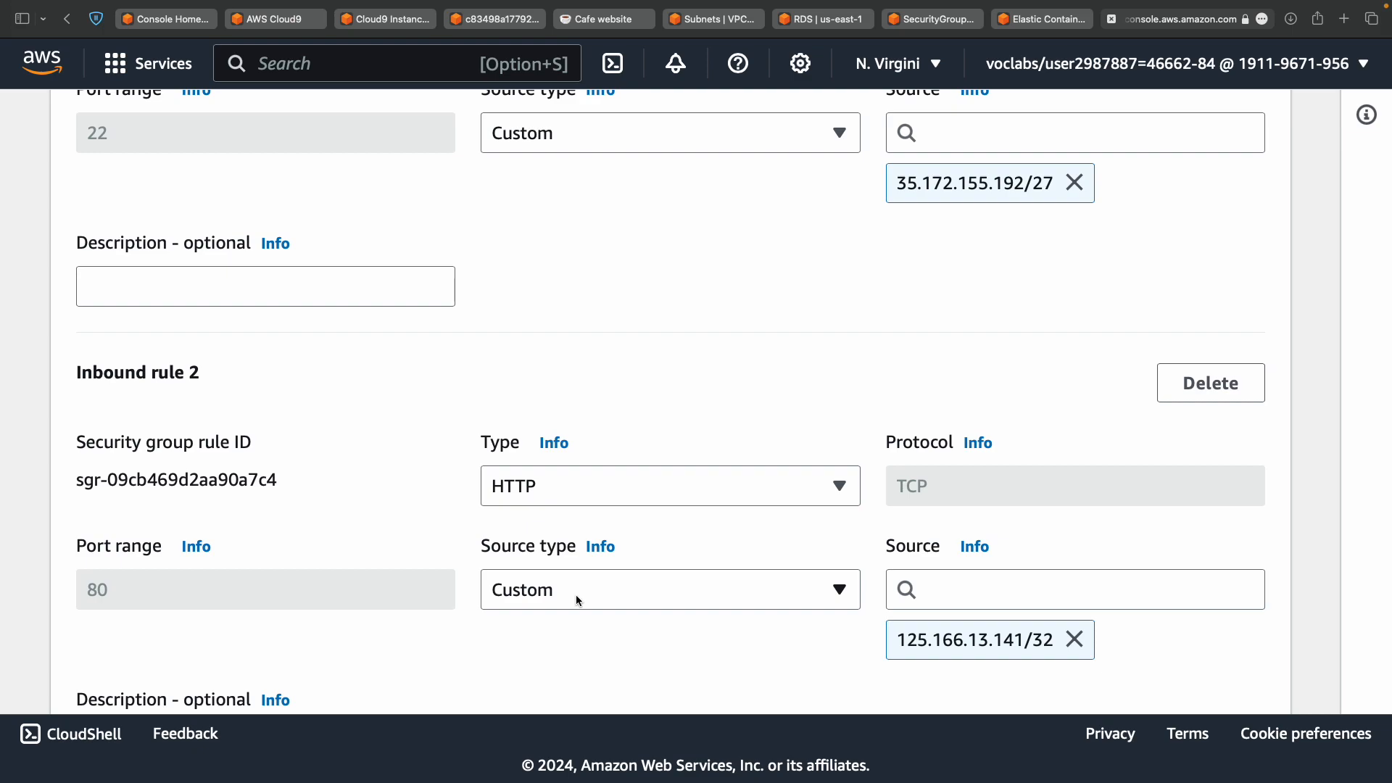
pyautogui.press('super+minus')
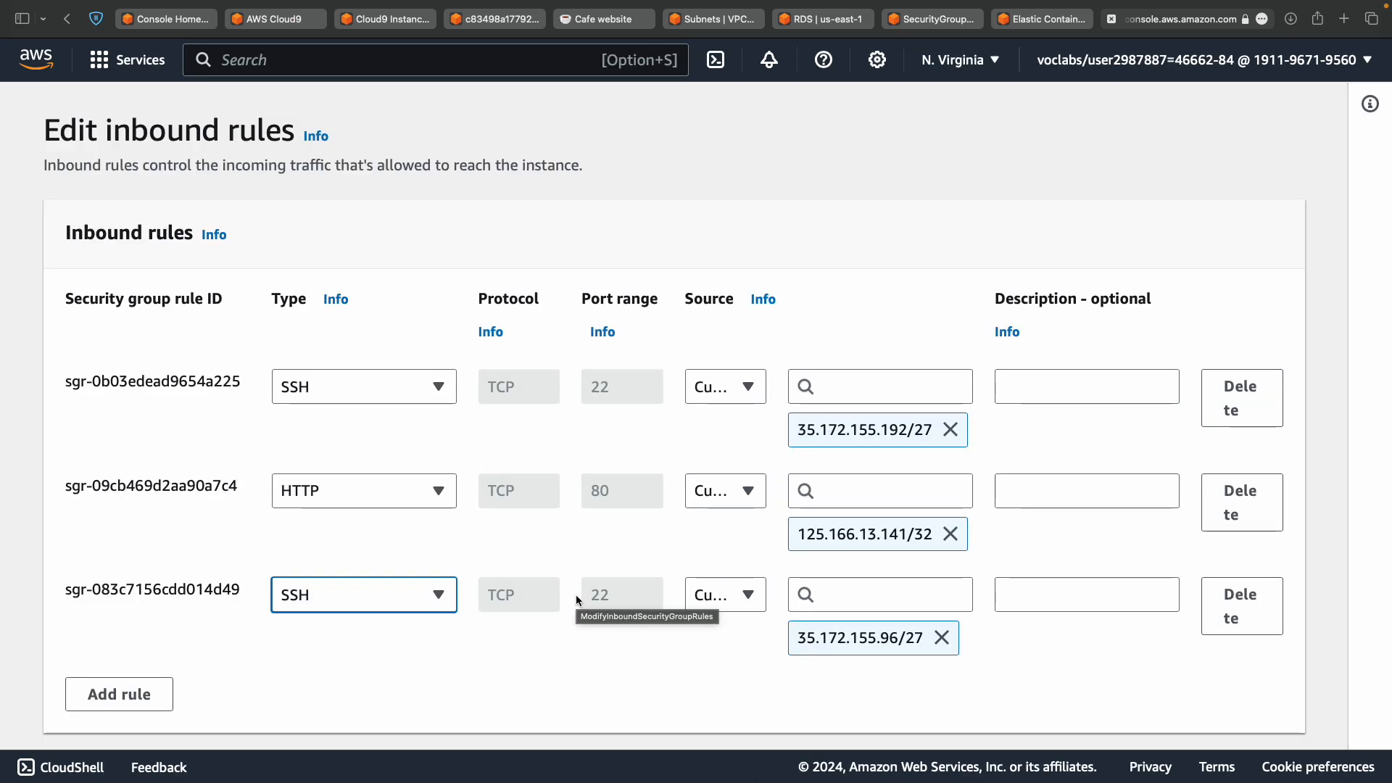
pyautogui.press('super+equal')
pyautogui.press('super+minus')
pyautogui.press('super+equal')
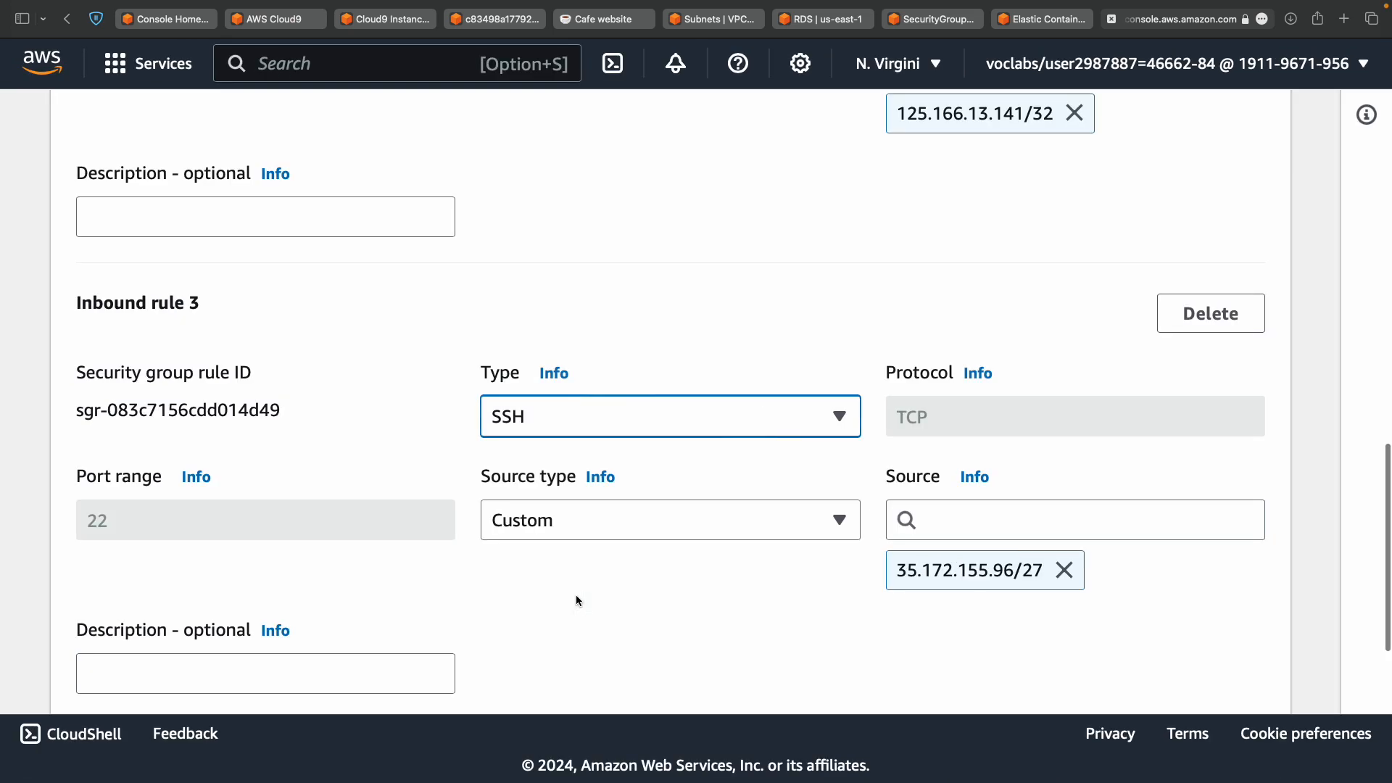
pyautogui.scroll(-3, 825, 583)
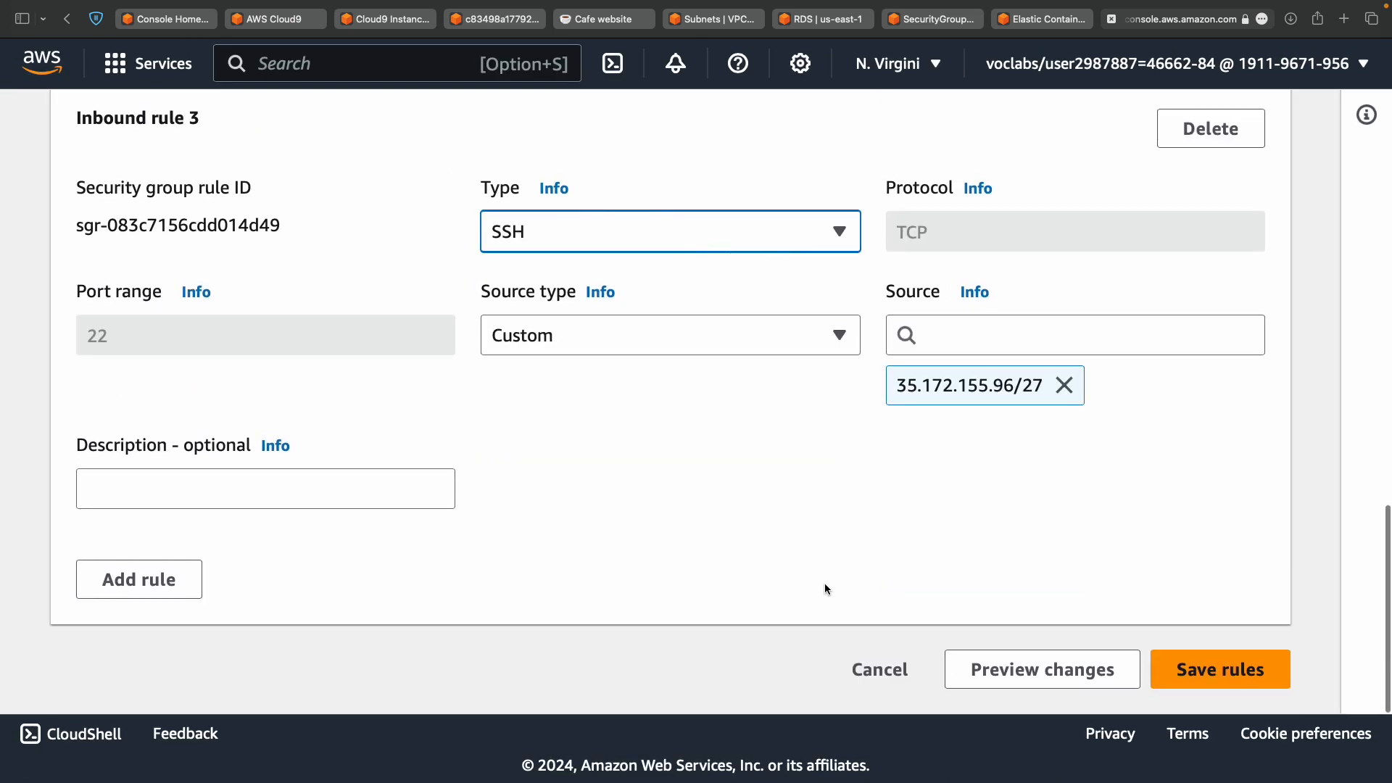
pyautogui.click(884, 673)
# Enlarge the lab instructions and highlight port 3306 in step 23's MYSQL/Aurora rule.
pyautogui.hotkey('ctrl', 'Left')
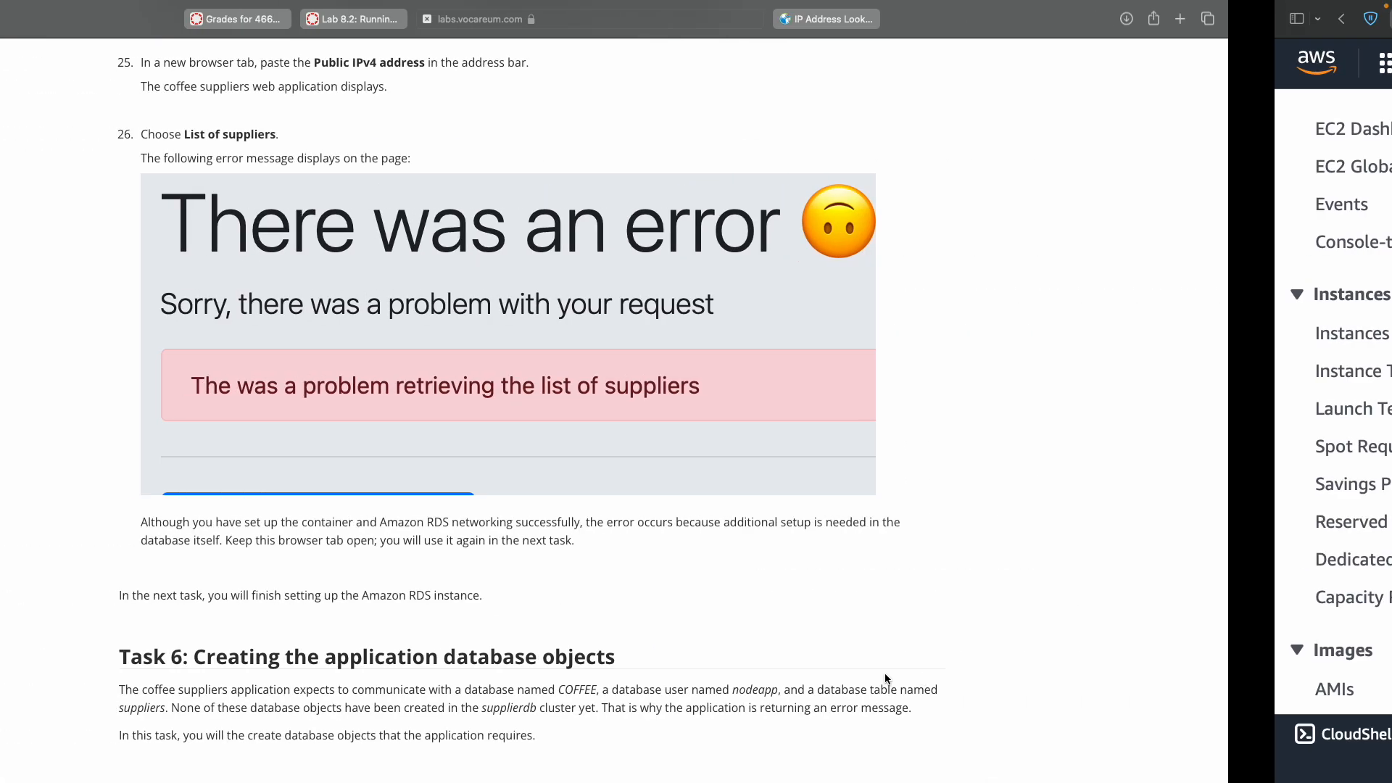
pyautogui.scroll(1, 885, 676)
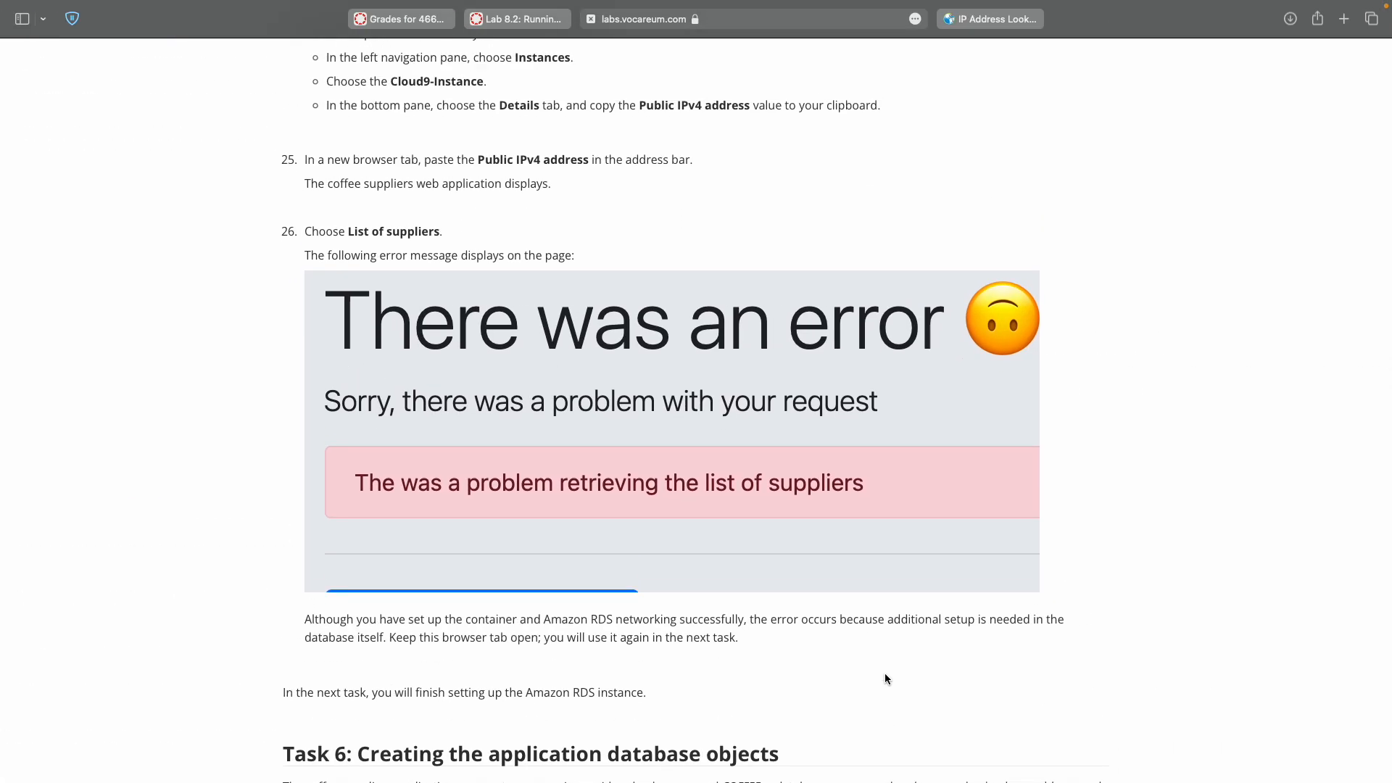
pyautogui.scroll(5, 884, 679)
pyautogui.press('super+plus')
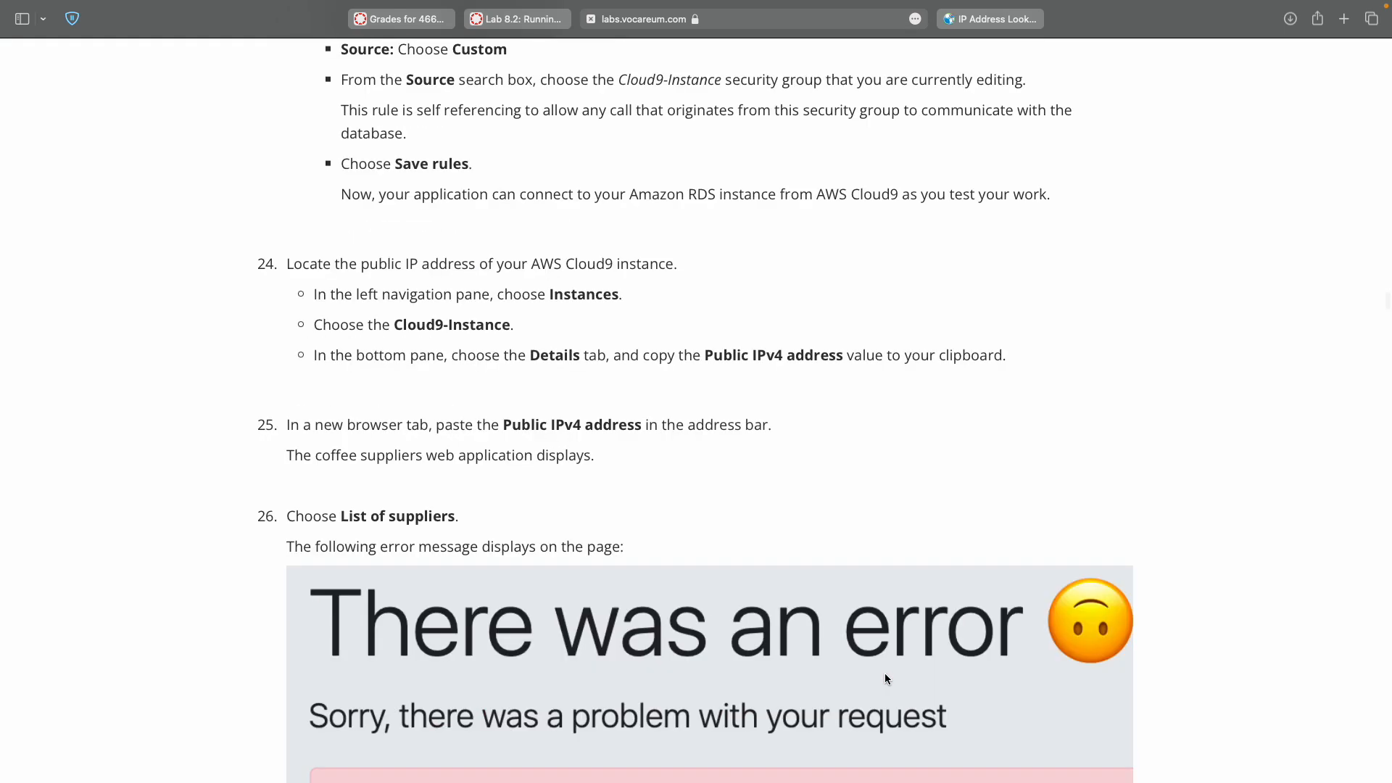
pyautogui.scroll(10, 885, 678)
pyautogui.press('super+plus')
pyautogui.scroll(-3, 885, 674)
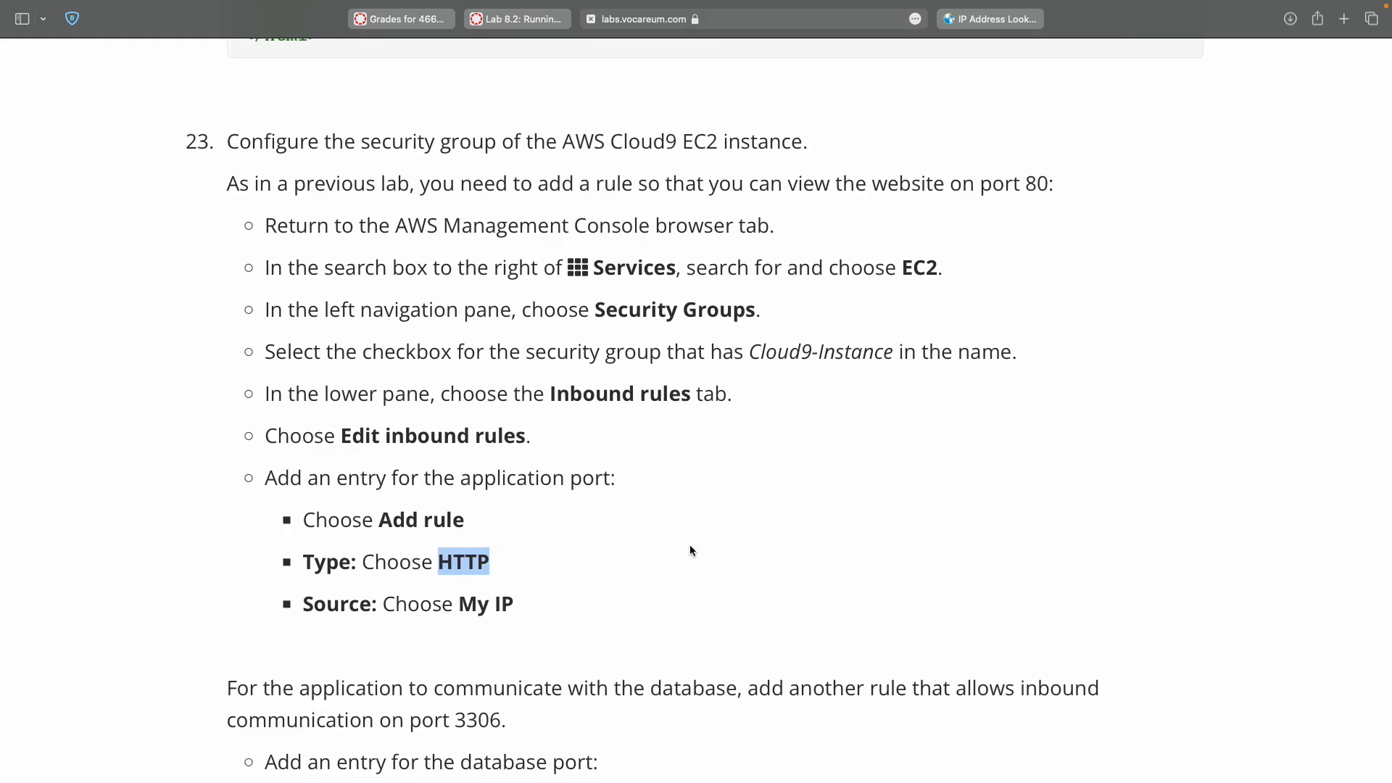
pyautogui.scroll(-10, 689, 550)
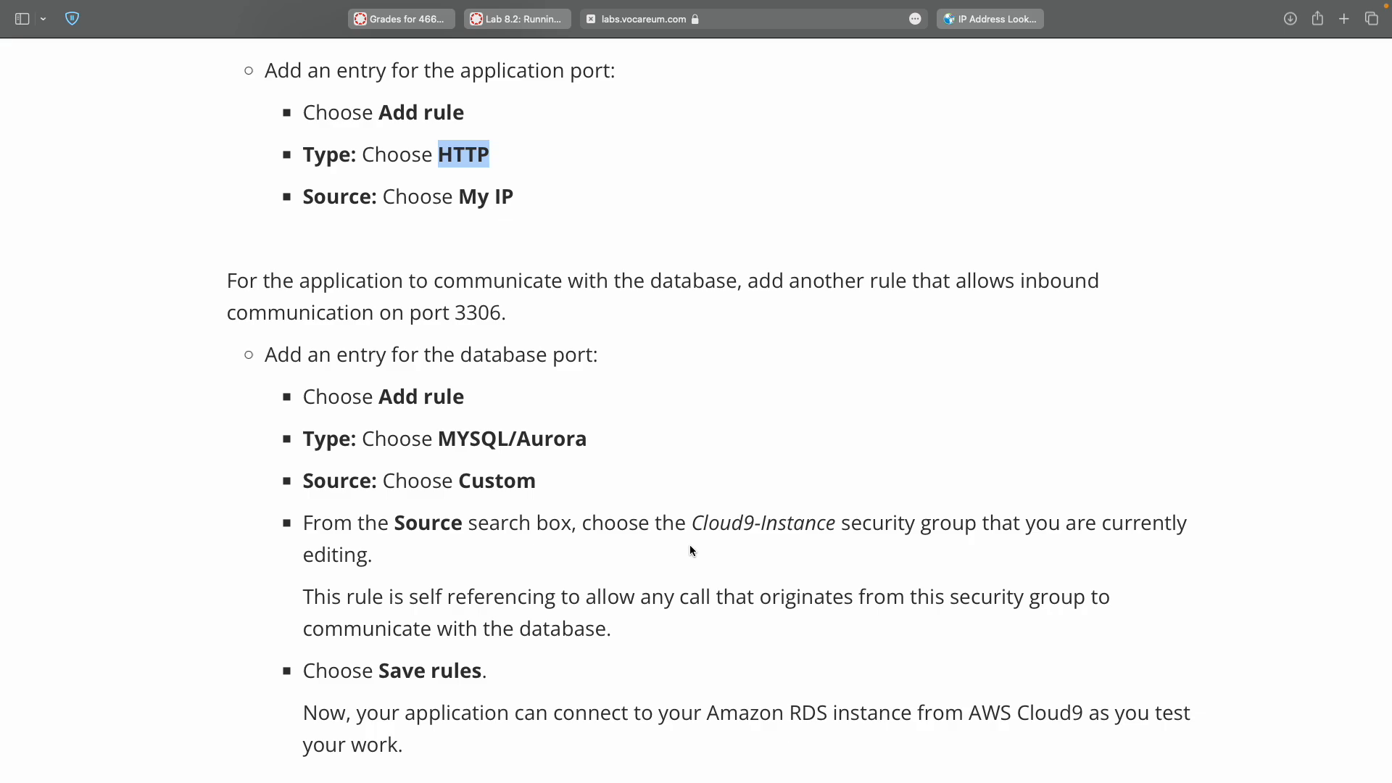
pyautogui.doubleClick(474, 312)
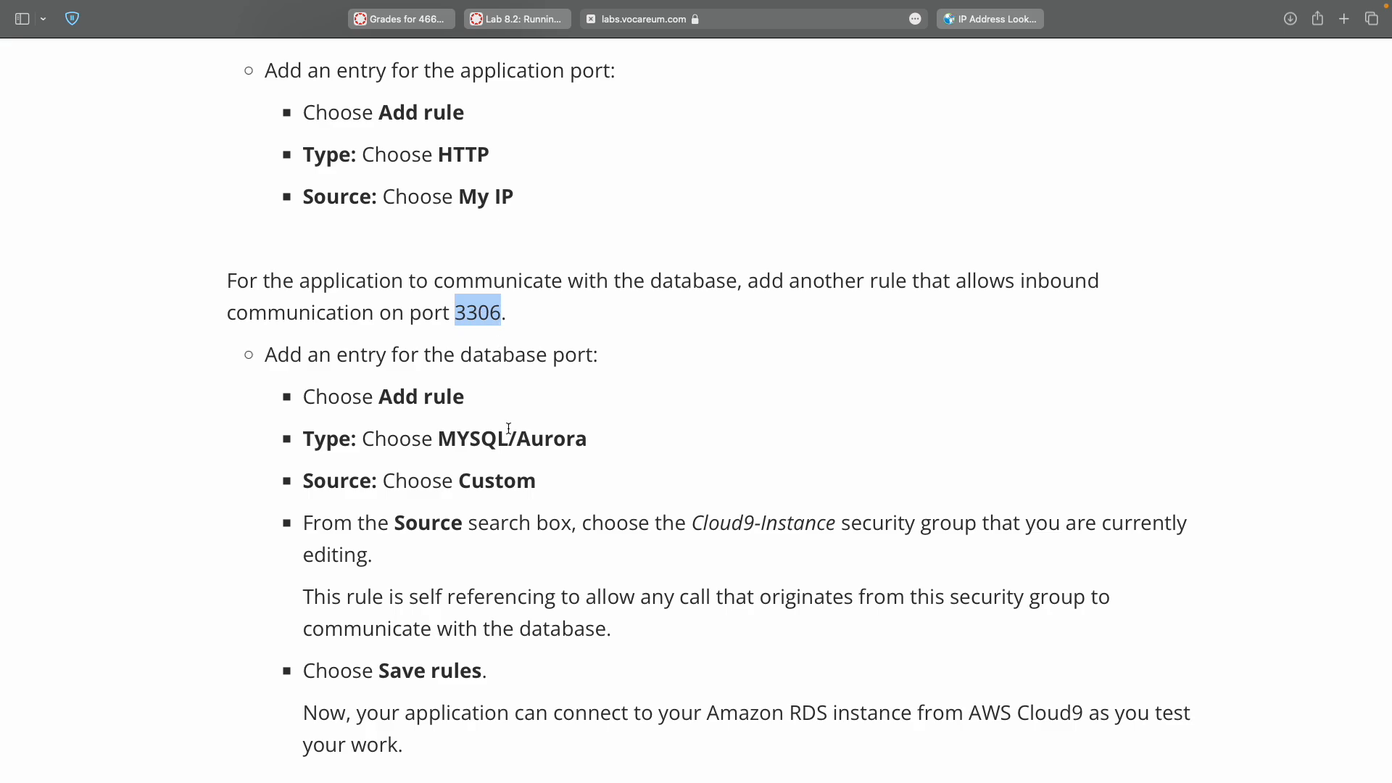
pyautogui.hotkey('ctrl', 'Right')
# Select the Cloud9 security group, edit its inbound rules and add a fourth rule.
pyautogui.click(336, 348)
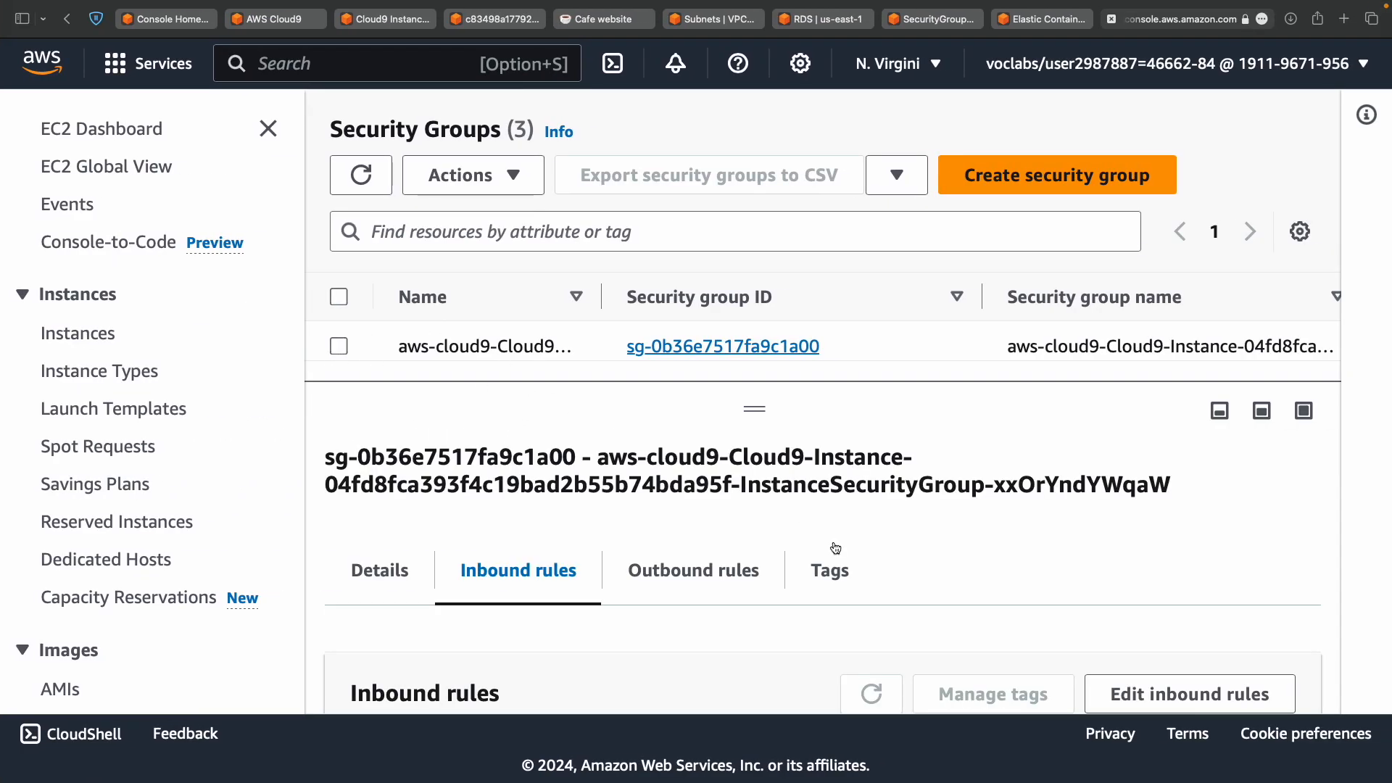
pyautogui.click(339, 346)
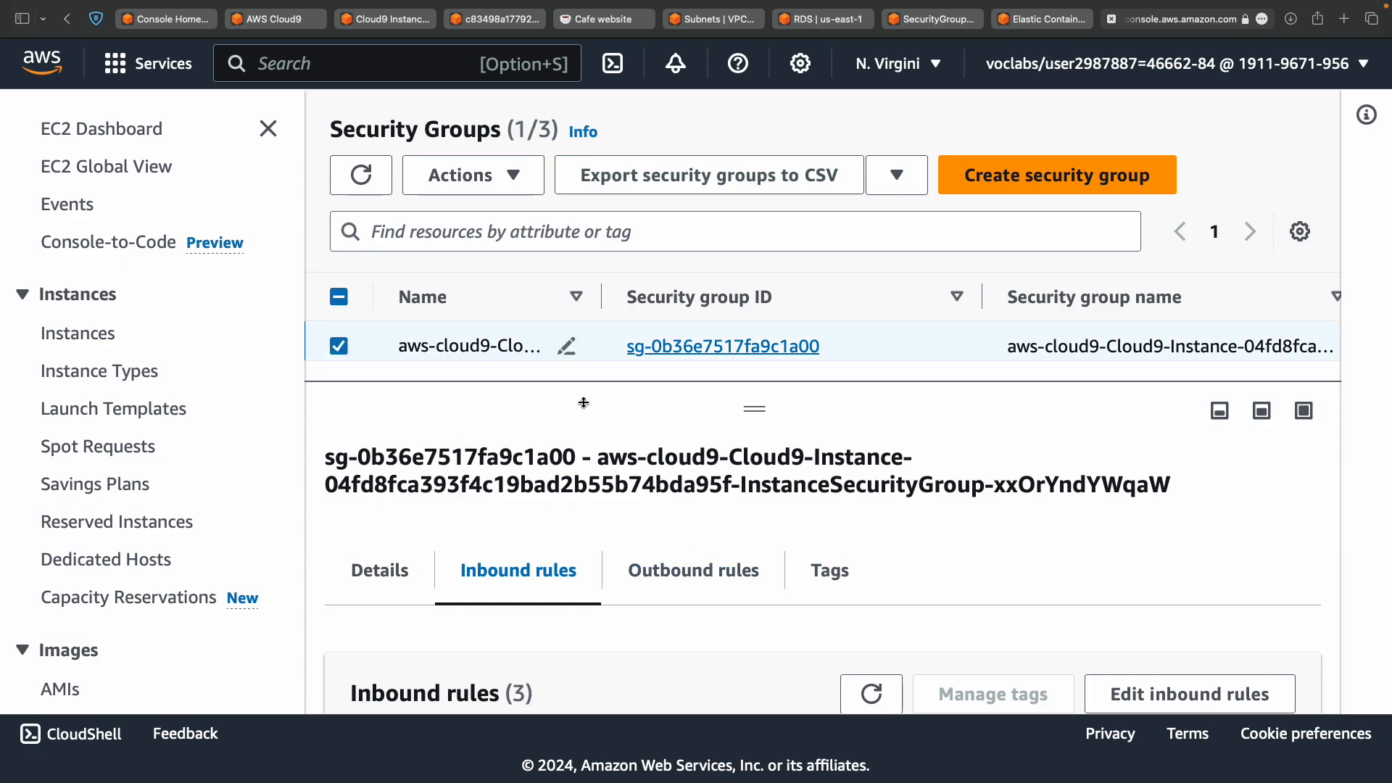
pyautogui.scroll(-3, 685, 448)
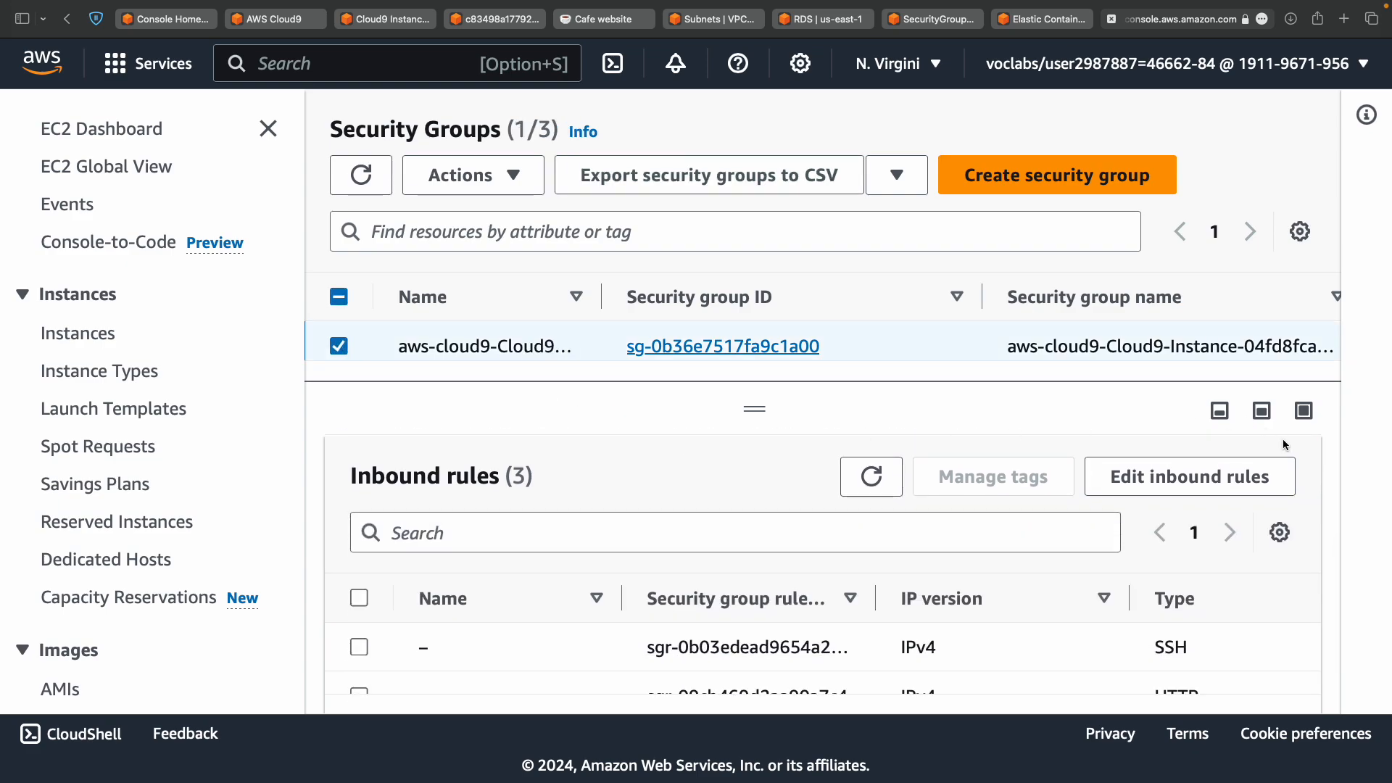
pyautogui.click(1268, 476)
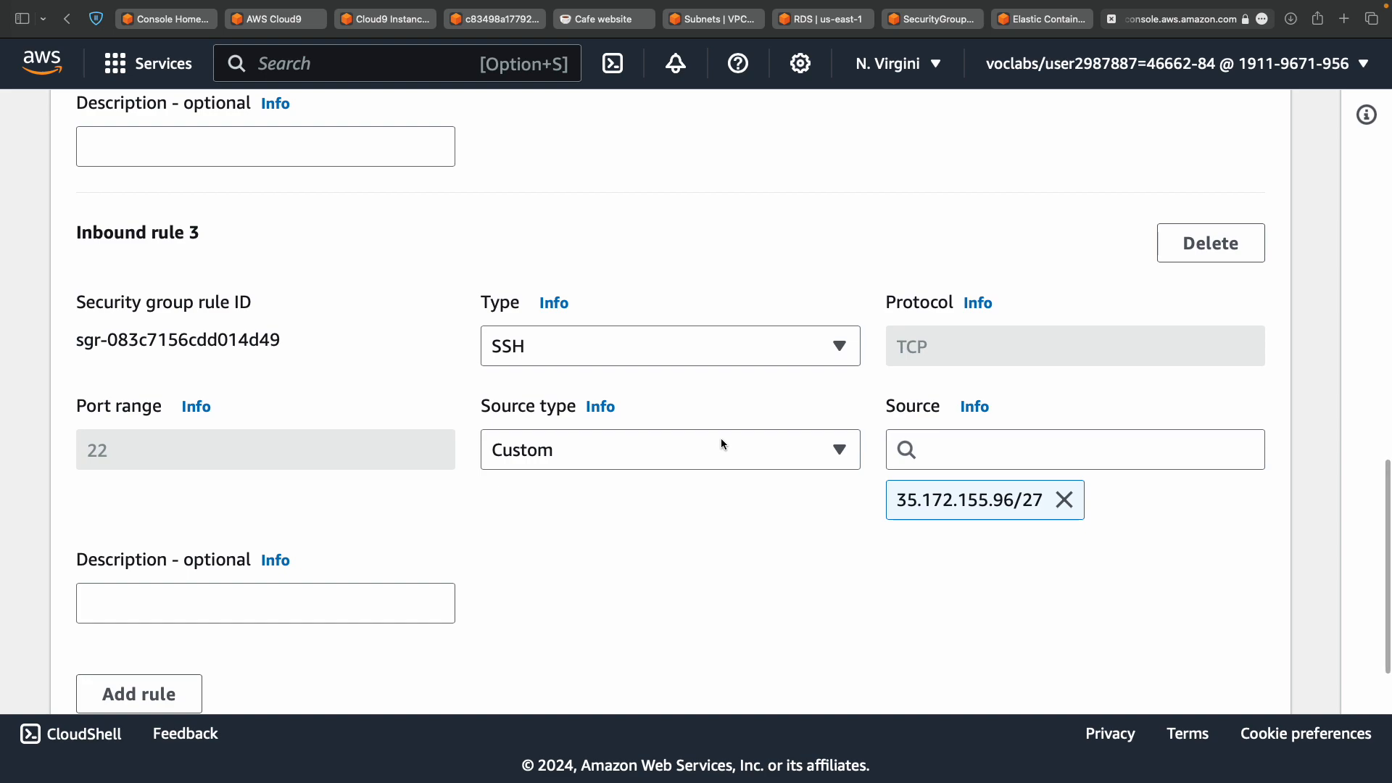
pyautogui.scroll(-2, 666, 576)
pyautogui.click(178, 580)
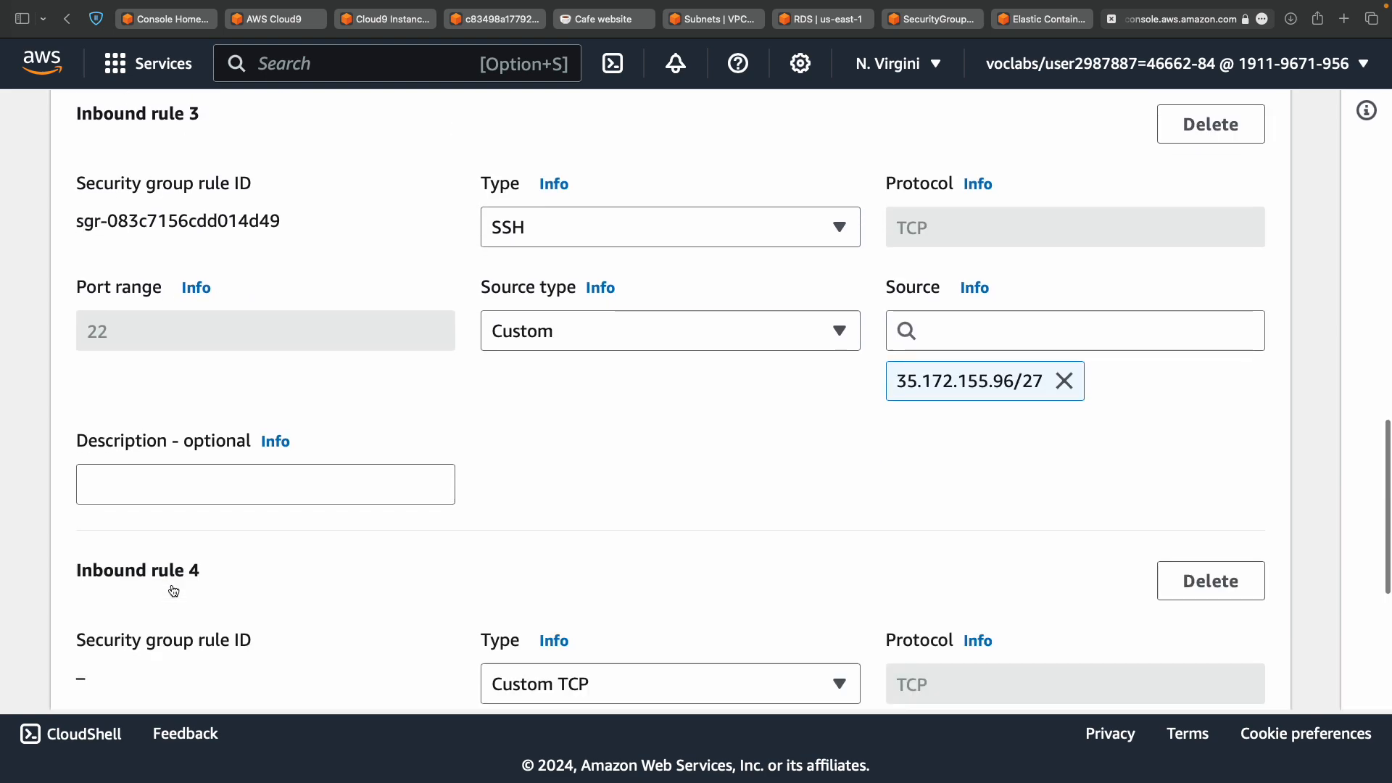
pyautogui.scroll(-3, 376, 589)
pyautogui.click(569, 442)
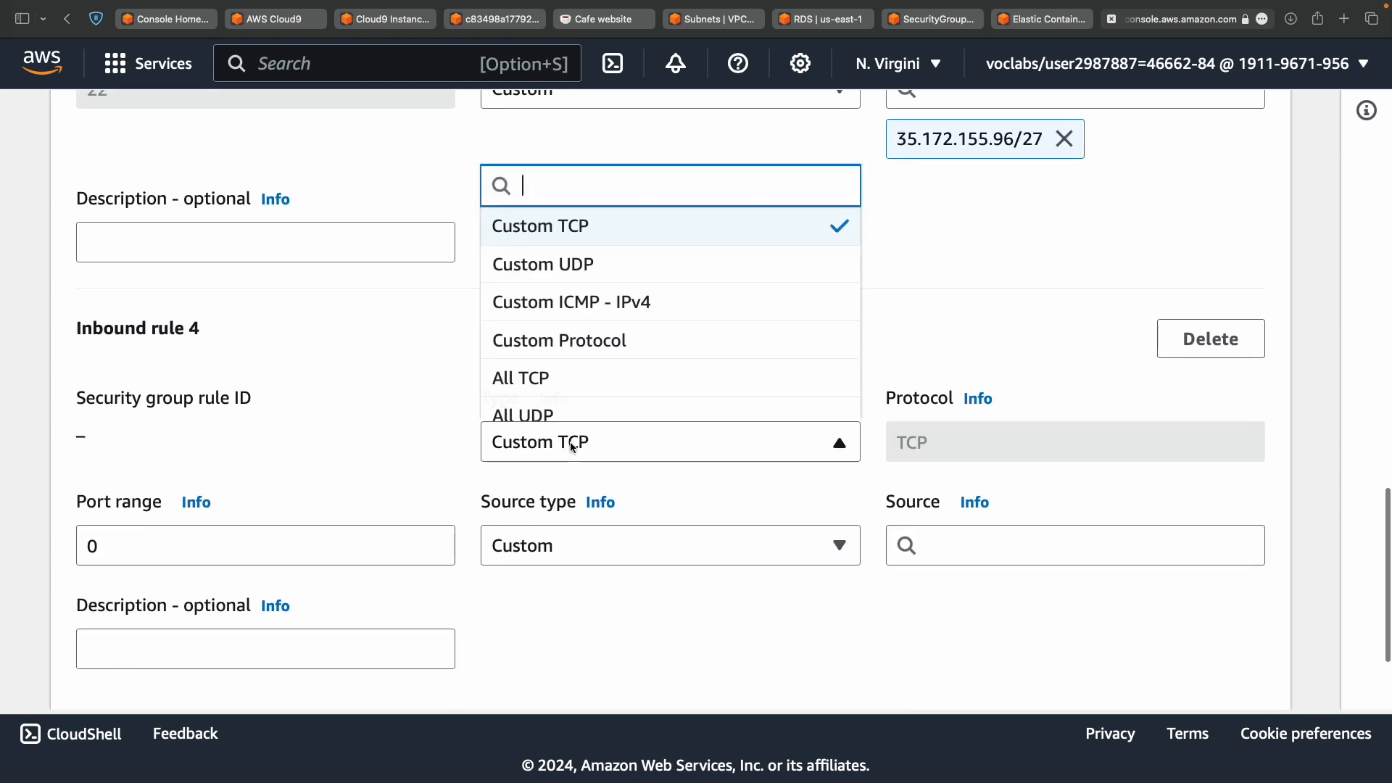
# Set rule 4 to type MYSQL/Aurora on port 3306.
pyautogui.hotkey('ctrl', 'Left')
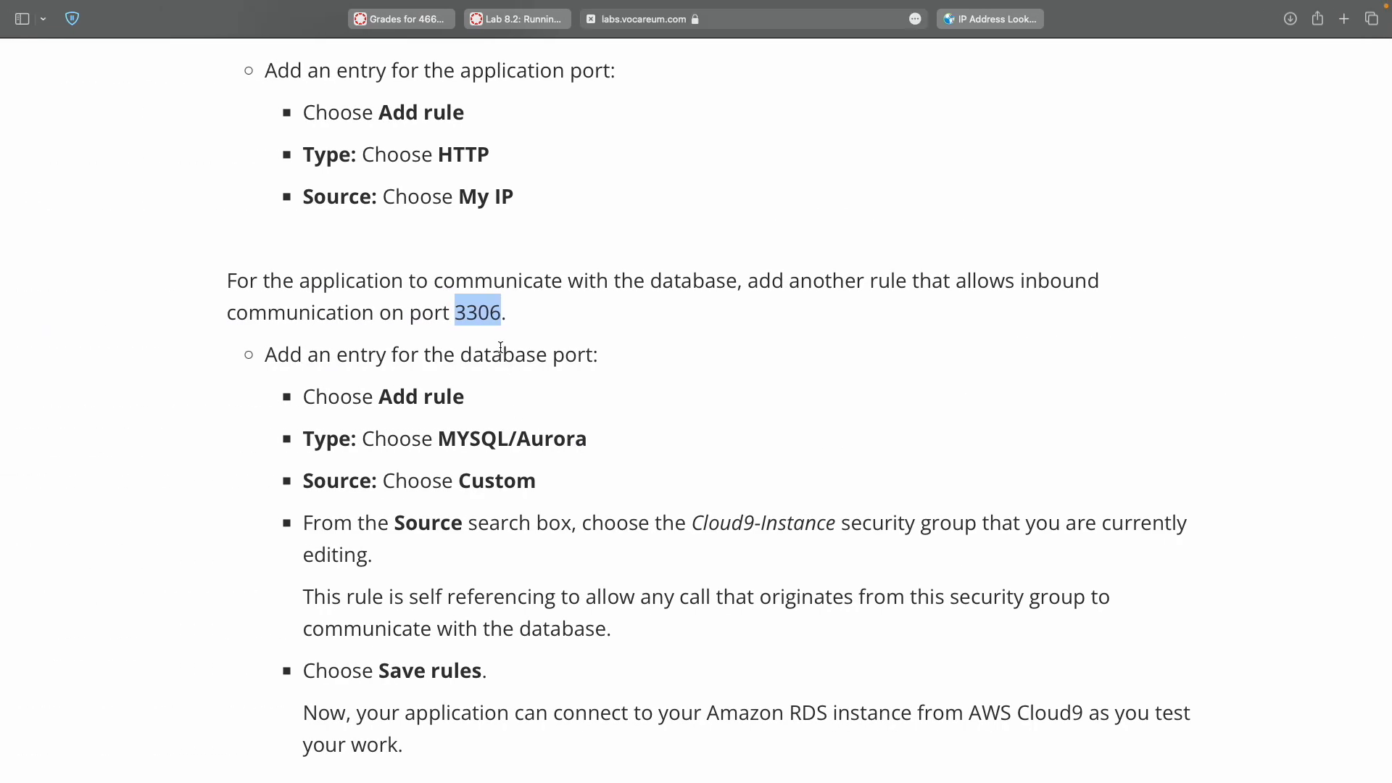
pyautogui.hotkey('ctrl', 'Right')
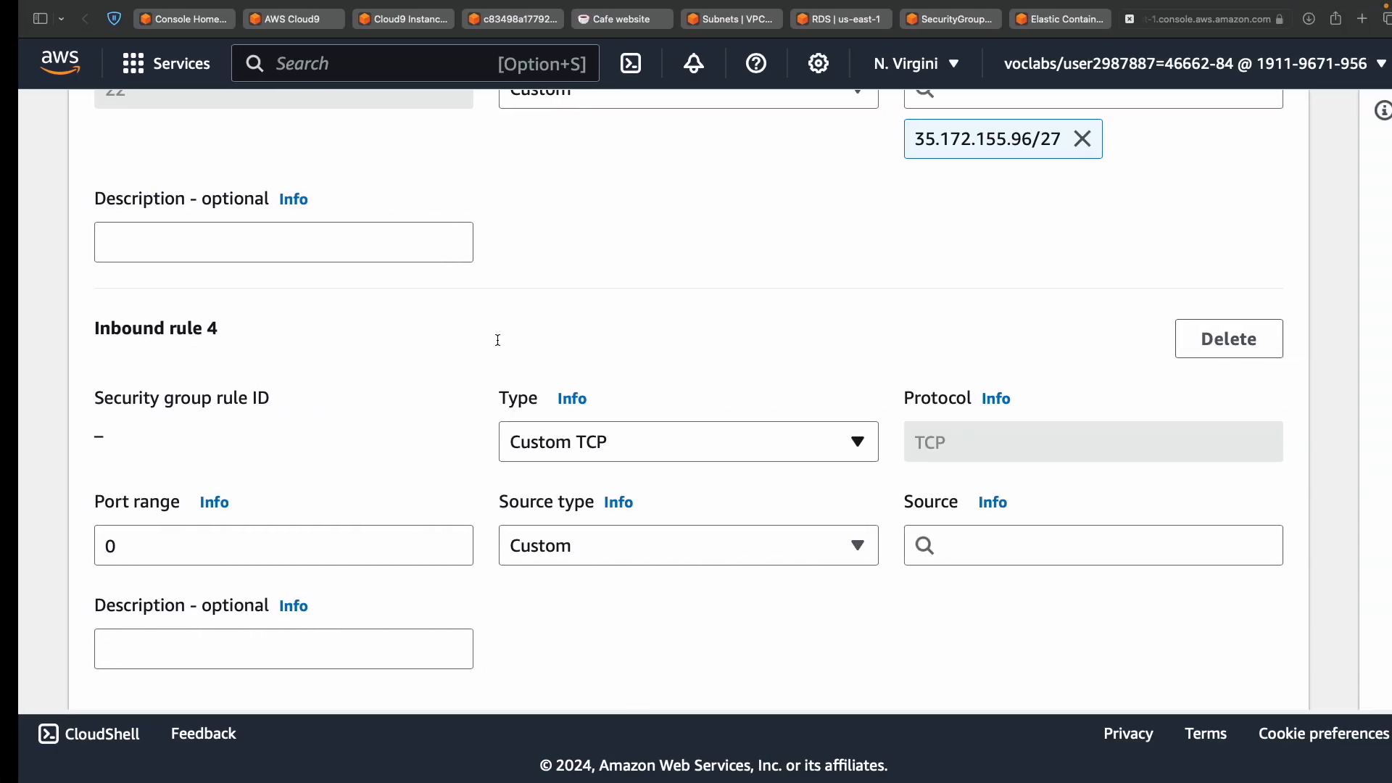
pyautogui.click(313, 540)
pyautogui.write('3306')
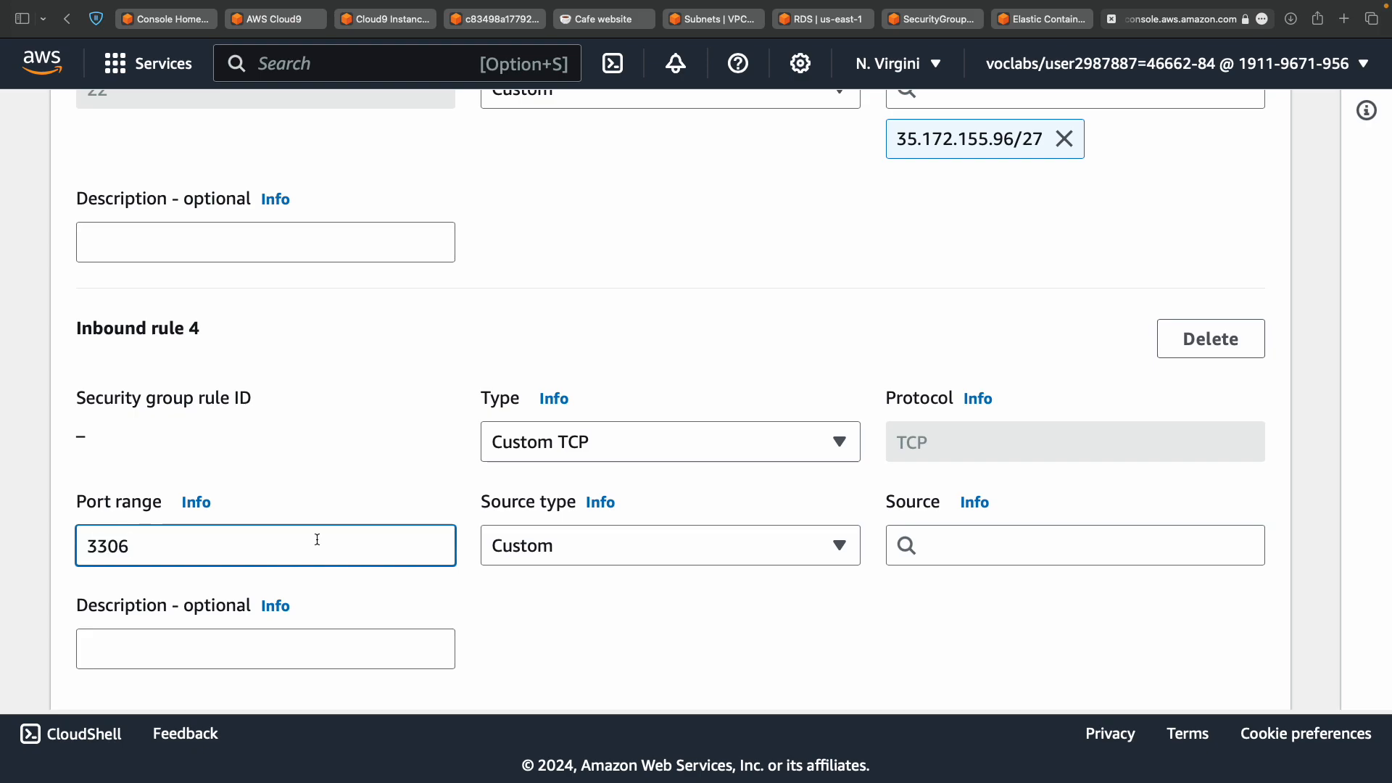
pyautogui.hotkey('ctrl', 'Left')
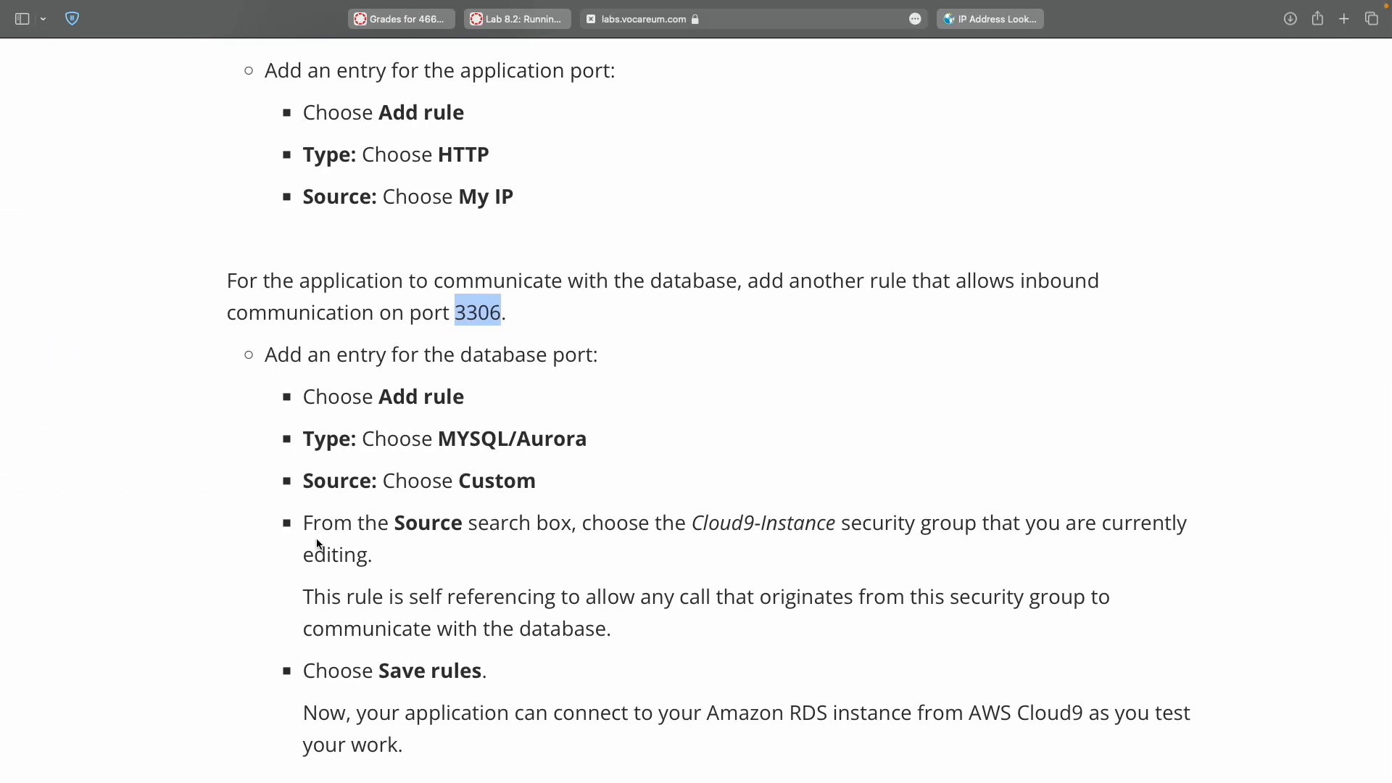
pyautogui.doubleClick(456, 435)
pyautogui.press('super+c')
pyautogui.hotkey('ctrl', 'Right')
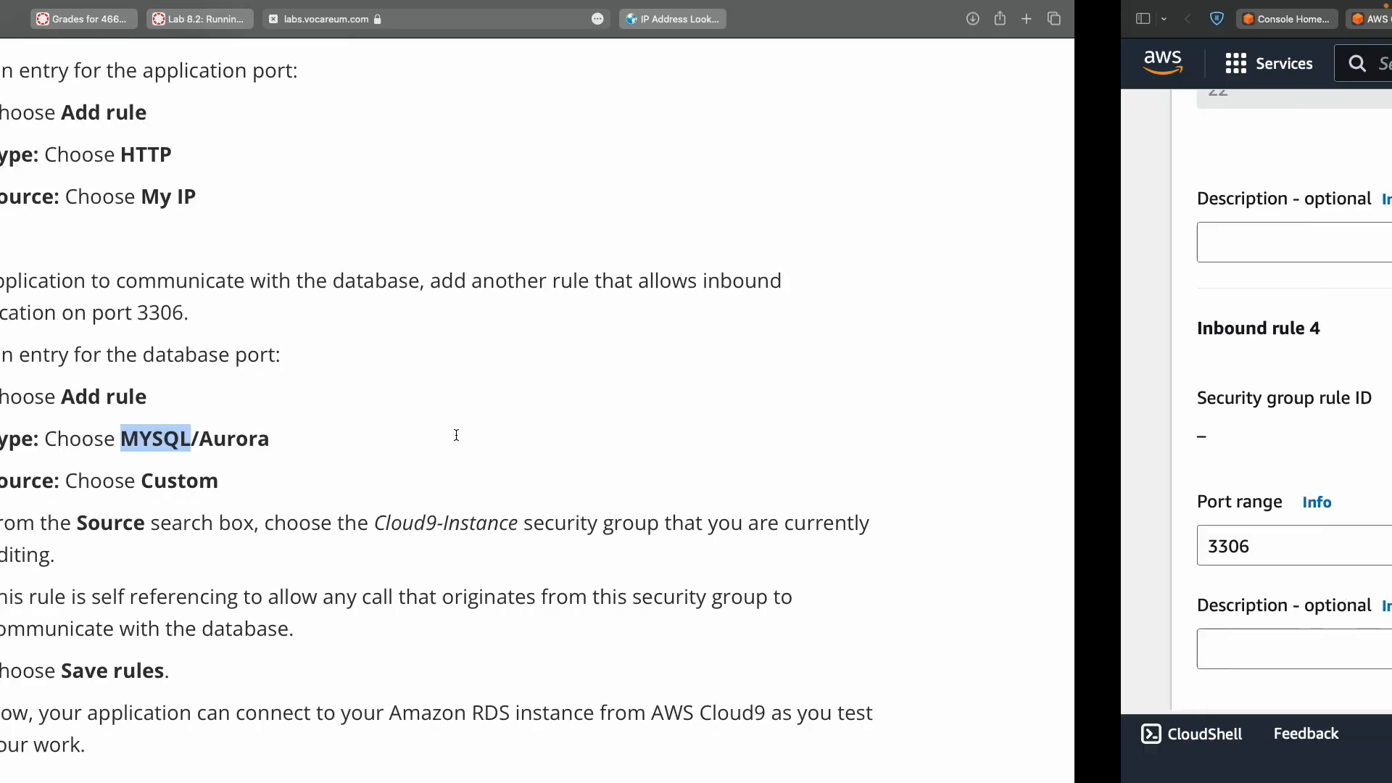
pyautogui.click(665, 442)
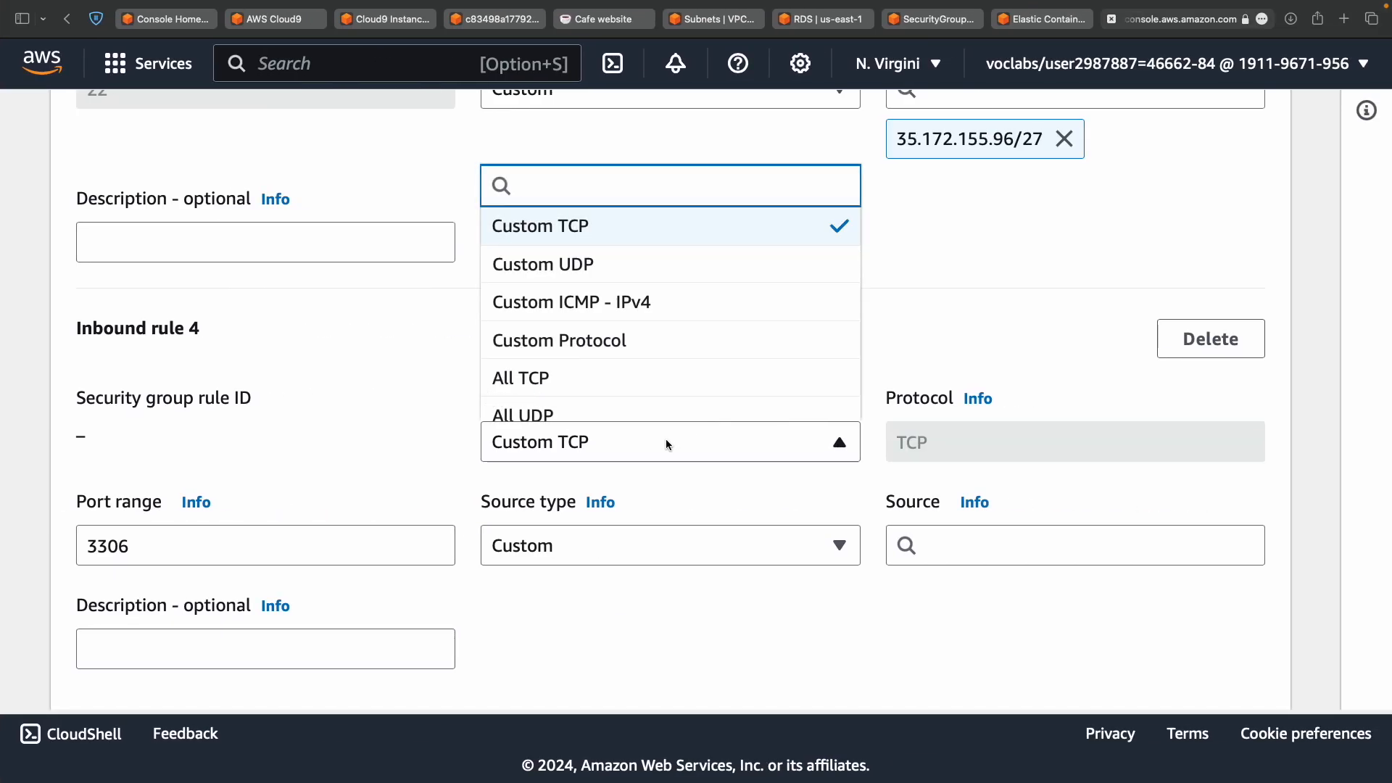
pyautogui.press('super+v')
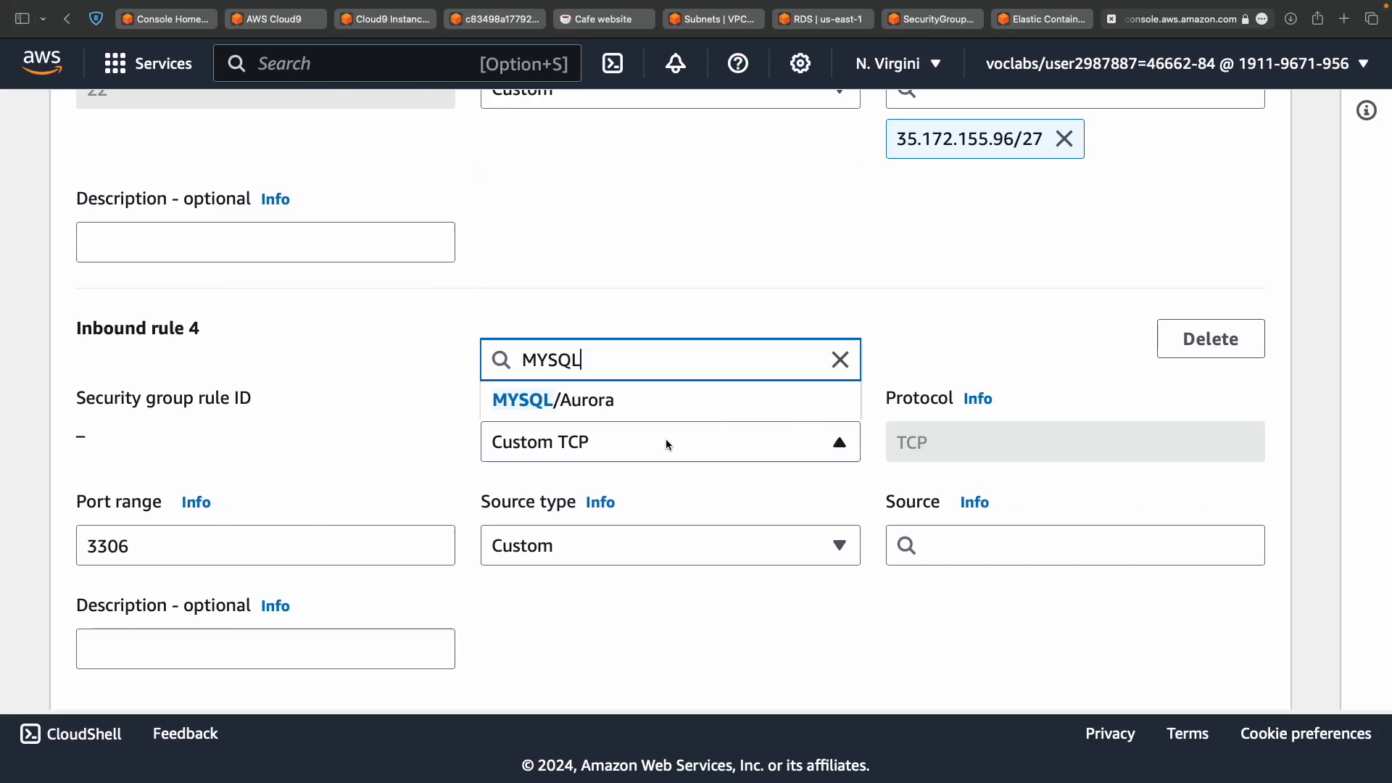
pyautogui.click(607, 401)
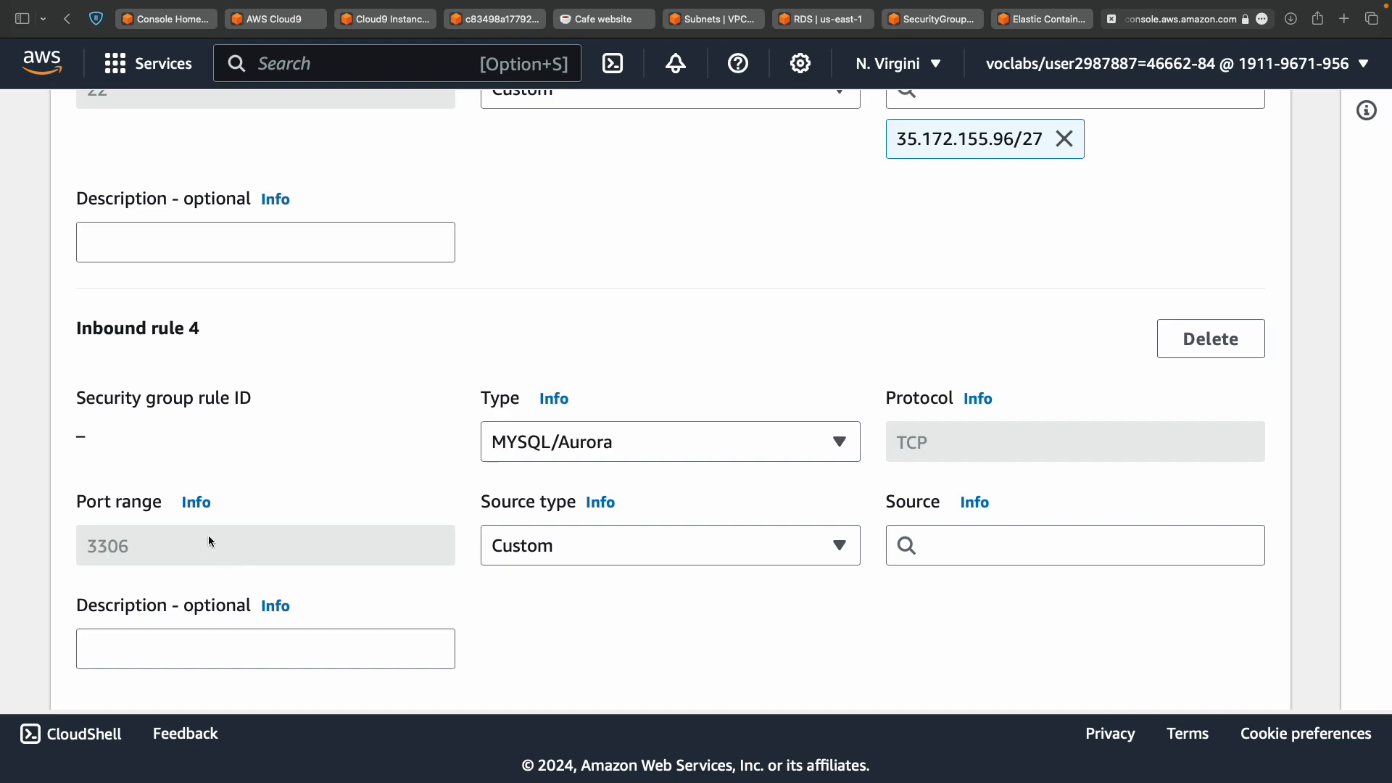
# Keep rule 4's source type as Custom, checking the instructions' Cloud9 source.
pyautogui.hotkey('ctrl', 'Left')
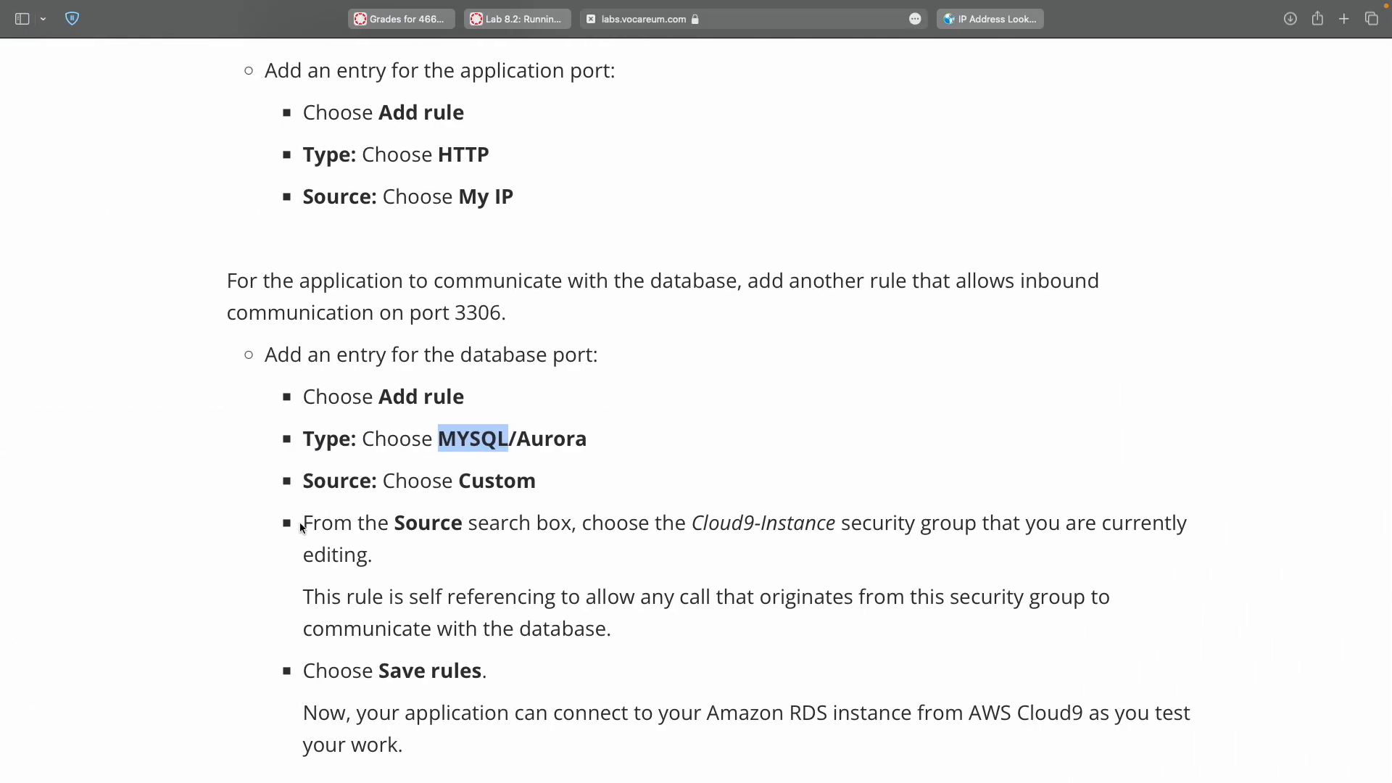
pyautogui.doubleClick(506, 482)
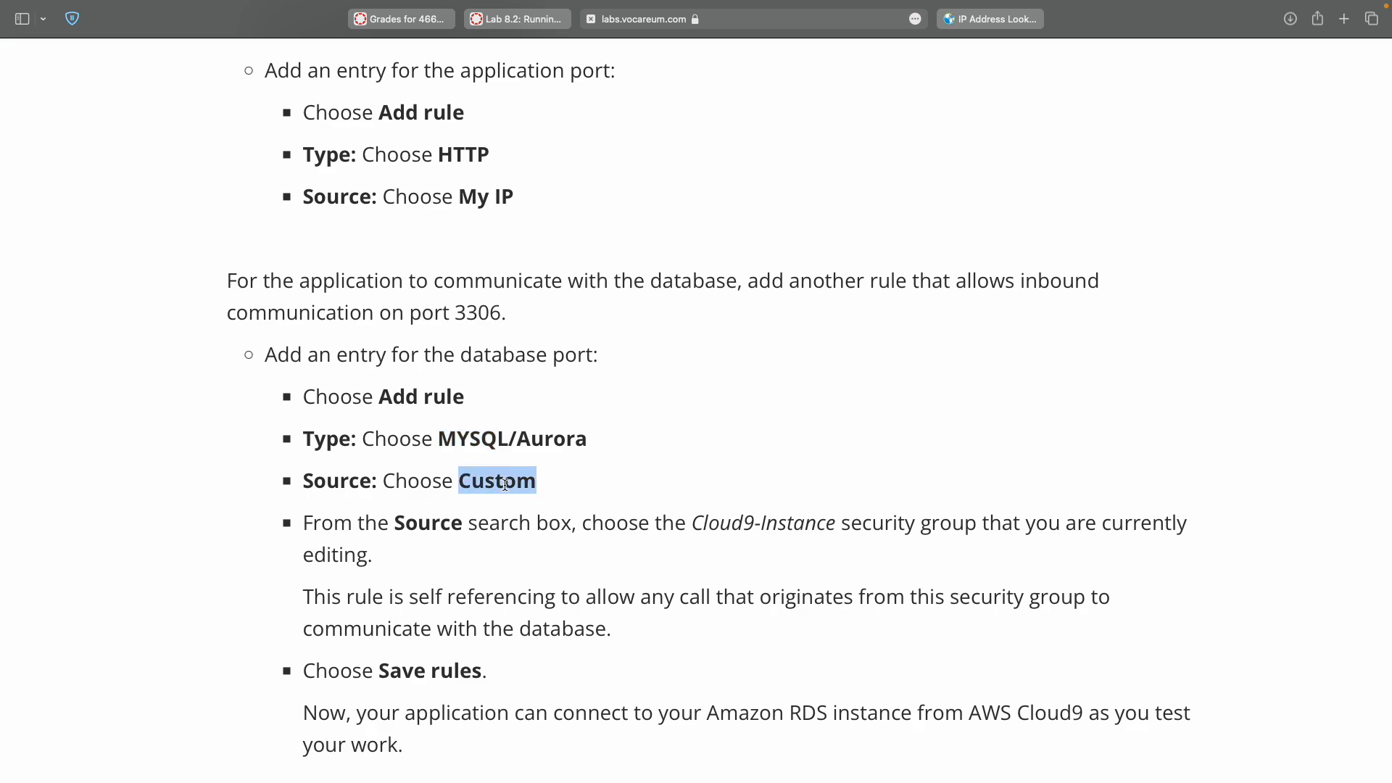
pyautogui.hotkey('ctrl', 'Right')
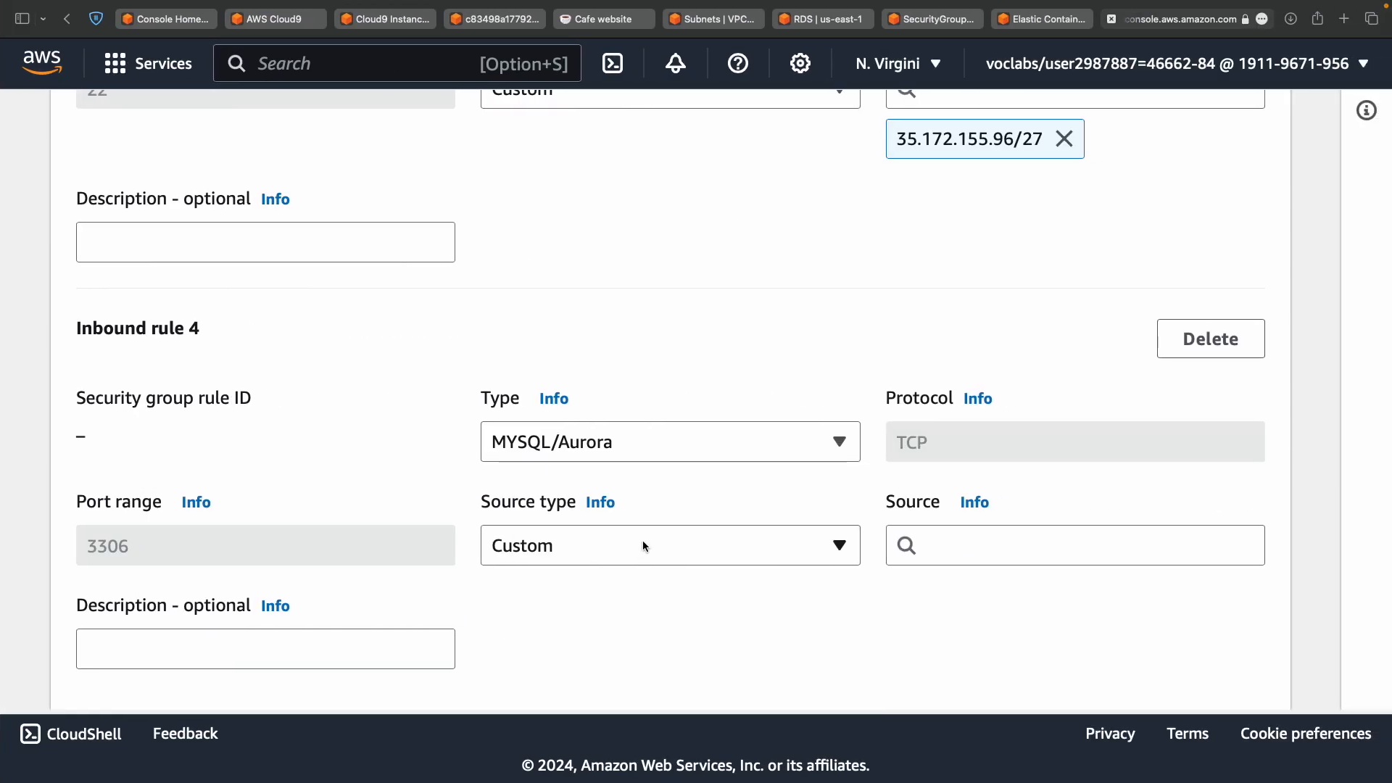
pyautogui.click(638, 546)
pyautogui.click(662, 397)
pyautogui.hotkey('ctrl', 'Left')
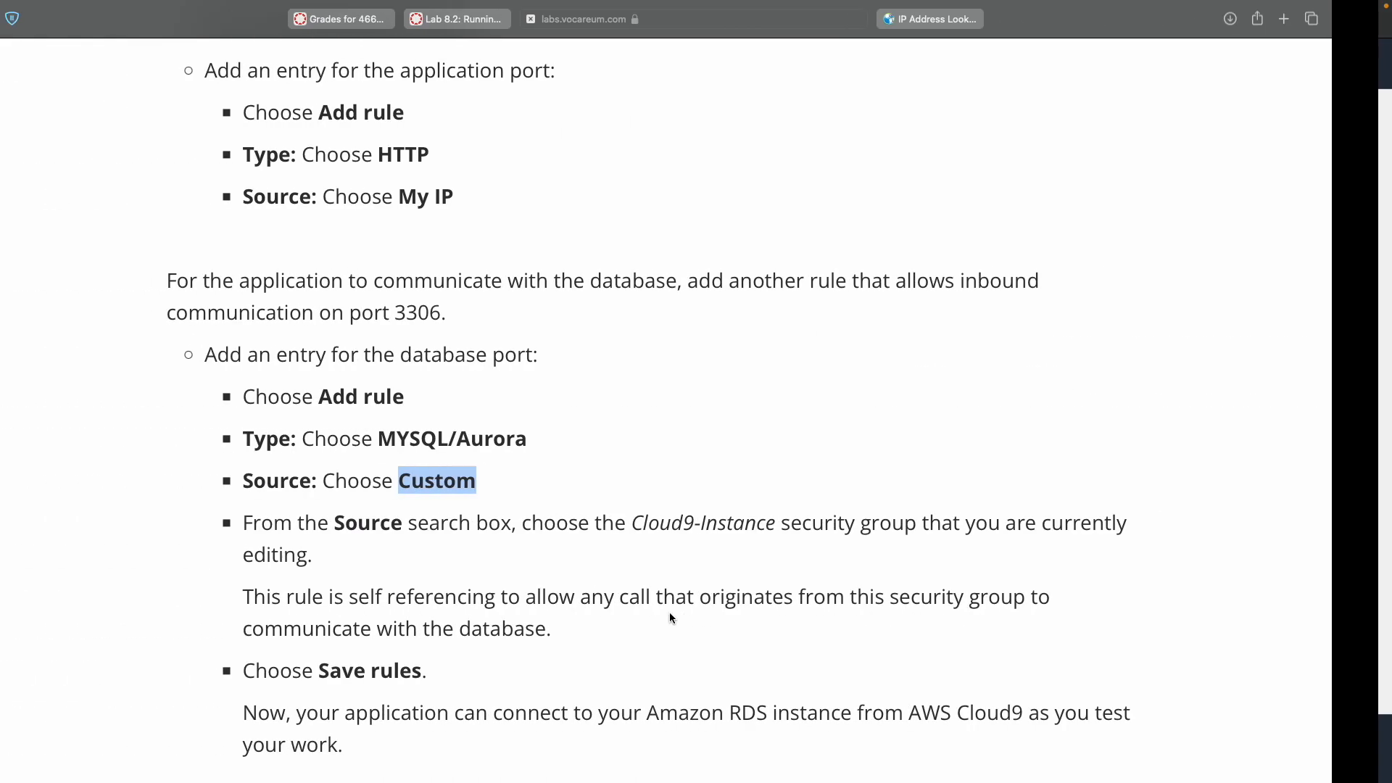
pyautogui.scroll(-3, 628, 587)
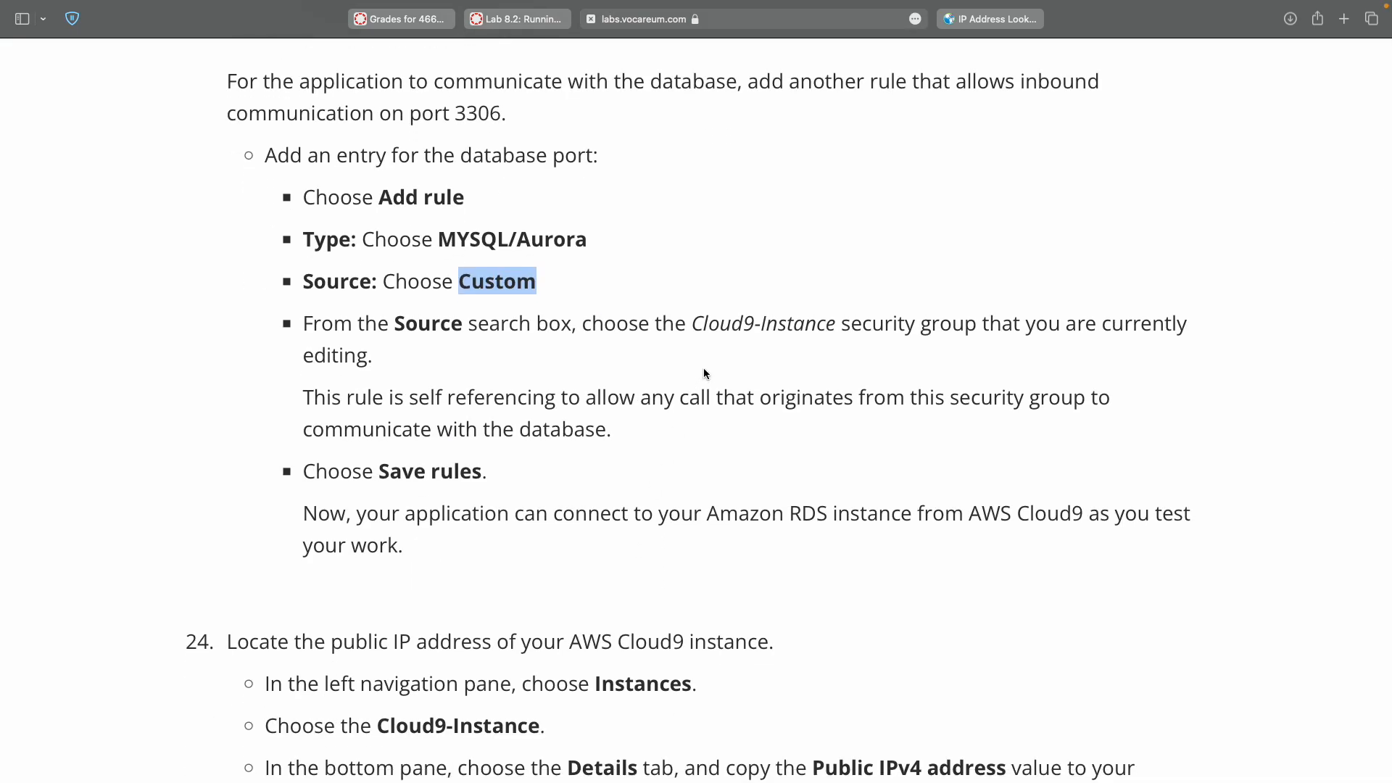
pyautogui.doubleClick(716, 319)
pyautogui.hotkey('ctrl', 'Right')
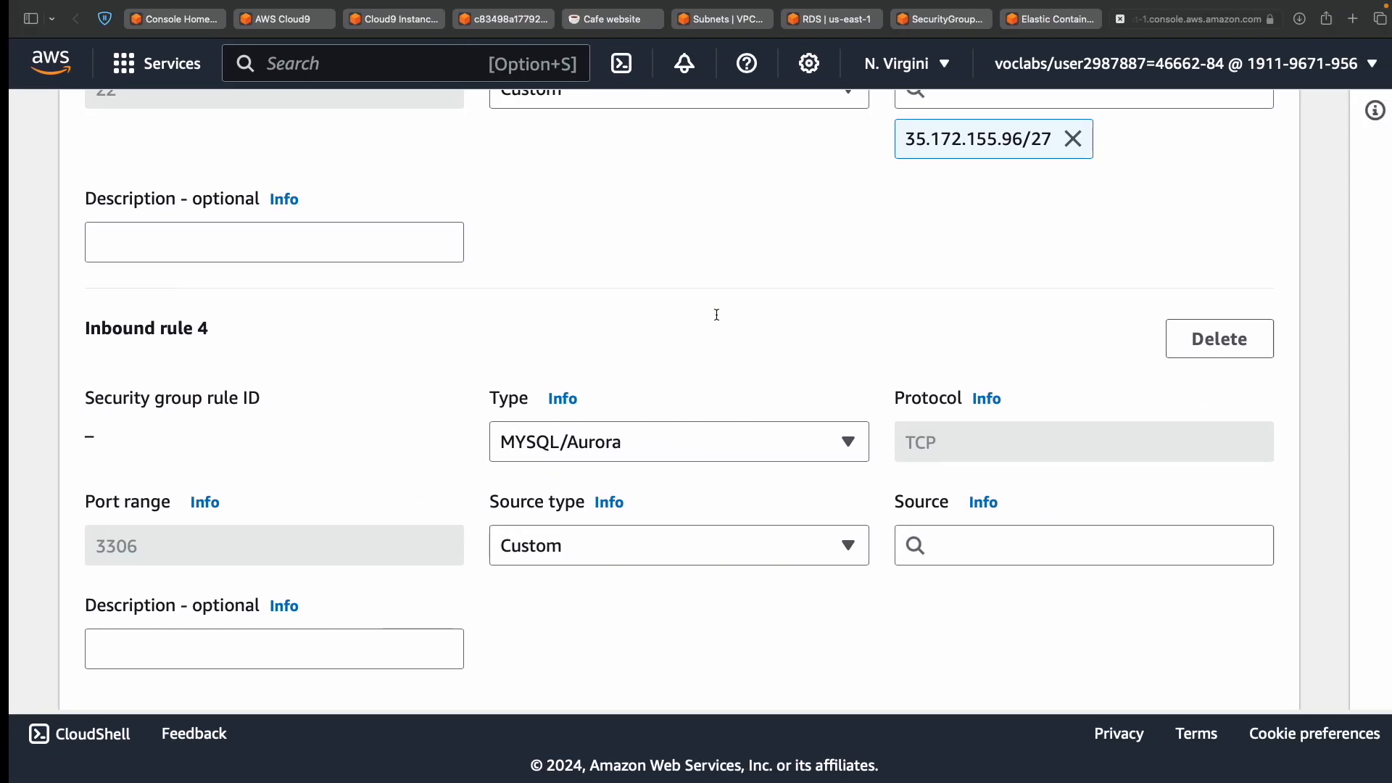
# Browse rule 4's Source options, then go back to Security Groups and forward to Edit inbound rules.
pyautogui.click(1008, 536)
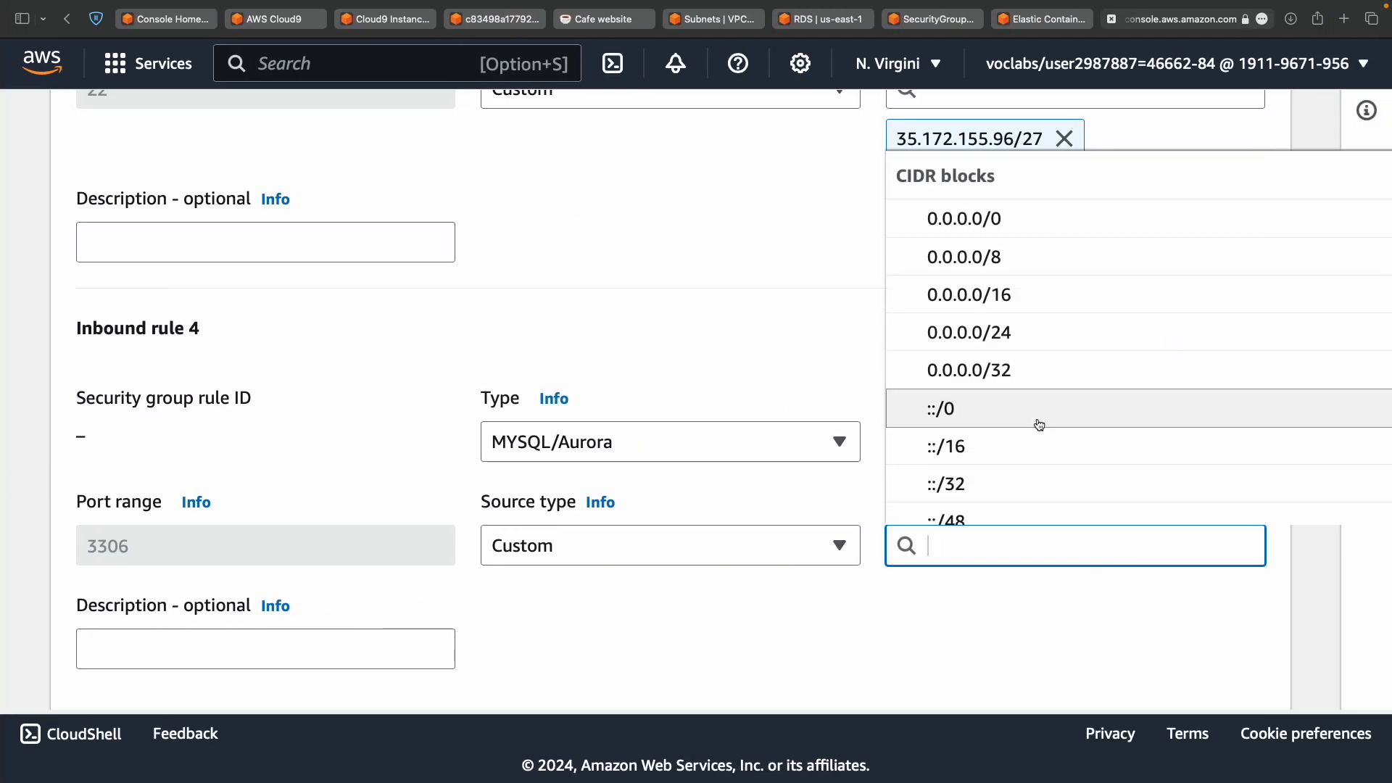
pyautogui.scroll(-3, 1039, 424)
pyautogui.scroll(-2, 1039, 424)
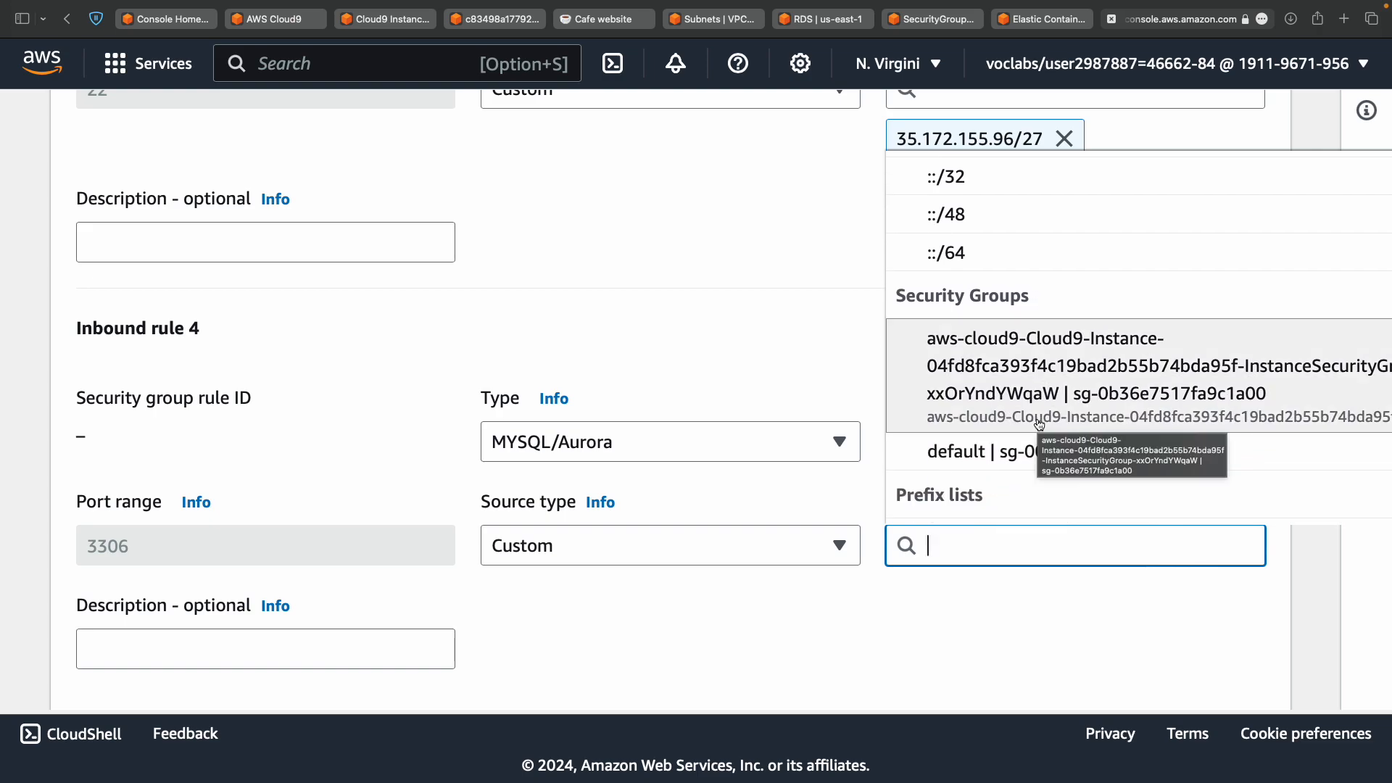
pyautogui.scroll(-5, 1039, 424)
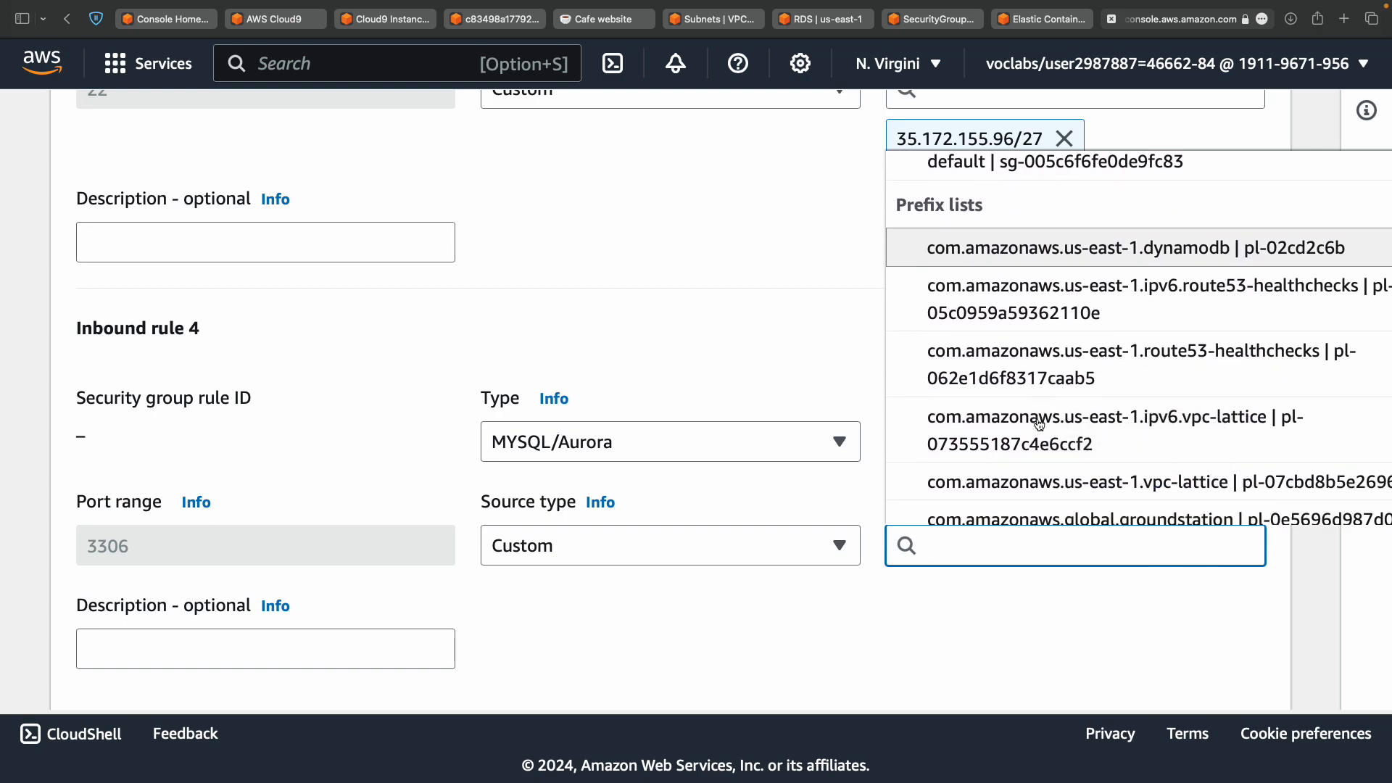
pyautogui.hscroll(-5, 1039, 424)
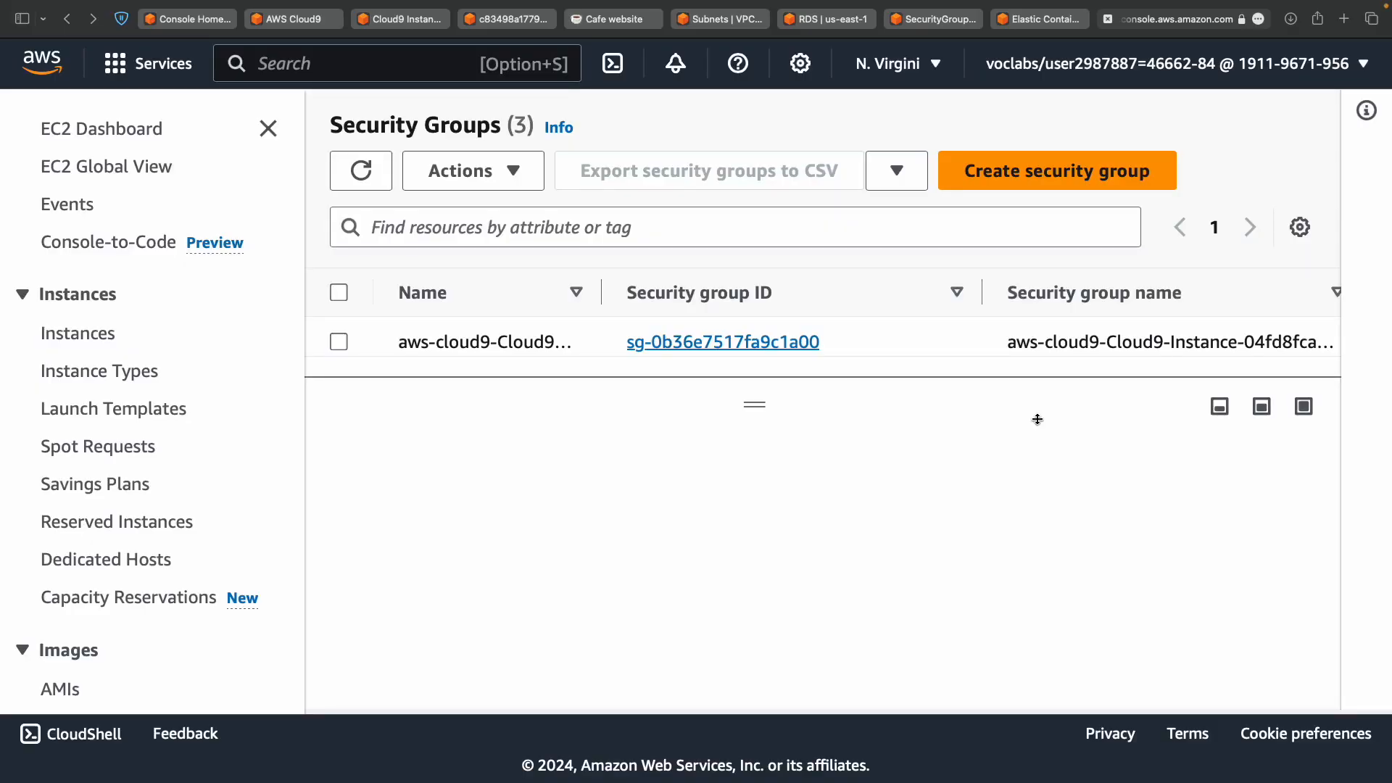
pyautogui.hscroll(5, 1037, 419)
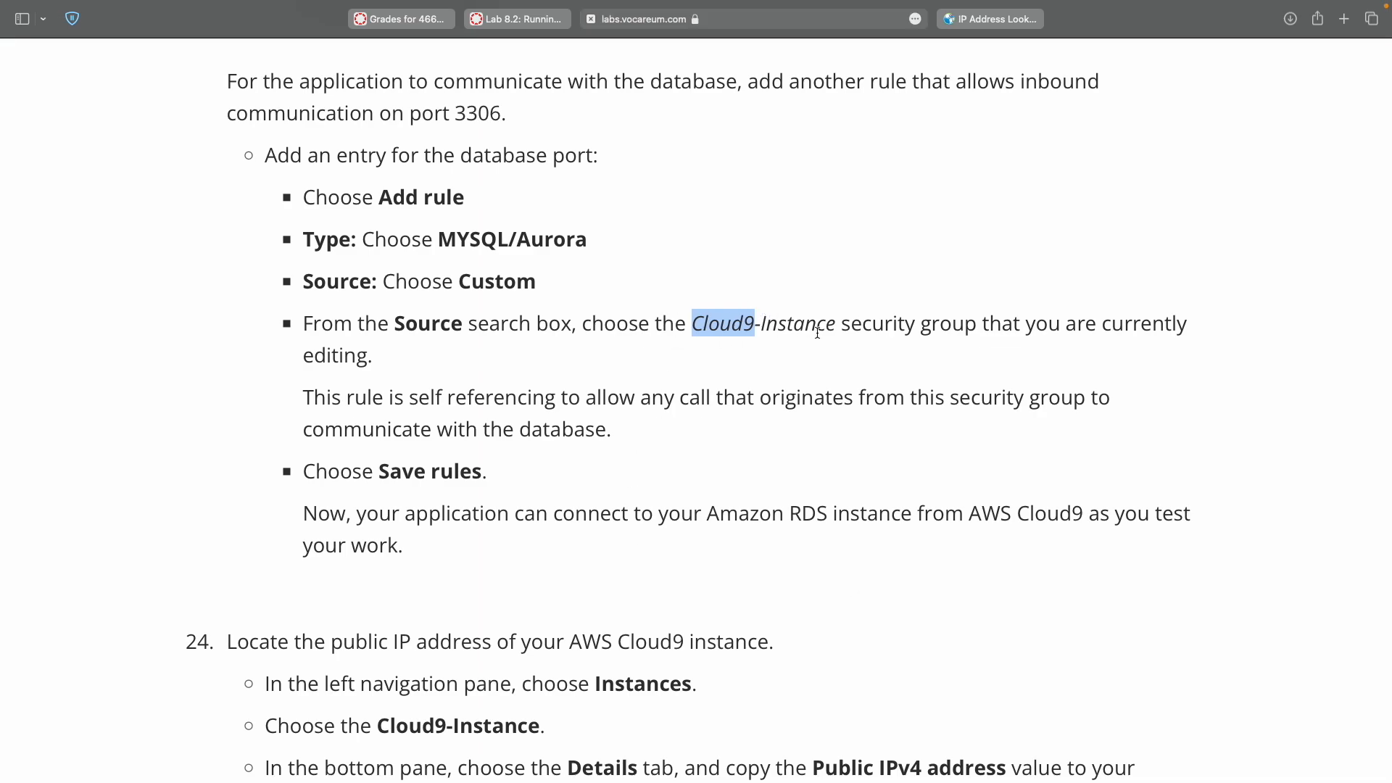
pyautogui.hscroll(5, 865, 326)
# Add a new inbound rule of type MYSQL/Aurora.
pyautogui.click(1030, 511)
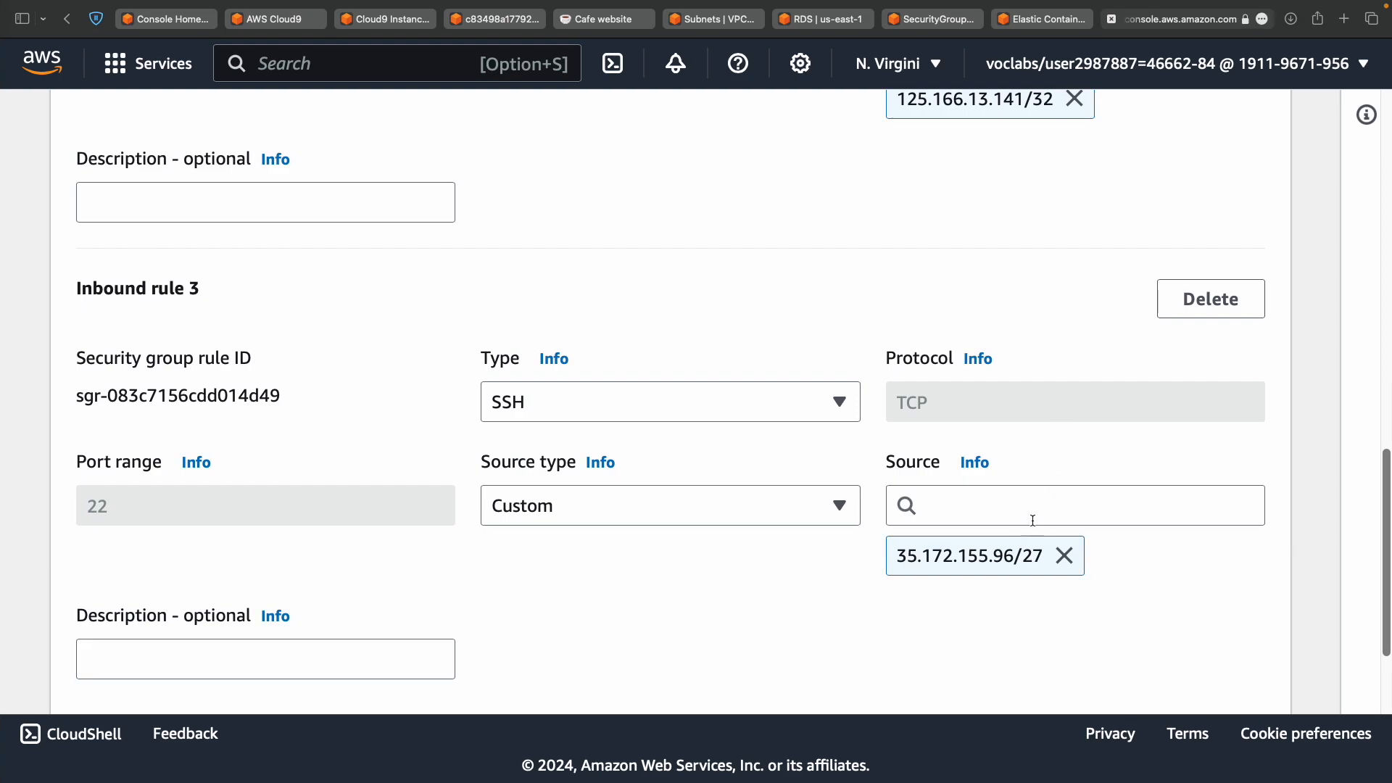
pyautogui.click(754, 606)
pyautogui.scroll(-3, 755, 606)
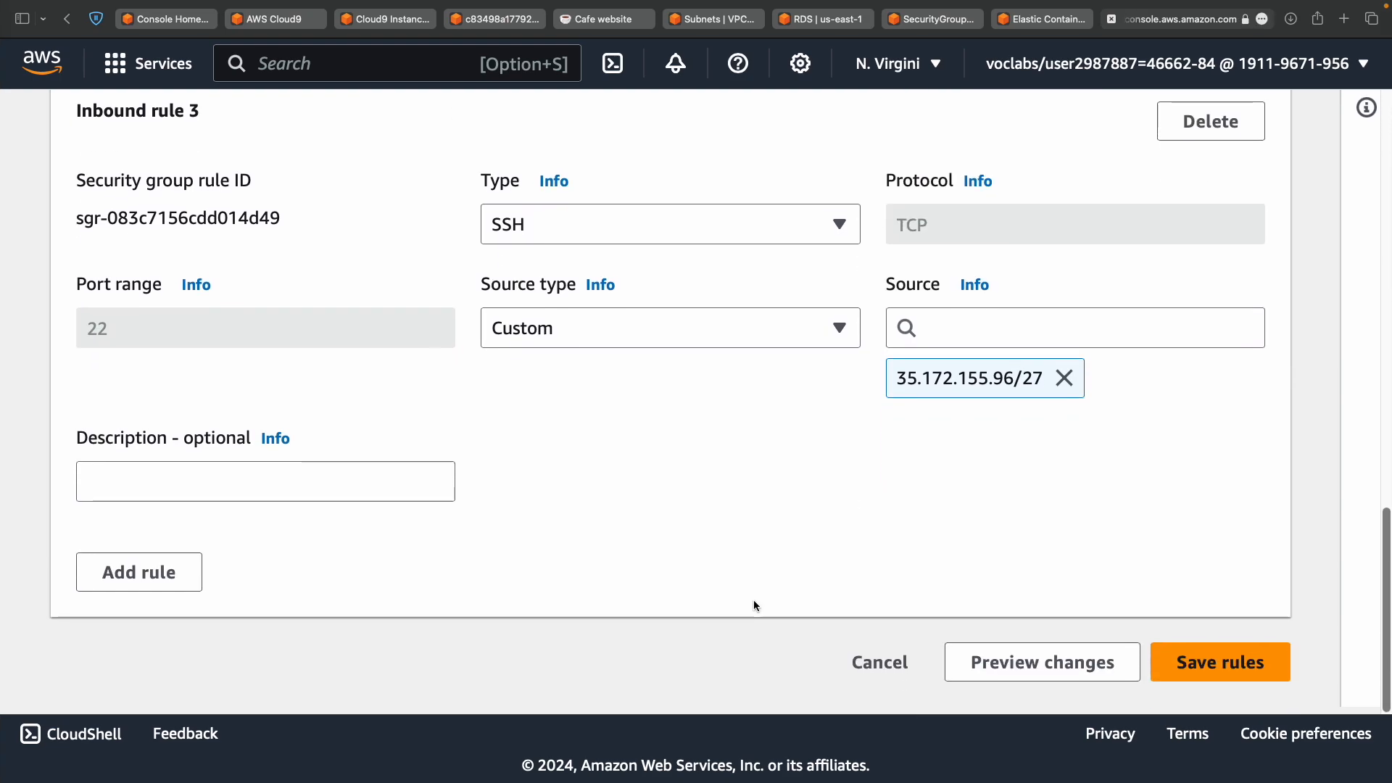
pyautogui.scroll(15, 754, 599)
pyautogui.scroll(-15, 754, 599)
pyautogui.click(136, 573)
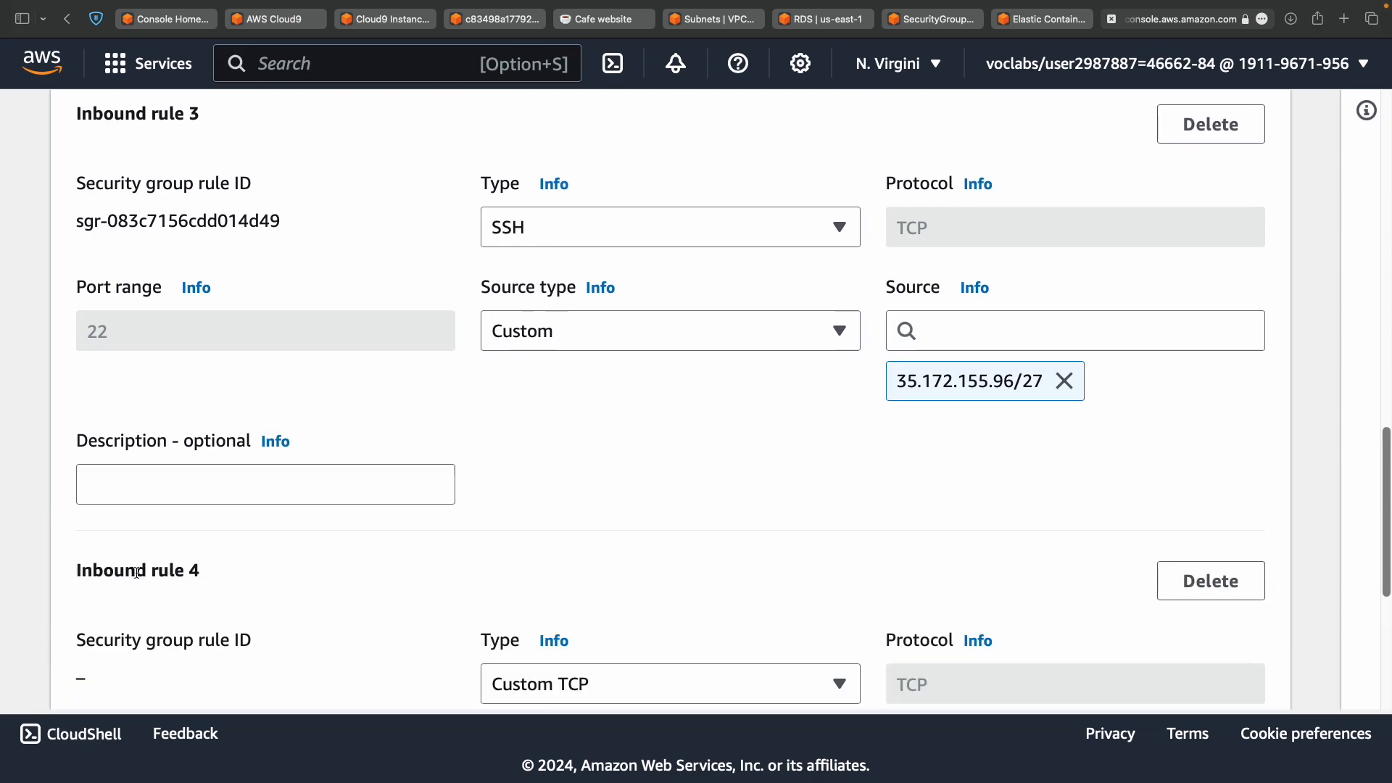
pyautogui.scroll(-4, 594, 636)
pyautogui.click(668, 418)
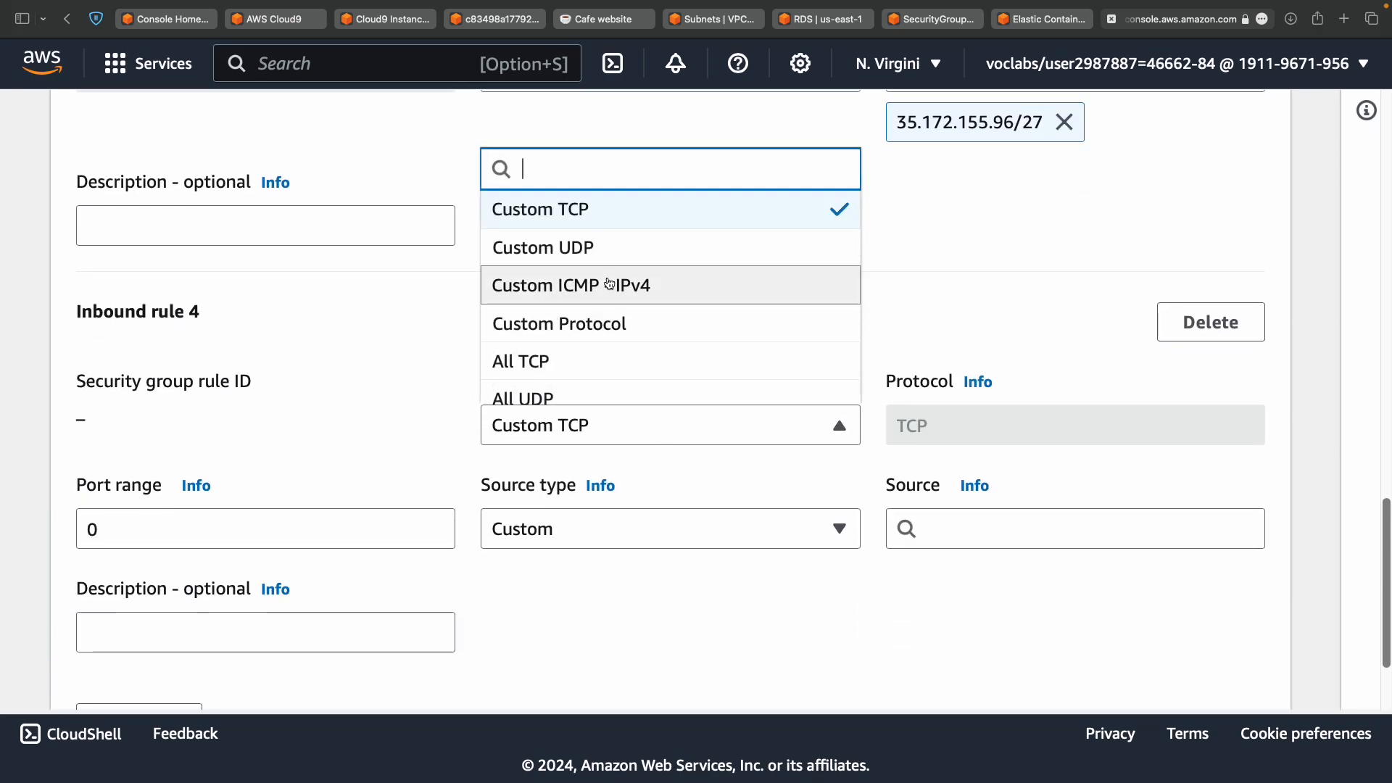
pyautogui.write('MYSQL')
pyautogui.click(590, 385)
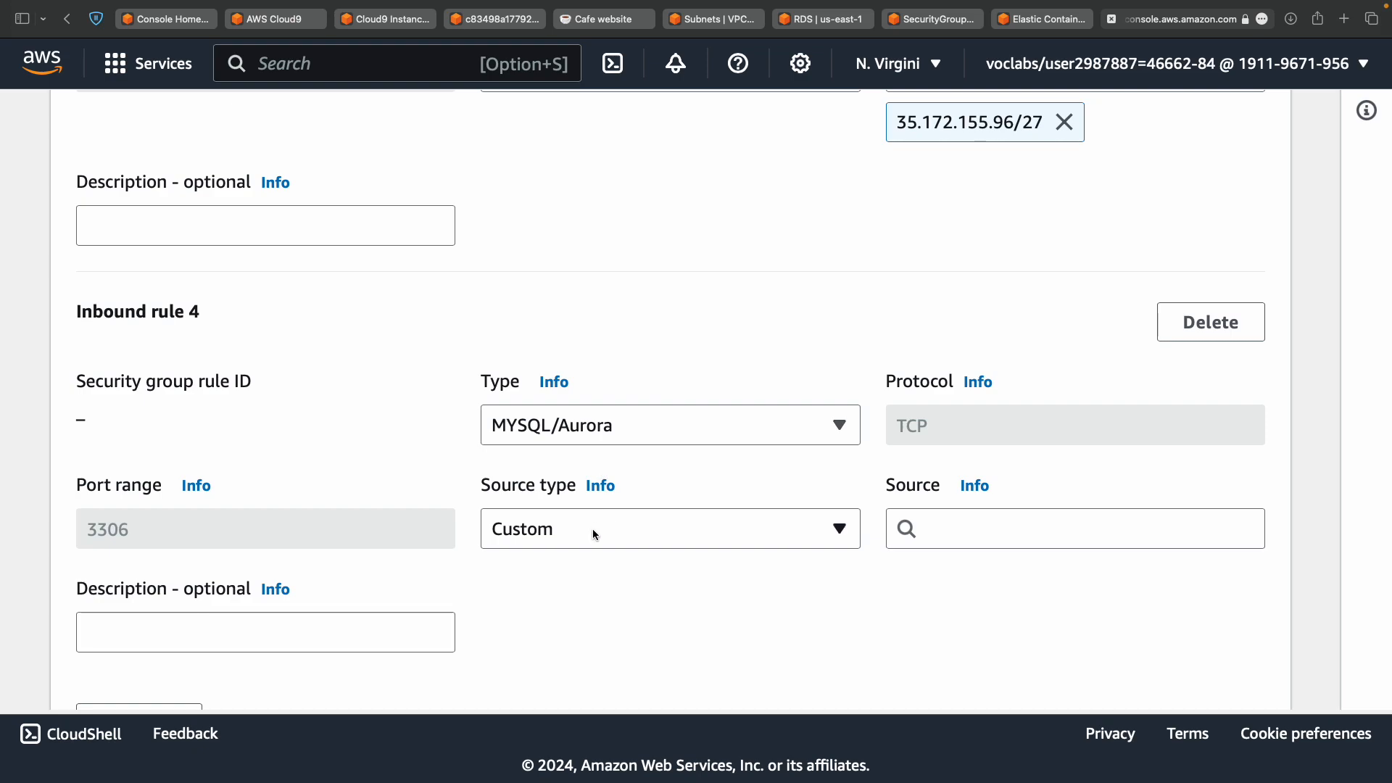
# Set the new rule's source to the Cloud9 instance's security group and save the rules.
pyautogui.click(1041, 528)
pyautogui.scroll(-5, 1138, 386)
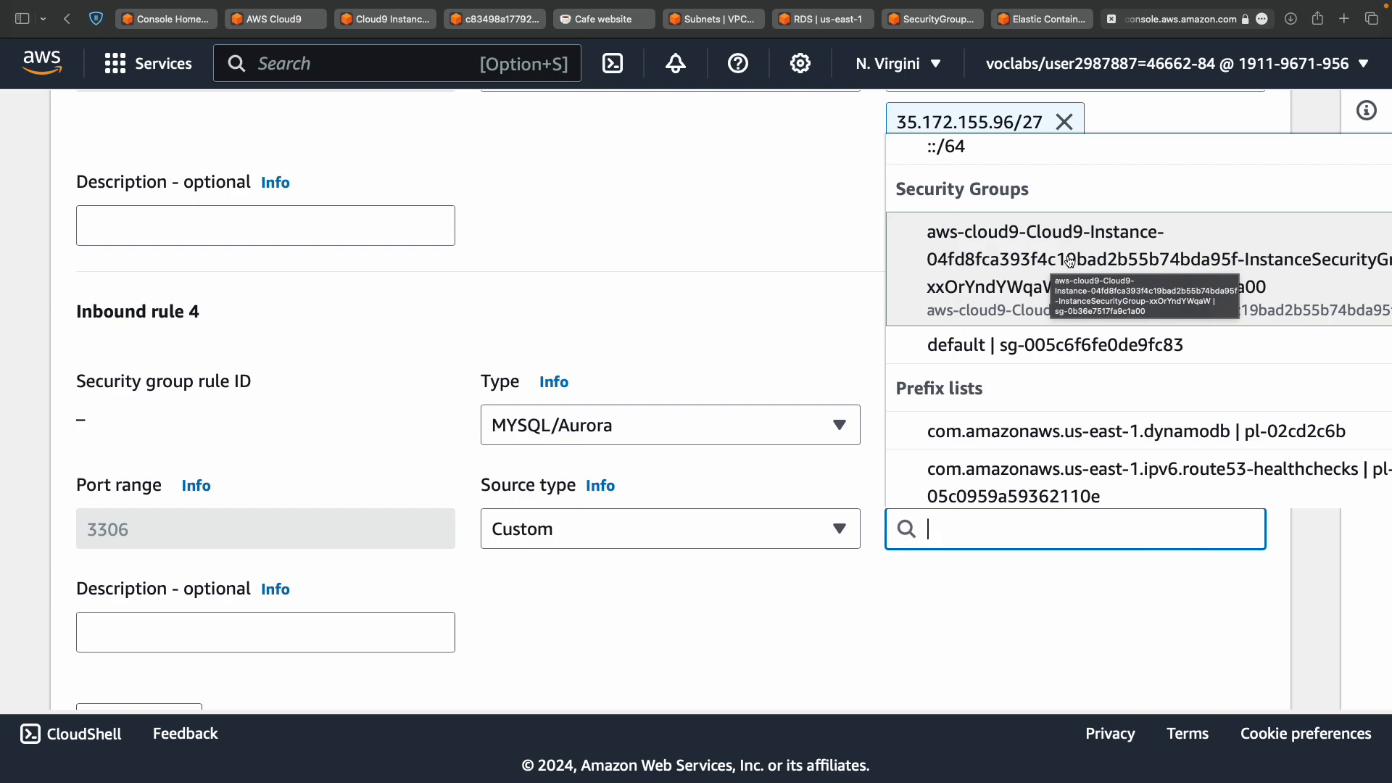
pyautogui.click(1070, 261)
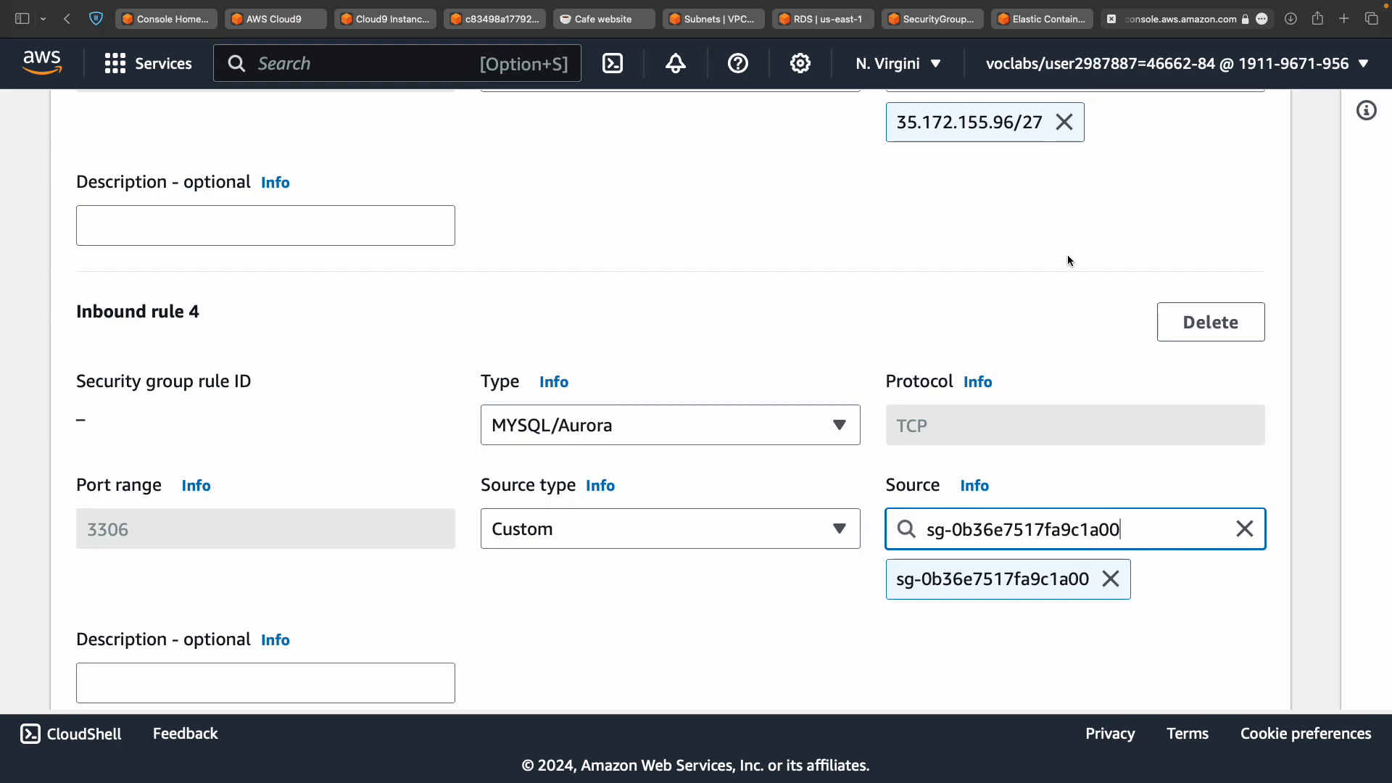
pyautogui.click(1031, 303)
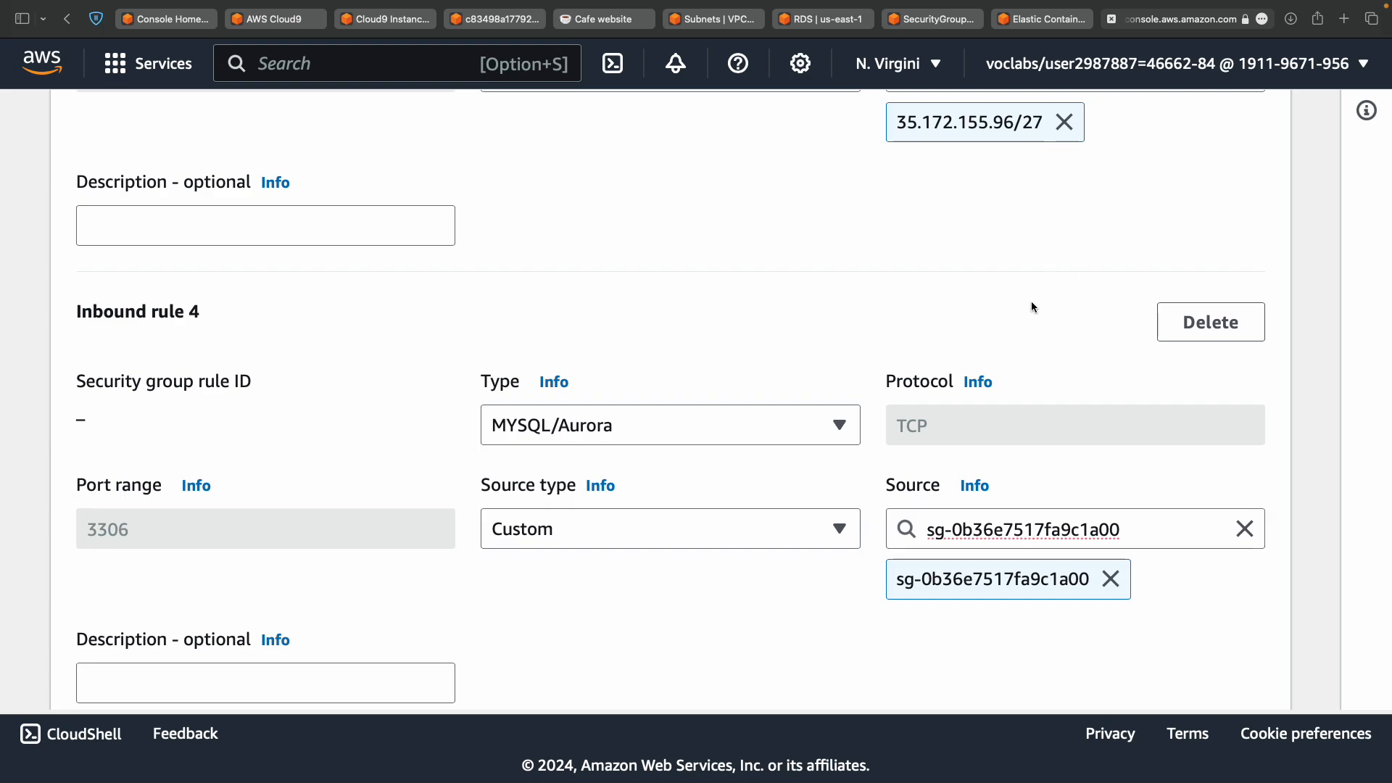
pyautogui.scroll(-5, 1031, 303)
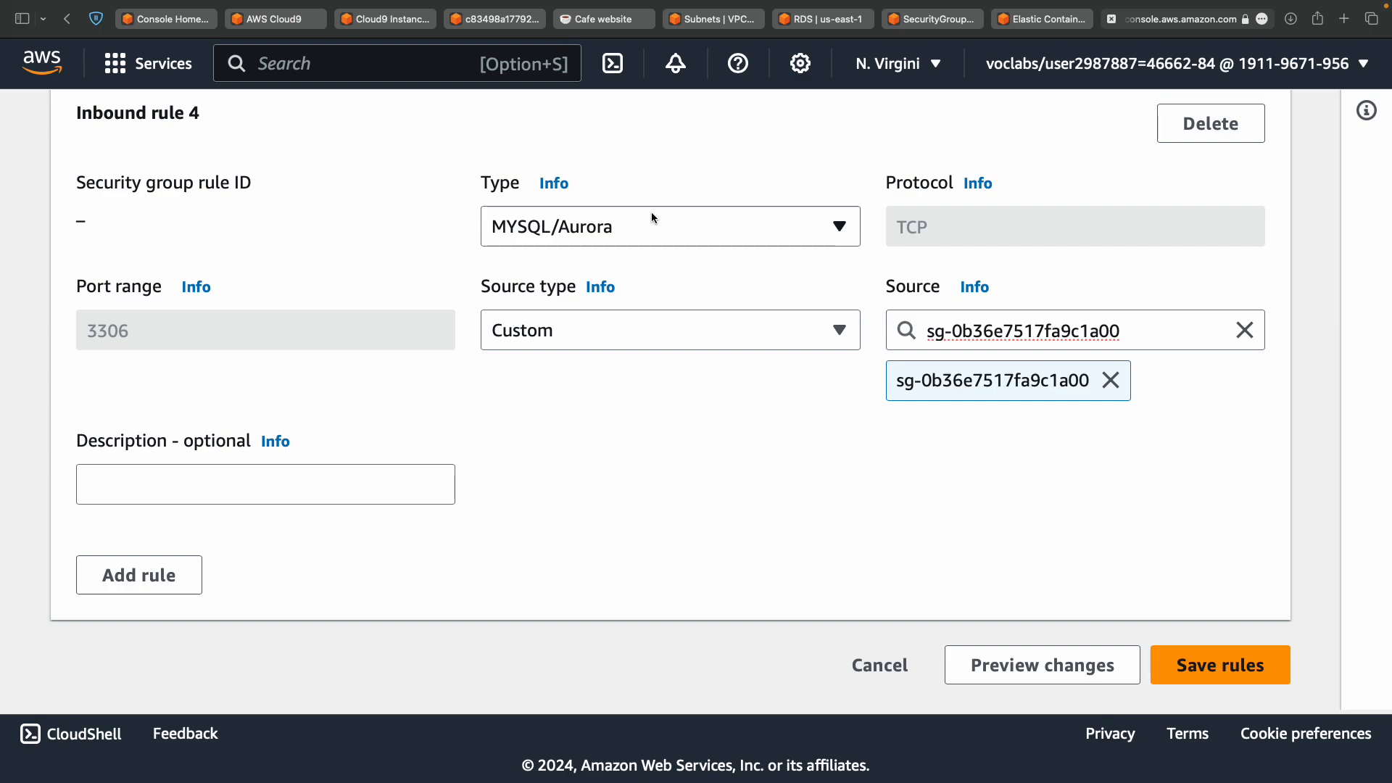
pyautogui.click(984, 331)
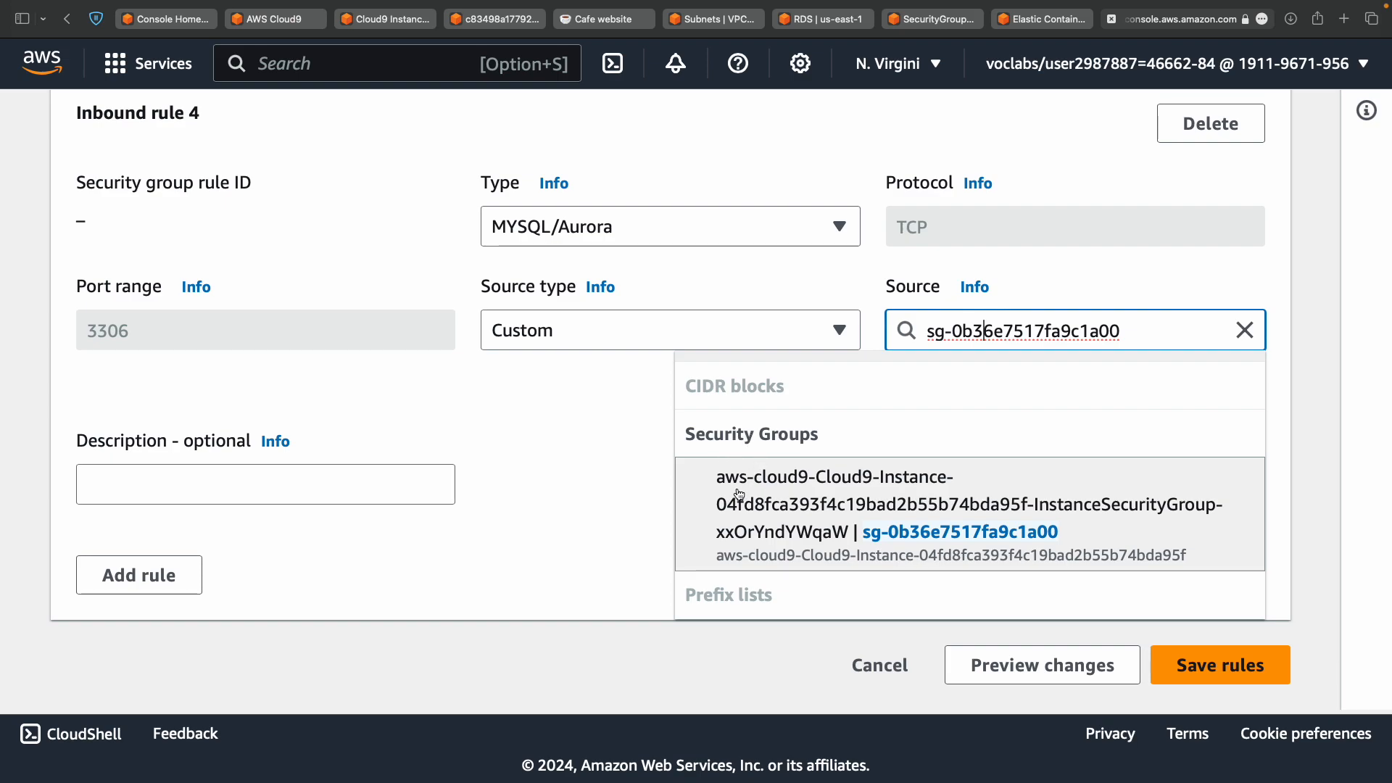
pyautogui.click(1180, 677)
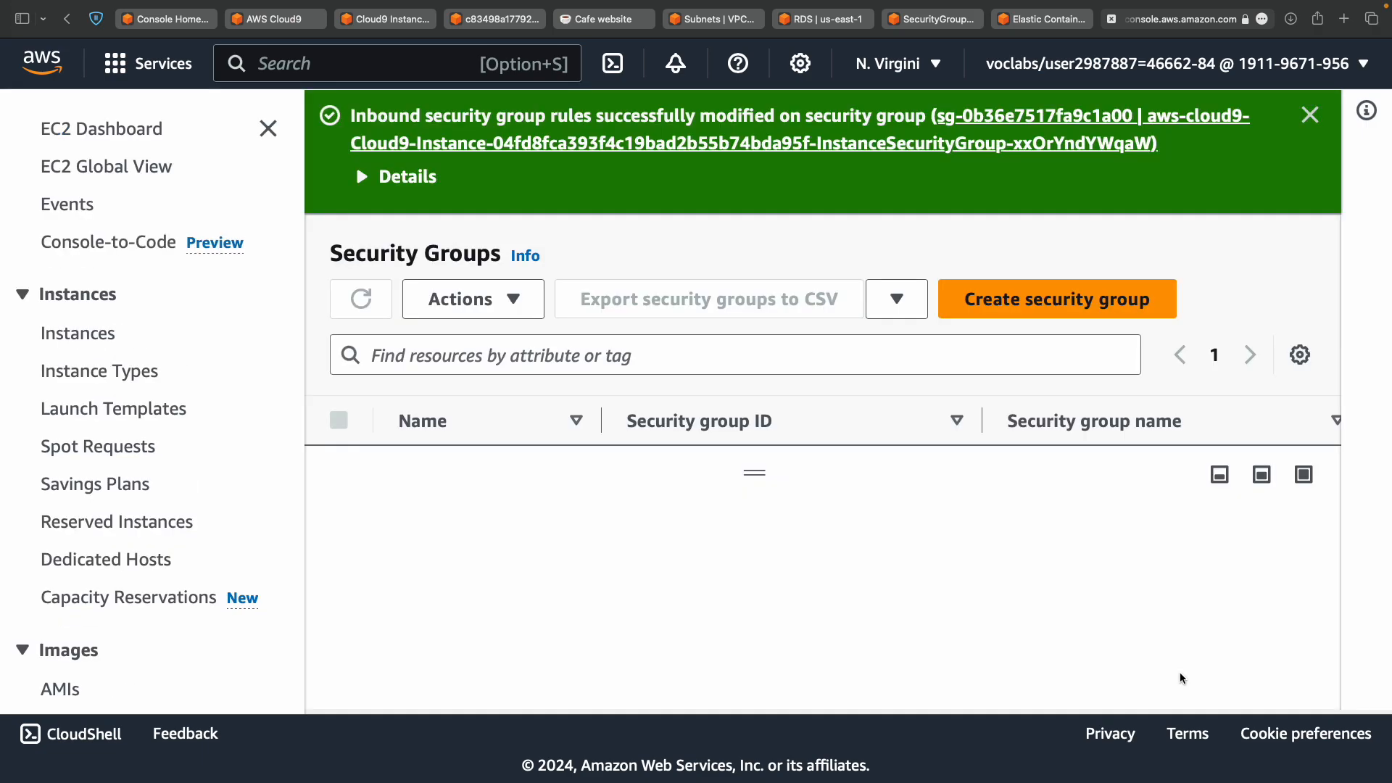
# Read lab step 24 about the instance's public address.
pyautogui.hotkey('ctrl', 'Left')
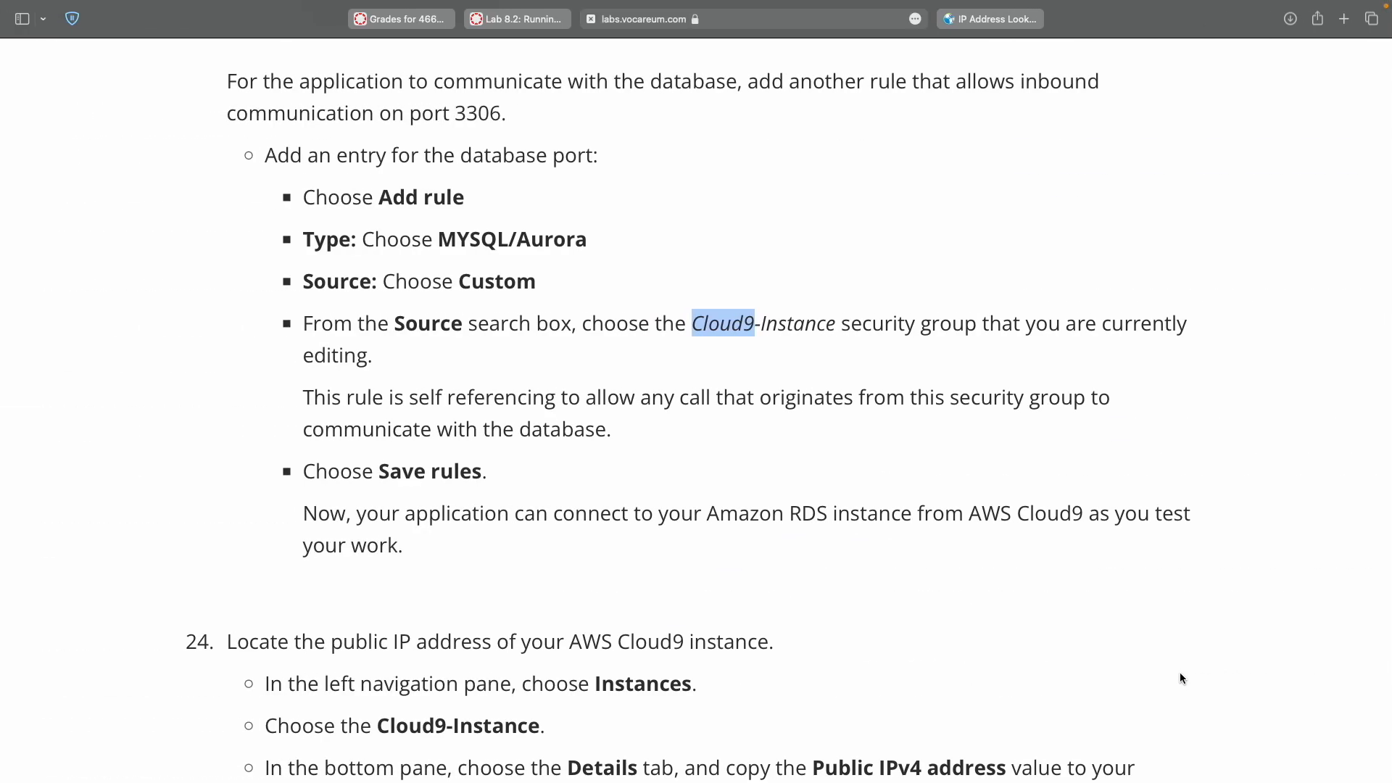
pyautogui.scroll(-6, 754, 475)
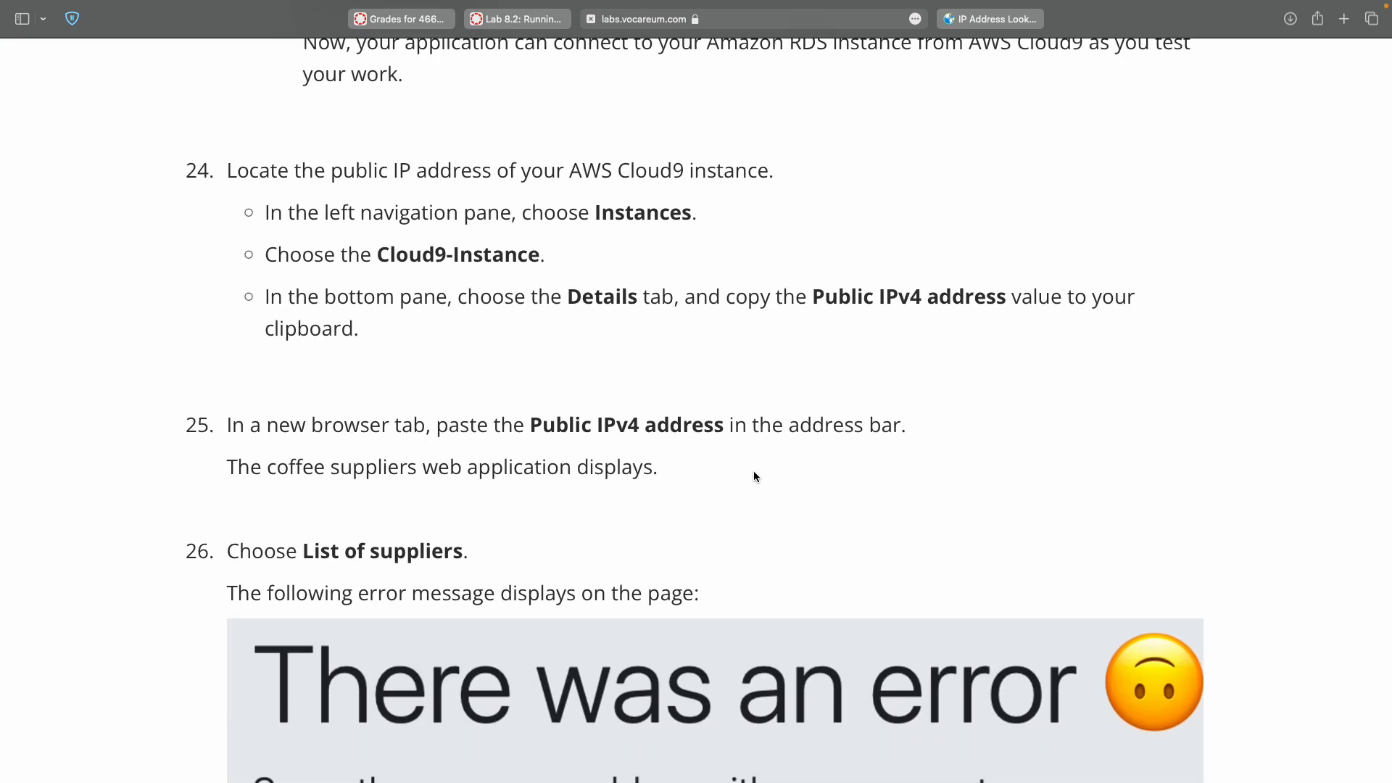
pyautogui.doubleClick(377, 171)
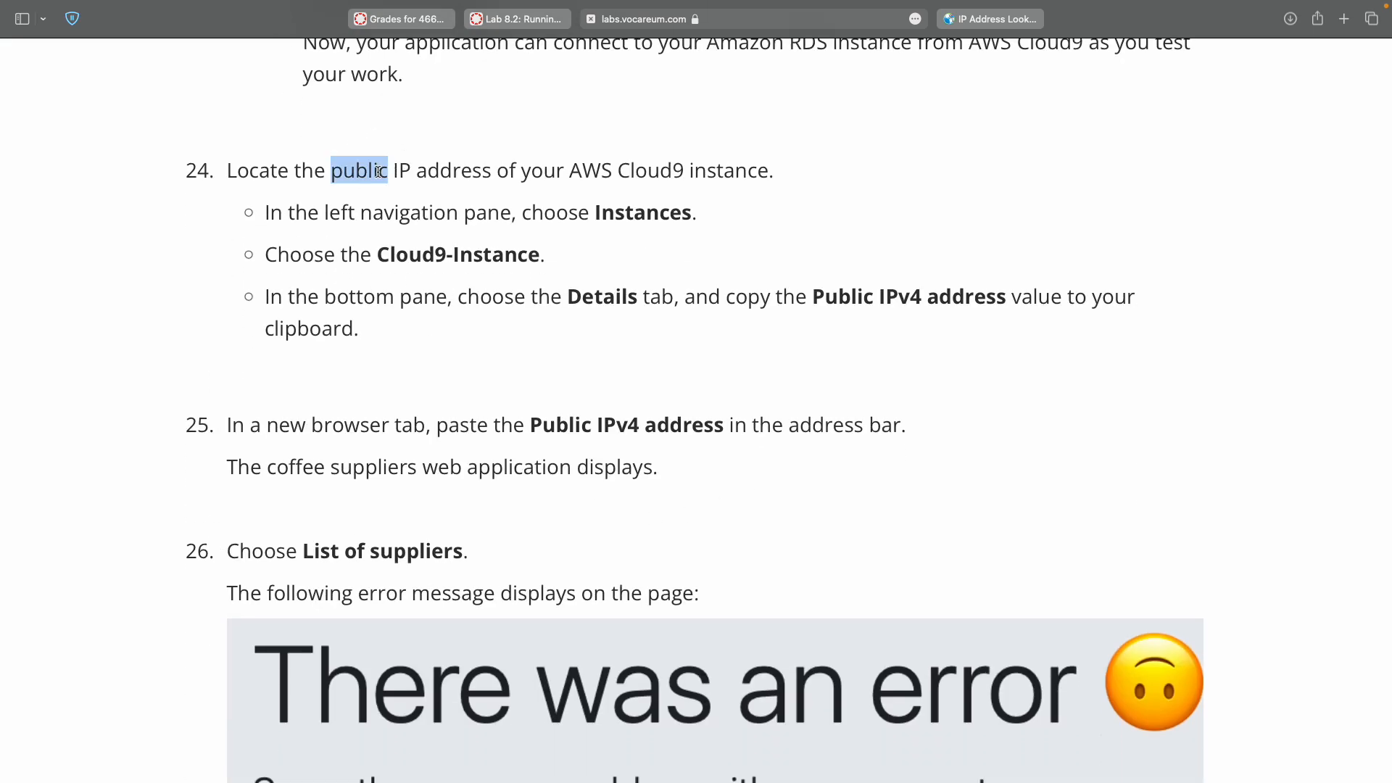
pyautogui.hotkey('ctrl', 'Right')
pyautogui.hotkey('ctrl', 'Left')
pyautogui.hotkey('ctrl', 'Right')
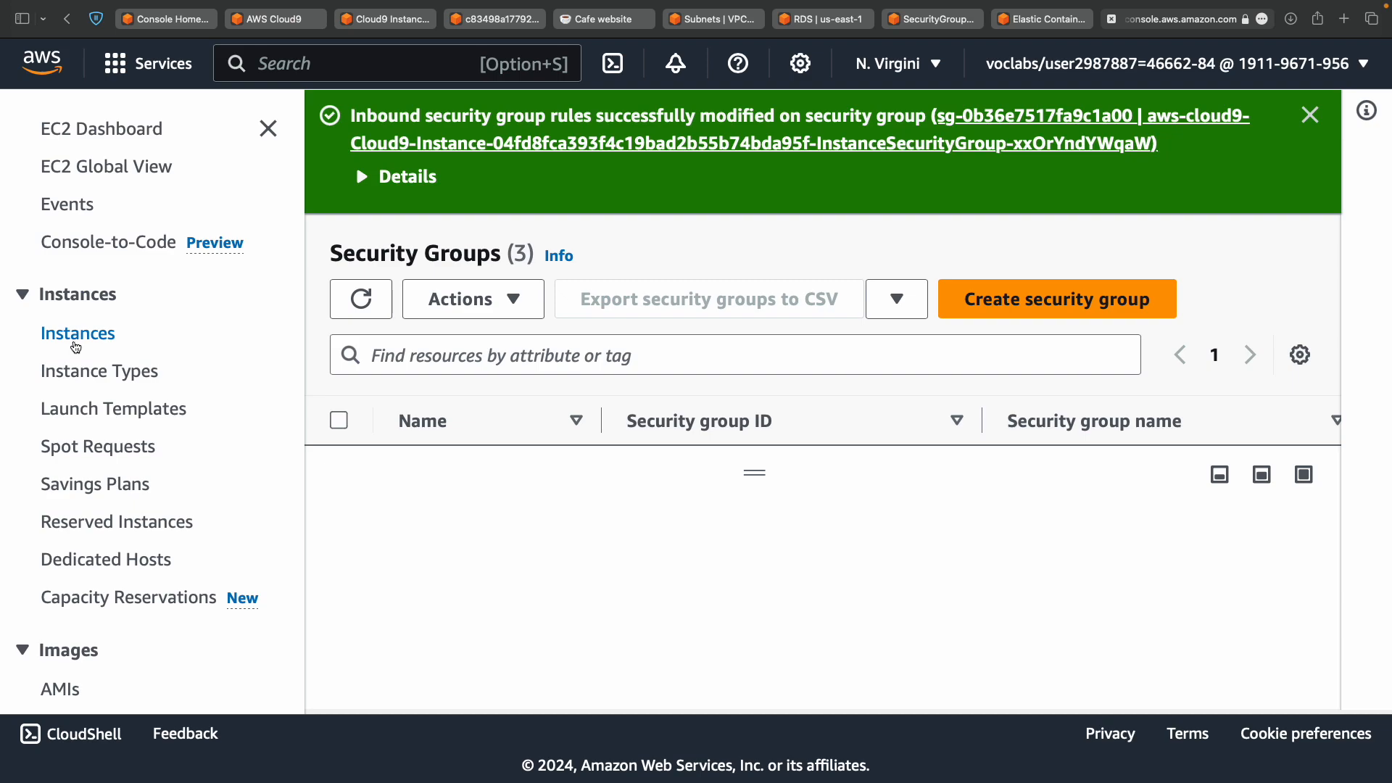
# Select the Cloud9 instance in EC2 Instances and open its public IPv4 address 3.92.152.228.
pyautogui.click(75, 346)
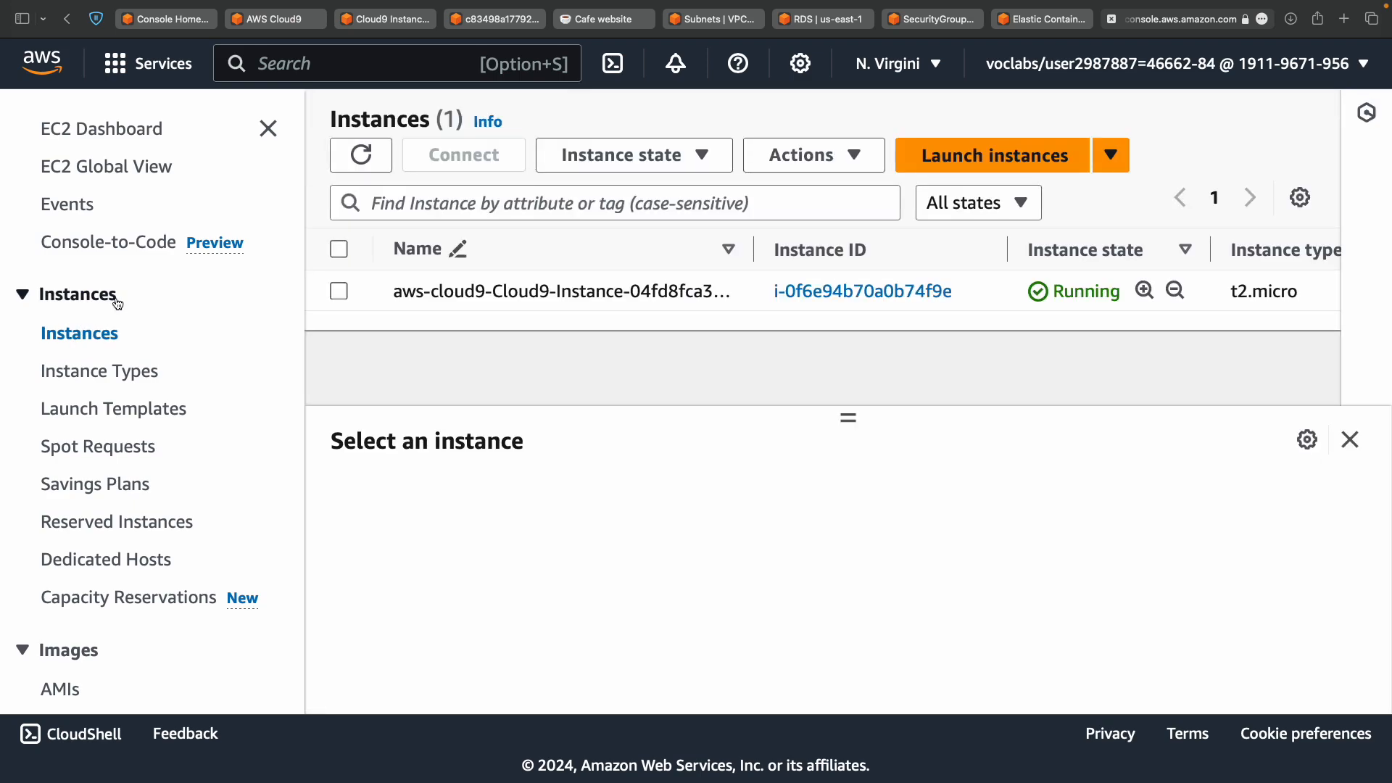
pyautogui.click(339, 291)
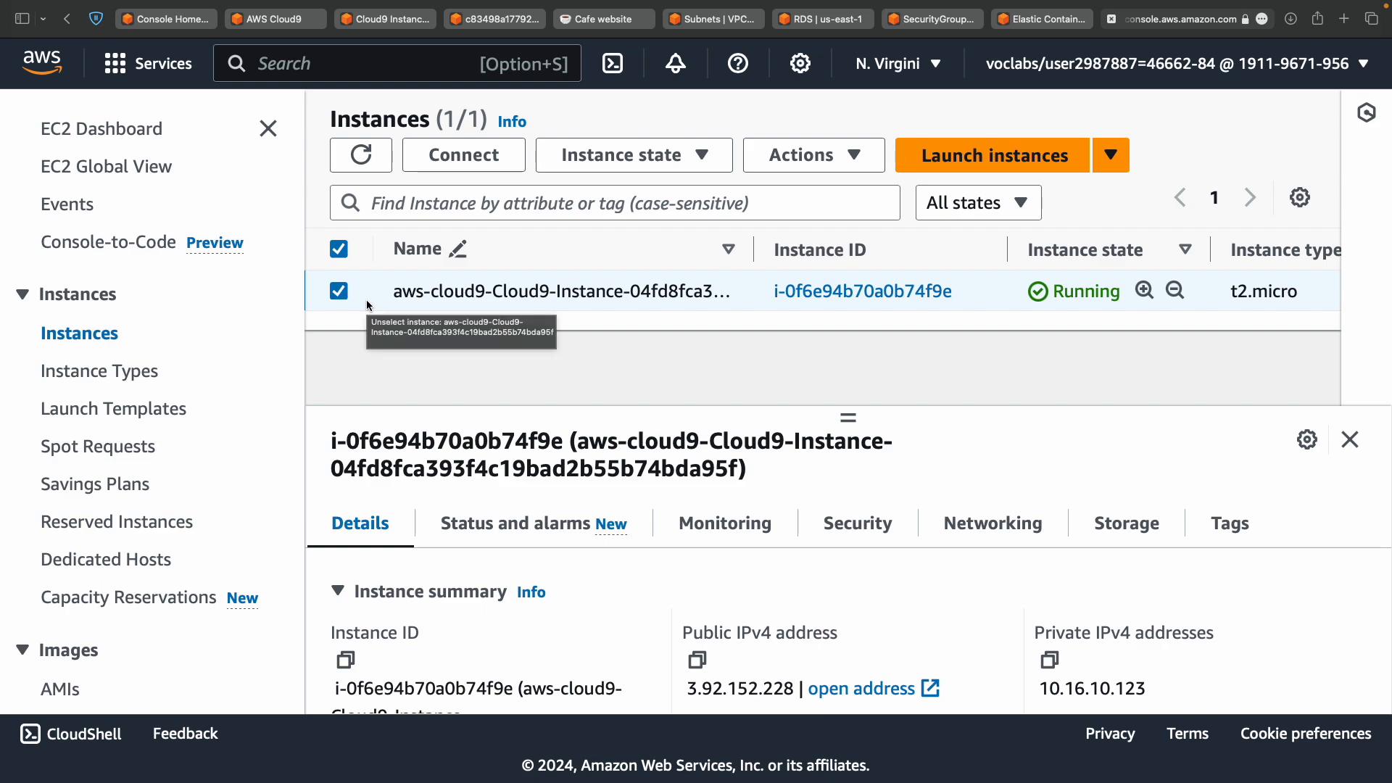
pyautogui.hotkey('ctrl', 'Left')
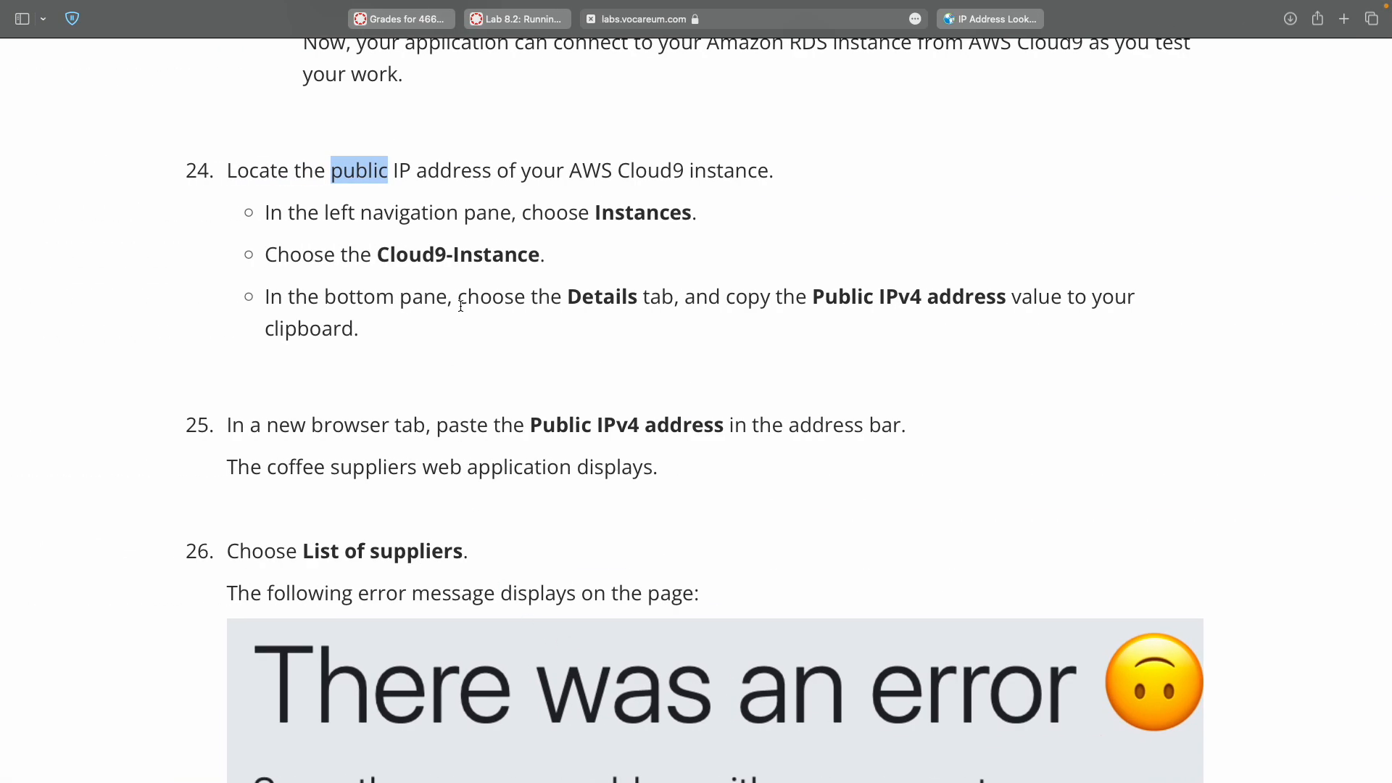
pyautogui.doubleClick(565, 424)
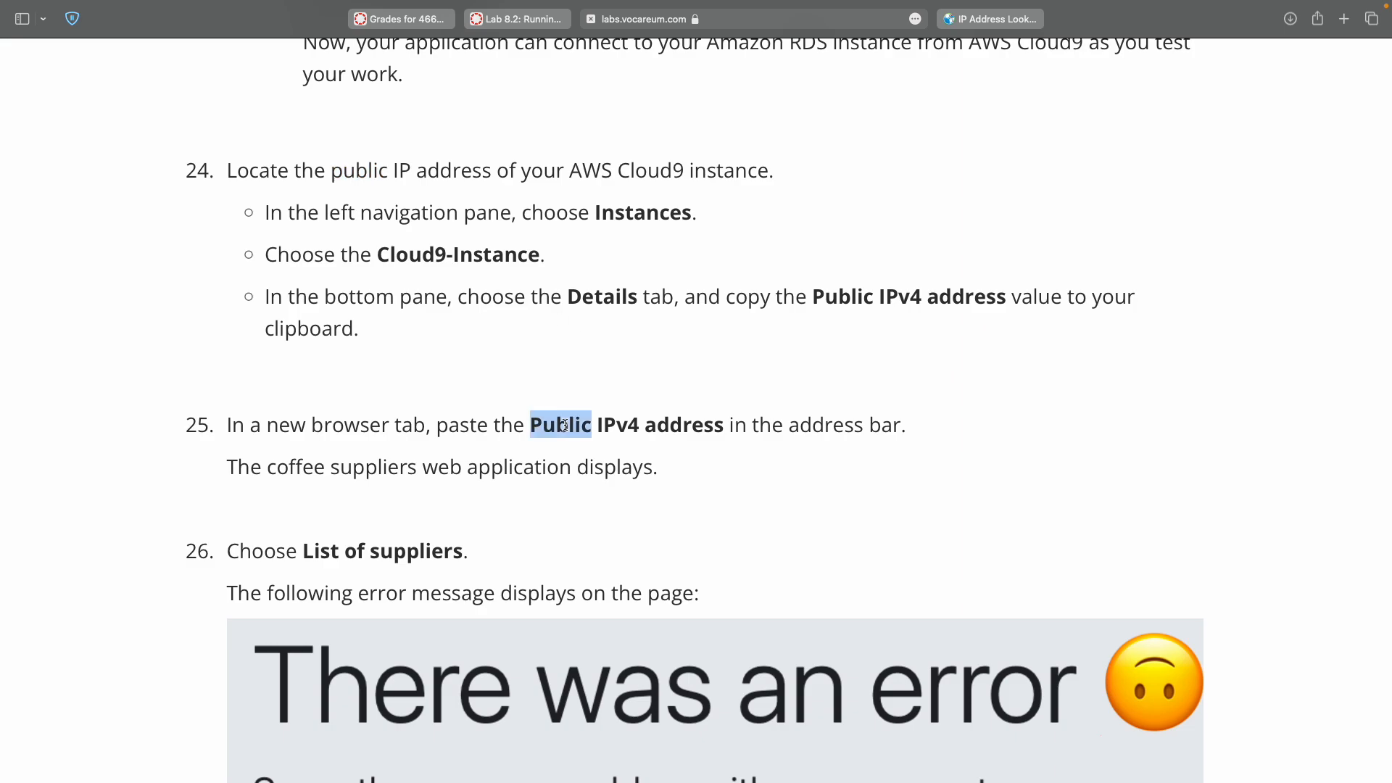
pyautogui.hotkey('ctrl', 'Right')
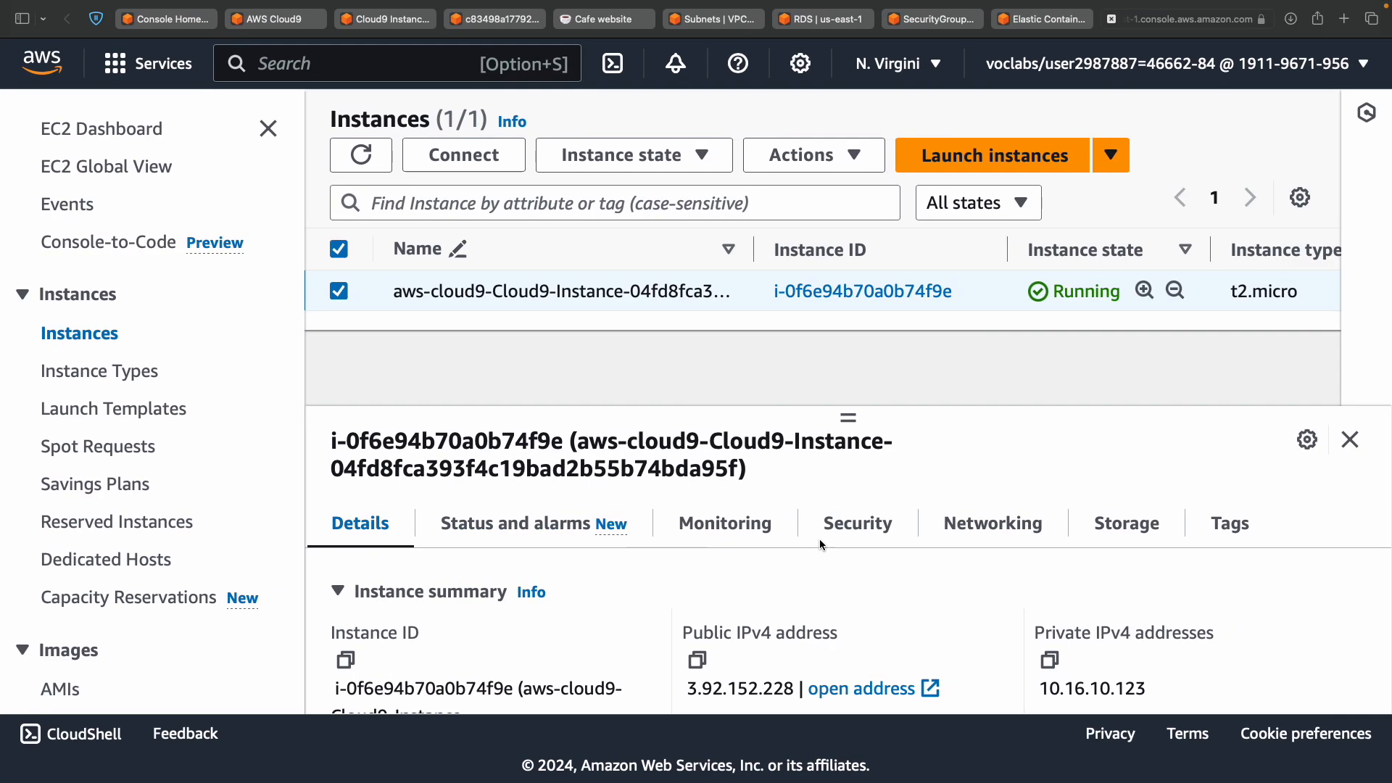
pyautogui.scroll(-3, 820, 531)
pyautogui.scroll(3, 863, 526)
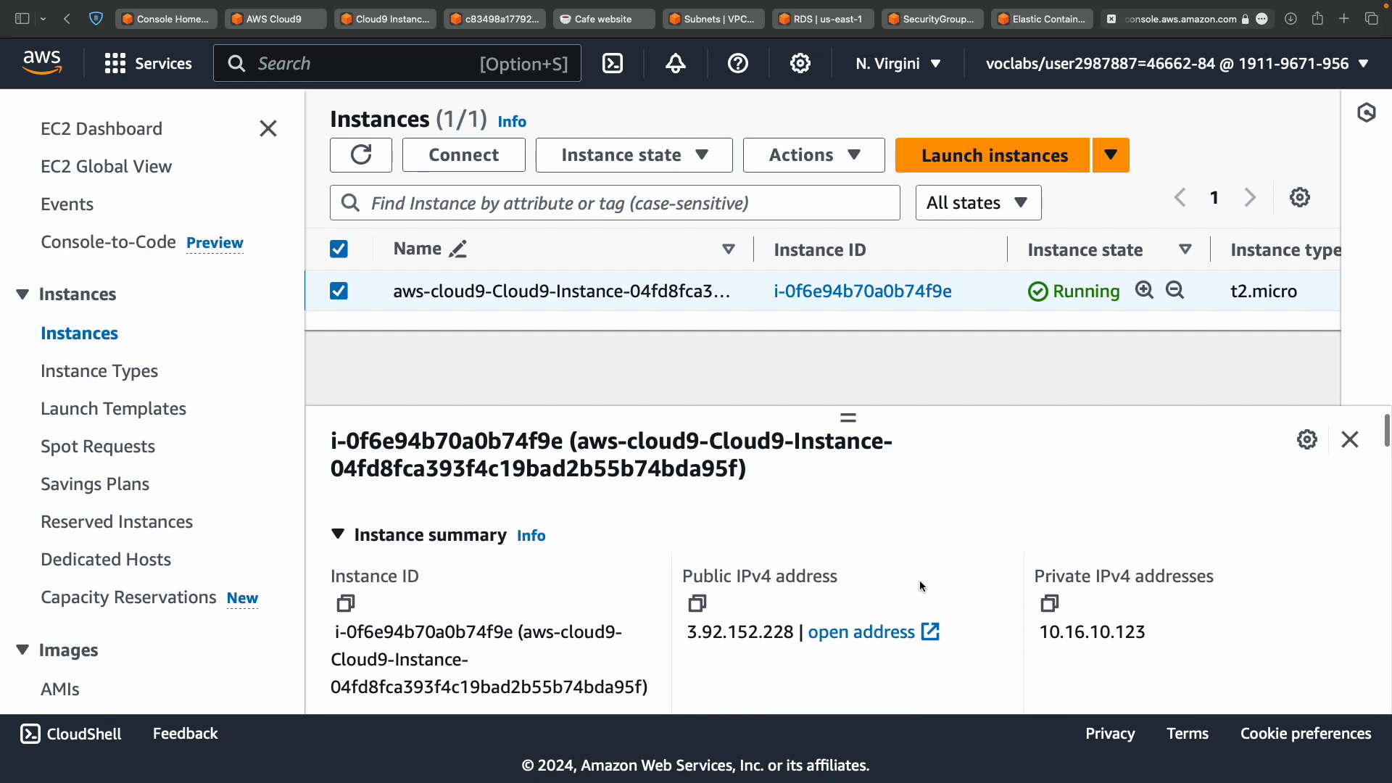
pyautogui.click(886, 638)
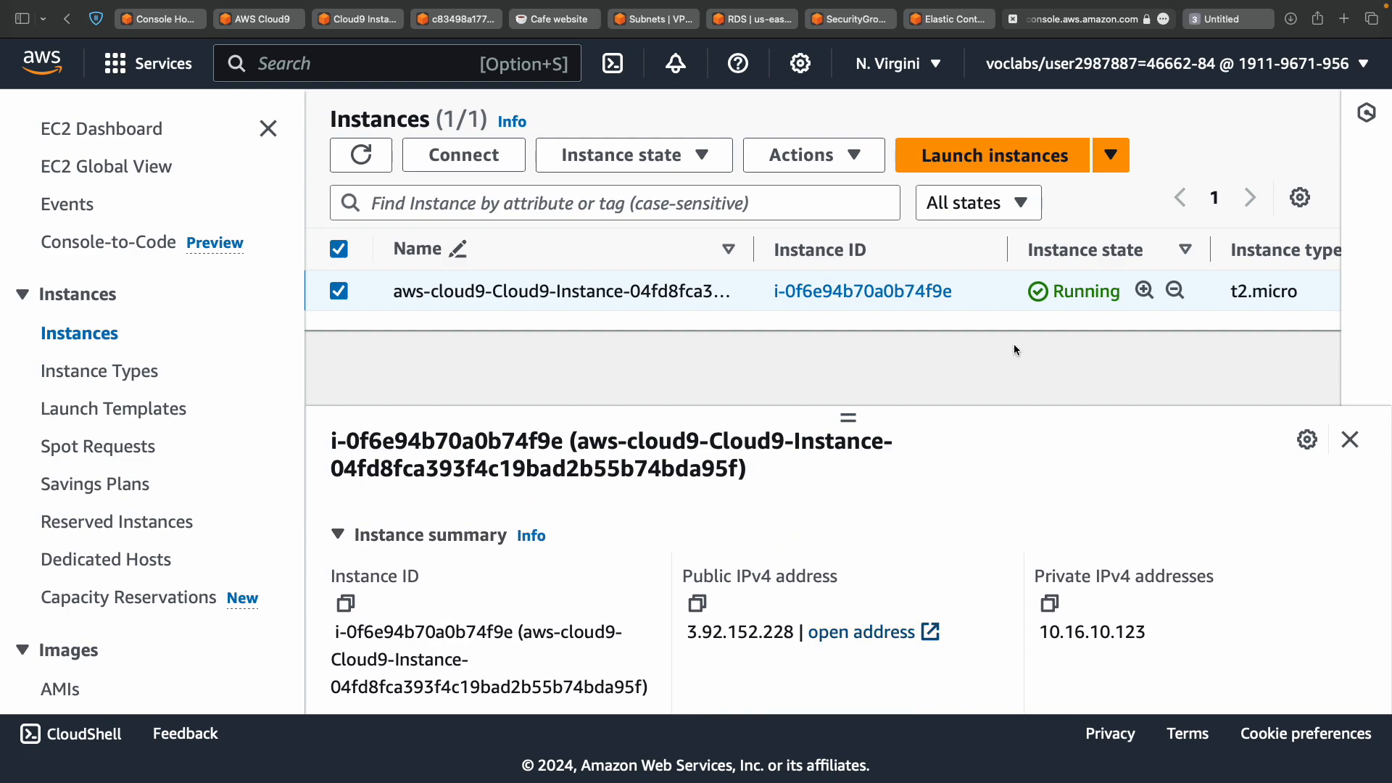
# Review lab step 25, then copy the instance's public IPv4 address from the EC2 page.
pyautogui.click(1229, 19)
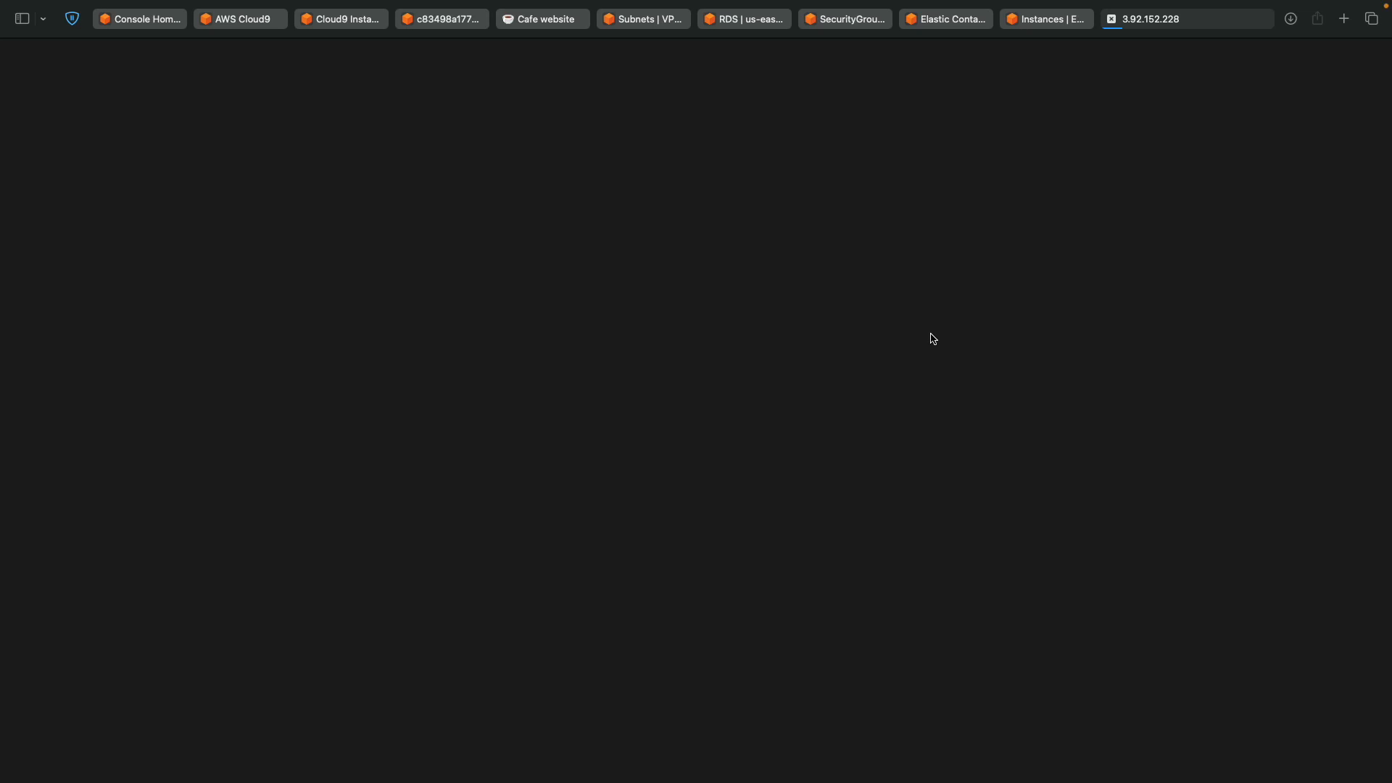
pyautogui.hotkey('ctrl', 'Left')
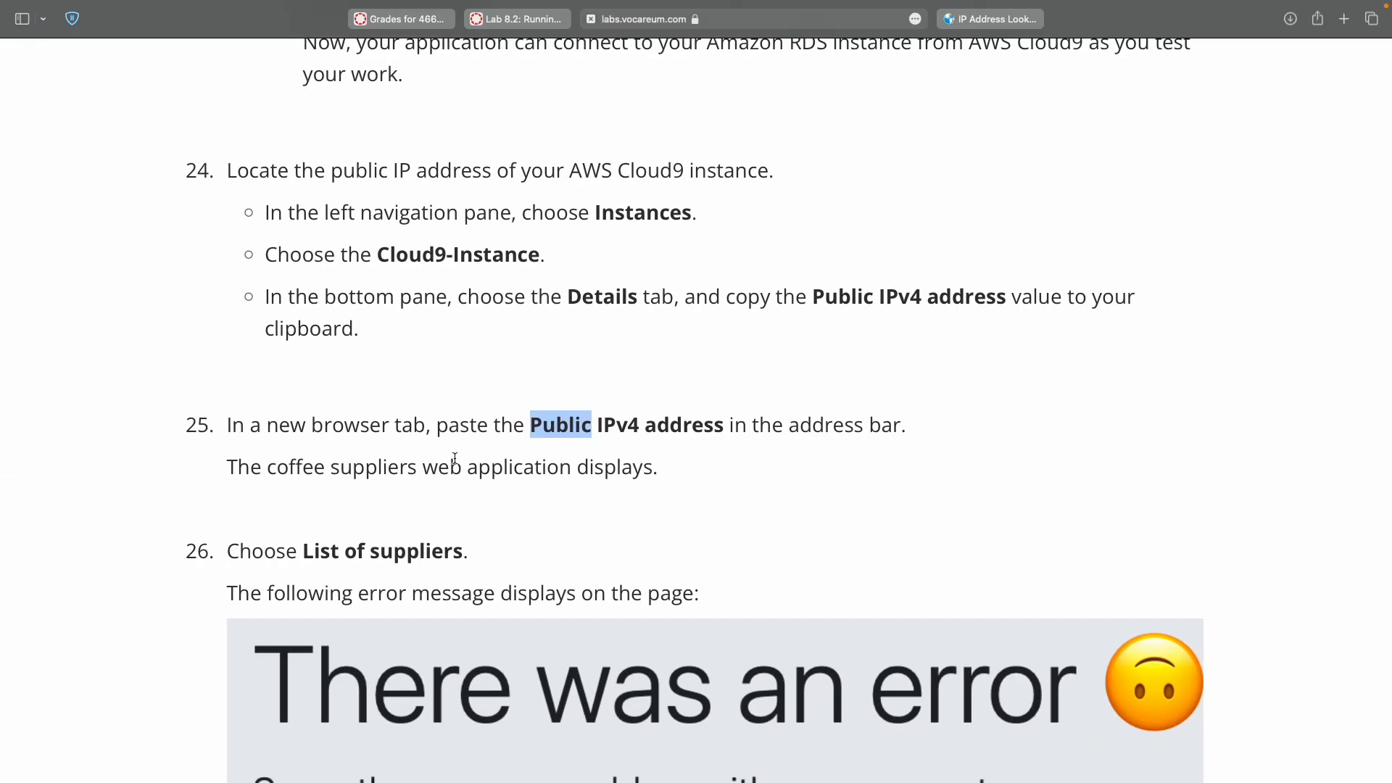
pyautogui.doubleClick(623, 468)
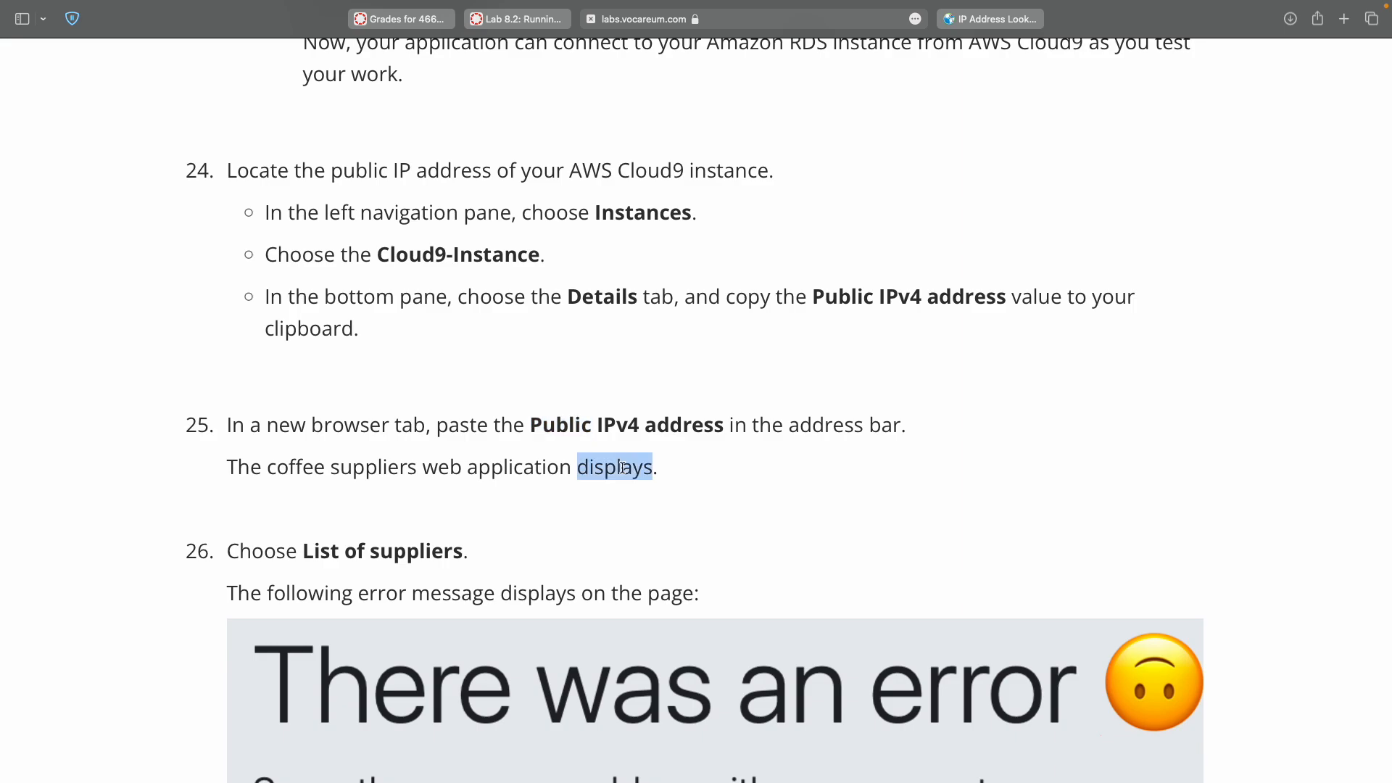
pyautogui.scroll(-3, 623, 467)
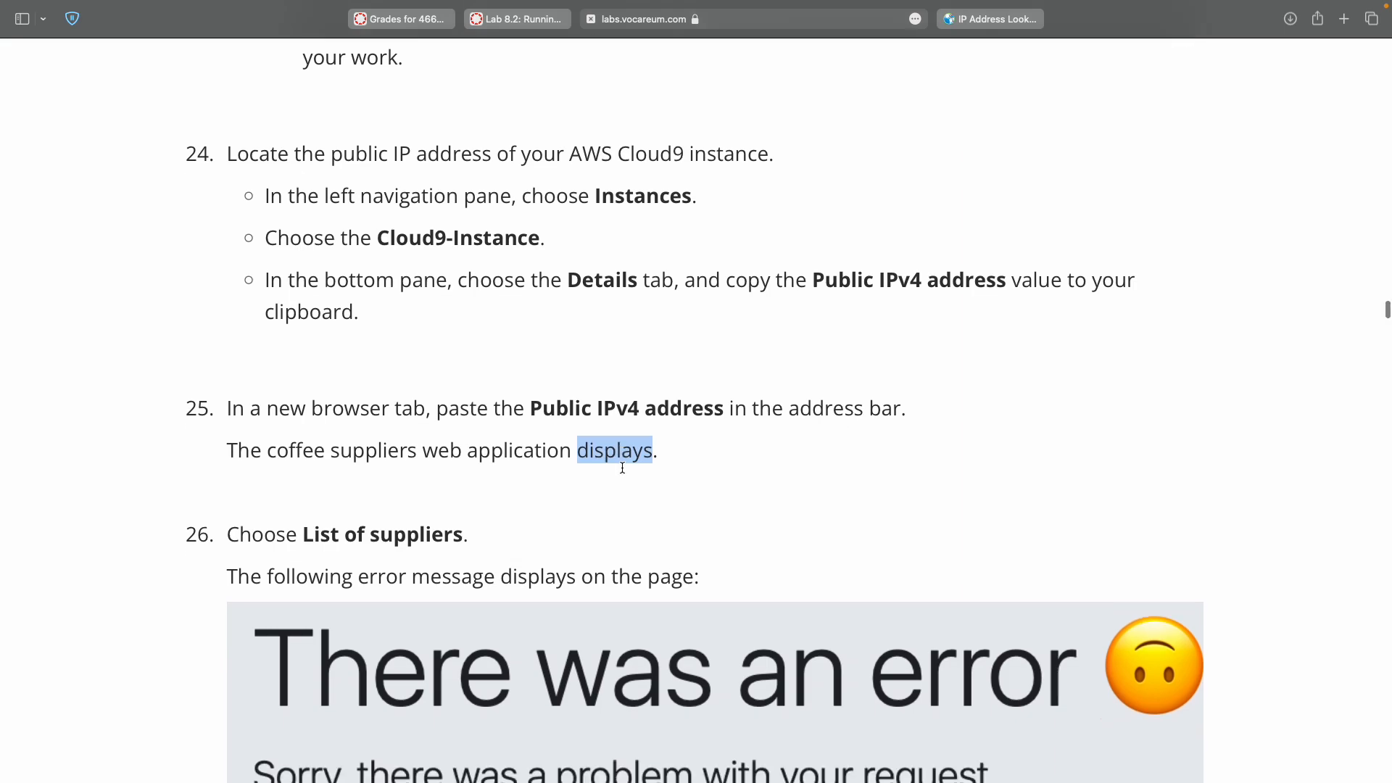
pyautogui.hotkey('ctrl', 'Right')
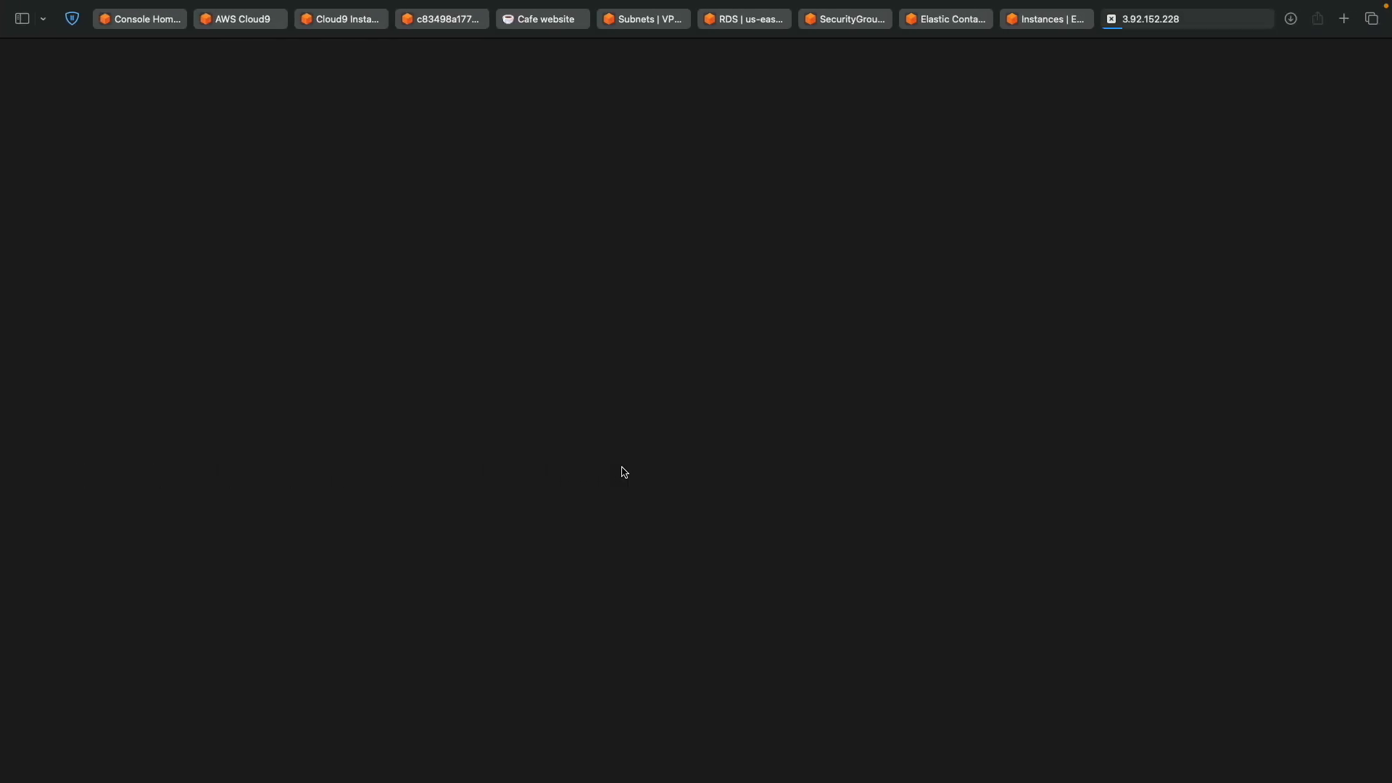
pyautogui.click(1046, 19)
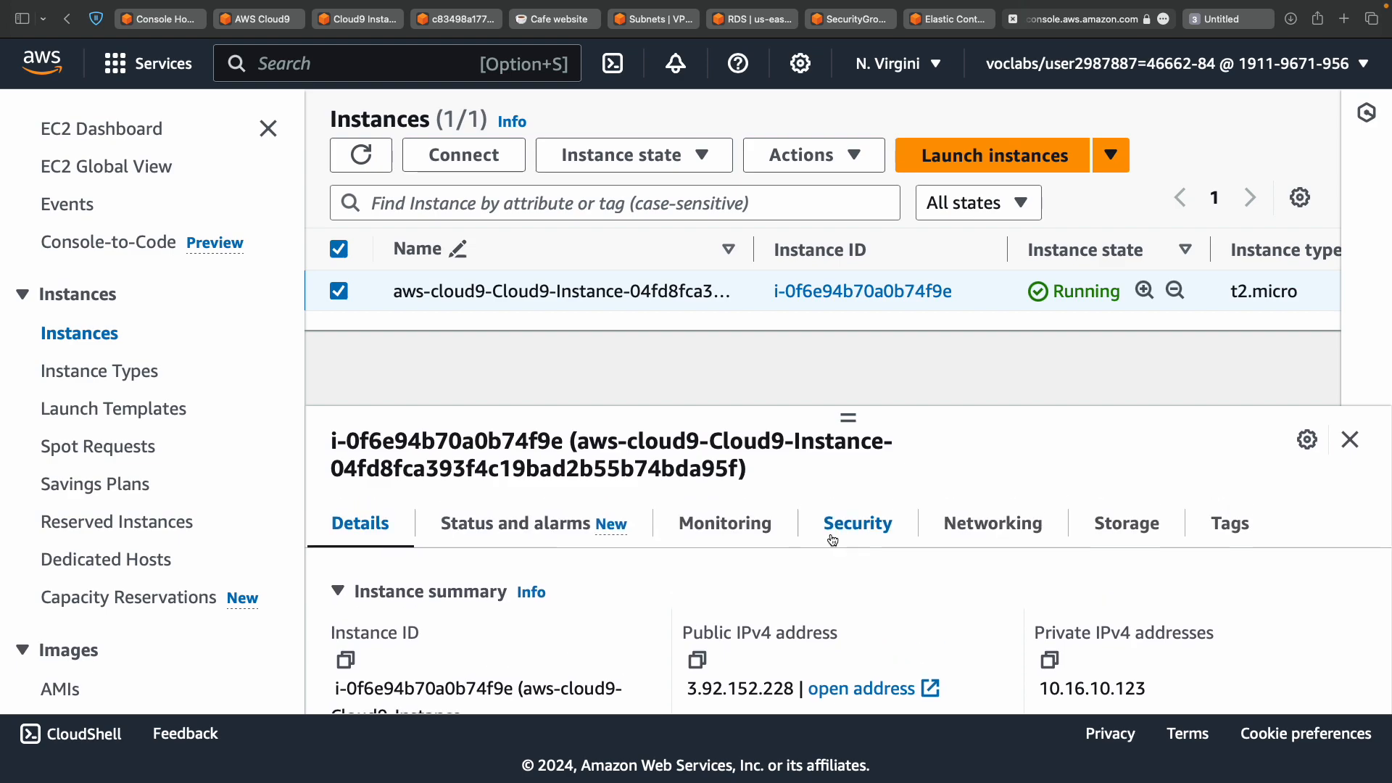
pyautogui.scroll(-3, 829, 532)
pyautogui.scroll(2, 830, 533)
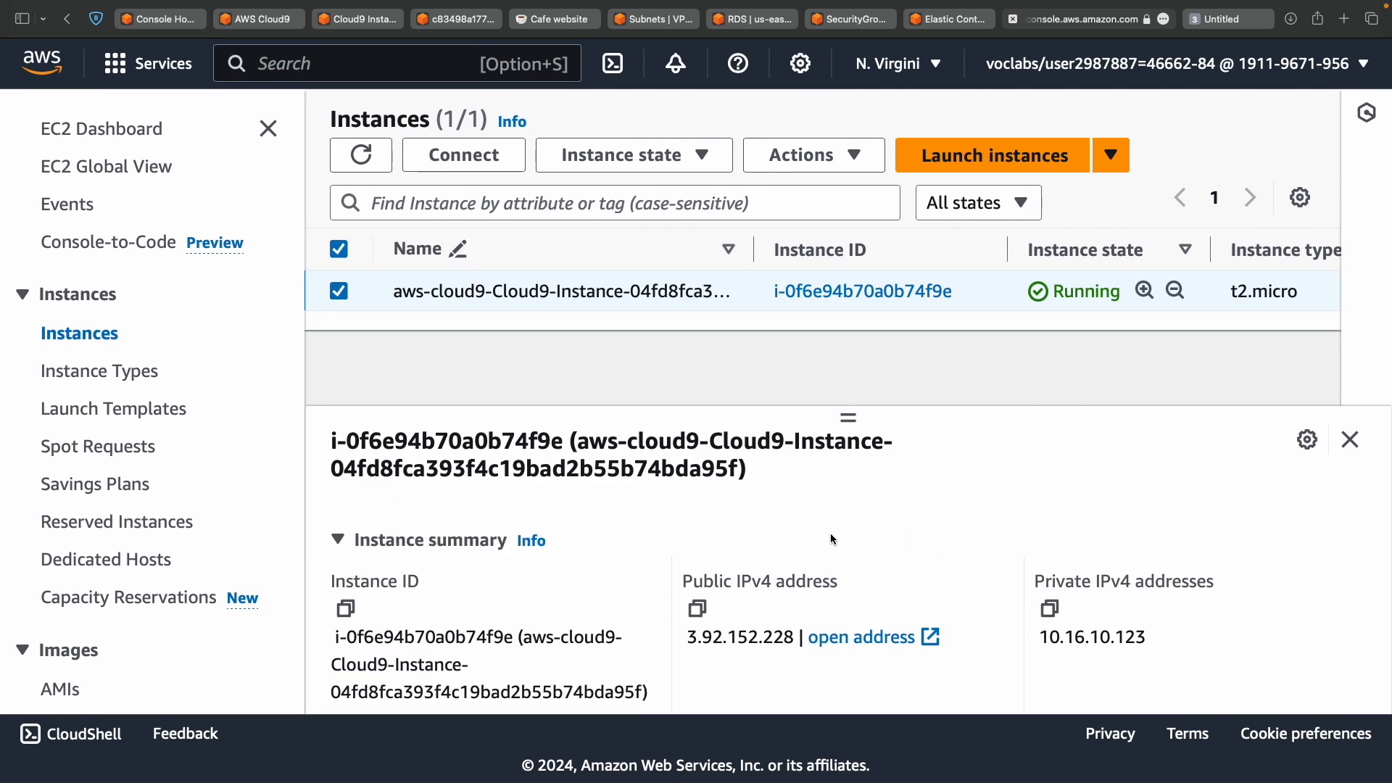
pyautogui.click(699, 610)
pyautogui.scroll(-3, 704, 615)
pyautogui.scroll(4, 705, 615)
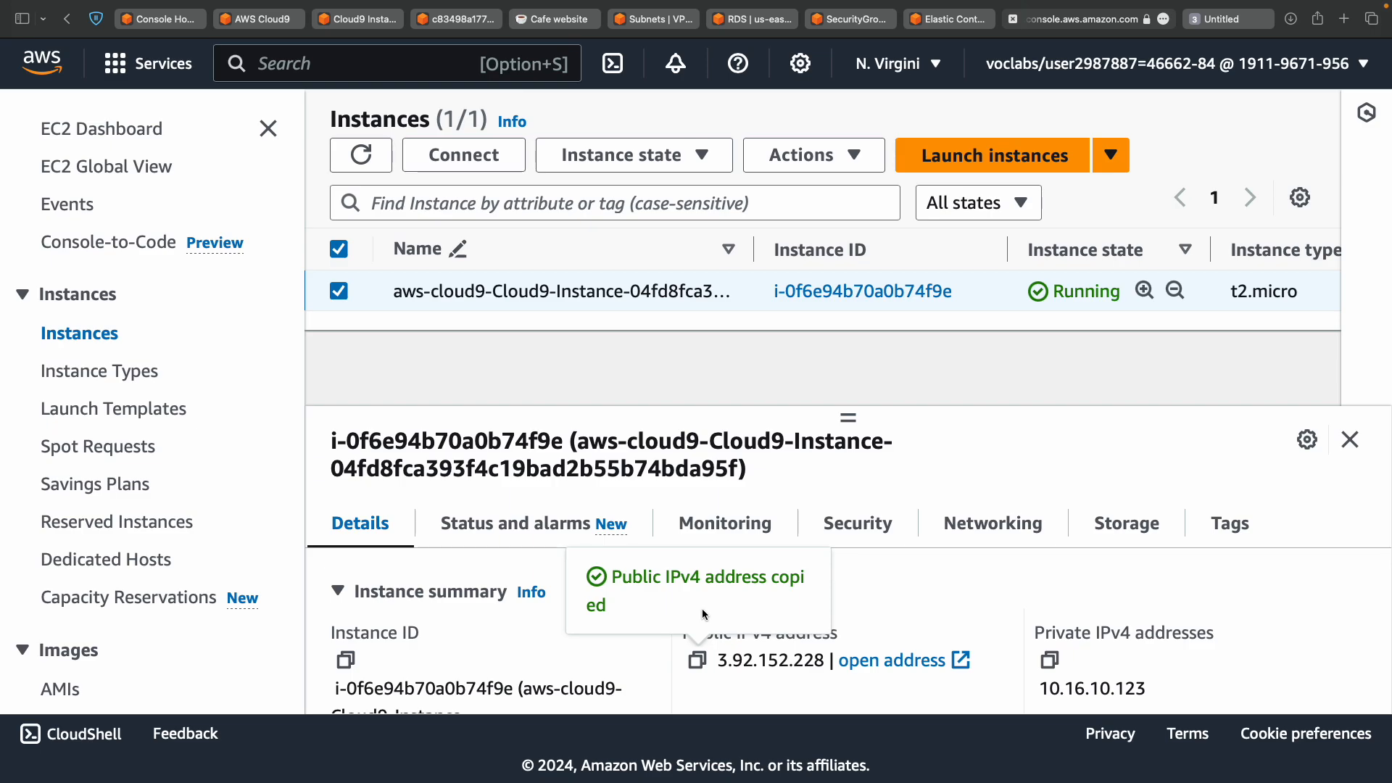
# Load plain 3.92.152.228 in the new tab by removing the https prefix from the address.
pyautogui.hotkey('ctrl', 'Tab')
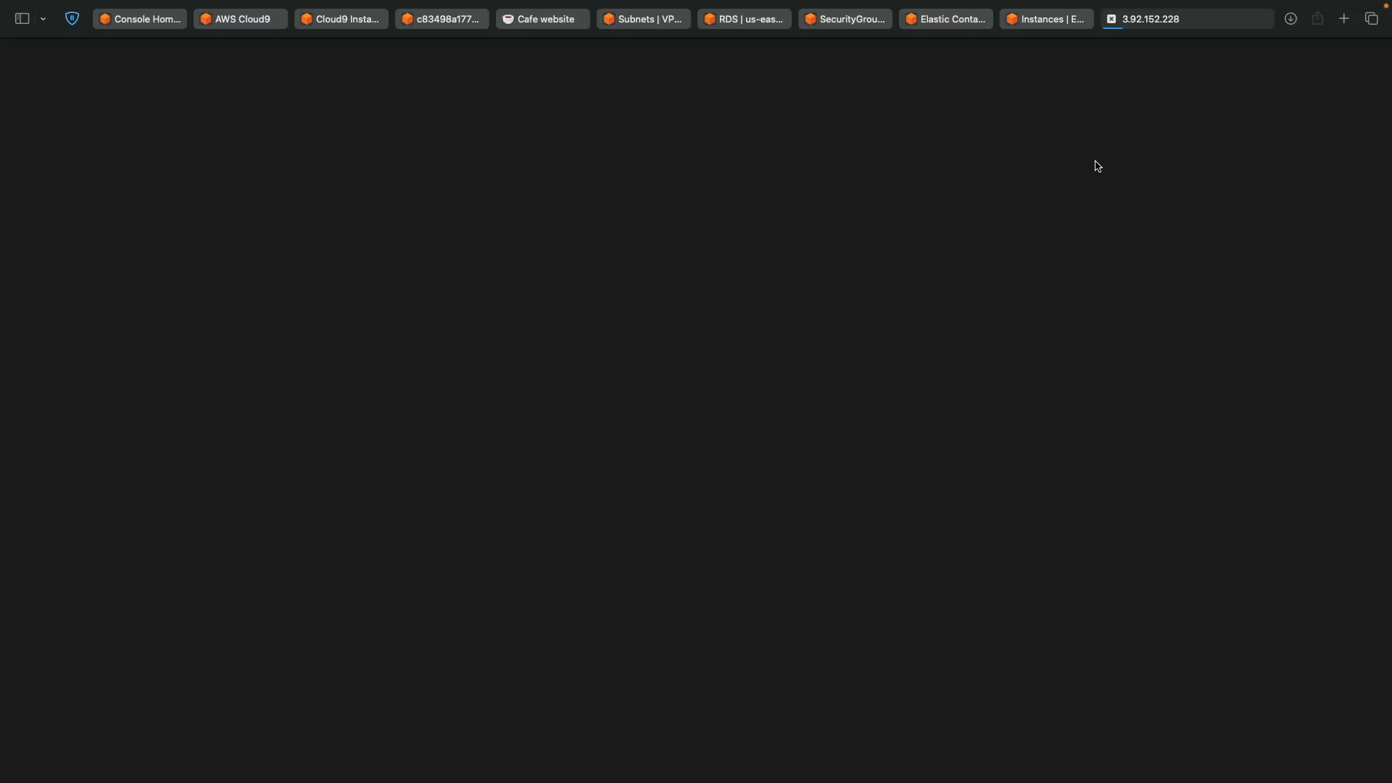
pyautogui.hotkey('ctrl', 'Tab')
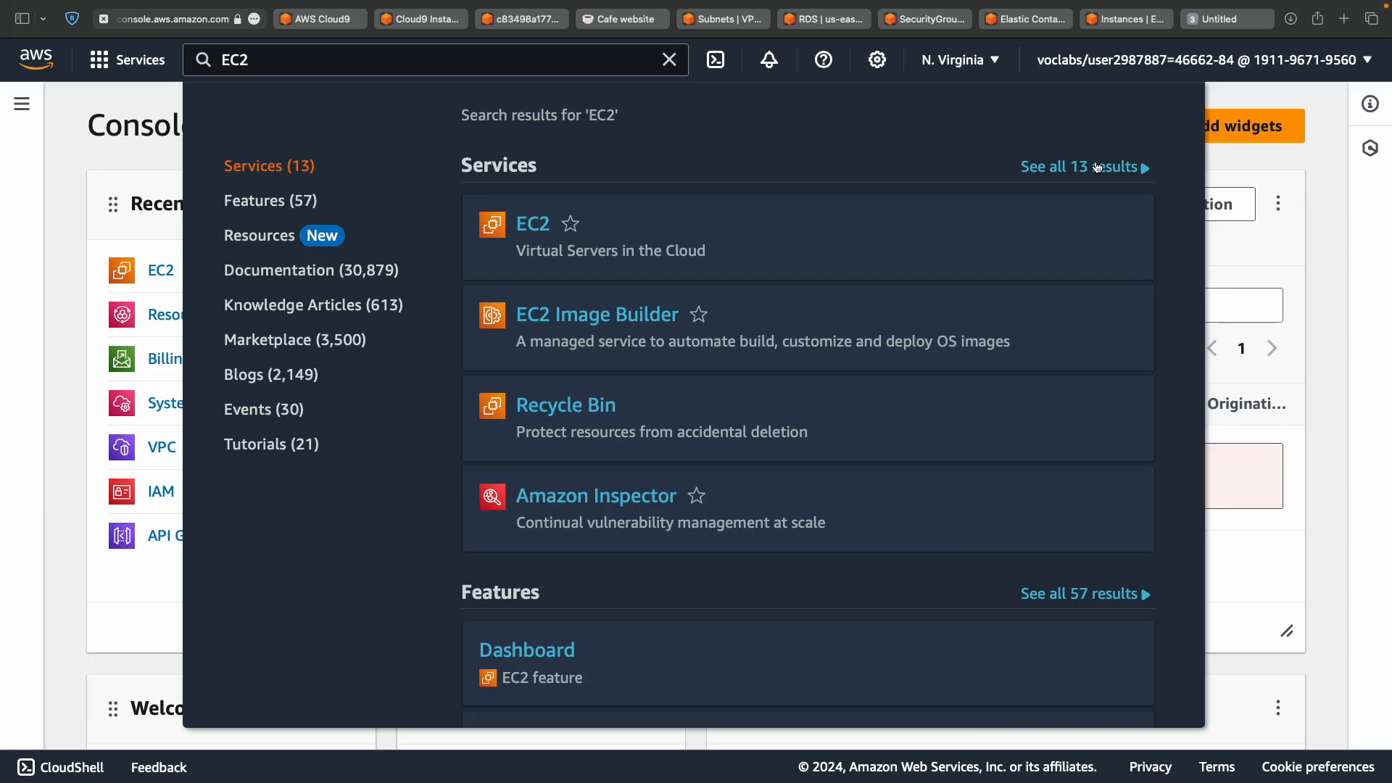
pyautogui.hotkey('ctrl', 'Tab')
pyautogui.hotkey('ctrl', 'Tab')
pyautogui.hotkey('ctrl', 'Tab')
pyautogui.hotkey('ctrl', 'Tab')
pyautogui.hotkey('ctrl', 'Tab')
pyautogui.hotkey('ctrl', 'Tab')
pyautogui.hotkey('ctrl', 'Tab')
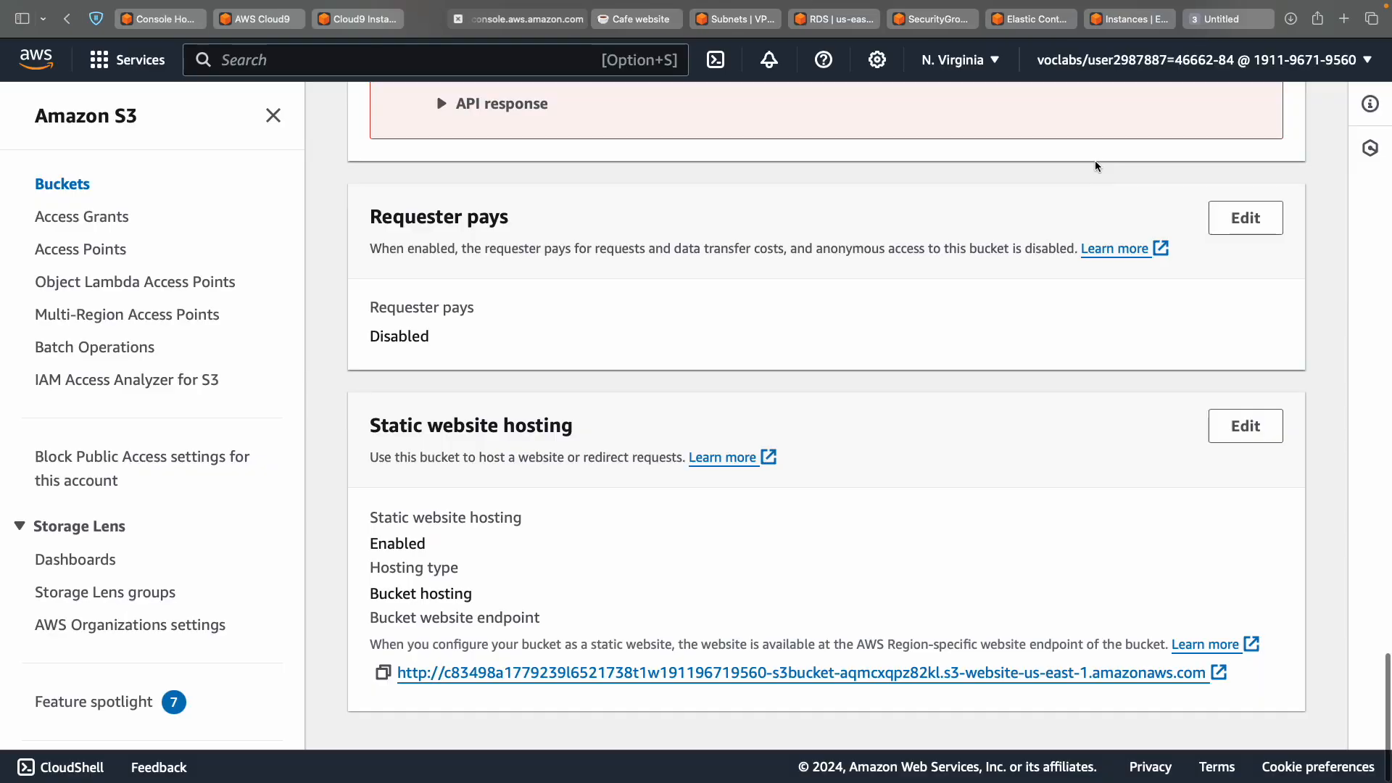
pyautogui.hotkey('ctrl', 'Tab')
pyautogui.hotkey('ctrl', 'Tab')
pyautogui.hotkey('ctrl', 'Tab')
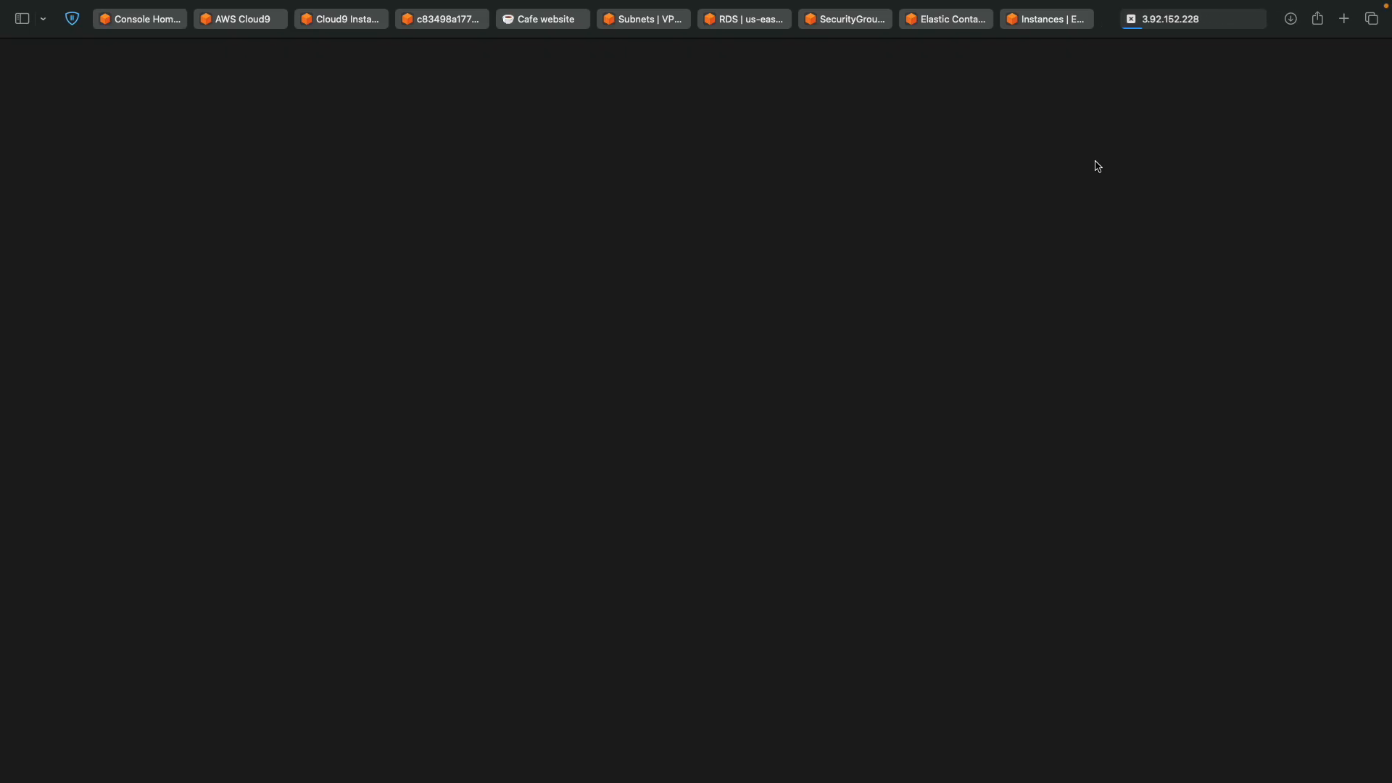
pyautogui.click(1219, 18)
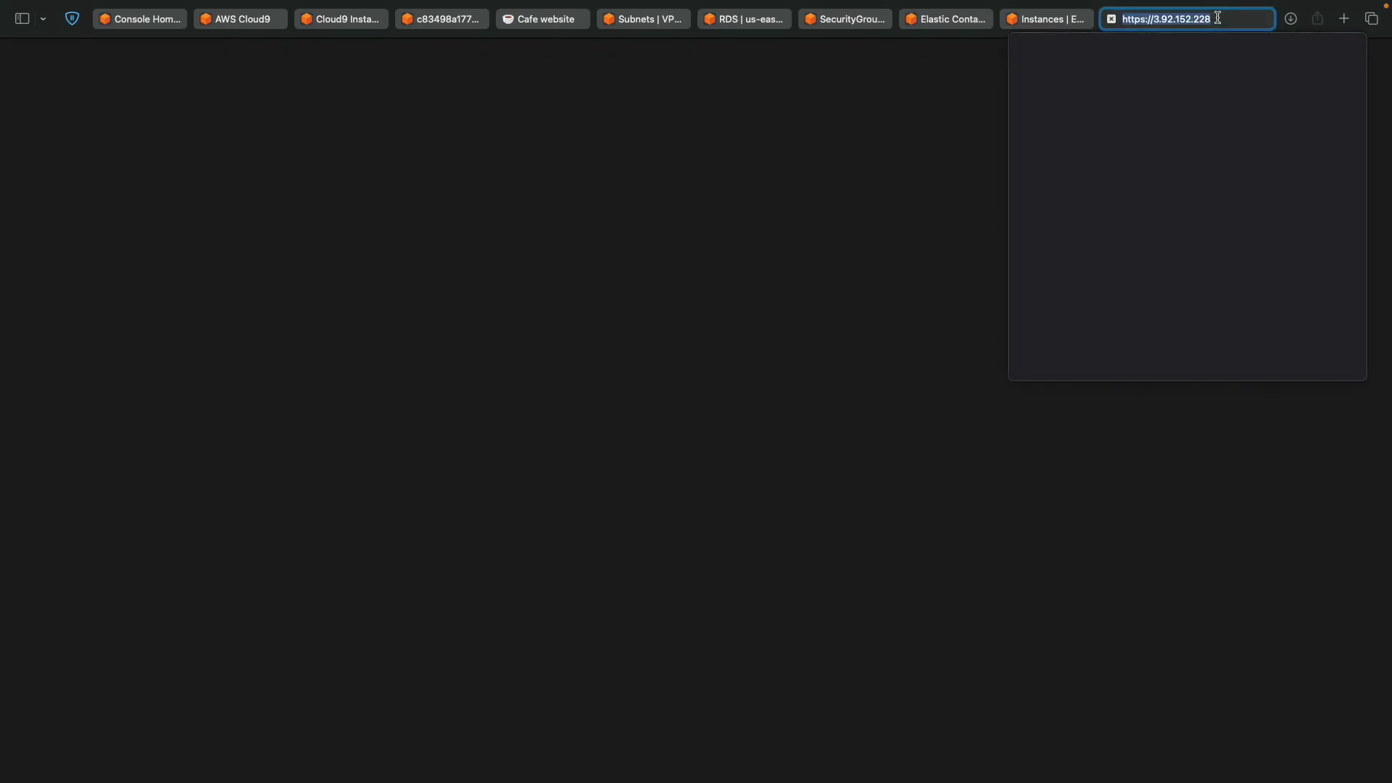
pyautogui.press('Left')
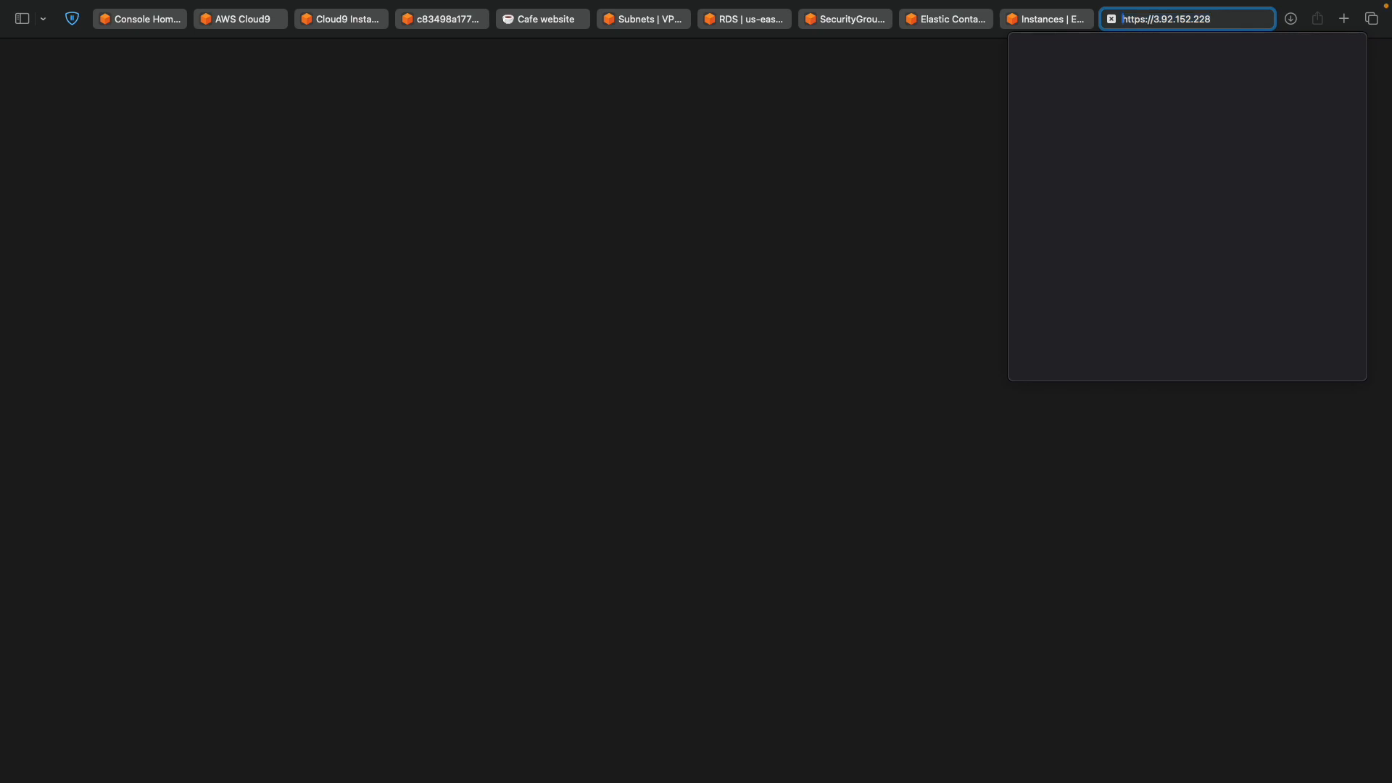
pyautogui.hotkey('alt', 'shift', 'Right')
pyautogui.press('BackSpace')
pyautogui.press('Return')
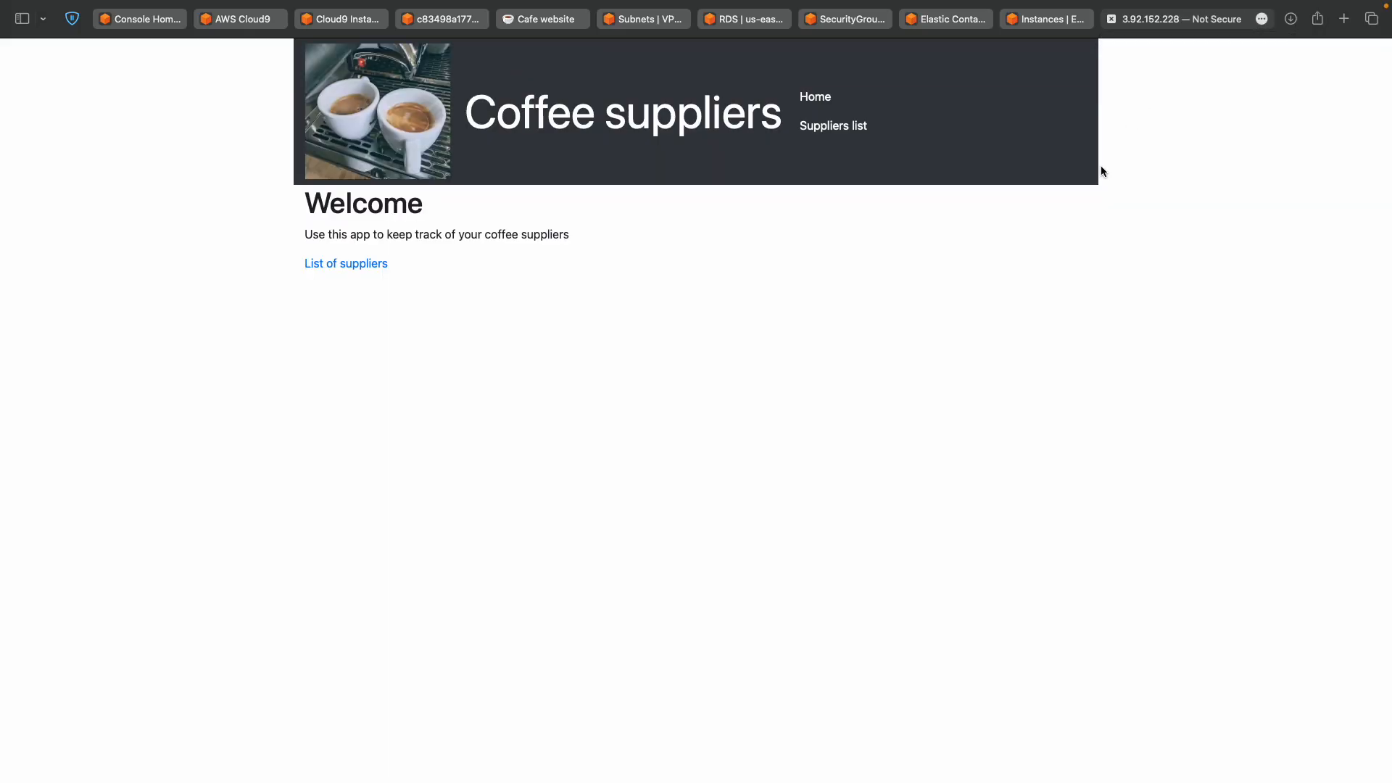
pyautogui.press('super+equal')
pyautogui.press('super+equal')
pyautogui.press('super+equal')
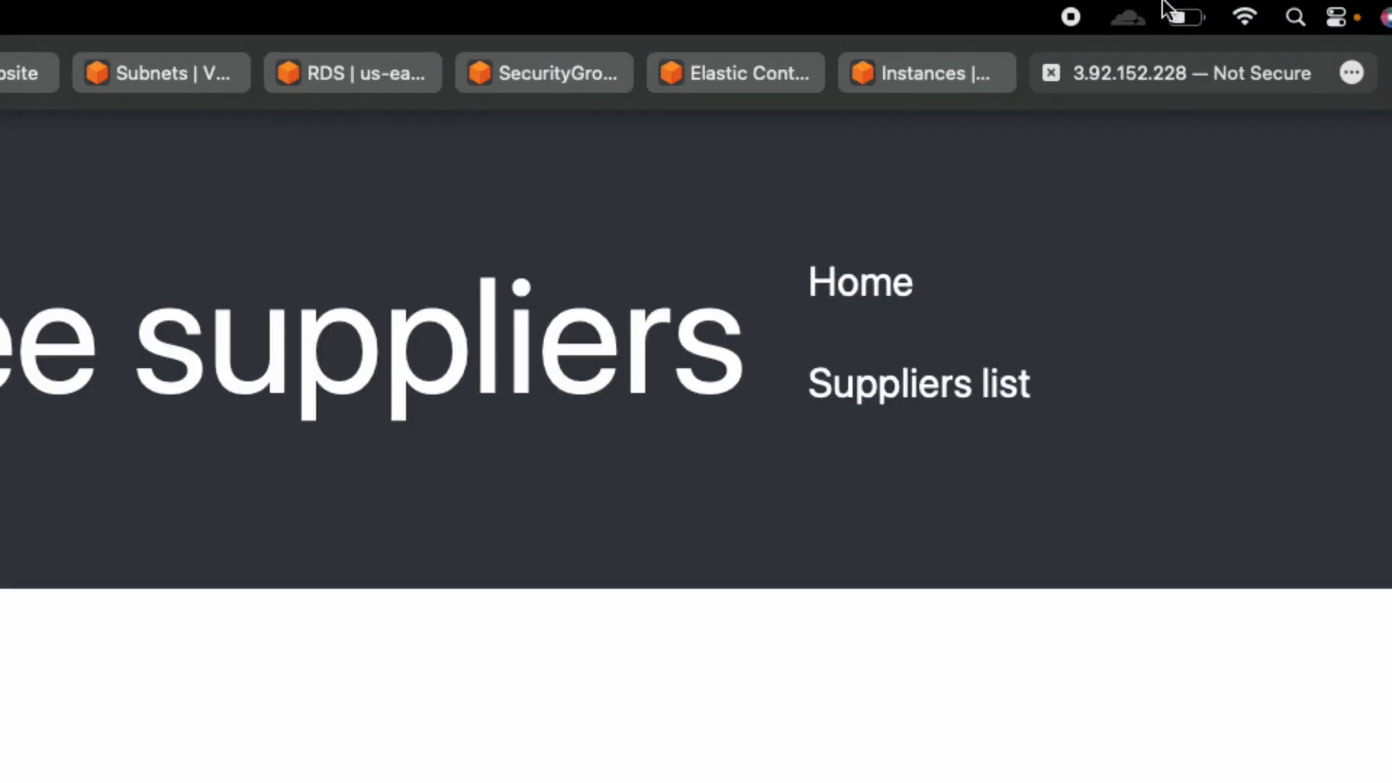
pyautogui.click(1121, 69)
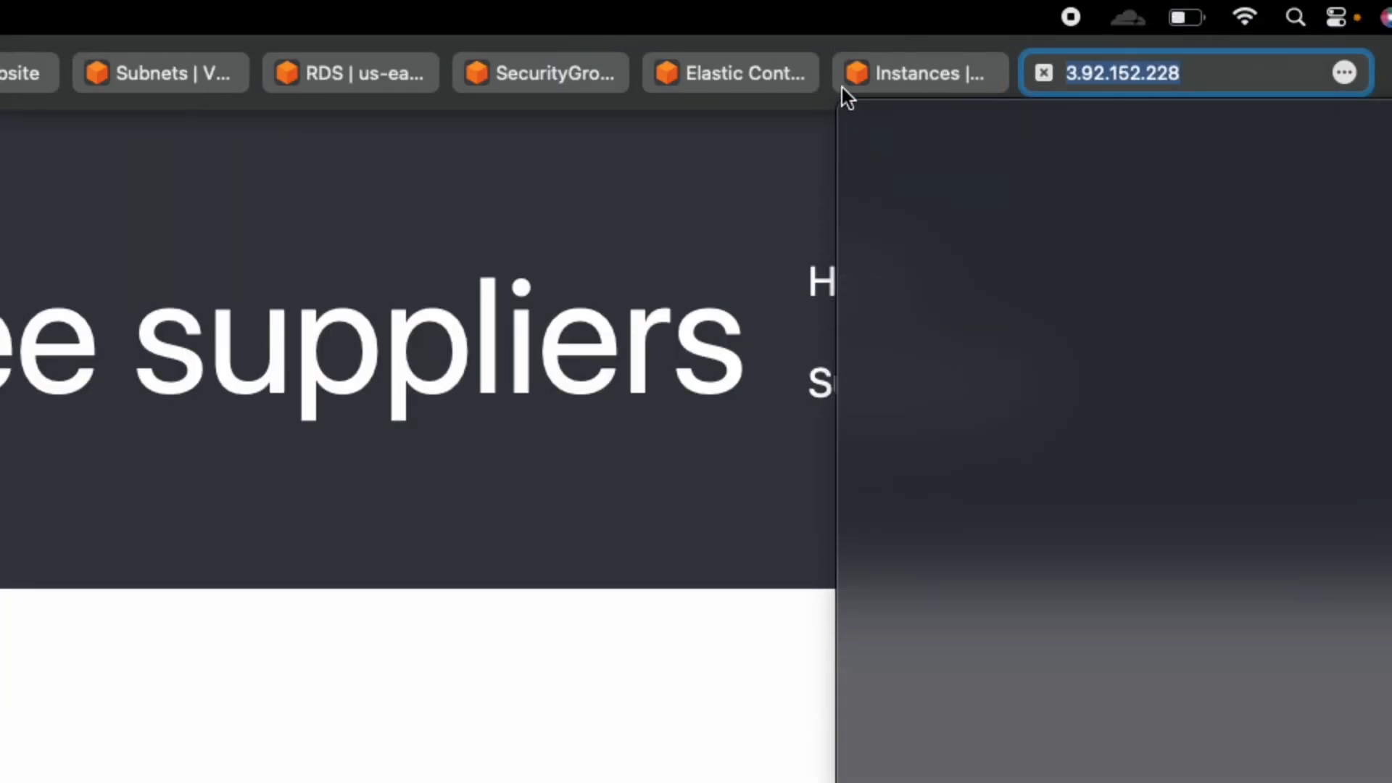
pyautogui.click(921, 71)
pyautogui.scroll(-3, 722, 616)
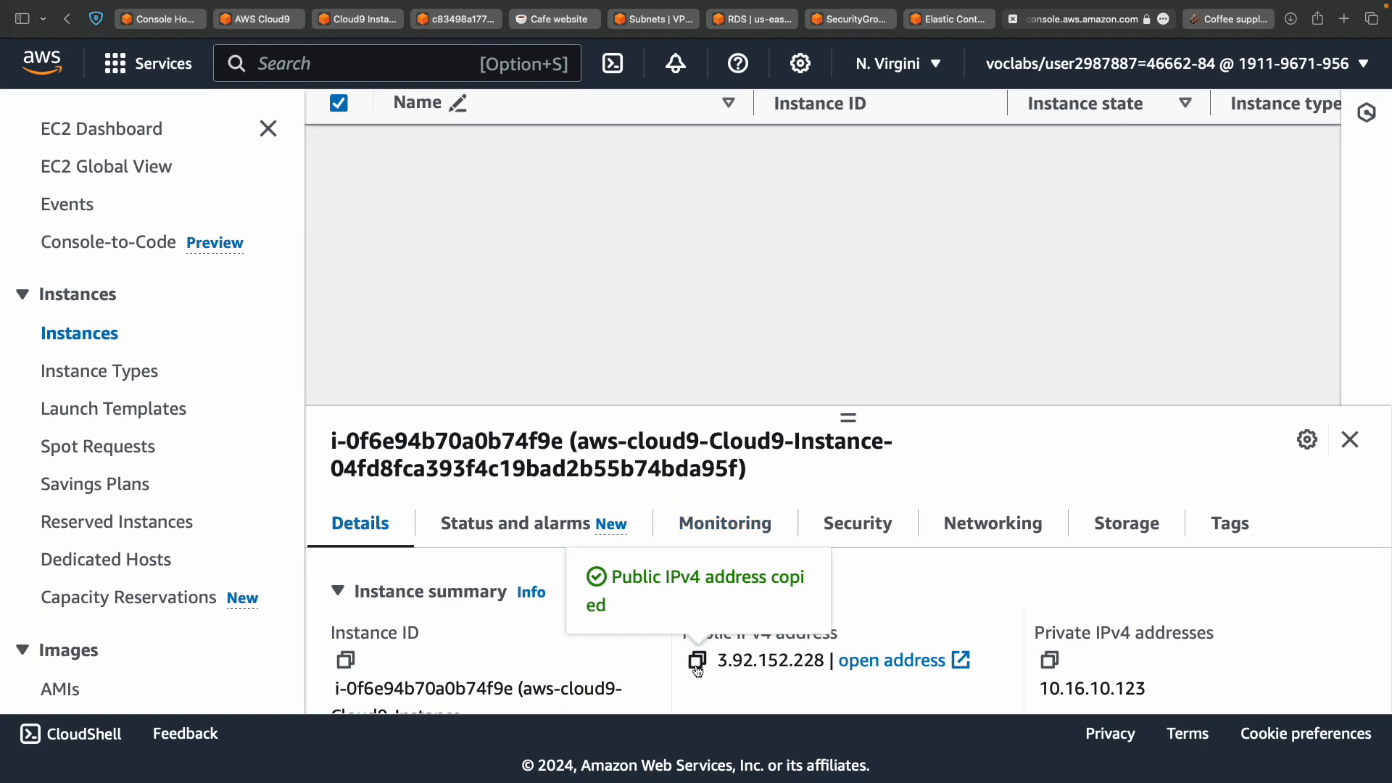
pyautogui.click(1195, 18)
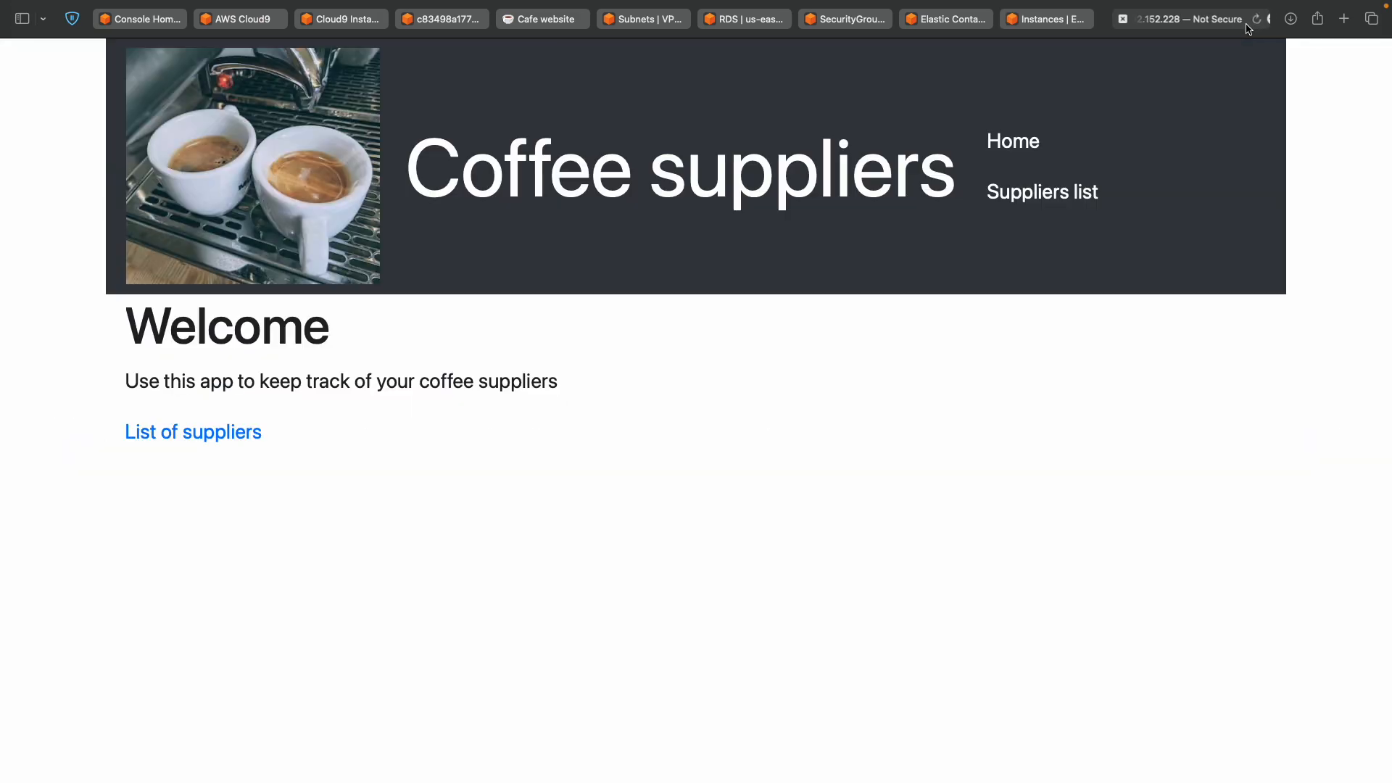
pyautogui.click(1200, 27)
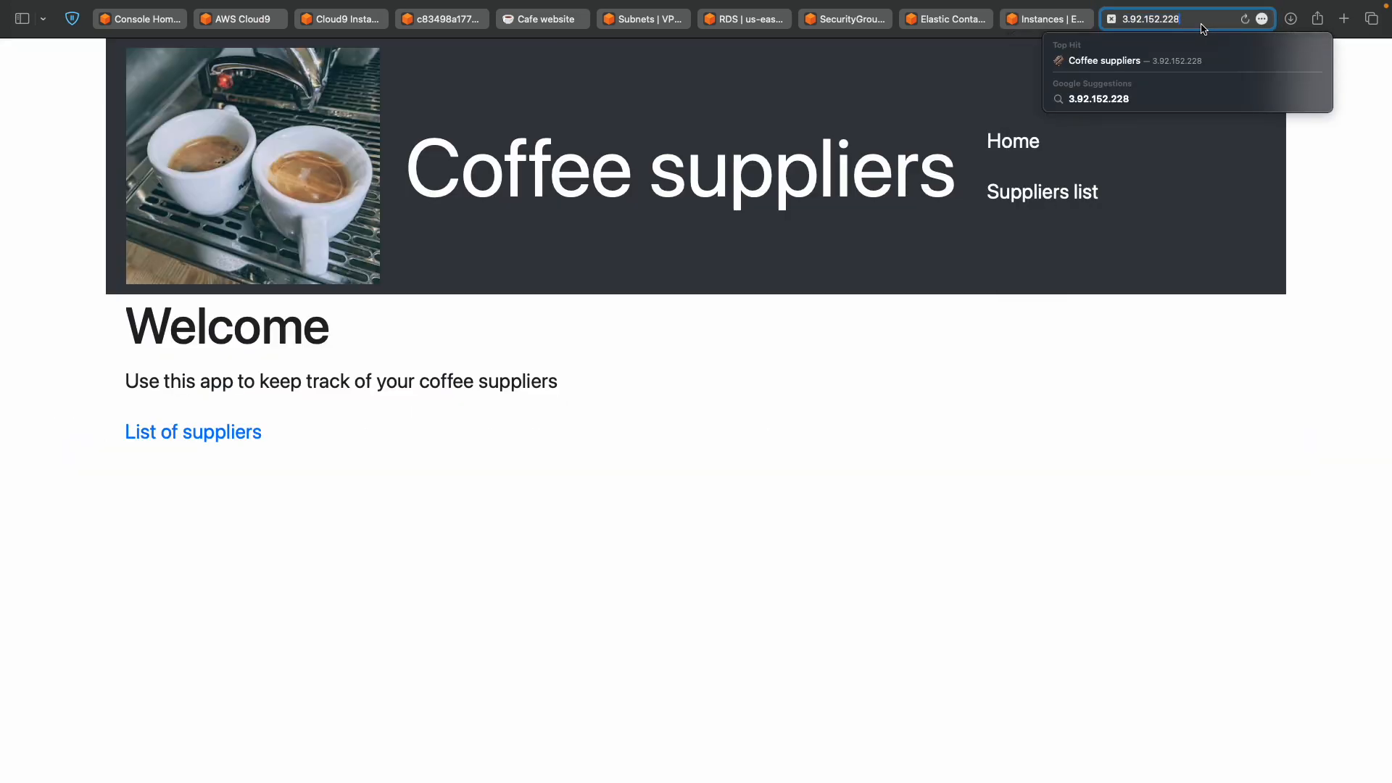
pyautogui.press('Return')
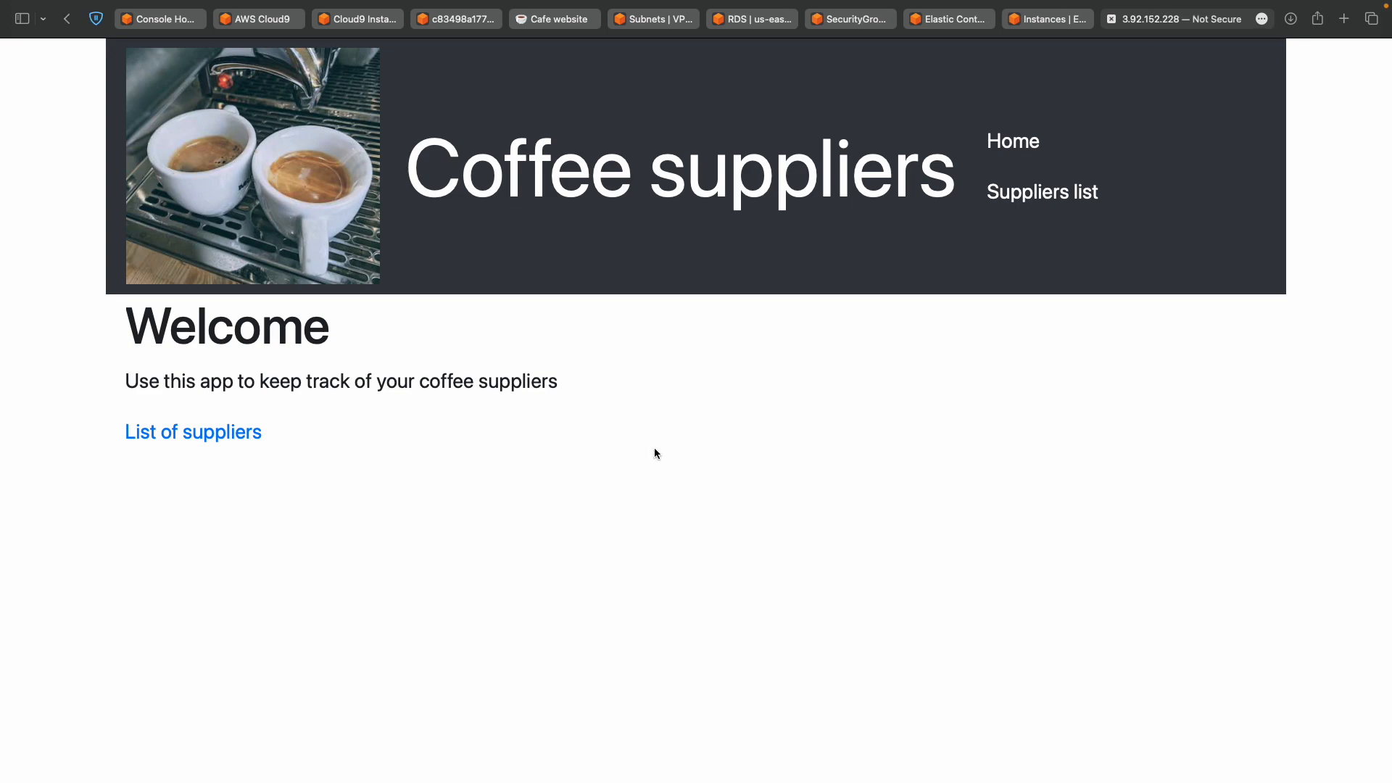
pyautogui.press('super+0')
pyautogui.press('super+plus')
pyautogui.press('super+plus')
pyautogui.press('super+plus')
pyautogui.press('super+plus')
# Try the List of suppliers page, read Task 6 step 27, then switch to the supplierdb RDS tab.
pyautogui.click(210, 436)
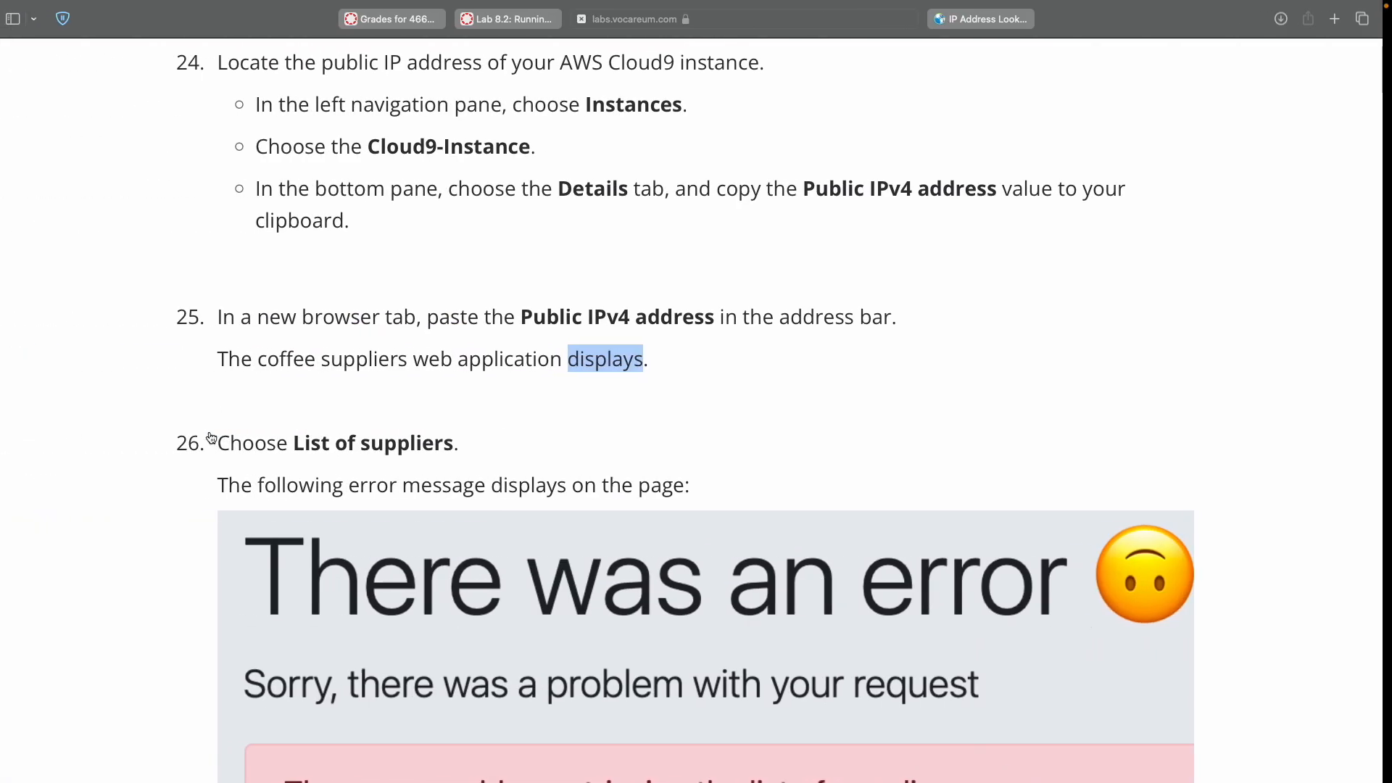
pyautogui.scroll(-12, 376, 433)
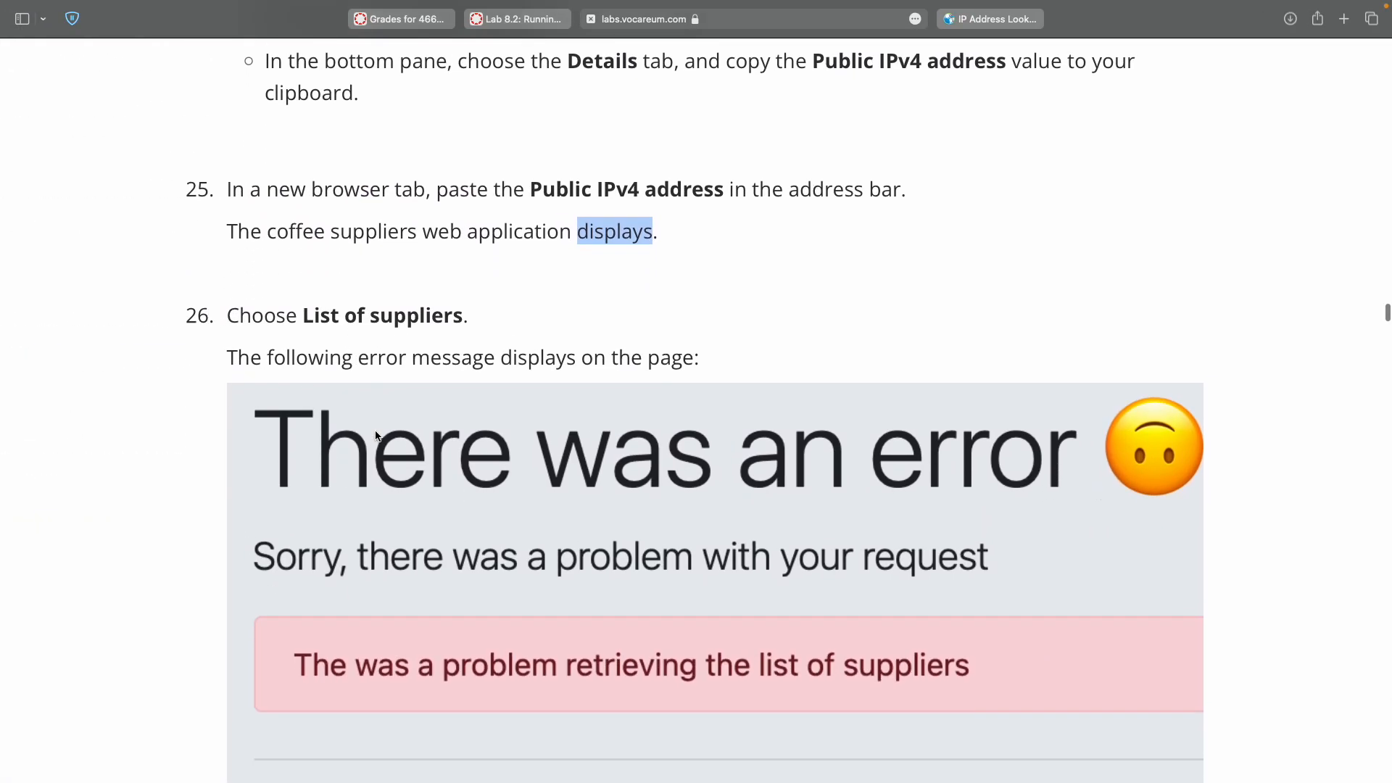
pyautogui.scroll(-3, 376, 433)
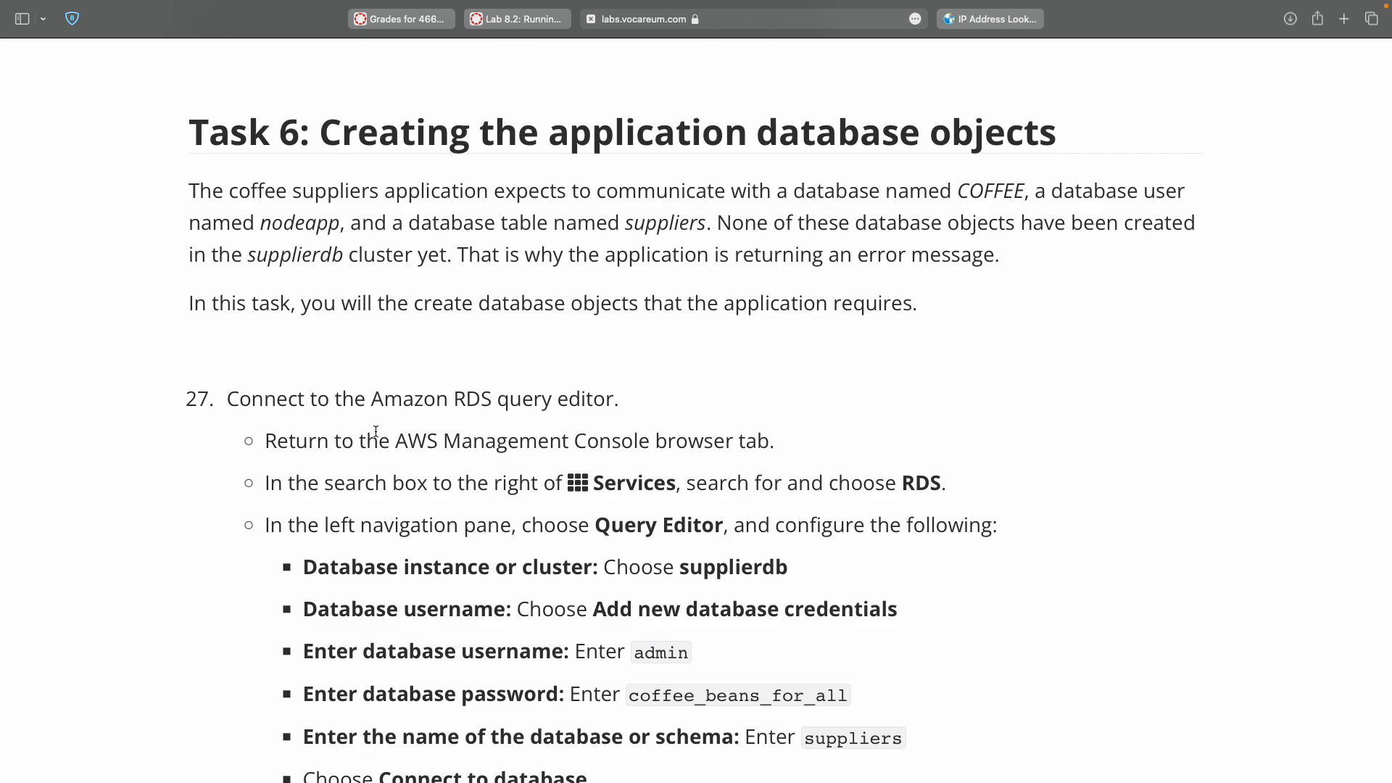
pyautogui.scroll(-3, 723, 366)
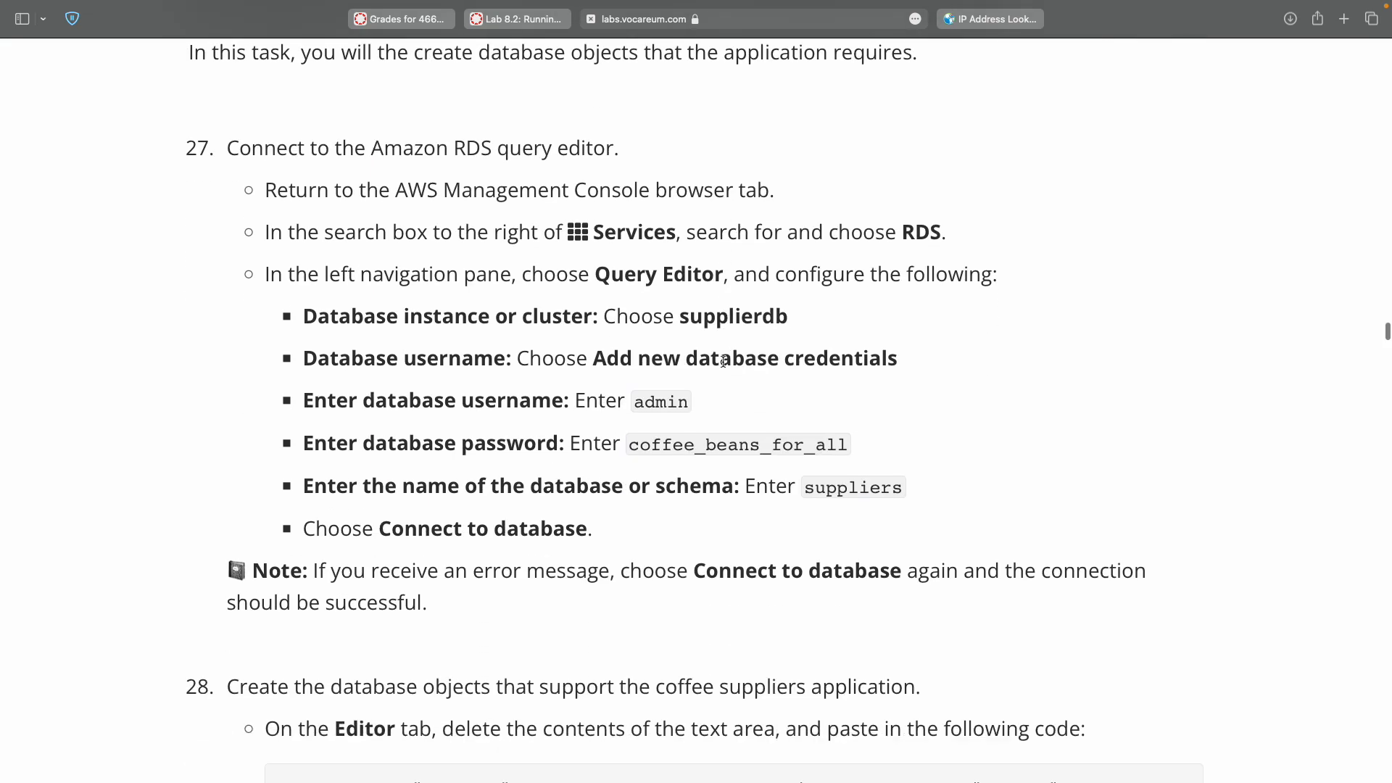
pyautogui.doubleClick(920, 228)
pyautogui.hotkey('ctrl', 'Right')
pyautogui.hotkey('ctrl', 'Left')
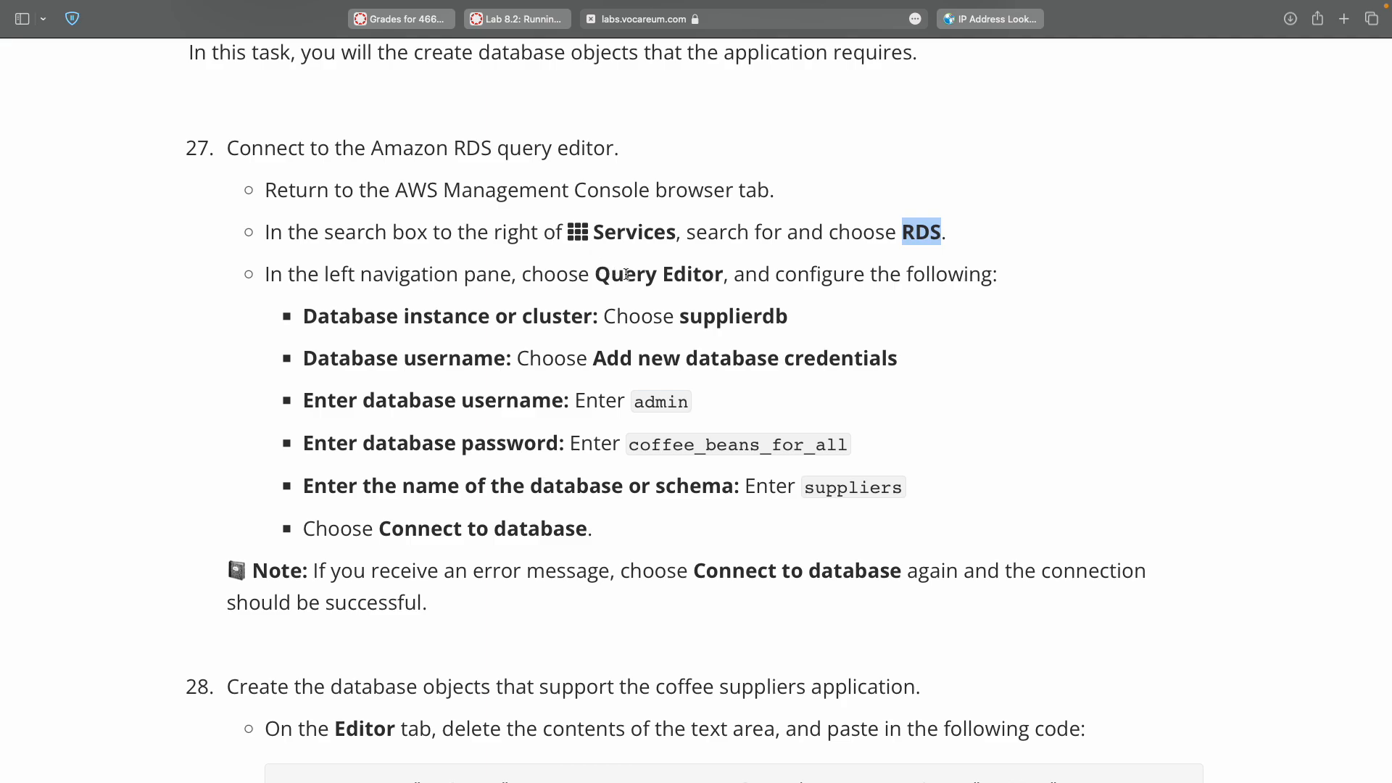
pyautogui.hotkey('ctrl', 'Right')
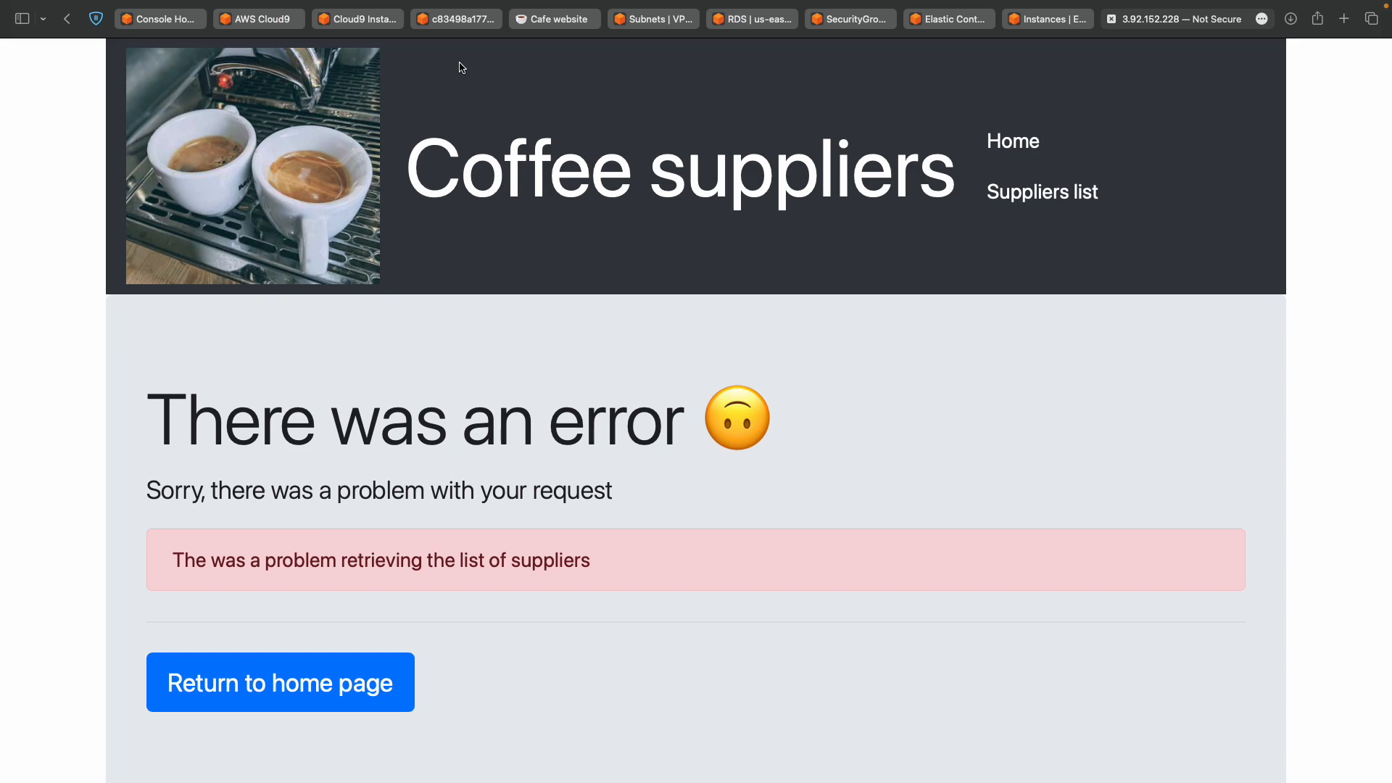
pyautogui.click(754, 19)
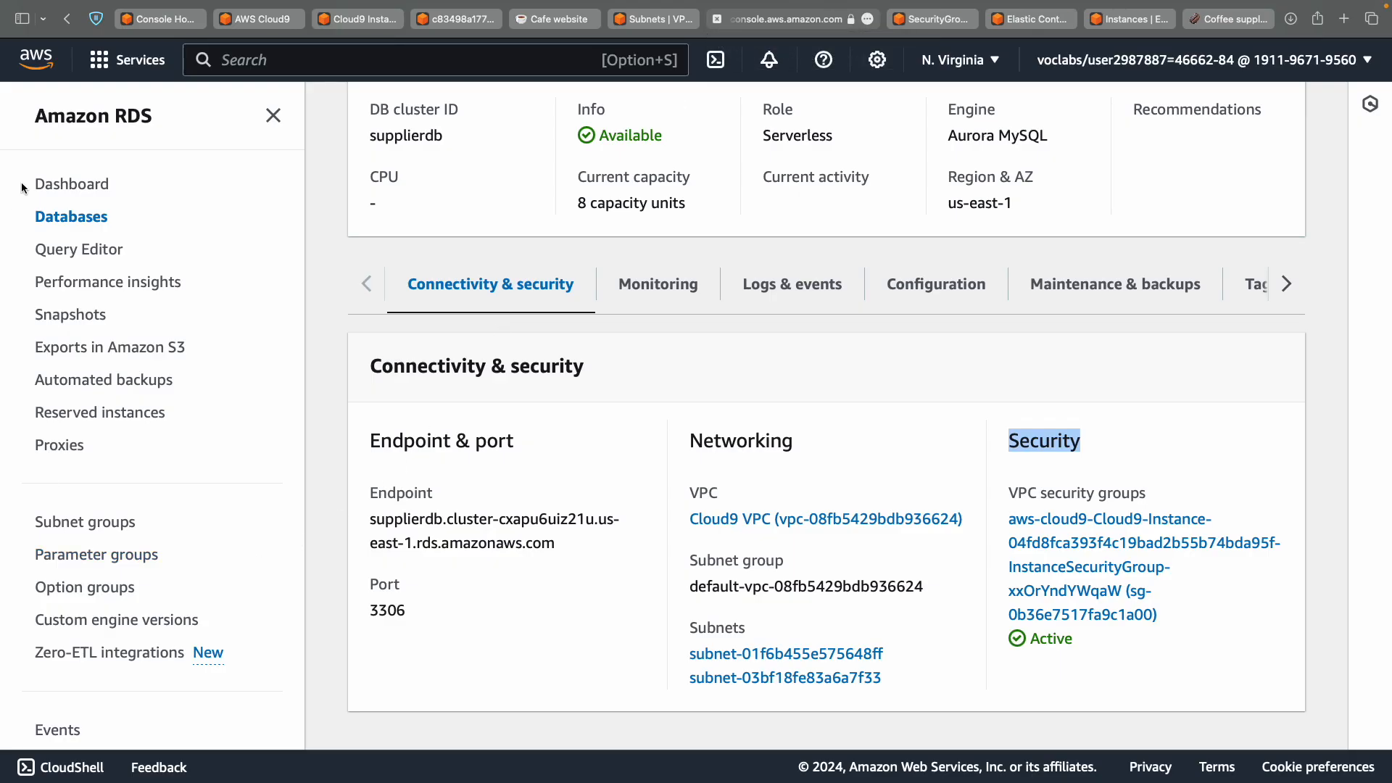
# Open the RDS Query Editor connection form and choose the supplierdb cluster.
pyautogui.click(82, 254)
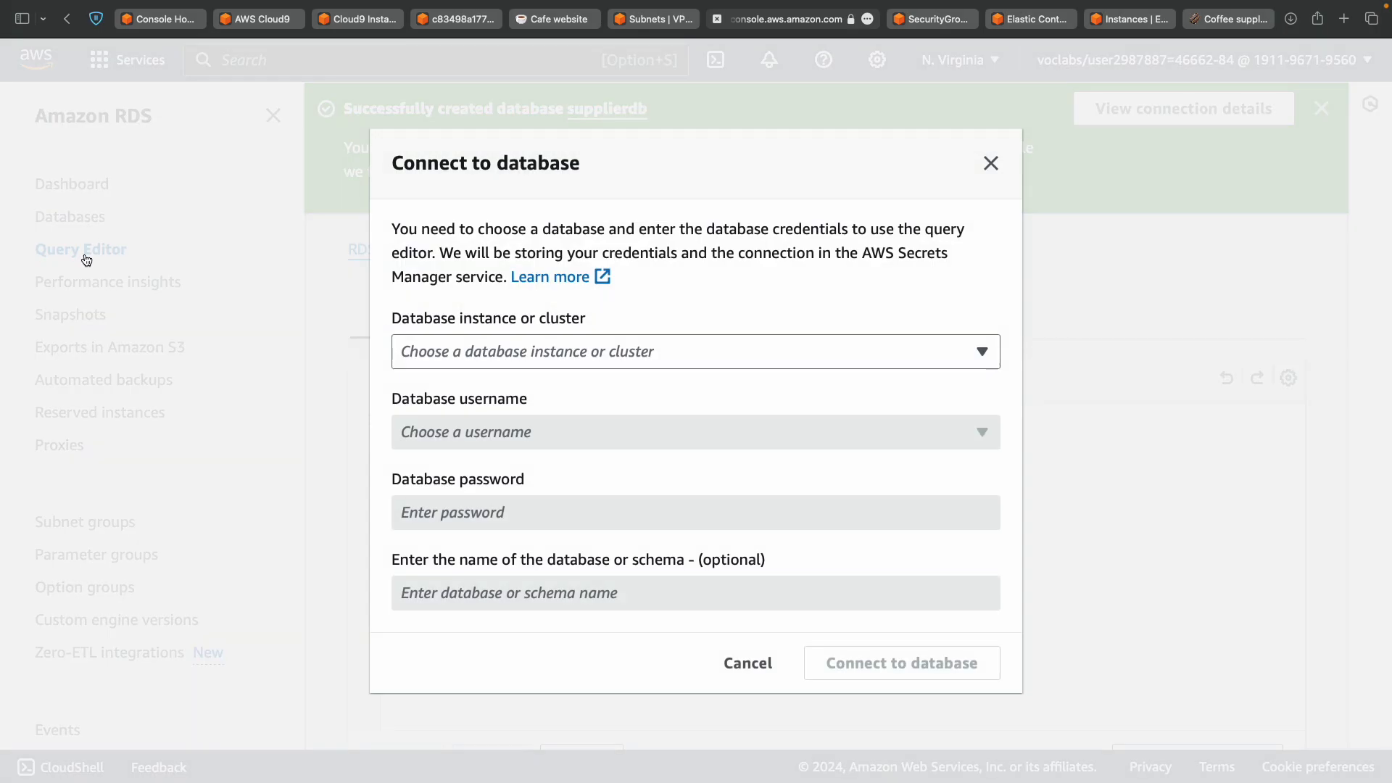
pyautogui.hotkey('ctrl', 'Left')
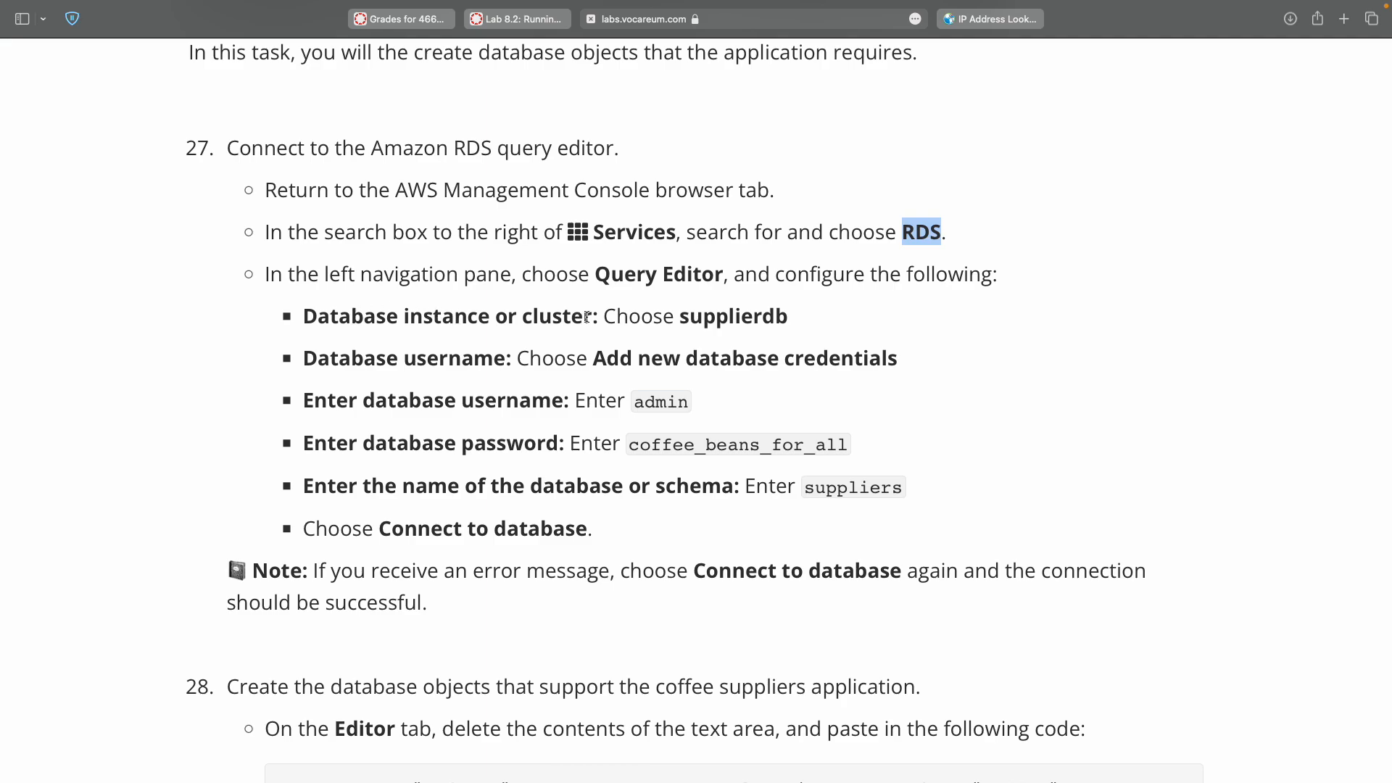
pyautogui.doubleClick(724, 318)
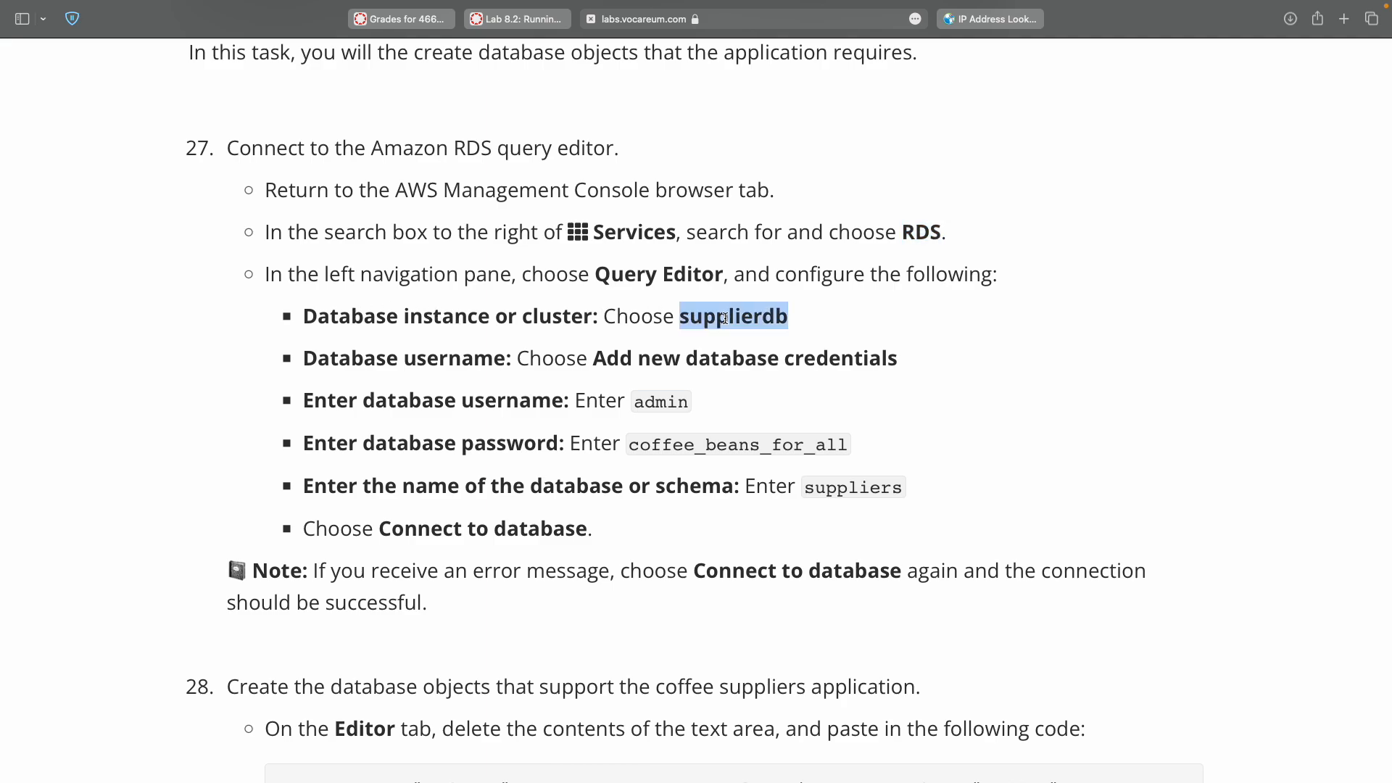
pyautogui.hotkey('ctrl', 'Right')
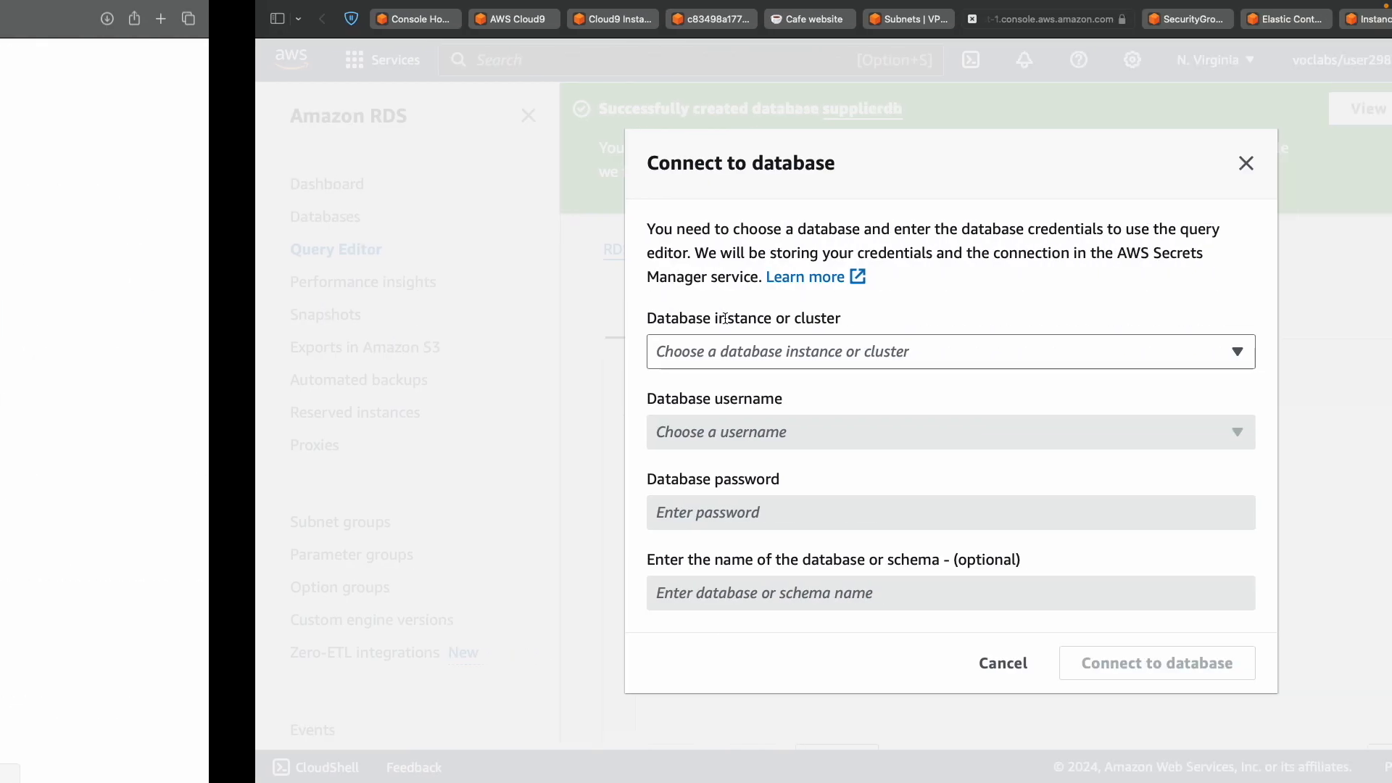
pyautogui.click(531, 351)
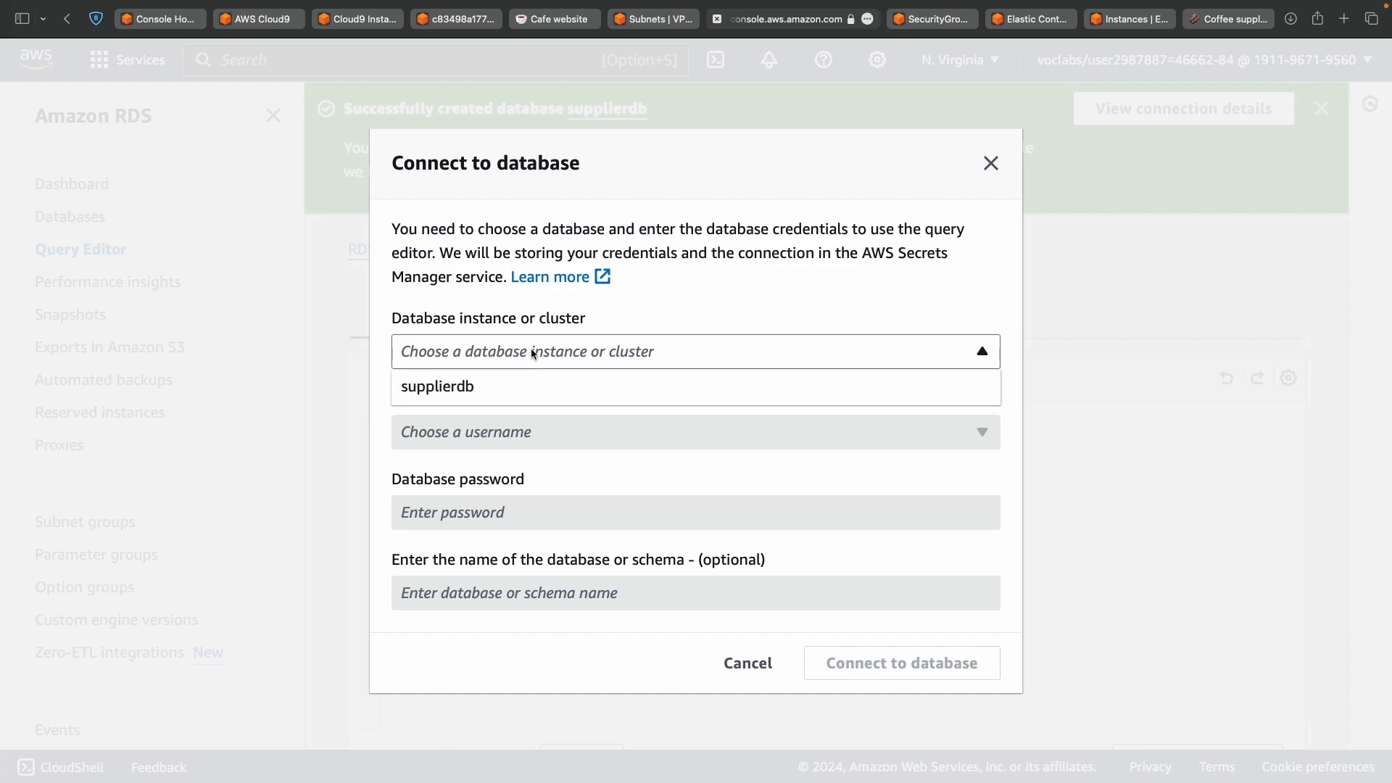
pyautogui.click(528, 388)
pyautogui.hotkey('ctrl', 'Left')
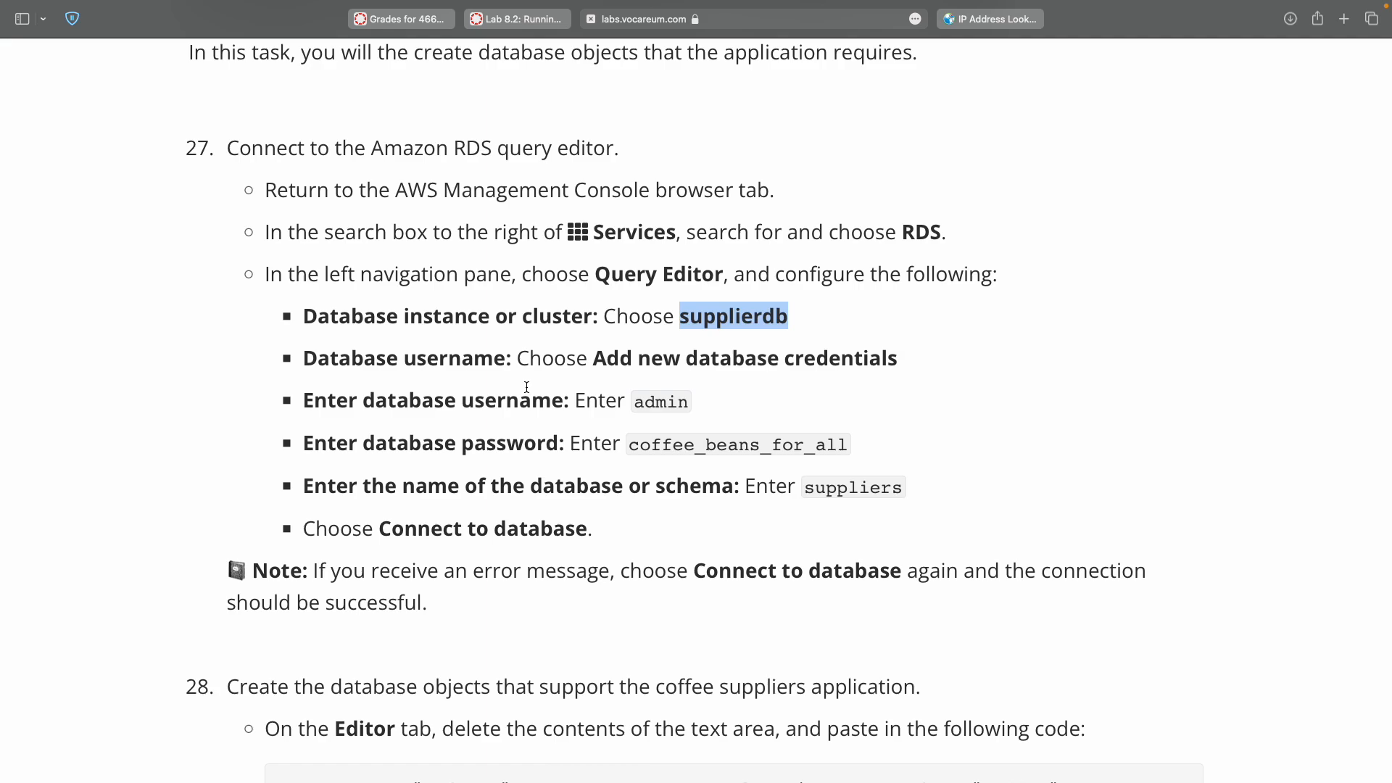
pyautogui.hotkey('ctrl', 'Right')
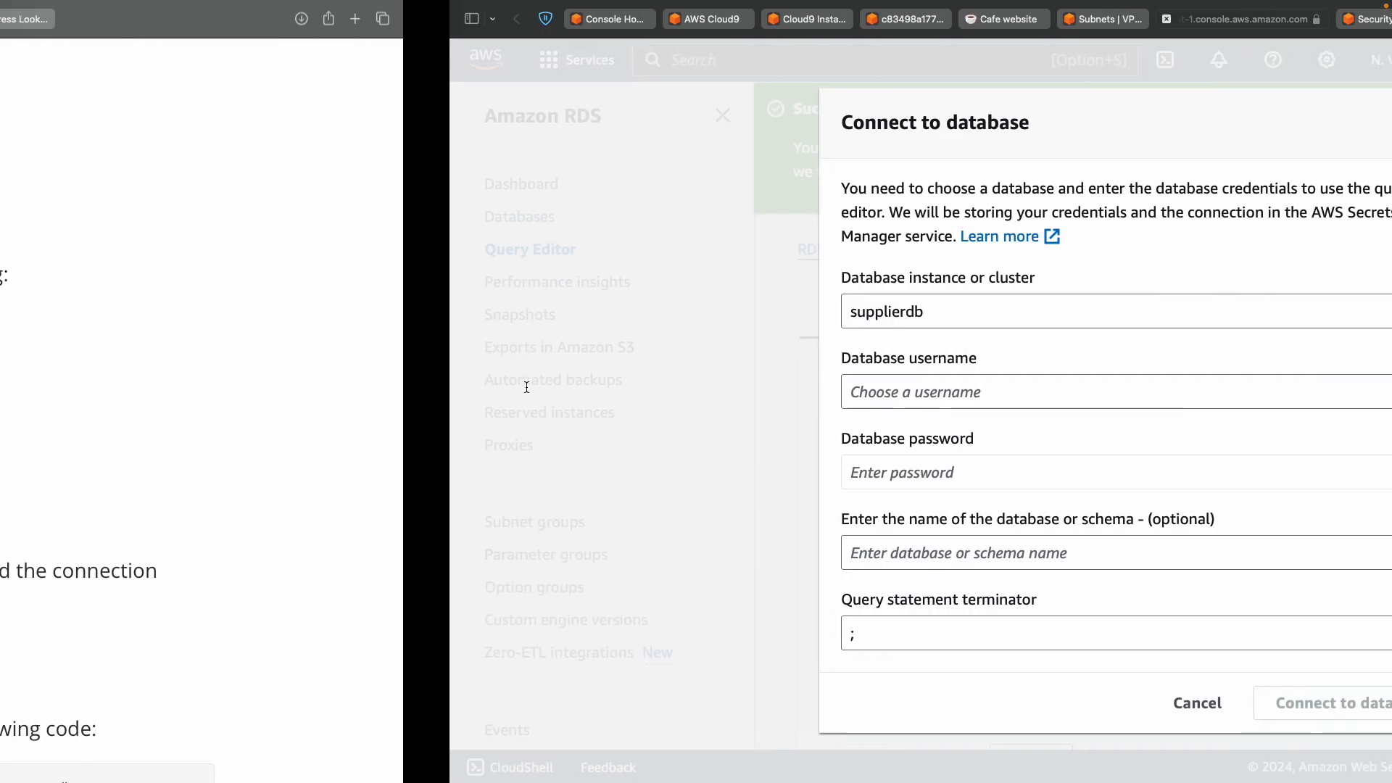
# Choose Add new database credentials and enter admin as the database username.
pyautogui.click(511, 397)
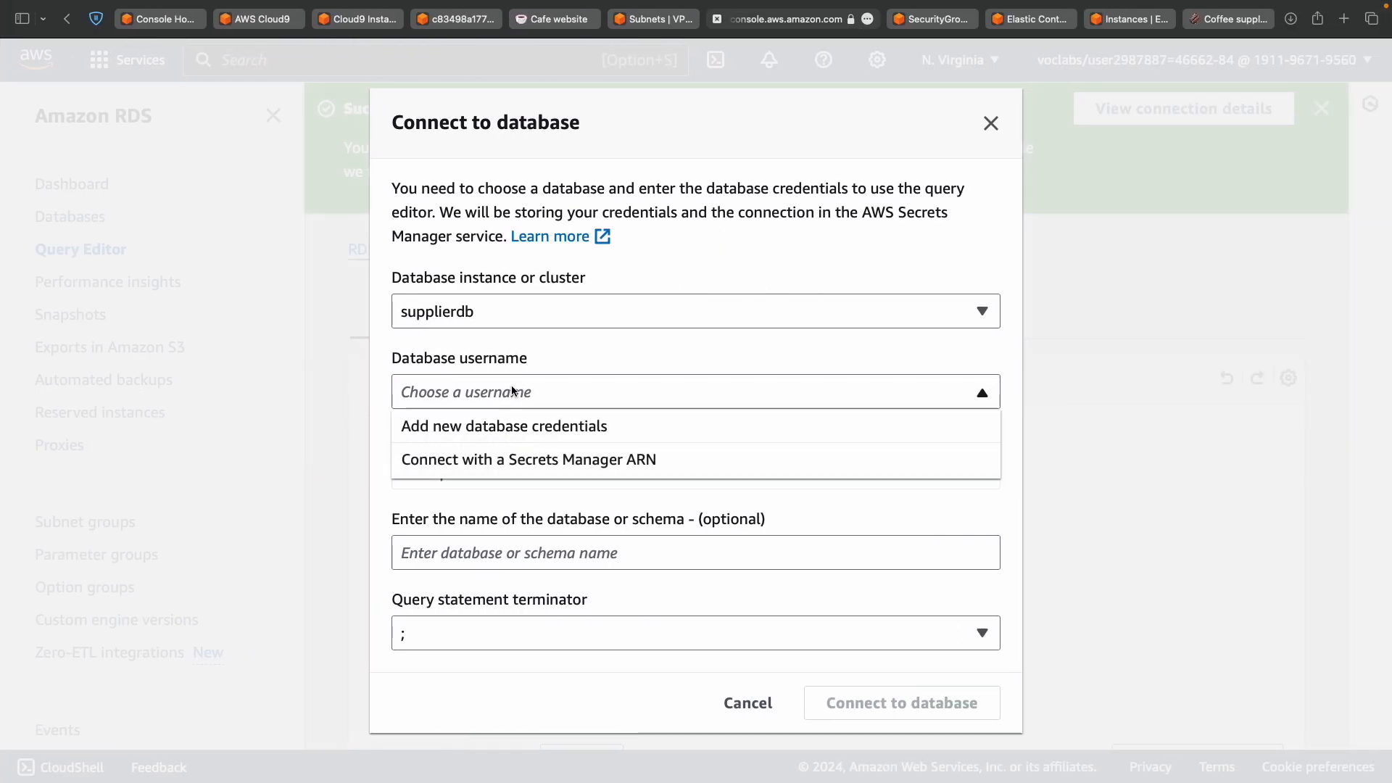
pyautogui.click(517, 428)
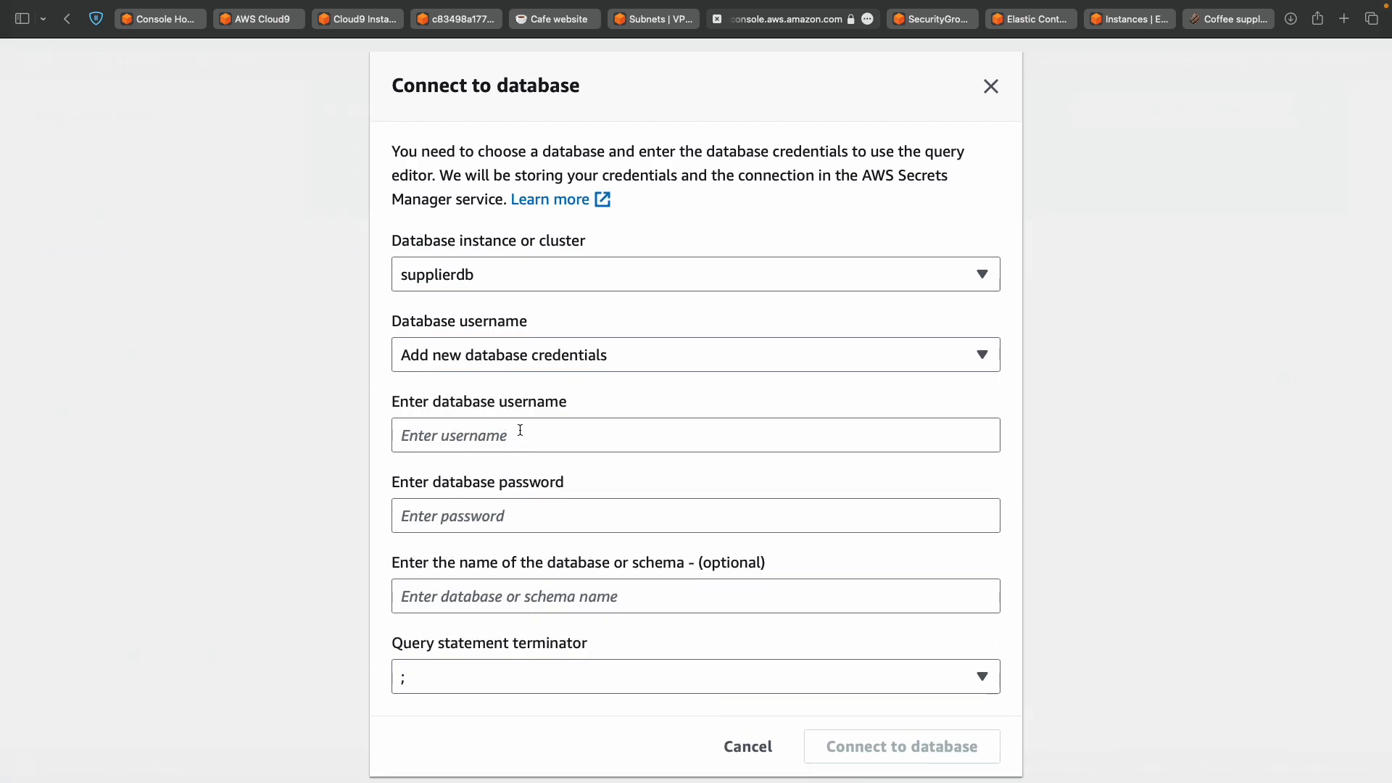
pyautogui.click(561, 341)
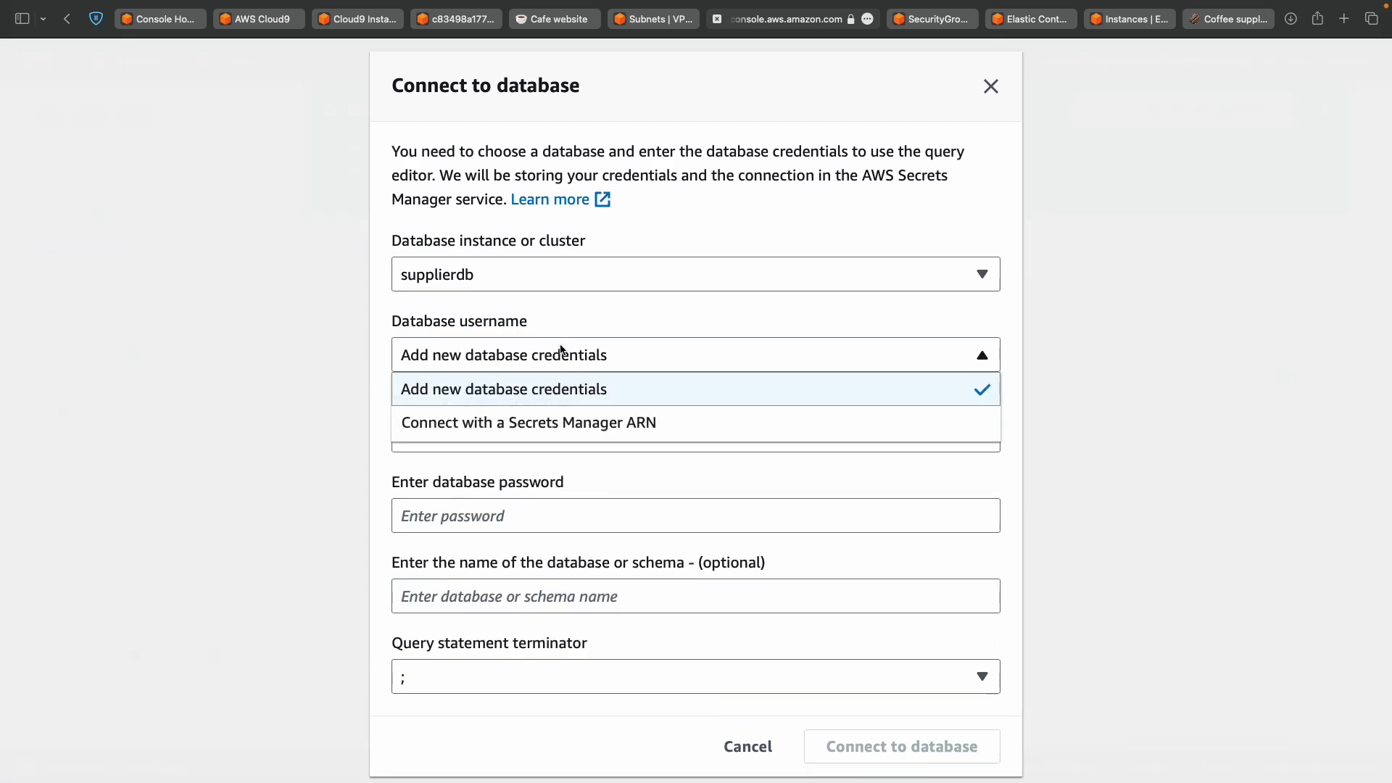
pyautogui.click(551, 391)
pyautogui.hotkey('ctrl', 'Left')
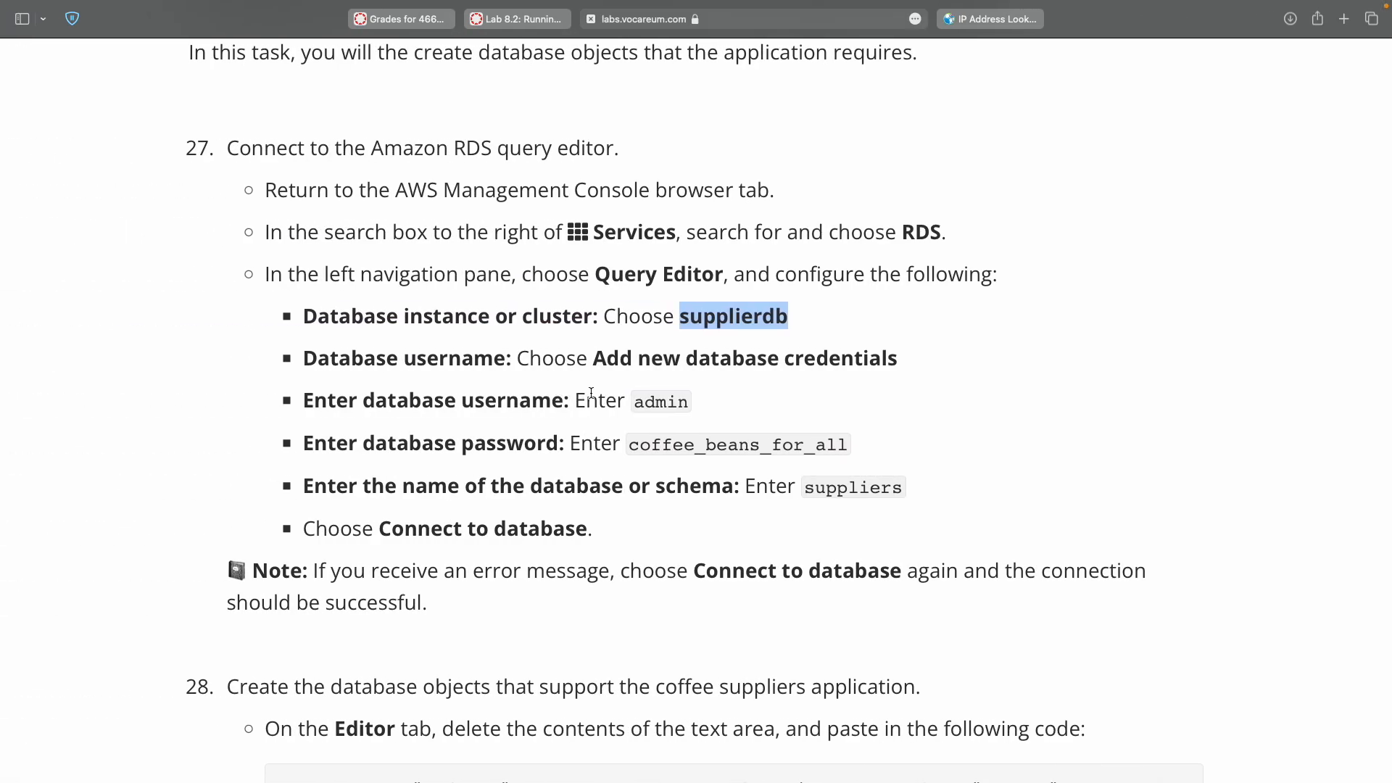
pyautogui.click(650, 405)
pyautogui.doubleClick(650, 405)
pyautogui.press('super+c')
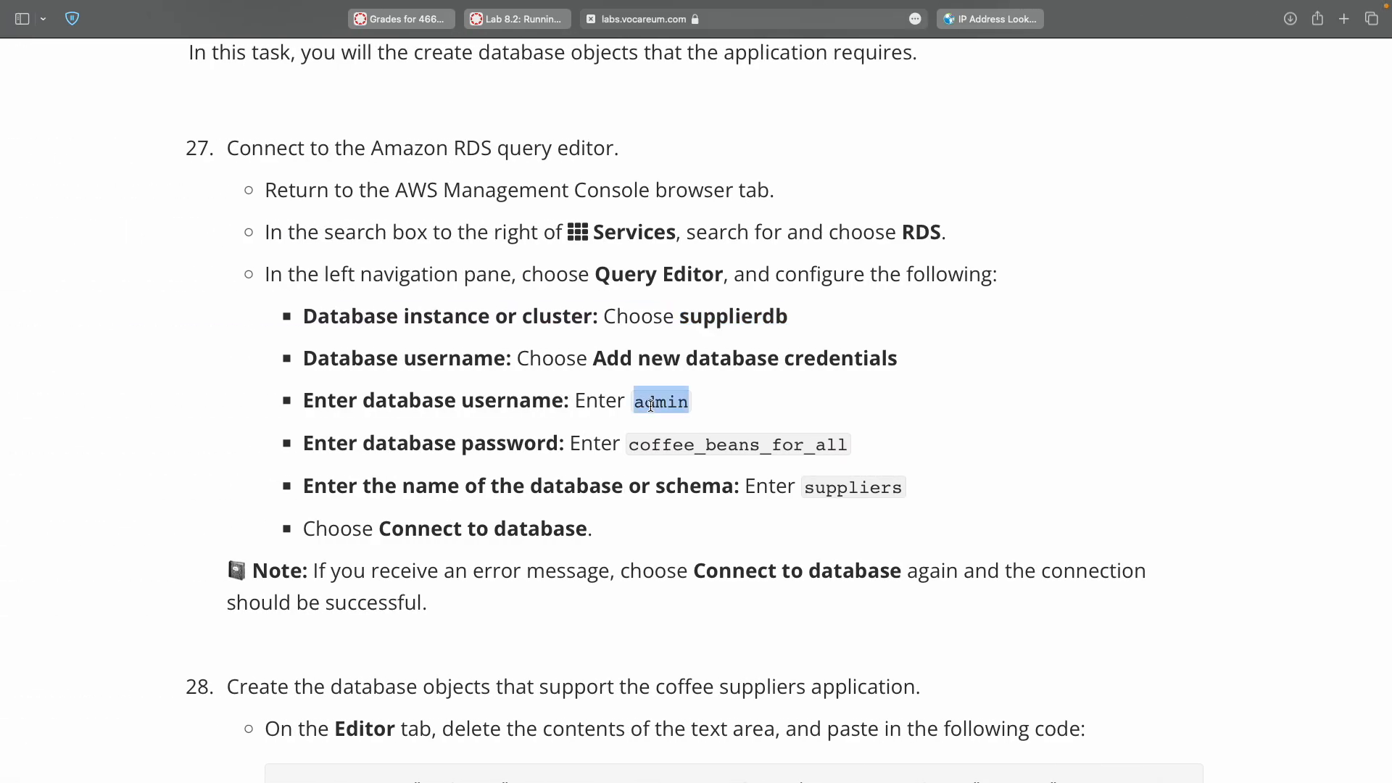
pyautogui.hotkey('ctrl', 'Right')
pyautogui.click(724, 437)
pyautogui.press('super+v')
# Copy the database password from the lab instructions into the password field.
pyautogui.hotkey('ctrl', 'Left')
pyautogui.doubleClick(675, 444)
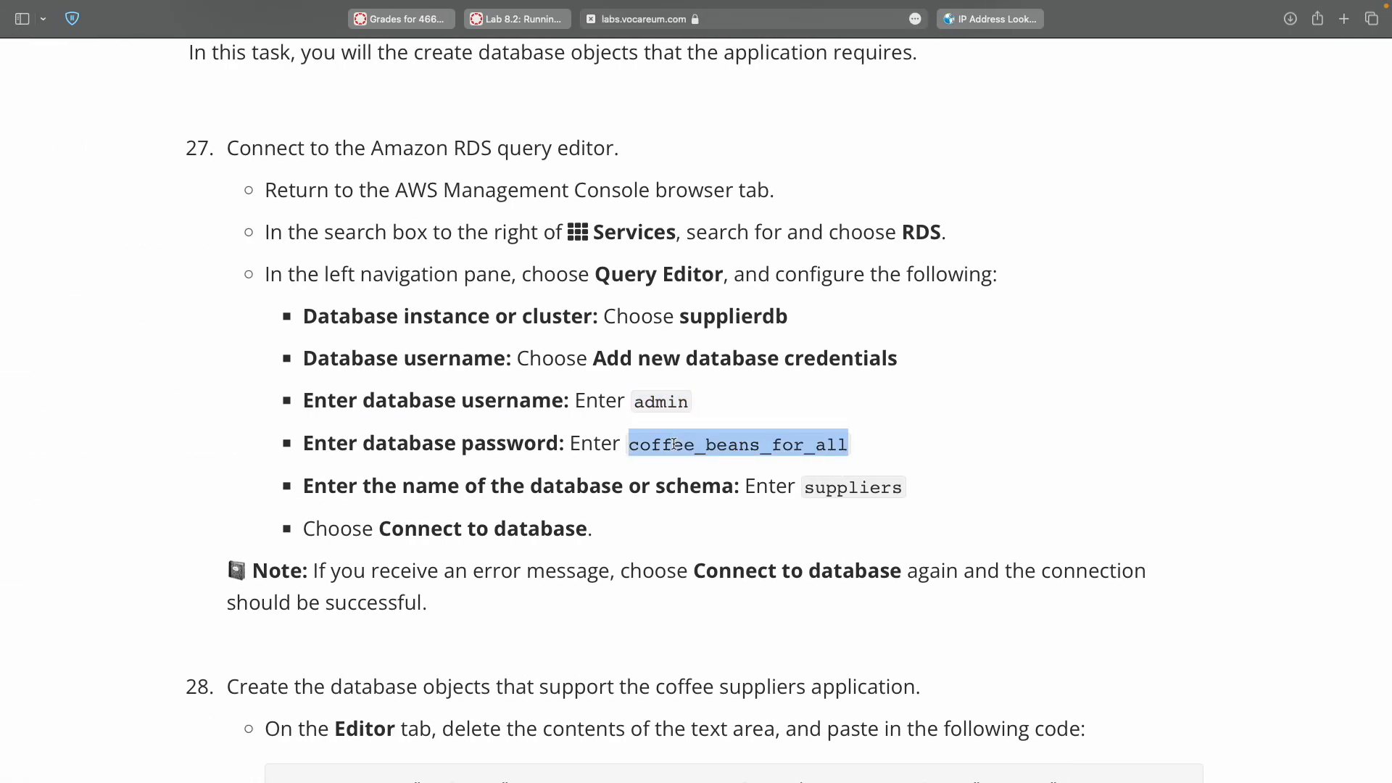
pyautogui.hotkey('ctrl', 'Right')
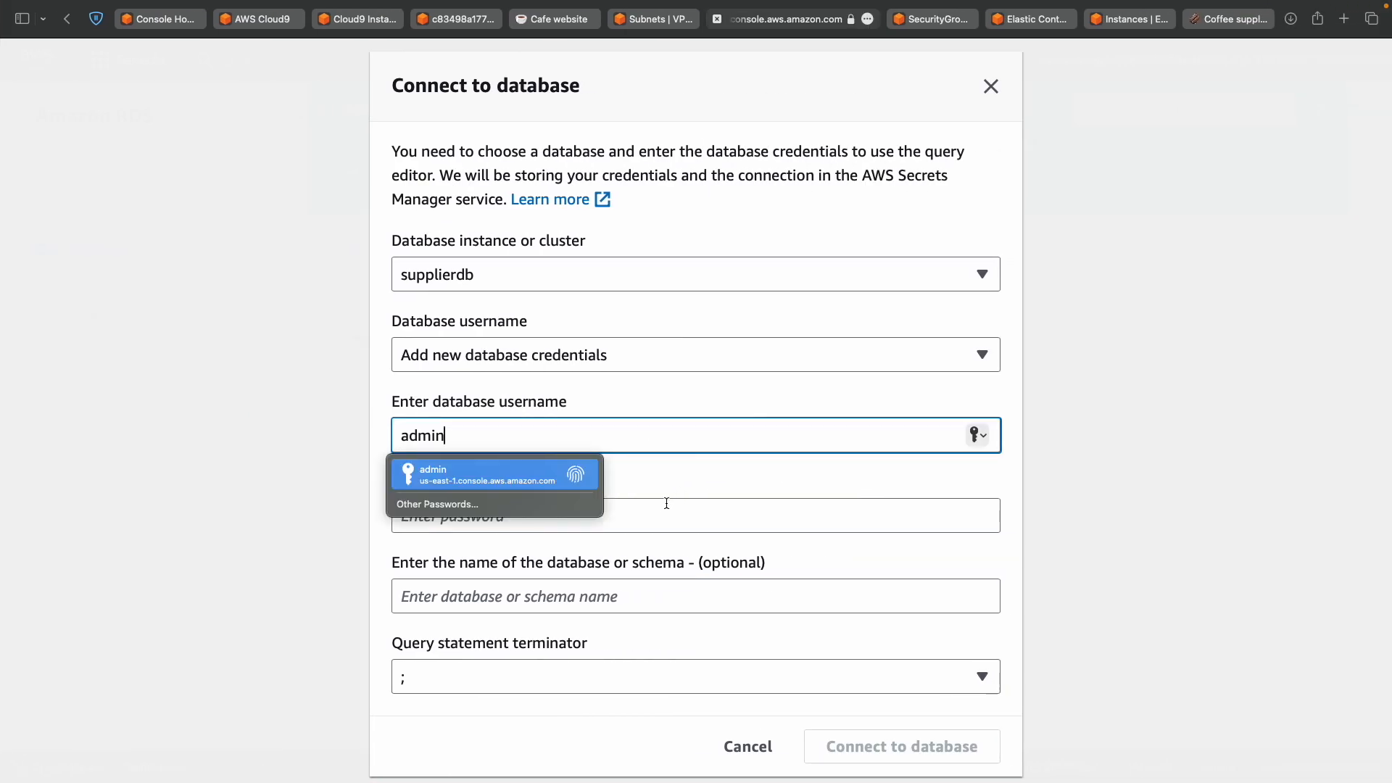
pyautogui.click(664, 511)
pyautogui.press('super+v')
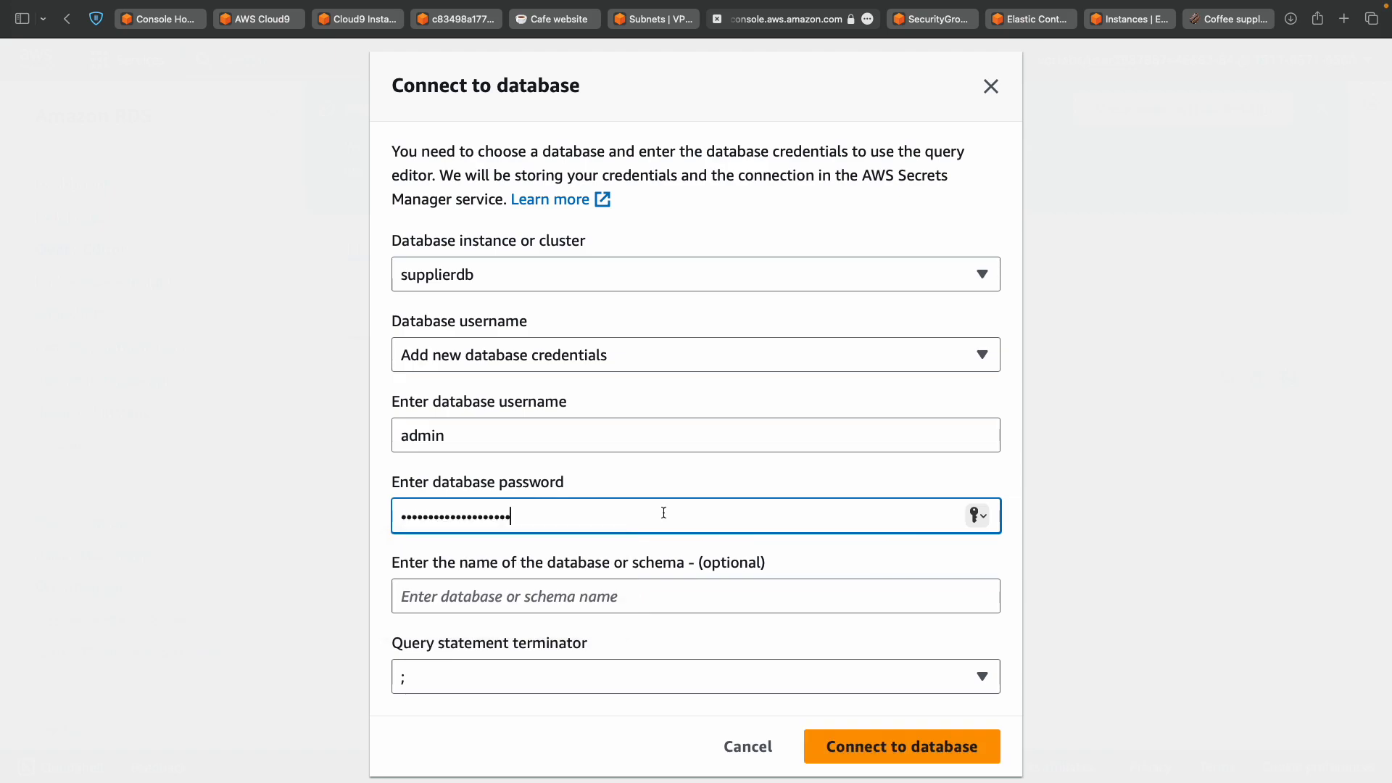
# Enter suppliers as the schema name, verify the fields, and connect to the database.
pyautogui.hotkey('ctrl', 'Left')
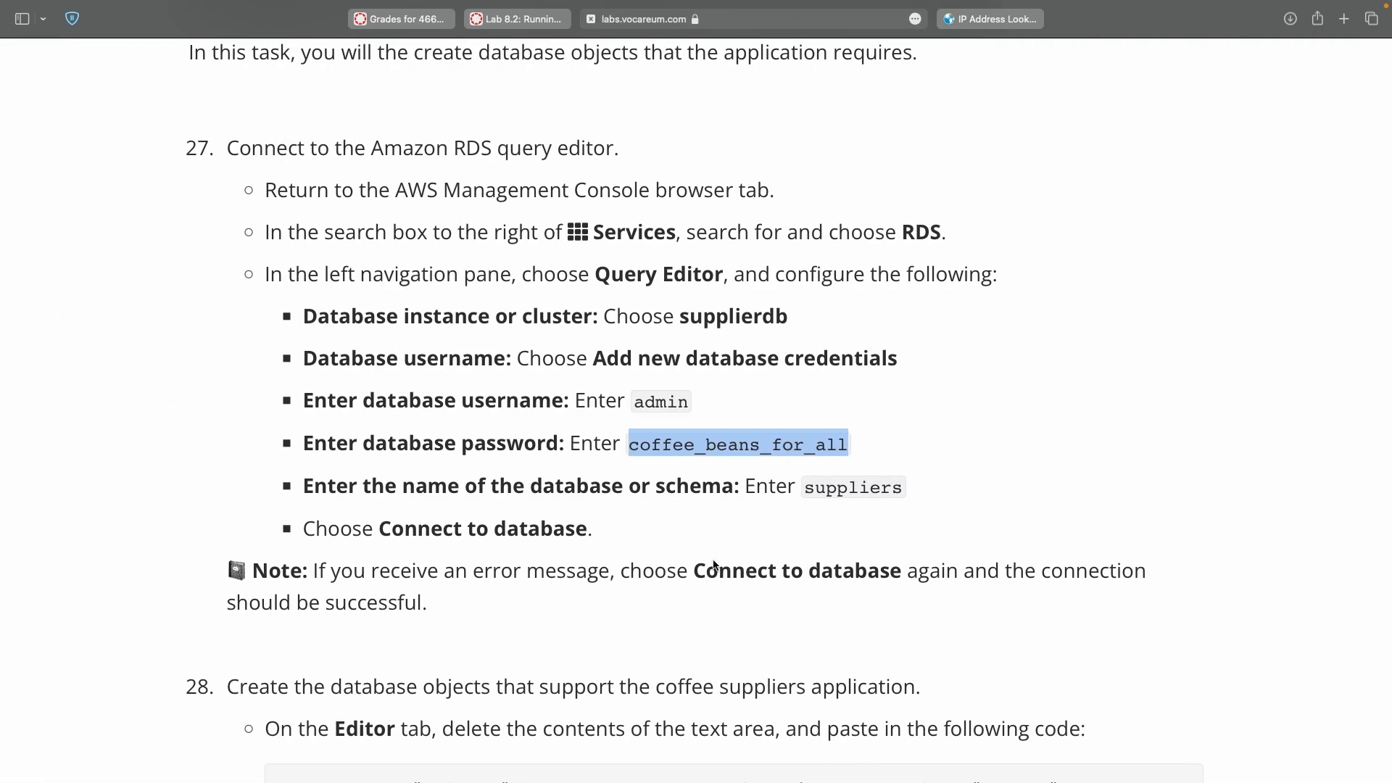
pyautogui.doubleClick(844, 487)
pyautogui.press('super+c')
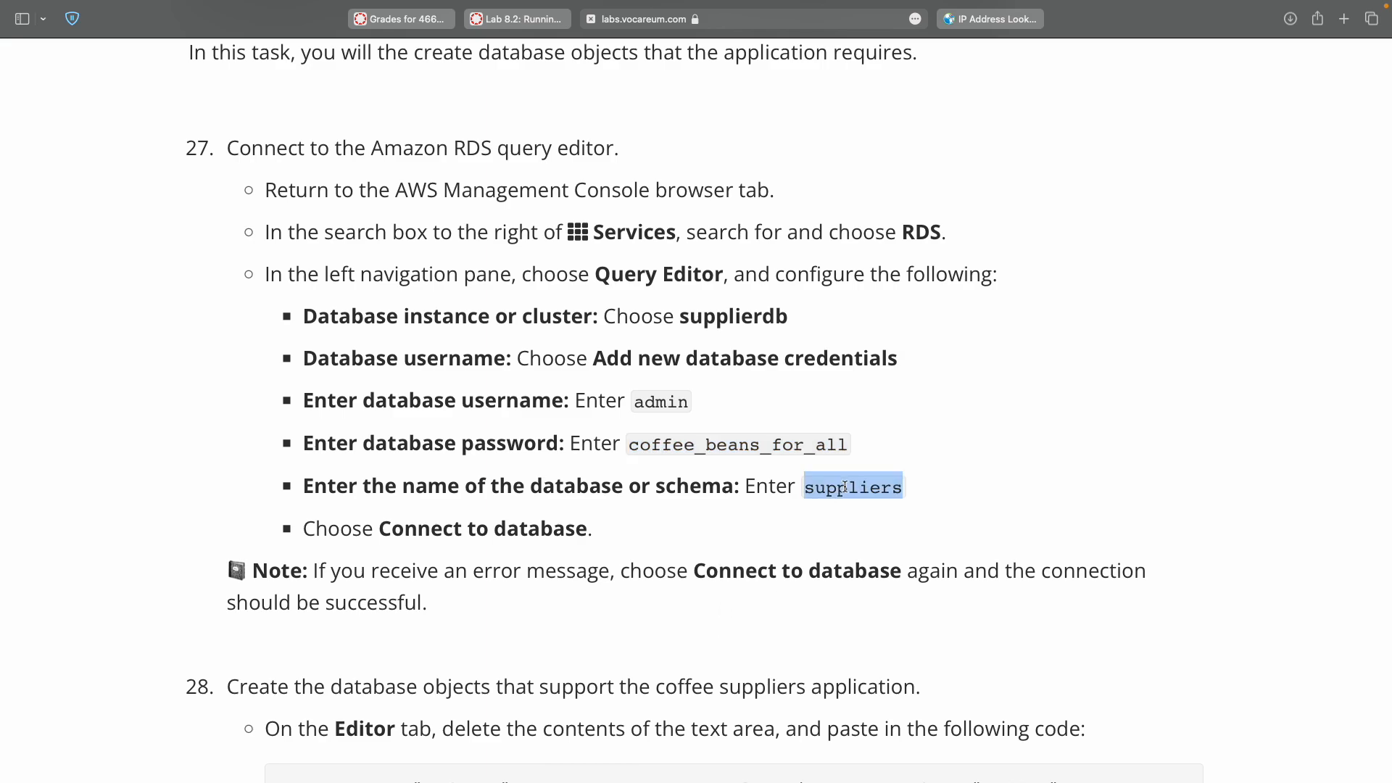
pyautogui.hotkey('ctrl', 'Right')
pyautogui.click(684, 596)
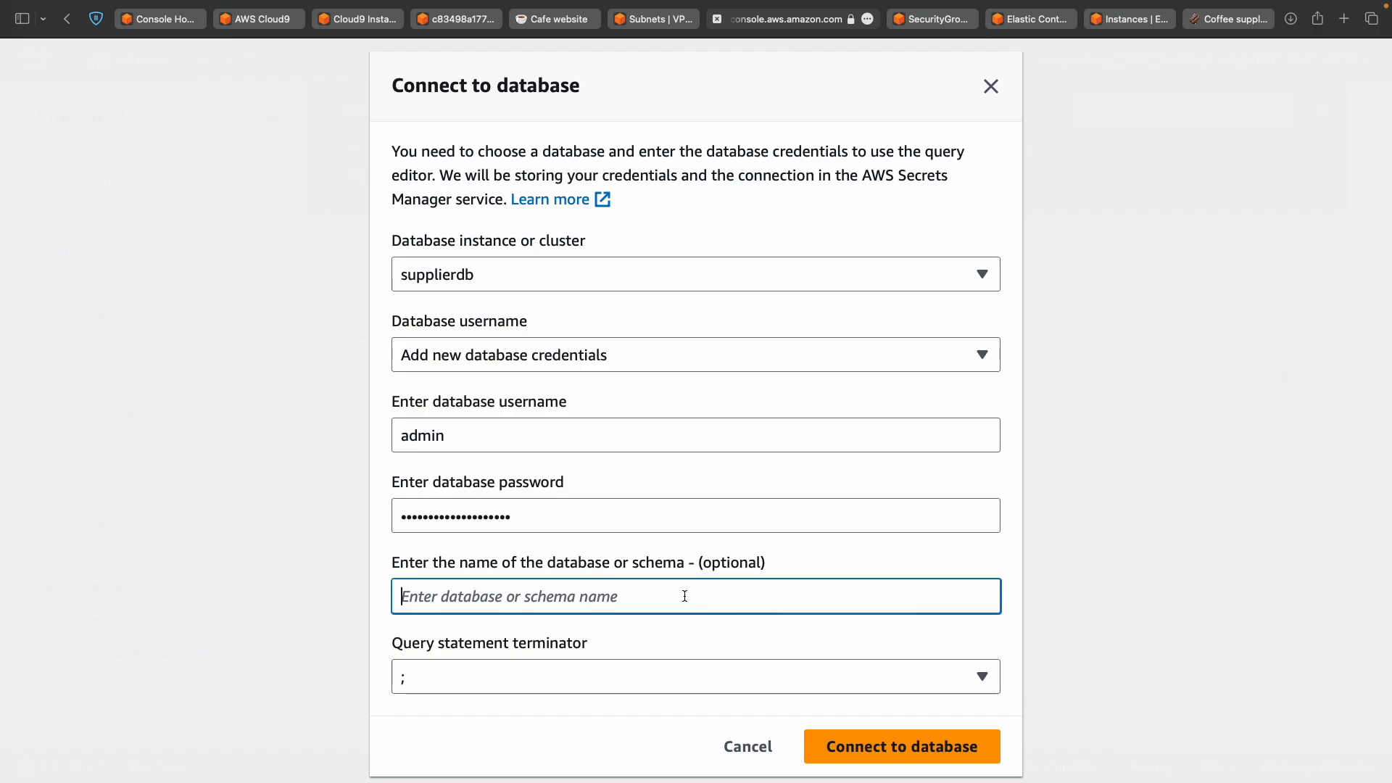
pyautogui.press('super+v')
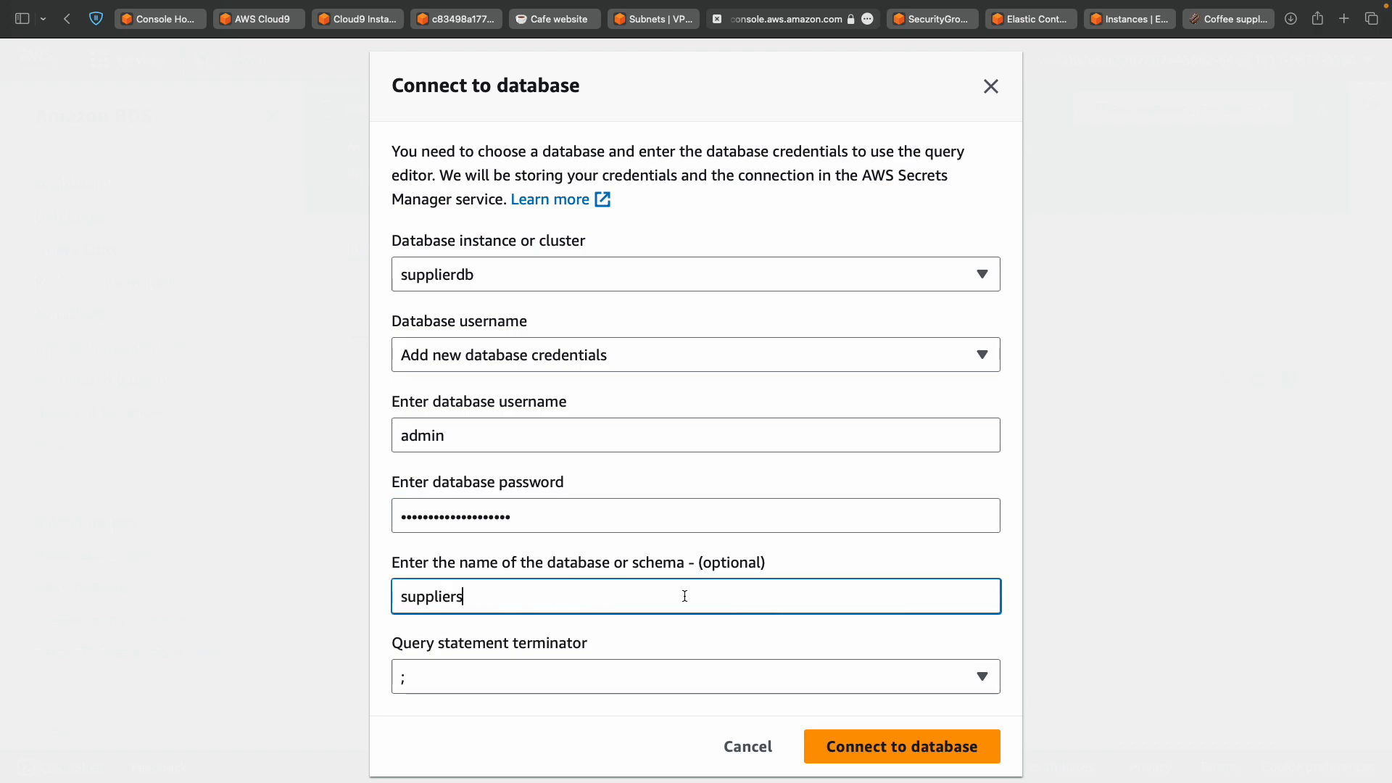
pyautogui.hotkey('ctrl', 'Left')
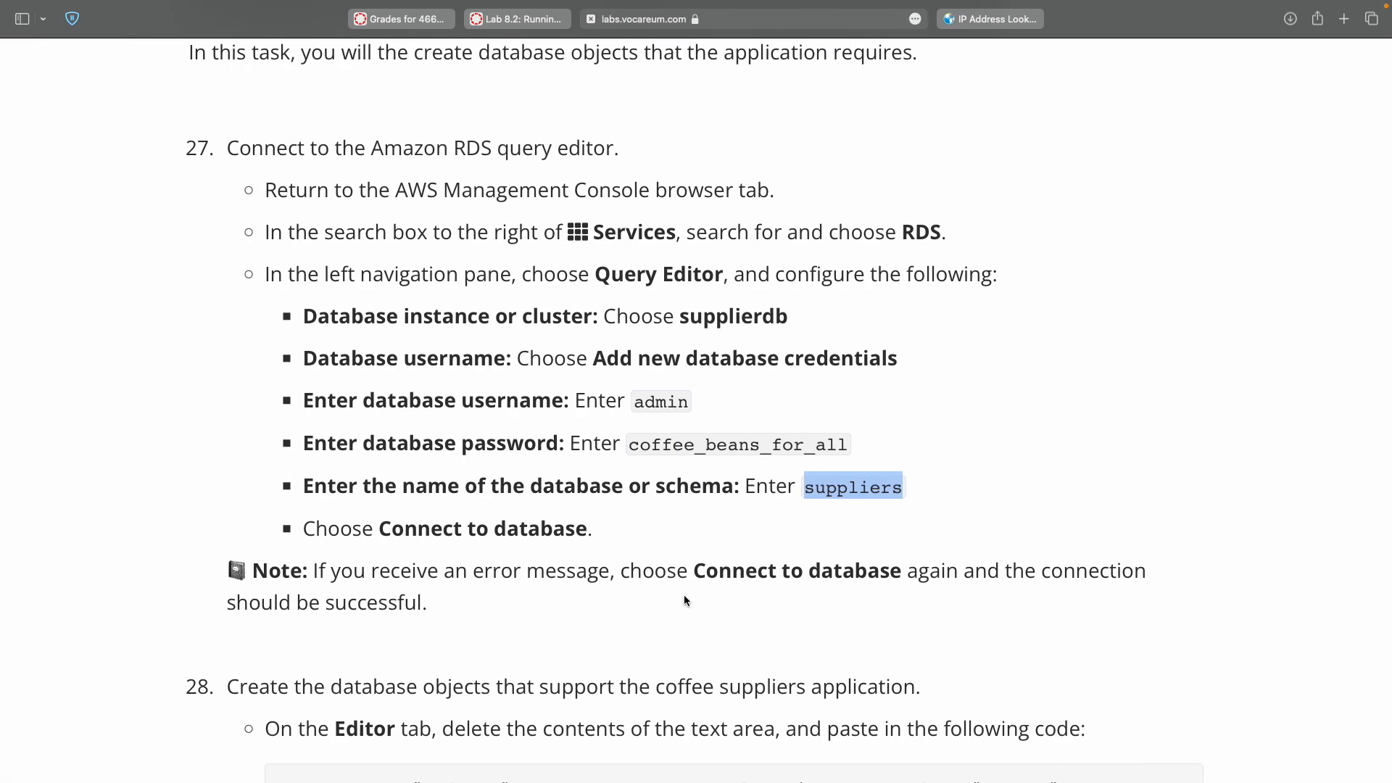
pyautogui.hotkey('ctrl', 'Right')
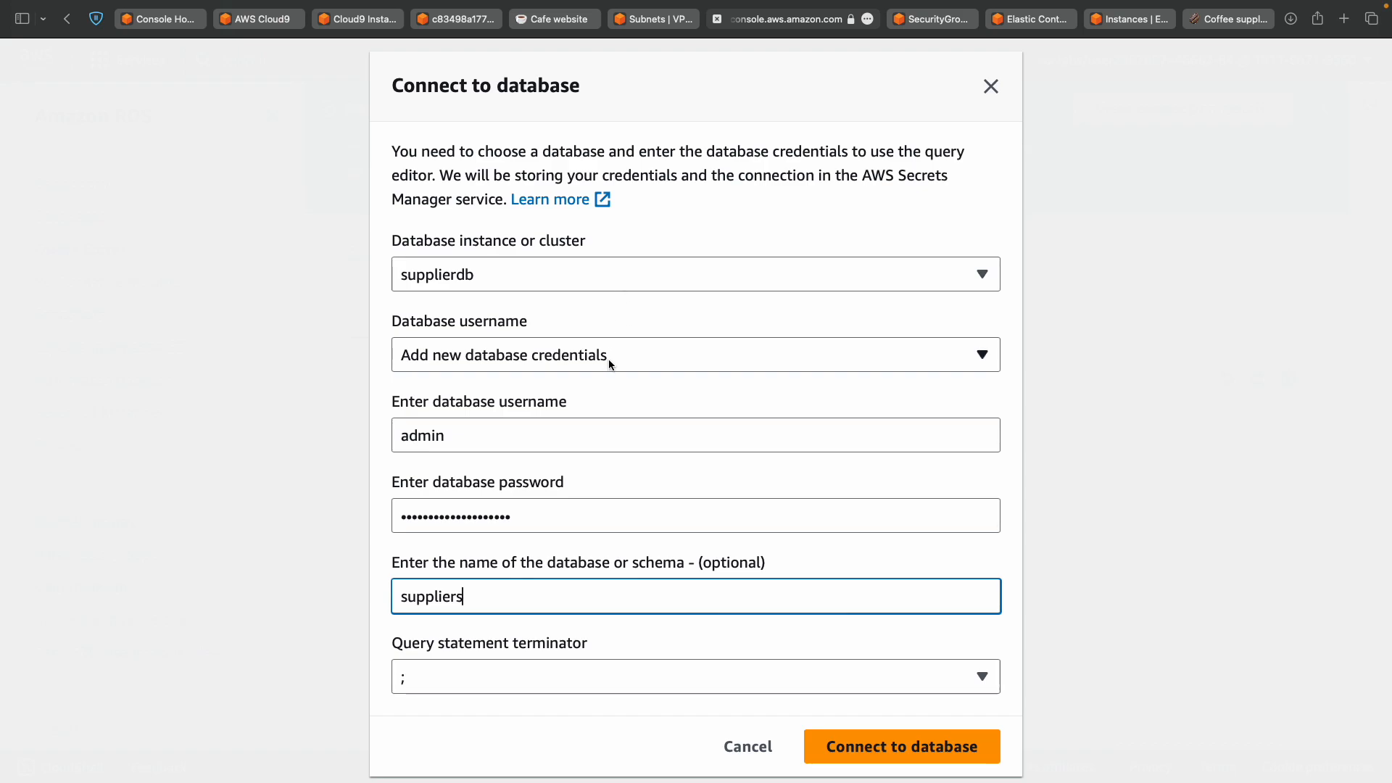
pyautogui.click(564, 431)
pyautogui.click(592, 524)
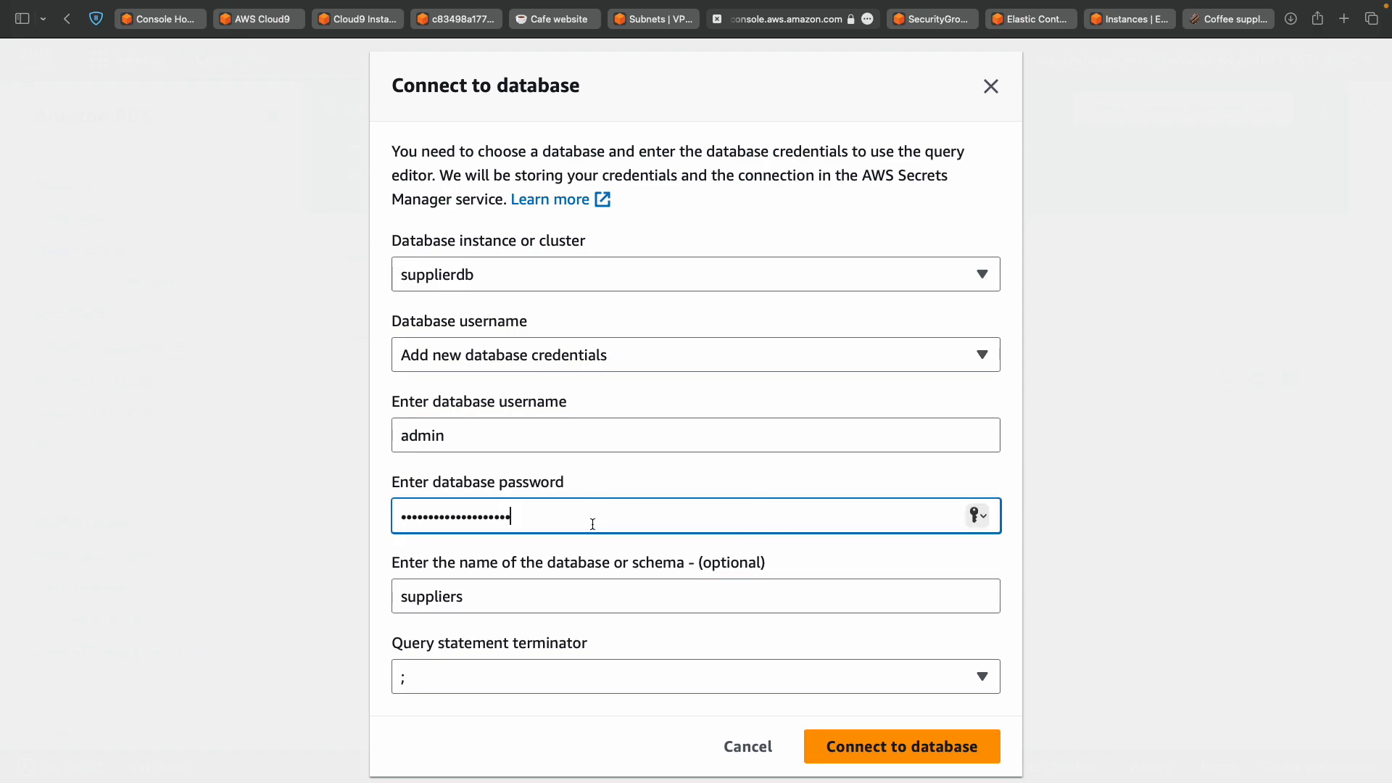
pyautogui.click(780, 595)
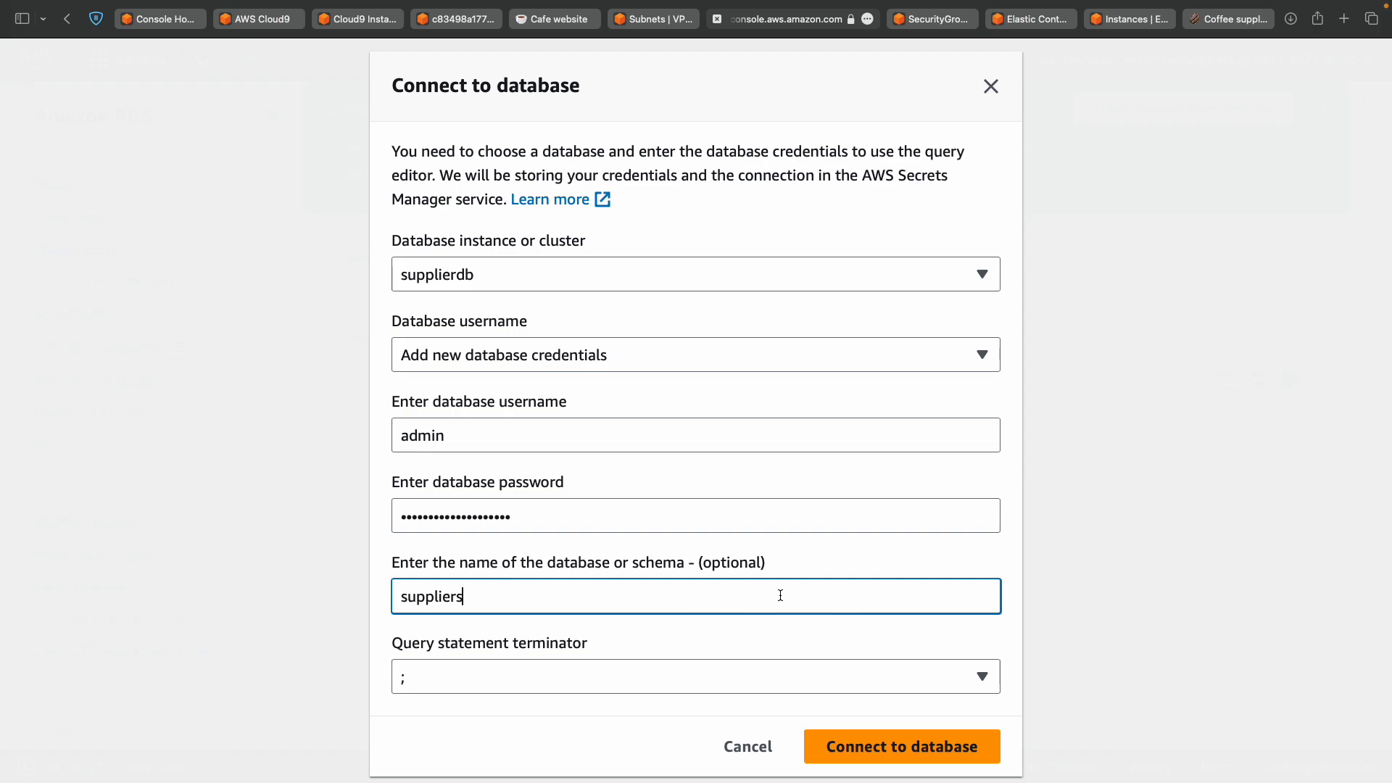
pyautogui.click(897, 750)
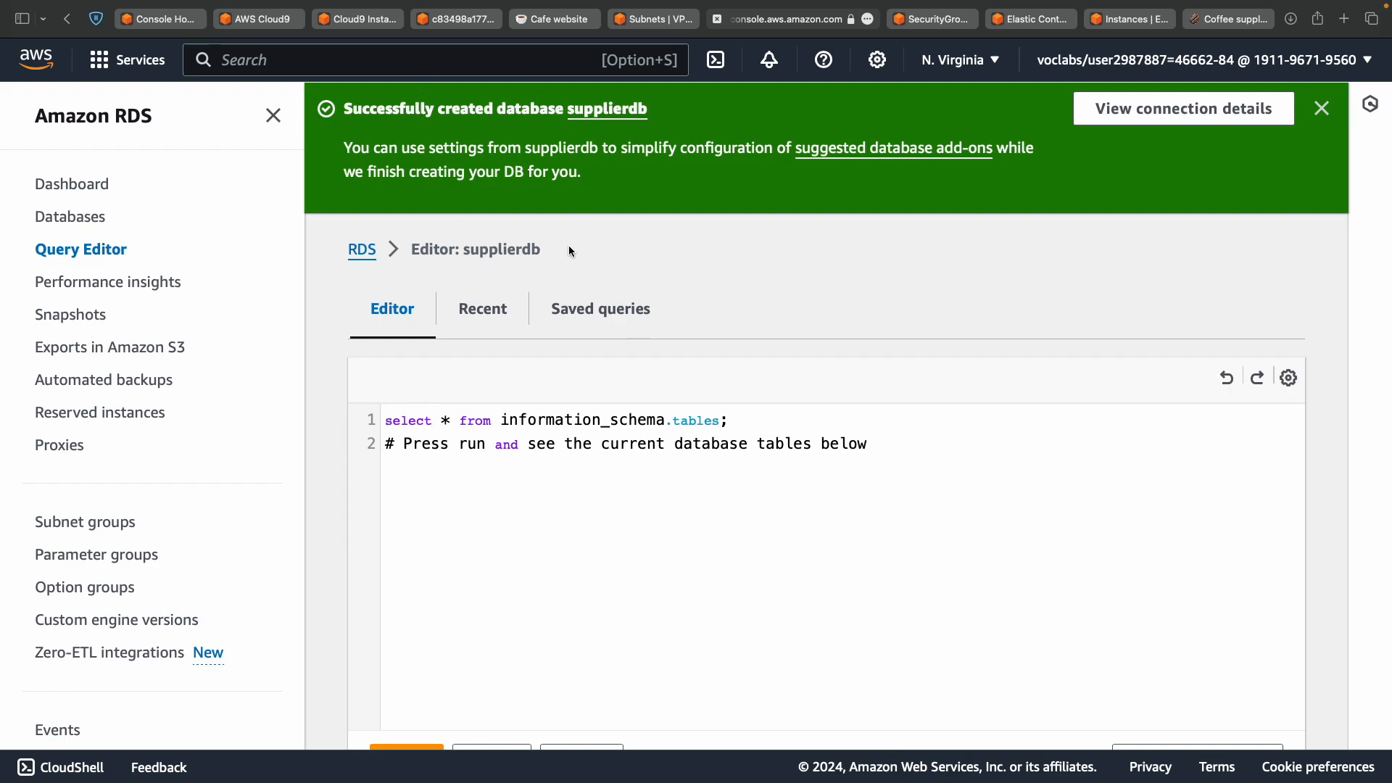
# Return to the lab instructions and scroll toward step 28's SQL code.
pyautogui.hotkey('ctrl', 'Left')
pyautogui.scroll(-2, 596, 462)
pyautogui.scroll(-3, 596, 463)
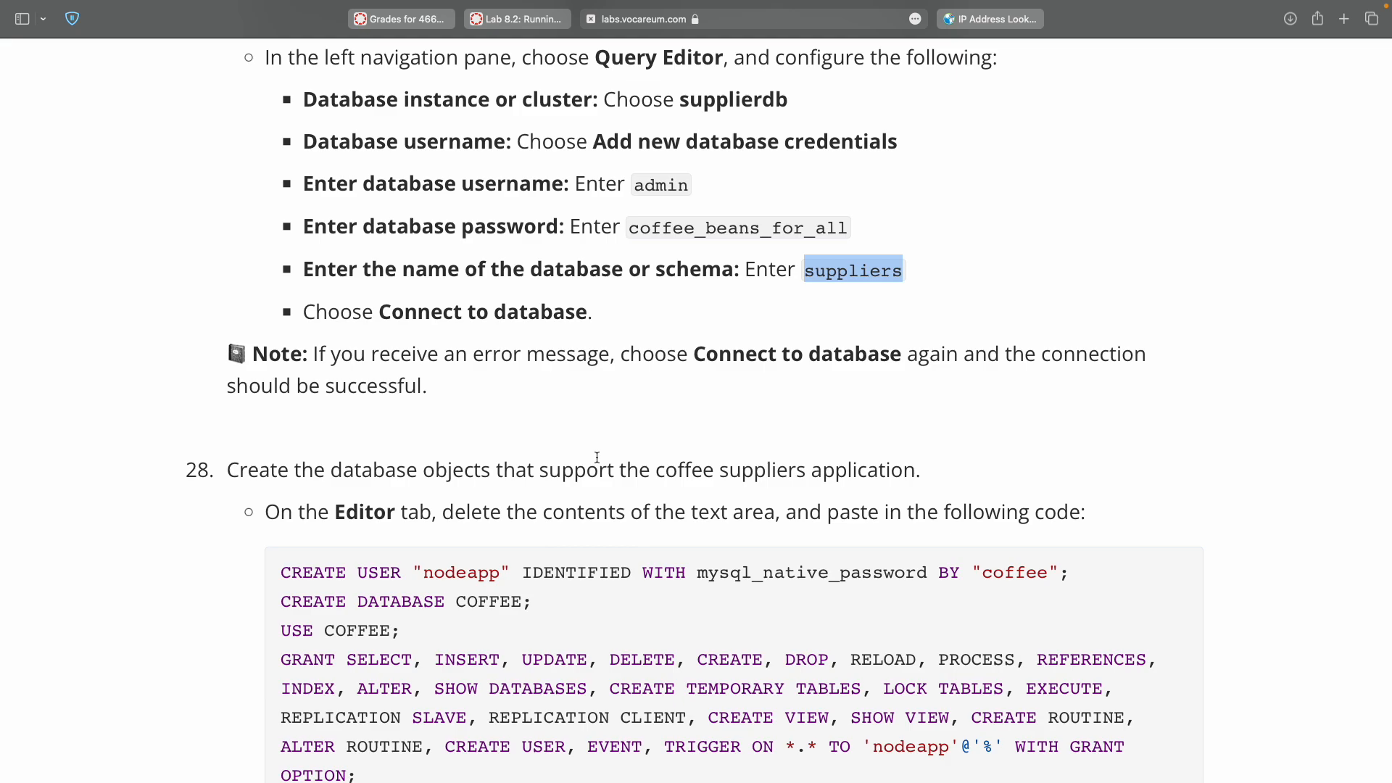
# Select step 28's SQL script from the first CREATE through the final ');'.
pyautogui.scroll(-2, 597, 457)
pyautogui.scroll(-3, 597, 458)
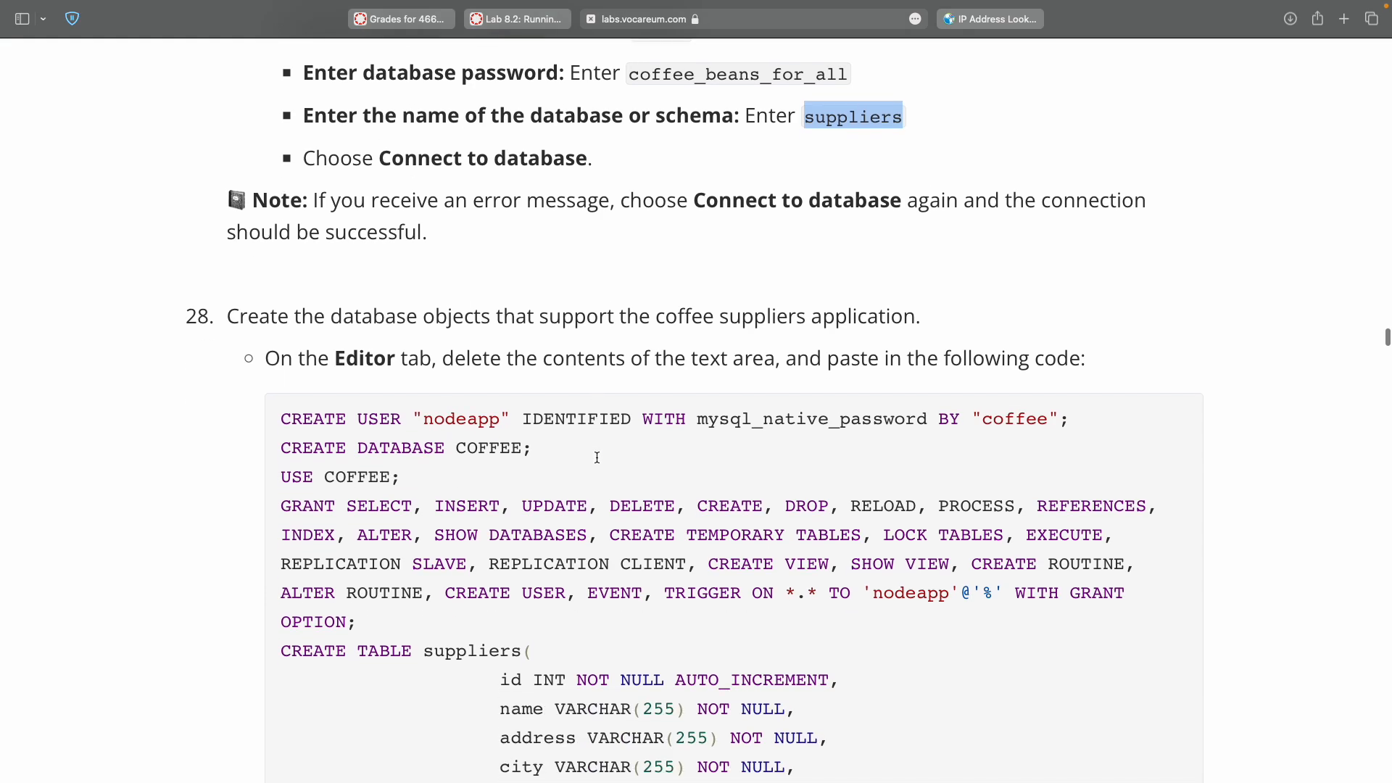
pyautogui.scroll(-3, 596, 458)
pyautogui.scroll(-3, 596, 457)
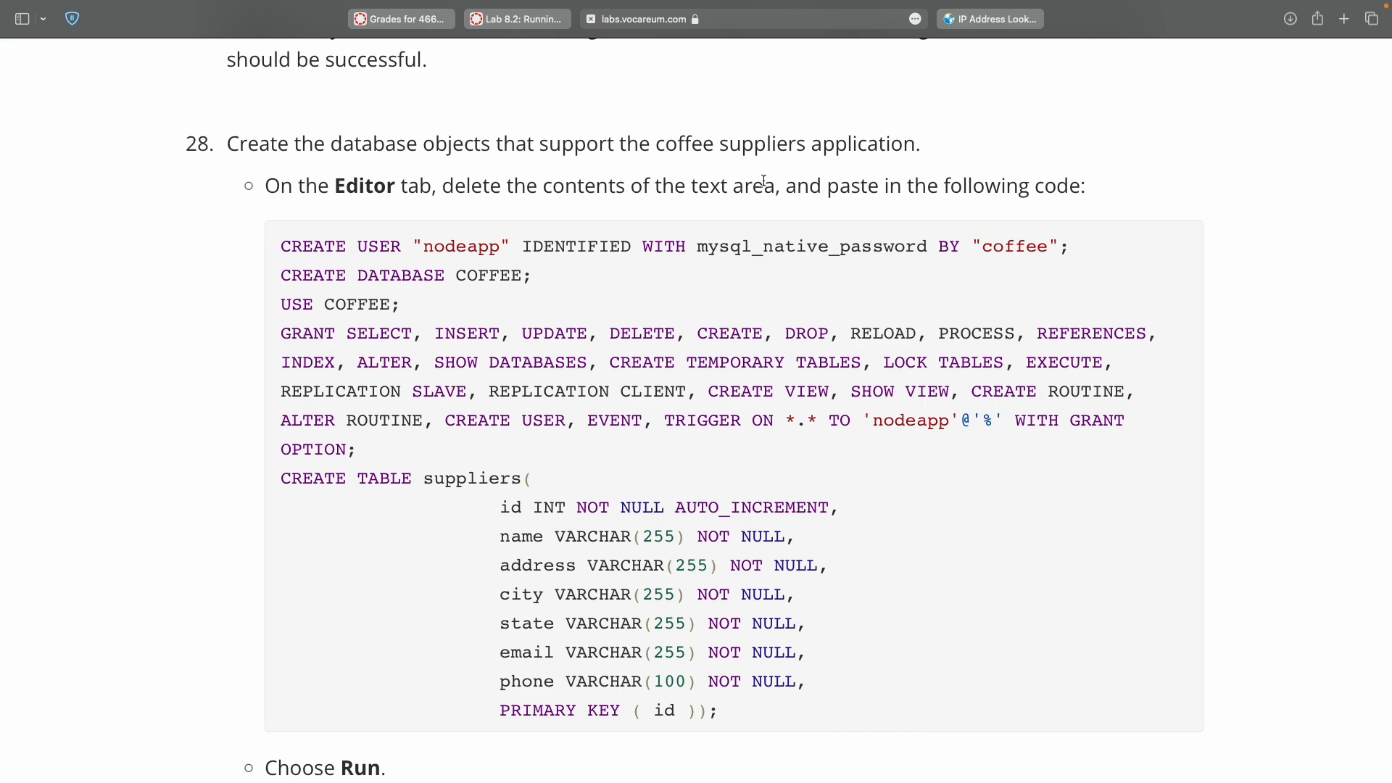
pyautogui.doubleClick(315, 246)
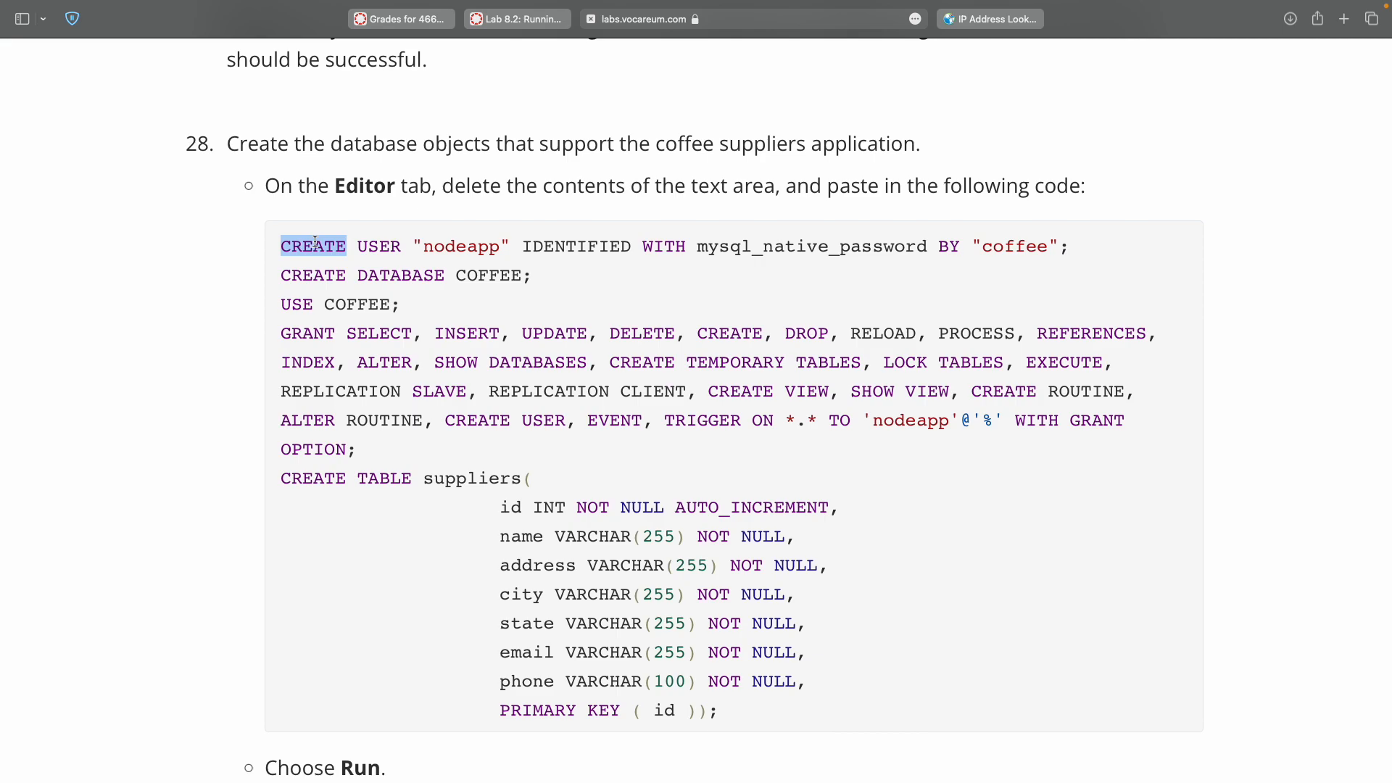
pyautogui.click(721, 714)
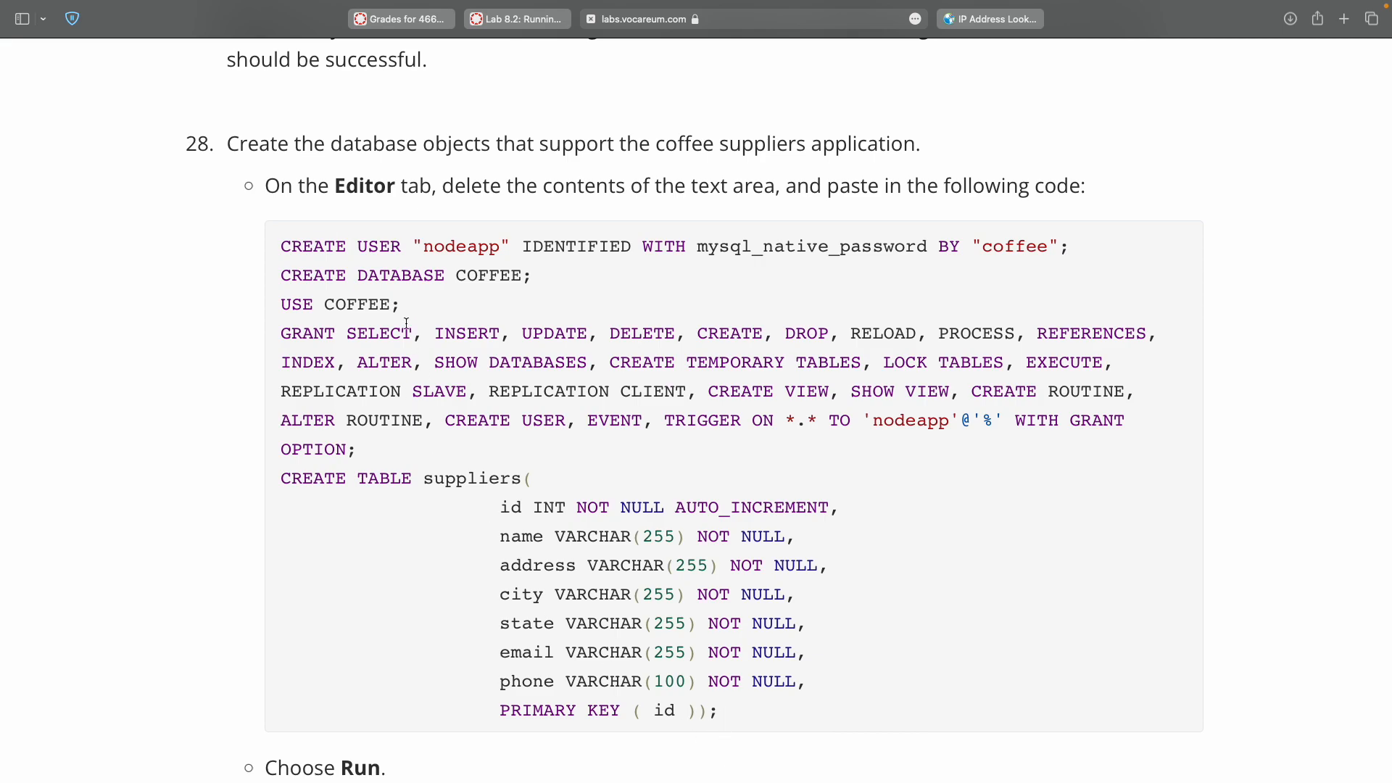
pyautogui.doubleClick(309, 249)
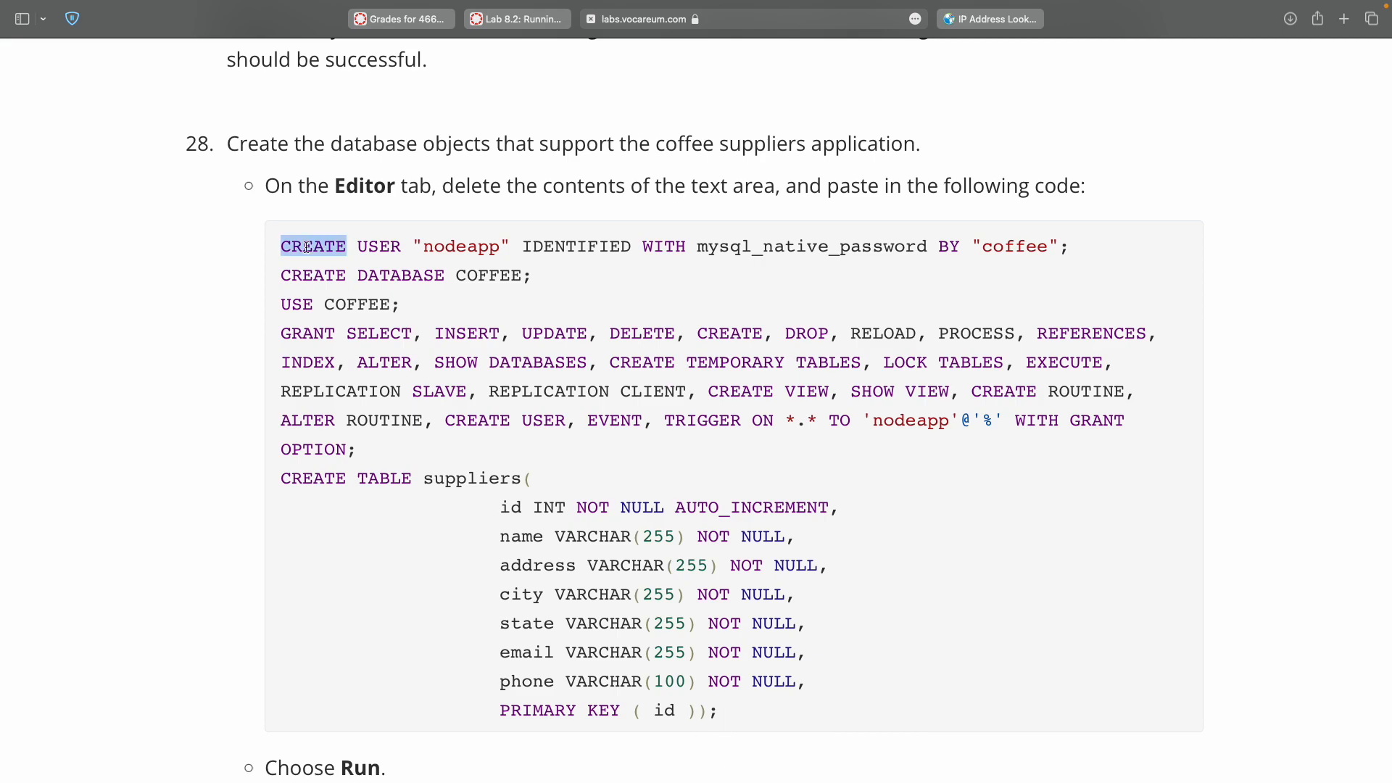
pyautogui.keyDown('shift'); pyautogui.click(716, 710); pyautogui.keyUp('shift')
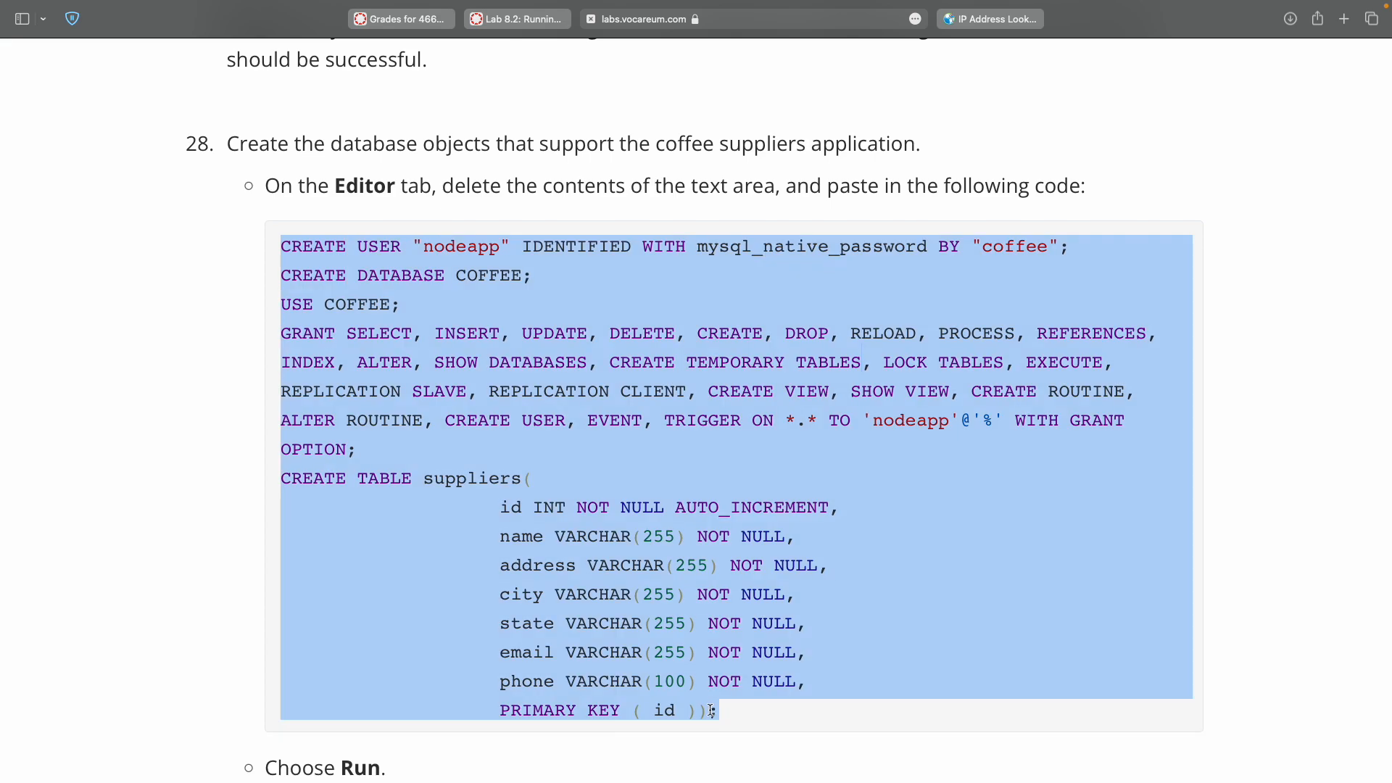
# Replace the query editor's default query with the copied script and run it.
pyautogui.hotkey('ctrl', 'Right')
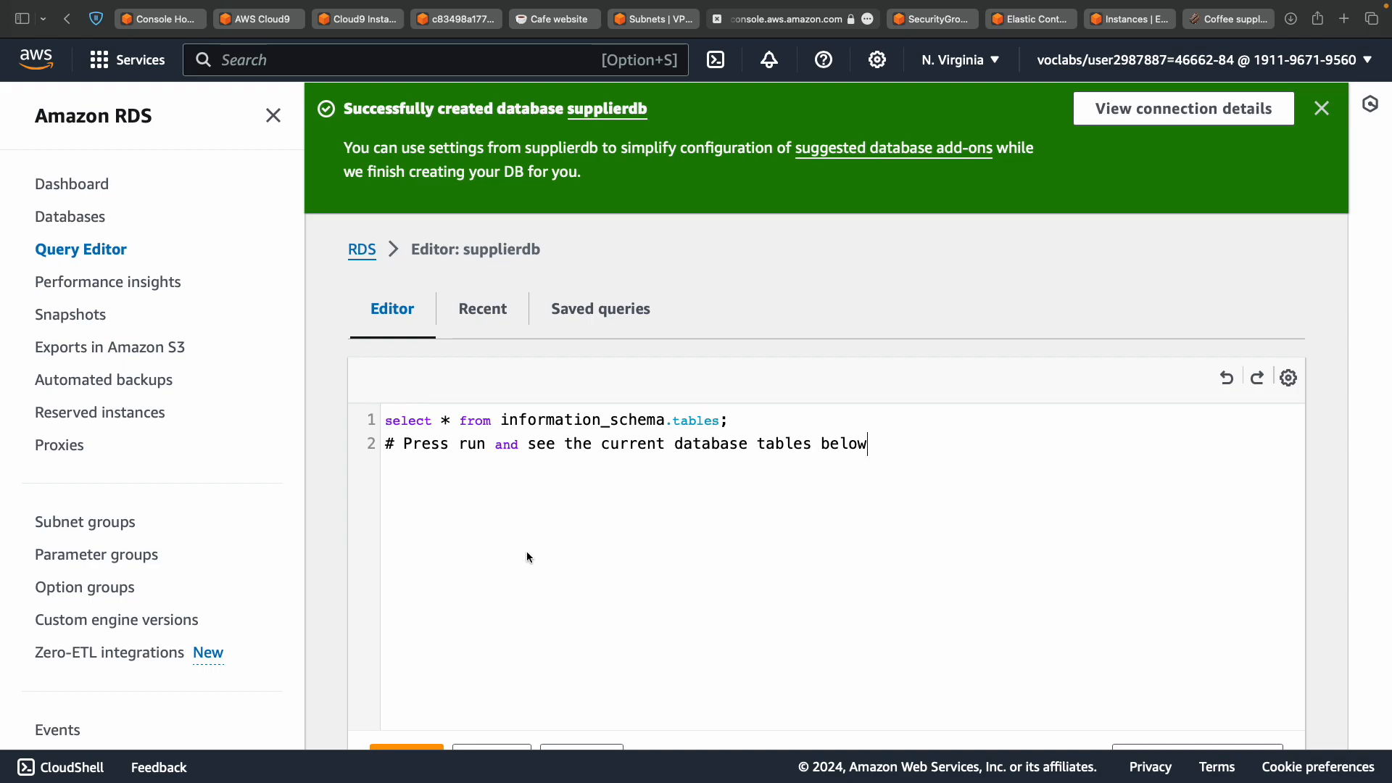
pyautogui.press('super+a')
pyautogui.press('super+v')
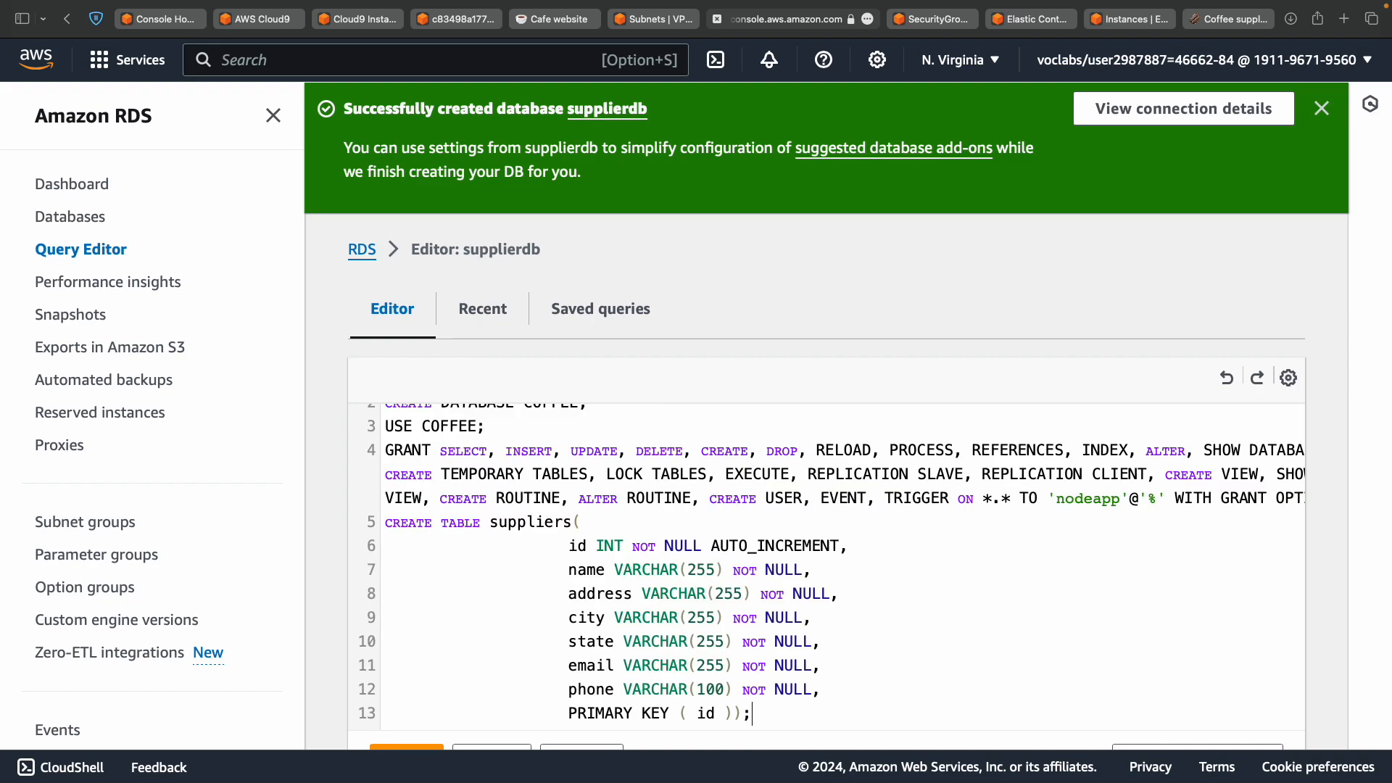
pyautogui.scroll(2, 802, 518)
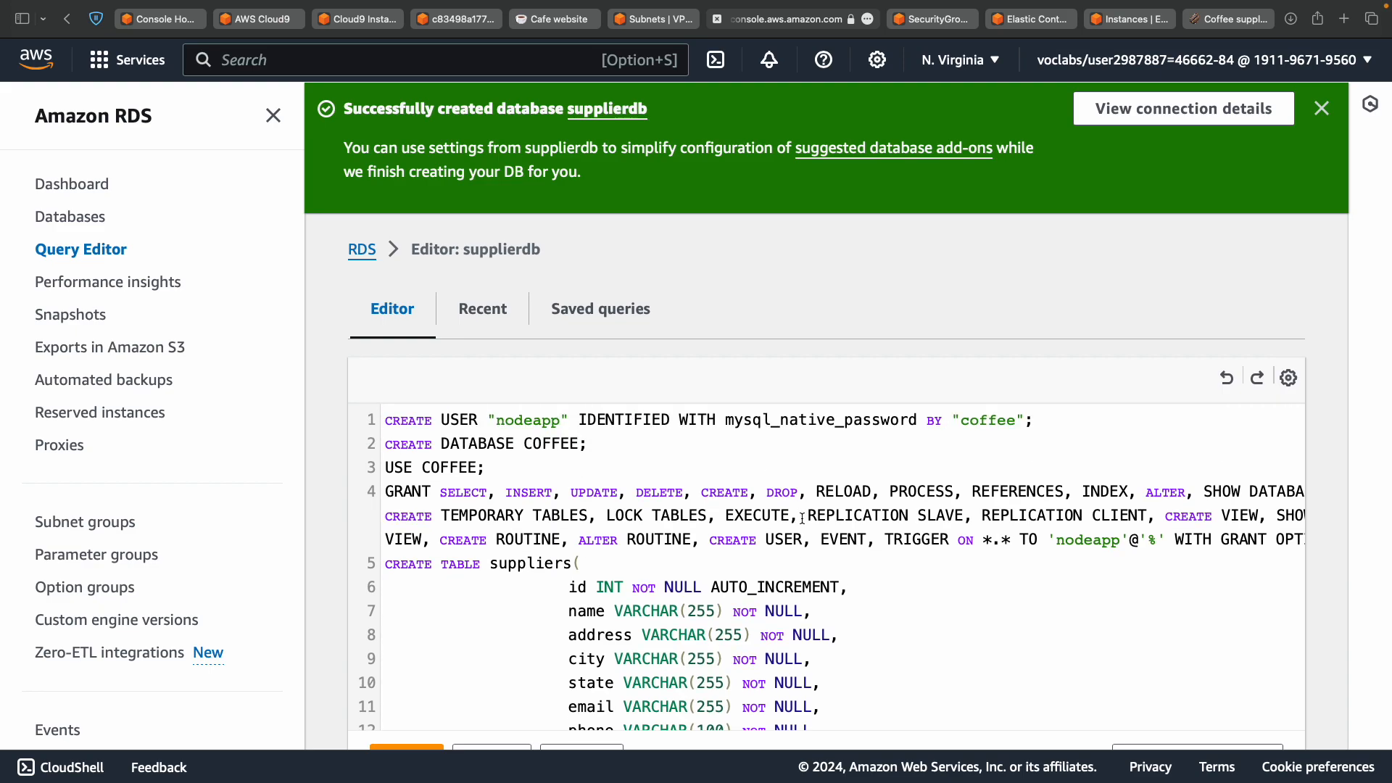
pyautogui.scroll(-5, 802, 518)
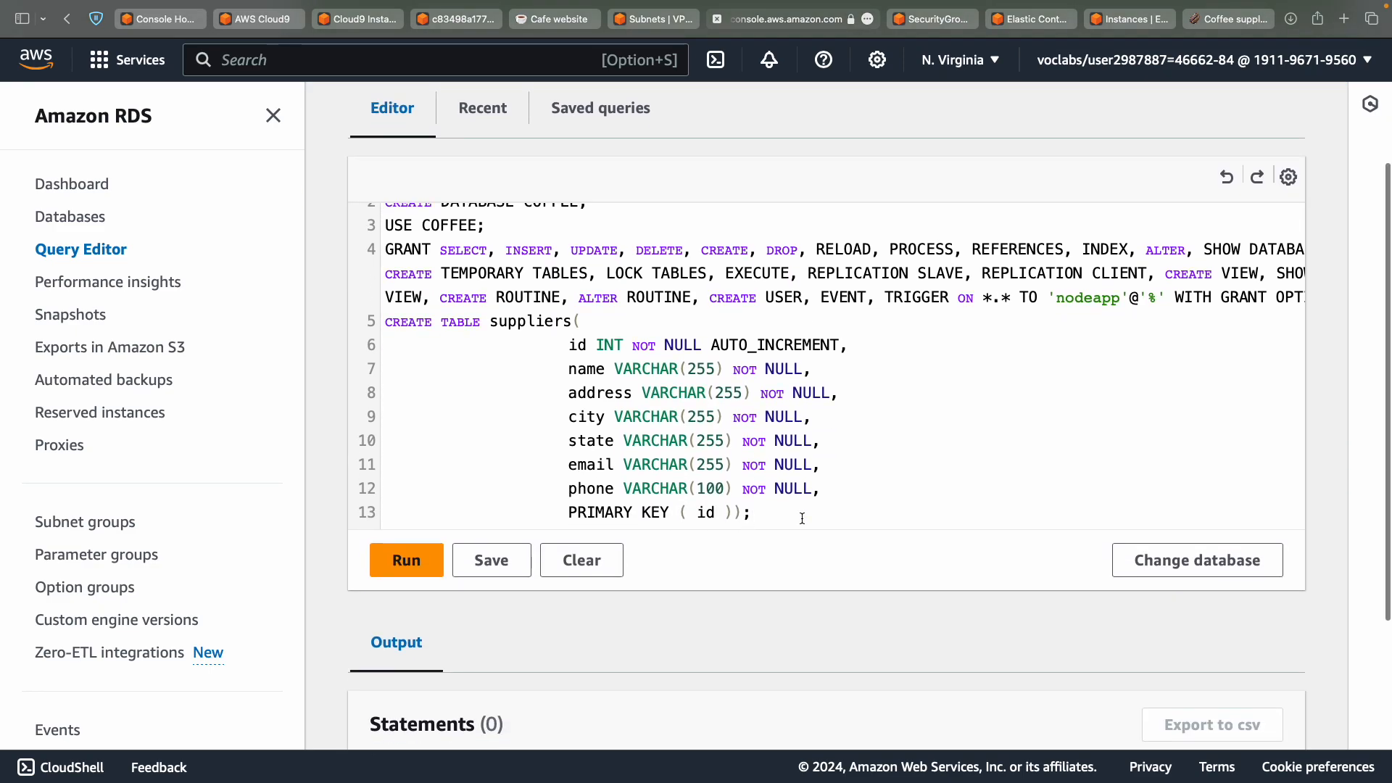
pyautogui.scroll(-1, 802, 517)
pyautogui.click(407, 443)
# Compare the five-statement query output with the expected output in the lab instructions.
pyautogui.hotkey('ctrl', 'Left')
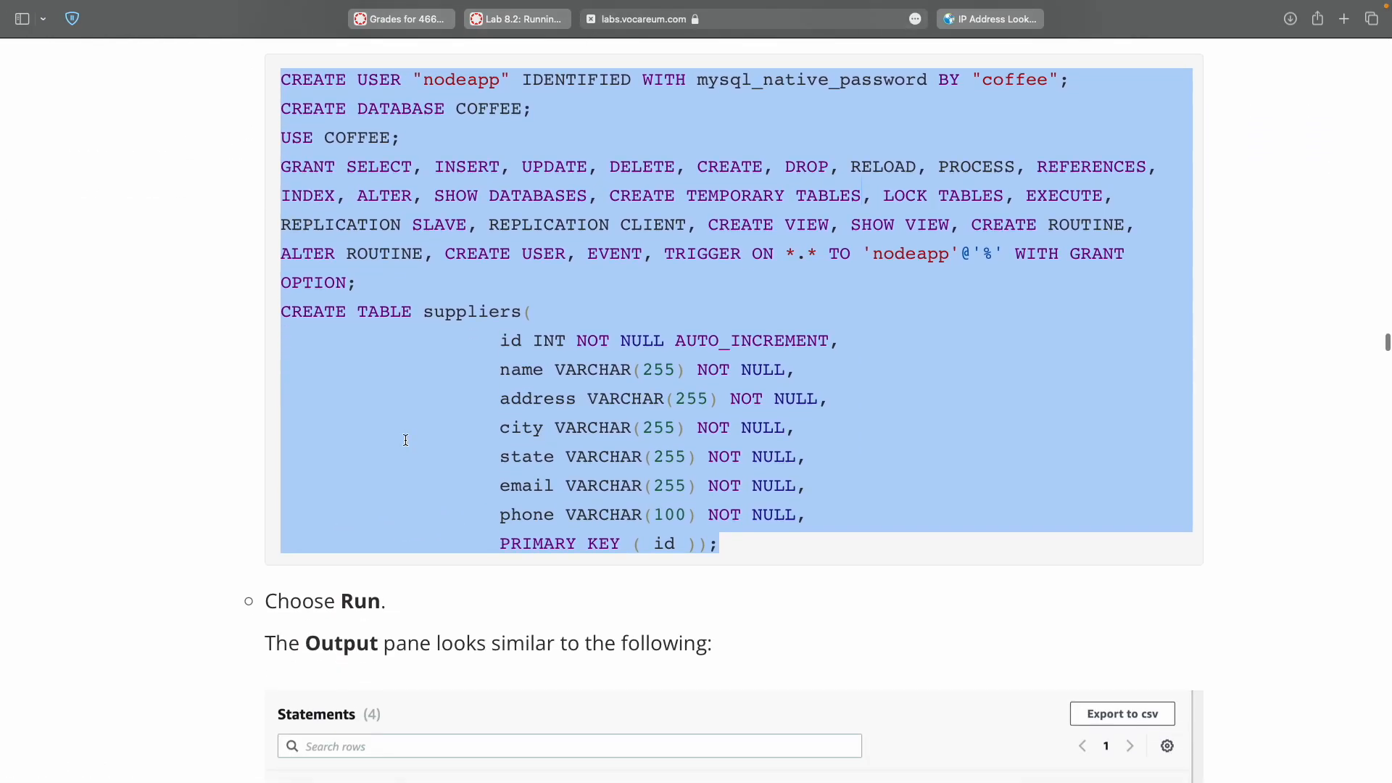
pyautogui.scroll(-5, 407, 440)
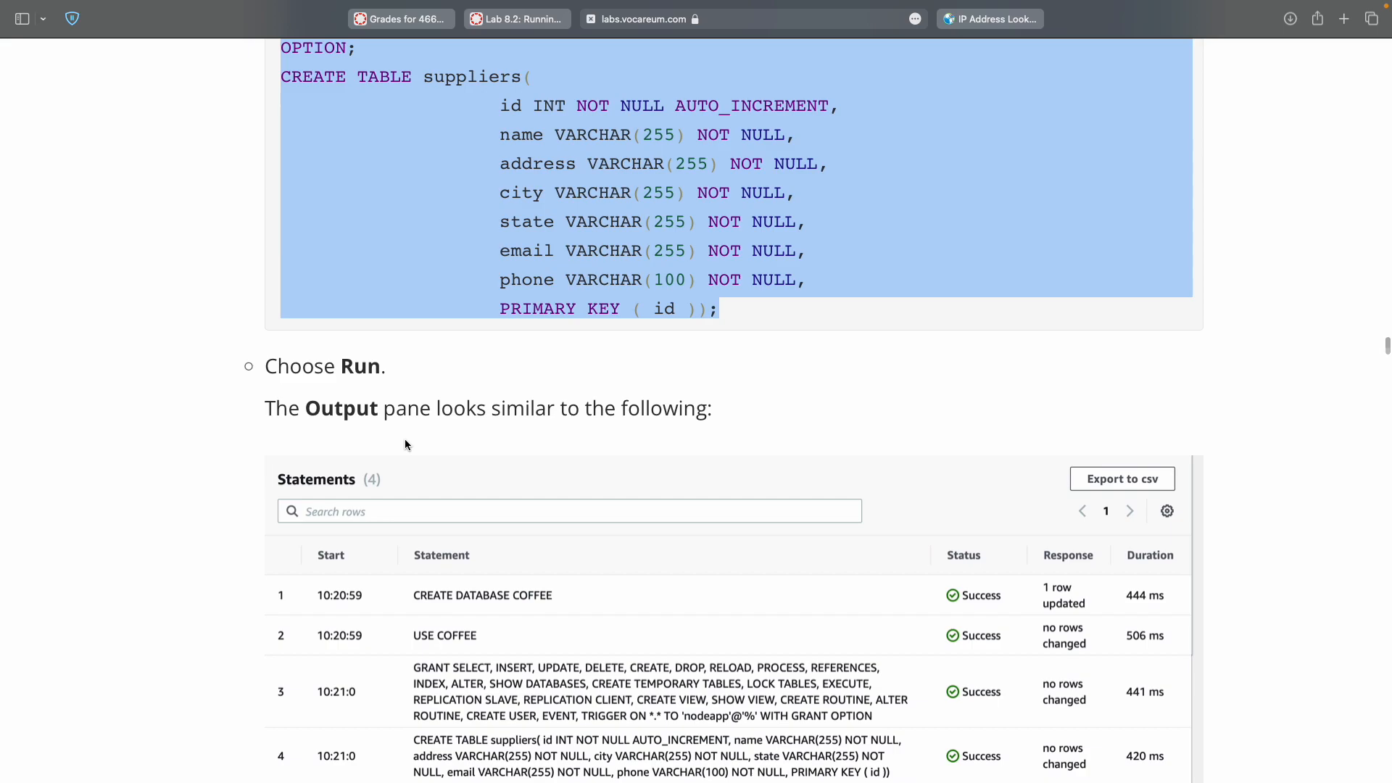
pyautogui.scroll(-3, 404, 445)
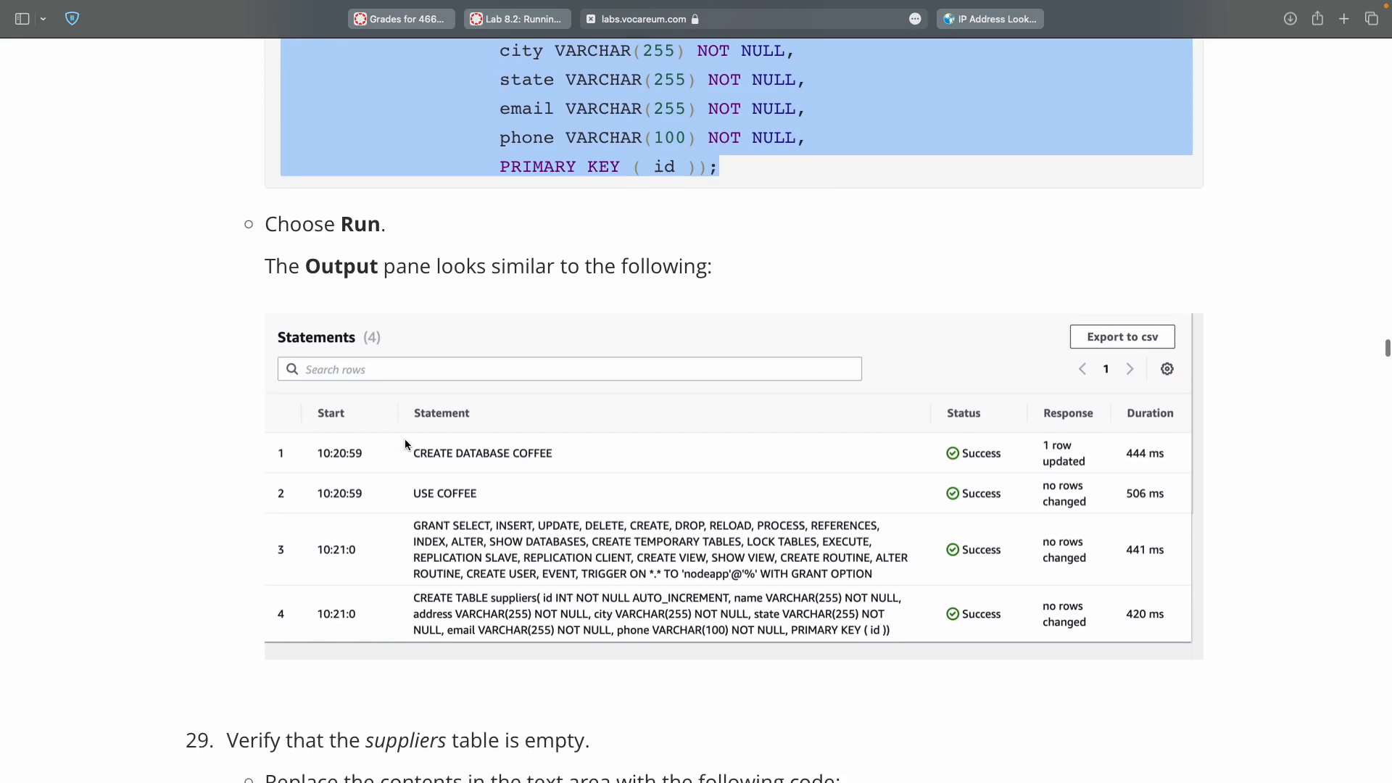
pyautogui.hotkey('ctrl', 'Right')
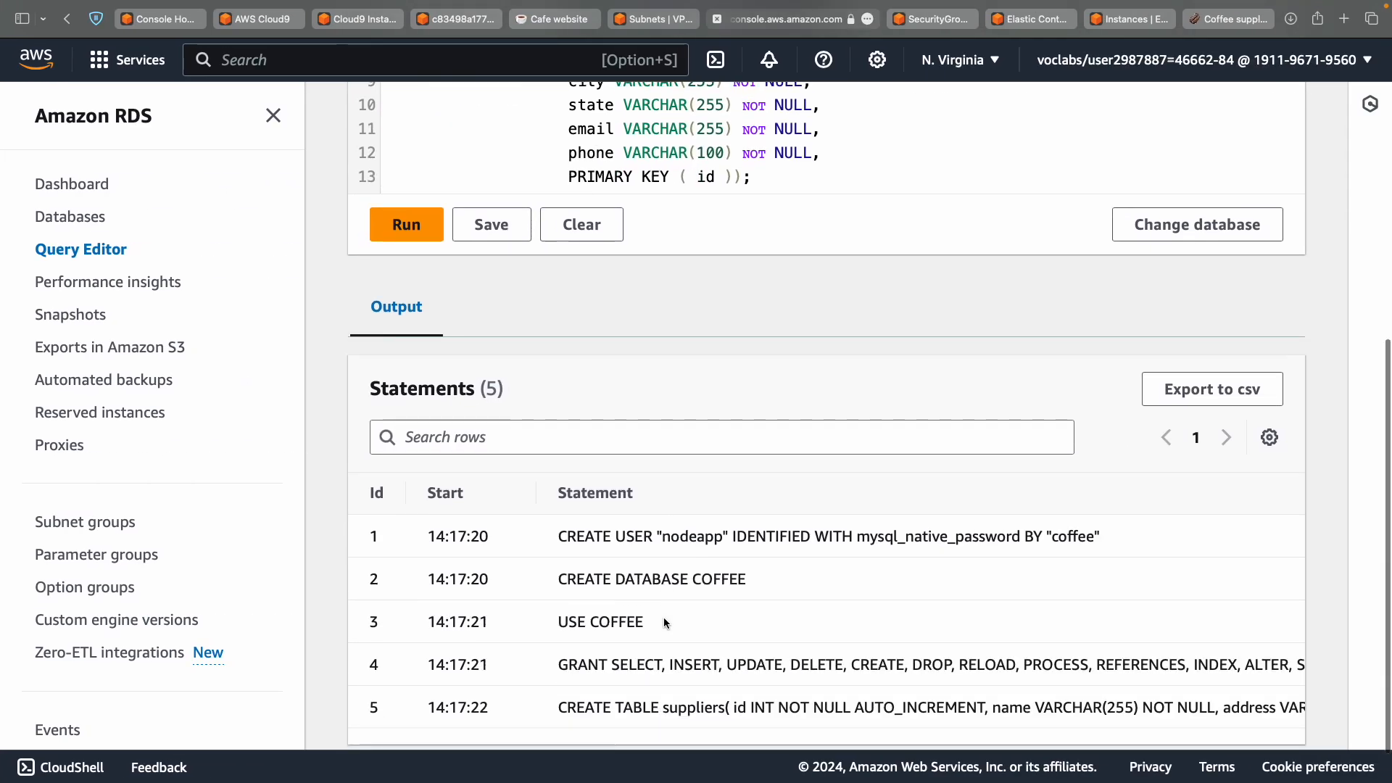
pyautogui.hotkey('ctrl', 'Left')
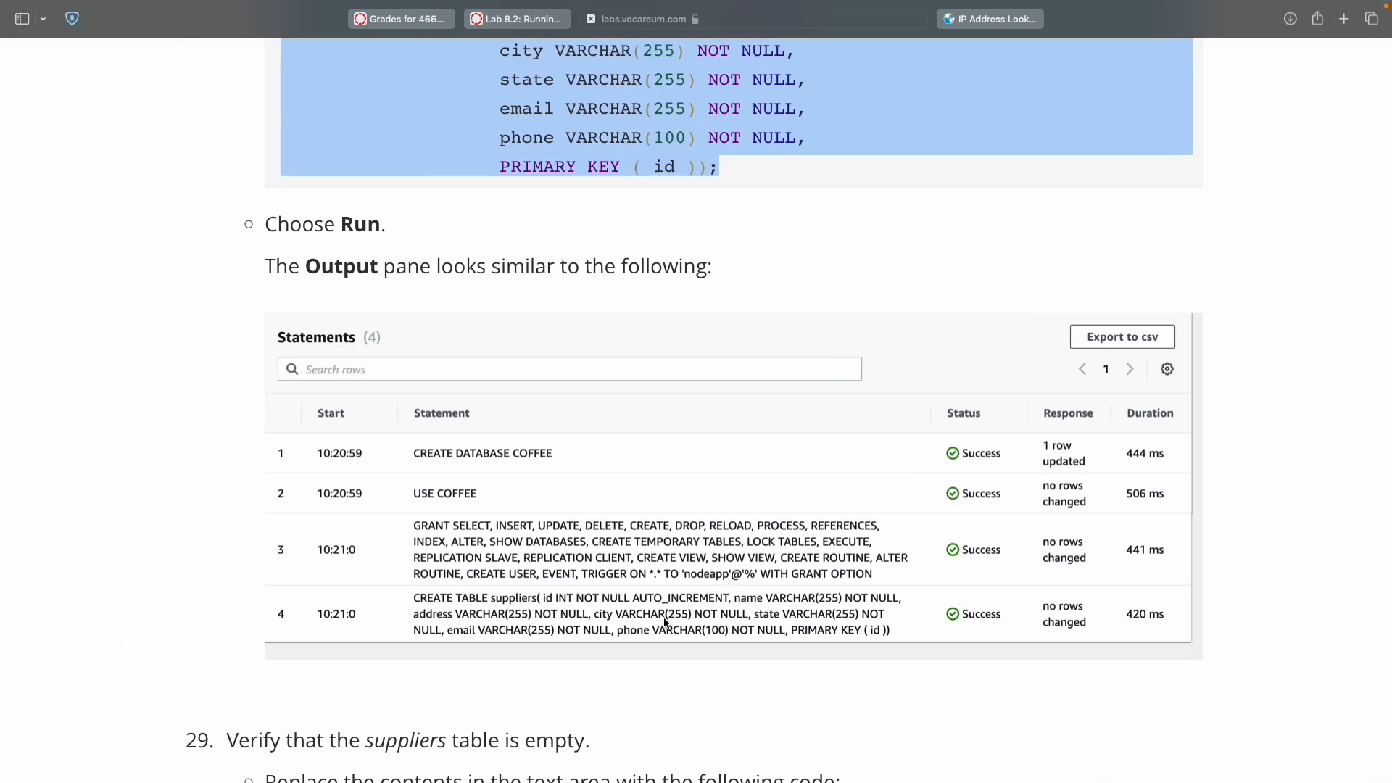
pyautogui.hotkey('ctrl', 'Right')
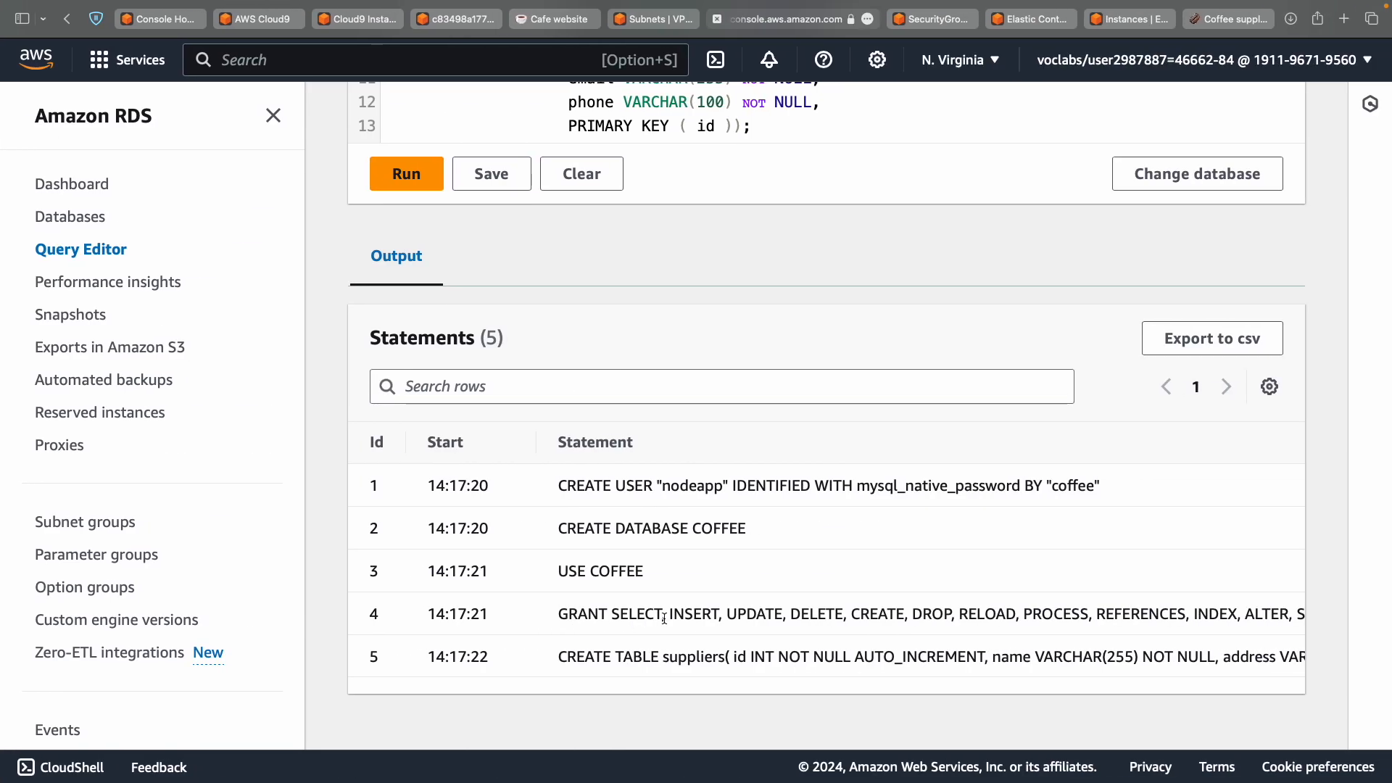
pyautogui.scroll(10, 664, 618)
pyautogui.scroll(2, 664, 618)
pyautogui.scroll(-2, 664, 618)
pyautogui.scroll(-8, 778, 413)
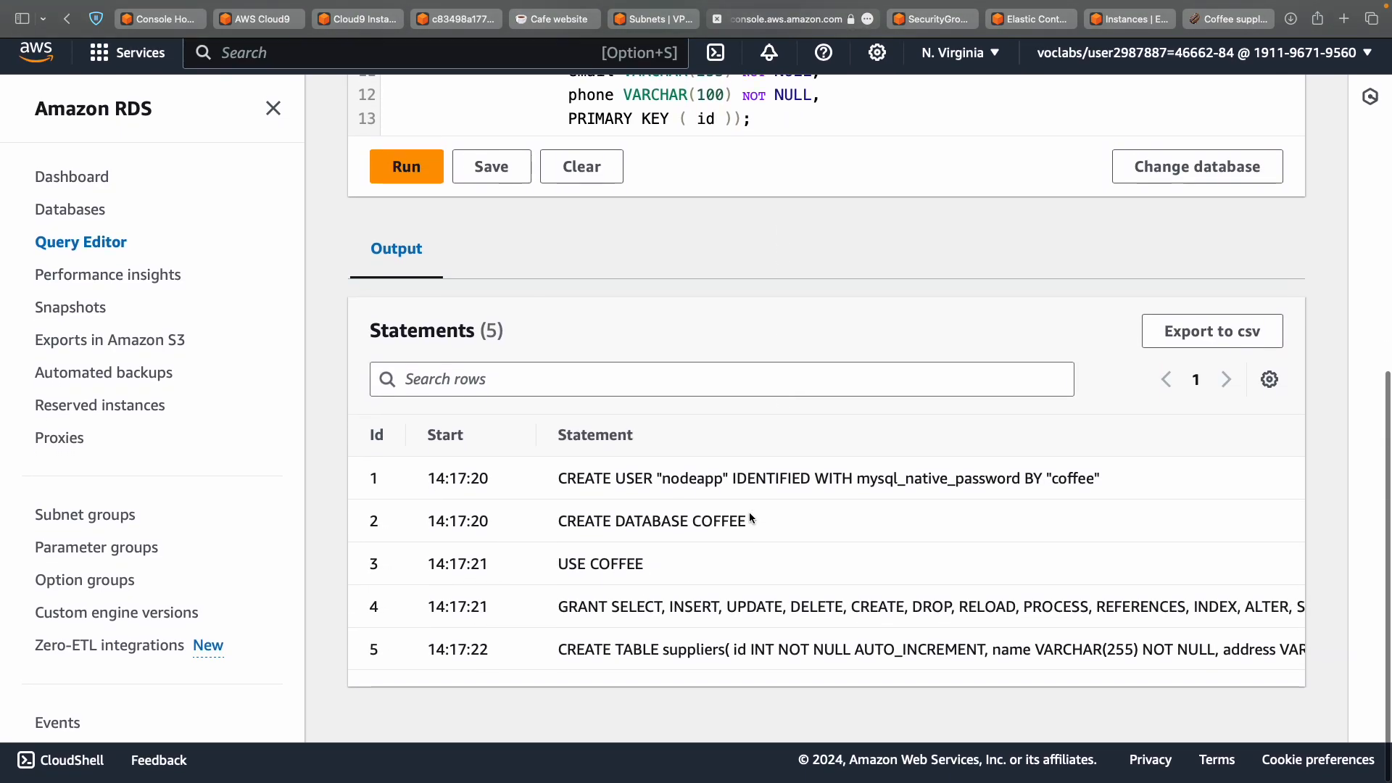
pyautogui.hscroll(10, 750, 512)
pyautogui.hscroll(-10, 750, 512)
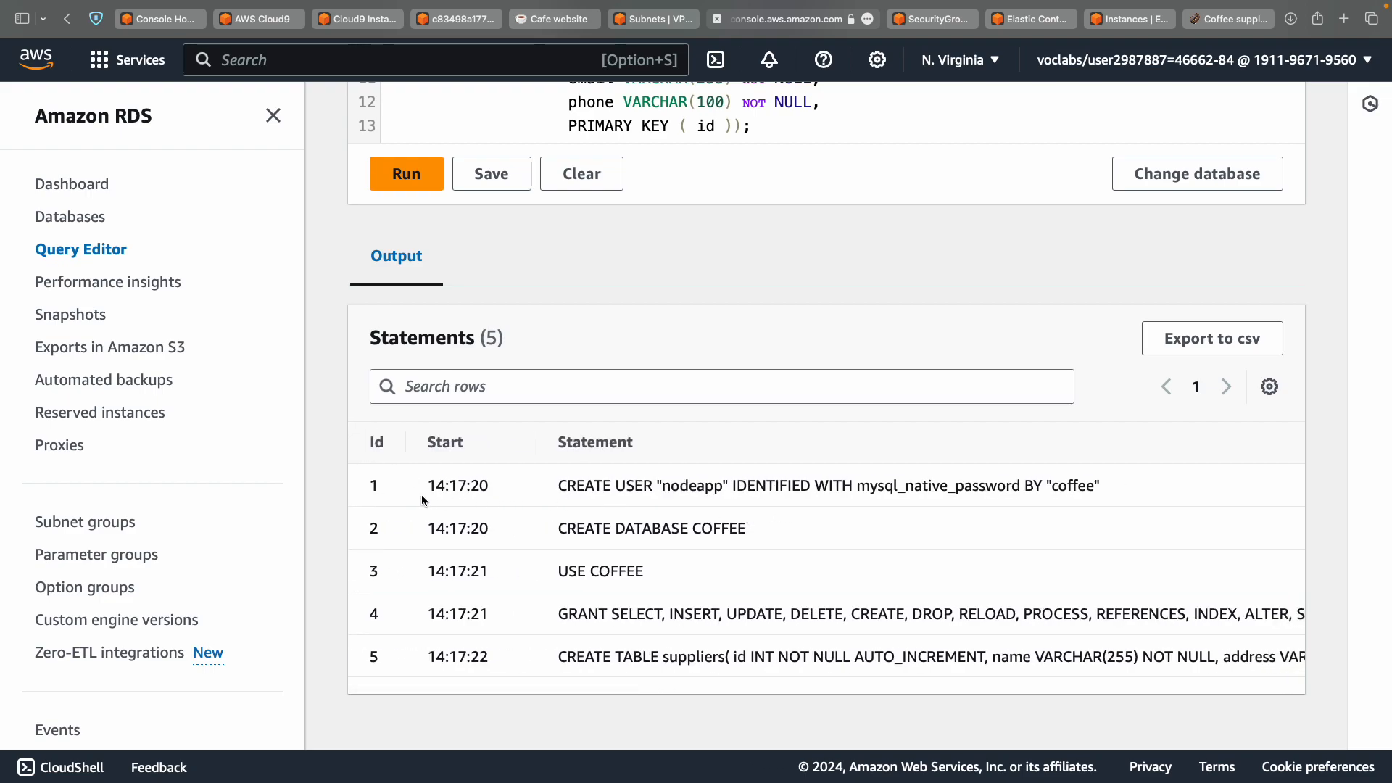
pyautogui.hotkey('ctrl', 'Left')
pyautogui.scroll(-1, 441, 537)
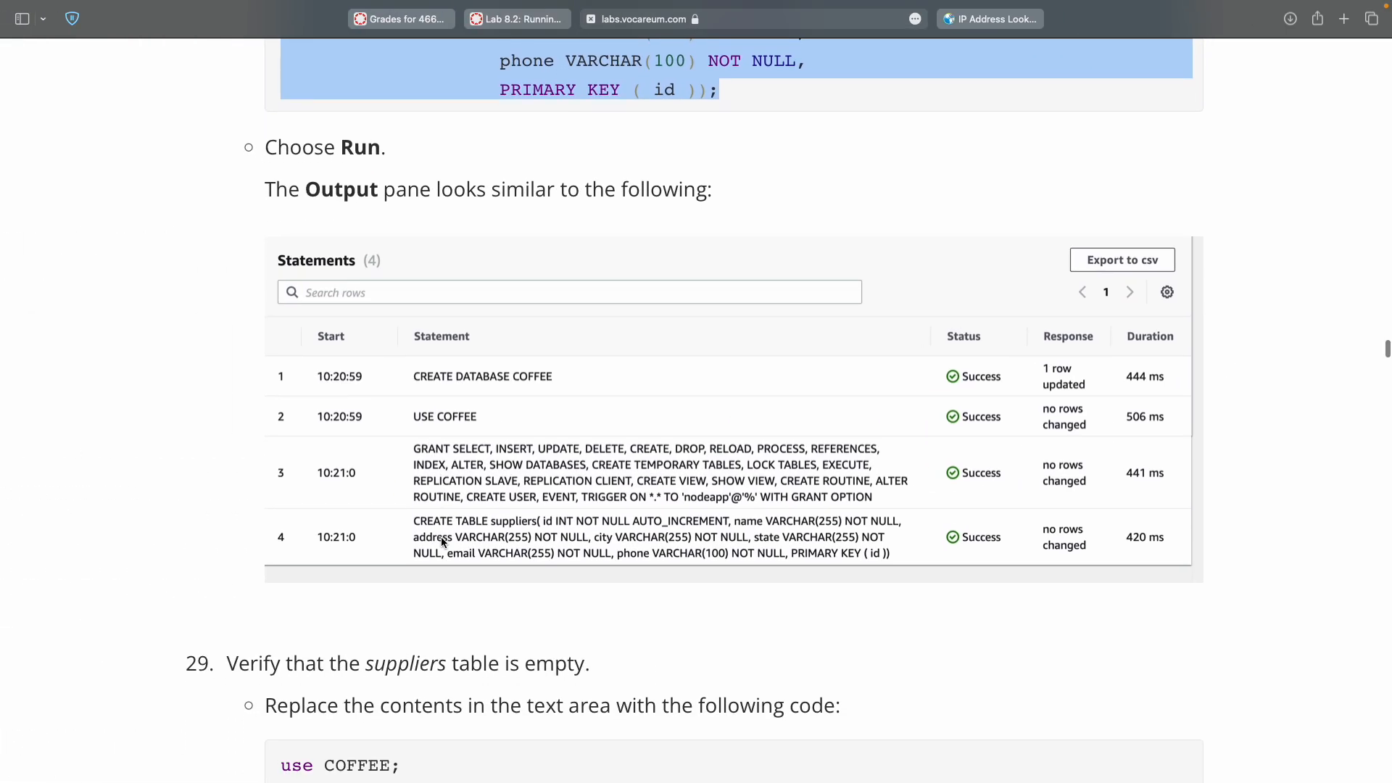
pyautogui.hotkey('ctrl', 'Right')
pyautogui.scroll(-1, 612, 536)
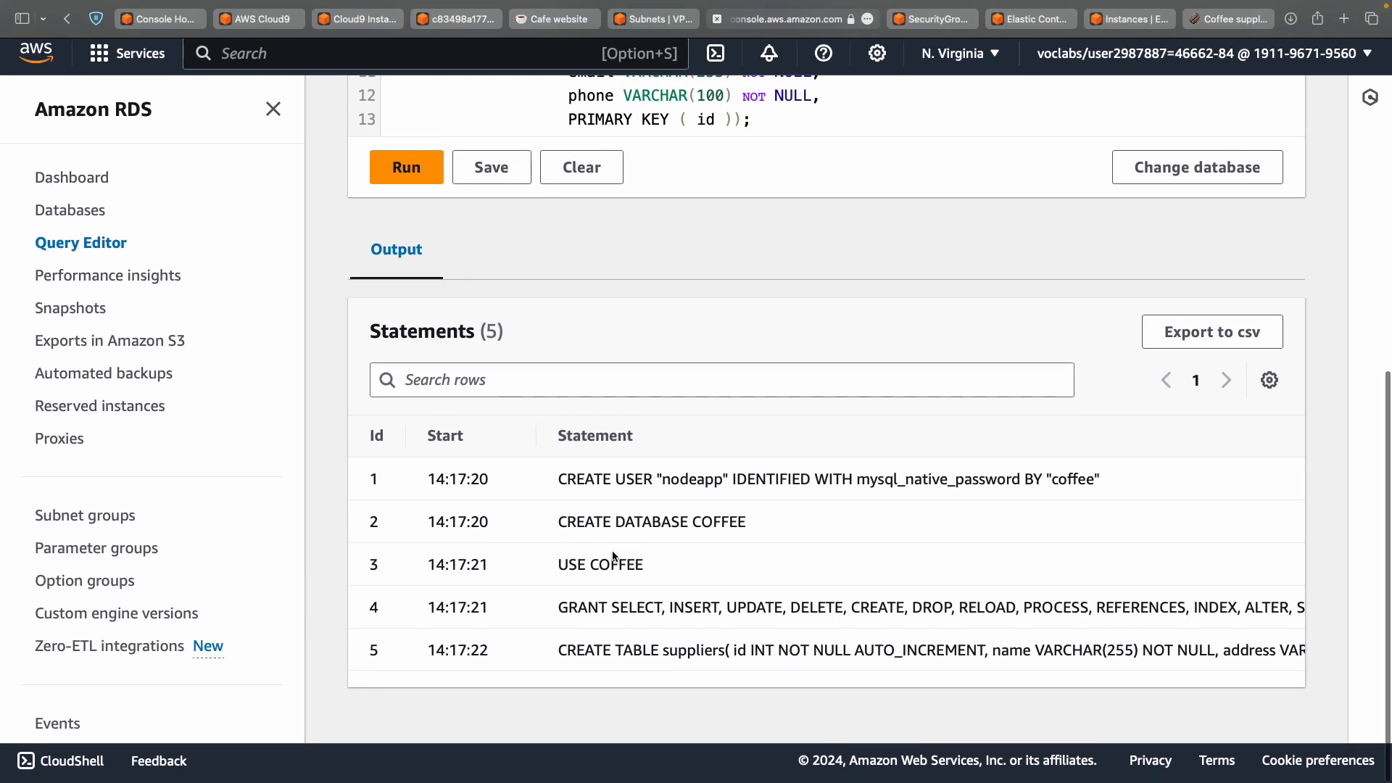
pyautogui.hotkey('ctrl', 'Left')
pyautogui.scroll(-4, 594, 534)
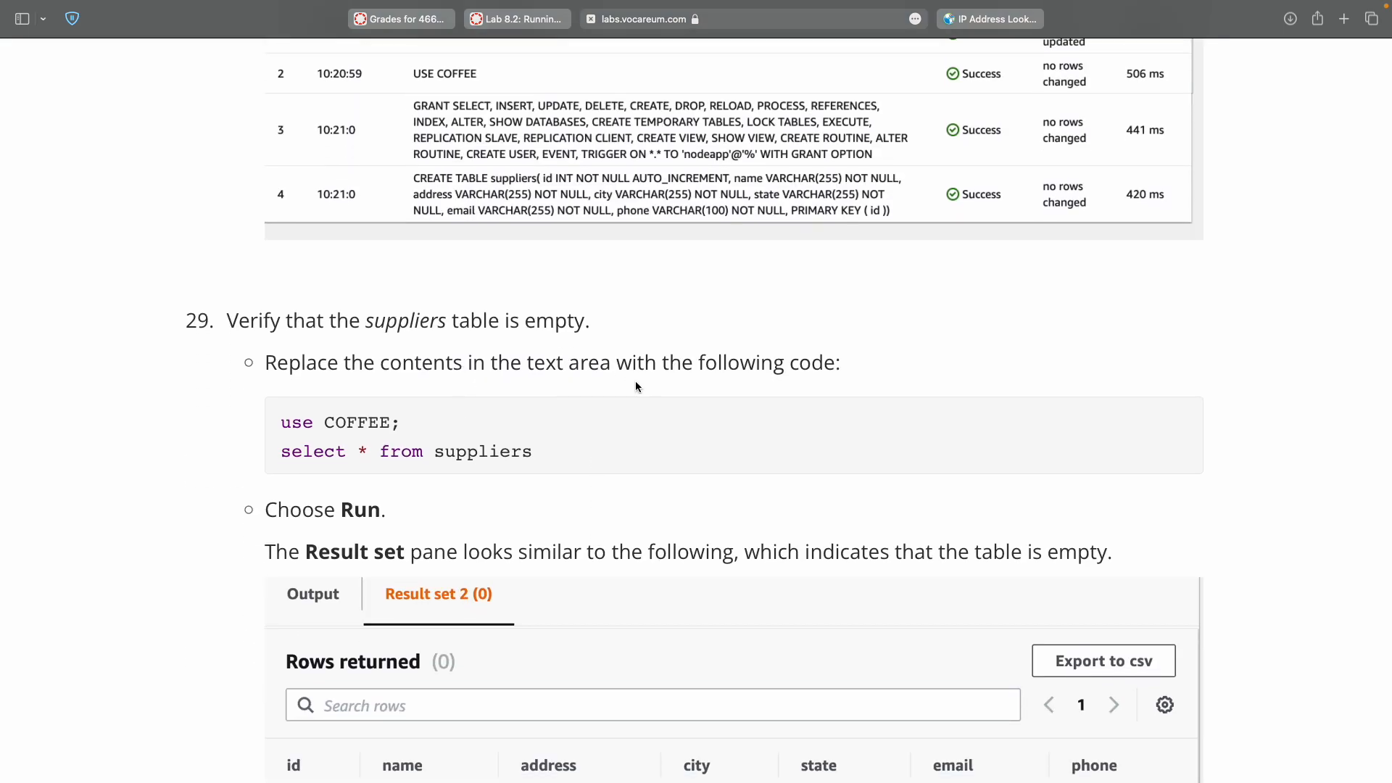
# Select the step 29 verification query in the lab and review the Query Editor's current SQL.
pyautogui.doubleClick(295, 422)
pyautogui.keyDown('shift'); pyautogui.click(508, 449); pyautogui.keyUp('shift')
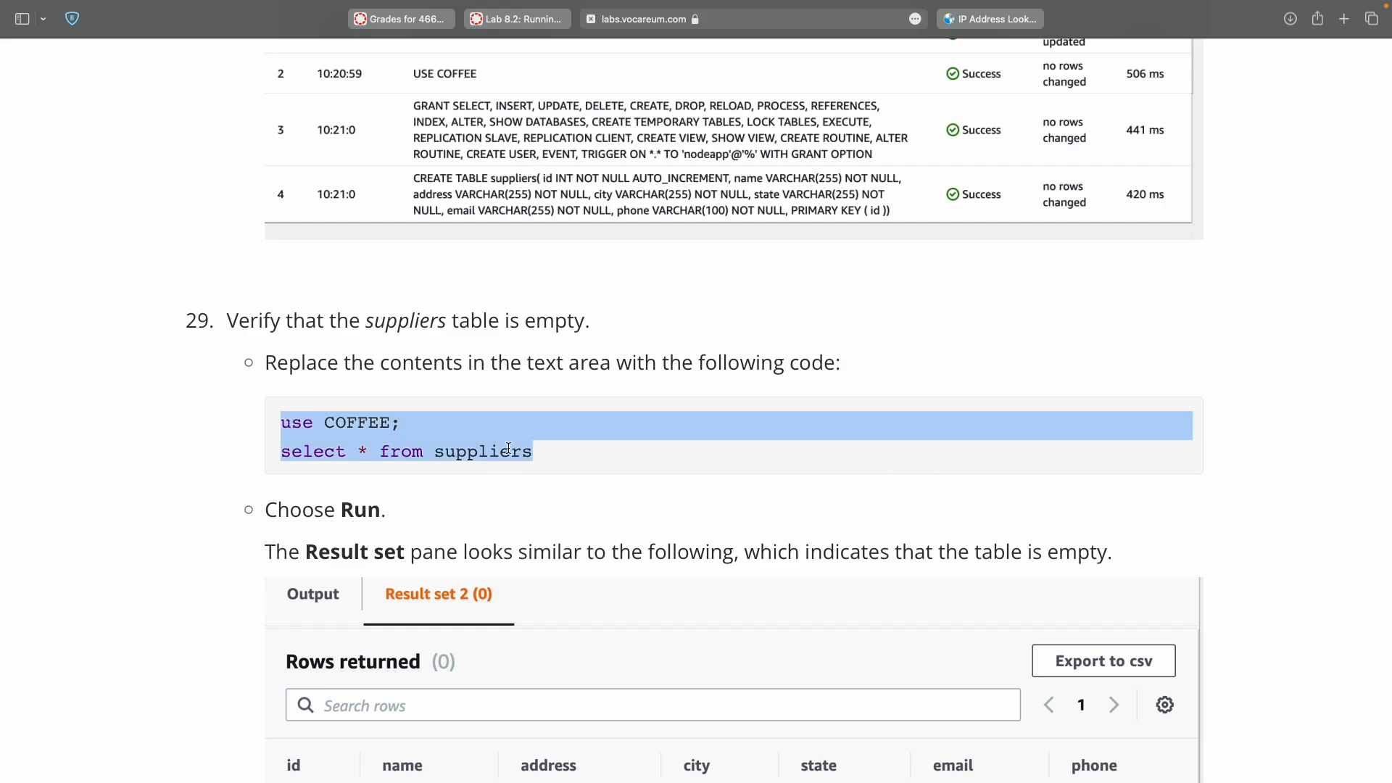
pyautogui.hotkey('ctrl', 'Right')
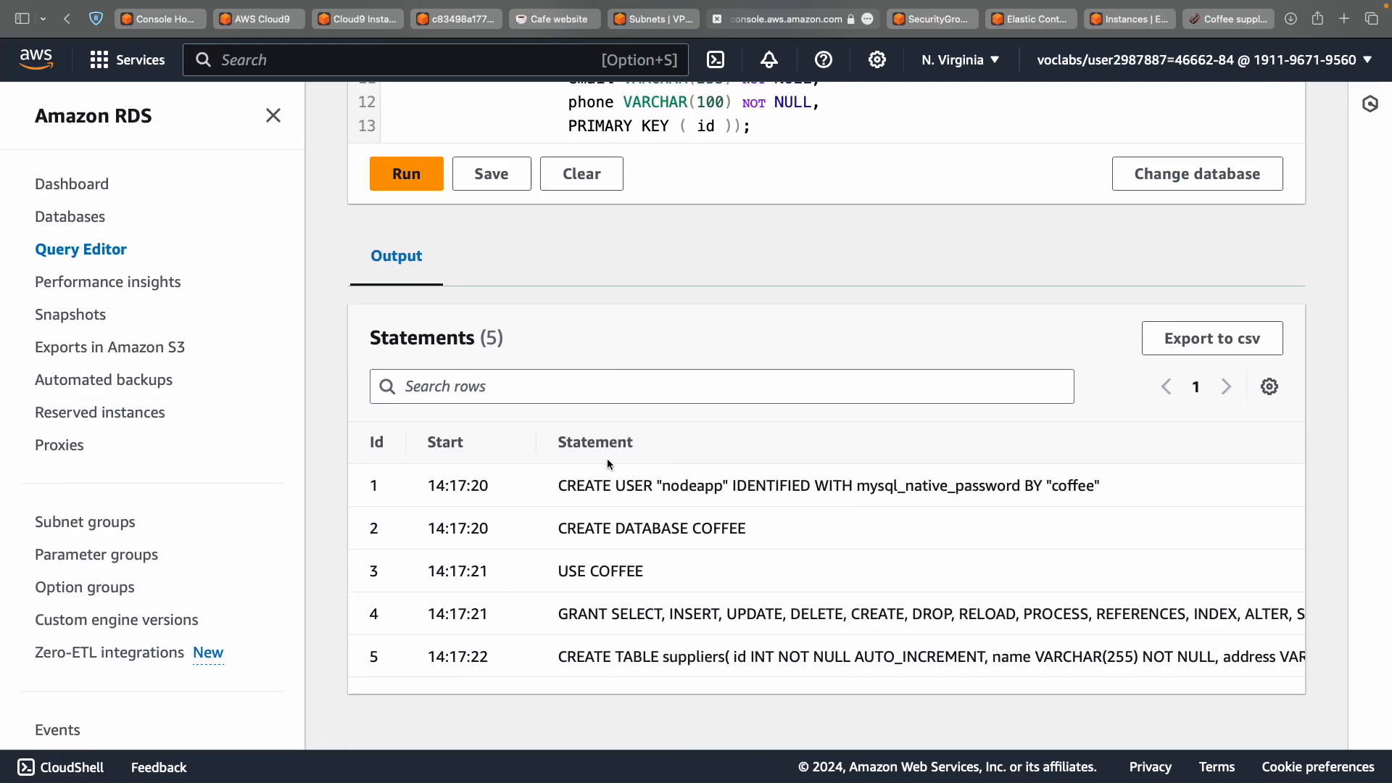
pyautogui.scroll(2, 606, 464)
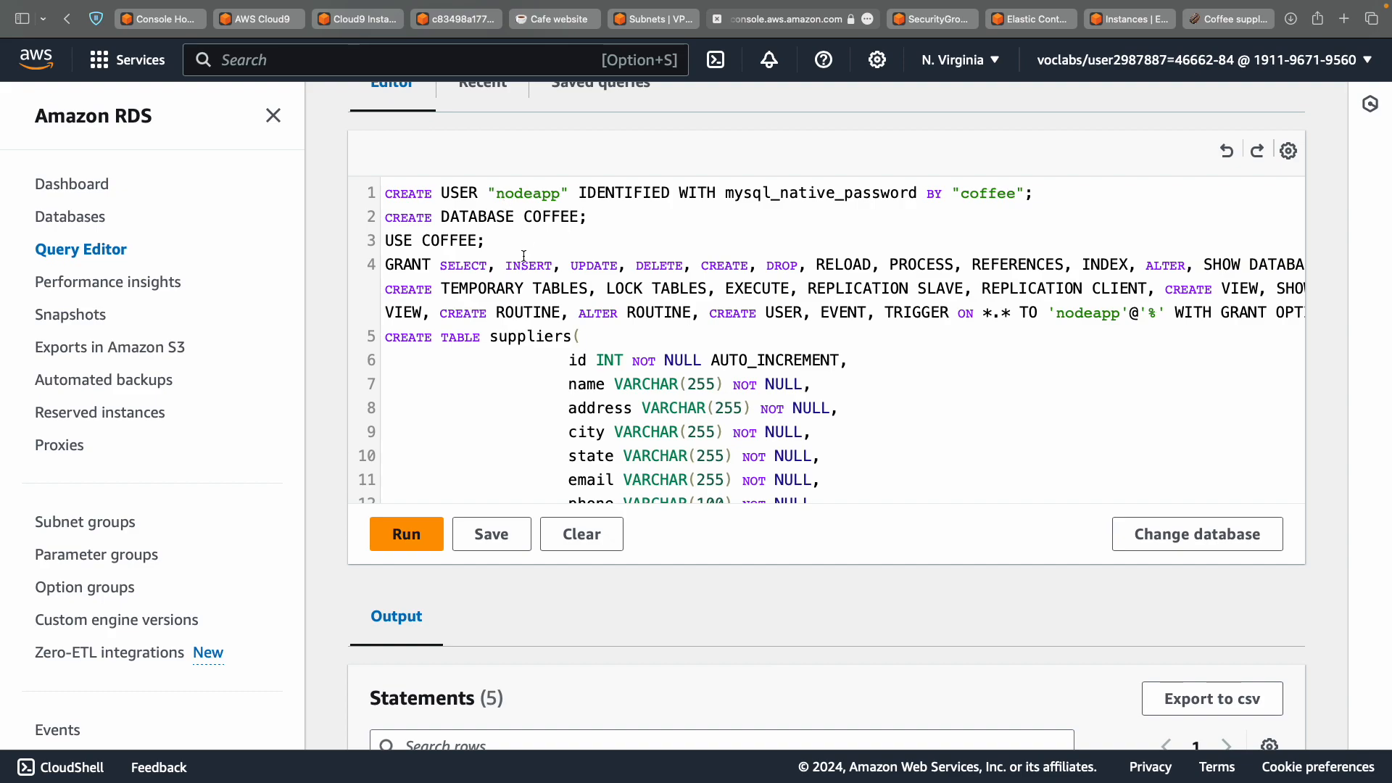
pyautogui.scroll(-1, 524, 256)
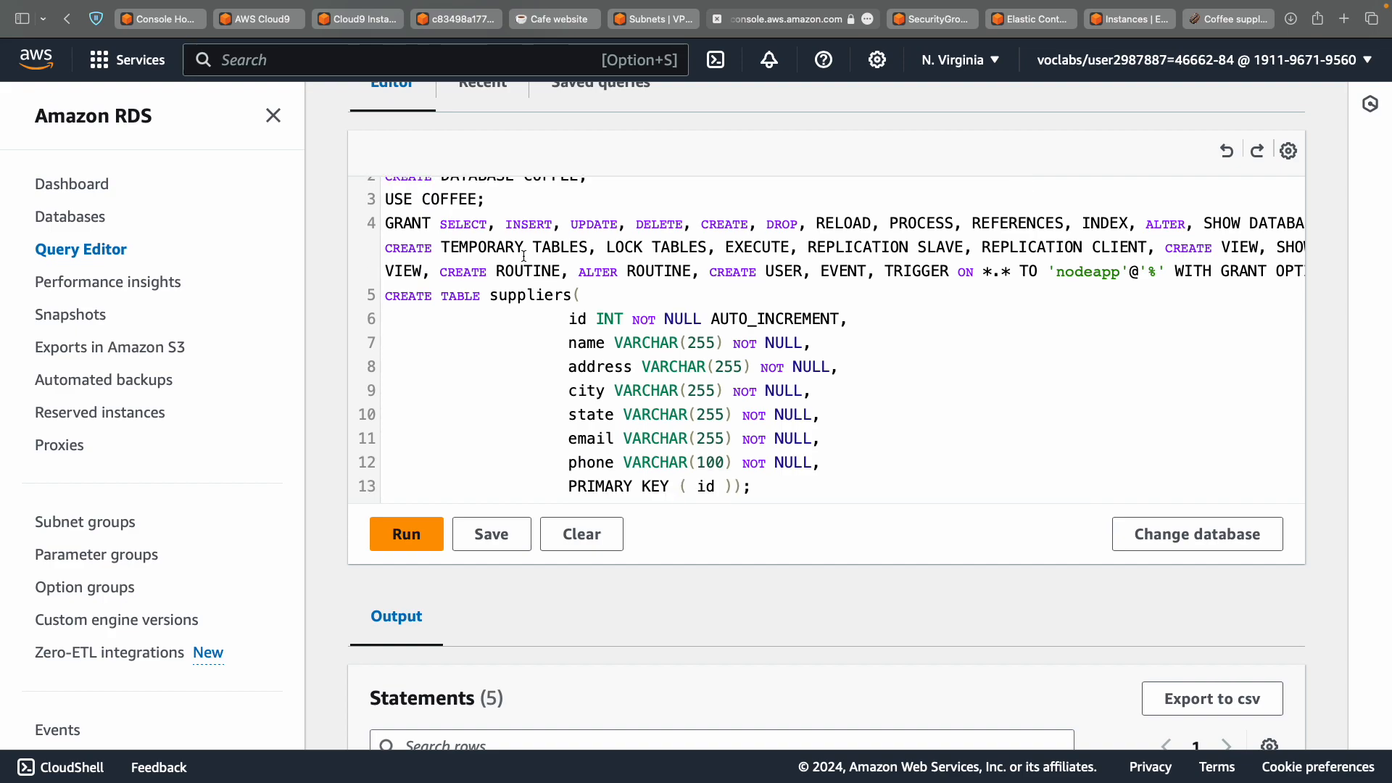
pyautogui.scroll(1, 523, 256)
pyautogui.scroll(2, 524, 256)
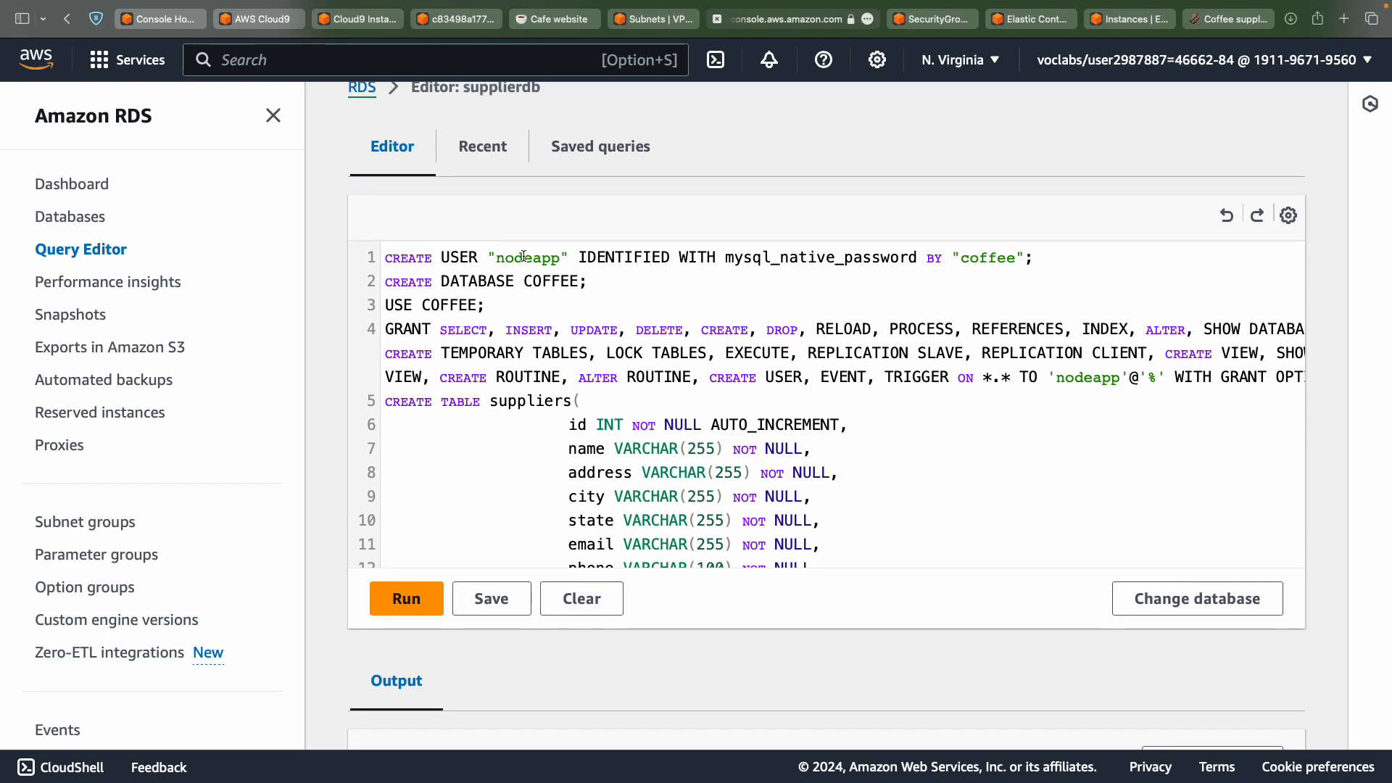
# Select the step 28 setup SQL in the lab and highlight all SQL in the Query Editor.
pyautogui.hotkey('ctrl', 'Left')
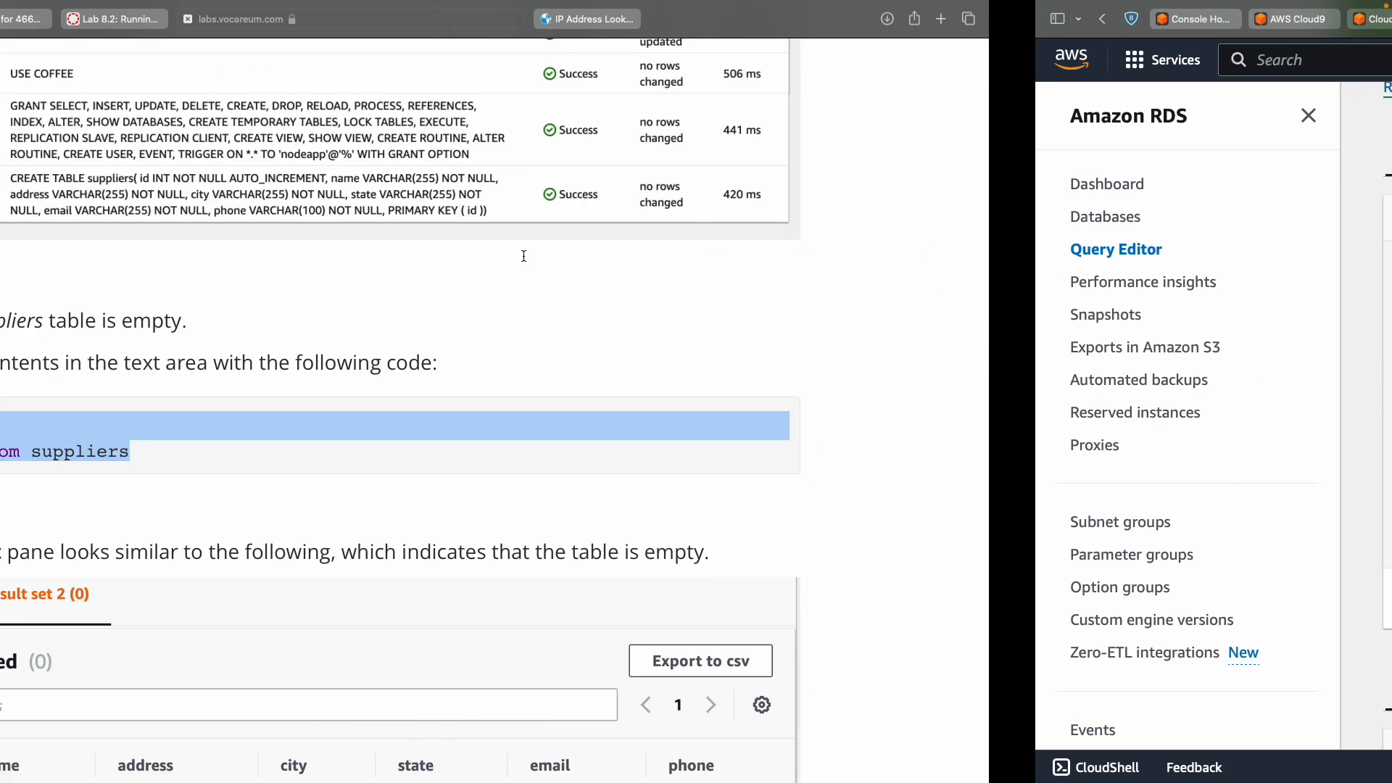
pyautogui.scroll(5, 524, 255)
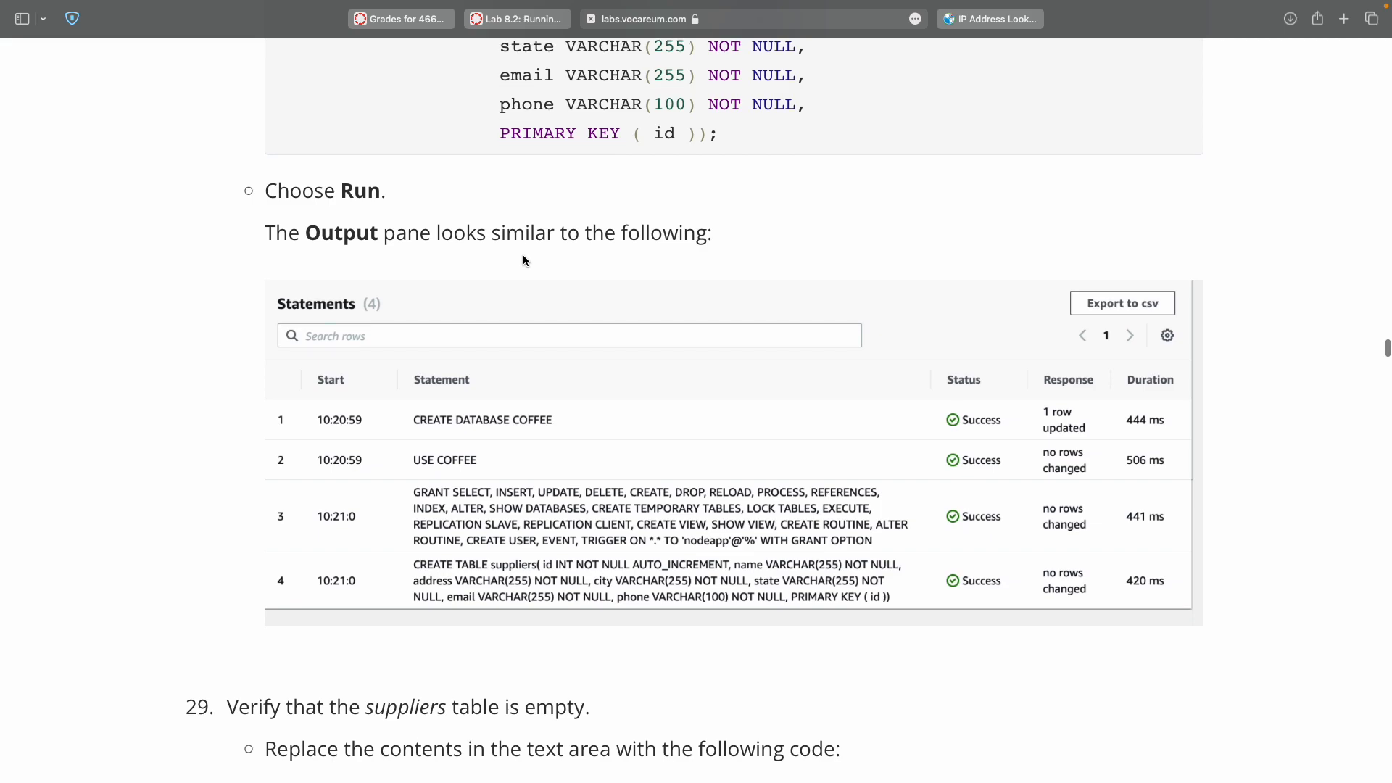
pyautogui.scroll(-2, 524, 254)
pyautogui.scroll(10, 524, 254)
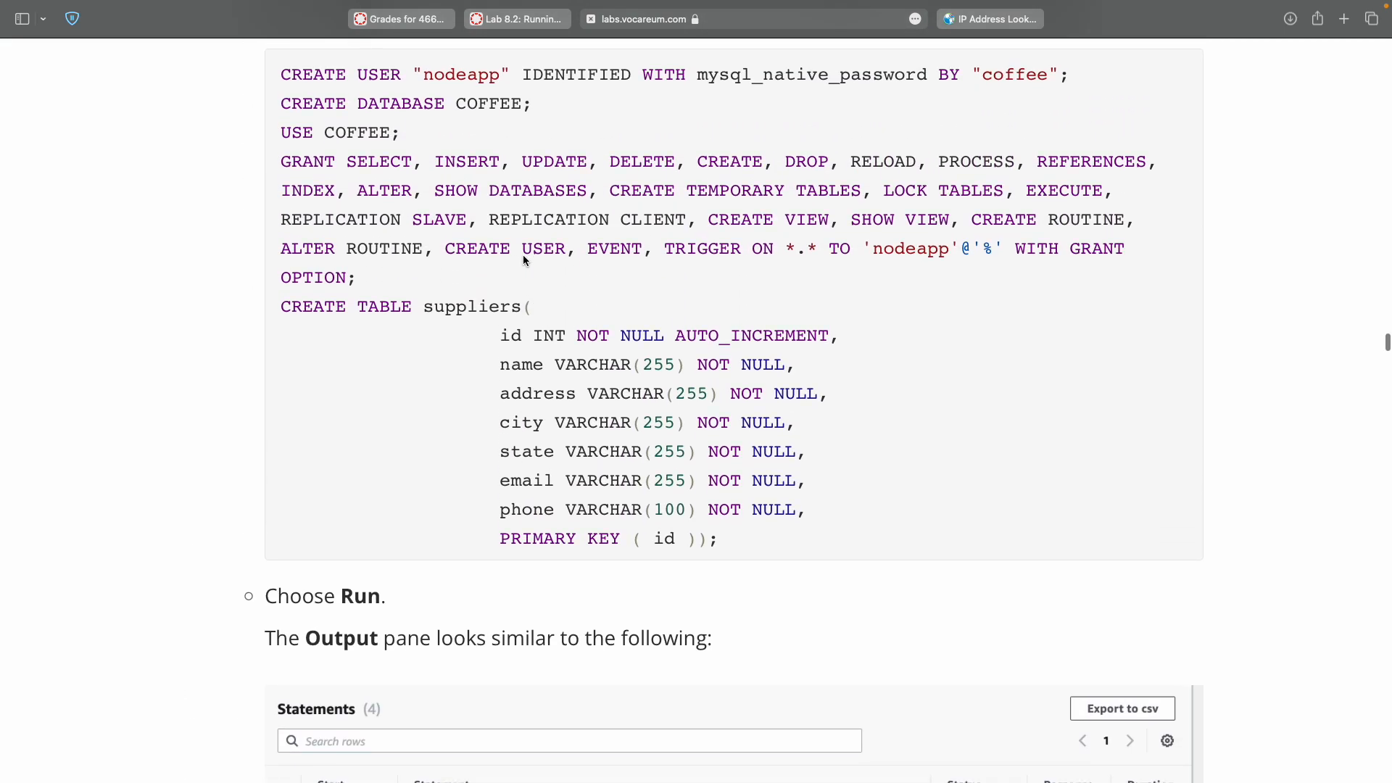
pyautogui.doubleClick(319, 229)
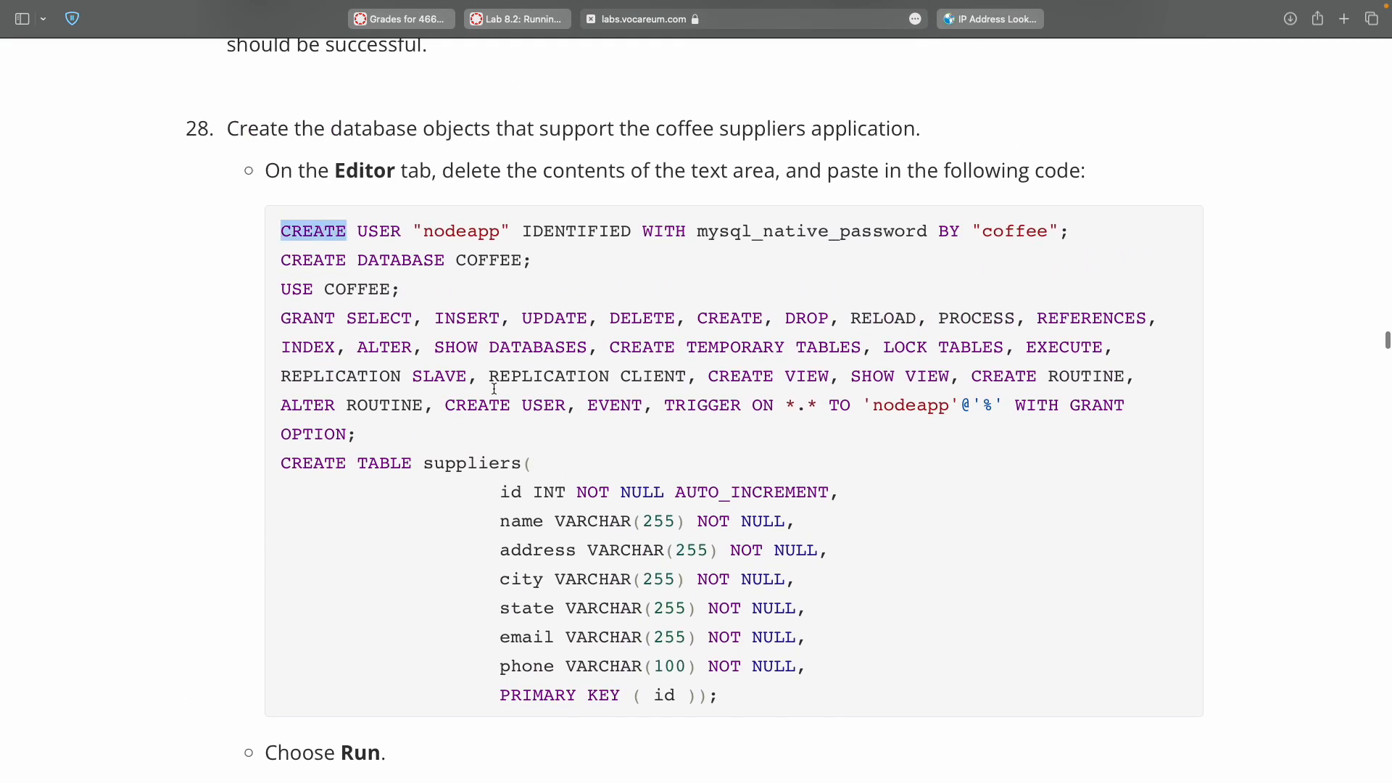
pyautogui.keyDown('shift'); pyautogui.click(709, 696); pyautogui.keyUp('shift')
pyautogui.hotkey('ctrl', 'Right')
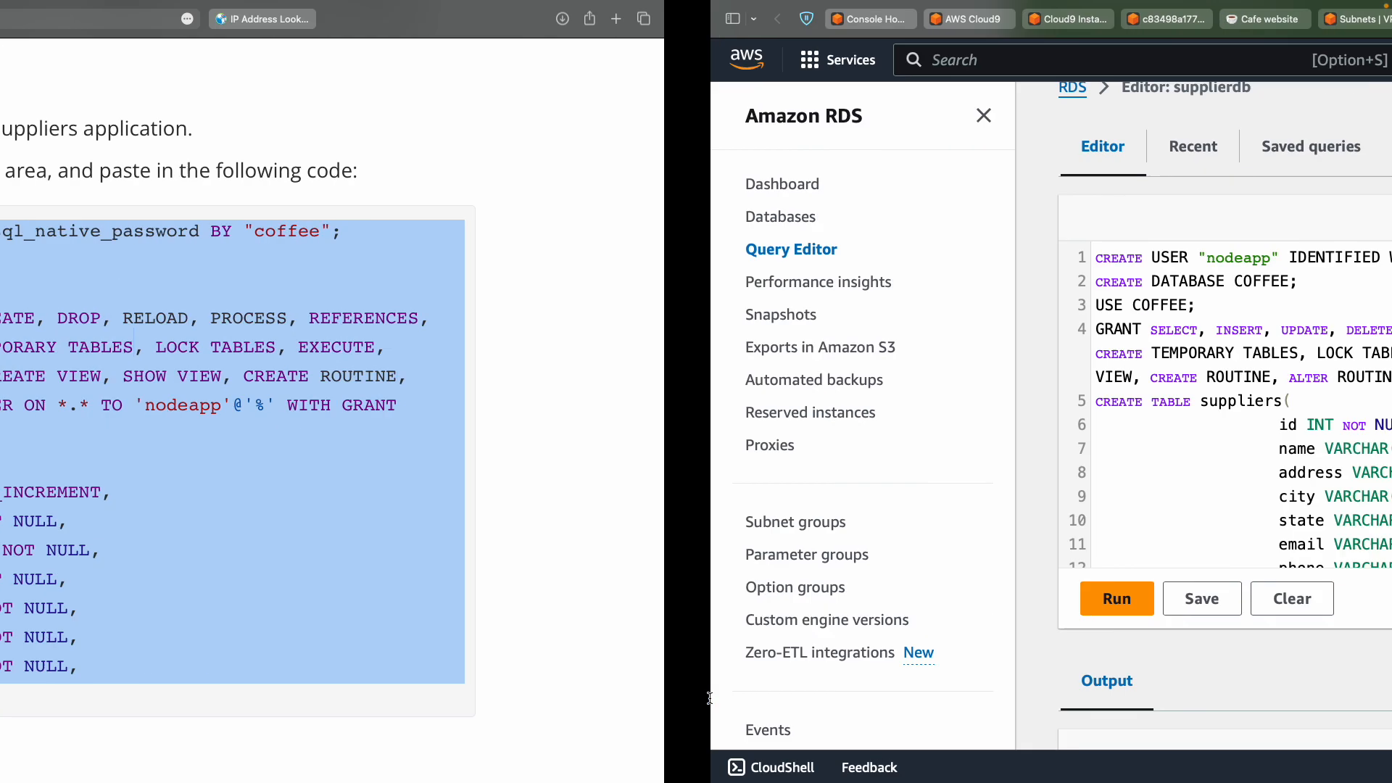
pyautogui.press('super+a')
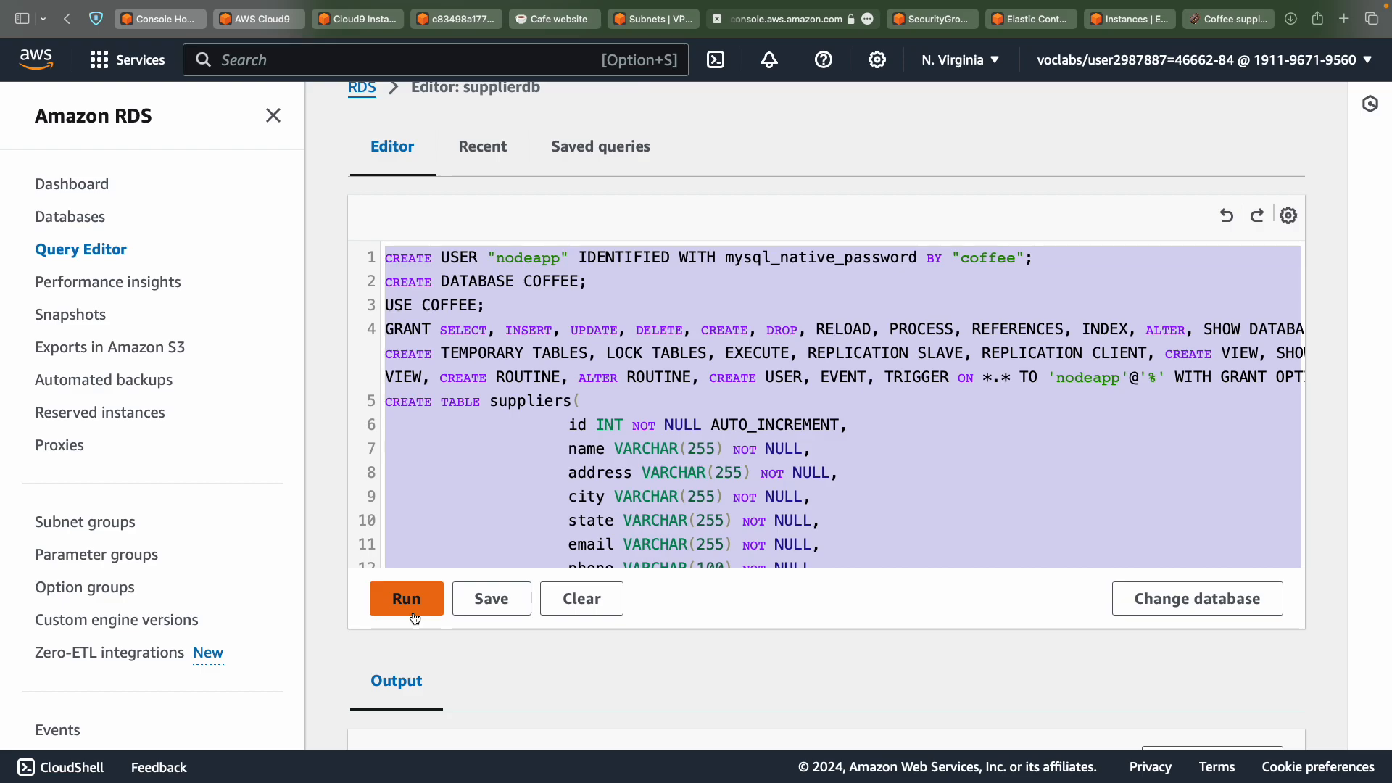
pyautogui.hotkey('ctrl', 'Left')
# Paste the step 29 query 'use COFFEE; select * from suppliers' over the editor's SQL, fixing a stray typo.
pyautogui.scroll(-8, 359, 604)
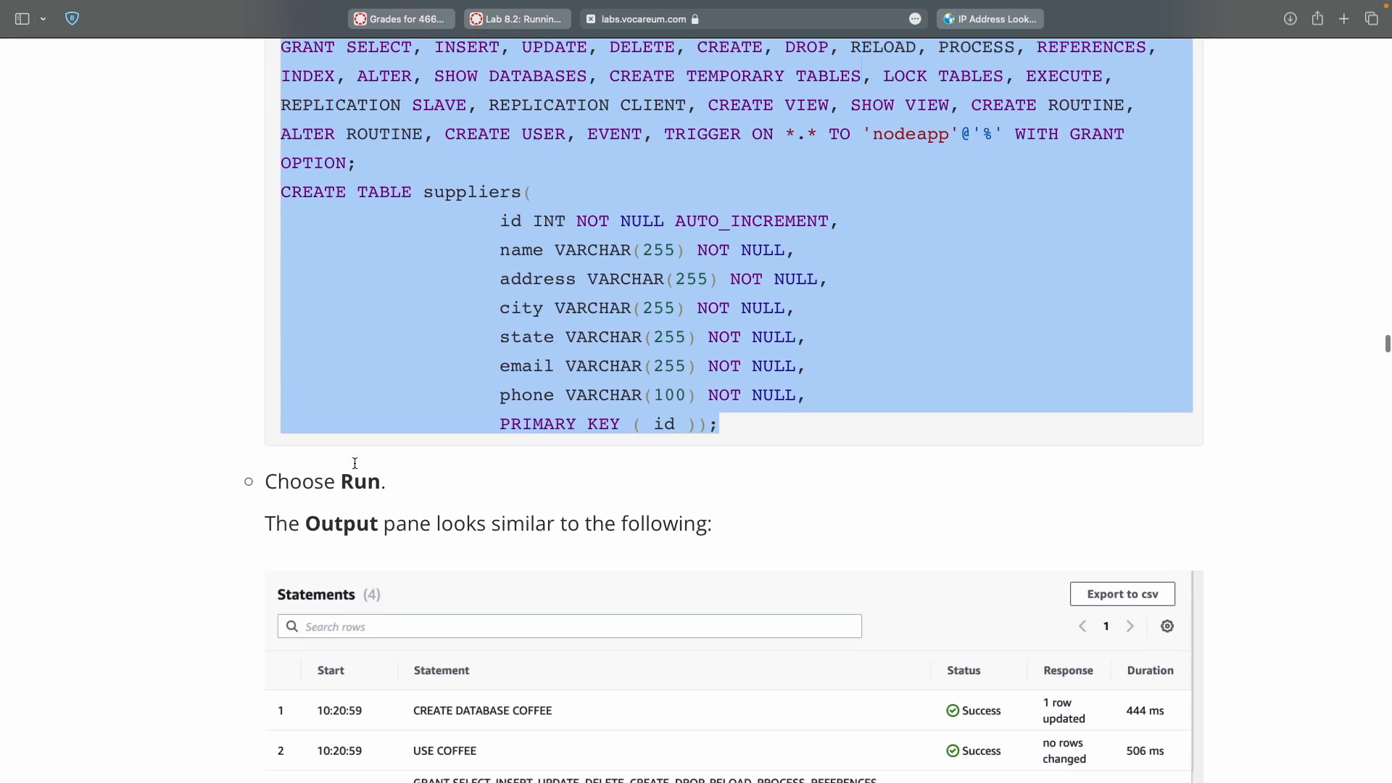
pyautogui.scroll(-5, 355, 463)
pyautogui.doubleClick(291, 523)
pyautogui.moveTo(291, 523); pyautogui.dragTo(501, 558)
pyautogui.hotkey('ctrl', 'c')
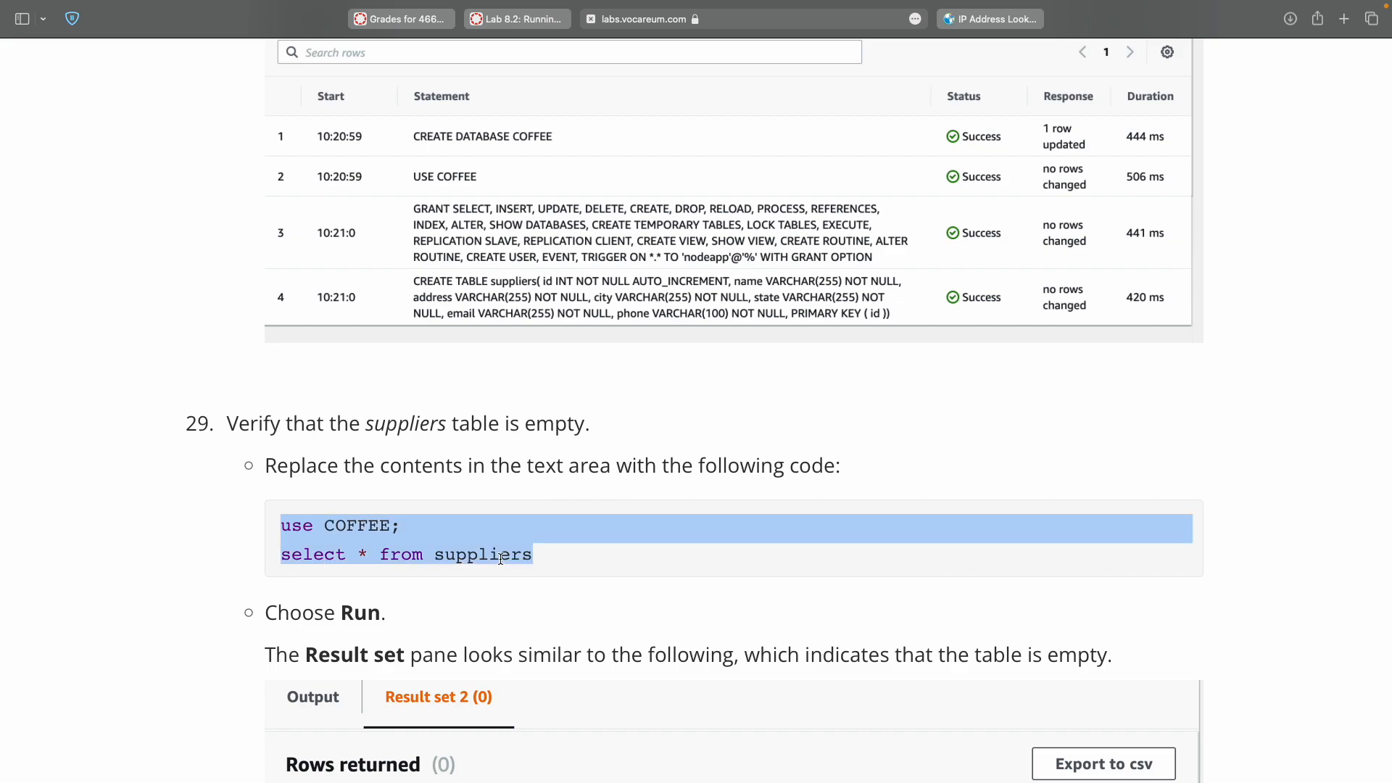
pyautogui.hotkey('ctrl', 'Right')
pyautogui.hotkey('ctrl', 'a')
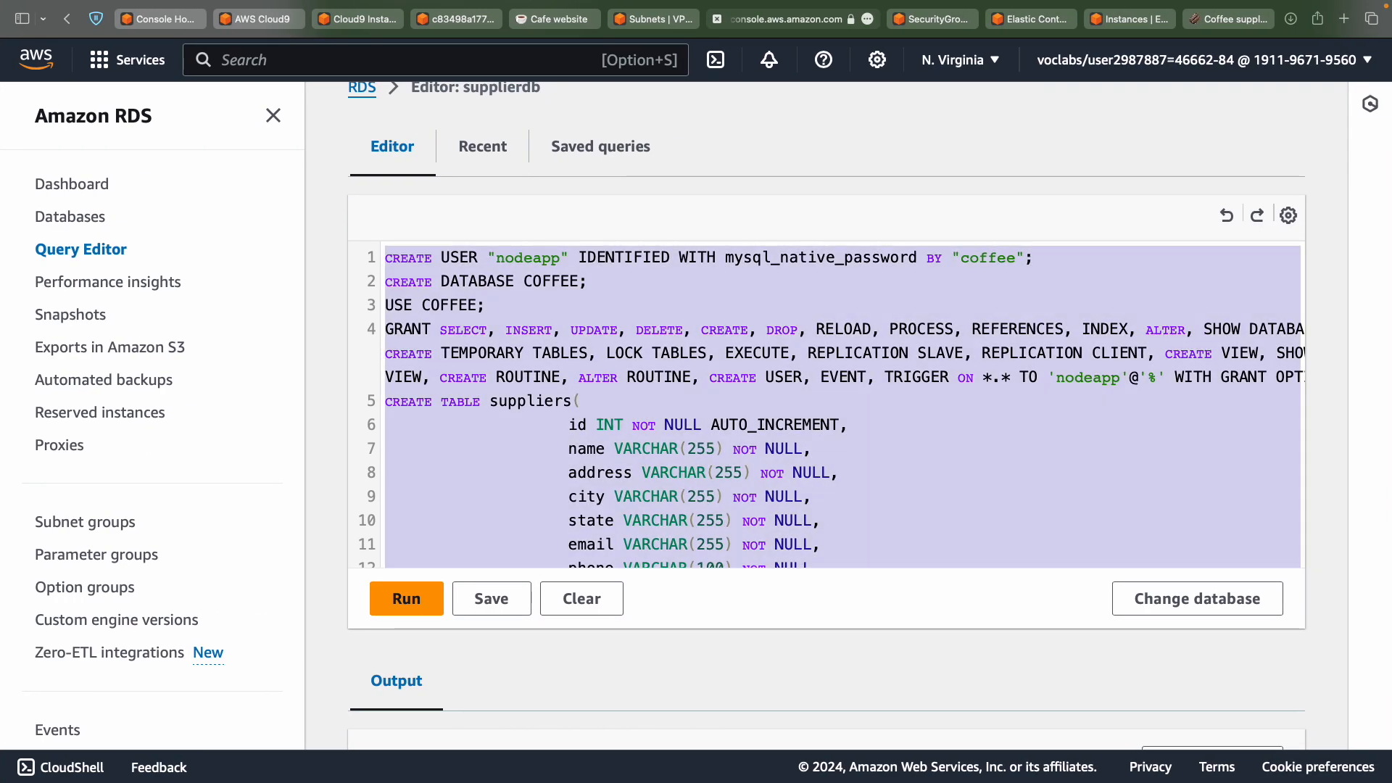
pyautogui.hotkey('ctrl', 'v')
pyautogui.write('1w')
pyautogui.hotkey('ctrl', 'a')
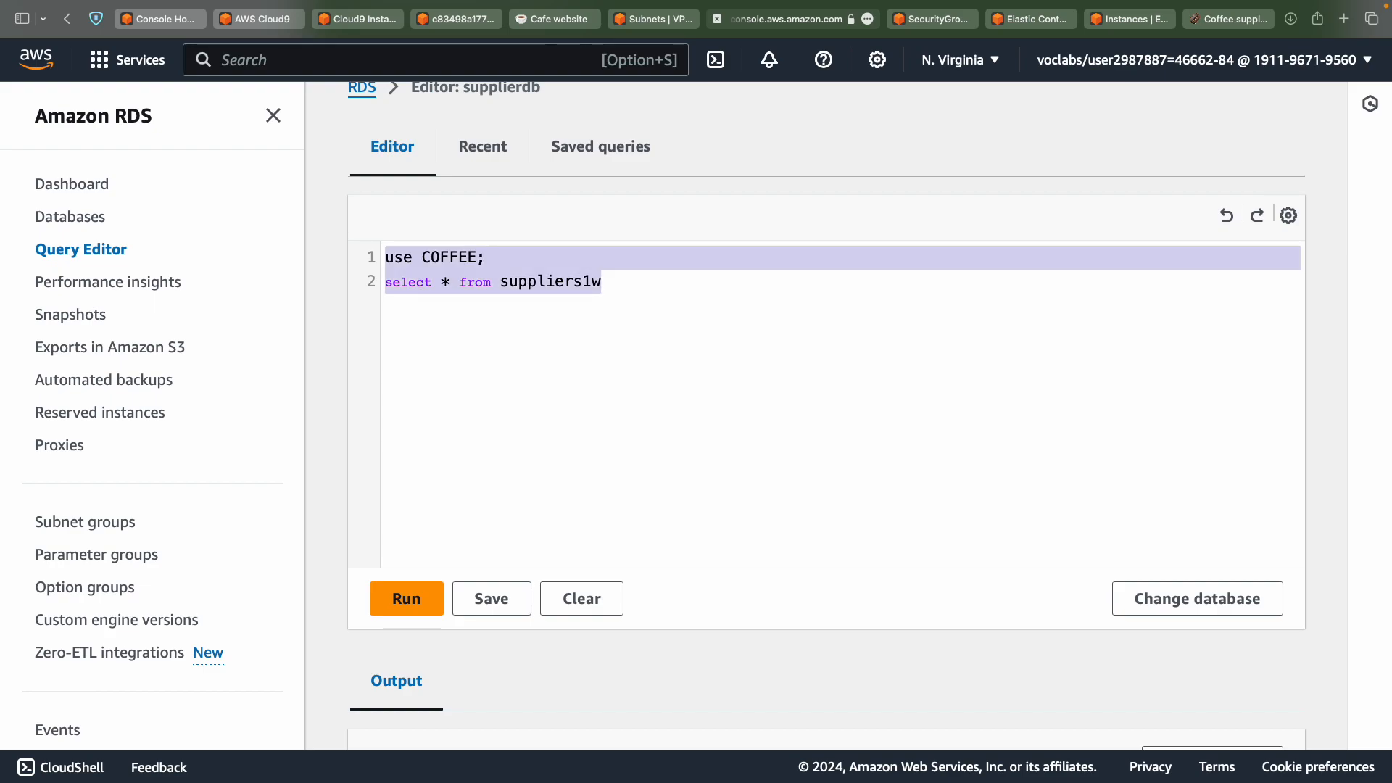
pyautogui.hotkey('ctrl', 'v')
# Run the suppliers query and confirm Result set 2 returns 0 rows.
pyautogui.click(422, 599)
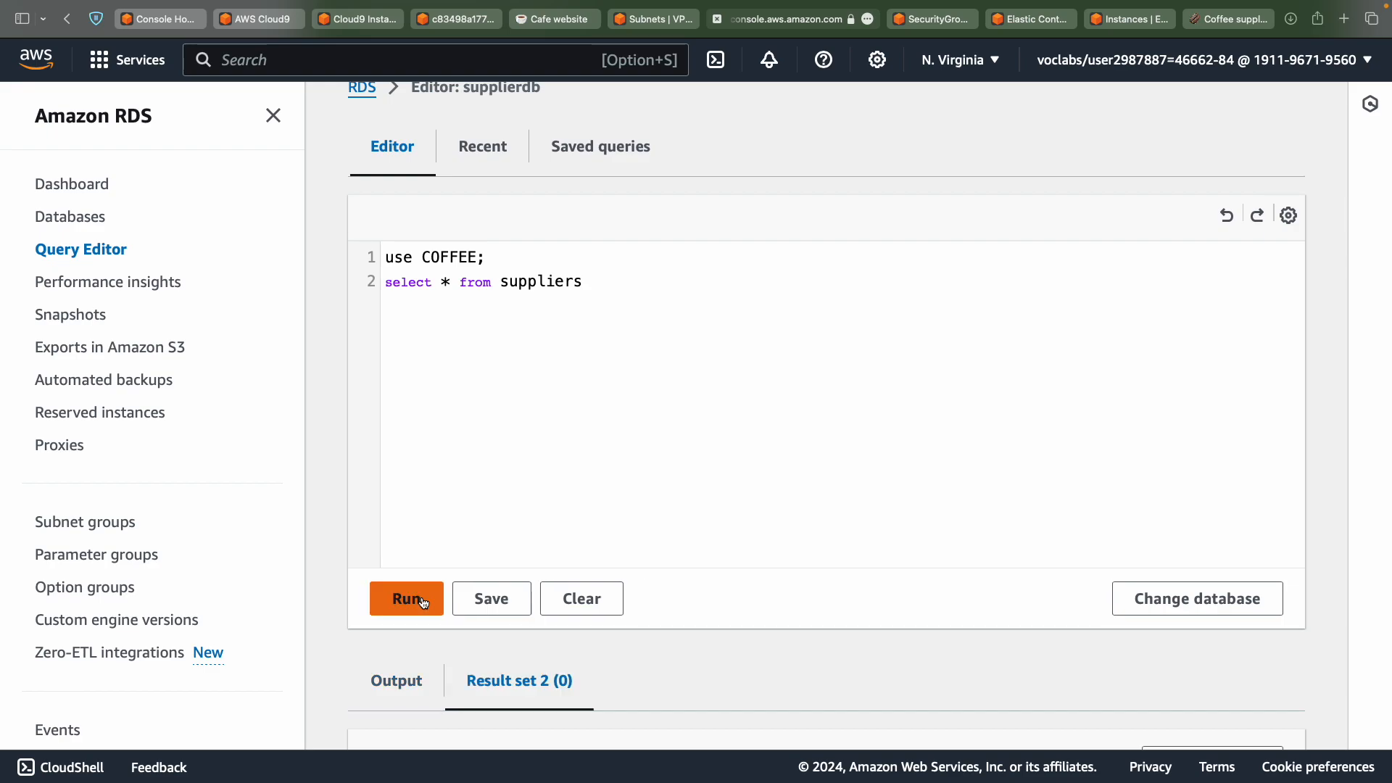
pyautogui.scroll(-4, 423, 602)
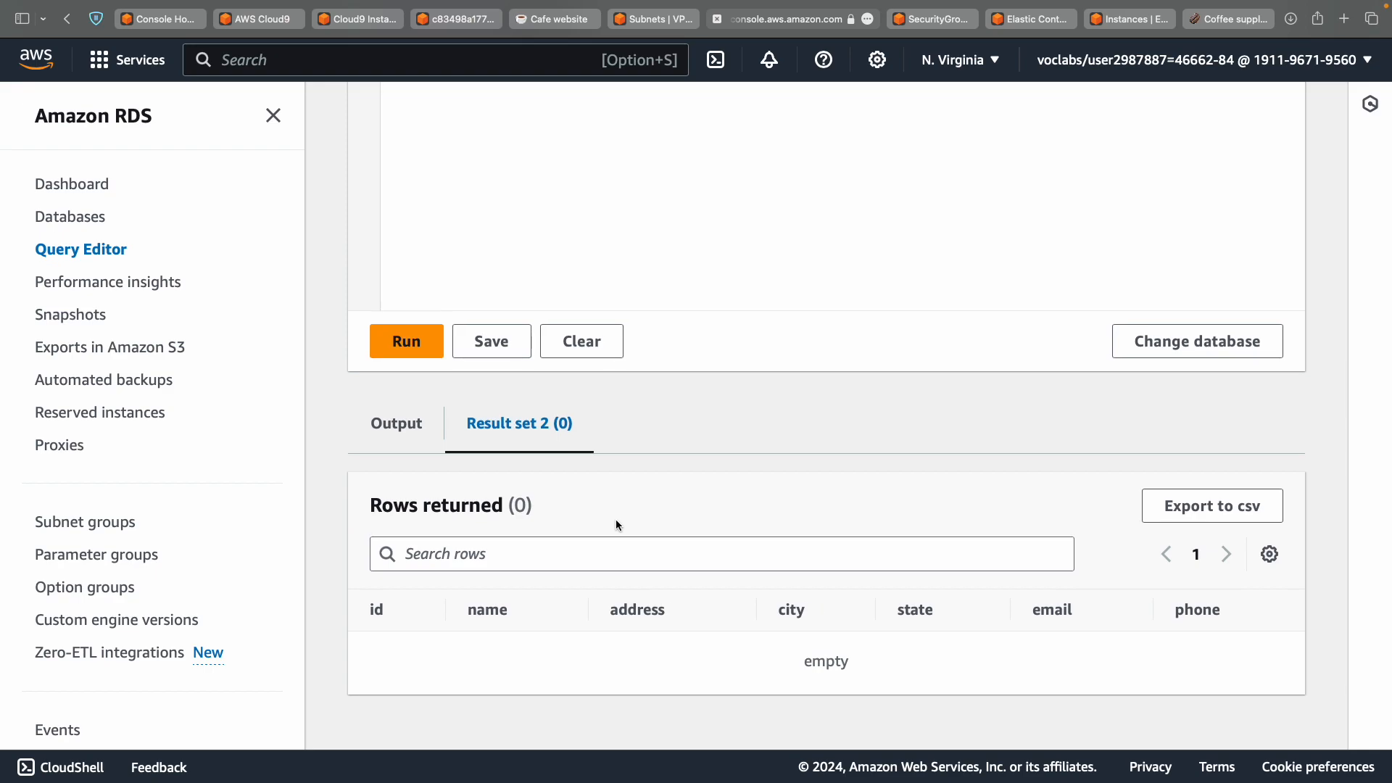
pyautogui.scroll(5, 616, 519)
pyautogui.scroll(-6, 616, 519)
pyautogui.click(399, 392)
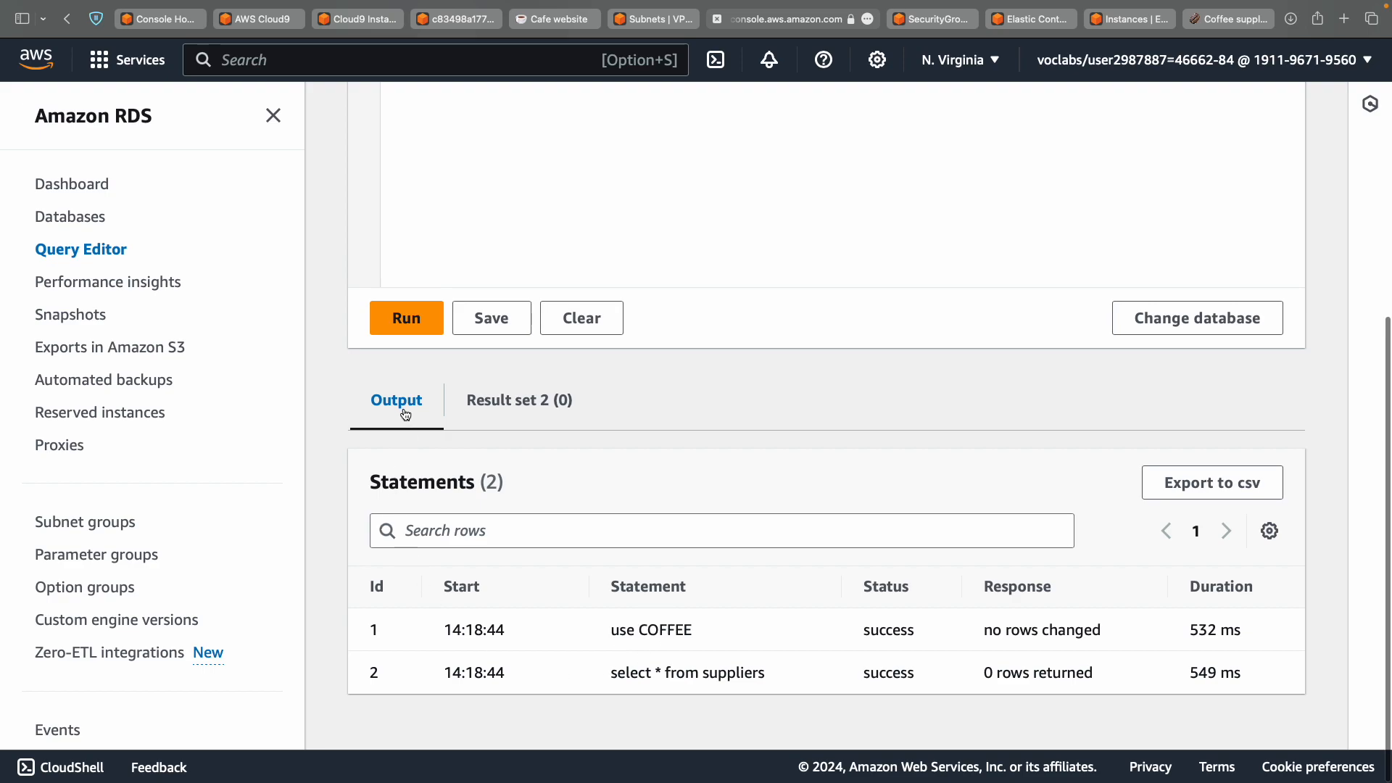
pyautogui.scroll(3, 655, 583)
pyautogui.scroll(4, 655, 583)
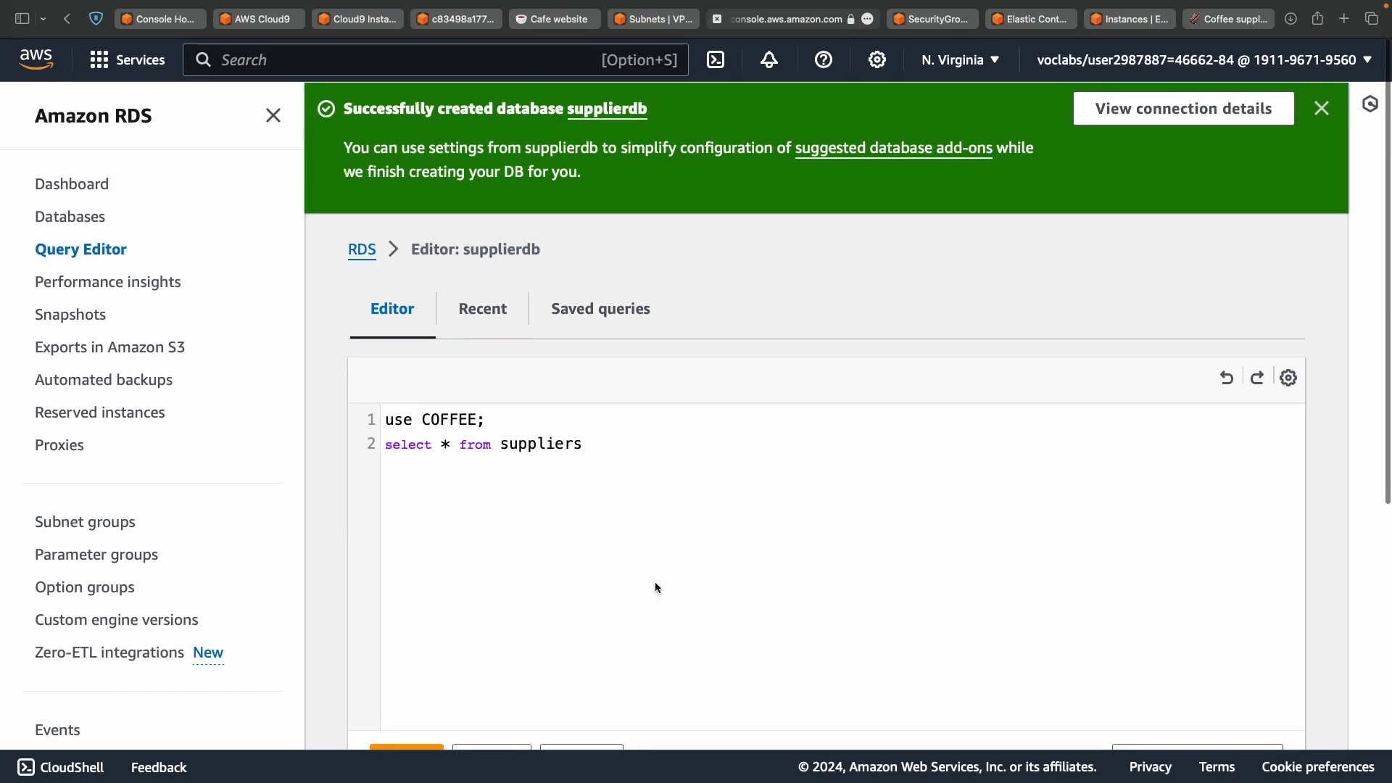
# Dismiss the password-saving prompt and return to the lab instructions at step 30.
pyautogui.click(664, 467)
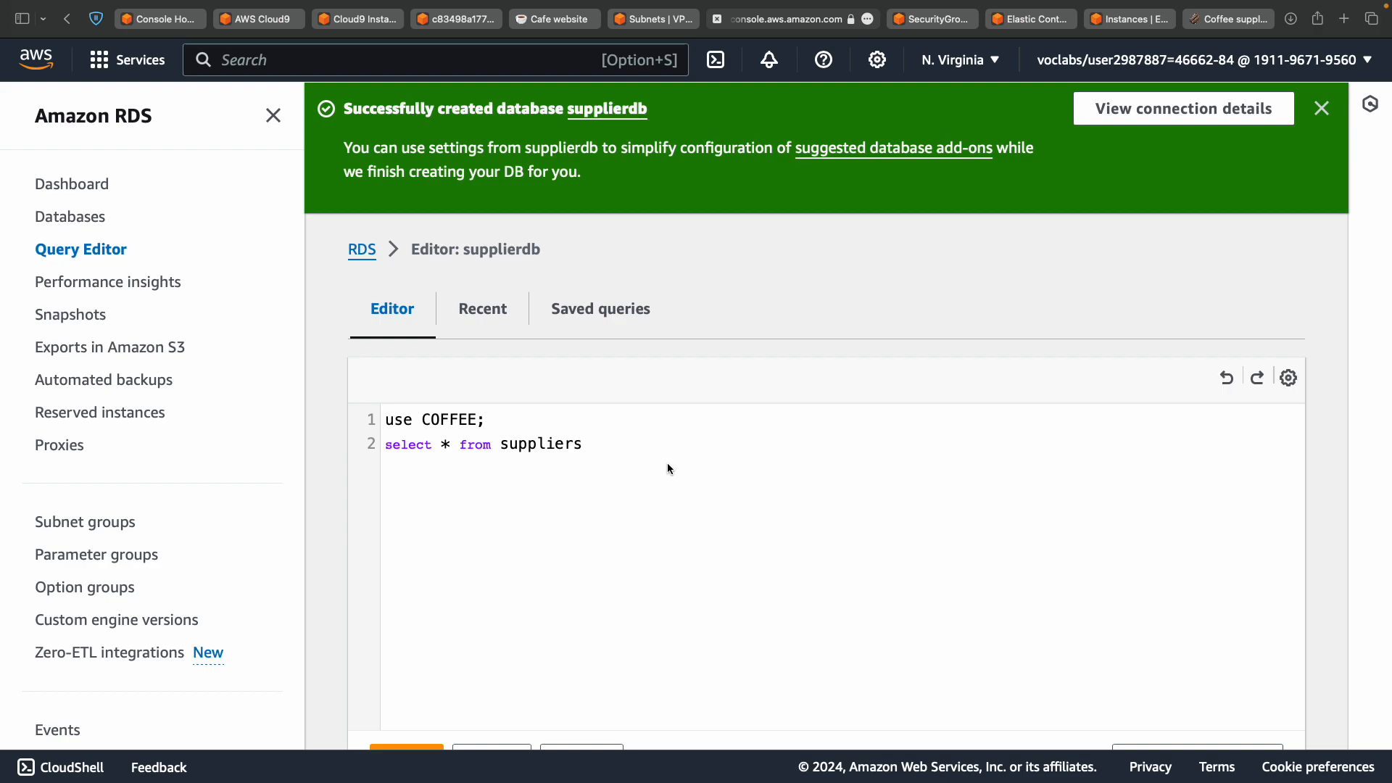
pyautogui.scroll(-6, 667, 464)
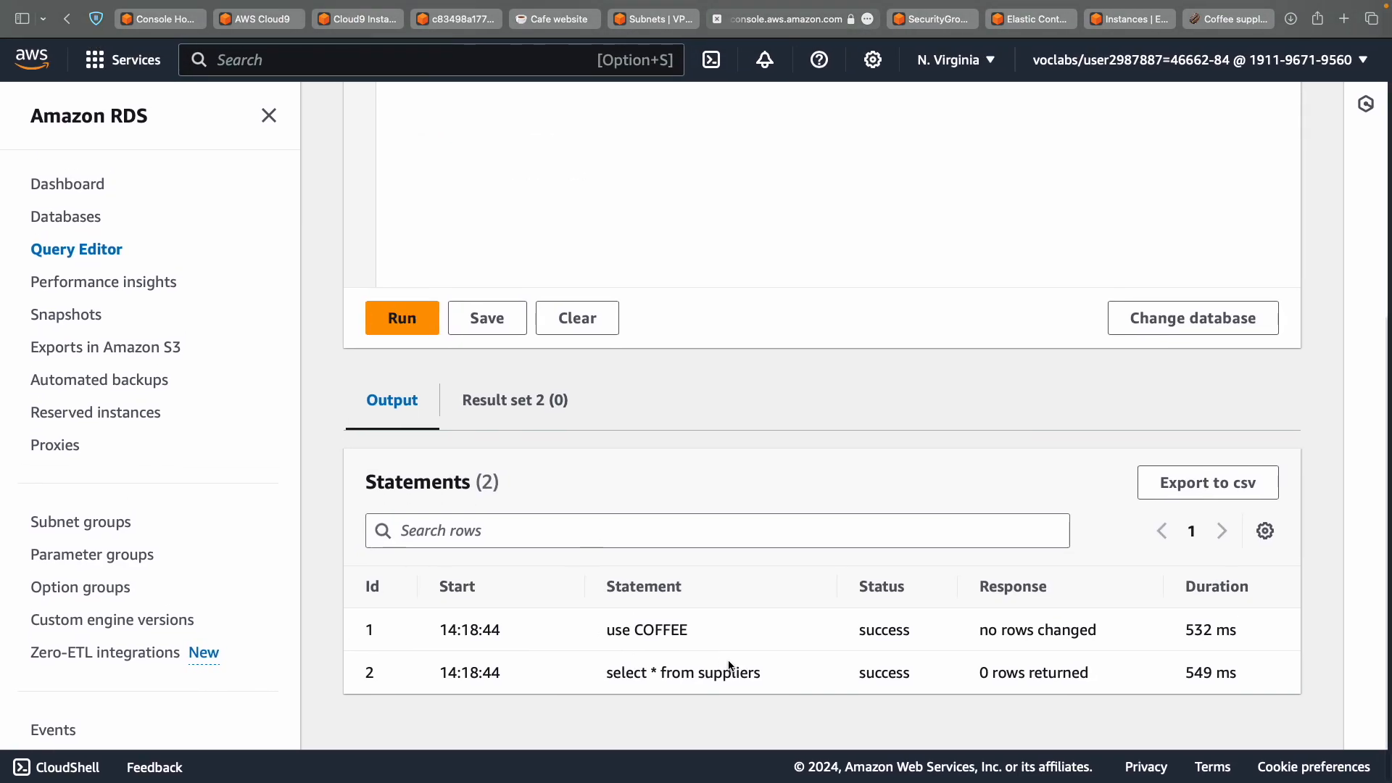
pyautogui.hscroll(-10, 728, 661)
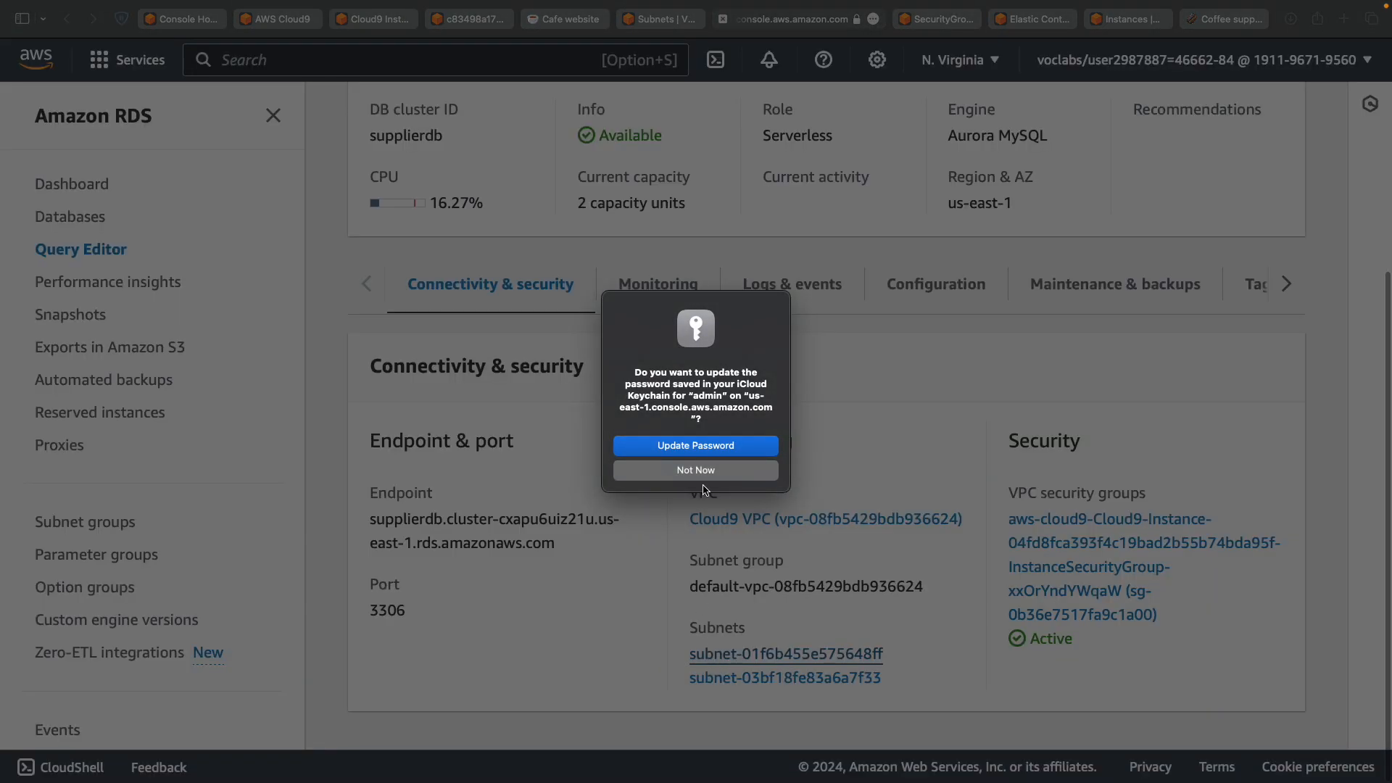
pyautogui.click(728, 470)
pyautogui.hscroll(5, 727, 473)
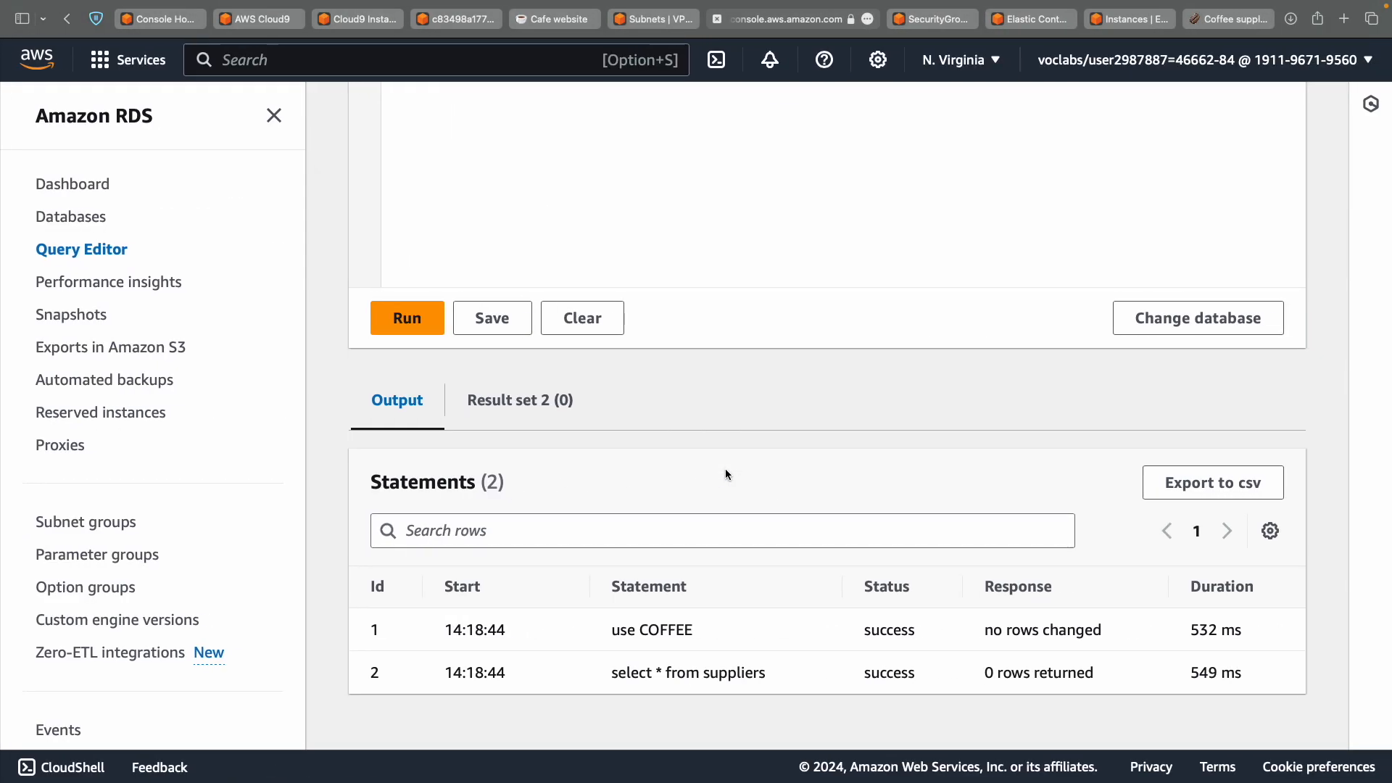
pyautogui.hotkey('ctrl', 'Left')
pyautogui.scroll(-10, 725, 468)
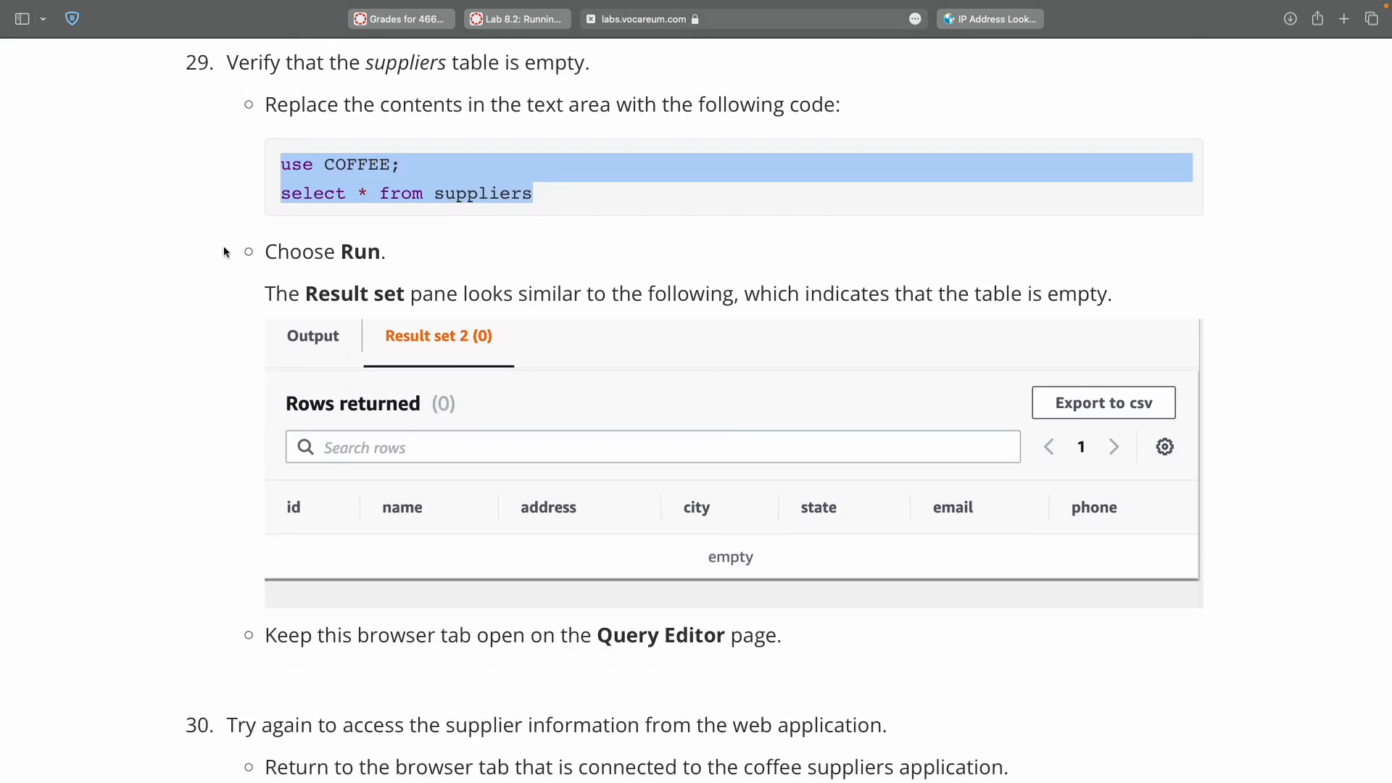
pyautogui.scroll(-12, 261, 301)
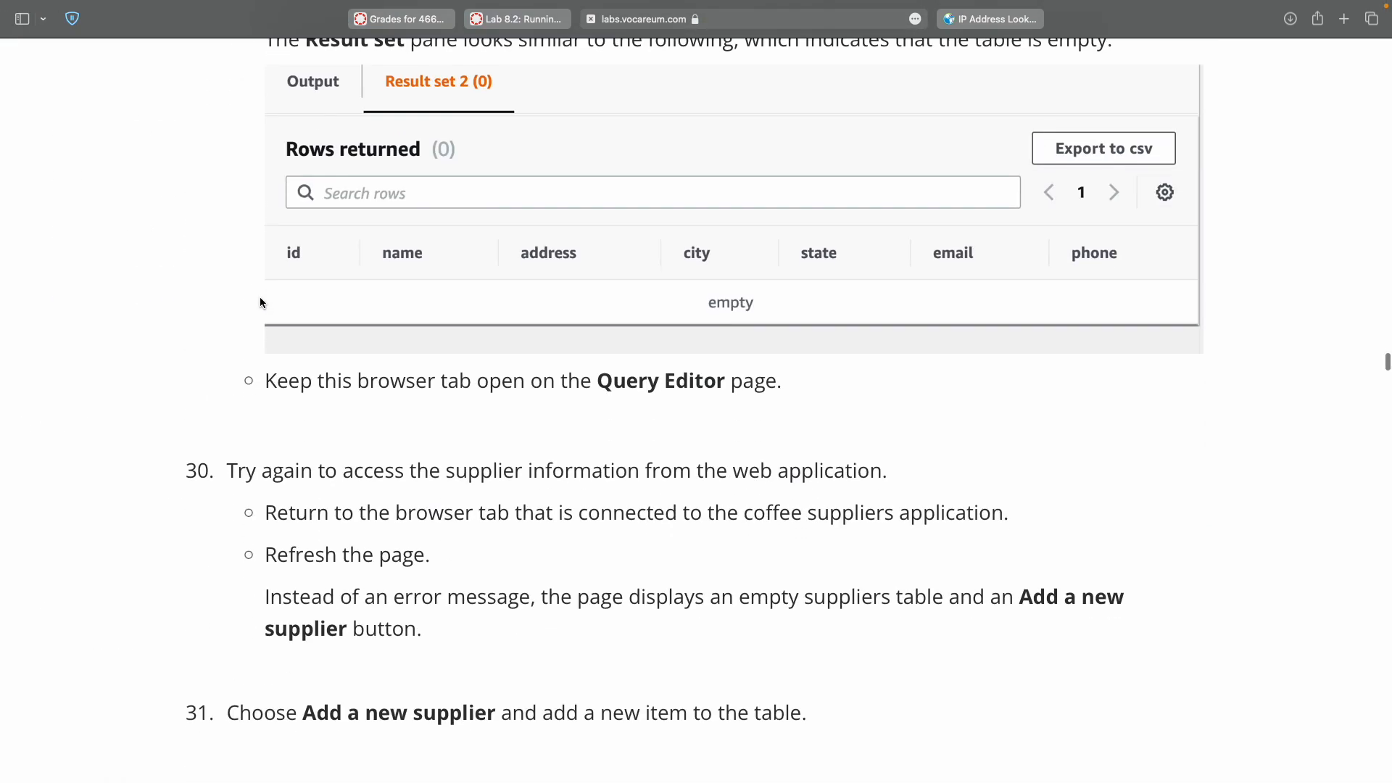
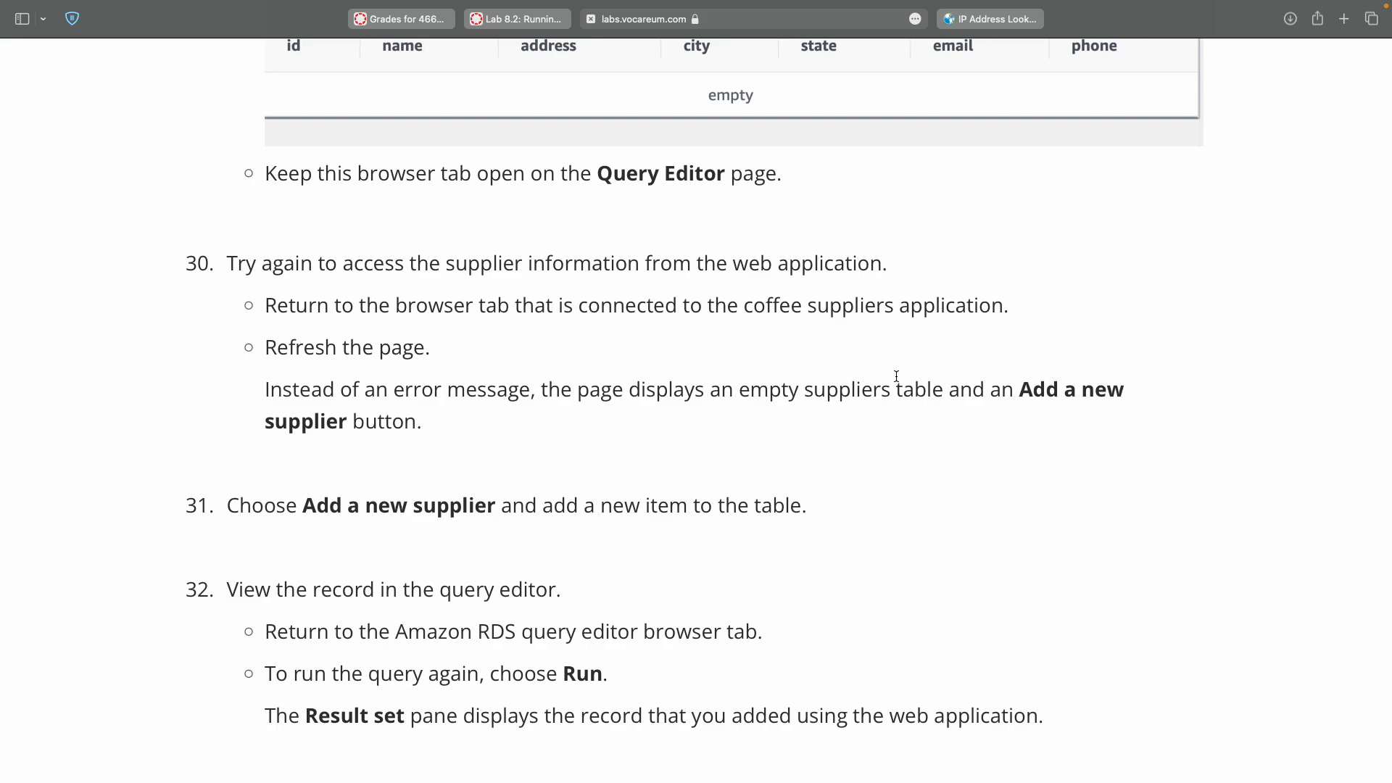
# Bring up the Coffee suppliers app and review the error heading and message.
pyautogui.hotkey('ctrl', 'Right')
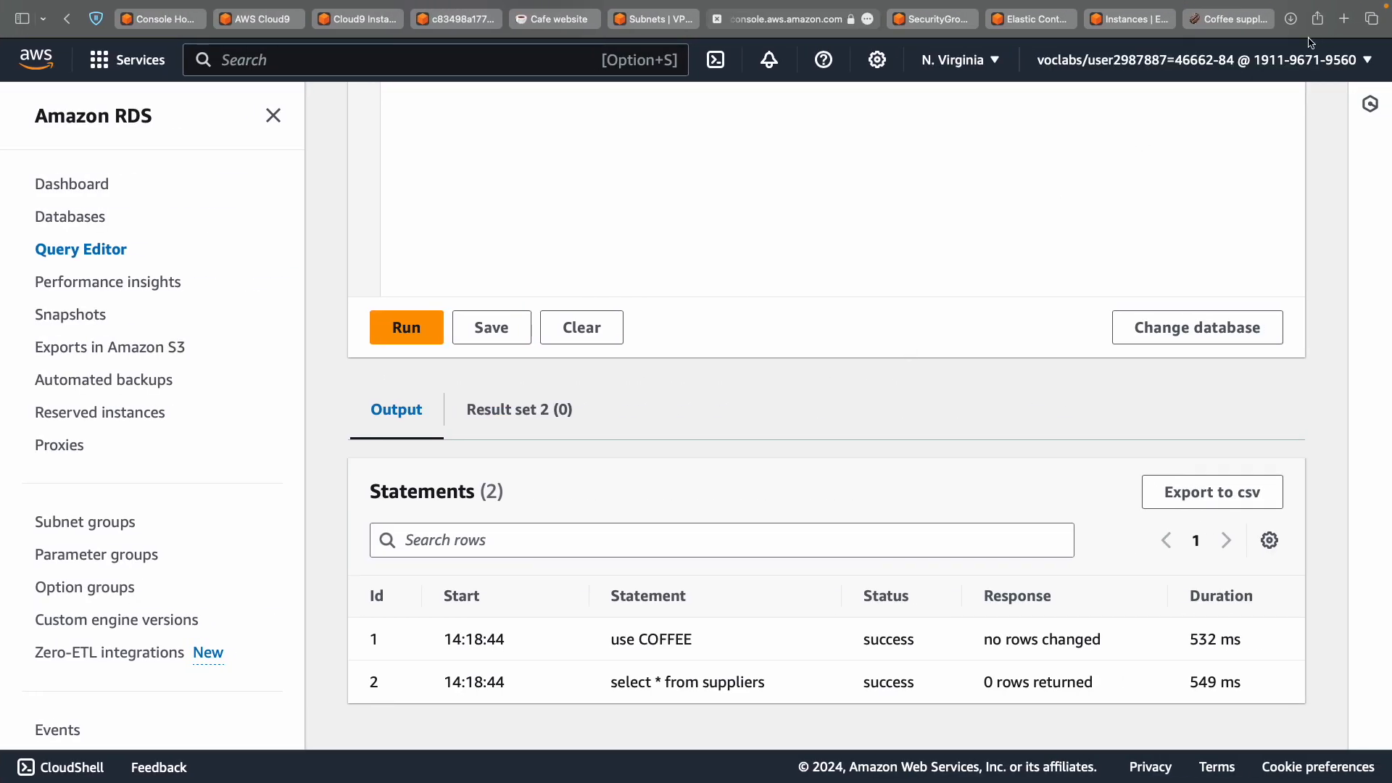
pyautogui.click(1258, 22)
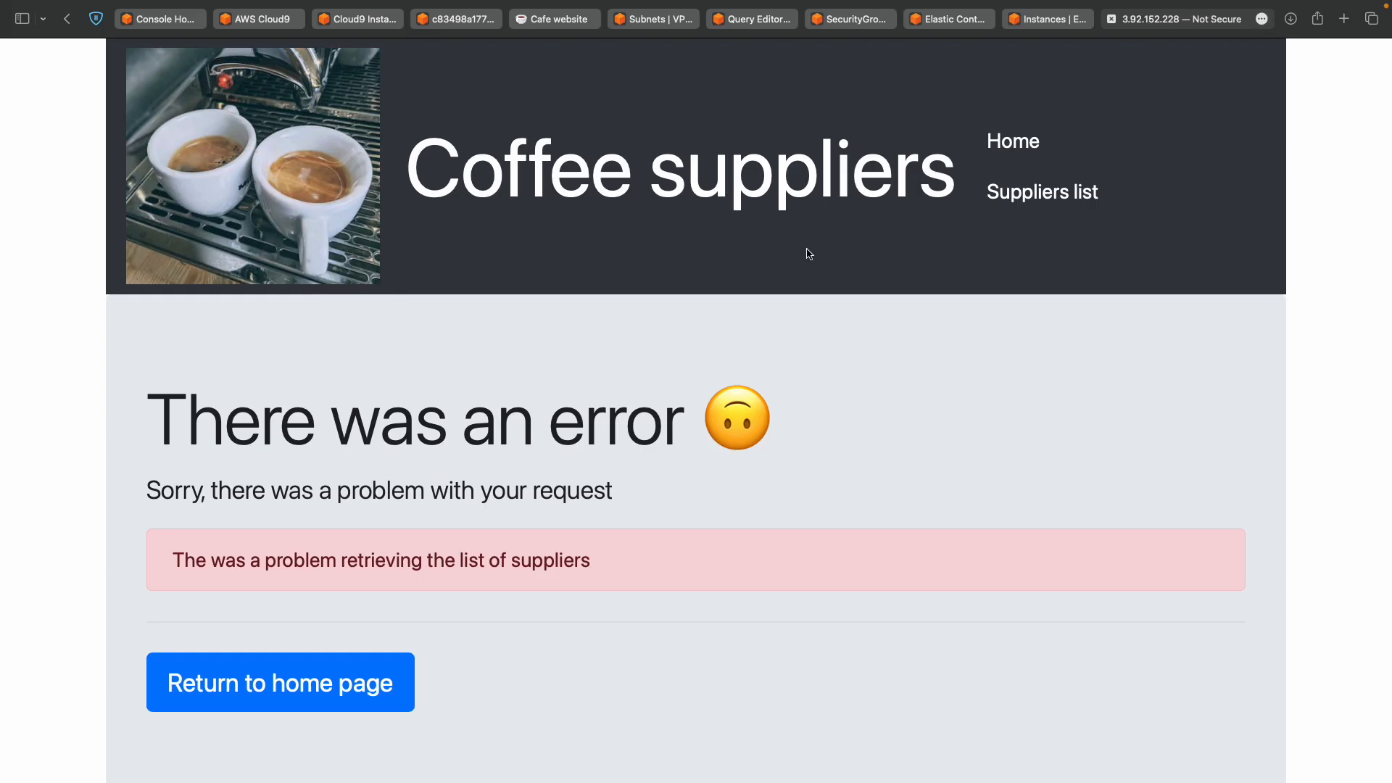
pyautogui.scroll(-2, 806, 249)
pyautogui.scroll(2, 806, 249)
pyautogui.scroll(-2, 807, 249)
pyautogui.scroll(2, 807, 249)
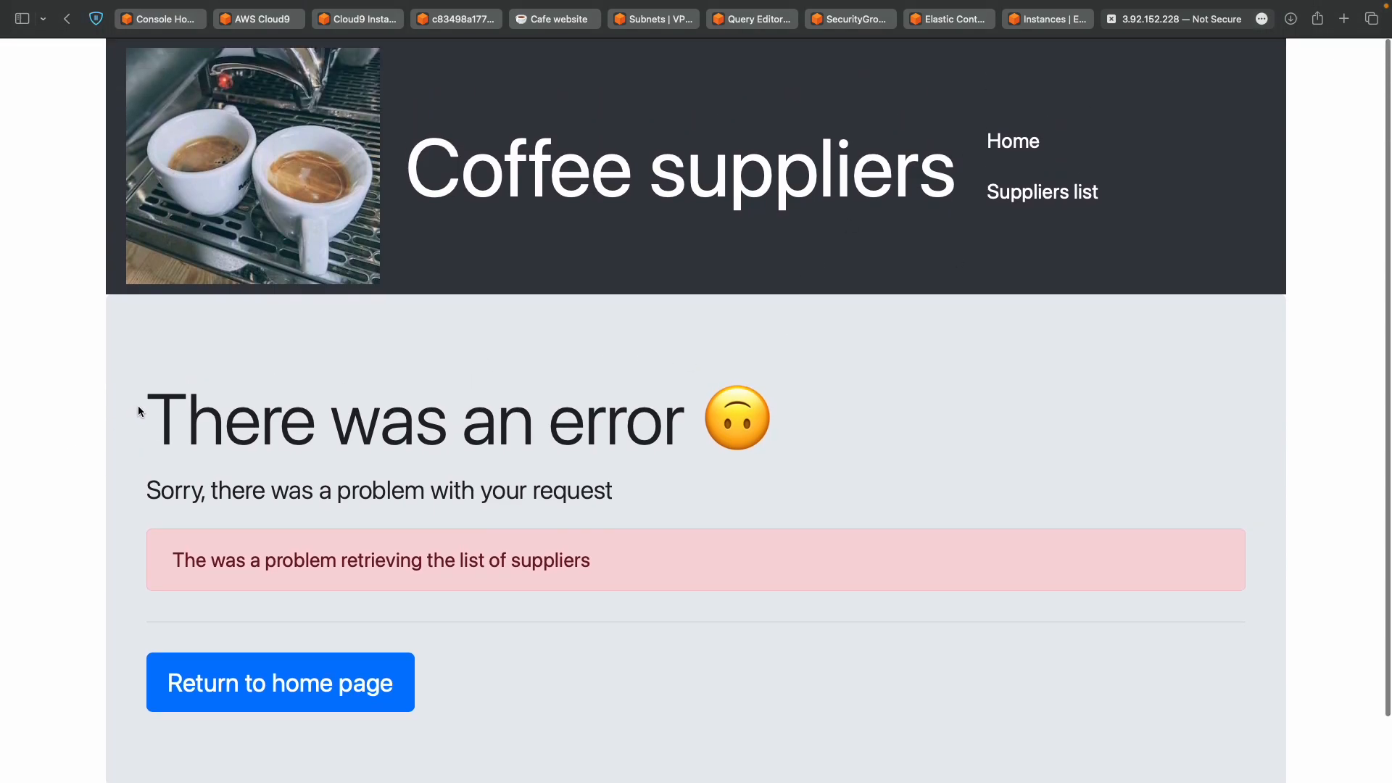
pyautogui.moveTo(143, 402); pyautogui.dragTo(122, 608)
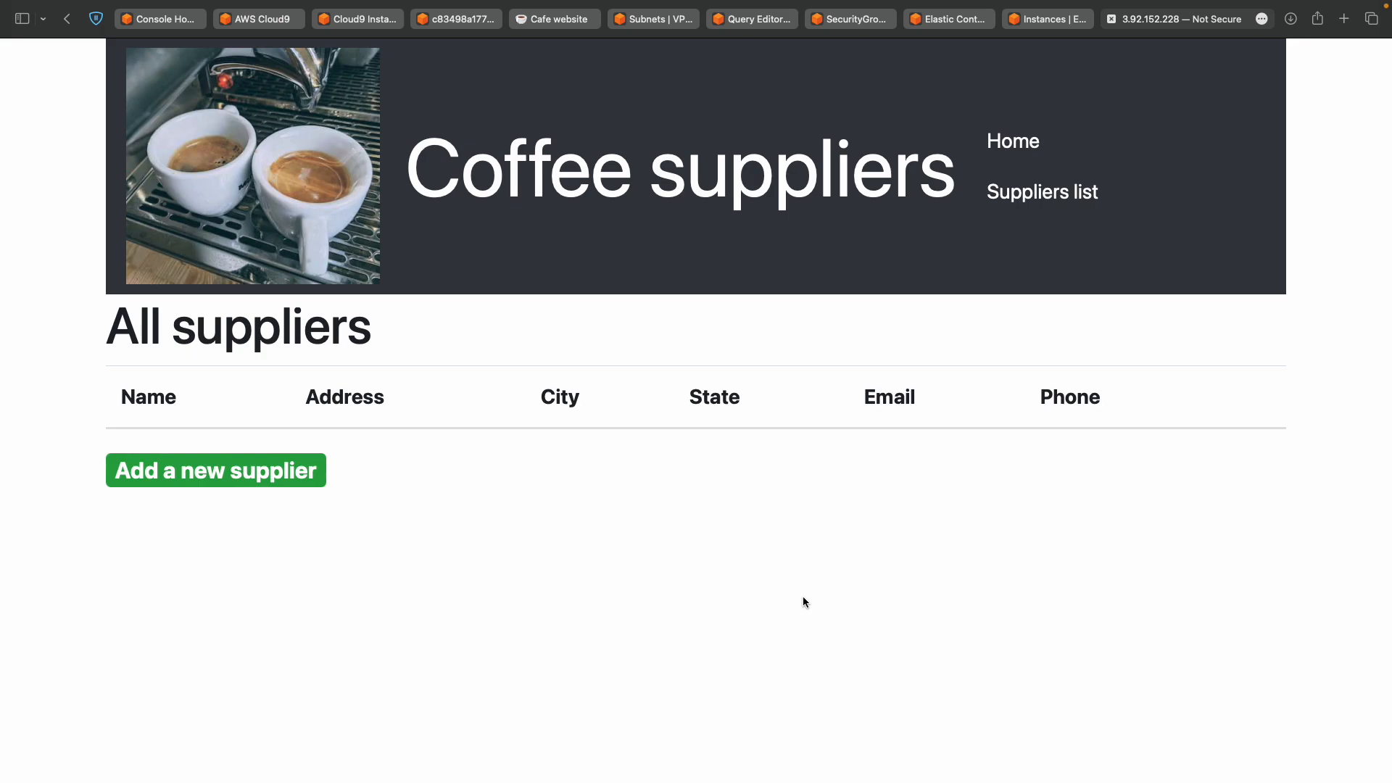
# Check the lab instructions for Task 7 on seeding the database, then return to the app.
pyautogui.hotkey('ctrl', 'Left')
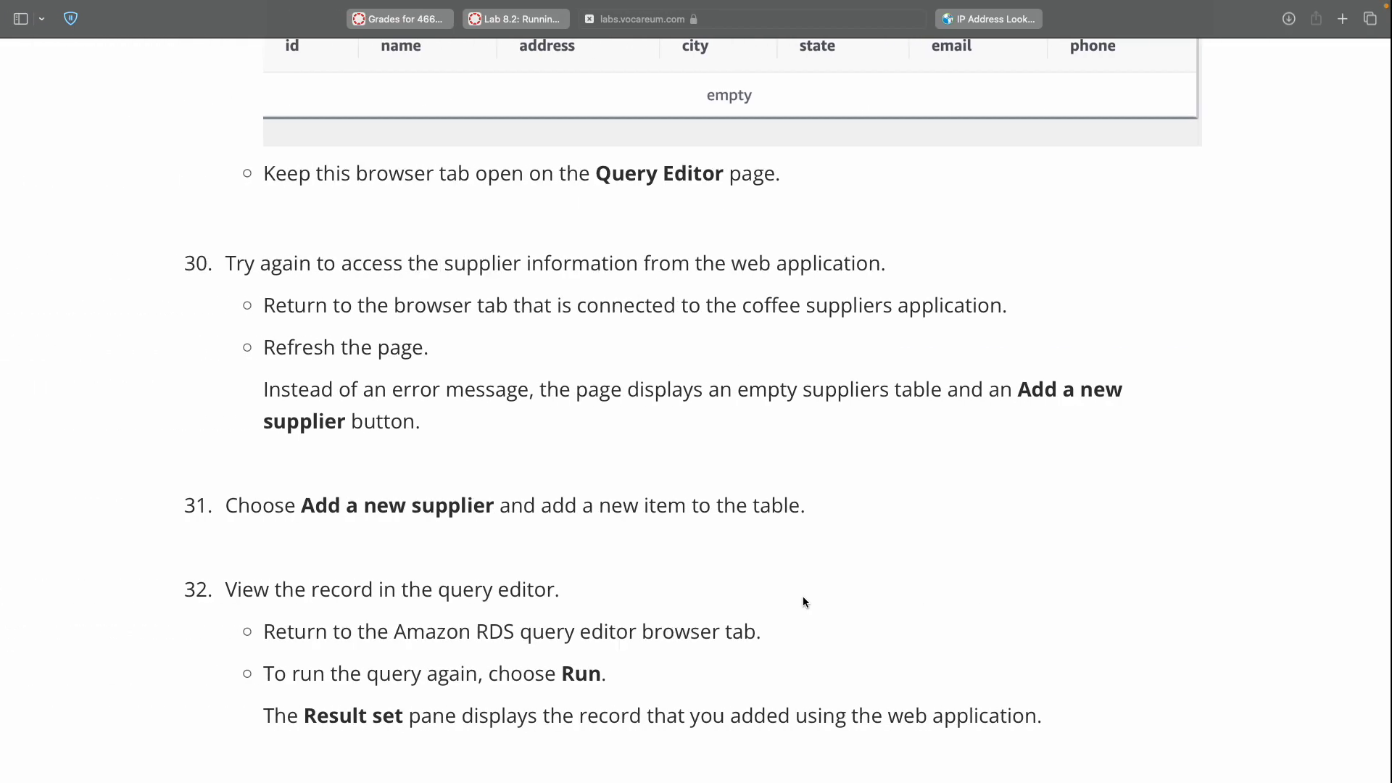
pyautogui.scroll(-8, 803, 602)
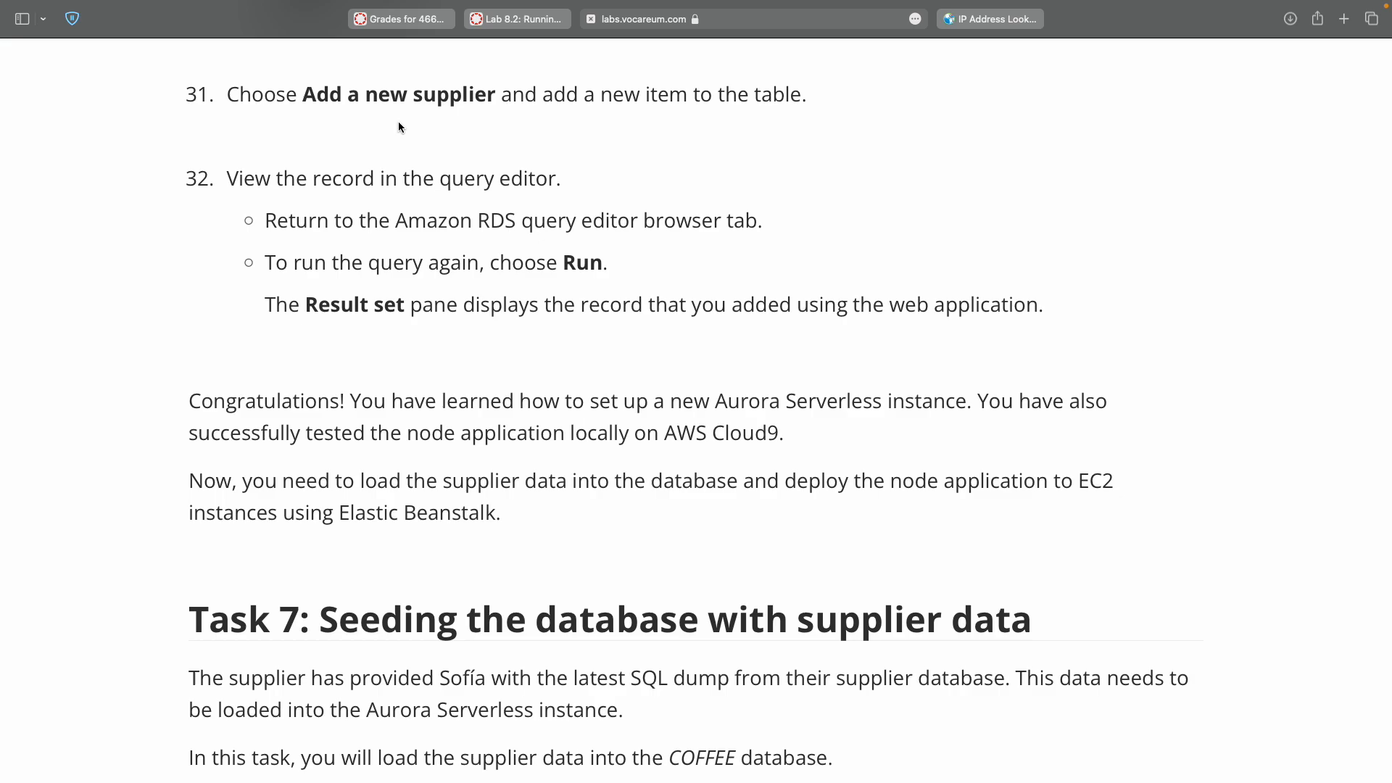
pyautogui.hotkey('ctrl', 'Right')
# Start a new supplier with qqqq as Name, Address, City and State.
pyautogui.click(255, 484)
pyautogui.click(270, 445)
pyautogui.scroll(-4, 270, 445)
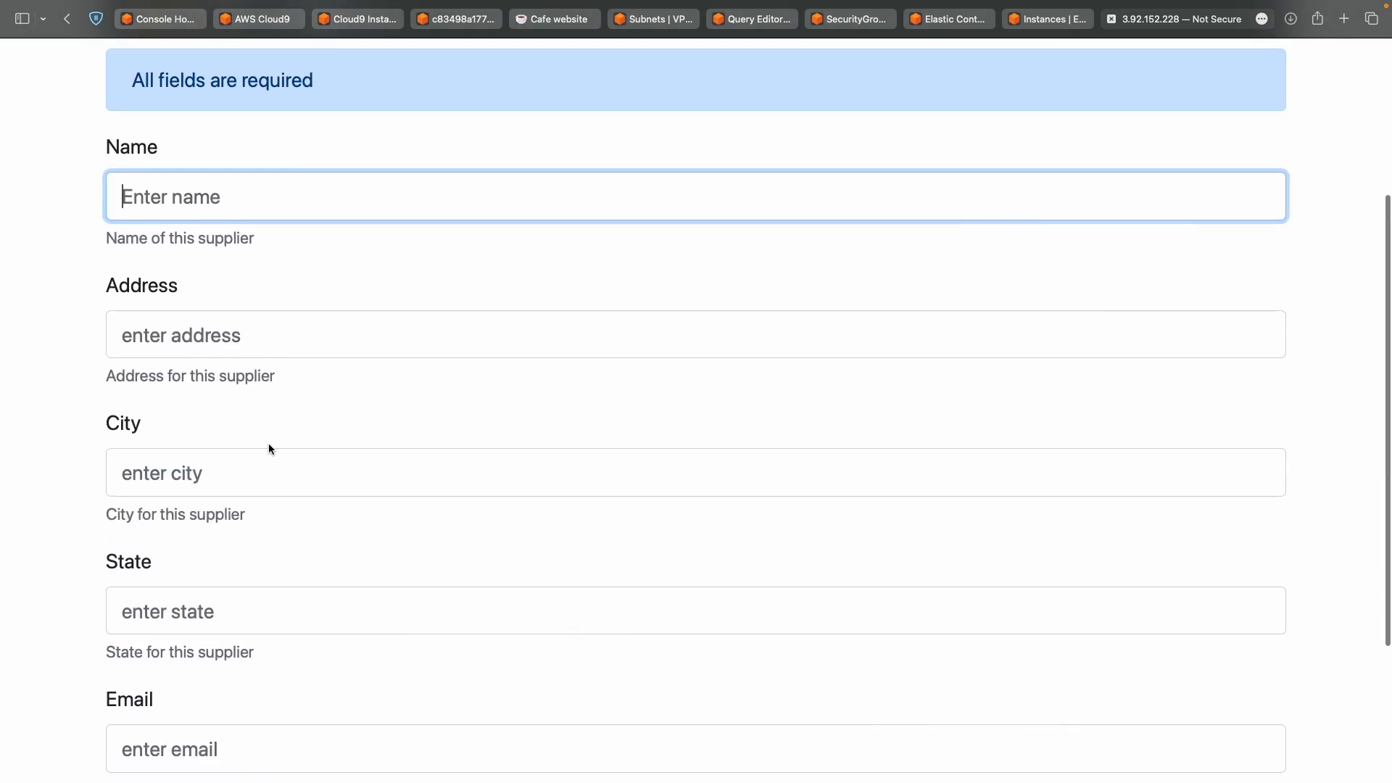
pyautogui.scroll(-3, 269, 449)
pyautogui.scroll(7, 268, 448)
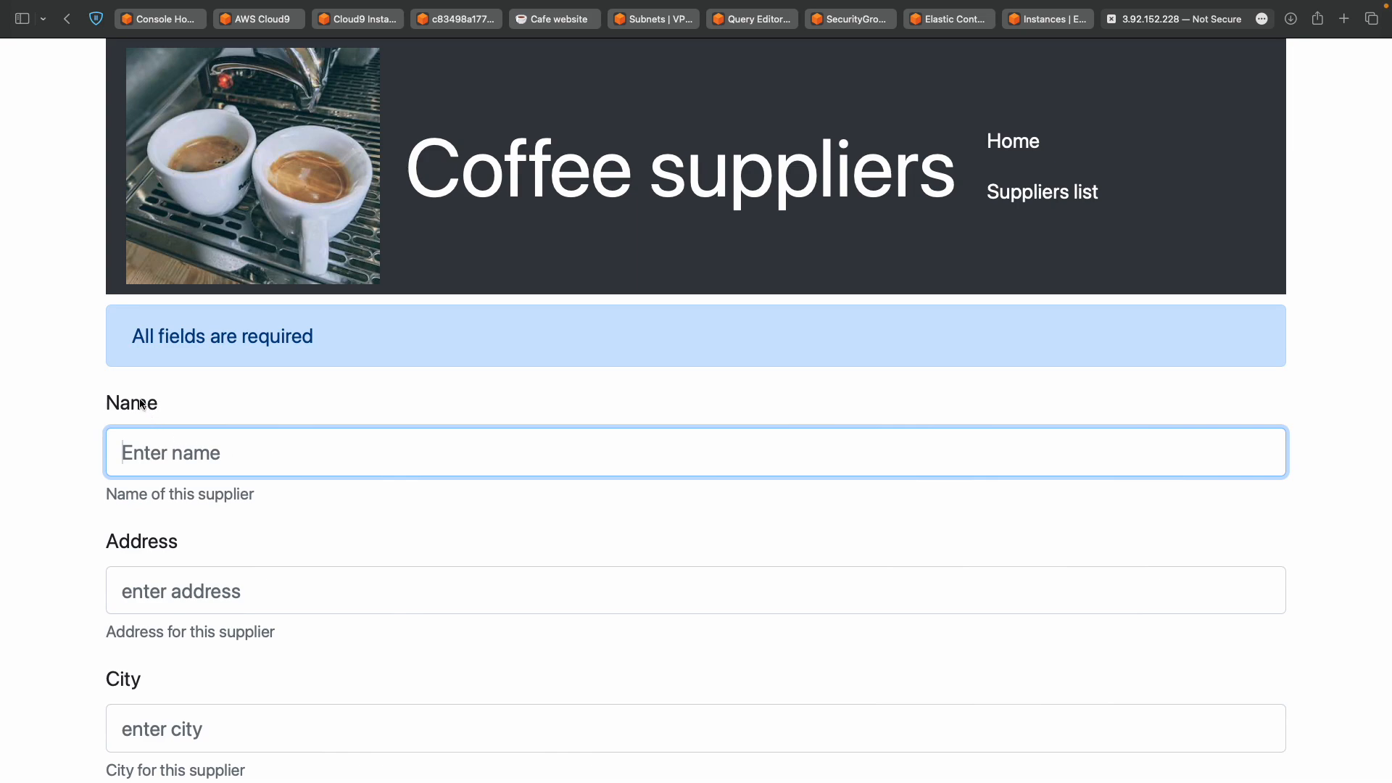
pyautogui.write('qqqq')
pyautogui.press('Tab')
pyautogui.write('qqqq')
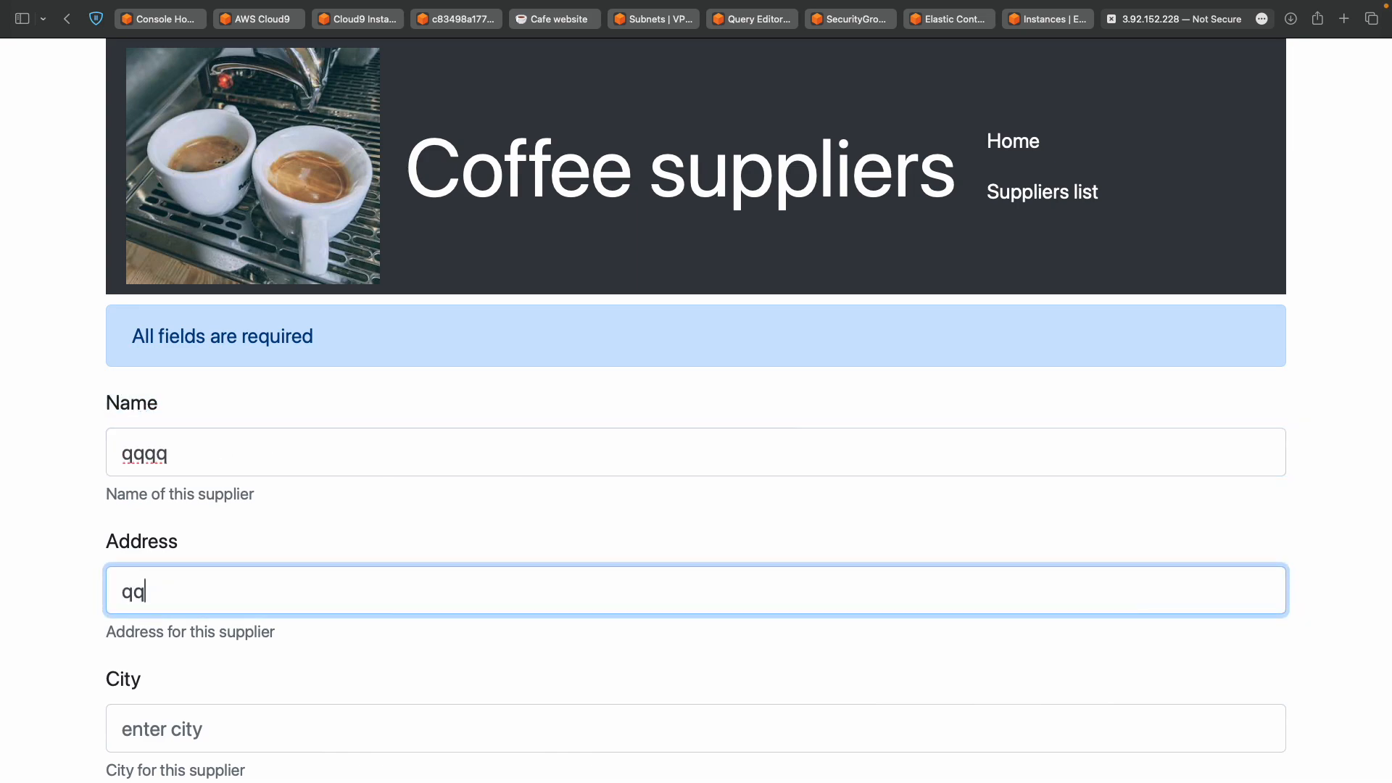
pyautogui.press('Tab')
pyautogui.write('qqqq')
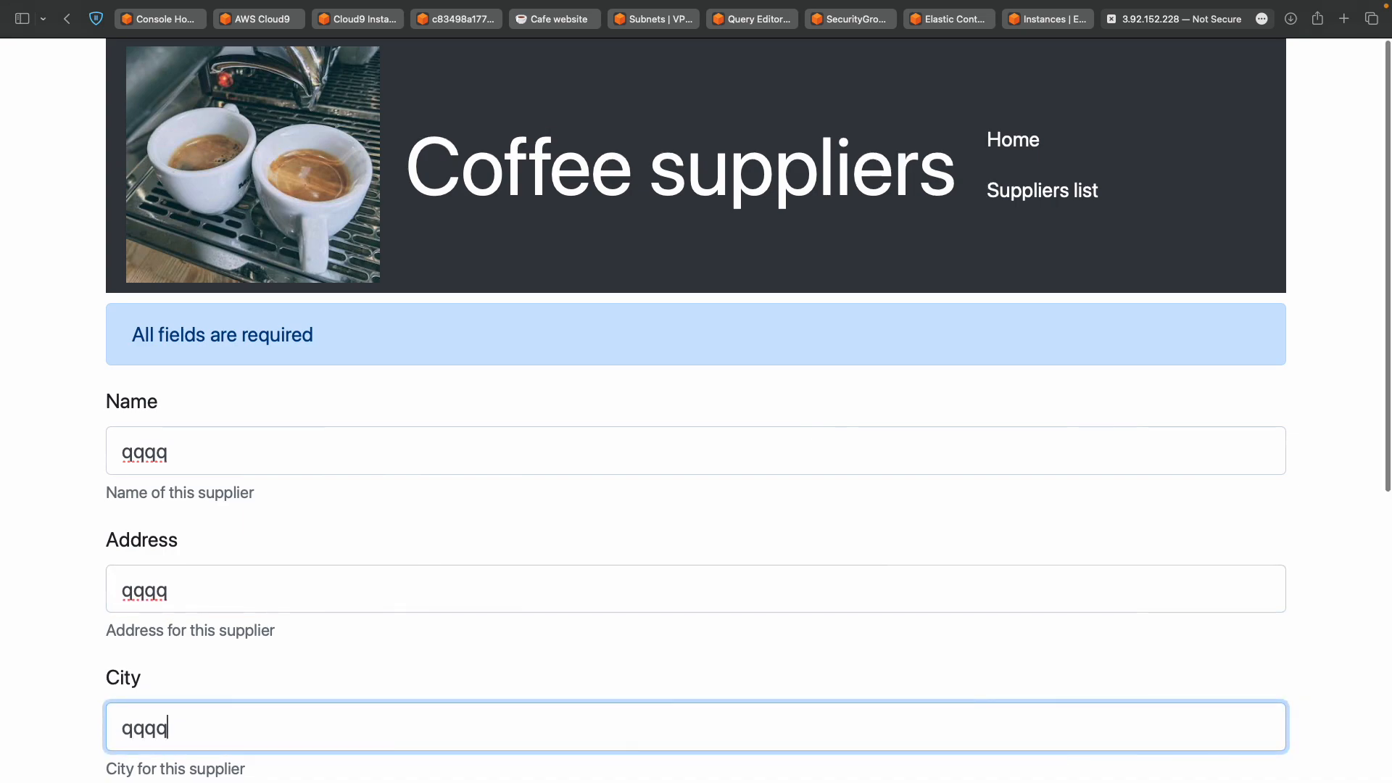
pyautogui.scroll(-5, 696, 435)
pyautogui.press('Tab')
pyautogui.write('qqqq')
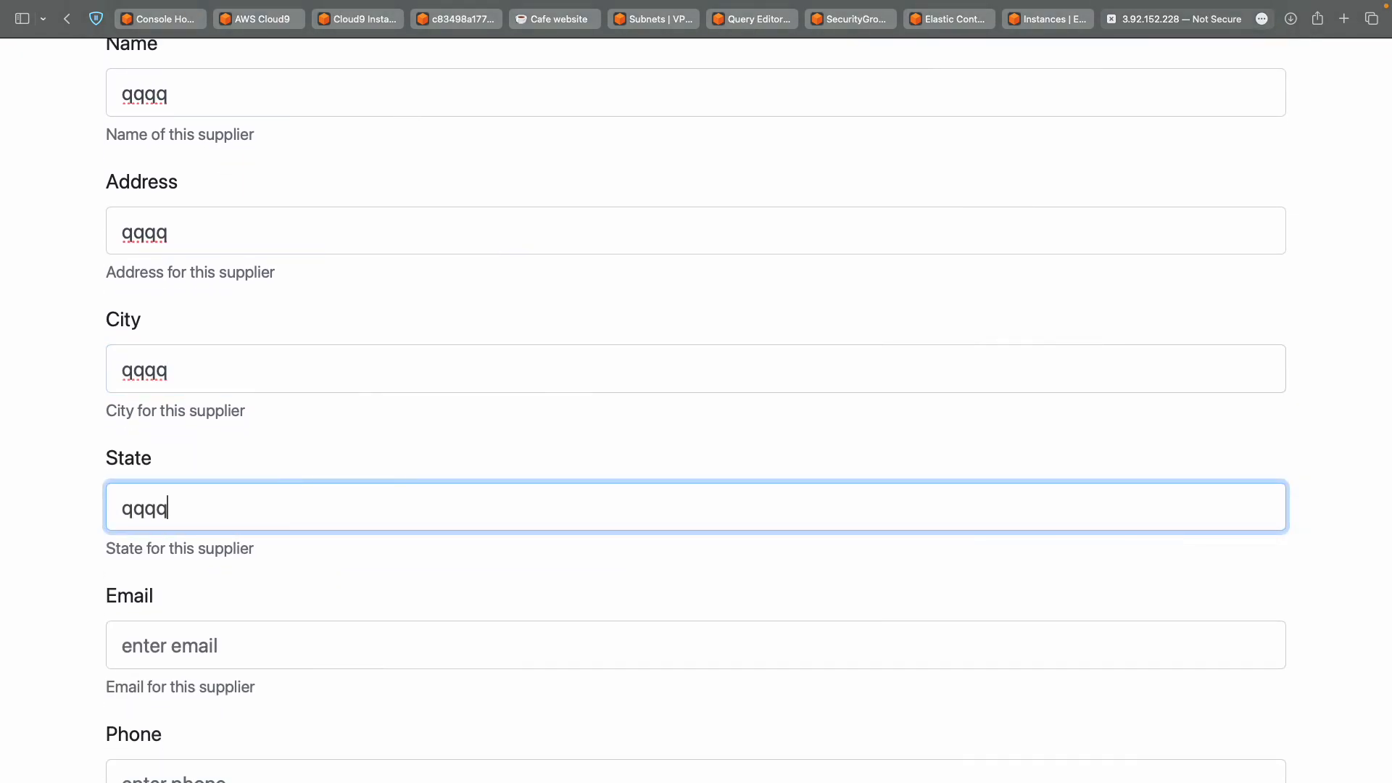
# Fill in a placeholder qqq email address and phone 1111, then submit the form.
pyautogui.press('Tab')
pyautogui.write('qqq')
pyautogui.scroll(-1, 185, 577)
pyautogui.press('Tab')
pyautogui.write('@')
pyautogui.click(178, 626)
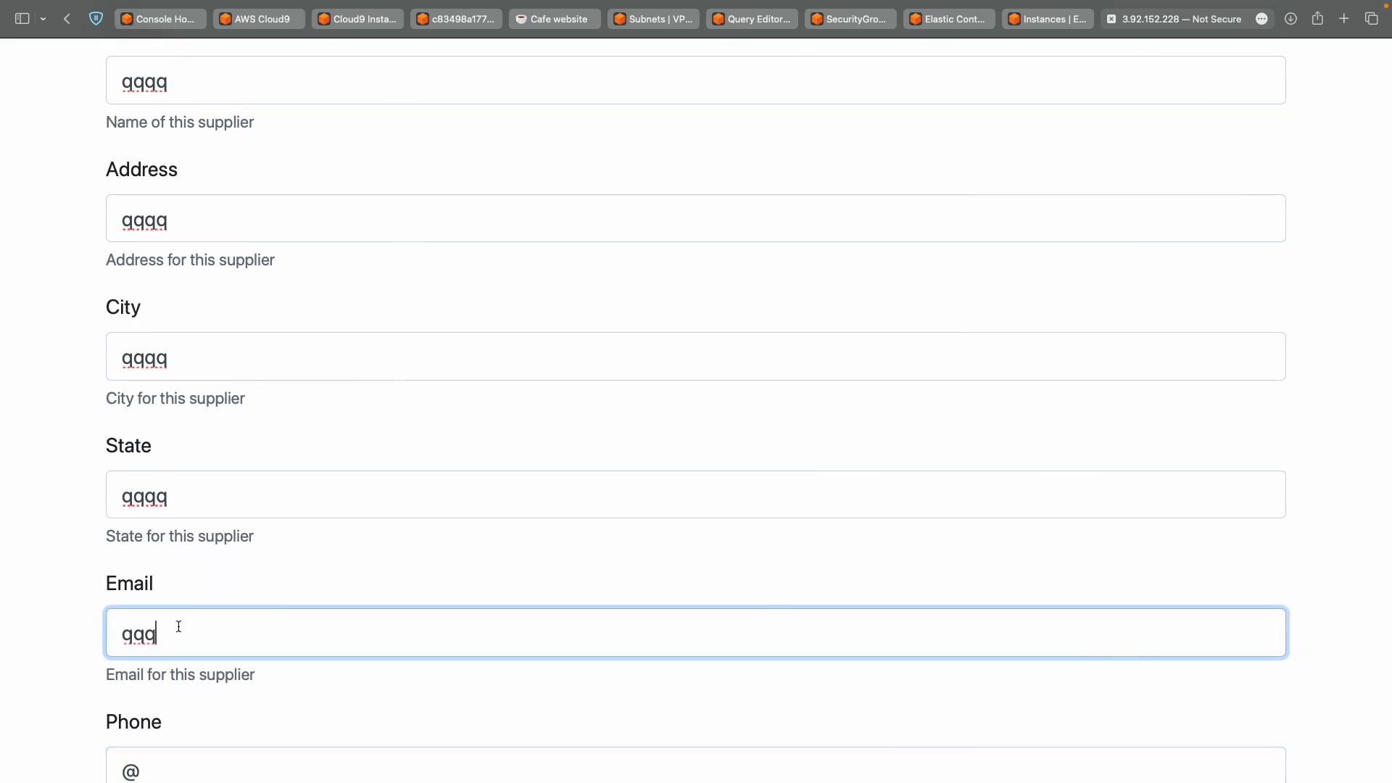
pyautogui.write('@')
pyautogui.press('Tab')
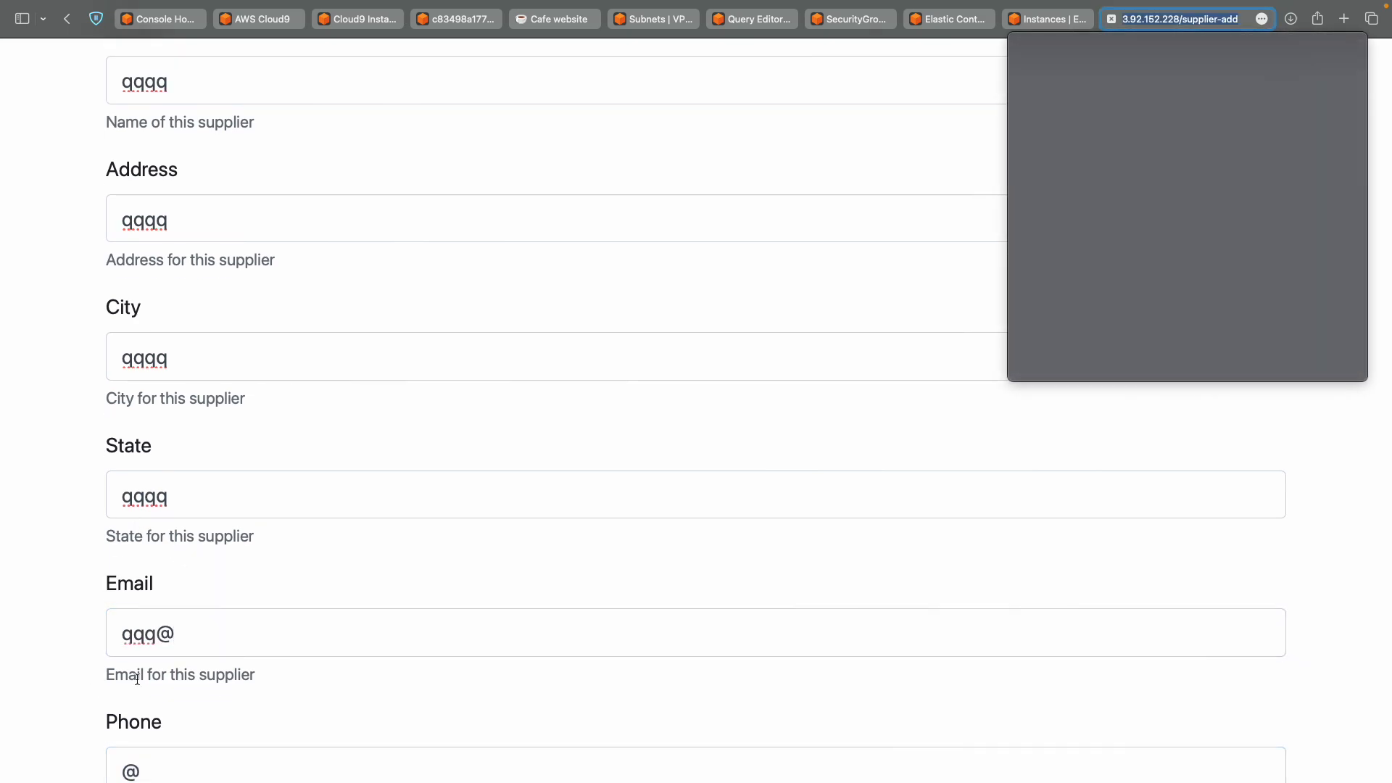
pyautogui.click(217, 640)
pyautogui.write('q')
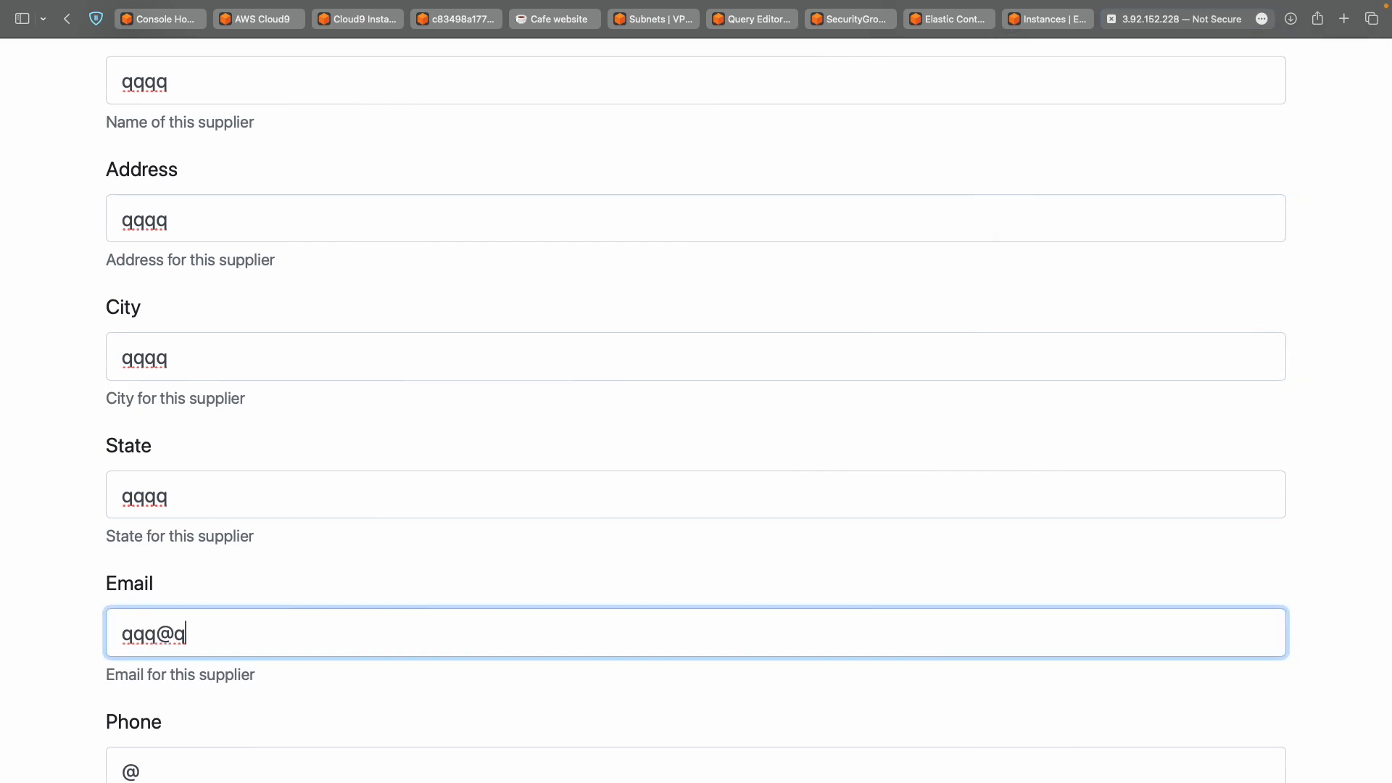
pyautogui.hotkey('shift', 'Left')
pyautogui.write('qqq.qqq')
pyautogui.press('Tab')
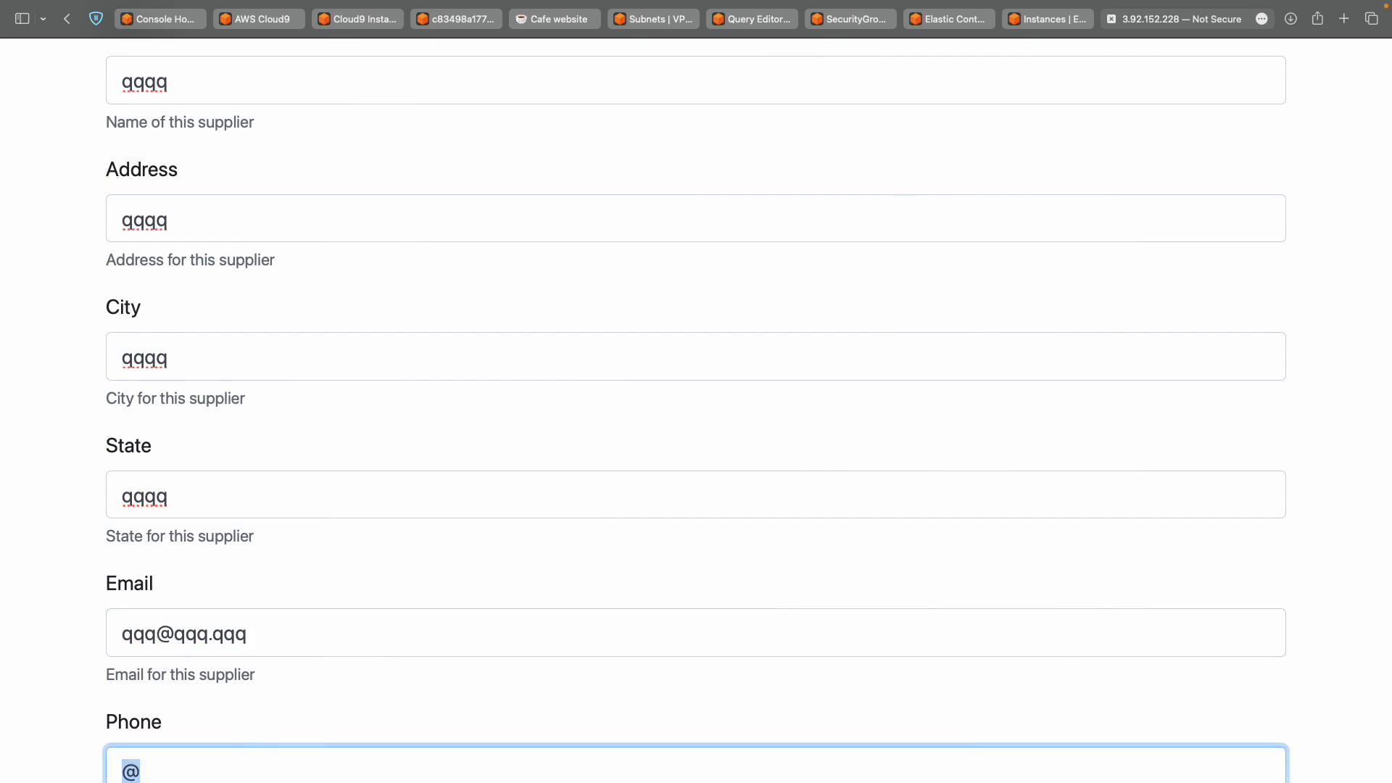
pyautogui.write('1111')
pyautogui.scroll(-2, 696, 406)
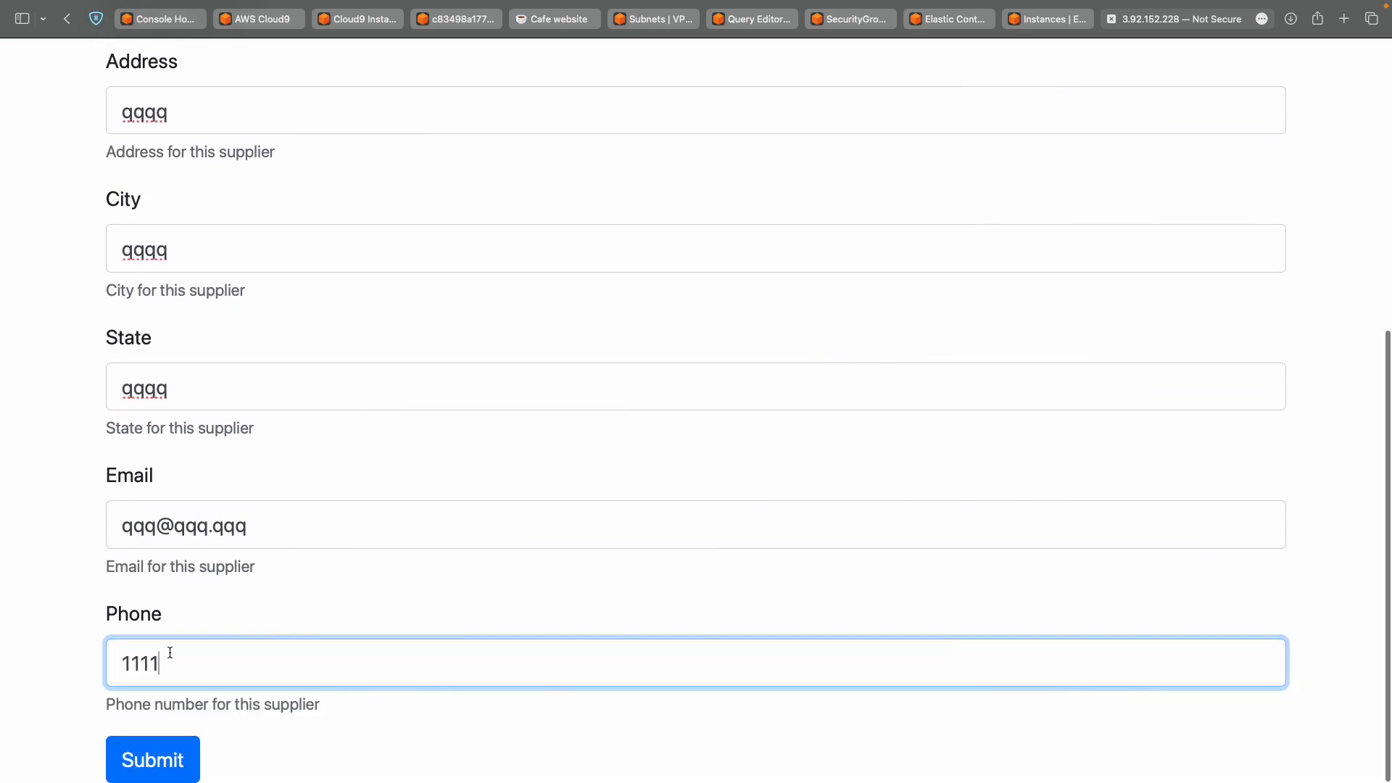
pyautogui.click(152, 765)
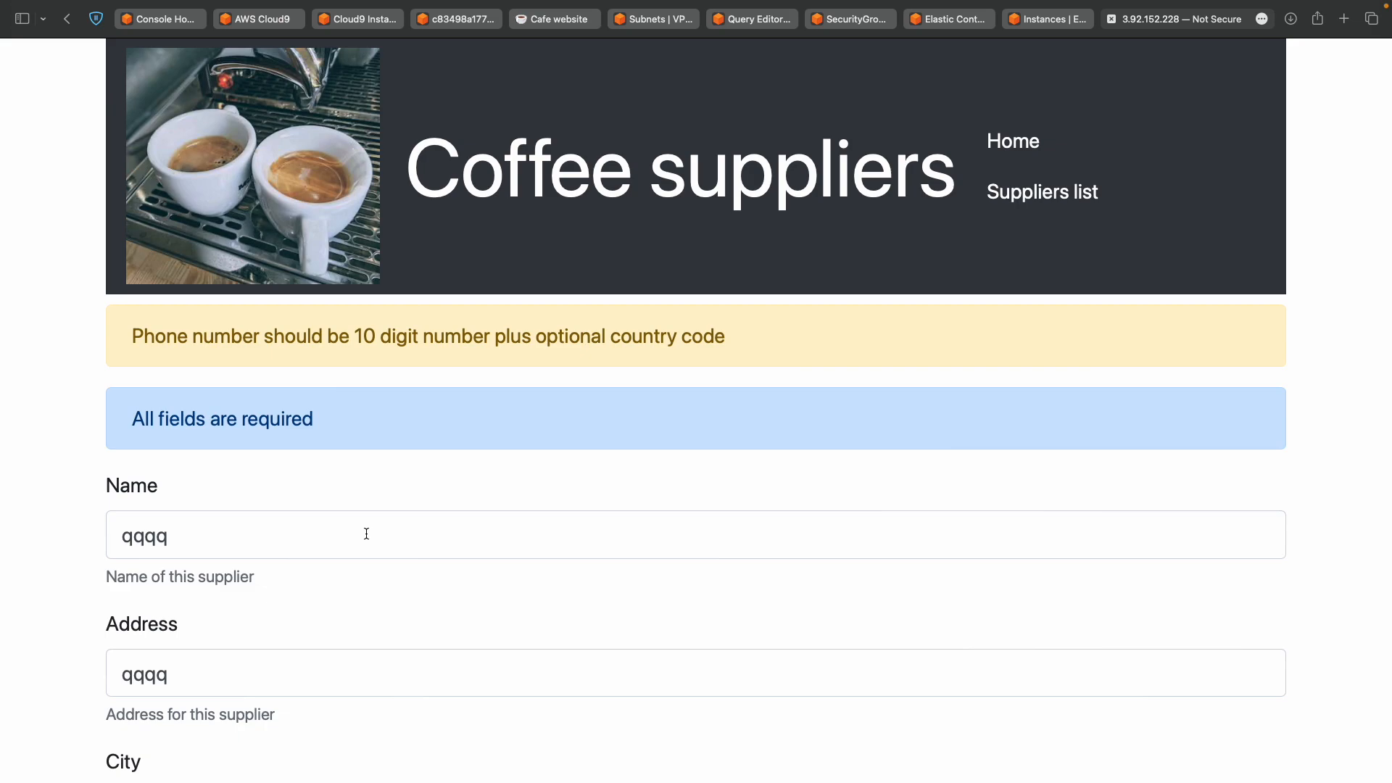
pyautogui.scroll(-8, 367, 534)
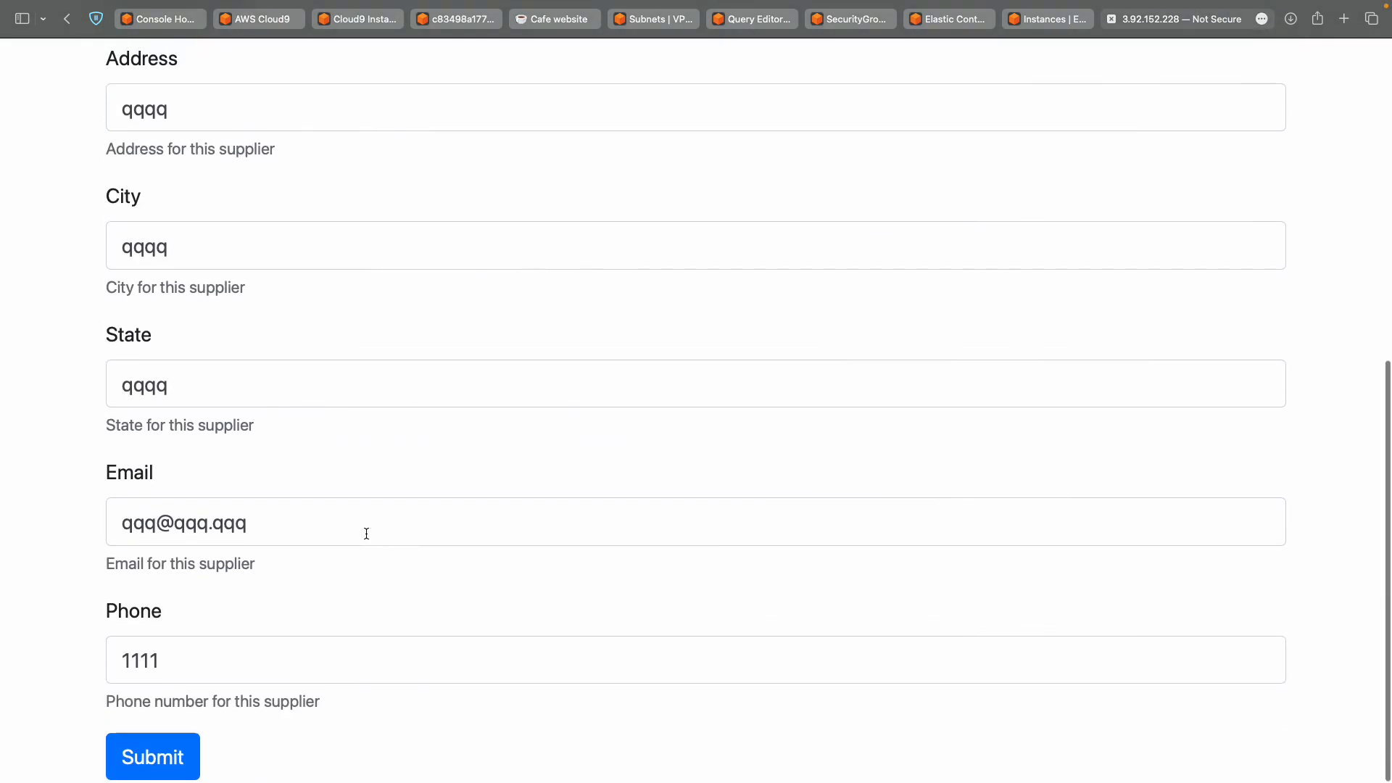
pyautogui.click(190, 666)
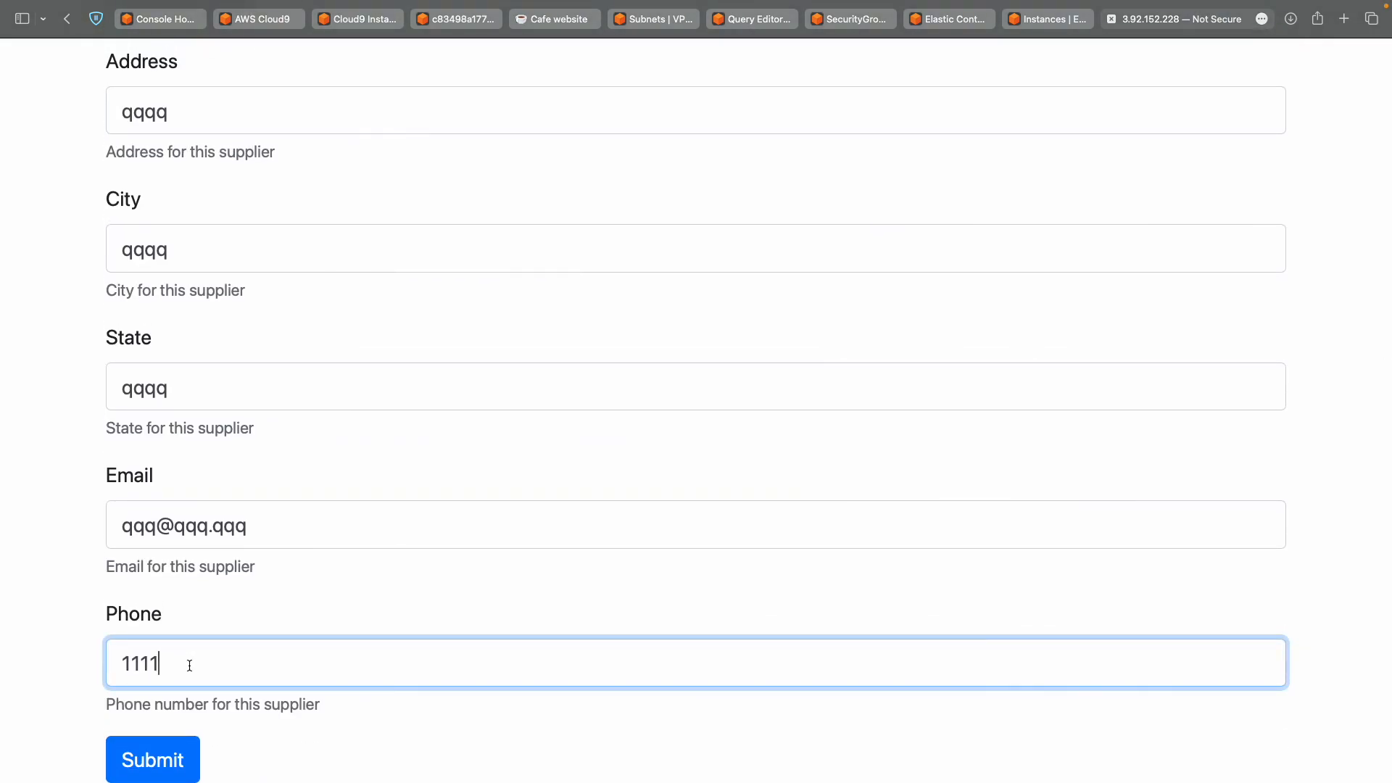
pyautogui.doubleClick(189, 665)
pyautogui.write('111111111111')
pyautogui.click(138, 767)
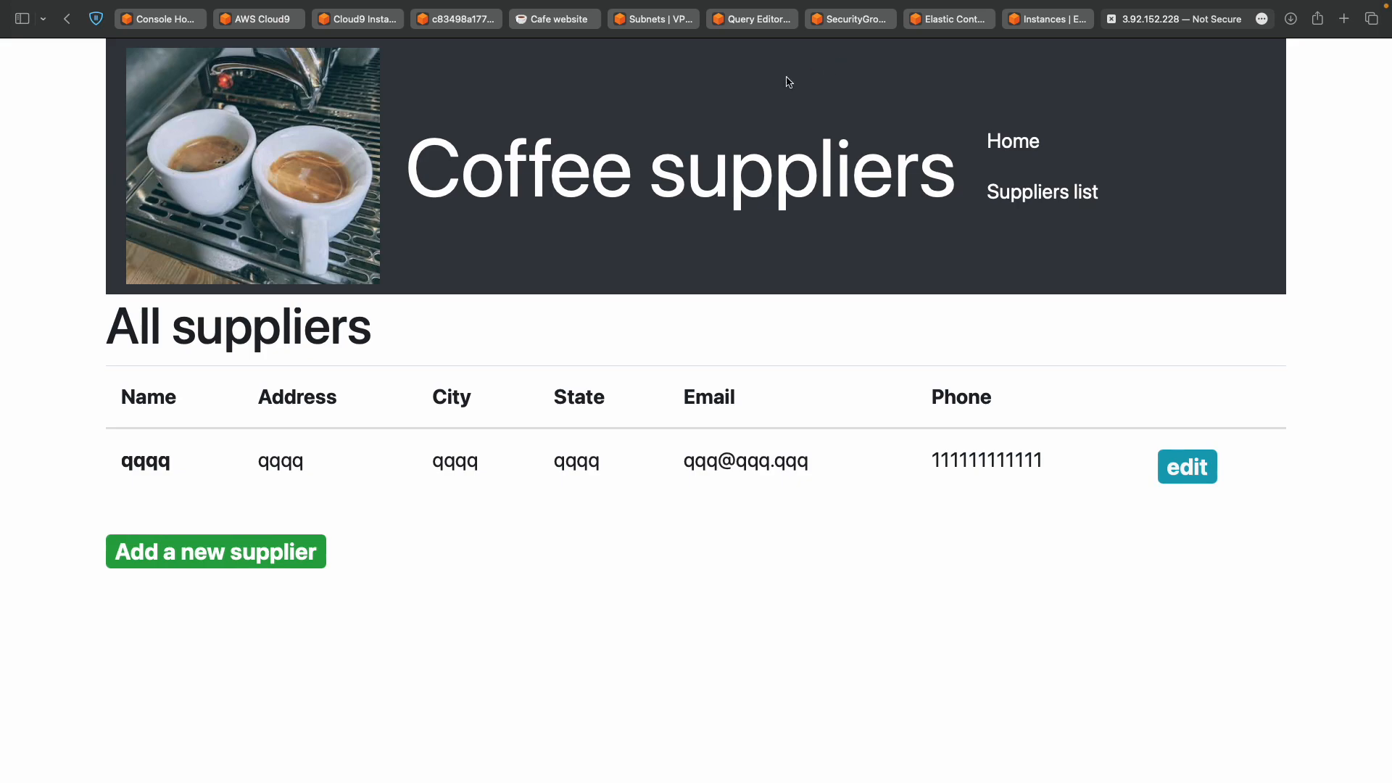
# Review the lab instructions, then return to the Coffee suppliers app.
pyautogui.hotkey('ctrl', 'Left')
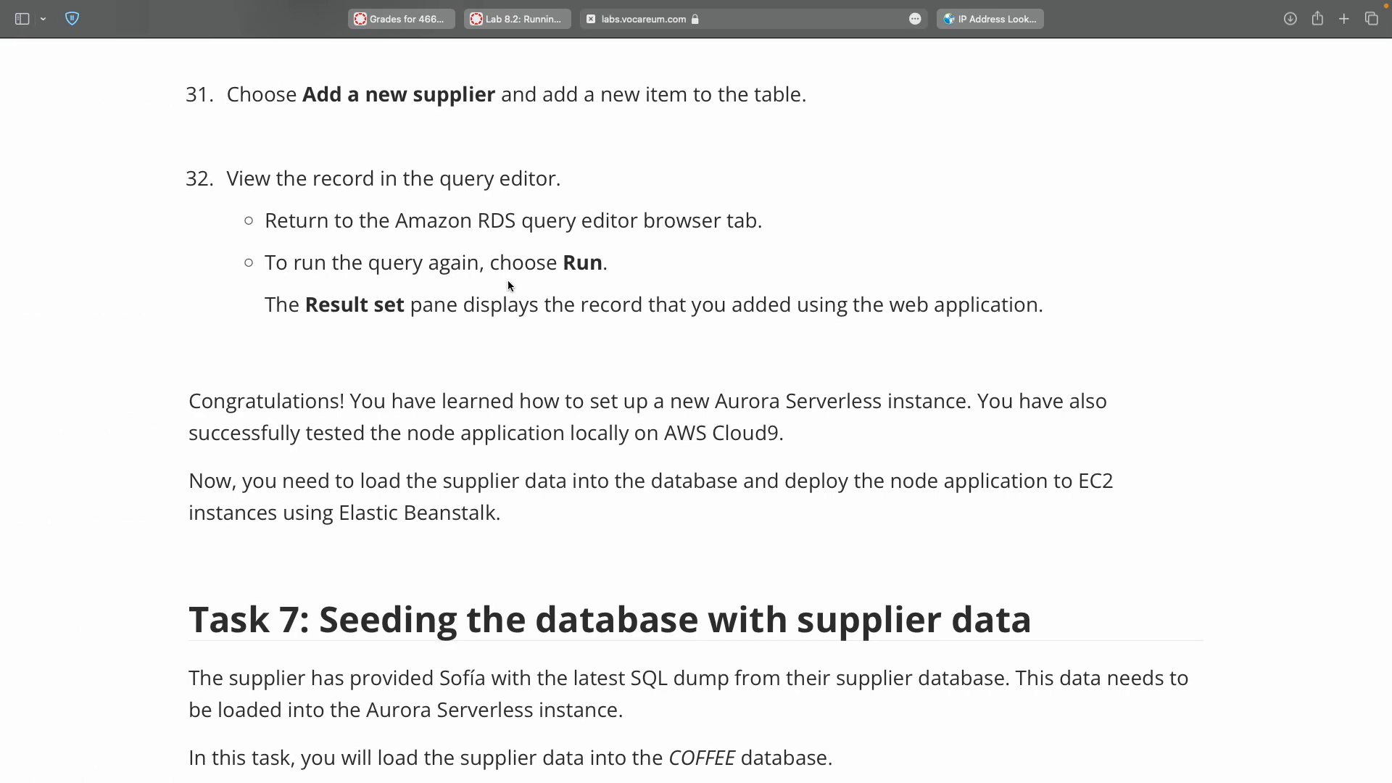
pyautogui.scroll(3, 508, 285)
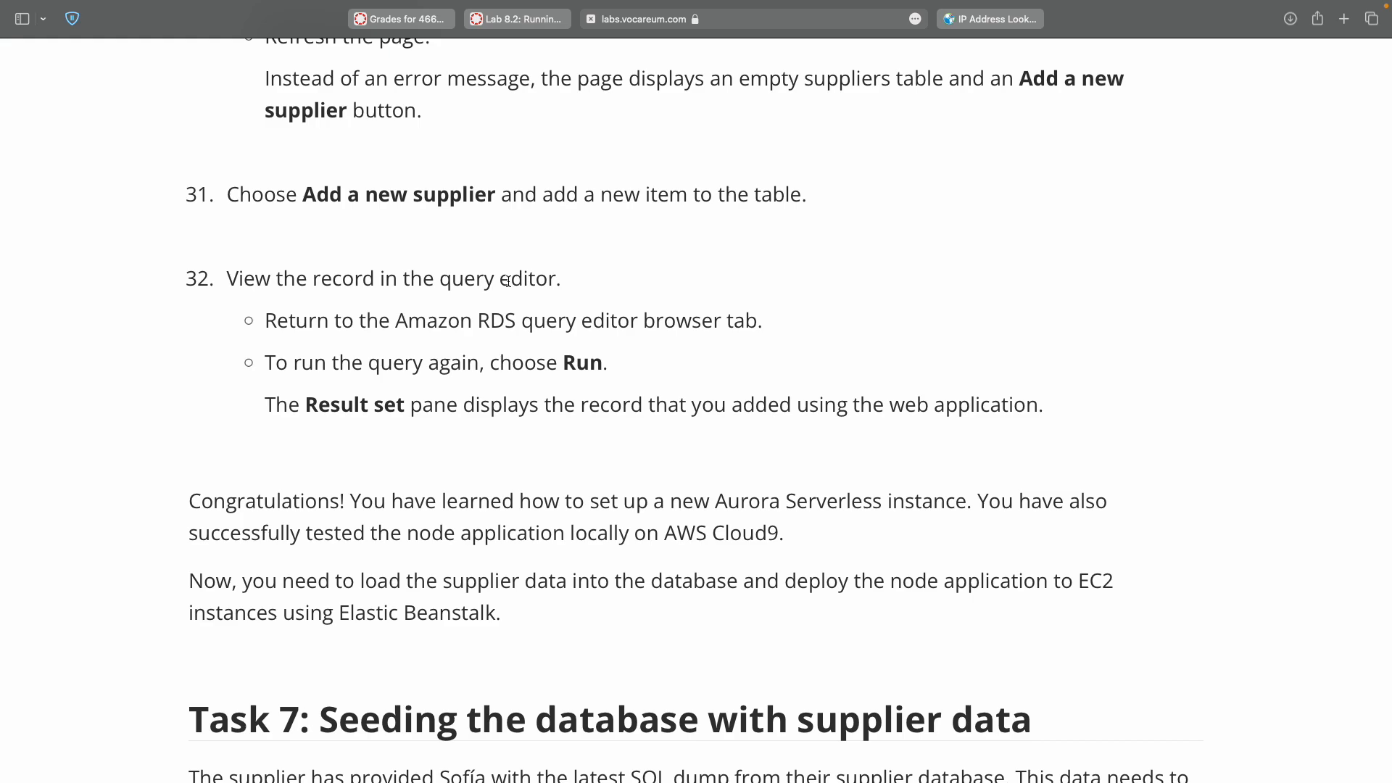
pyautogui.hotkey('ctrl', 'Right')
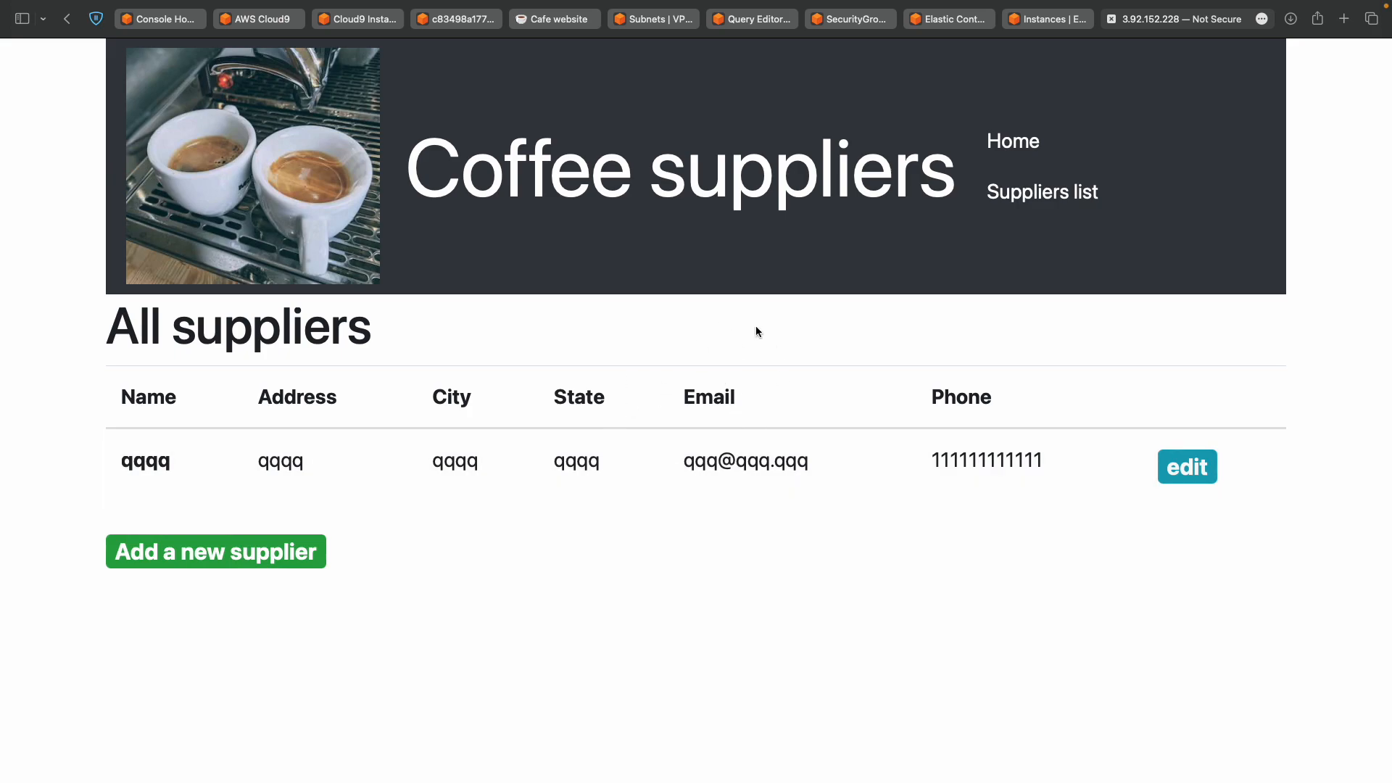
# Rerun the suppliers query in the RDS Query Editor and confirm Result set 2 shows the qqqq row.
pyautogui.click(754, 19)
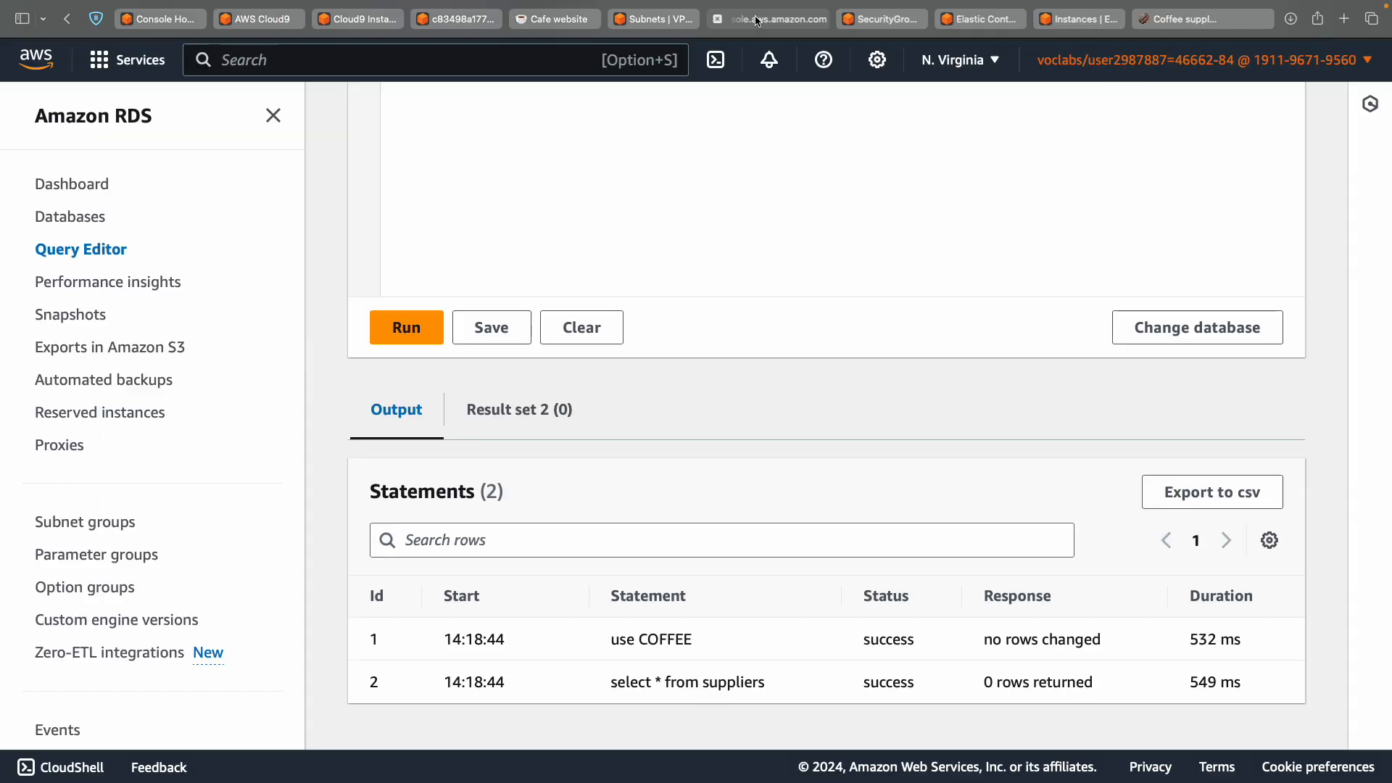
pyautogui.scroll(10, 541, 307)
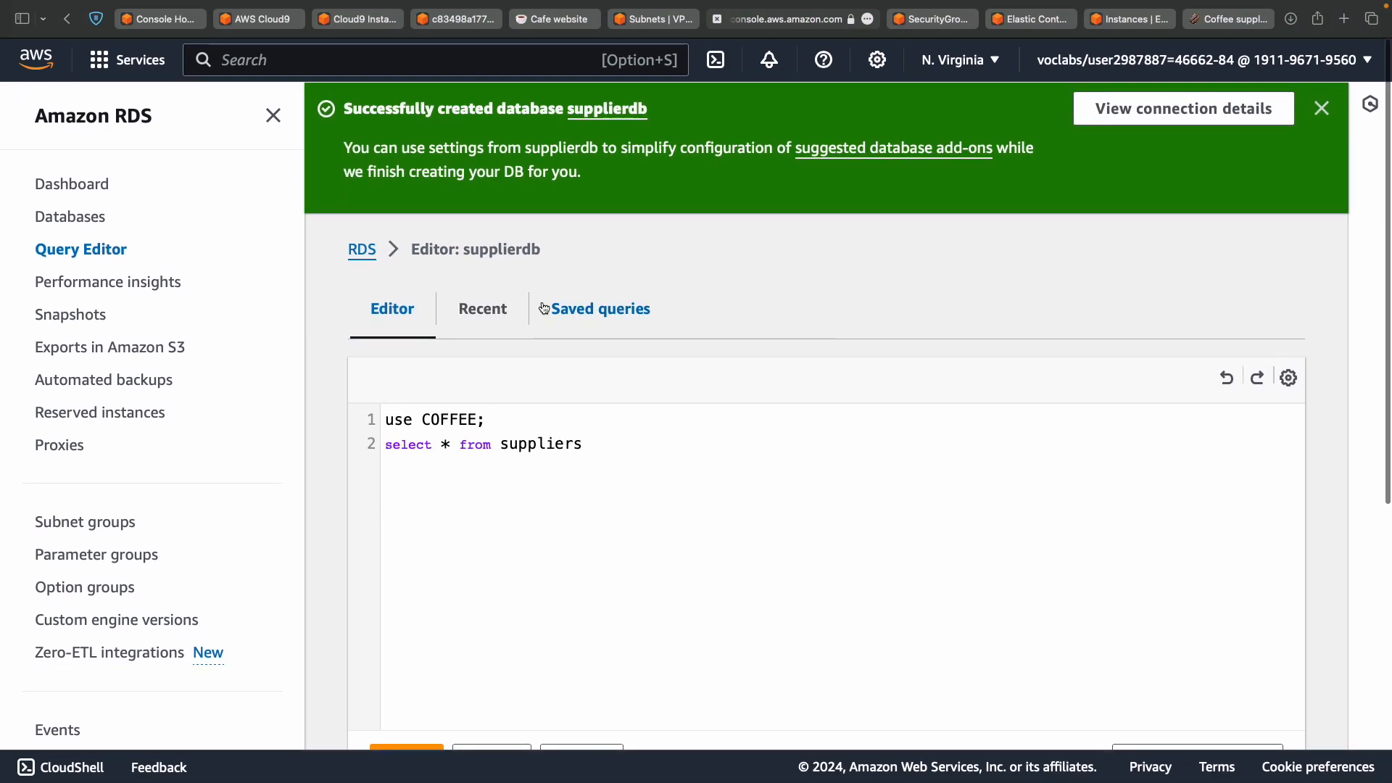
pyautogui.scroll(-3, 657, 339)
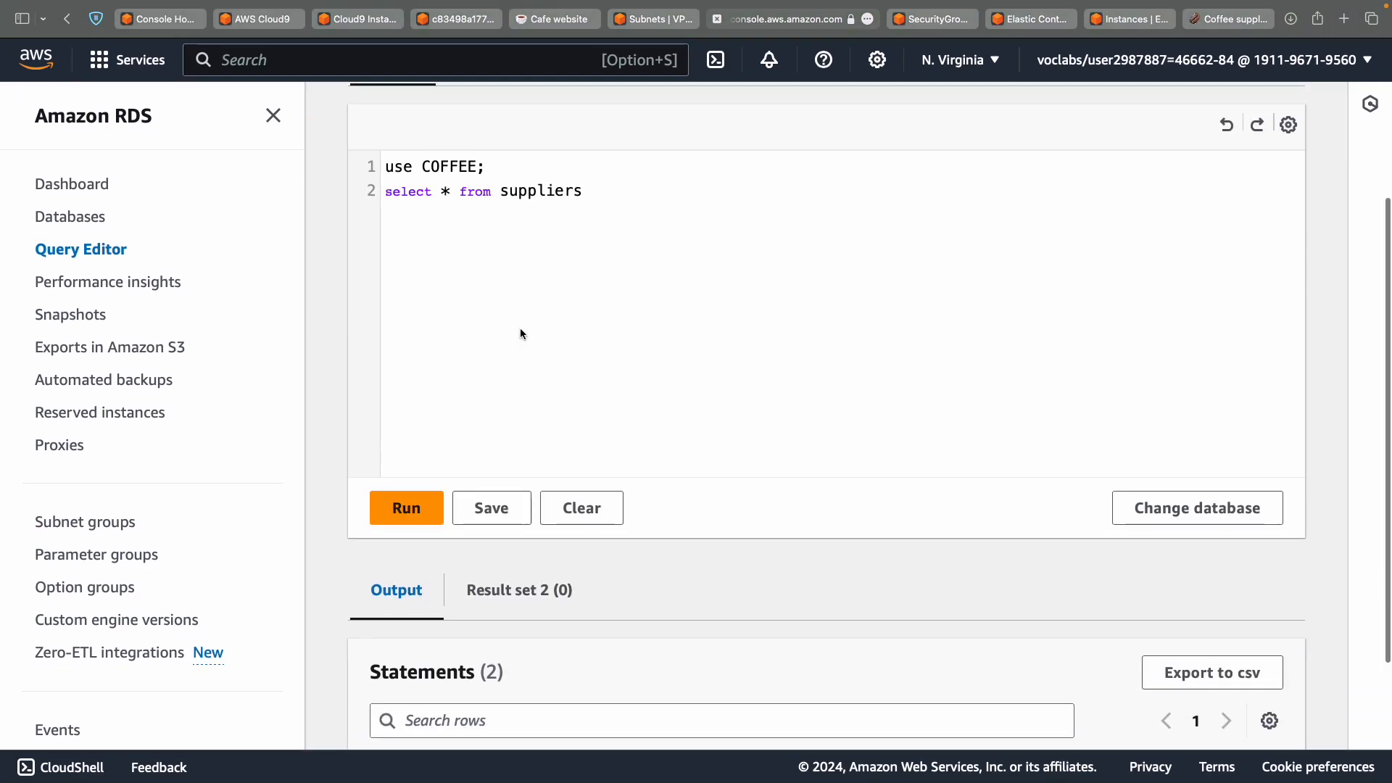
pyautogui.press('super+a')
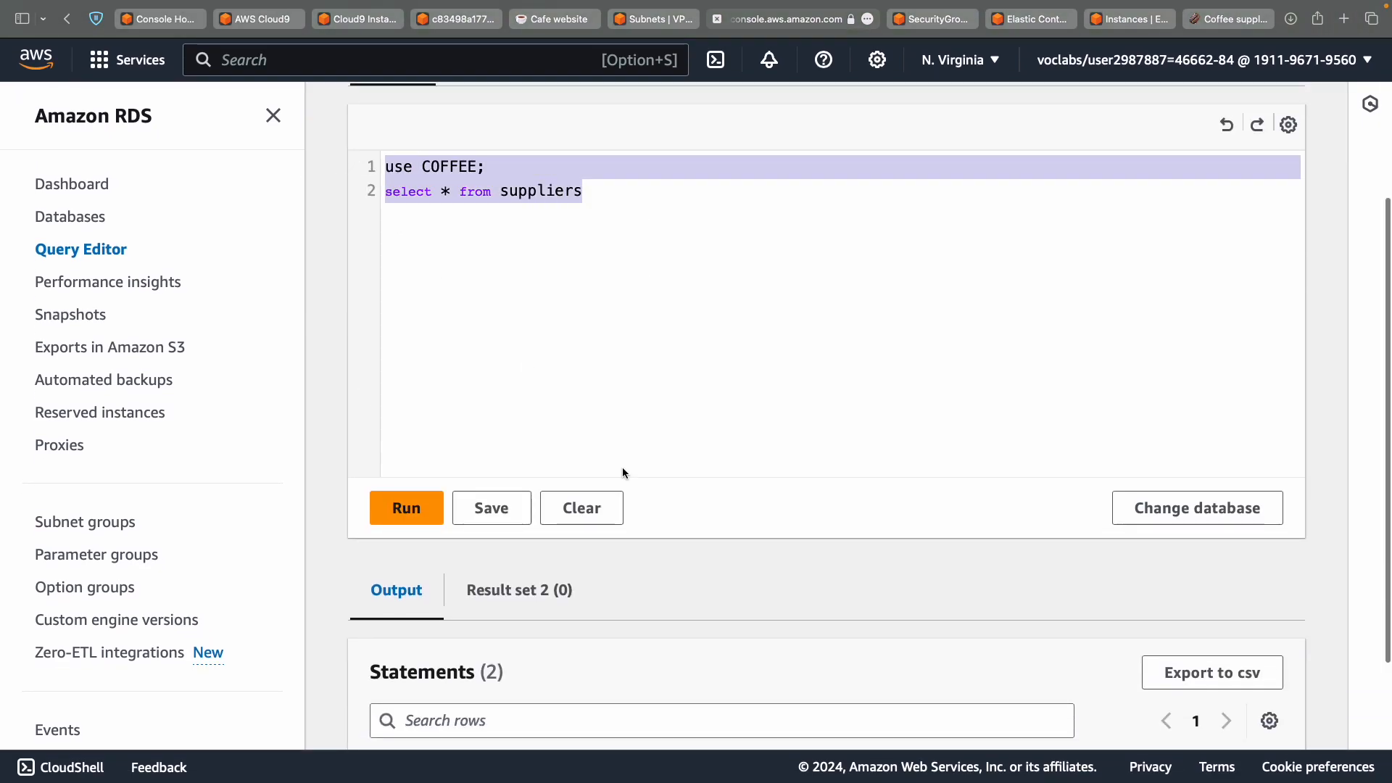
pyautogui.scroll(-3, 622, 467)
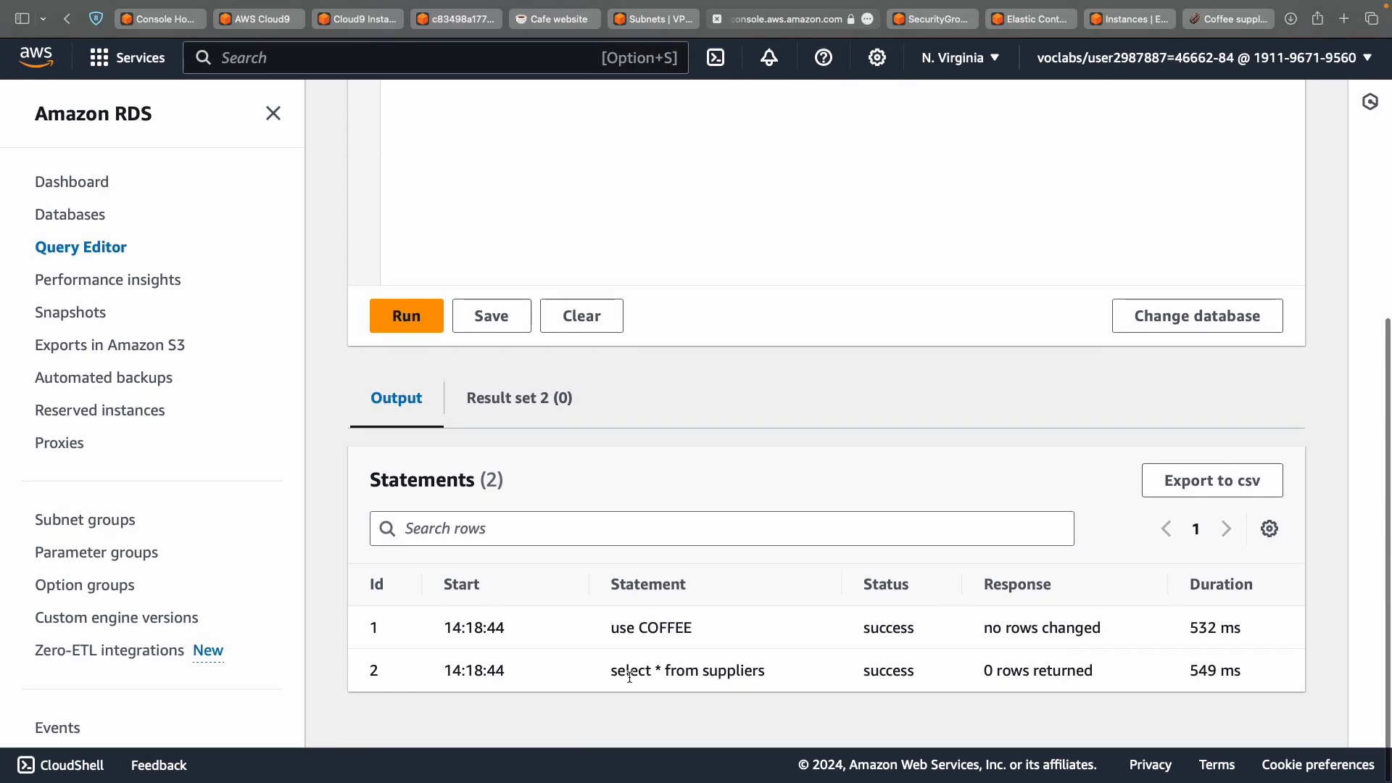
pyautogui.click(554, 397)
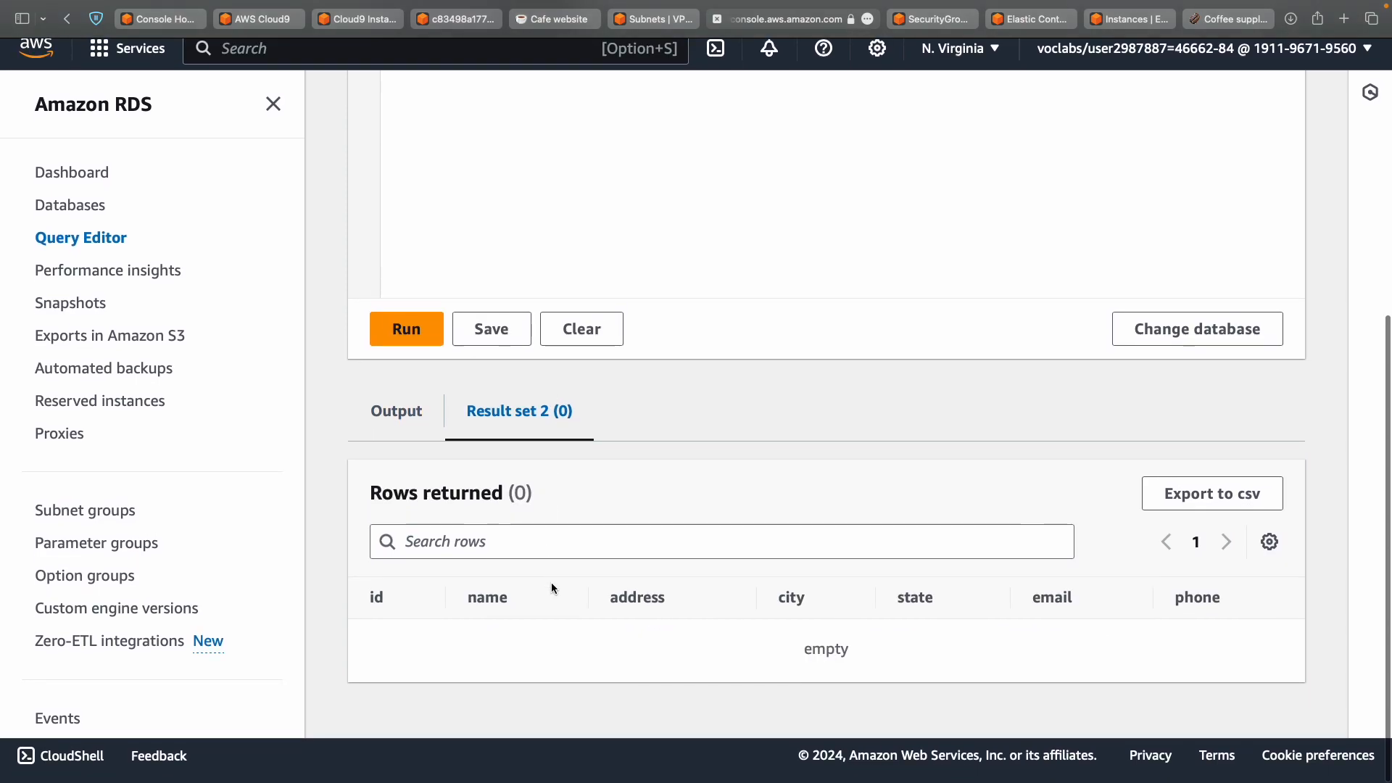
pyautogui.scroll(5, 552, 582)
pyautogui.scroll(-5, 551, 582)
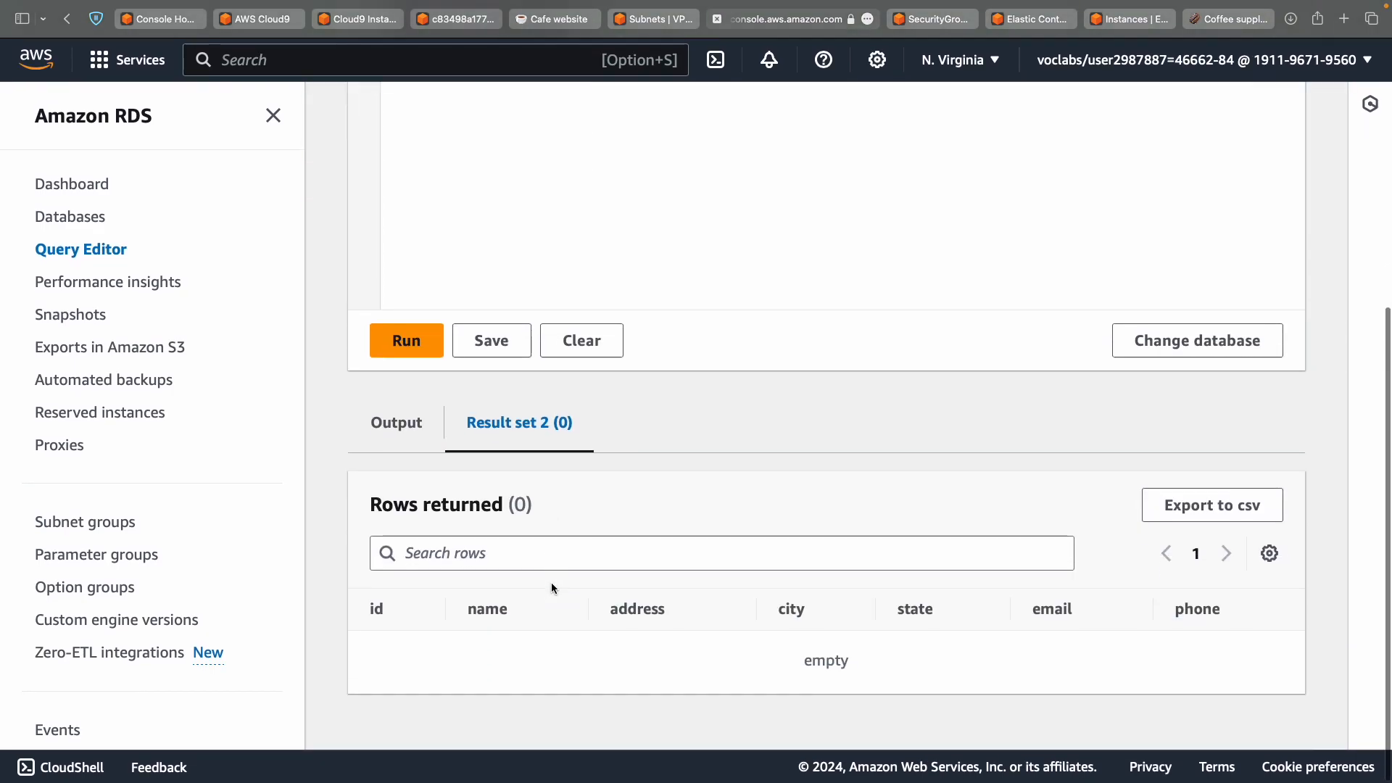
pyautogui.click(408, 337)
pyautogui.scroll(5, 555, 247)
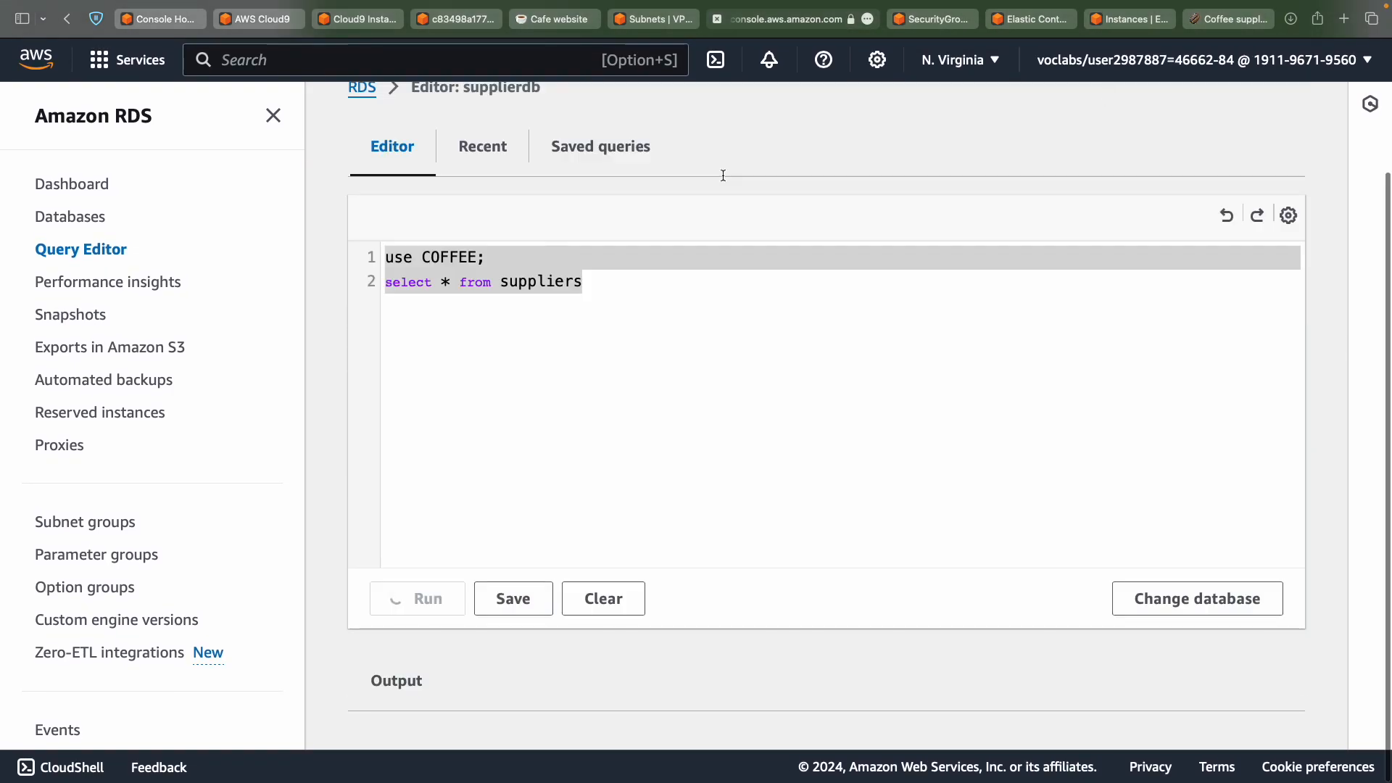
pyautogui.scroll(-5, 965, 472)
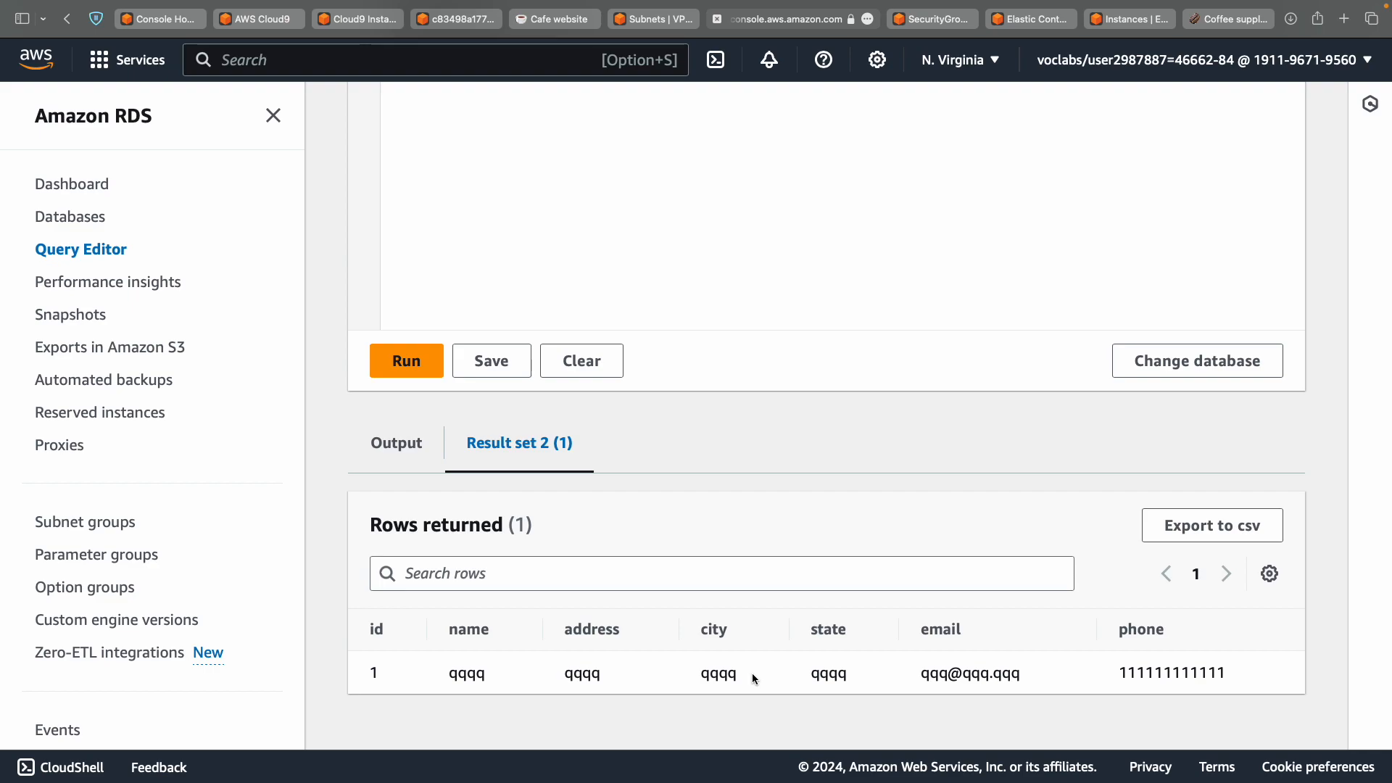
pyautogui.click(1220, 19)
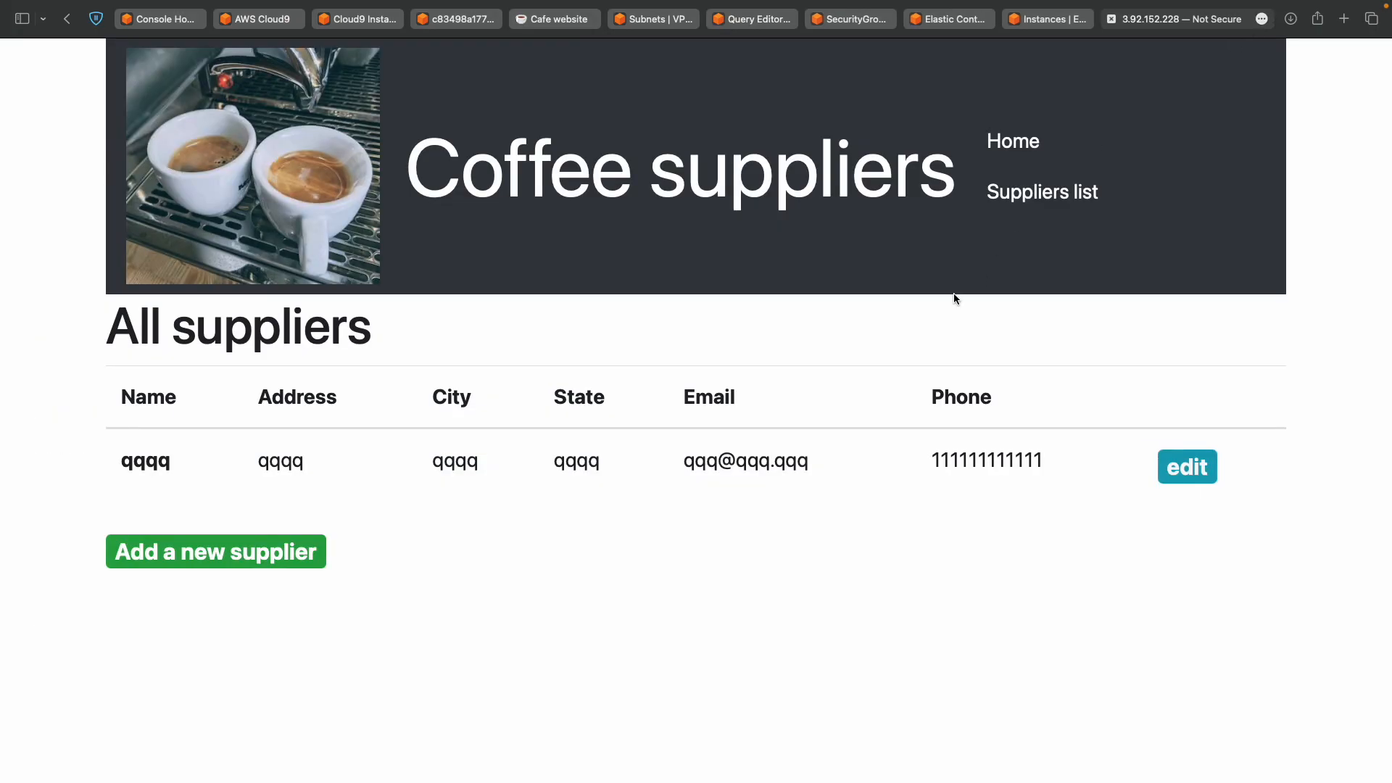
# Copy the Task 7 command 'cd ~/environment/resources' from the lab instructions.
pyautogui.hotkey('ctrl', 'Right')
pyautogui.scroll(-6, 655, 486)
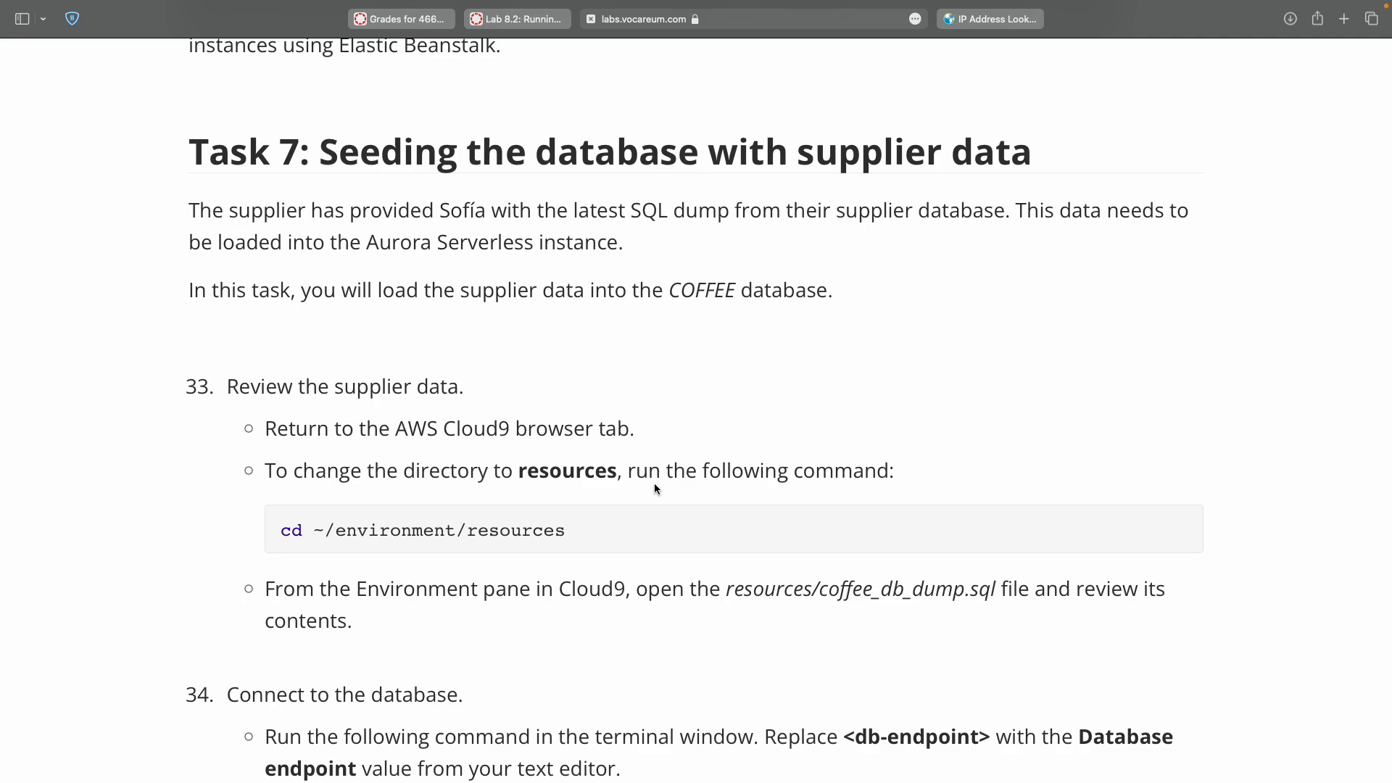
pyautogui.scroll(-3, 654, 483)
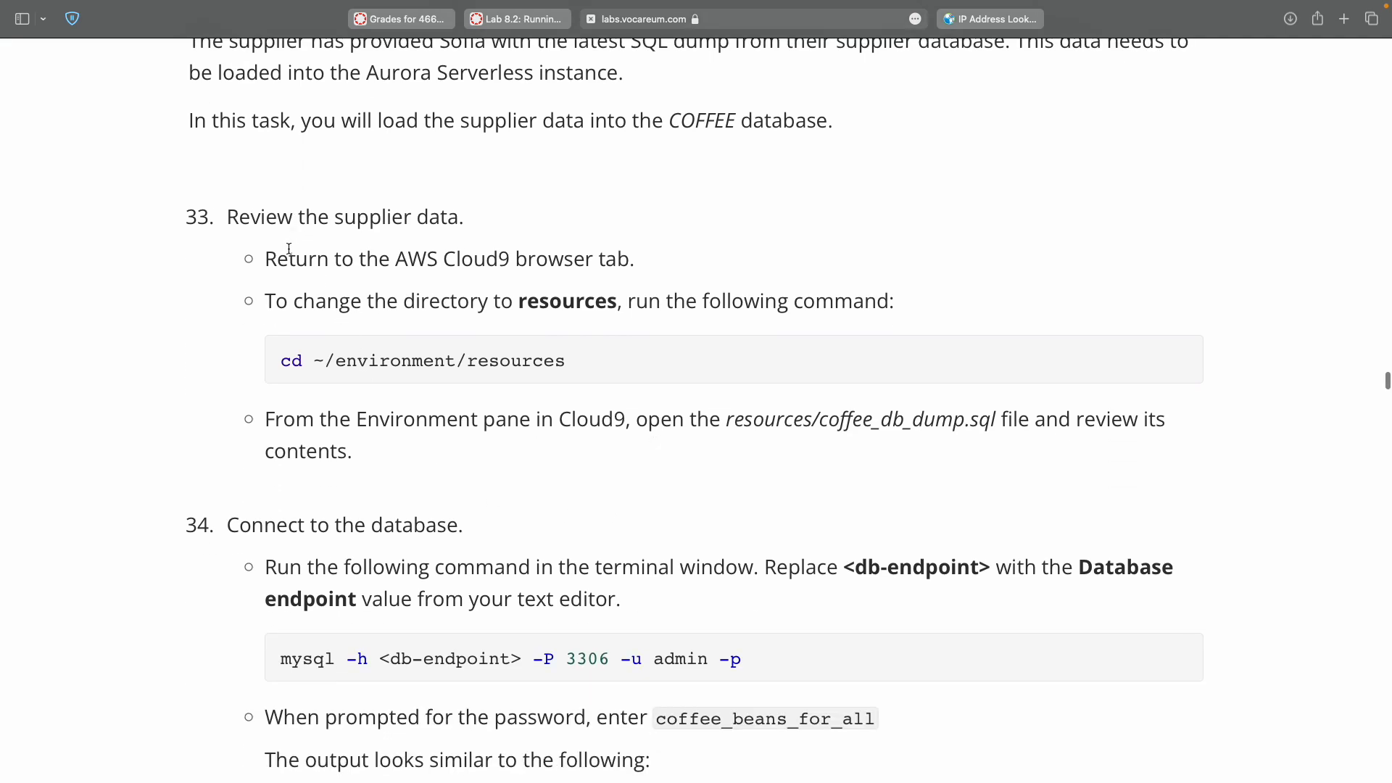
pyautogui.doubleClick(469, 261)
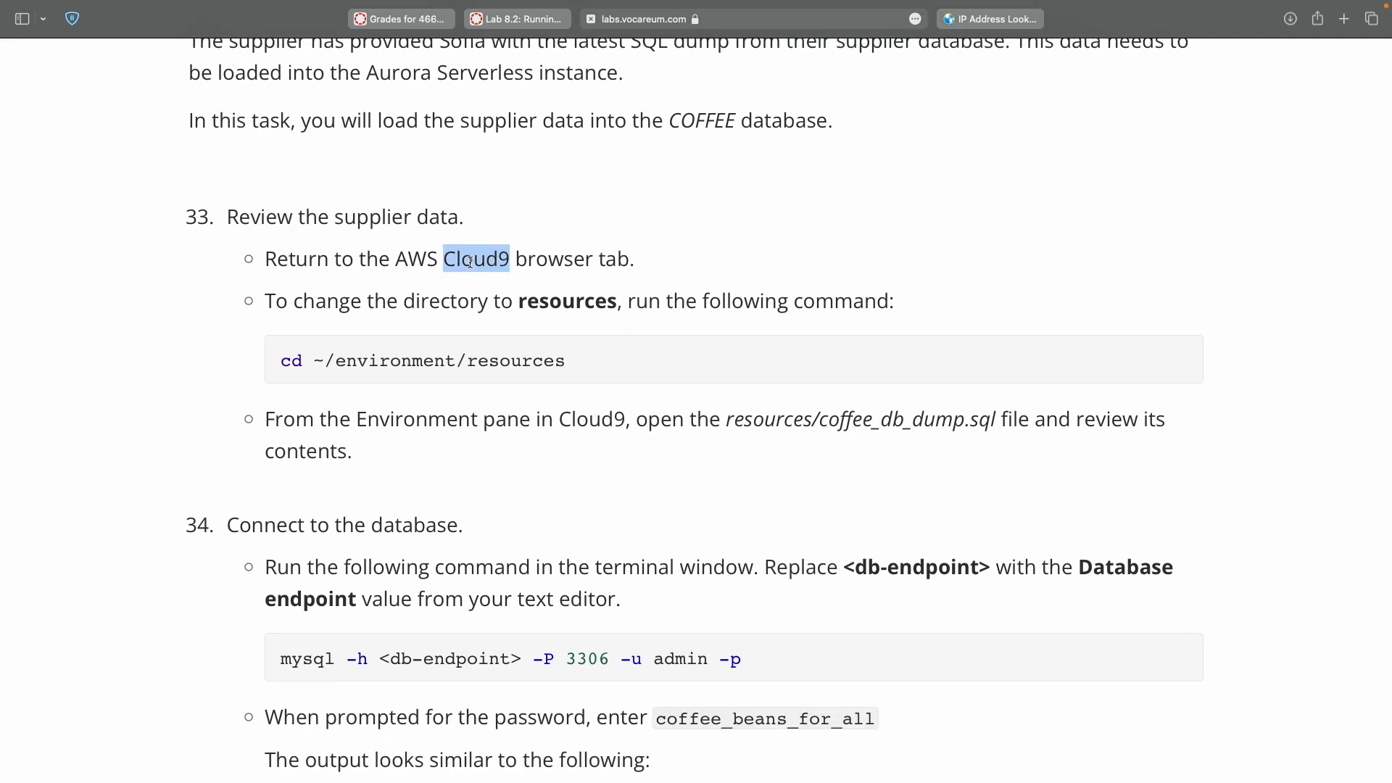
pyautogui.doubleClick(277, 363)
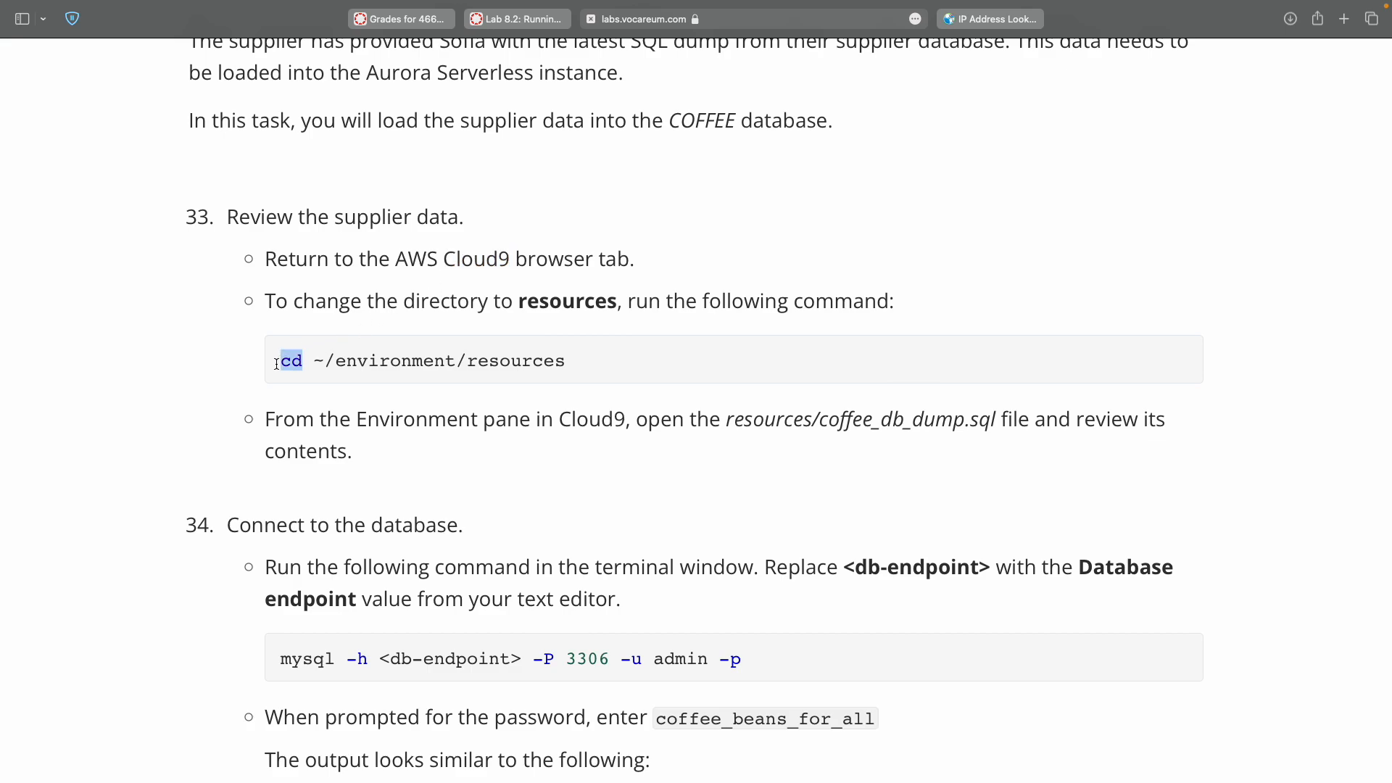
pyautogui.moveTo(548, 336); pyautogui.dragTo(538, 357)
pyautogui.press('super+c')
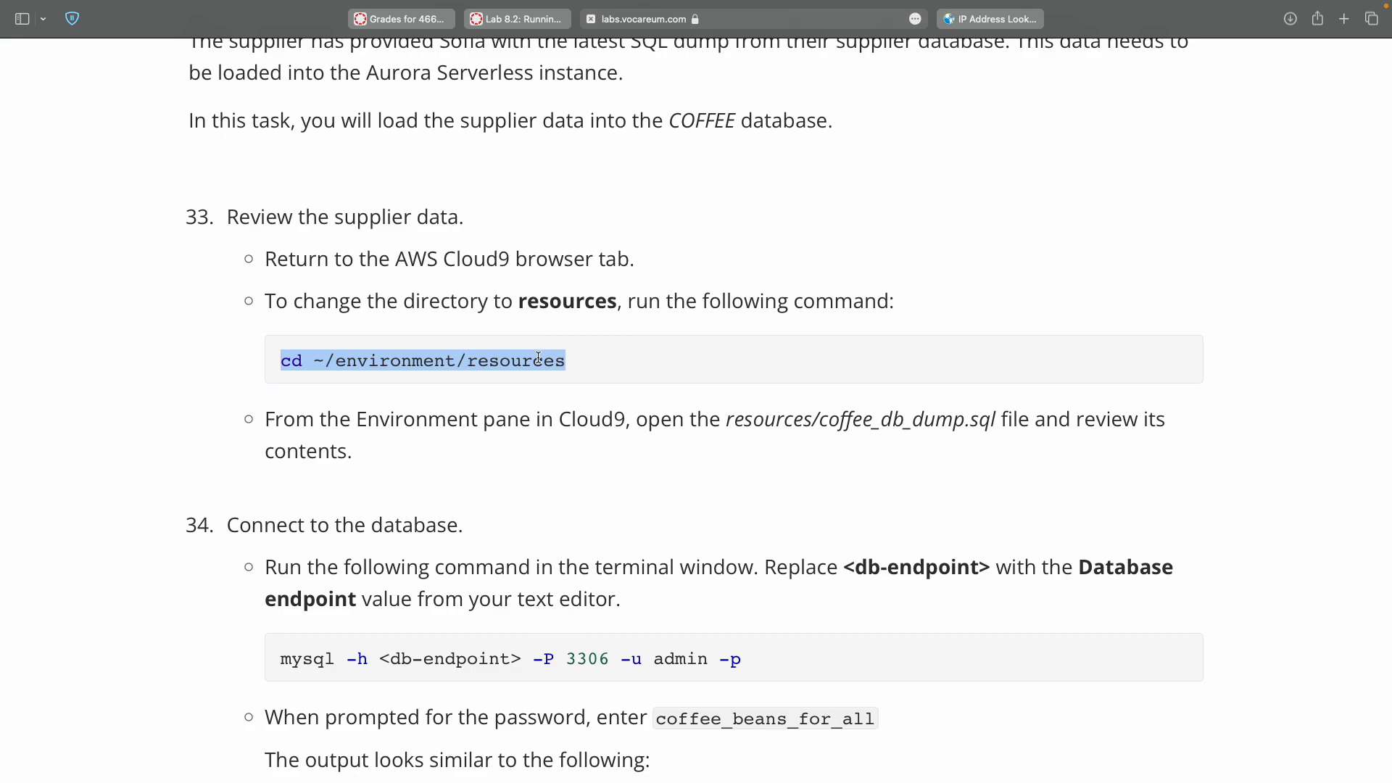
pyautogui.hotkey('ctrl', 'Right')
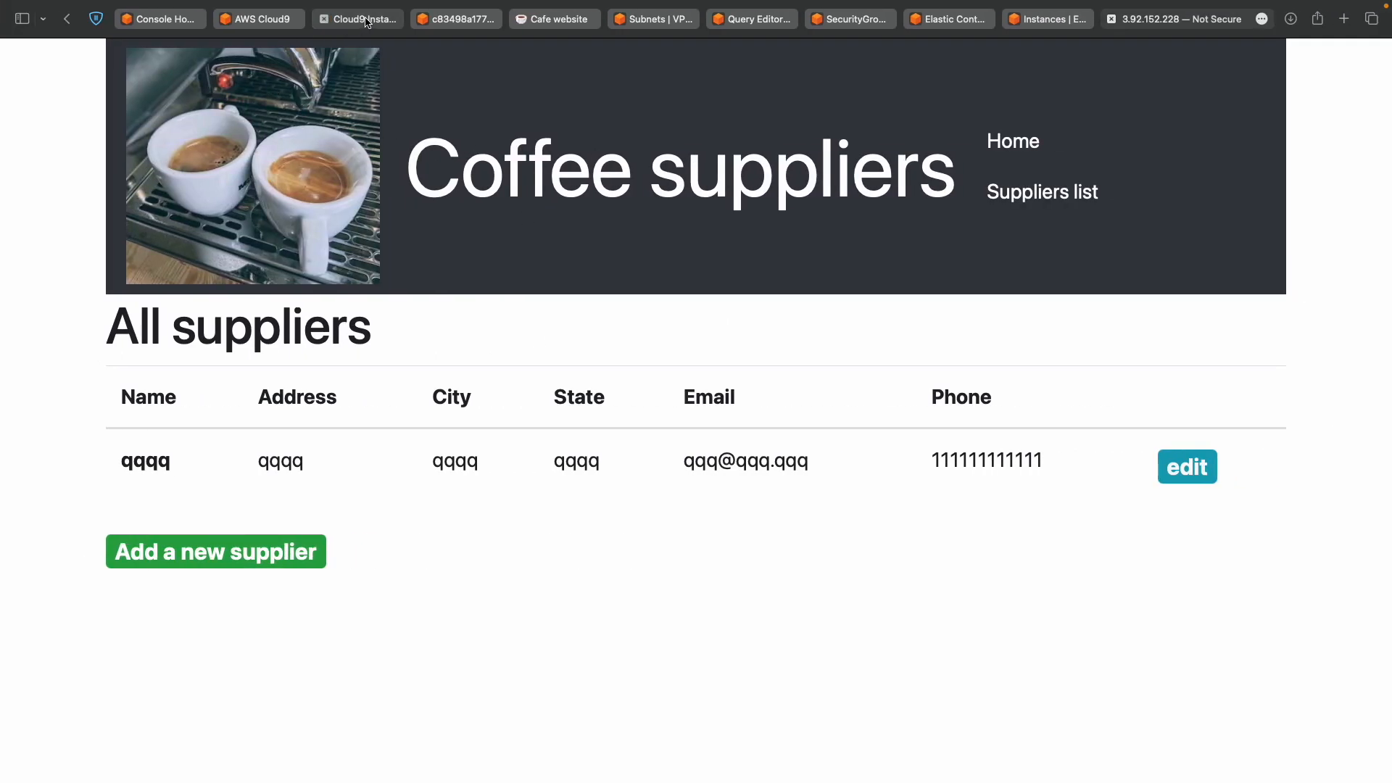
# Change the Cloud9 terminal into ~/environment/resources with the copied cd command.
pyautogui.click(359, 22)
pyautogui.press('super+v')
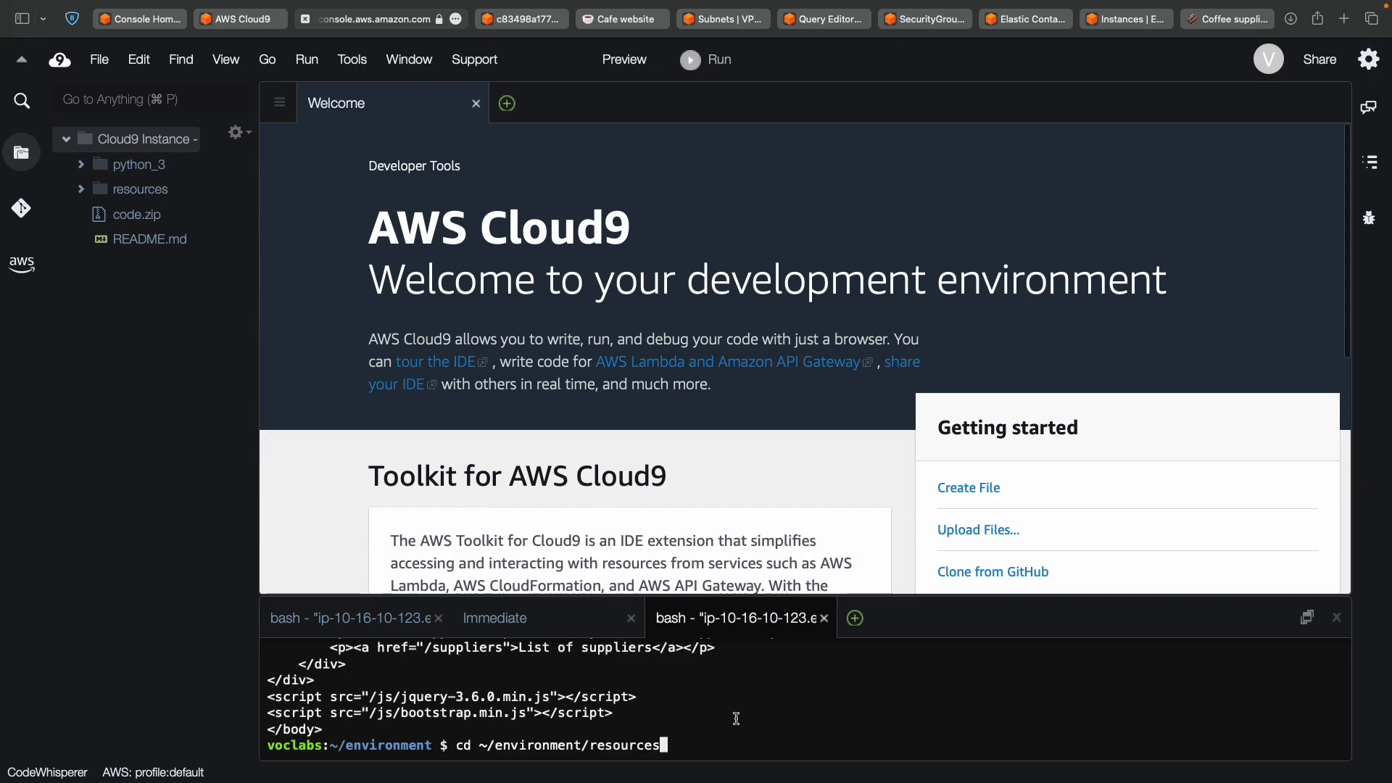
pyautogui.press('Return')
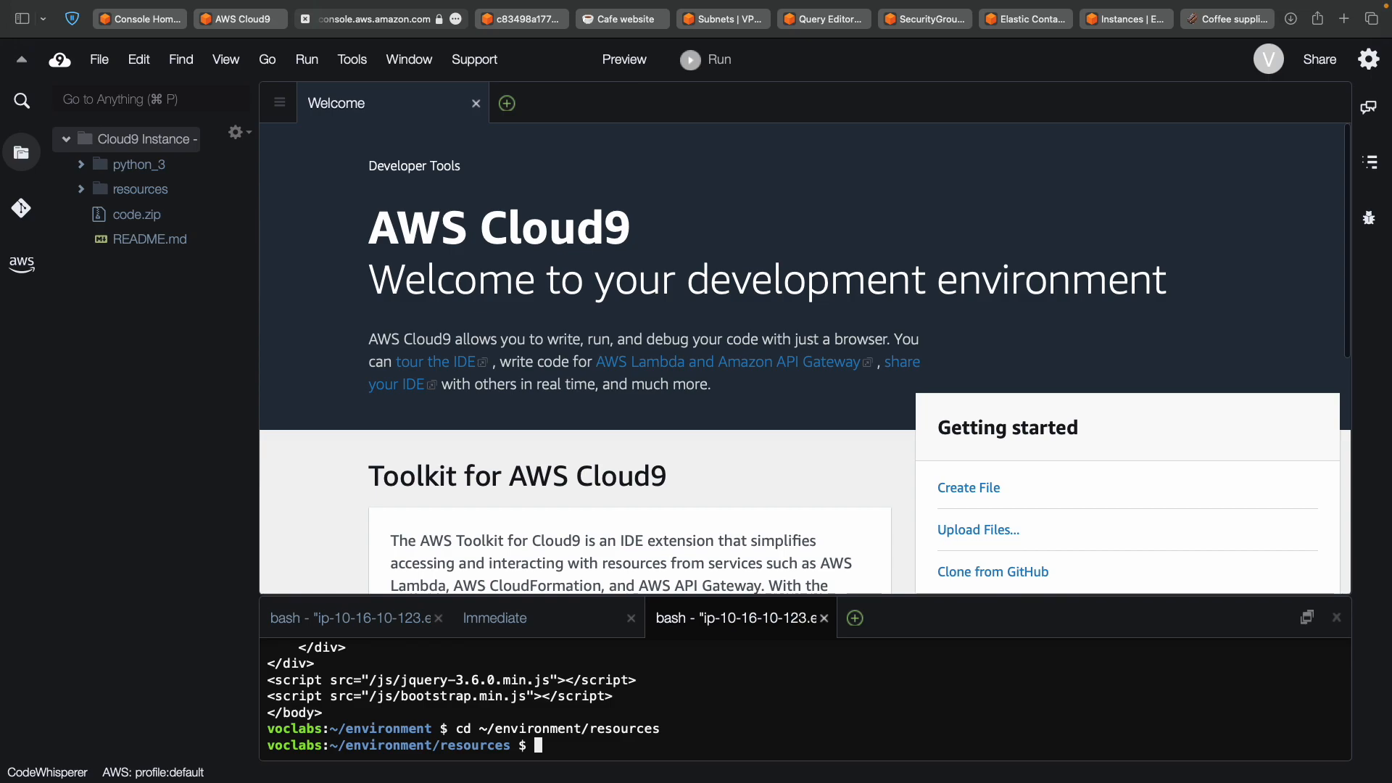
# Scroll the lab instructions to step 34's mysql connection command.
pyautogui.hotkey('ctrl', 'Left')
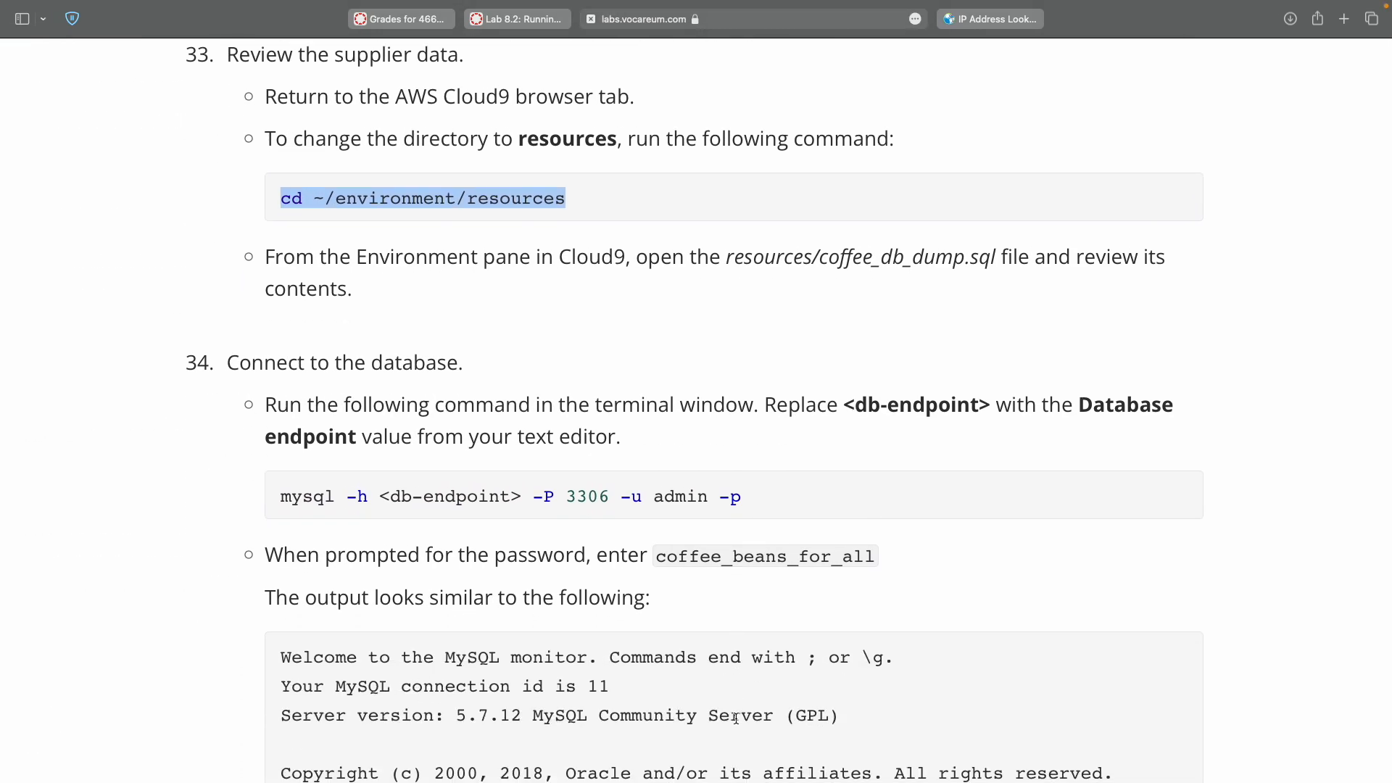
pyautogui.scroll(-3, 735, 718)
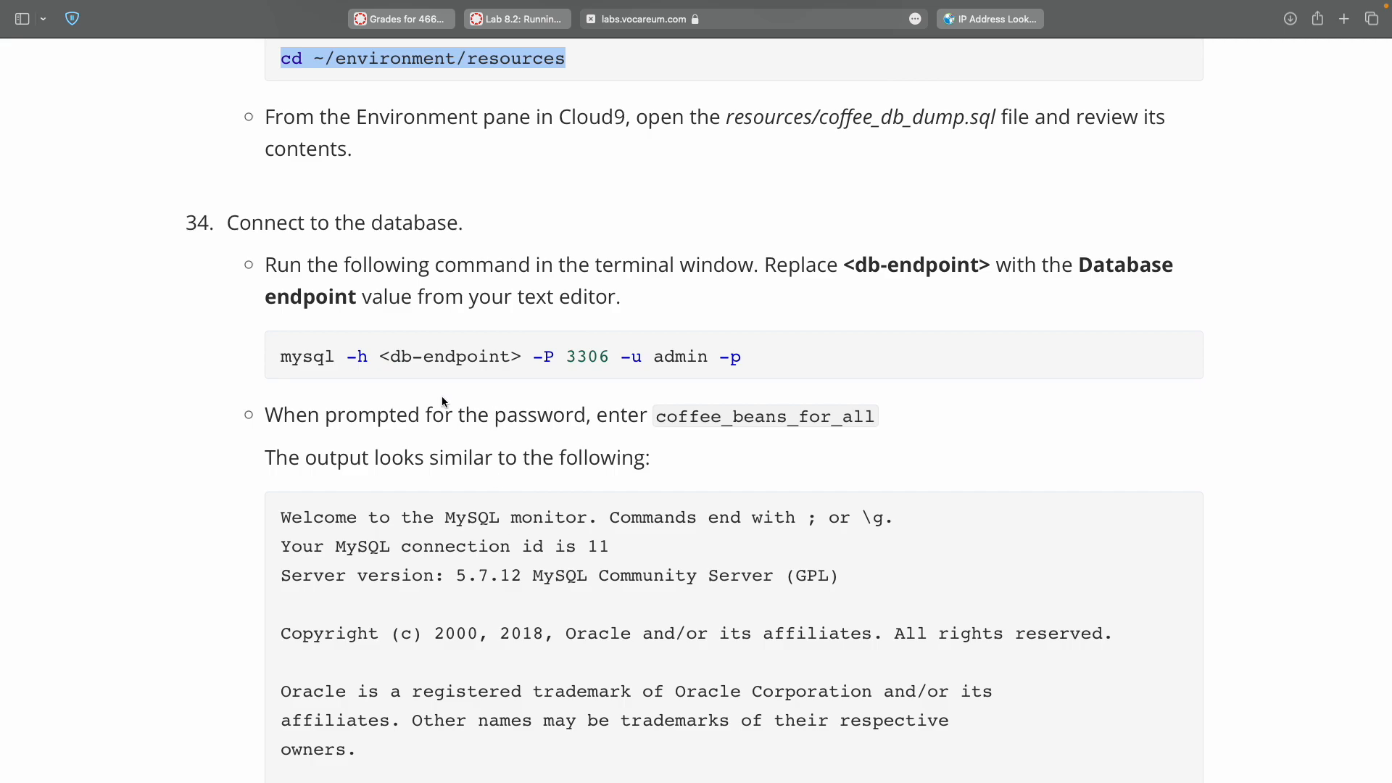
pyautogui.doubleClick(287, 356)
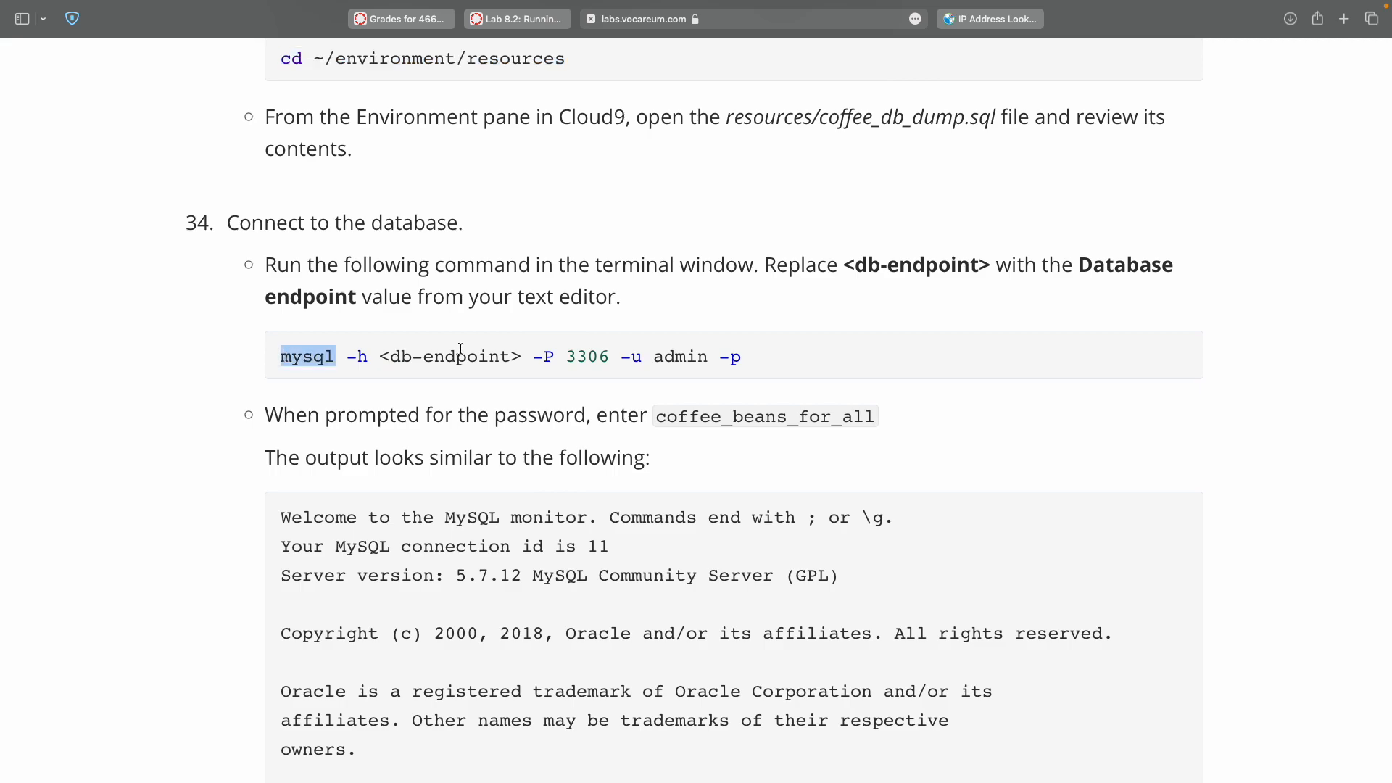
# Paste step 34's mysql connection command onto line 12 of the TextMate notes.
pyautogui.moveTo(737, 356); pyautogui.dragTo(731, 357)
pyautogui.press('super+c')
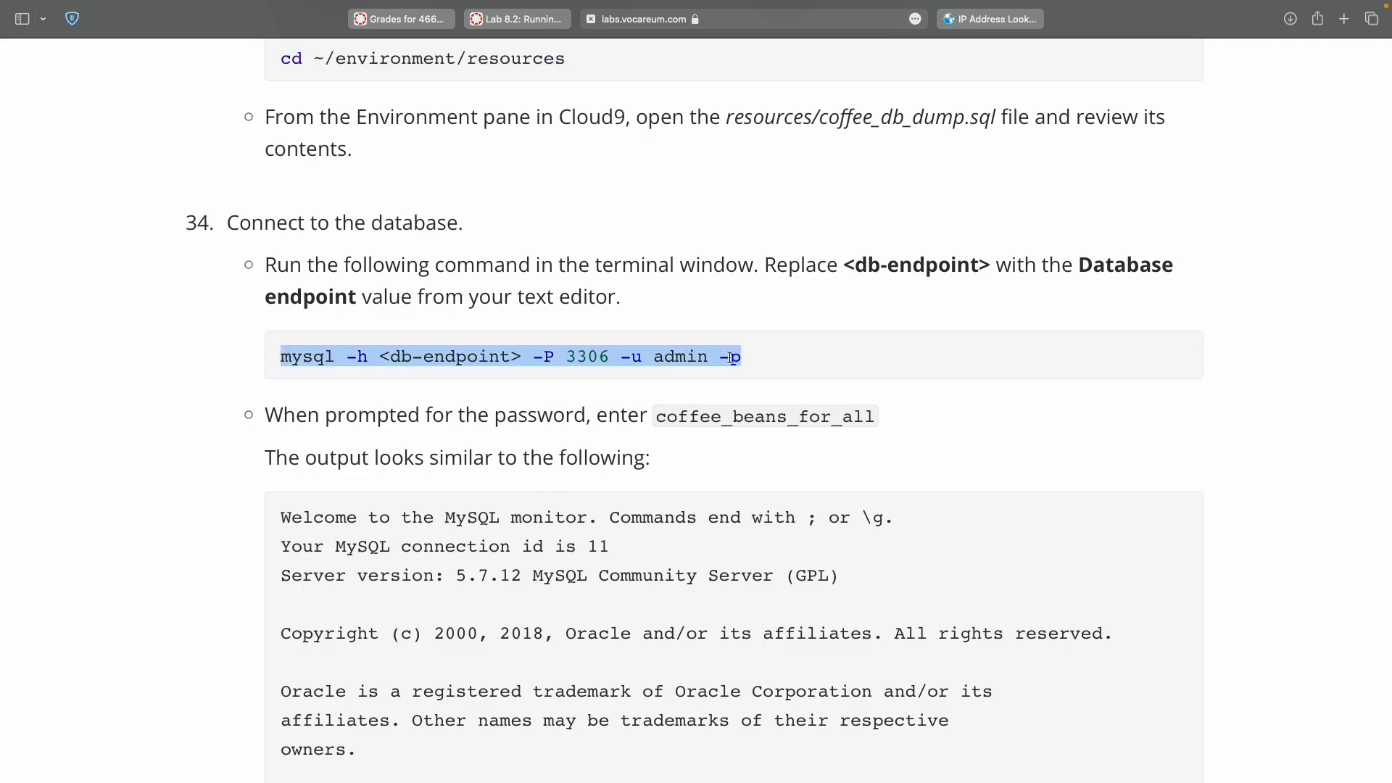
pyautogui.press('super+Tab')
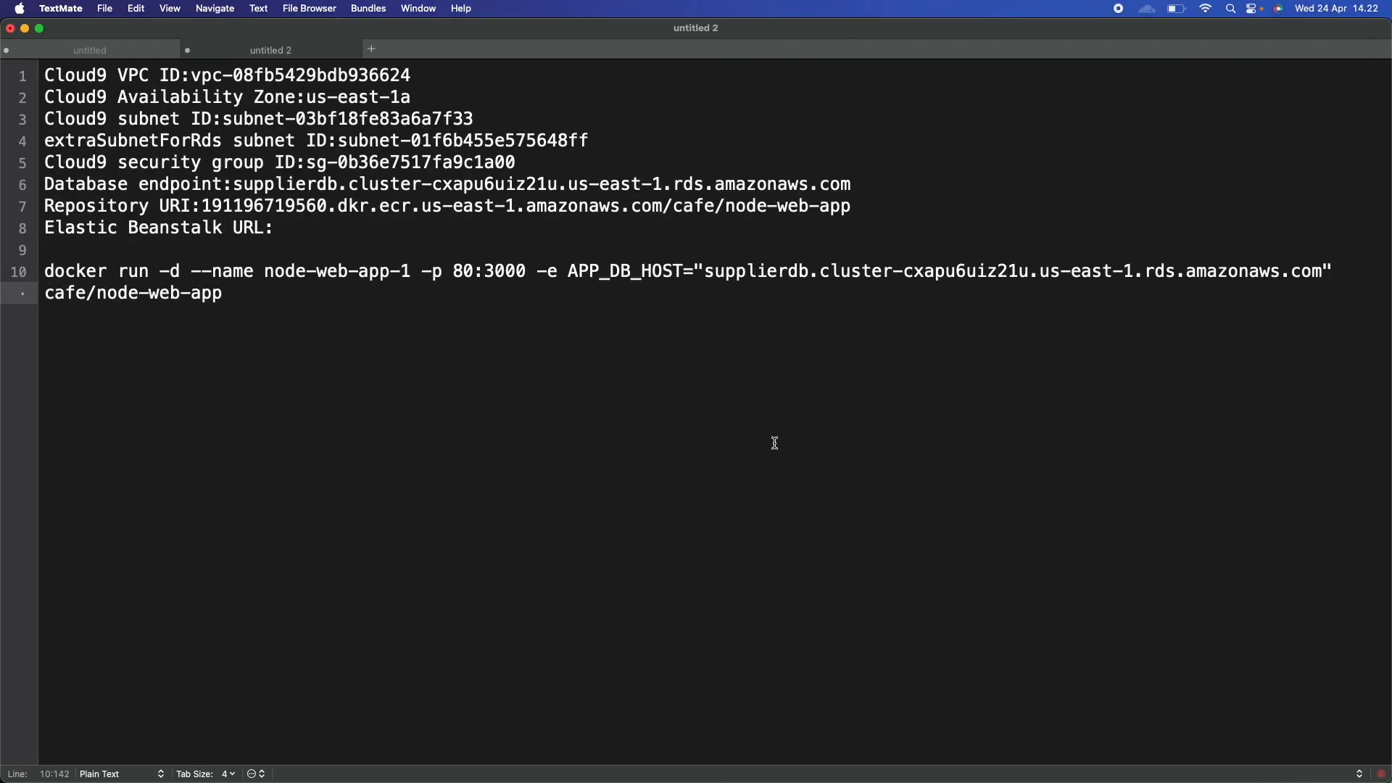
pyautogui.press('Return')
pyautogui.press('Return')
pyautogui.press('super+v')
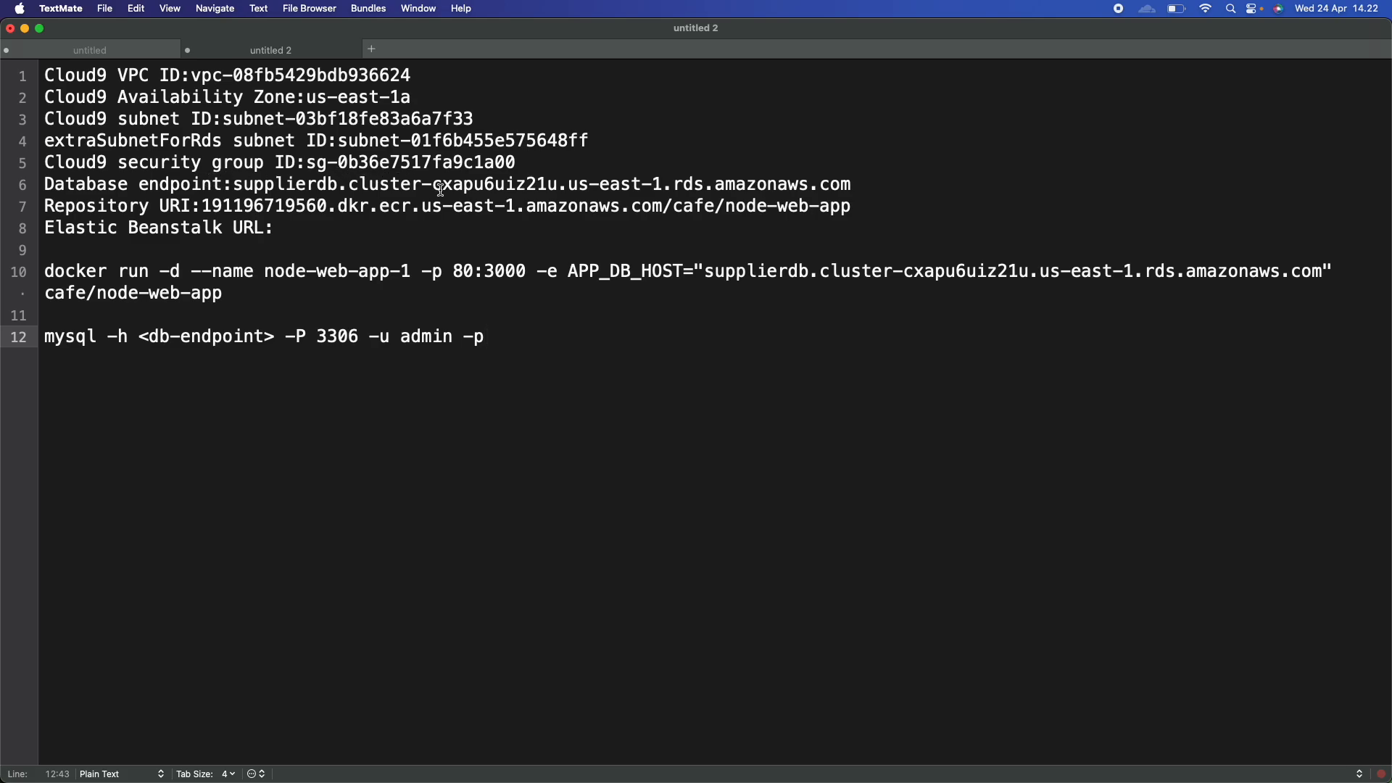
# Replace <db-endpoint> on line 12 with the supplierdb endpoint from line 6.
pyautogui.doubleClick(271, 187)
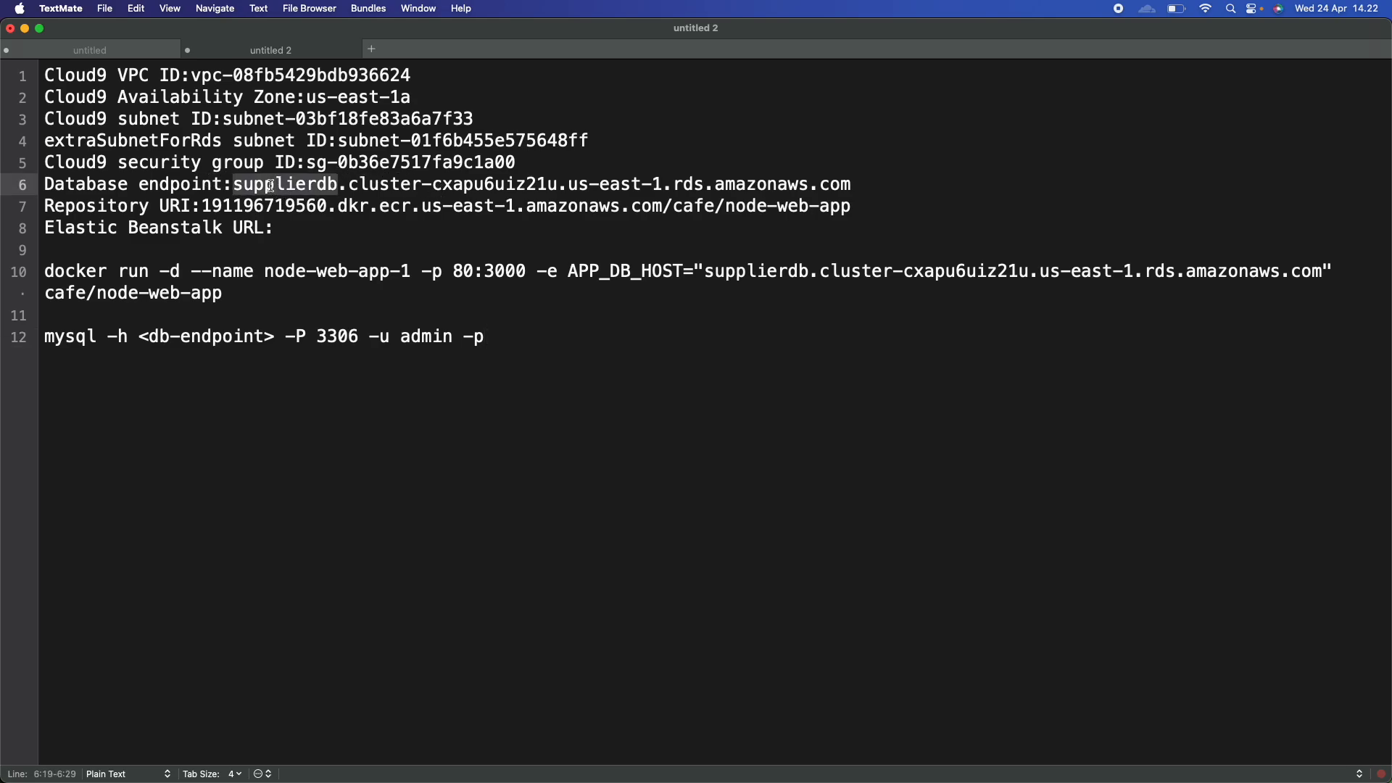
pyautogui.keyDown('shift'); pyautogui.click(839, 182); pyautogui.keyUp('shift')
pyautogui.press('super+c')
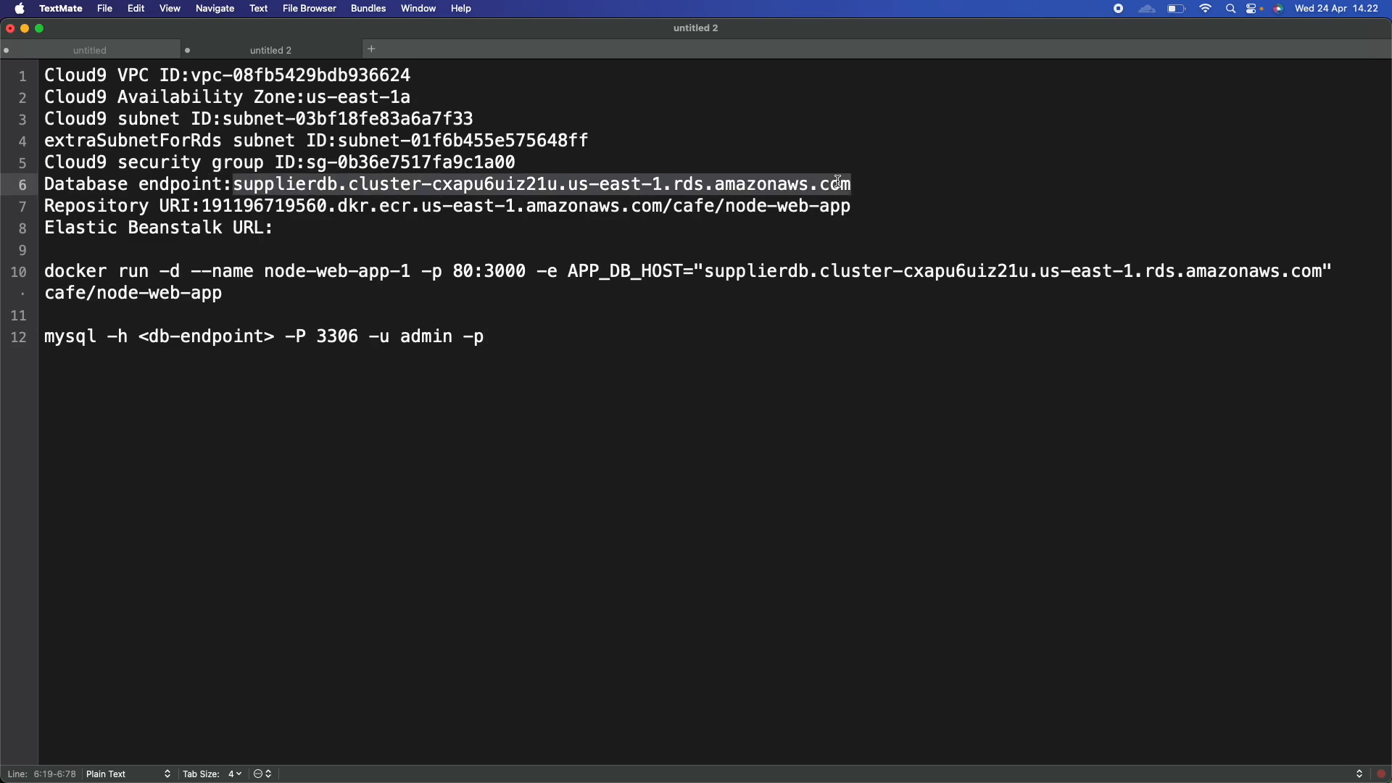
pyautogui.click(142, 337)
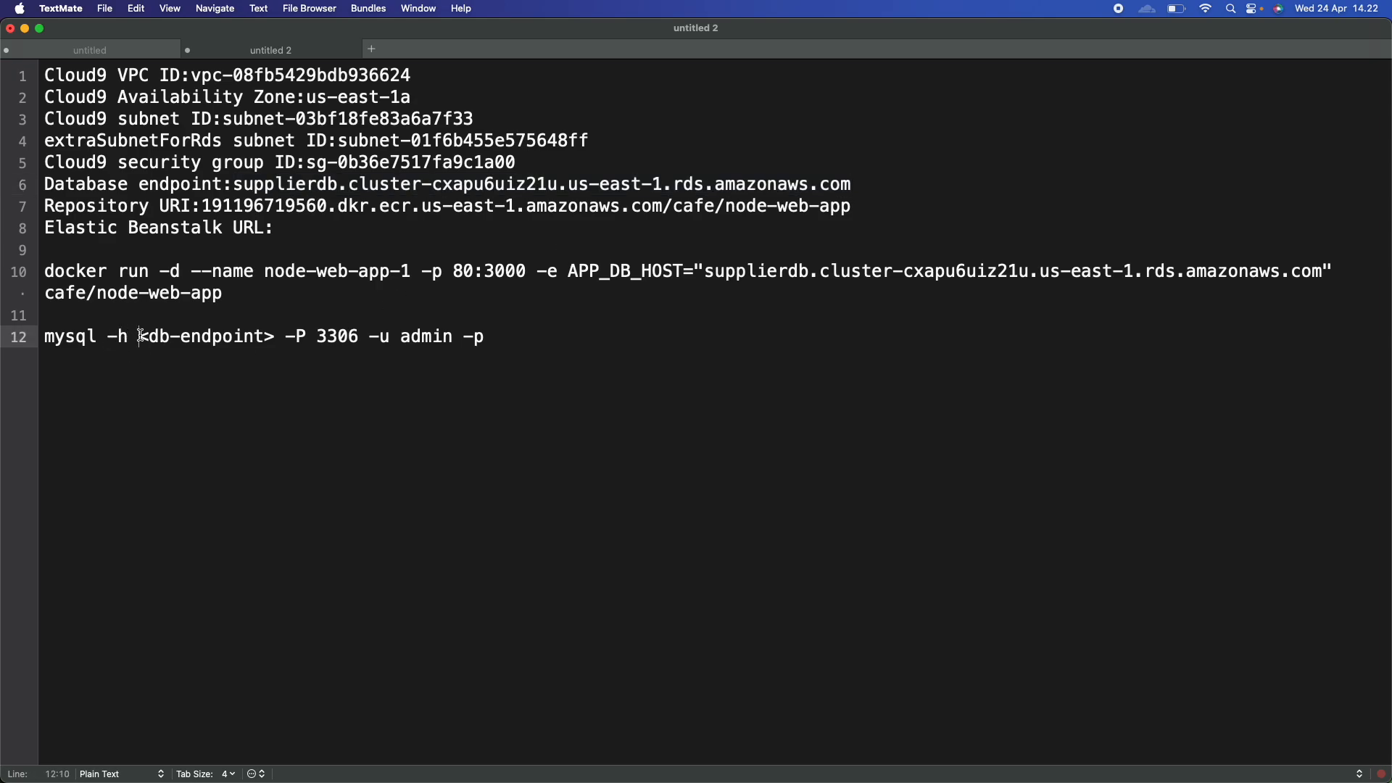
pyautogui.keyDown('shift'); pyautogui.click(276, 338); pyautogui.keyUp('shift')
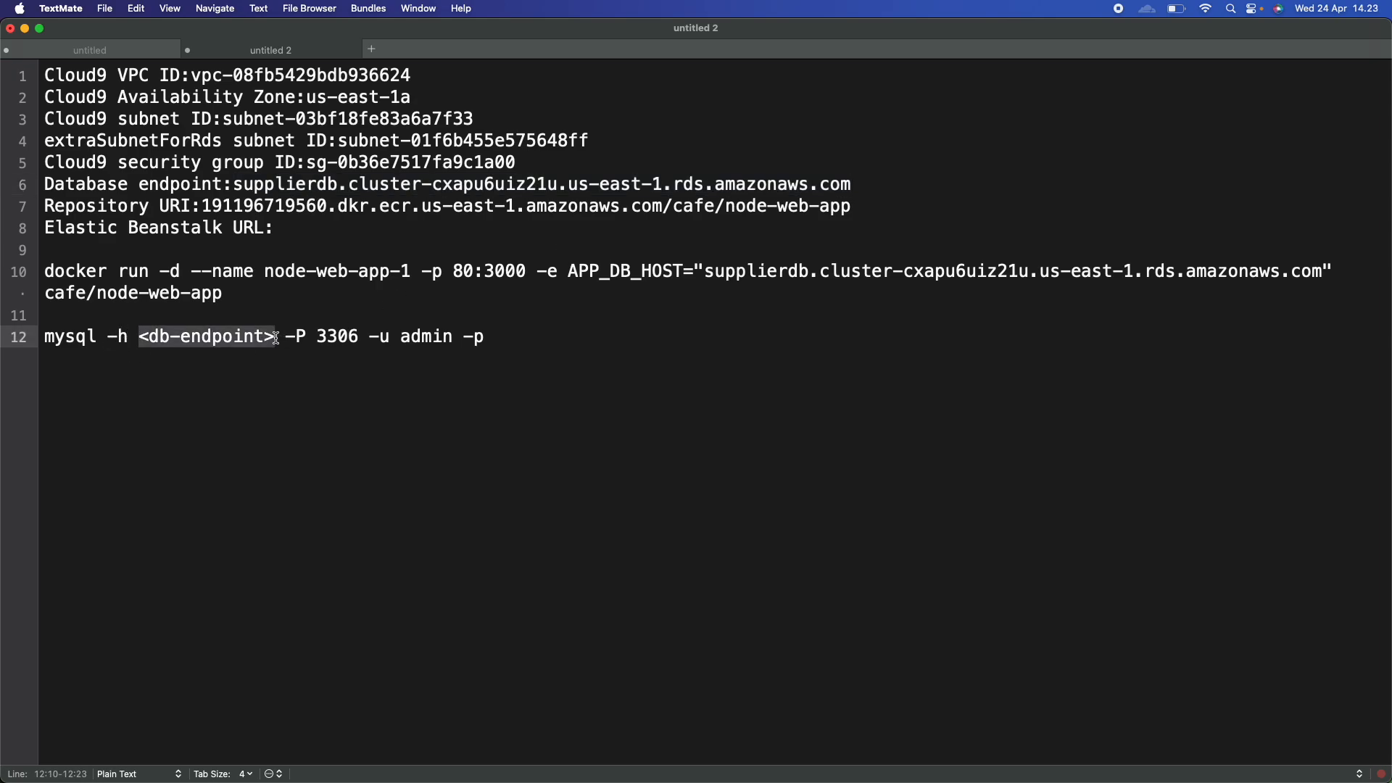
pyautogui.press('super+v')
# Copy the completed mysql command on line 12.
pyautogui.doubleClick(58, 335)
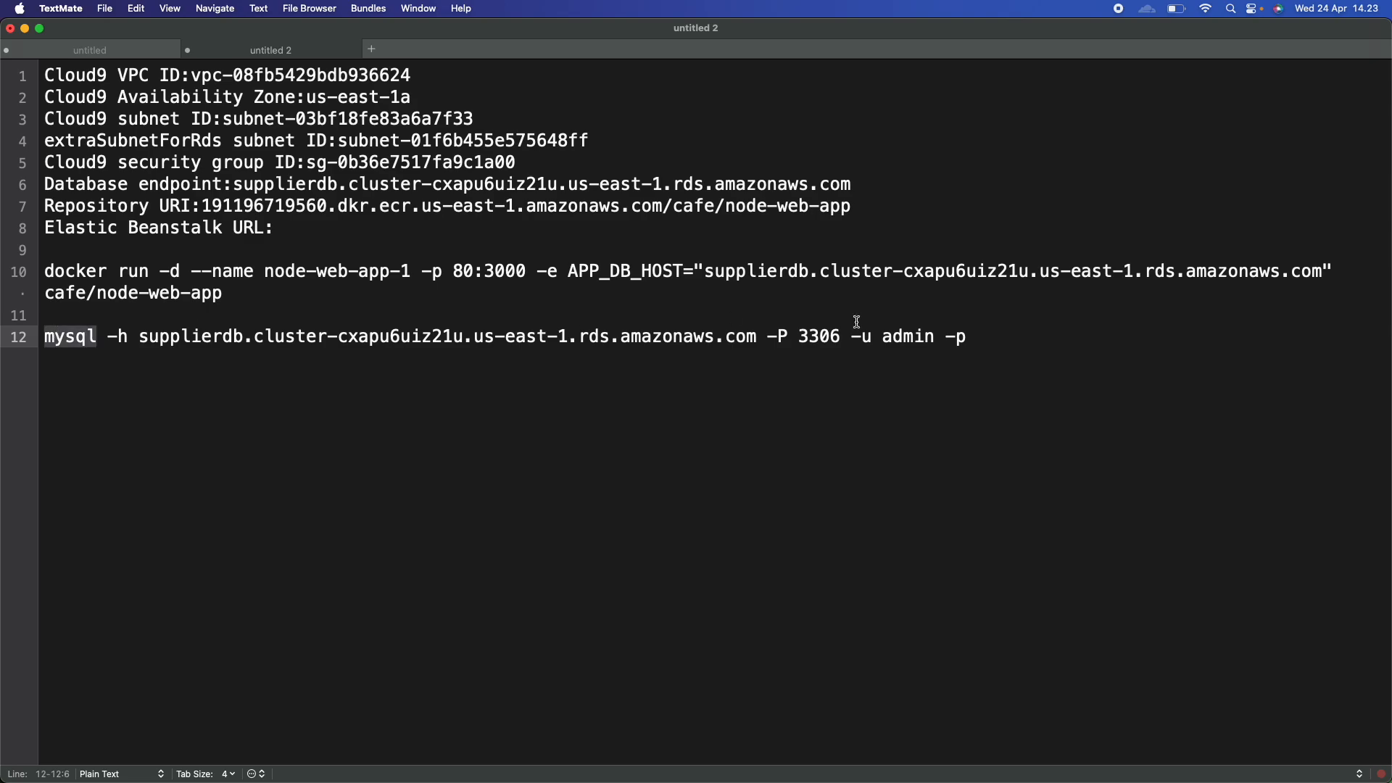
pyautogui.keyDown('shift'); pyautogui.click(967, 337); pyautogui.keyUp('shift')
pyautogui.press('super+c')
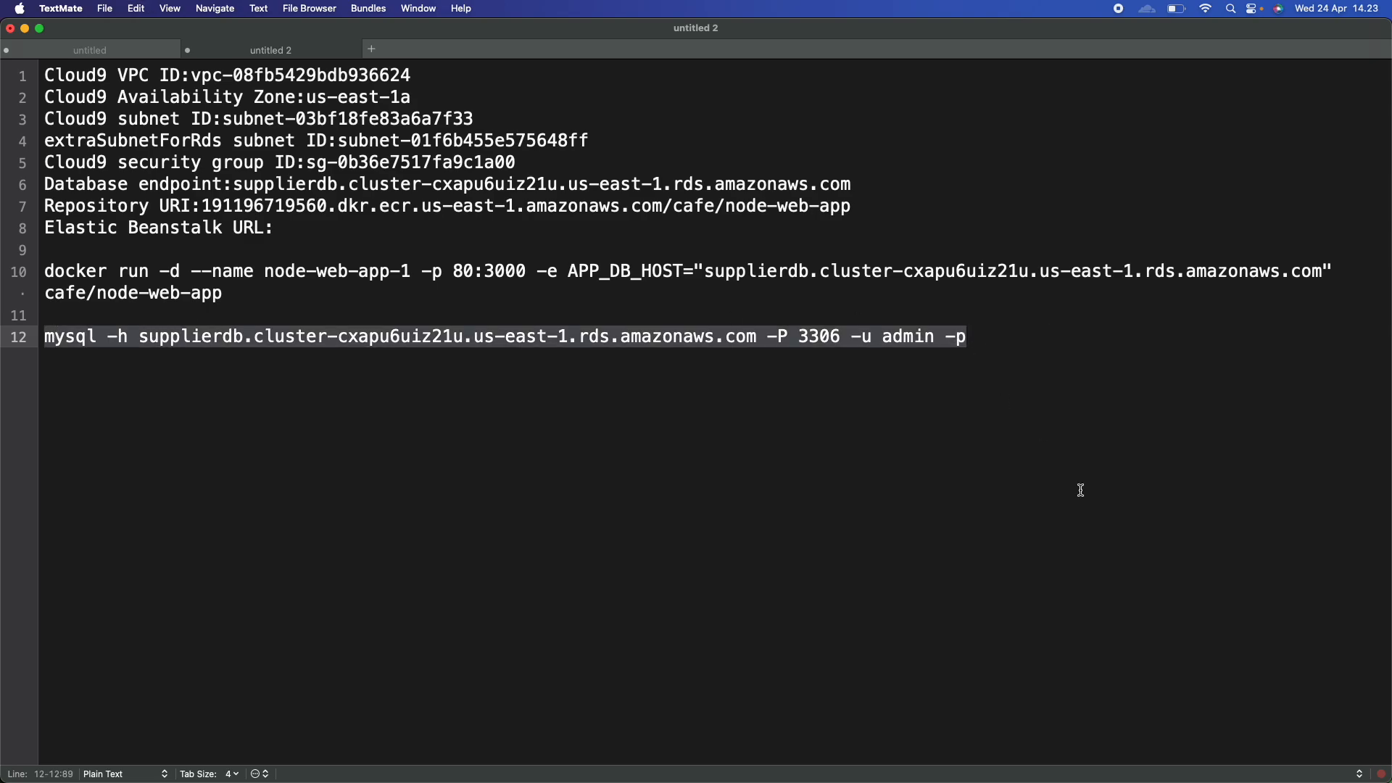
pyautogui.hotkey('ctrl', 'Right')
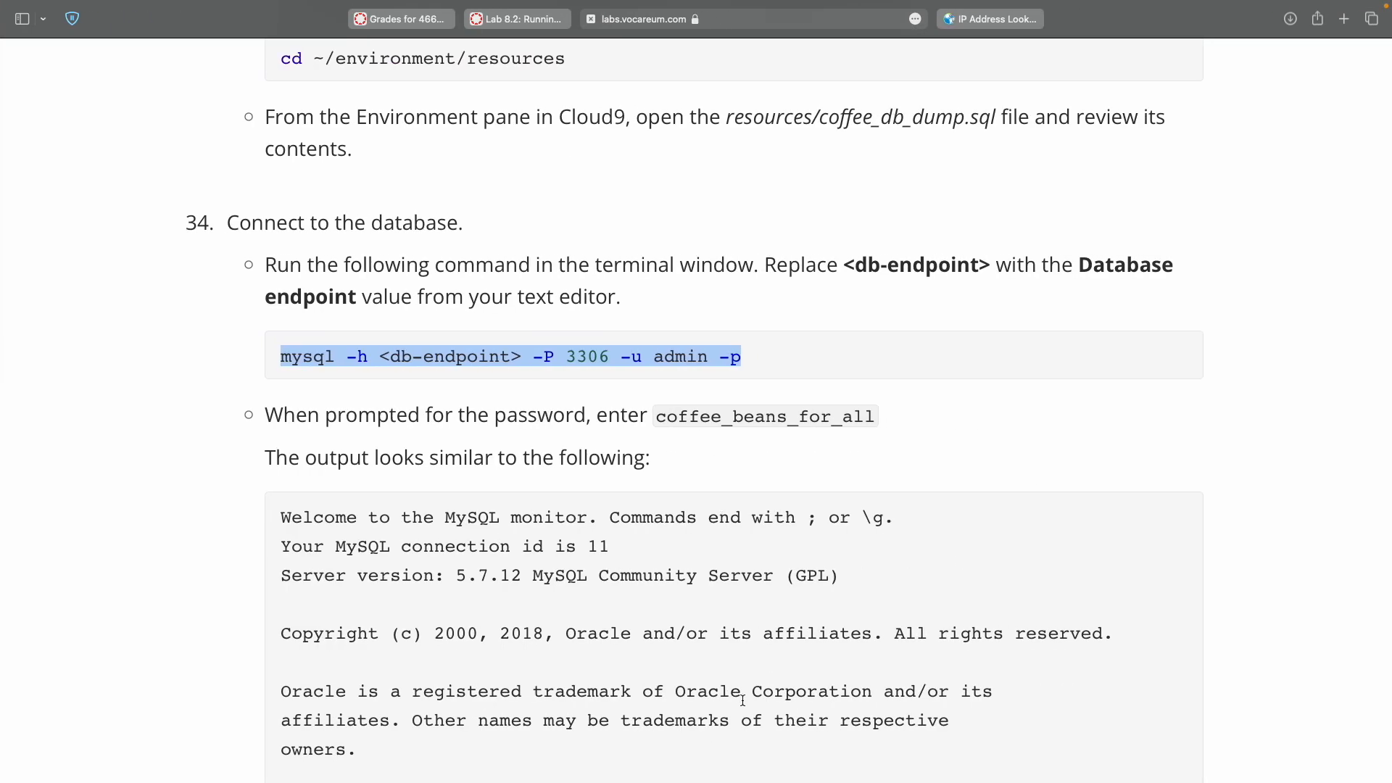
# Run the completed mysql connection command in the Cloud9 terminal.
pyautogui.hotkey('ctrl', 'Right')
pyautogui.click(745, 718)
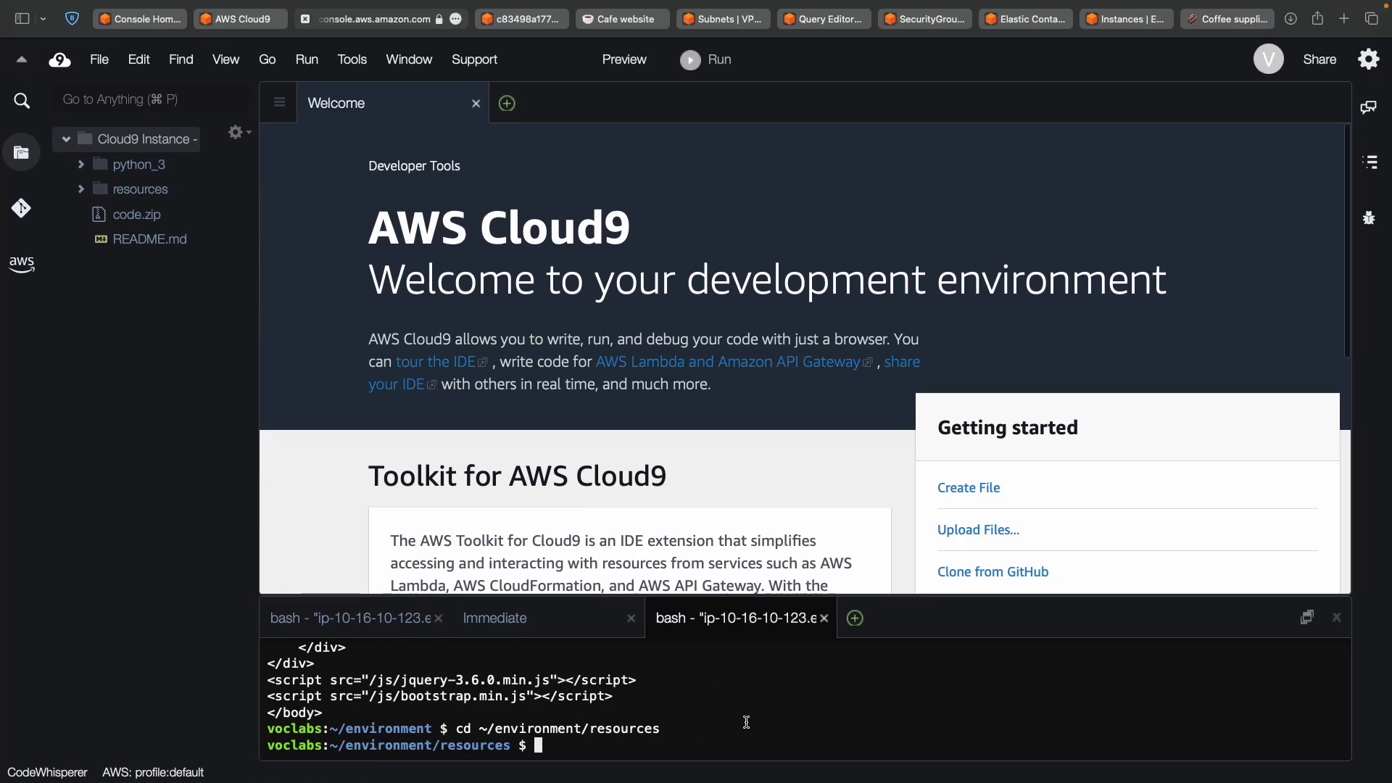
pyautogui.press('super+v')
pyautogui.press('Return')
# Enter the database password from the lab instructions at the prompt to log in.
pyautogui.hotkey('ctrl', 'Left')
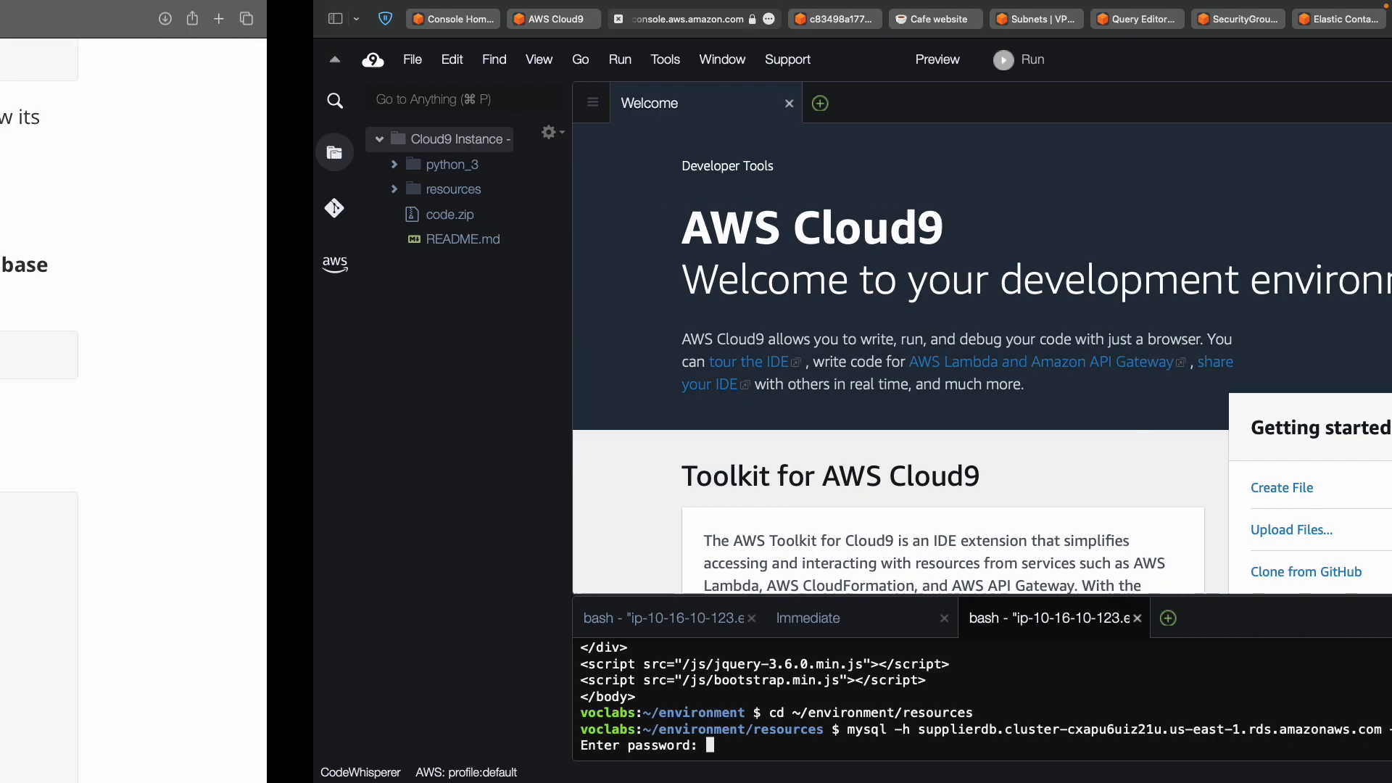
pyautogui.doubleClick(774, 416)
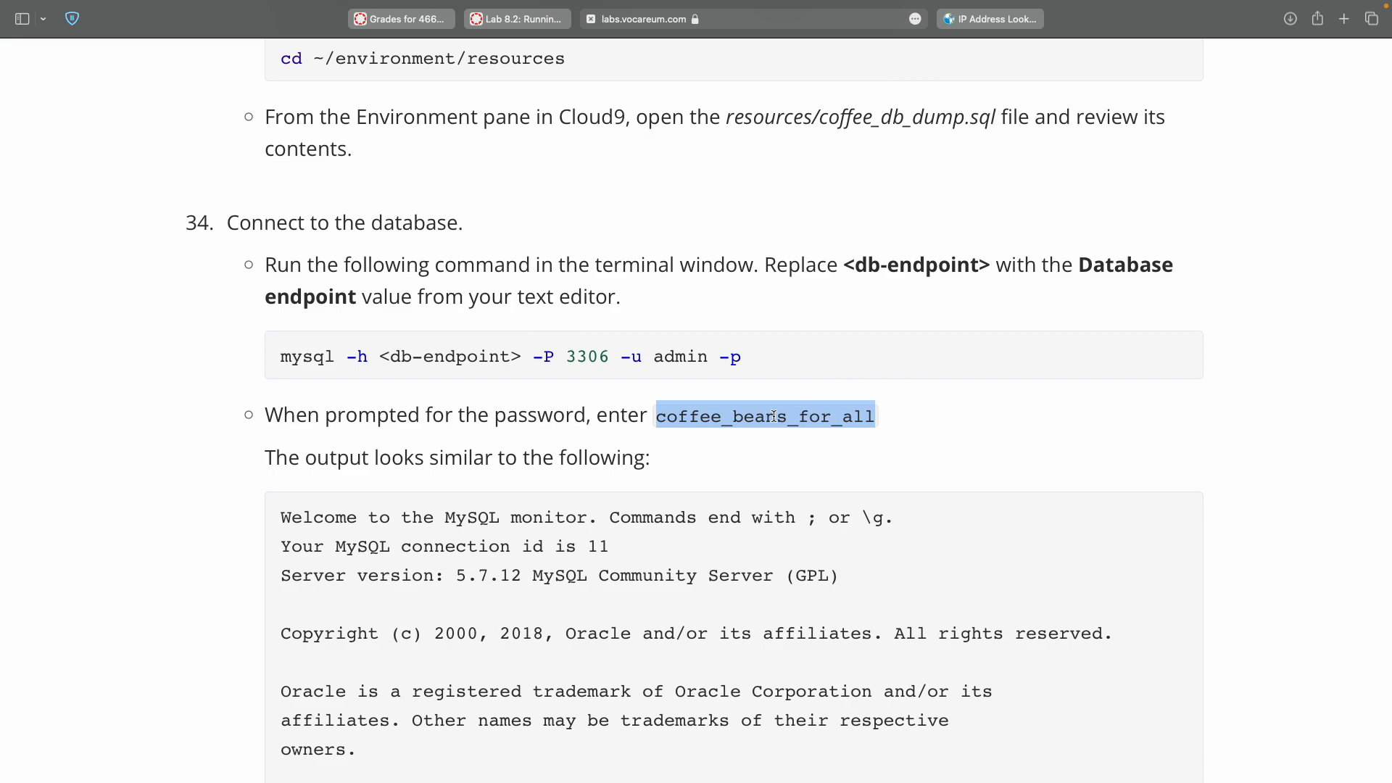
pyautogui.hotkey('ctrl', 'Right')
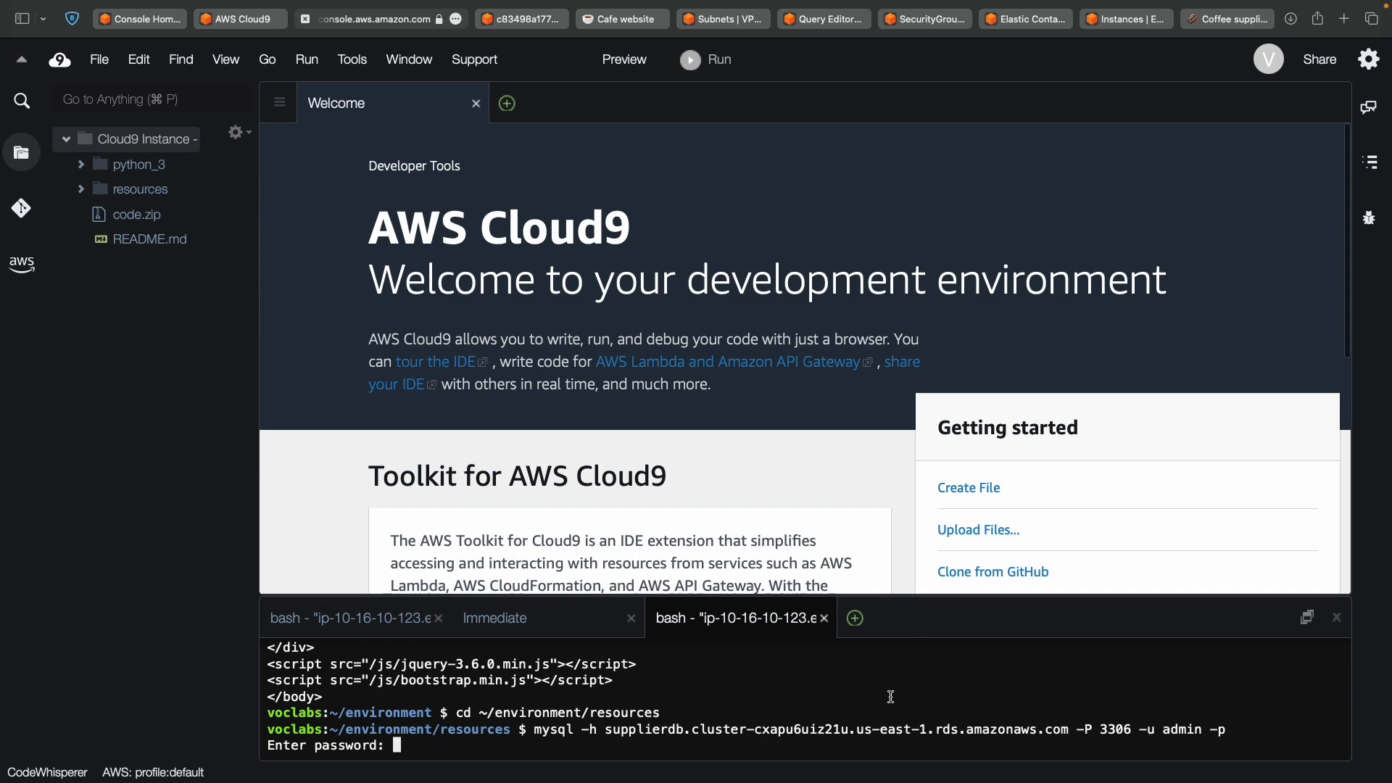
pyautogui.press('super+v')
pyautogui.press('Return')
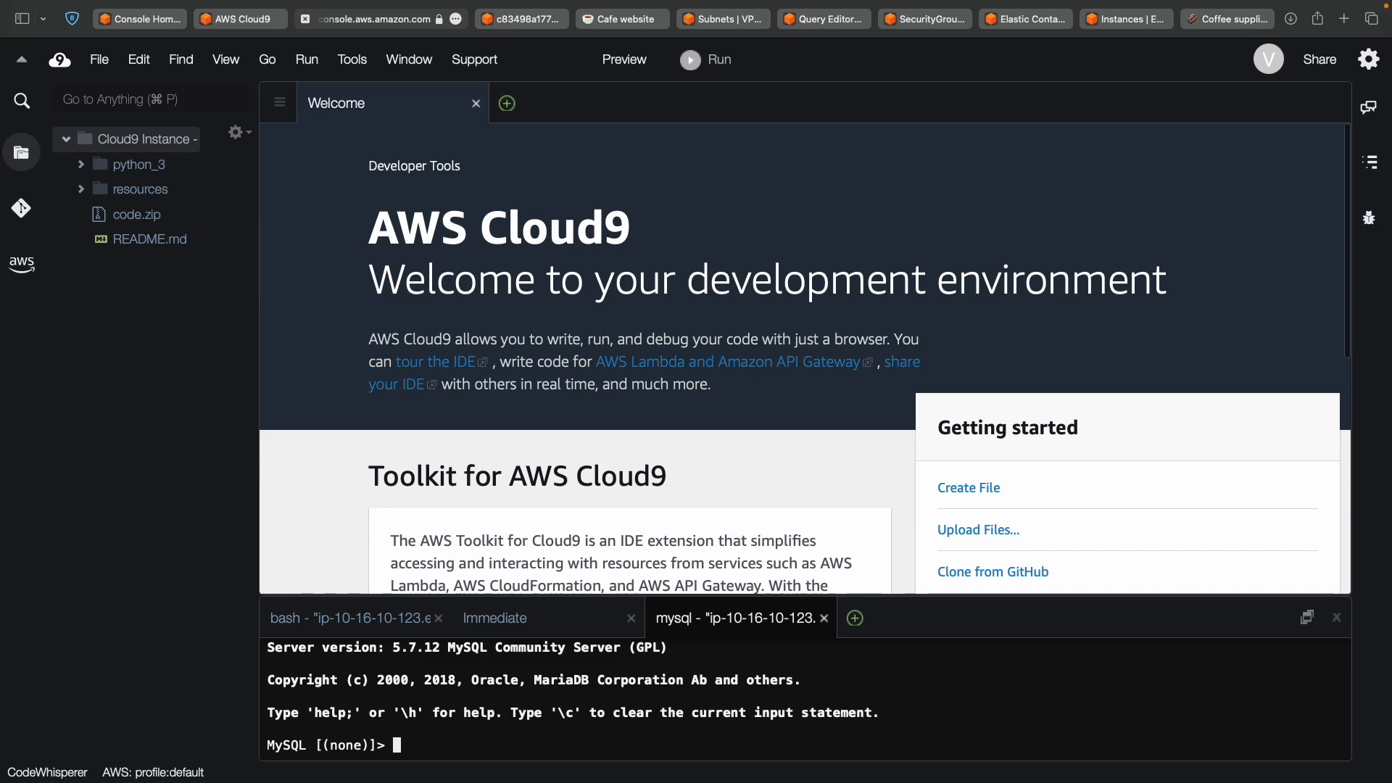
pyautogui.hotkey('ctrl', 'Left')
# Copy 'use COFFEE; select * from suppliers;' from the lab instructions.
pyautogui.scroll(-4, 694, 577)
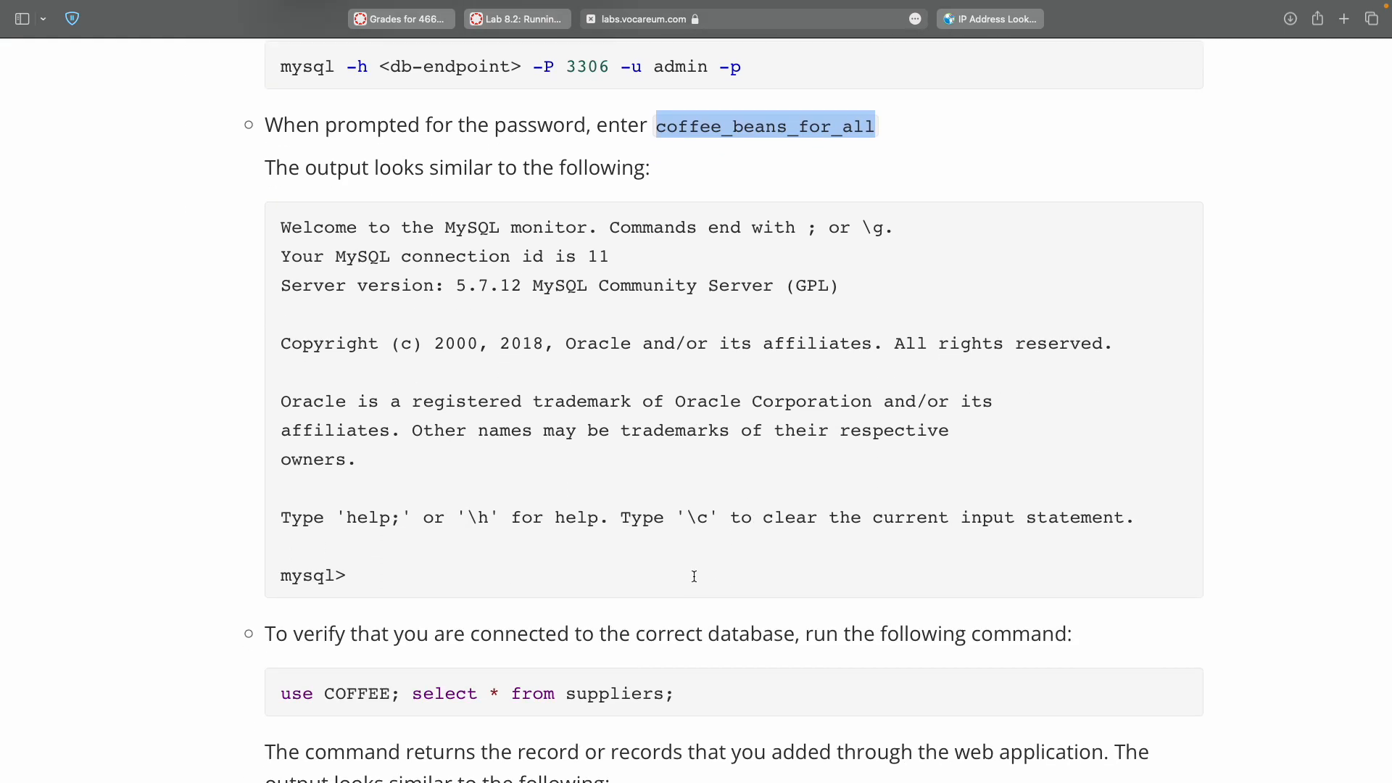
pyautogui.scroll(-3, 694, 577)
pyautogui.scroll(-3, 694, 577)
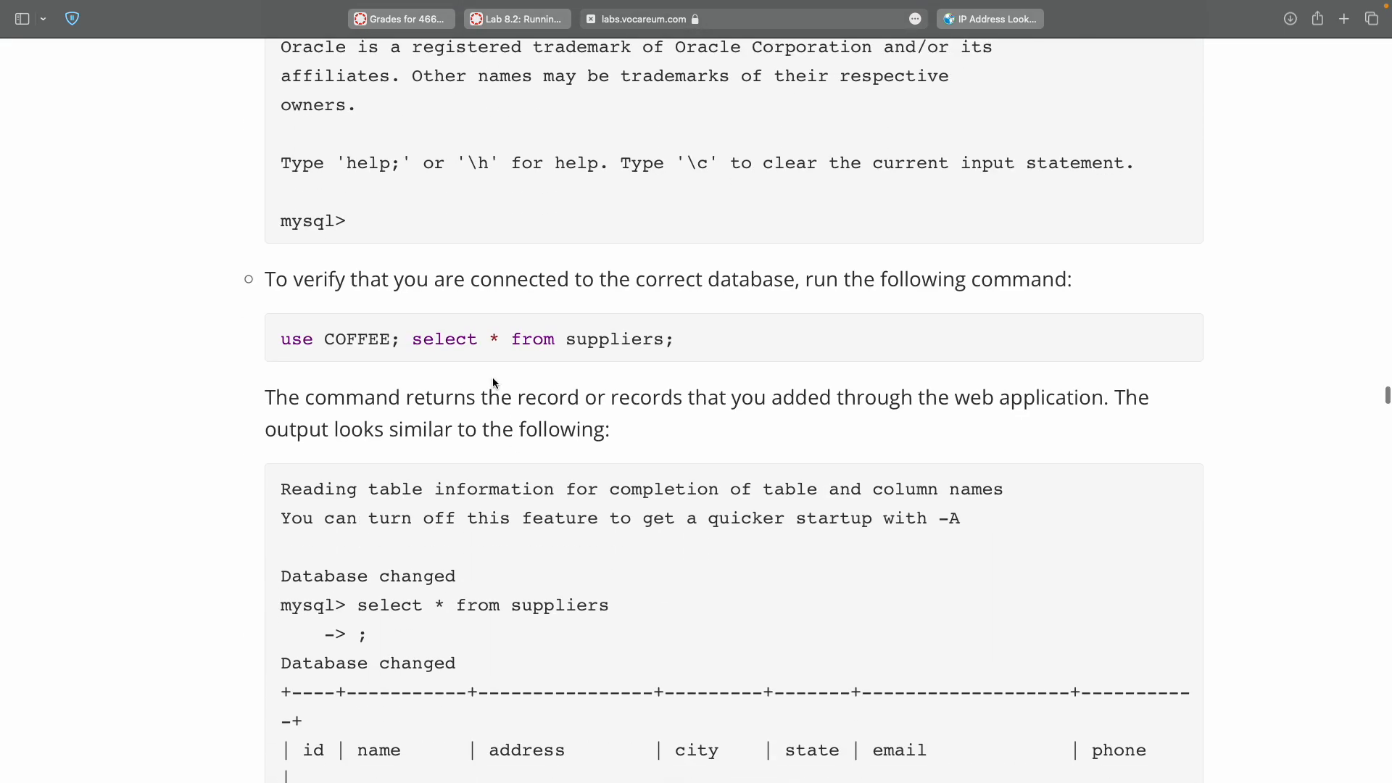
pyautogui.doubleClick(277, 341)
pyautogui.keyDown('shift'); pyautogui.click(677, 343); pyautogui.keyUp('shift')
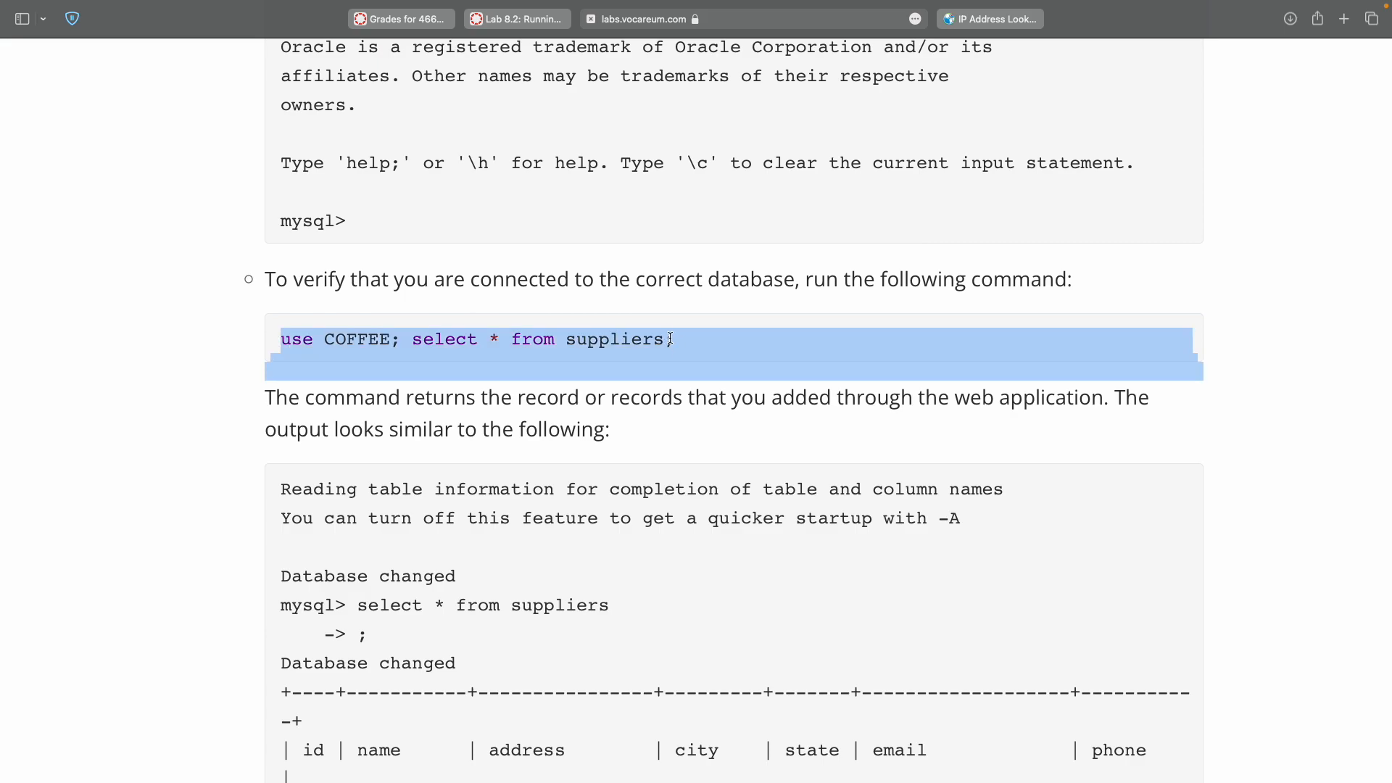
pyautogui.keyDown('shift'); pyautogui.click(669, 338); pyautogui.keyUp('shift')
pyautogui.press('super+c')
# Run the query at the mysql prompt and confirm one supplier row, qqqq.
pyautogui.hotkey('ctrl', 'Right')
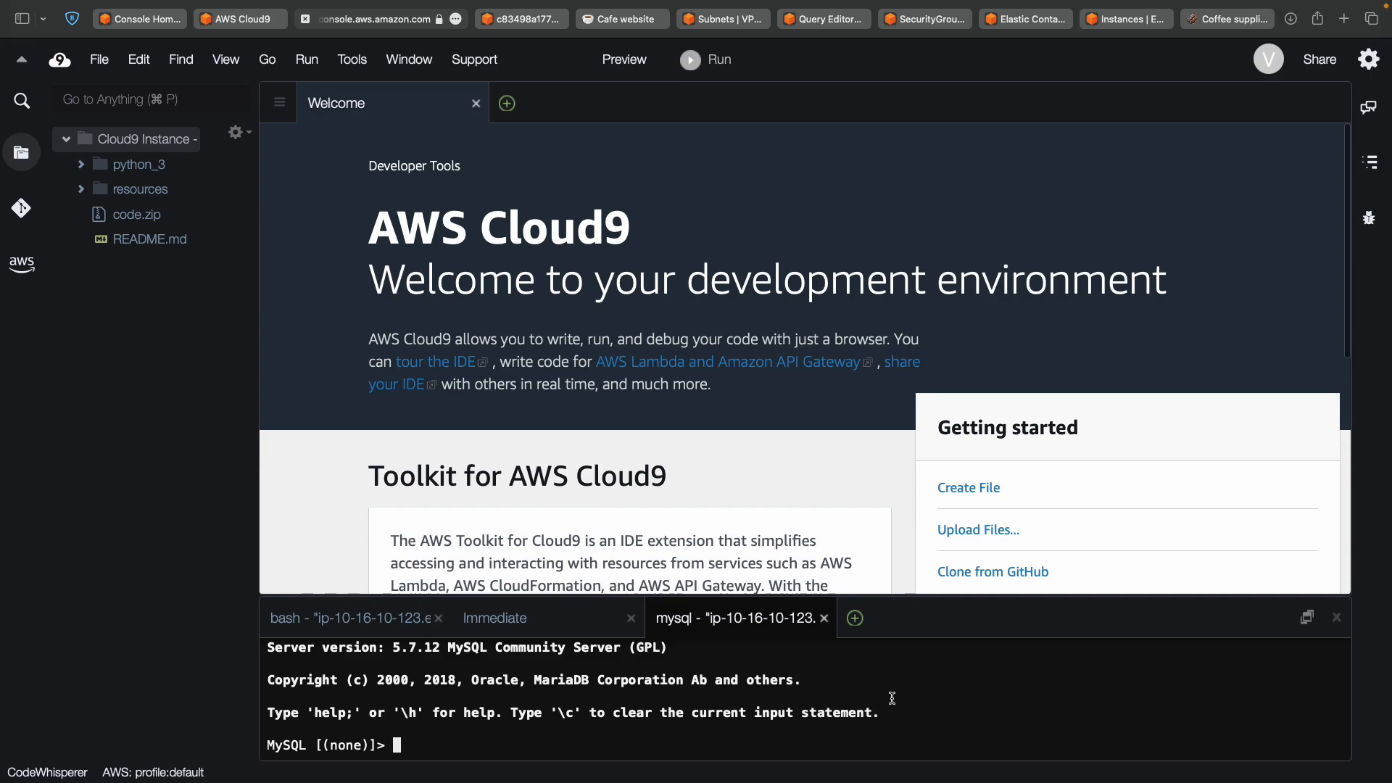
pyautogui.press('super+v')
pyautogui.press('Return')
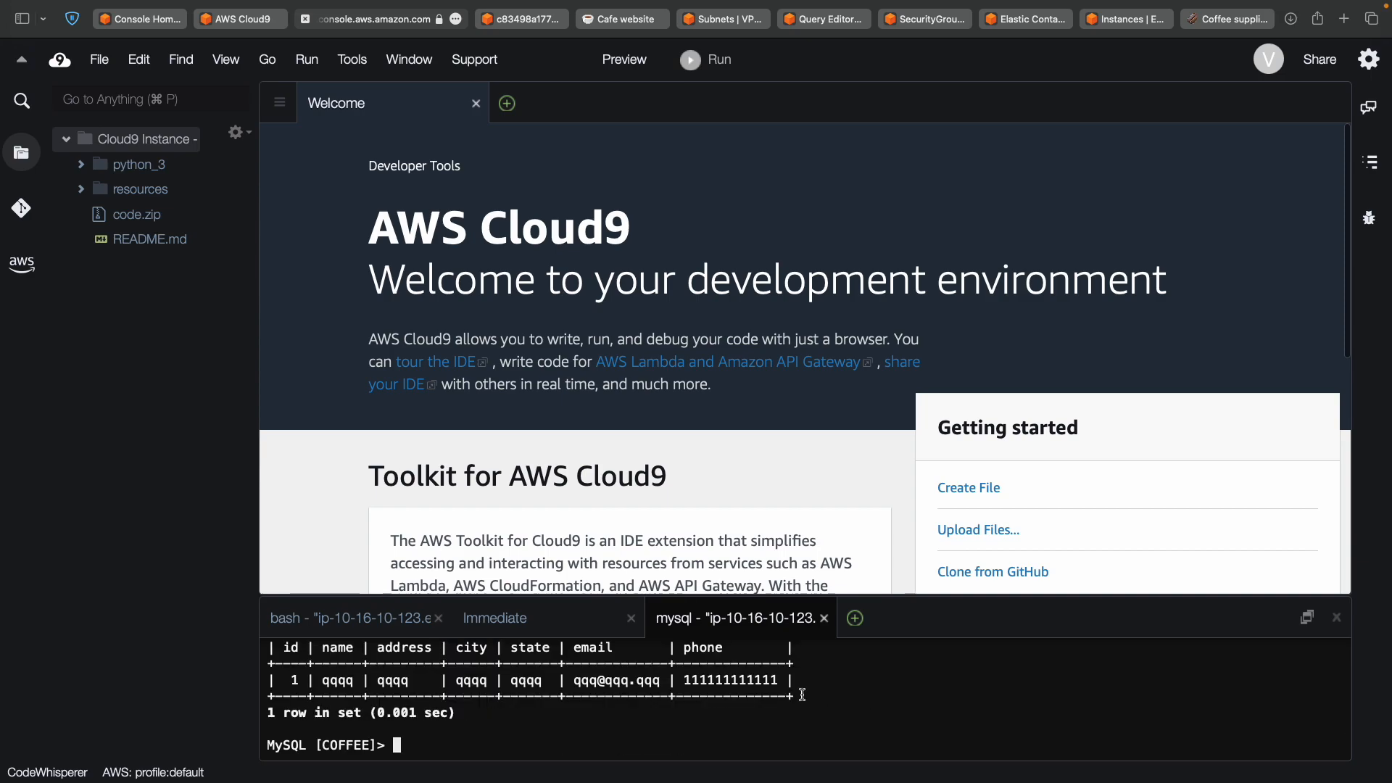
pyautogui.scroll(1, 663, 680)
pyautogui.scroll(-2, 663, 681)
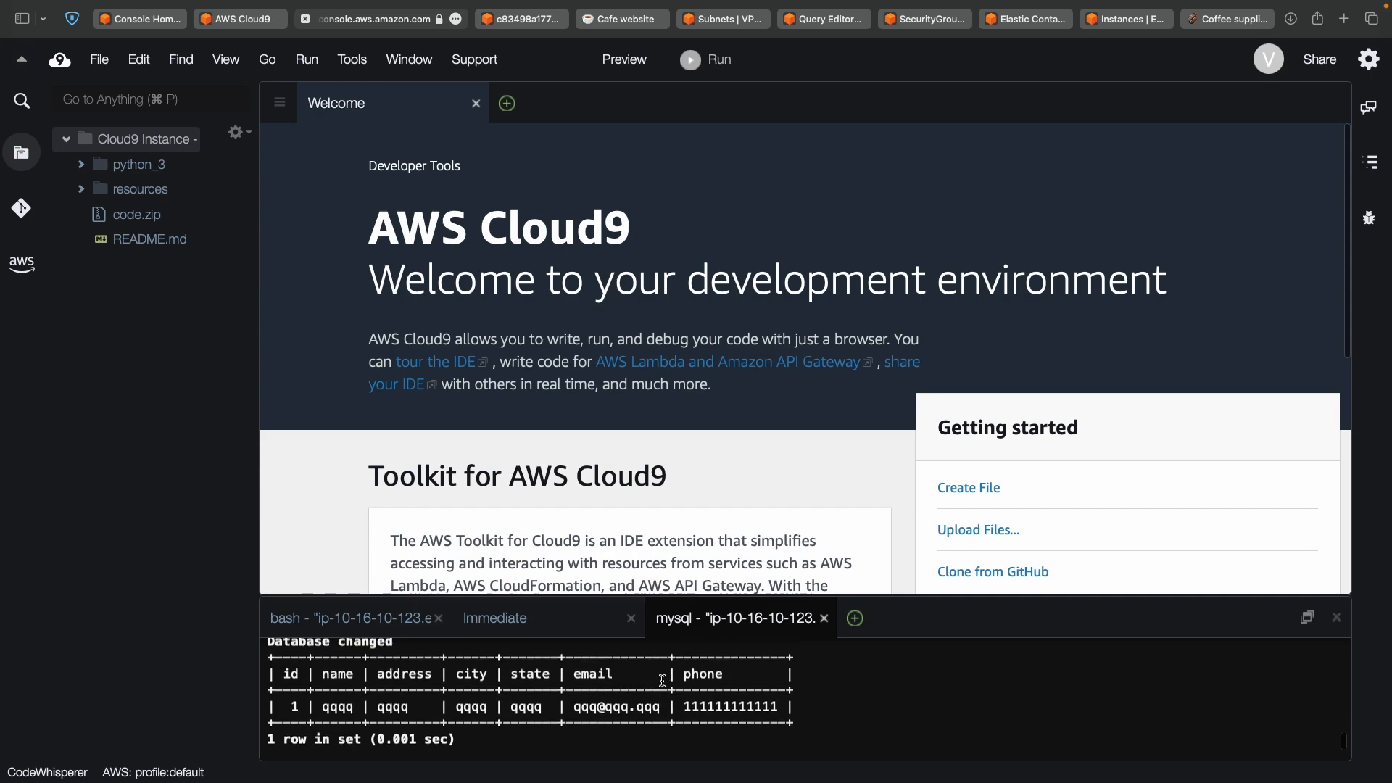
pyautogui.scroll(2, 662, 680)
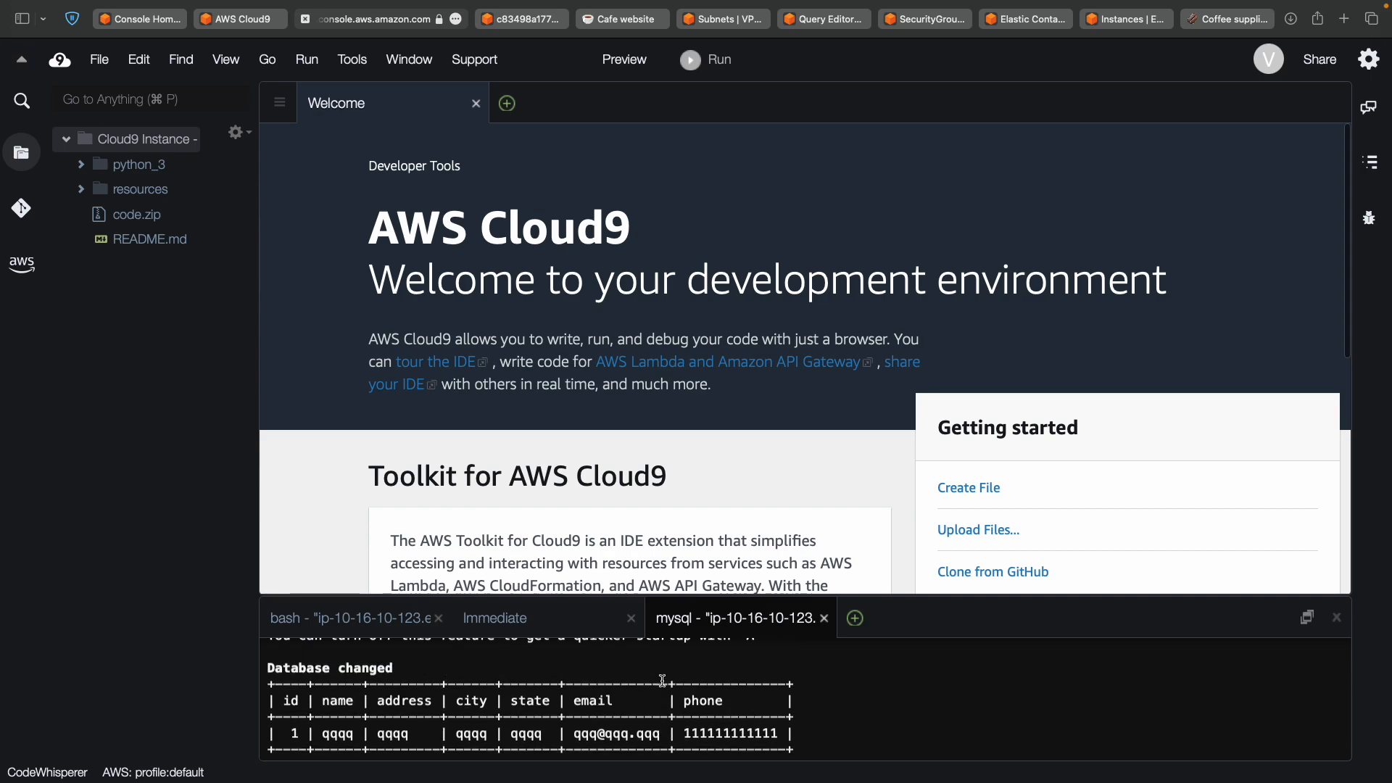
pyautogui.scroll(3, 662, 680)
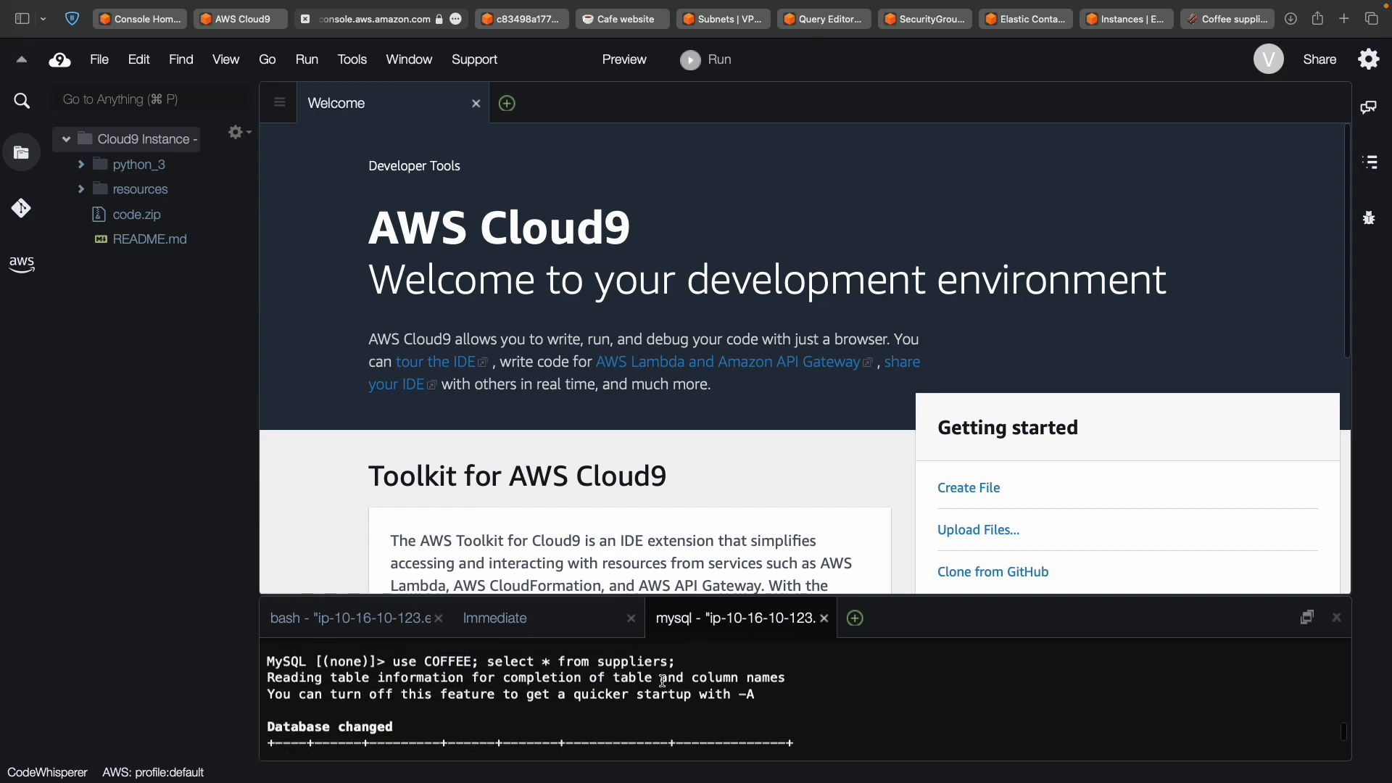
pyautogui.scroll(-3, 663, 681)
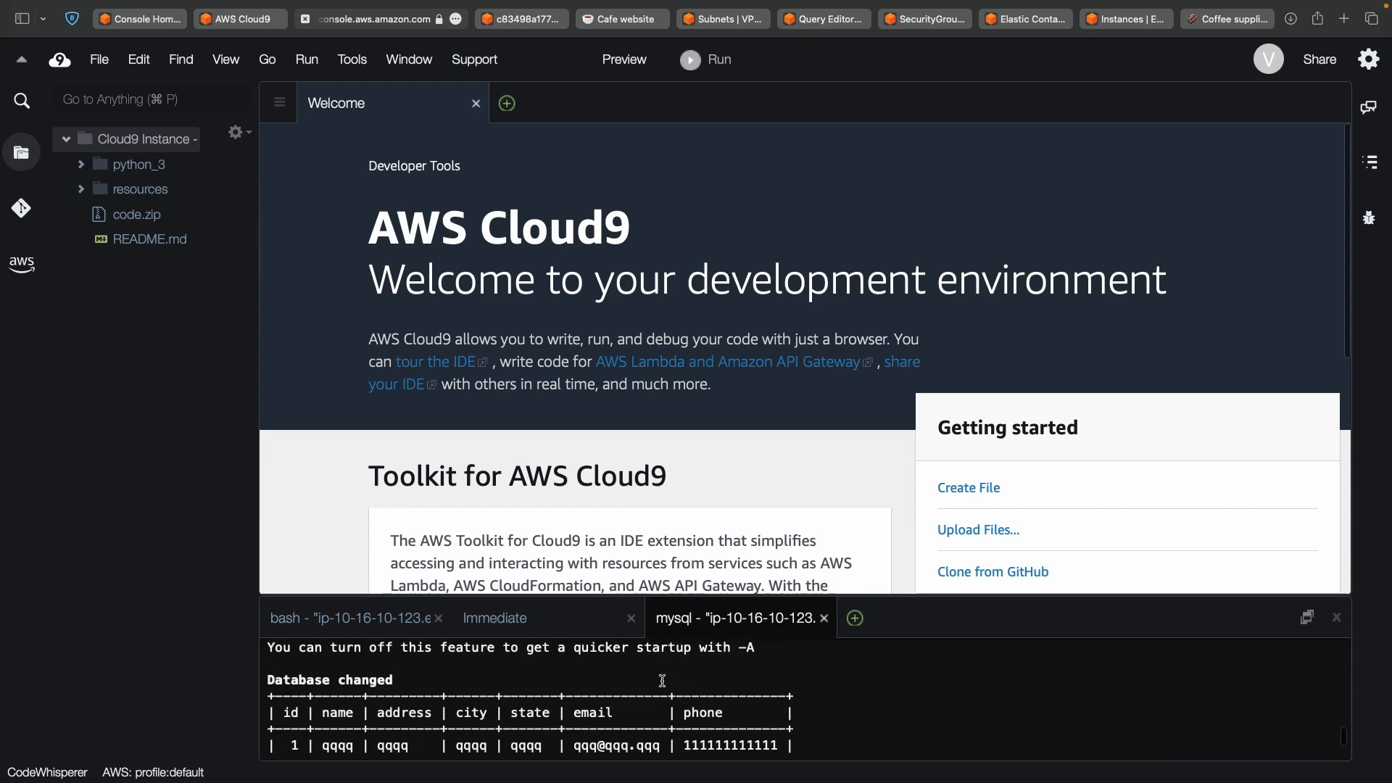
pyautogui.scroll(-2, 663, 680)
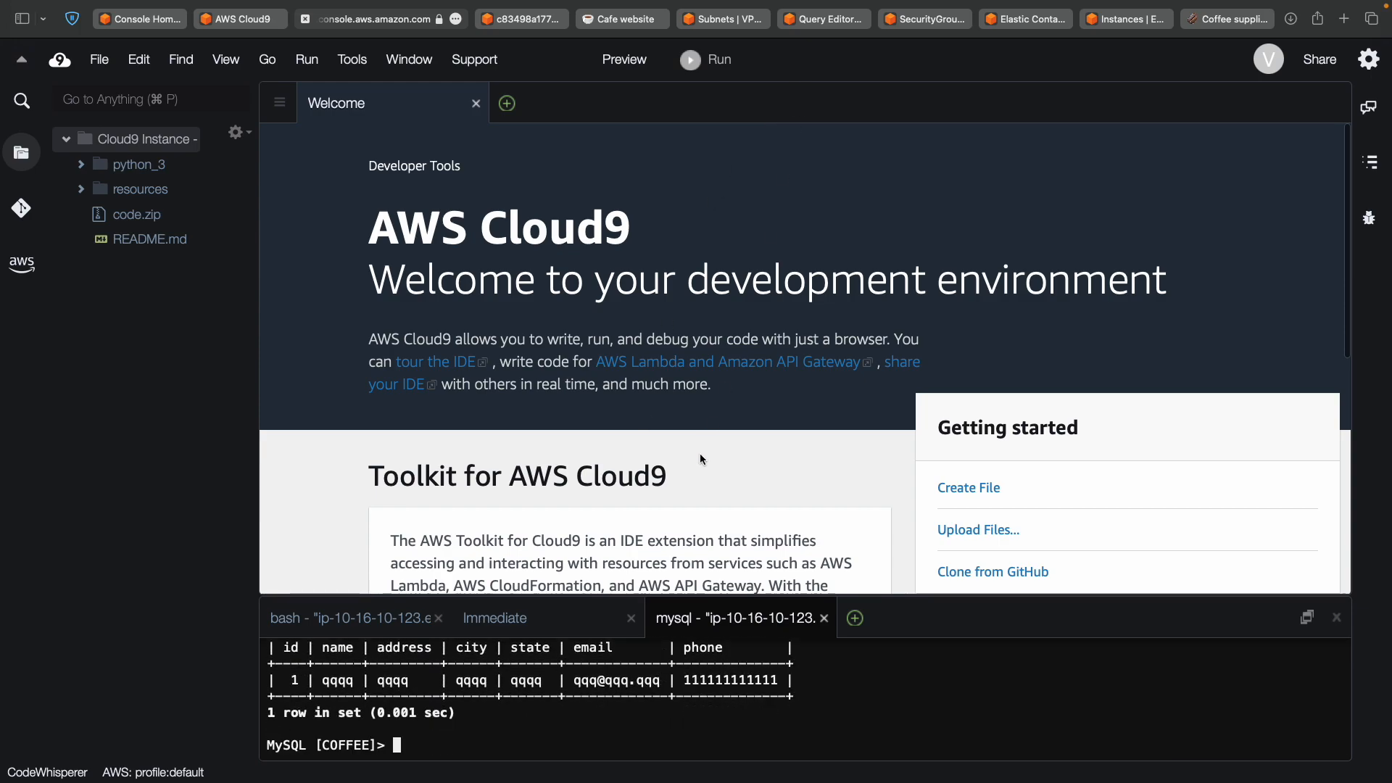
pyautogui.hotkey('ctrl', 'Left')
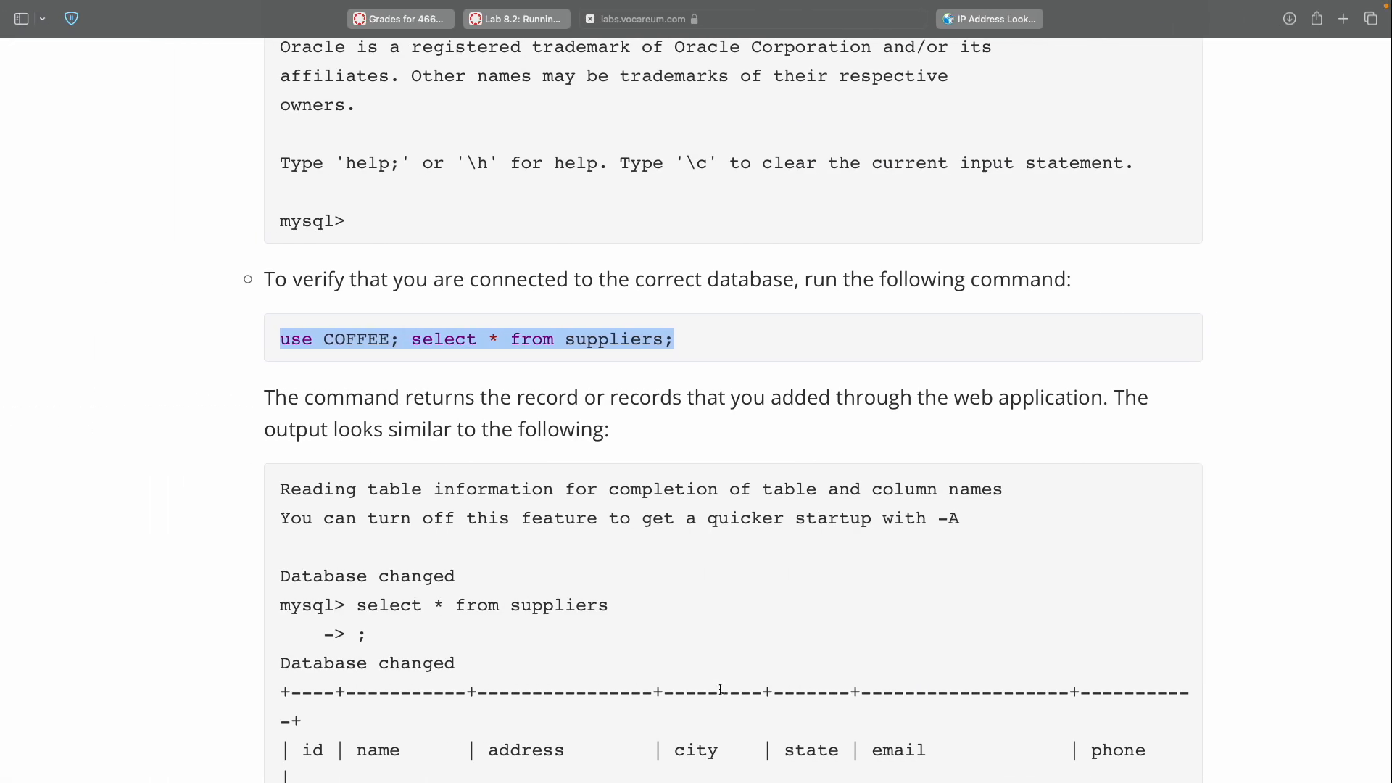
# Copy the step 35 command 'source coffee_db_dump.sql' from the lab instructions.
pyautogui.scroll(-5, 719, 689)
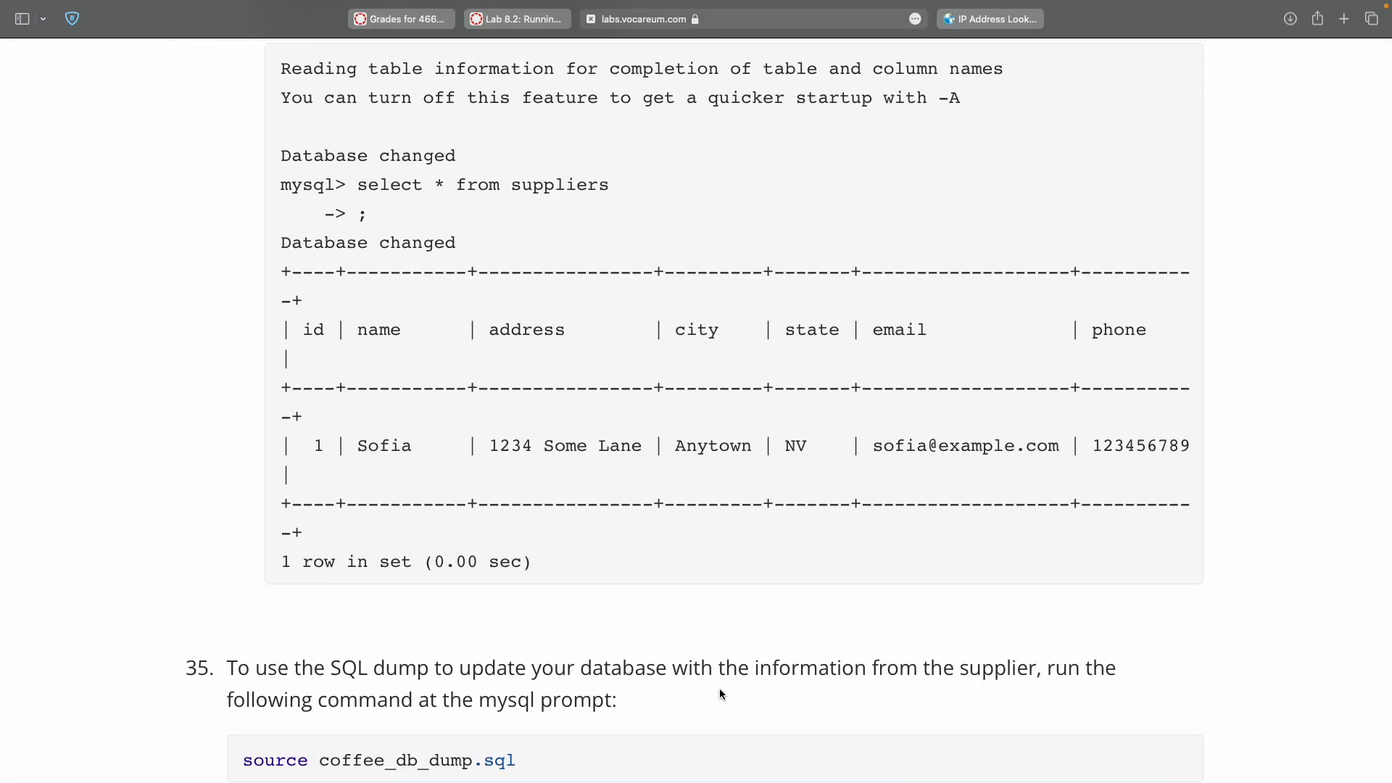
pyautogui.scroll(-5, 719, 694)
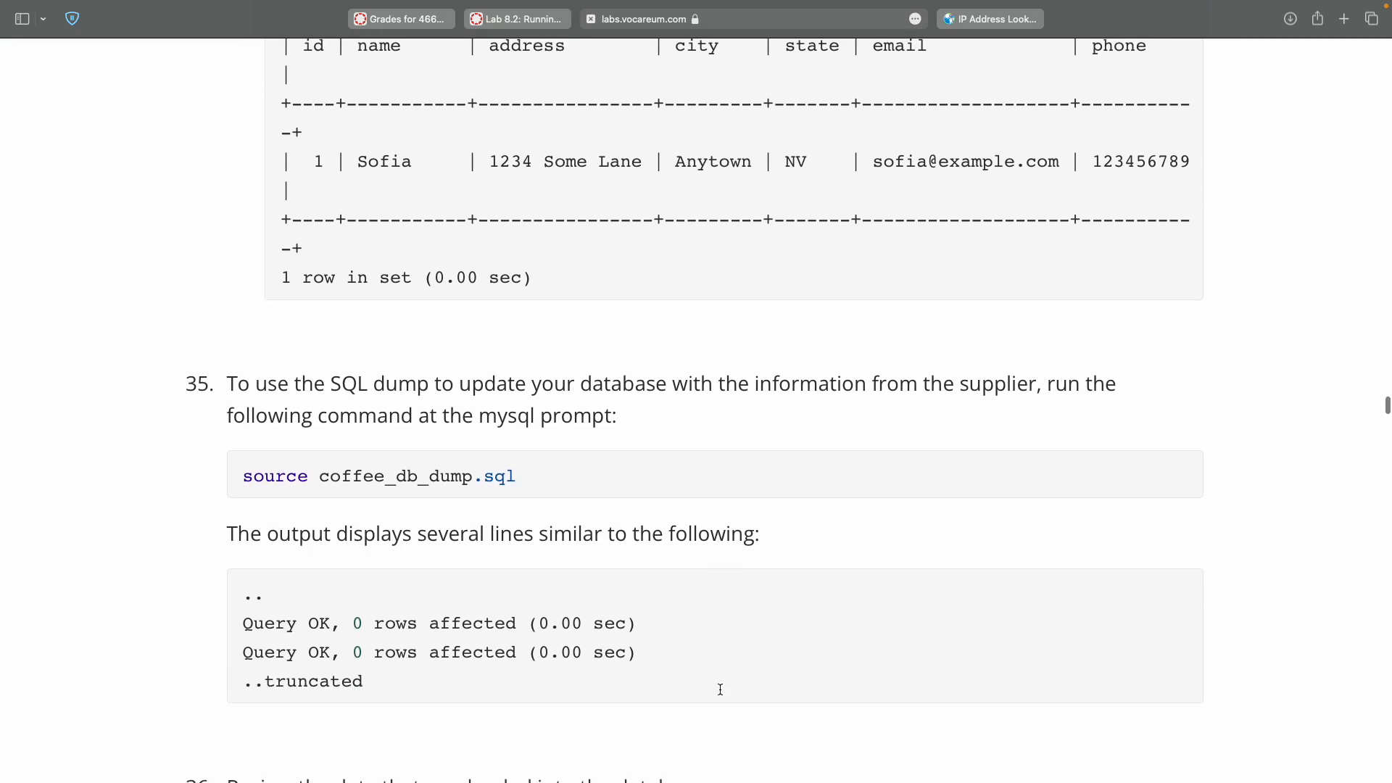
pyautogui.scroll(-3, 720, 689)
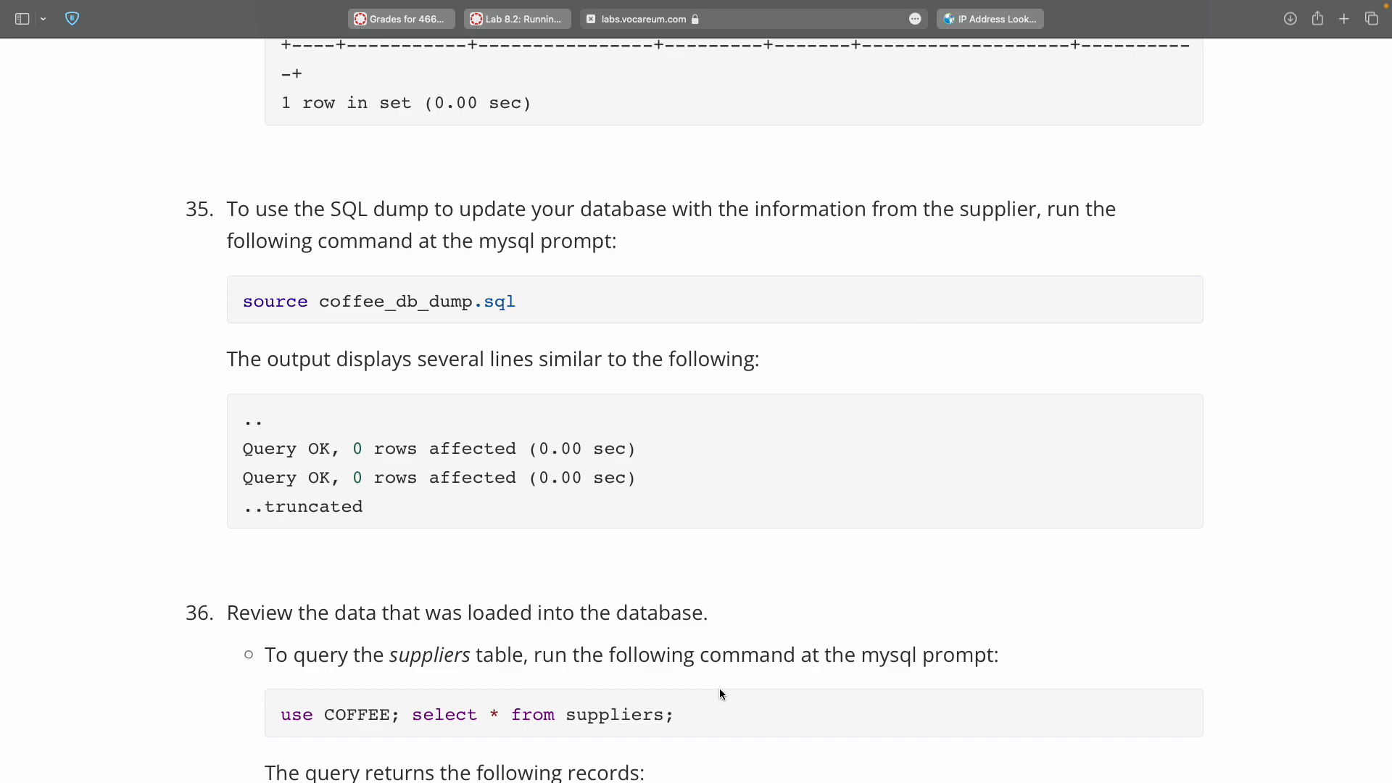
pyautogui.scroll(15, 719, 689)
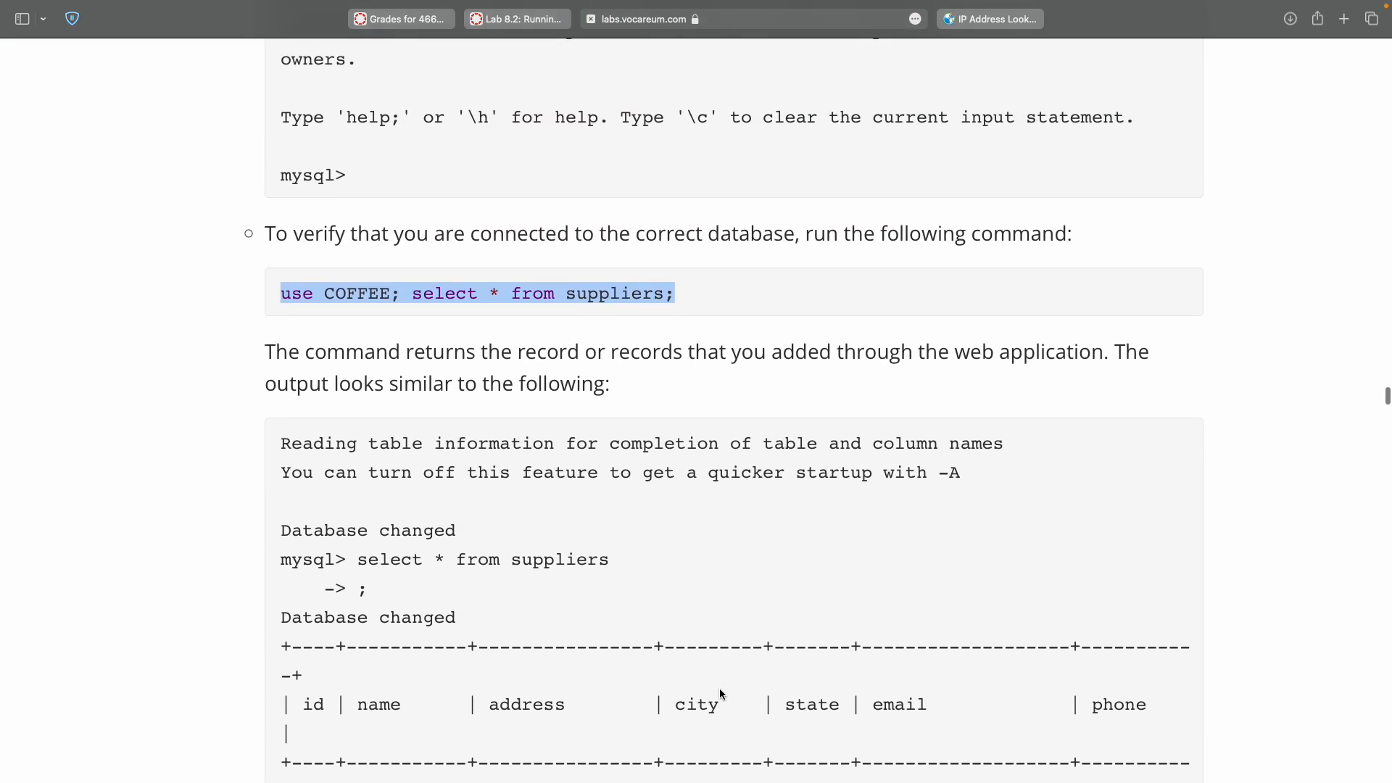
pyautogui.scroll(-10, 572, 500)
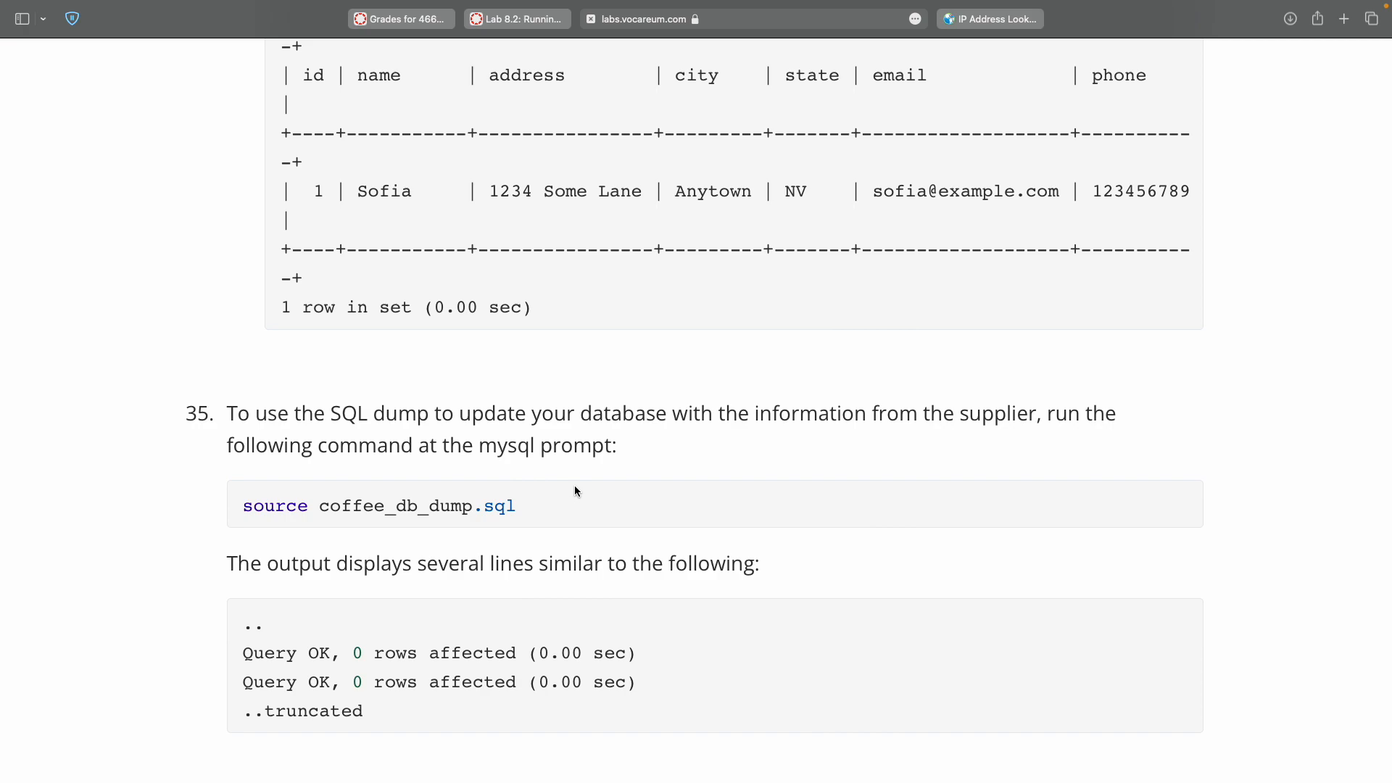
pyautogui.doubleClick(240, 500)
pyautogui.moveTo(512, 499); pyautogui.dragTo(512, 508)
pyautogui.press('super+c')
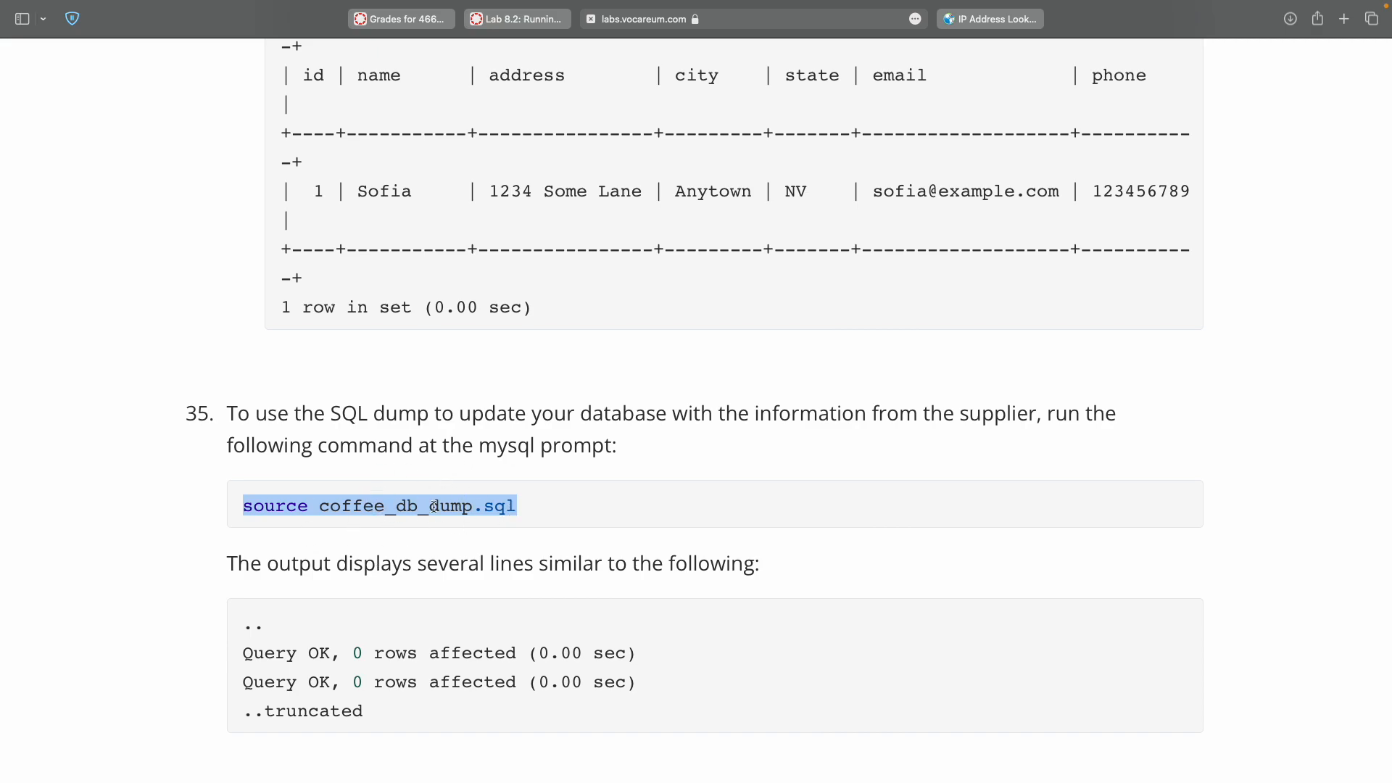
pyautogui.hotkey('ctrl', 'Right')
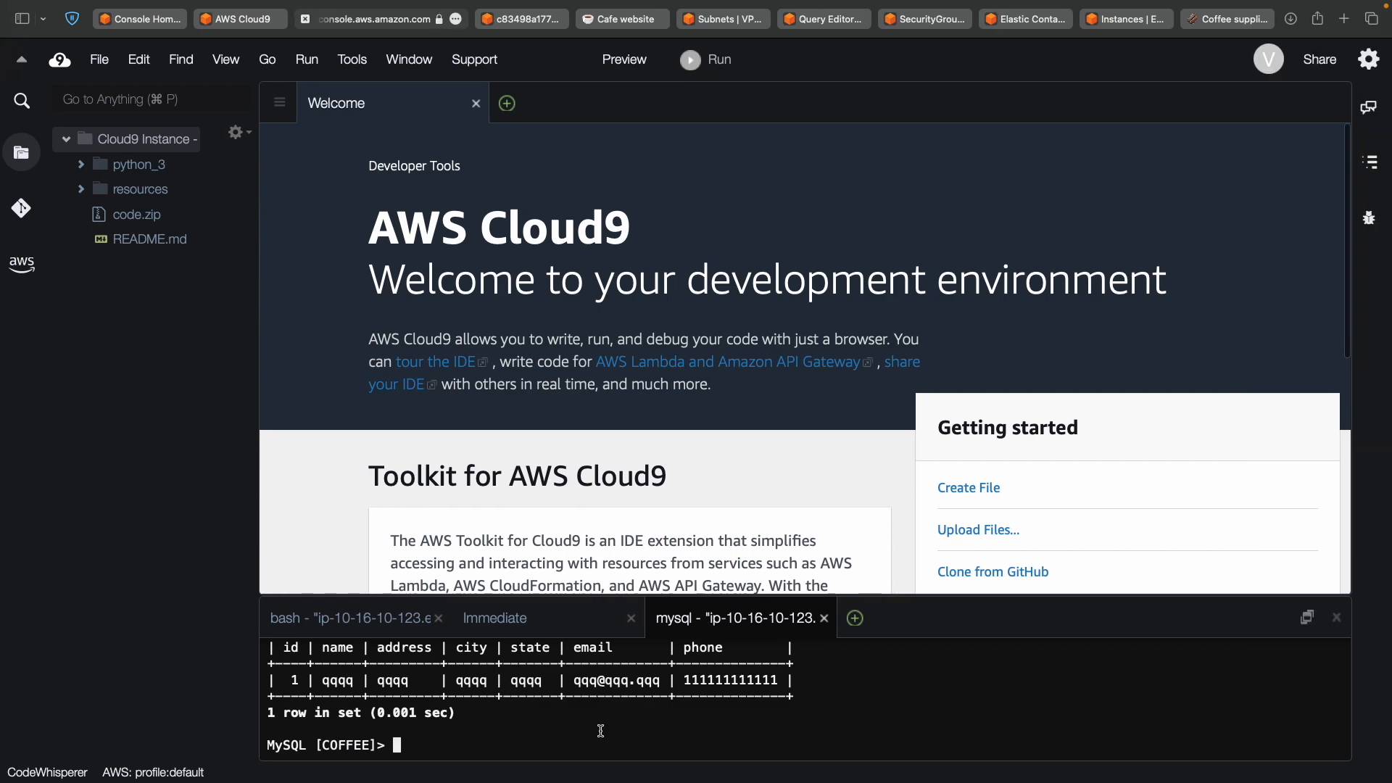
# Import the SQL dump into MySQL by running the pasted source command.
pyautogui.press('super+v')
pyautogui.press('Return')
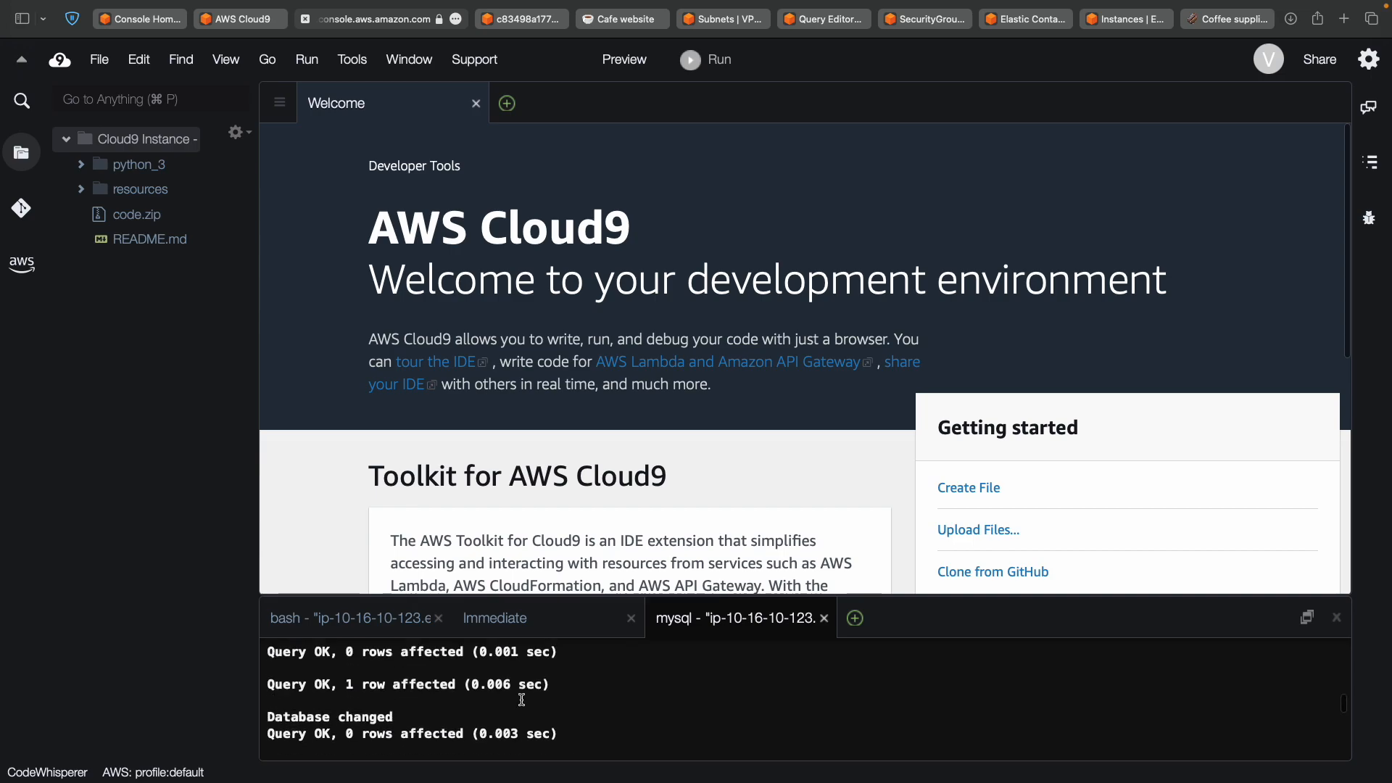
pyautogui.press('super+grave')
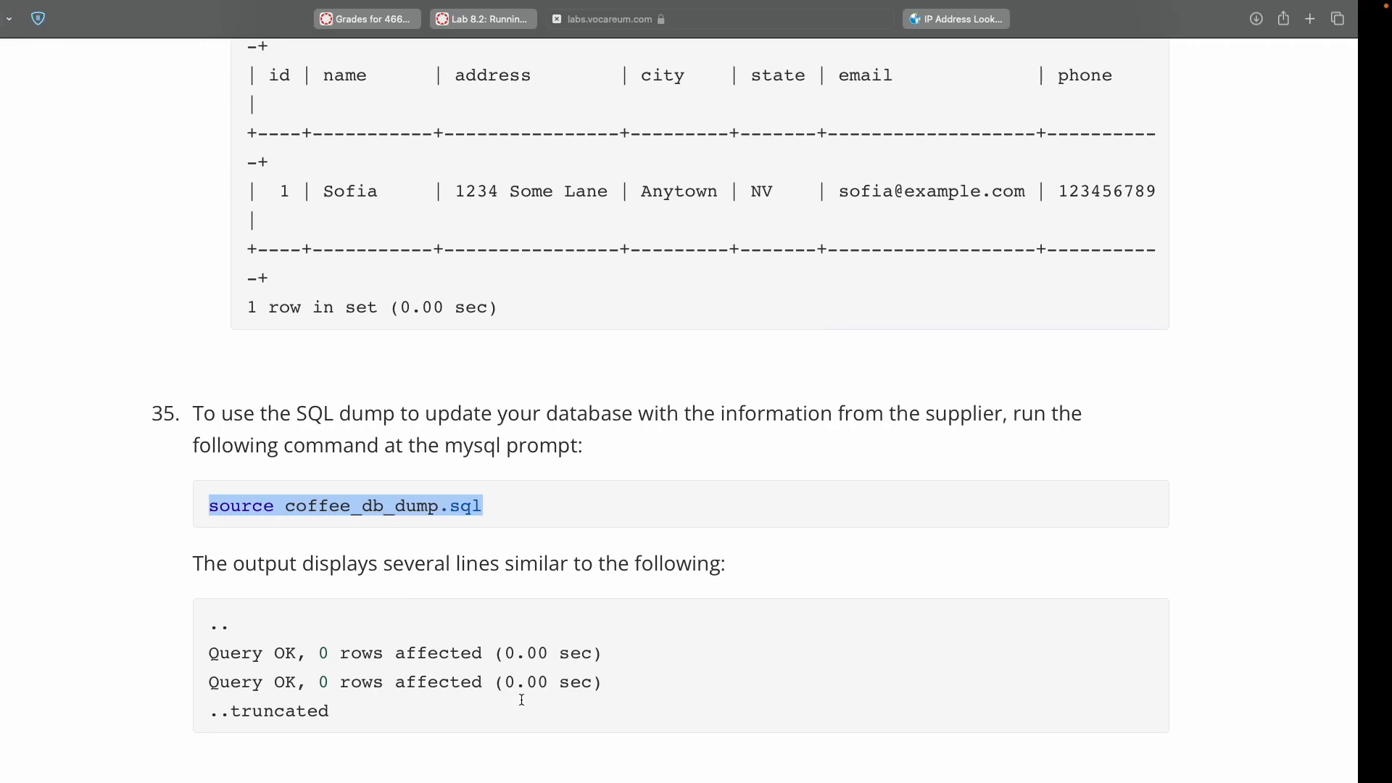
pyautogui.scroll(-5, 517, 653)
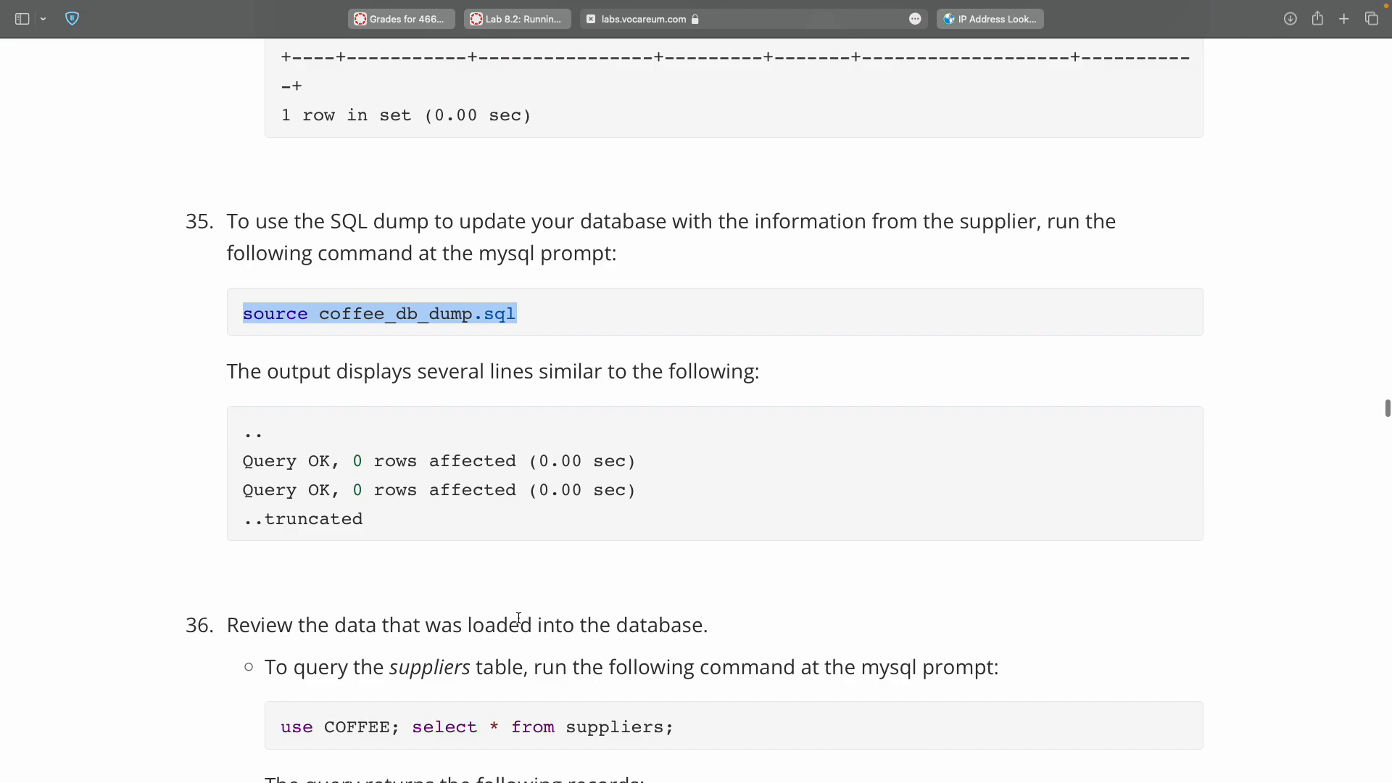
pyautogui.scroll(-5, 519, 617)
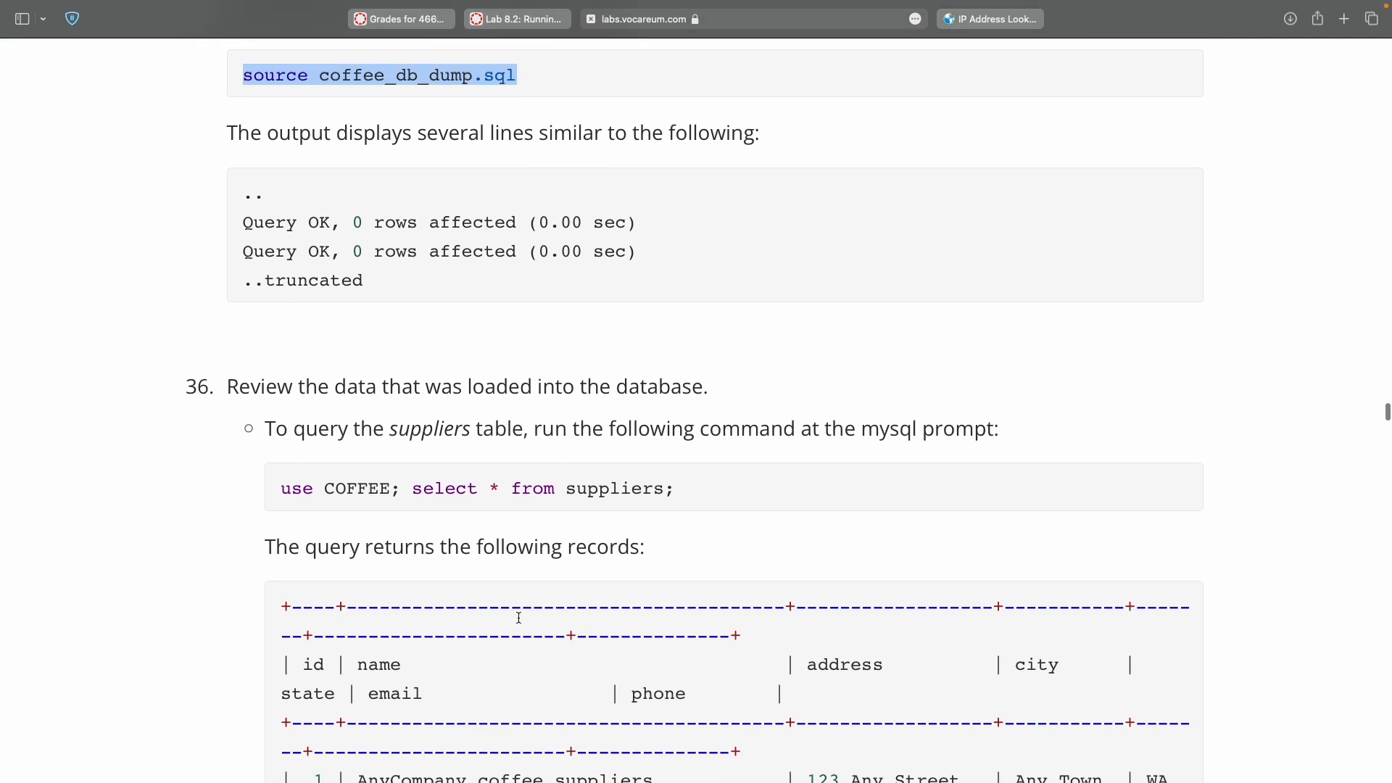
pyautogui.scroll(-3, 518, 617)
# Run 'use COFFEE; select * from suppliers;' and scroll through the eight supplier rows.
pyautogui.doubleClick(285, 358)
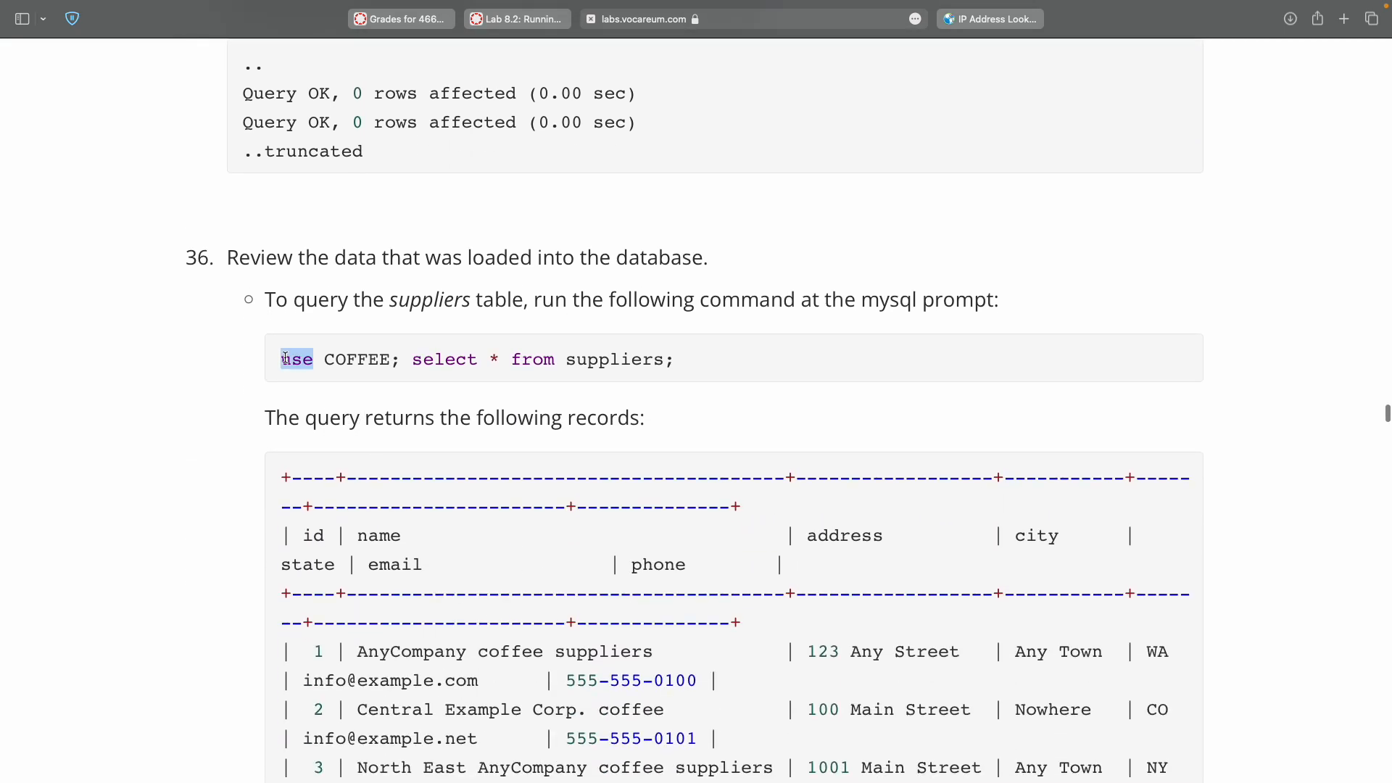
pyautogui.tripleClick(667, 359)
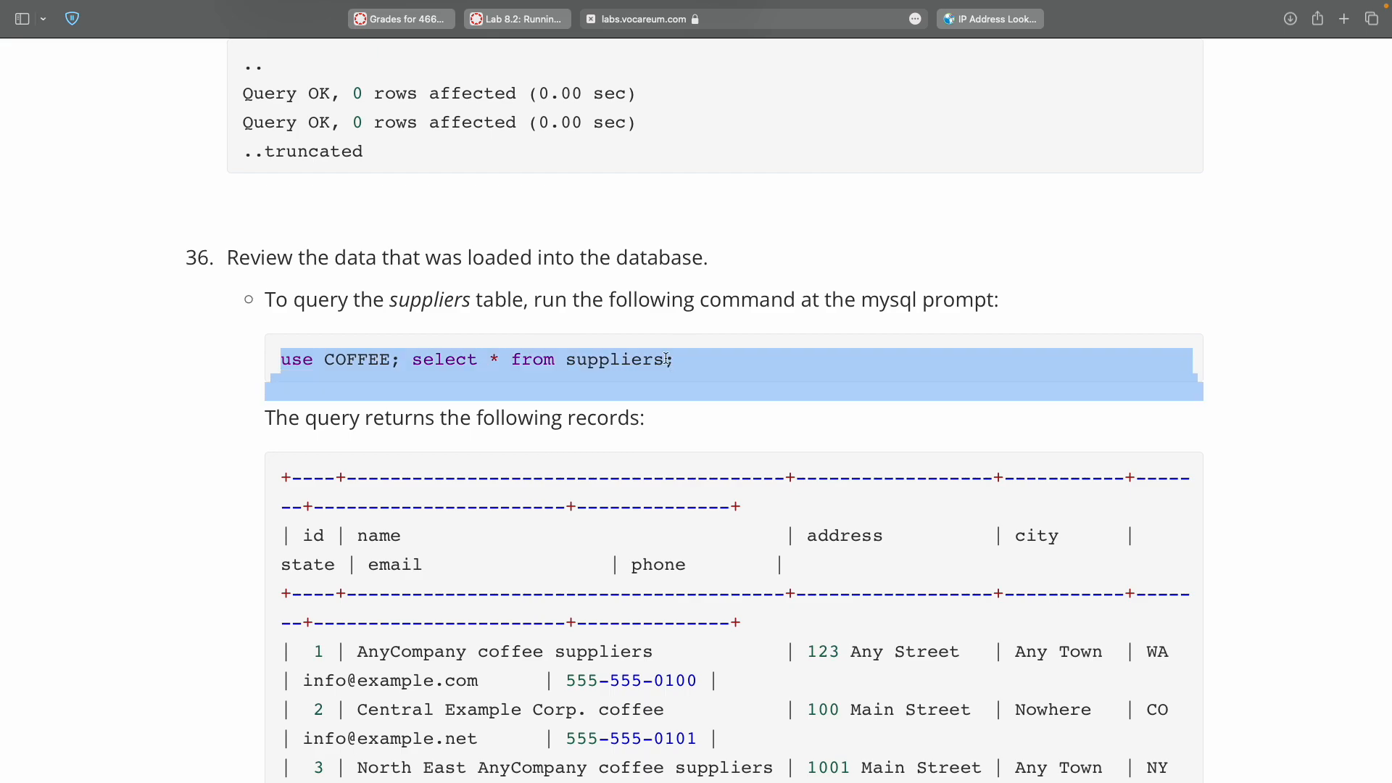
pyautogui.keyDown('shift'); pyautogui.click(667, 359); pyautogui.keyUp('shift')
pyautogui.press('super+c')
pyautogui.hotkey('ctrl', 'Right')
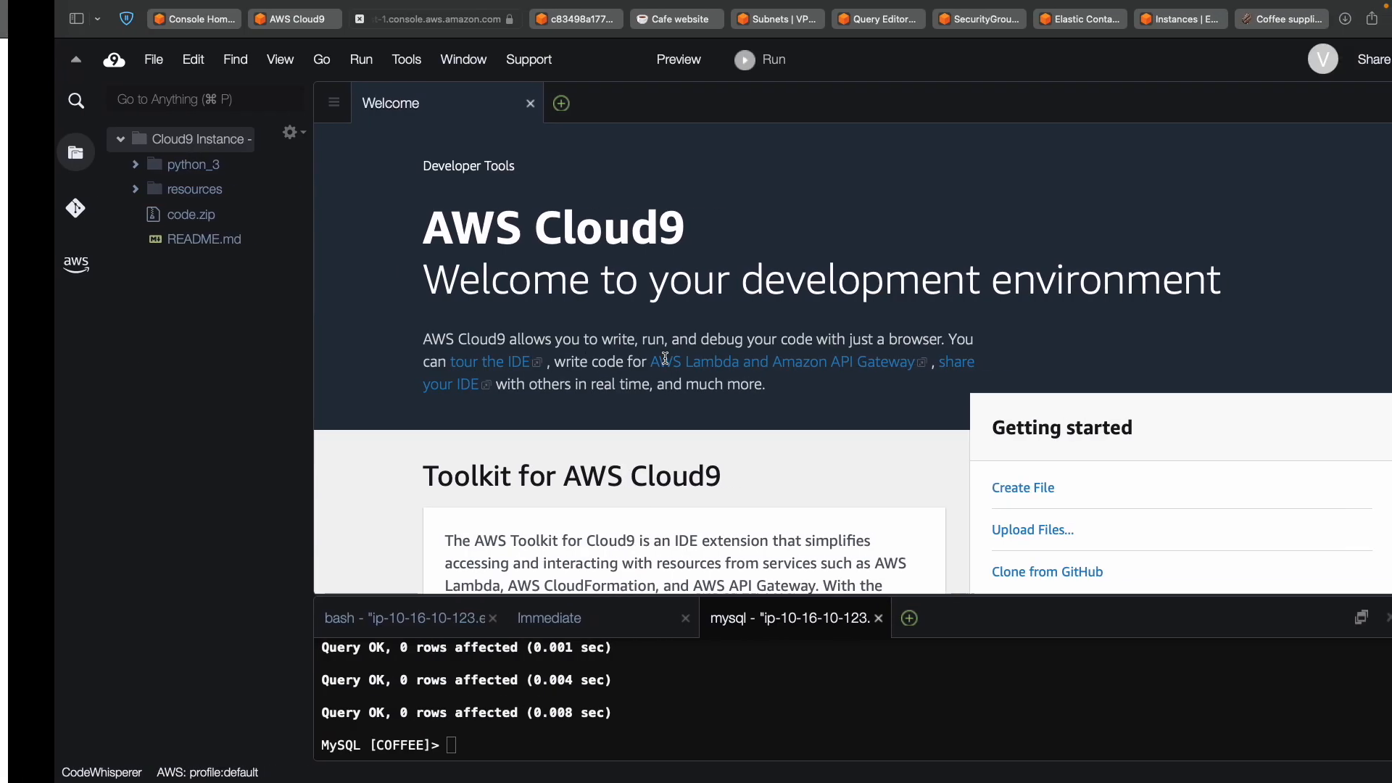
pyautogui.press('super+v')
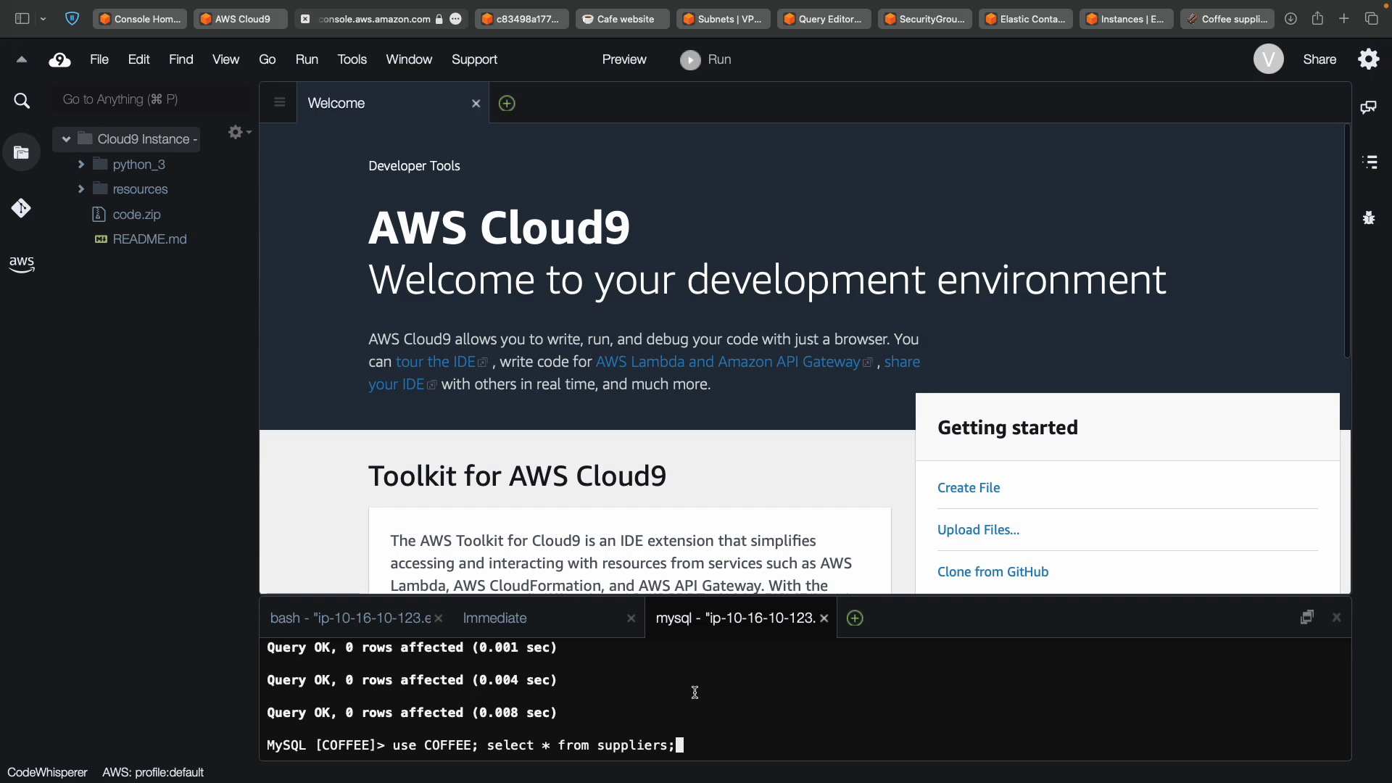
pyautogui.press('Return')
pyautogui.scroll(5, 646, 723)
pyautogui.scroll(-5, 646, 723)
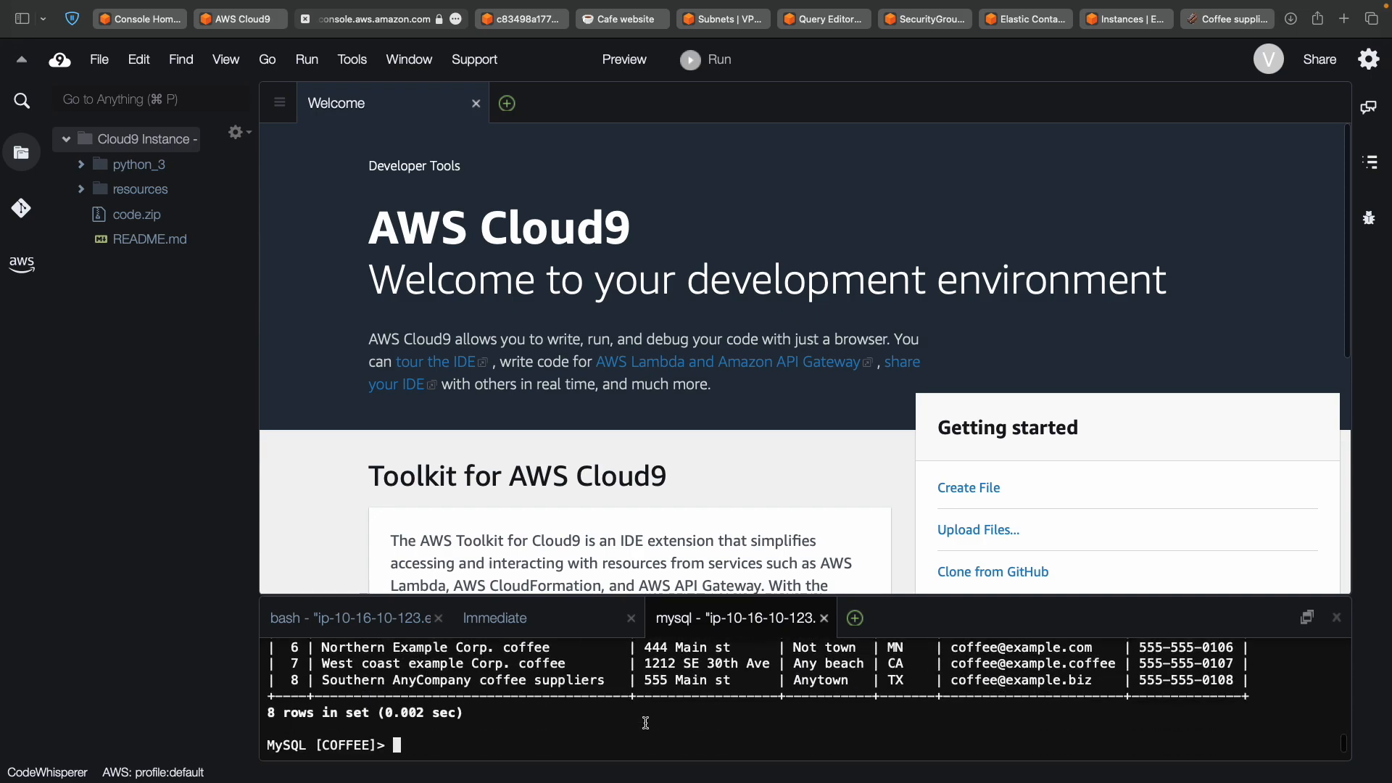
pyautogui.scroll(5, 646, 723)
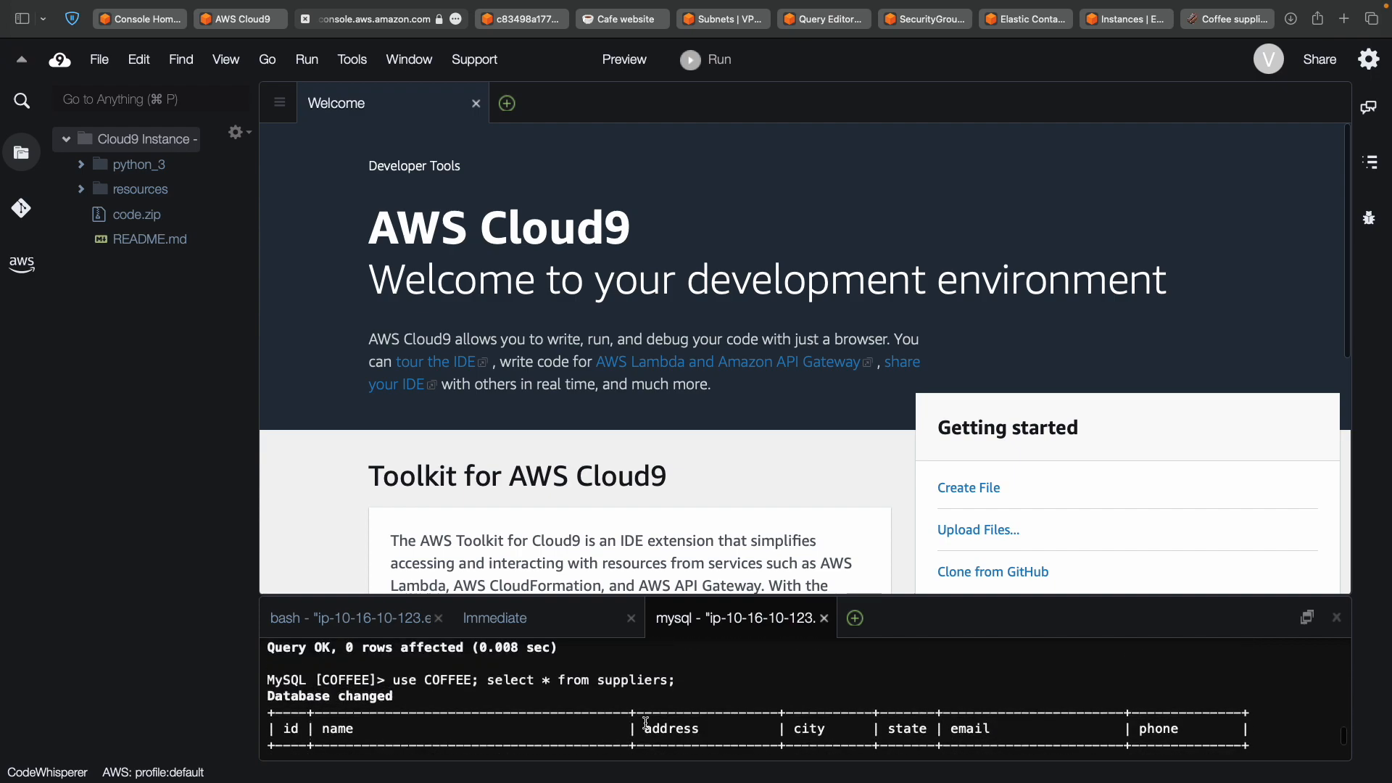
pyautogui.scroll(-3, 647, 723)
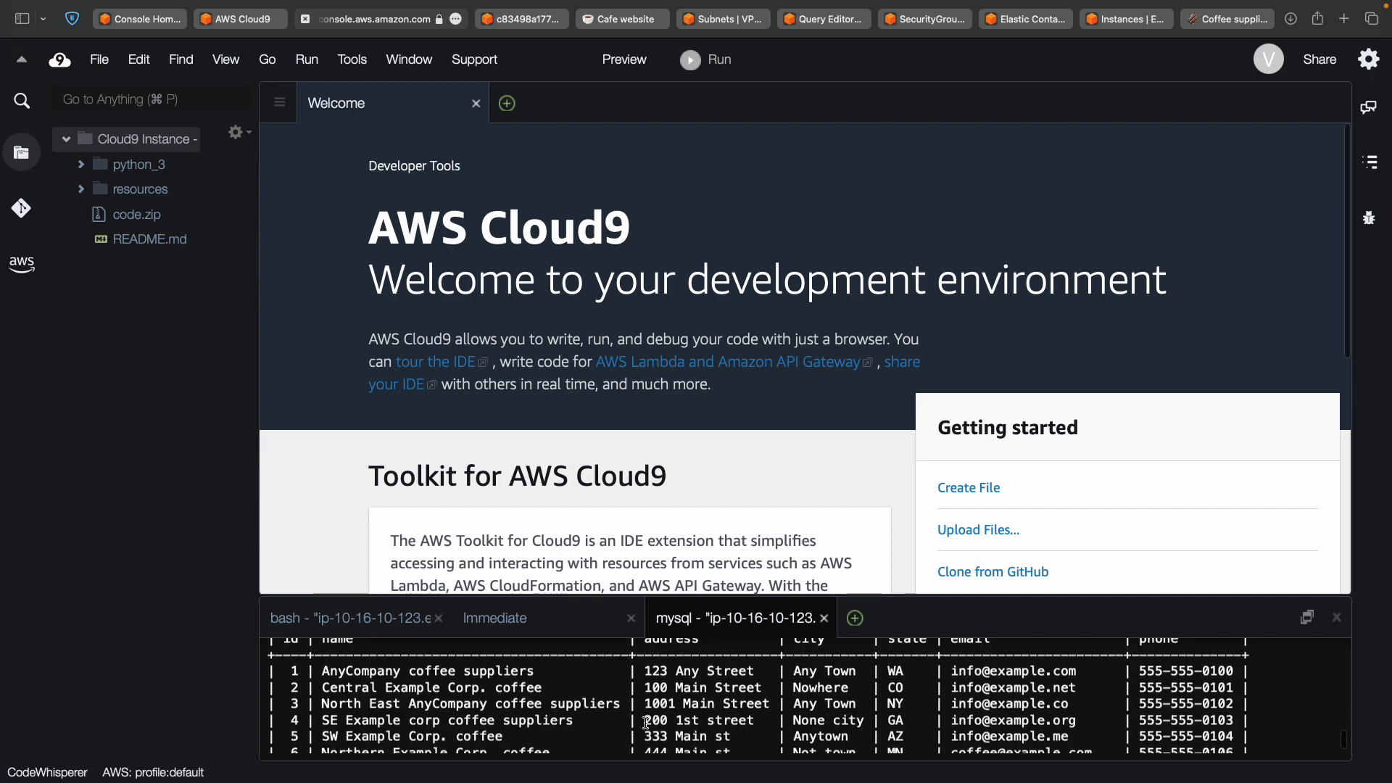
pyautogui.scroll(-3, 646, 723)
pyautogui.scroll(4, 646, 723)
pyautogui.scroll(5, 646, 723)
pyautogui.scroll(-10, 646, 723)
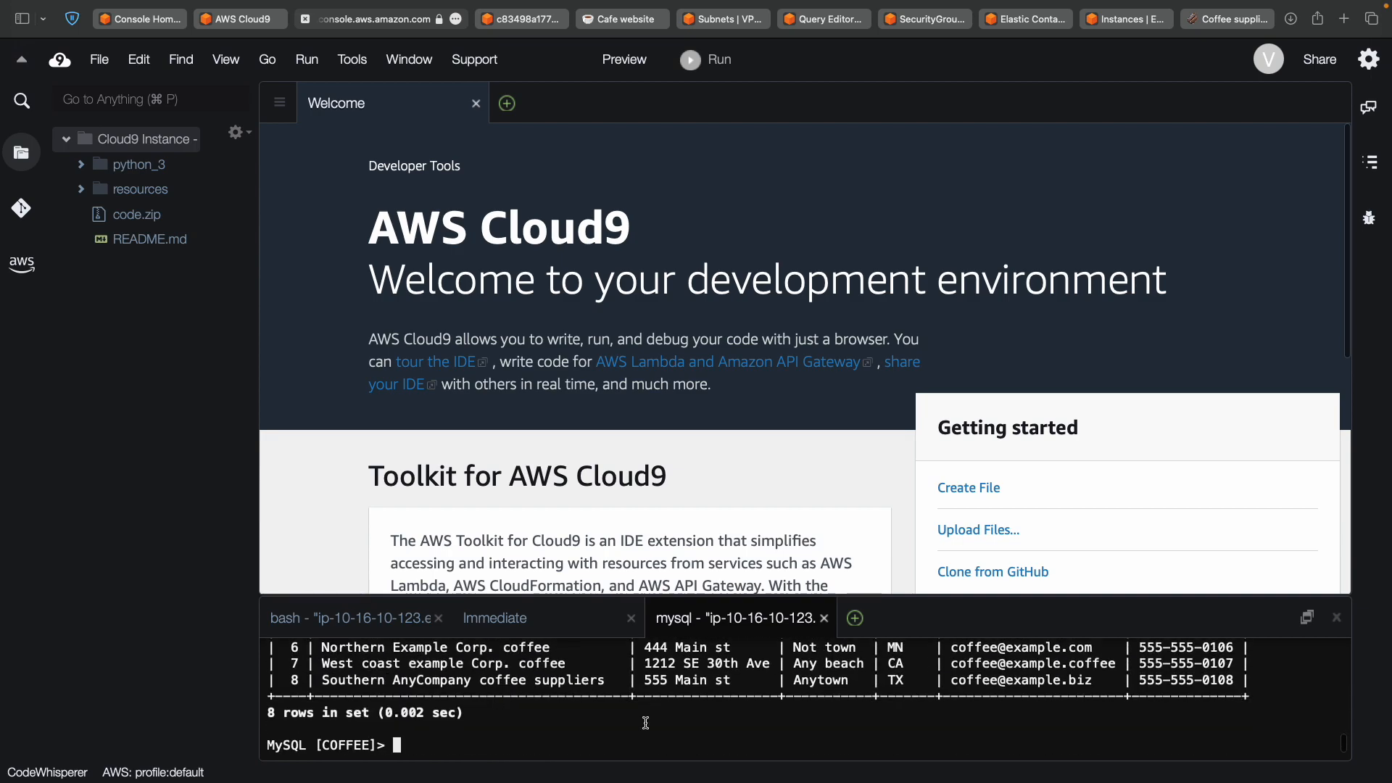
pyautogui.scroll(5, 646, 723)
pyautogui.scroll(-5, 646, 723)
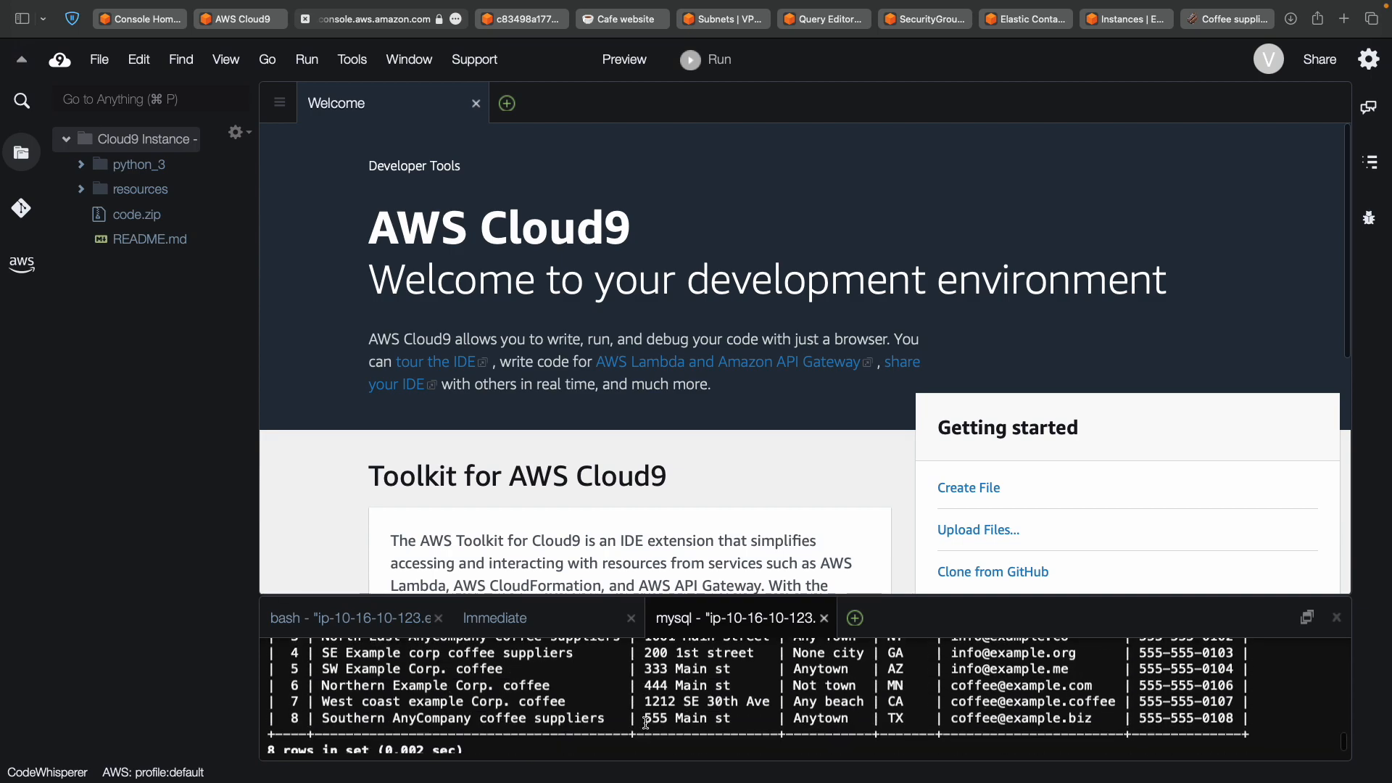
pyautogui.scroll(8, 646, 723)
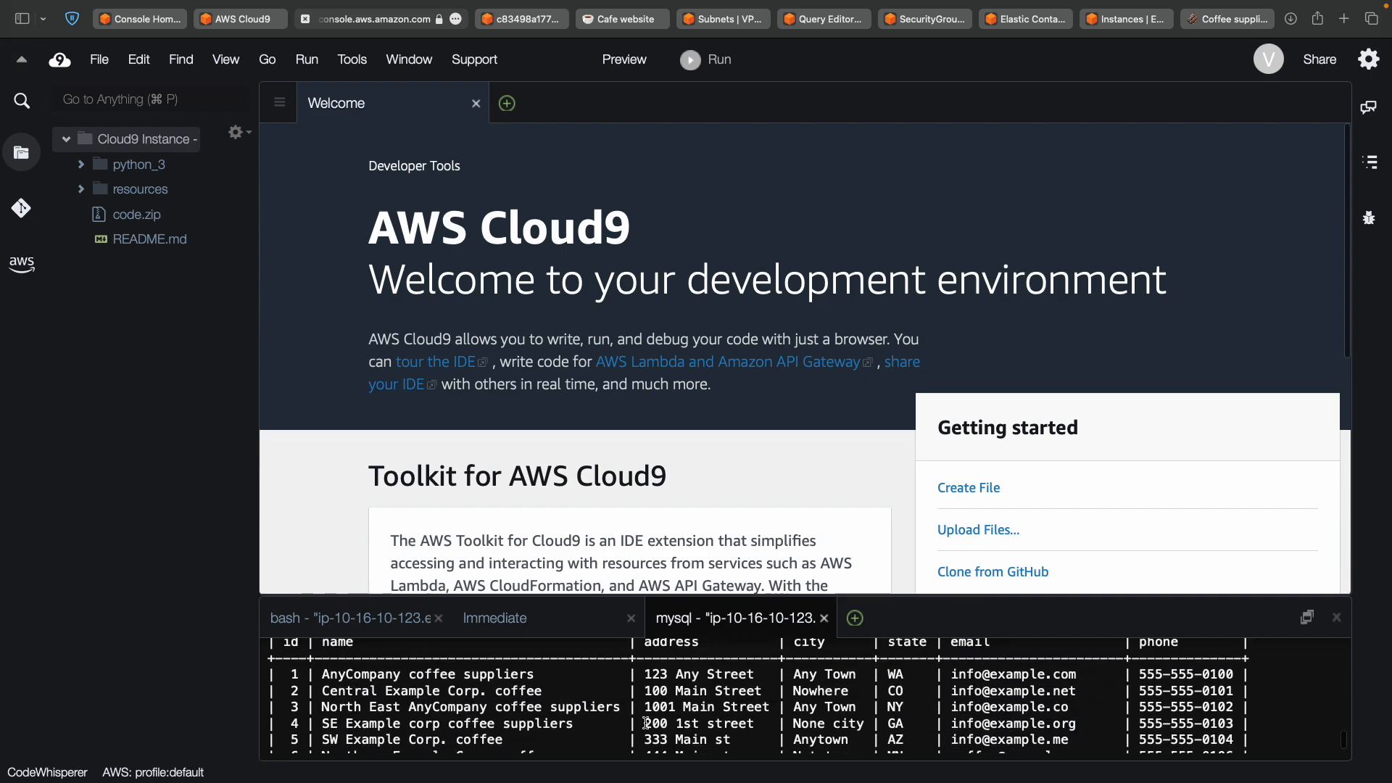
pyautogui.scroll(-4, 646, 723)
pyautogui.scroll(-5, 646, 723)
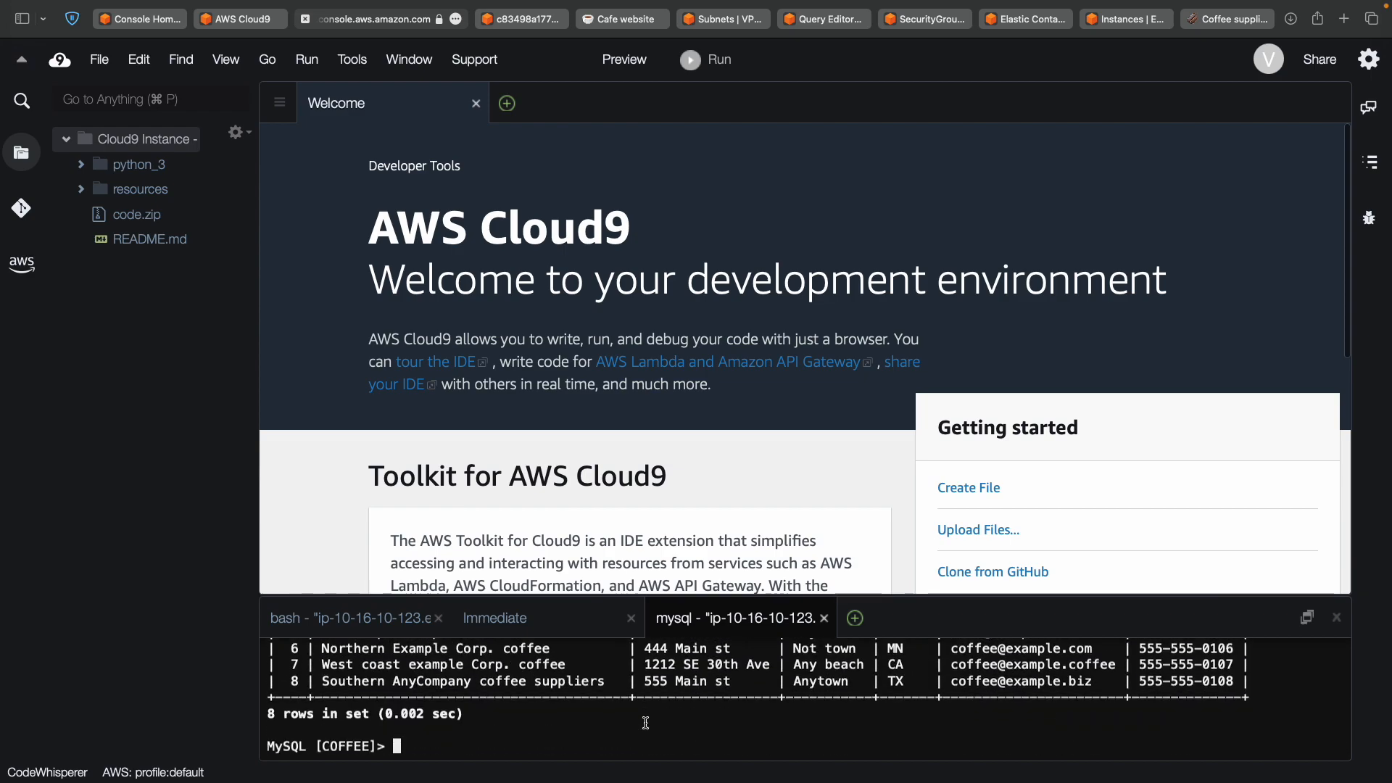
# Run 'select * from beans;' in mysql and review the 14 returned rows.
pyautogui.hotkey('ctrl', 'Left')
pyautogui.scroll(-15, 647, 728)
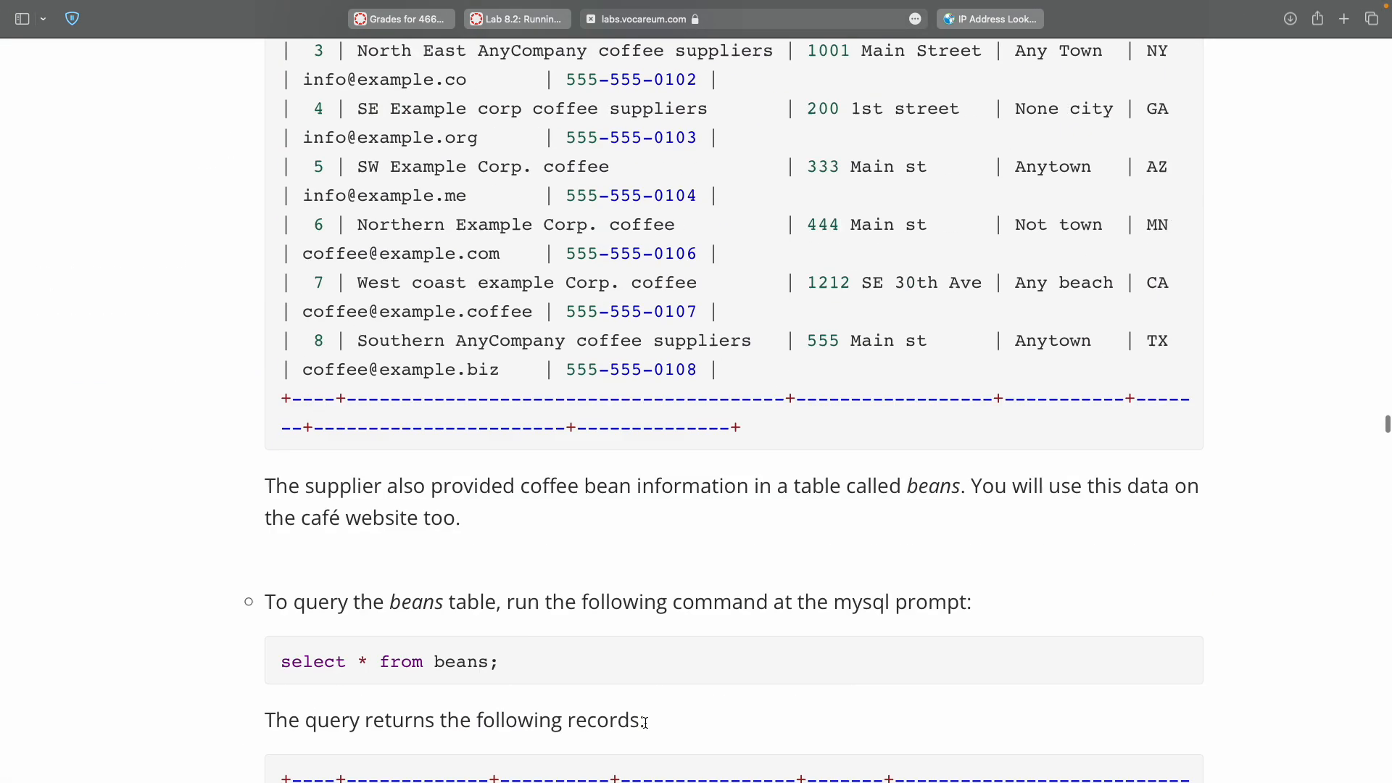
pyautogui.scroll(7, 646, 723)
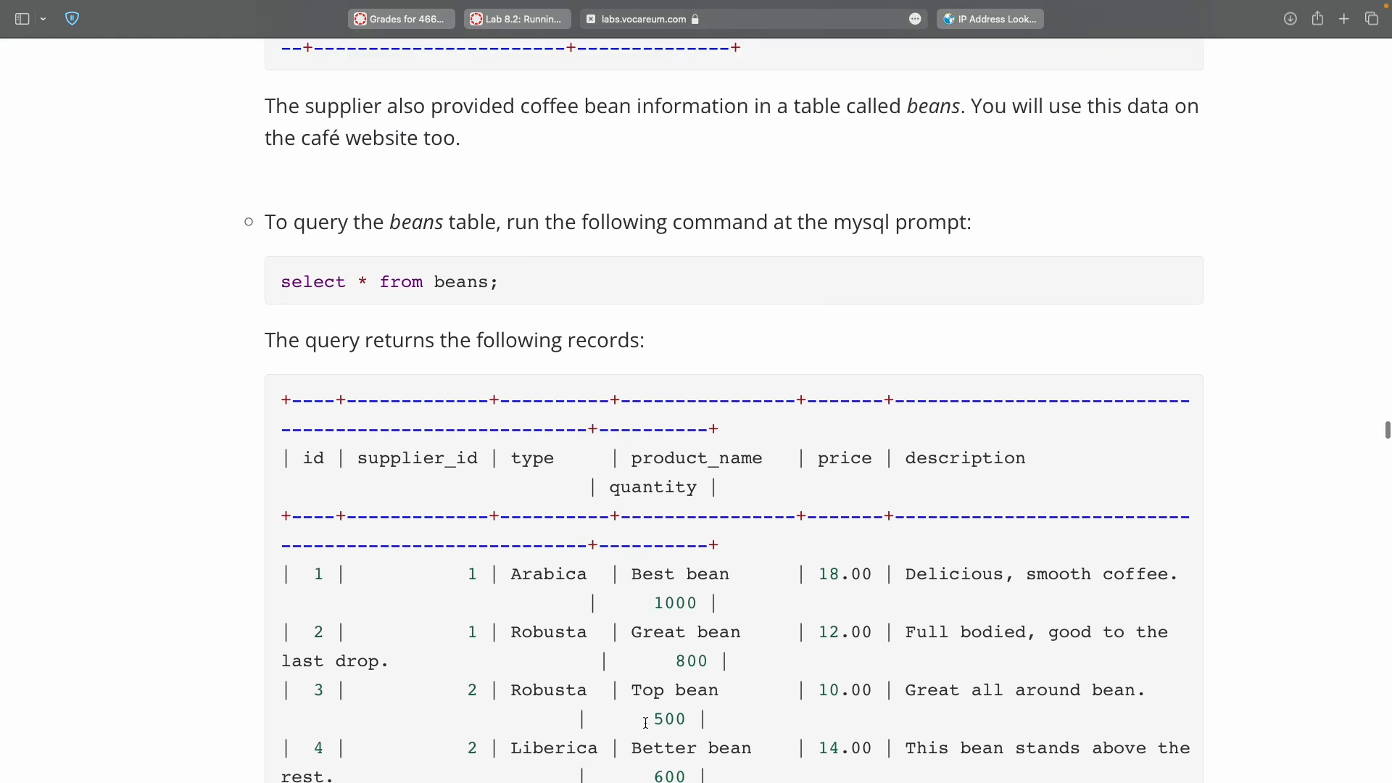
pyautogui.scroll(9, 646, 723)
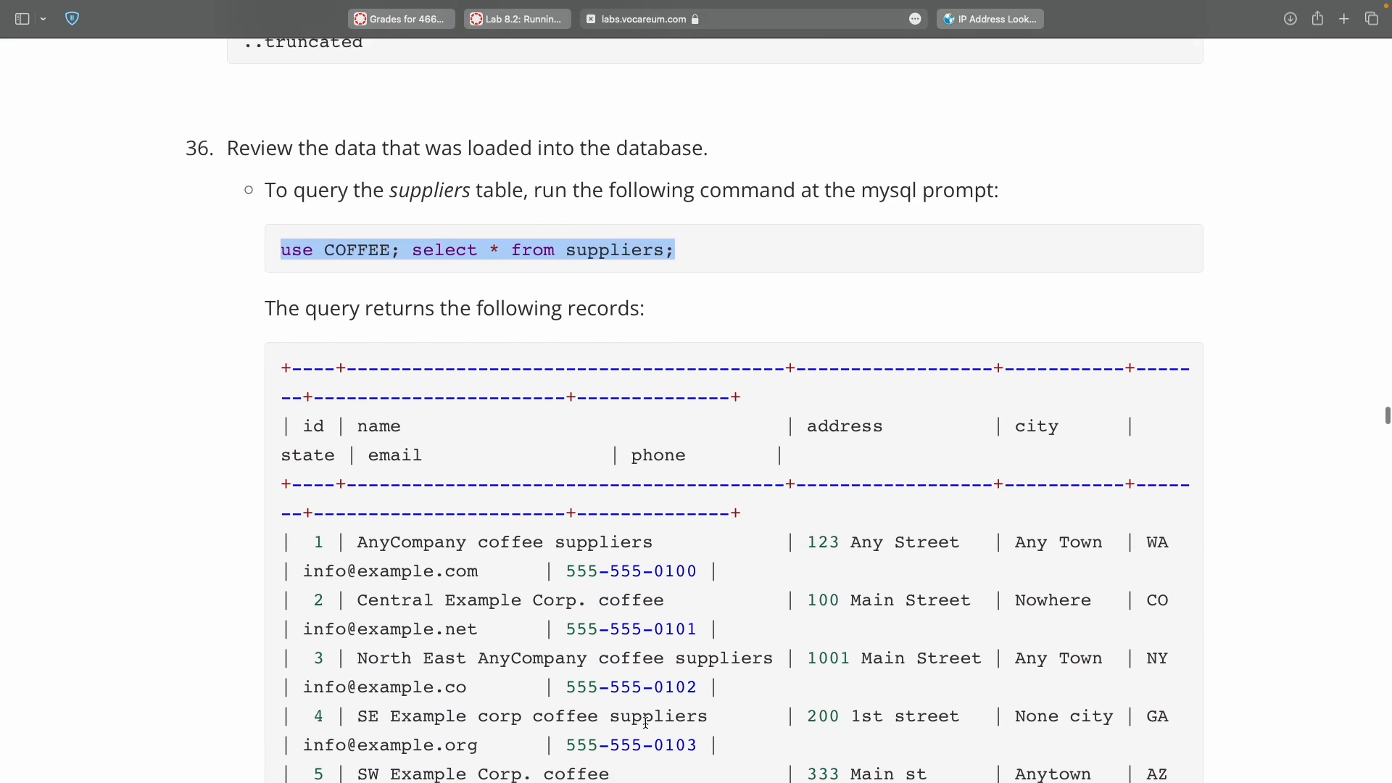
pyautogui.doubleClick(625, 274)
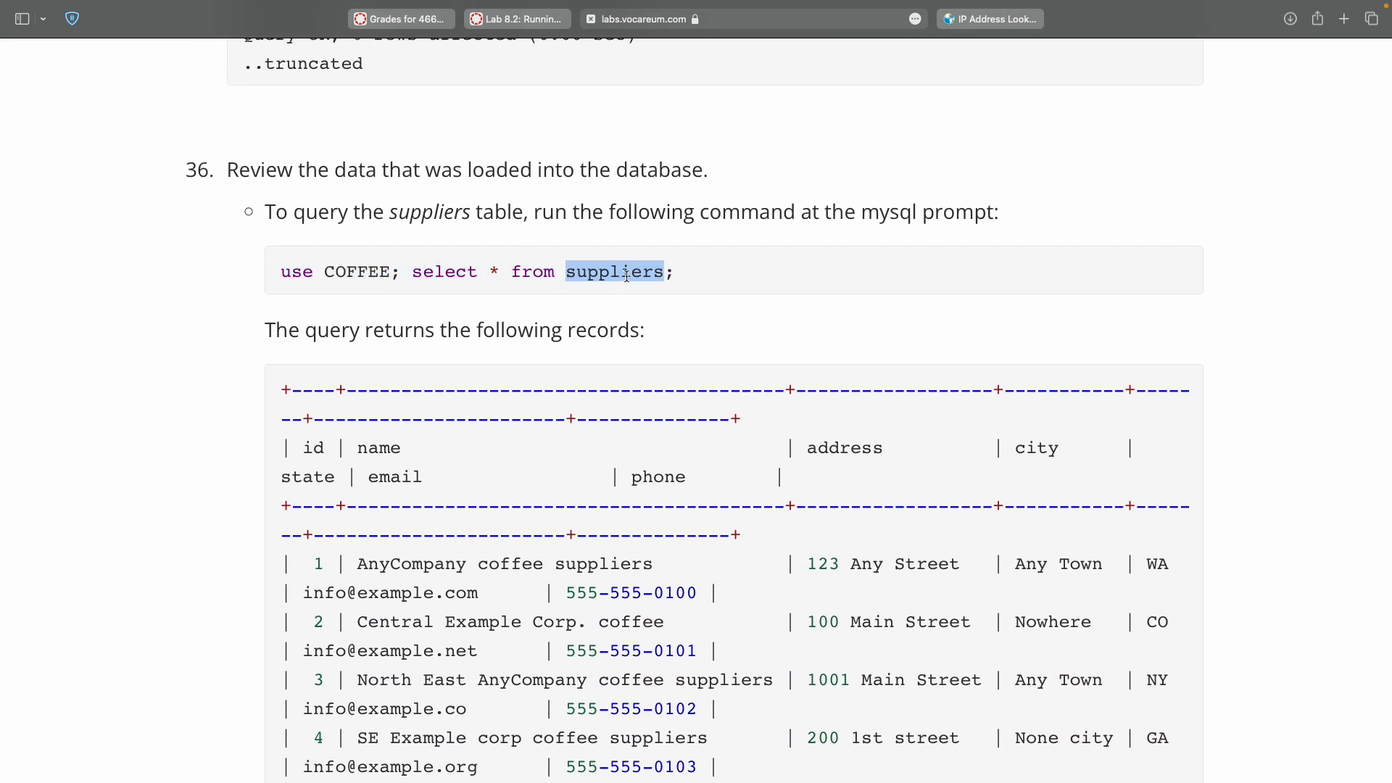
pyautogui.scroll(-10, 626, 275)
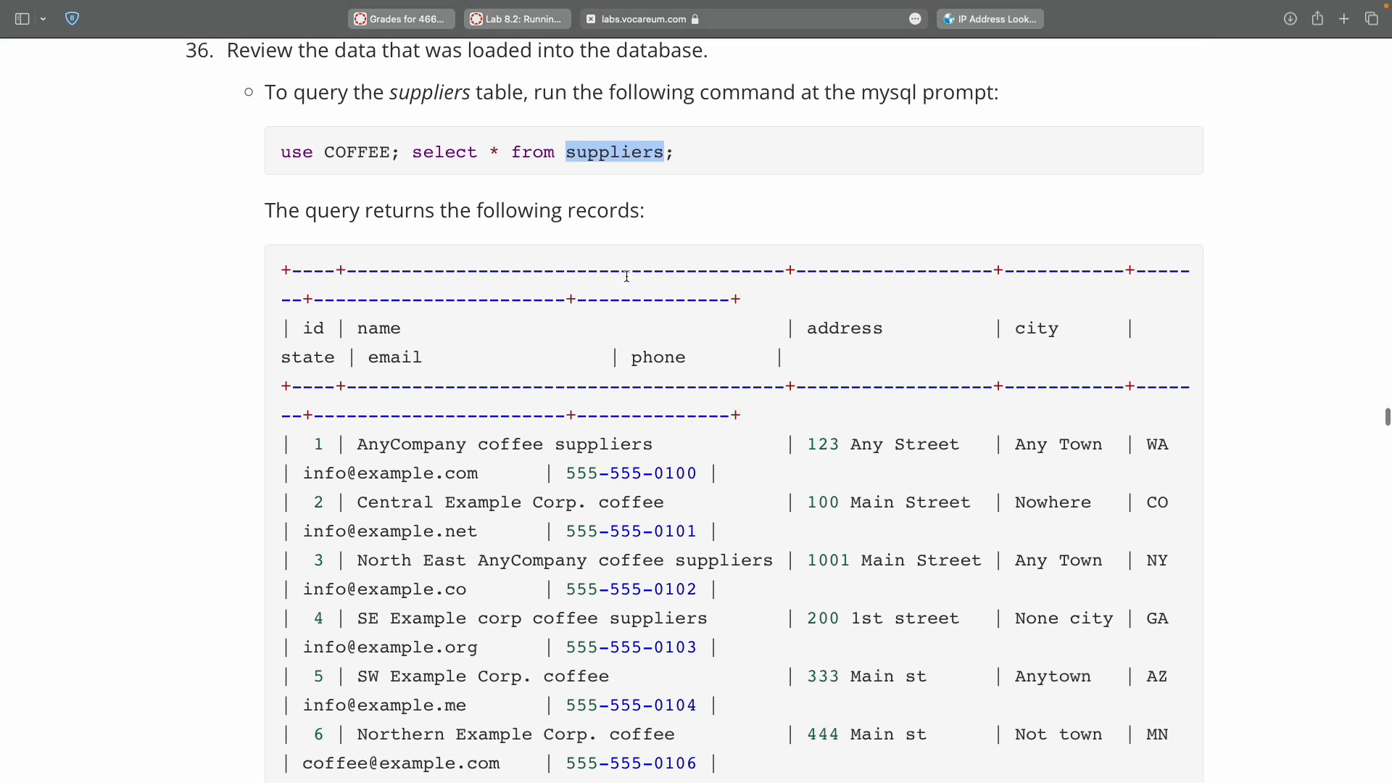
pyautogui.scroll(-3, 627, 275)
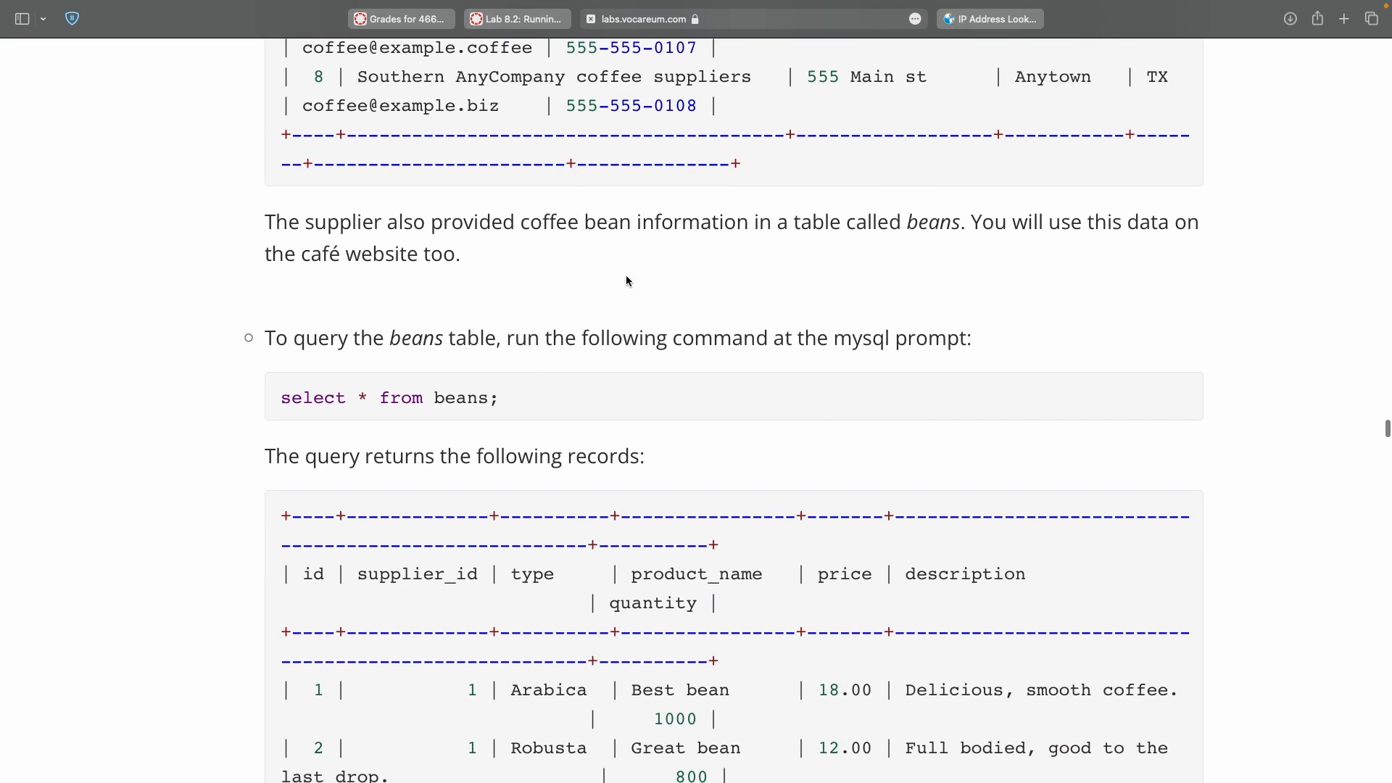
pyautogui.doubleClick(294, 398)
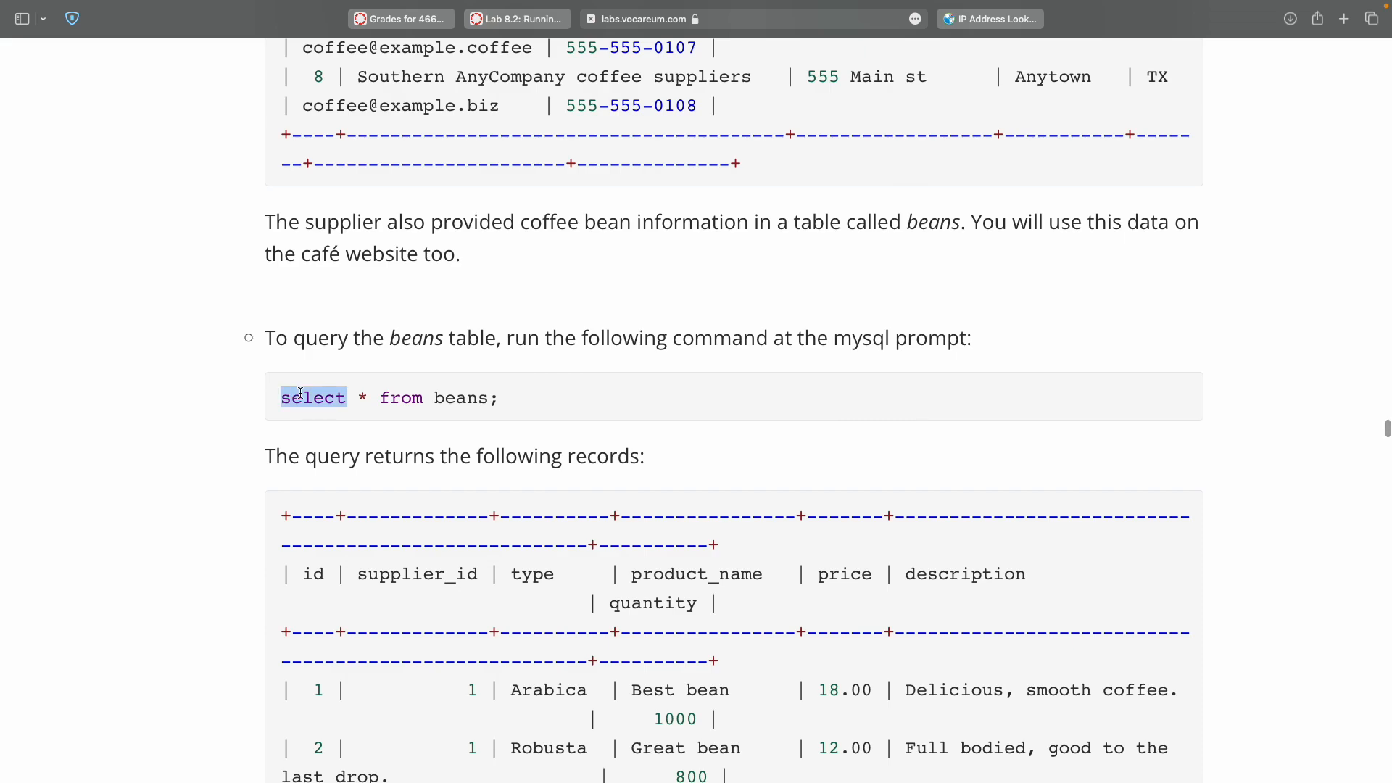
pyautogui.tripleClick(491, 398)
pyautogui.press('super+c')
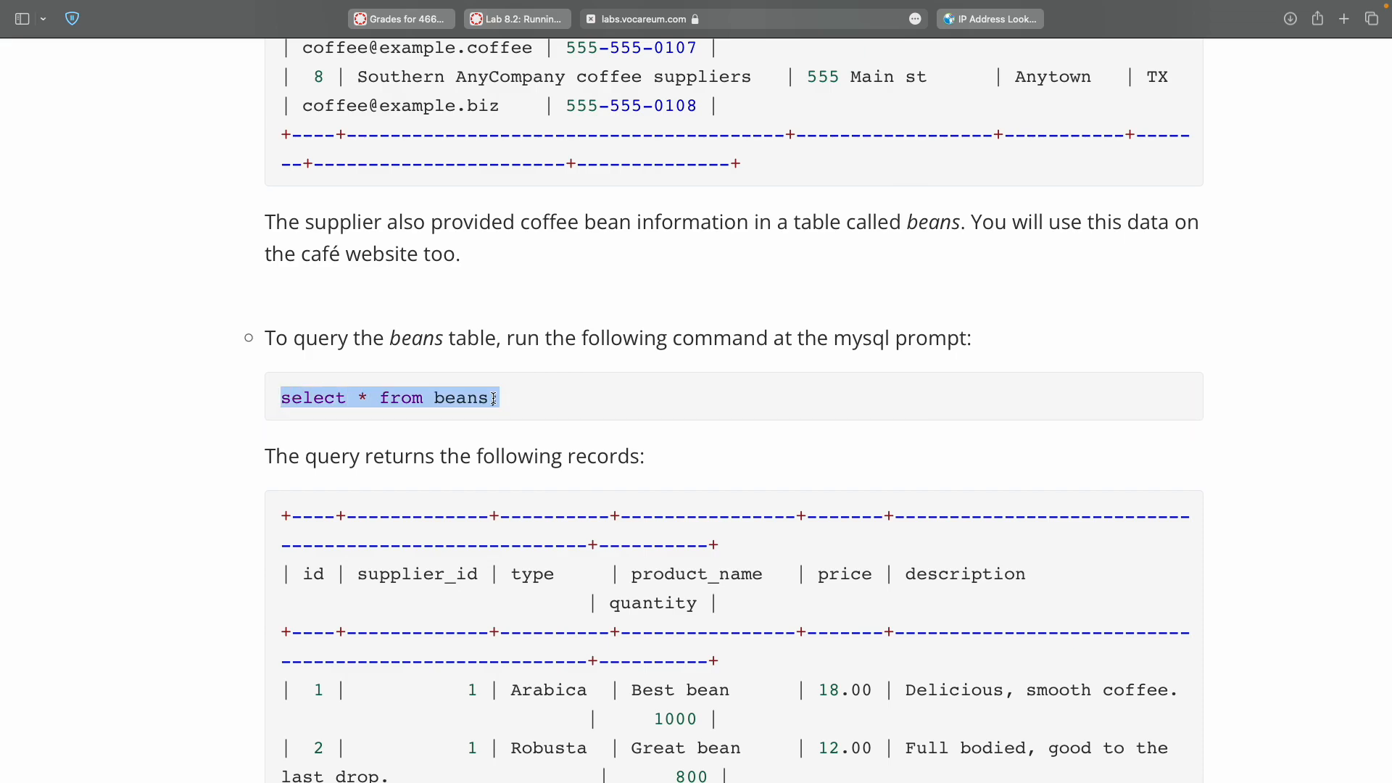
pyautogui.hotkey('ctrl', 'Right')
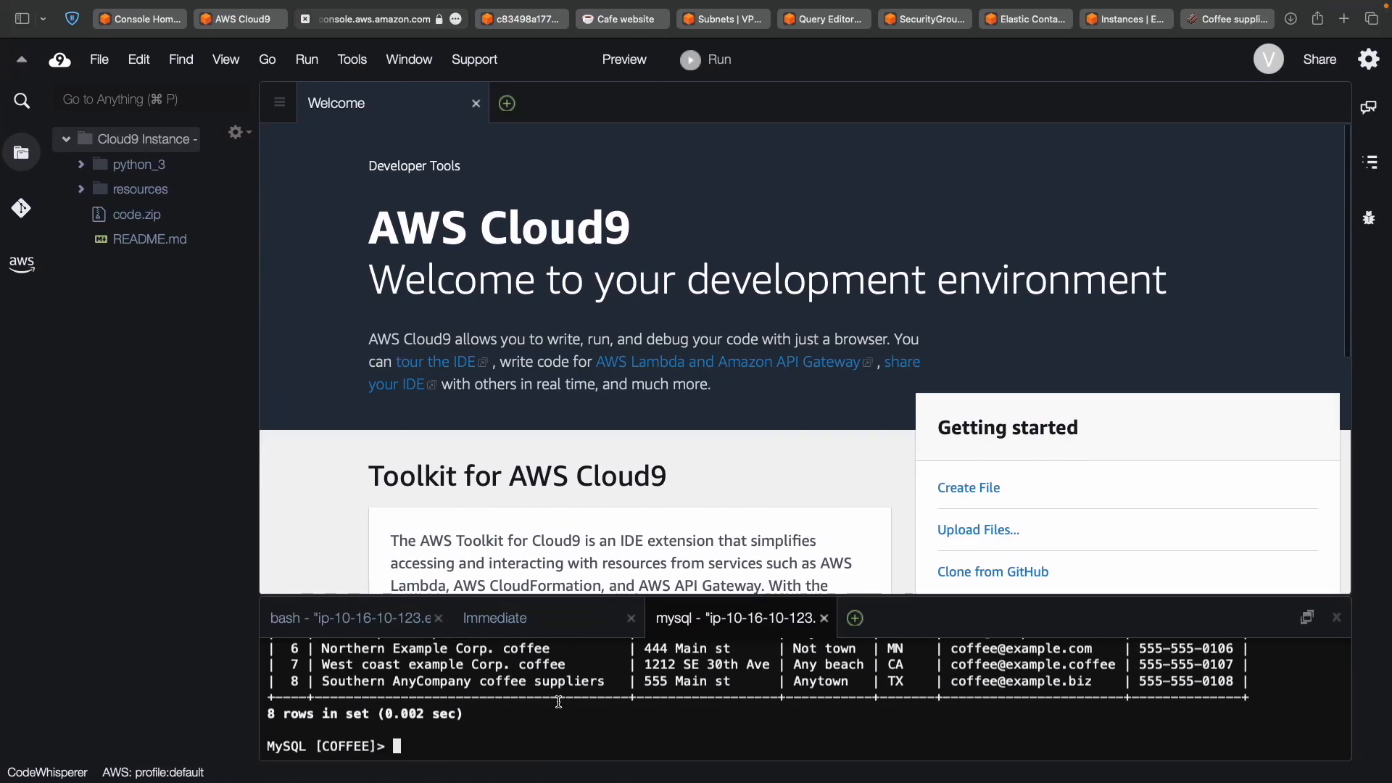
pyautogui.press('super+v')
pyautogui.press('Return')
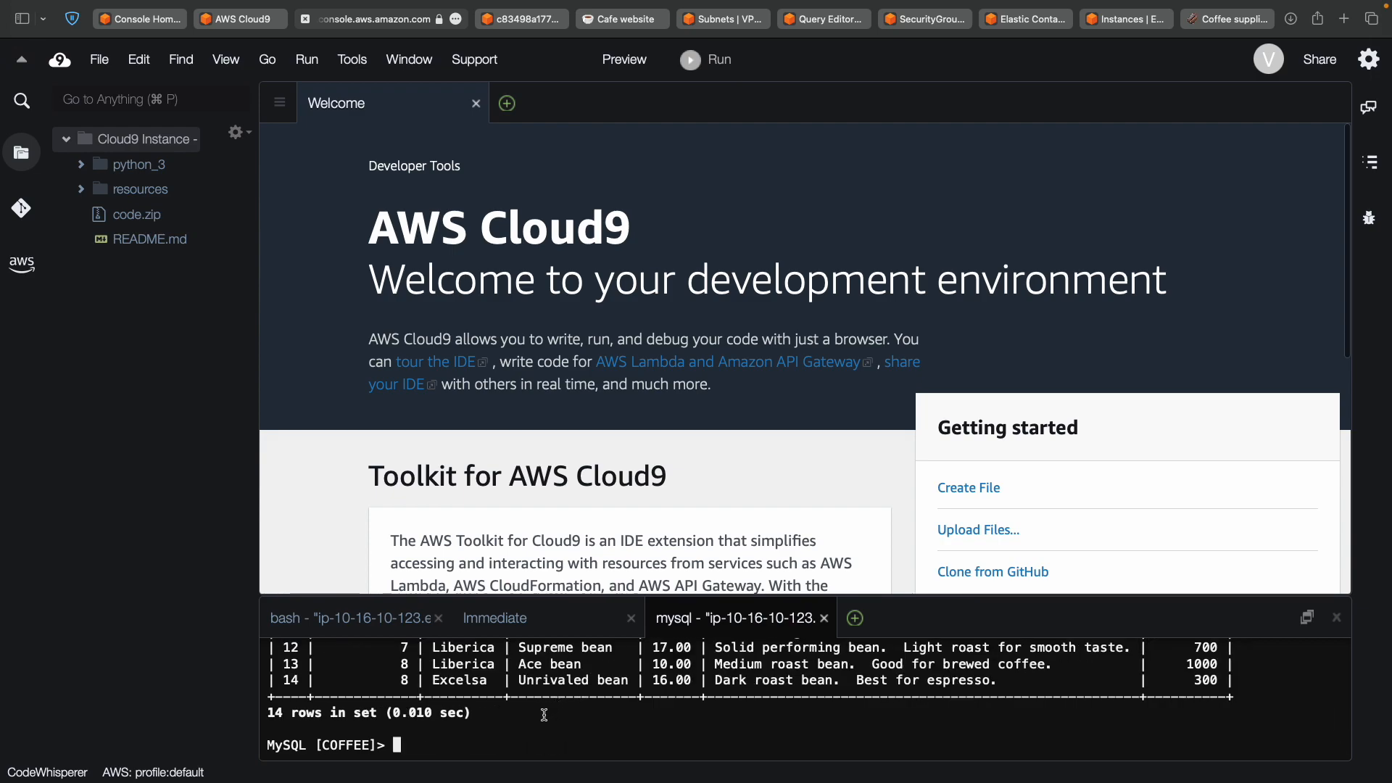
pyautogui.scroll(6, 545, 715)
pyautogui.scroll(-3, 545, 714)
pyautogui.scroll(-2, 544, 714)
# Run exit to leave MySQL and return to the bash shell prompt.
pyautogui.hotkey('ctrl', 'Left')
pyautogui.scroll(-8, 544, 714)
pyautogui.scroll(-7, 545, 717)
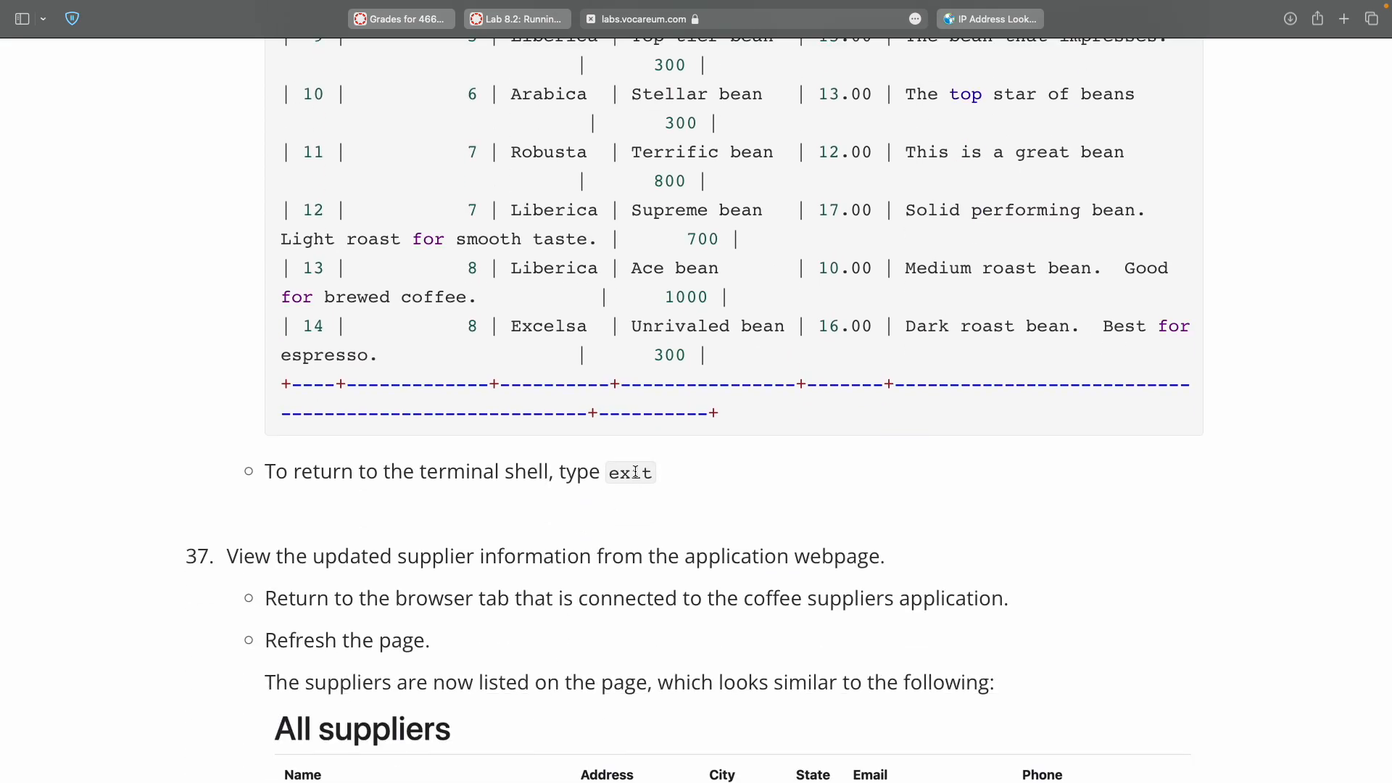
pyautogui.doubleClick(636, 472)
pyautogui.press('super+c')
pyautogui.hotkey('ctrl', 'Right')
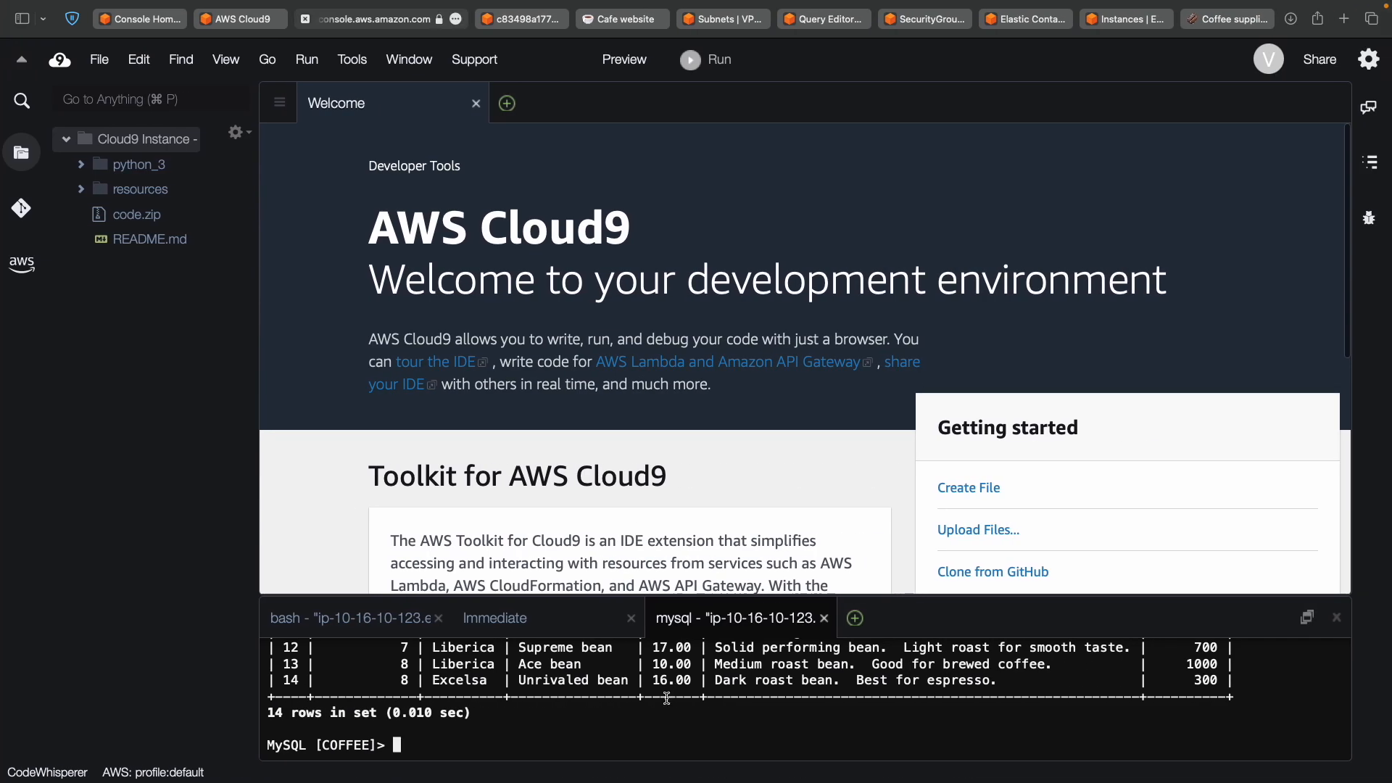
pyautogui.press('super+v')
pyautogui.press('Return')
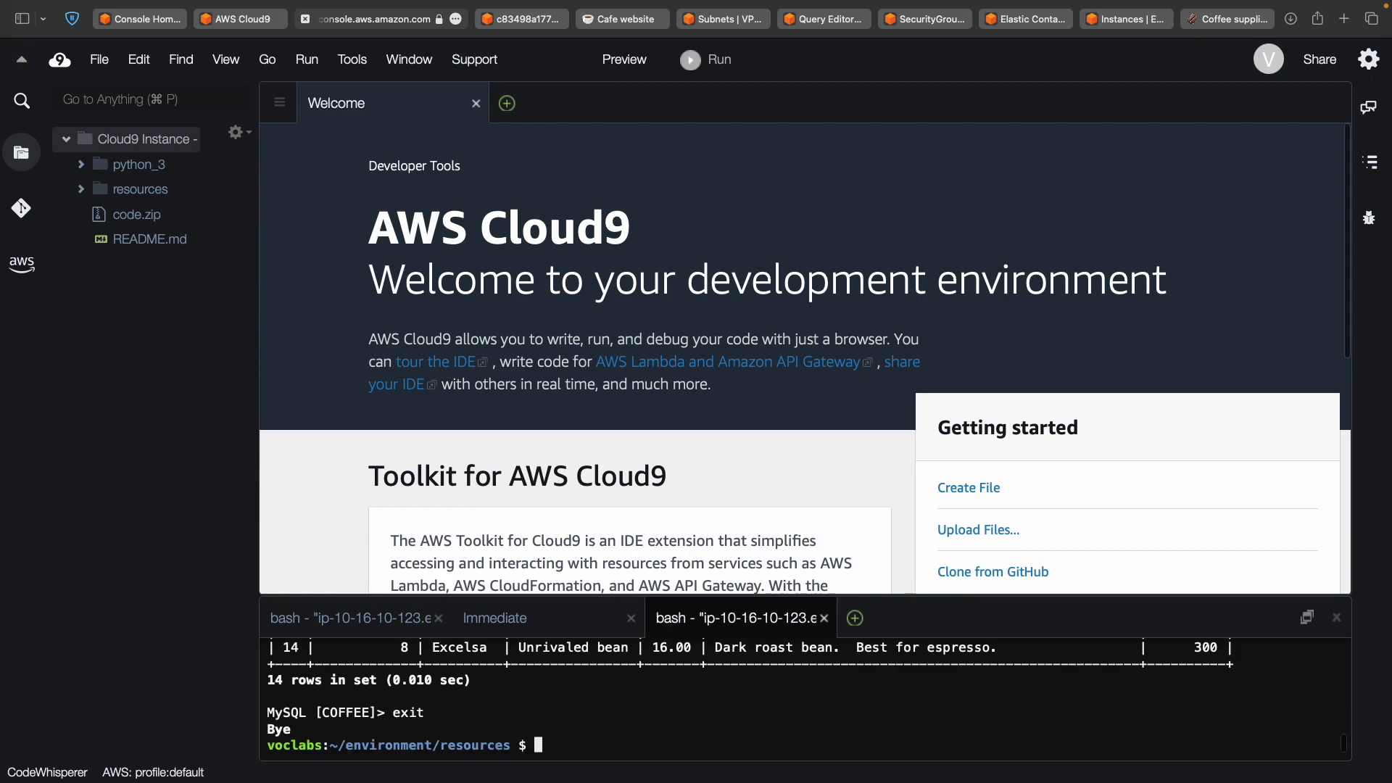
pyautogui.hotkey('ctrl', 'Left')
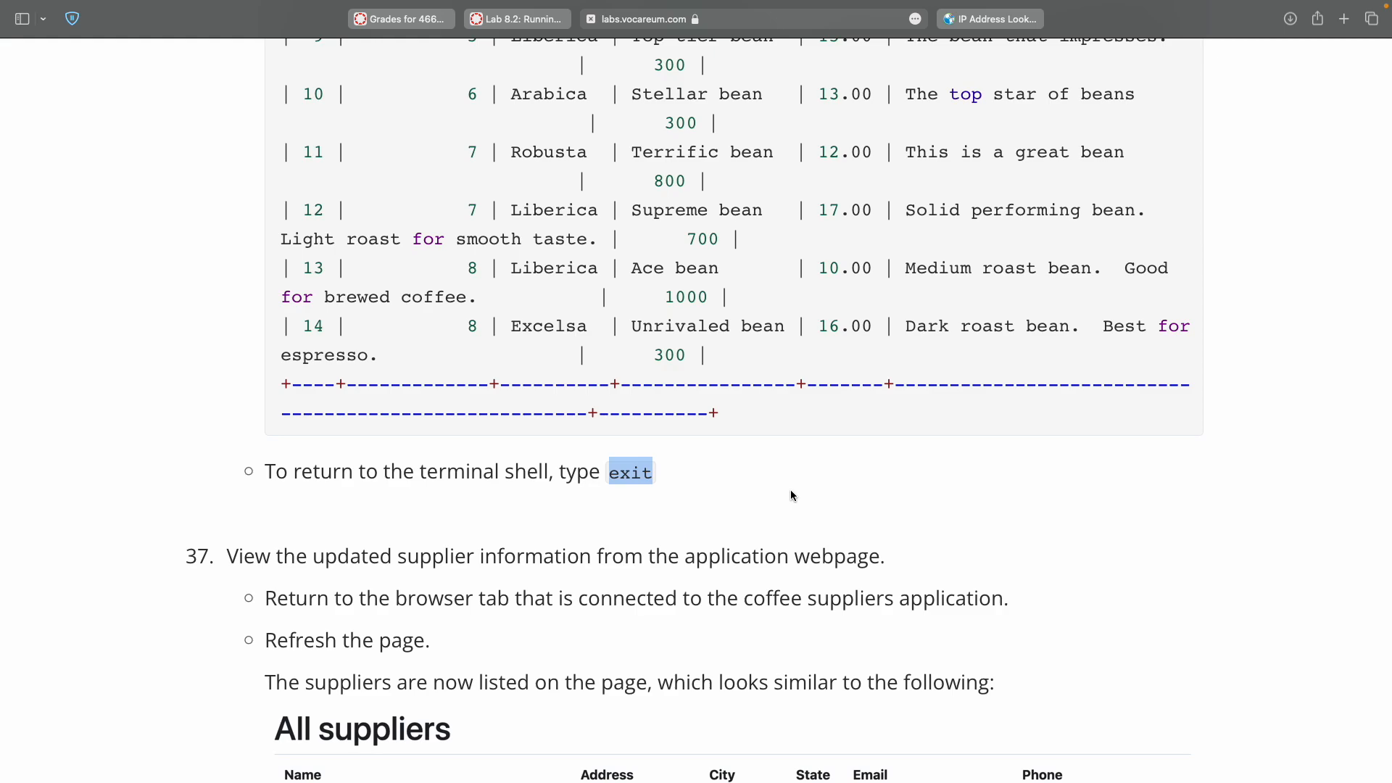
# Bring up the Coffee suppliers web app and reload the page.
pyautogui.scroll(-5, 792, 493)
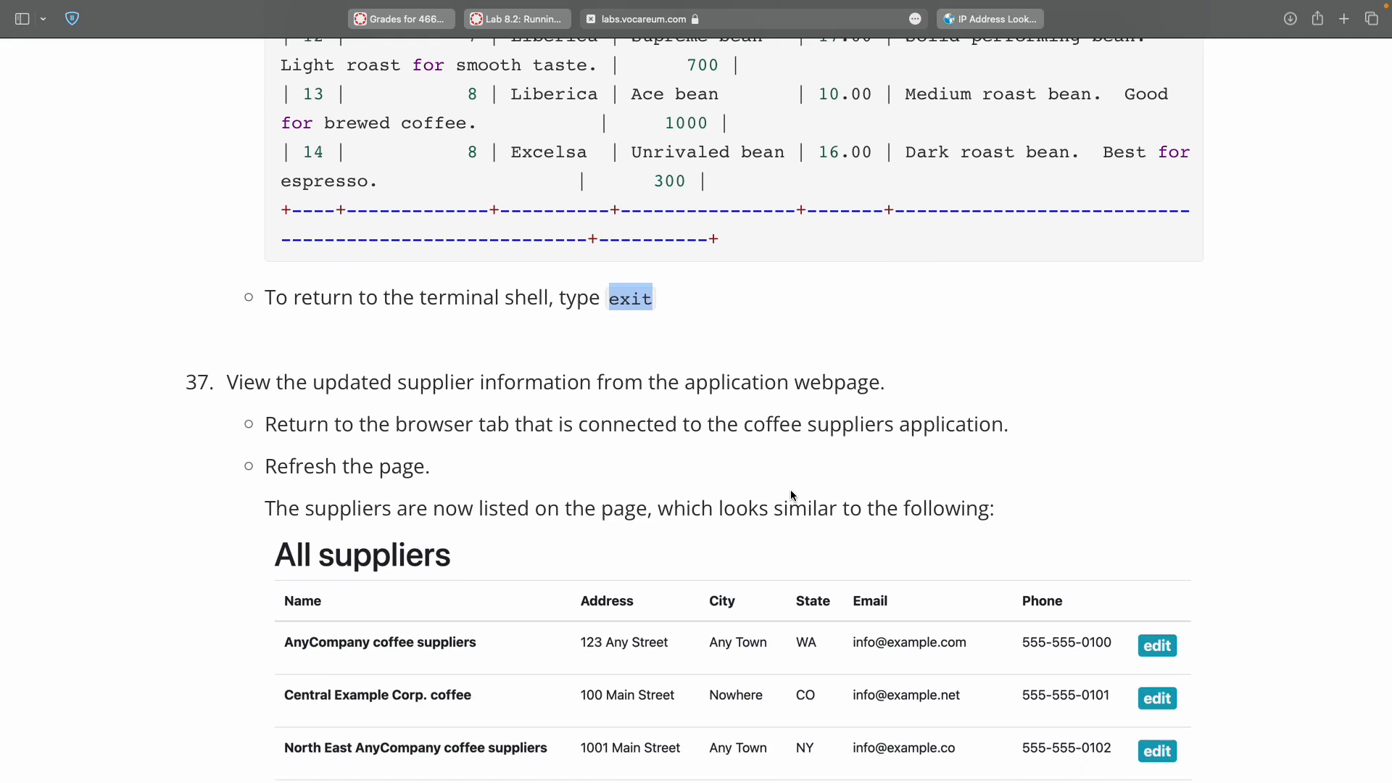
pyautogui.scroll(-5, 791, 495)
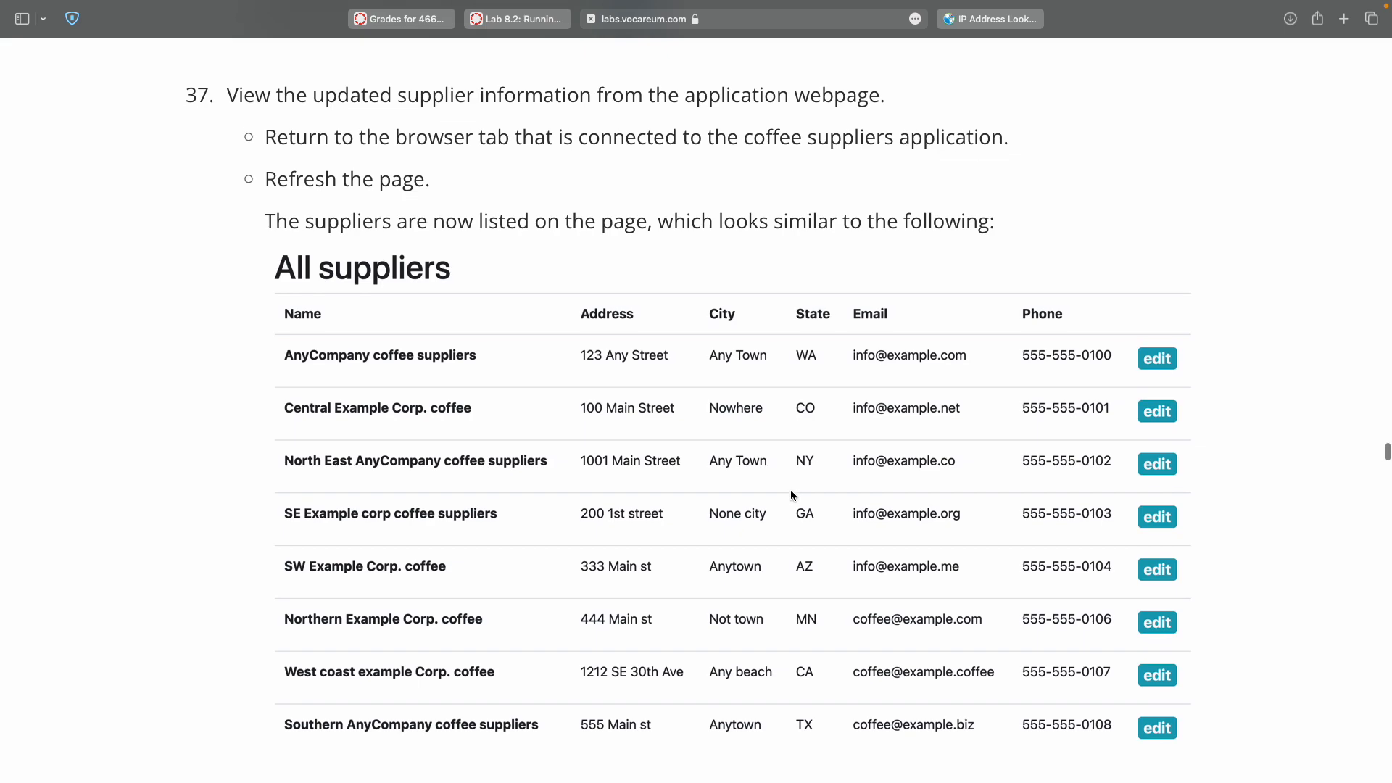
pyautogui.hotkey('ctrl', 'Right')
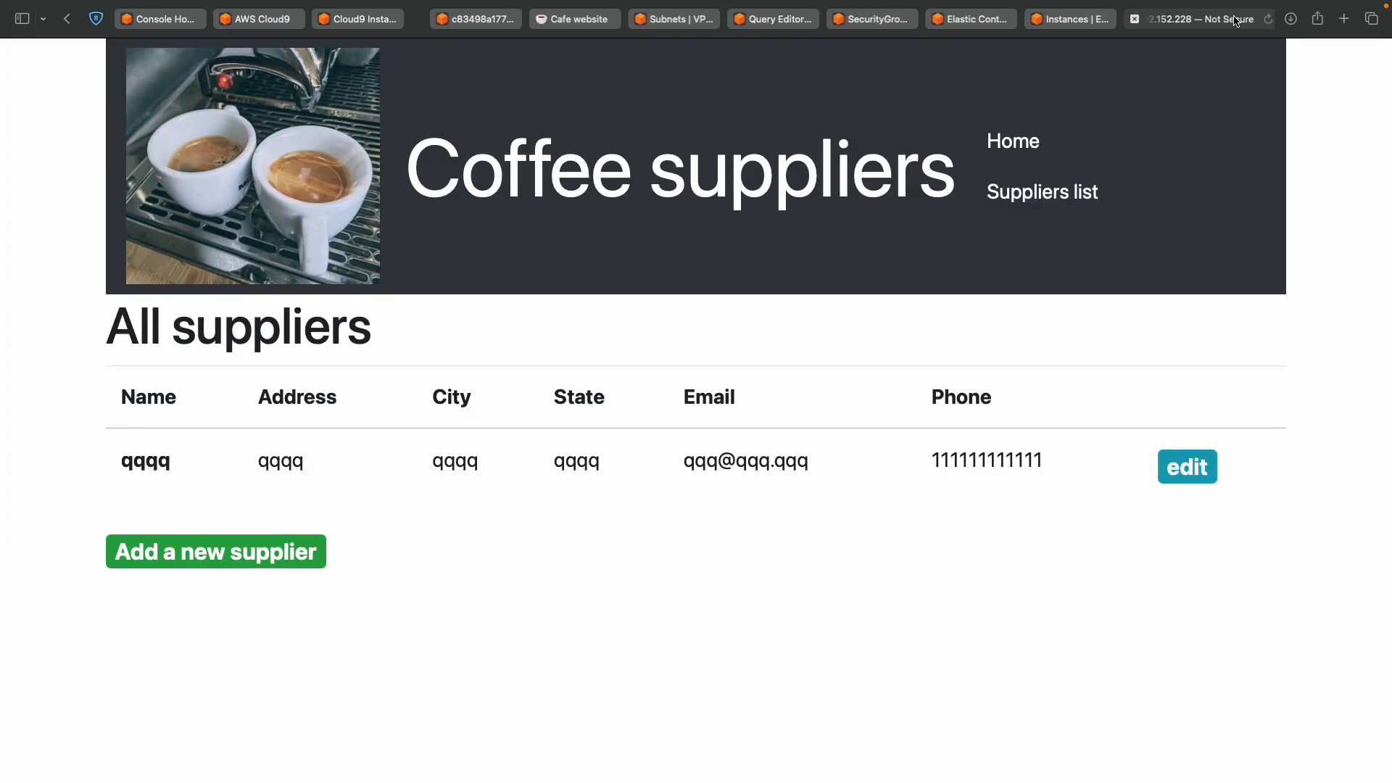
pyautogui.click(1229, 19)
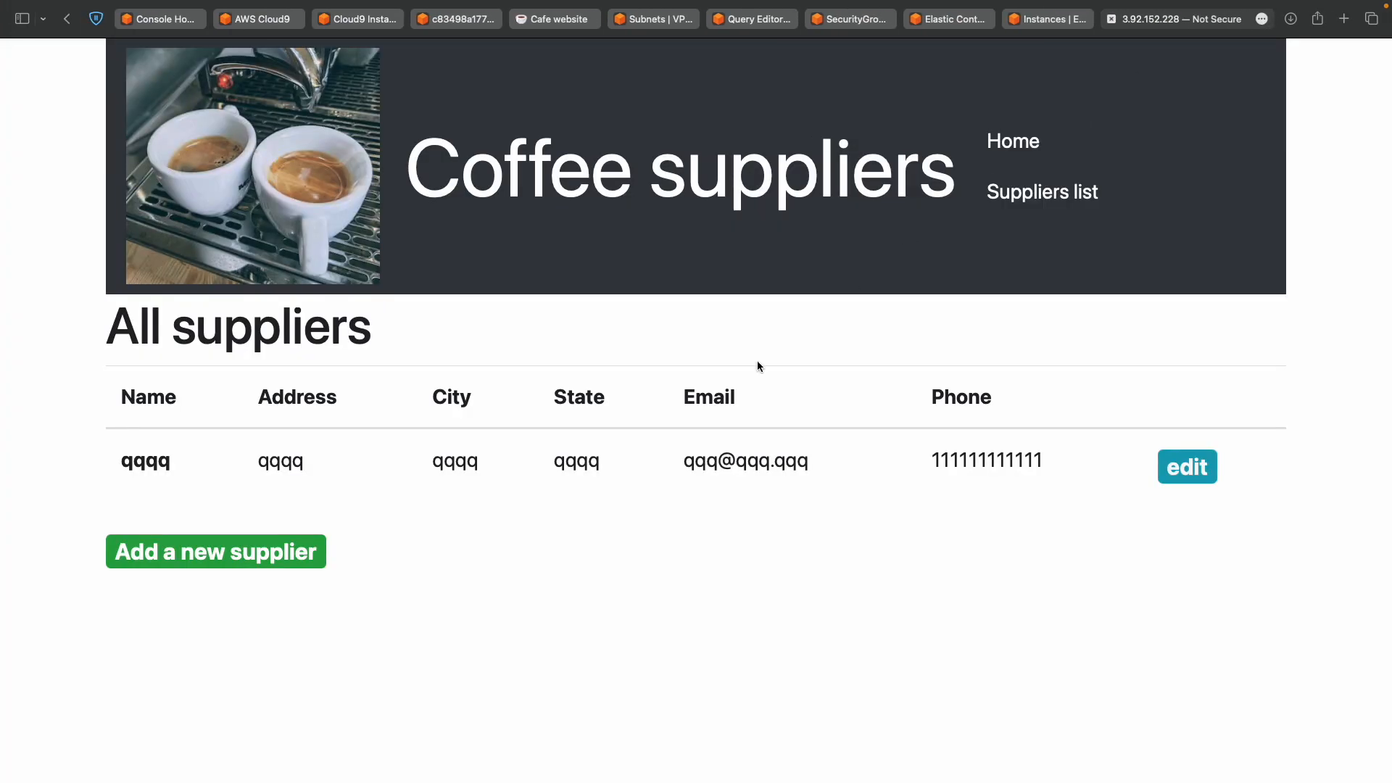
pyautogui.click(1245, 20)
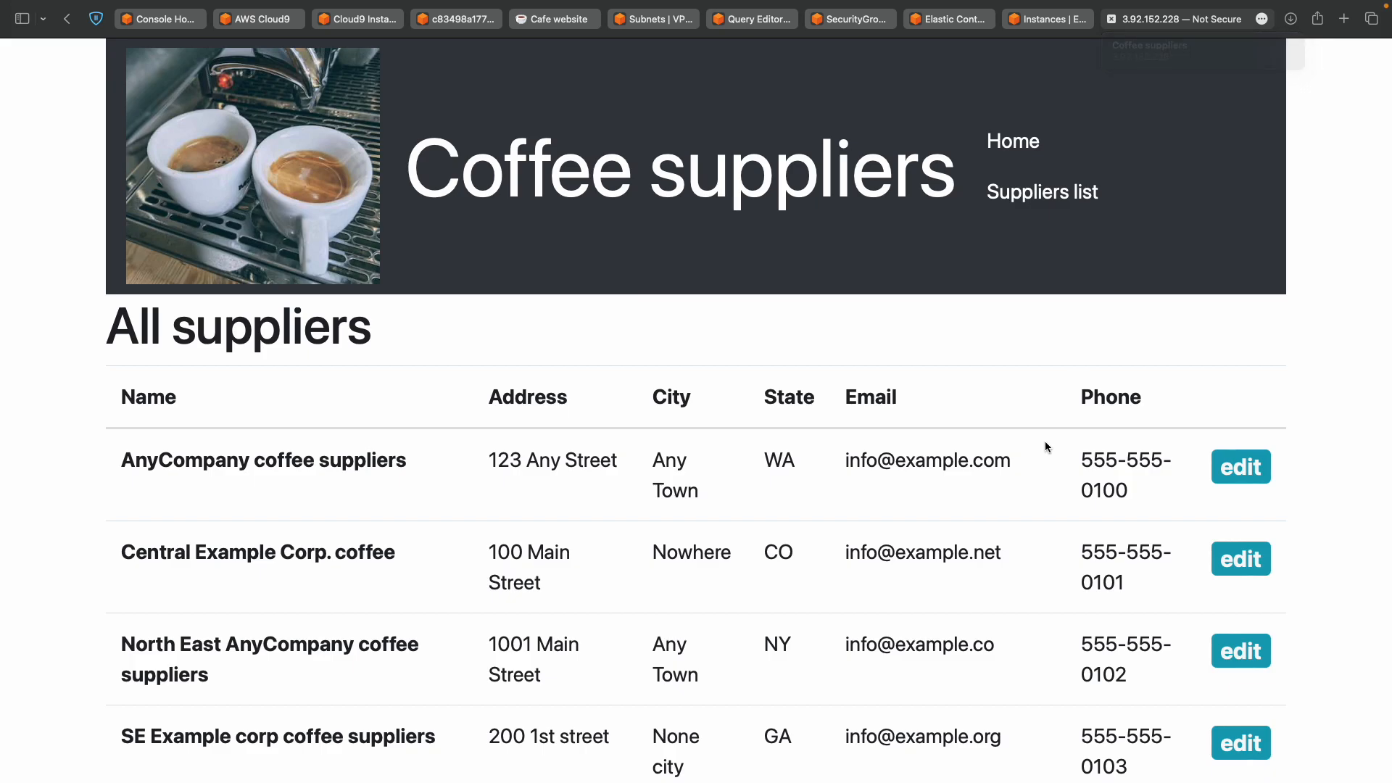
pyautogui.scroll(-6, 1045, 444)
pyautogui.scroll(6, 1046, 441)
pyautogui.scroll(-6, 1044, 445)
pyautogui.scroll(6, 1044, 361)
# Go to Home, then Suppliers list, to see all eight imported suppliers.
pyautogui.click(1020, 138)
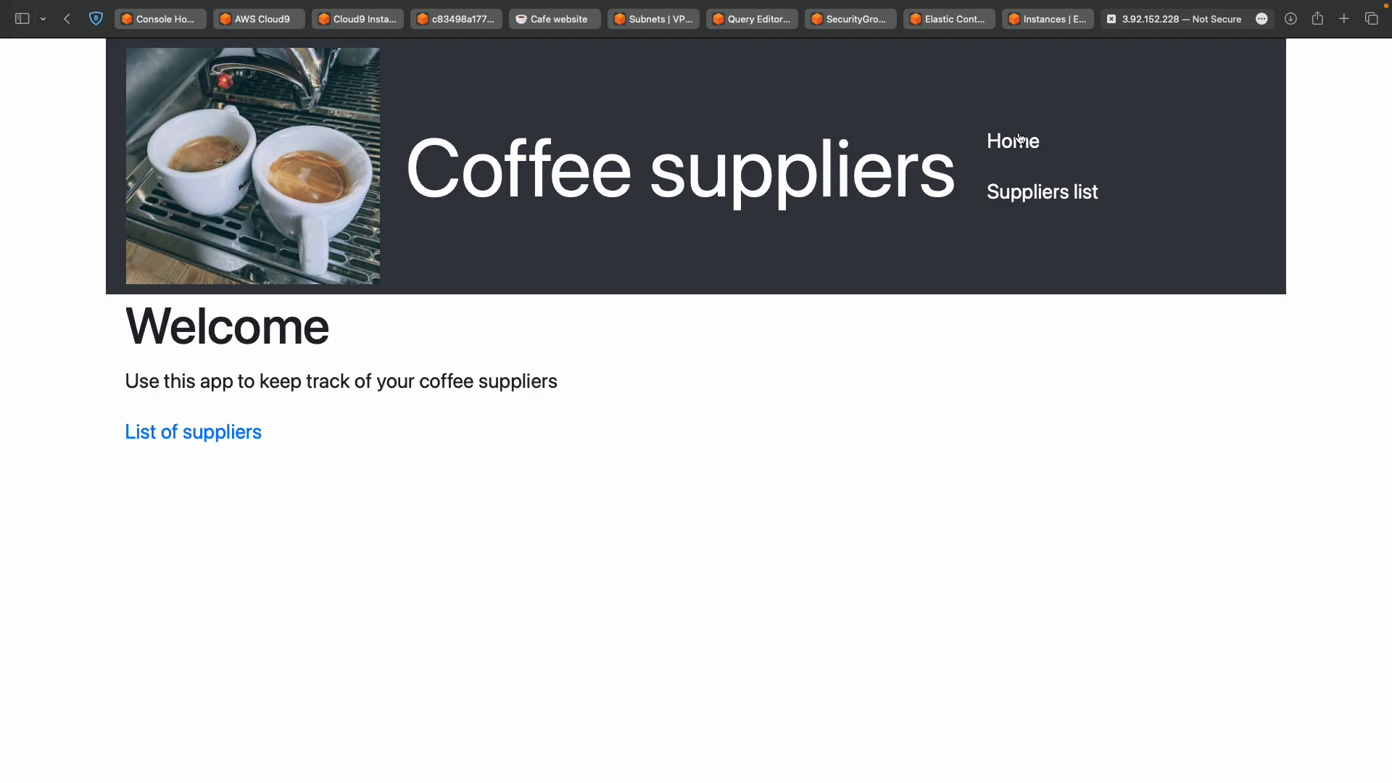
pyautogui.click(1015, 192)
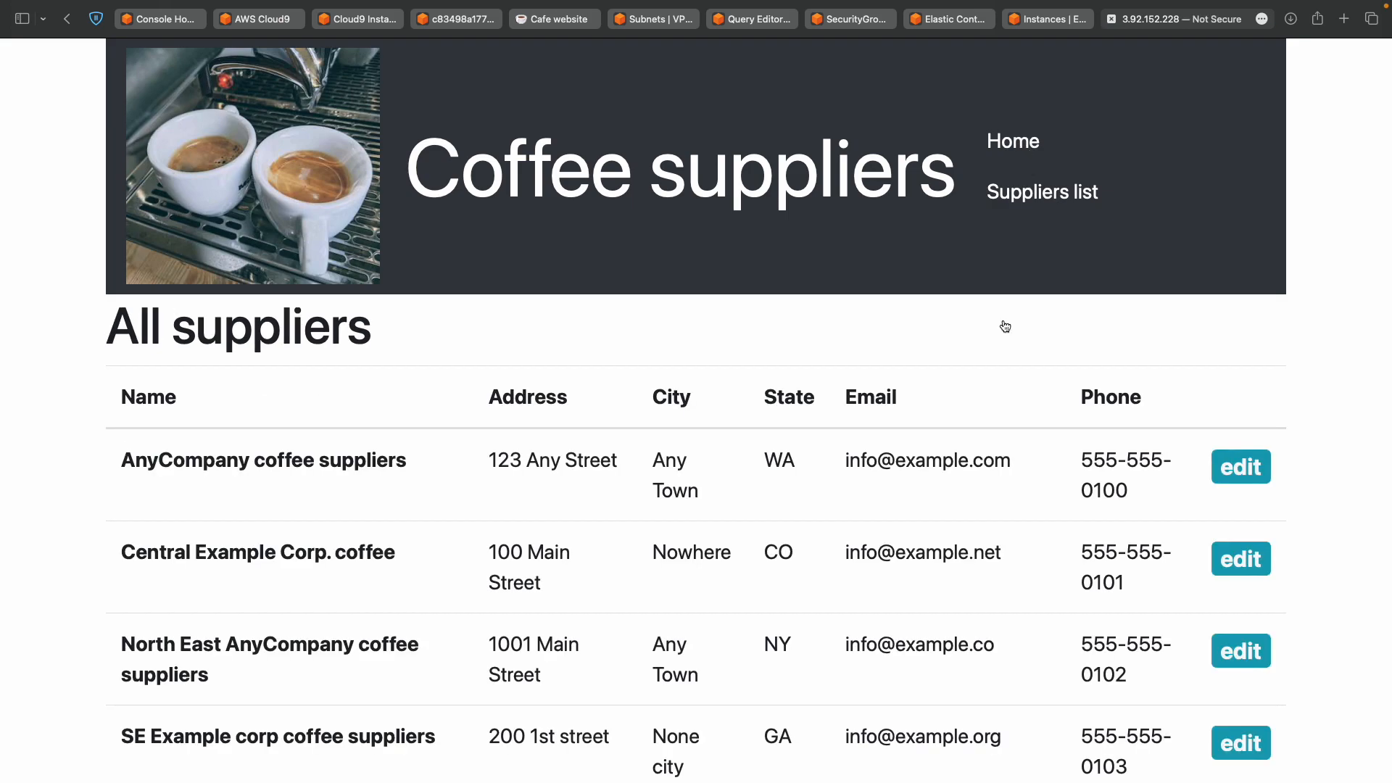
pyautogui.scroll(-6, 963, 441)
pyautogui.scroll(6, 963, 440)
pyautogui.scroll(-6, 963, 441)
pyautogui.hotkey('ctrl', 'Left')
pyautogui.scroll(-12, 963, 441)
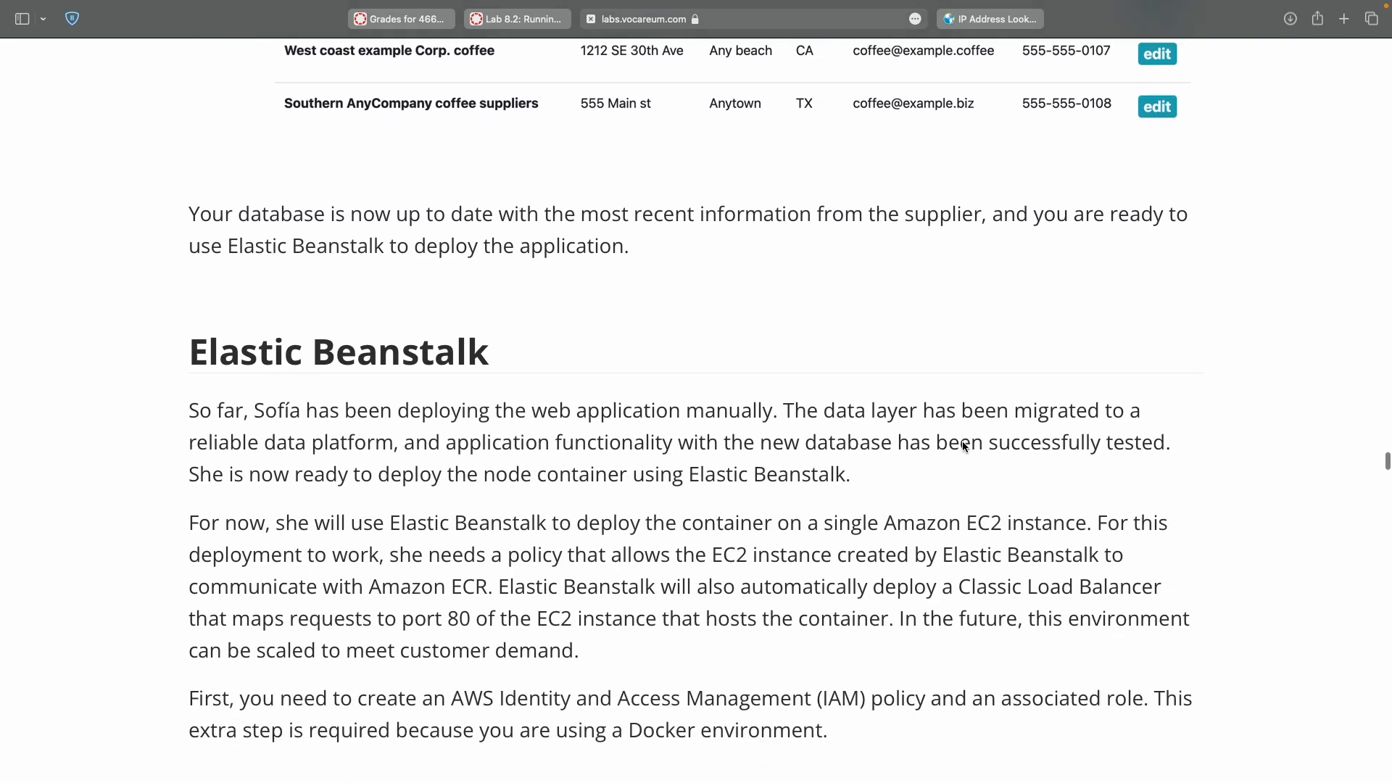
# Replace the EC2 search with IAM in the console and open the IAM Dashboard.
pyautogui.scroll(-6, 963, 442)
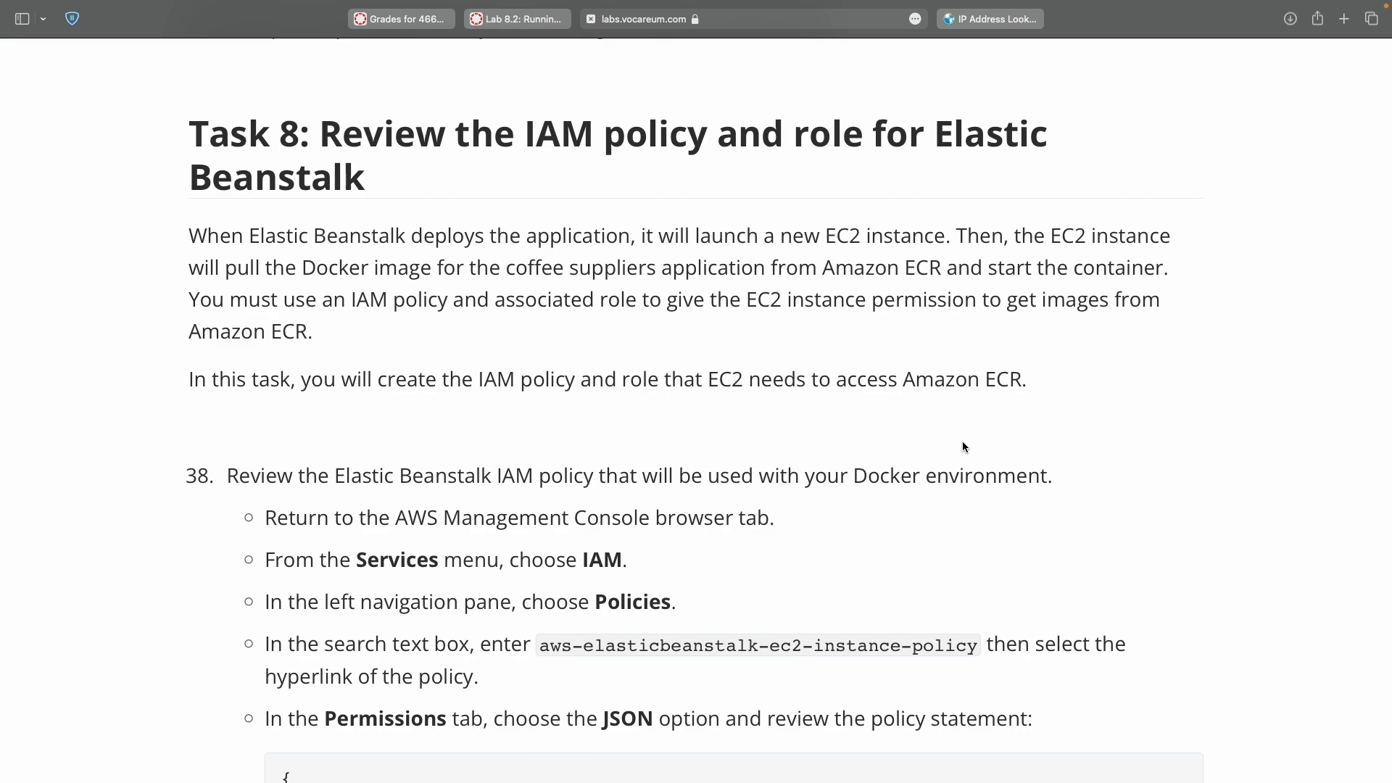
pyautogui.doubleClick(594, 564)
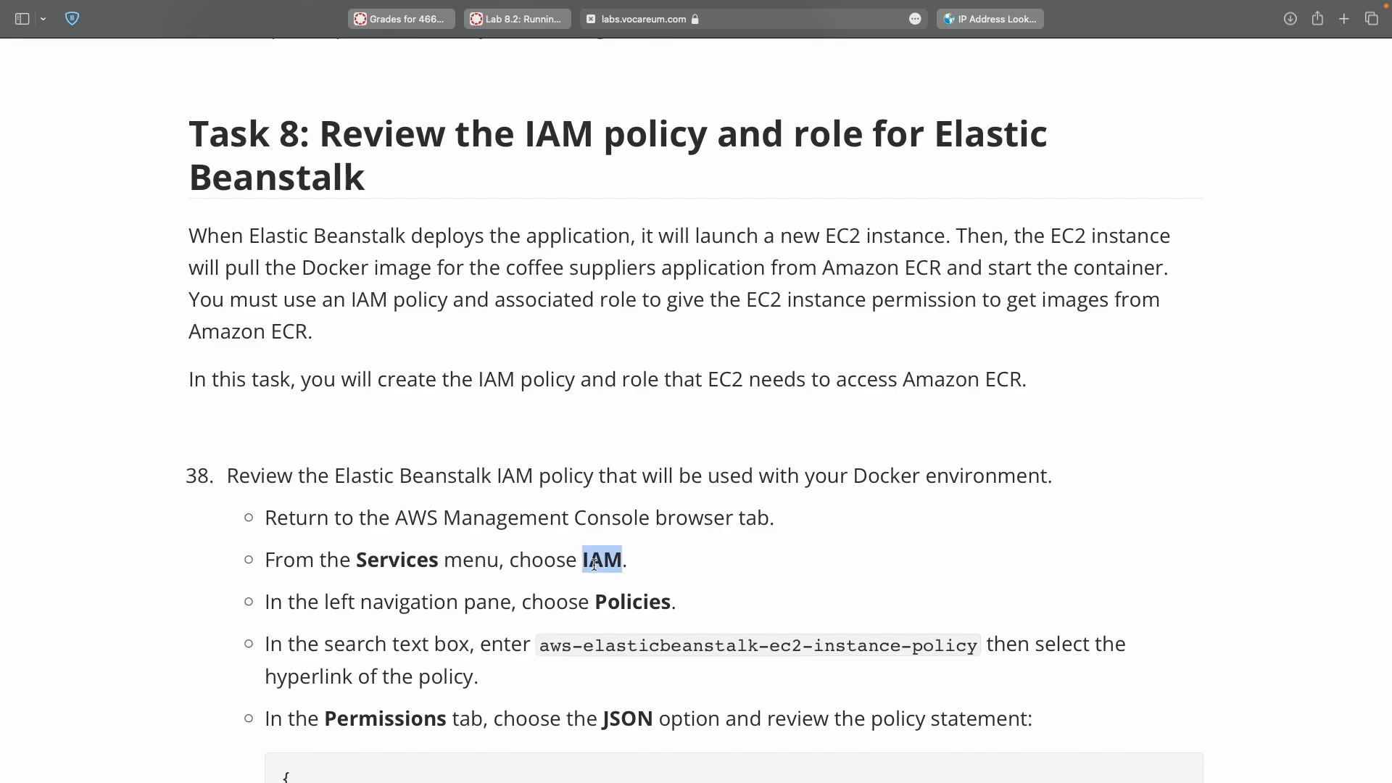
pyautogui.hotkey('ctrl', 'Right')
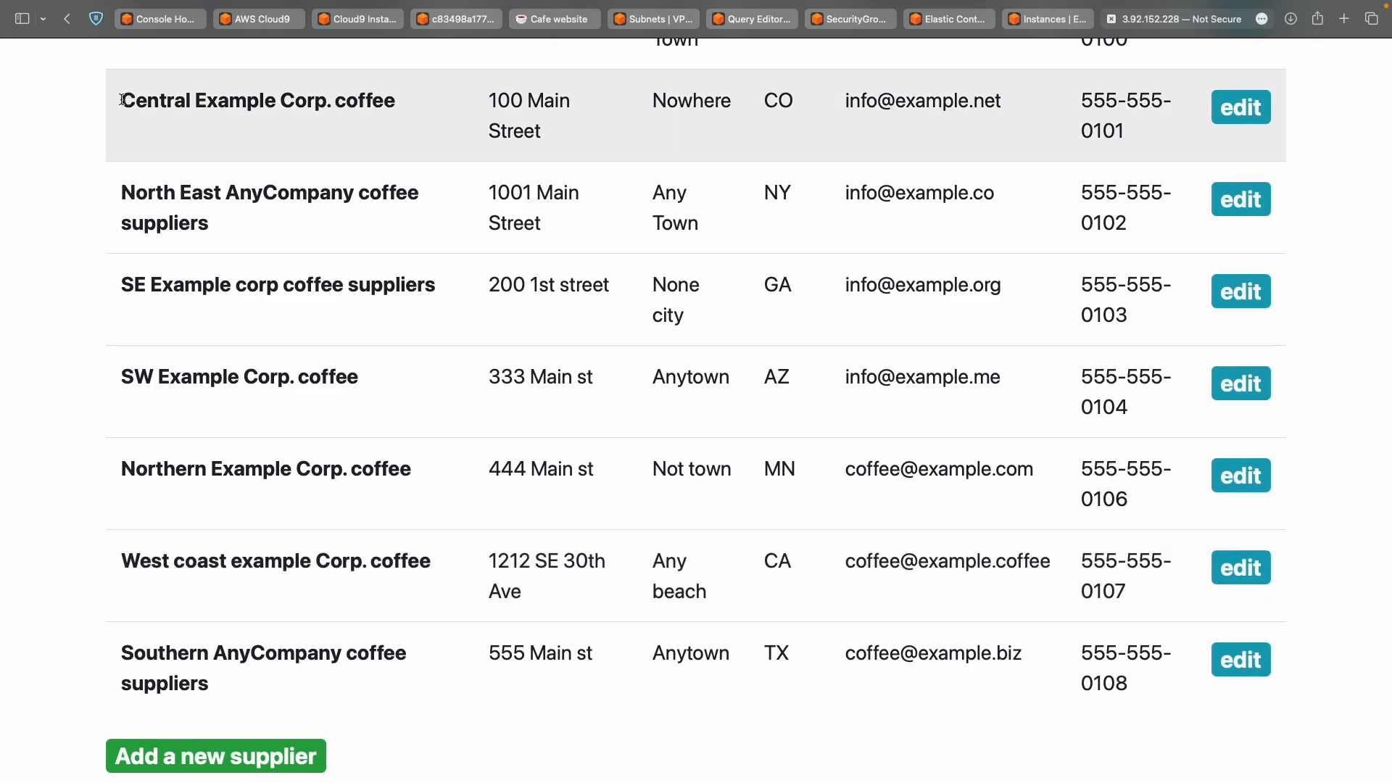
pyautogui.click(167, 20)
pyautogui.click(371, 55)
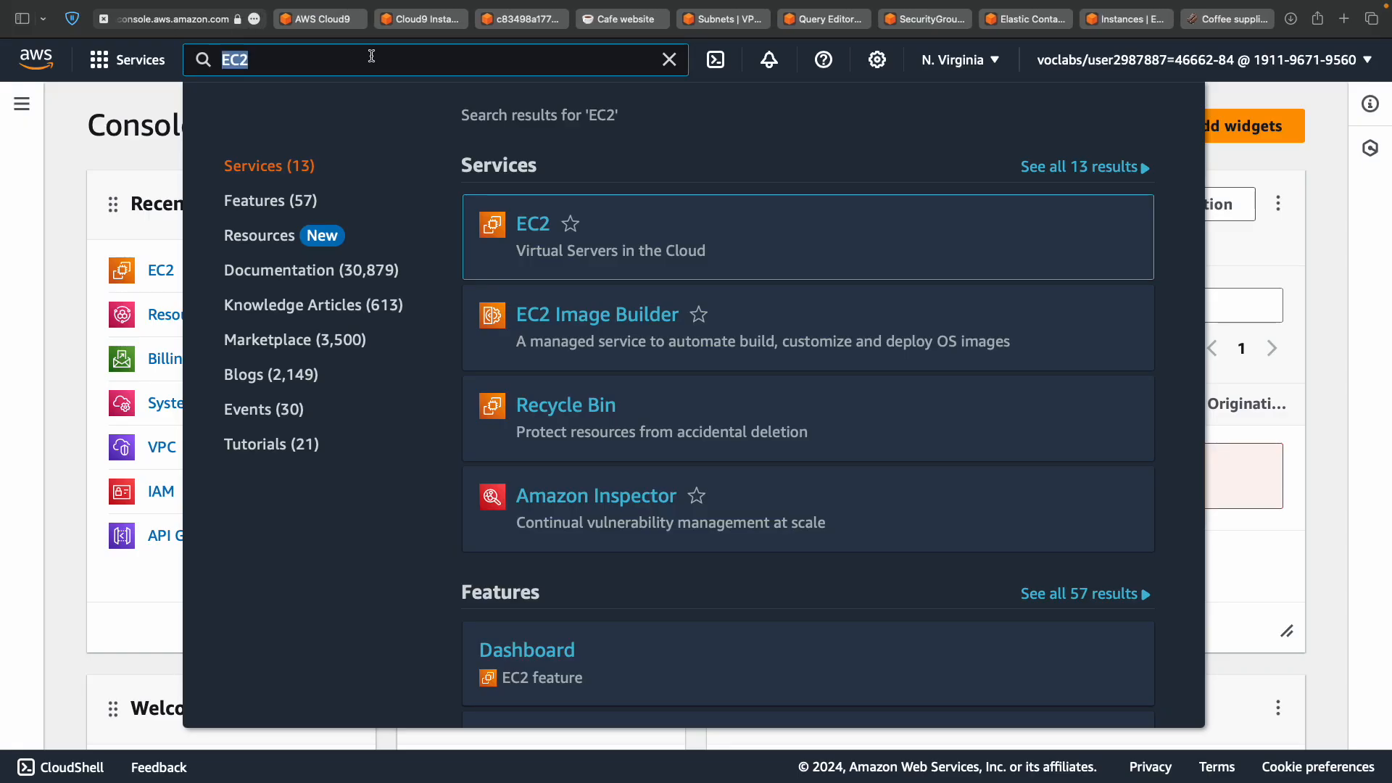
pyautogui.write('IAM')
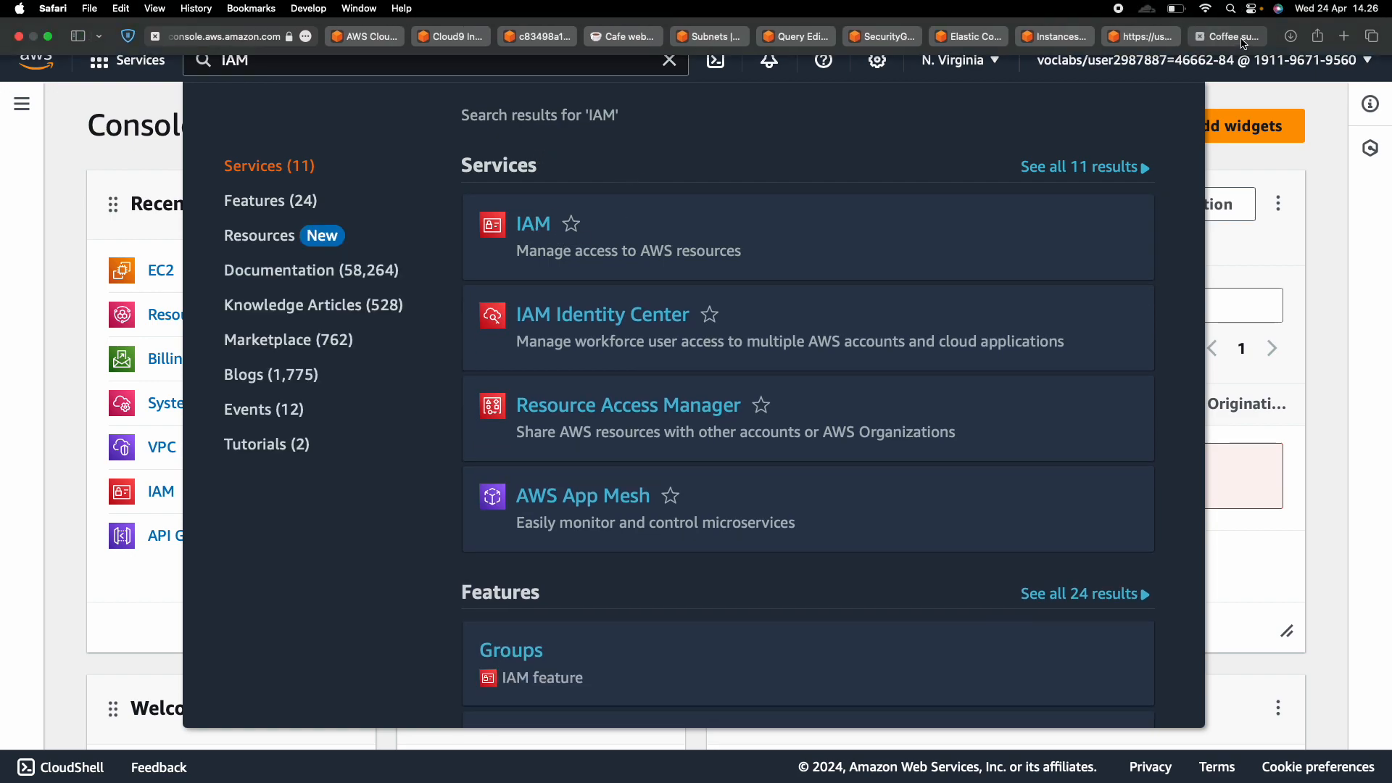
pyautogui.click(1243, 42)
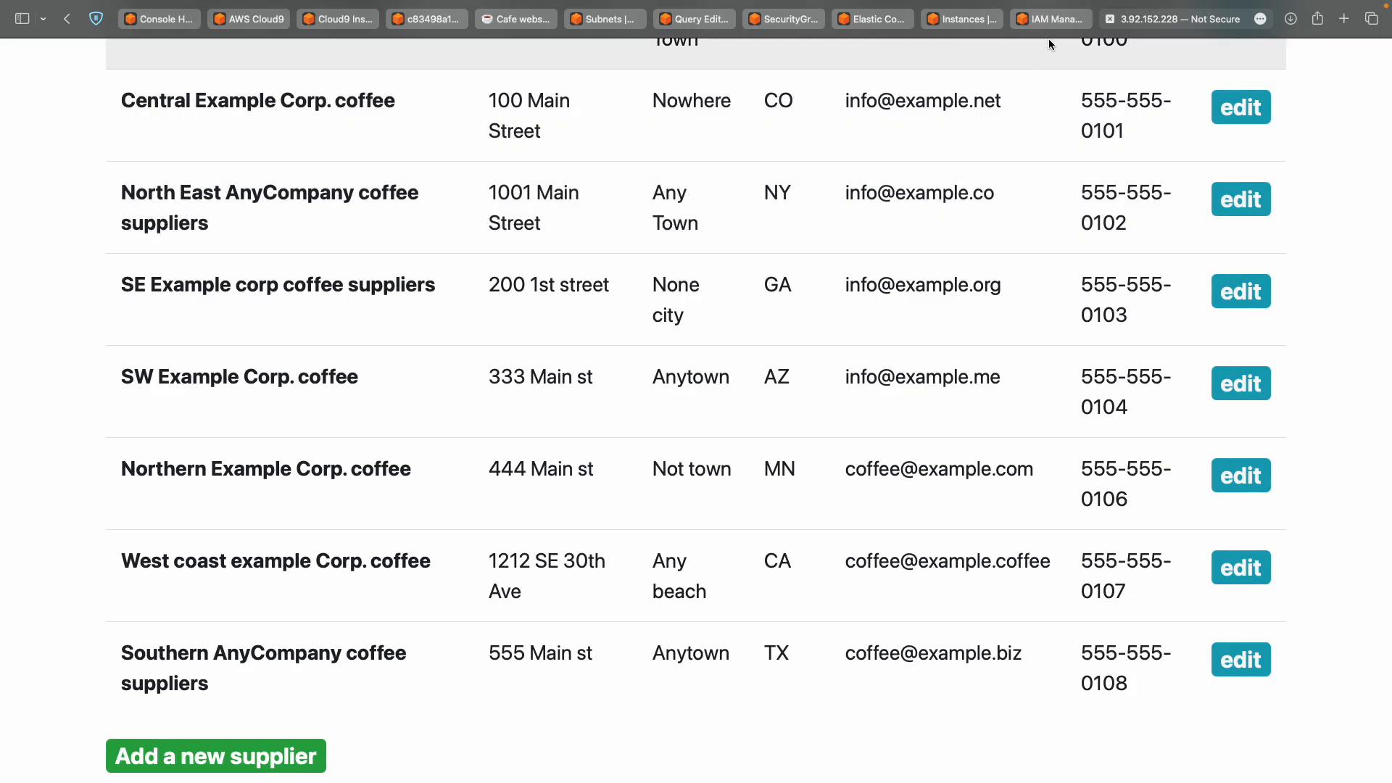
pyautogui.click(1064, 23)
pyautogui.hotkey('ctrl', 'Left')
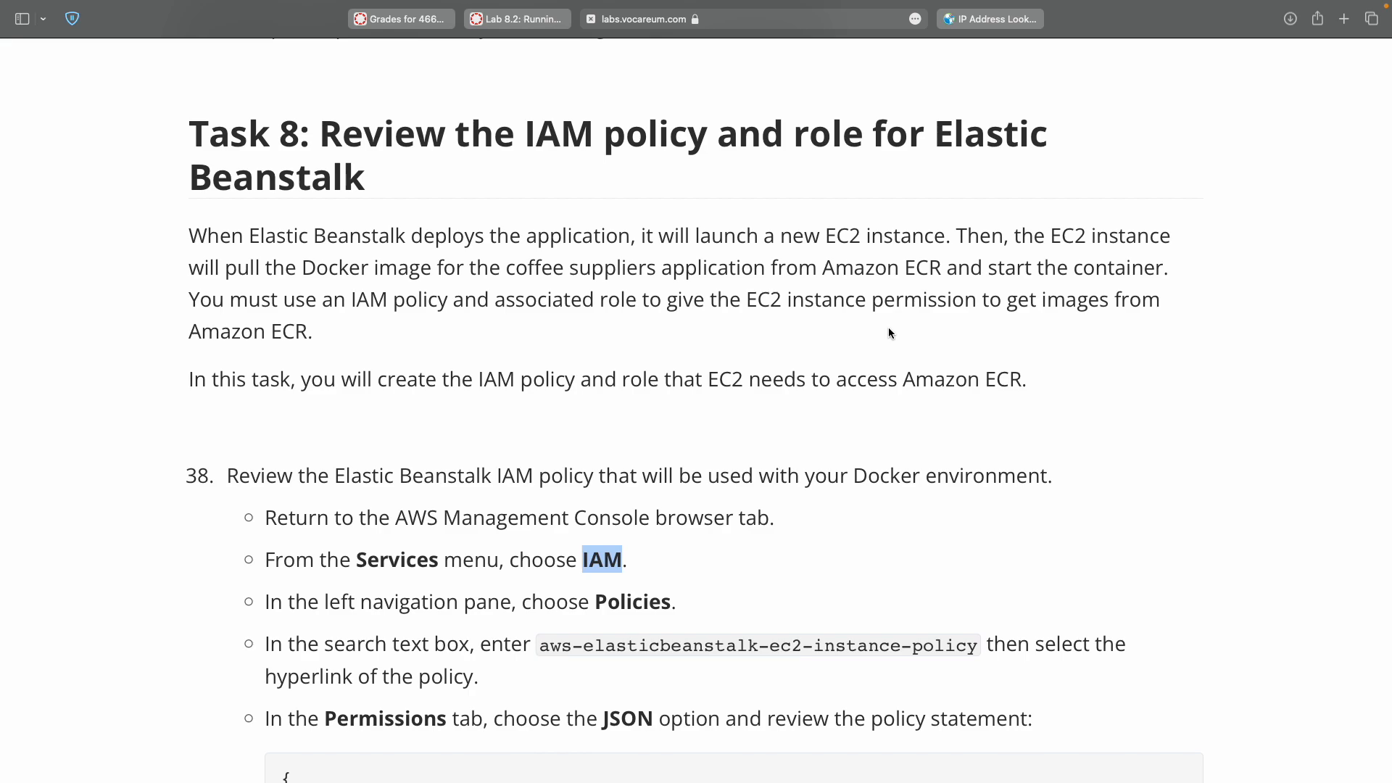
pyautogui.doubleClick(652, 601)
pyautogui.hotkey('ctrl', 'Right')
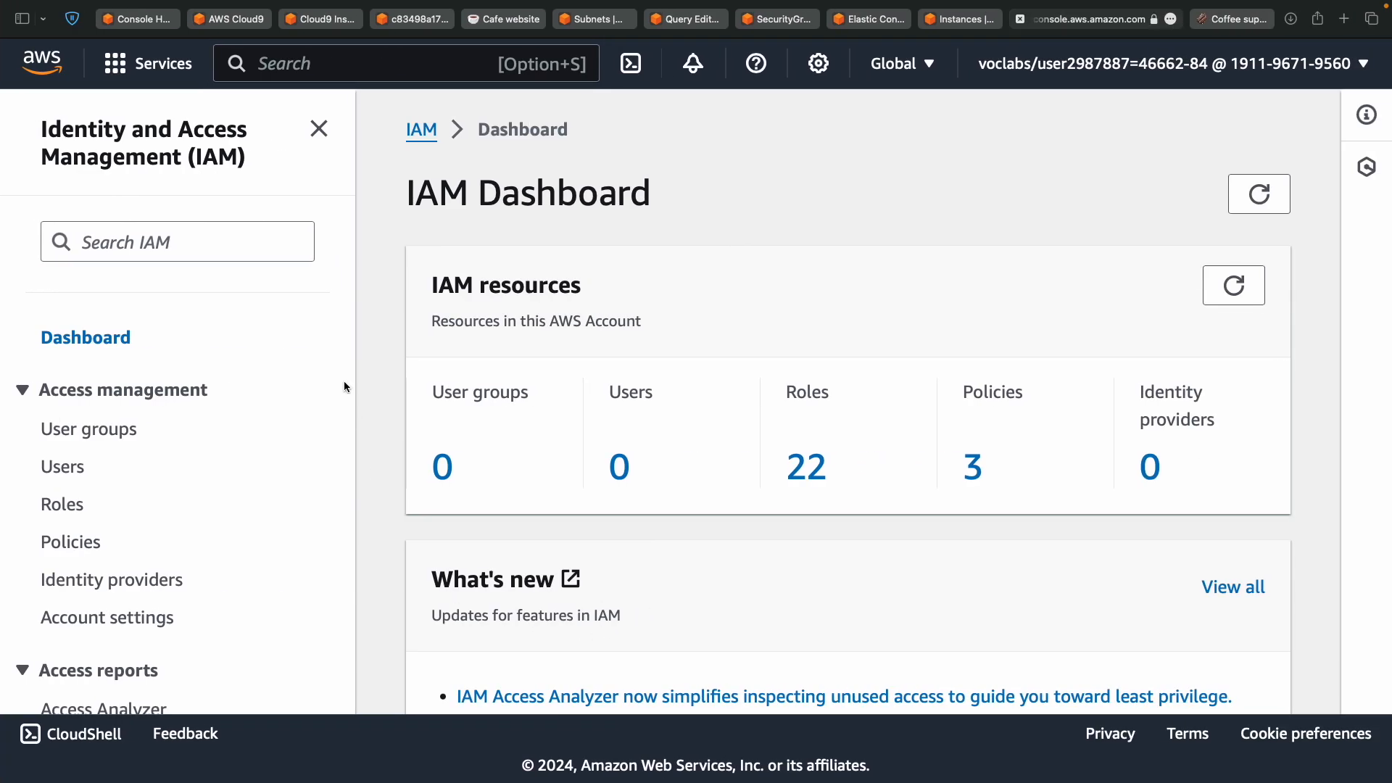
# Filter IAM Policies by the name aws-elasticbeanstalk-ec2-instance-policy.
pyautogui.click(89, 541)
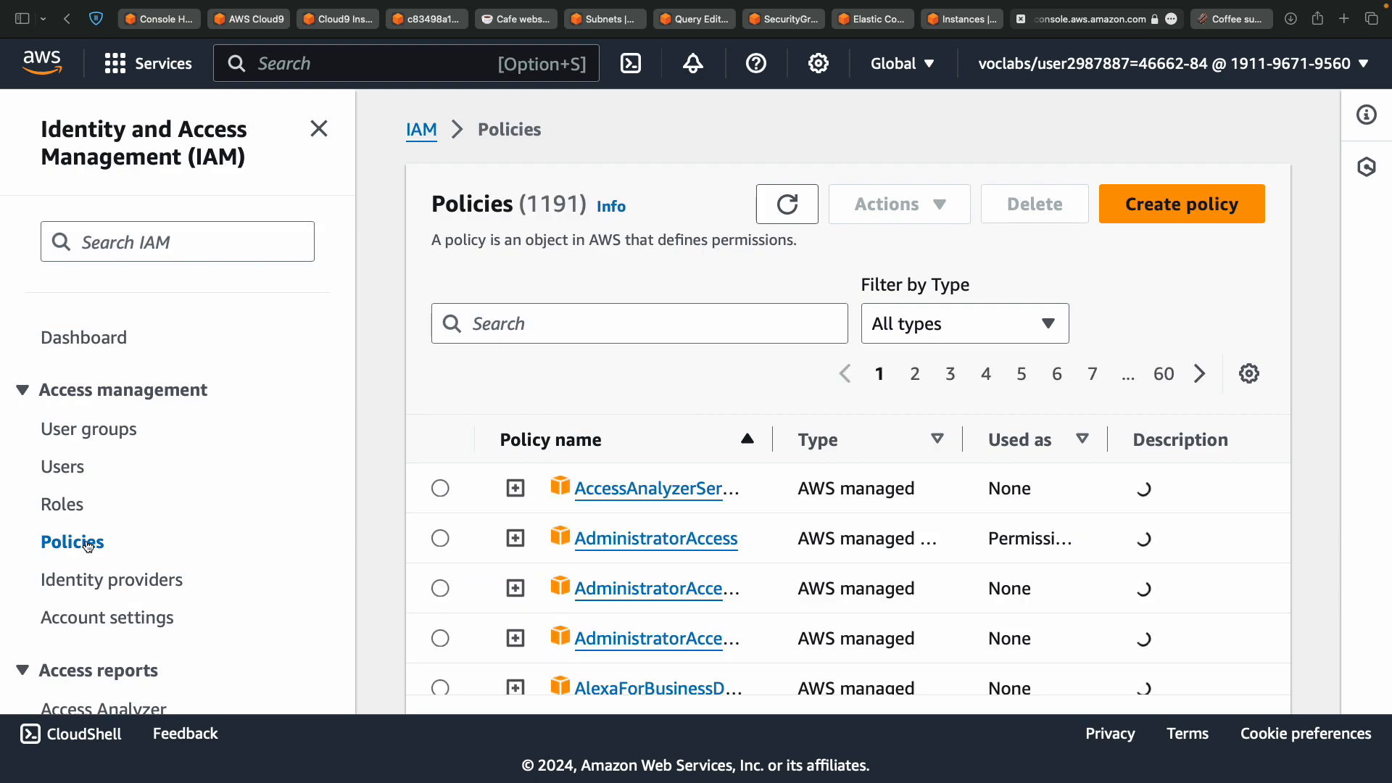
pyautogui.hotkey('ctrl', 'Left')
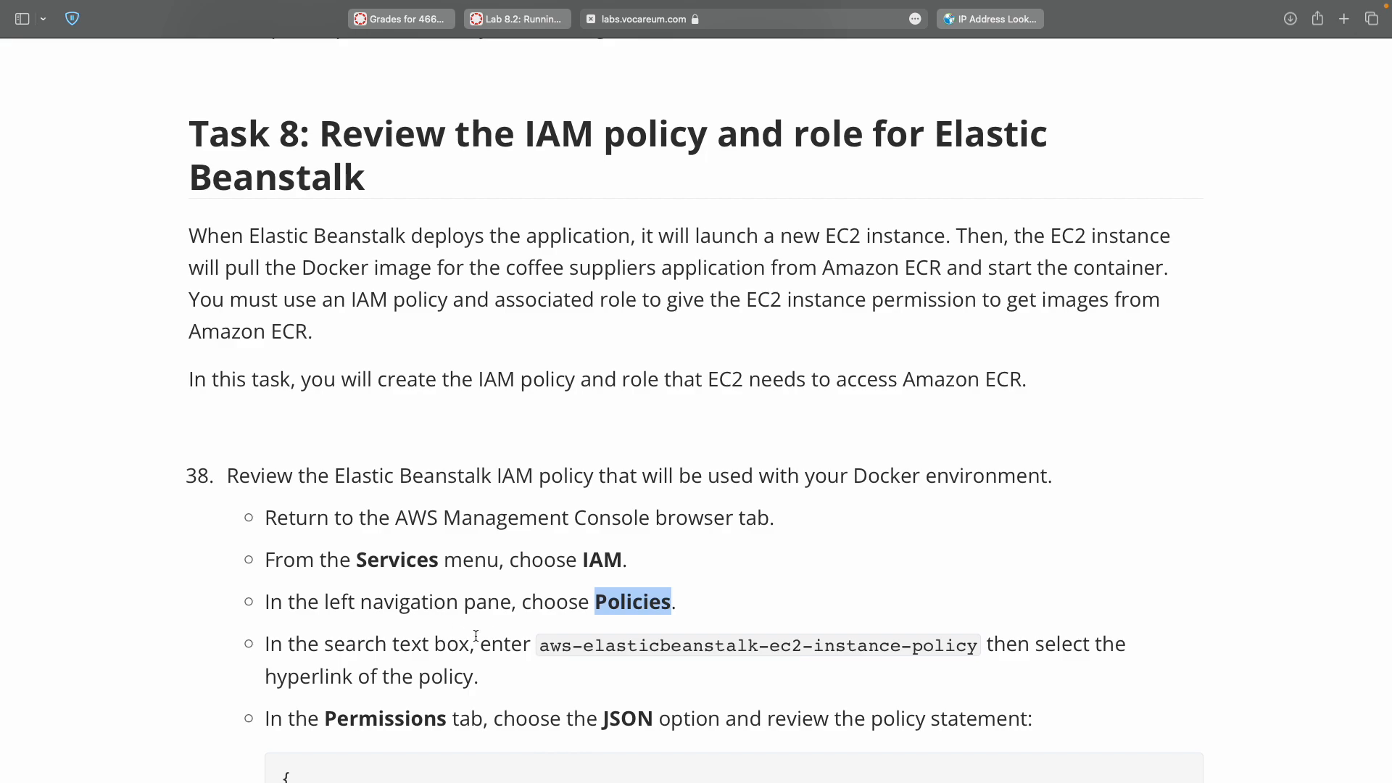
pyautogui.doubleClick(556, 645)
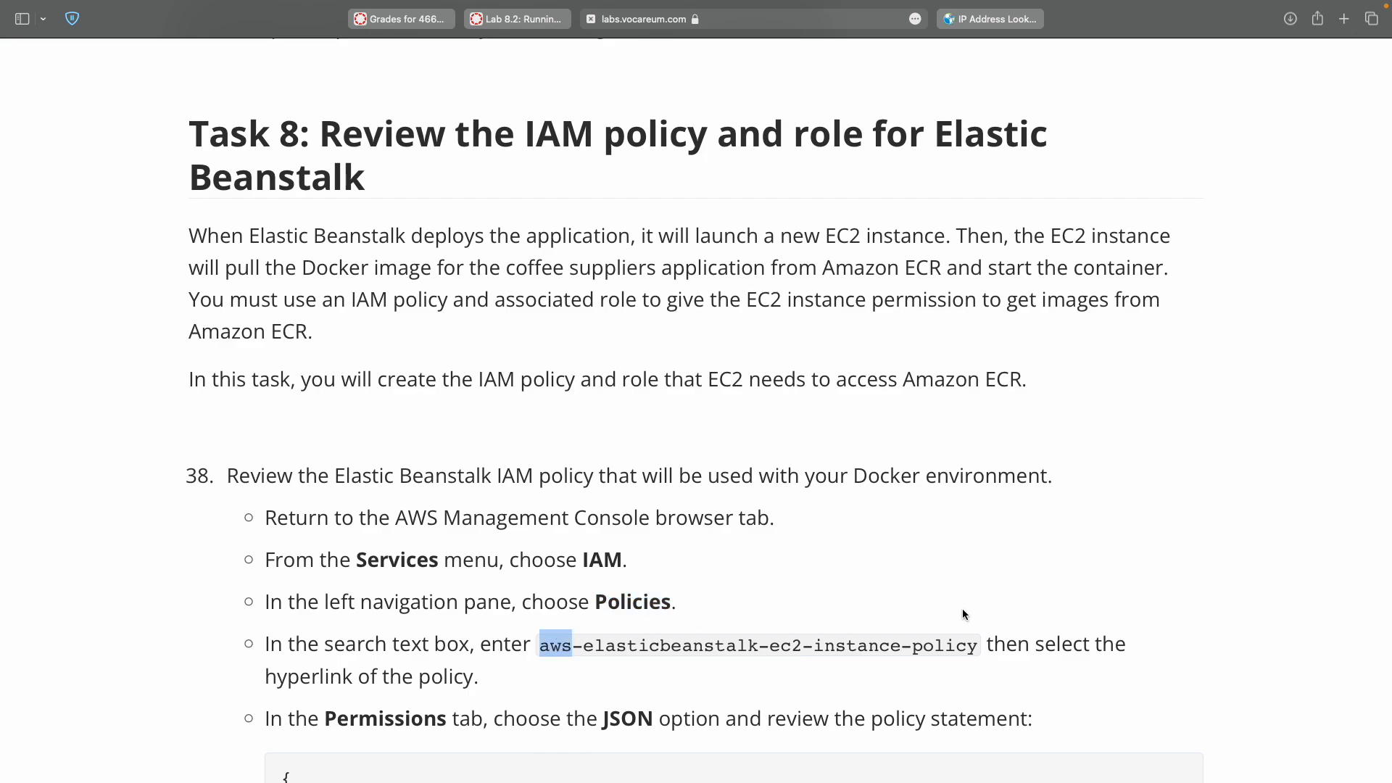
pyautogui.keyDown('shift'); pyautogui.click(958, 647); pyautogui.keyUp('shift')
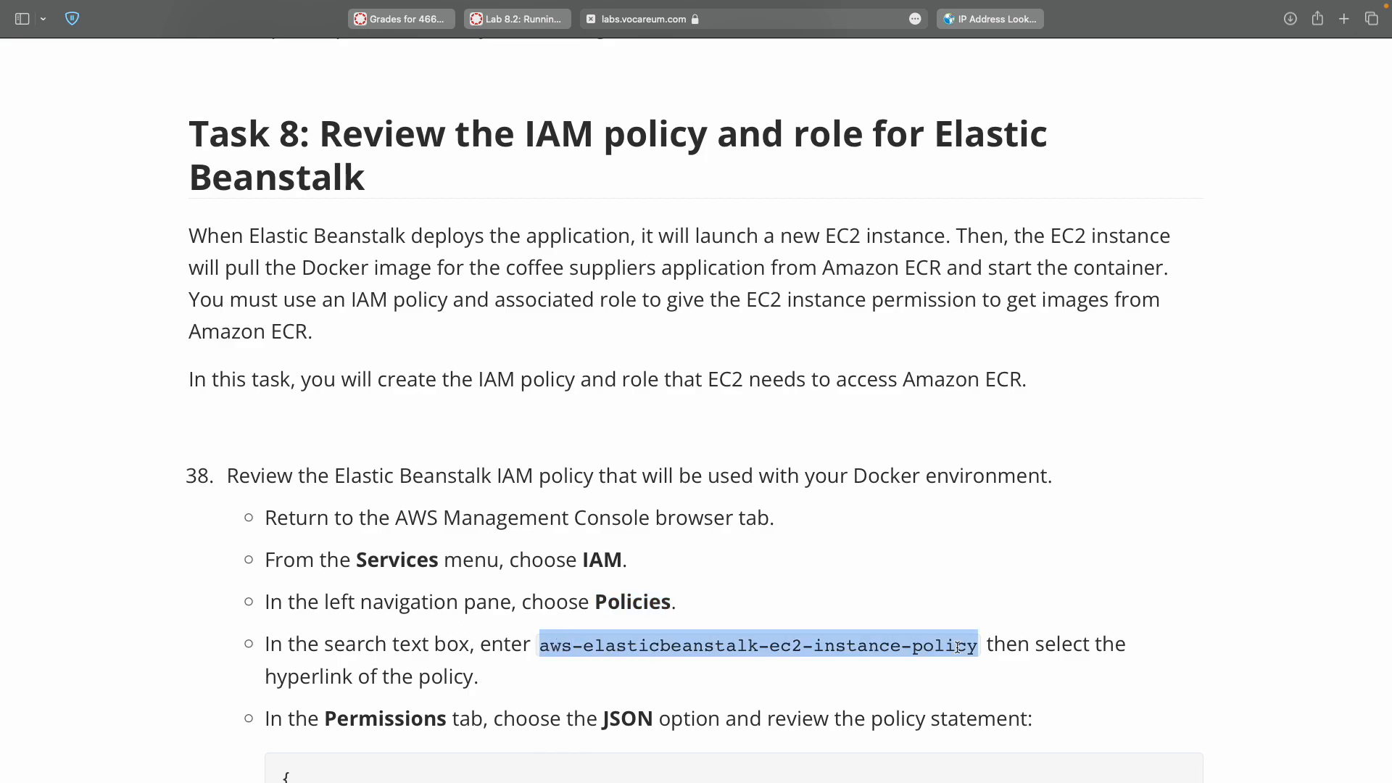
pyautogui.press('super+c')
pyautogui.hotkey('ctrl', 'Left')
pyautogui.click(718, 312)
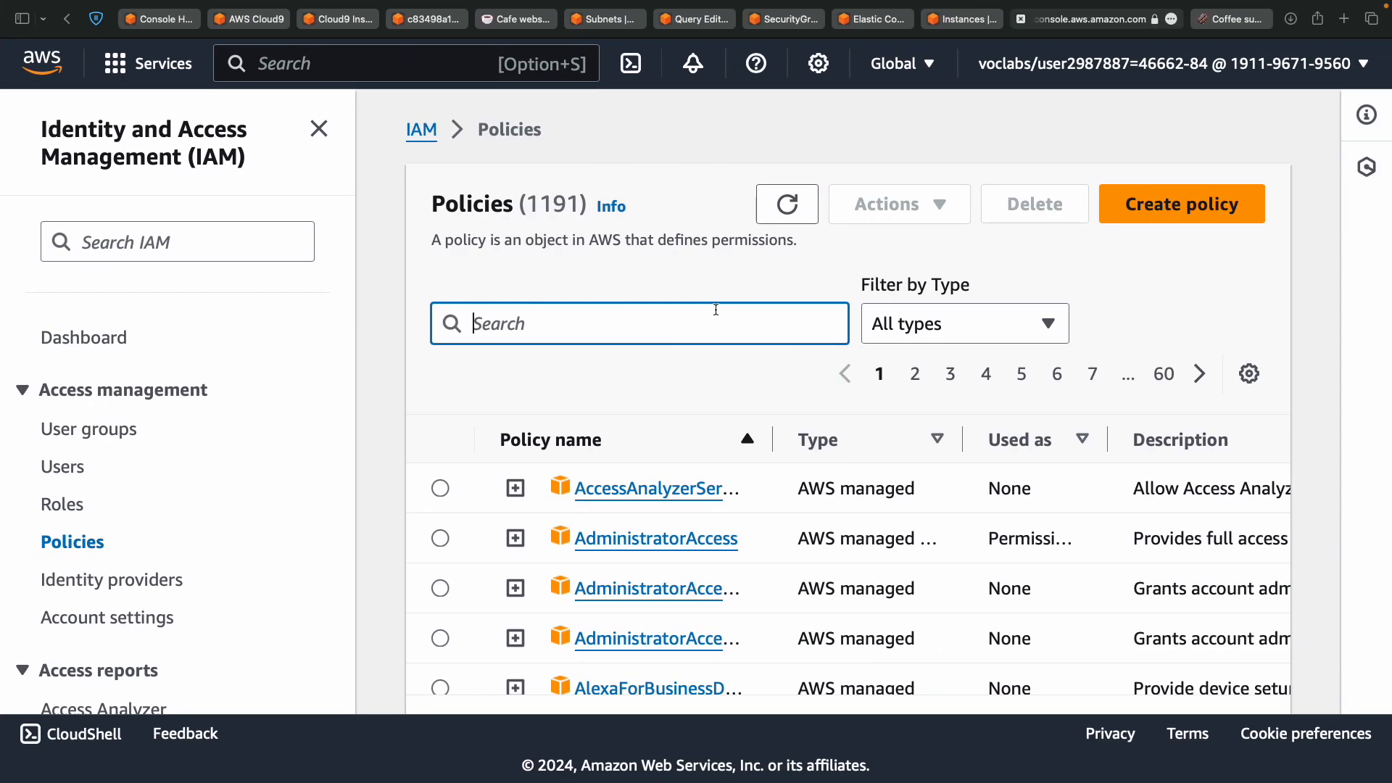
pyautogui.press('super+v')
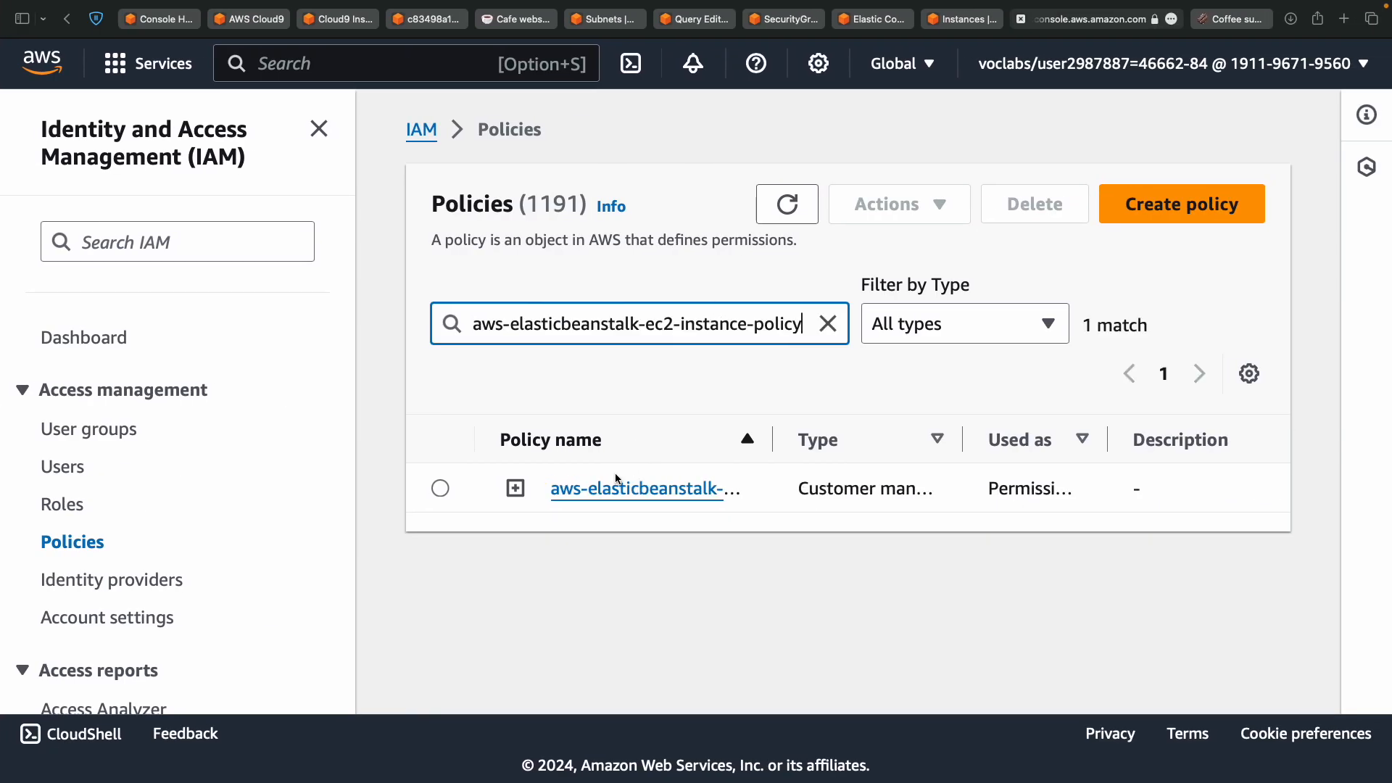
pyautogui.click(441, 488)
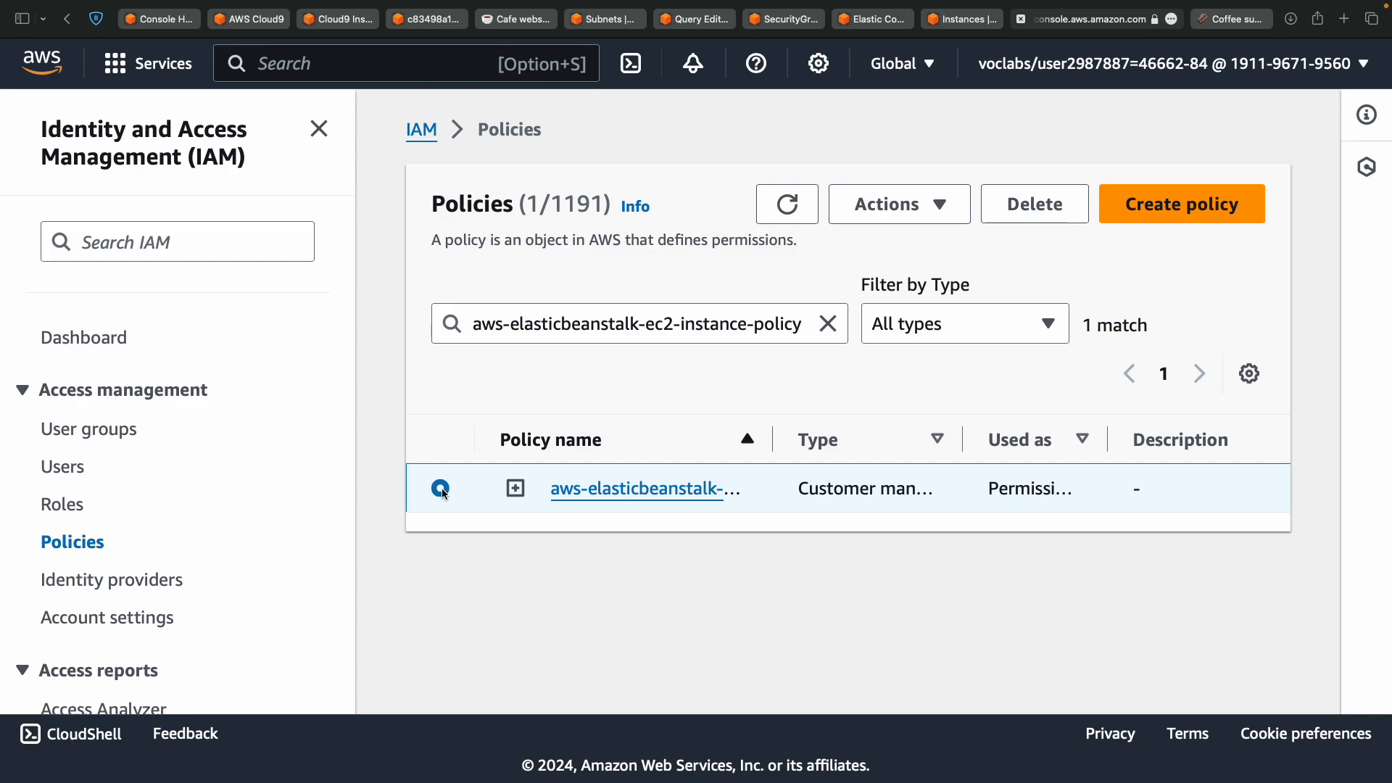
# Open the aws-elasticbeanstalk-ec2-instance-policy details page.
pyautogui.hotkey('ctrl', 'Left')
pyautogui.scroll(-5, 442, 489)
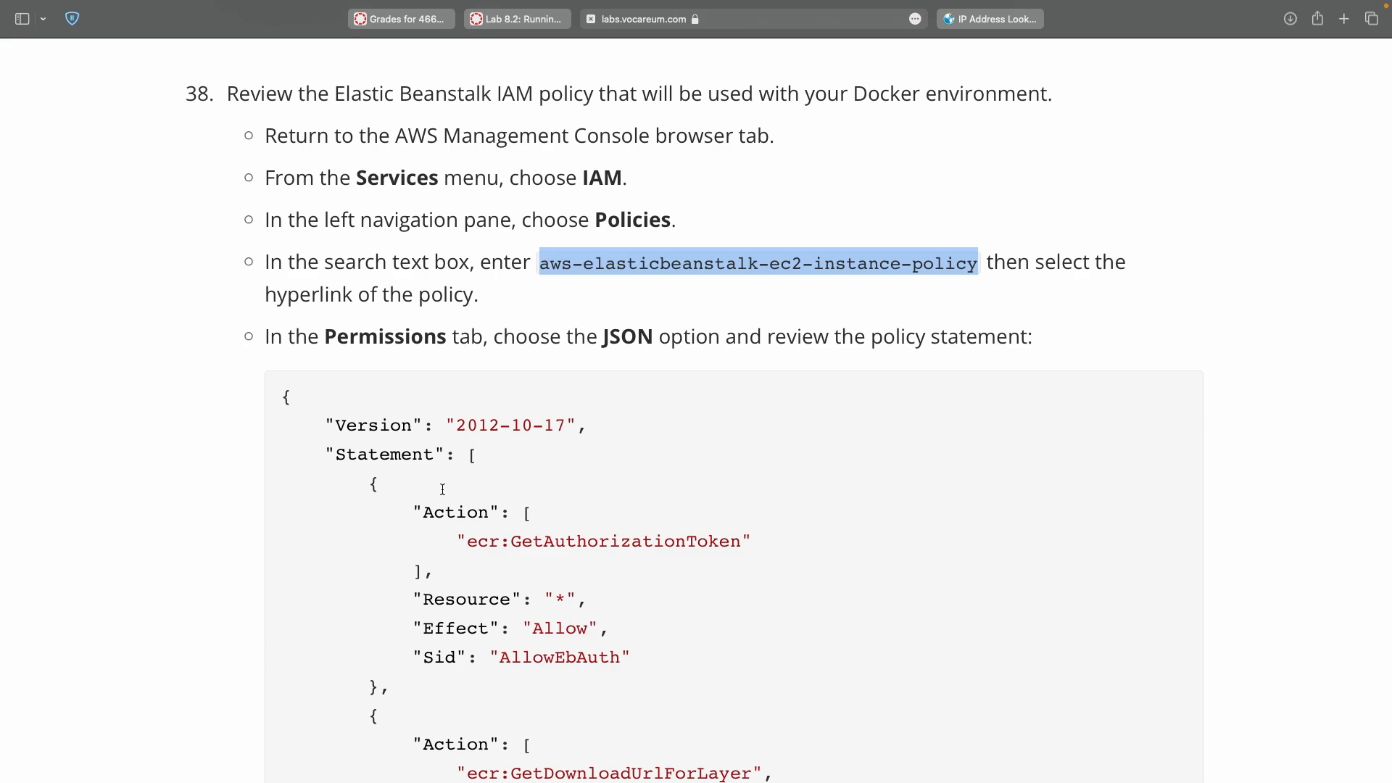
pyautogui.hotkey('ctrl', 'Right')
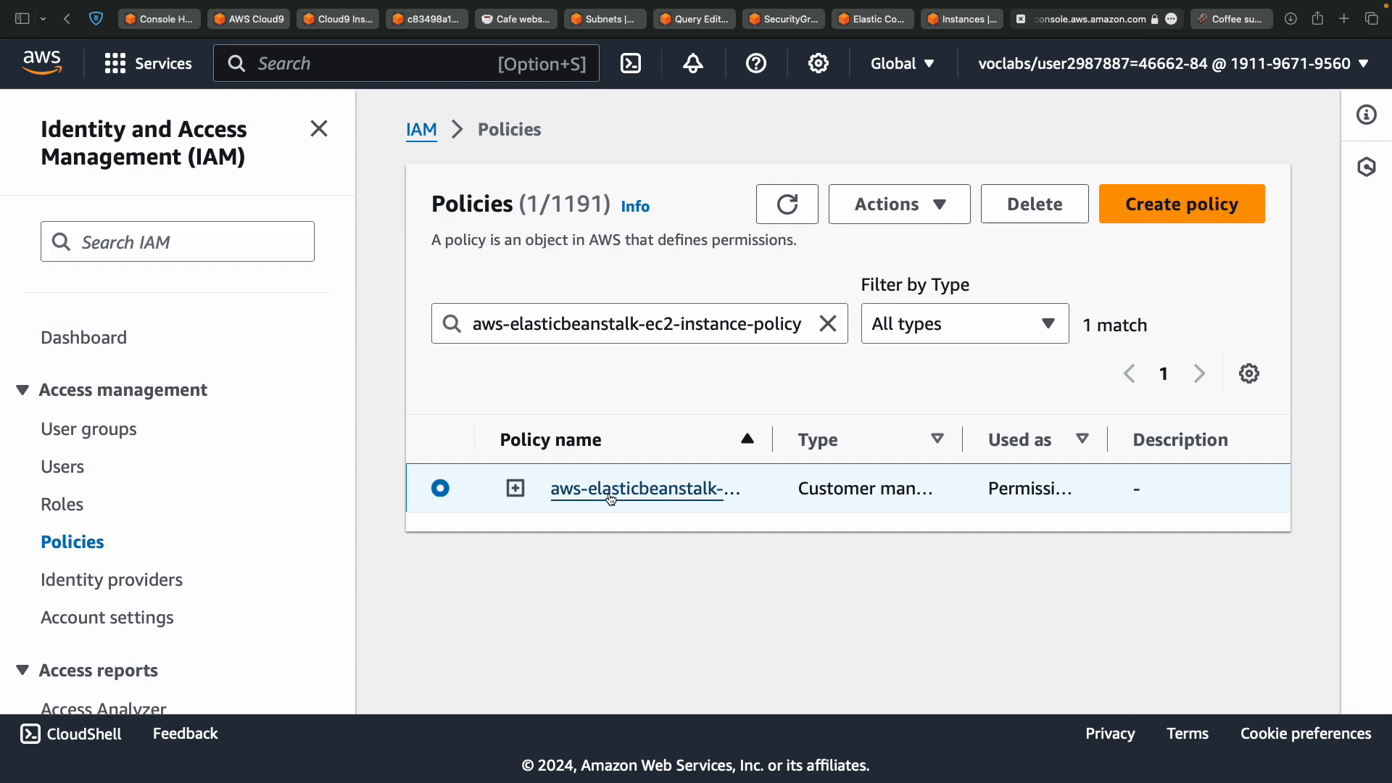
pyautogui.click(609, 490)
pyautogui.scroll(-6, 610, 499)
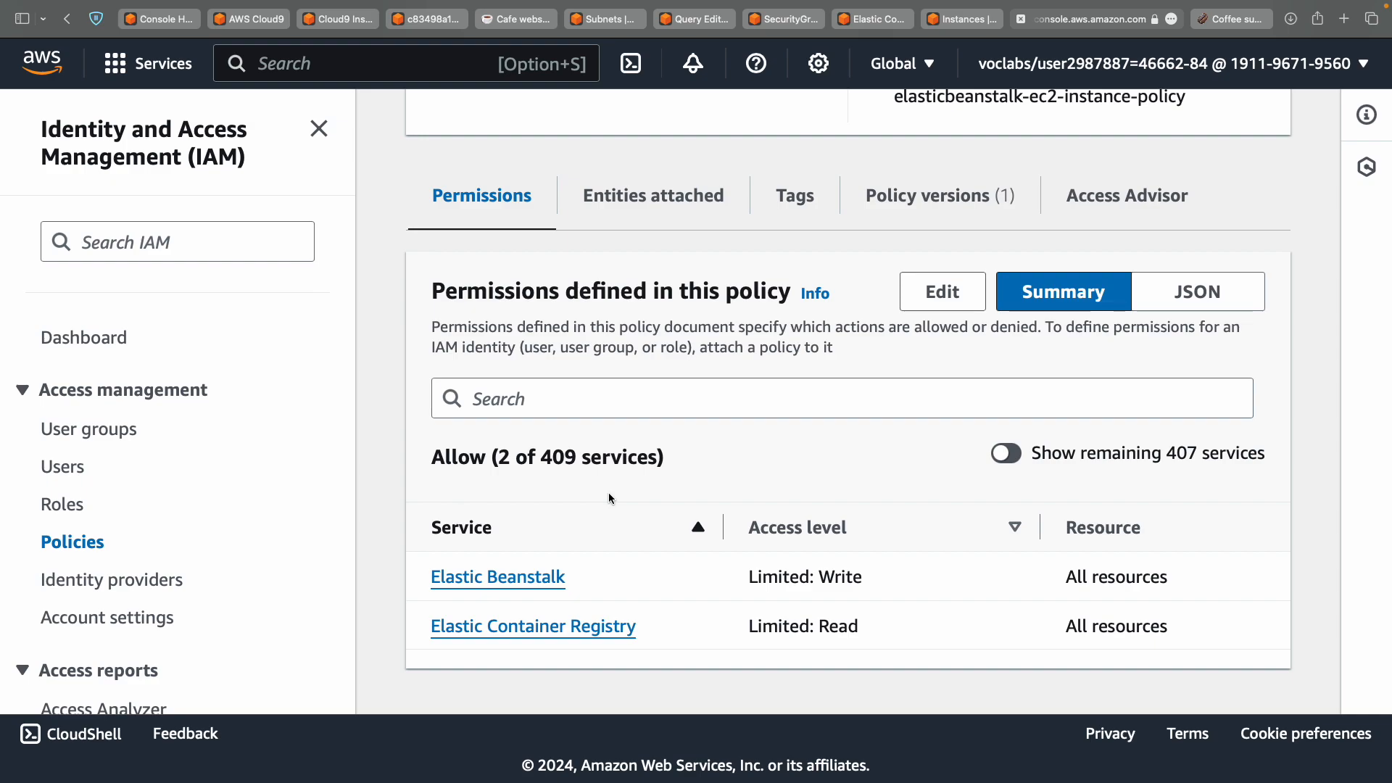
pyautogui.hotkey('ctrl', 'Right')
pyautogui.scroll(-2, 609, 494)
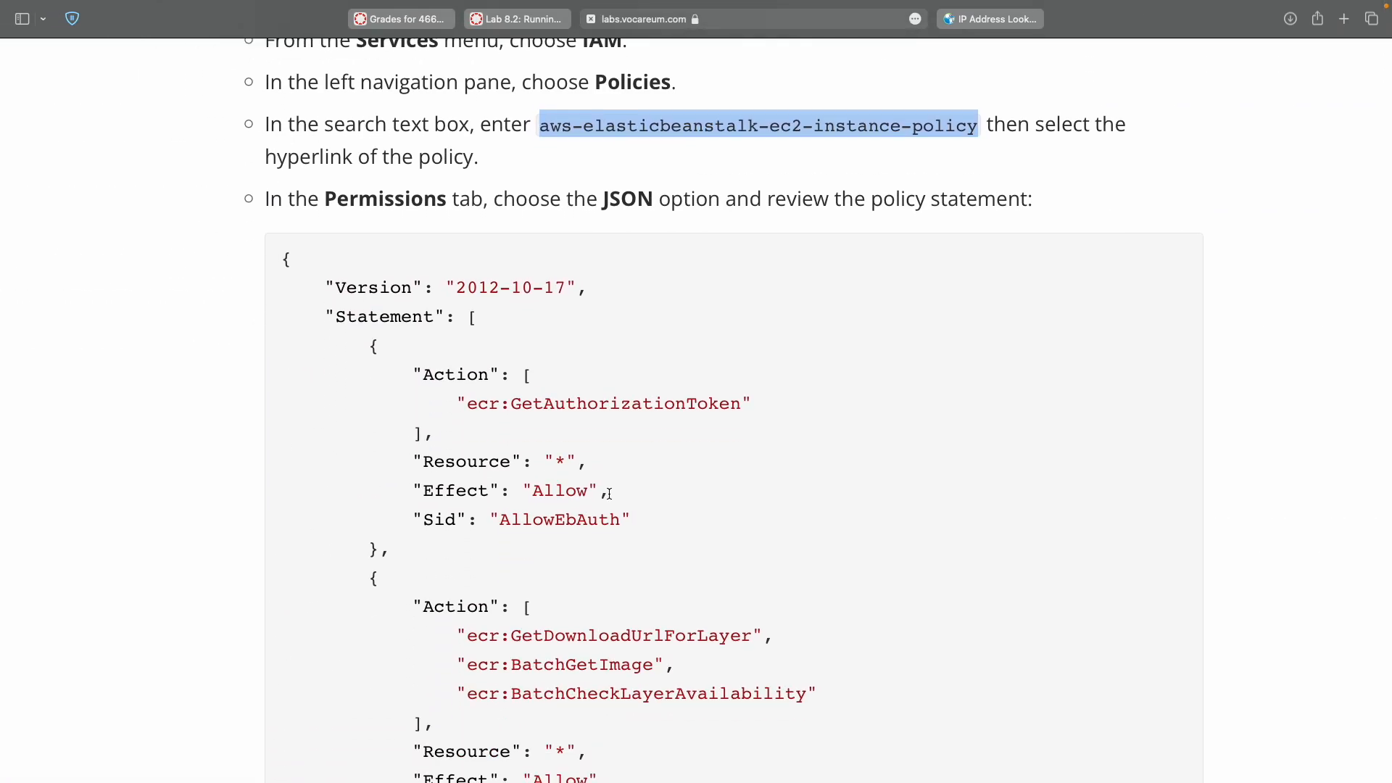
pyautogui.hotkey('ctrl', 'Left')
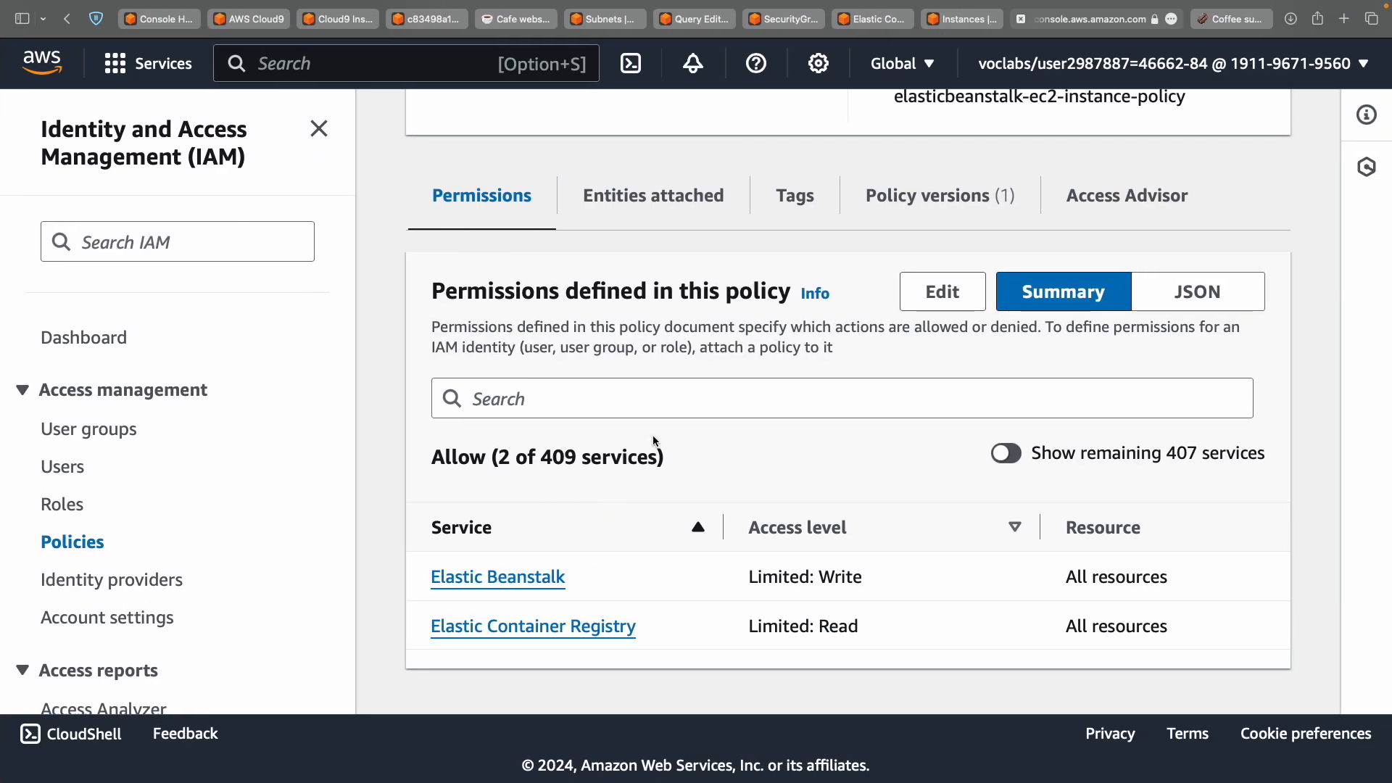
# Review the policy's permissions in JSON view.
pyautogui.click(1184, 303)
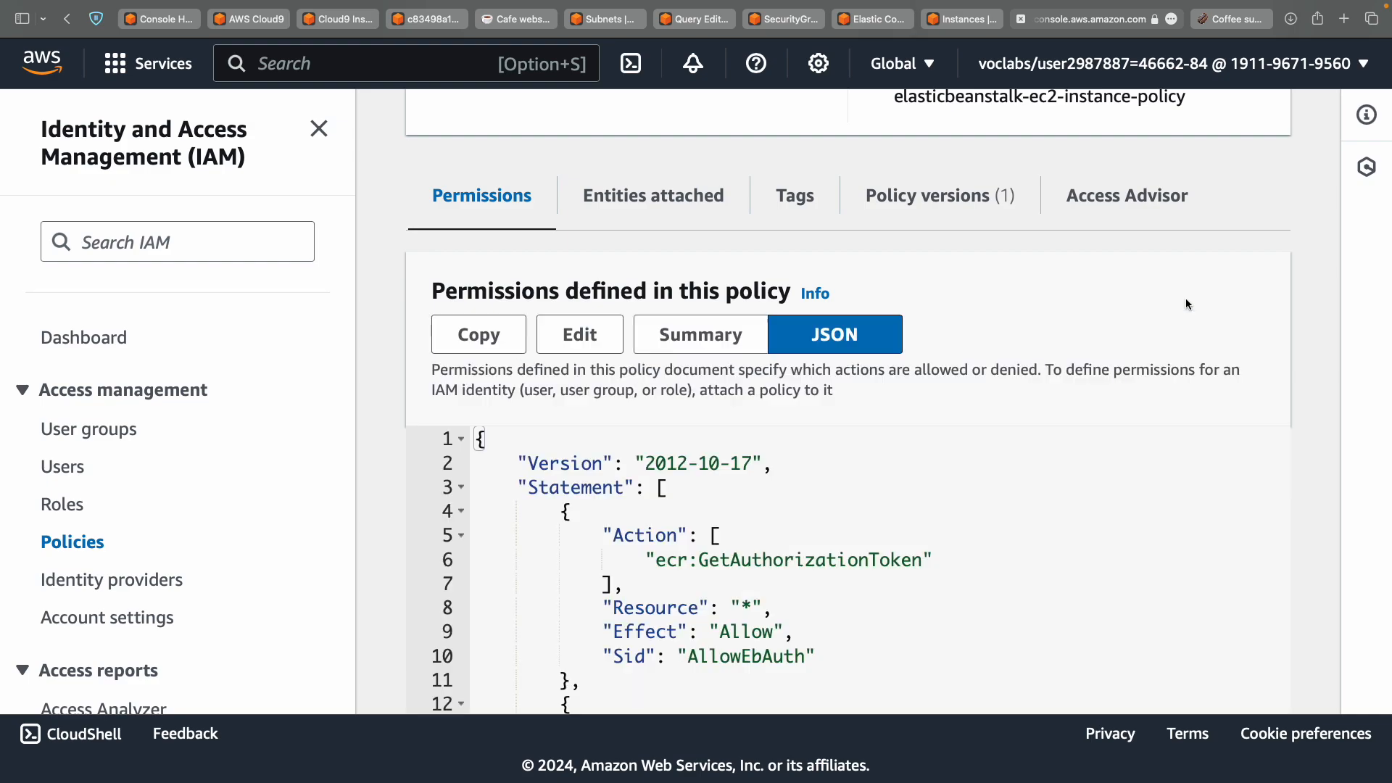
pyautogui.scroll(-2, 846, 386)
pyautogui.scroll(-5, 846, 381)
pyautogui.scroll(15, 846, 381)
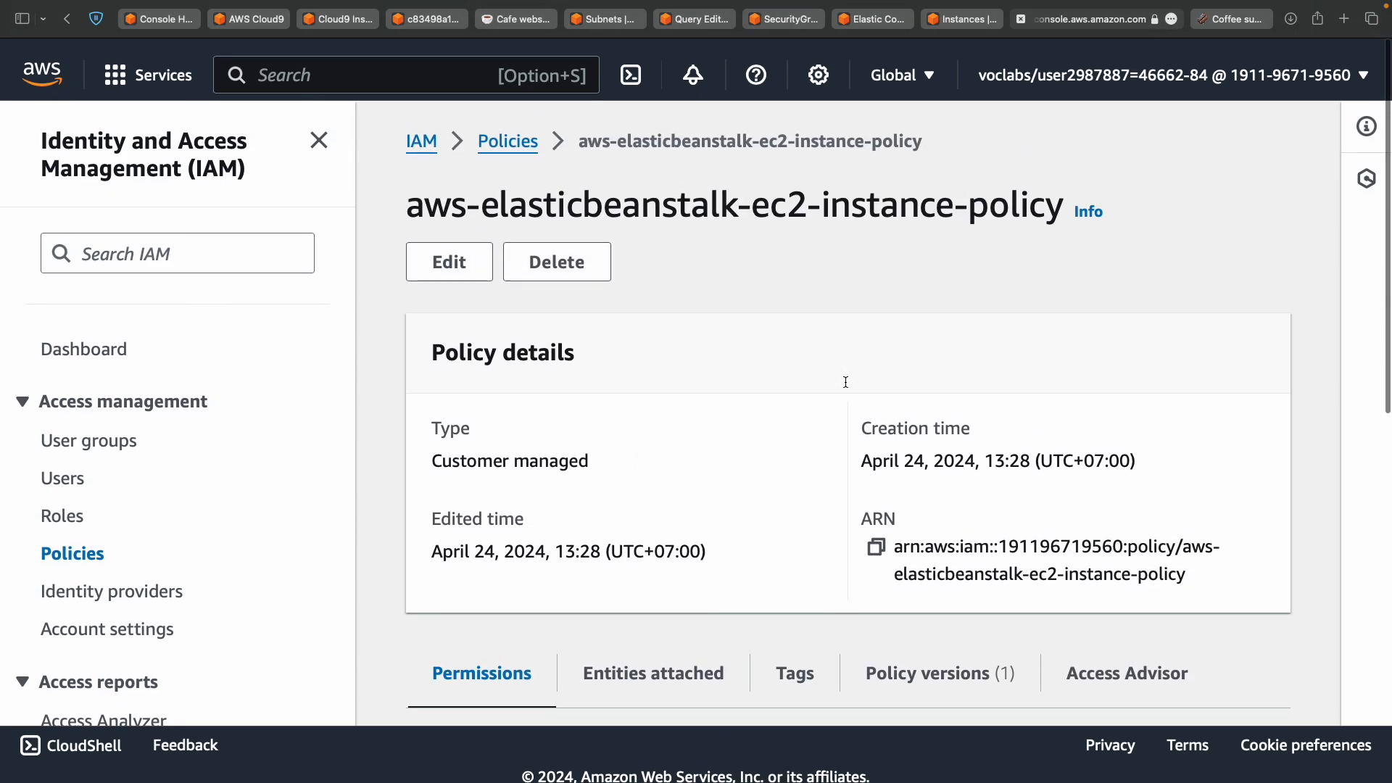
pyautogui.hotkey('ctrl', 'Left')
pyautogui.scroll(-7, 845, 382)
pyautogui.scroll(-8, 845, 382)
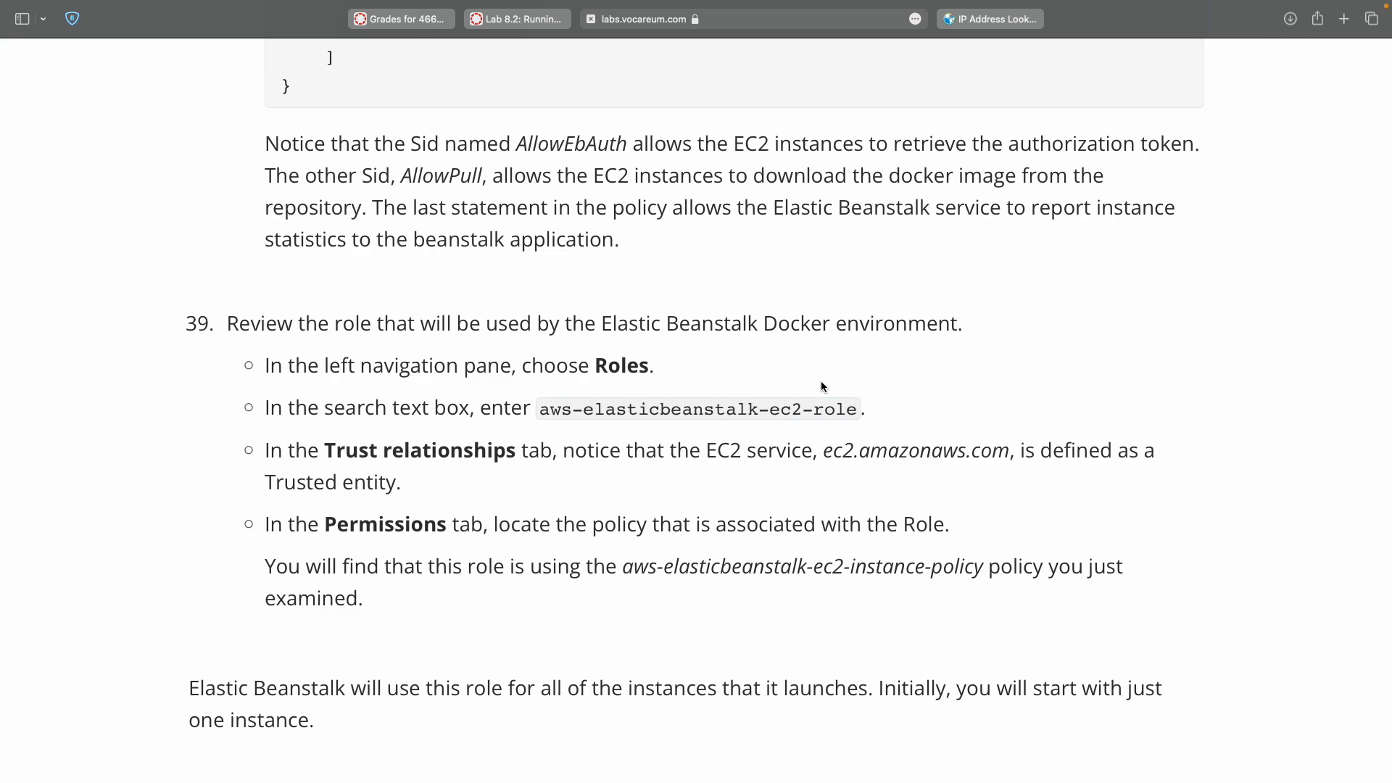
pyautogui.doubleClick(562, 410)
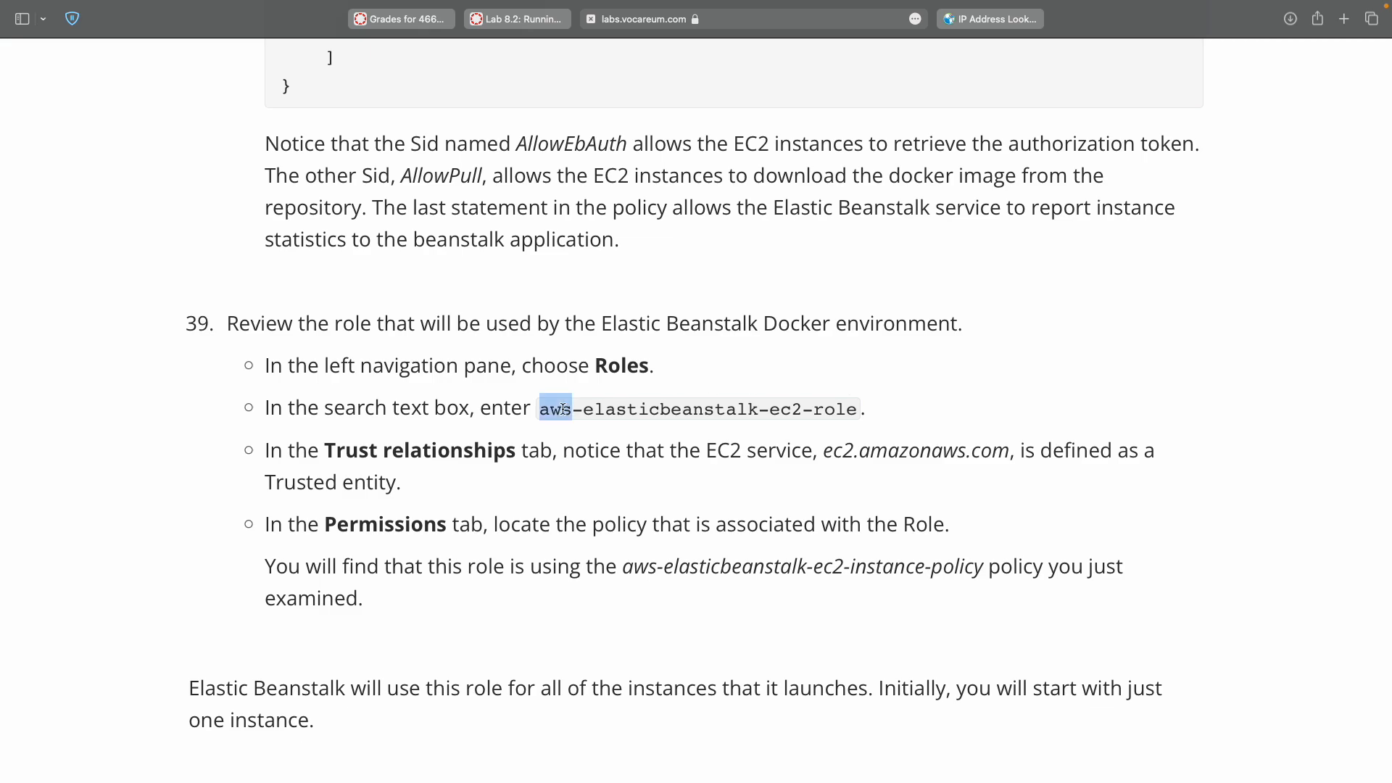
pyautogui.keyDown('shift'); pyautogui.click(830, 409); pyautogui.keyUp('shift')
pyautogui.press('super+c')
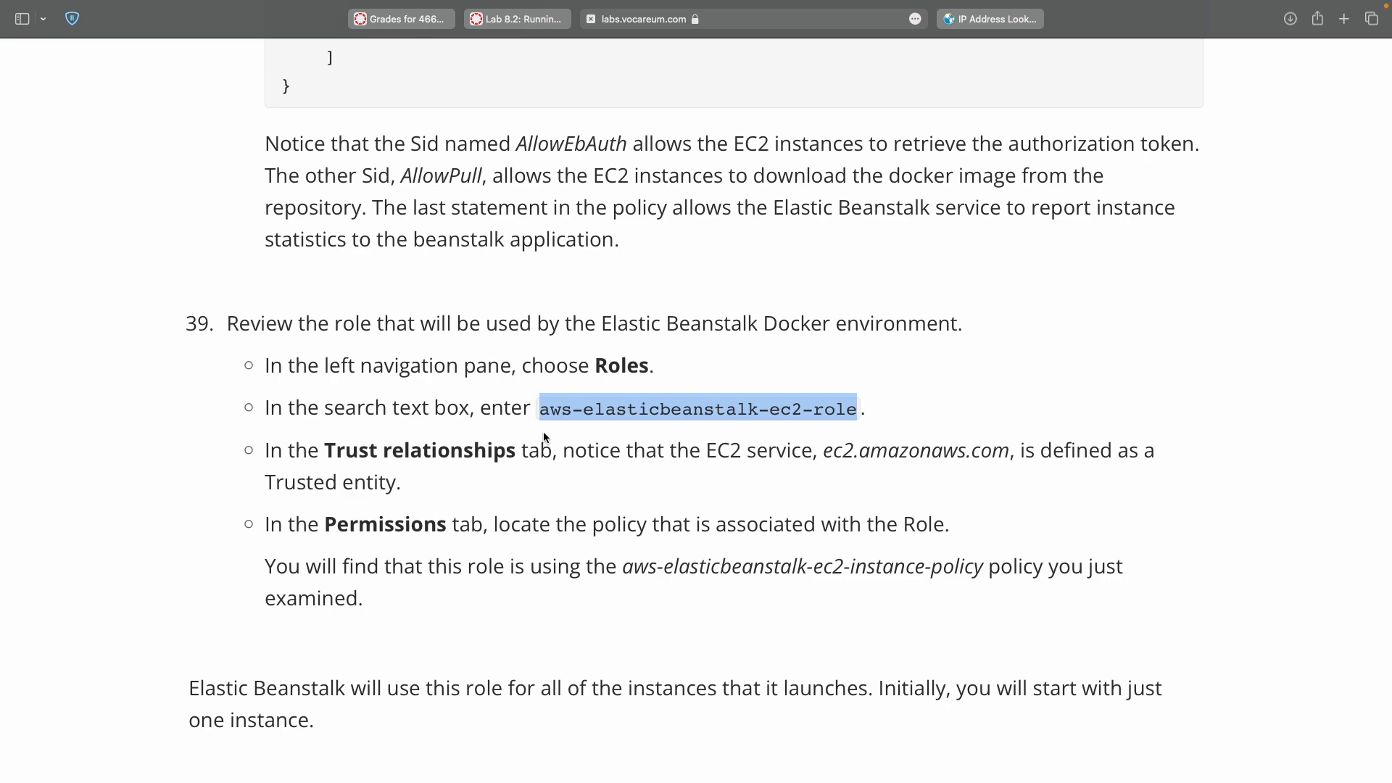
pyautogui.hotkey('ctrl', 'Right')
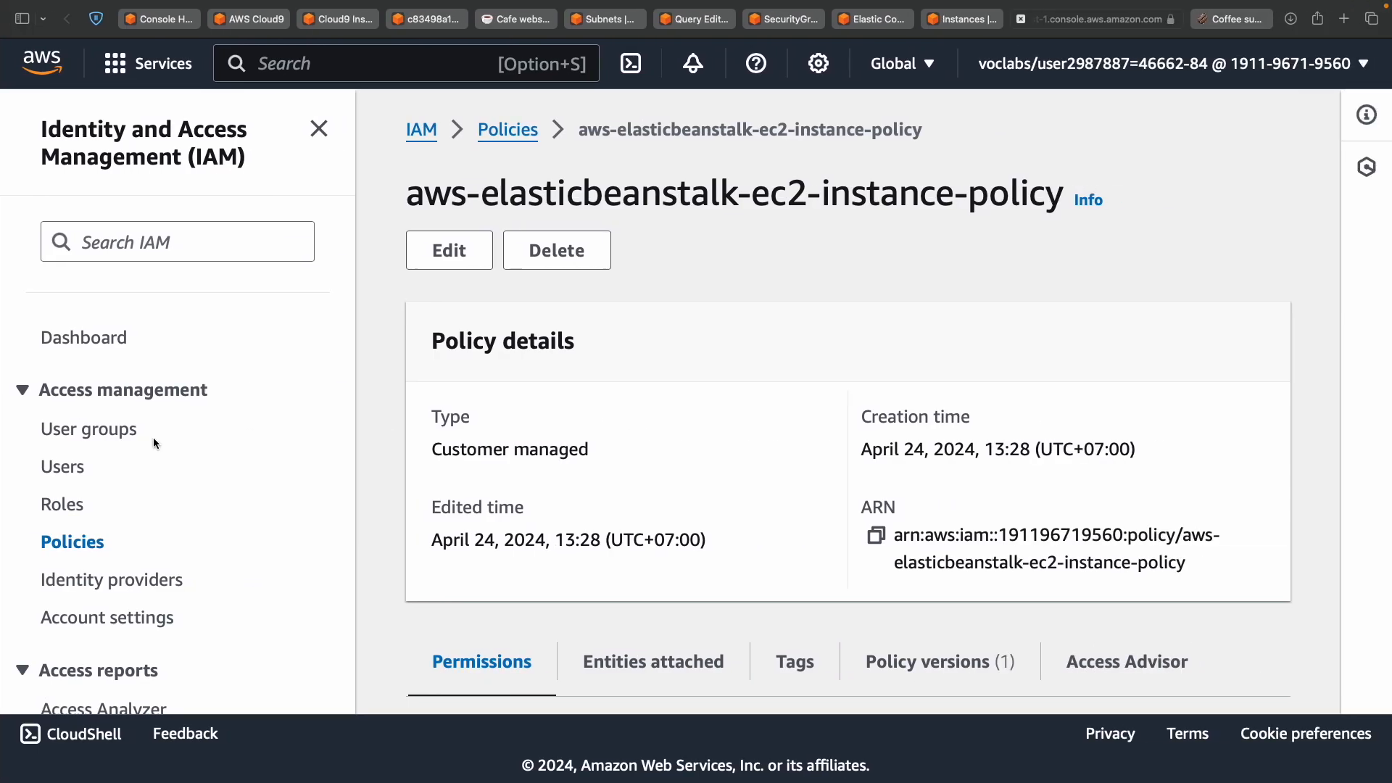
pyautogui.click(75, 507)
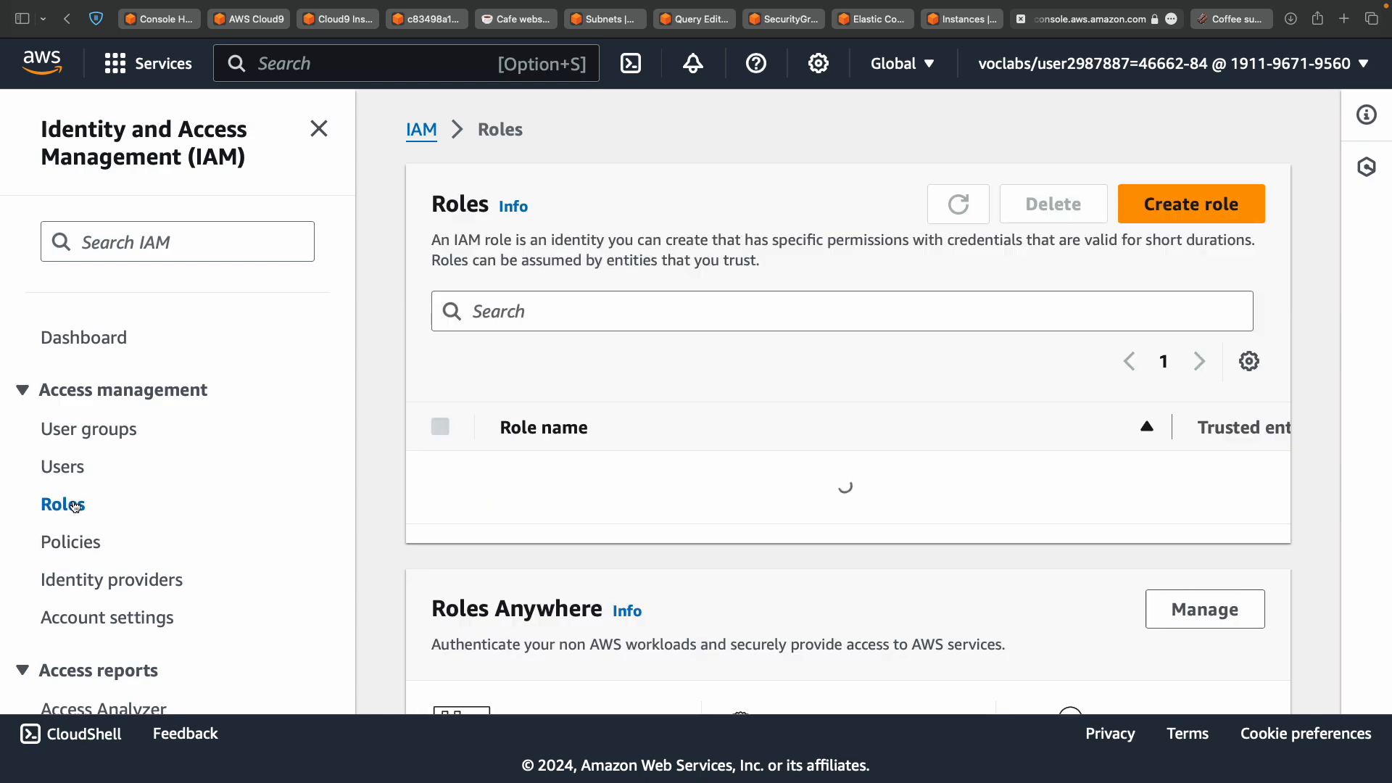
pyautogui.click(614, 315)
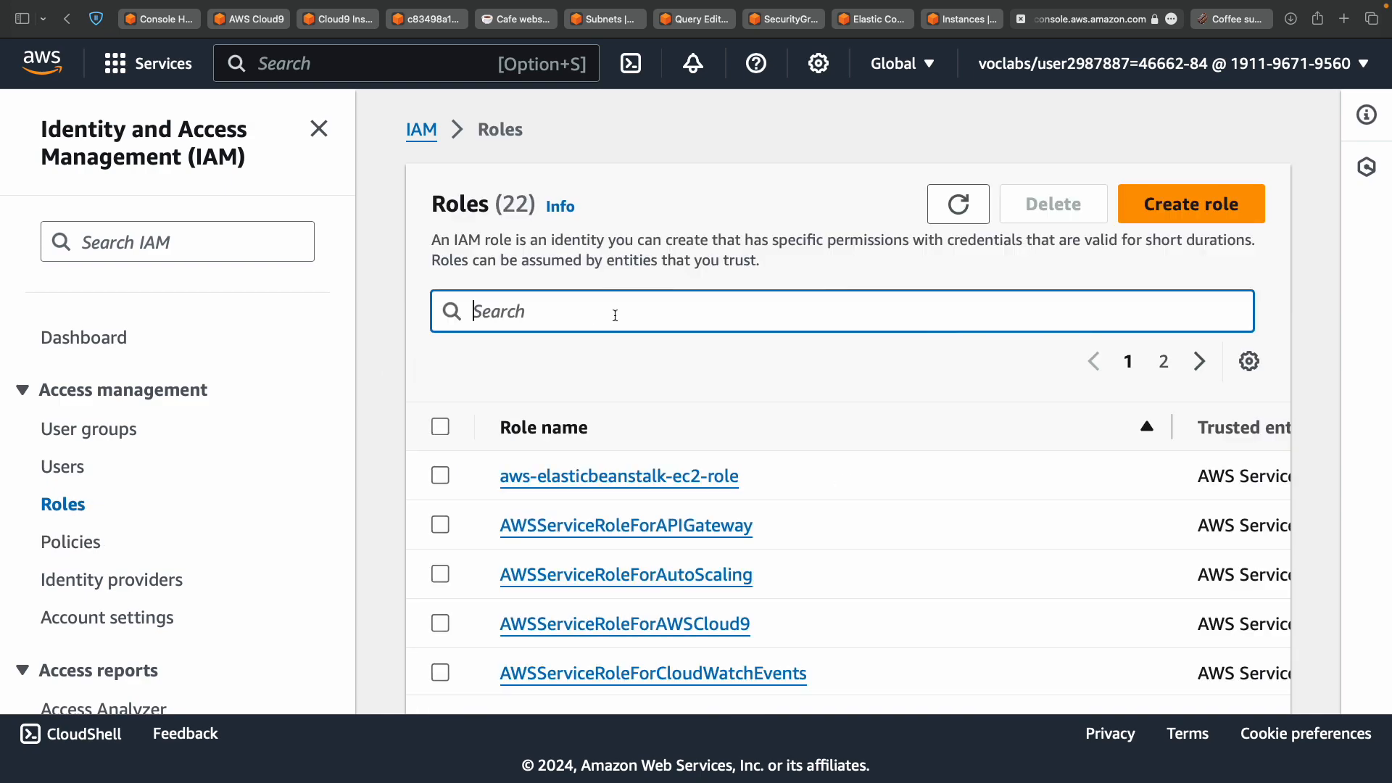
pyautogui.press('super+v')
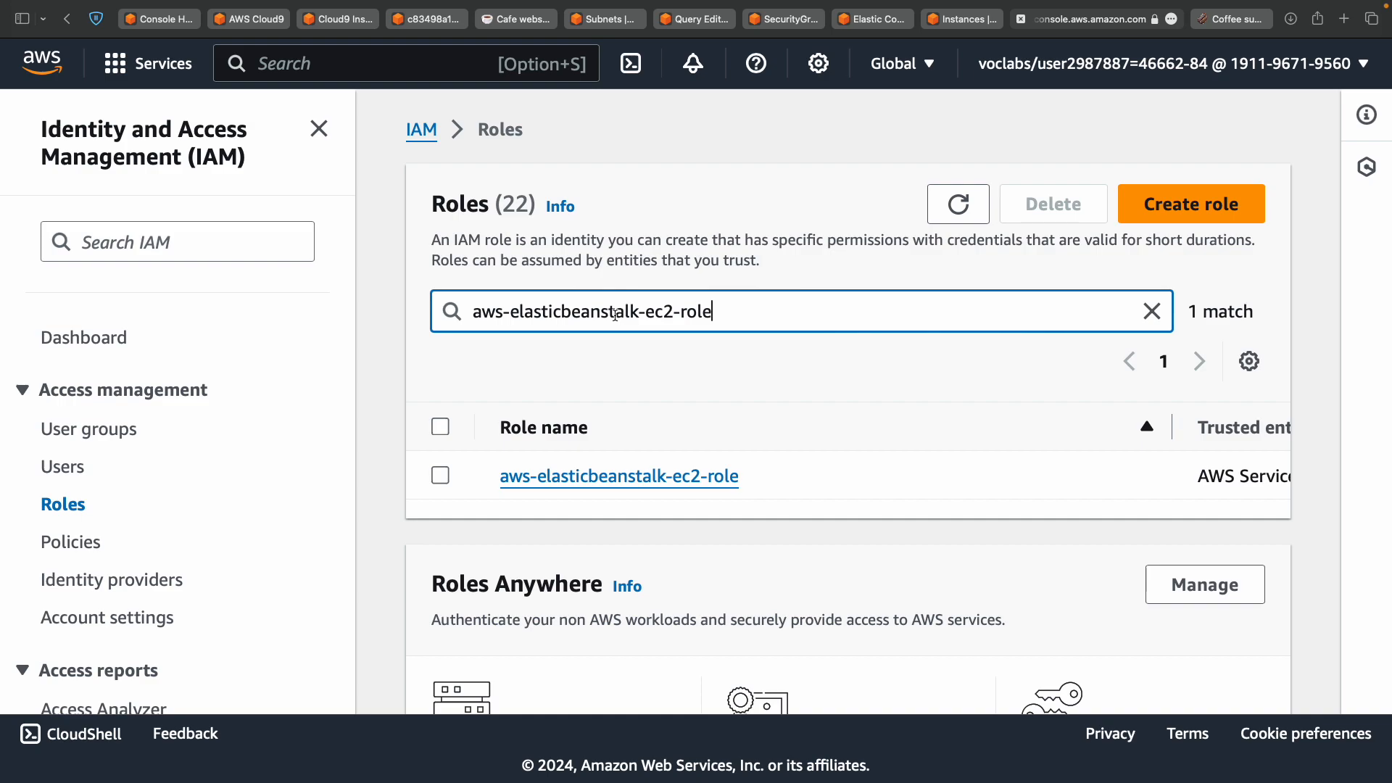
pyautogui.click(594, 485)
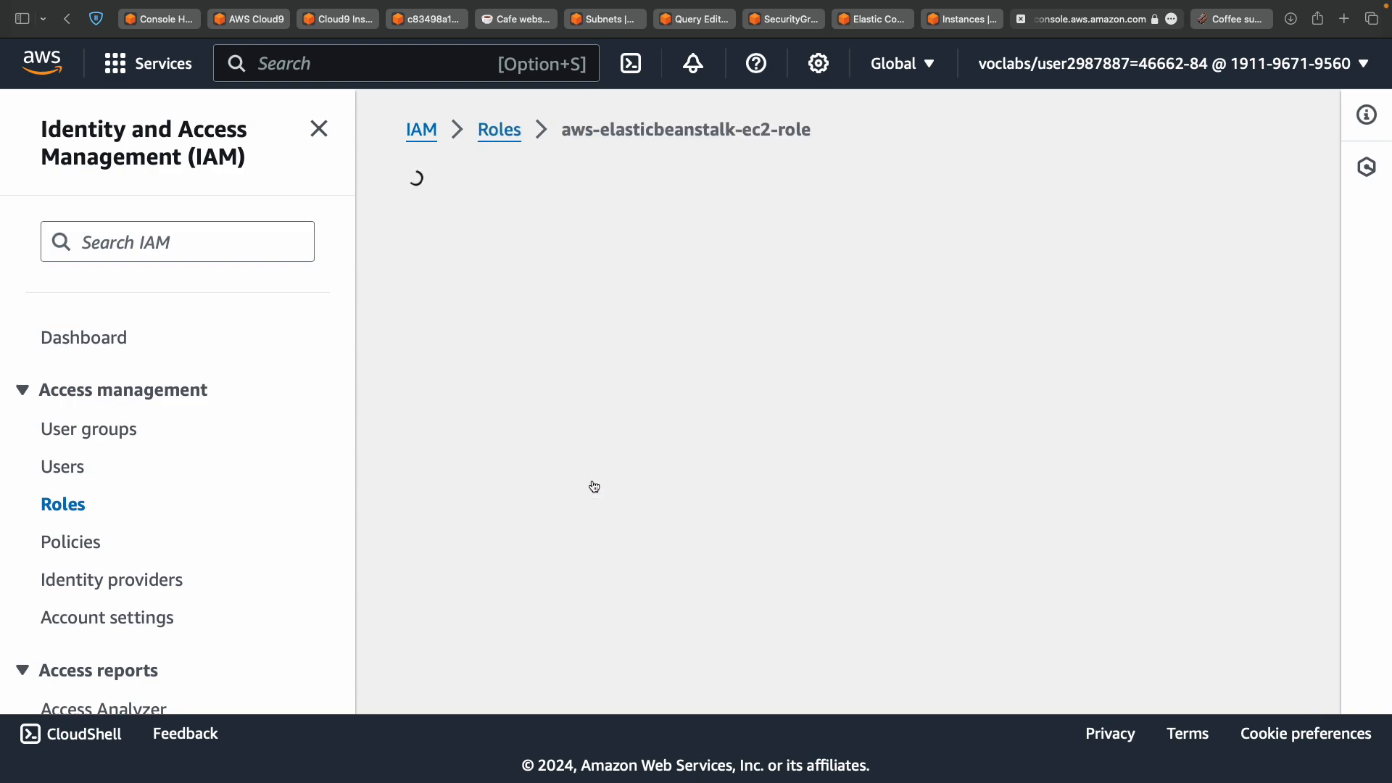
pyautogui.scroll(-10, 594, 484)
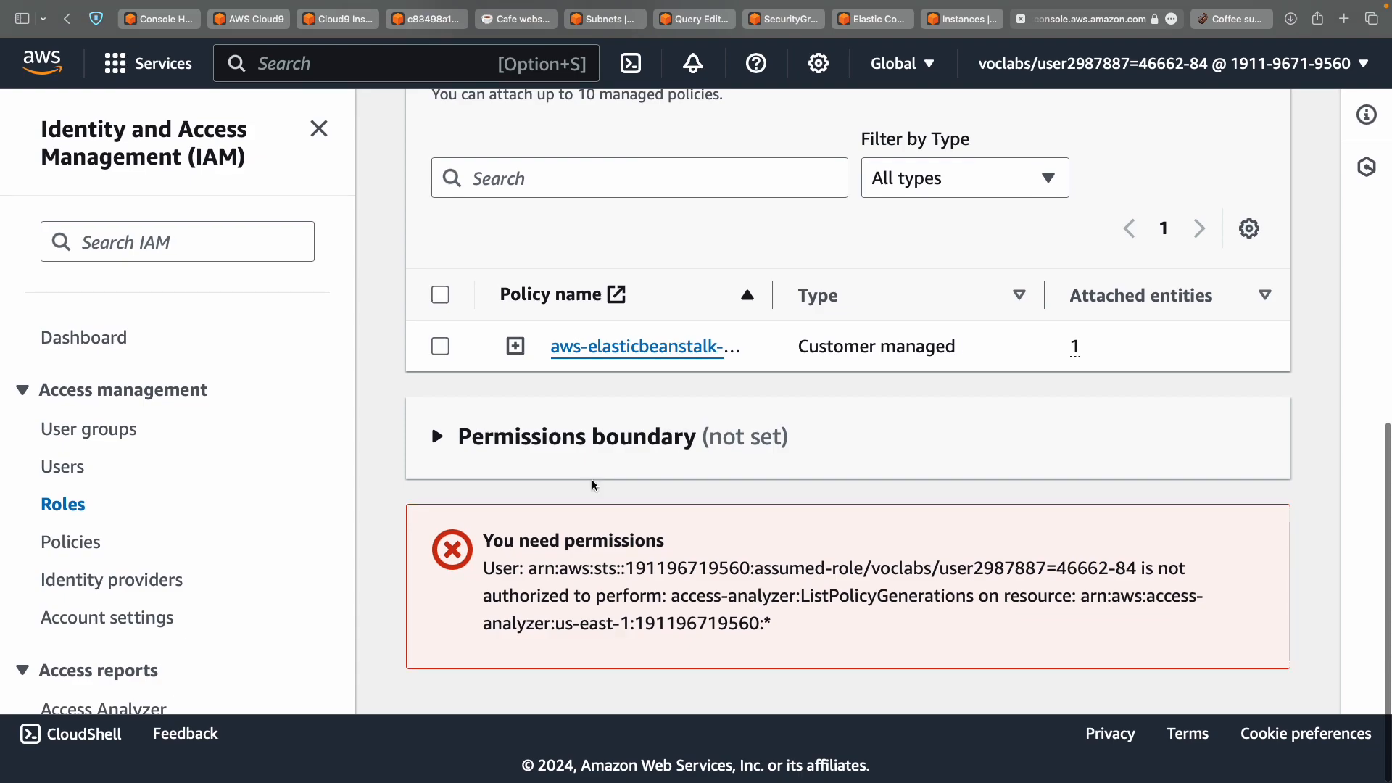
pyautogui.scroll(7, 591, 480)
pyautogui.scroll(5, 592, 480)
pyautogui.scroll(-3, 591, 480)
pyautogui.scroll(3, 591, 480)
pyautogui.hotkey('ctrl', 'Left')
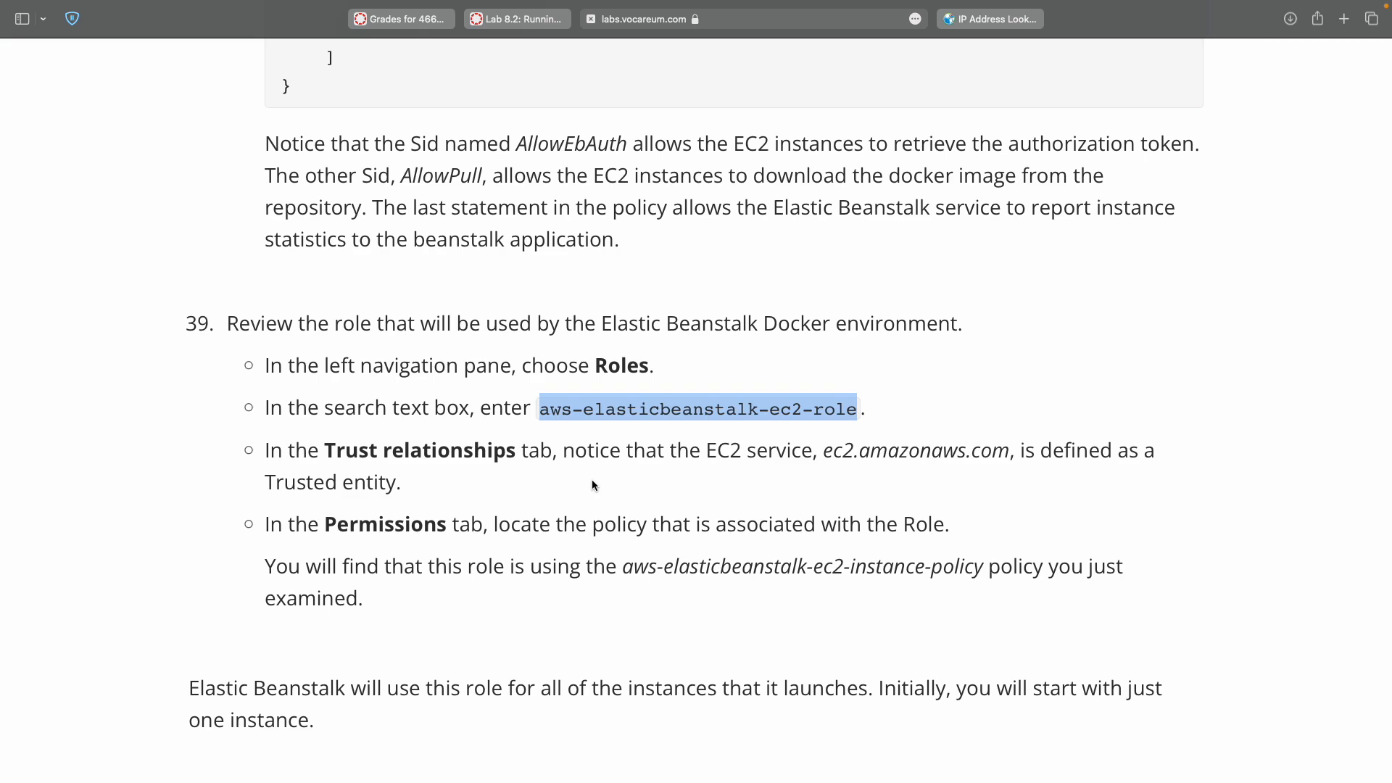
pyautogui.hotkey('ctrl', 'Right')
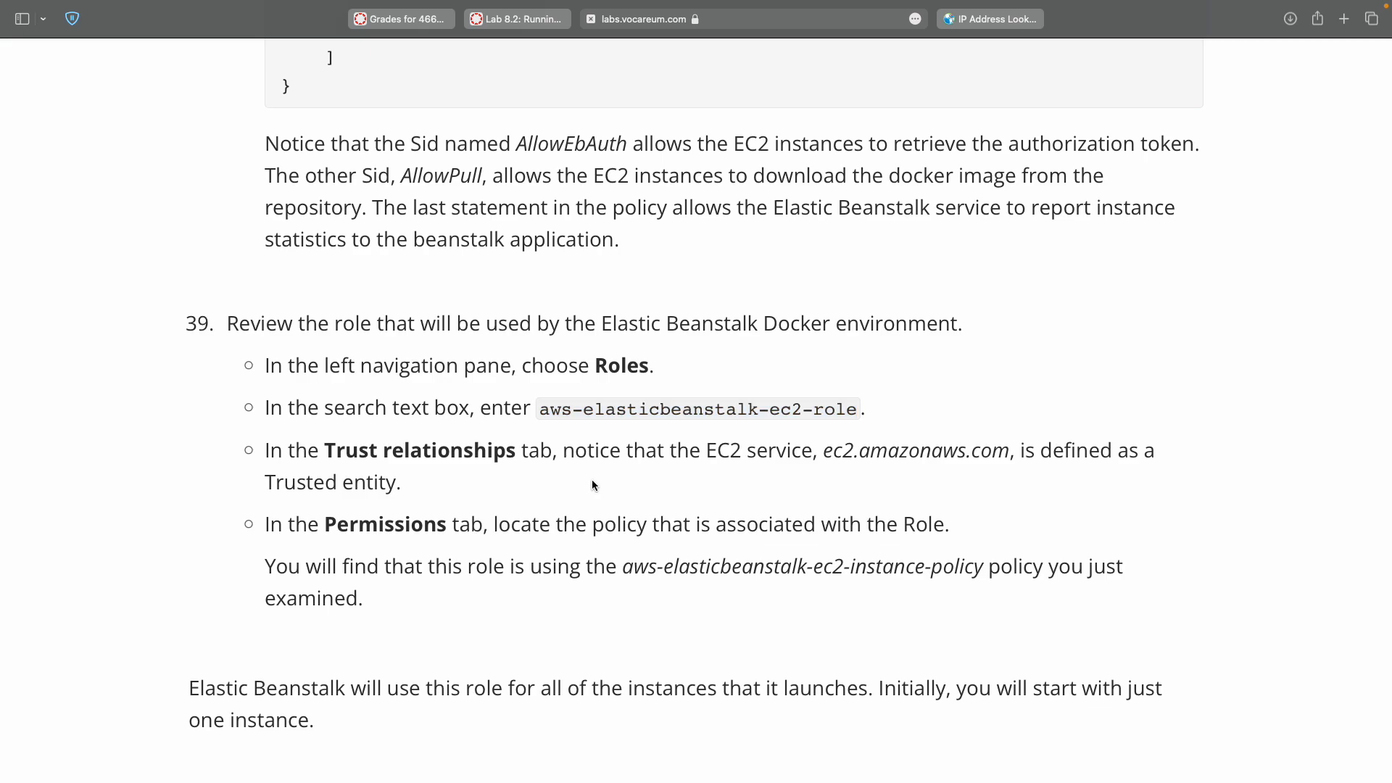
# Check the role's Trust relationships show the ec2.amazonaws.com principal.
pyautogui.scroll(-3, 594, 481)
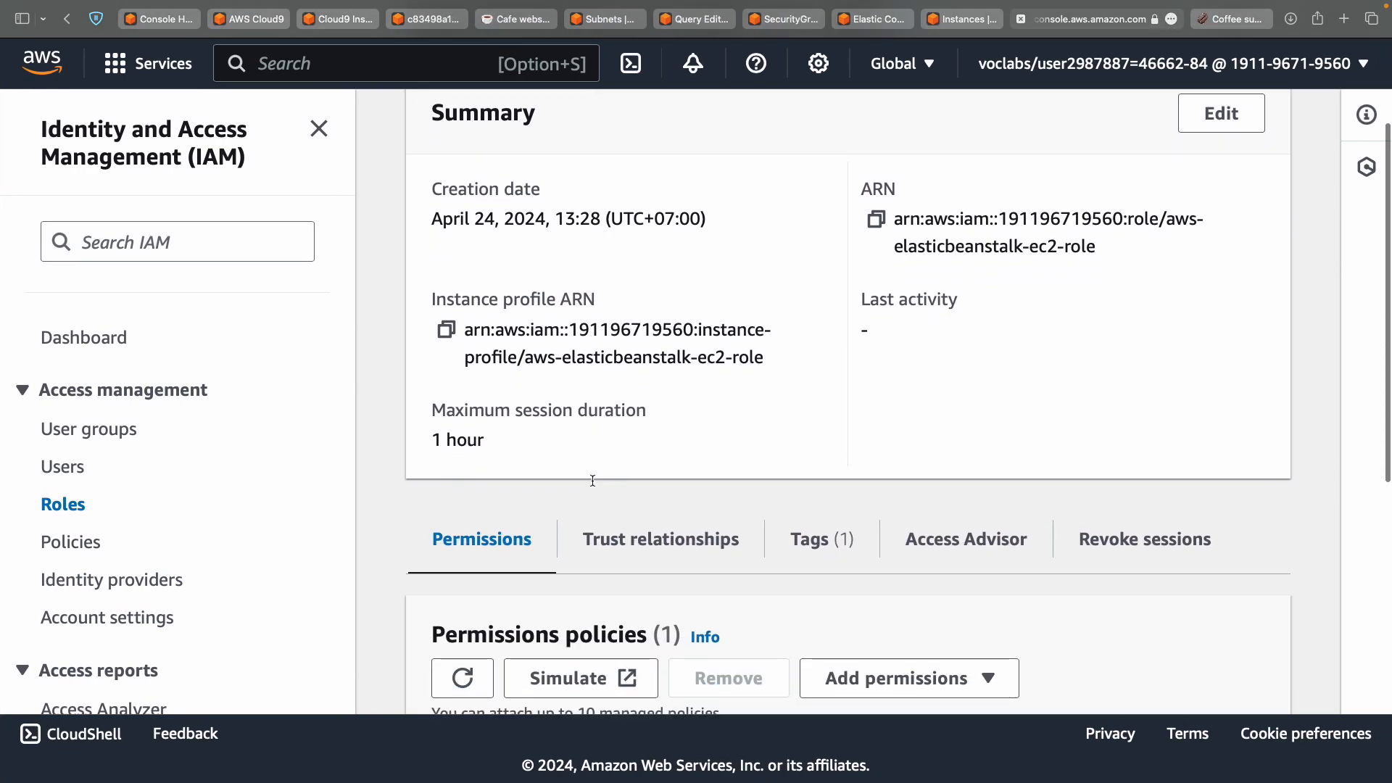
pyautogui.click(683, 555)
pyautogui.scroll(-3, 684, 556)
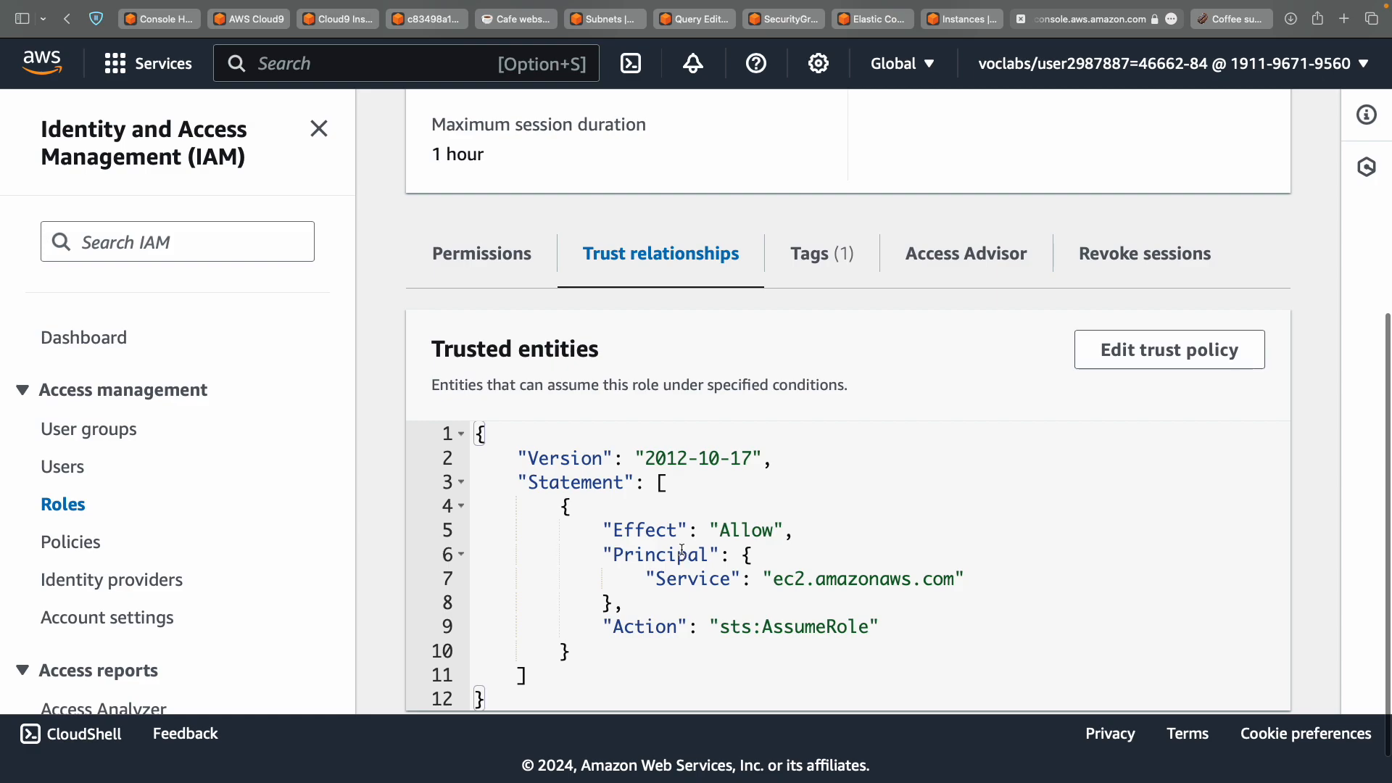
pyautogui.scroll(-1, 780, 546)
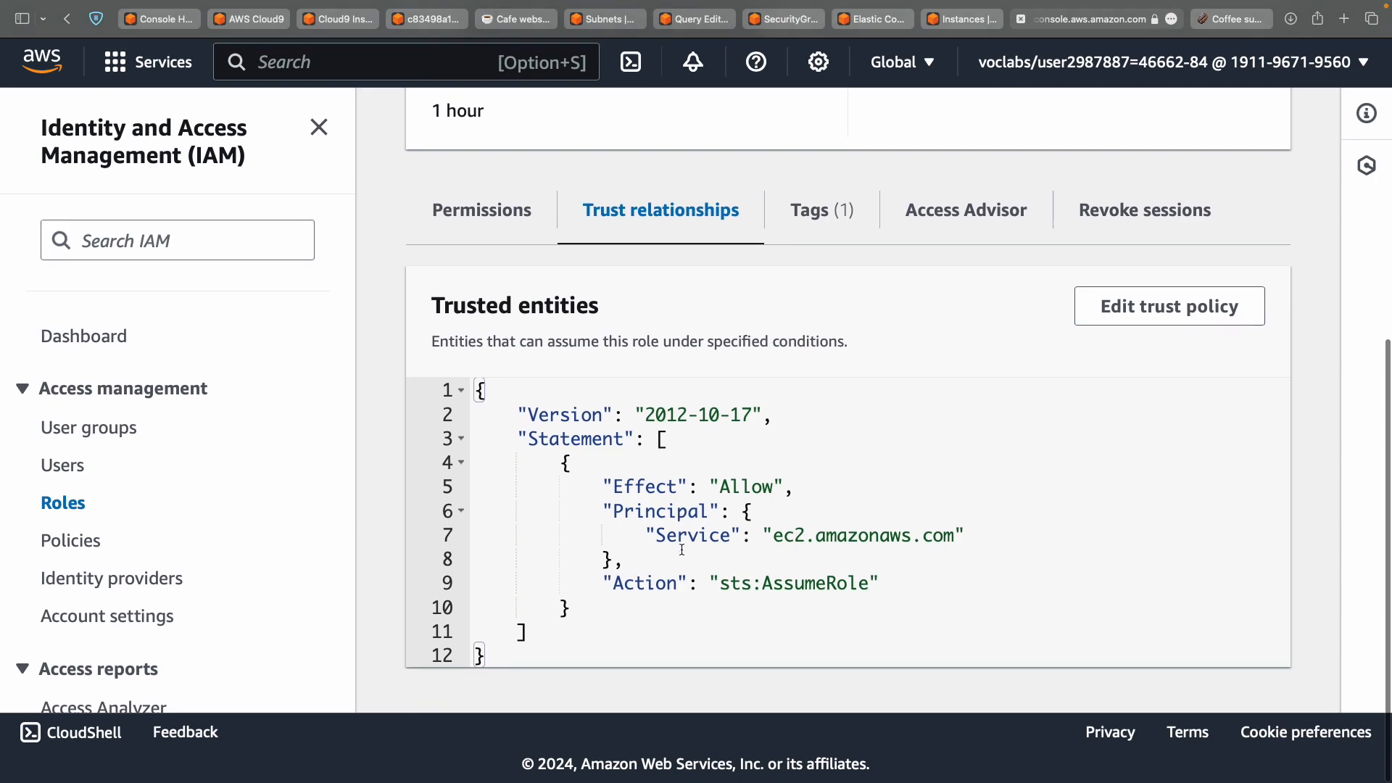
pyautogui.doubleClick(779, 537)
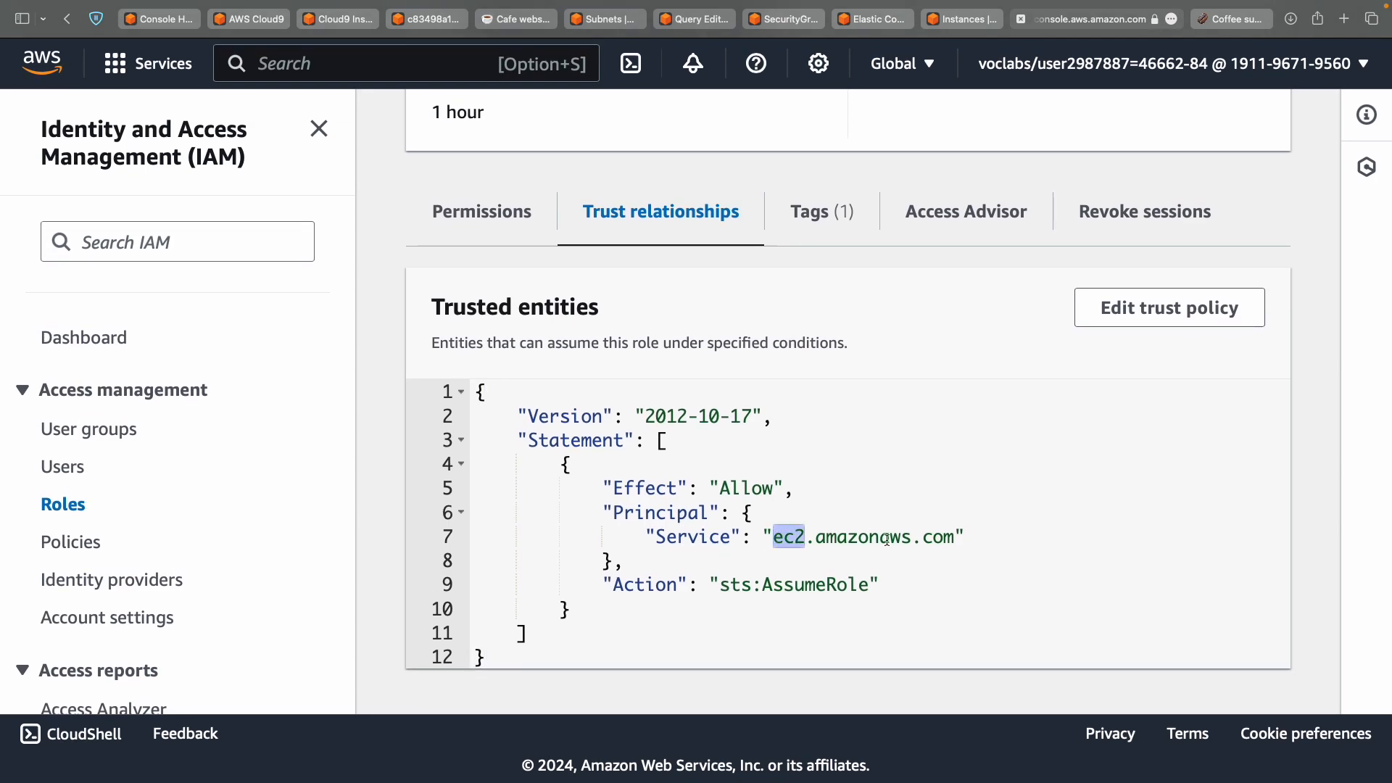
pyautogui.hotkey('ctrl', 'Left')
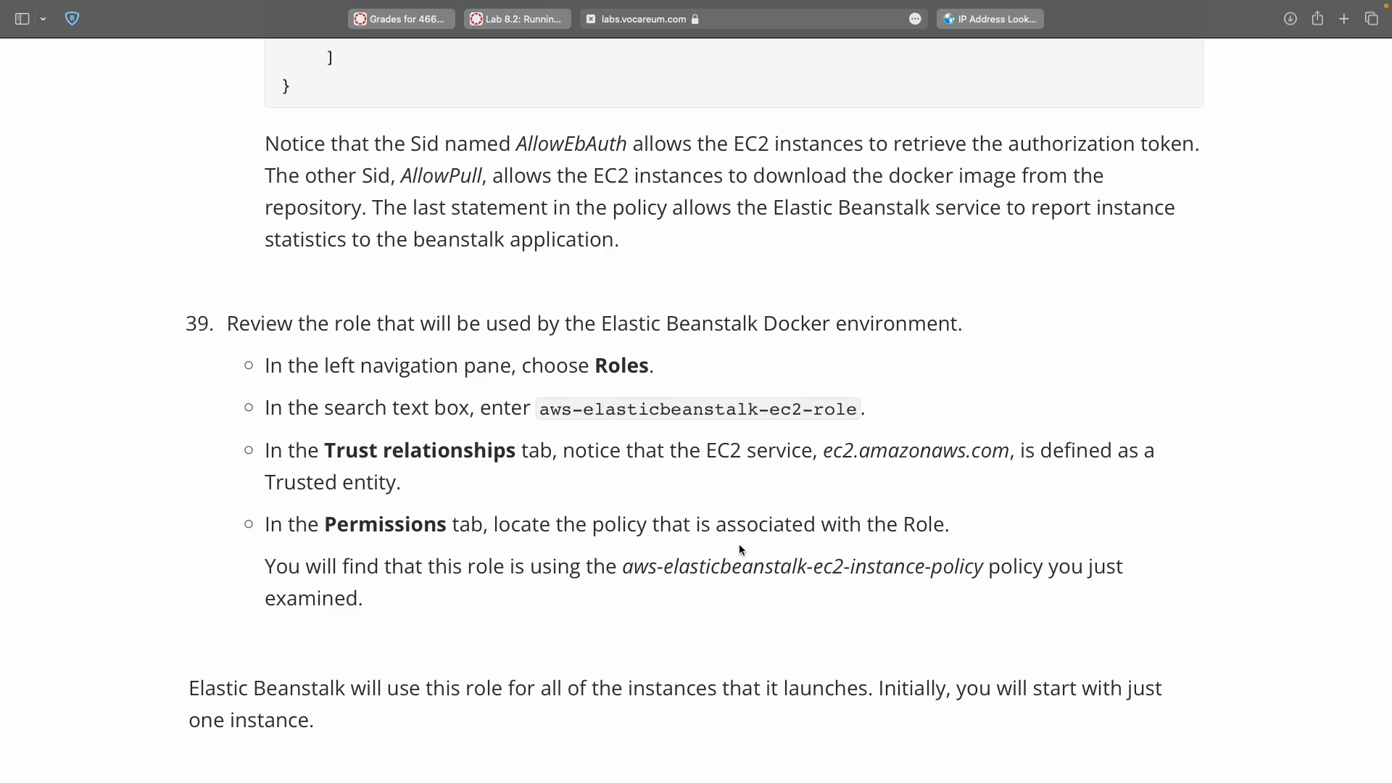
pyautogui.hotkey('ctrl', 'Right')
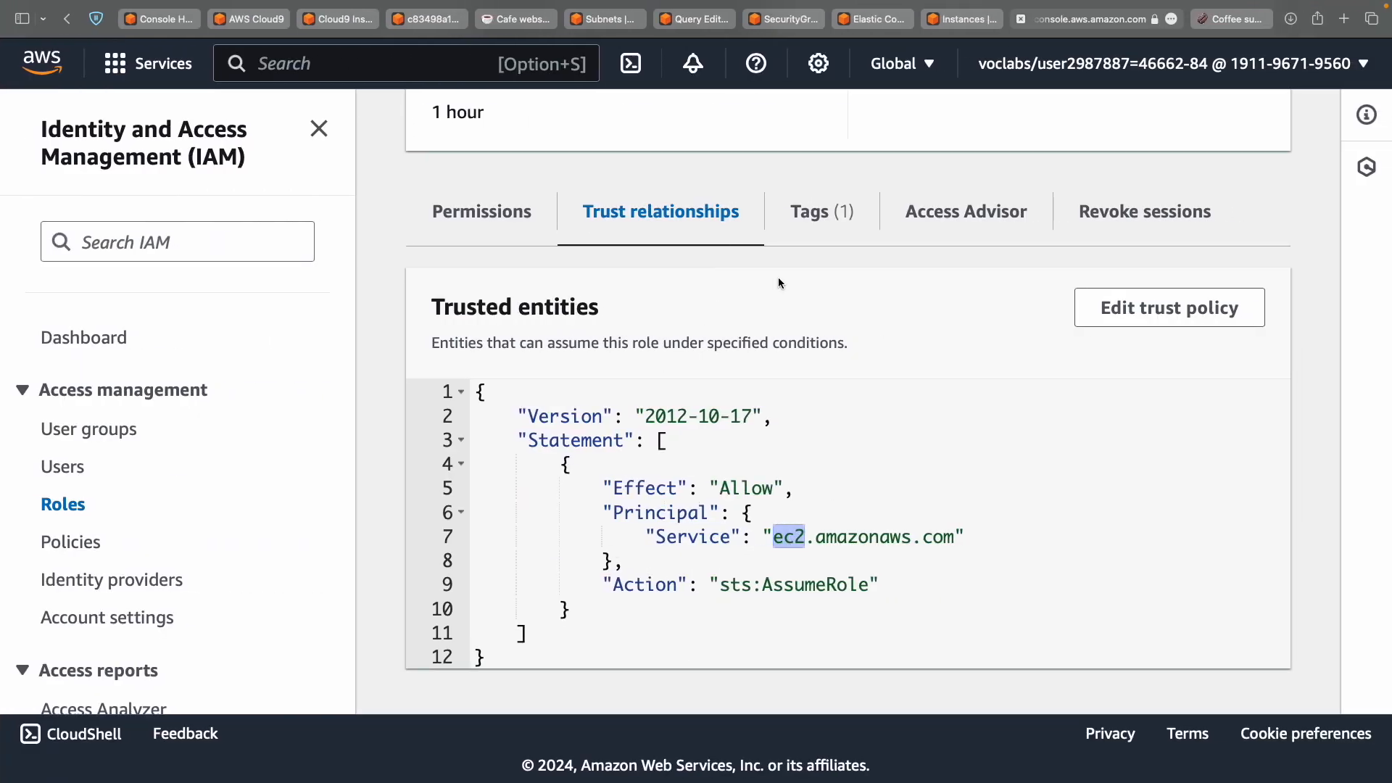
# On the Permissions tab, select the attached customer-managed Elastic Beanstalk instance policy.
pyautogui.click(481, 211)
pyautogui.scroll(-4, 636, 443)
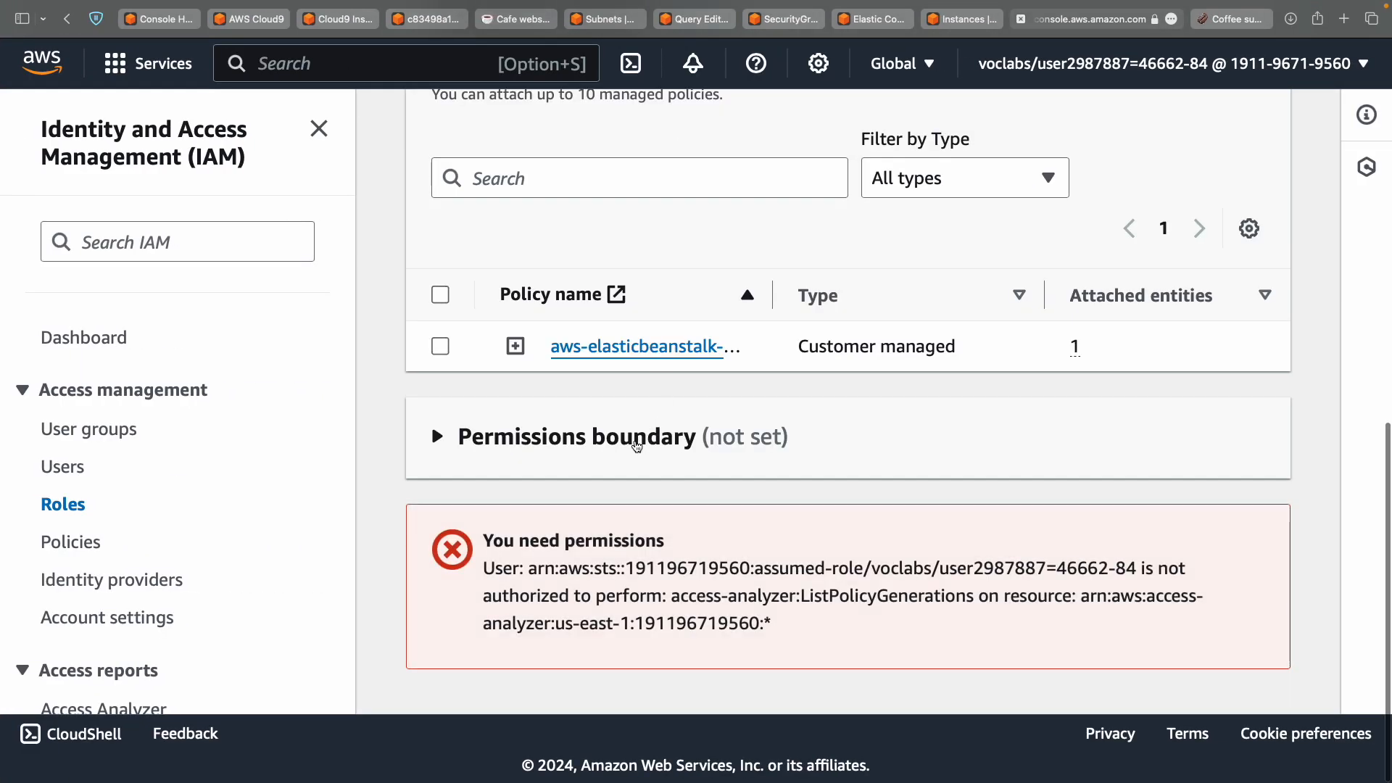
pyautogui.click(441, 348)
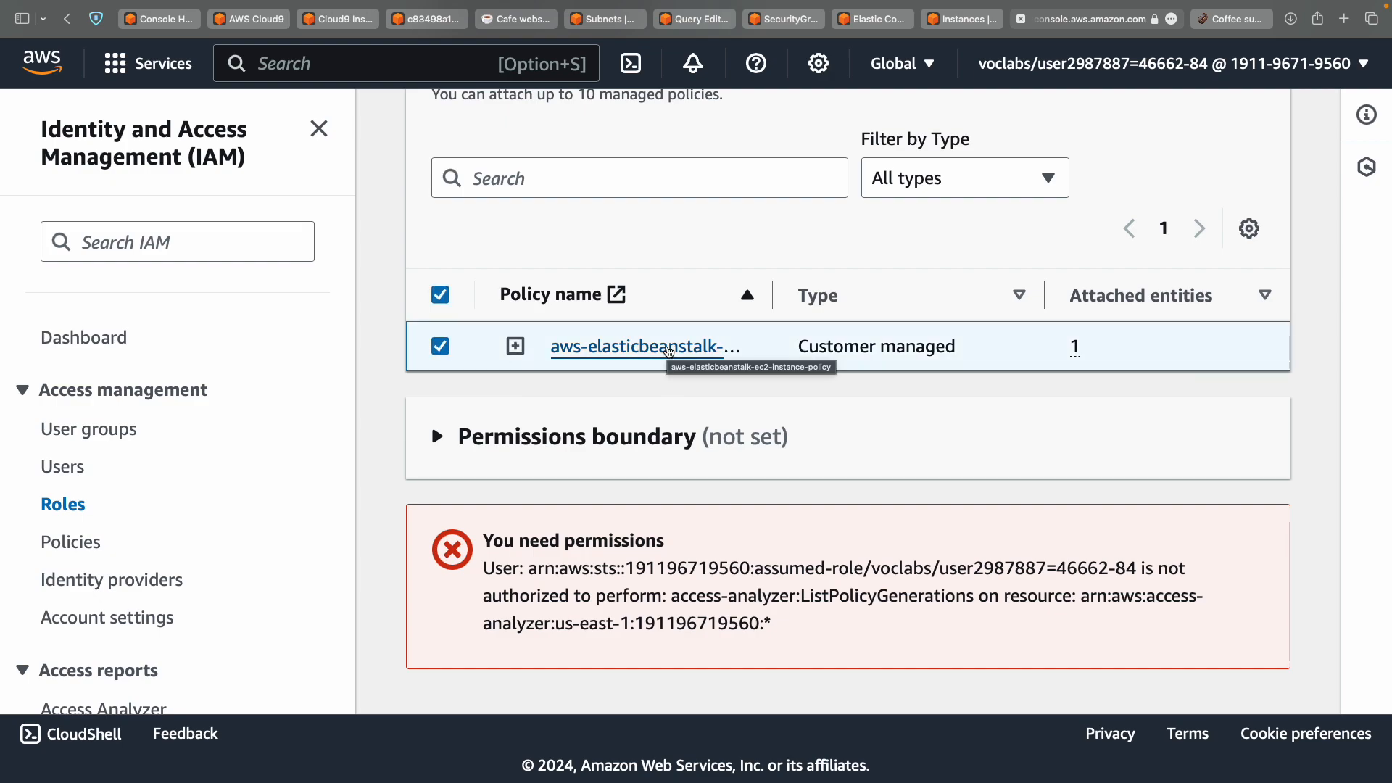
pyautogui.scroll(4, 669, 353)
pyautogui.scroll(-4, 667, 349)
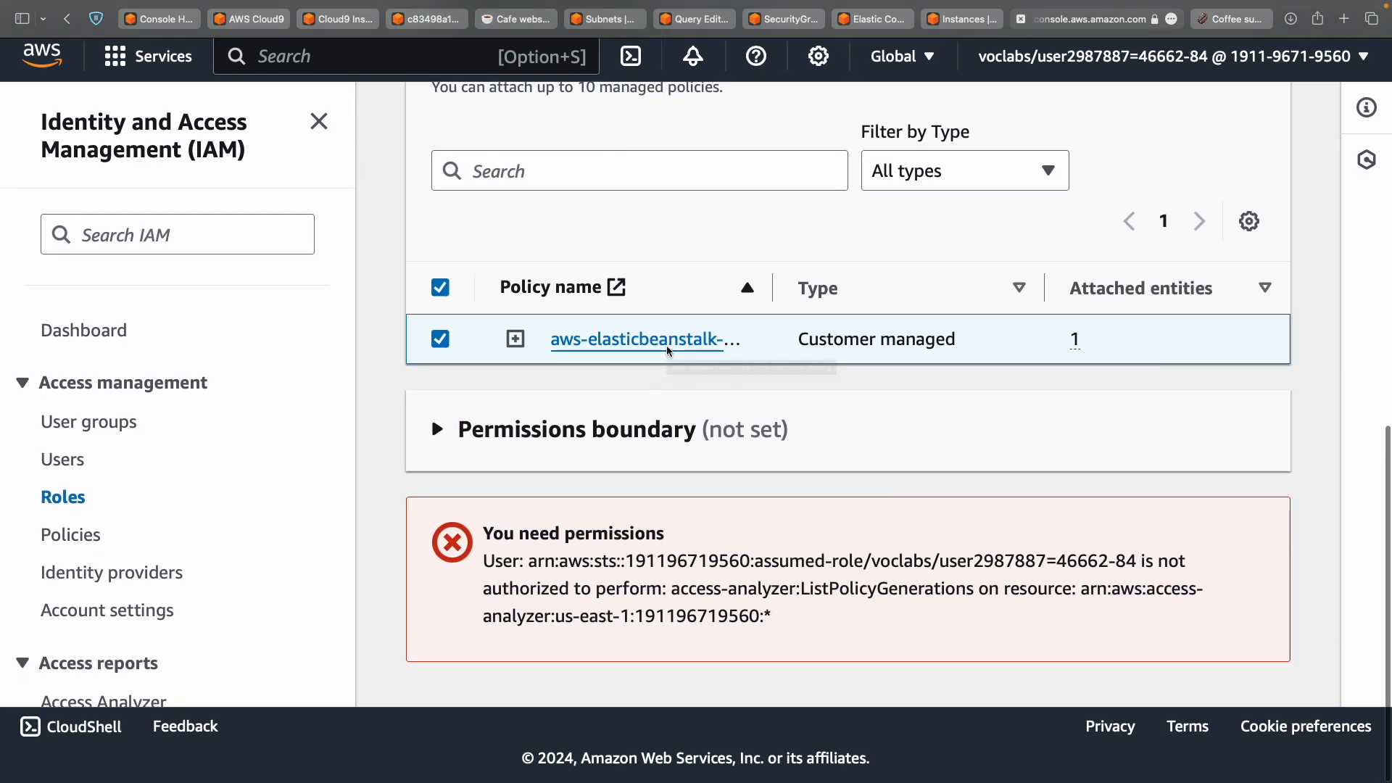
pyautogui.hotkey('ctrl', 'Left')
pyautogui.scroll(-4, 667, 351)
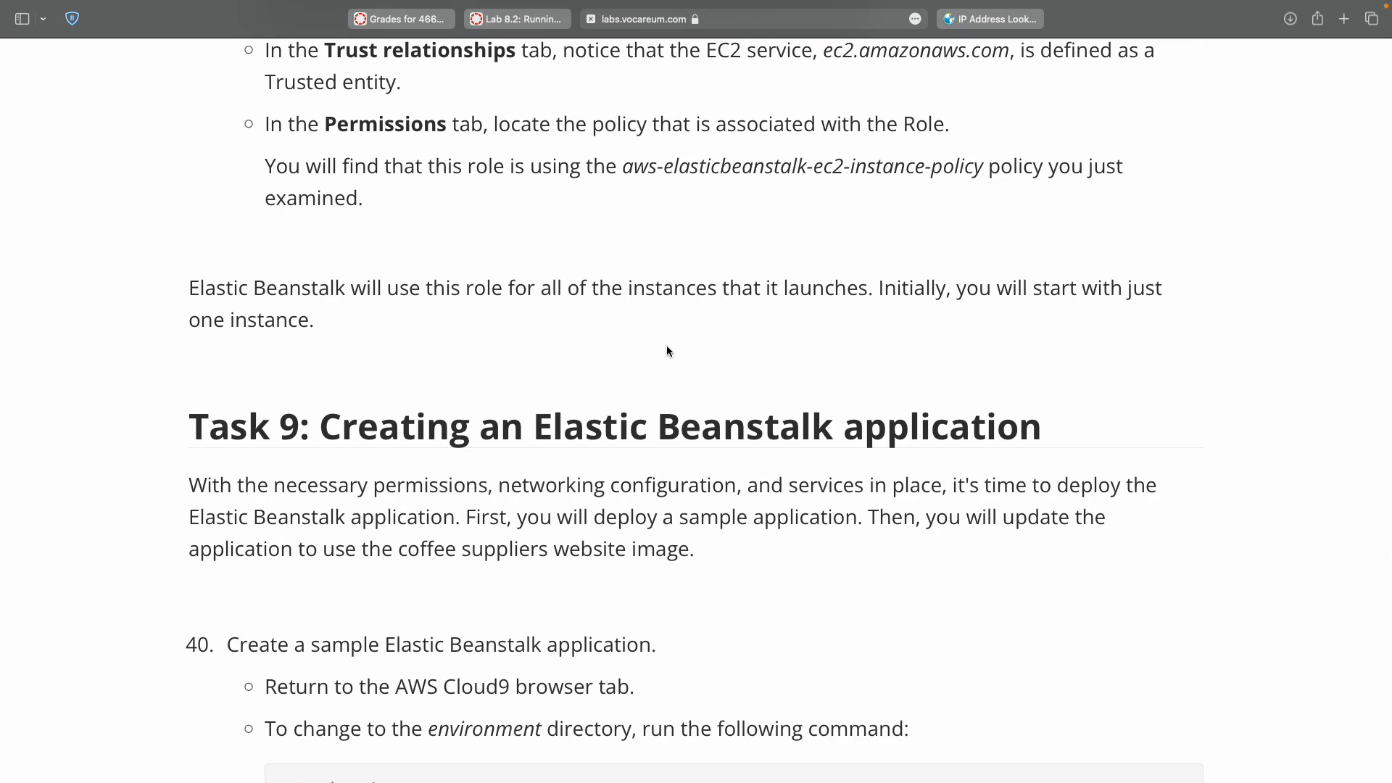
pyautogui.scroll(-3, 667, 351)
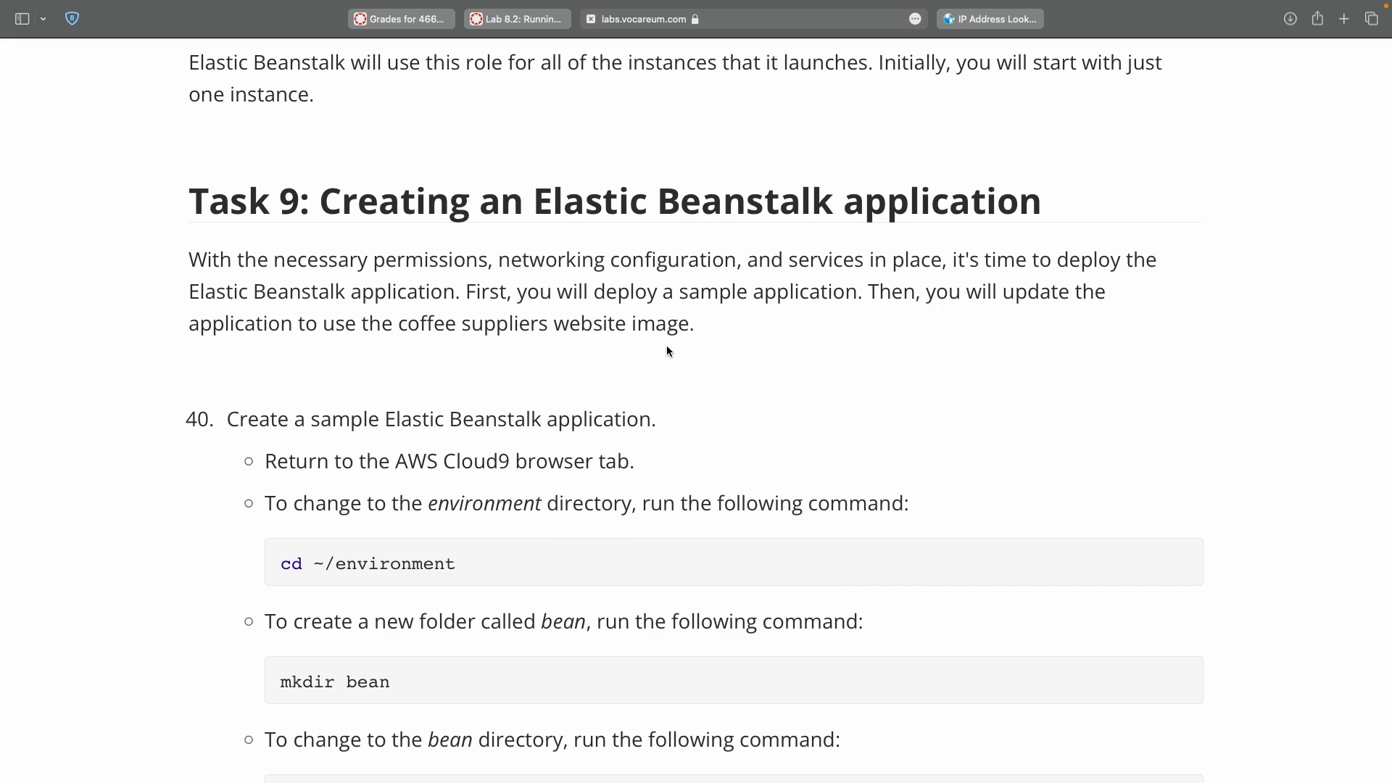
pyautogui.doubleClick(284, 564)
pyautogui.keyDown('shift'); pyautogui.click(414, 565); pyautogui.keyUp('shift')
pyautogui.press('super+c')
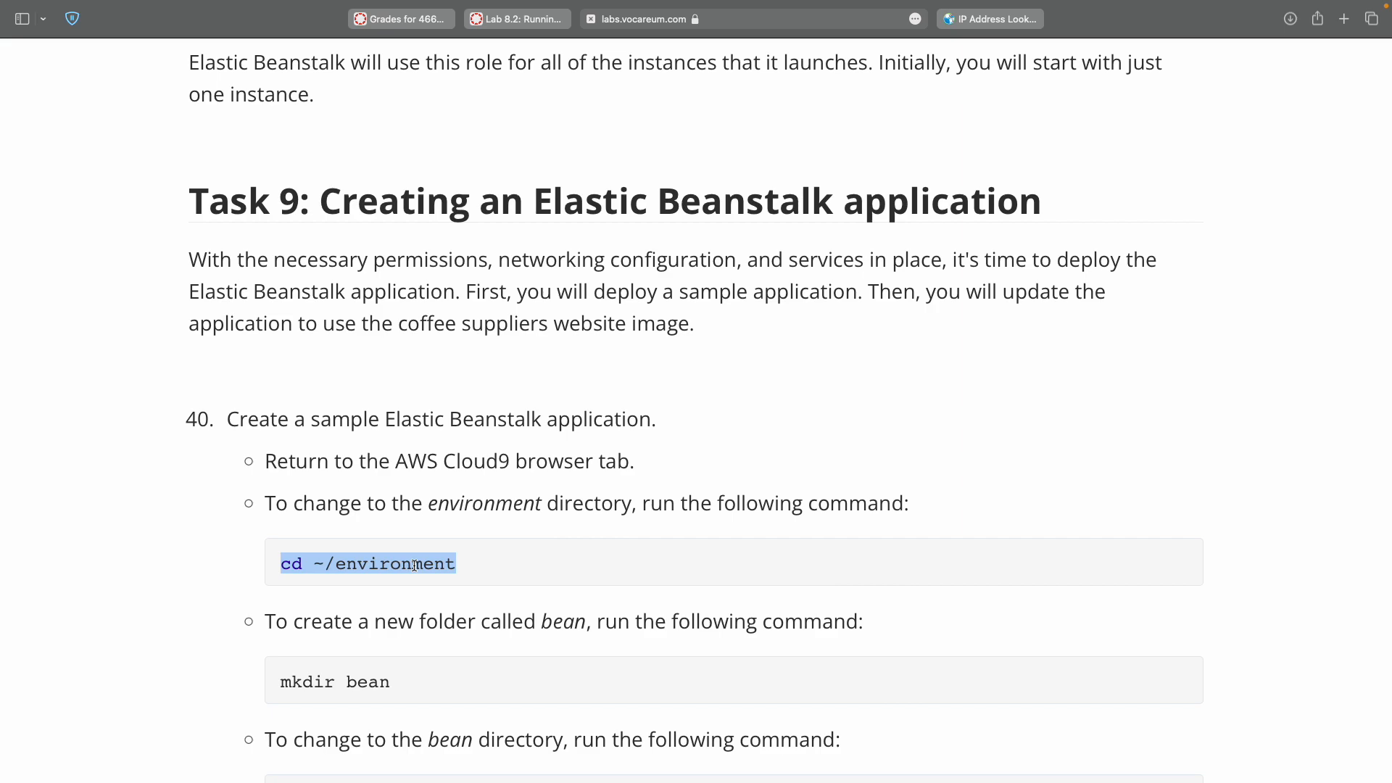
pyautogui.hotkey('ctrl', 'Right')
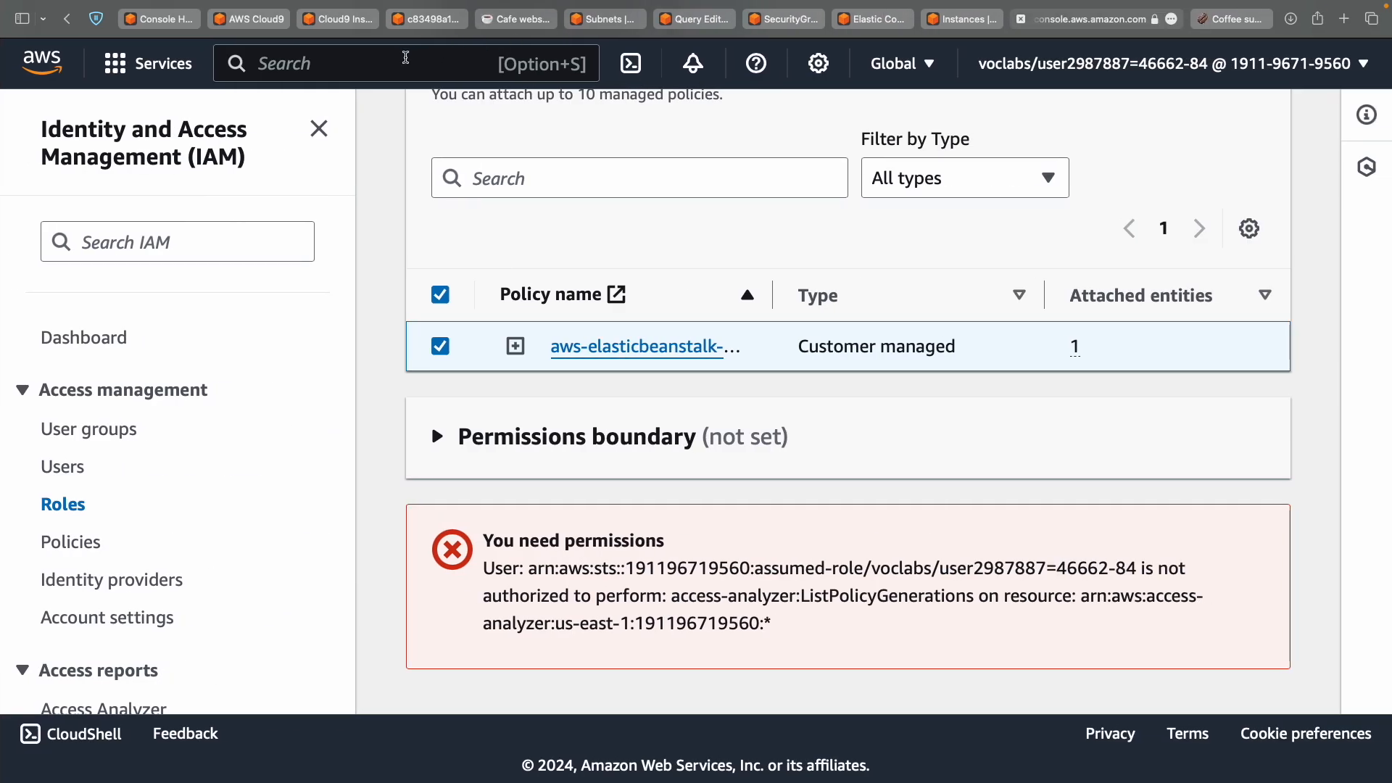
# Move the Cloud9 terminal into the ~/environment directory.
pyautogui.click(361, 21)
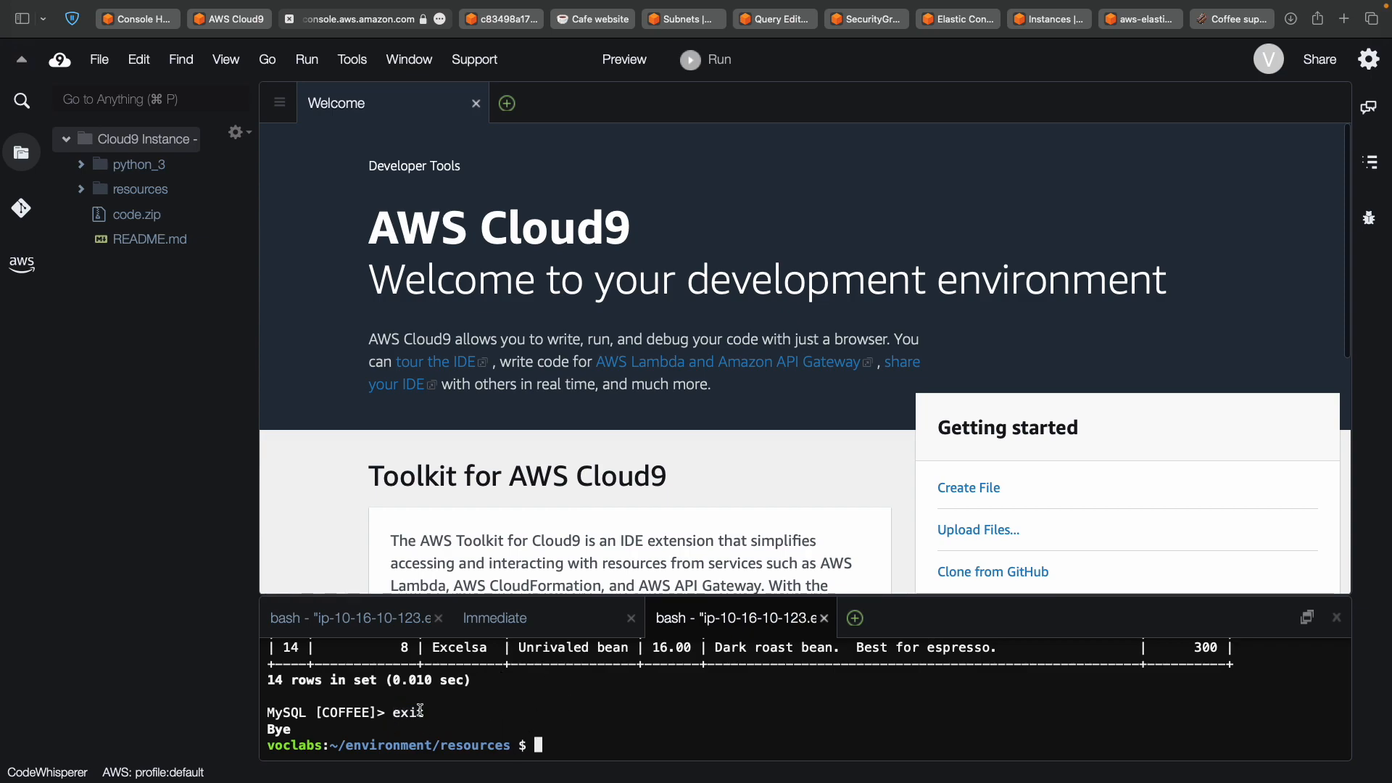
pyautogui.press('super+v')
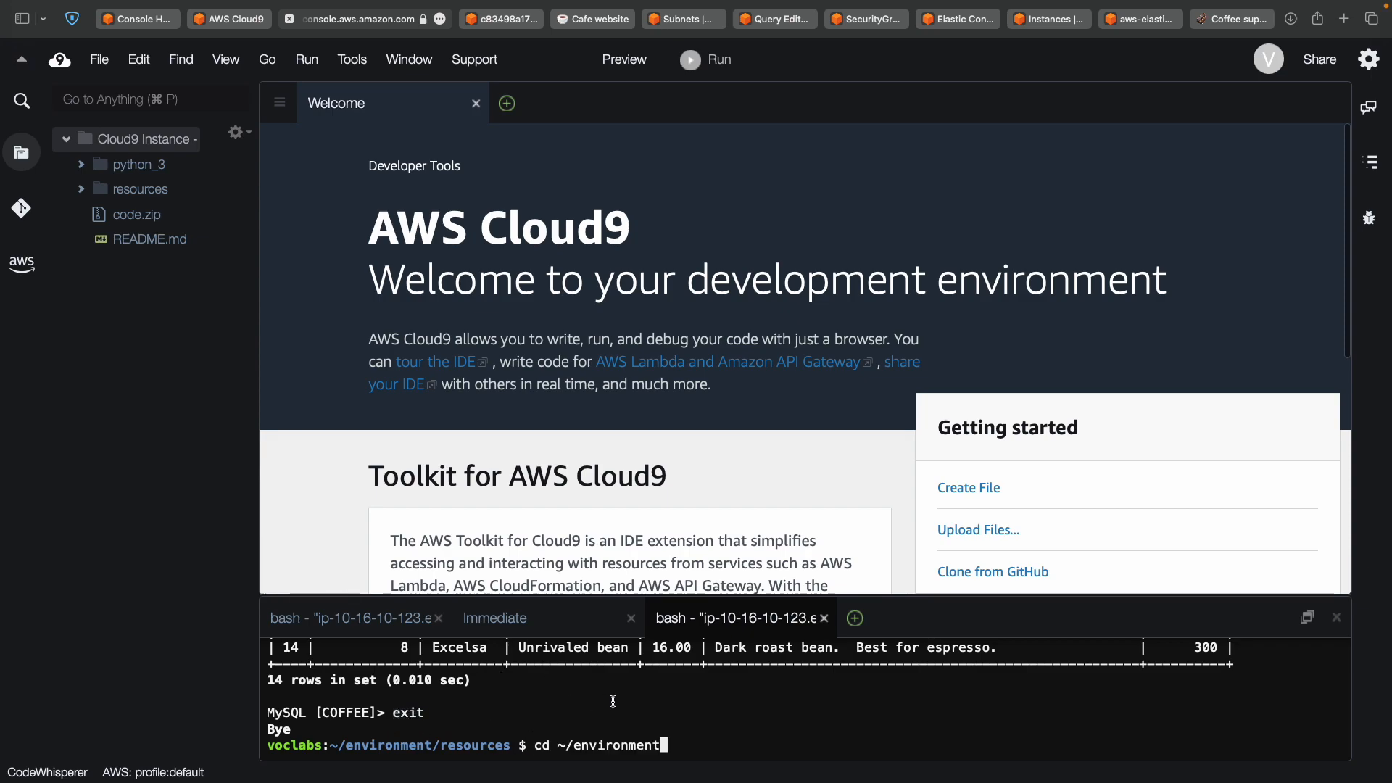
pyautogui.press('Return')
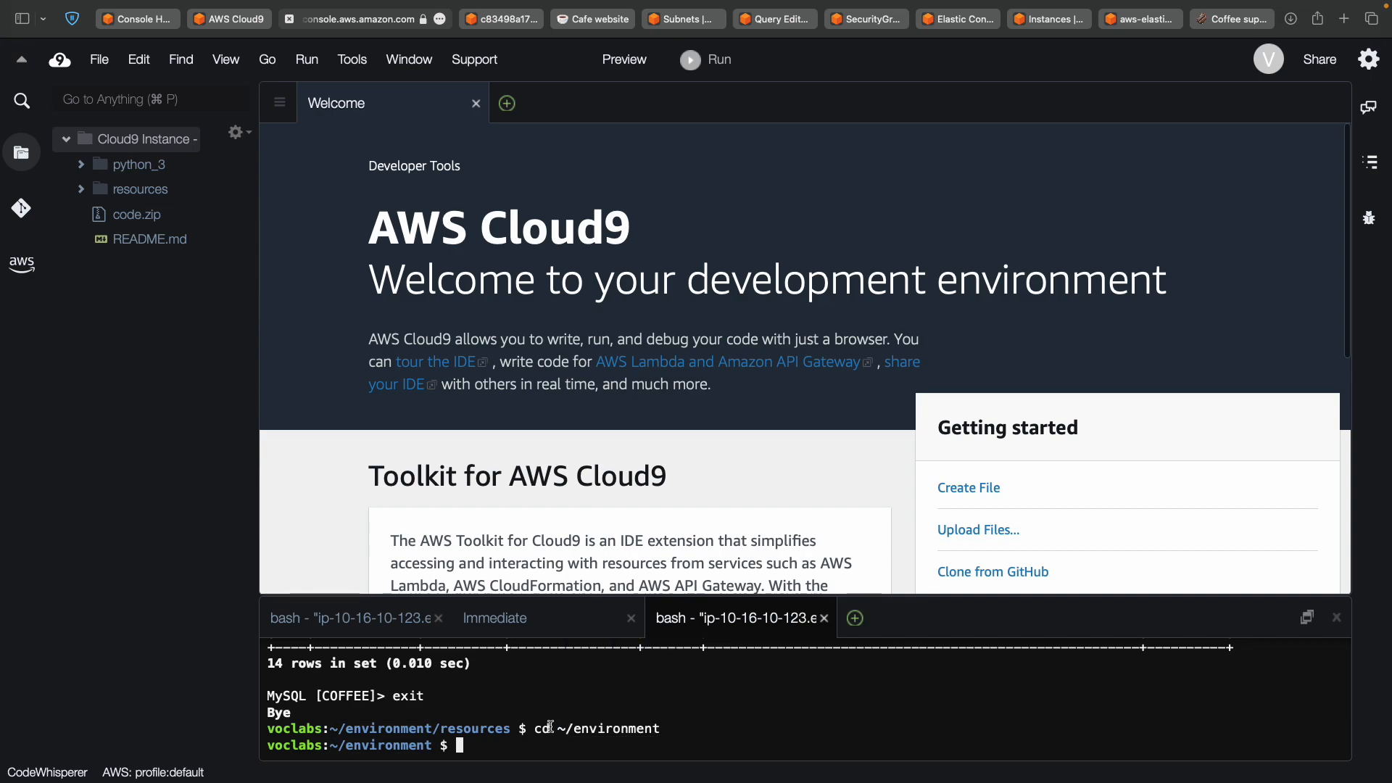
# Create the bean folder with mkdir bean and change into it.
pyautogui.hotkey('ctrl', 'Left')
pyautogui.scroll(-4, 529, 515)
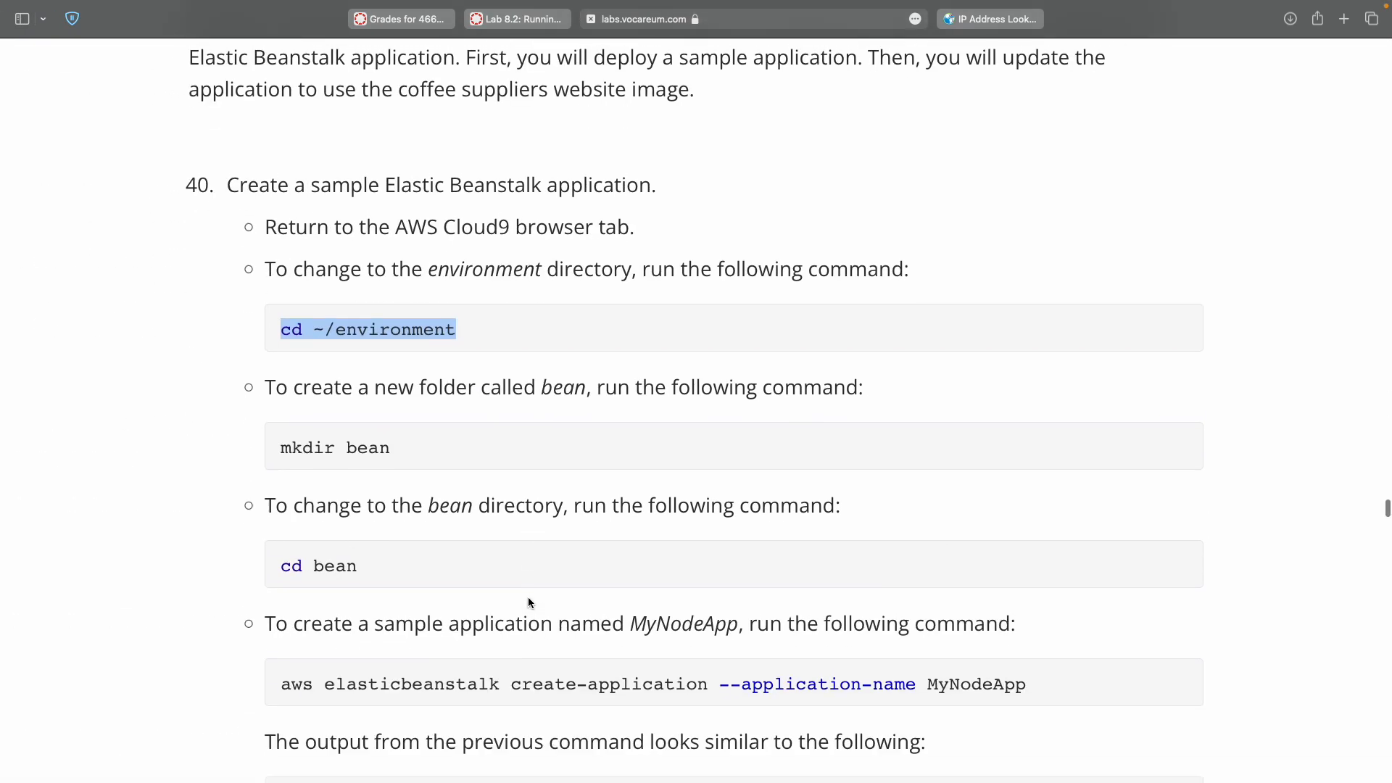
pyautogui.doubleClick(284, 445)
pyautogui.tripleClick(361, 445)
pyautogui.press('super+c')
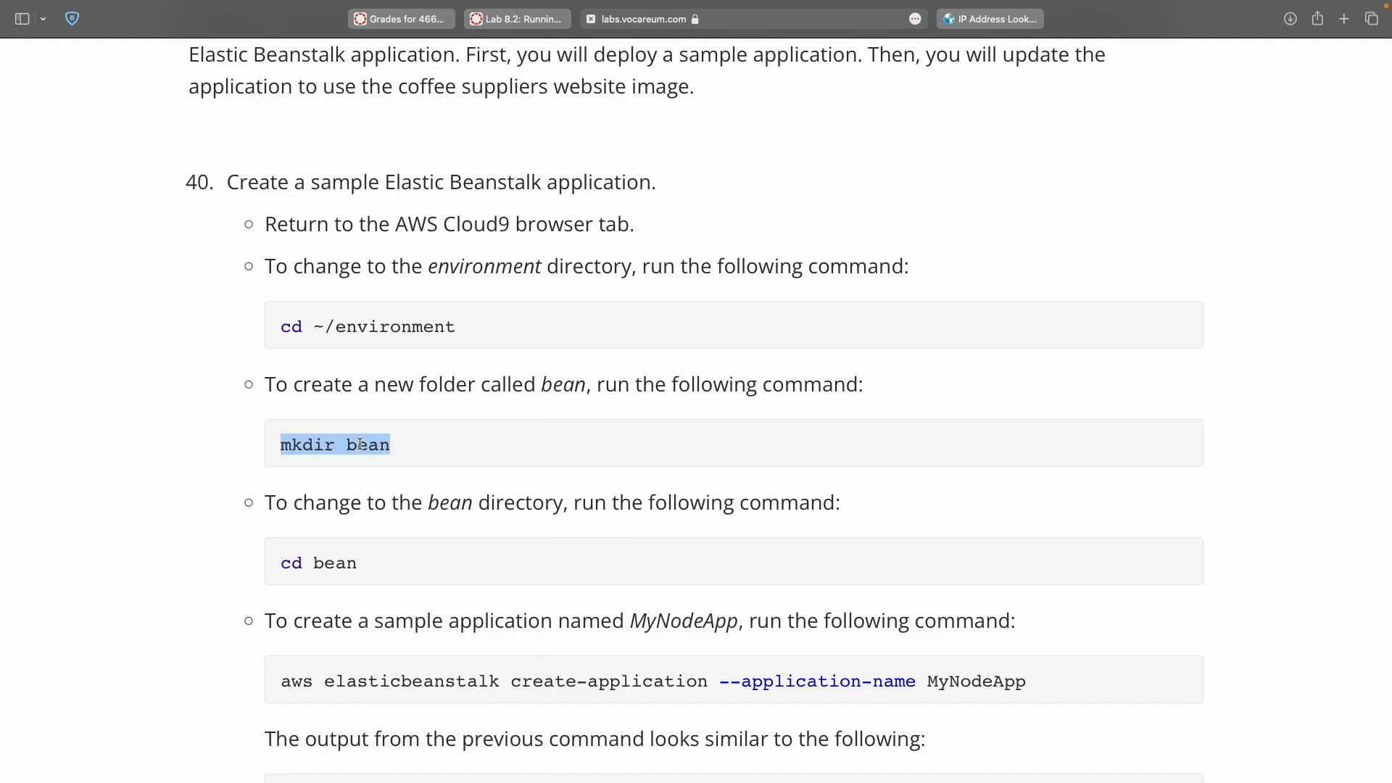
pyautogui.hotkey('ctrl', 'Right')
pyautogui.press('super+v')
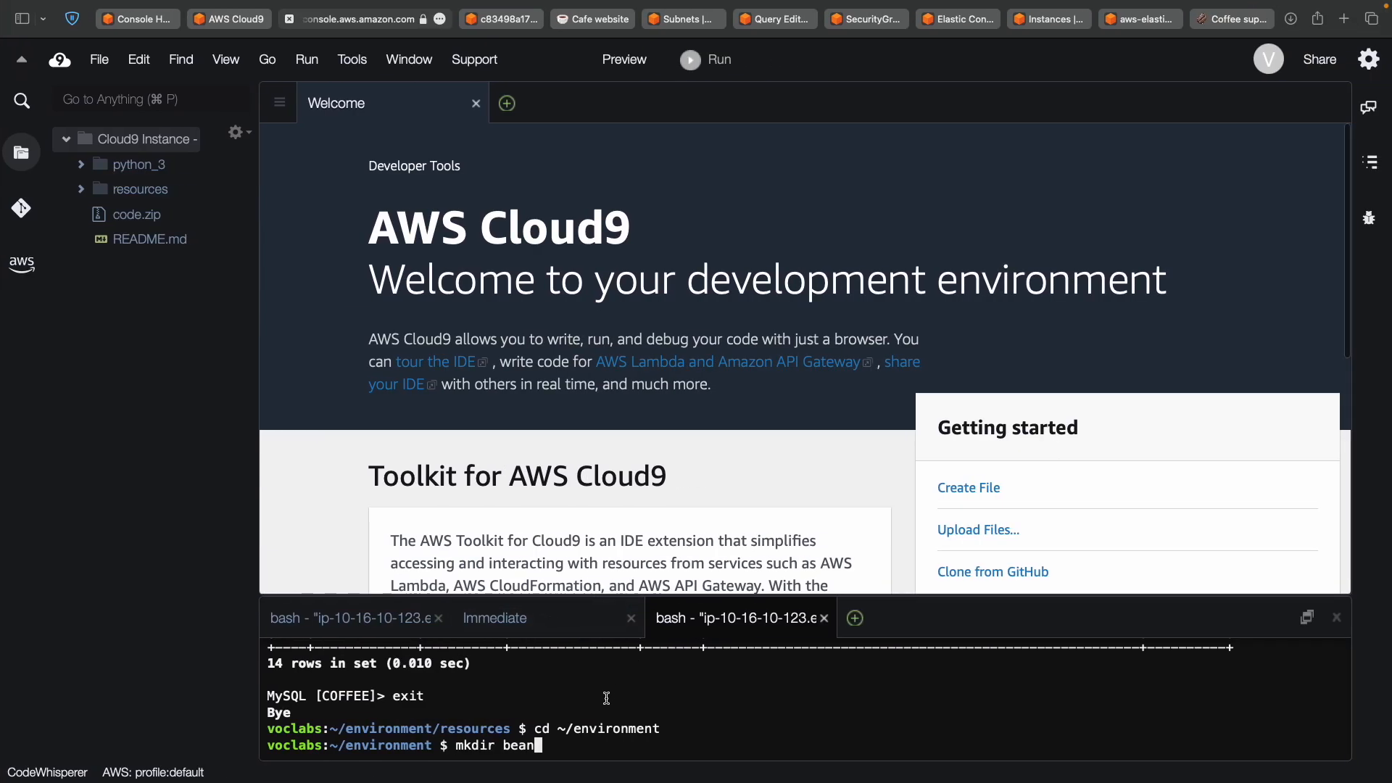
pyautogui.press('Return')
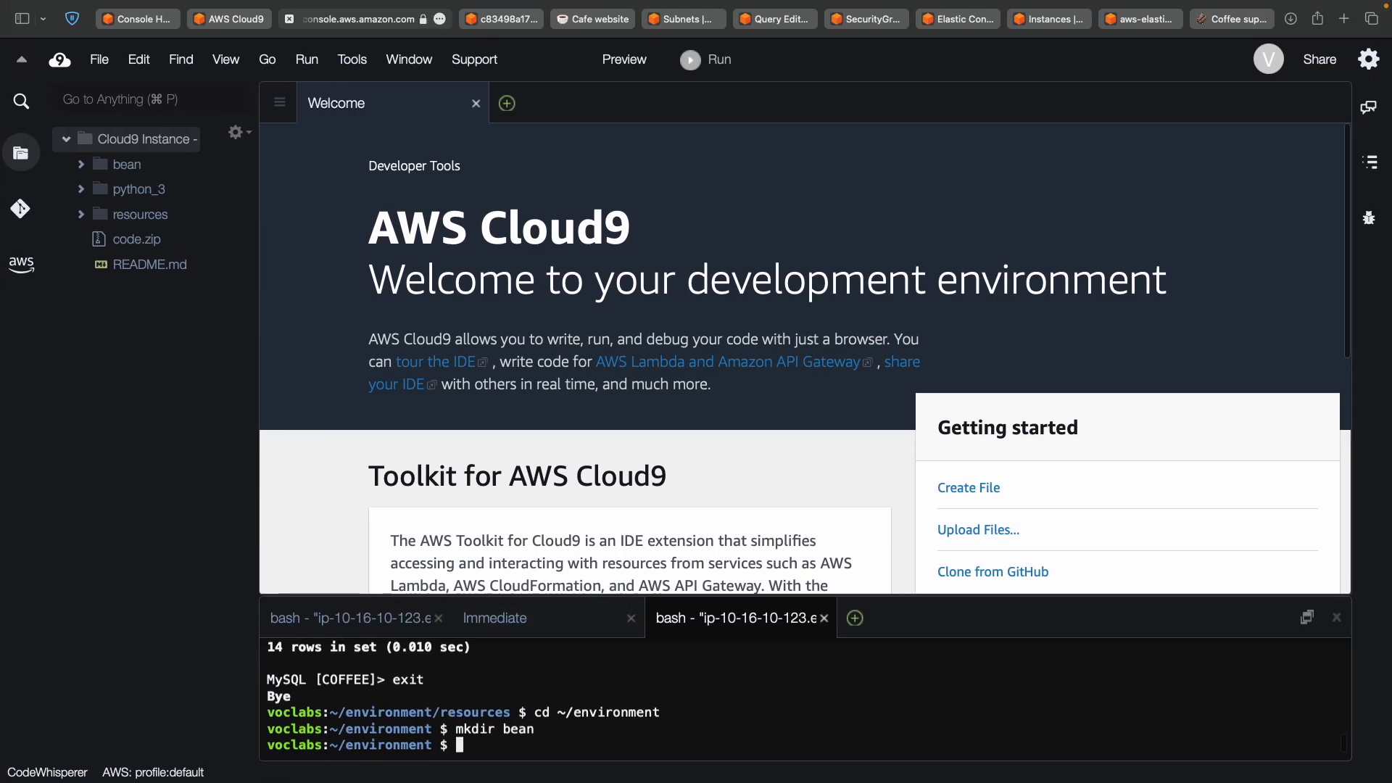
pyautogui.hotkey('ctrl', 'Left')
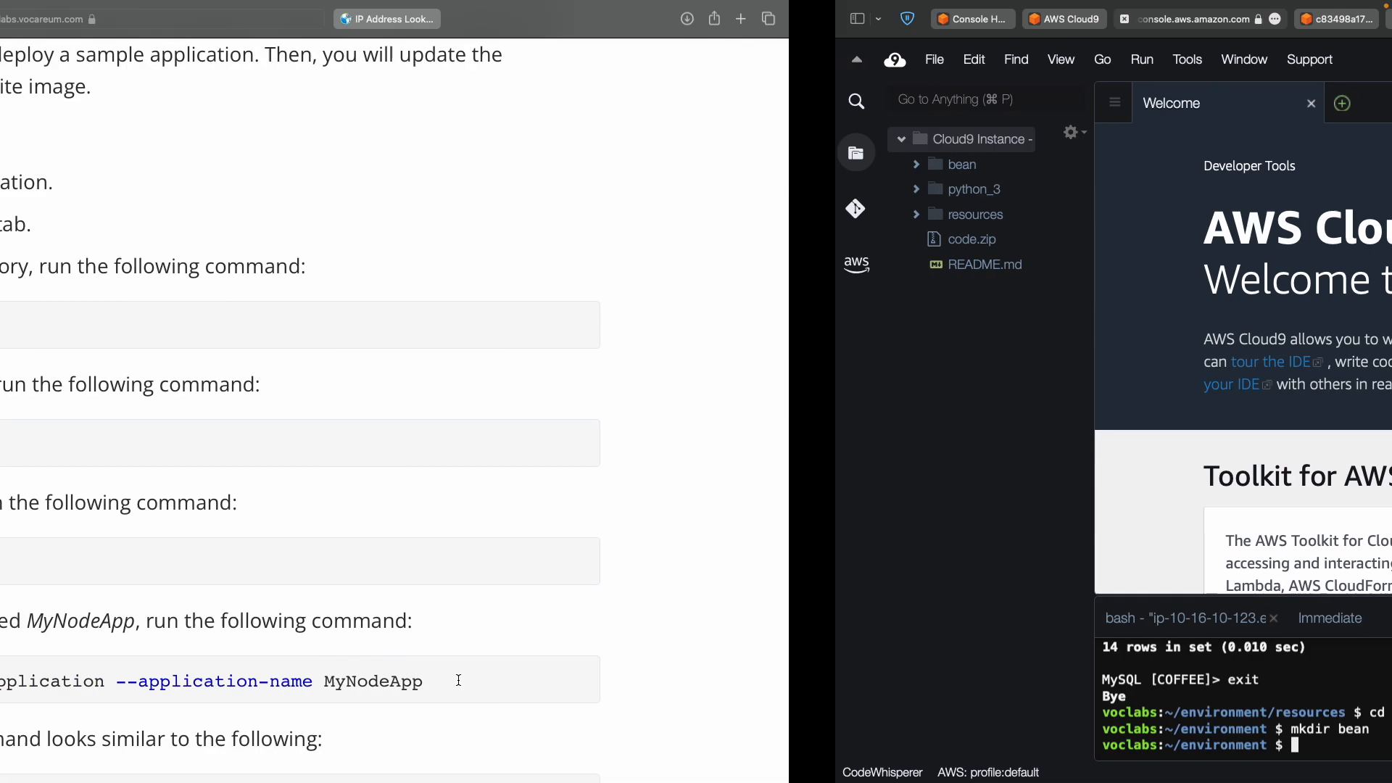
pyautogui.moveTo(283, 556); pyautogui.dragTo(357, 563)
pyautogui.press('super+c')
pyautogui.hotkey('ctrl', 'Right')
pyautogui.press('super+v')
pyautogui.press('Return')
# Run aws elasticbeanstalk create-application --application-name MyNodeApp in the terminal.
pyautogui.hotkey('ctrl', 'Left')
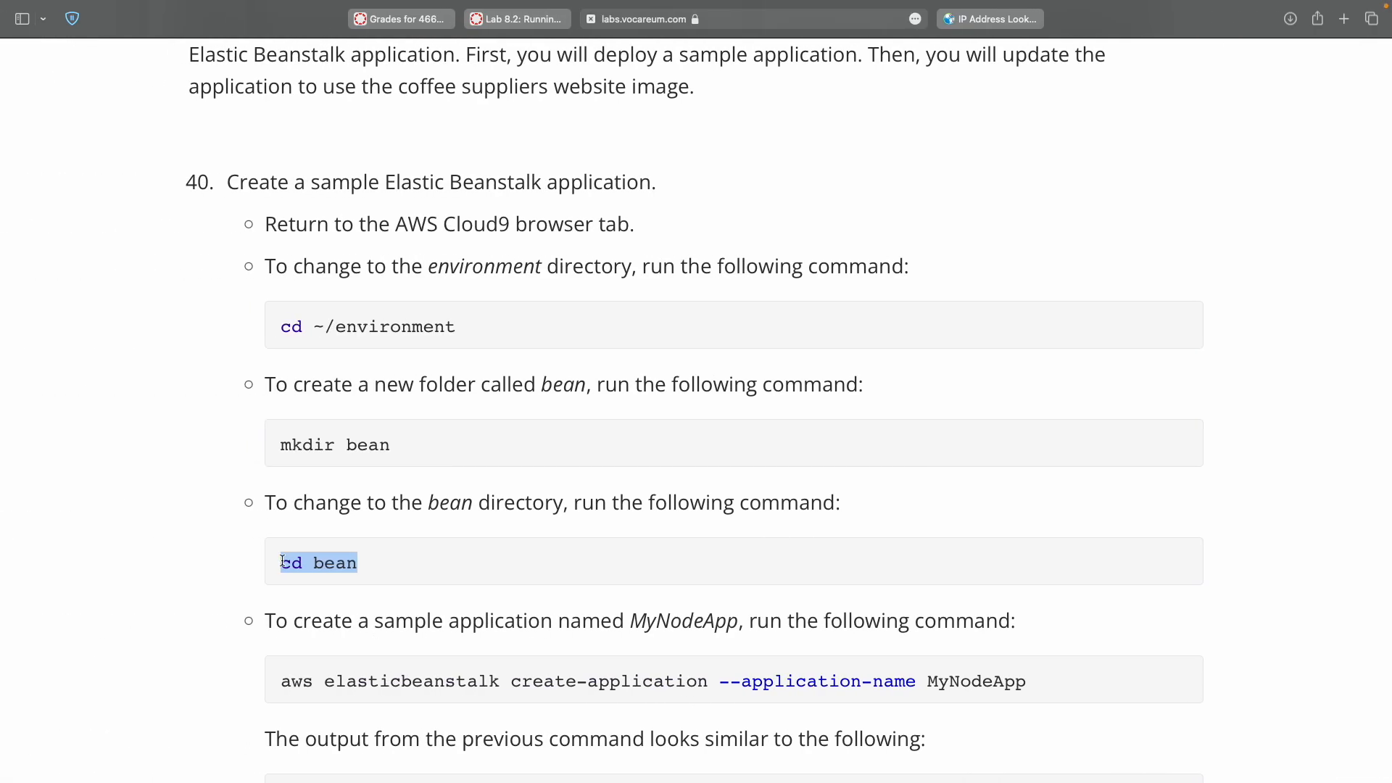
pyautogui.scroll(-3, 280, 559)
pyautogui.doubleClick(290, 477)
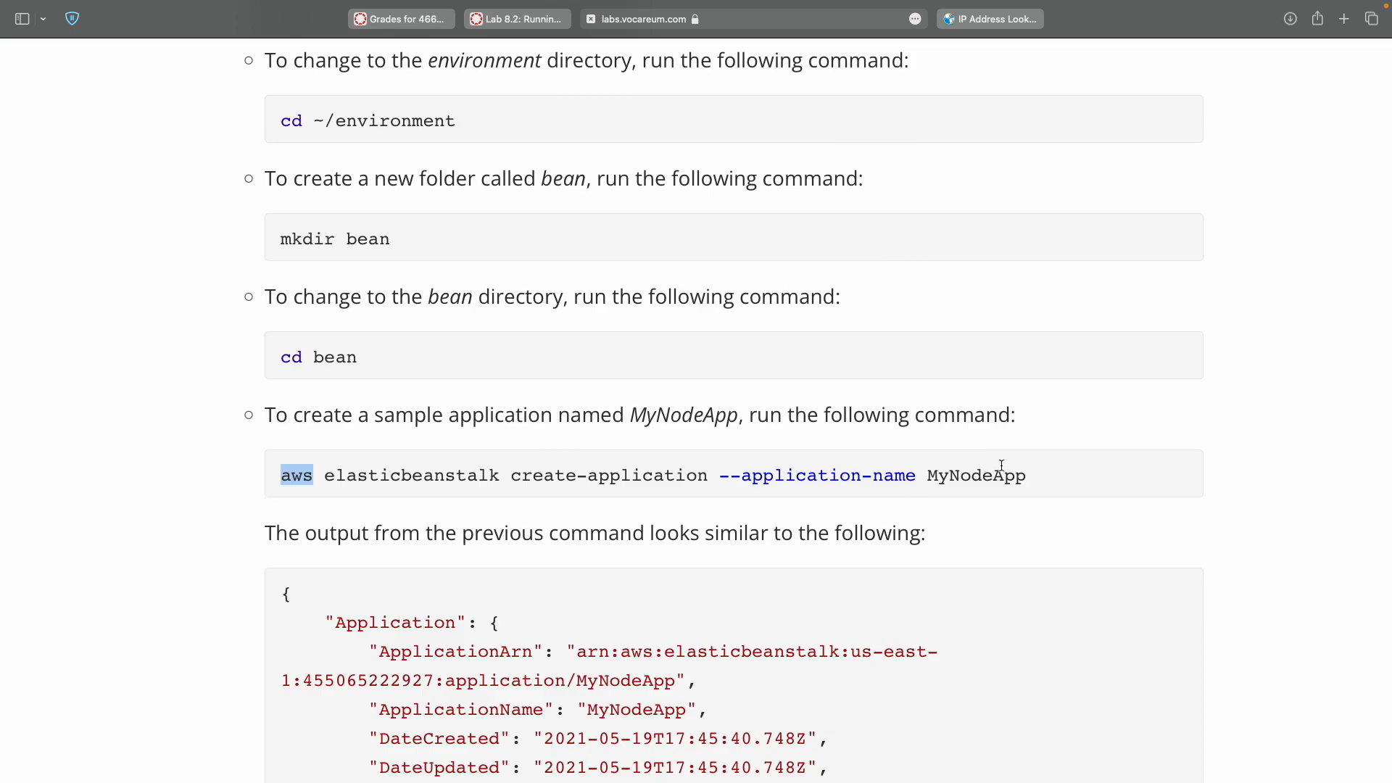
pyautogui.keyDown('shift'); pyautogui.click(1022, 475); pyautogui.keyUp('shift')
pyautogui.press('super+c')
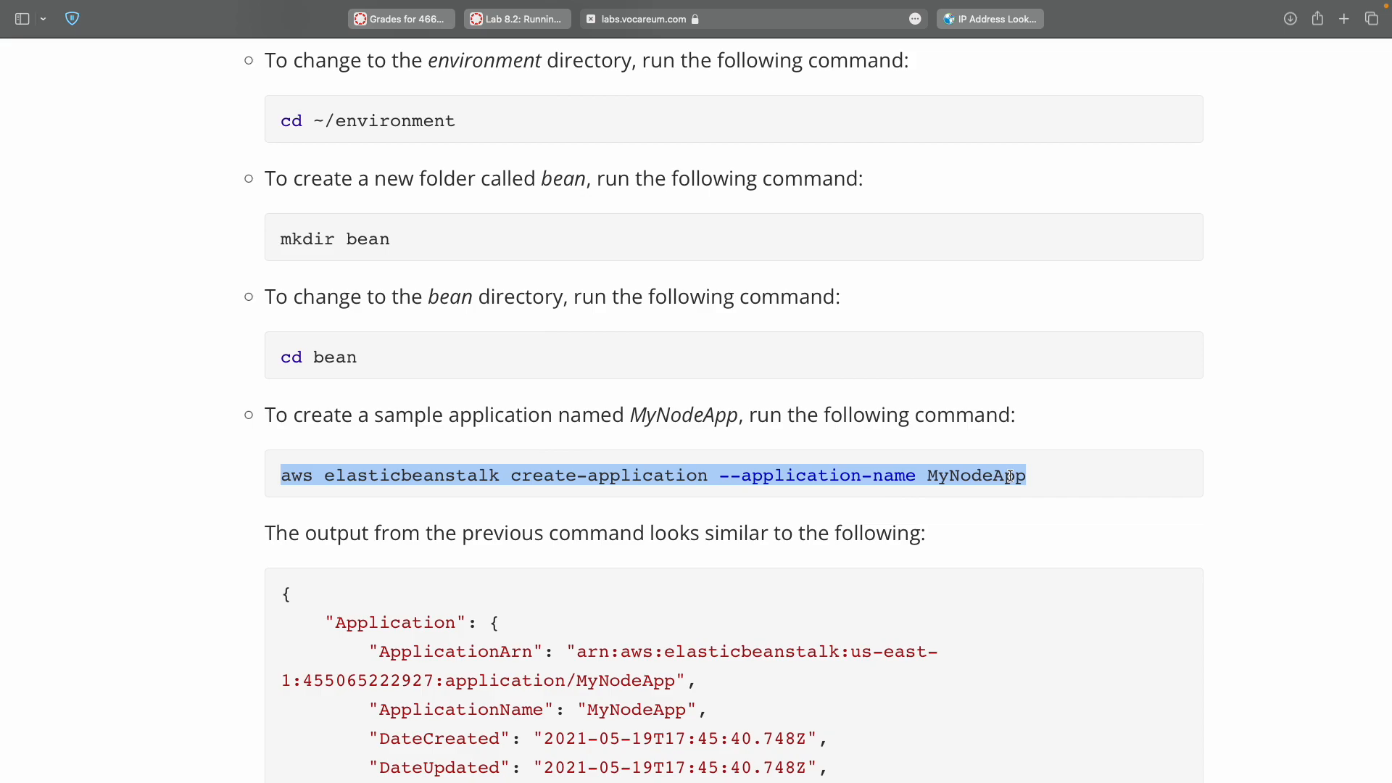
pyautogui.hotkey('ctrl', 'Right')
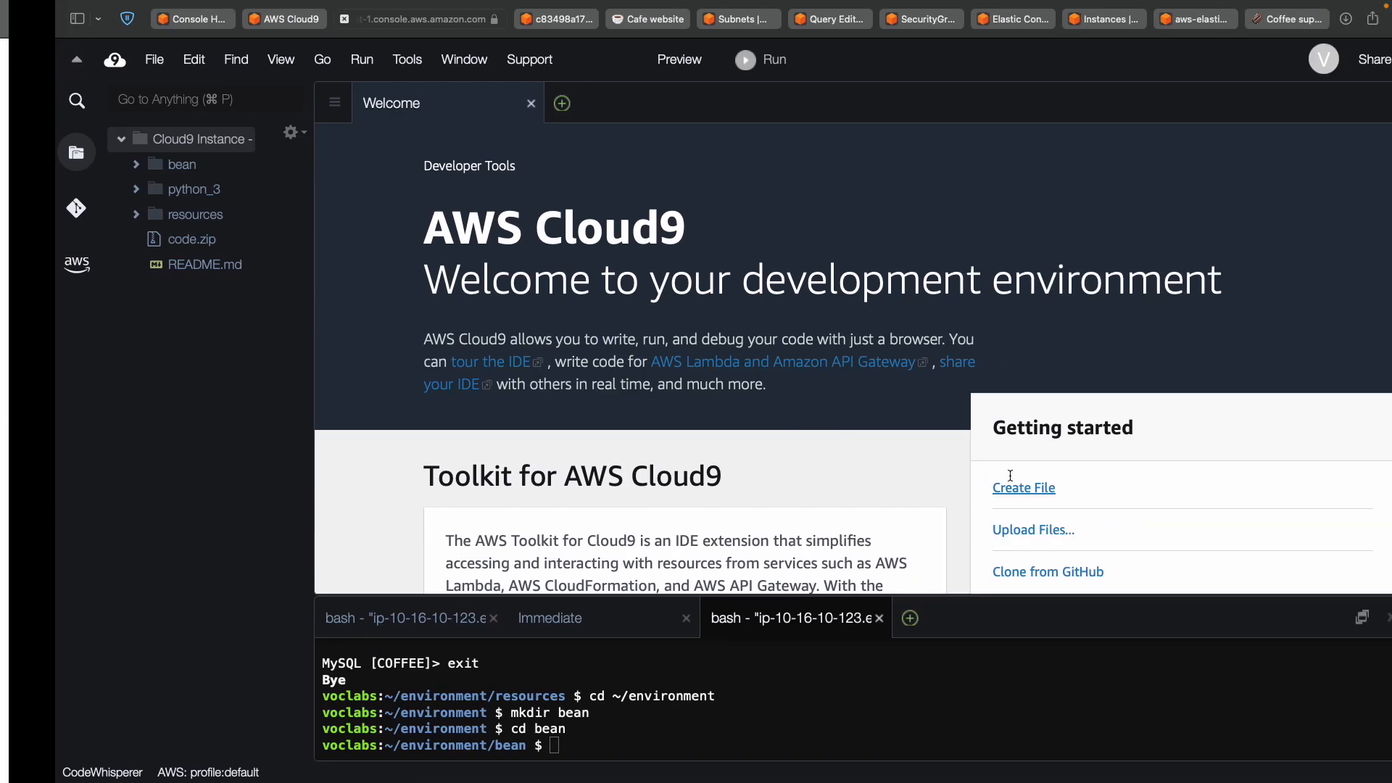
pyautogui.press('super+v')
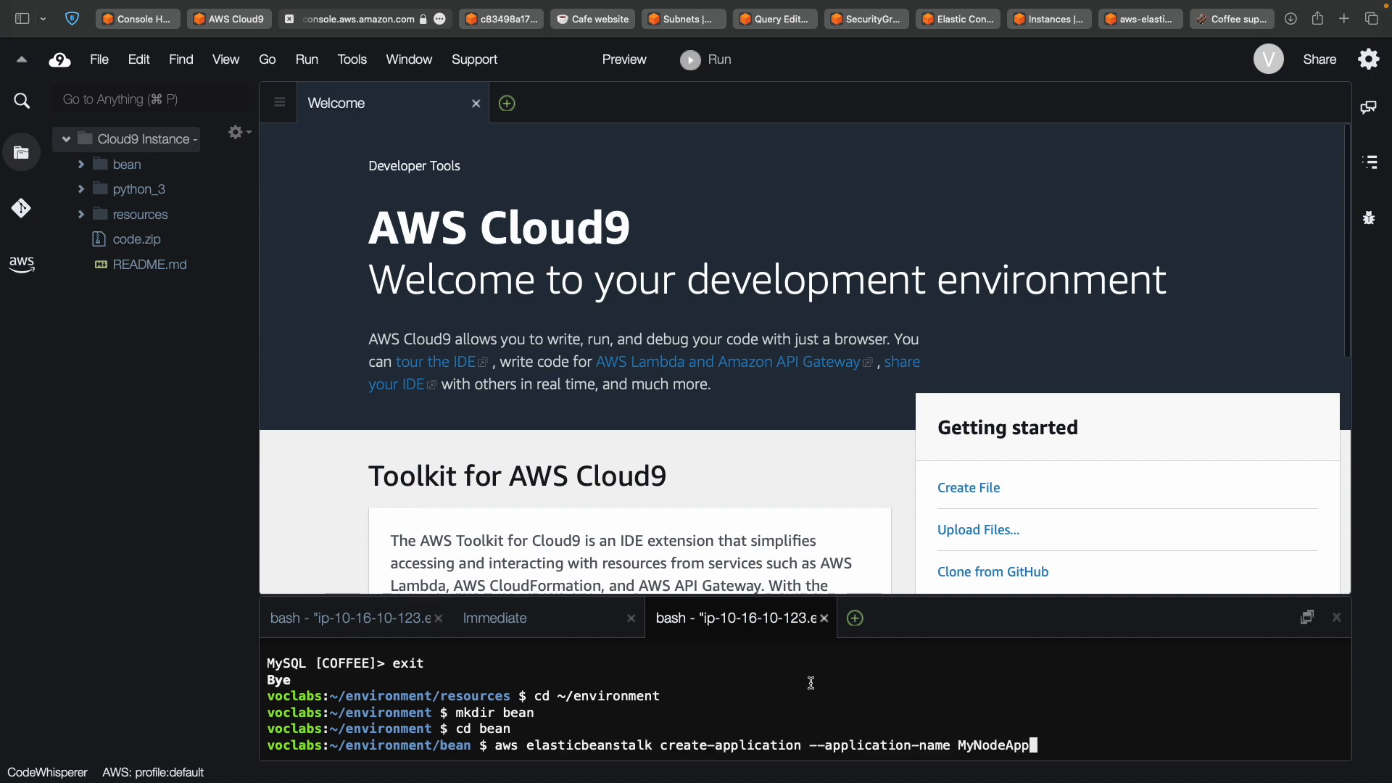
pyautogui.press('Return')
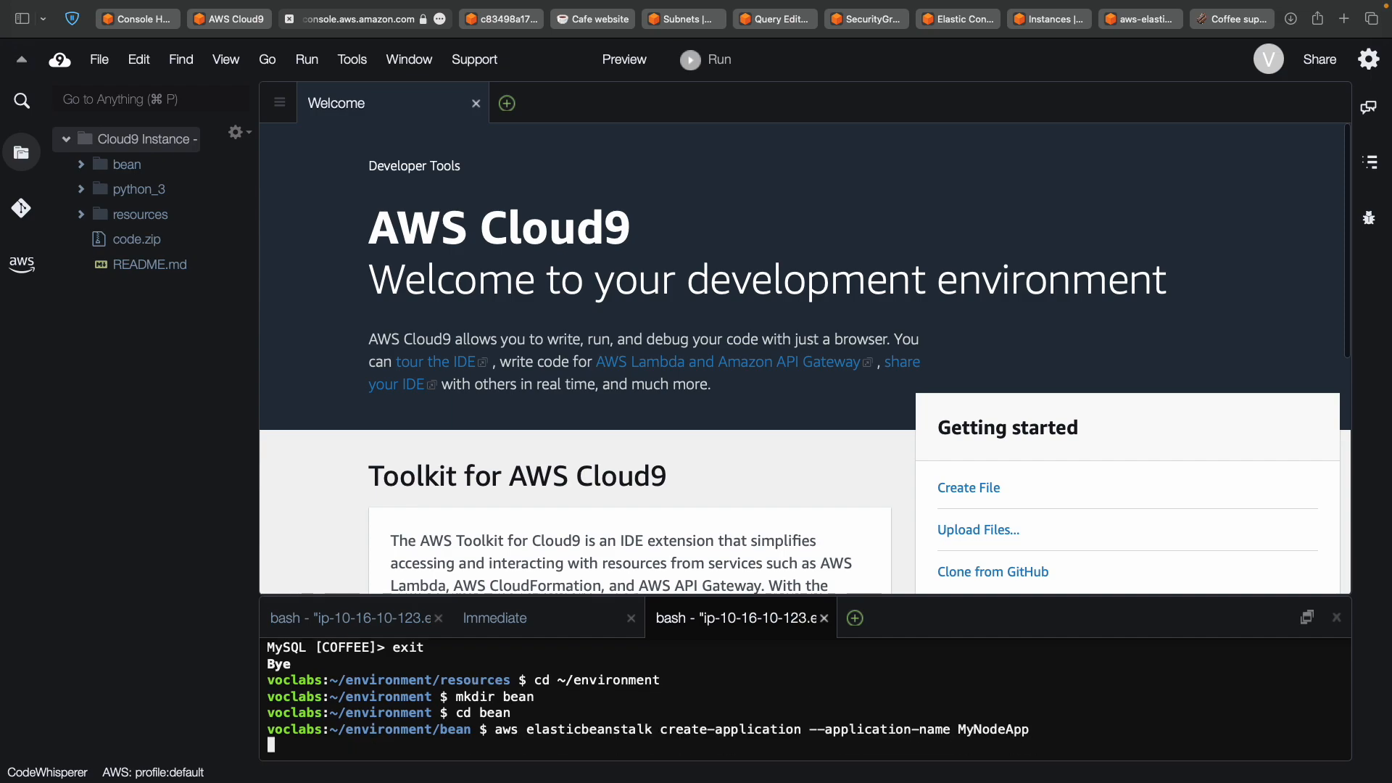
# Quit the paged JSON output with q and return to a shell prompt with Ctrl+C.
pyautogui.hotkey('ctrl', 'Left')
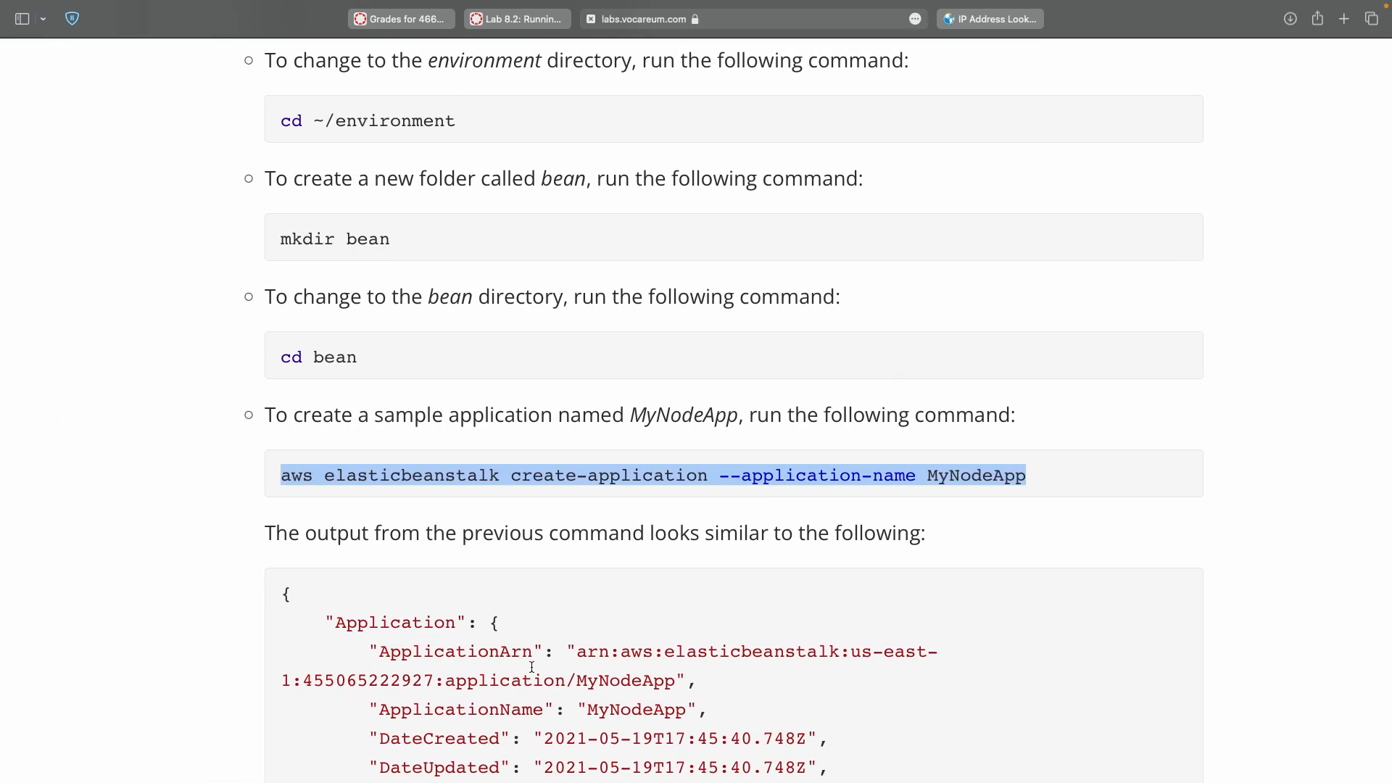
pyautogui.scroll(-10, 532, 666)
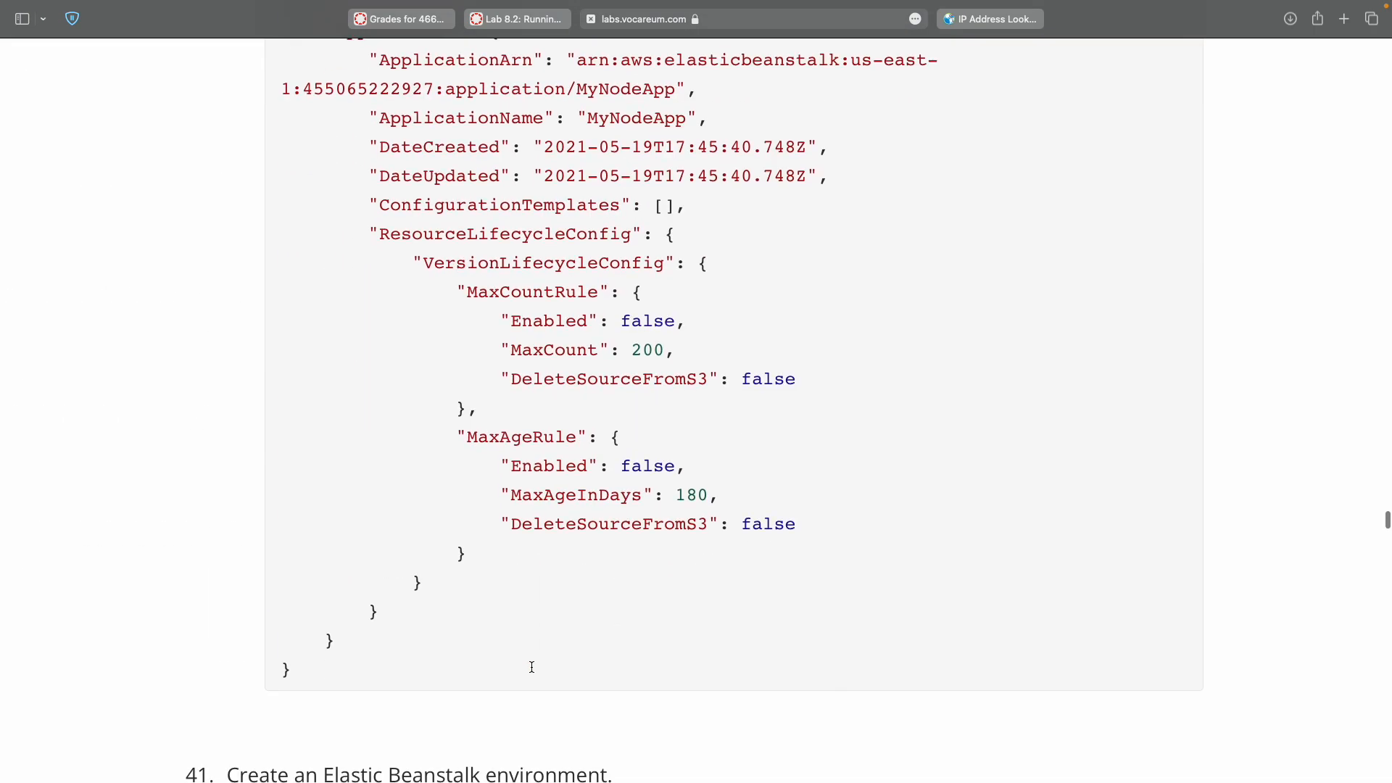
pyautogui.scroll(3, 532, 666)
pyautogui.scroll(-2, 532, 666)
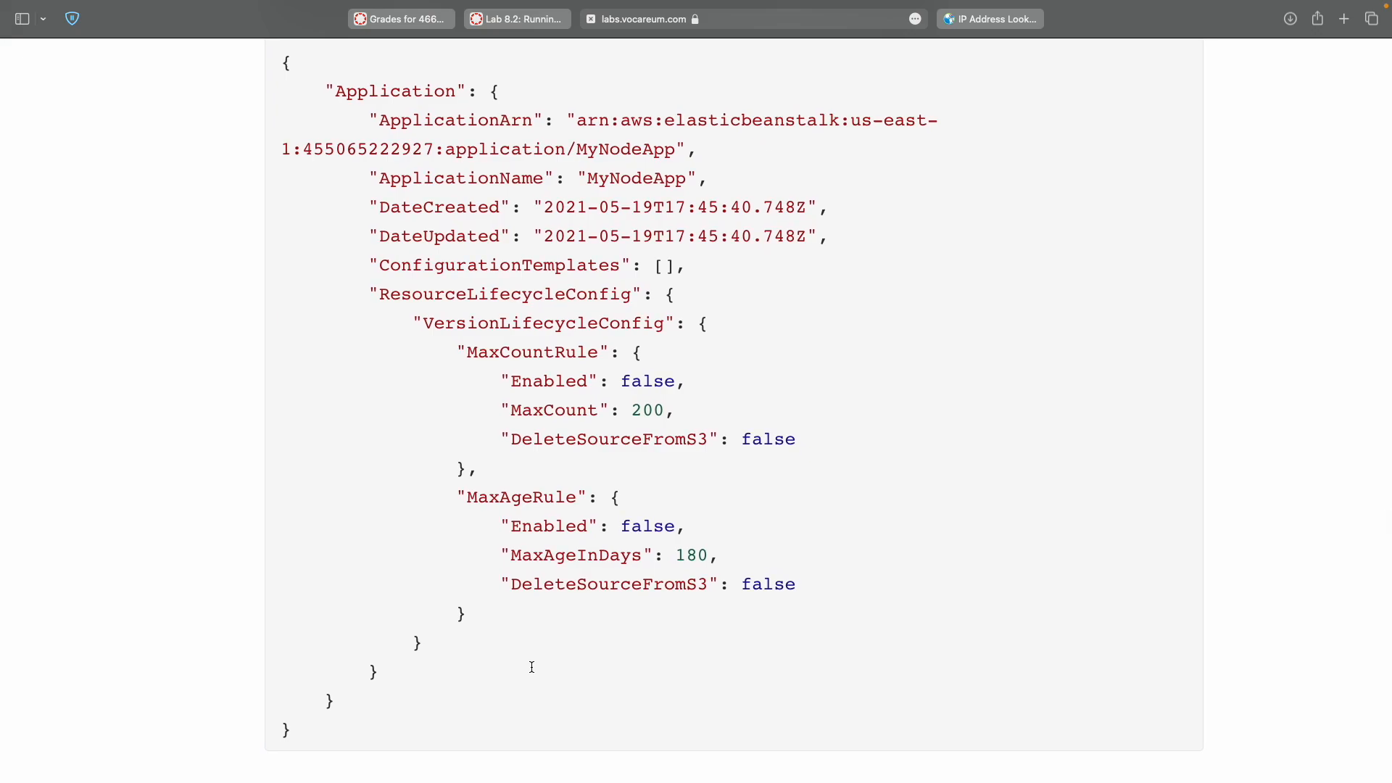
pyautogui.hotkey('ctrl', 'Right')
pyautogui.scroll(-5, 541, 714)
pyautogui.scroll(5, 540, 713)
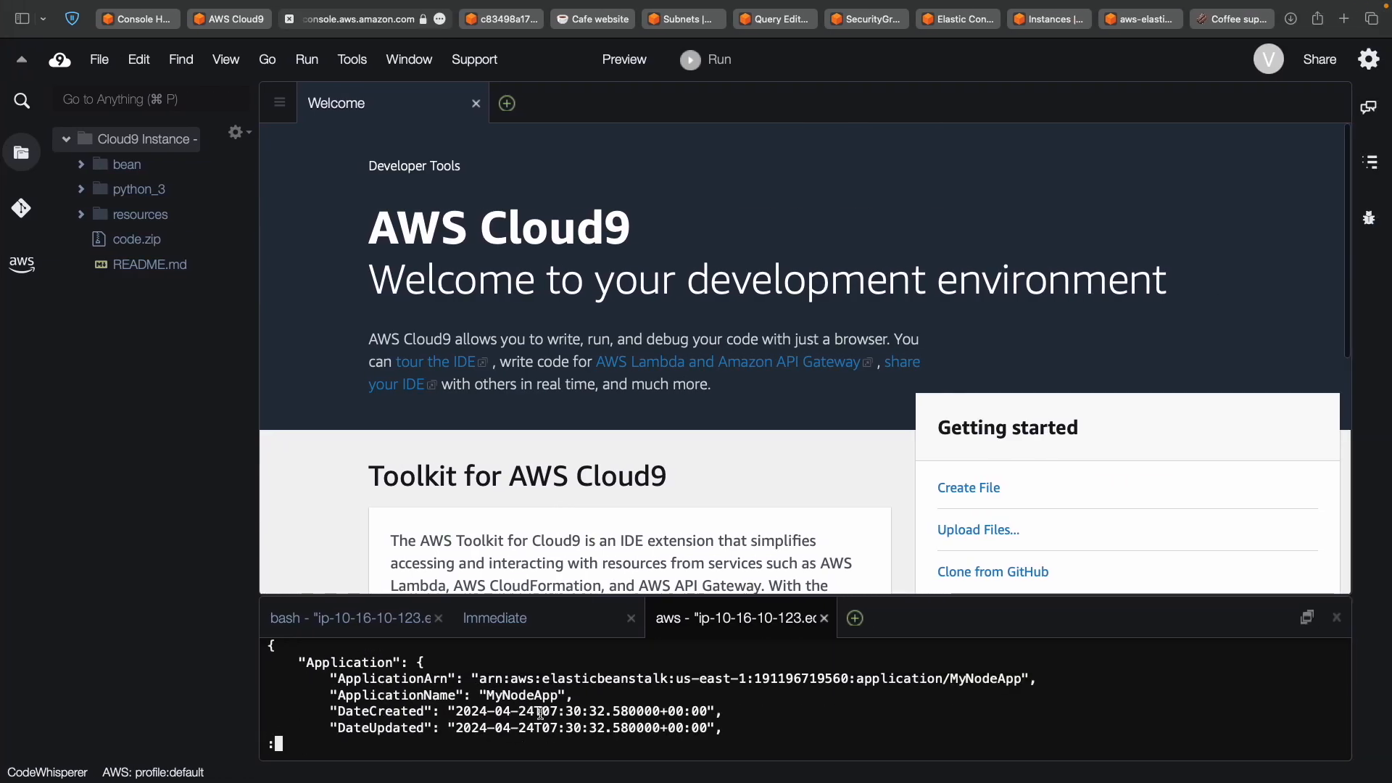
pyautogui.scroll(-5, 540, 714)
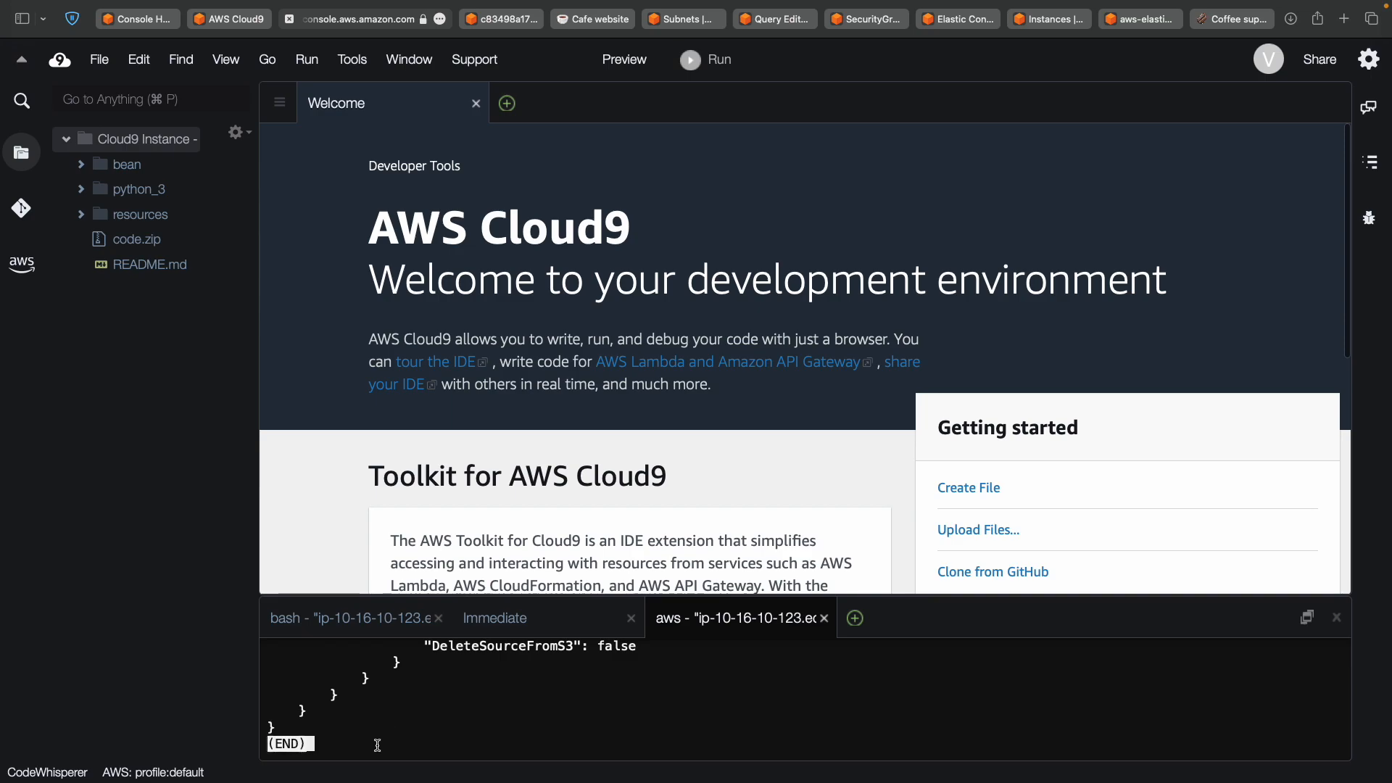
pyautogui.press('q')
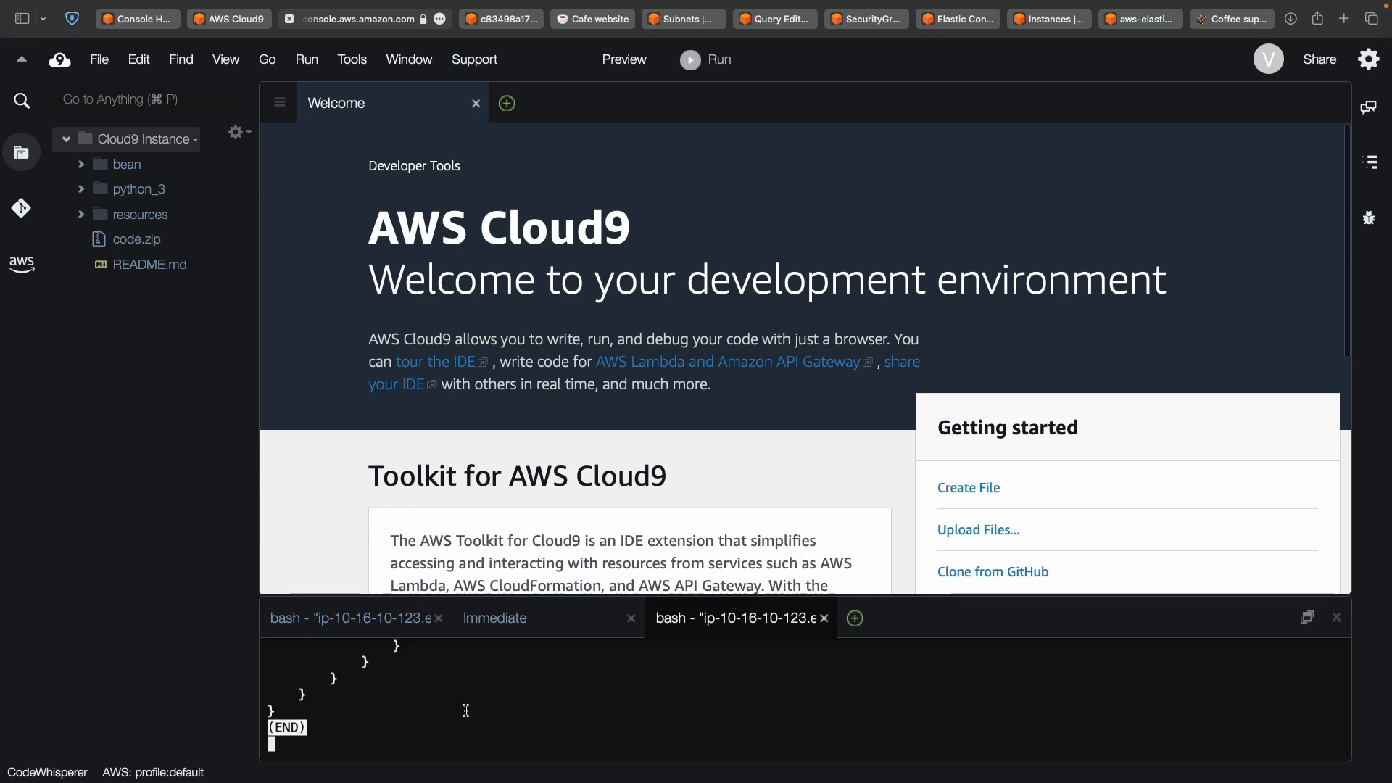
pyautogui.hotkey('ctrl', 'c')
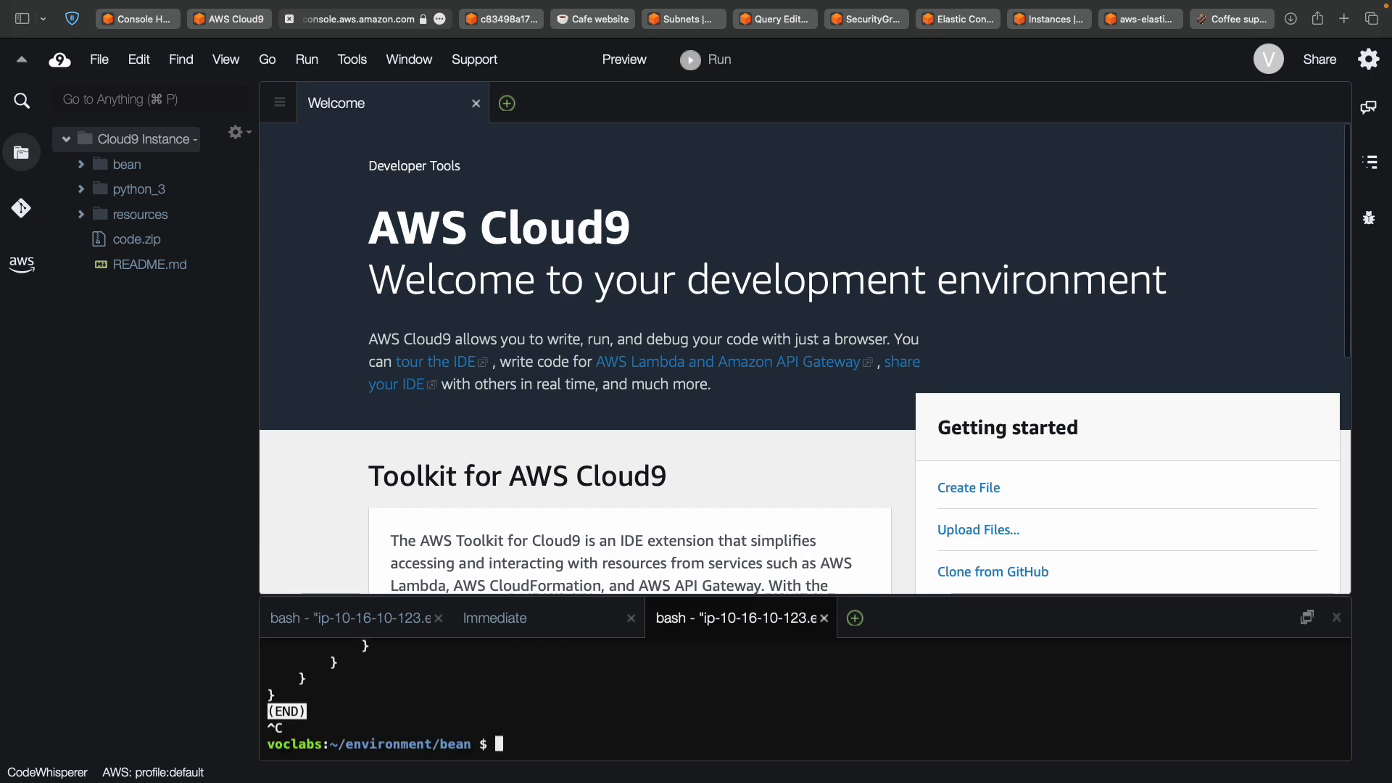
pyautogui.scroll(1, 805, 699)
pyautogui.scroll(-1, 805, 699)
pyautogui.scroll(10, 439, 705)
pyautogui.scroll(-3, 440, 705)
pyautogui.scroll(8, 439, 705)
pyautogui.scroll(-8, 440, 706)
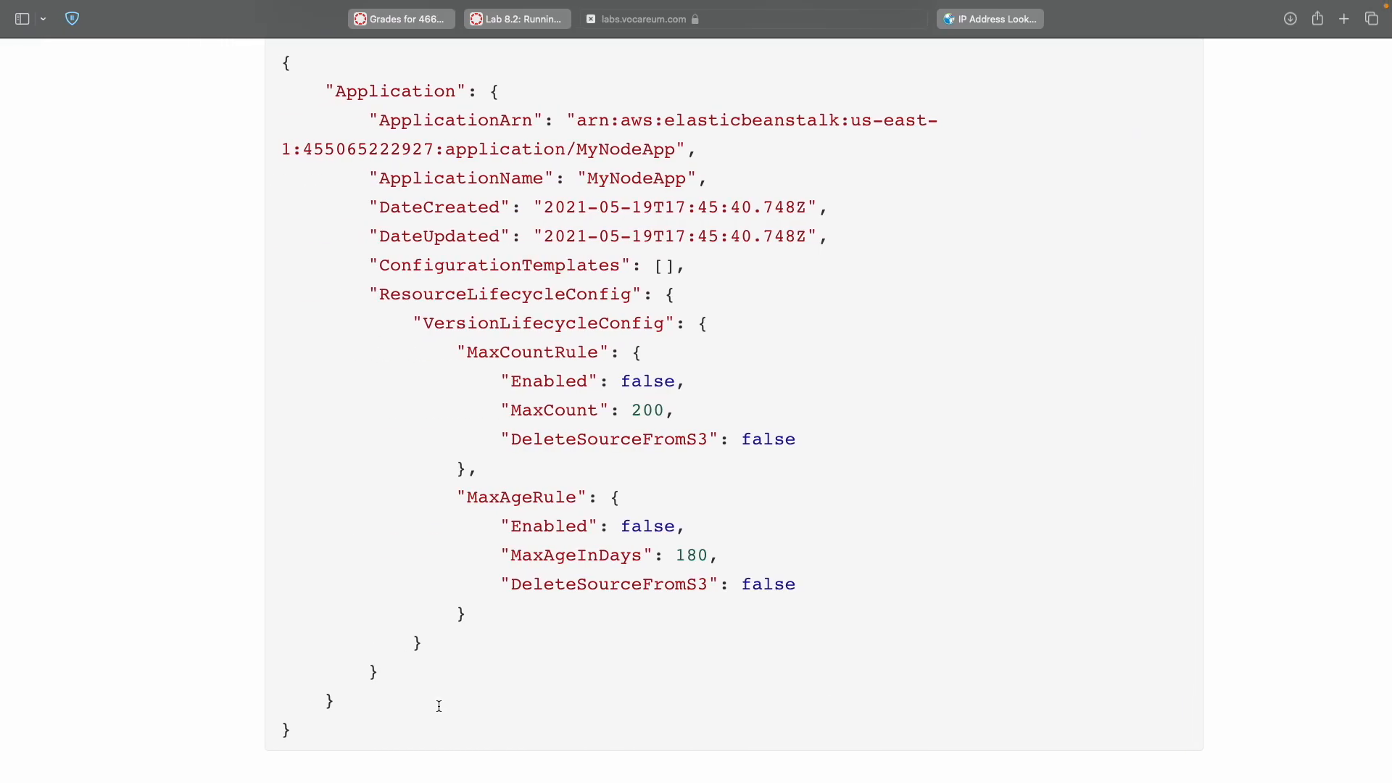
pyautogui.scroll(-10, 486, 437)
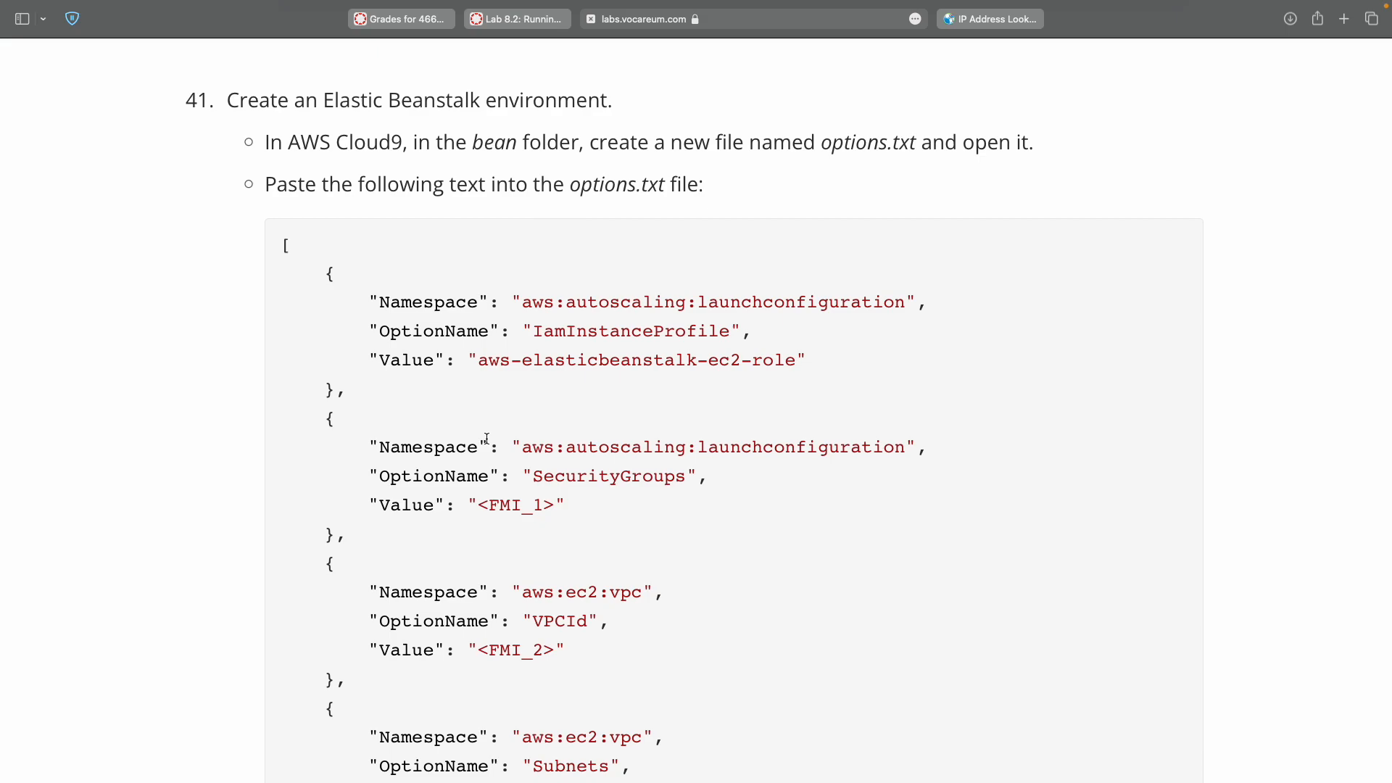
# Add a new file named options.txt inside the bean folder and open it in the editor.
pyautogui.doubleClick(840, 151)
pyautogui.press('super+c')
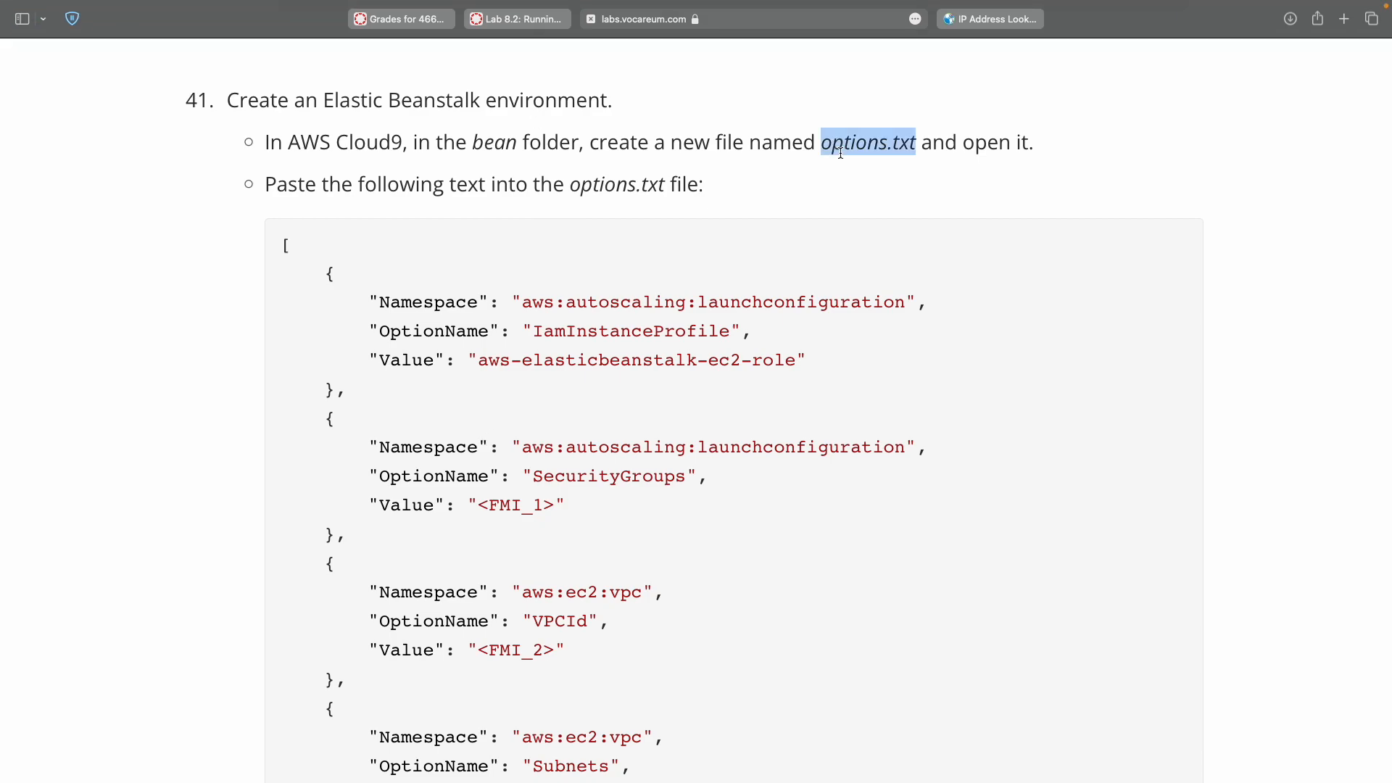
pyautogui.hotkey('ctrl', 'Right')
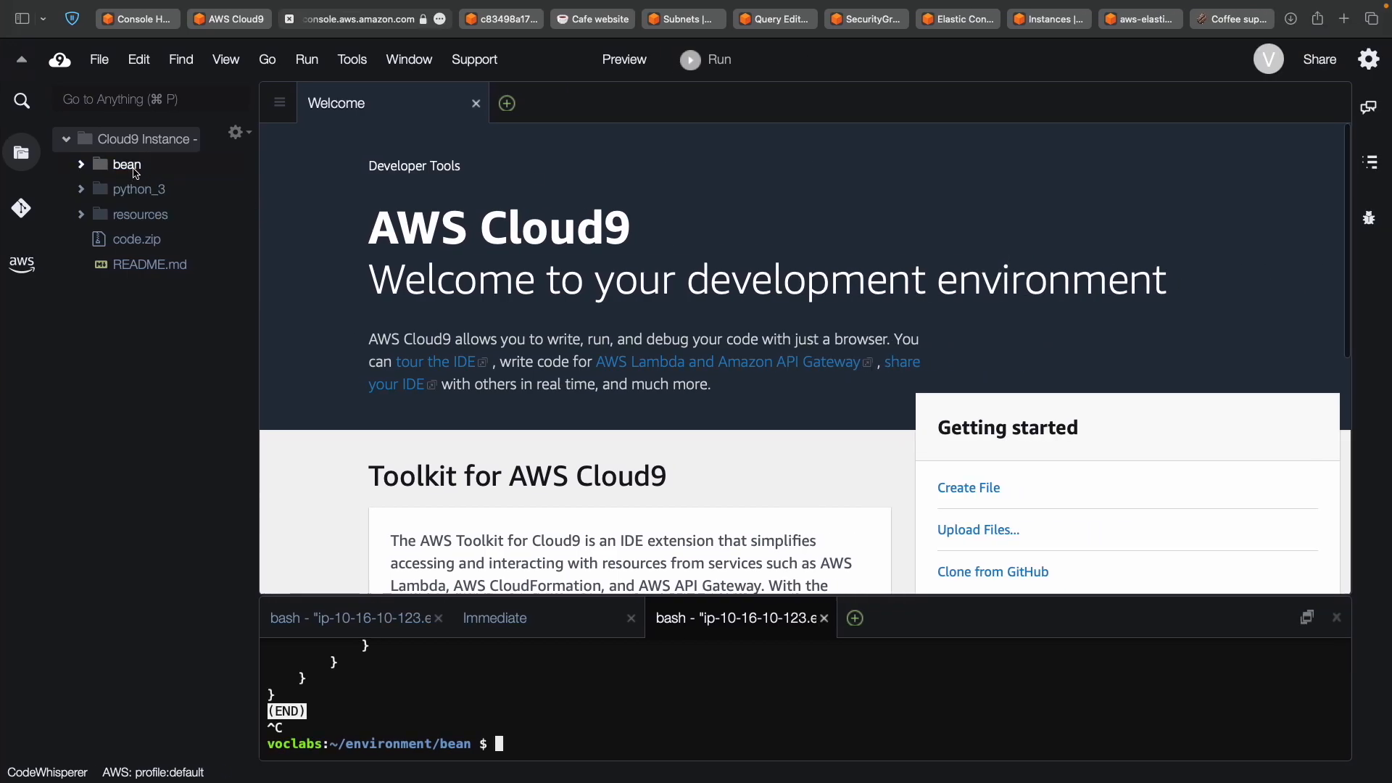
pyautogui.click(125, 165)
pyautogui.rightClick(136, 172)
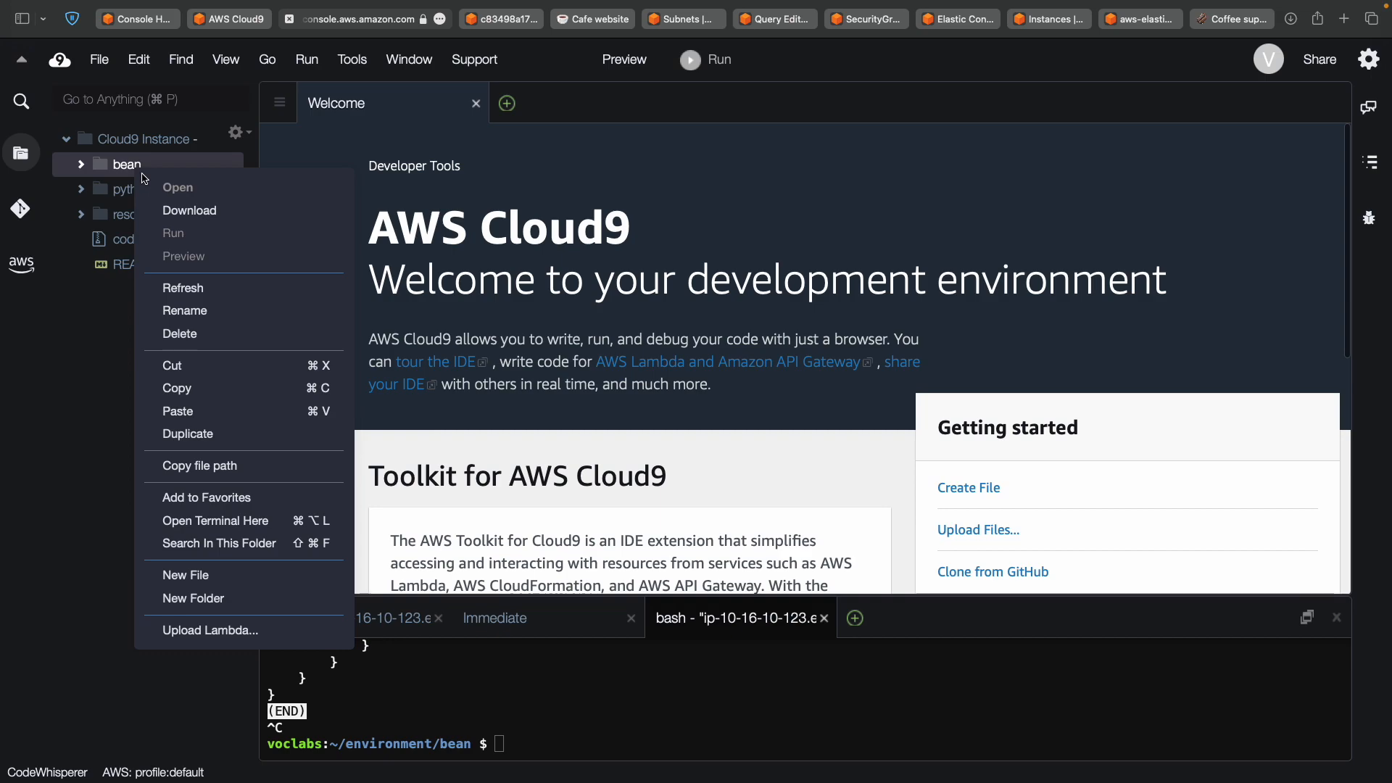
pyautogui.click(174, 575)
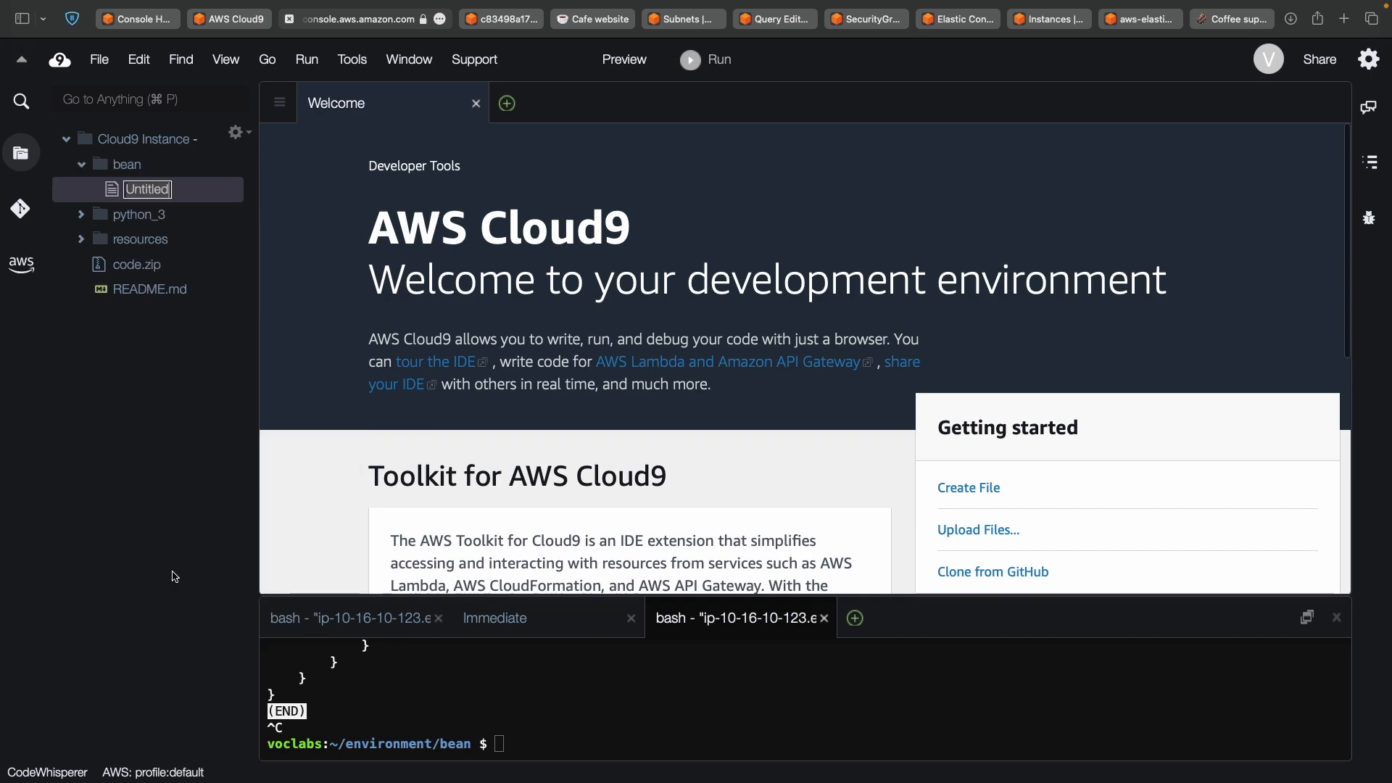
pyautogui.press('super+v')
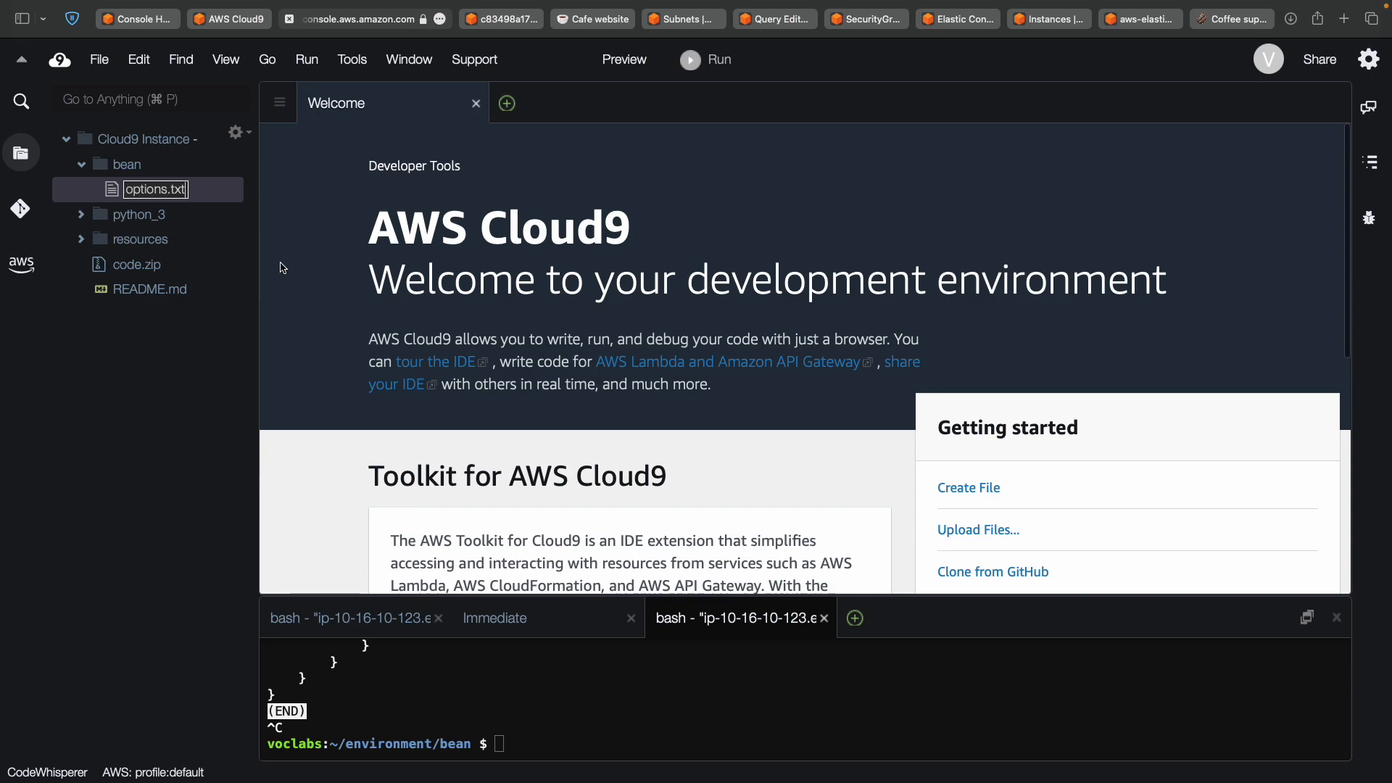
pyautogui.press('Return')
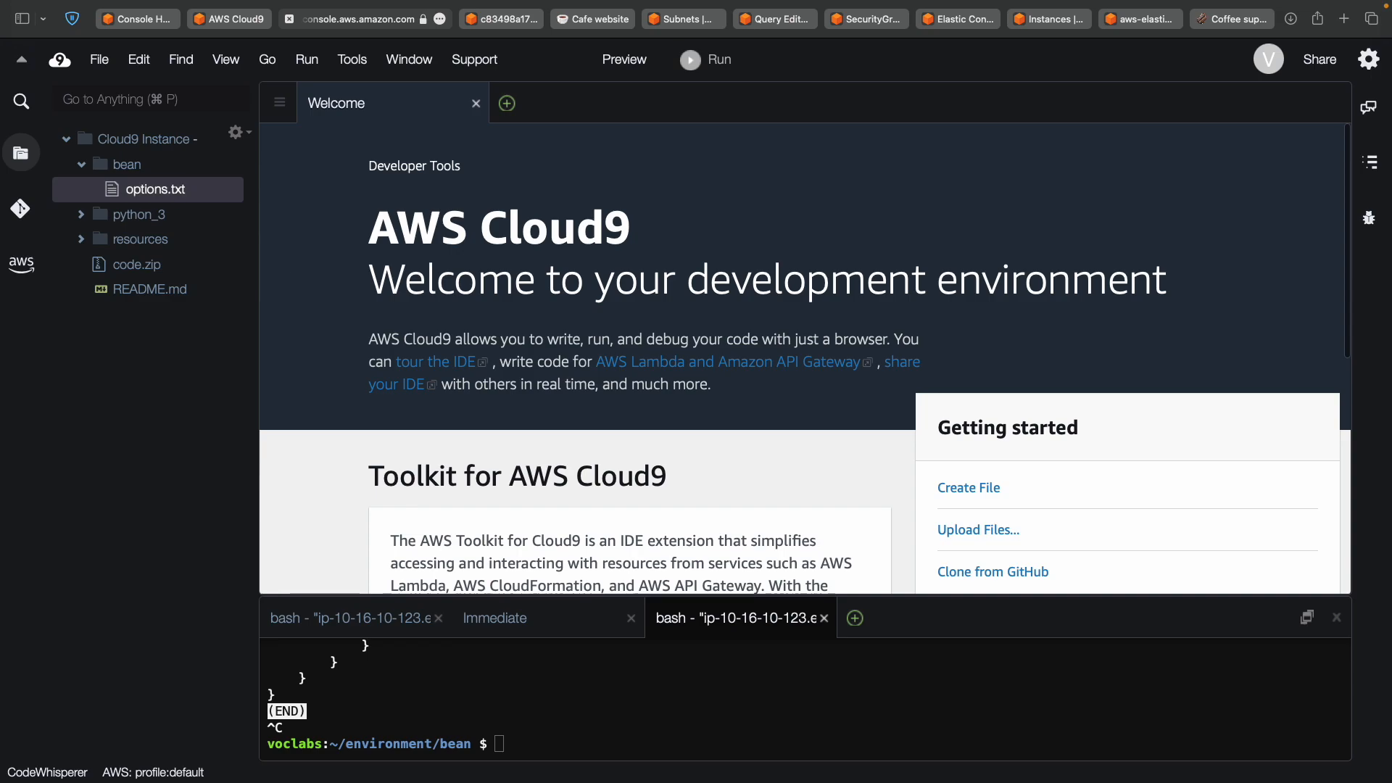
pyautogui.doubleClick(183, 194)
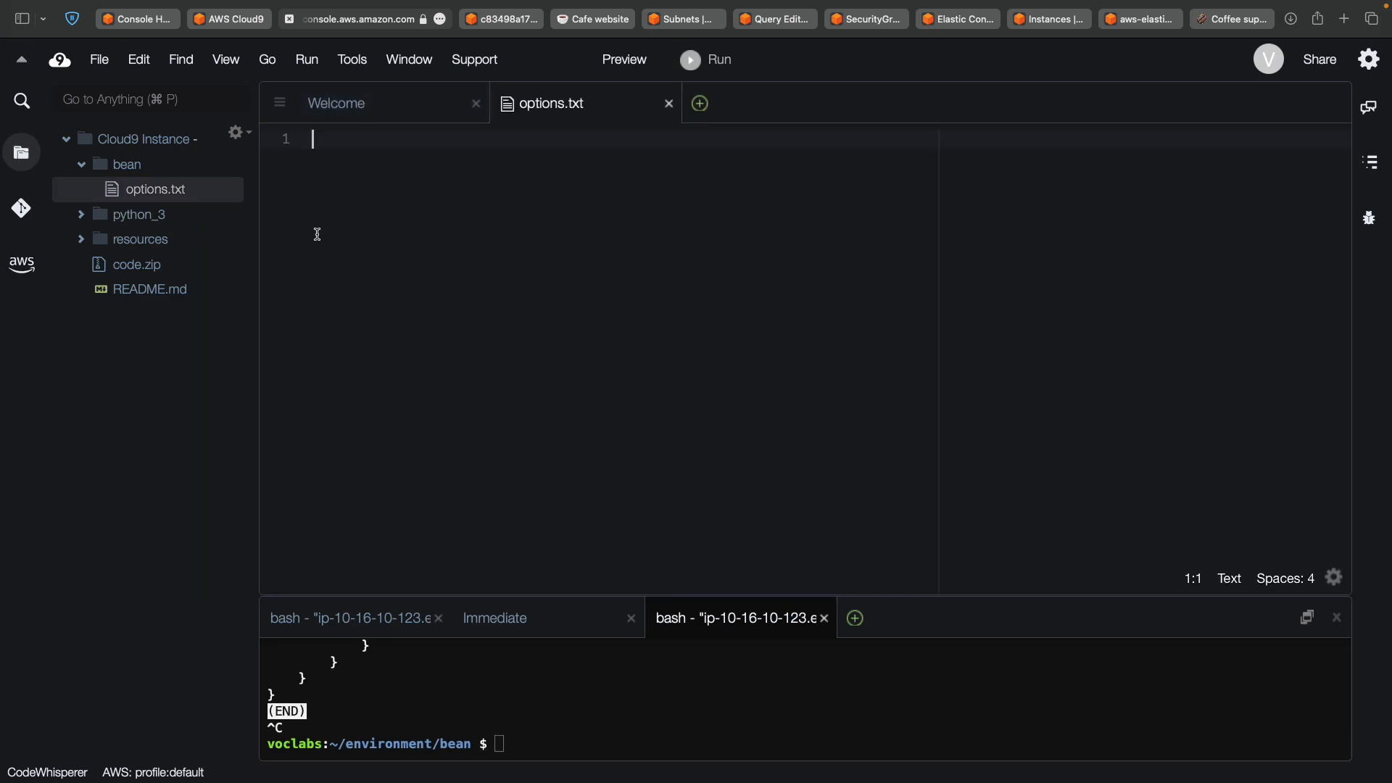
pyautogui.rightClick(141, 173)
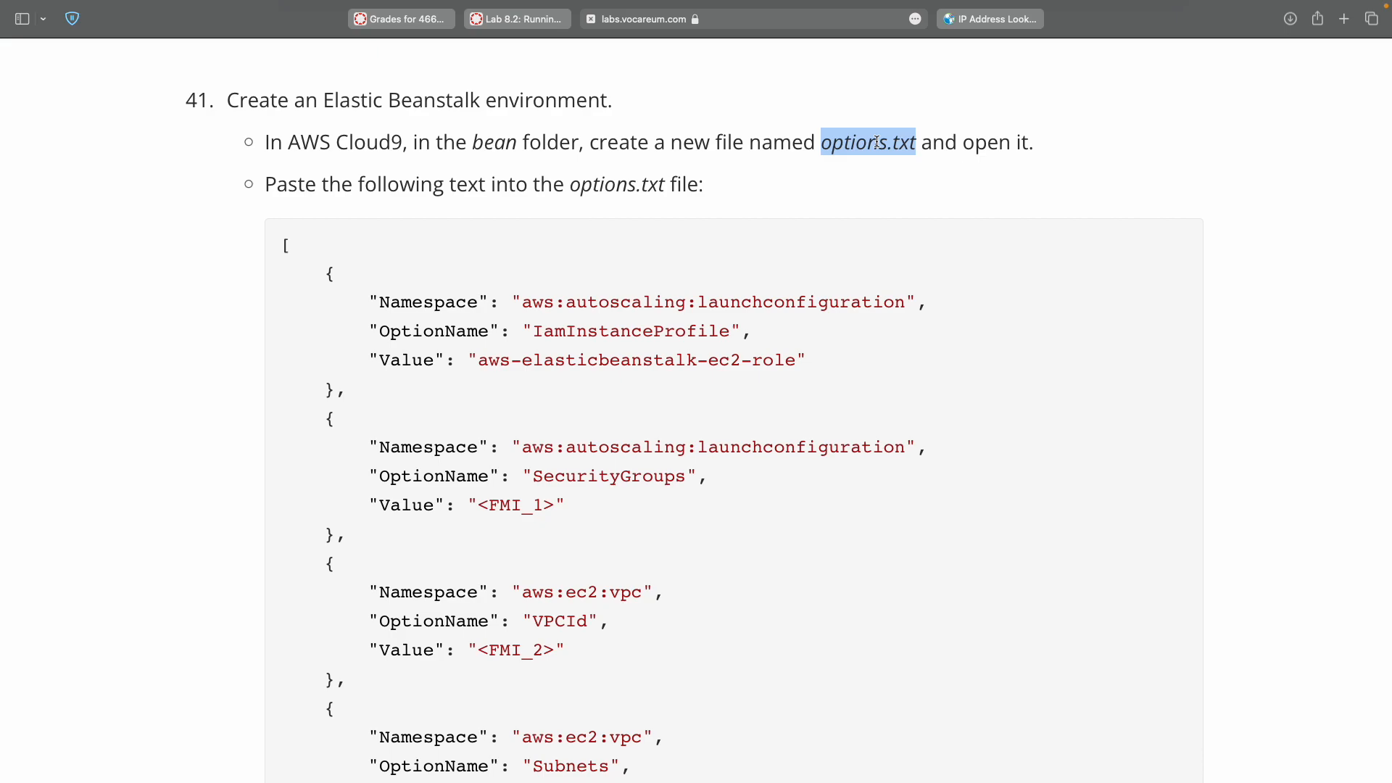
# Paste the lab guide's JSON option-settings block, with <FMI_1> to <FMI_5> placeholders, into options.txt.
pyautogui.moveTo(279, 242); pyautogui.dragTo(276, 243)
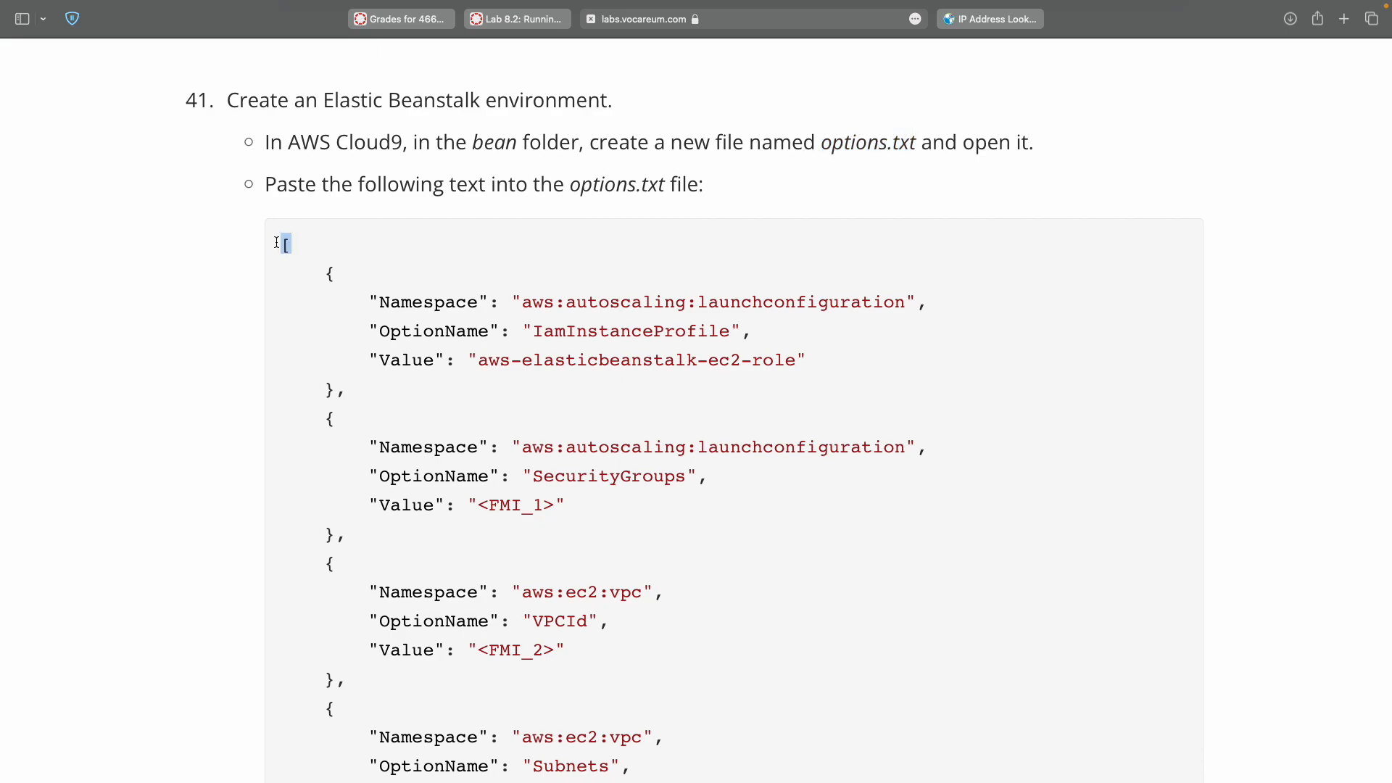
pyautogui.scroll(-7, 381, 372)
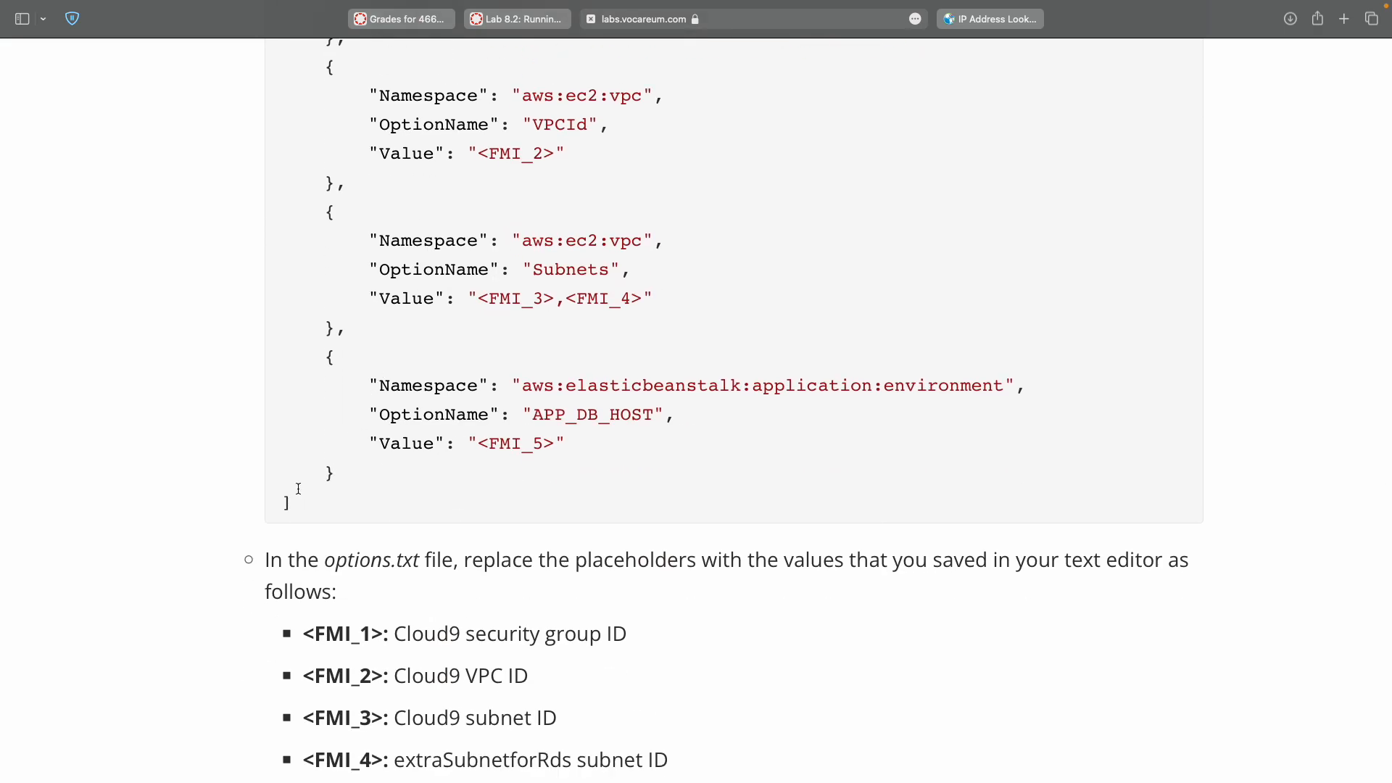
pyautogui.scroll(6, 287, 501)
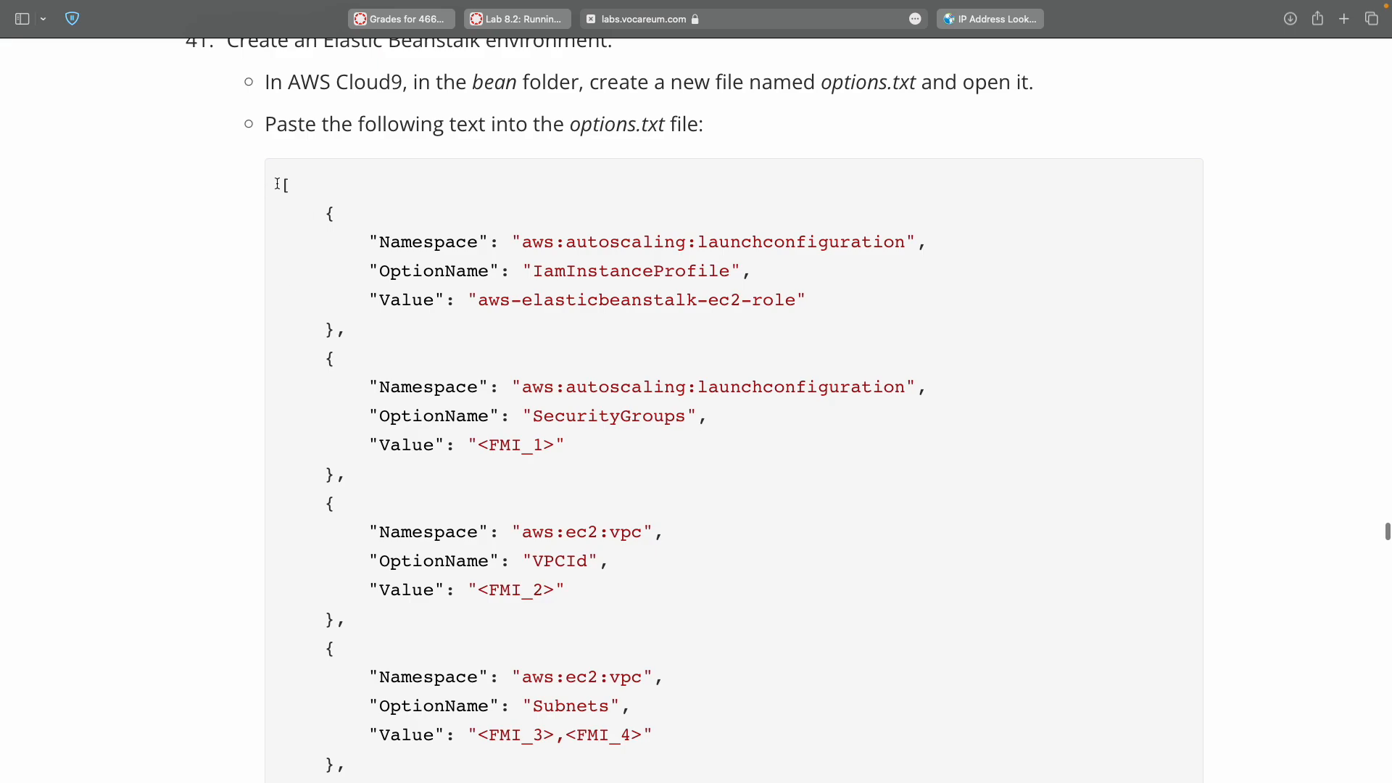
pyautogui.scroll(-7, 283, 185)
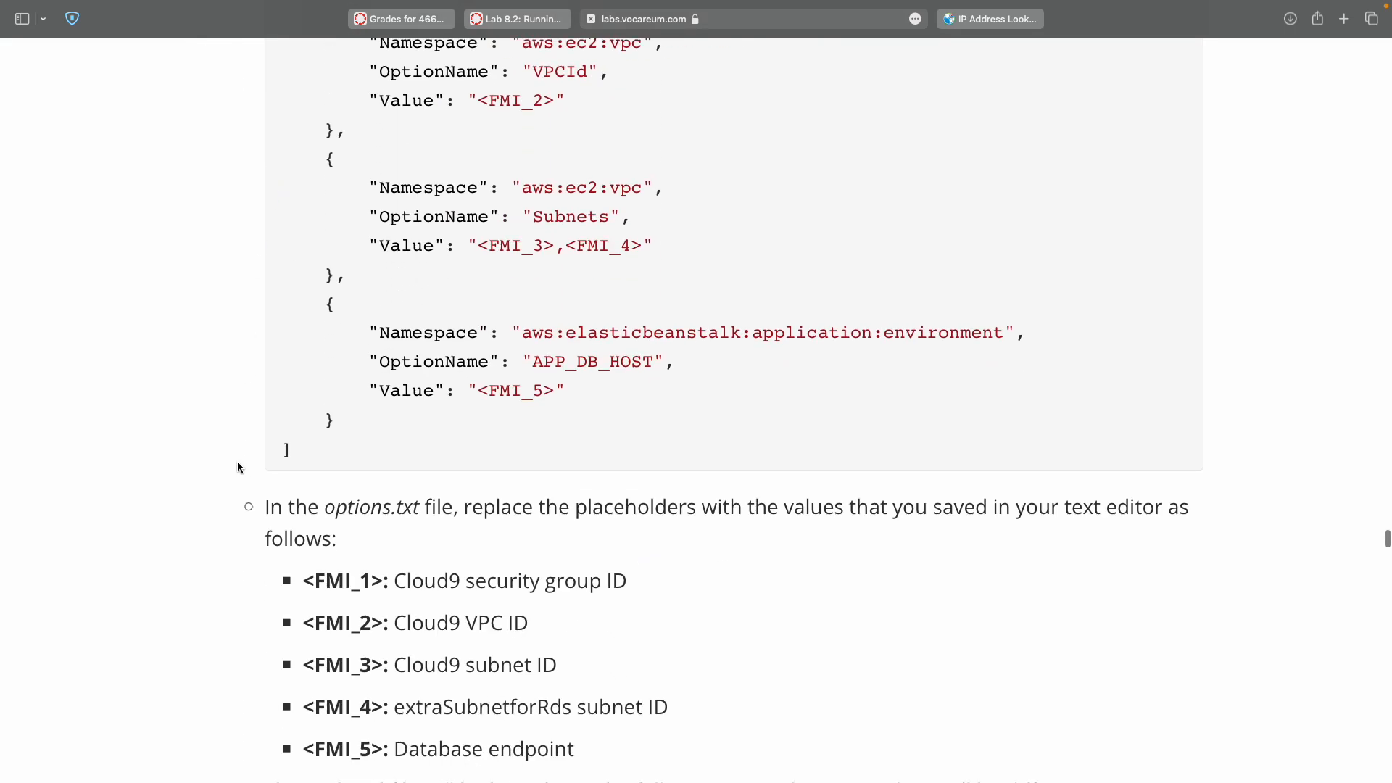
pyautogui.keyDown('shift'); pyautogui.click(287, 451); pyautogui.keyUp('shift')
pyautogui.hotkey('ctrl', 'Right')
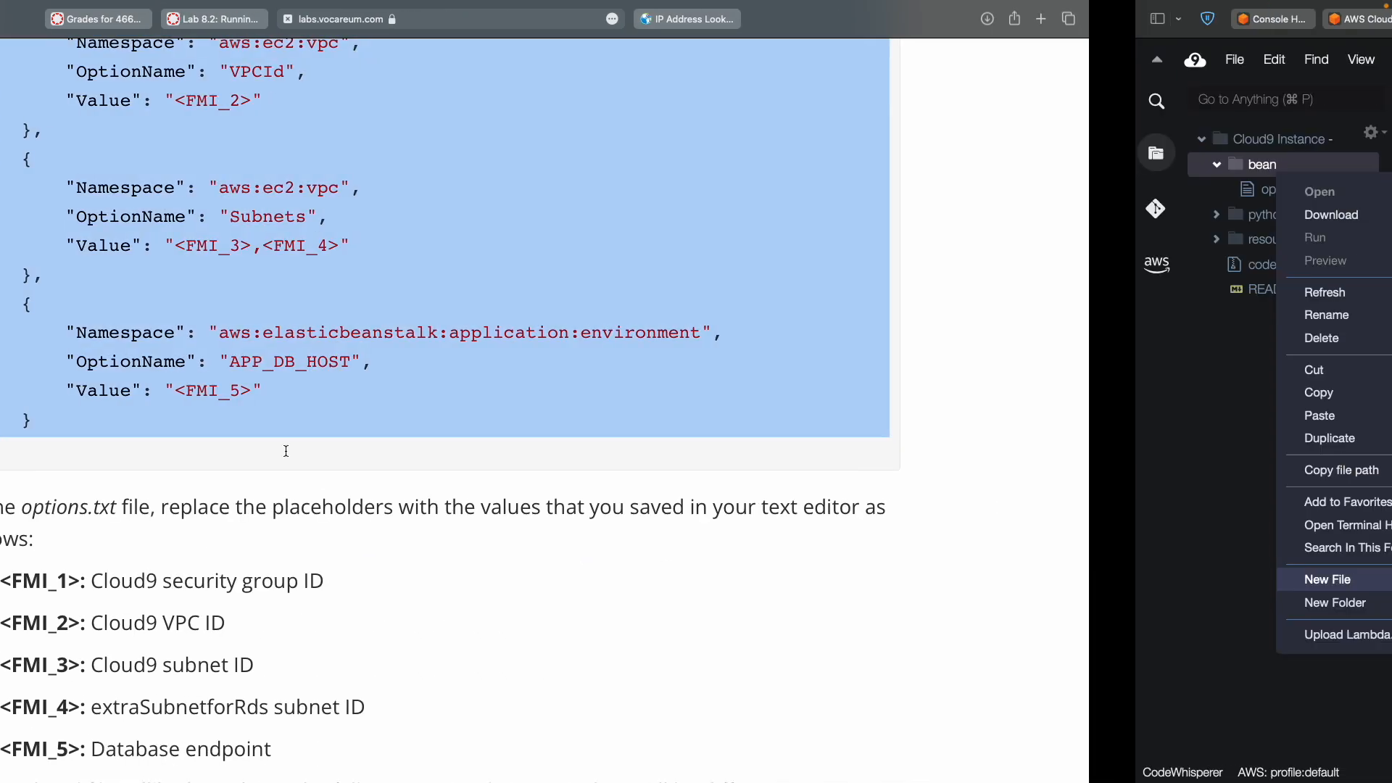
pyautogui.click(515, 274)
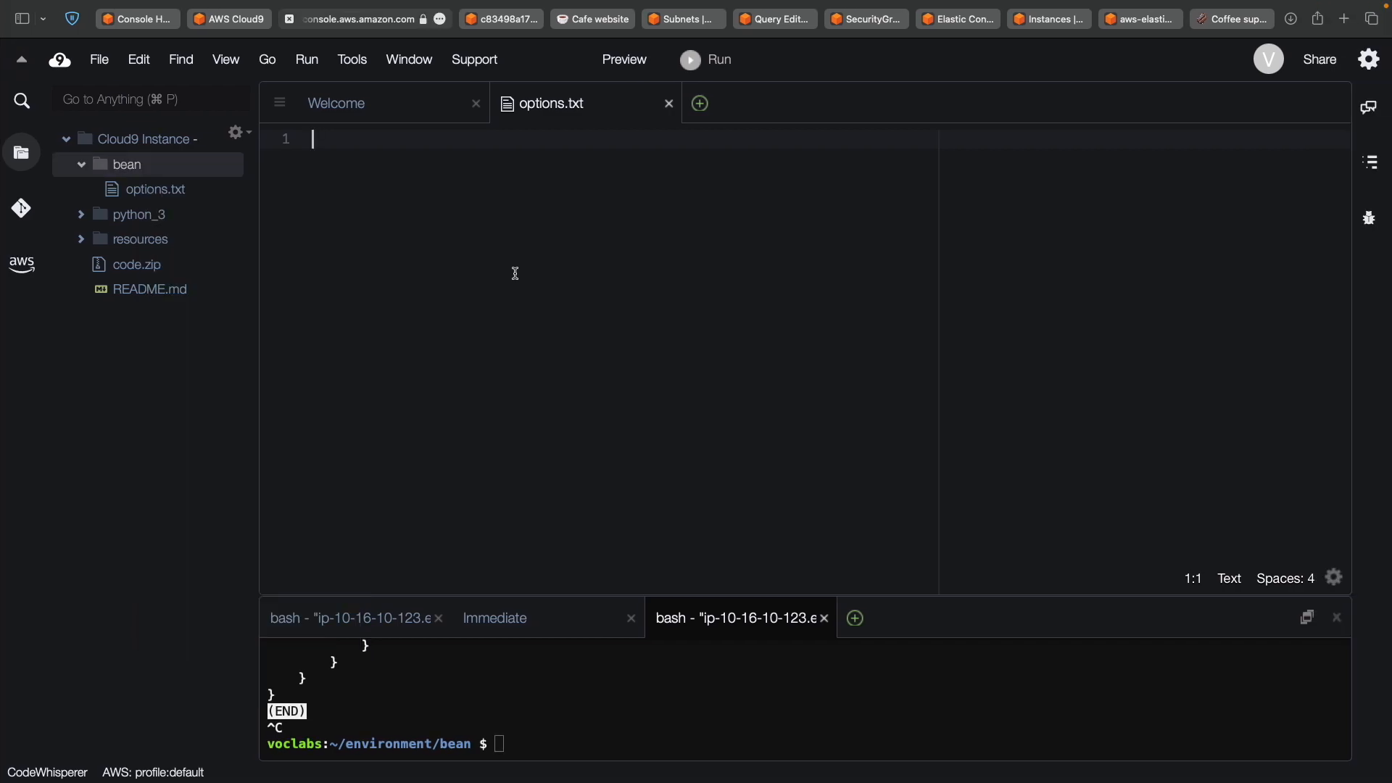
pyautogui.write('[     {         "Namespace": "aws:autoscaling:launchconfiguration",         "OptionName": "IamInstanceProfile",         "Value": "aws-elasticbeanstalk-ec2-role"     },     {         "Namespace": "aws:autoscaling:launchconfiguration",         "OptionName": "SecurityGroups",         "Value": "<FMI_1>"     },     {         "Namespace": "aws:ec2:vpc",         "OptionName": "VPCId",         "Value": "<FMI_2>"     },     {         "Namespace": "aws:ec2:vpc",         "OptionName": "Subnets",         "Value": "<FMI_3>,<FMI_4>"     },     {         "Namespace": "aws:elasticbeanstalk:application:environment",         "OptionName": "APP_DB_HOST",         "Value": "<FMI_5>"     } ]')
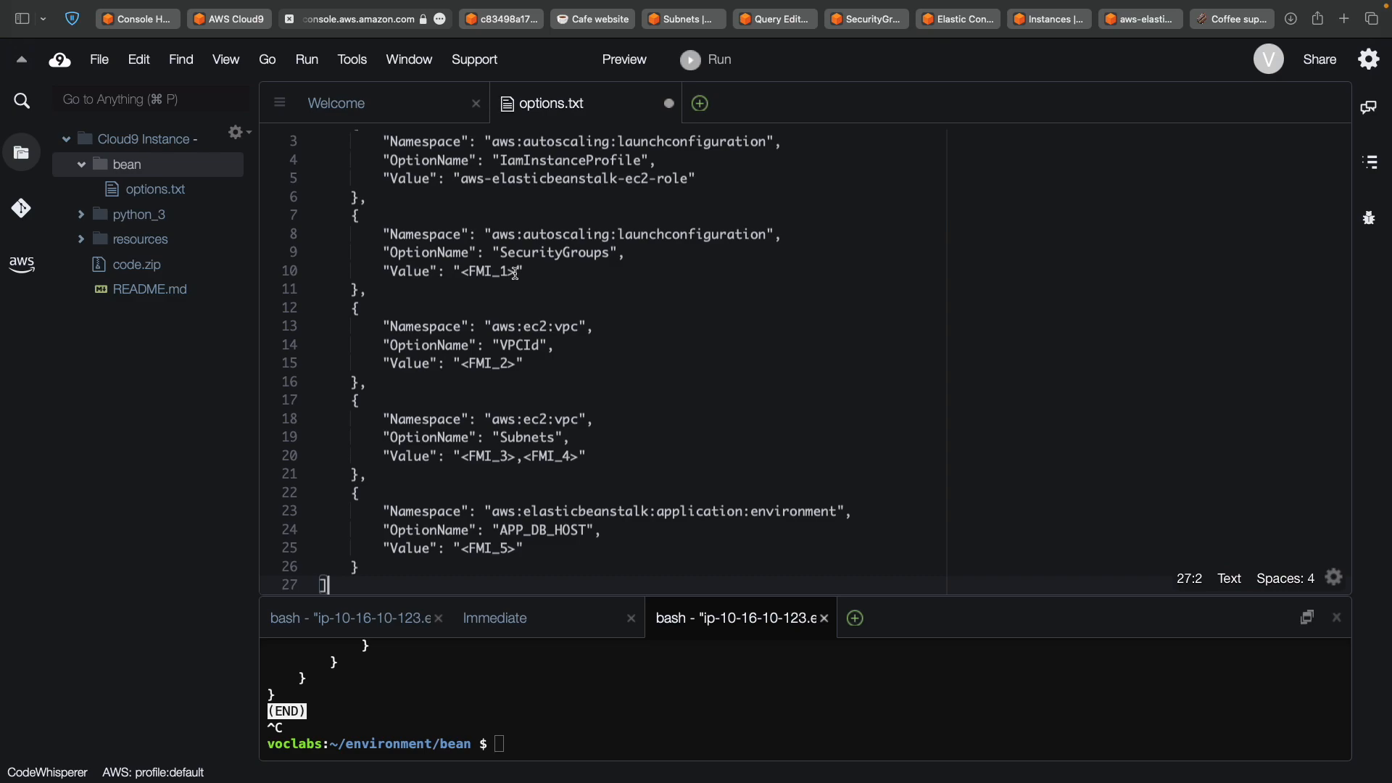
pyautogui.scroll(2, 516, 274)
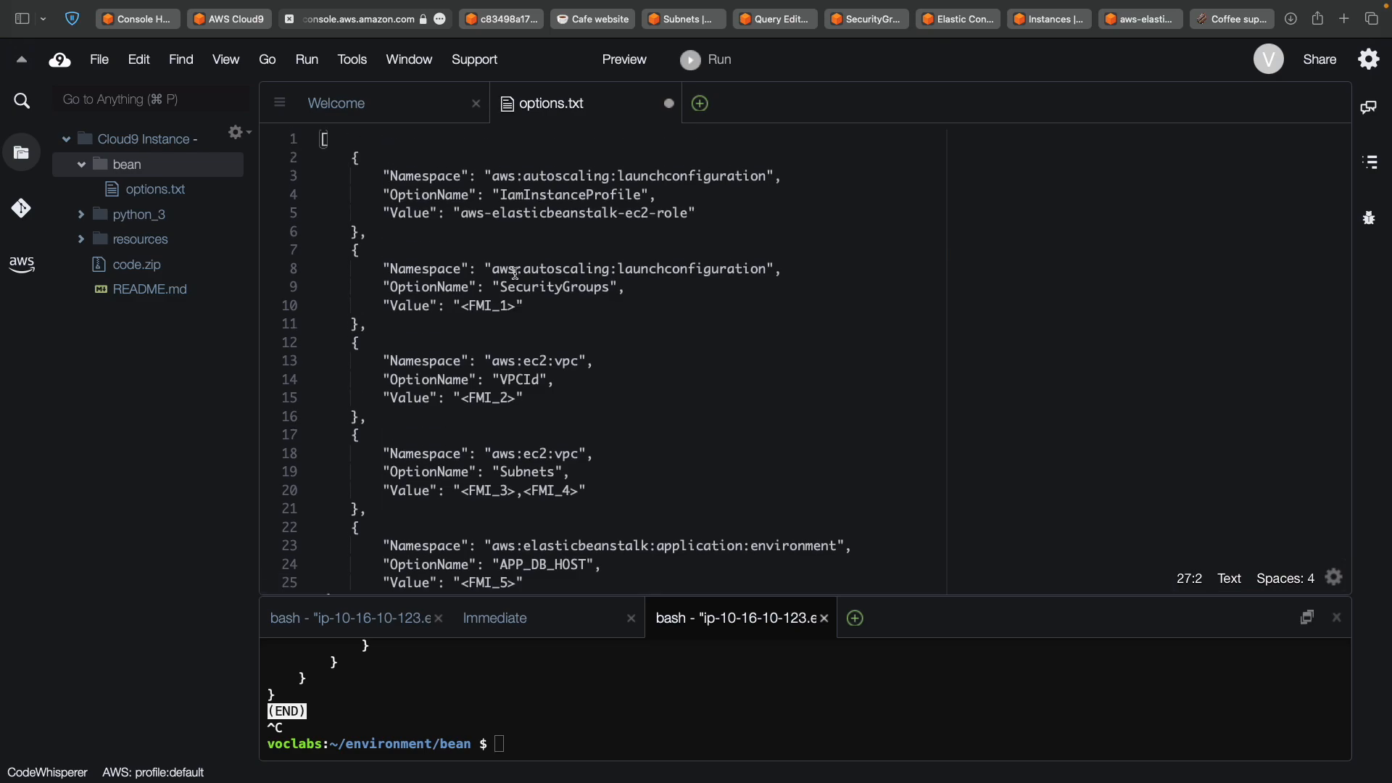
pyautogui.hotkey('ctrl', 'Left')
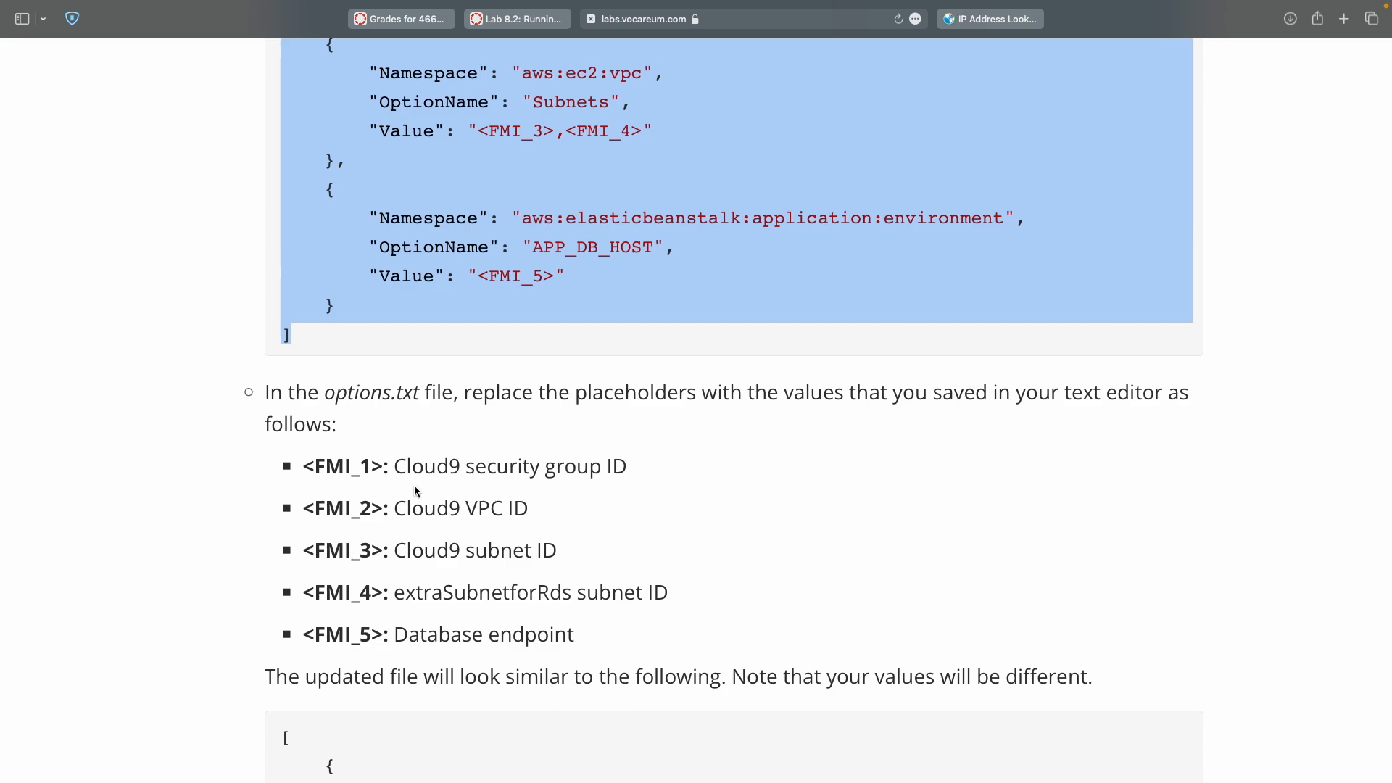
# Replace <FMI_1> on line 10 with security group ID sg-0b36e7517fa9c1a00.
pyautogui.doubleClick(322, 466)
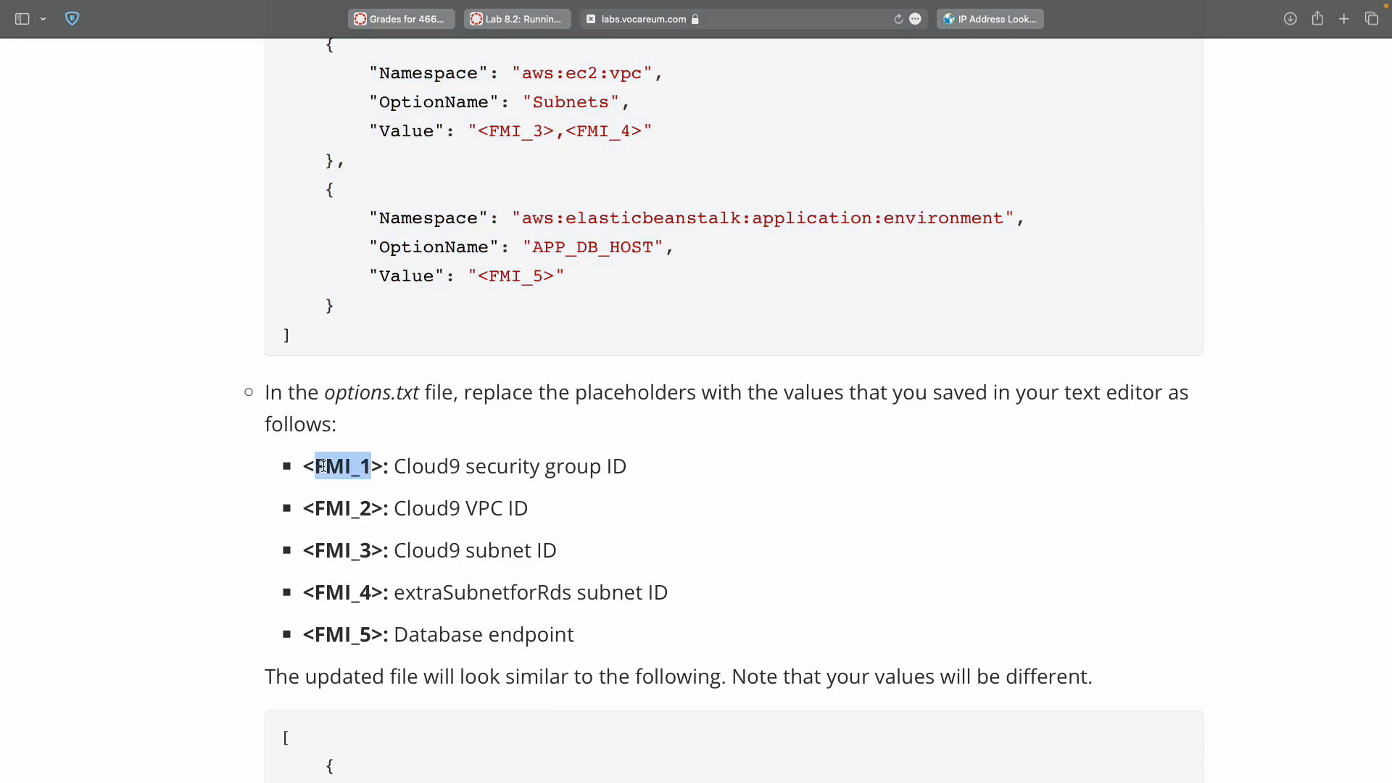
pyautogui.doubleClick(423, 464)
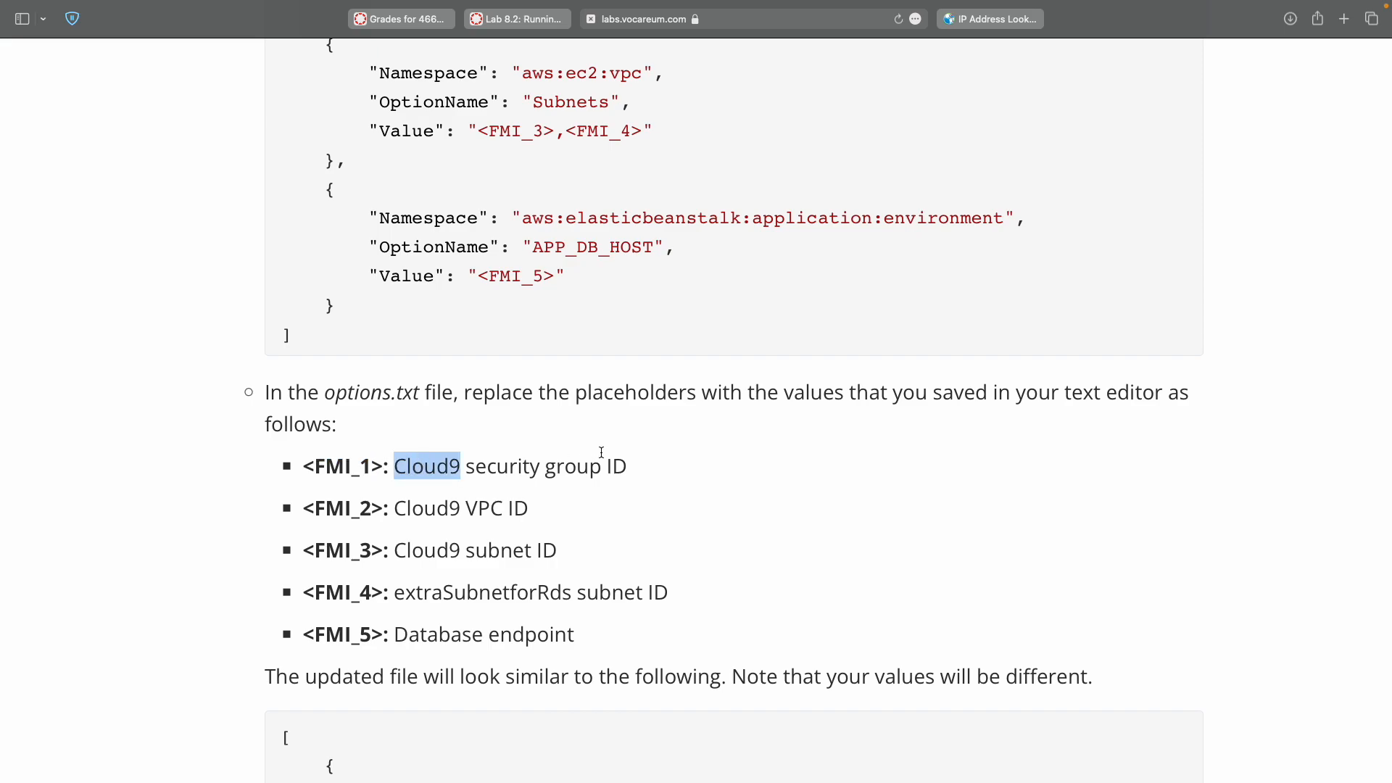
pyautogui.keyDown('shift'); pyautogui.click(621, 464); pyautogui.keyUp('shift')
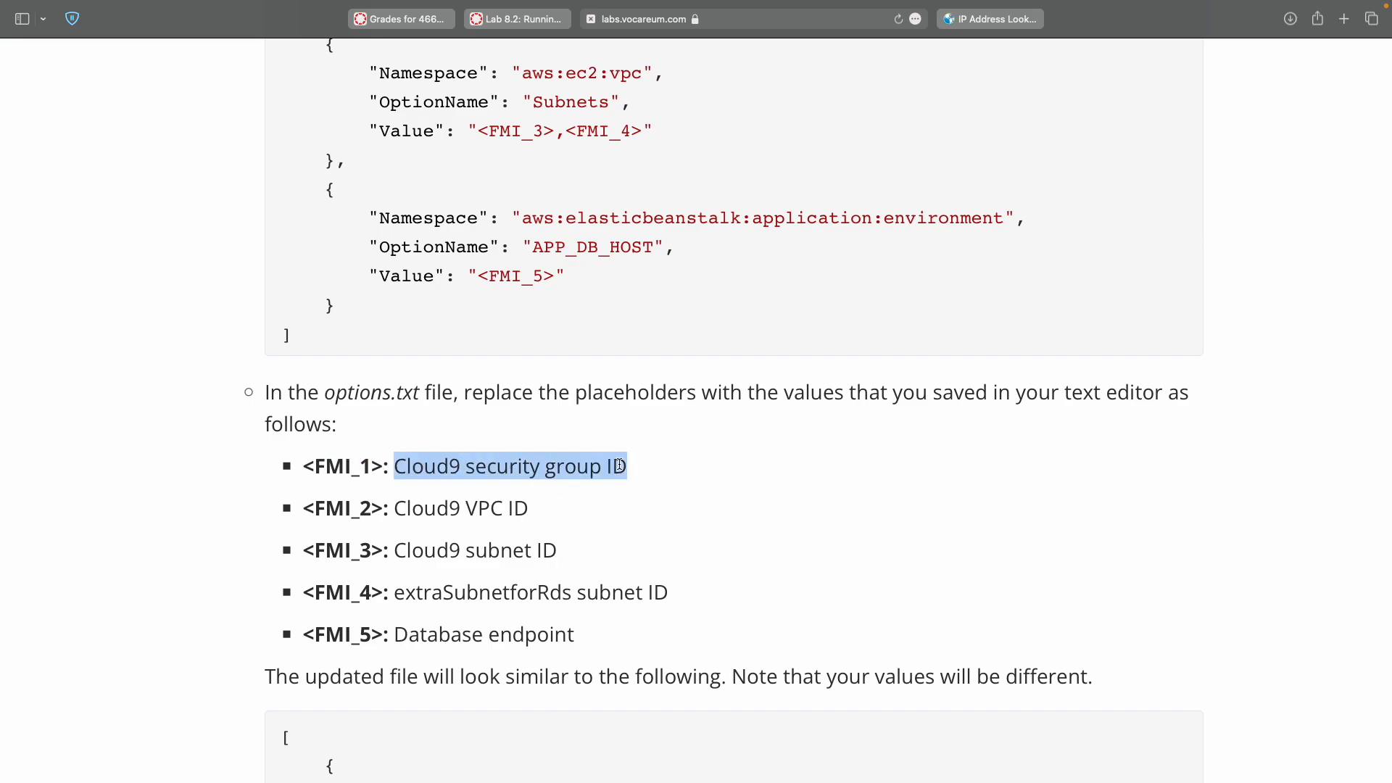
pyautogui.doubleClick(661, 462)
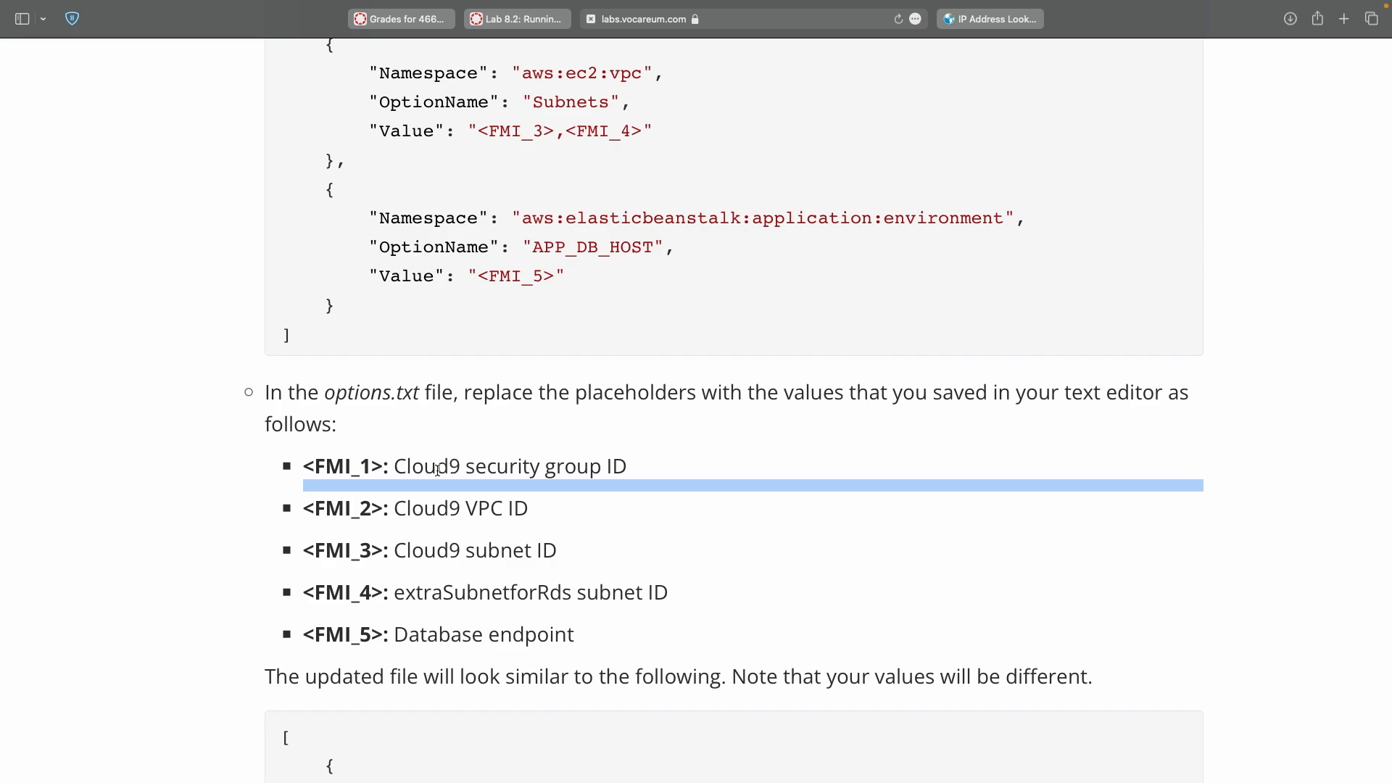
pyautogui.press('super+Tab')
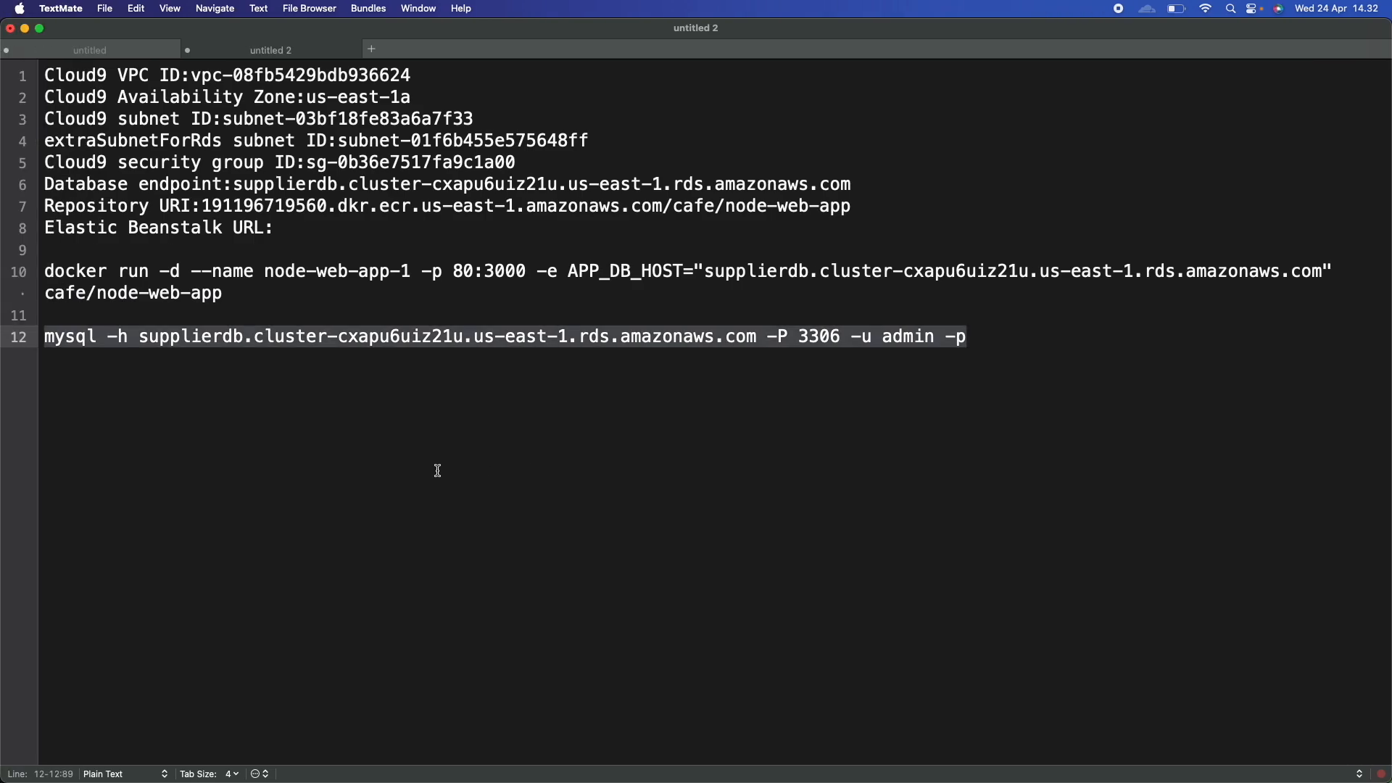
pyautogui.doubleClick(320, 162)
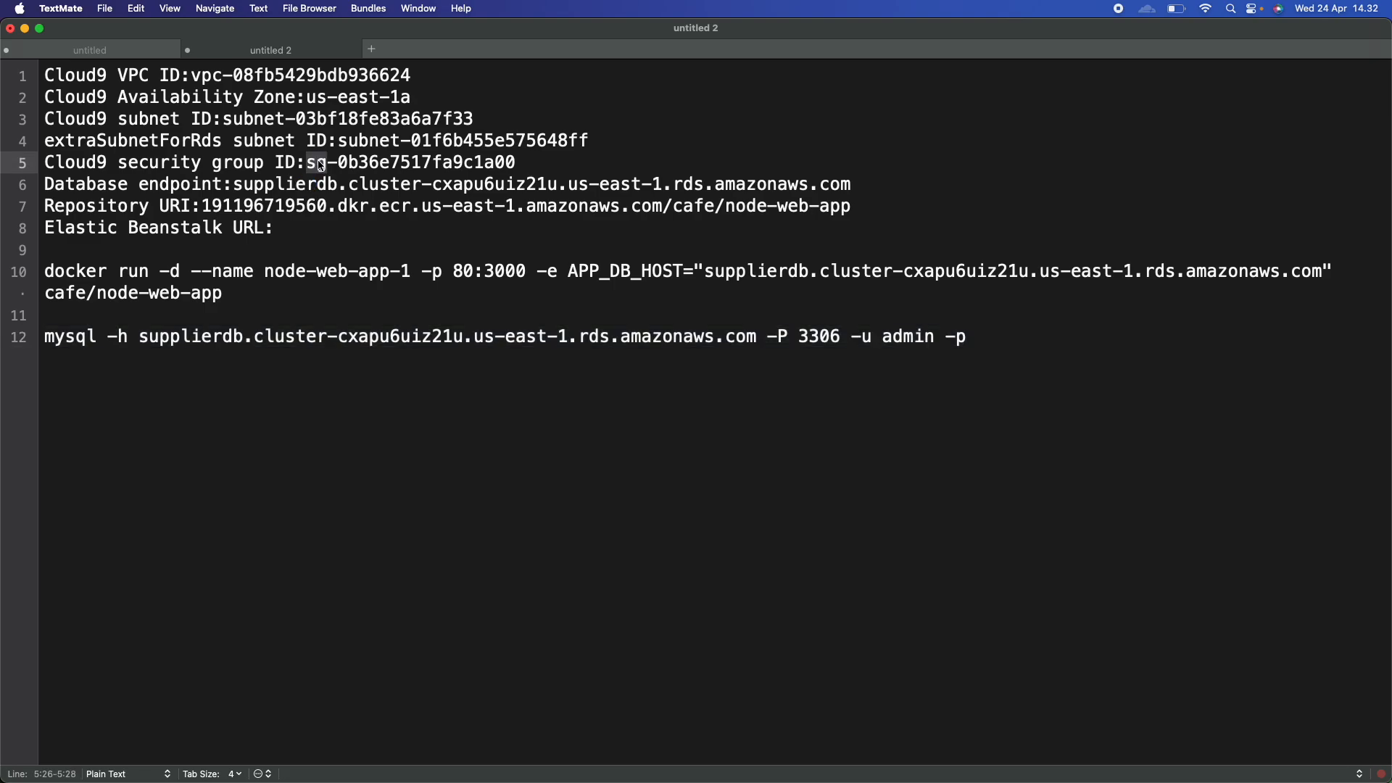
pyautogui.keyDown('shift'); pyautogui.click(486, 163); pyautogui.keyUp('shift')
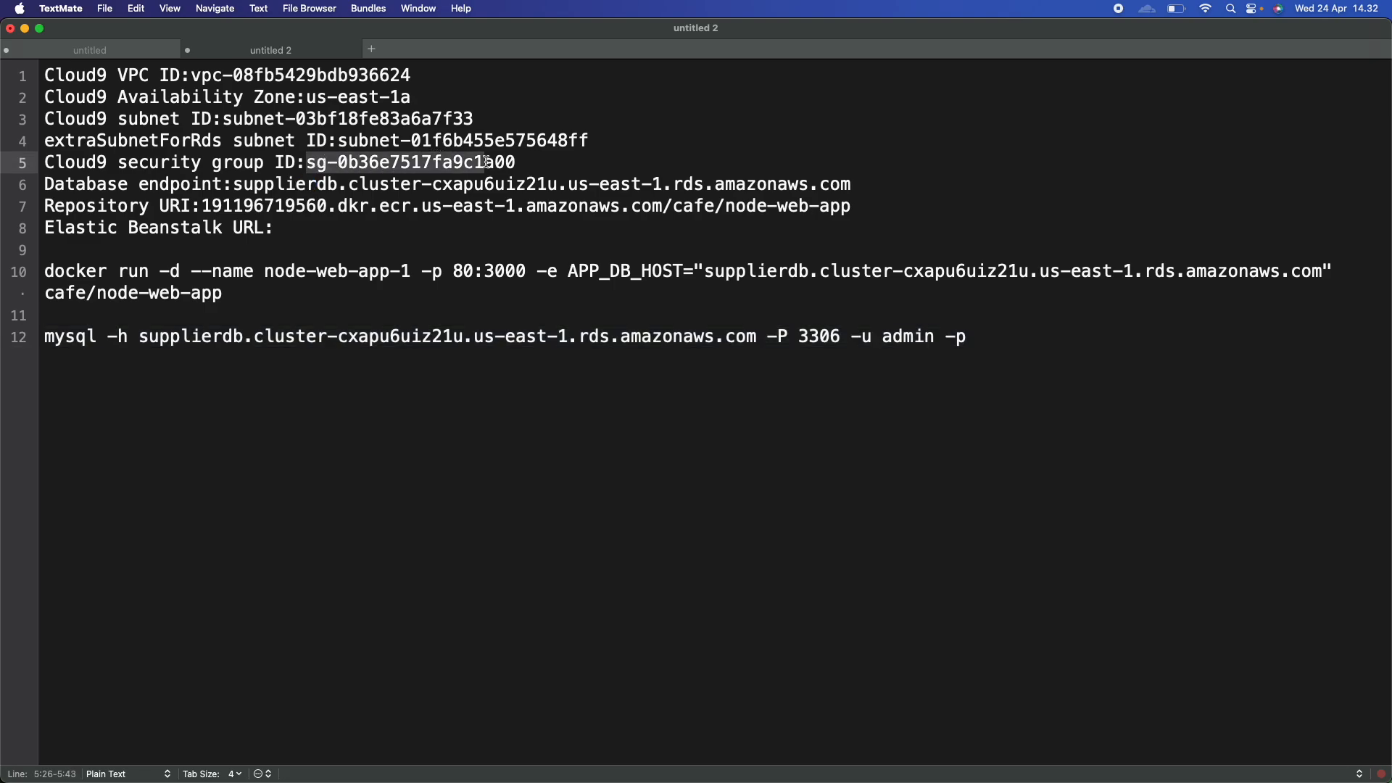
pyautogui.keyDown('shift'); pyautogui.click(505, 162); pyautogui.keyUp('shift')
pyautogui.press('super+c')
pyautogui.hotkey('ctrl', 'Right')
pyautogui.hotkey('ctrl', 'Right')
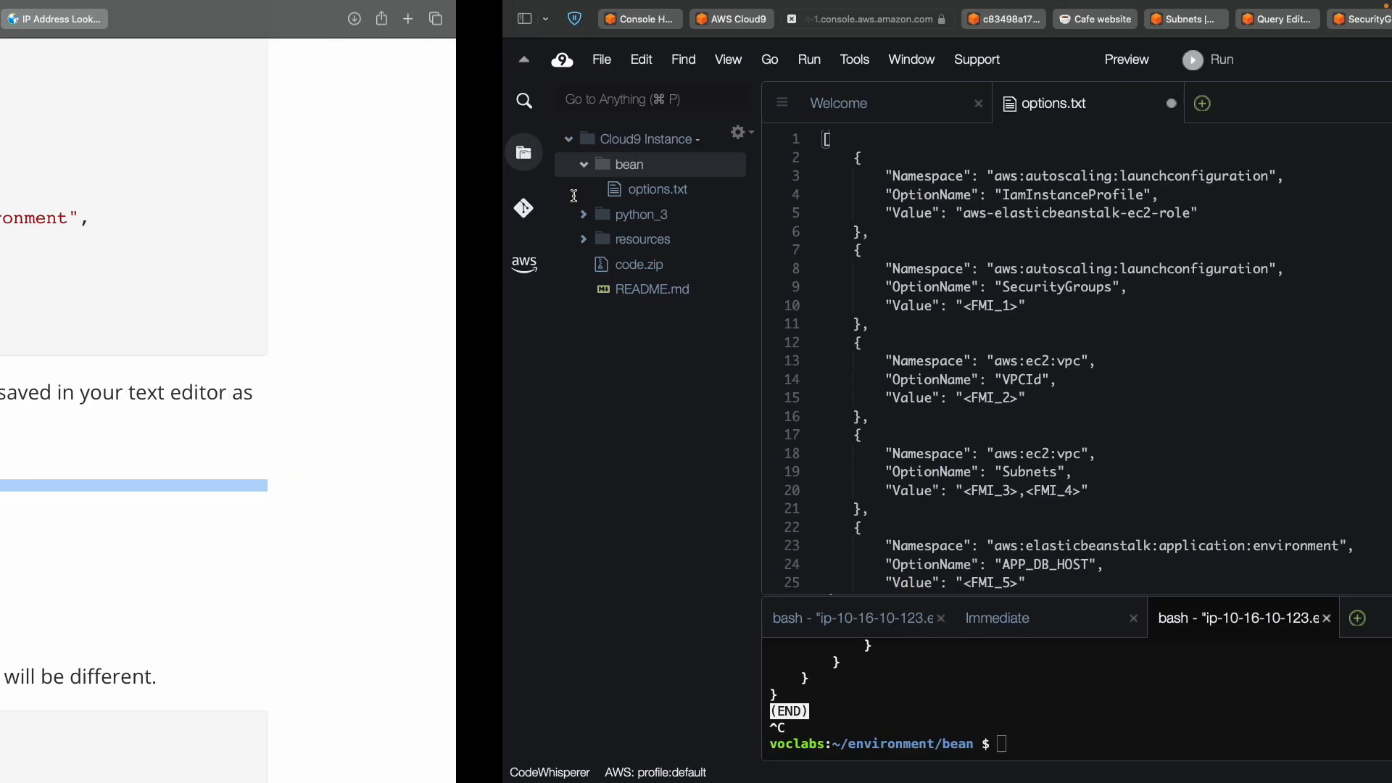
pyautogui.click(462, 305)
pyautogui.keyDown('shift'); pyautogui.click(517, 306); pyautogui.keyUp('shift')
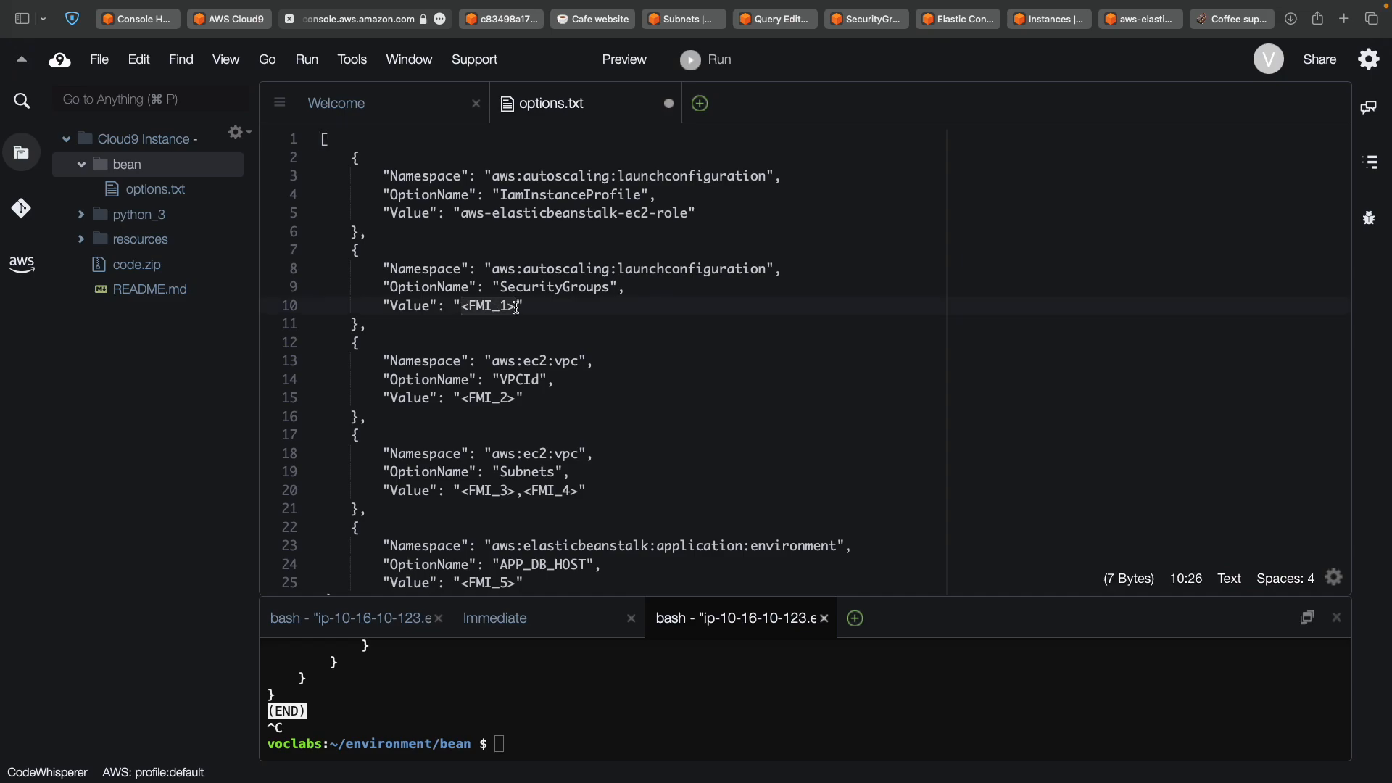
pyautogui.press('super+v')
pyautogui.scroll(-5, 516, 307)
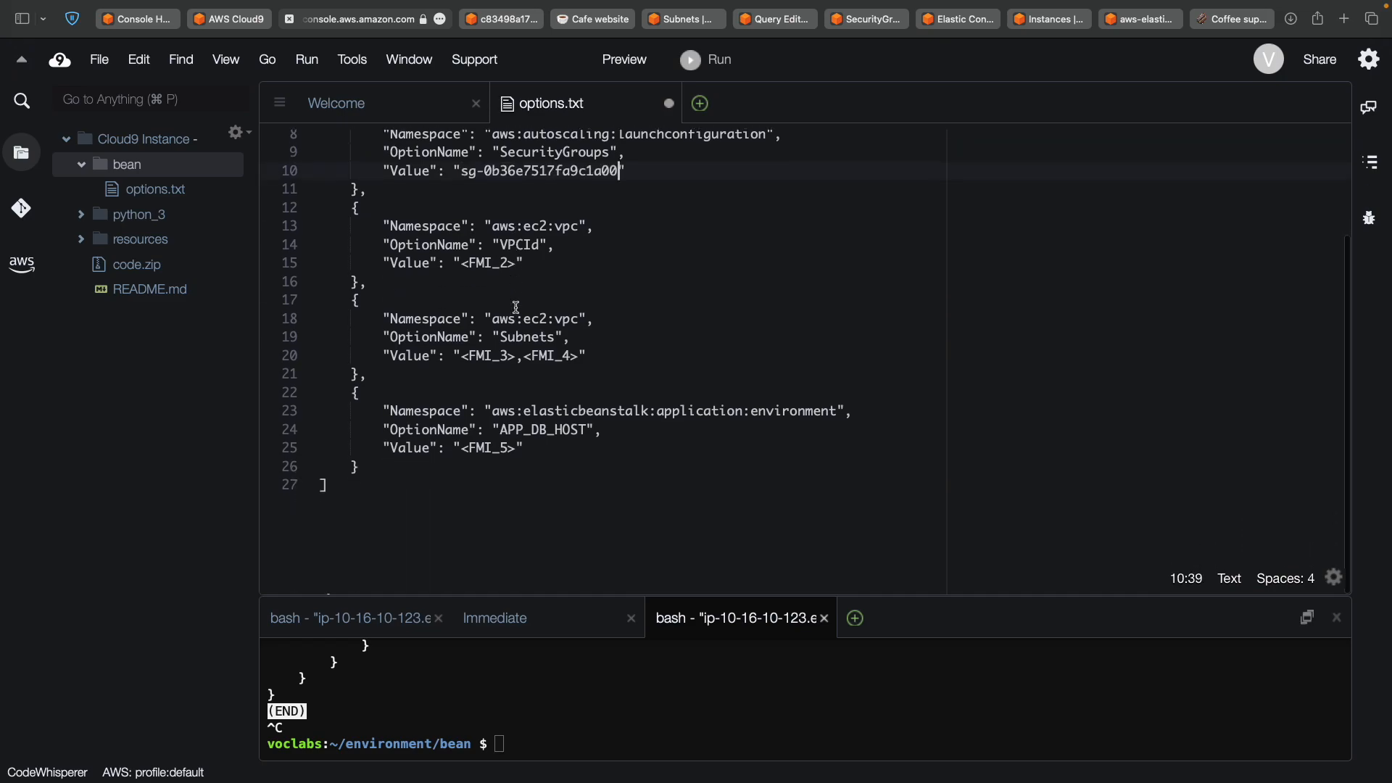
pyautogui.scroll(5, 516, 307)
# Copy the VPC ID from line 1 of the saved-ID notes.
pyautogui.hotkey('ctrl', 'Left')
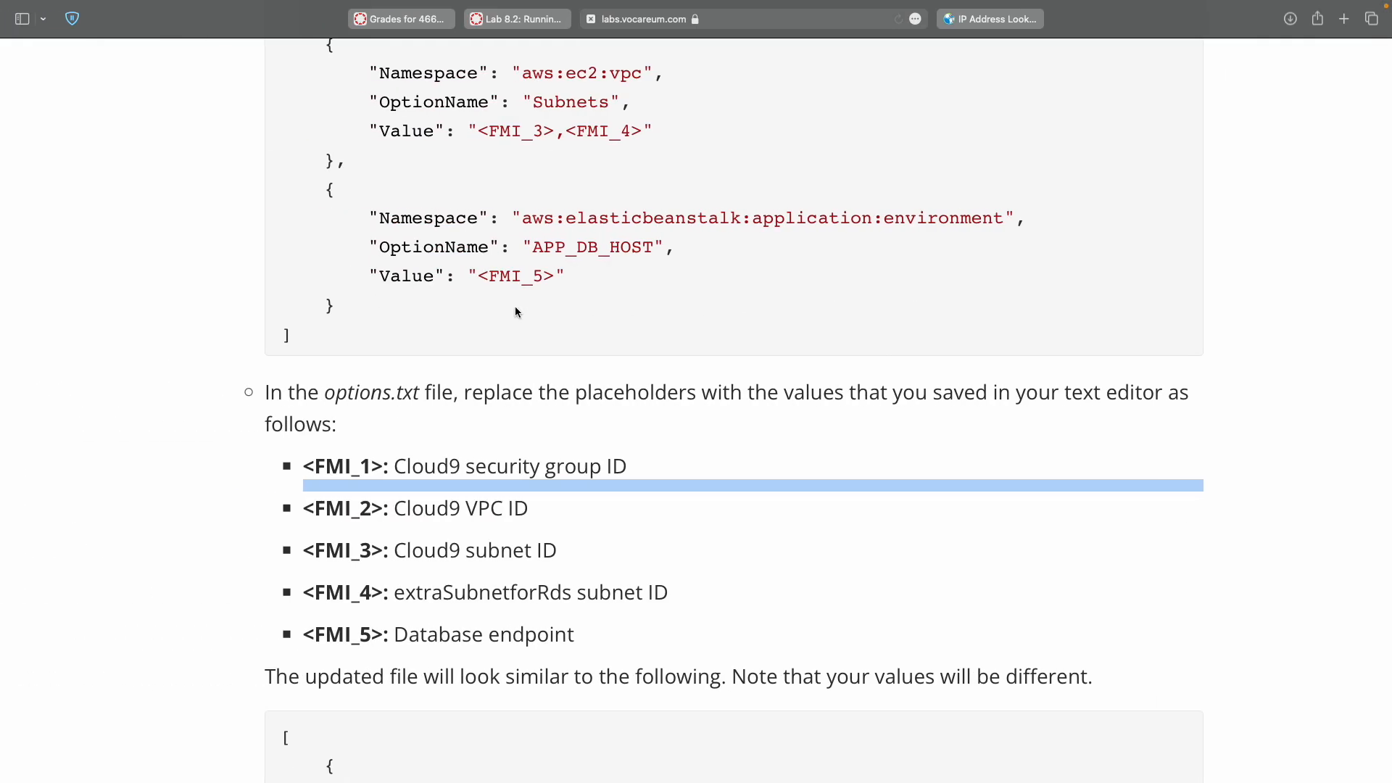
pyautogui.hotkey('ctrl', 'Left')
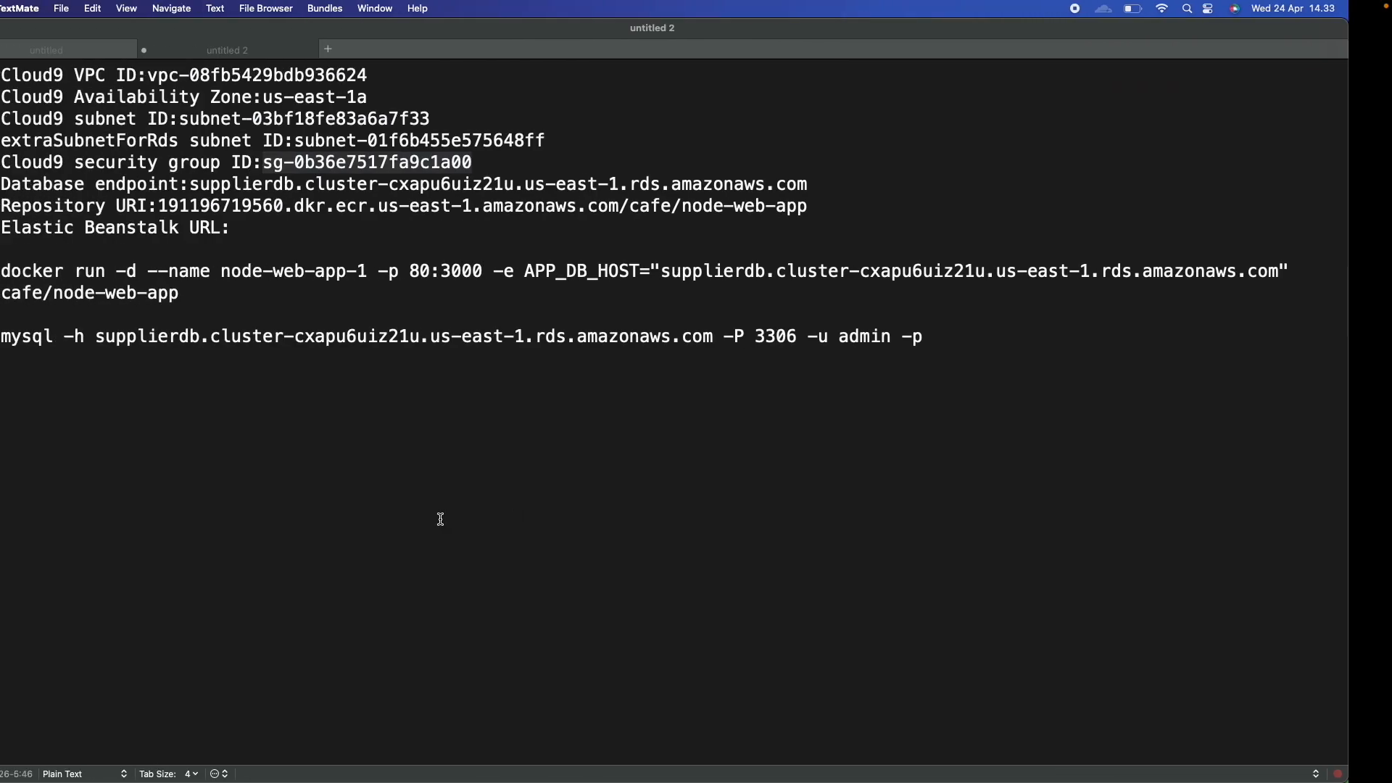
pyautogui.moveTo(193, 75); pyautogui.dragTo(208, 74)
pyautogui.keyDown('shift'); pyautogui.click(408, 75); pyautogui.keyUp('shift')
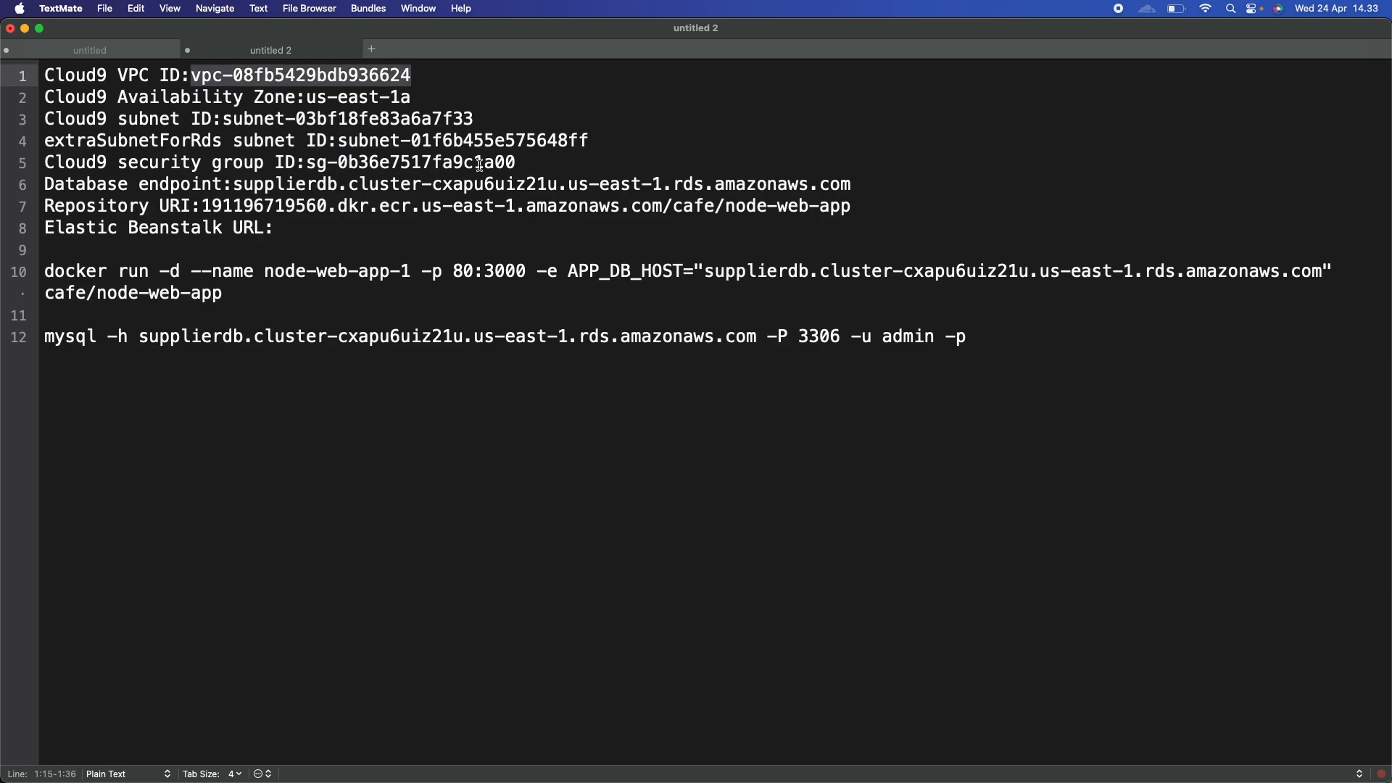
pyautogui.hotkey('ctrl', 'Right')
pyautogui.hotkey('ctrl', 'Right')
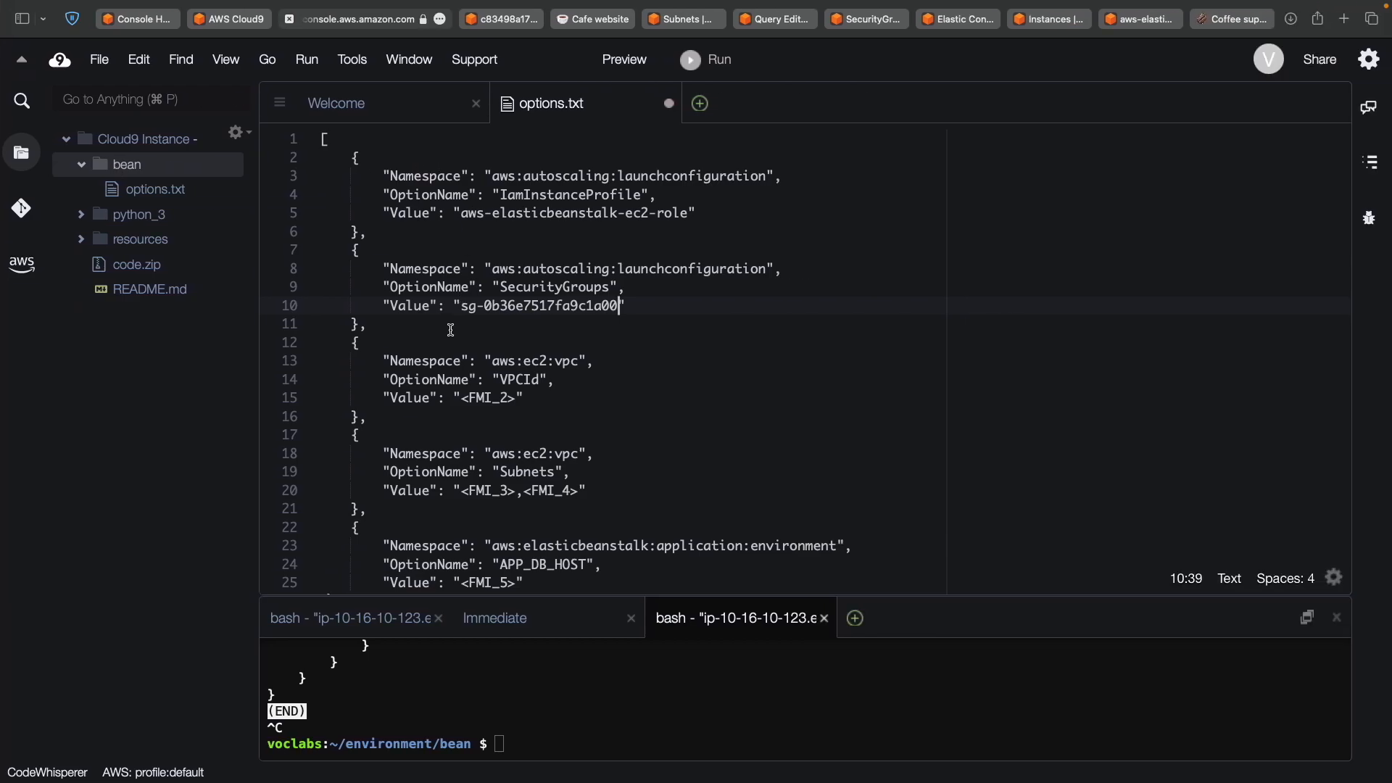
# Replace <FMI_2> in options.txt with the copied VPC ID.
pyautogui.click(460, 399)
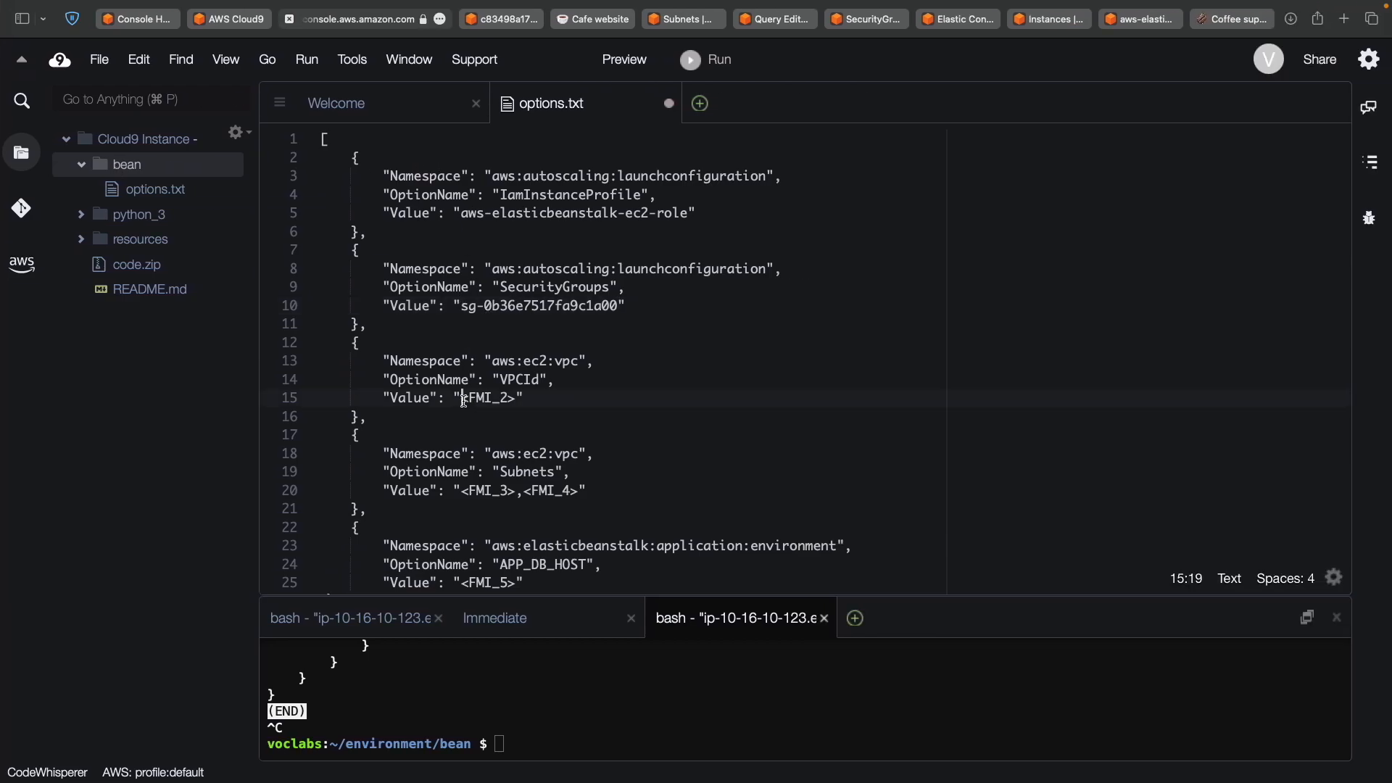
pyautogui.keyDown('shift'); pyautogui.click(518, 400); pyautogui.keyUp('shift')
pyautogui.press('super+v')
# Replace <FMI_3> on line 20 with the Cloud9 subnet ID, keeping the surrounding quotes intact.
pyautogui.hotkey('ctrl', 'Left')
pyautogui.doubleClick(412, 549)
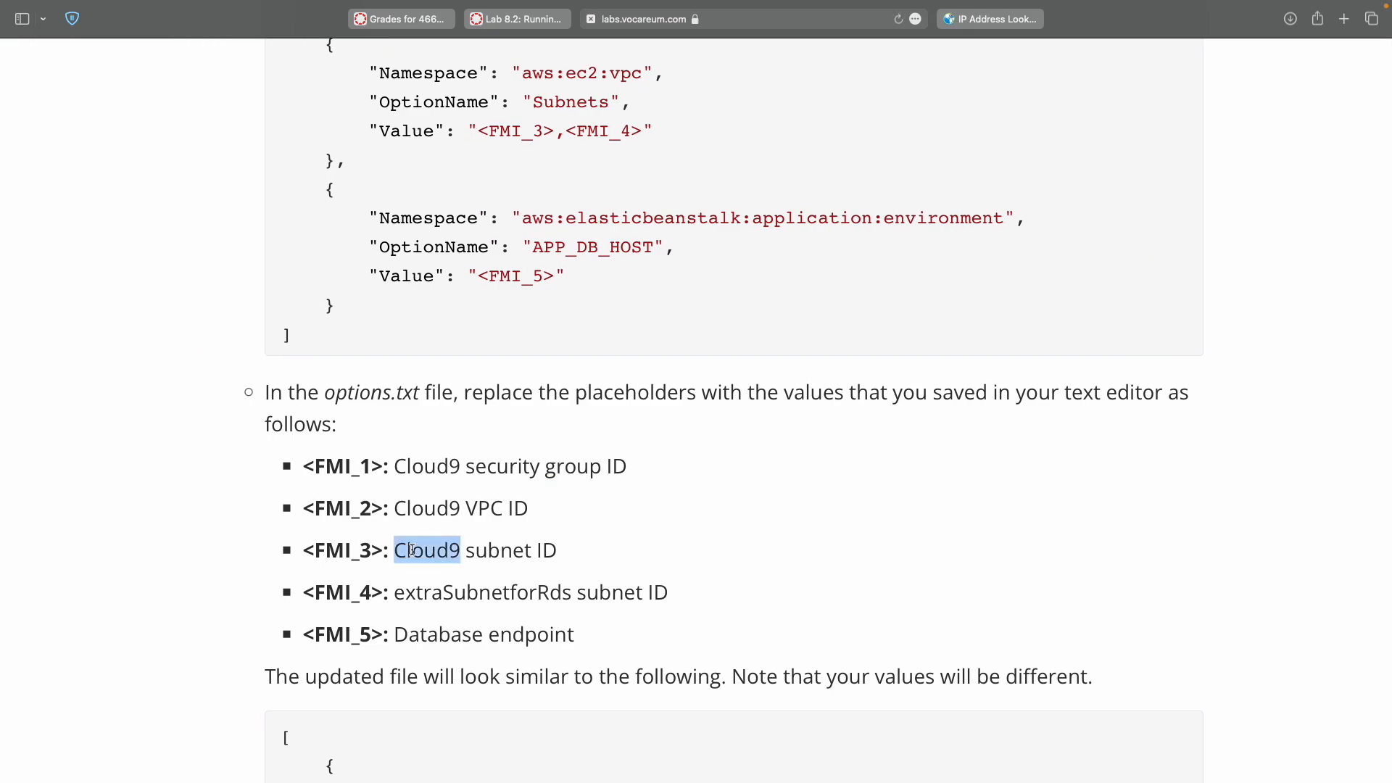
pyautogui.hotkey('ctrl', 'Right')
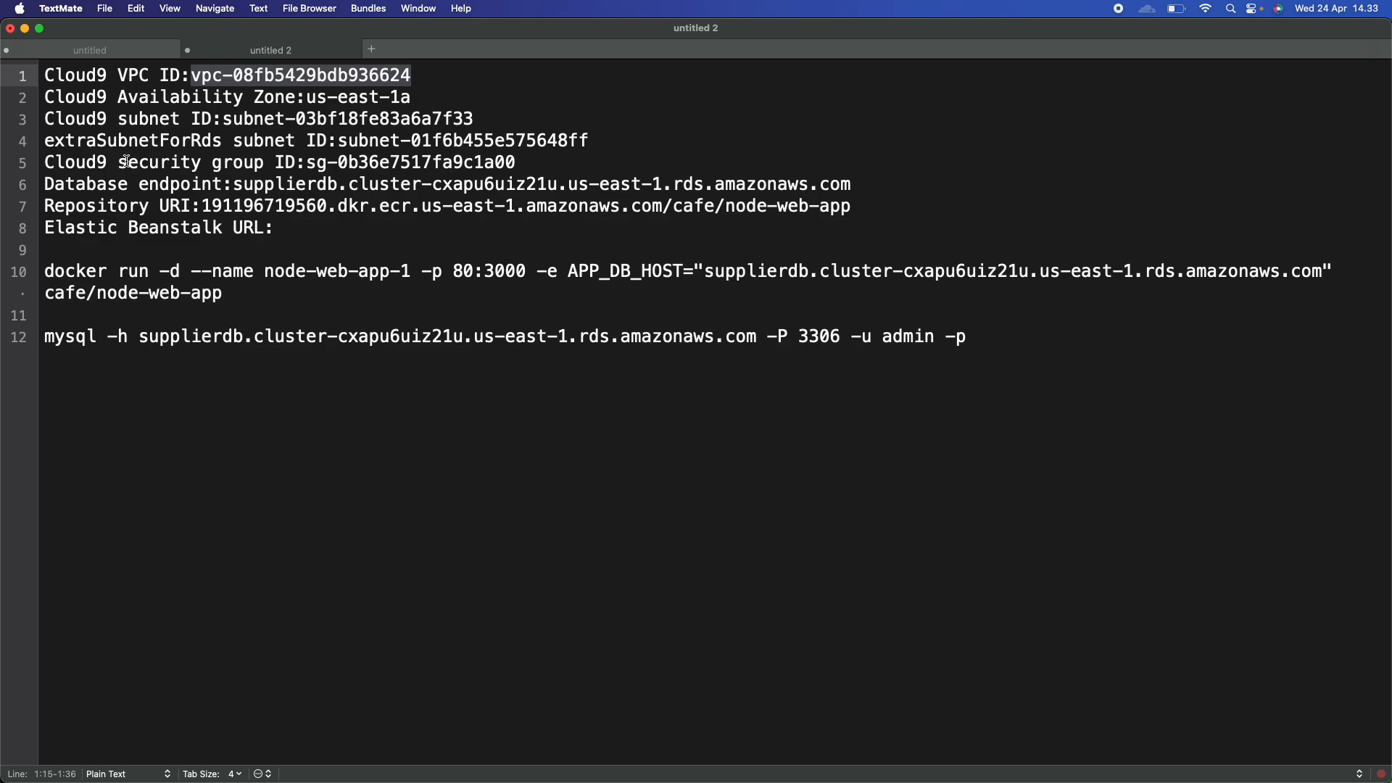
pyautogui.doubleClick(232, 118)
pyautogui.press('capslock')
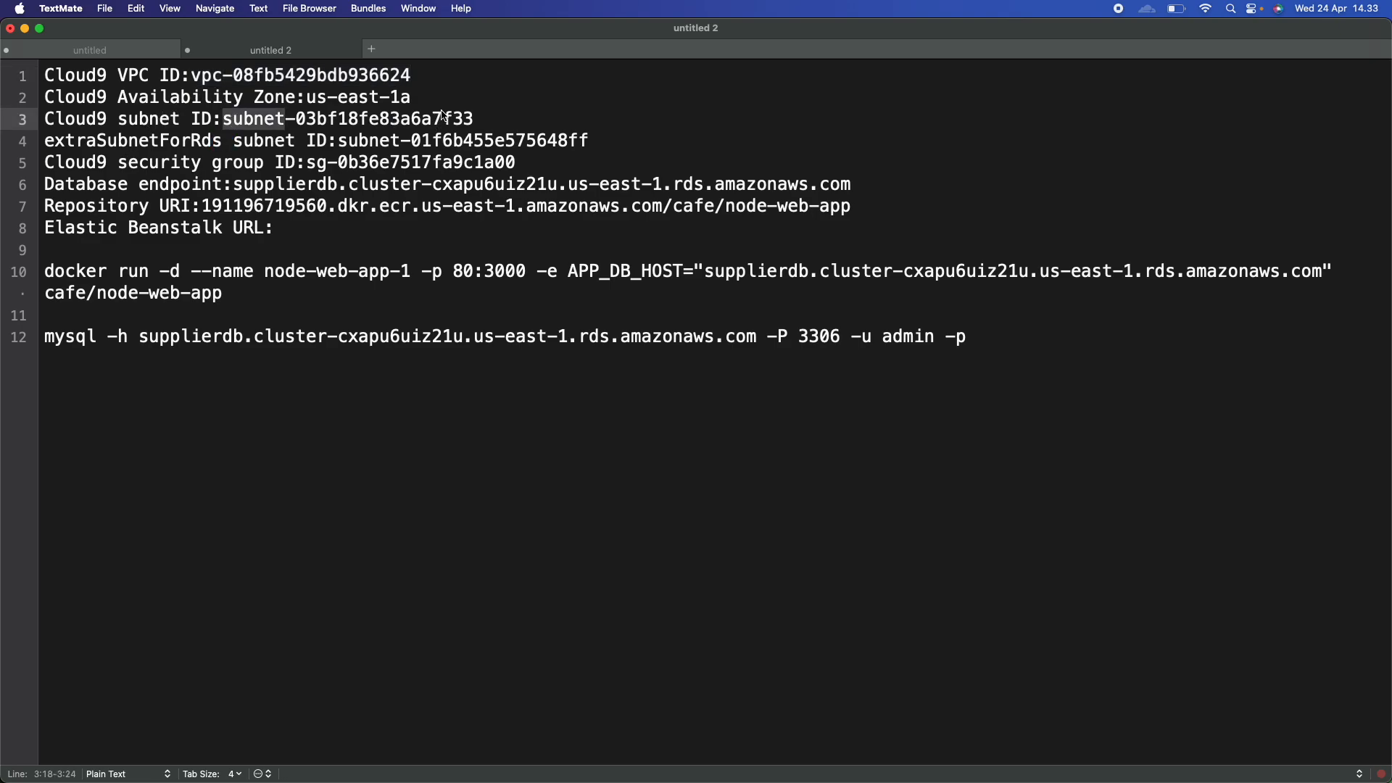
pyautogui.press('shift+super+Right')
pyautogui.press('super+c')
pyautogui.hotkey('ctrl', 'Right')
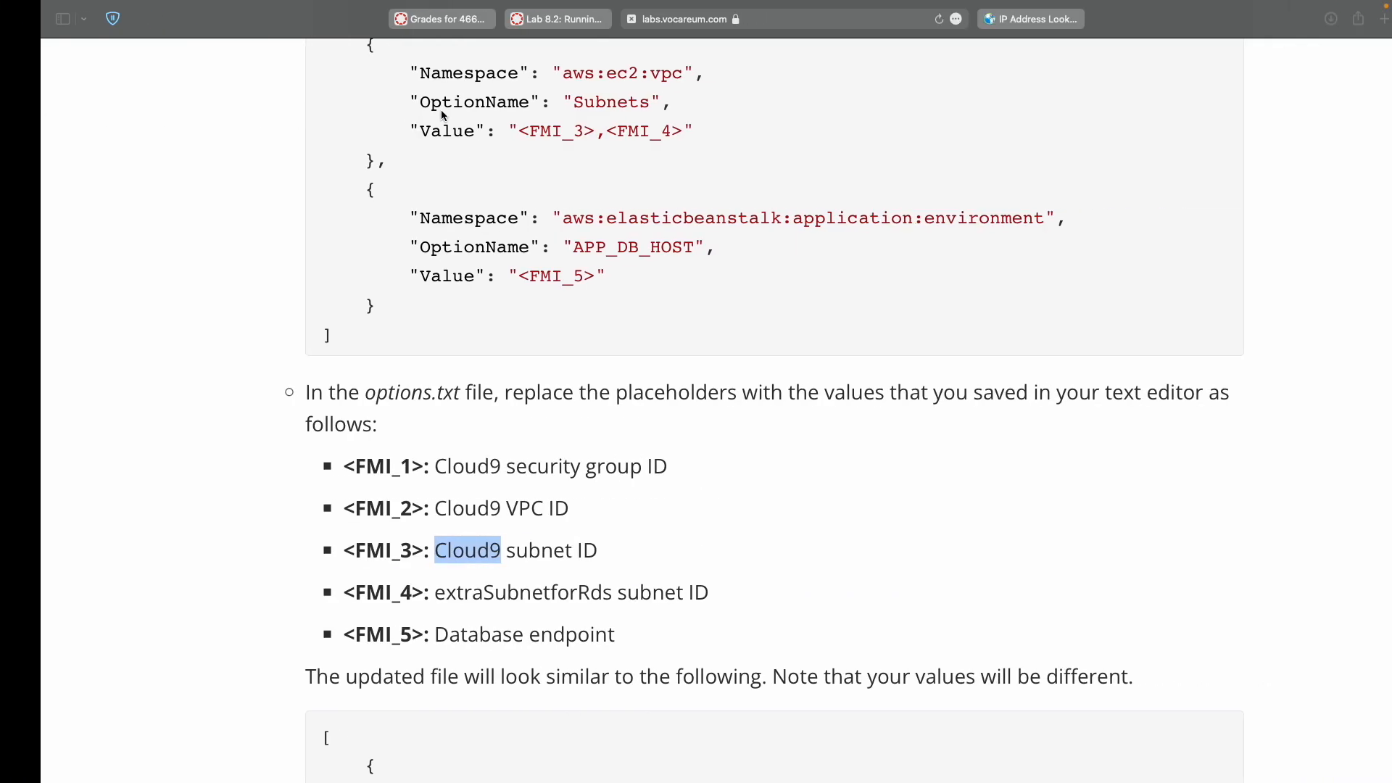
pyautogui.hotkey('ctrl', 'Right')
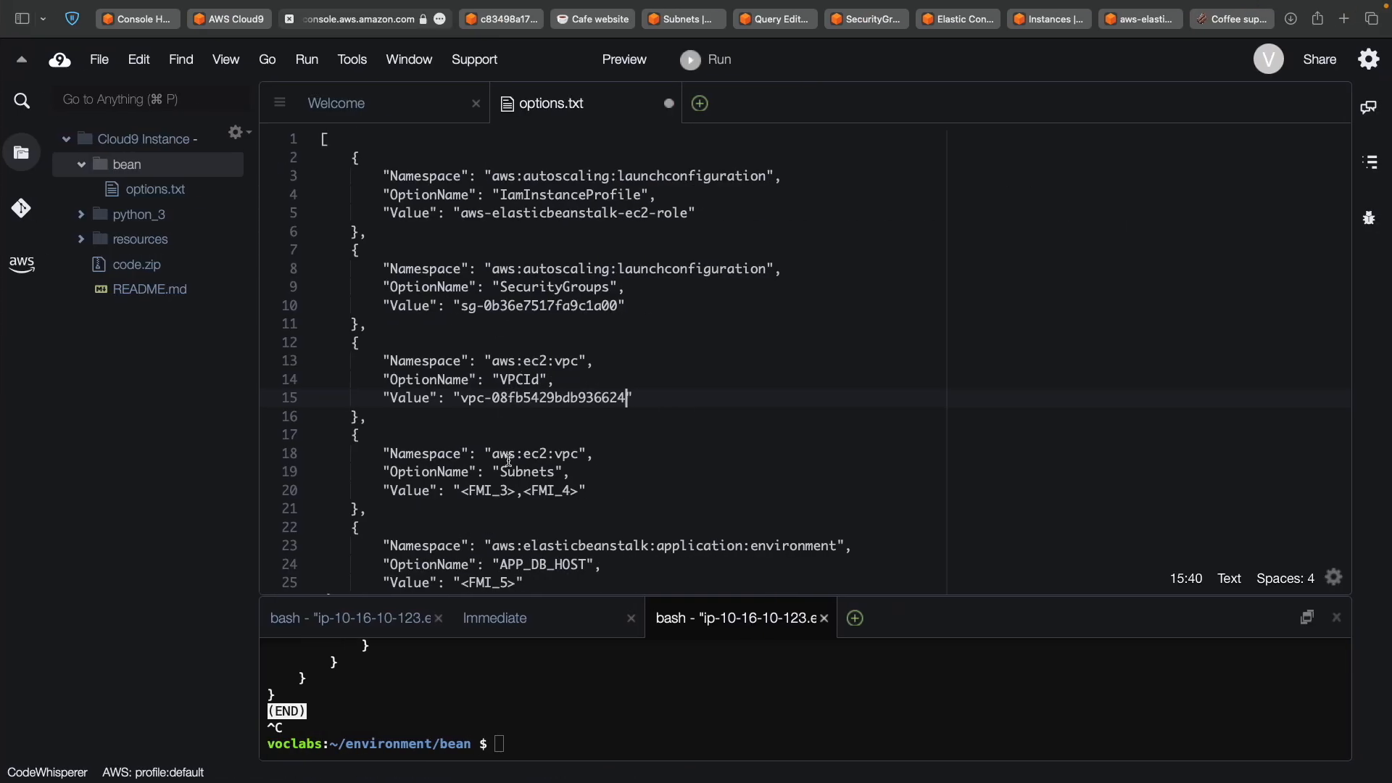
pyautogui.doubleClick(464, 490)
pyautogui.click(516, 496)
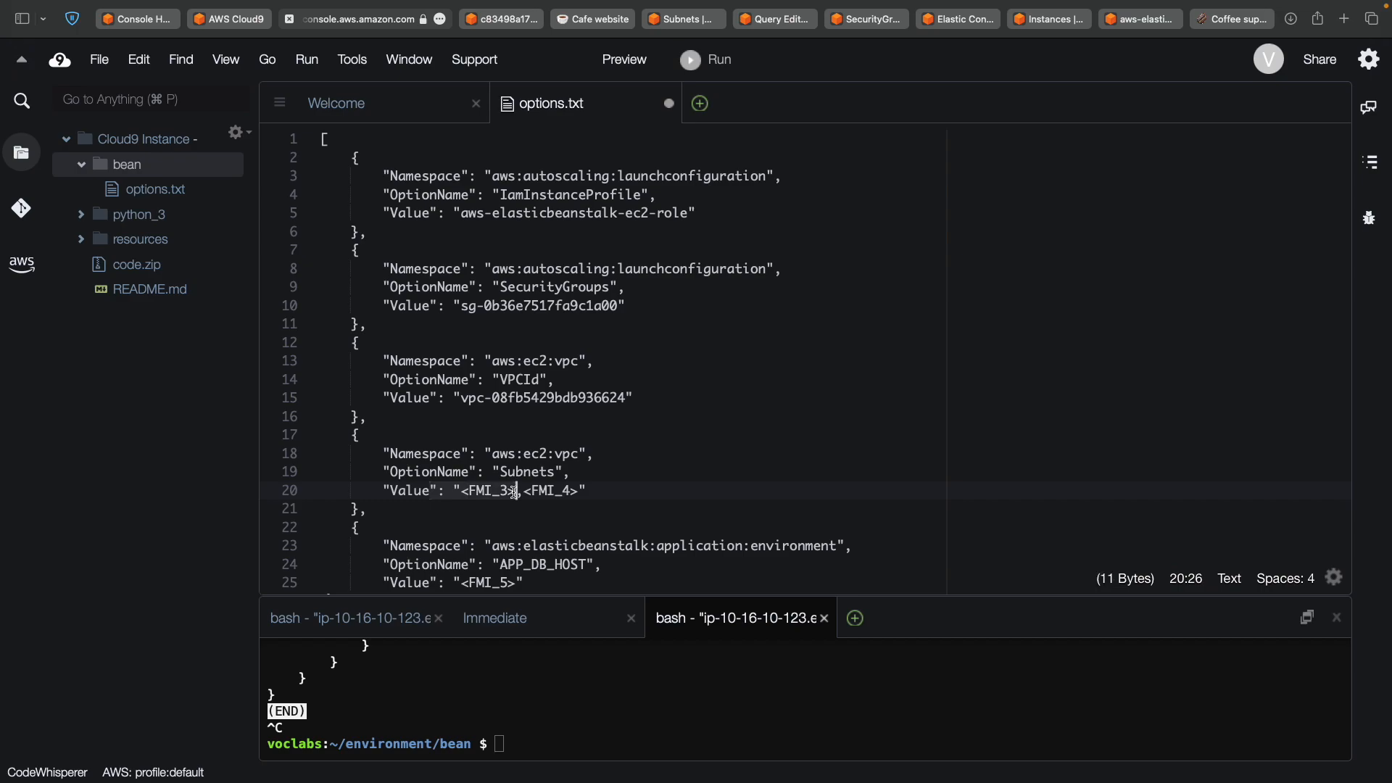
pyautogui.press('super+v')
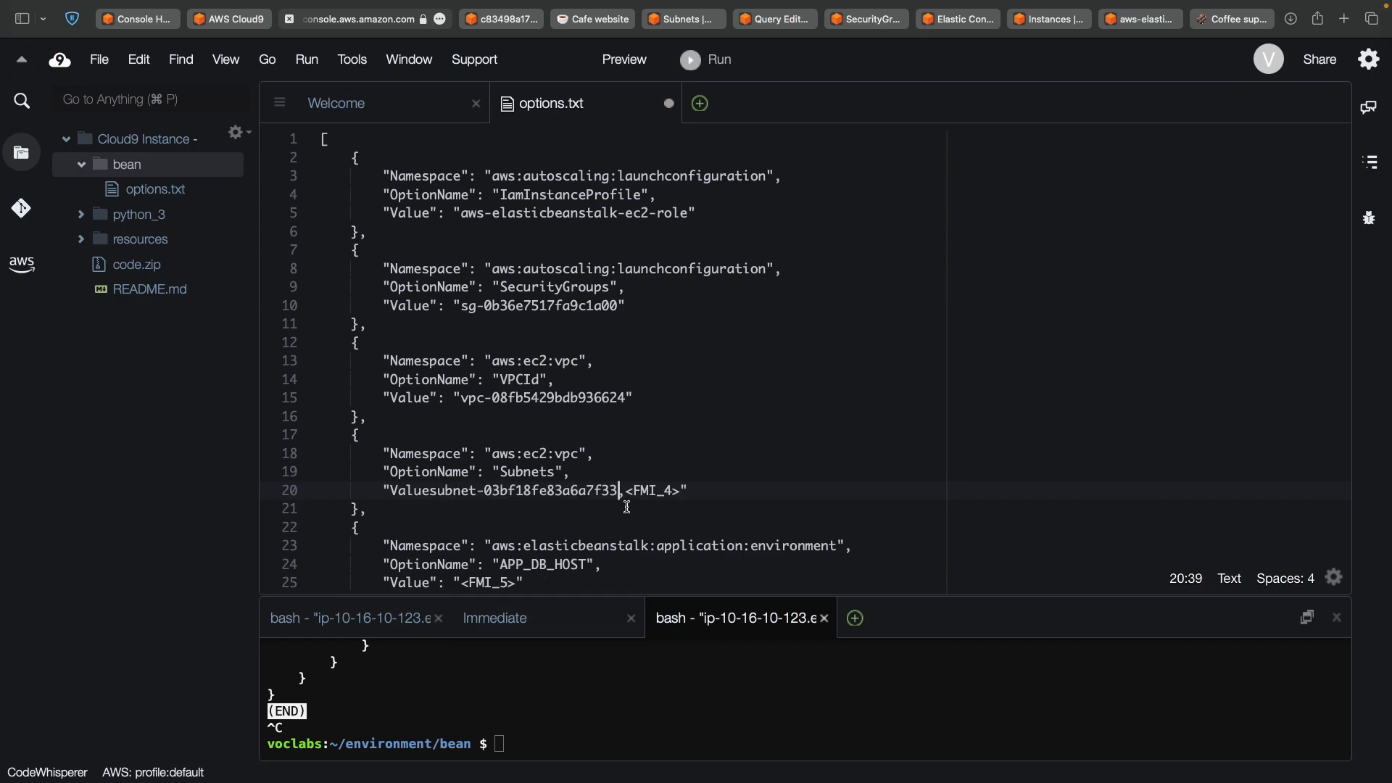
pyautogui.press('super+z')
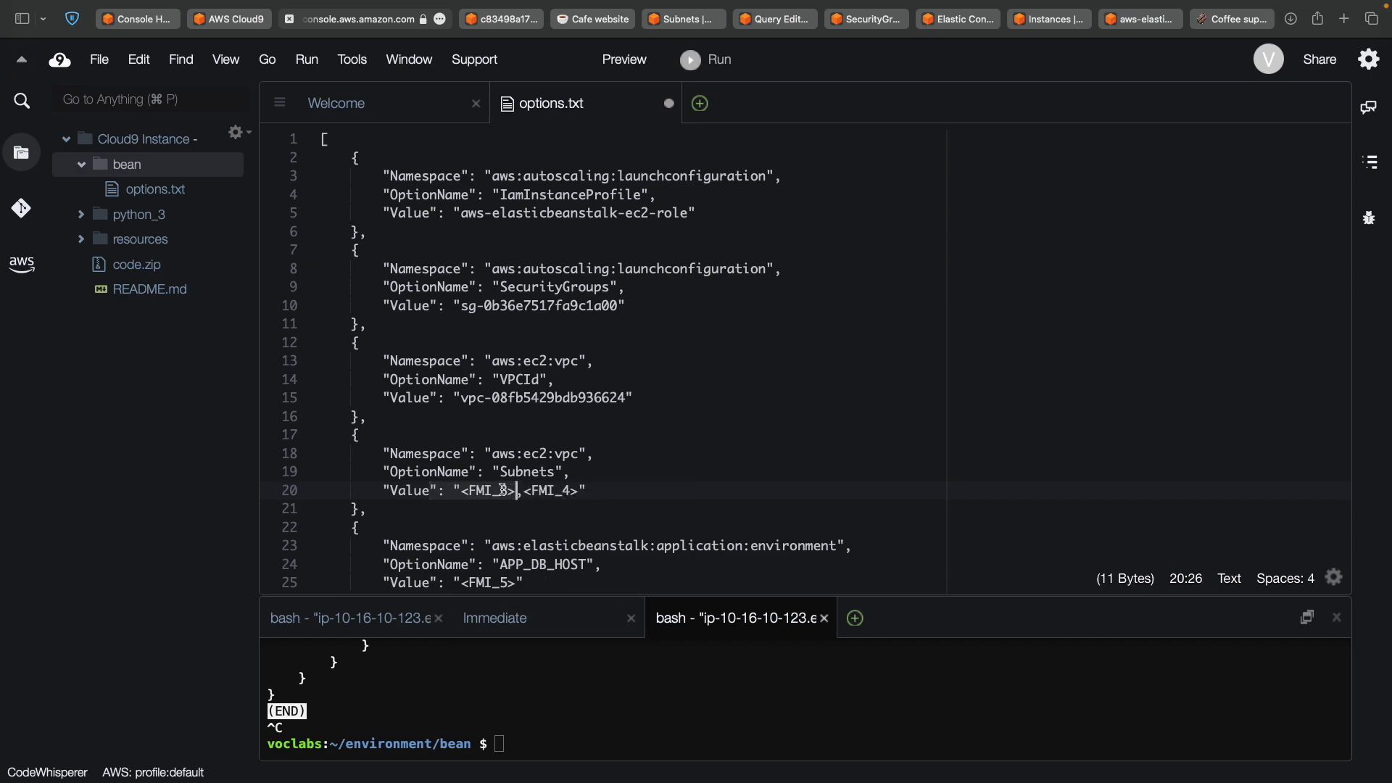
pyautogui.click(465, 498)
pyautogui.keyDown('shift'); pyautogui.click(513, 491); pyautogui.keyUp('shift')
pyautogui.press('super+v')
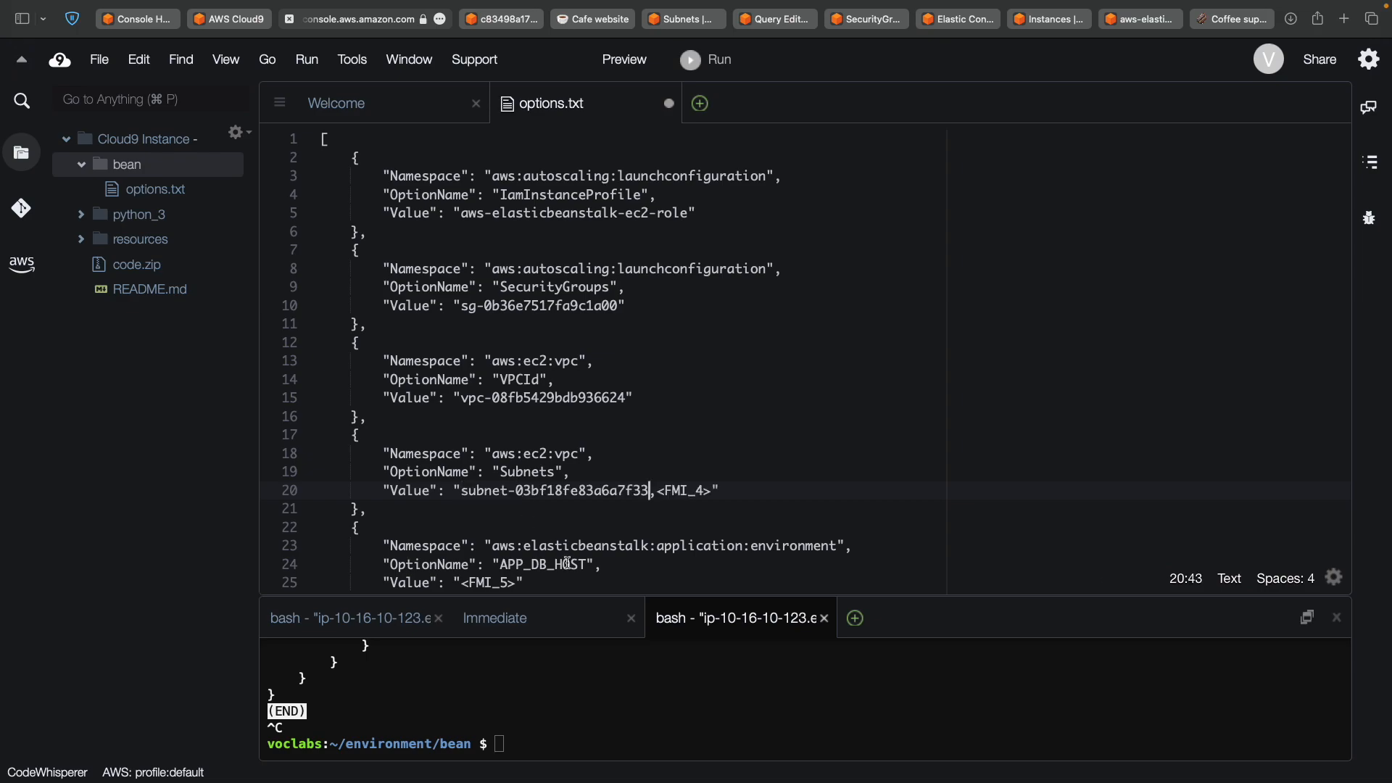
# Replace <FMI_4> in the Subnets value with the extraSubnetForRds subnet ID.
pyautogui.hotkey('ctrl', 'Left')
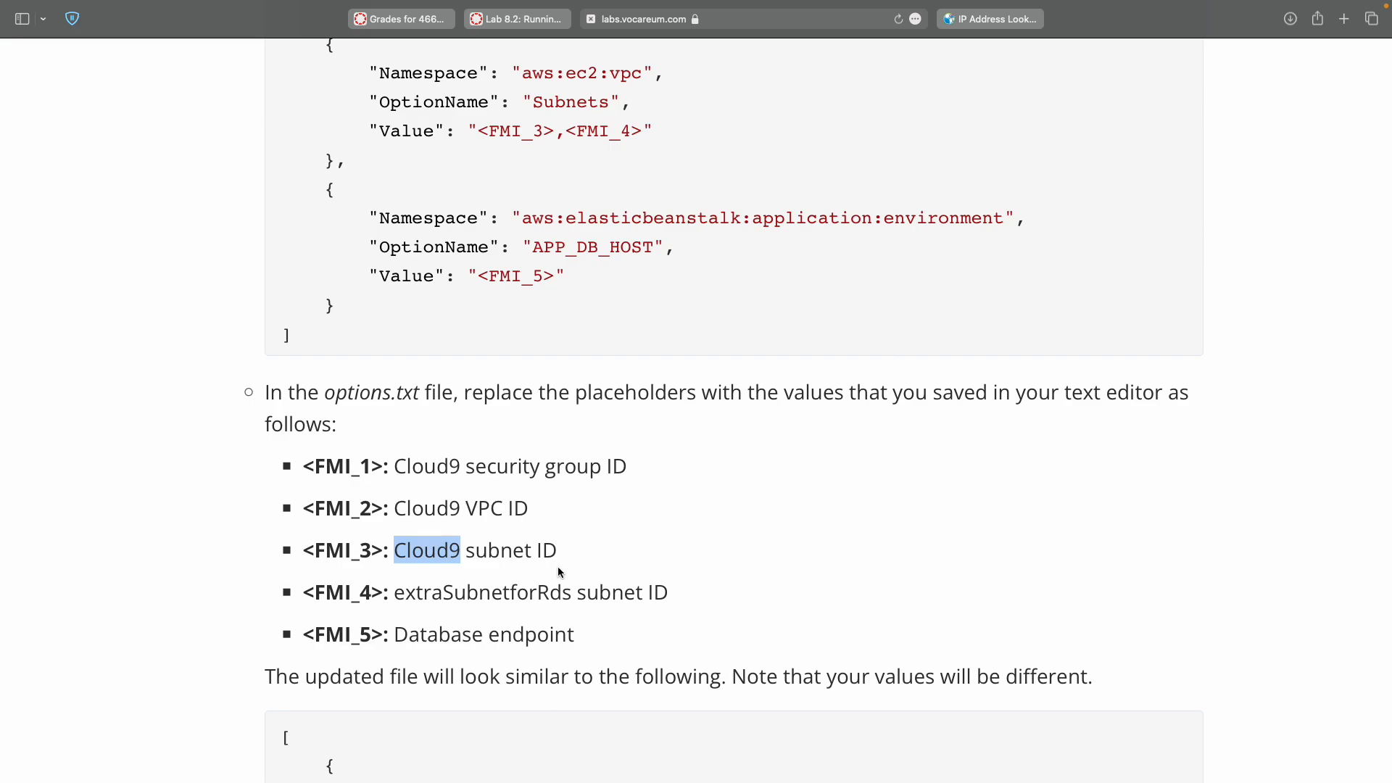
pyautogui.doubleClick(497, 593)
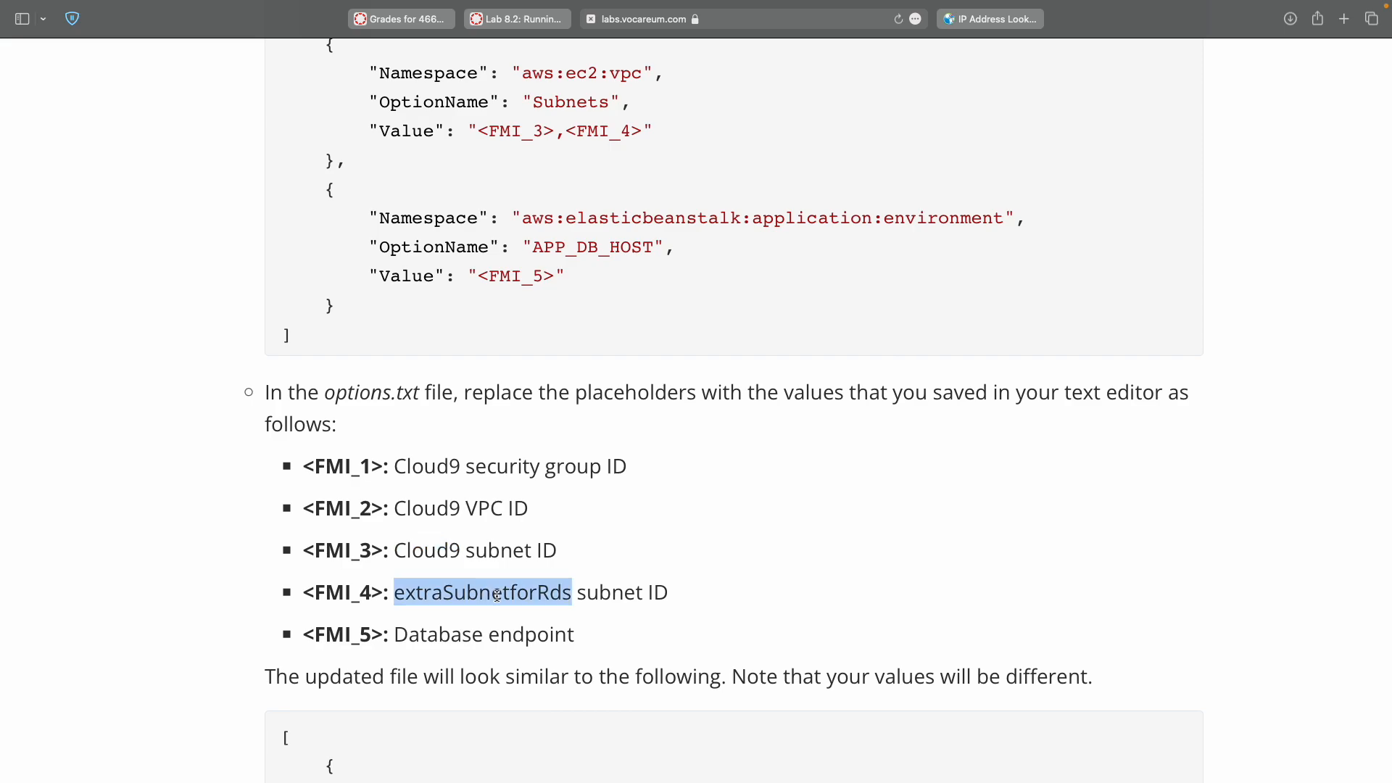
pyautogui.hotkey('ctrl', 'Left')
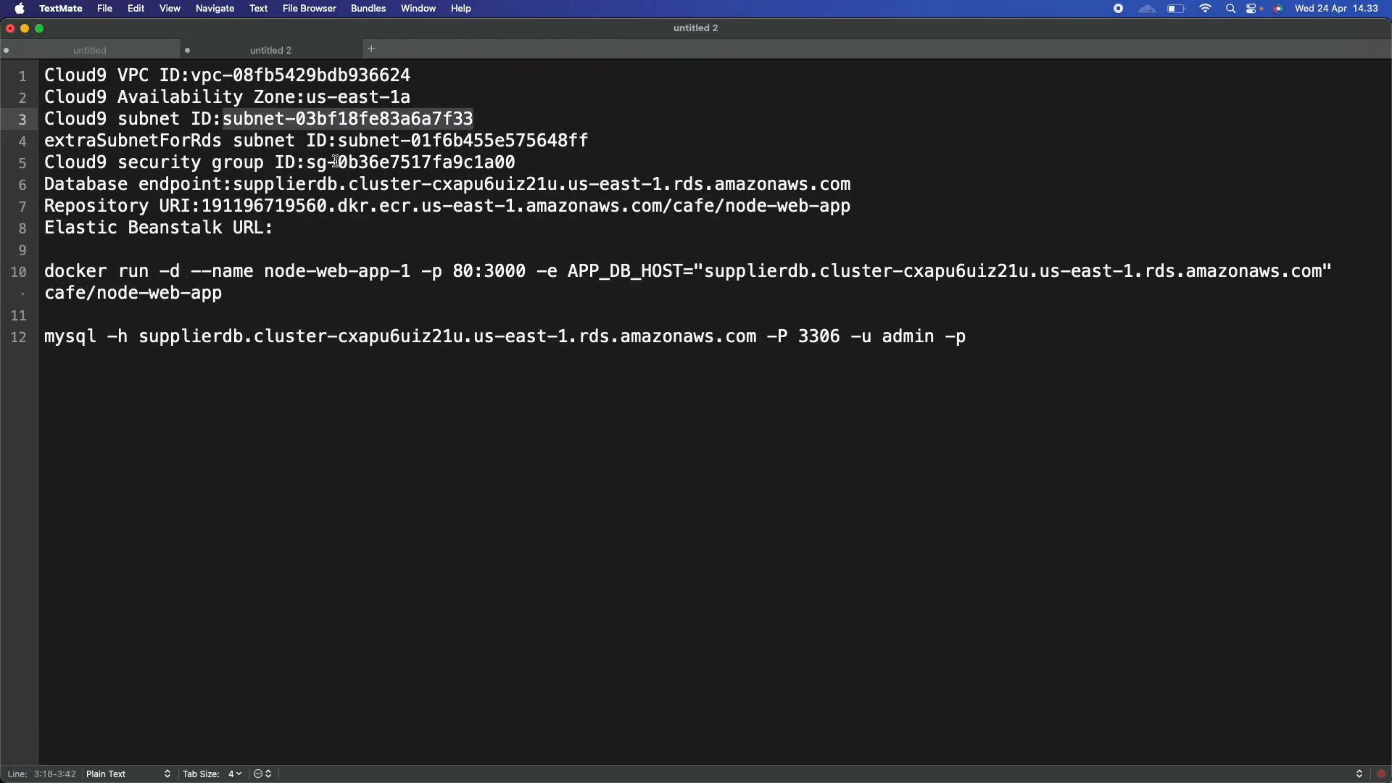
pyautogui.doubleClick(353, 141)
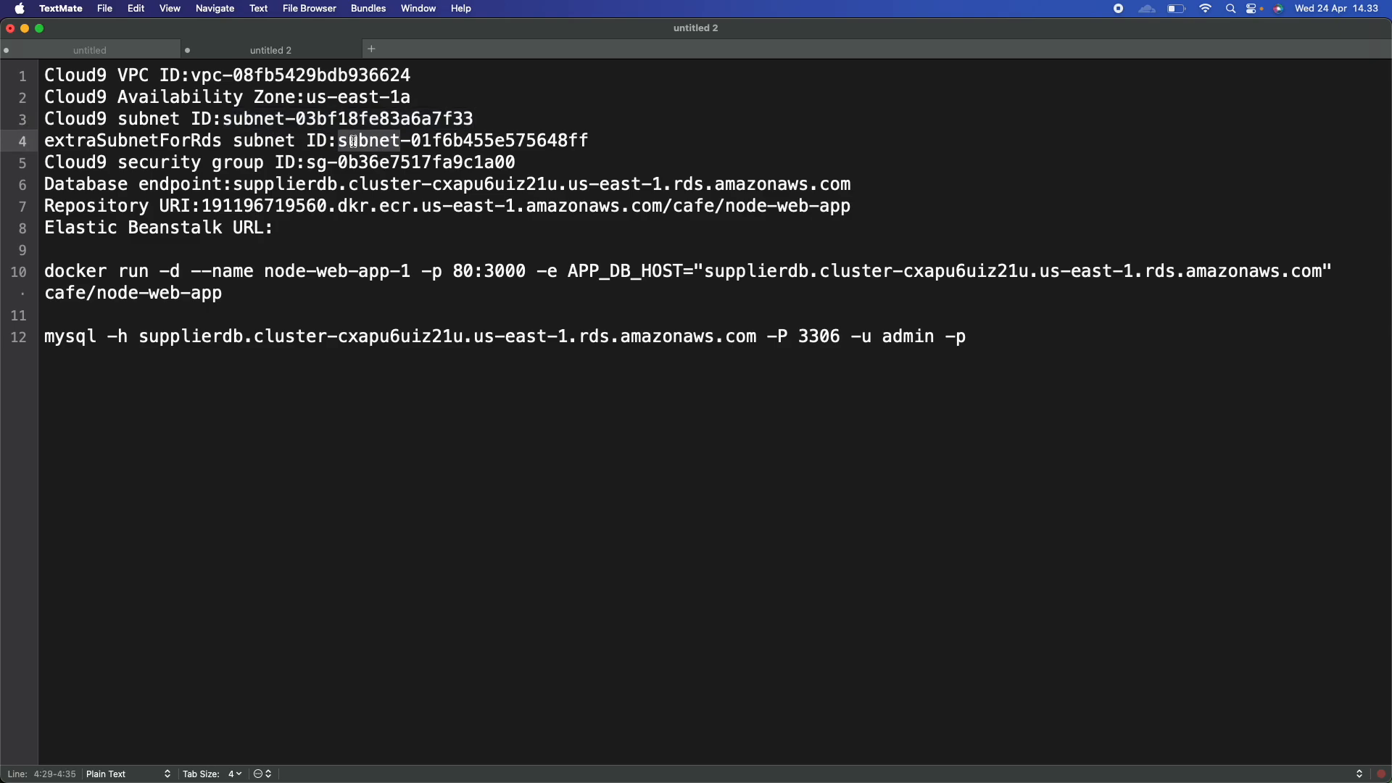
pyautogui.keyDown('shift'); pyautogui.click(571, 142); pyautogui.keyUp('shift')
pyautogui.press('super+c')
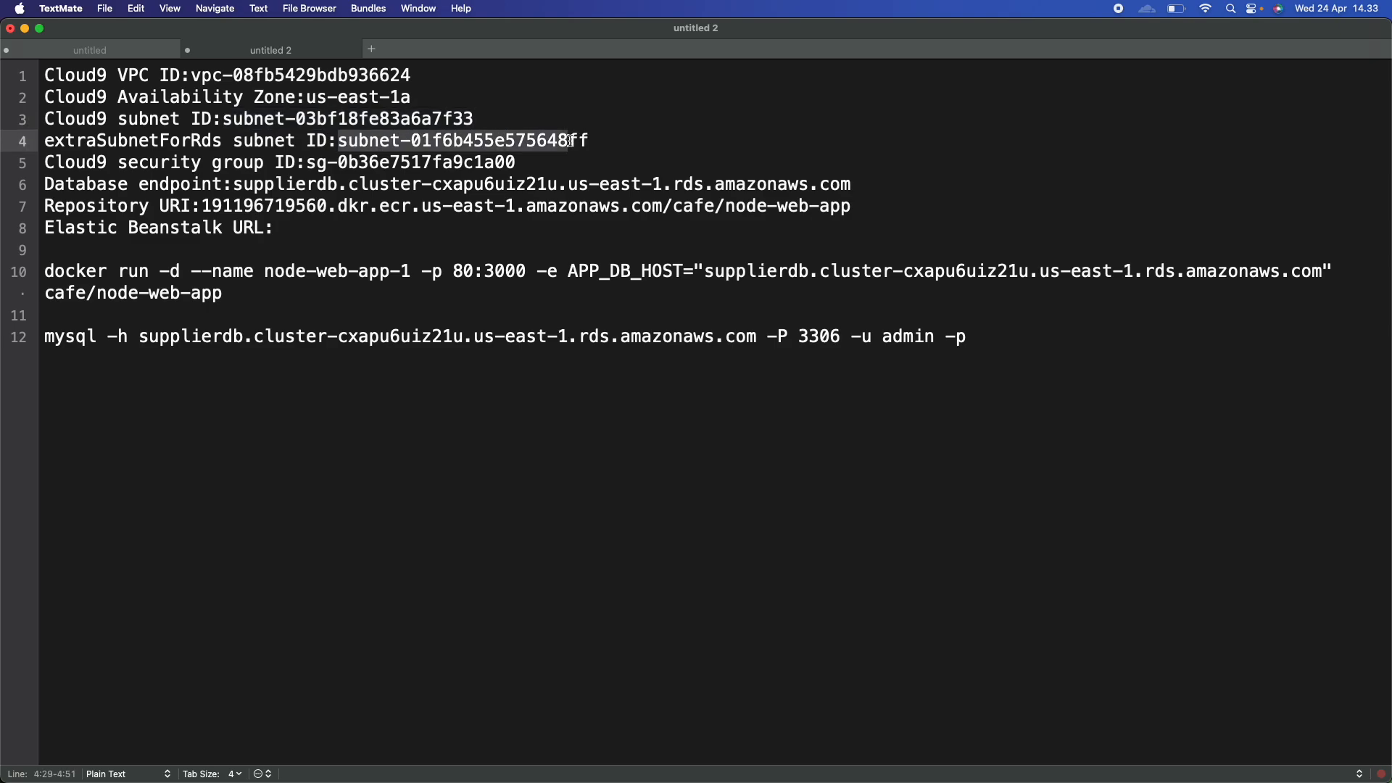
pyautogui.hotkey('ctrl', 'Right')
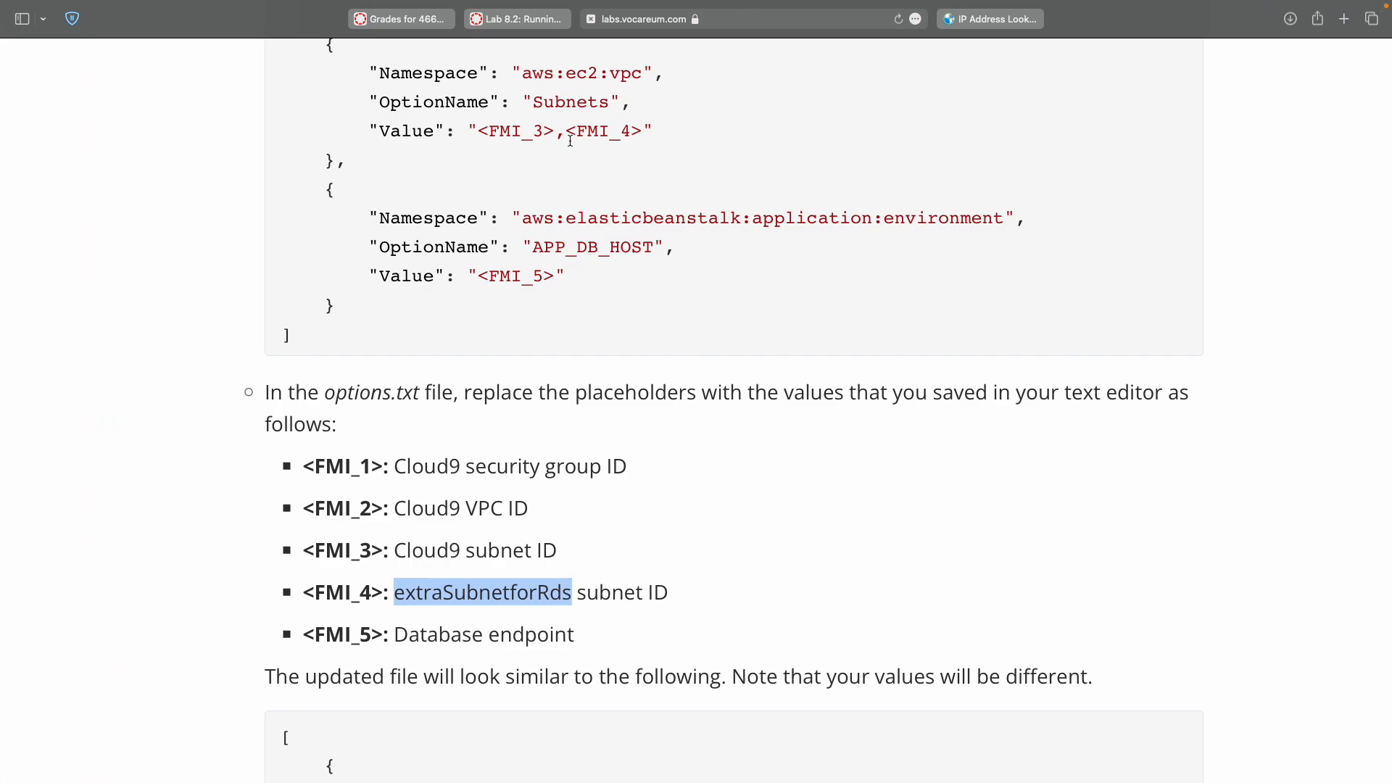
pyautogui.hotkey('ctrl', 'Left')
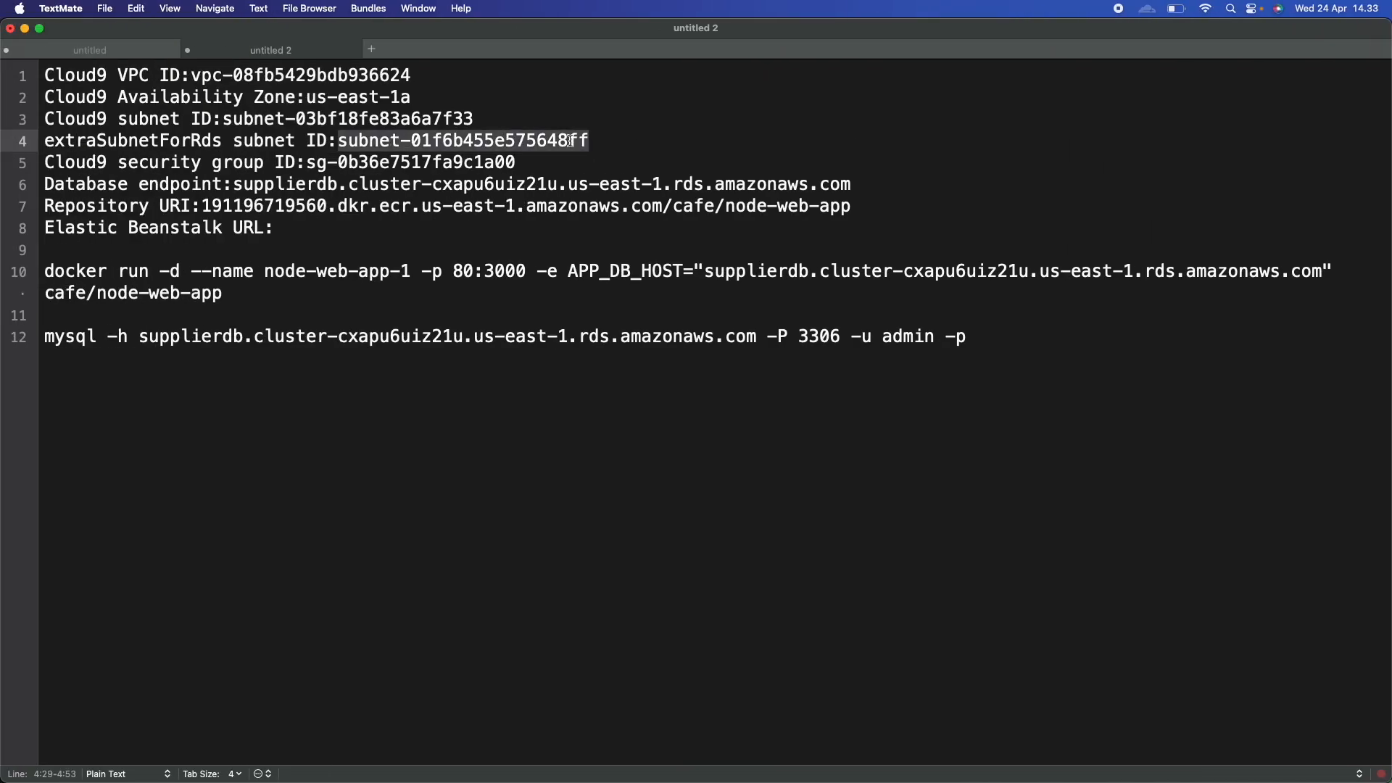
pyautogui.hotkey('ctrl', 'Right')
pyautogui.hotkey('ctrl', 'Right')
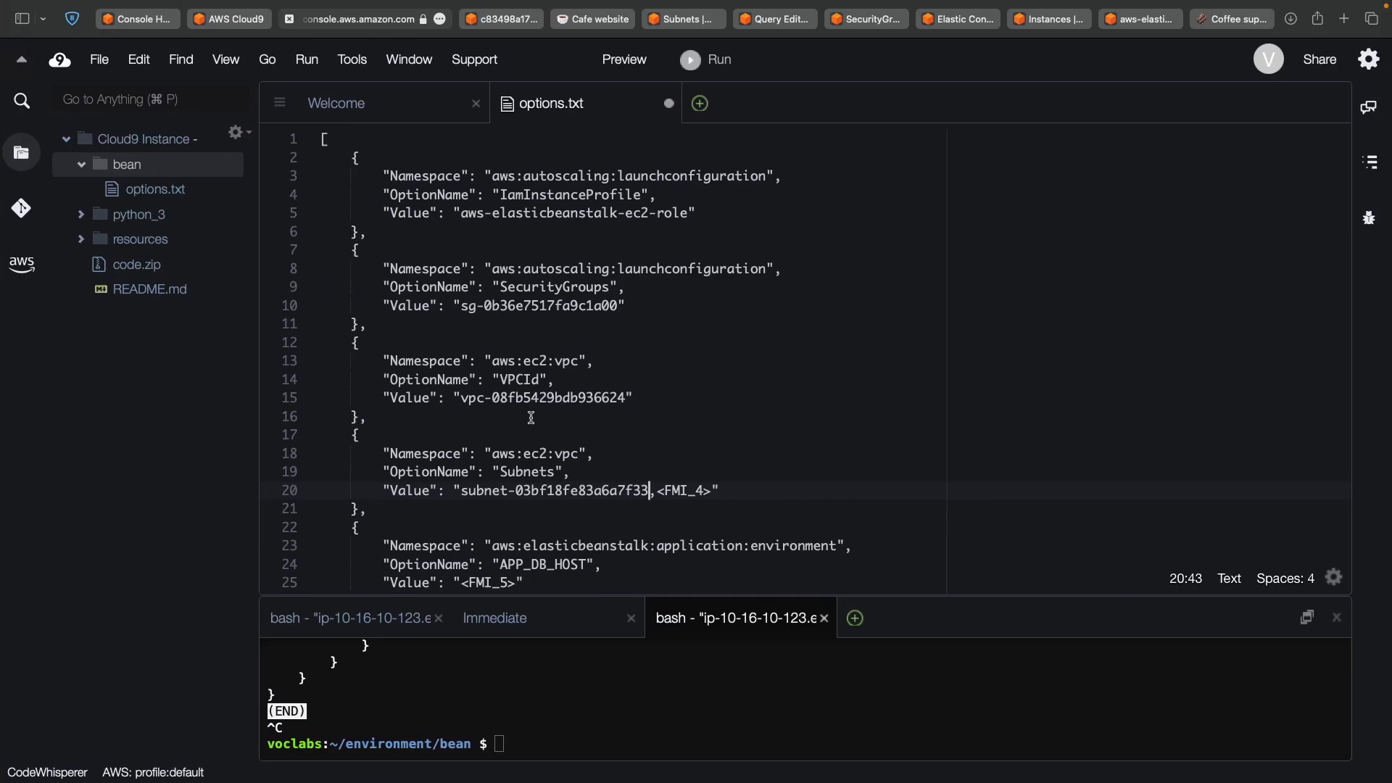
pyautogui.doubleClick(659, 493)
pyautogui.click(660, 493)
pyautogui.keyDown('shift'); pyautogui.click(715, 493); pyautogui.keyUp('shift')
pyautogui.press('super+v')
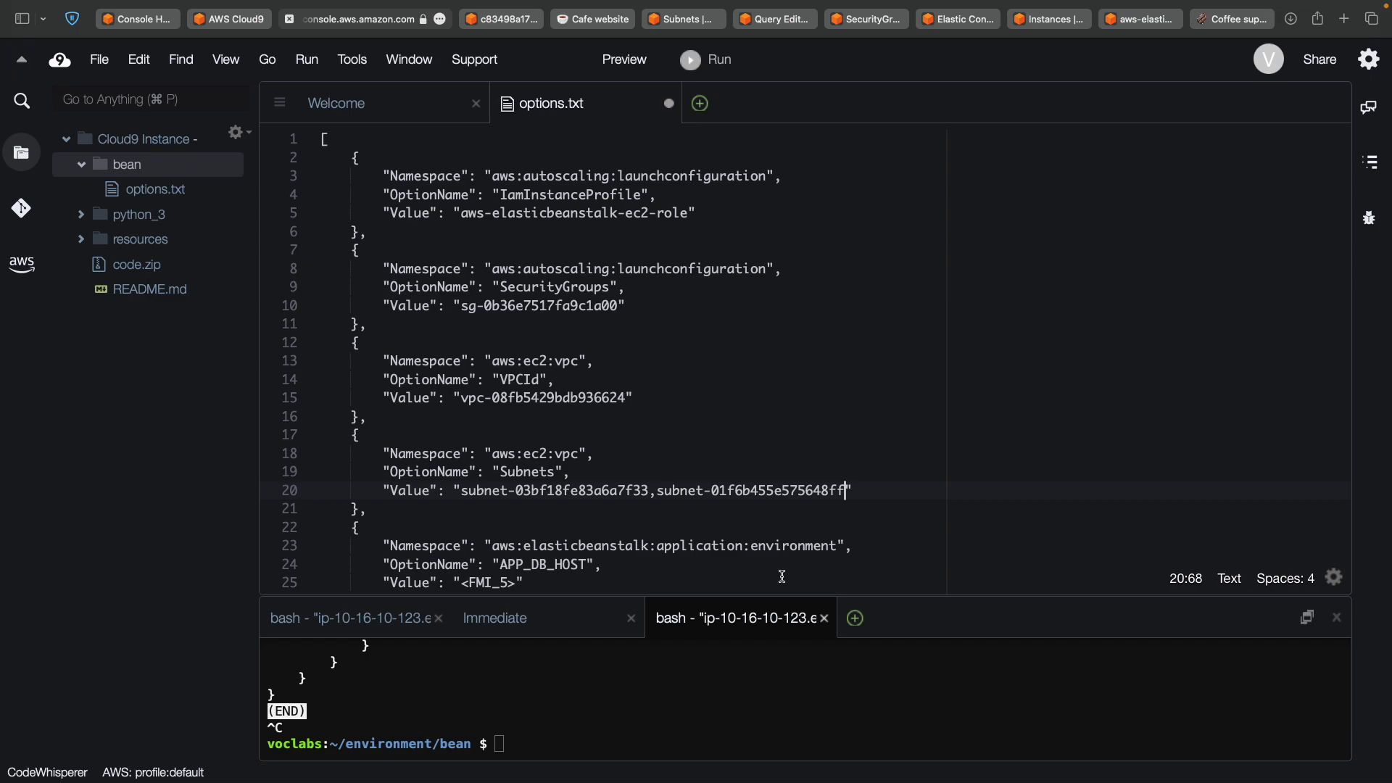
# Set APP_DB_HOST by replacing <FMI_5> with the supplierdb database endpoint.
pyautogui.hotkey('ctrl', 'Left')
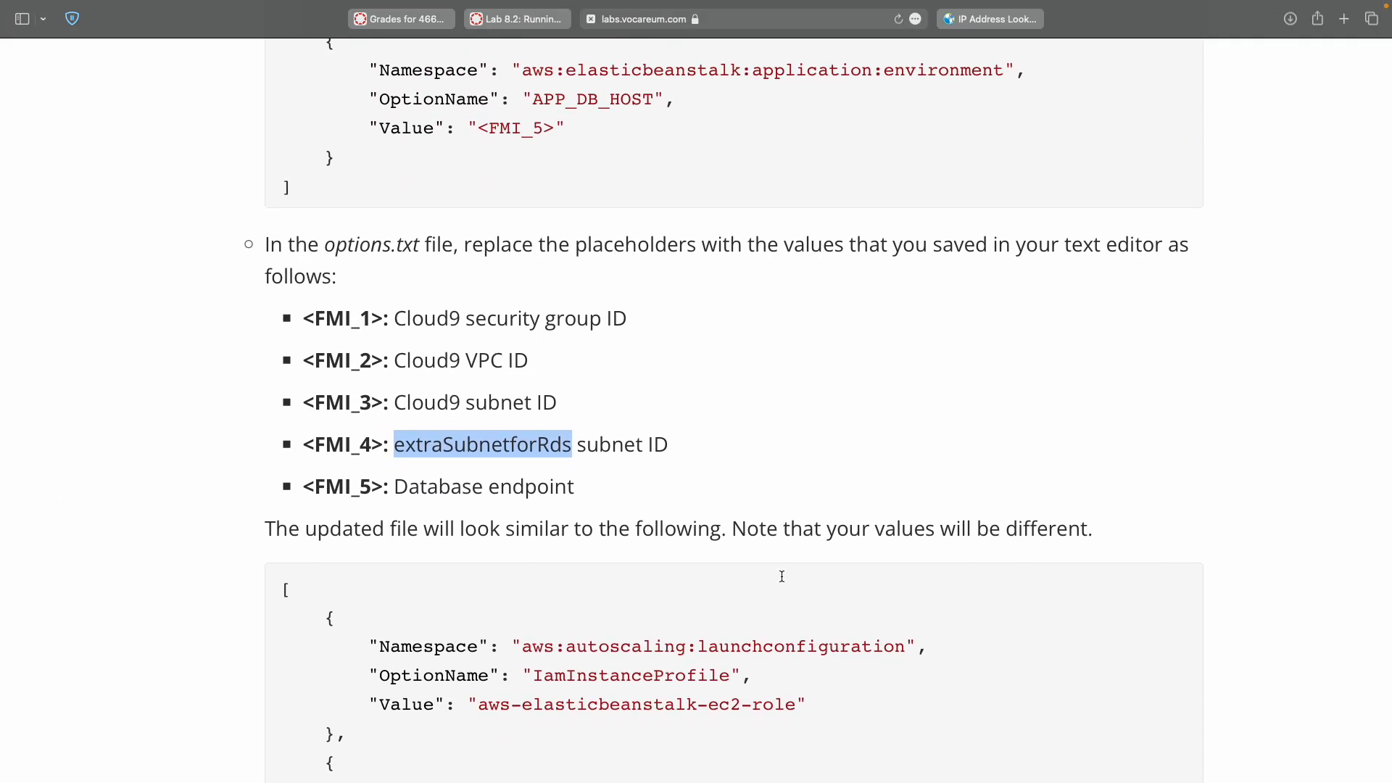
pyautogui.hotkey('ctrl', 'Left')
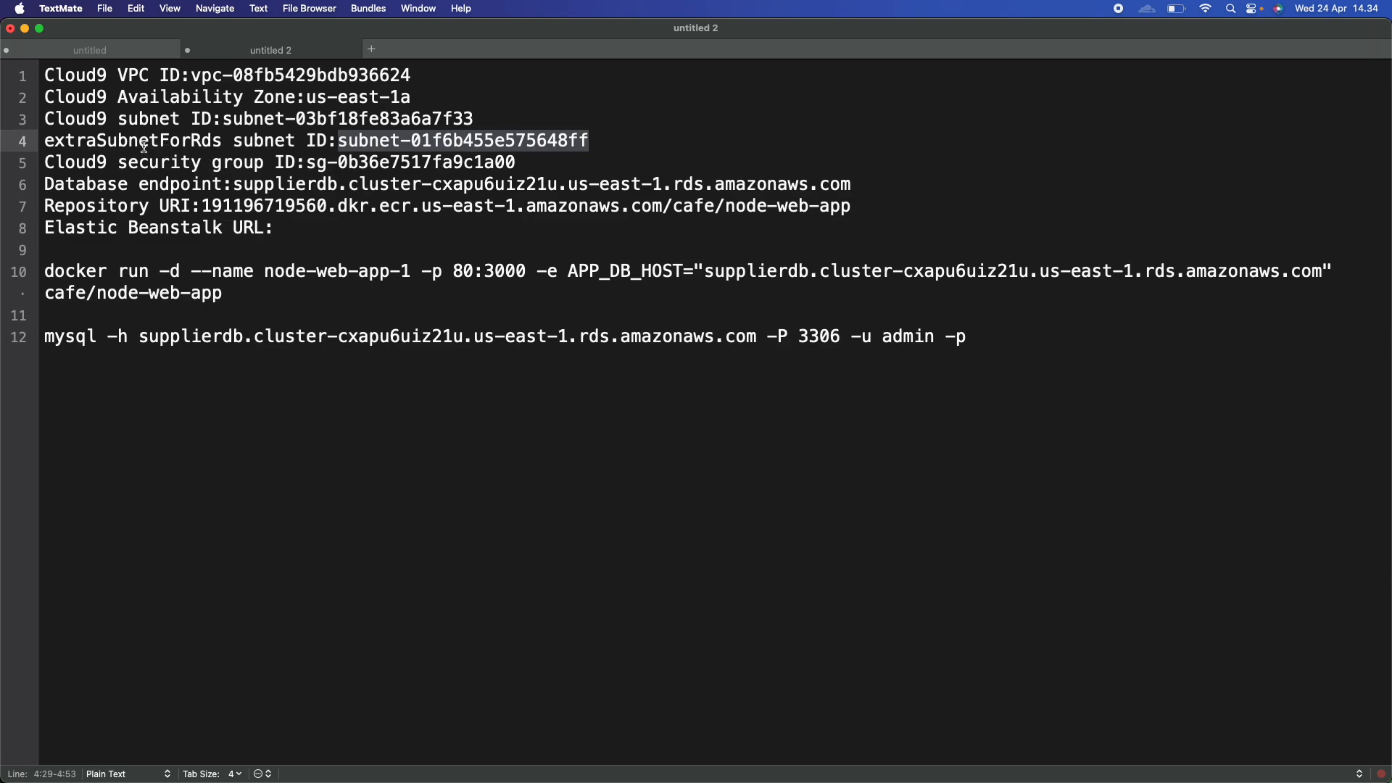
pyautogui.doubleClick(247, 186)
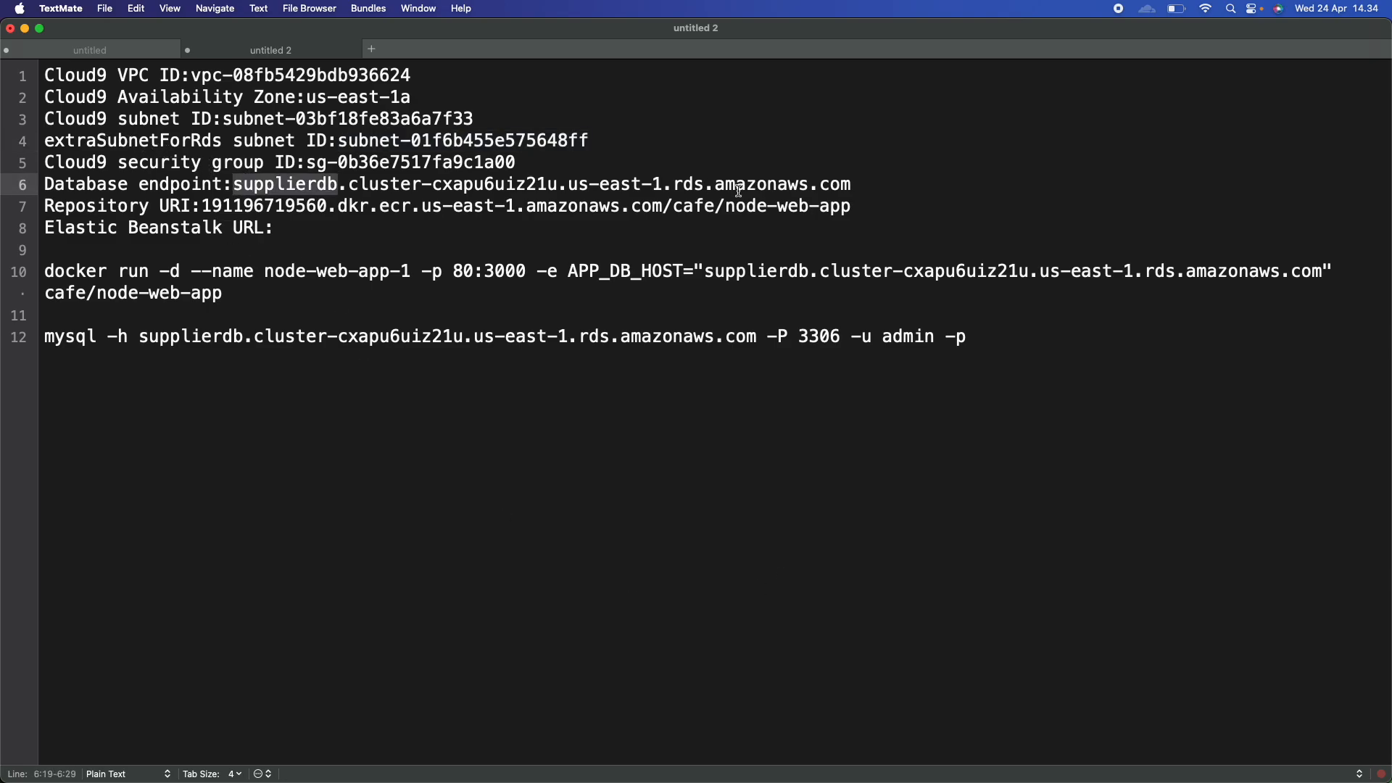
pyautogui.keyDown('shift'); pyautogui.click(834, 185); pyautogui.keyUp('shift')
pyautogui.press('super+c')
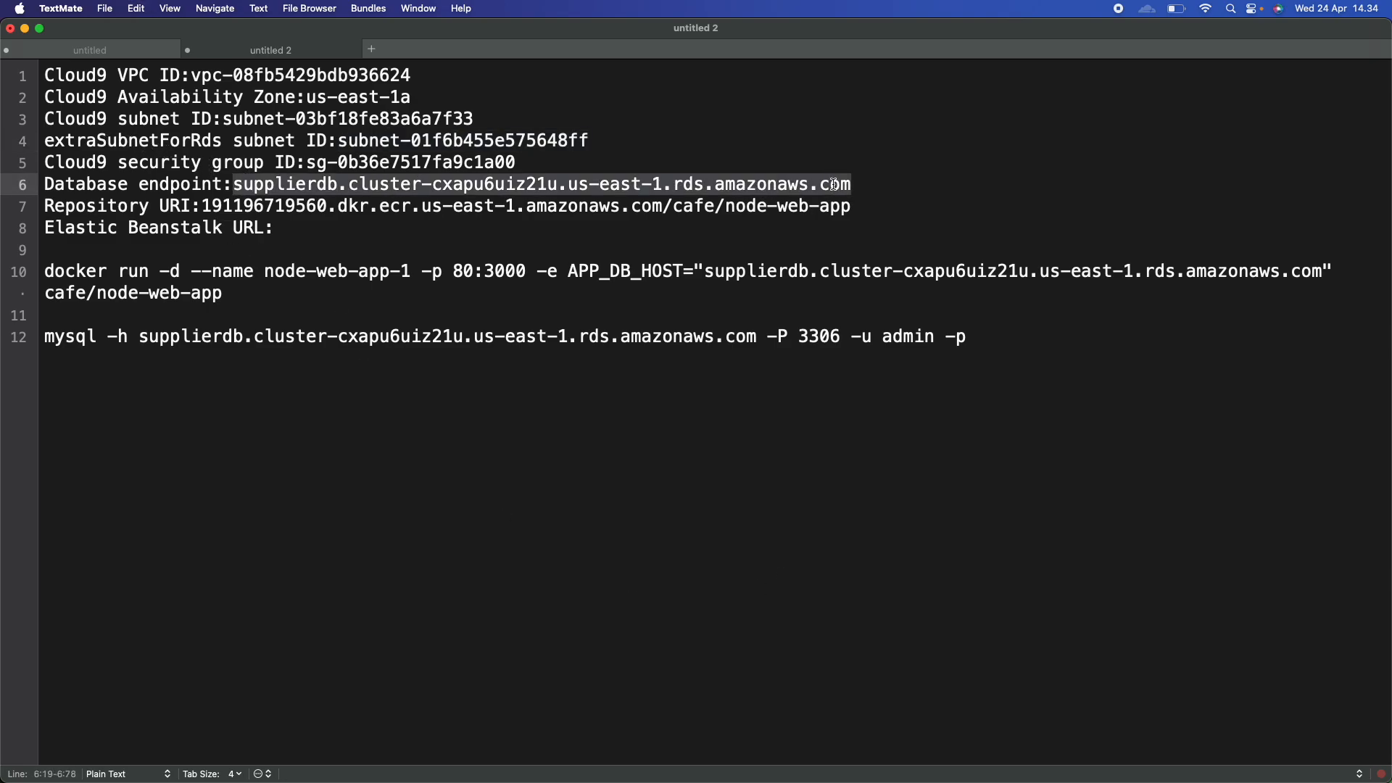
pyautogui.hotkey('ctrl', 'Right')
pyautogui.hotkey('ctrl', 'Right')
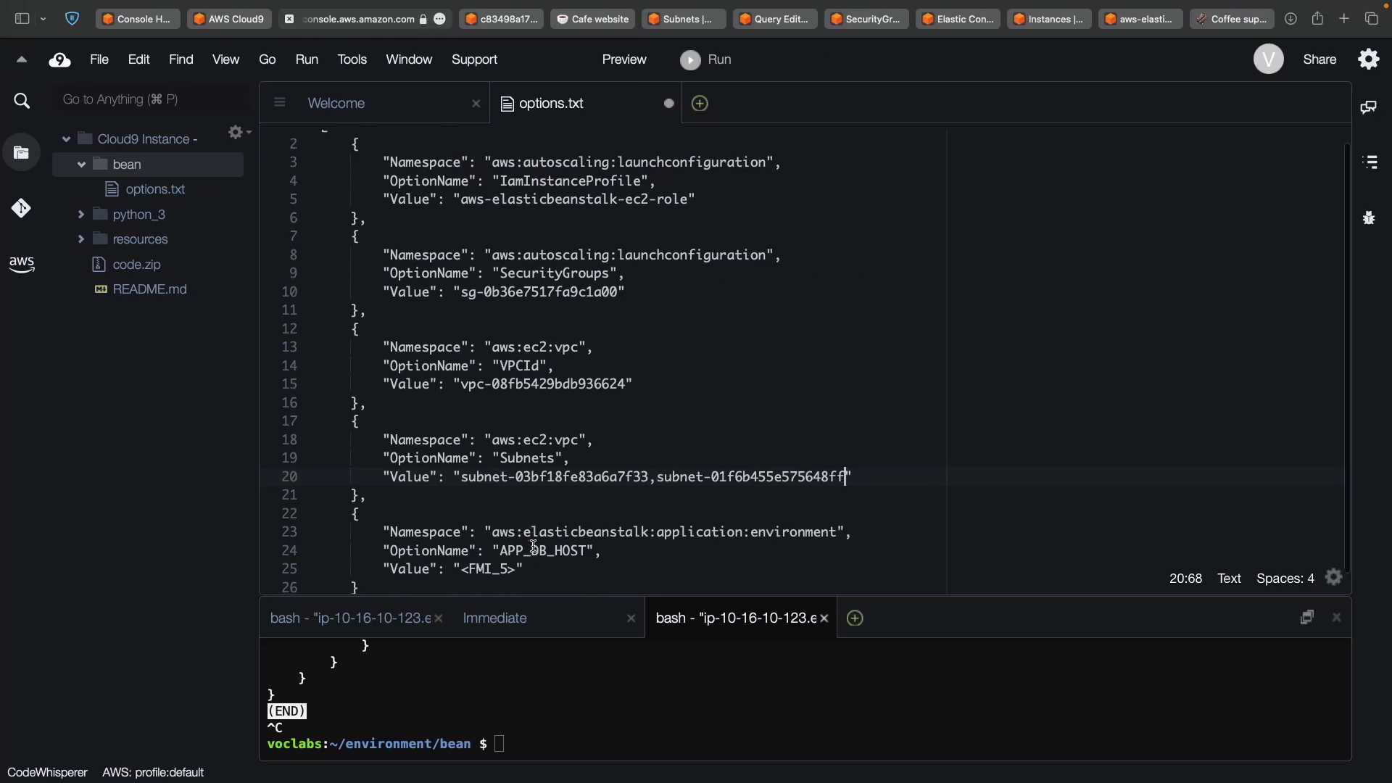
pyautogui.scroll(-4, 535, 546)
pyautogui.click(463, 401)
pyautogui.keyDown('shift'); pyautogui.click(516, 401); pyautogui.keyUp('shift')
pyautogui.press('super+v')
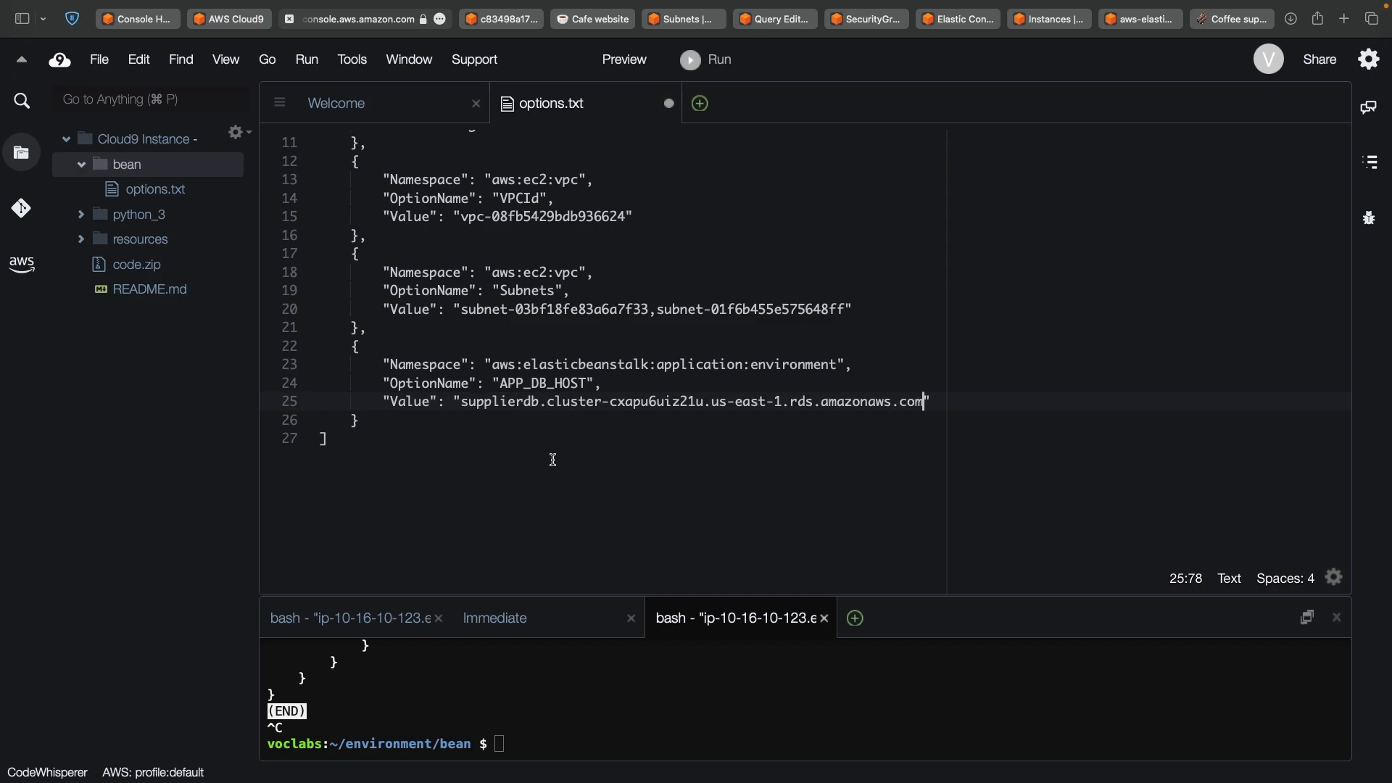
pyautogui.scroll(3, 554, 460)
# Save options.txt and check both subnet IDs on line 20.
pyautogui.press('super+grave')
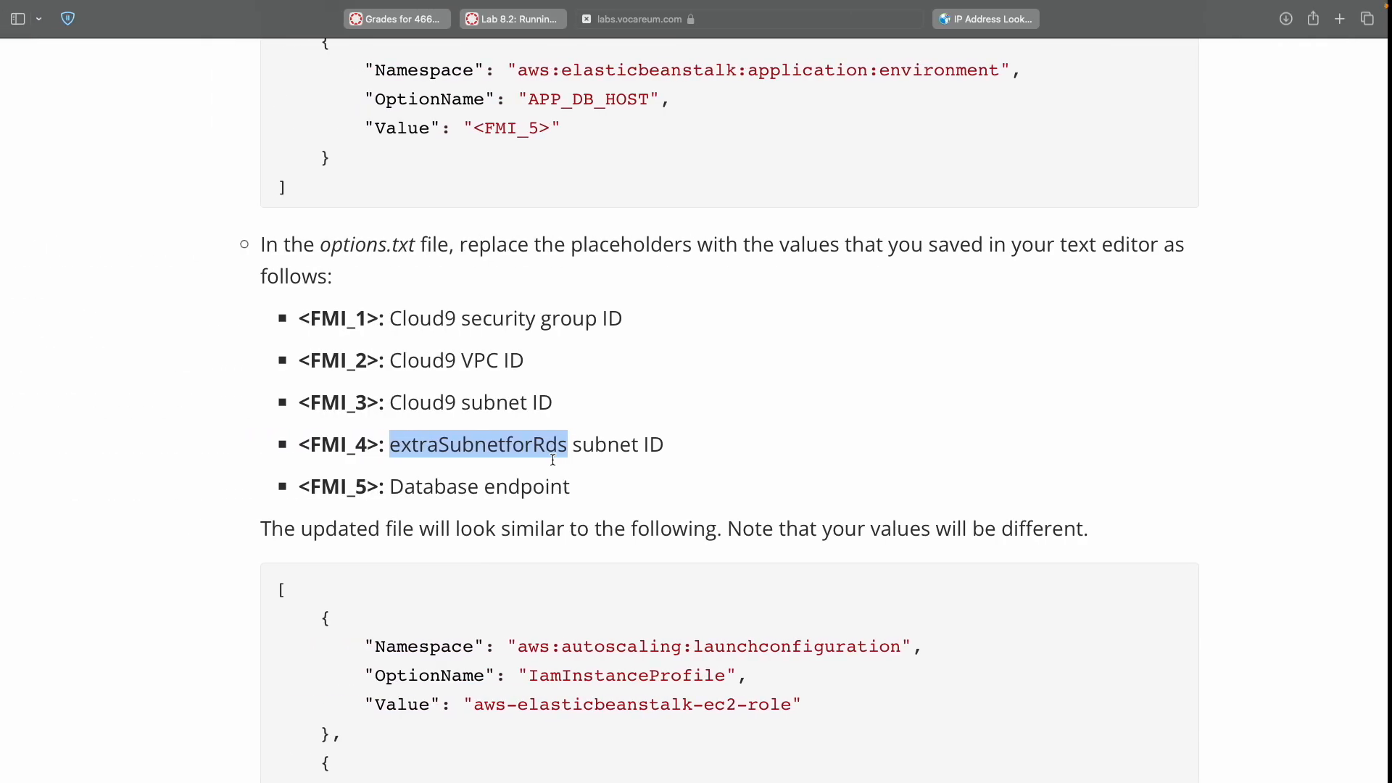
pyautogui.scroll(-6, 552, 464)
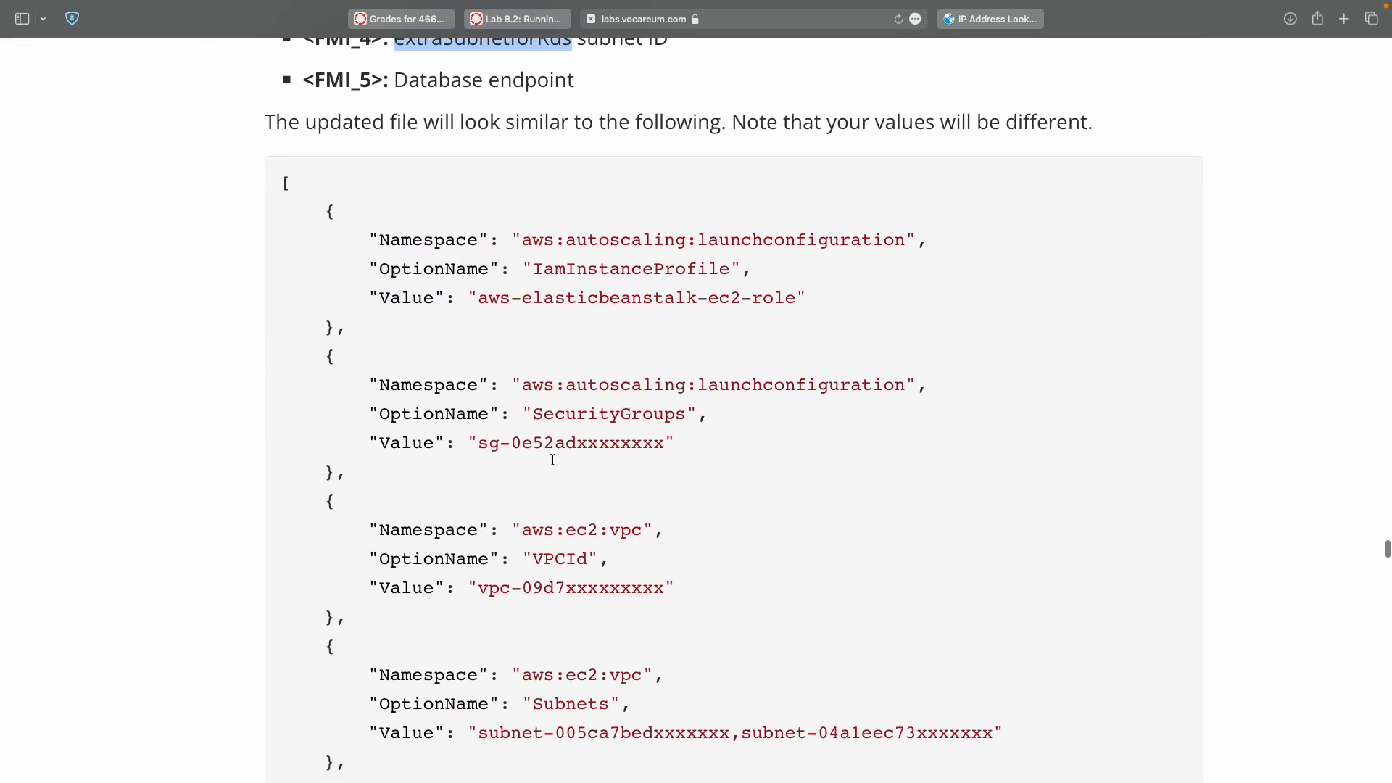
pyautogui.scroll(-9, 552, 460)
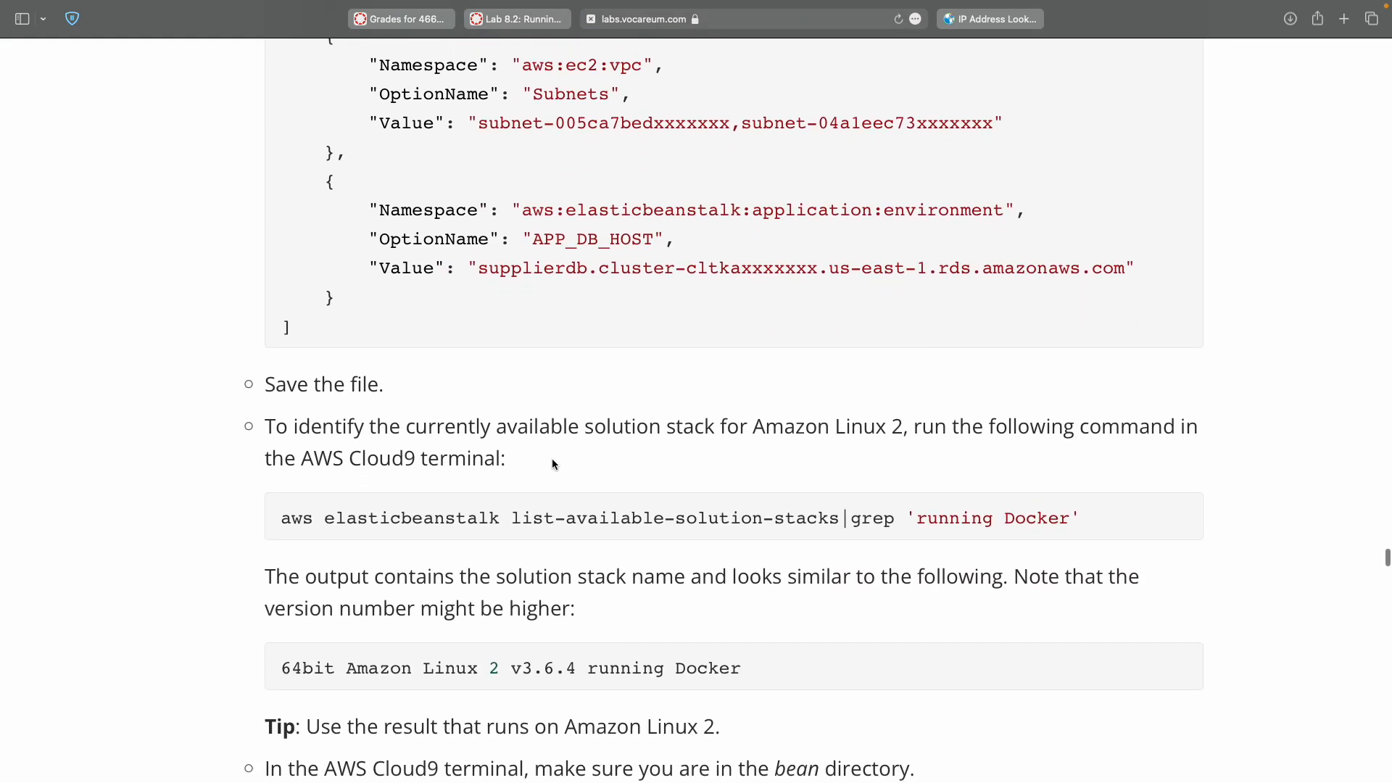
pyautogui.hotkey('ctrl', 'Right')
pyautogui.press('super+s')
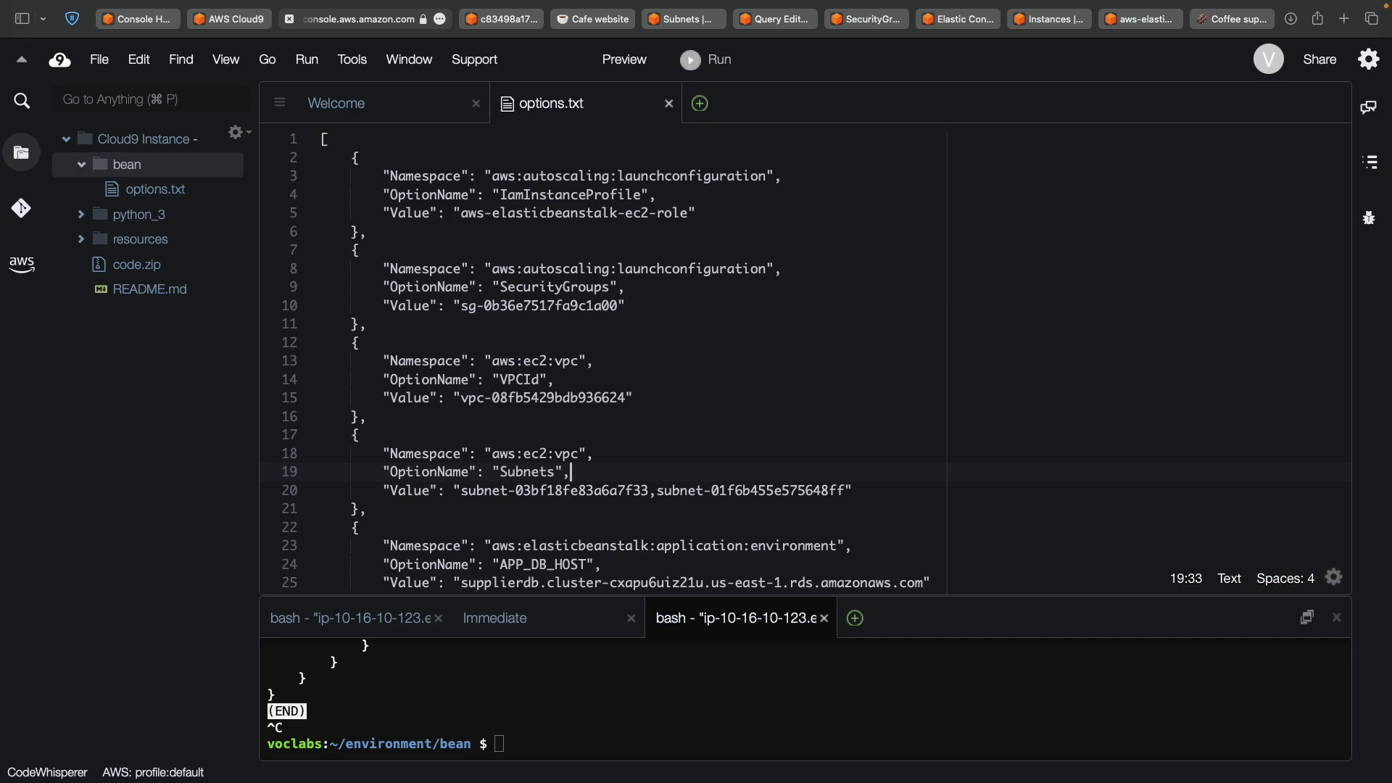
pyautogui.doubleClick(595, 489)
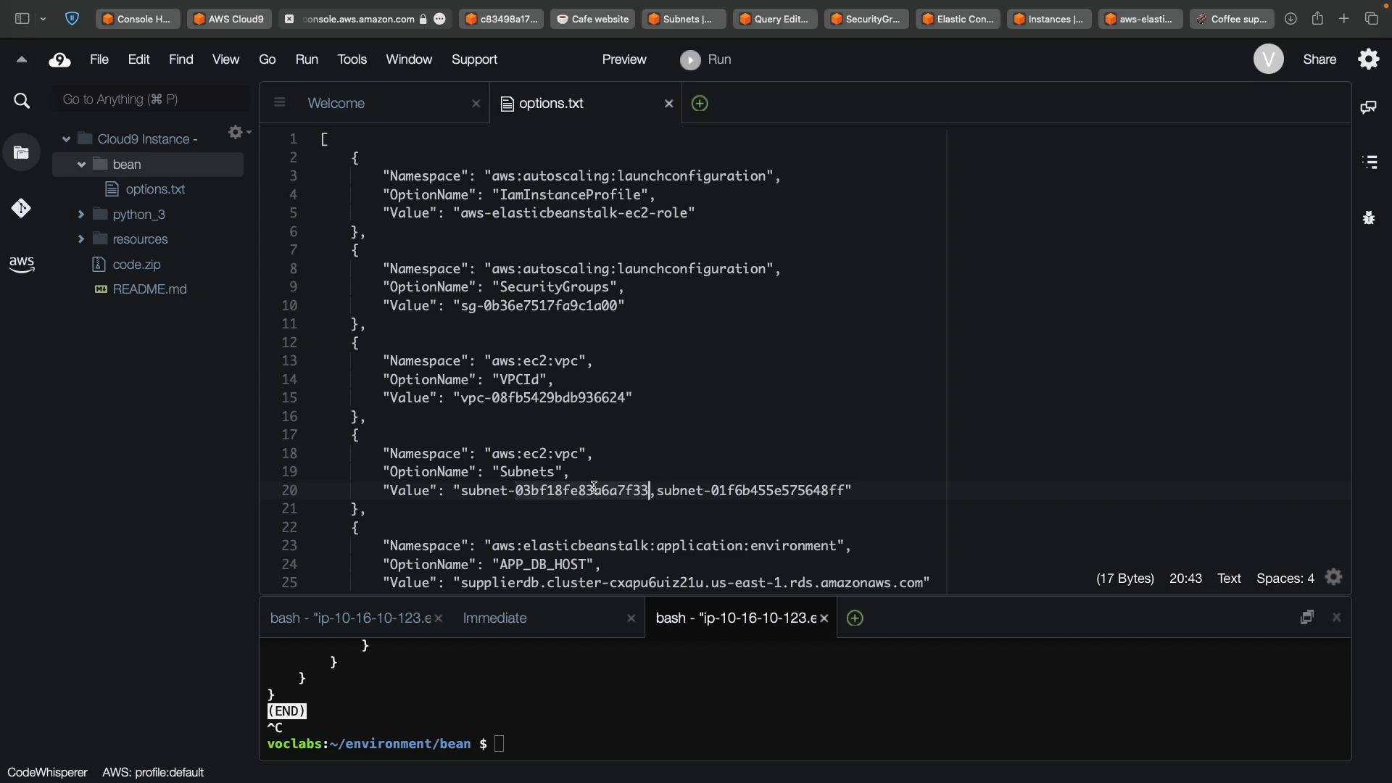
pyautogui.doubleClick(798, 488)
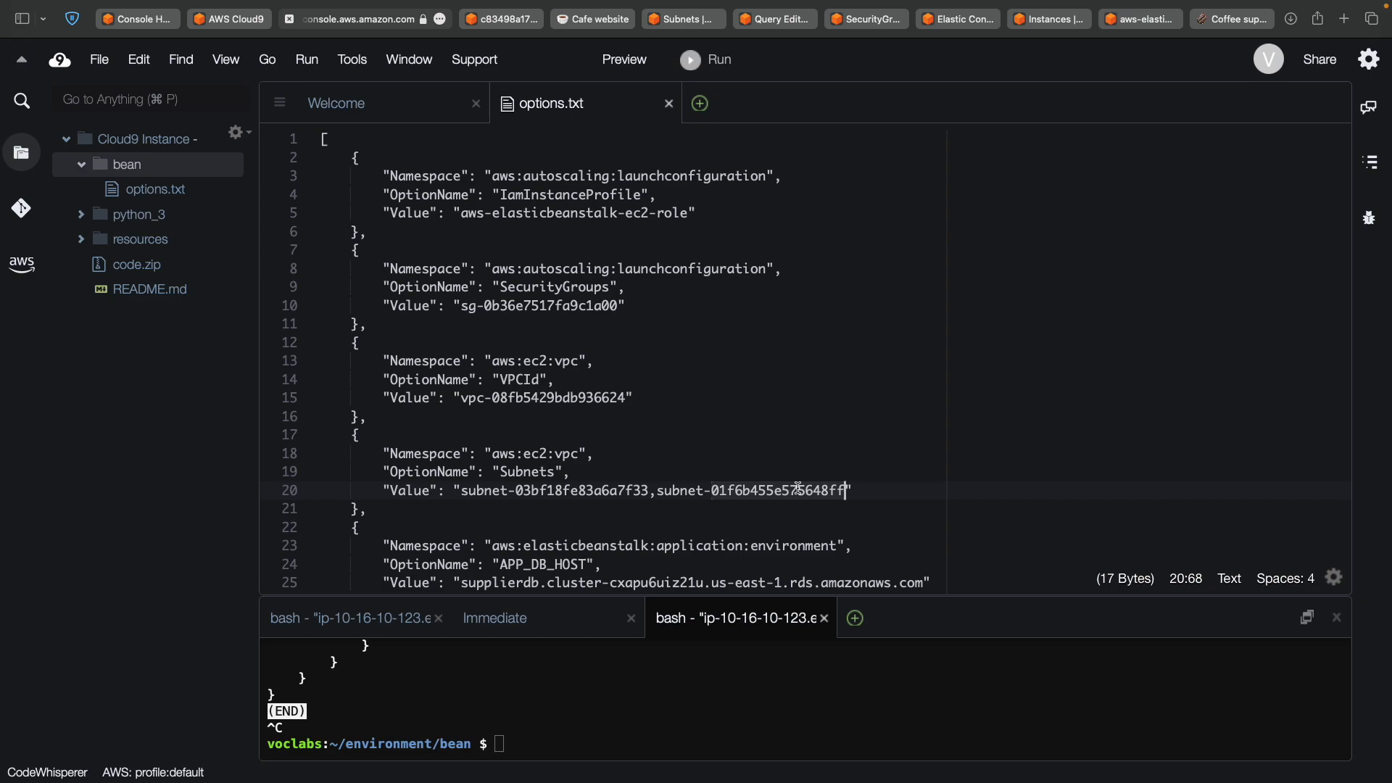
# Select the list-available-solution-stacks grep command in the lab guide.
pyautogui.hotkey('ctrl', 'Left')
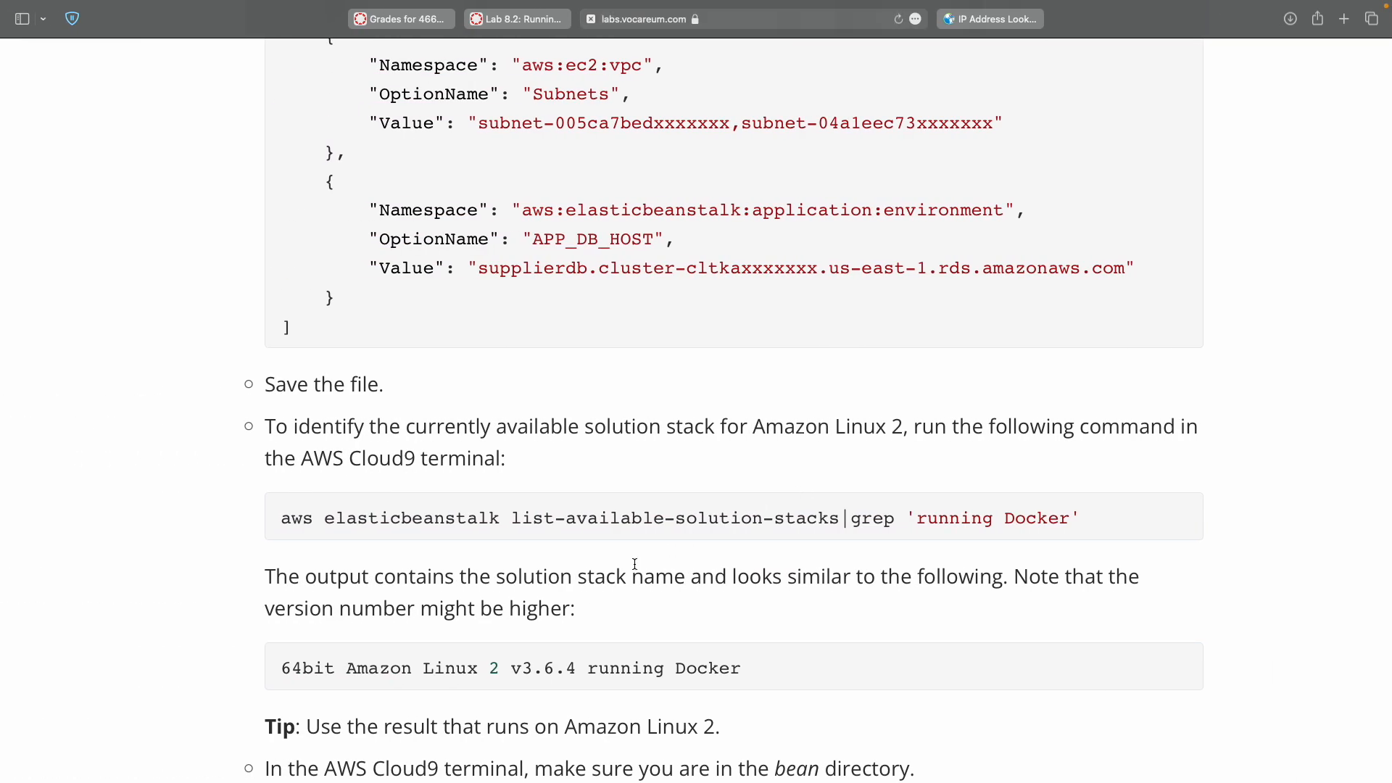
pyautogui.doubleClick(275, 523)
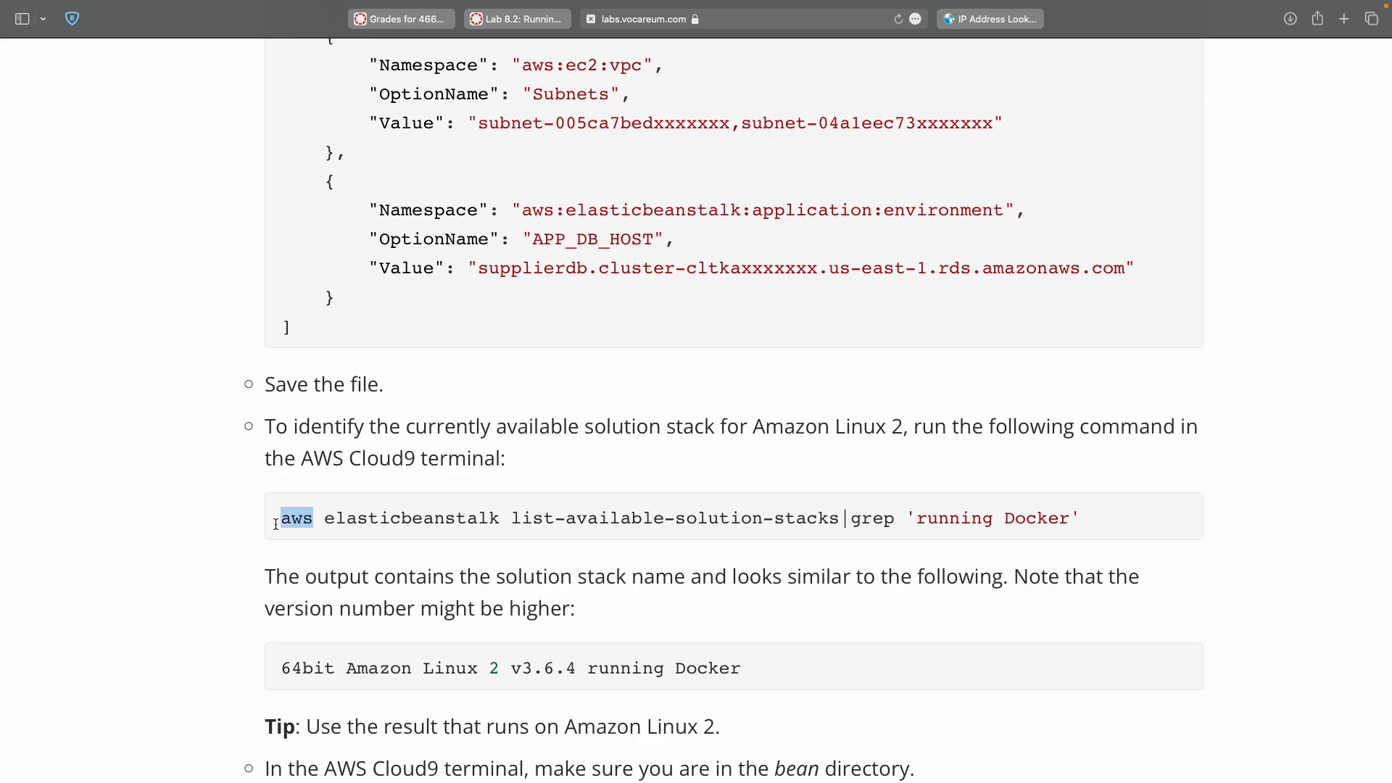
pyautogui.keyDown('shift'); pyautogui.click(1079, 519); pyautogui.keyUp('shift')
pyautogui.press('super+c')
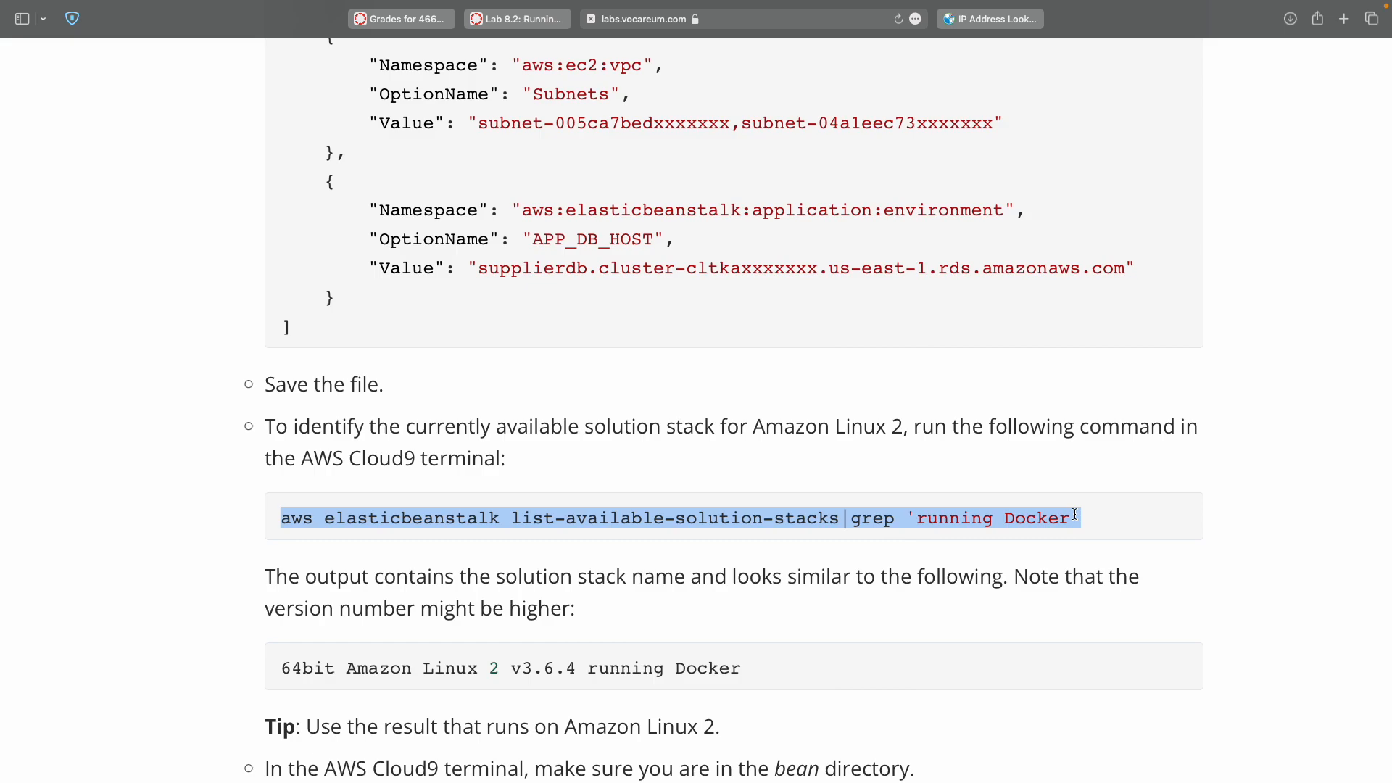
# Run the Docker solution-stack grep query in the Cloud9 terminal, then rerun it from history.
pyautogui.hotkey('ctrl', 'Right')
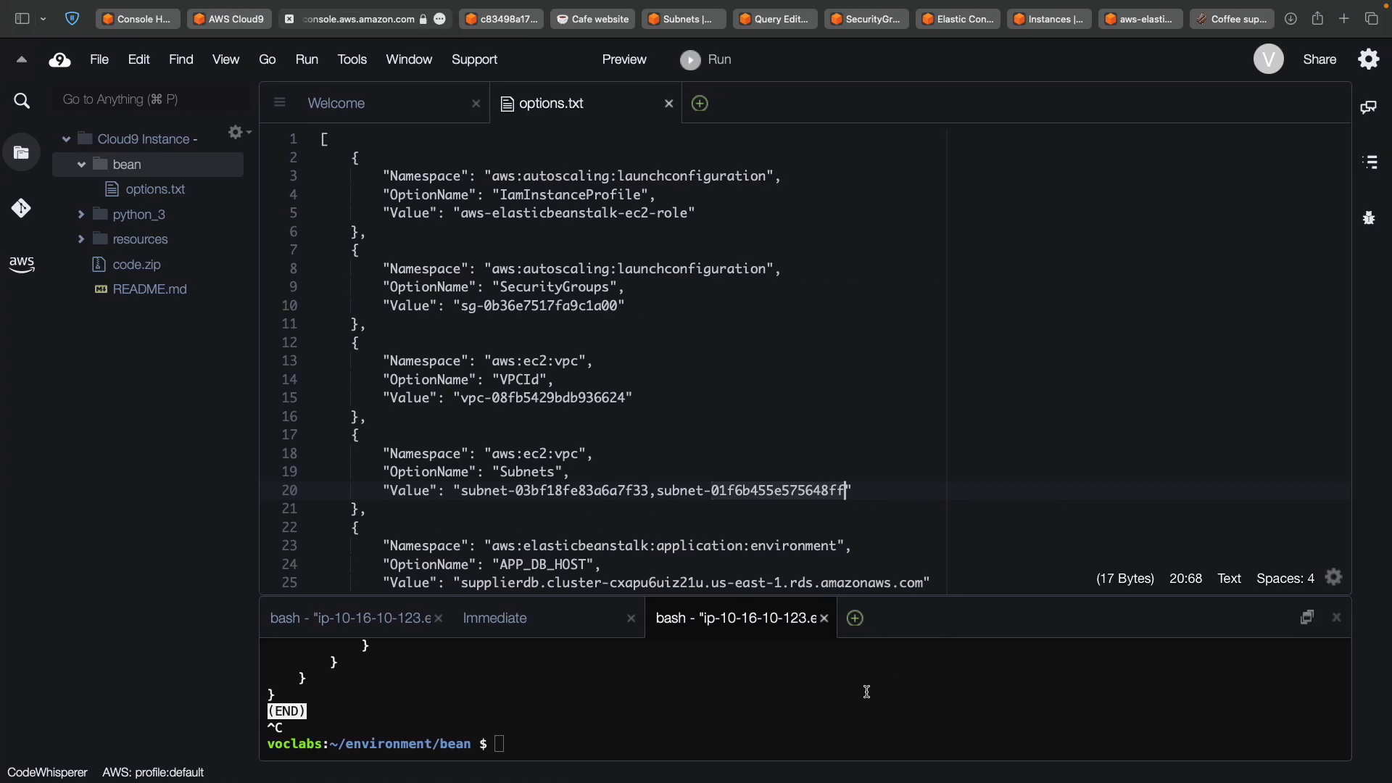
pyautogui.press('super+v')
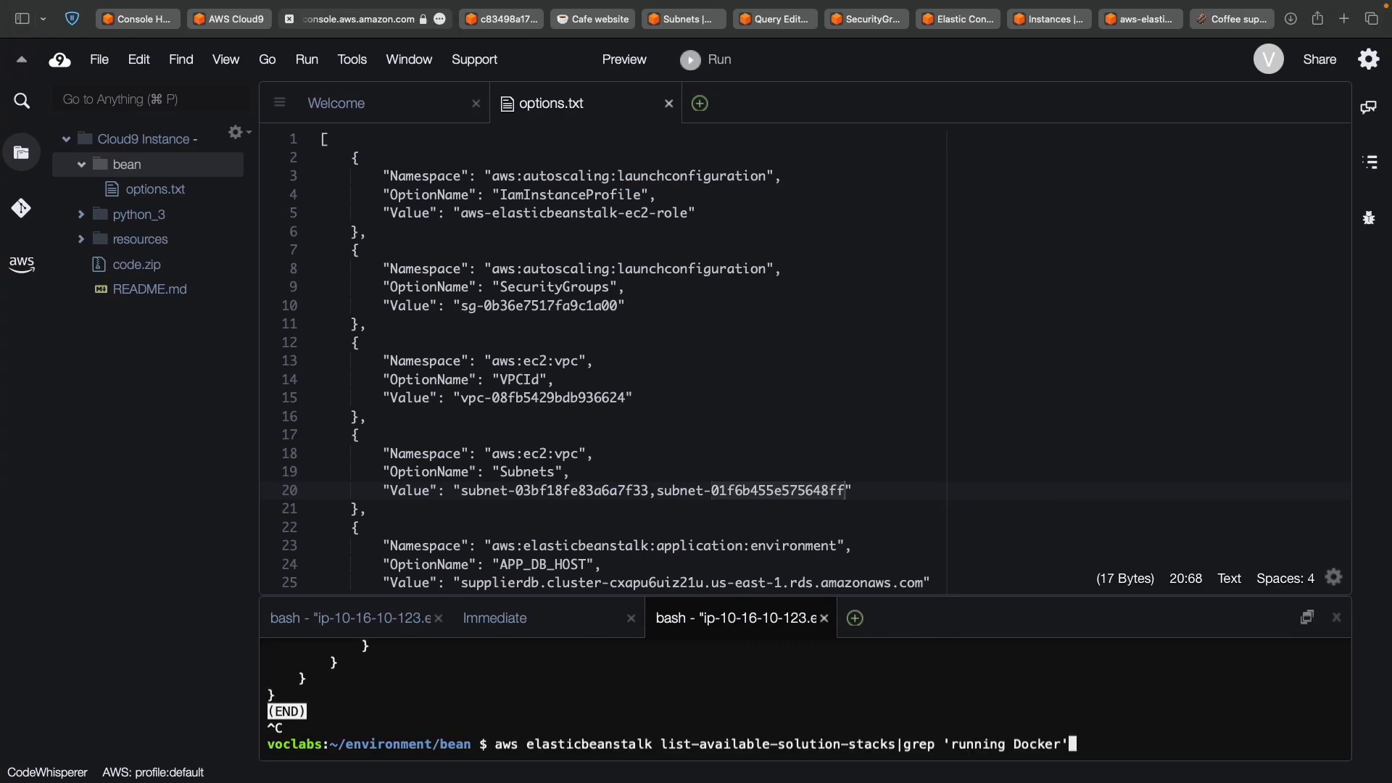
pyautogui.press('Return')
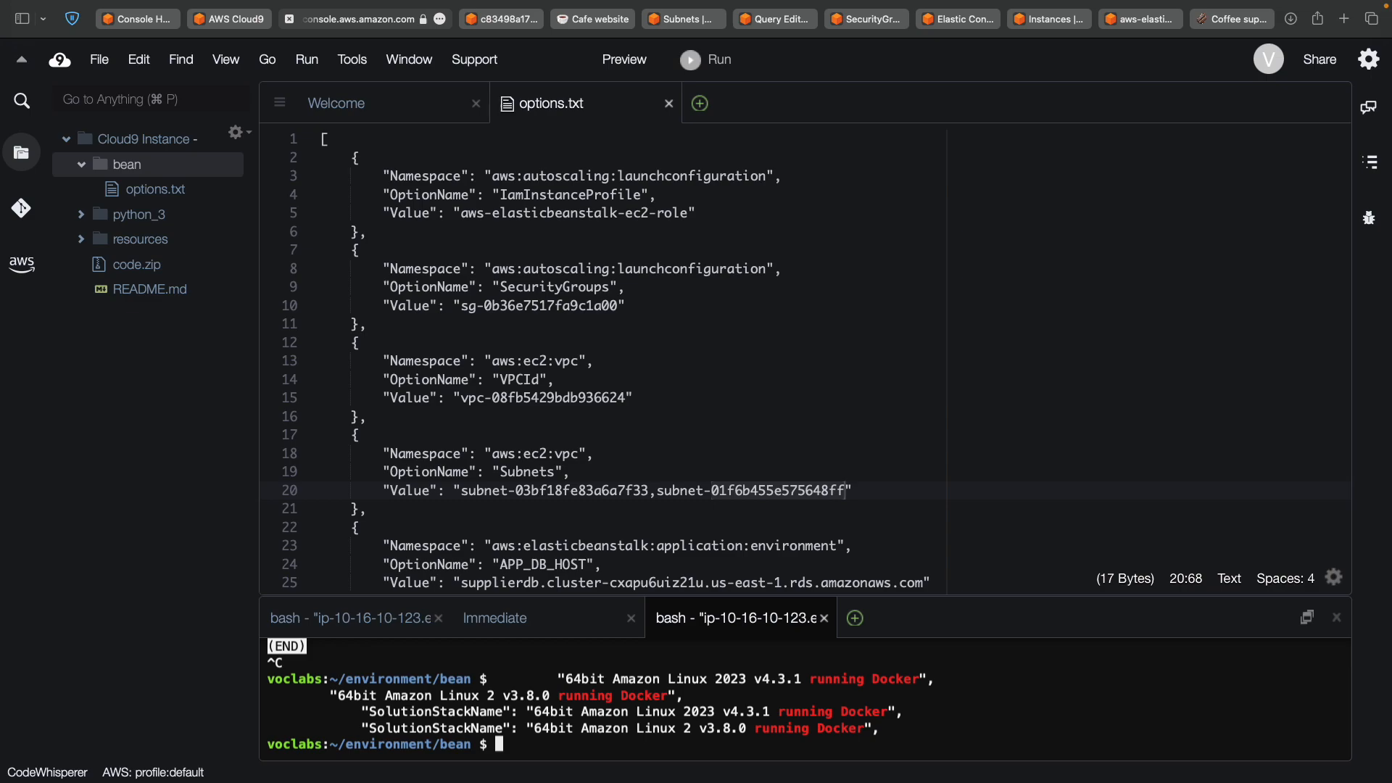
pyautogui.hotkey('ctrl', 'c')
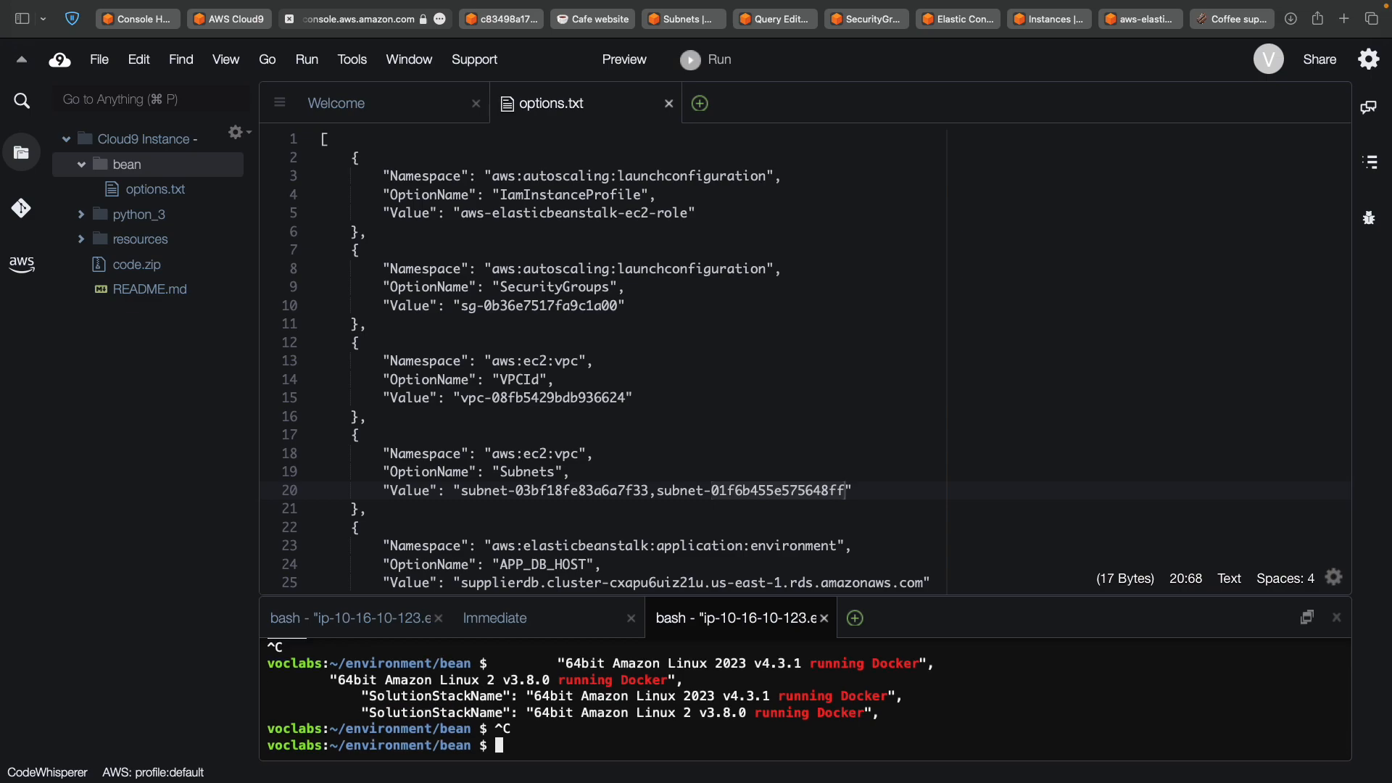
pyautogui.hotkey('ctrl', 'c')
pyautogui.press('Up')
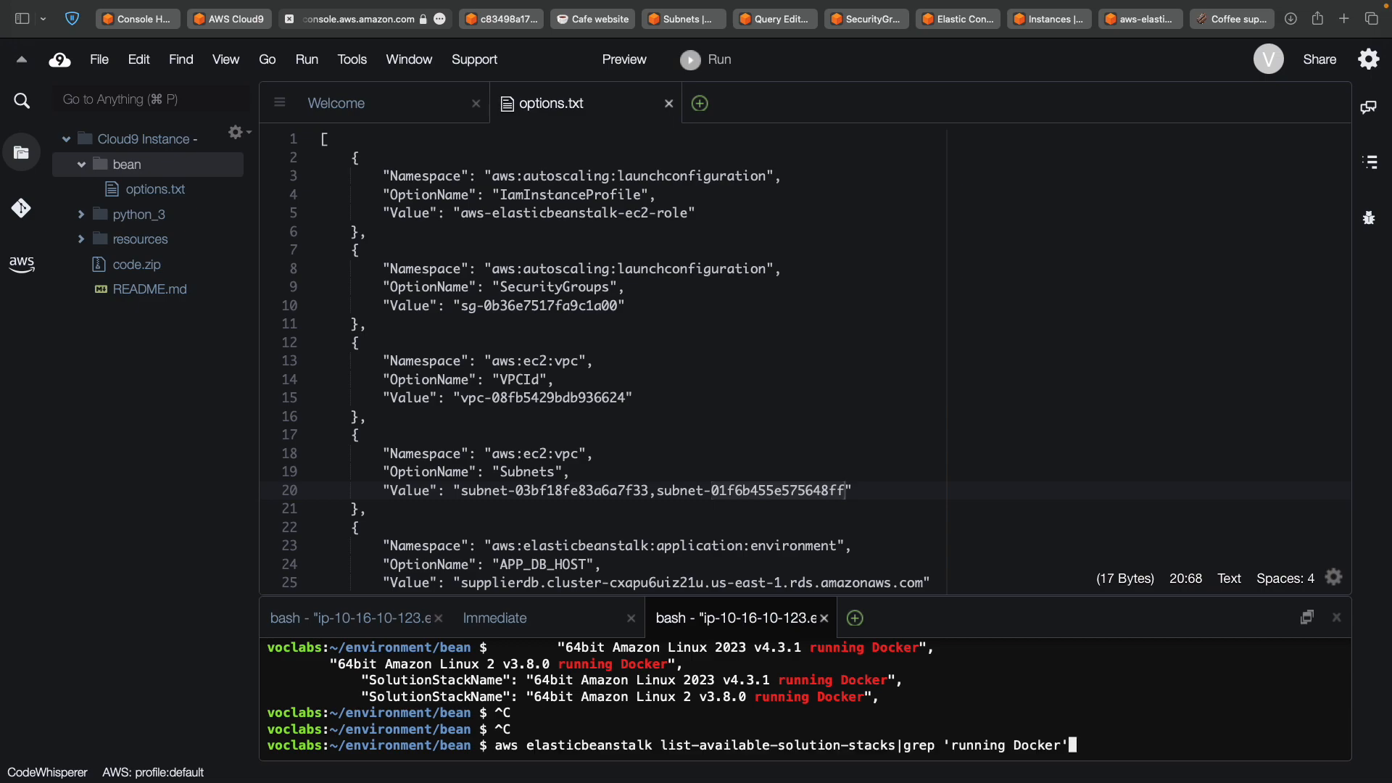
pyautogui.press('Return')
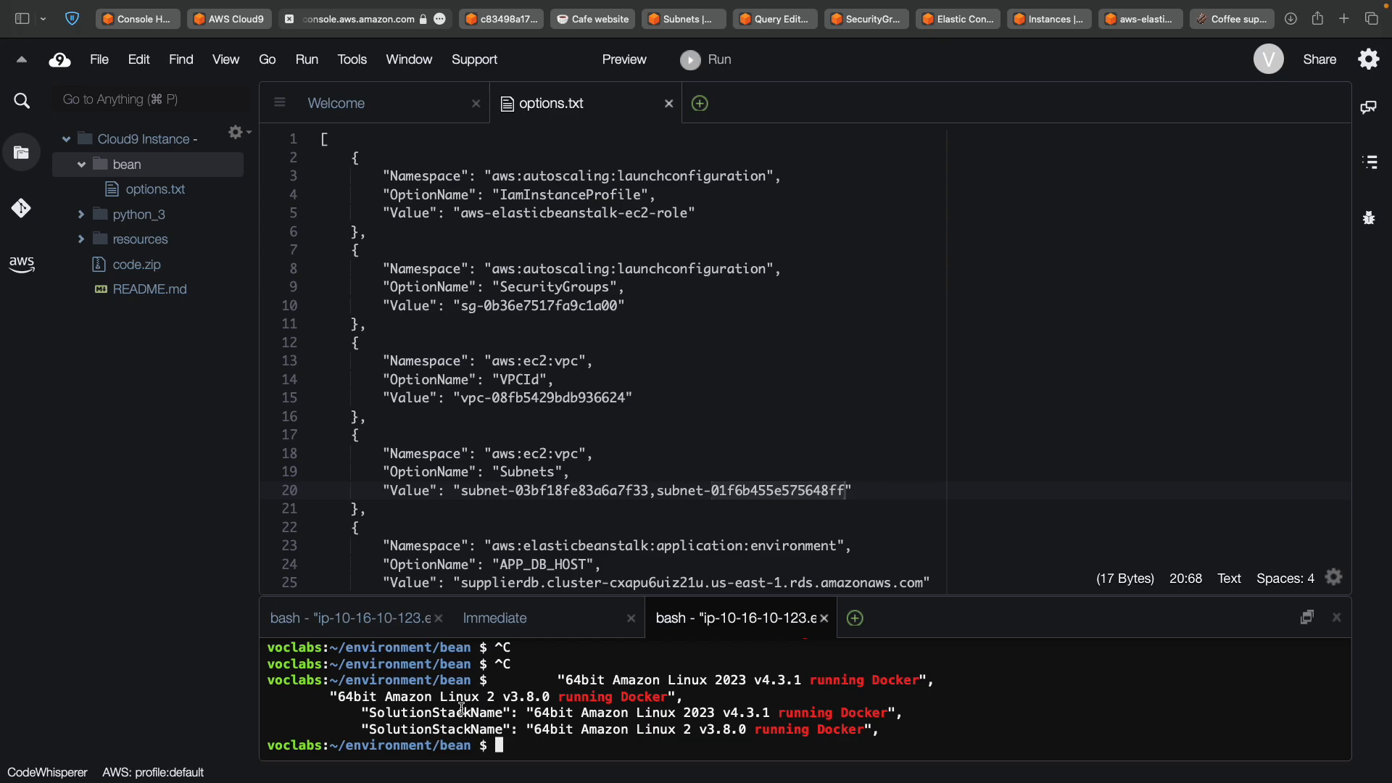
# Check the listed stacks, including 64bit Amazon Linux 2 v3.8.0 running Docker, against the lab's example output.
pyautogui.hotkey('ctrl', 'Left')
pyautogui.scroll(-2, 455, 629)
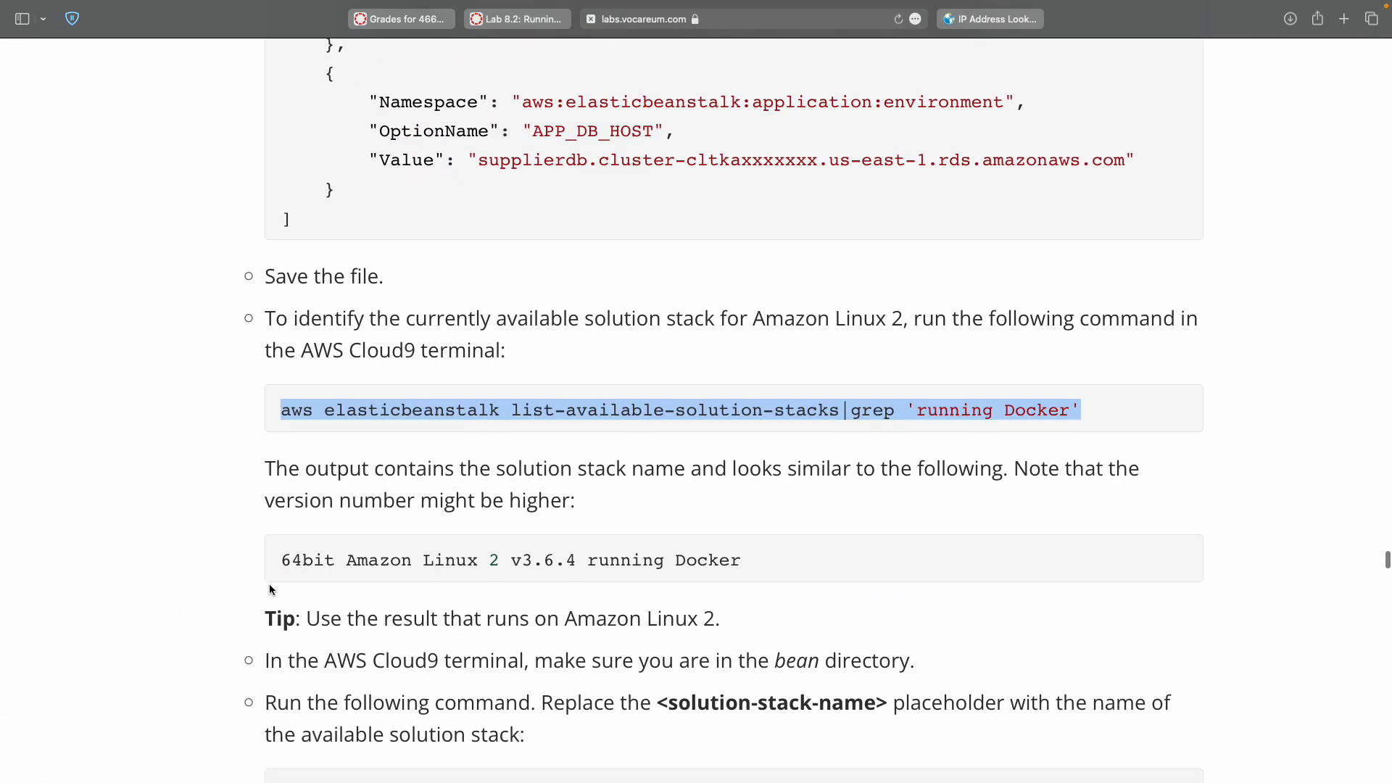
pyautogui.doubleClick(294, 560)
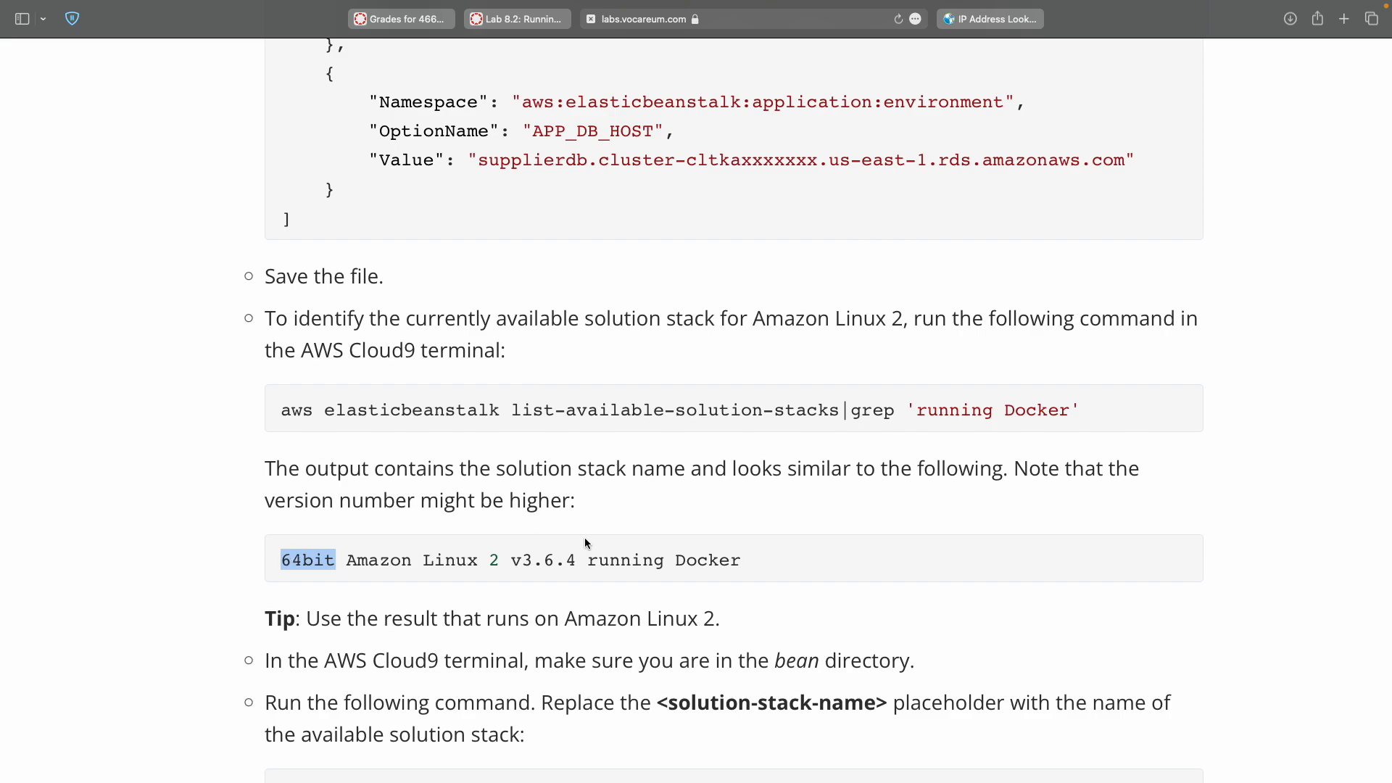
pyautogui.hotkey('ctrl', 'Right')
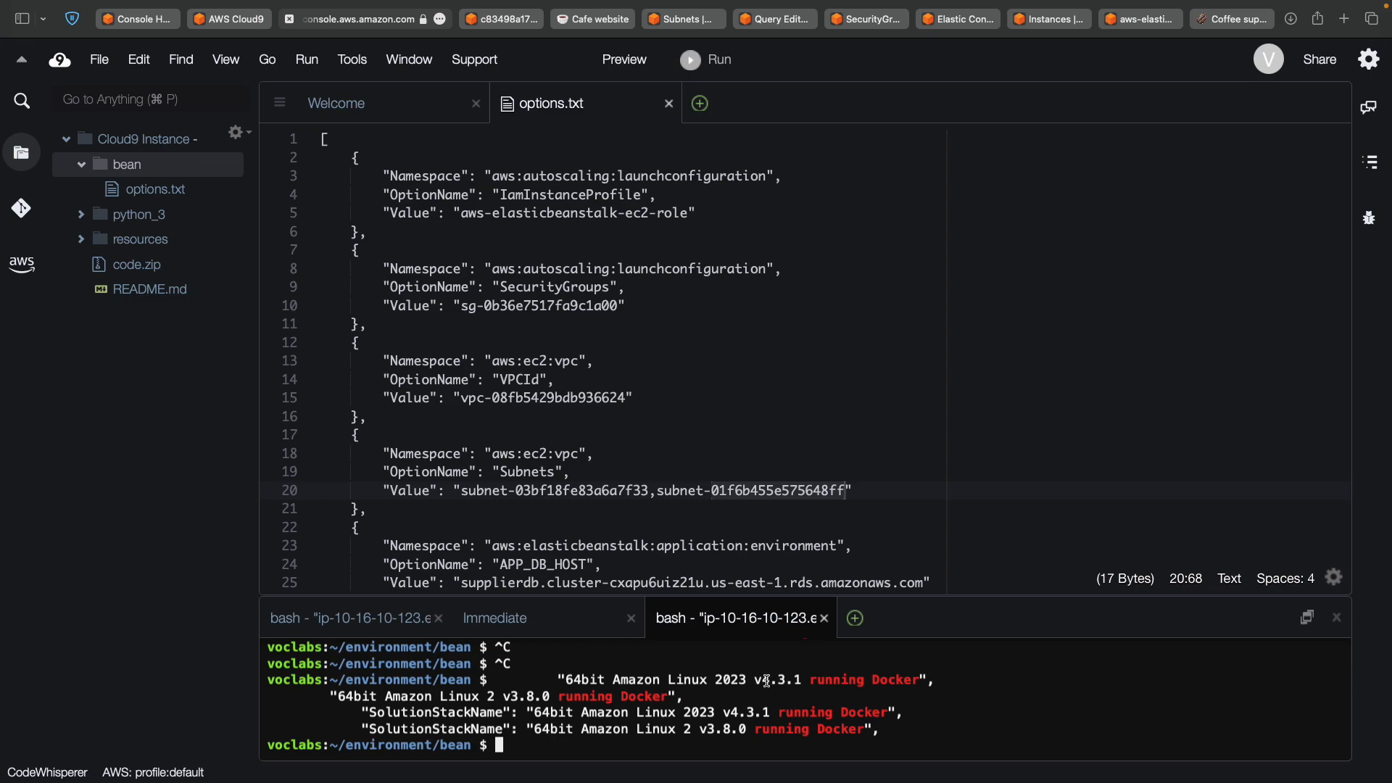
pyautogui.hotkey('ctrl', 'Left')
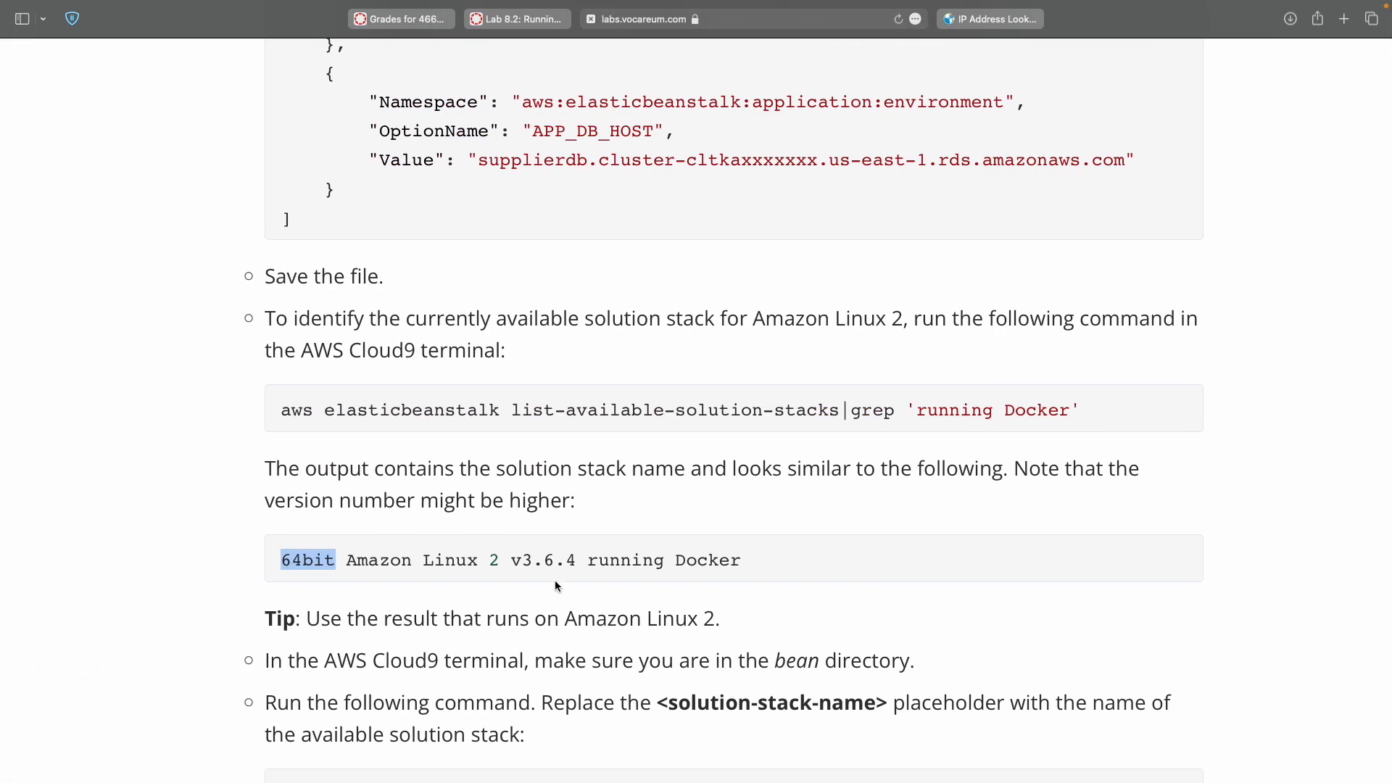
pyautogui.scroll(-3, 555, 581)
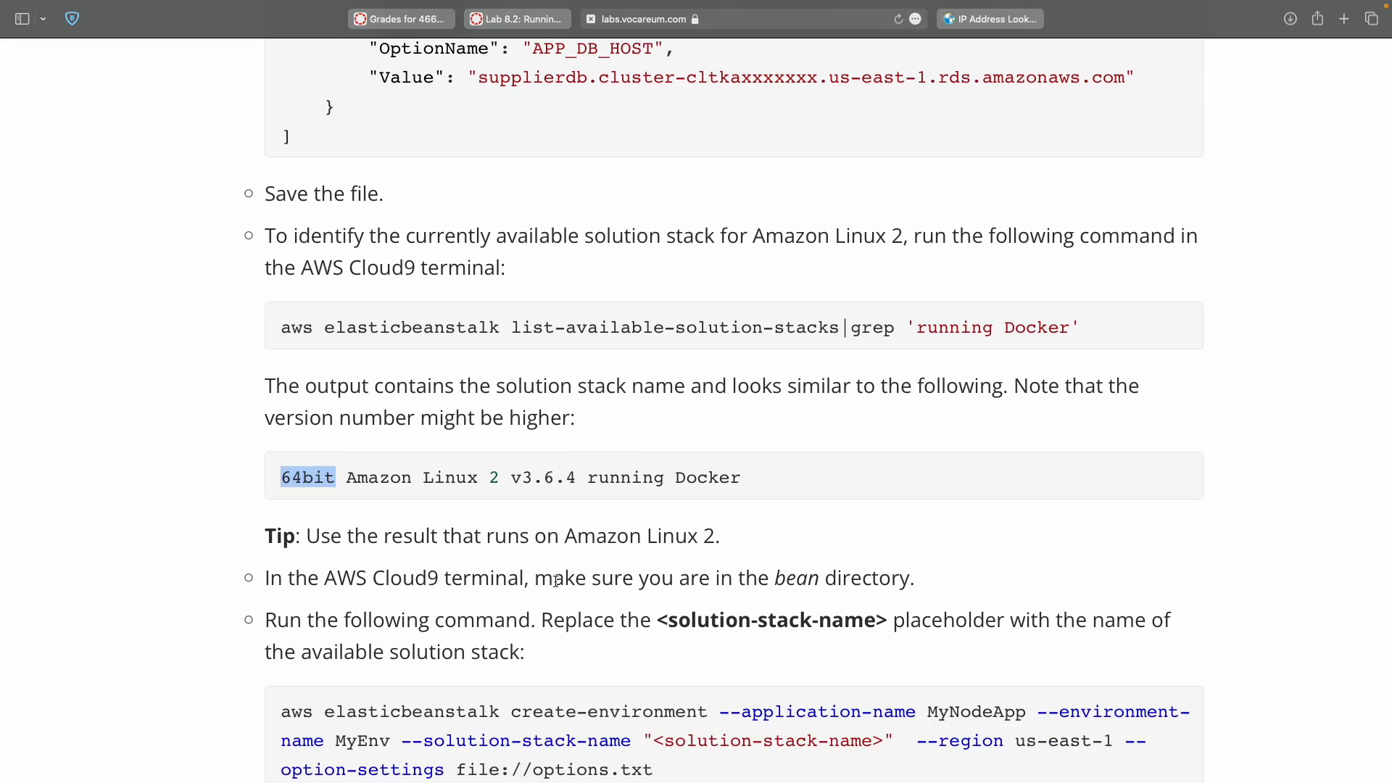
pyautogui.scroll(-6, 555, 581)
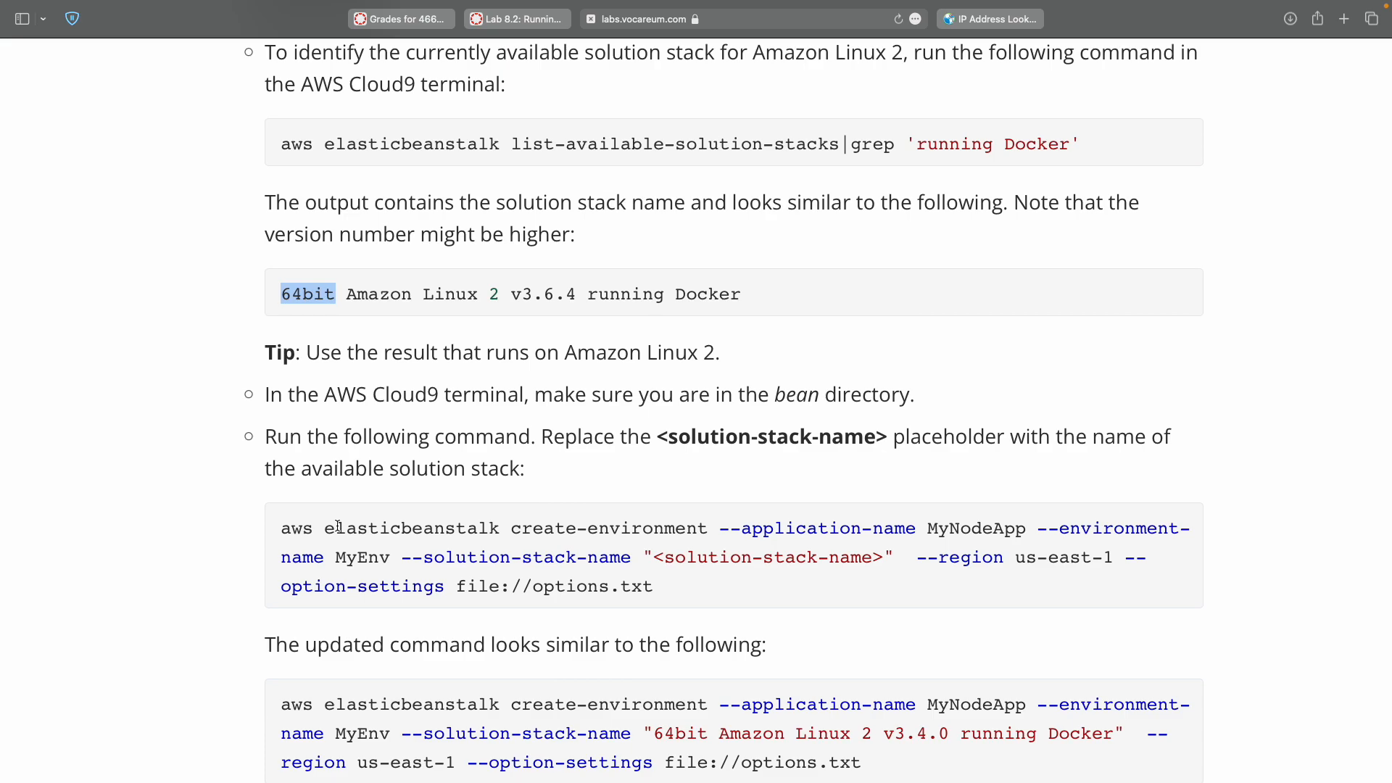
# Paste the aws elasticbeanstalk create-environment command into the TextMate notes as line 14.
pyautogui.moveTo(314, 528); pyautogui.dragTo(275, 529)
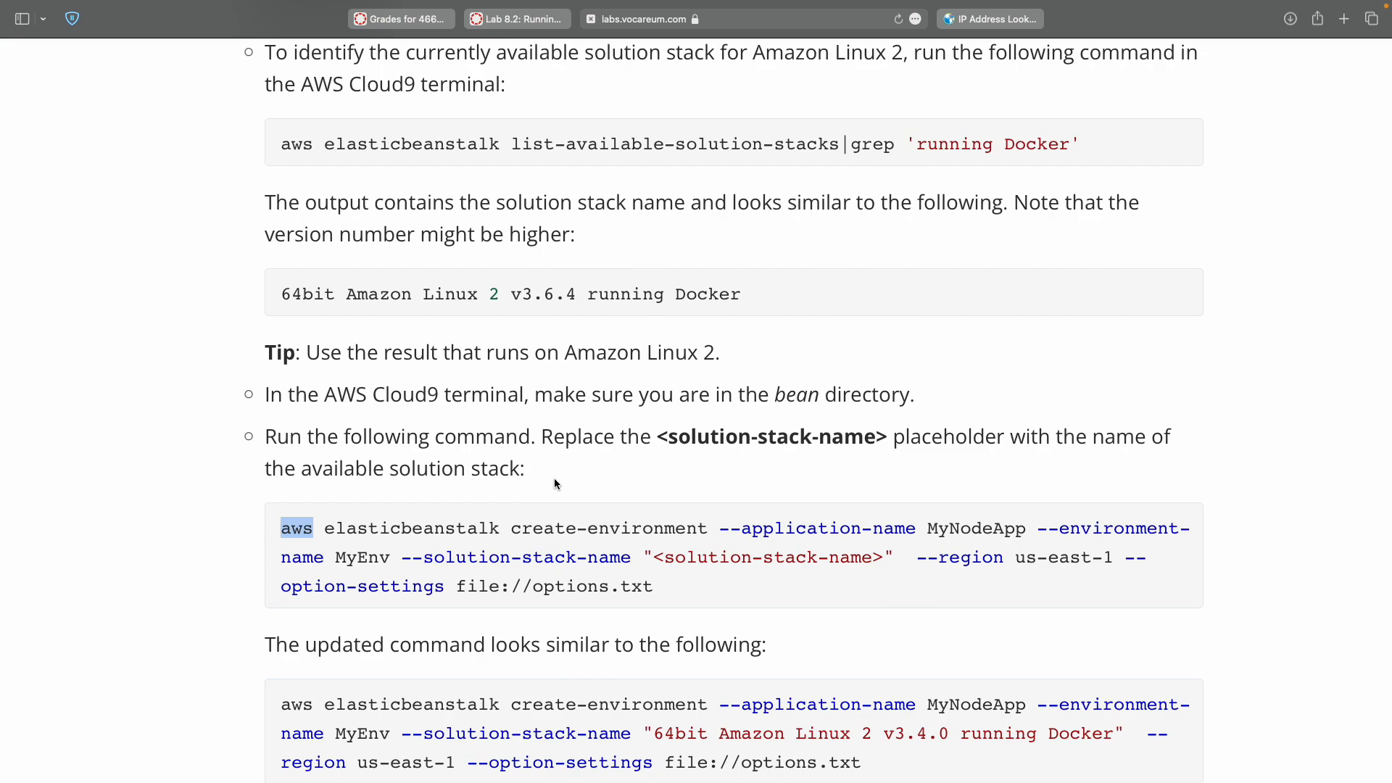
pyautogui.tripleClick(648, 586)
pyautogui.press('super+c')
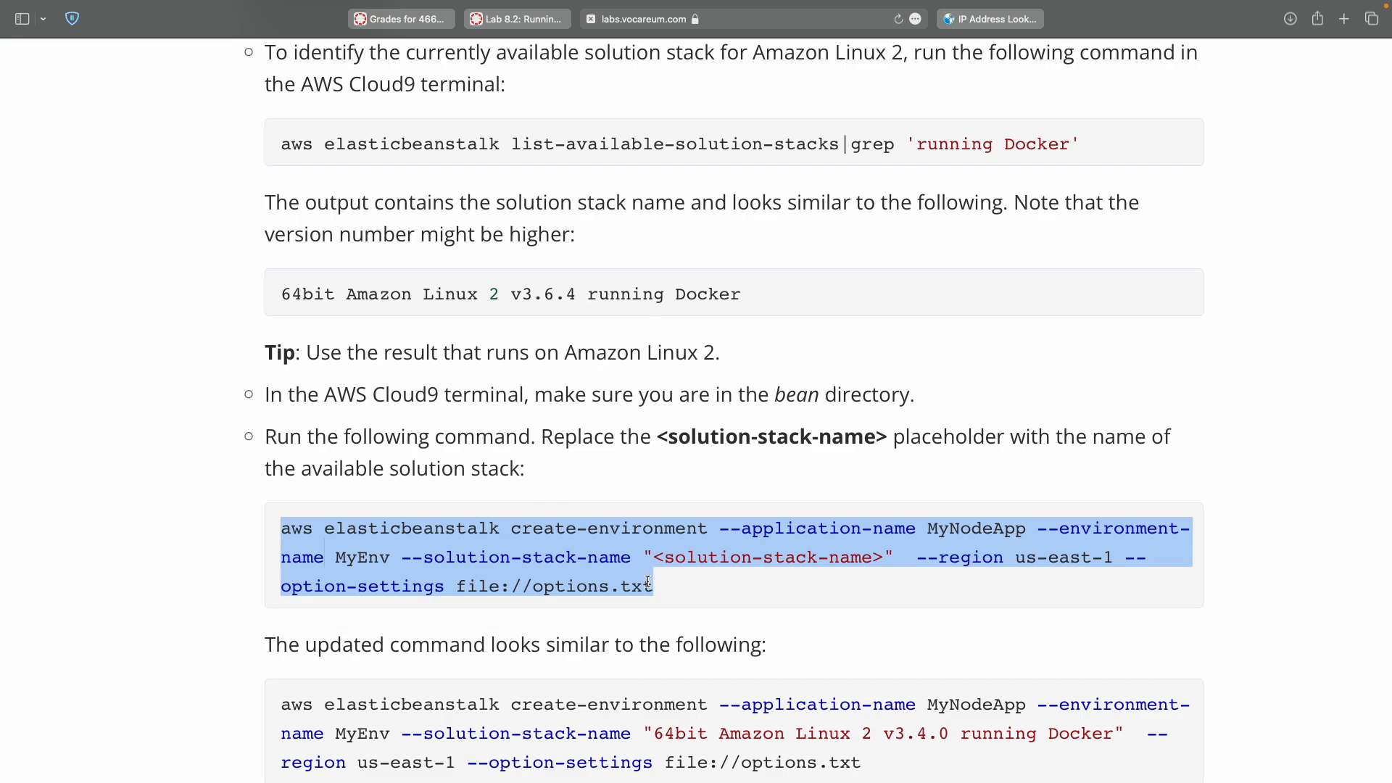
pyautogui.press('super+Tab')
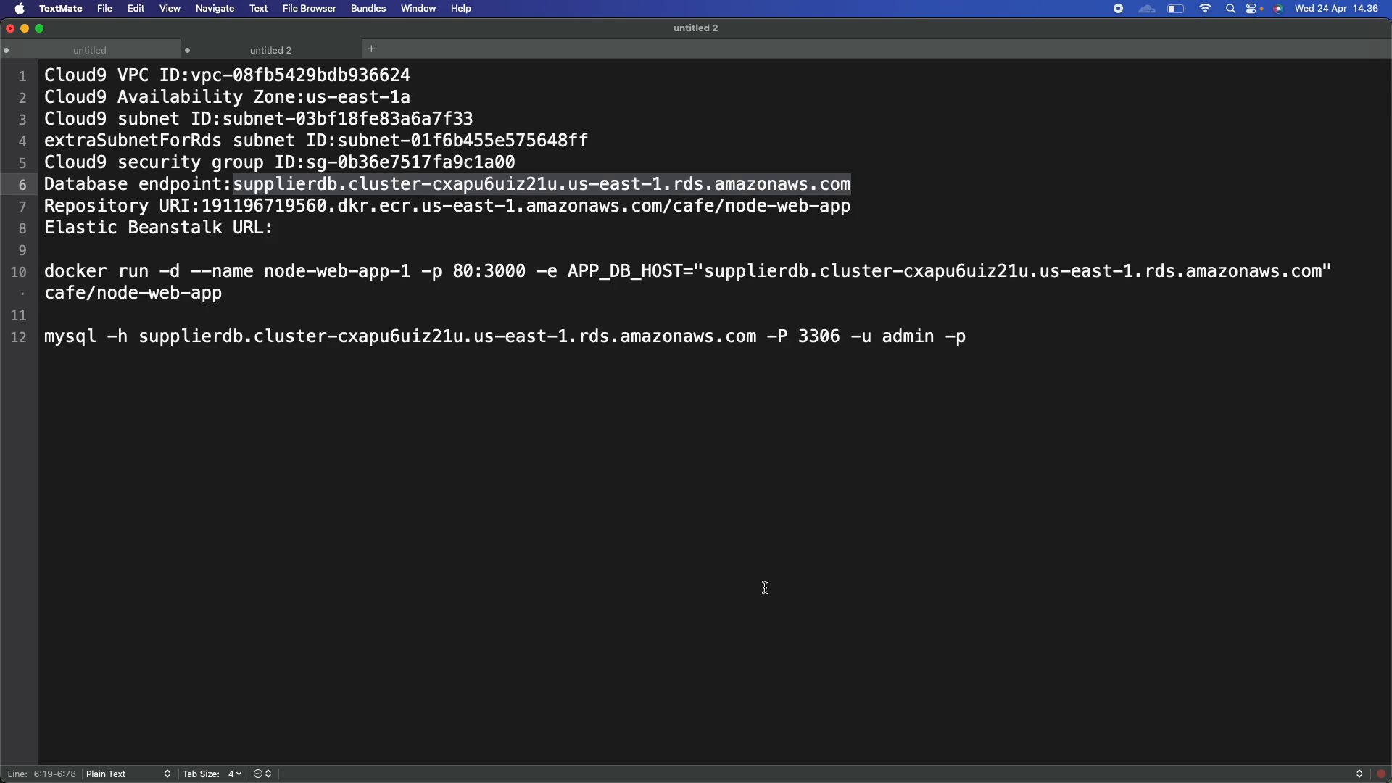
pyautogui.press('Right')
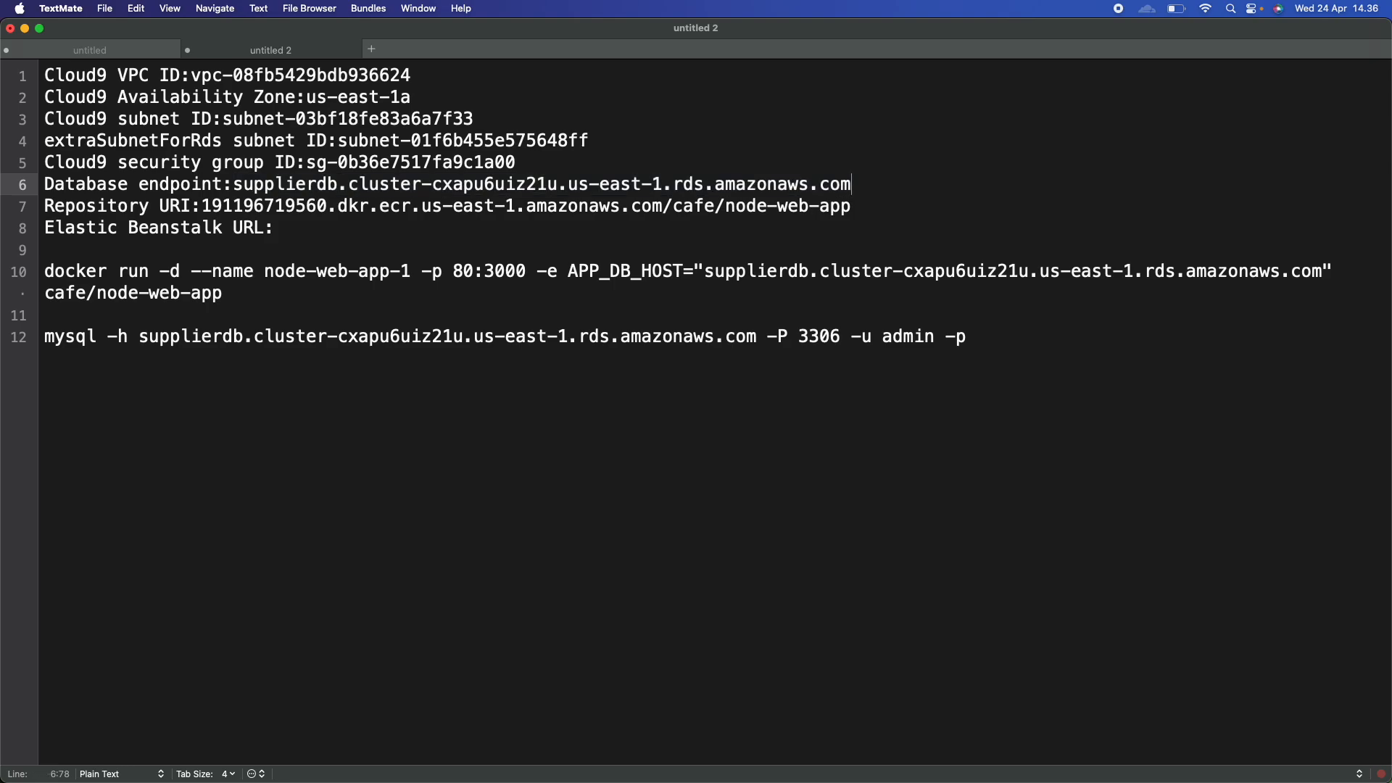
pyautogui.press('super+Down')
pyautogui.press('Return')
pyautogui.press('Return')
pyautogui.press('super+v')
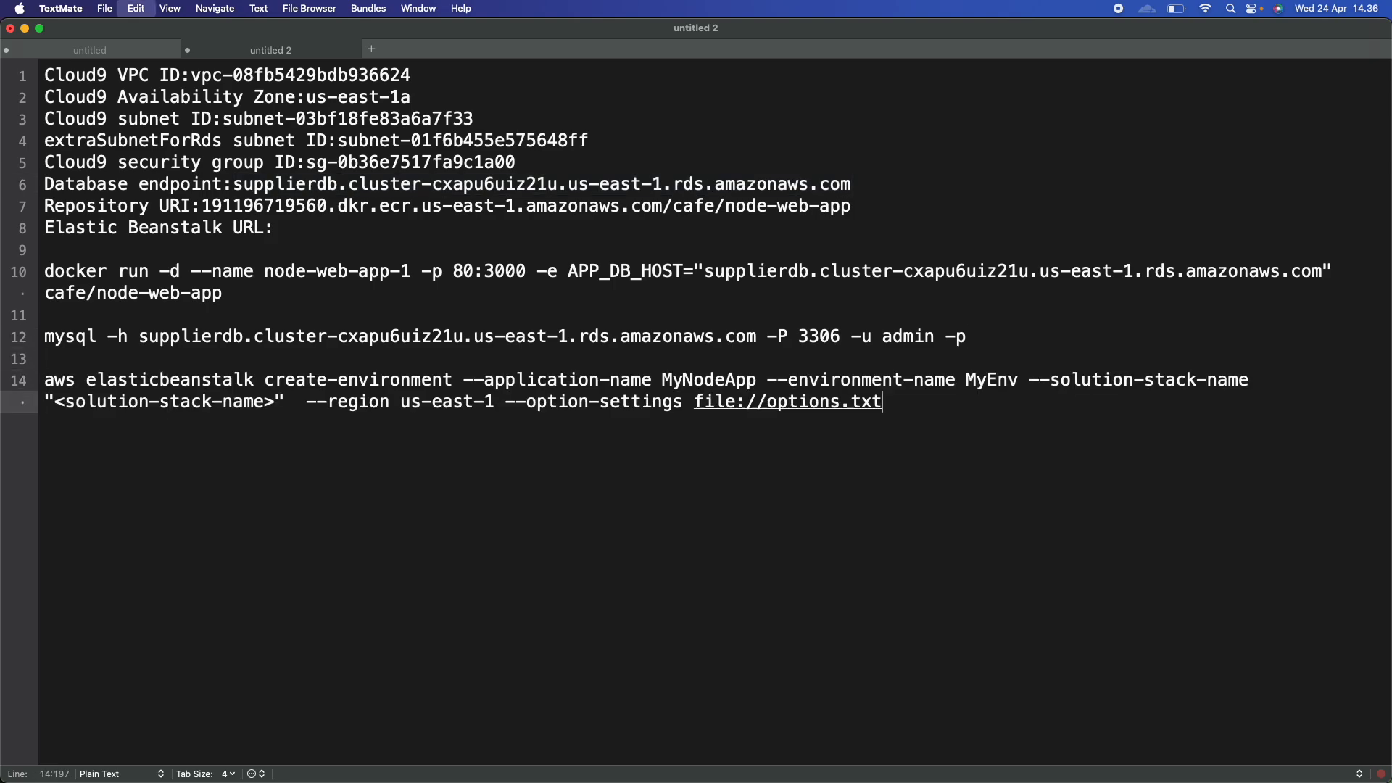
# Select the '64bit Amazon Linux 2 v3.8.0 running Docker' stack name in the Cloud9 terminal.
pyautogui.press('super+Tab')
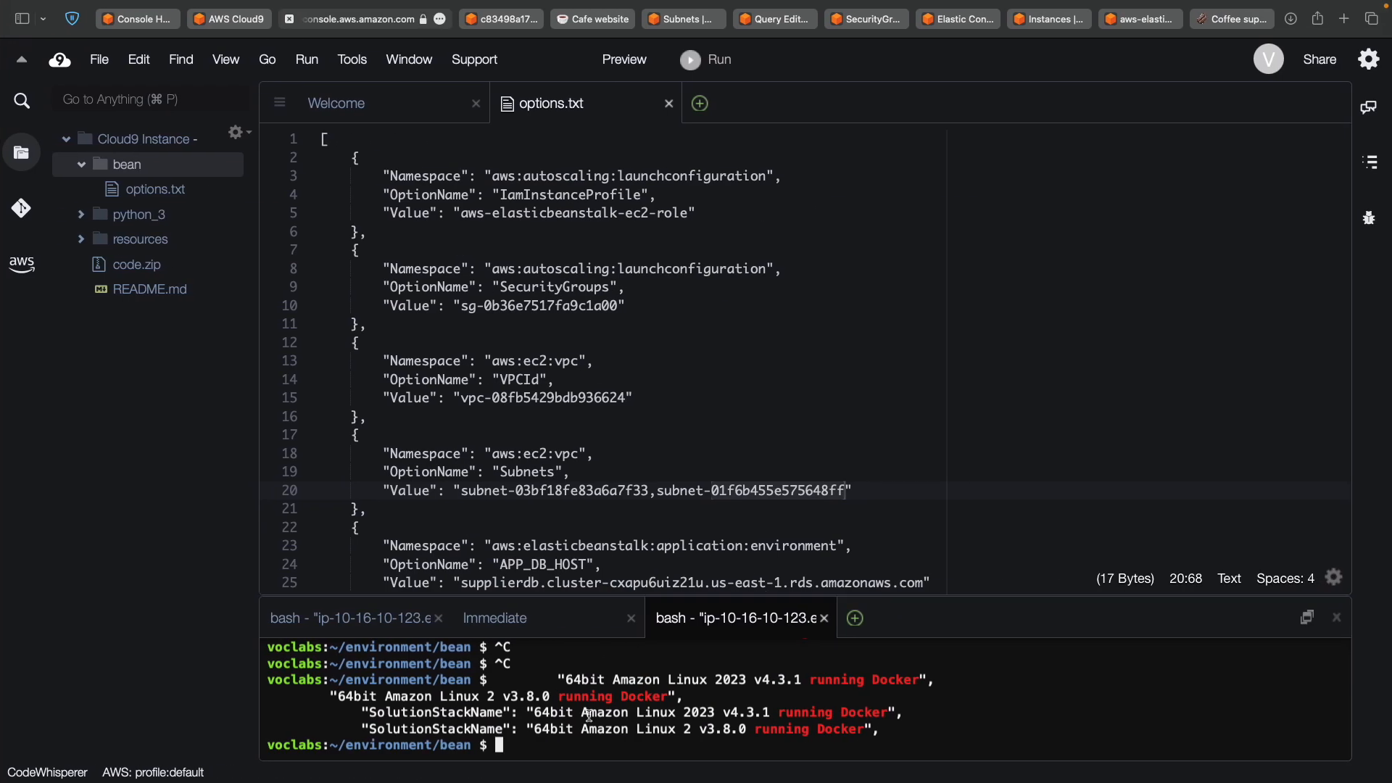
pyautogui.press('super+Tab')
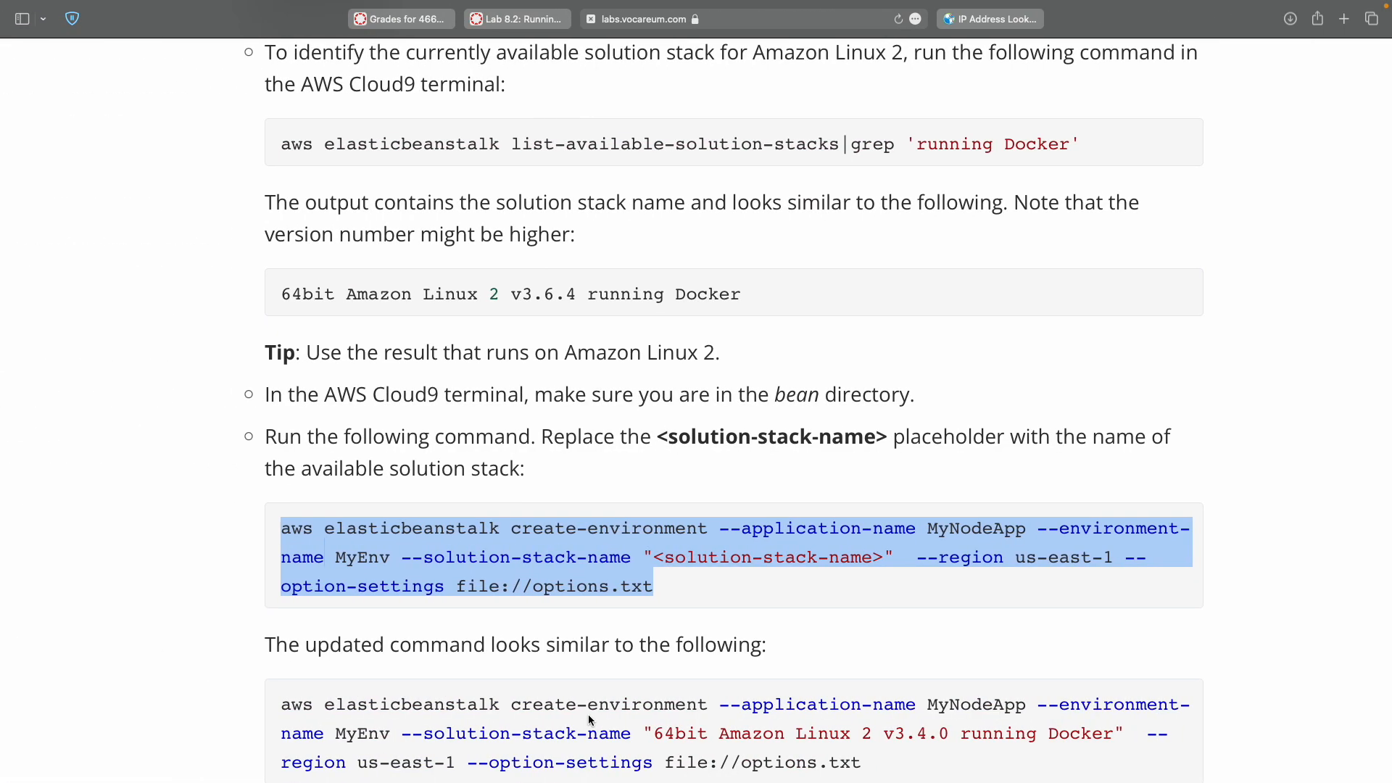
pyautogui.press('super+Tab')
pyautogui.doubleClick(542, 729)
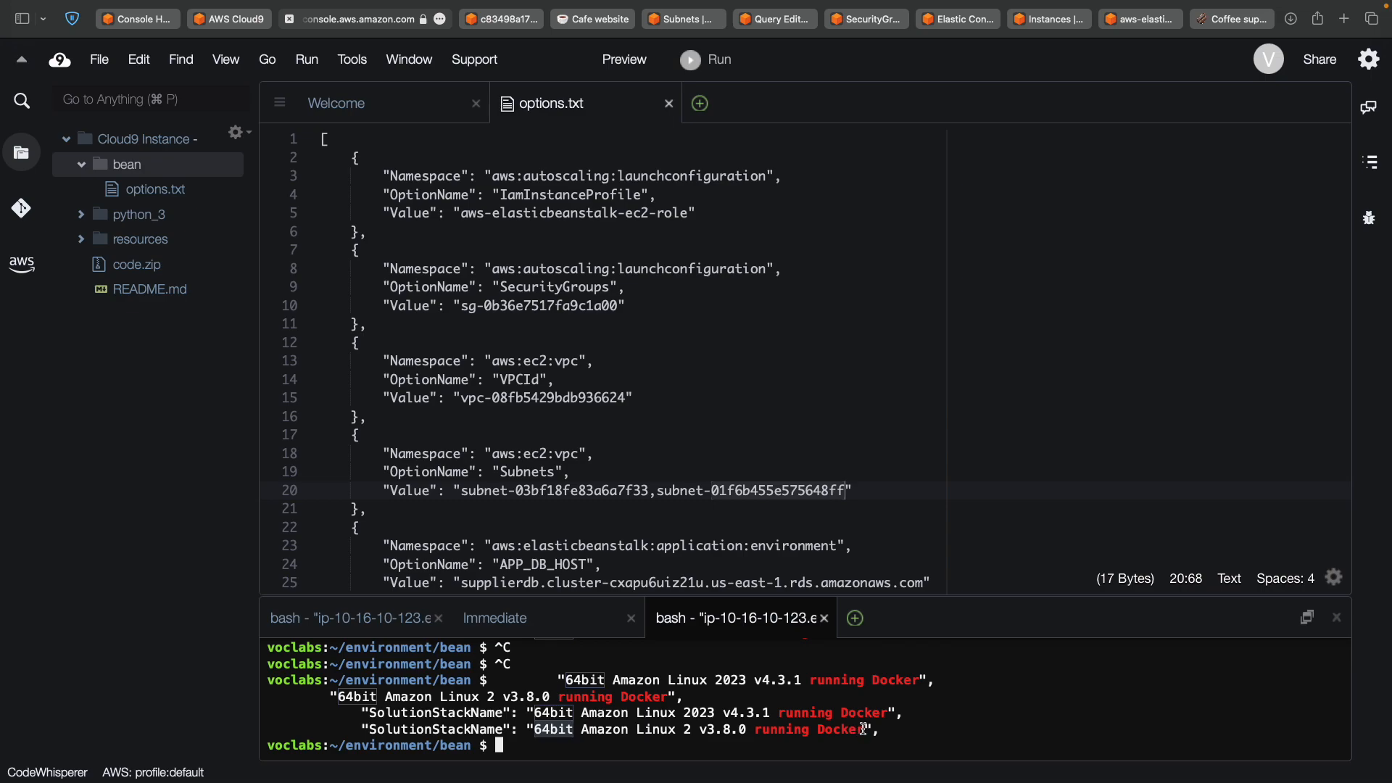
pyautogui.keyDown('shift'); pyautogui.click(863, 729); pyautogui.keyUp('shift')
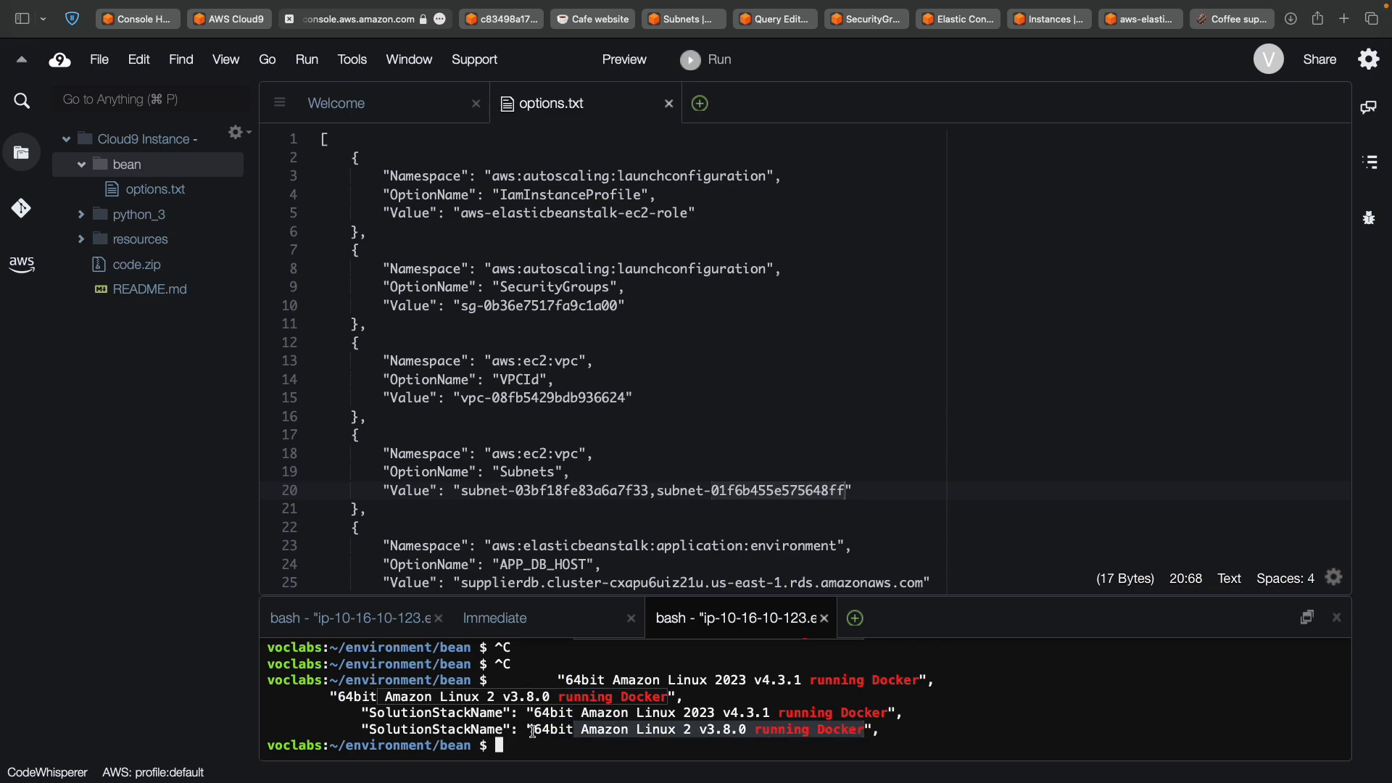
pyautogui.moveTo(533, 729); pyautogui.dragTo(863, 733)
pyautogui.press('super+c')
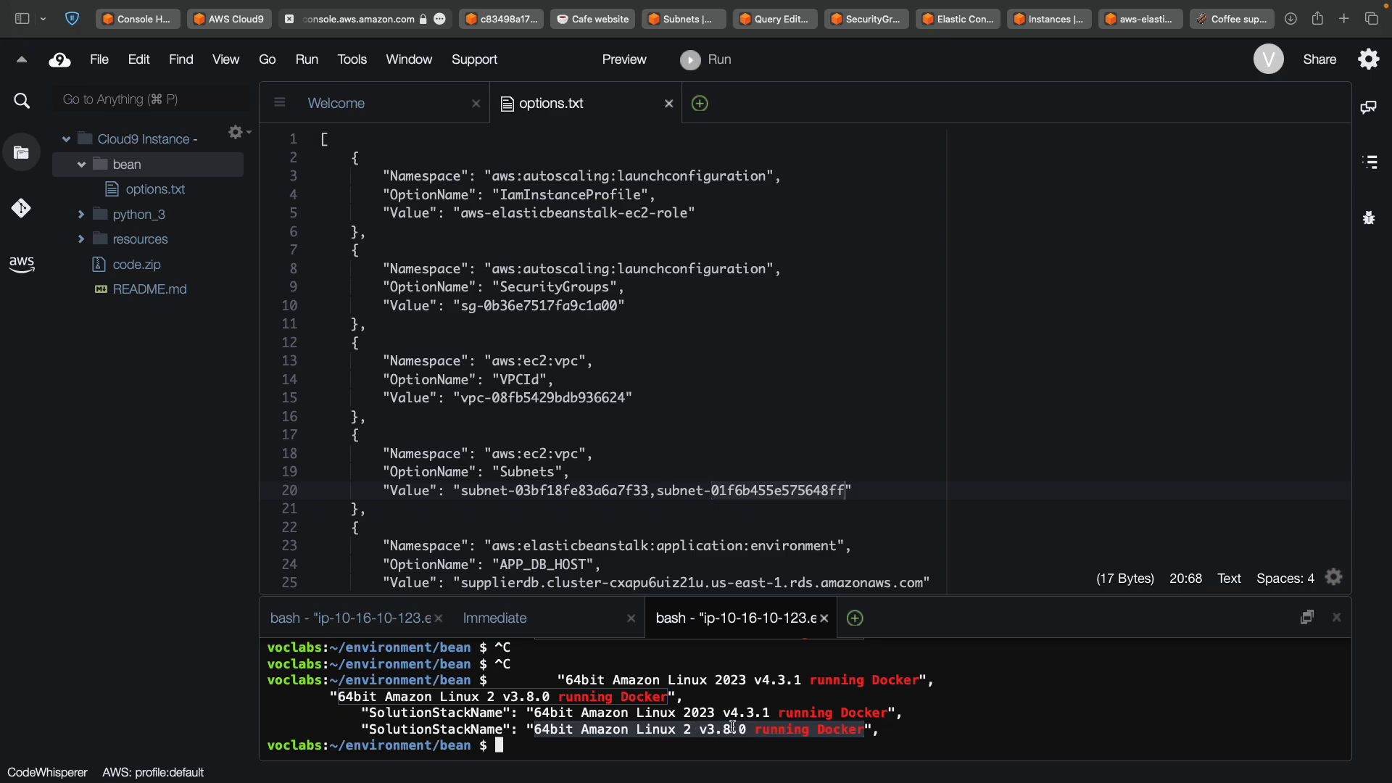
# Paste the stack name over <solution-stack-name> and select the completed command line.
pyautogui.hotkey('ctrl', 'Left')
pyautogui.hotkey('ctrl', 'Left')
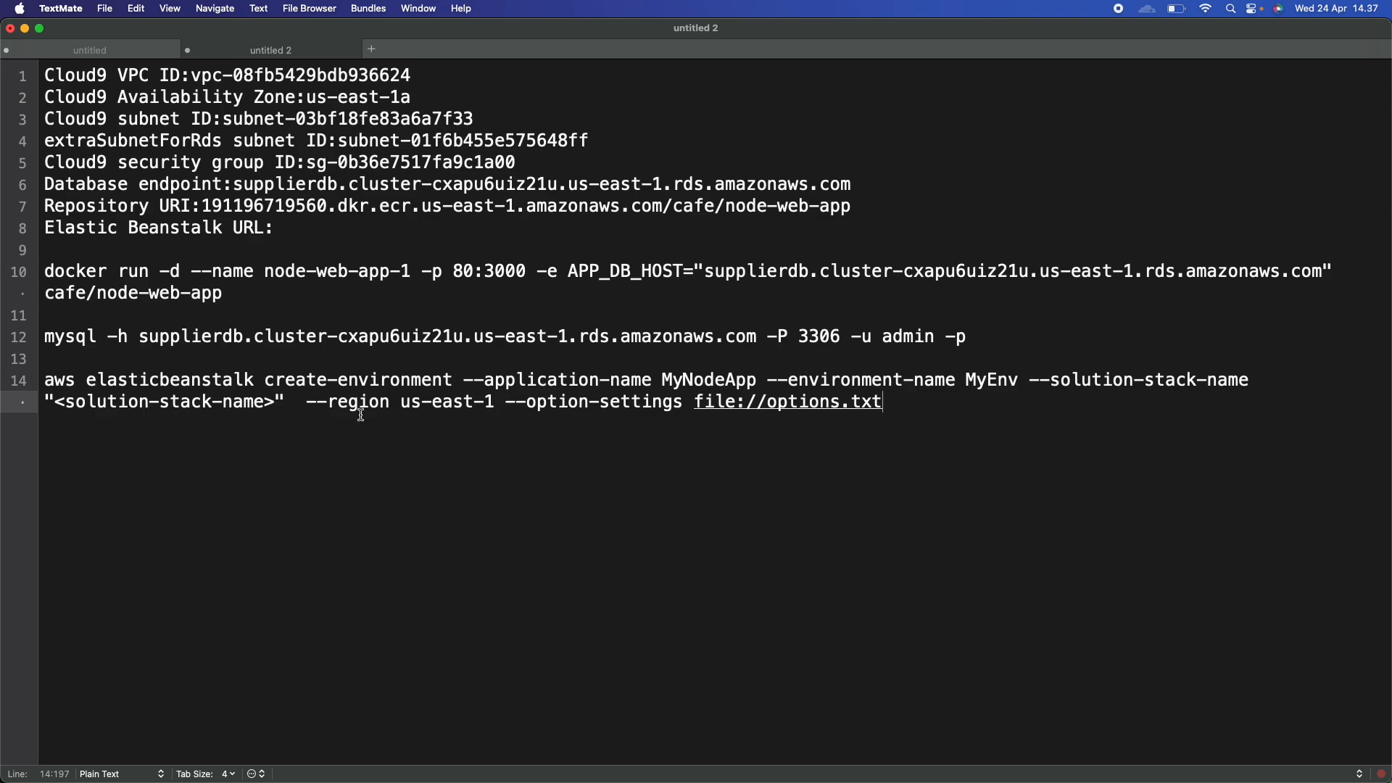
pyautogui.click(53, 402)
pyautogui.keyDown('shift'); pyautogui.click(274, 399); pyautogui.keyUp('shift')
pyautogui.press('super+v')
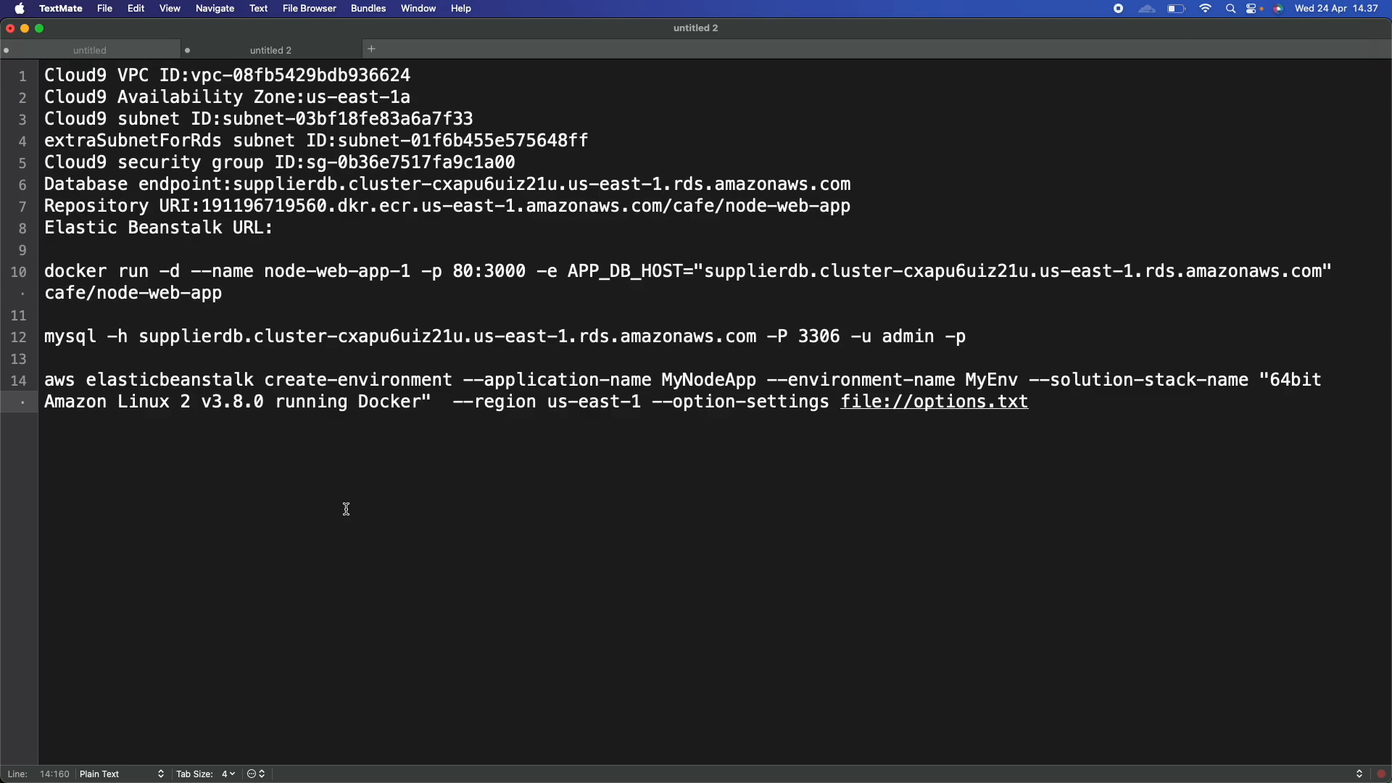
pyautogui.click(188, 366)
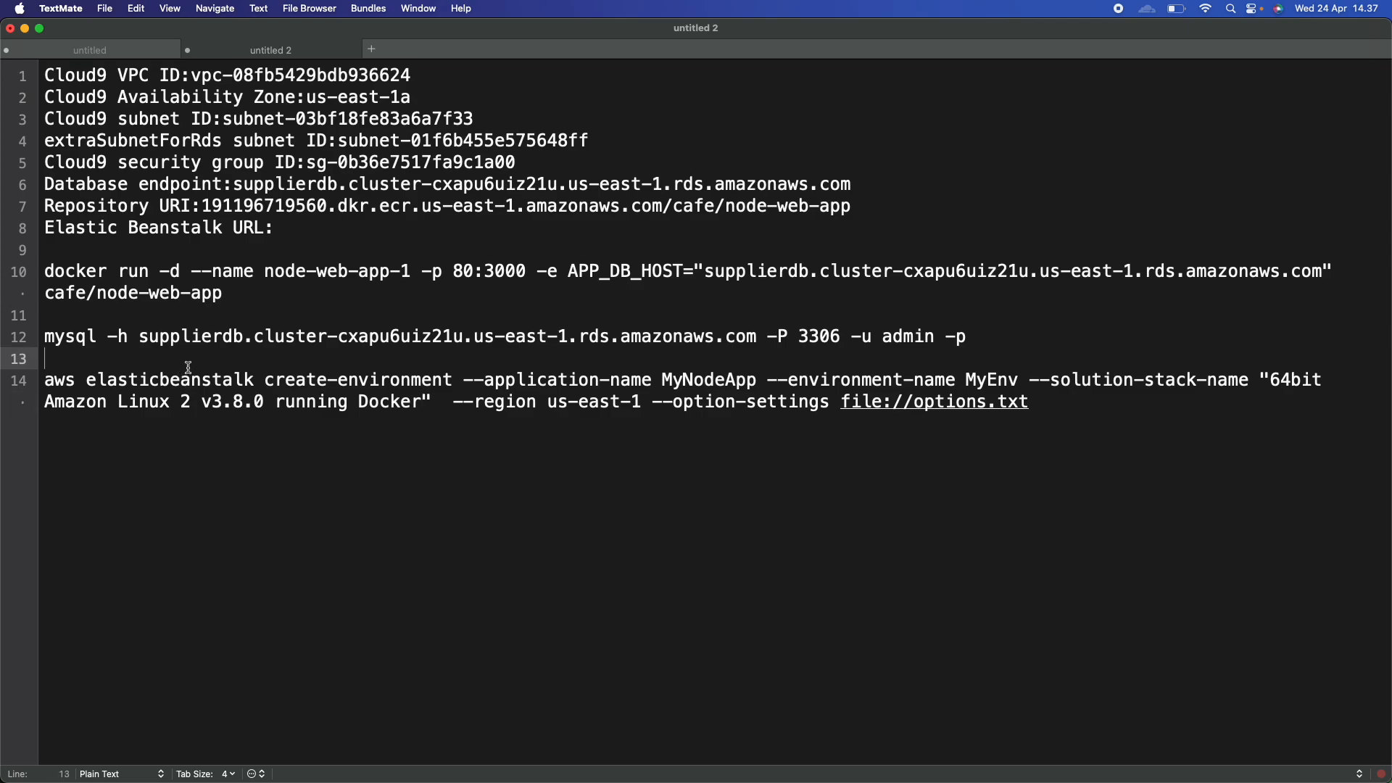
pyautogui.press('Down')
pyautogui.hotkey('shift', 'Down')
pyautogui.hotkey('shift', 'Down')
# Copy the completed create-environment command and review the lab's expected output.
pyautogui.press('super+c')
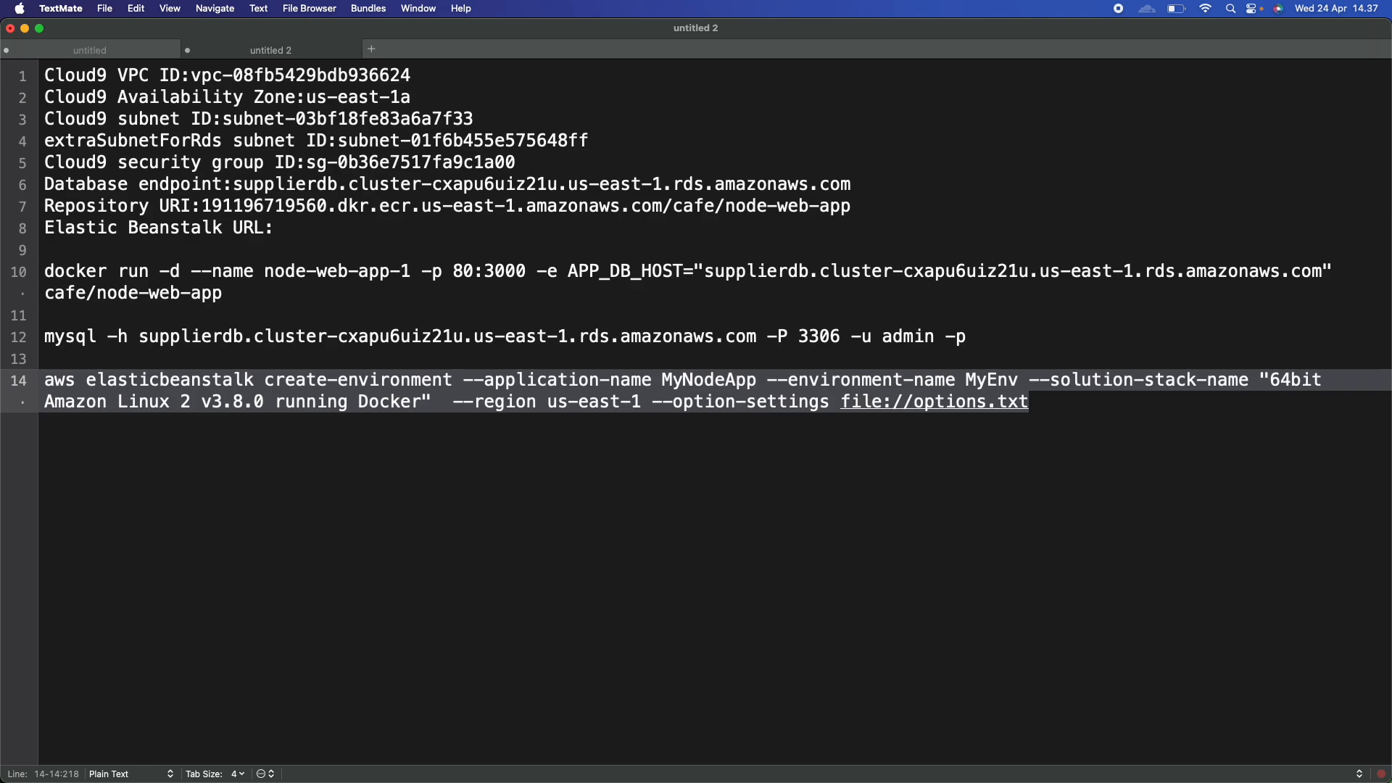
pyautogui.press('super+Tab')
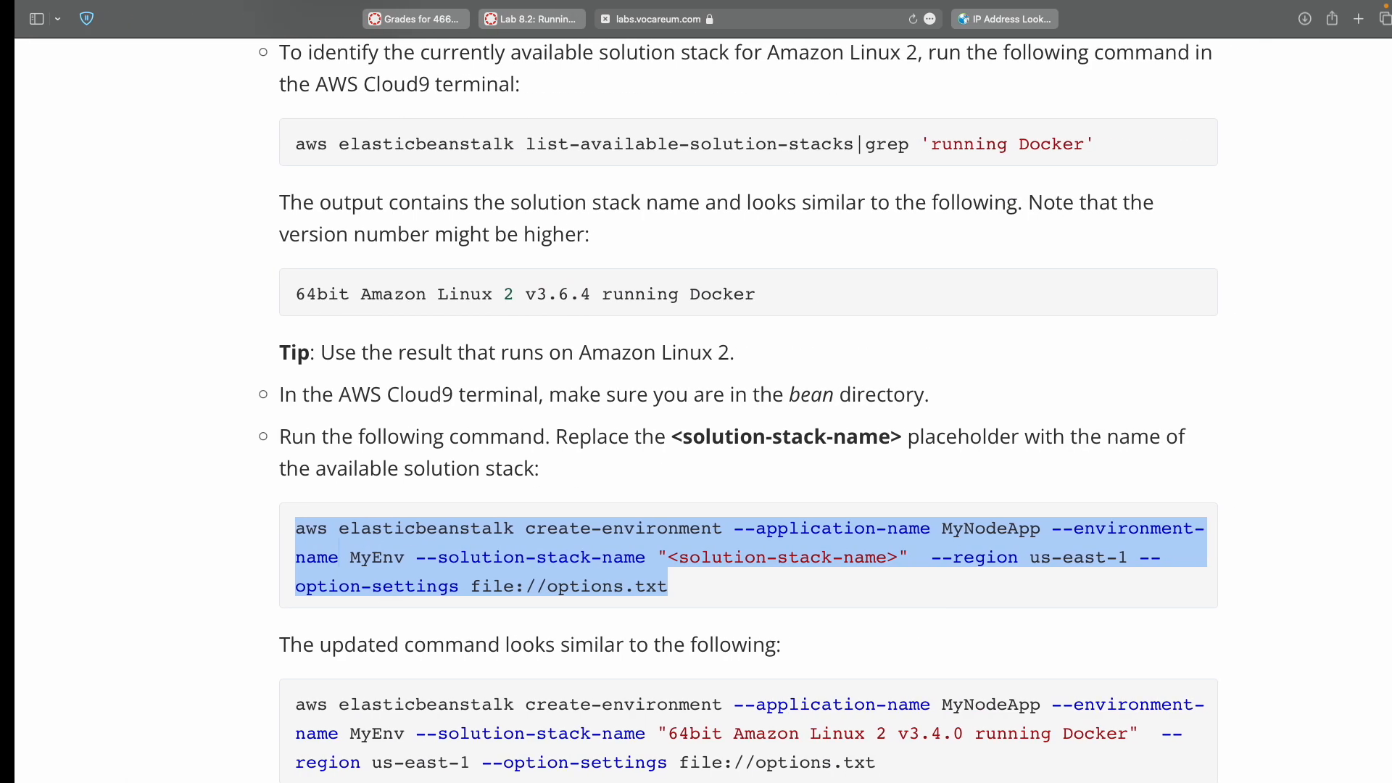
pyautogui.scroll(-3, 372, 568)
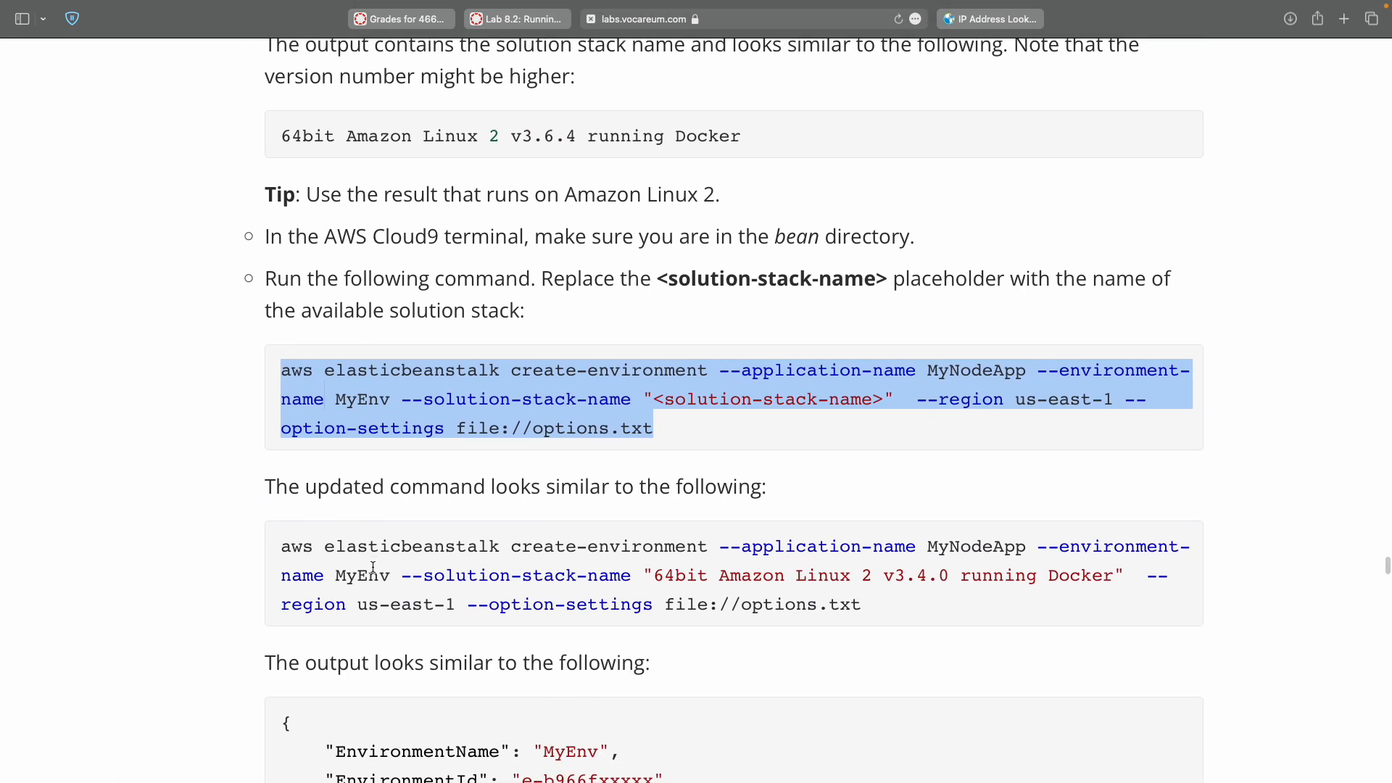
pyautogui.scroll(-2, 372, 568)
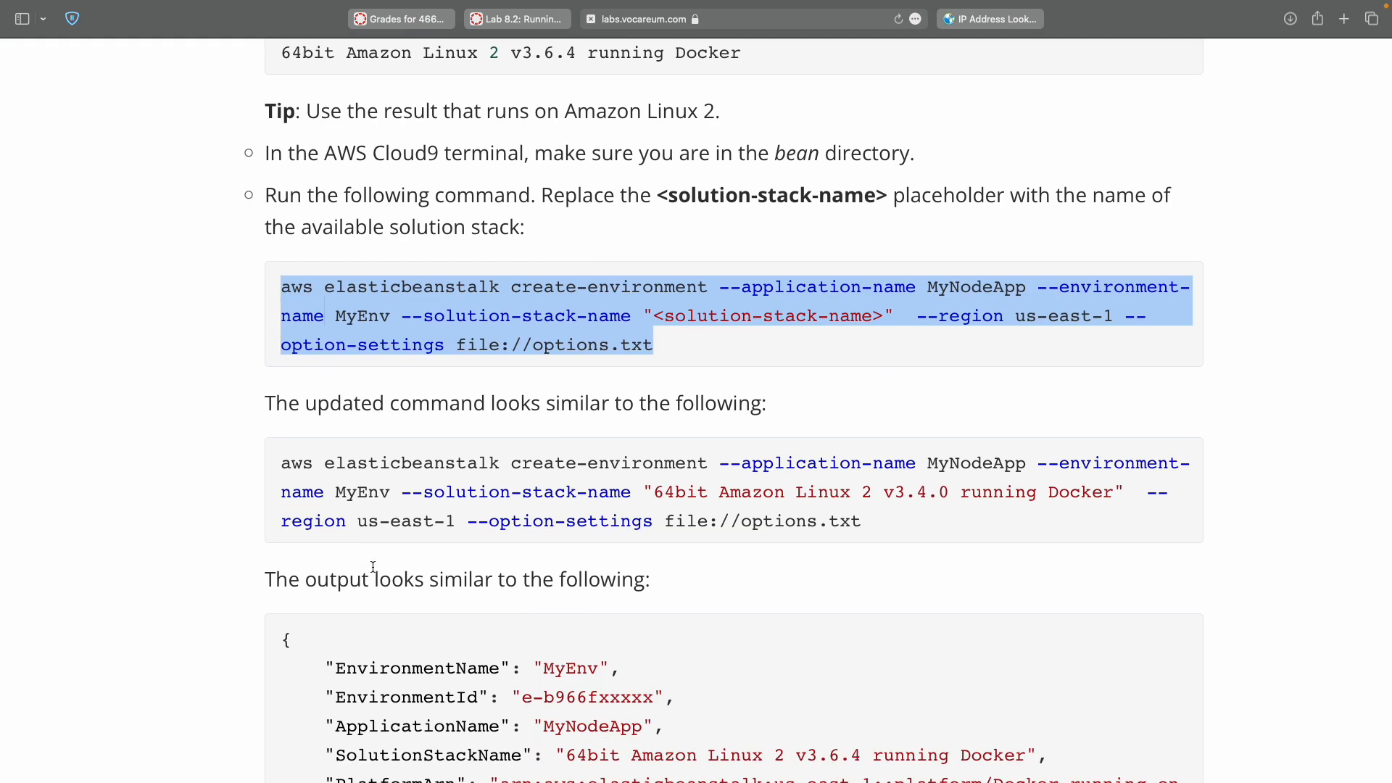
pyautogui.scroll(-3, 372, 567)
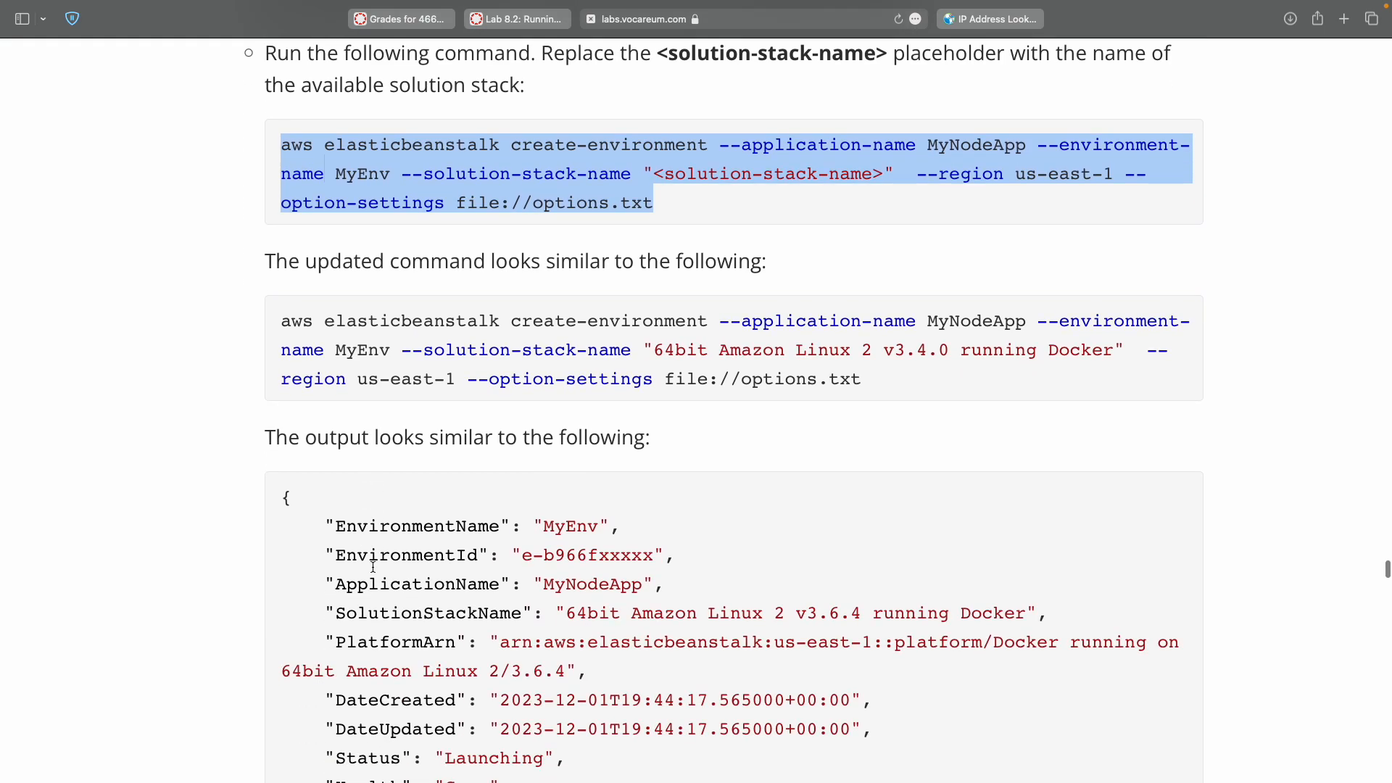
pyautogui.hotkey('ctrl', 'Right')
pyautogui.click(592, 748)
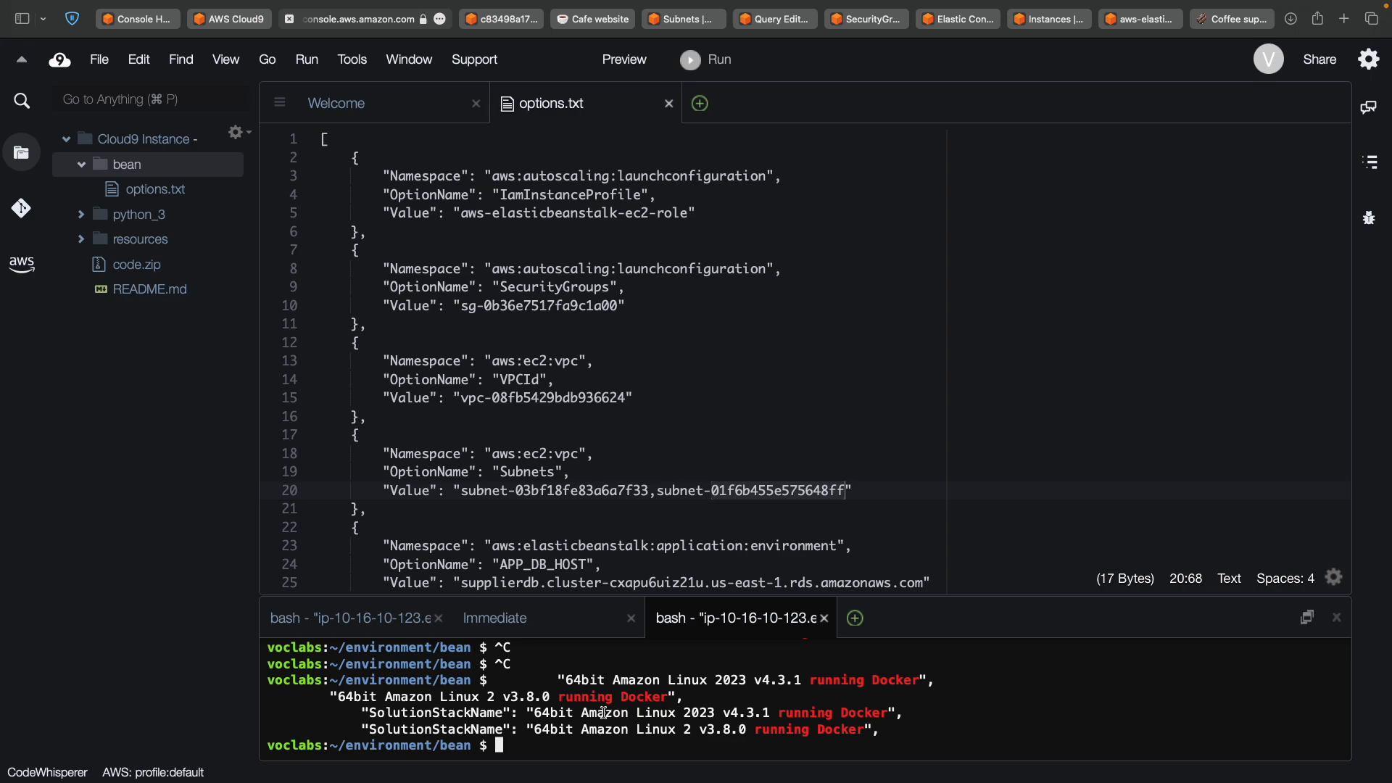
# Open a new Cloud9 terminal and change into the bean directory.
pyautogui.click(856, 621)
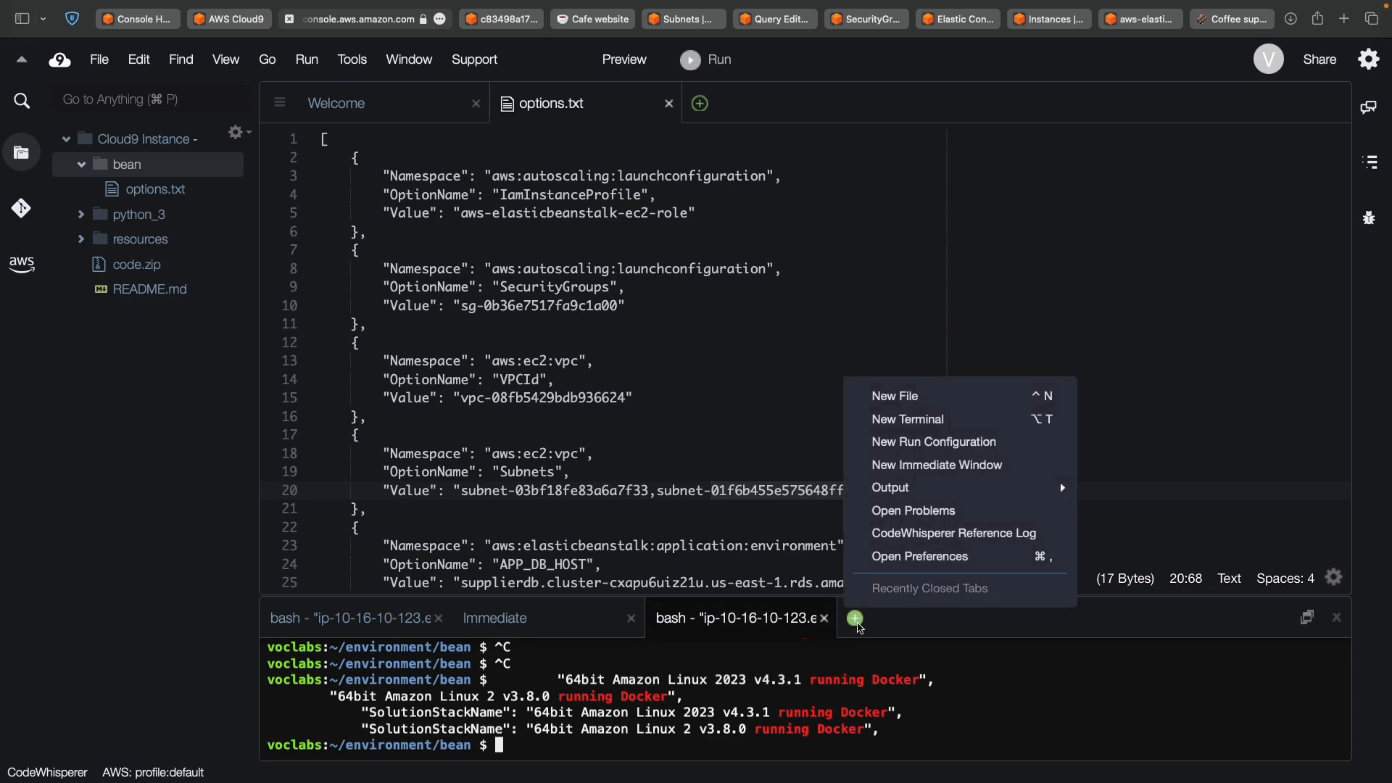
pyautogui.click(960, 422)
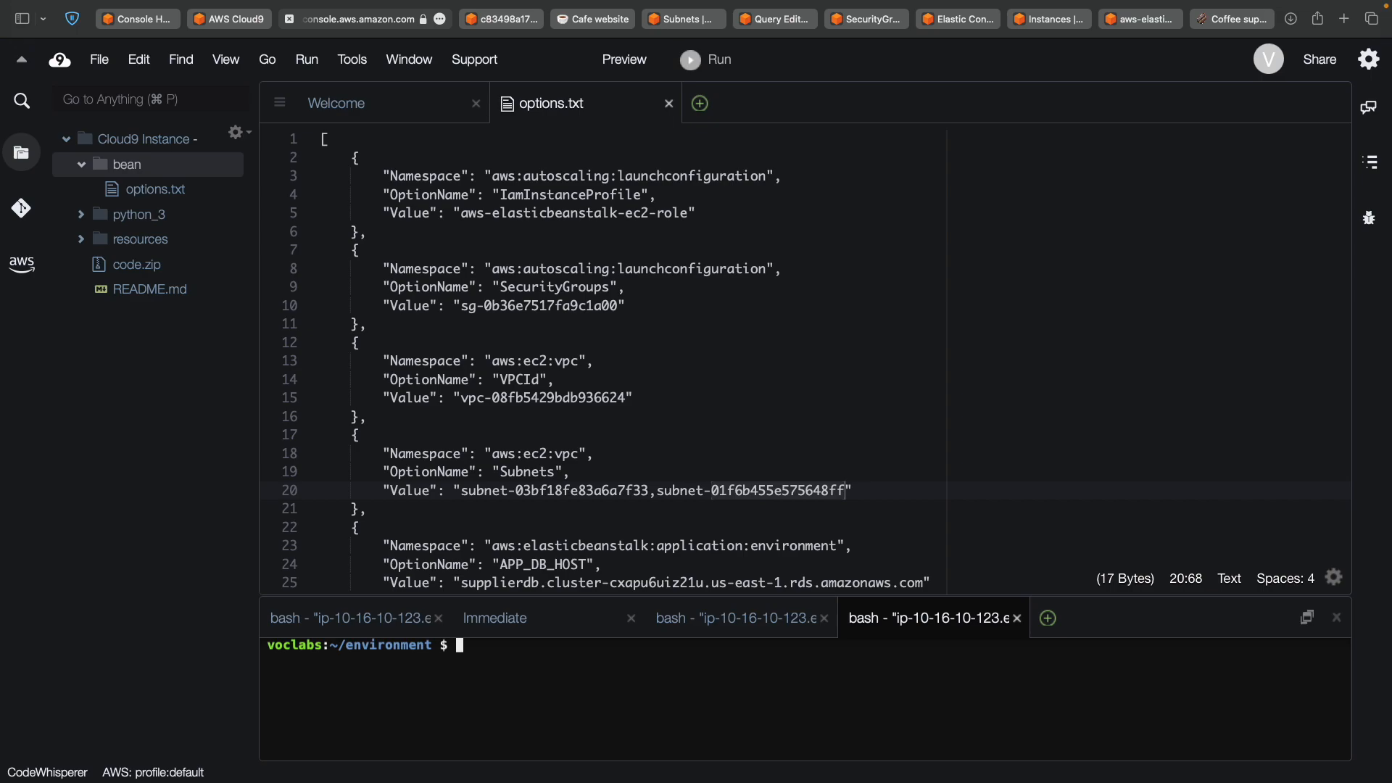
pyautogui.write("aws elasticbeanstalk list-available-solution-stacks|grep 'running Docker'")
pyautogui.press('Up')
pyautogui.press('Up')
pyautogui.press('Return')
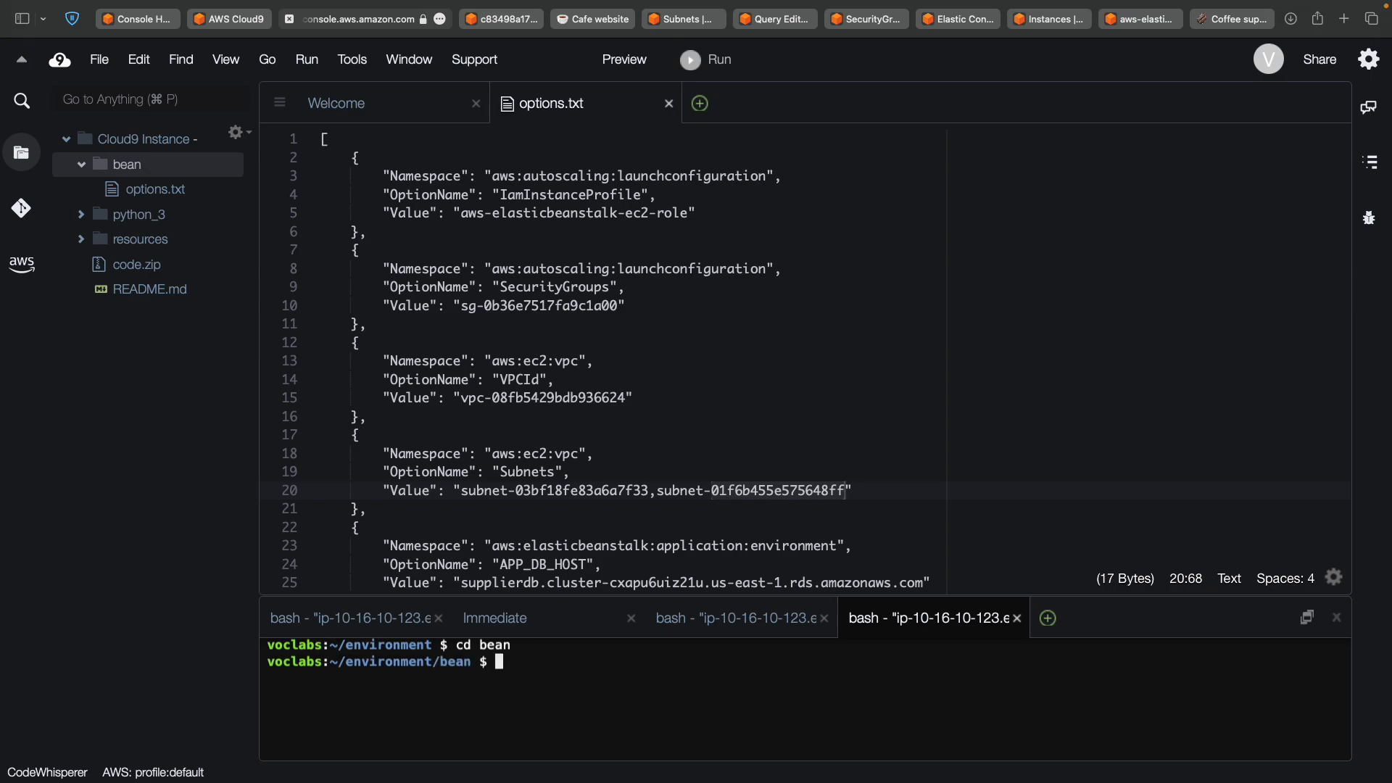
# Run the create-environment command for MyEnv and exit the JSON output pager.
pyautogui.write('aws elasticbeanstalk create-environment --application-name MyNodeApp --environment-name MyEnv --solution-stack-name "64bit Amazon Linux 2 v3.8.0 running Docker"  --region us-east-1 --option-settings file://options.txt')
pyautogui.press('Return')
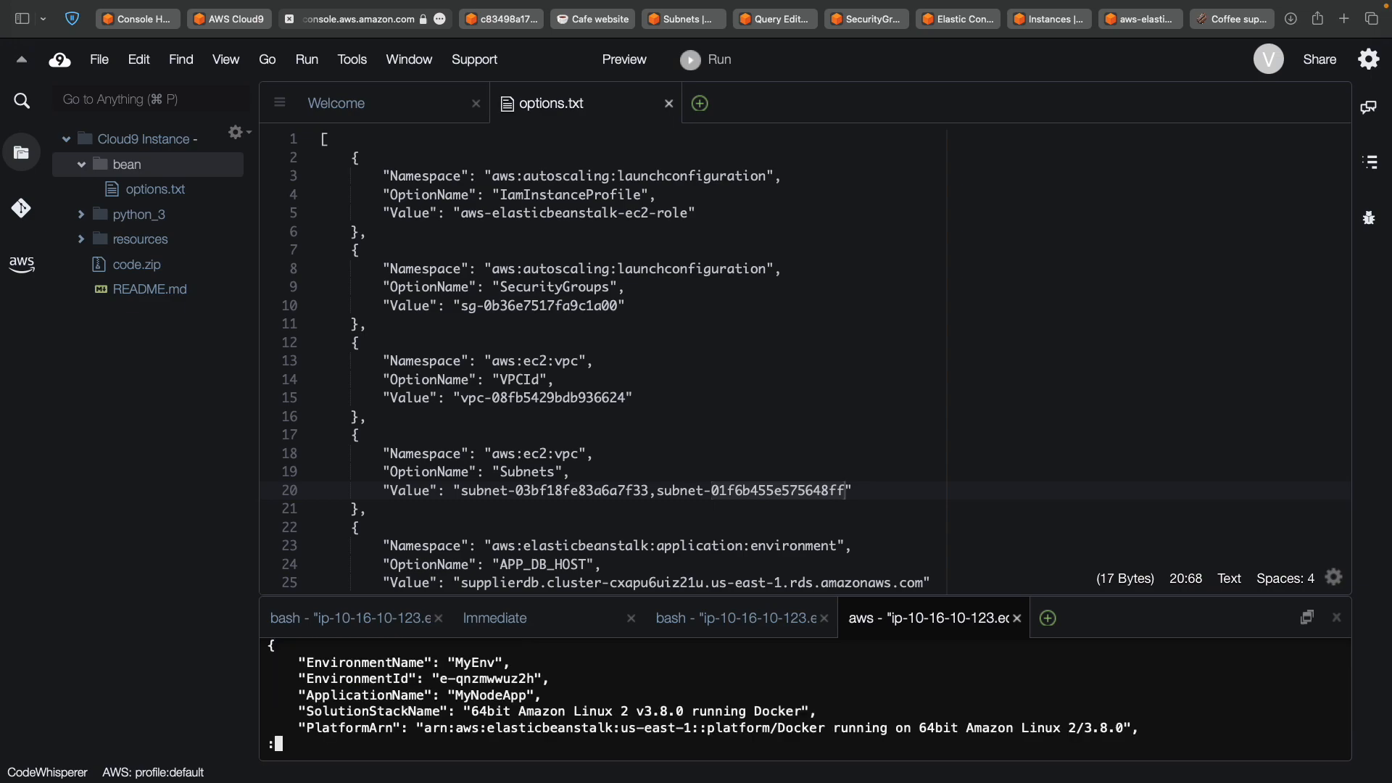
pyautogui.press('space')
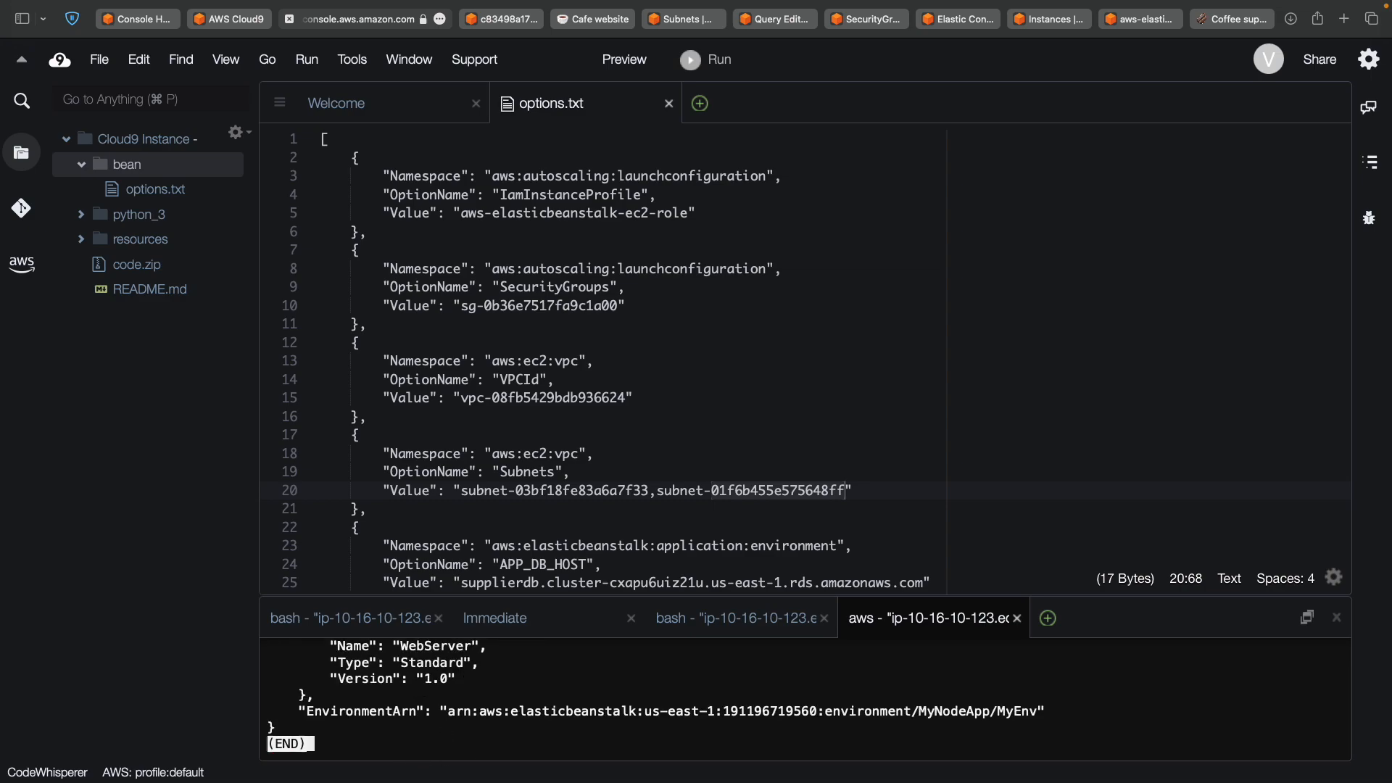
pyautogui.press('q')
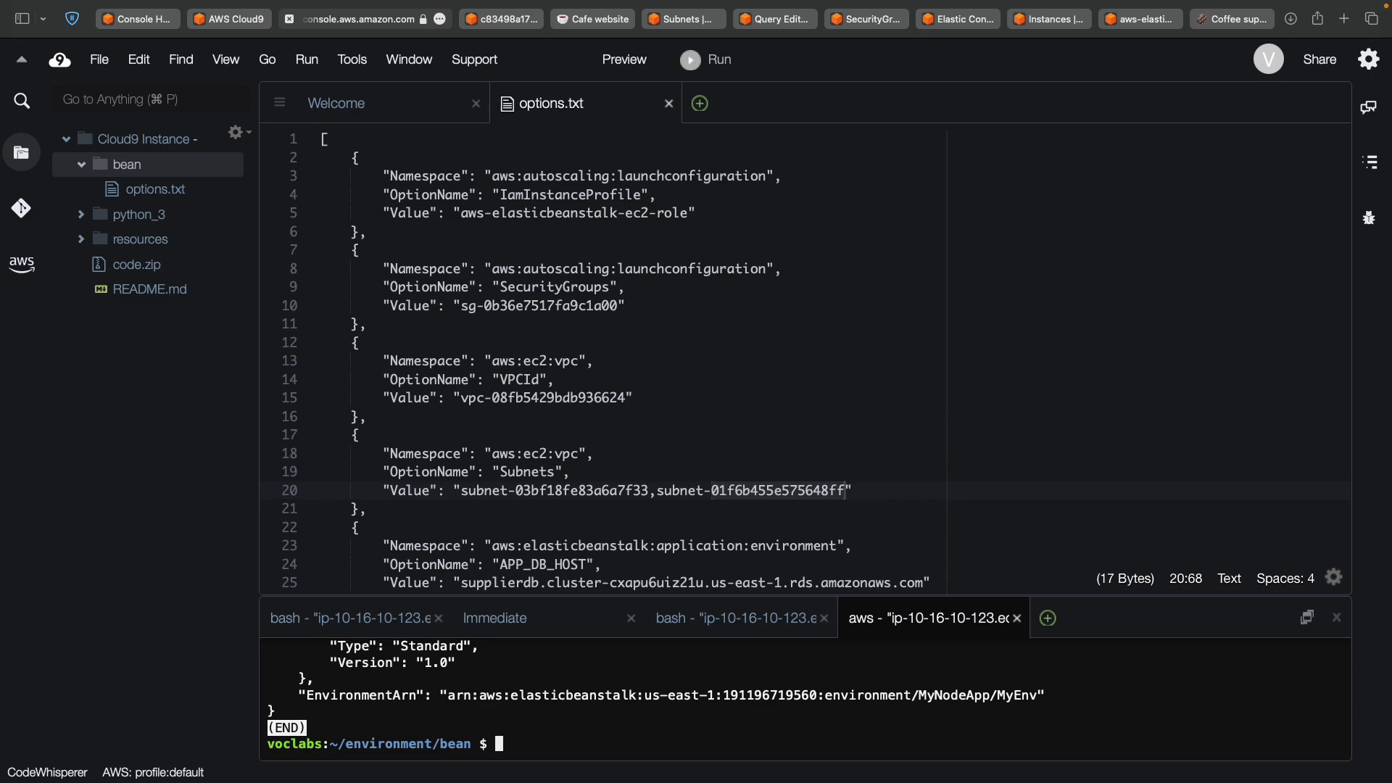
pyautogui.scroll(2, 478, 697)
pyautogui.scroll(-2, 479, 697)
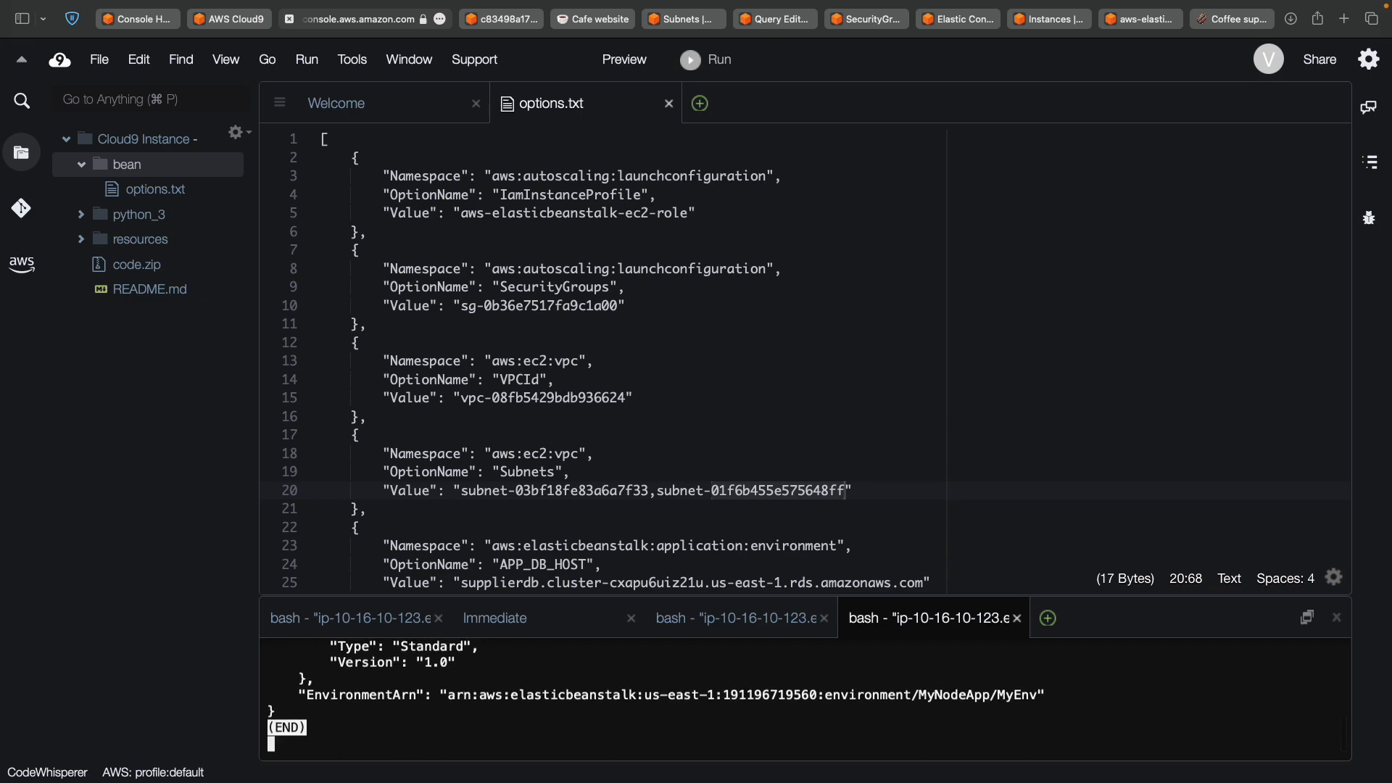
pyautogui.hotkey('ctrl', 'c')
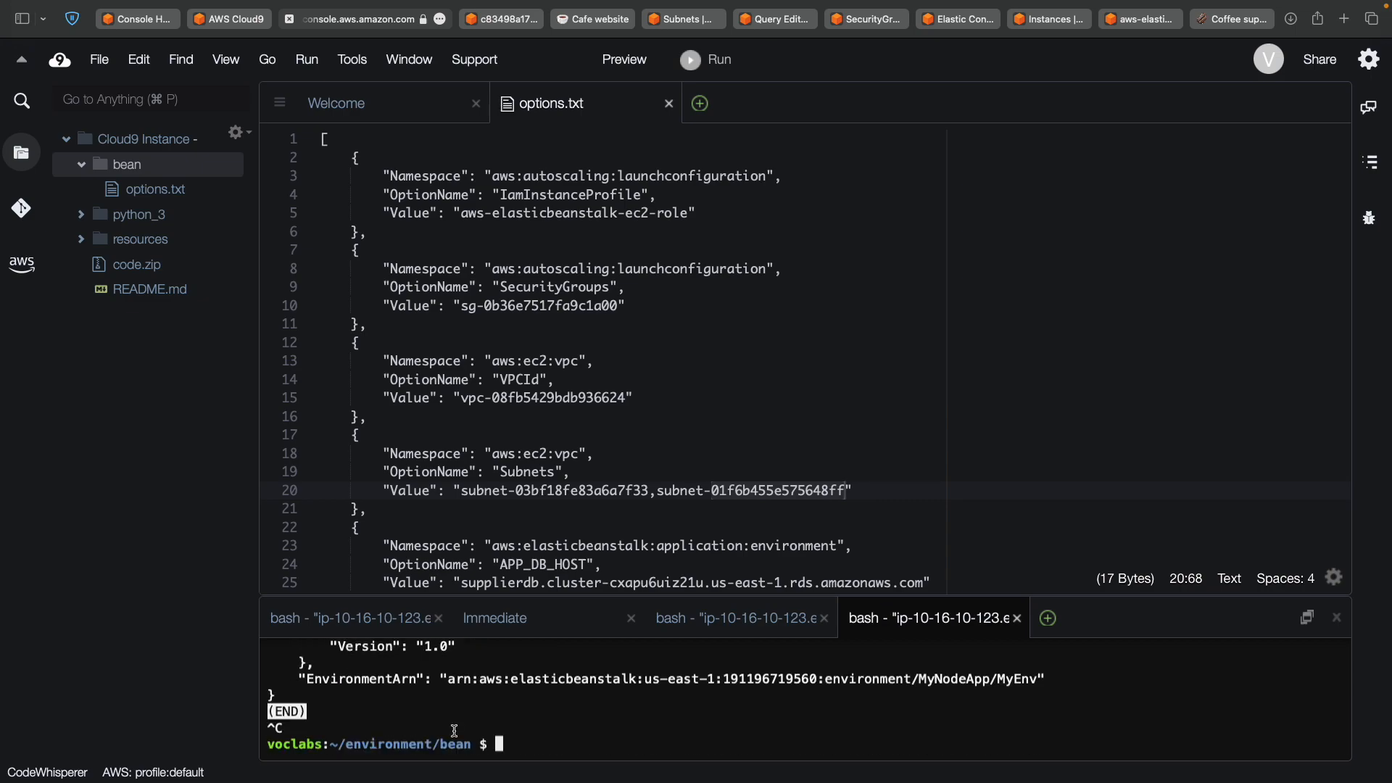
pyautogui.hotkey('ctrl', 'Left')
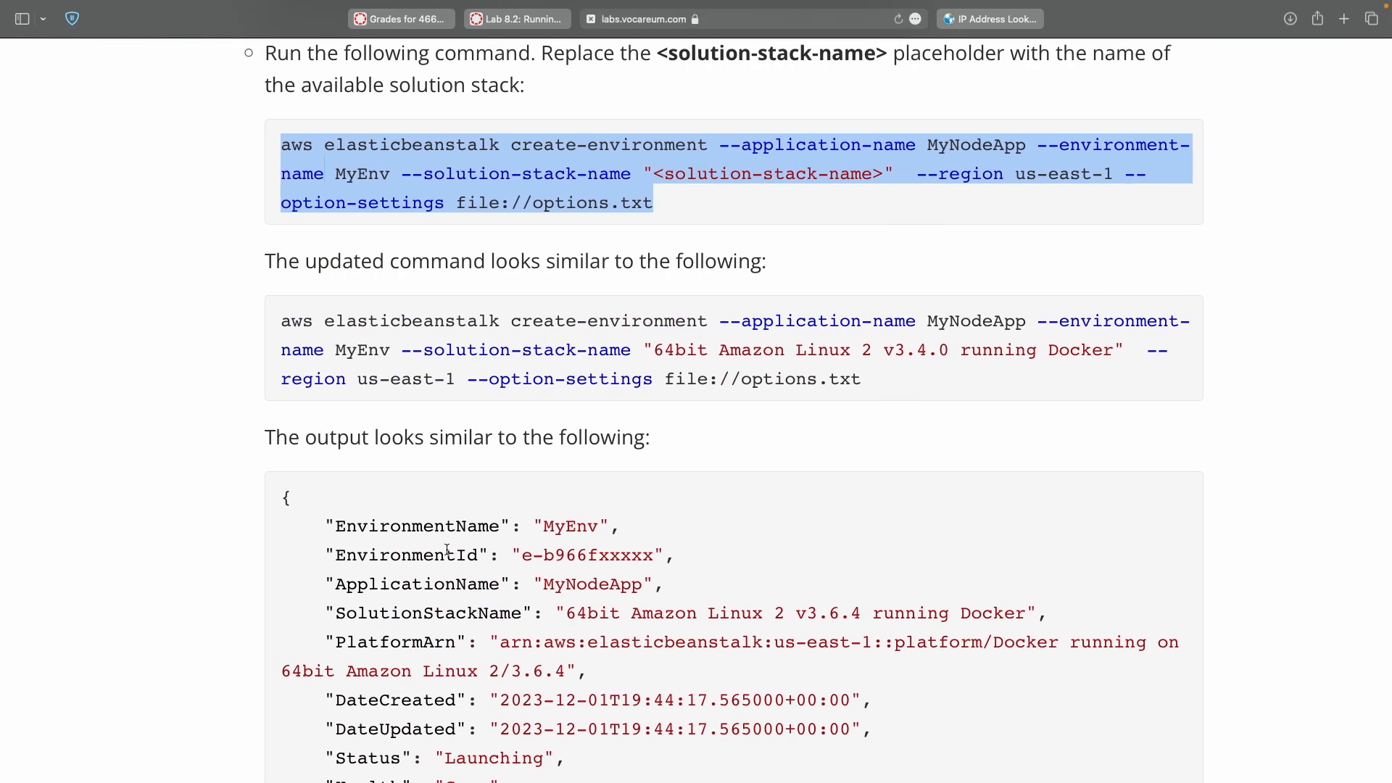
# Copy step 42's docker command that stops and removes the node-web-app-1 container.
pyautogui.scroll(-10, 447, 550)
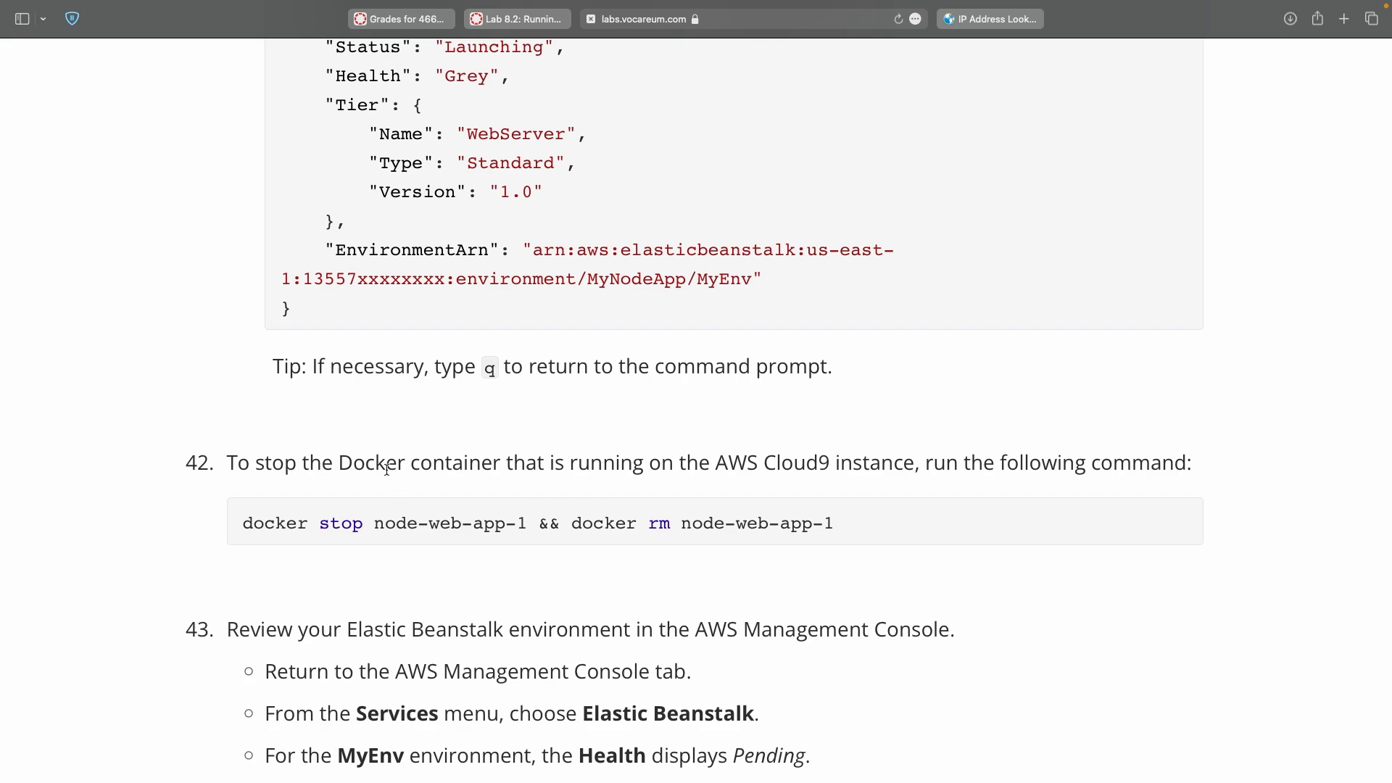
pyautogui.moveTo(262, 368); pyautogui.dragTo(262, 379)
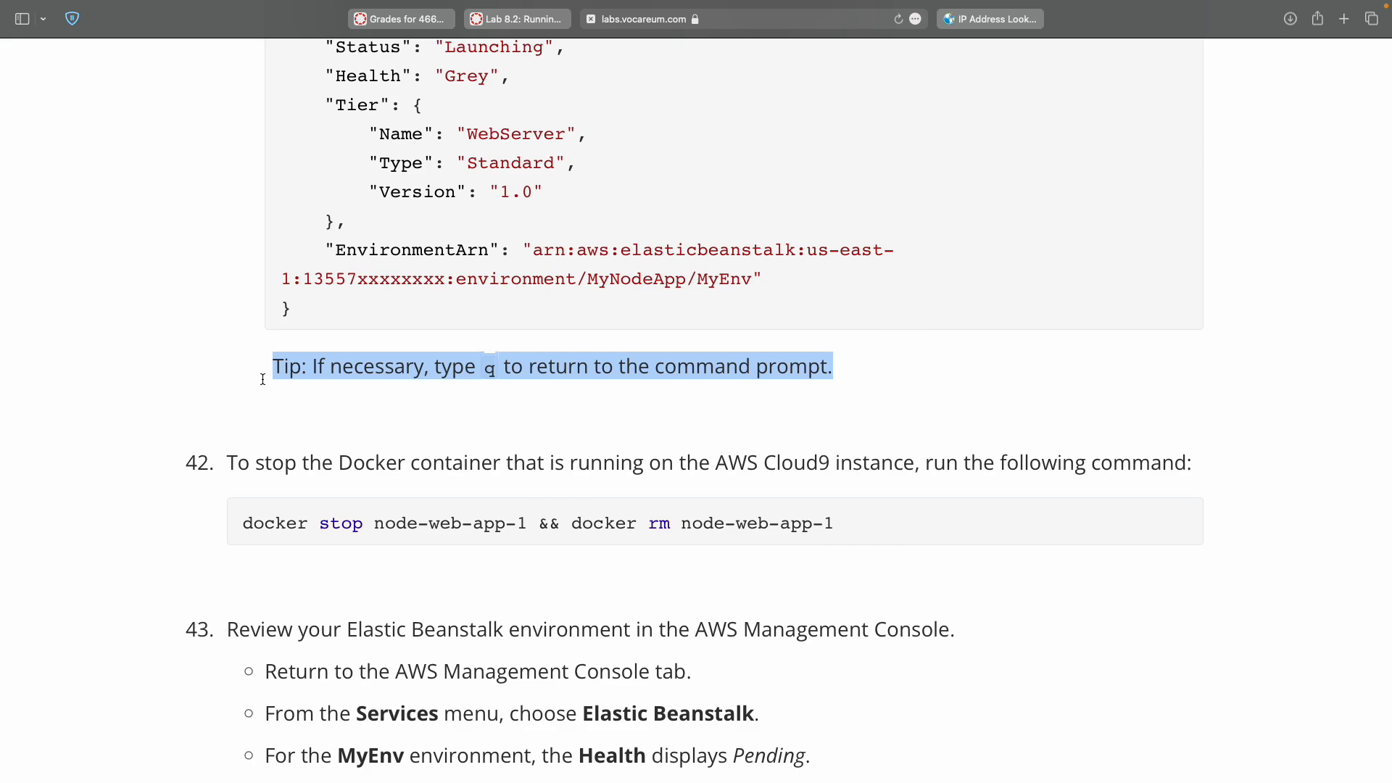
pyautogui.doubleClick(486, 374)
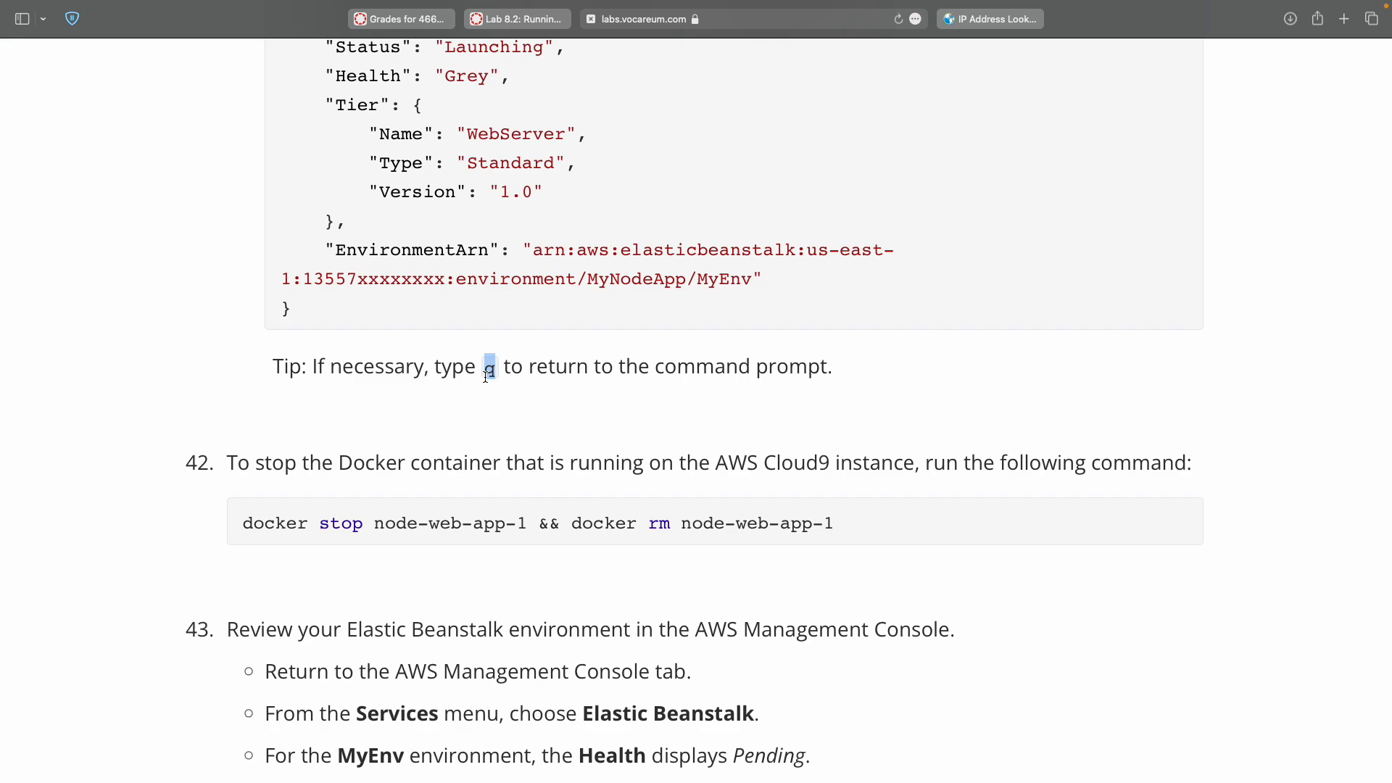
pyautogui.scroll(-3, 486, 373)
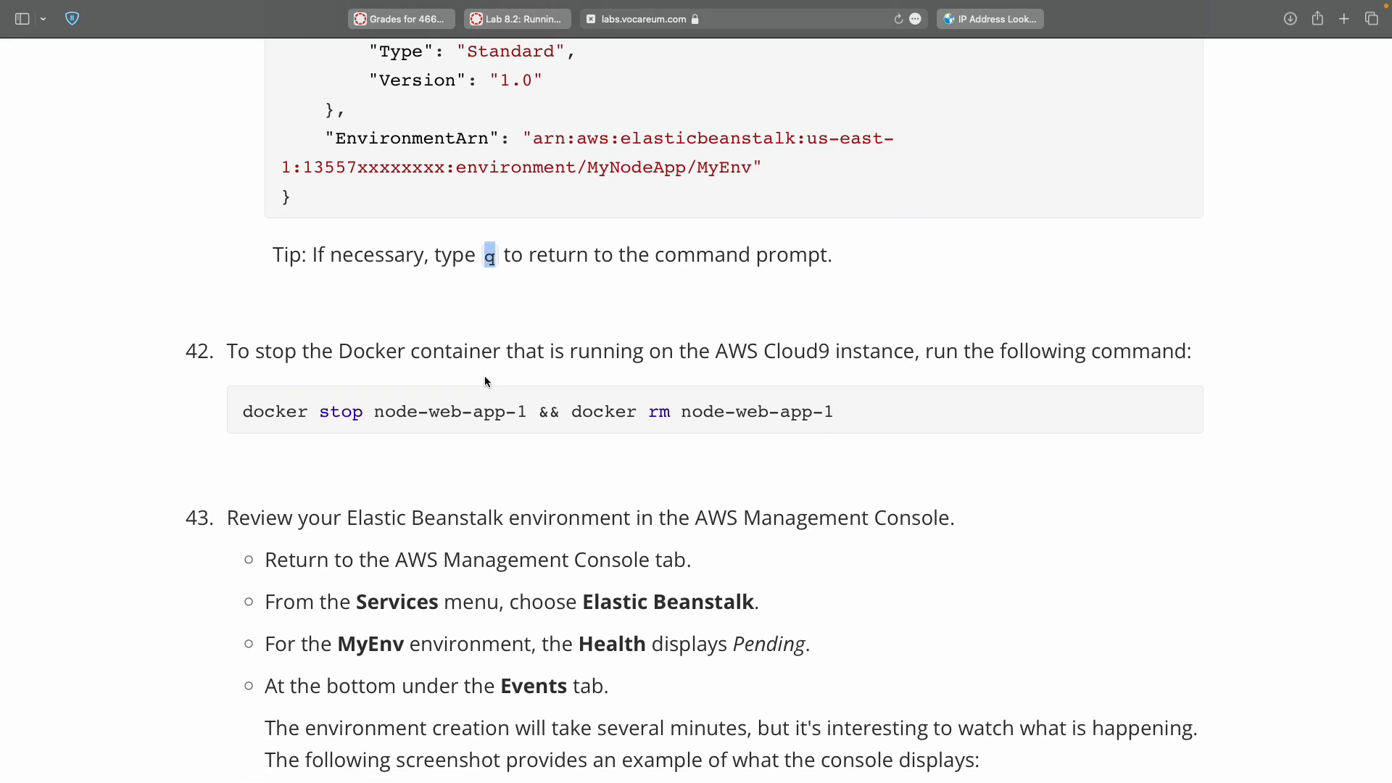
pyautogui.doubleClick(245, 409)
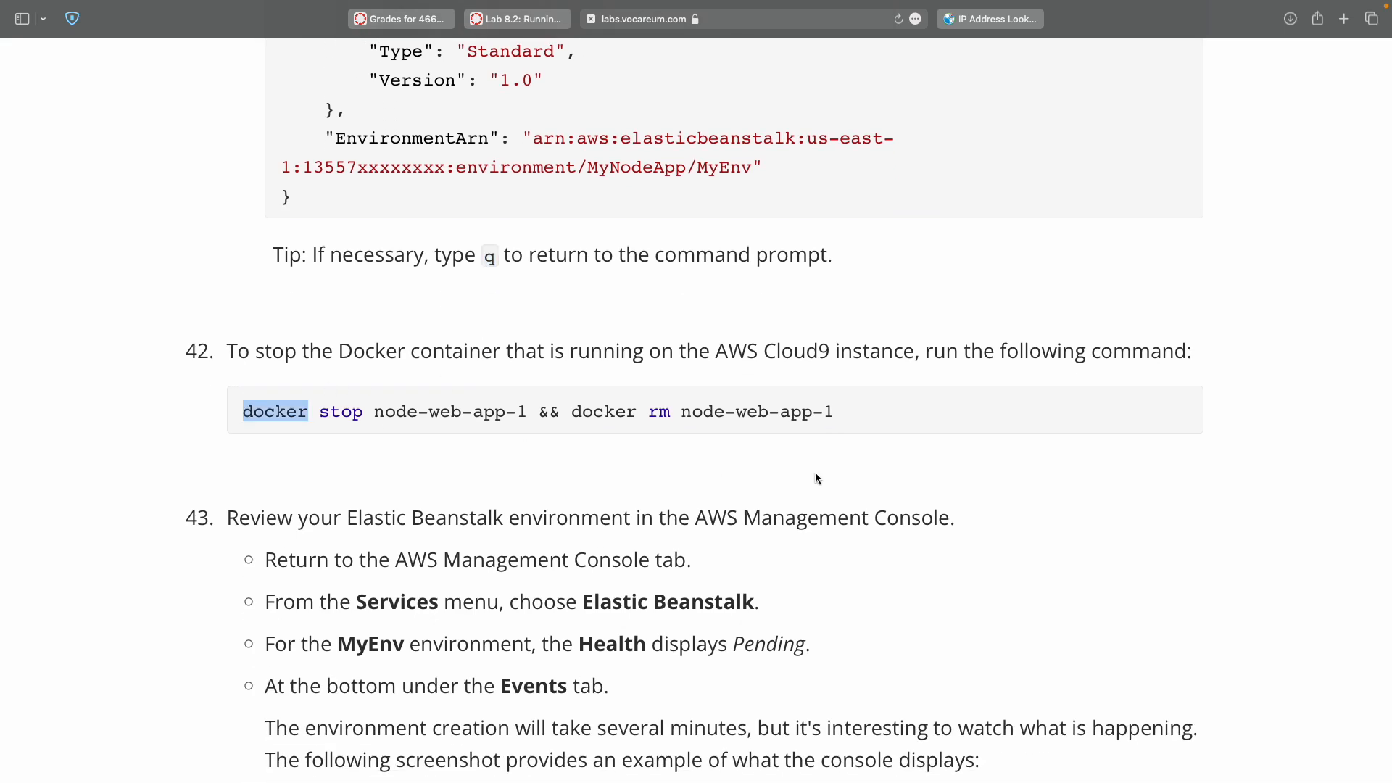
pyautogui.keyDown('shift'); pyautogui.click(830, 414); pyautogui.keyUp('shift')
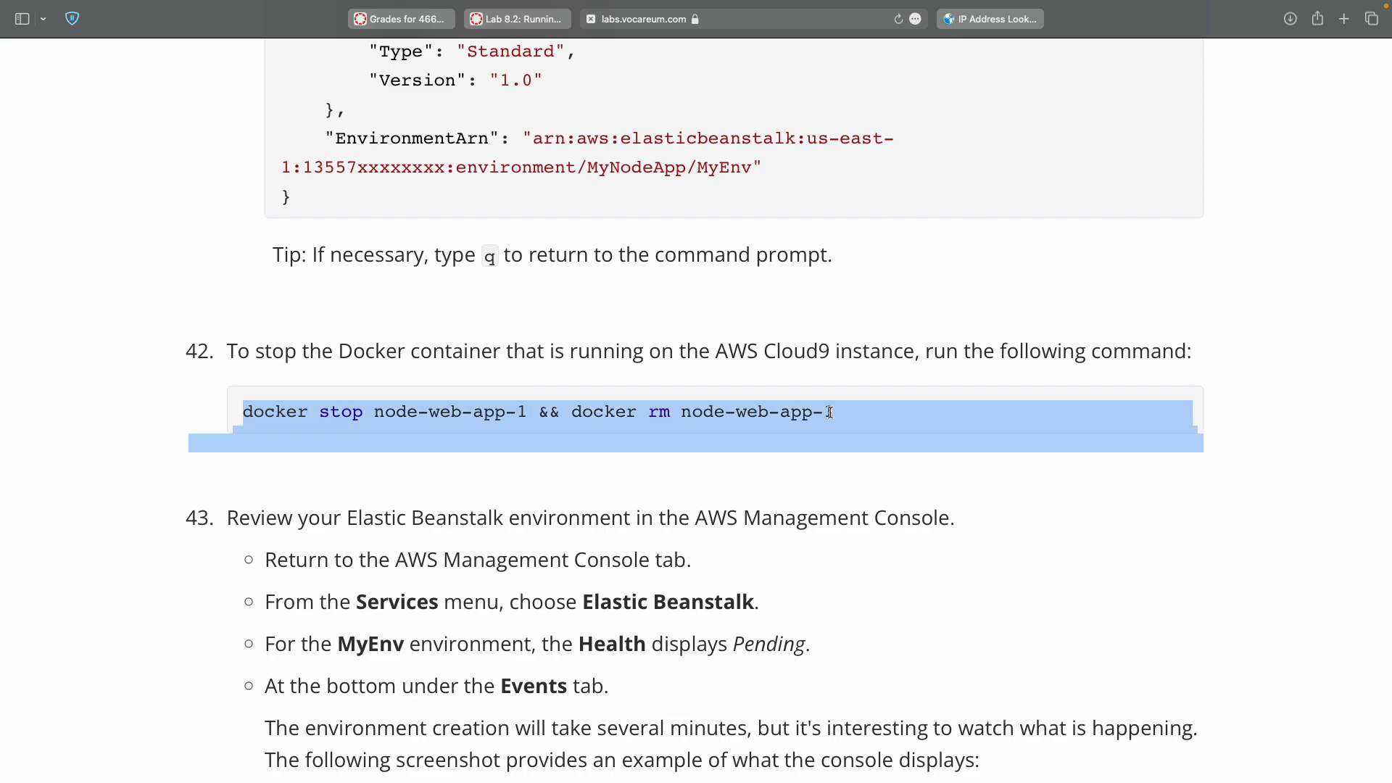
pyautogui.keyDown('shift'); pyautogui.click(825, 412); pyautogui.keyUp('shift')
pyautogui.press('super+c')
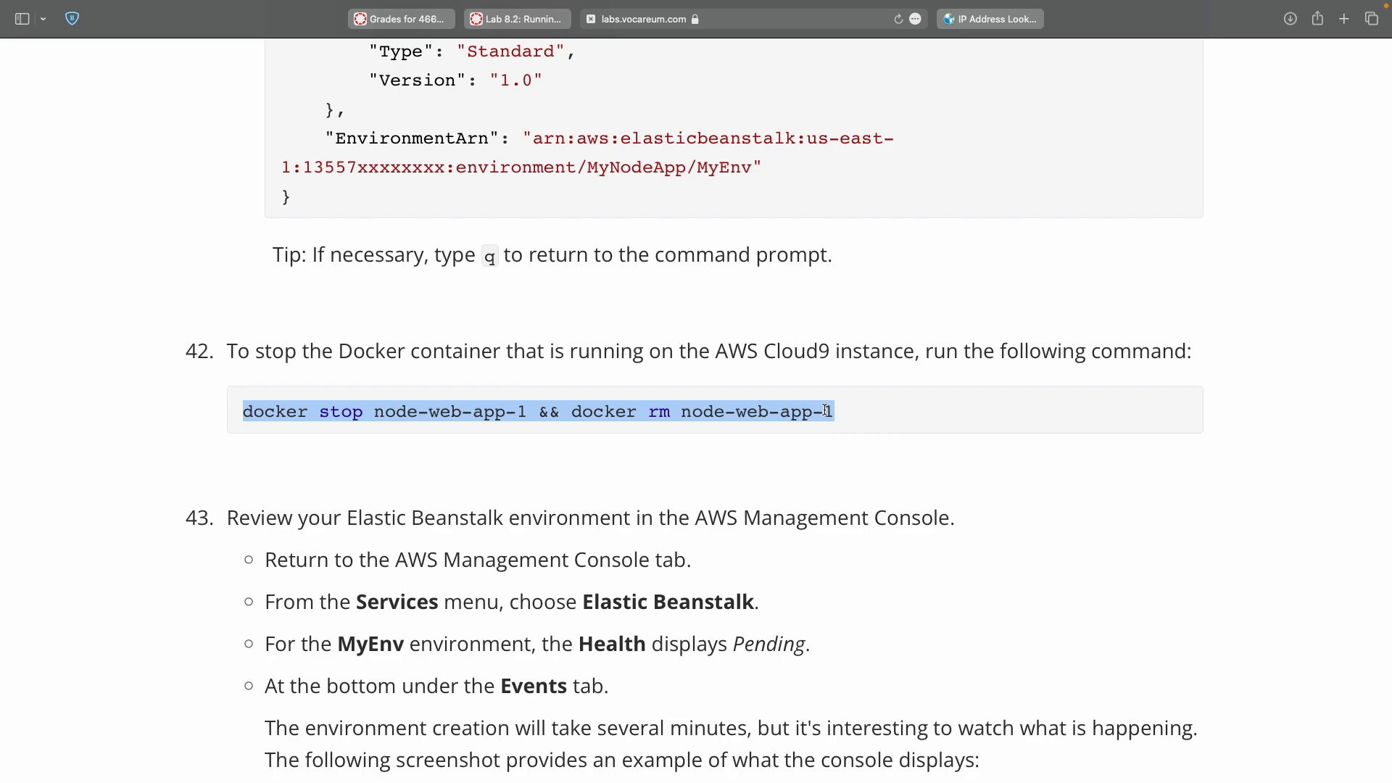
# Run the docker stop and rm command for node-web-app-1 in the Cloud9 terminal.
pyautogui.hotkey('ctrl', 'Right')
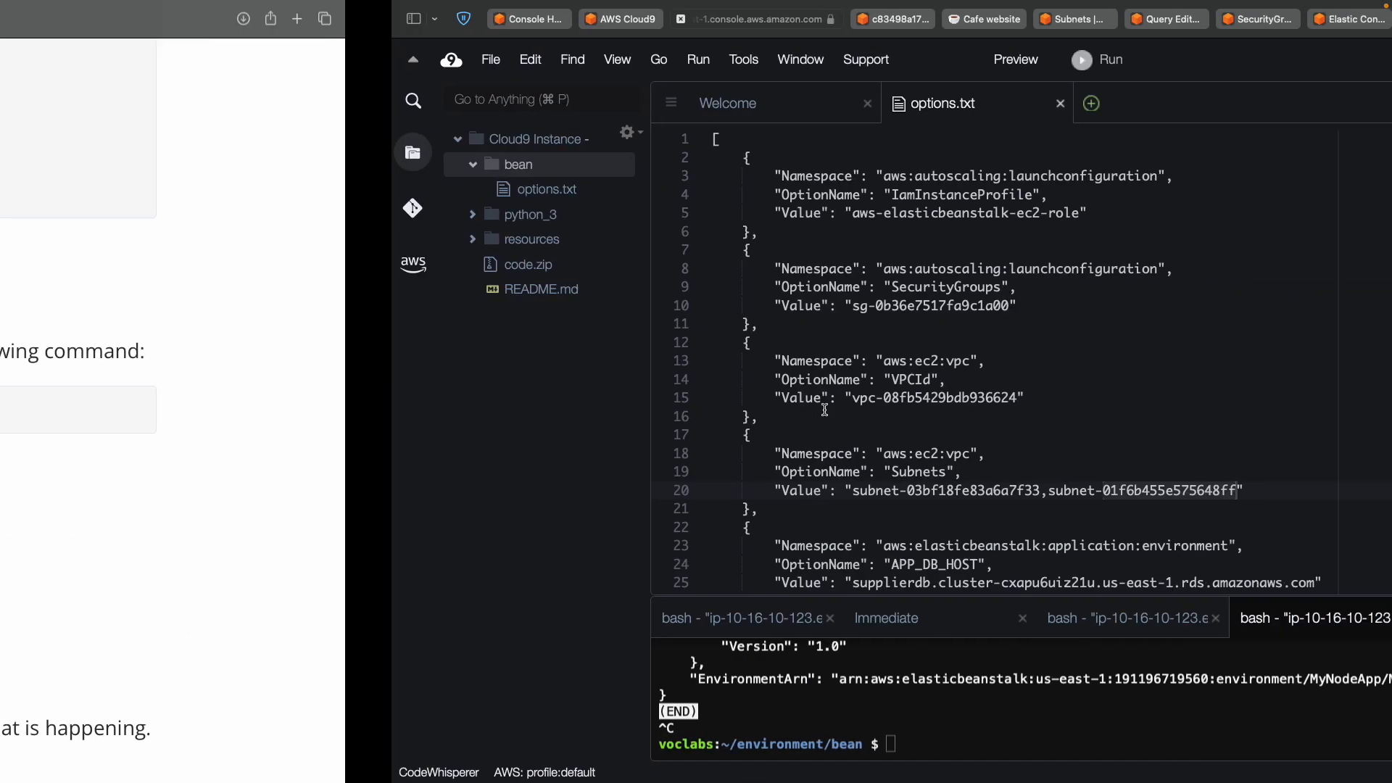
pyautogui.press('super+v')
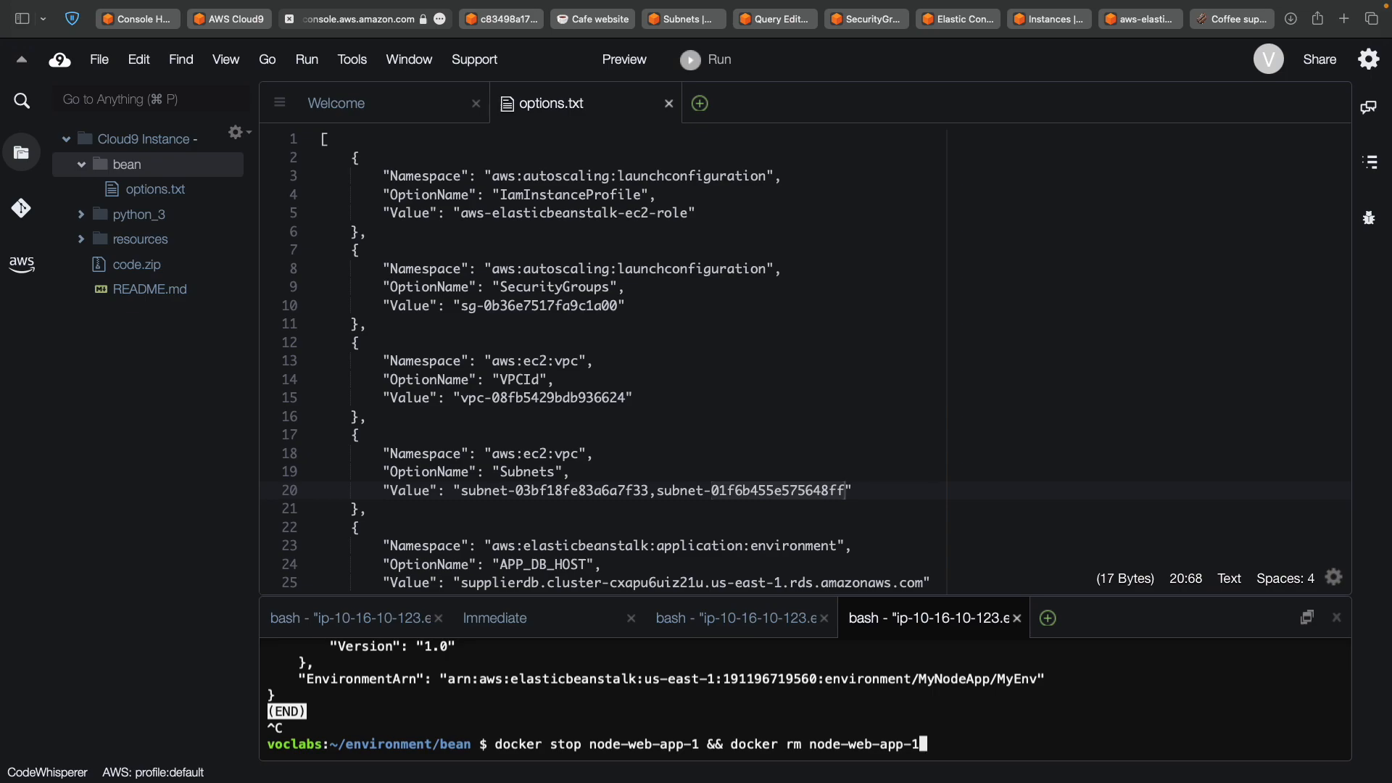
pyautogui.press('Return')
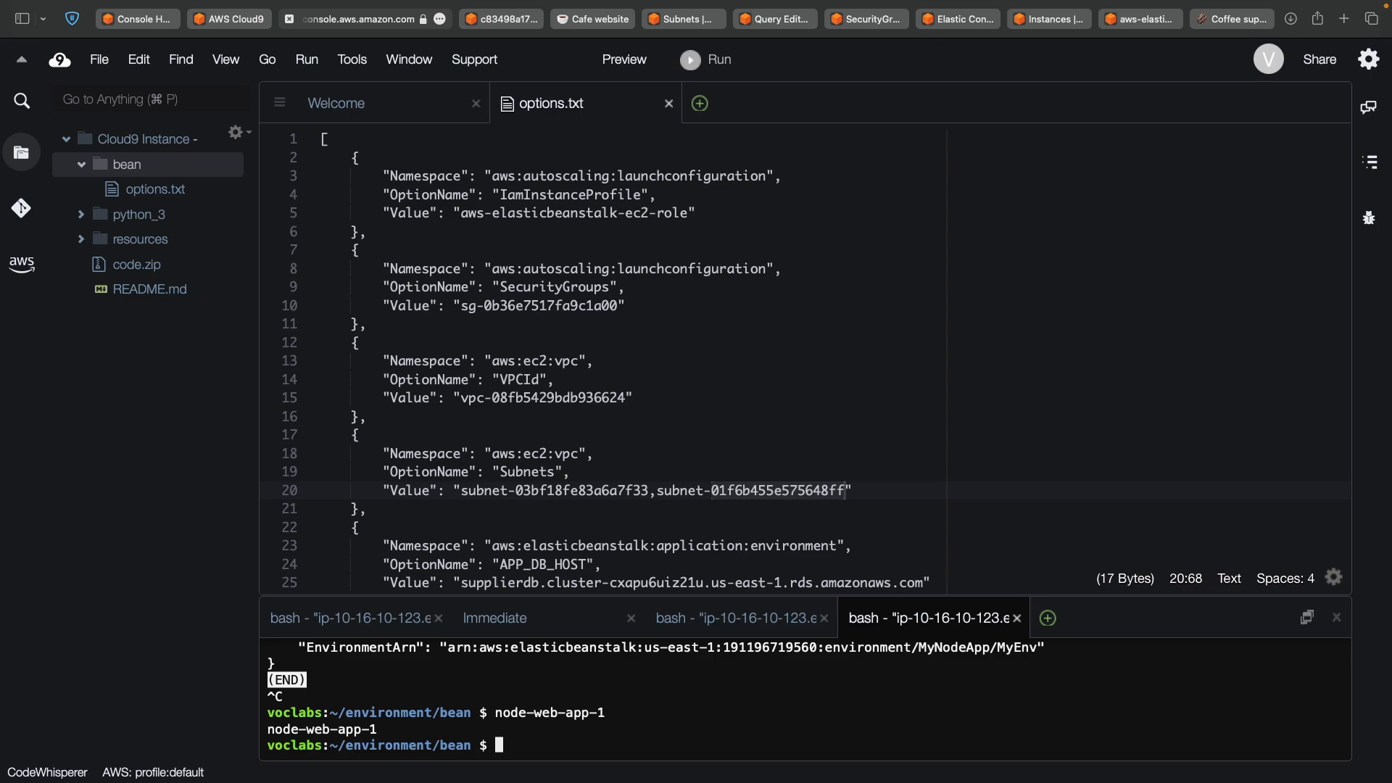
# Copy the phrase 'Elastic Beanstalk' from step 43 of the lab instructions.
pyautogui.hotkey('ctrl', 'Left')
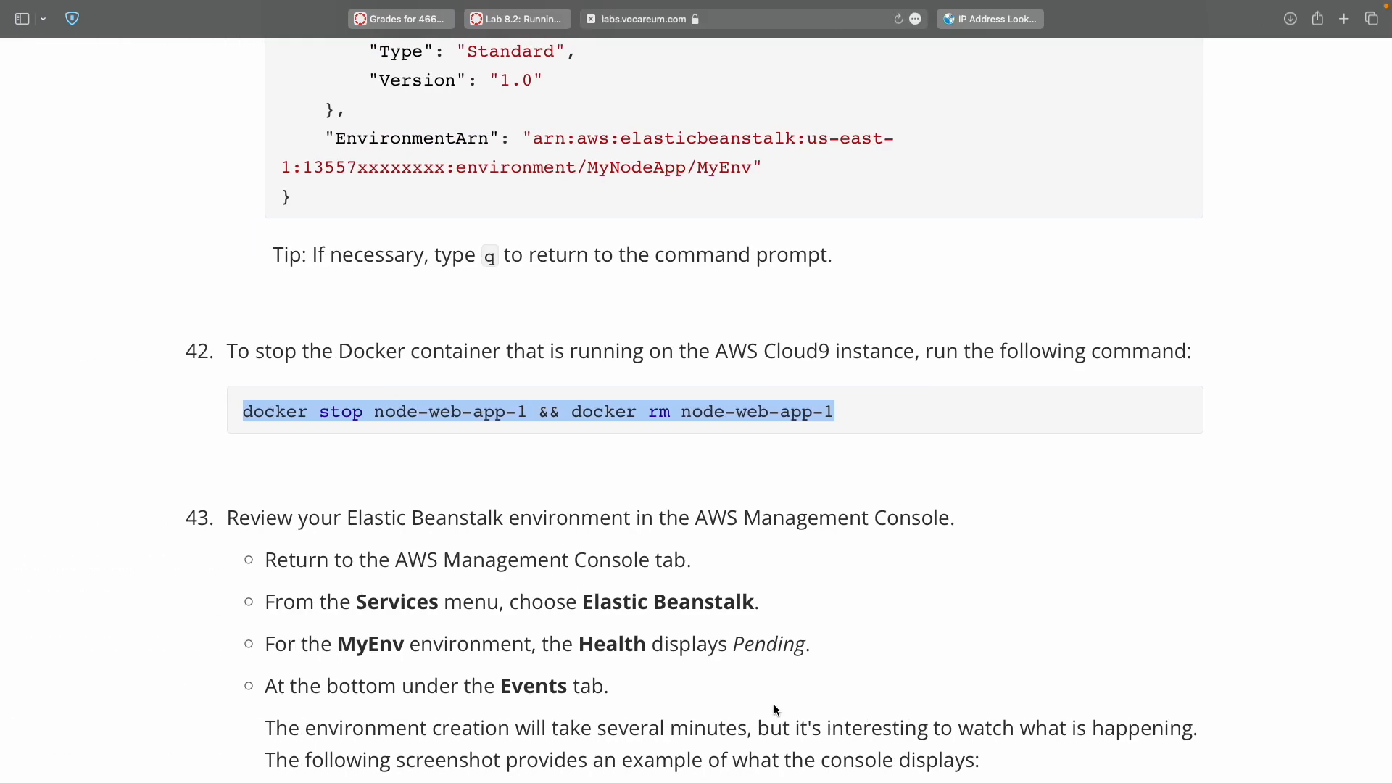
pyautogui.scroll(-3, 641, 535)
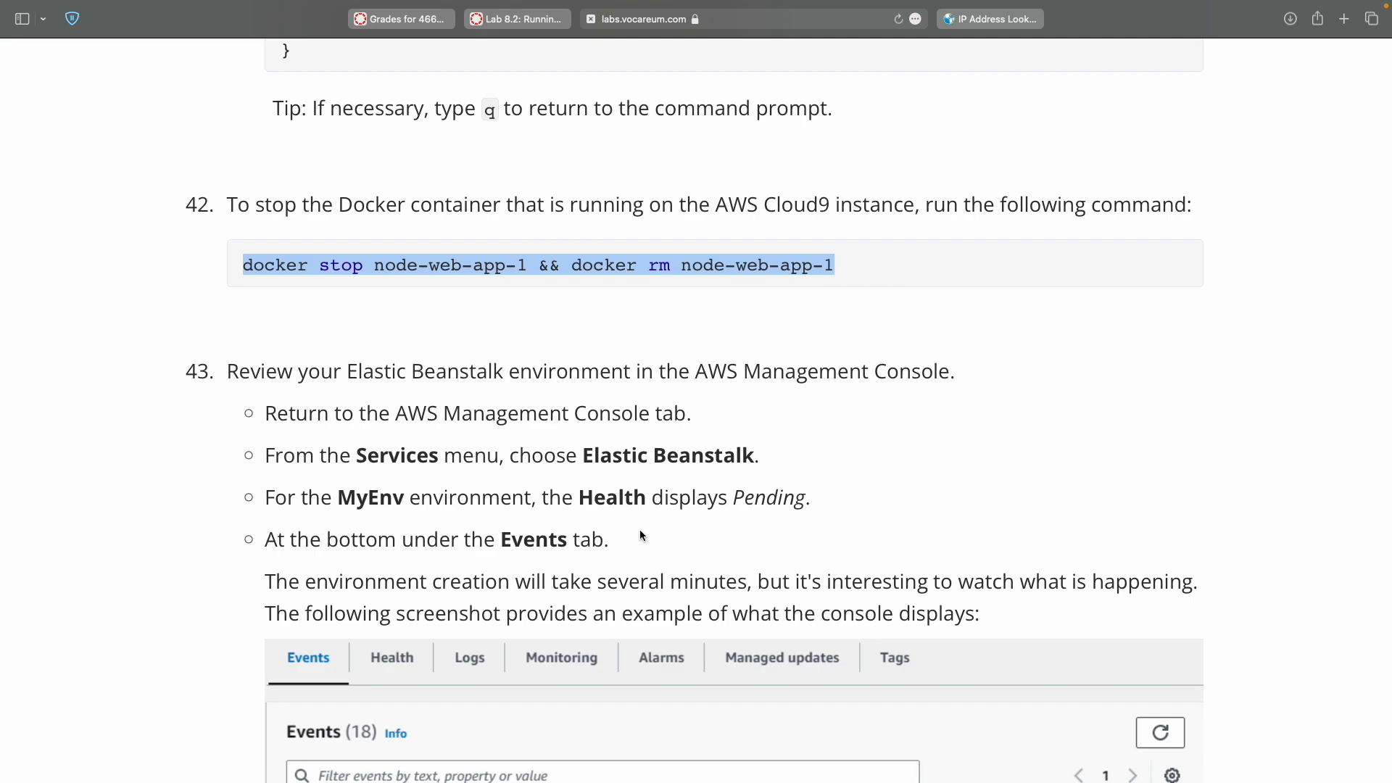
pyautogui.doubleClick(610, 455)
pyautogui.moveTo(610, 455); pyautogui.dragTo(676, 459)
pyautogui.press('super+c')
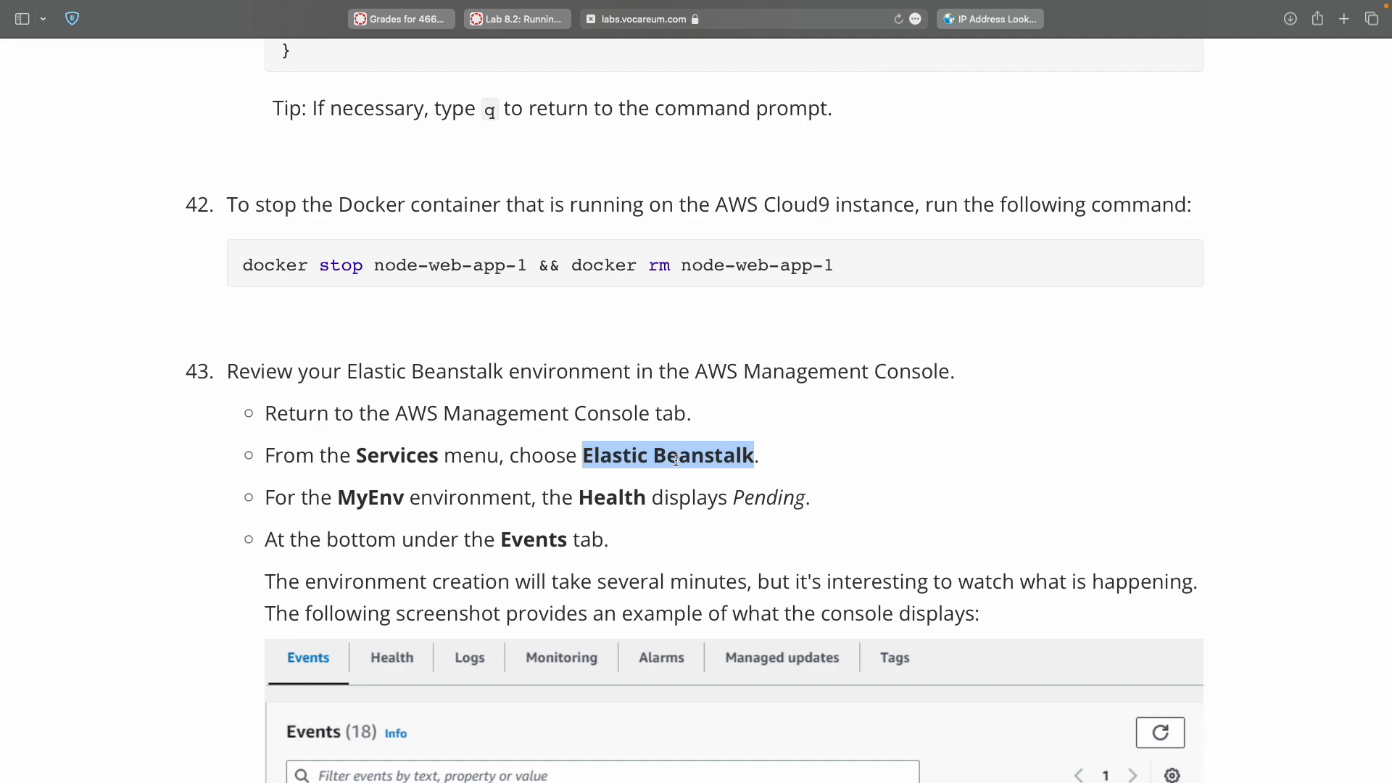
# Search the console for Elastic Beanstalk and open its Environments page showing MyEnv.
pyautogui.hotkey('ctrl', 'Right')
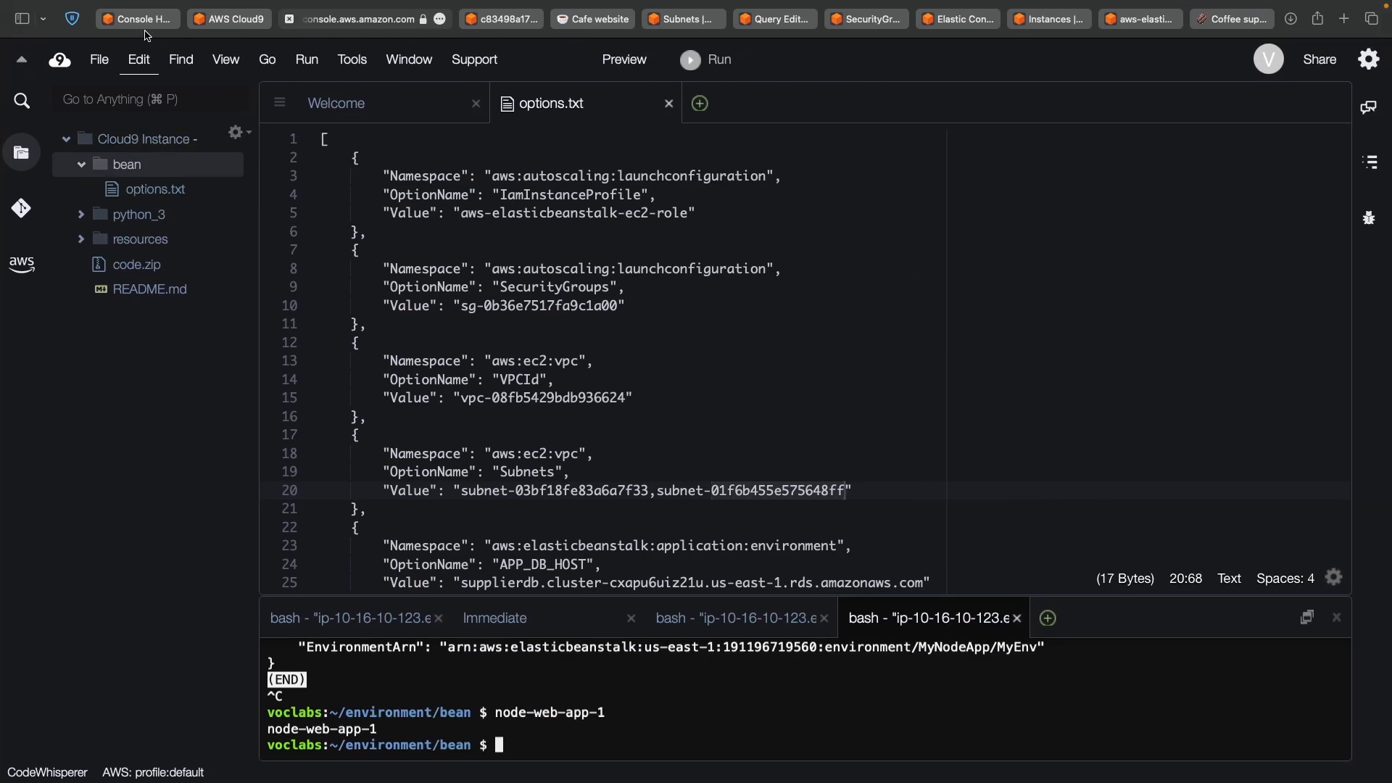
pyautogui.click(141, 19)
pyautogui.click(335, 64)
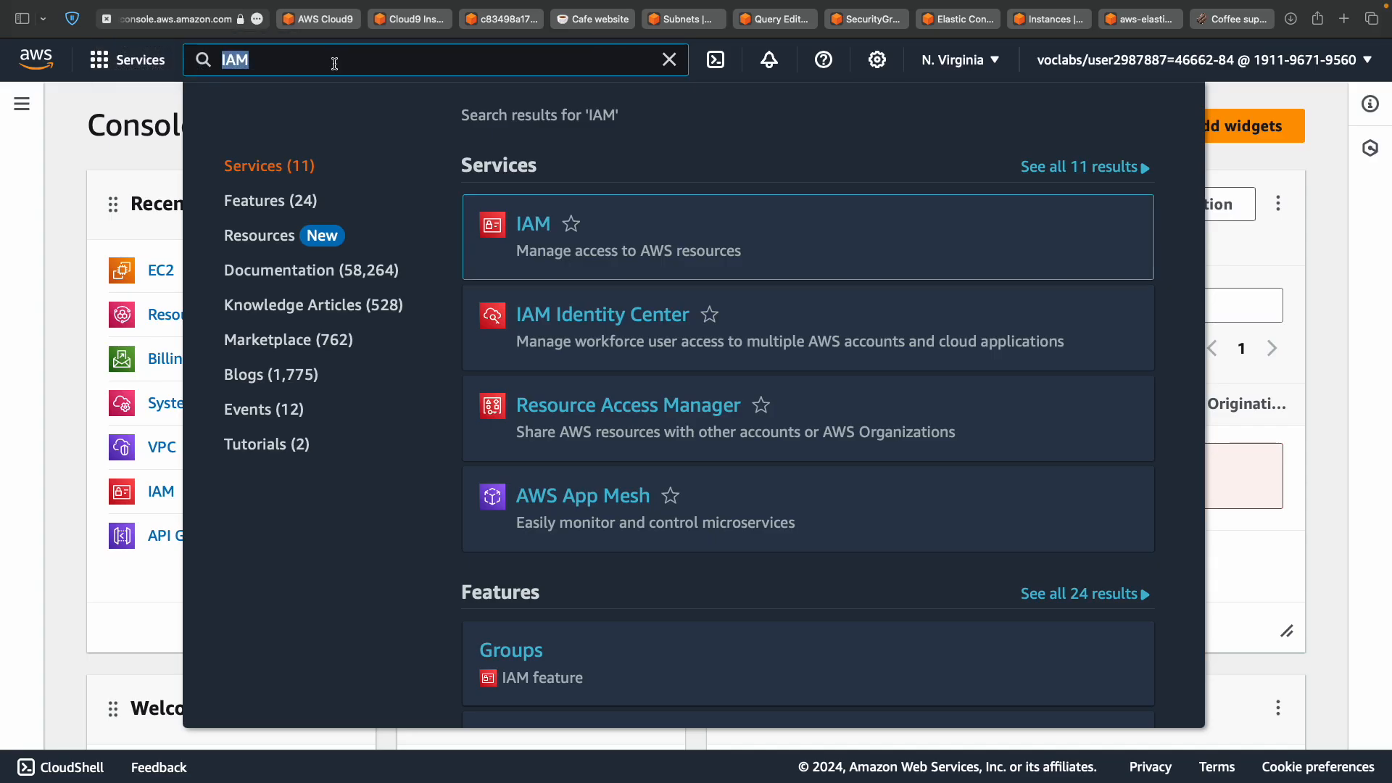
pyautogui.press('super+v')
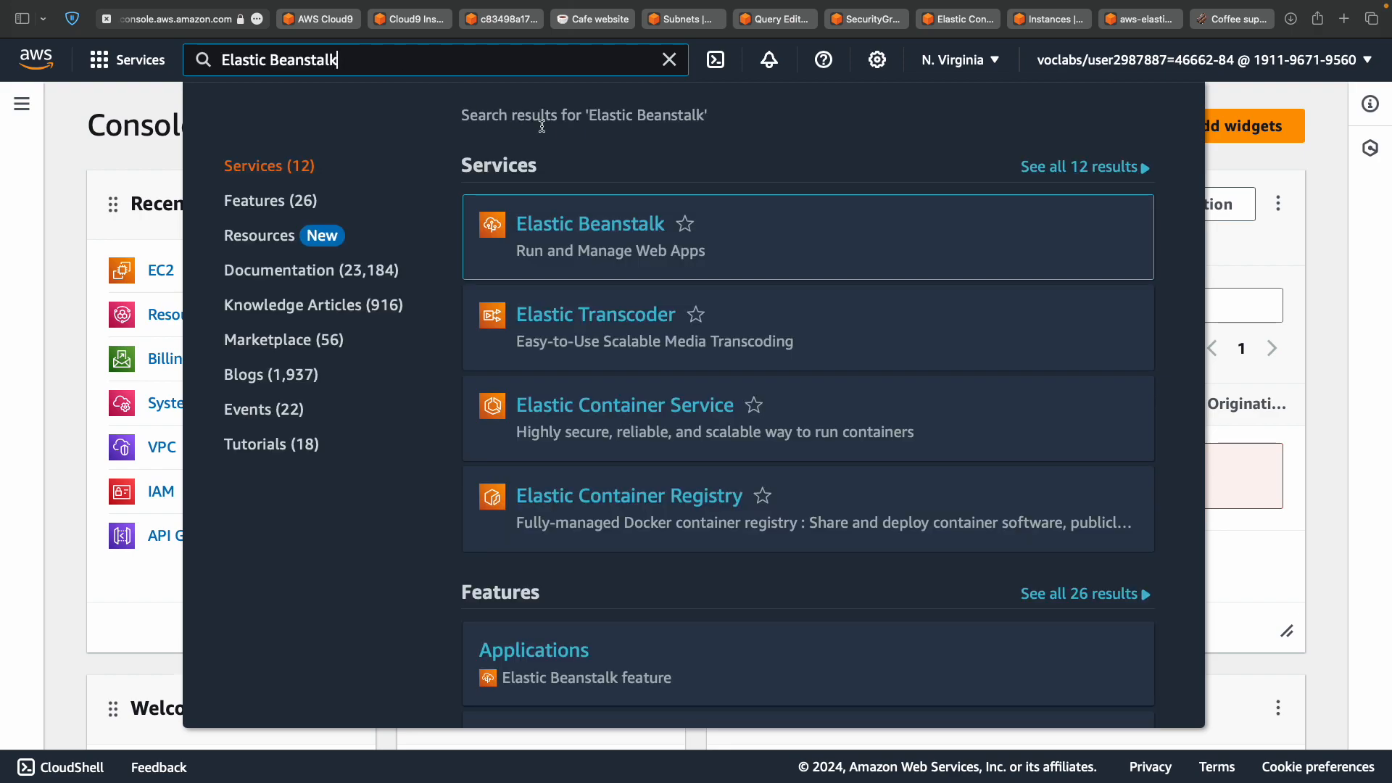
pyautogui.moveTo(555, 232)
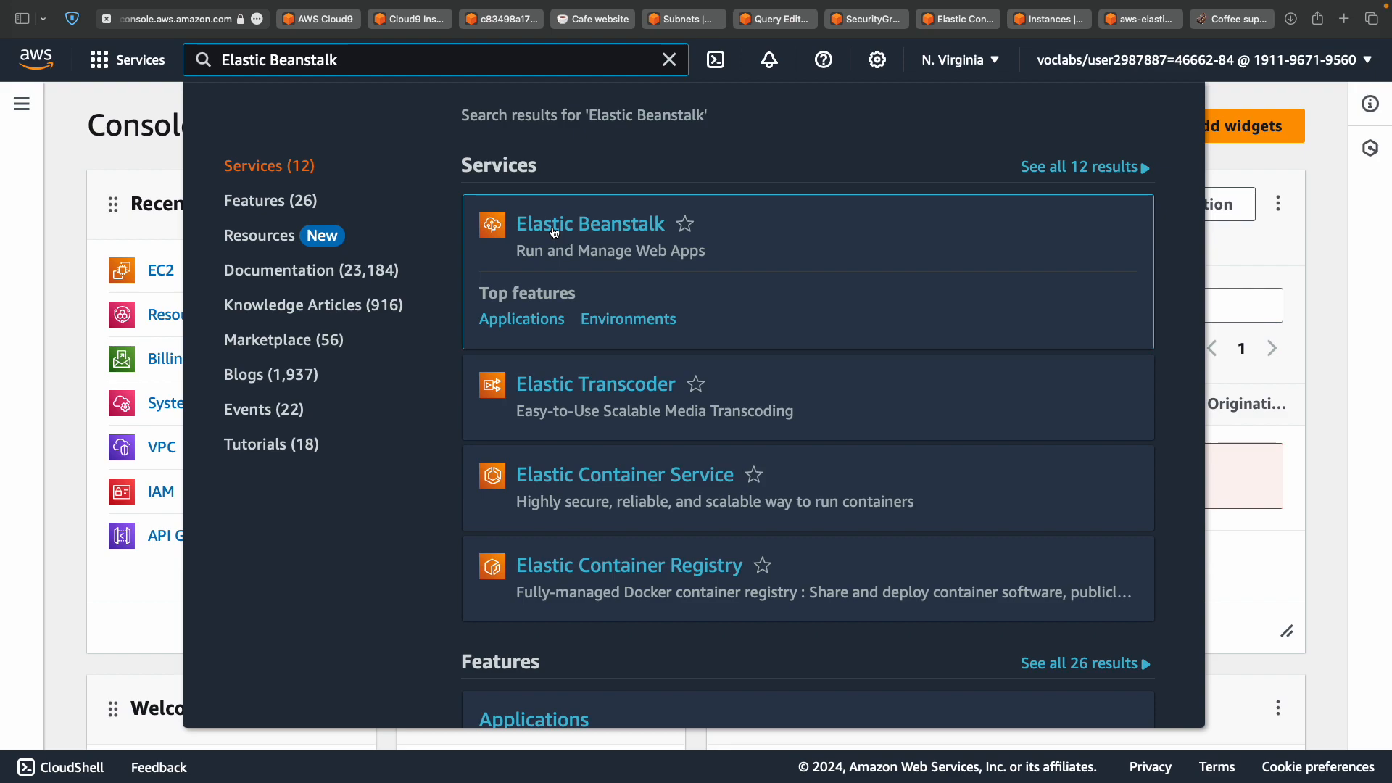
pyautogui.keyDown('super'); pyautogui.click(555, 232); pyautogui.keyUp('super')
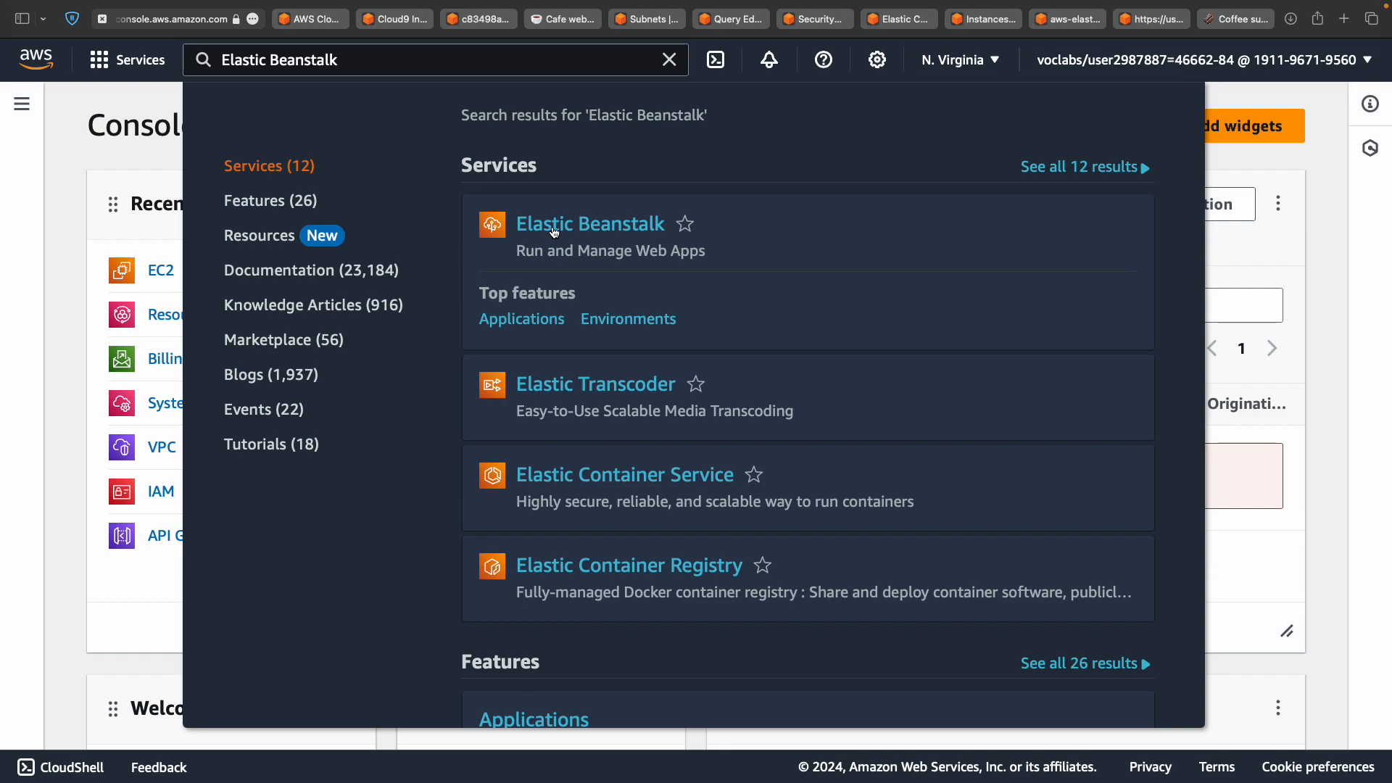
pyautogui.click(1145, 19)
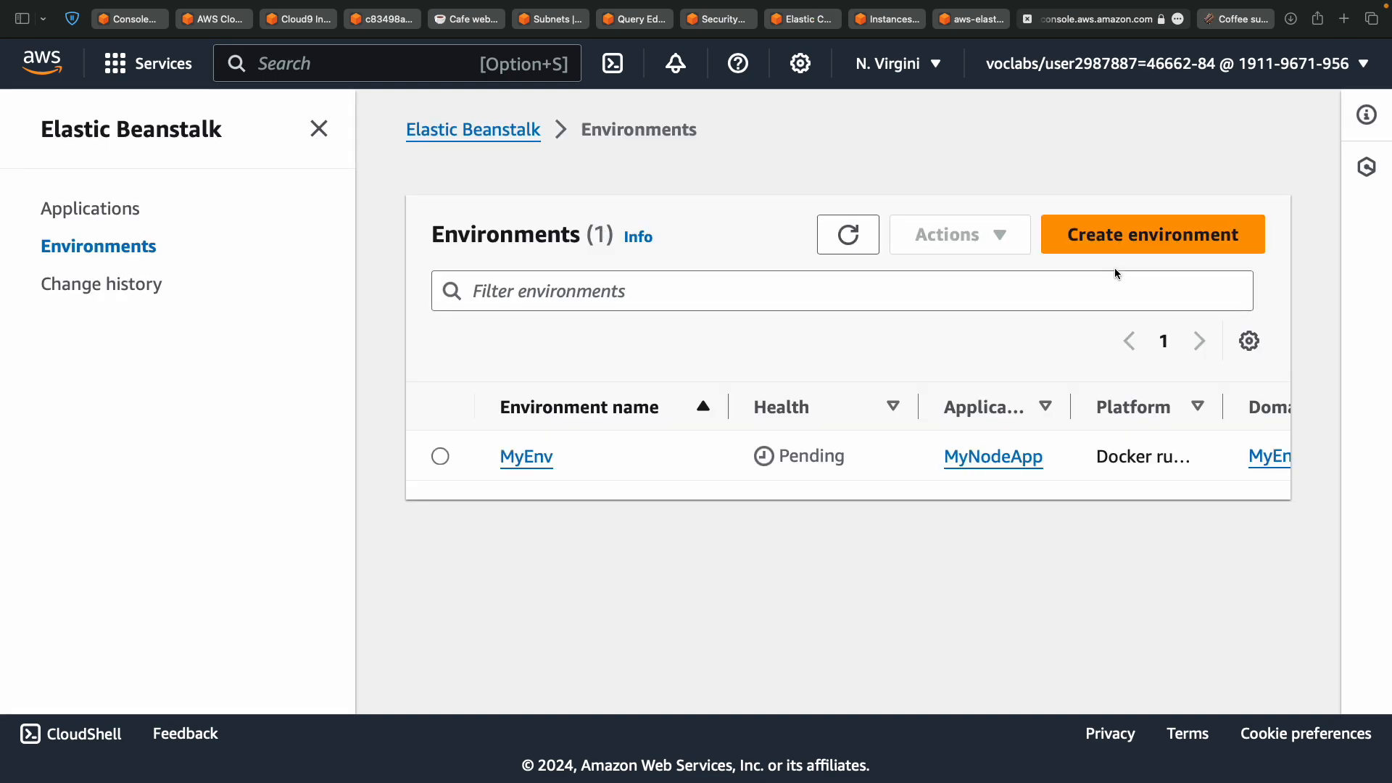
pyautogui.hotkey('ctrl', 'Left')
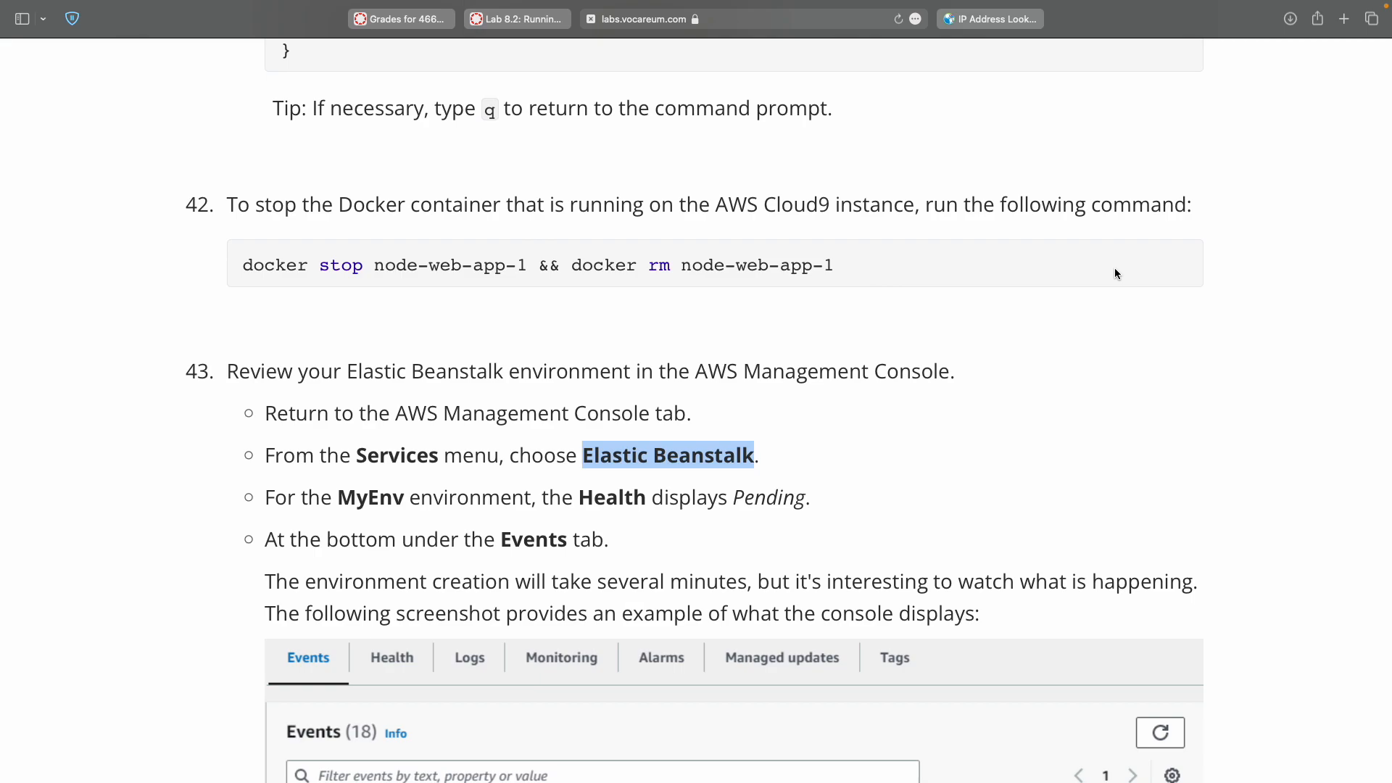
pyautogui.scroll(-2, 787, 398)
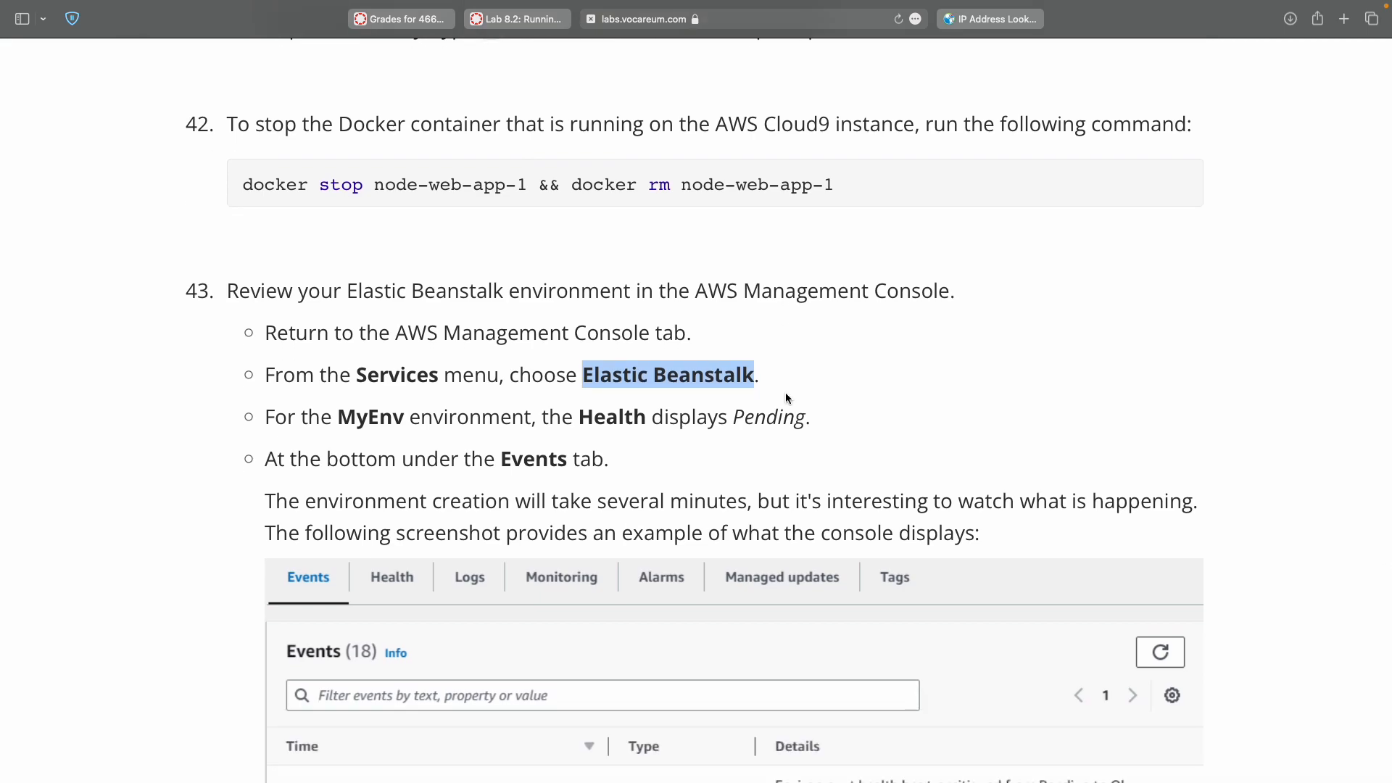
pyautogui.doubleClick(381, 413)
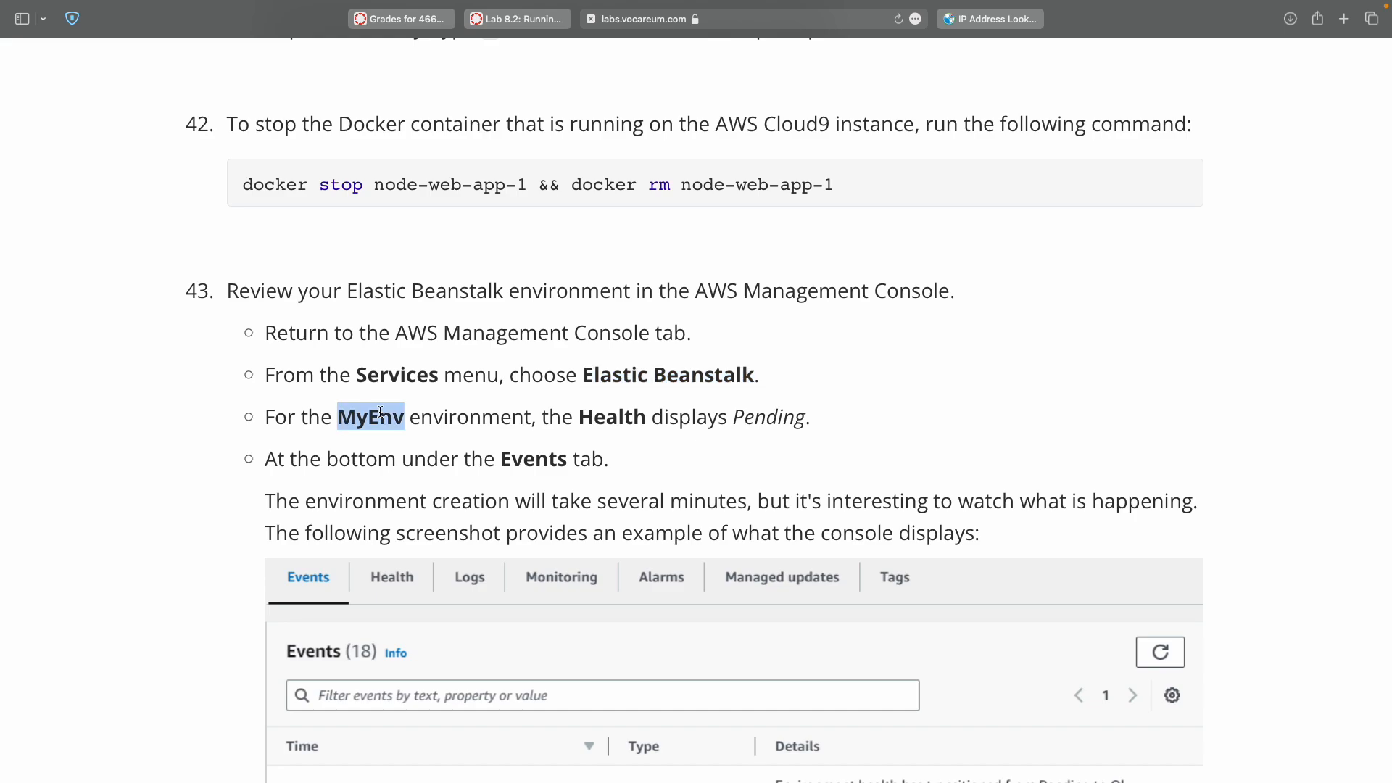
pyautogui.doubleClick(622, 418)
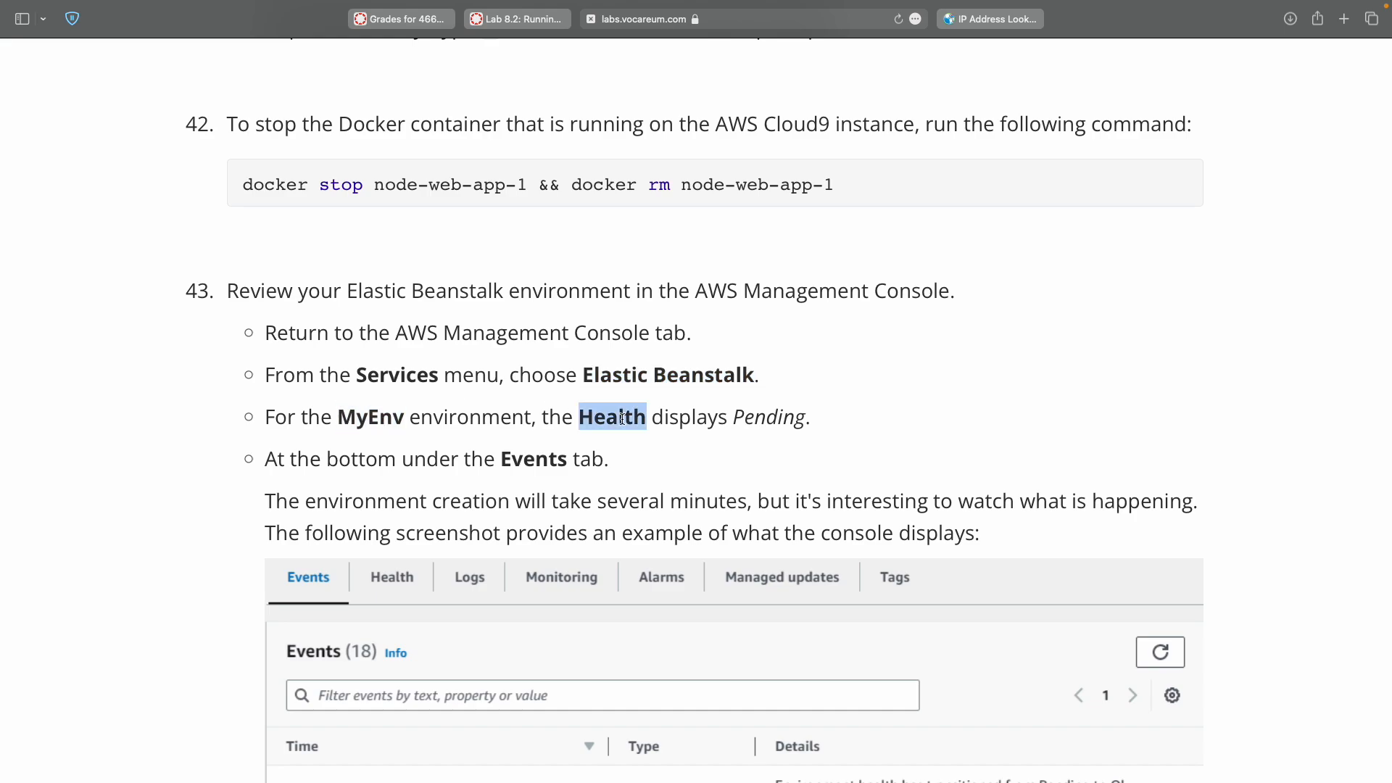
pyautogui.scroll(-3, 622, 418)
pyautogui.hotkey('ctrl', 'Right')
pyautogui.click(788, 408)
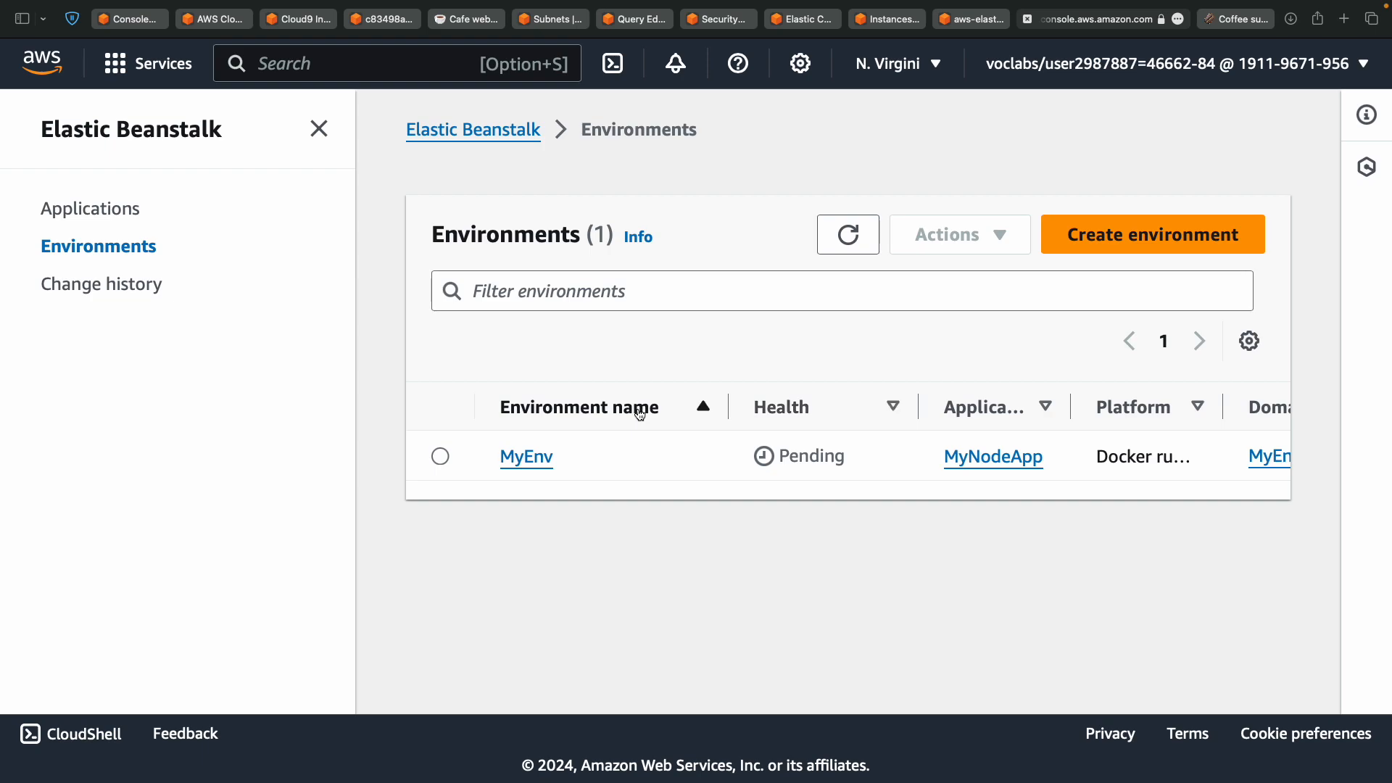
pyautogui.hotkey('ctrl', 'Left')
pyautogui.hotkey('ctrl', 'Right')
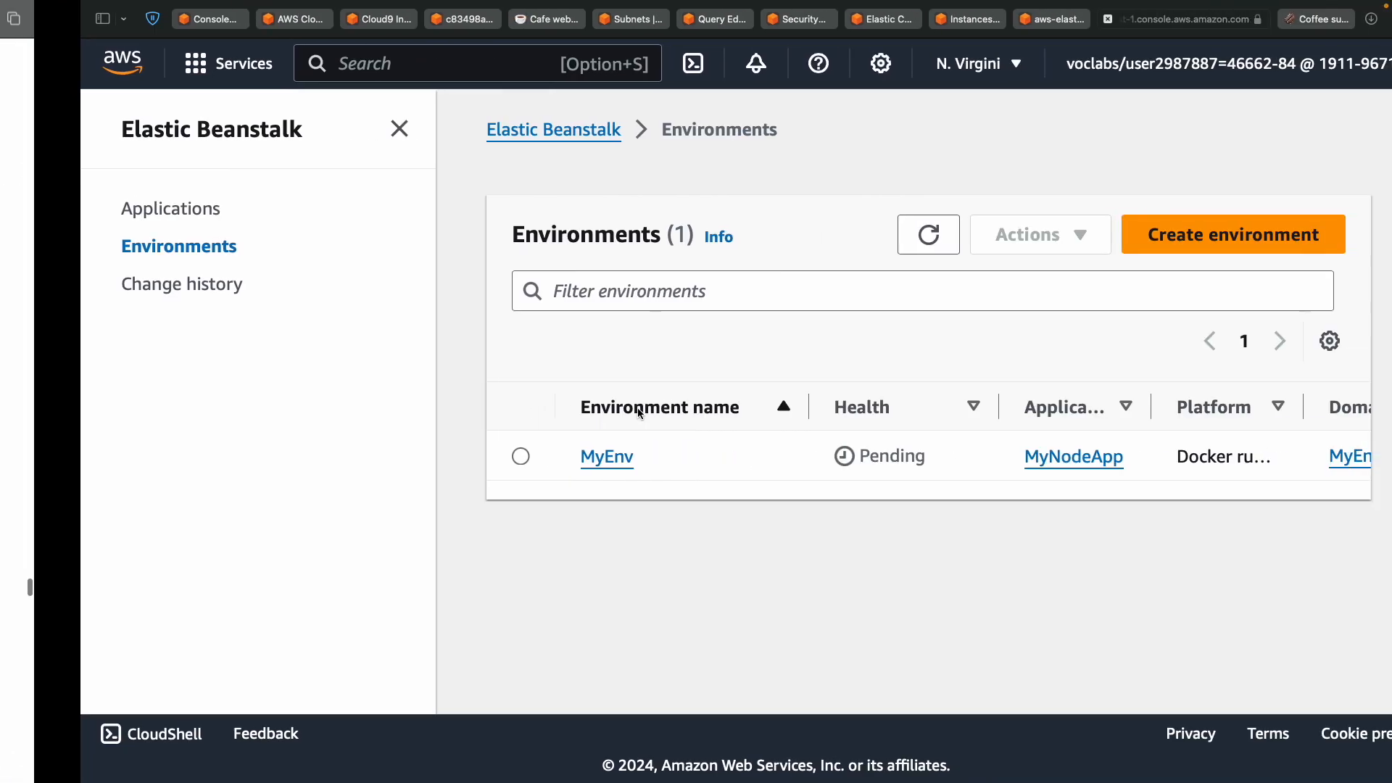
pyautogui.doubleClick(819, 454)
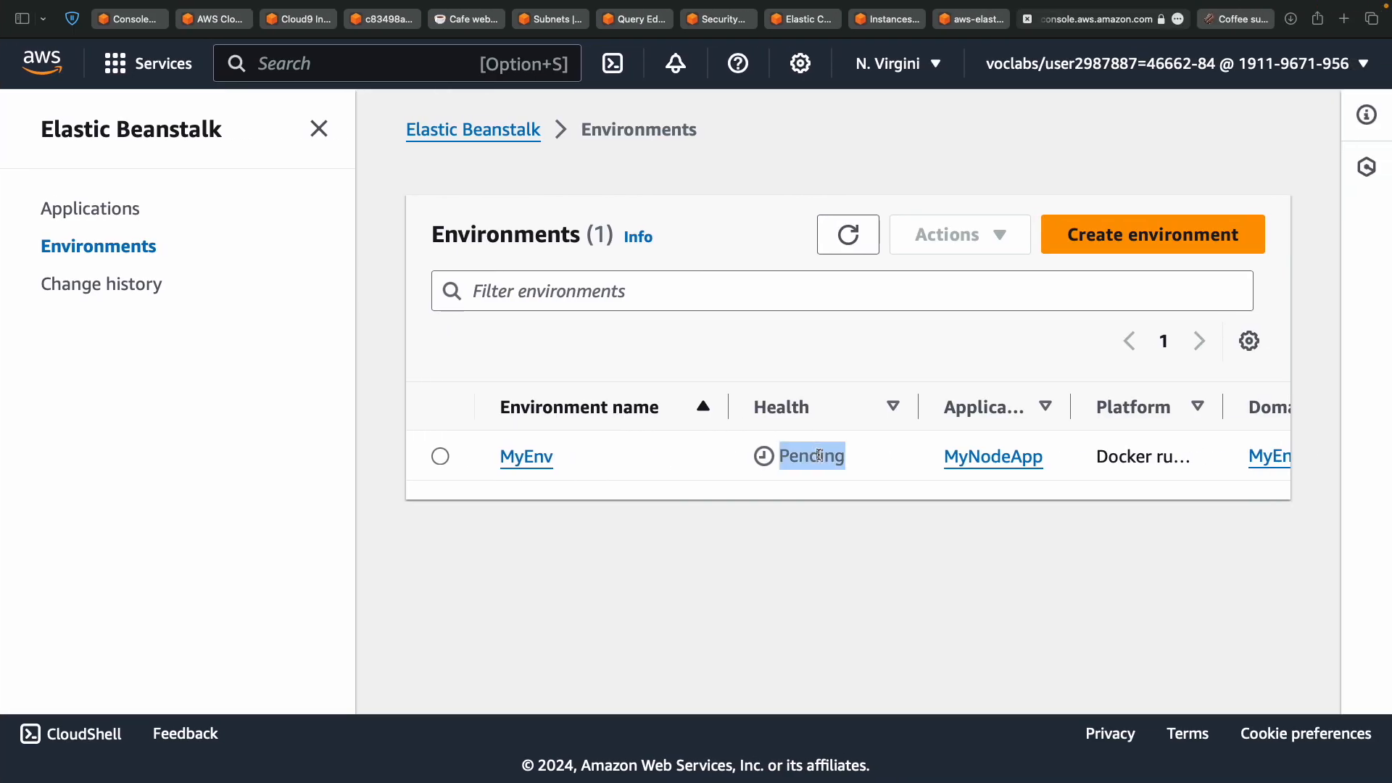
pyautogui.hotkey('ctrl', 'Left')
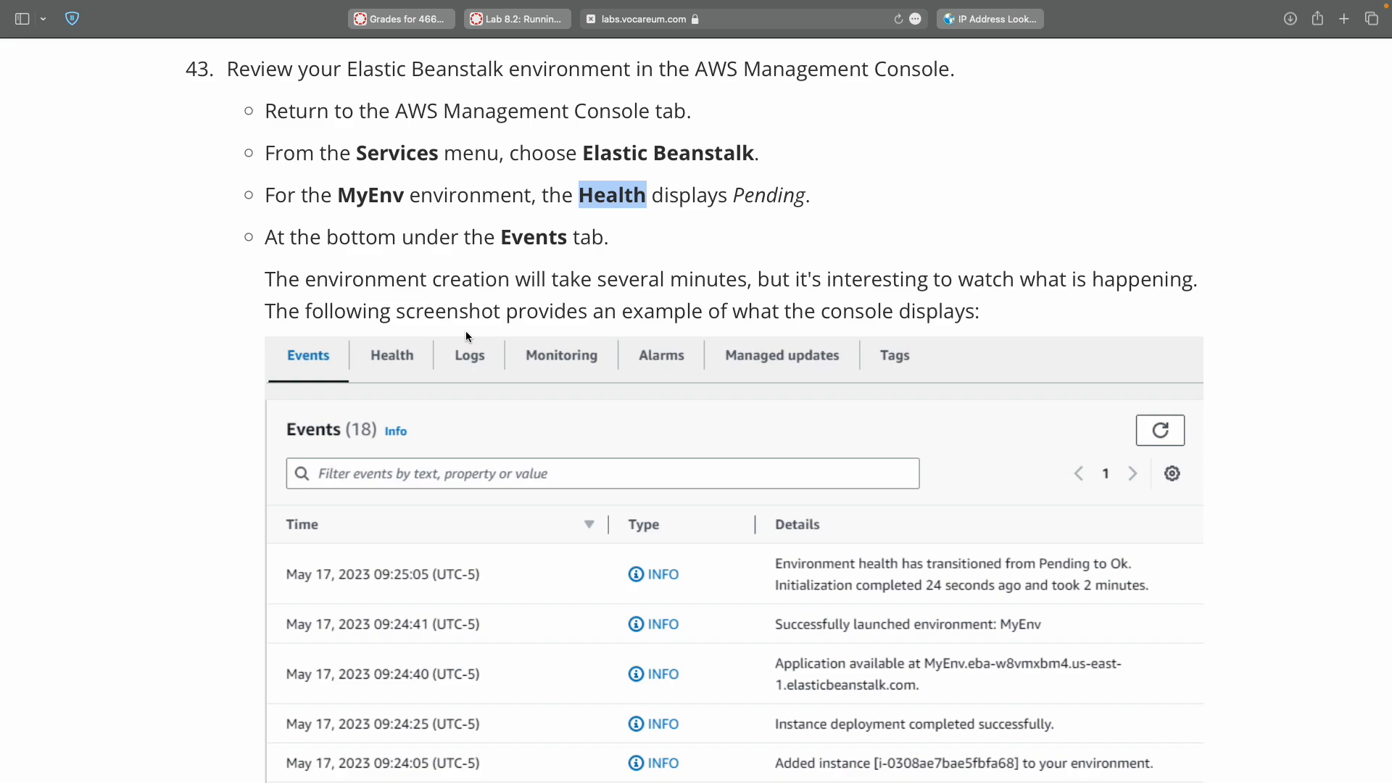
pyautogui.hotkey('ctrl', 'Right')
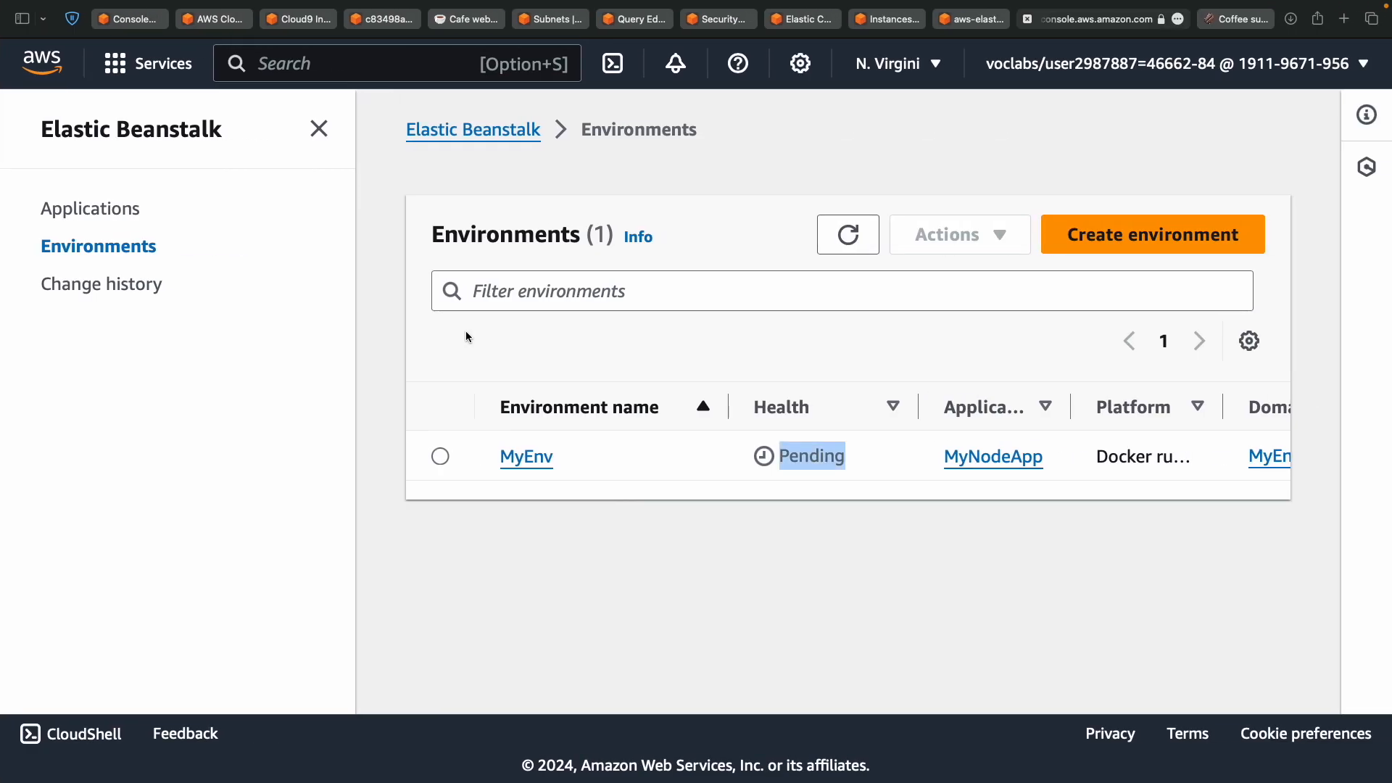
pyautogui.hscroll(10, 767, 466)
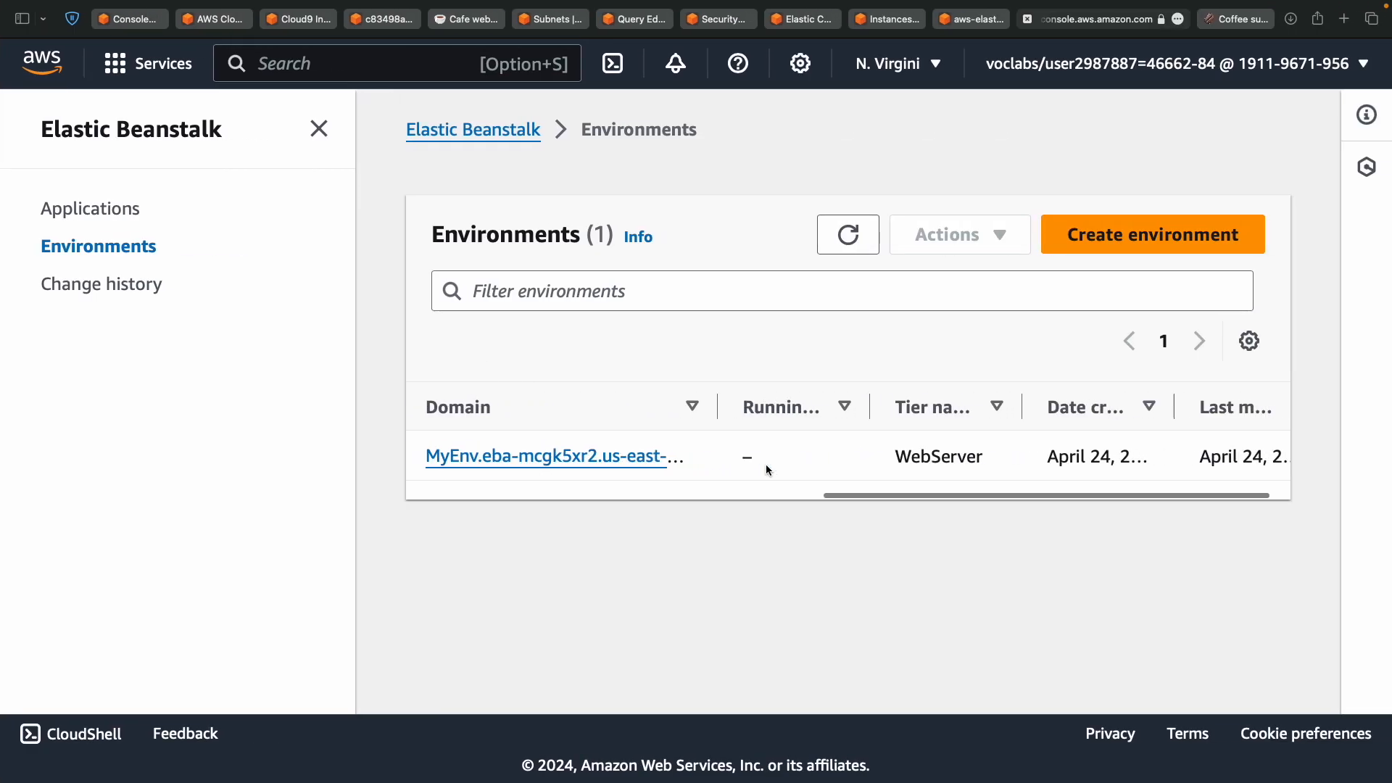
pyautogui.hscroll(-10, 767, 466)
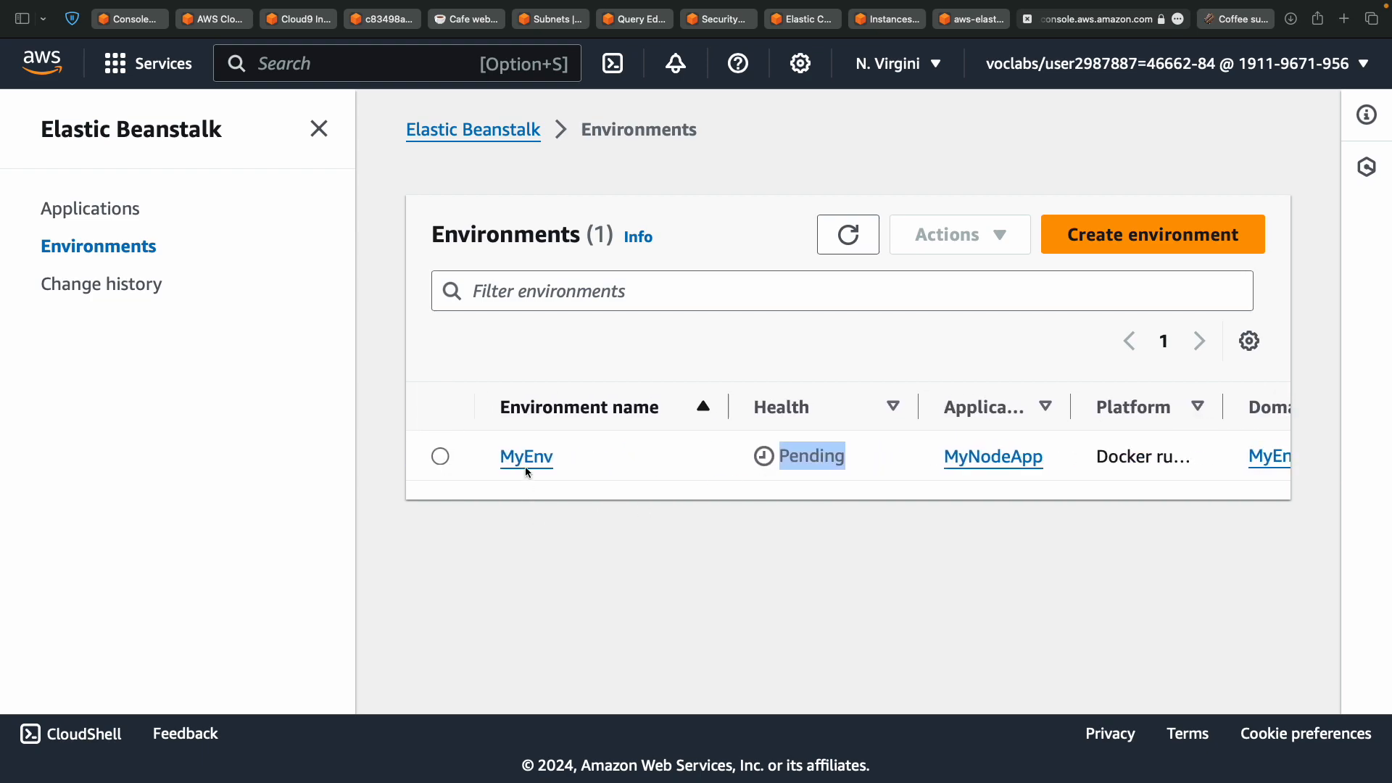
# Open the MyEnv environment page and review its launch events.
pyautogui.click(526, 459)
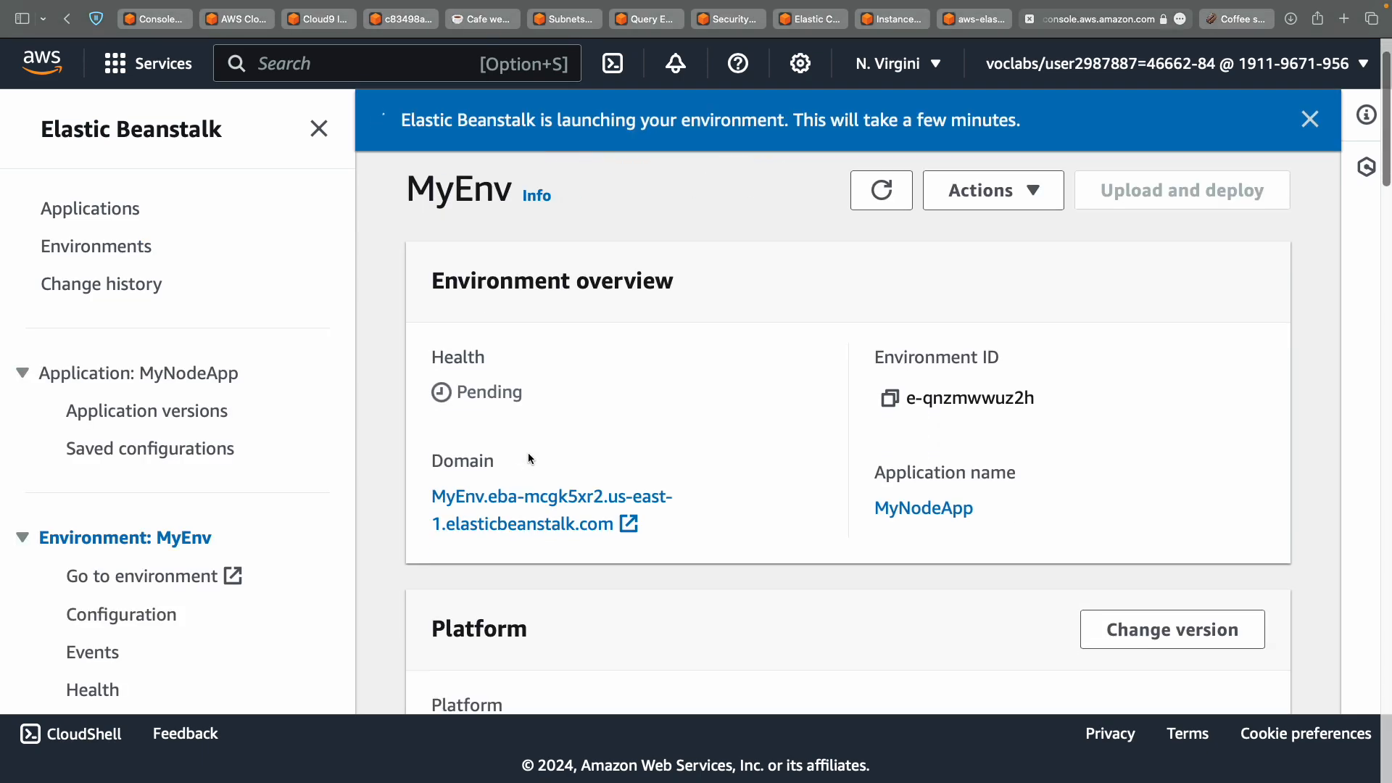
pyautogui.scroll(-10, 529, 457)
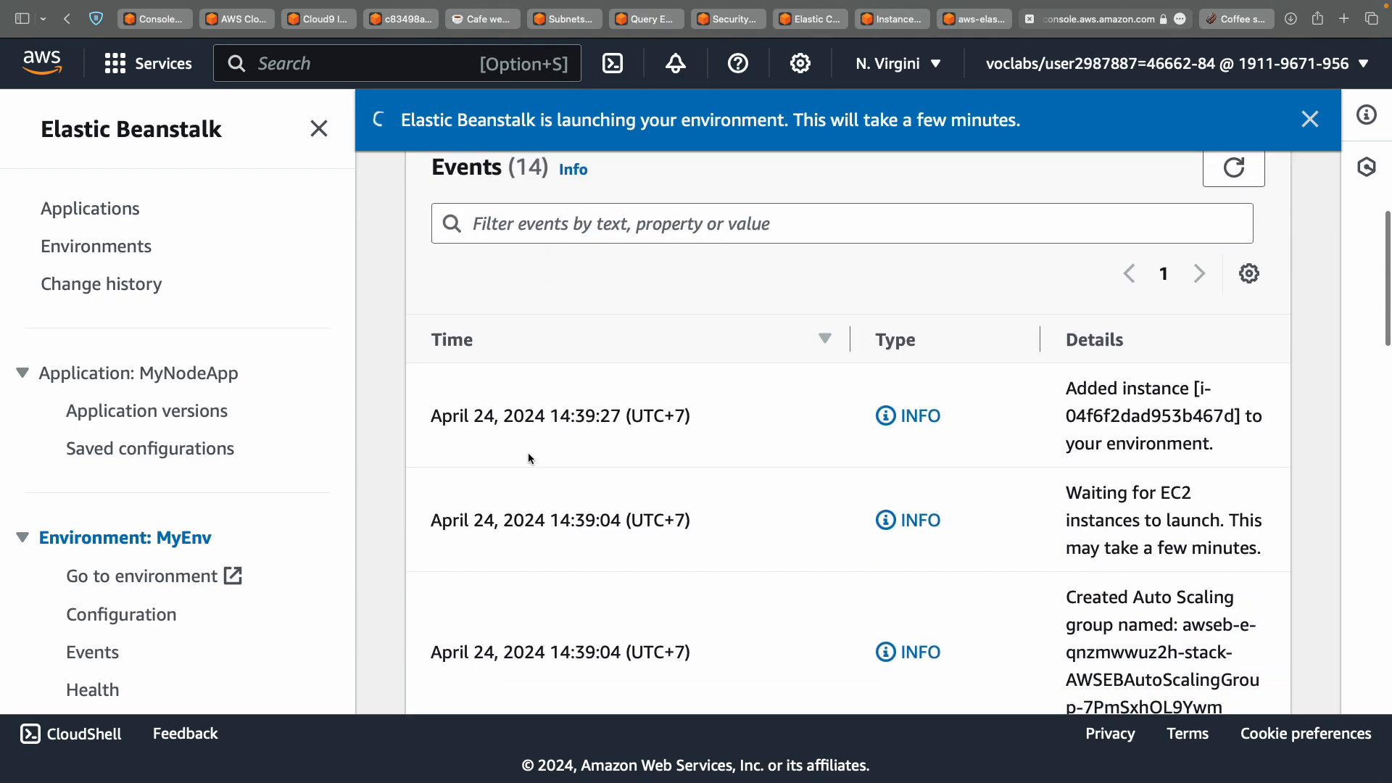
pyautogui.scroll(3, 529, 457)
pyautogui.scroll(10, 529, 459)
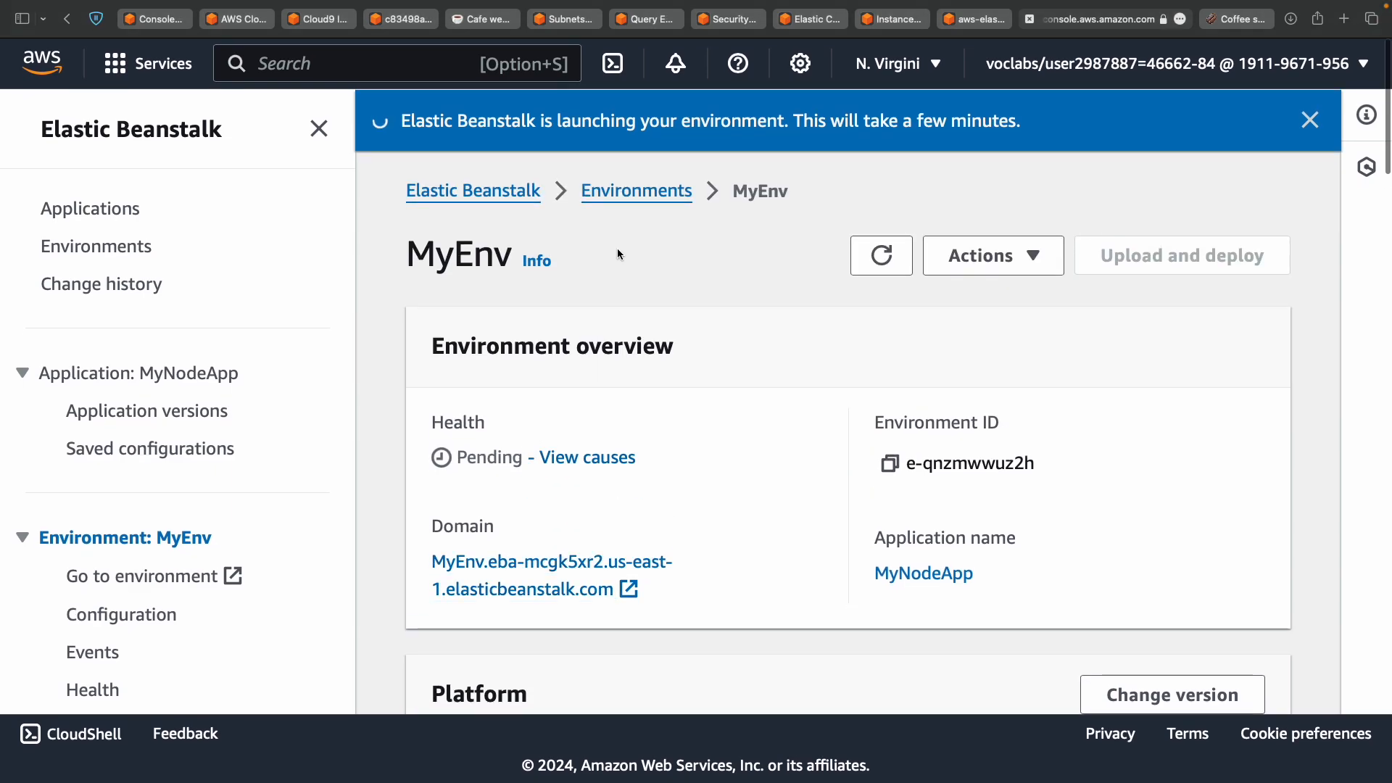
pyautogui.scroll(-4, 664, 259)
pyautogui.scroll(-12, 664, 259)
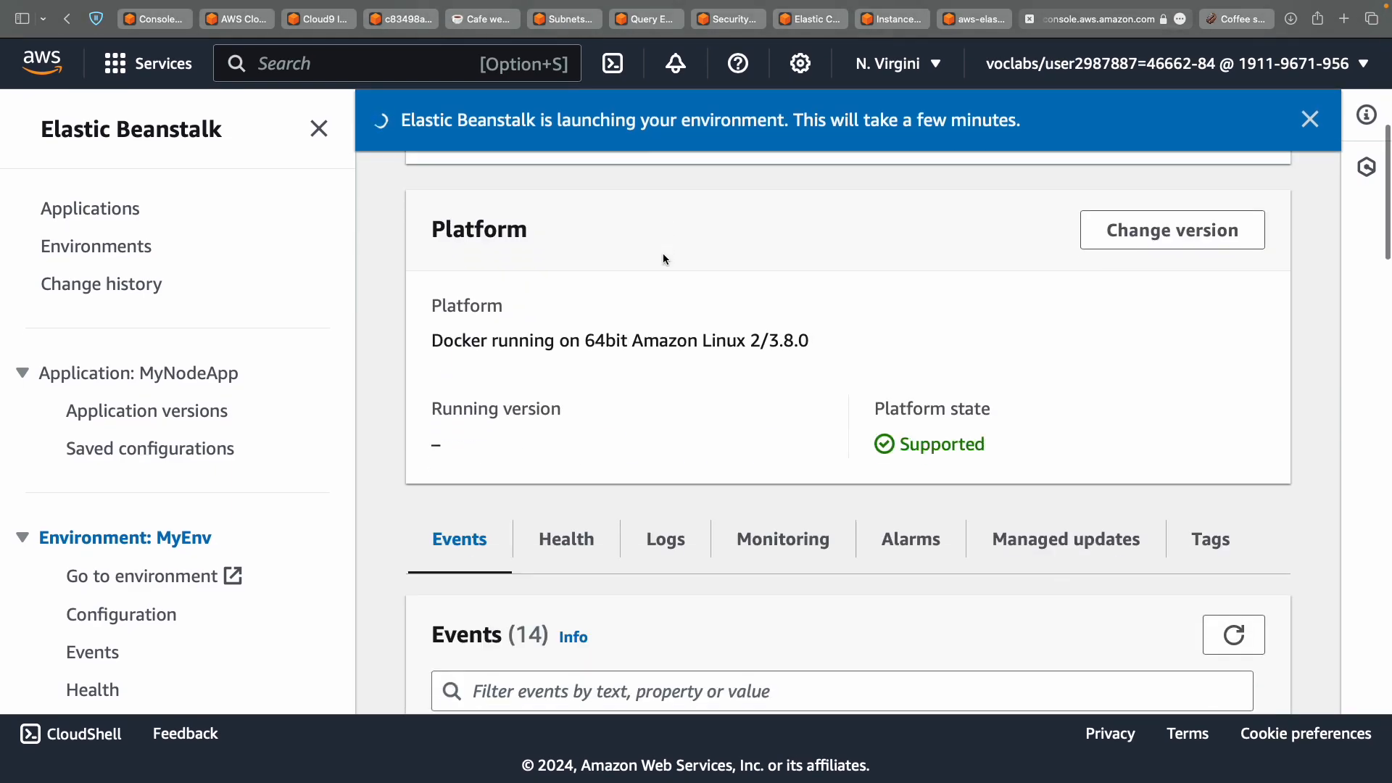
pyautogui.scroll(-15, 663, 254)
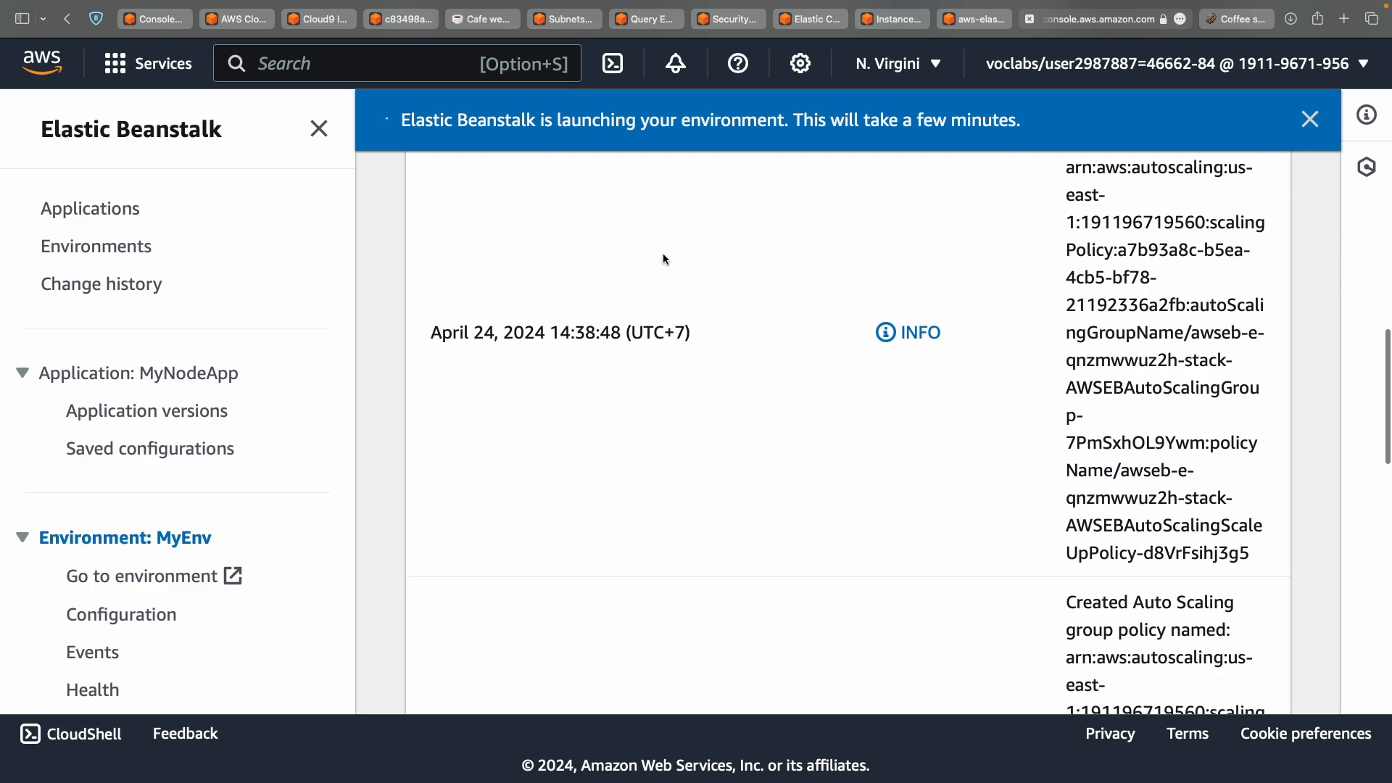
pyautogui.scroll(20, 662, 253)
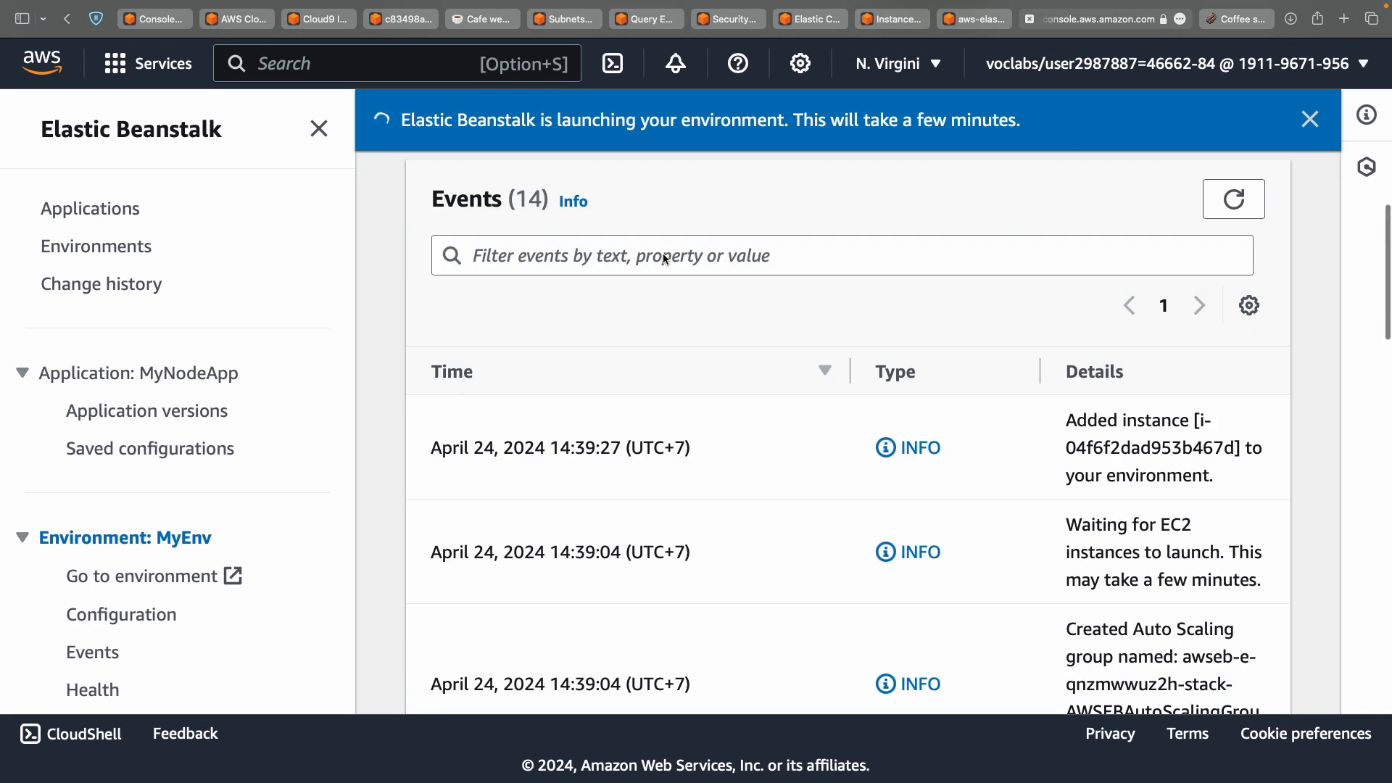
# Read step 43 through step 44 in the lab instructions, then return to the console.
pyautogui.hotkey('ctrl', 'Left')
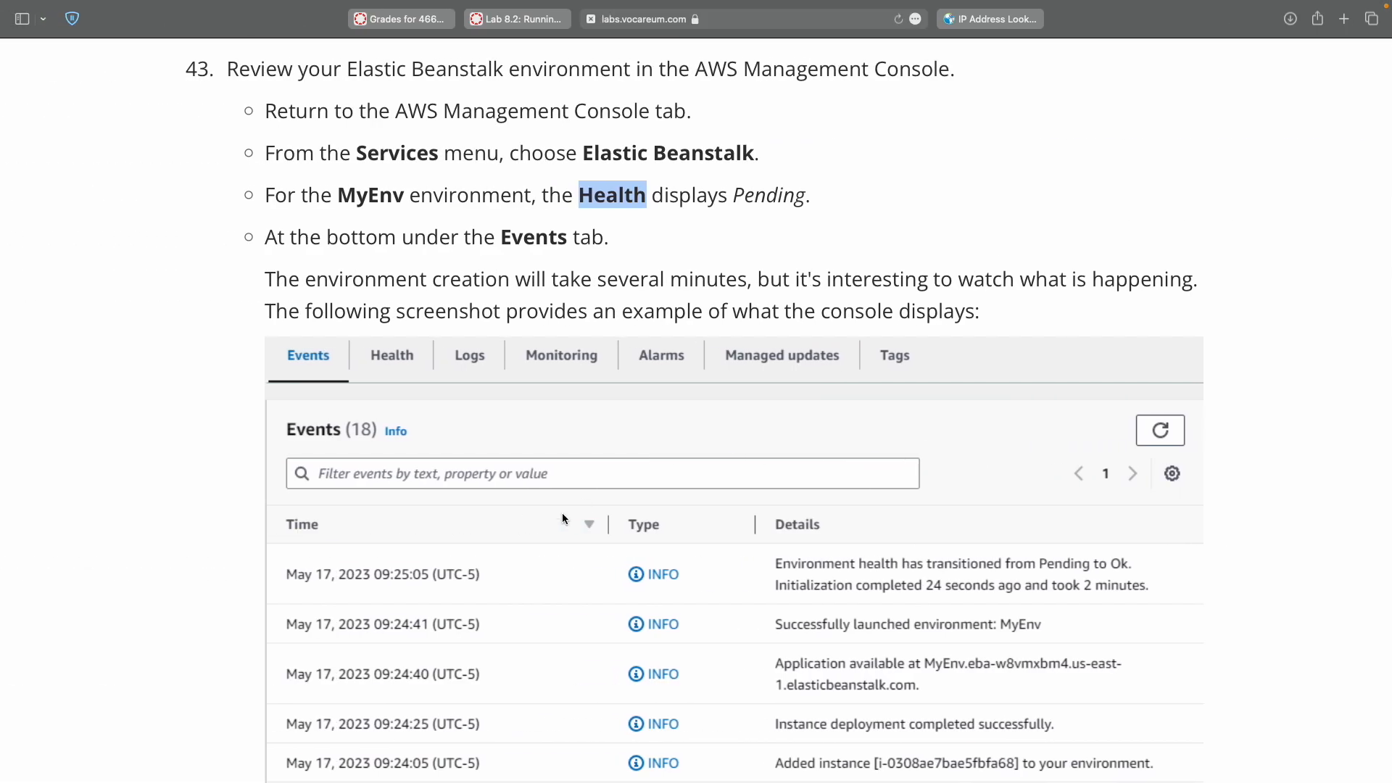
pyautogui.scroll(-2, 569, 298)
pyautogui.scroll(-10, 570, 304)
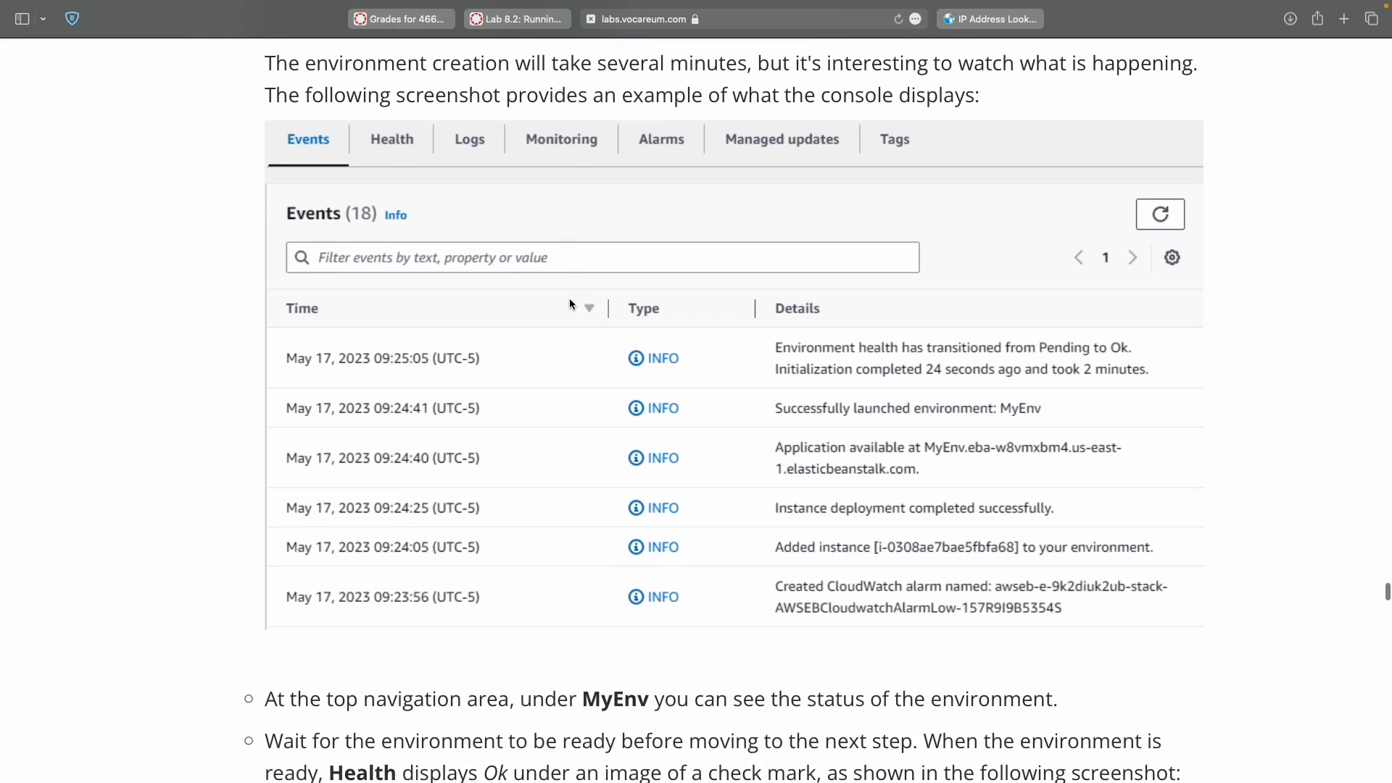
pyautogui.scroll(-2, 570, 302)
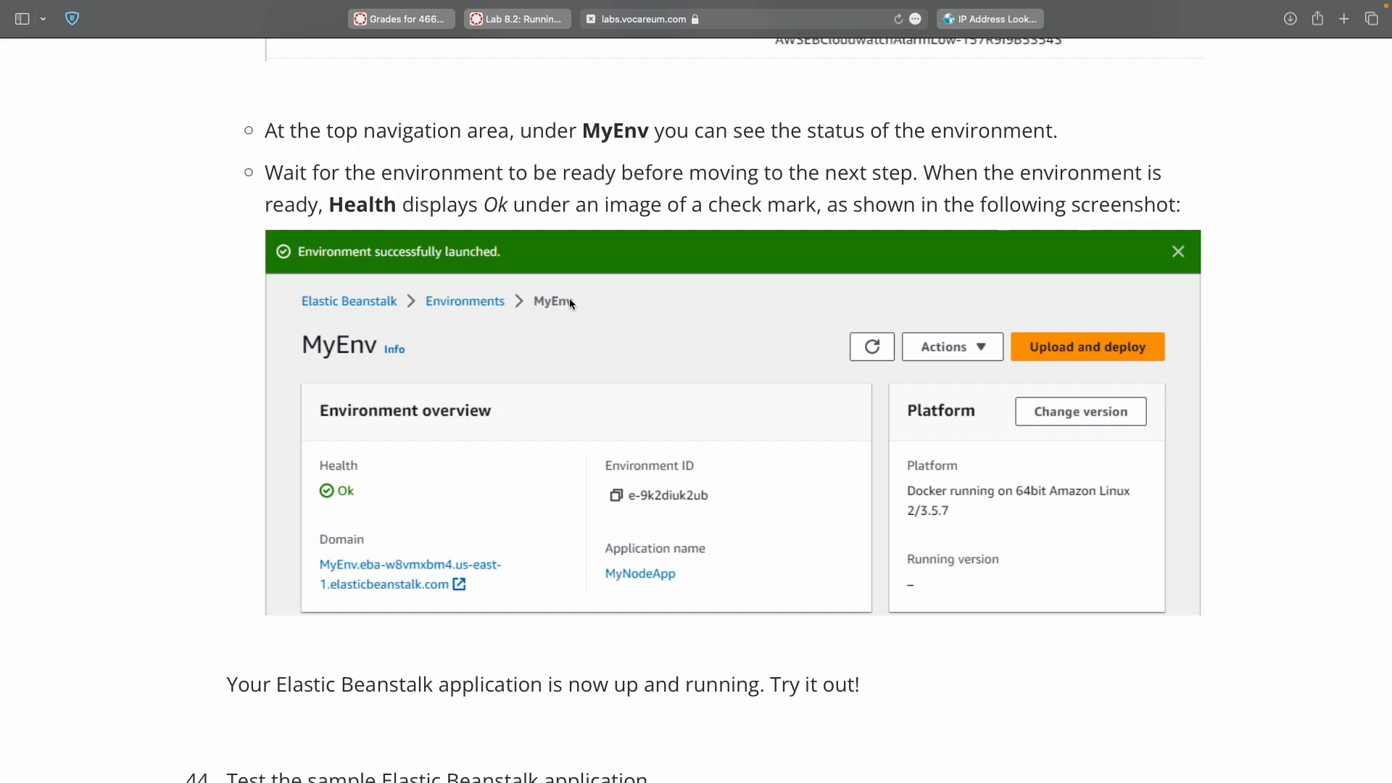
pyautogui.scroll(-3, 570, 303)
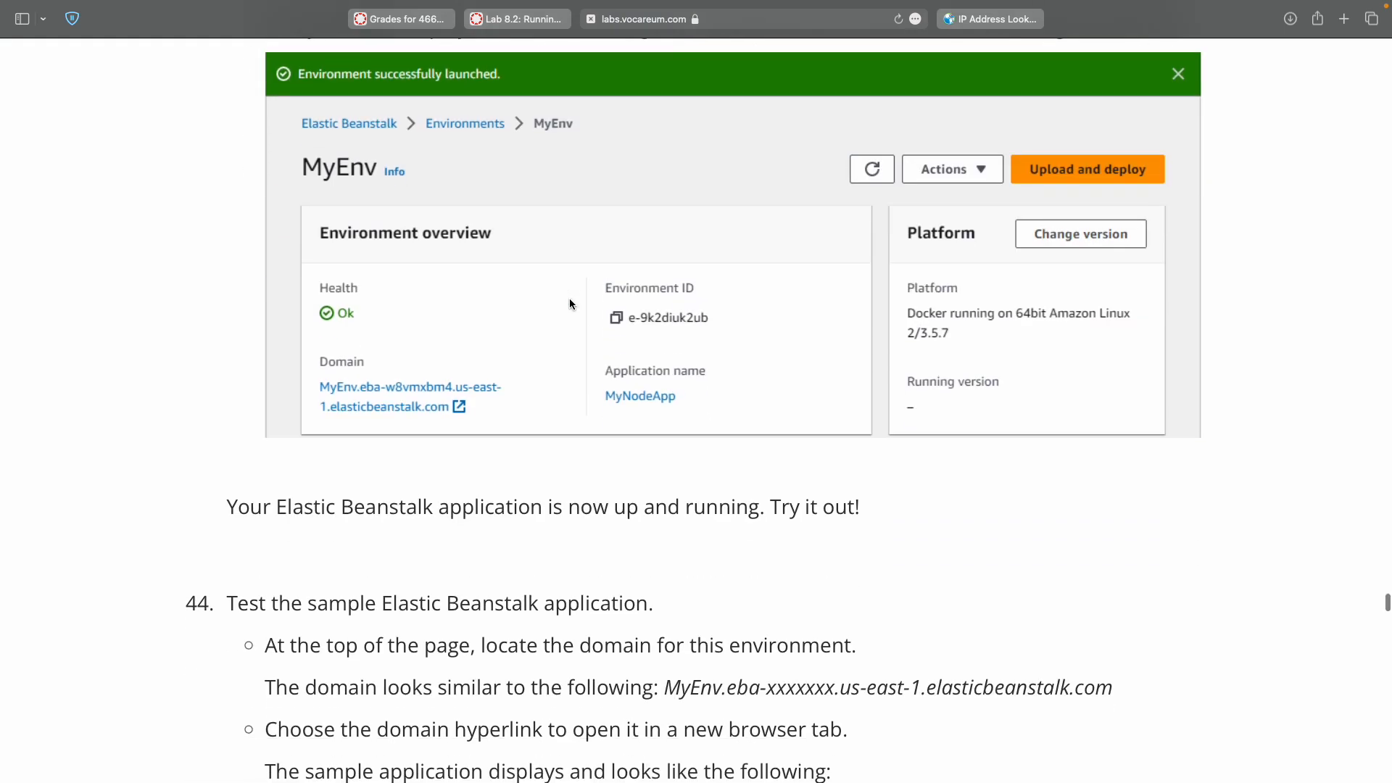
pyautogui.hotkey('ctrl', 'Right')
# Open MyEnv's Health details and confirm the status reads Ok.
pyautogui.scroll(-3, 626, 440)
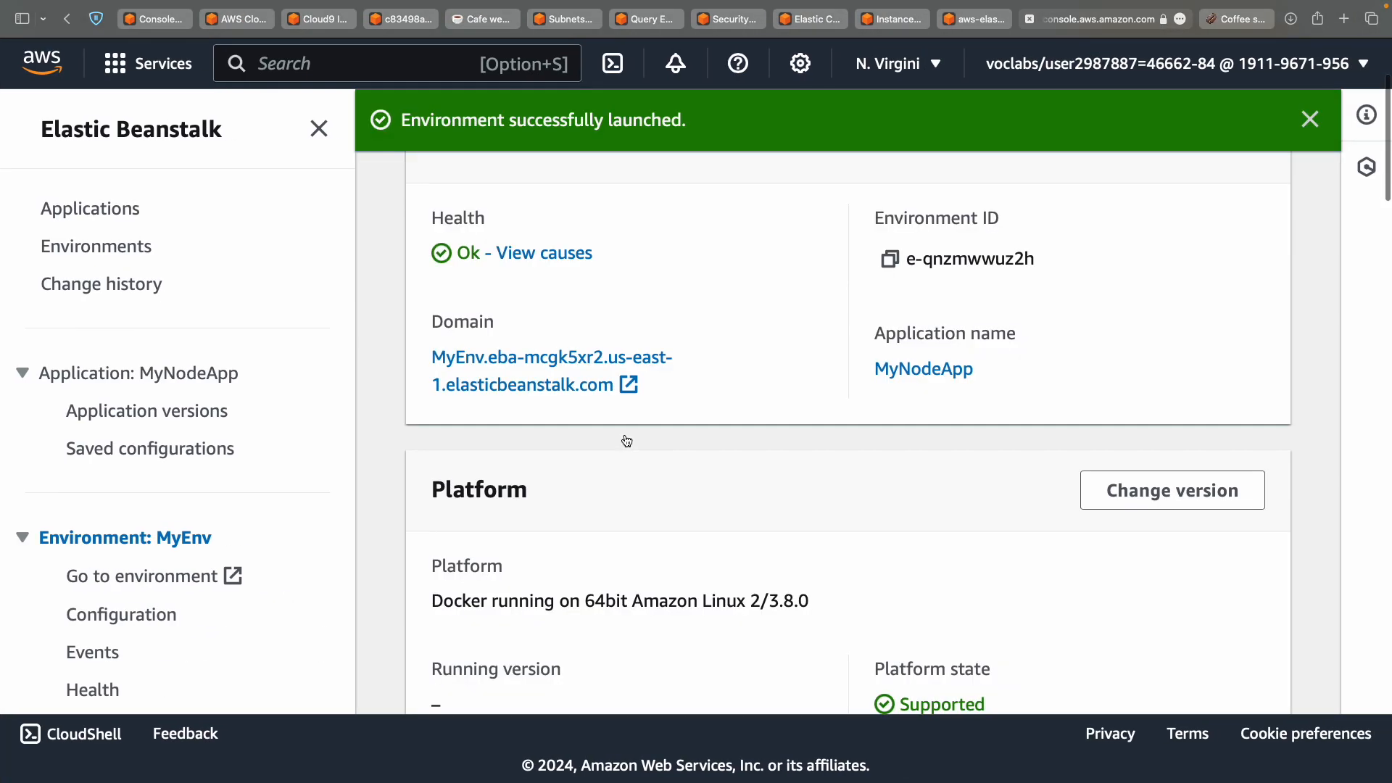
pyautogui.scroll(3, 624, 439)
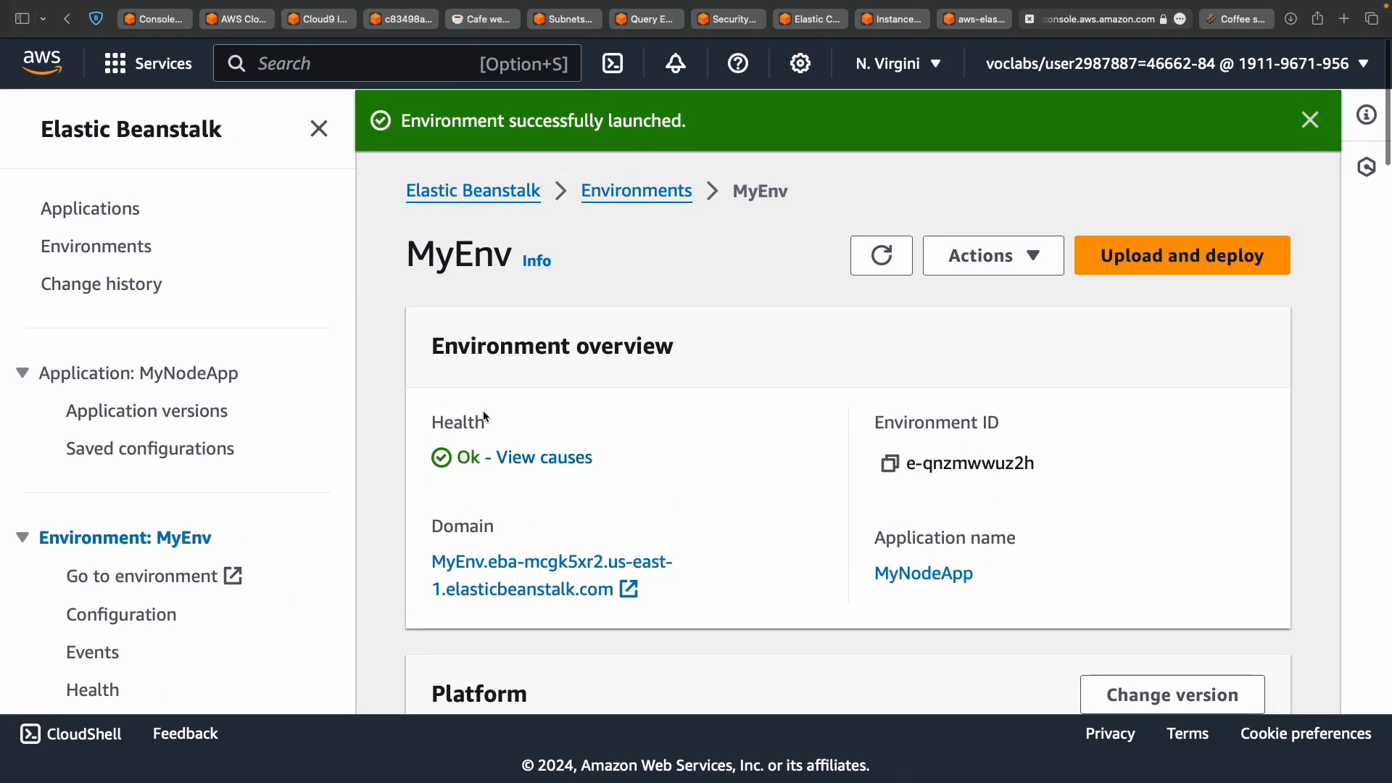
pyautogui.scroll(-9, 459, 461)
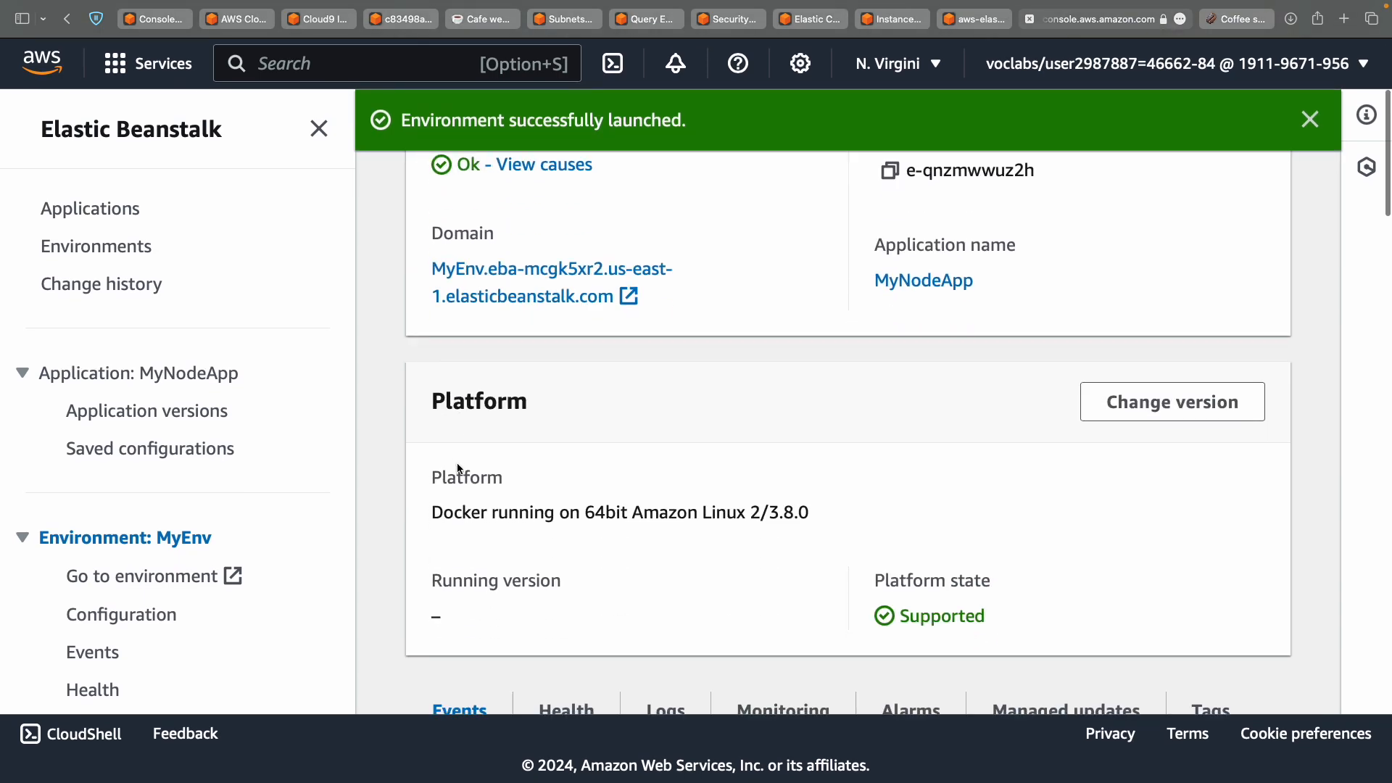
pyautogui.click(546, 403)
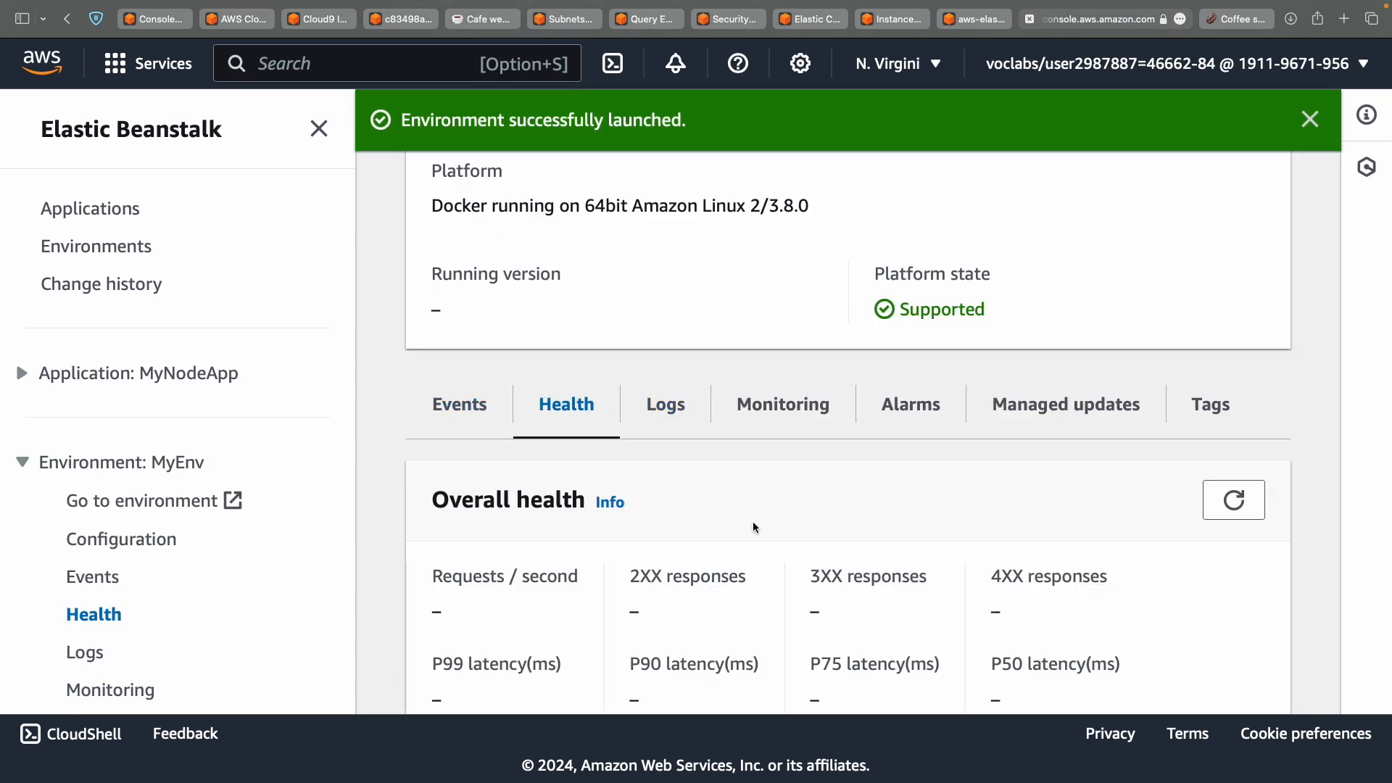
pyautogui.scroll(-3, 753, 526)
pyautogui.scroll(-2, 752, 520)
pyautogui.scroll(12, 753, 520)
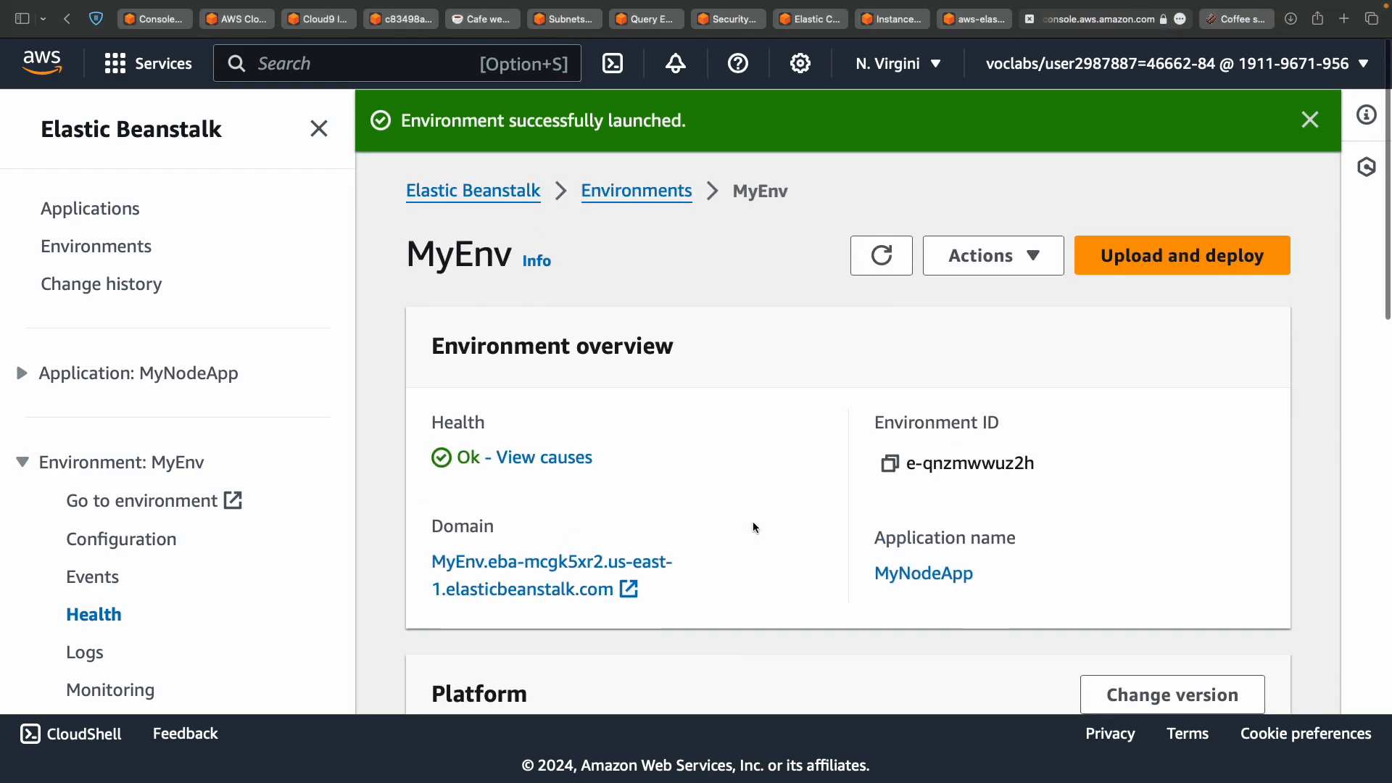
pyautogui.moveTo(458, 458); pyautogui.dragTo(464, 457)
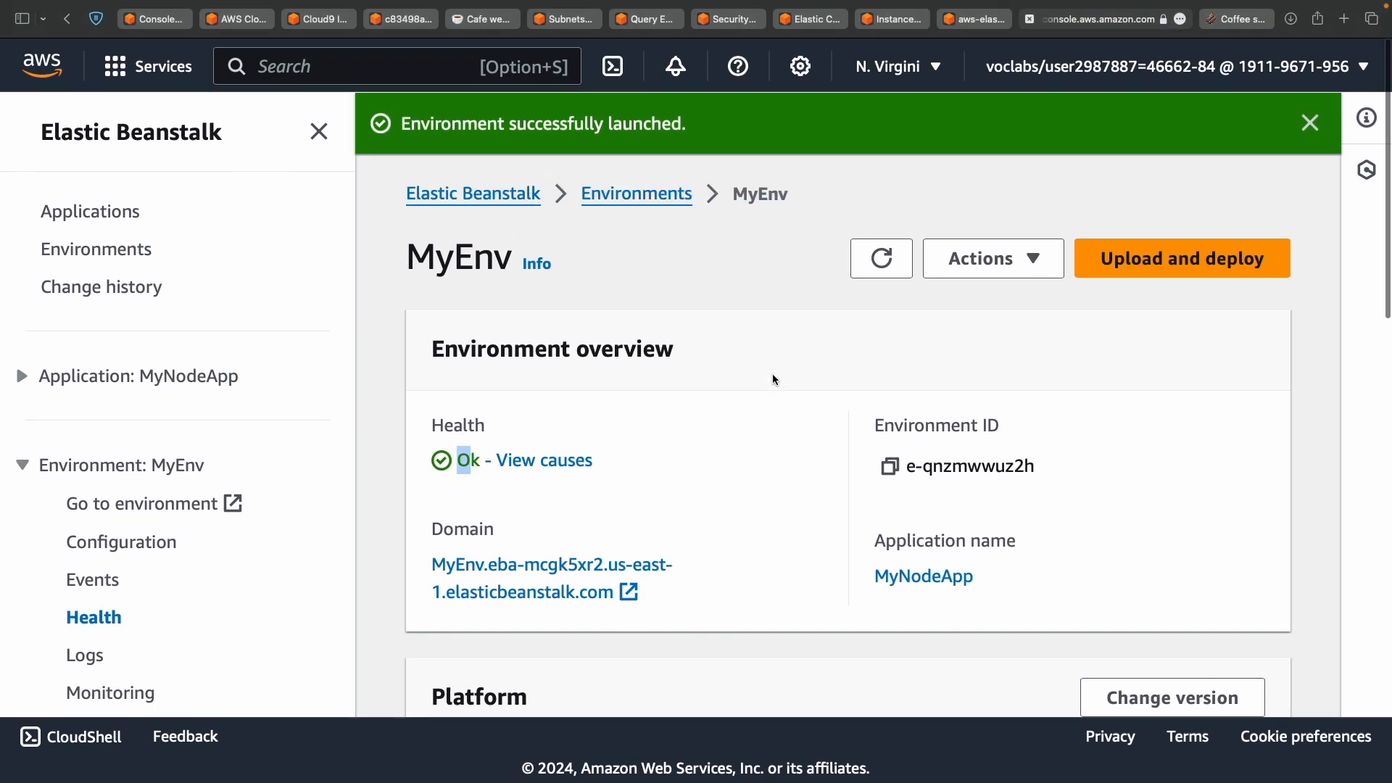
pyautogui.scroll(-7, 773, 376)
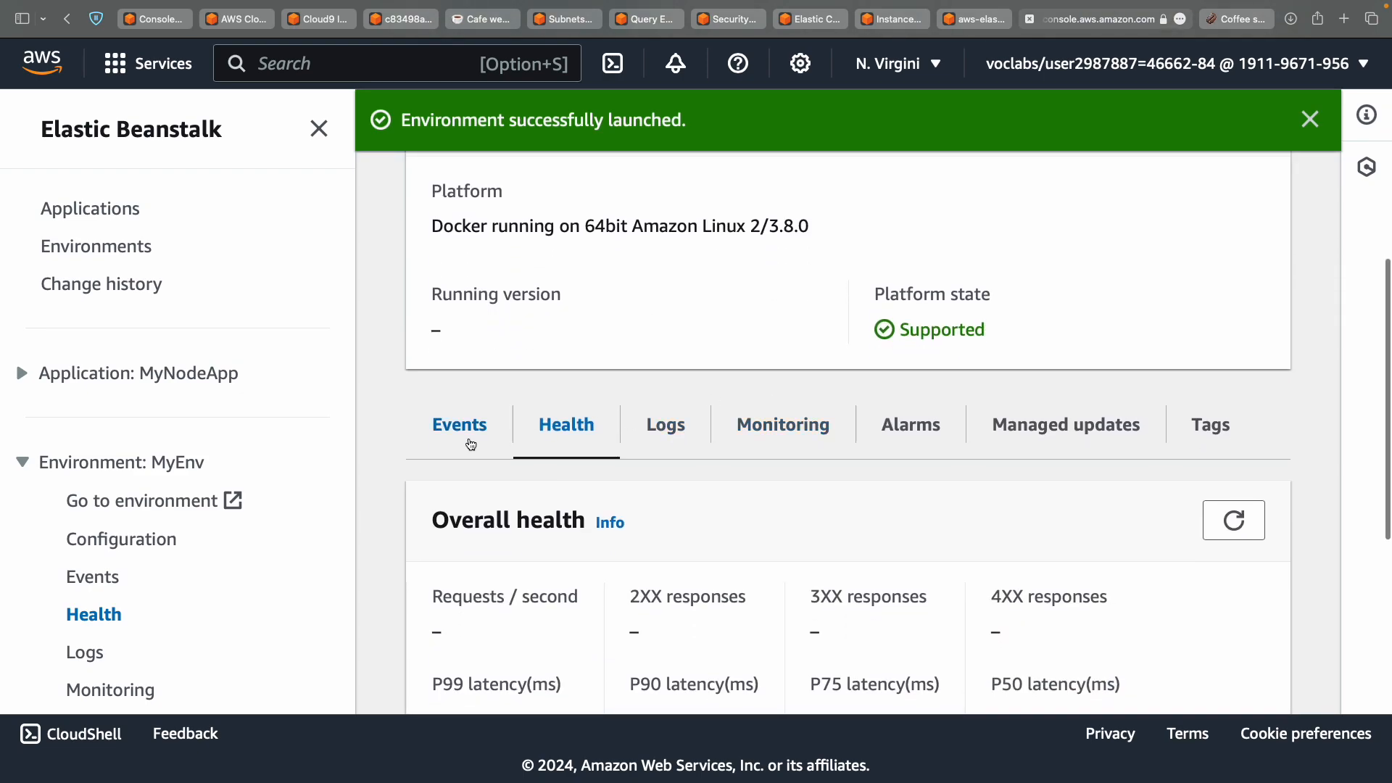
# Check MyEnv's Events list for the successful launch with Health Ok.
pyautogui.click(468, 443)
pyautogui.scroll(8, 719, 534)
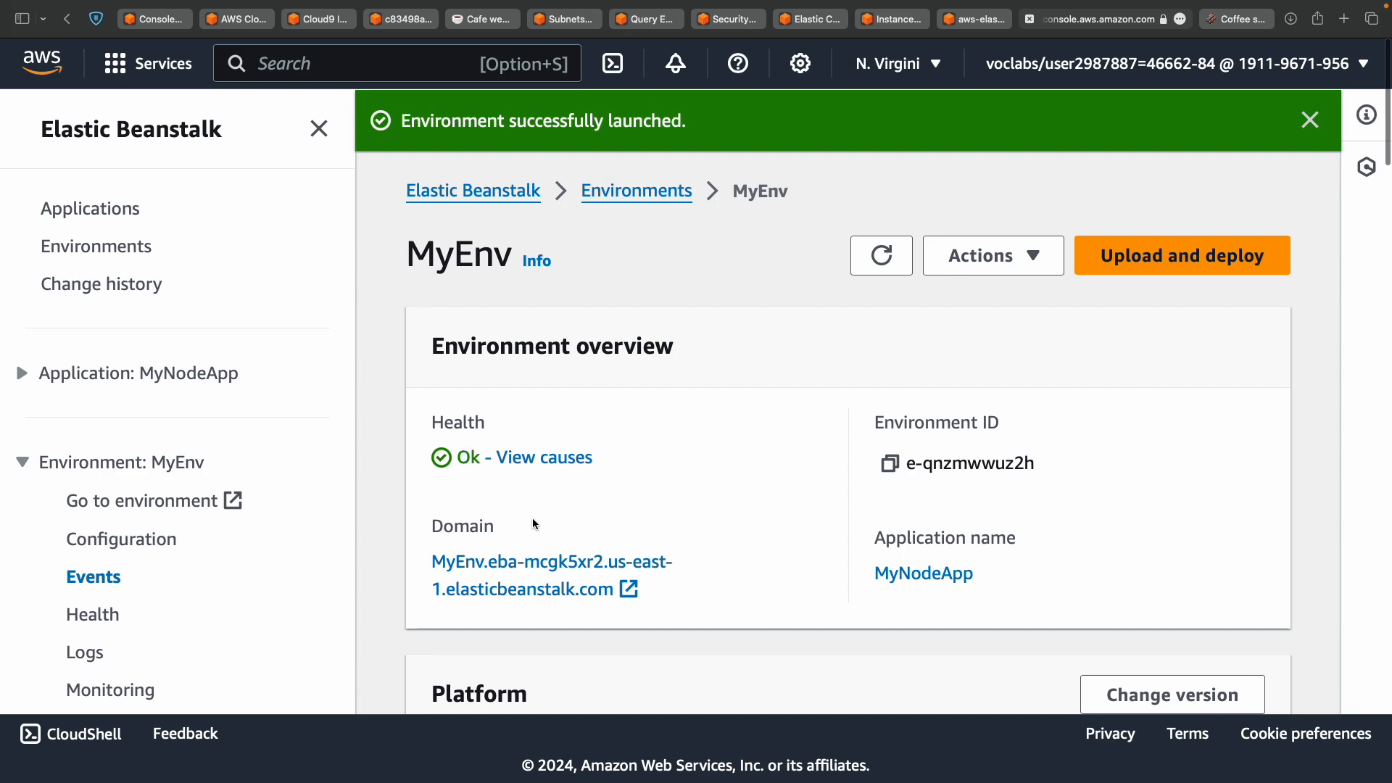
pyautogui.scroll(-6, 533, 524)
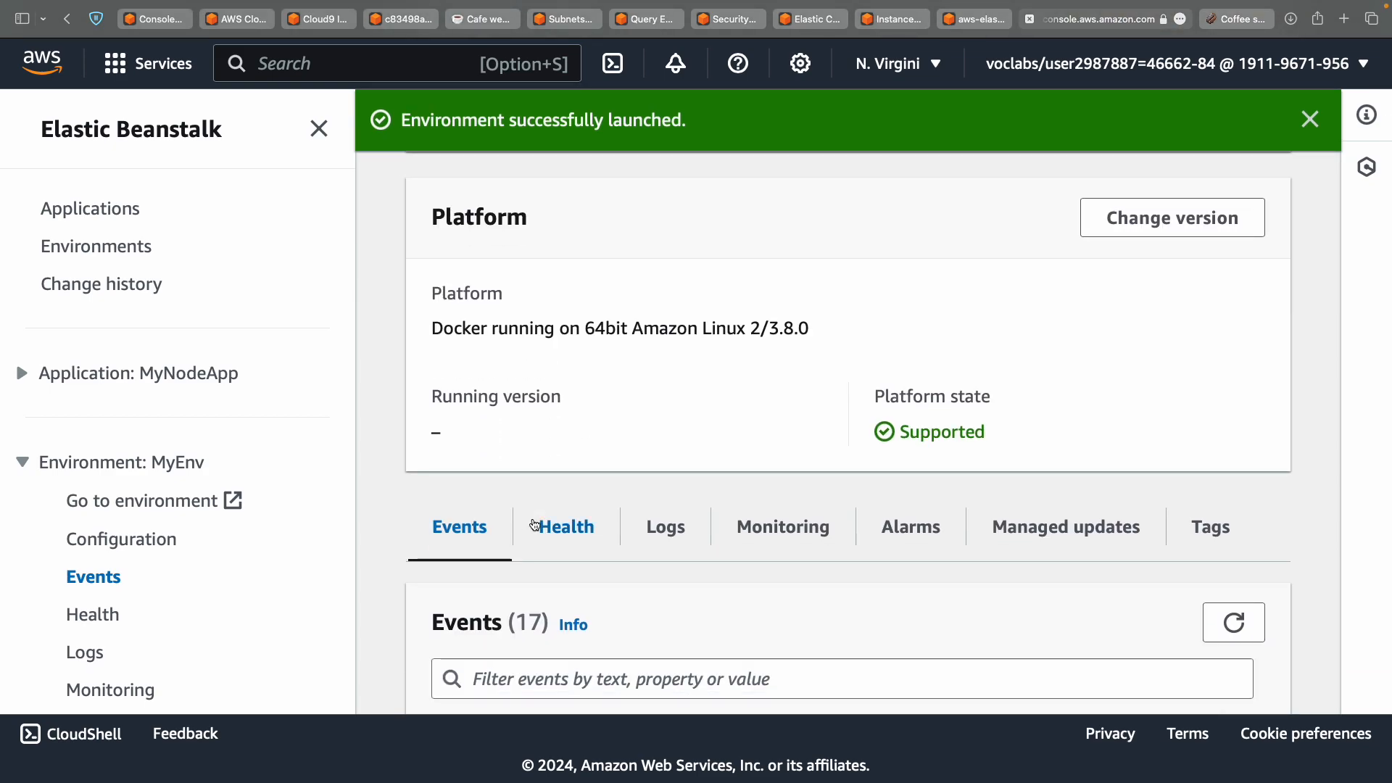
pyautogui.scroll(6, 533, 525)
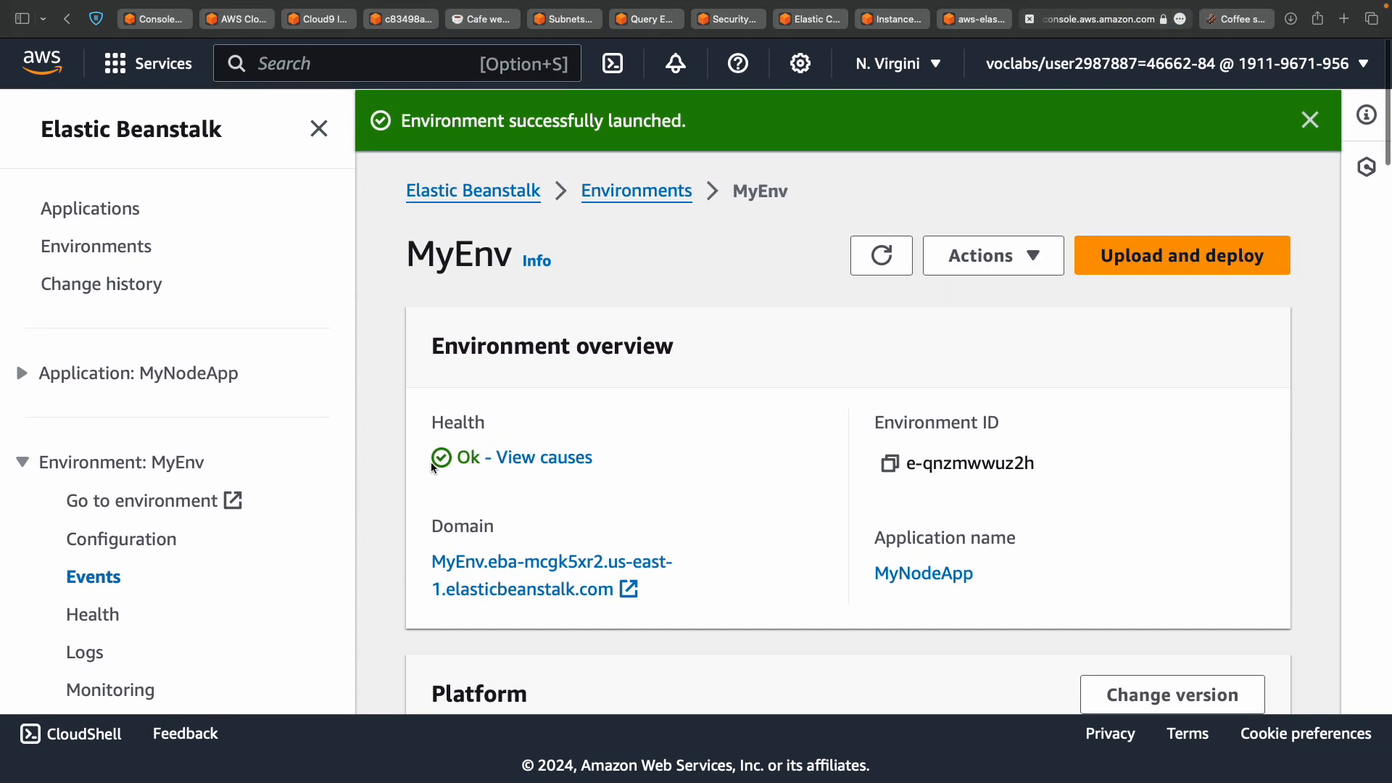
pyautogui.moveTo(442, 460); pyautogui.dragTo(502, 455)
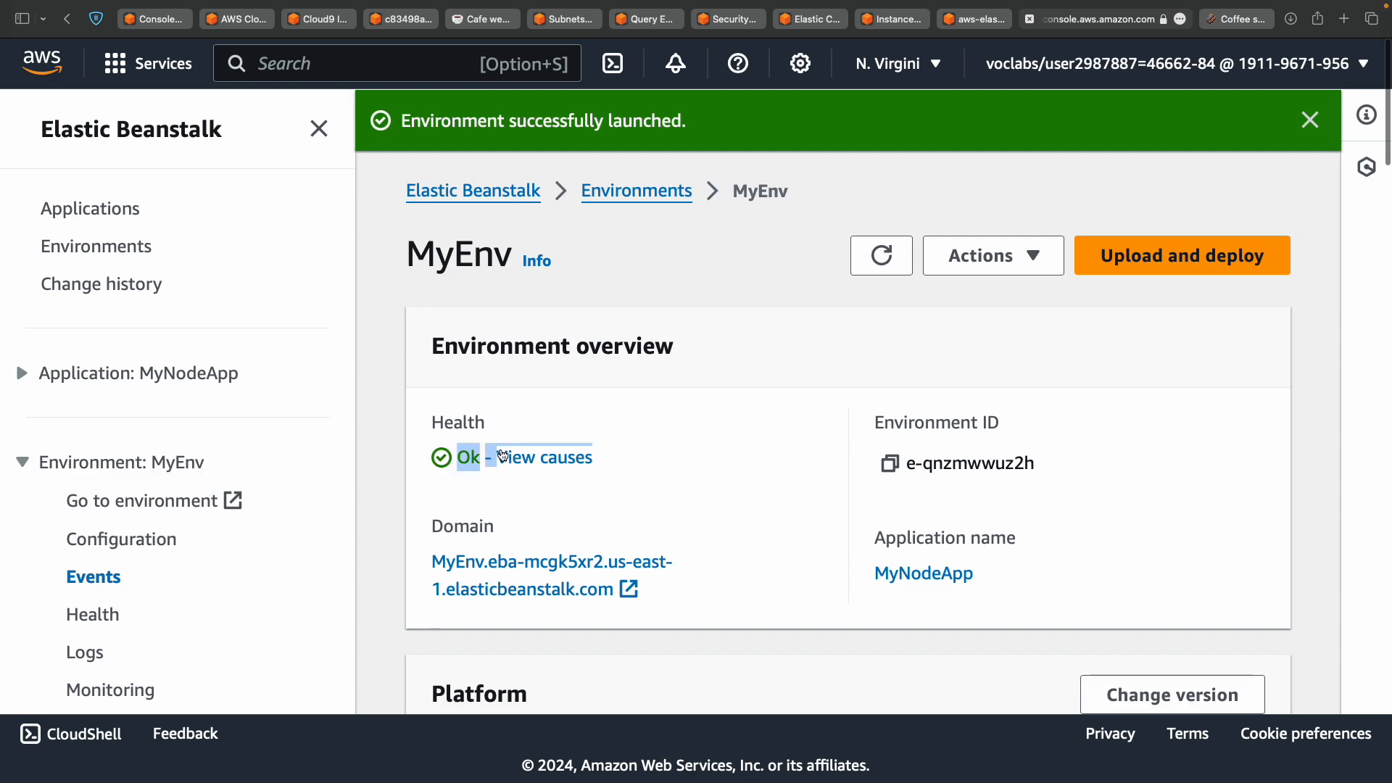
pyautogui.click(668, 467)
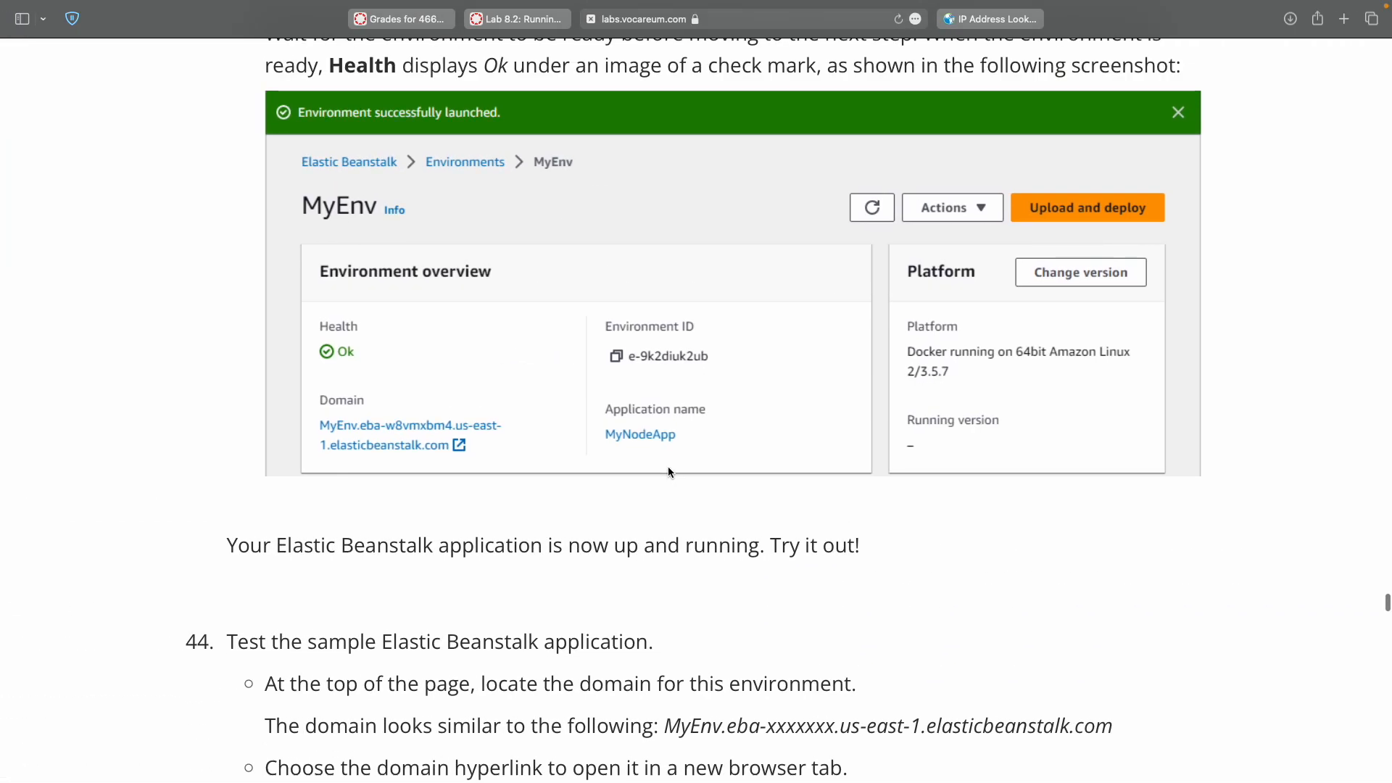
pyautogui.scroll(2, 668, 471)
pyautogui.scroll(-3, 668, 471)
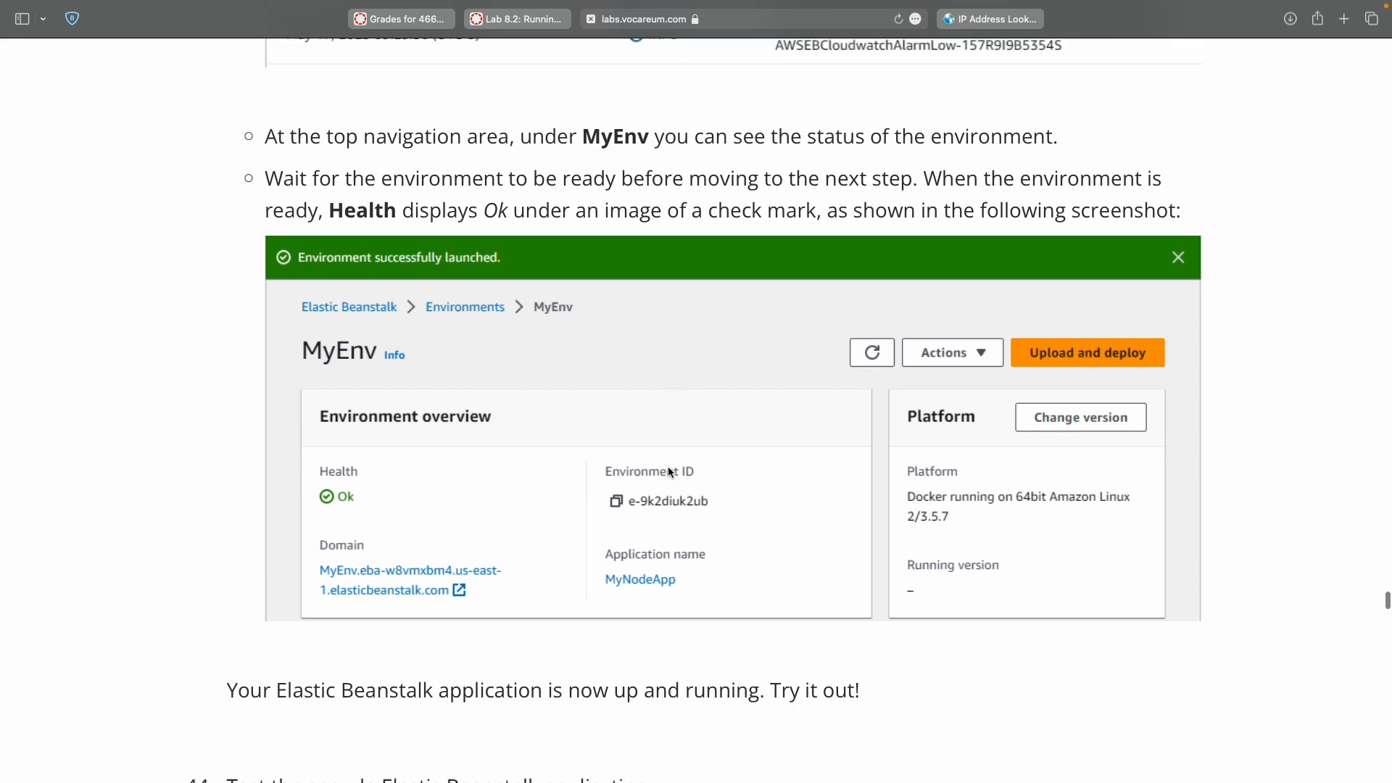
pyautogui.scroll(-5, 668, 471)
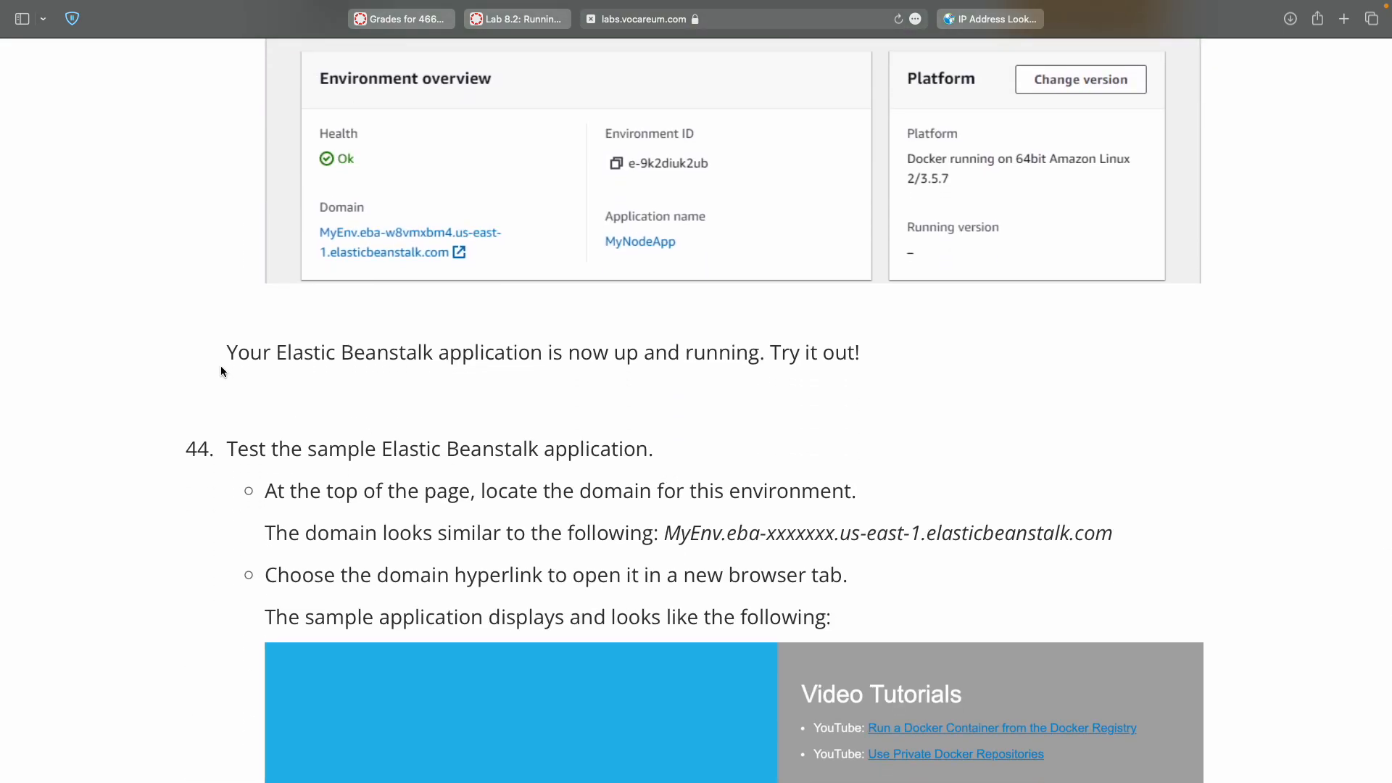
# Highlight 'Your Elastic Beanstalk application is now up and running' and scroll to step 44.
pyautogui.tripleClick(217, 376)
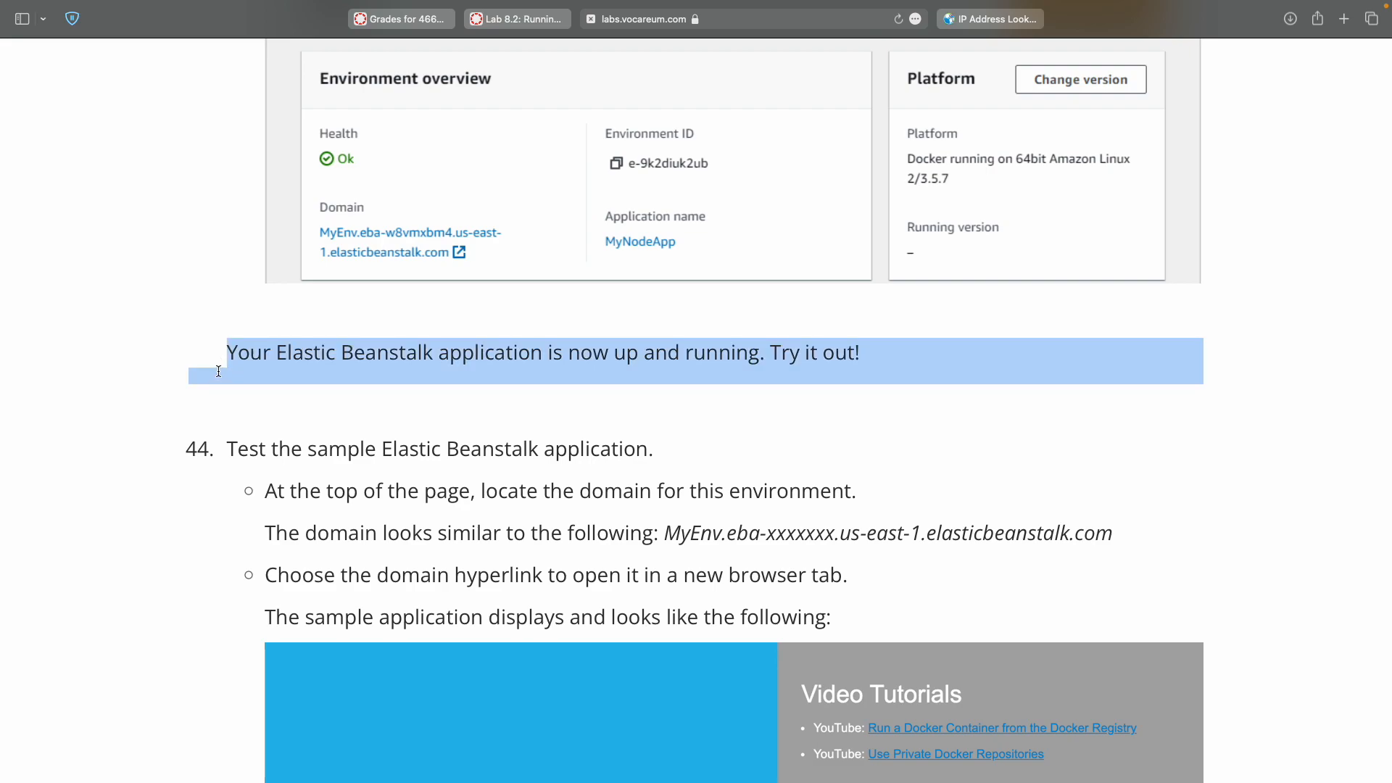
pyautogui.moveTo(218, 371); pyautogui.dragTo(218, 367)
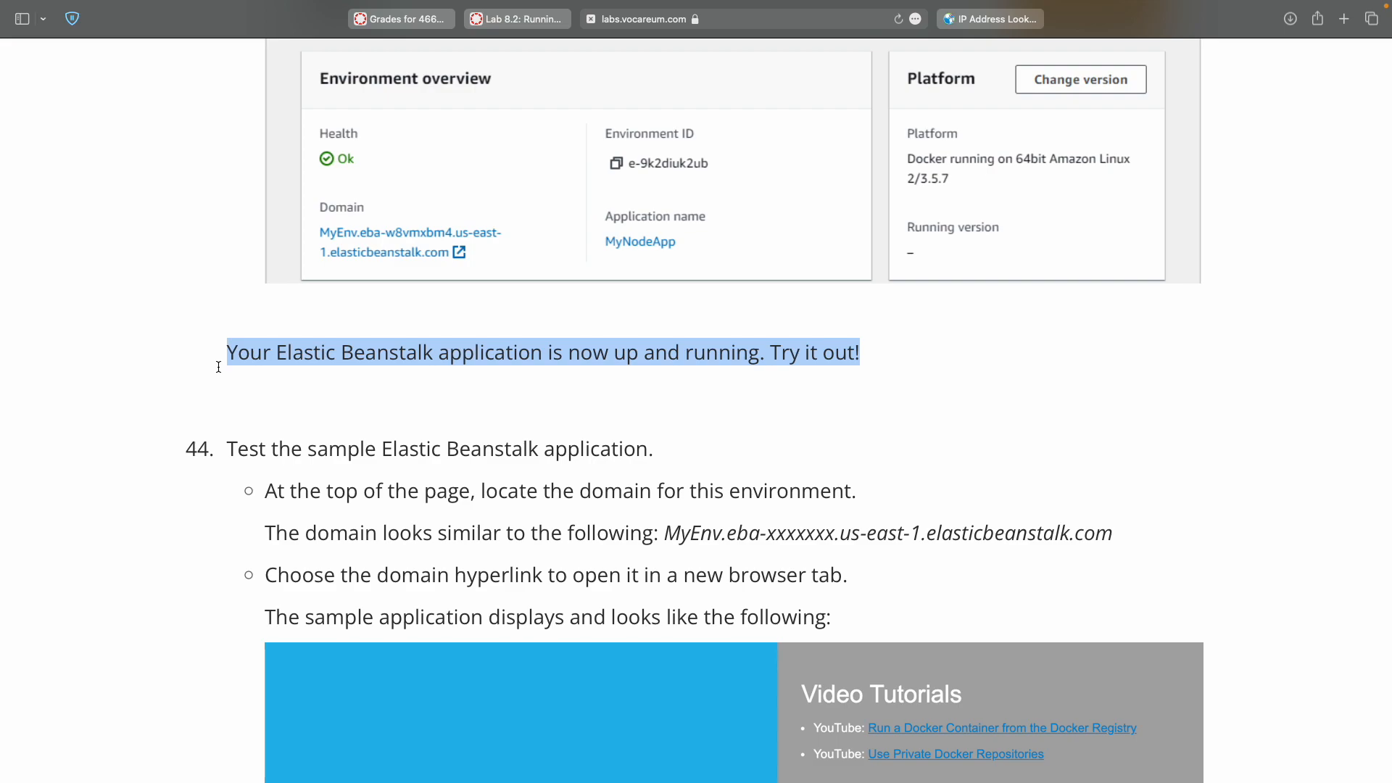
pyautogui.scroll(-2, 218, 367)
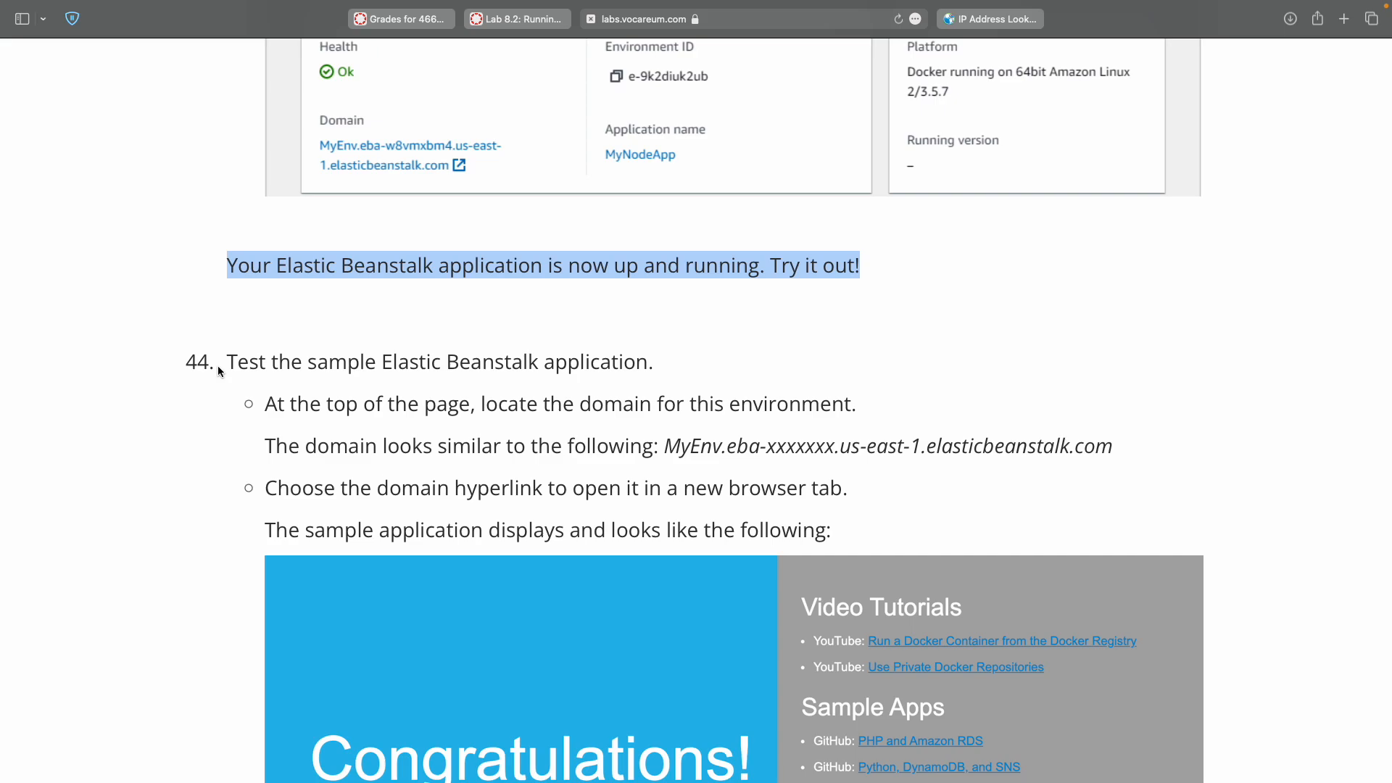
pyautogui.hotkey('ctrl', 'Right')
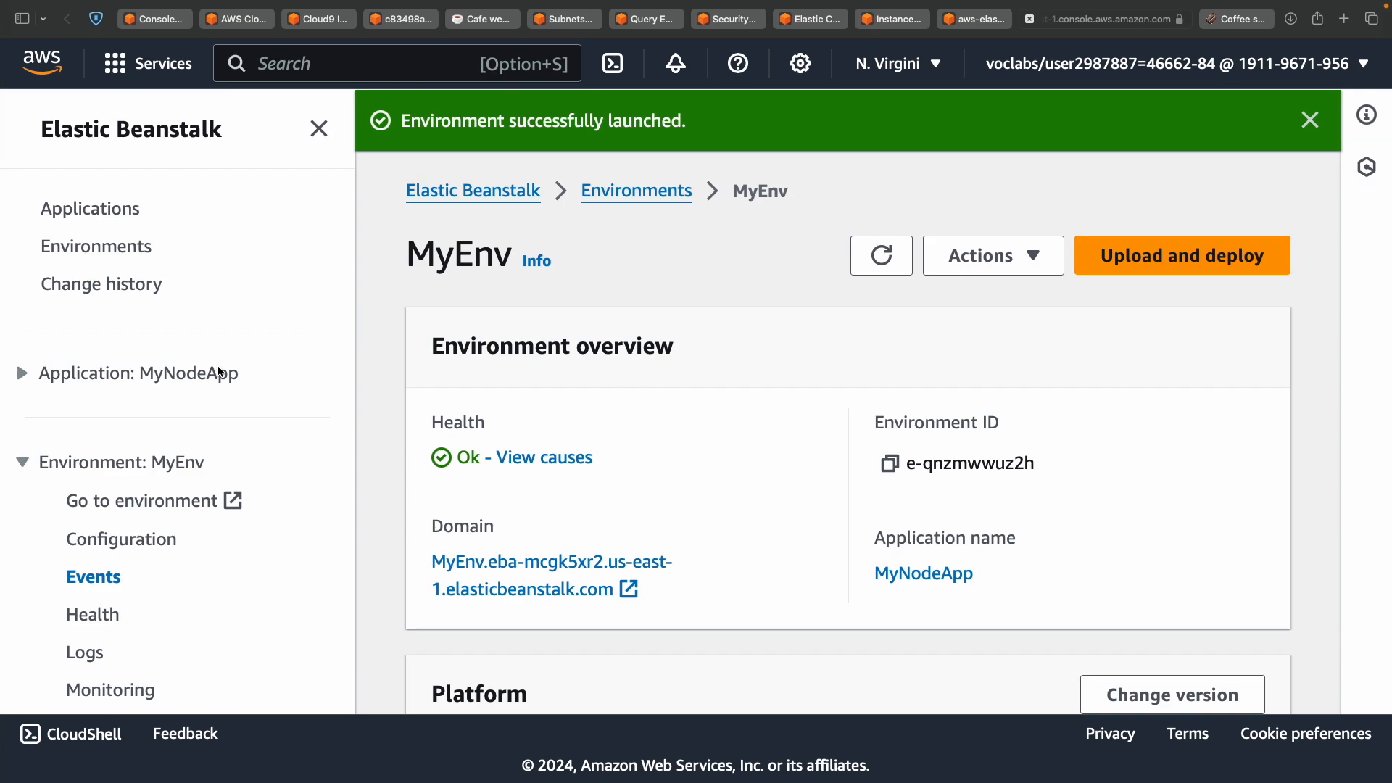
# Open the MyEnv environment's domain in a new tab and view the deployed Docker sample app.
pyautogui.scroll(-3, 628, 375)
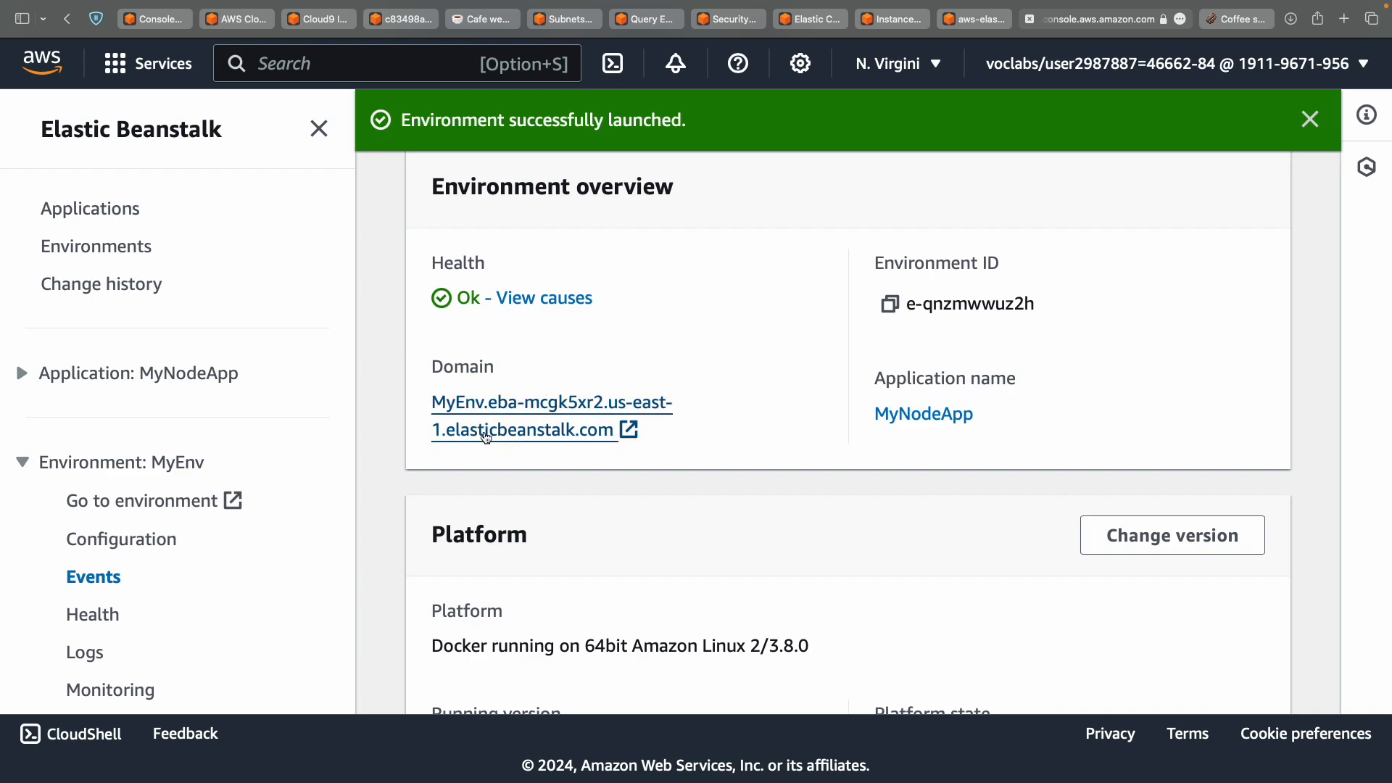
pyautogui.scroll(3, 526, 420)
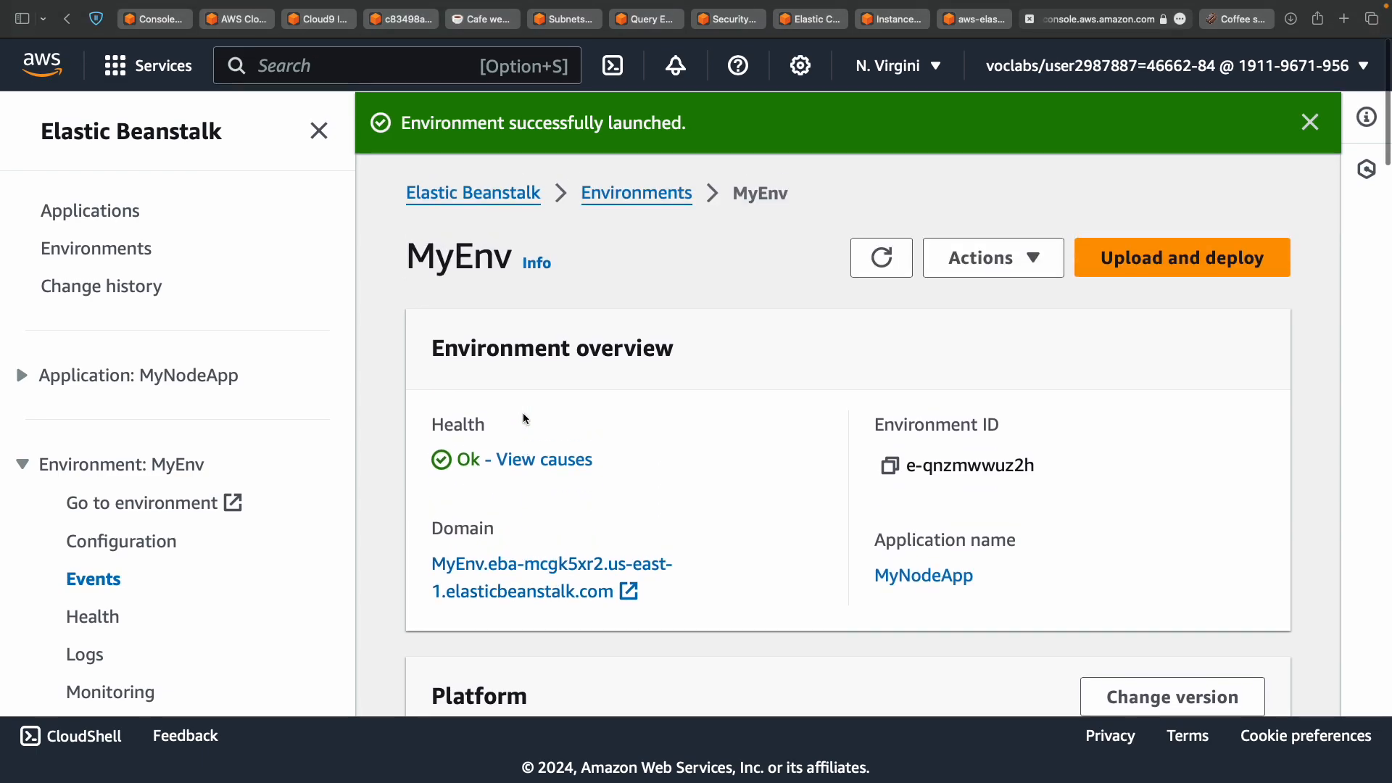
pyautogui.hotkey('ctrl', 'Left')
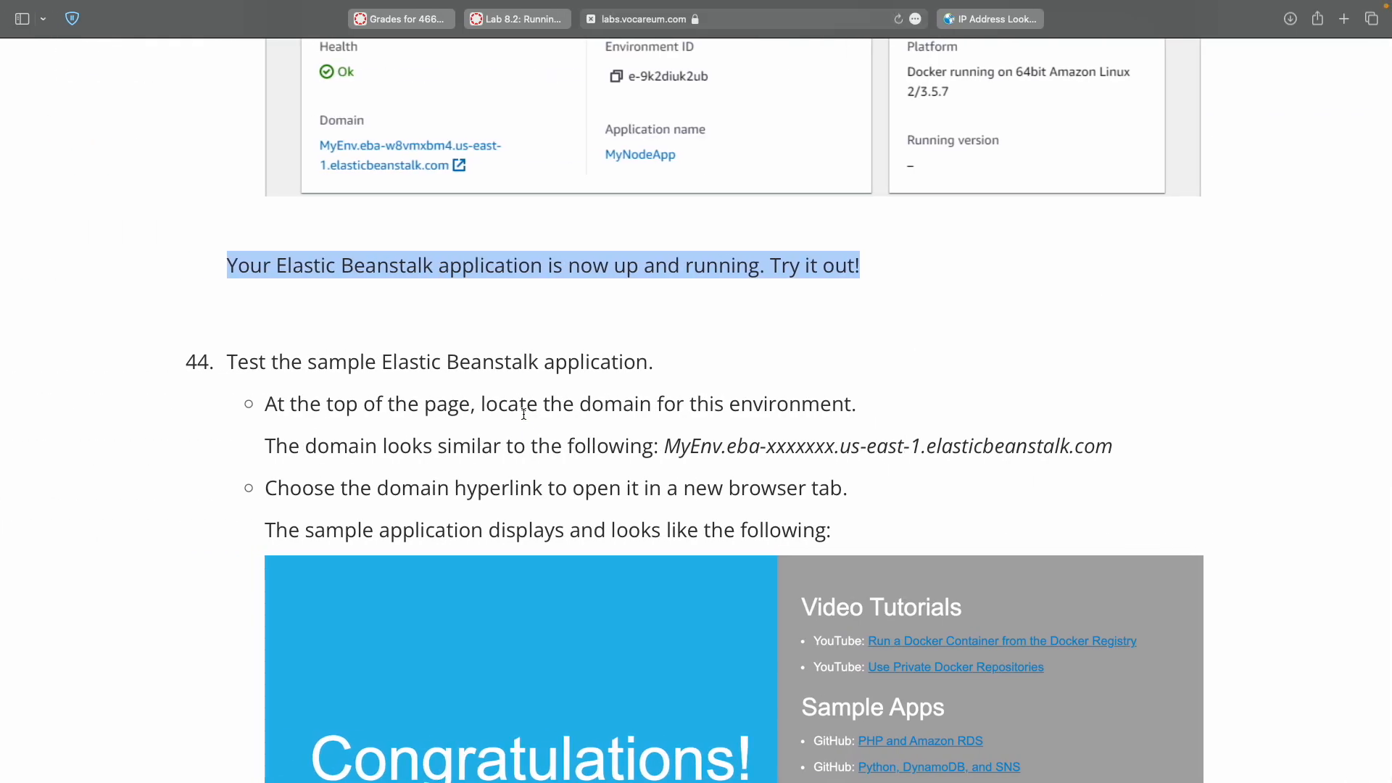
pyautogui.scroll(-3, 523, 414)
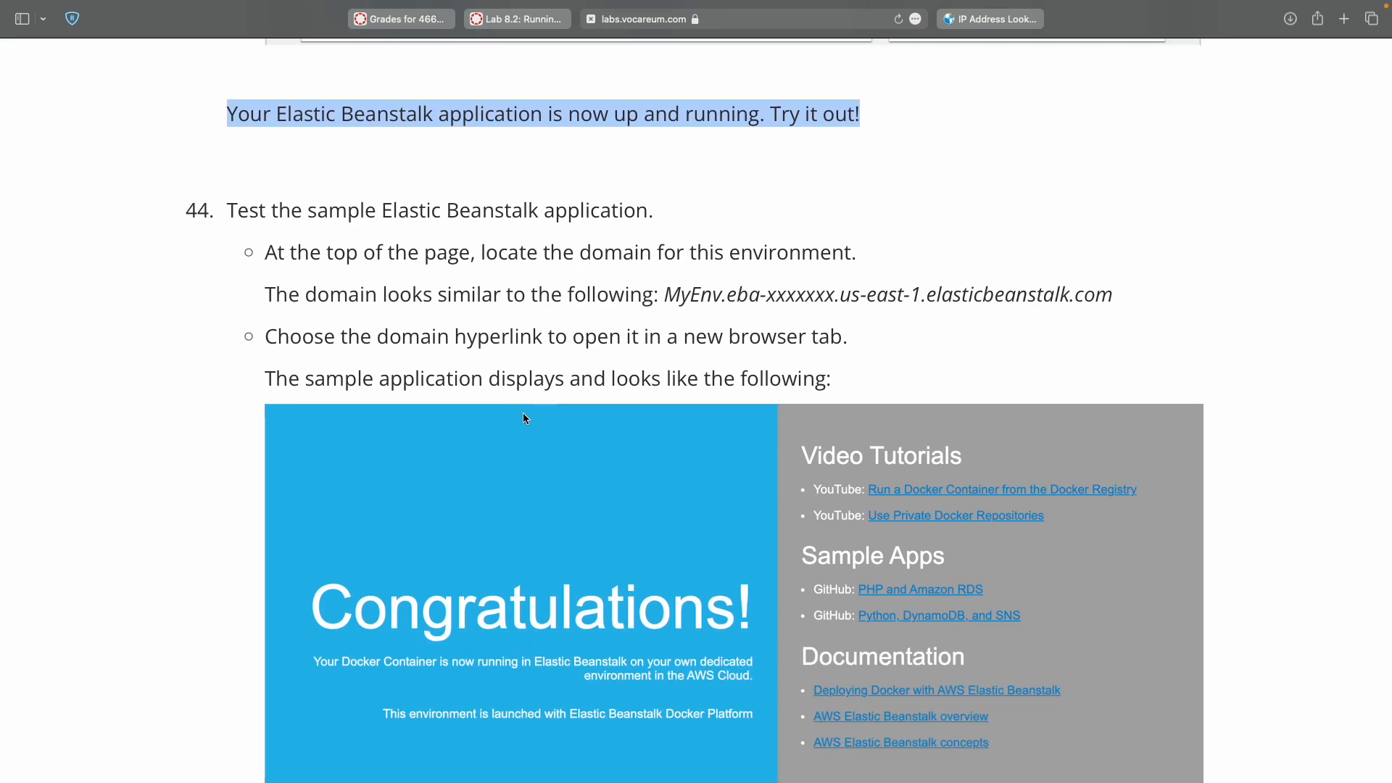
pyautogui.scroll(-3, 524, 414)
pyautogui.scroll(-3, 523, 417)
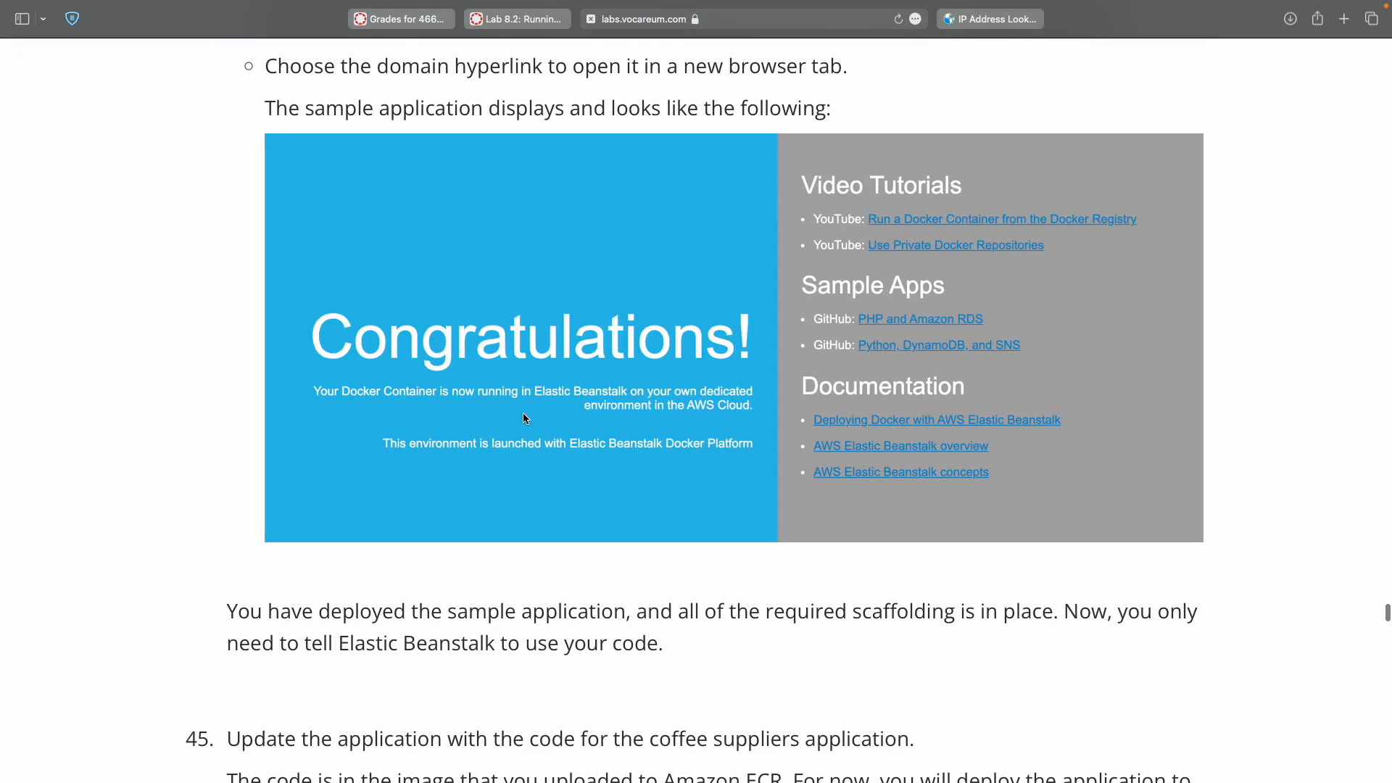
pyautogui.hotkey('ctrl', 'Right')
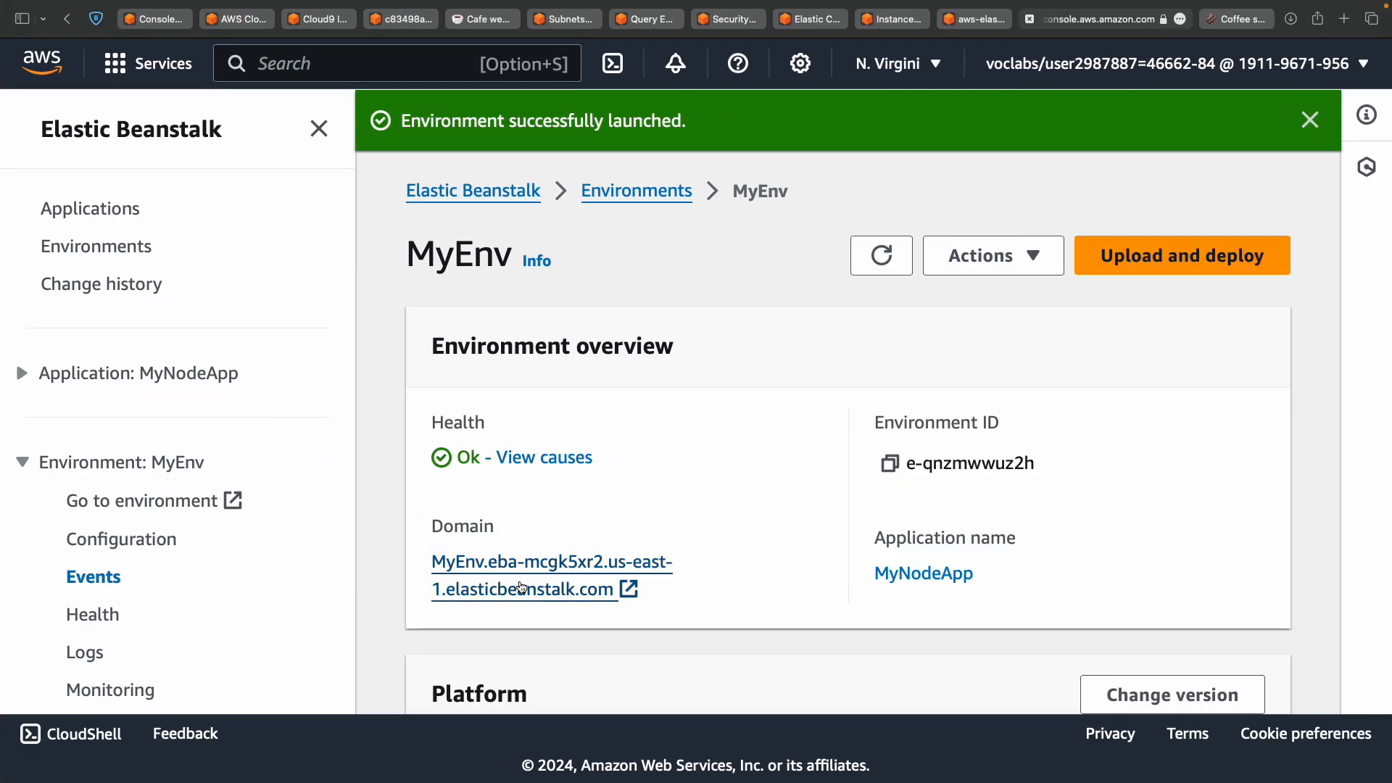
pyautogui.rightClick(520, 583)
pyautogui.click(547, 567)
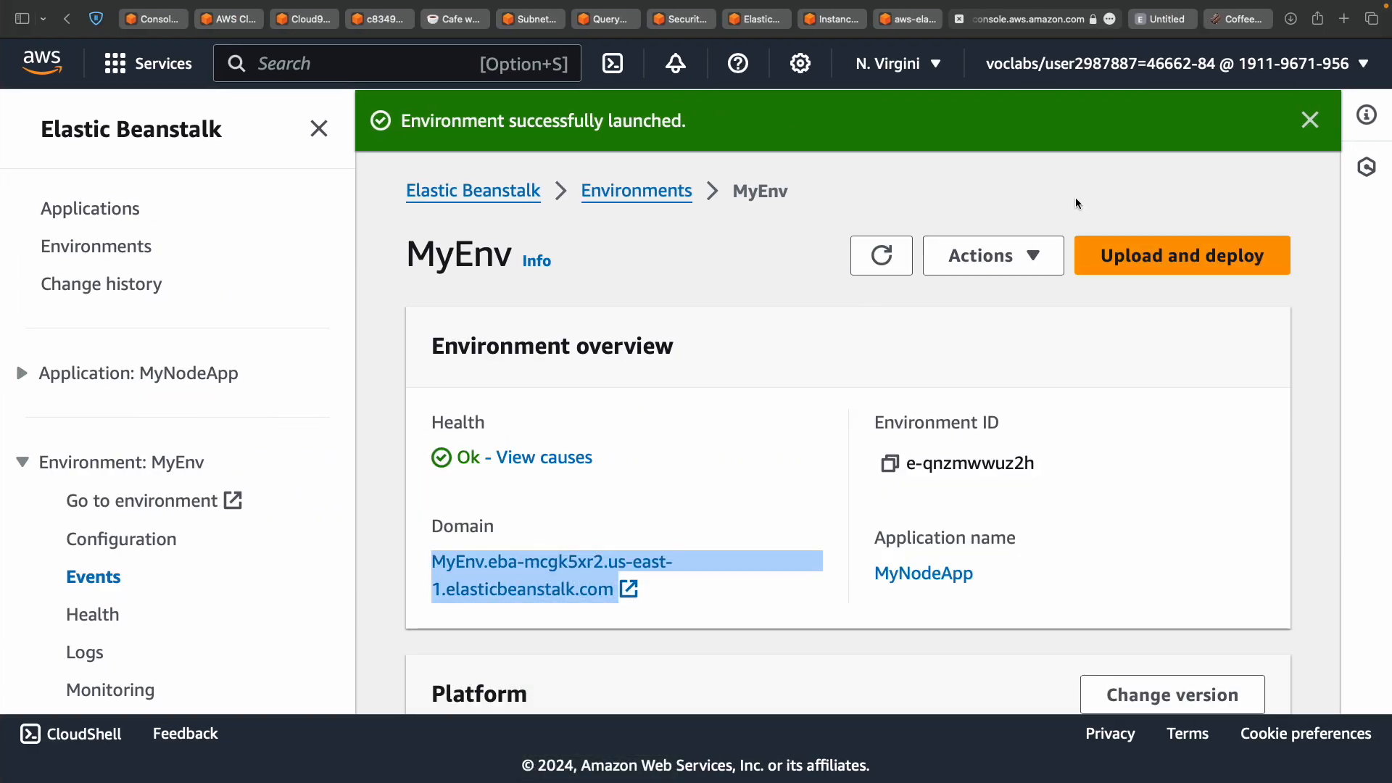
pyautogui.click(1175, 23)
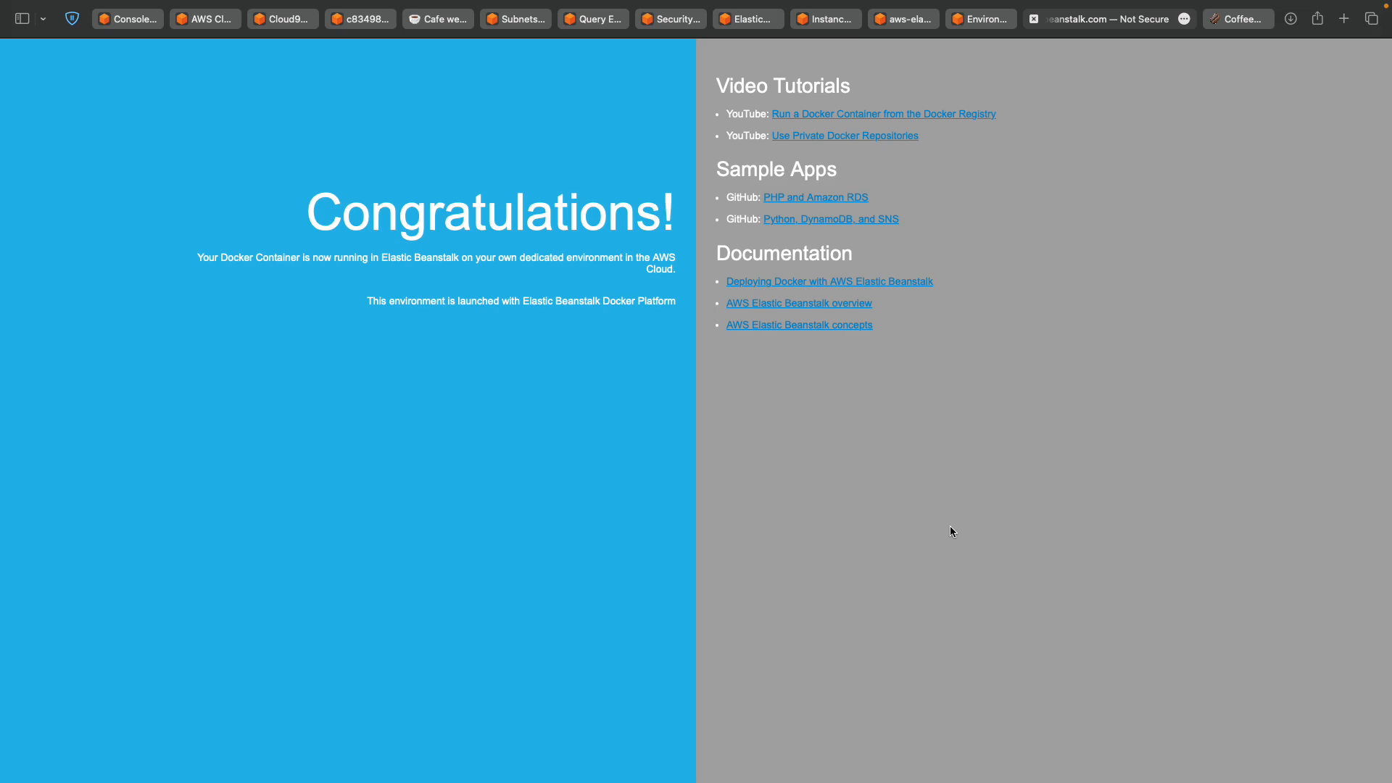
# After the Congratulations page loads, return to the lab instructions window.
pyautogui.hotkey('ctrl', 'Left')
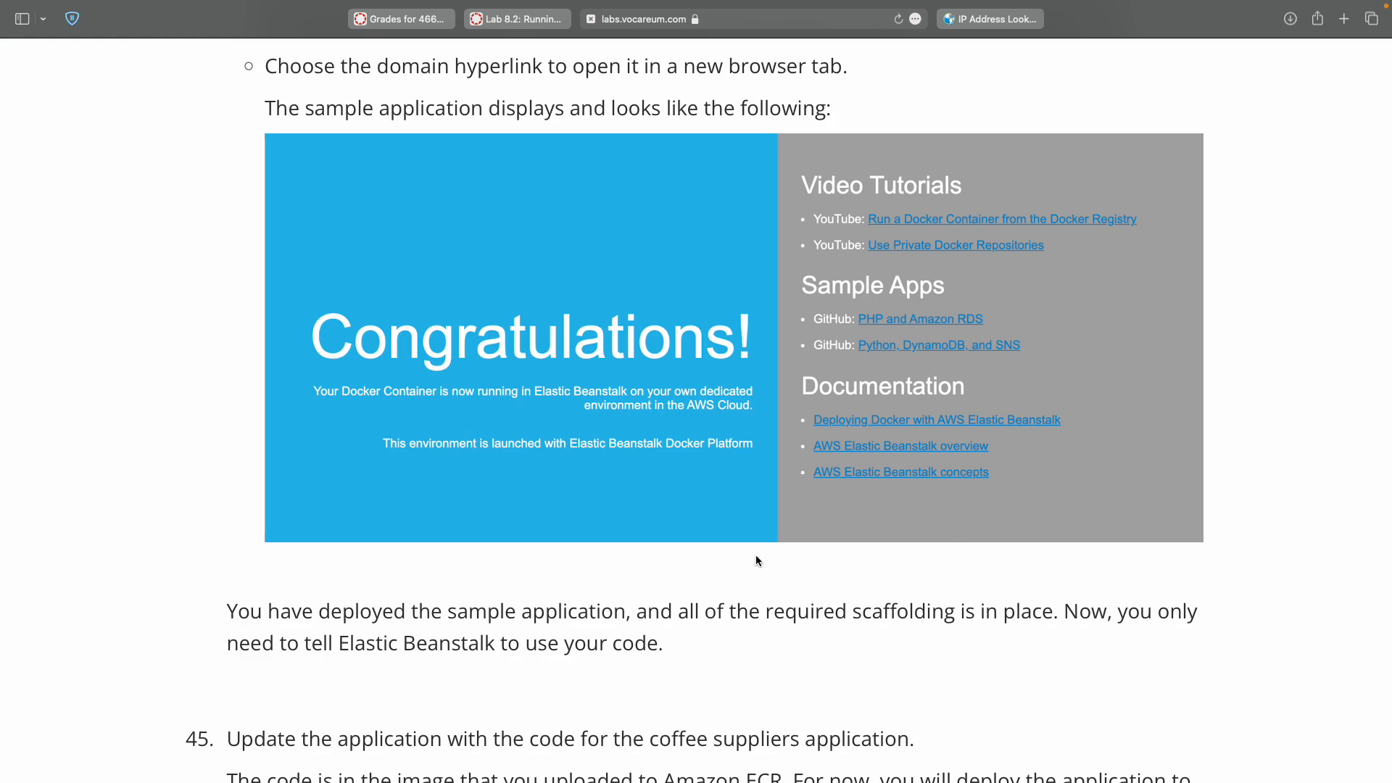
# Scroll to lab step 45 and select the file name Dockerrun.aws.json.
pyautogui.scroll(-5, 756, 561)
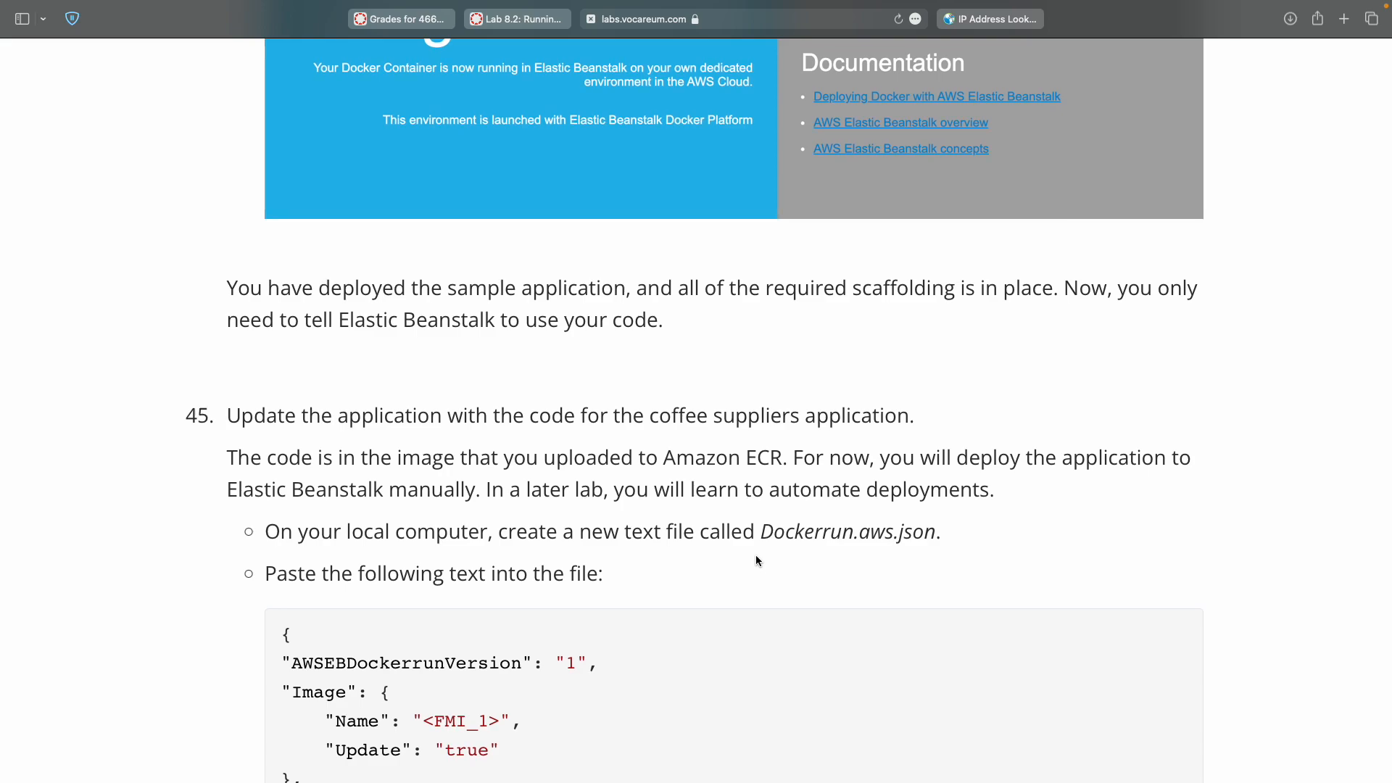
pyautogui.scroll(6, 756, 560)
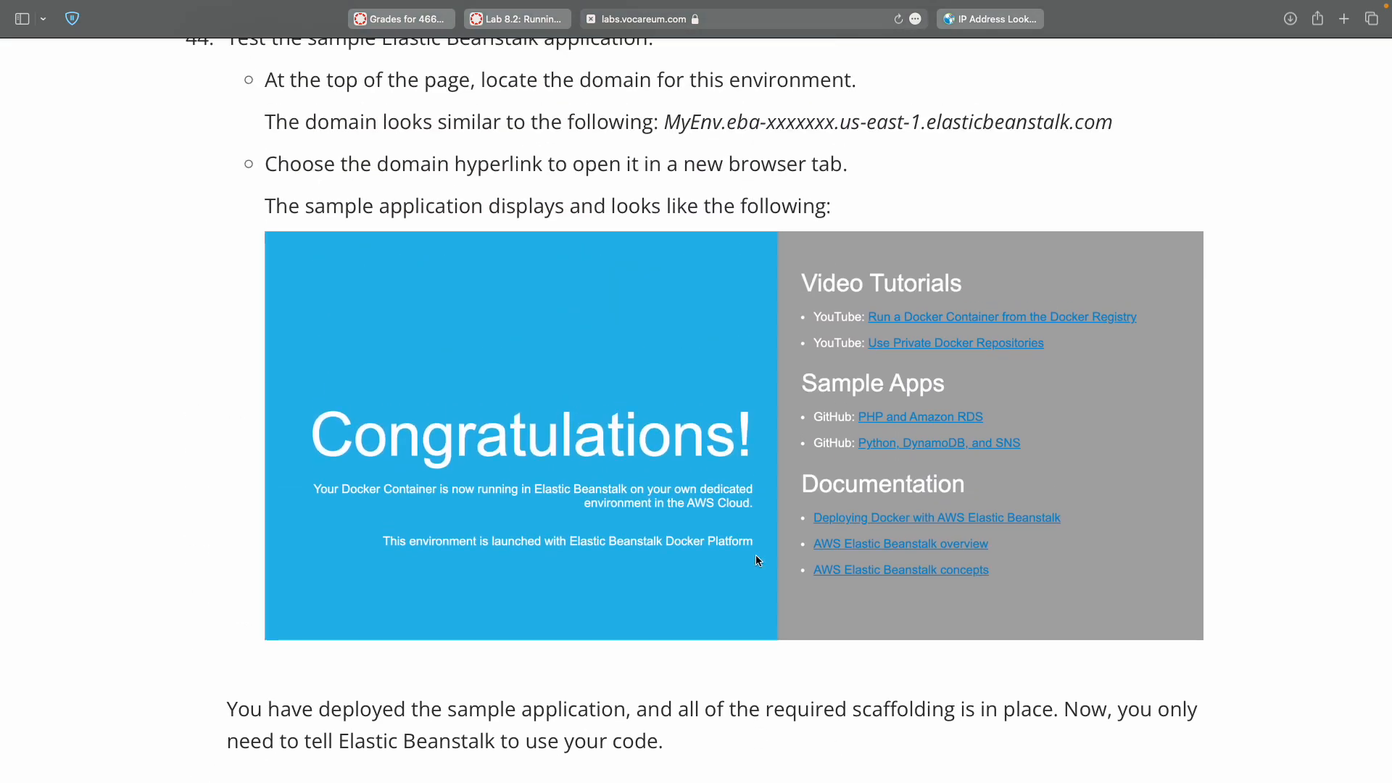
pyautogui.scroll(-2, 756, 560)
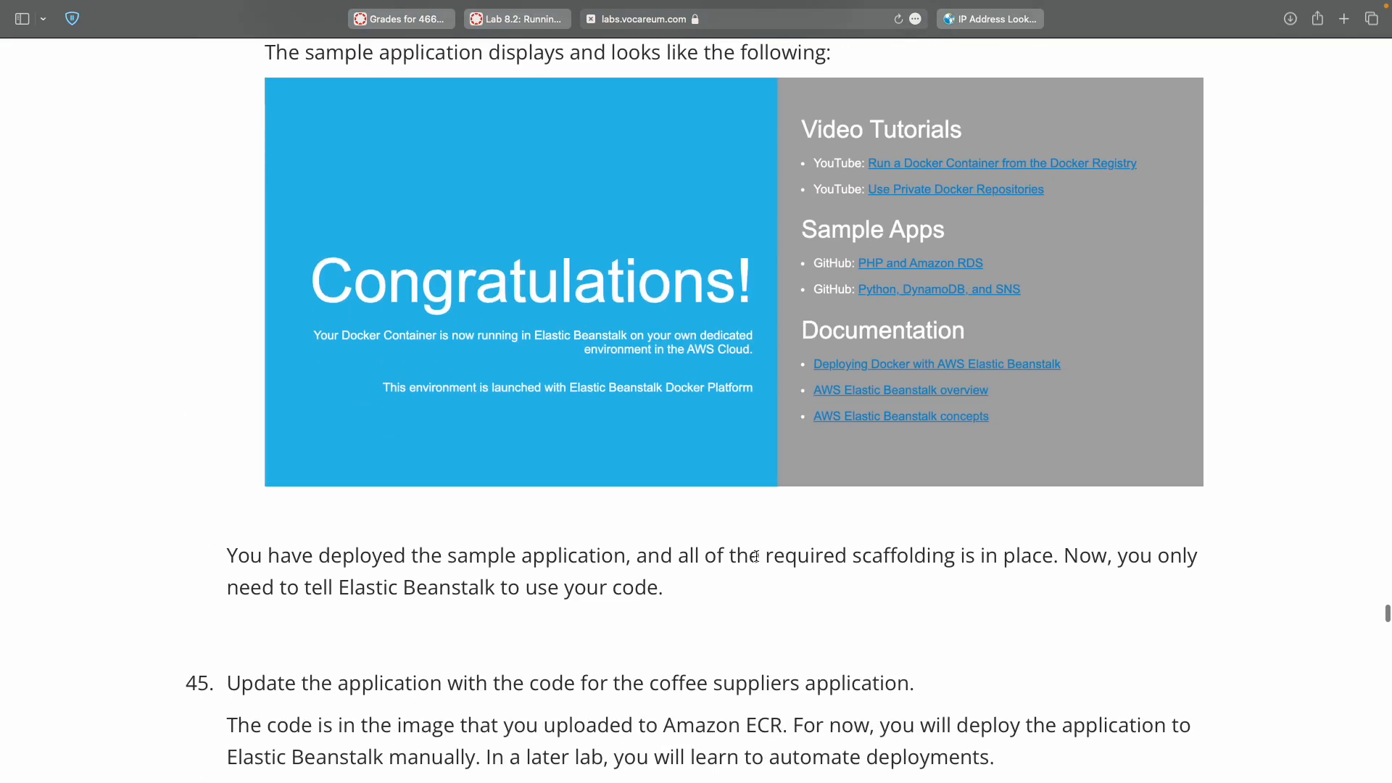
pyautogui.scroll(-5, 756, 556)
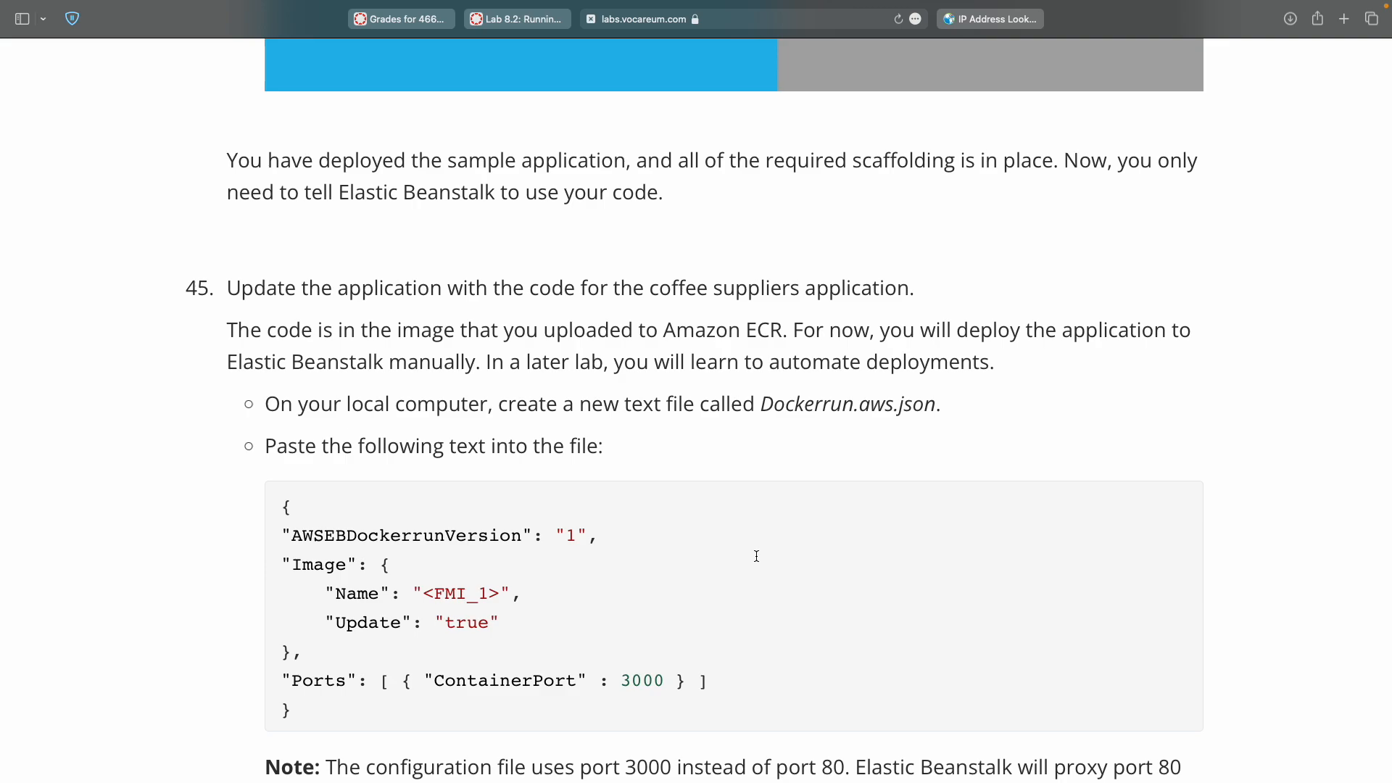
pyautogui.scroll(-2, 757, 556)
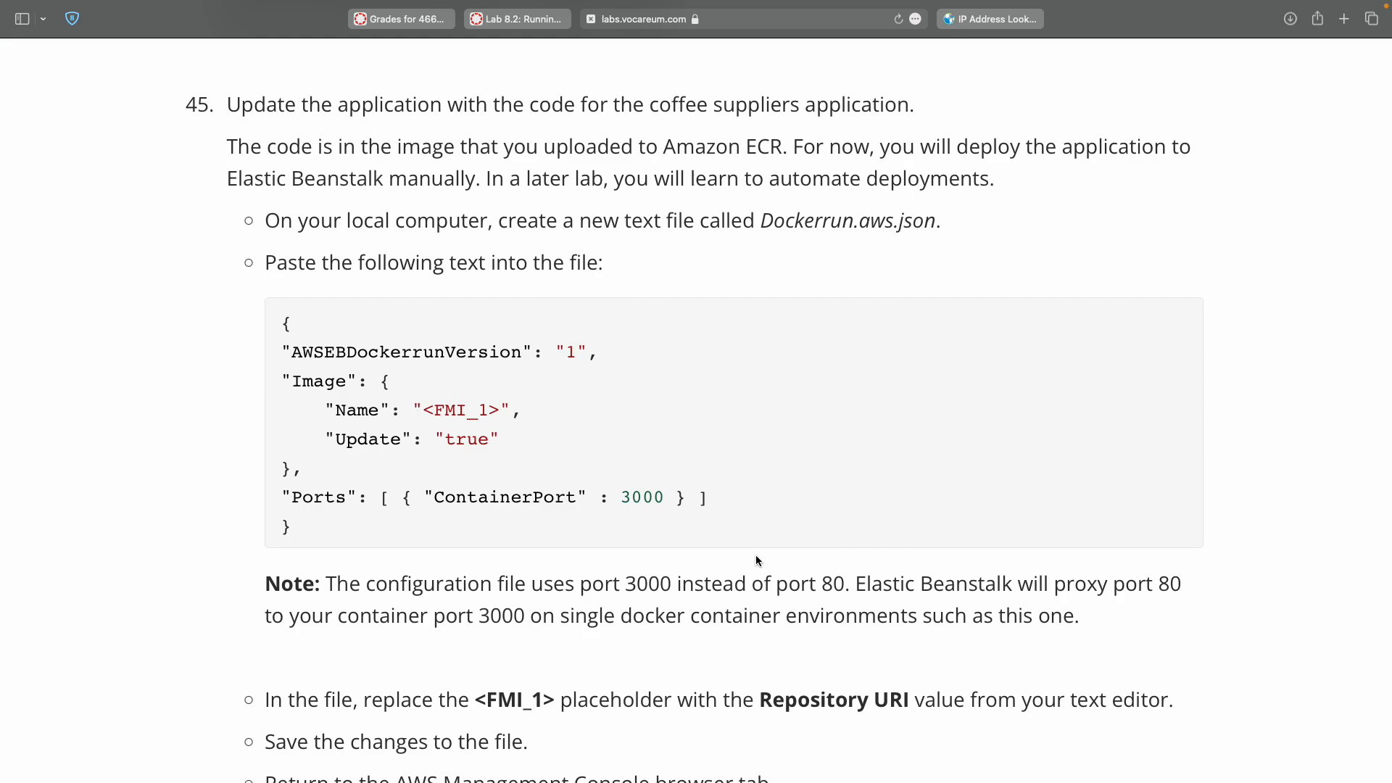
pyautogui.doubleClick(844, 221)
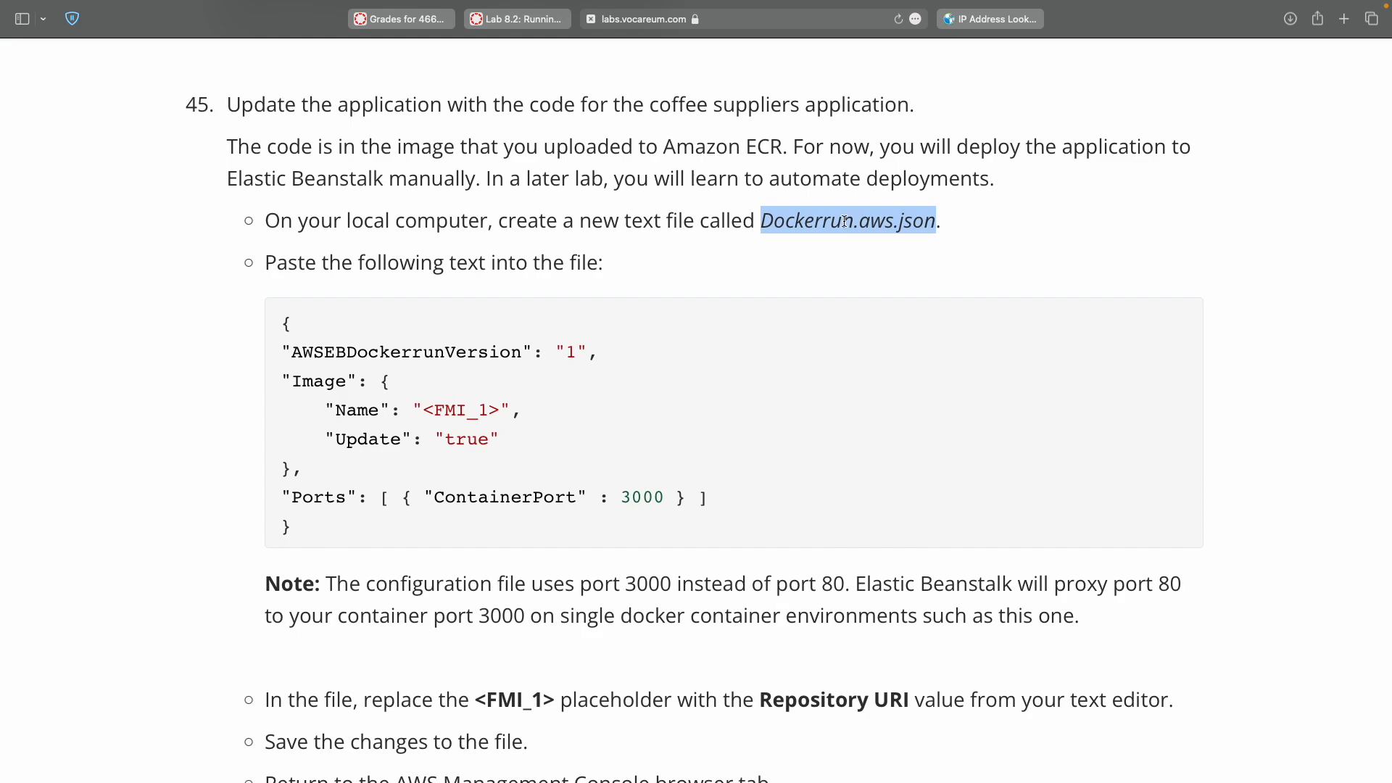
# Create a new empty tab in TextMate's notes window.
pyautogui.hotkey('ctrl', 'Left')
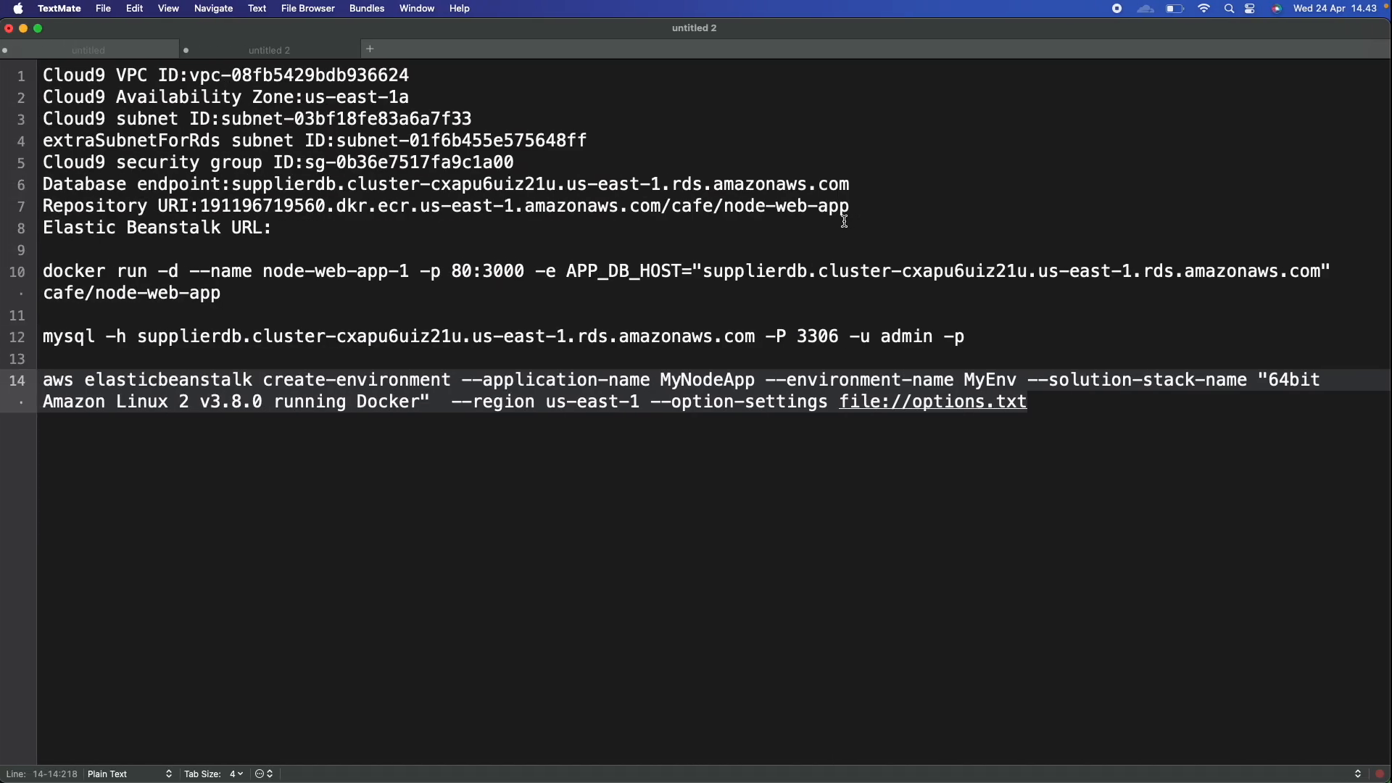
pyautogui.click(698, 491)
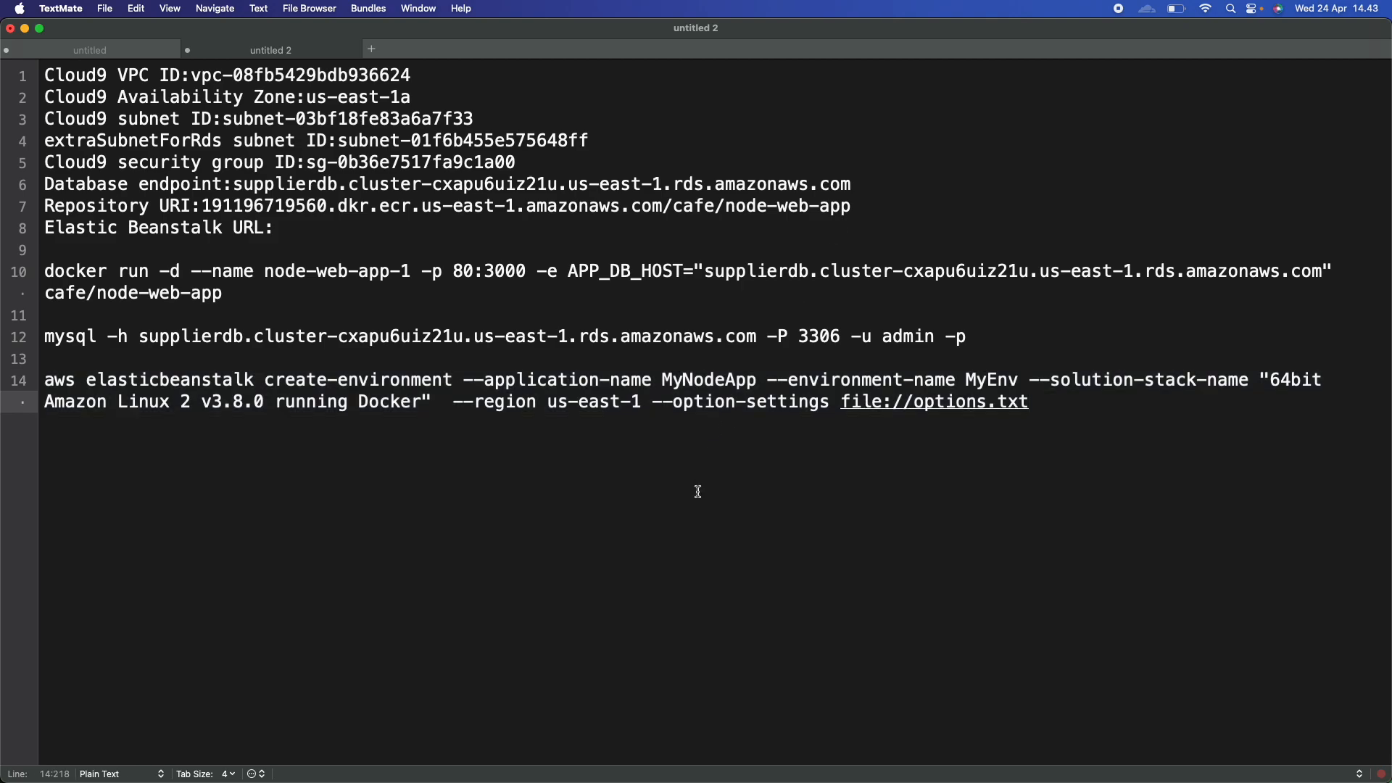
pyautogui.click(109, 8)
pyautogui.click(114, 32)
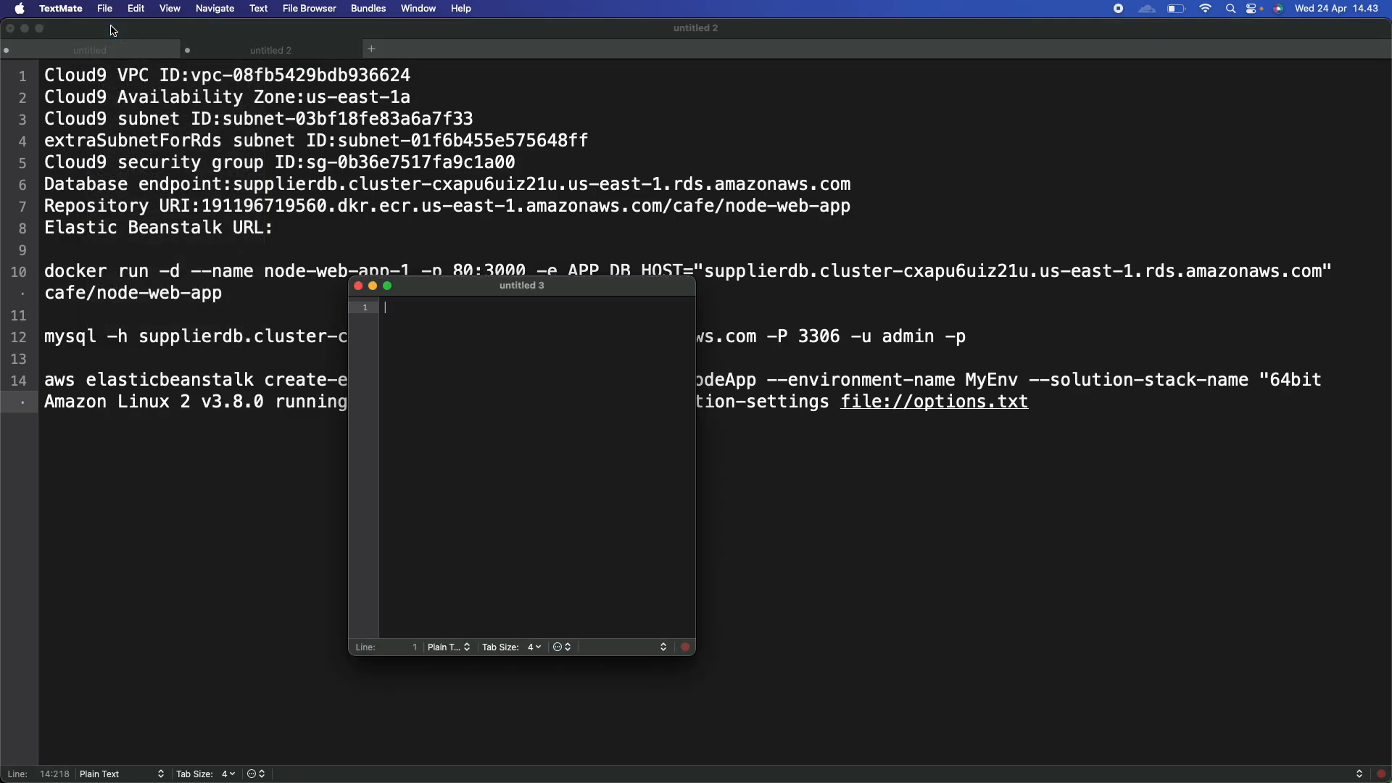
pyautogui.click(114, 31)
pyautogui.click(107, 8)
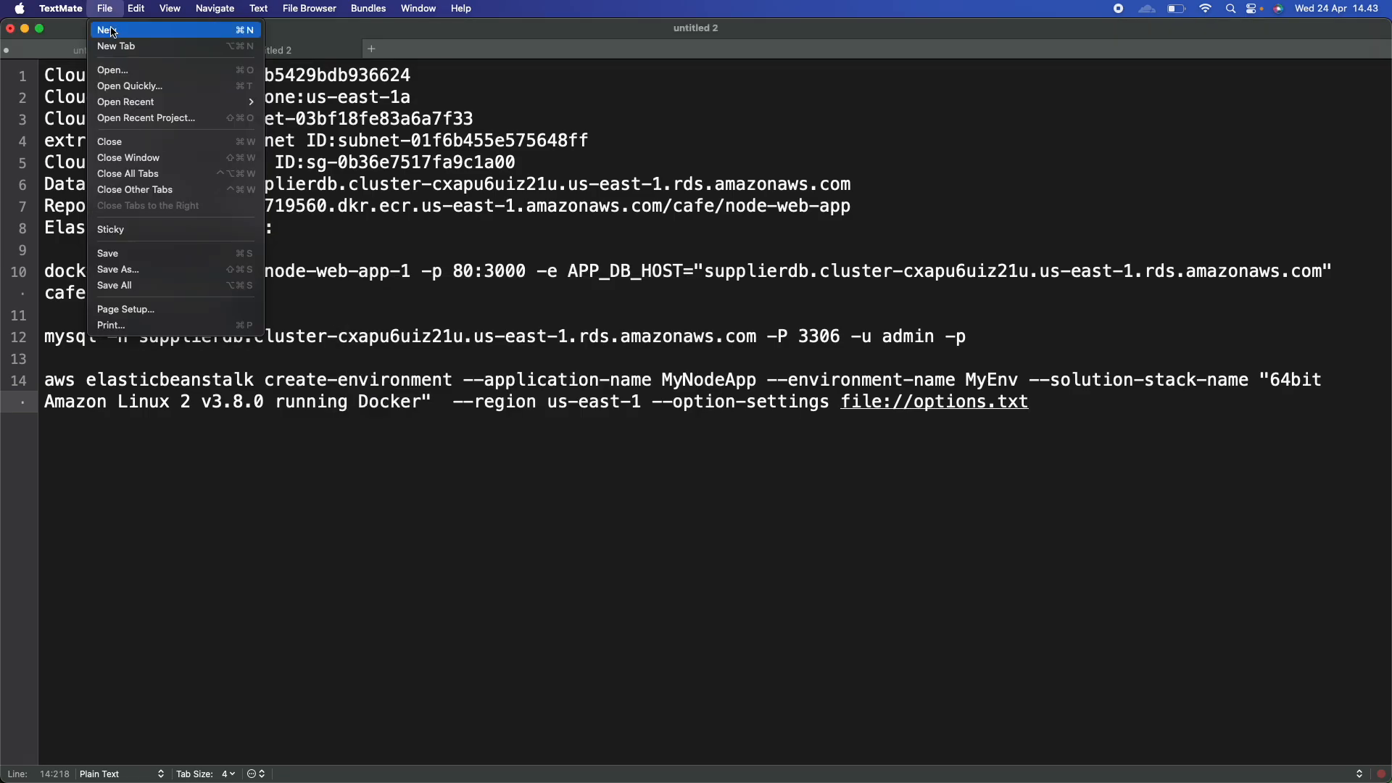
pyautogui.click(114, 45)
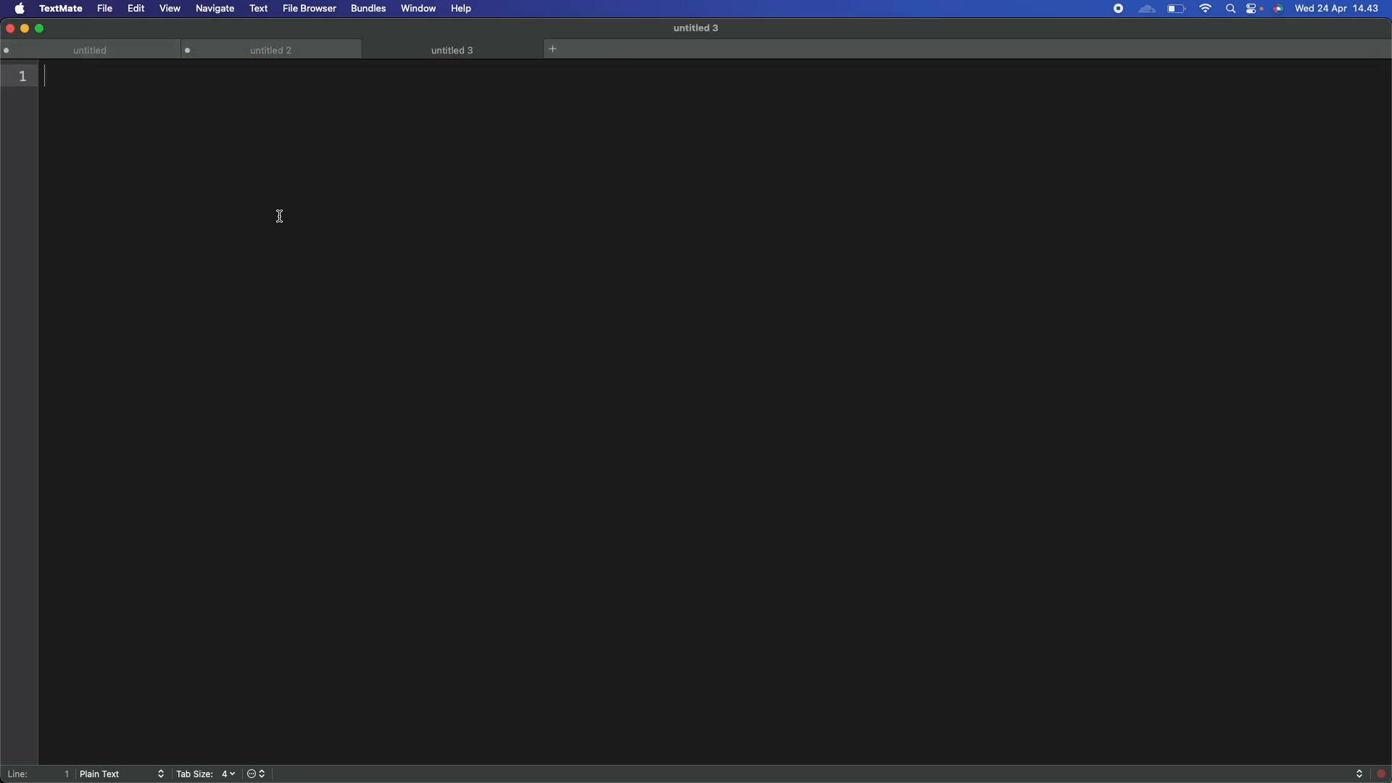
# Save the empty document as Dockerrun.aws.json in Documents, then return to the lab instructions.
pyautogui.click(105, 7)
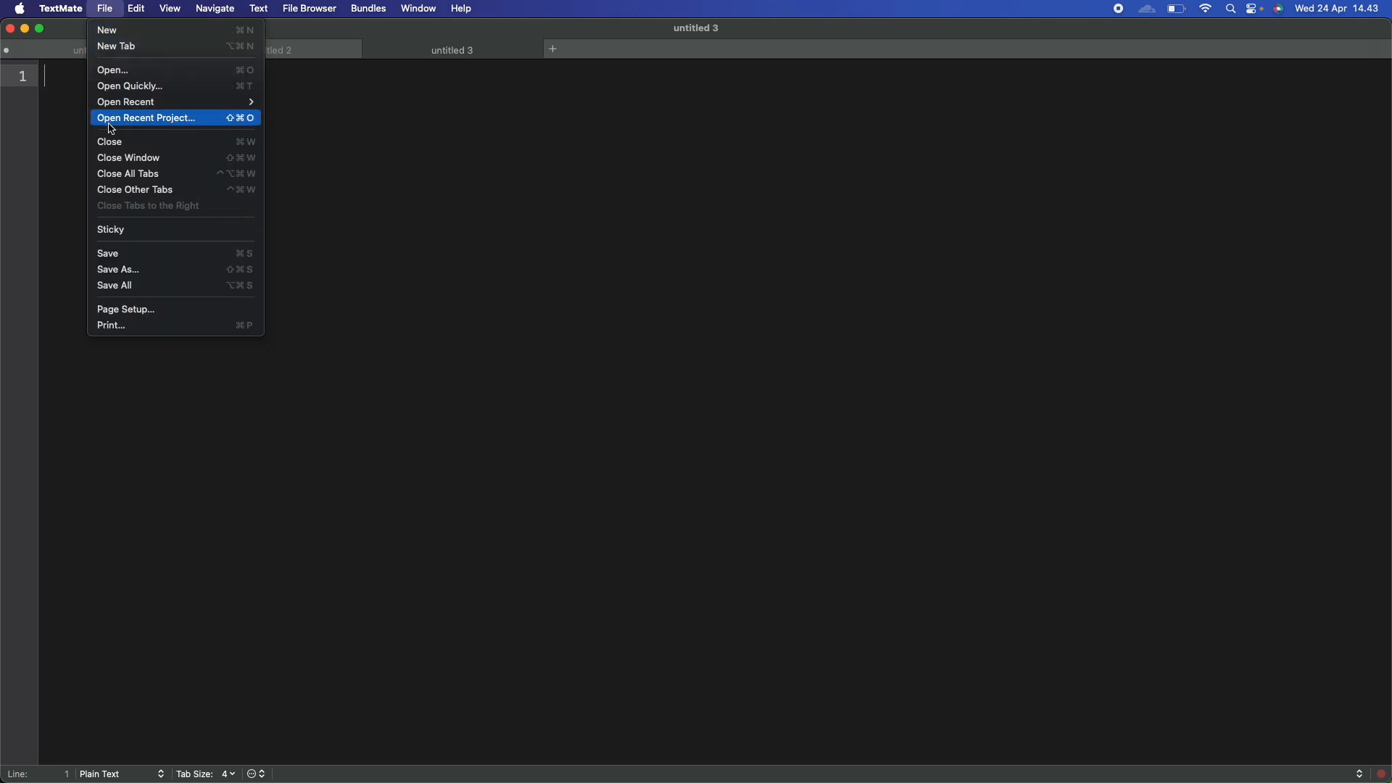
pyautogui.click(120, 255)
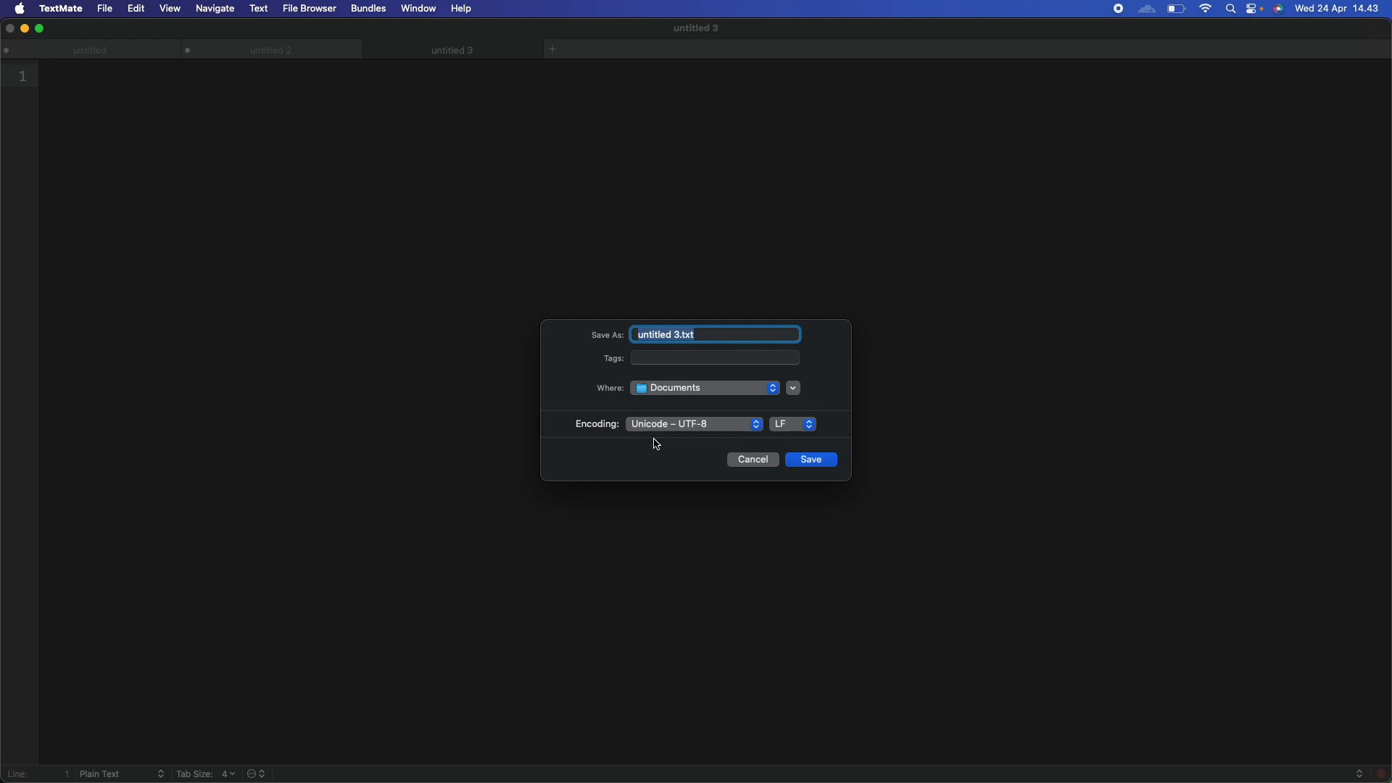
pyautogui.write('Dockerrun.aws.json')
pyautogui.click(812, 460)
pyautogui.press('super+Tab')
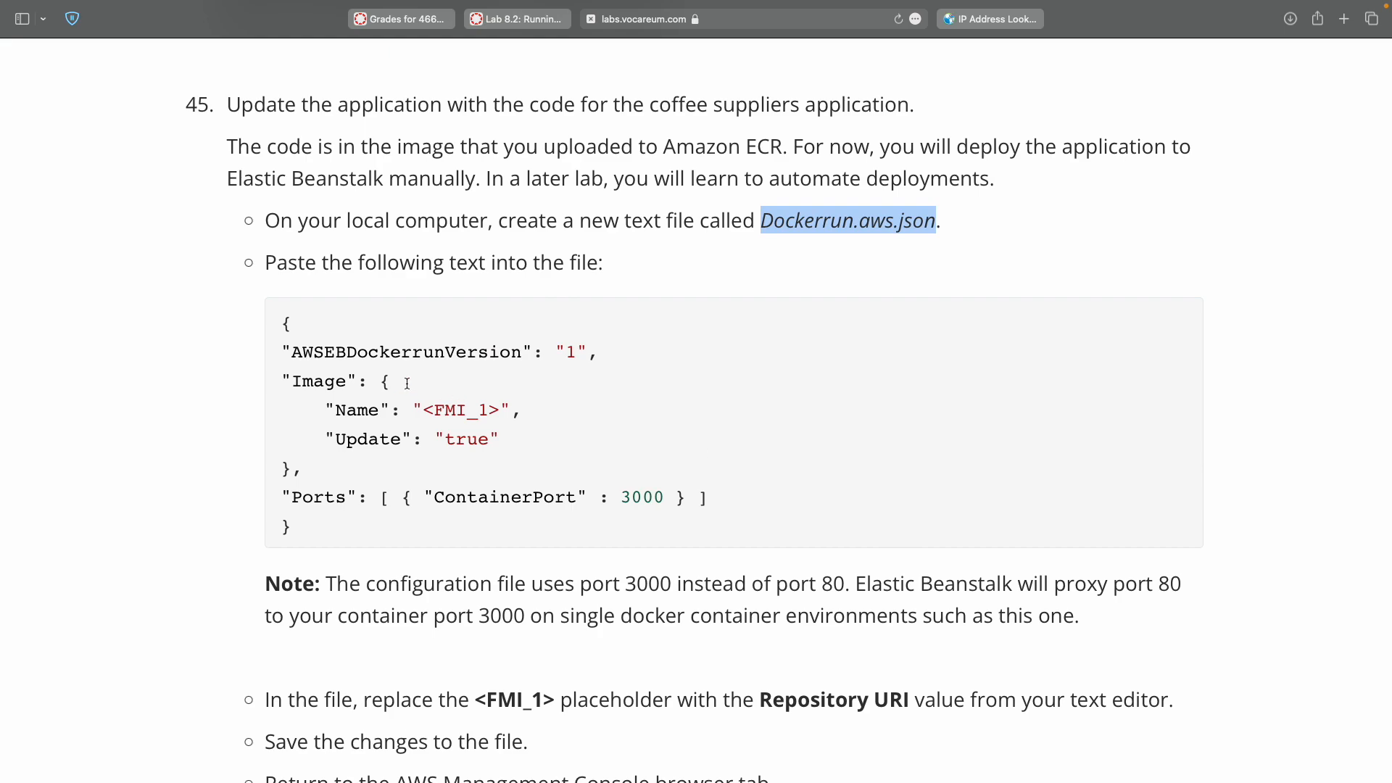
# Paste step 45's JSON code block into Dockerrun.aws.json.
pyautogui.click(277, 328)
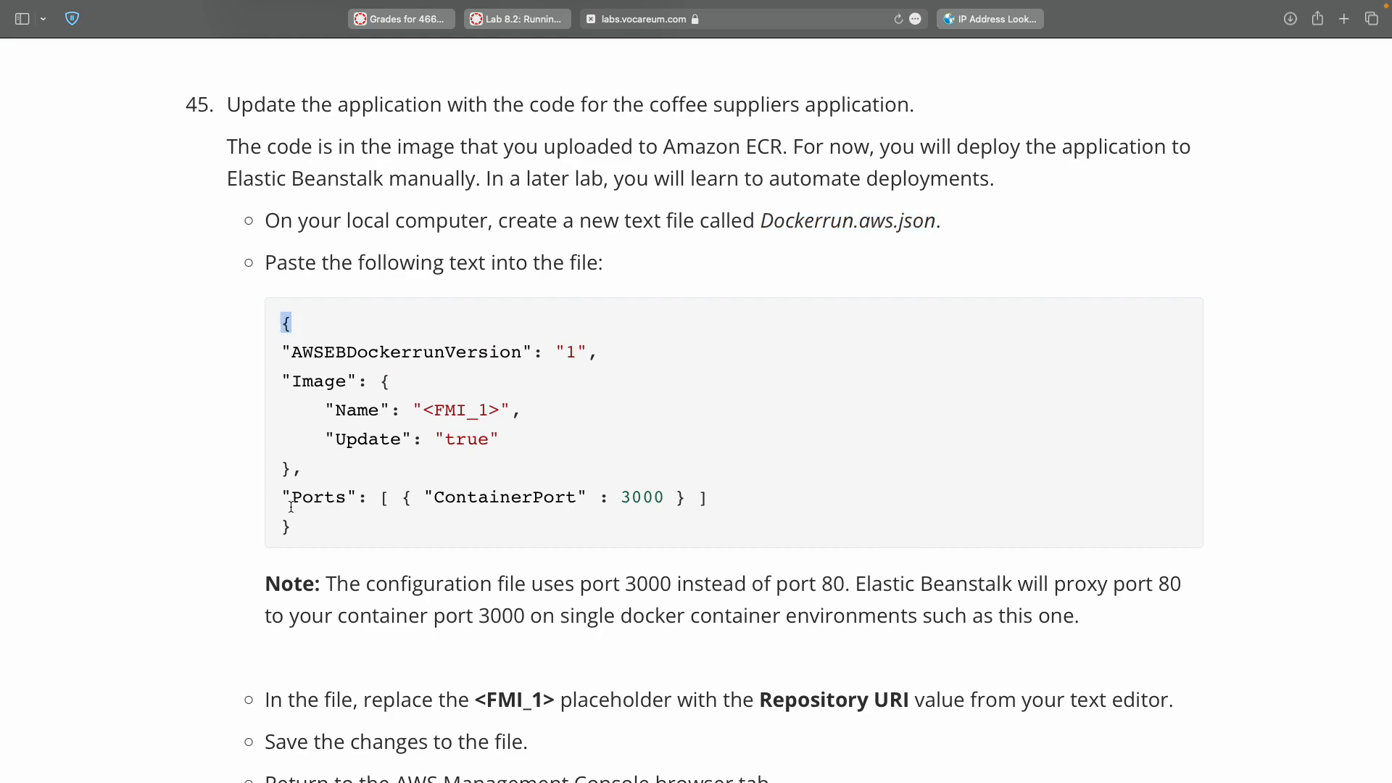
pyautogui.keyDown('shift'); pyautogui.click(286, 527); pyautogui.keyUp('shift')
pyautogui.press('super+c')
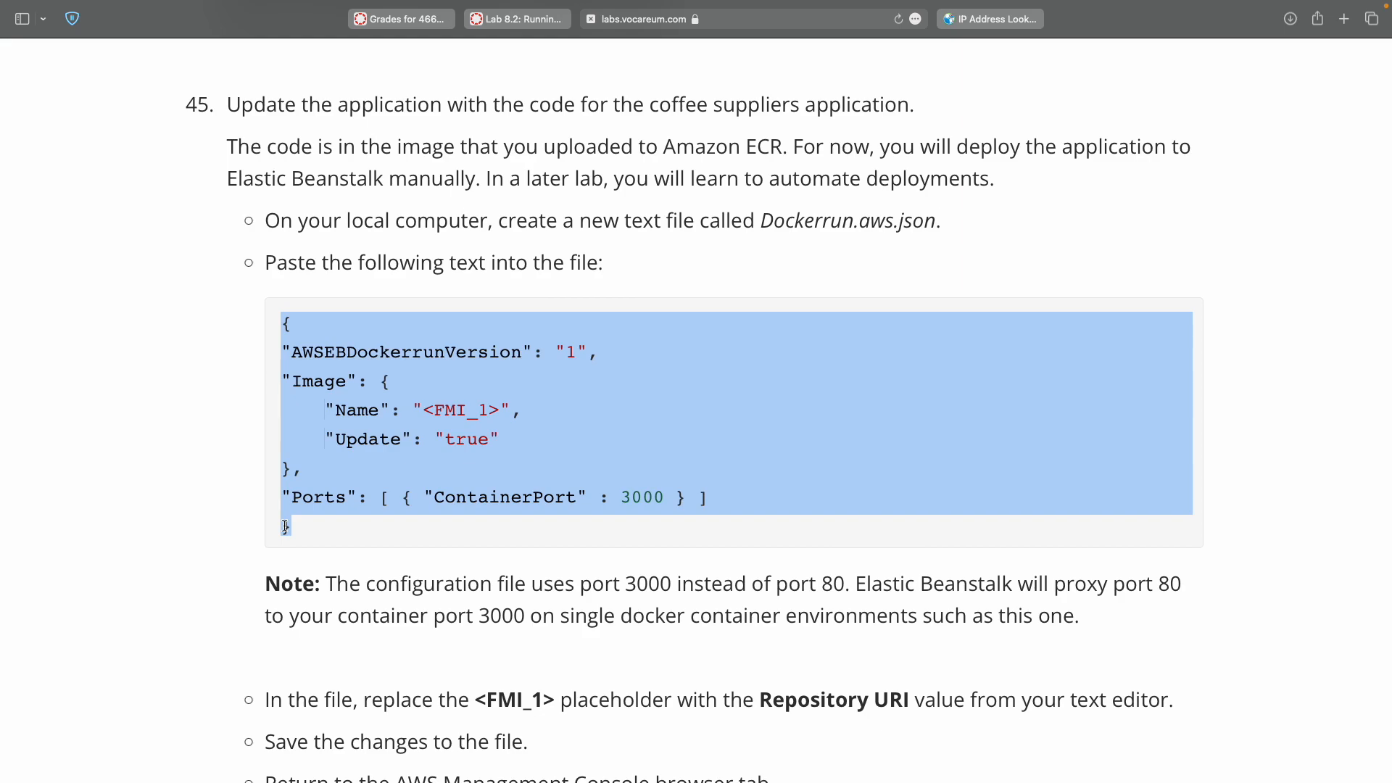
pyautogui.hotkey('ctrl', 'Left')
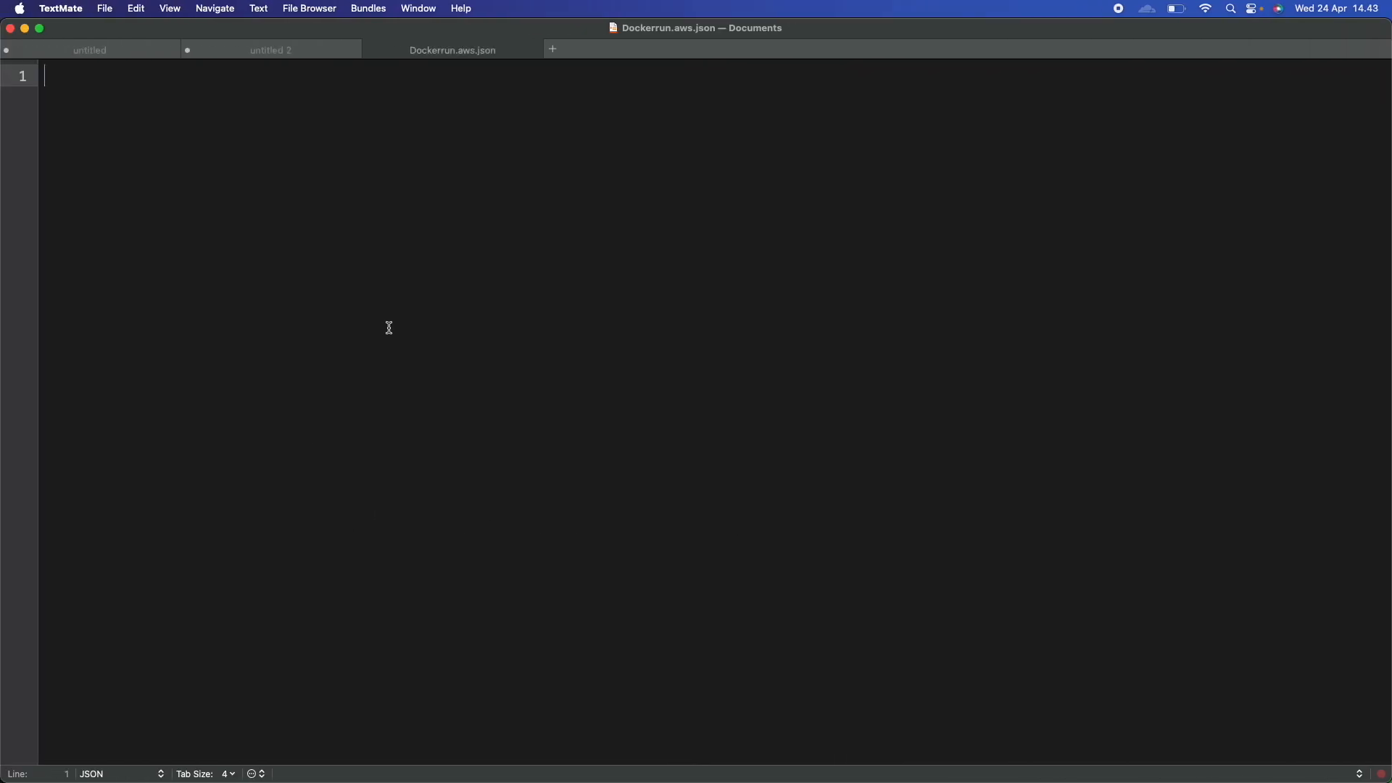
pyautogui.press('super+v')
pyautogui.hotkey('ctrl', 'Right')
# Read the instructions for replacing the <FMI_1> placeholder with the Repository URI.
pyautogui.scroll(-3, 390, 328)
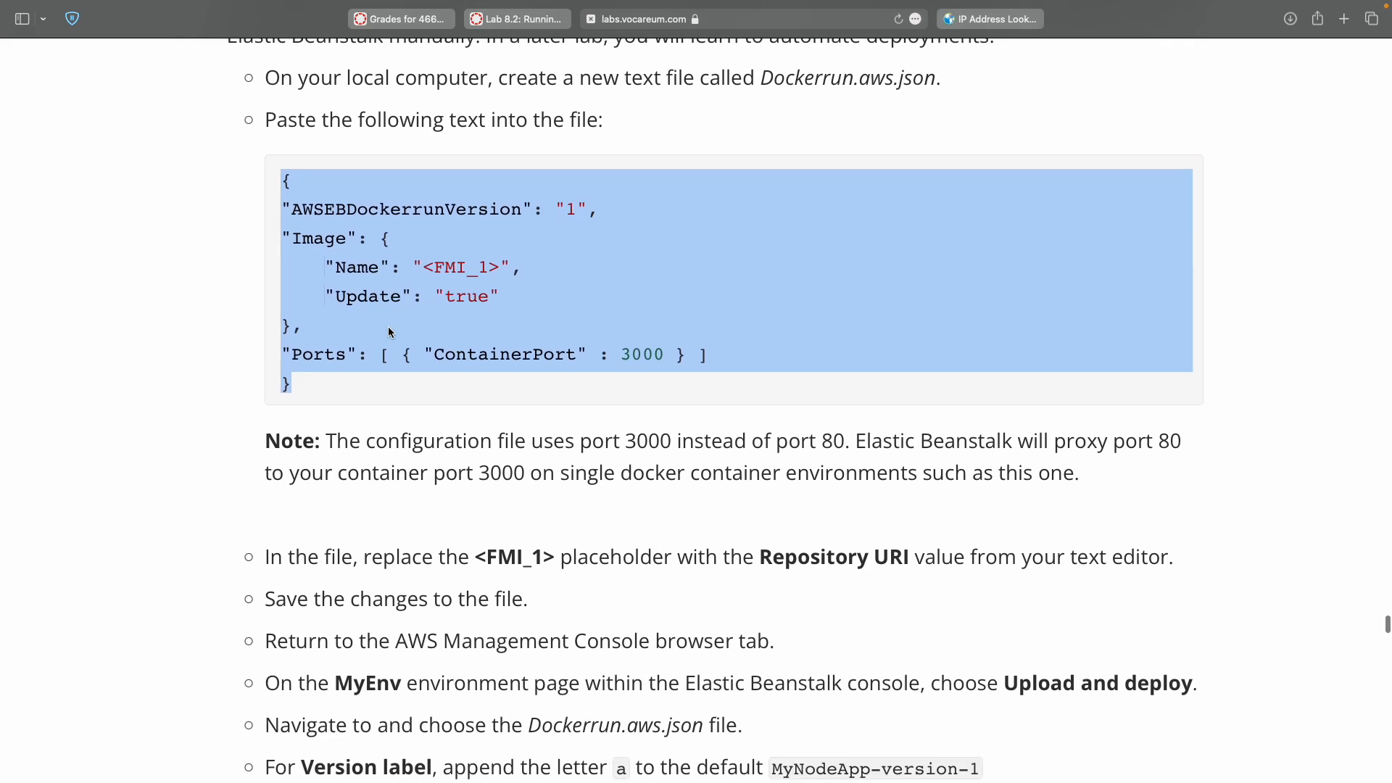
pyautogui.scroll(-3, 390, 331)
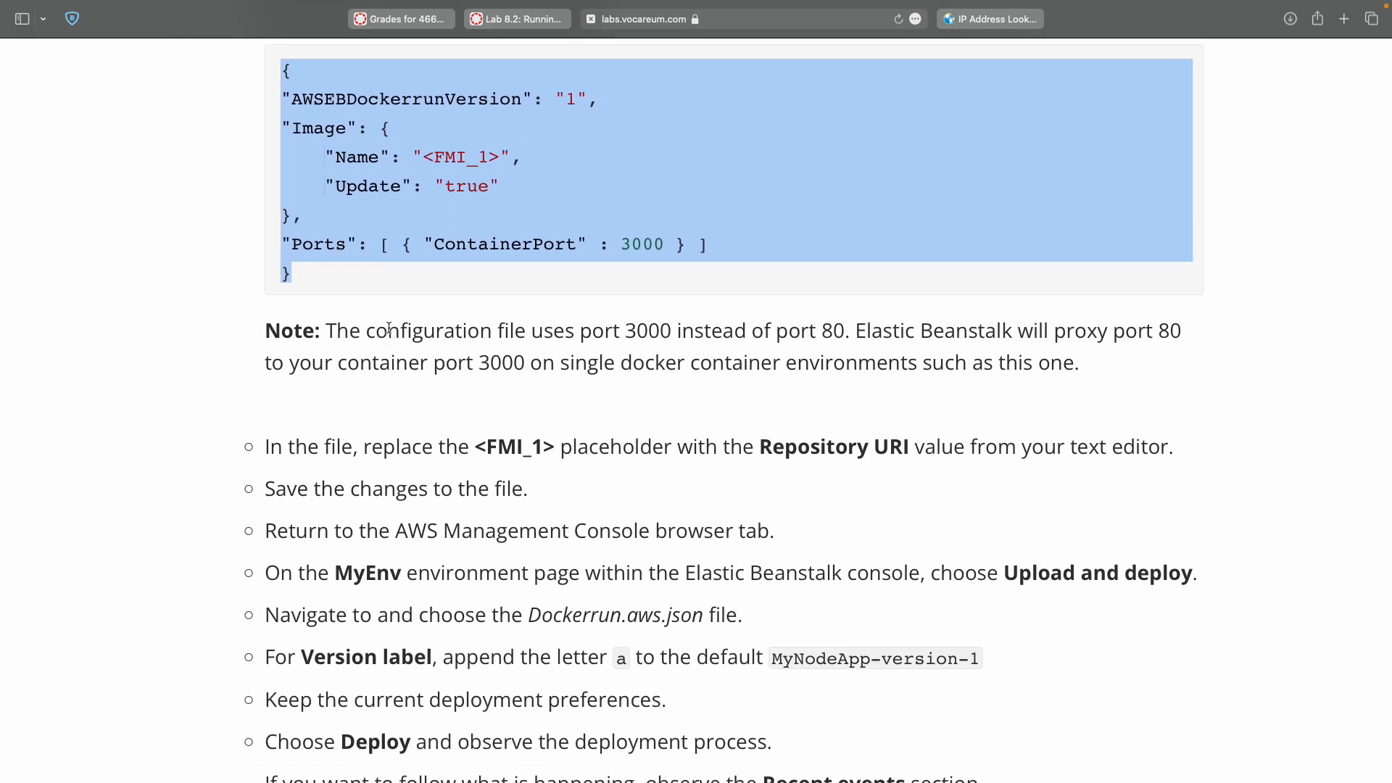
pyautogui.scroll(-2, 388, 327)
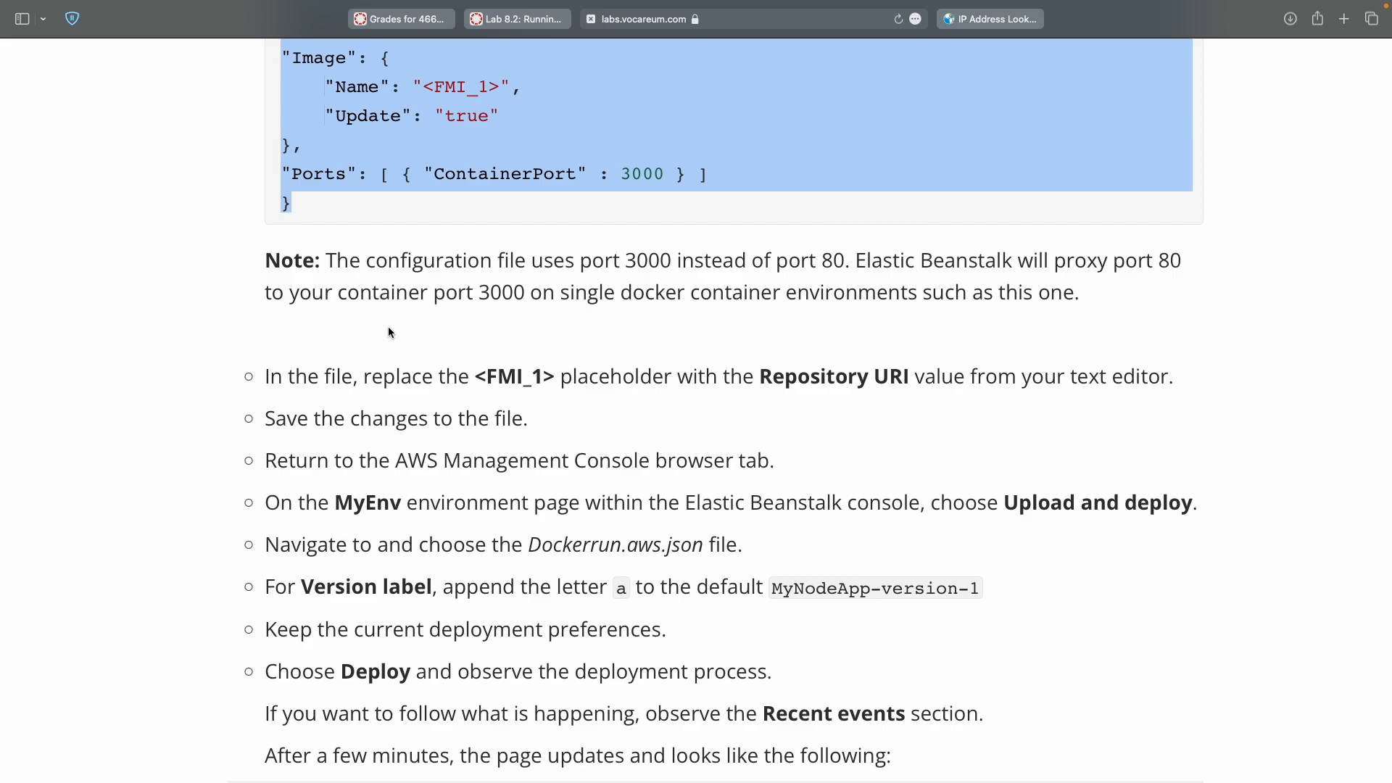
pyautogui.doubleClick(515, 377)
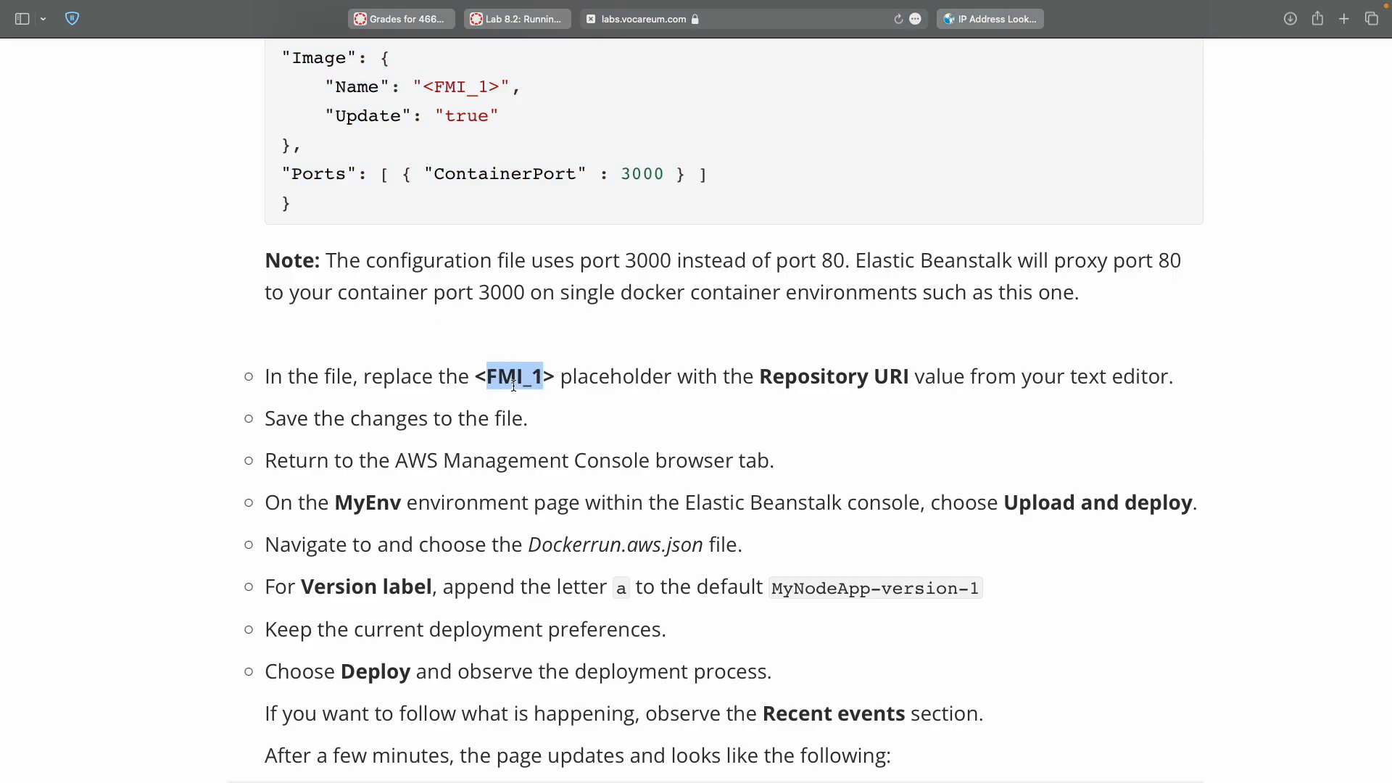
pyautogui.doubleClick(831, 377)
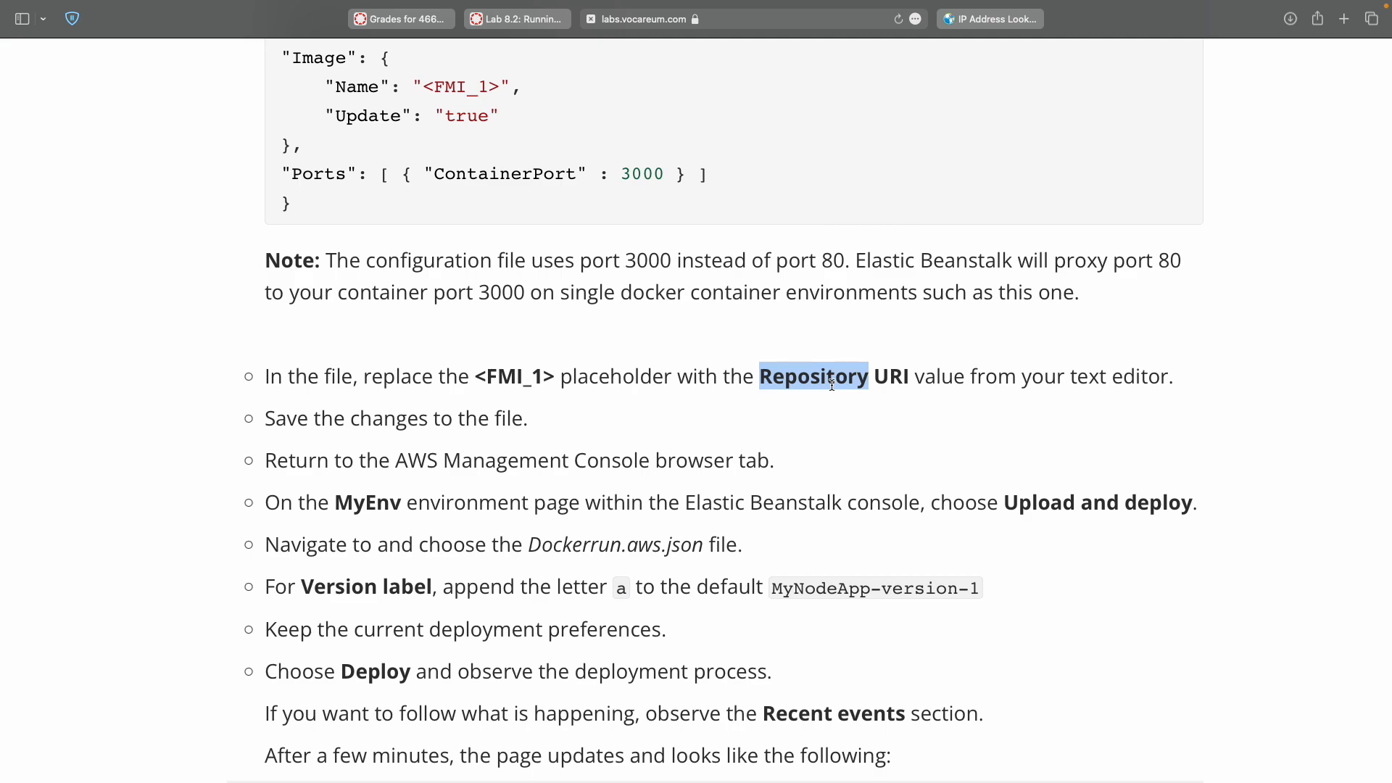
pyautogui.scroll(3, 831, 385)
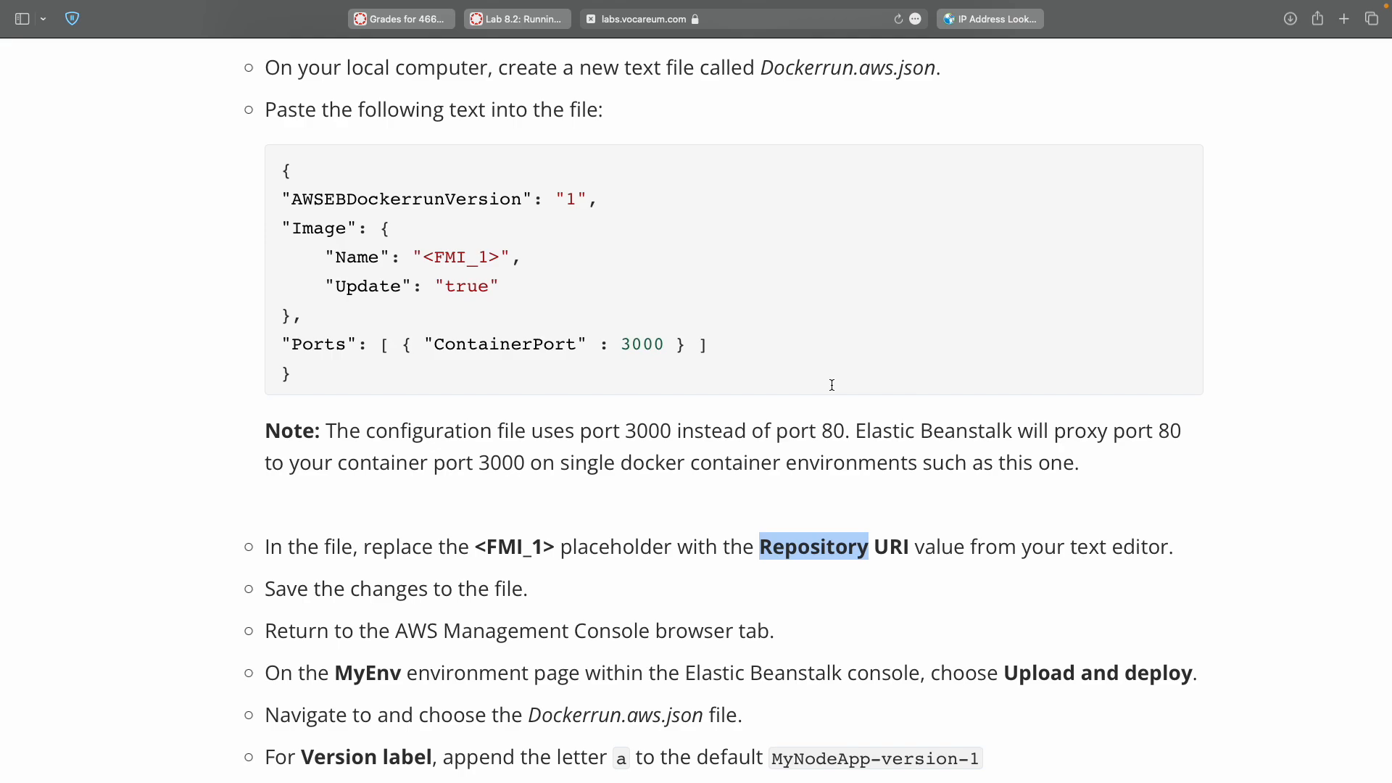
pyautogui.scroll(3, 831, 385)
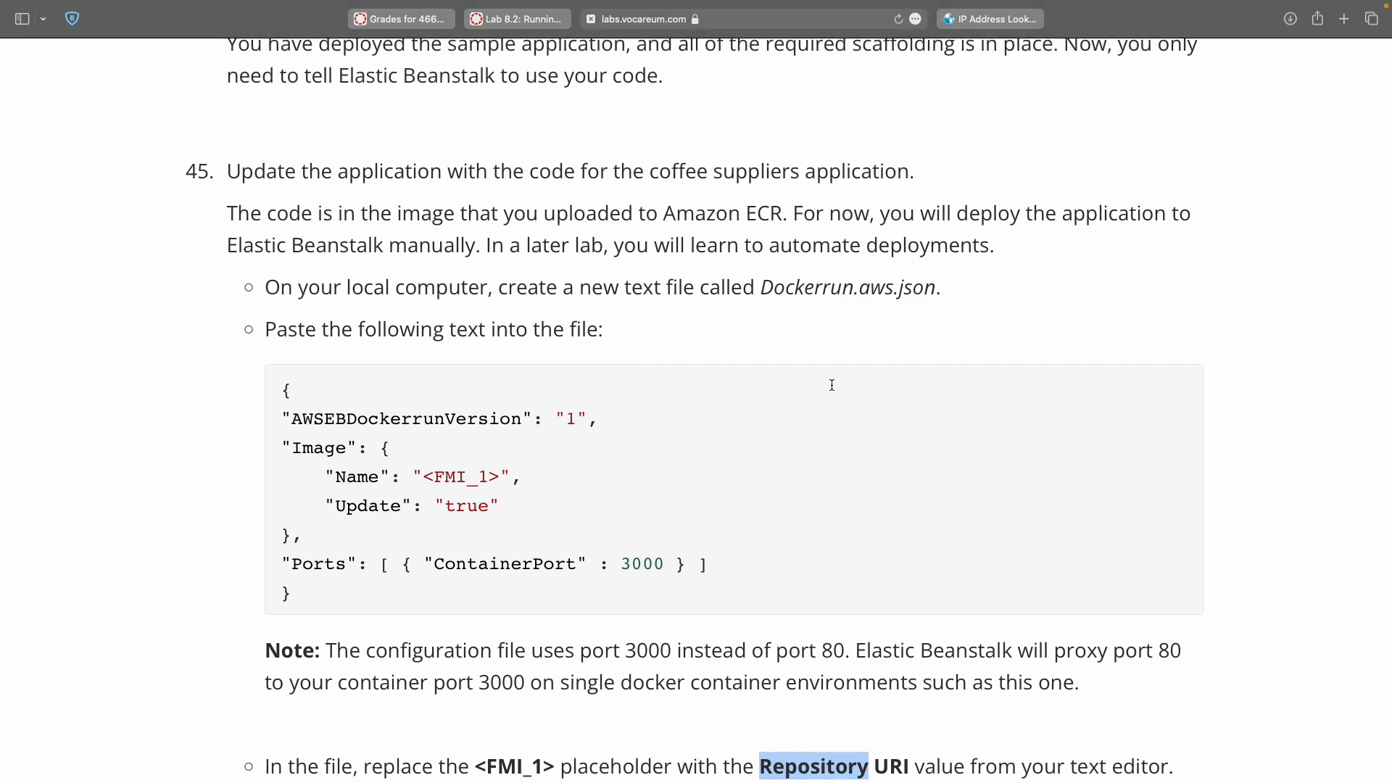
pyautogui.scroll(-4, 831, 385)
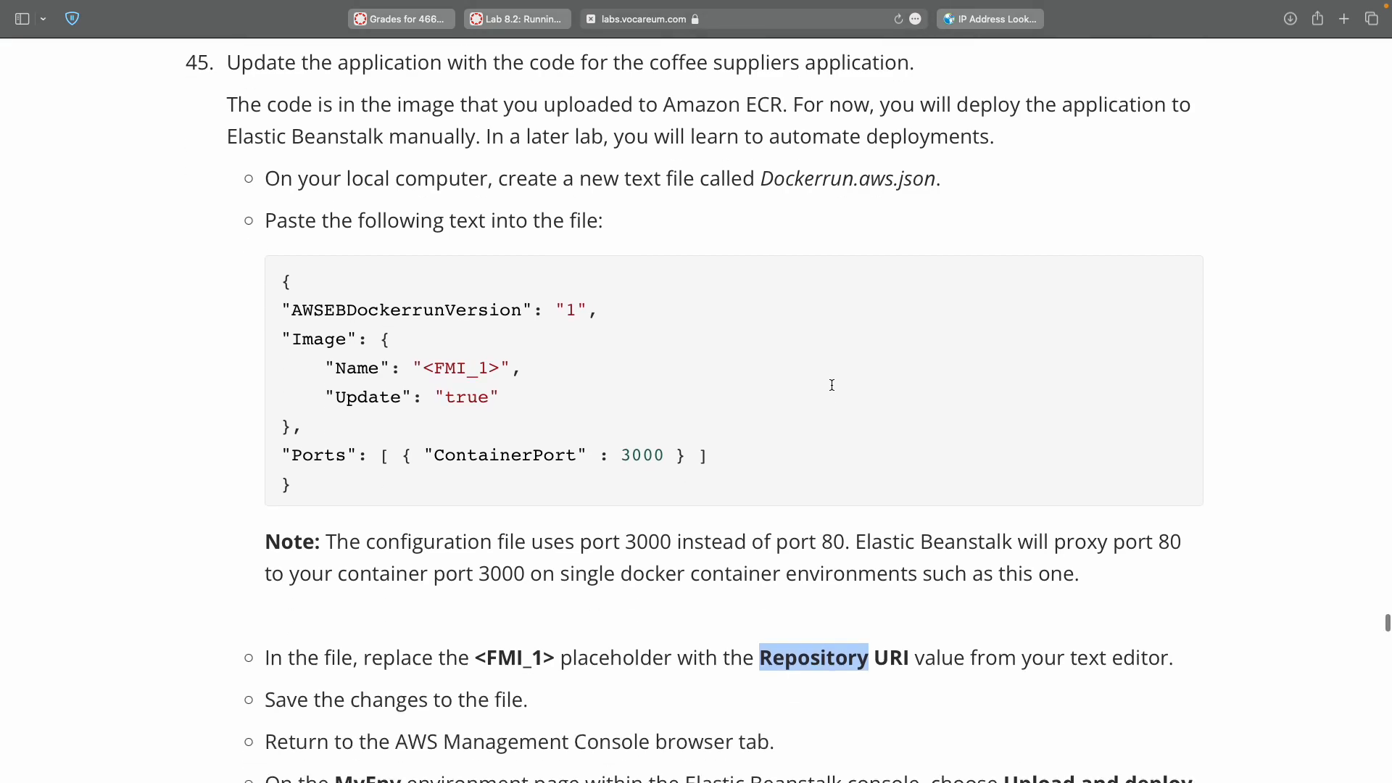
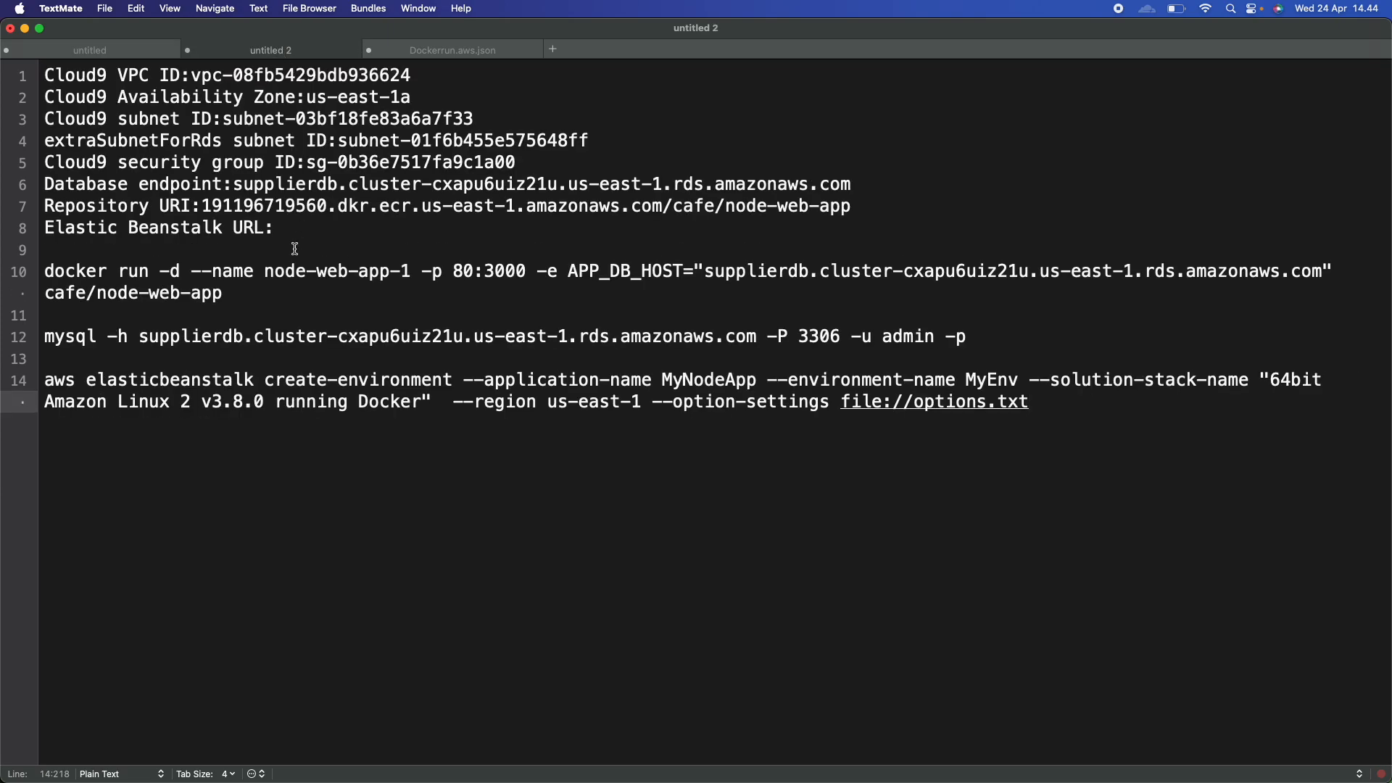
# Copy the Repository URI from line 7 of the notes and paste it over <FMI_1> in Dockerrun.aws.json.
pyautogui.doubleClick(239, 203)
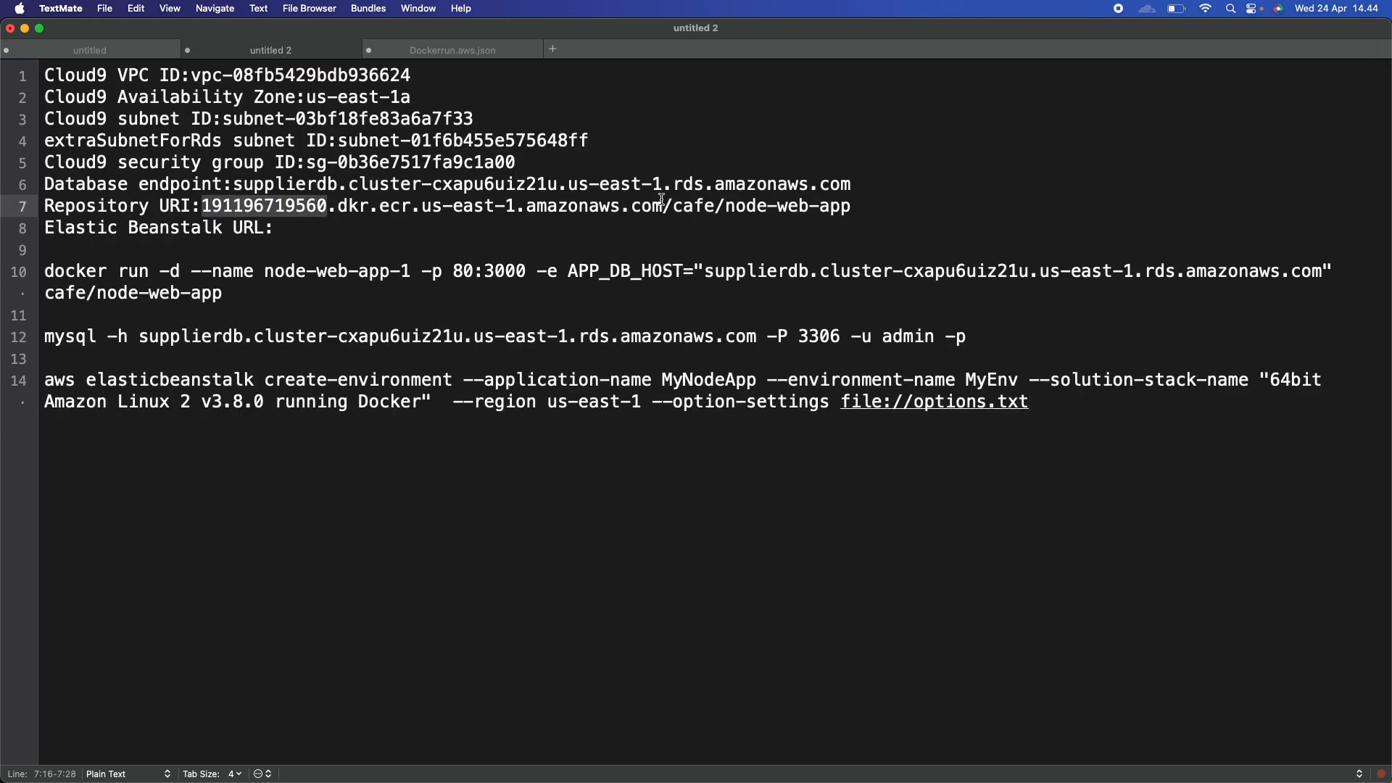
pyautogui.keyDown('shift'); pyautogui.click(845, 208); pyautogui.keyUp('shift')
pyautogui.keyDown('shift'); pyautogui.click(853, 210); pyautogui.keyUp('shift')
pyautogui.press('super+c')
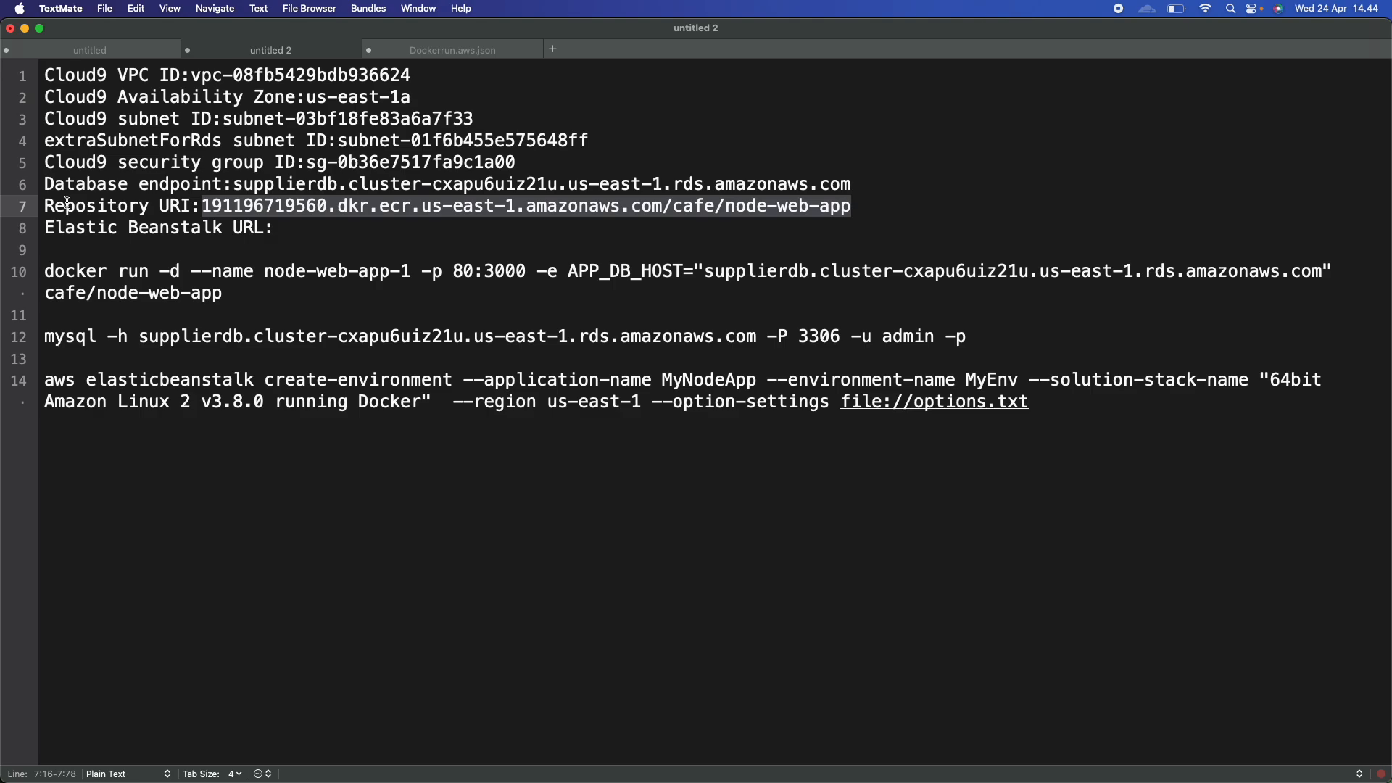
pyautogui.click(457, 52)
pyautogui.click(182, 141)
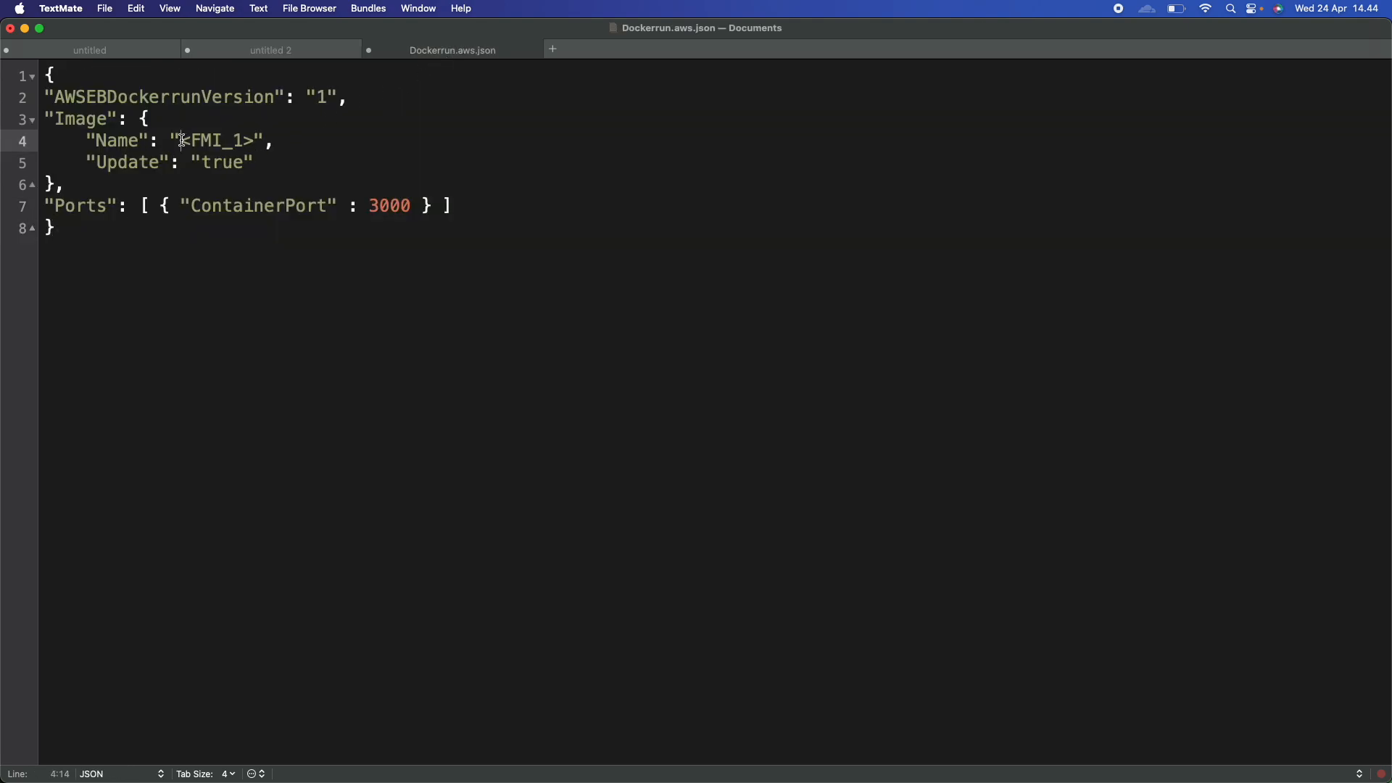
pyautogui.keyDown('shift'); pyautogui.click(256, 139); pyautogui.keyUp('shift')
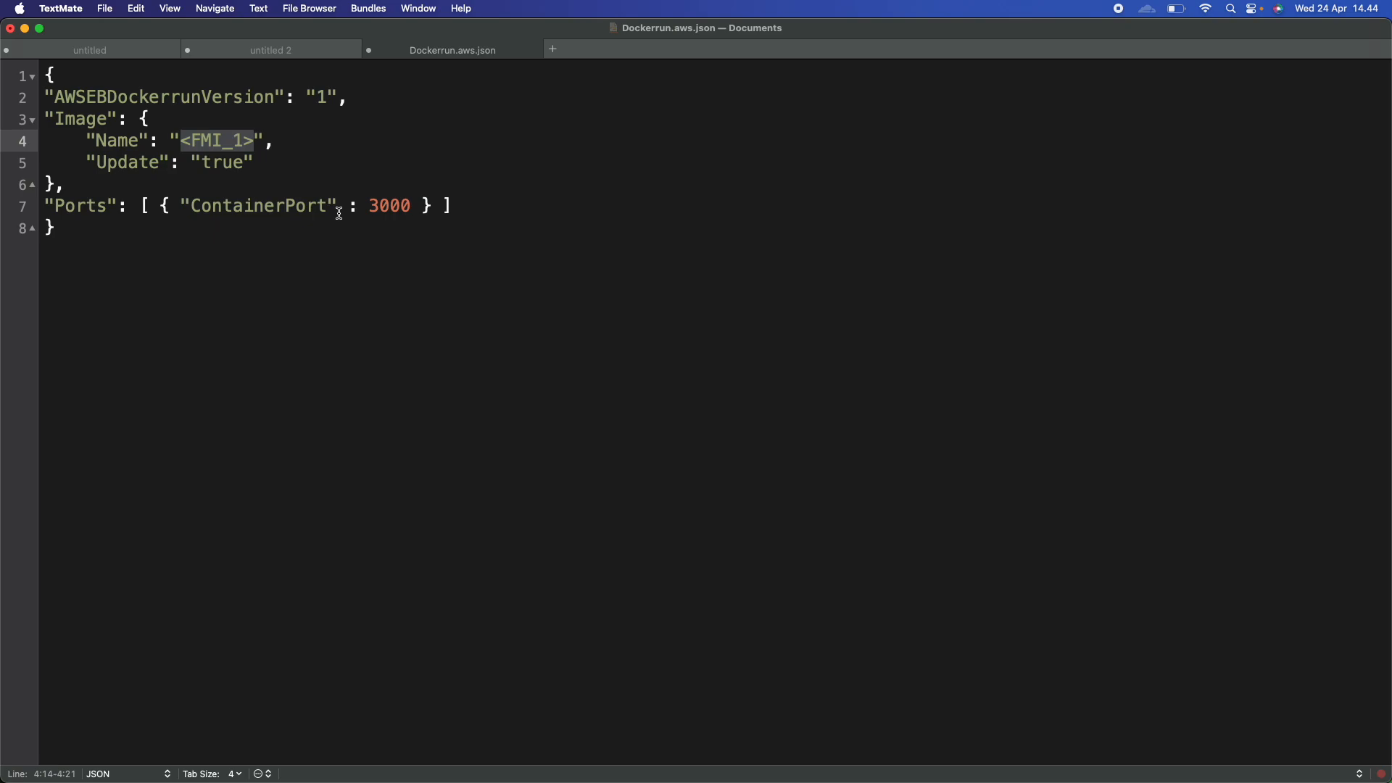
pyautogui.press('super+v')
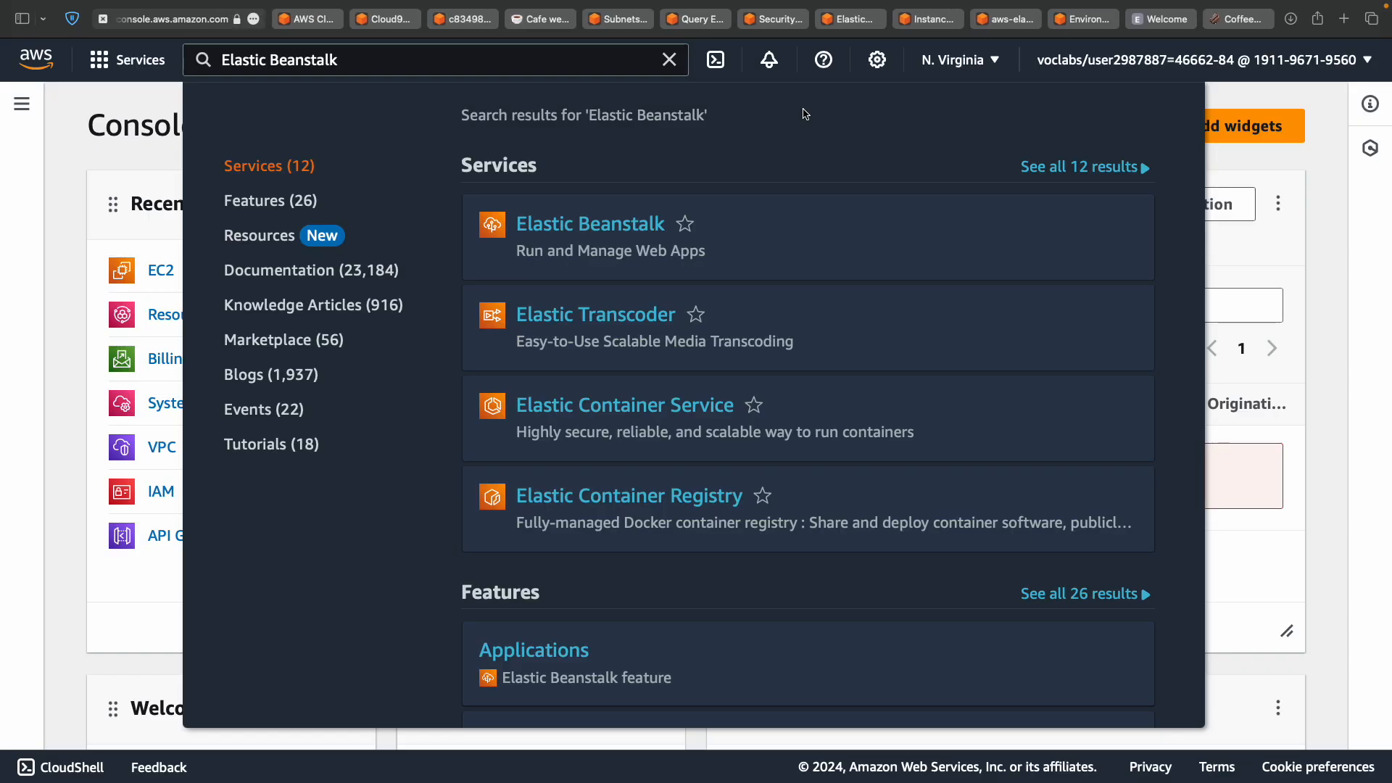
# Go to the ECR Private repositories list and copy the cafe/node-web-app repository URI.
pyautogui.hotkey('ctrl', 'Tab')
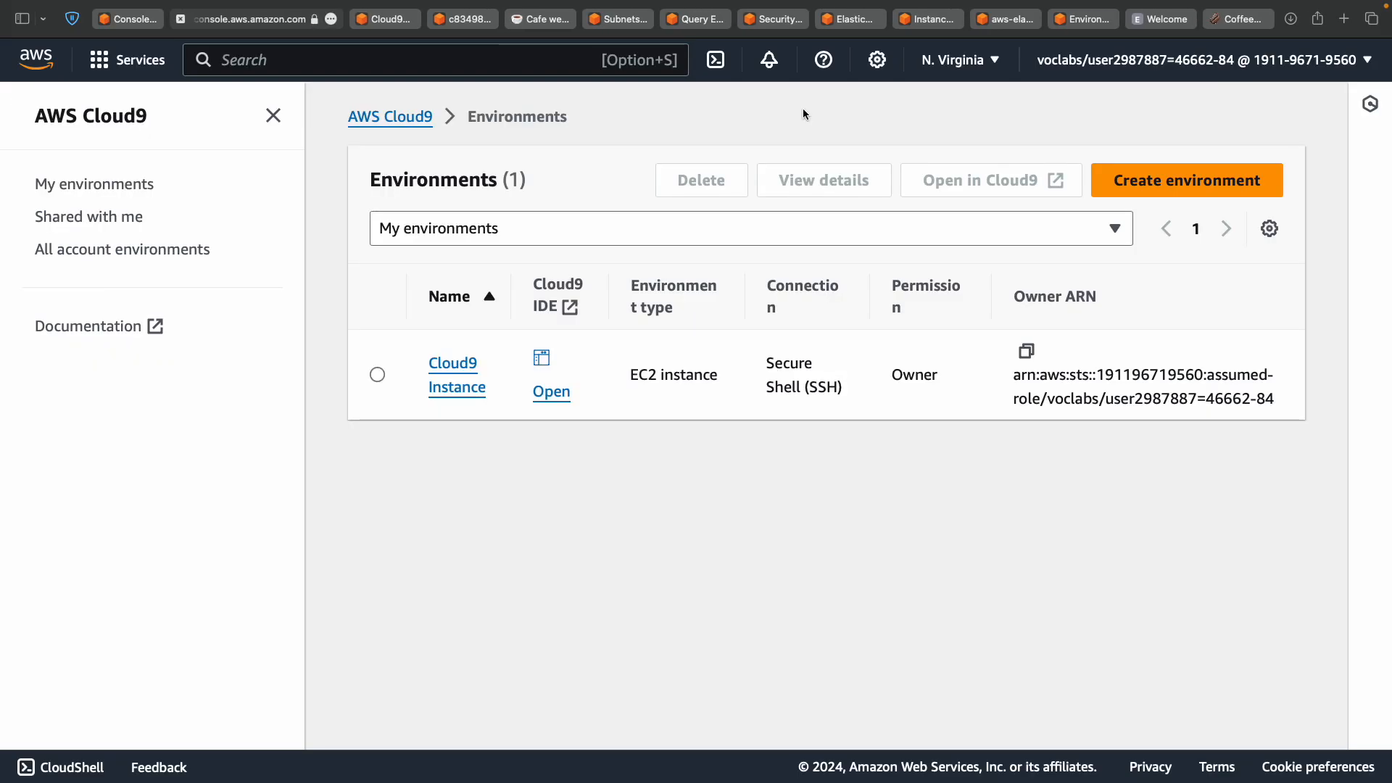
pyautogui.hotkey('ctrl', 'Tab')
pyautogui.hotkey('ctrl', 'Tab')
pyautogui.hotkey('ctrl', 'Tab')
pyautogui.hotkey('ctrl', 'Tab')
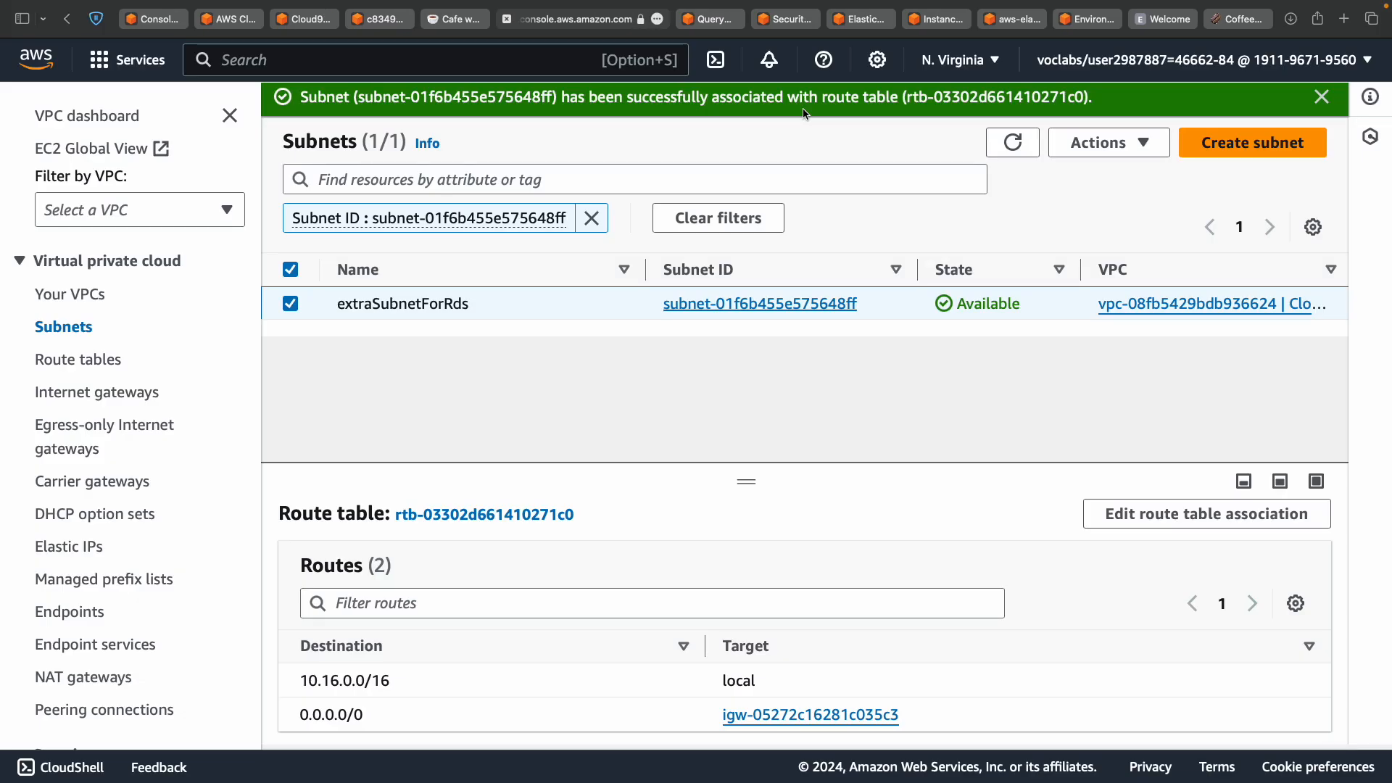
pyautogui.hotkey('ctrl', 'Tab')
pyautogui.hotkey('ctrl', 'Tab')
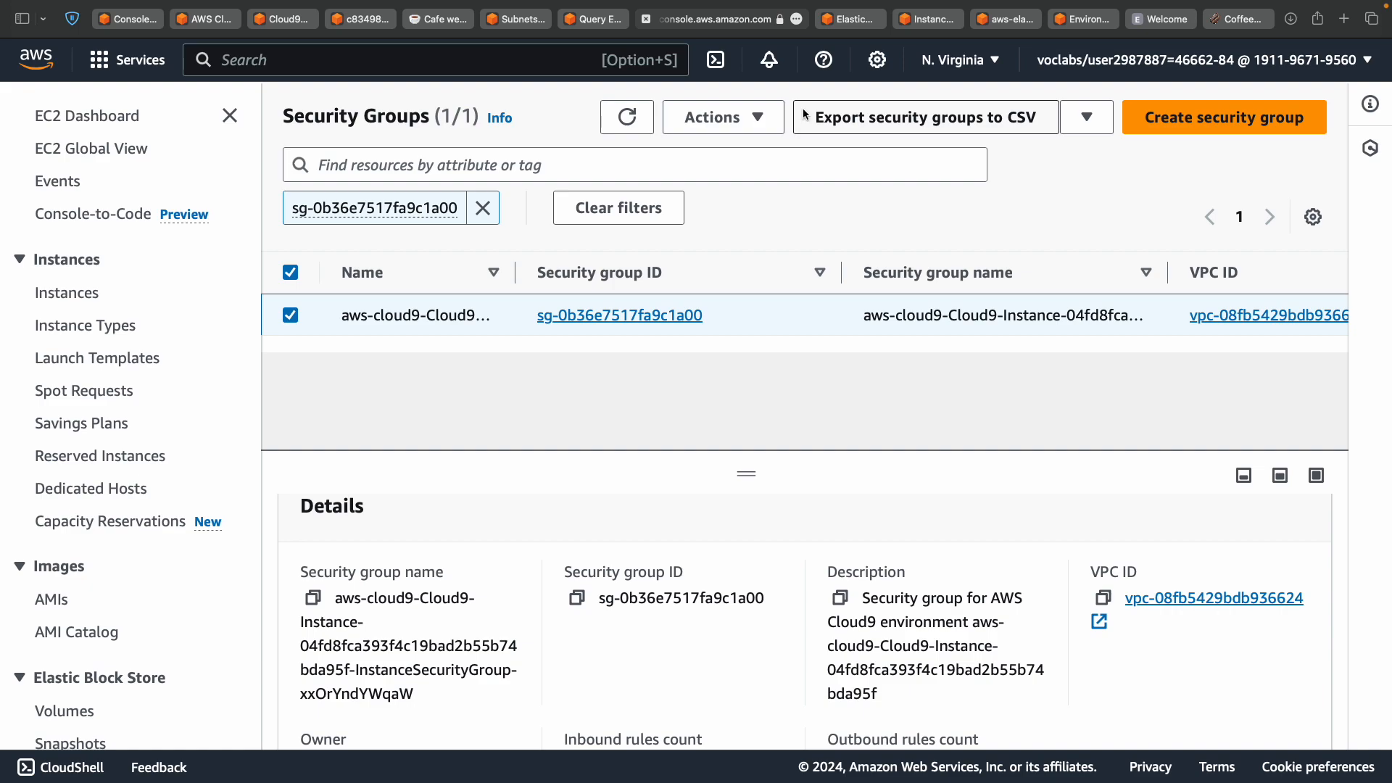
pyautogui.hotkey('ctrl', 'Tab')
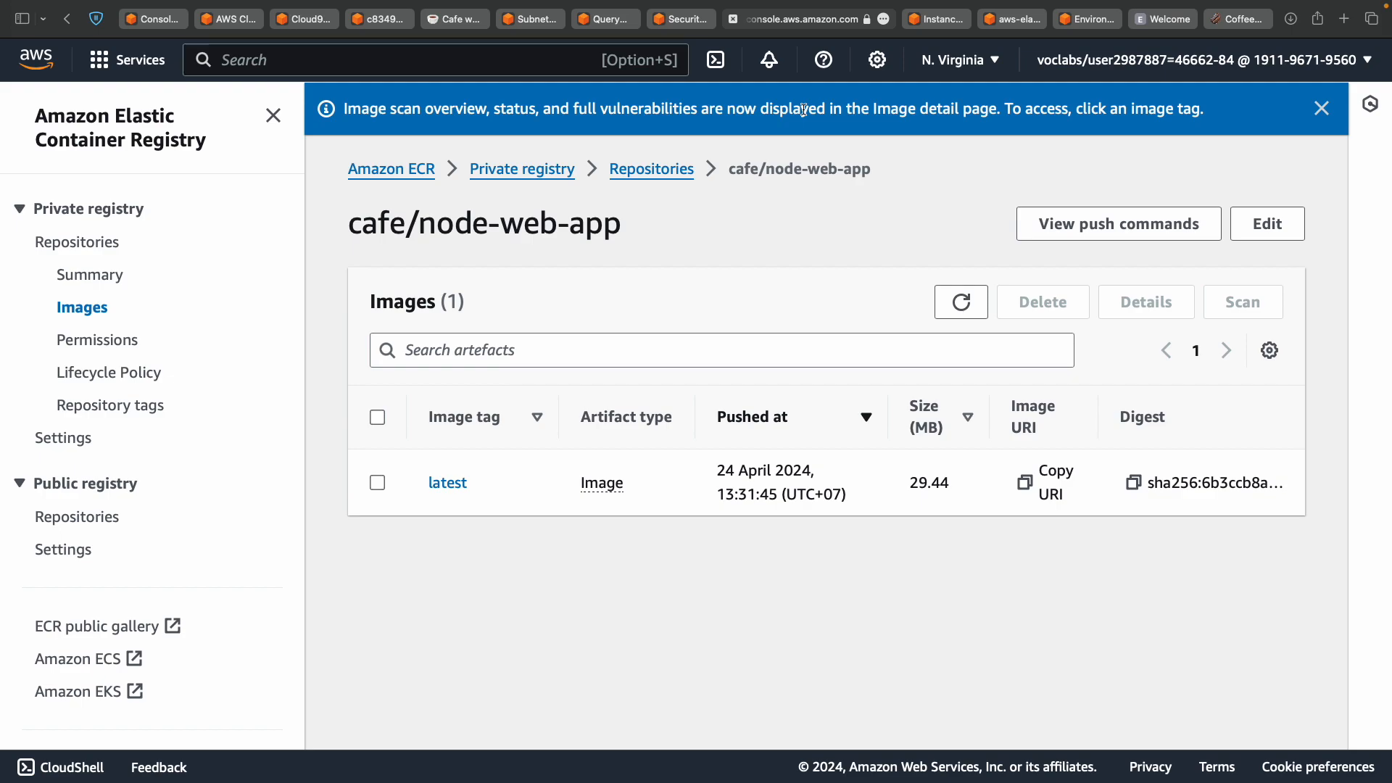
pyautogui.scroll(-1, 544, 422)
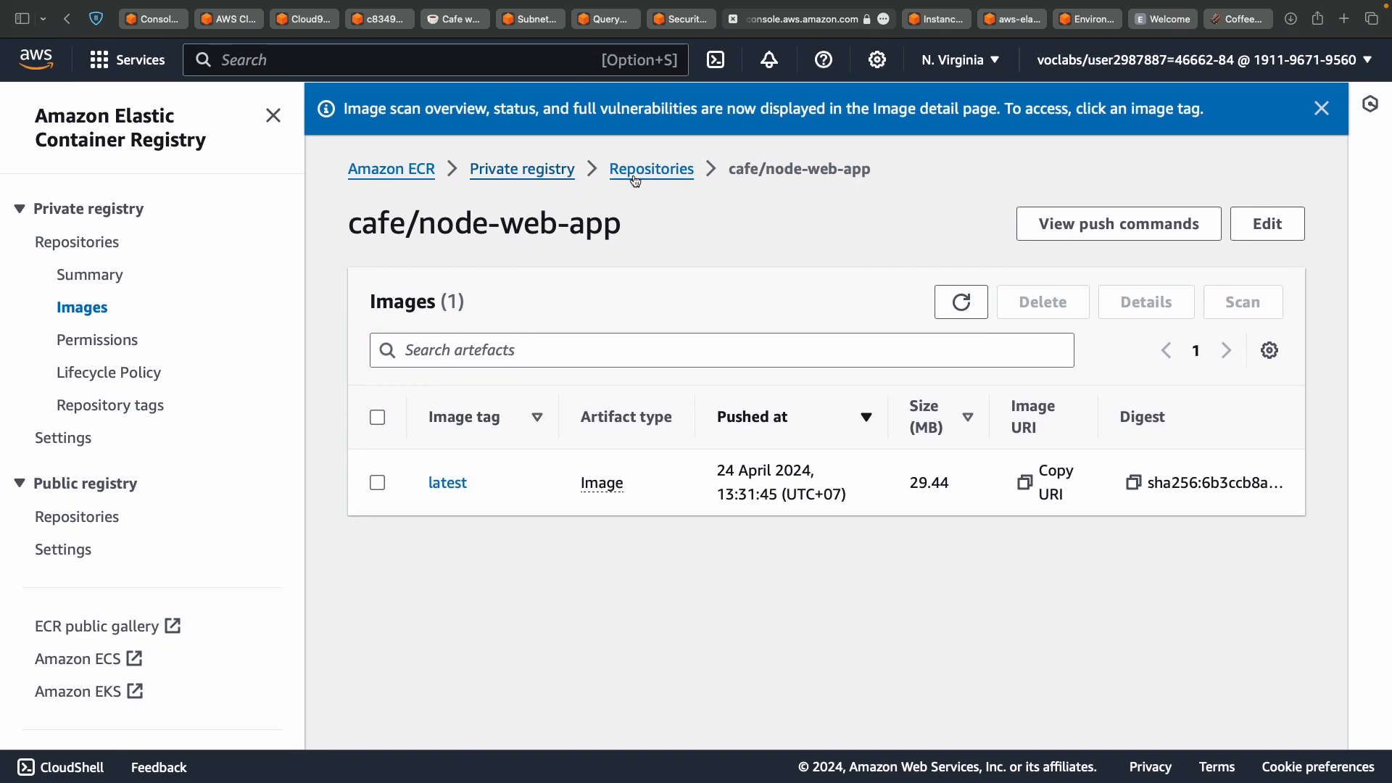
pyautogui.click(649, 171)
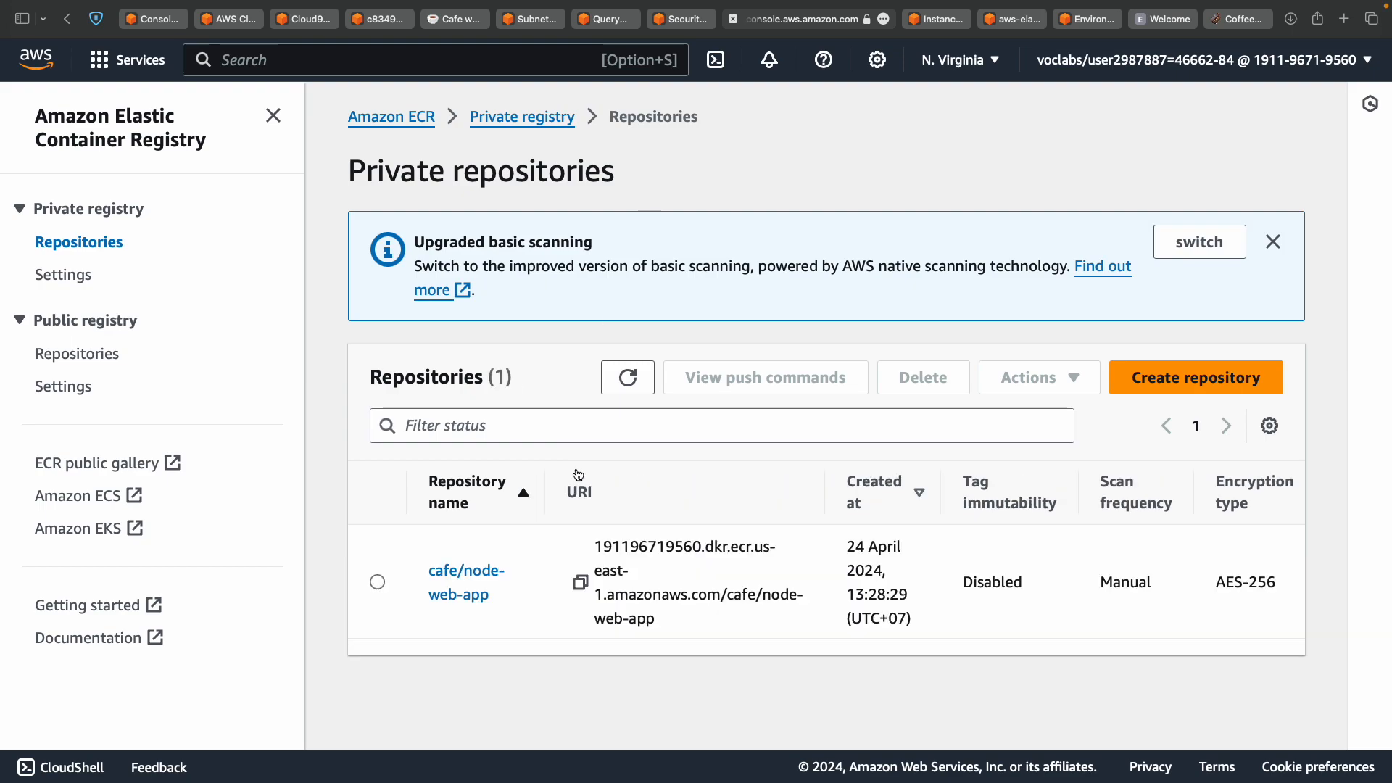
pyautogui.hotkey('ctrl', 'Left')
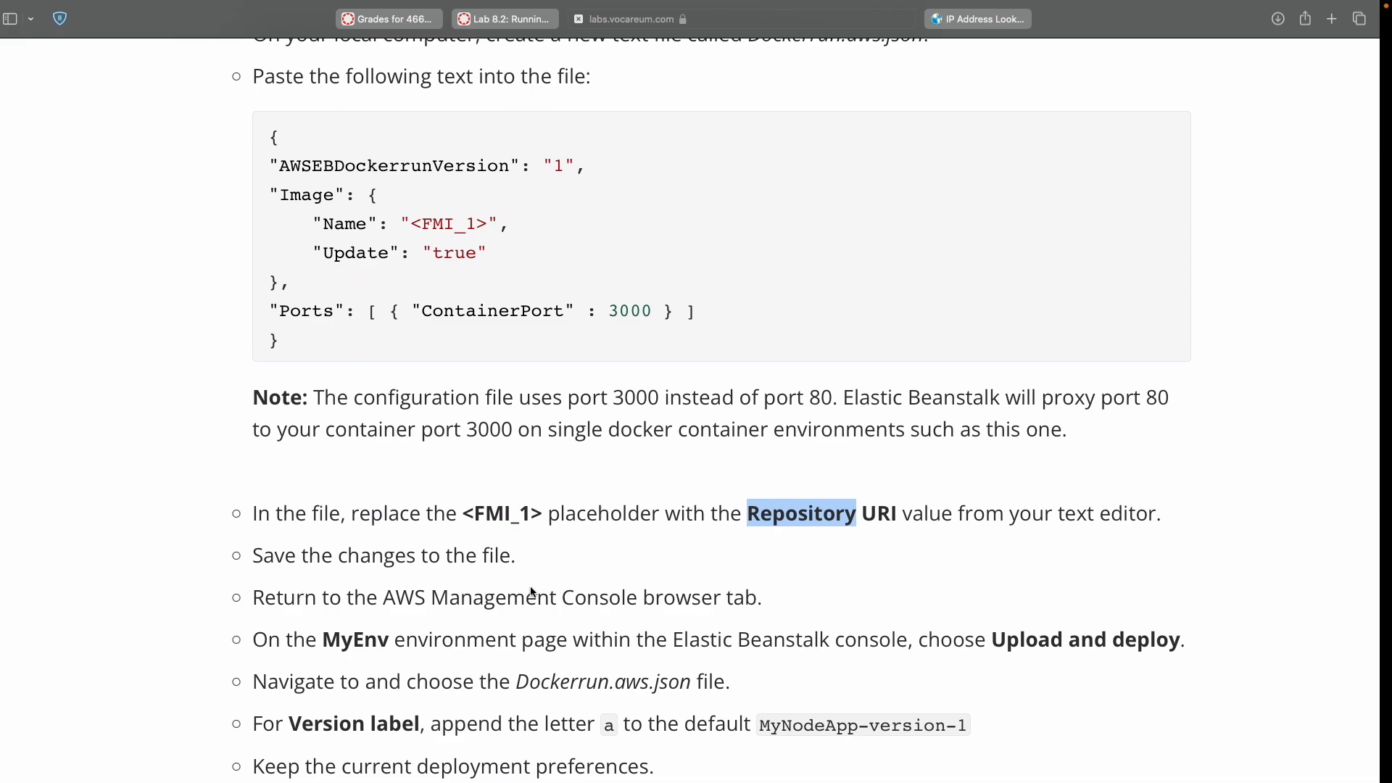
pyautogui.scroll(4, 531, 587)
pyautogui.scroll(-3, 530, 587)
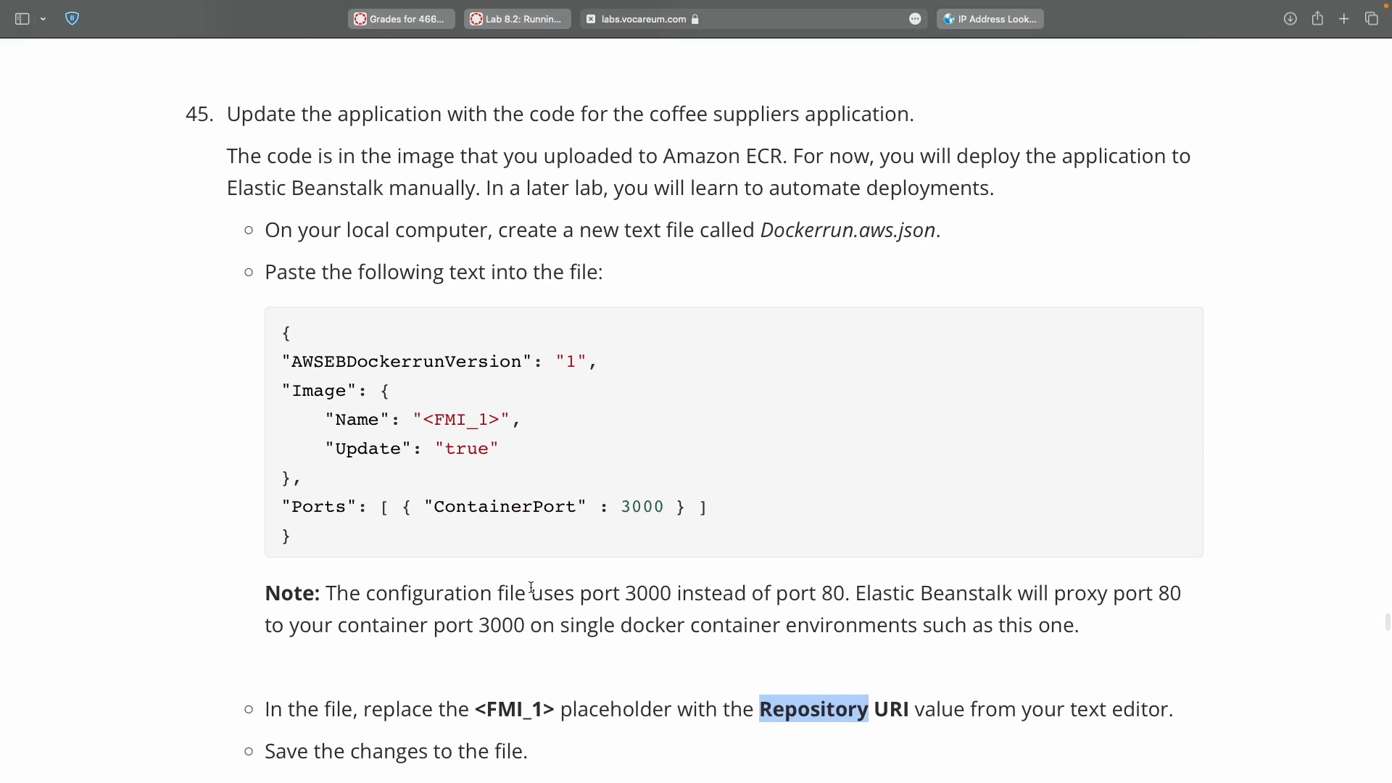
pyautogui.hotkey('ctrl', 'Right')
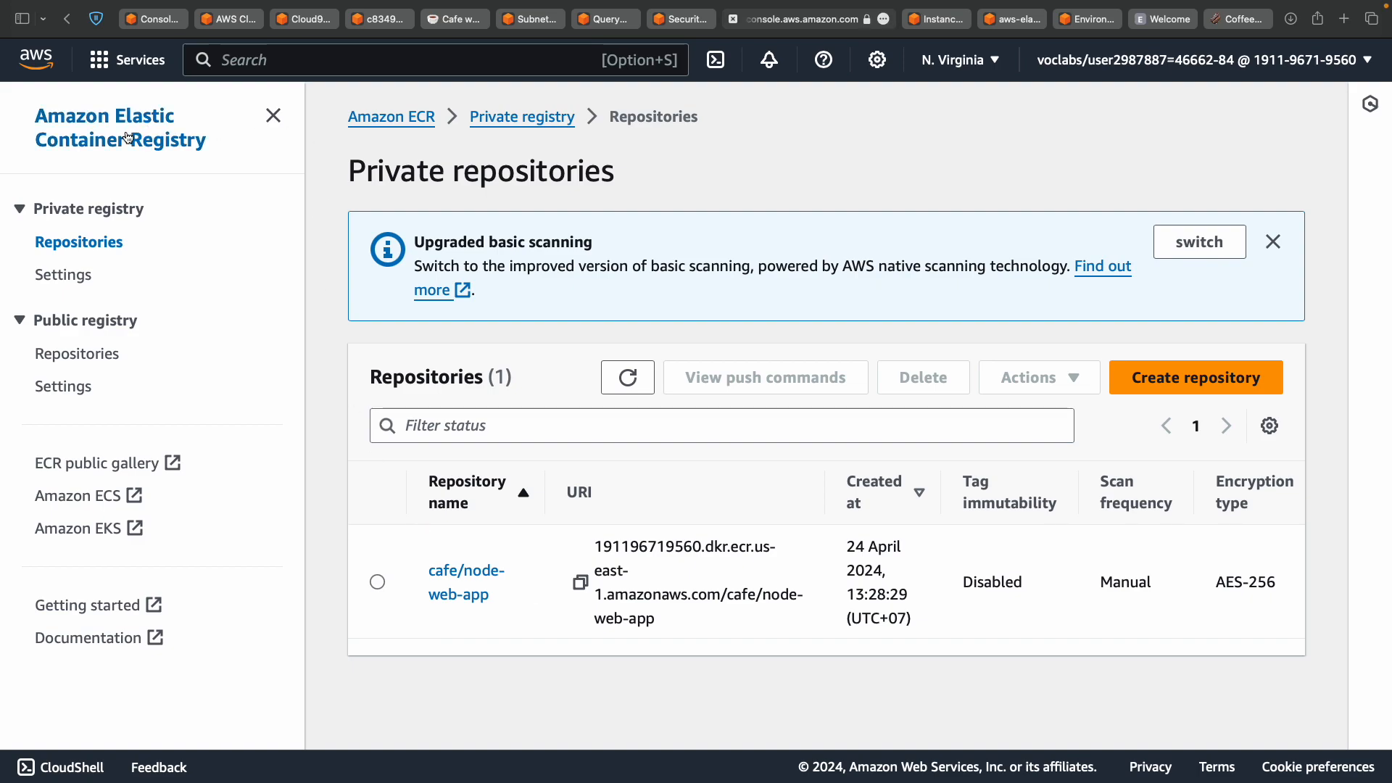
pyautogui.click(581, 584)
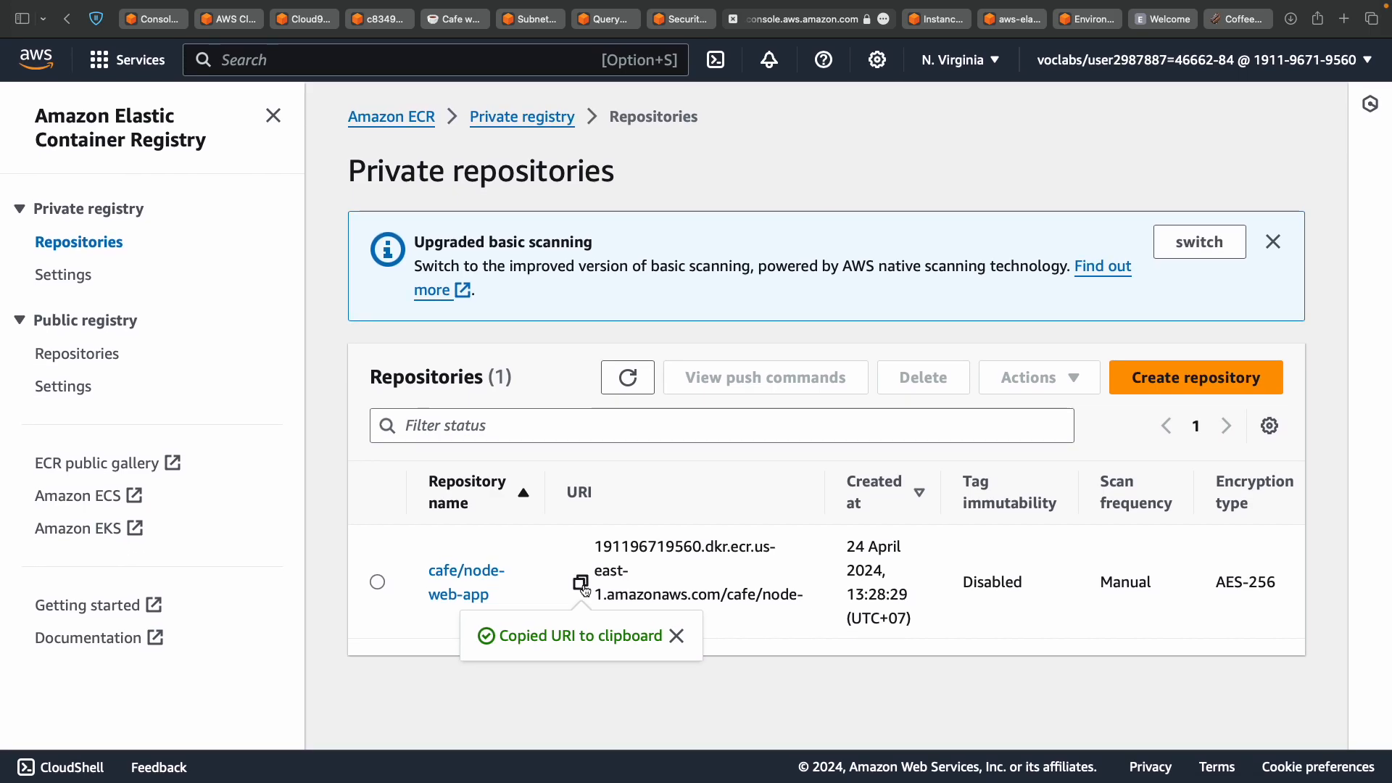
pyautogui.hotkey('ctrl', 'Left')
pyautogui.hotkey('ctrl', 'Left')
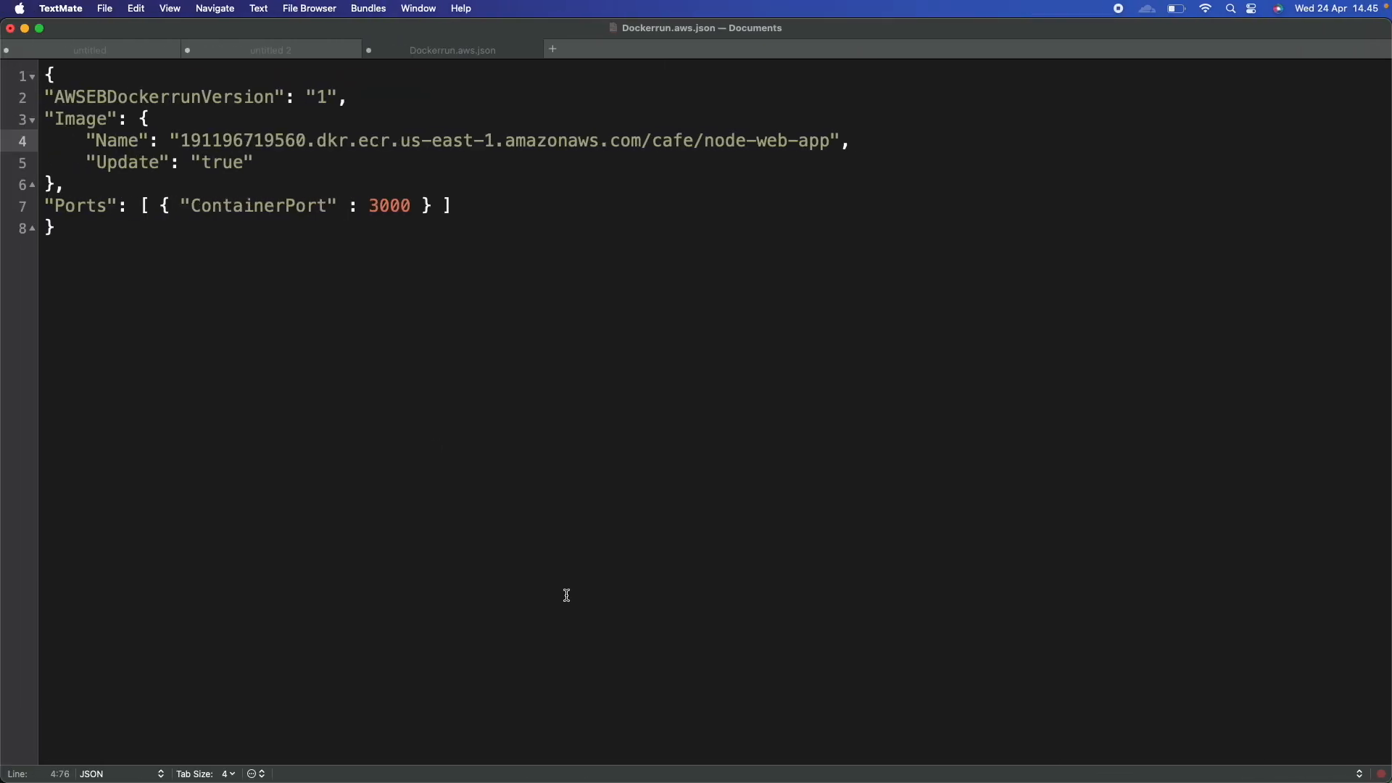
pyautogui.doubleClick(203, 139)
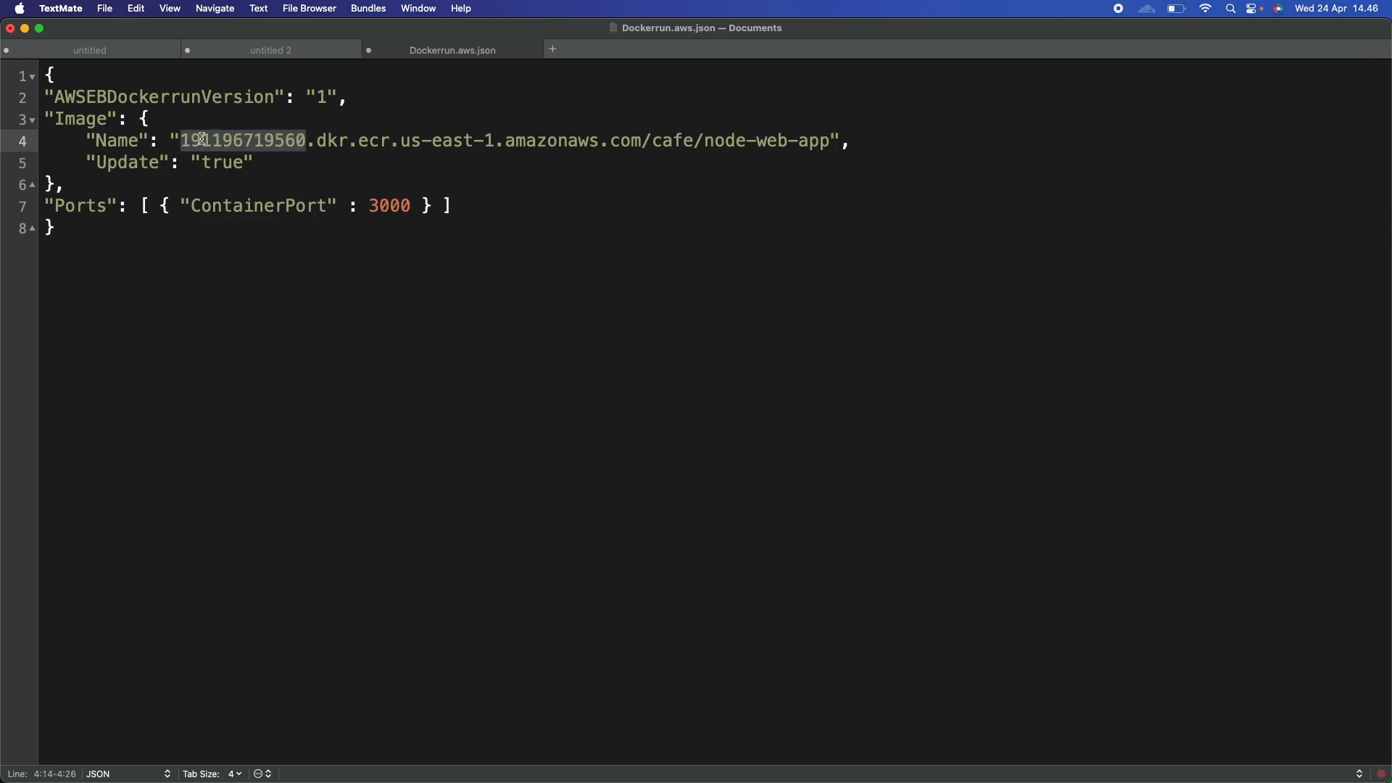
pyautogui.hotkey('ctrl', 'Right')
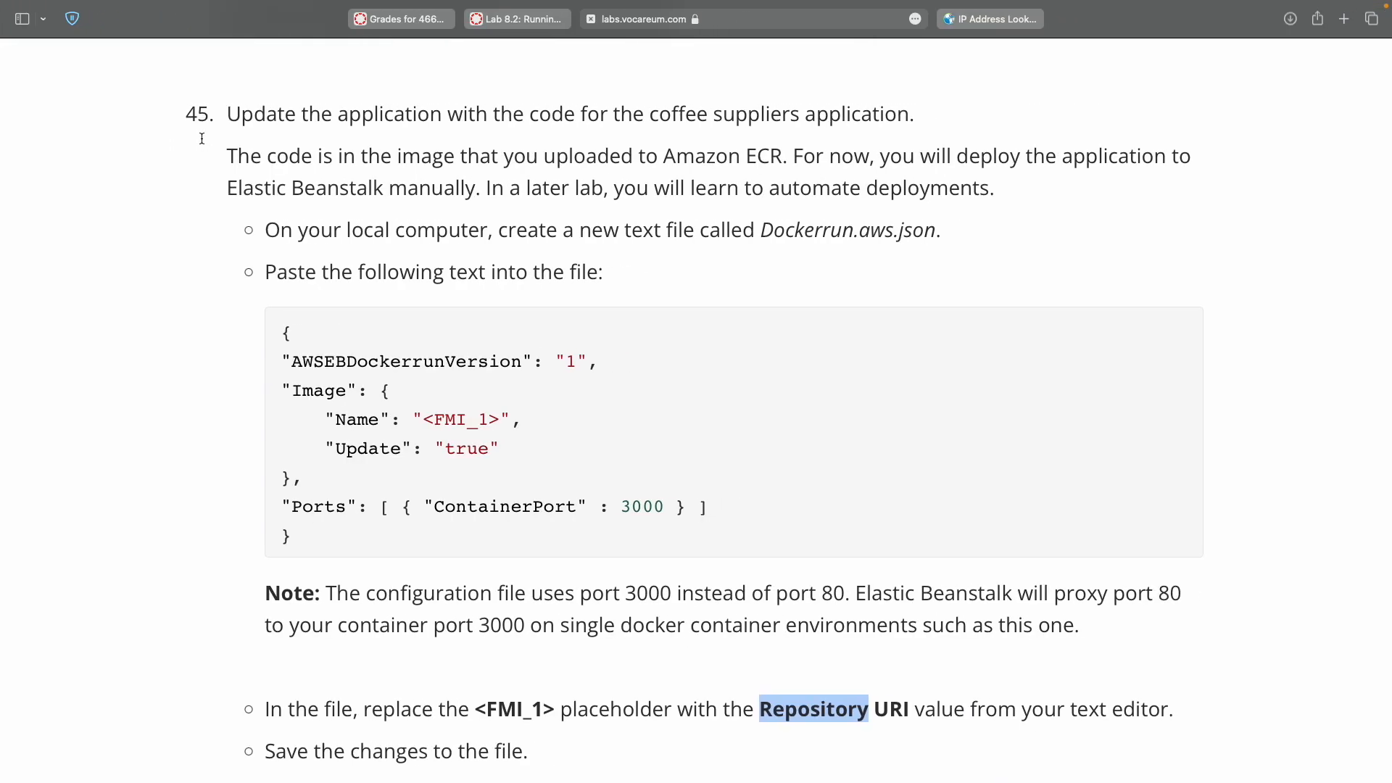
pyautogui.scroll(-5, 383, 333)
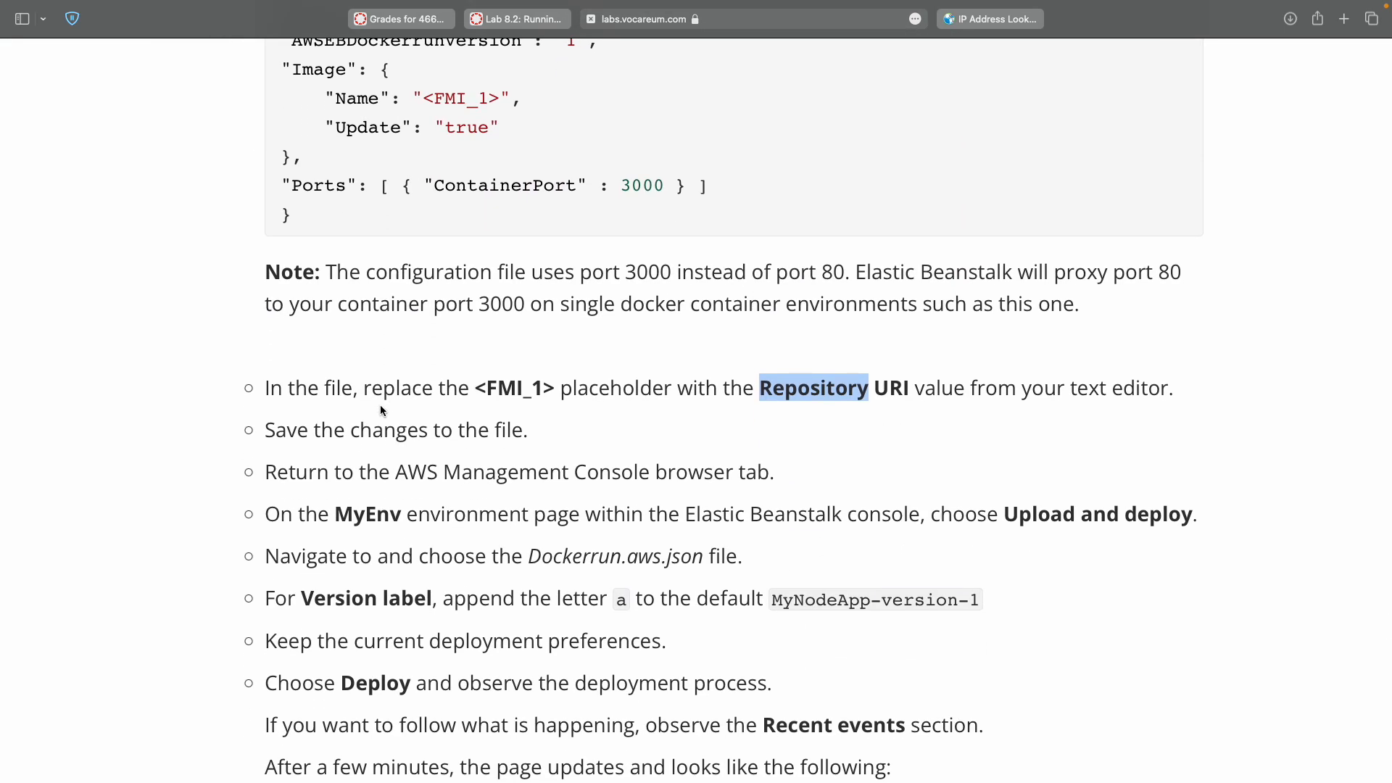
pyautogui.hotkey('ctrl', 'Left')
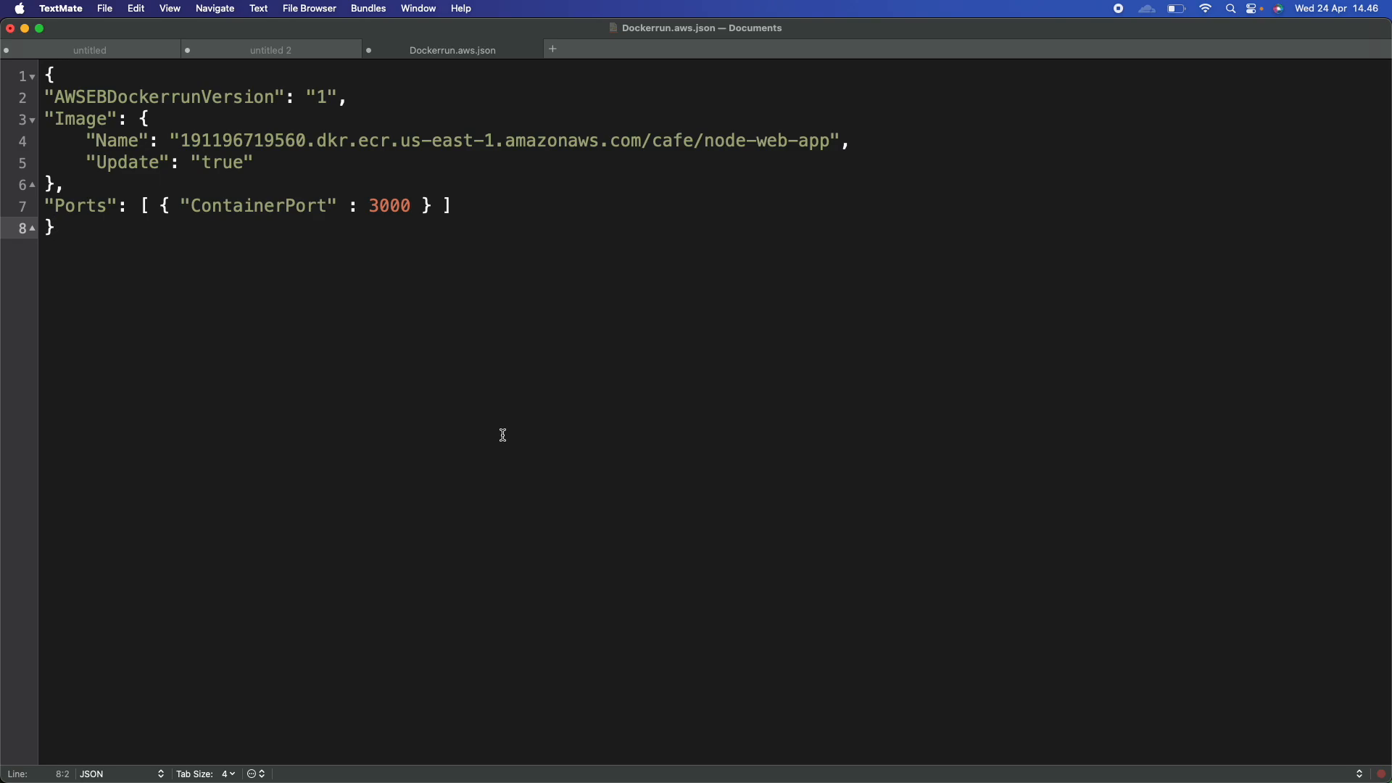
pyautogui.hotkey('ctrl', 'Right')
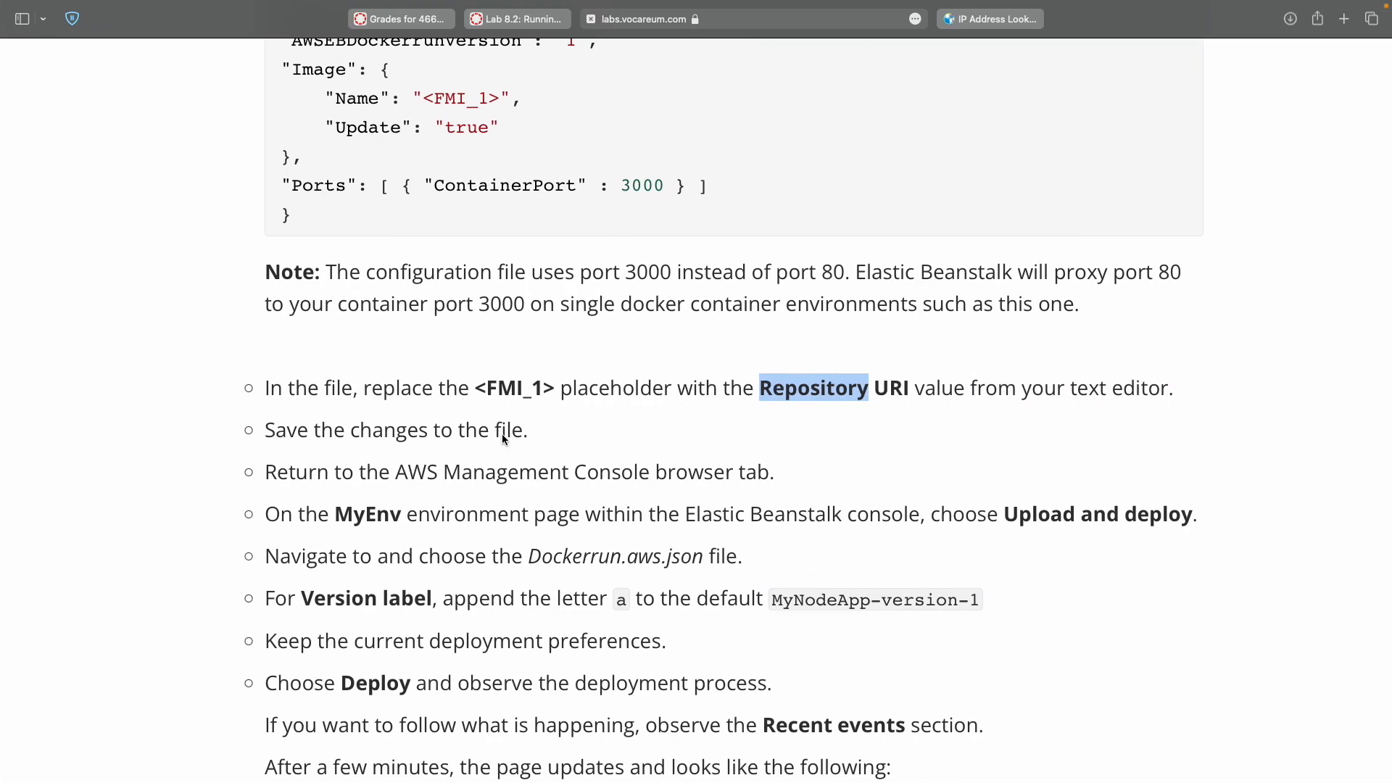
pyautogui.scroll(-5, 504, 437)
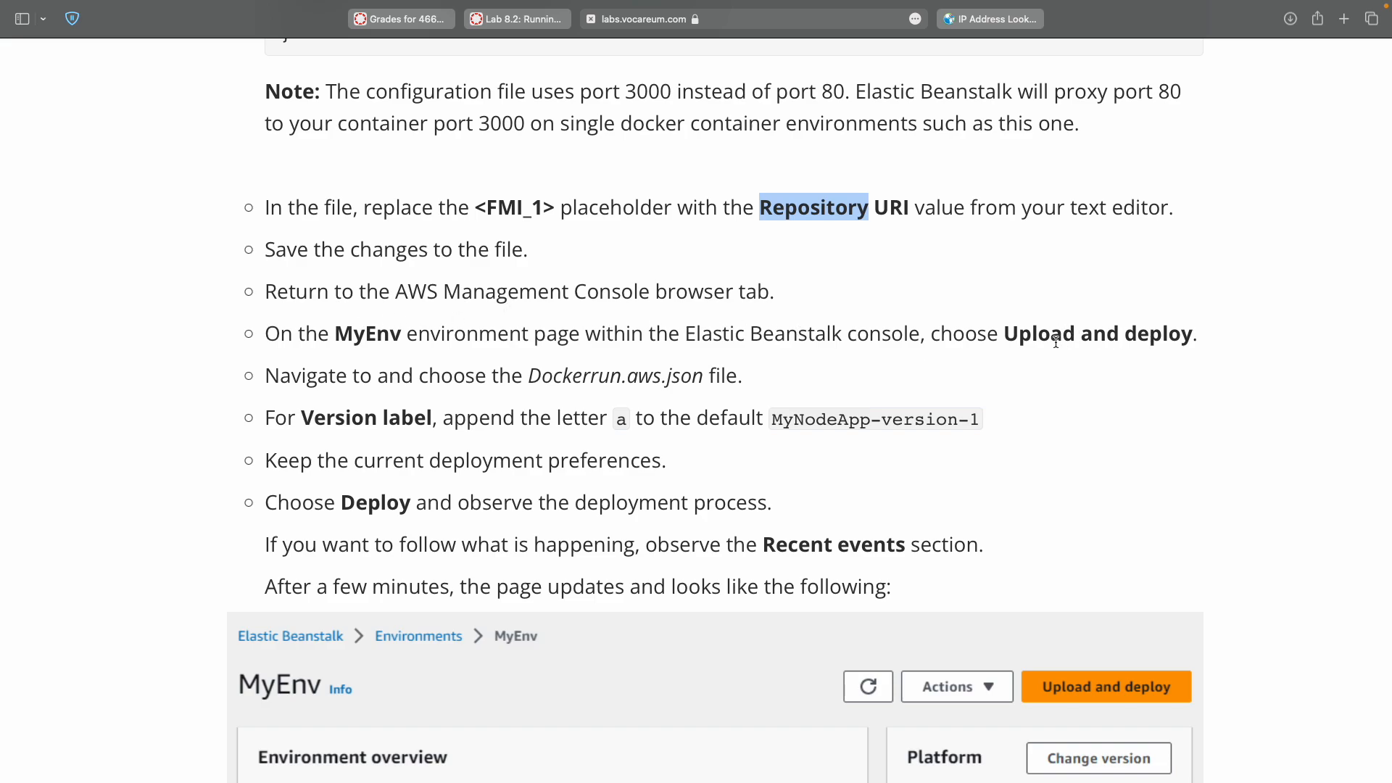
pyautogui.hotkey('ctrl', 'Right')
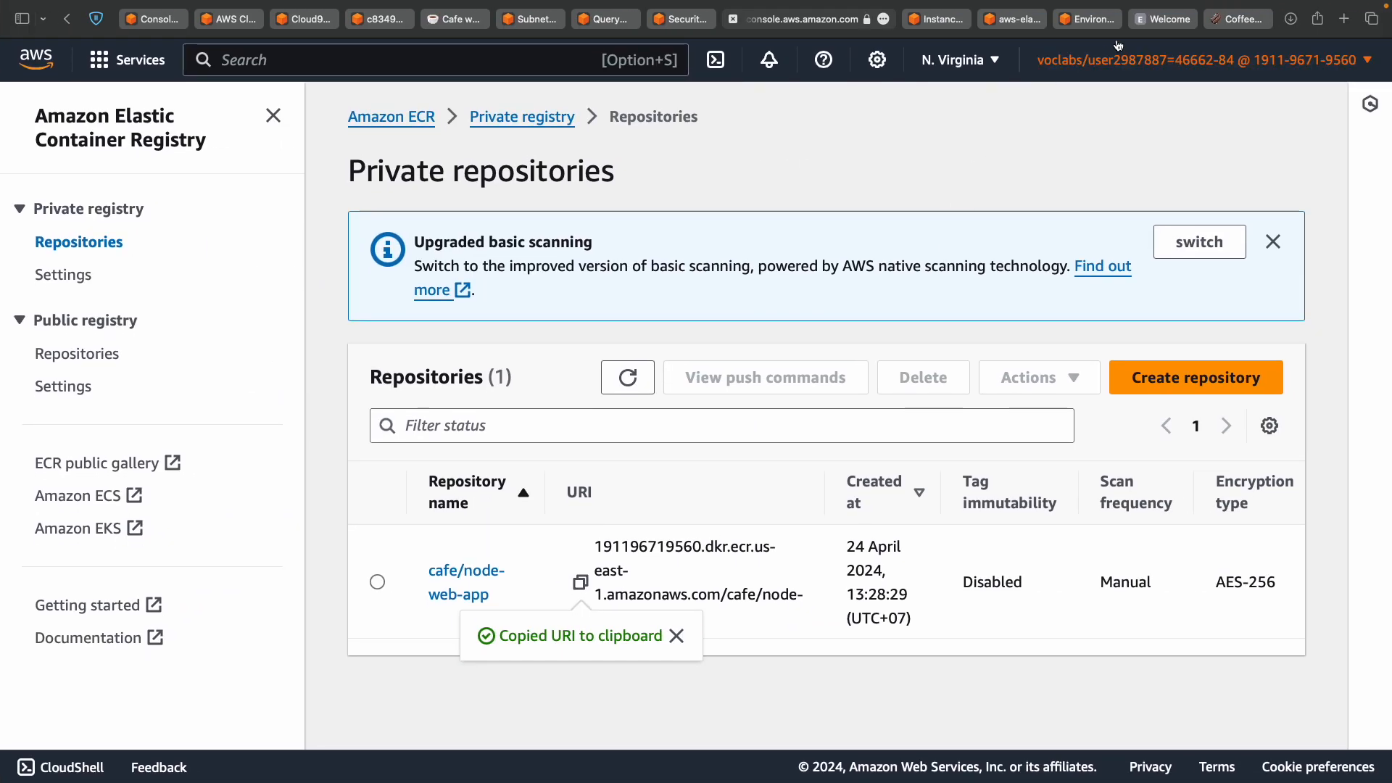
# Open Upload and deploy on the Elastic Beanstalk MyEnv environment page.
pyautogui.click(1087, 19)
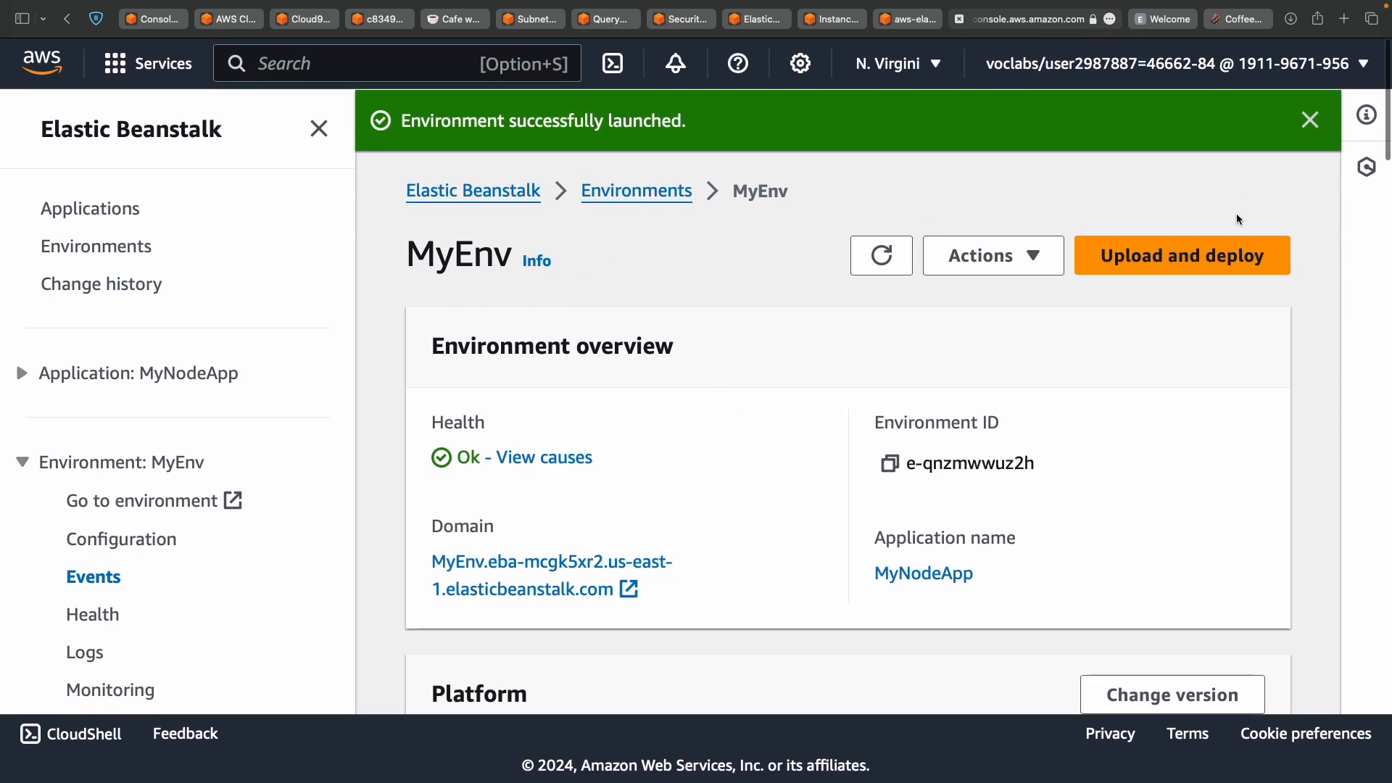
pyautogui.click(1214, 262)
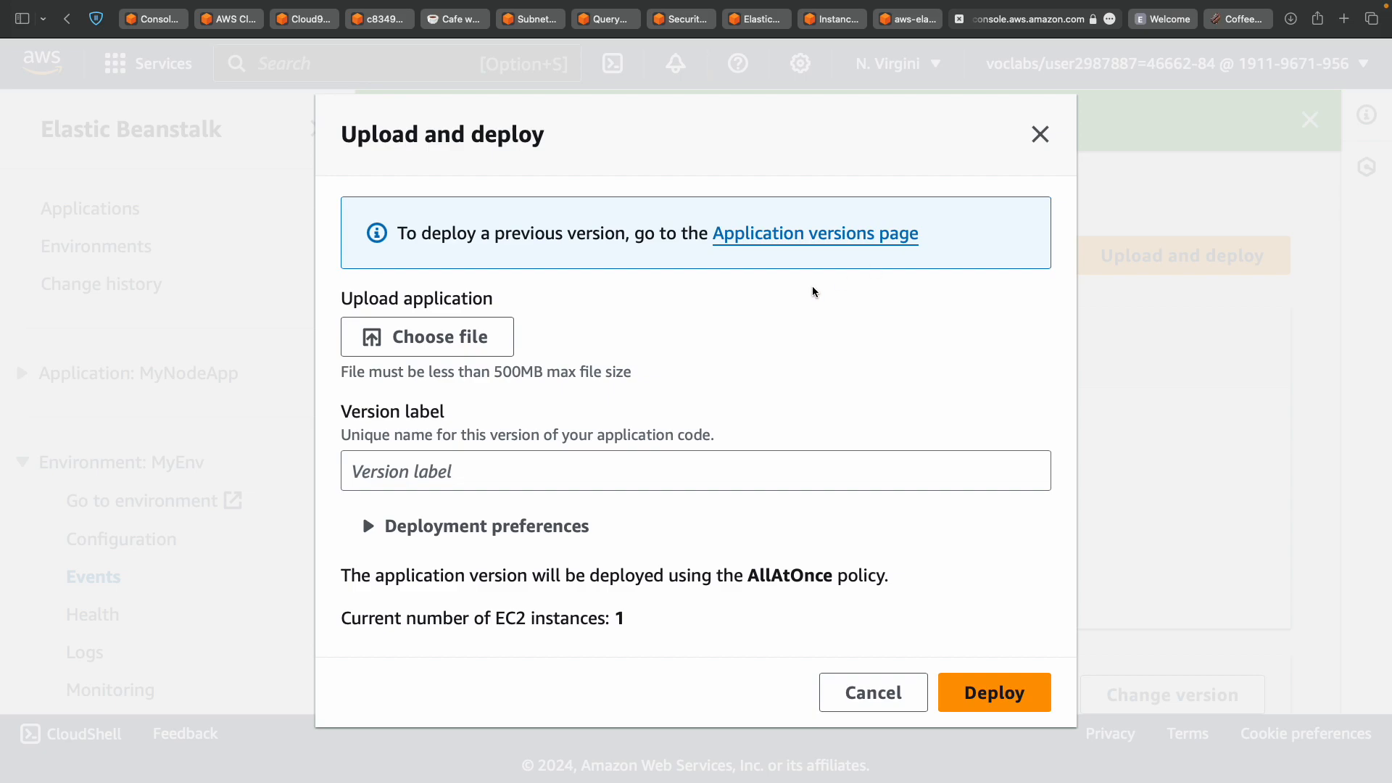
pyautogui.hotkey('ctrl', 'Left')
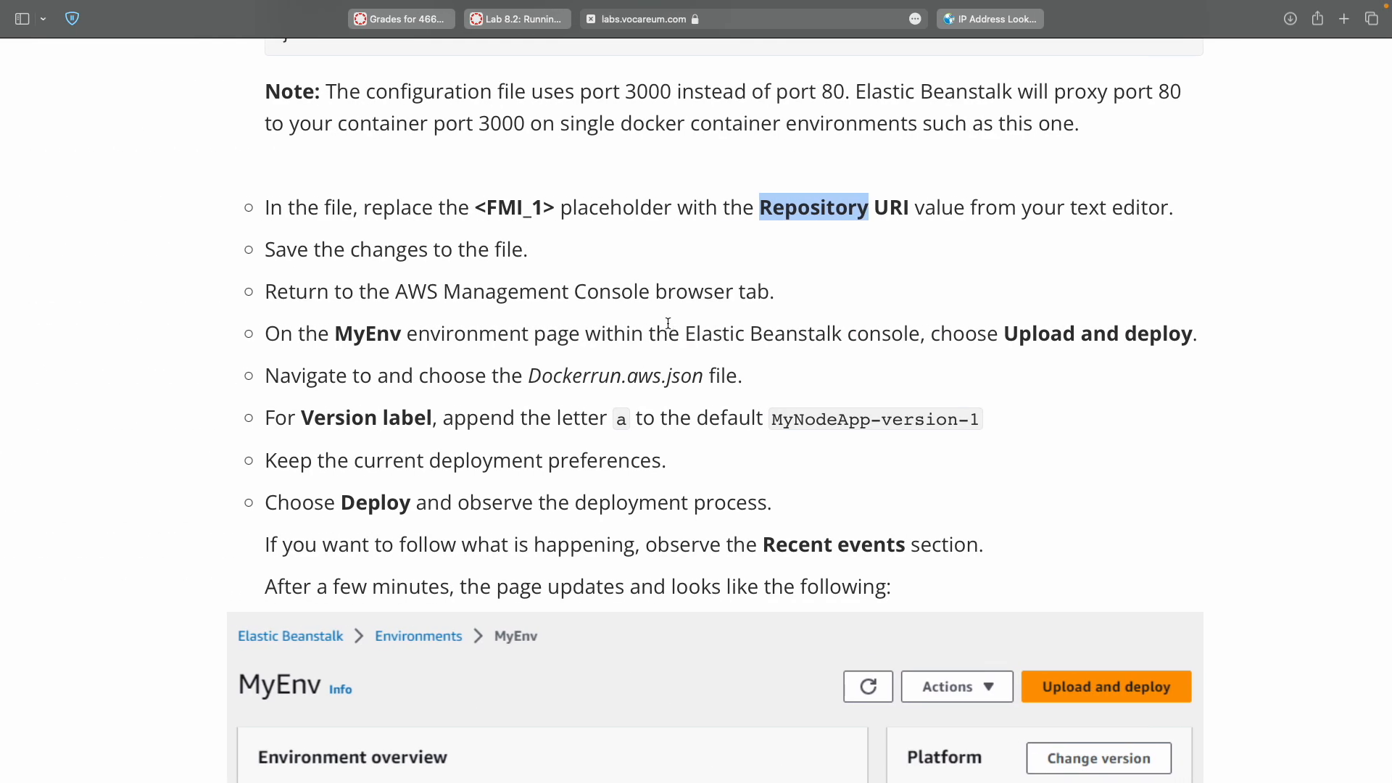
pyautogui.hotkey('ctrl', 'Right')
# Attach Dockerrun.aws.json from the Documents folder as the file to upload.
pyautogui.click(473, 343)
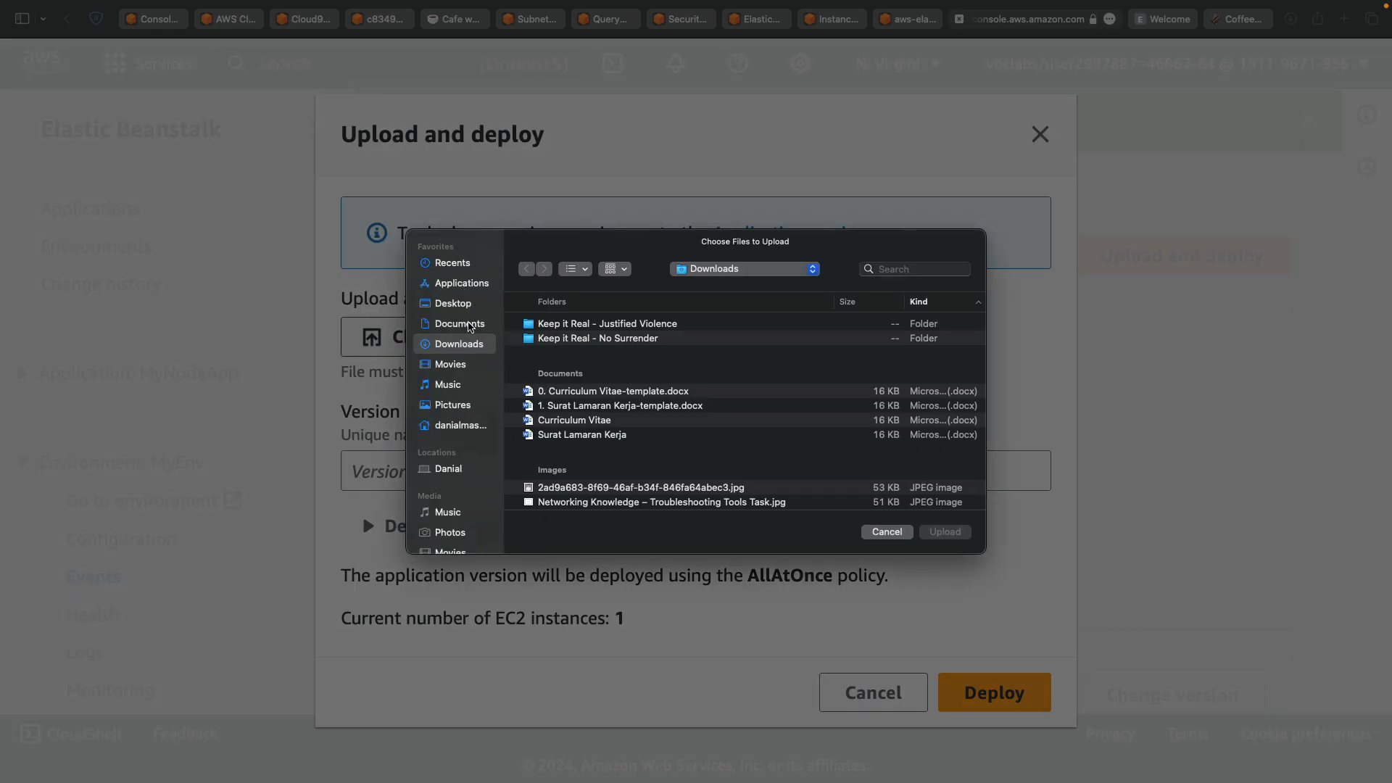
pyautogui.click(469, 324)
pyautogui.doubleClick(567, 450)
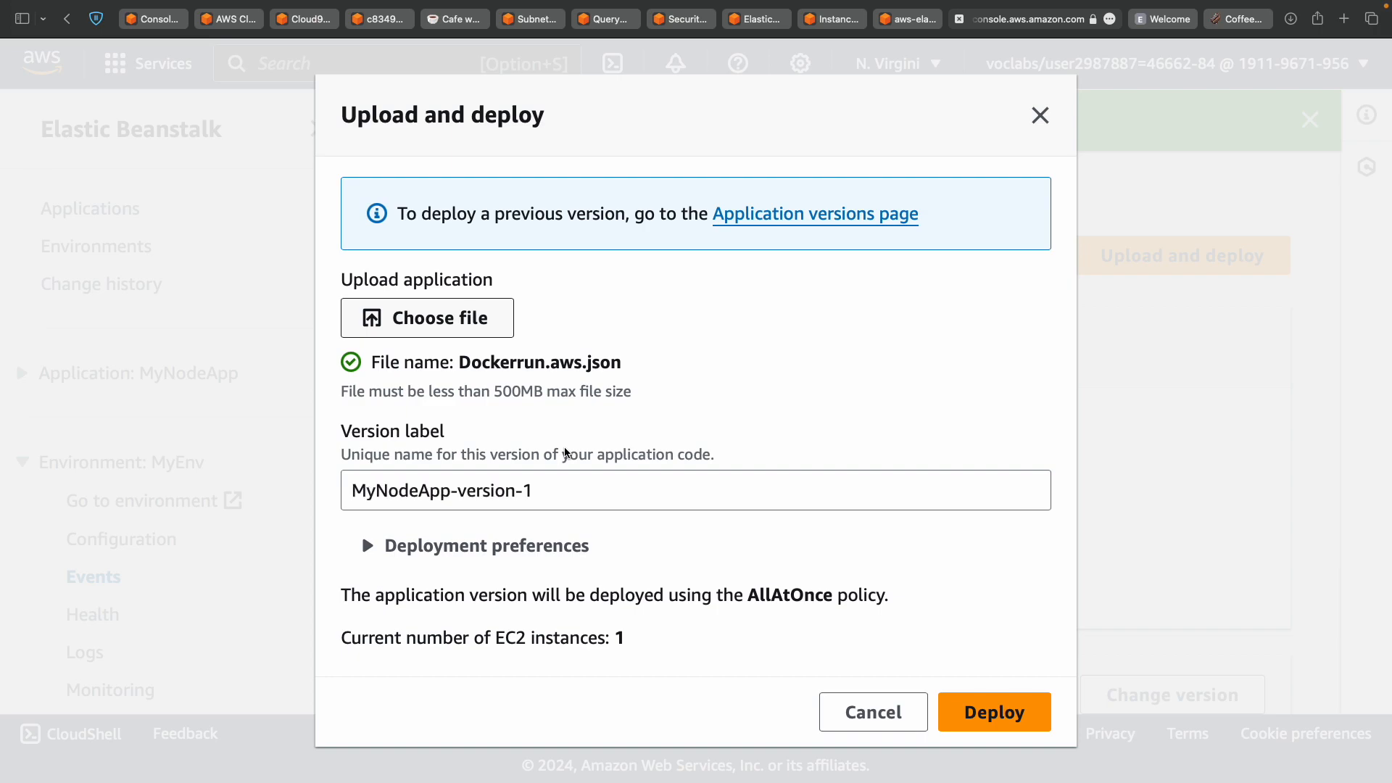
pyautogui.hotkey('ctrl', 'Left')
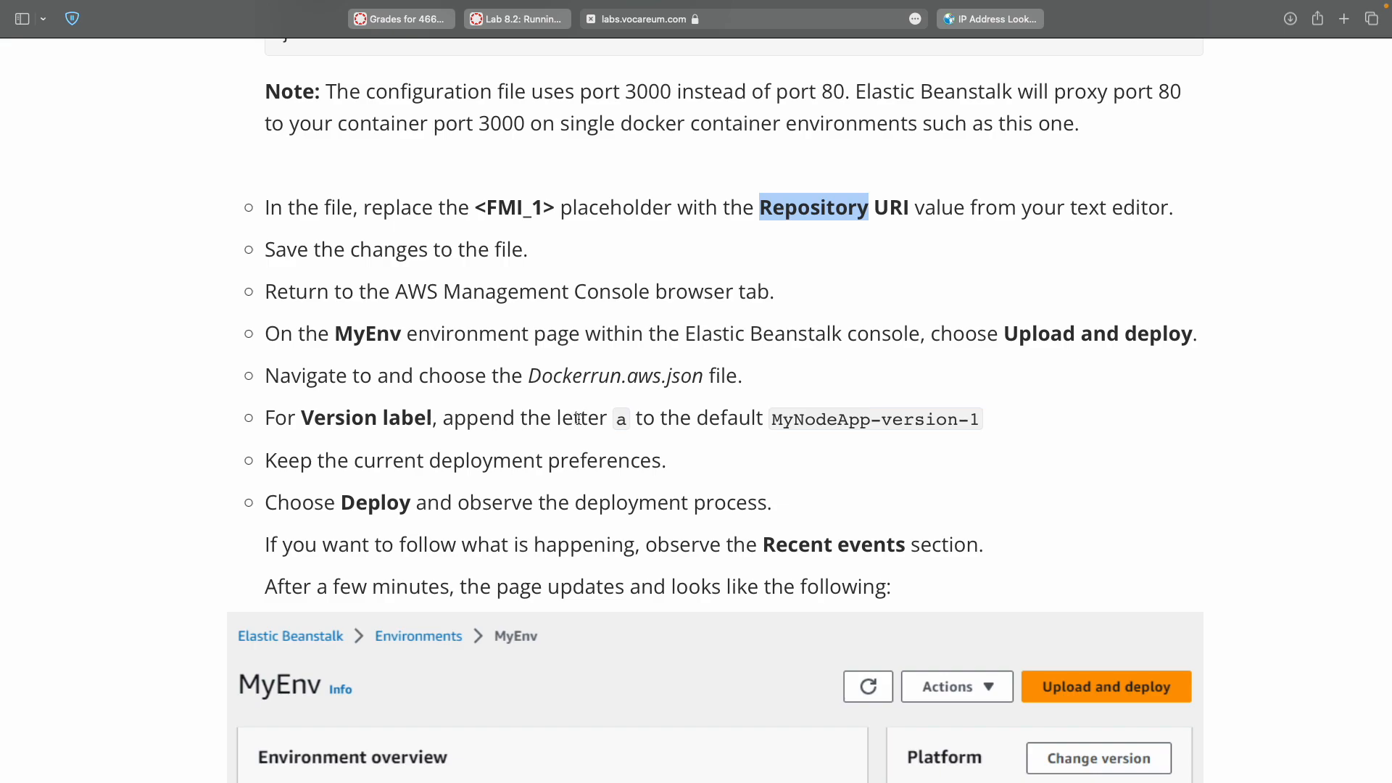
# Set the version label to 'a', copied from the lab instructions.
pyautogui.doubleClick(612, 419)
pyautogui.press('super+c')
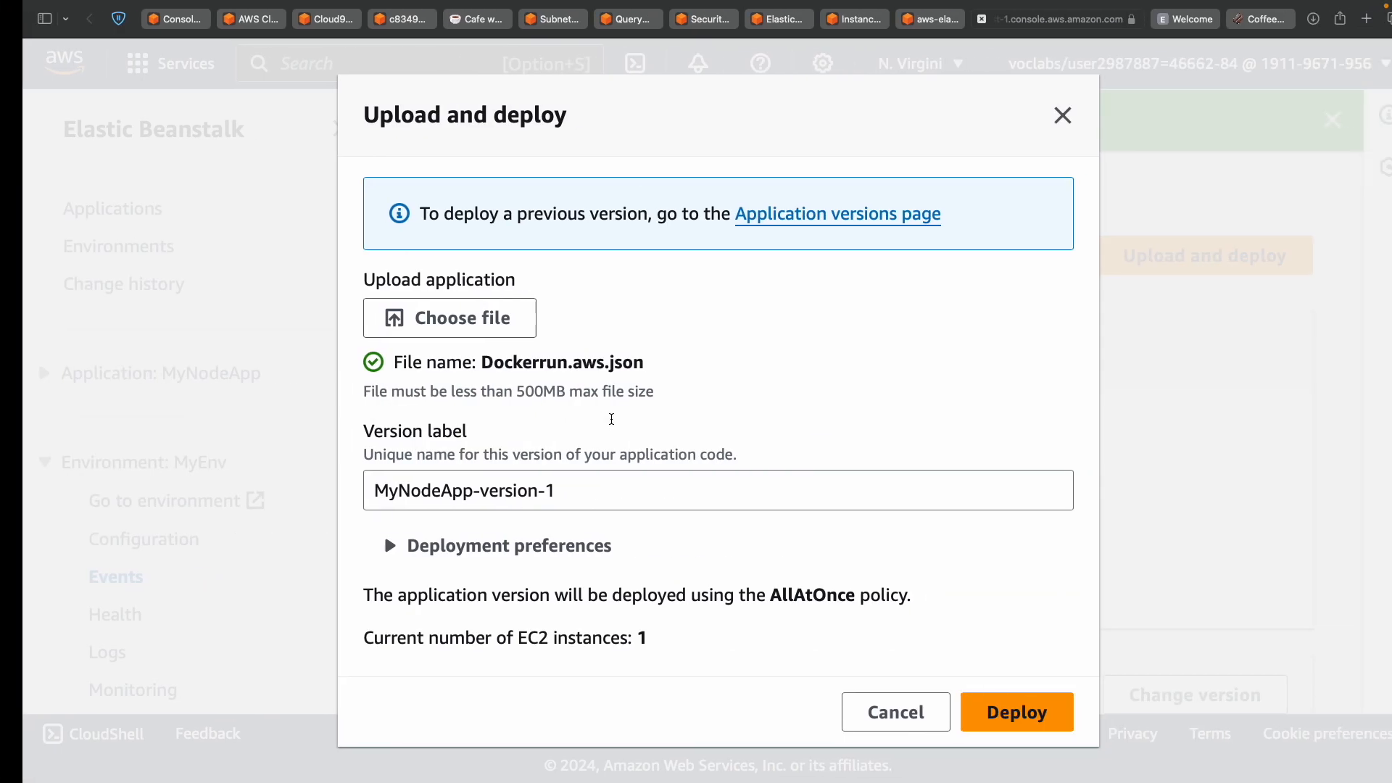
pyautogui.tripleClick(571, 494)
pyautogui.press('super+v')
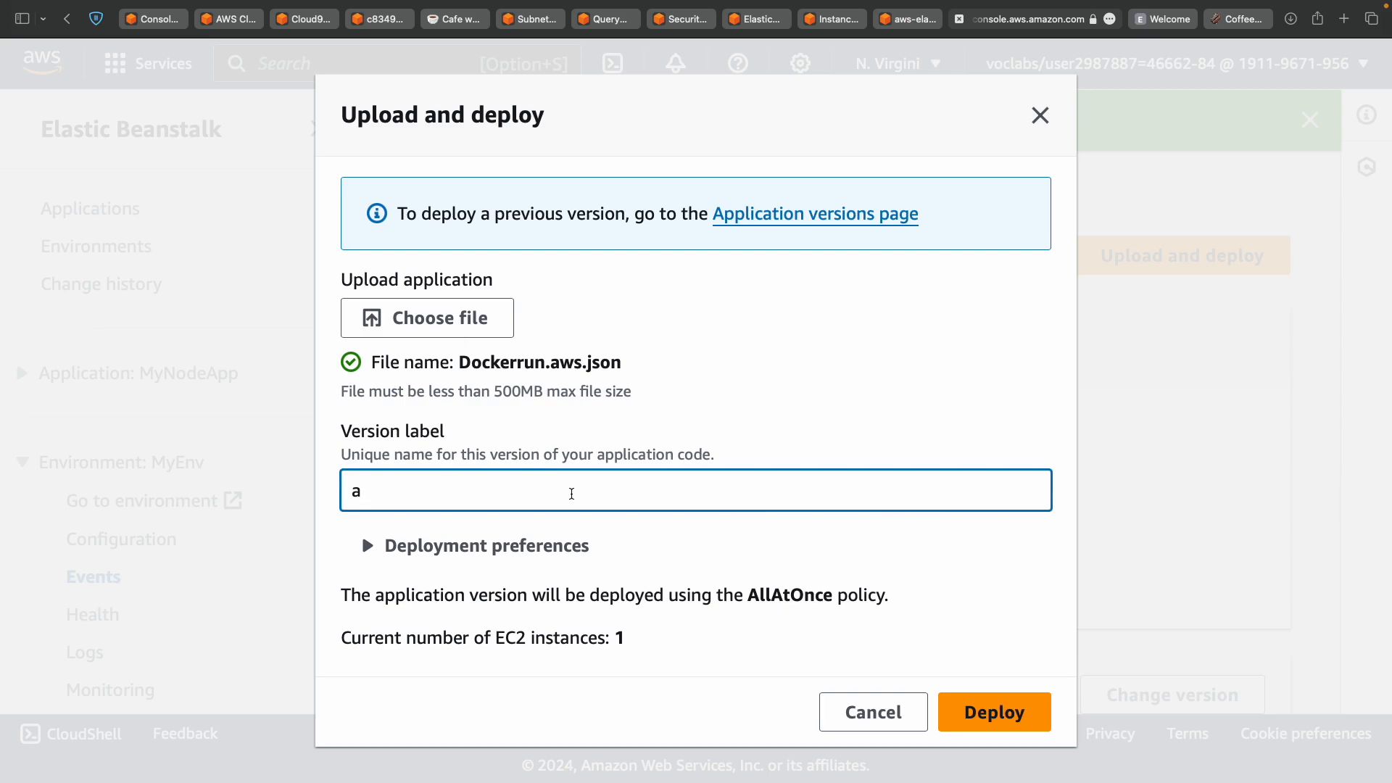
pyautogui.hotkey('ctrl', 'Left')
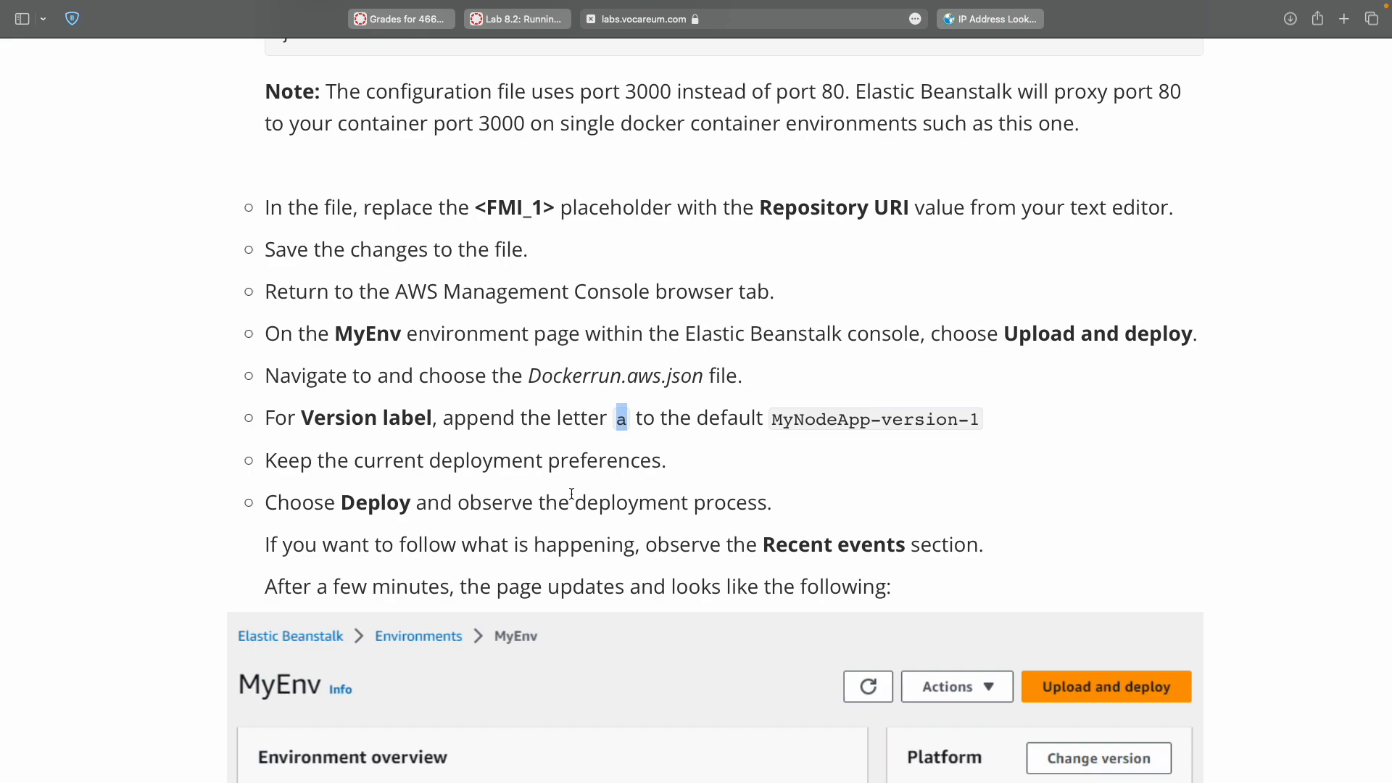
pyautogui.hotkey('ctrl', 'Right')
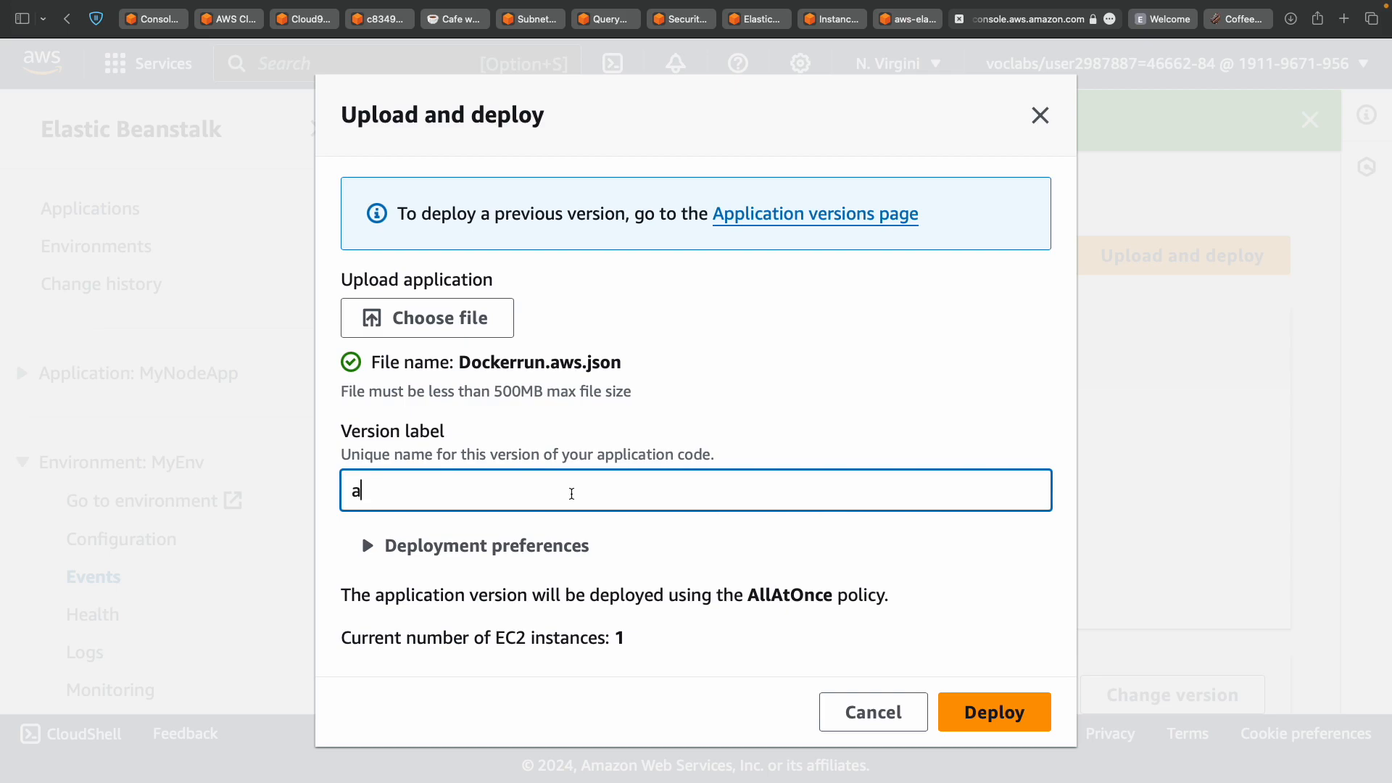
pyautogui.hotkey('ctrl', 'Left')
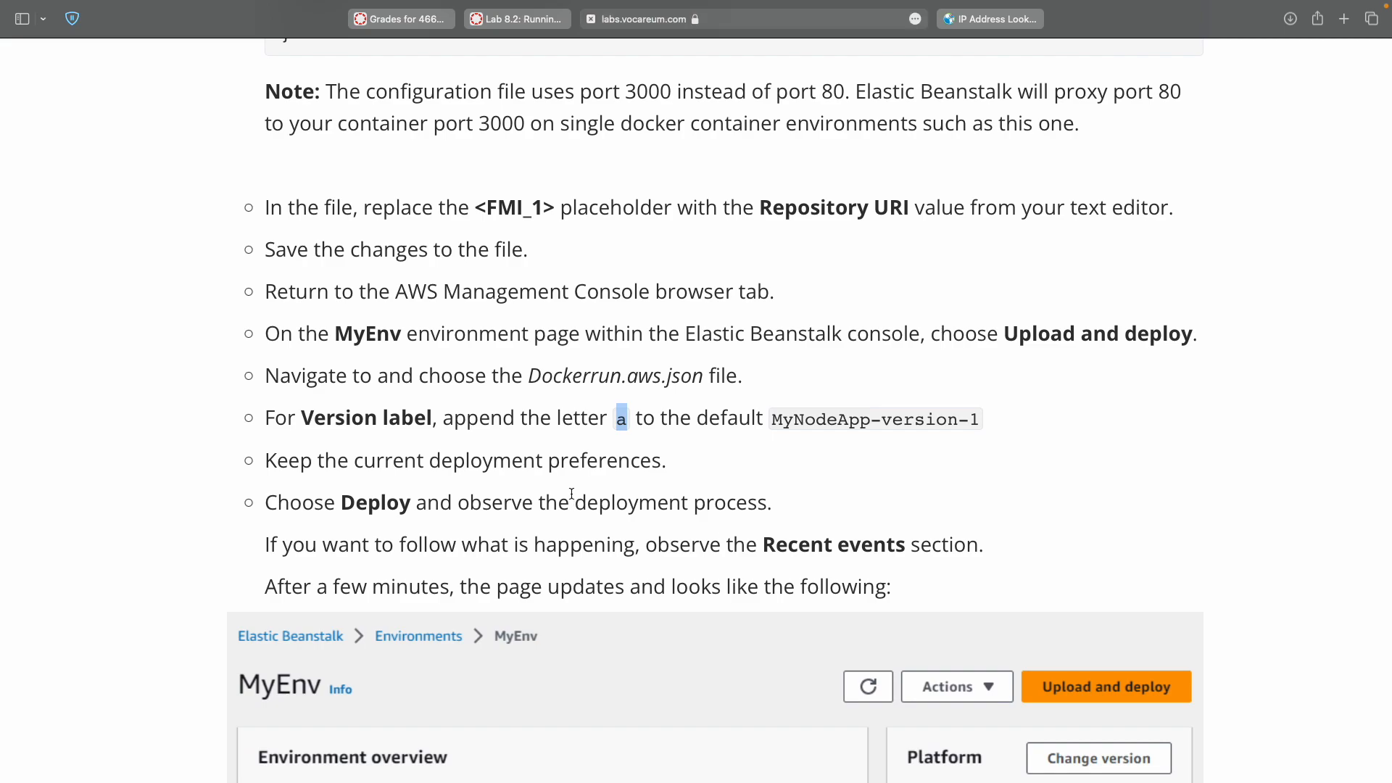
pyautogui.hotkey('ctrl', 'Right')
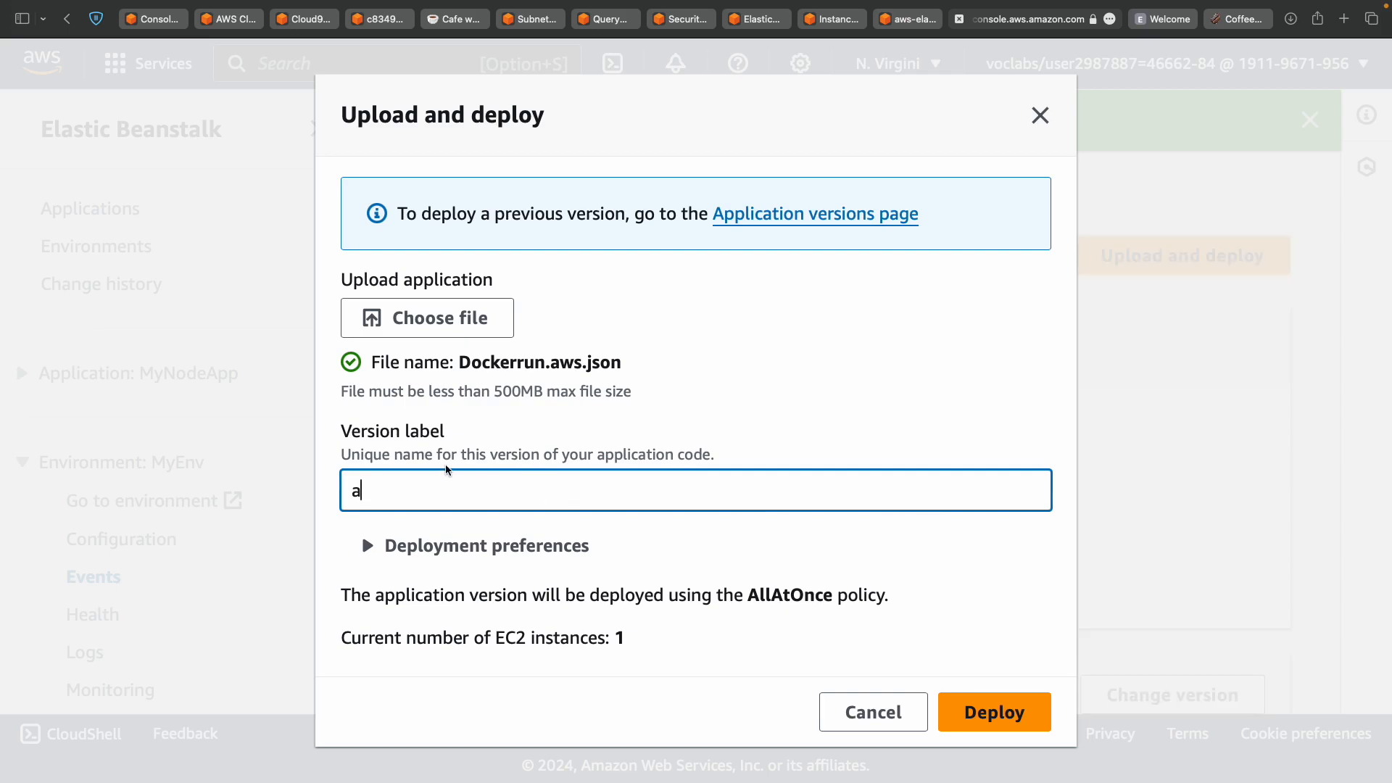
# Deploy the new application version to the MyEnv environment.
pyautogui.hotkey('ctrl', 'Left')
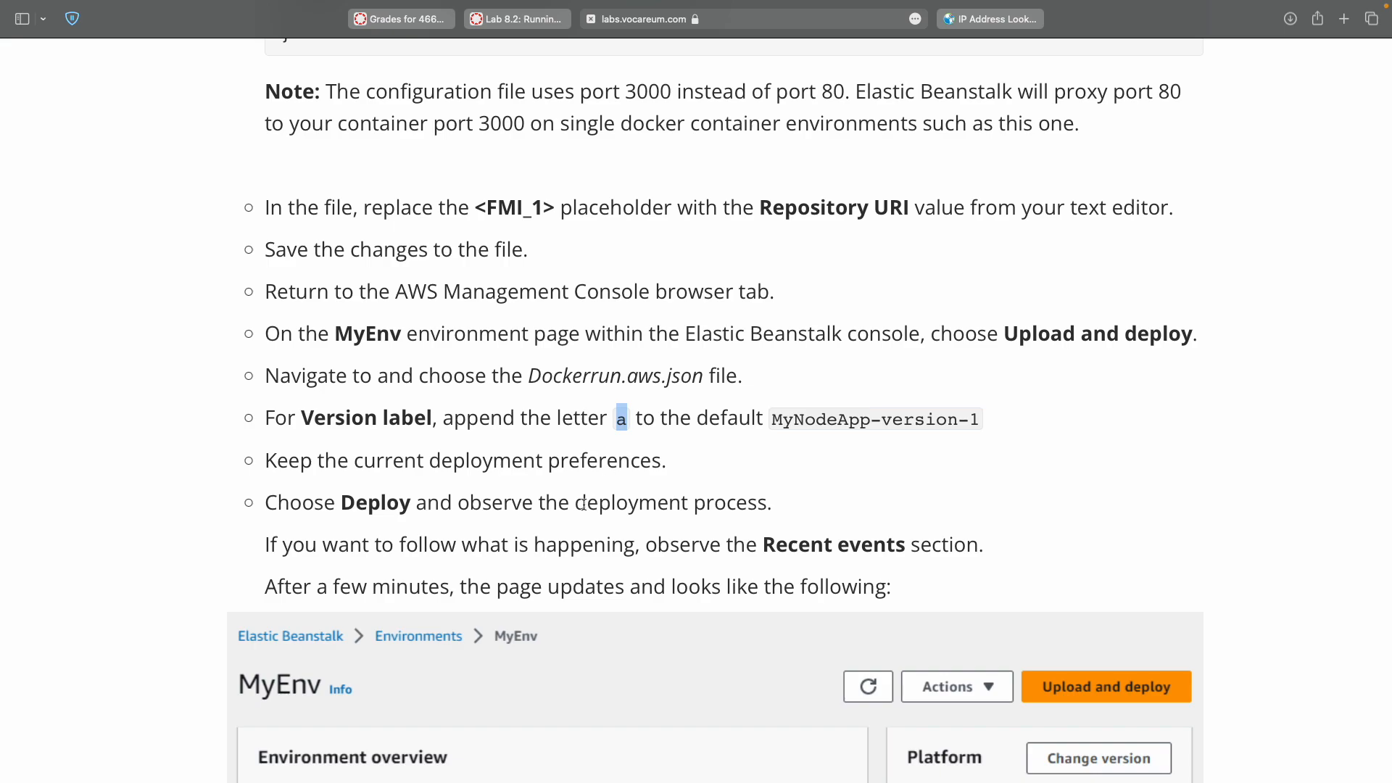
pyautogui.doubleClick(375, 502)
pyautogui.hotkey('ctrl', 'Right')
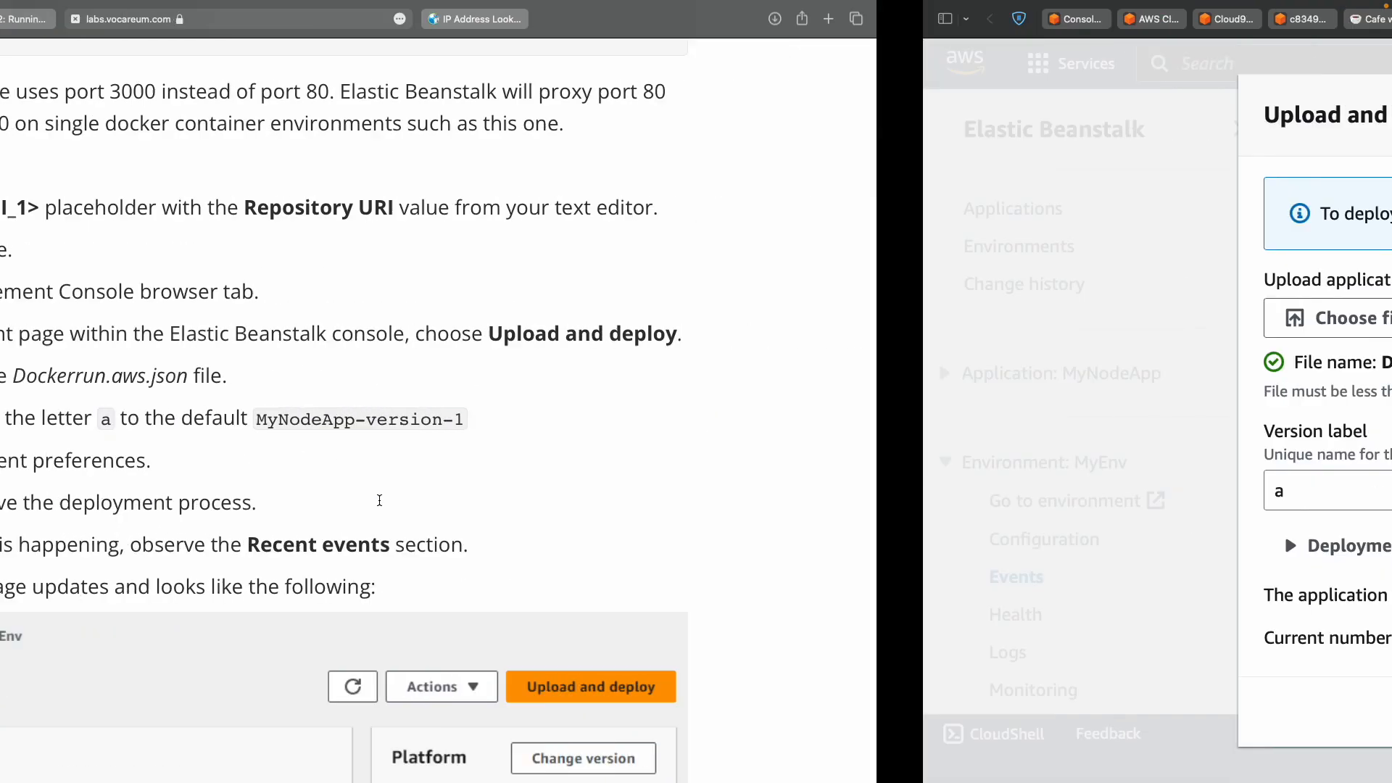
pyautogui.click(974, 711)
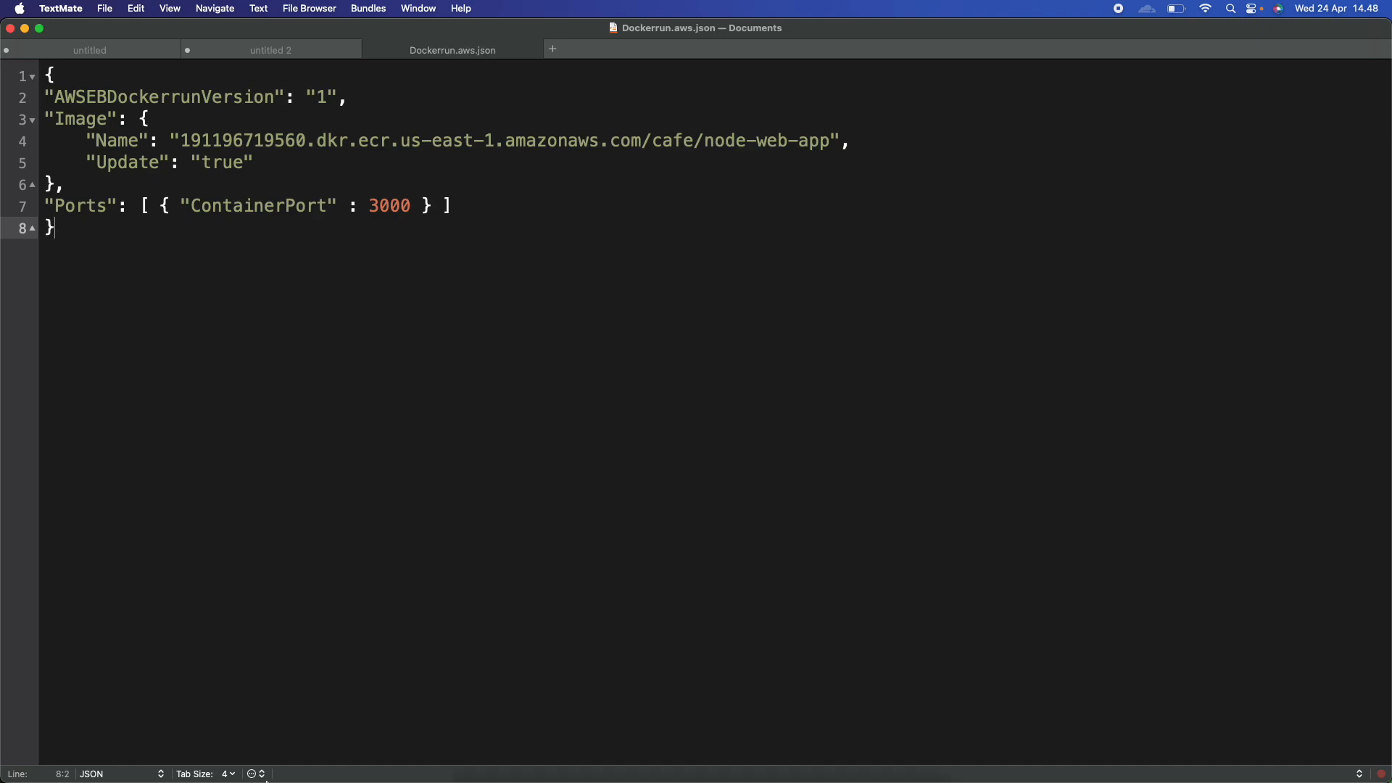
# In Finder's Documents folder, start renaming Dockerrun.aws.json and confirm the name unchanged.
pyautogui.click(455, 761)
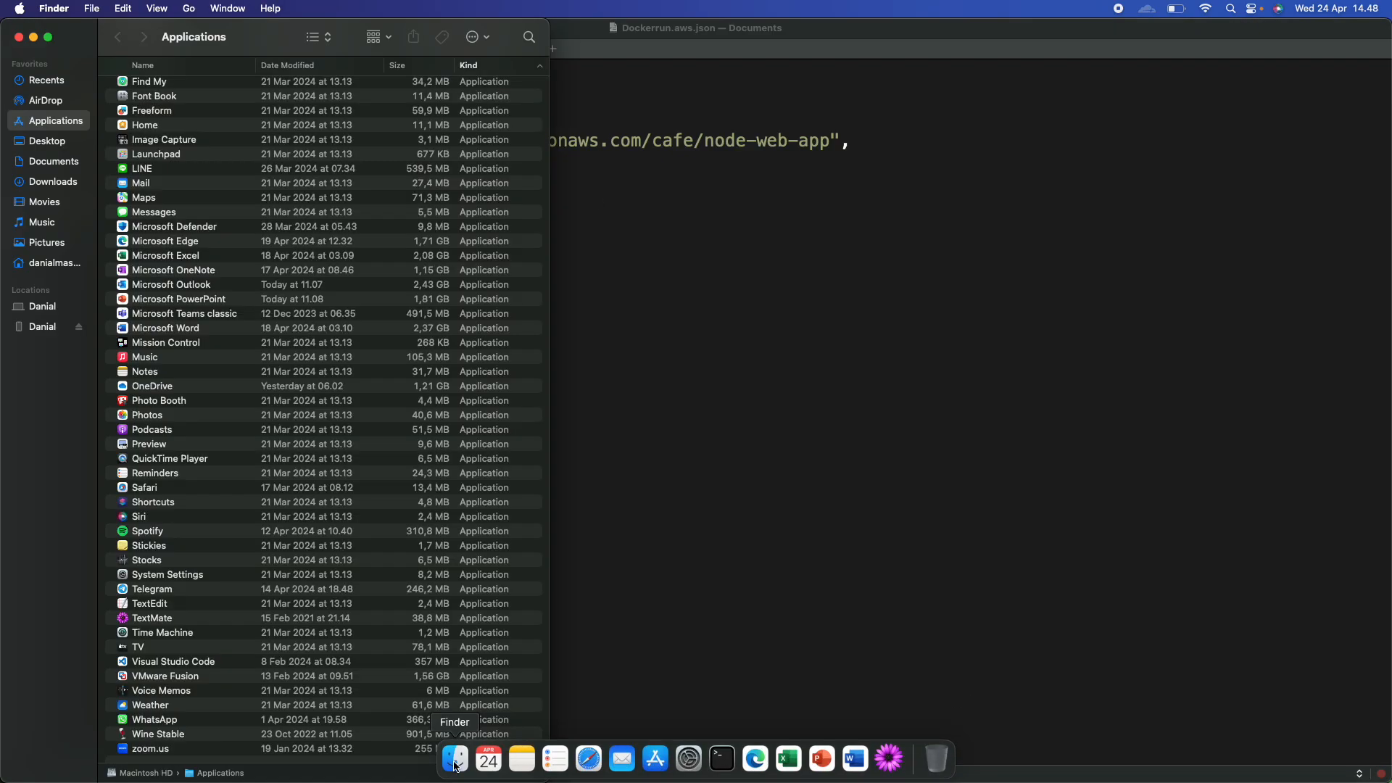
pyautogui.click(53, 164)
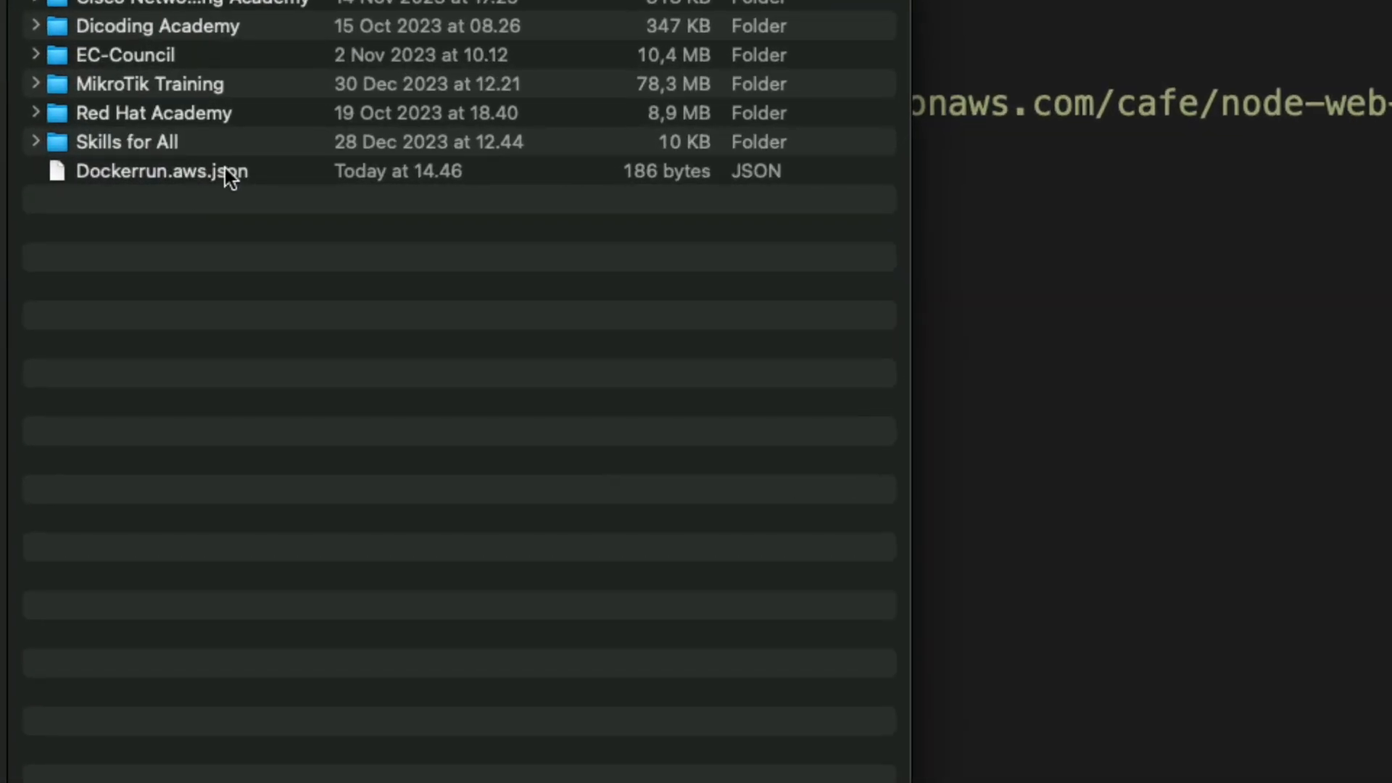
pyautogui.click(208, 178)
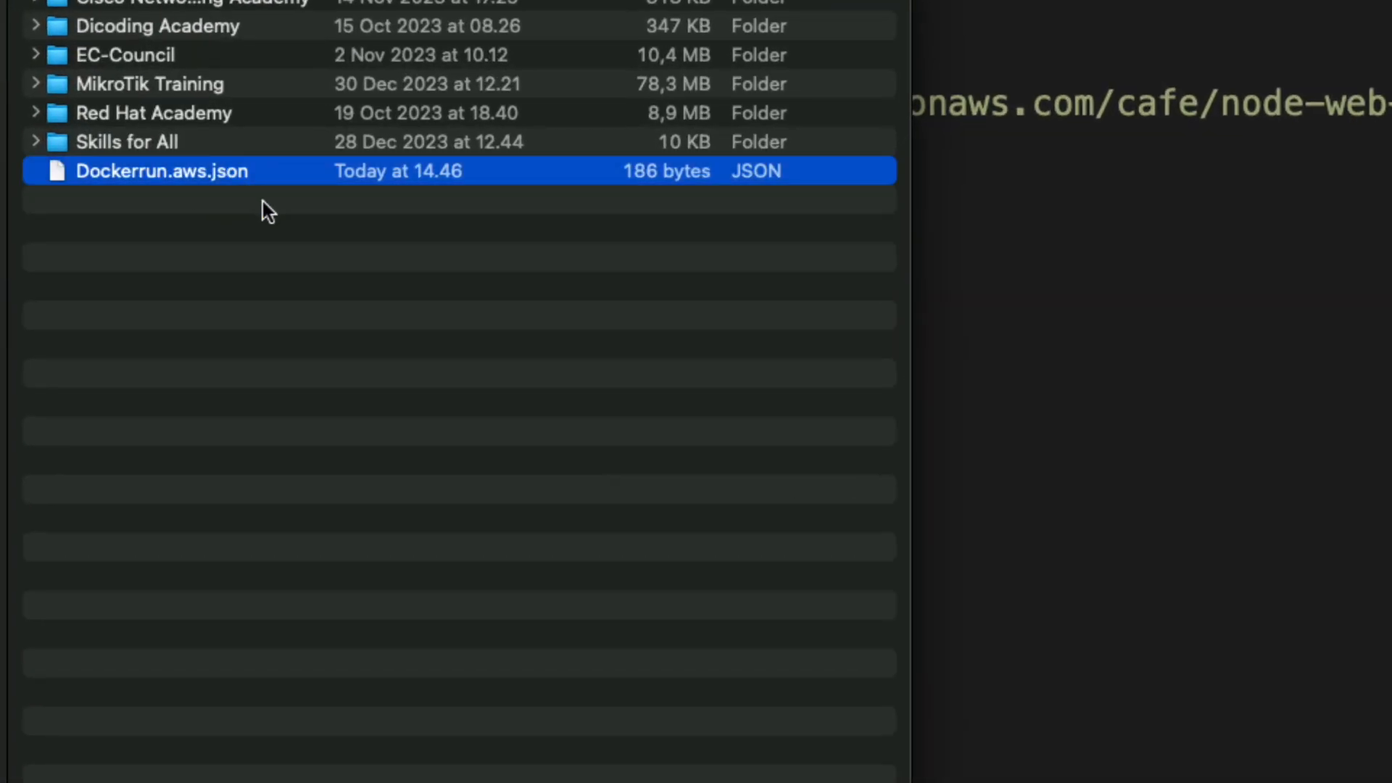
pyautogui.rightClick(245, 171)
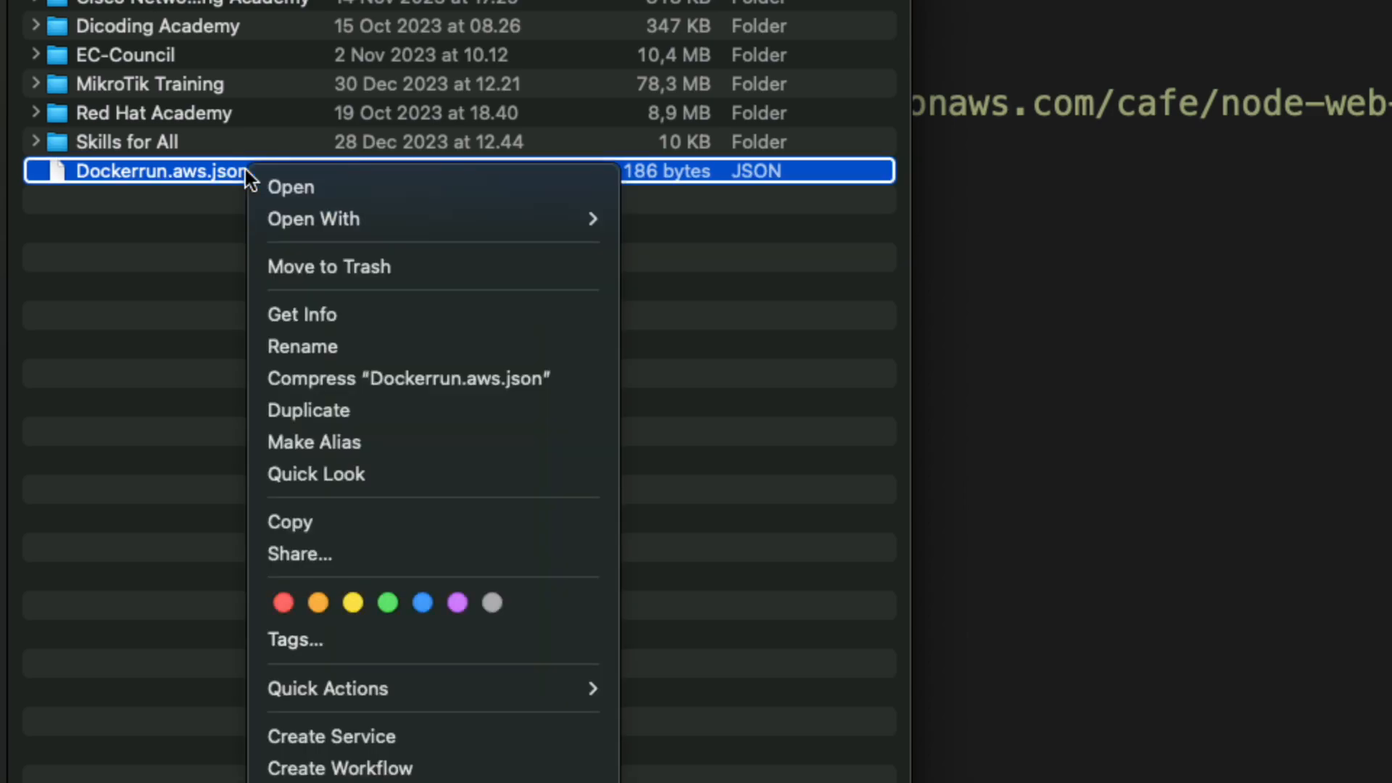
pyautogui.click(295, 345)
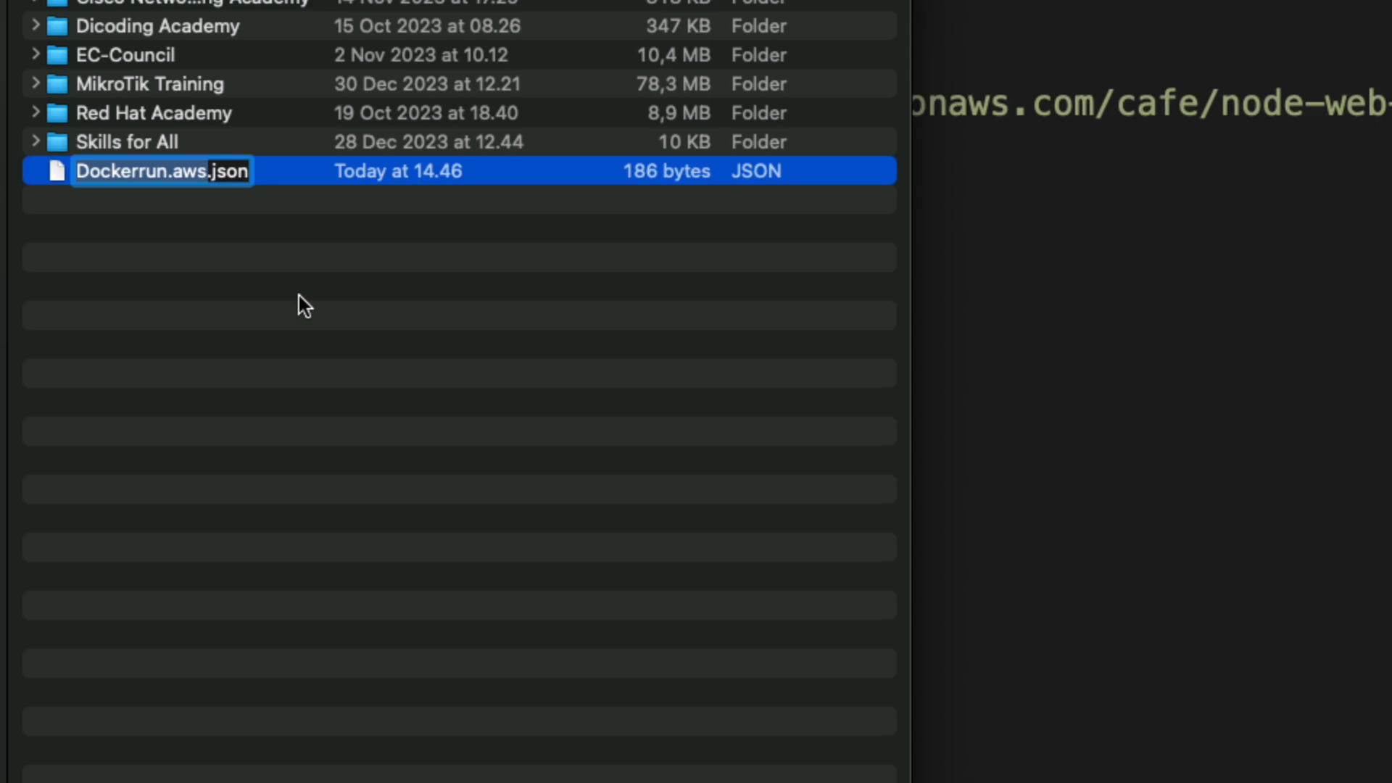
pyautogui.press('Down')
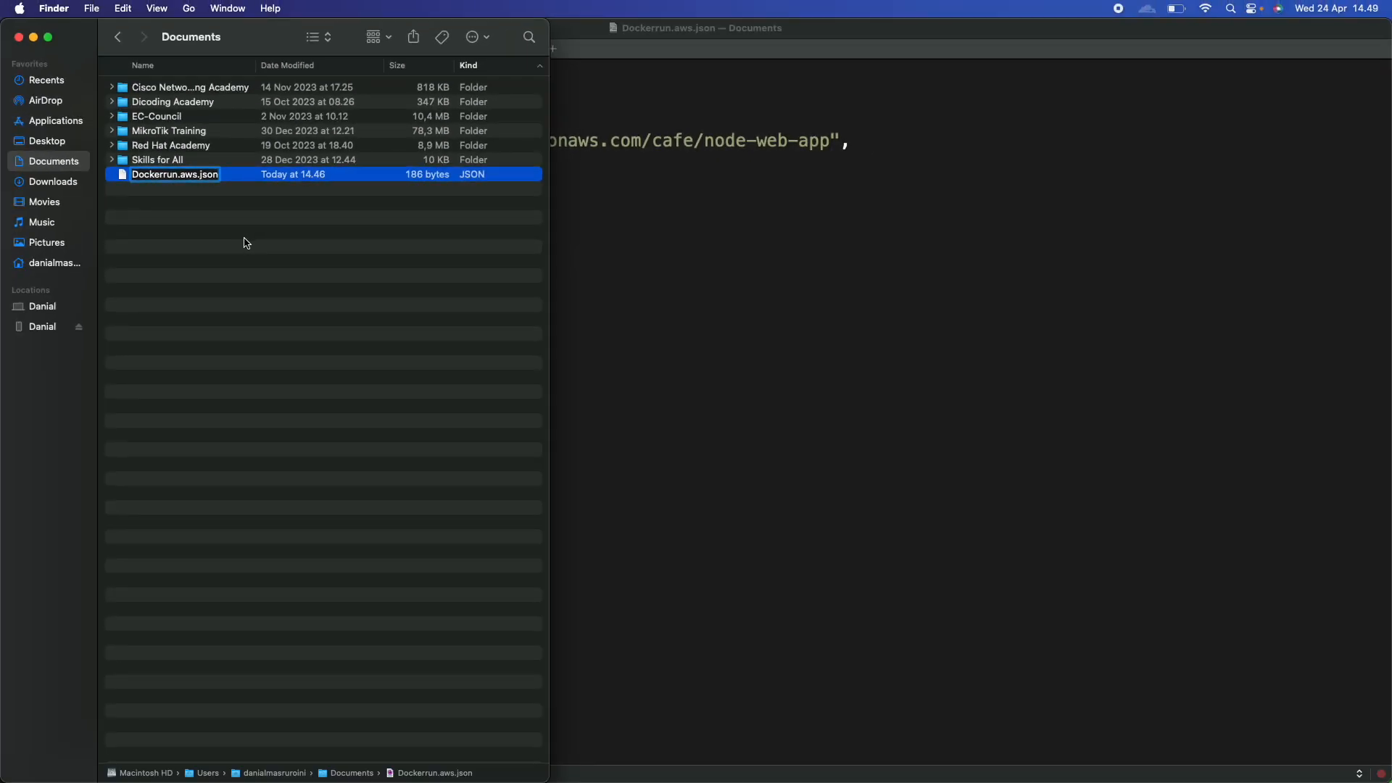
pyautogui.press('Return')
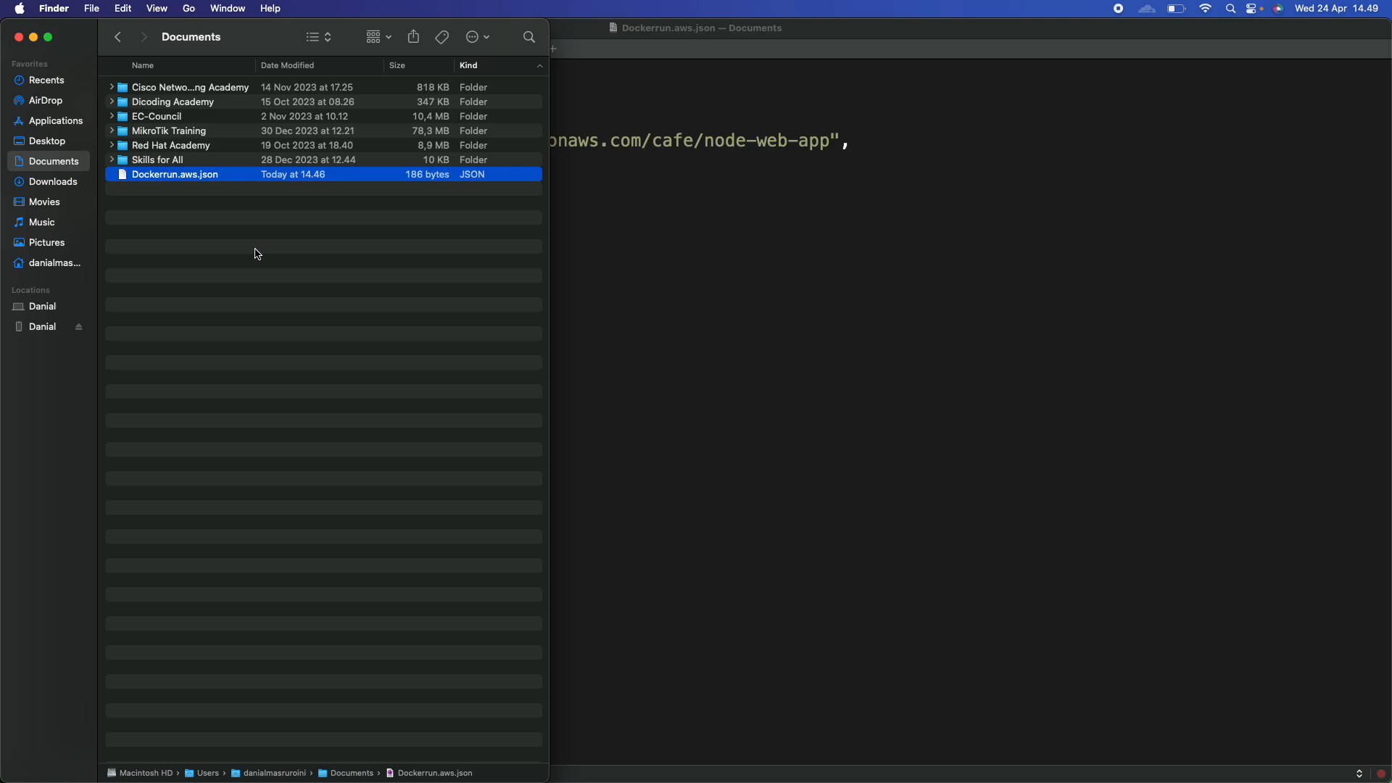
pyautogui.doubleClick(270, 41)
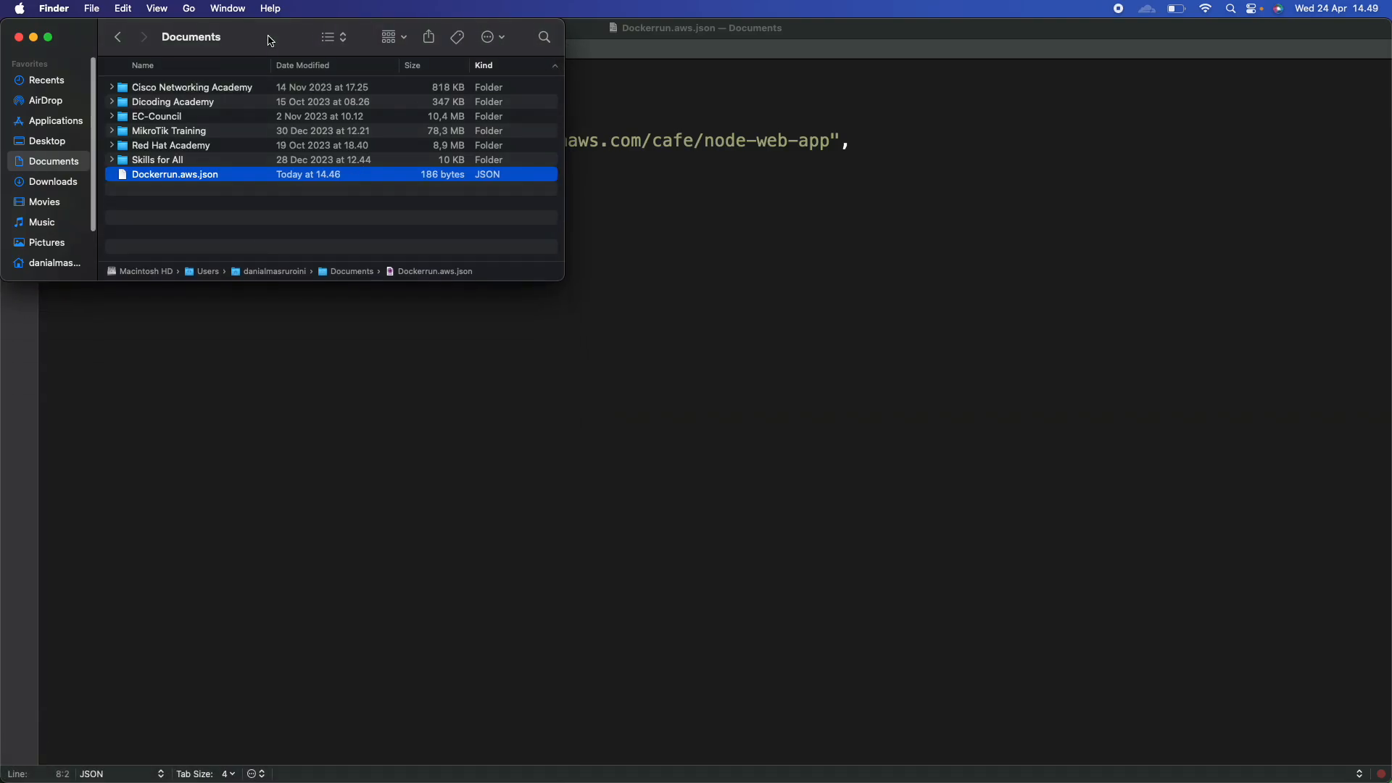
pyautogui.hotkey('ctrl', 'Right')
# Refresh the MyEnv events list and confirm the update completed with health Ok.
pyautogui.click(469, 553)
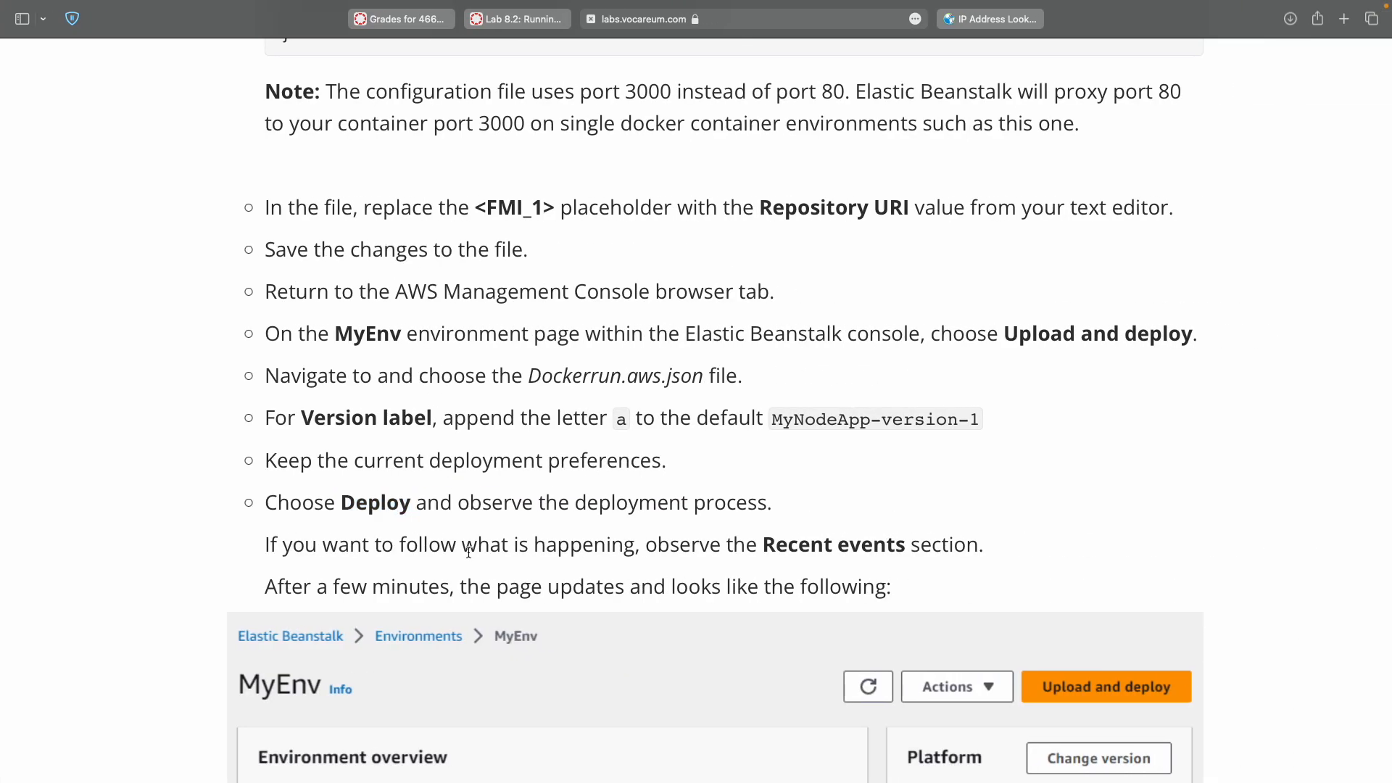
pyautogui.scroll(-5, 468, 552)
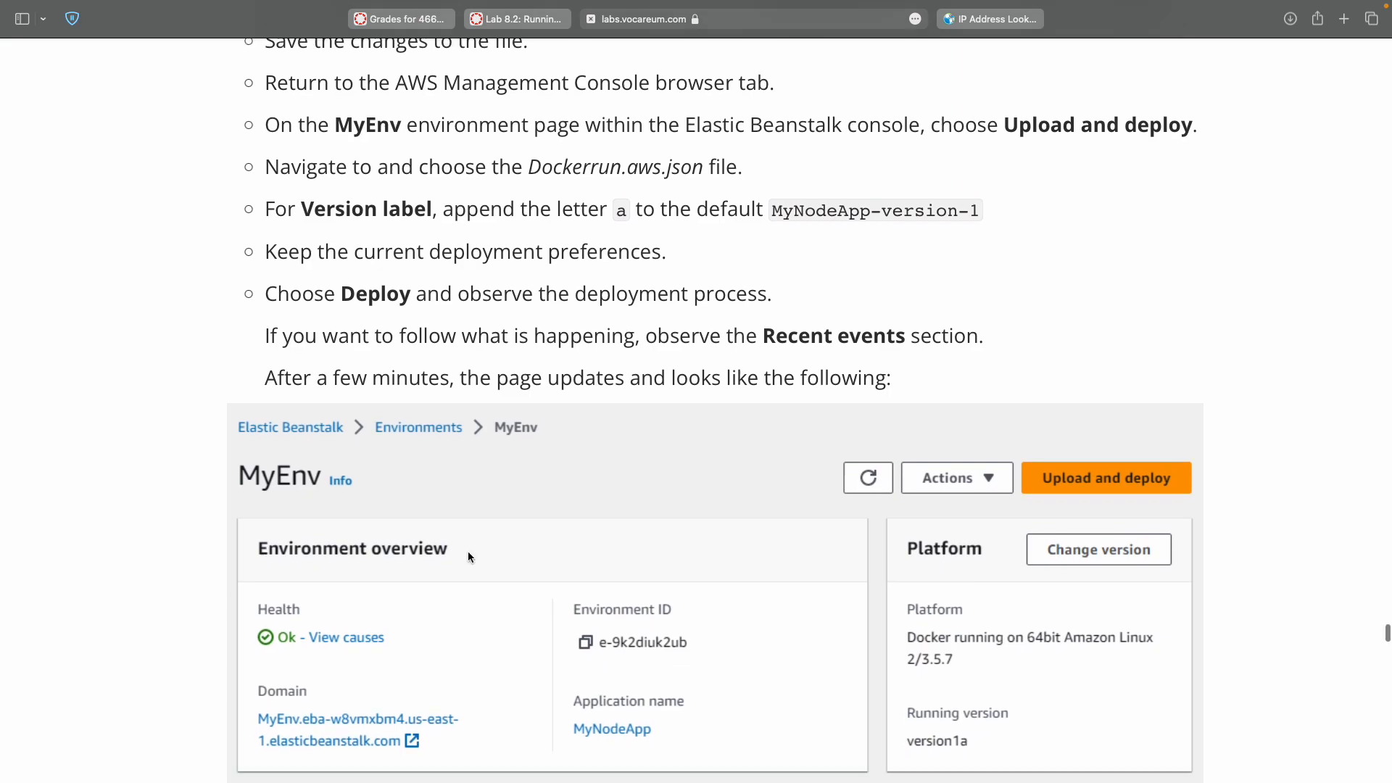
pyautogui.scroll(-3, 468, 557)
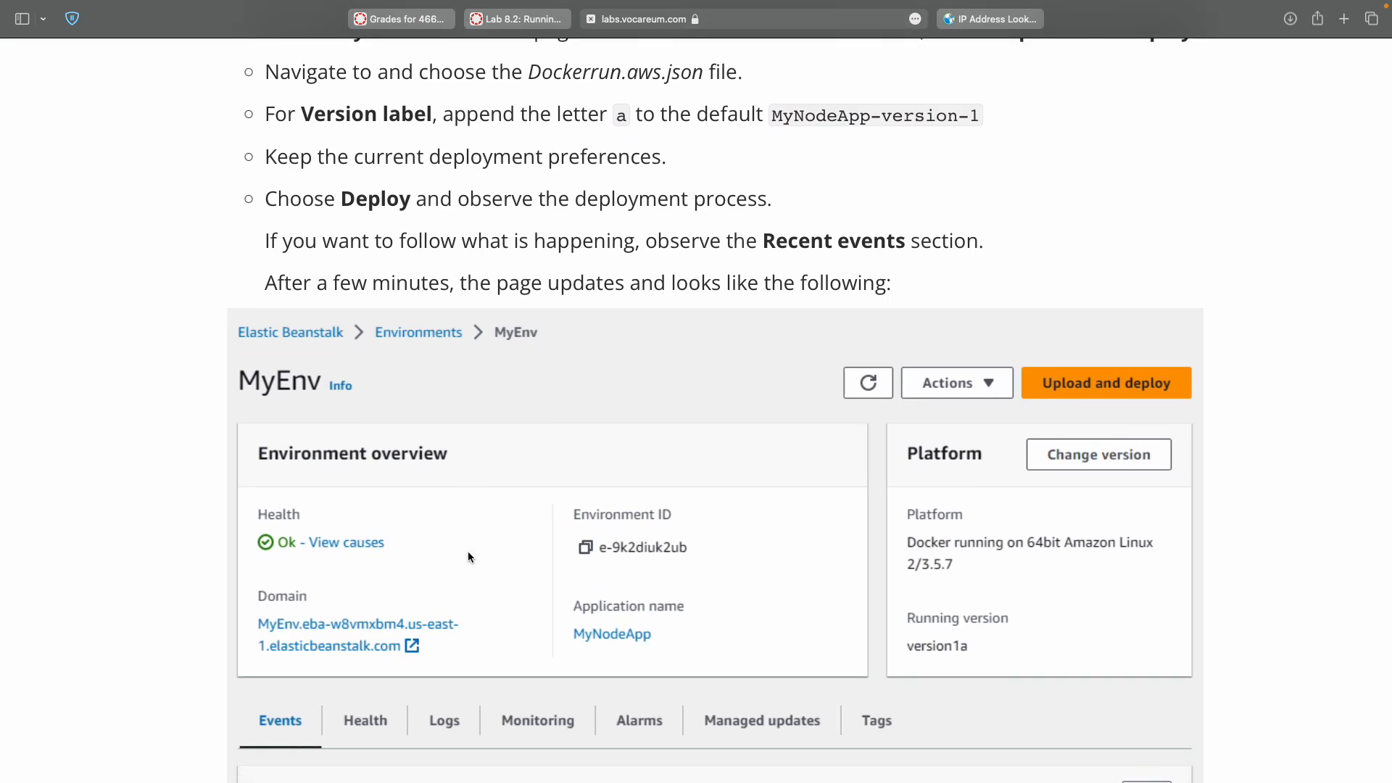
pyautogui.hotkey('ctrl', 'Right')
pyautogui.scroll(-10, 468, 557)
pyautogui.scroll(10, 467, 557)
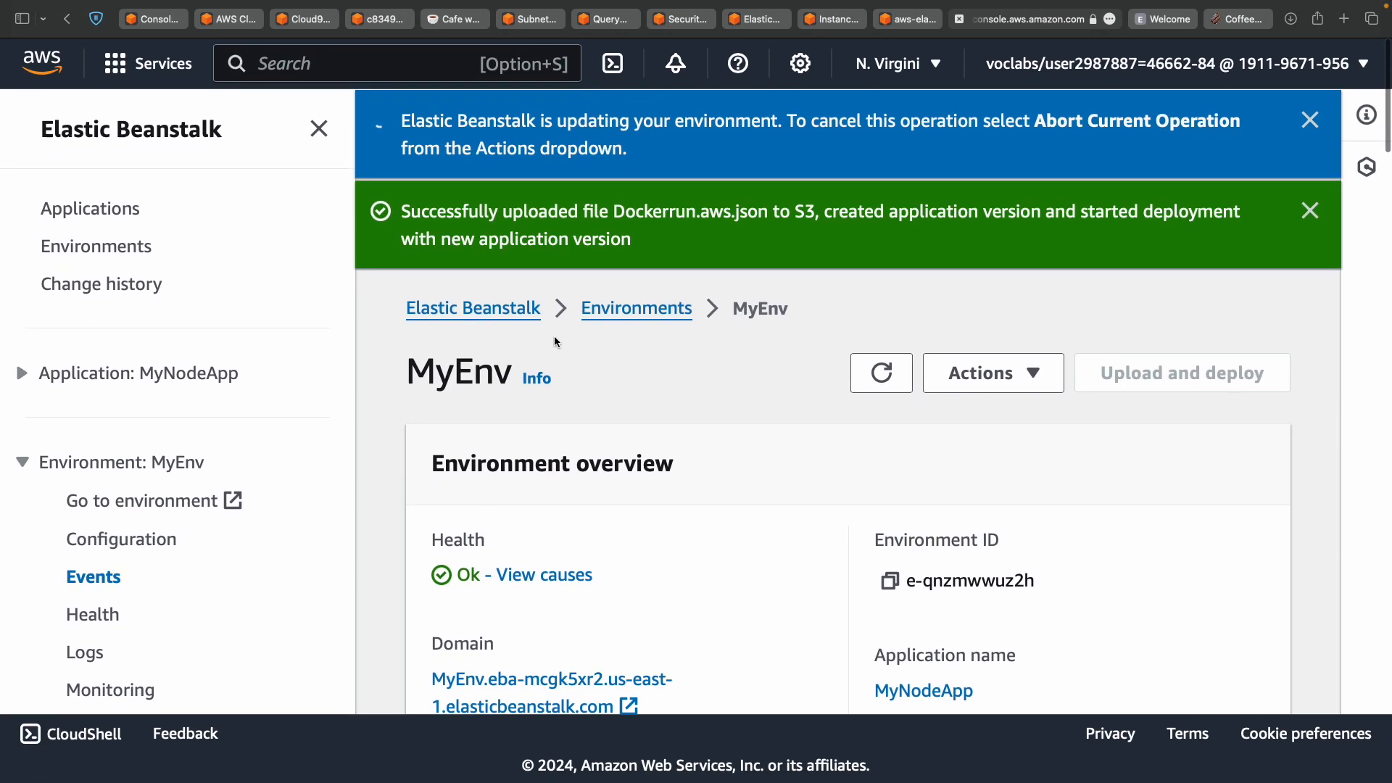
pyautogui.scroll(-9, 667, 511)
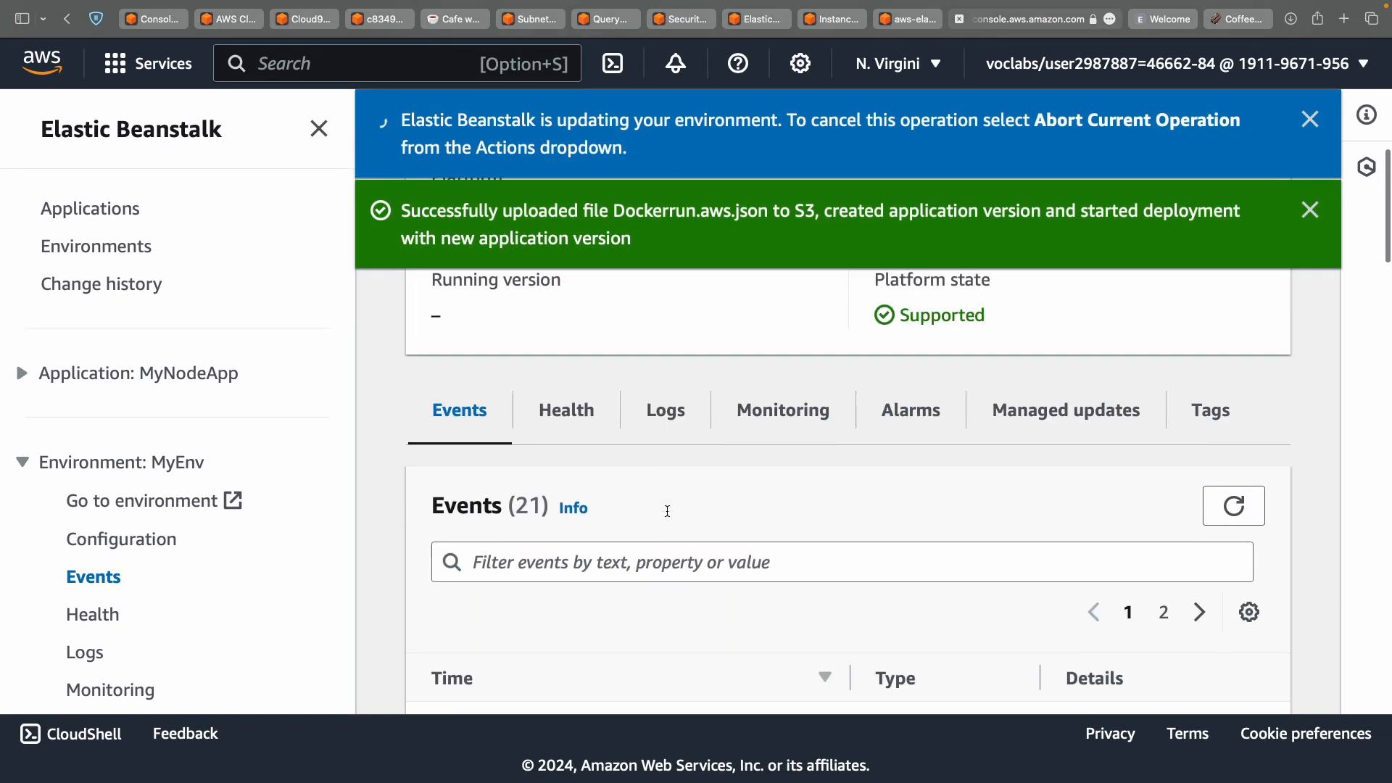
pyautogui.scroll(-4, 602, 520)
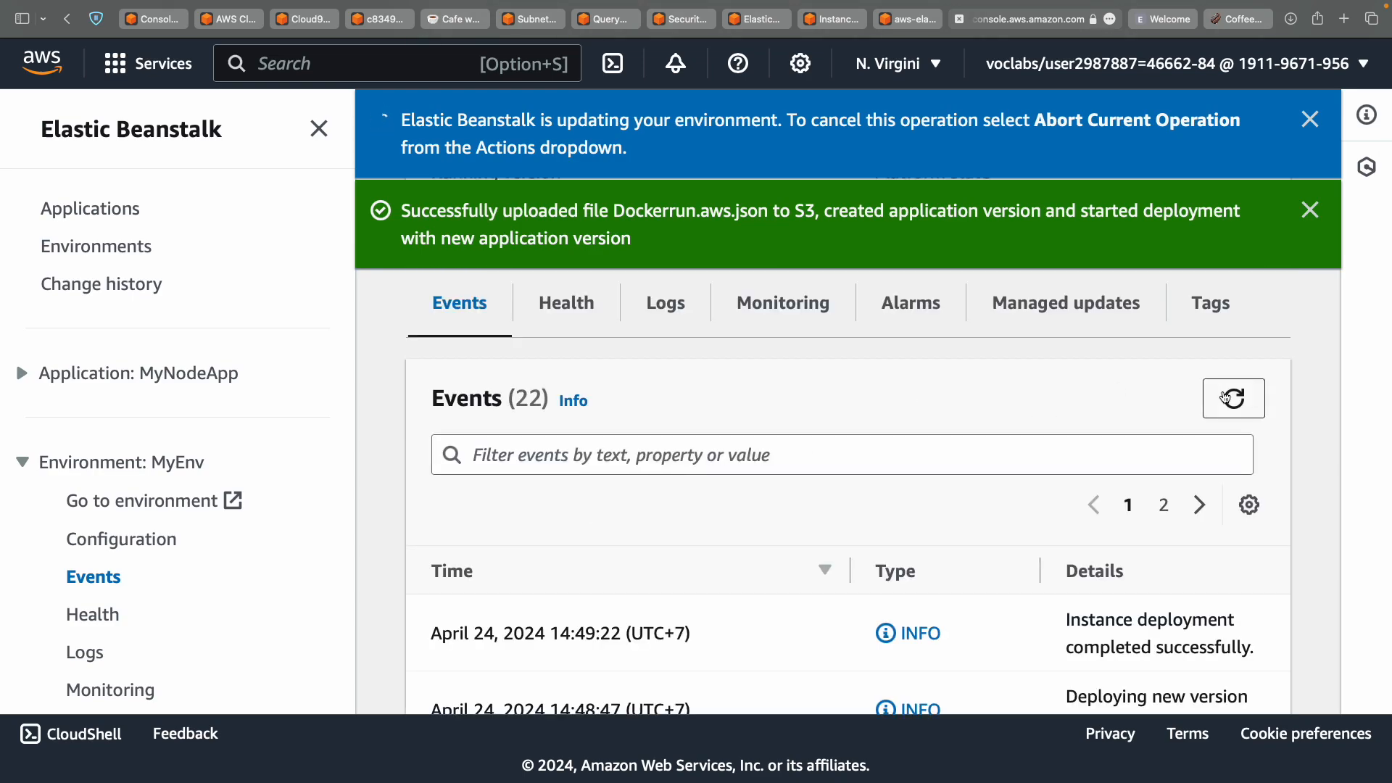
pyautogui.click(1225, 398)
pyautogui.scroll(-4, 1043, 645)
pyautogui.scroll(5, 1043, 646)
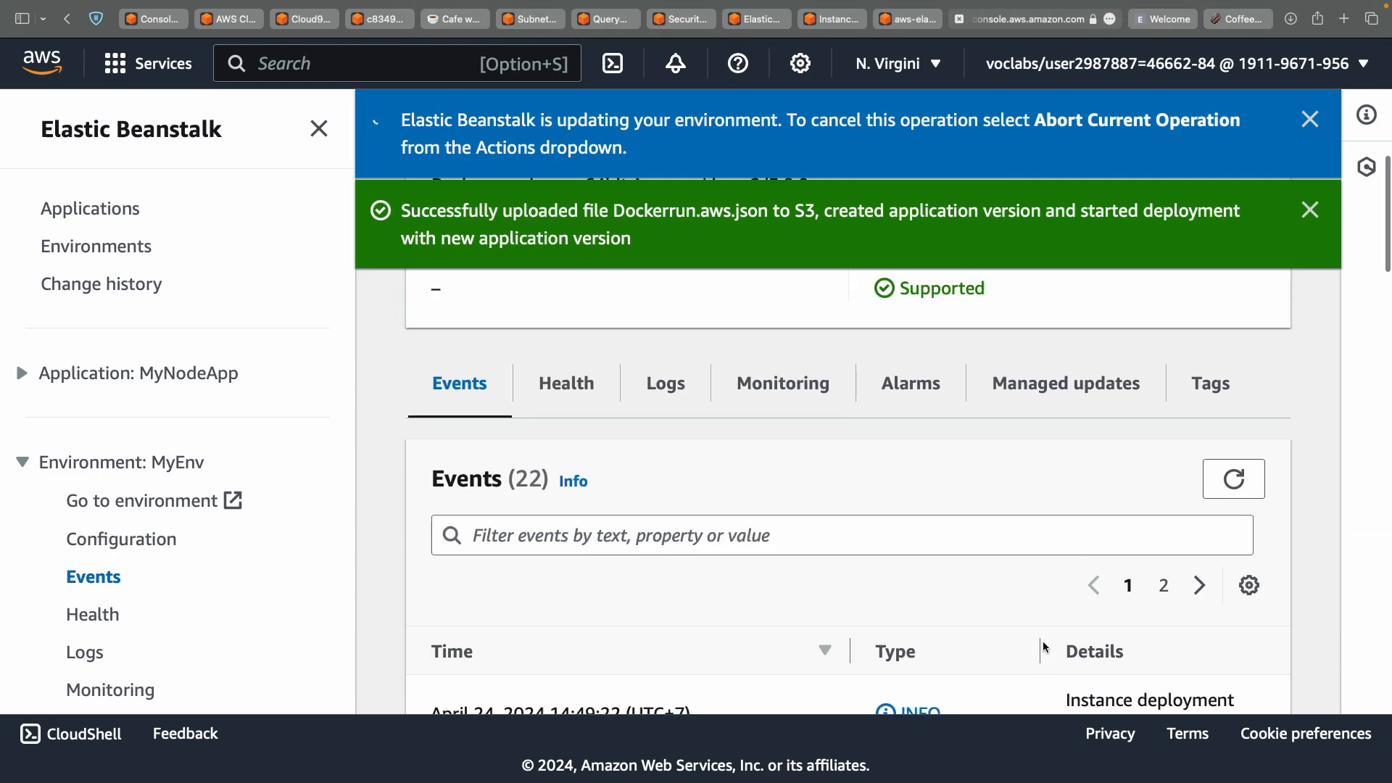
pyautogui.scroll(-2, 1043, 646)
pyautogui.scroll(-2, 1043, 641)
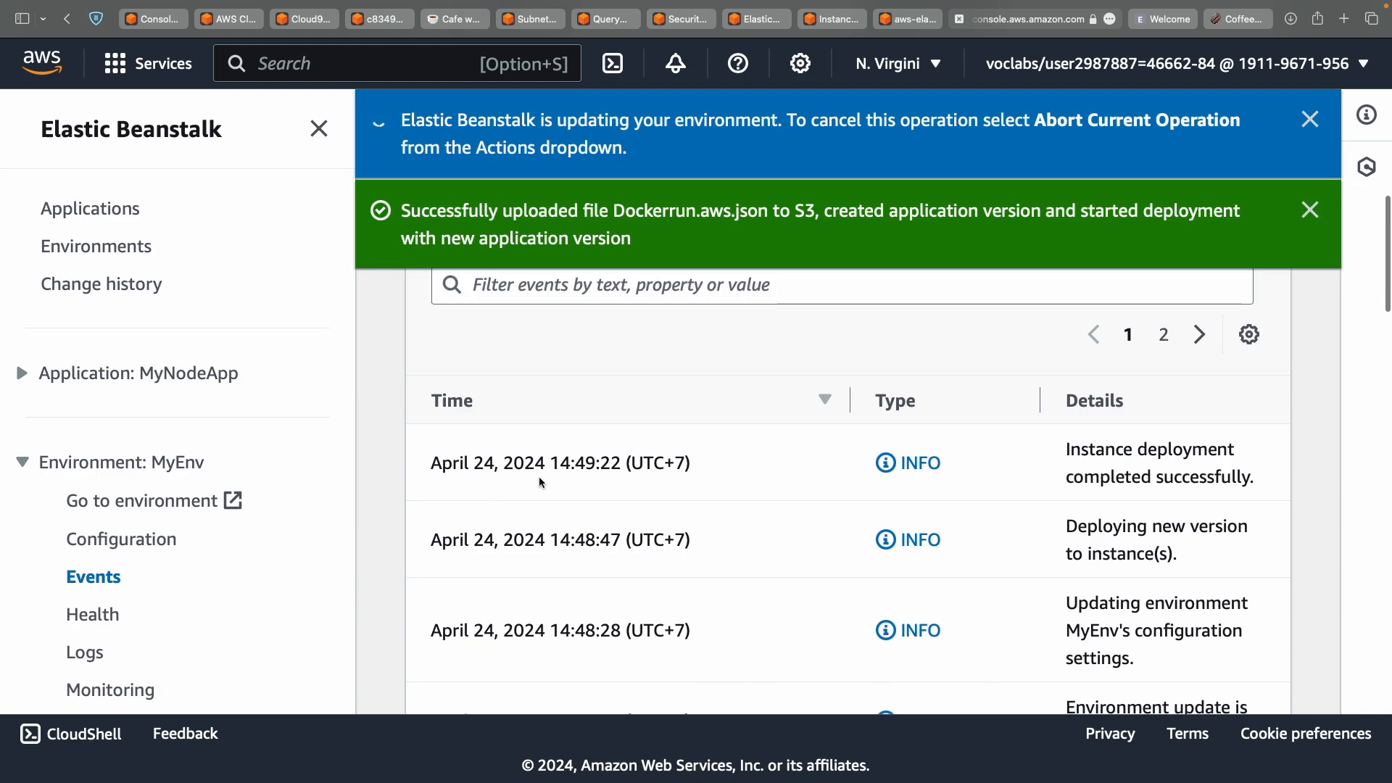
pyautogui.scroll(-15, 1091, 458)
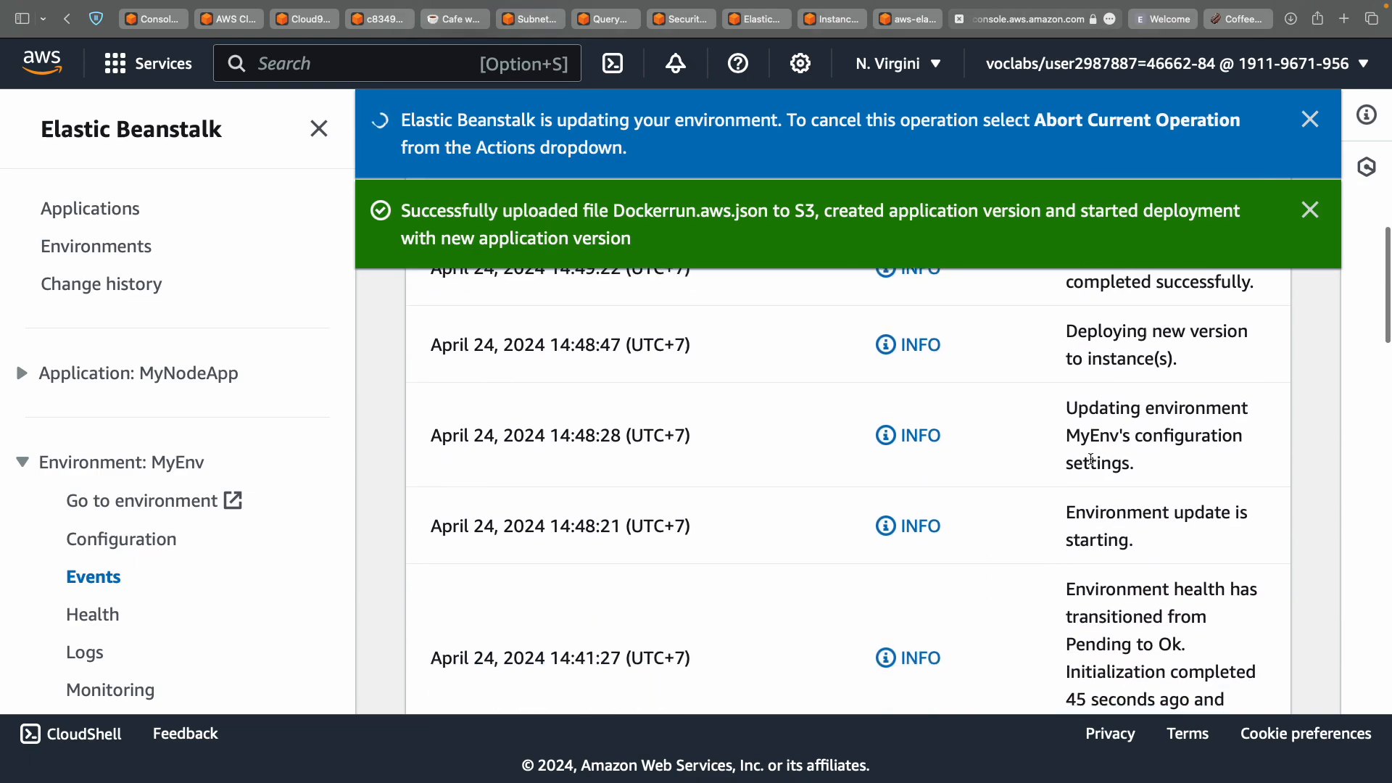
pyautogui.scroll(-10, 1091, 459)
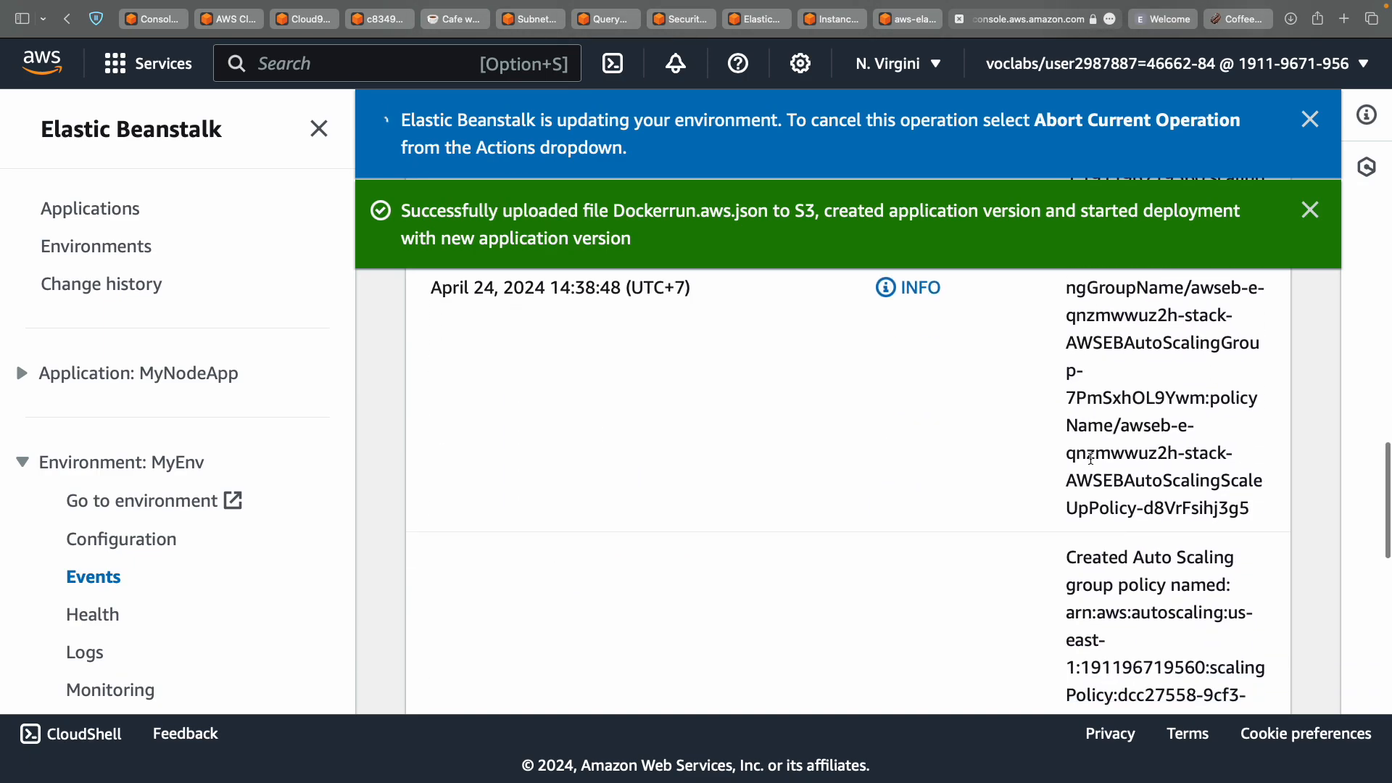
pyautogui.scroll(15, 1092, 458)
pyautogui.scroll(12, 1092, 458)
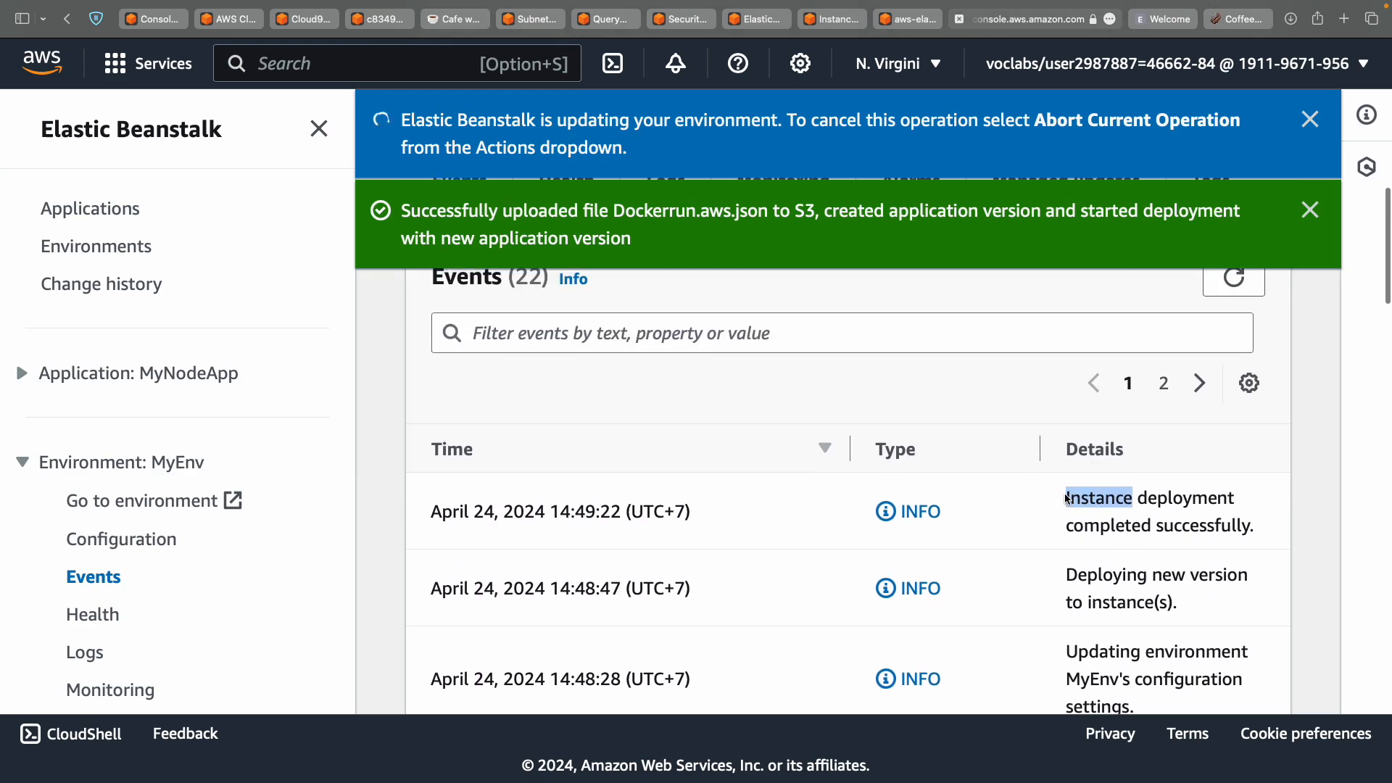
pyautogui.click(1142, 503)
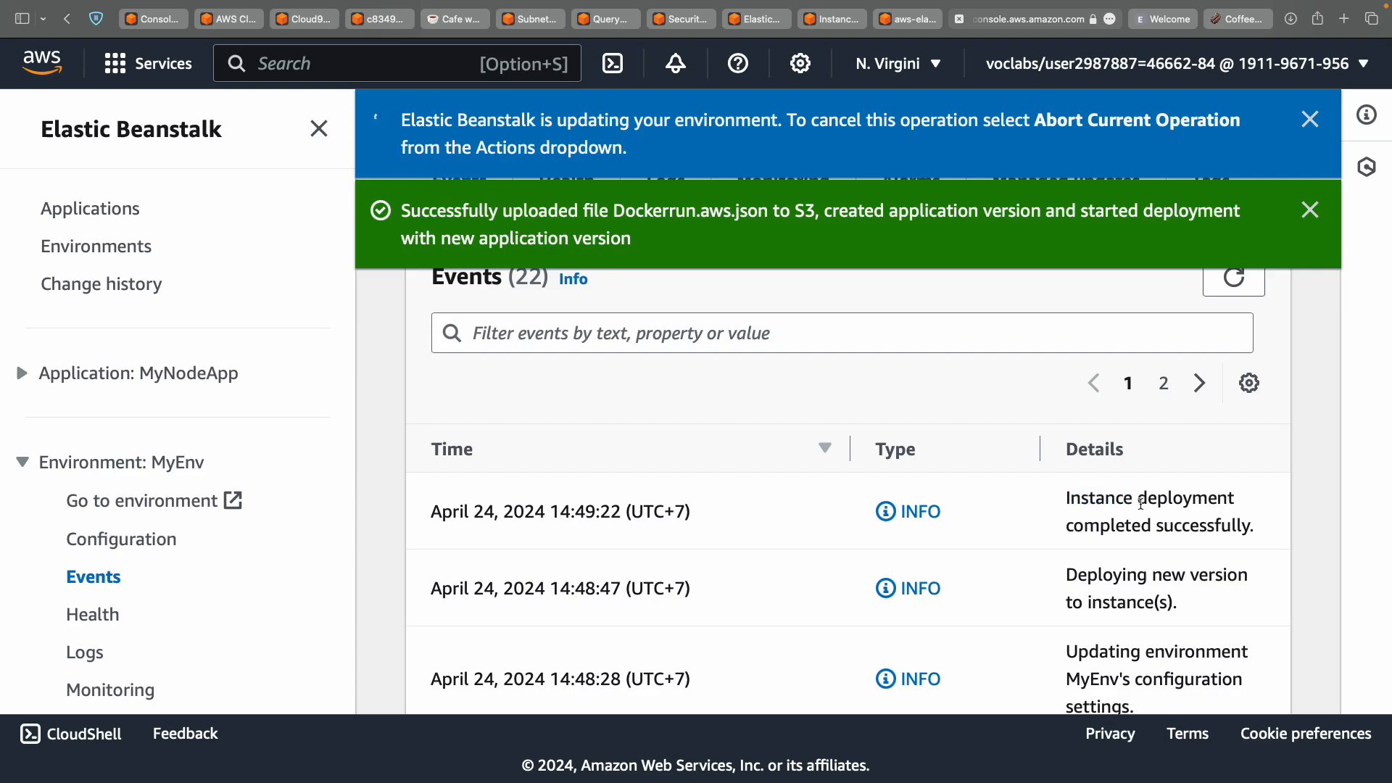
pyautogui.scroll(6, 1142, 504)
pyautogui.scroll(-8, 1142, 504)
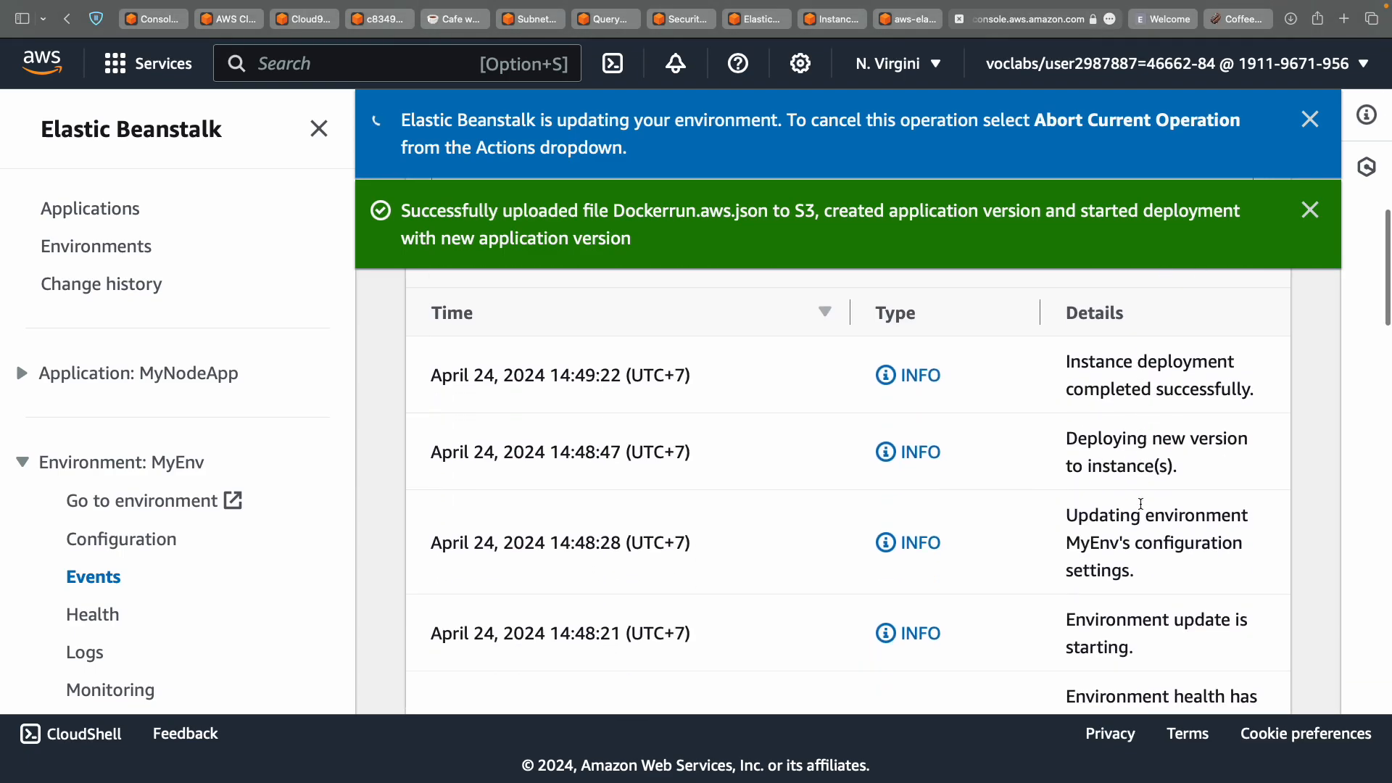
# Select and copy the MyEnv environment's domain URL.
pyautogui.hotkey('ctrl', 'Left')
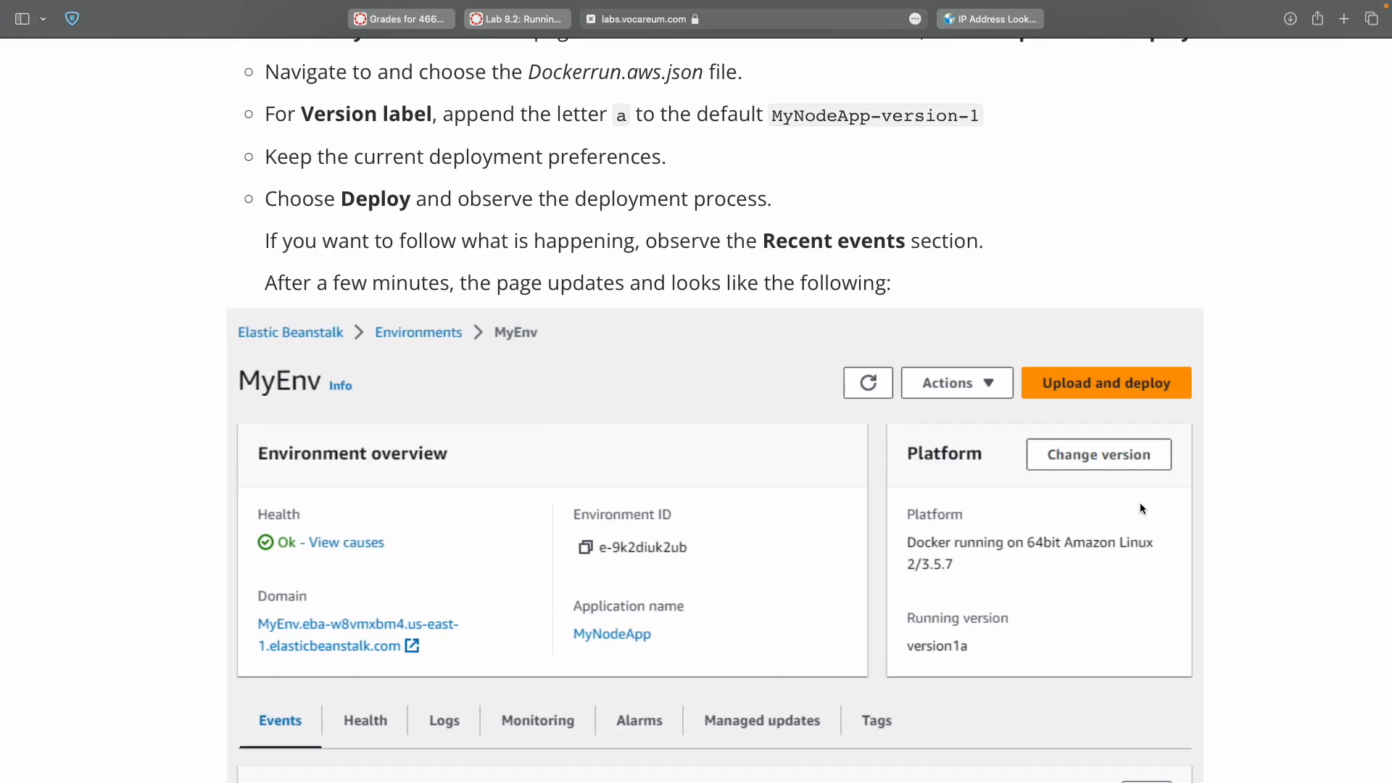
pyautogui.scroll(-10, 1141, 508)
pyautogui.scroll(-3, 1140, 508)
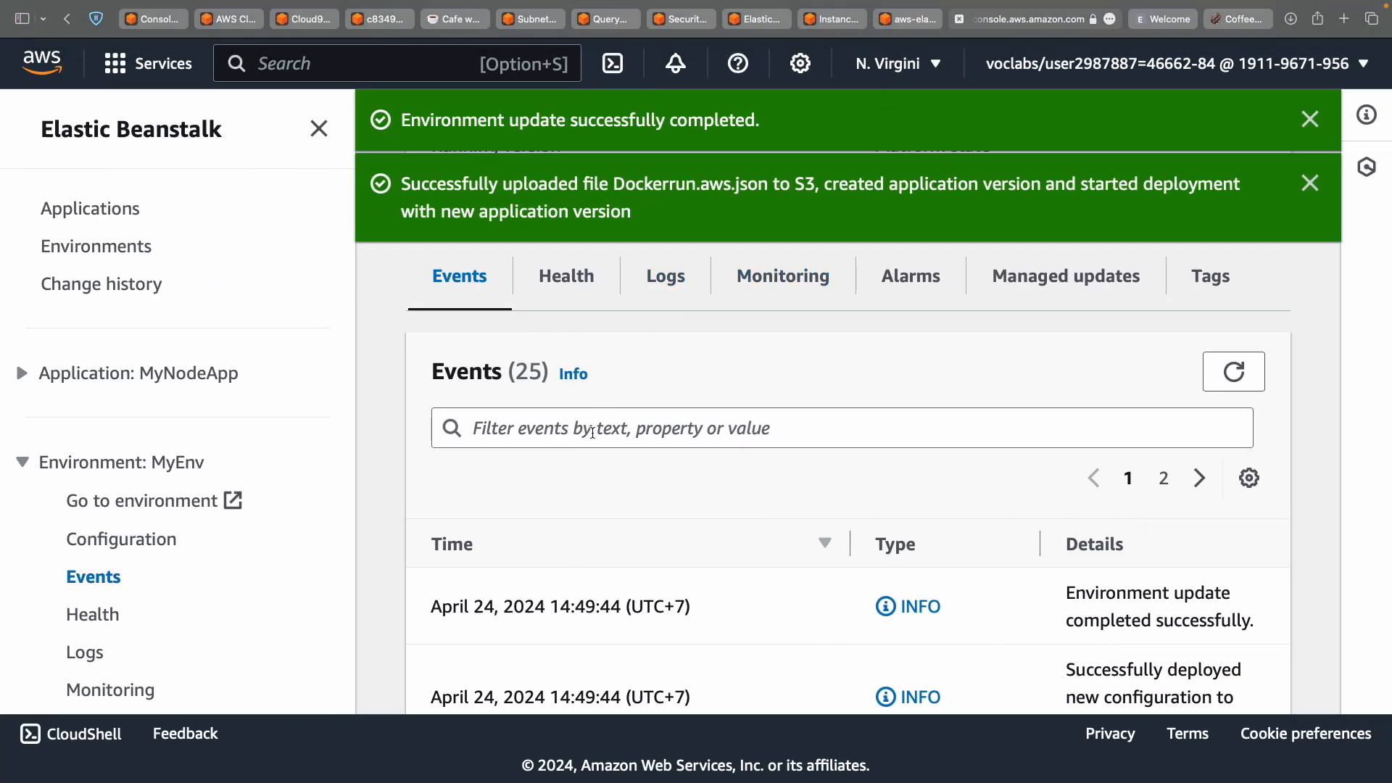
pyautogui.scroll(5, 467, 637)
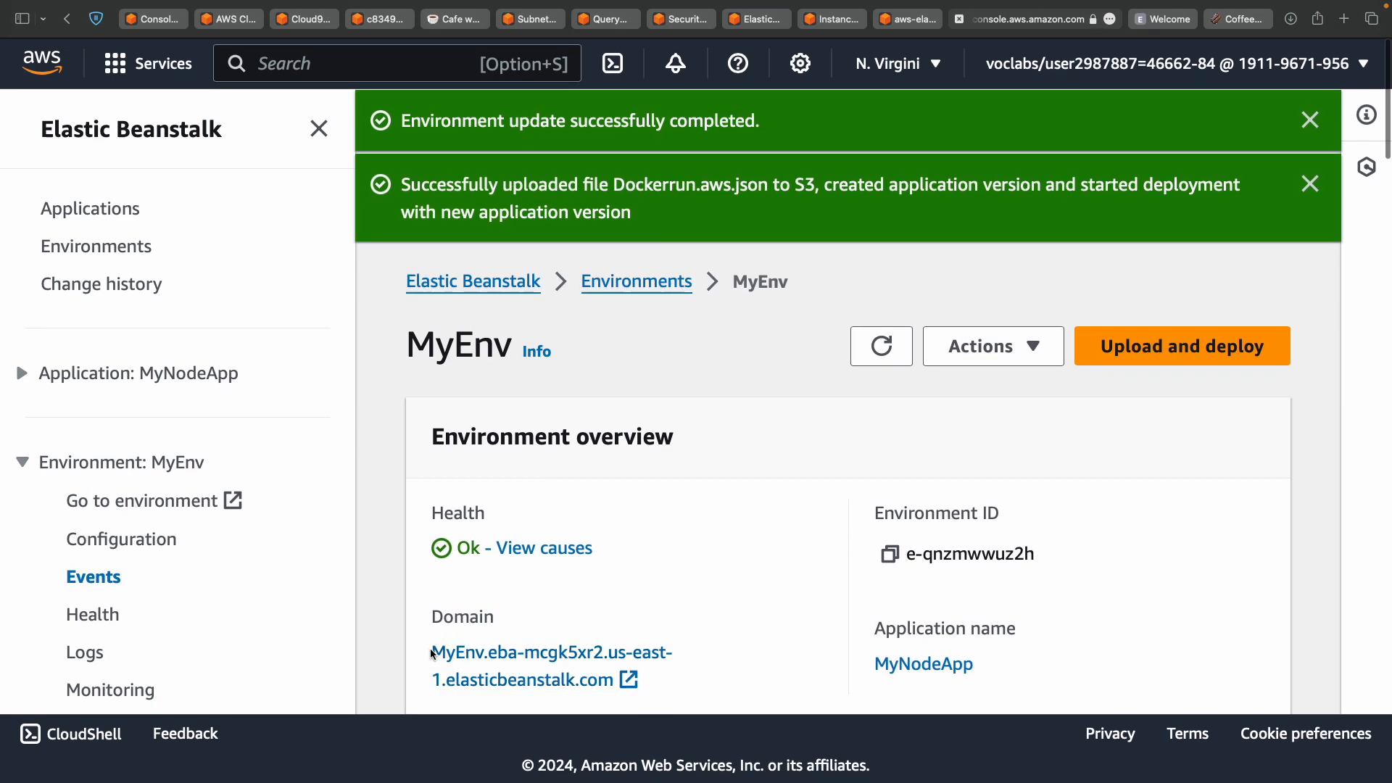
pyautogui.keyDown('super'); pyautogui.click(615, 690); pyautogui.keyUp('super')
pyautogui.moveTo(424, 653); pyautogui.dragTo(614, 692)
pyautogui.press('super+c')
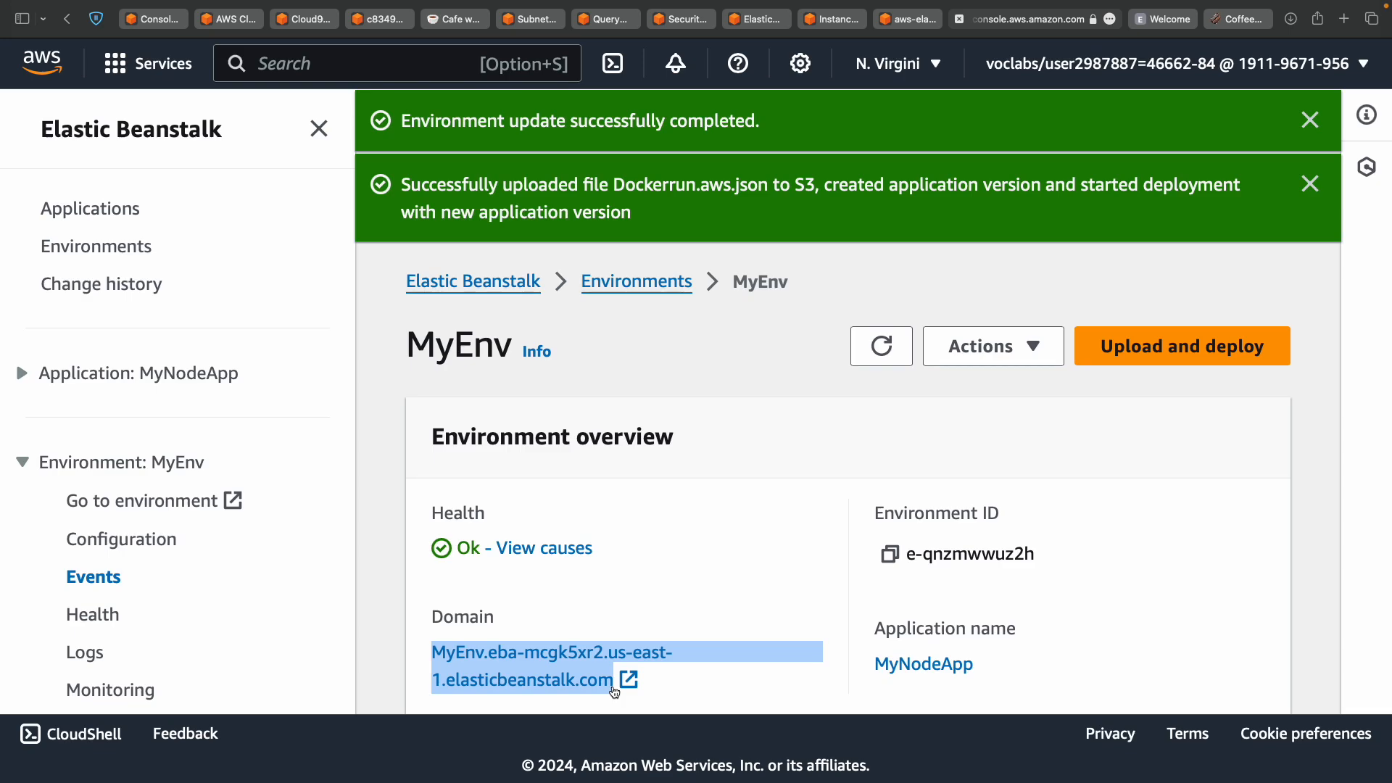
pyautogui.hotkey('ctrl', 'Left')
pyautogui.hotkey('ctrl', 'Left')
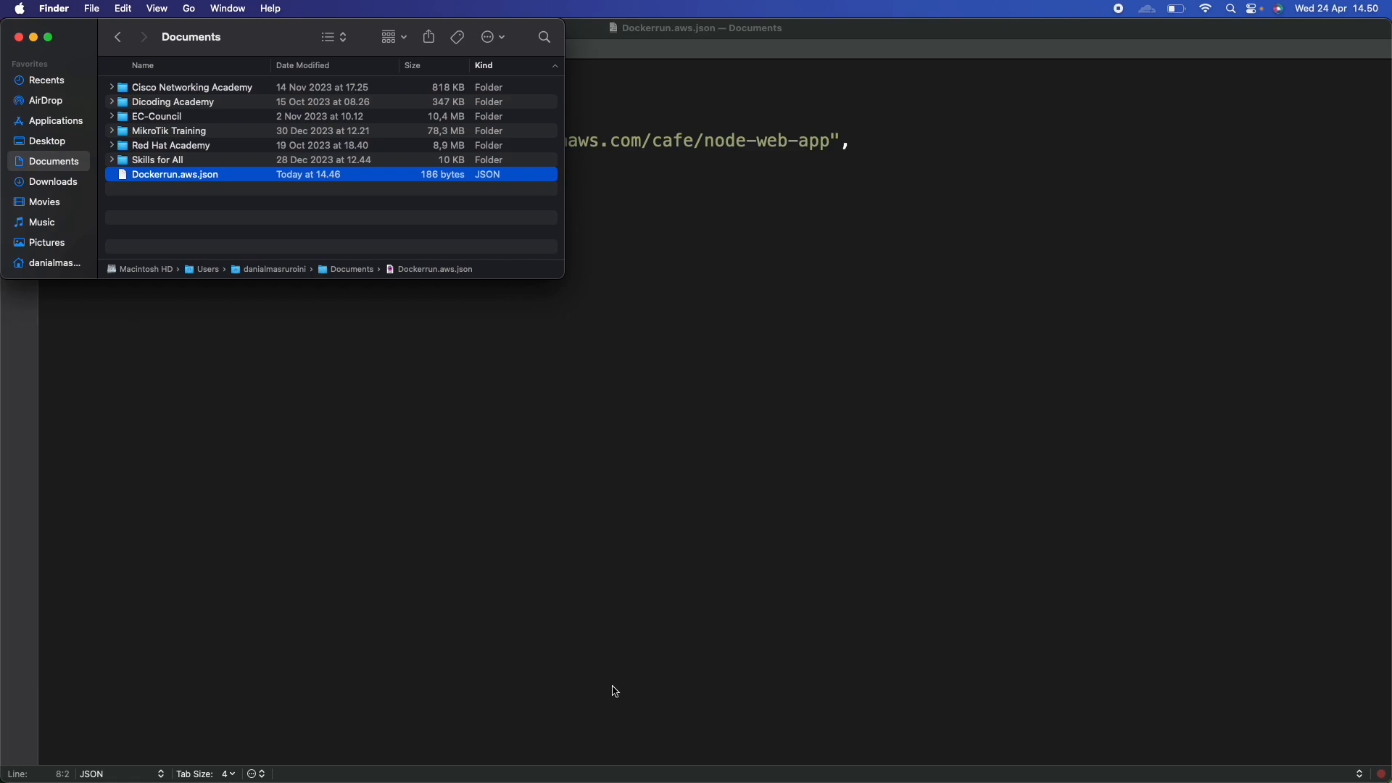
# Paste MyEnv.eba-mcgk5xr2.us-east-1.elasticbeanstalk.com after the Elastic Beanstalk URL label in untitled 2.
pyautogui.click(615, 693)
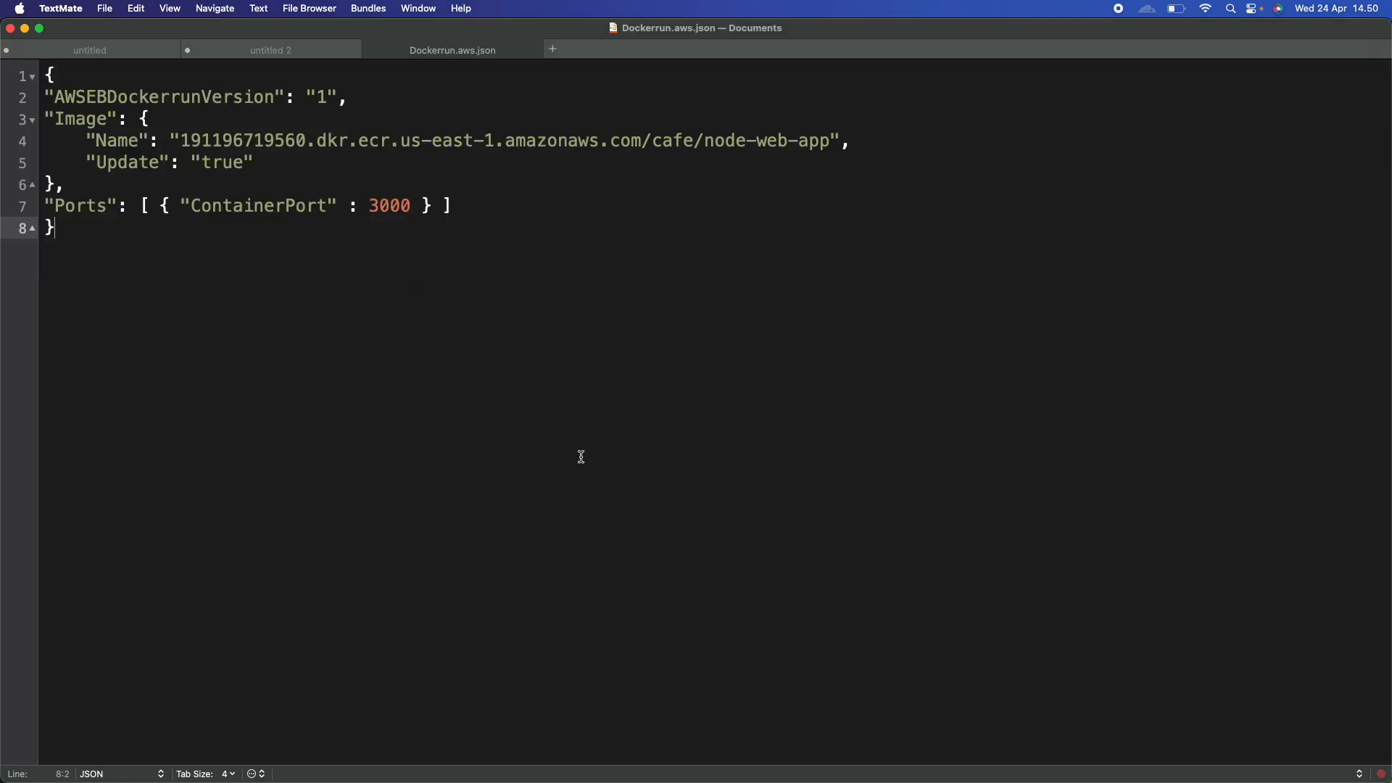
pyautogui.press('super+shift+bracketright')
pyautogui.press('super+shift+bracketright')
pyautogui.click(322, 235)
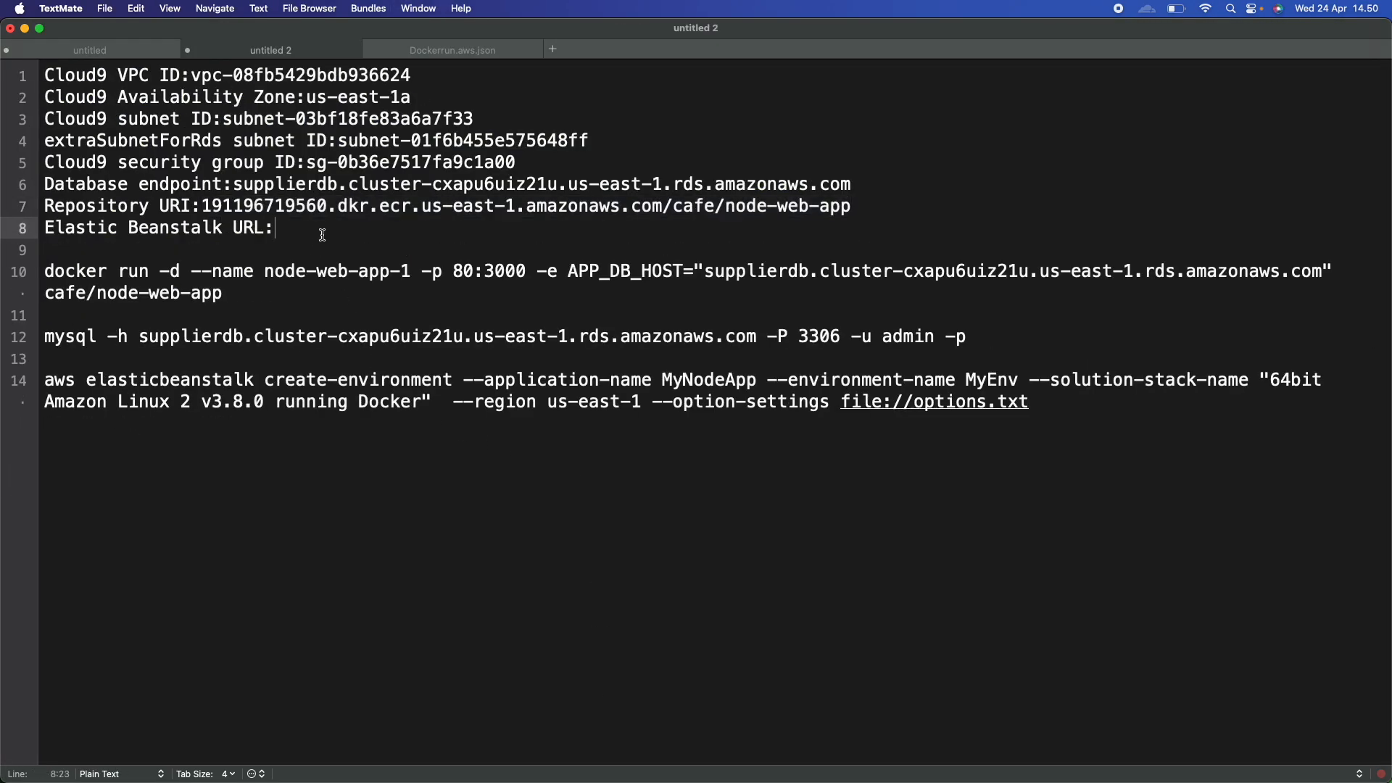
pyautogui.press('super+v')
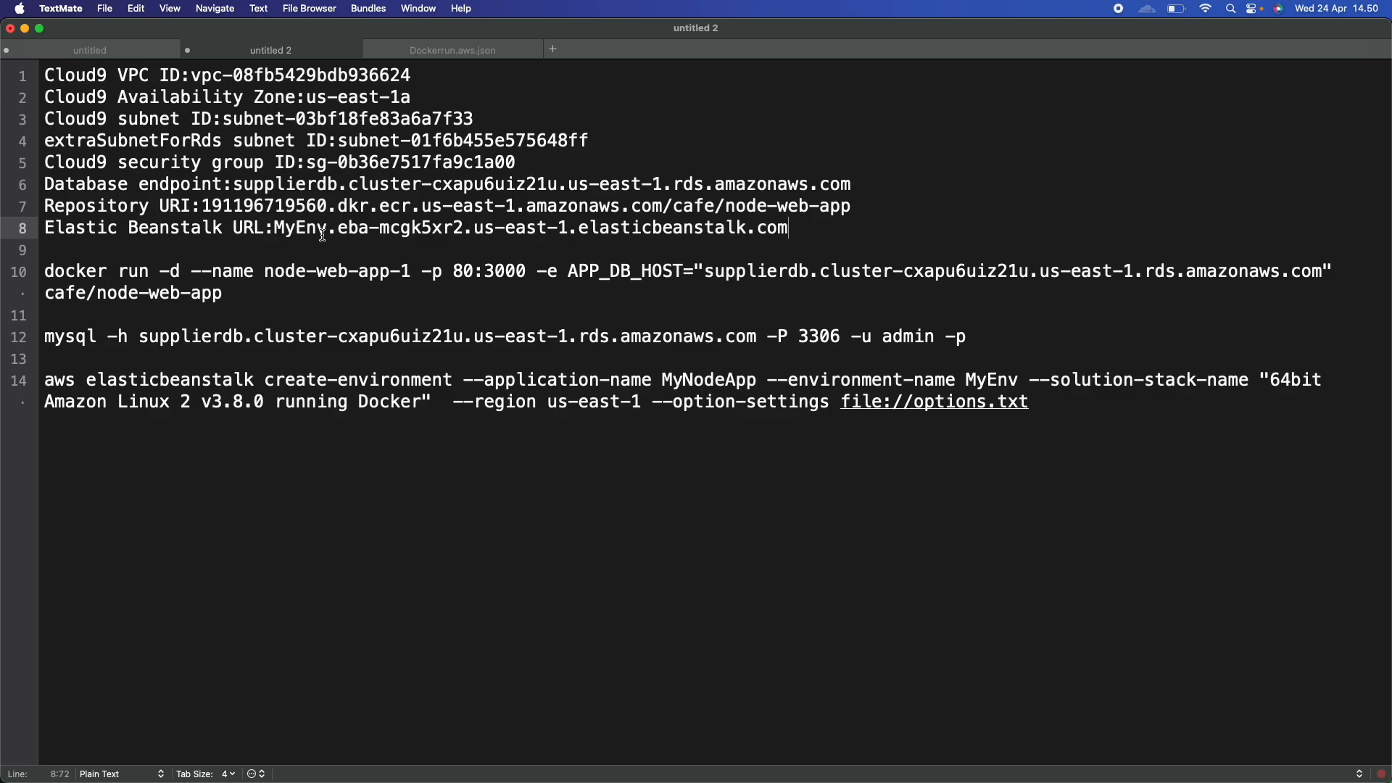
pyautogui.hotkey('ctrl', 'Right')
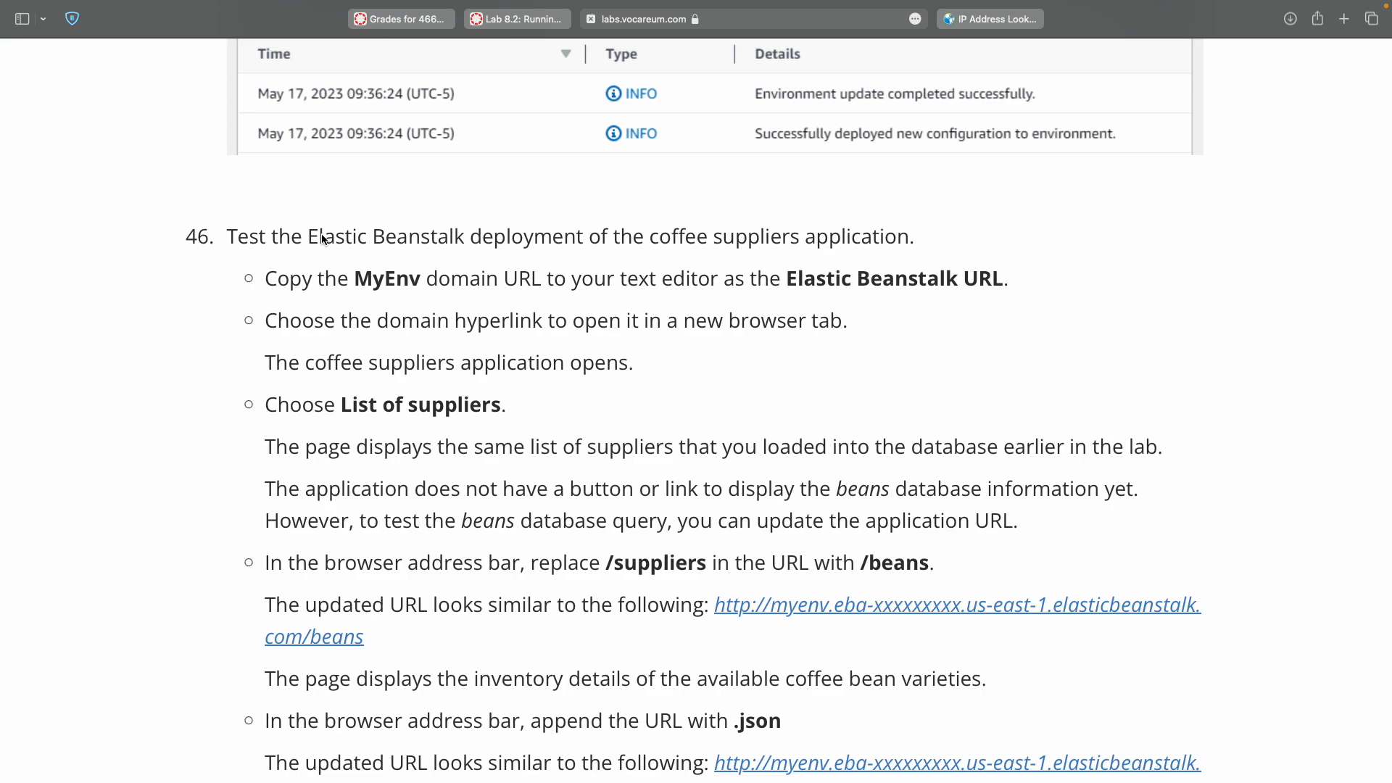
pyautogui.doubleClick(390, 284)
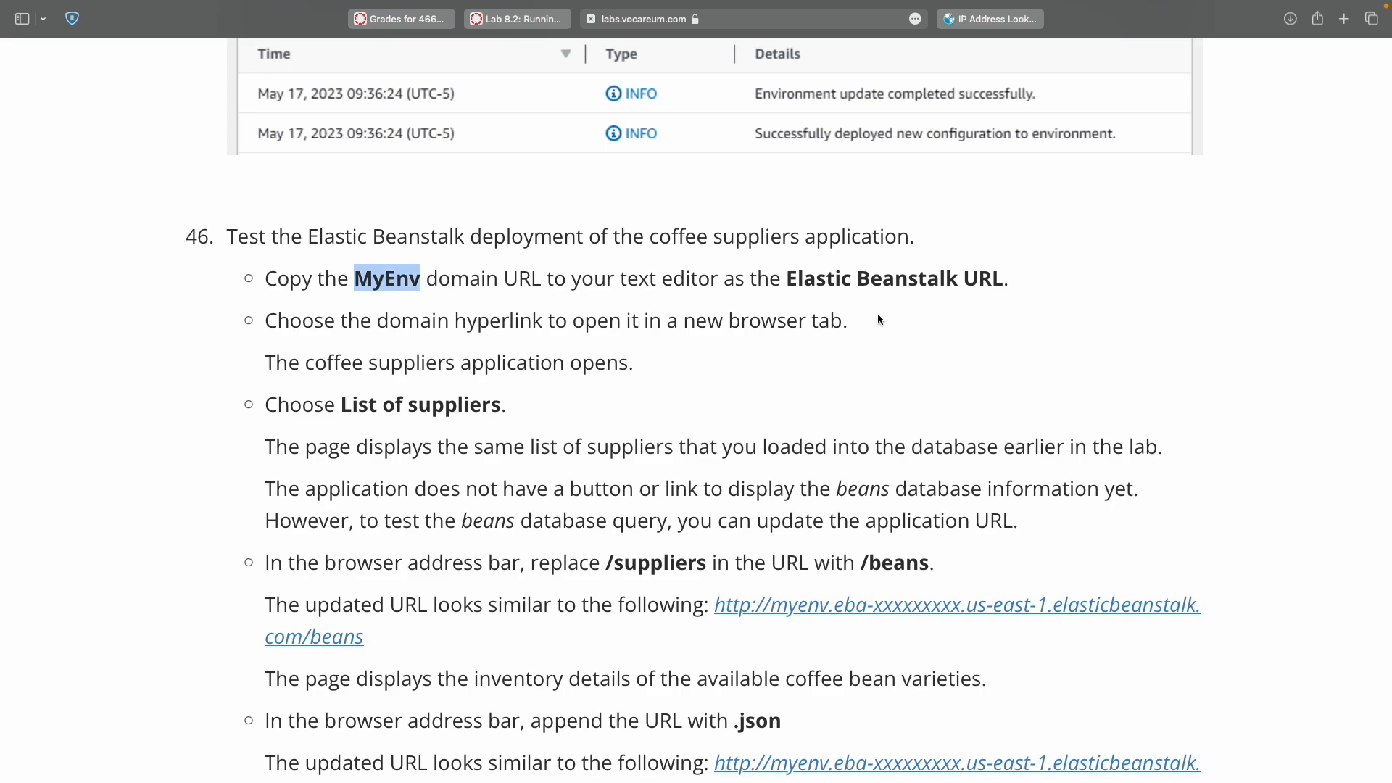
pyautogui.scroll(-1, 879, 319)
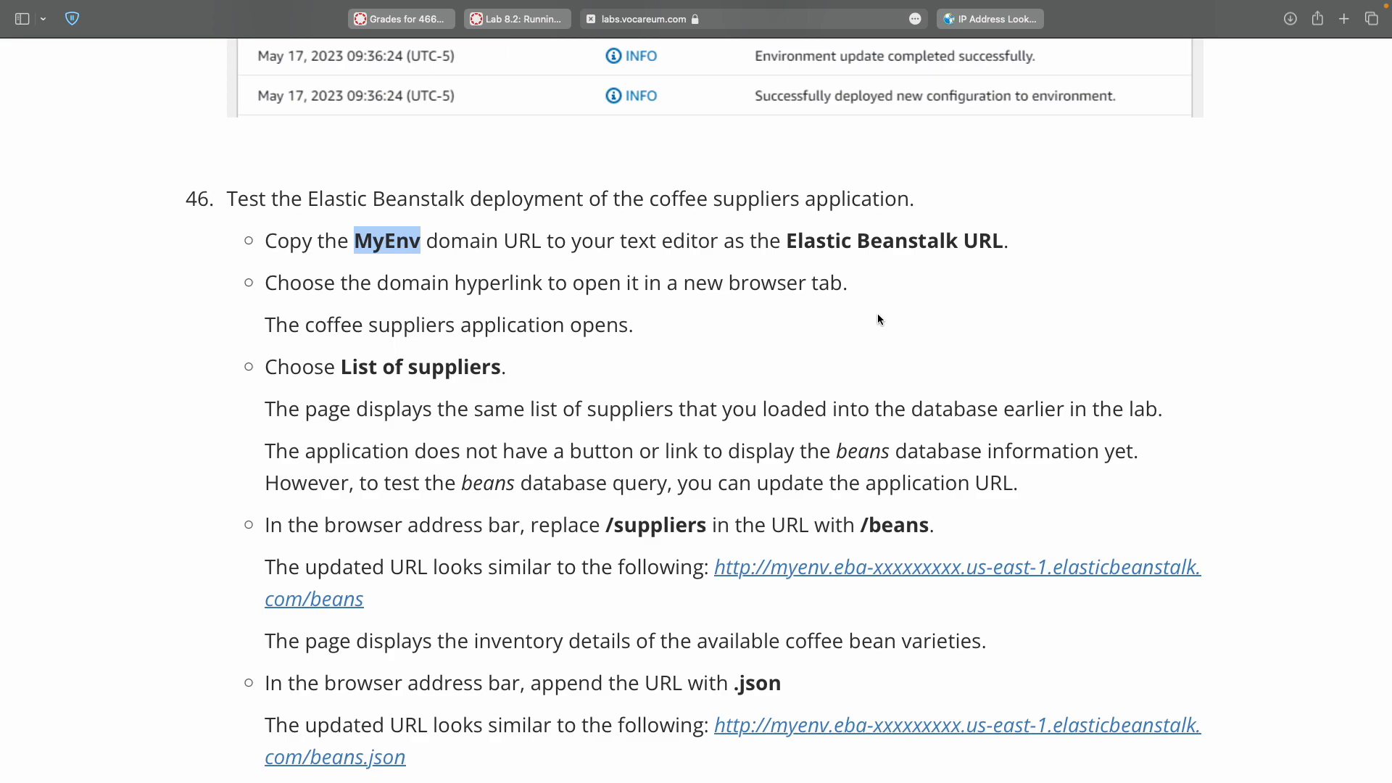
# Open the MyEnv domain in a new tab and show the Coffee suppliers Welcome page, zoomed in.
pyautogui.hotkey('ctrl', 'Right')
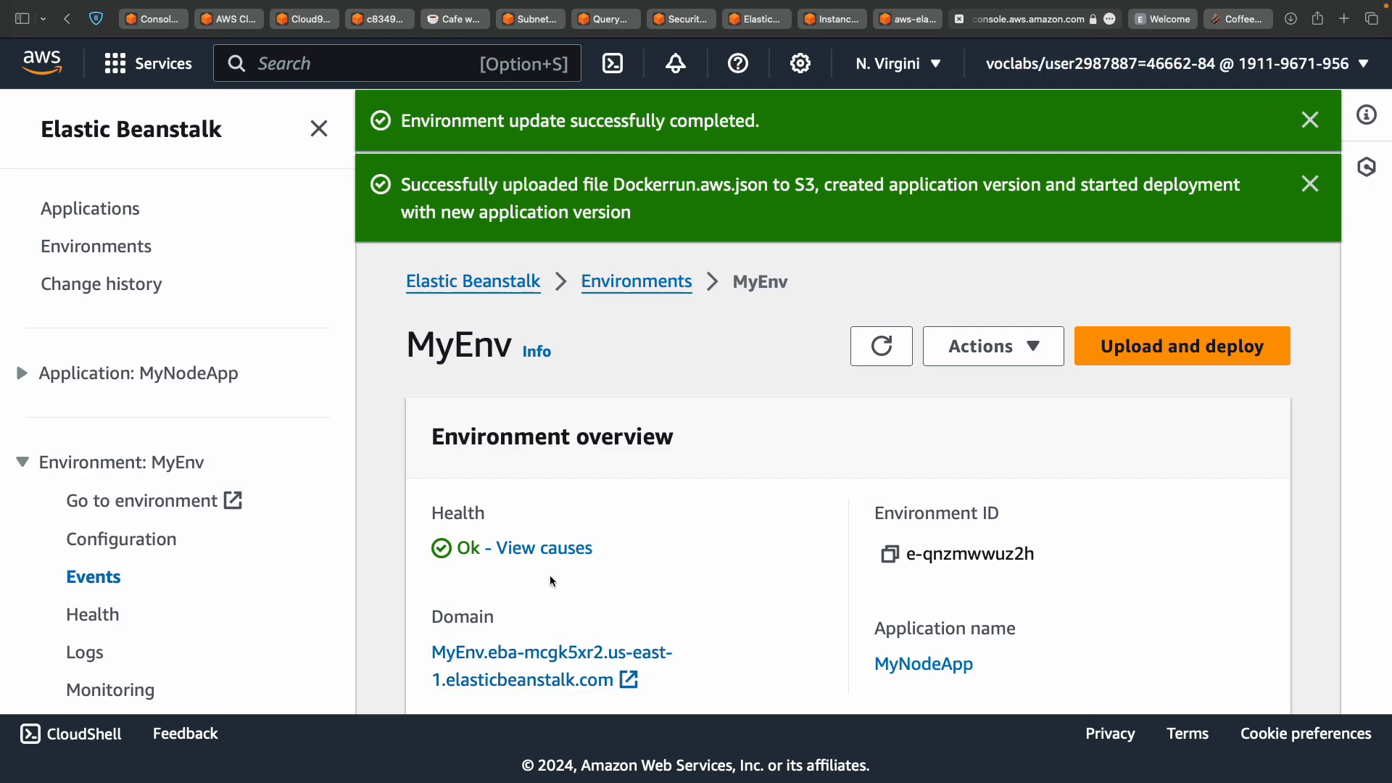
pyautogui.click(467, 661)
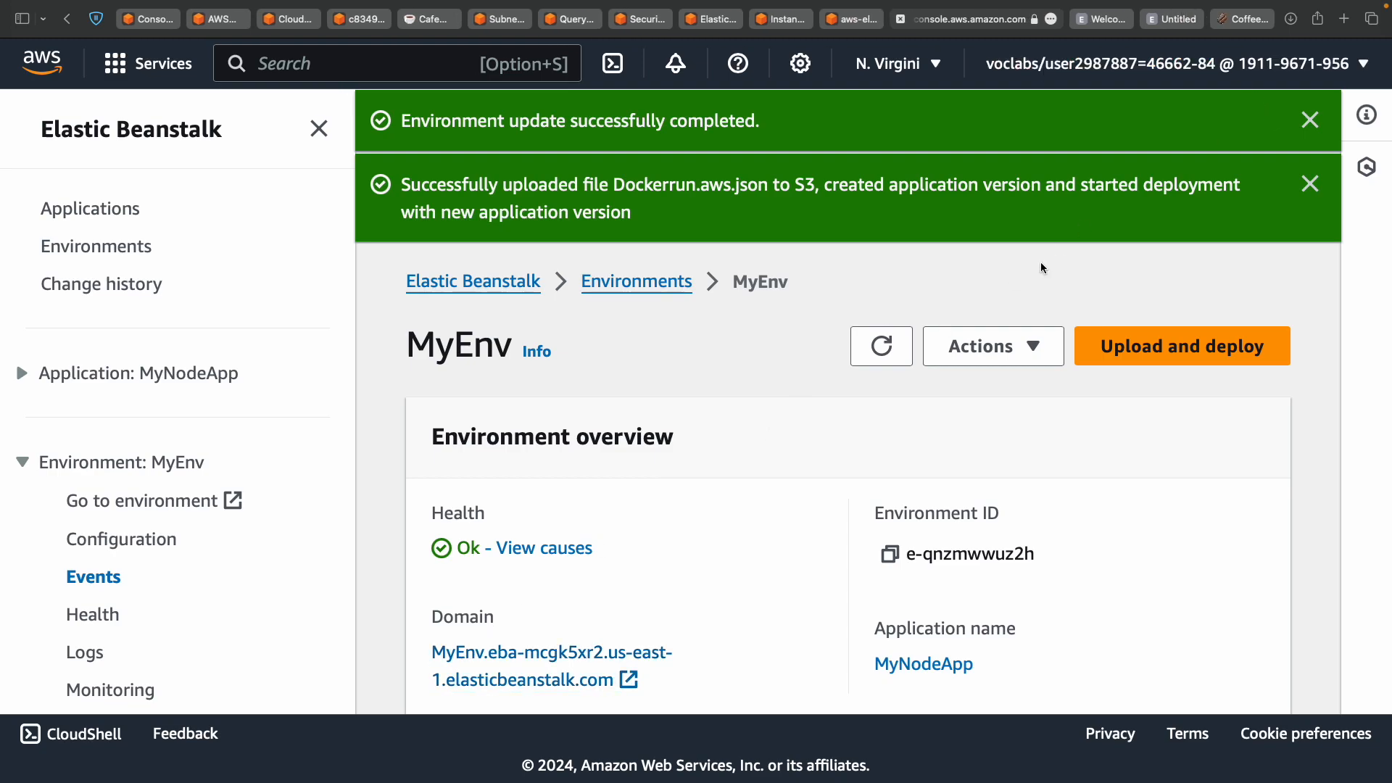
pyautogui.click(1192, 16)
pyautogui.press('super+plus')
pyautogui.press('super+plus')
pyautogui.press('super+plus')
pyautogui.press('super+plus')
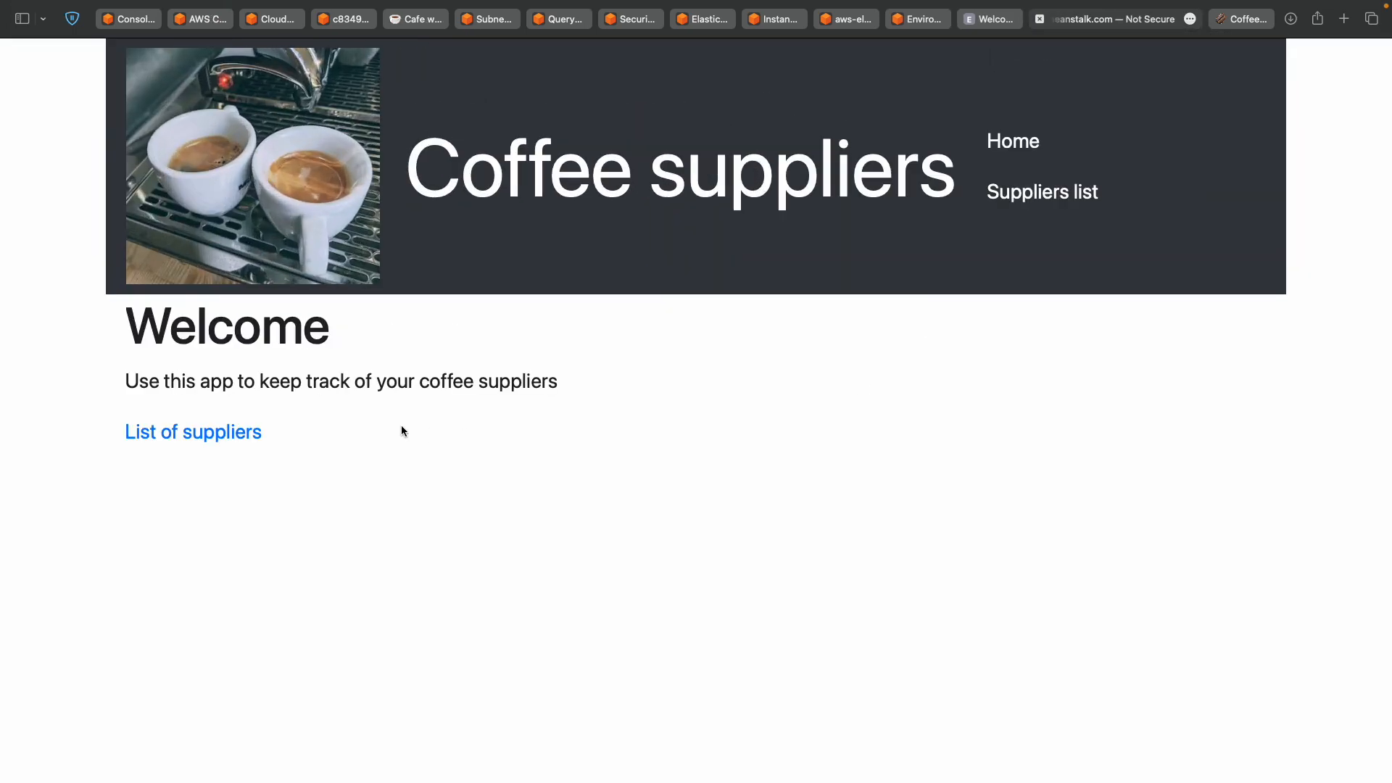
pyautogui.click(1246, 22)
pyautogui.click(1075, 22)
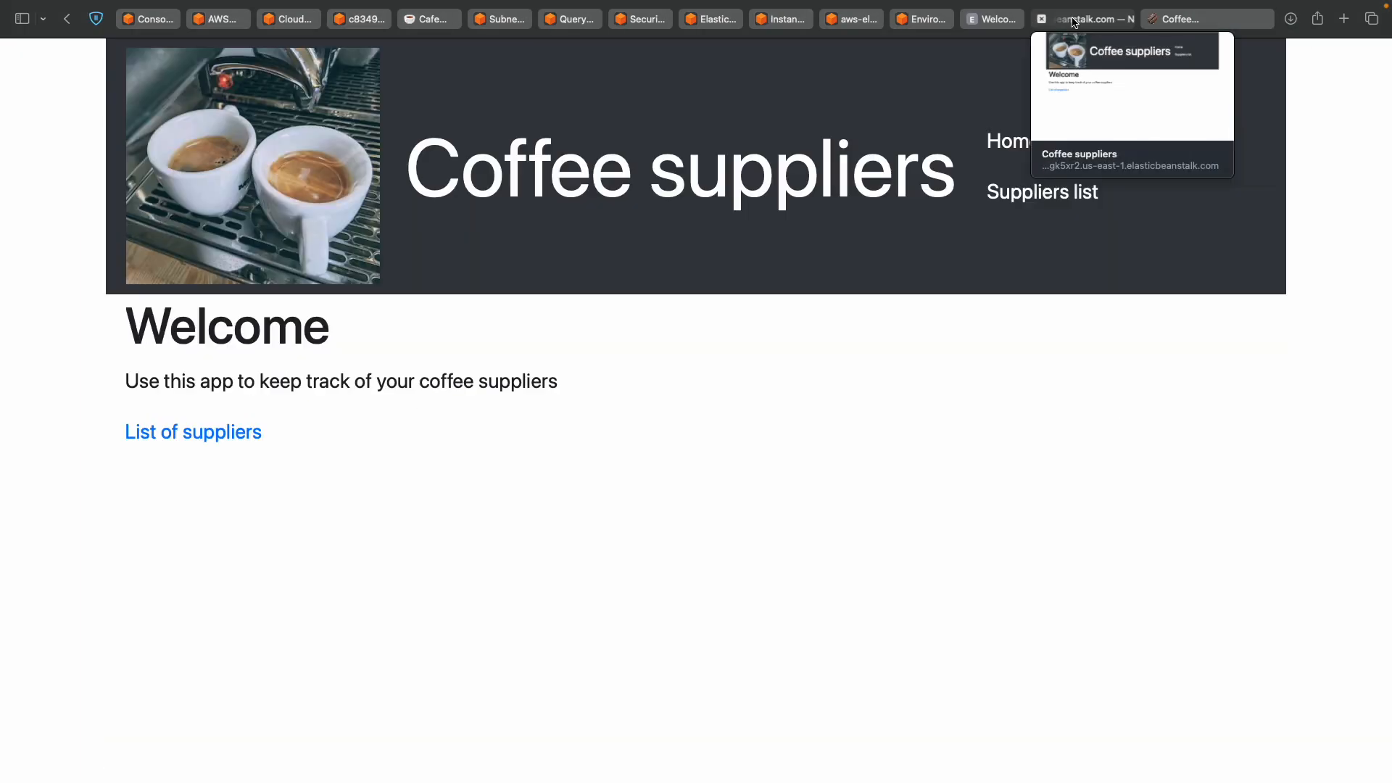
# Load the List of suppliers page and scroll through the supplier table.
pyautogui.click(241, 433)
pyautogui.scroll(-7, 476, 685)
pyautogui.scroll(7, 476, 685)
pyautogui.scroll(-7, 476, 685)
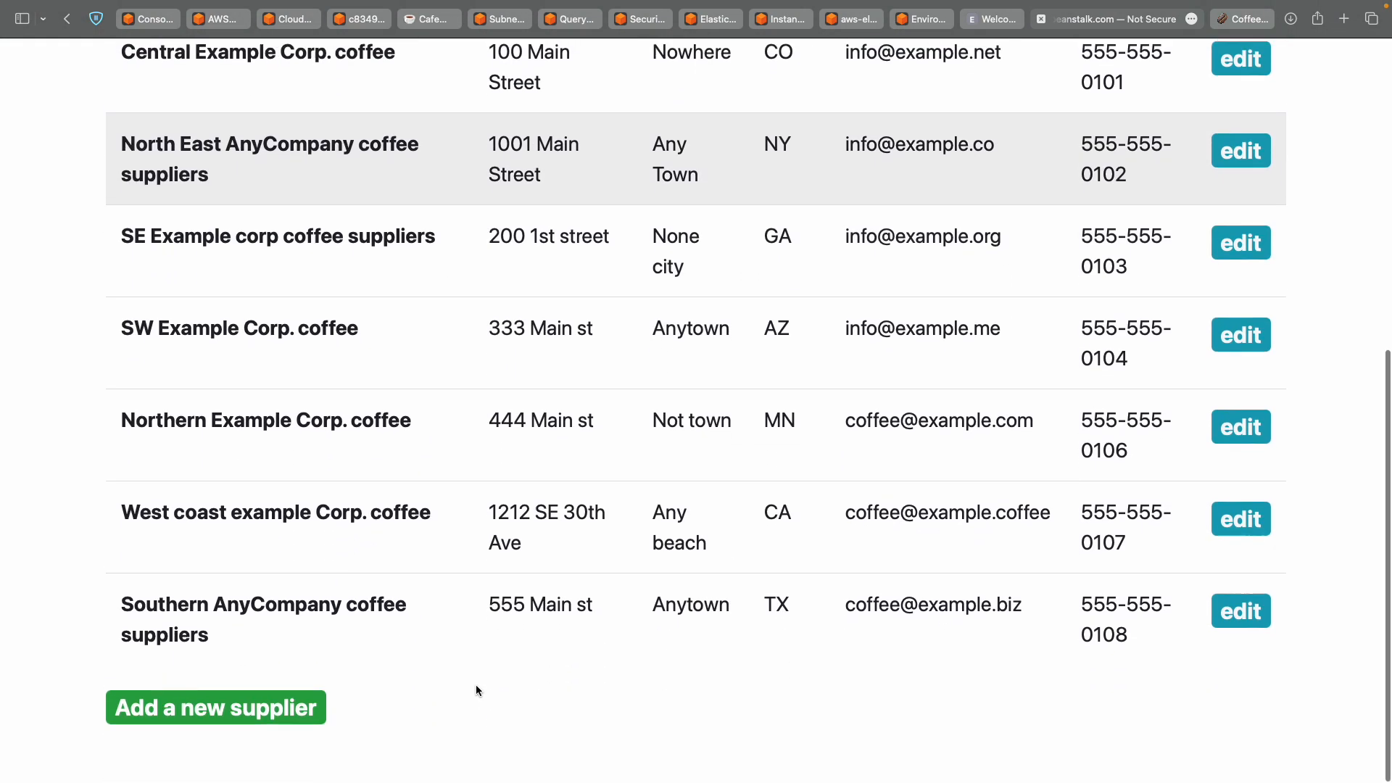
pyautogui.scroll(7, 476, 685)
pyautogui.scroll(-1, 476, 684)
pyautogui.hotkey('ctrl', 'Left')
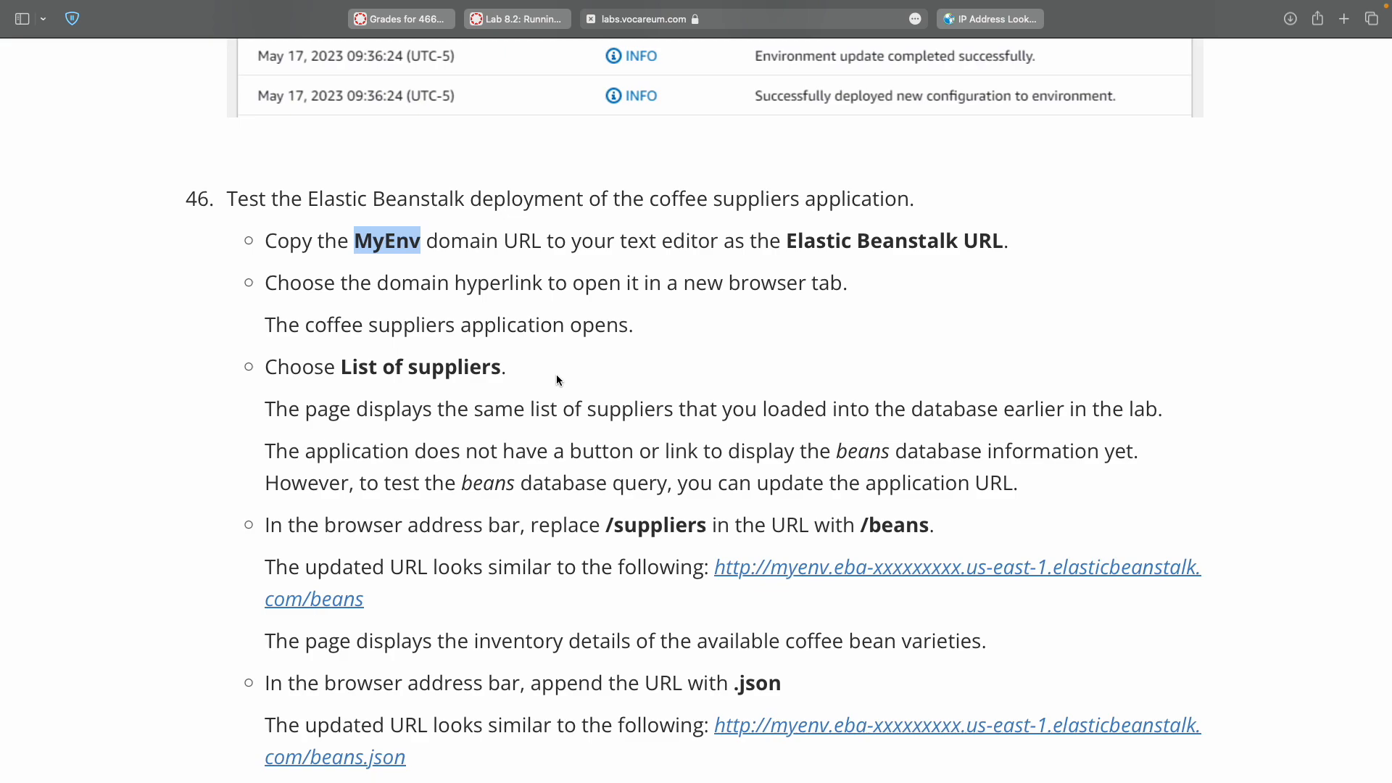
pyautogui.scroll(3, 556, 377)
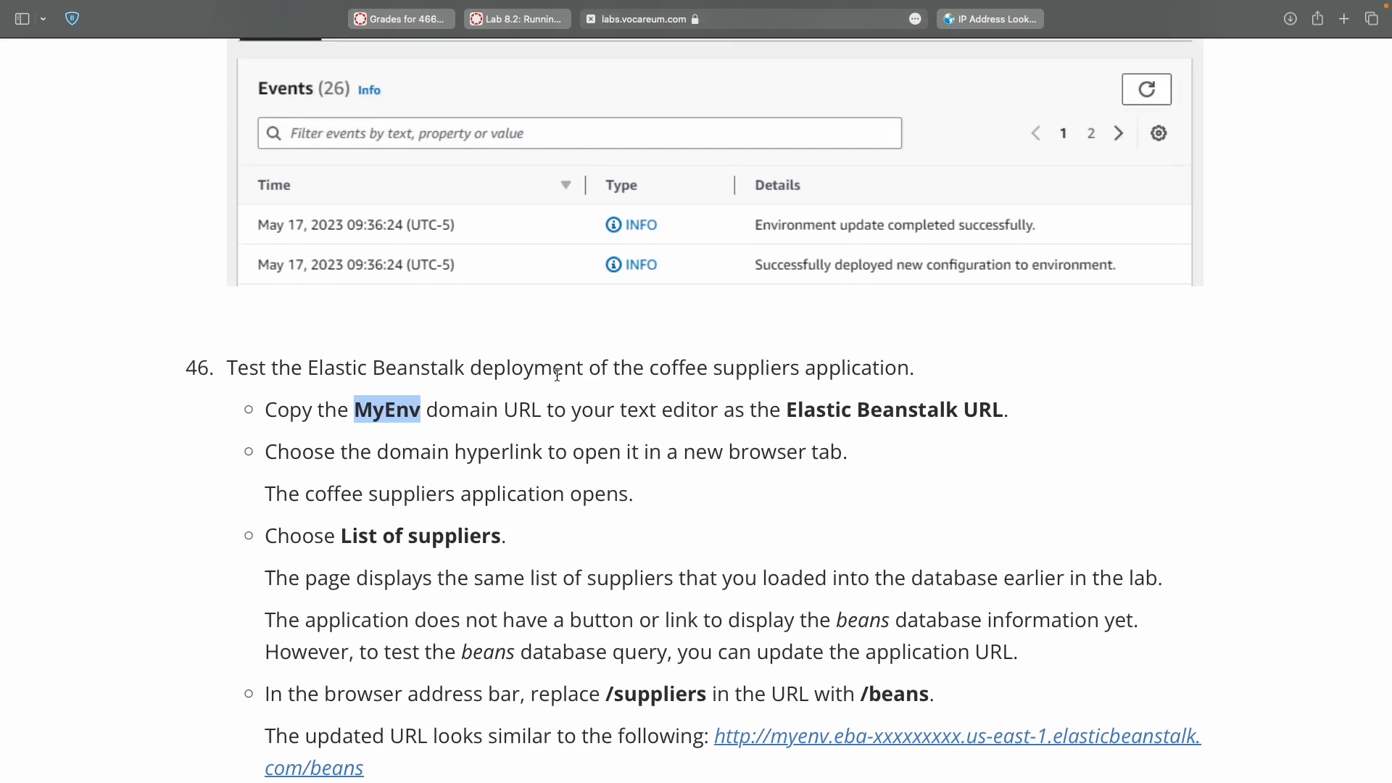
pyautogui.scroll(-1, 557, 375)
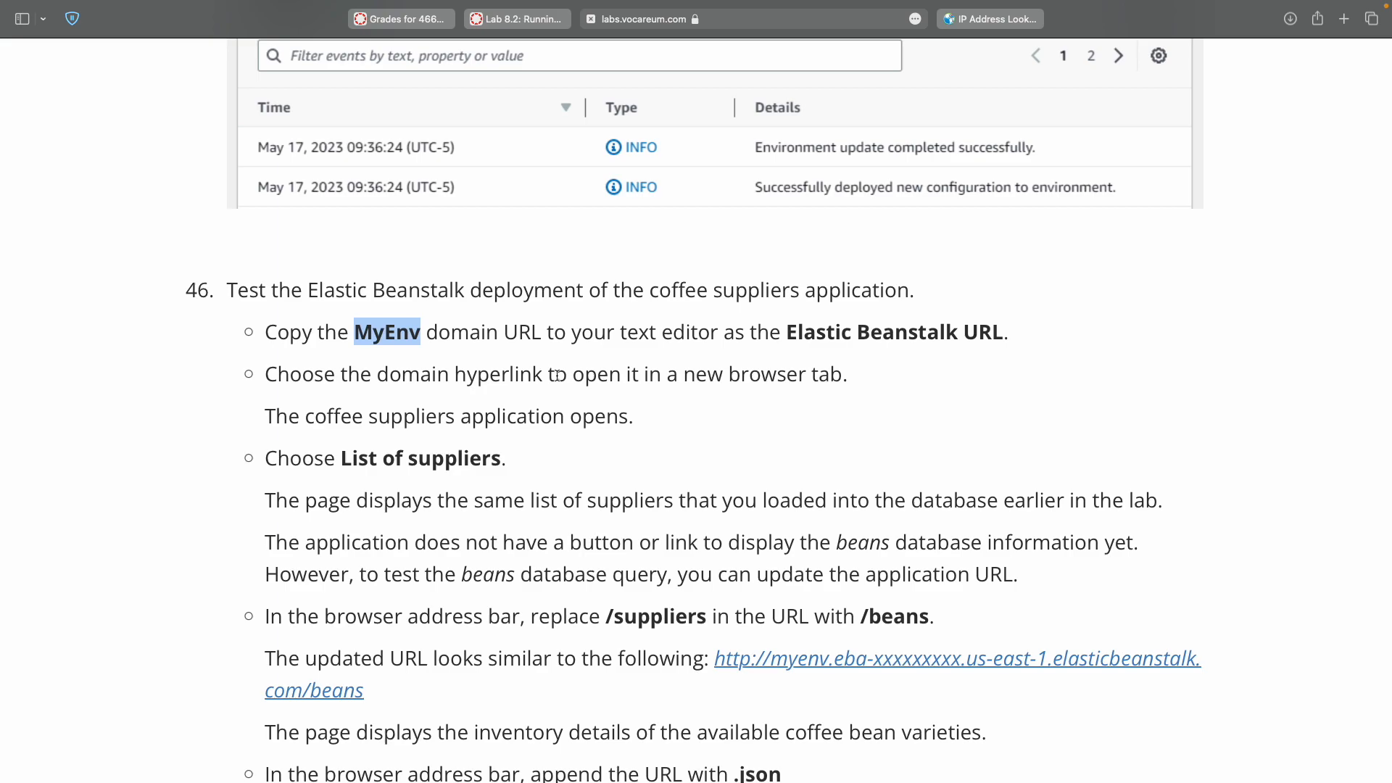
pyautogui.scroll(-5, 557, 375)
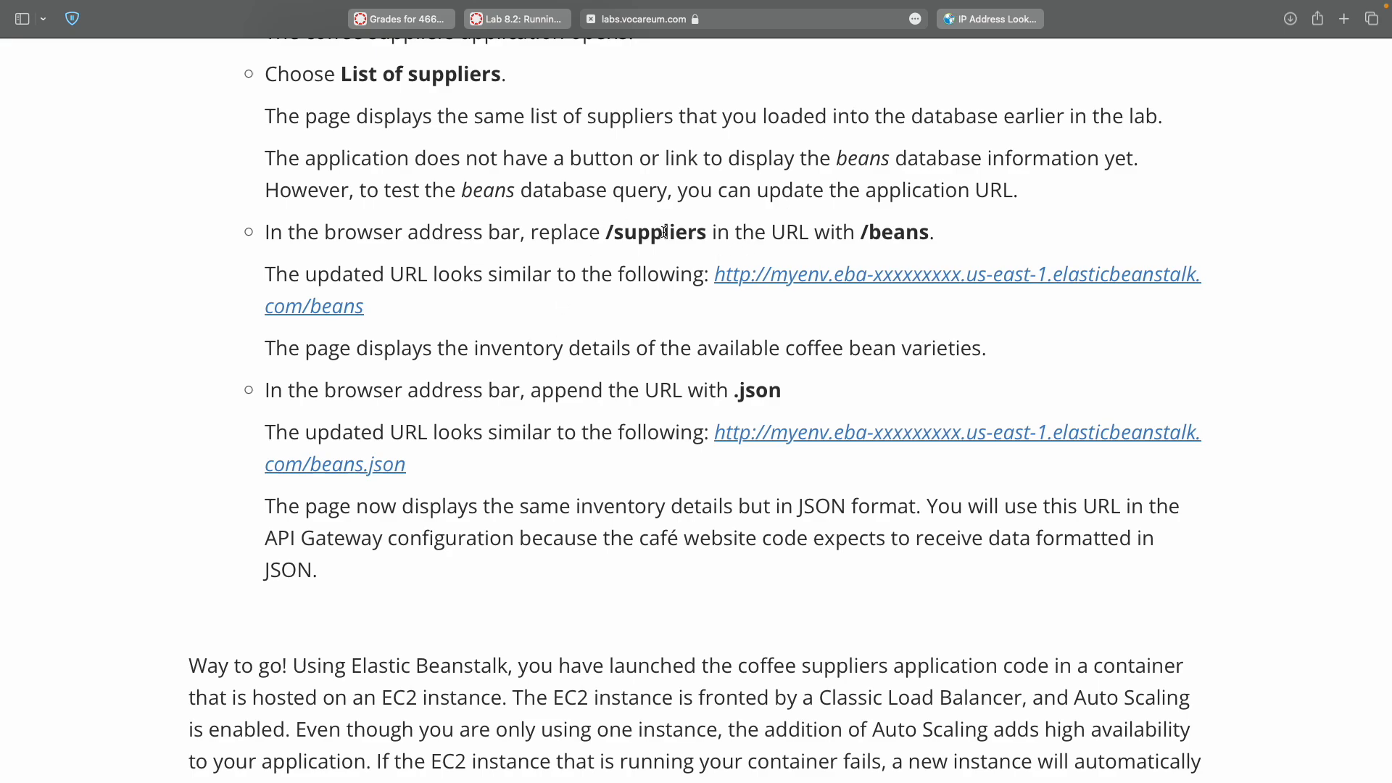
pyautogui.doubleClick(895, 234)
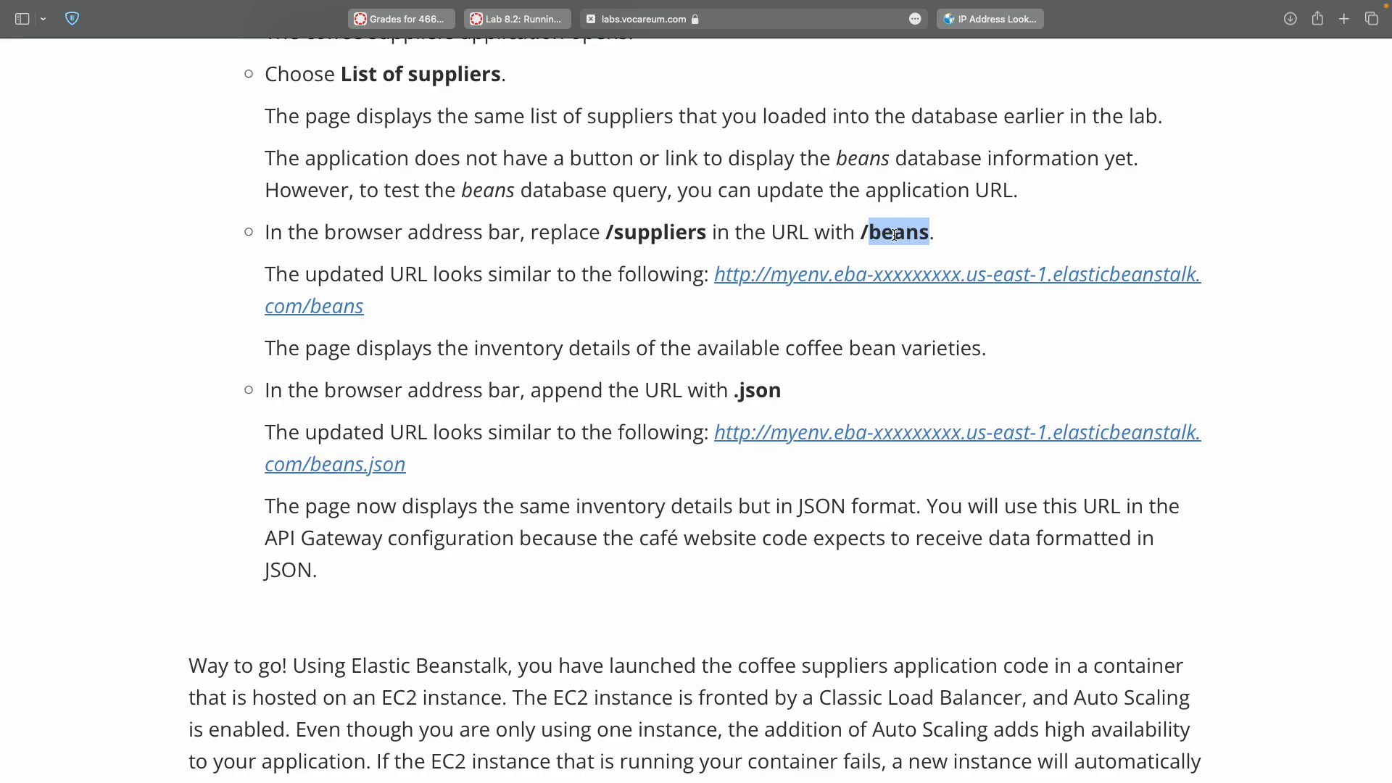
# Copy the suppliers page URL and paste it into a new browser tab.
pyautogui.hotkey('ctrl', 'Right')
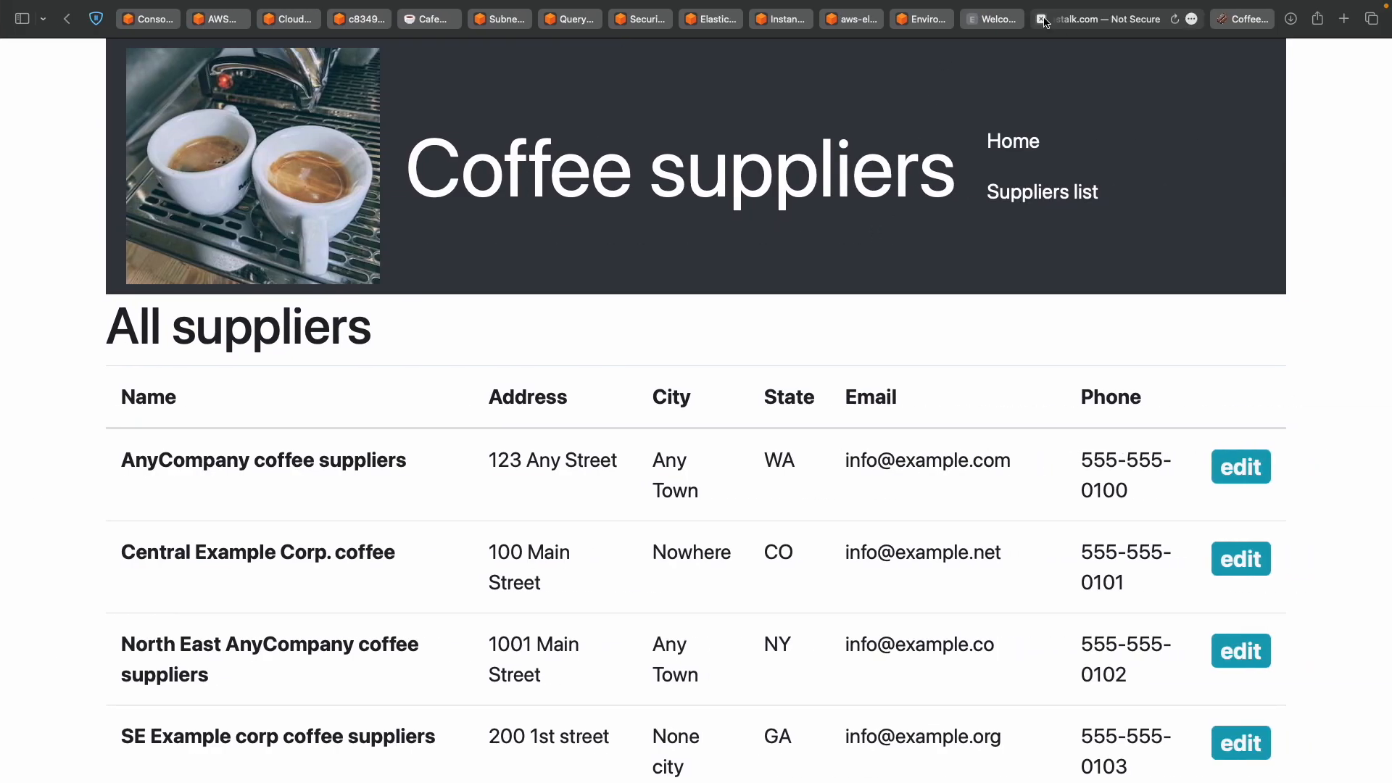
pyautogui.click(1109, 29)
pyautogui.press('Right')
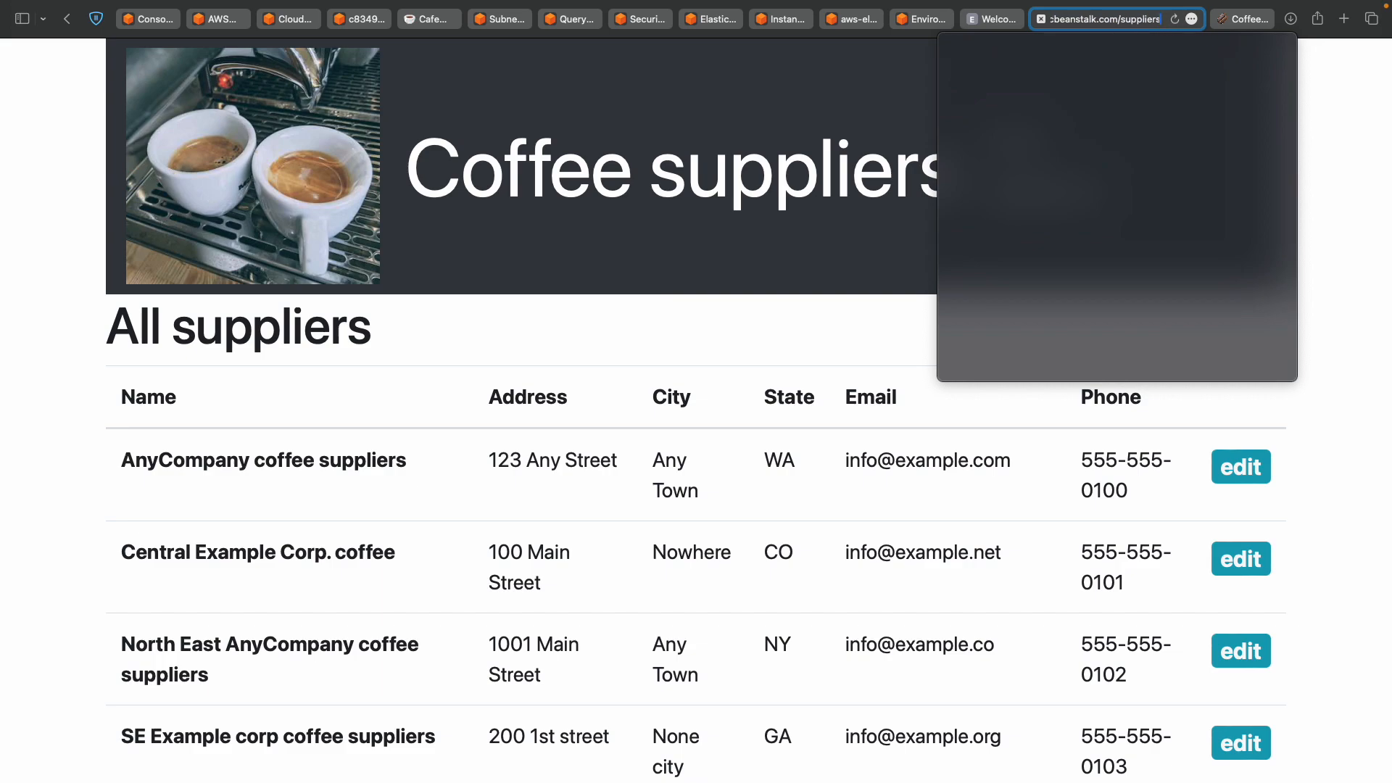
pyautogui.press('super+a')
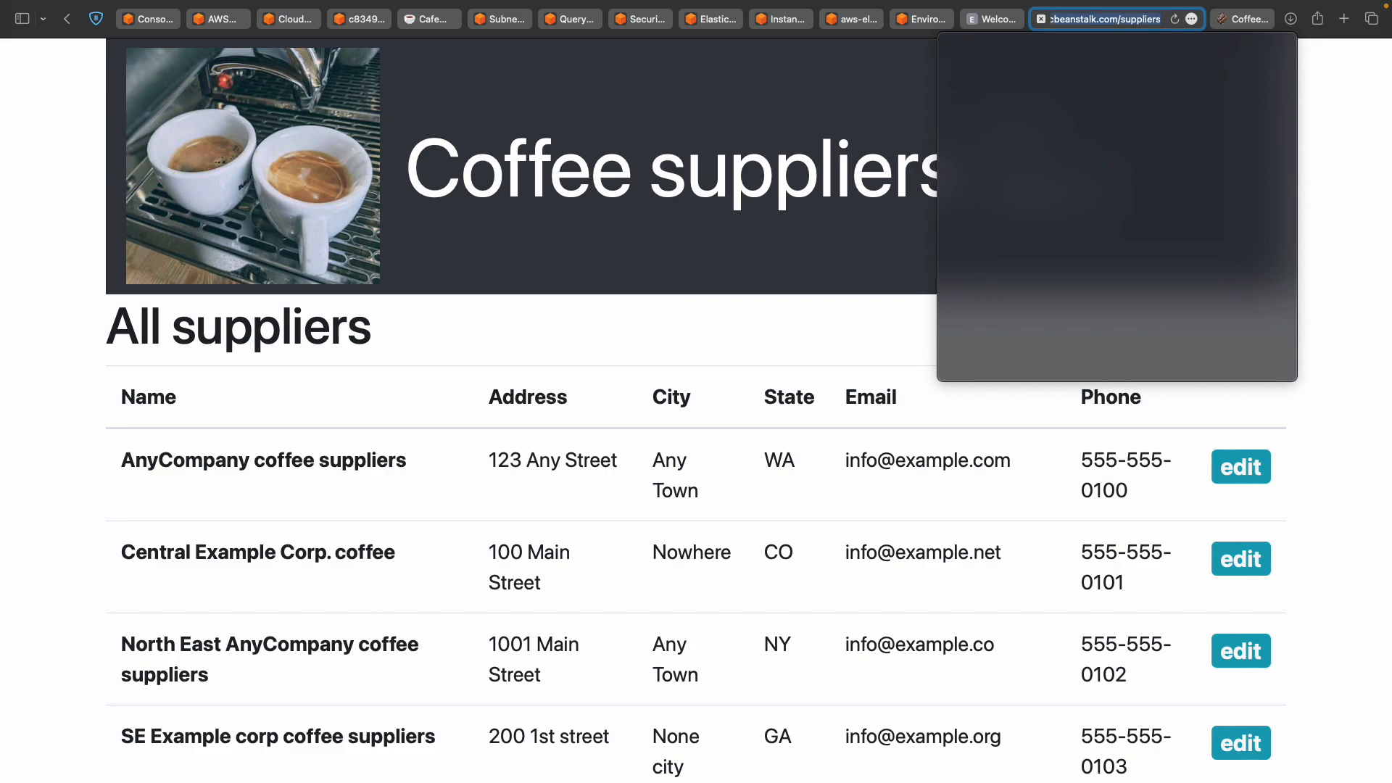
pyautogui.press('super+t')
pyautogui.write('myenv.eba-mcgk5xr2.us-east-1.elasticbeanstalk.com/suppliers')
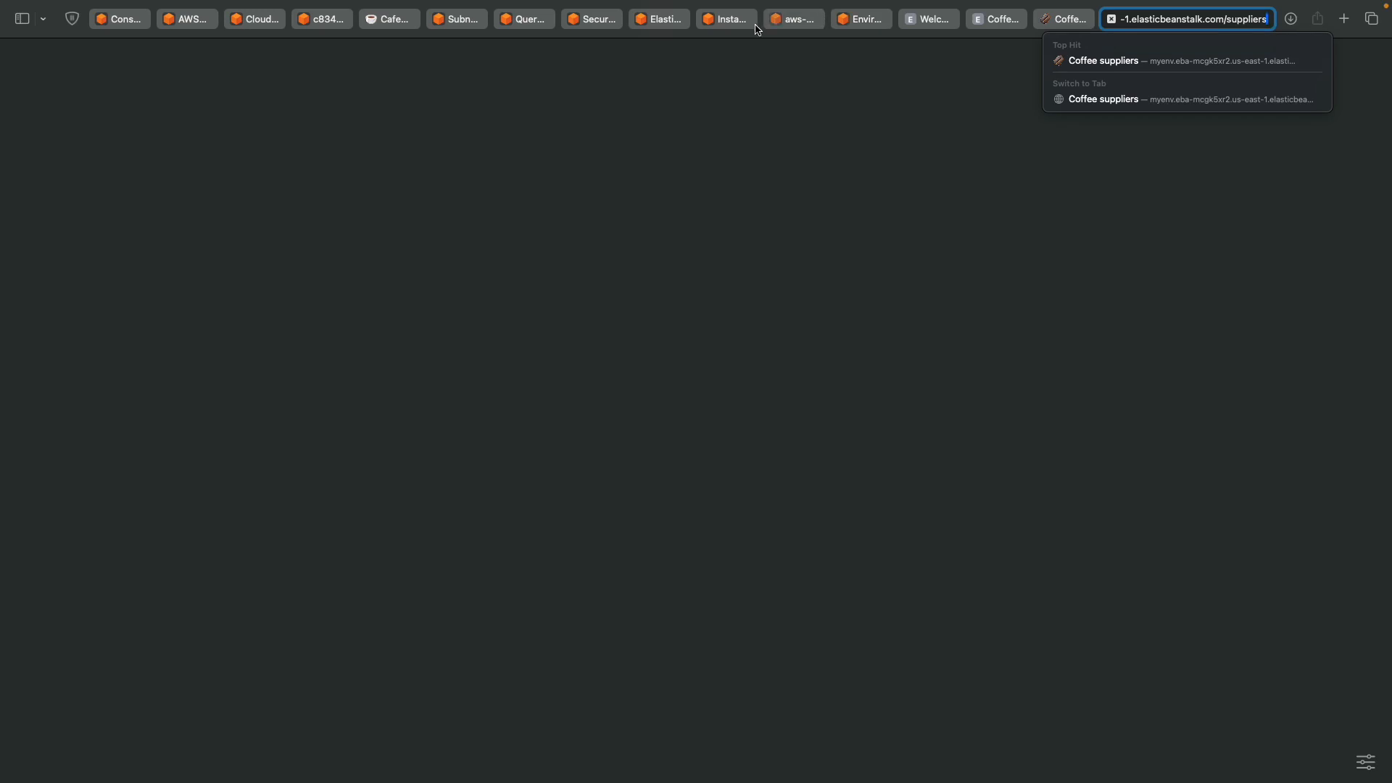
pyautogui.click(877, 26)
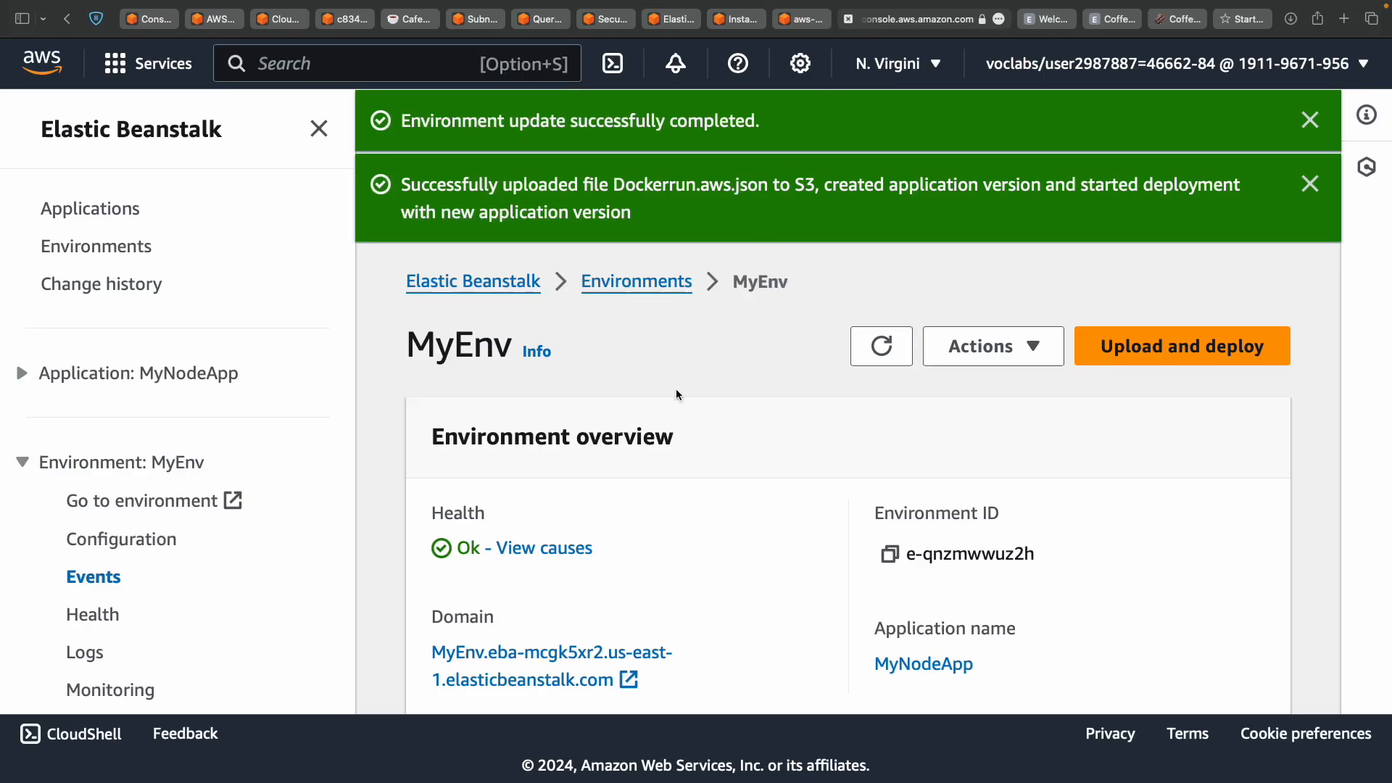
pyautogui.hotkey('ctrl', 'Left')
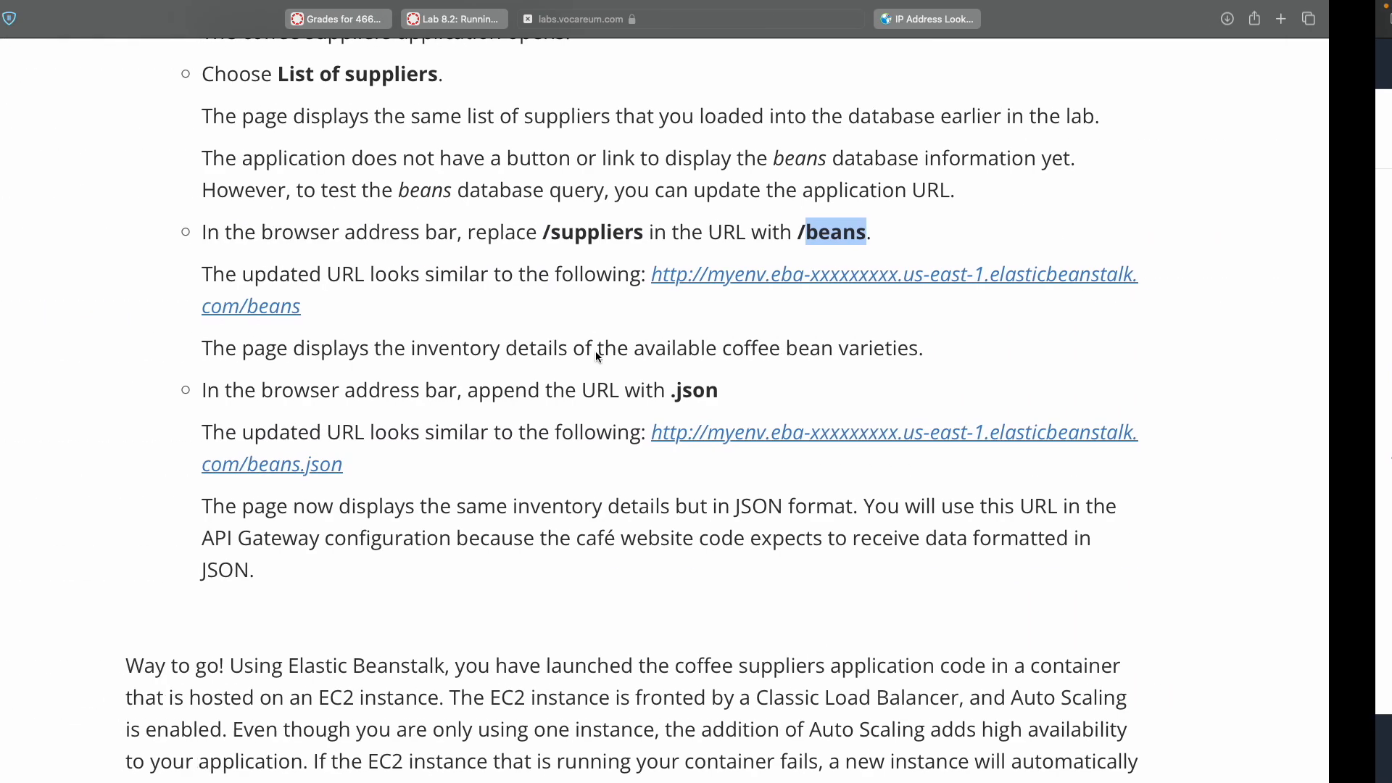
pyautogui.hotkey('ctrl', 'Right')
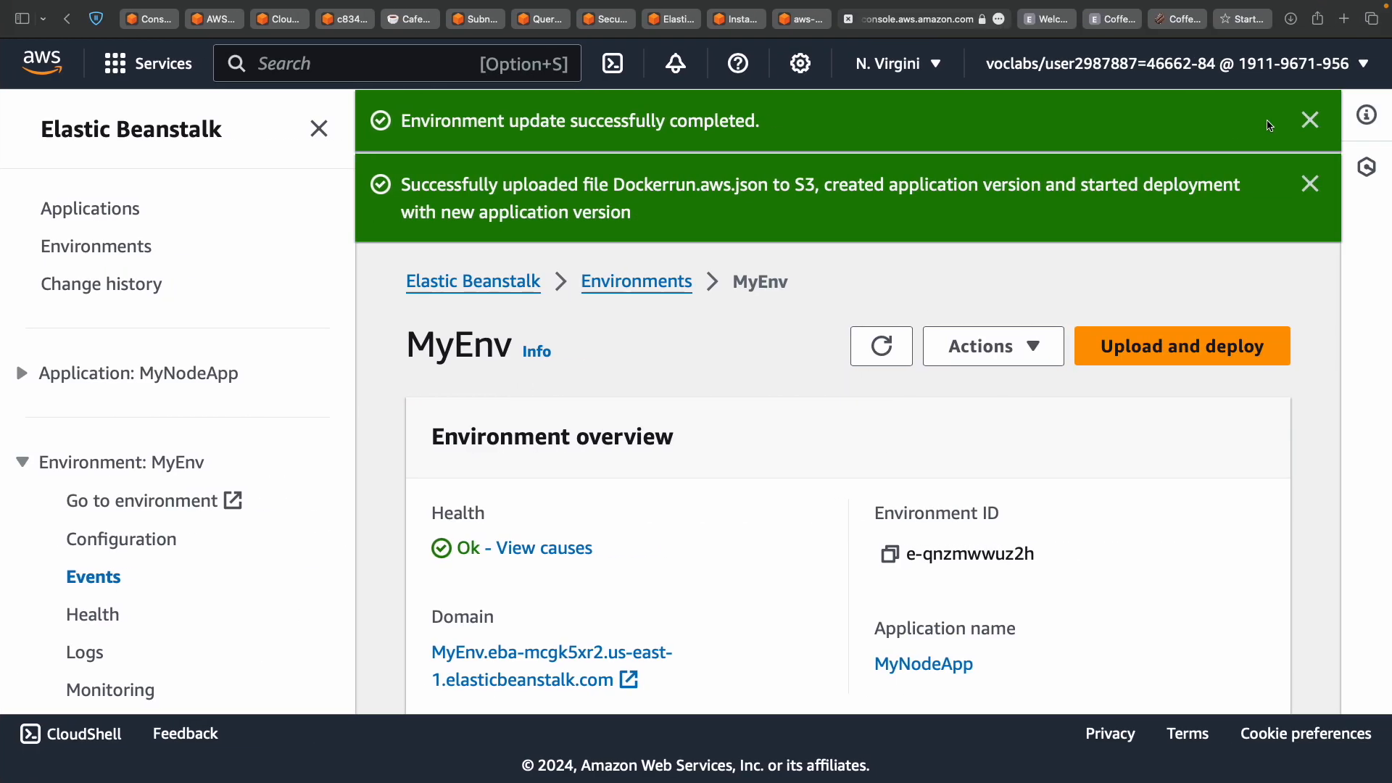
# Replace 'suppliers' with 'beans' in the URL to load the All beans page, and move its tab left.
pyautogui.click(1257, 27)
pyautogui.doubleClick(1240, 22)
pyautogui.press('super+Right')
pyautogui.hotkey('alt', 'shift', 'Left')
pyautogui.write('beanstalk.com/beans')
pyautogui.press('Return')
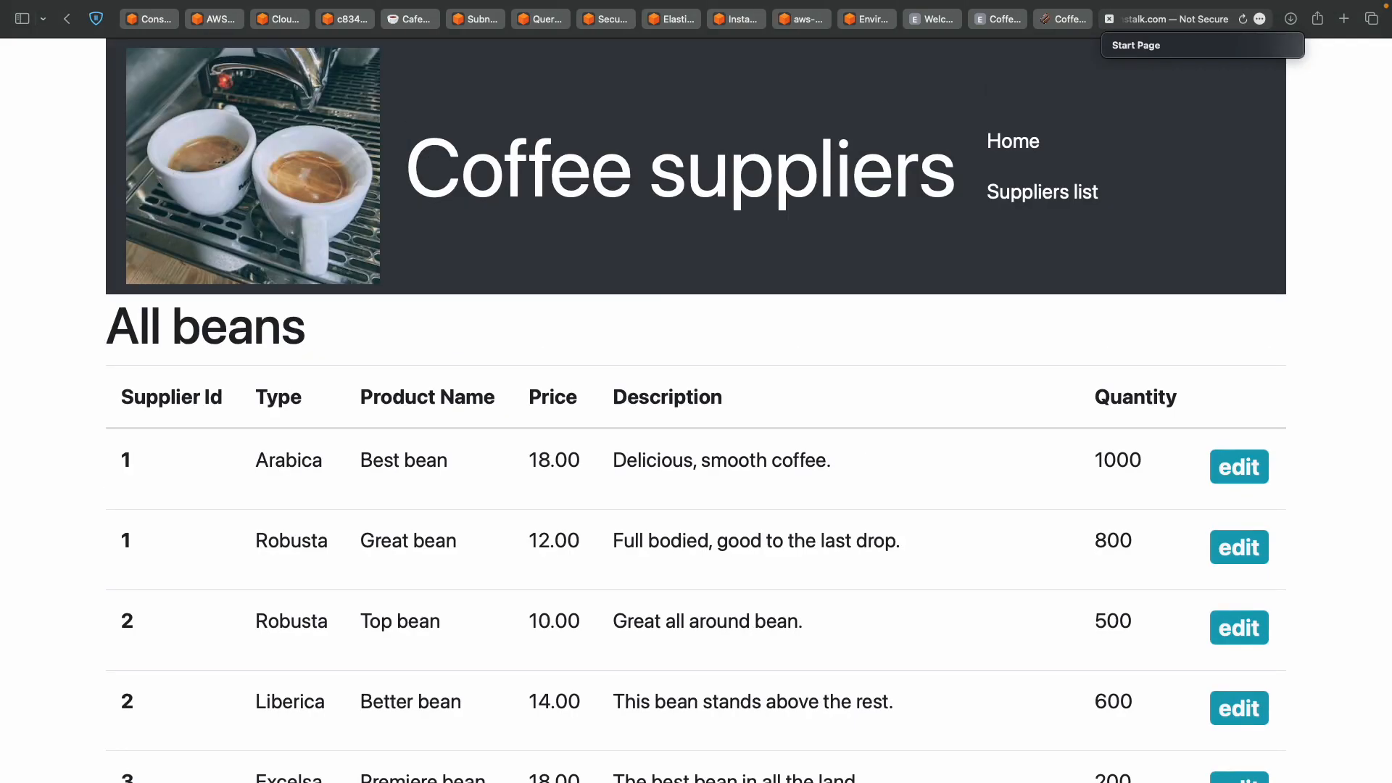
pyautogui.scroll(-10, 969, 429)
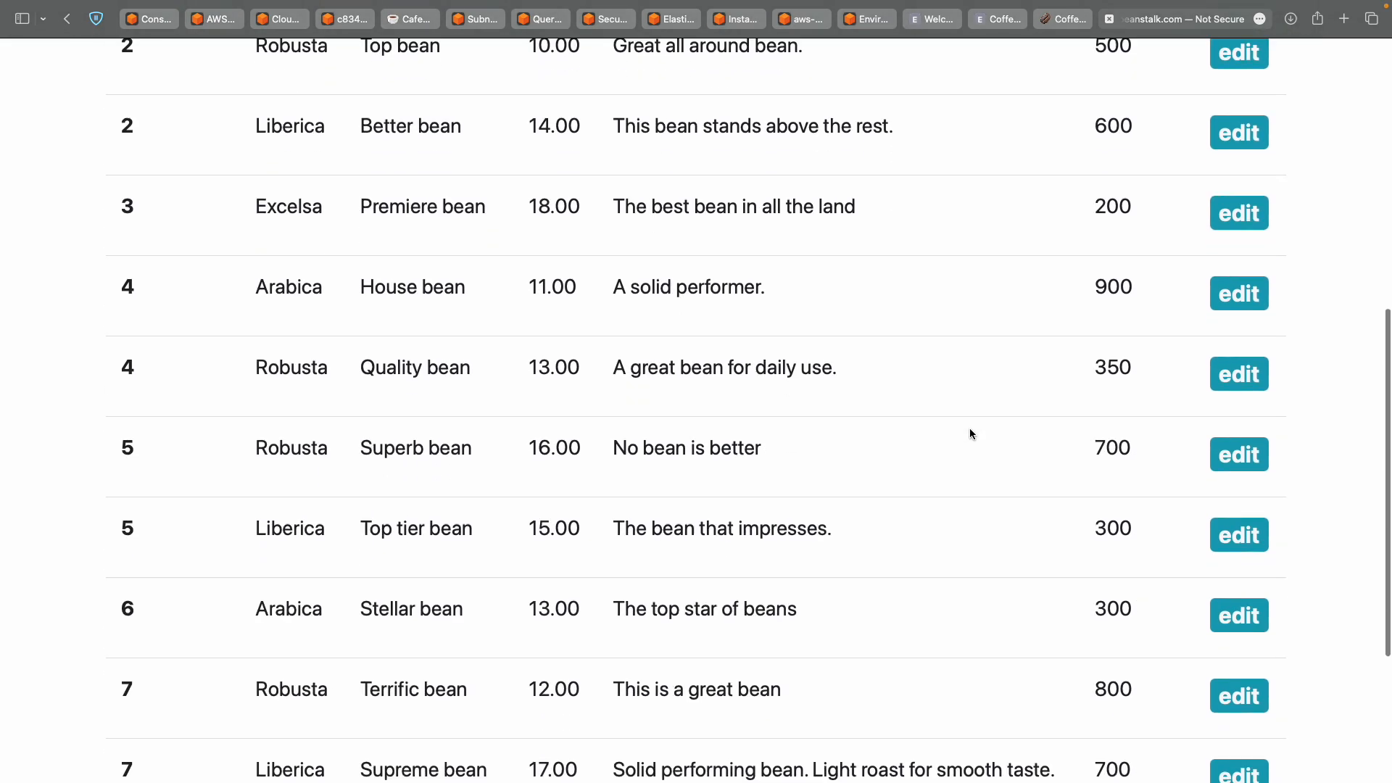
pyautogui.scroll(10, 972, 434)
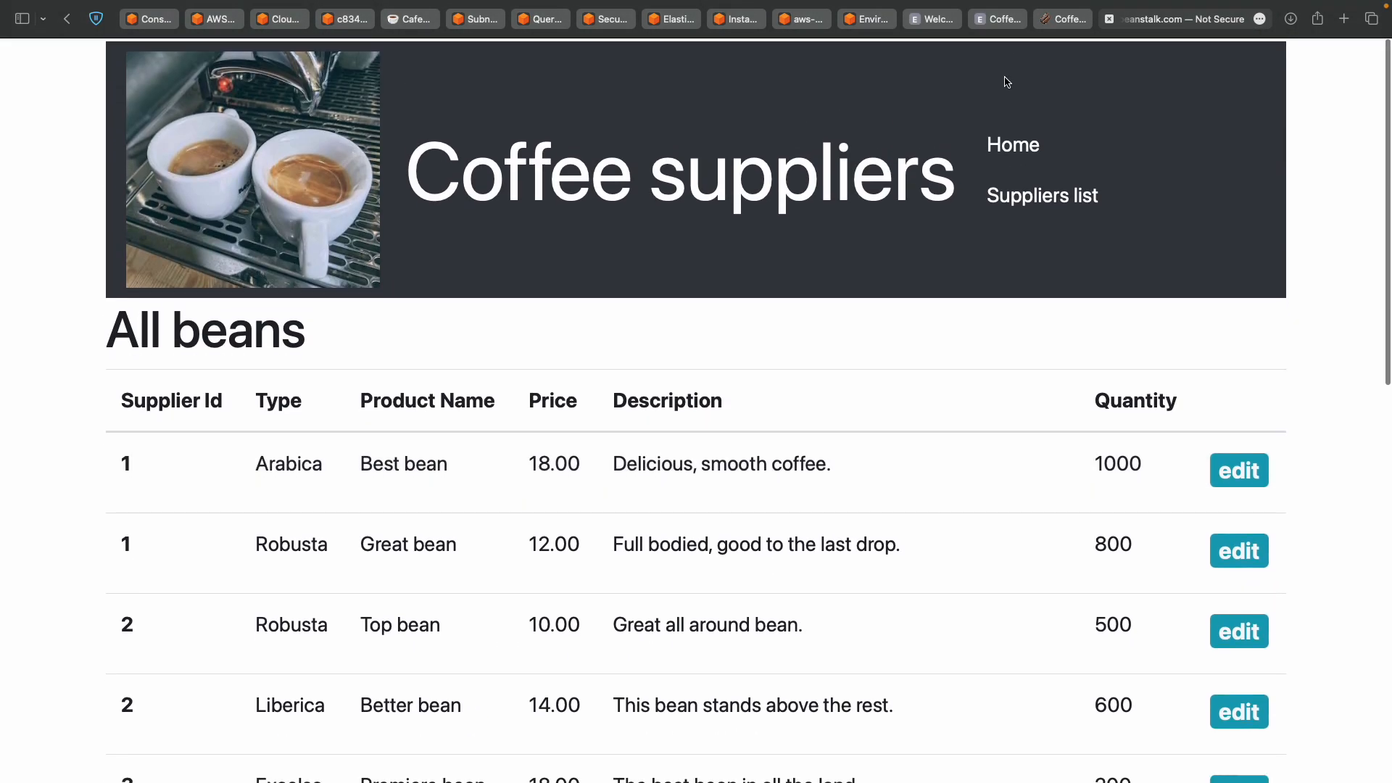
pyautogui.moveTo(1067, 20); pyautogui.dragTo(995, 20)
# Scroll through the All suppliers list to confirm it fully loads.
pyautogui.click(1063, 19)
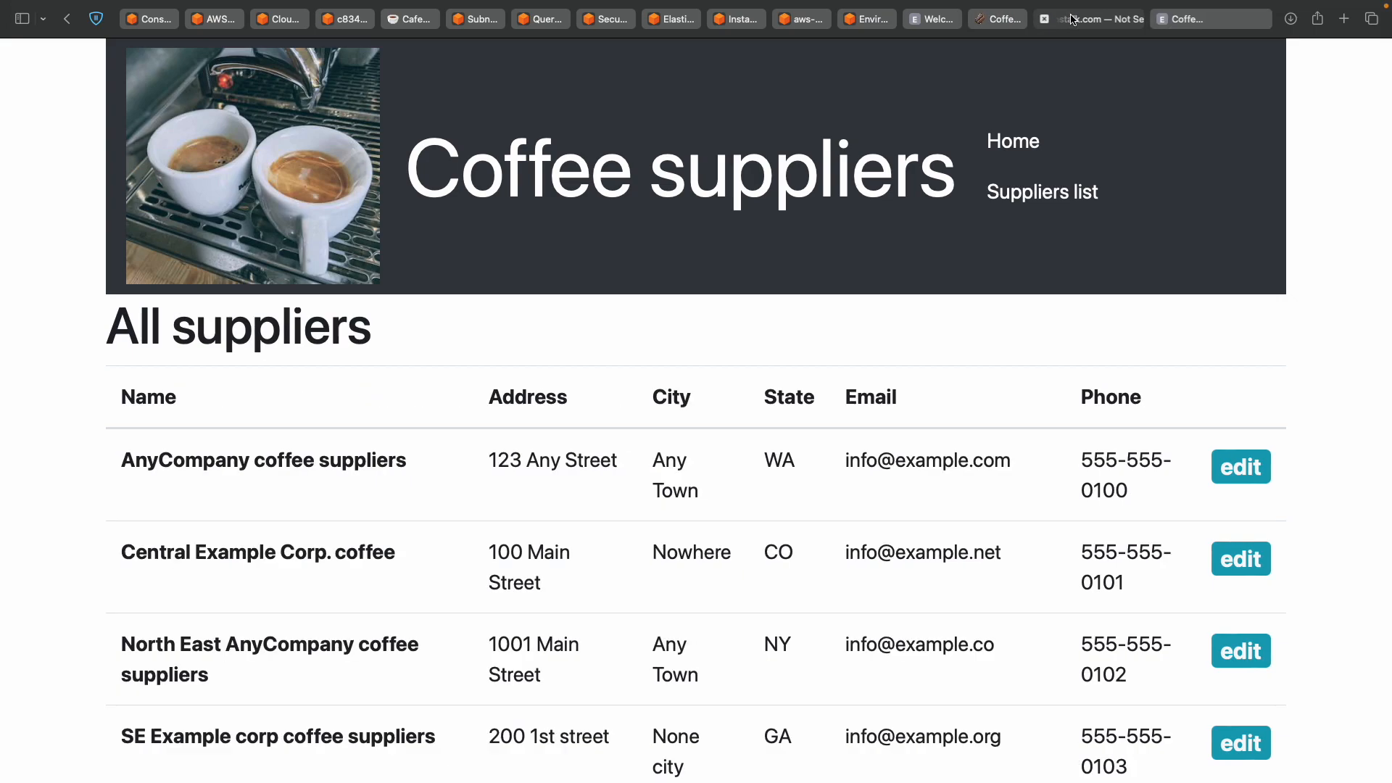
pyautogui.scroll(-6, 995, 438)
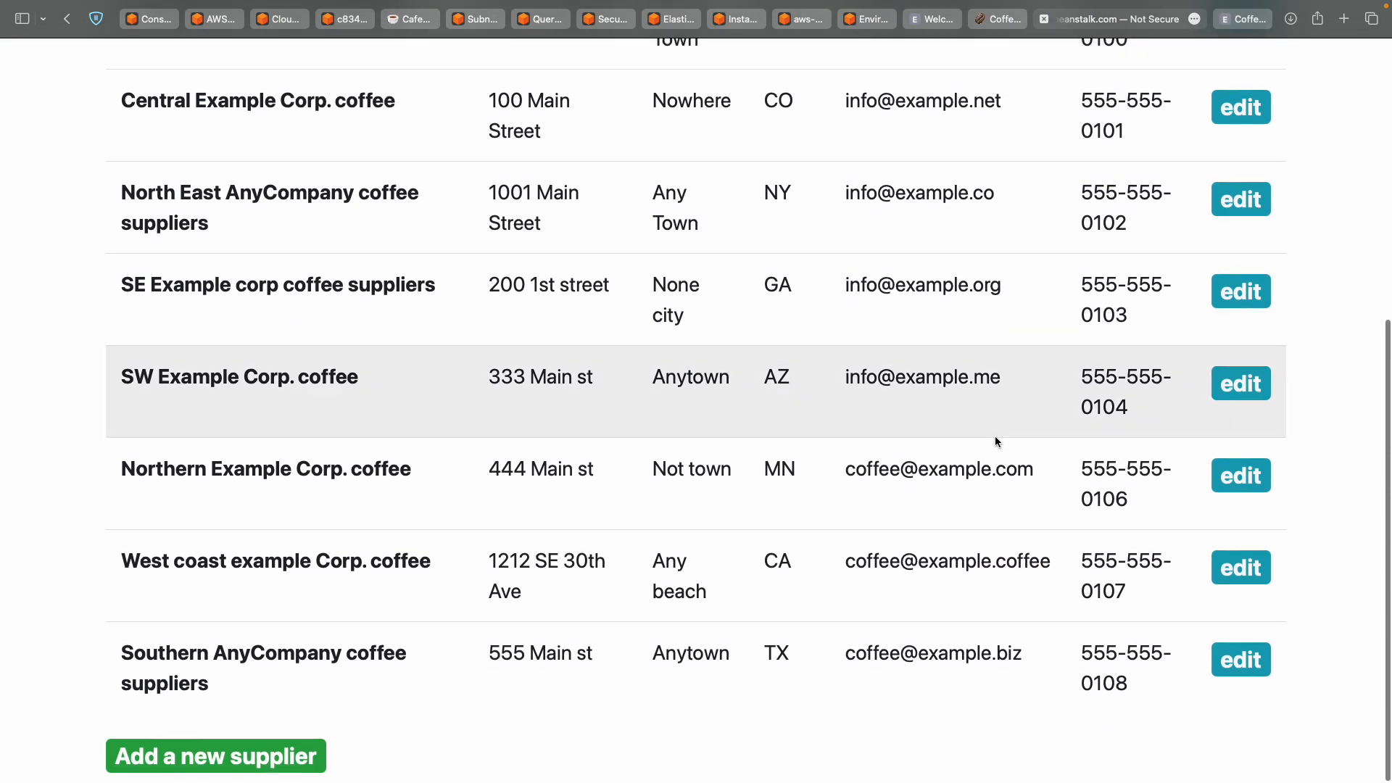
pyautogui.scroll(6, 995, 436)
pyautogui.scroll(-4, 994, 437)
pyautogui.scroll(4, 994, 436)
pyautogui.scroll(-6, 994, 436)
pyautogui.scroll(6, 995, 437)
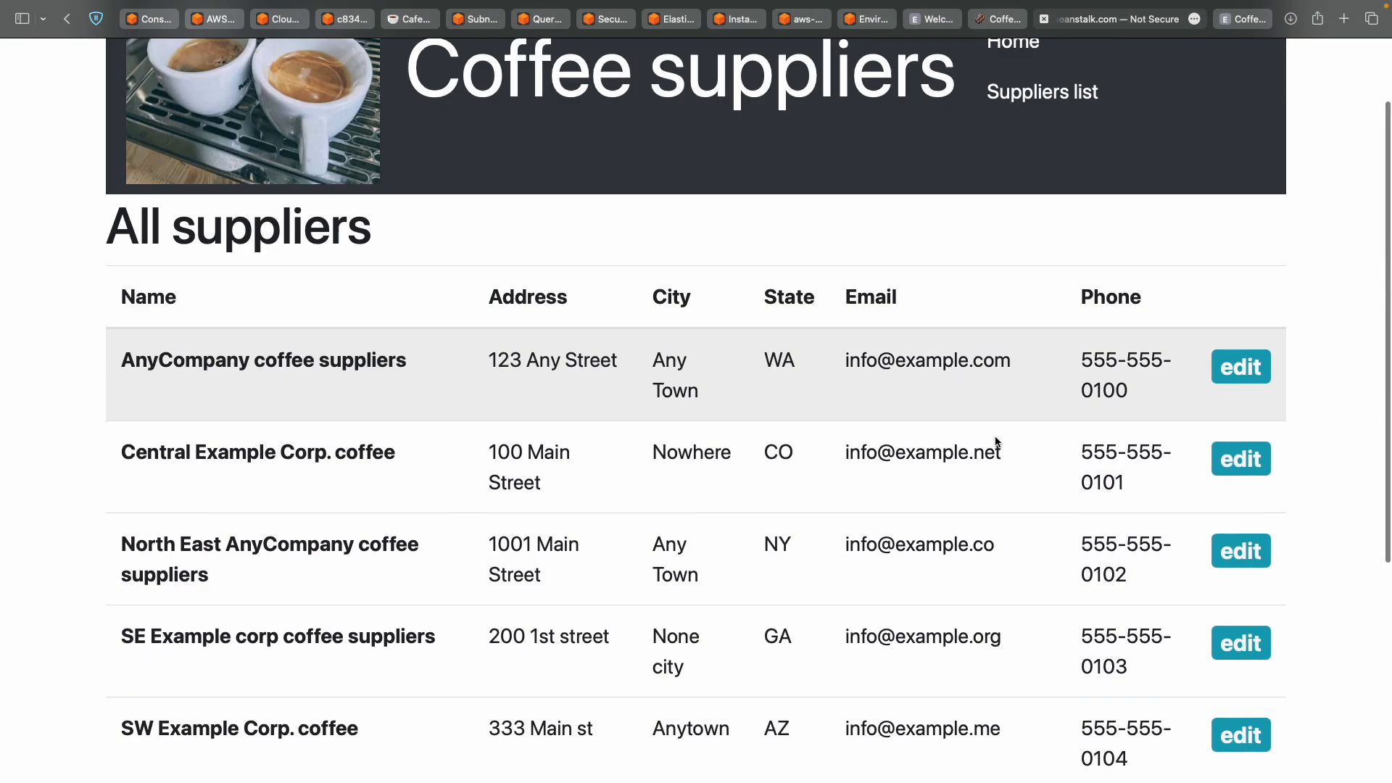
# Check the All beans page and its /beans address.
pyautogui.click(1255, 26)
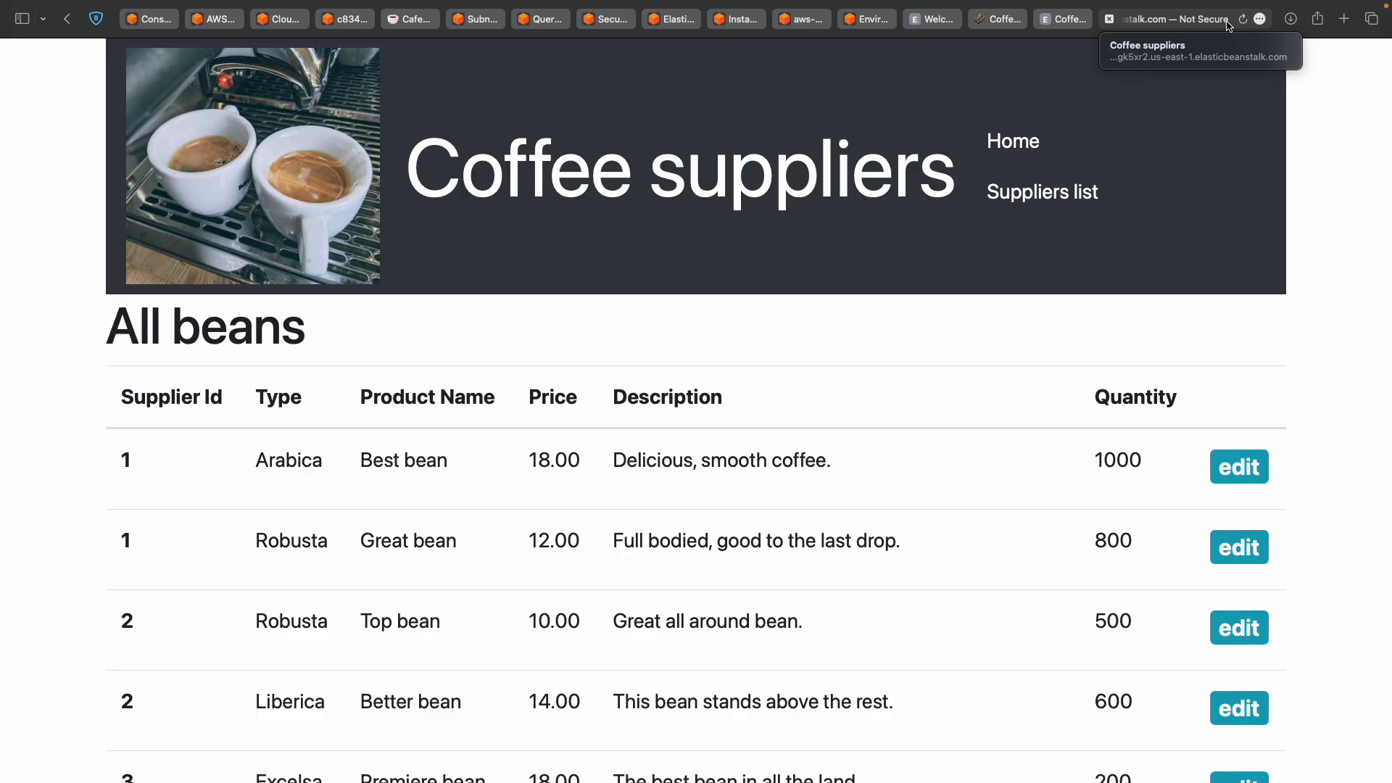
pyautogui.scroll(-10, 1063, 398)
pyautogui.scroll(10, 1063, 398)
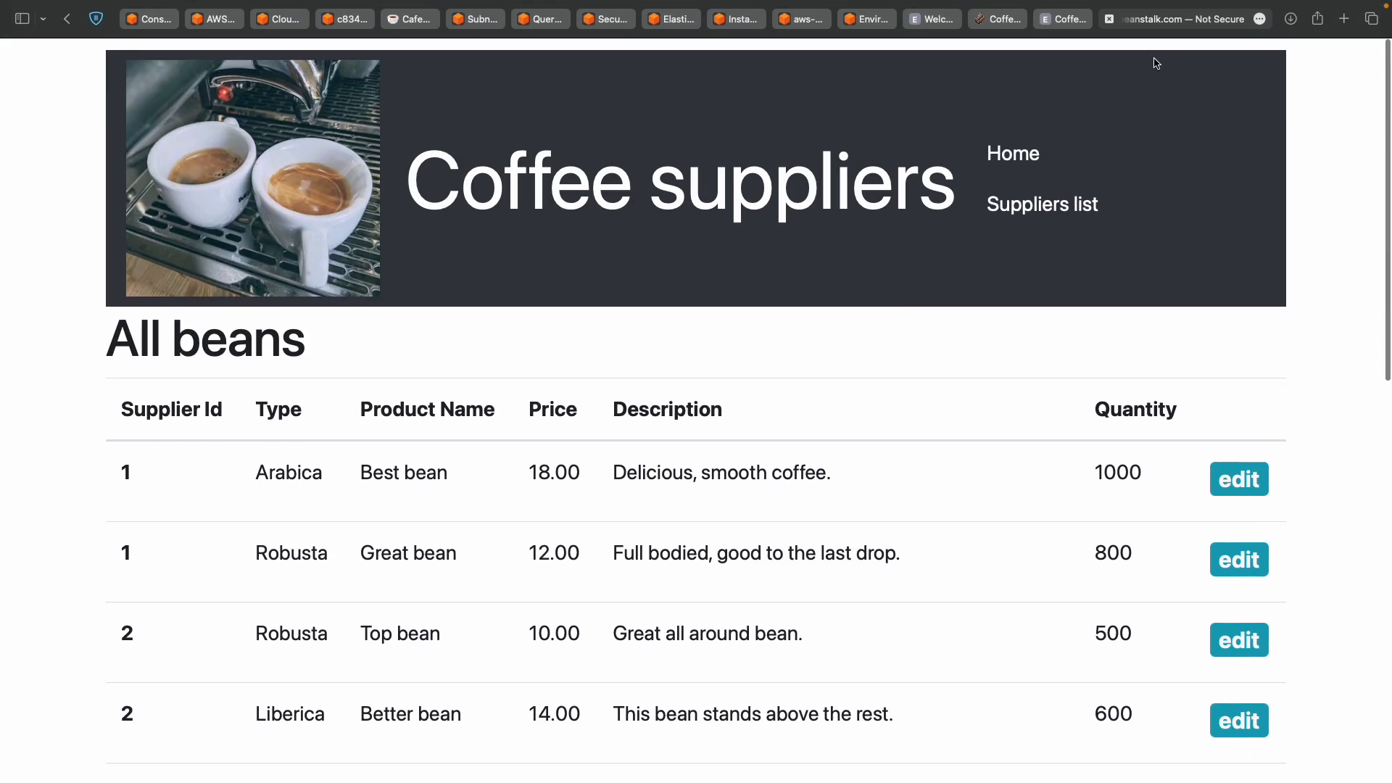
pyautogui.click(1220, 15)
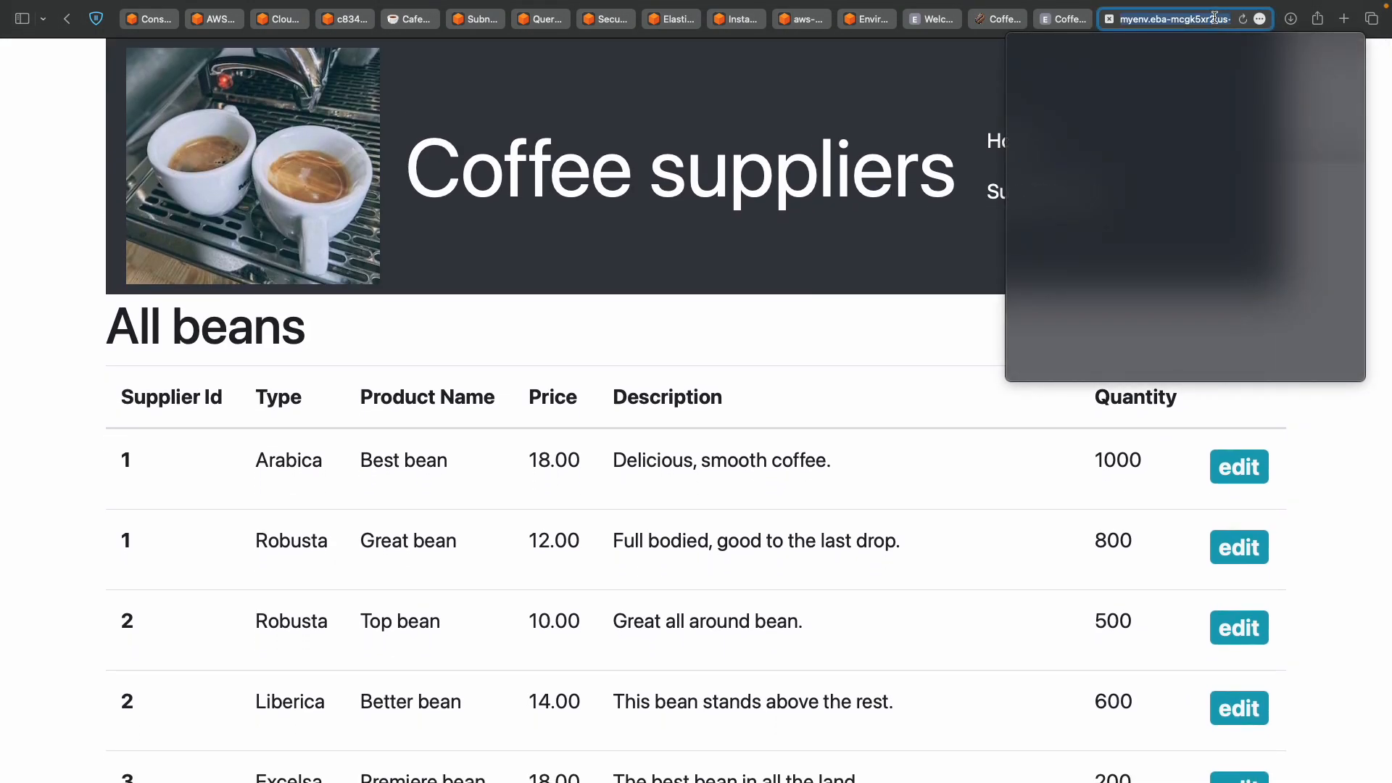
pyautogui.press('Right')
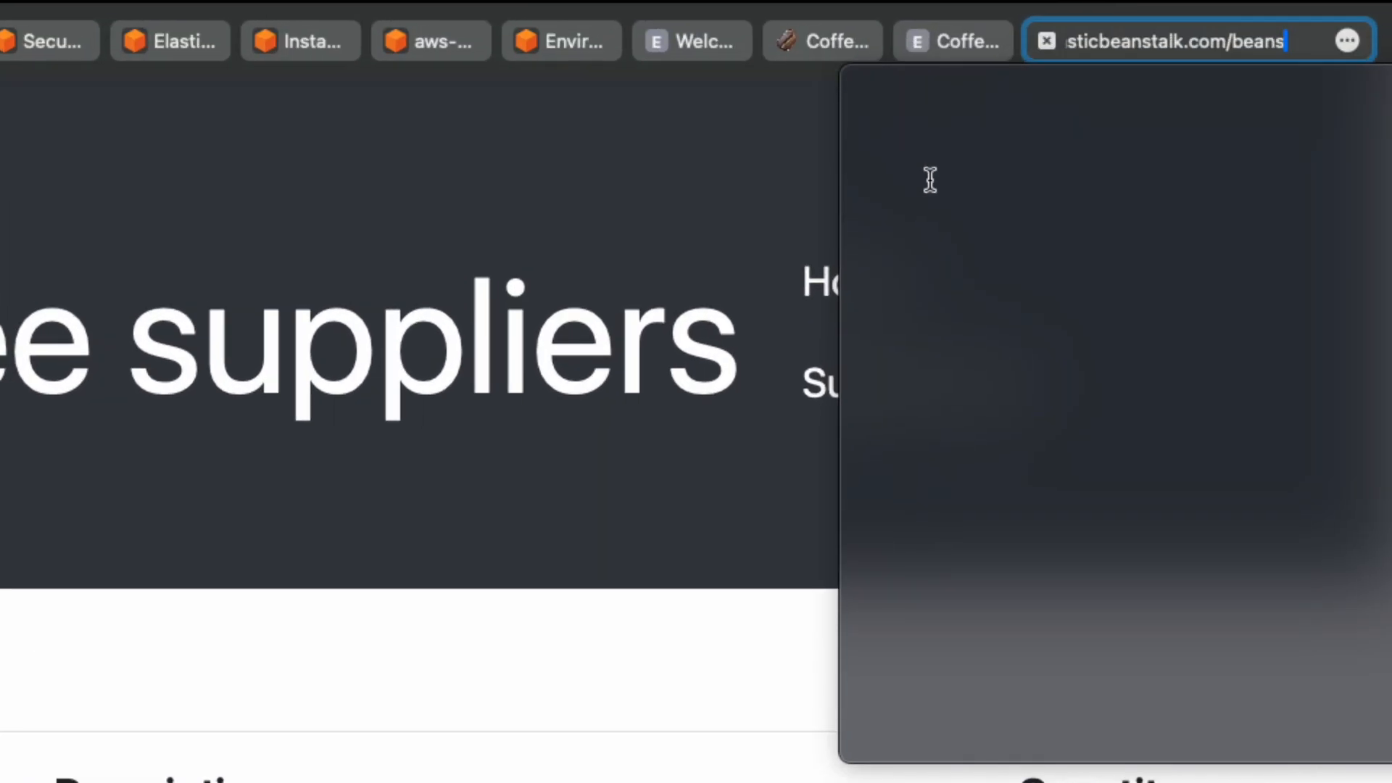
pyautogui.click(748, 183)
pyautogui.hotkey('ctrl', 'Left')
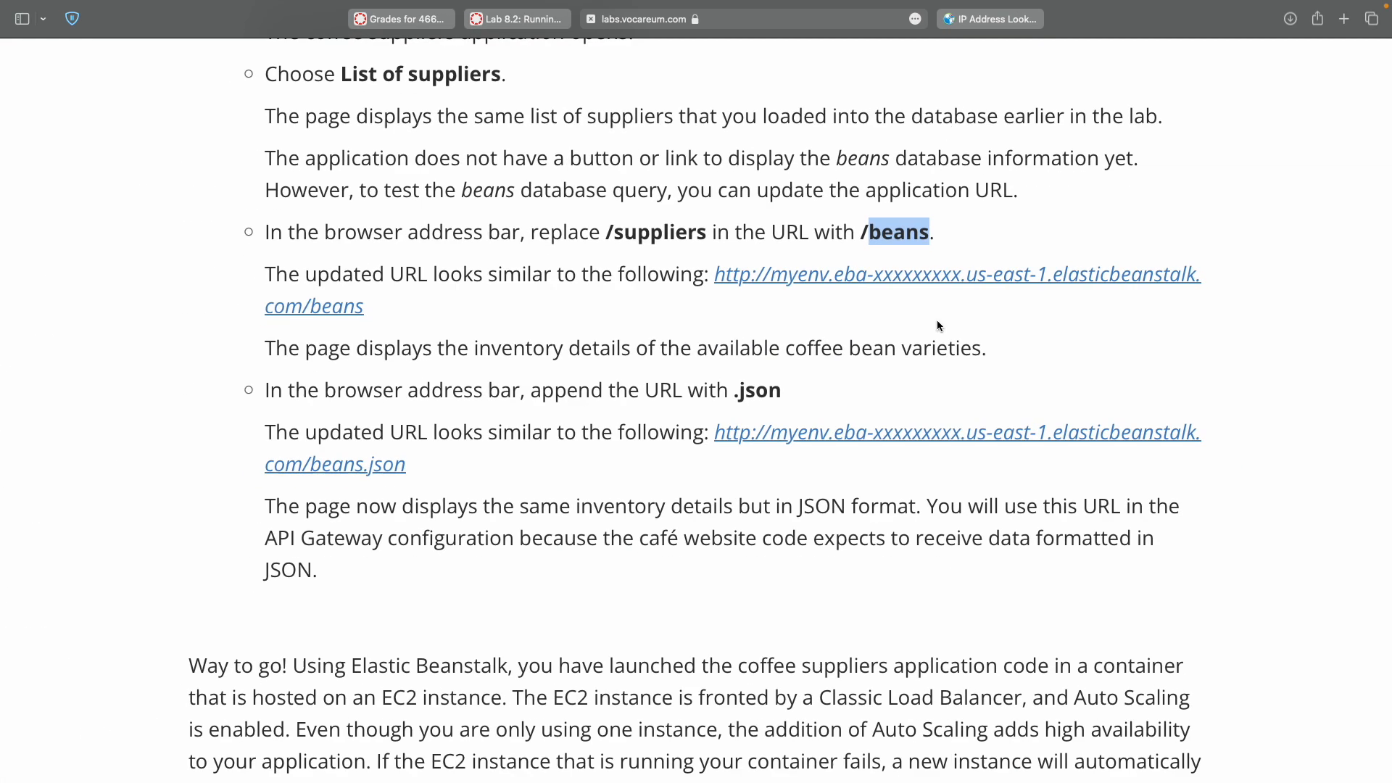
# Clear the 'beans' highlight and scroll the lab instructions down to Task 10, step 47.
pyautogui.click(937, 319)
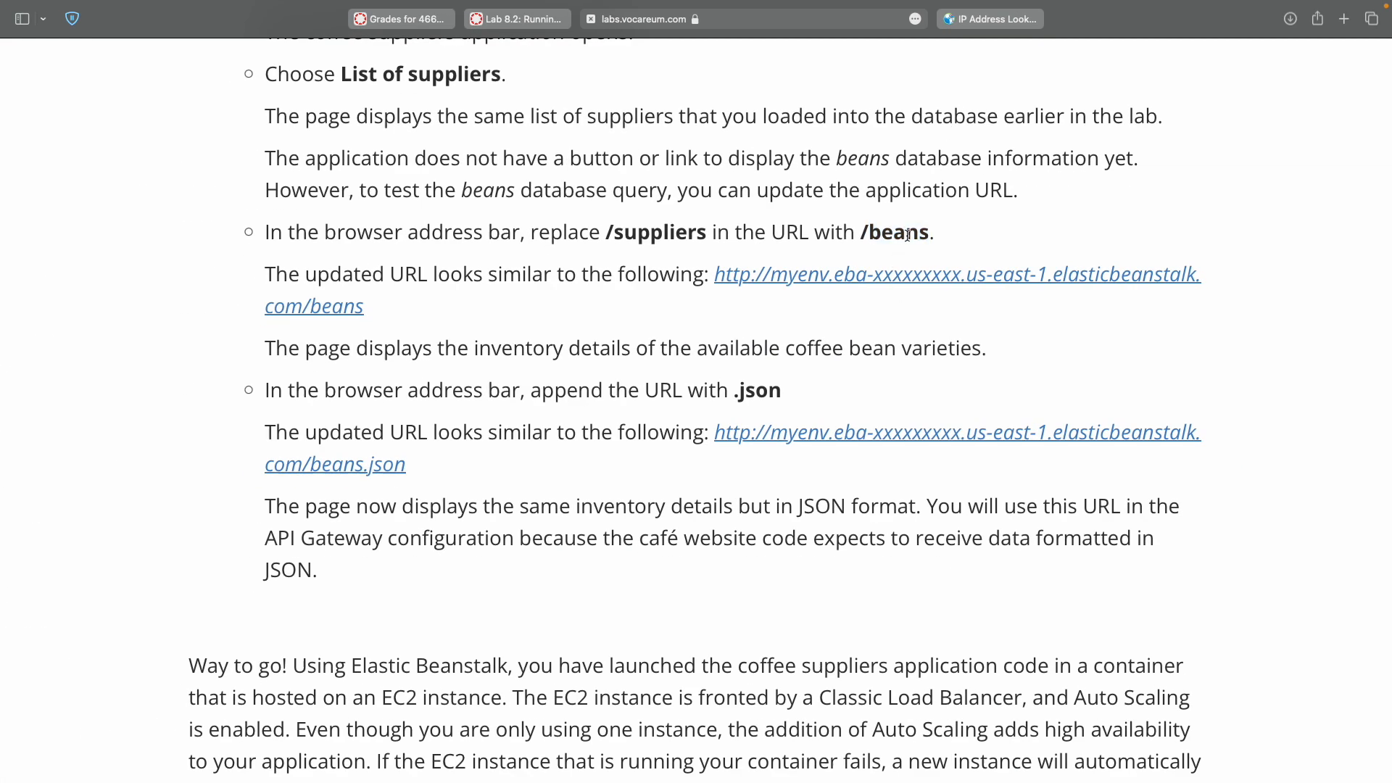
pyautogui.scroll(-6, 907, 235)
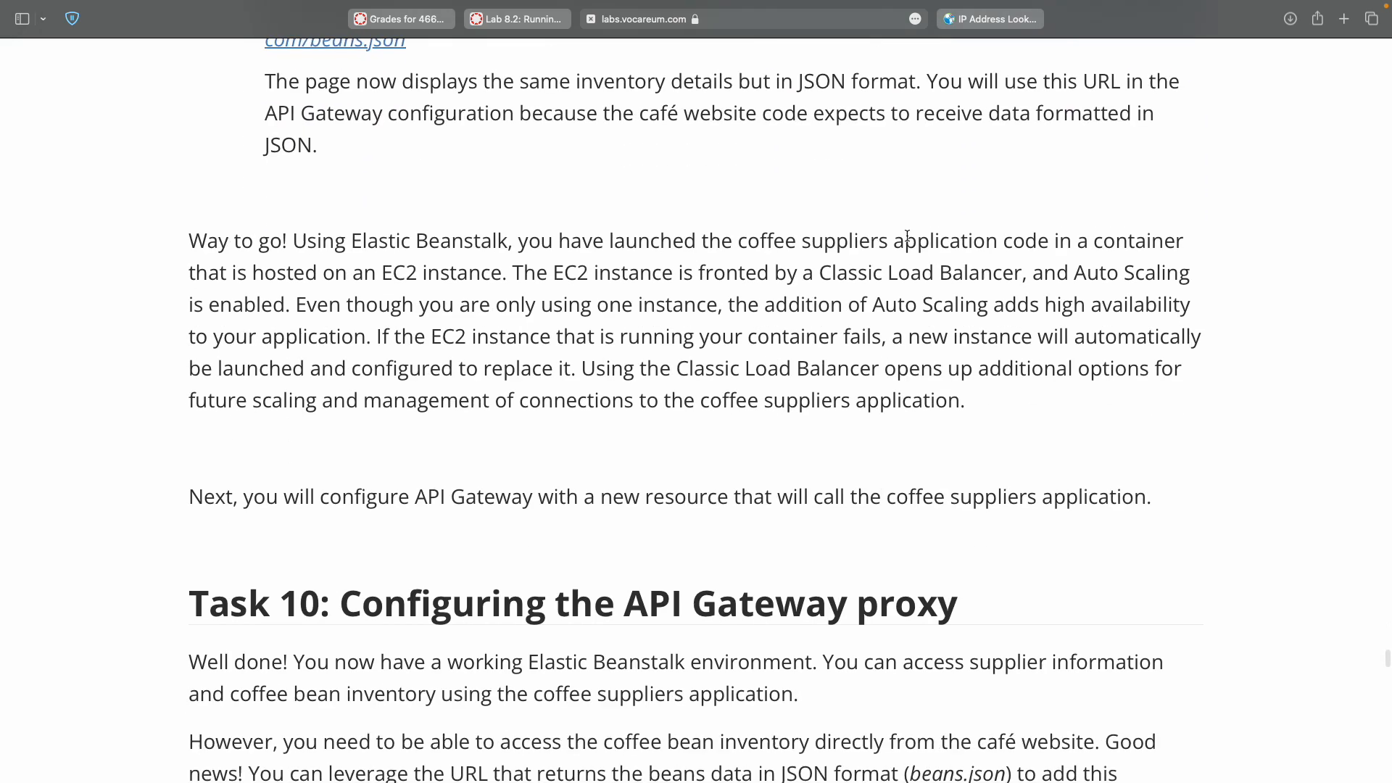
pyautogui.scroll(-3, 907, 235)
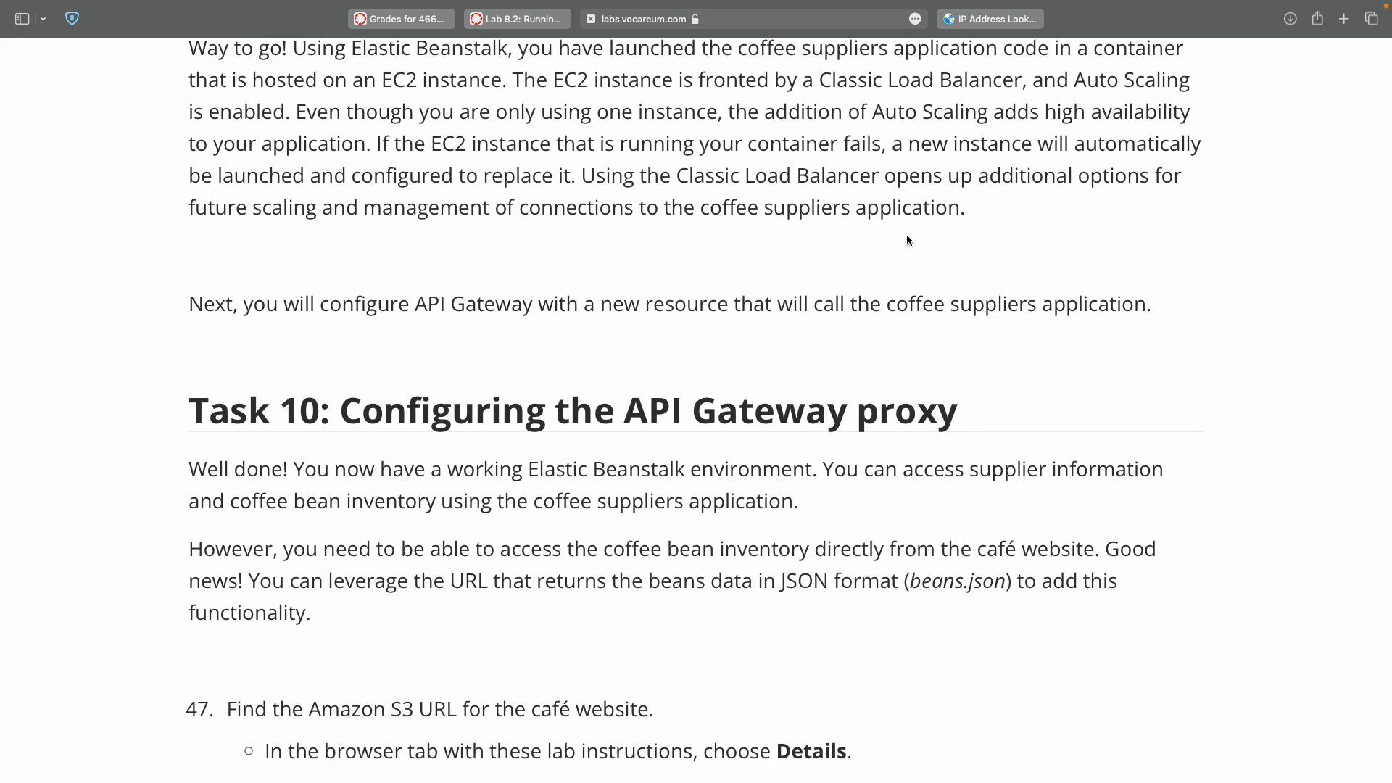
pyautogui.scroll(-4, 907, 240)
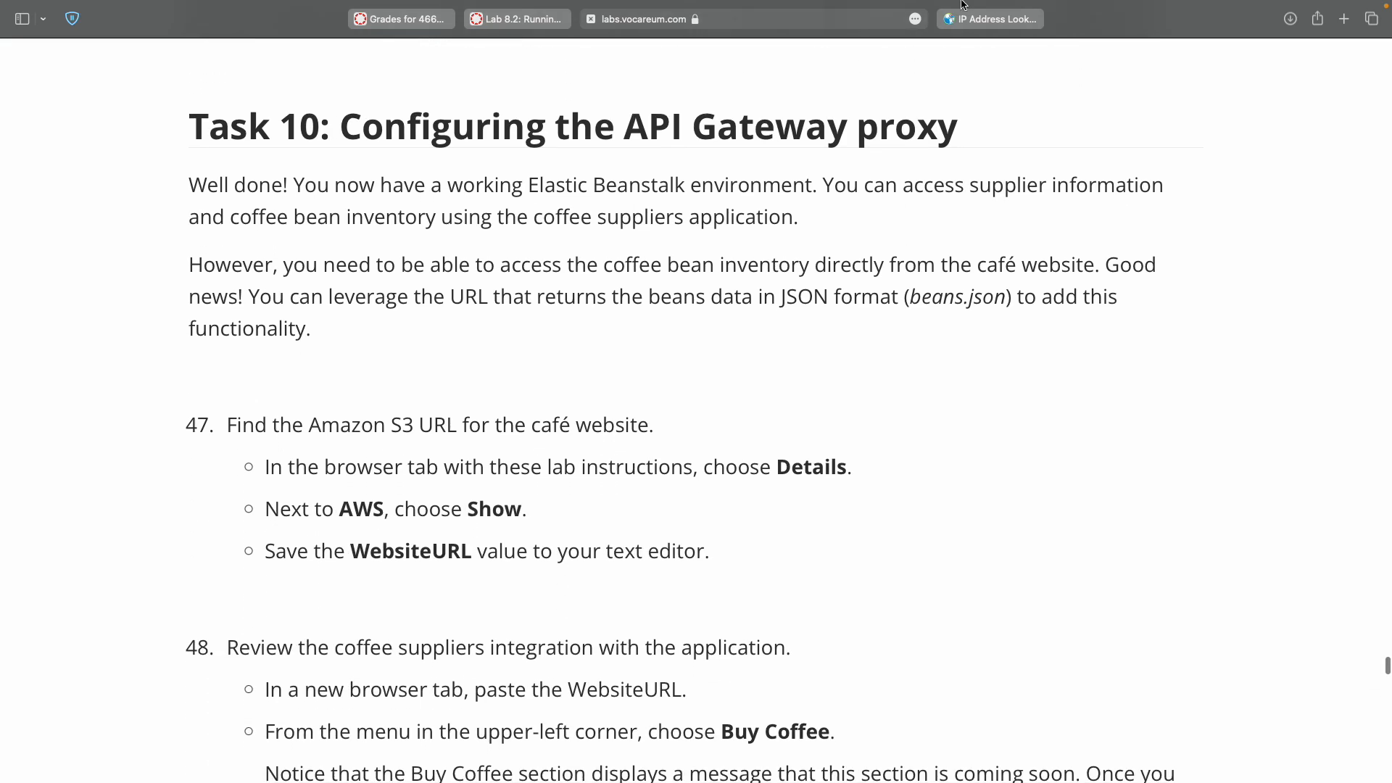
pyautogui.moveTo(999, 4)
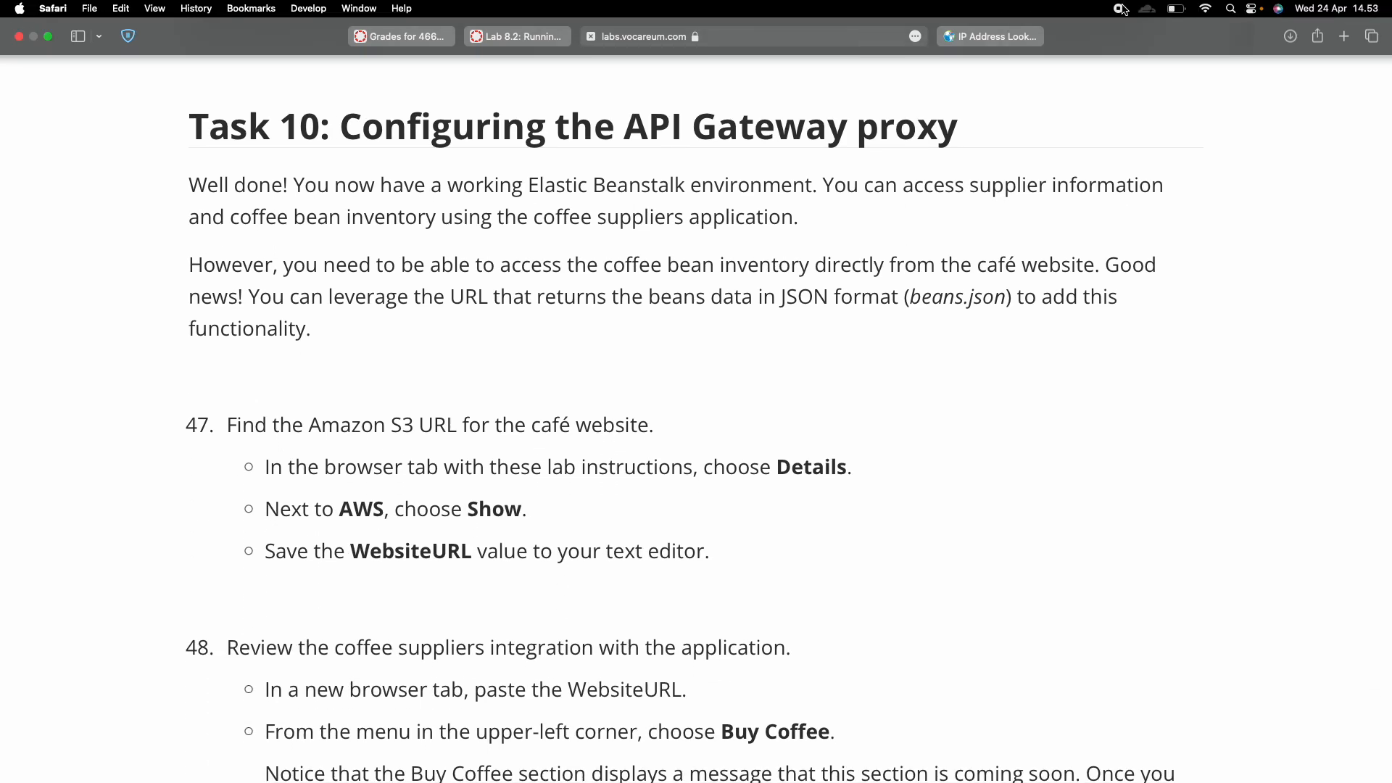